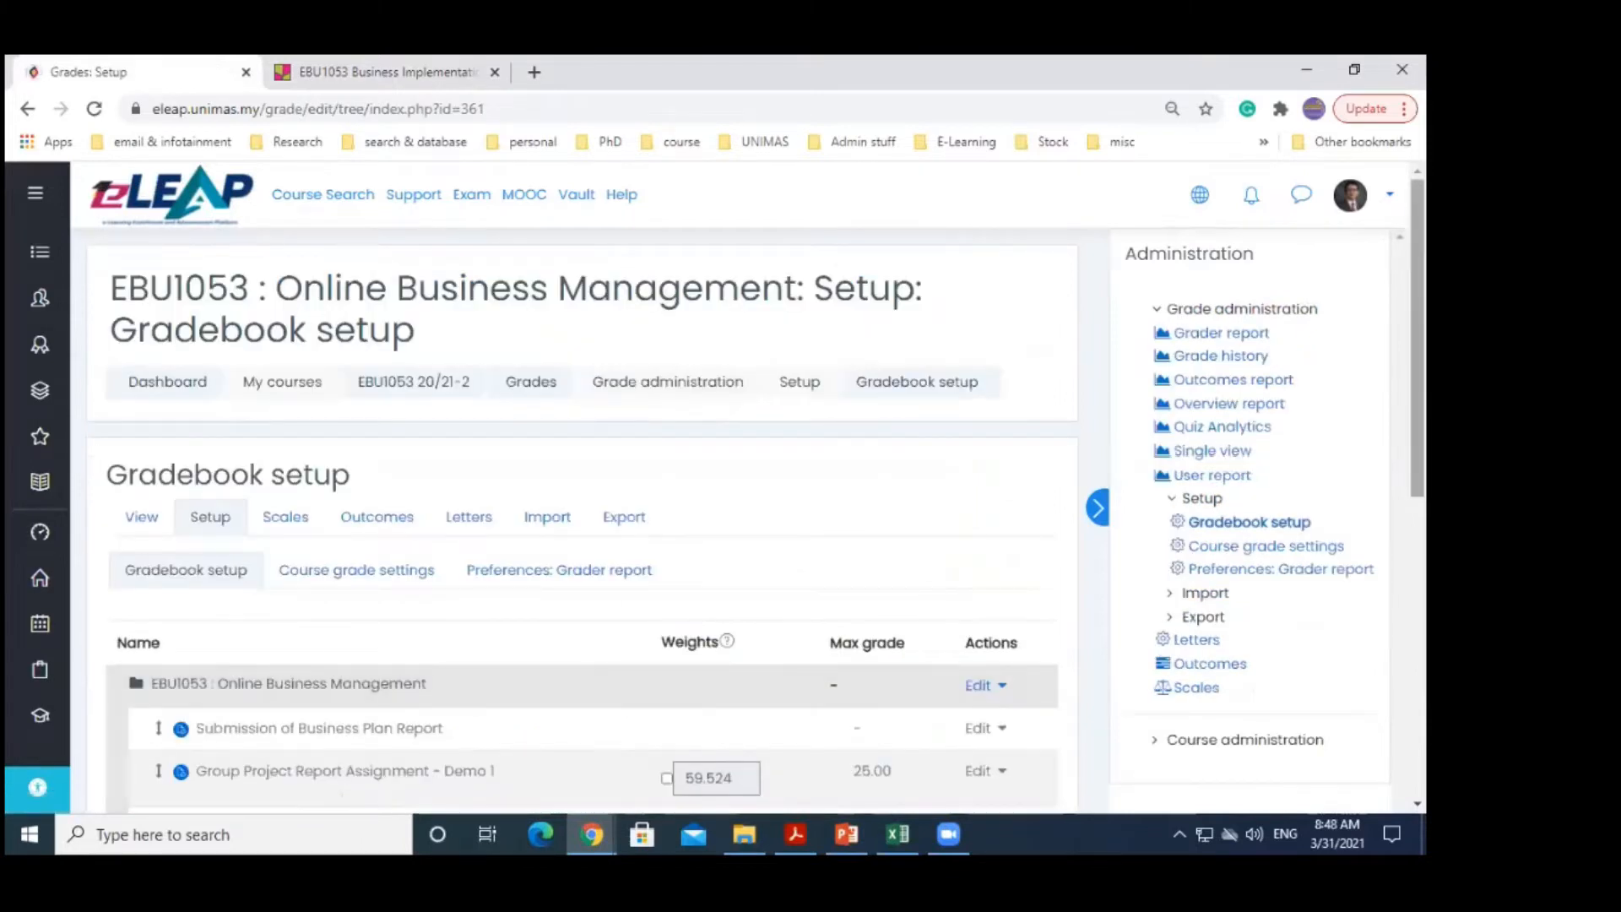
Open the grader report from the gradebook setup and look through the list of participants
scroll(582, 523, down, 3)
scroll(926, 289, down, 2)
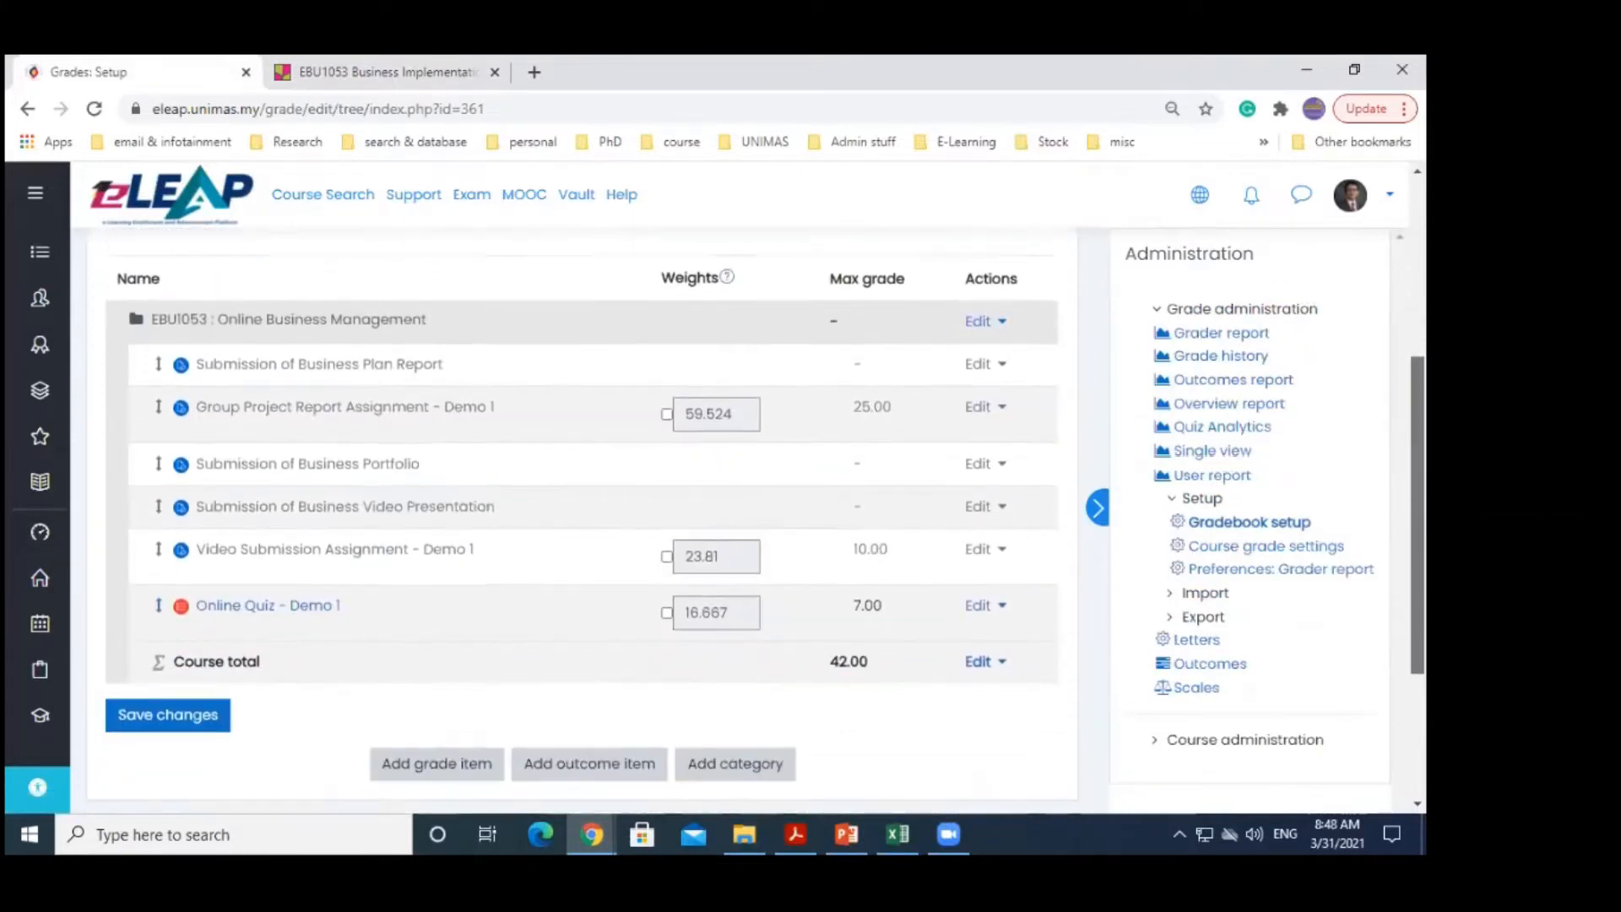
scroll(131, 451, up, 4)
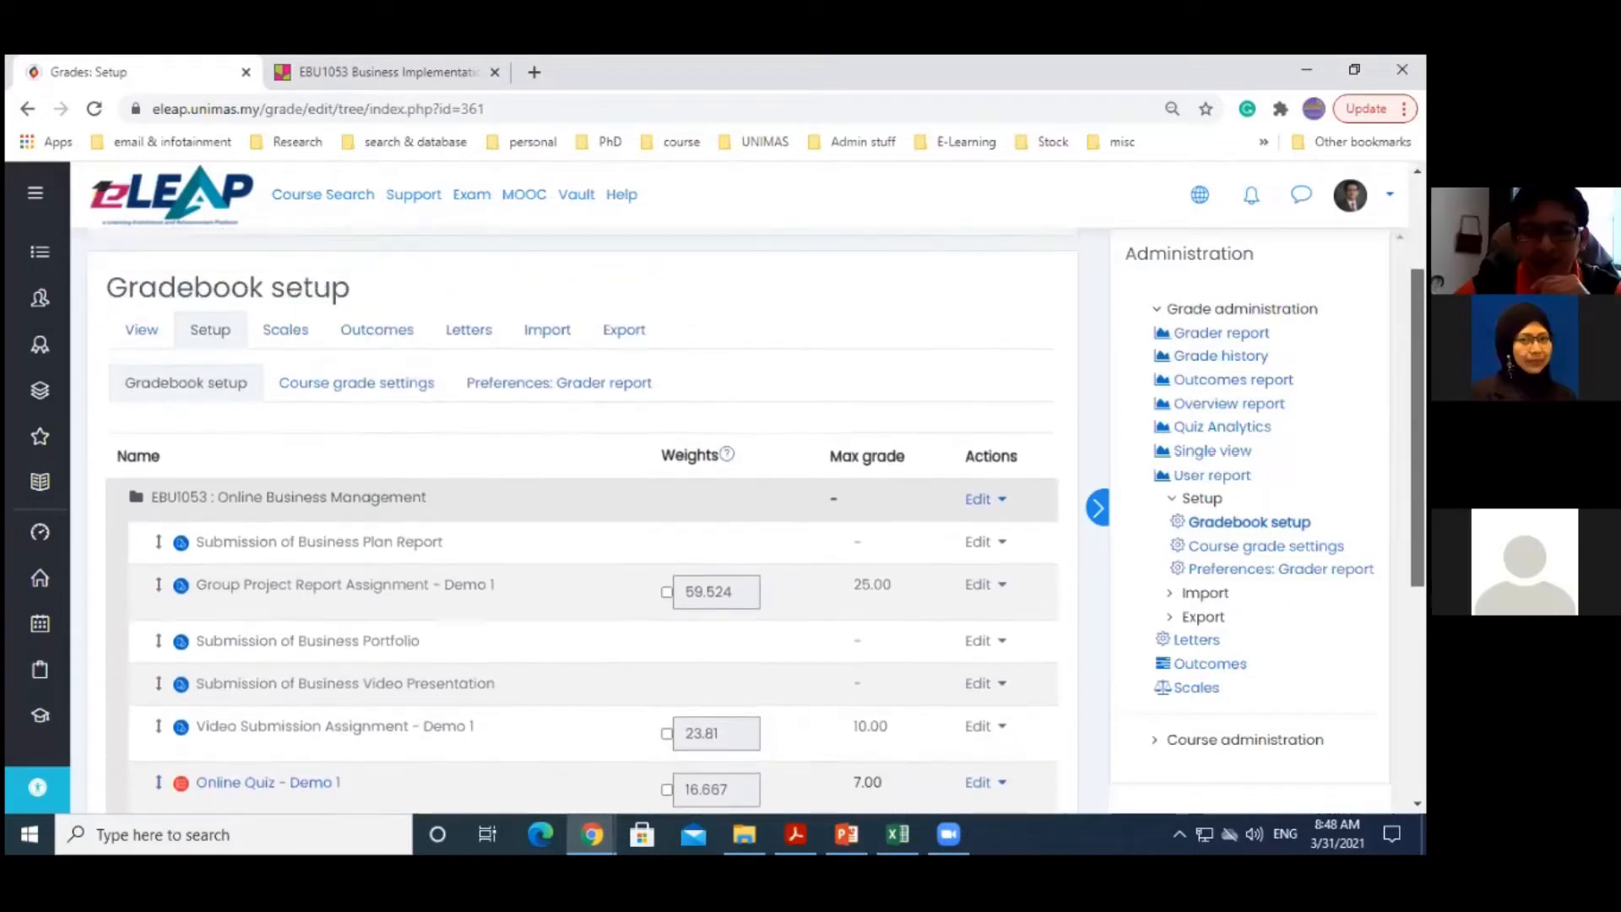
click(135, 430)
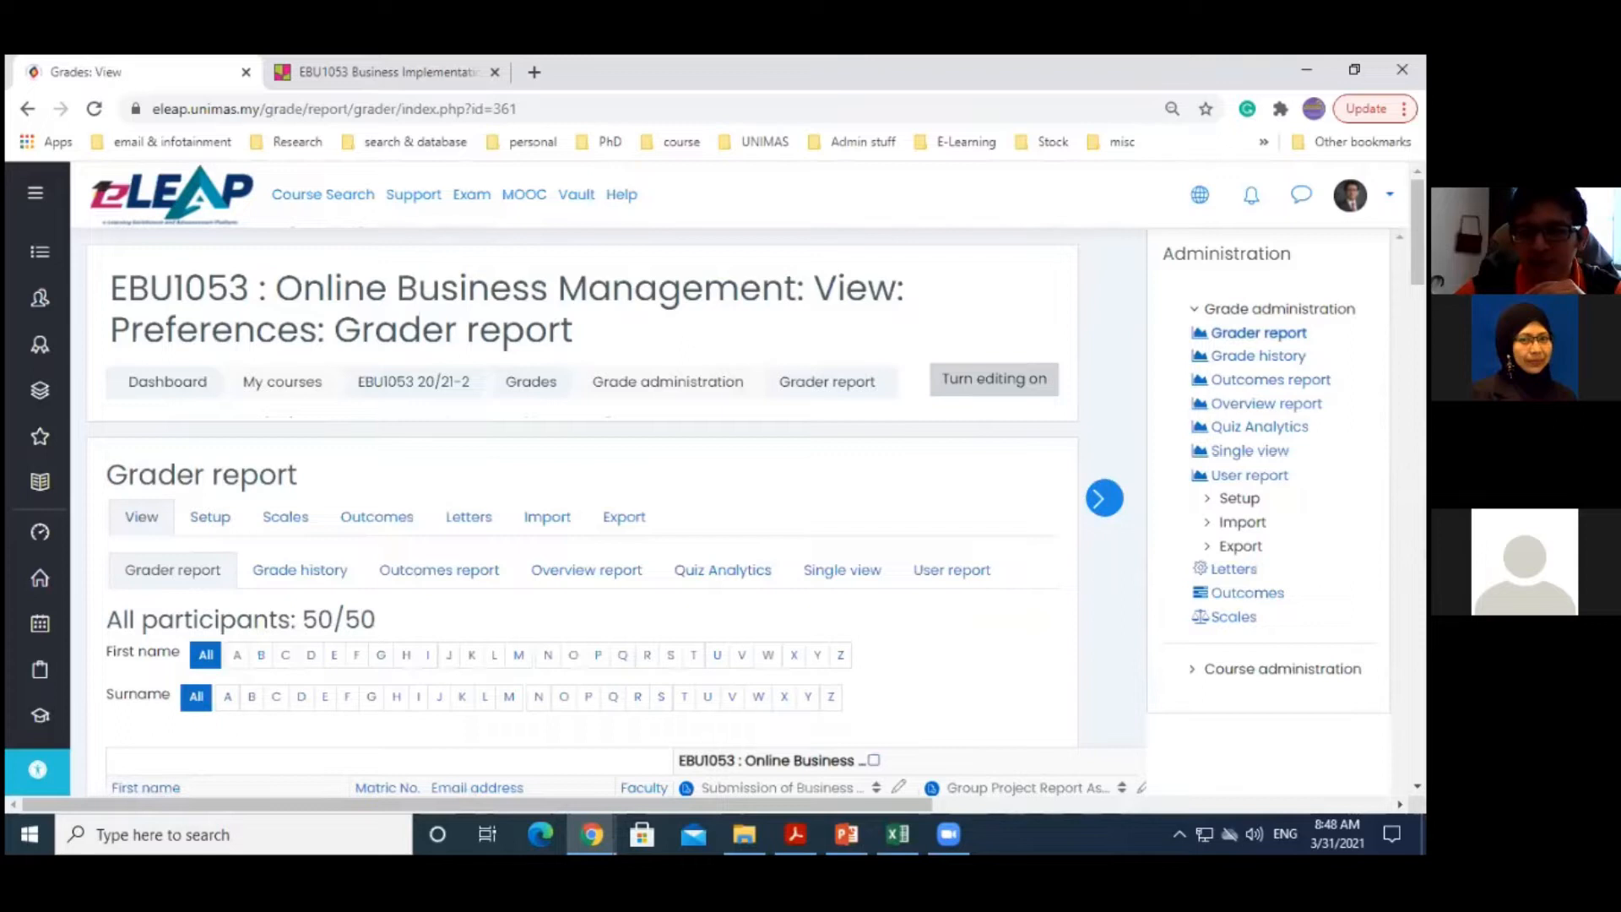
scroll(583, 507, down, 4)
scroll(582, 506, down, 2)
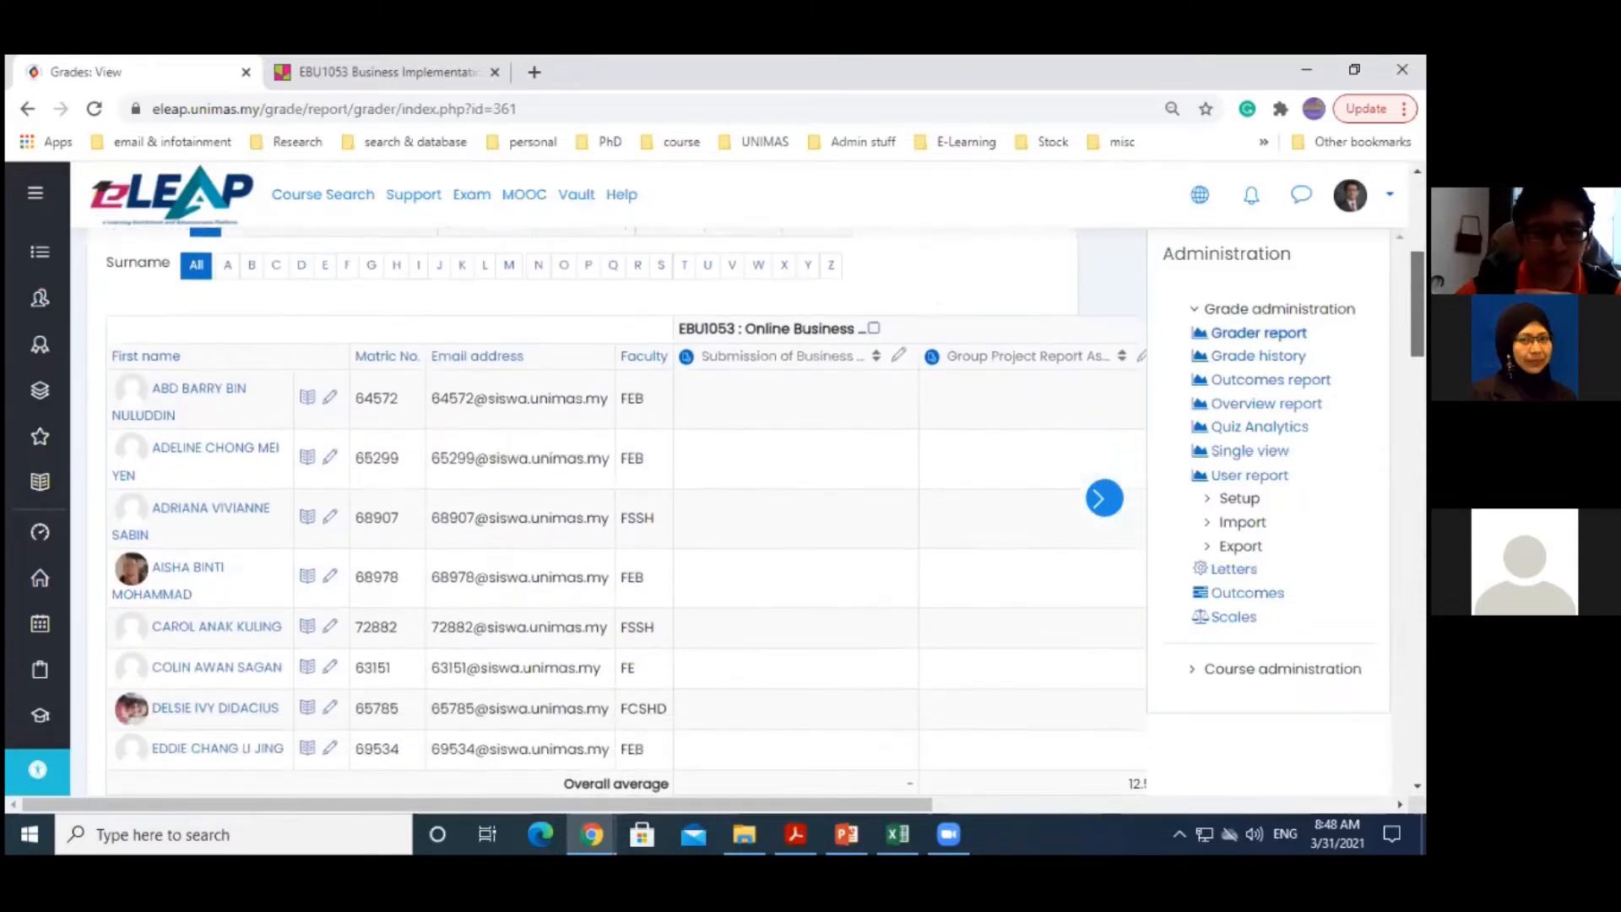
scroll(582, 506, up, 4)
scroll(320, 416, down, 2)
scroll(319, 415, up, 4)
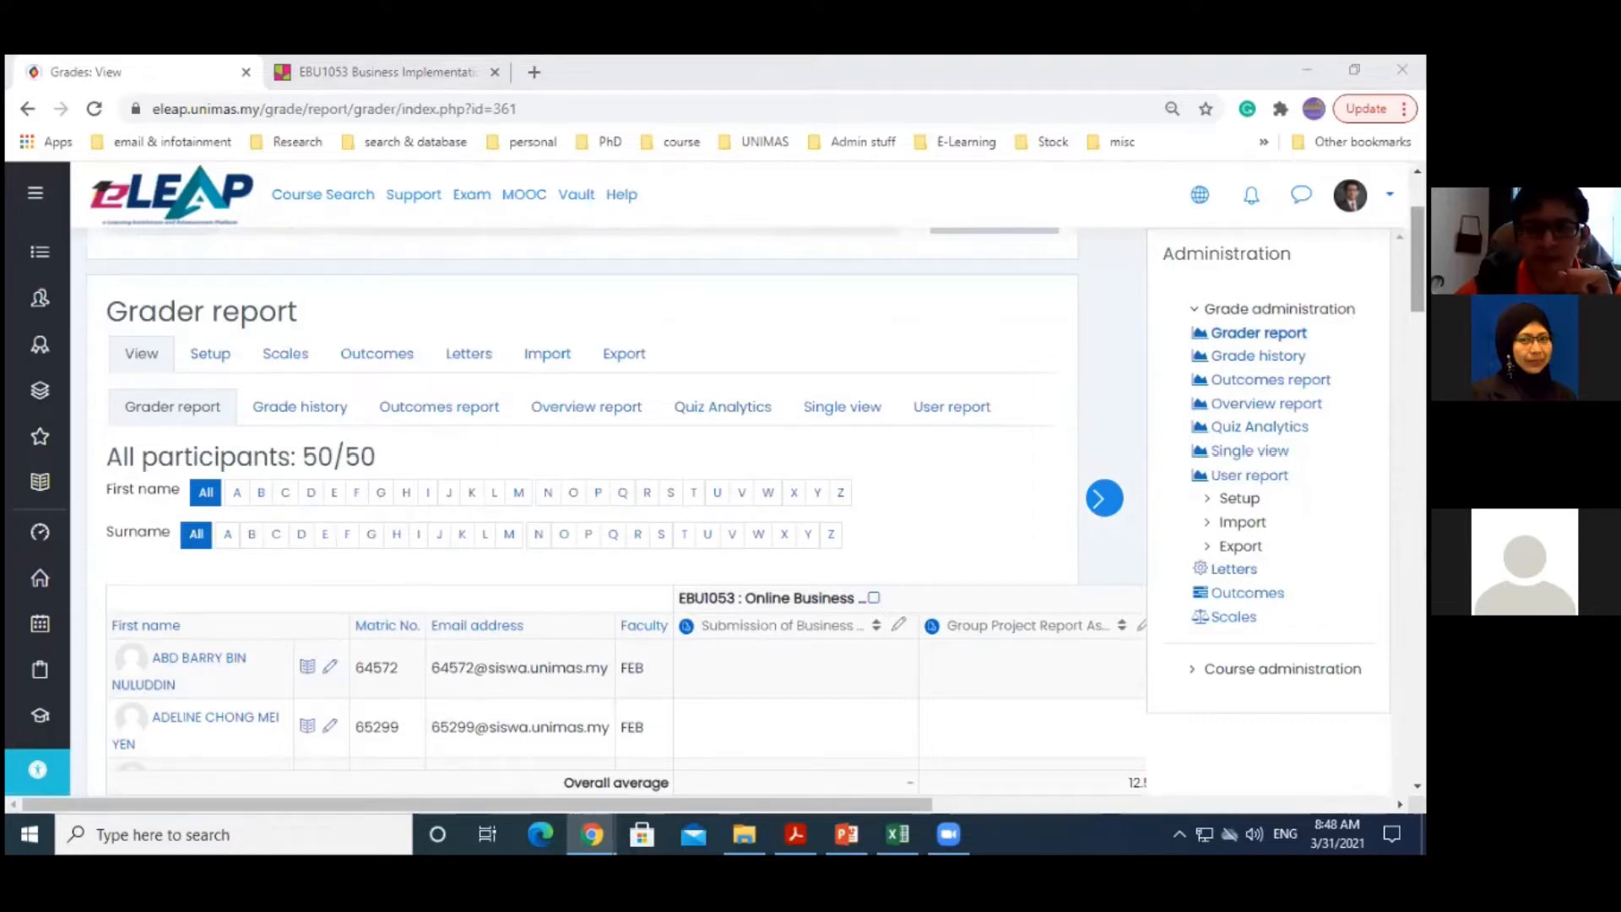
scroll(591, 507, down, 5)
drag(1417, 320, 1417, 316)
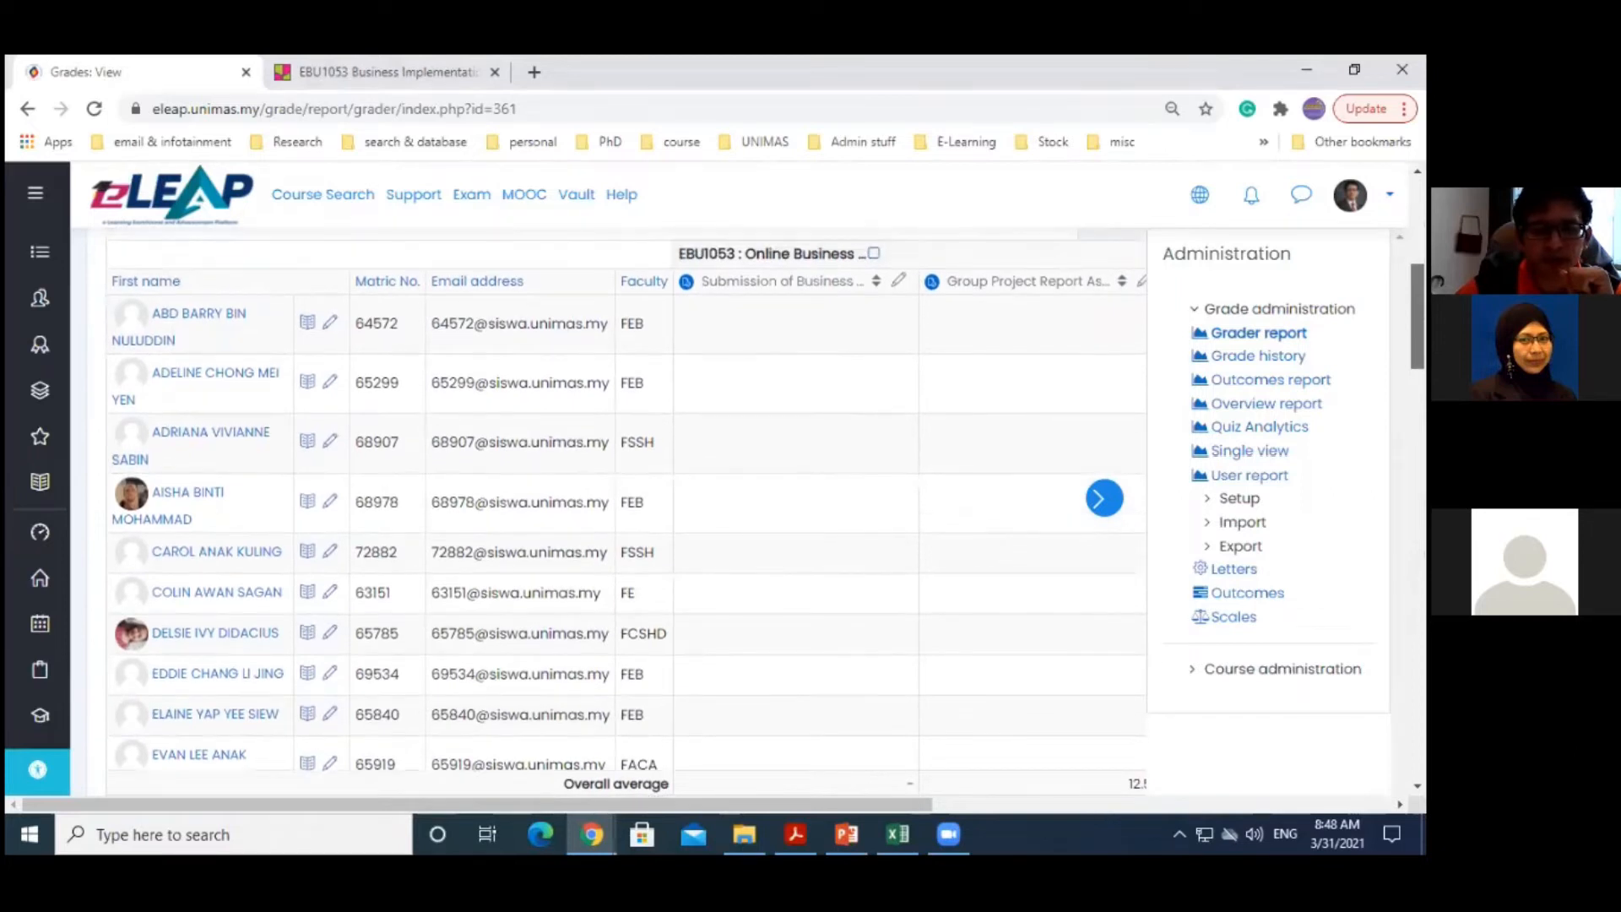
Collapse the Administration block and review the grade columns across to Online Quiz - Demo 1
click(1102, 501)
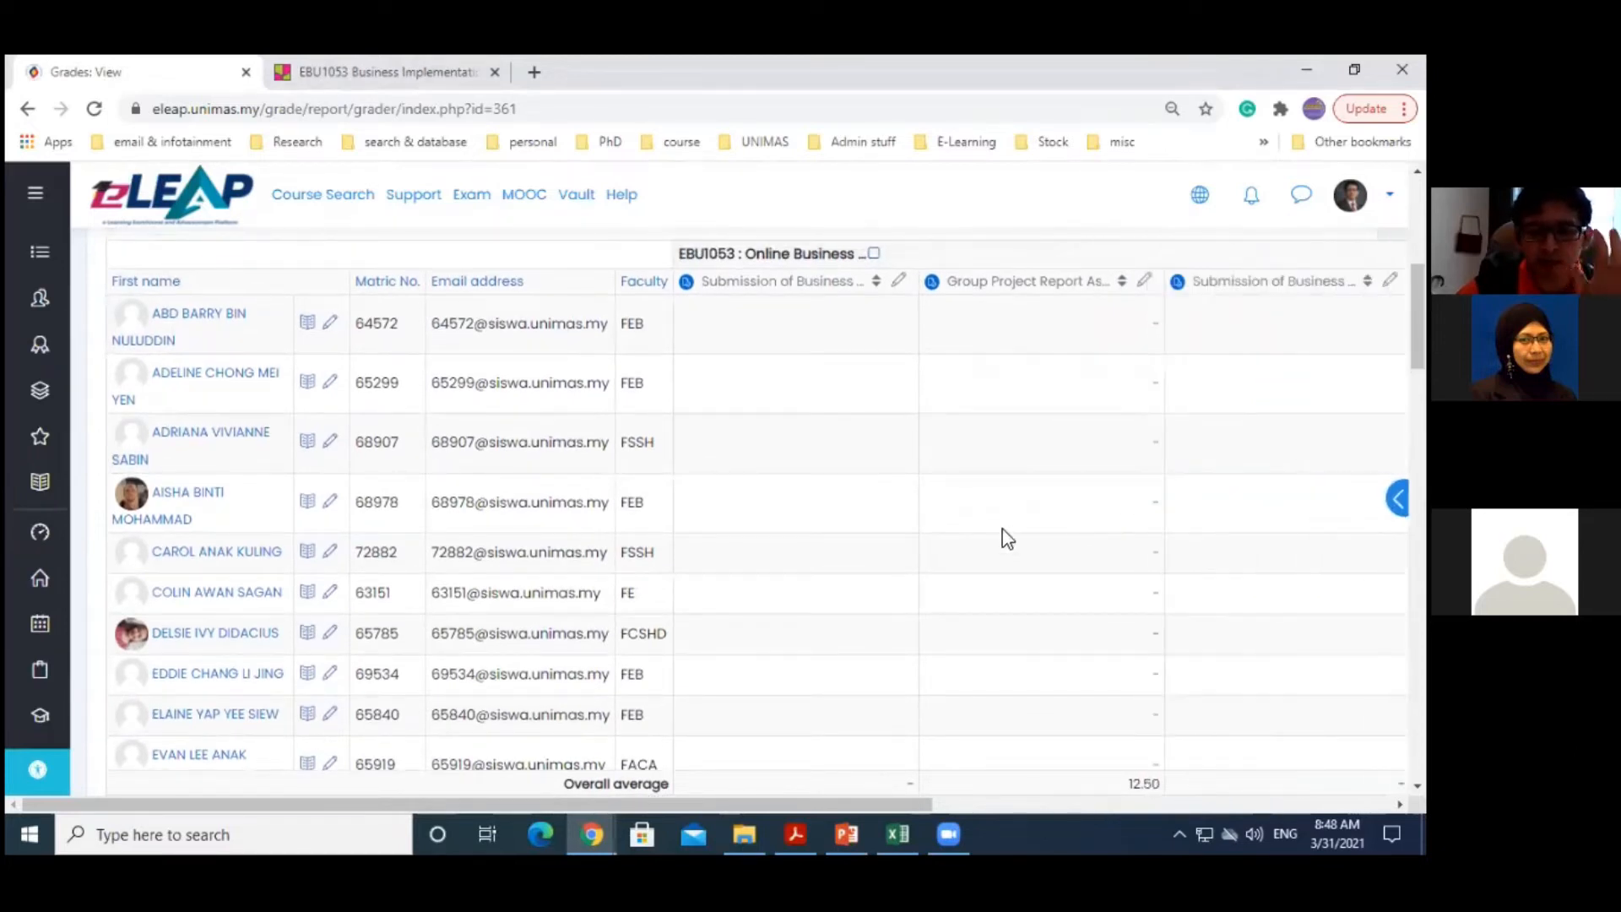
drag(540, 803, 1089, 739)
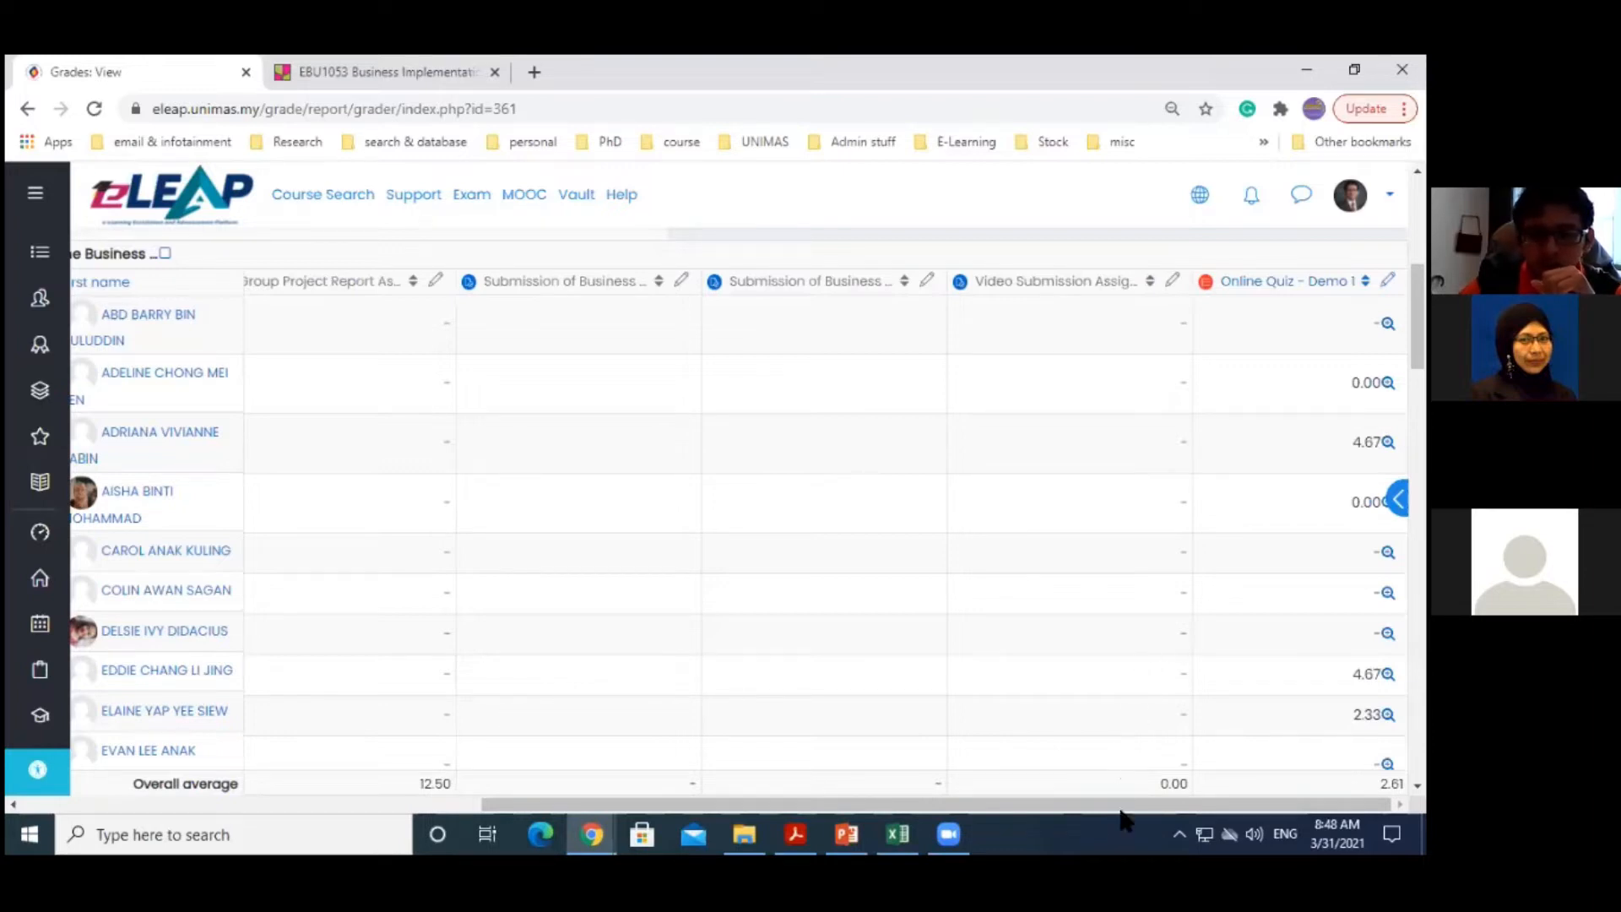
drag(1122, 805, 677, 806)
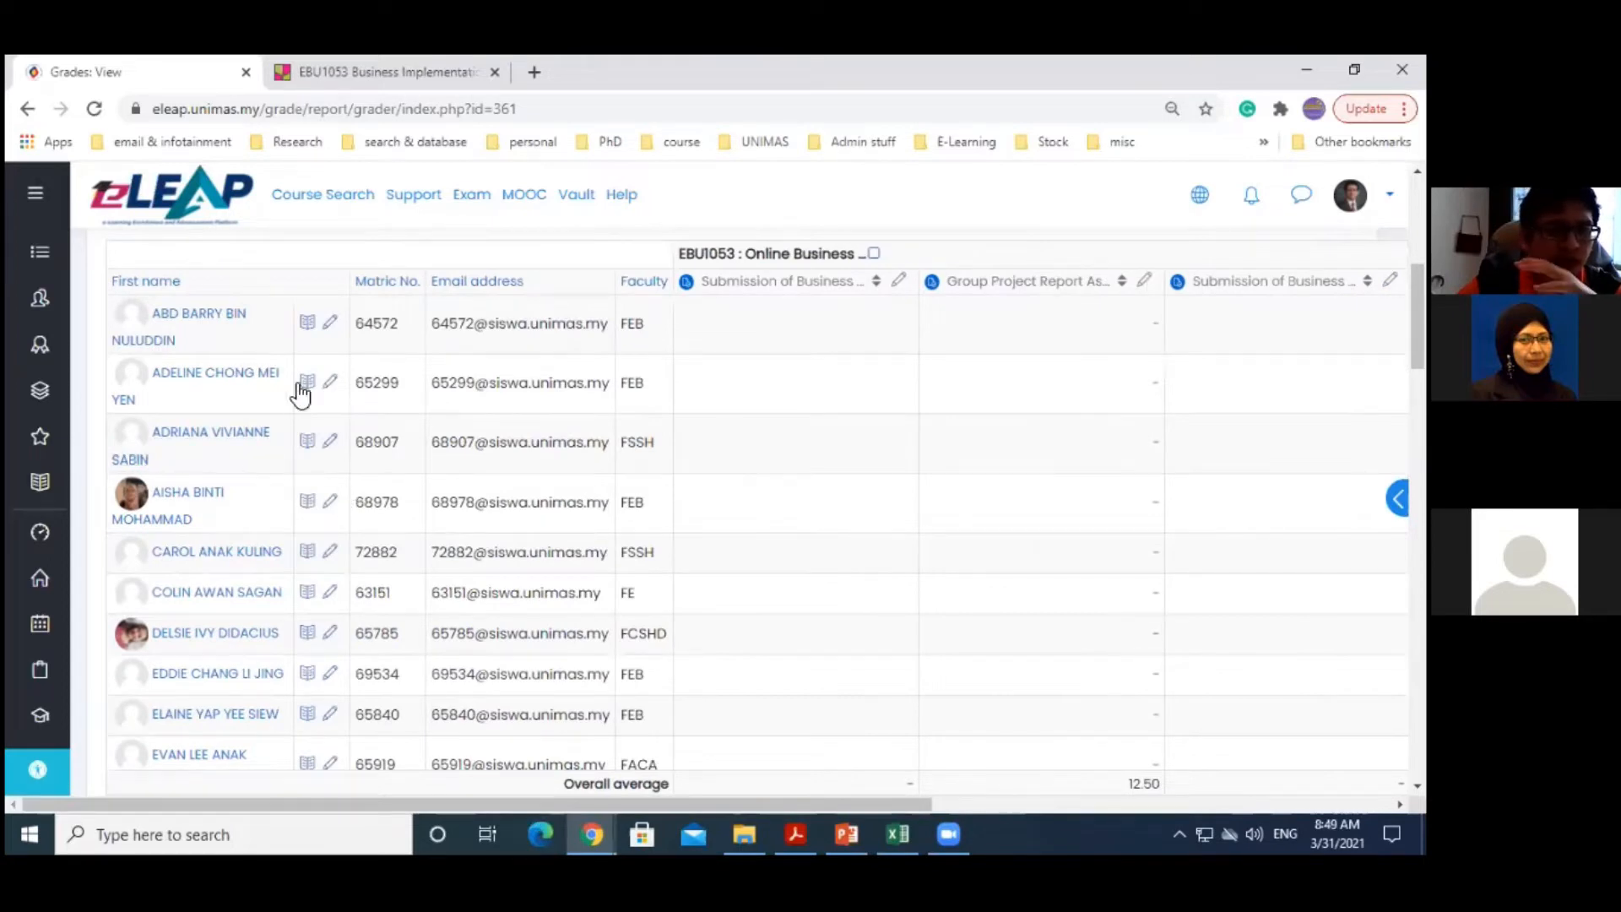
drag(915, 803, 700, 783)
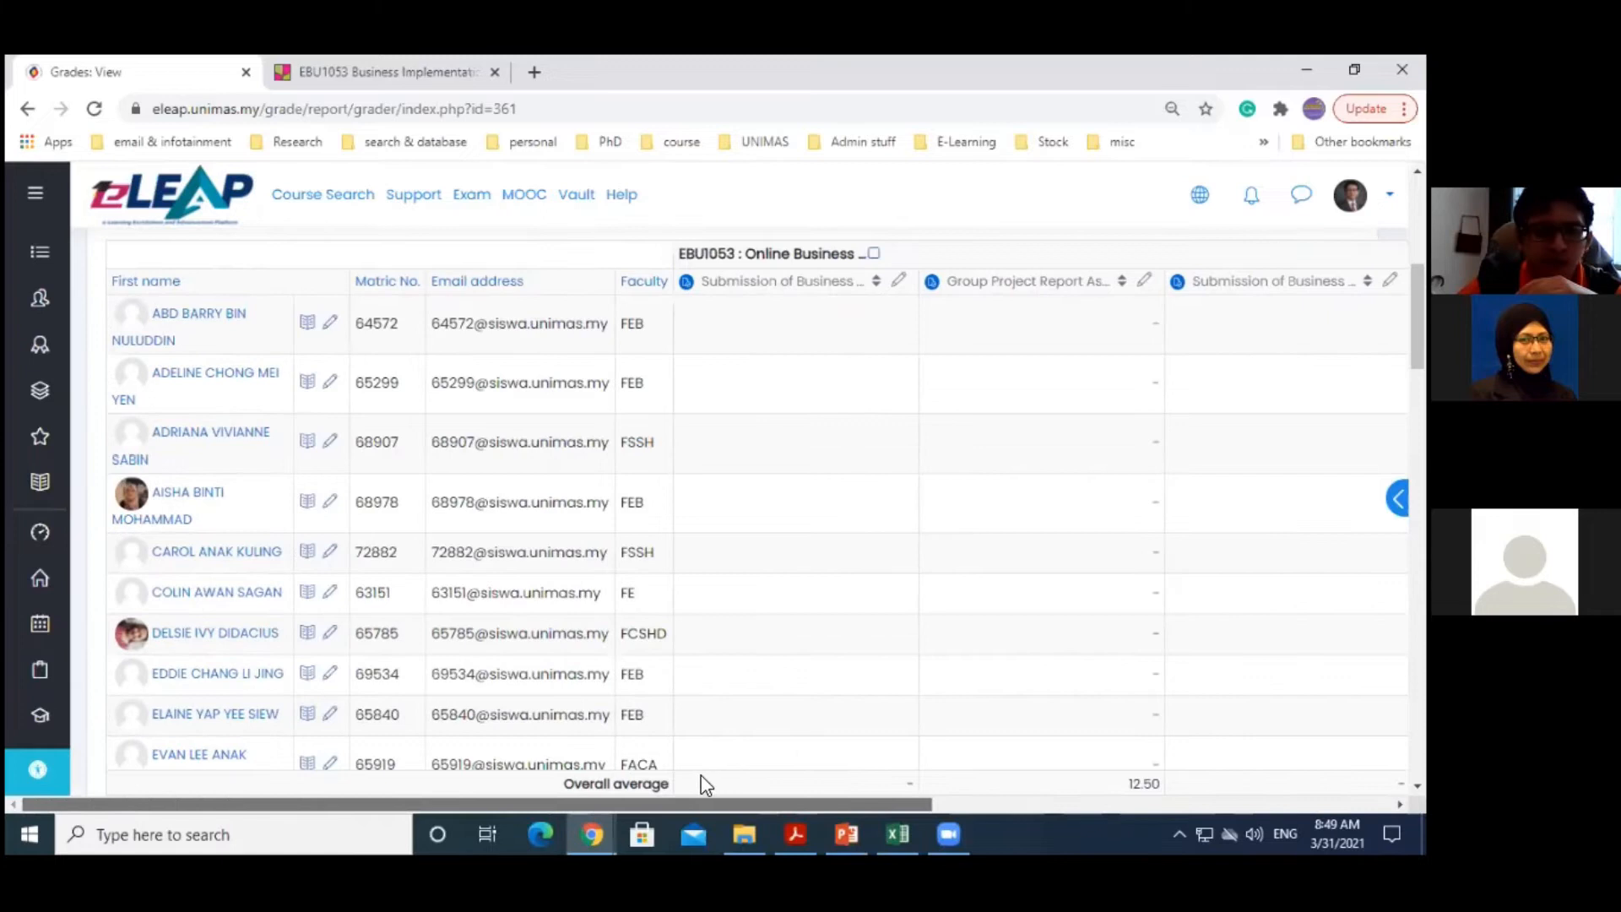
Open the user report of the third listed student and check the Online Quiz - Demo 1 grade
click(308, 440)
scroll(1209, 541, down, 4)
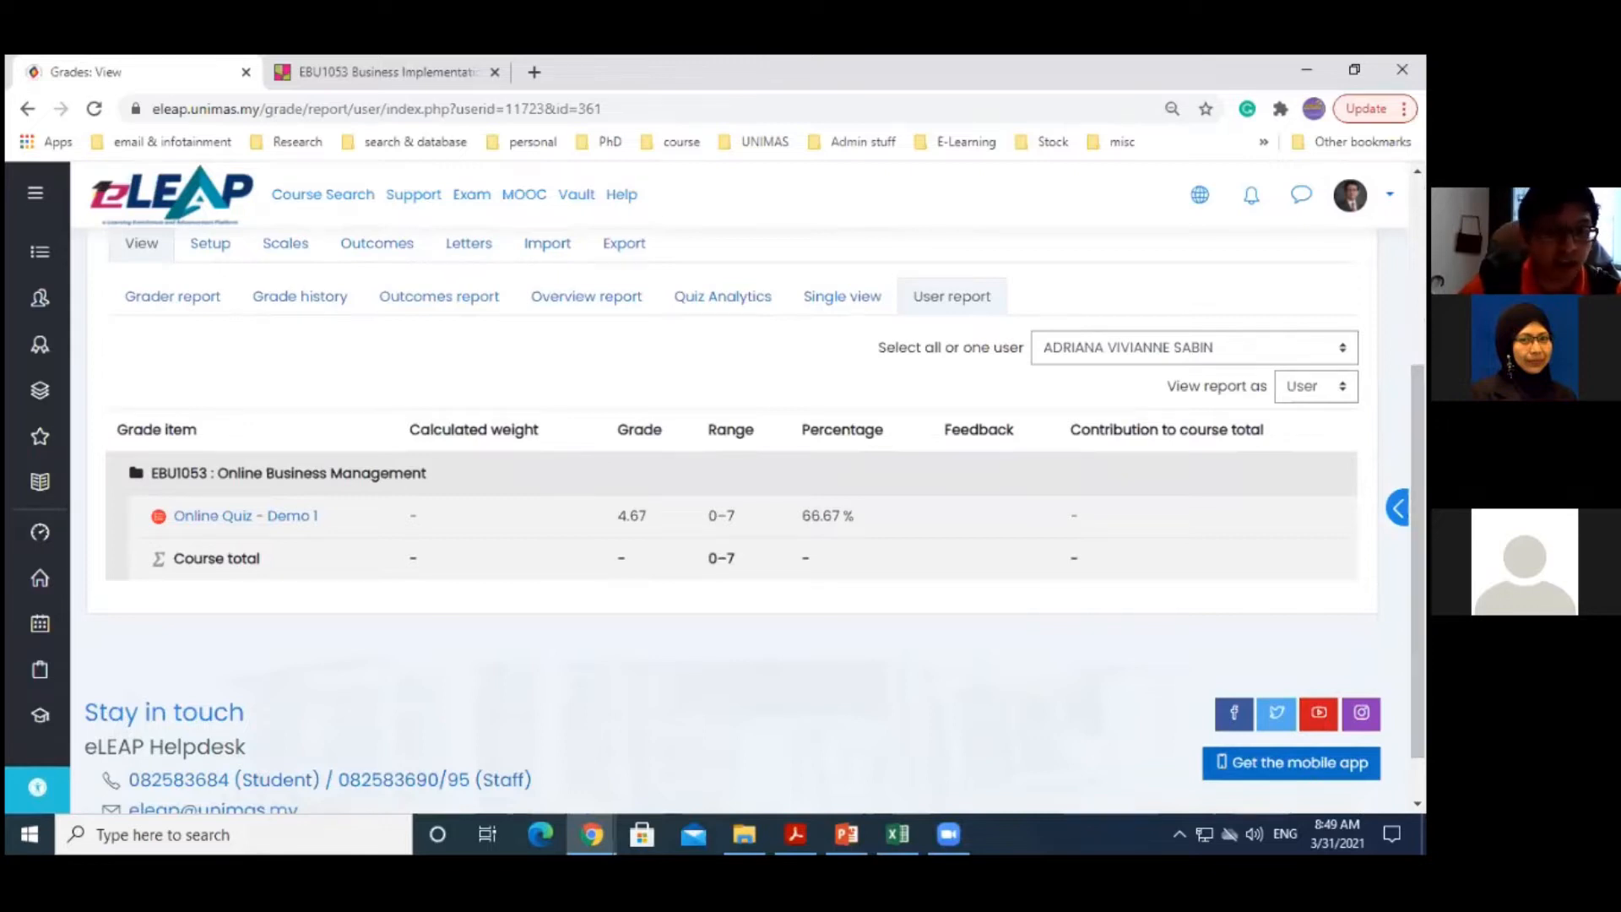
double_click(648, 515)
click(596, 607)
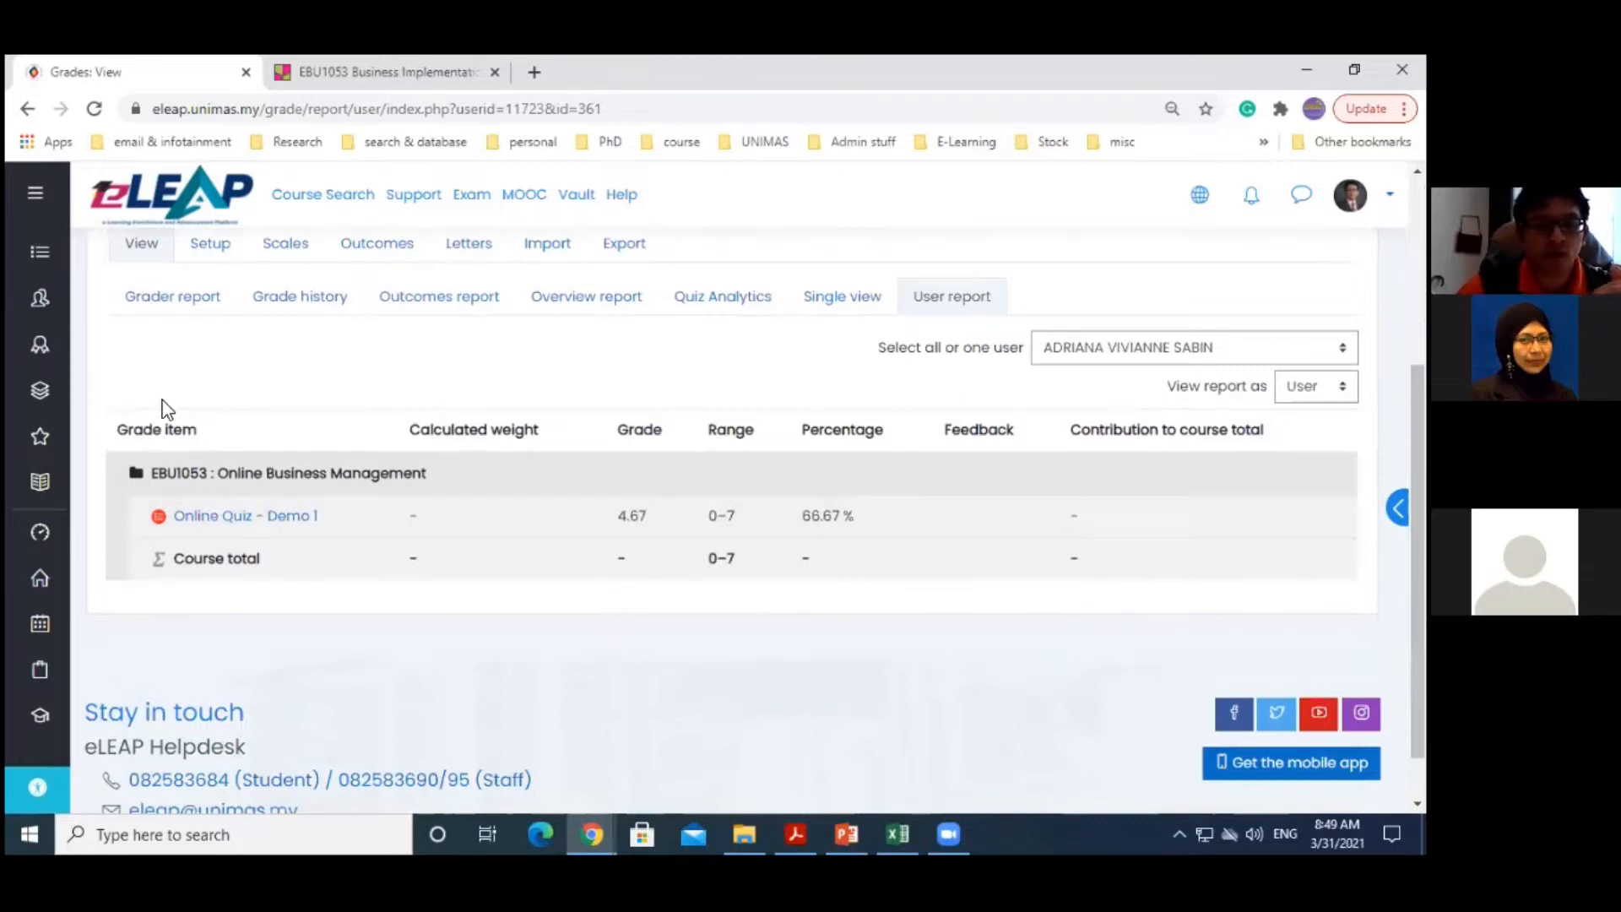
Return to the gradebook setup and show the hidden grade item Group Project Report Assignment - Demo 1
scroll(242, 586, up, 3)
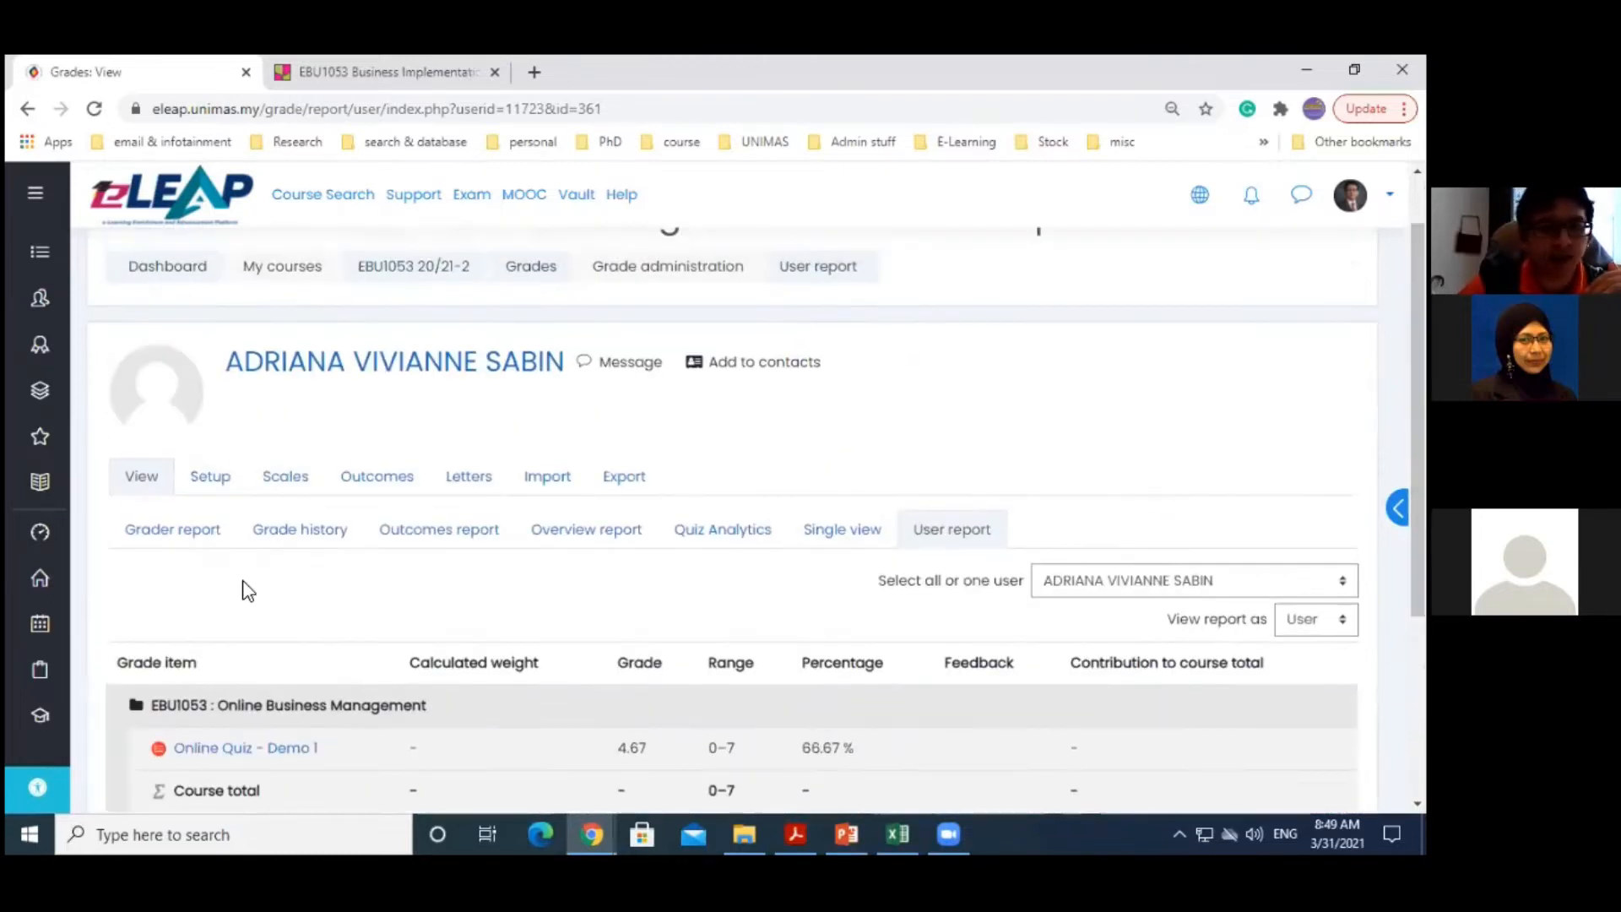
scroll(266, 460, down, 1)
click(207, 472)
click(210, 515)
scroll(454, 410, down, 3)
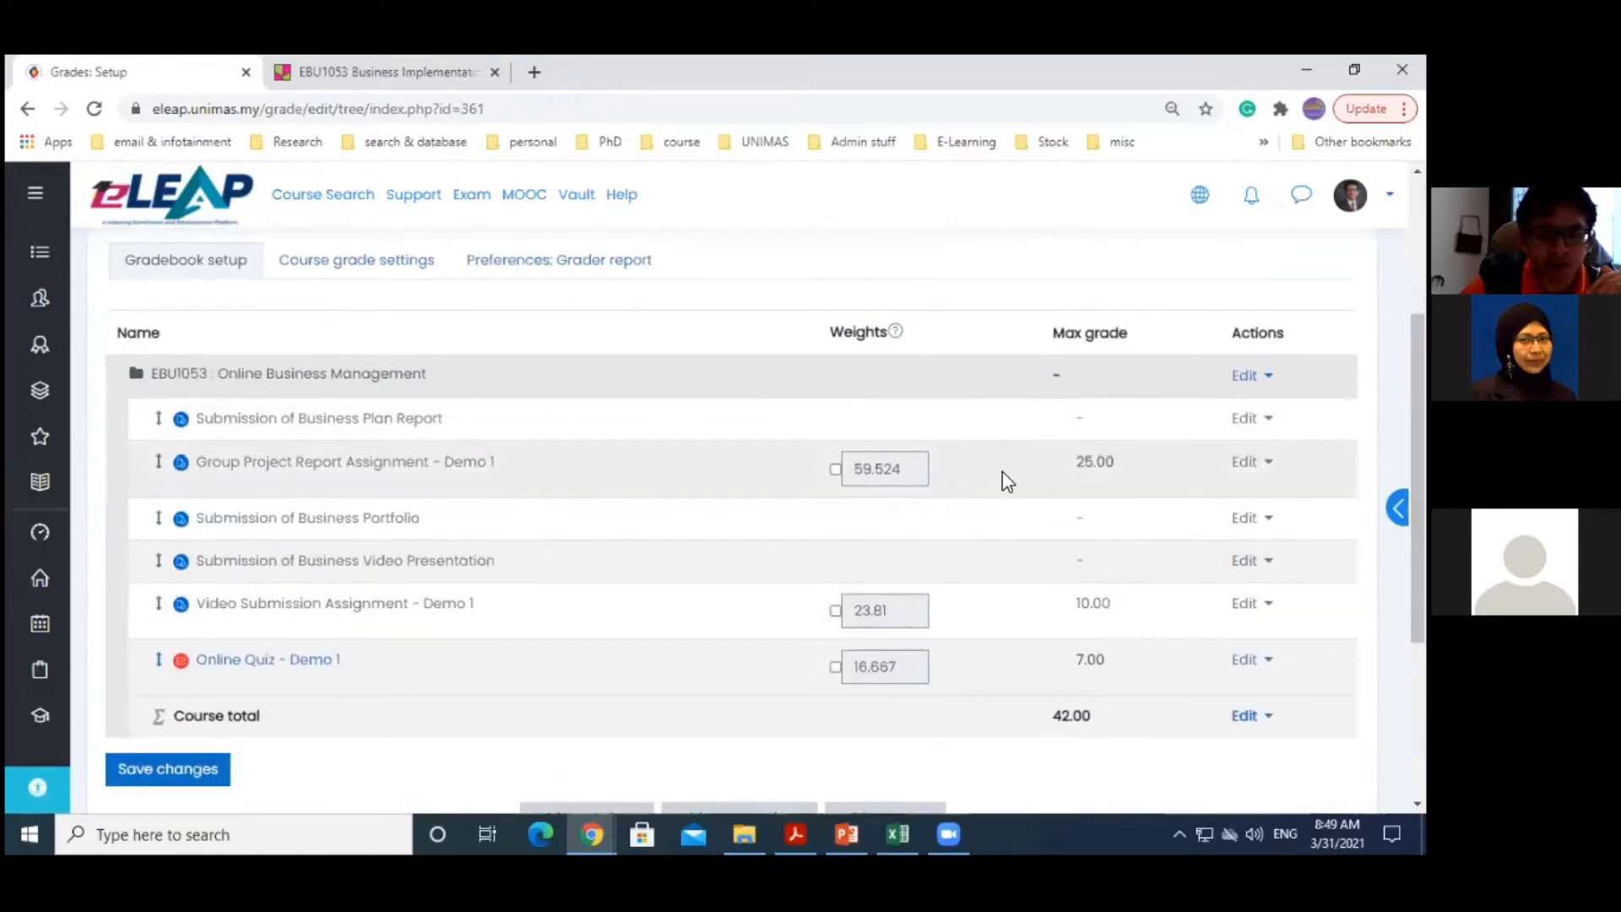
click(1247, 461)
click(1178, 524)
Show the hidden grade item Video Submission Assignment - Demo 1 and review the grade item list
scroll(504, 557, down, 3)
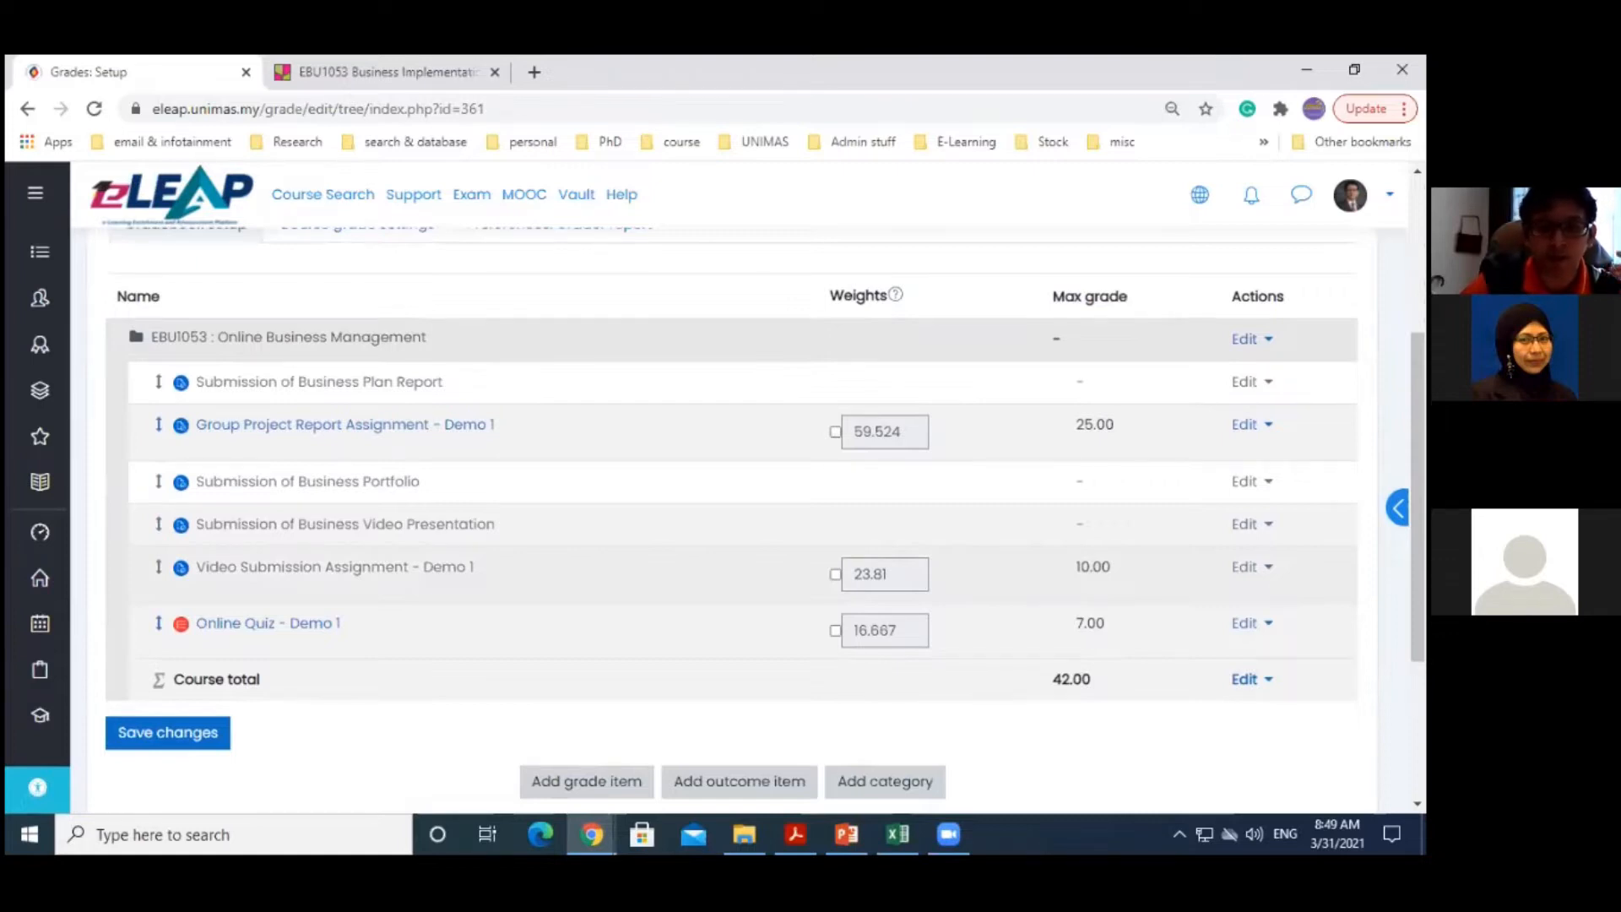
click(1248, 566)
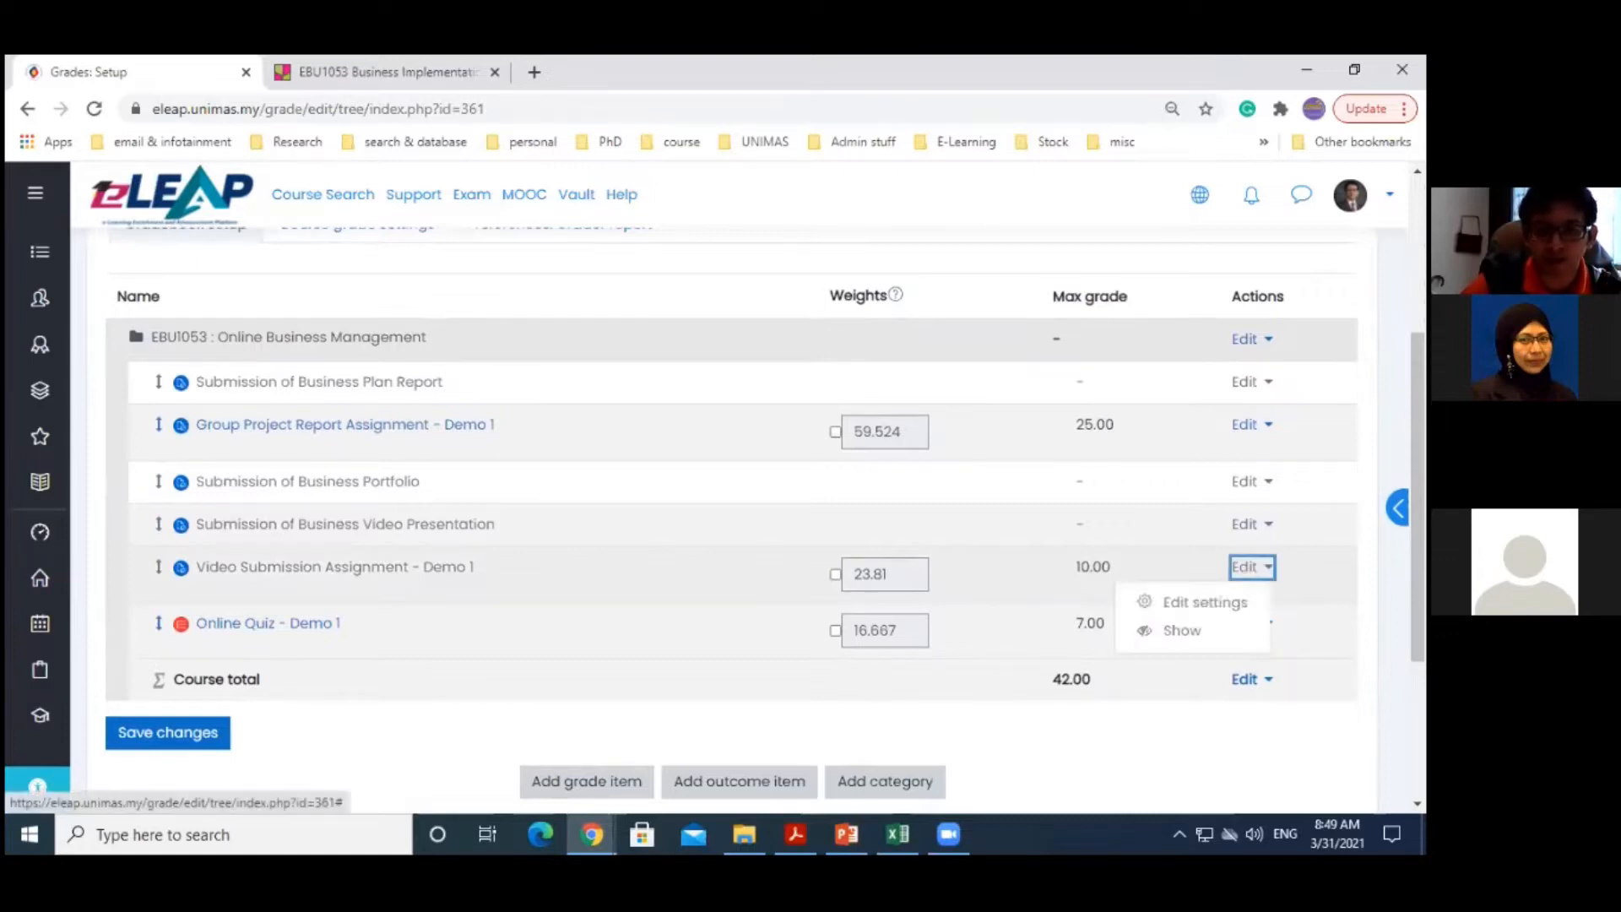
click(1195, 633)
scroll(26, 760, down, 5)
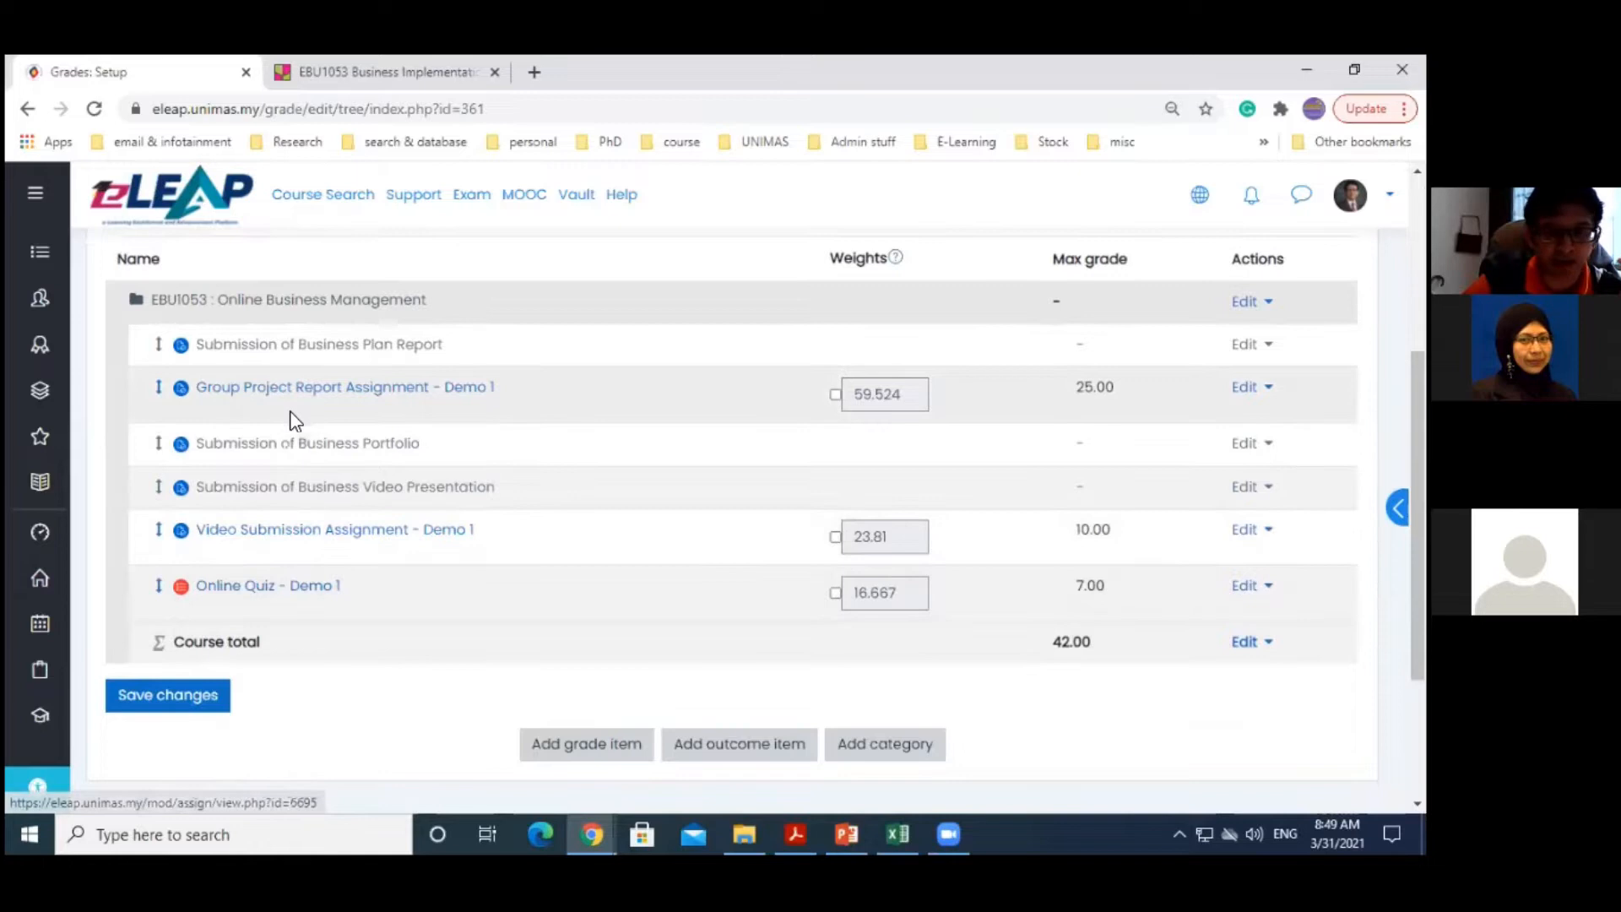
scroll(1000, 538, up, 4)
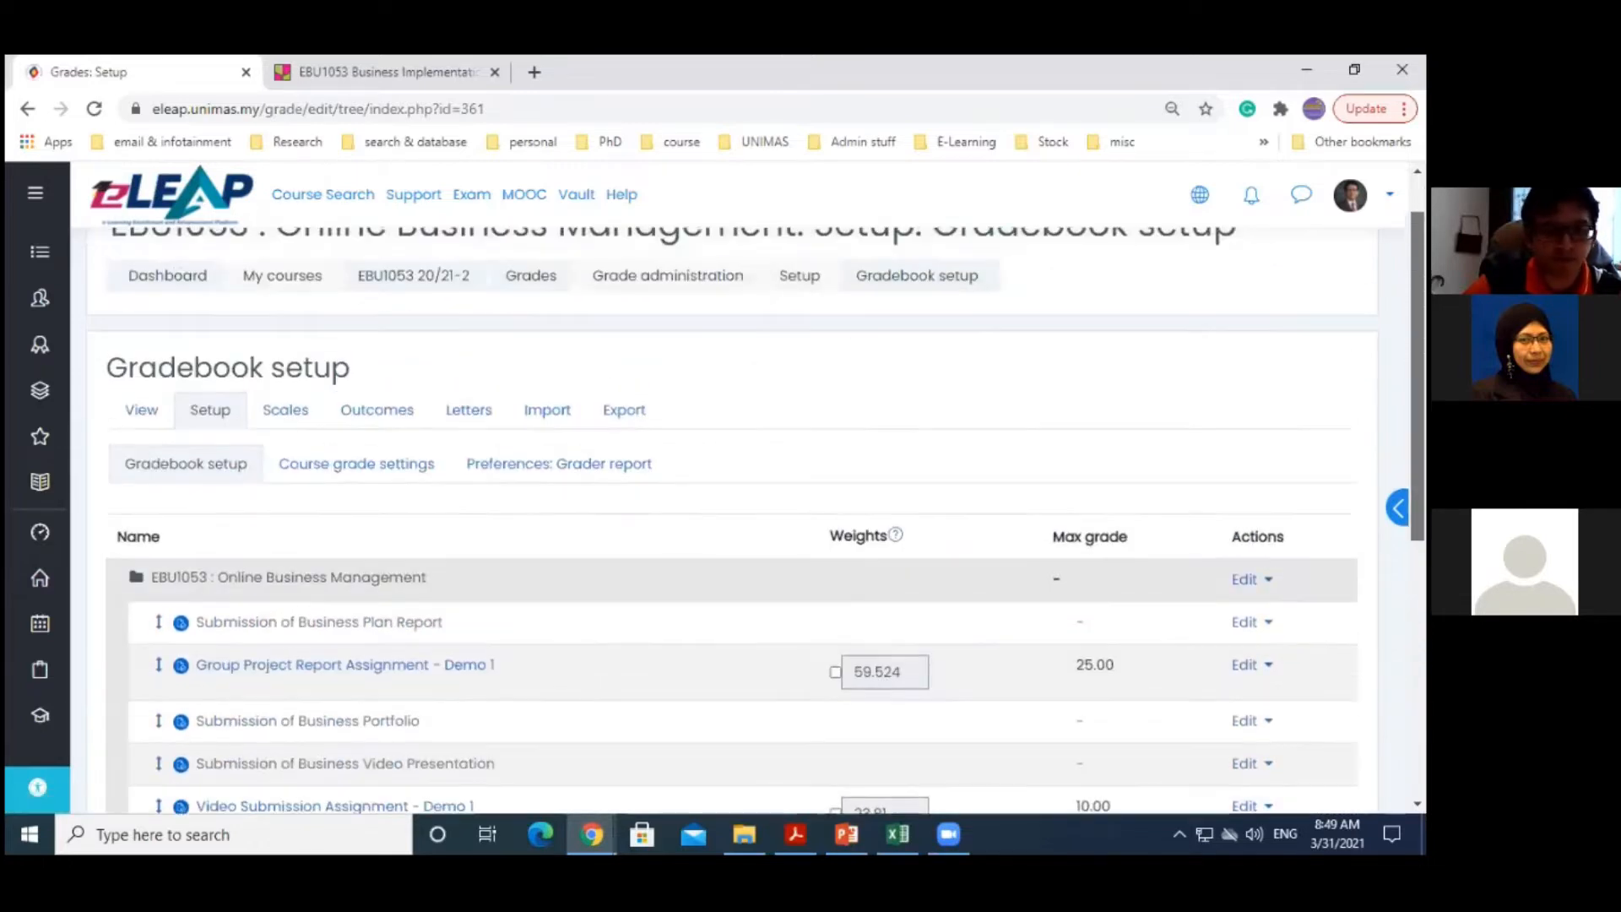
scroll(1000, 538, down, 3)
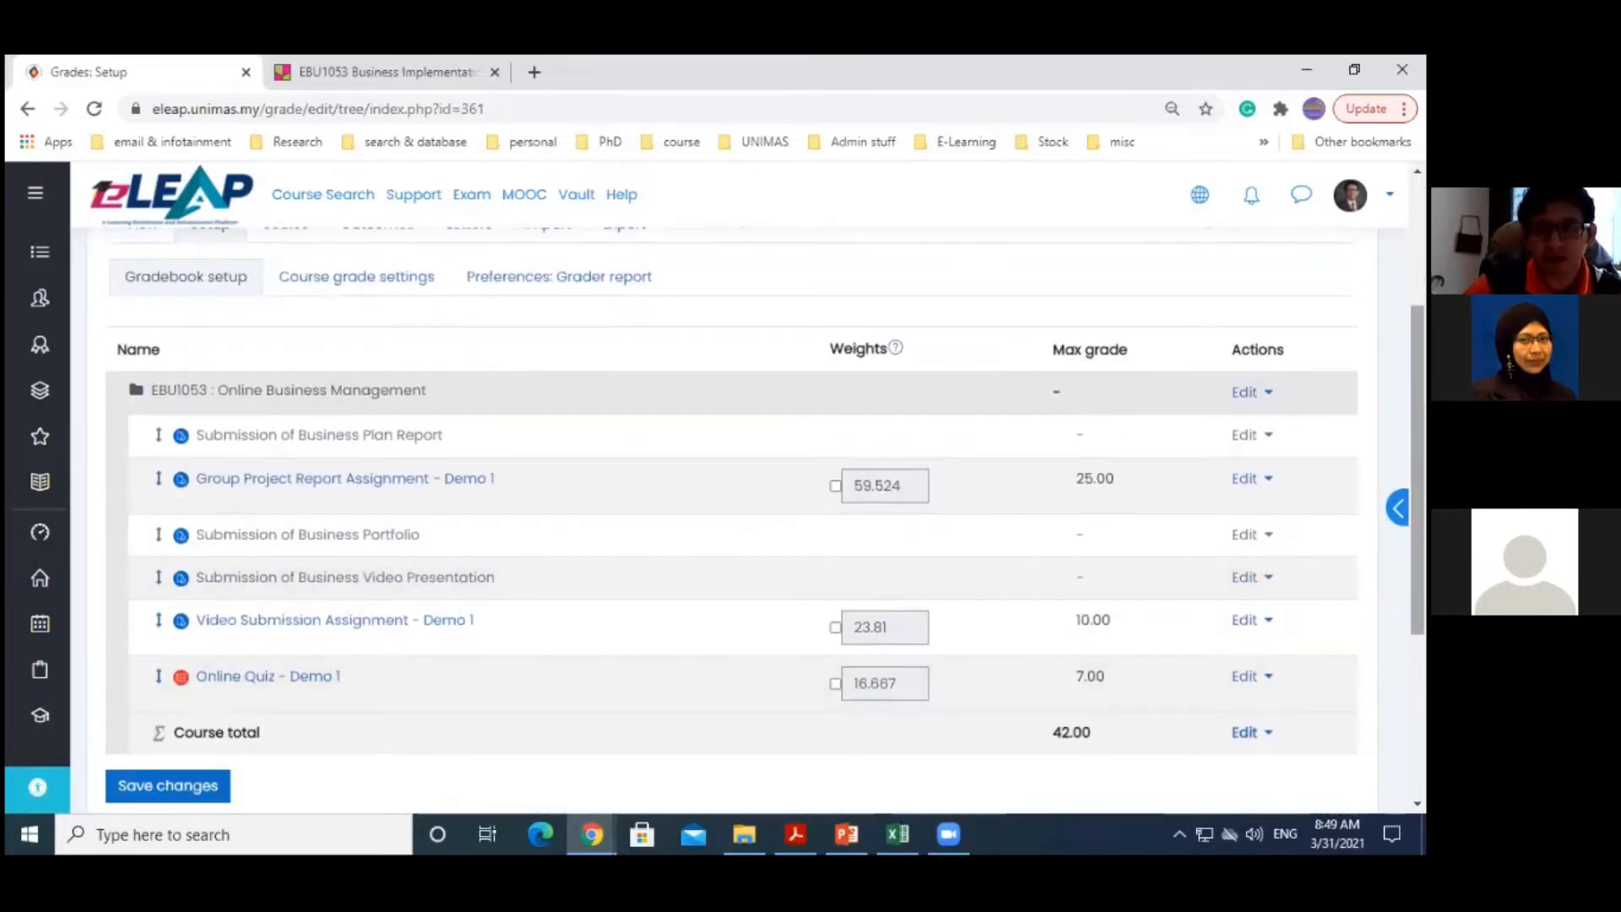
Reopen the grader report and look for a student graded in the group project, video submission and online quiz
scroll(506, 481, up, 2)
click(143, 403)
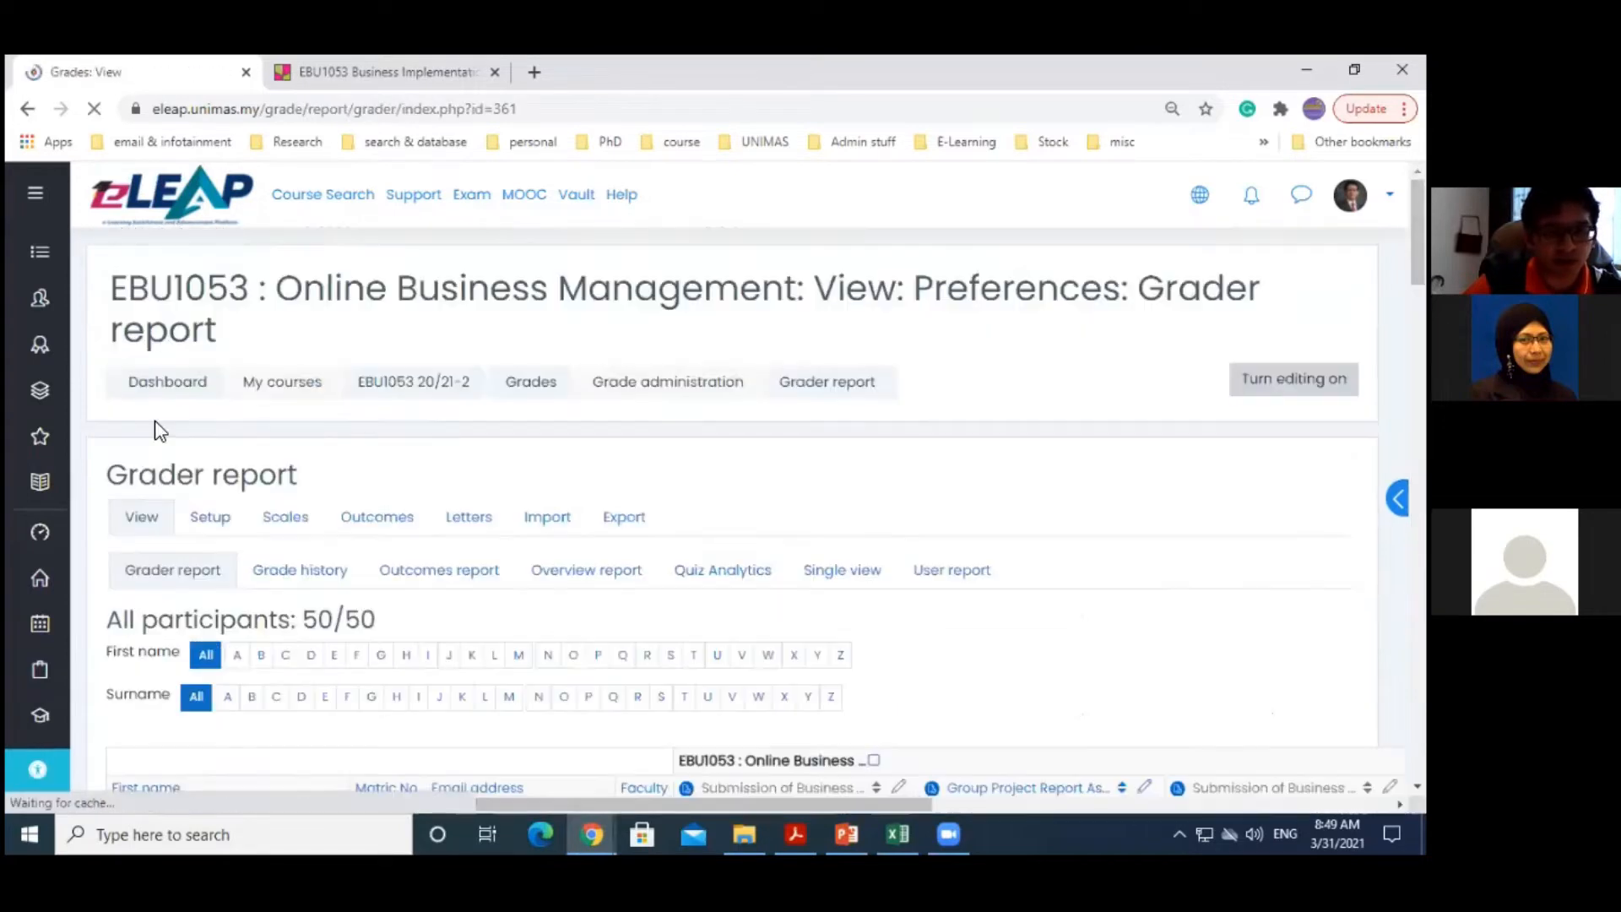
scroll(1107, 532, down, 6)
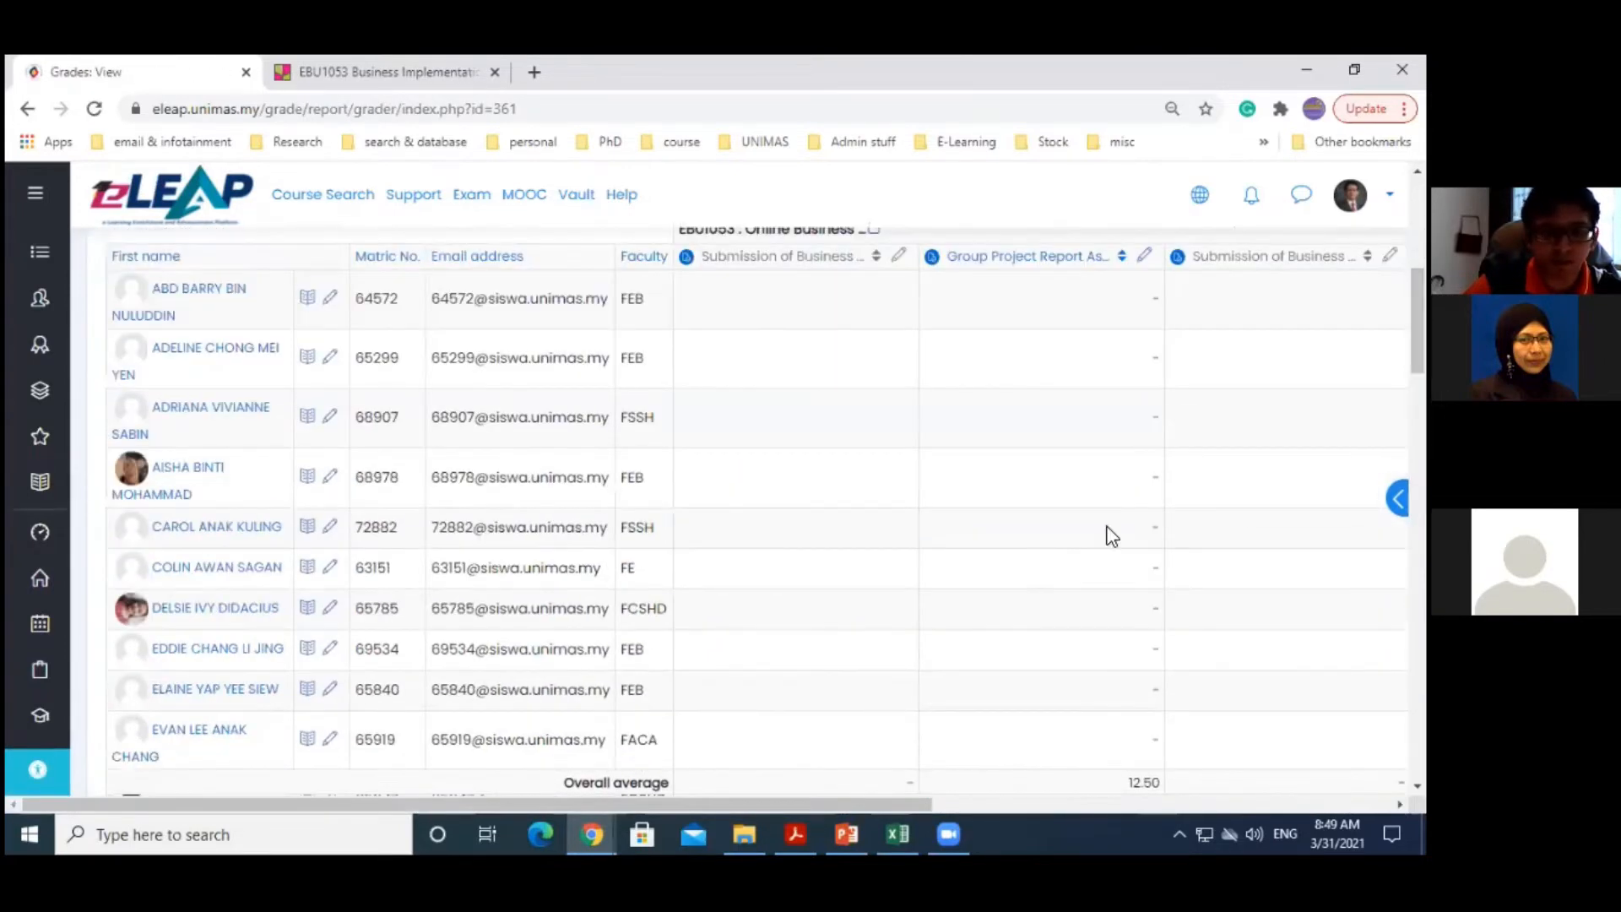
drag(714, 809, 684, 832)
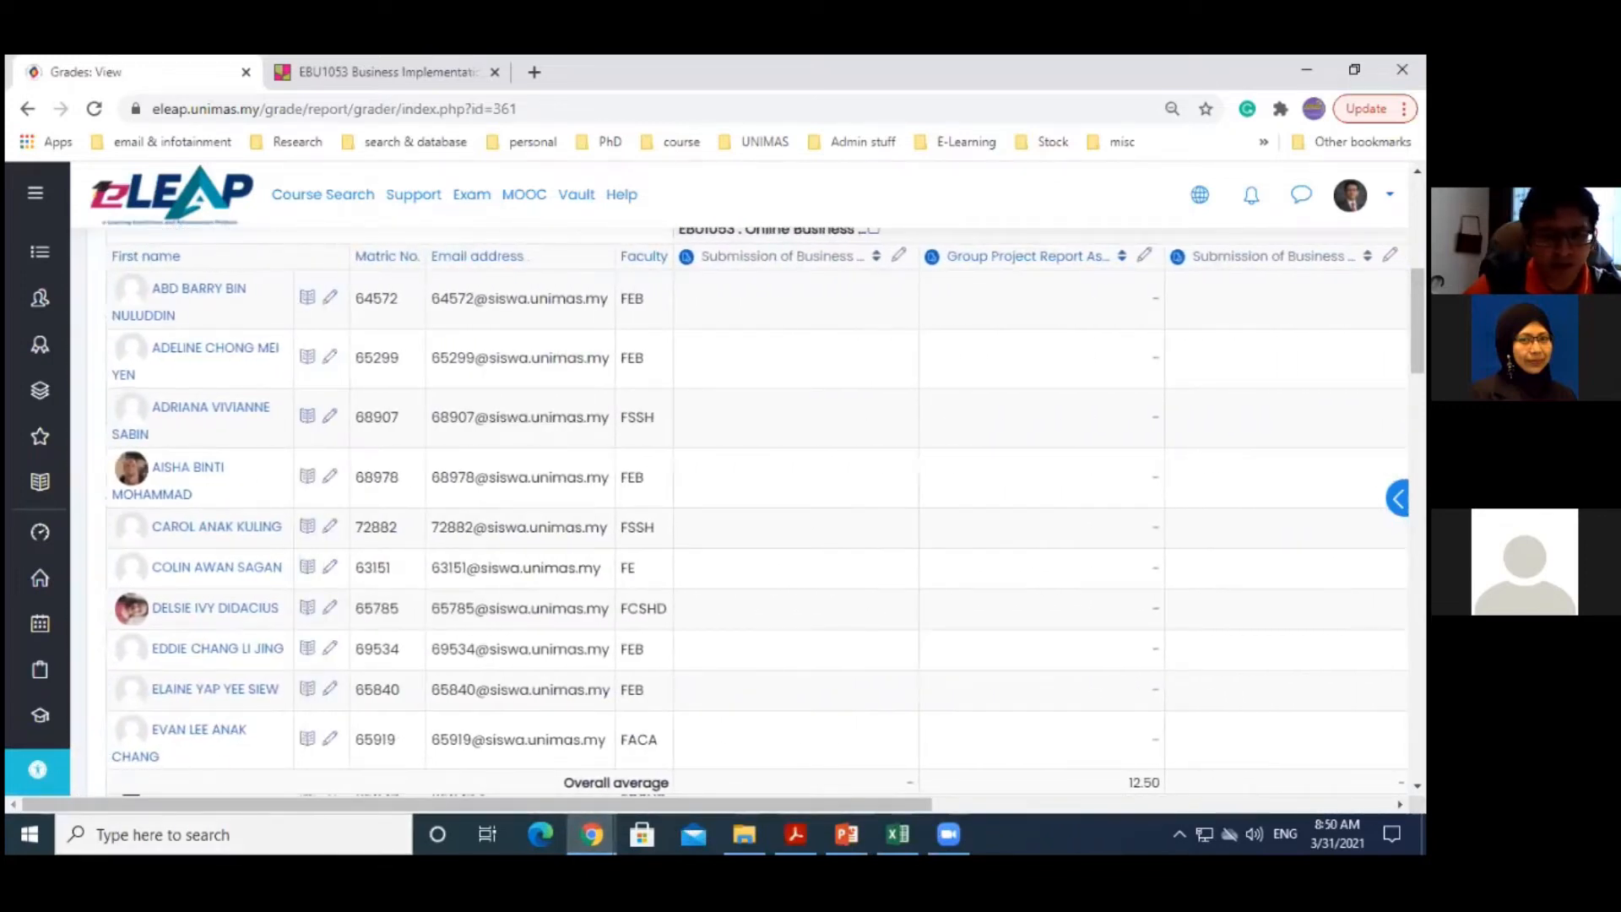
scroll(759, 506, down, 3)
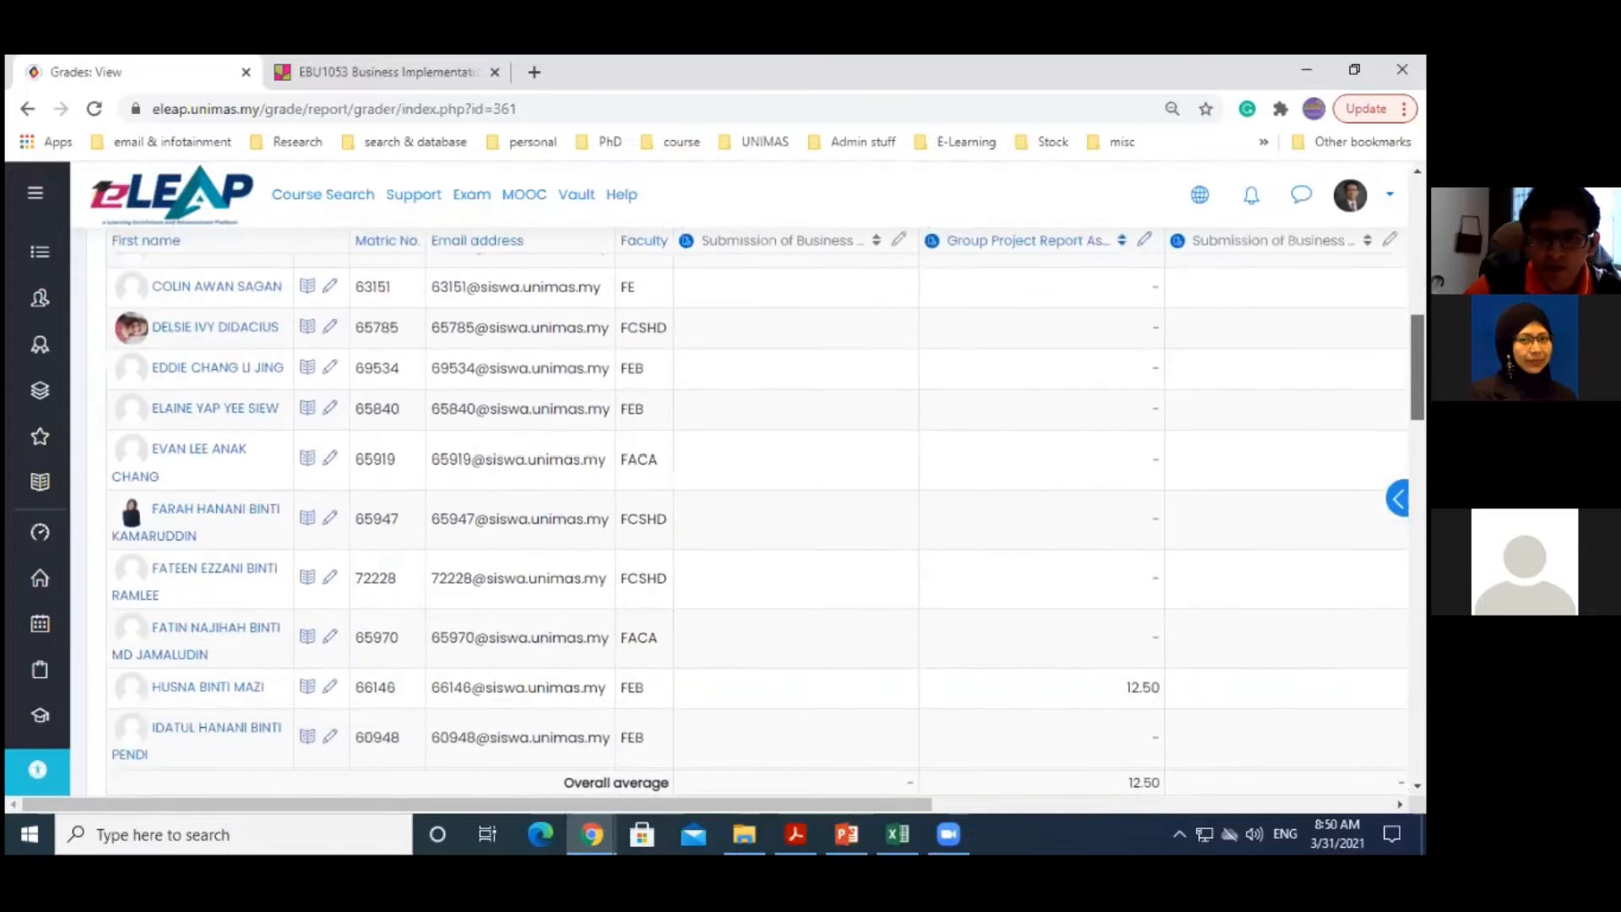
drag(698, 804, 1216, 806)
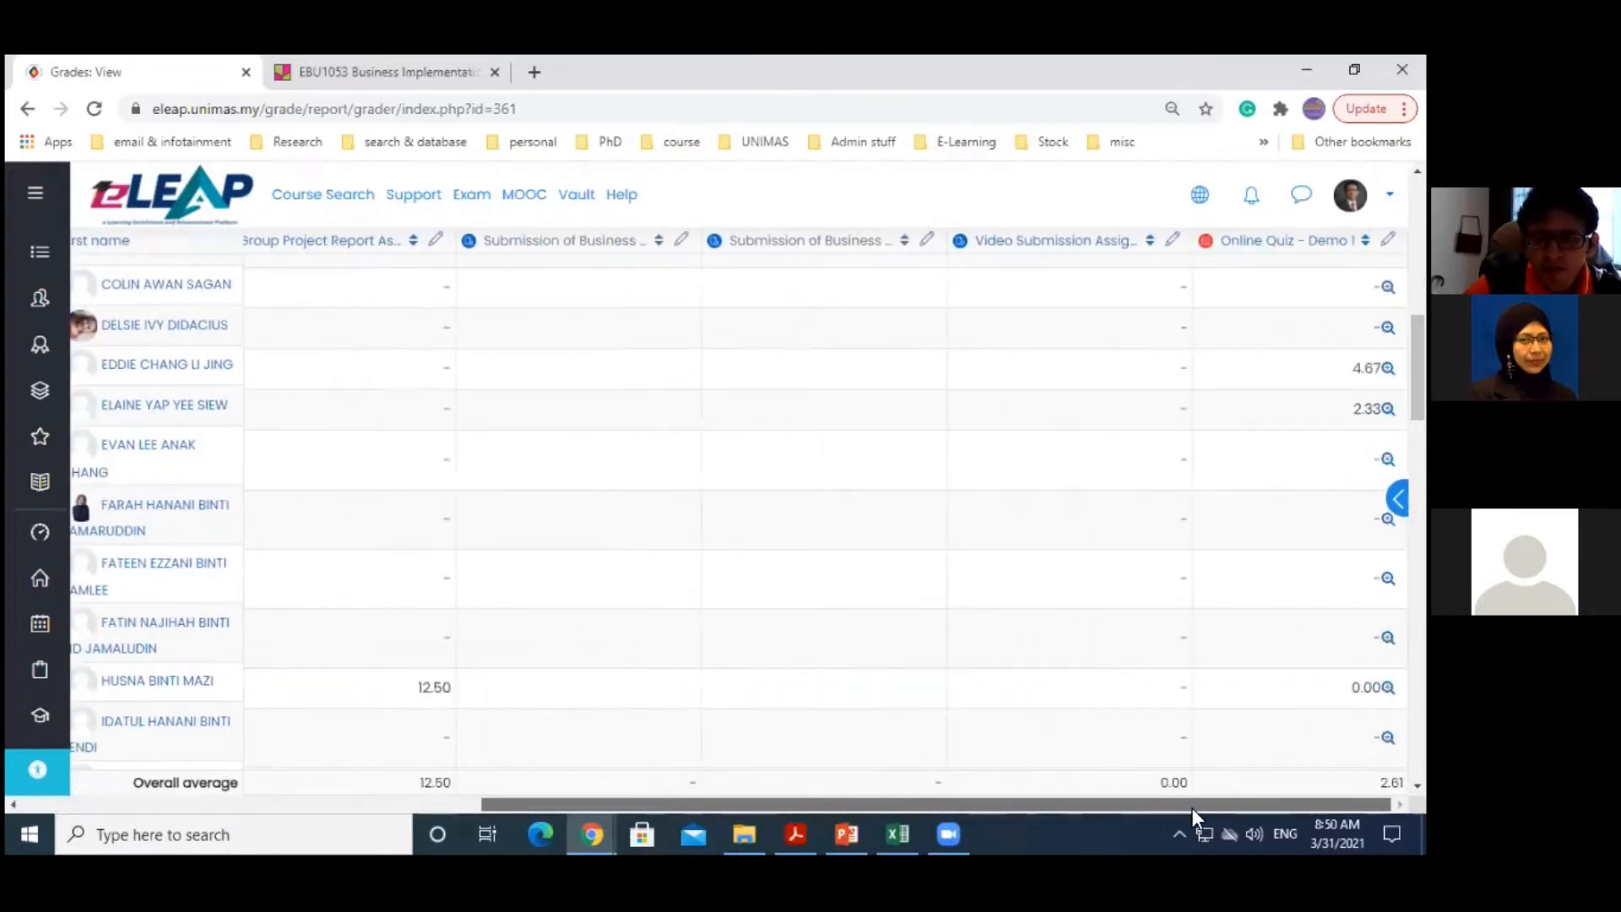
mouse_move(1192, 808)
mouse_down()
mouse_move(1111, 807)
mouse_move(1192, 808)
mouse_up()
drag(1418, 368, 1417, 597)
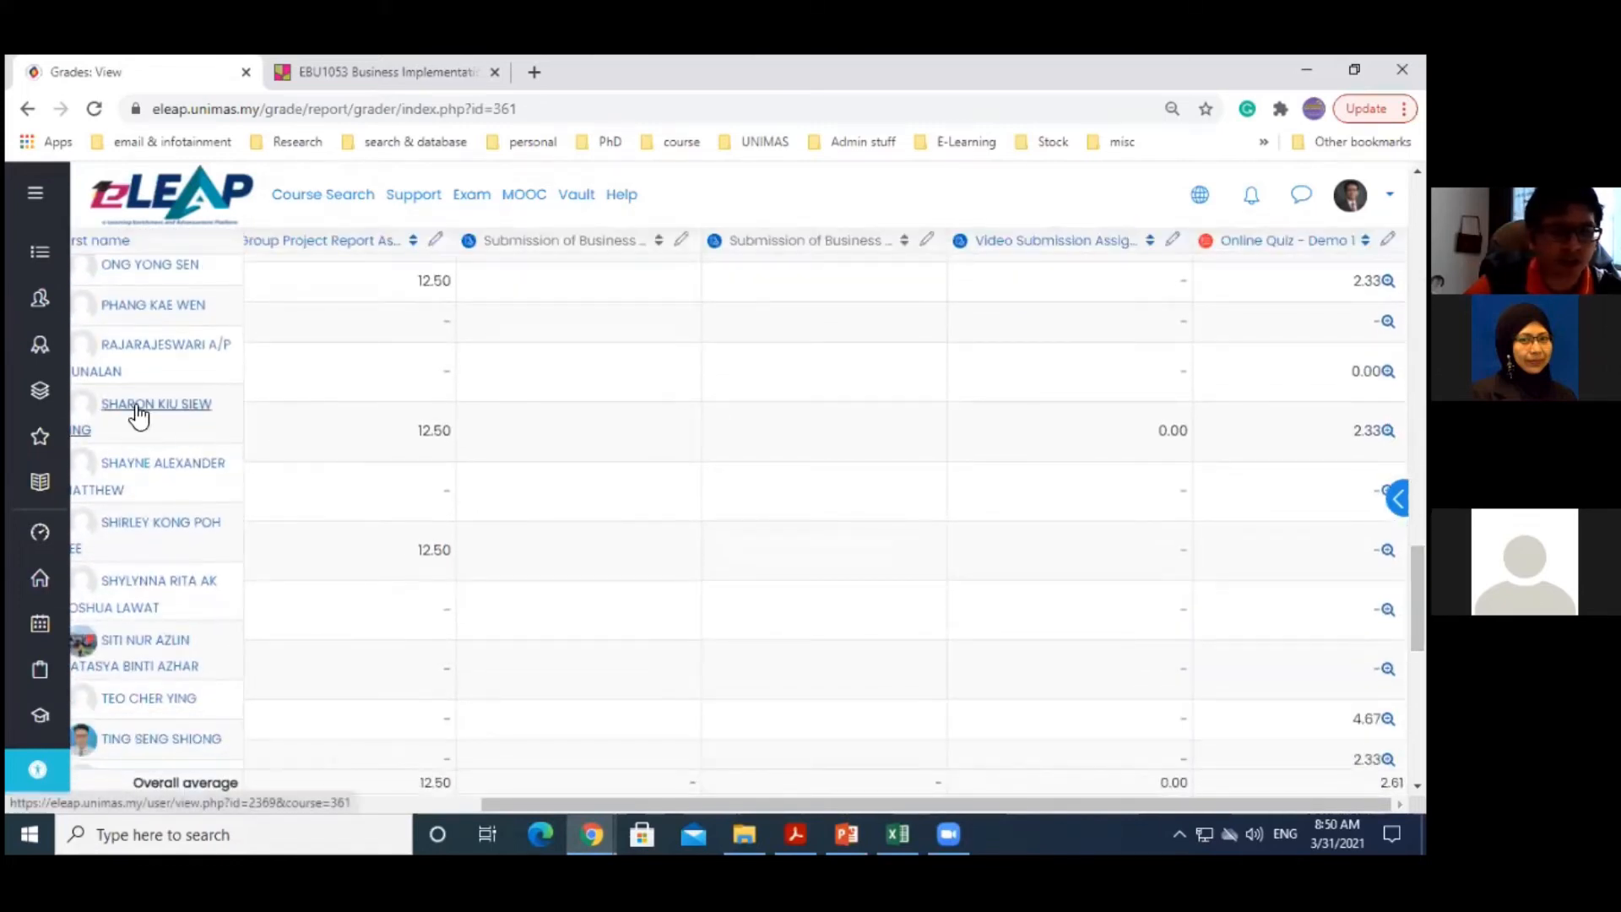
Open the user report of the student who has grades in all three demo assessments
drag(994, 807, 355, 811)
click(309, 429)
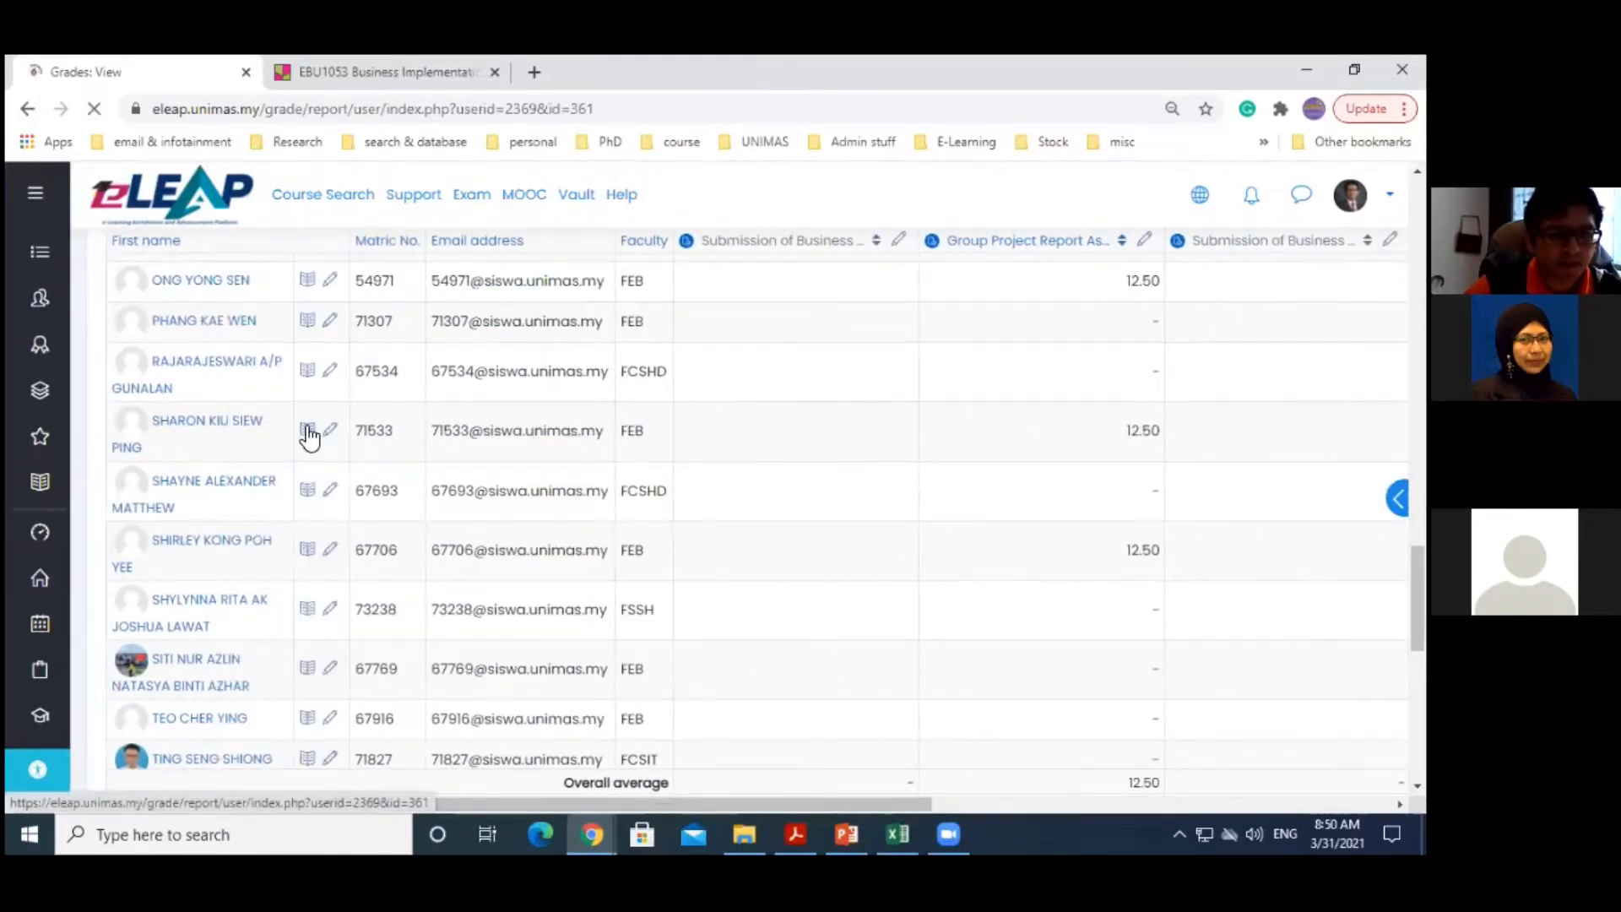
scroll(481, 608, down, 5)
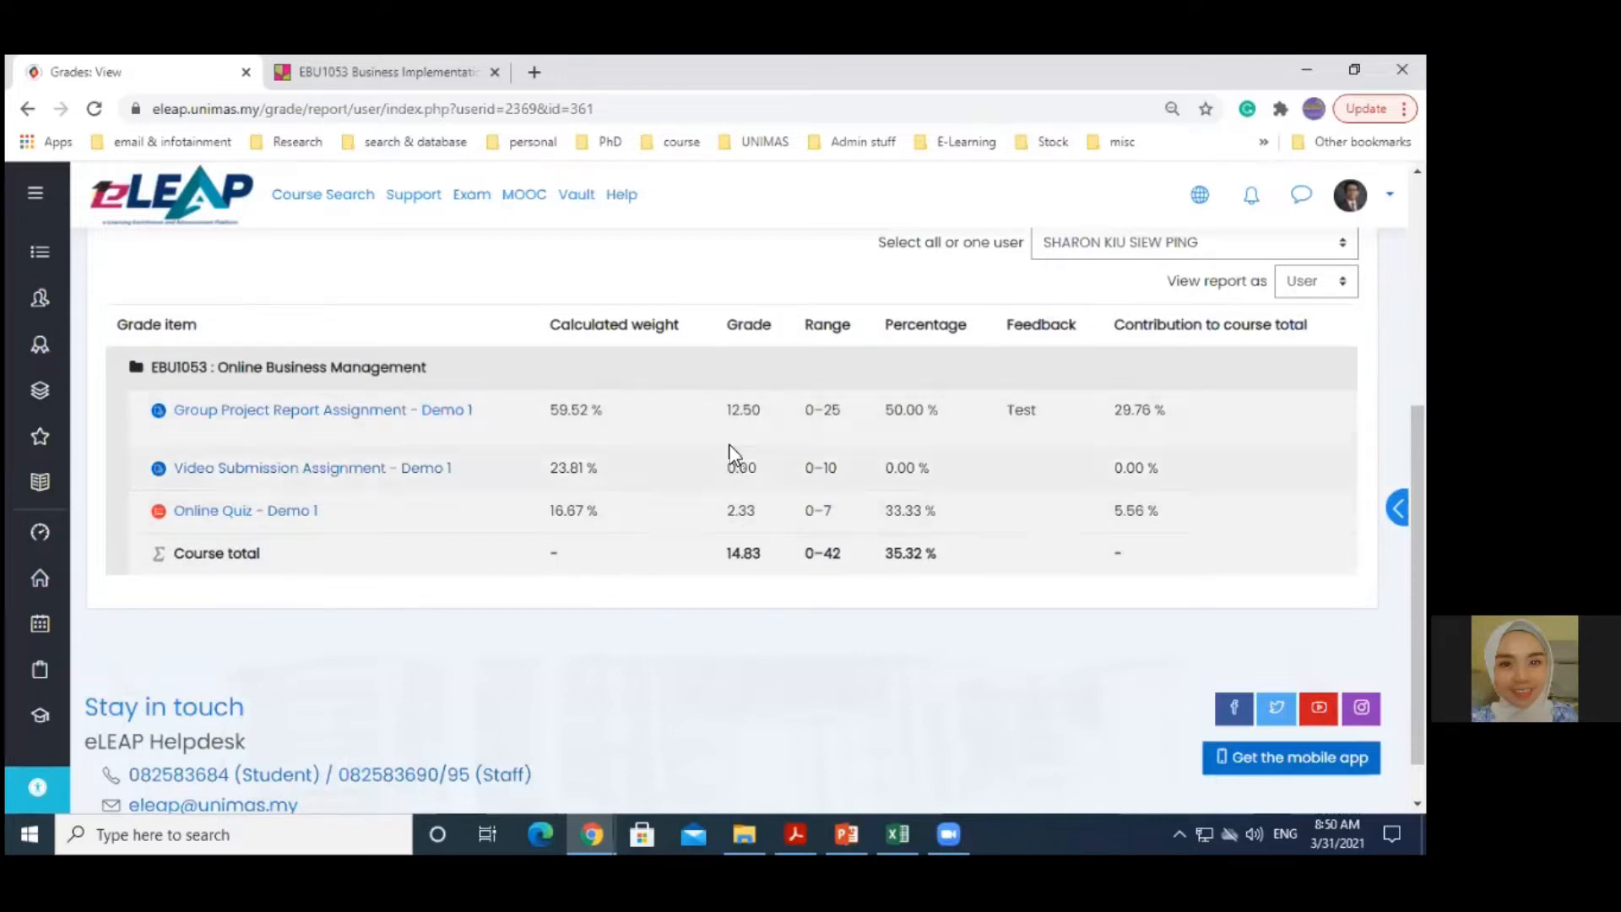
Examine the student's grade, range and weight for each demo assessment and the course total in the user report
double_click(728, 411)
click(819, 422)
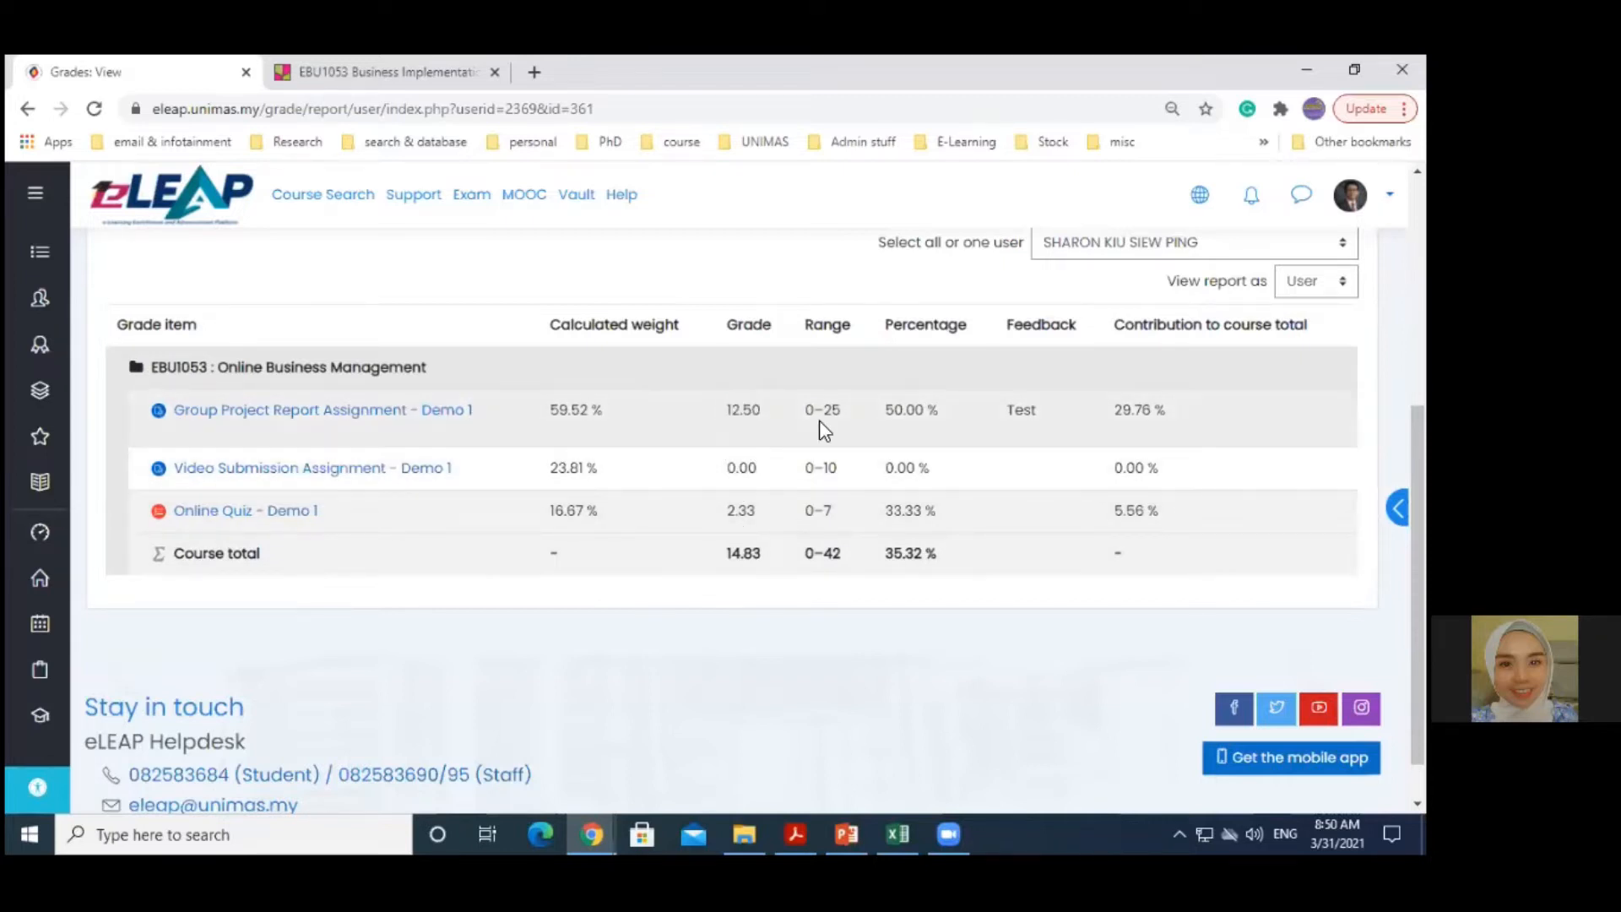
drag(800, 412, 844, 410)
click(842, 418)
drag(728, 412, 764, 419)
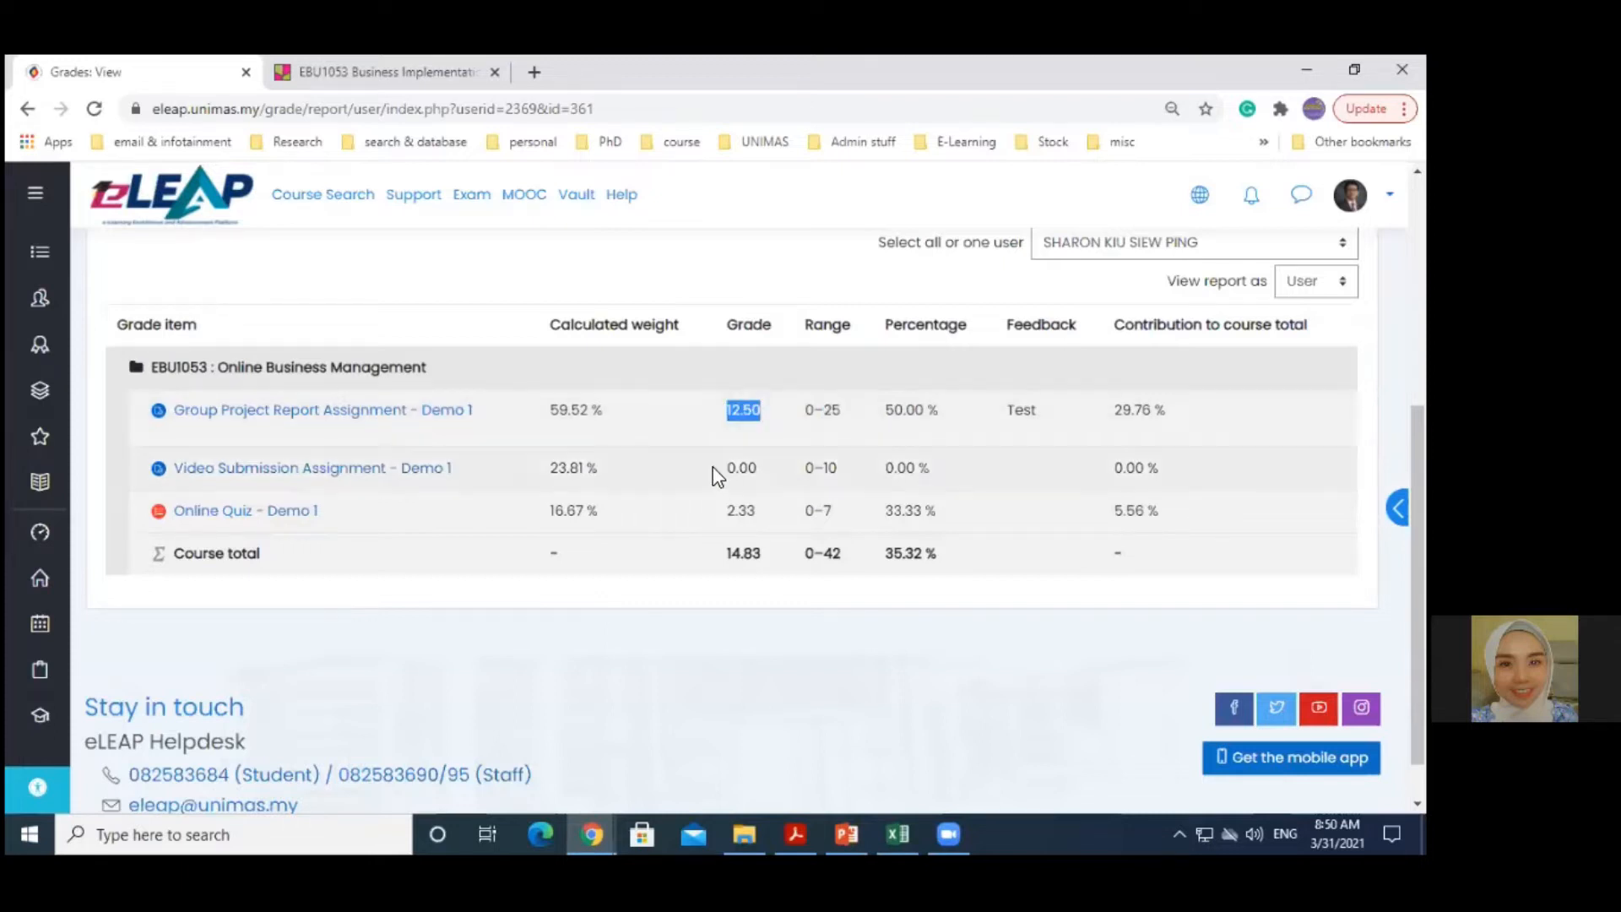
drag(726, 469, 757, 466)
click(748, 469)
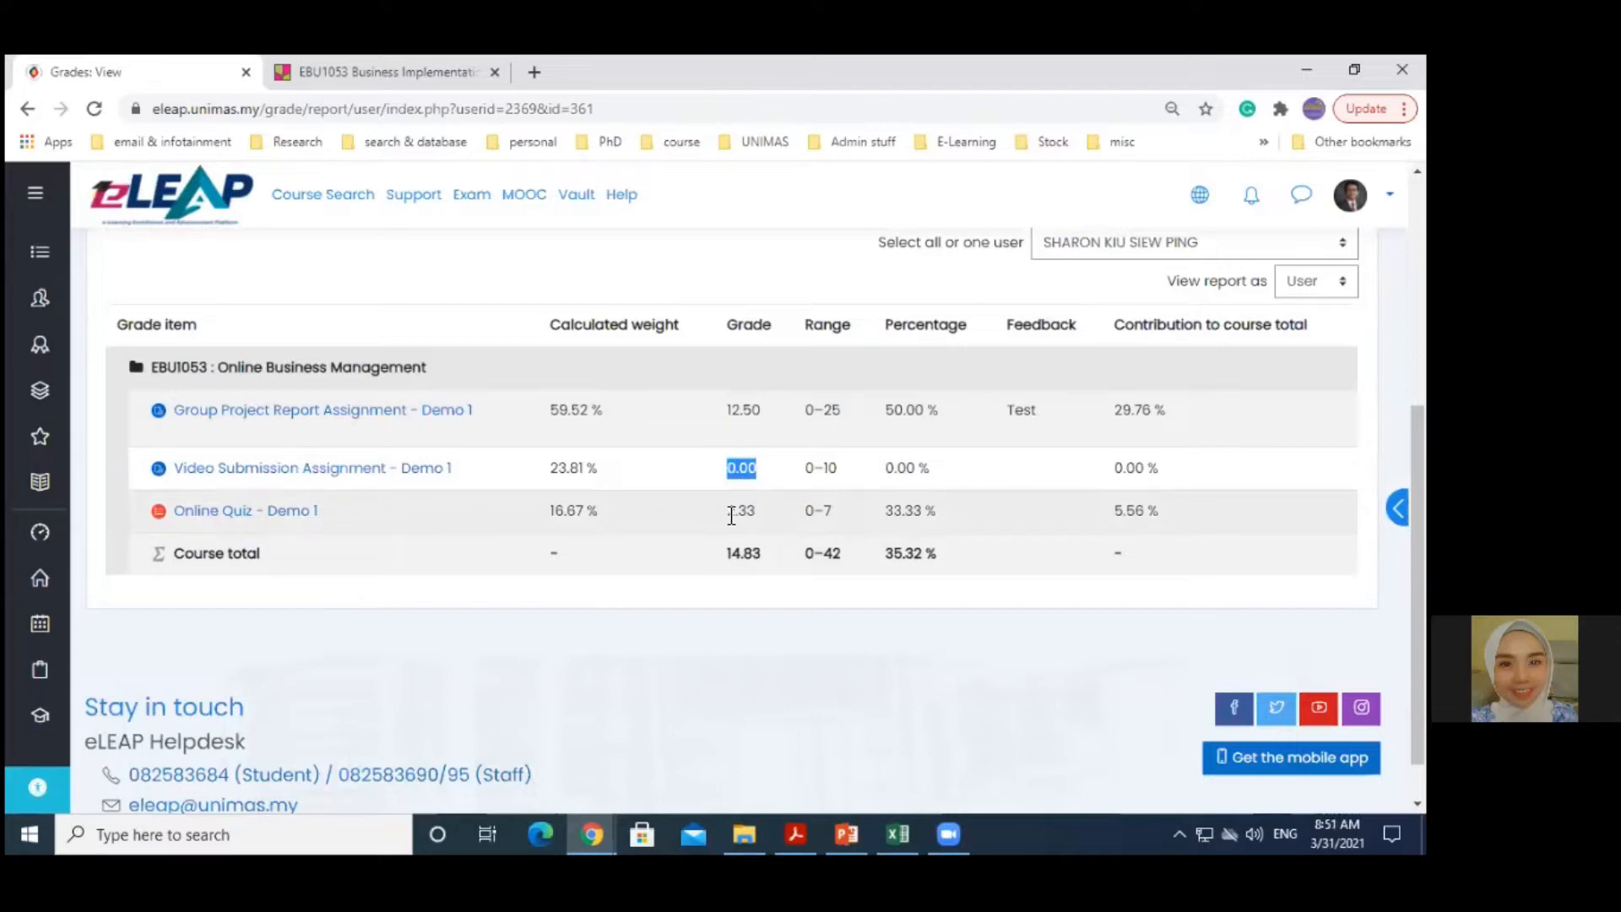
drag(727, 510, 750, 509)
click(827, 510)
click(692, 587)
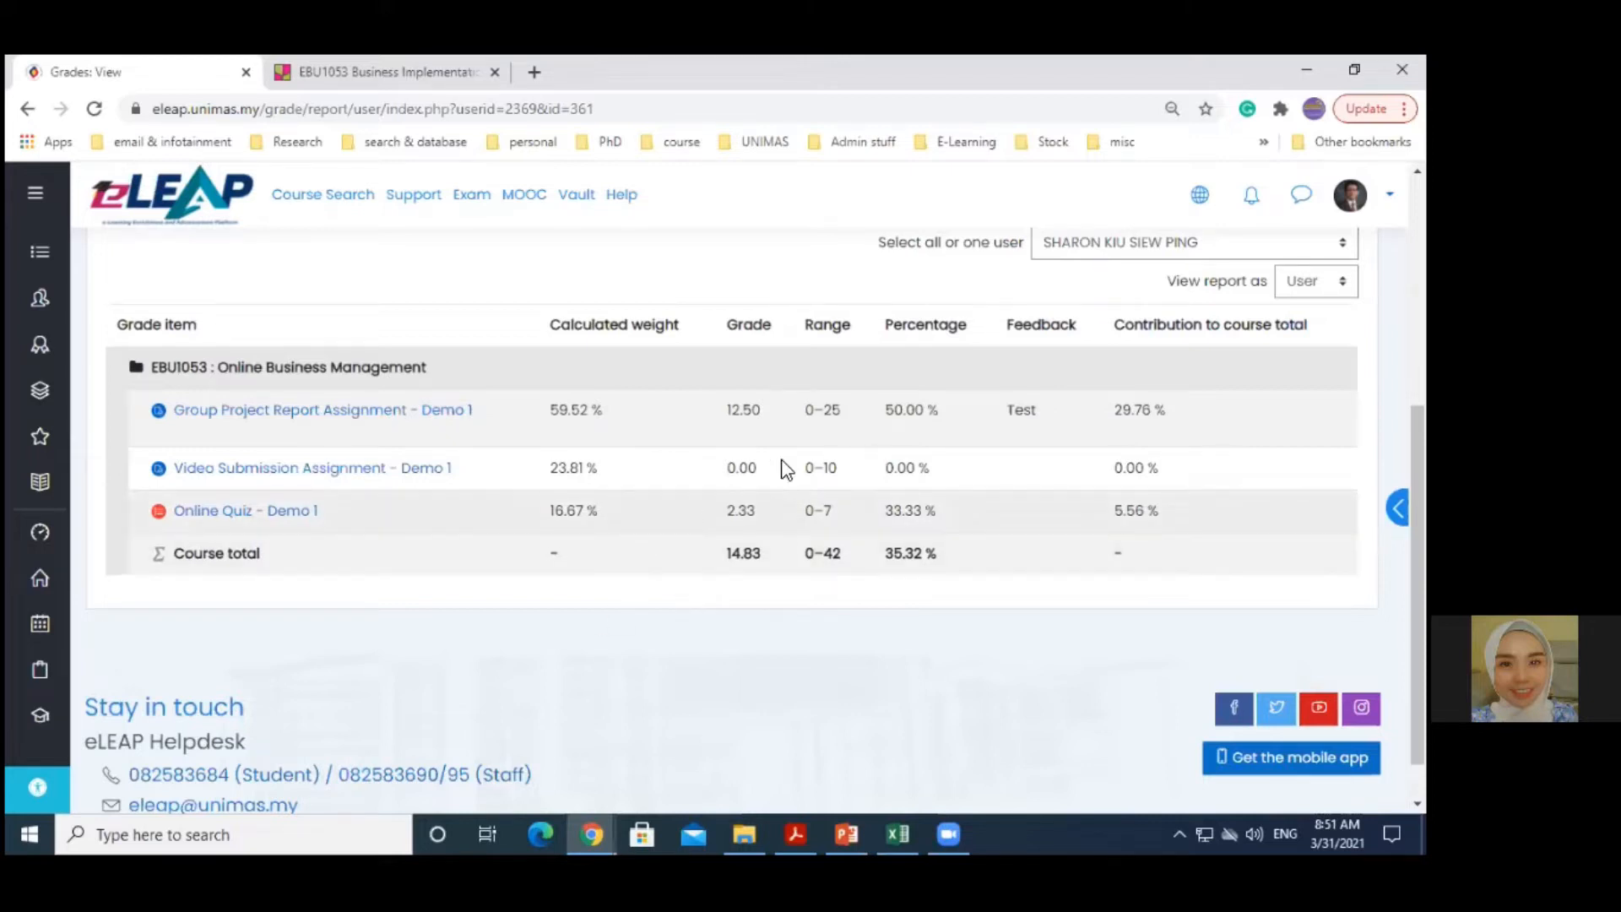
scroll(735, 506, up, 3)
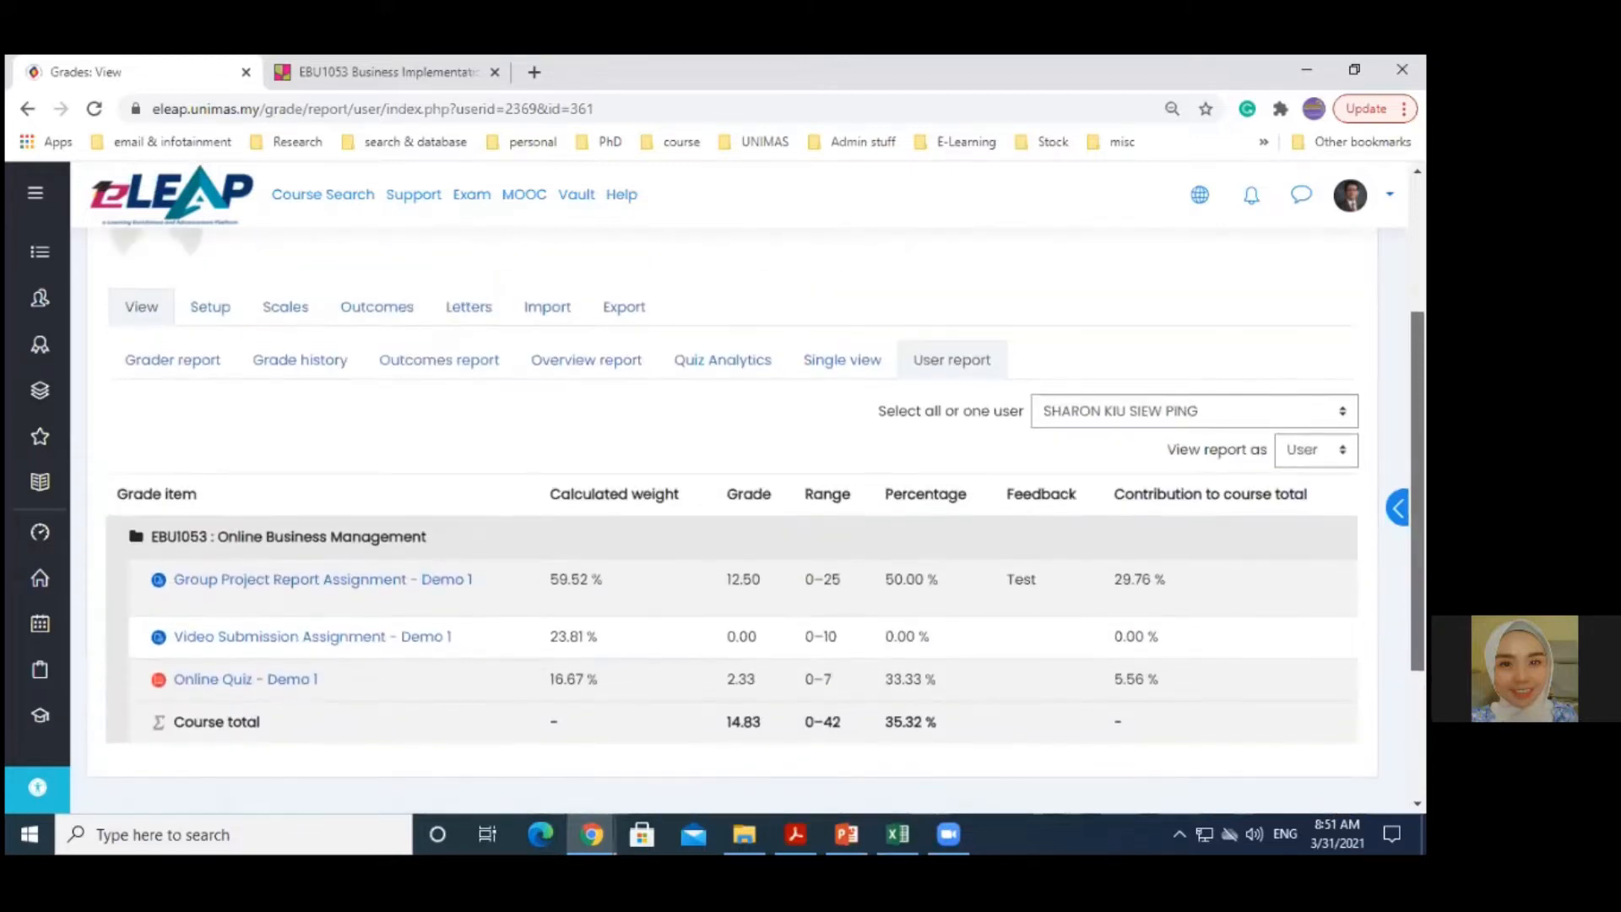
scroll(734, 506, down, 1)
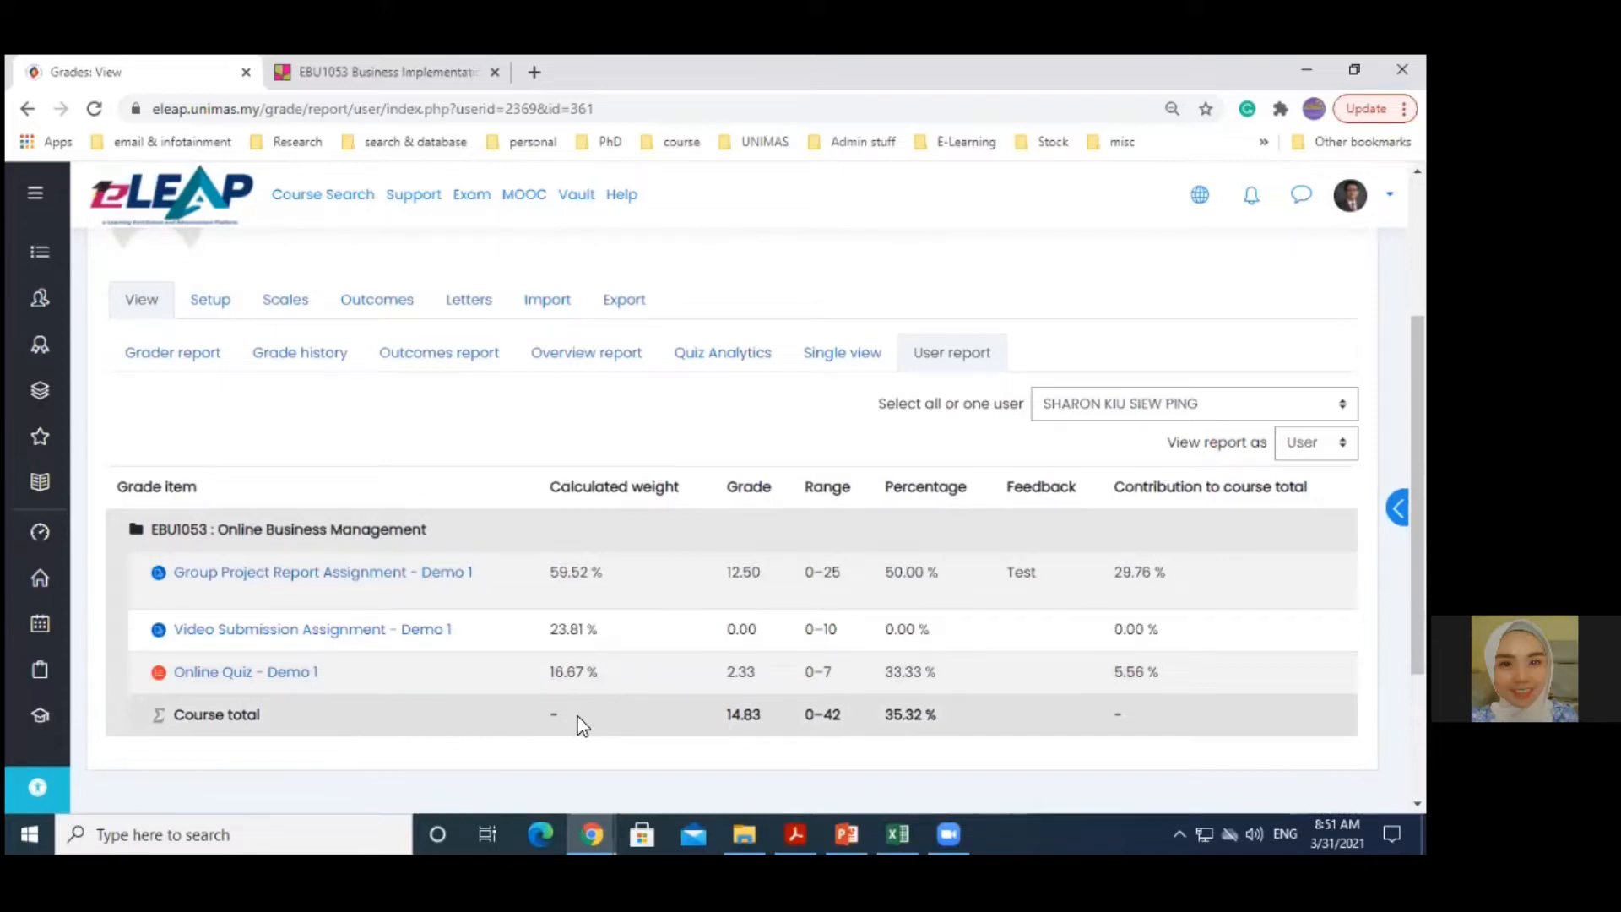
scroll(1417, 507, down, 1)
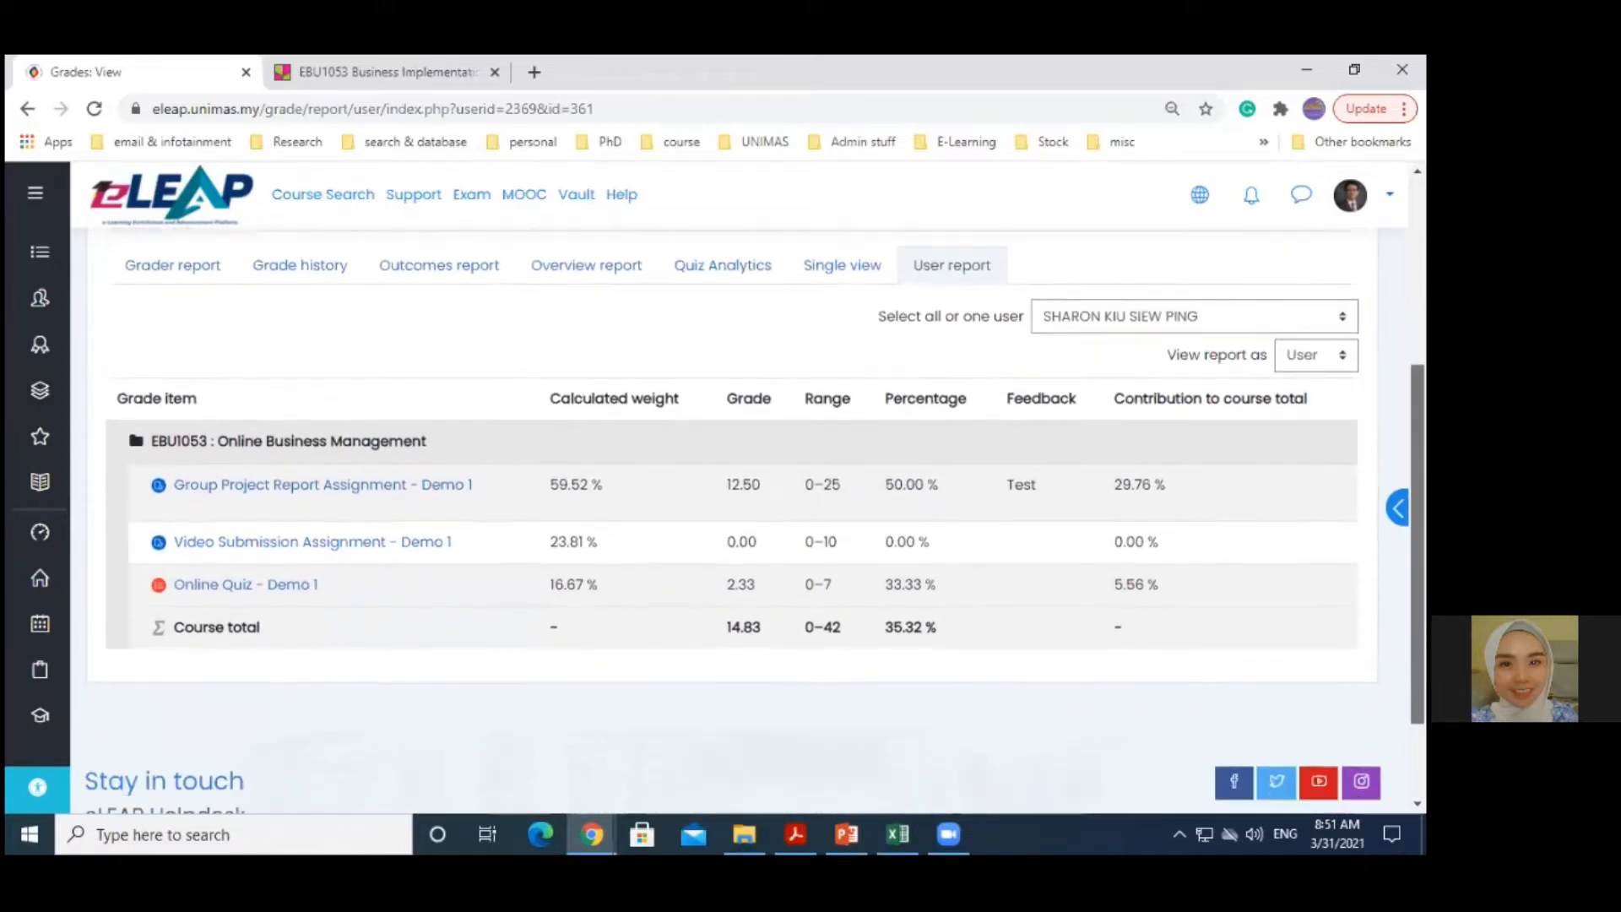
Highlight the assessment grades in the student's user report and switch to the Grading presentation in PowerPoint to read the Benefits slide
mouse_move(838, 825)
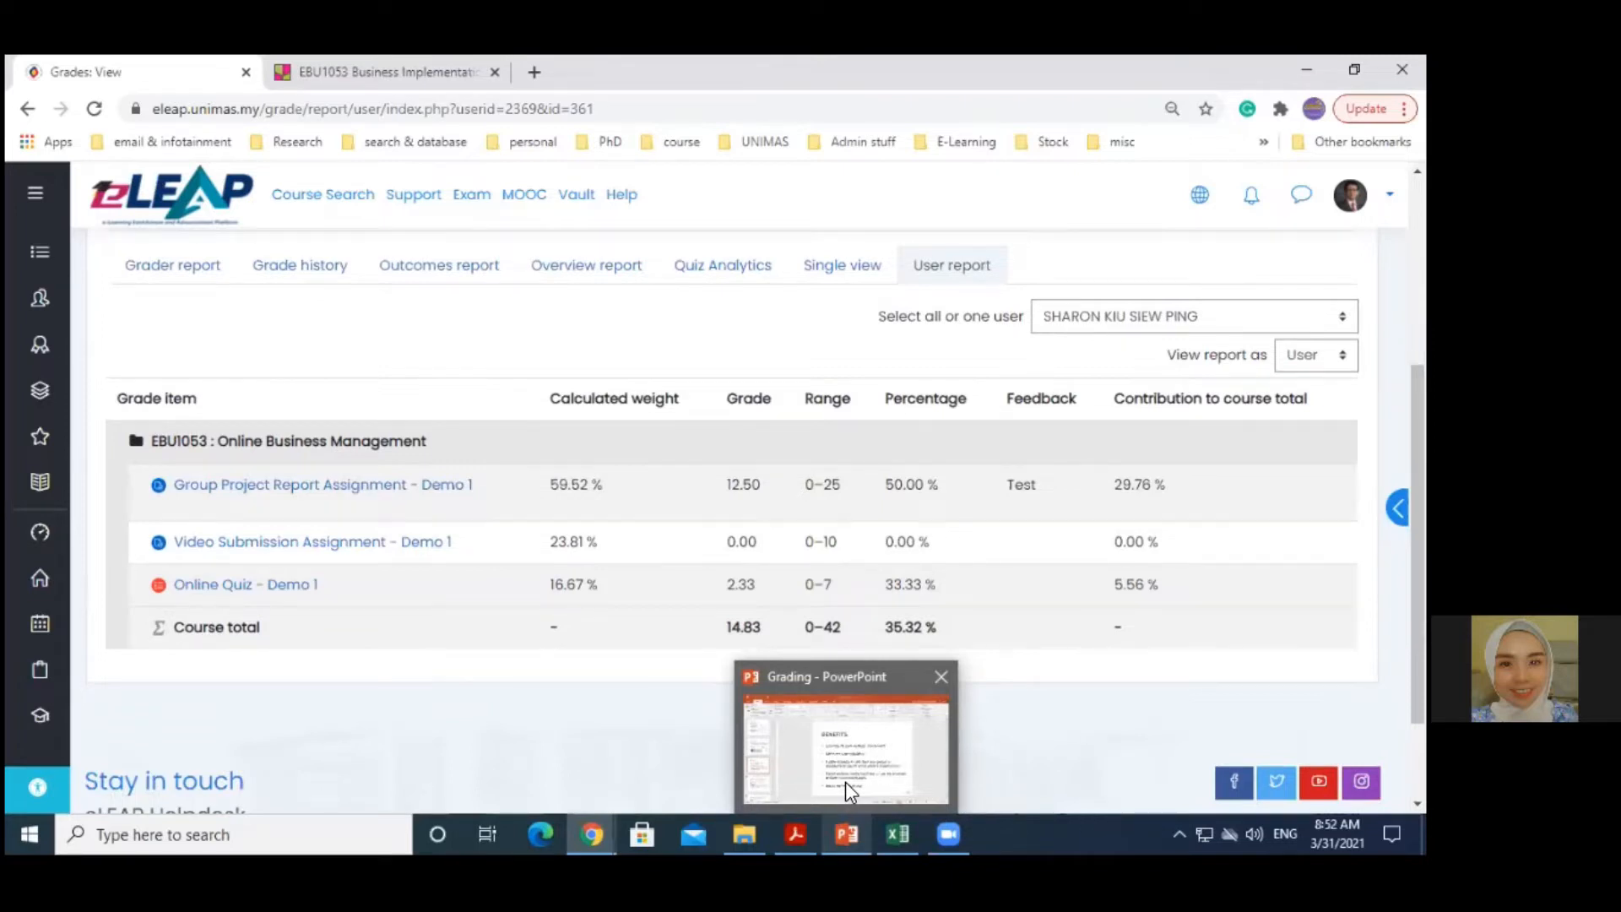
click(846, 784)
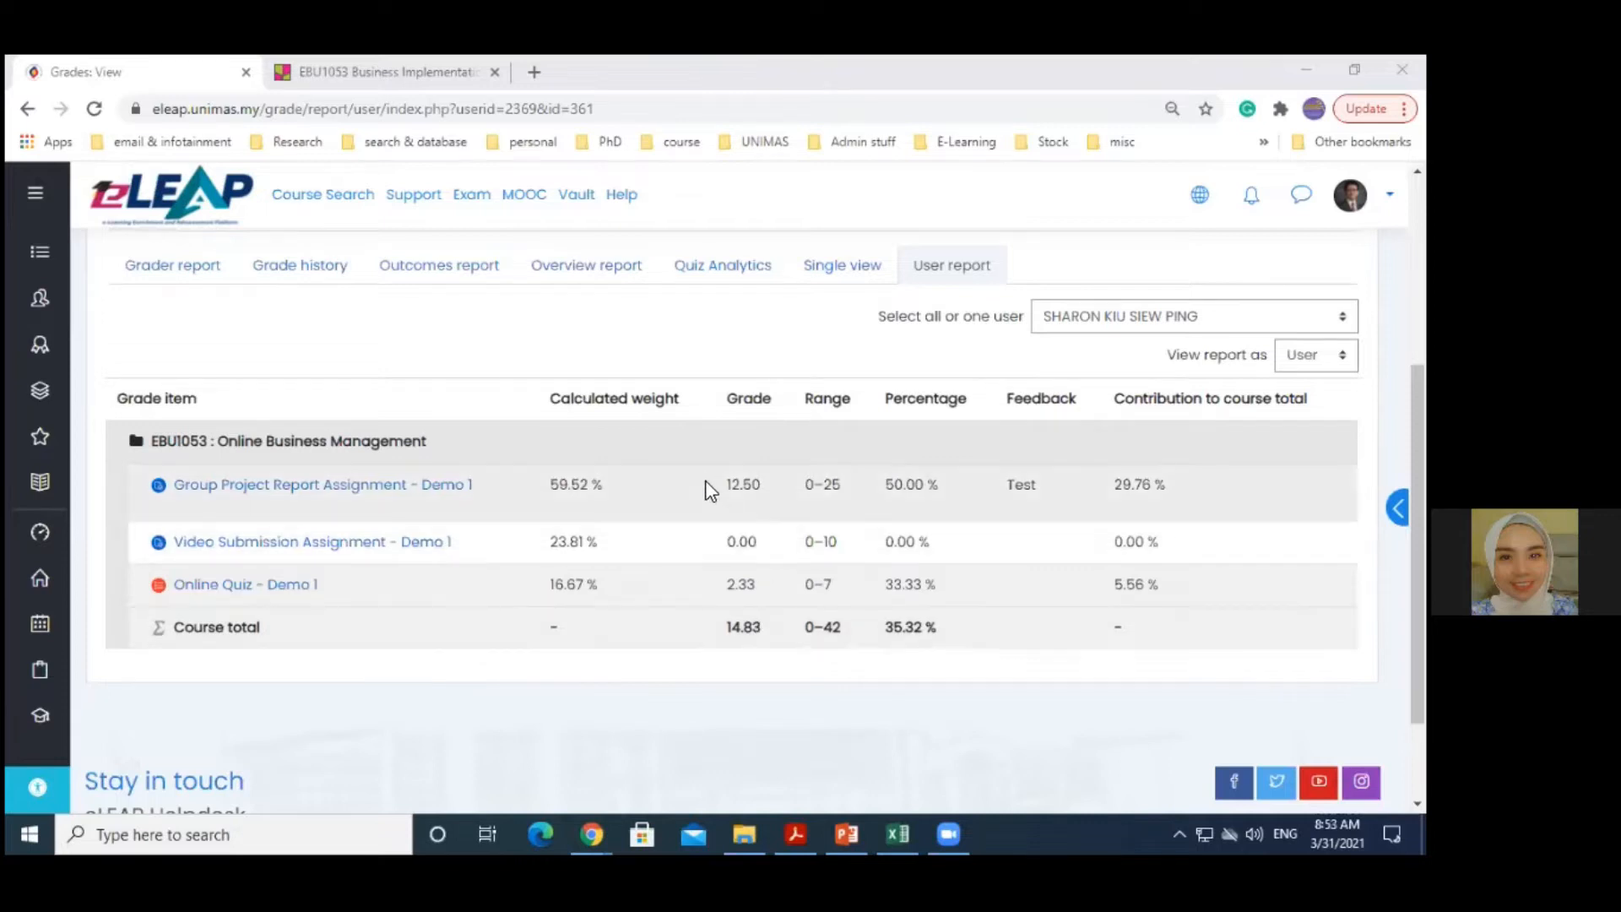
drag(722, 483, 762, 582)
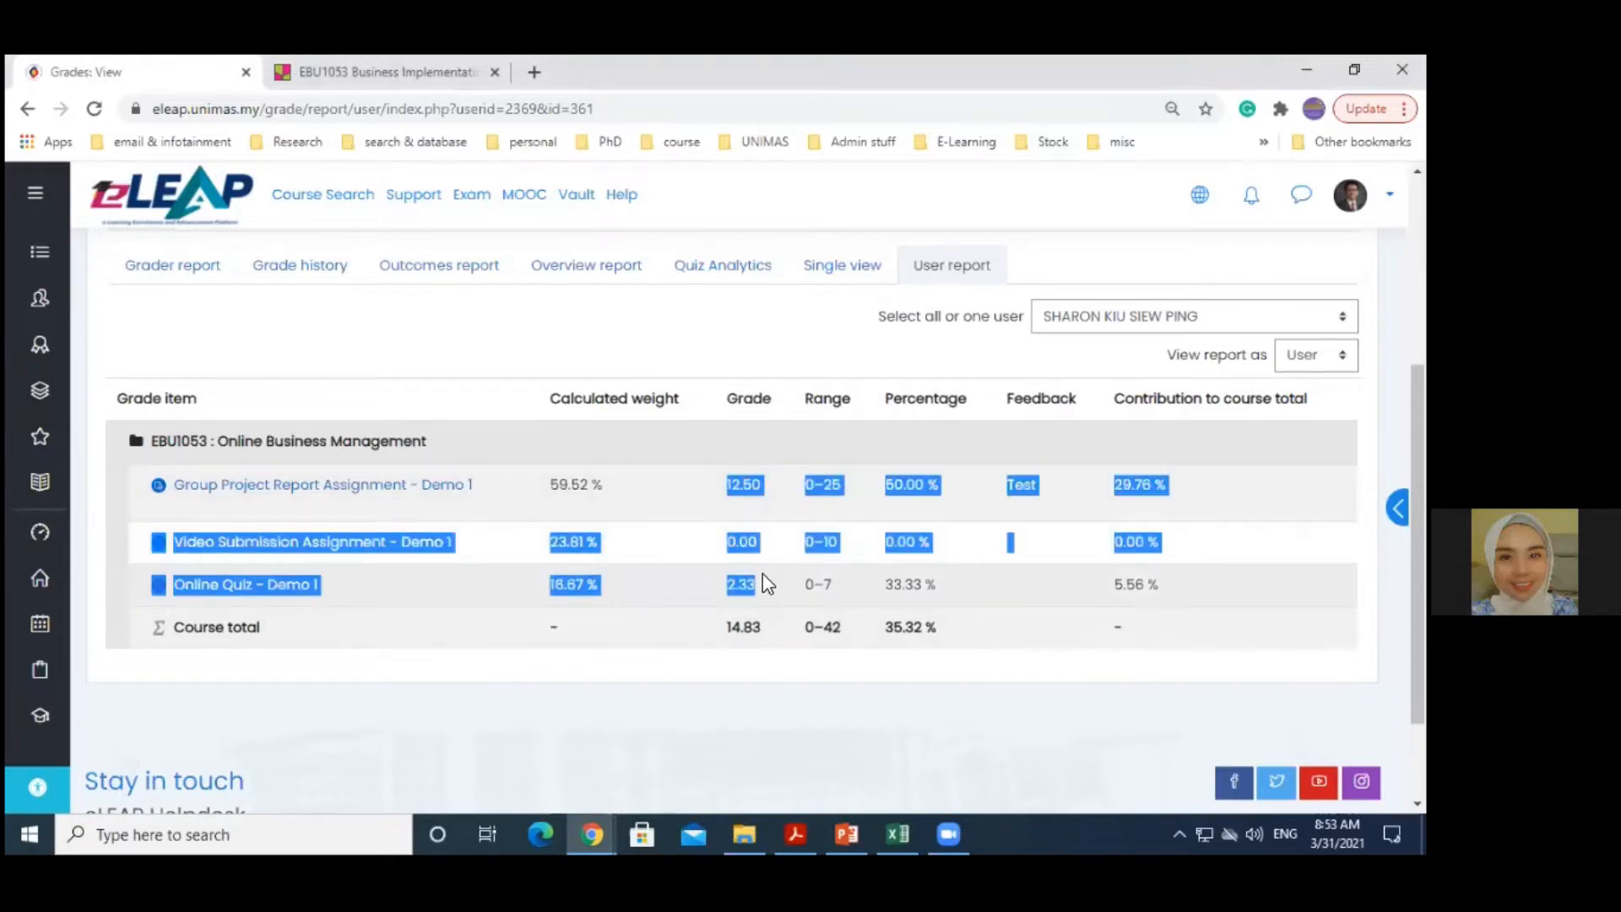
click(740, 688)
drag(722, 586, 754, 589)
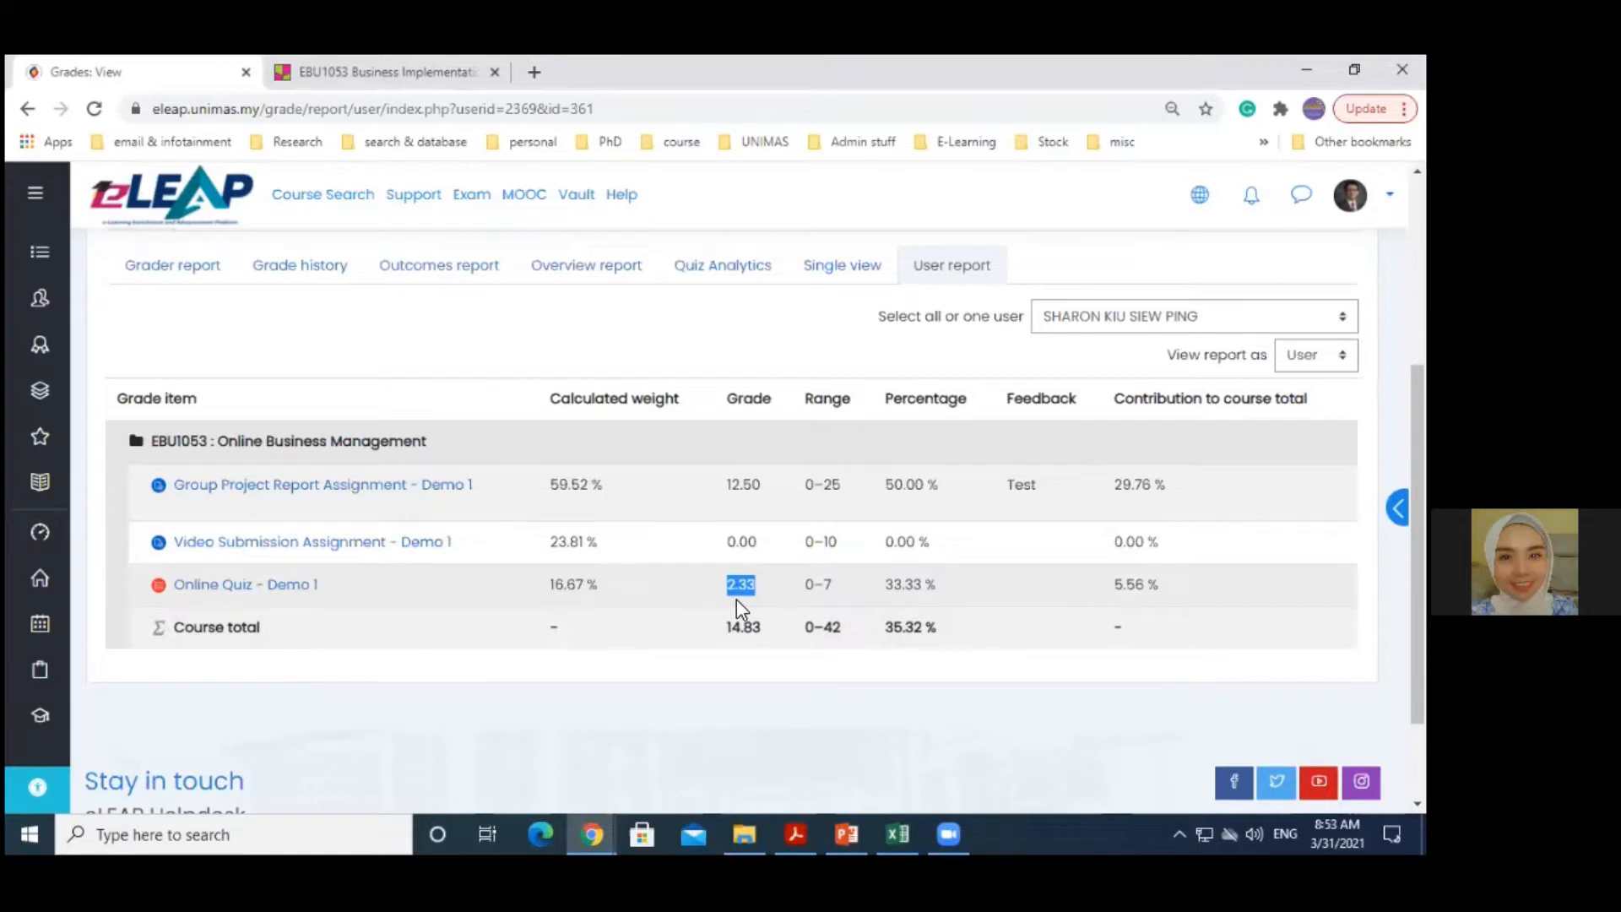
click(722, 650)
mouse_move(852, 831)
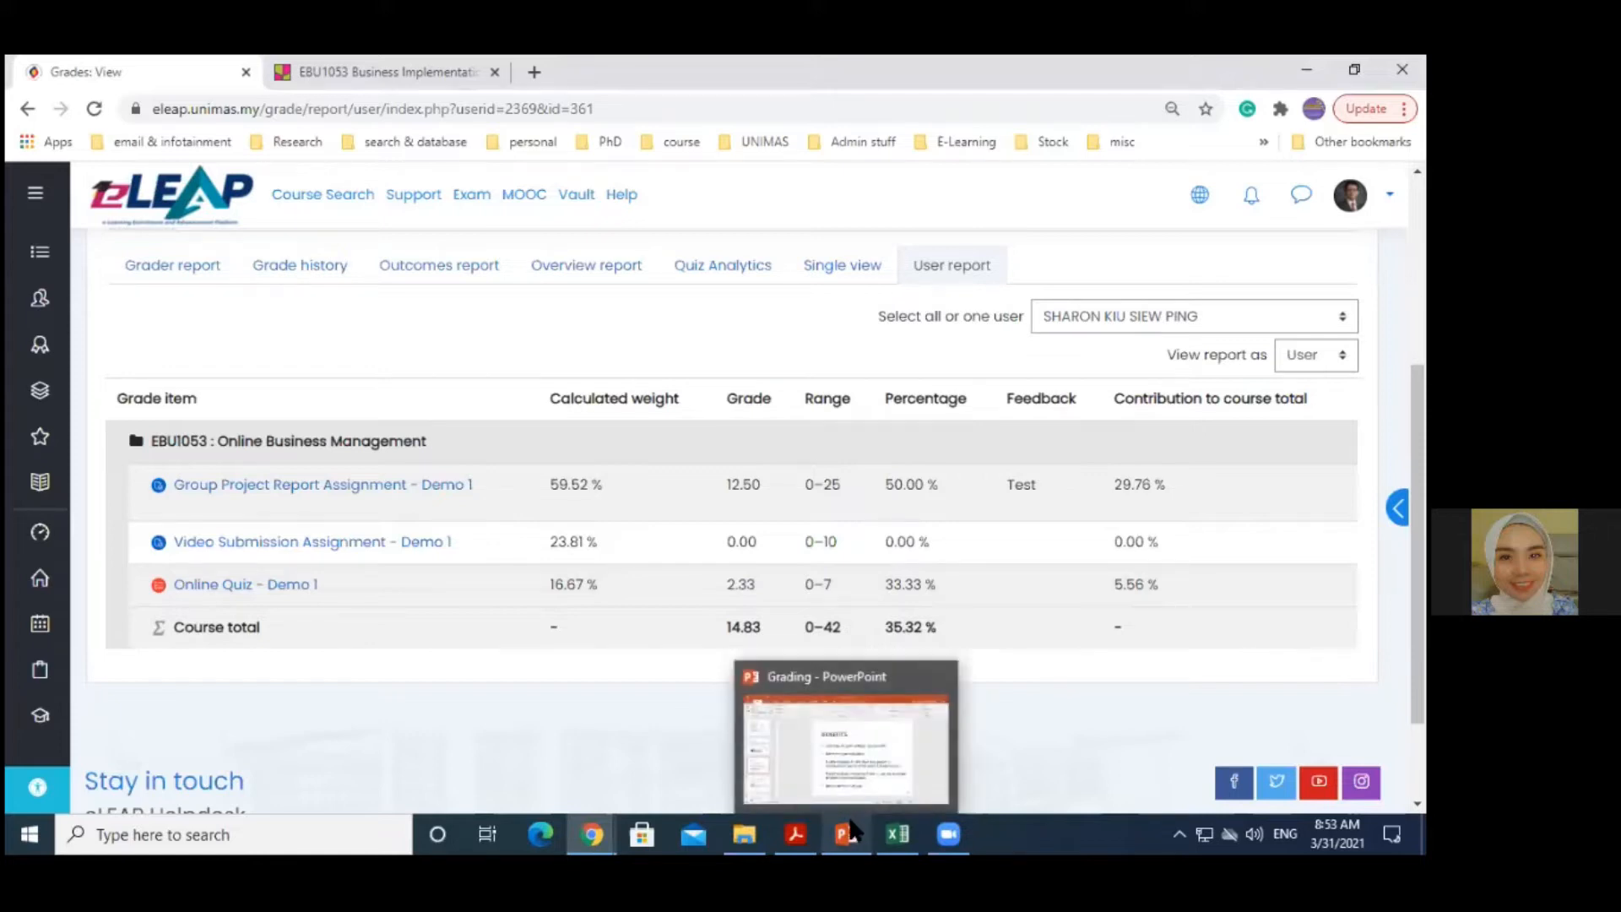
click(859, 772)
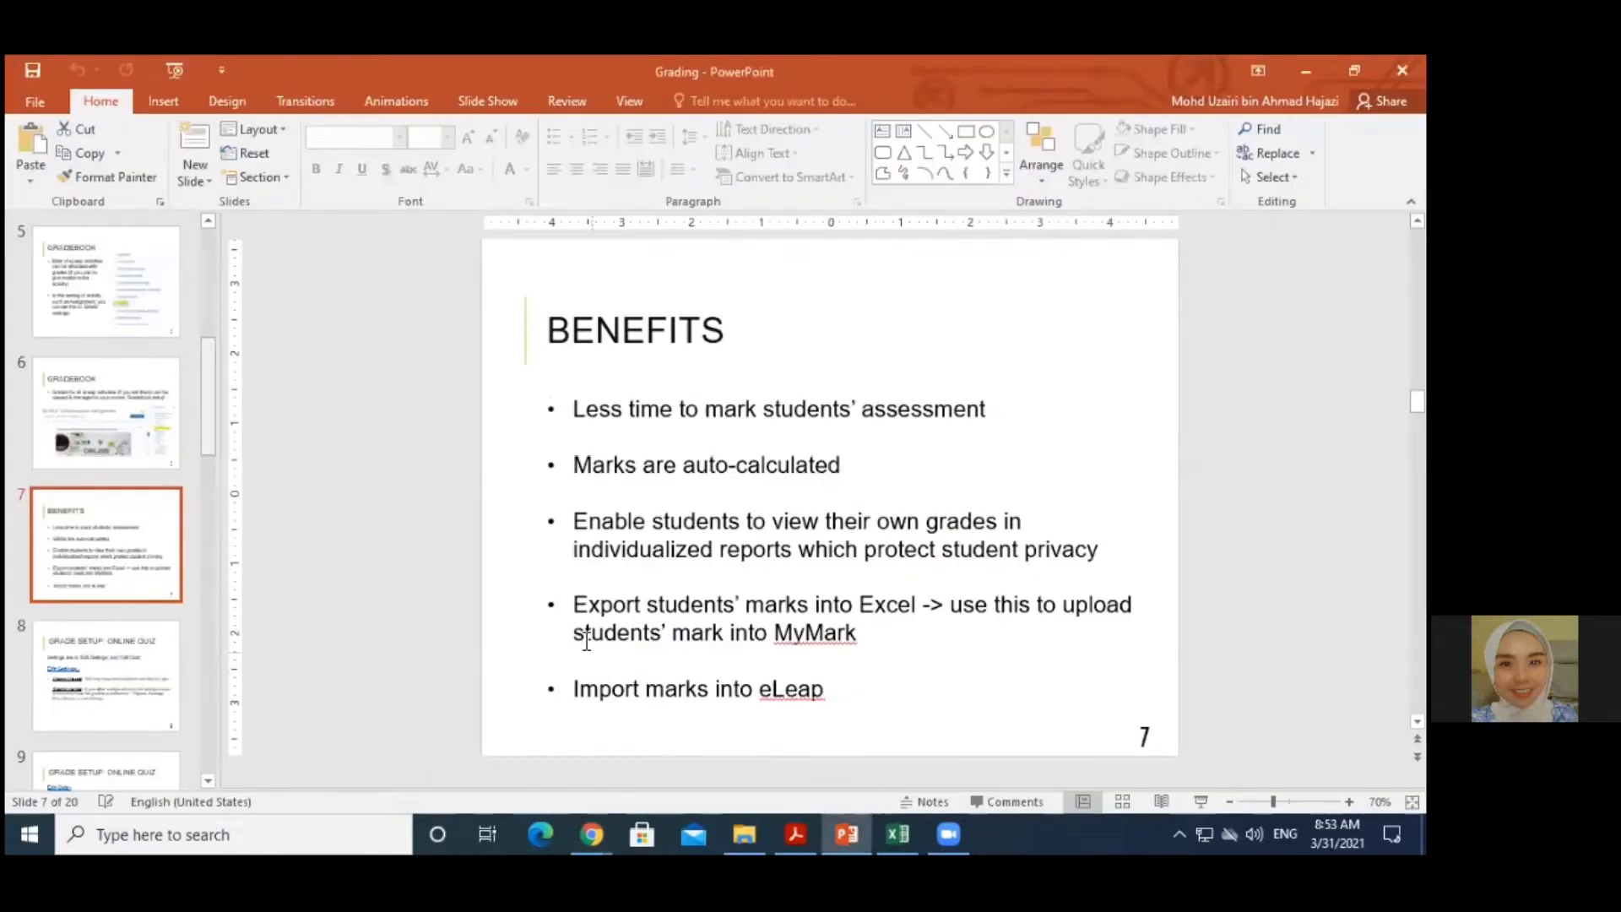
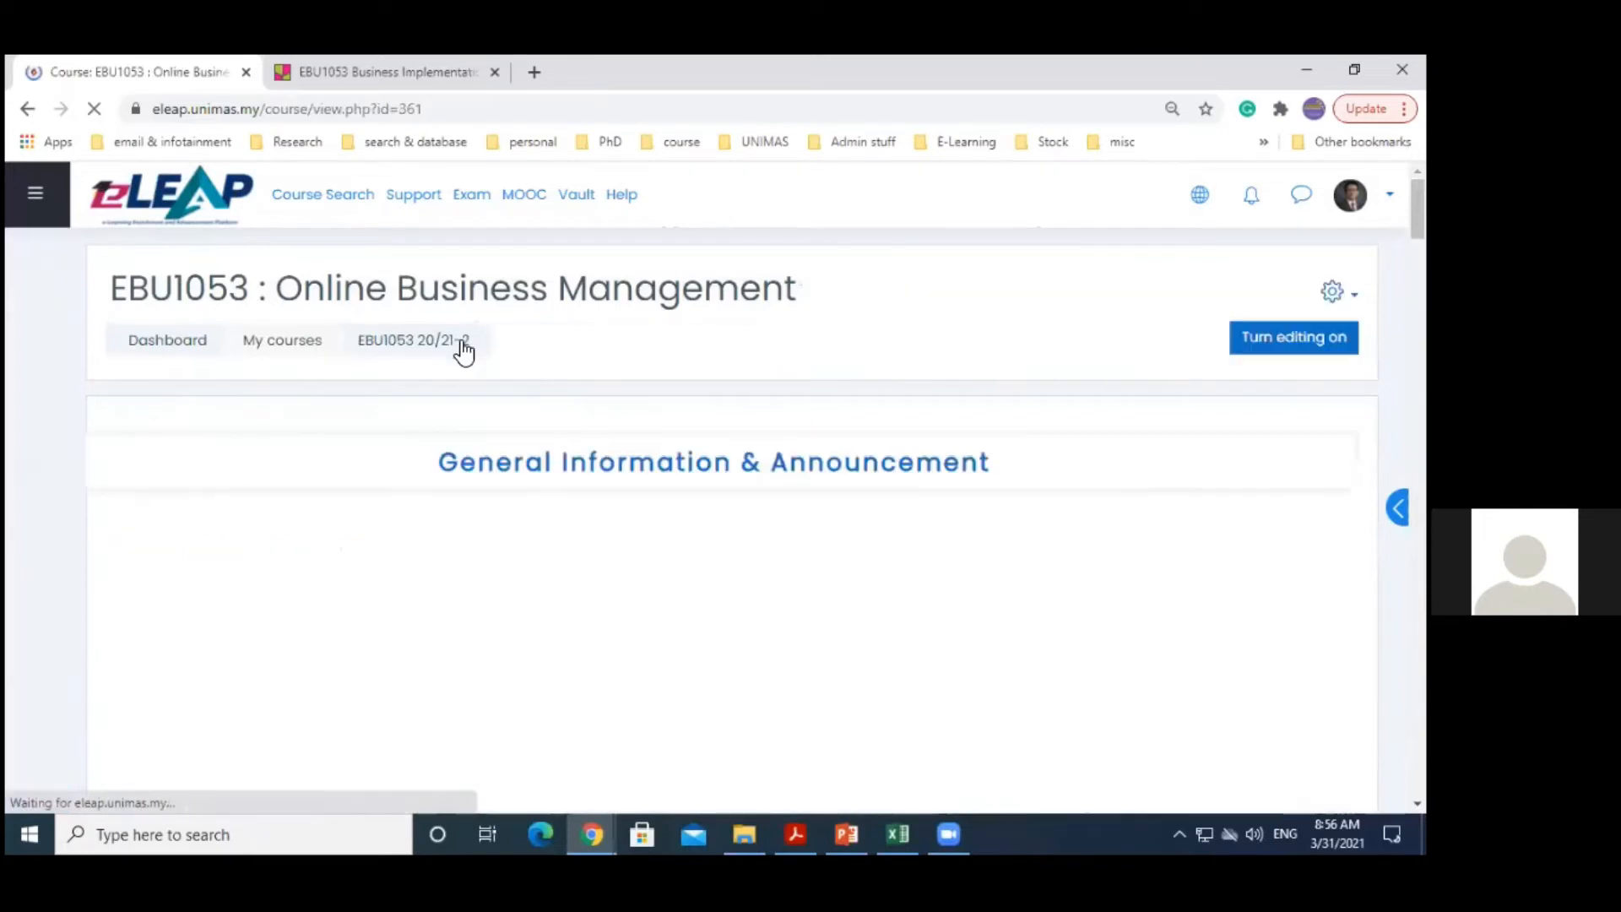
Turn on editing for the EBU1053 course in eLEAP and go to the Byte Size Workshop Demo section
scroll(463, 351, down, 8)
drag(1417, 297, 1417, 208)
click(1294, 336)
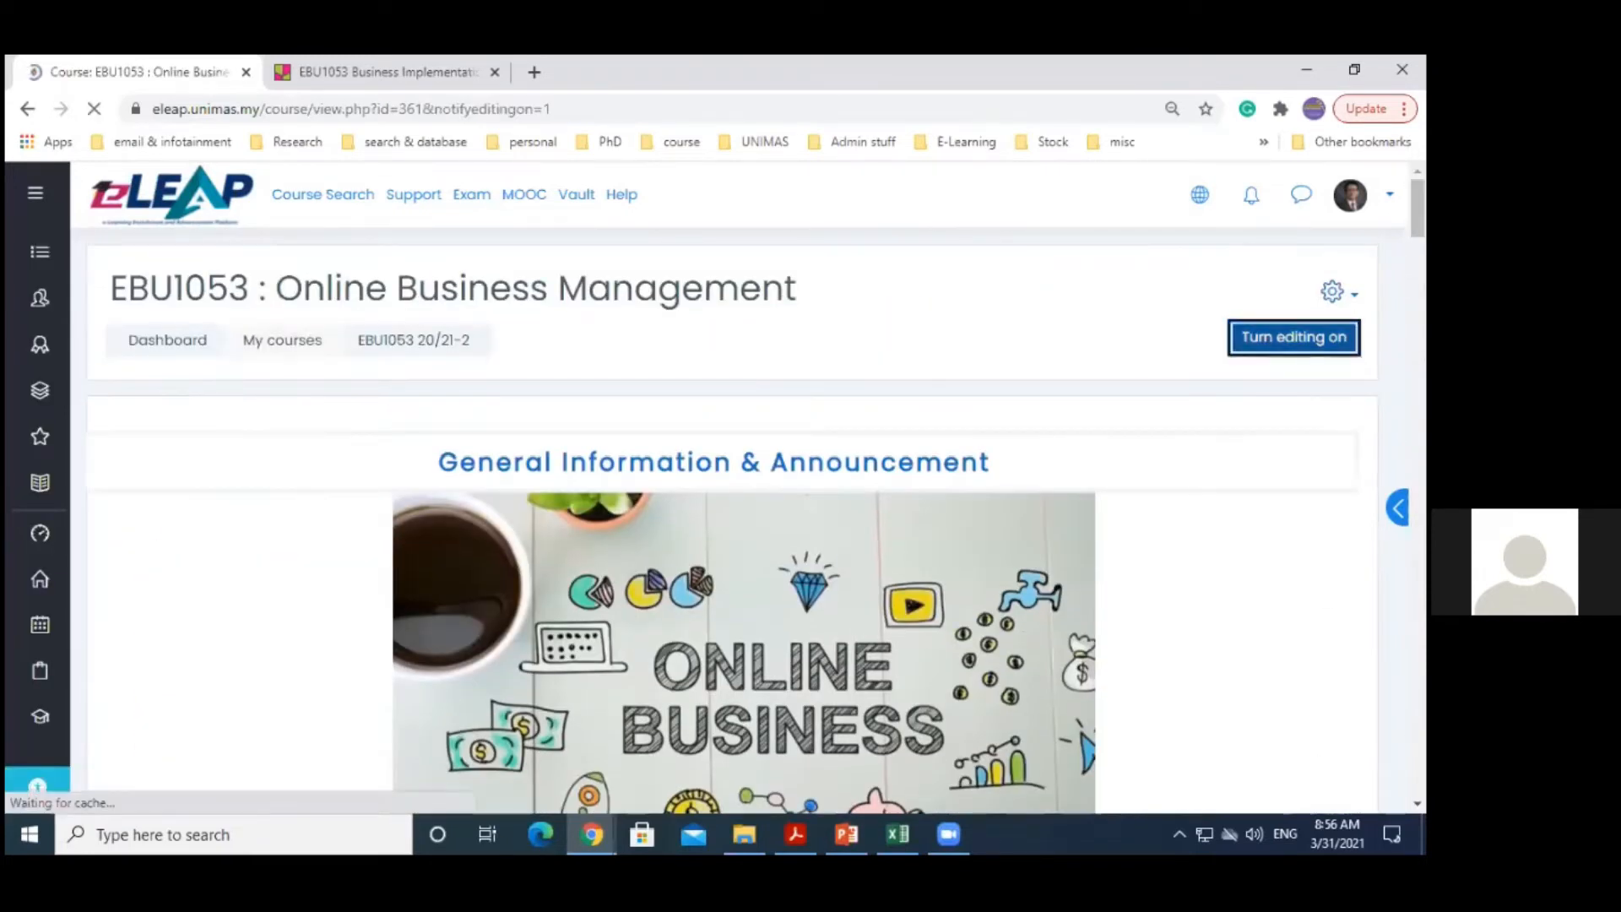
drag(1417, 208, 1417, 686)
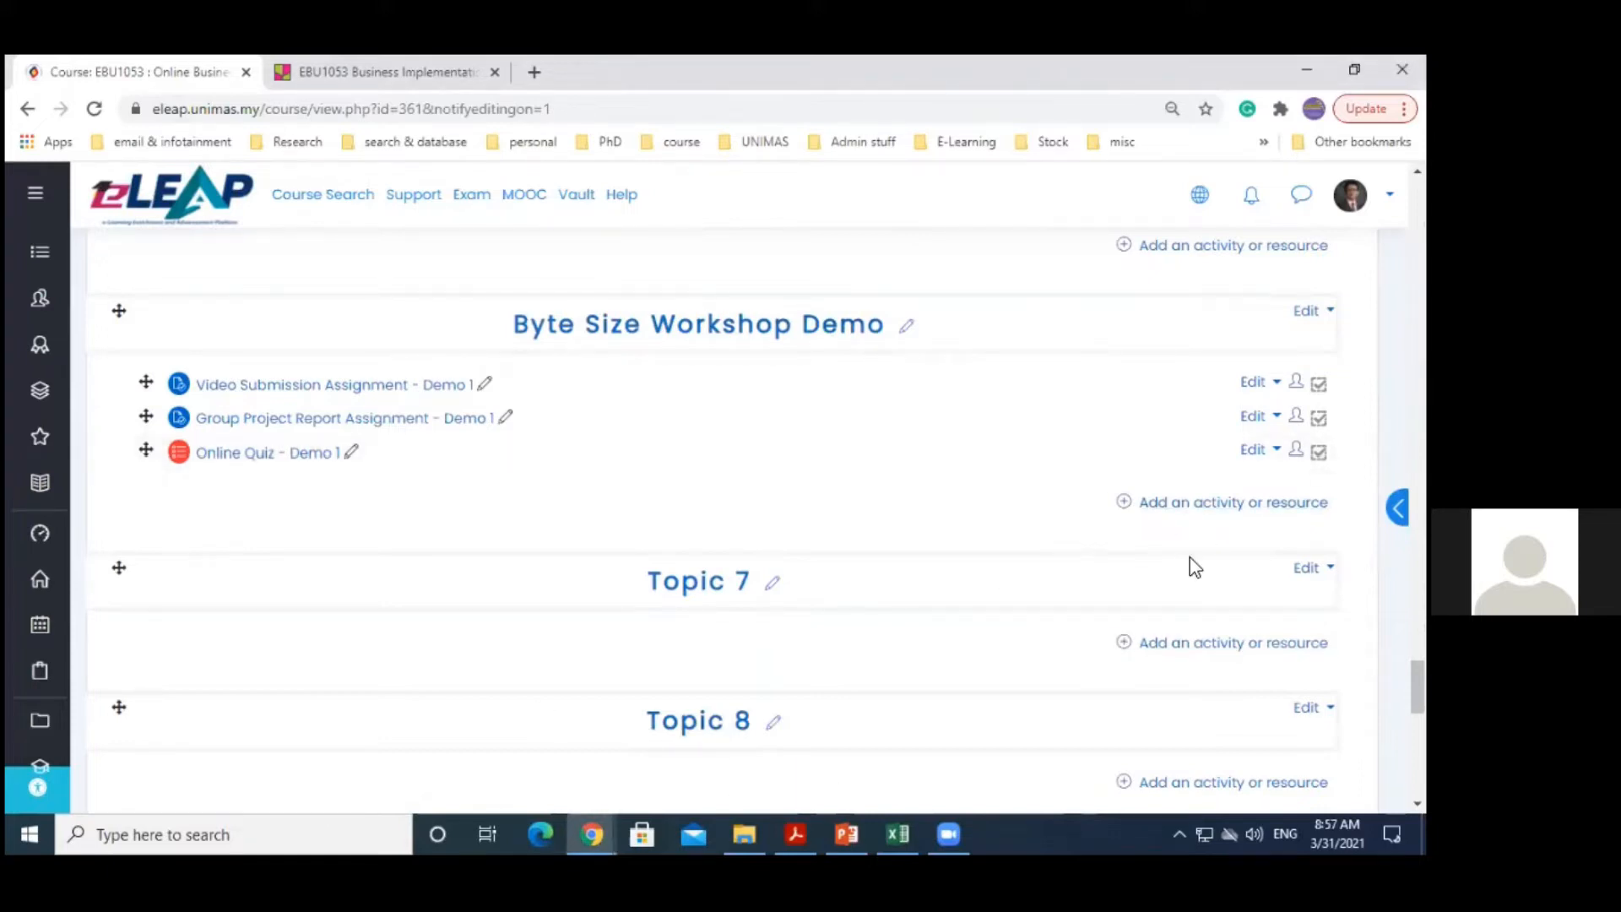
Look through the available activities and add a Quiz to the Byte Size Workshop Demo section
click(1232, 502)
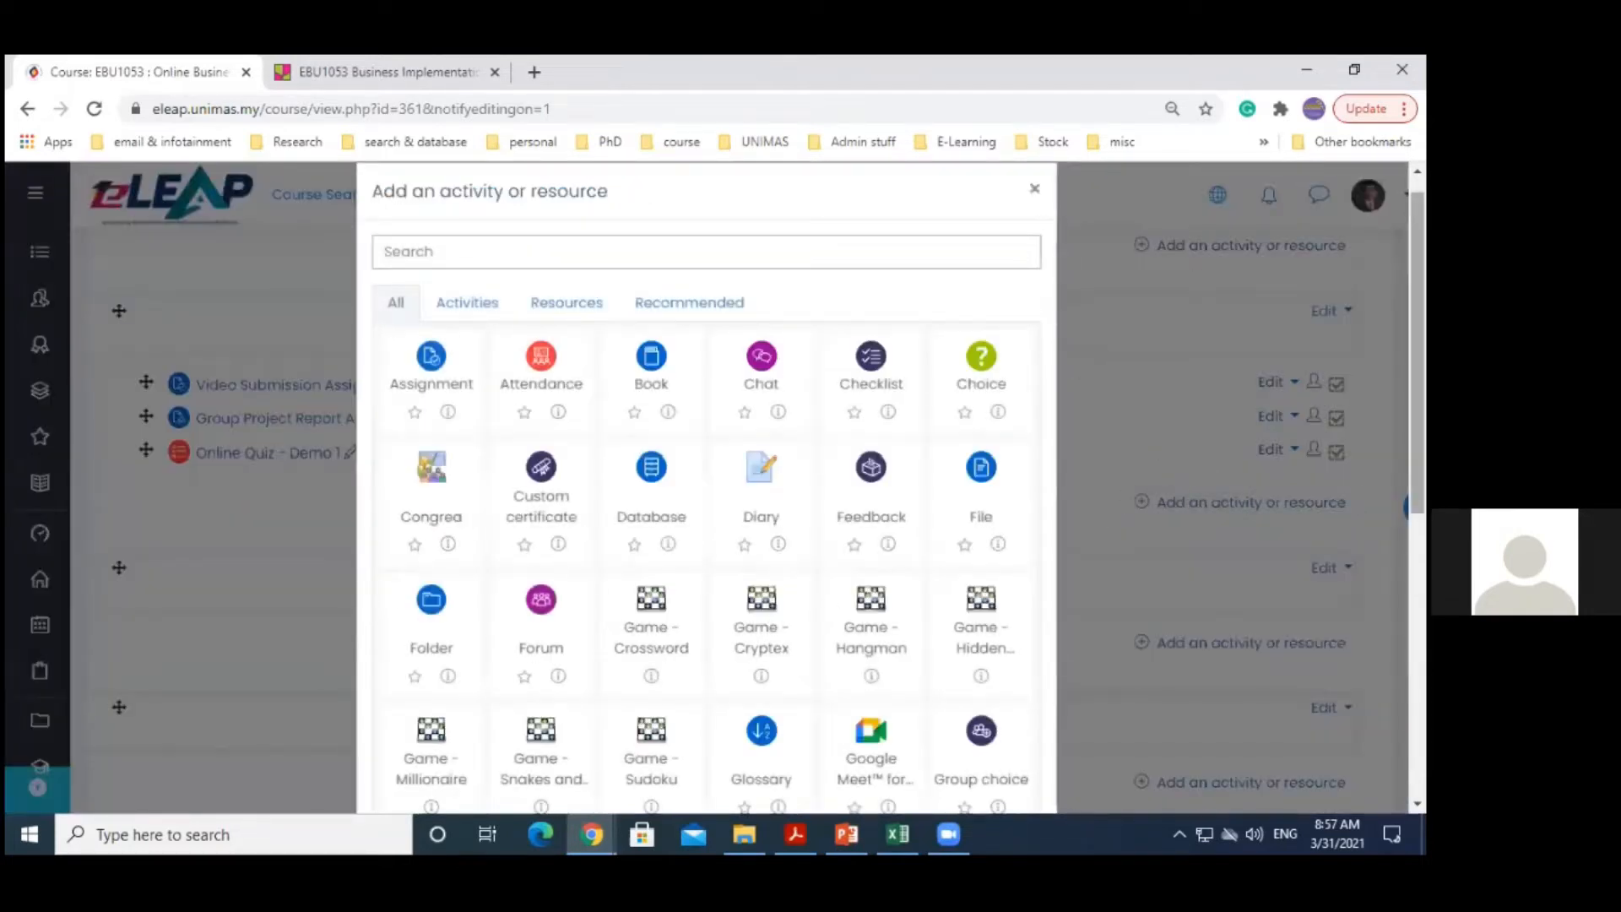
scroll(1026, 310, down, 5)
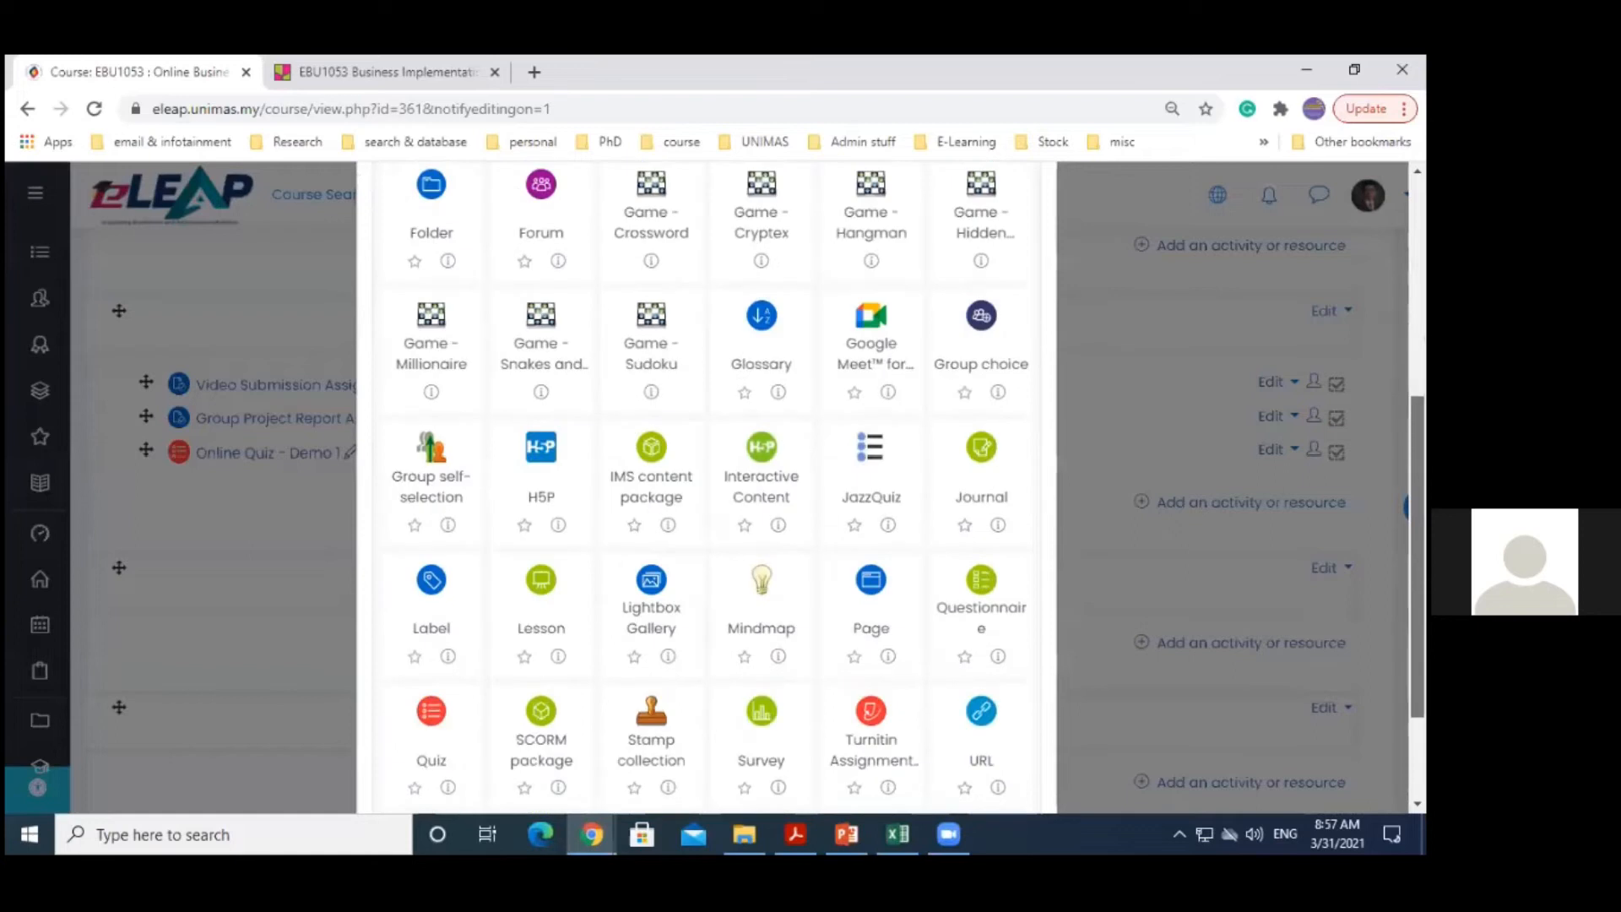
scroll(707, 473, down, 2)
scroll(706, 473, up, 1)
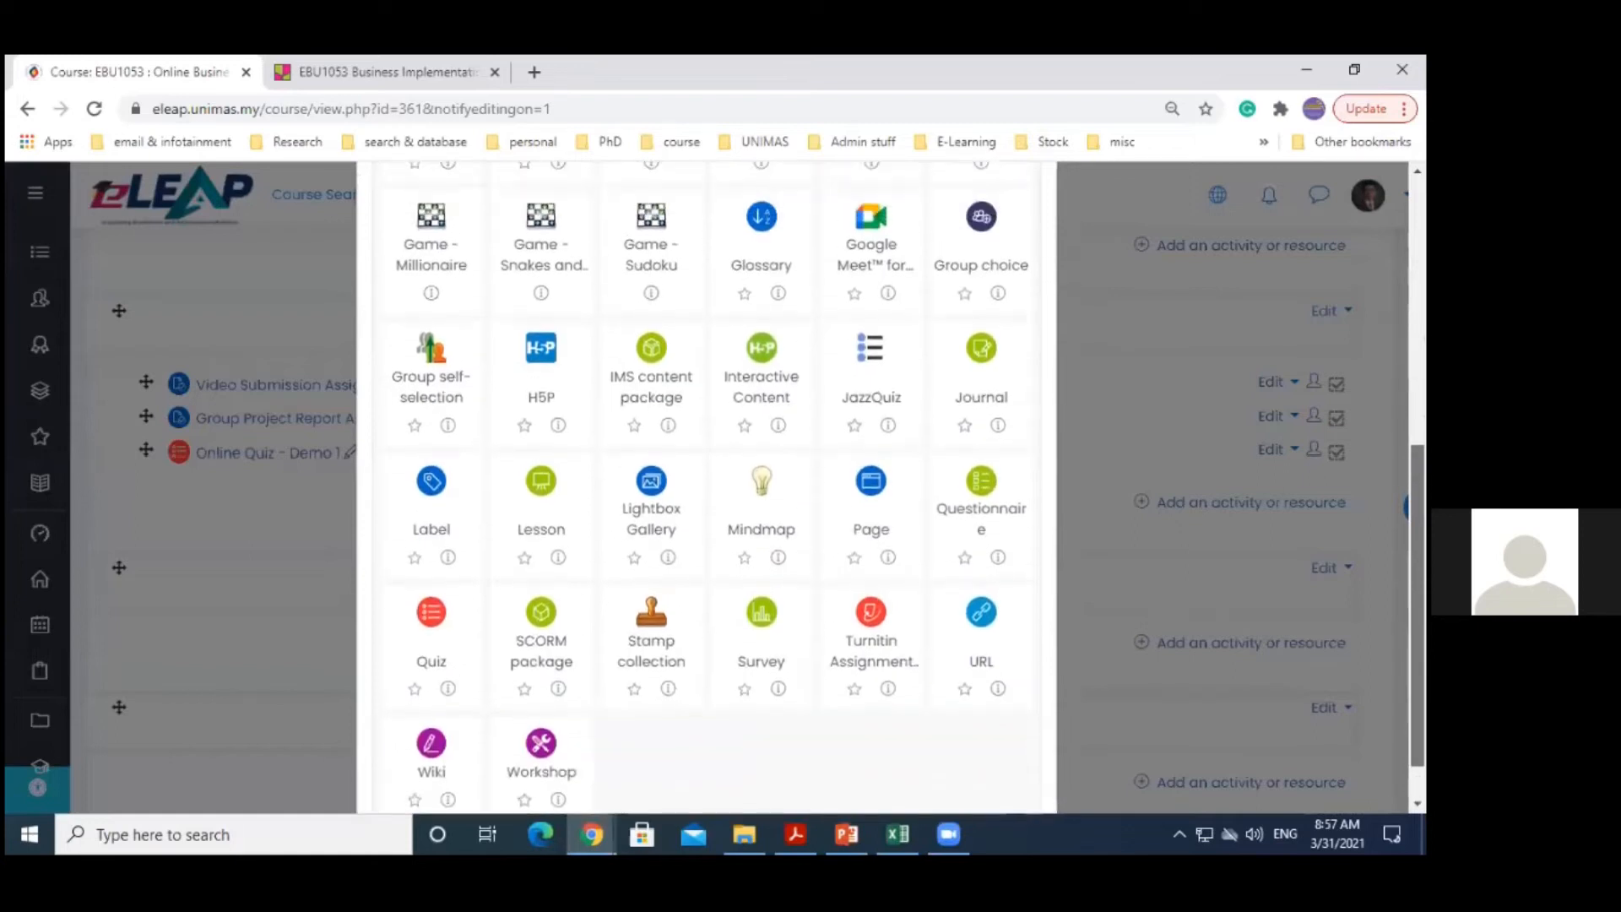
scroll(707, 473, up, 2)
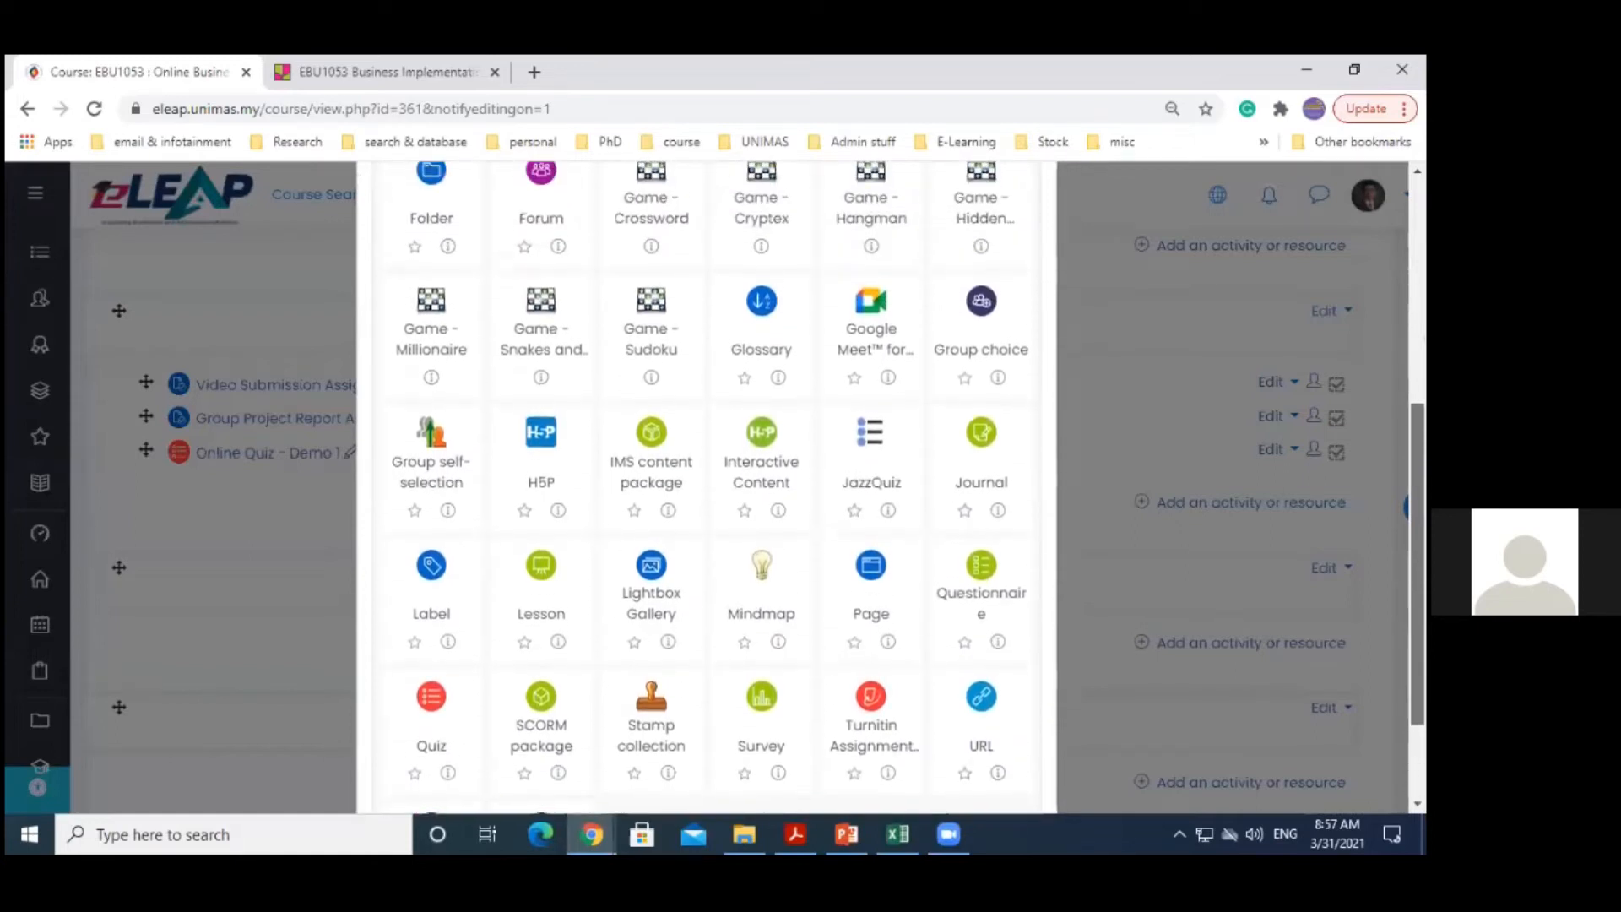
scroll(706, 473, up, 2)
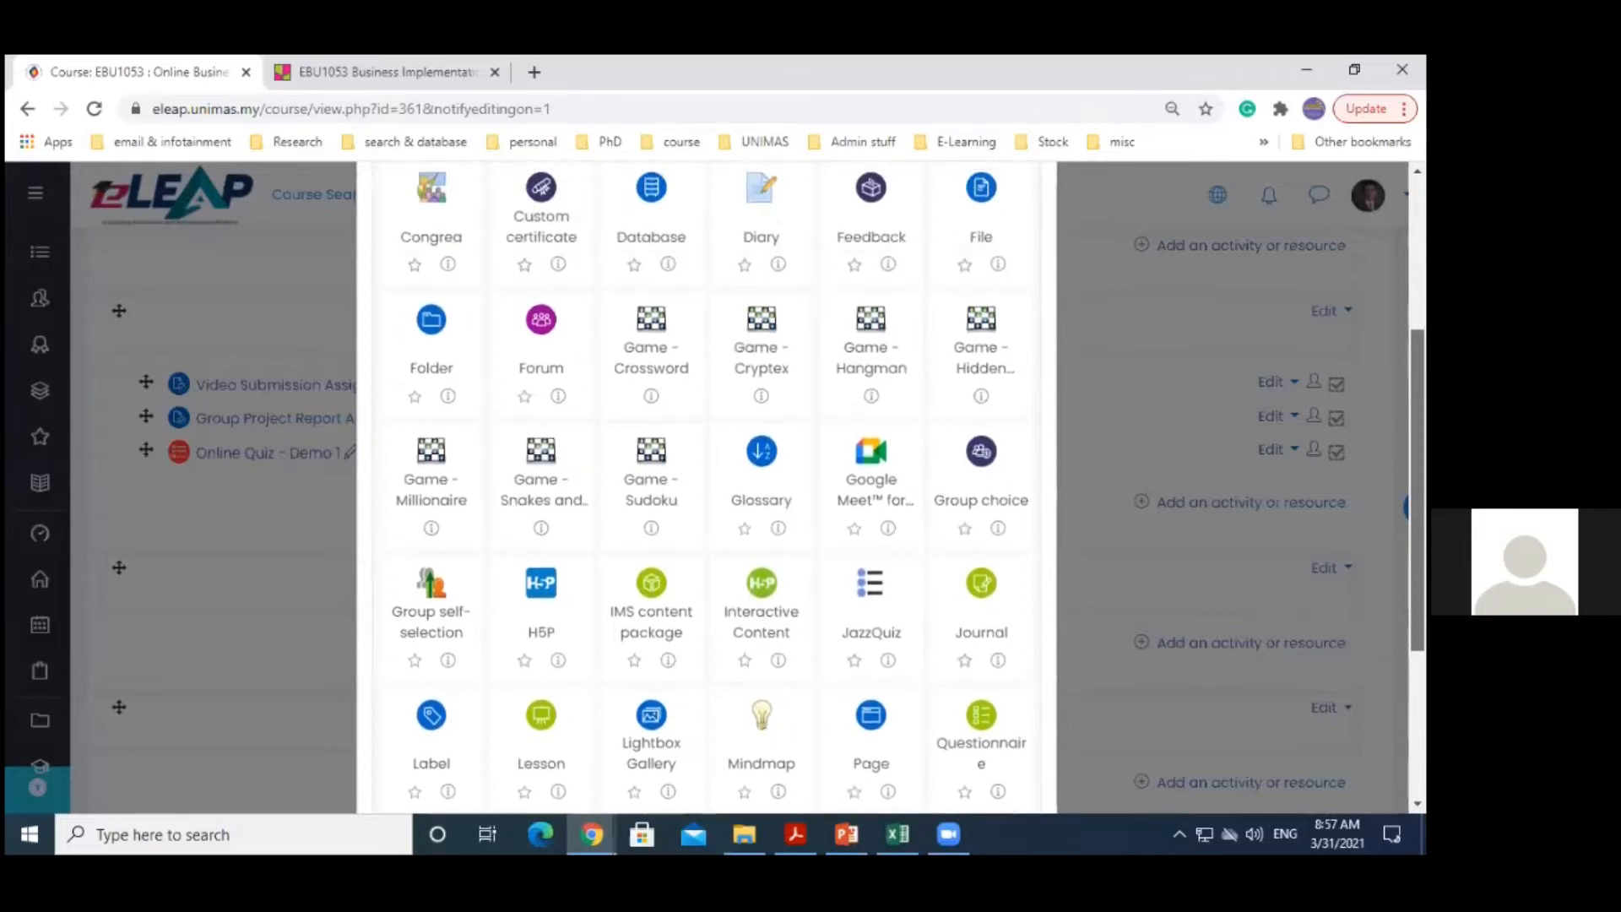
scroll(489, 399, up, 3)
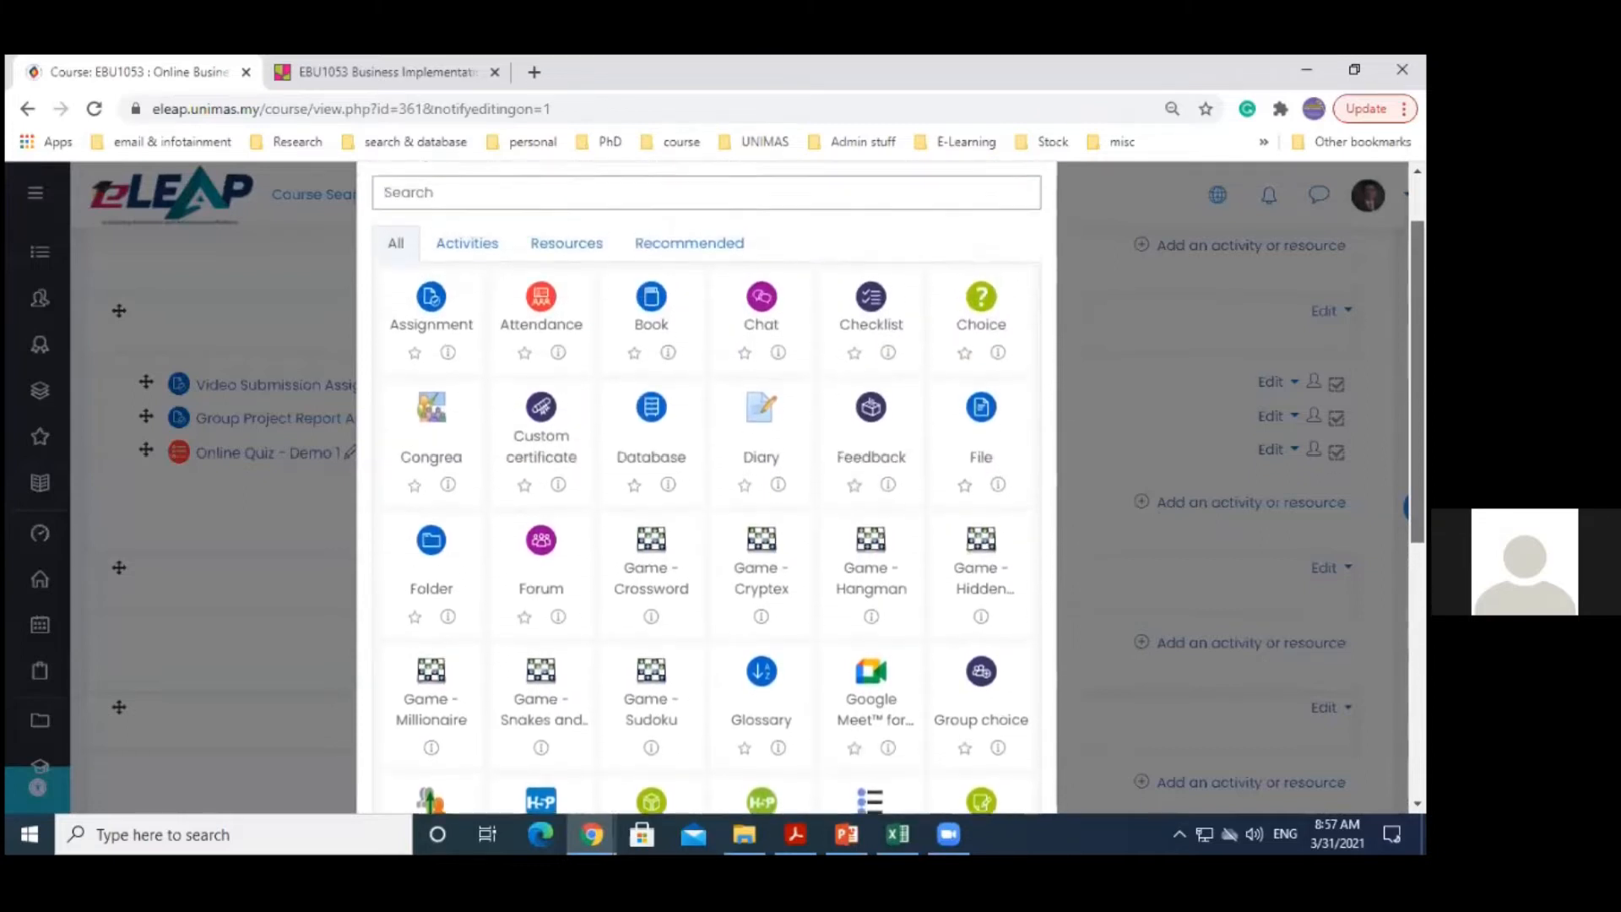
click(453, 229)
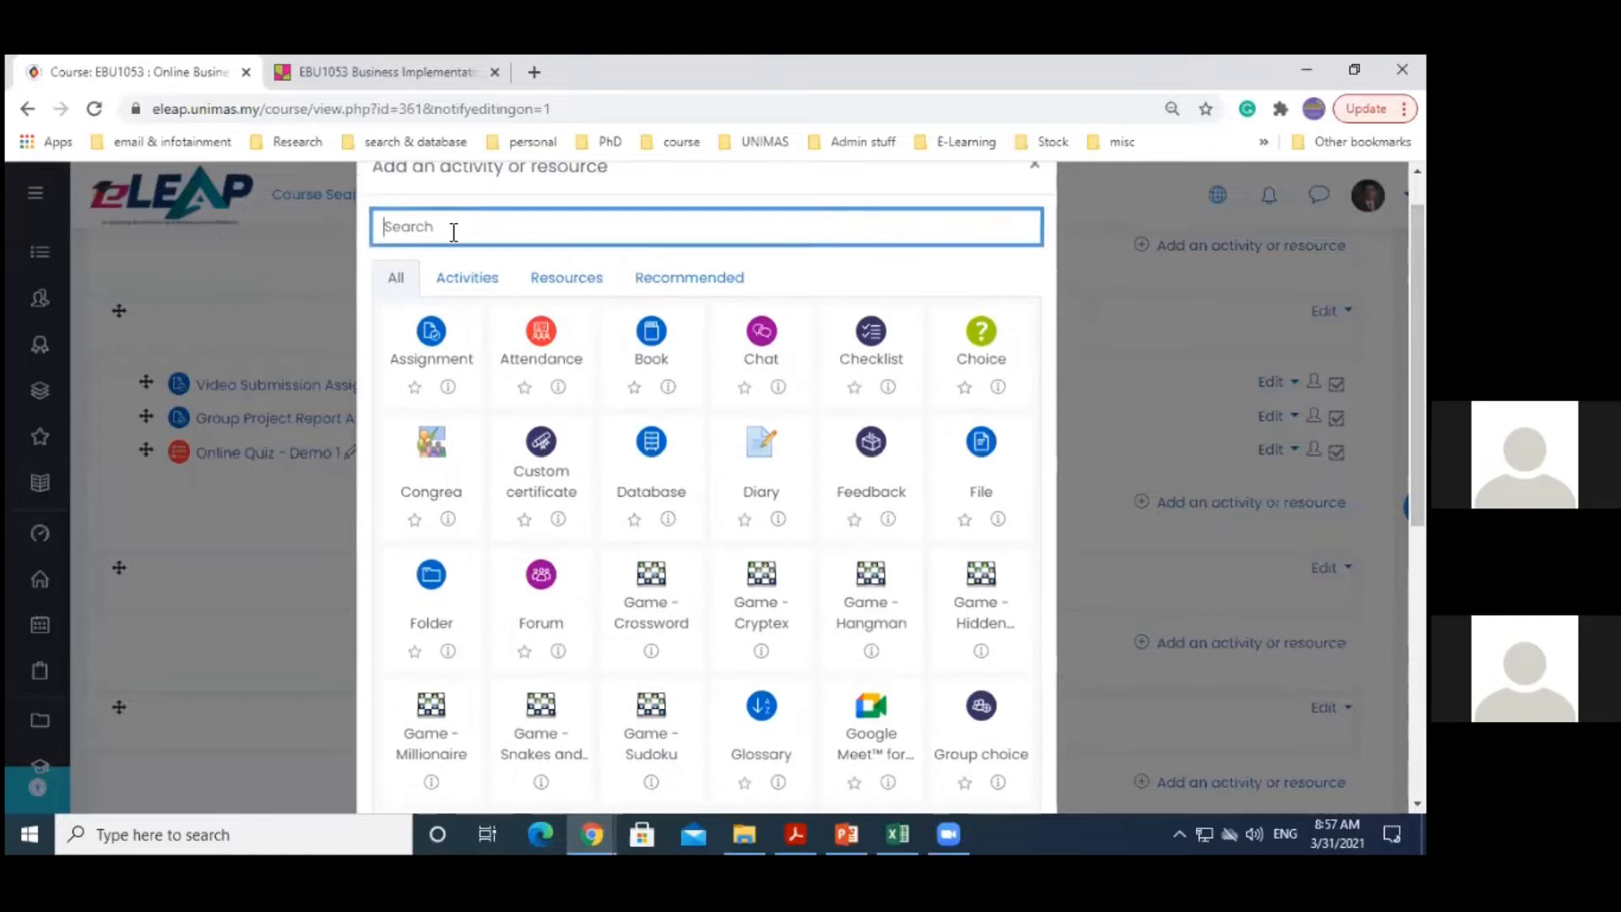
text(quiz)
scroll(453, 232, down, 5)
drag(1417, 593, 1417, 633)
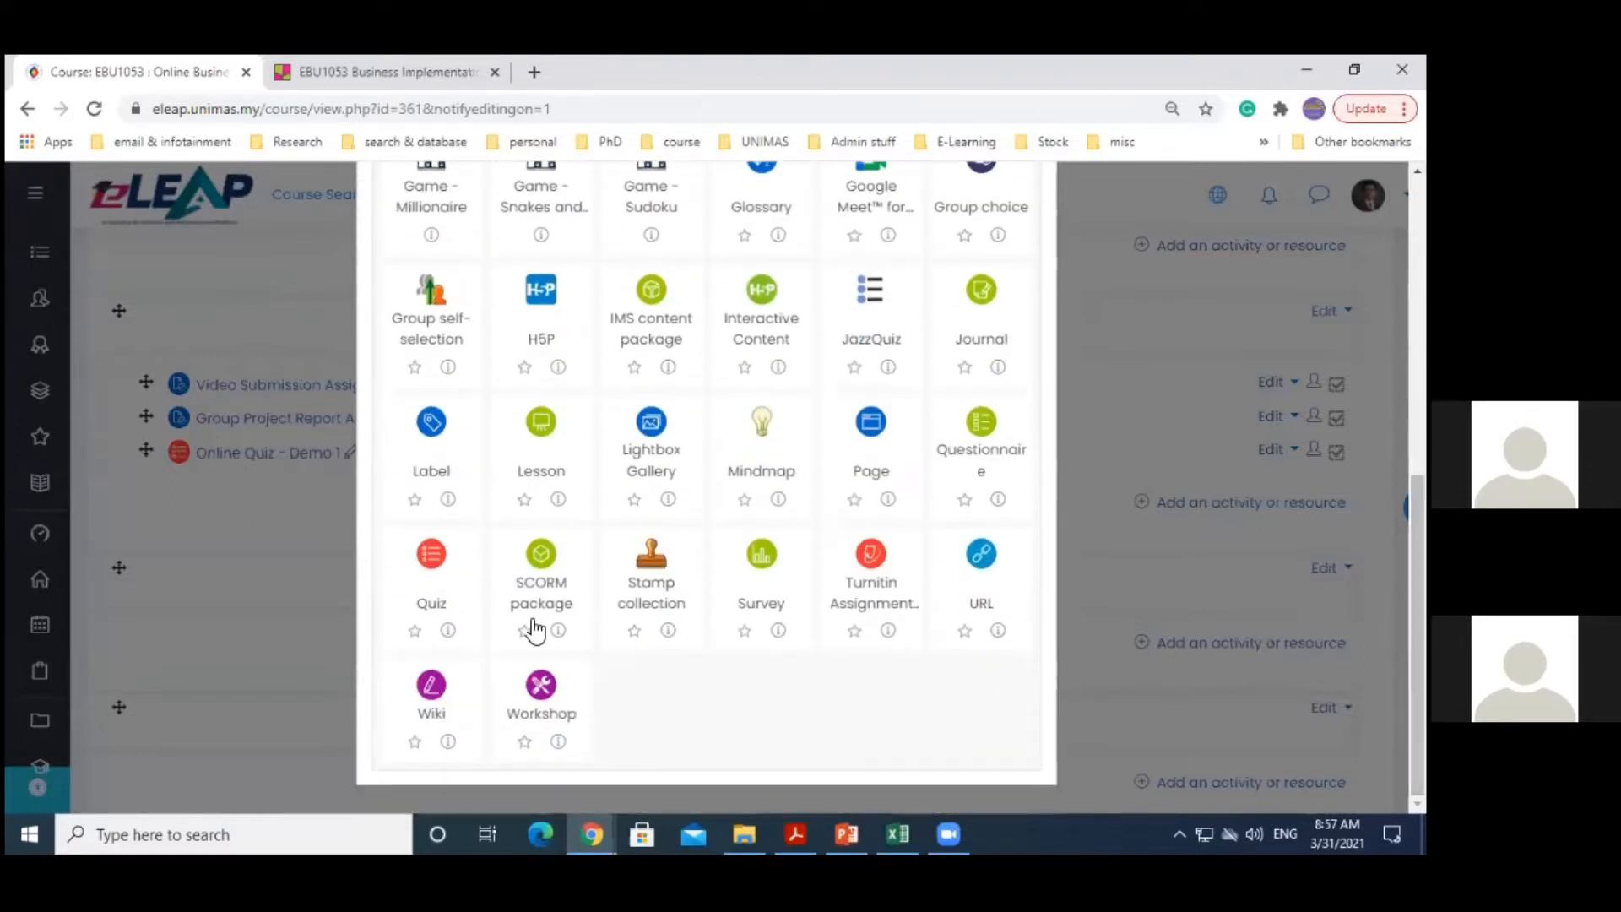
click(430, 569)
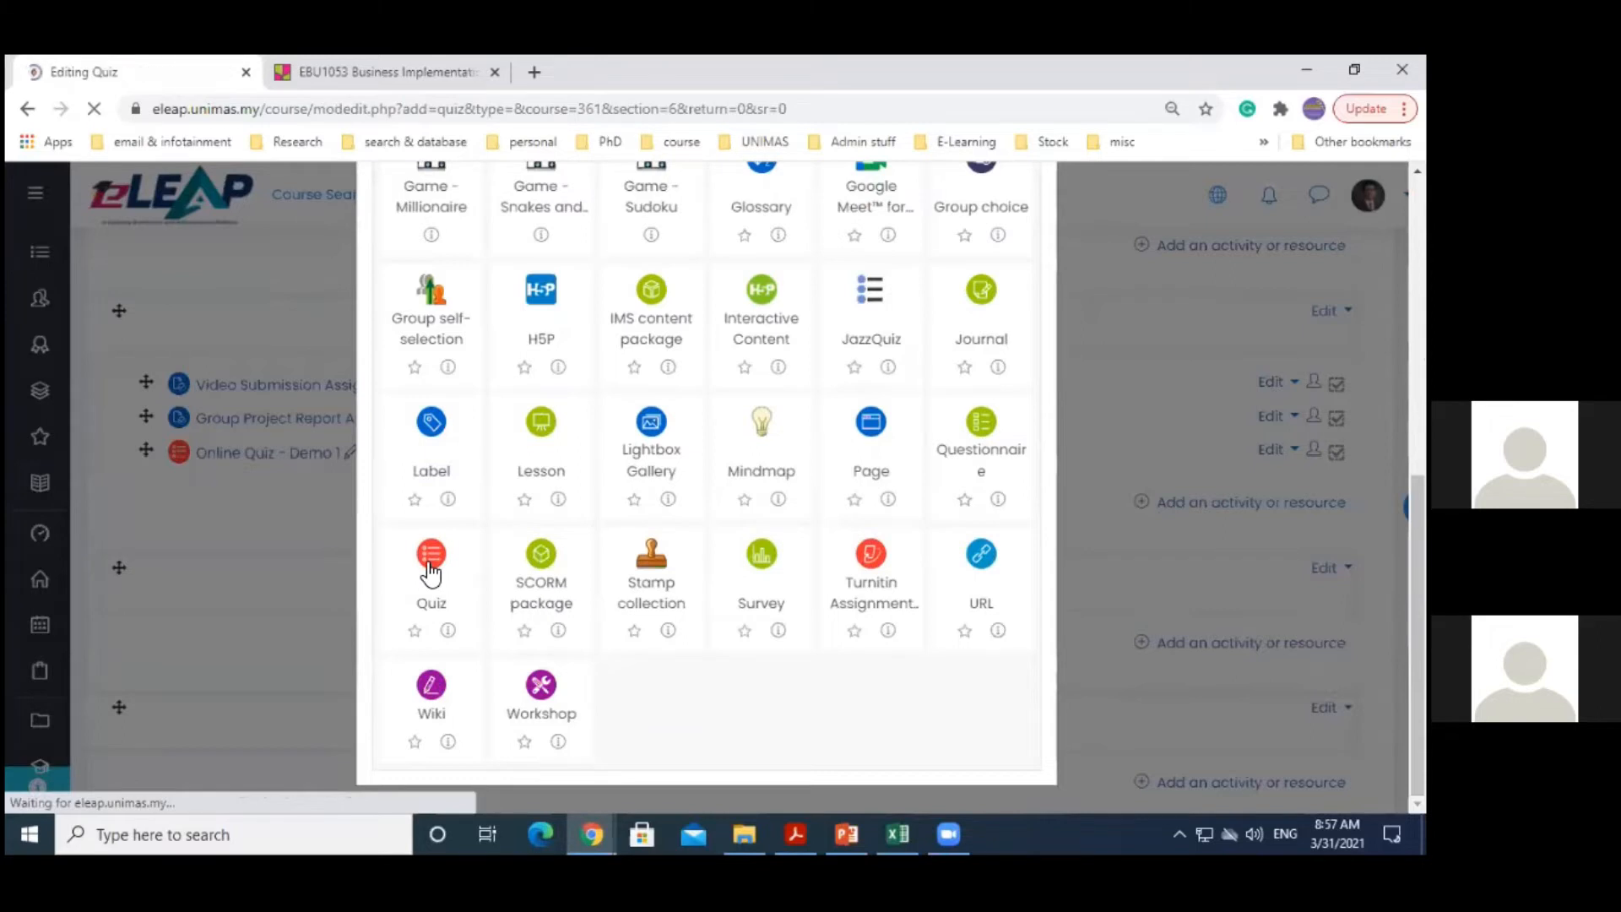
Name the new quiz "Demo Quiz" and expand its Grade settings
click(529, 549)
text(Demo Quiz)
scroll(757, 490, down, 4)
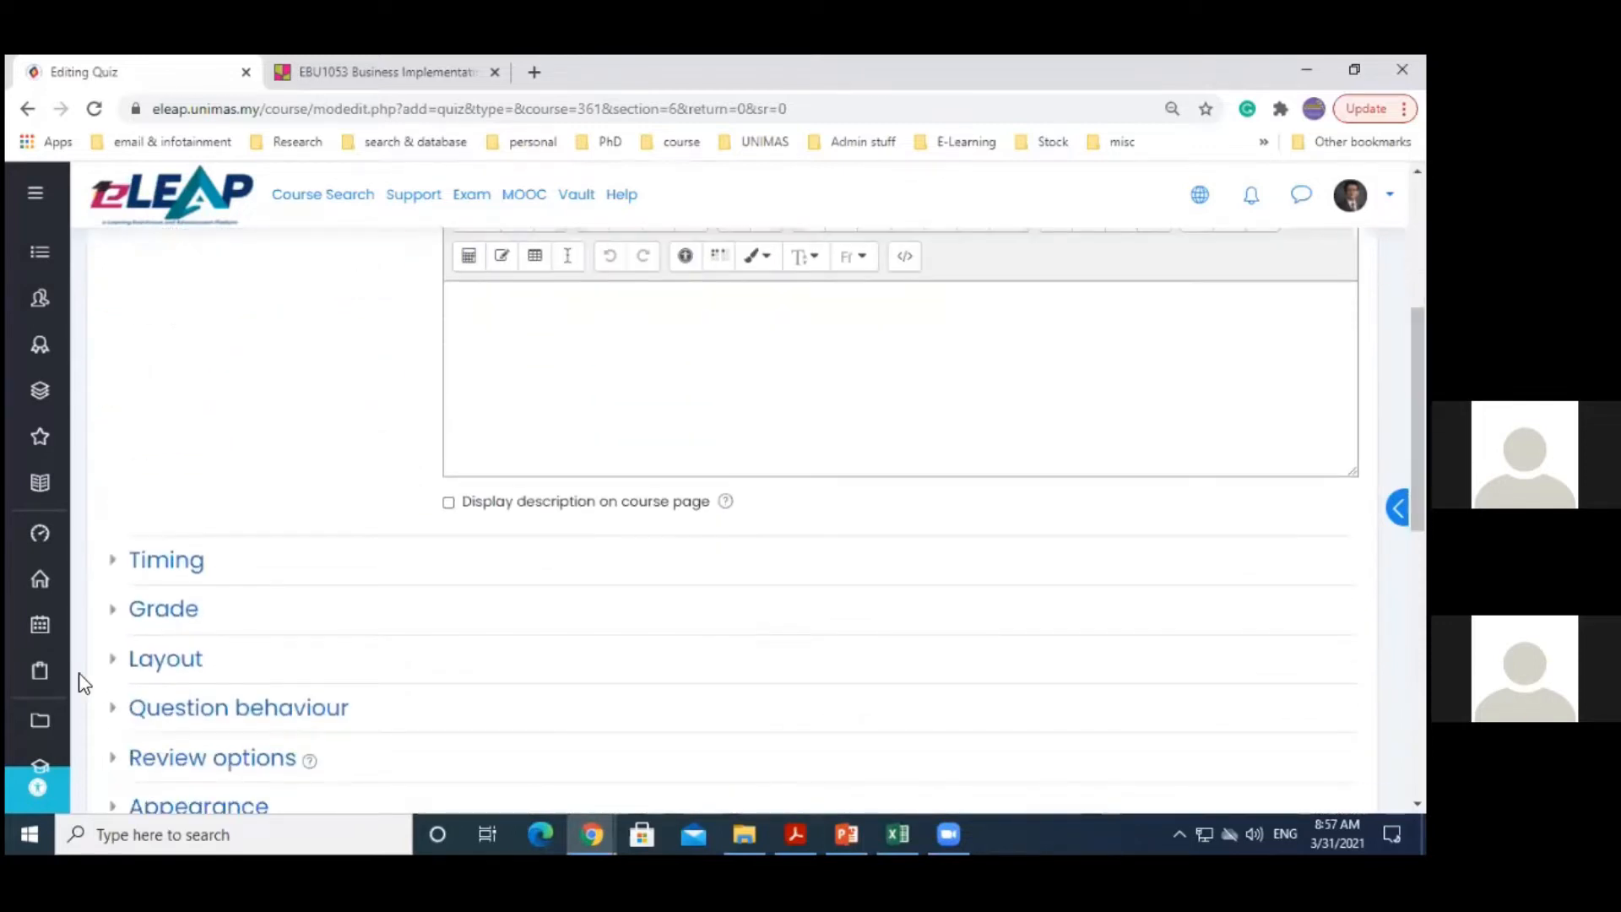
scroll(427, 633, down, 1)
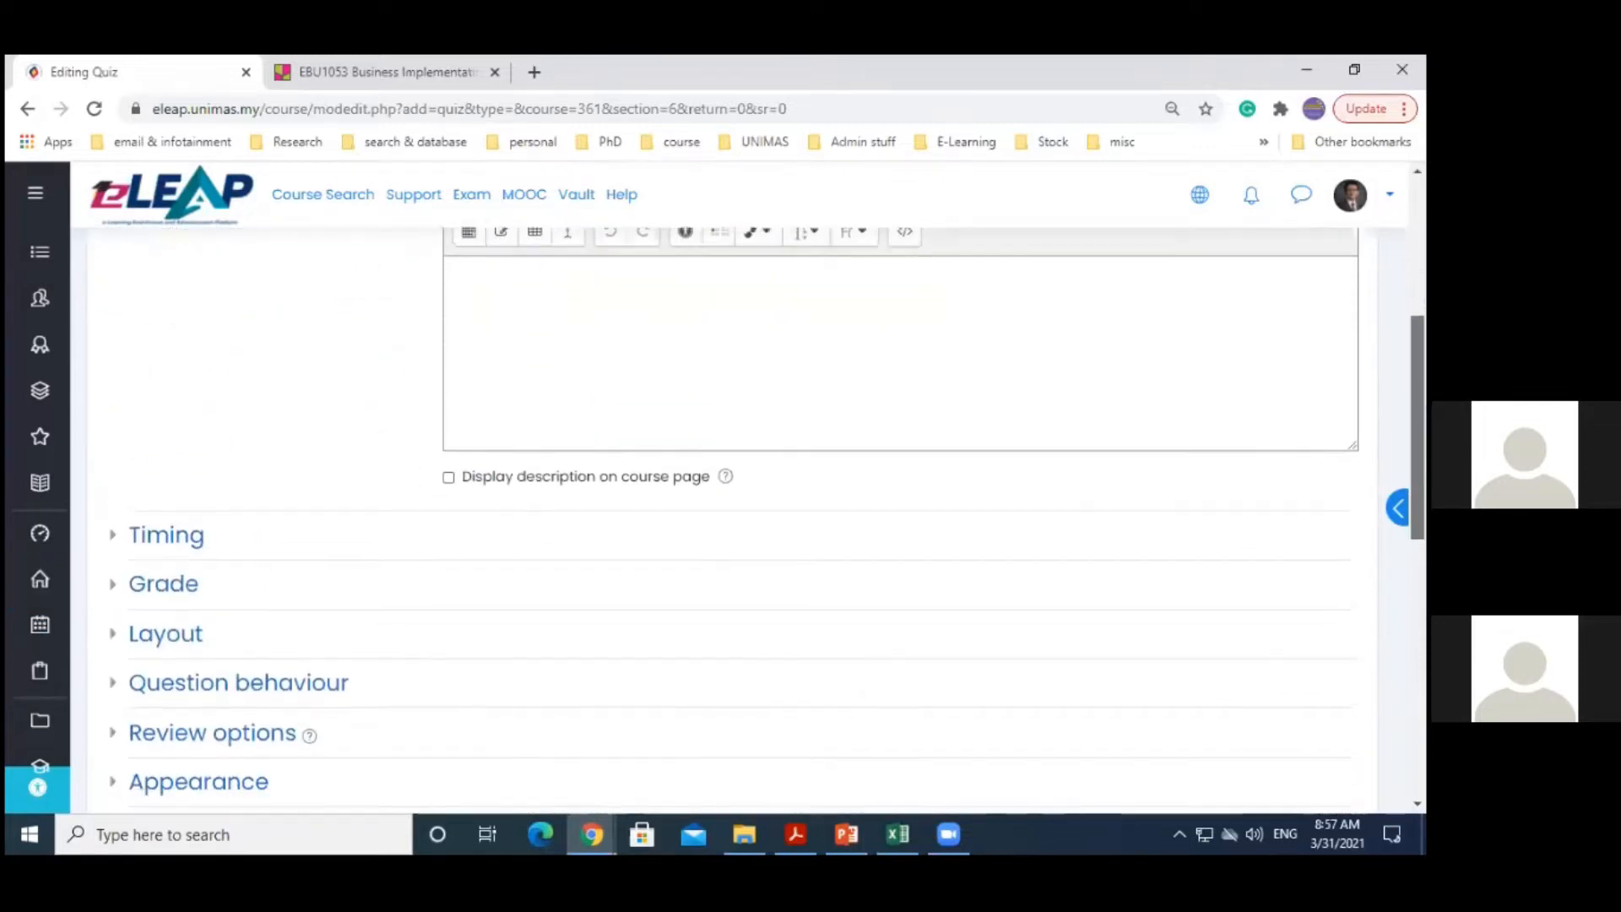
scroll(757, 523, down, 2)
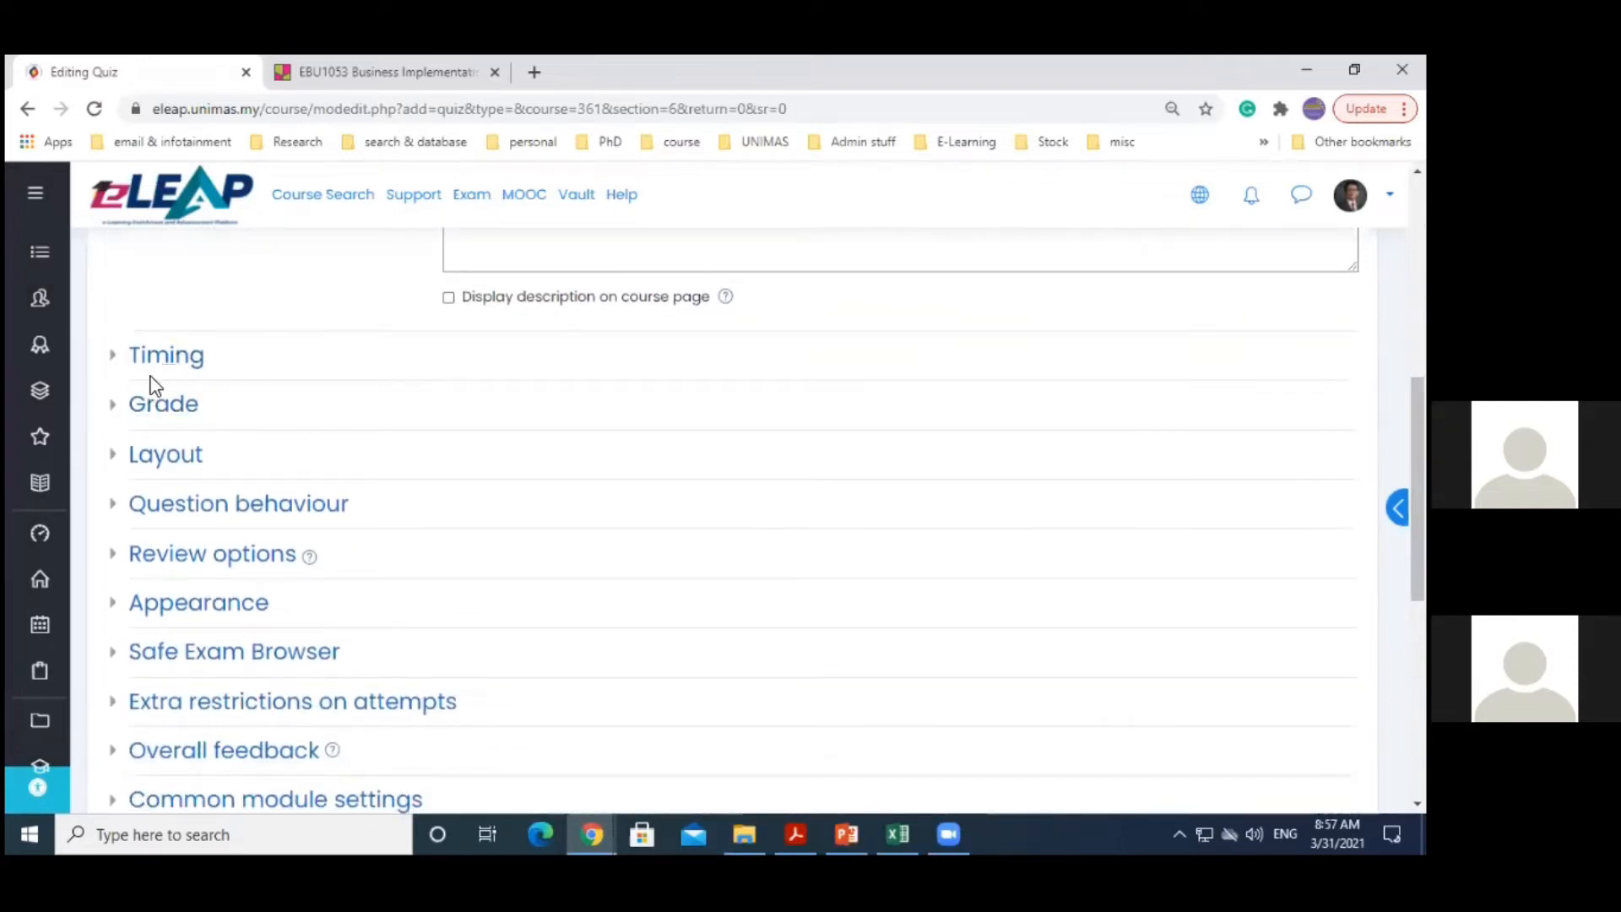
click(117, 409)
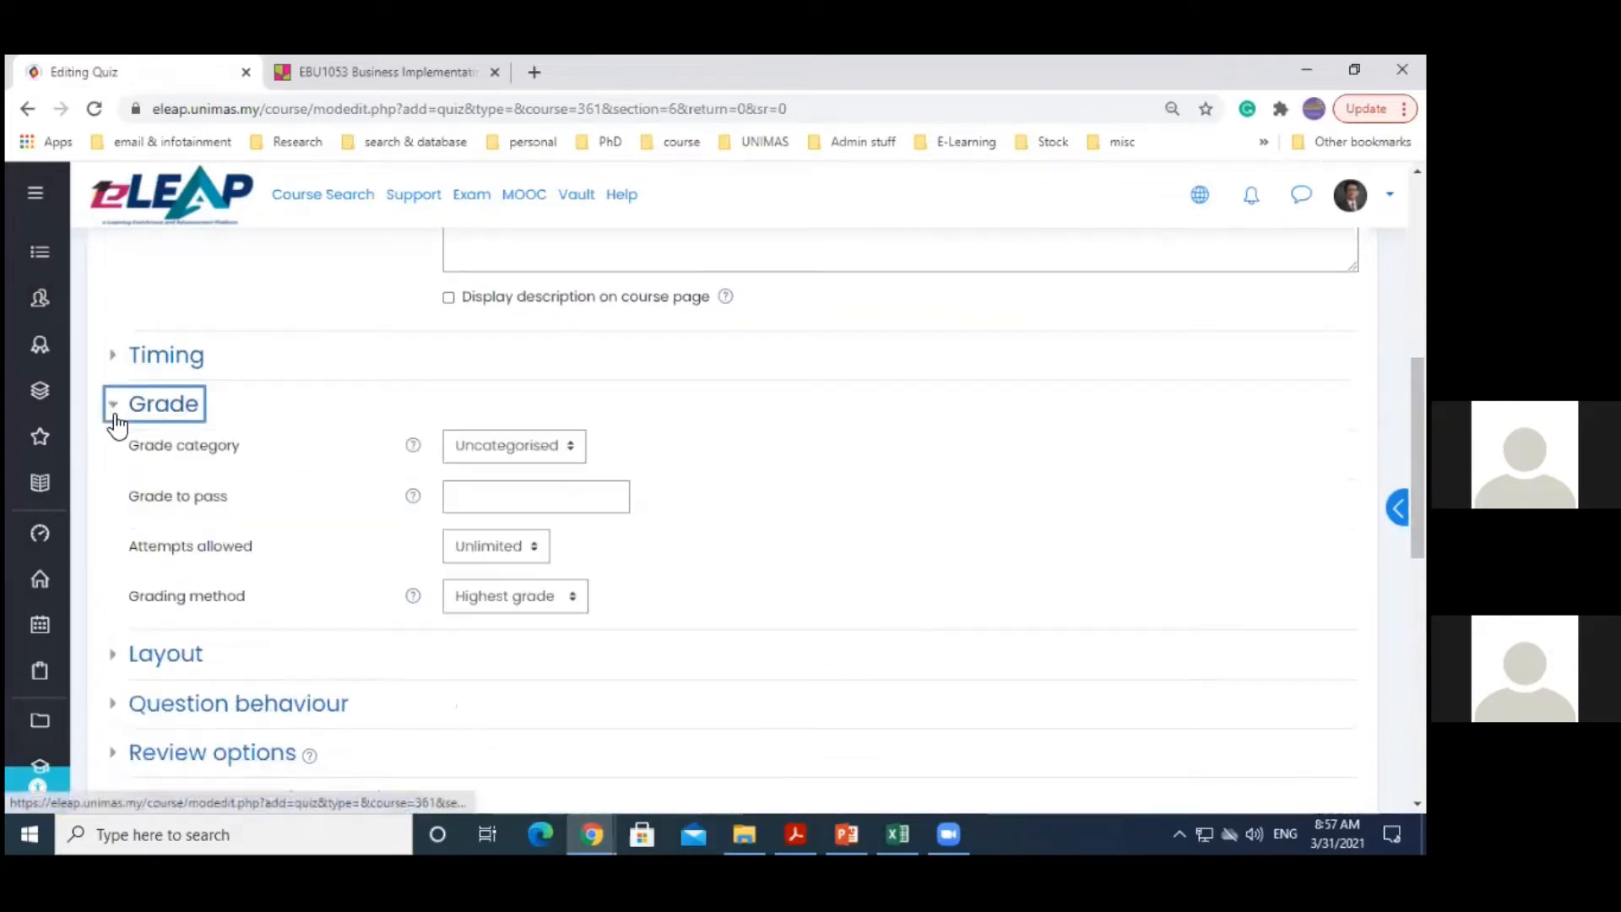
Review the grade category and passing grade settings and limit the quiz's allowed attempts to 1
click(520, 442)
click(527, 499)
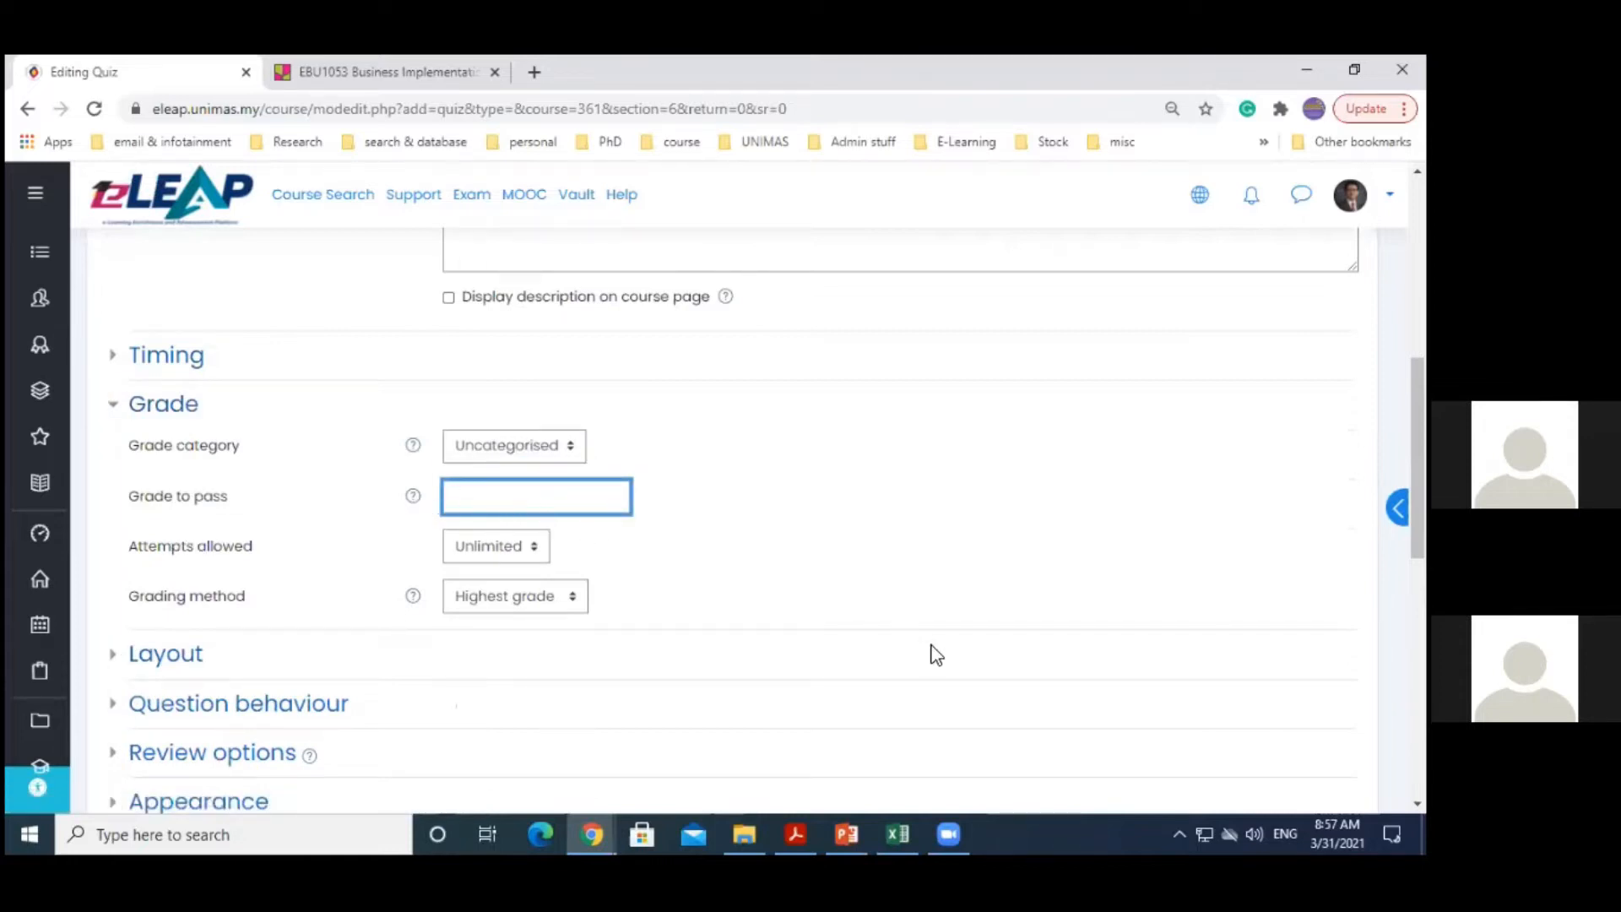
drag(1417, 490, 1417, 519)
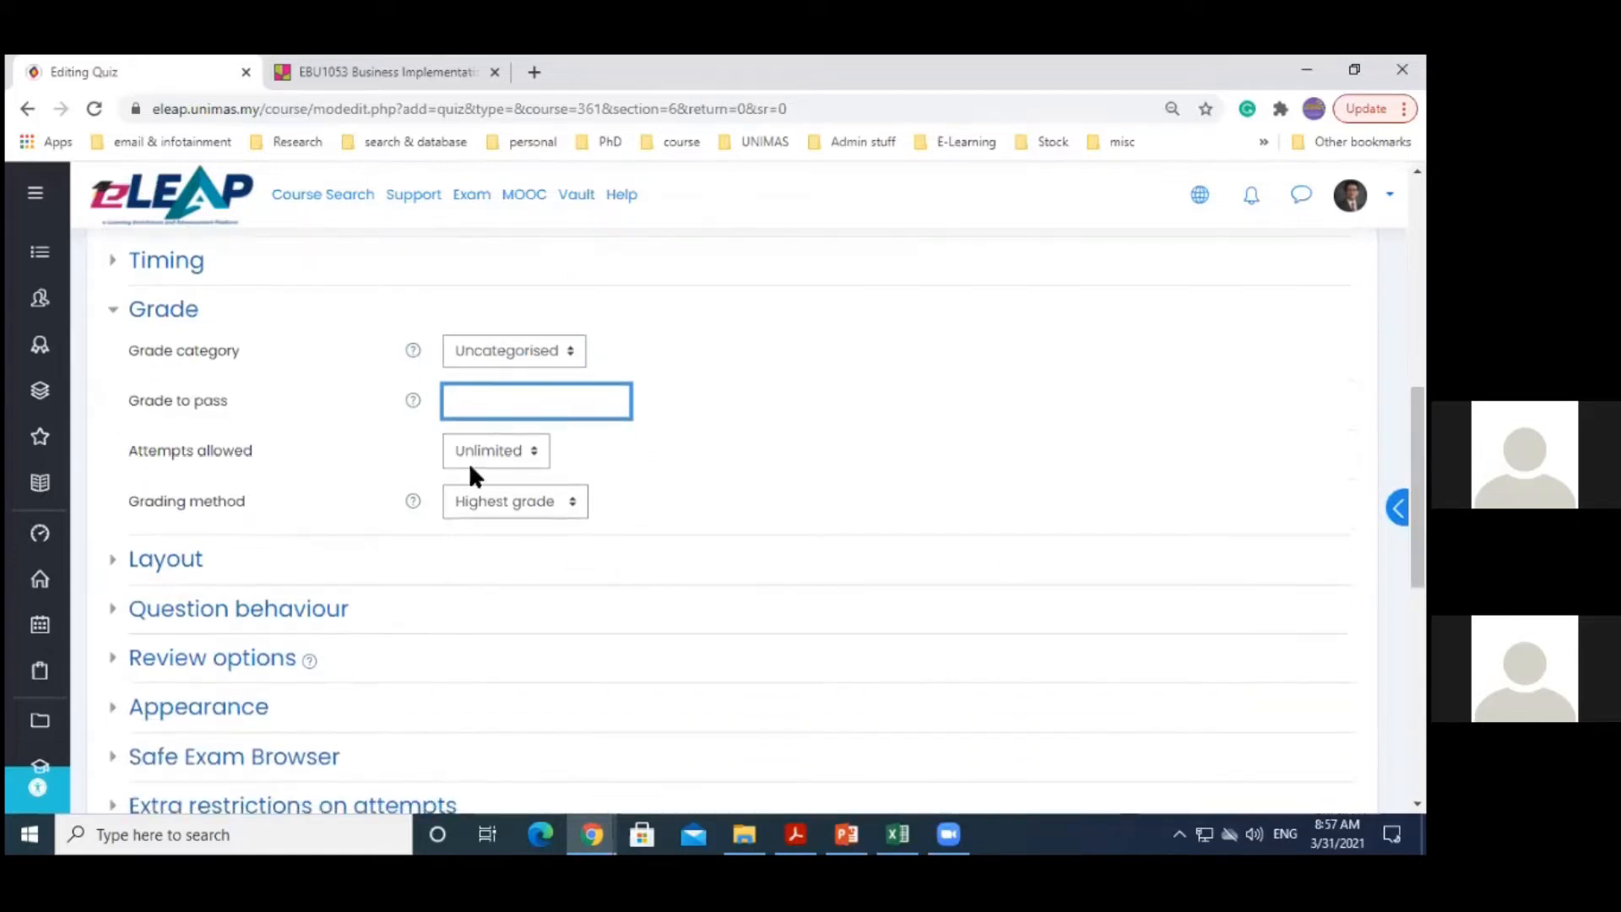
click(515, 460)
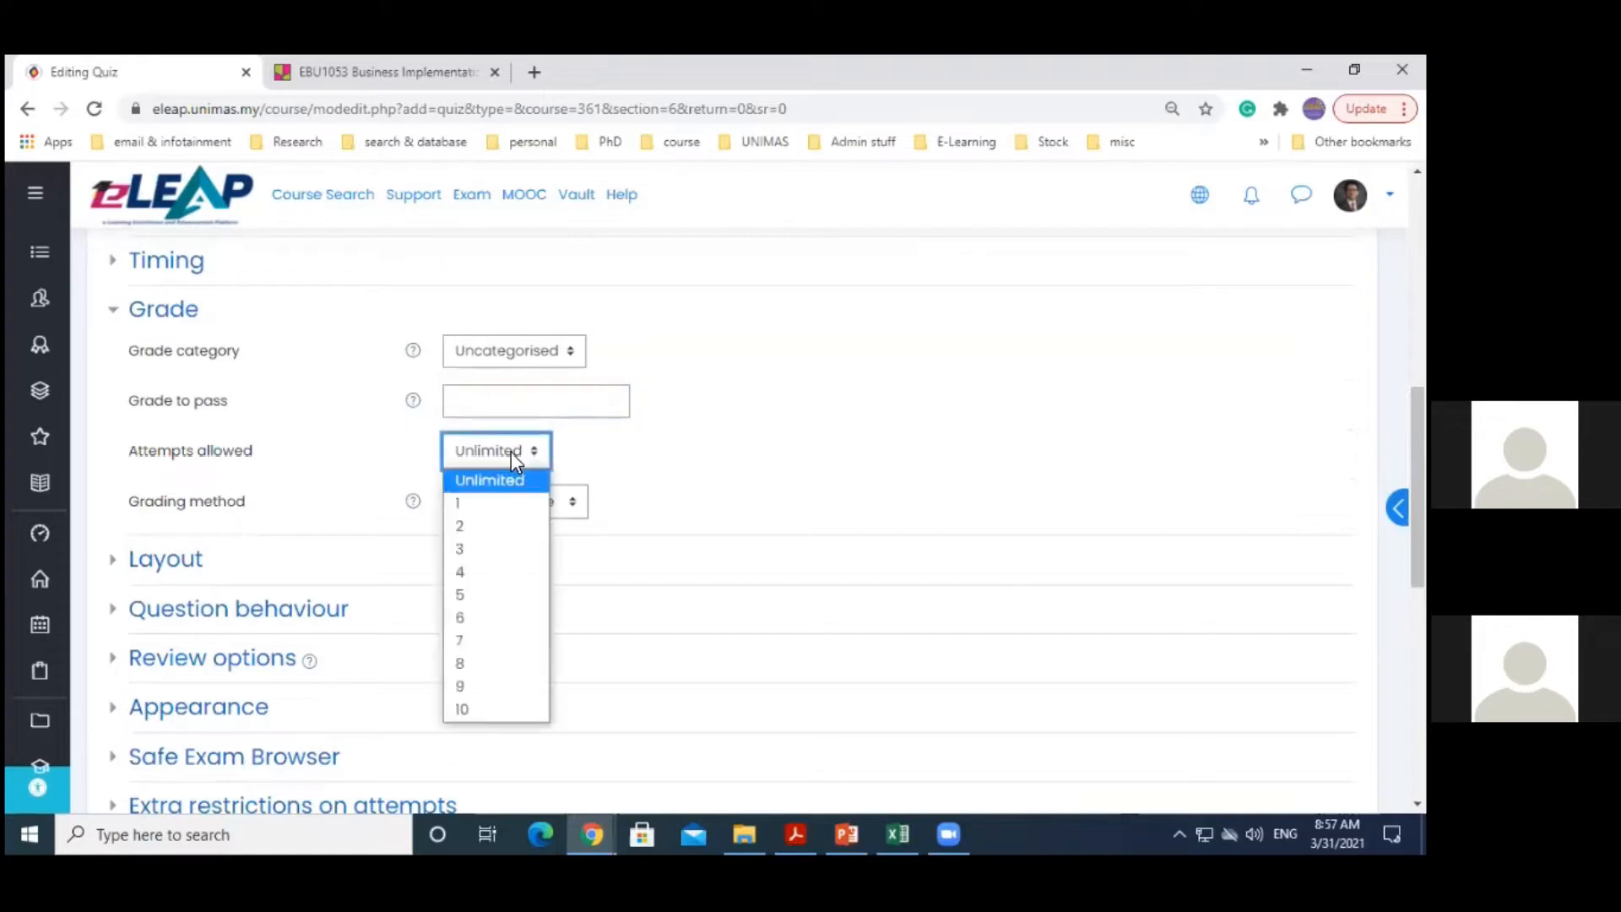
click(474, 493)
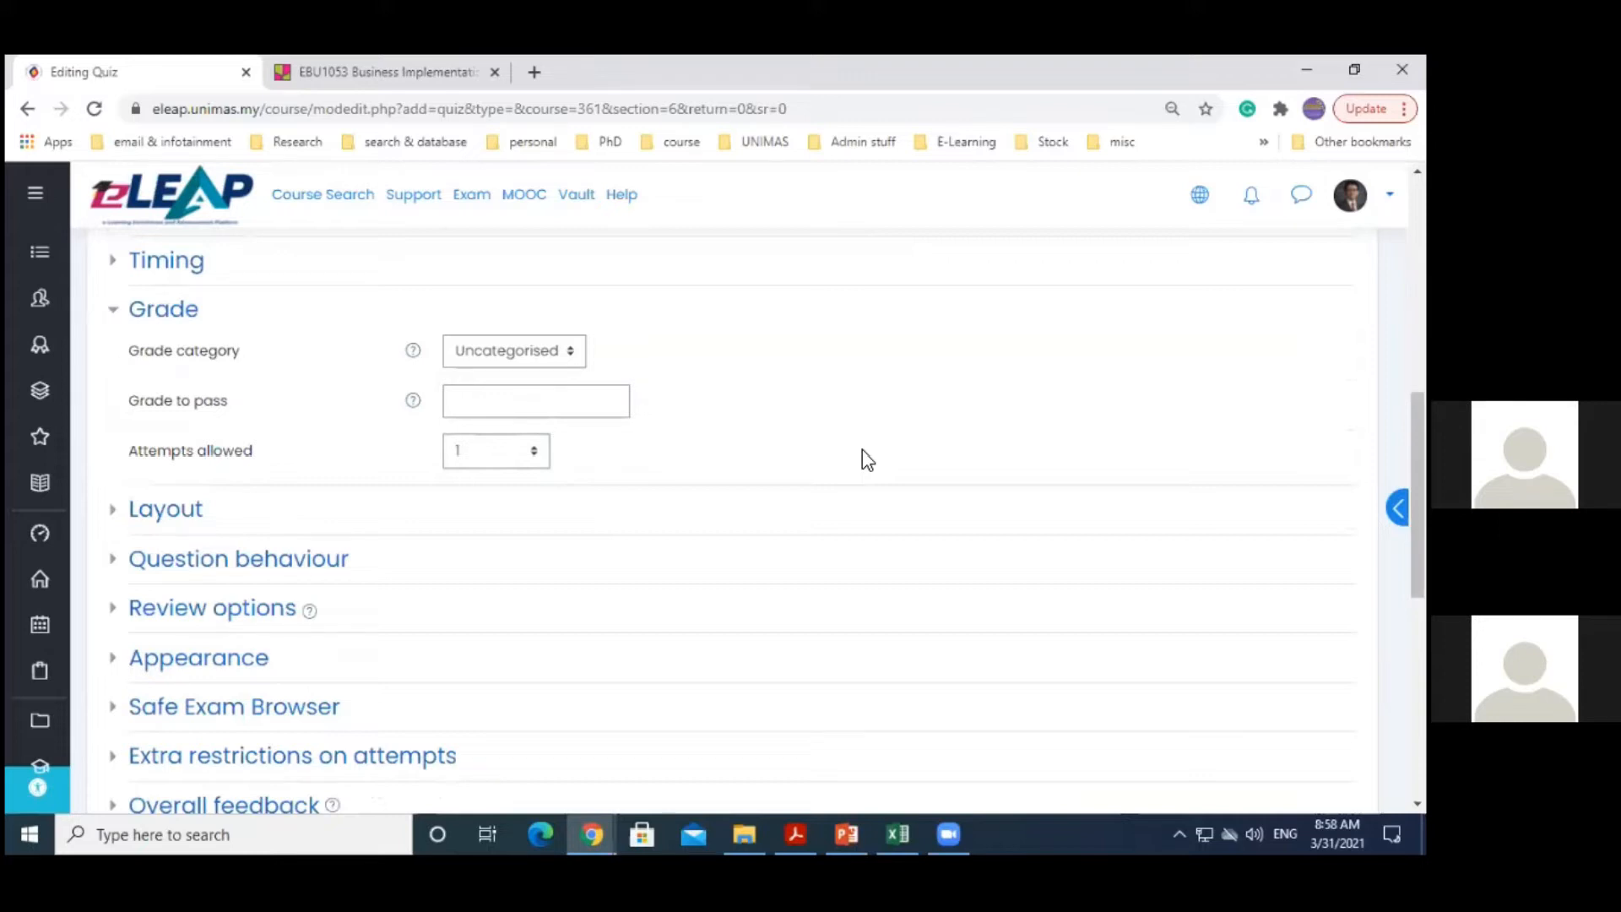
Set the quiz's allowed attempts to 2 and examine the available grading methods
click(499, 449)
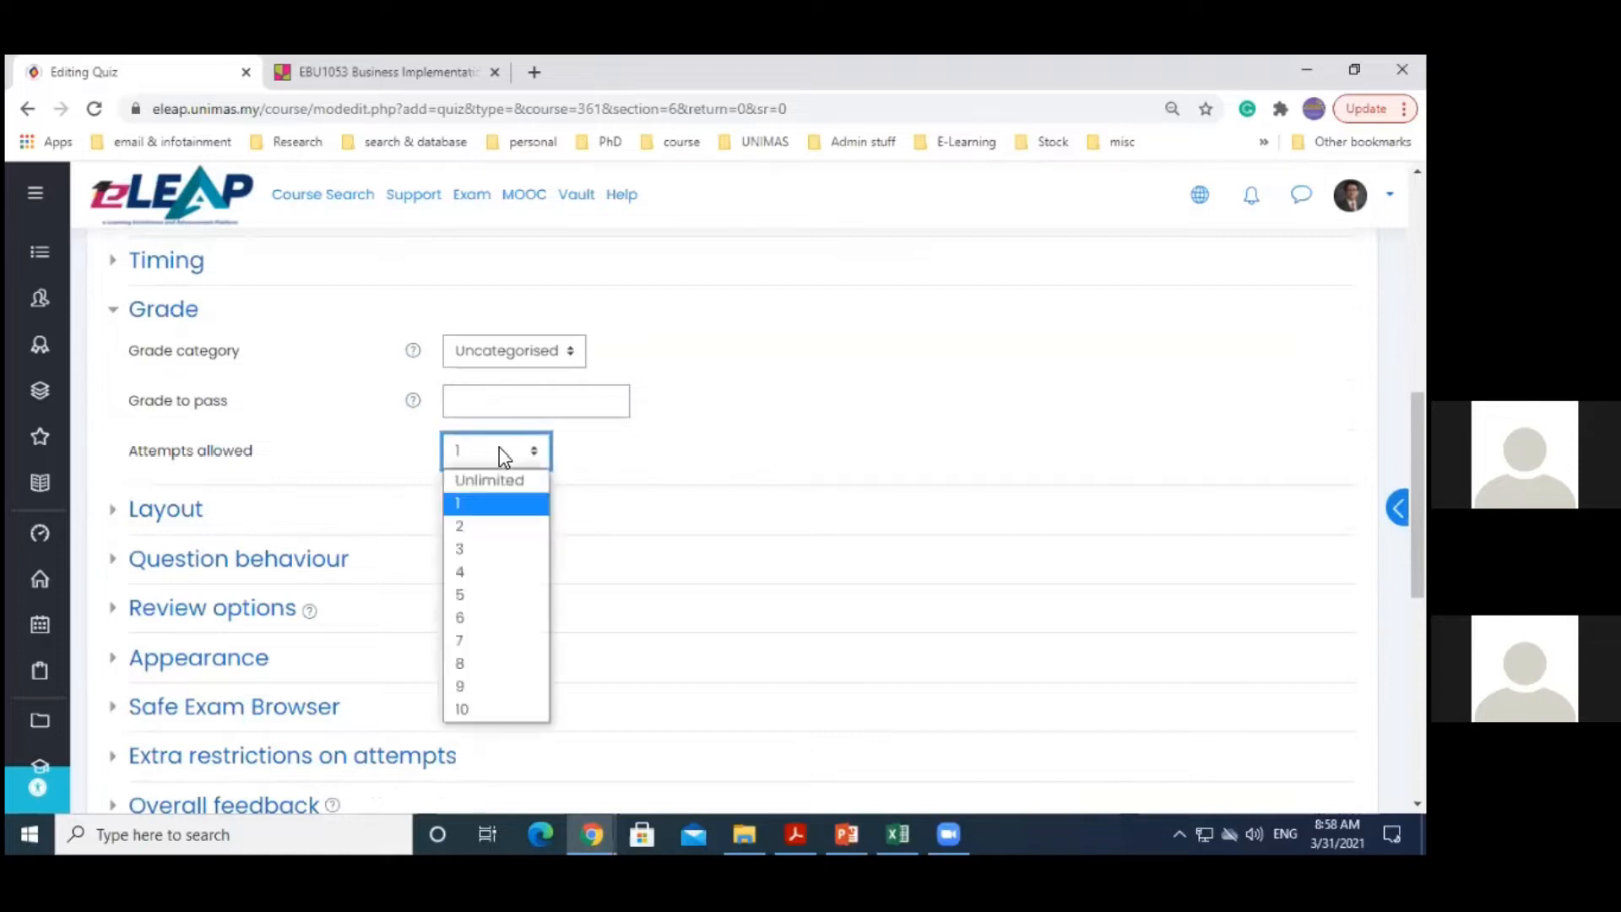
click(507, 527)
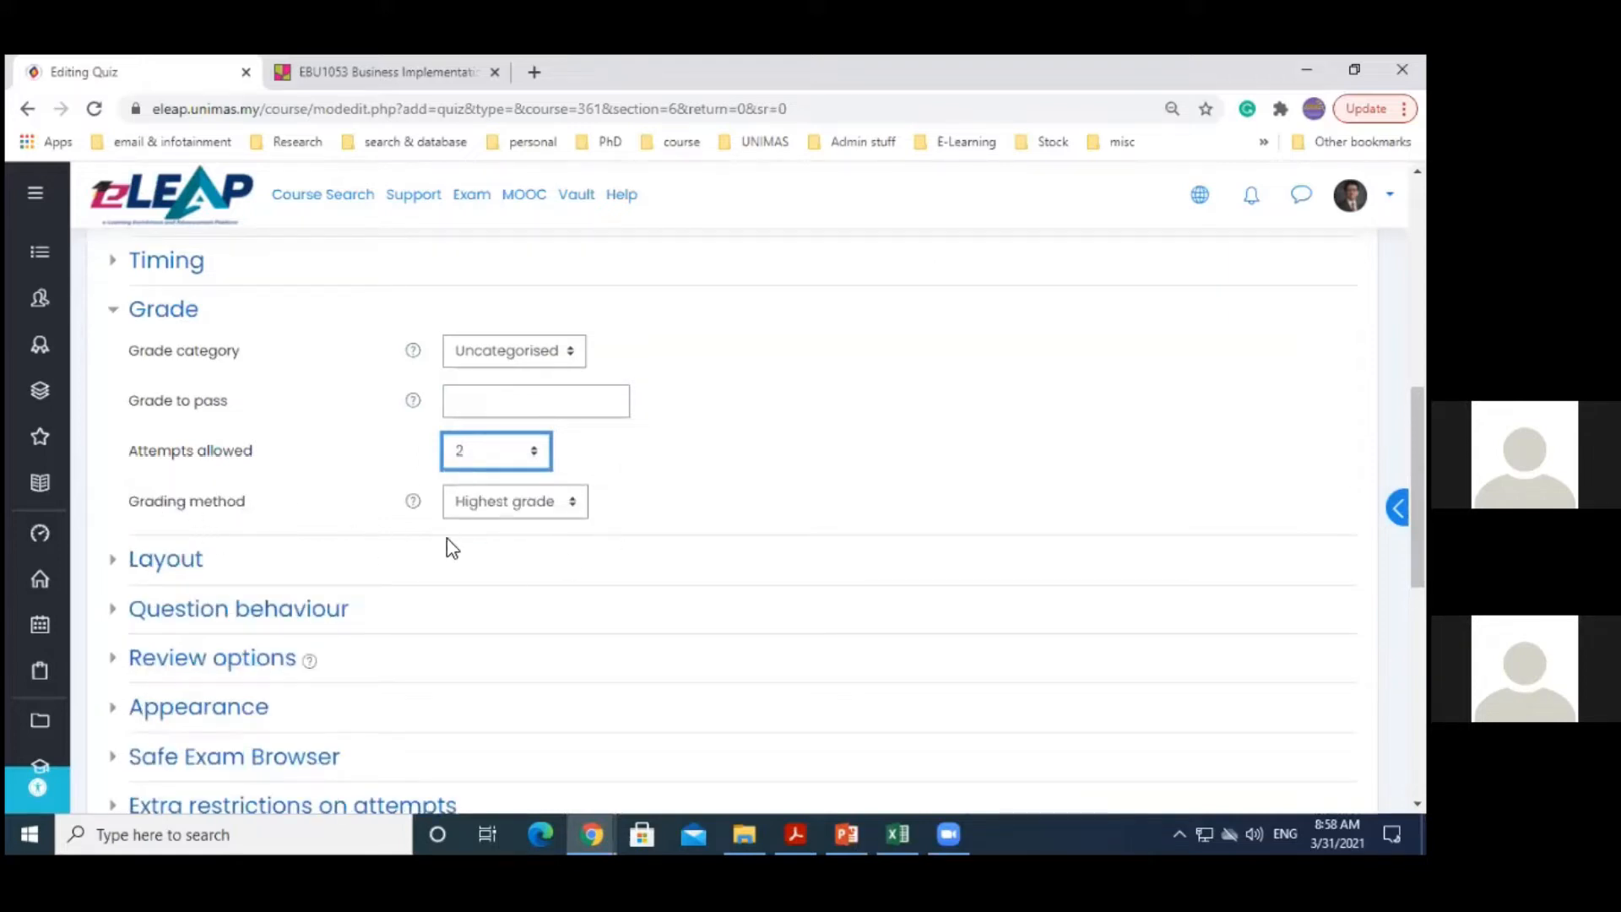
click(506, 502)
click(700, 481)
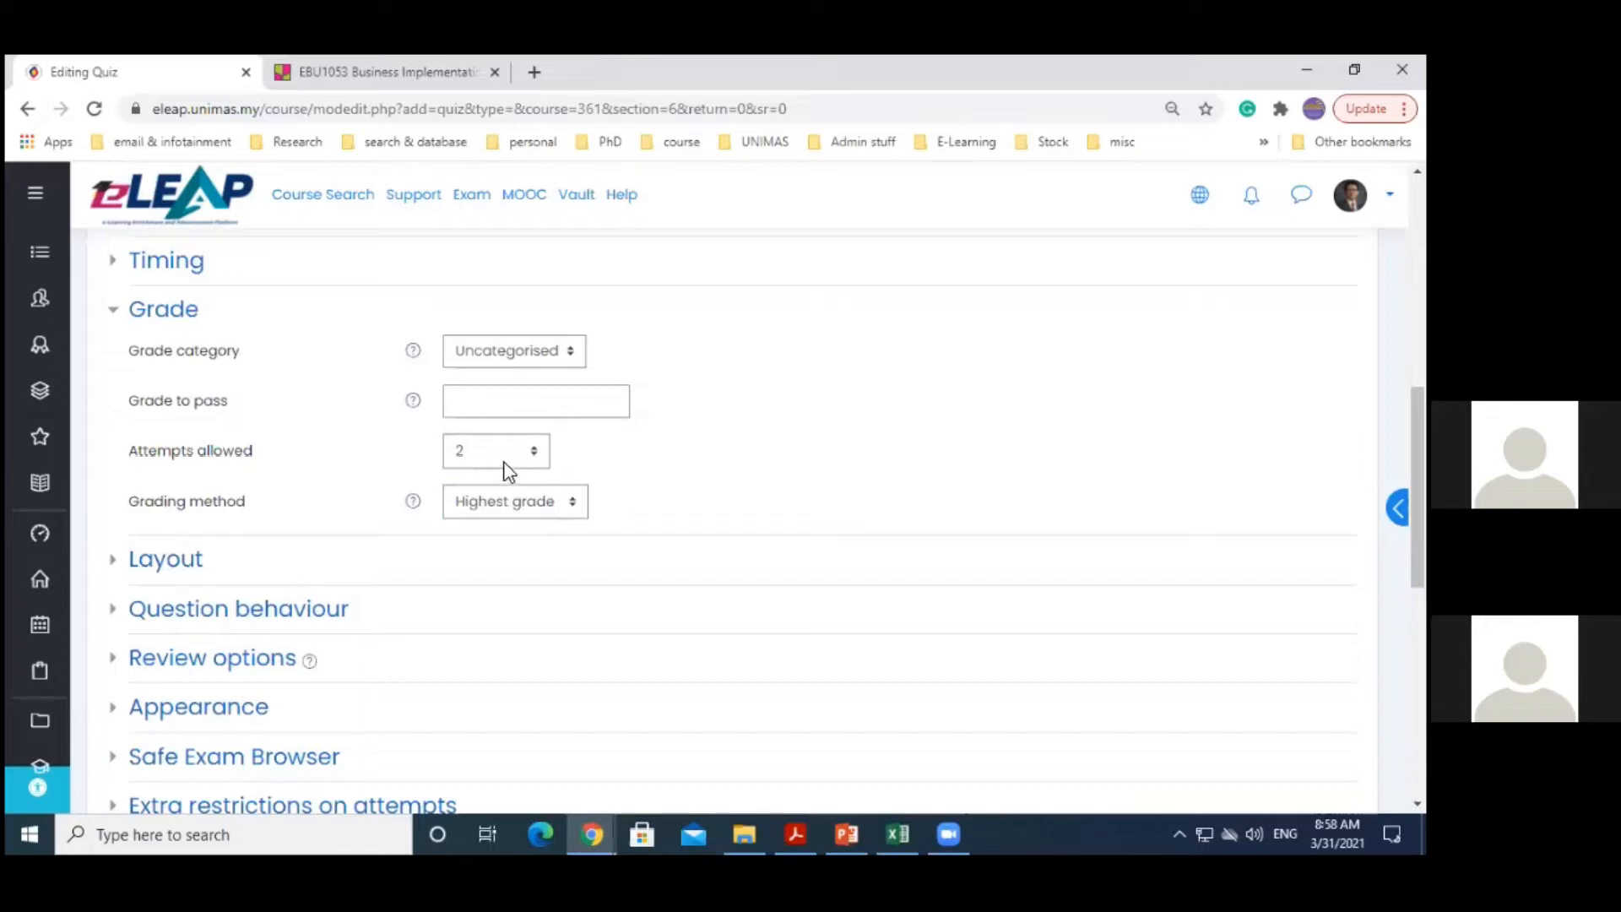
click(563, 506)
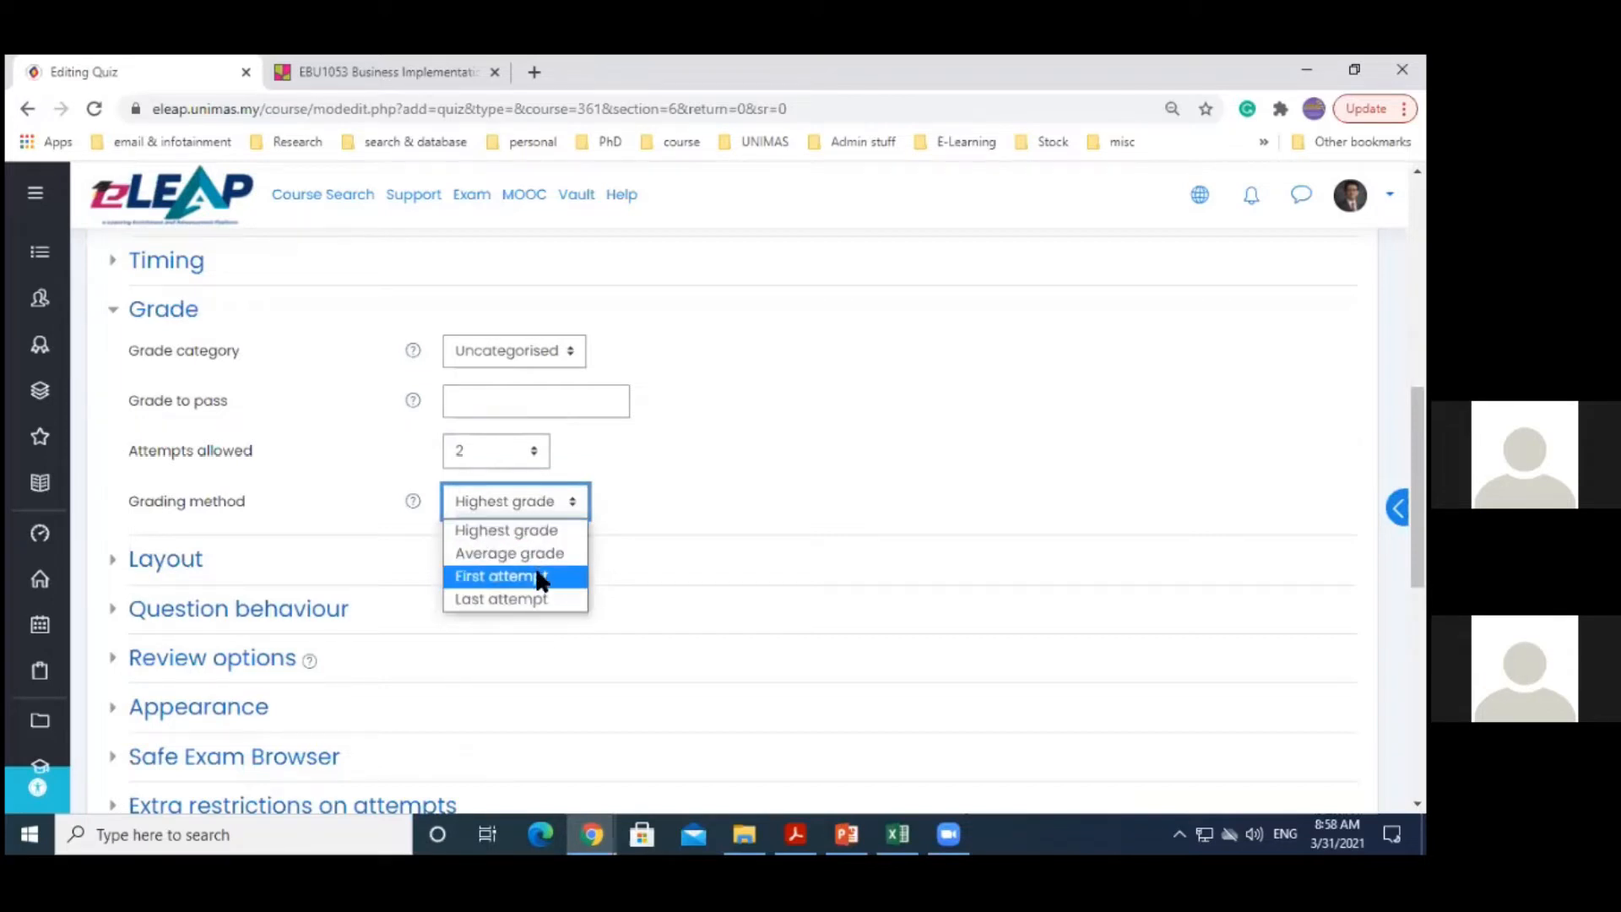
Set the quiz's allowed attempts back to 1
click(498, 459)
click(499, 461)
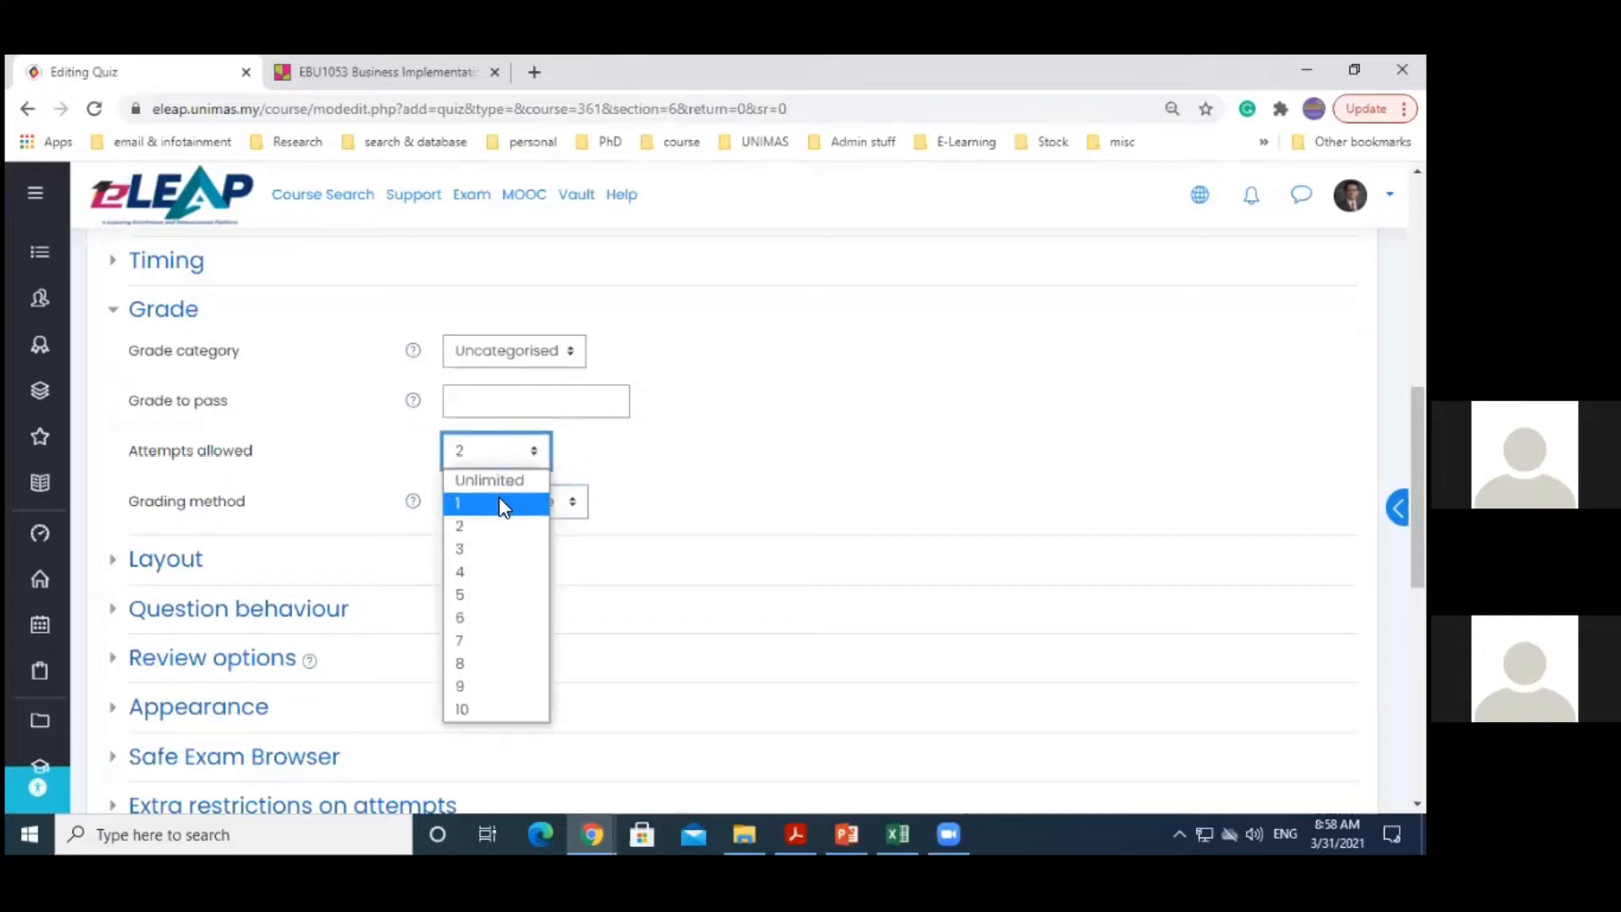
click(502, 507)
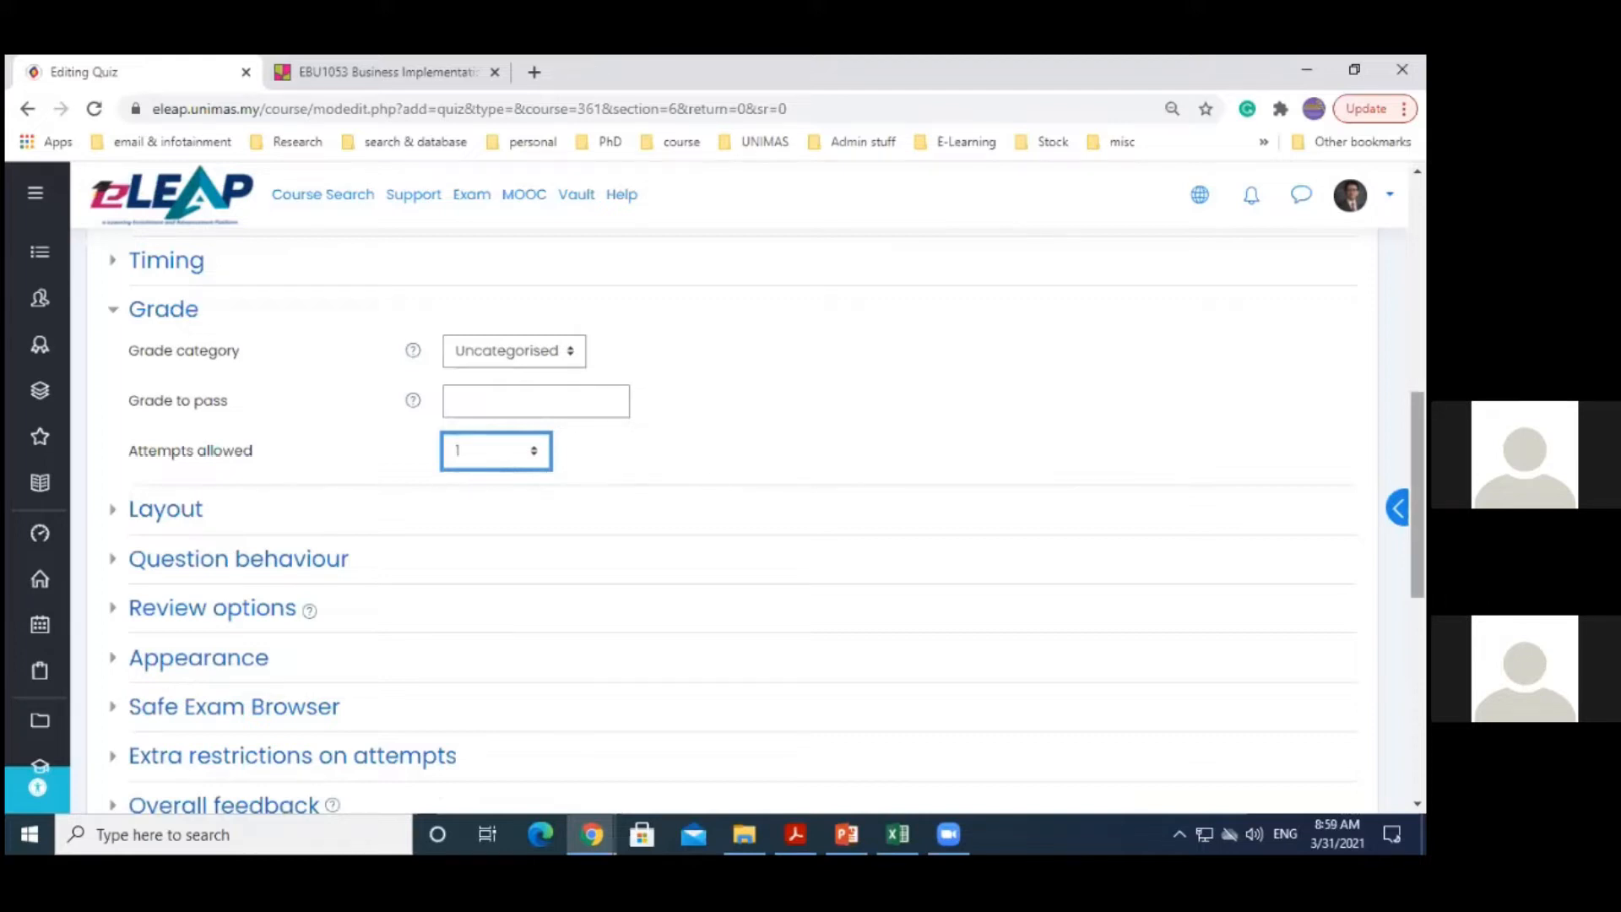
Expand the quiz's review options and disable The attempt for the Immediately after the attempt stage
scroll(546, 475, down, 1)
scroll(726, 523, down, 2)
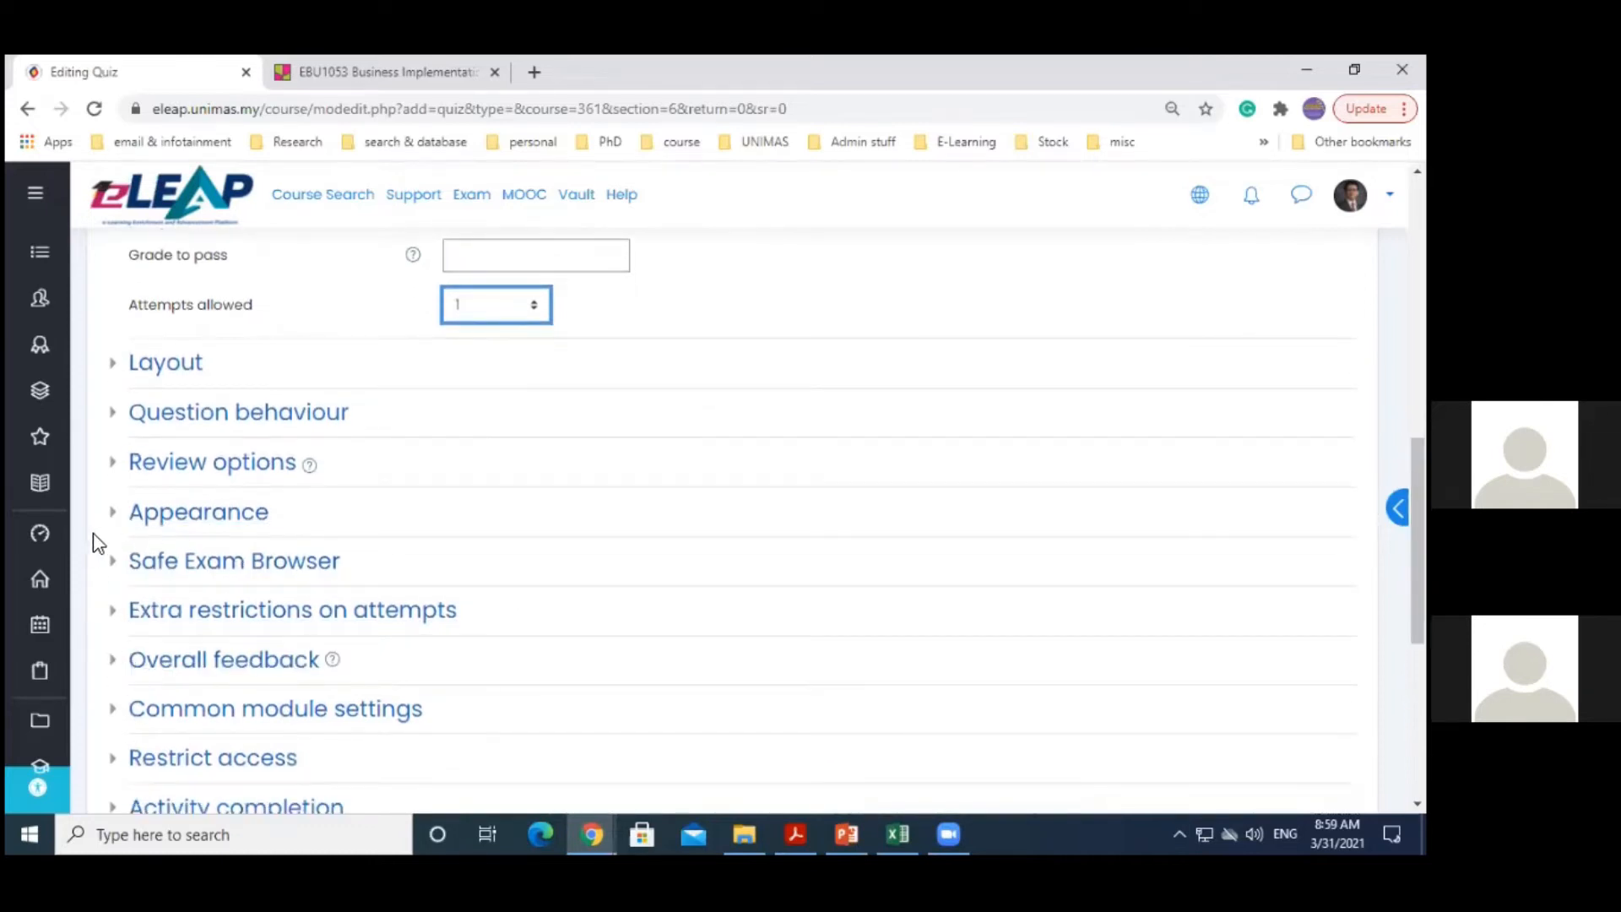
click(115, 469)
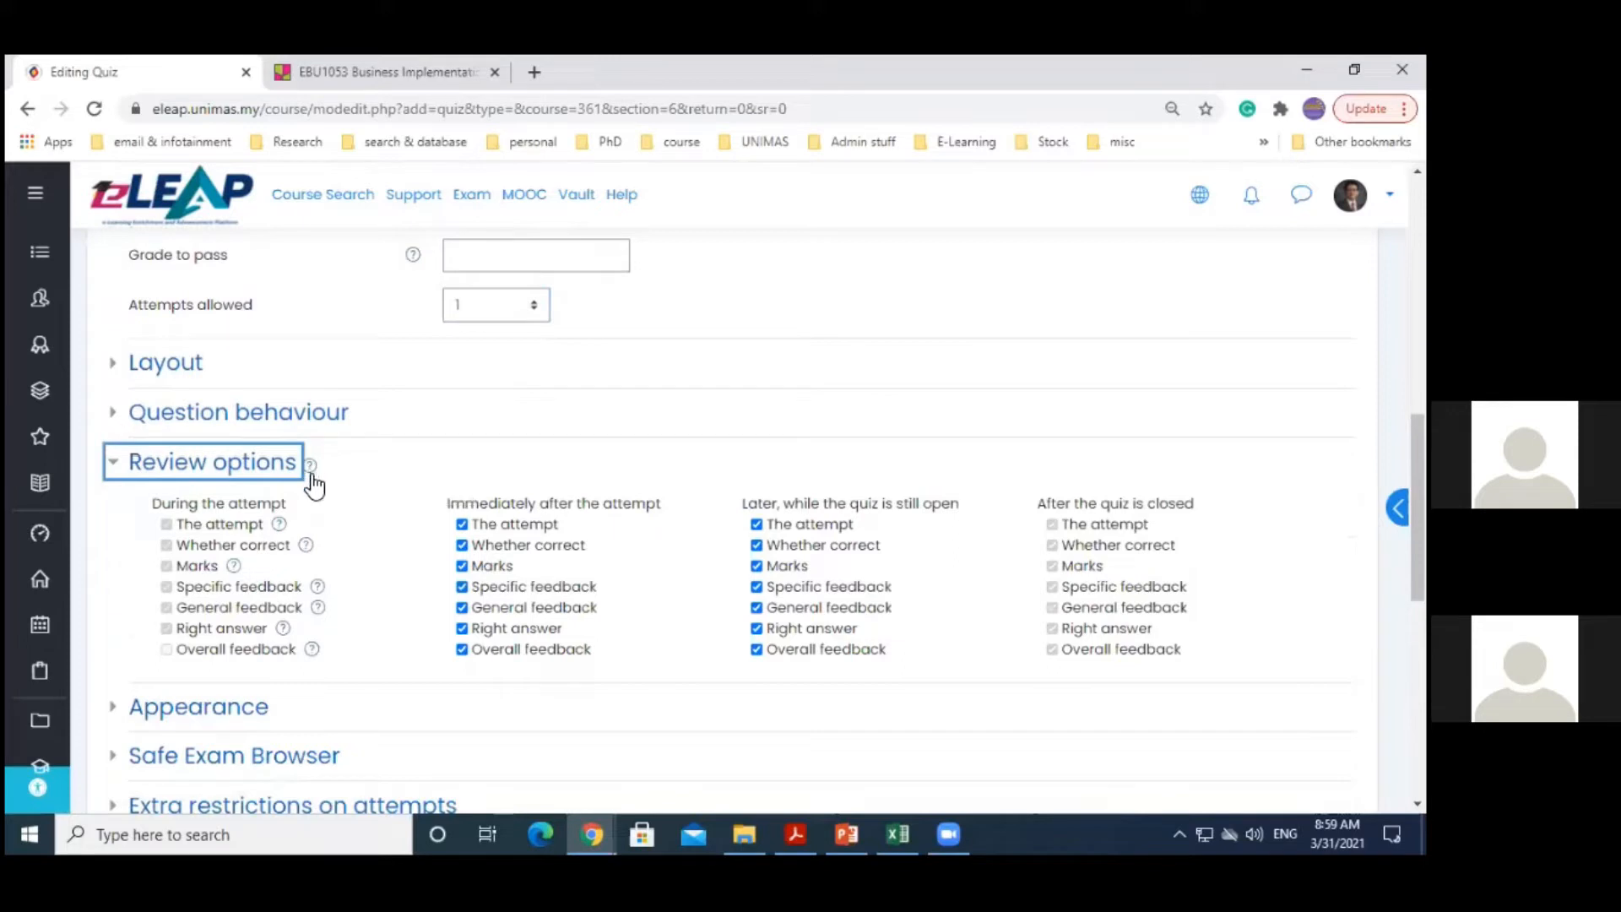
click(462, 525)
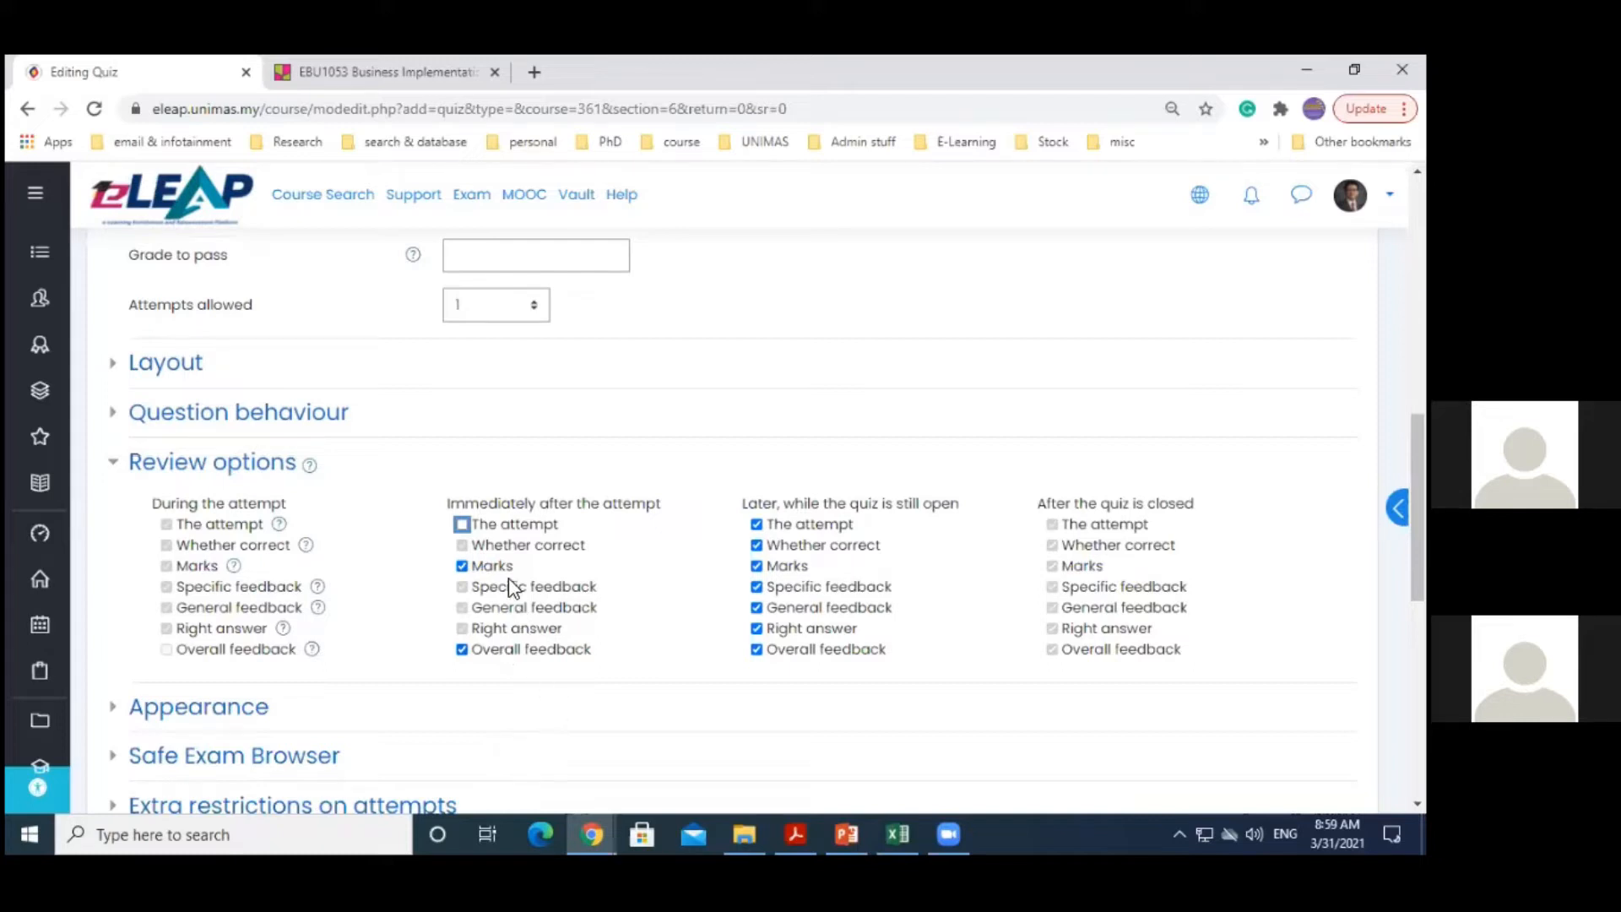
Disable The attempt for the Later, while the quiz is still open stage, keeping it disabled for Immediately after the attempt
click(462, 525)
click(462, 524)
click(756, 524)
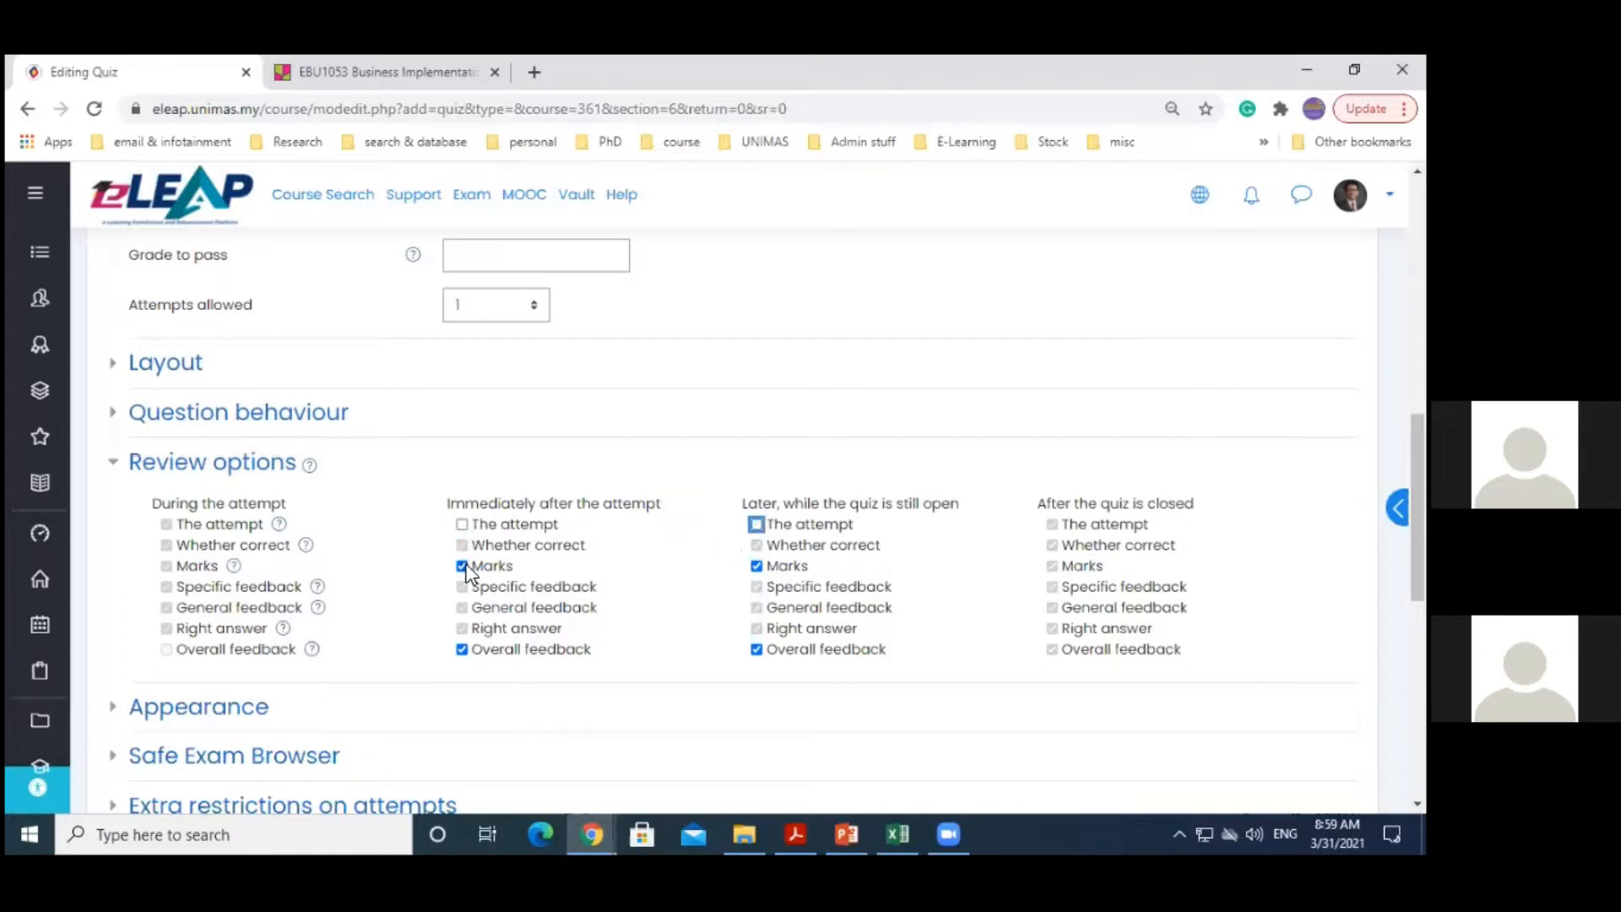
click(462, 525)
click(468, 525)
Save and display the new quiz, and open its question editing page
drag(1417, 508, 1417, 662)
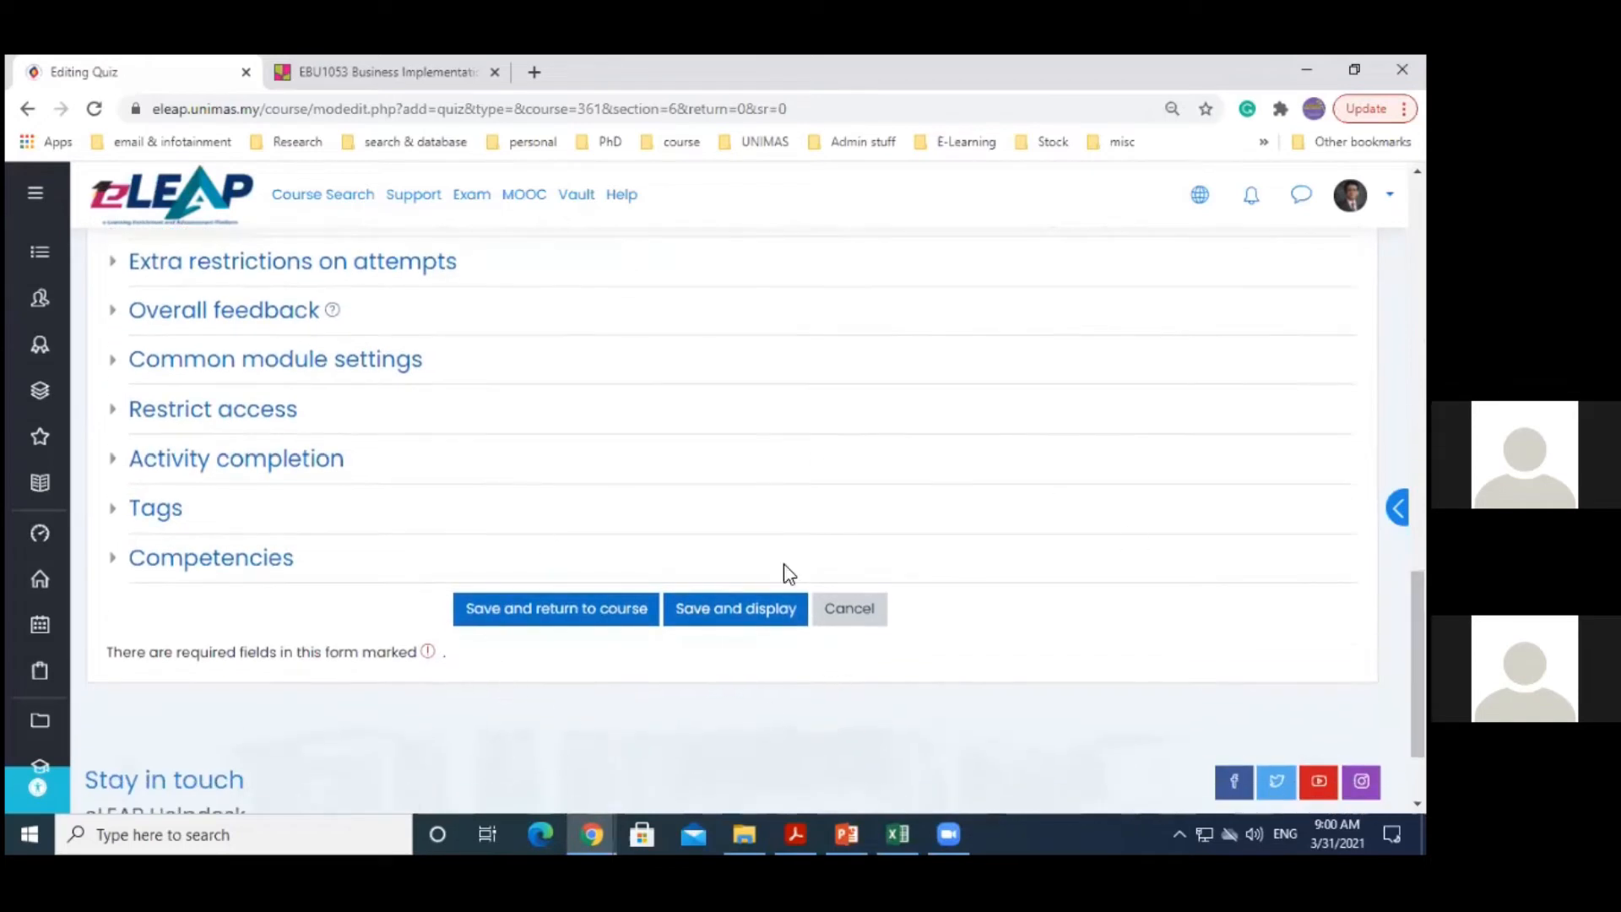
click(735, 628)
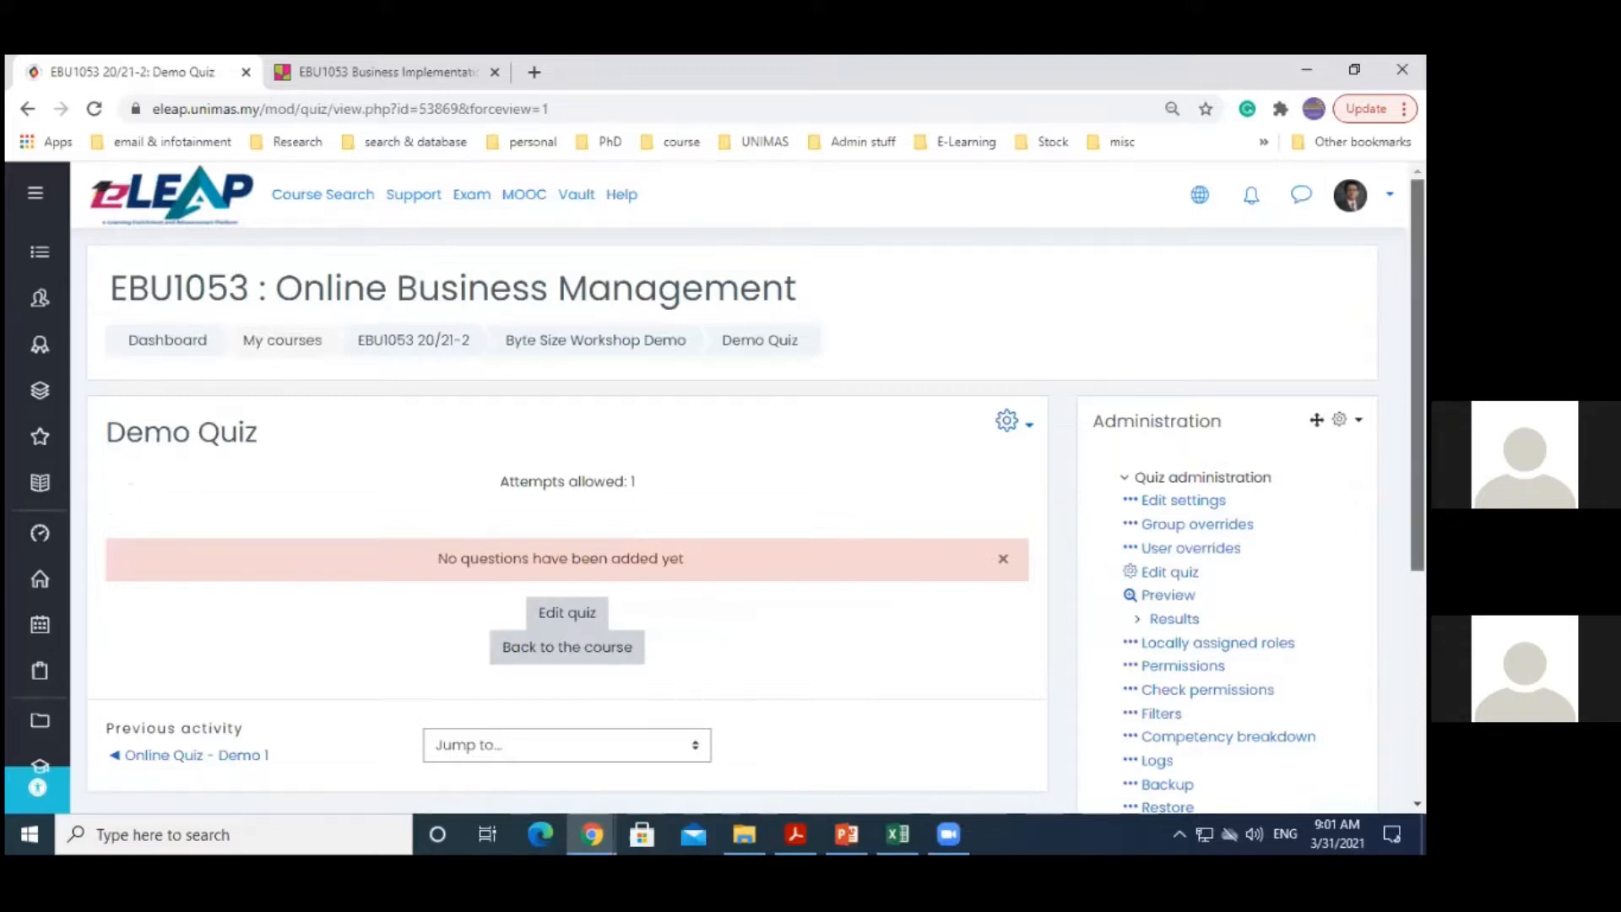
drag(1418, 376, 1418, 447)
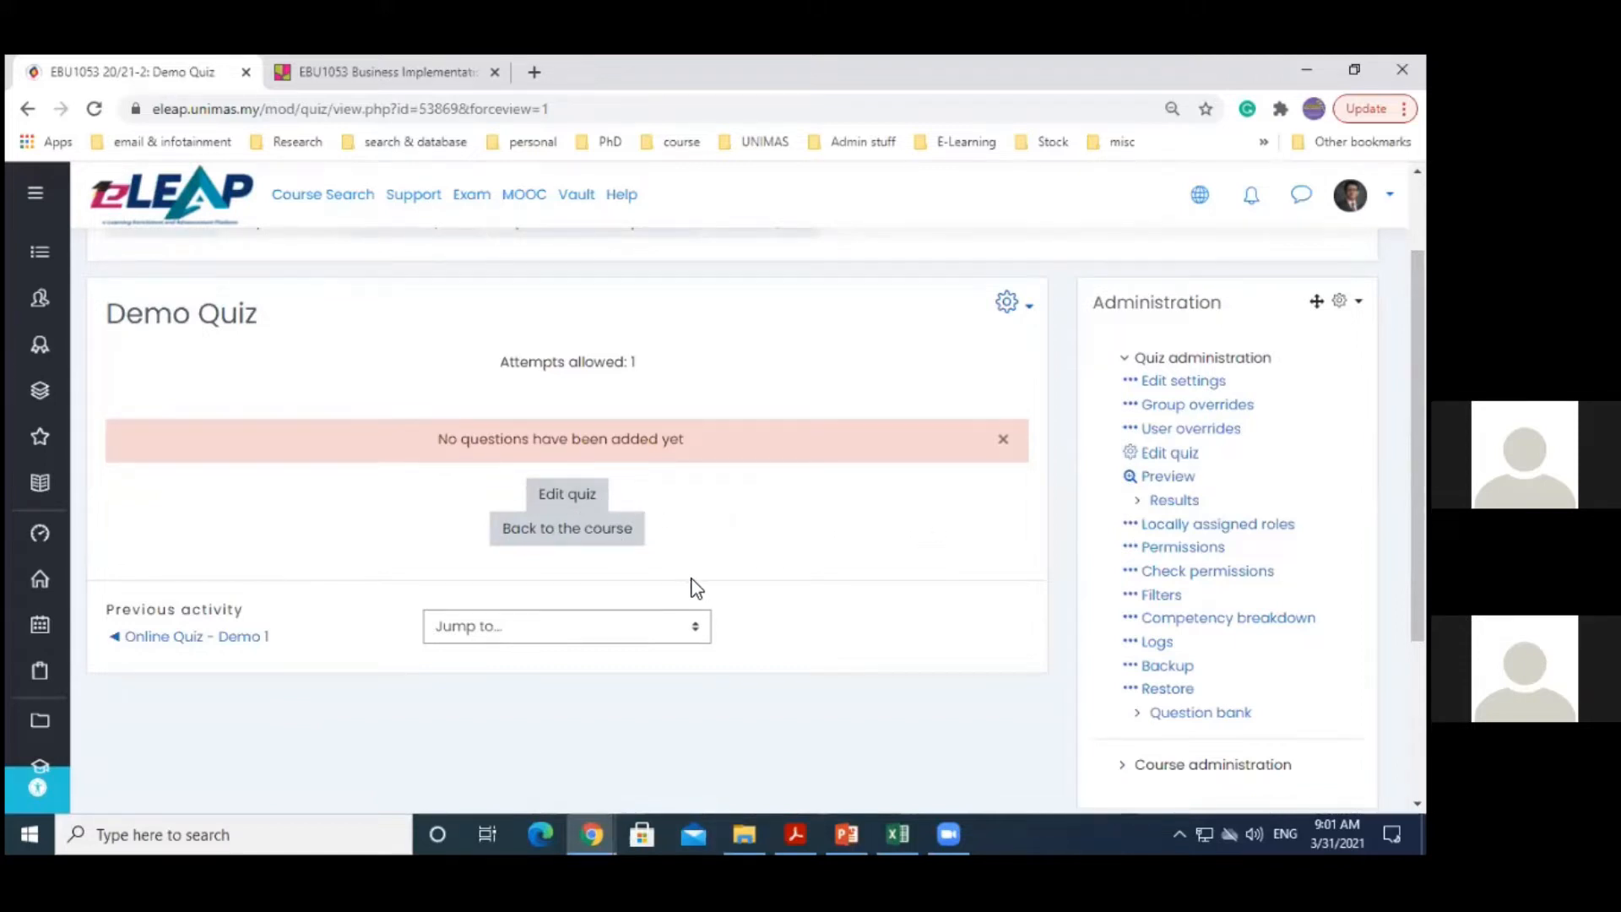
click(561, 496)
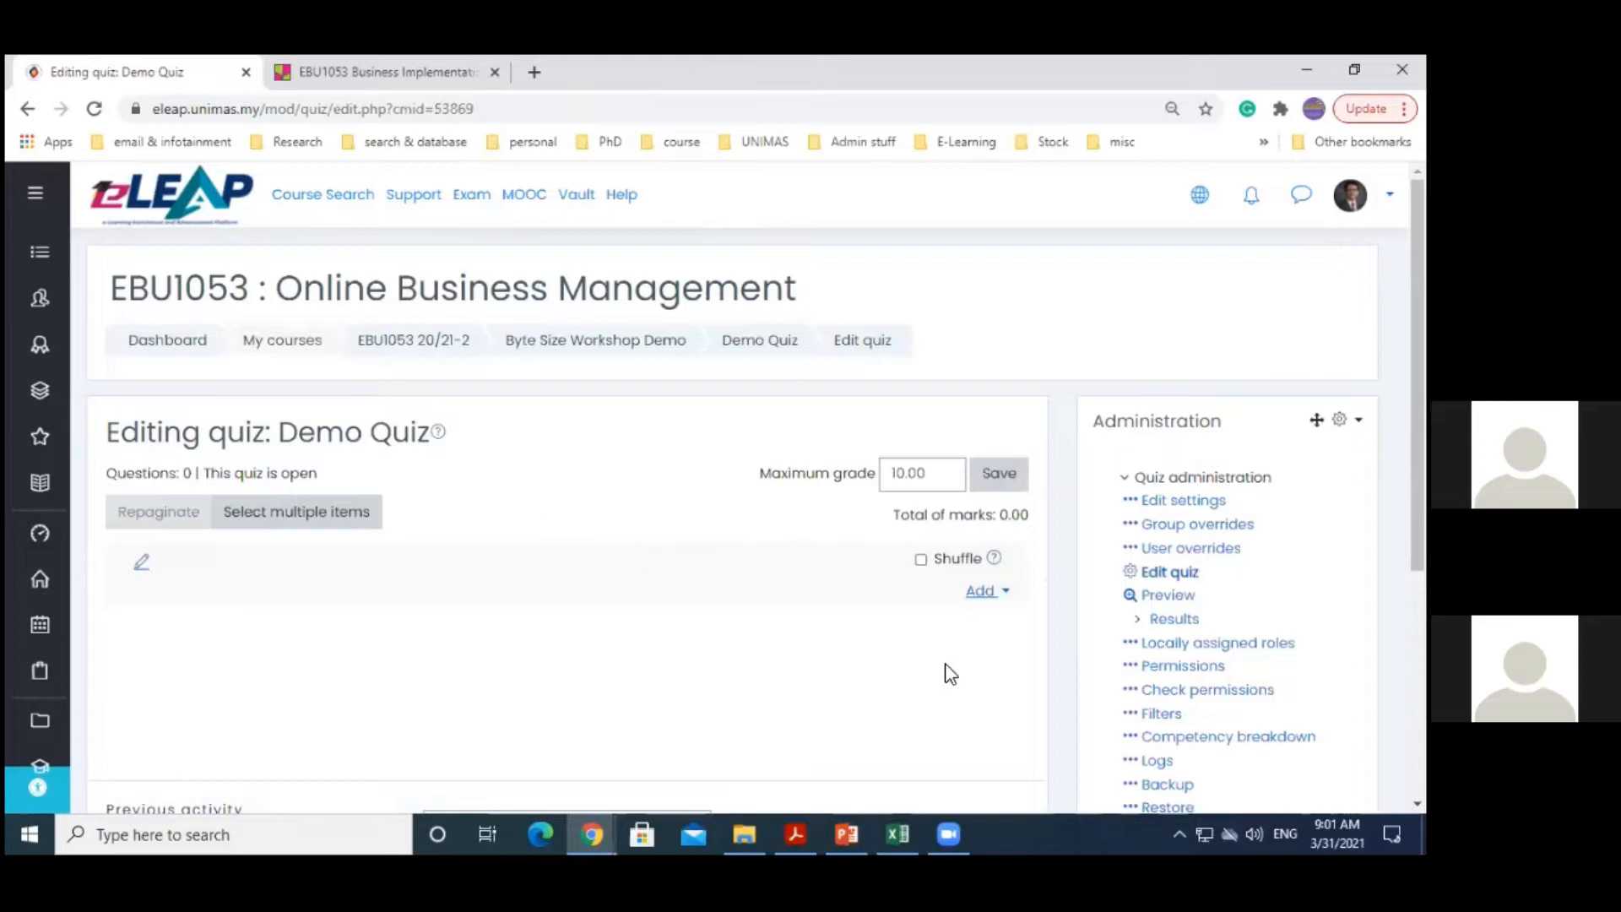
Add the Copywriting Matching, Hardsell, Softsell & Teaser and first BMC MCQ questions from the question bank to the Demo Quiz
drag(1417, 498, 1417, 578)
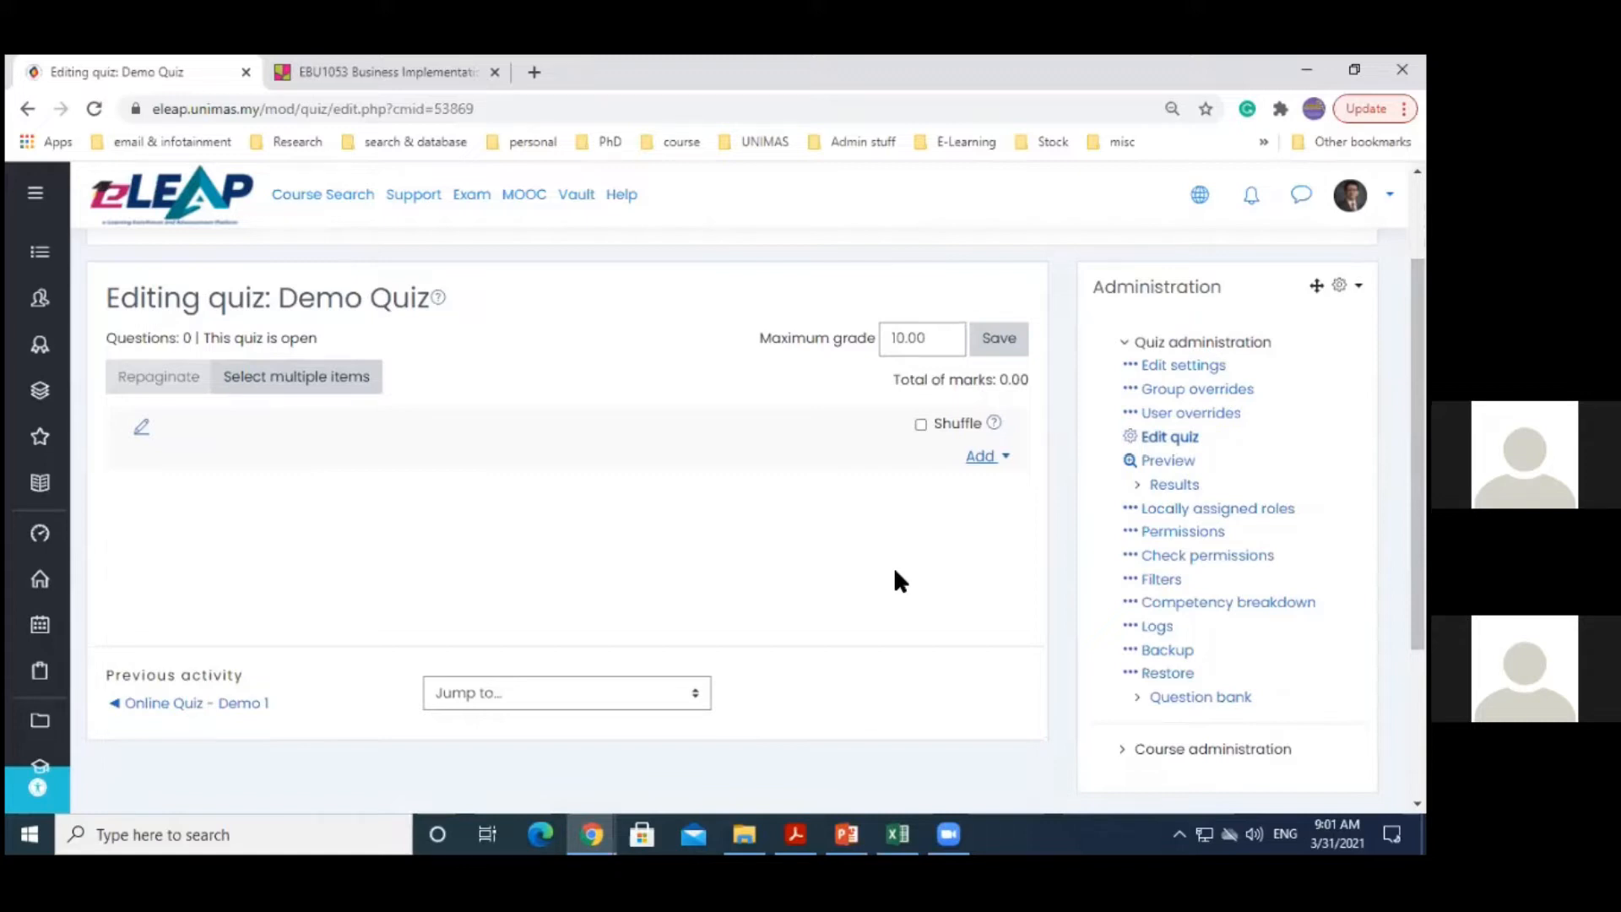
click(980, 457)
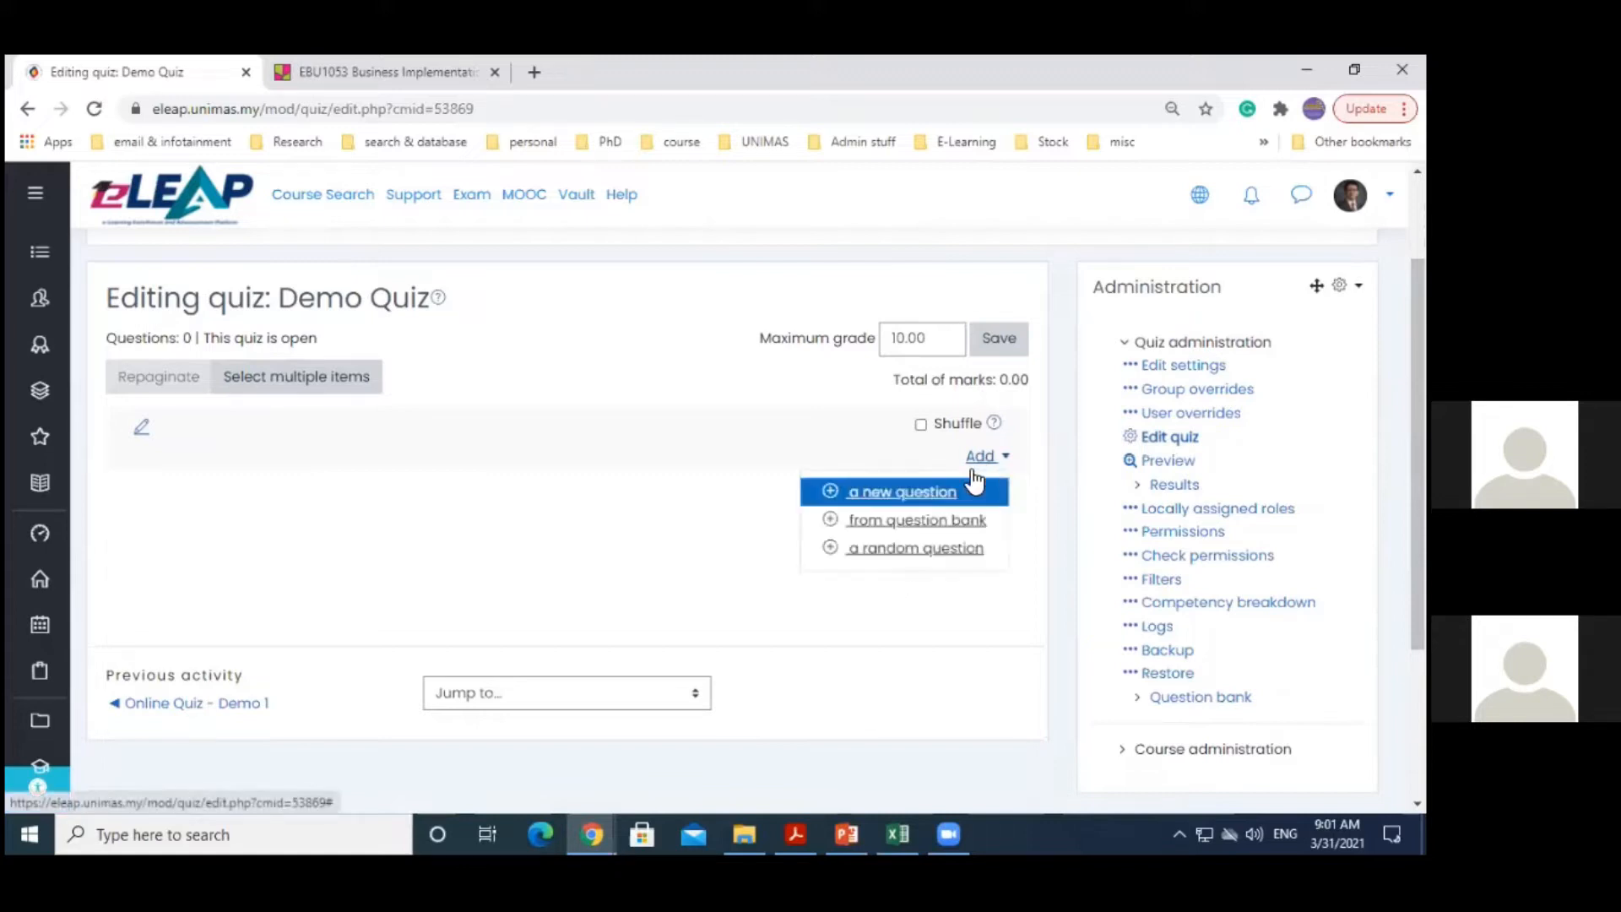
click(885, 522)
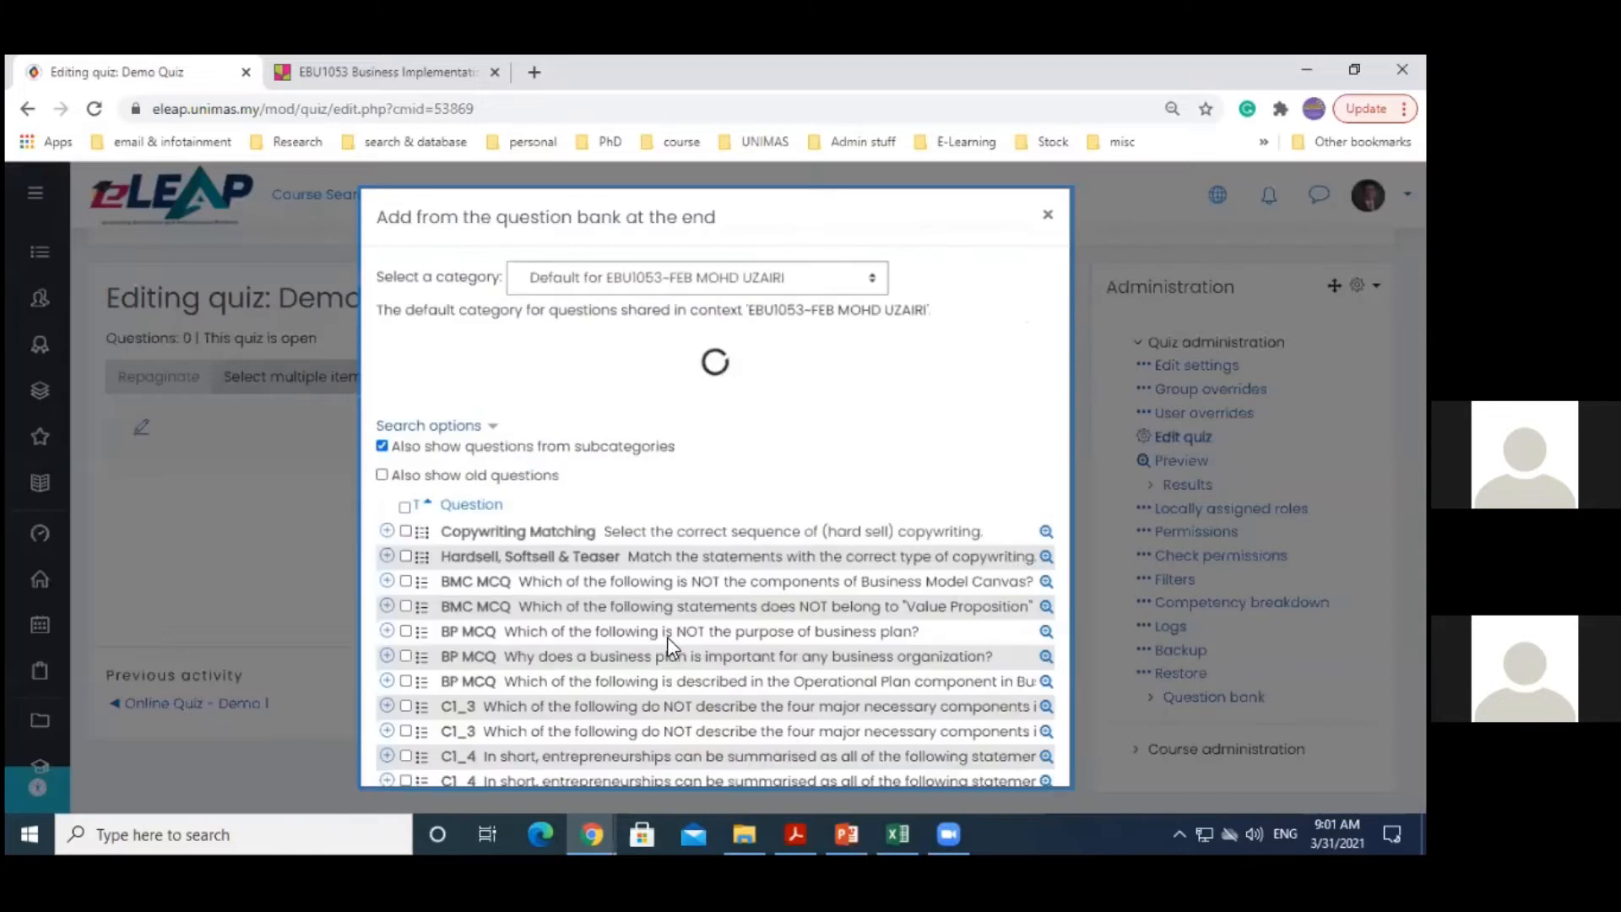
click(406, 532)
click(405, 558)
click(406, 582)
scroll(1060, 422, down, 10)
scroll(1059, 591, down, 15)
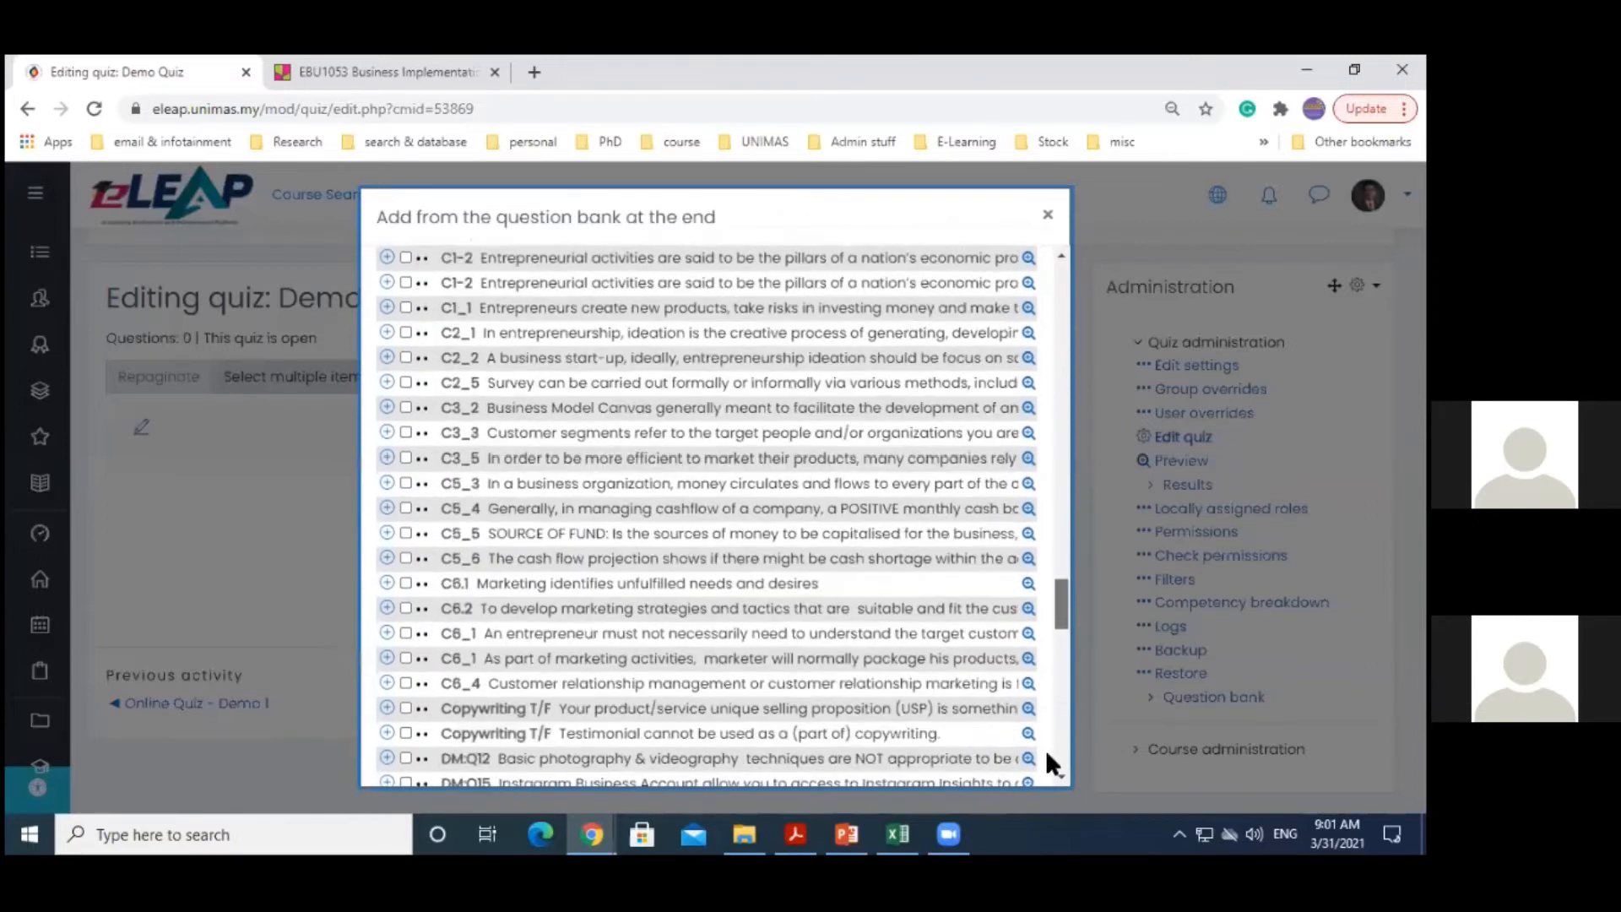
click(596, 754)
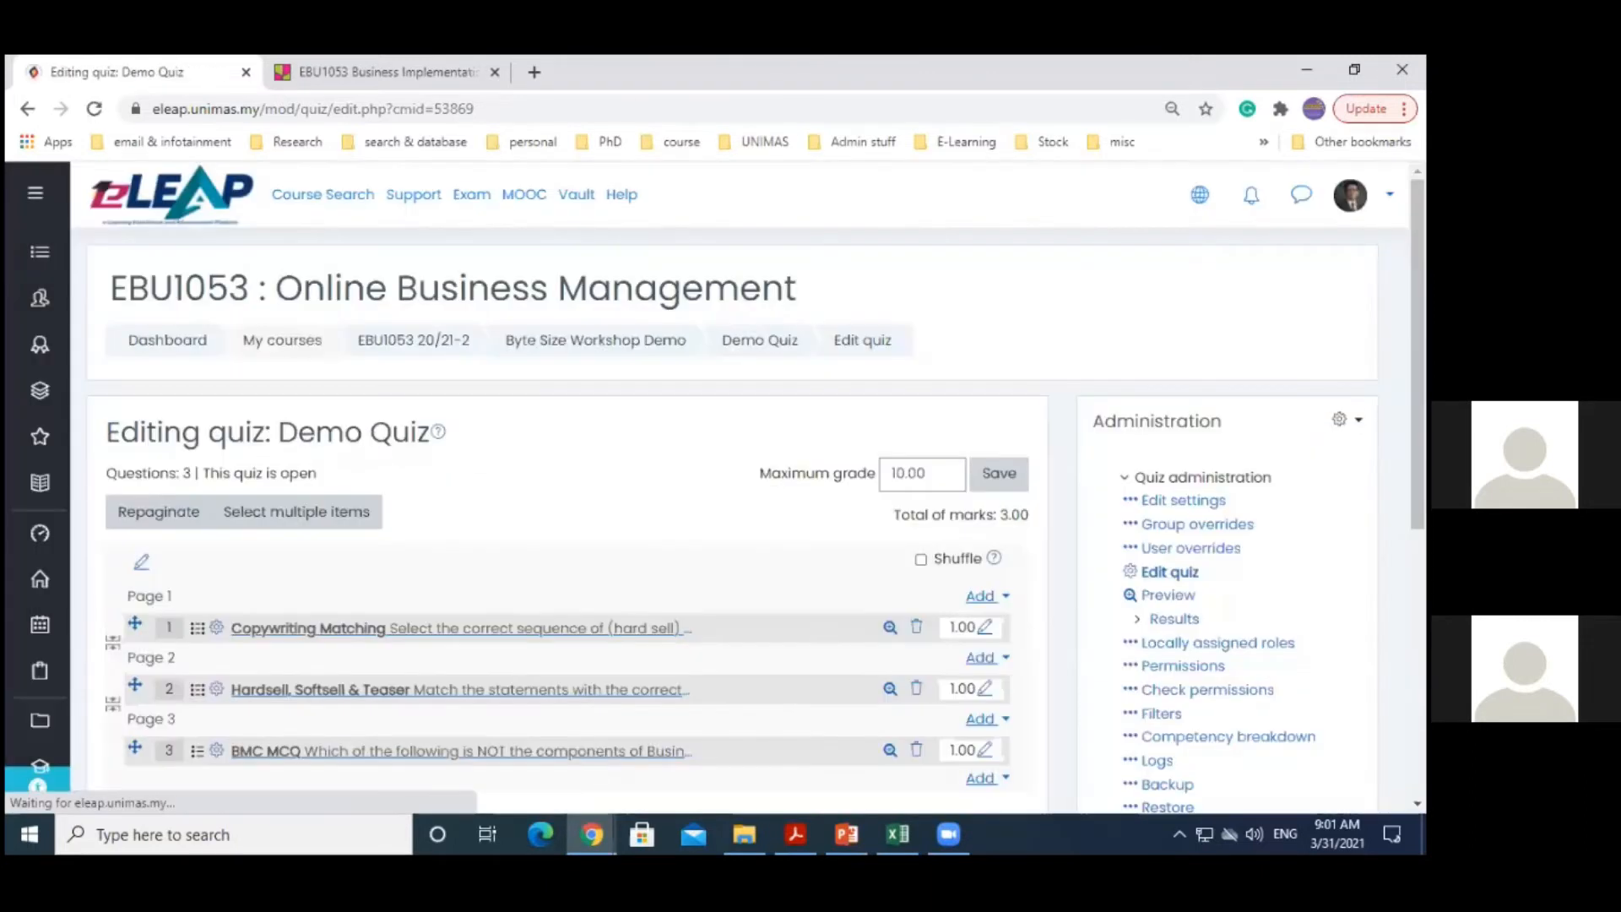
Enter 5 as the Demo Quiz's maximum grade
scroll(732, 507, down, 1)
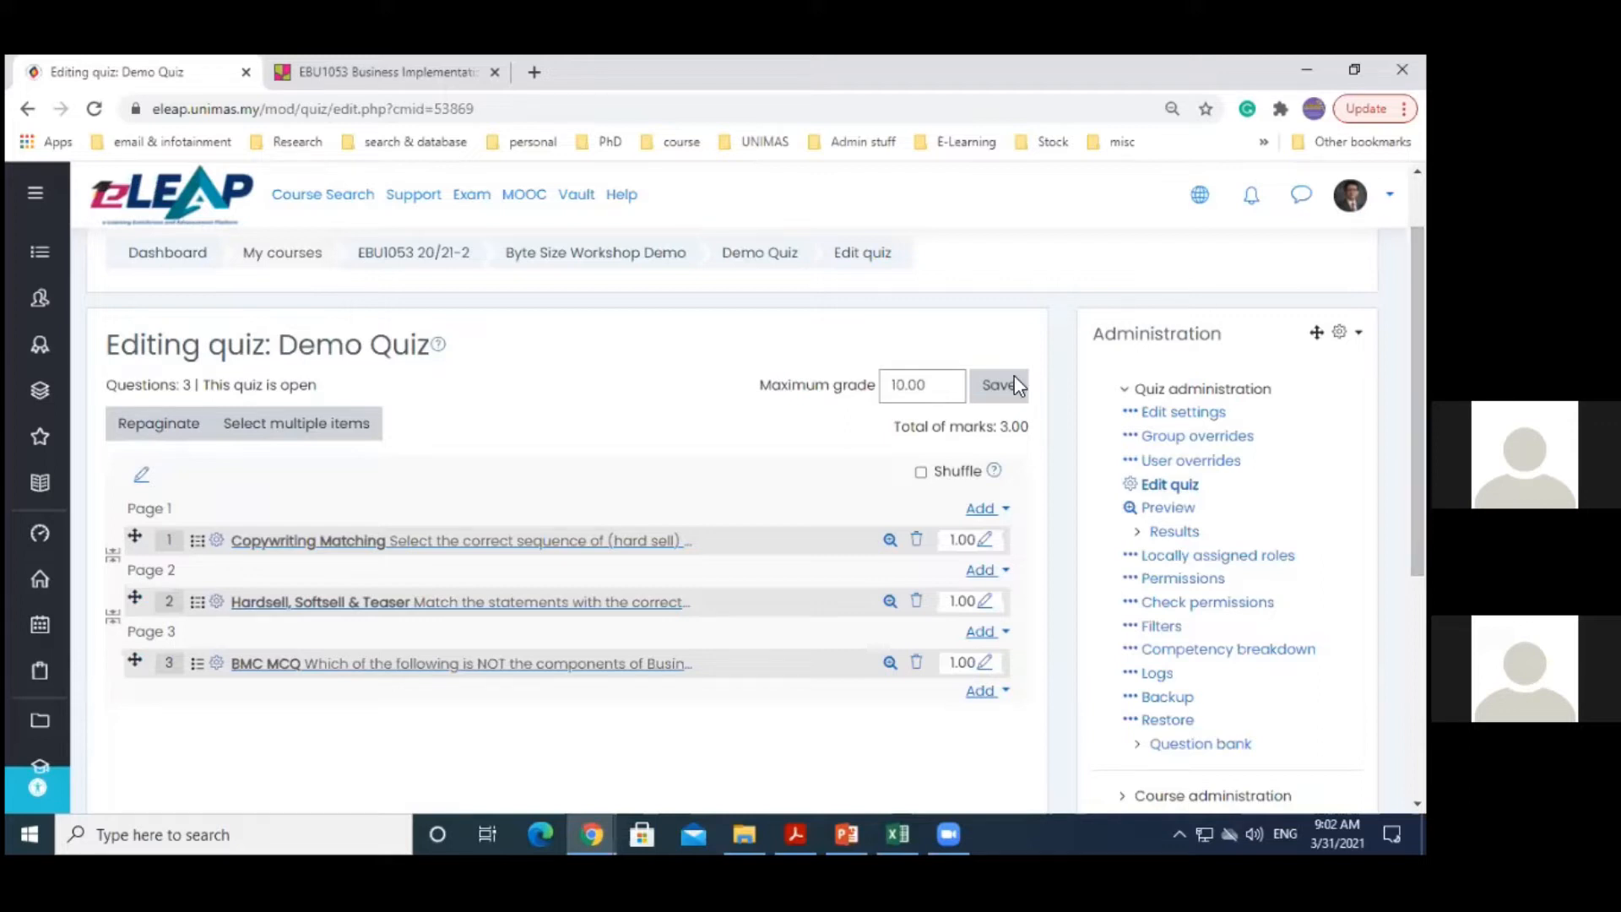
drag(939, 385, 861, 391)
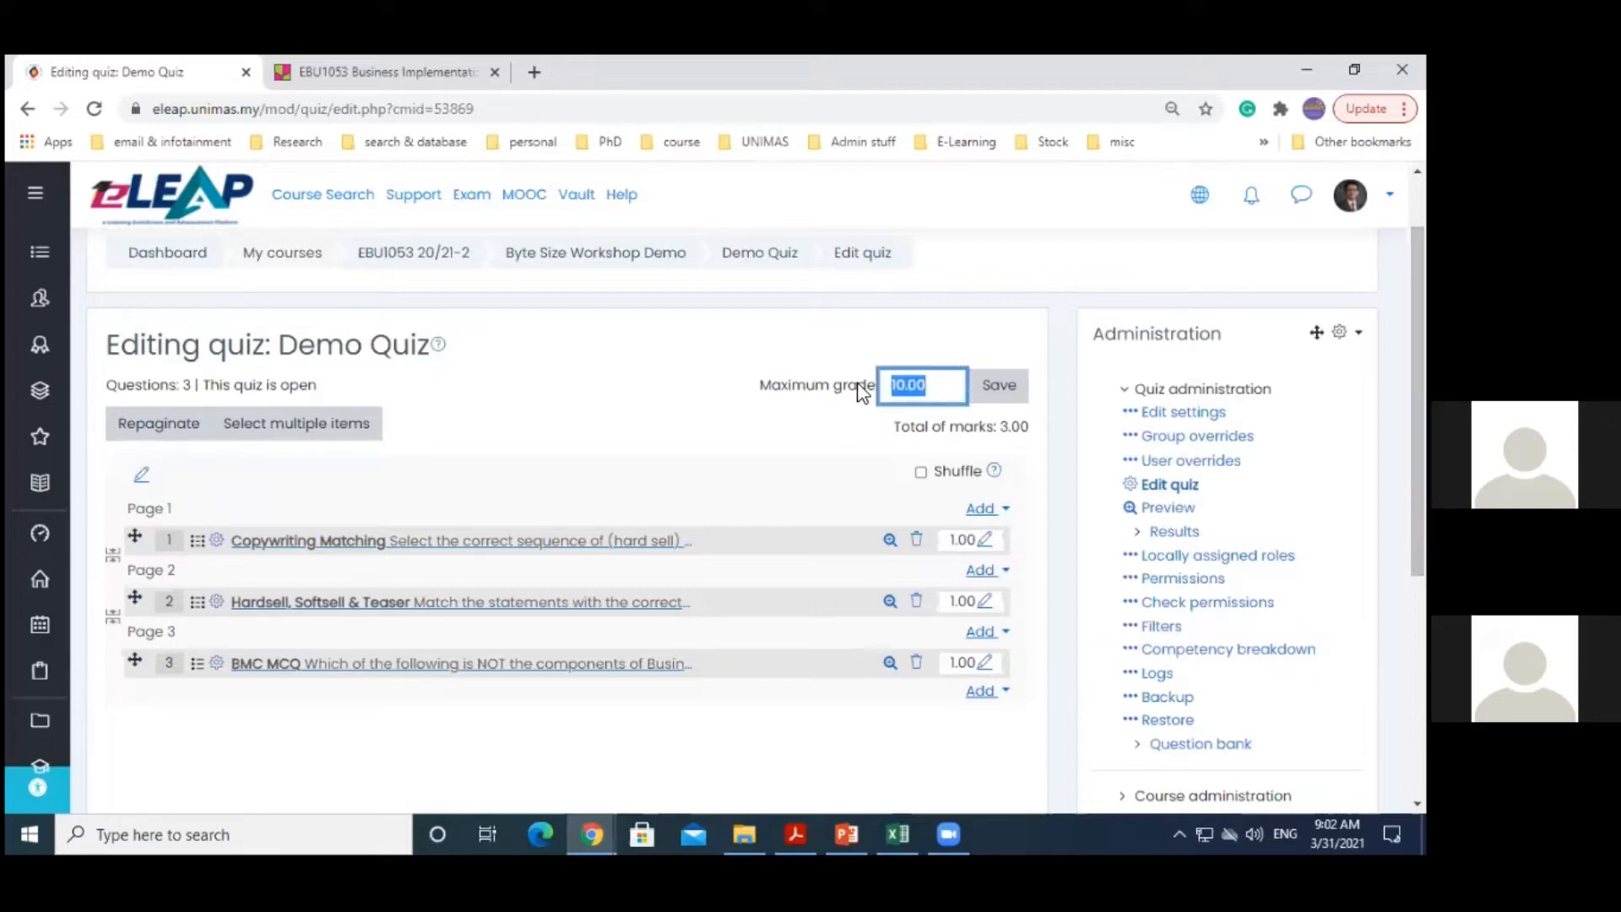
text(5)
click(825, 493)
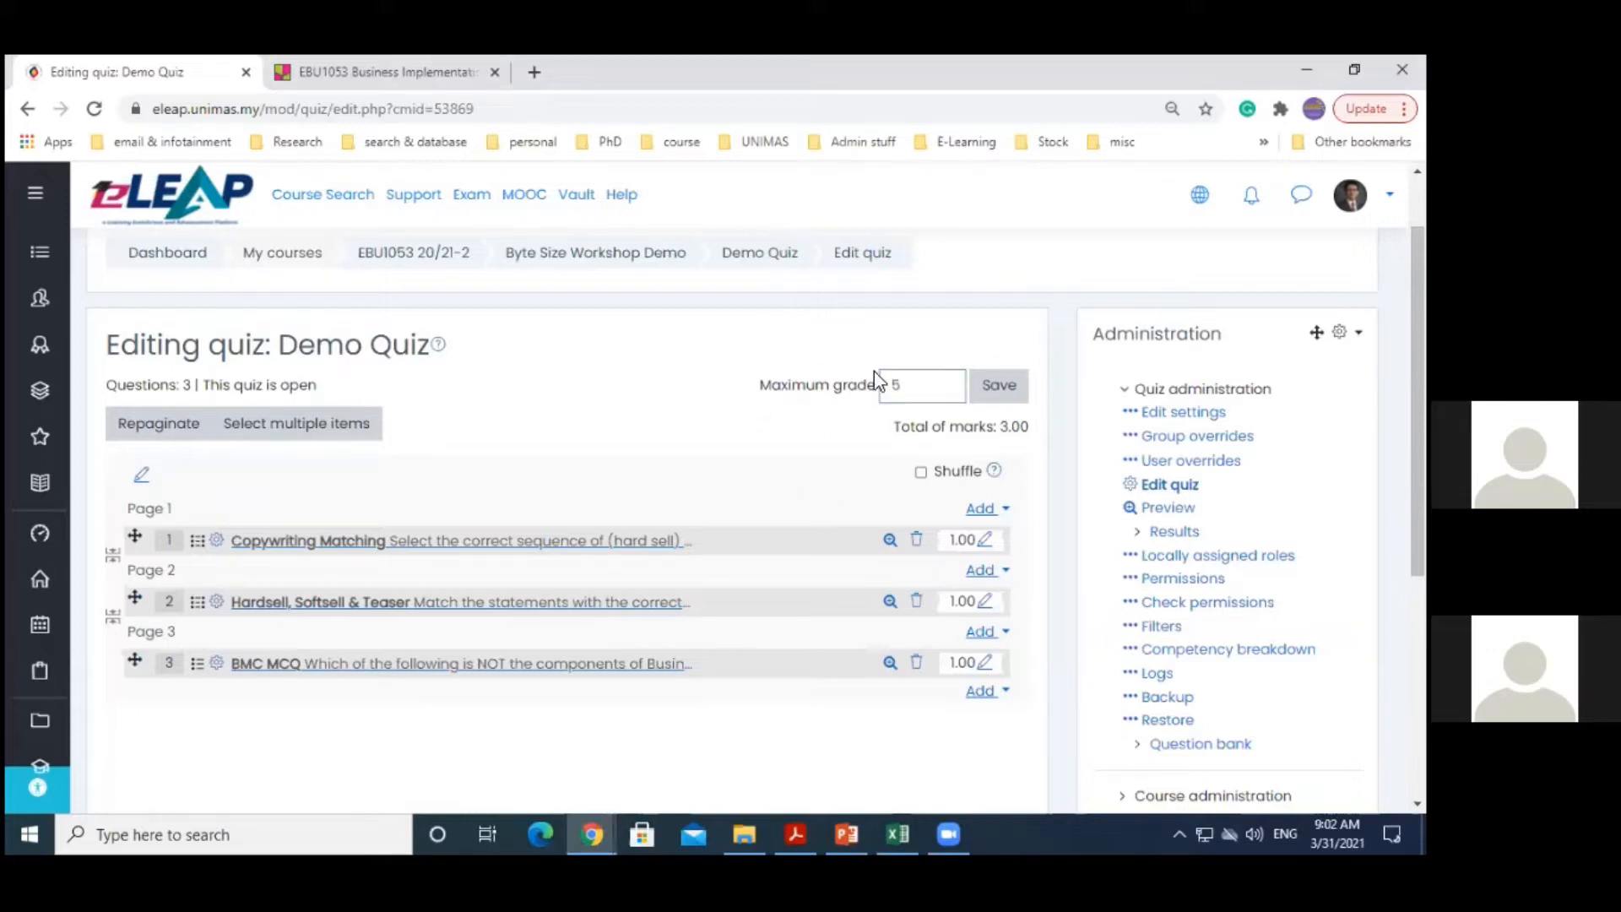
Change the Demo Quiz's maximum grade to 8
click(898, 386)
click(376, 484)
double_click(882, 386)
click(883, 387)
drag(909, 385, 866, 387)
text(8)
click(810, 484)
Compare the quiz's maximum grade with its total of marks
click(928, 392)
drag(928, 391, 874, 432)
click(825, 481)
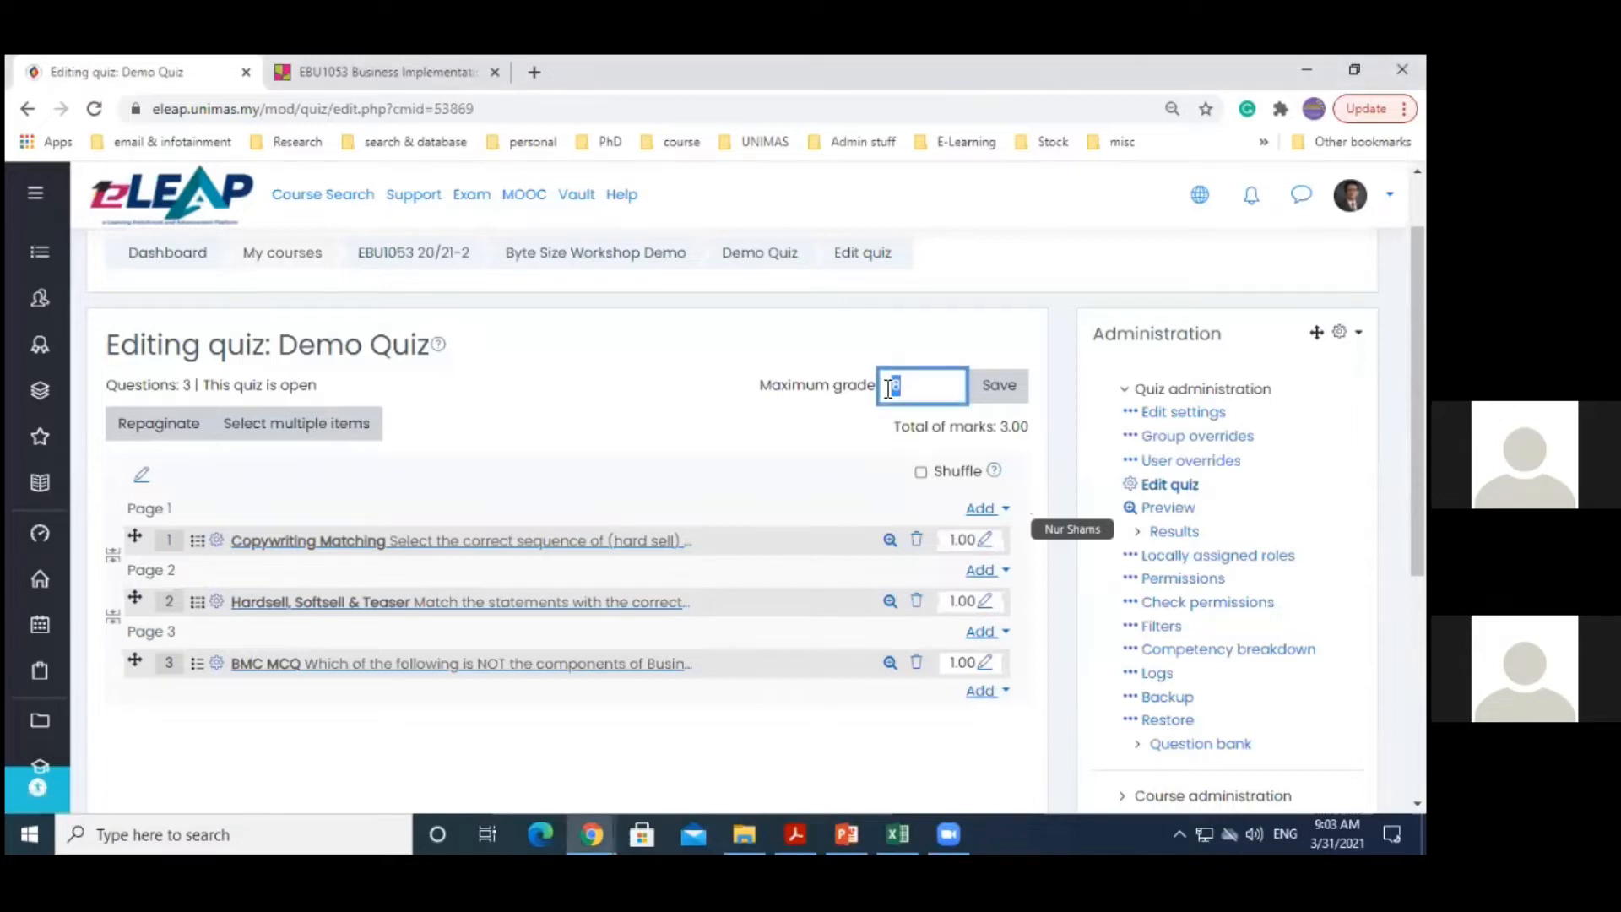
click(798, 463)
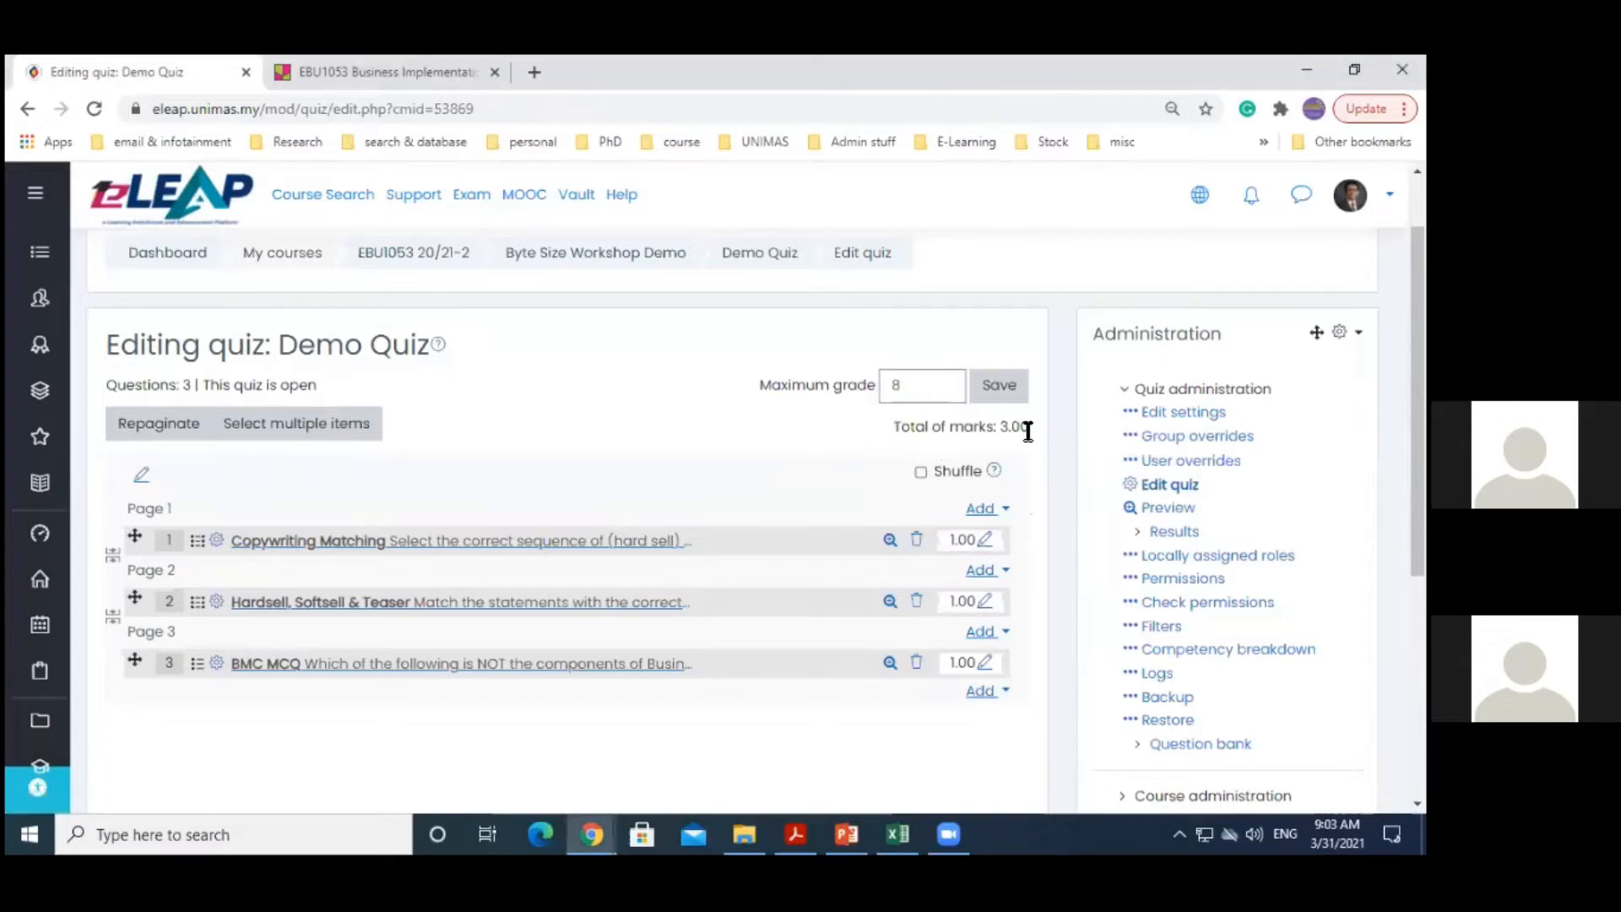
drag(1028, 426, 760, 390)
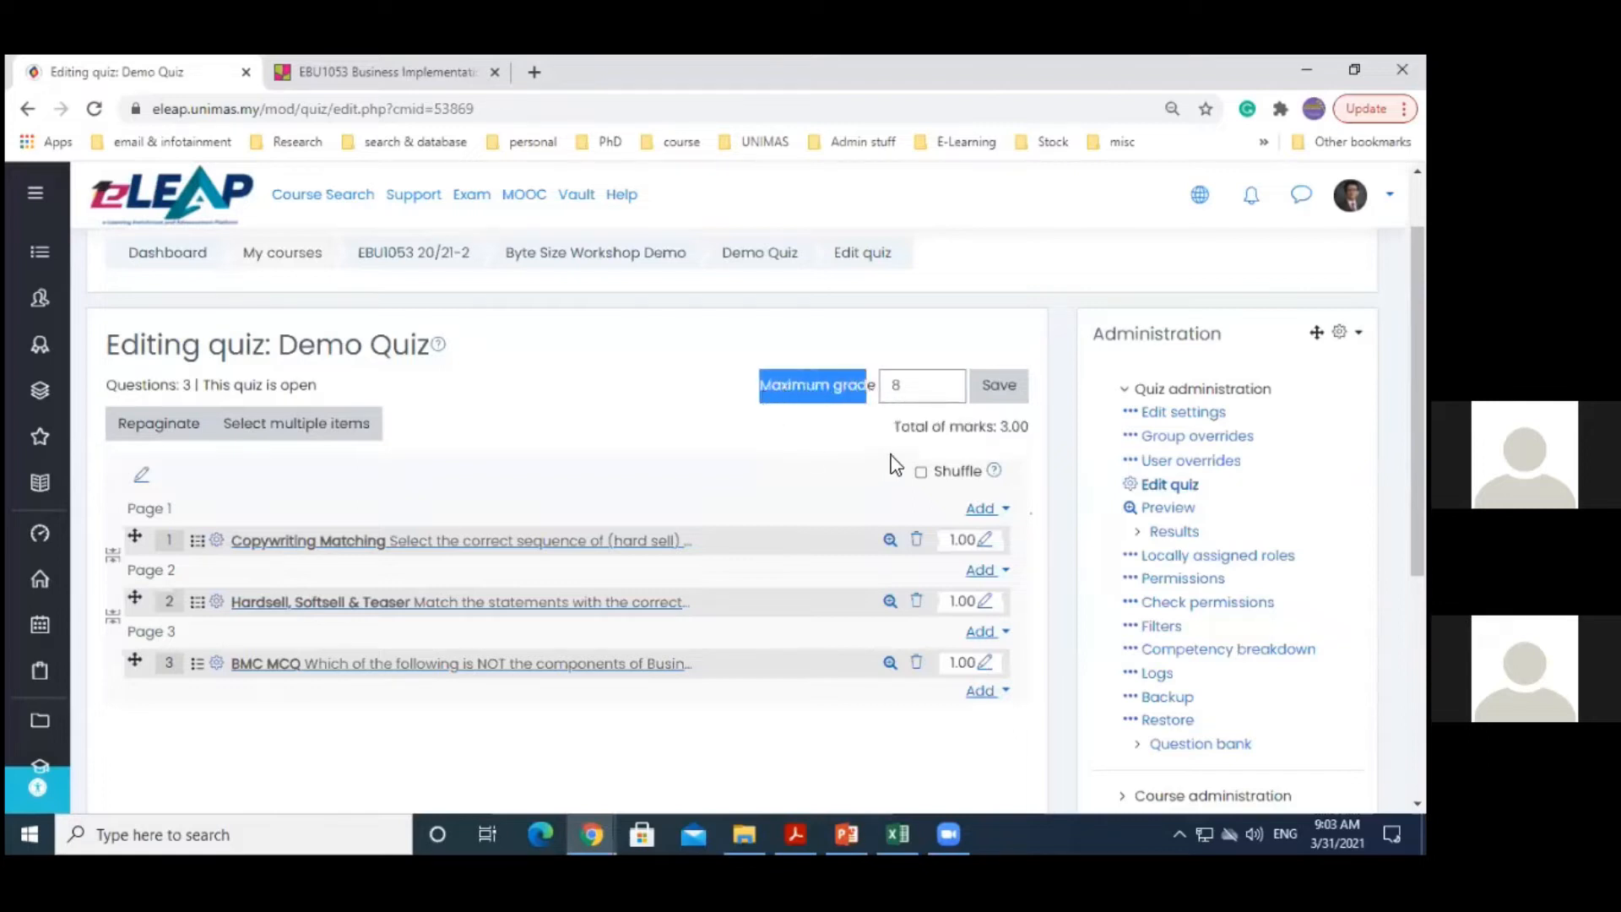
click(996, 446)
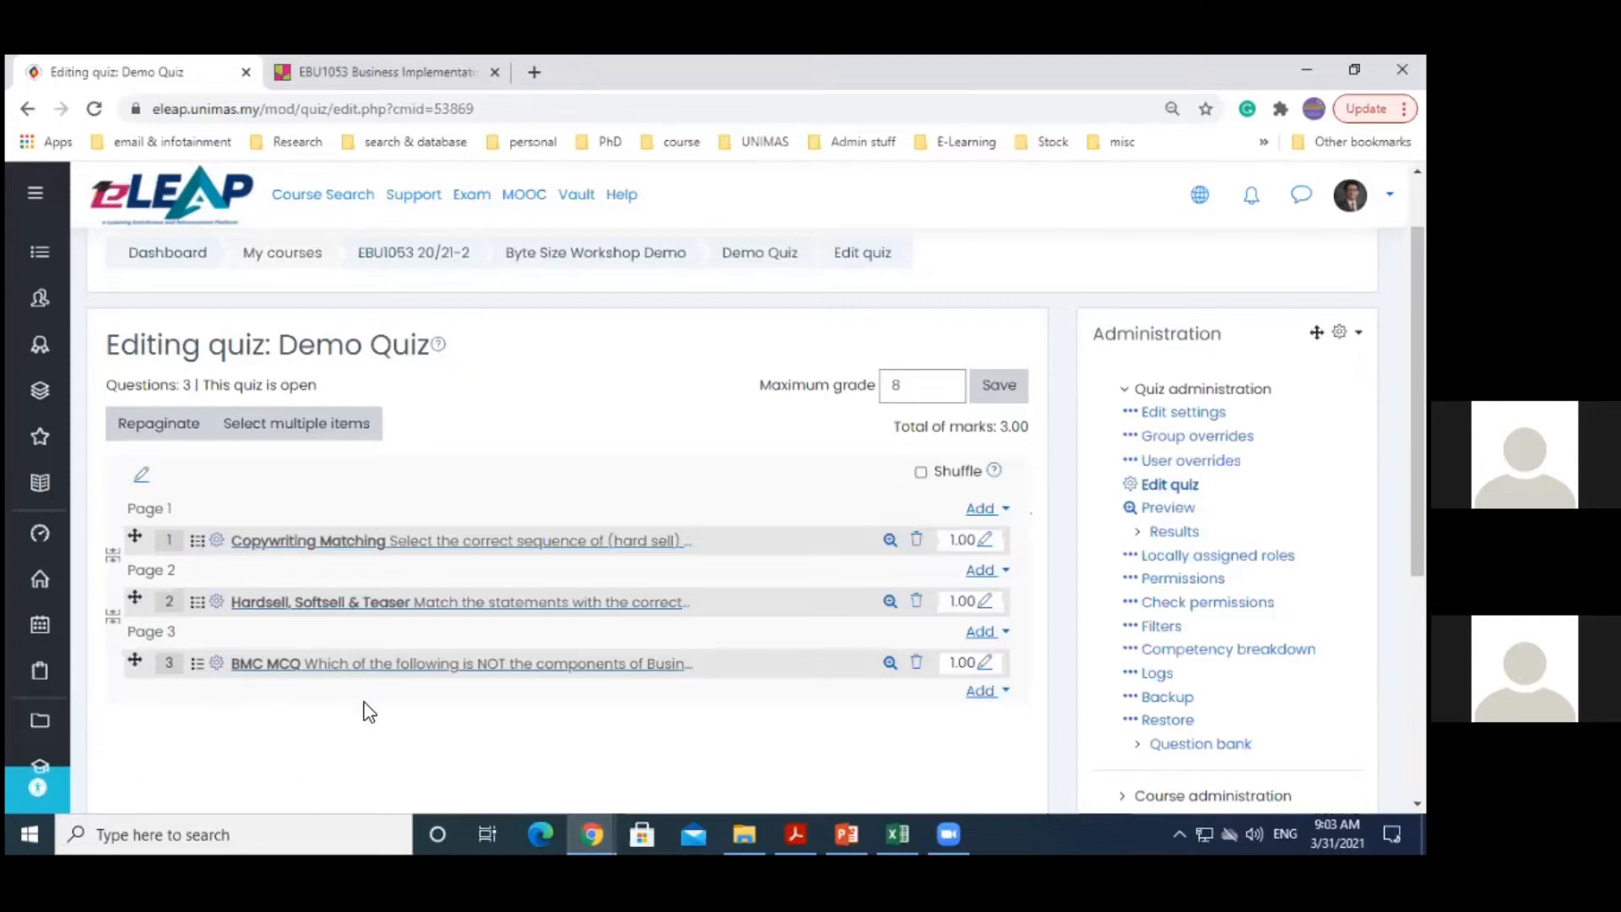
Set the maximum mark of the BMC MCQ question to 1.5 and check the quiz's total of marks
click(971, 659)
click(984, 663)
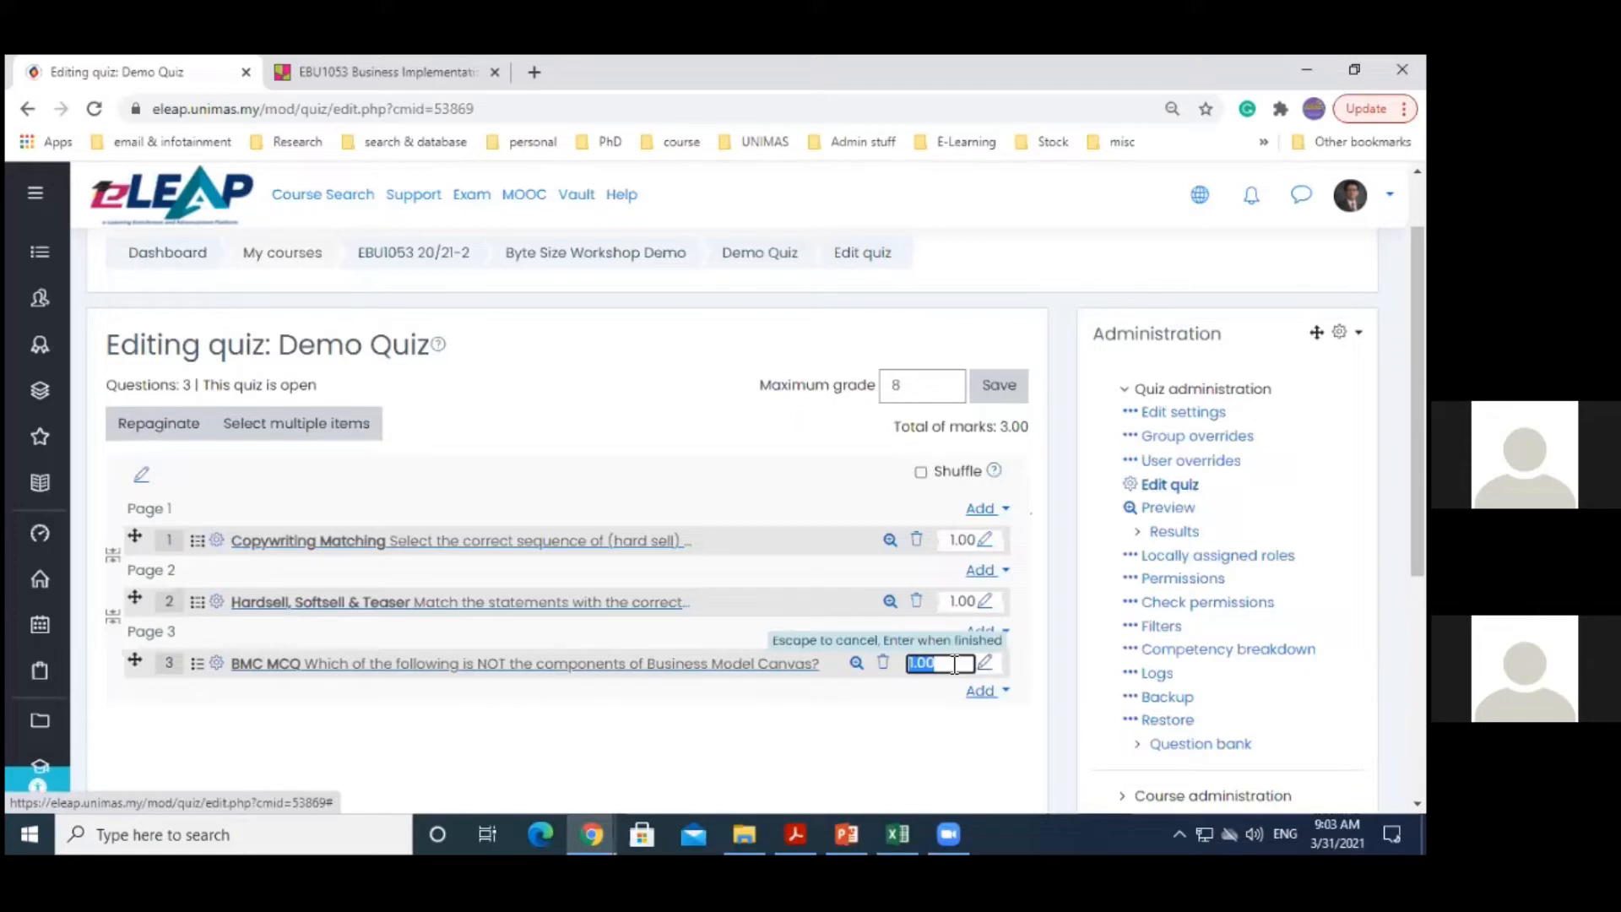
text(1.5)
key(Return)
drag(998, 427, 1023, 424)
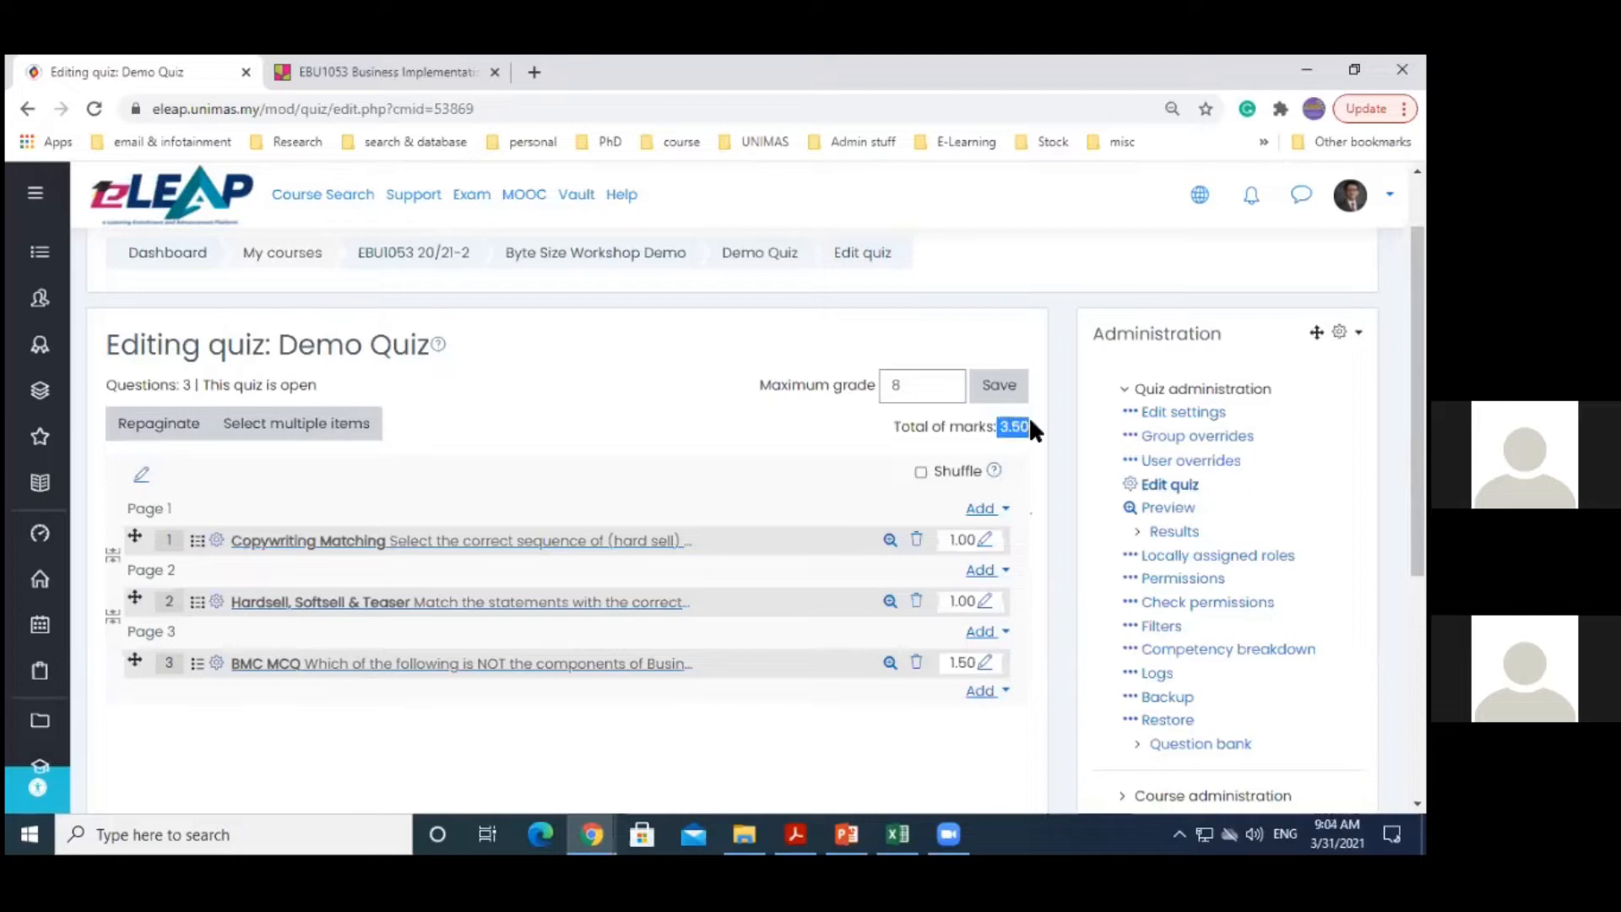
Reopen the BMC MCQ question's mark for editing and enter 1.5 again
click(914, 388)
drag(952, 664, 977, 663)
click(889, 706)
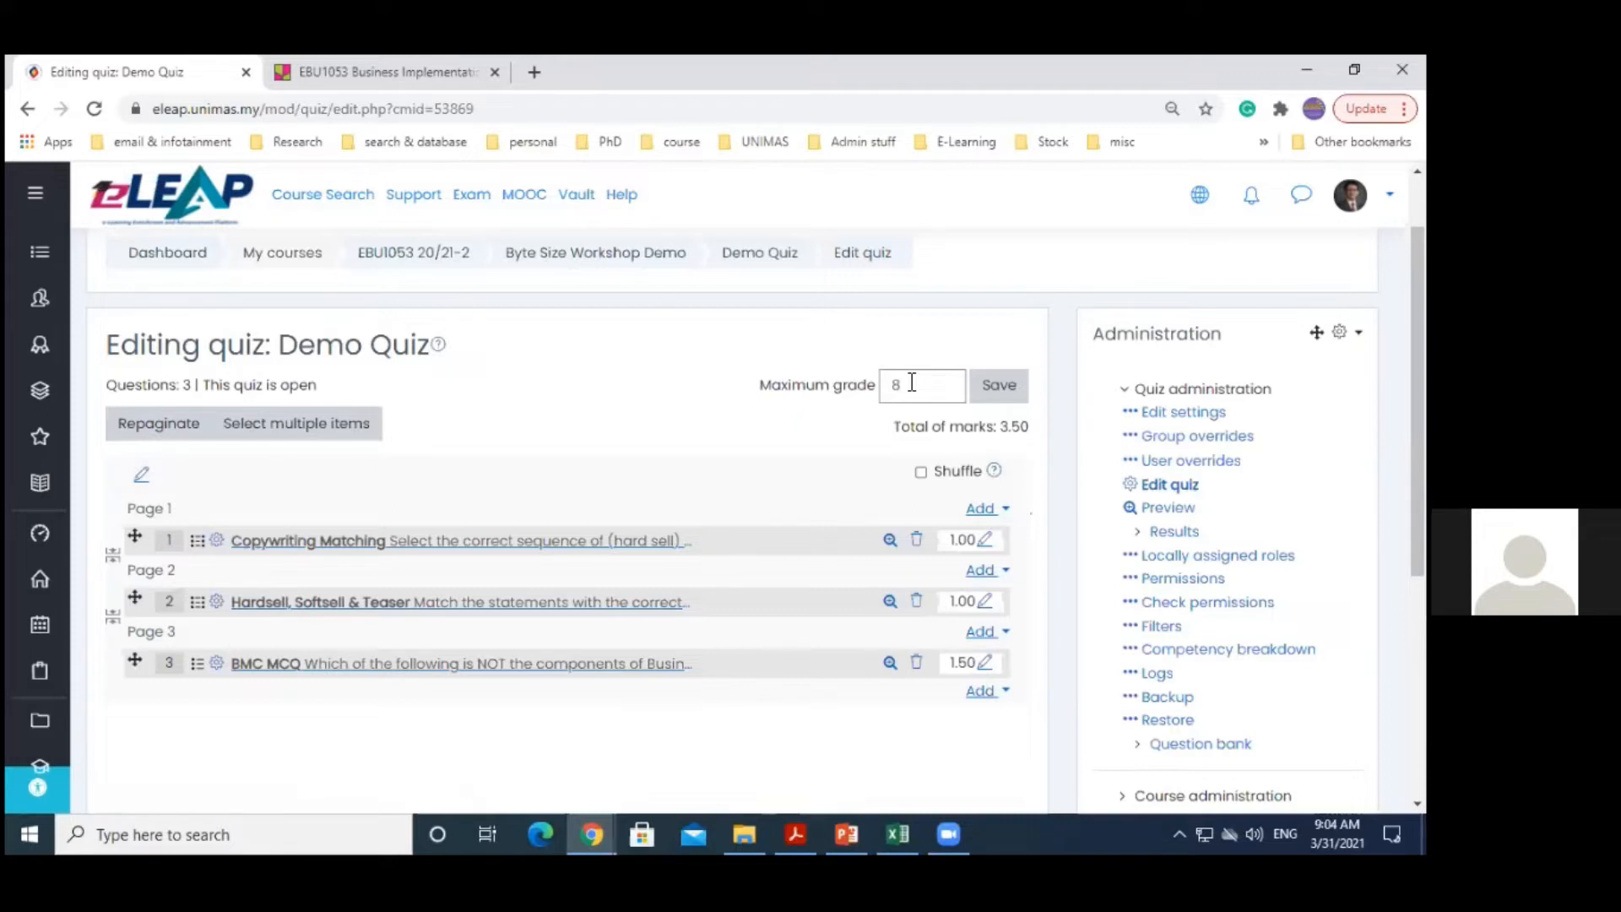
click(979, 662)
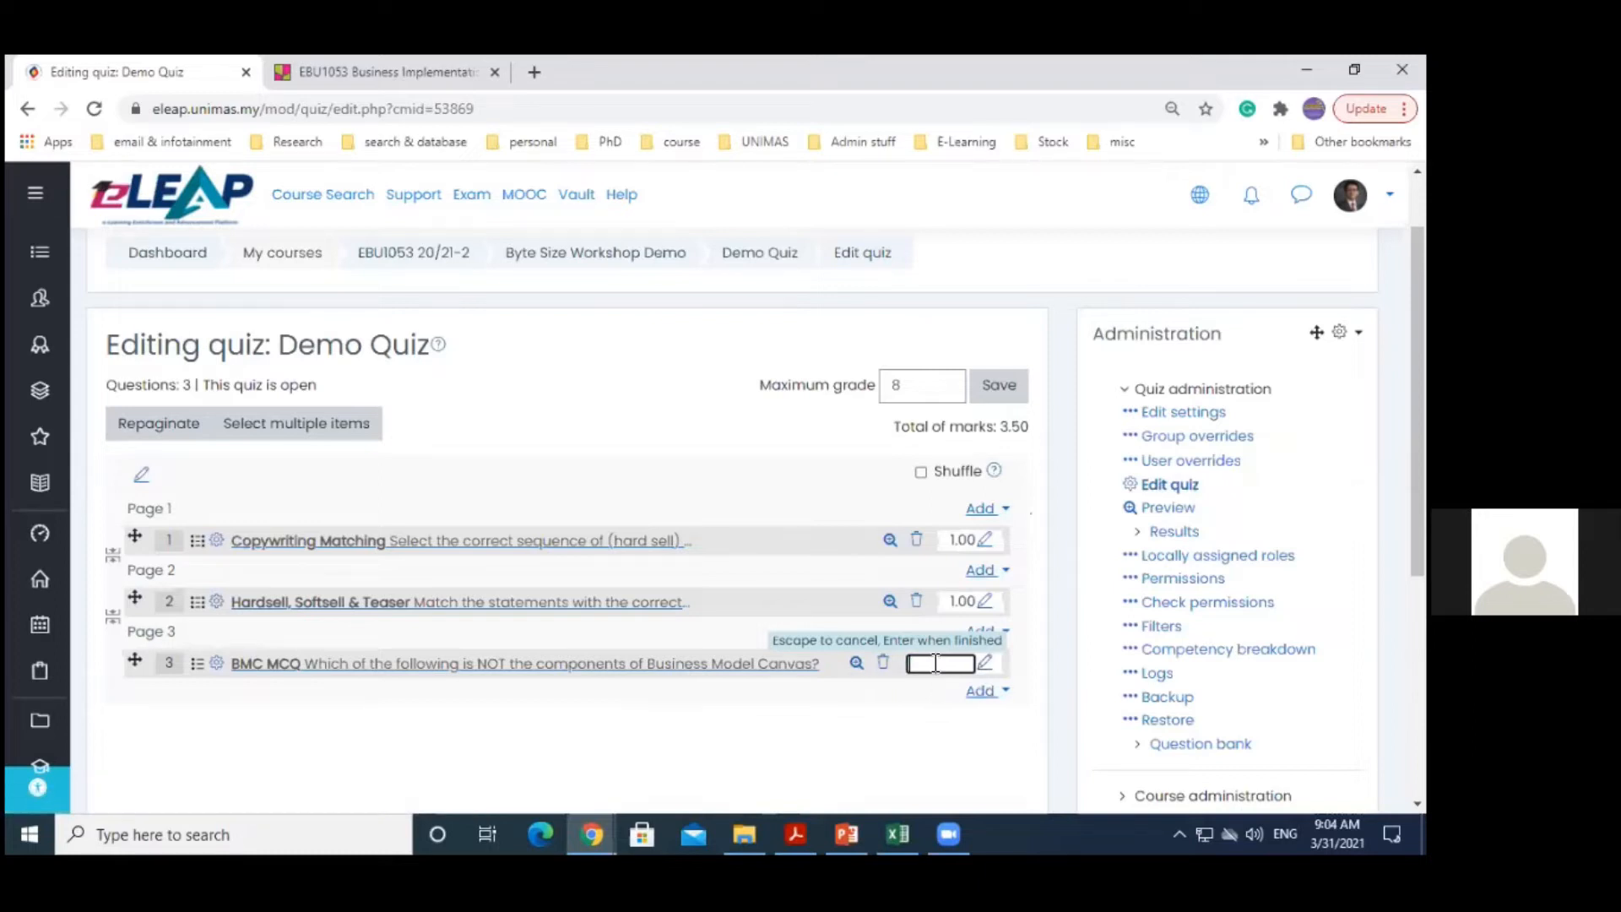
text(1.5)
key(Return)
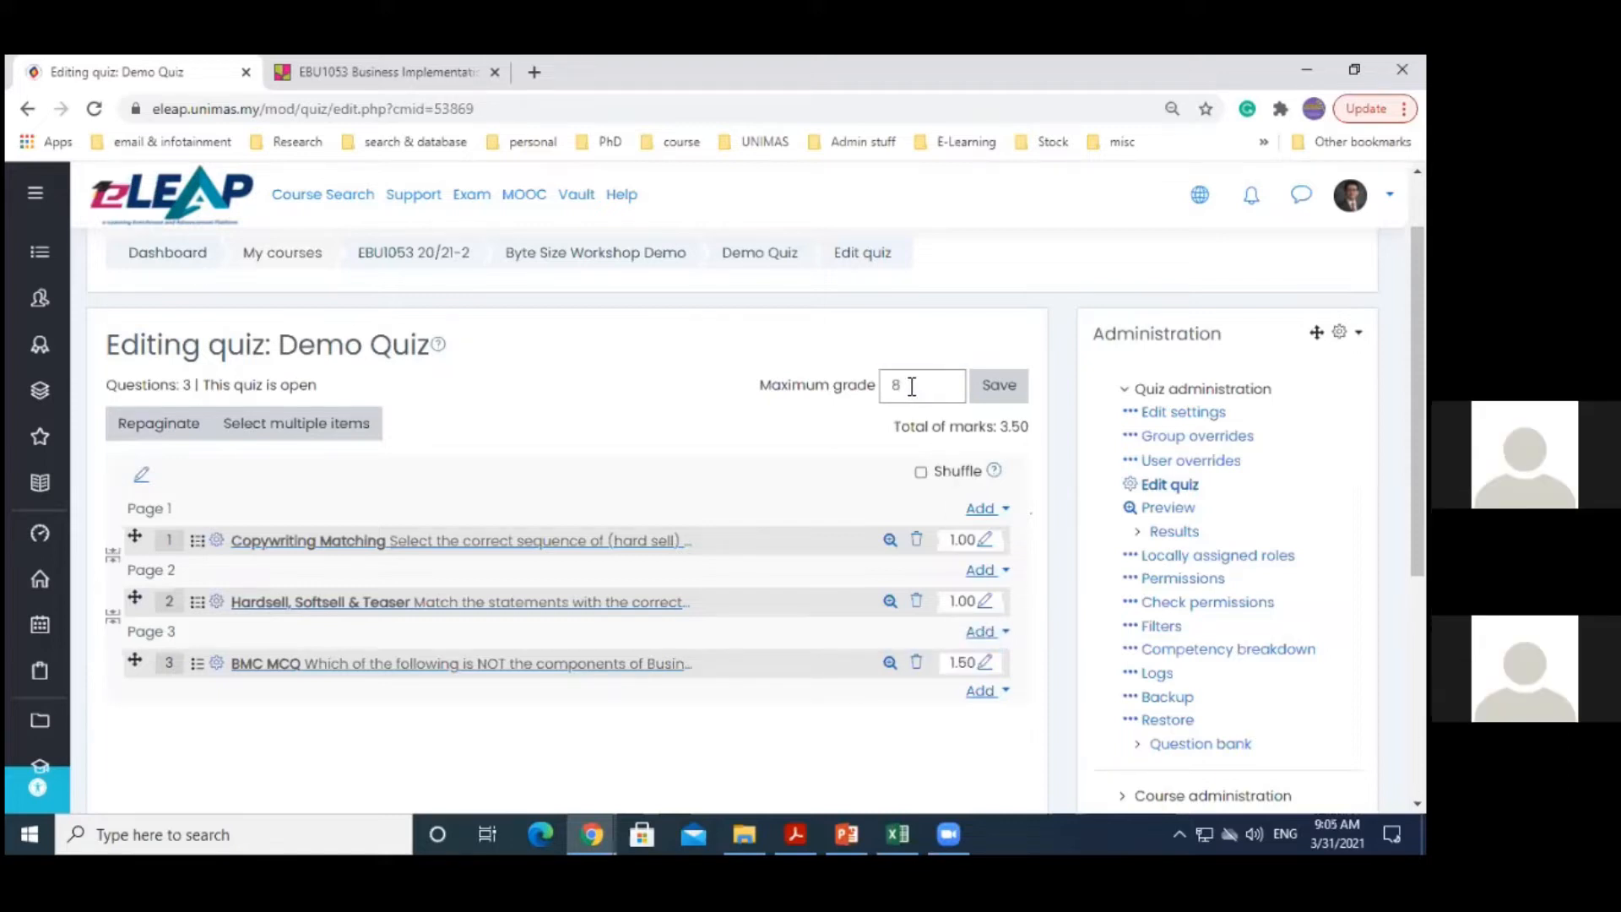
Examine the quiz's maximum grade field in relation to the individual question marks
double_click(904, 385)
click(929, 383)
click(686, 442)
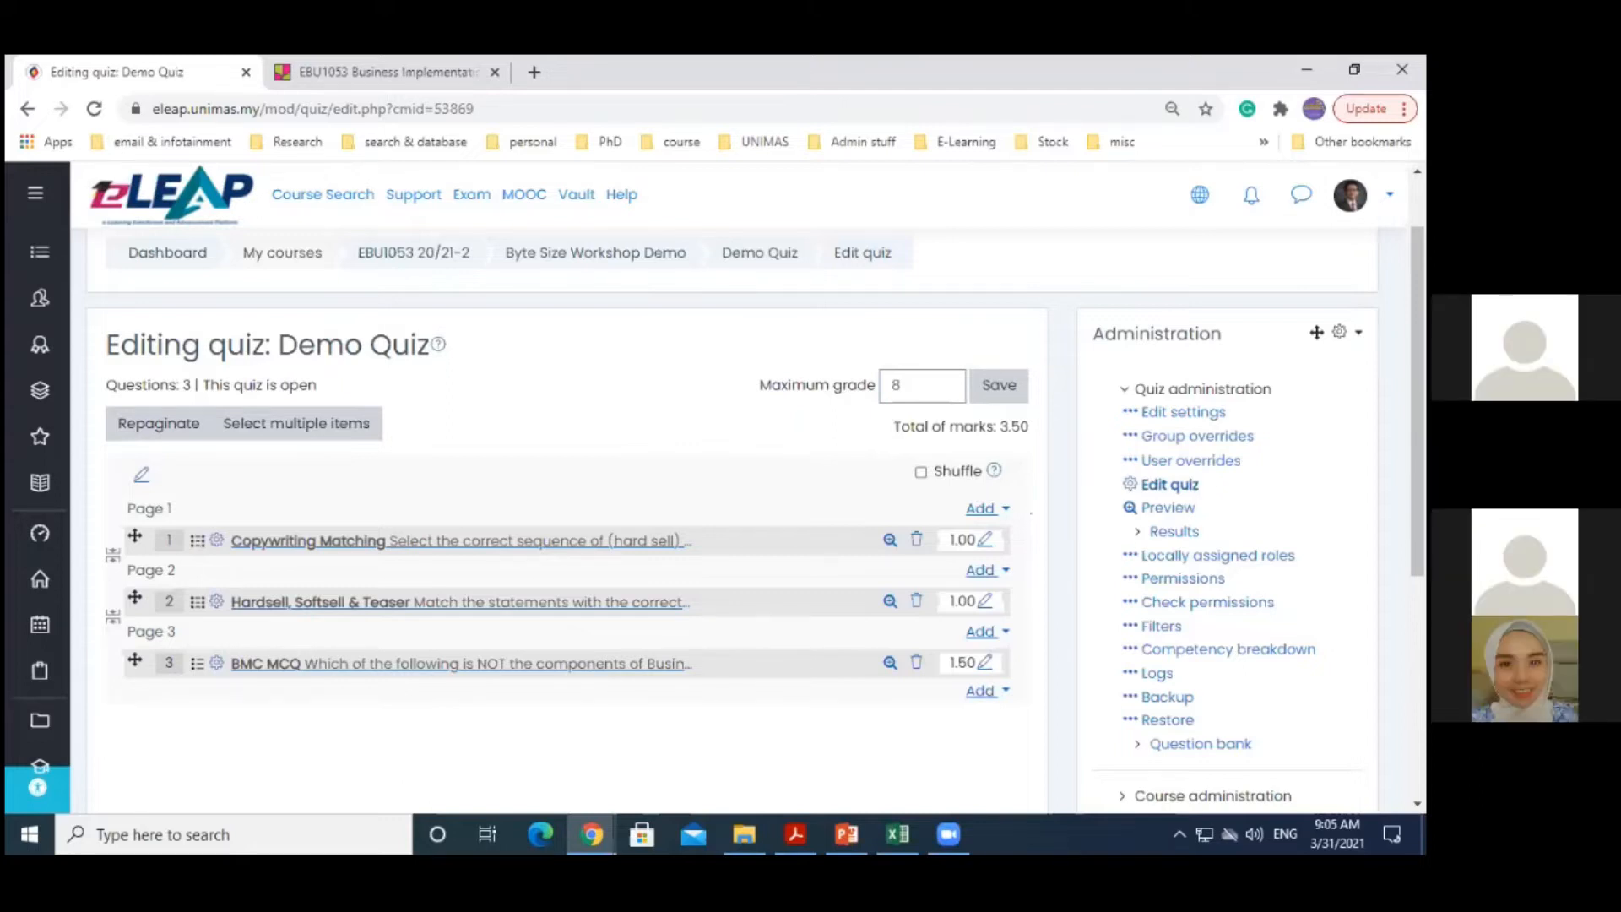
scroll(413, 764, down, 1)
scroll(897, 391, up, 1)
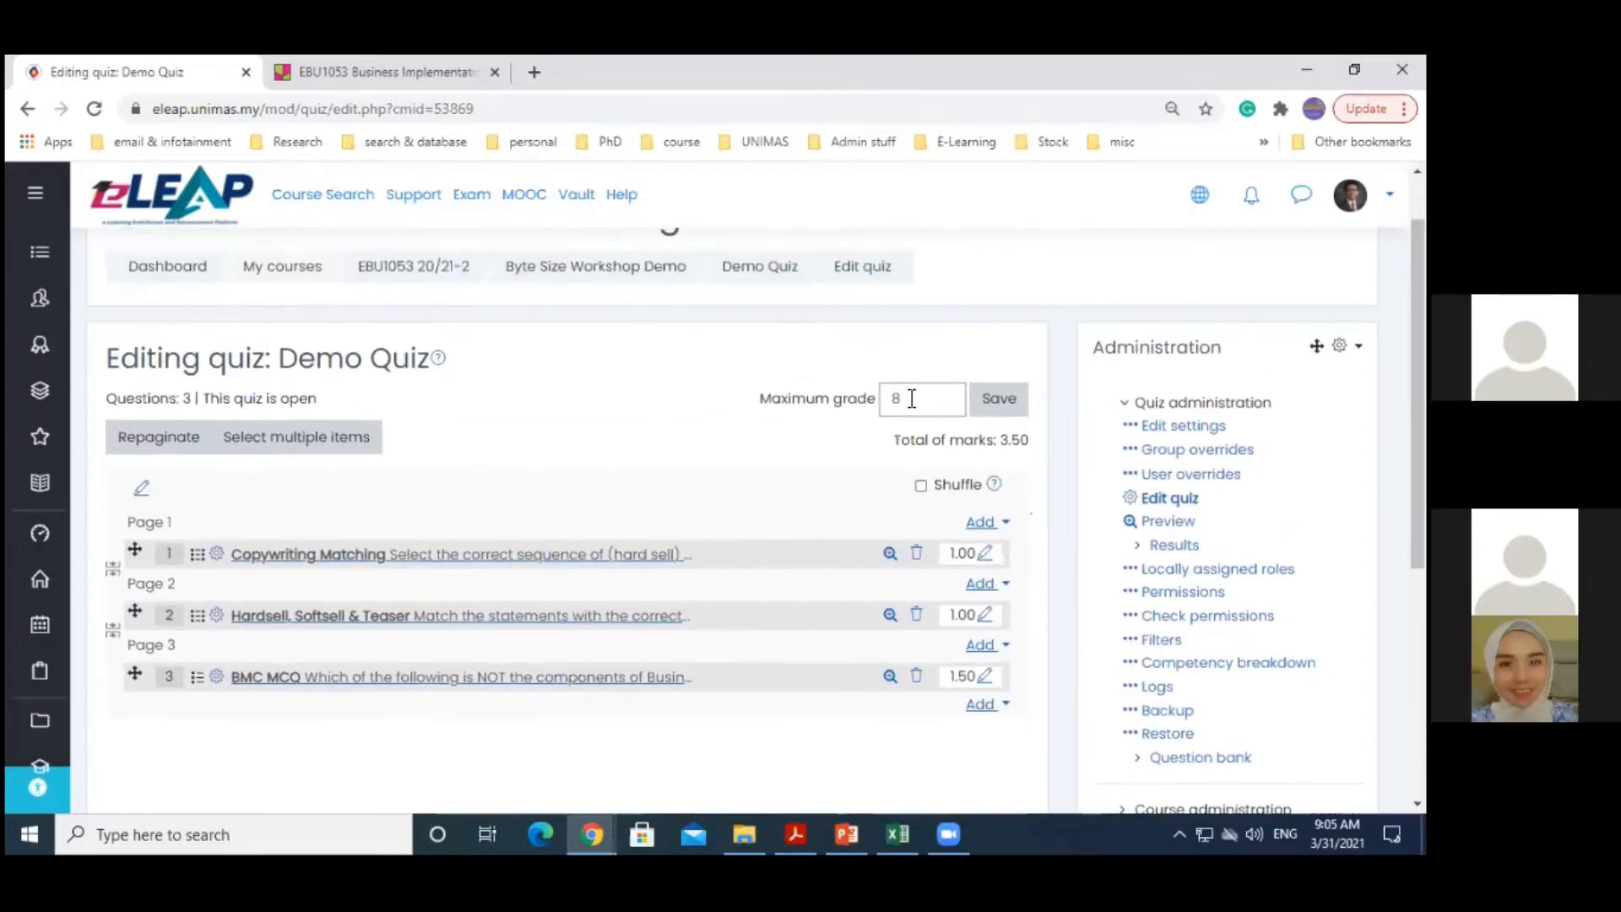
double_click(899, 398)
click(808, 462)
drag(907, 394, 886, 393)
click(776, 477)
Switch to the Grading presentation in PowerPoint and review slides 9 and 10 on online quiz grade setup
click(847, 834)
click(152, 664)
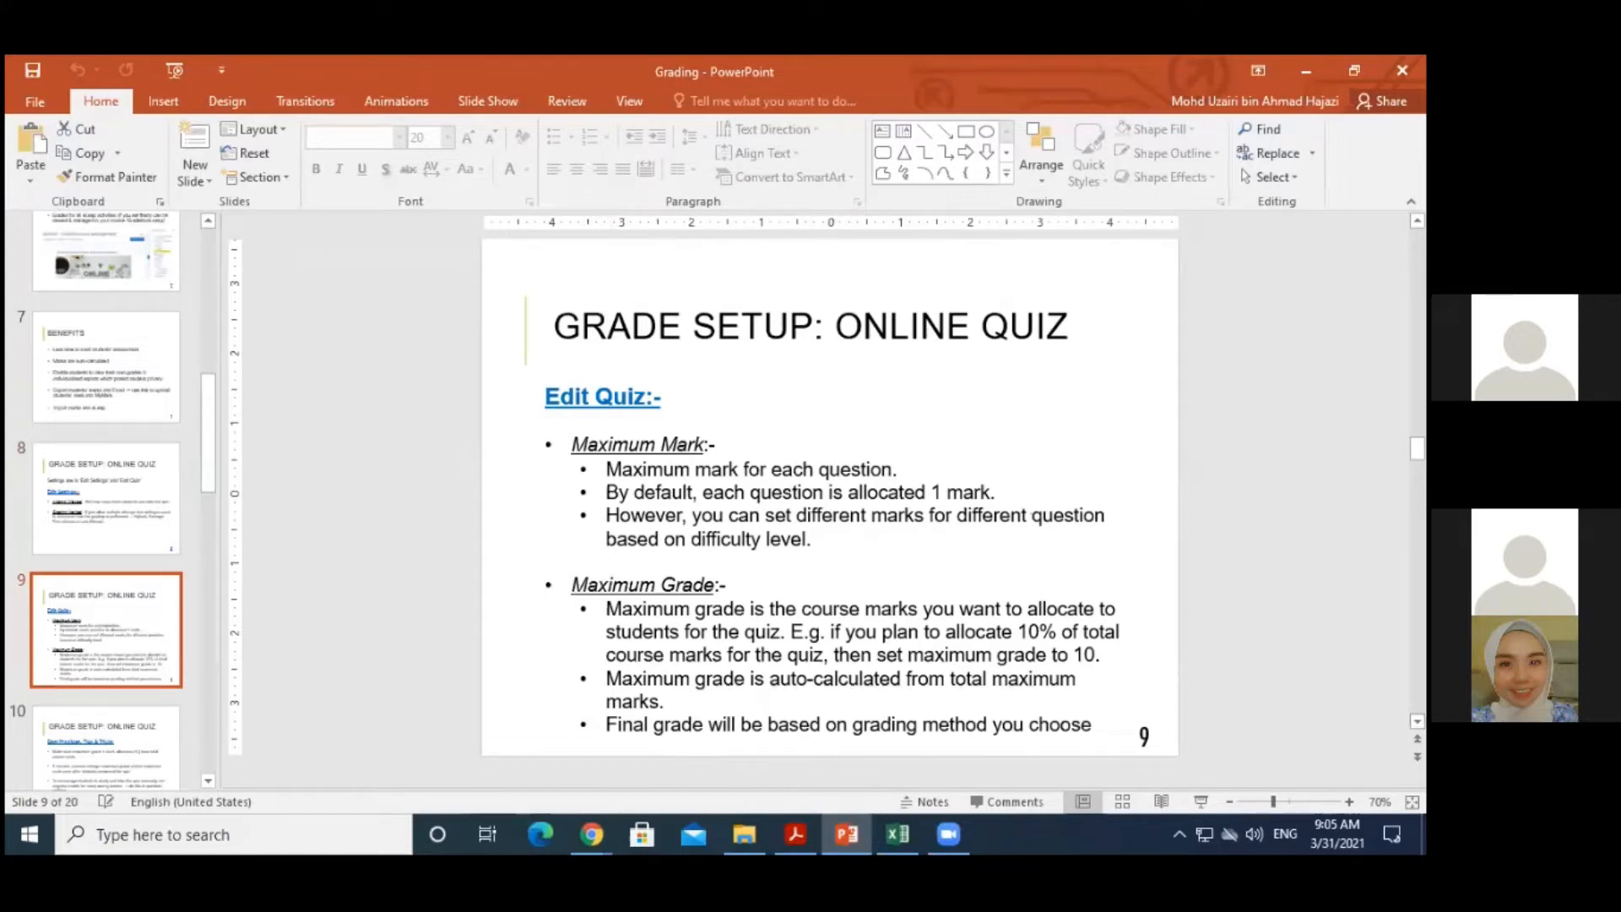
click(1417, 722)
click(128, 435)
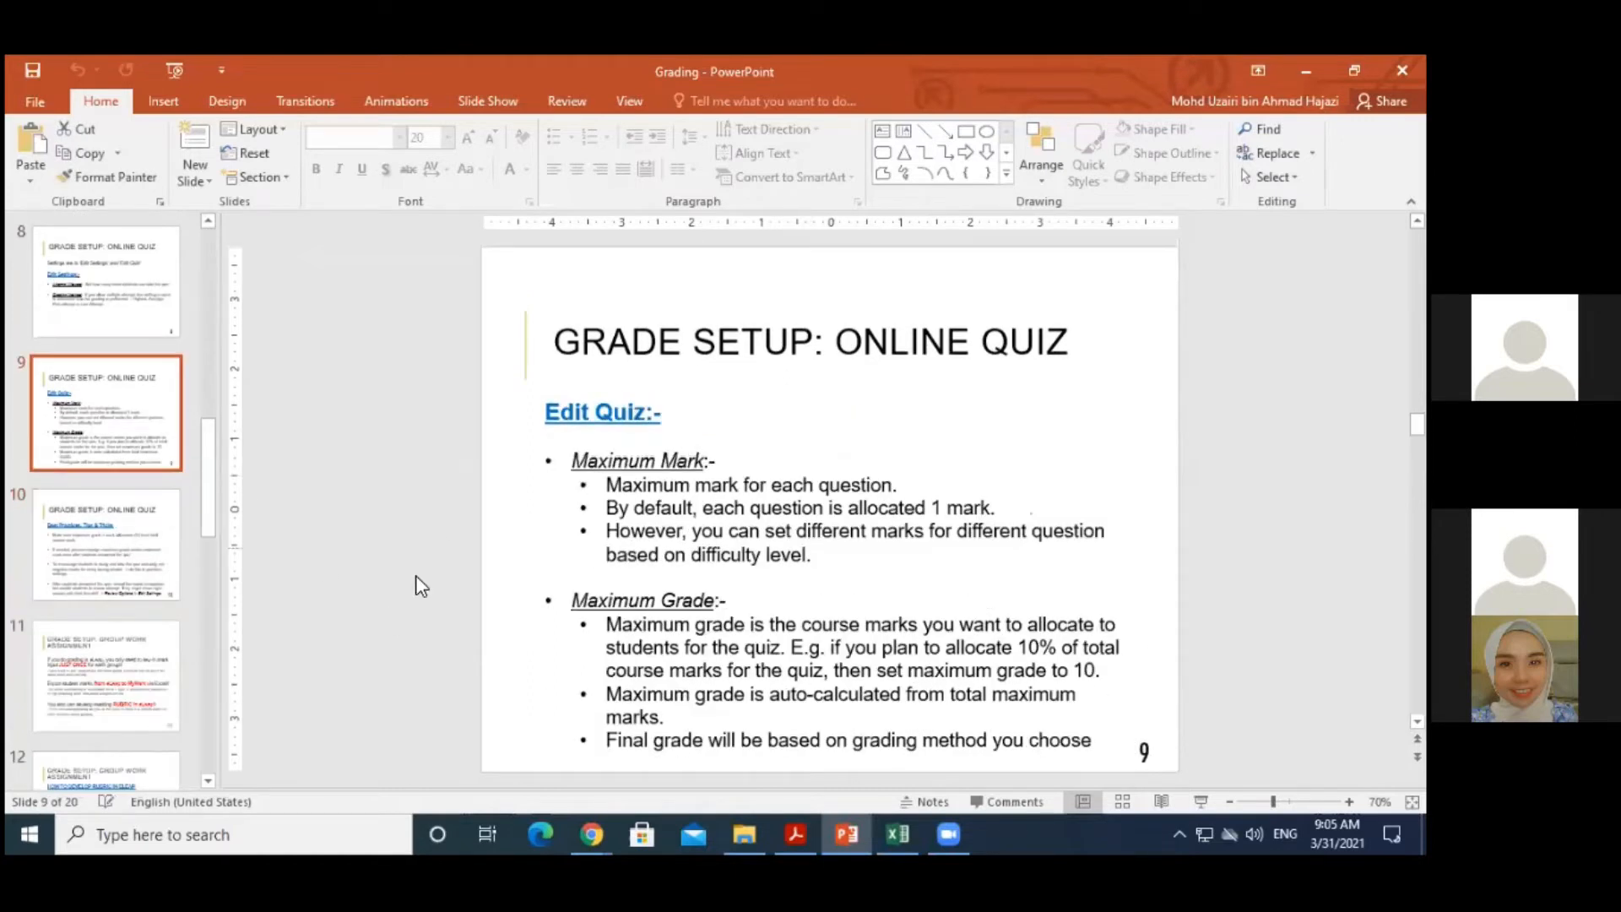
click(105, 525)
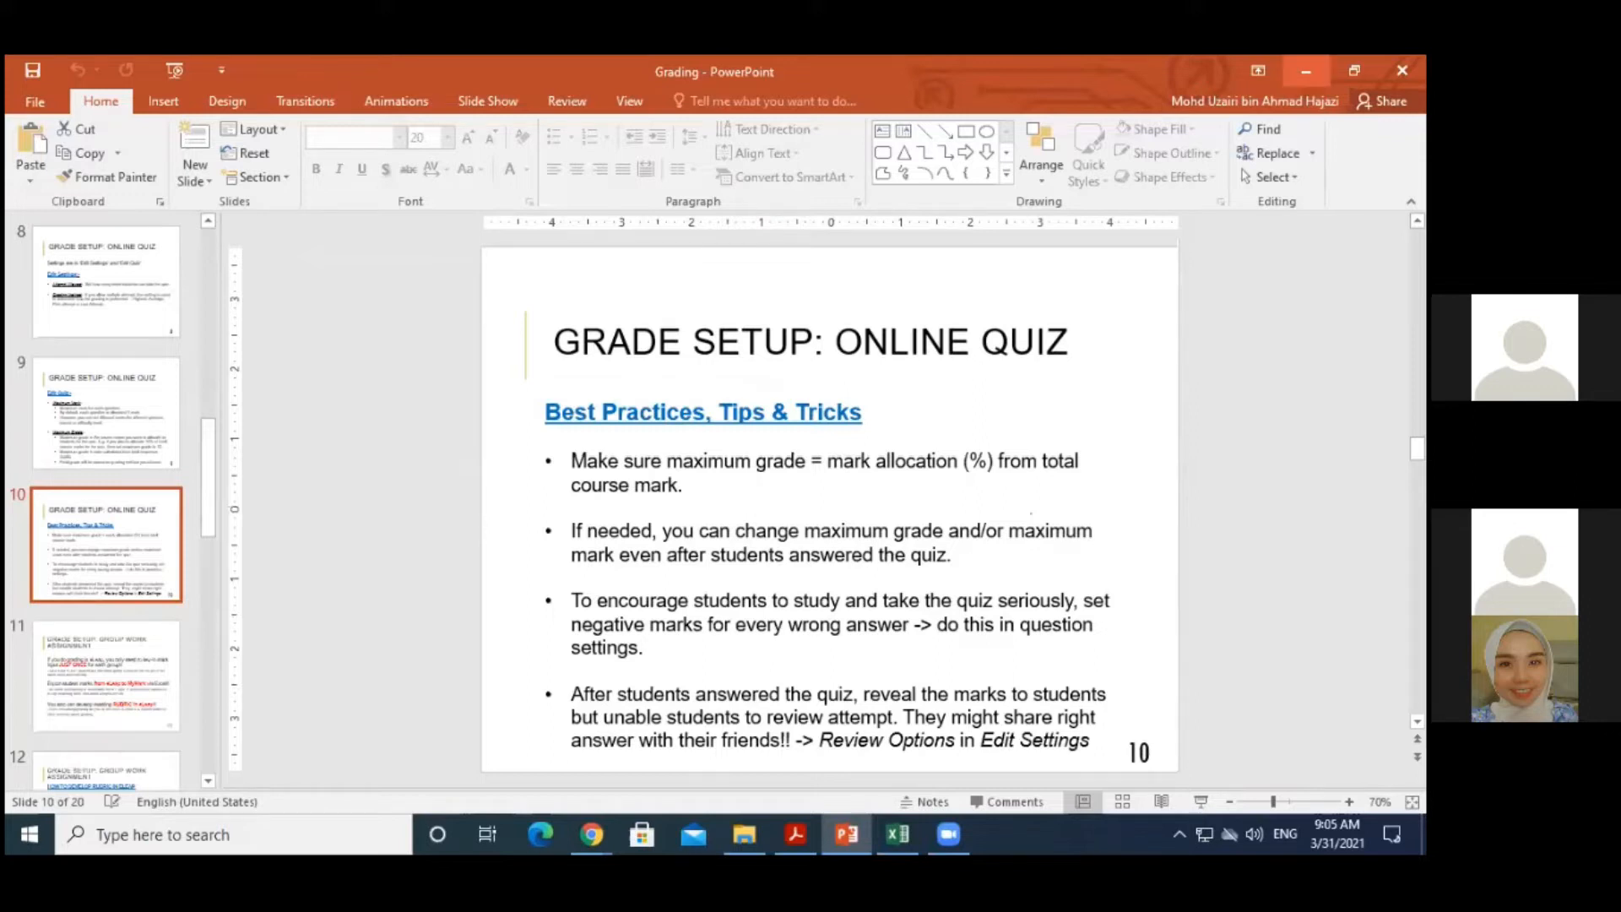
Return to the quiz editing page in Chrome and set the Demo Quiz's maximum grade to 5
key(alt+Tab)
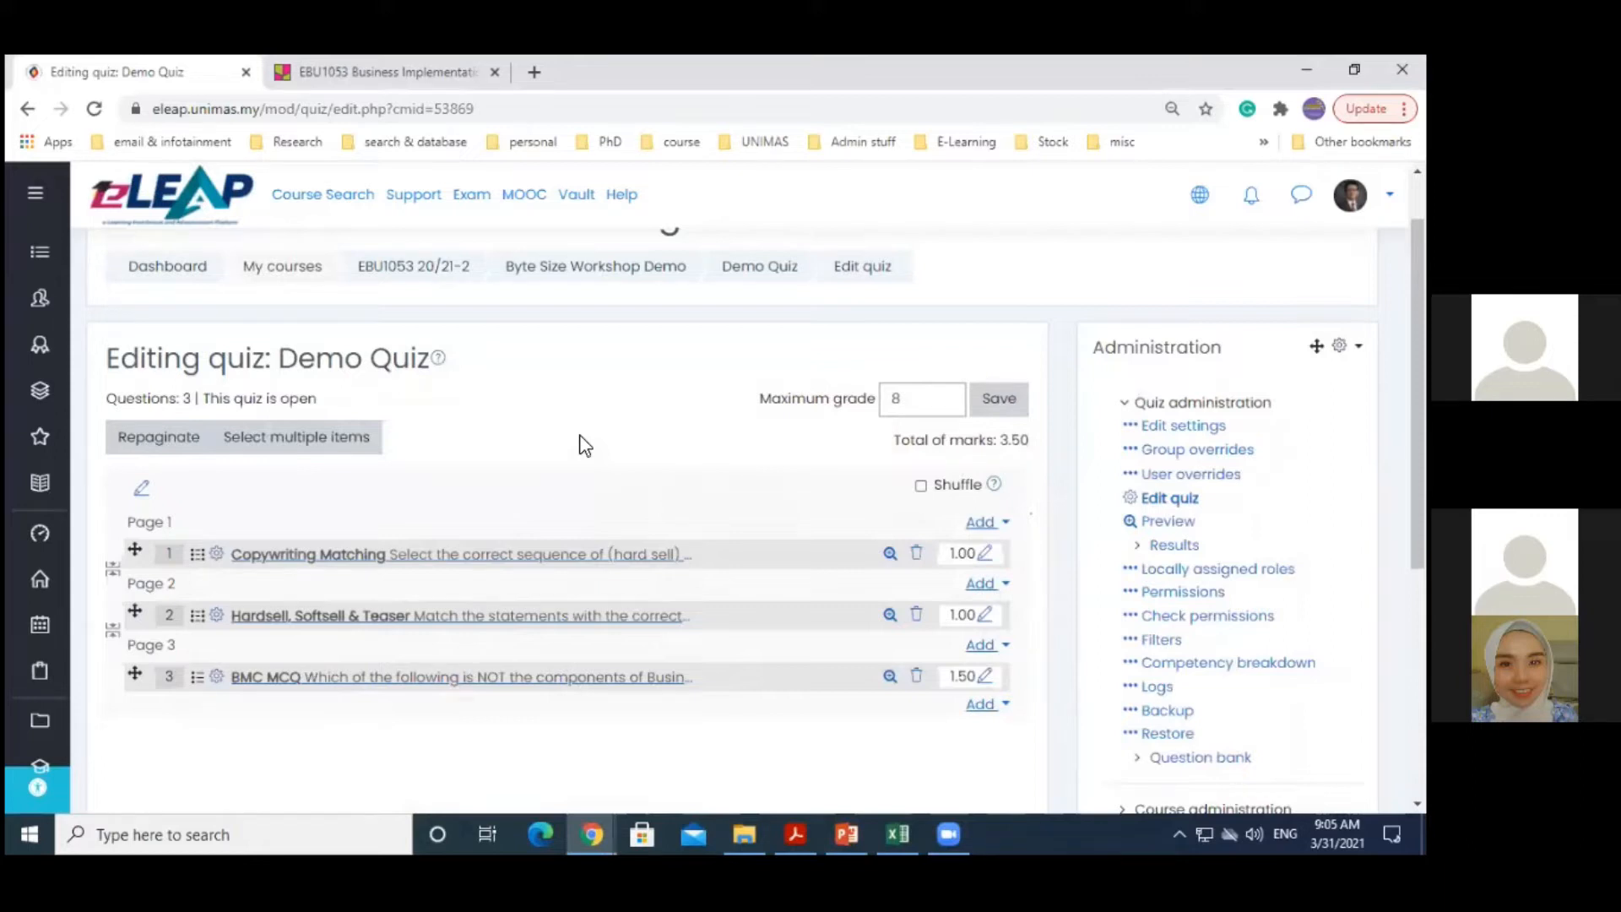
double_click(897, 406)
text(5)
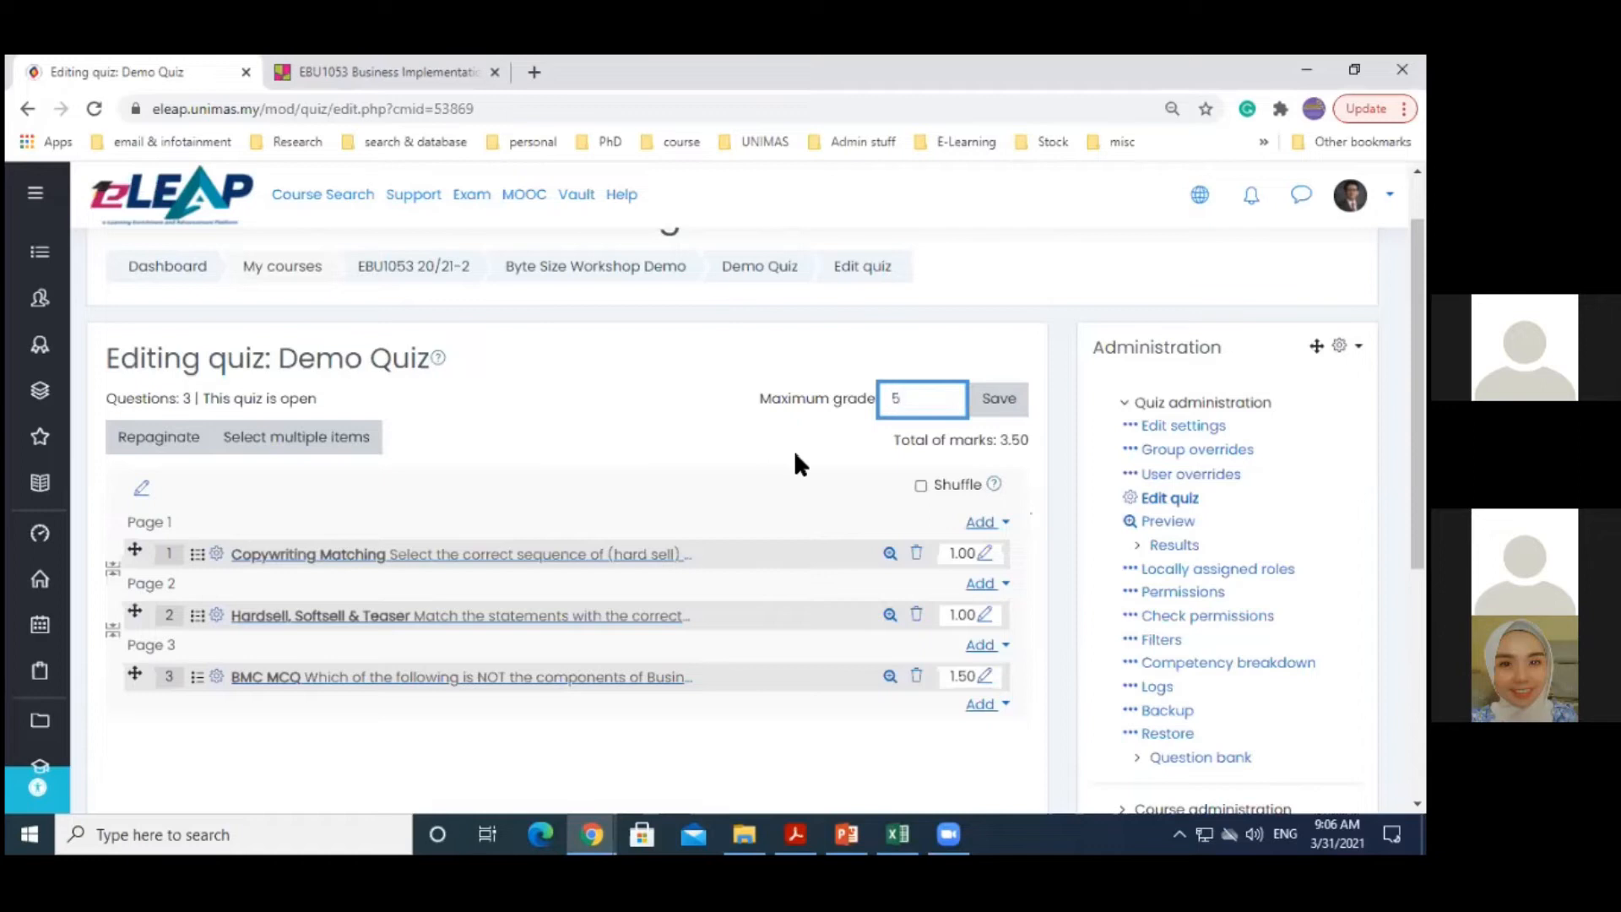
click(794, 455)
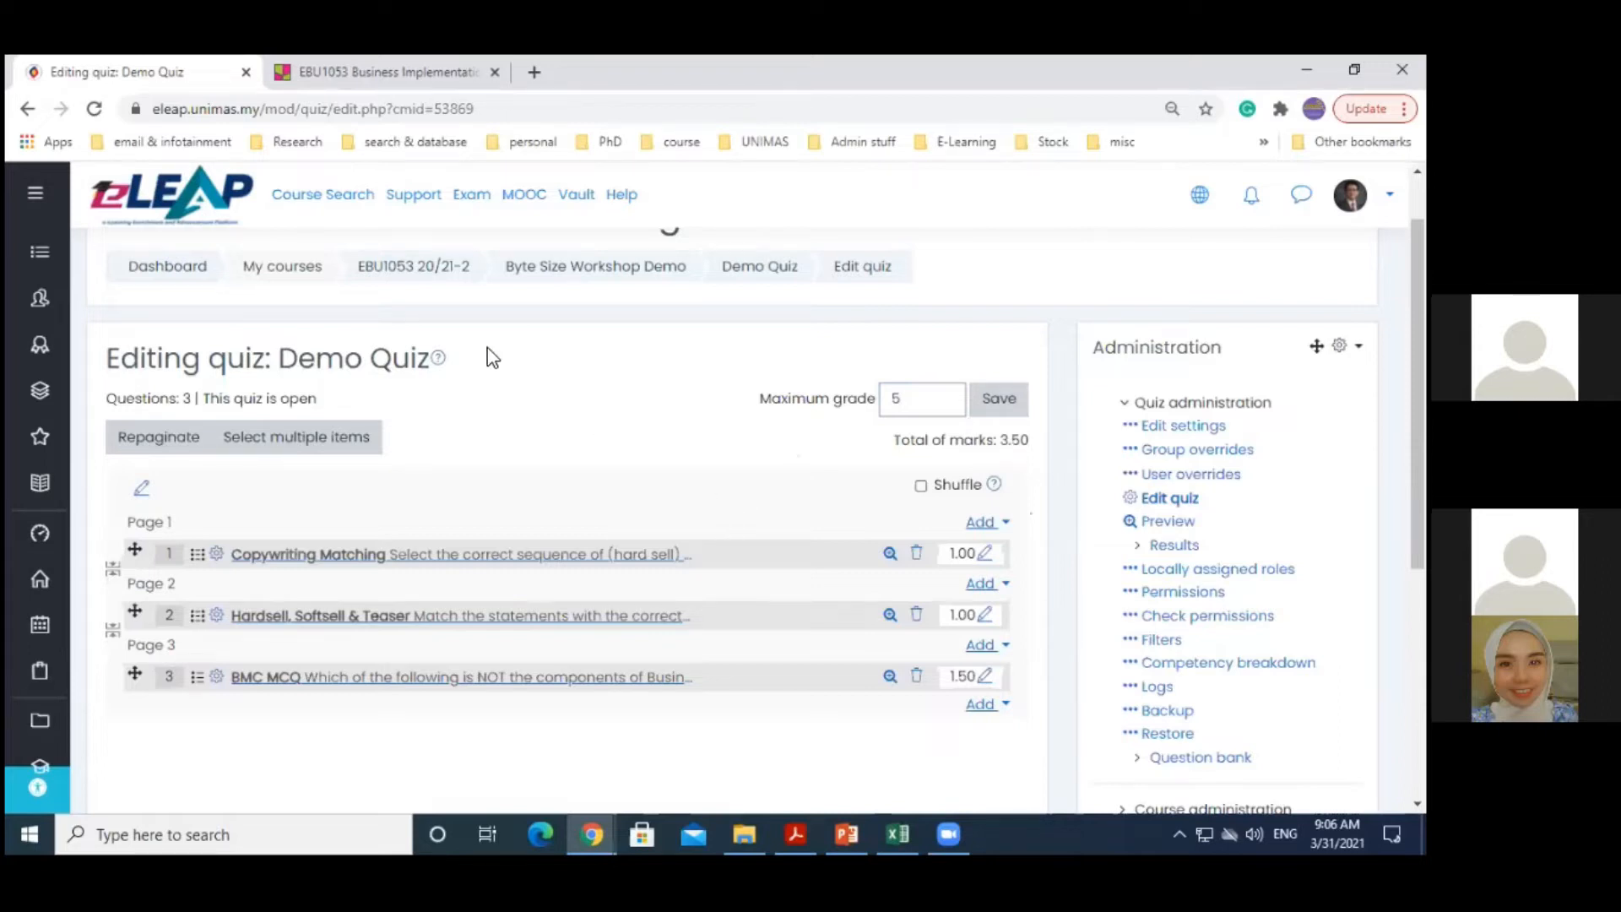
Go back to the Byte Size Workshop Demo section and open the attempts report of Online Quiz - Demo 1
scroll(743, 363, up, 1)
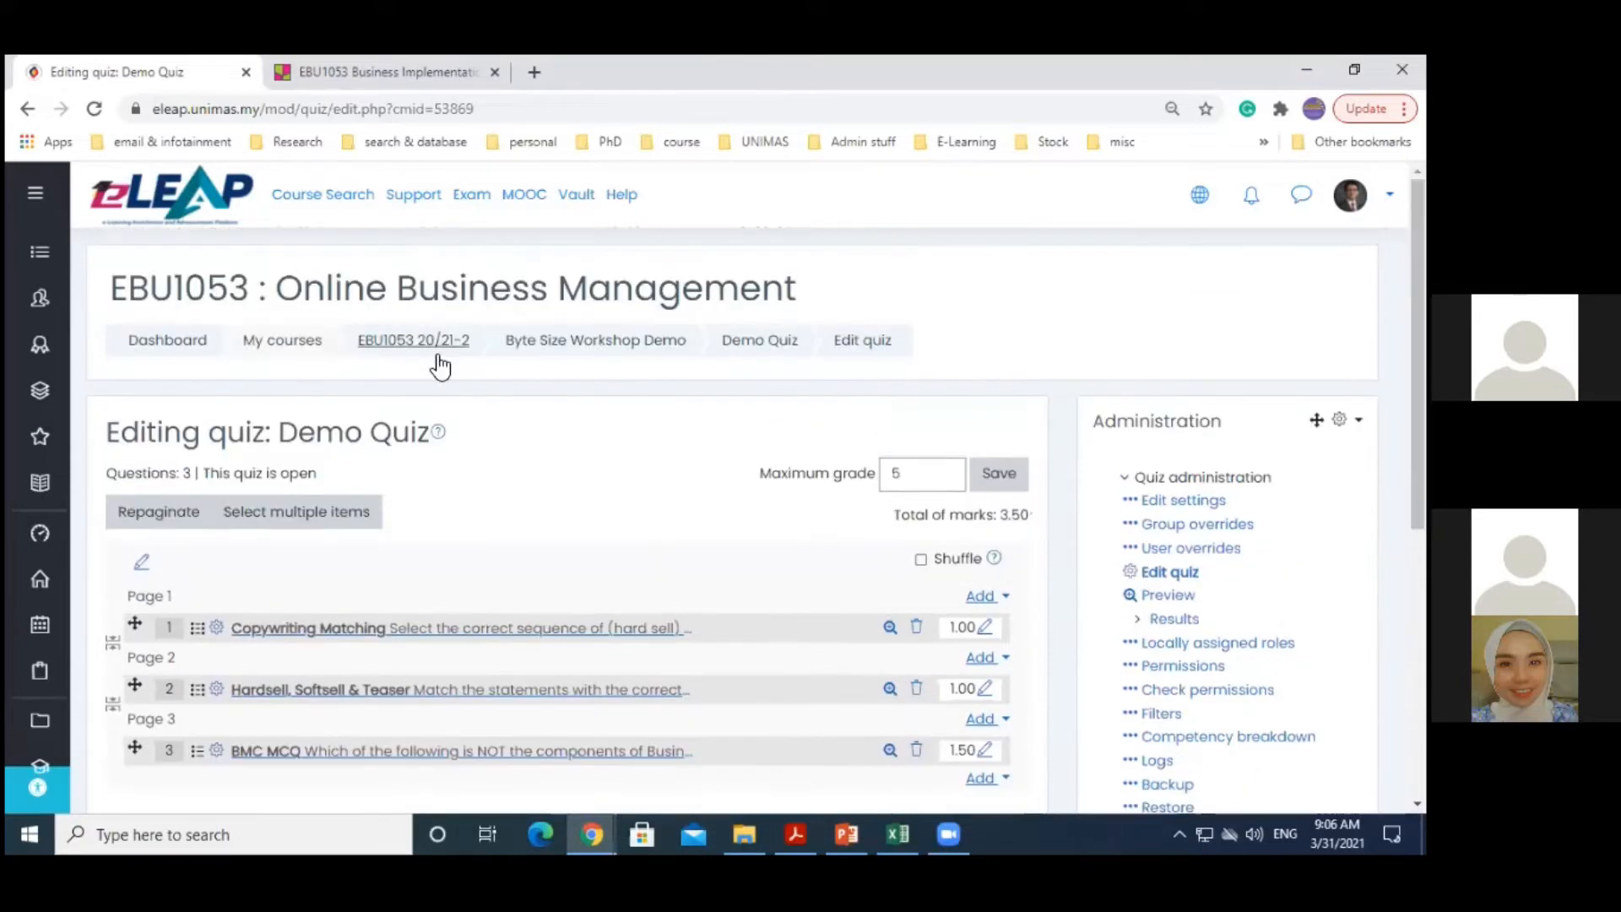
click(558, 345)
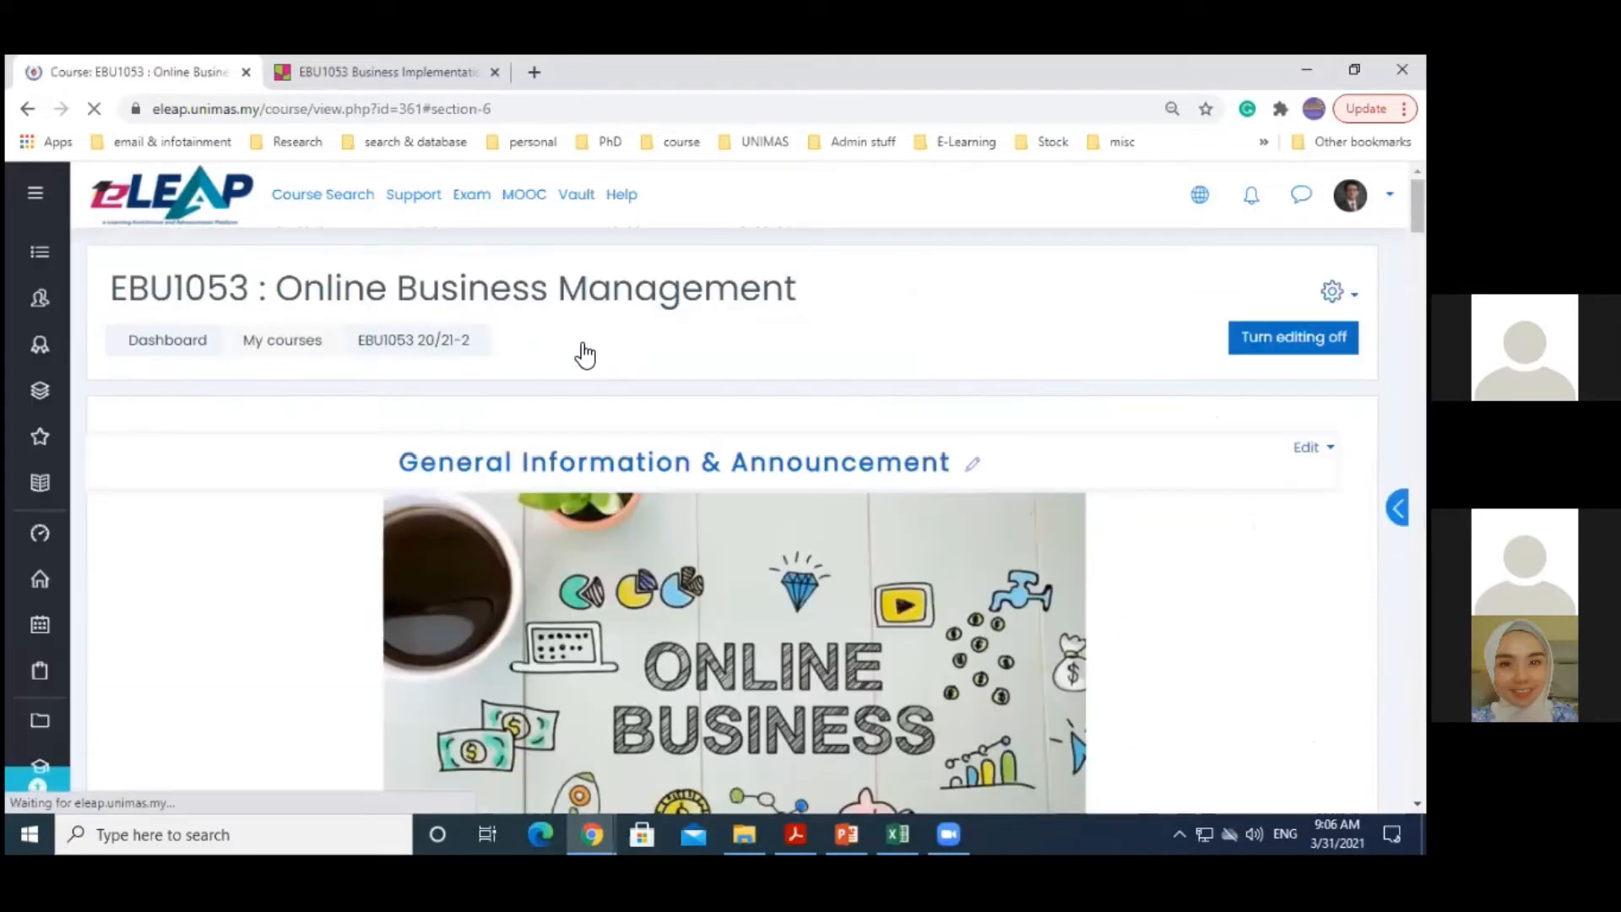
scroll(620, 602, up, 1)
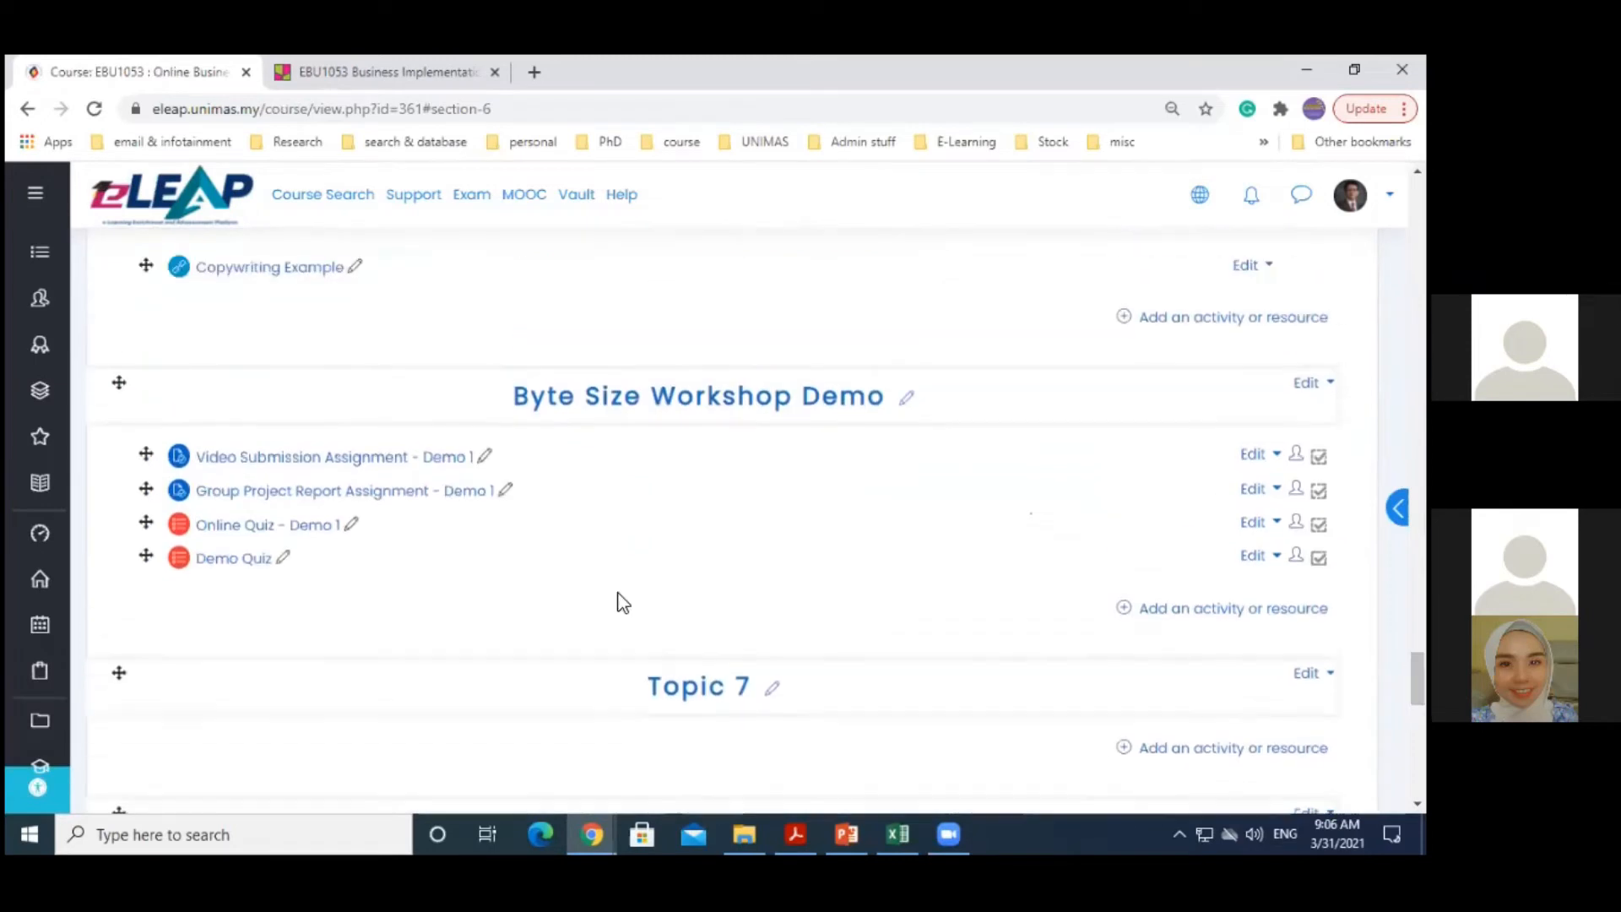
click(250, 531)
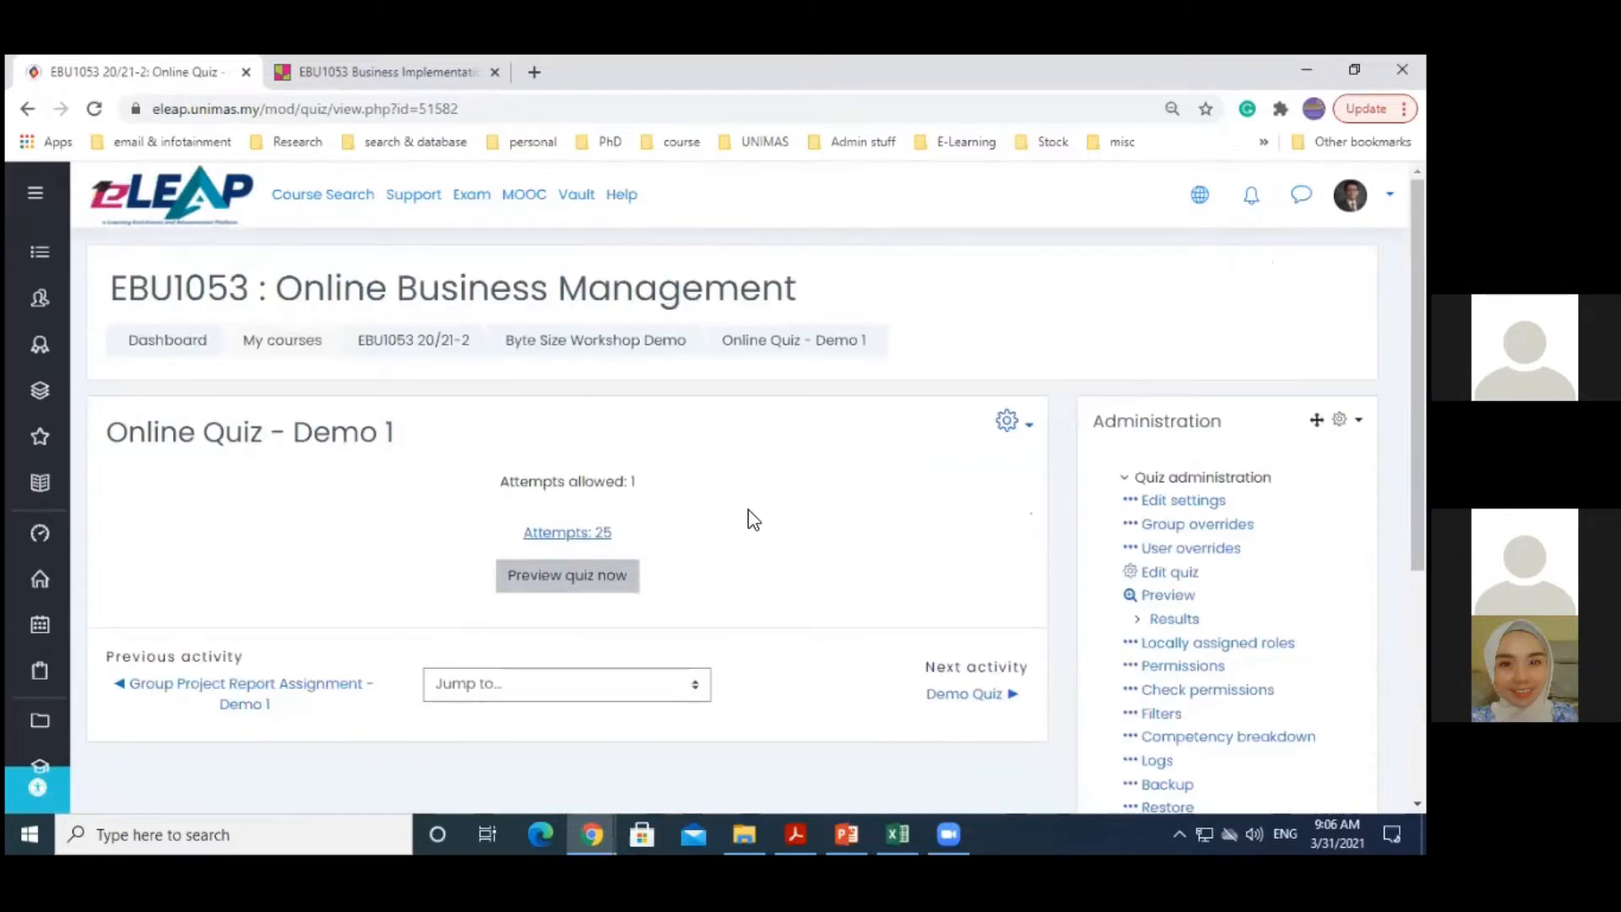
click(566, 533)
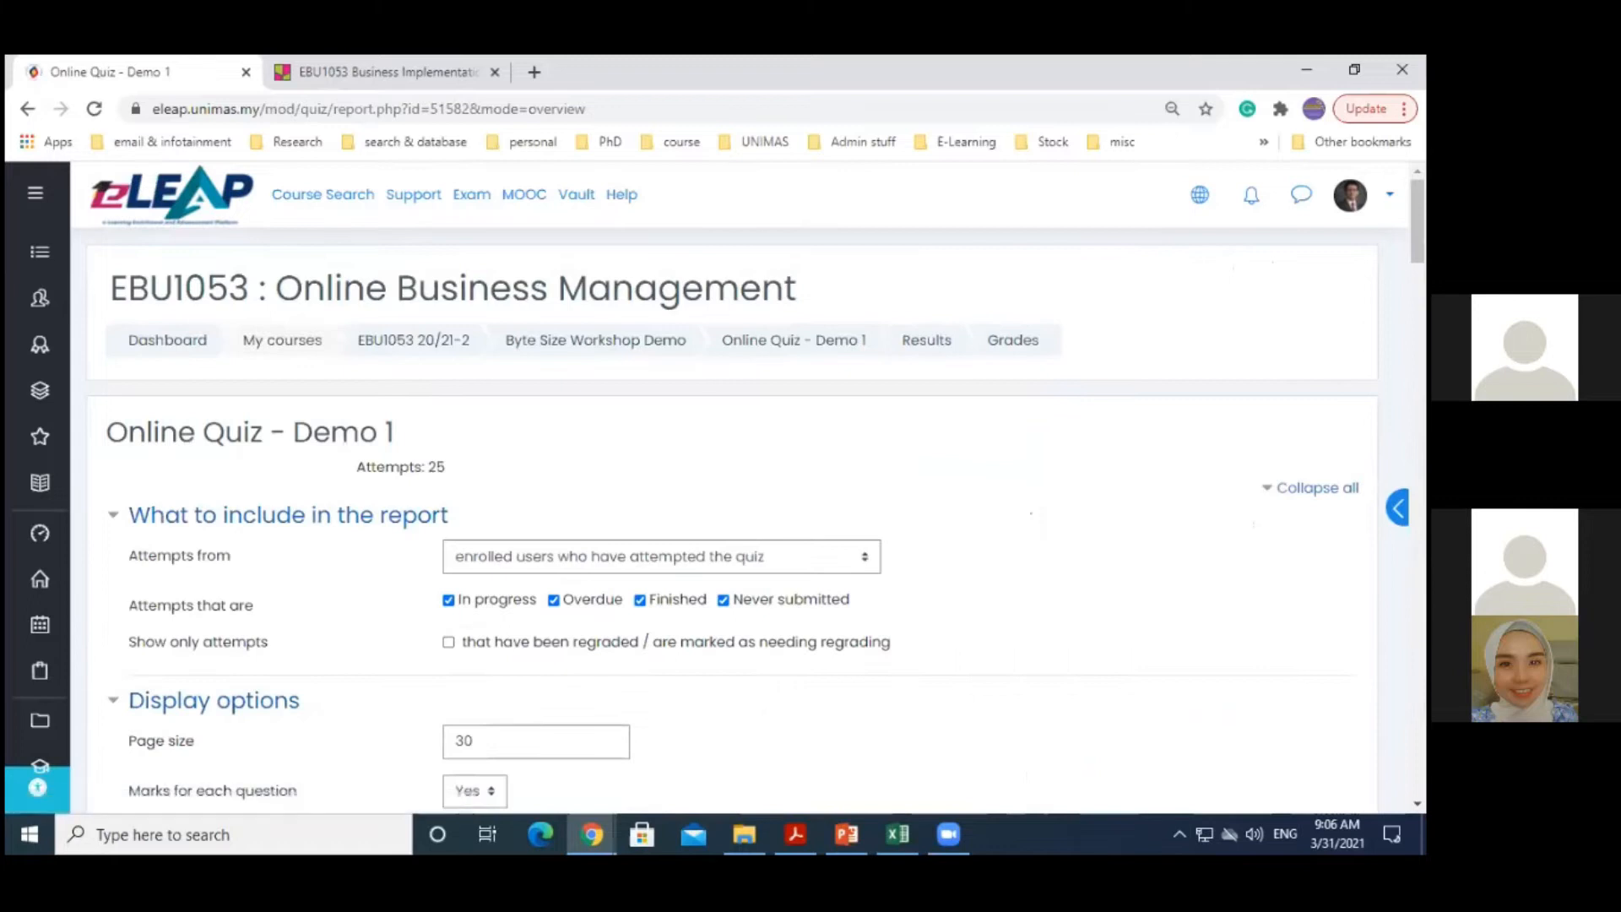
Examine the students' total grades and per-question marks in the Online Quiz - Demo 1 attempts report
scroll(735, 520, down, 10)
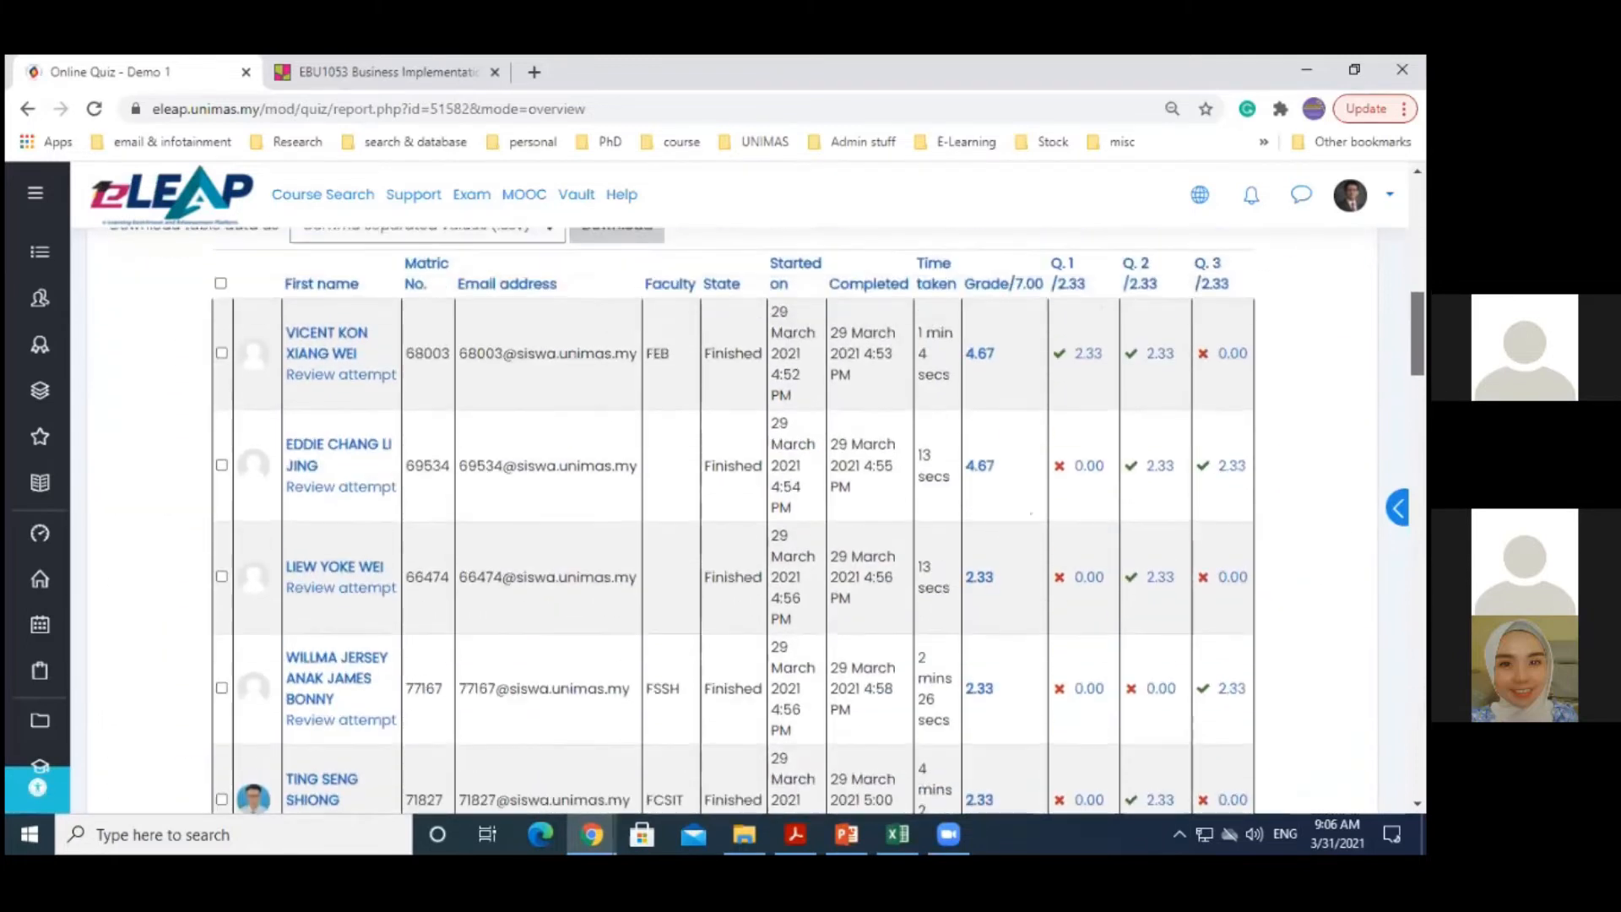
scroll(984, 362, up, 1)
scroll(1184, 446, up, 1)
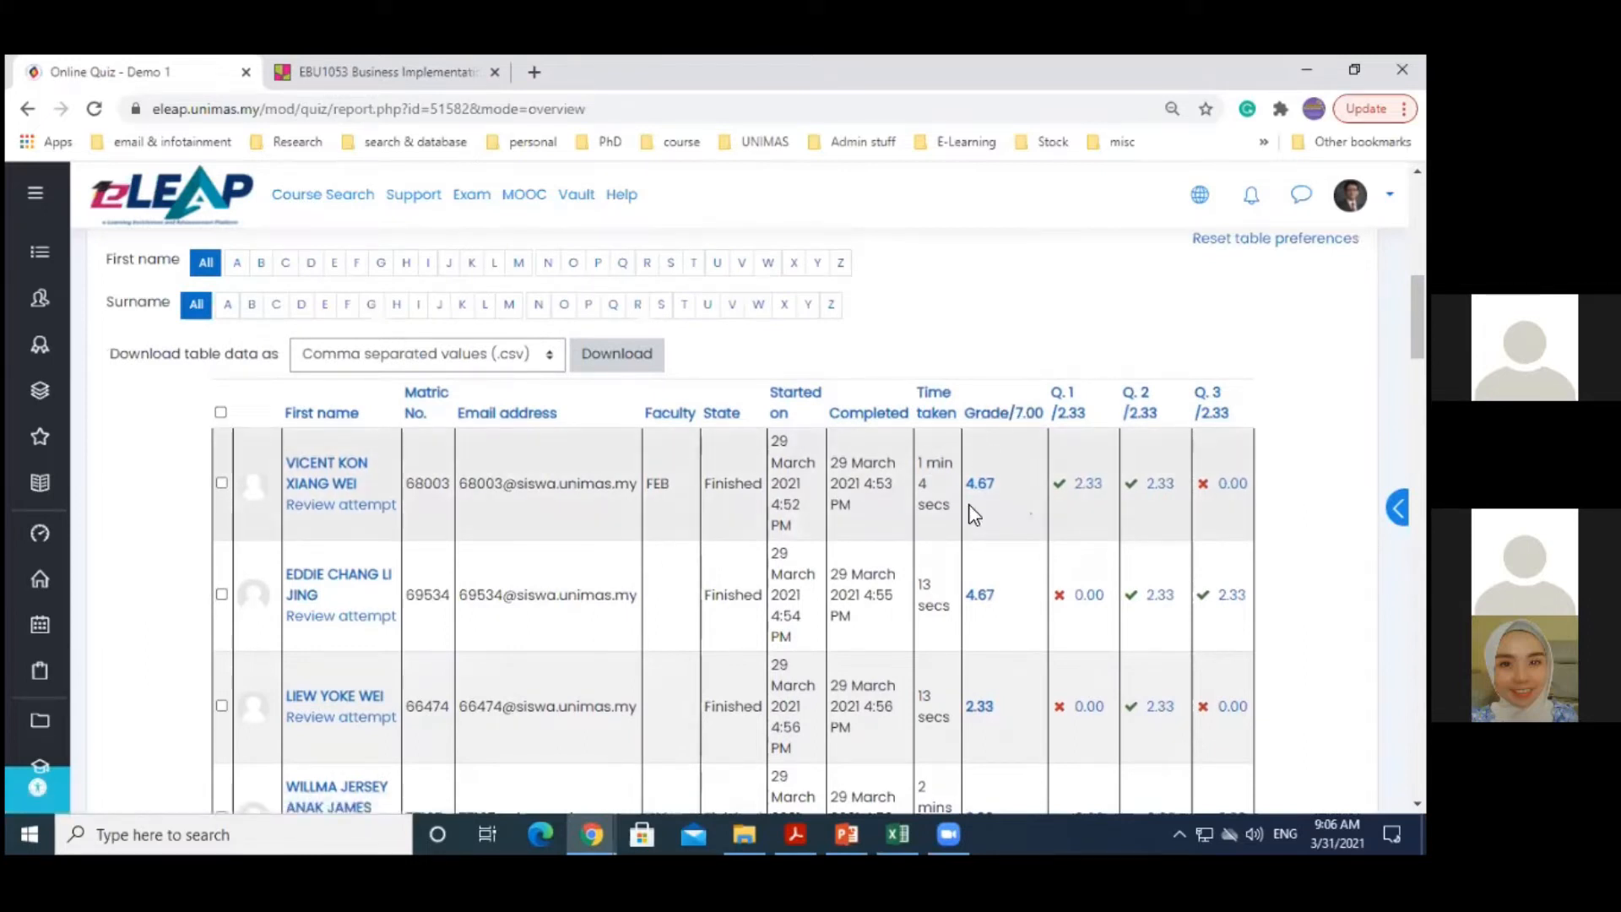
scroll(1029, 512, down, 3)
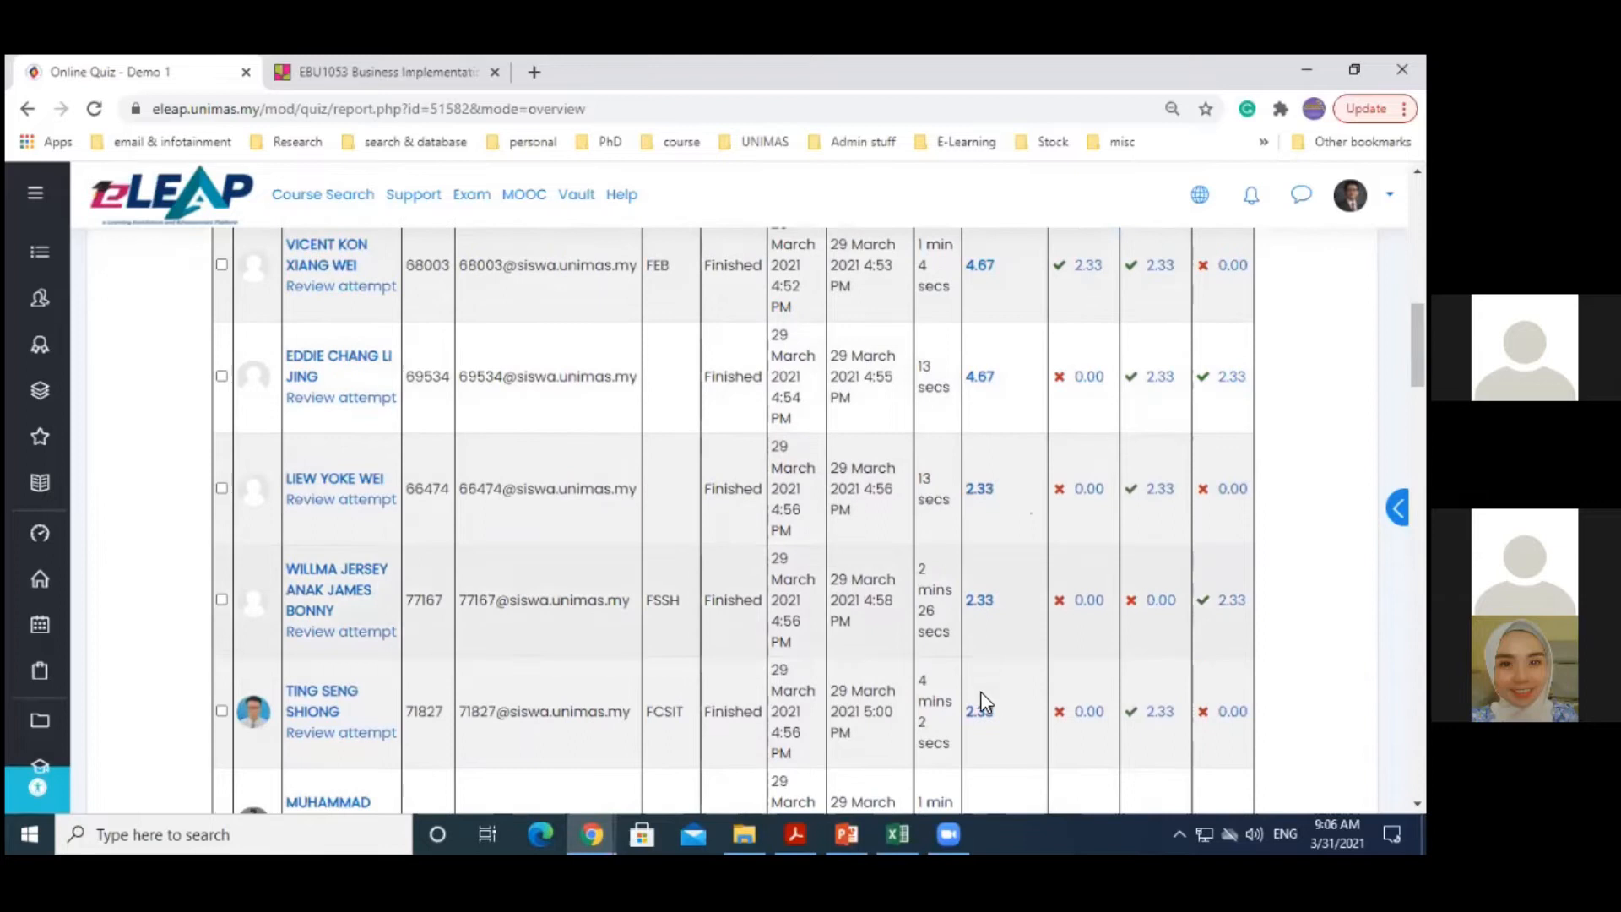
scroll(1031, 512, down, 2)
scroll(1030, 512, up, 10)
scroll(1031, 512, down, 5)
scroll(1031, 512, up, 5)
scroll(1031, 513, down, 2)
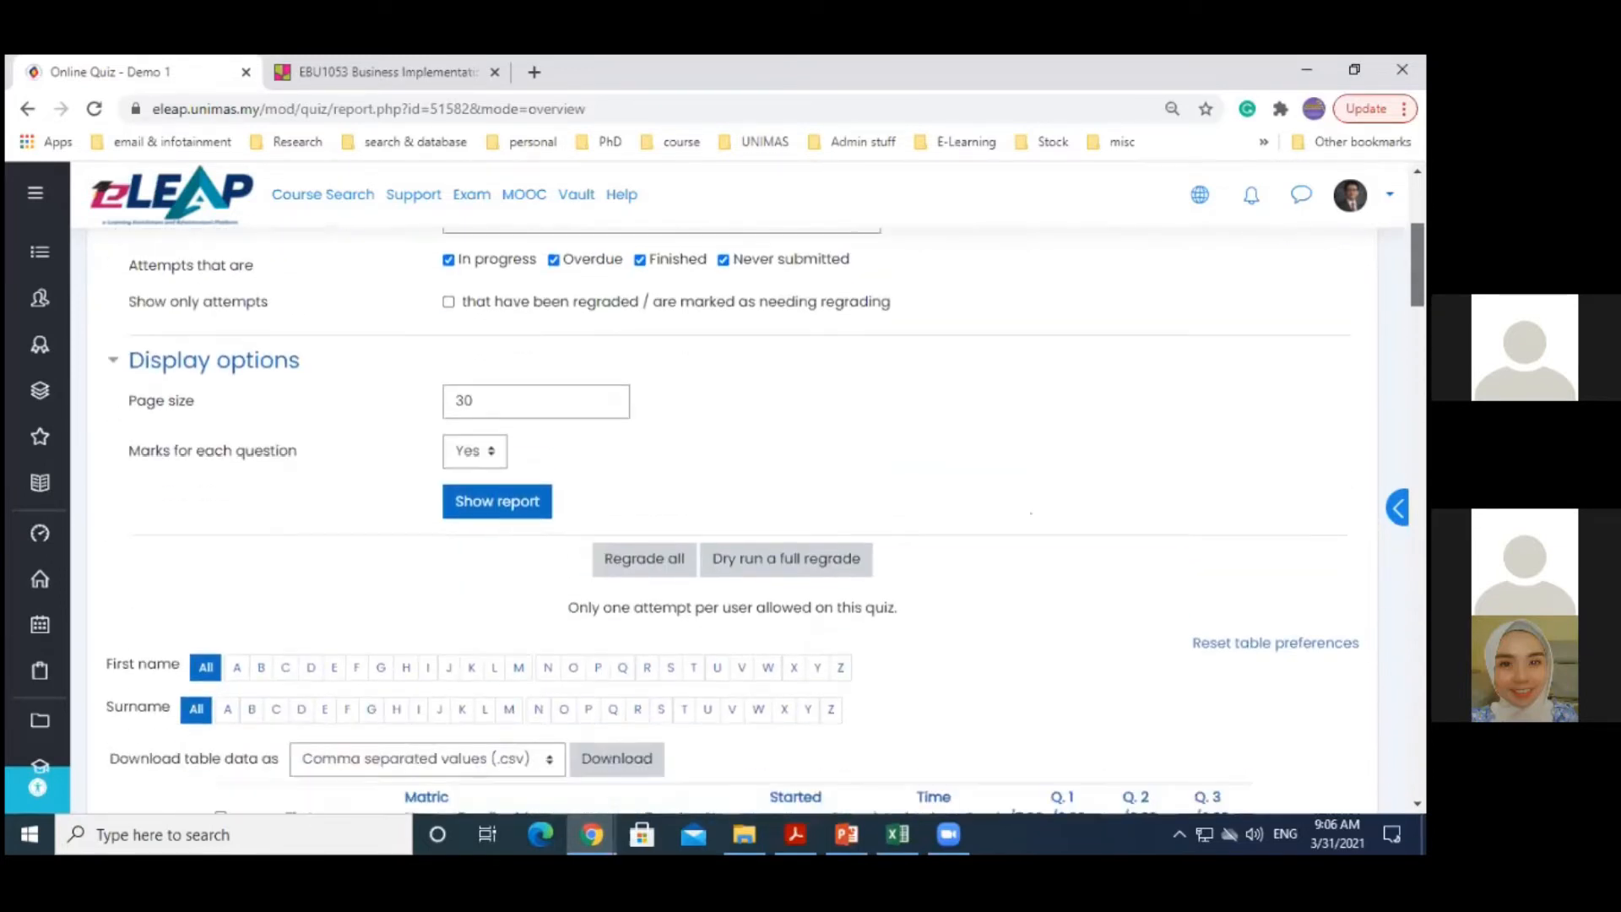
scroll(1030, 512, up, 4)
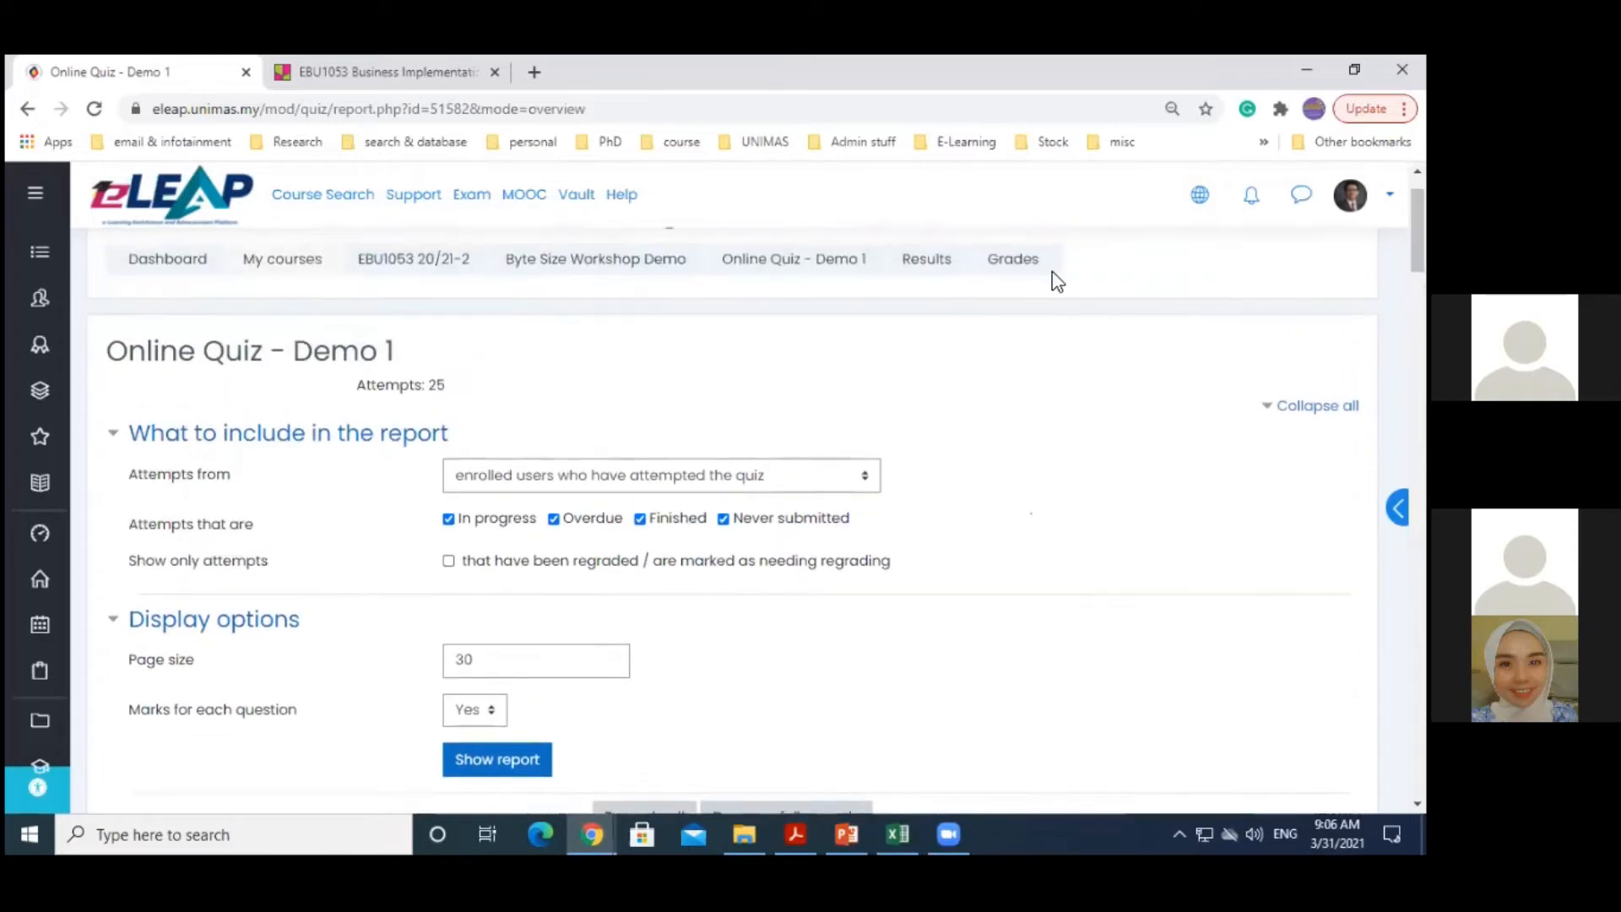
Open the editing page of Online Quiz - Demo 1 and save a maximum grade of 8
click(815, 283)
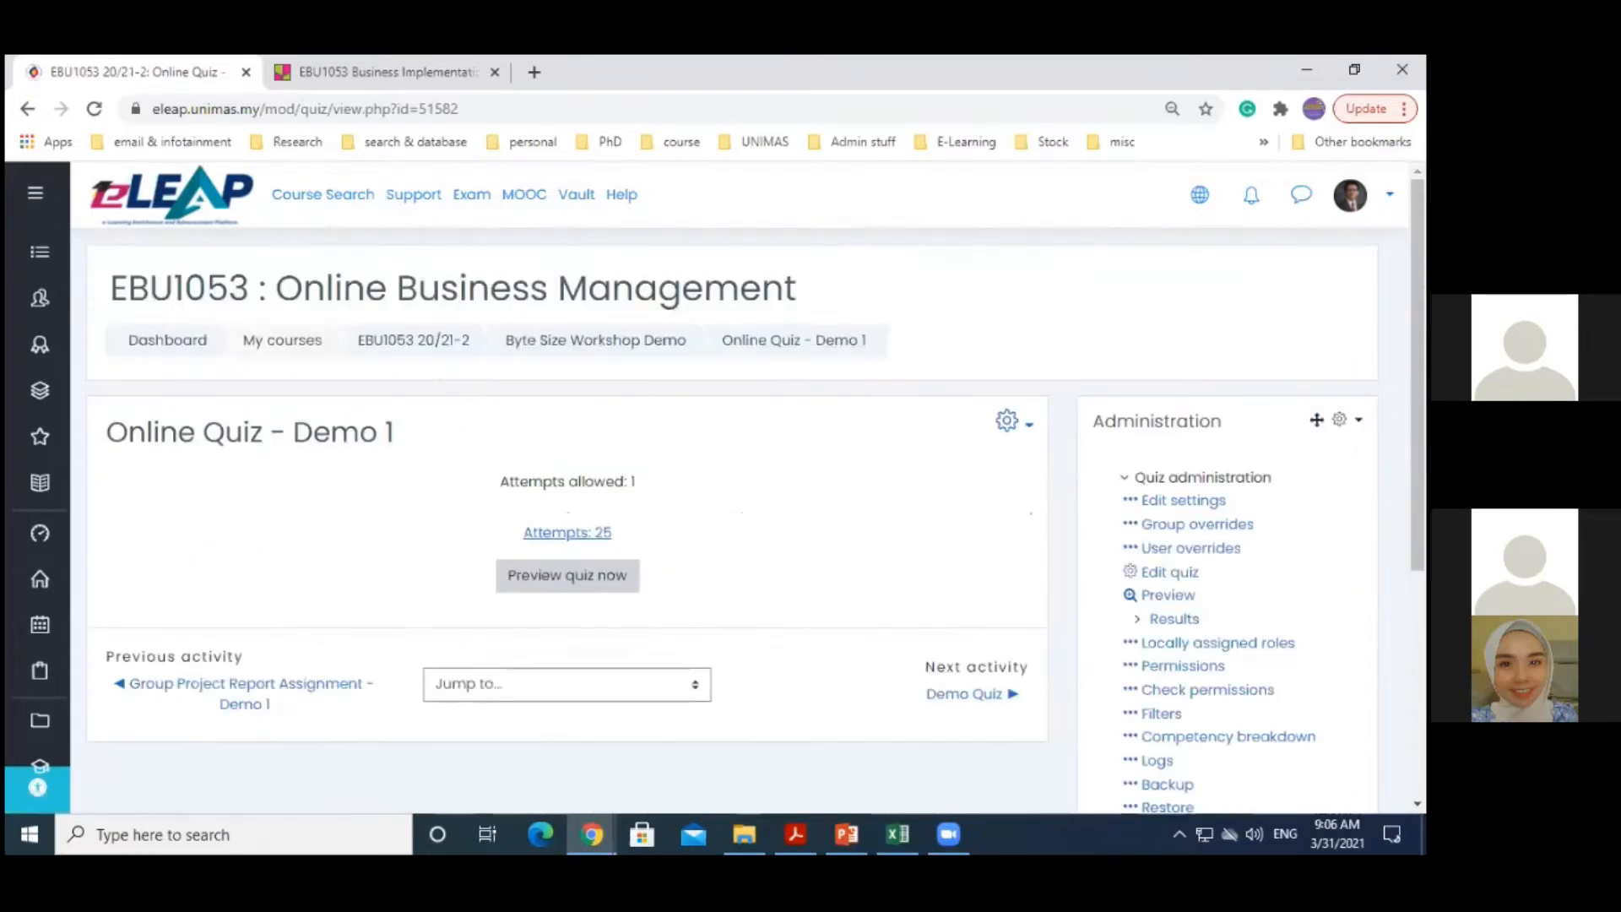
drag(1417, 376, 1418, 388)
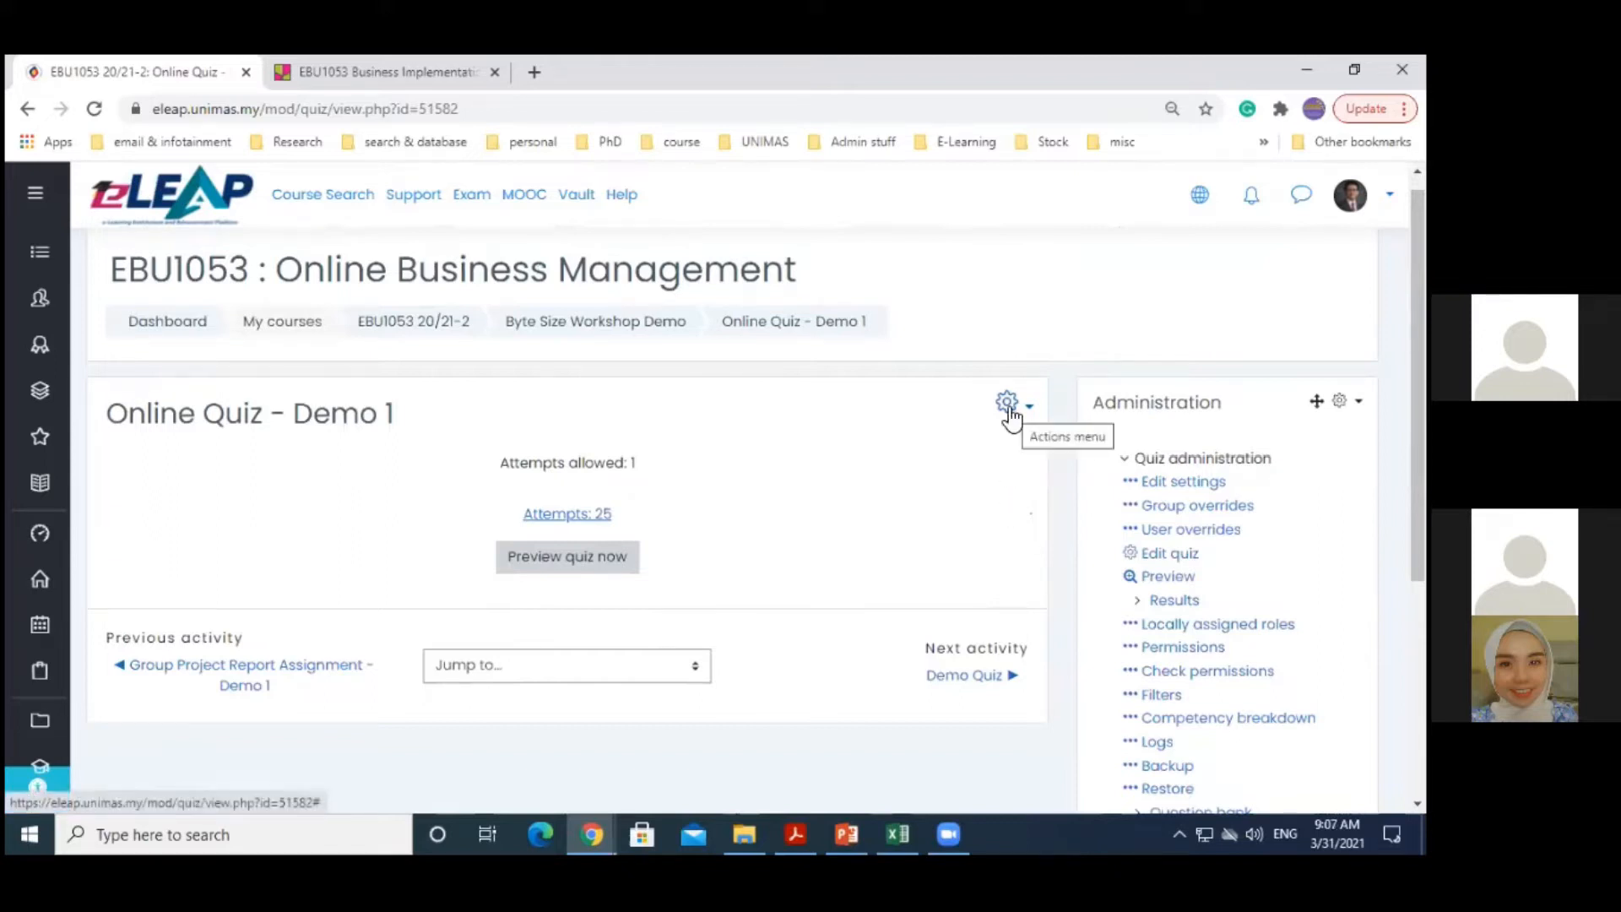
click(1173, 557)
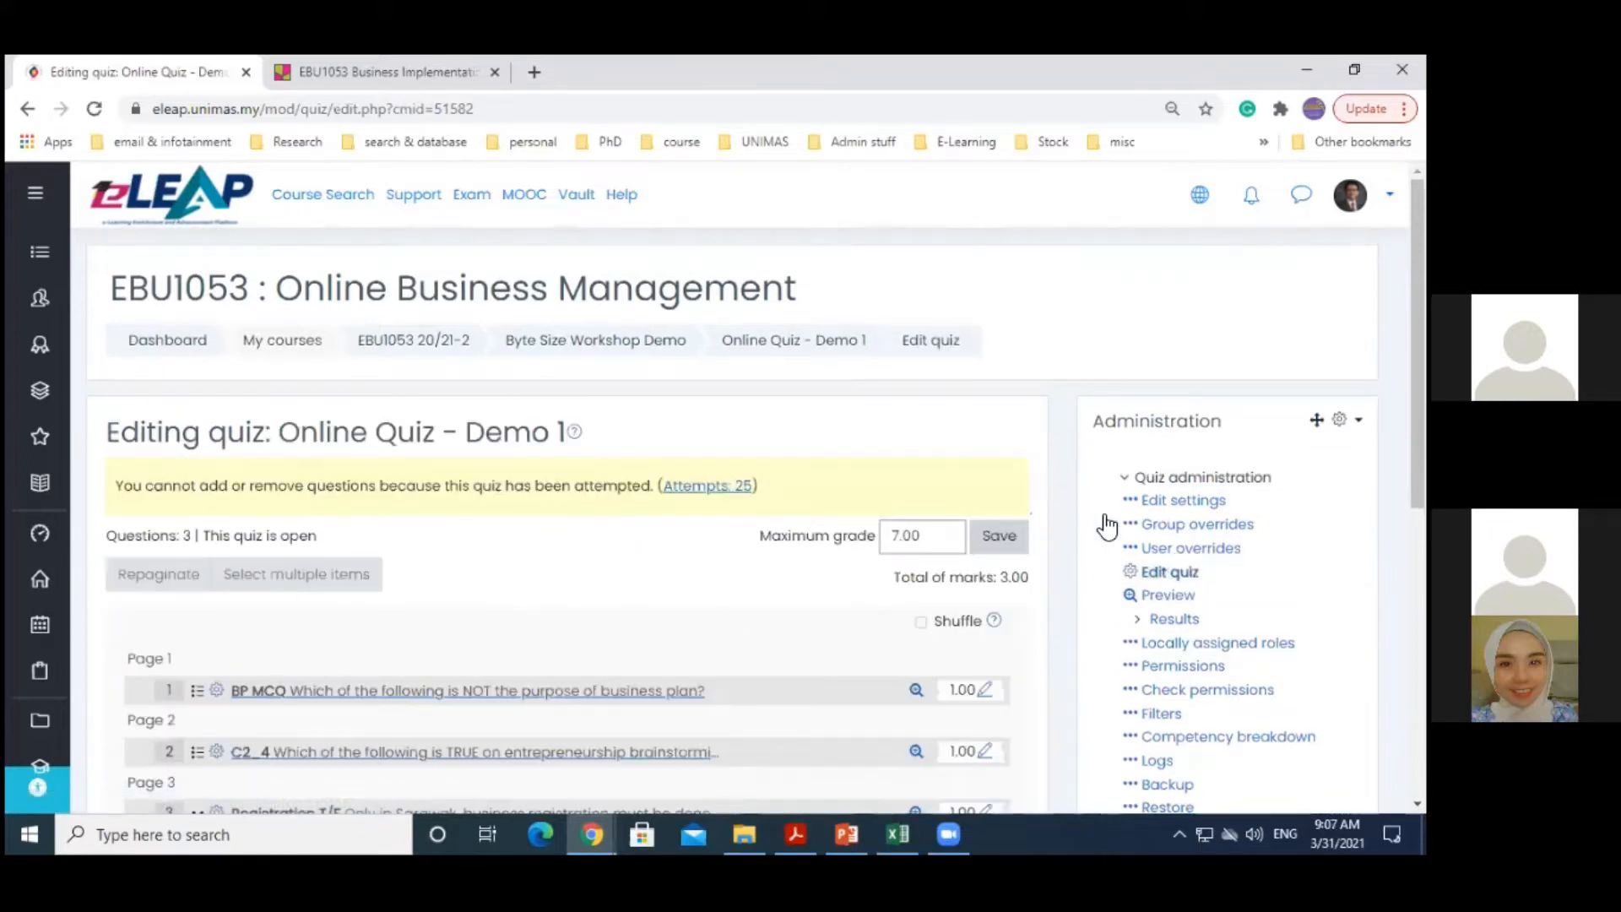
scroll(240, 388, down, 1)
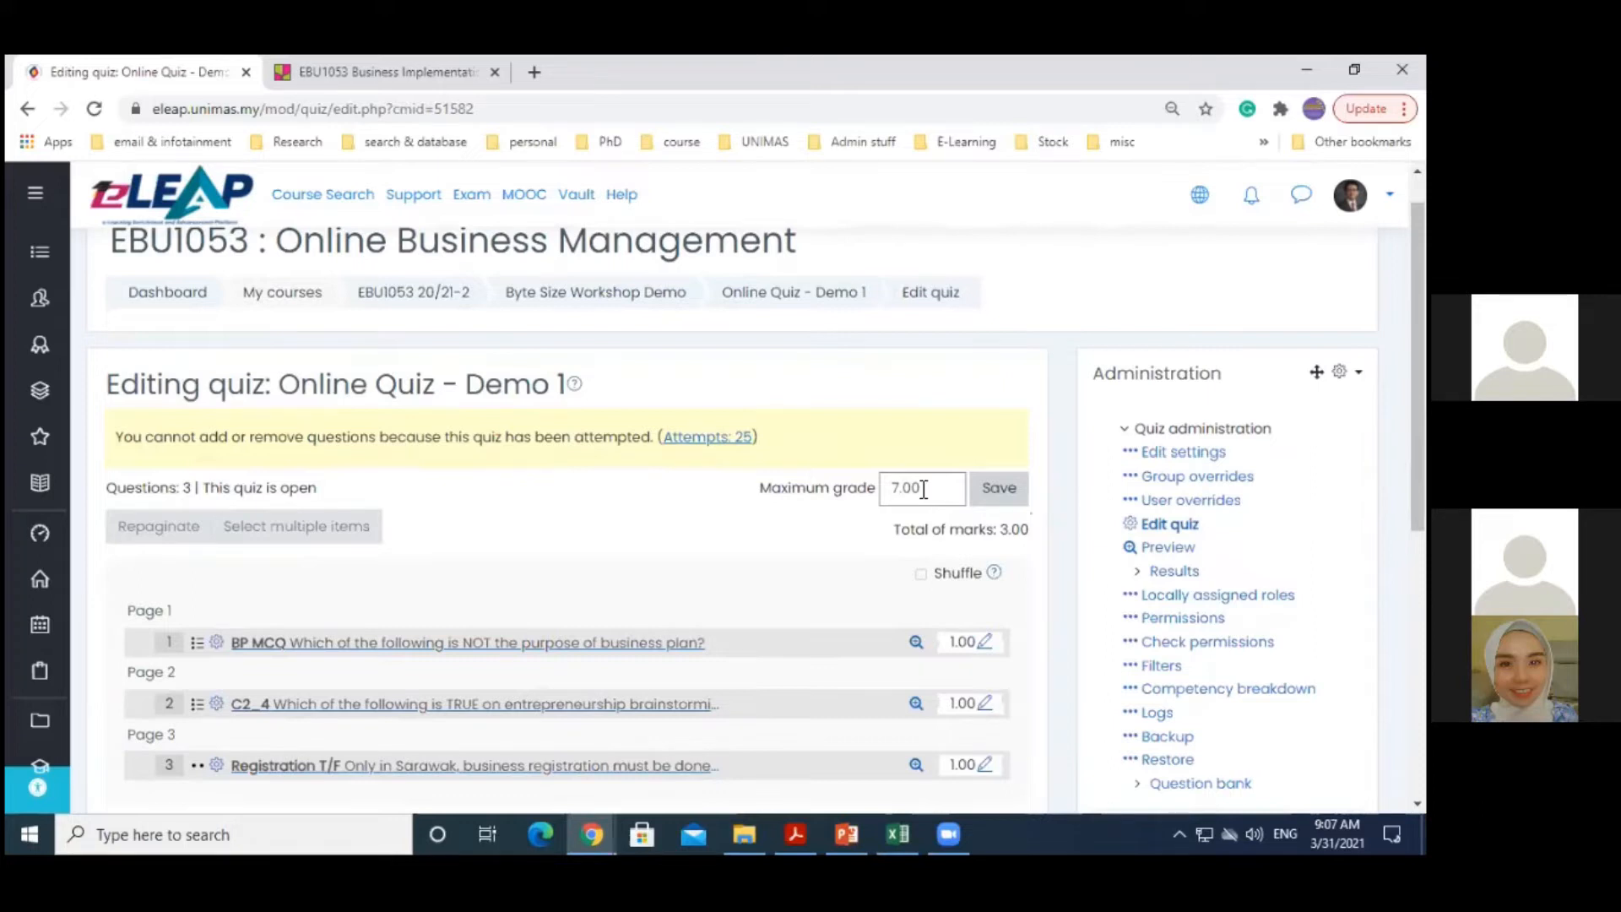
drag(922, 490, 871, 498)
text(8)
click(760, 535)
click(998, 494)
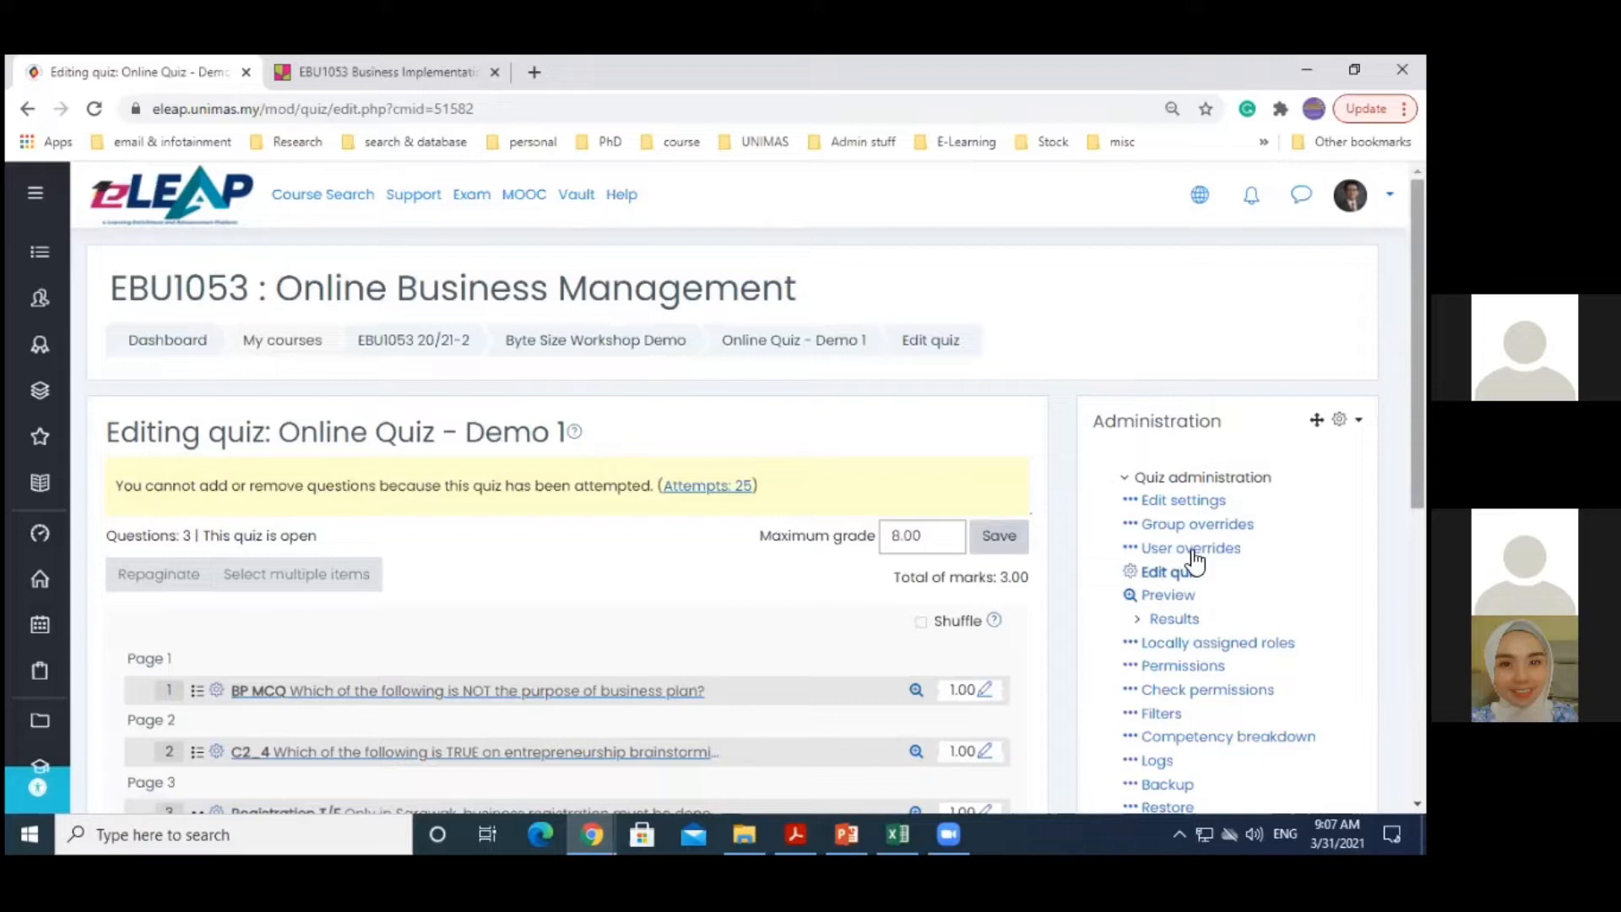
Open the quiz results and check the students' grades against the new maximum grade
click(1173, 618)
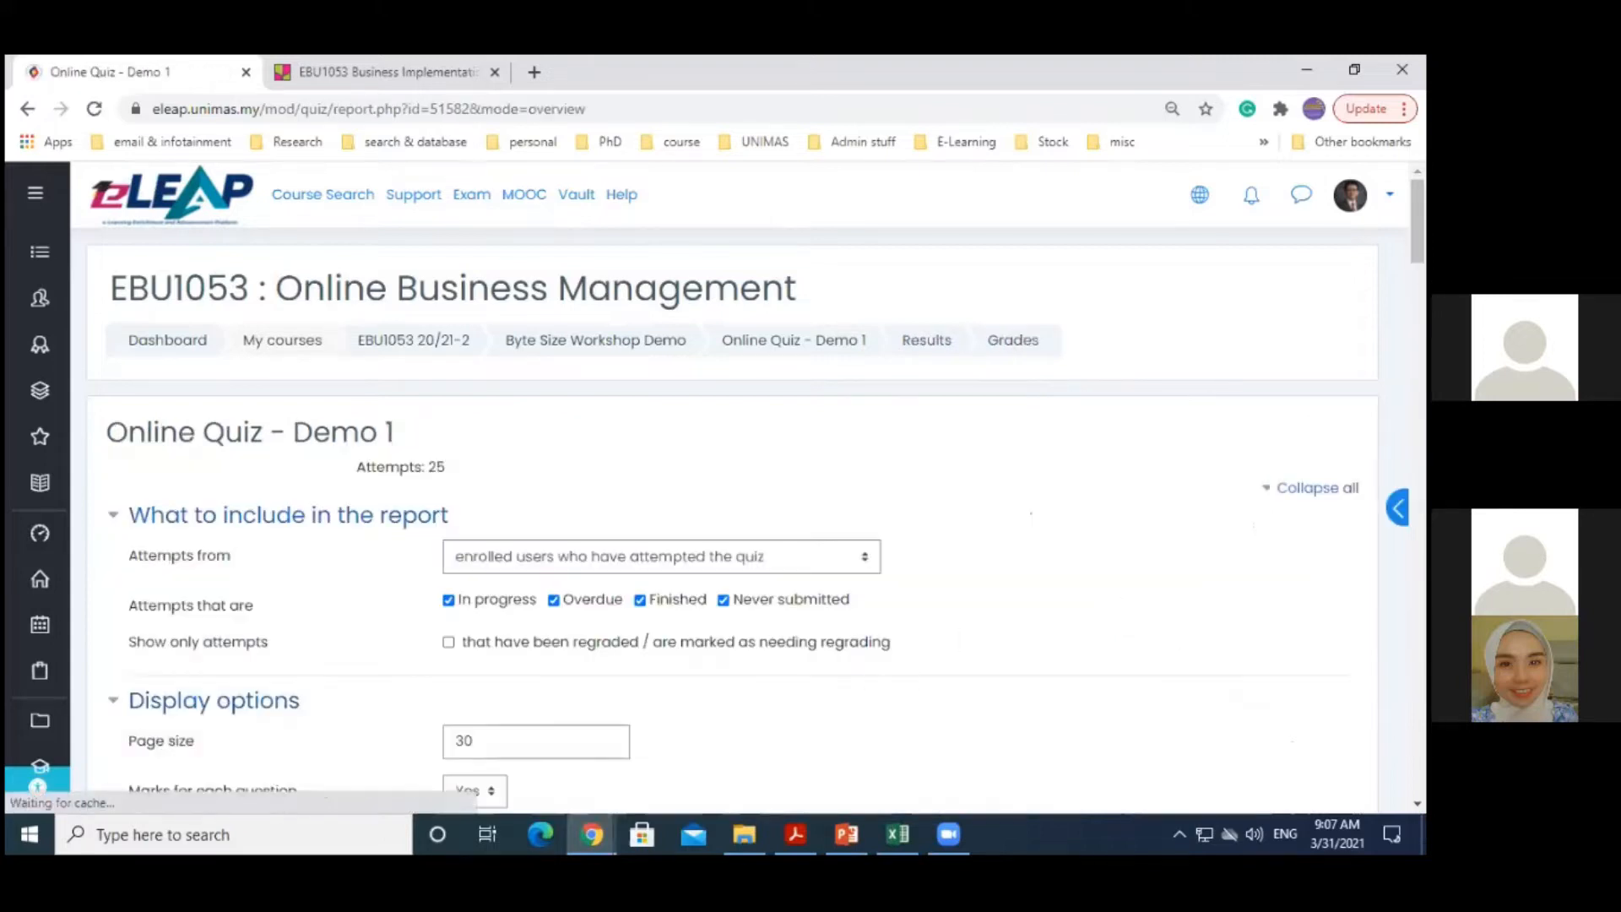
scroll(1172, 618, down, 5)
scroll(1000, 333, down, 4)
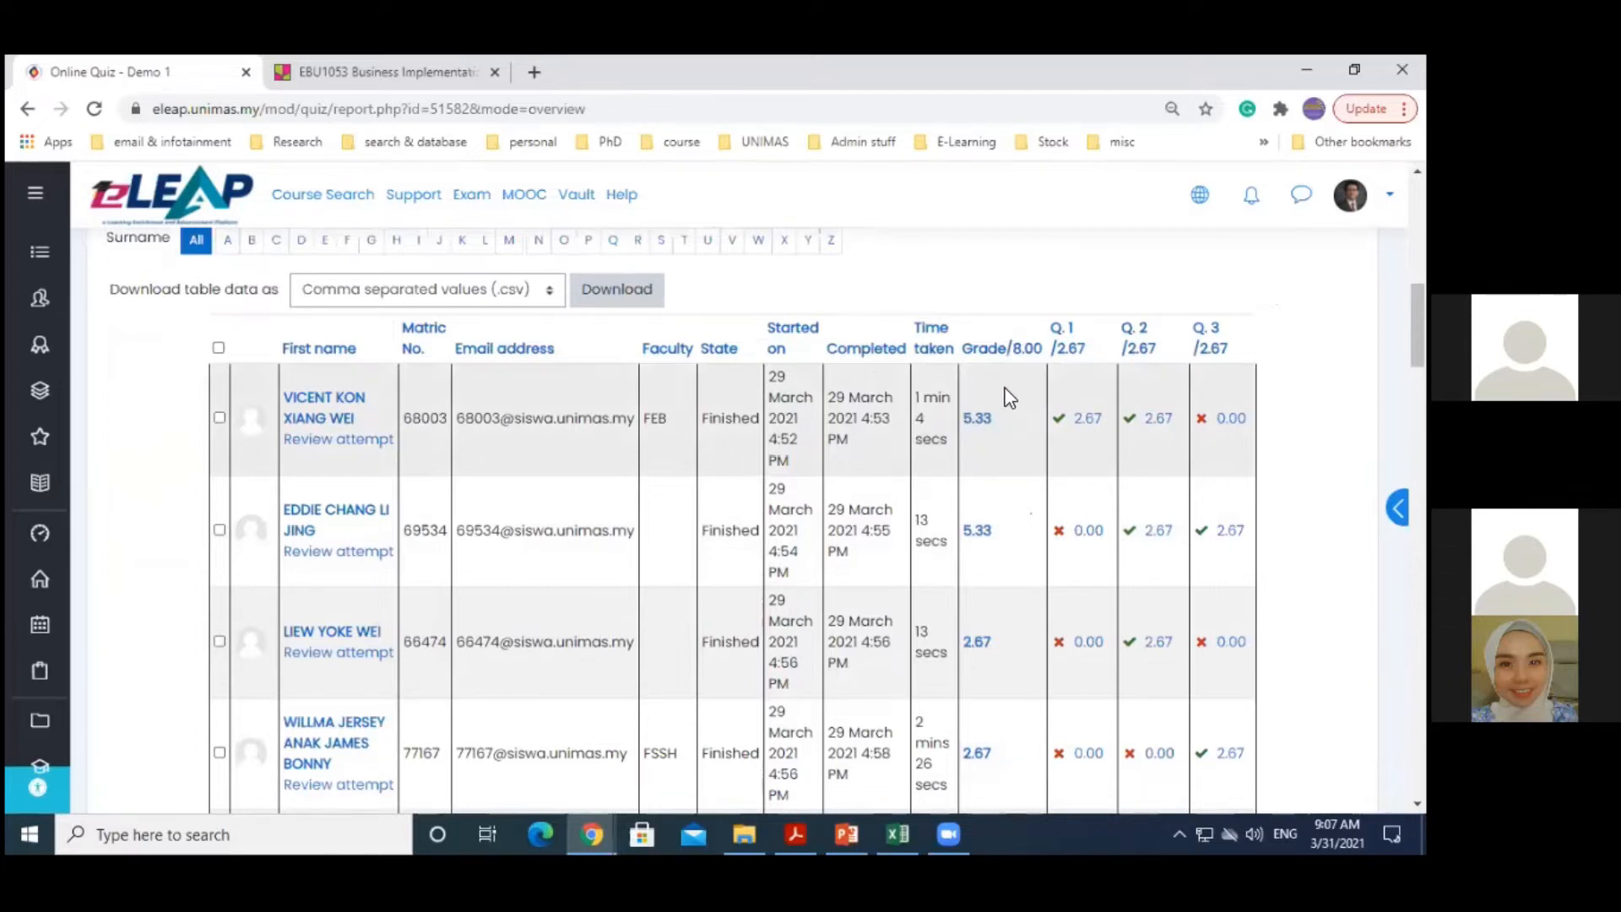
scroll(650, 363, up, 8)
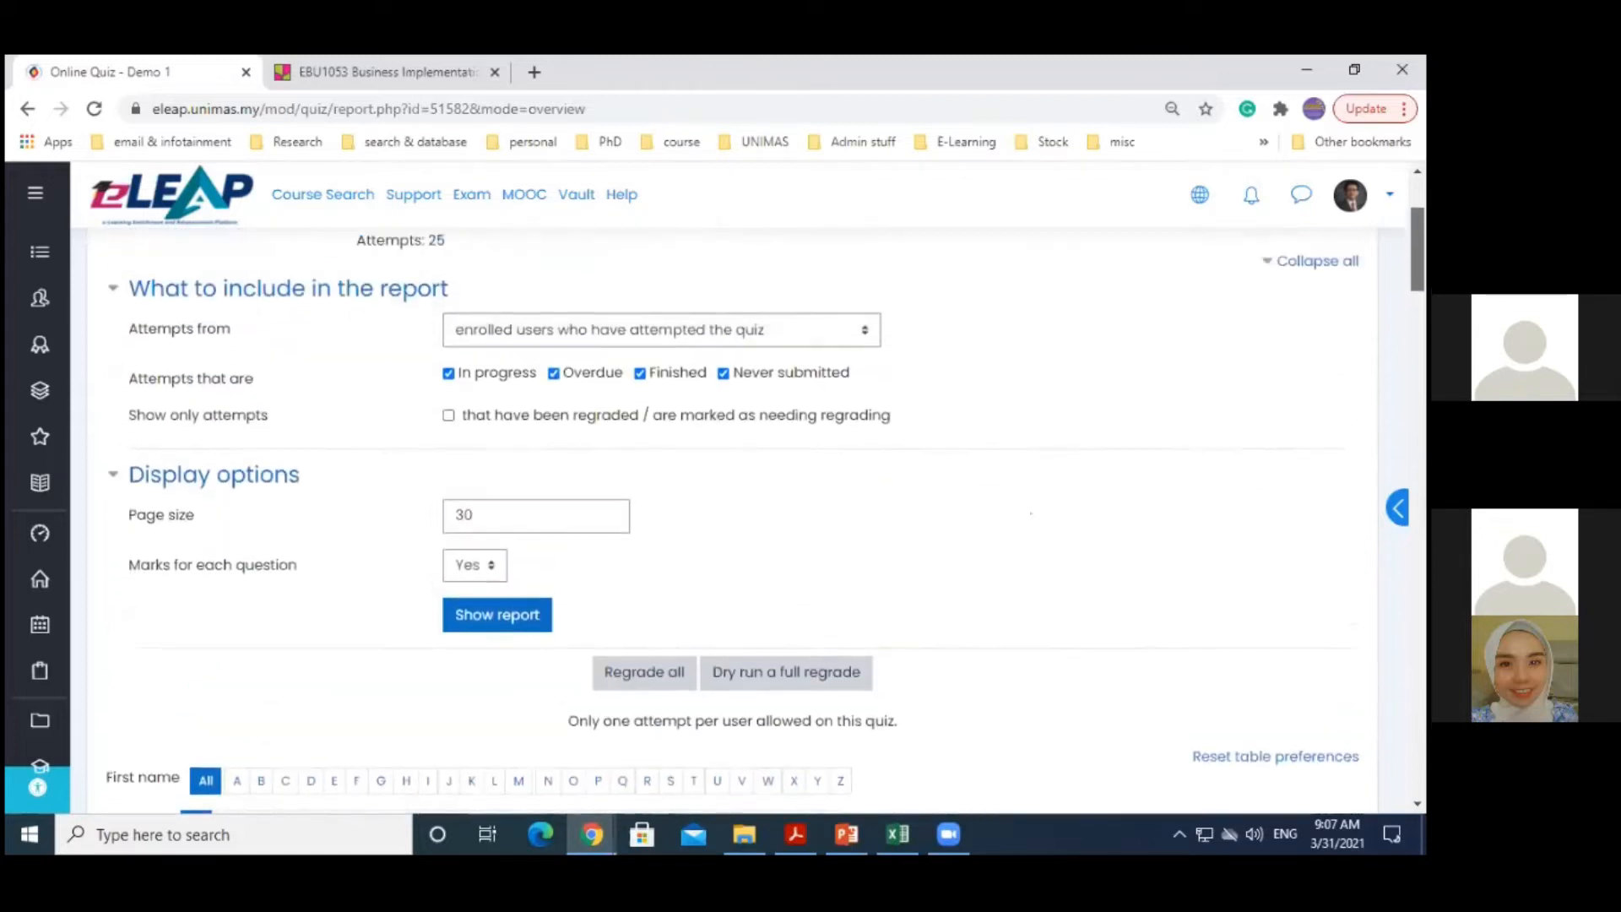
Return to editing Online Quiz - Demo 1, set the Registration T/F question's mark to 0.5 and save the maximum grade
click(793, 319)
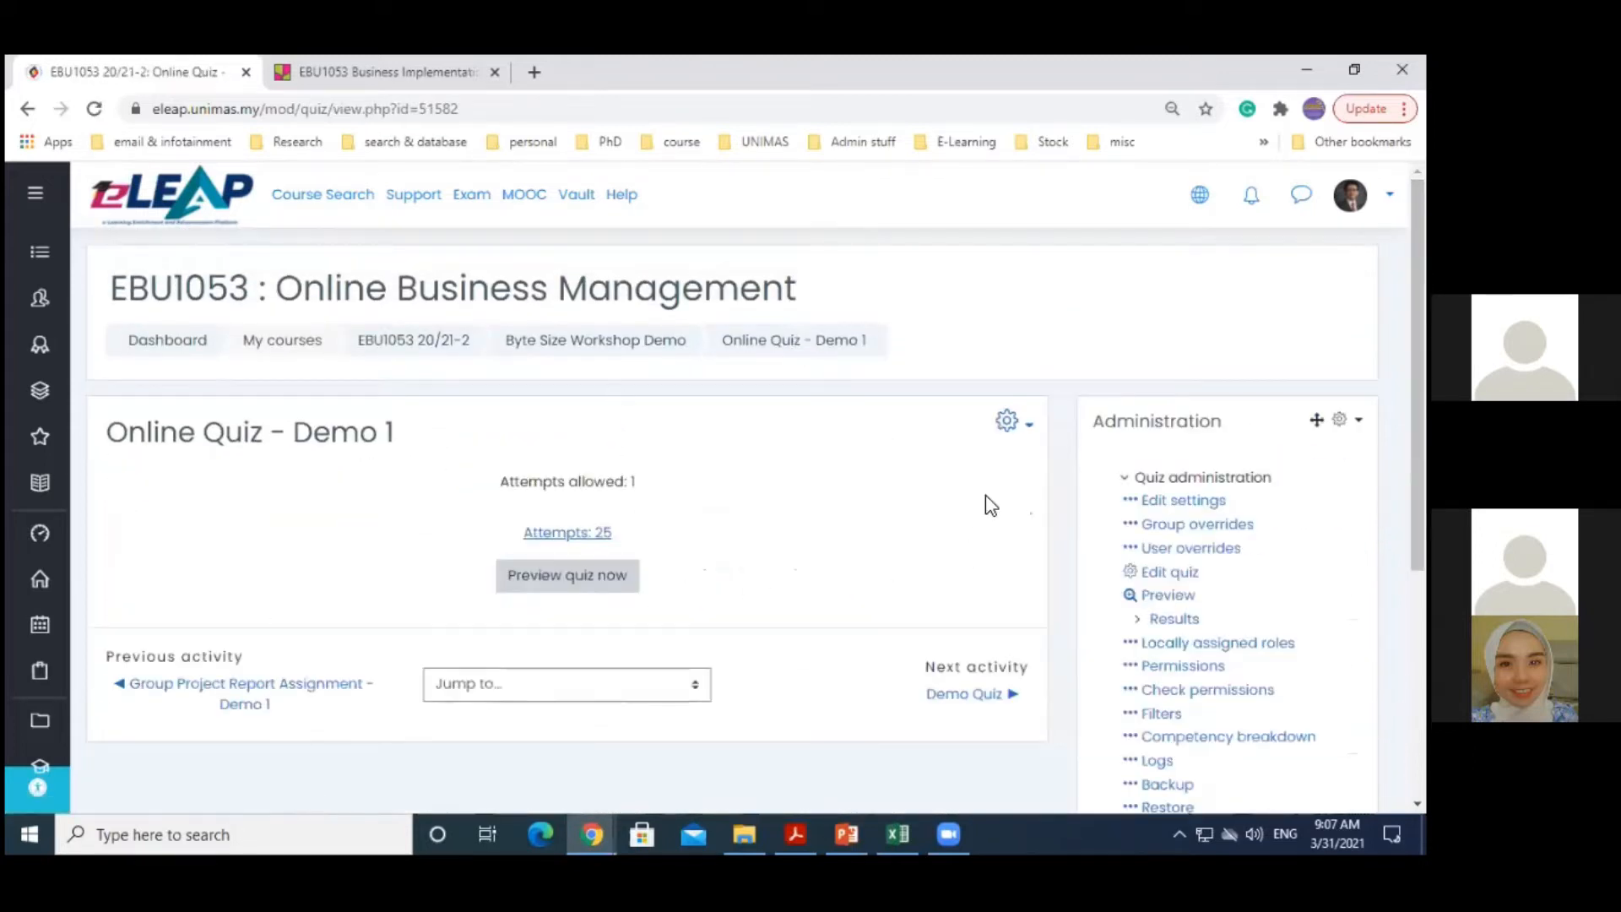
click(1008, 424)
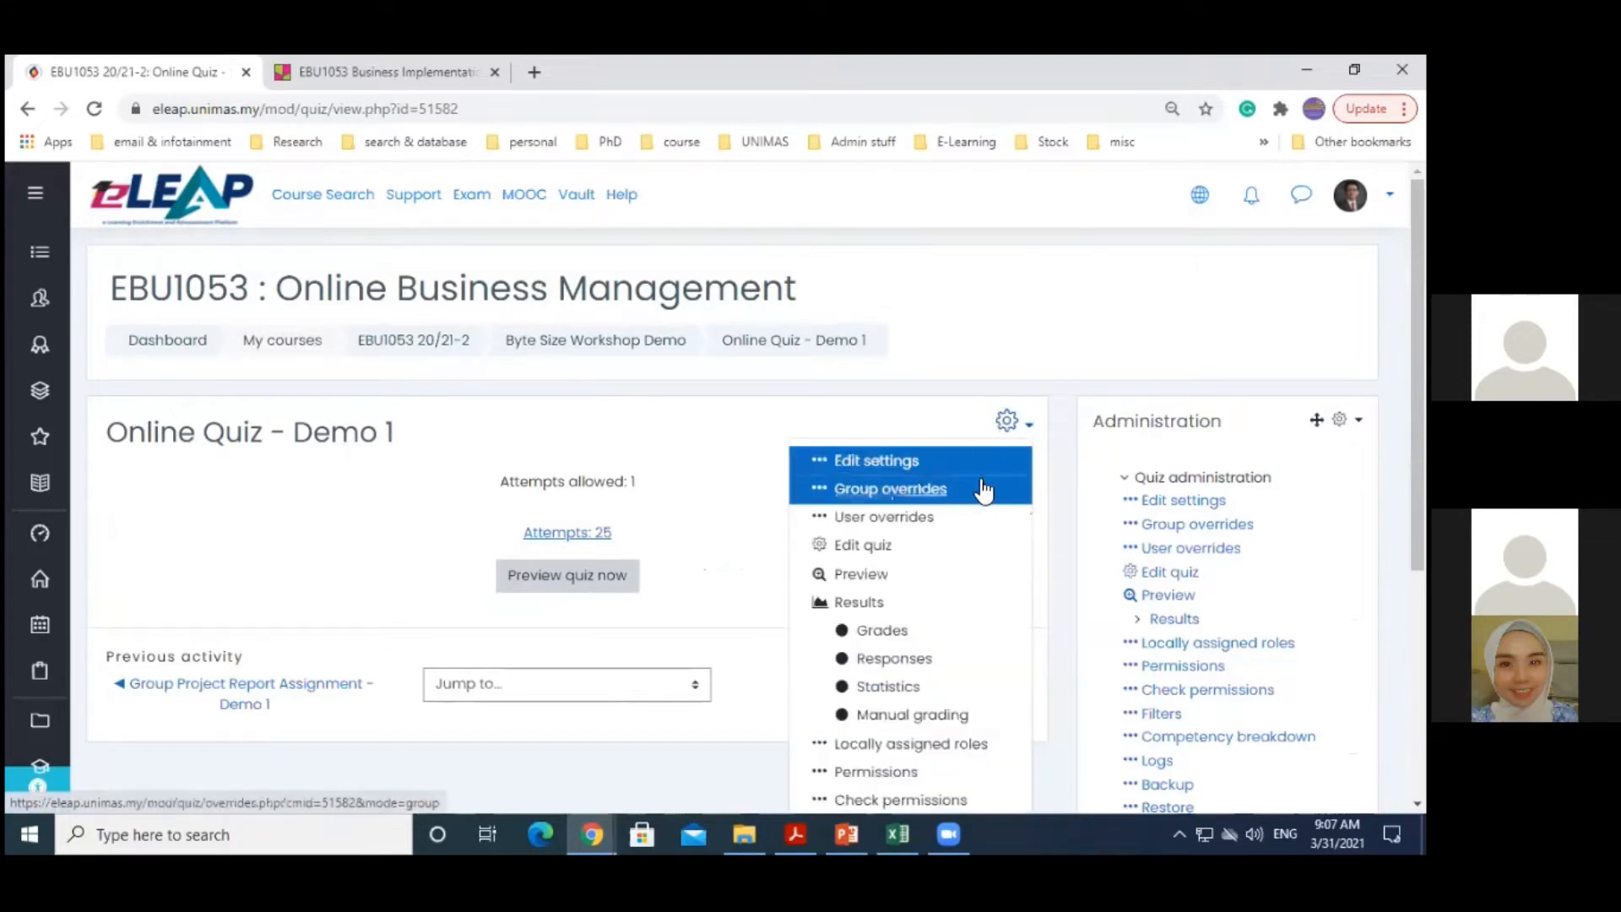
click(840, 546)
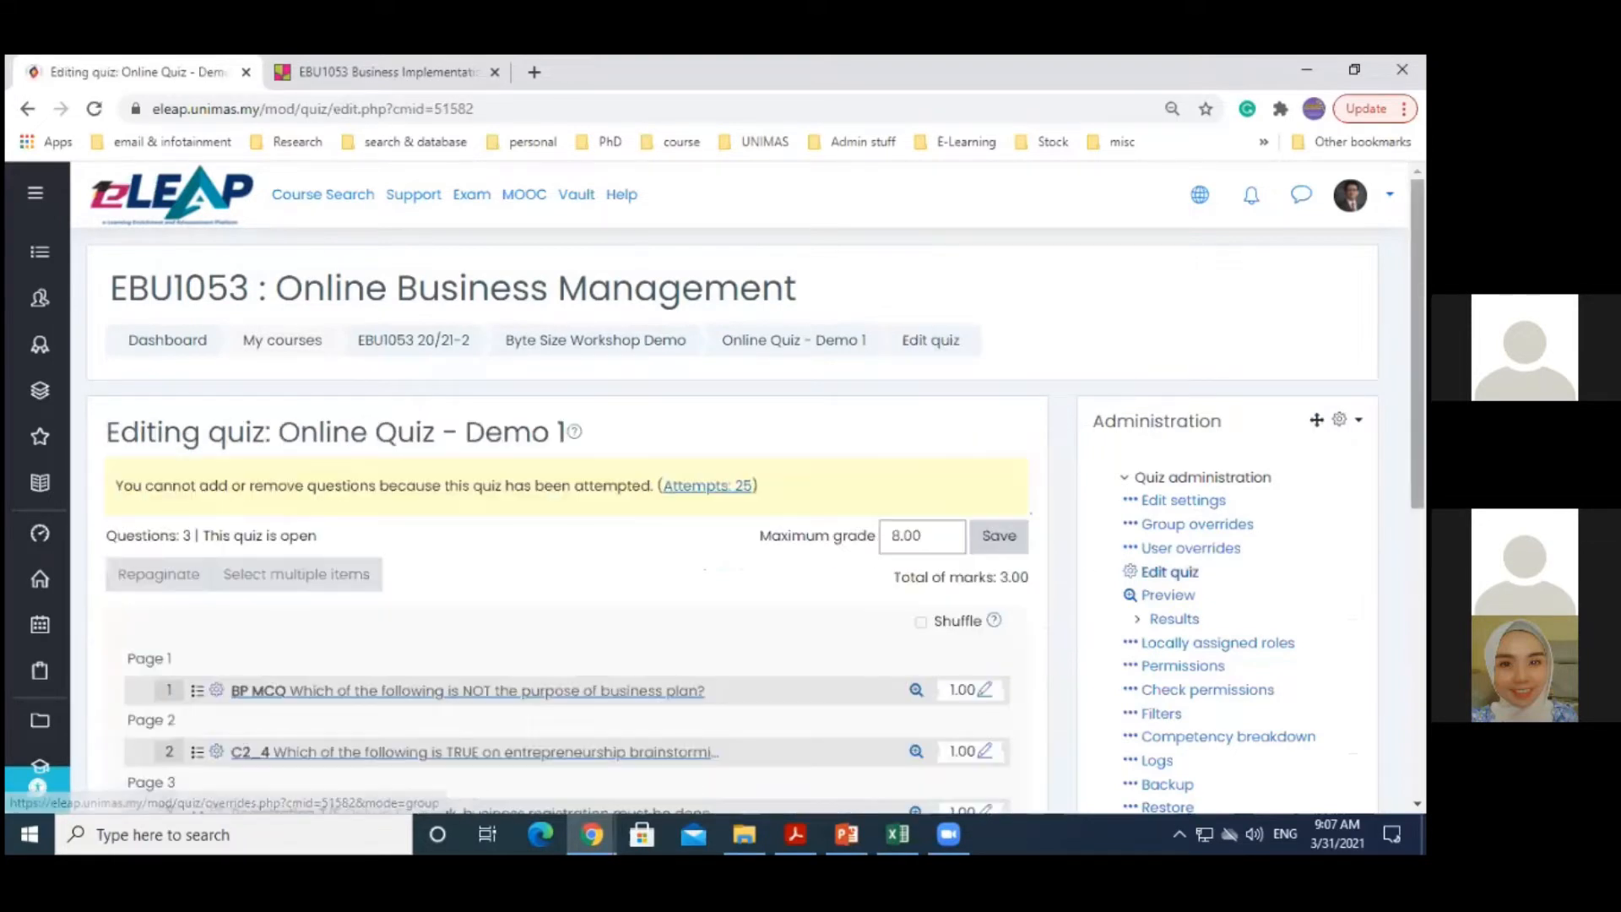
scroll(500, 707, down, 2)
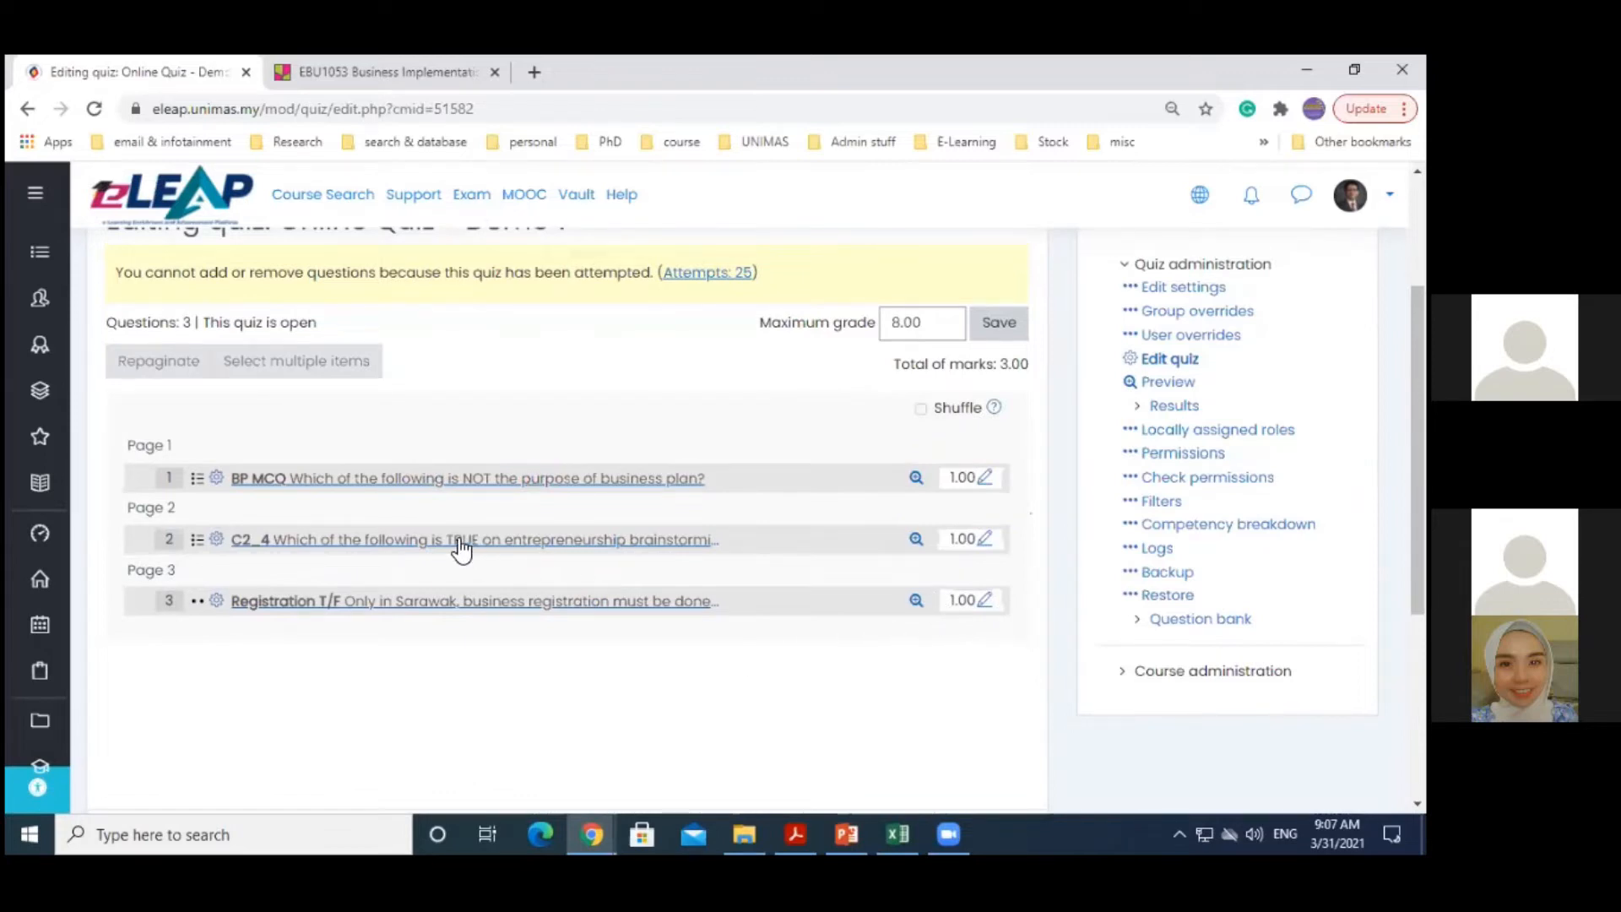
click(981, 601)
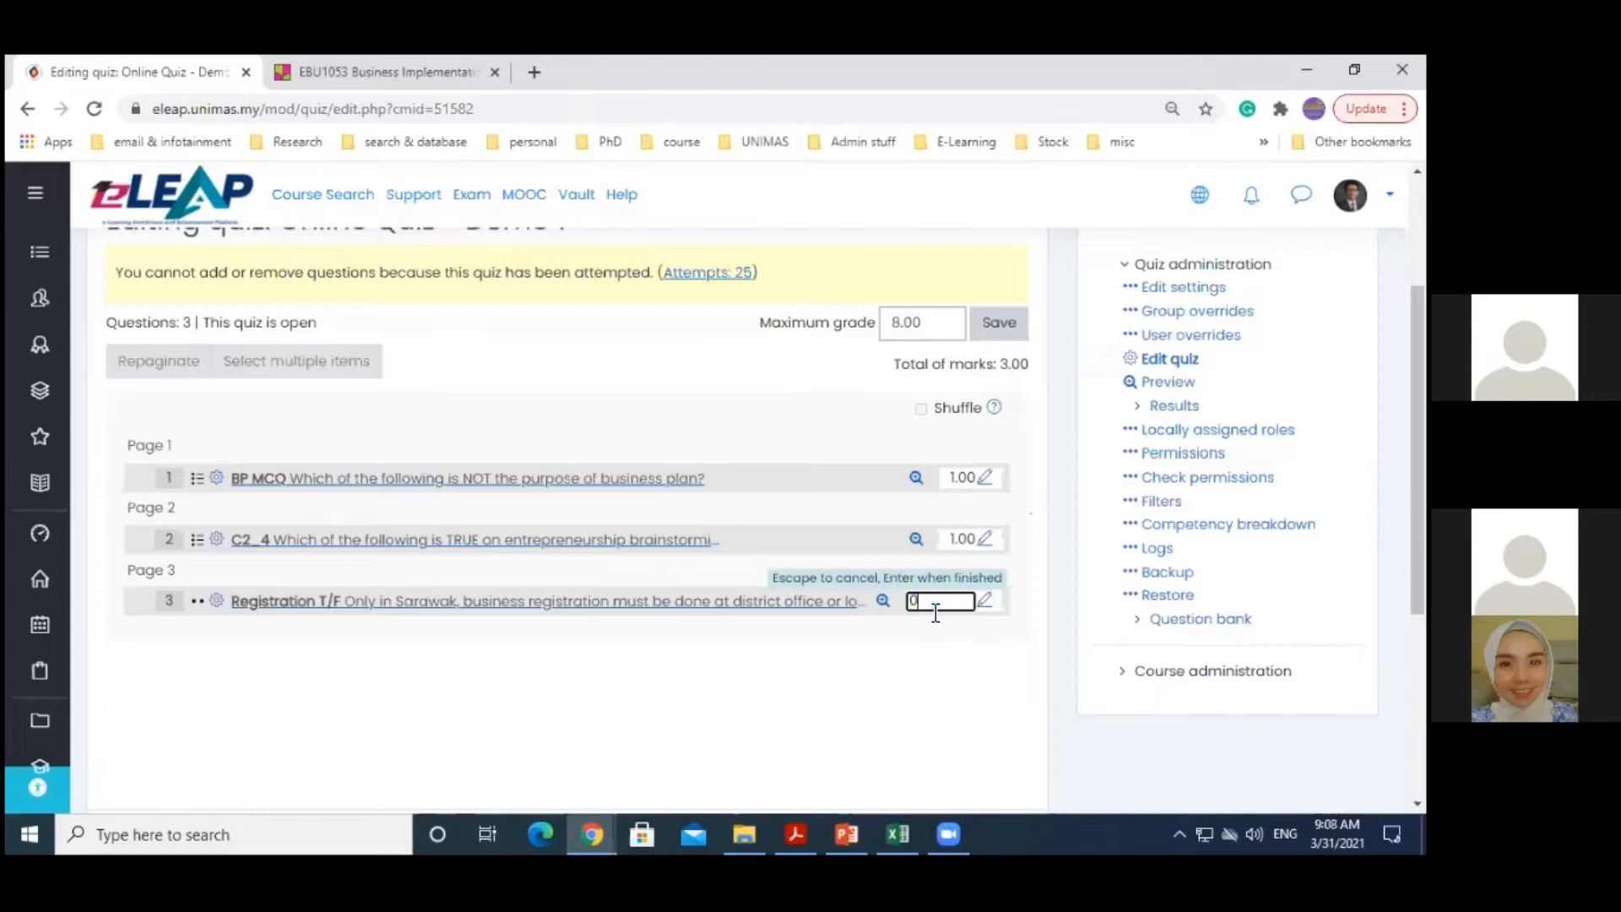
text(0.5)
key(Return)
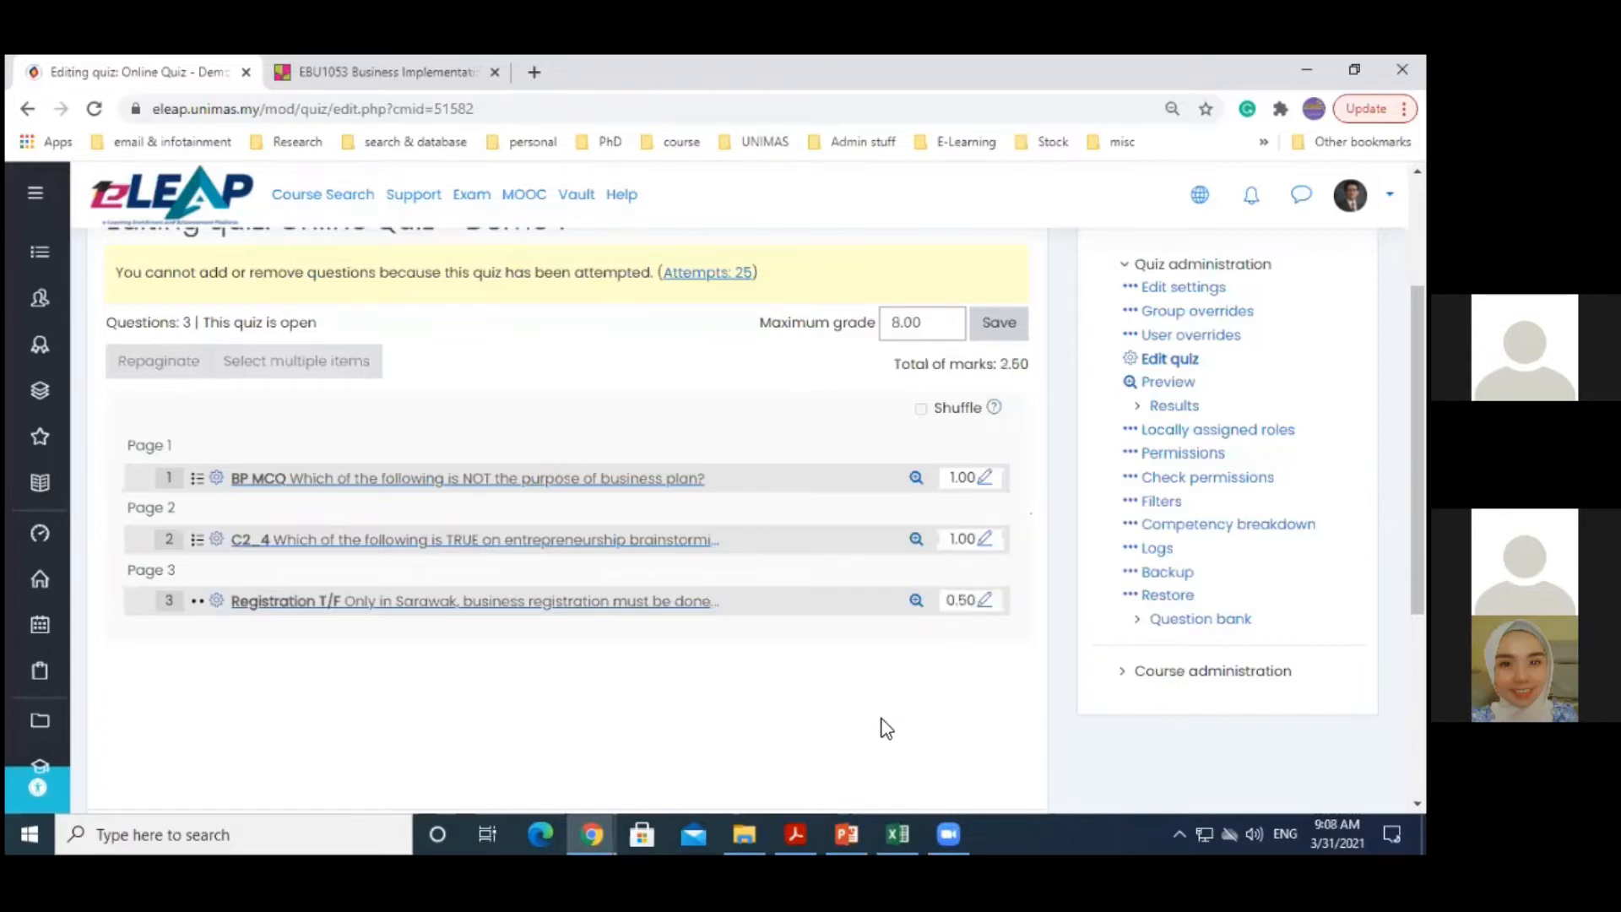
scroll(1418, 447, up, 1)
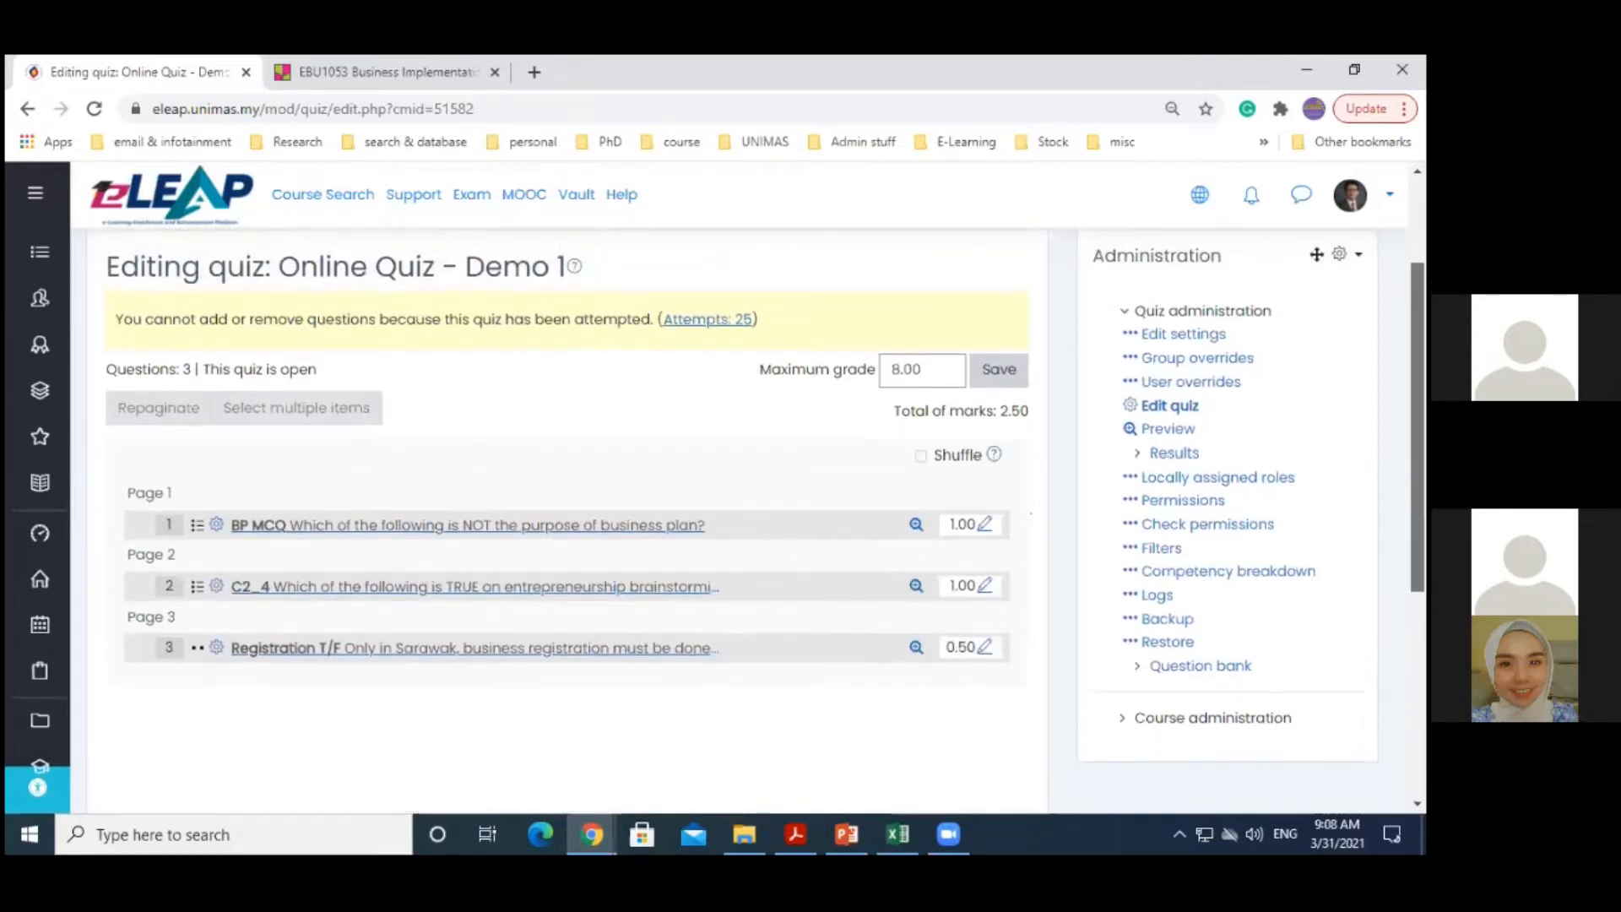
click(997, 377)
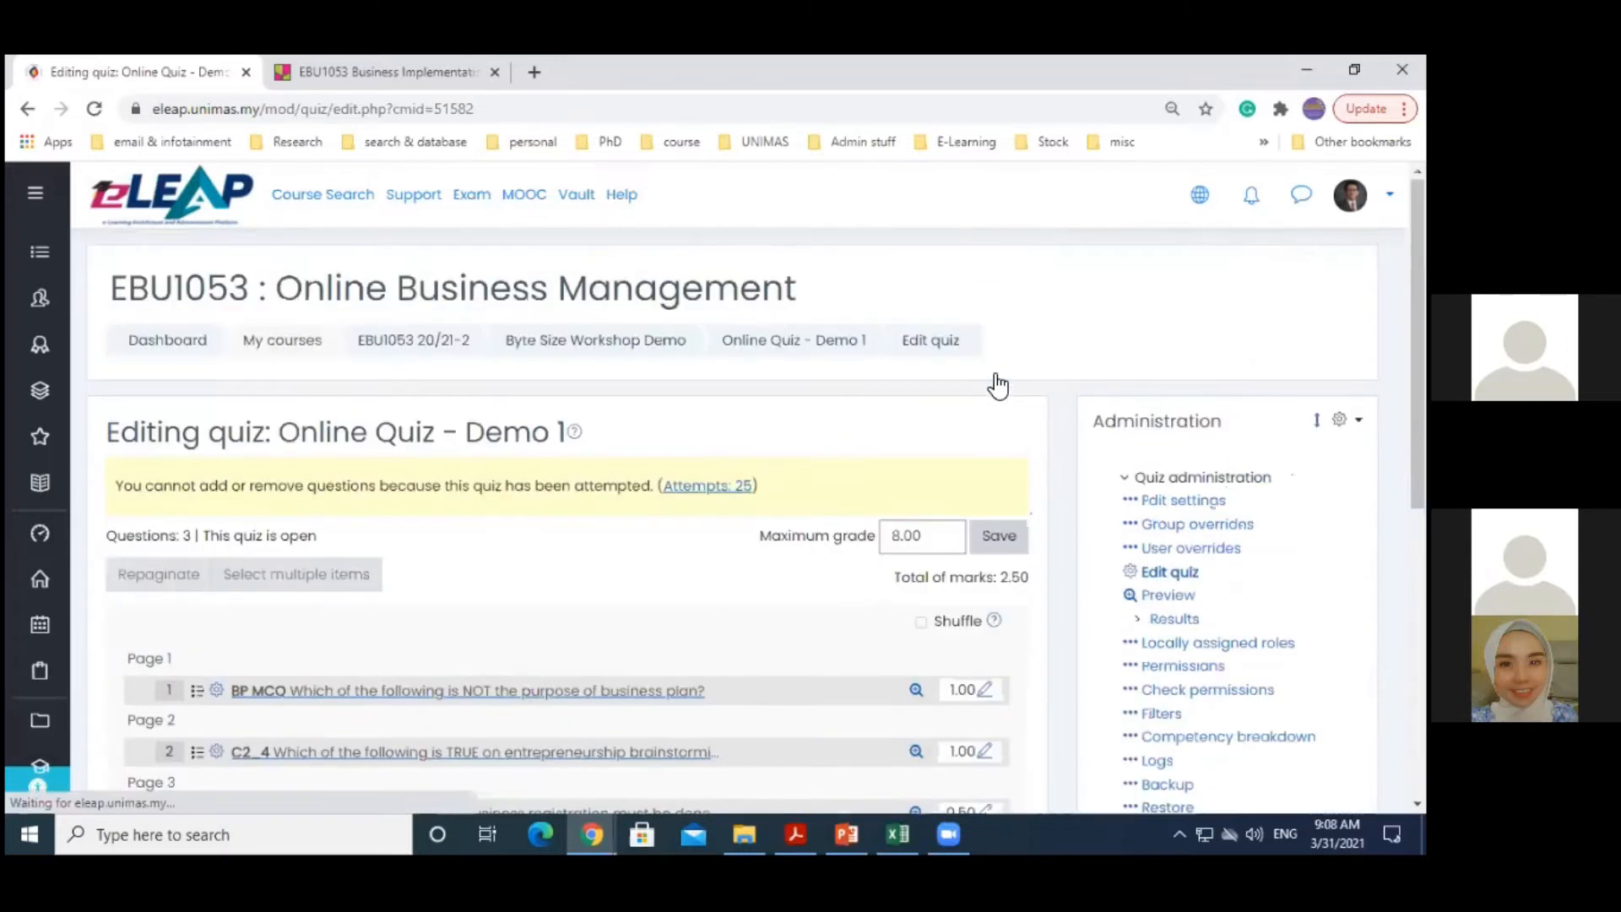
Open the quiz results again and review how the reduced third-question mark affects the students' grades
click(1166, 621)
scroll(751, 524, down, 10)
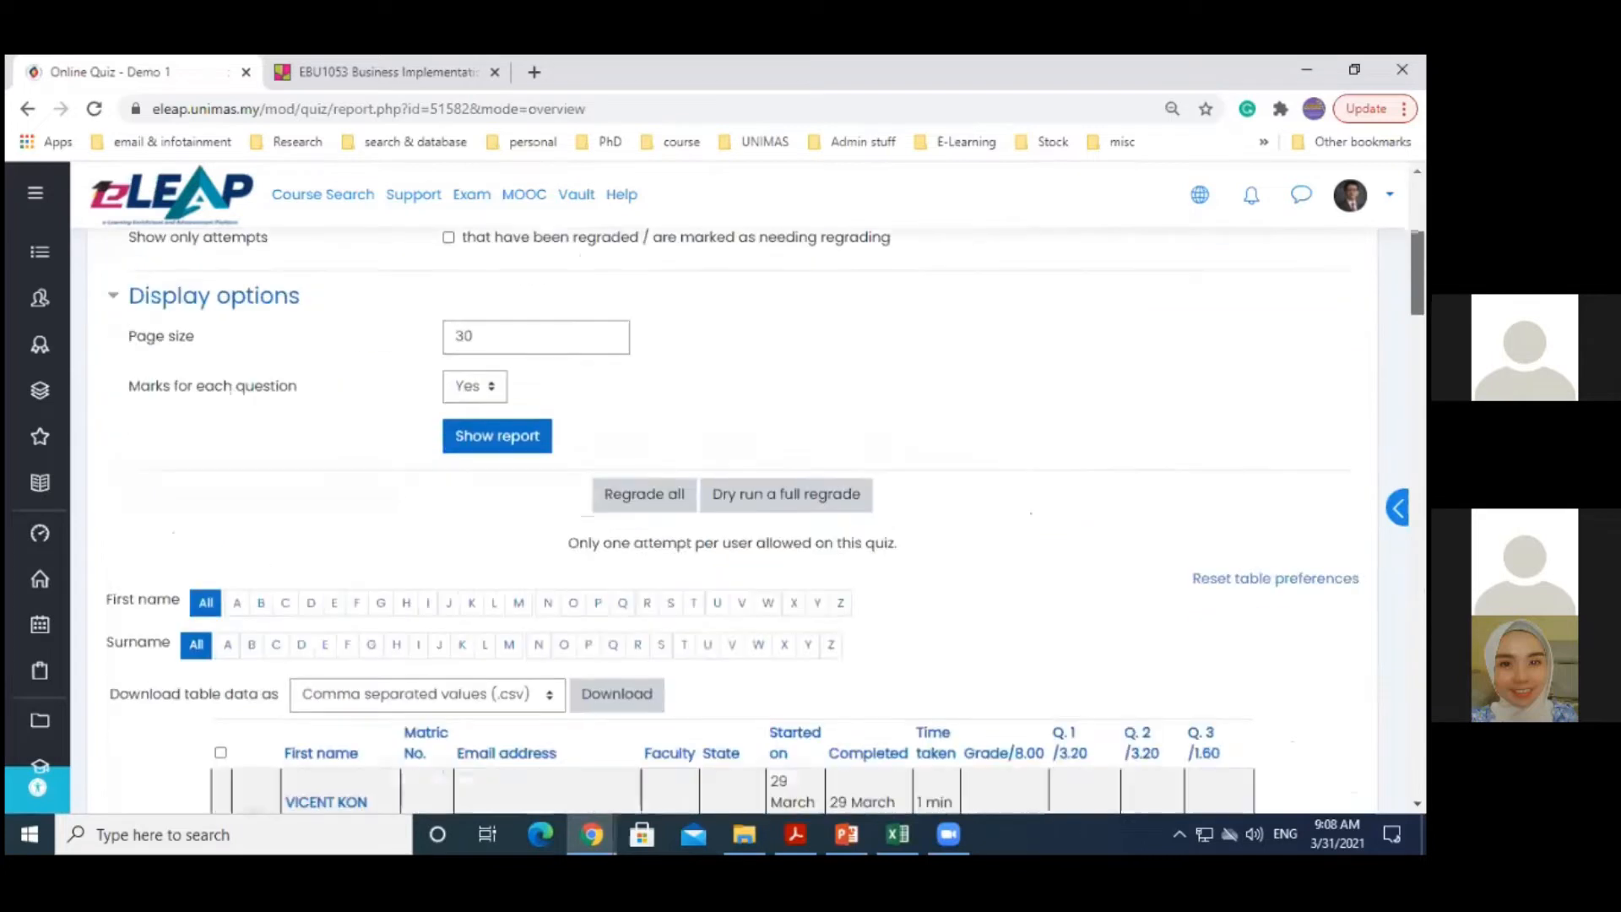
scroll(979, 380, down, 1)
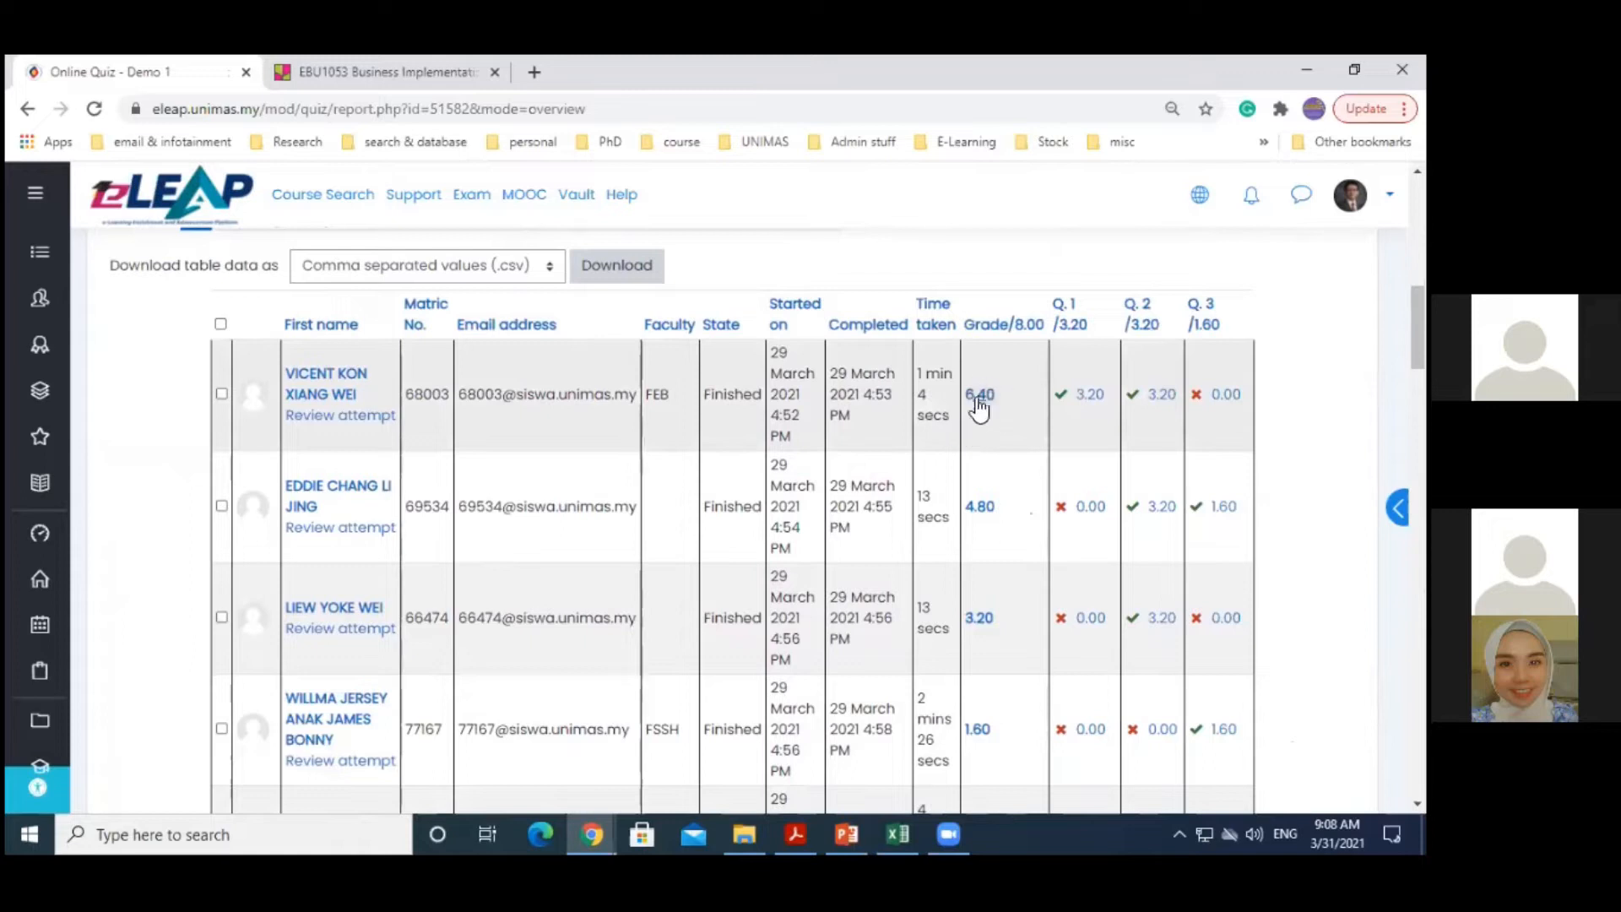
scroll(1031, 512, up, 10)
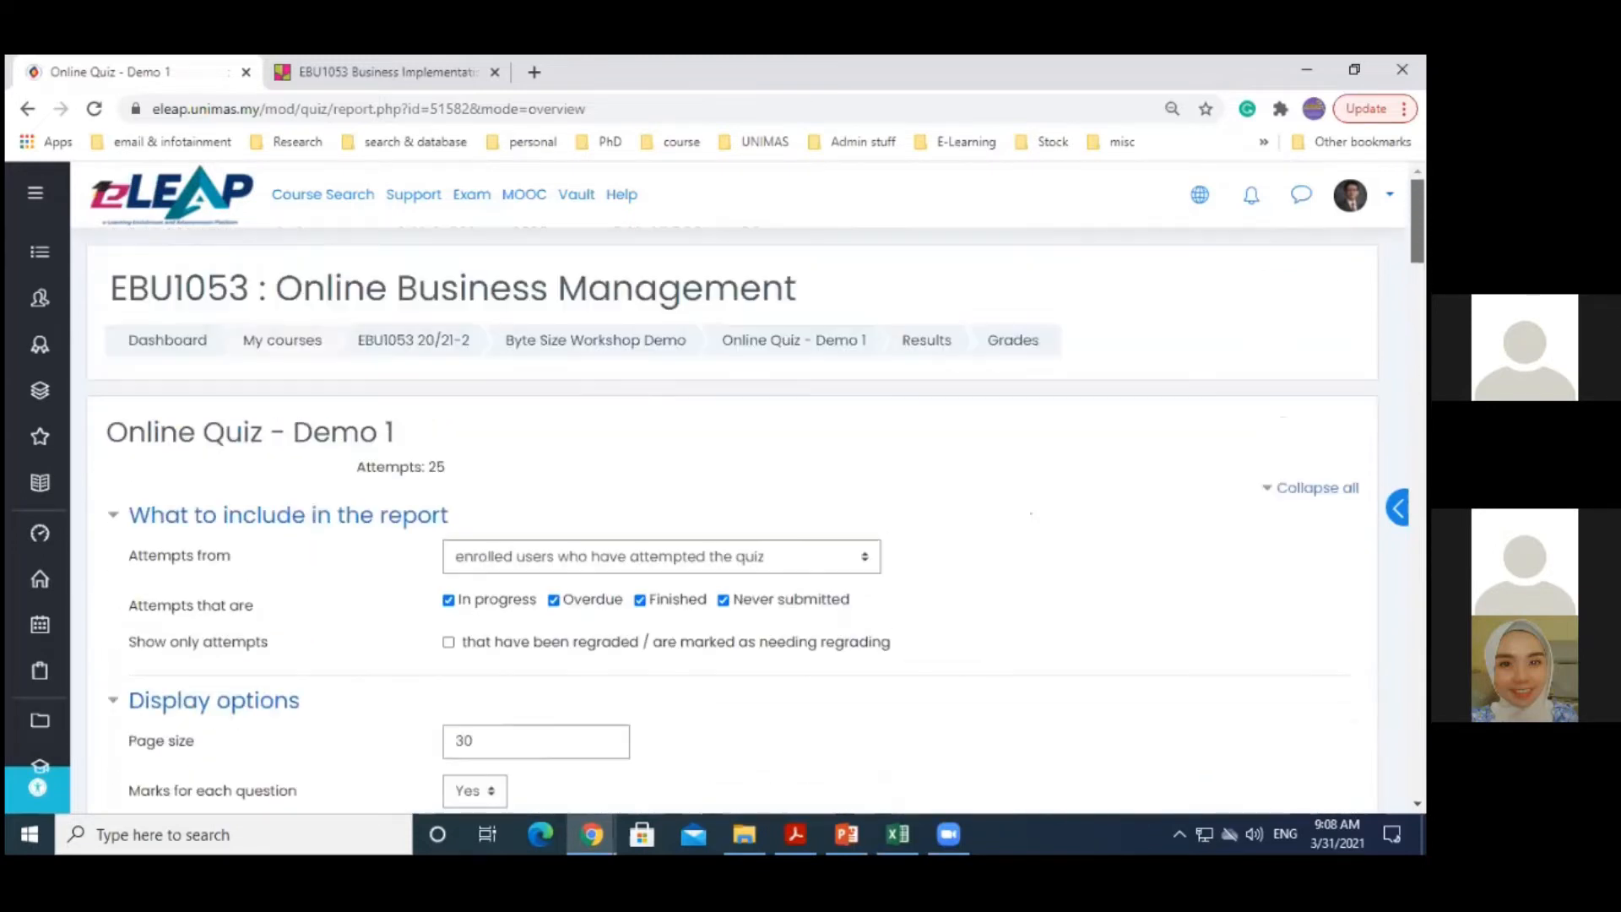
Go back to the Byte Size Workshop Demo section and switch to PowerPoint to review slide 10's tip on negative marks
click(656, 342)
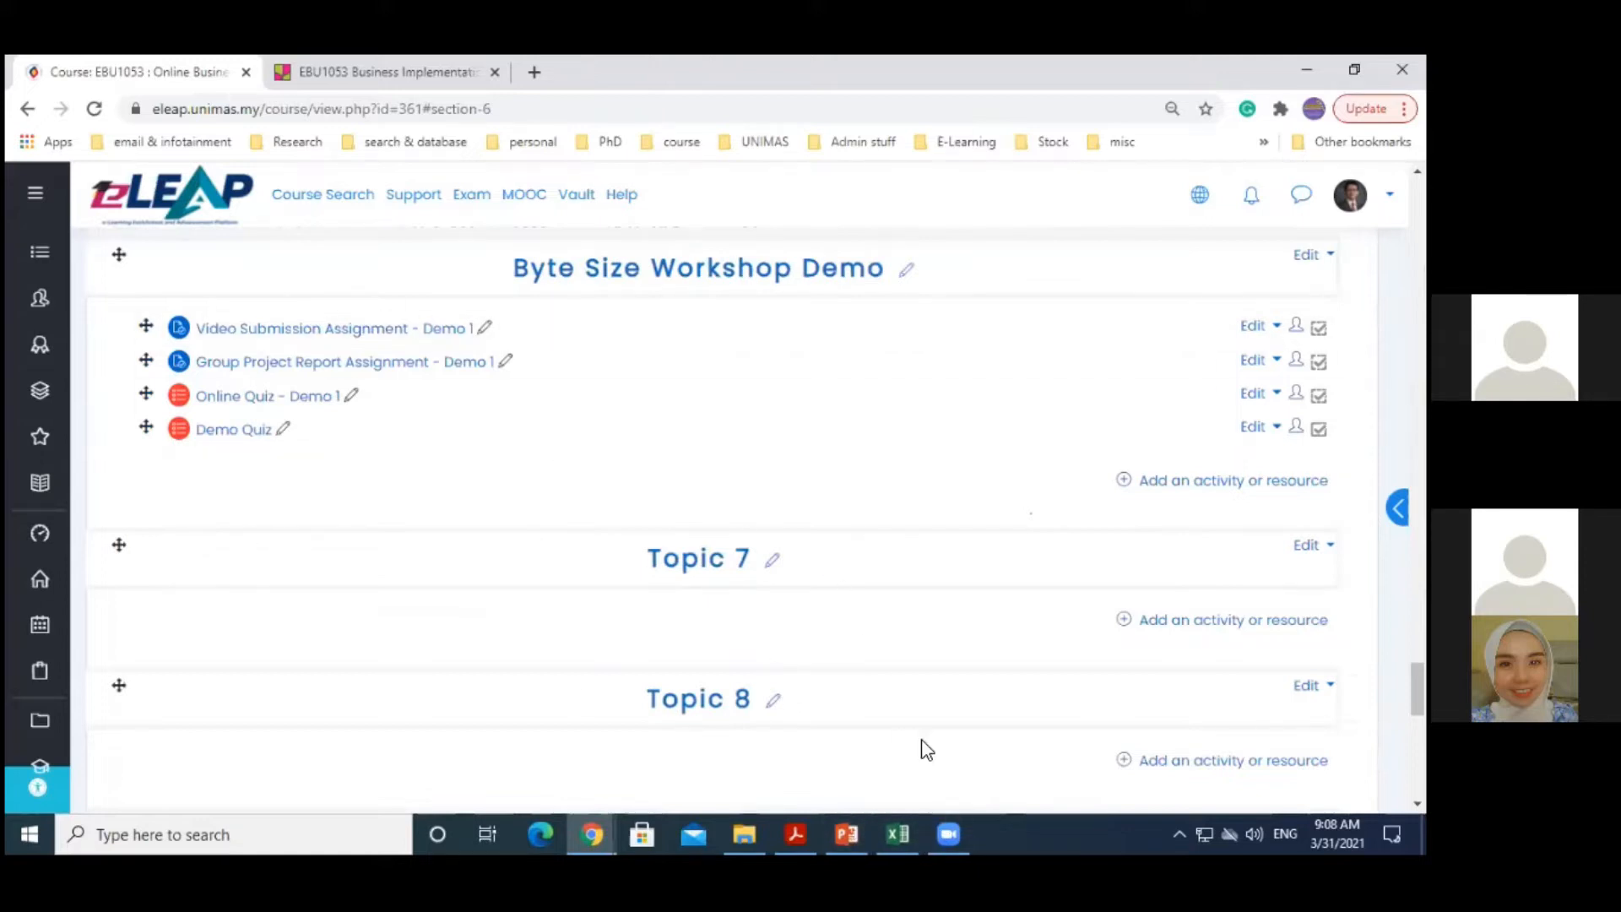
click(852, 817)
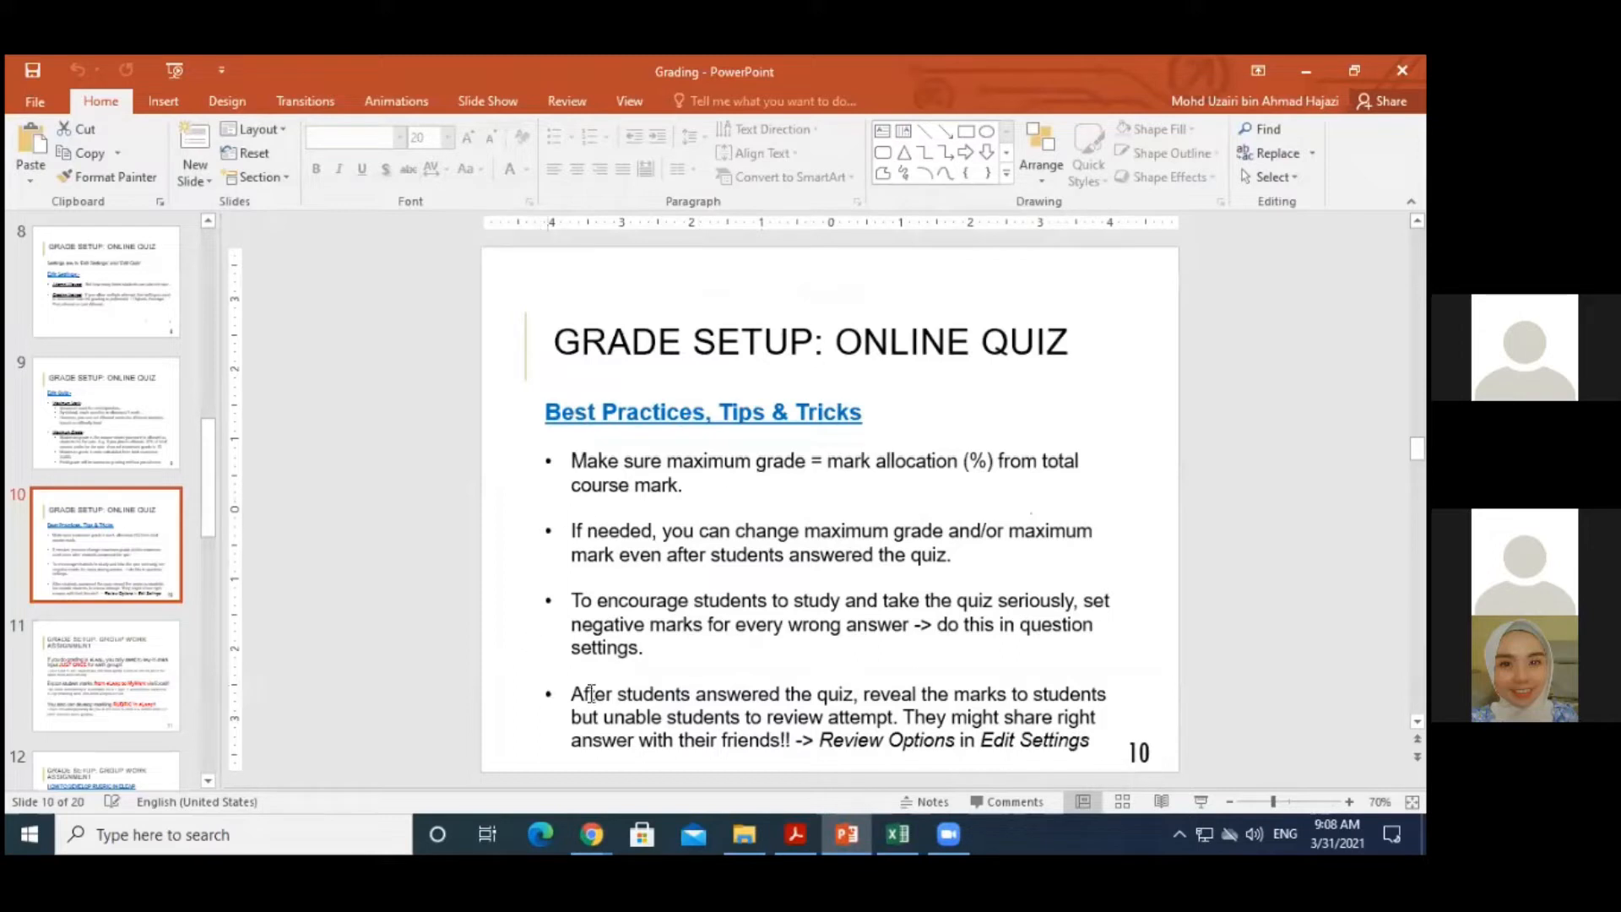
drag(574, 602, 743, 660)
click(743, 666)
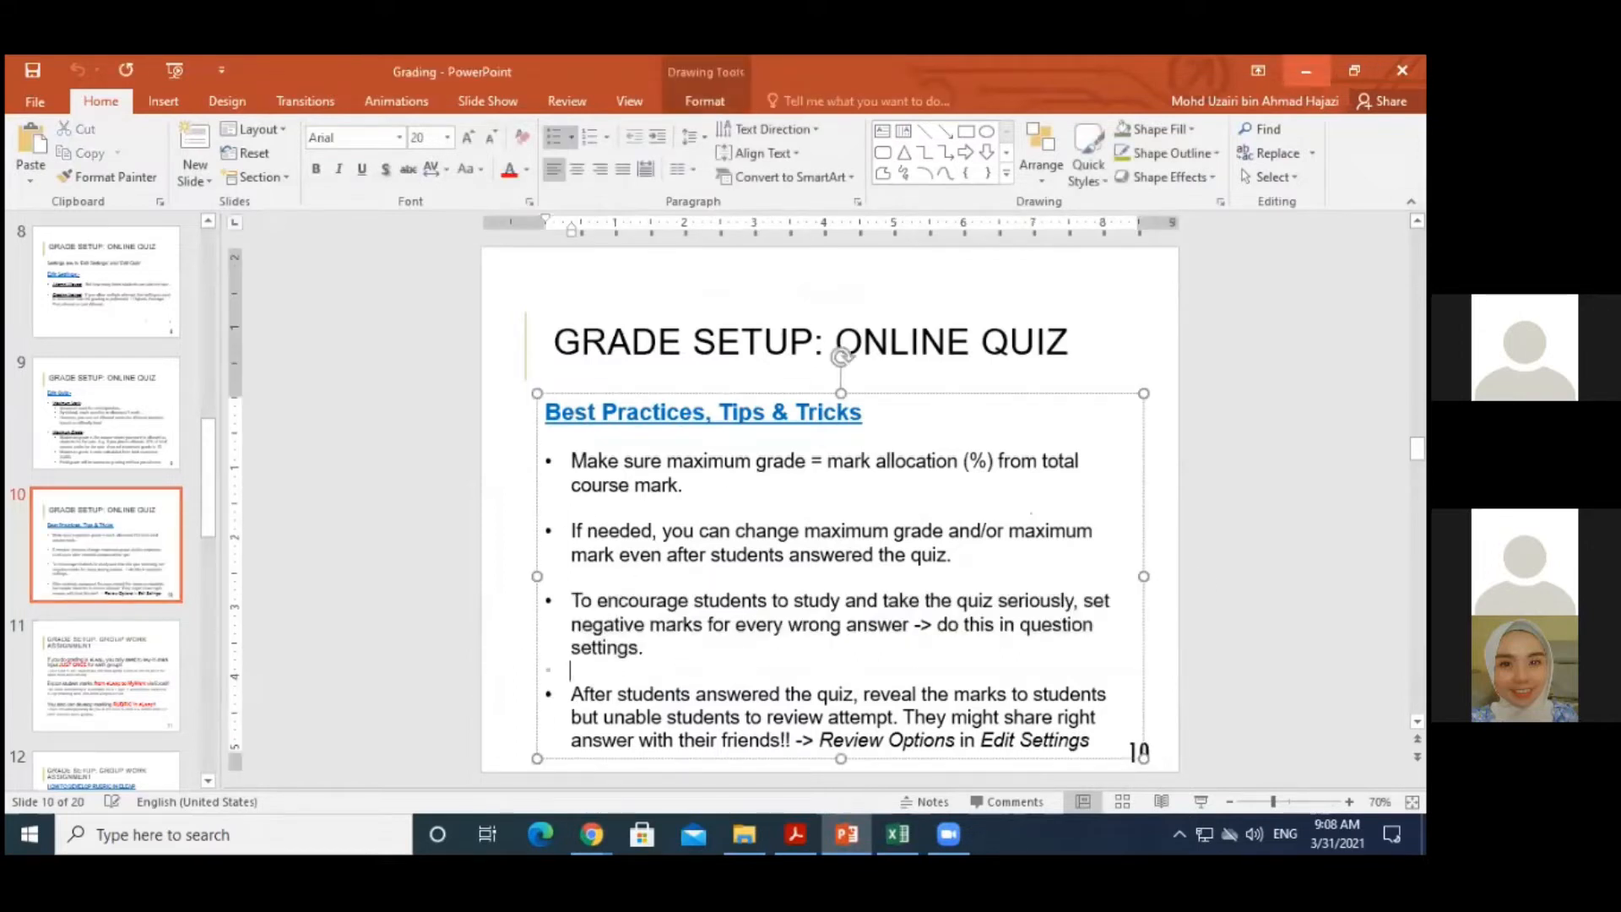
Return to eLEAP in the browser, open Online Quiz - Demo 1 for editing and open its BP MCQ question
click(1306, 70)
click(269, 394)
scroll(735, 506, down, 1)
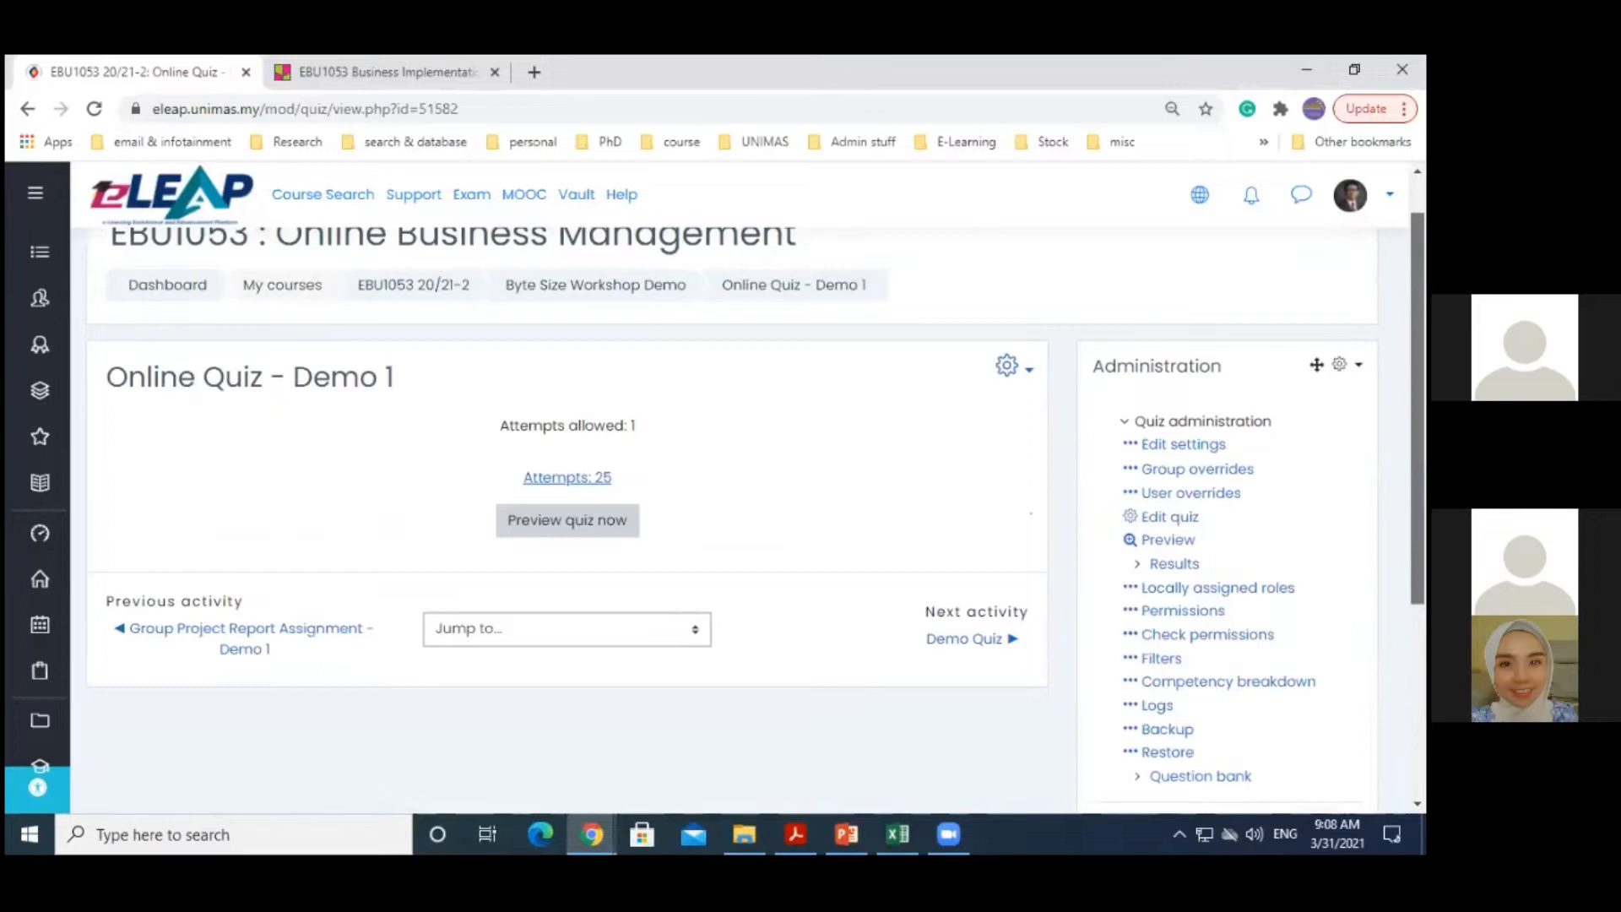
scroll(1174, 498, down, 1)
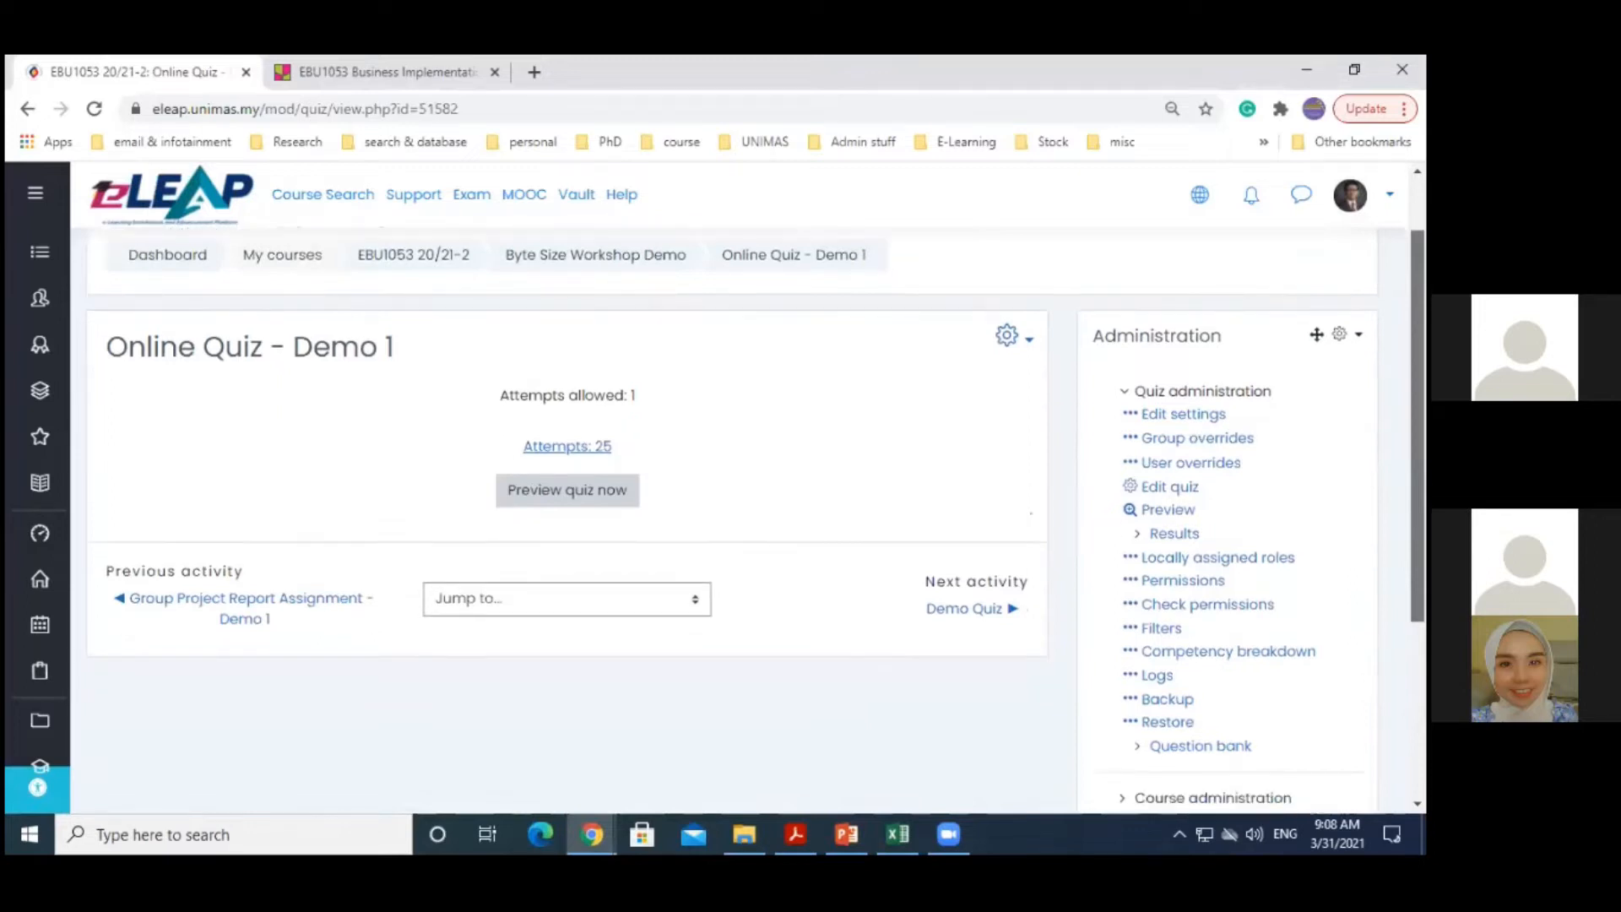
click(1171, 488)
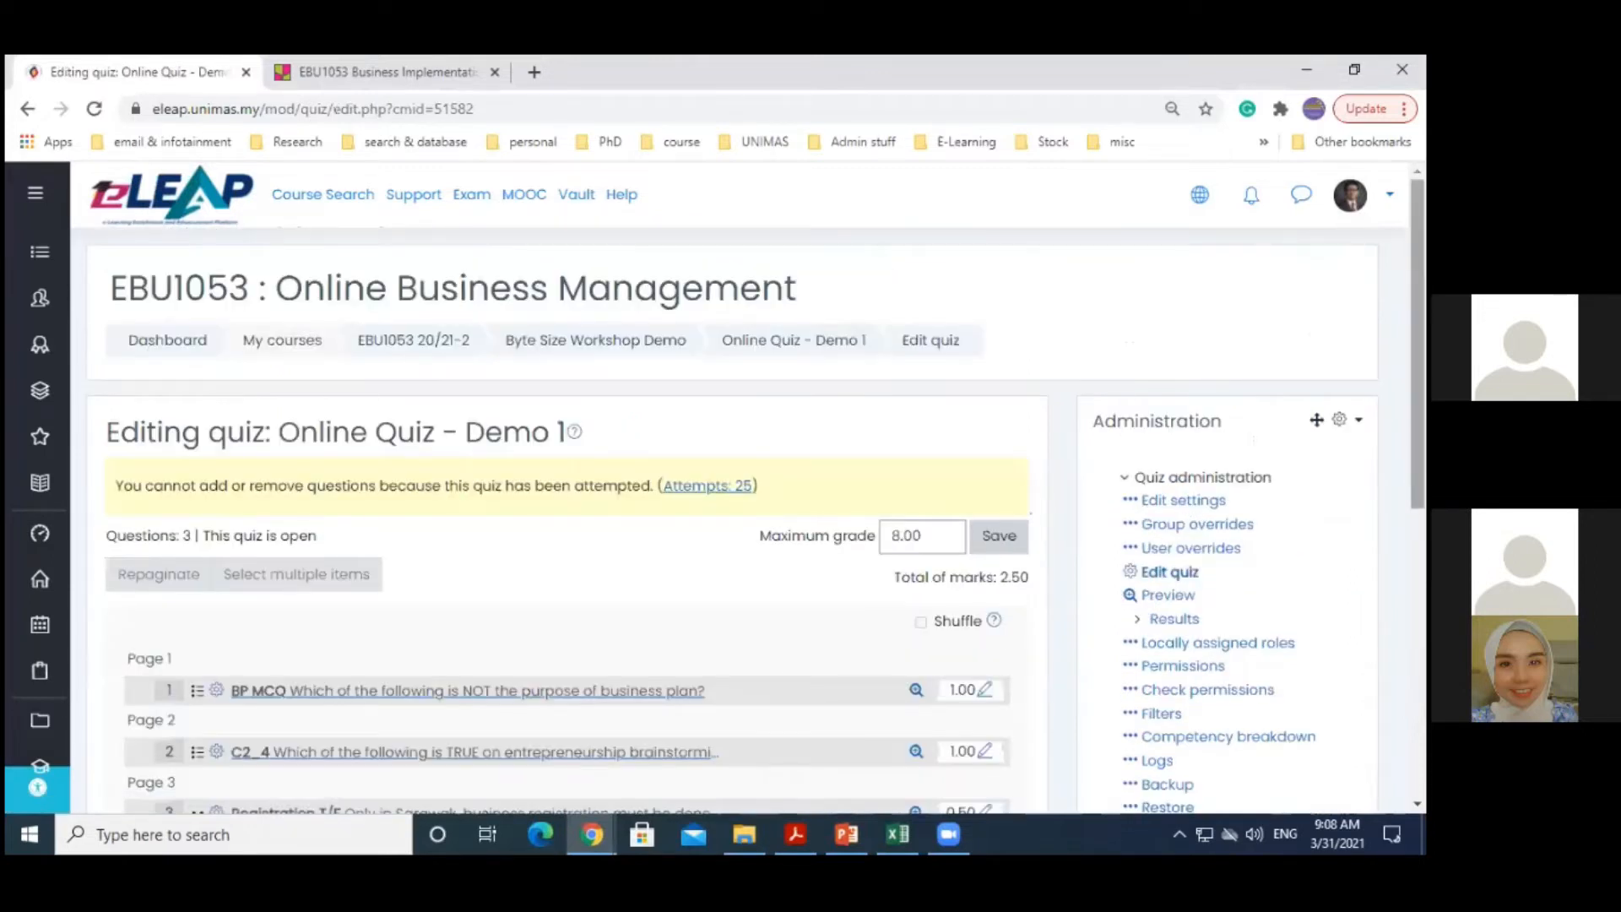
scroll(1190, 500, down, 3)
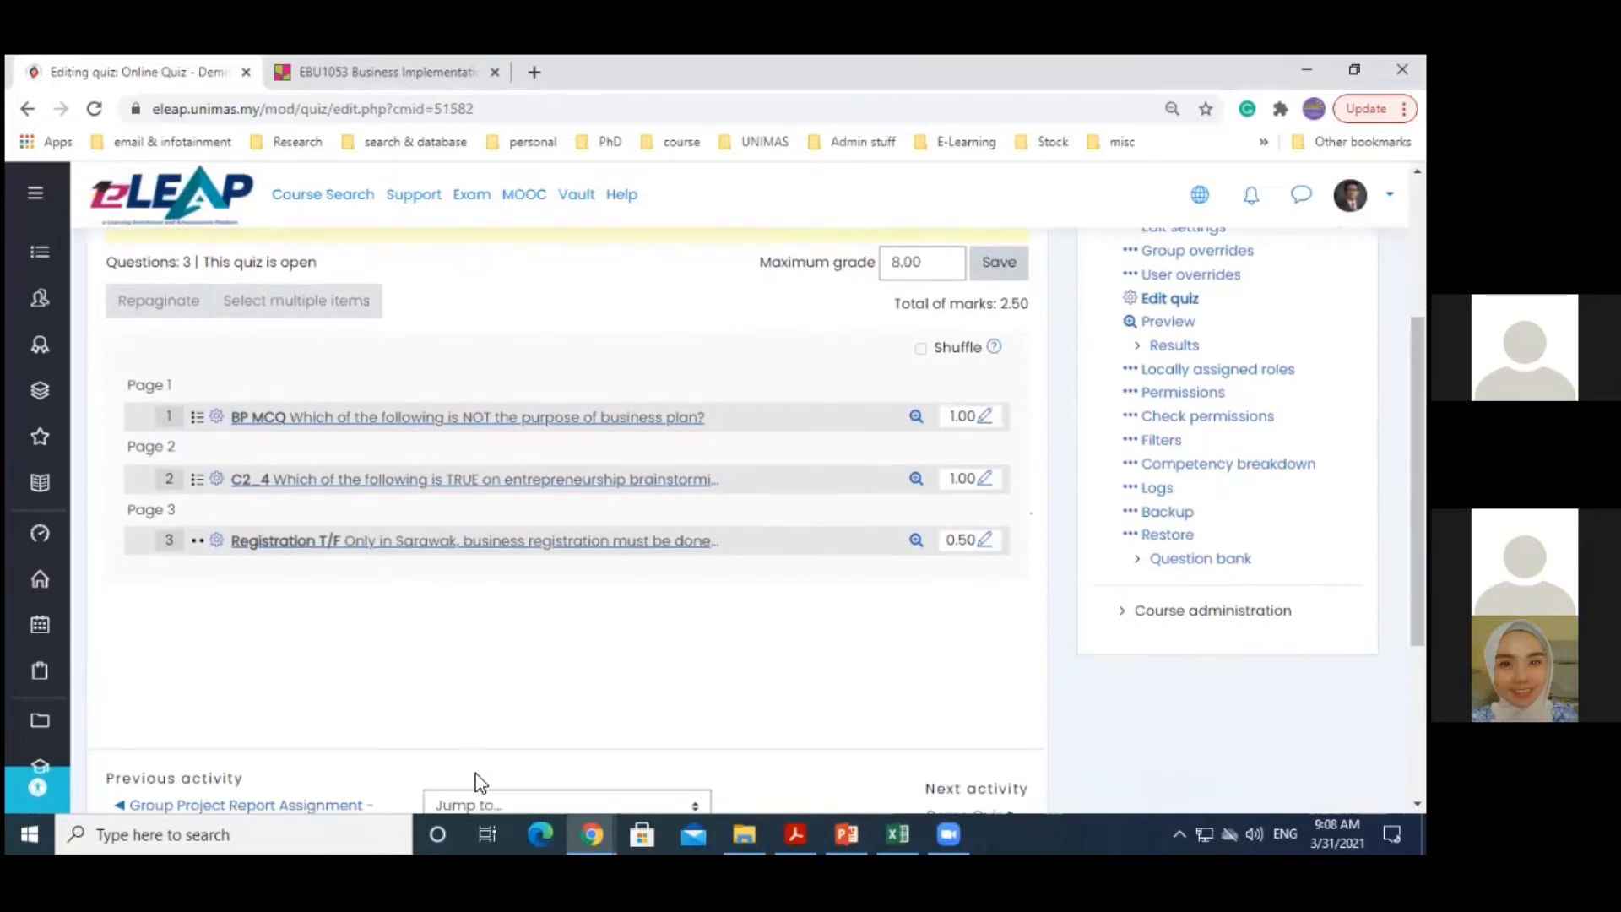
click(434, 415)
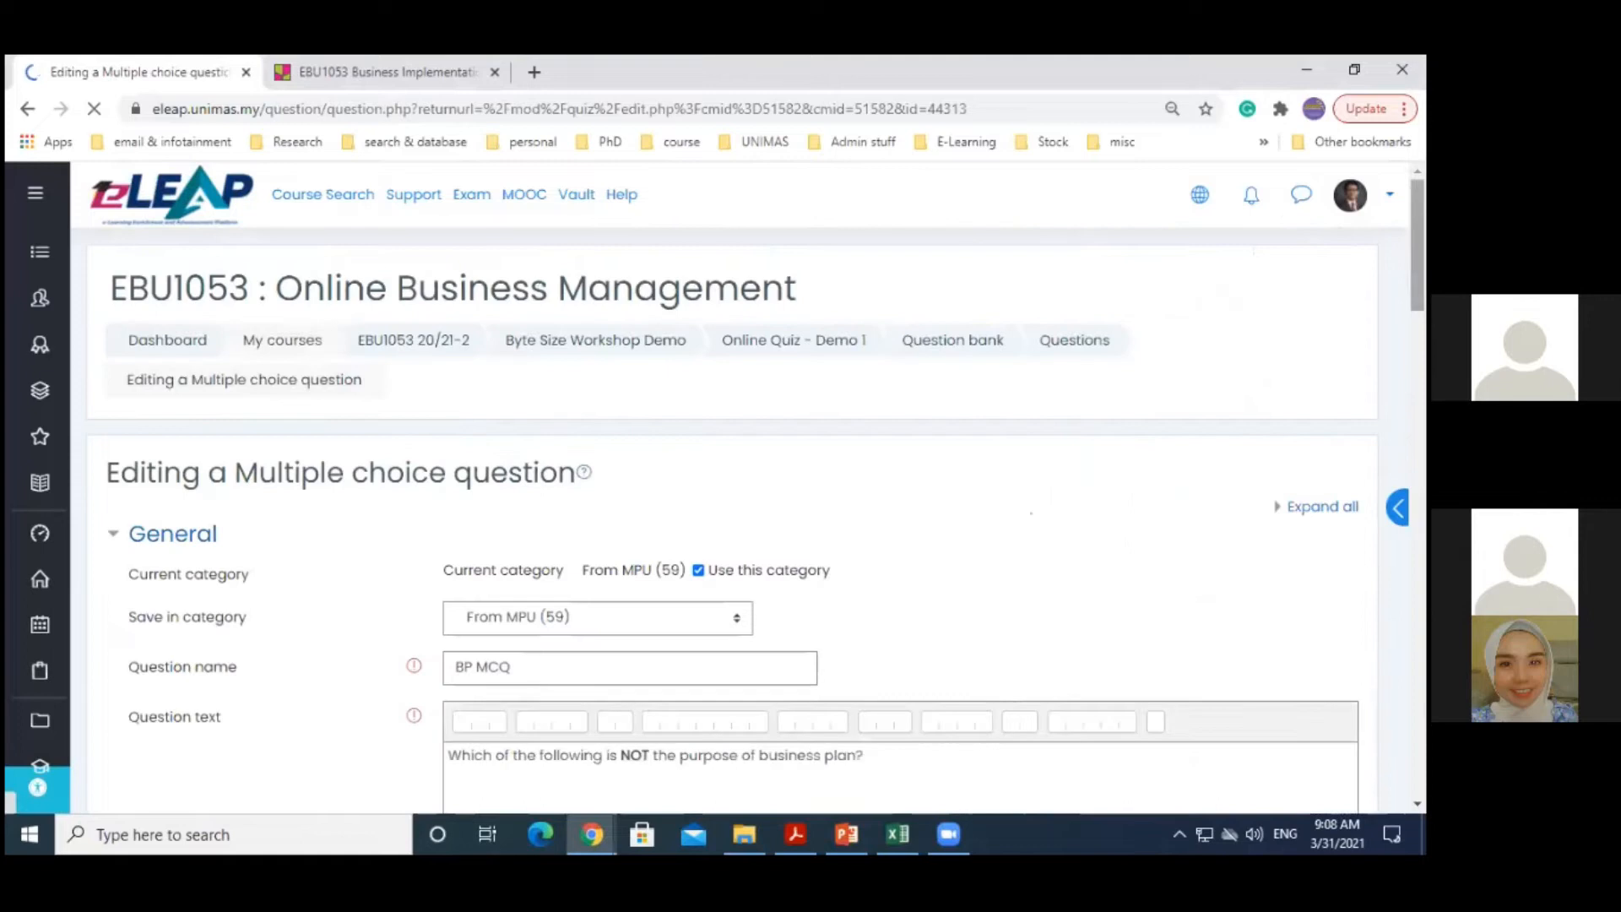
Examine the BP MCQ question's general settings and the grade assigned to each answer from Choice 1 to Choice 4
scroll(757, 507, down, 3)
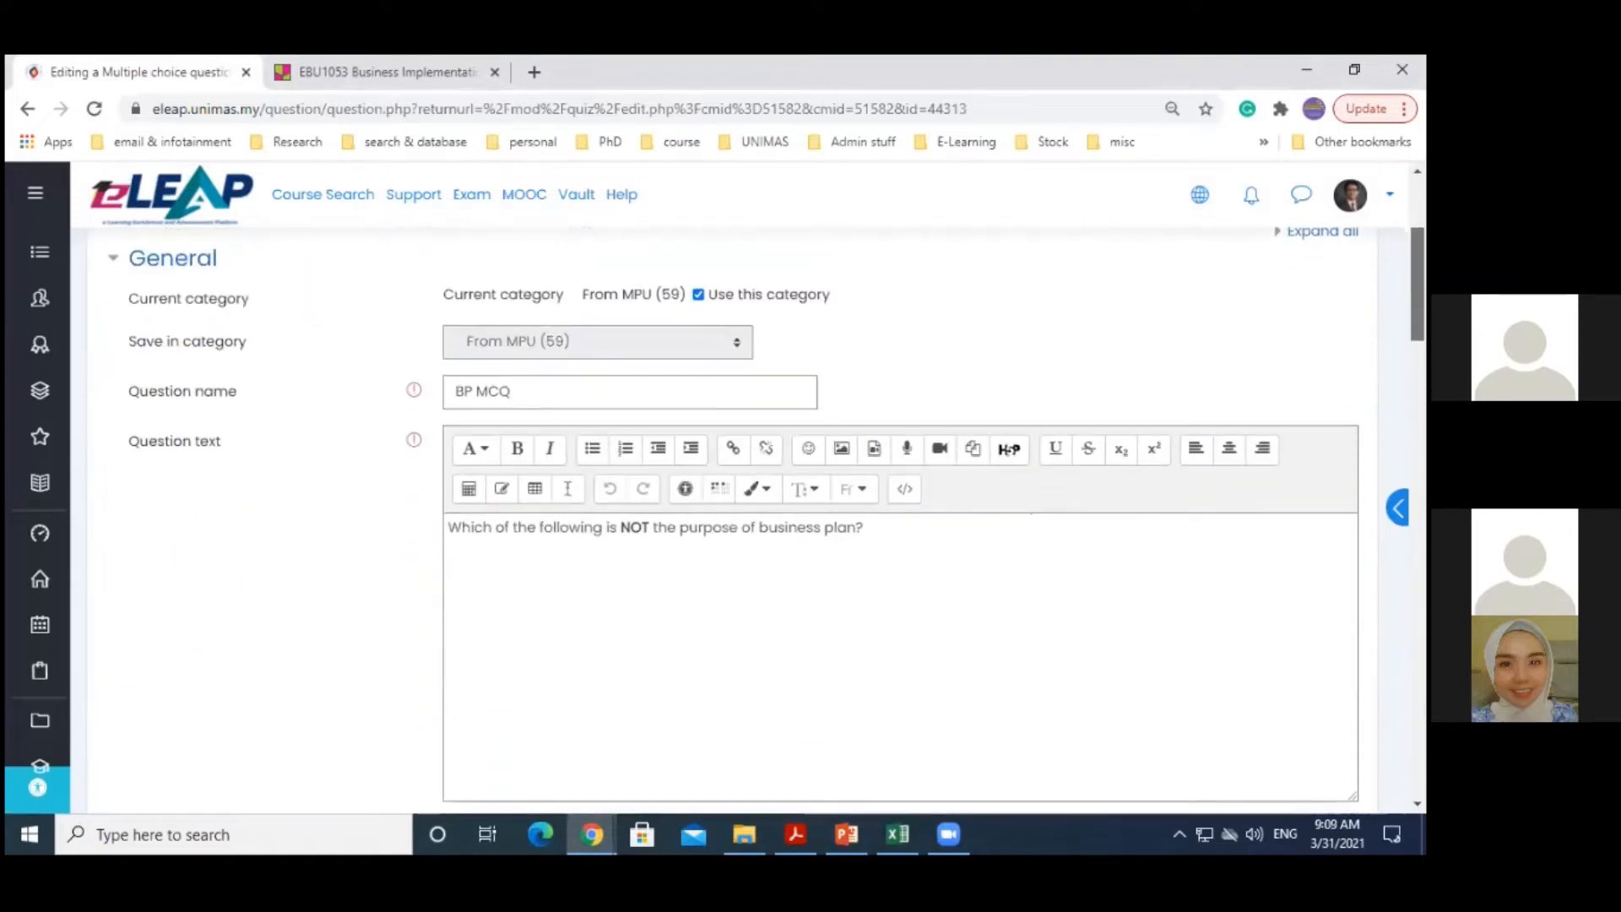
scroll(757, 506, down, 4)
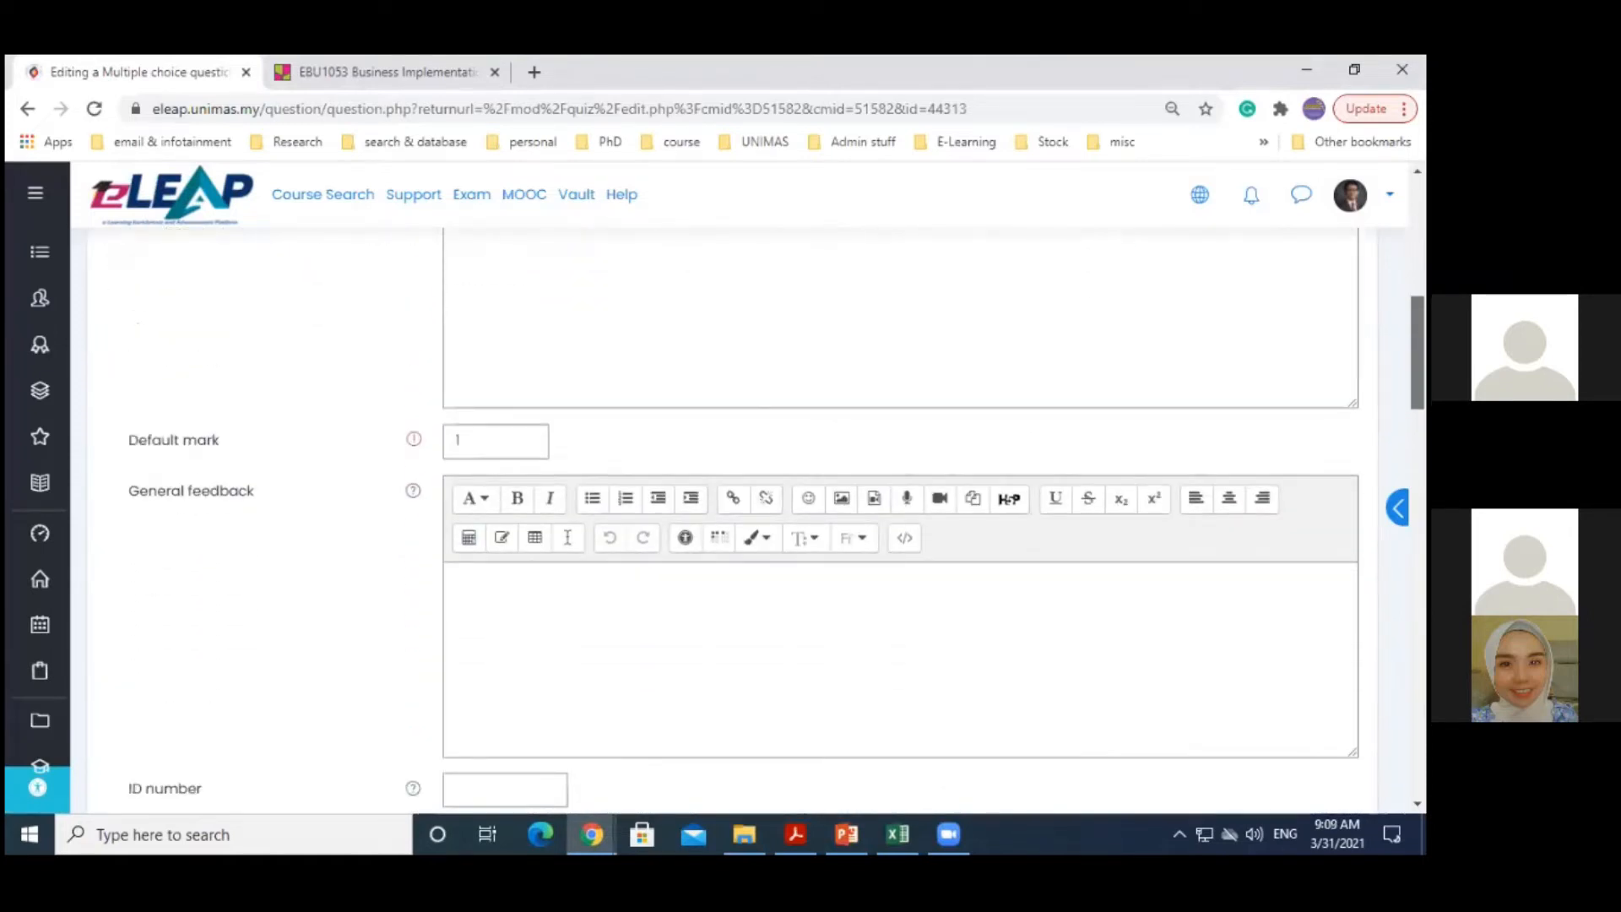
scroll(757, 506, down, 2)
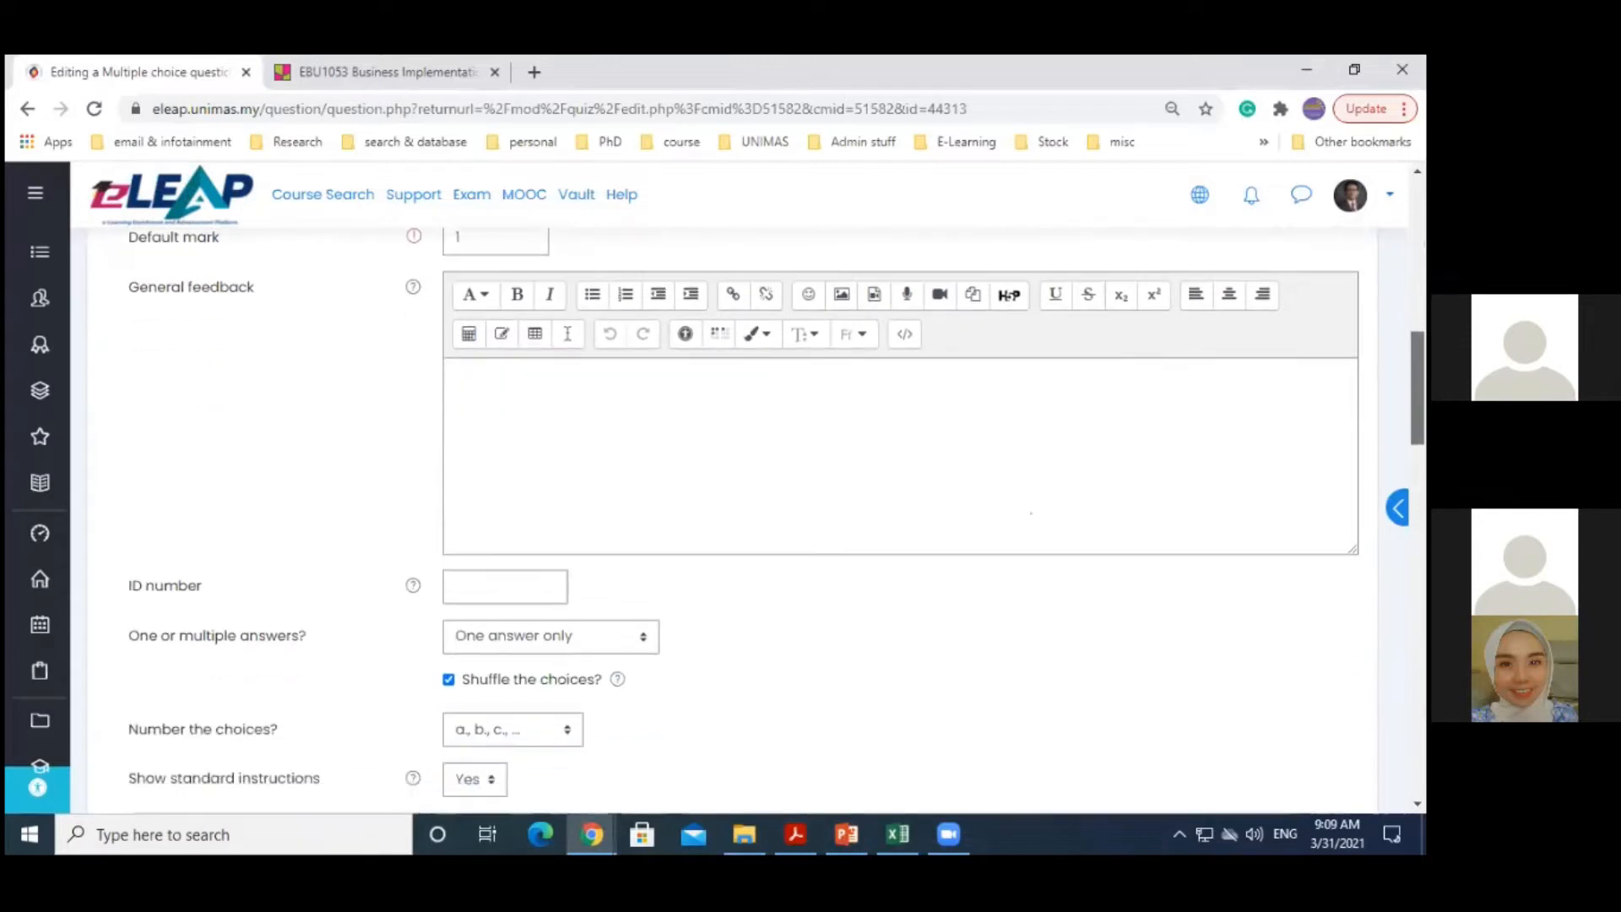
scroll(758, 506, down, 3)
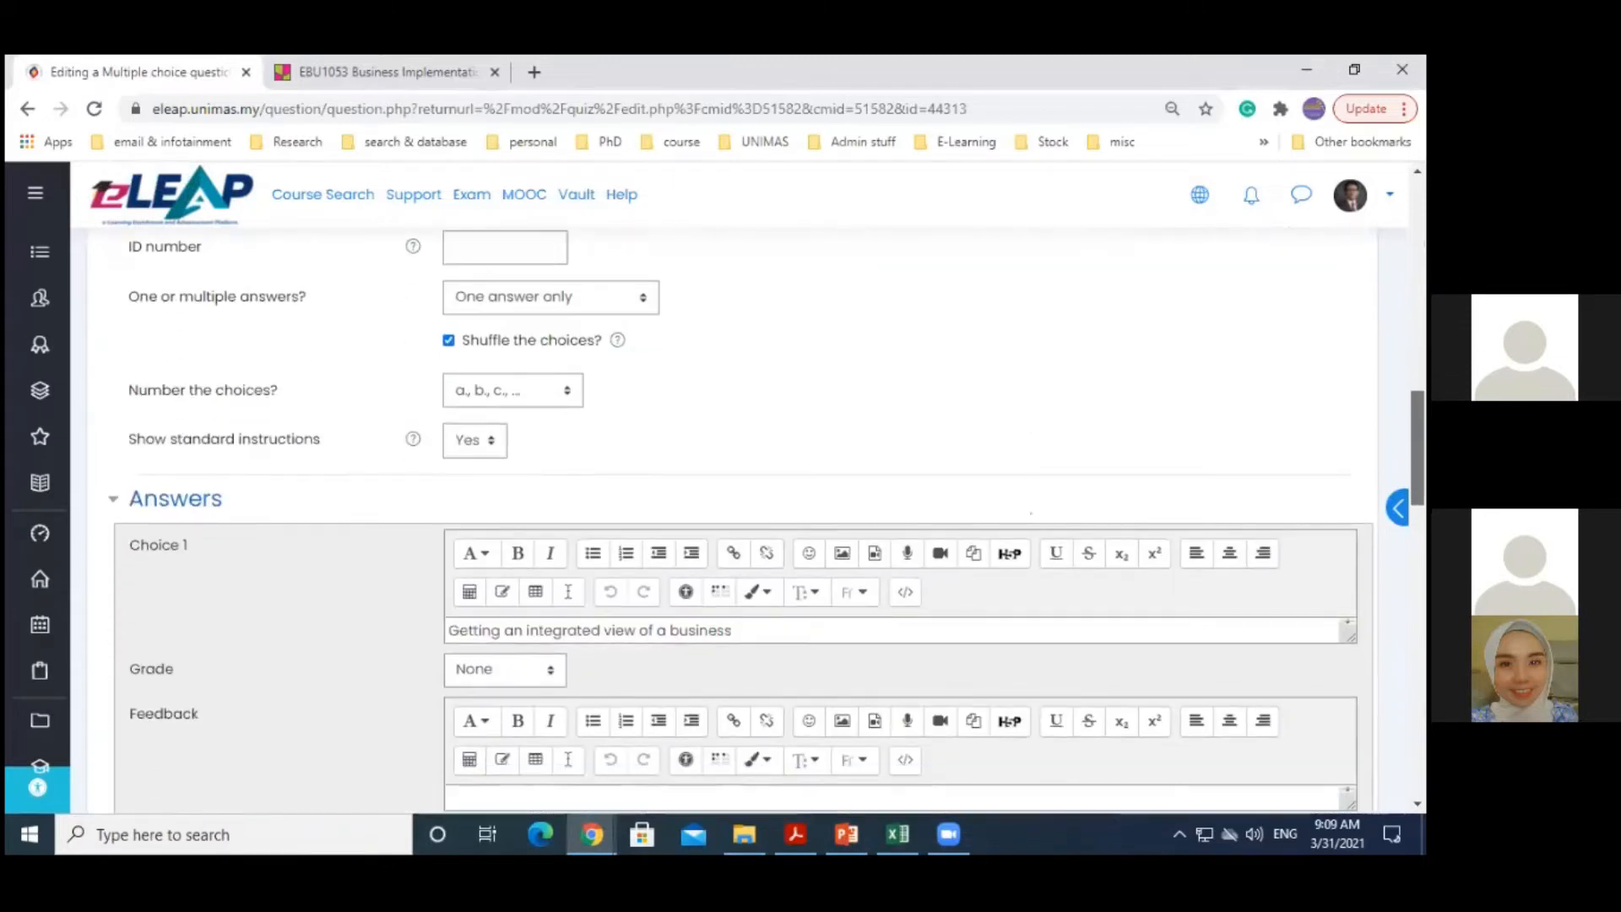
scroll(757, 507, down, 3)
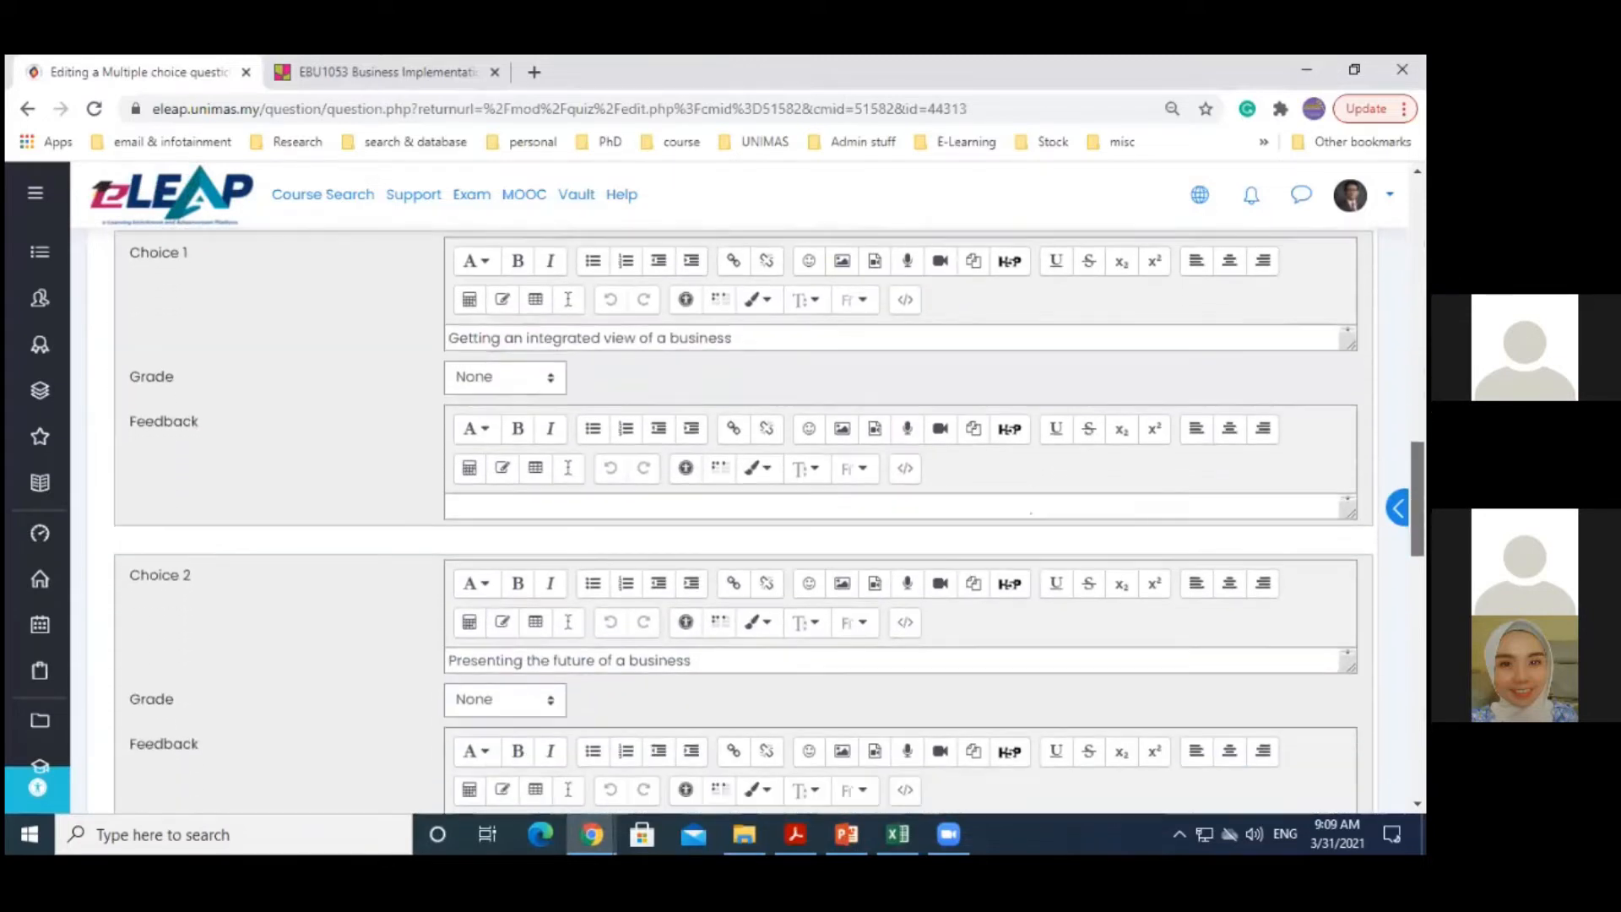
scroll(758, 507, up, 2)
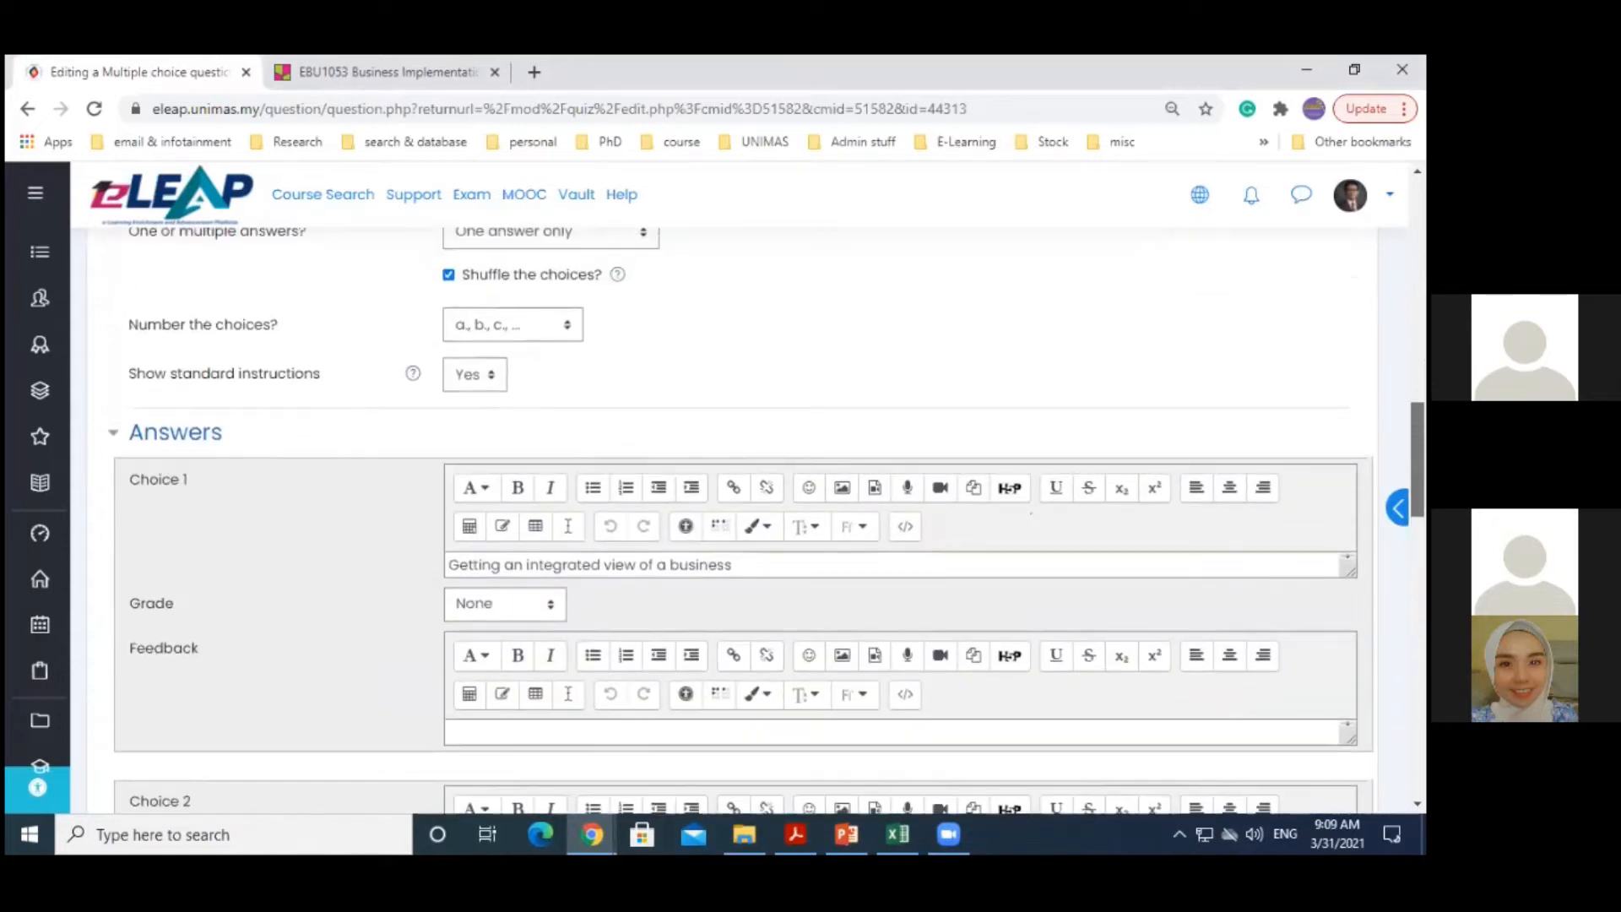
scroll(757, 506, down, 3)
scroll(757, 507, down, 8)
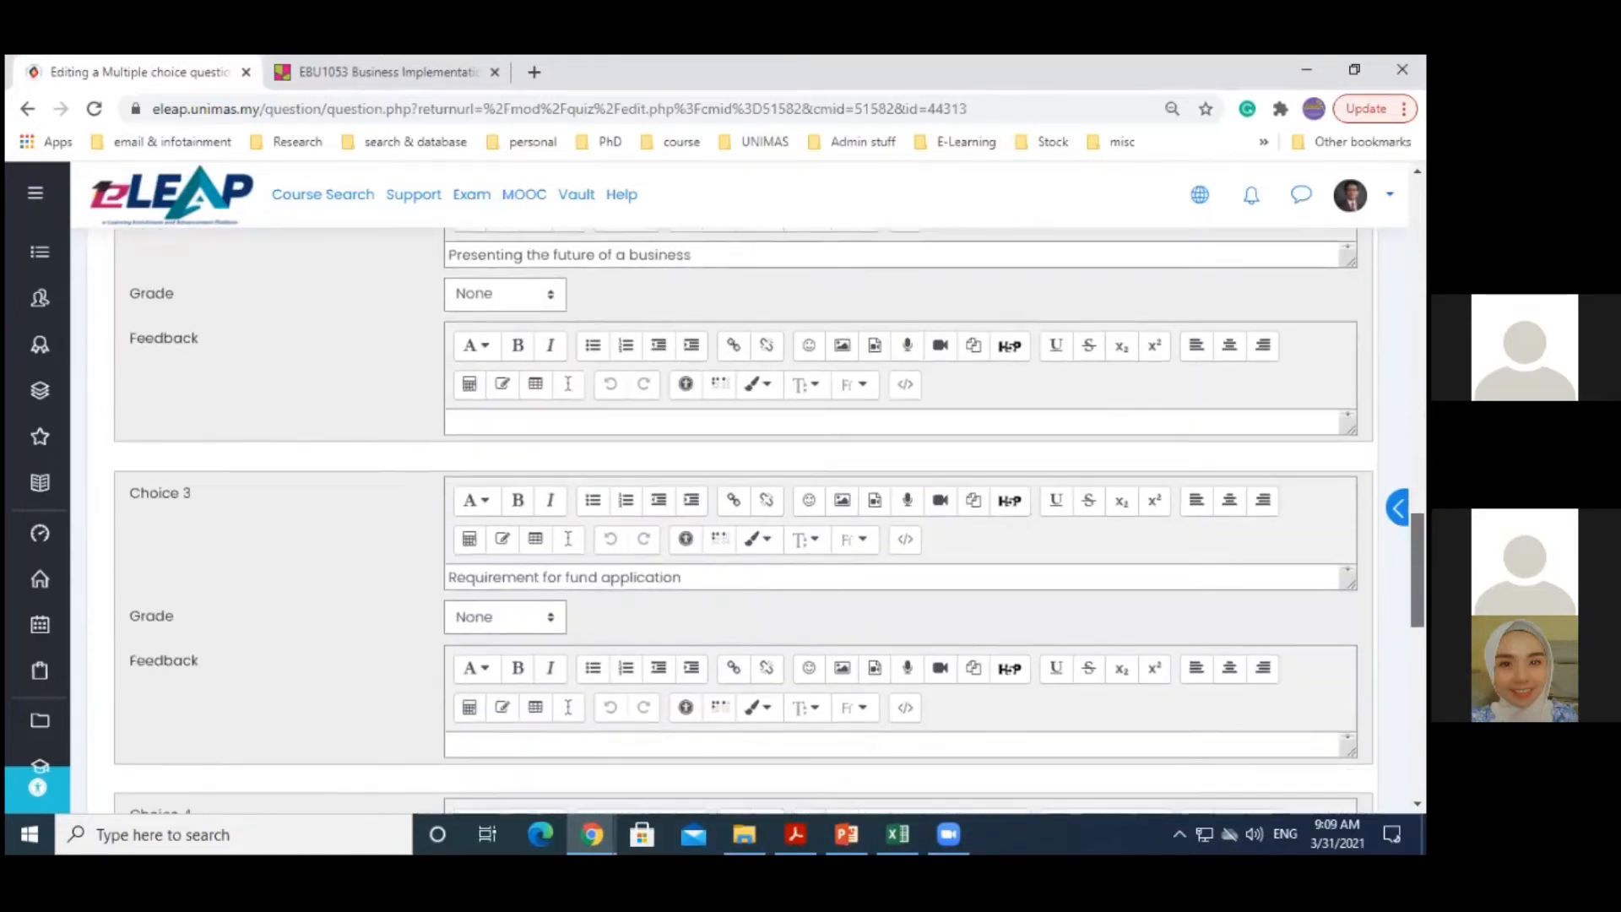
scroll(757, 506, up, 10)
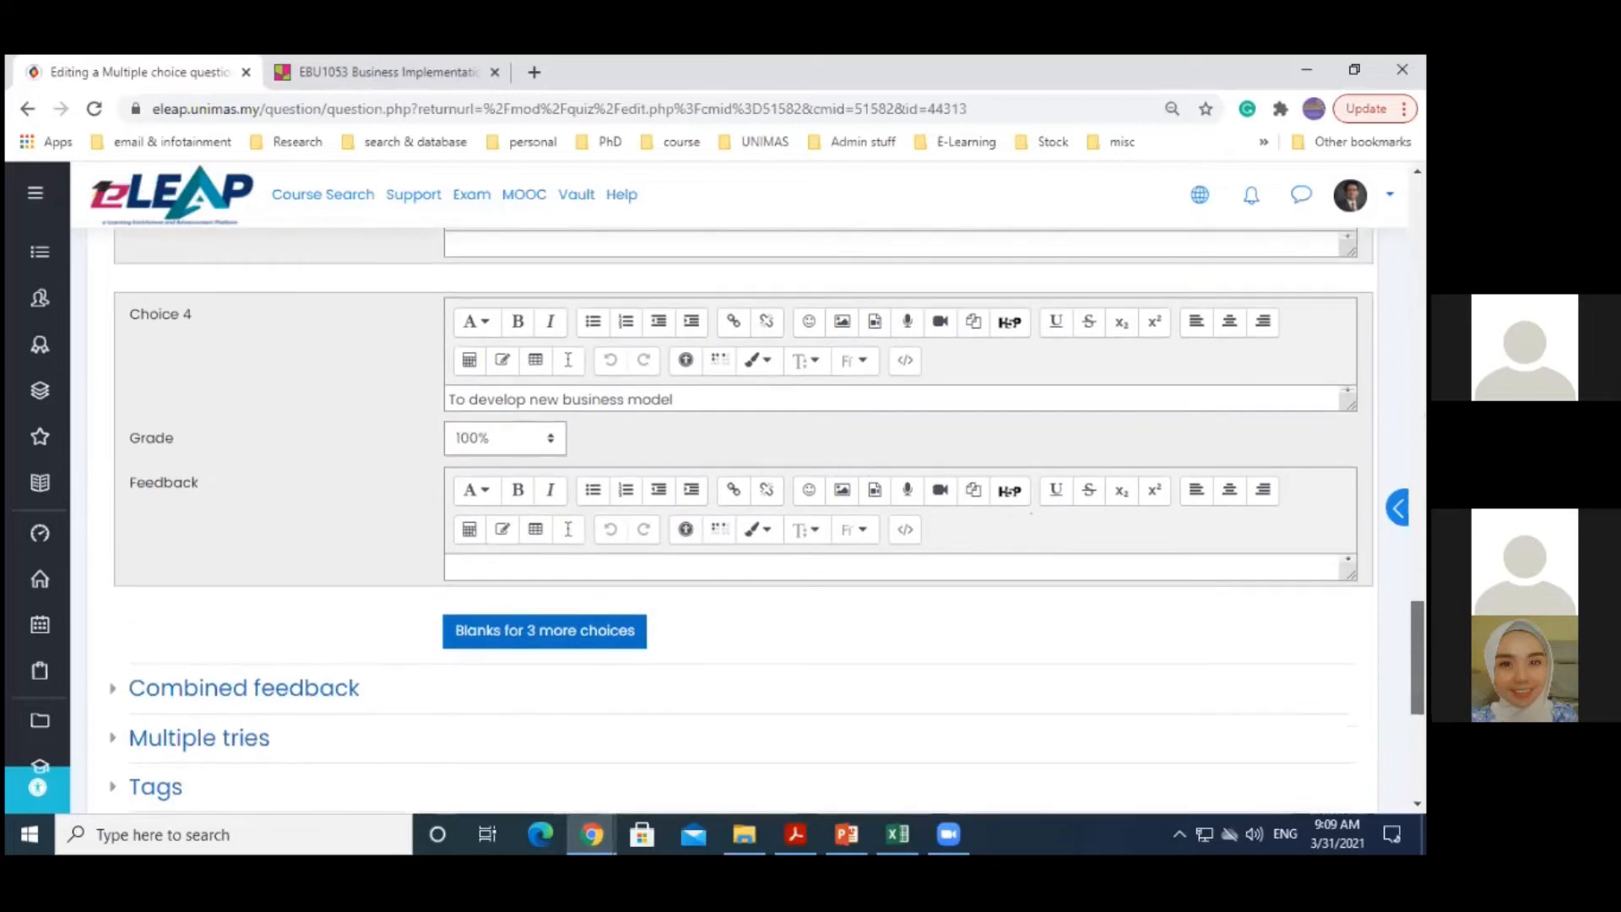
scroll(757, 506, up, 8)
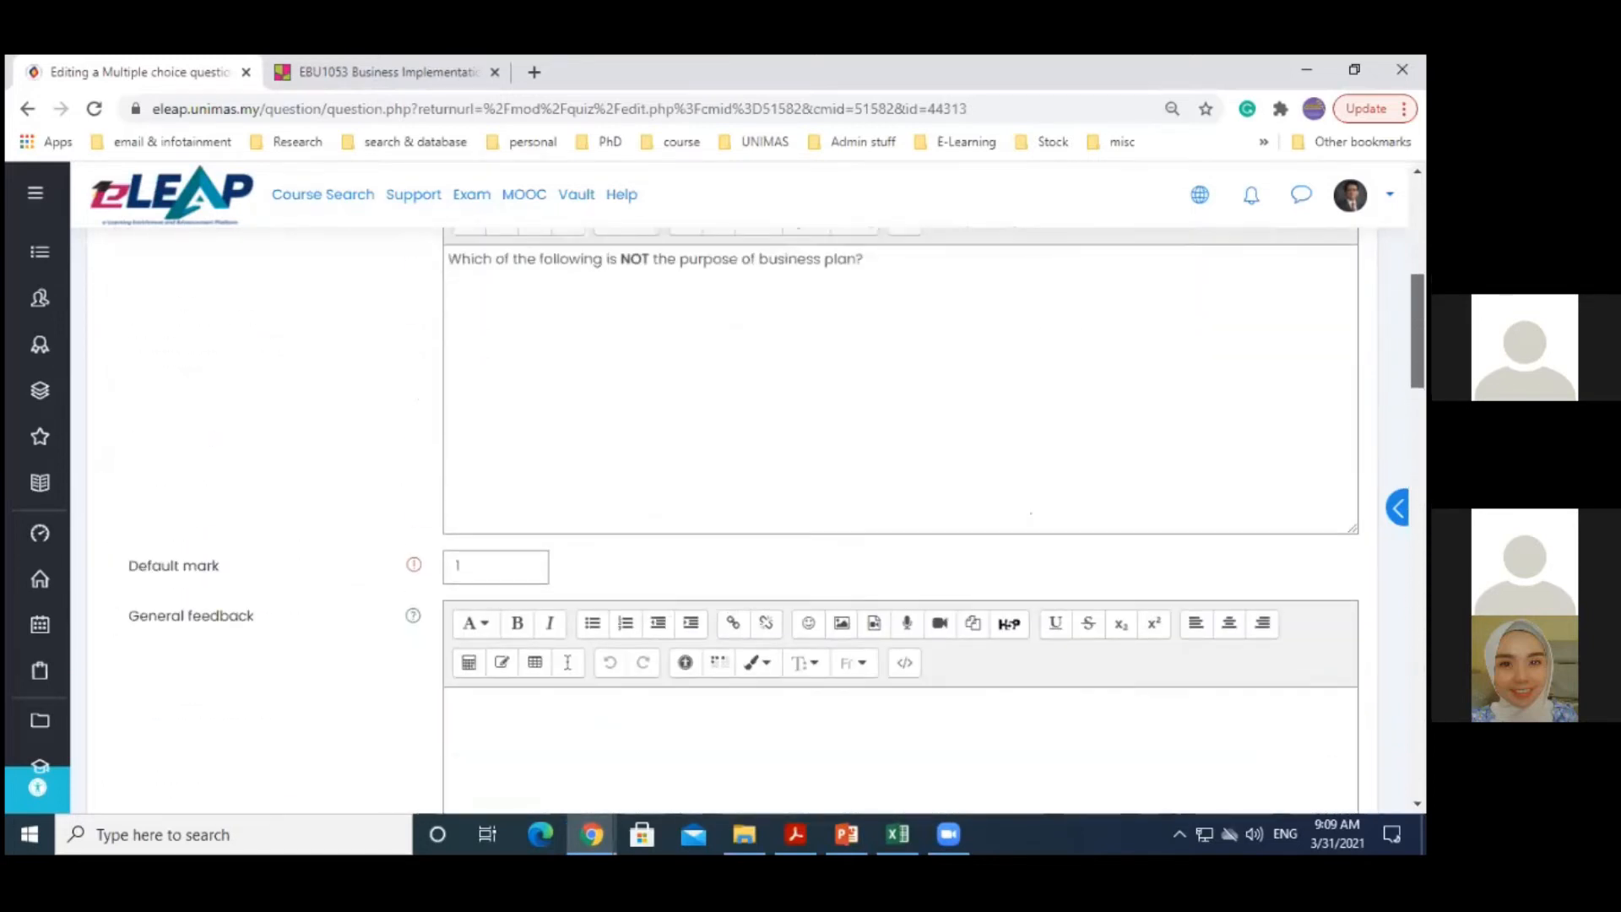
scroll(776, 522, up, 1)
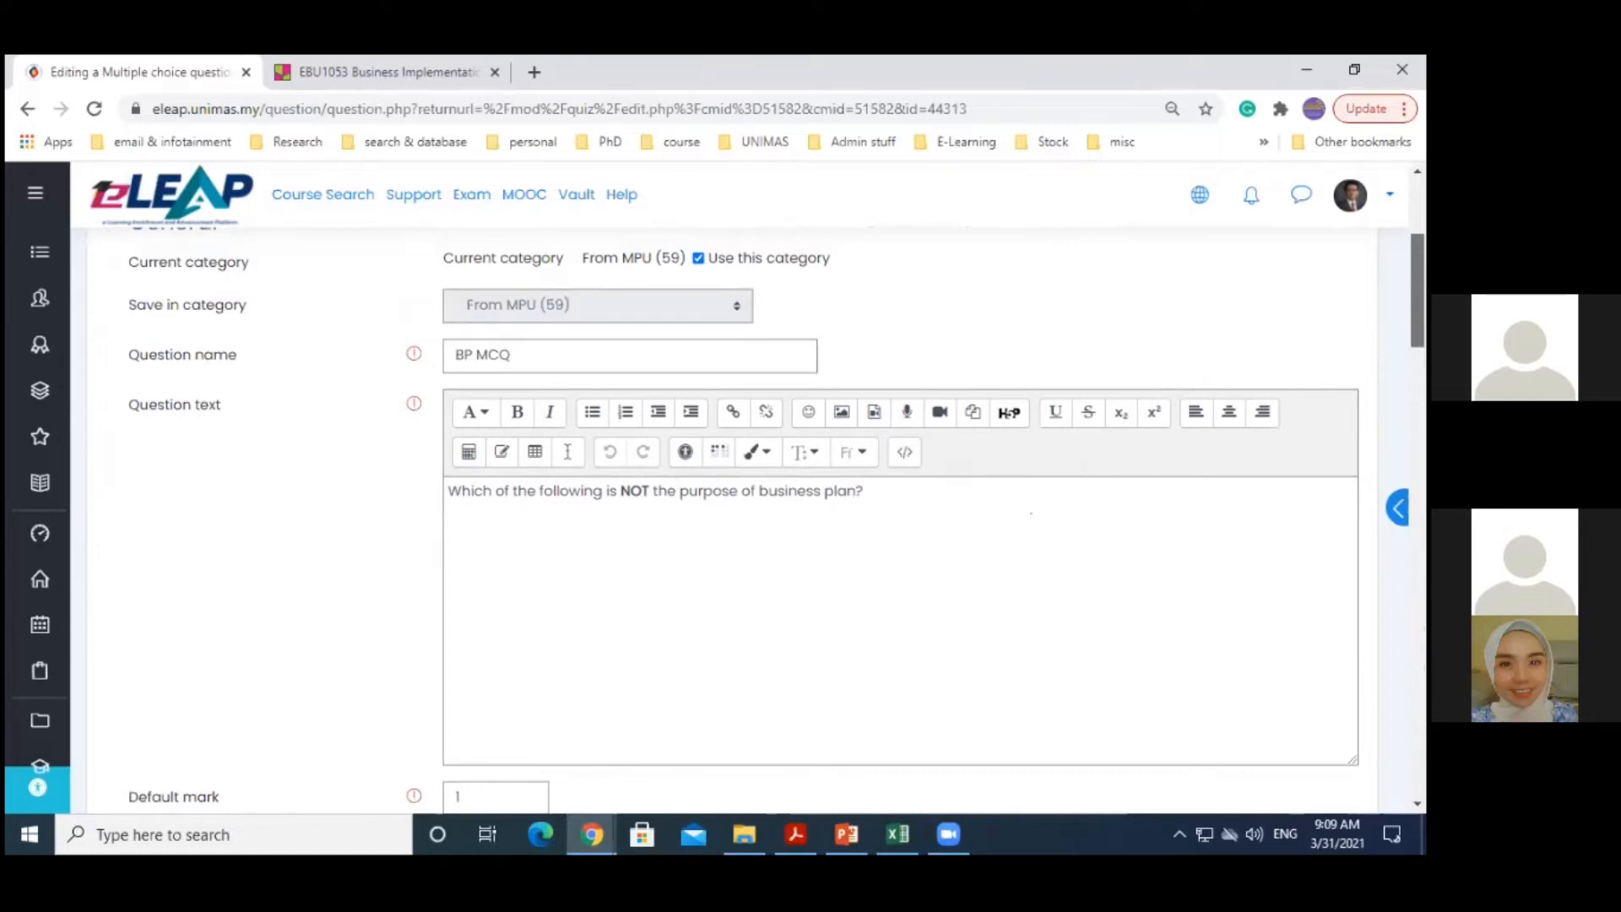
scroll(776, 522, up, 2)
scroll(1030, 512, down, 2)
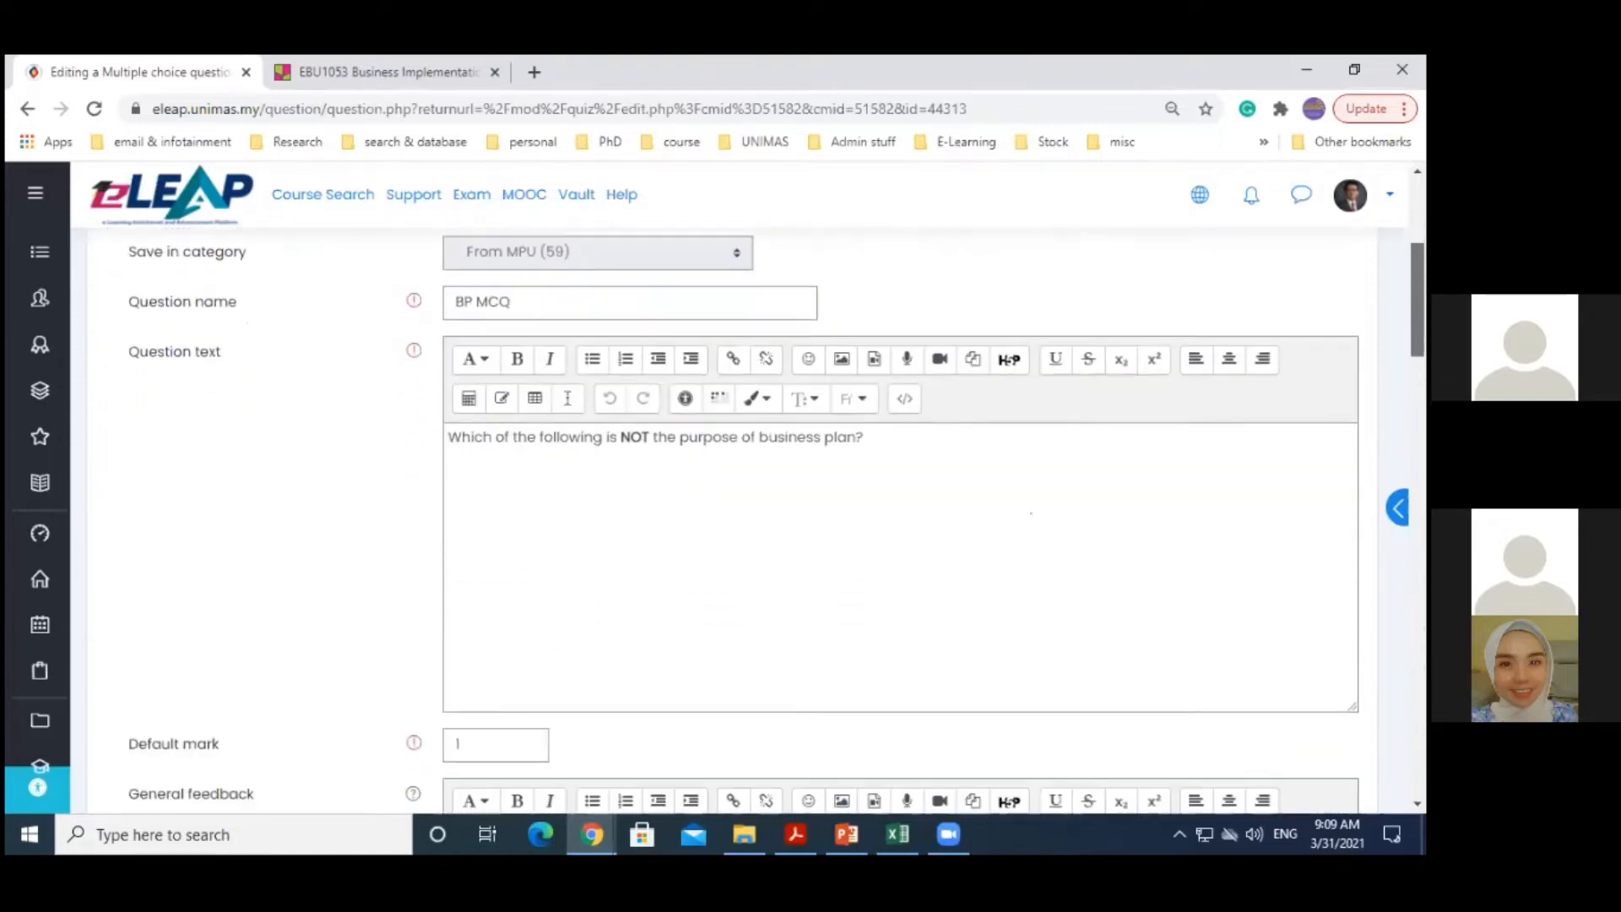
scroll(1031, 512, down, 7)
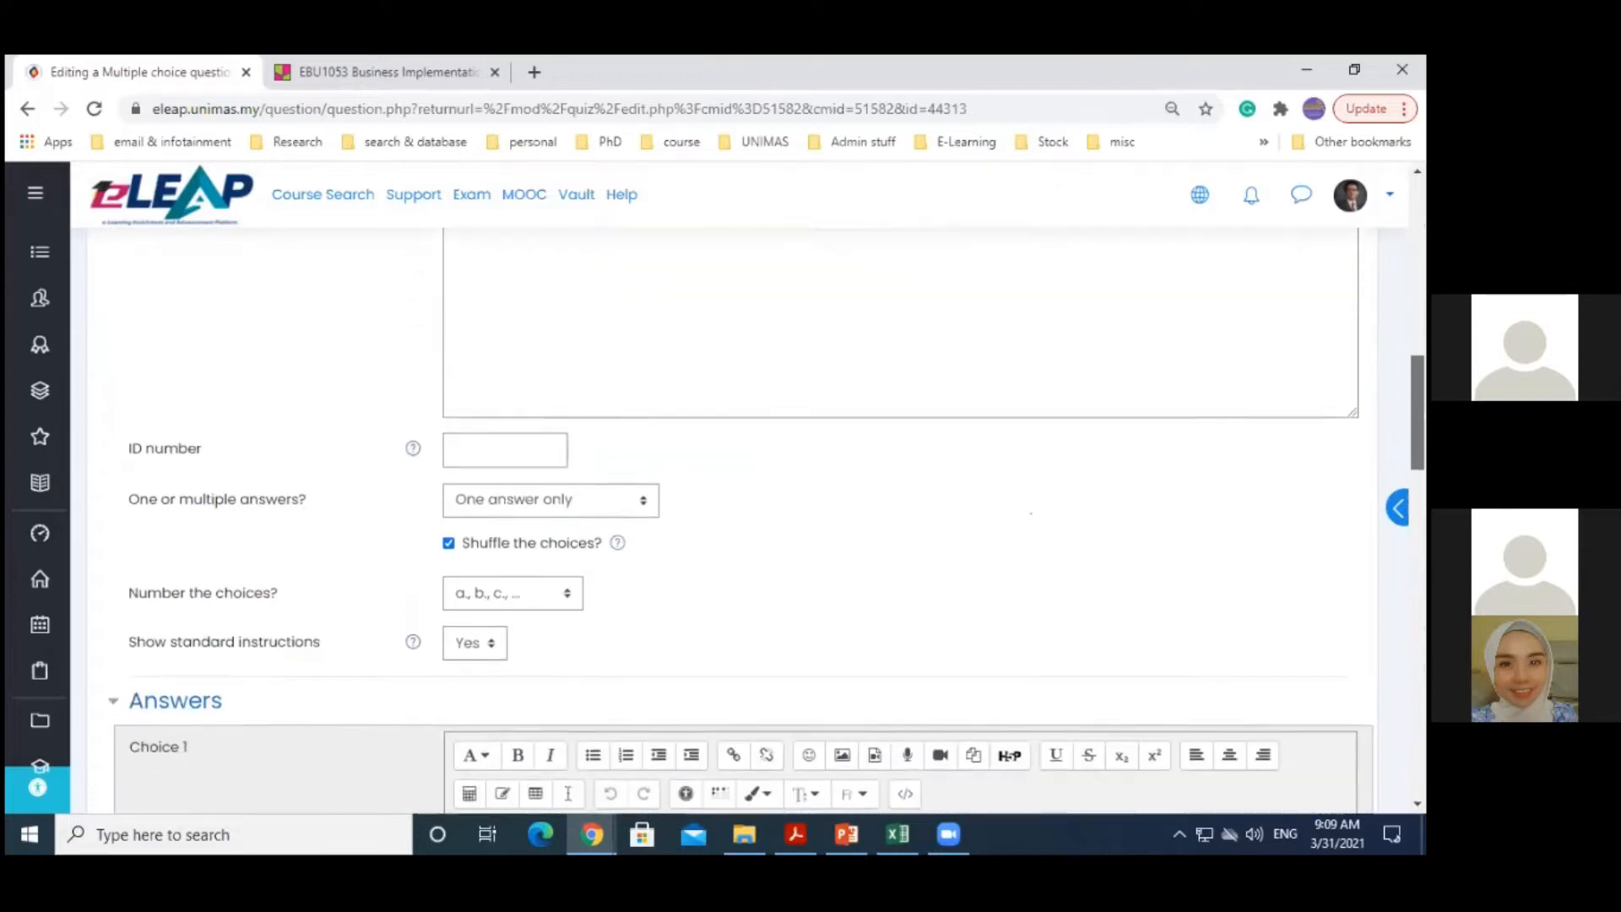
scroll(1031, 512, down, 4)
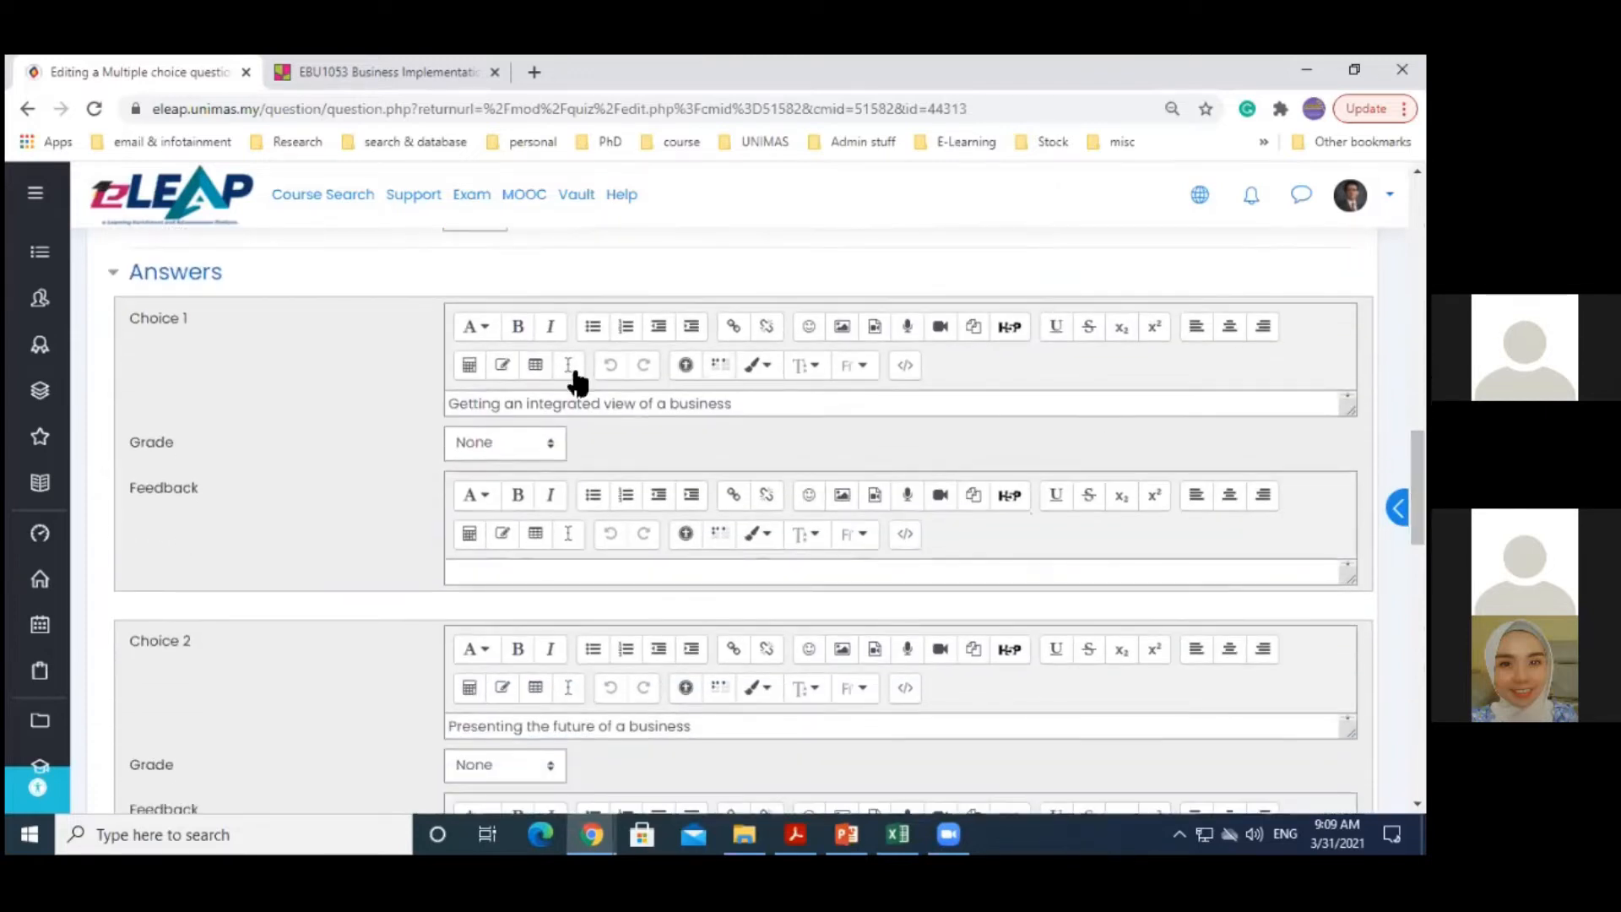
drag(1417, 490, 1417, 493)
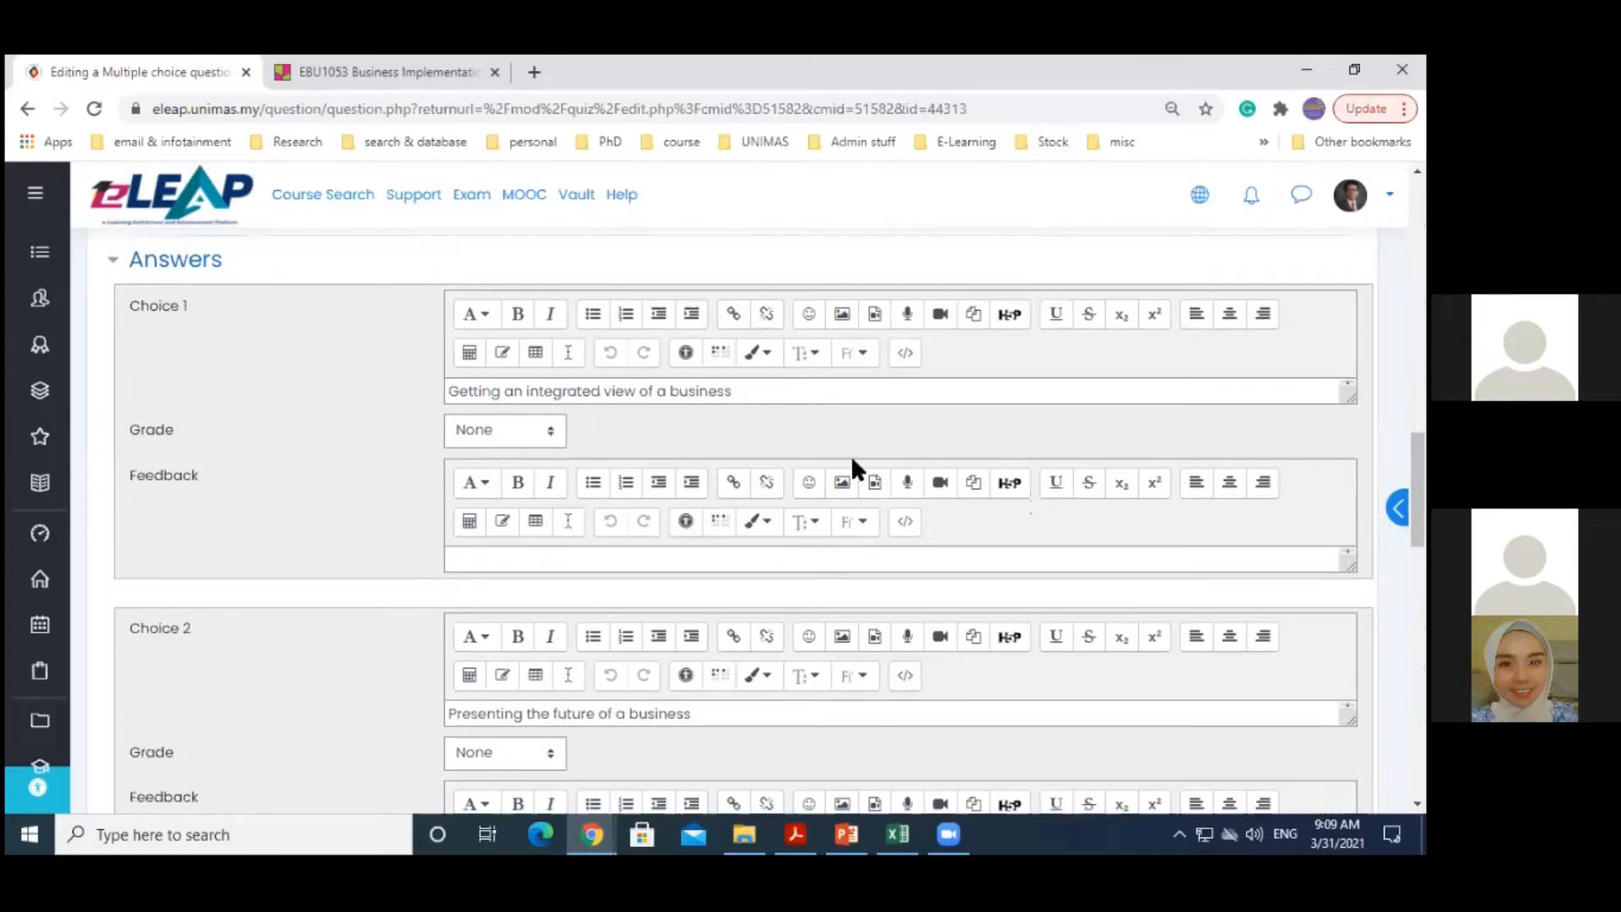
drag(1417, 489, 1417, 646)
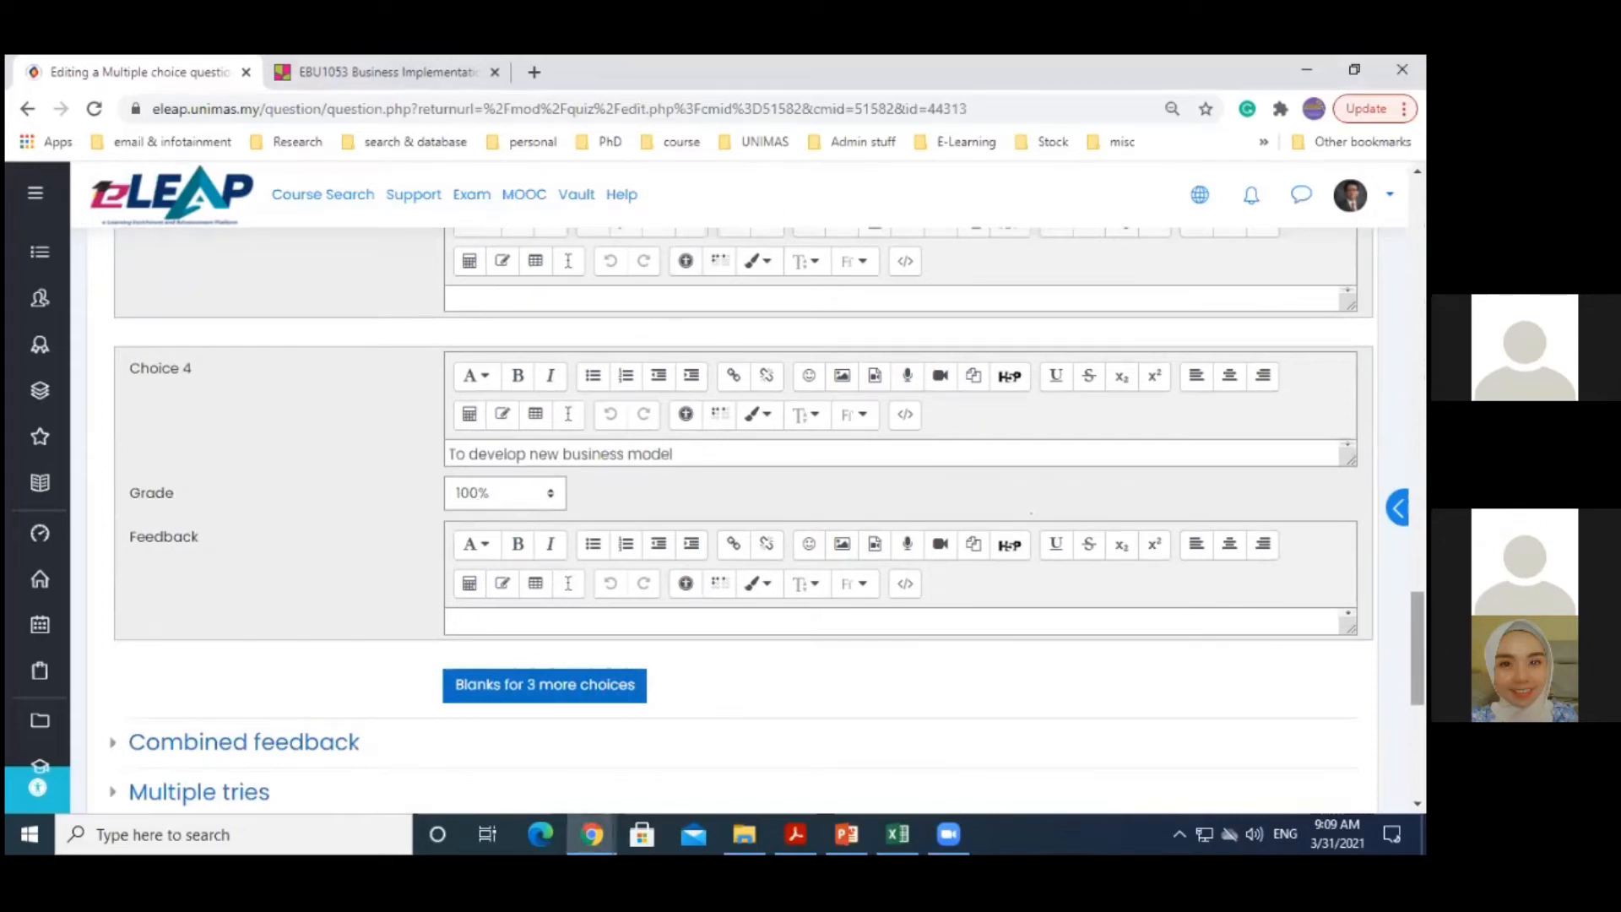
Set the grade of Choice 3, "Requirement for fund application", to -10% and view the grade options for Choice 2
scroll(929, 591, up, 3)
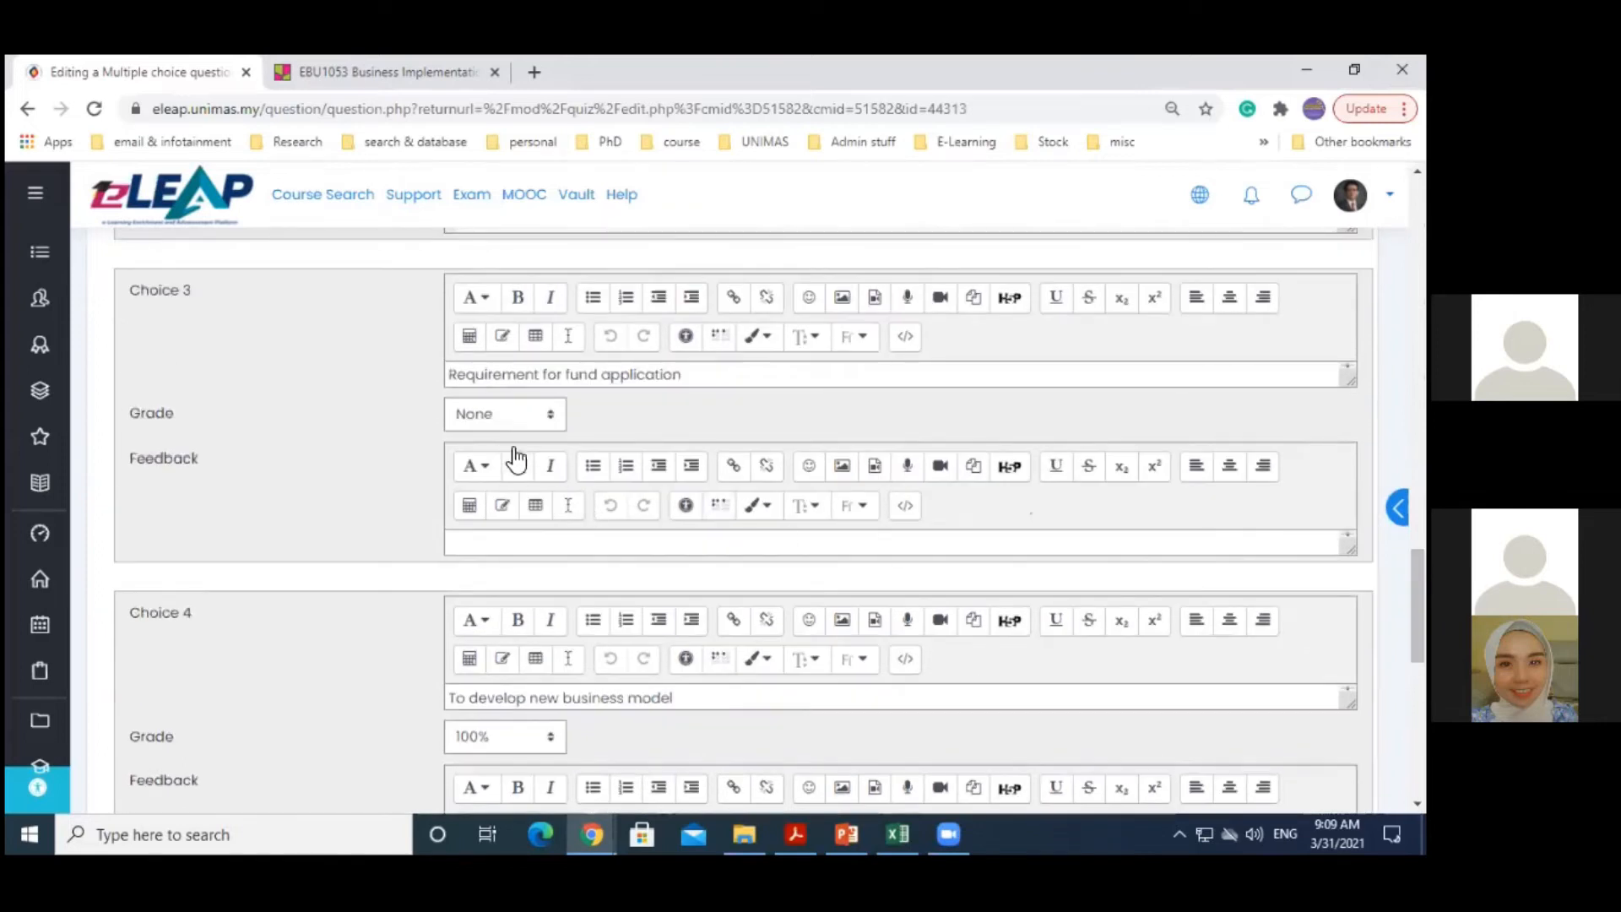
click(524, 416)
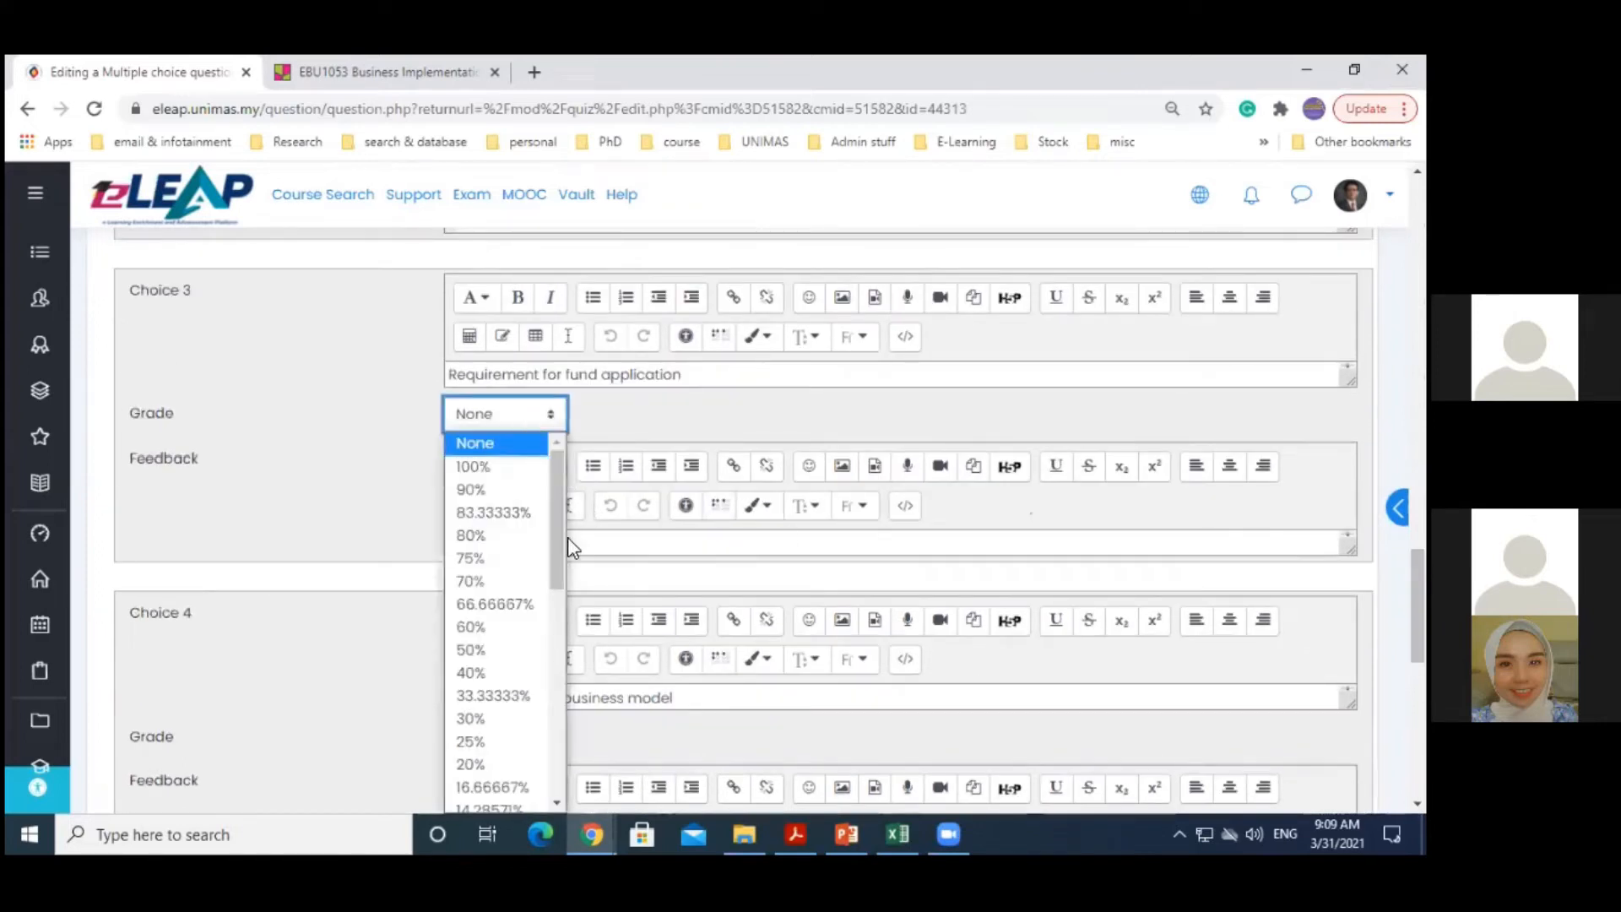
scroll(567, 591, down, 5)
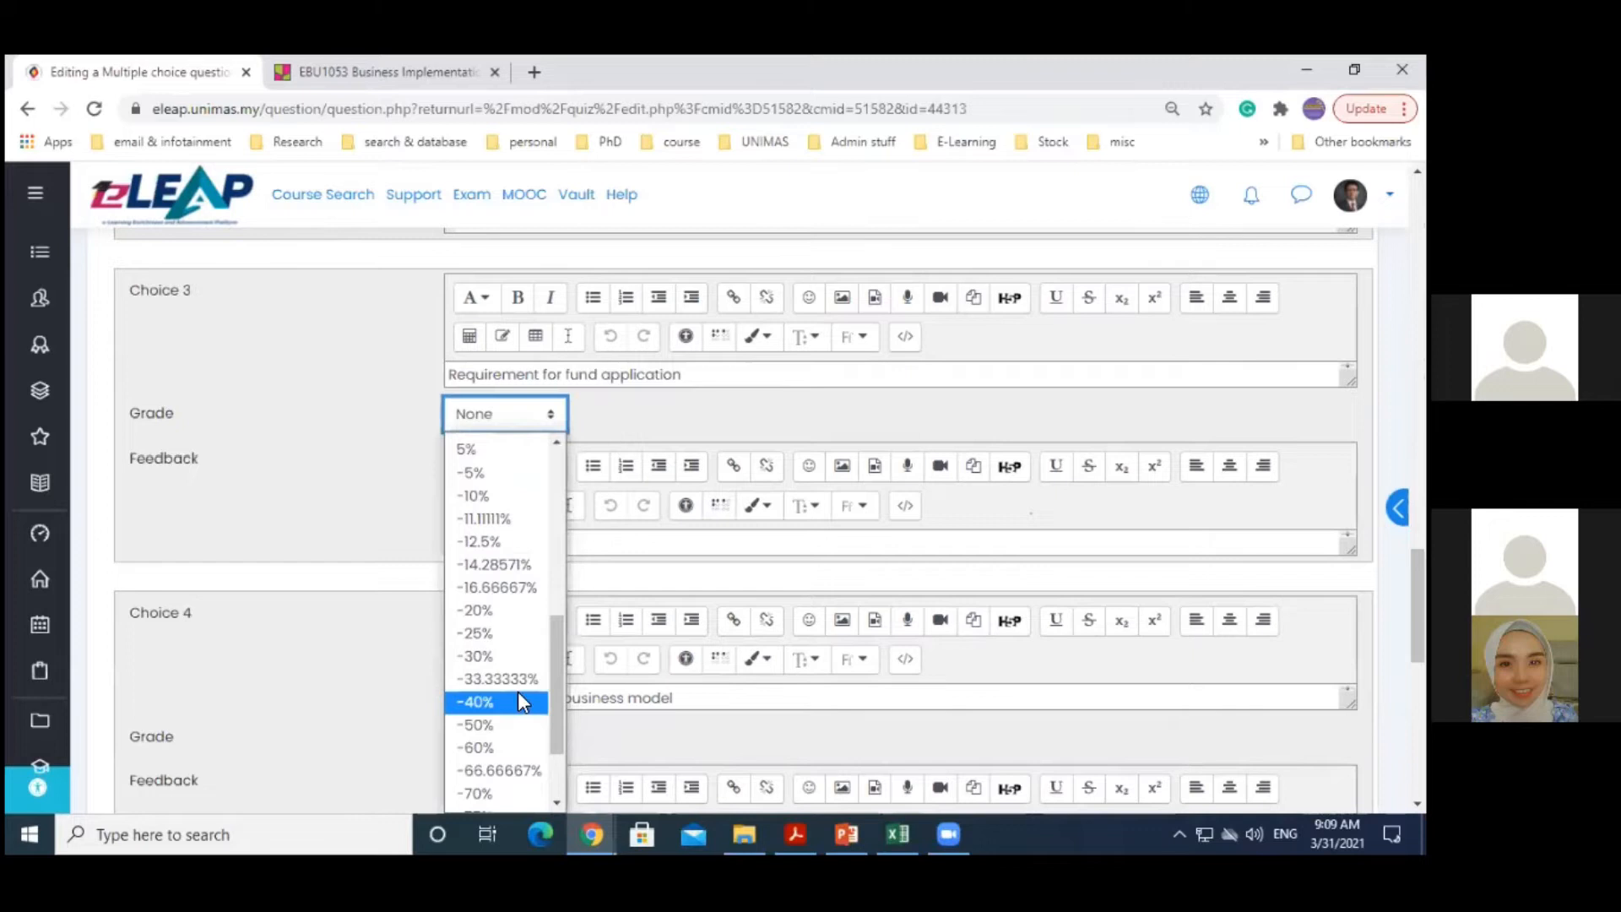
click(486, 496)
scroll(1211, 543, up, 3)
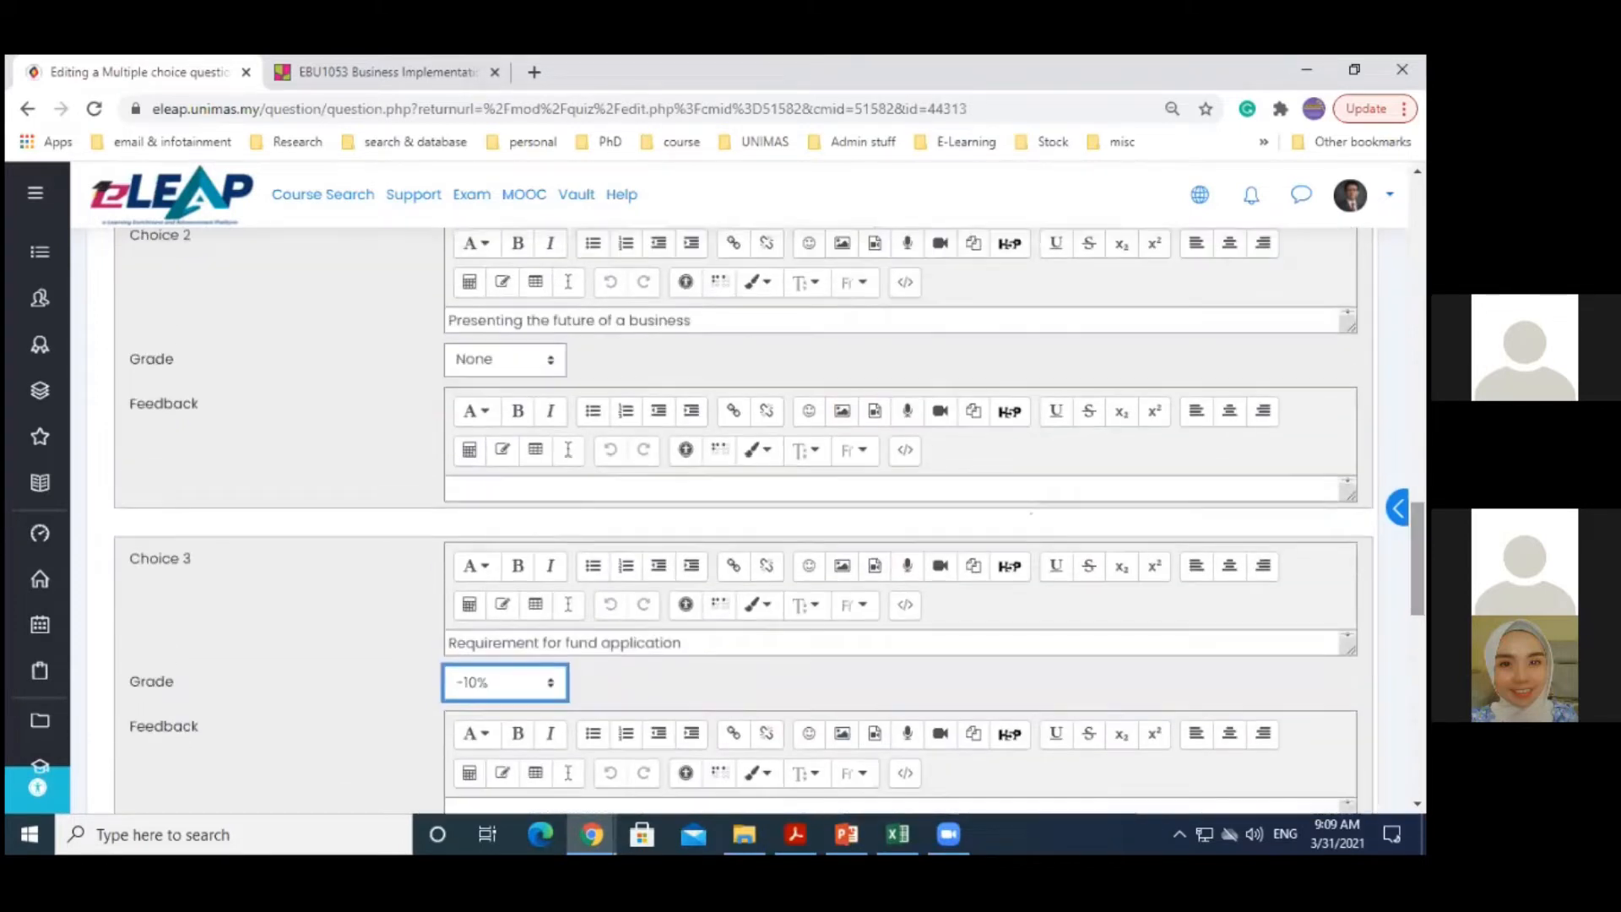
click(499, 363)
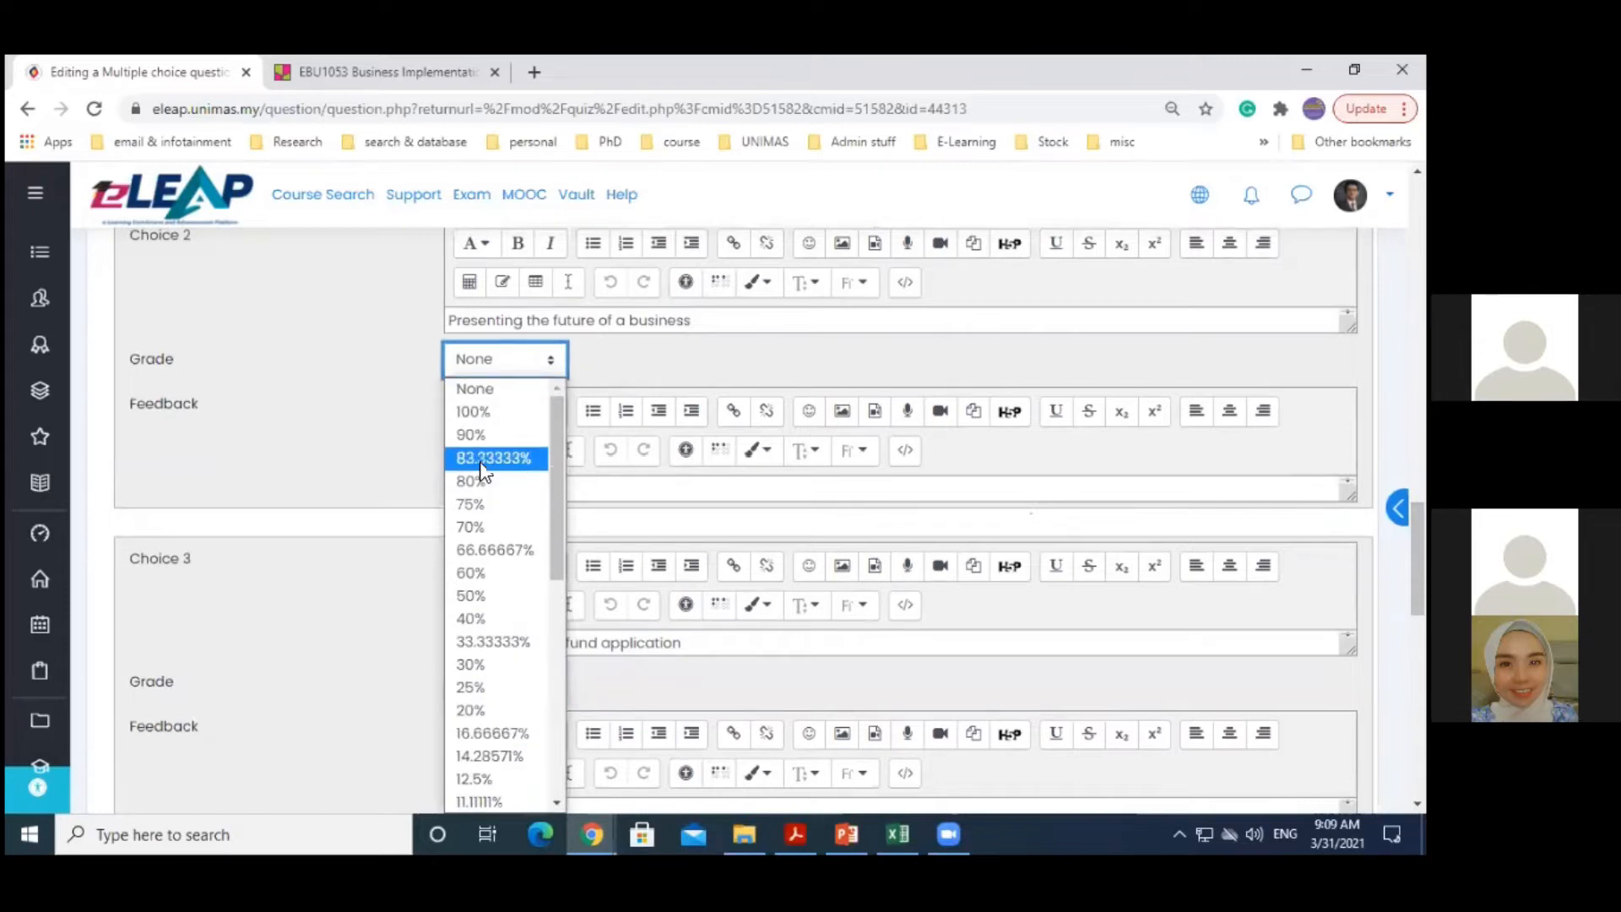
click(767, 386)
Change the BP MCQ question's "One or multiple answers?" setting to "Multiple answers allowed"
scroll(766, 387, up, 8)
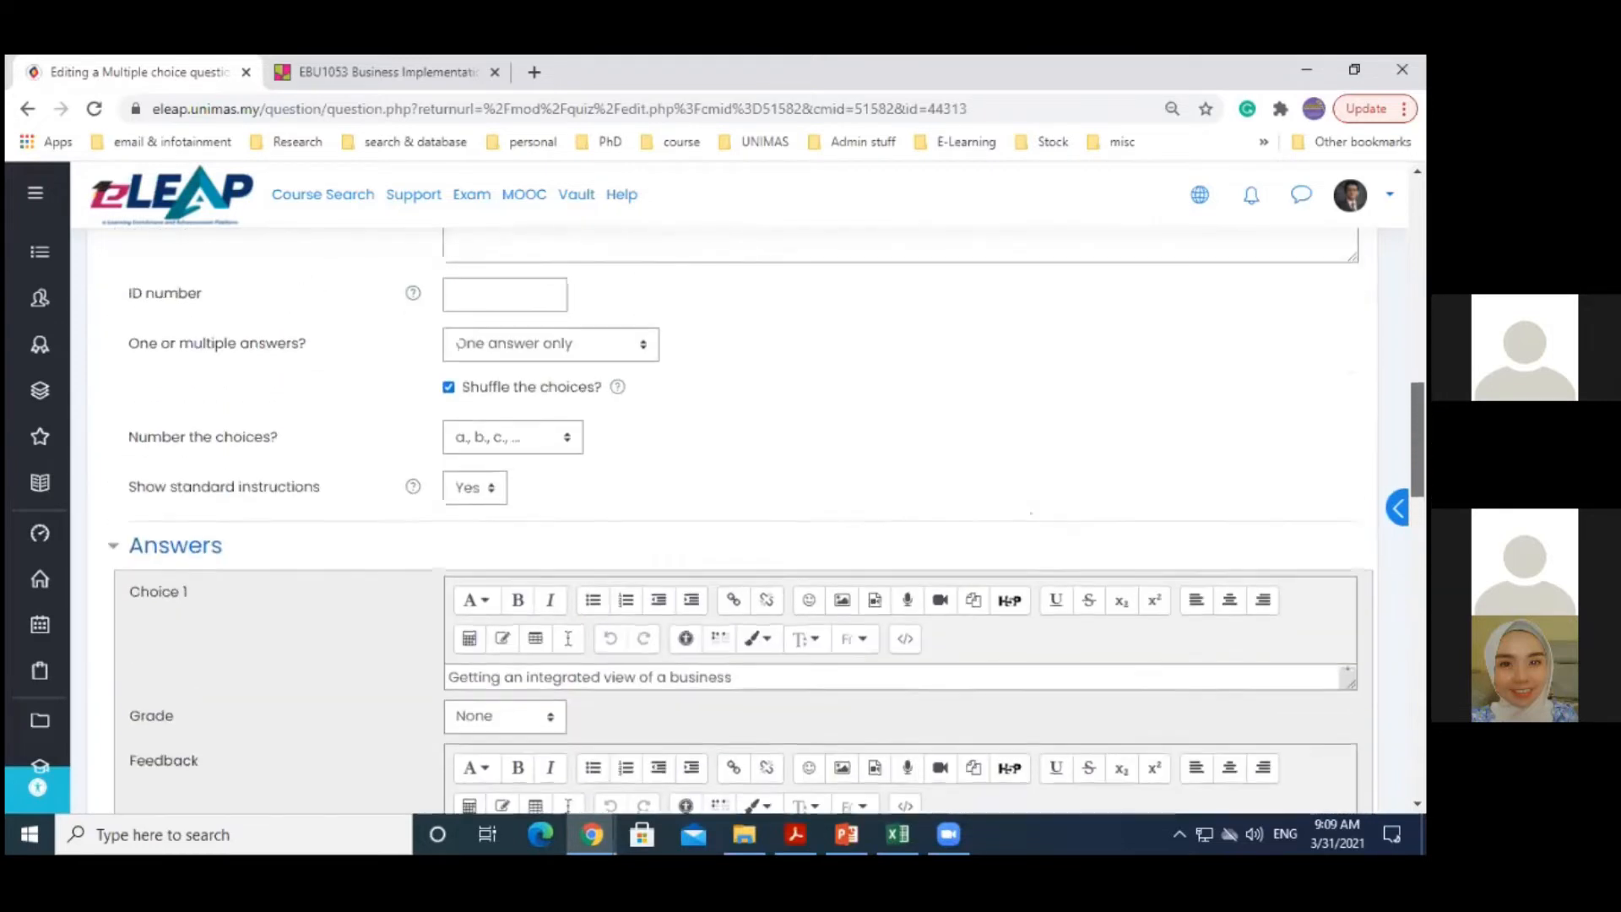
scroll(457, 343, up, 5)
scroll(899, 520, up, 5)
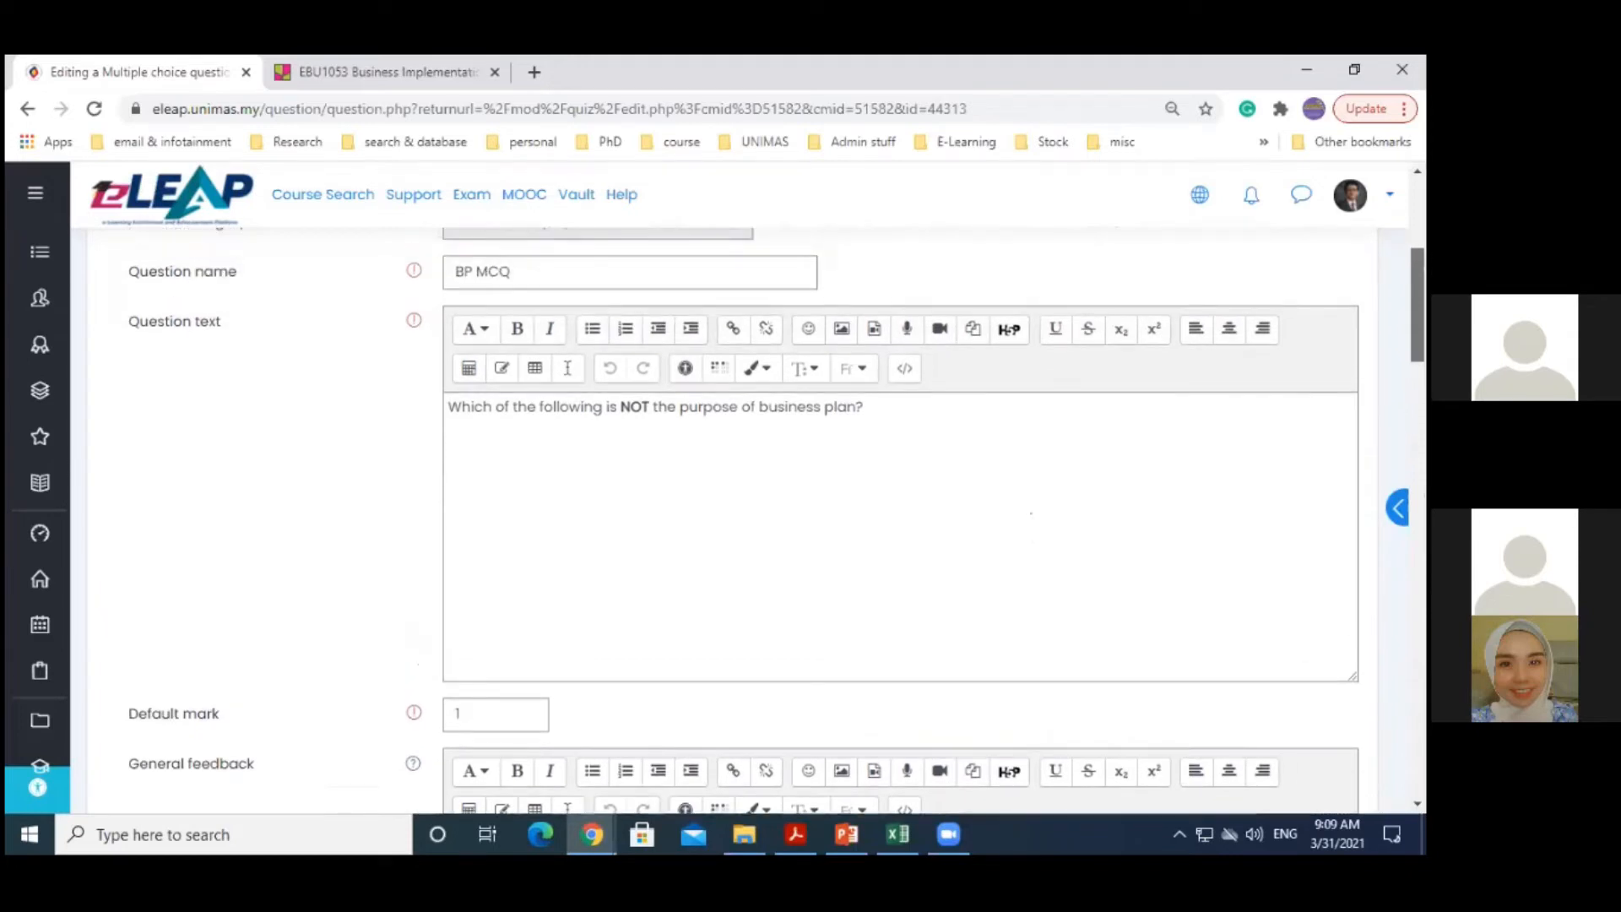
scroll(1030, 512, down, 5)
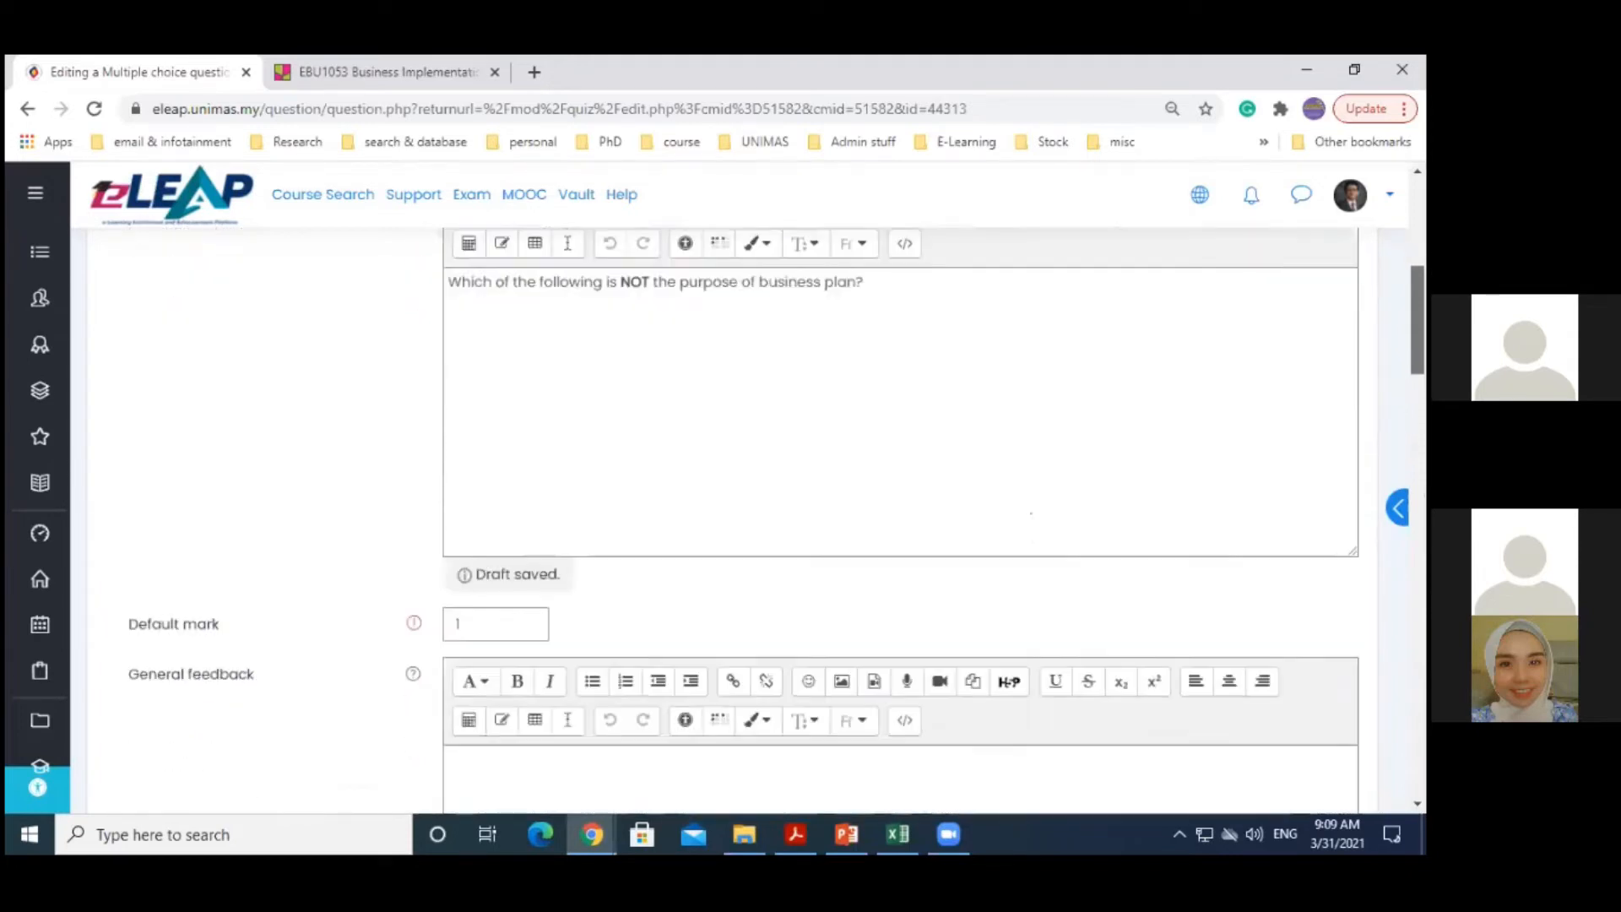
scroll(1031, 513, down, 1)
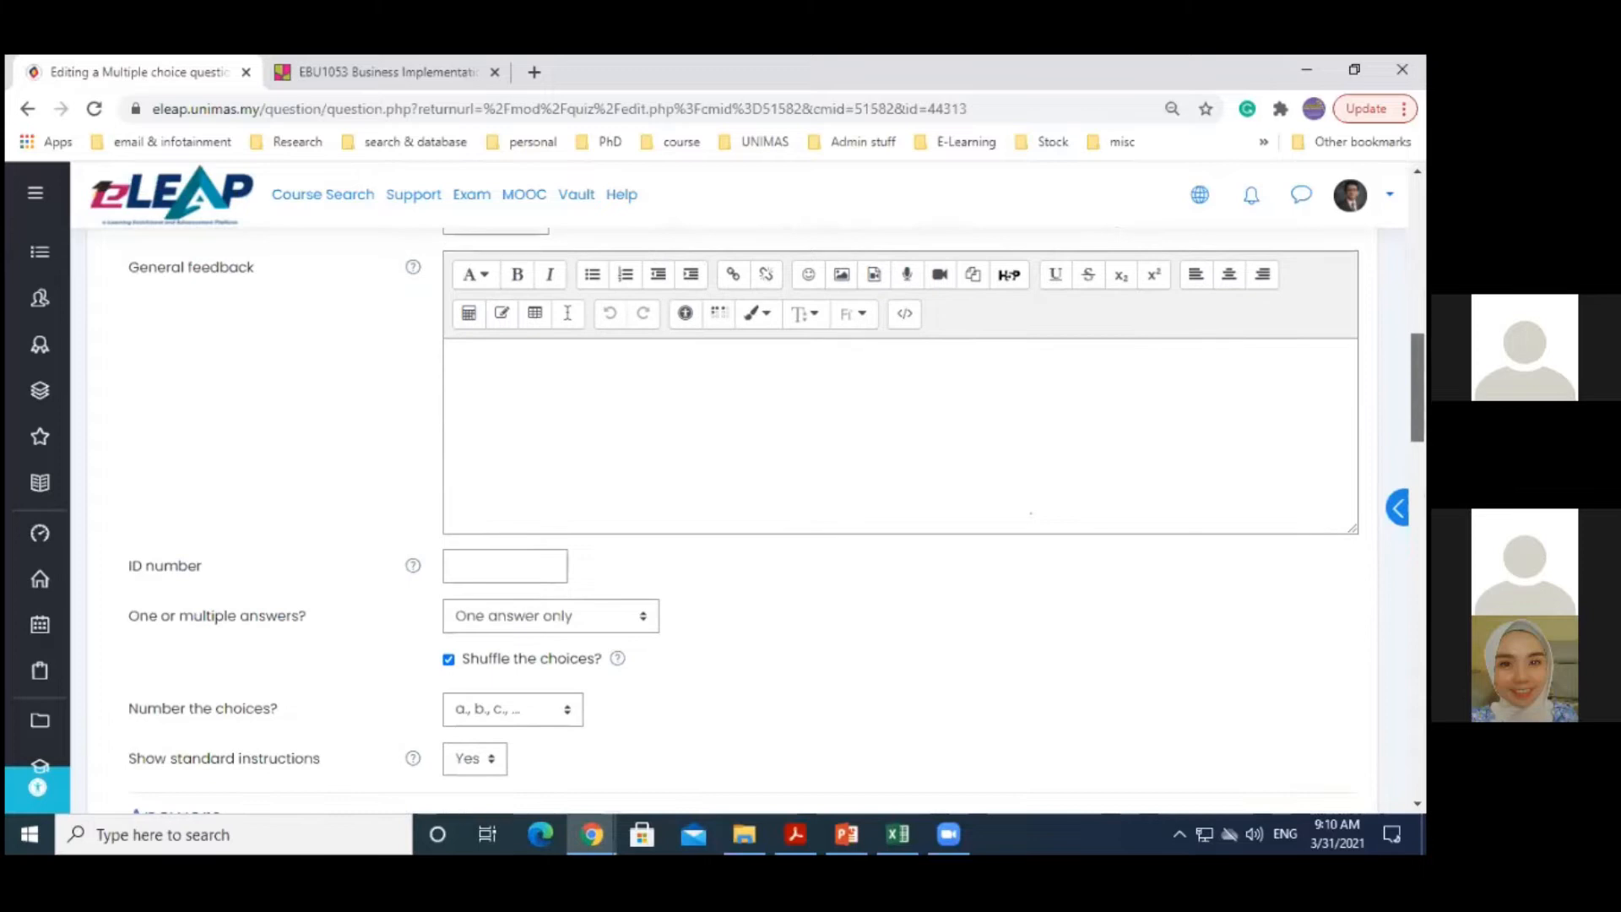
scroll(1031, 512, down, 1)
click(553, 523)
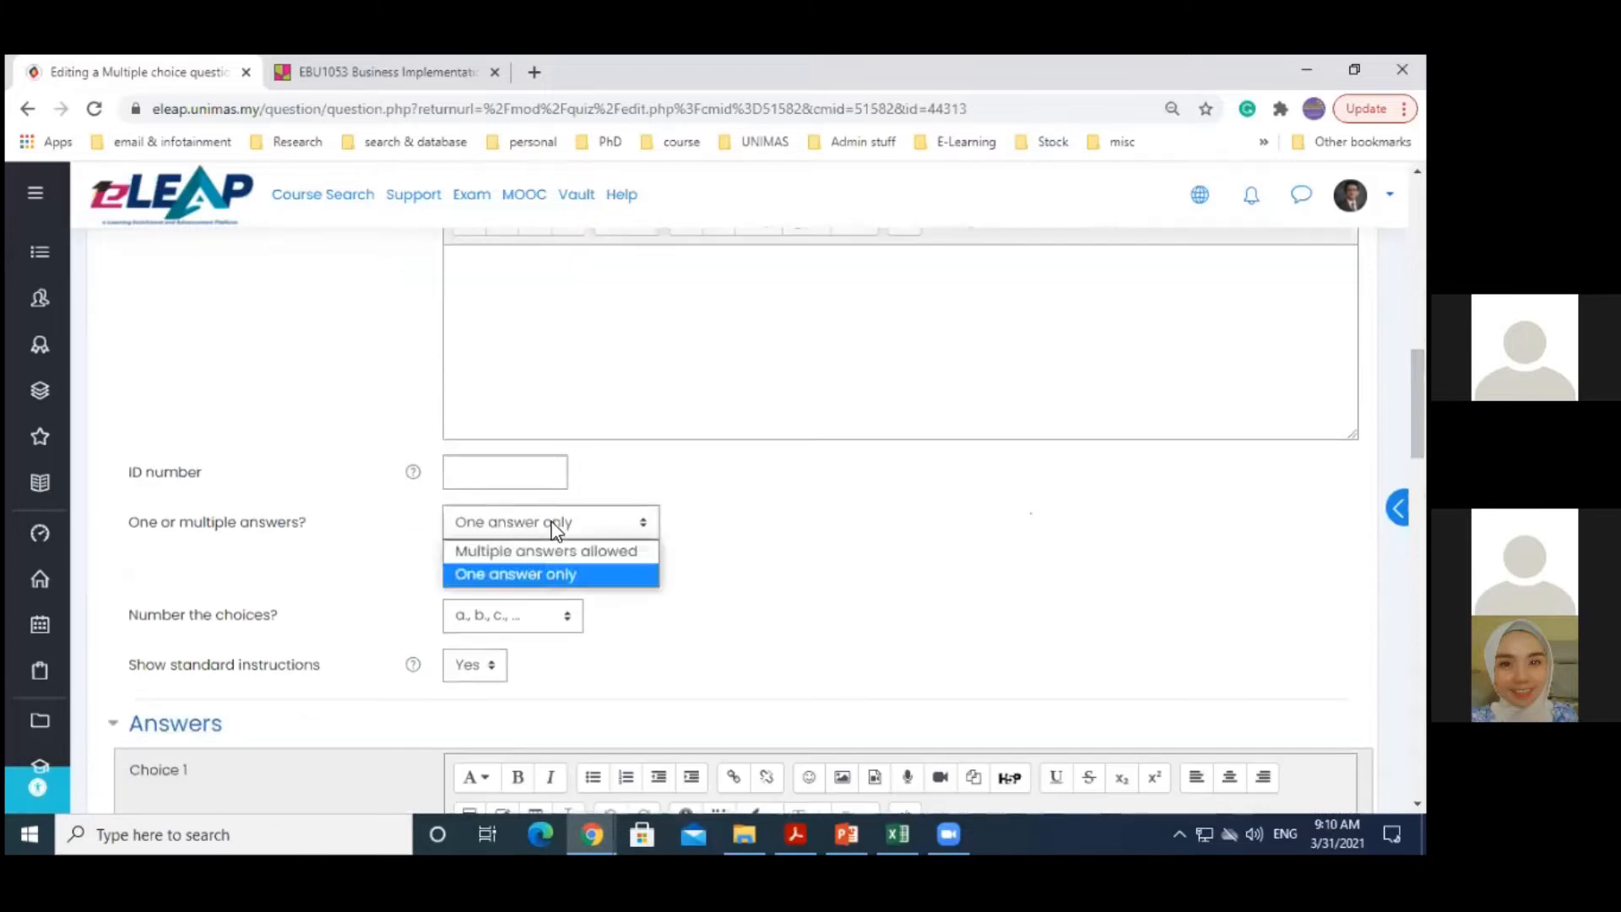
click(499, 552)
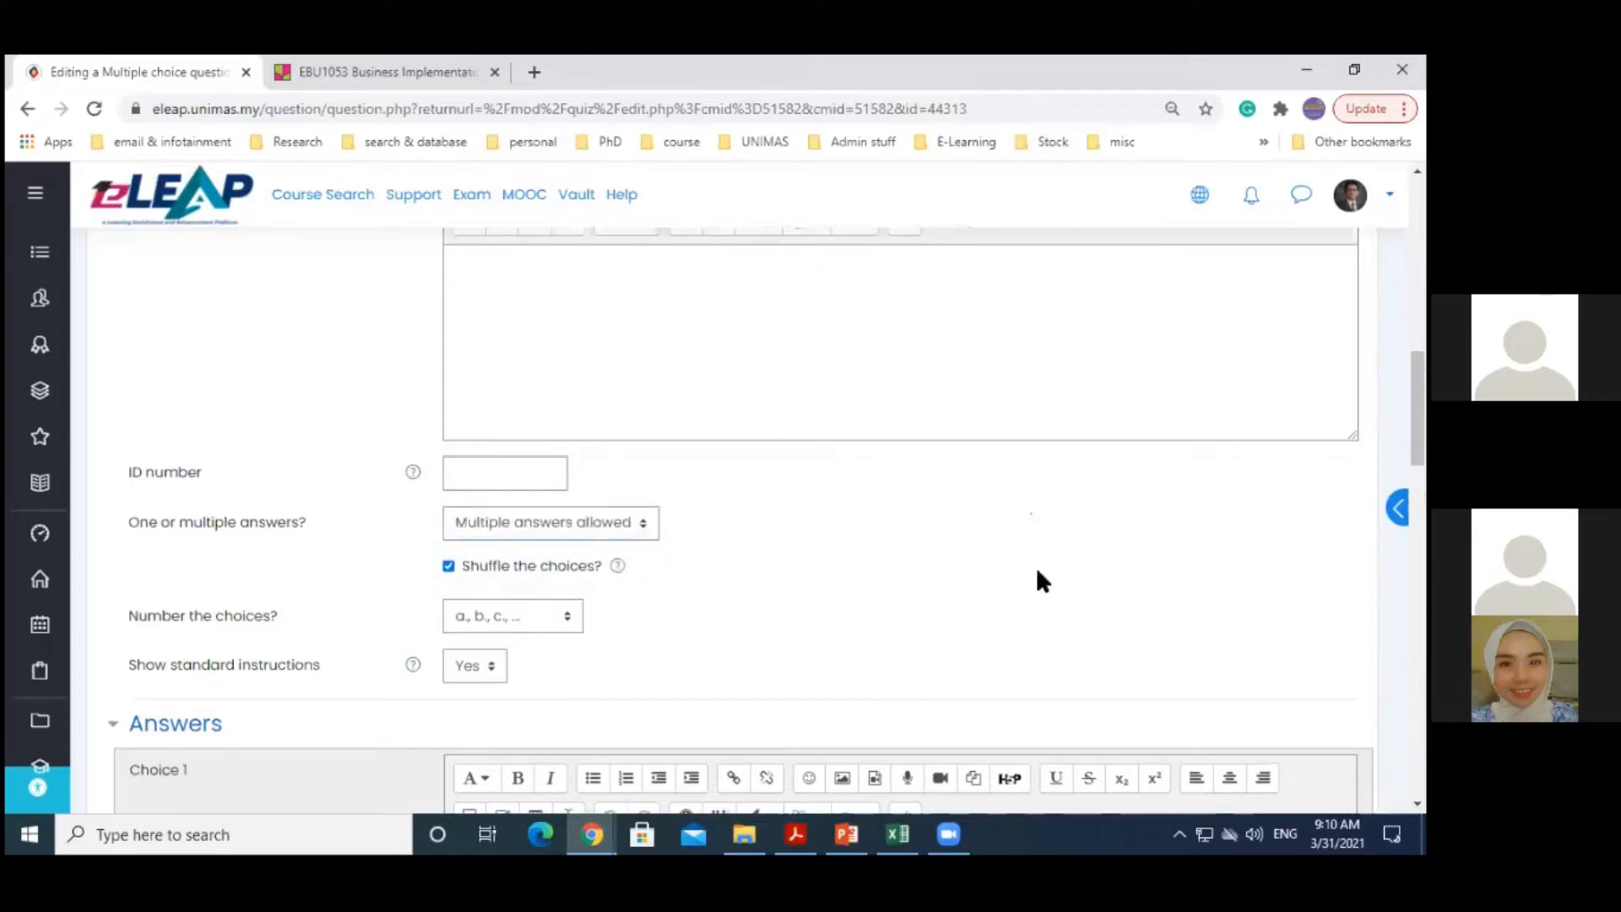
Set the grade of Choice 1, "Getting an integrated view of a business", to 33.33333%
scroll(1038, 572, down, 1)
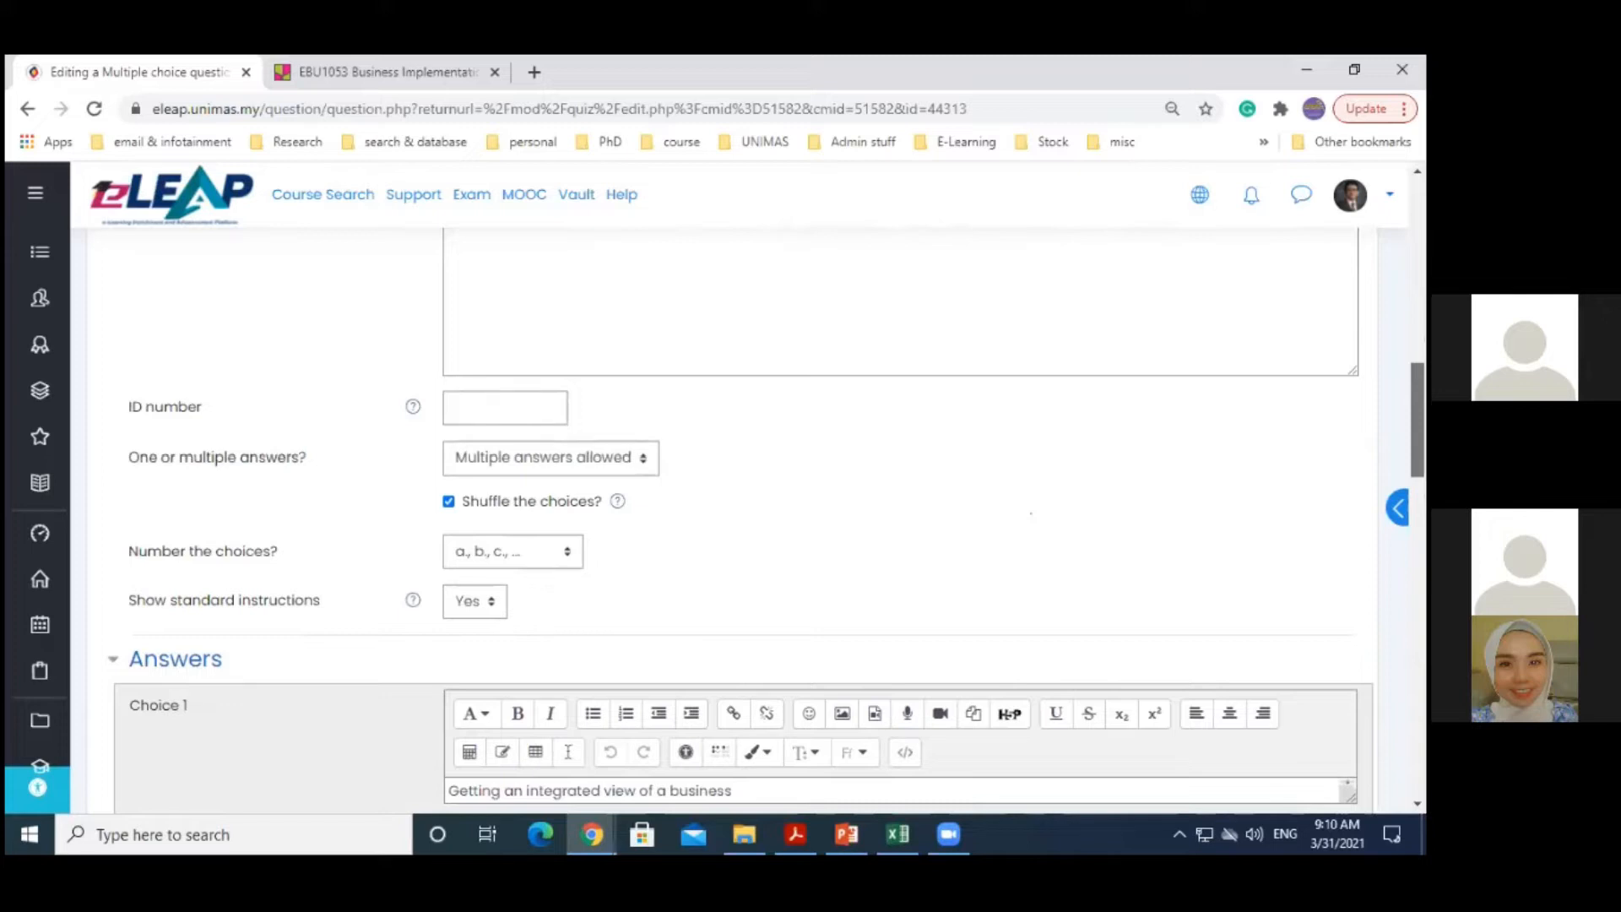
scroll(734, 520, down, 2)
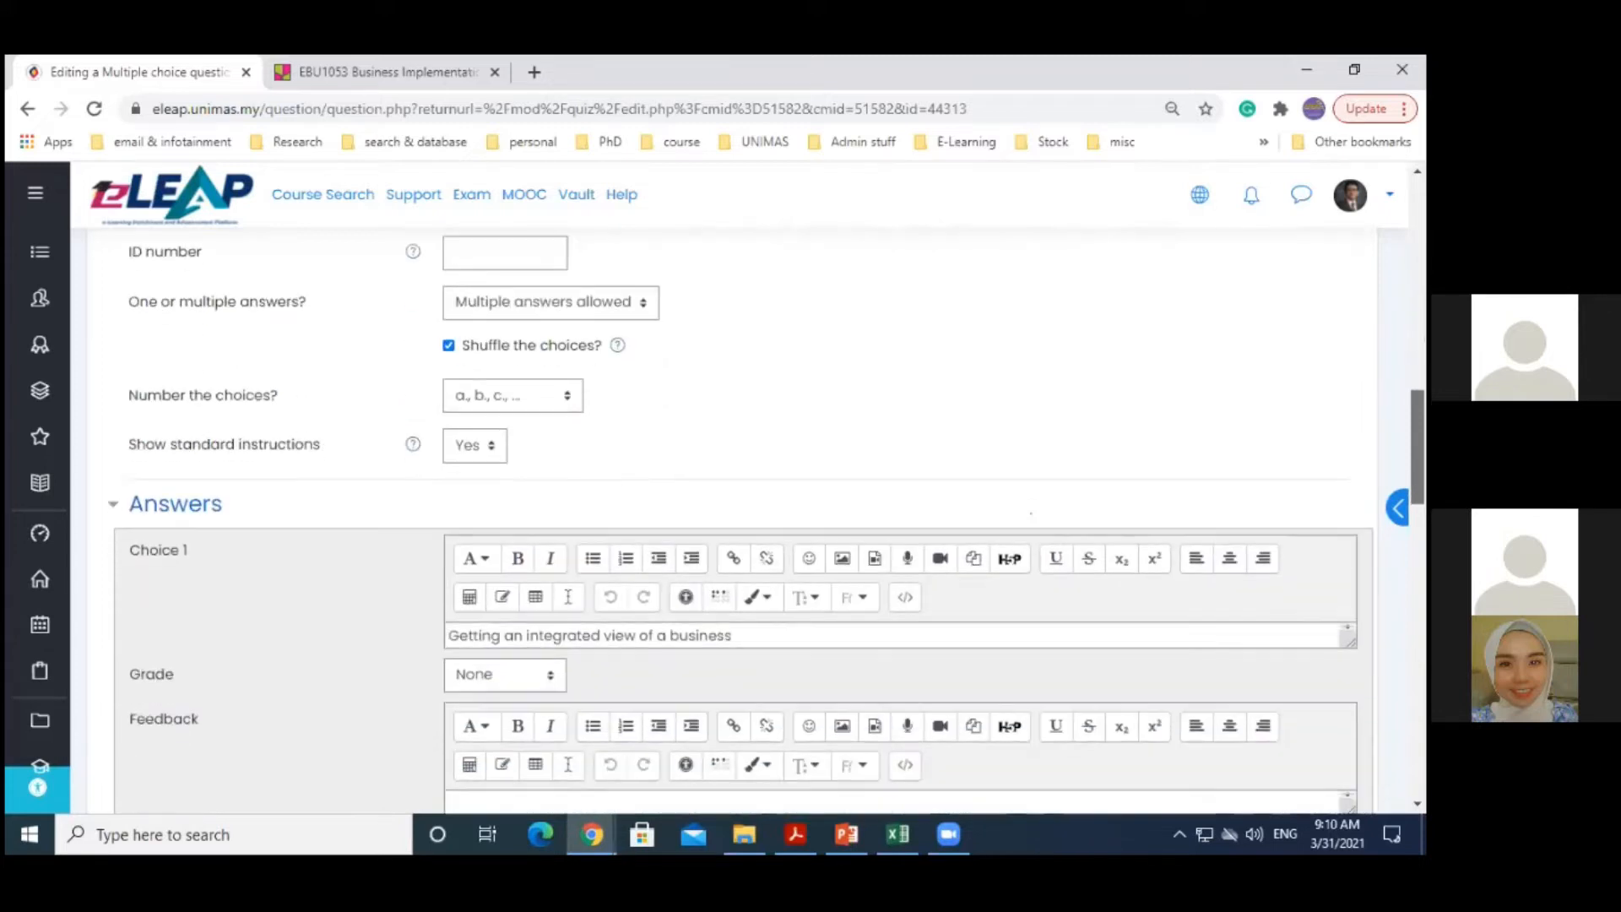
scroll(1030, 513, down, 1)
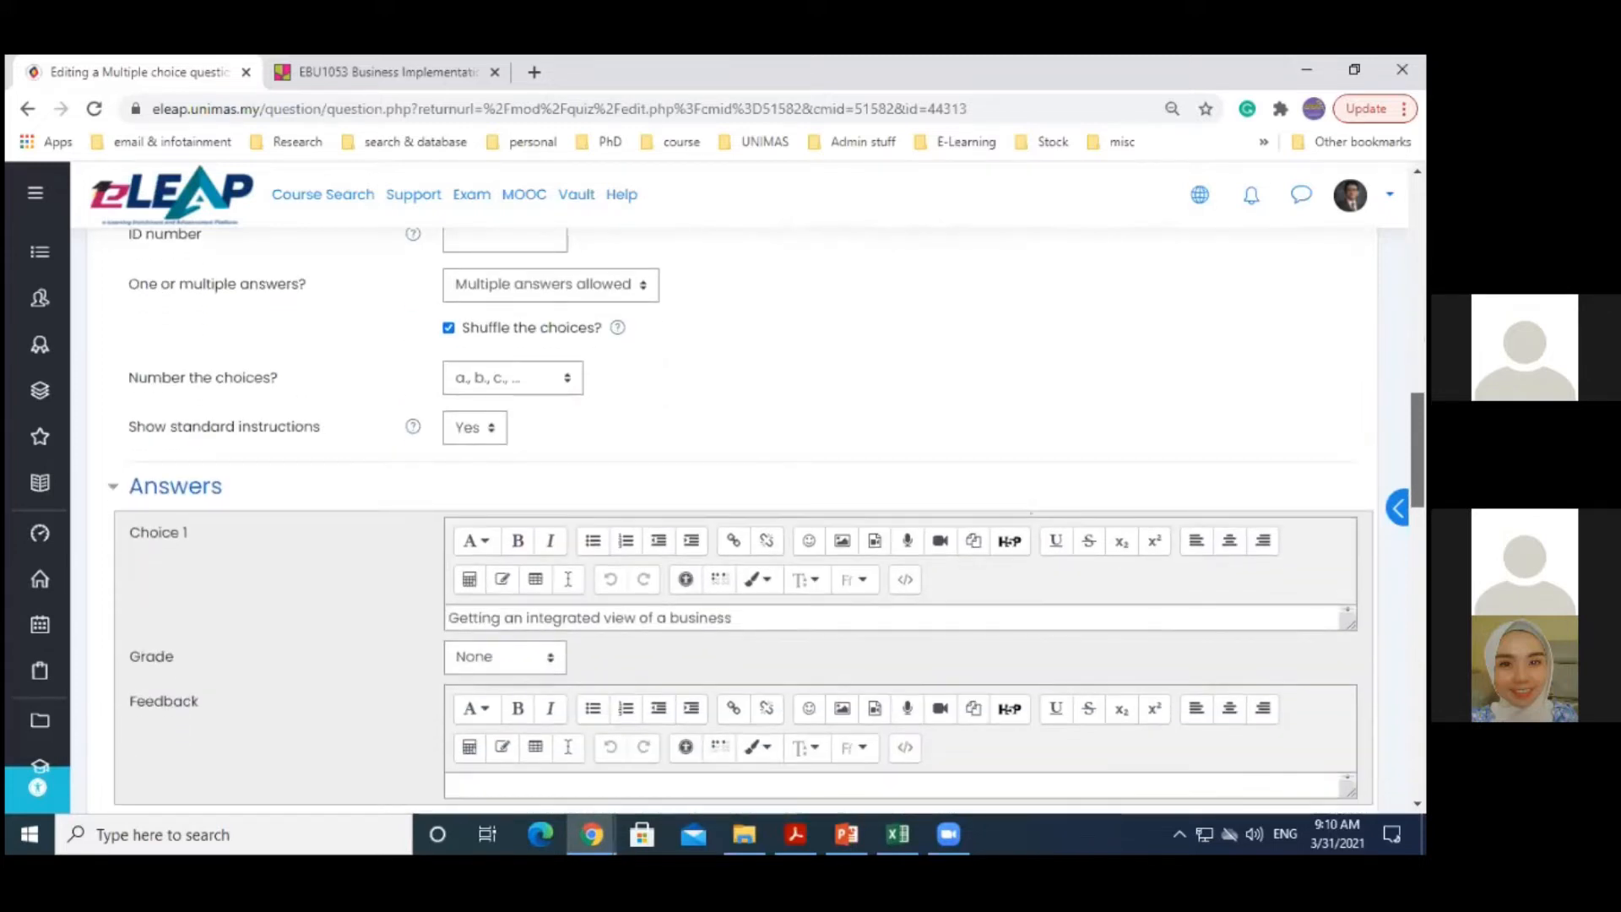
scroll(1030, 512, down, 3)
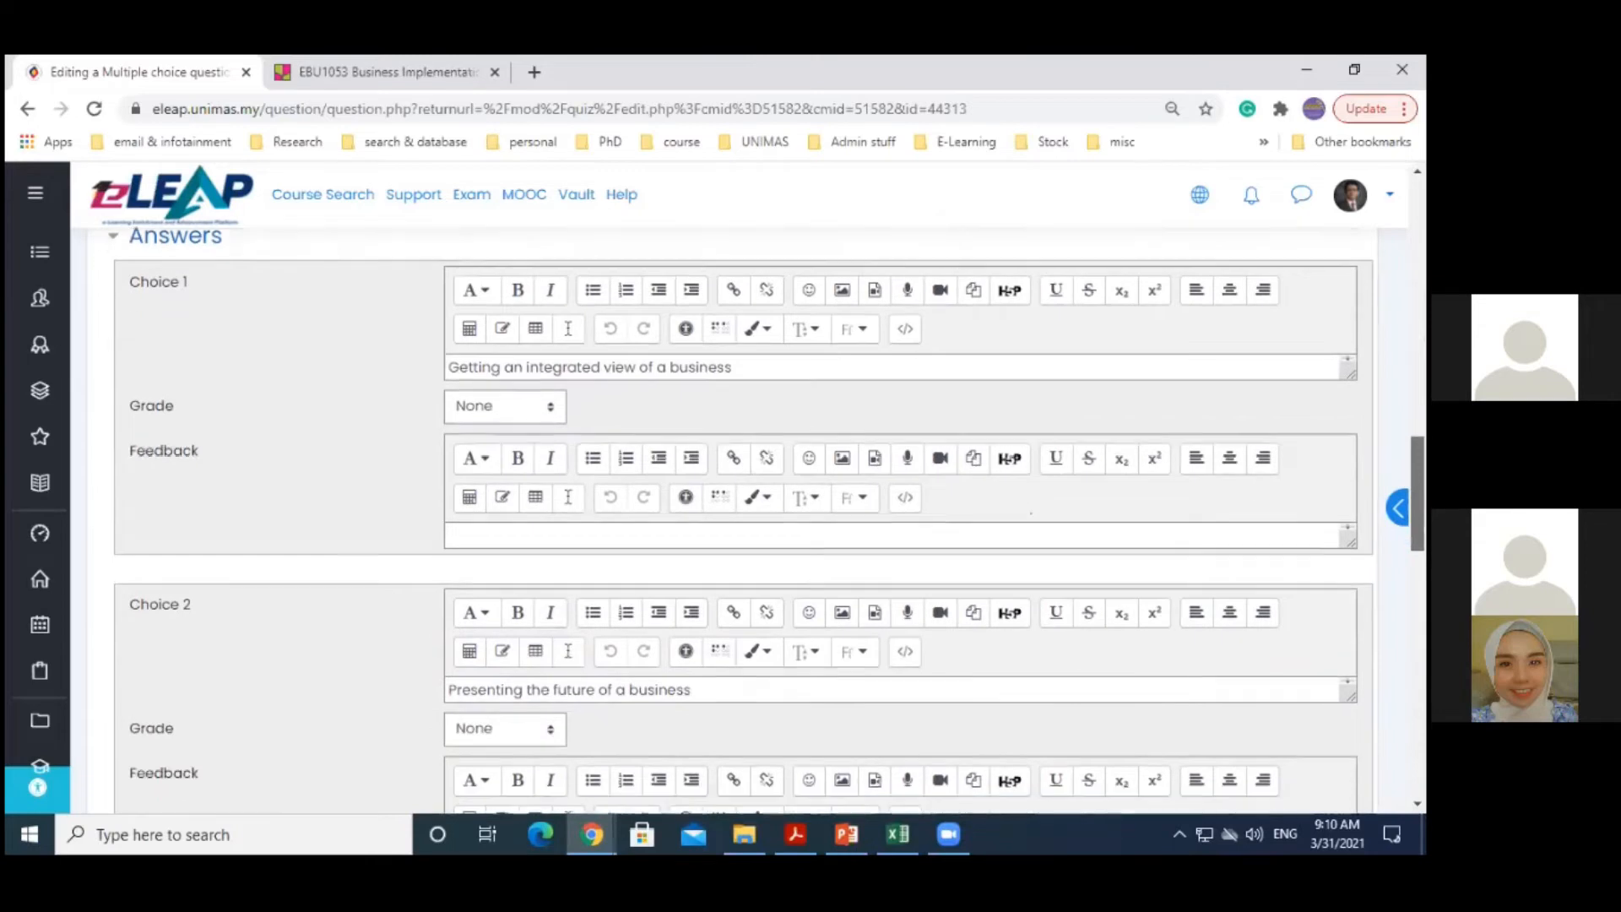
scroll(1030, 513, down, 5)
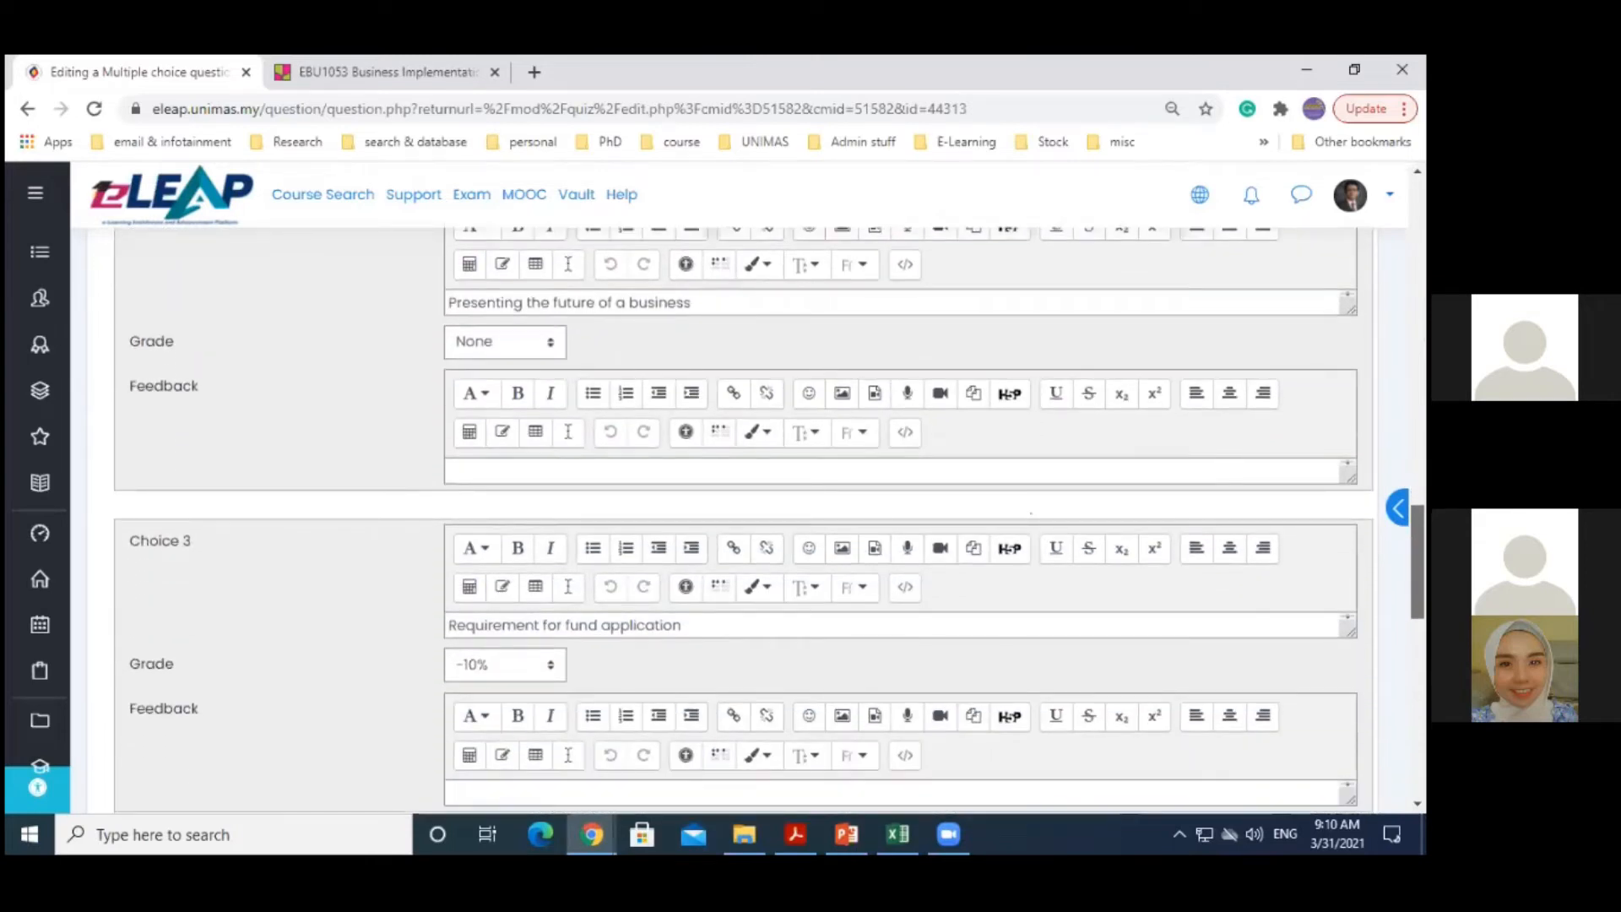
scroll(1031, 513, up, 5)
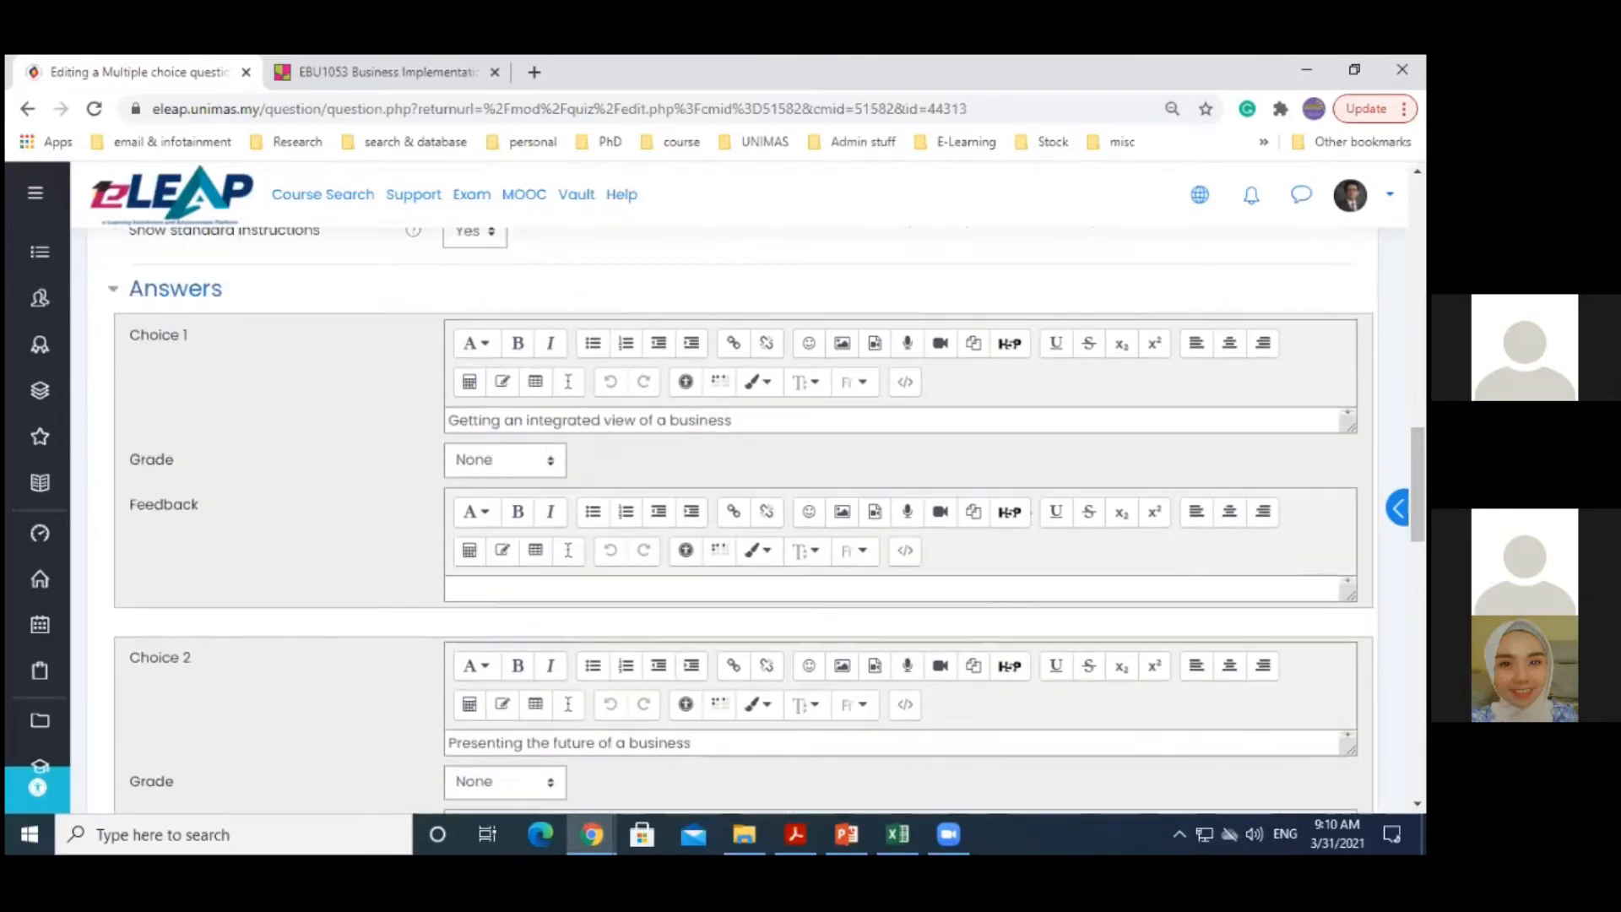
click(540, 463)
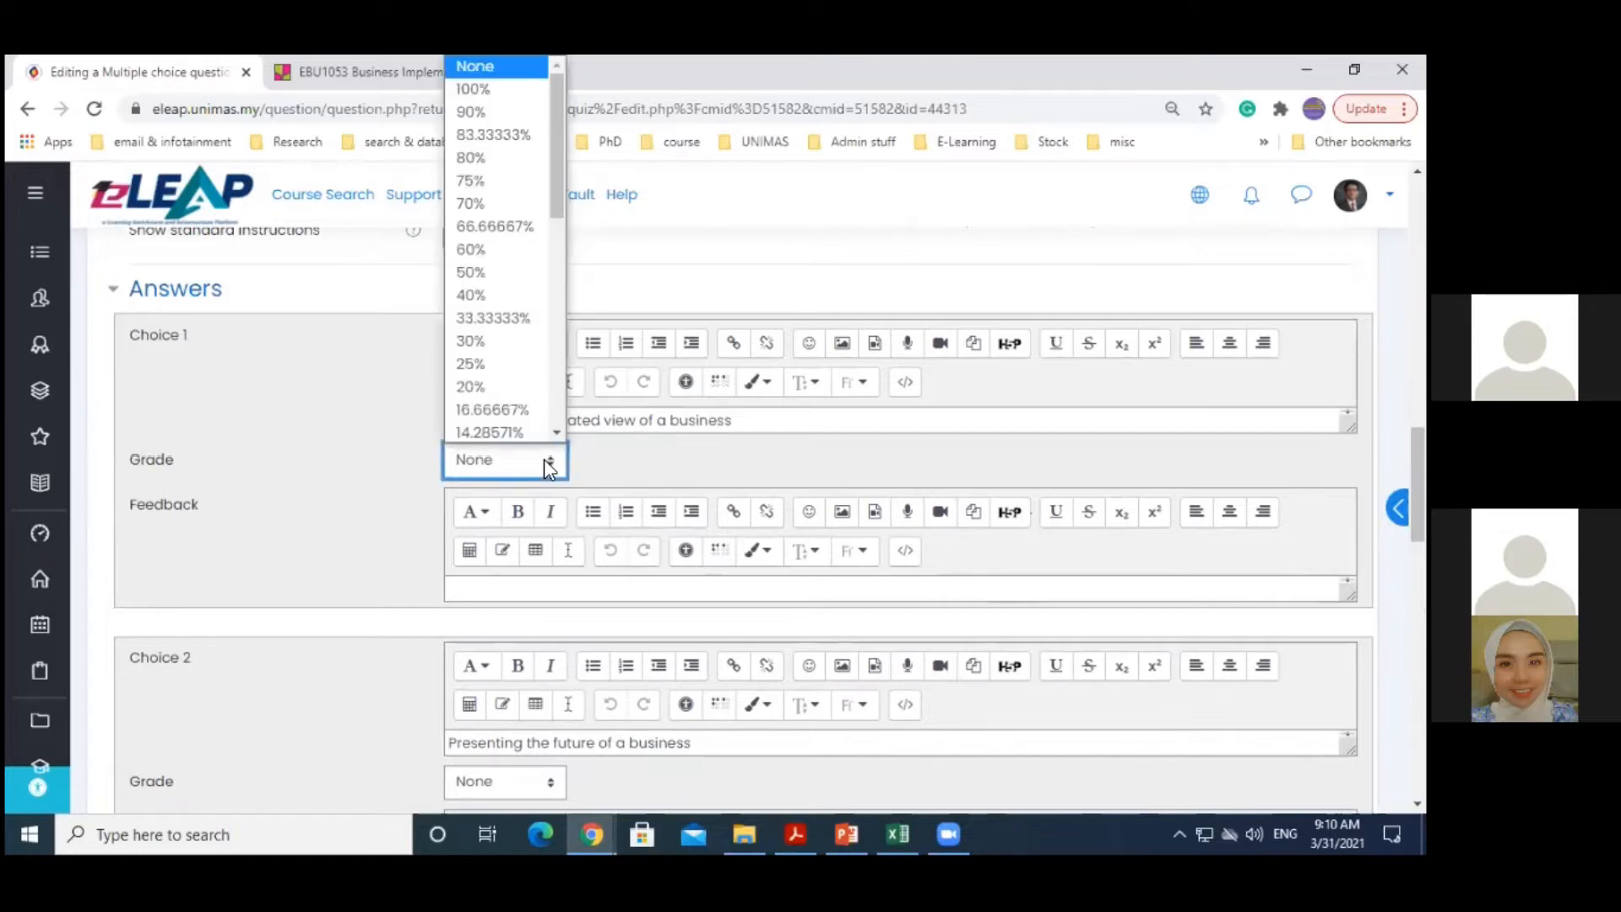
click(499, 317)
Set the grades of Choice 2, "Presenting the future of a business", and Choice 3, "Requirement for fund application", to 33.33333% each
scroll(286, 453, down, 2)
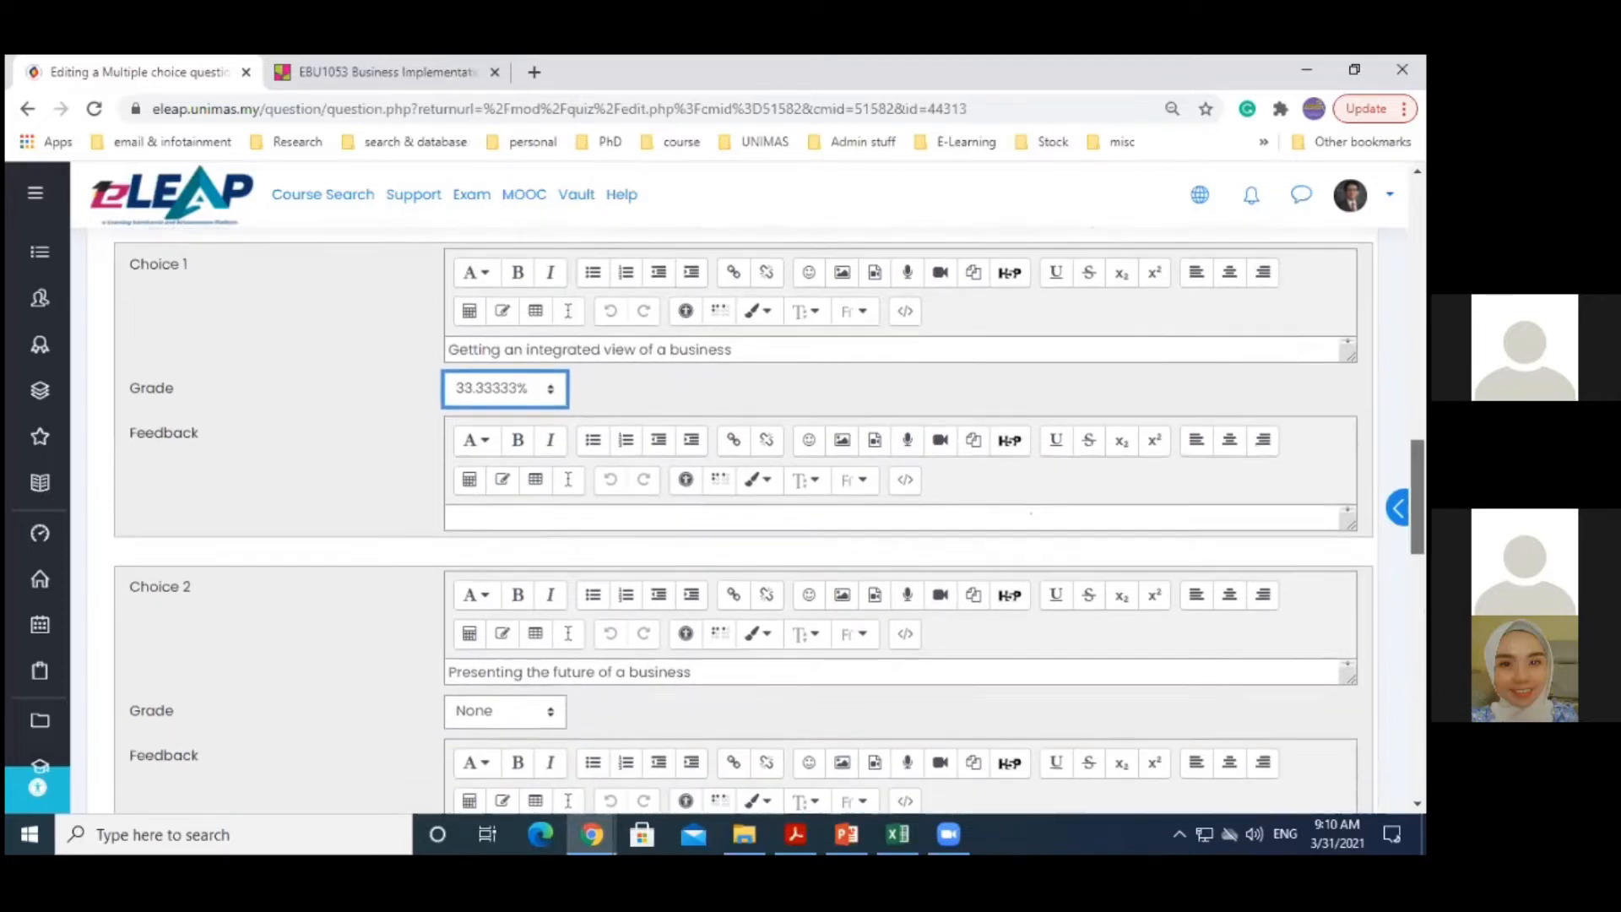
click(512, 585)
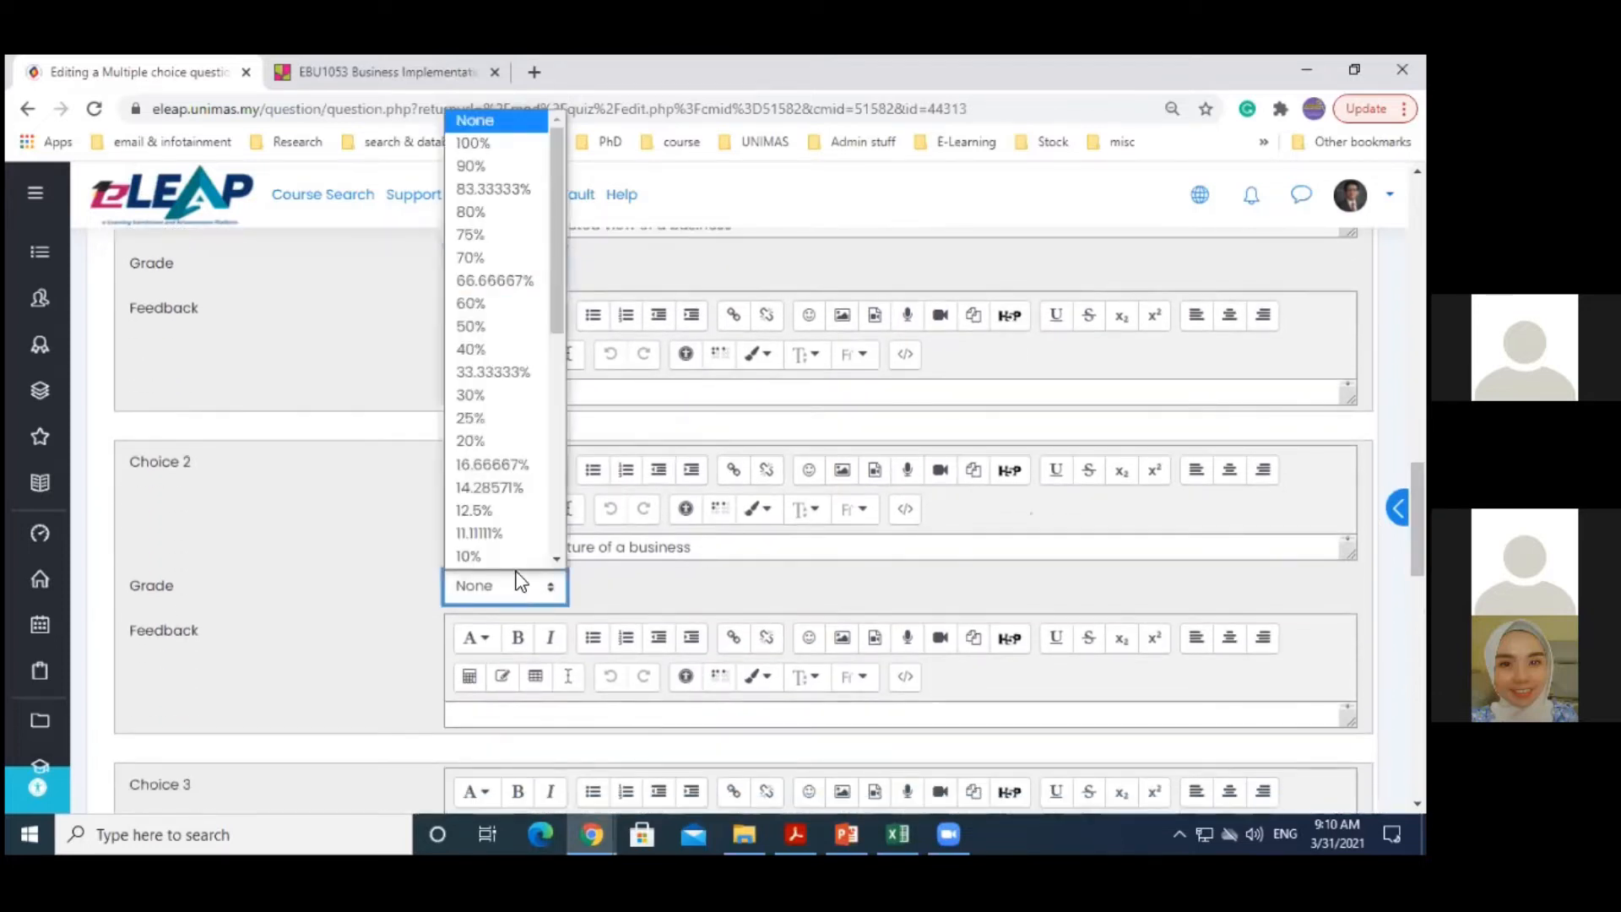
click(499, 372)
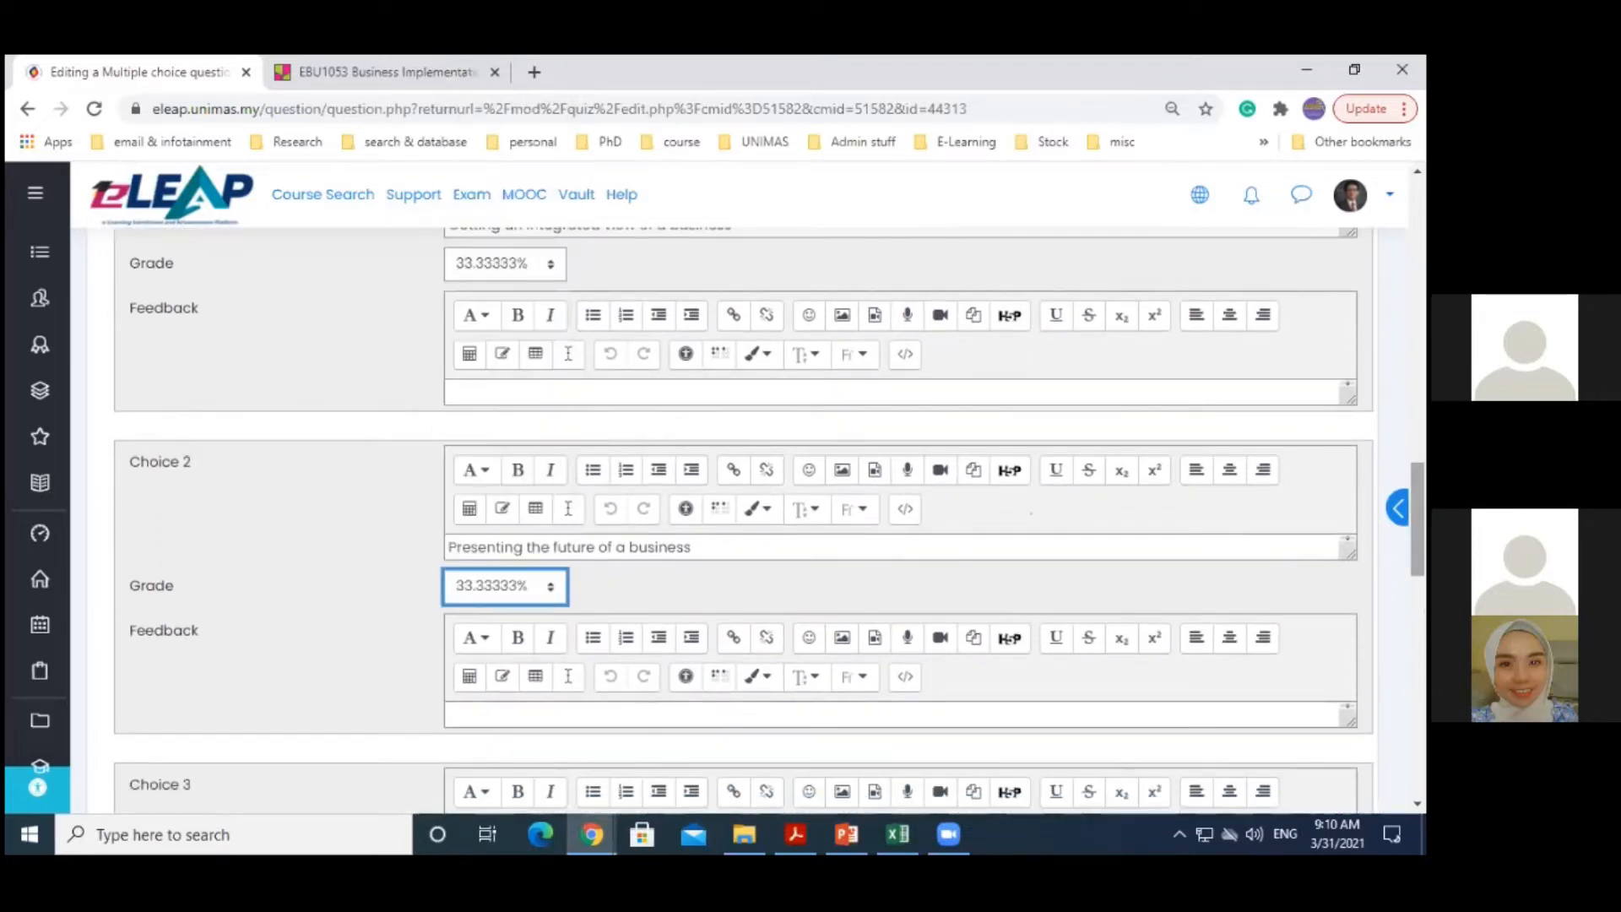
scroll(499, 376, down, 2)
scroll(499, 376, down, 1)
click(532, 577)
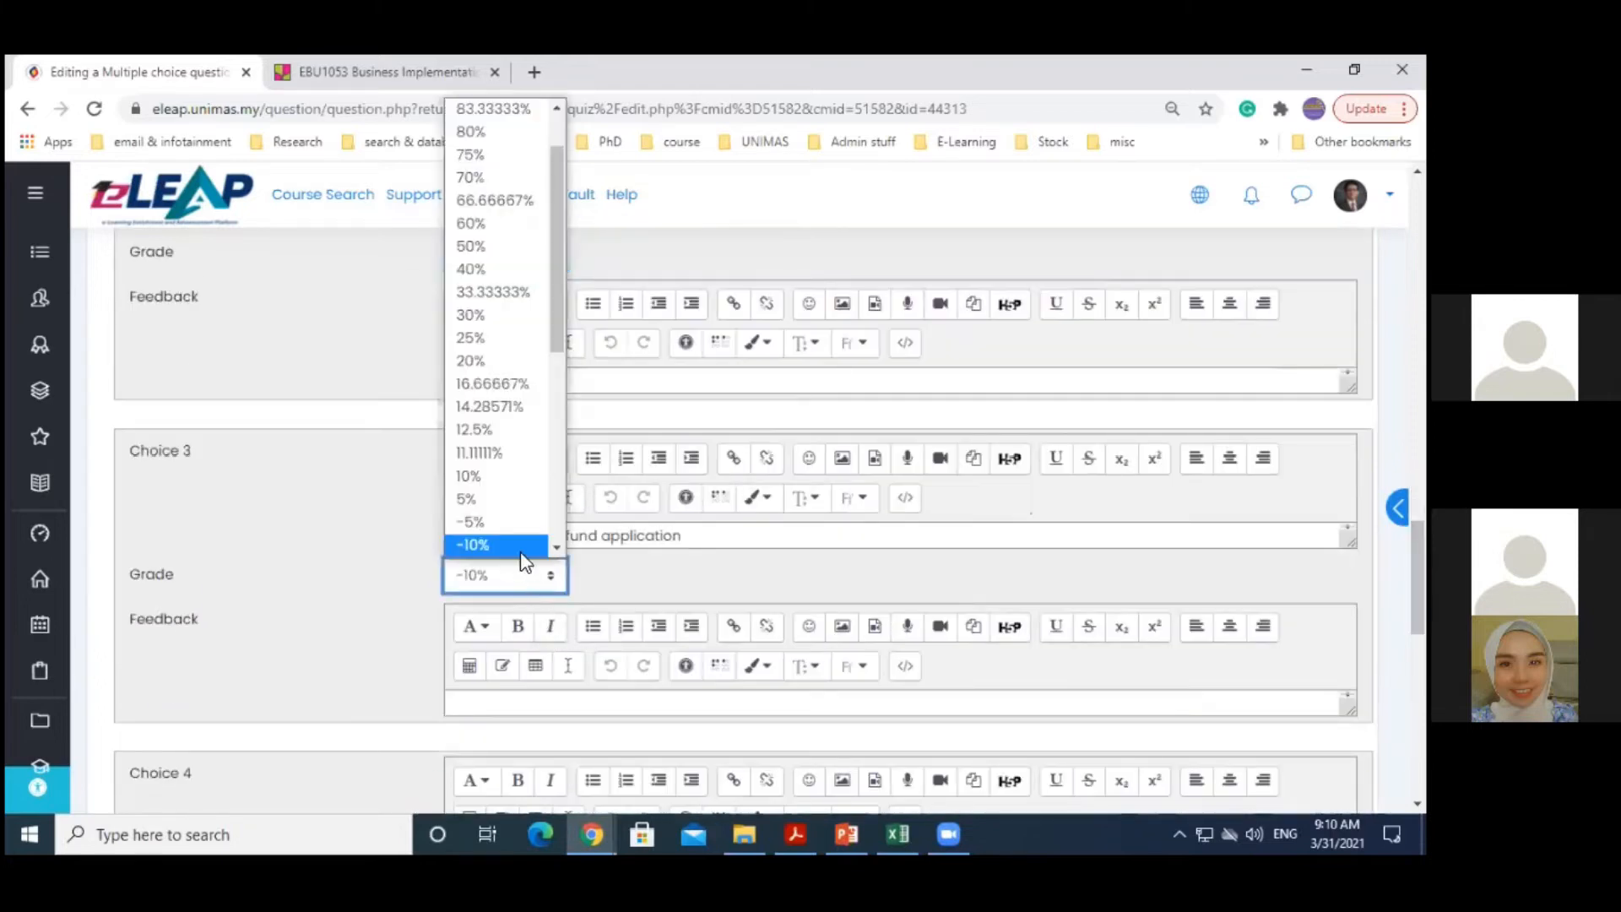
scroll(479, 349, up, 1)
click(479, 353)
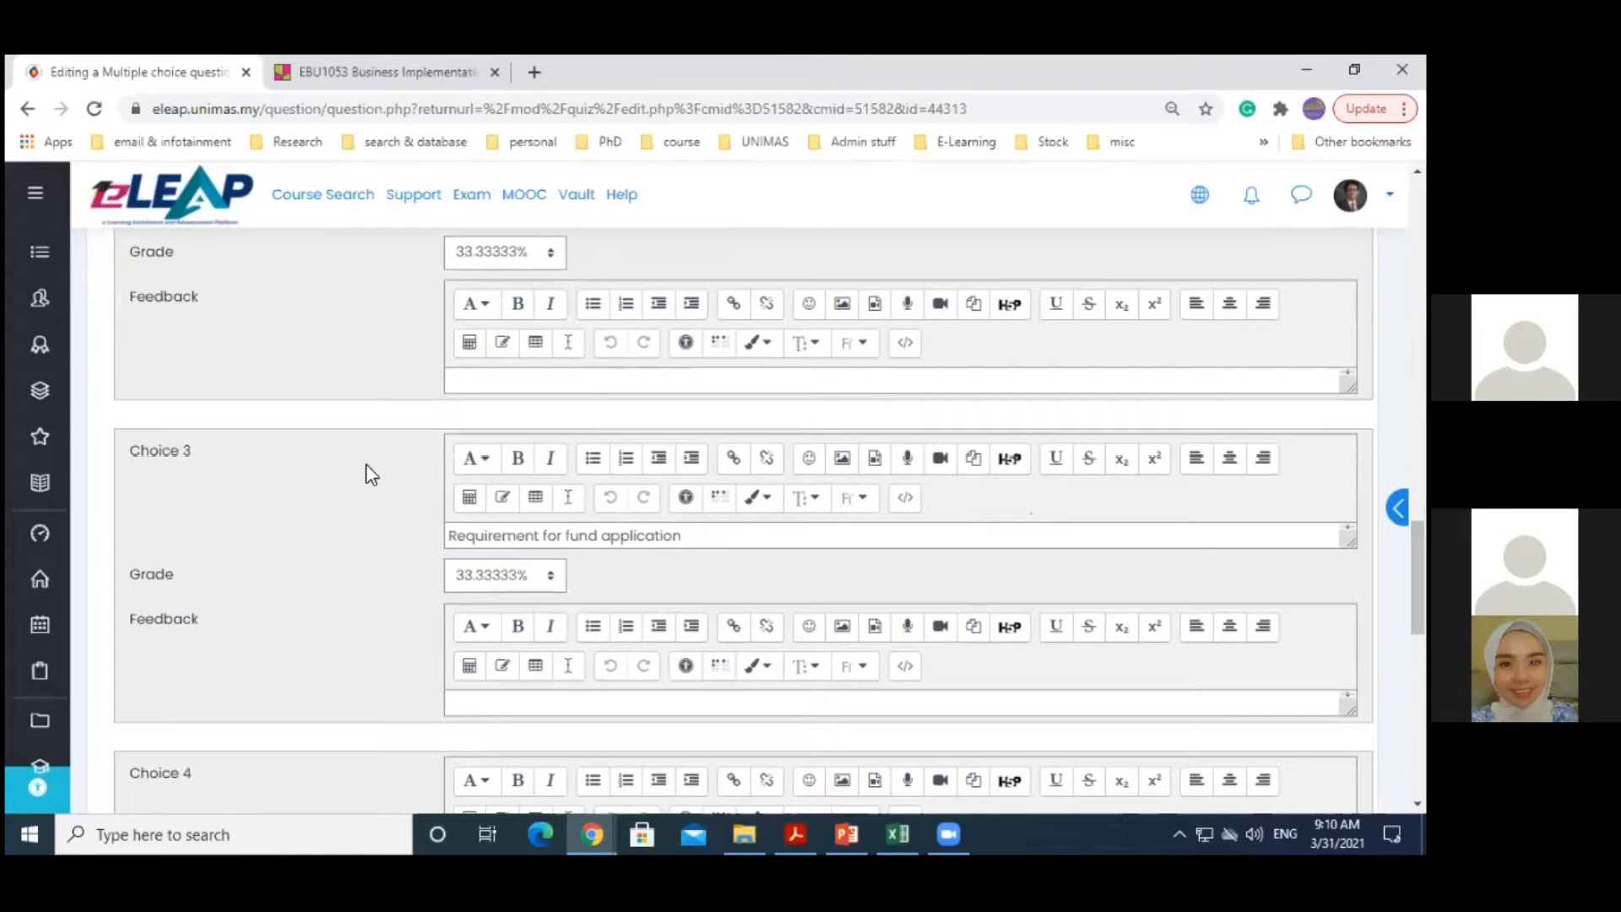
Set the grade of Choice 4, "To develop new business model", to the negative mark of -10%
scroll(743, 519, down, 3)
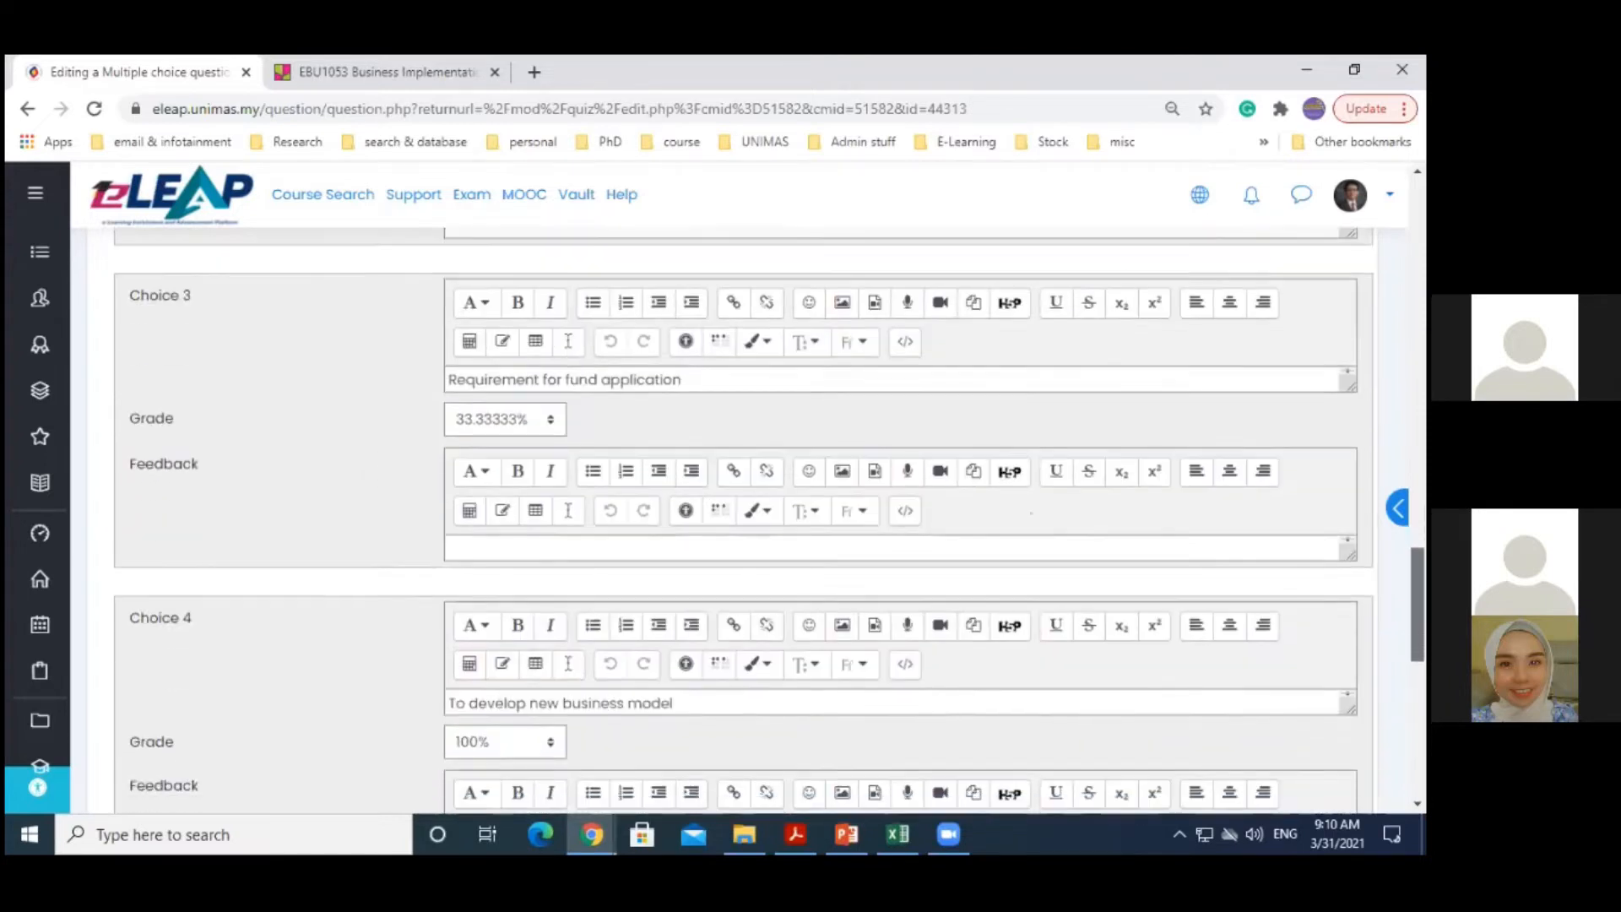
scroll(743, 519, down, 1)
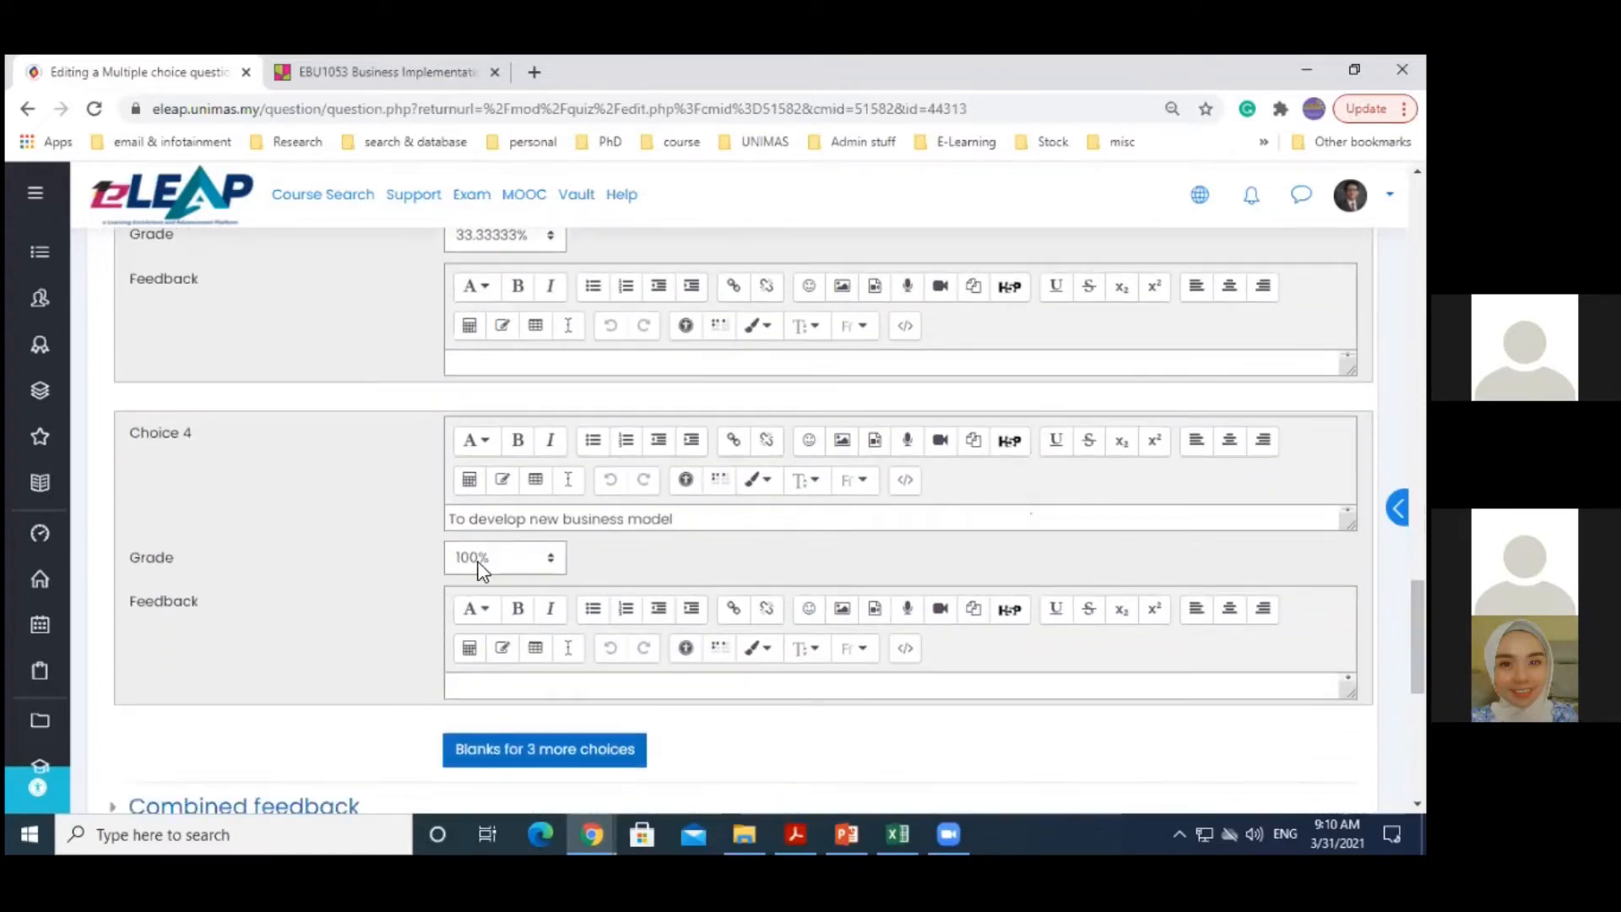
click(503, 560)
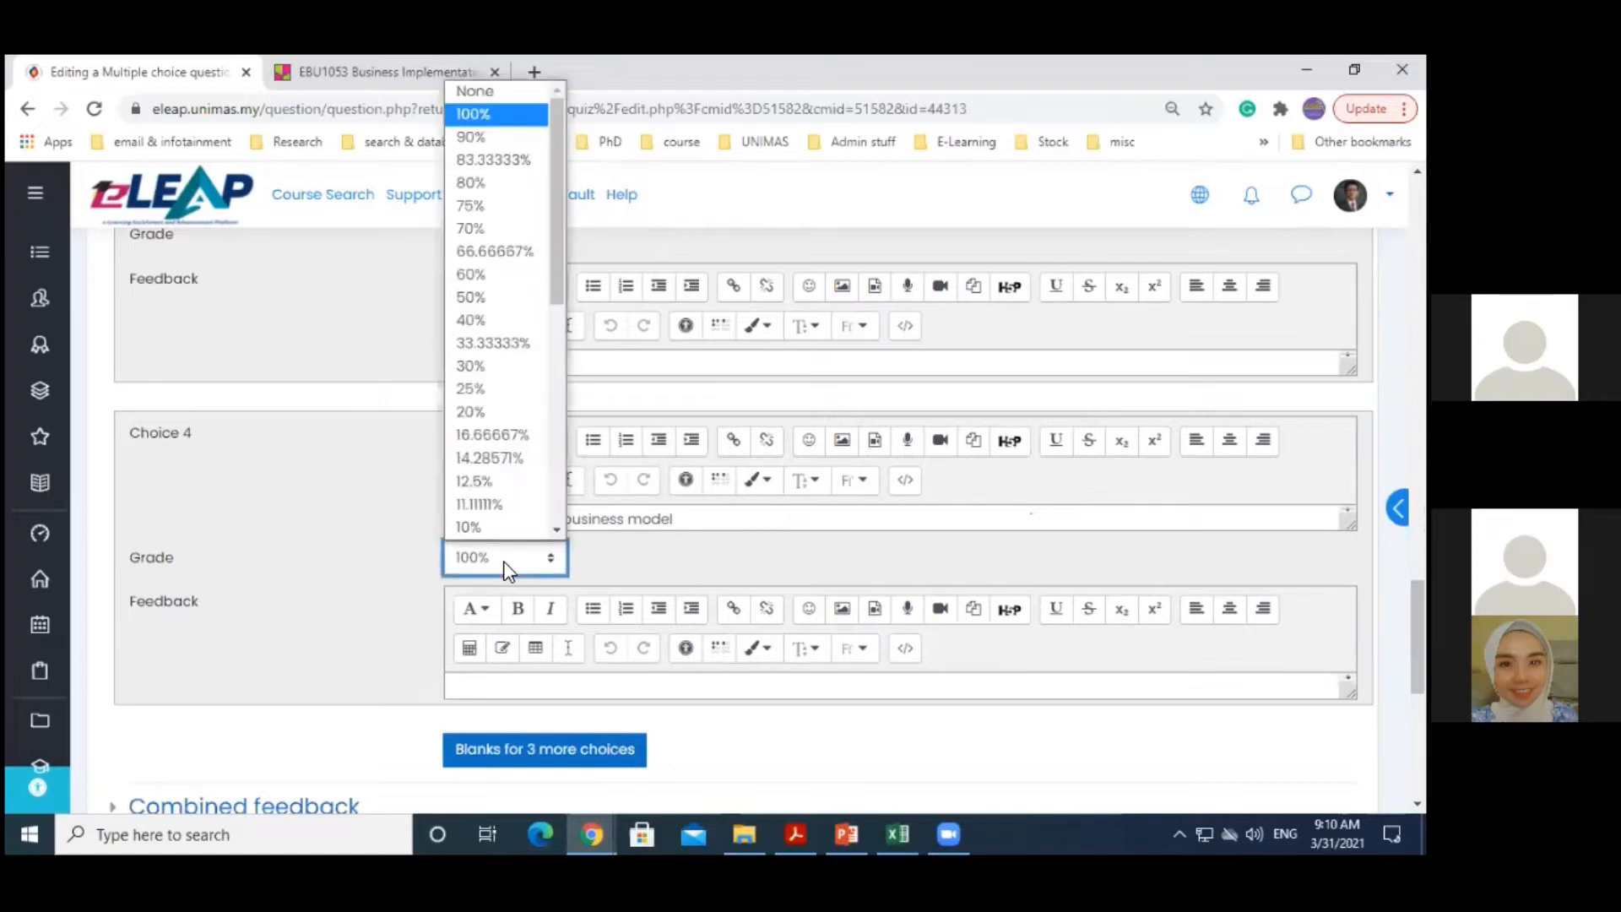
drag(560, 304, 555, 417)
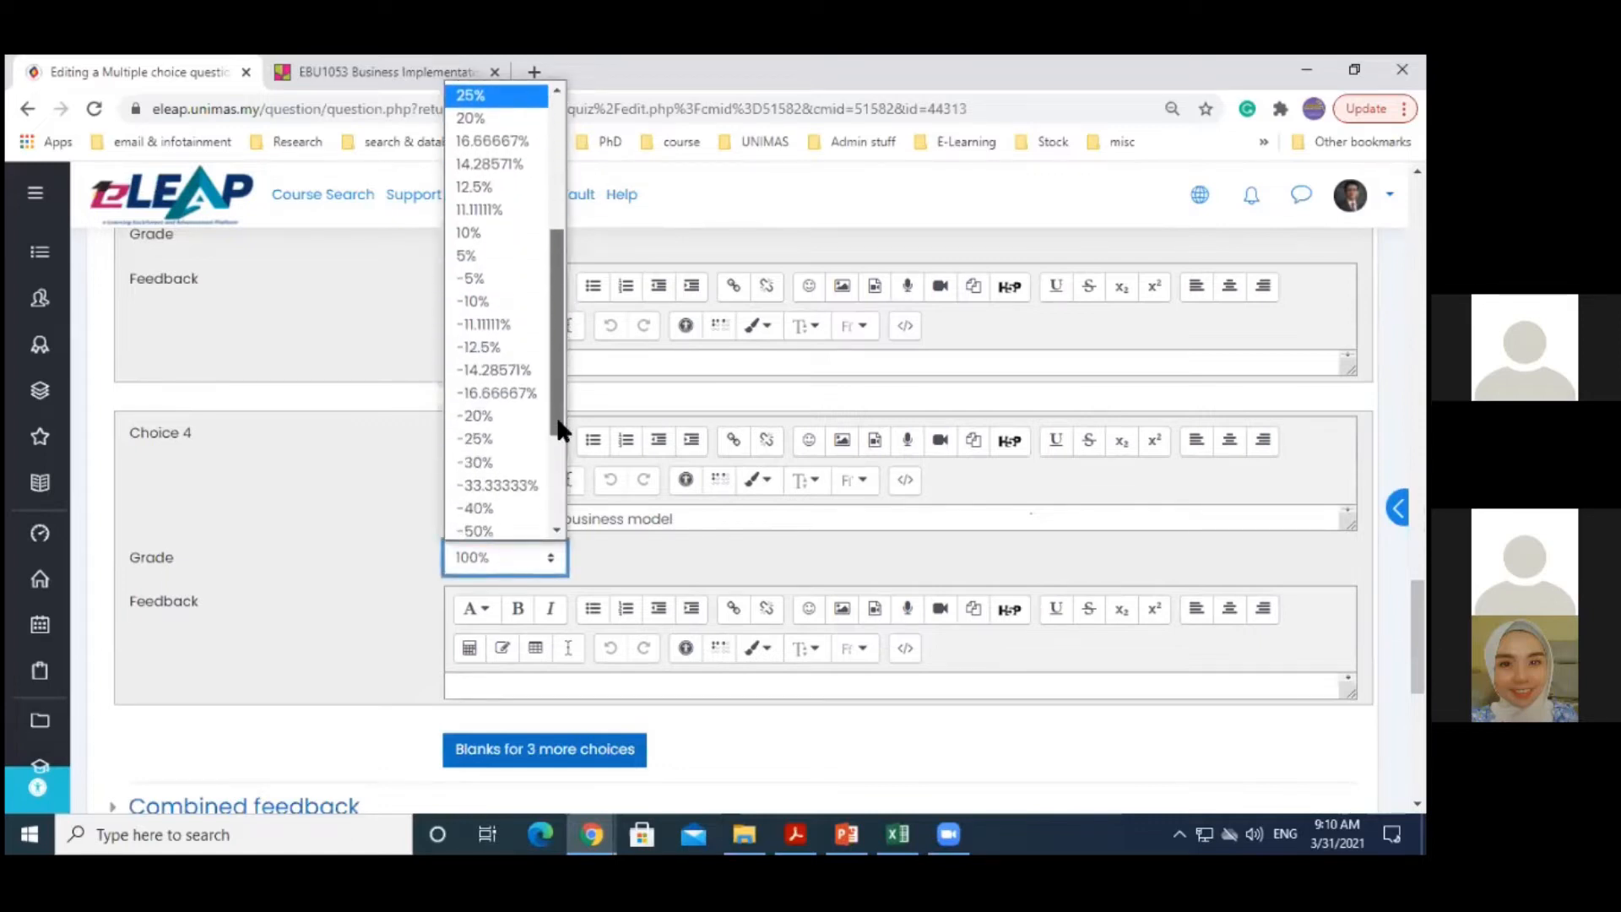
click(483, 301)
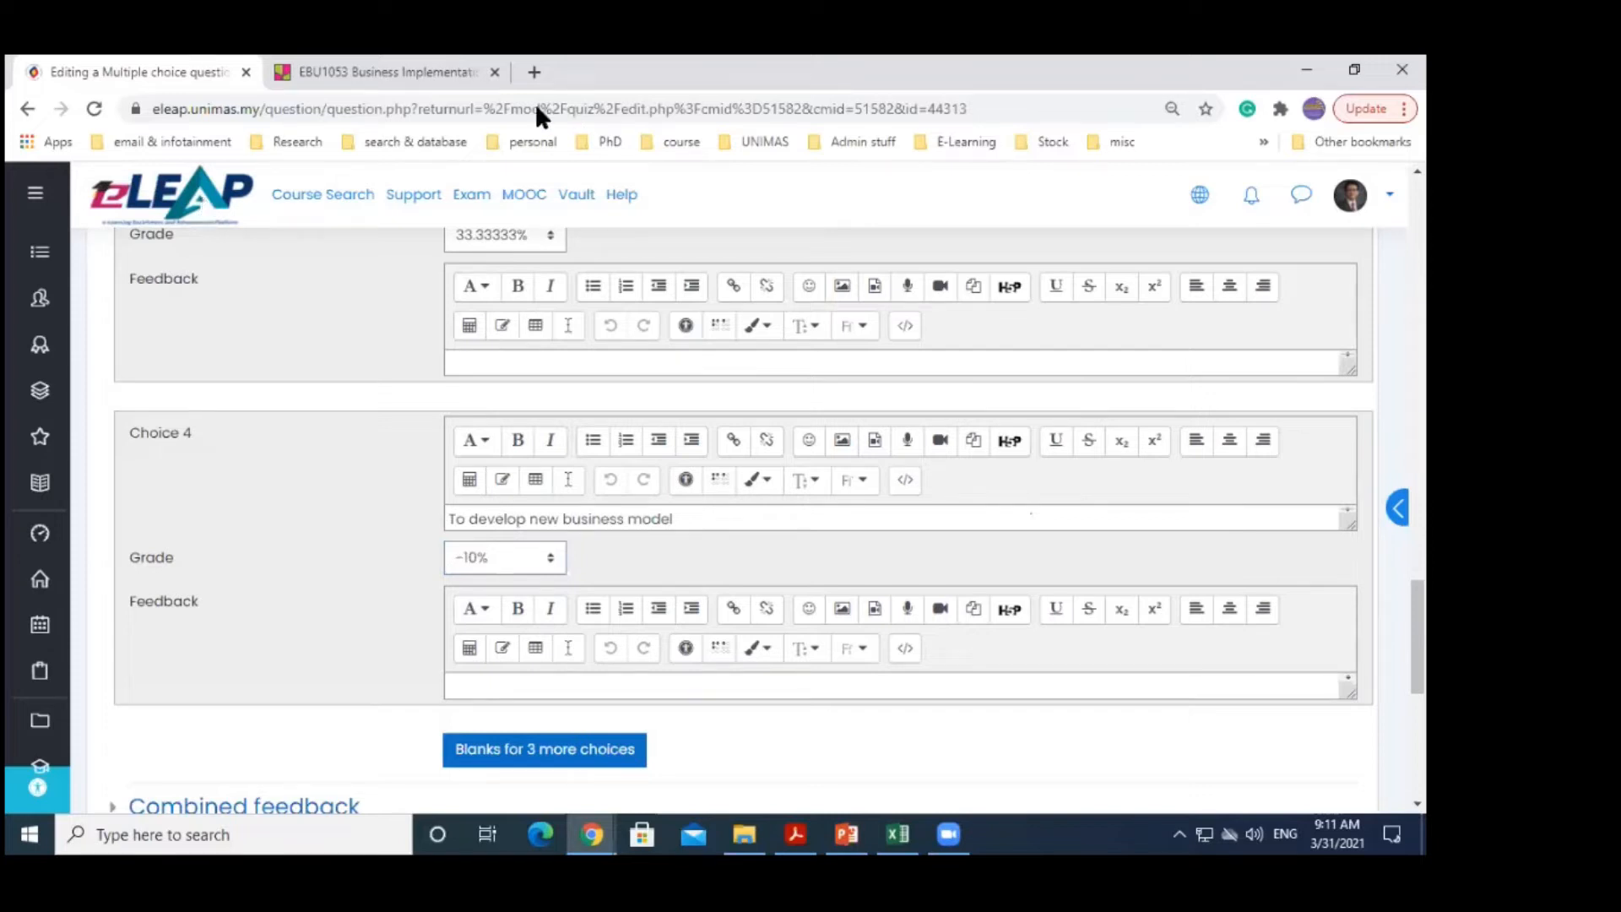
Recheck the grades of Choices 1 to 3 and set the grade of Choice 4, "To develop new business model", to None
drag(1418, 637, 1418, 502)
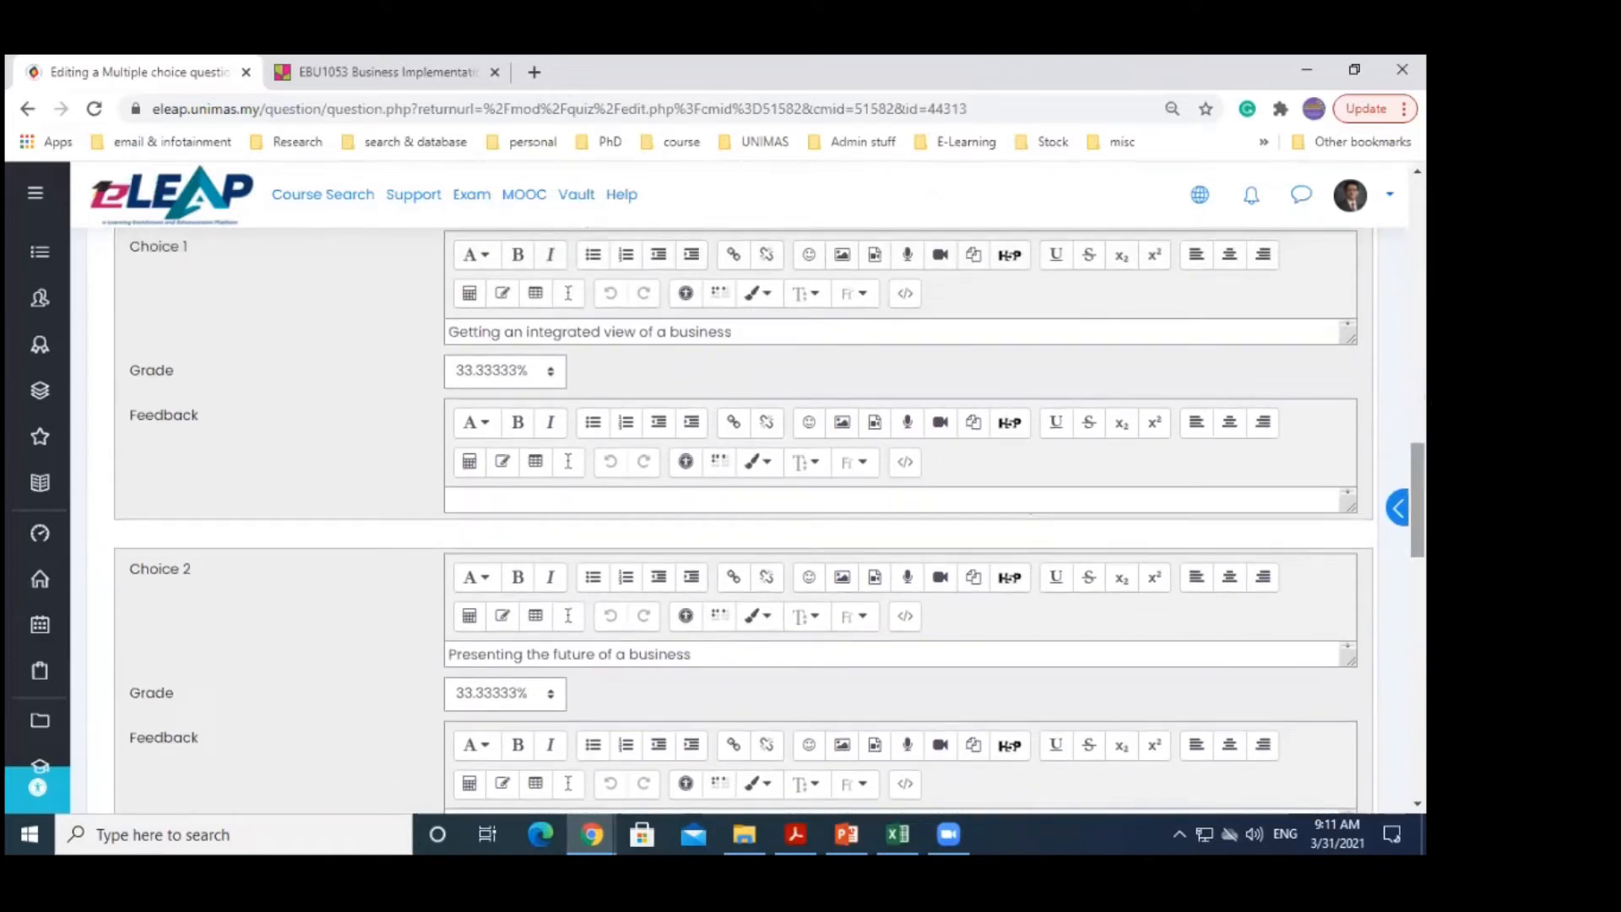
click(479, 381)
click(469, 660)
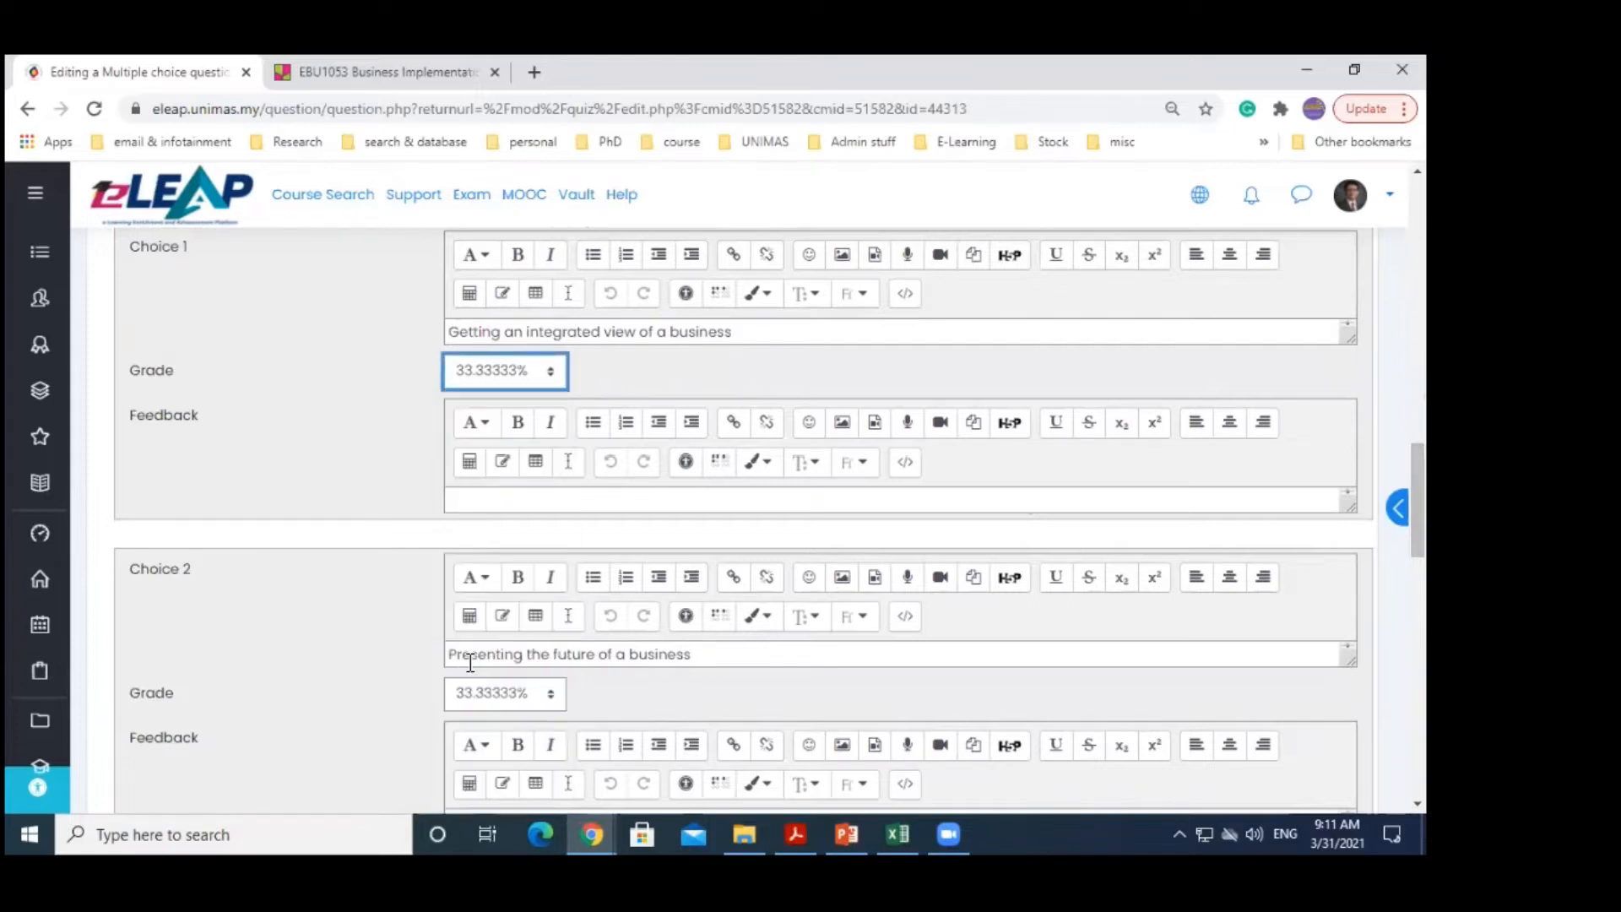
scroll(759, 516, down, 3)
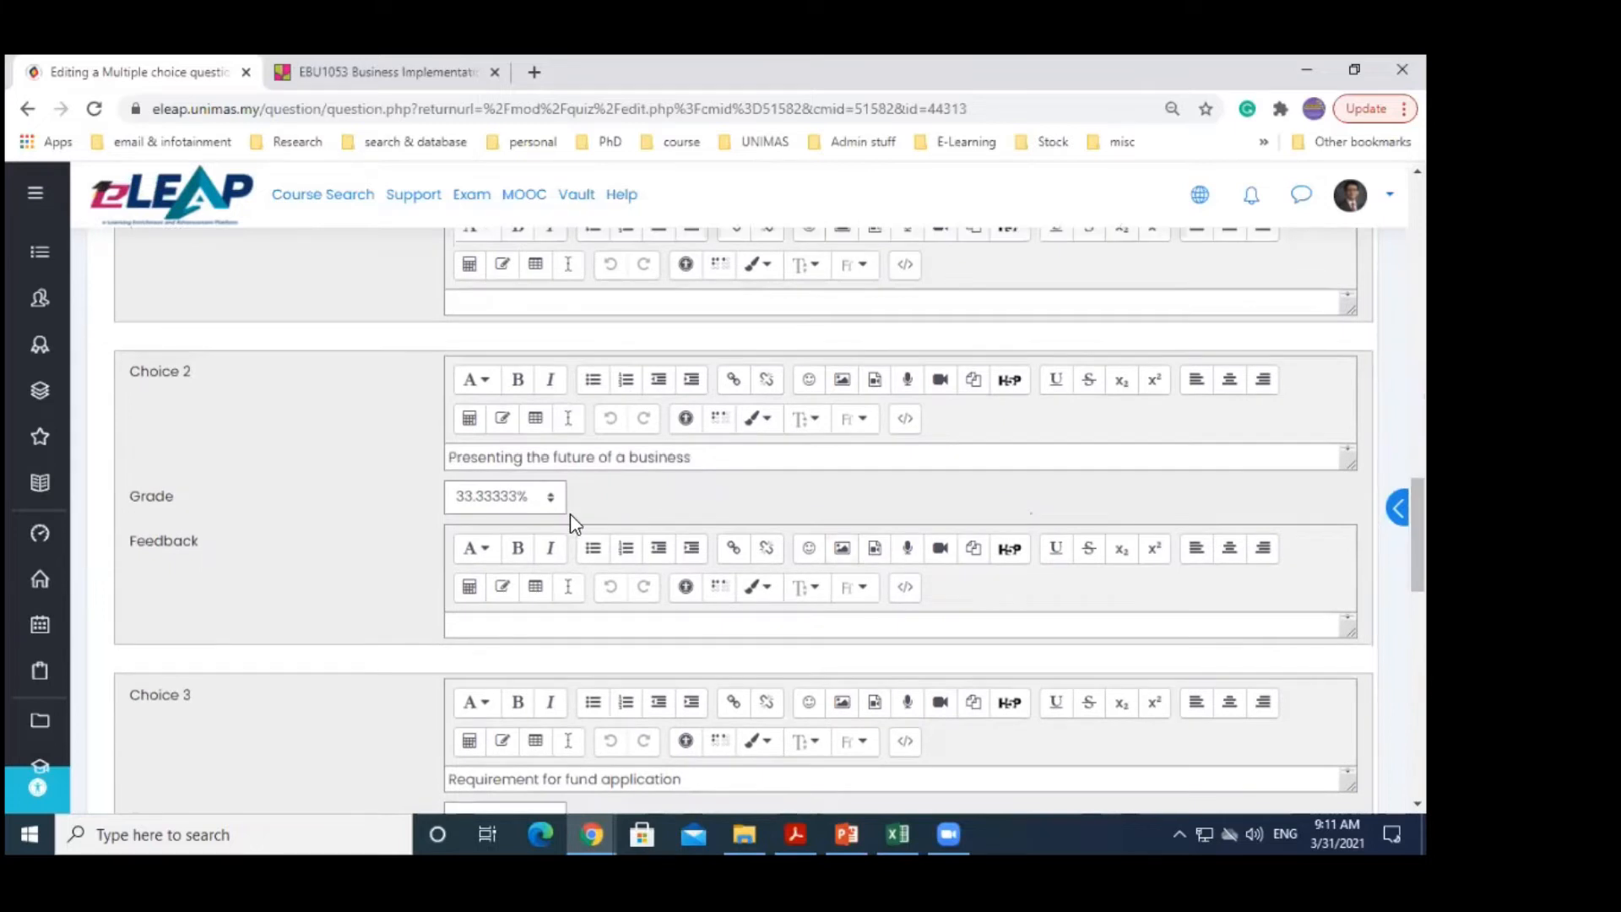
scroll(574, 524, down, 5)
scroll(515, 675, down, 2)
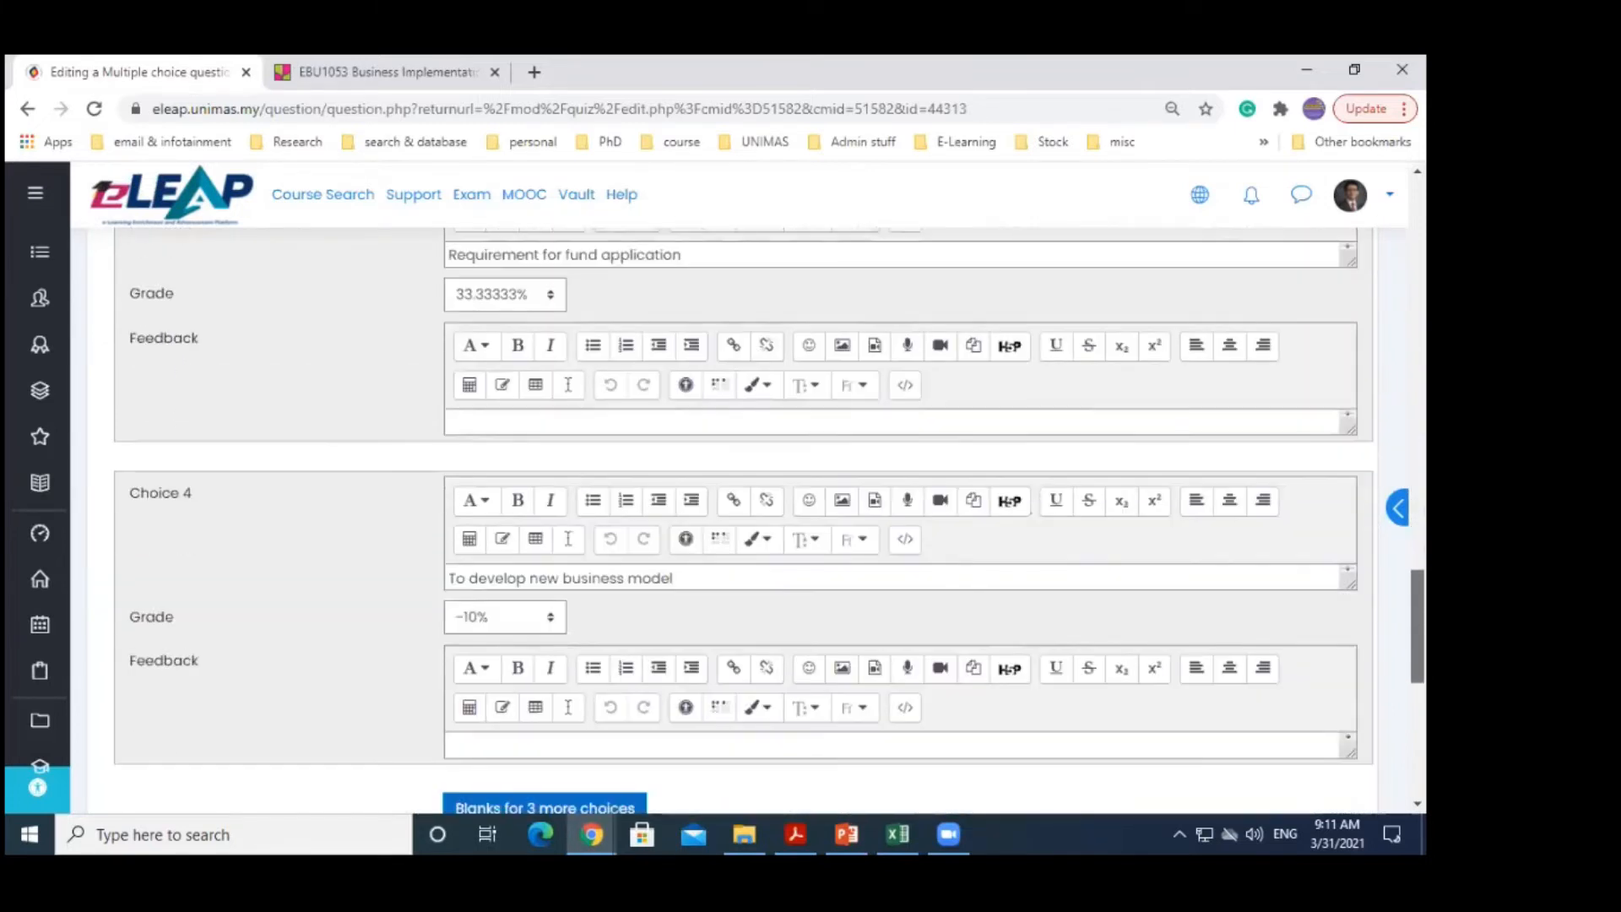
click(505, 631)
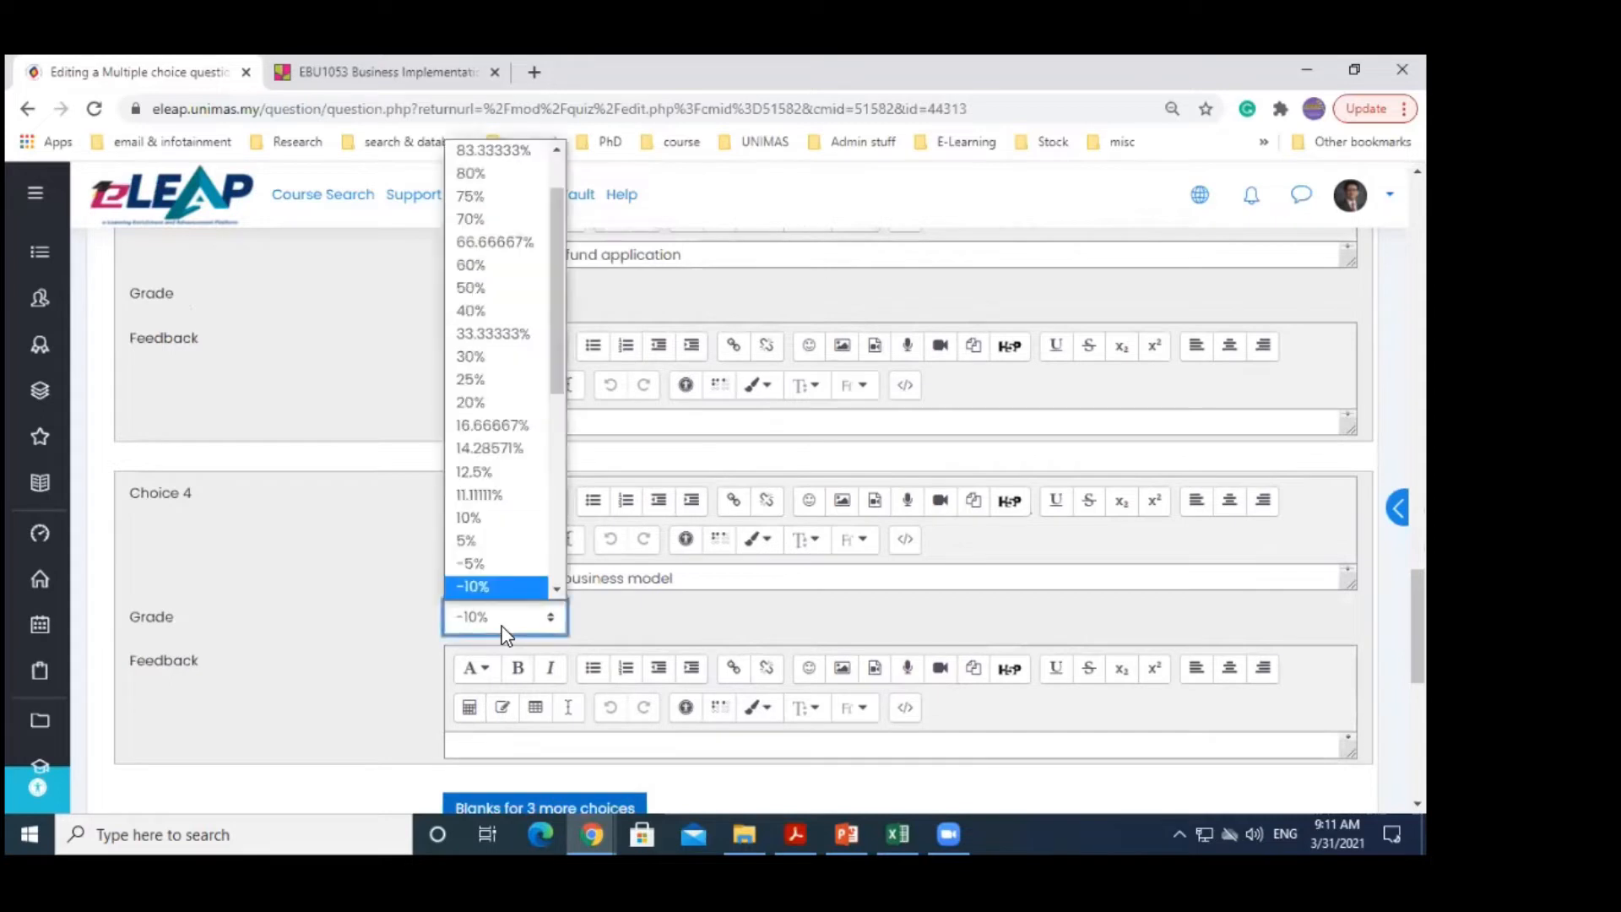
scroll(453, 591, down, 1)
click(478, 515)
click(486, 618)
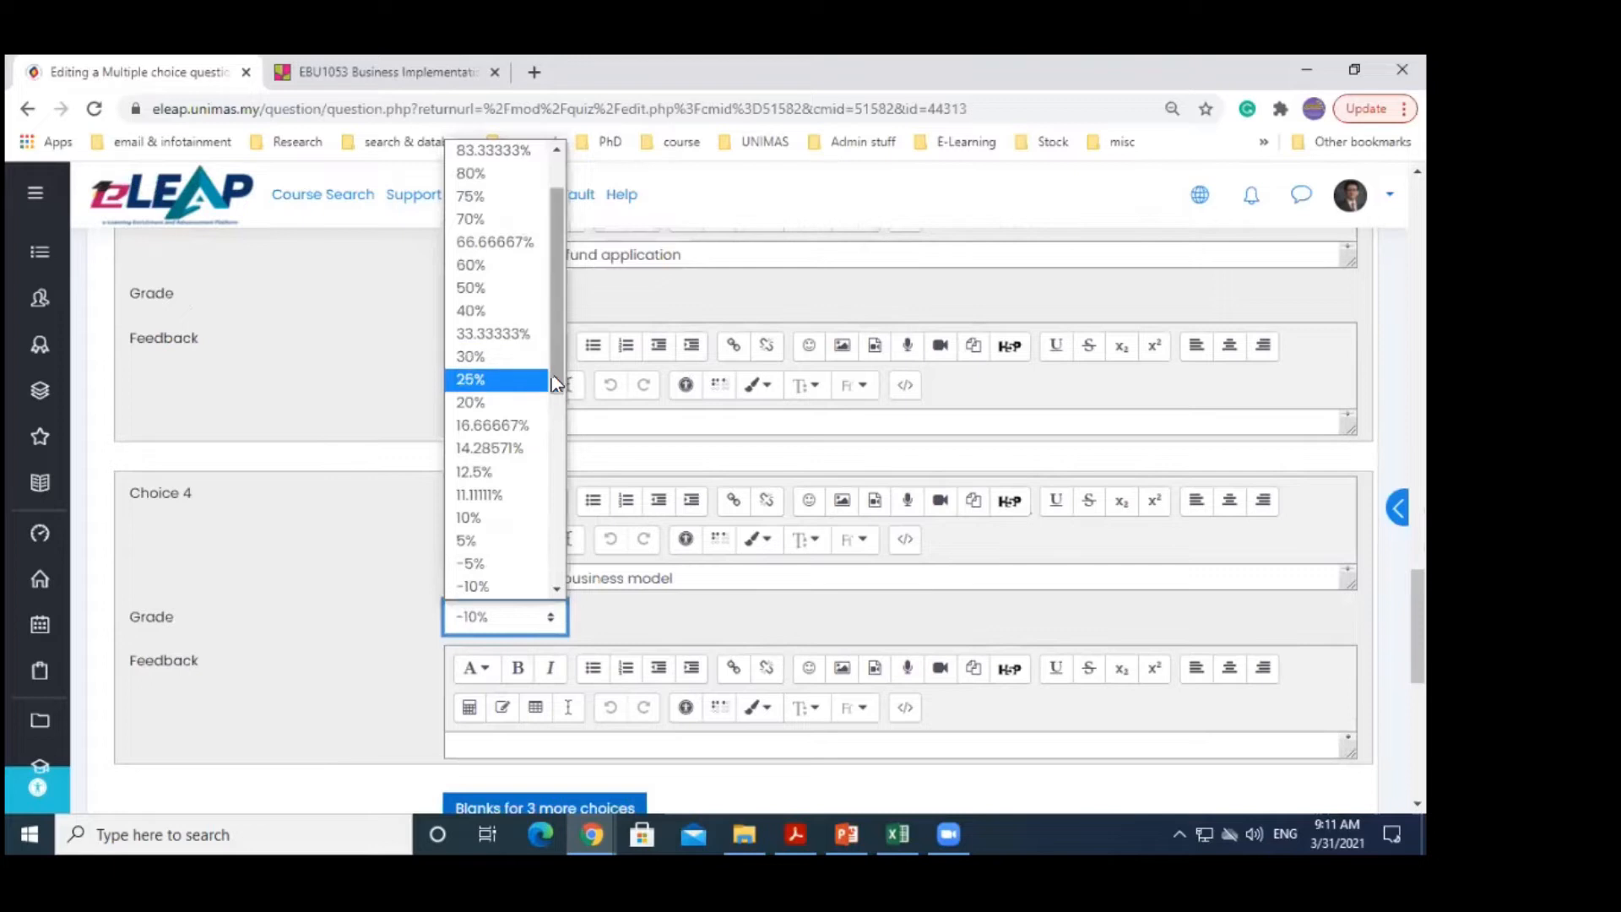
drag(555, 358, 555, 297)
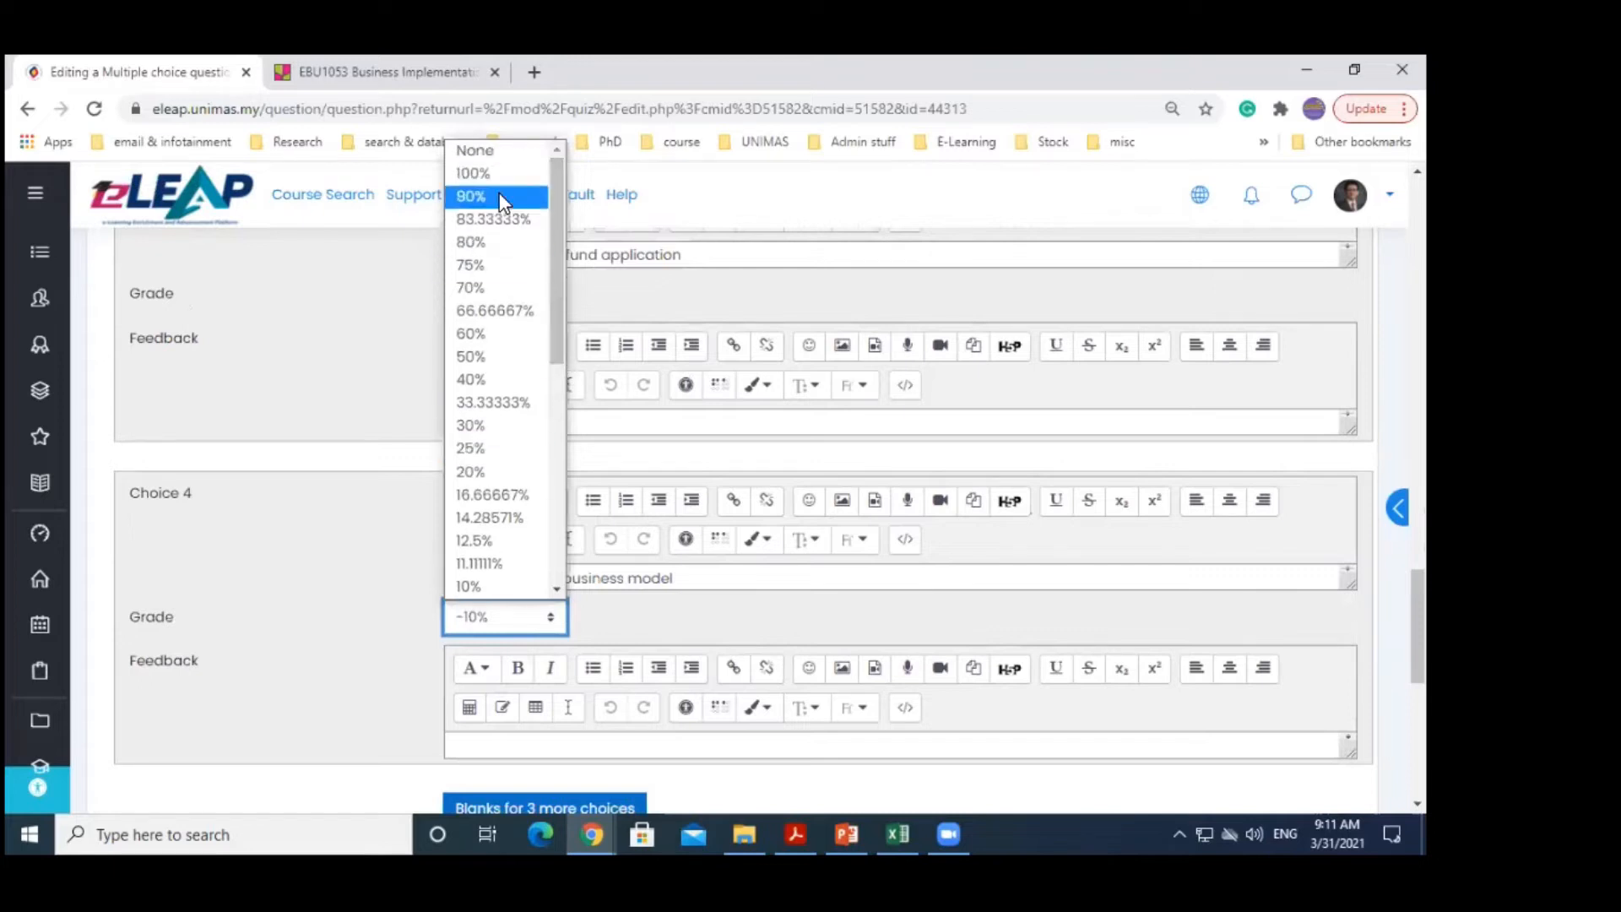
click(474, 152)
click(366, 529)
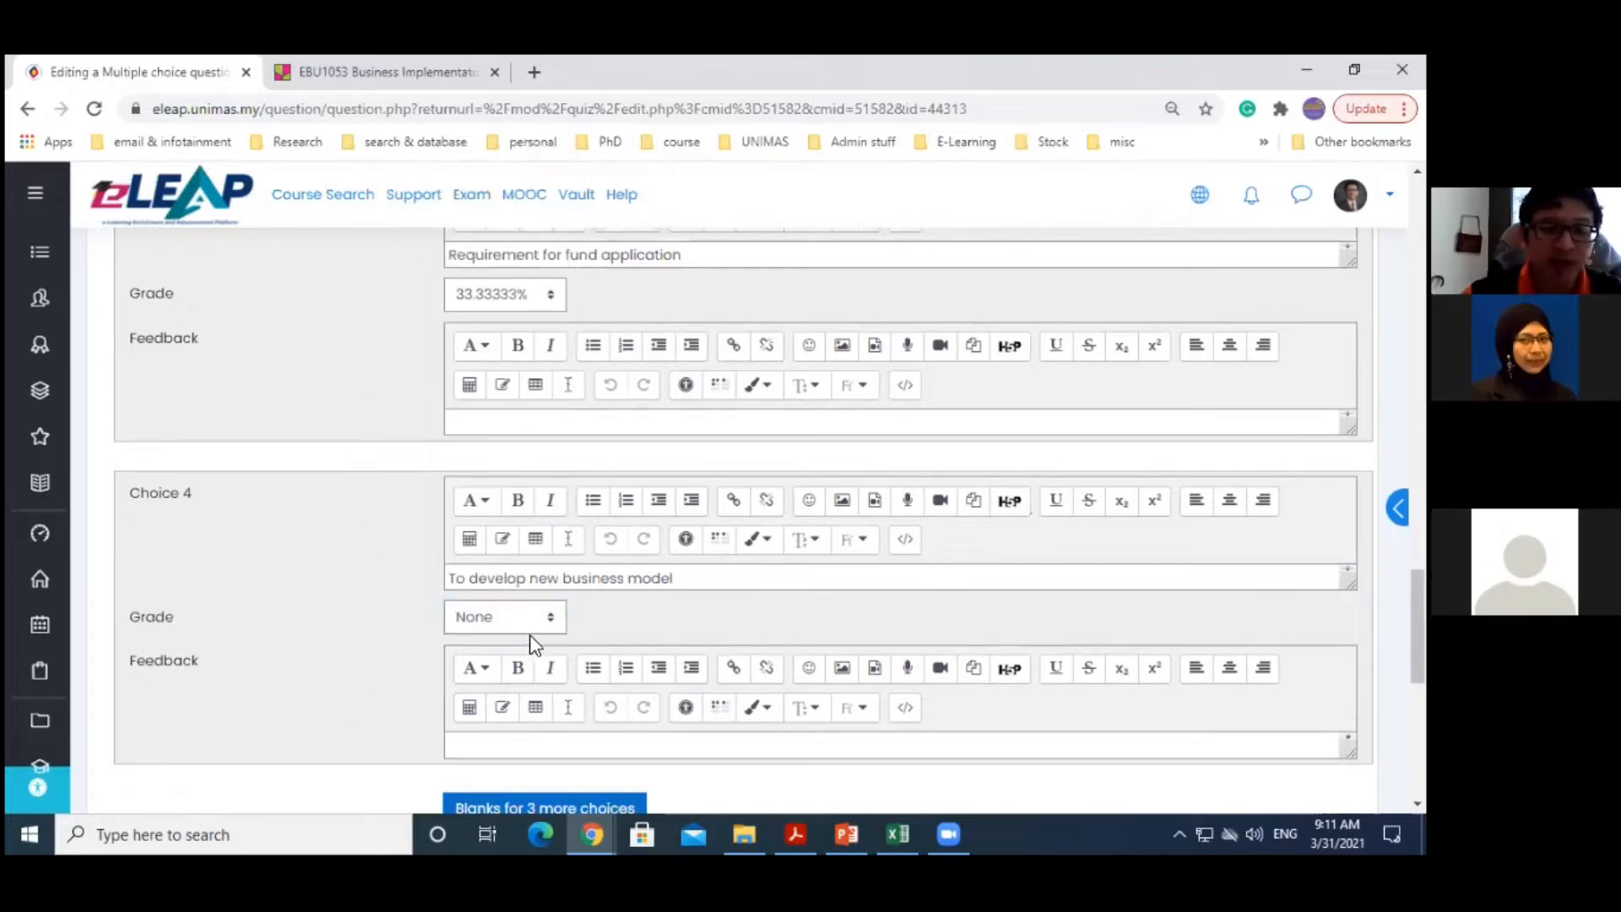
Review the grades of all four choices, discard the BP MCQ question edits and return to the Online Quiz - Demo 1 question list
scroll(485, 540, up, 1)
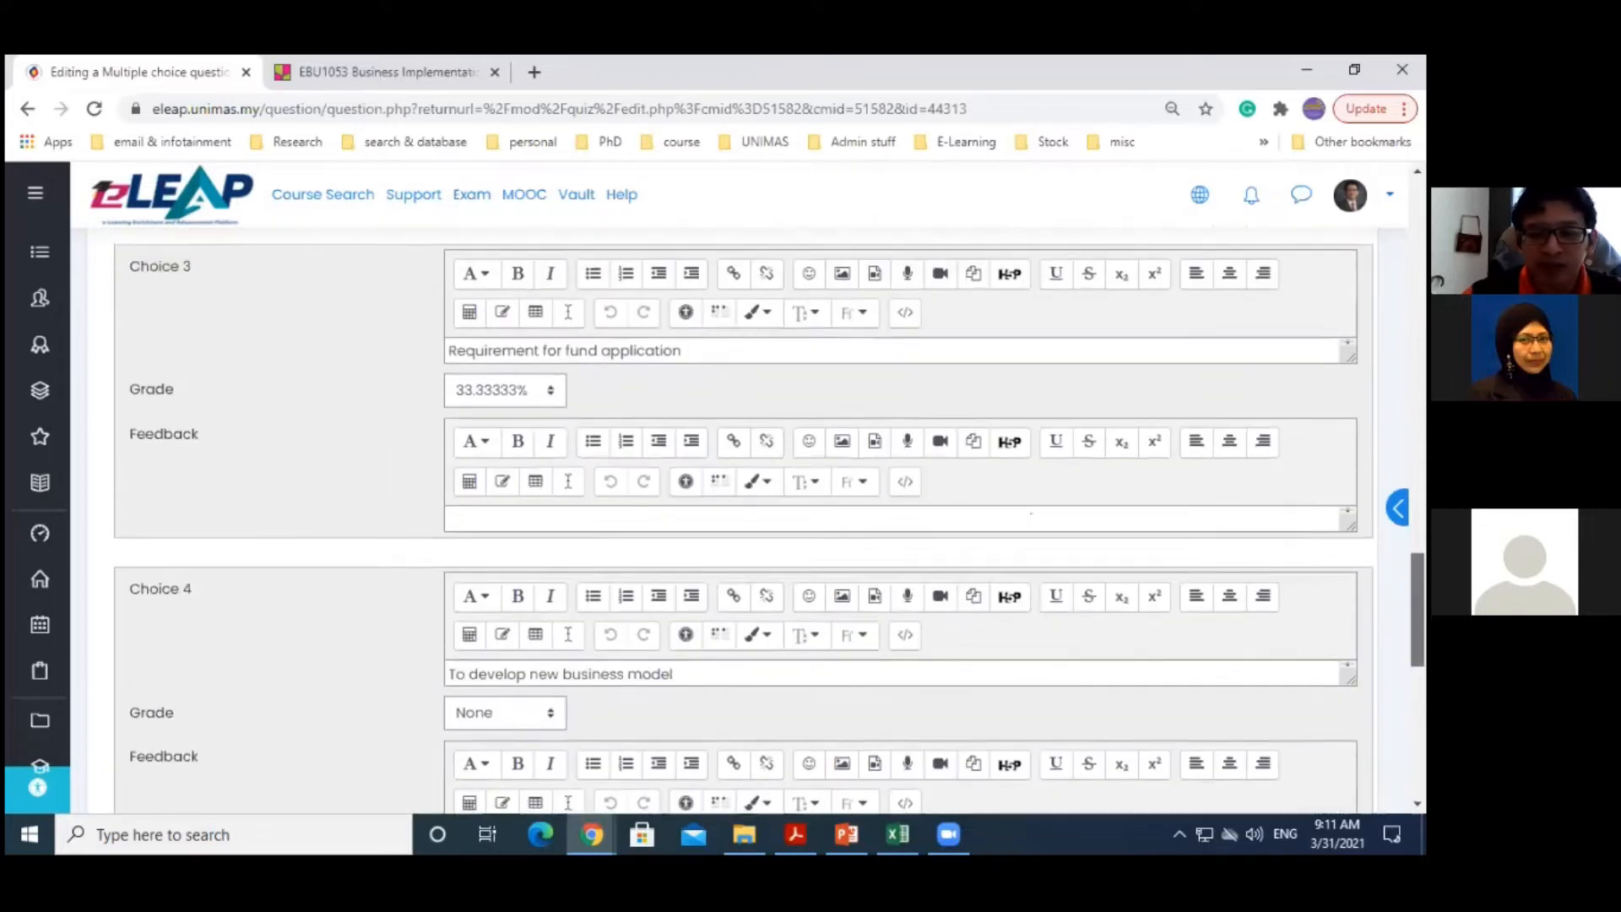
drag(1417, 599, 1417, 486)
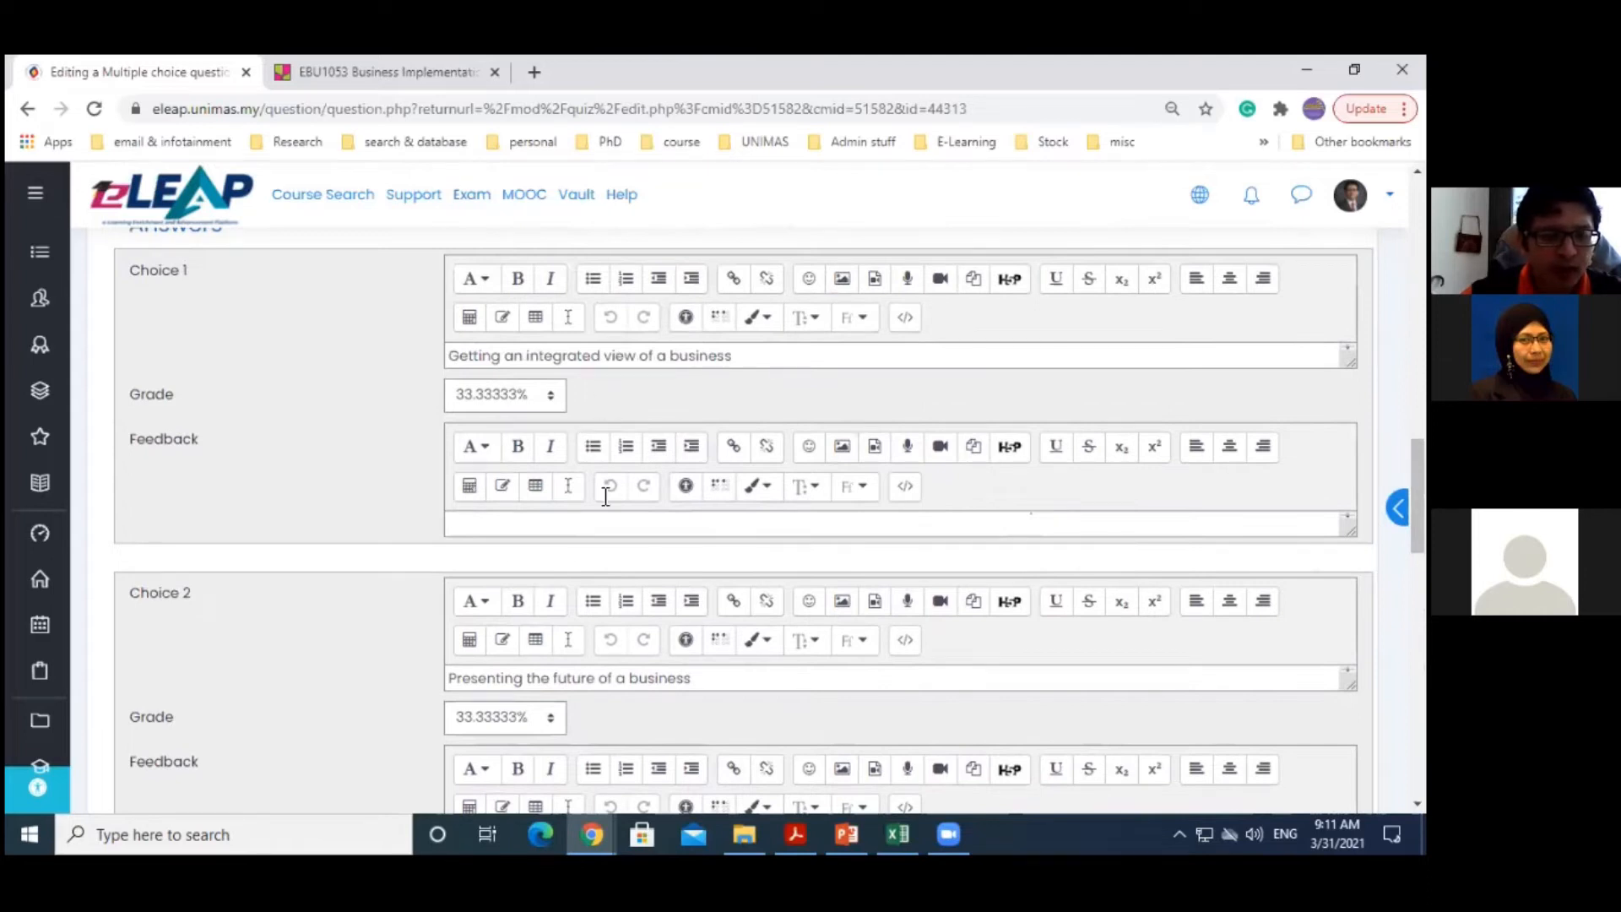
drag(1417, 494, 1417, 498)
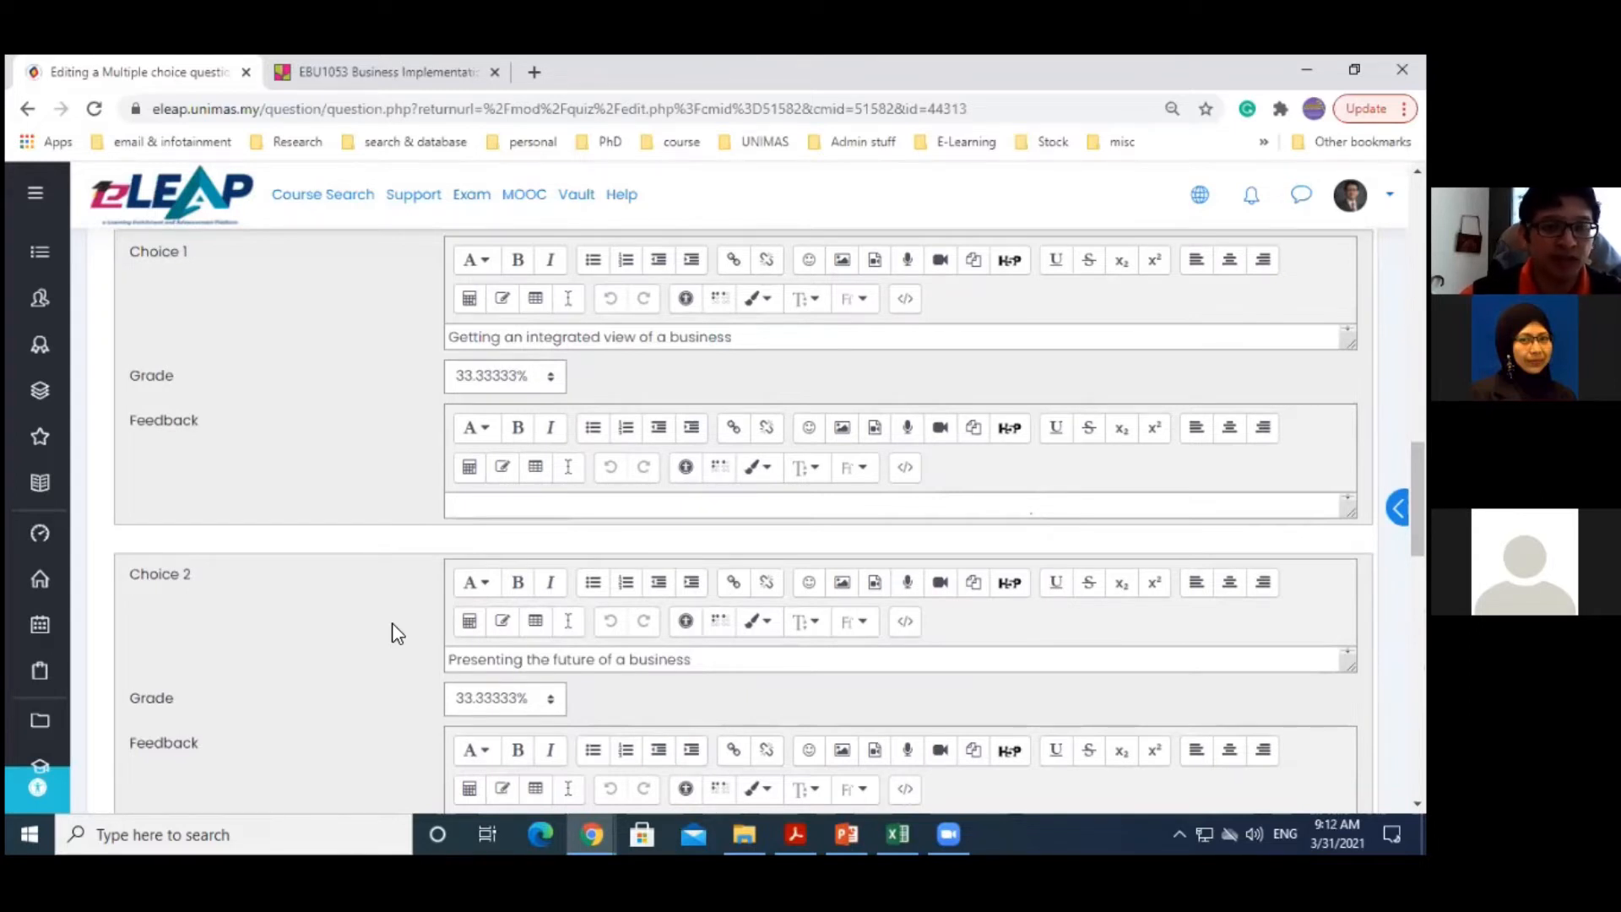
drag(1417, 498, 1417, 633)
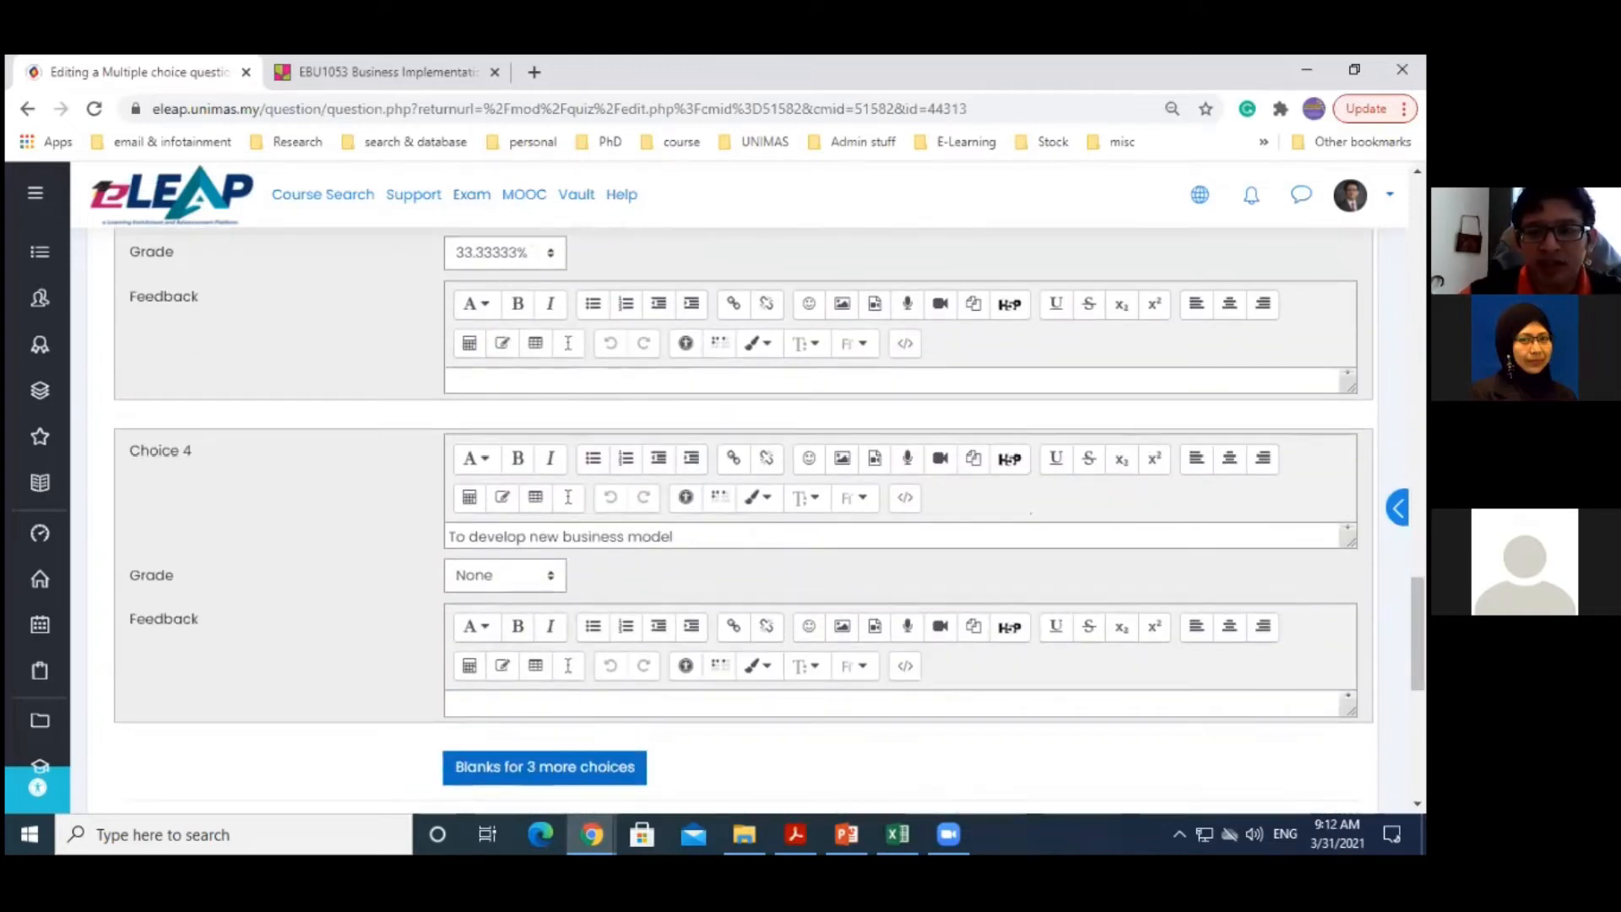
scroll(666, 471, up, 3)
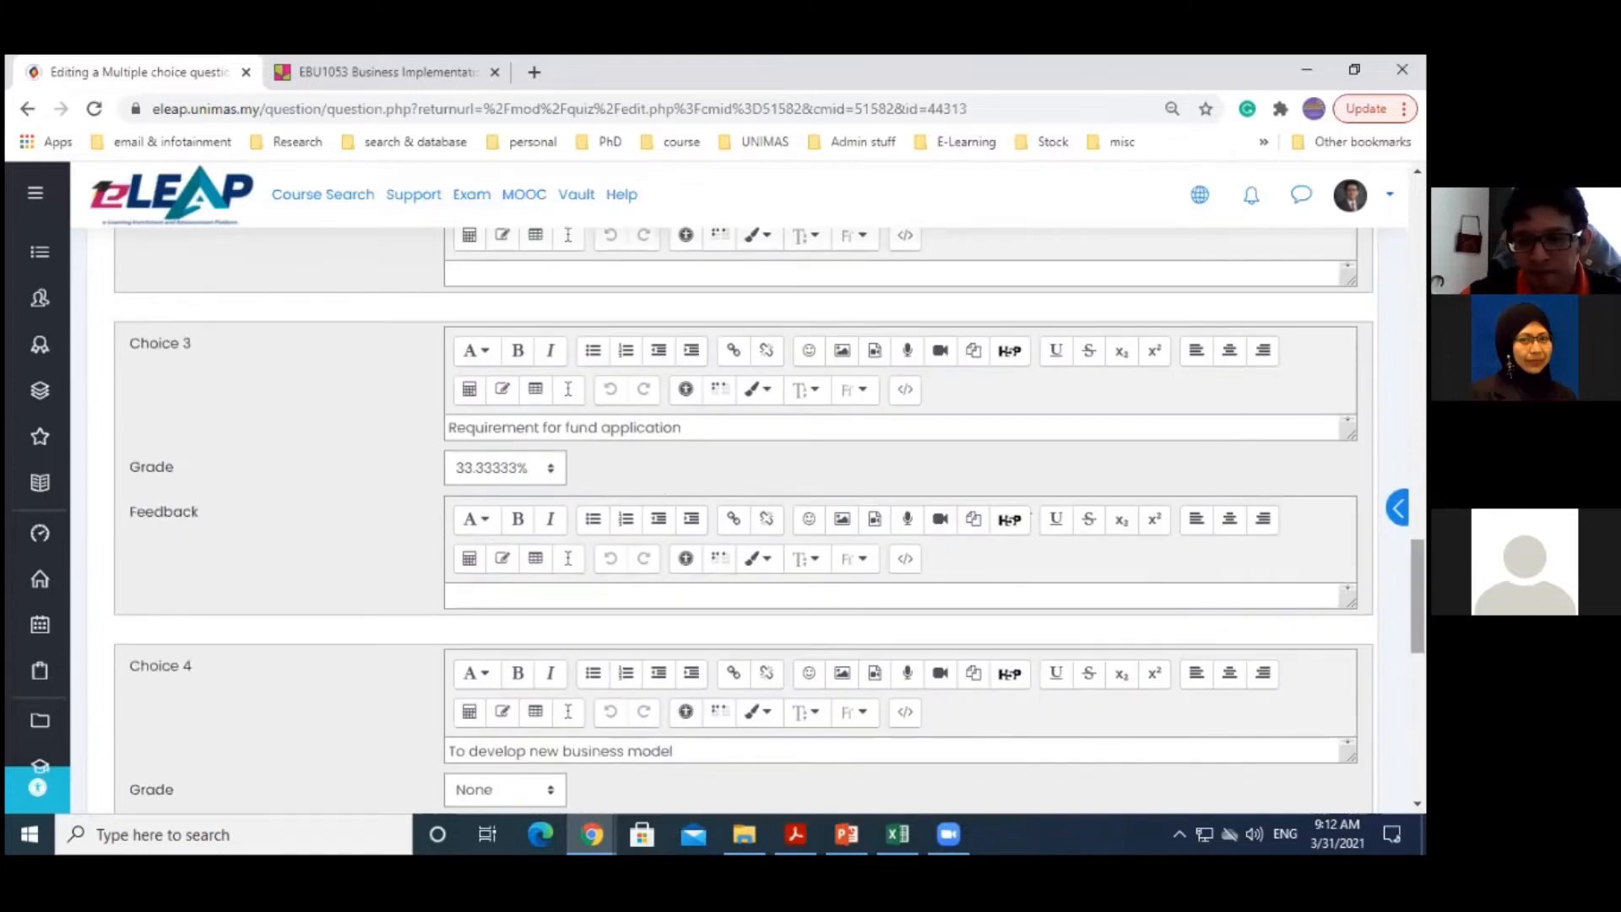
scroll(423, 728, down, 8)
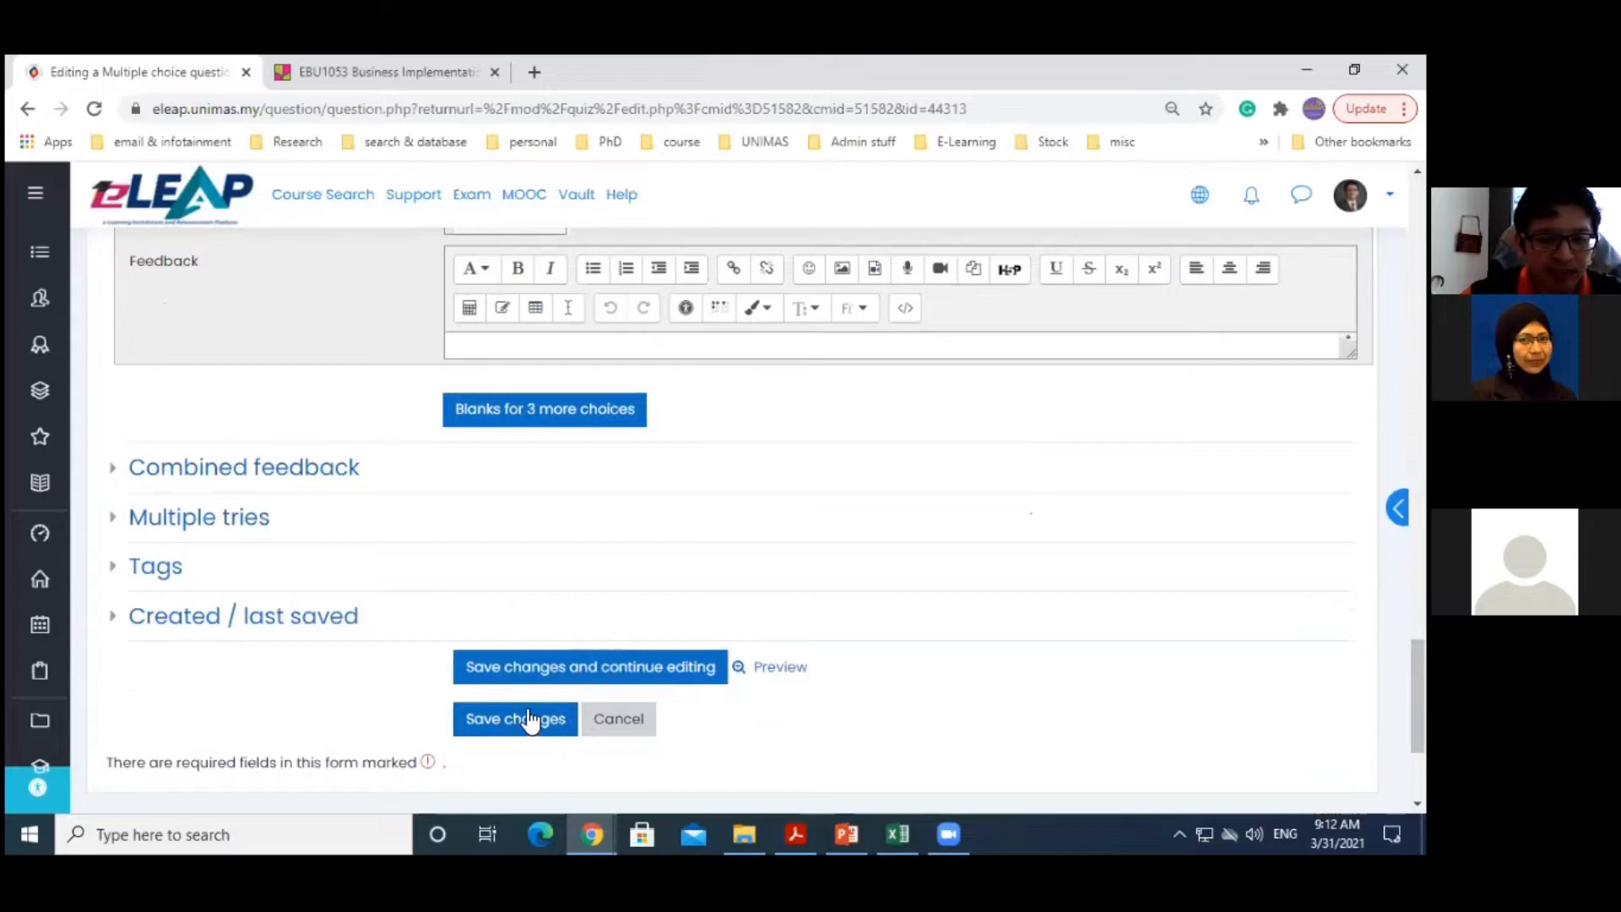
click(619, 719)
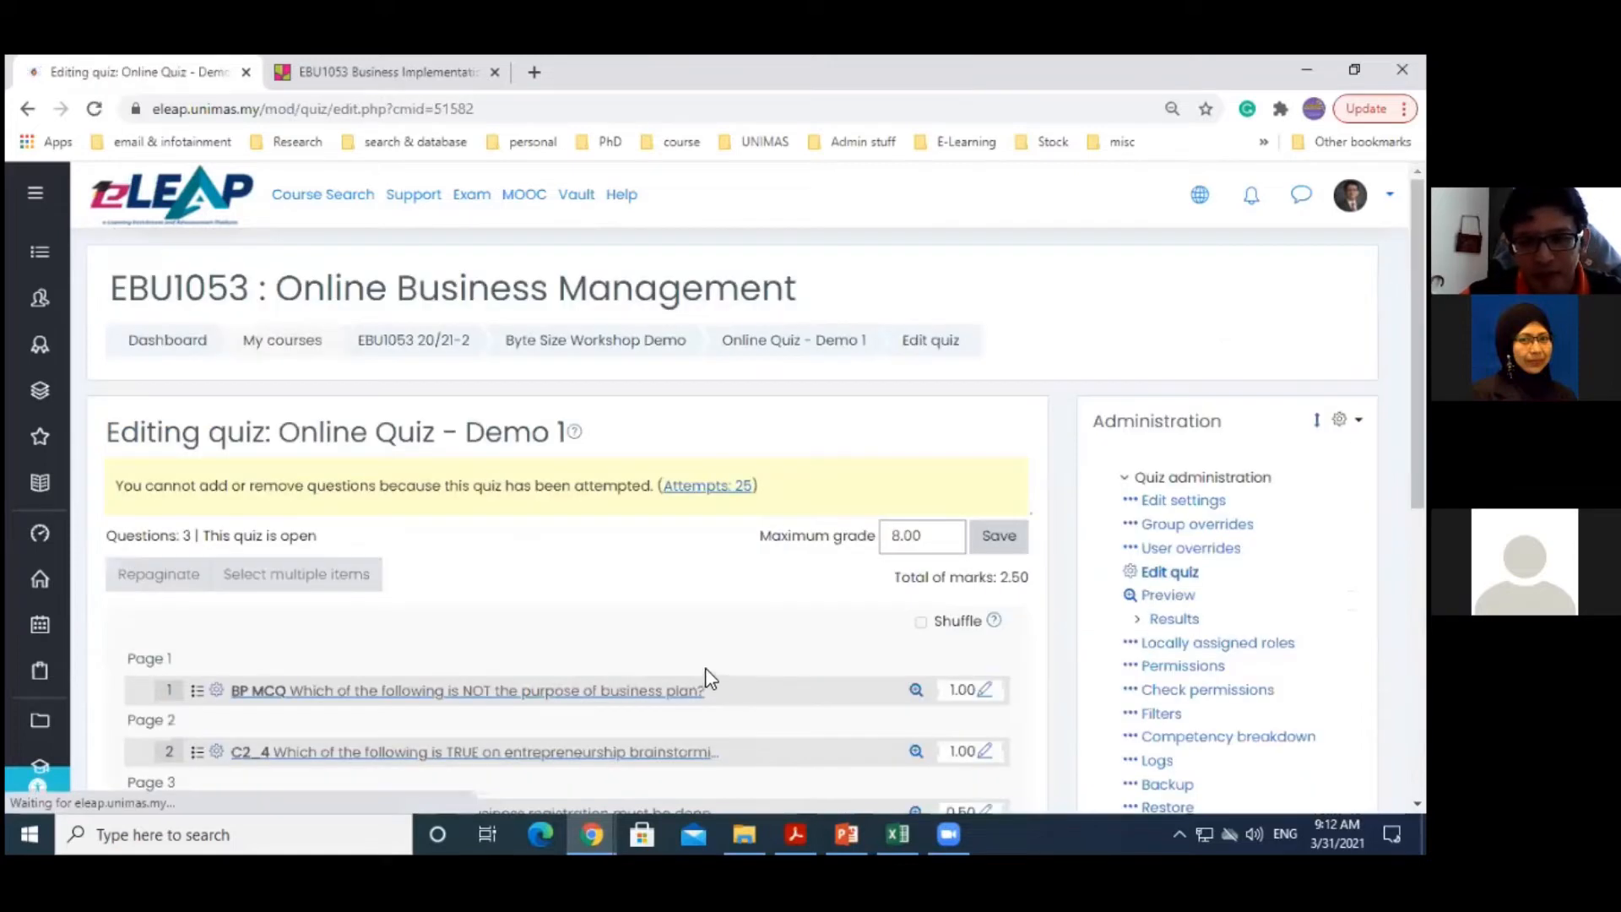
scroll(1031, 512, down, 2)
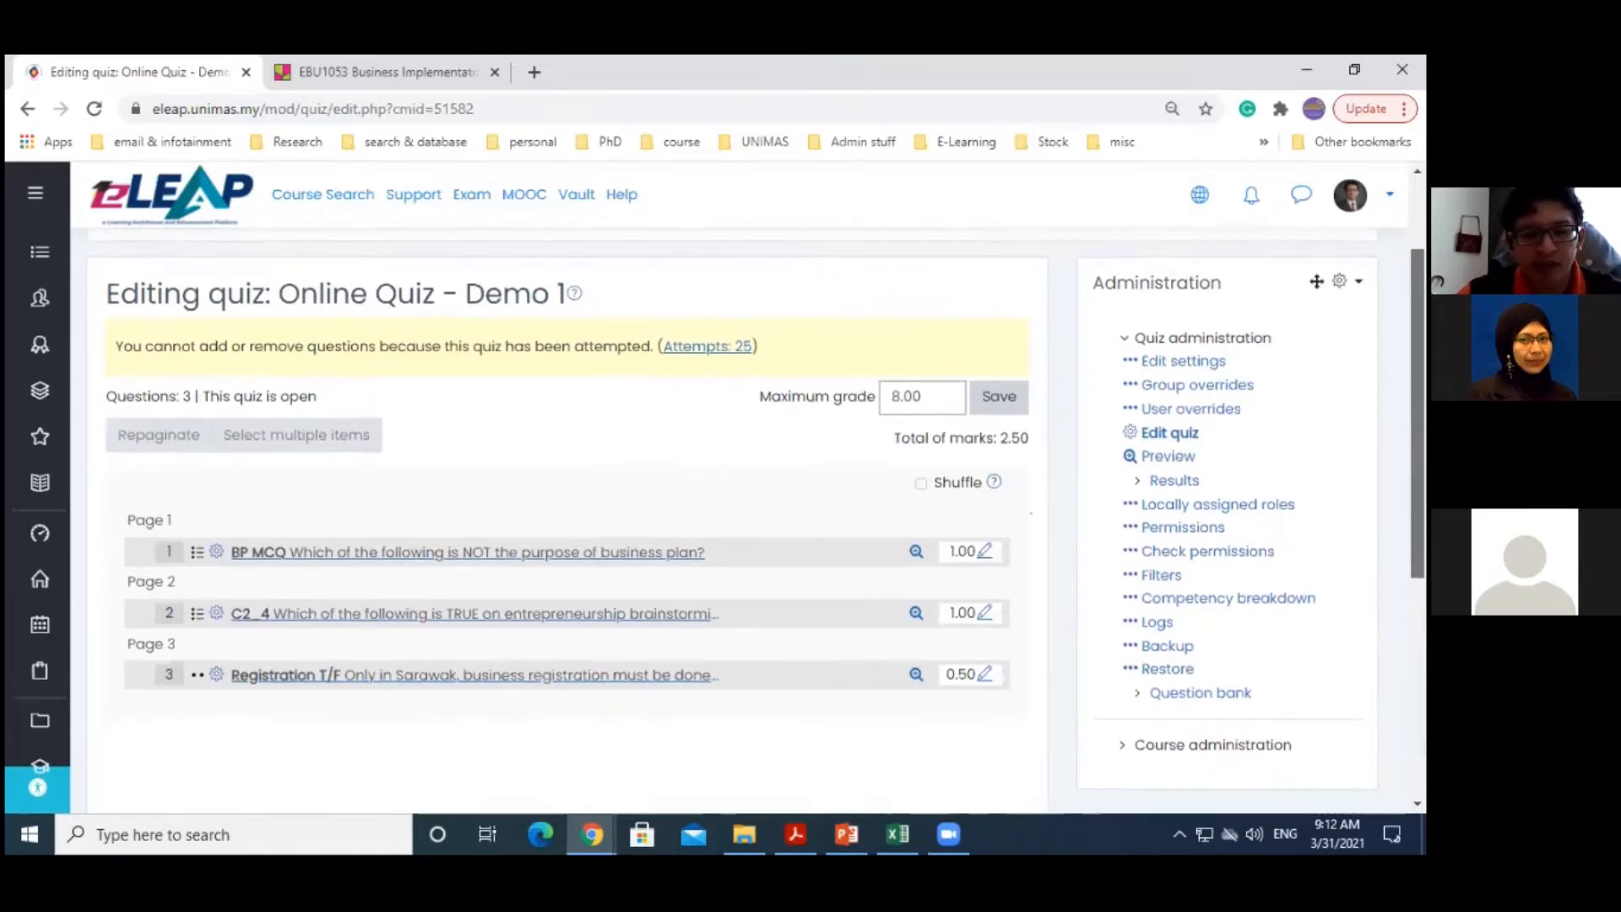
scroll(557, 506, down, 1)
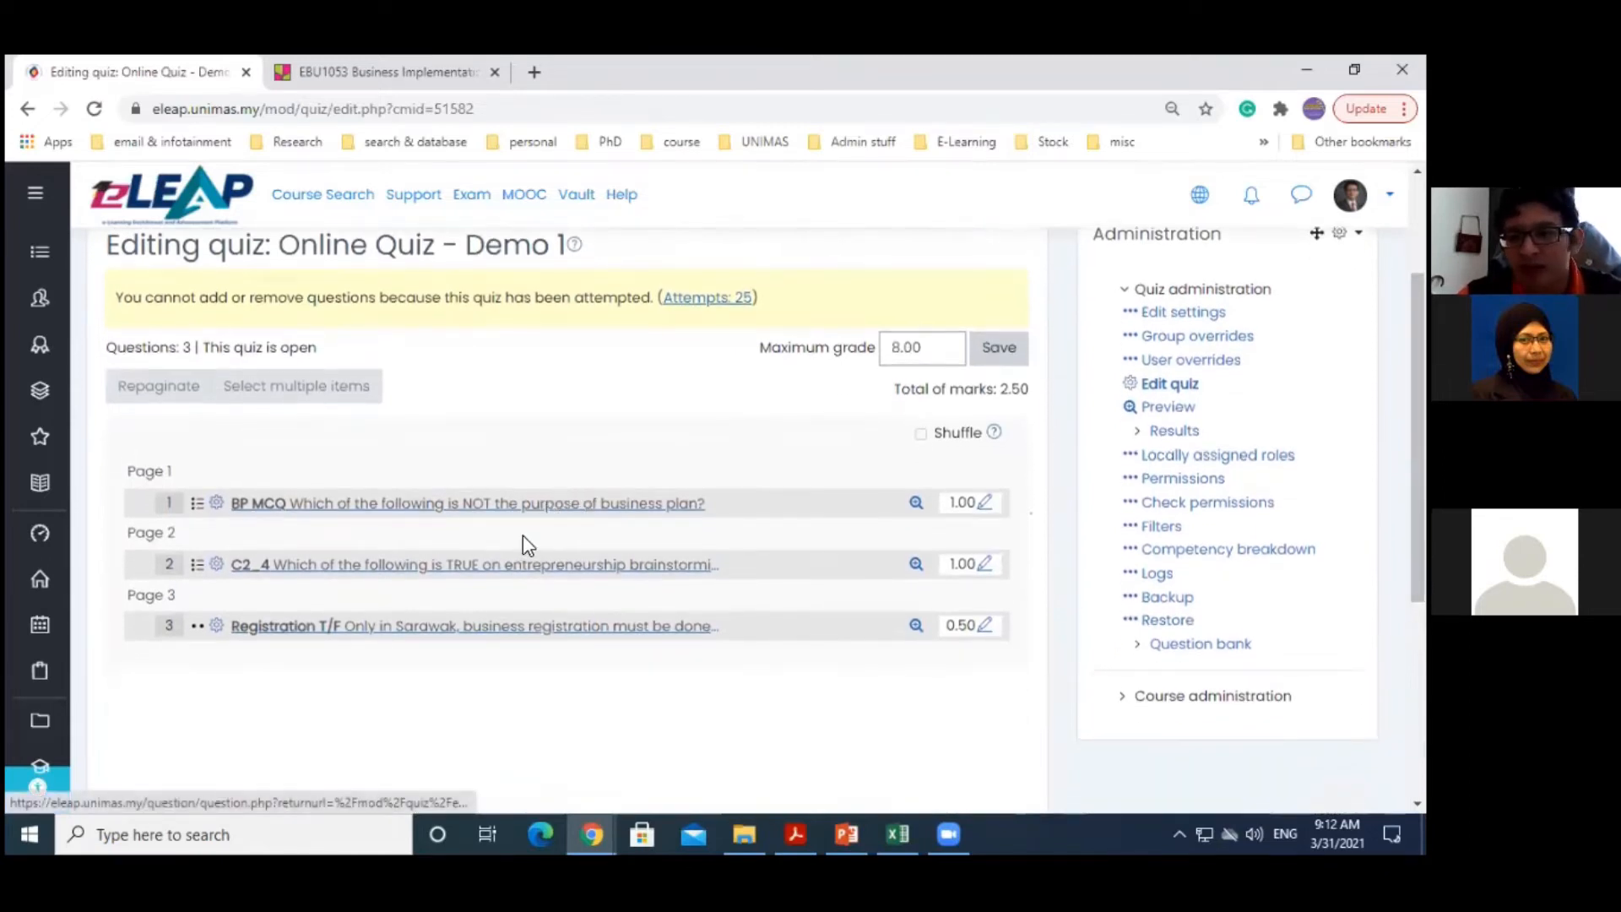
scroll(1028, 673, down, 1)
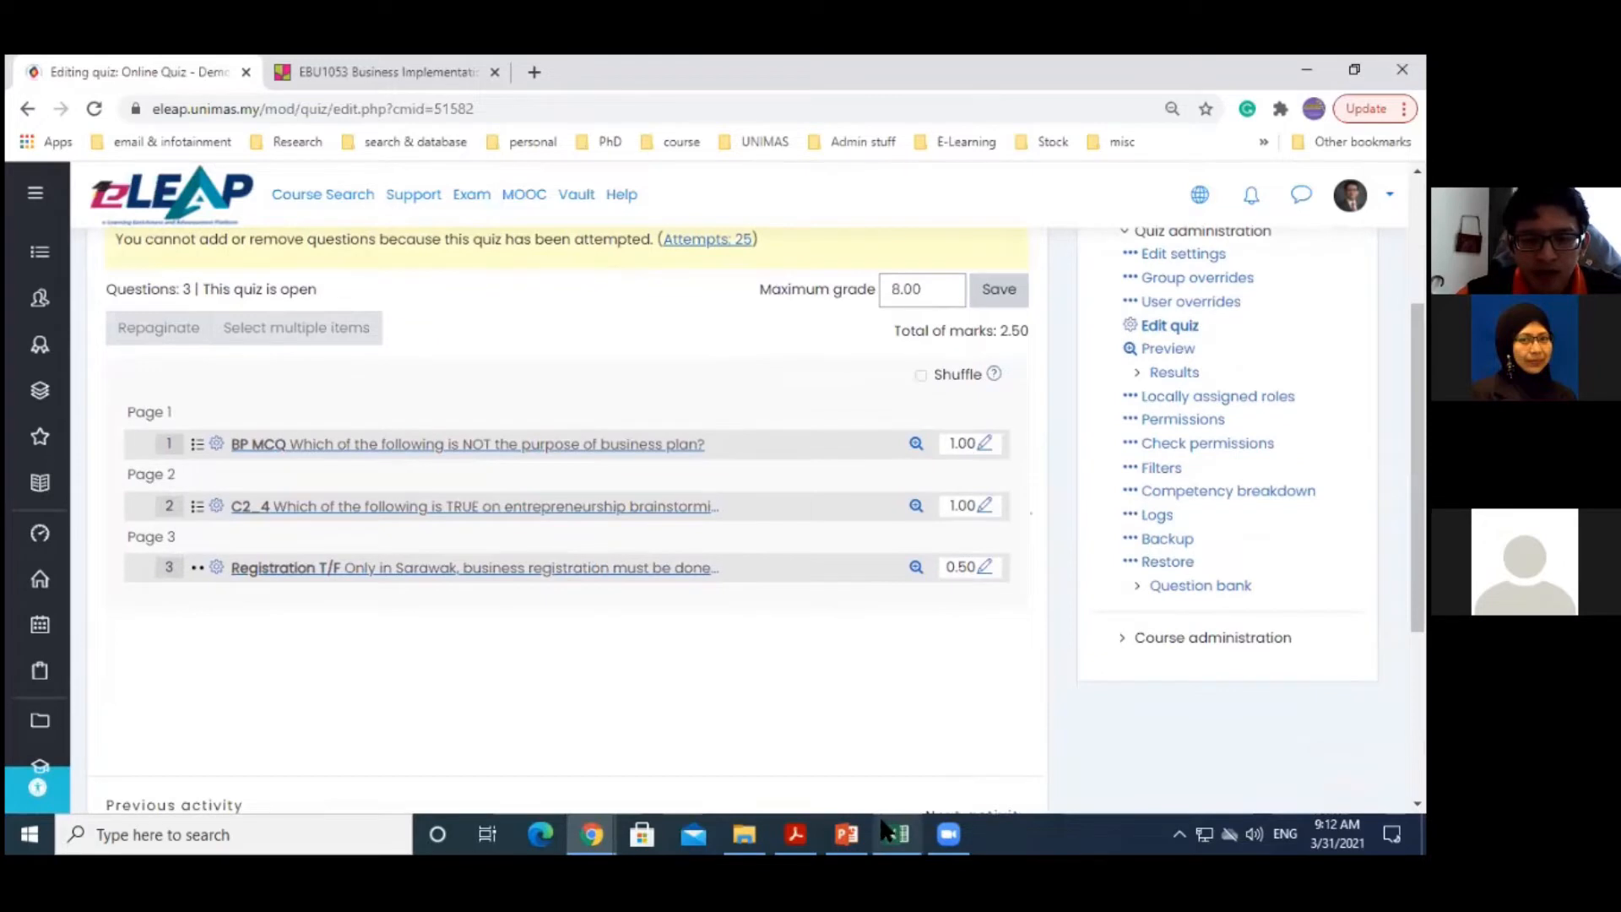
Open the Groups page from the user administration of the EBU1053 Online Business Management course
mouse_move(846, 832)
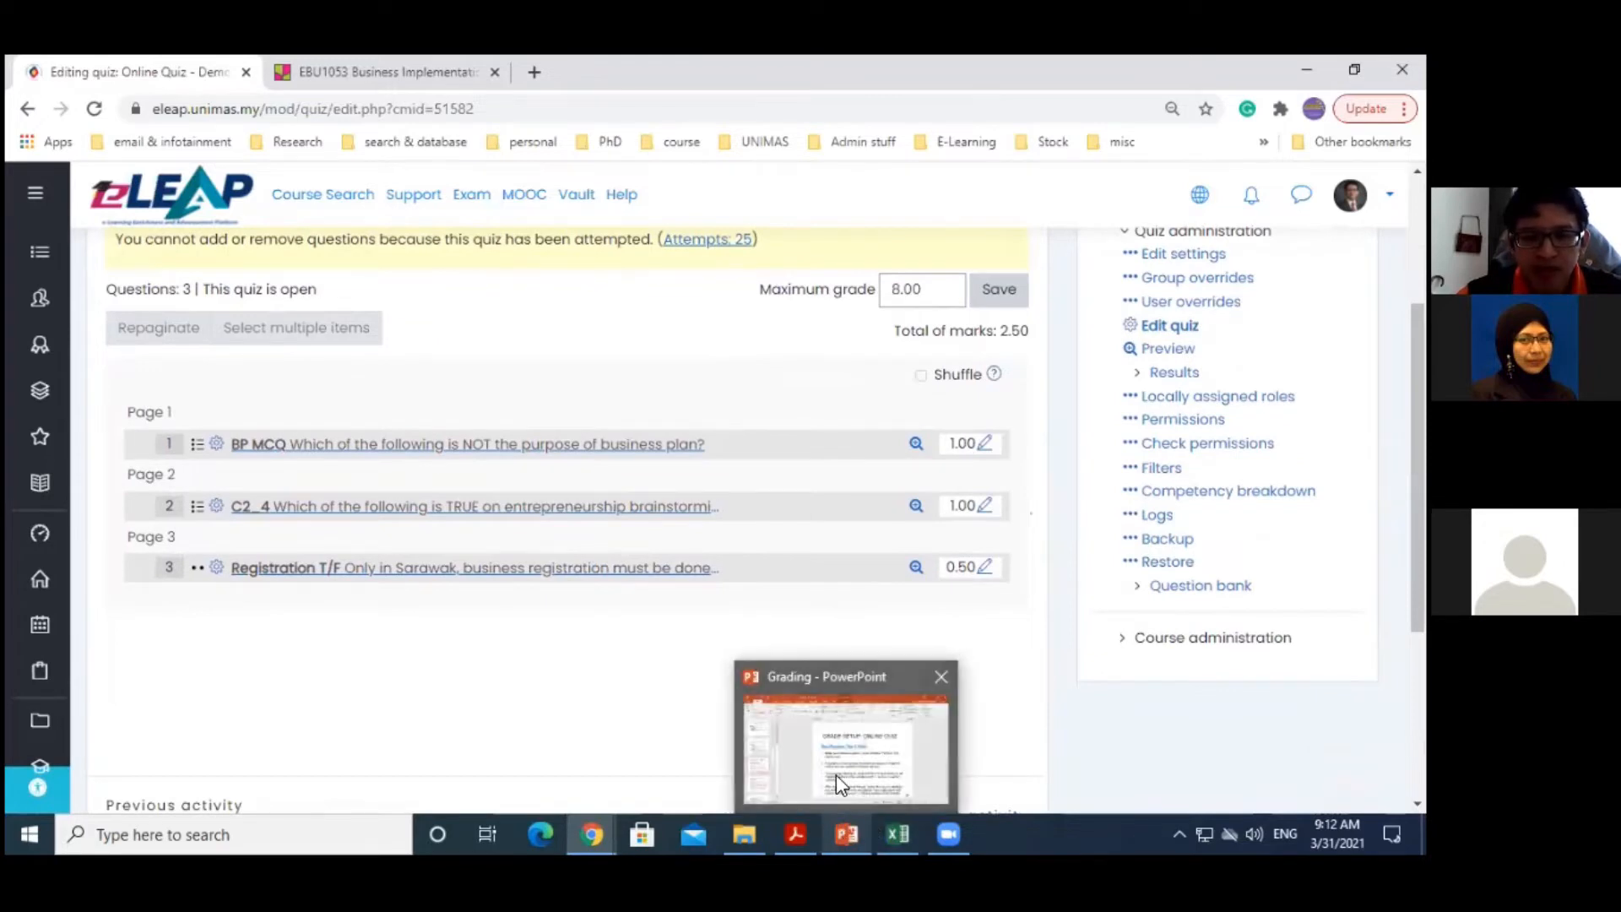
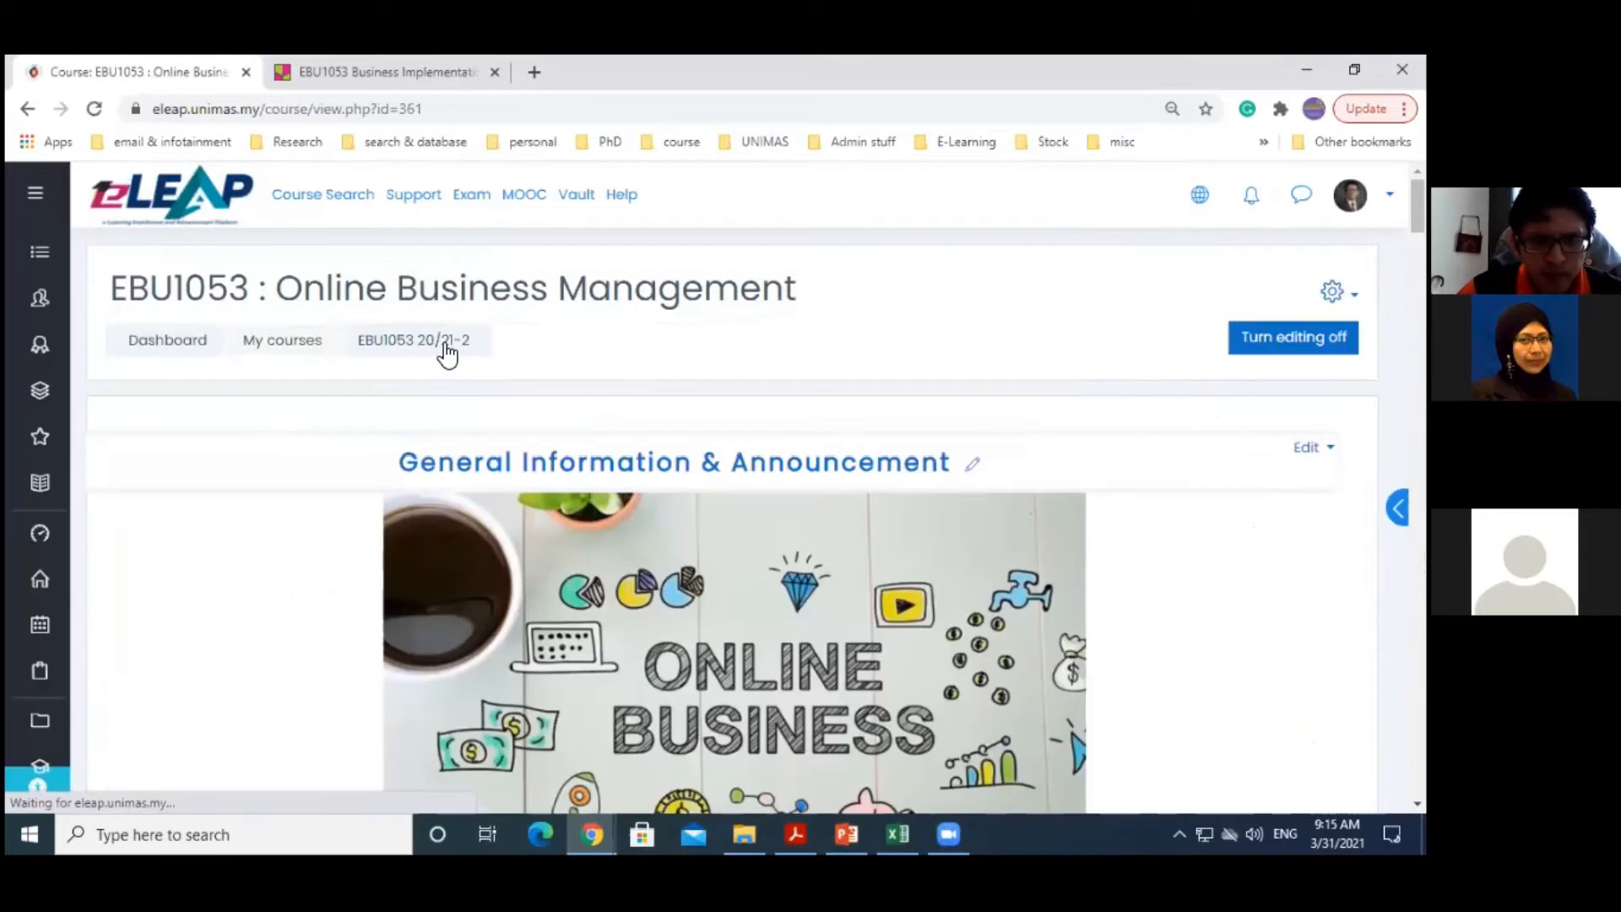
drag(1418, 206, 1417, 230)
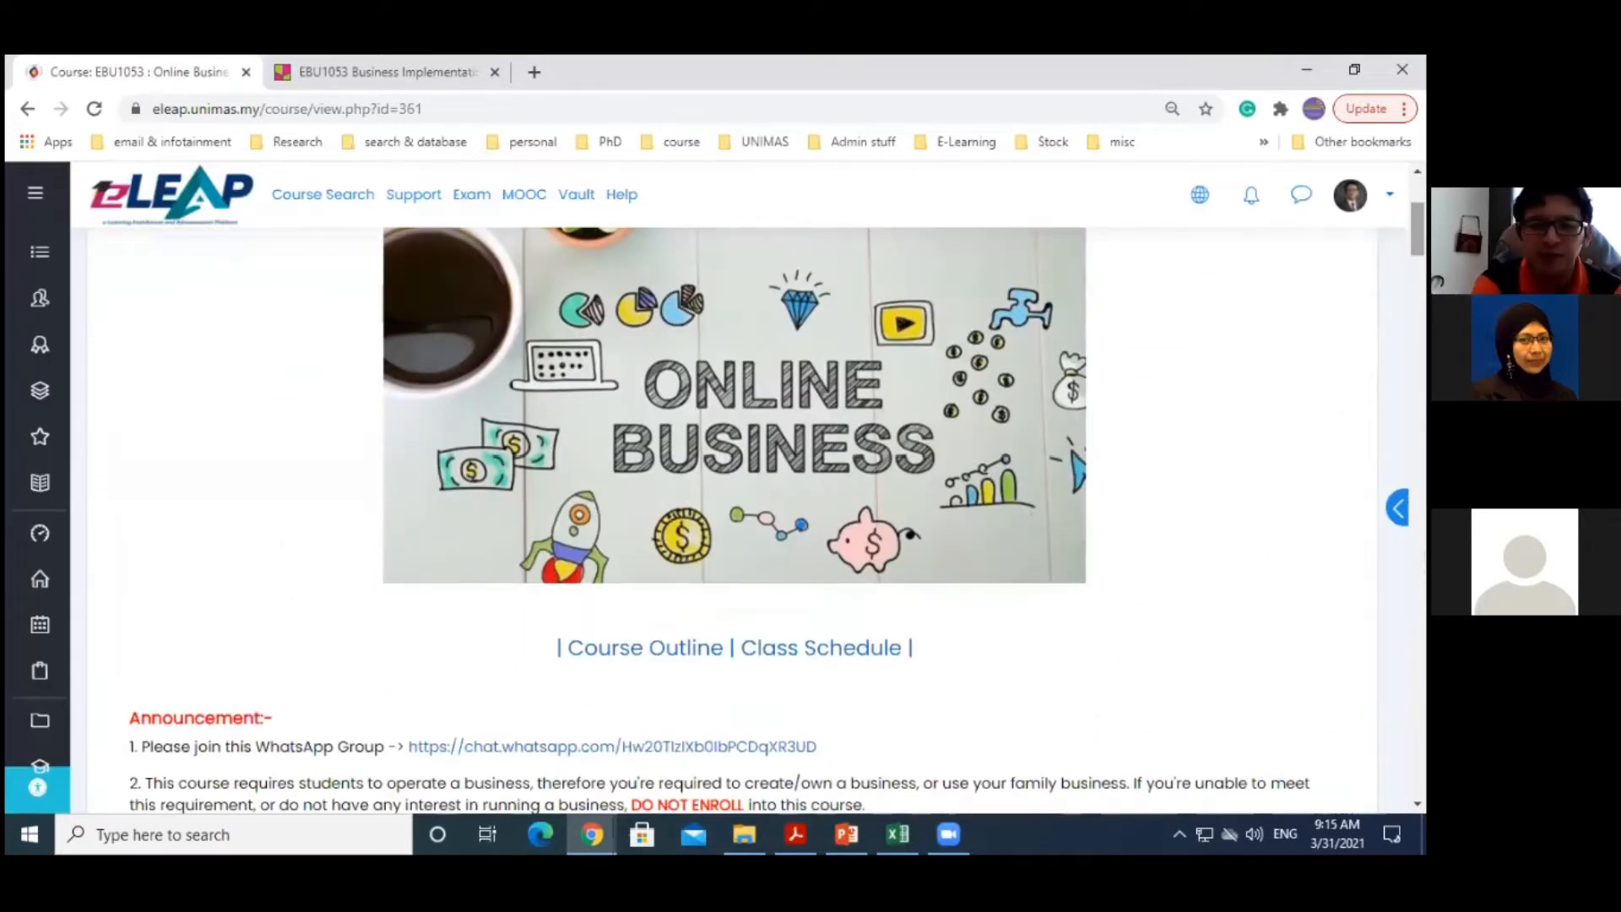
drag(1417, 230, 1417, 684)
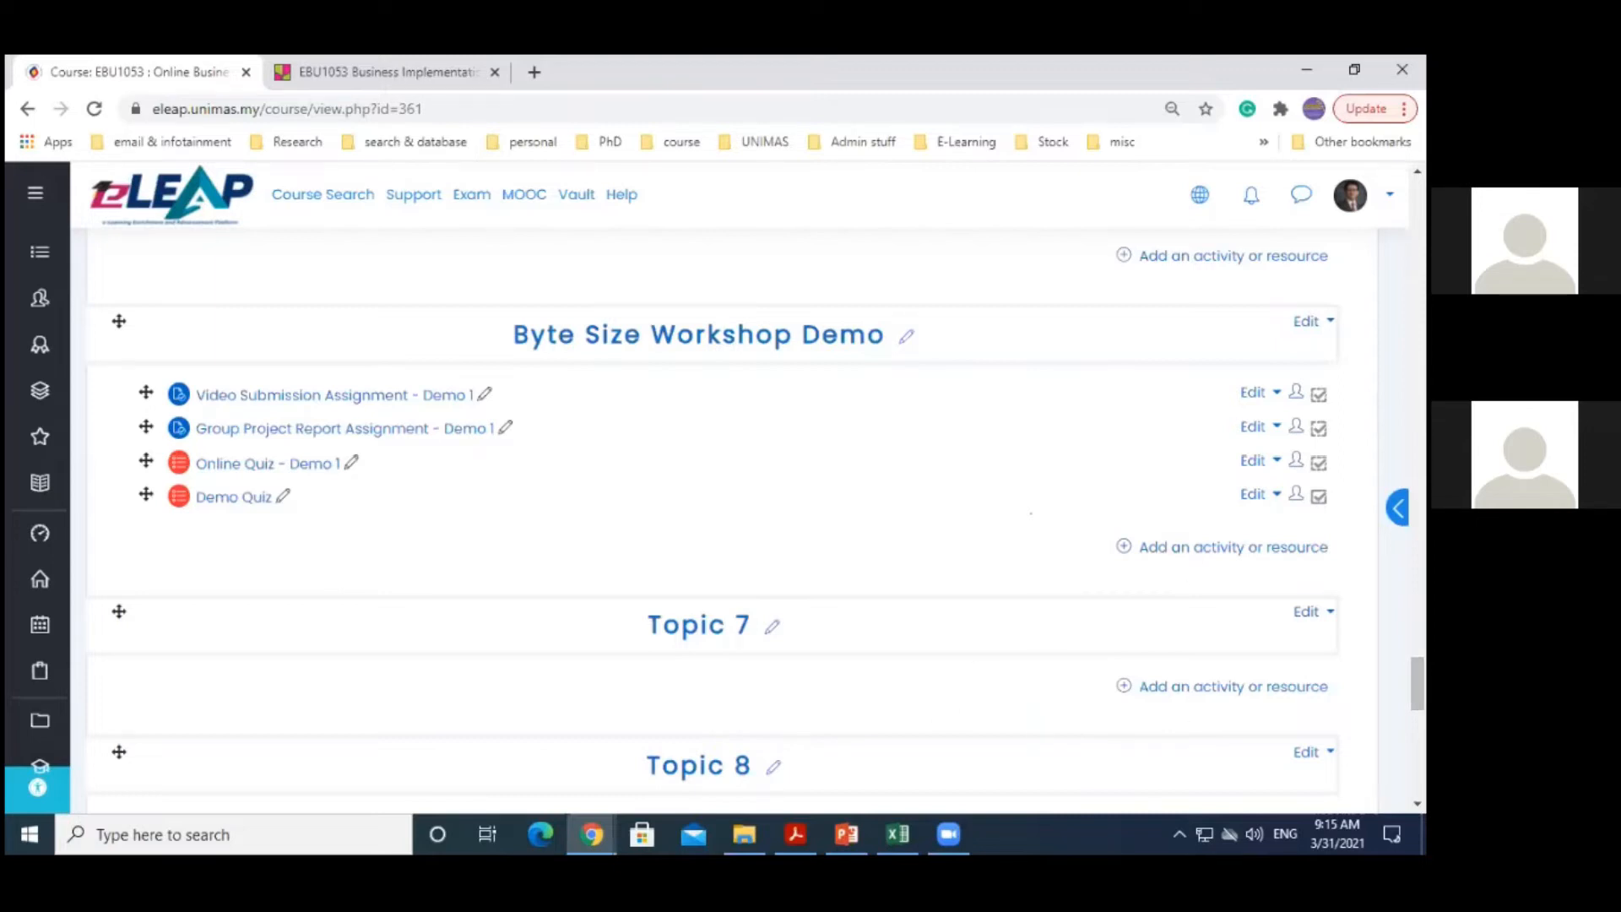
click(1398, 507)
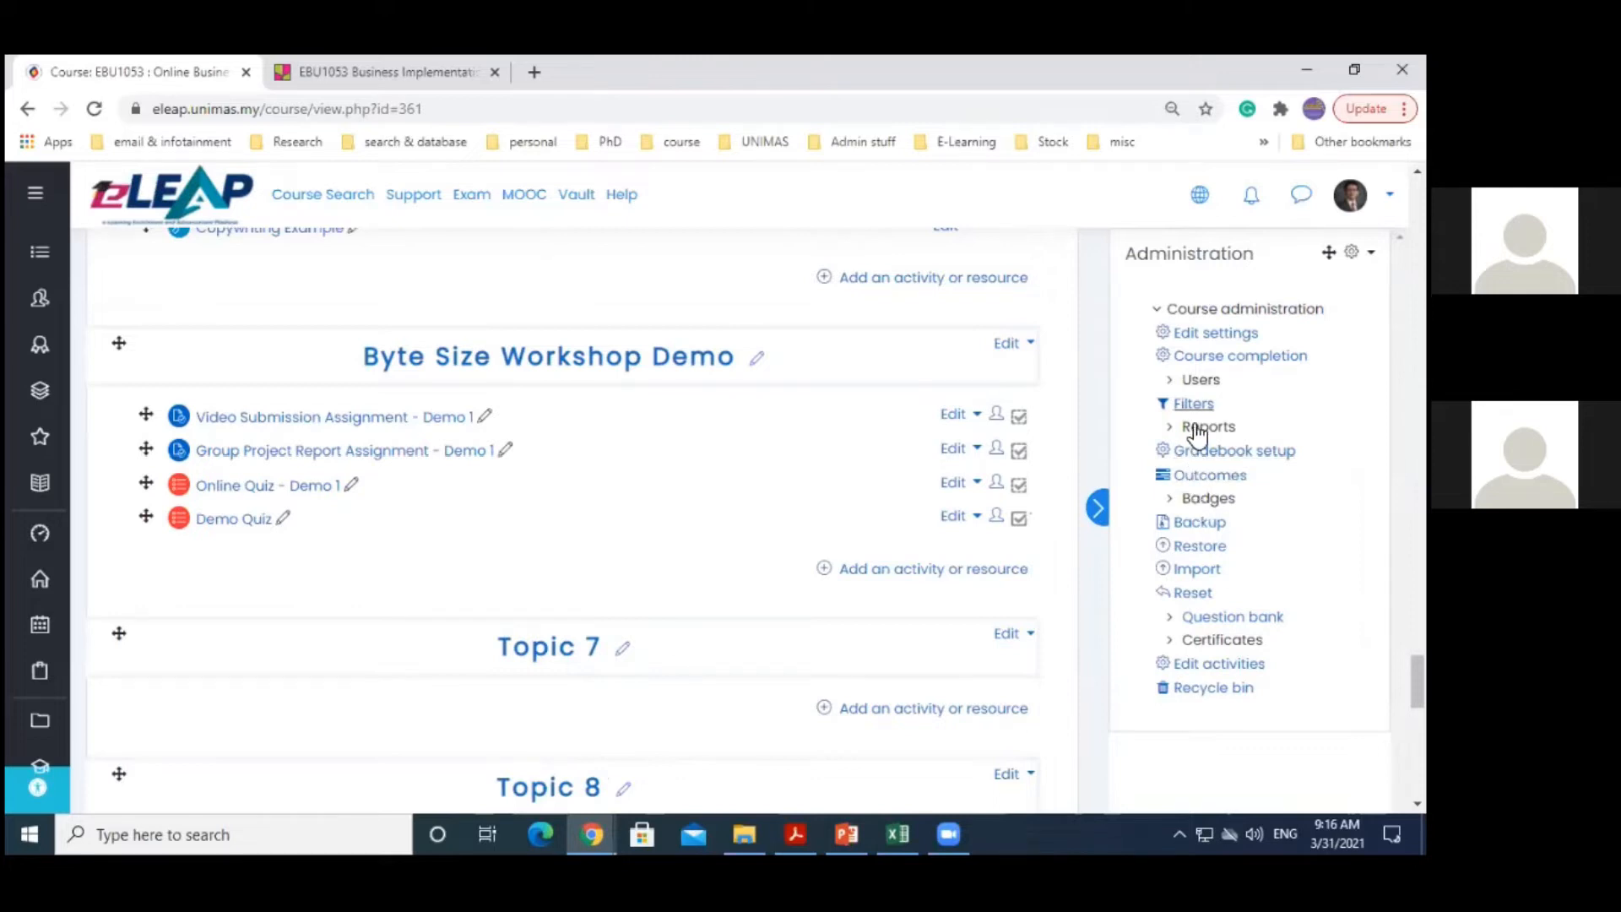
click(1199, 381)
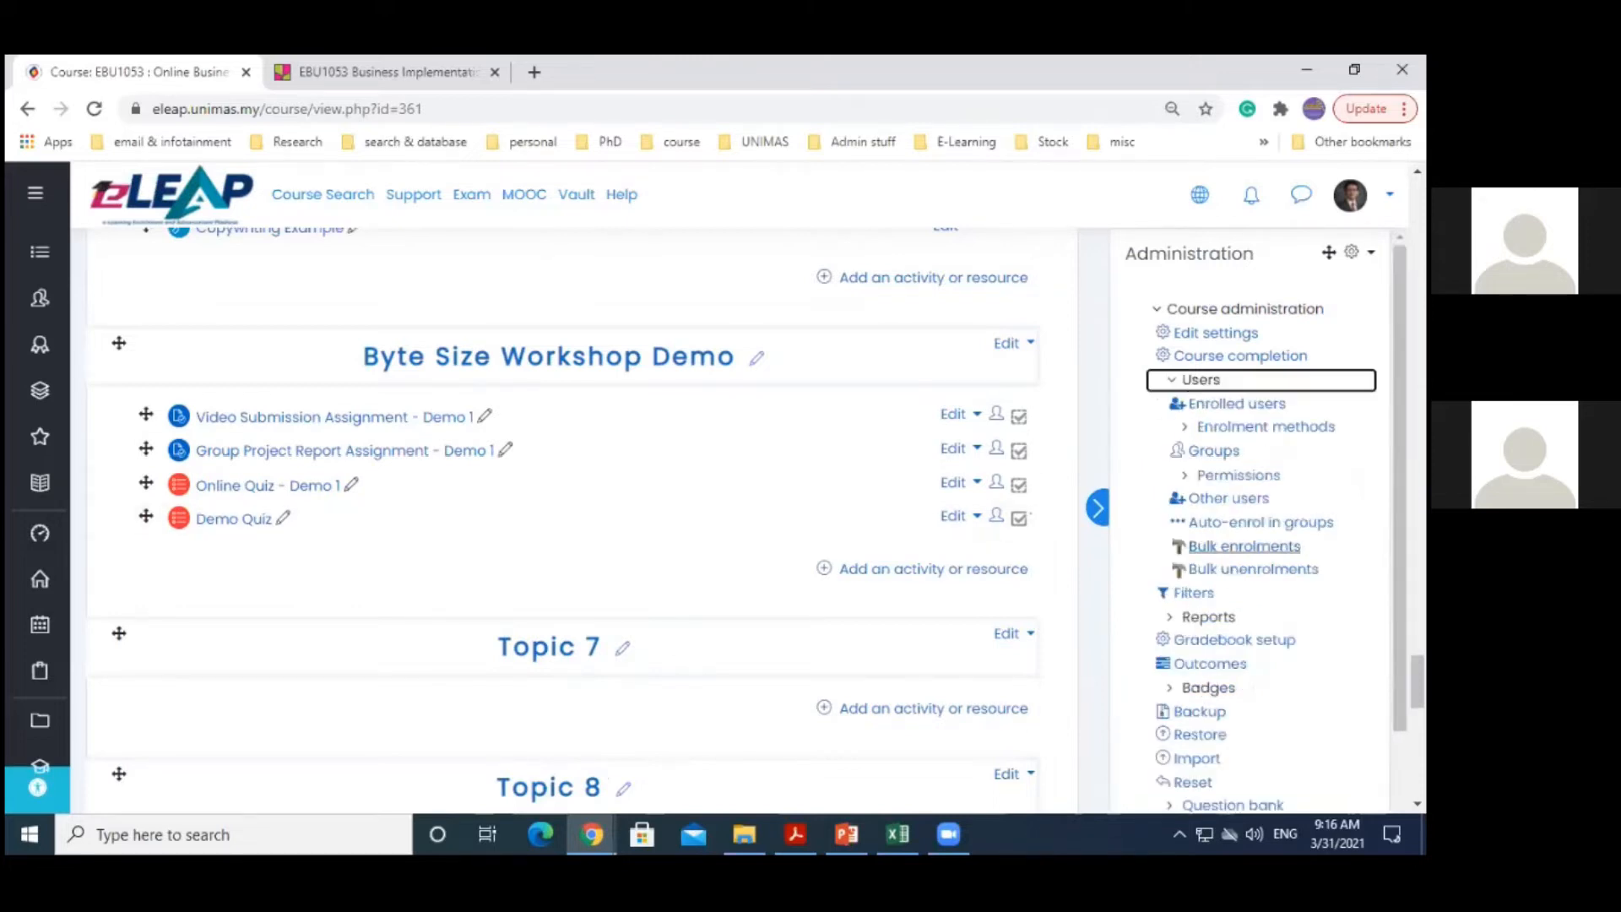
click(1211, 454)
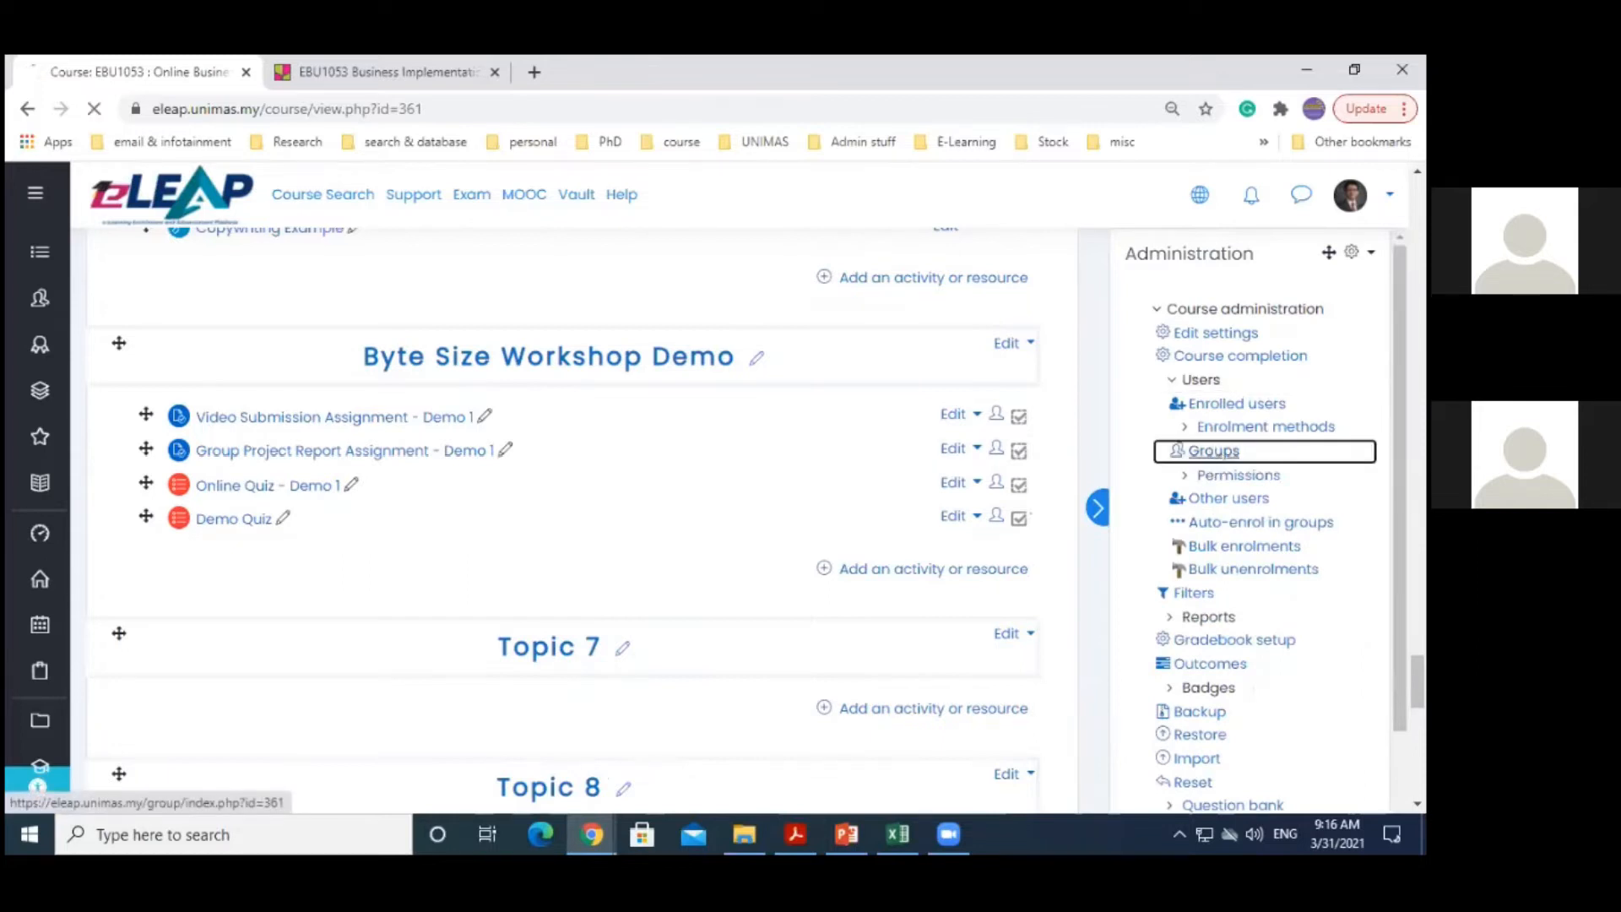
Start auto-creating groups for the course and set the naming scheme to "Demo Group @"
scroll(169, 372, down, 3)
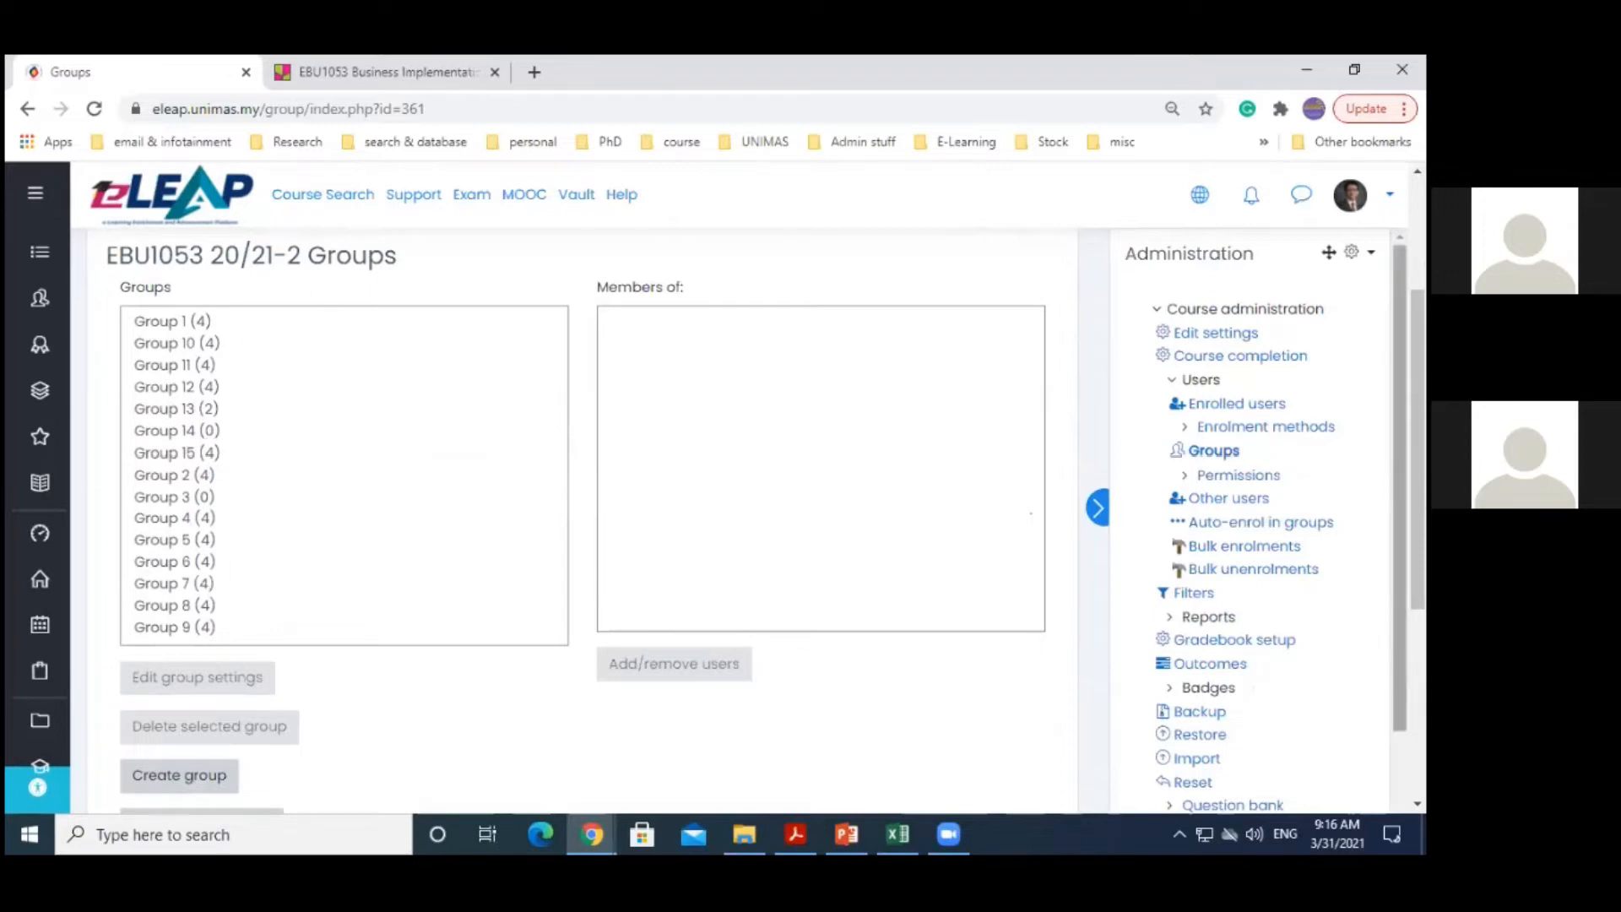
scroll(232, 559, down, 2)
drag(1418, 494, 1418, 520)
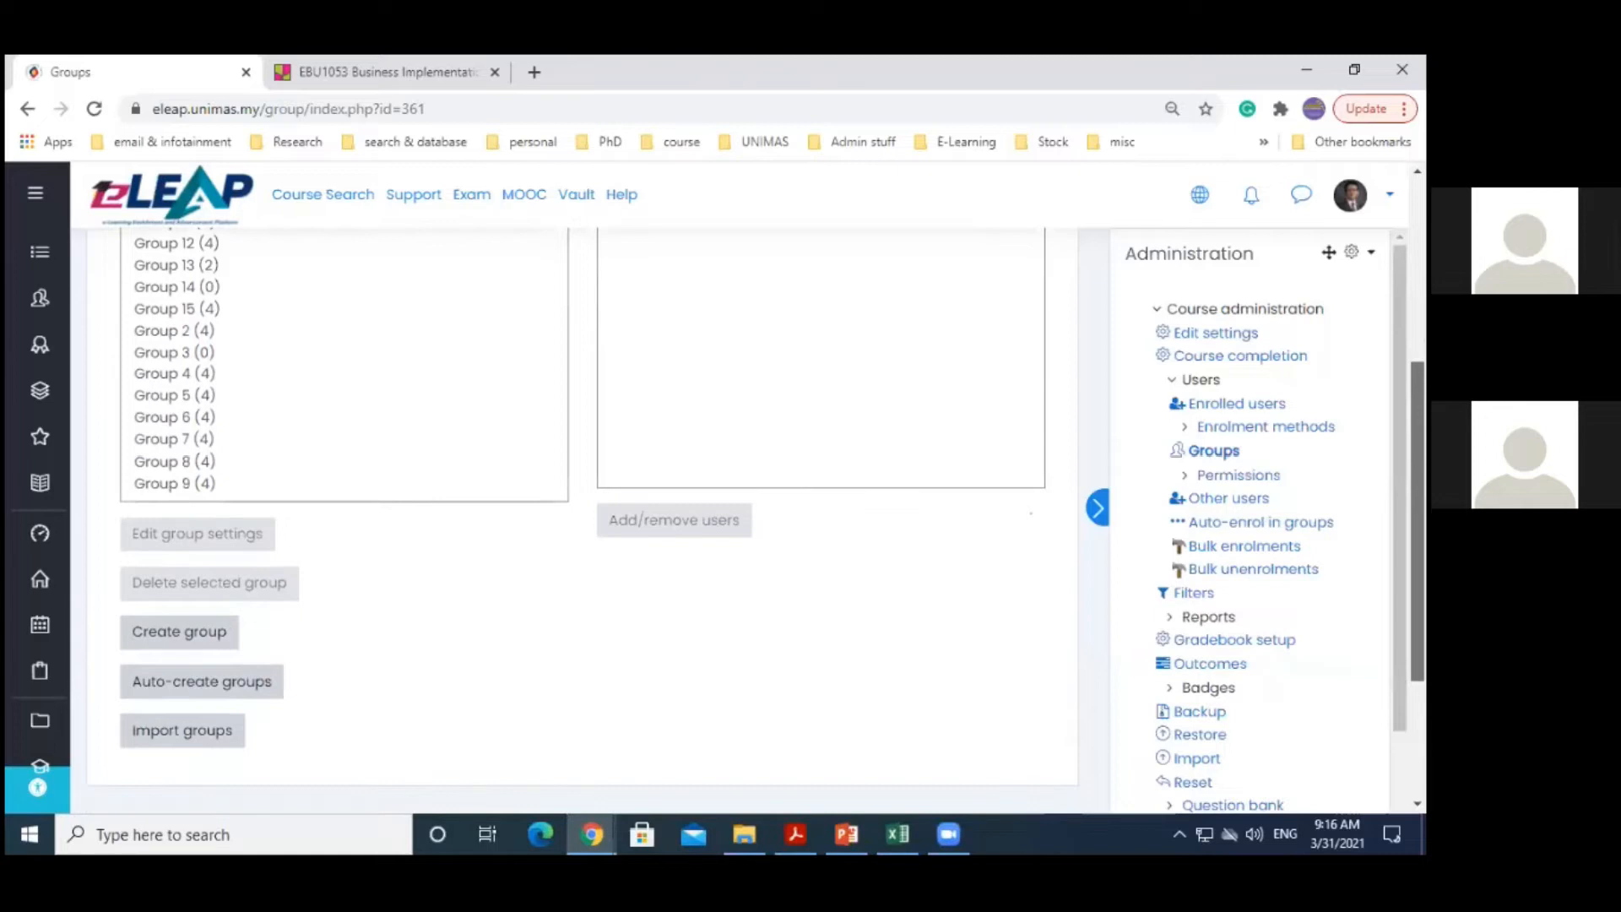
click(191, 685)
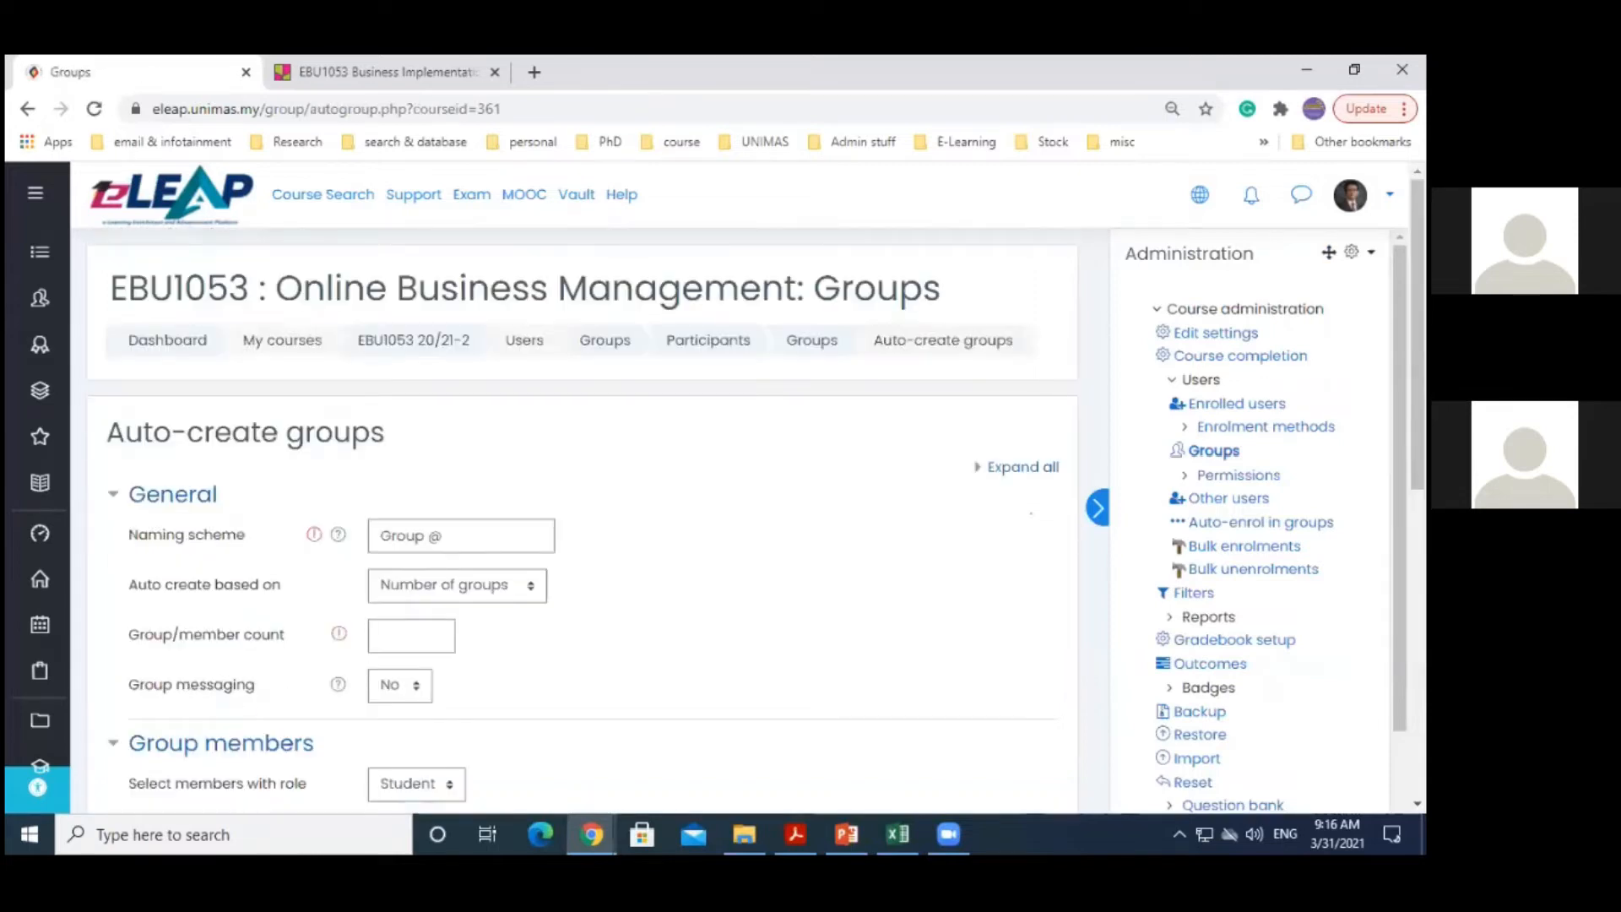
scroll(657, 435, down, 1)
click(374, 437)
text(Demo)
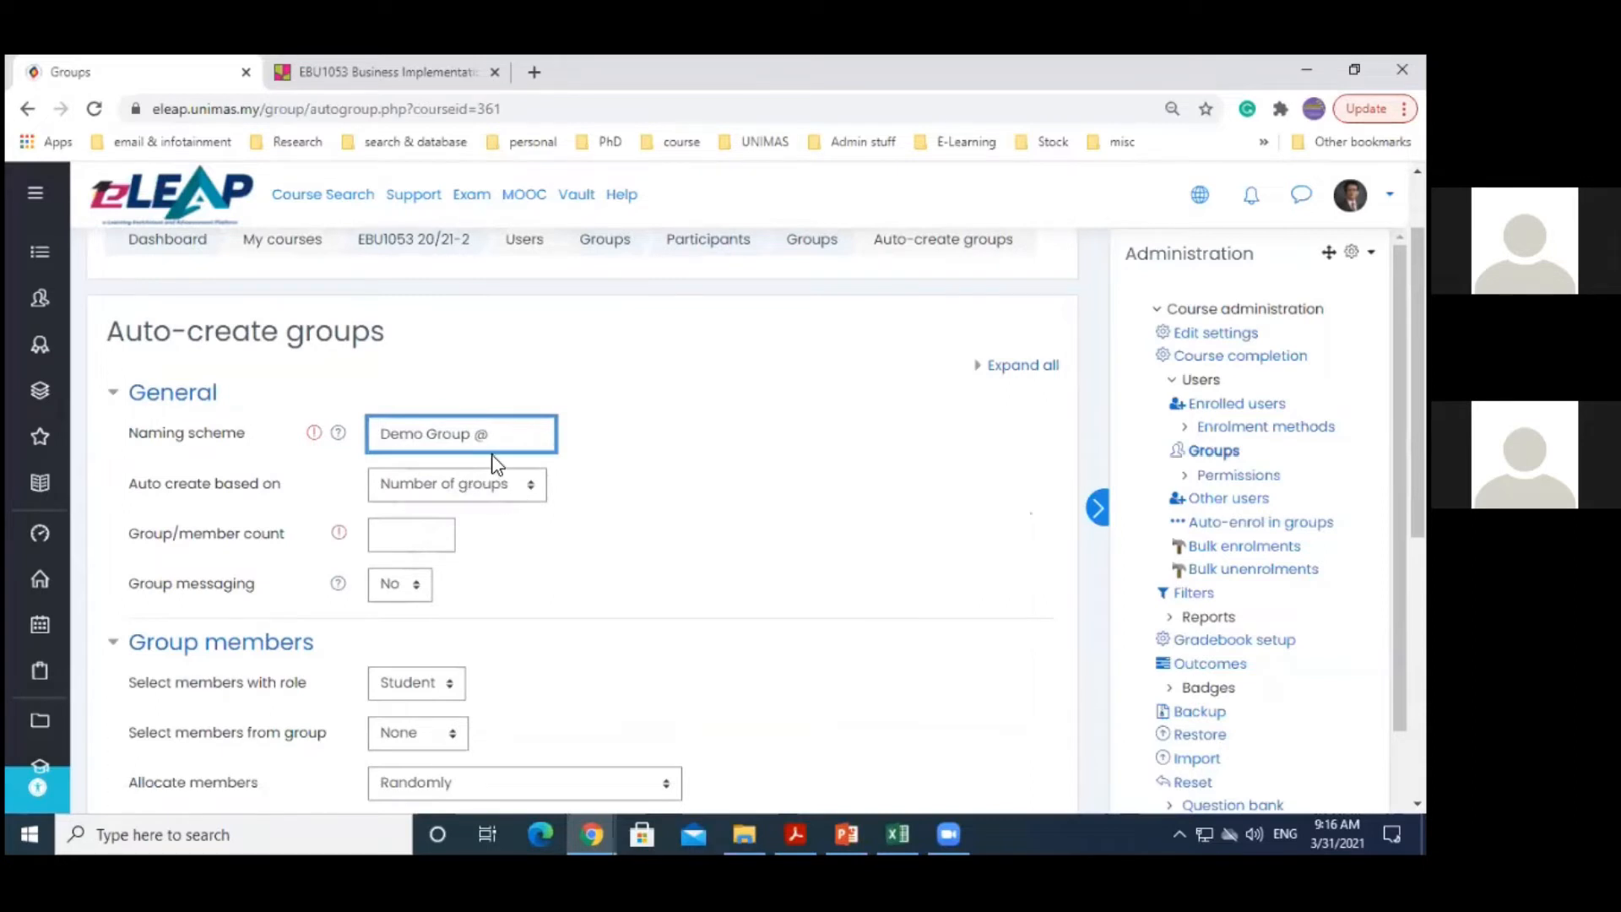
Try # as the placeholder in the group naming scheme and restore the @ placeholder
drag(489, 435, 479, 433)
click(528, 594)
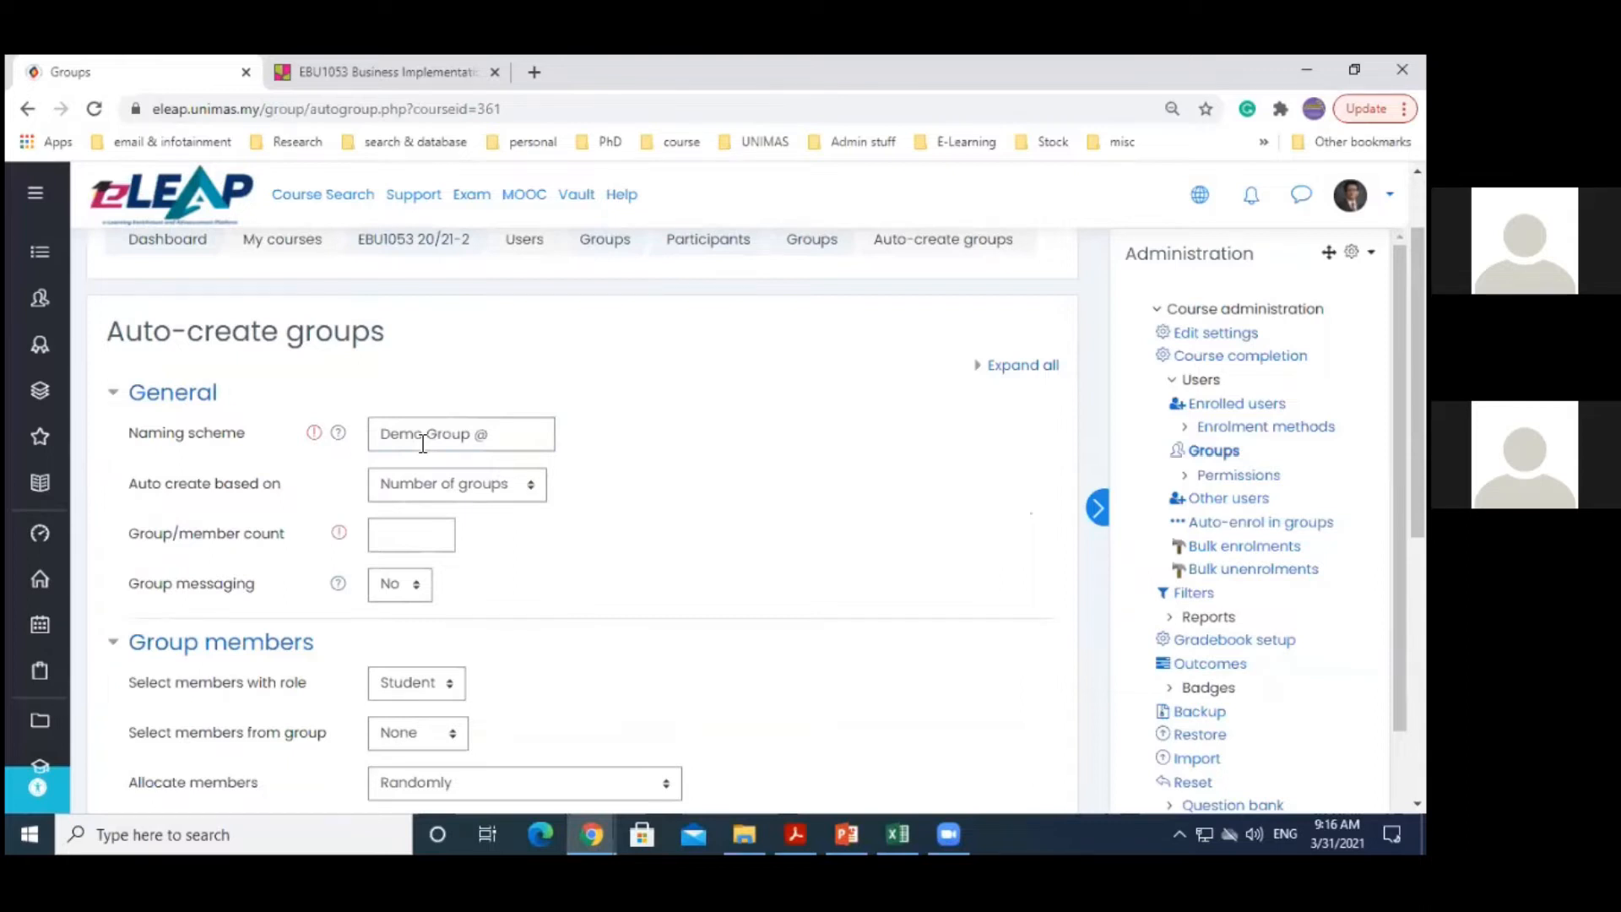
click(491, 431)
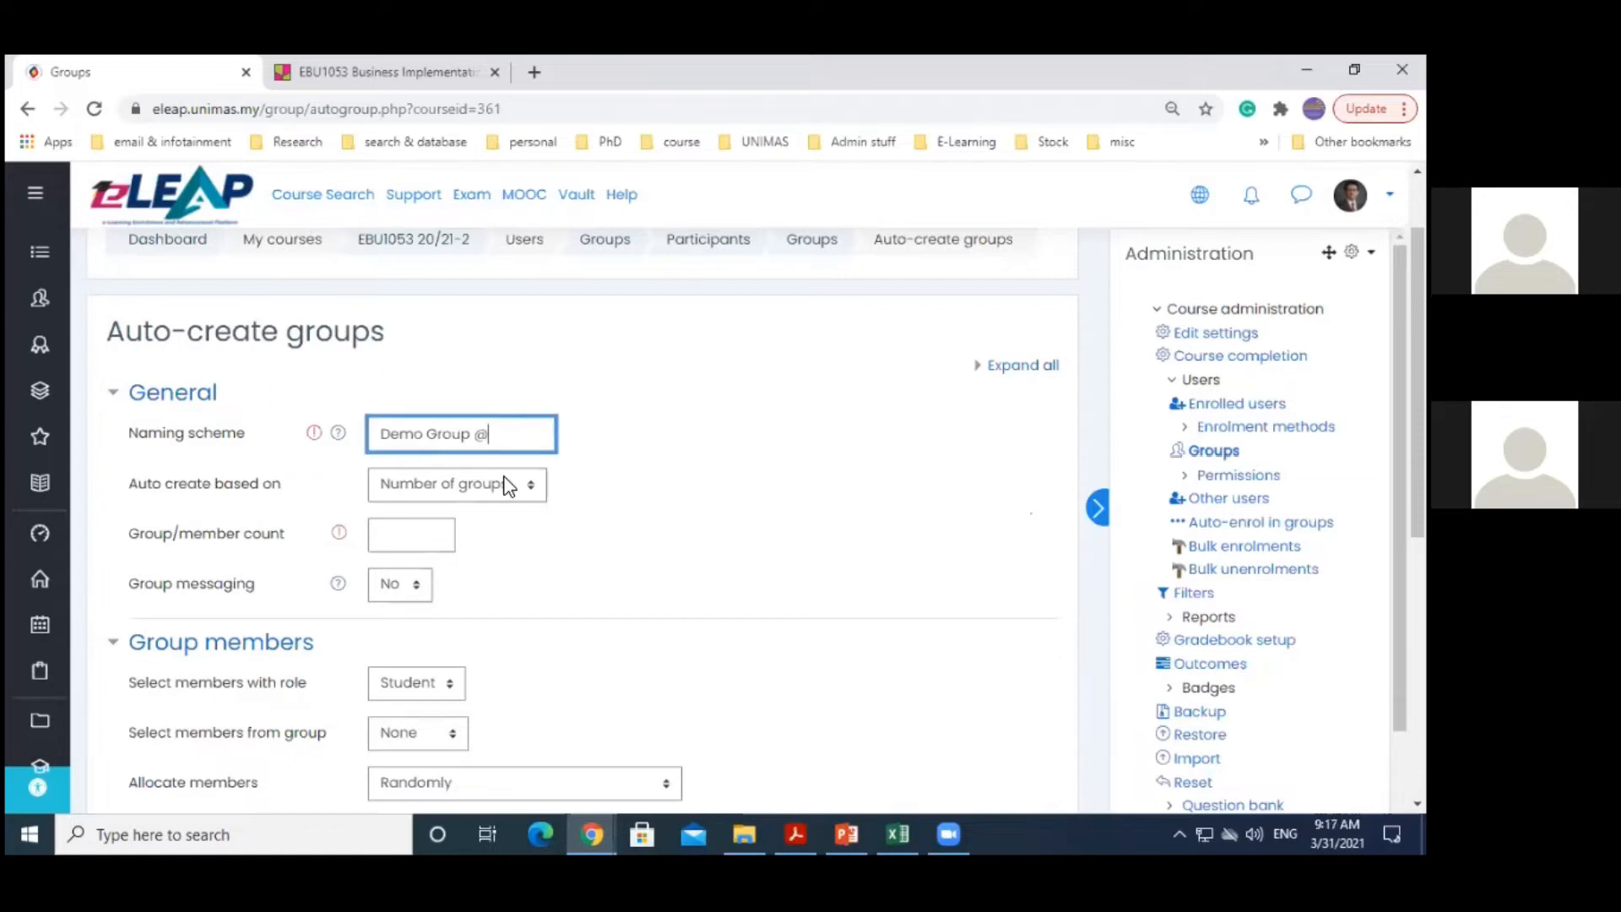
key(BackSpace)
text(#)
key(BackSpace)
text(@)
Set the group/member count to 5, keeping automatic creation based on the number of groups
click(427, 539)
text(5)
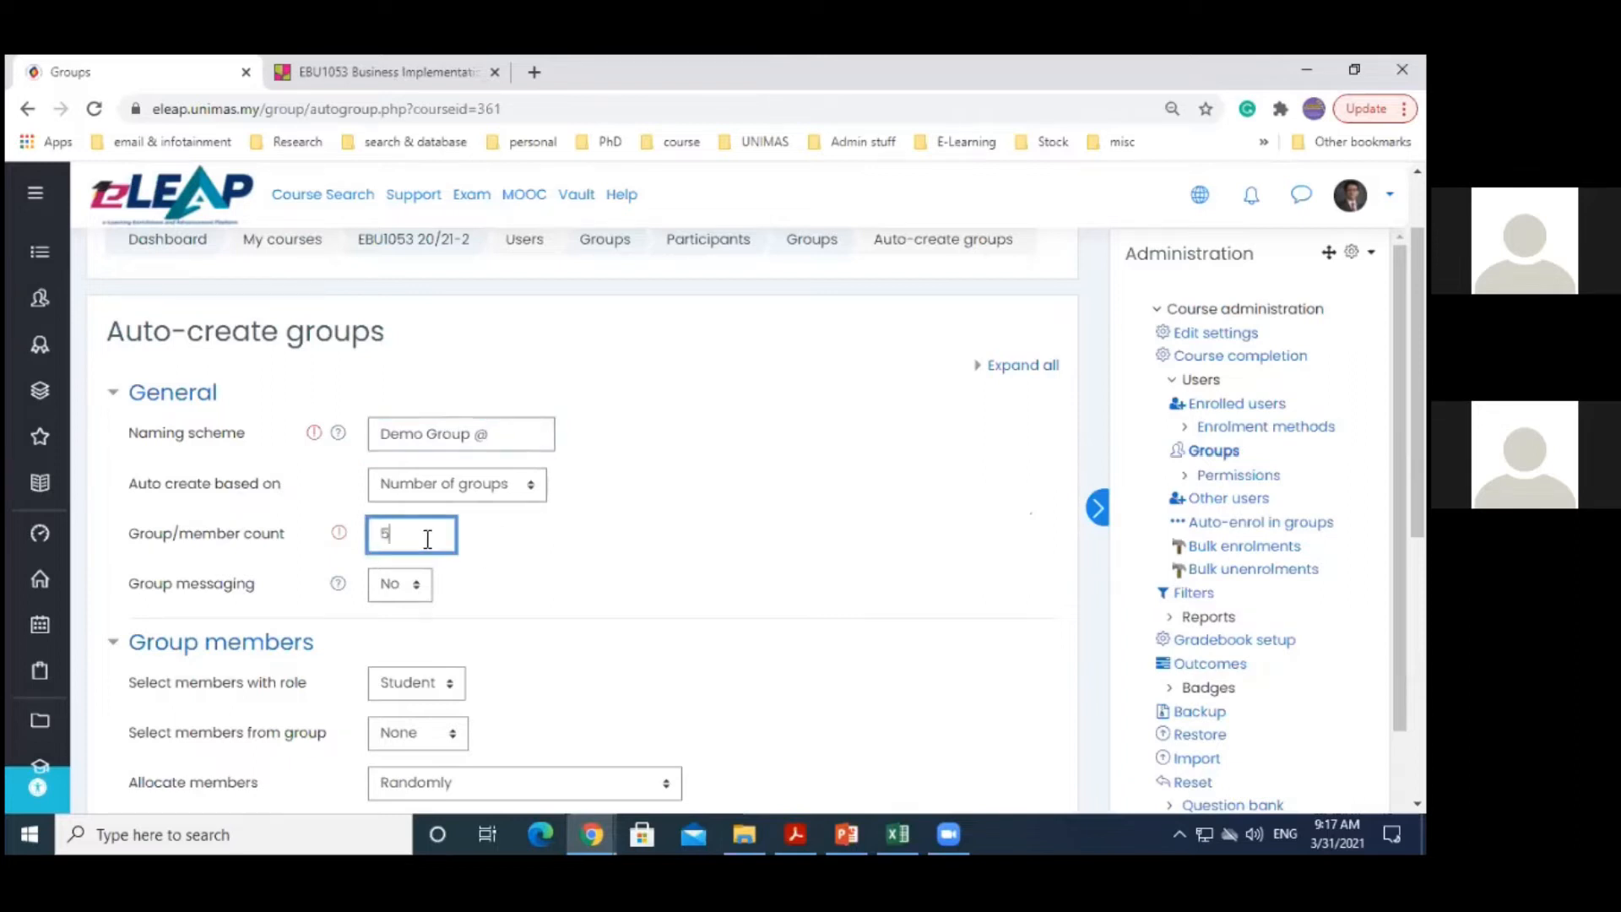
click(535, 583)
scroll(1417, 423, down, 1)
scroll(591, 507, down, 1)
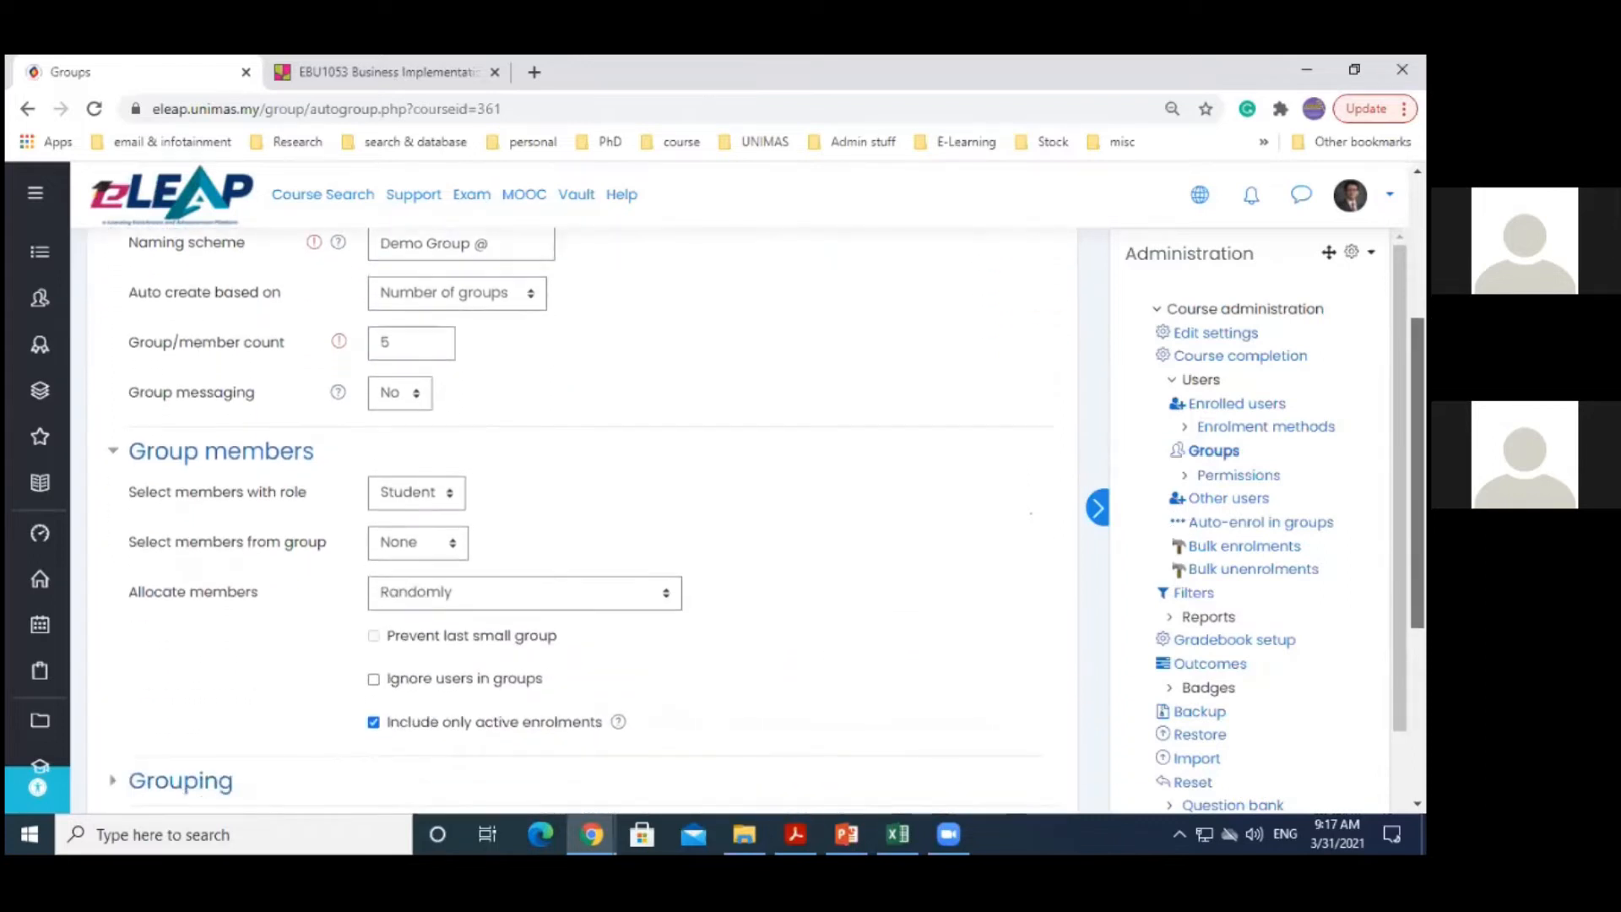
scroll(541, 607, down, 1)
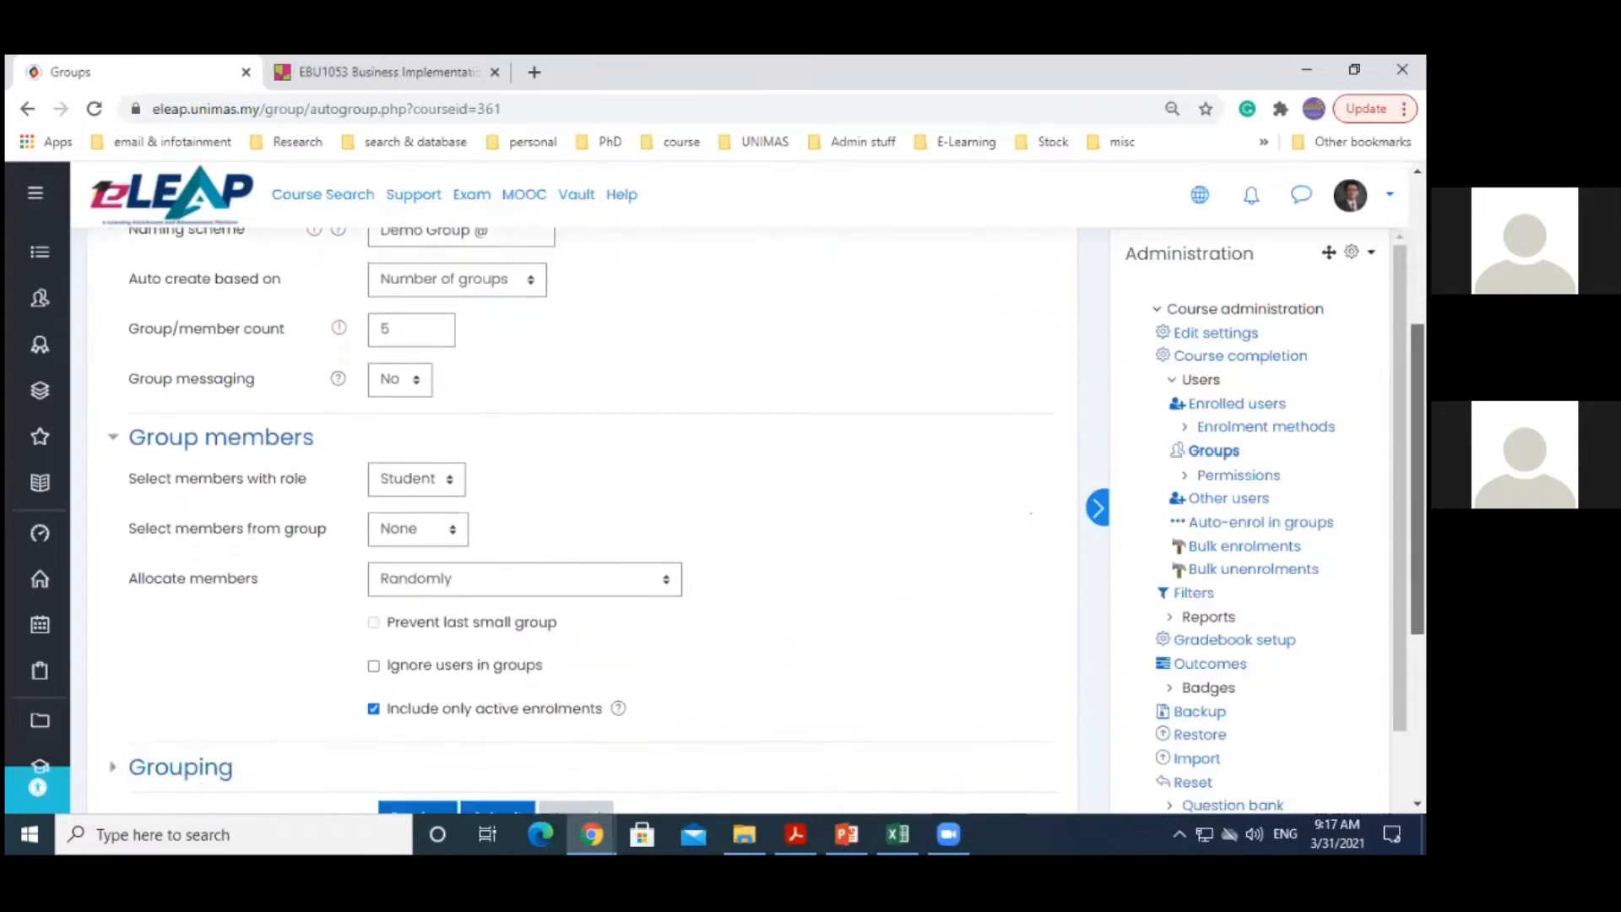
Review the member allocation options, try No allocation and set Allocate members back to Randomly
click(439, 589)
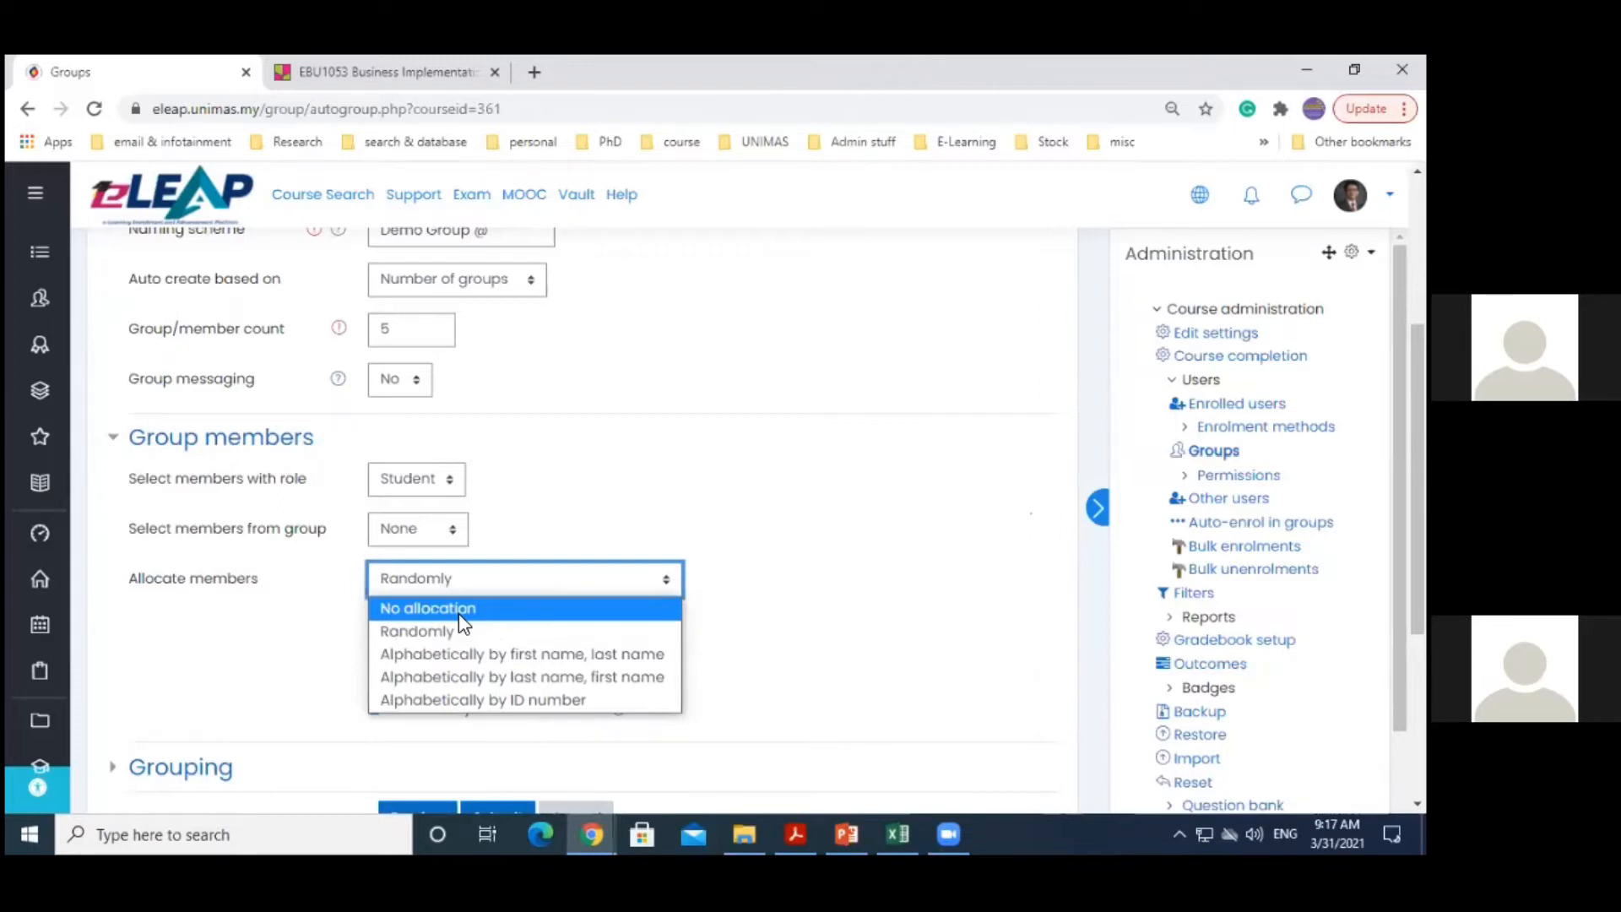
click(295, 623)
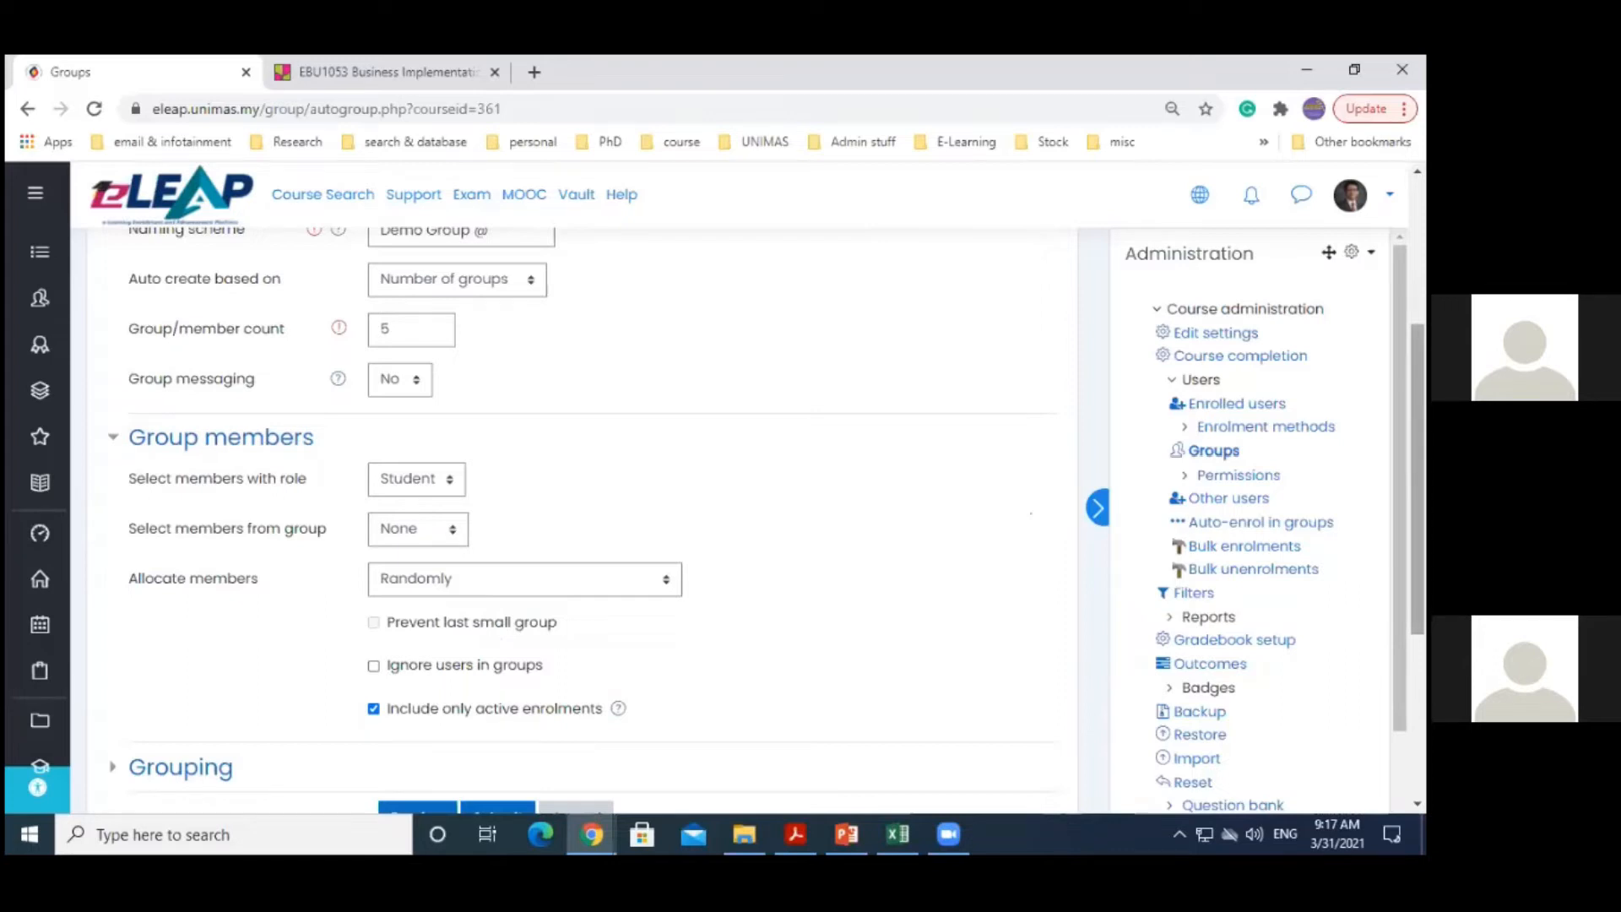
scroll(418, 651, up, 1)
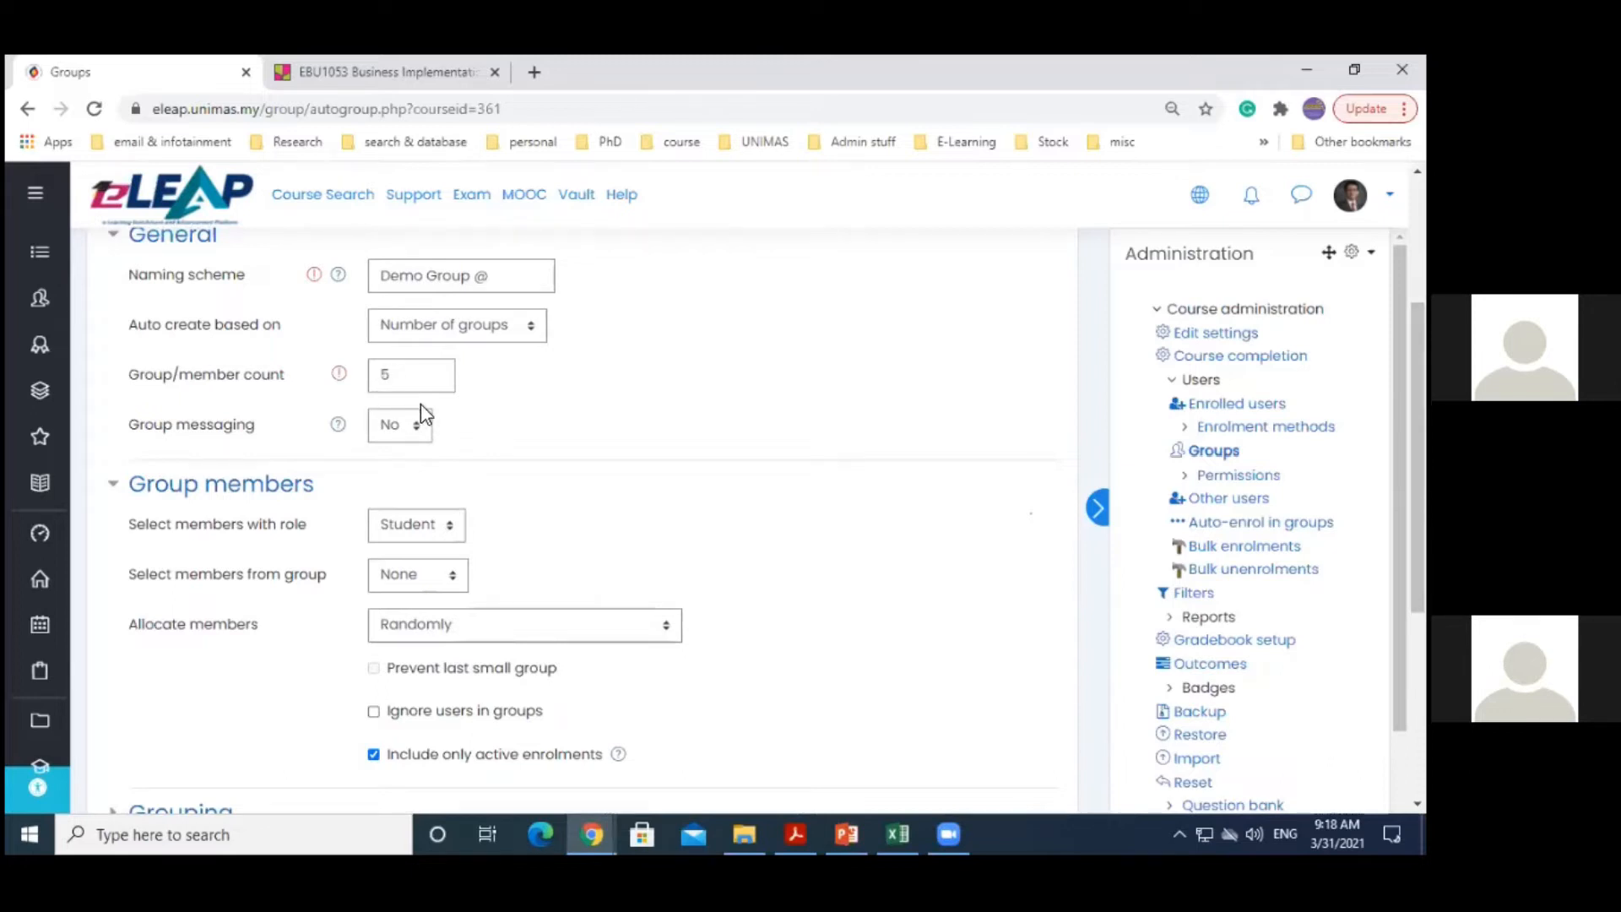
click(506, 623)
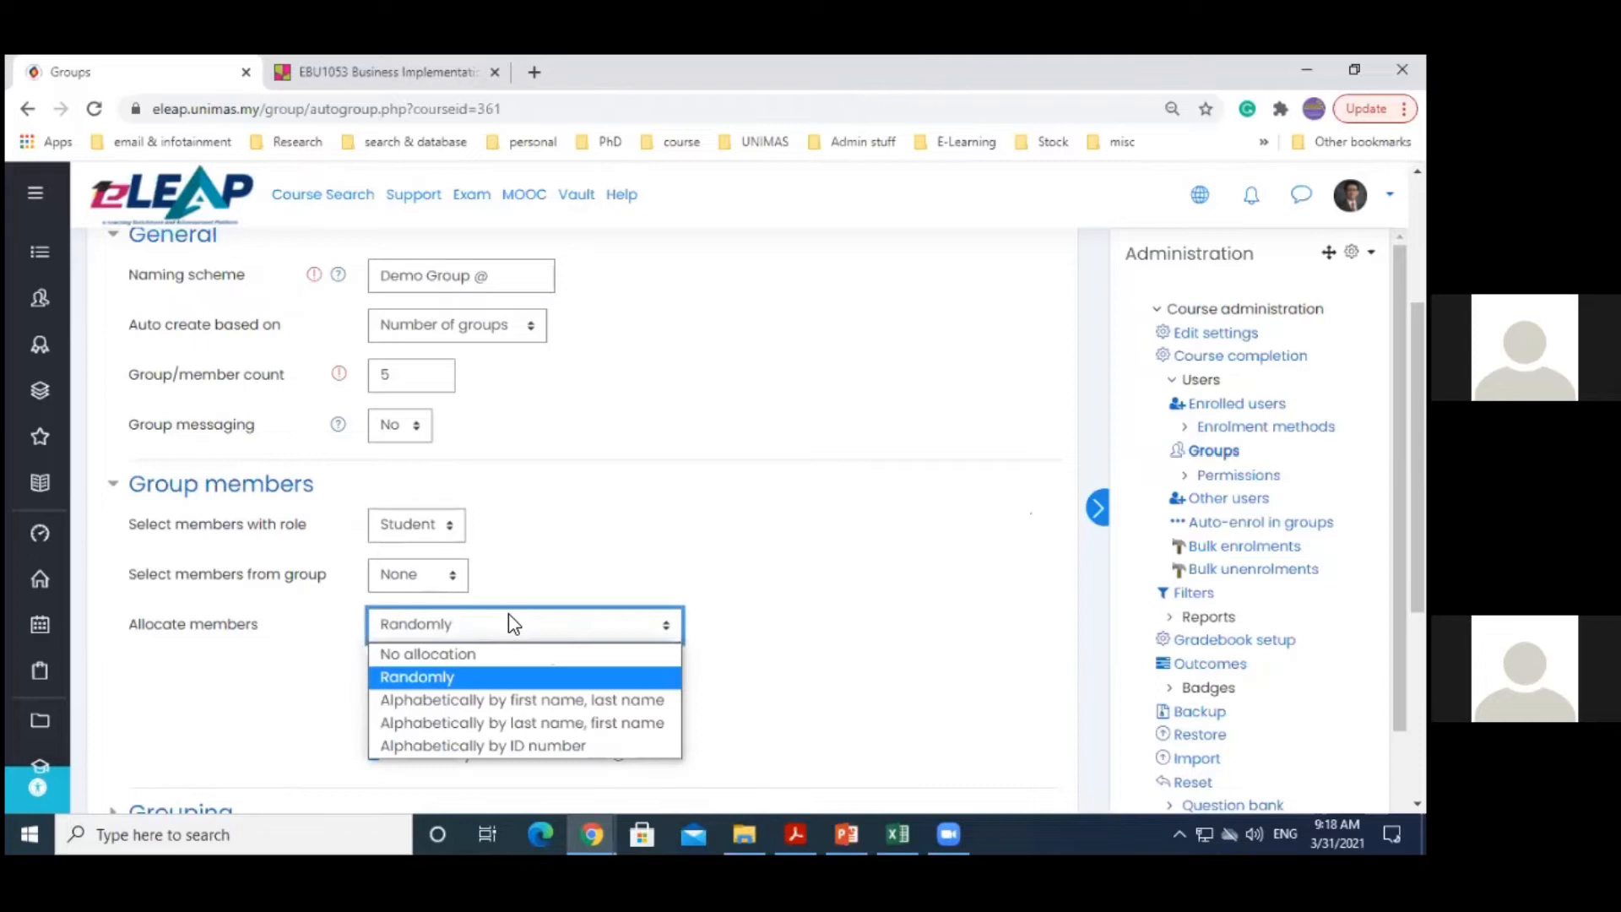
click(498, 664)
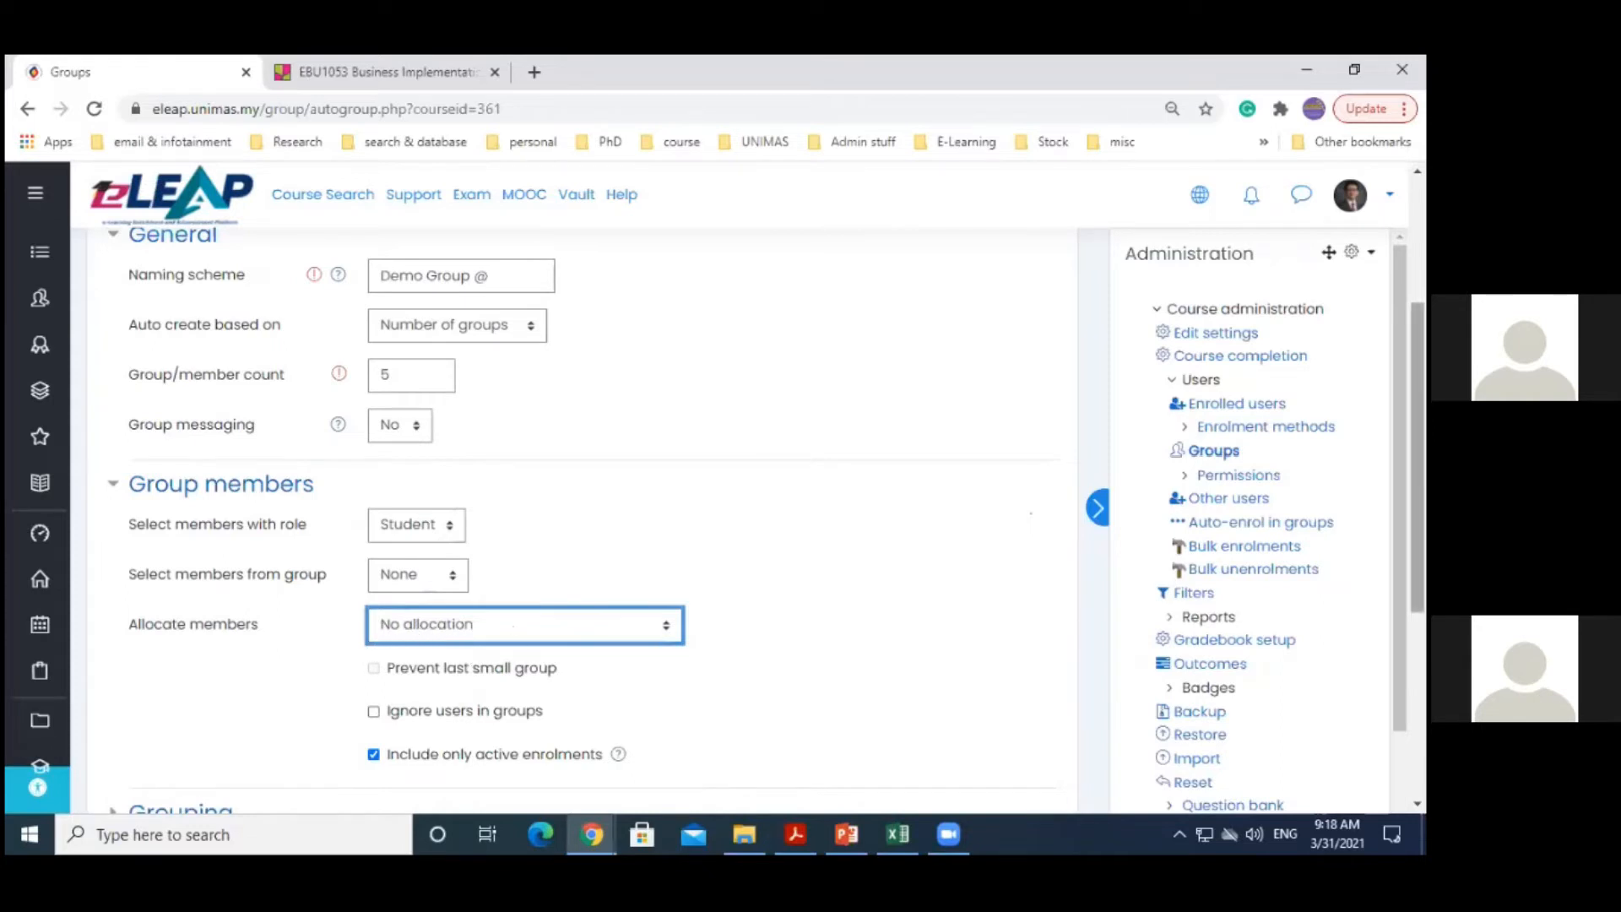
scroll(597, 641, down, 1)
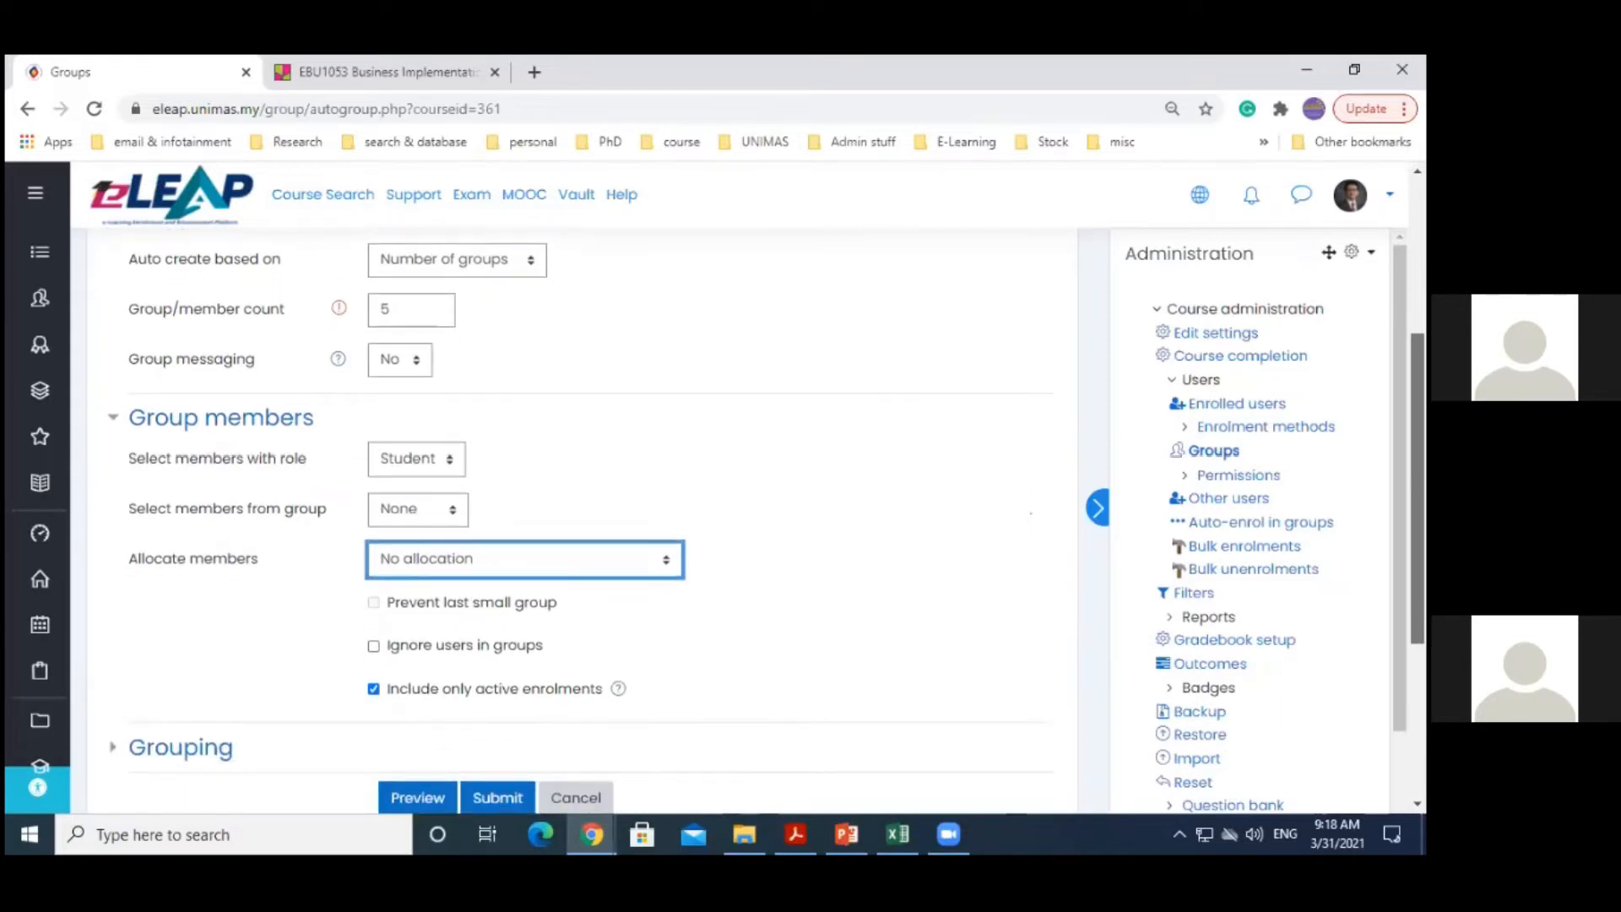
scroll(583, 506, up, 1)
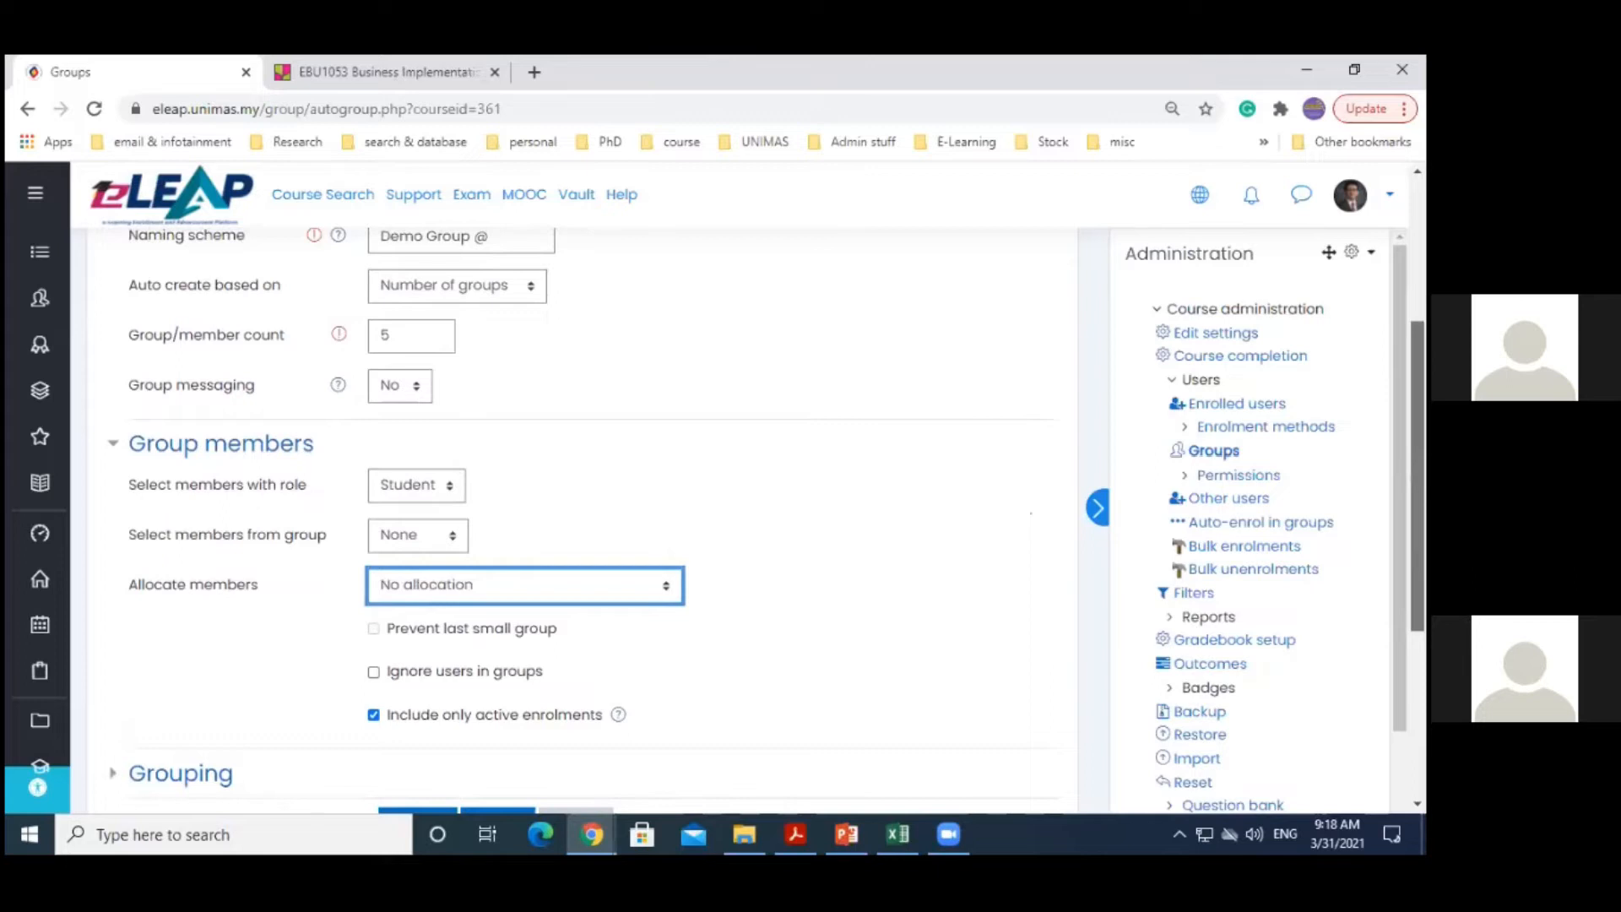
click(510, 582)
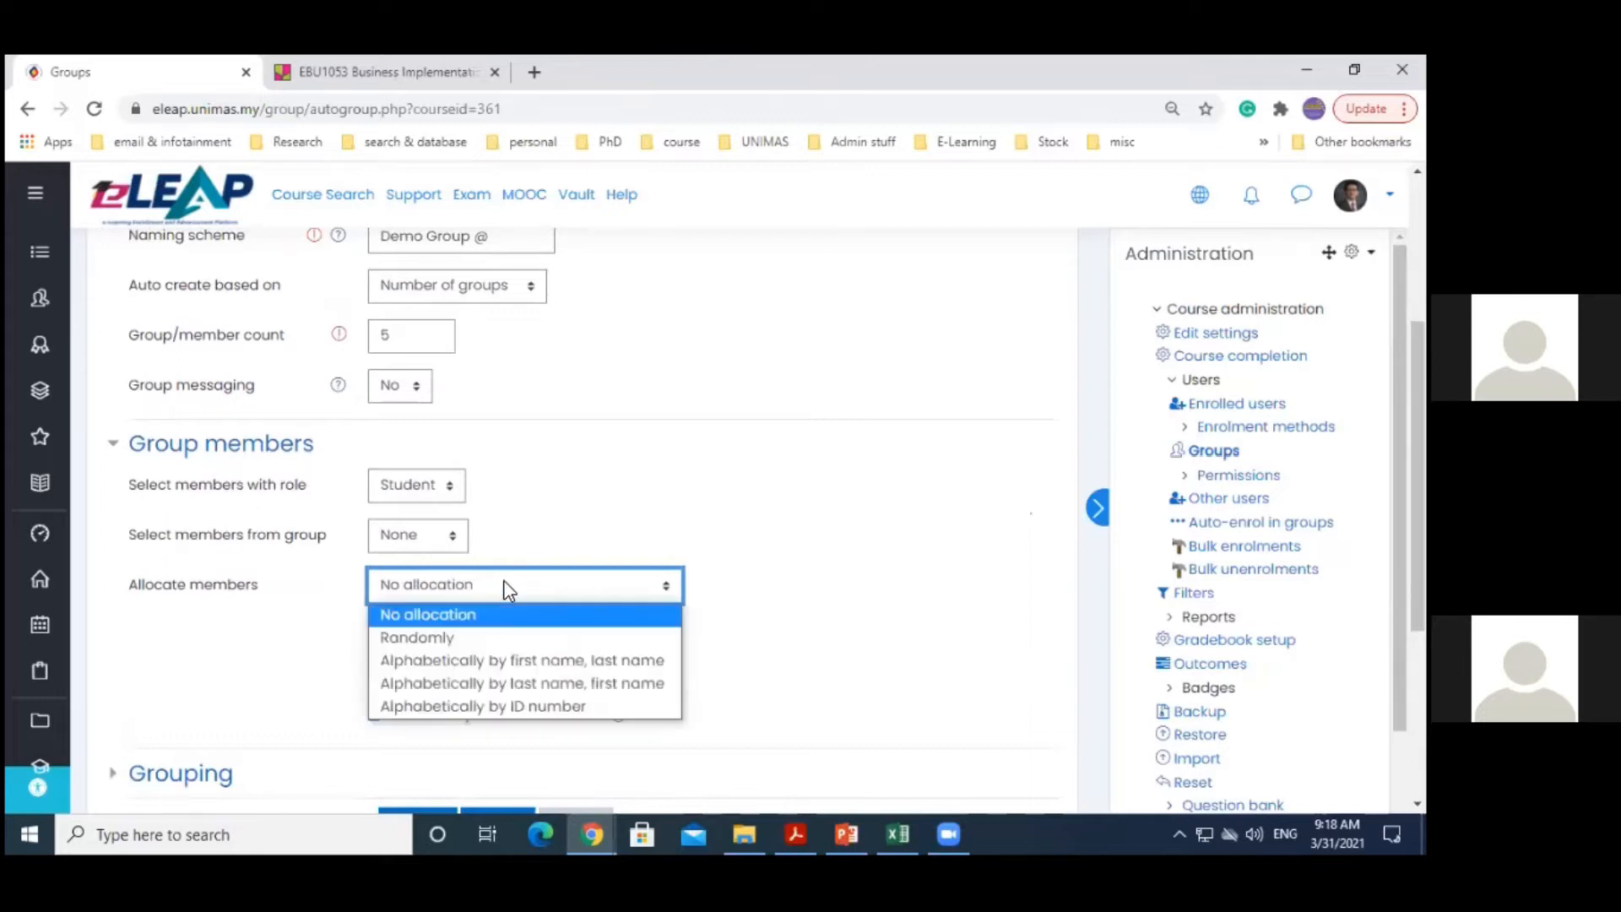
click(467, 639)
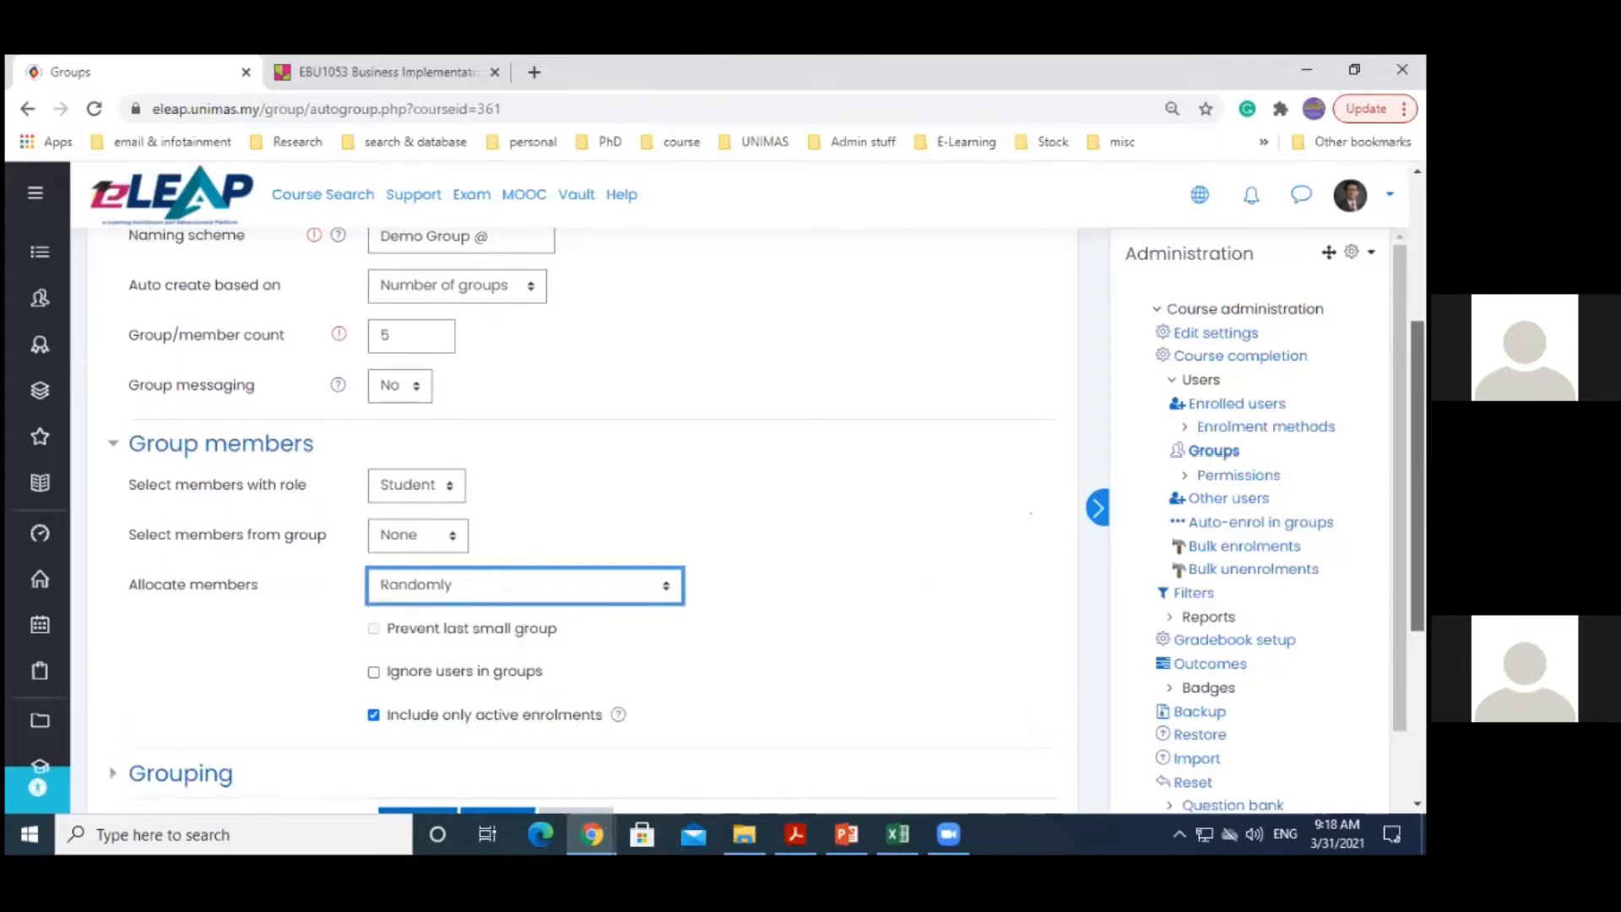
Recheck the auto-create settings and submit the form to create the randomly allocated demo groups
scroll(582, 506, up, 1)
scroll(582, 507, up, 3)
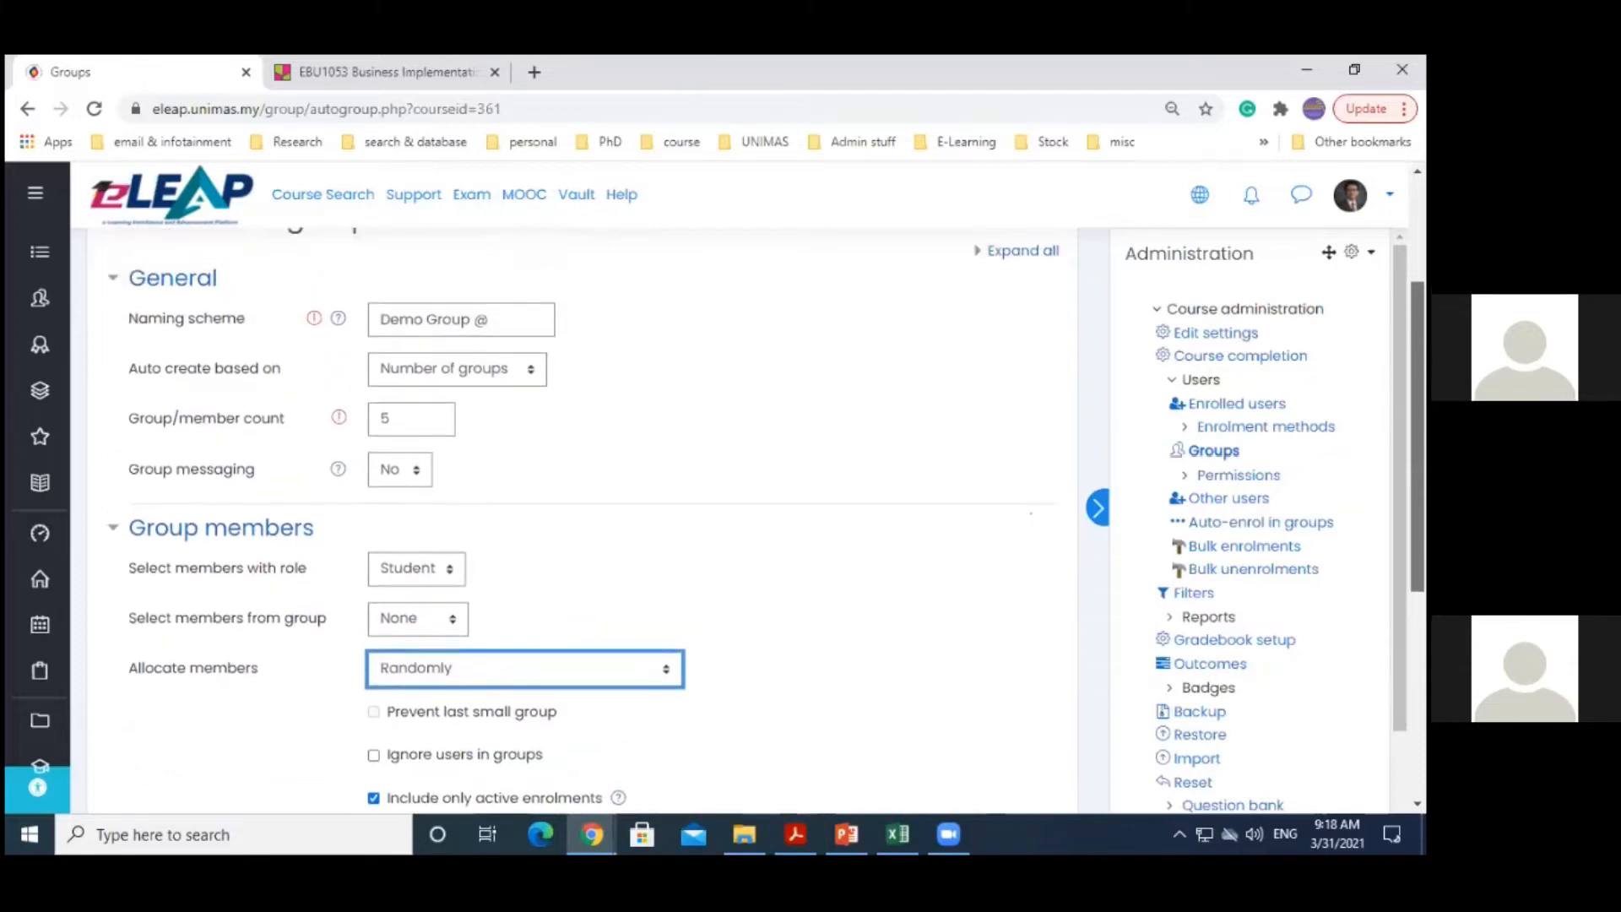
scroll(456, 582, down, 3)
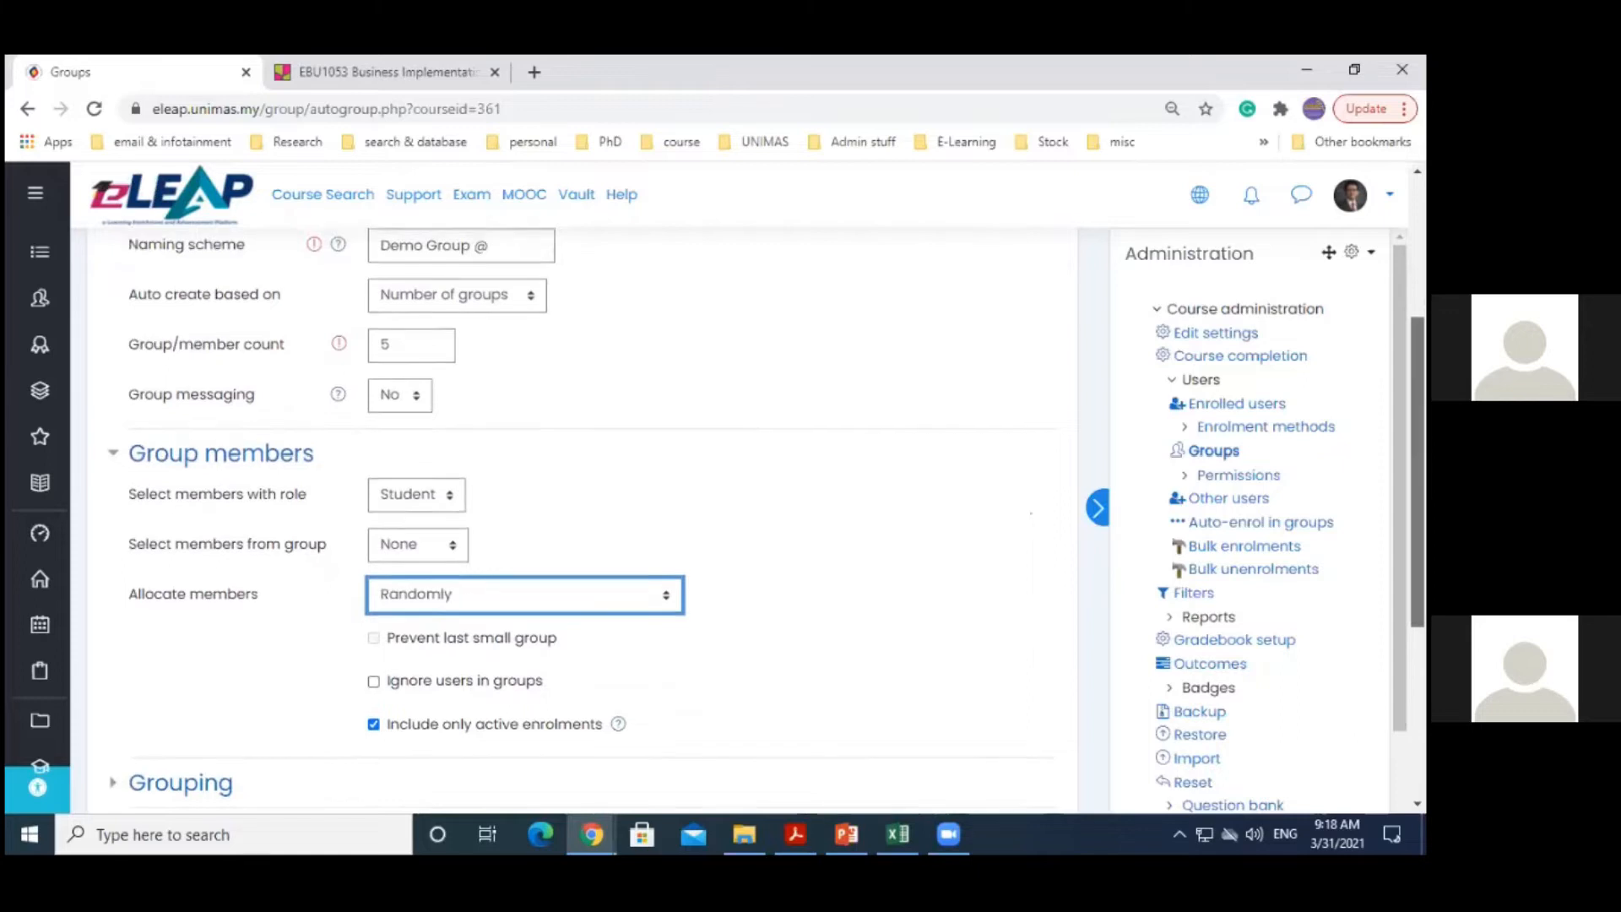
scroll(969, 608, down, 3)
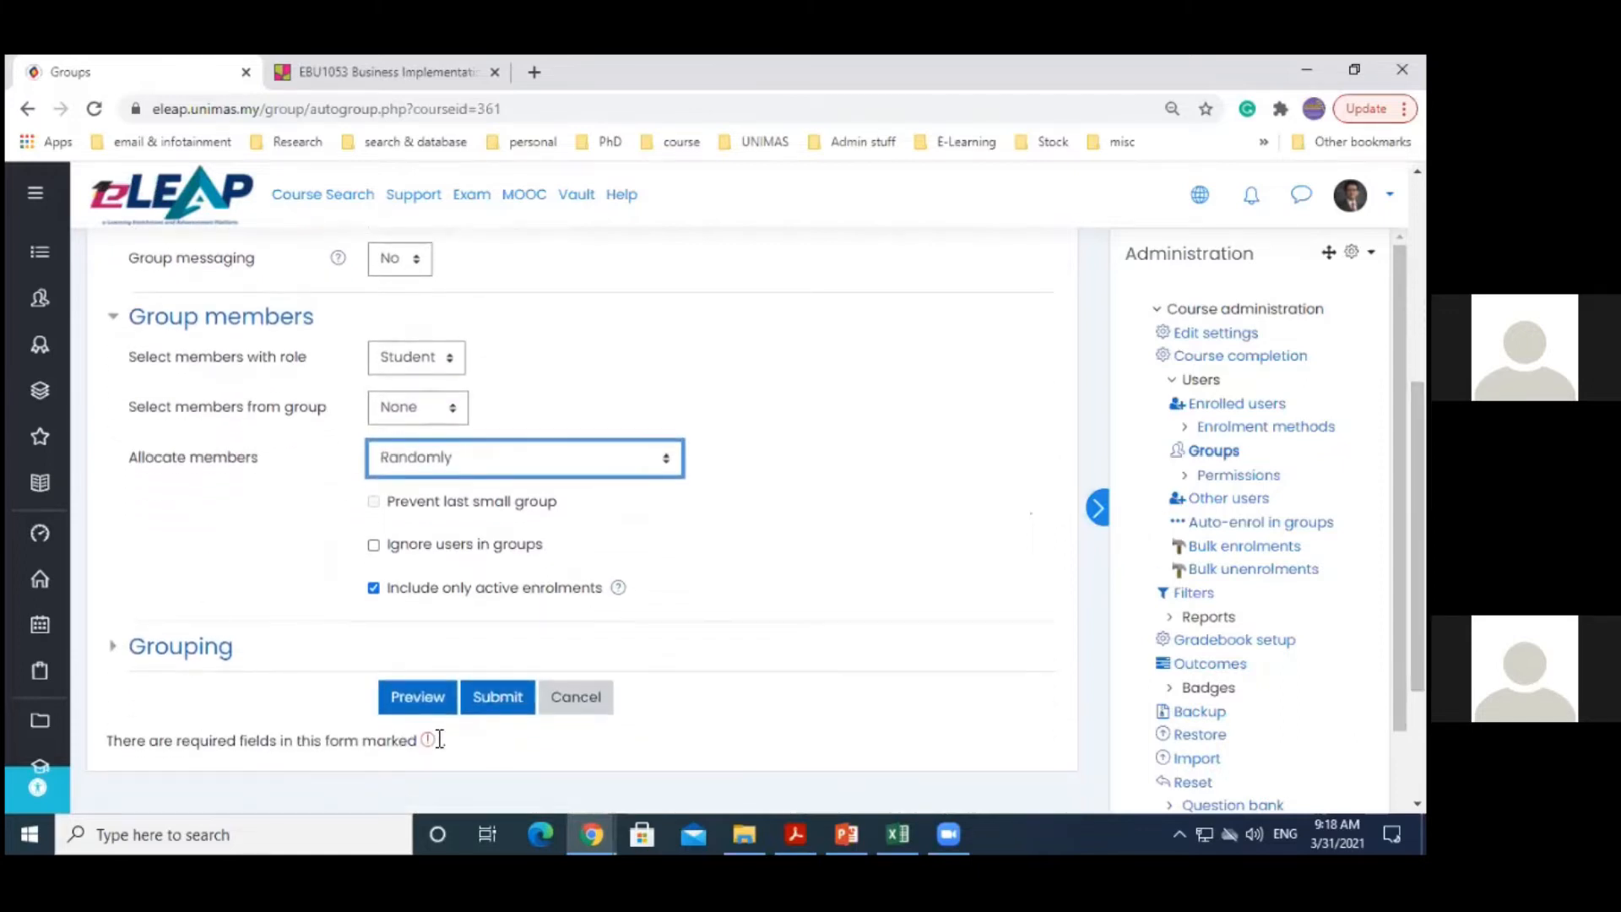
click(495, 706)
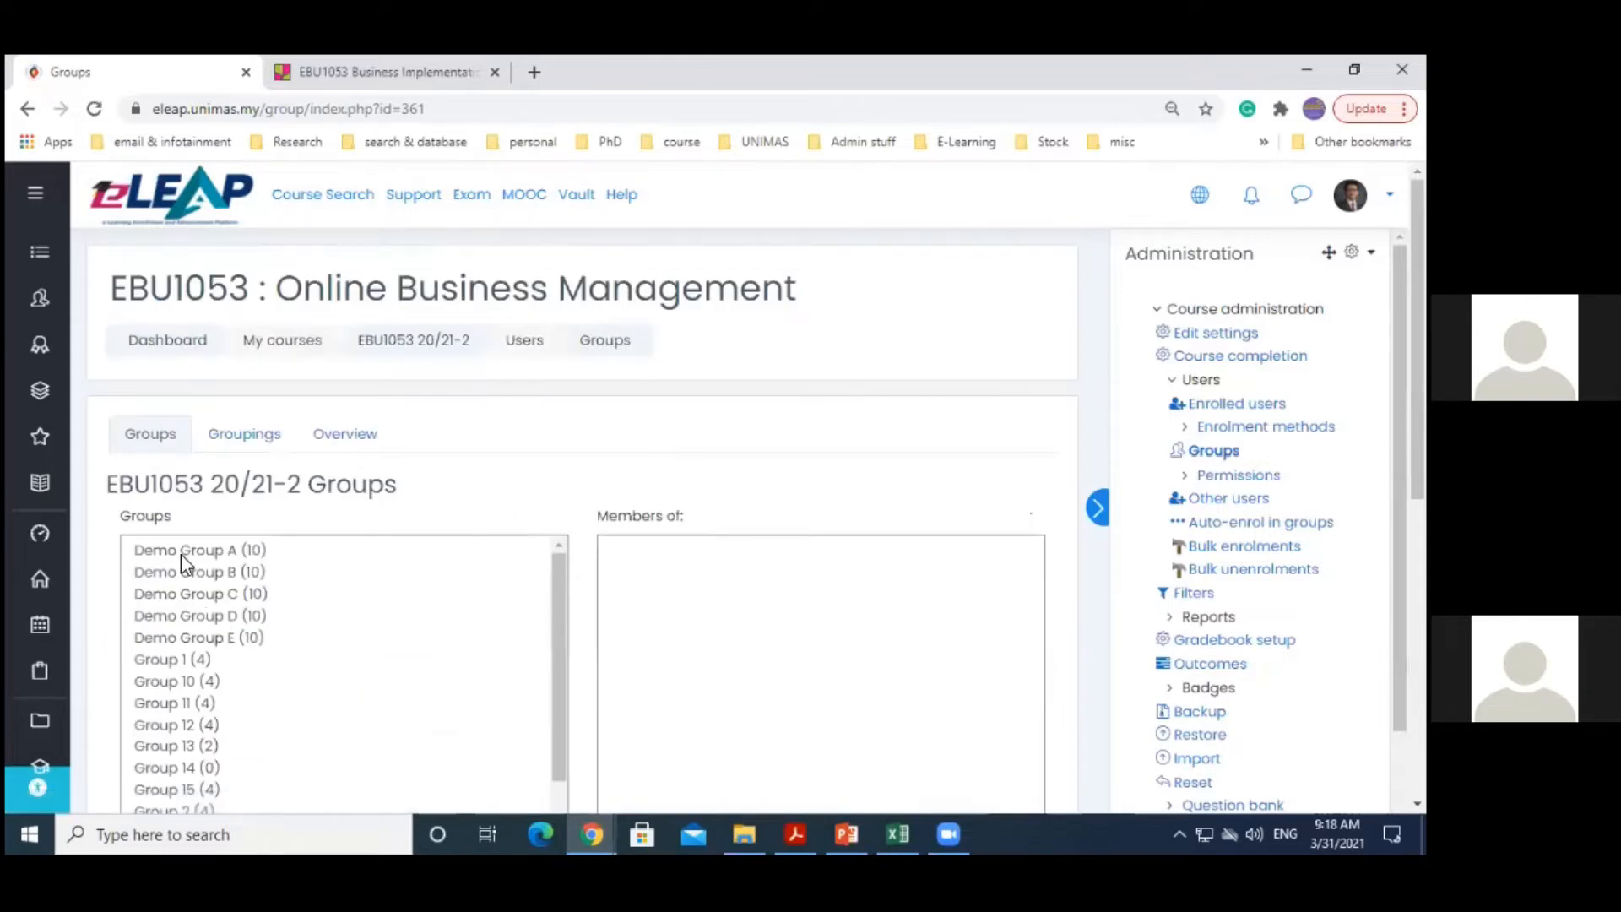
Examine the member lists of Demo Group A through Demo Group E
drag(181, 560, 181, 564)
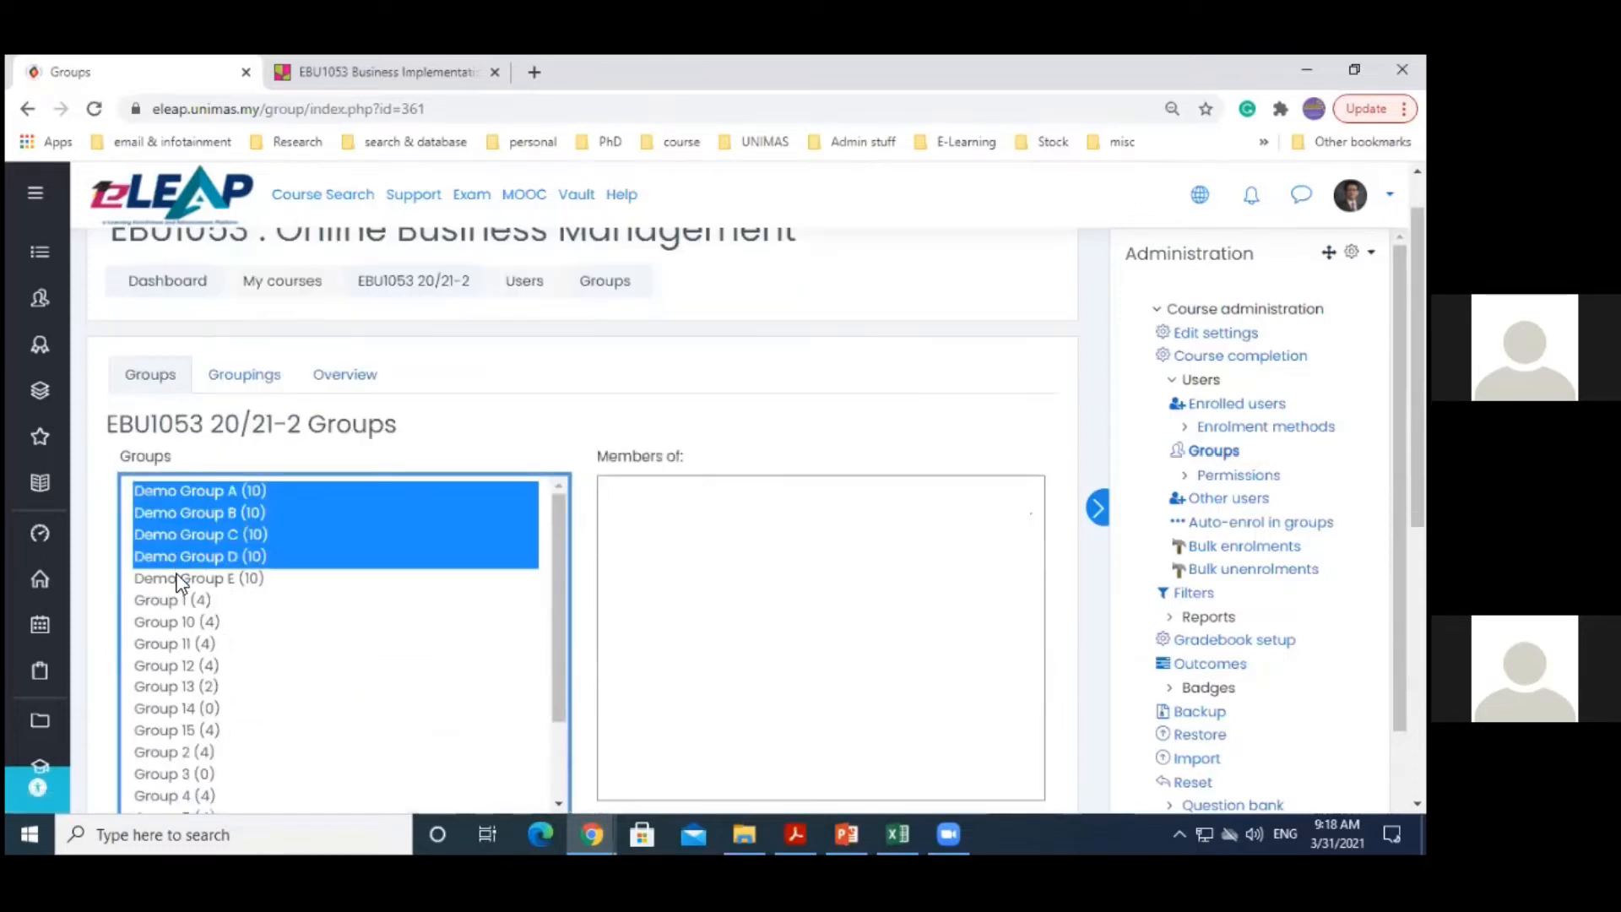
click(204, 581)
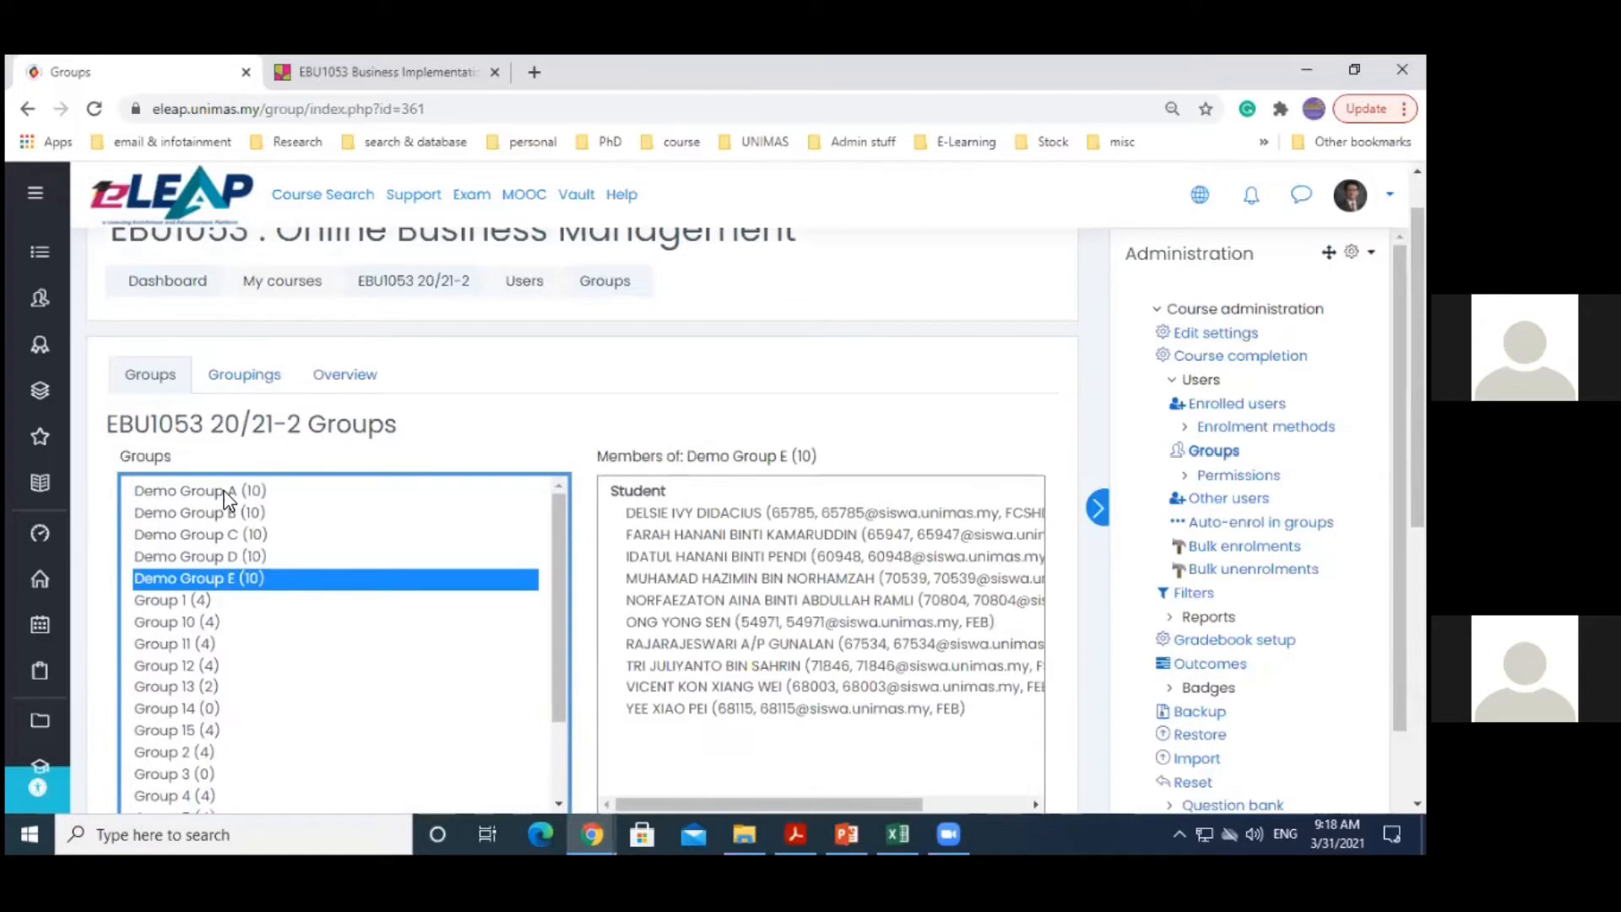
click(226, 493)
click(195, 515)
click(197, 536)
click(199, 558)
click(203, 579)
mouse_move(1418, 355)
mouse_down()
mouse_move(1417, 462)
mouse_move(1417, 327)
mouse_up()
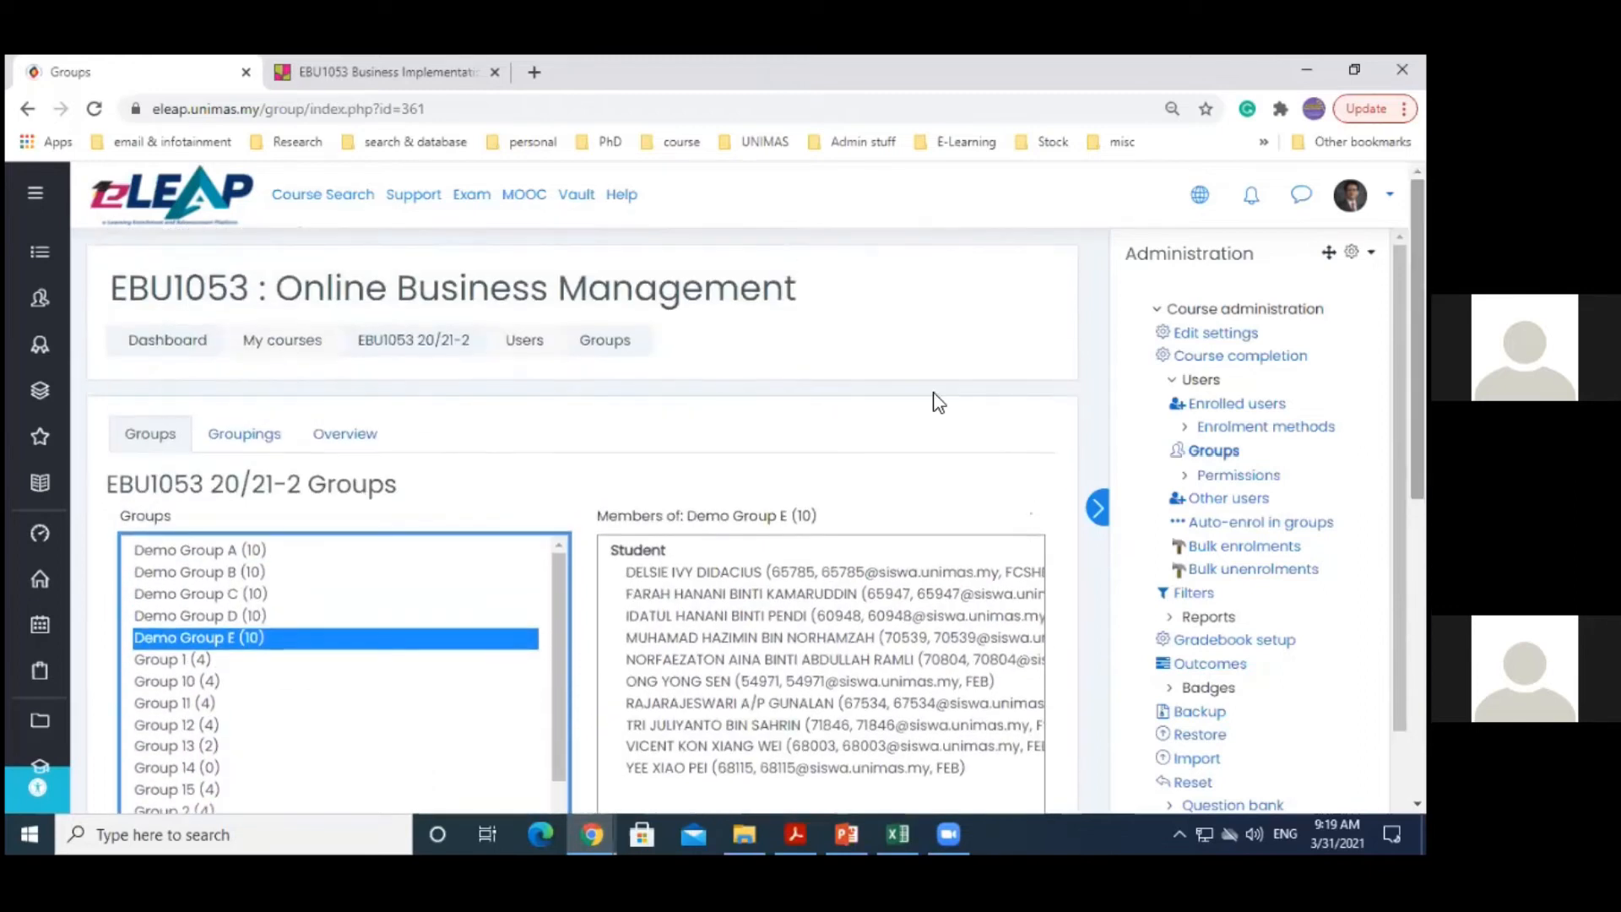
Return to the EBU1053 course page and start adding a new Assignment to the Byte Size Workshop Demo section
click(431, 351)
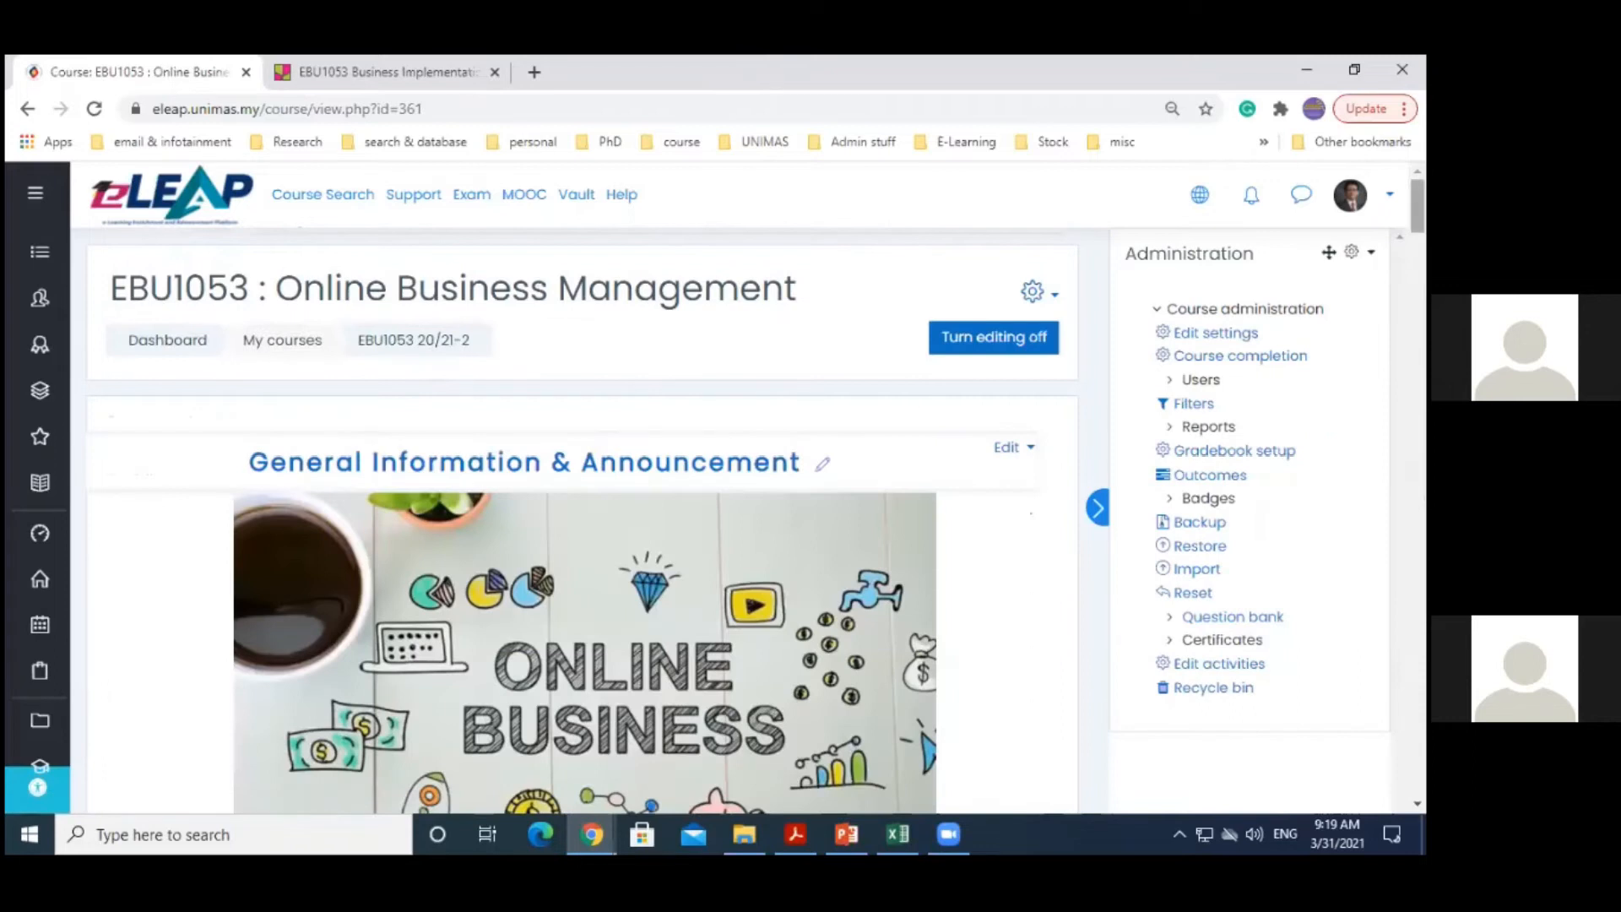
drag(1417, 206, 1417, 677)
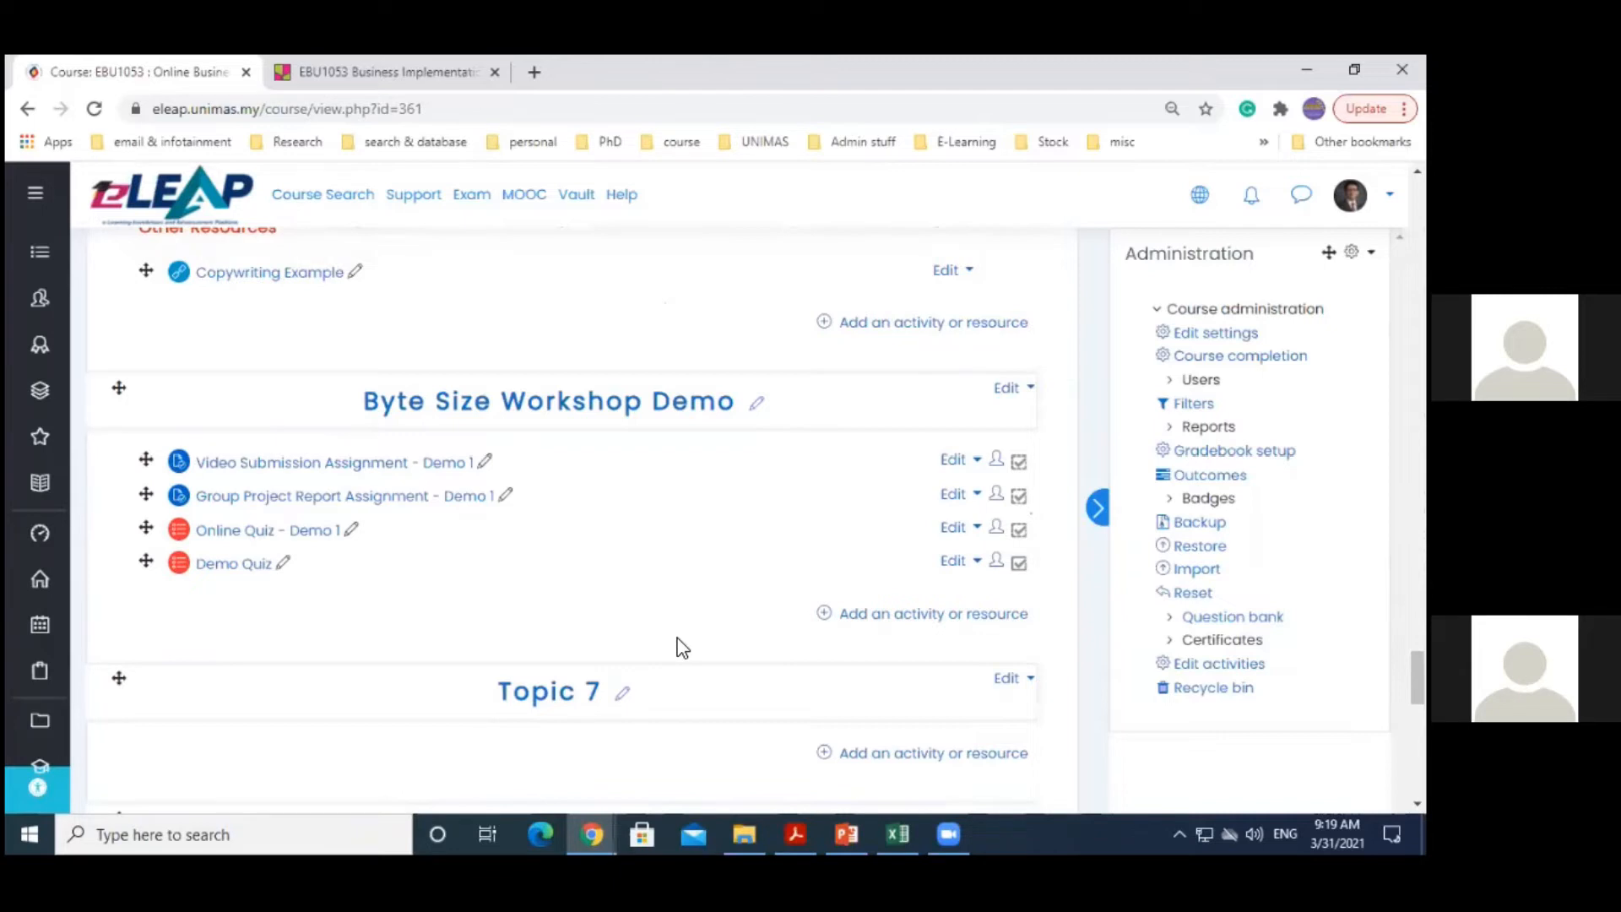
click(898, 626)
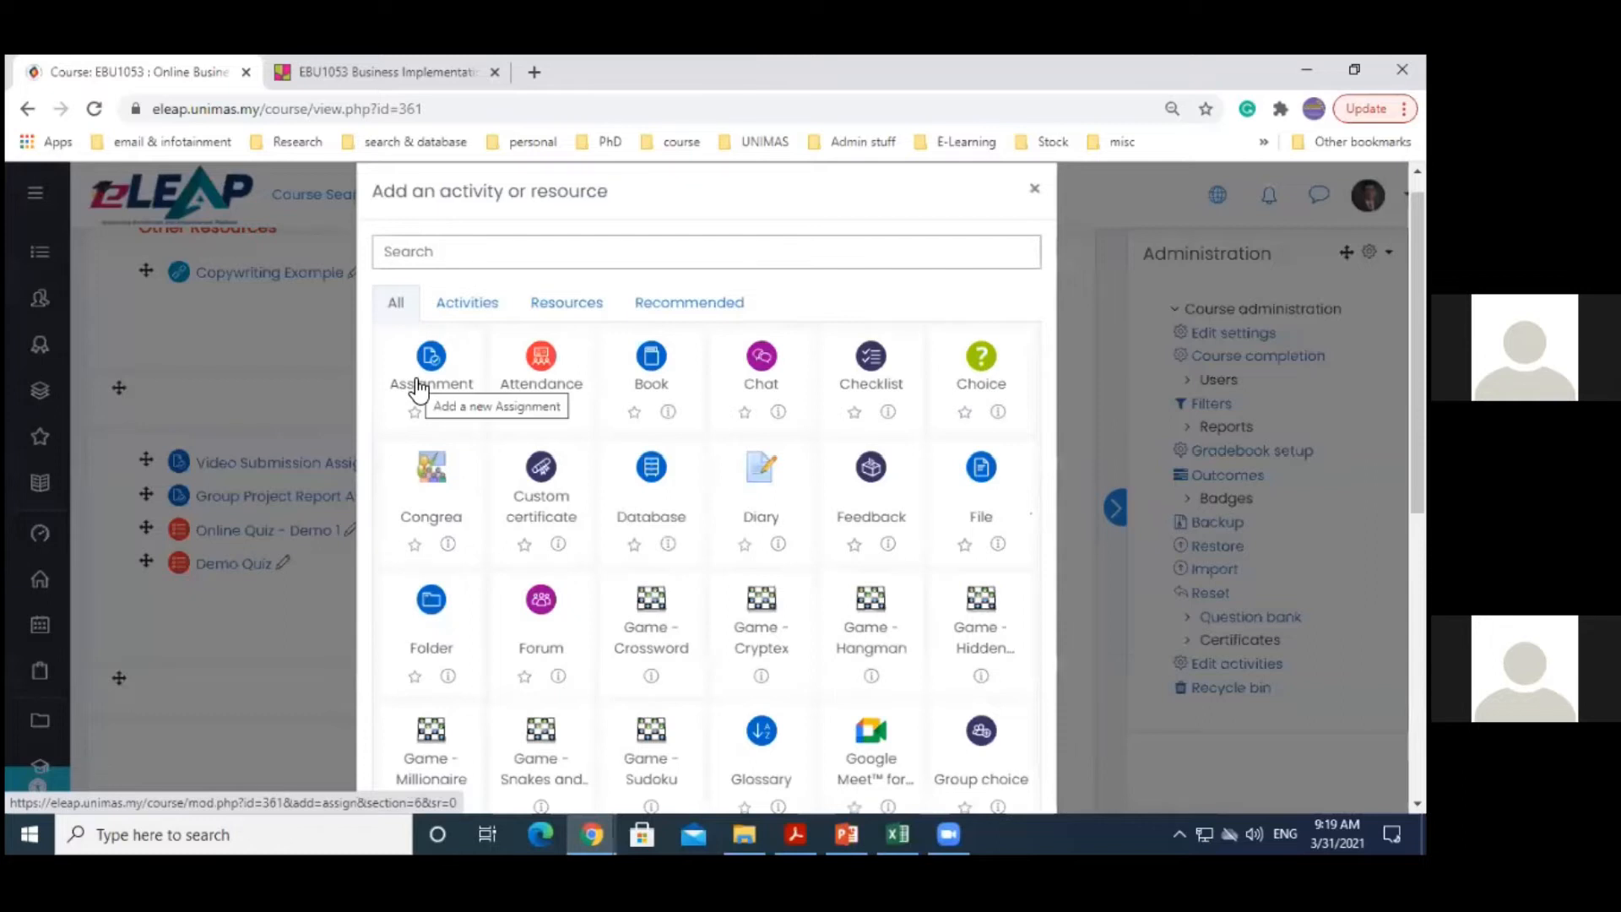
click(419, 389)
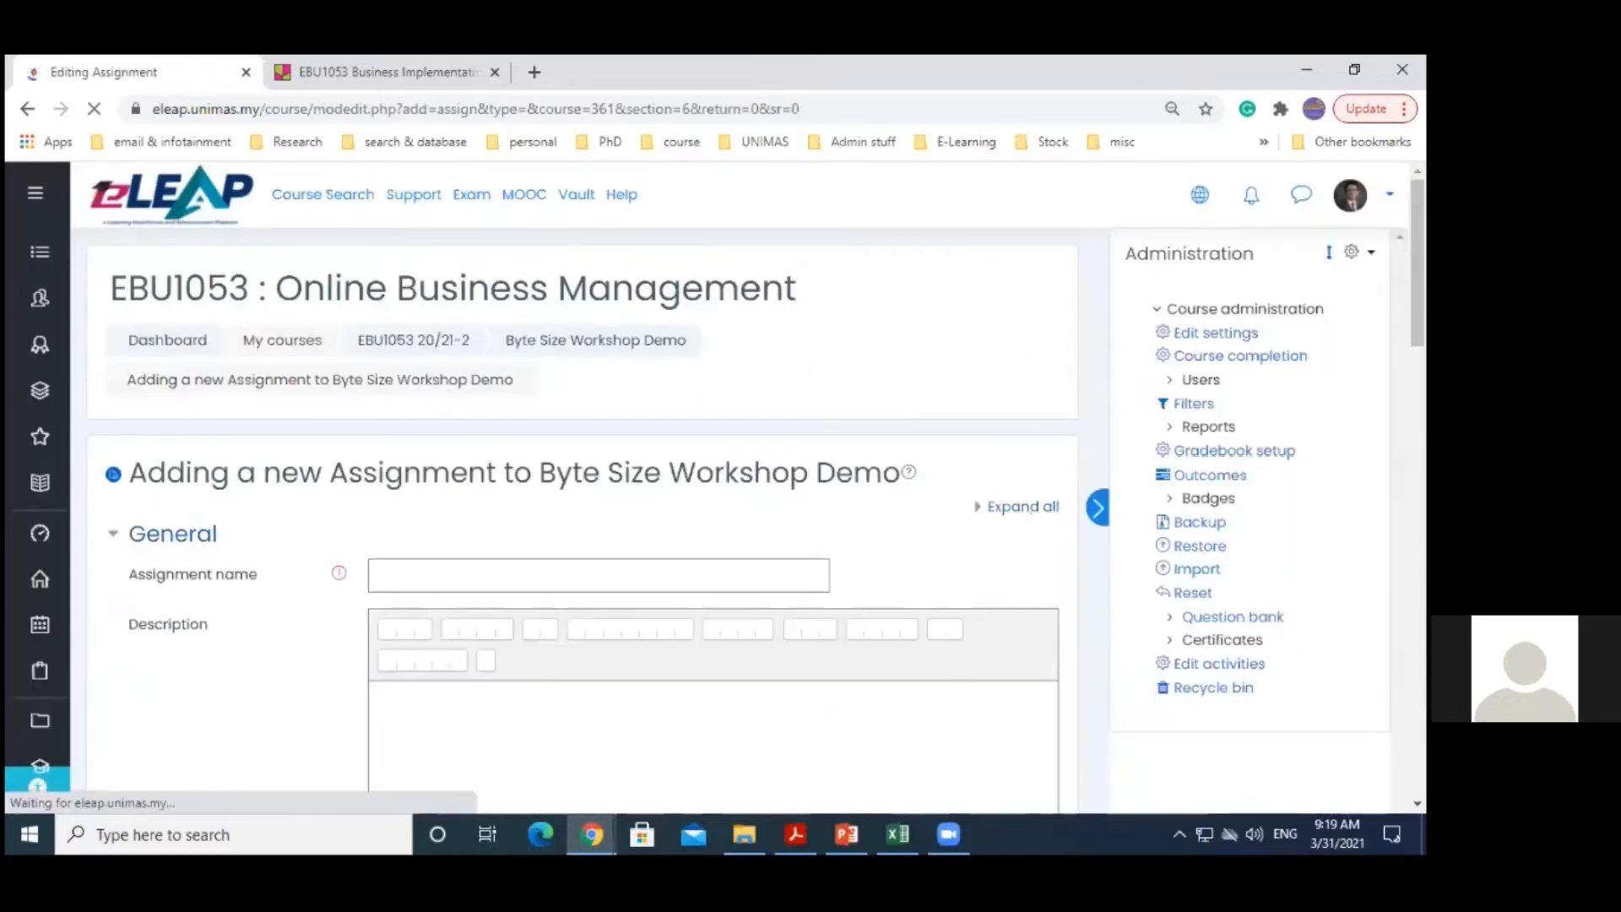
Name the new assignment "Demo Group Assignment"
click(417, 580)
text(Gropu)
key(BackSpace)
key(BackSpace)
key(BackSpace)
key(BackSpace)
text(Demo Group Assi)
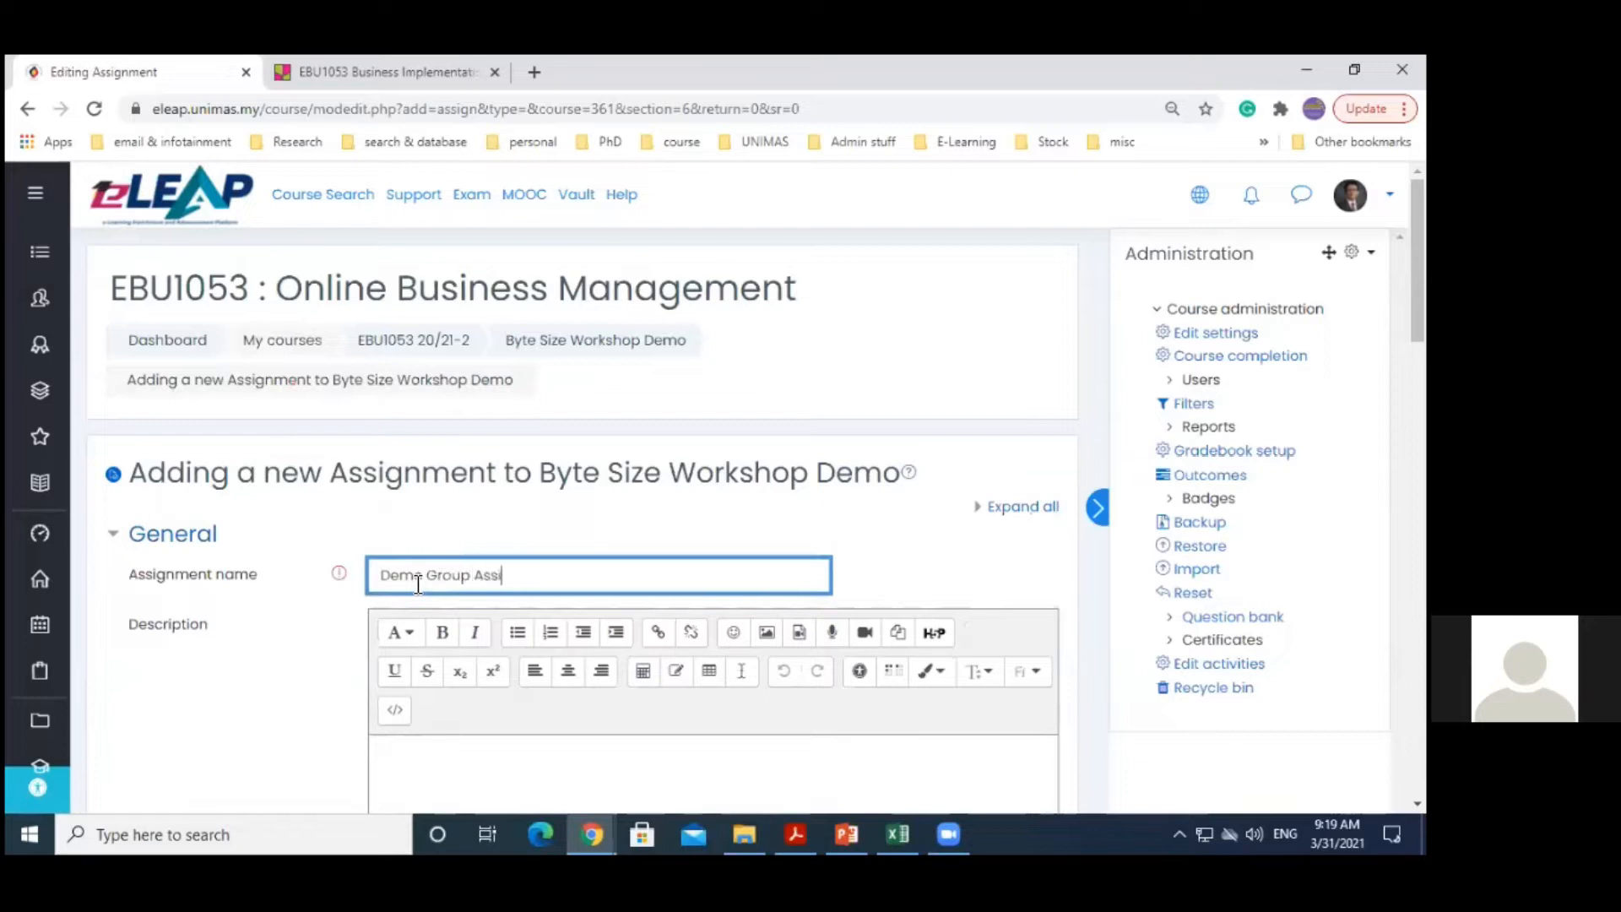
text(gnment)
Disable the Allow submissions from, Due date and Remind me to grade by dates in the assignment's availability settings
scroll(1025, 516, down, 8)
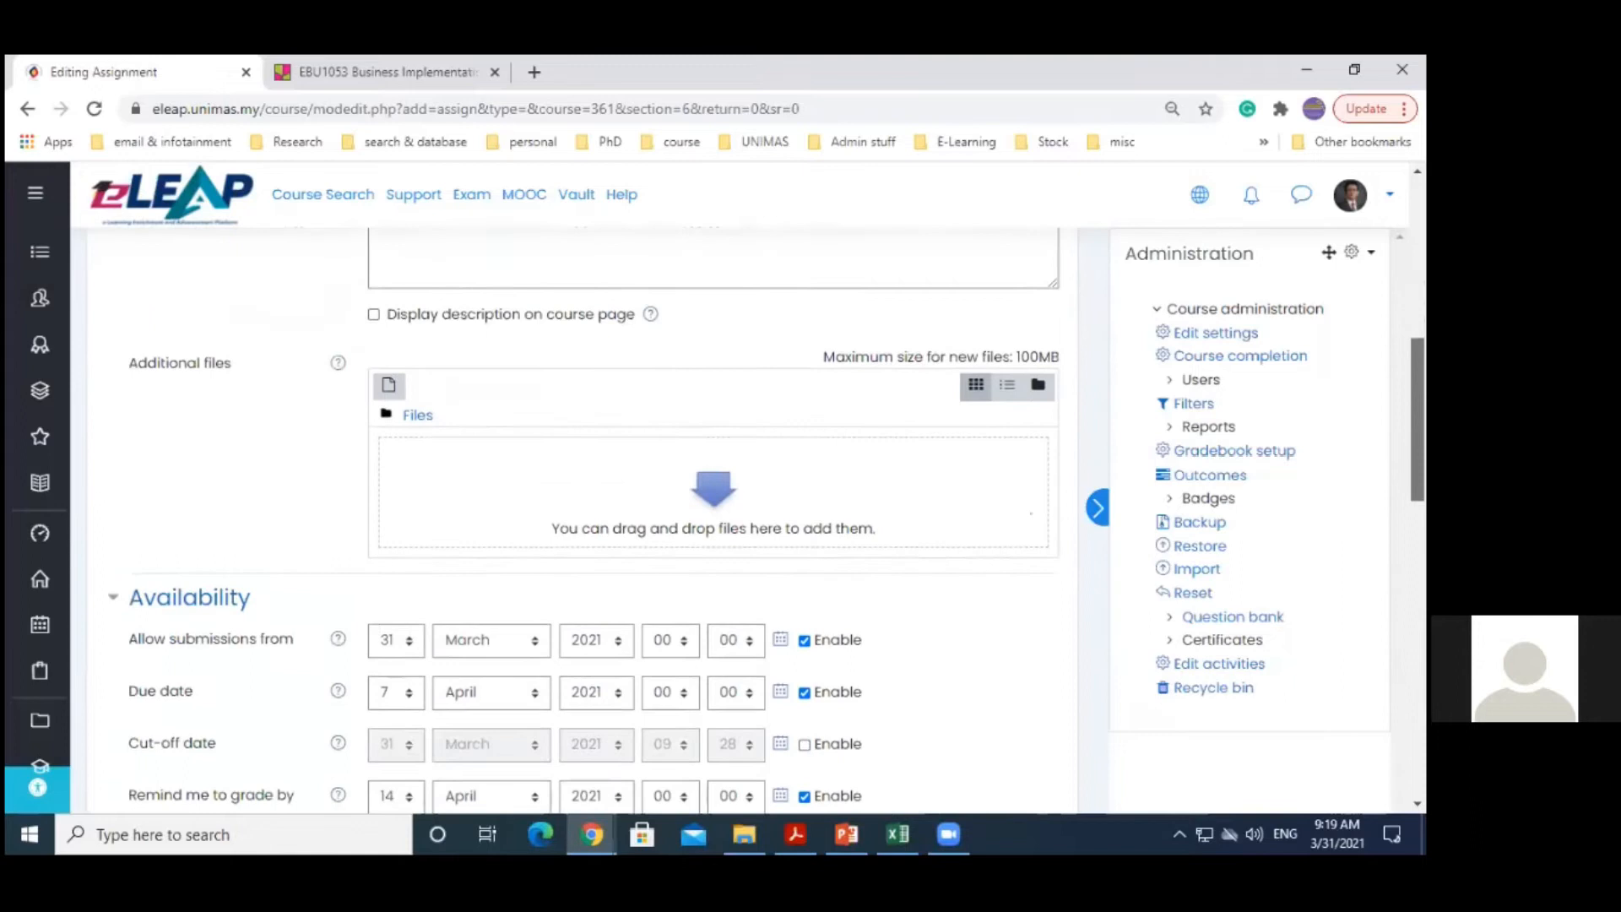
scroll(743, 465, down, 3)
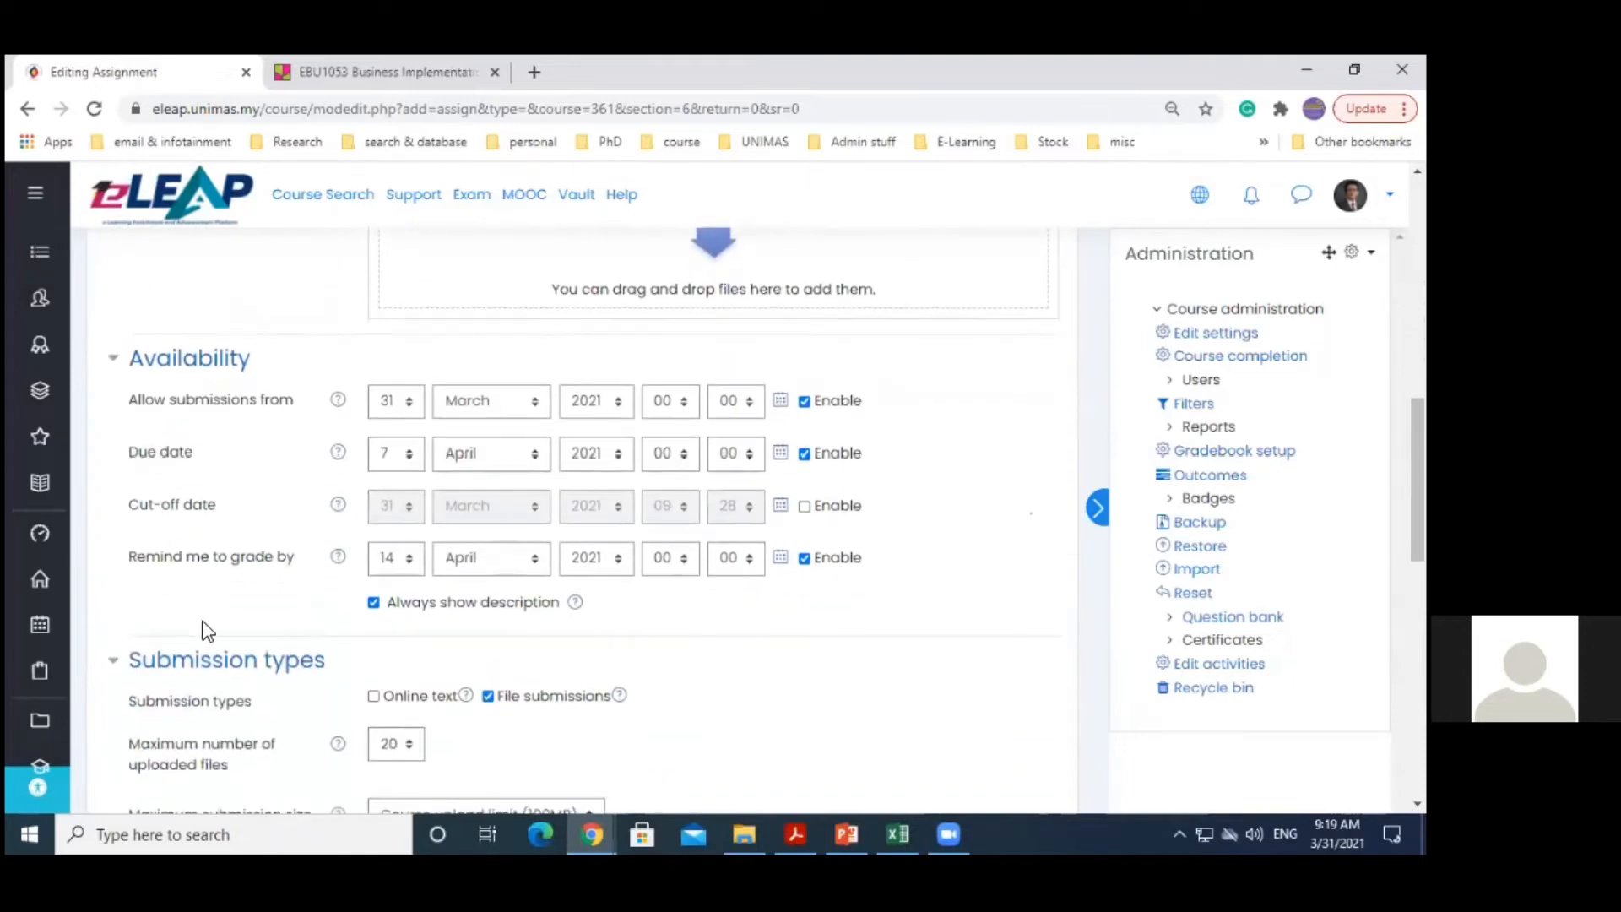
click(804, 401)
click(804, 453)
click(804, 558)
scroll(841, 612, down, 2)
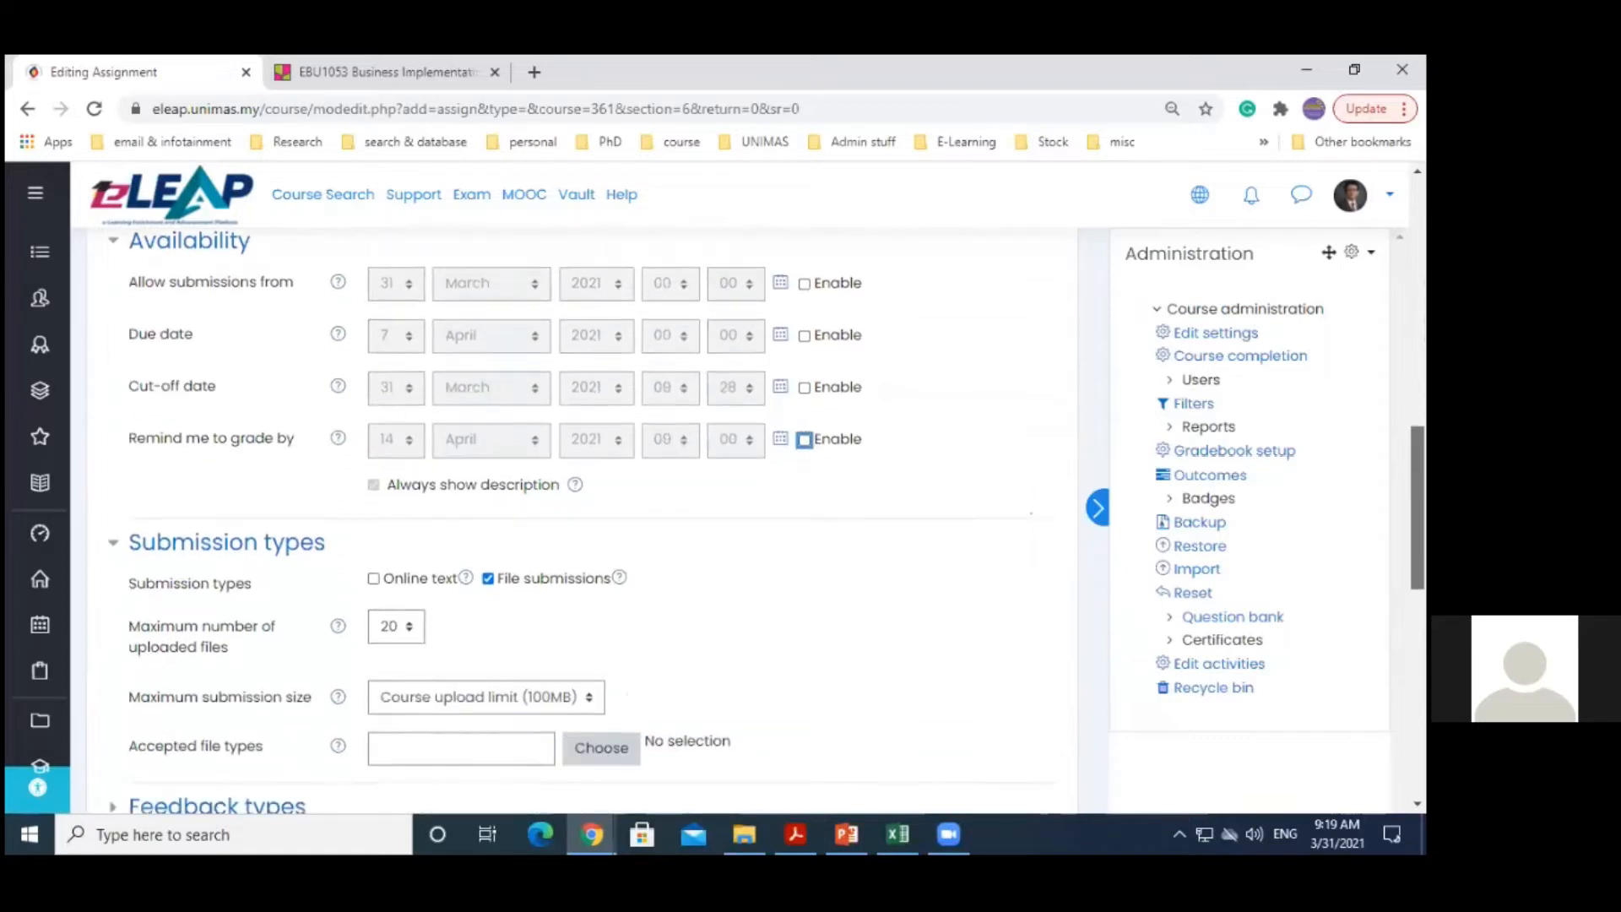
Review the submission type settings, including the choices for the maximum number of uploaded files
scroll(582, 519, down, 2)
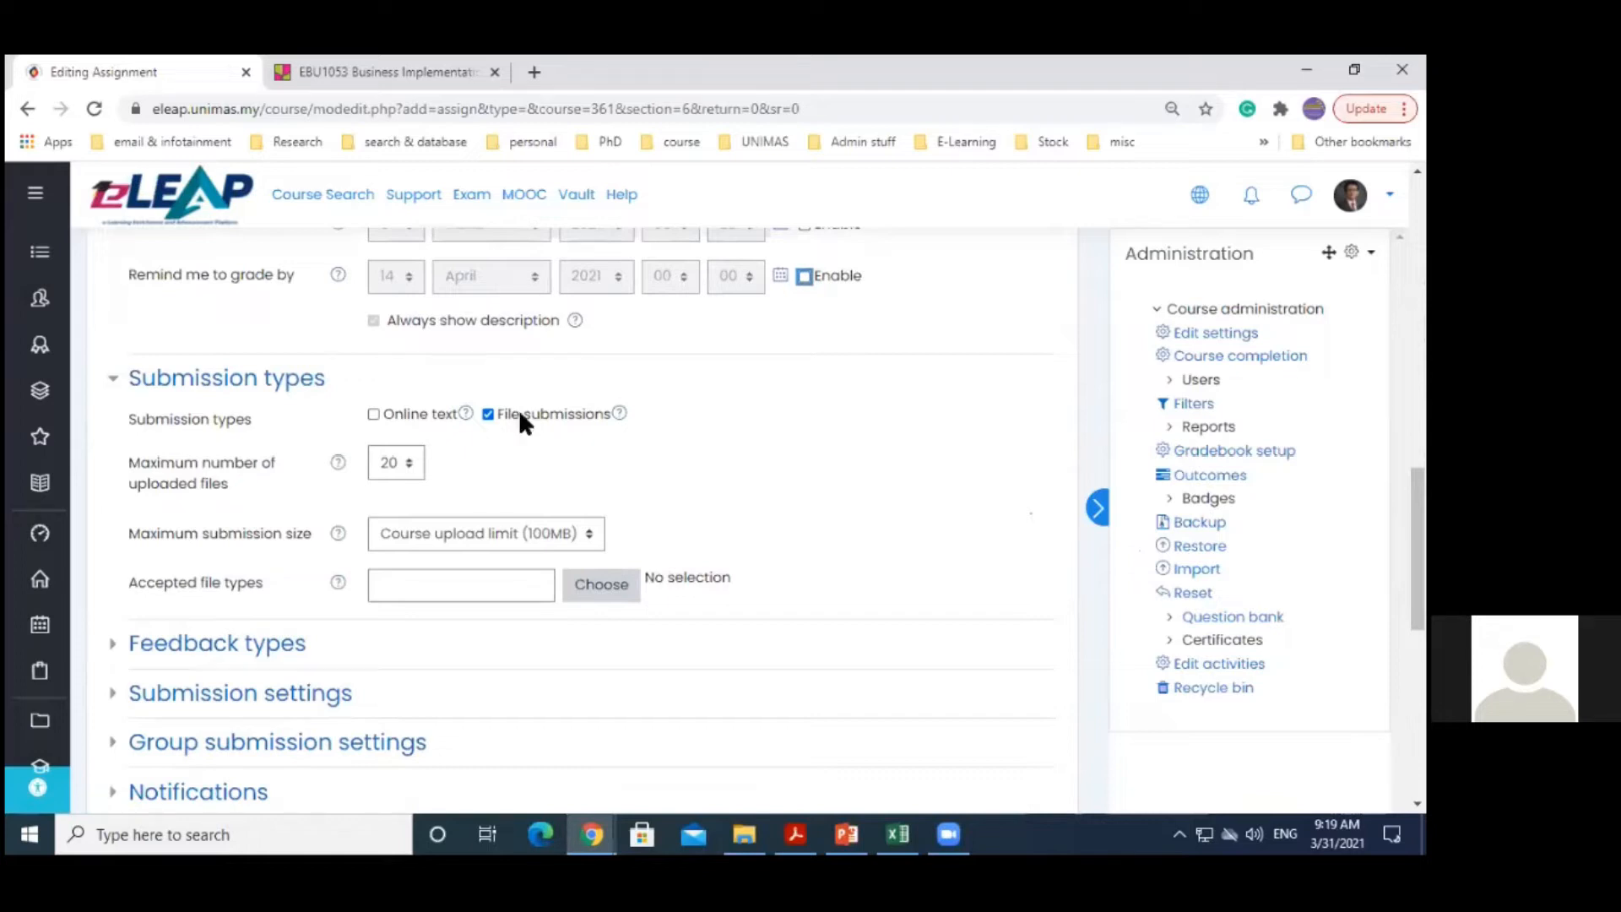
click(391, 462)
click(503, 482)
scroll(503, 483, down, 2)
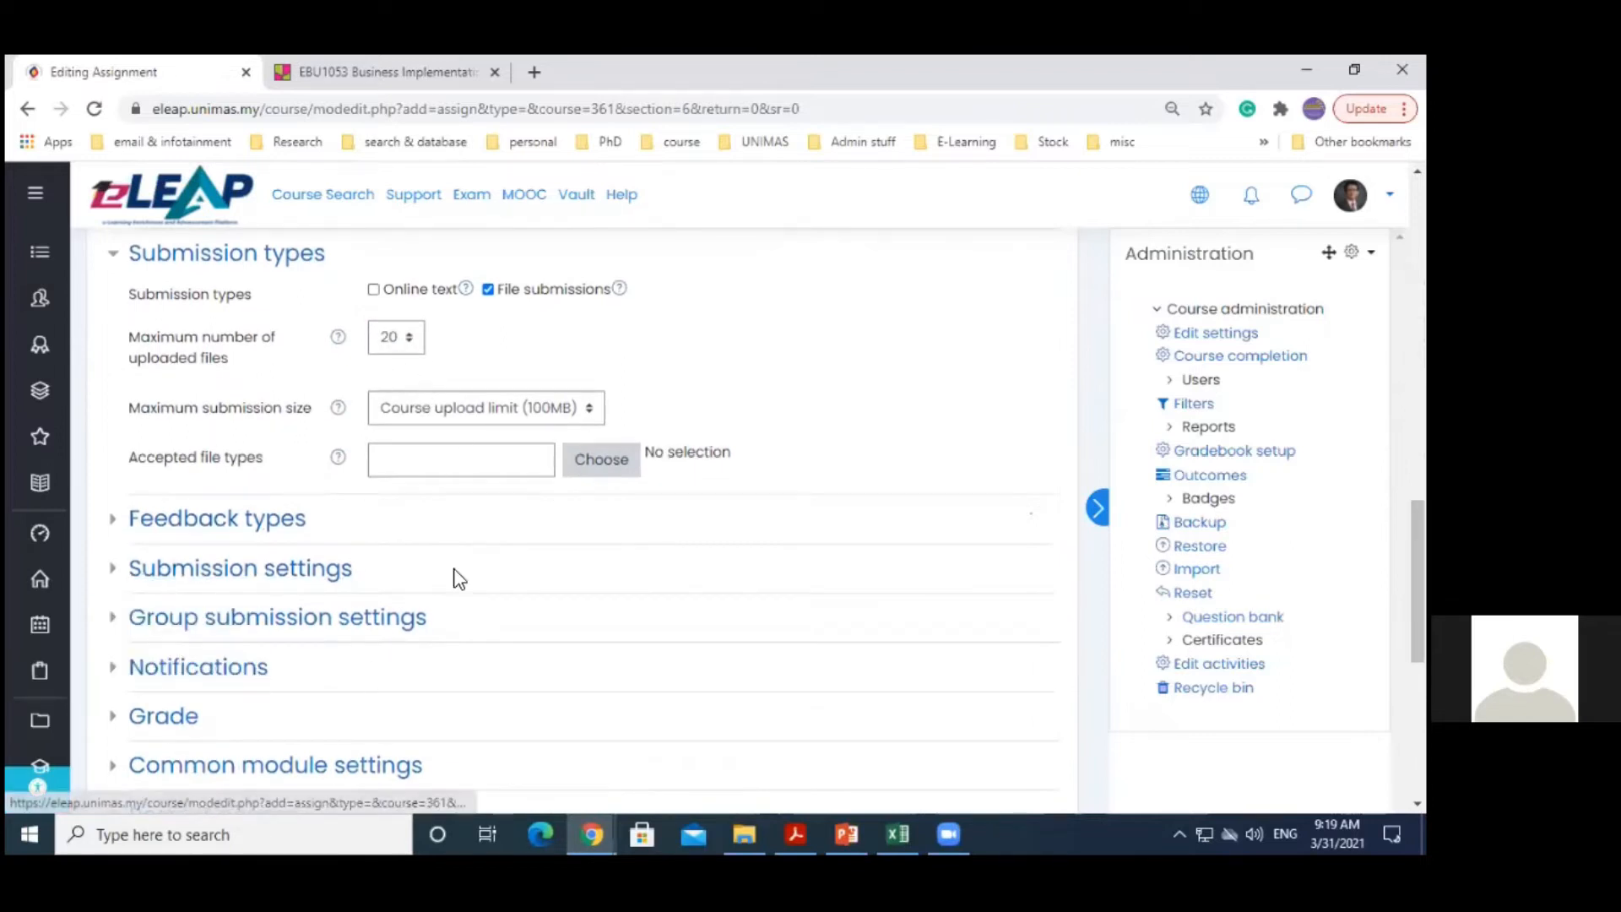
scroll(456, 575, down, 1)
scroll(372, 498, down, 2)
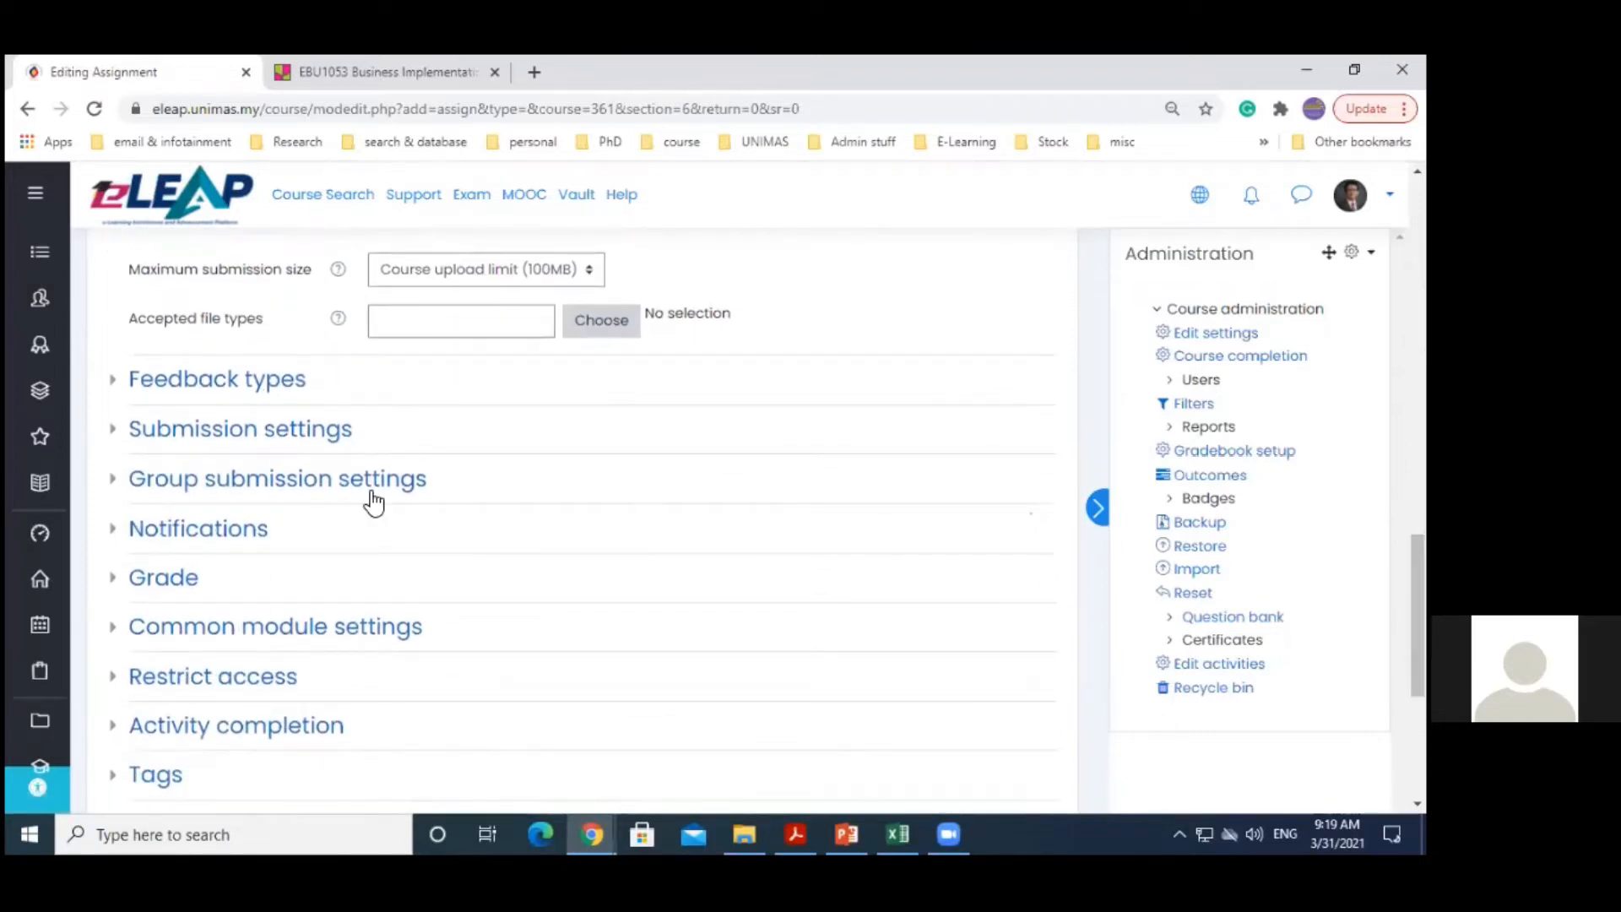
Set both Students submit in groups and Require group to make submission to Yes in the group submission settings
click(111, 431)
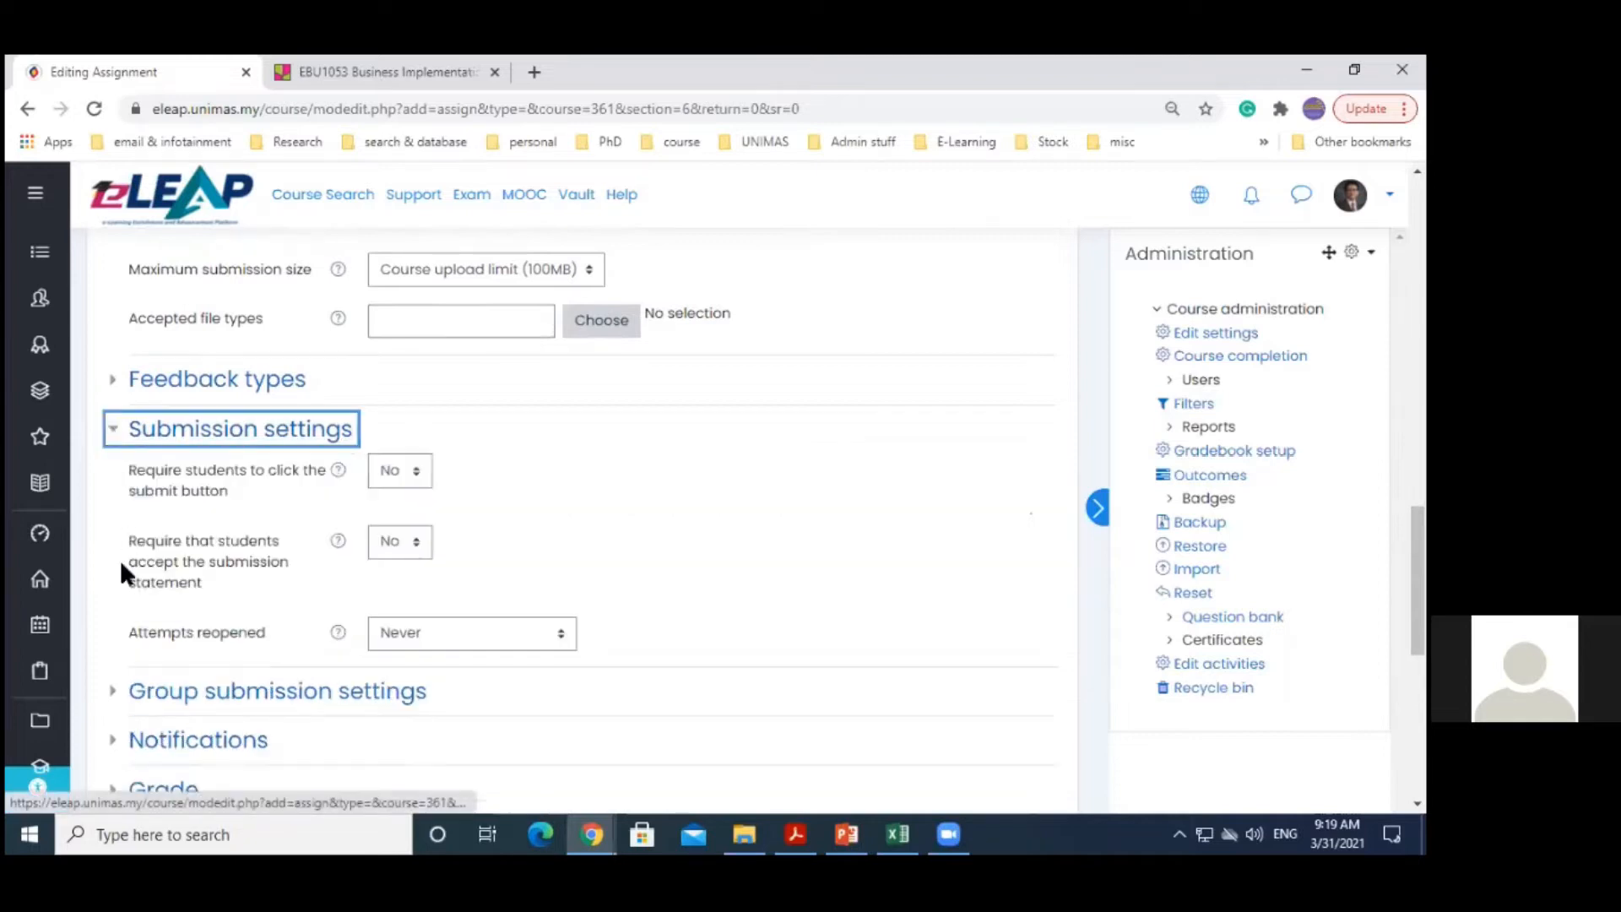
click(110, 700)
scroll(1208, 650, down, 3)
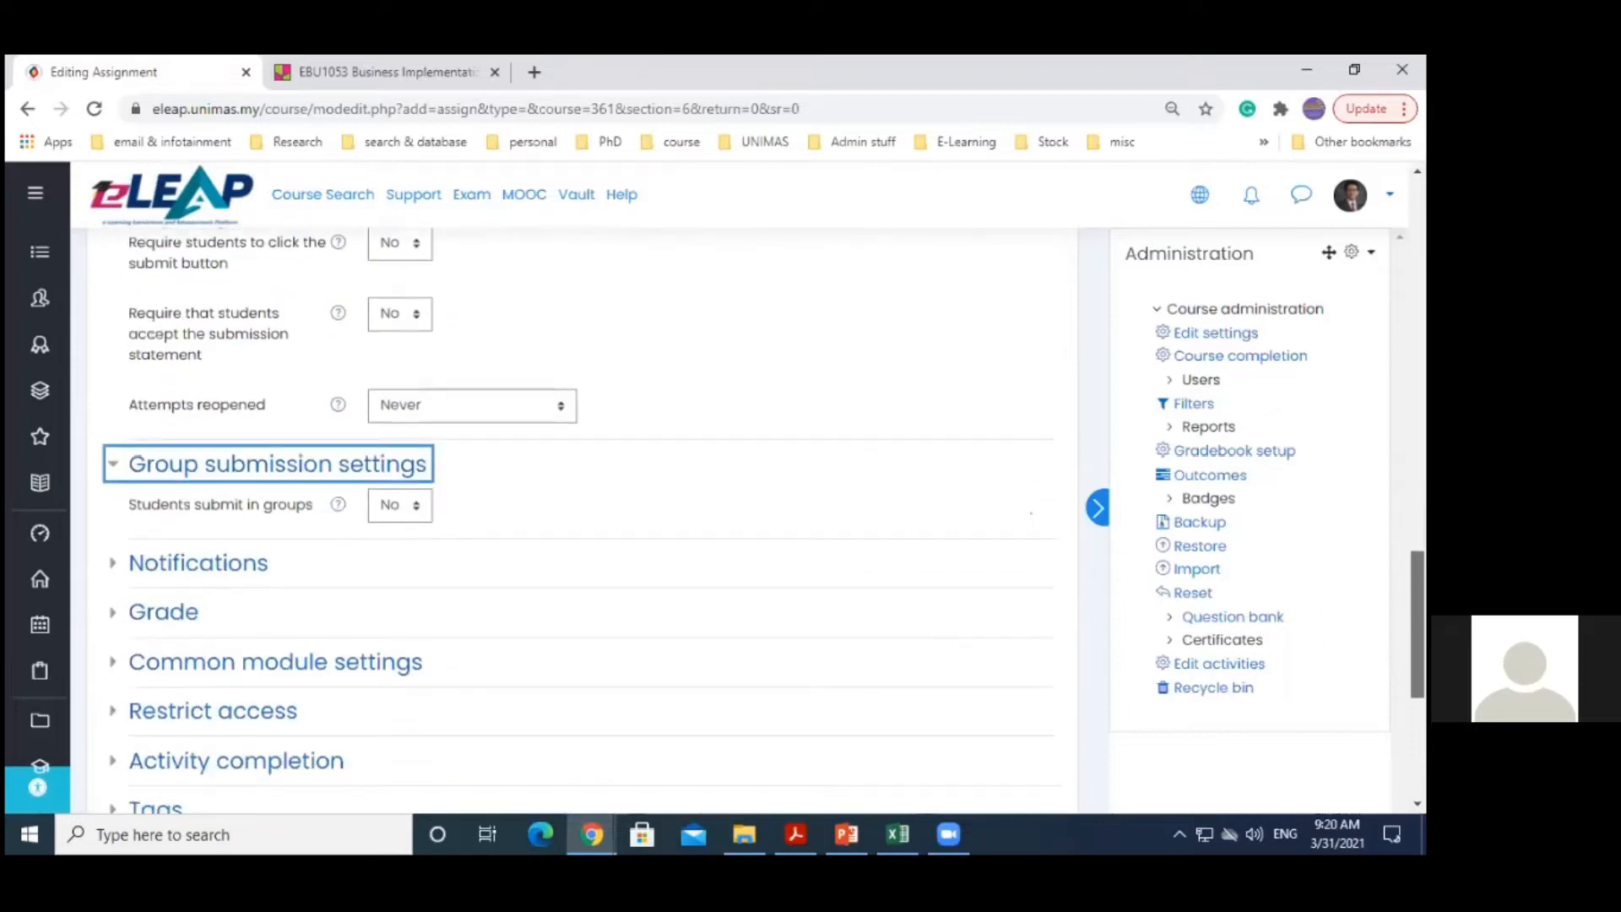
click(392, 489)
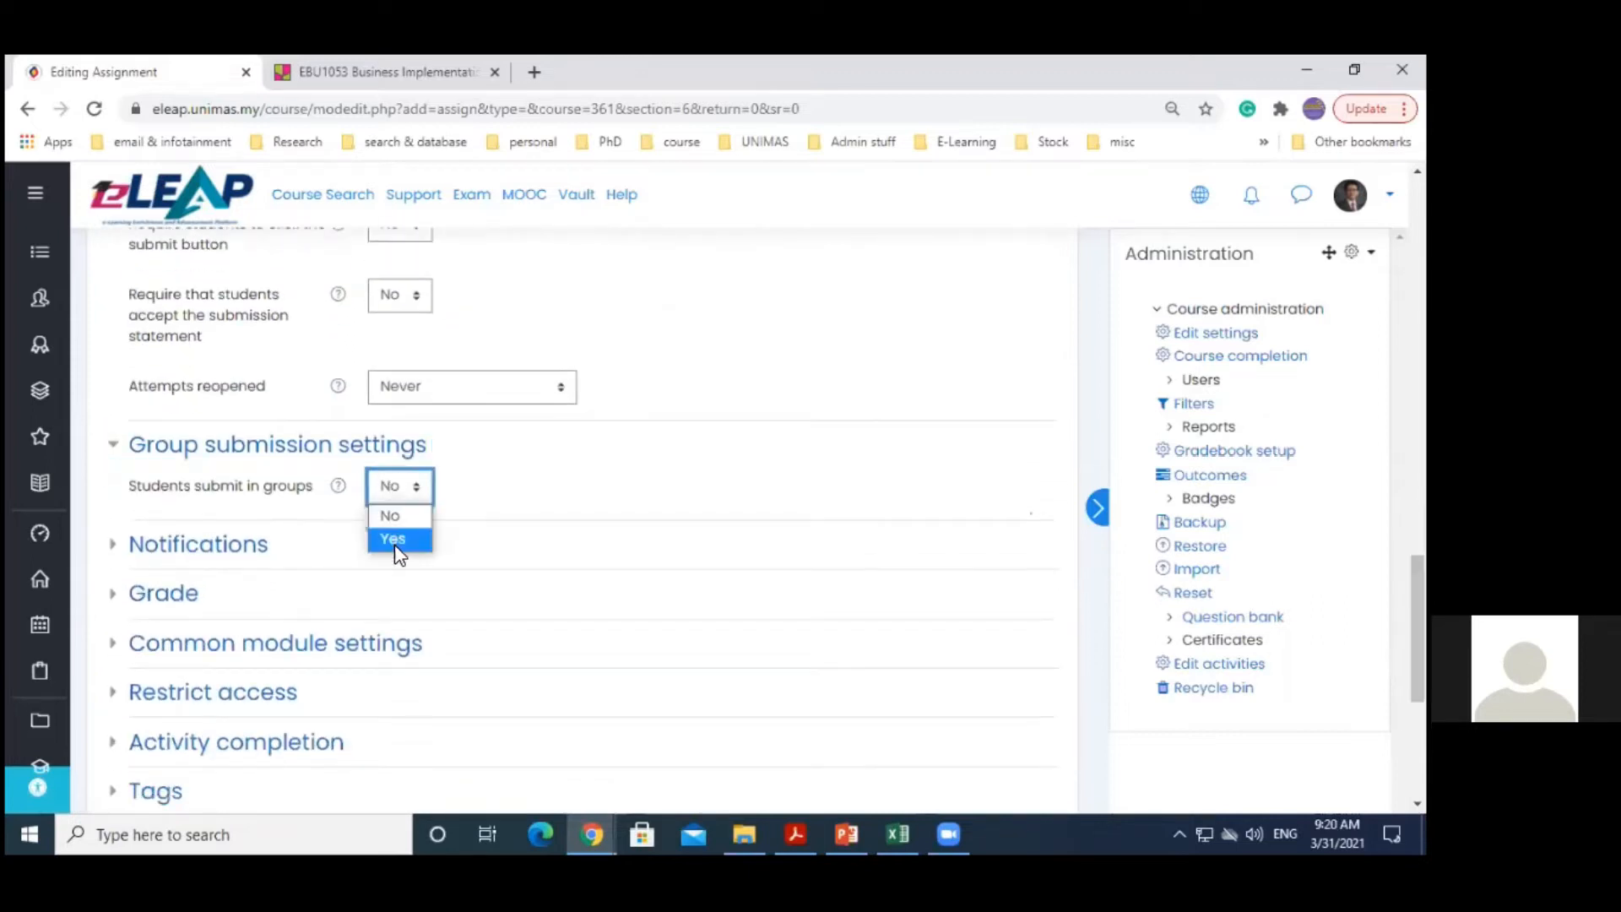
click(394, 540)
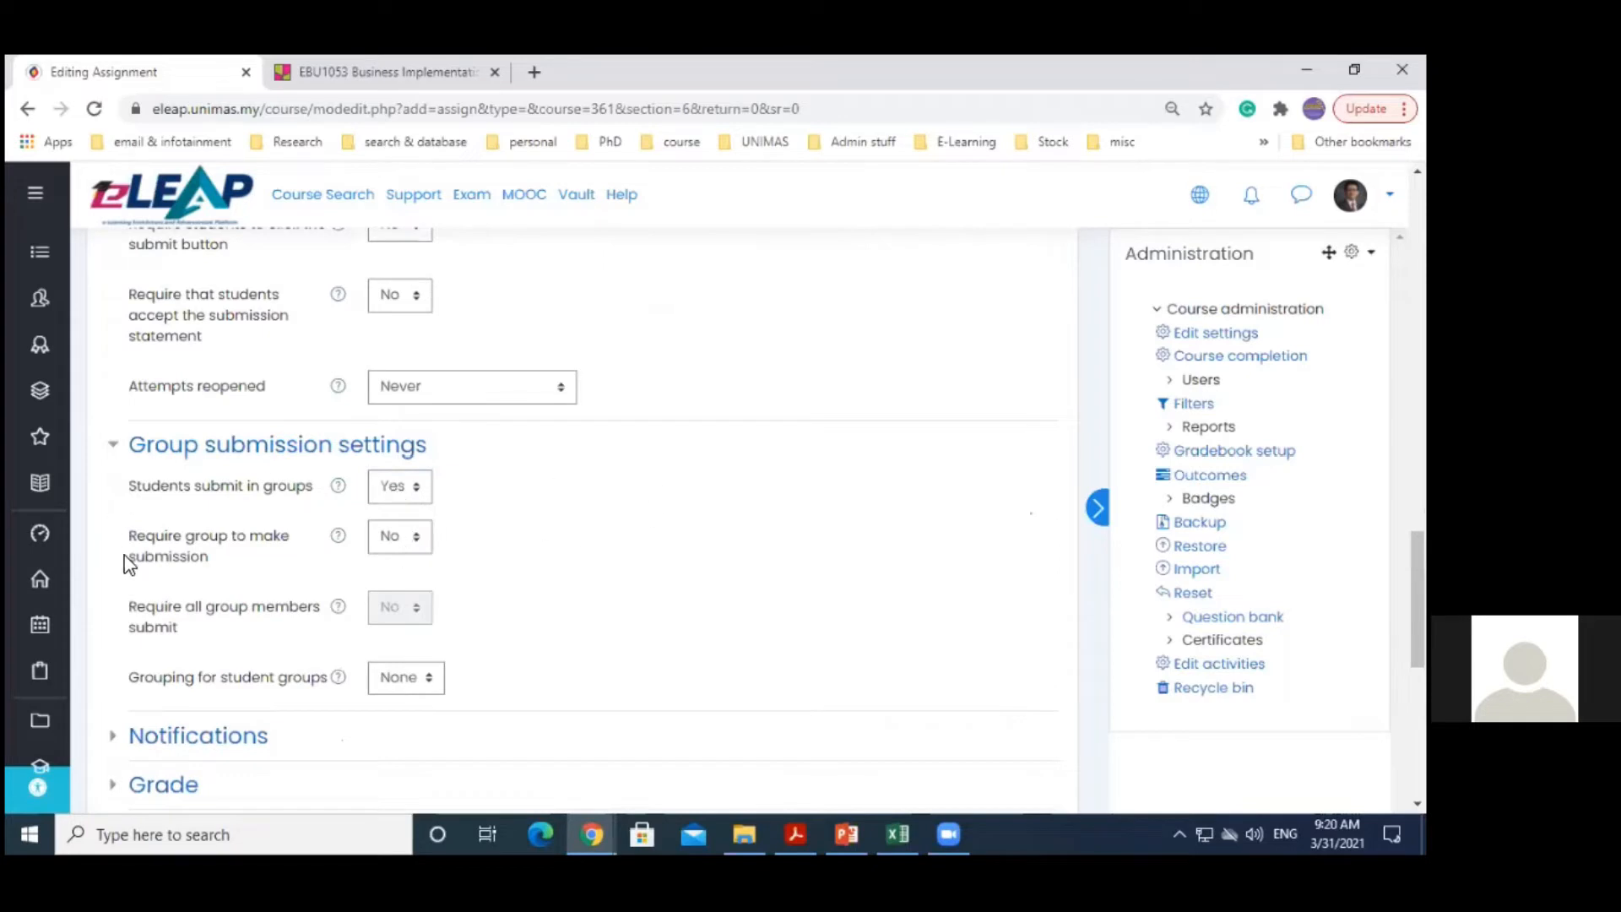
click(407, 534)
click(391, 590)
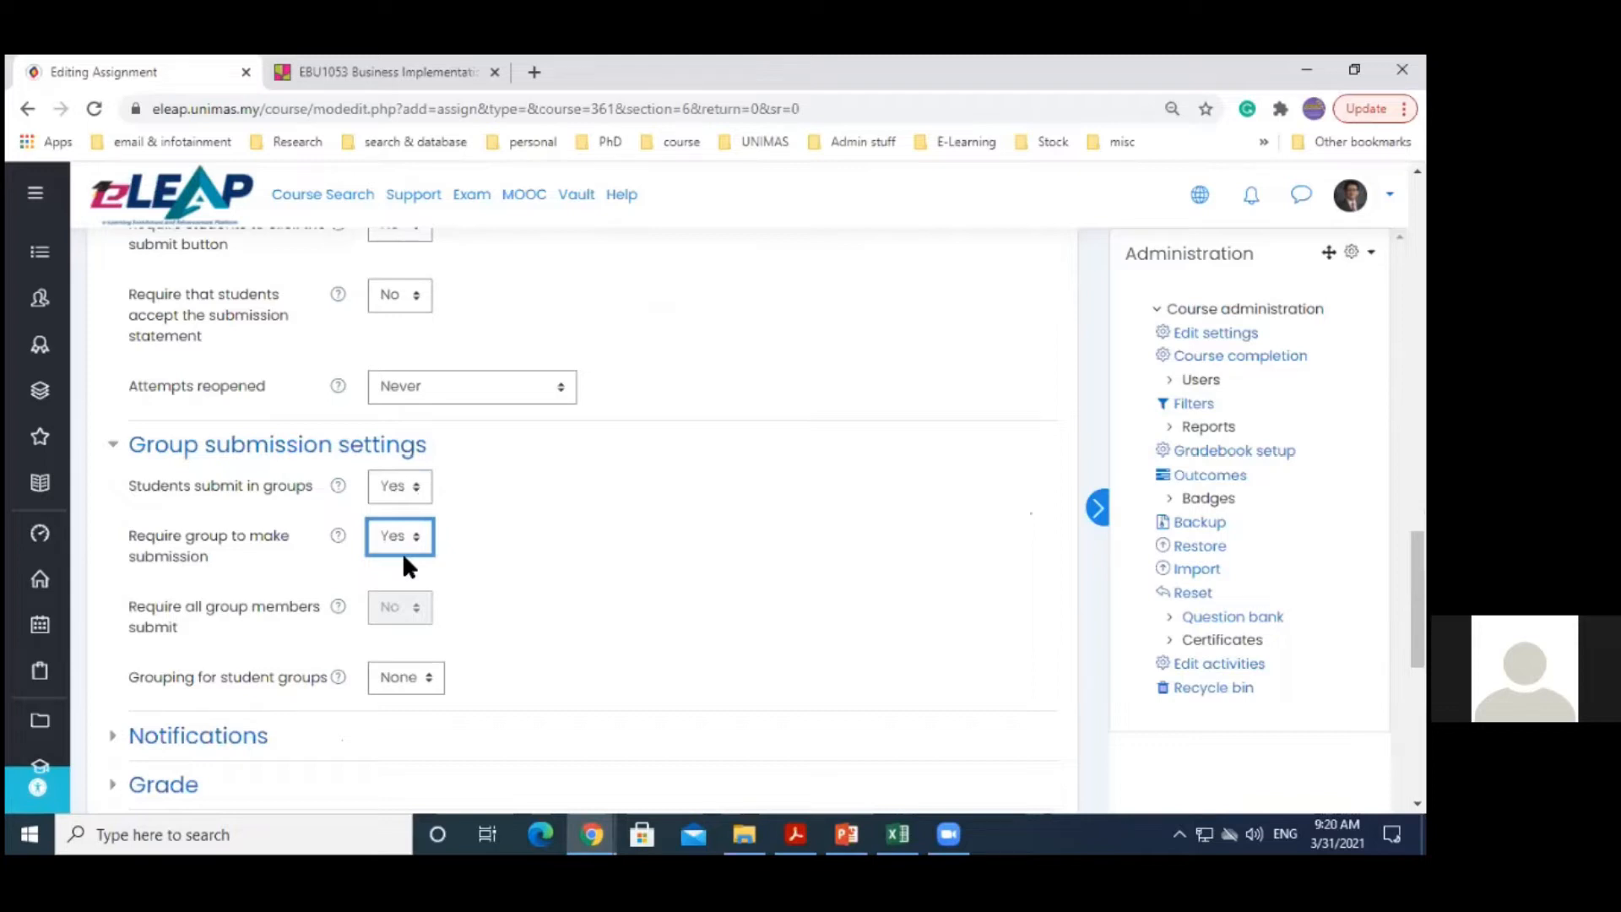
click(344, 580)
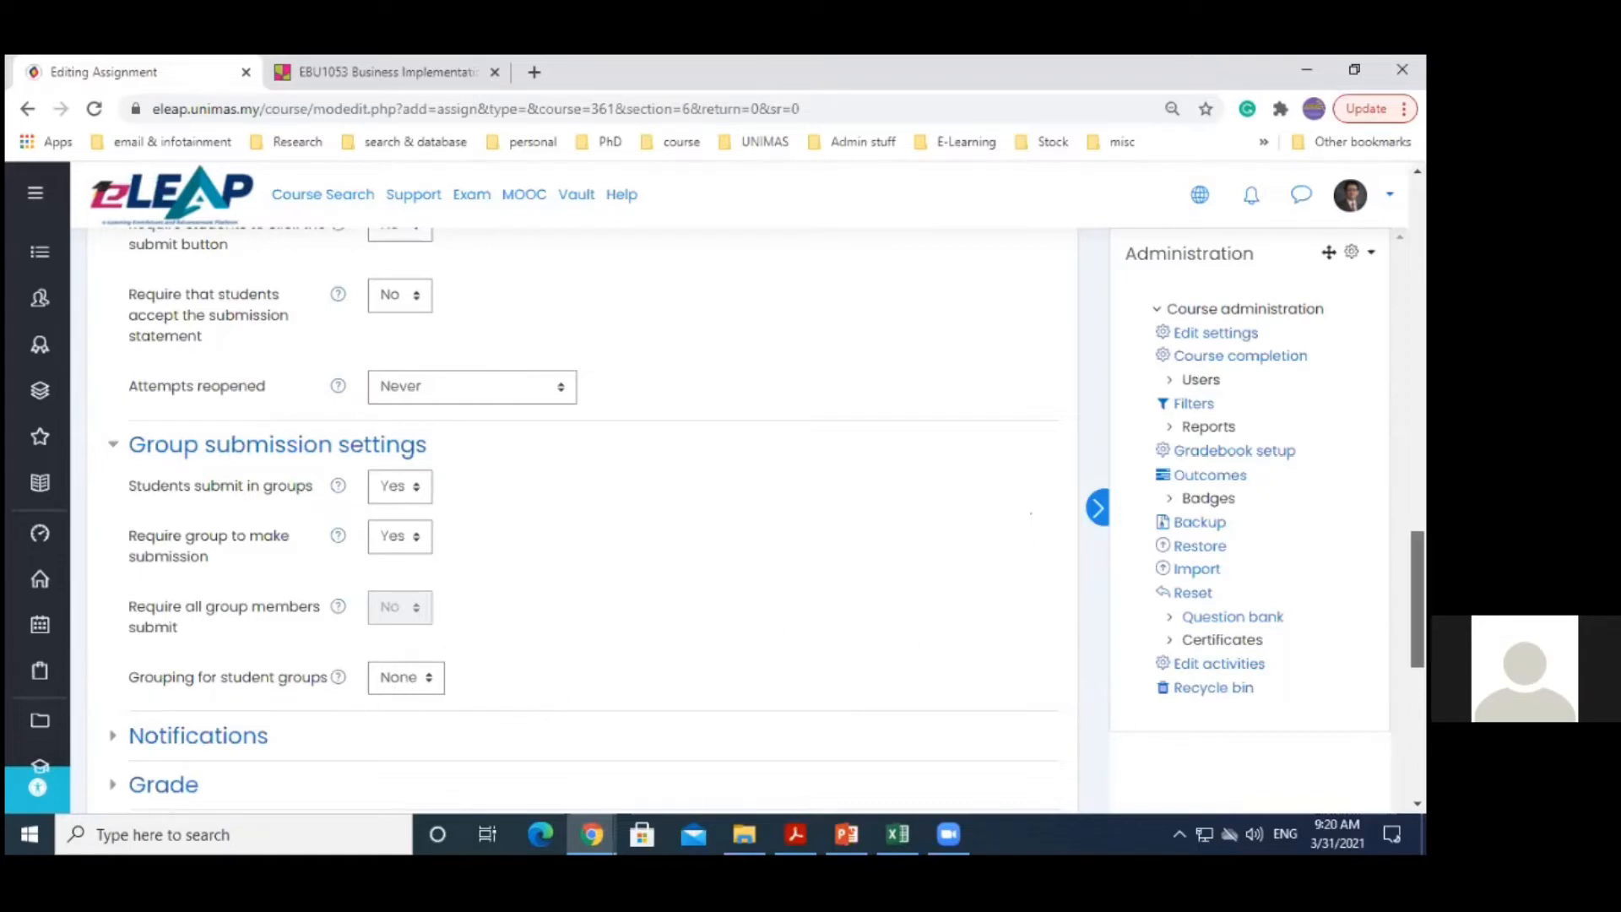
Expand the assignment's Grade and Notifications sections and review their settings
scroll(210, 560, down, 3)
click(127, 545)
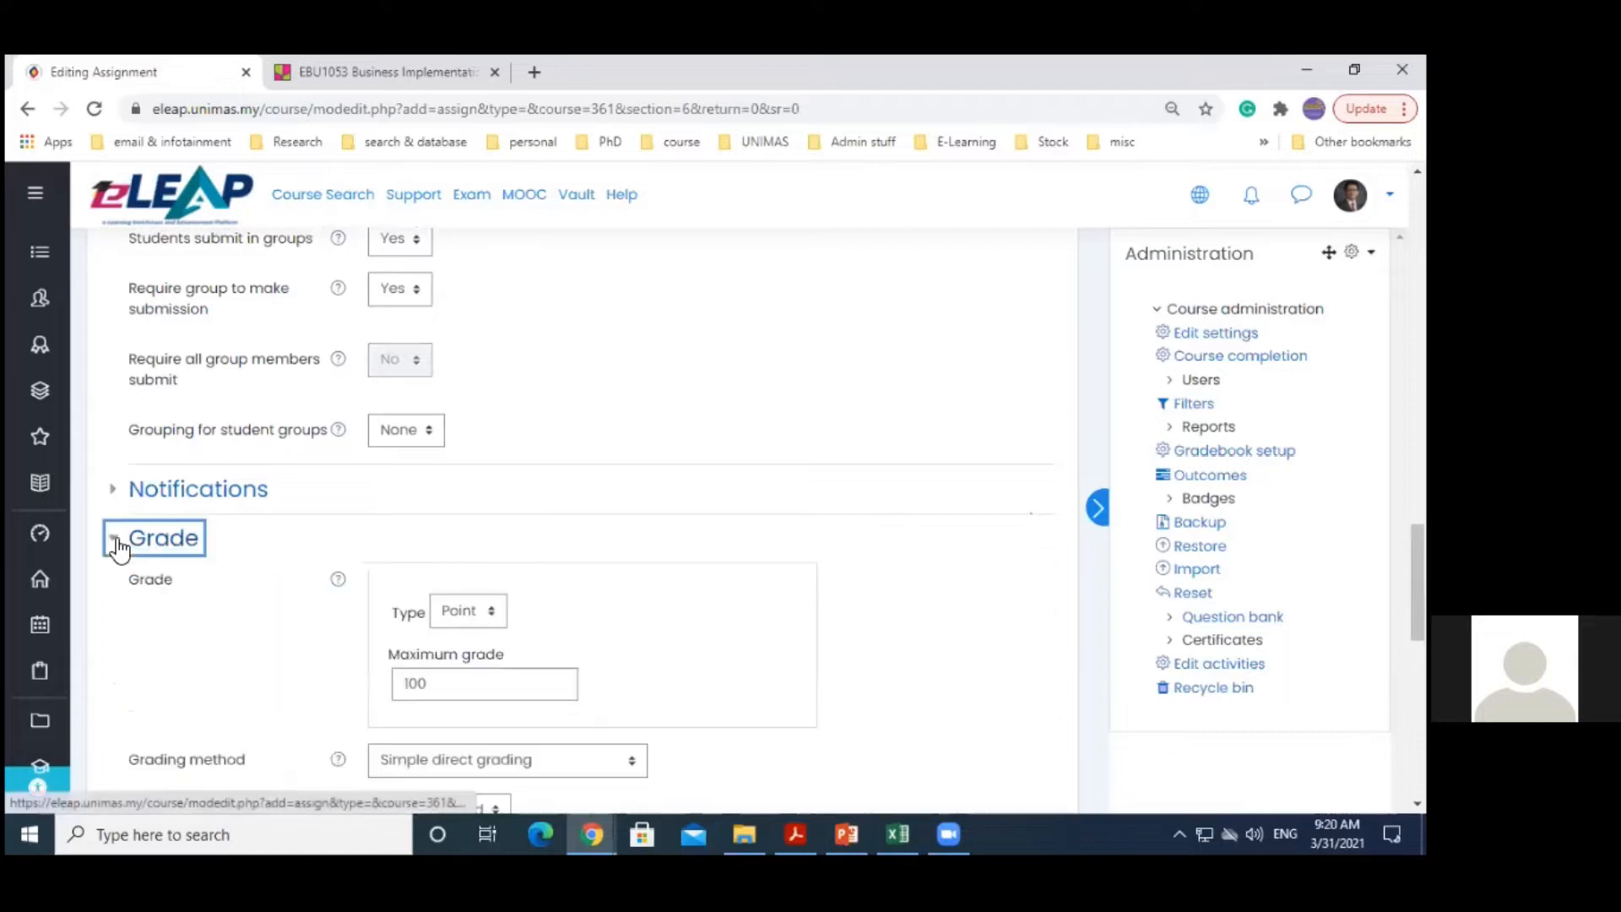
click(118, 495)
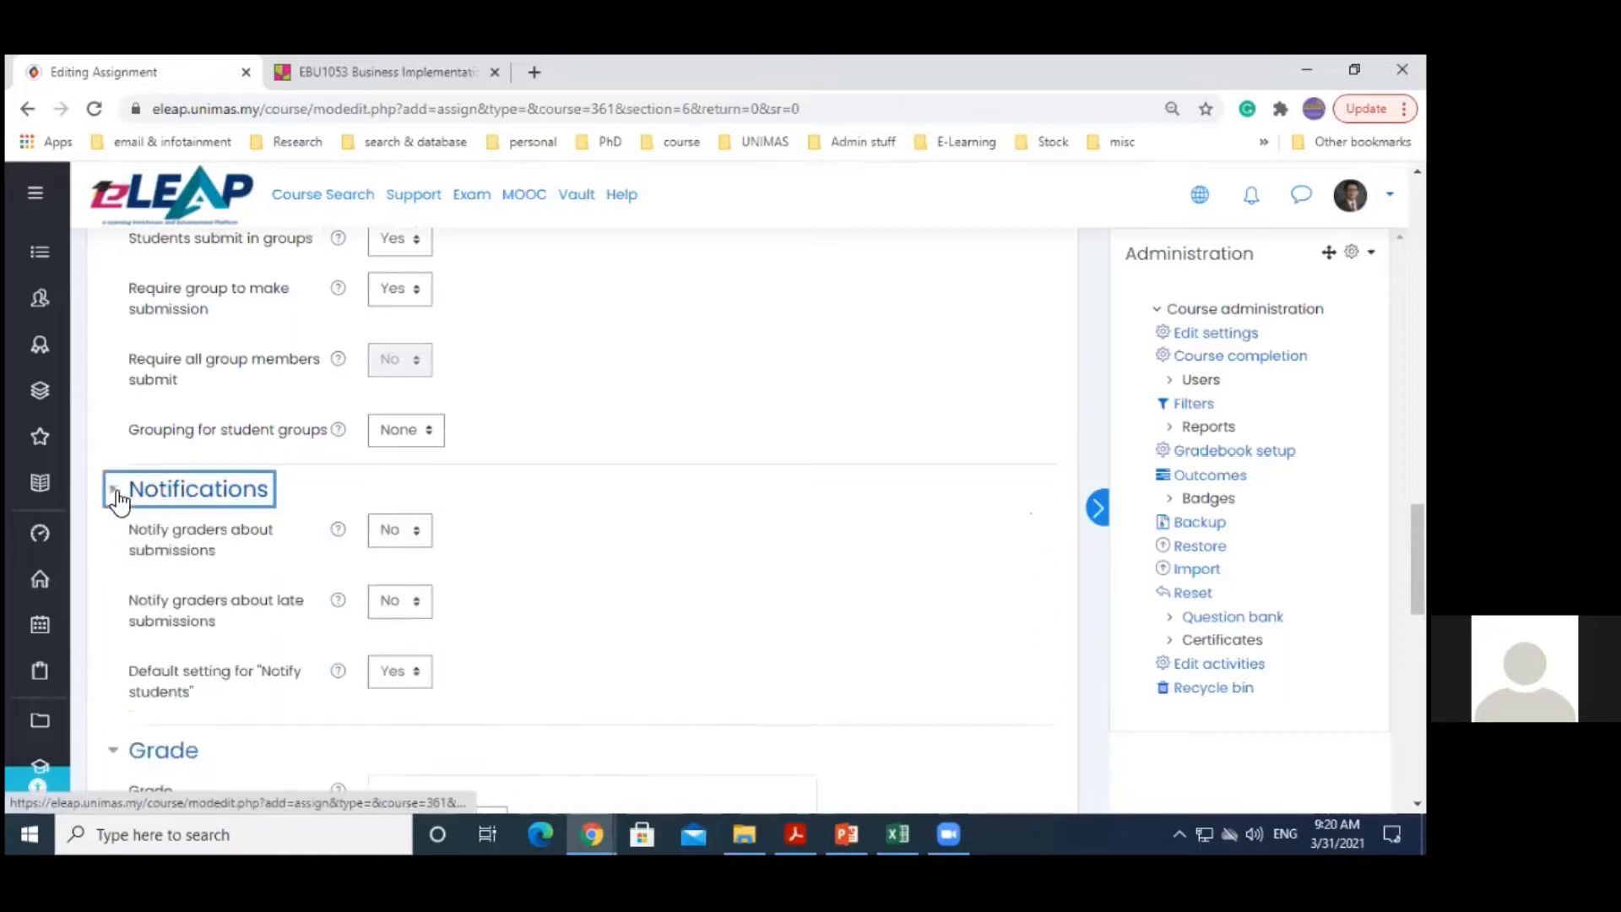
scroll(1416, 582, down, 2)
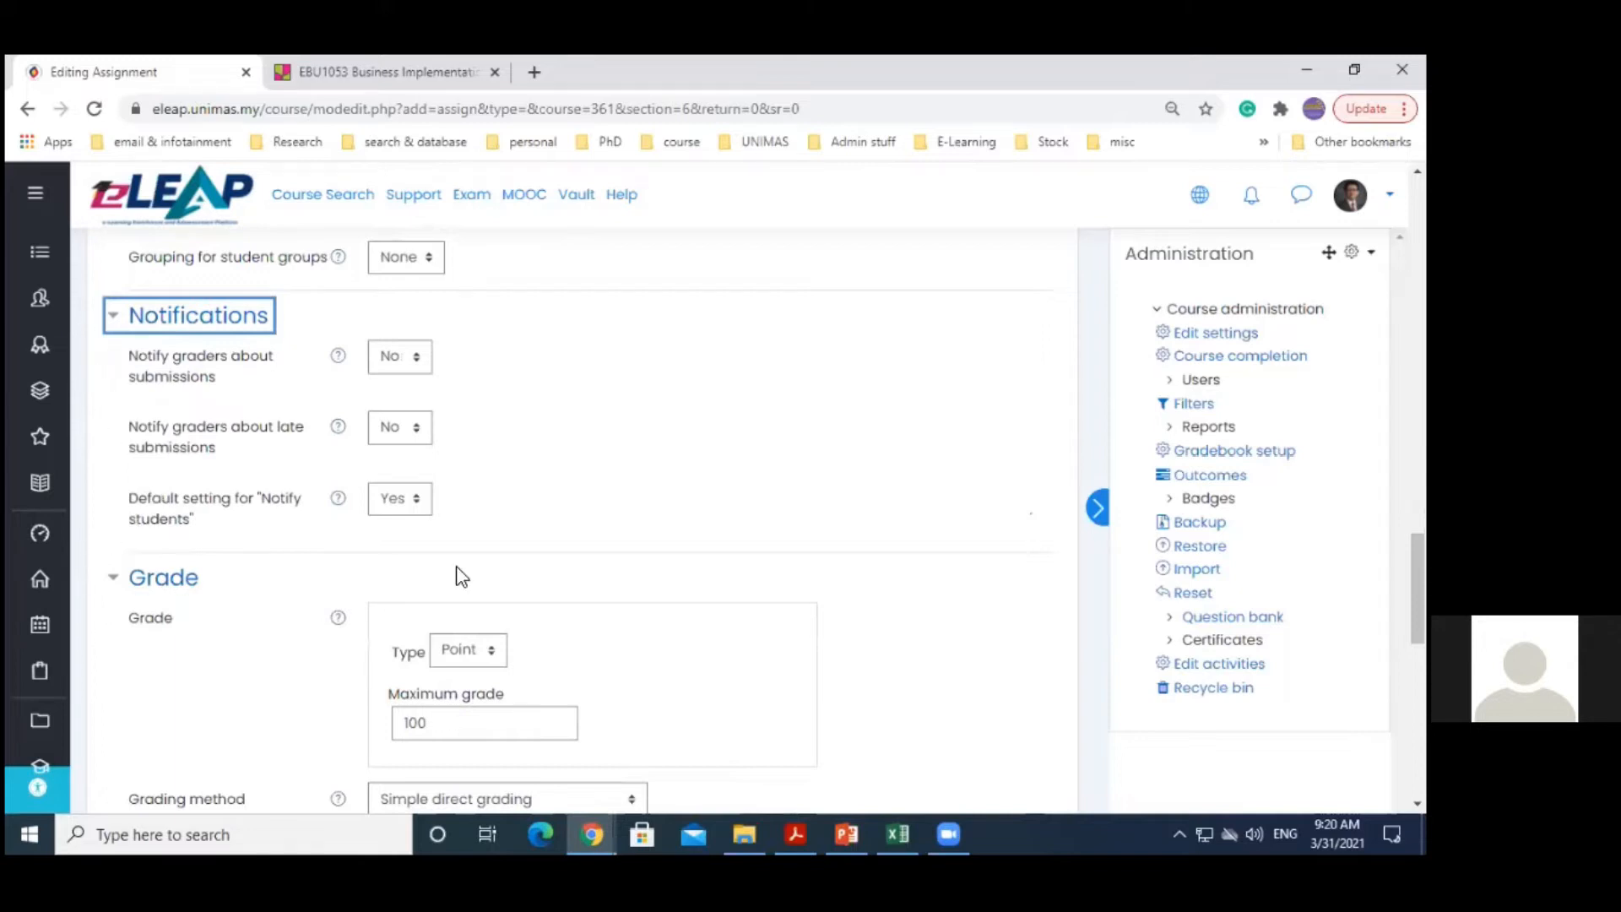
scroll(1417, 591, down, 3)
scroll(1416, 591, down, 1)
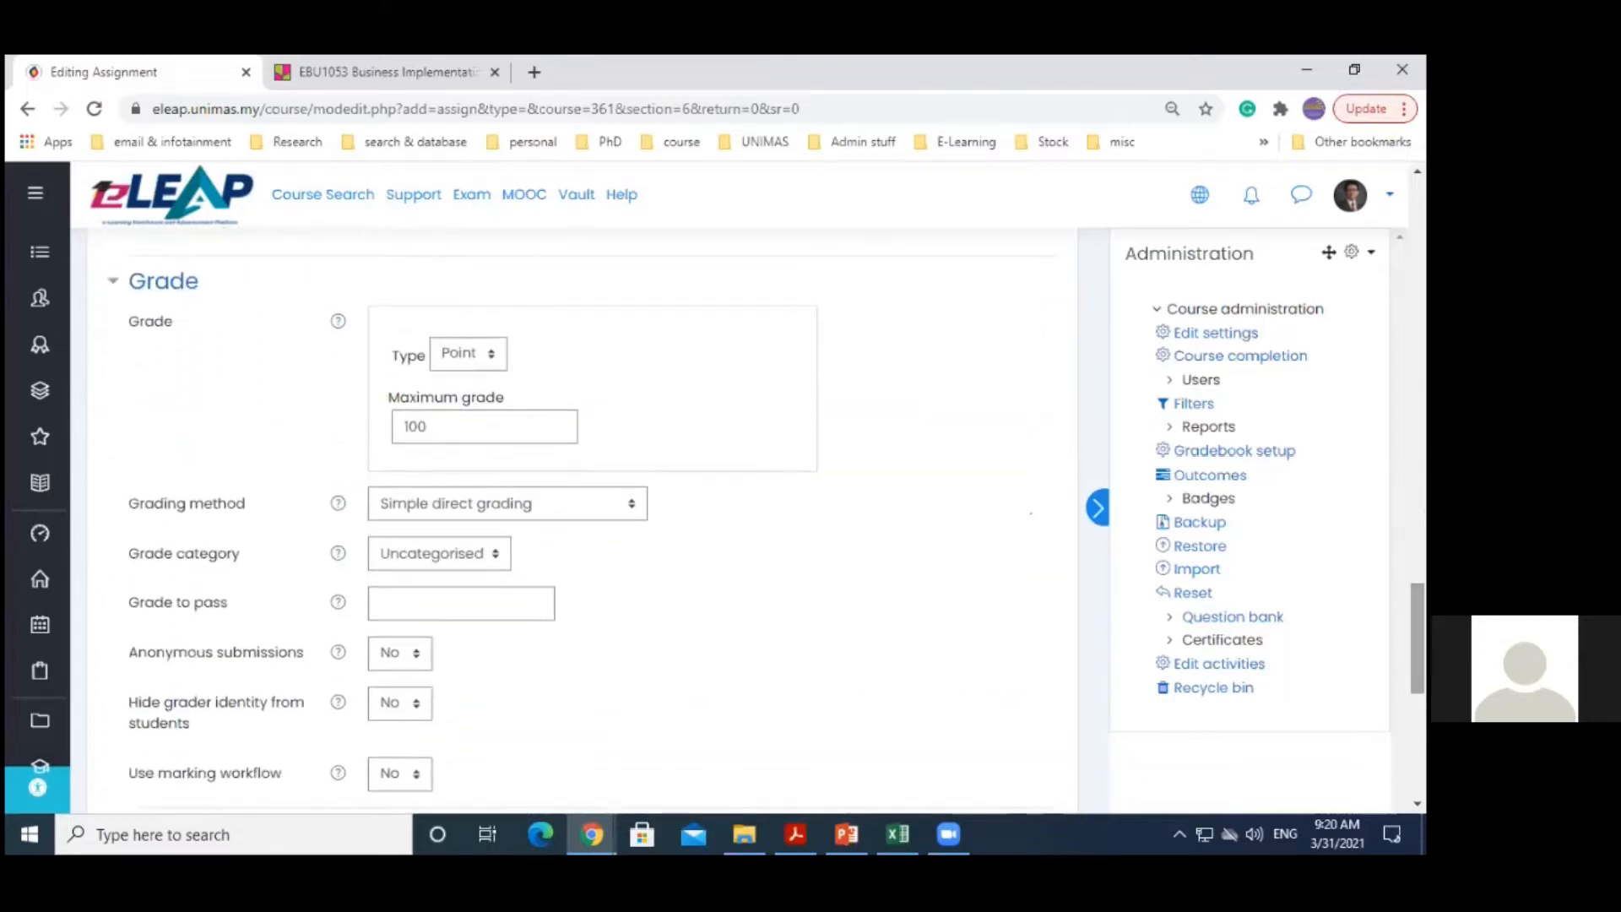
Try None as the assignment's grade type and set it back to Point
click(489, 357)
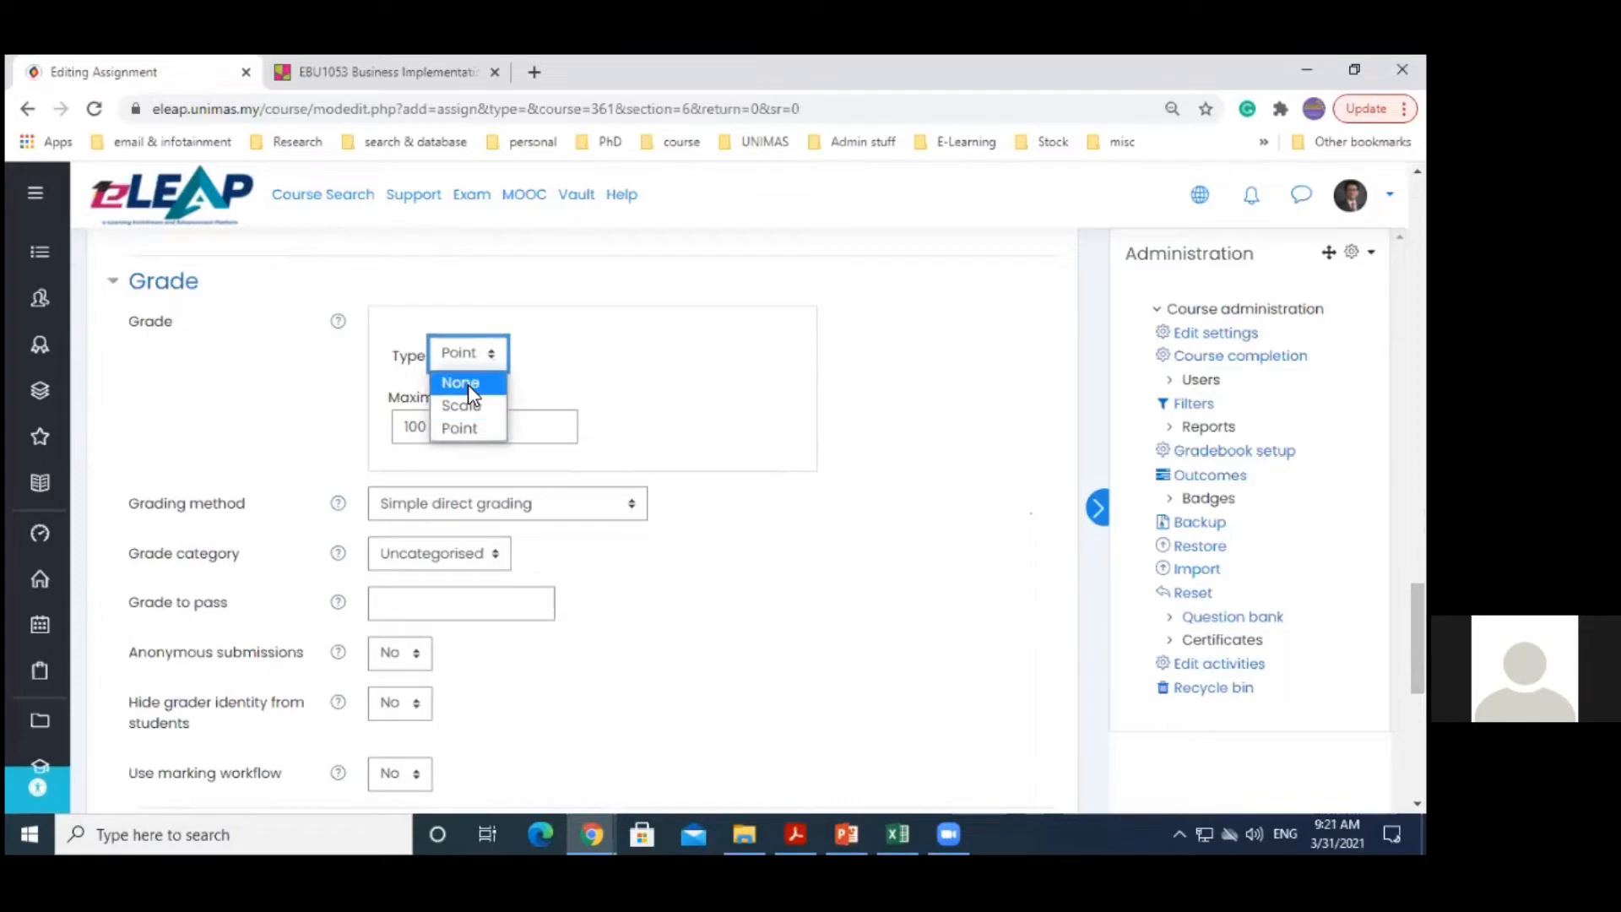
click(469, 385)
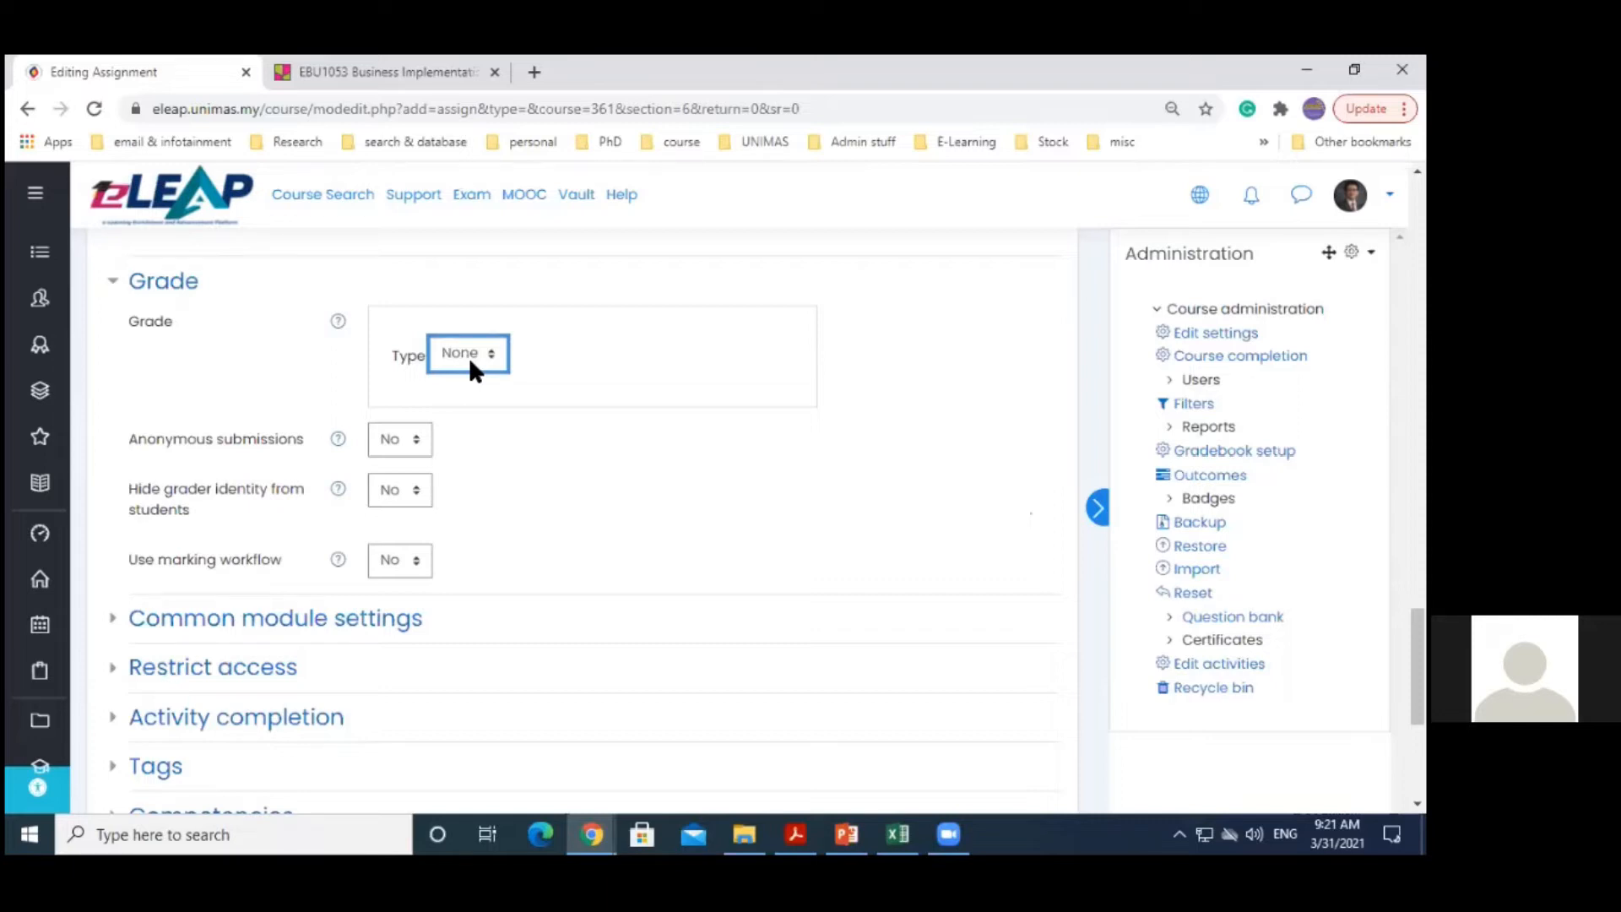
click(468, 357)
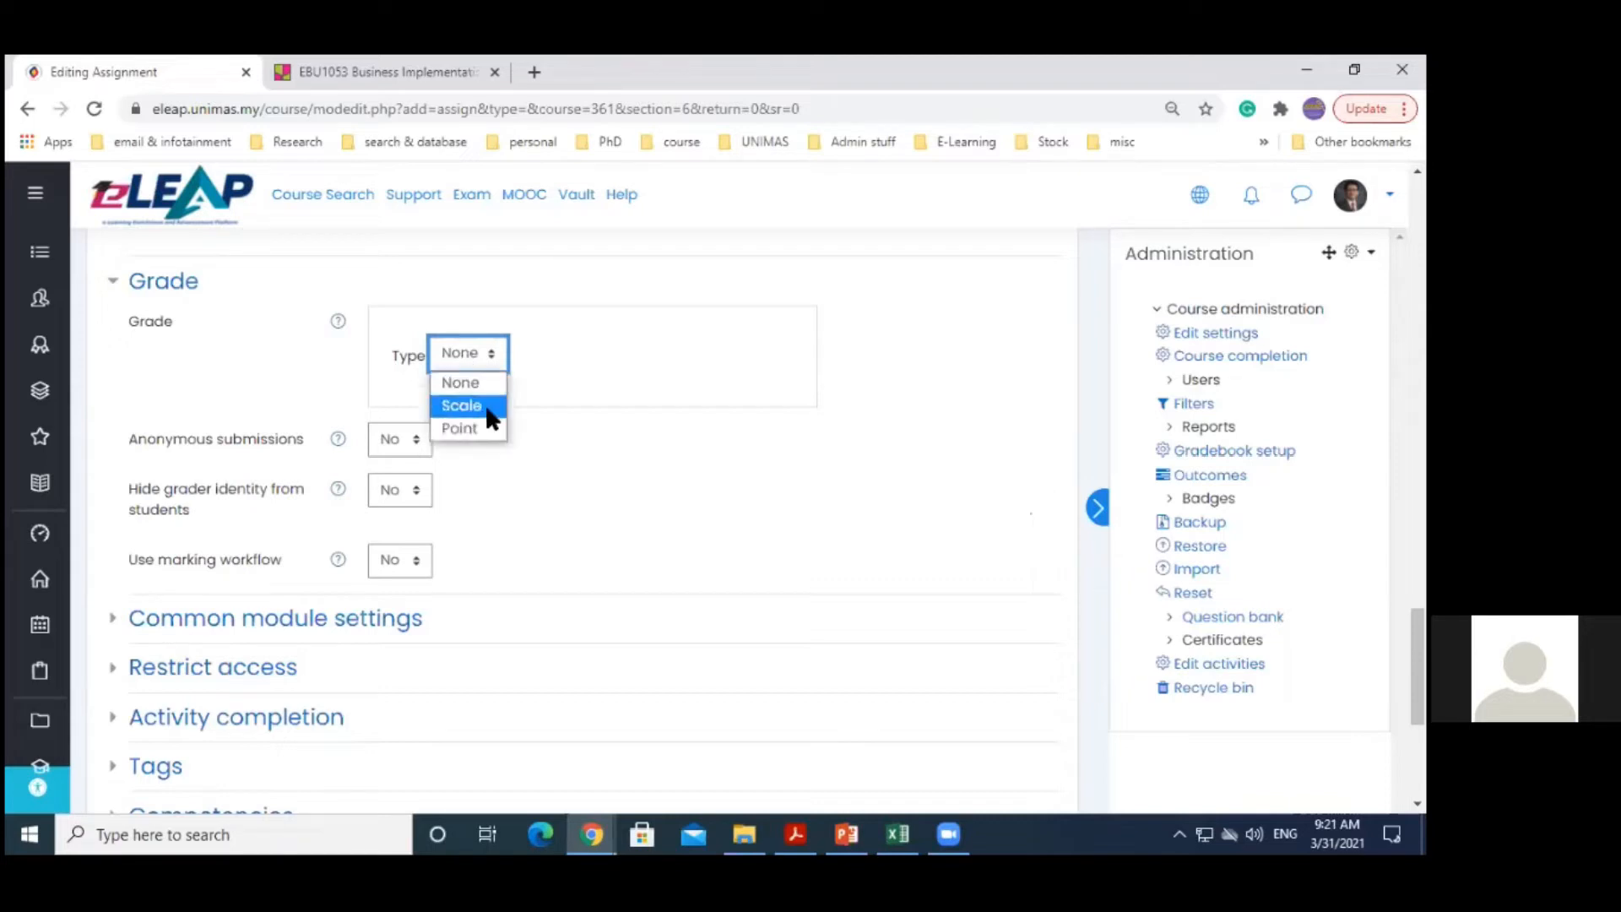
click(480, 428)
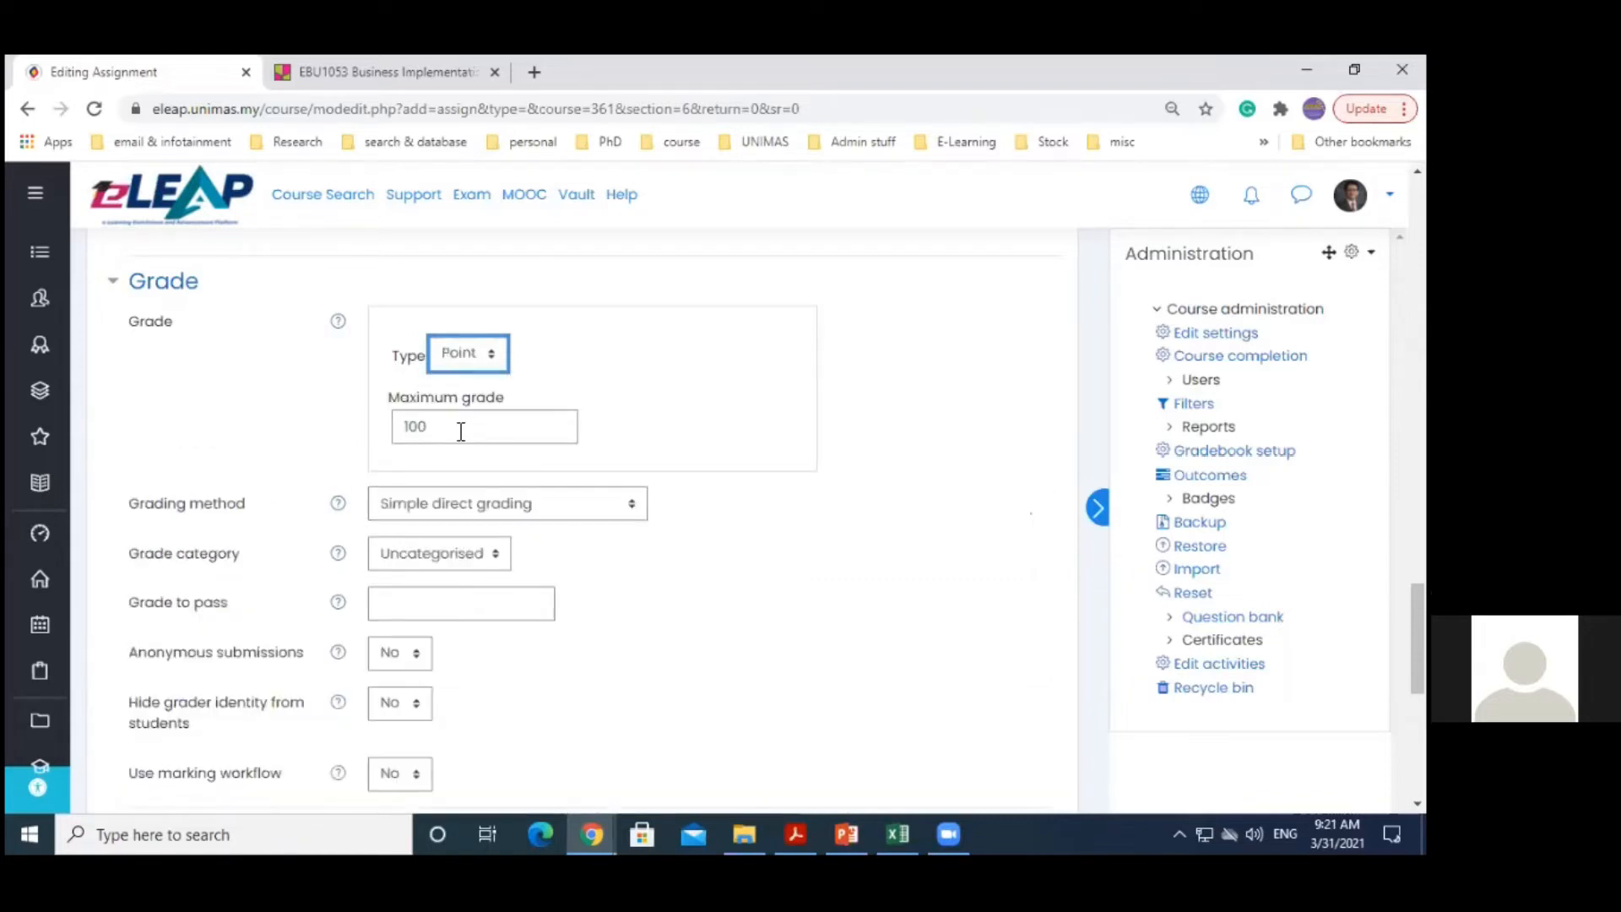
Set the assignment's maximum grade to 25
key(Tab)
text(25)
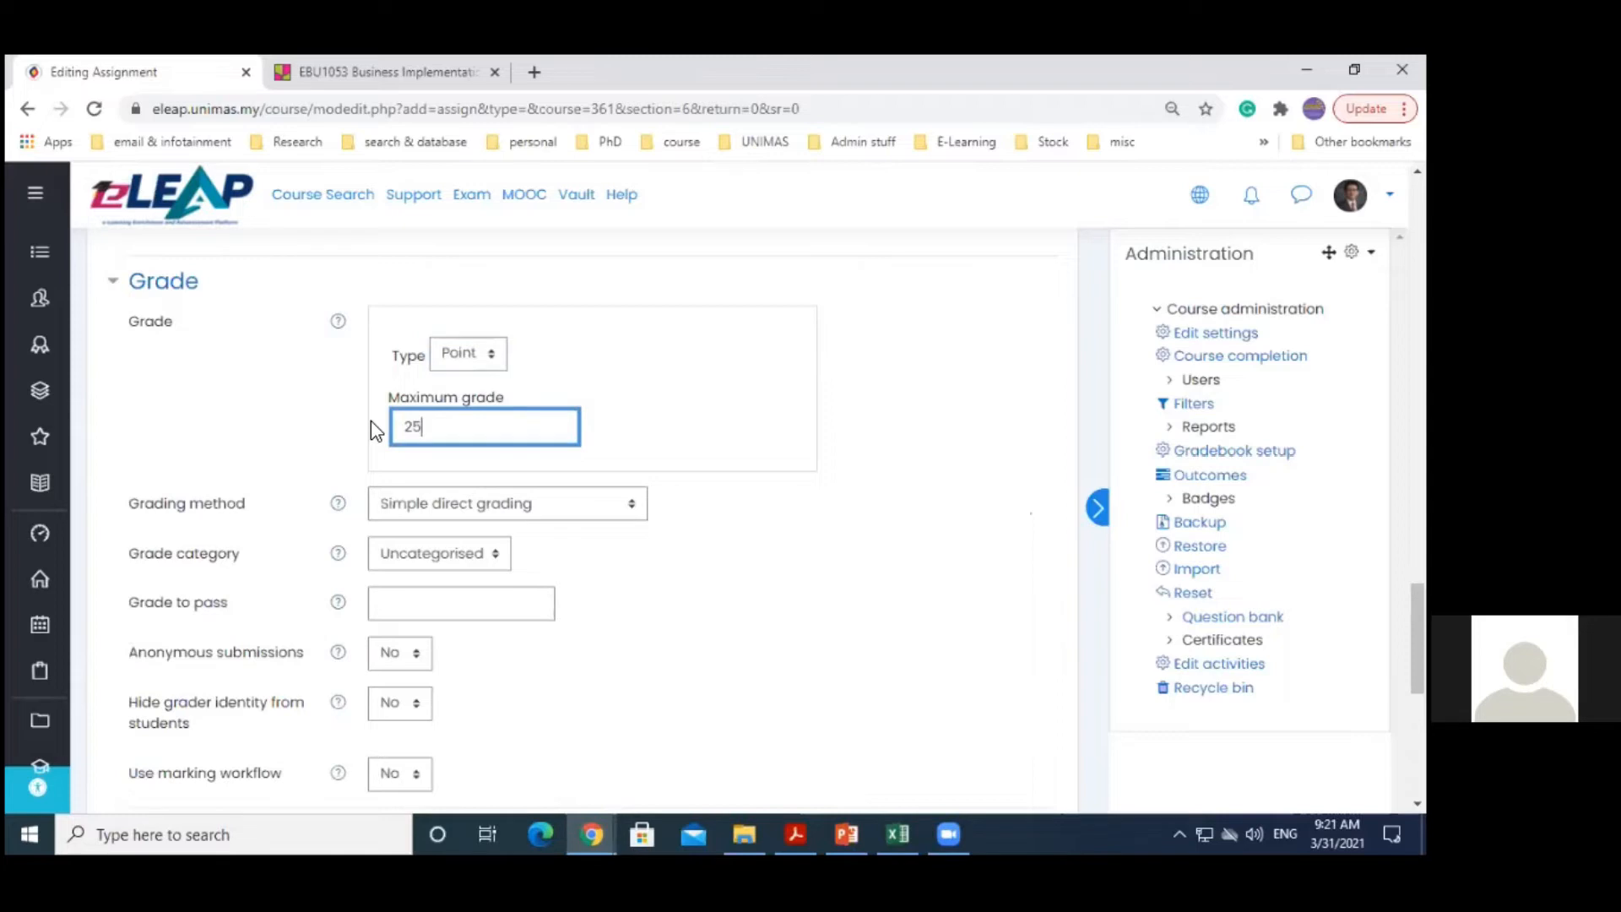
click(372, 422)
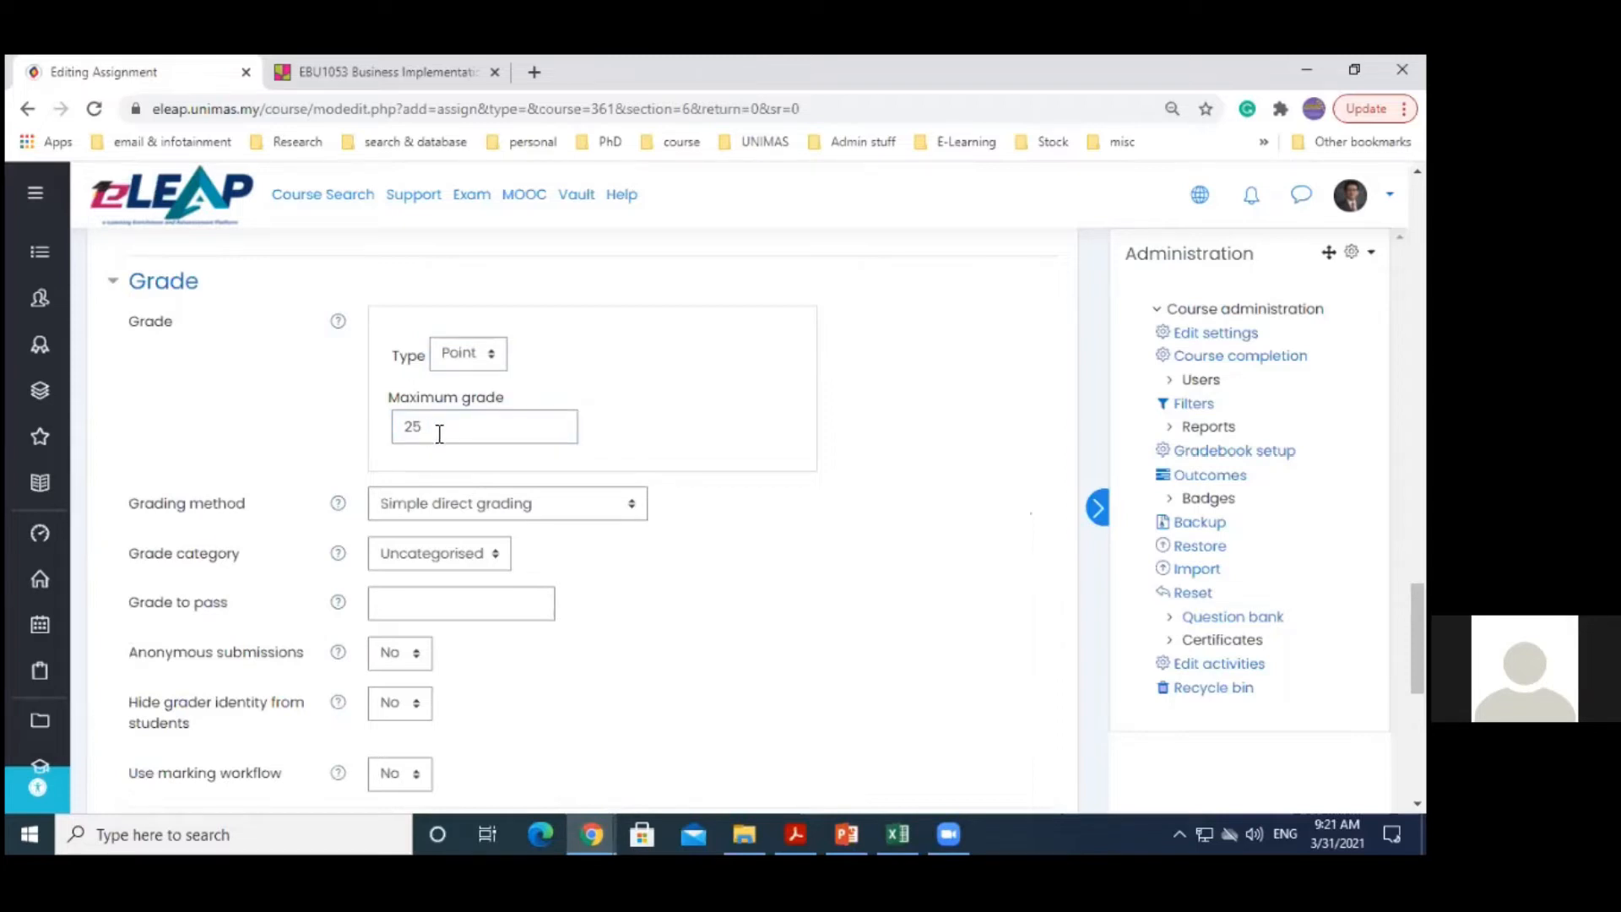
drag(426, 428, 405, 427)
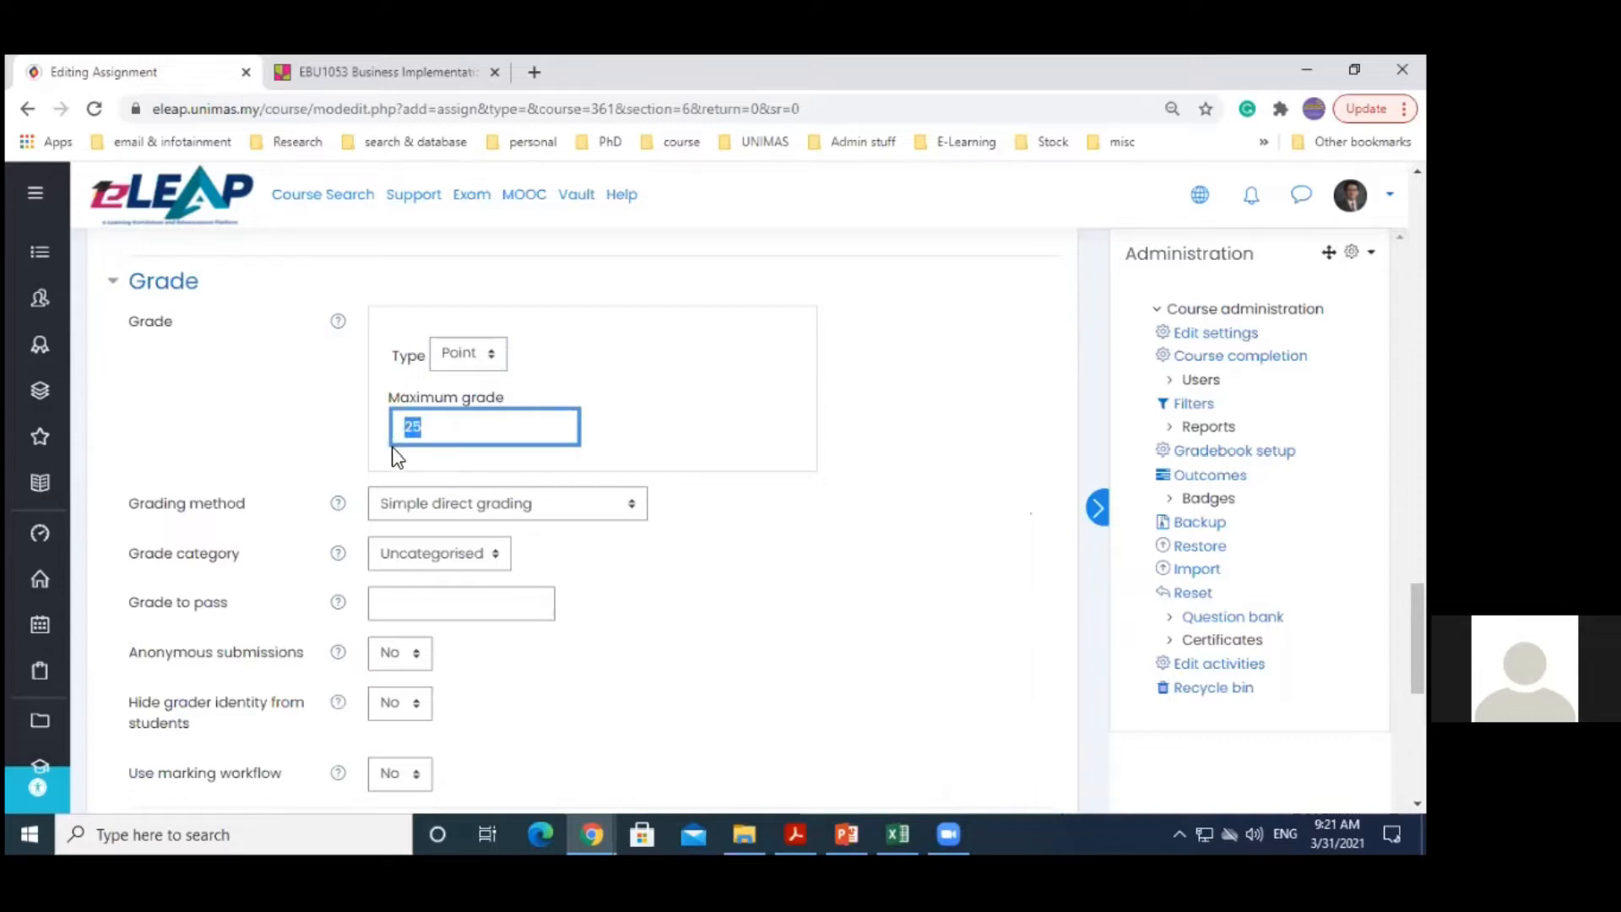
click(397, 457)
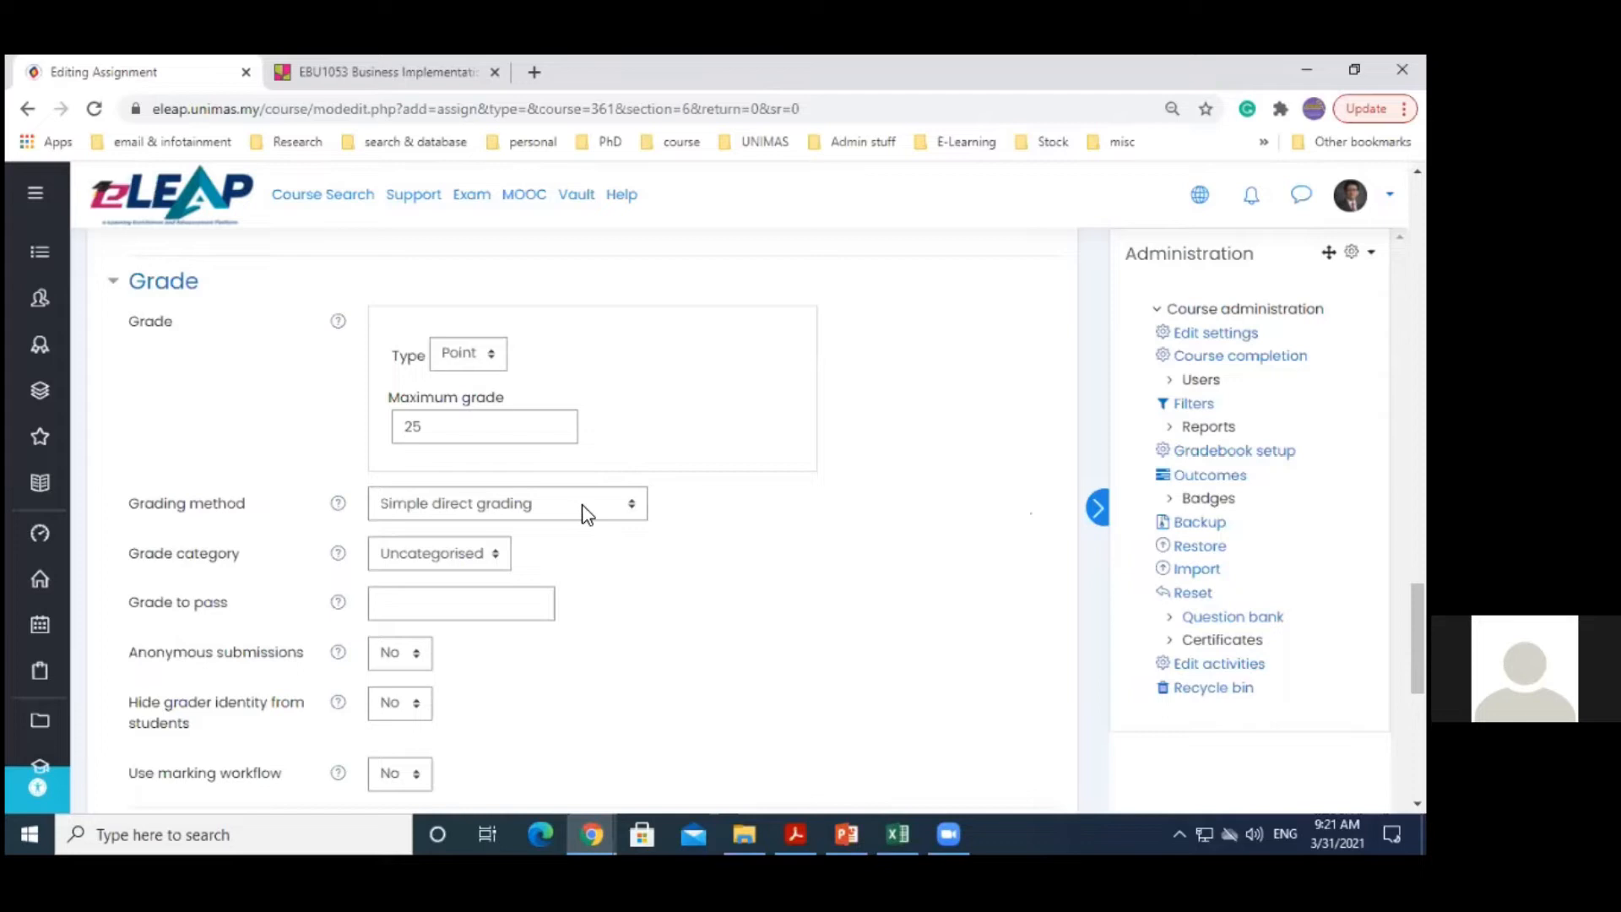
Review the available grading methods, keeping Simple direct grading
drag(1417, 635, 1418, 645)
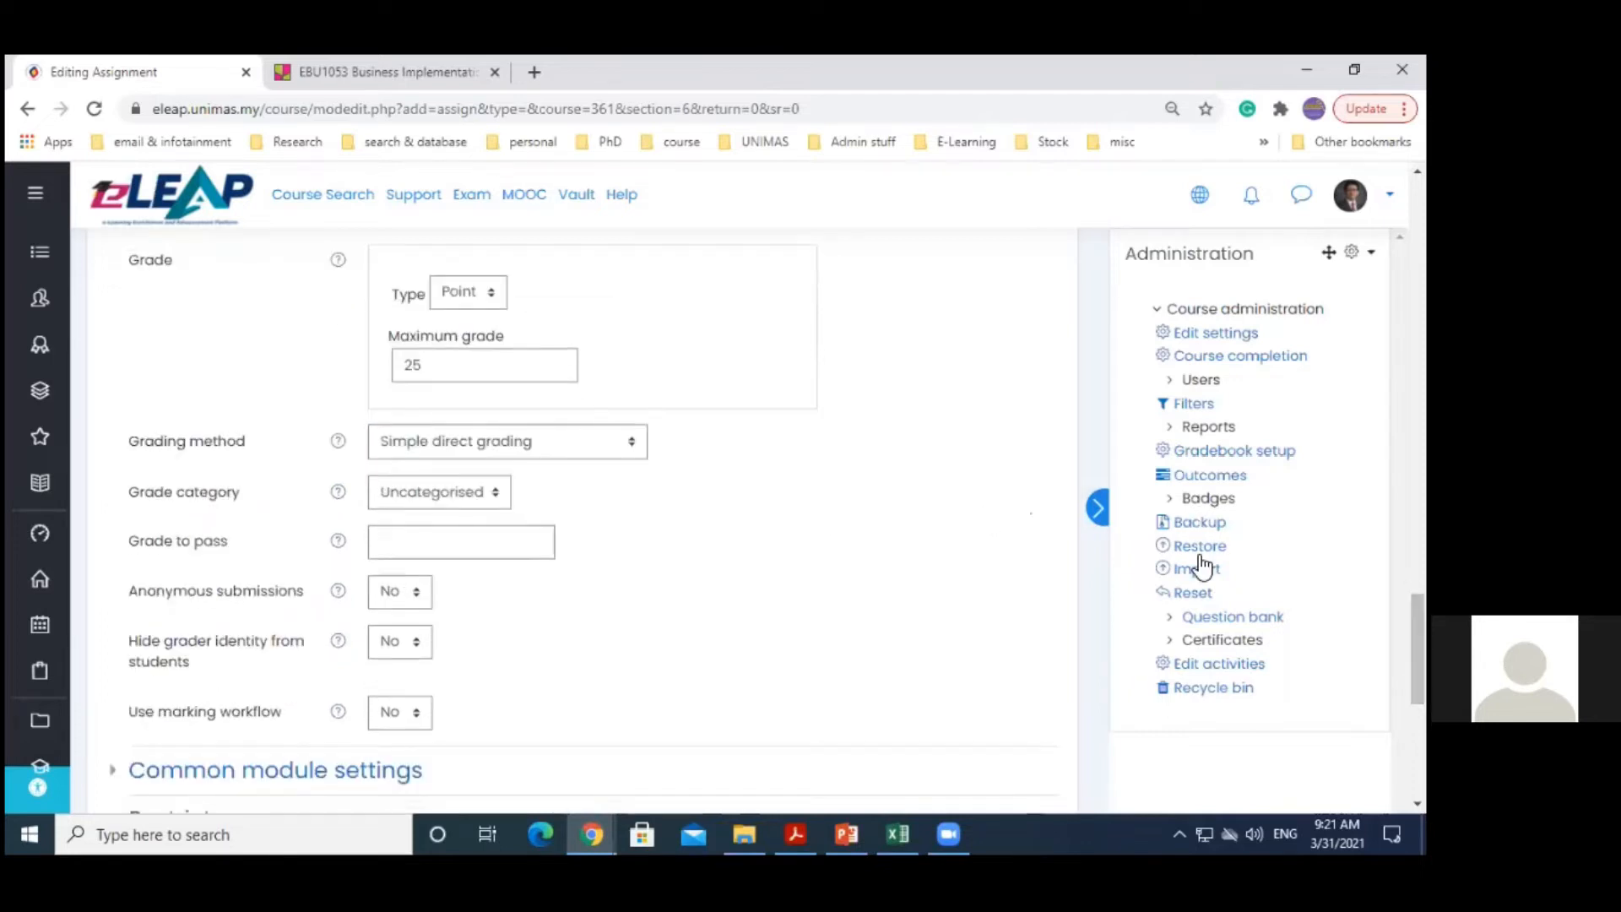
click(571, 448)
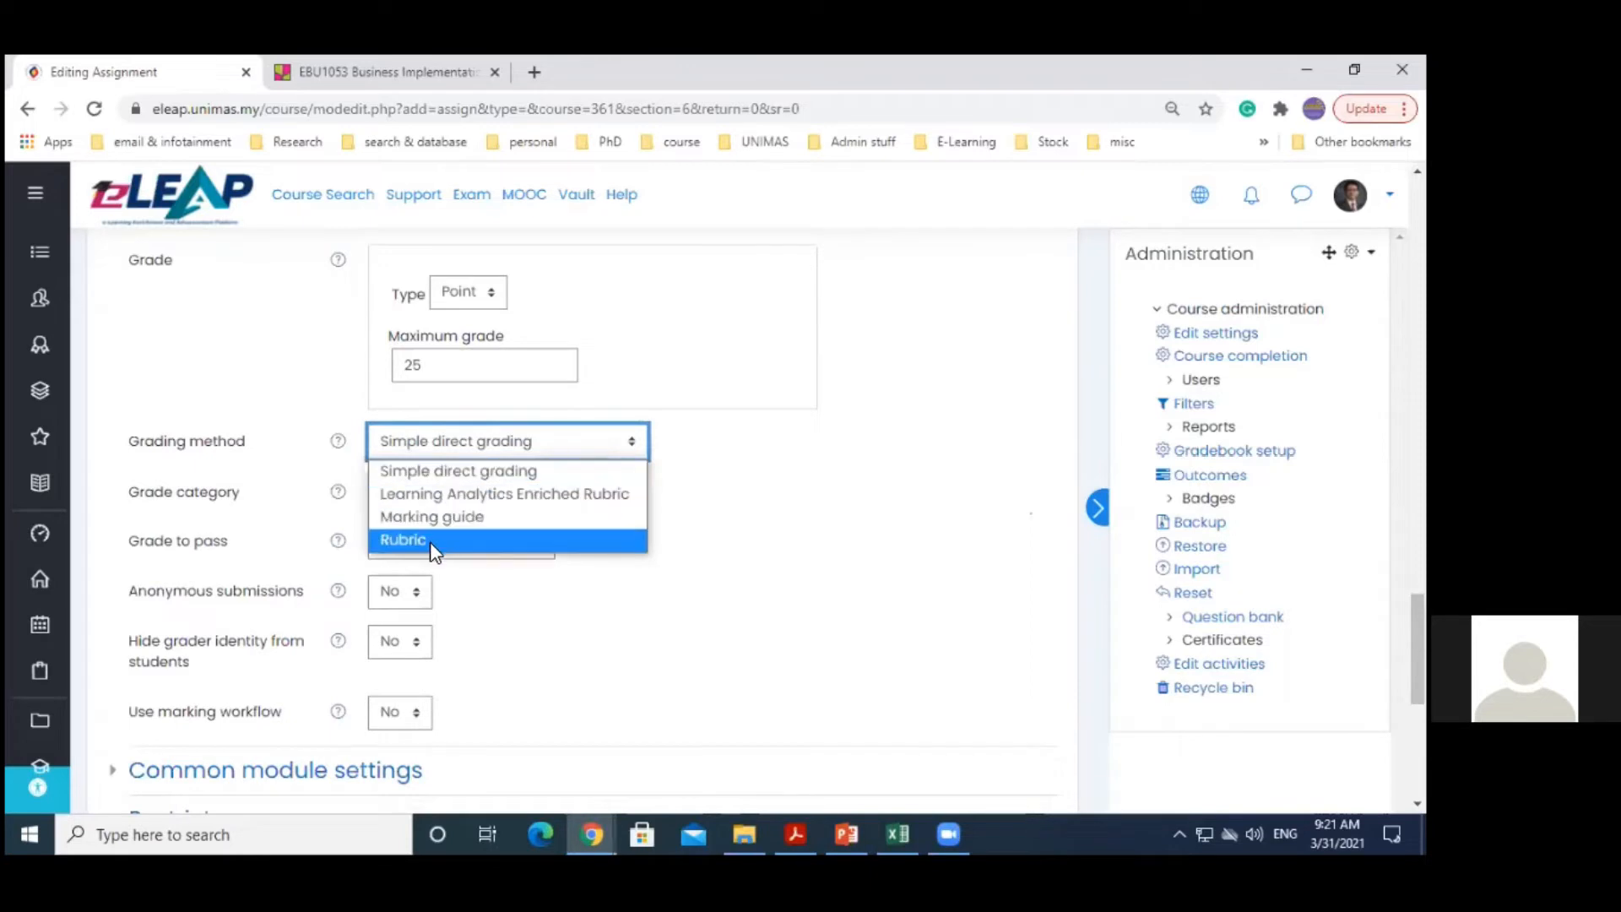
click(434, 474)
click(743, 529)
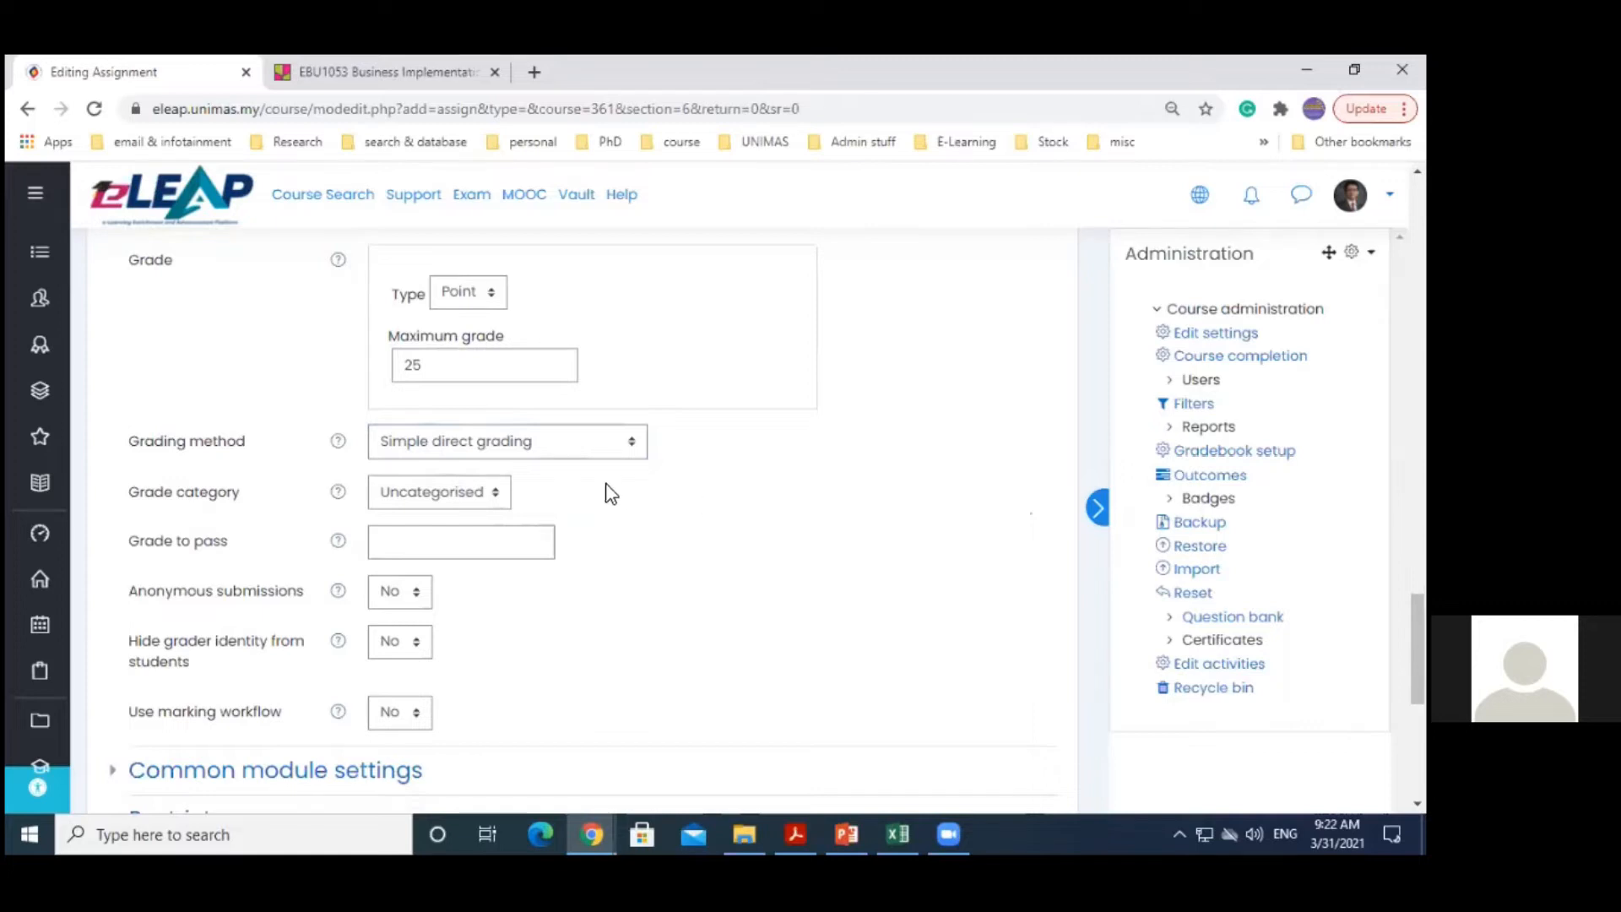
Set the assignment's grading method to Rubric
click(560, 444)
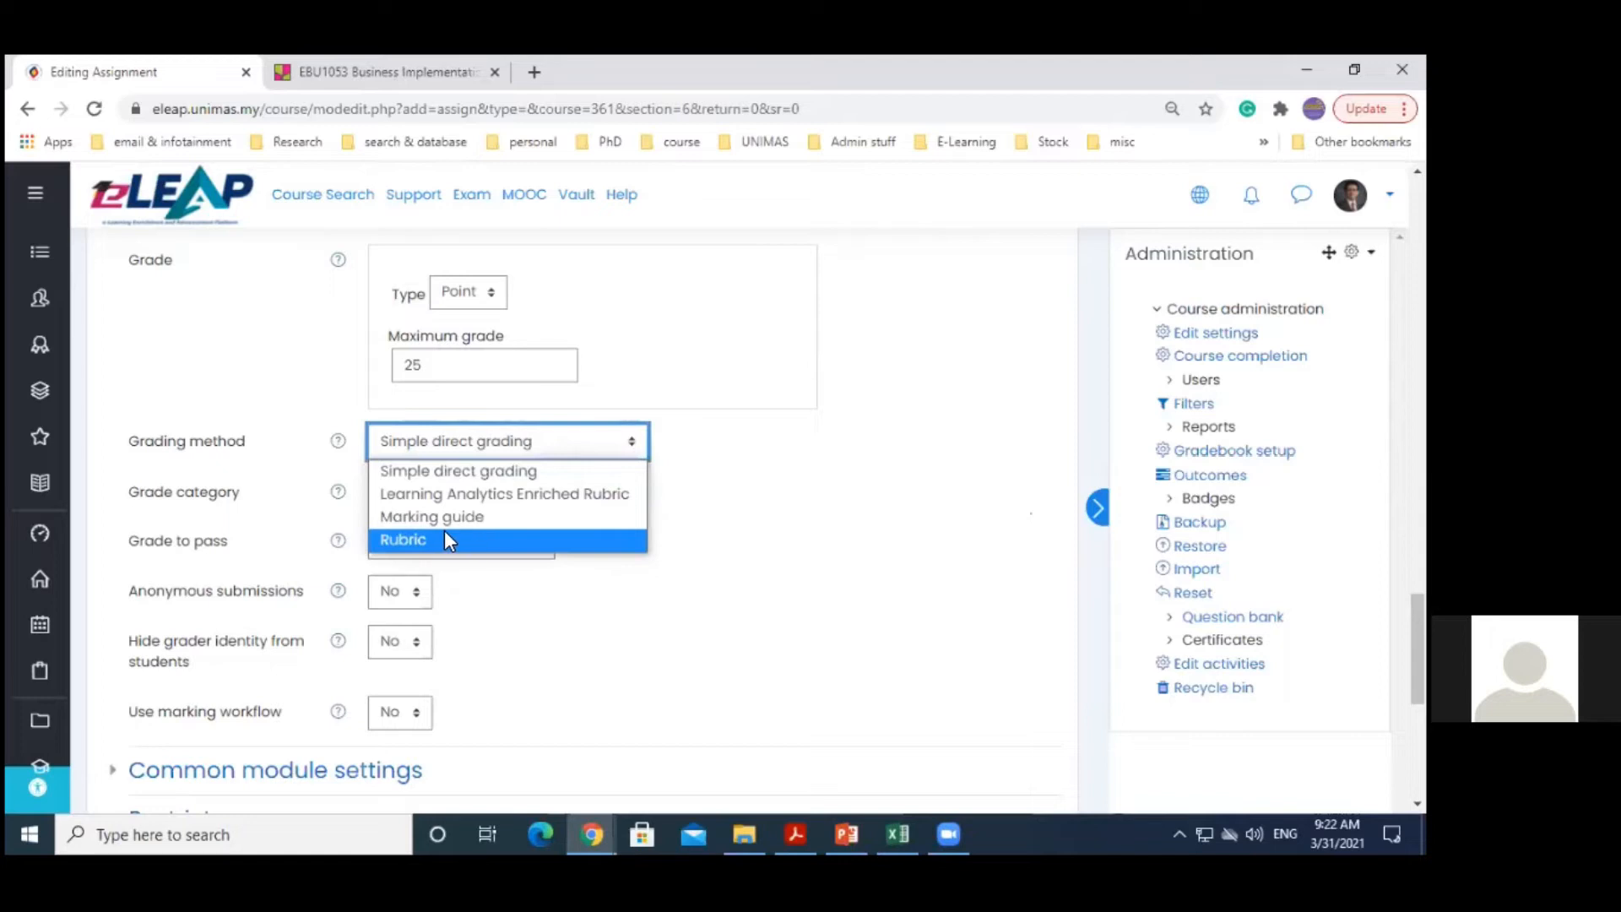
click(417, 542)
click(724, 570)
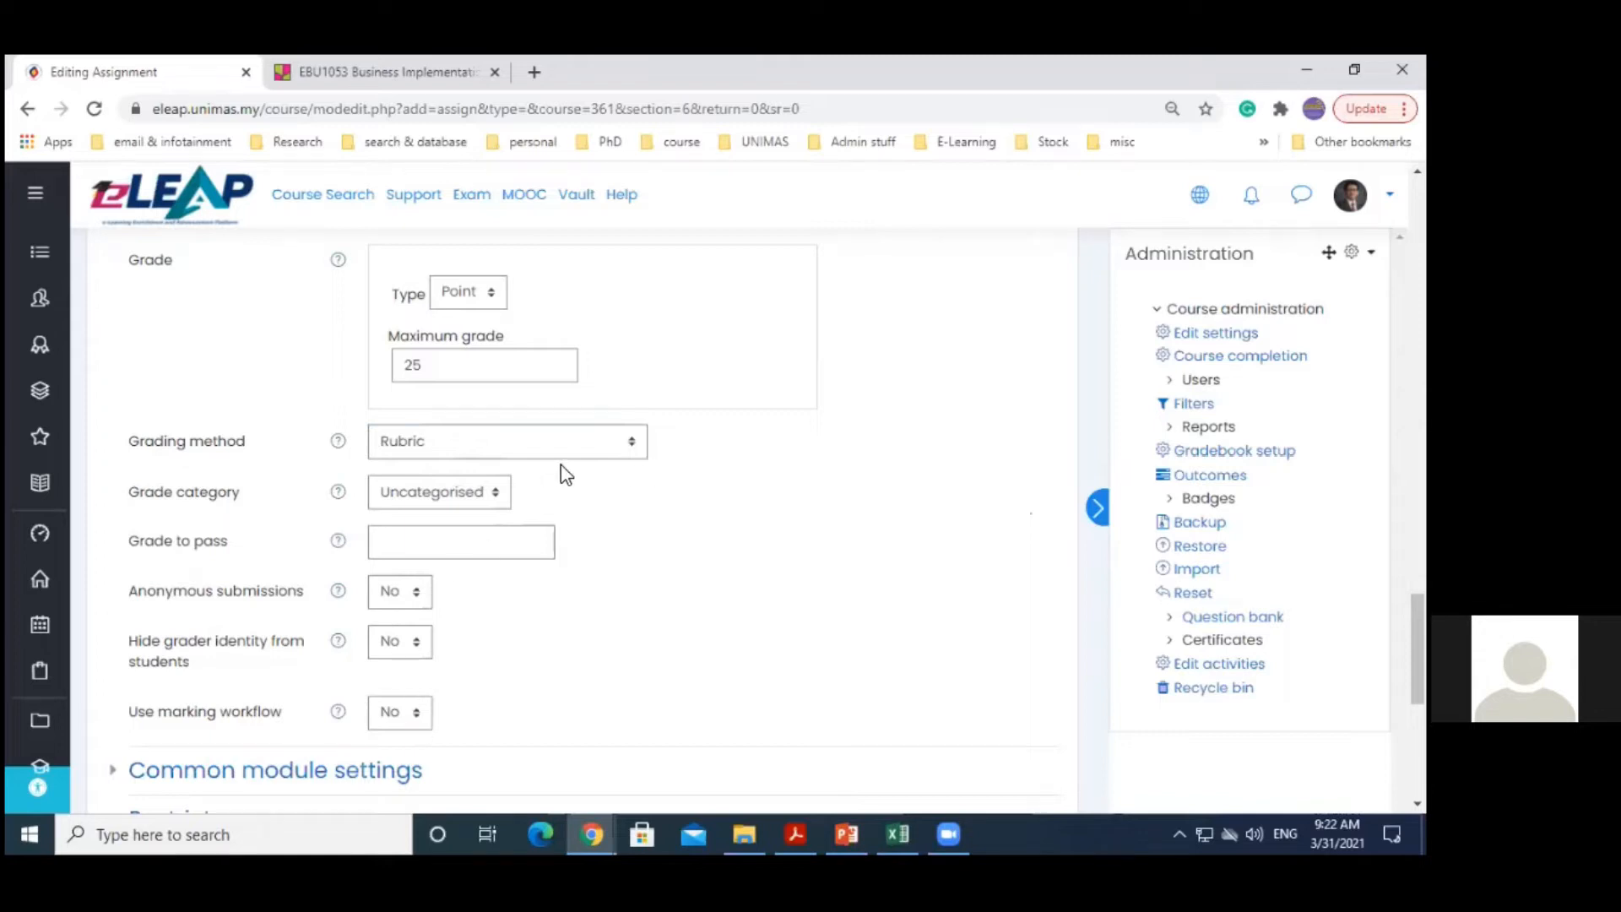
scroll(583, 506, down, 1)
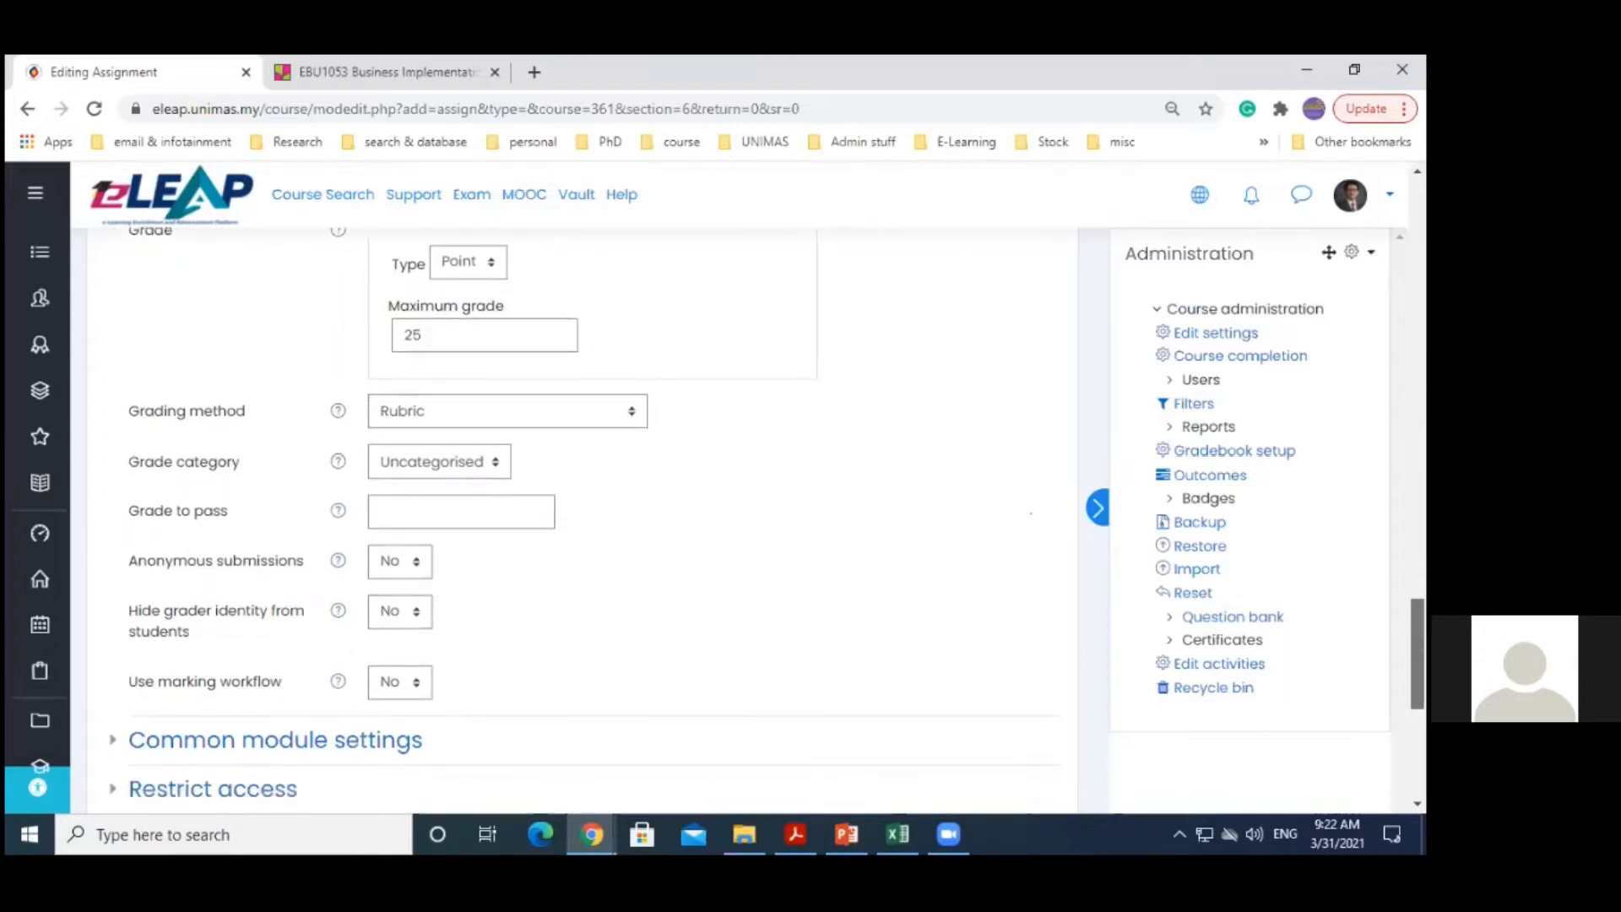
Save the group assignment's settings and display the assignment
scroll(583, 506, up, 2)
scroll(881, 582, down, 8)
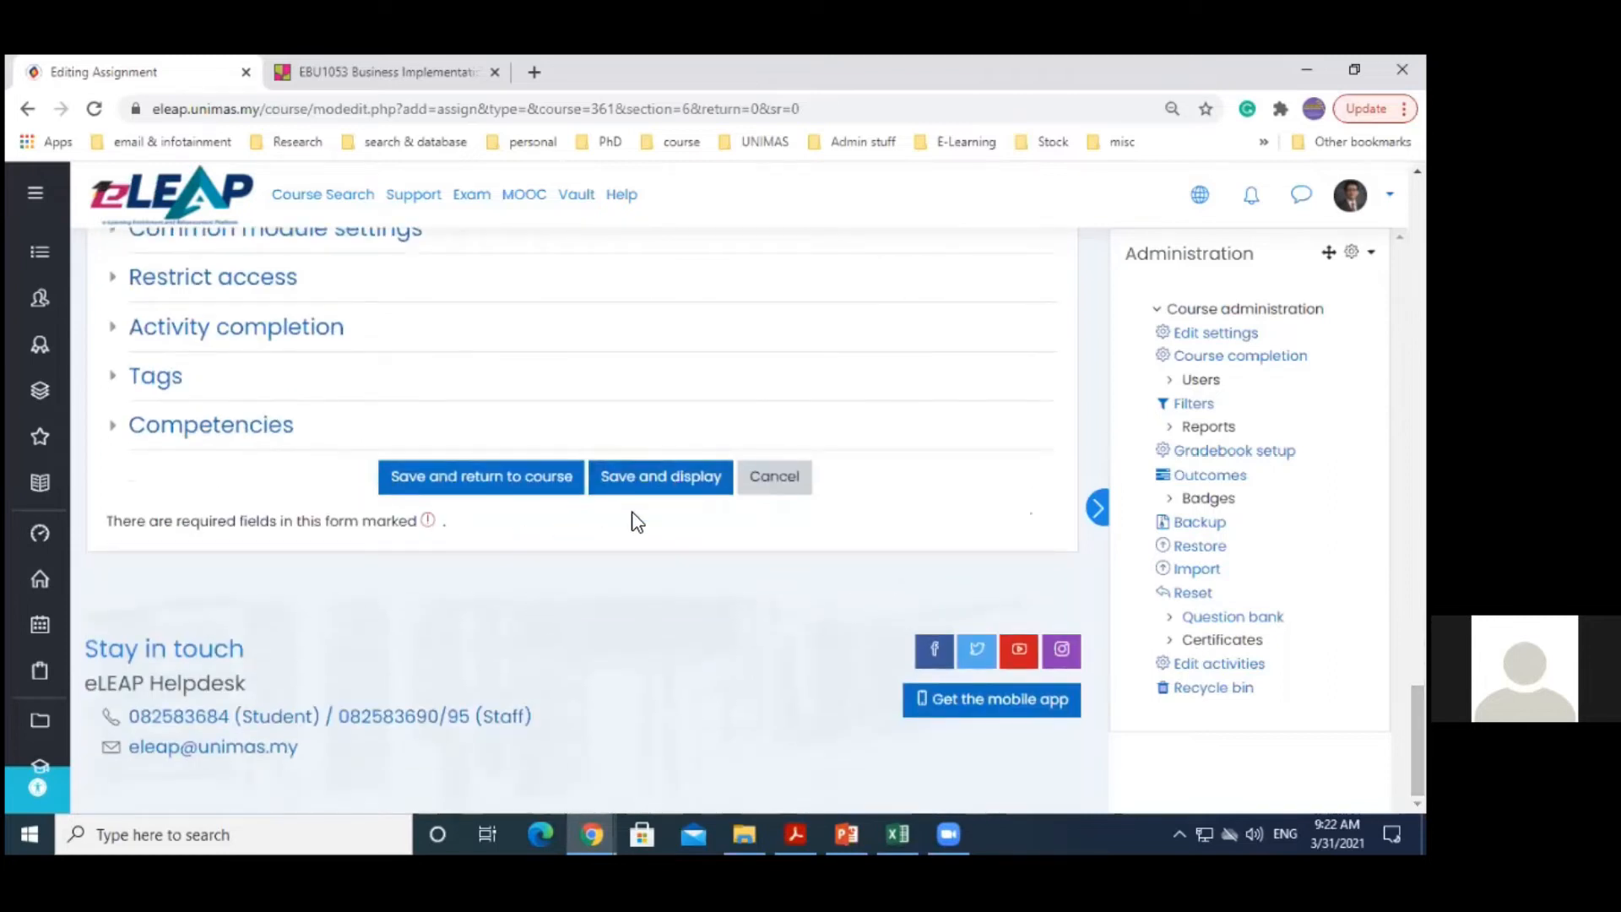
click(658, 492)
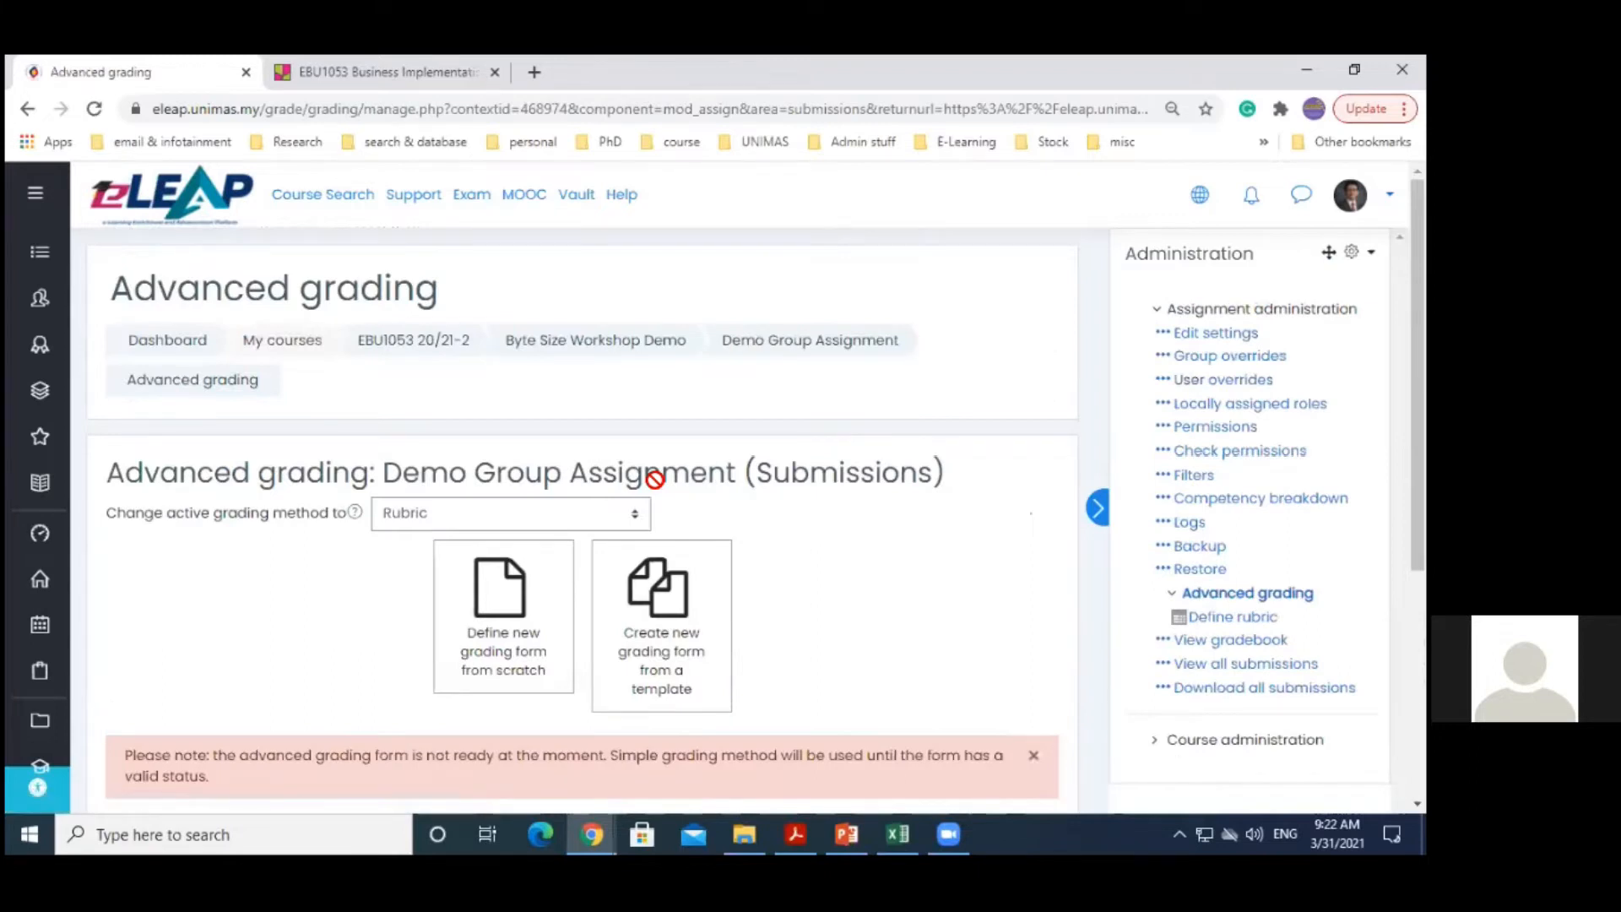
Start defining a new rubric grading form from scratch for Demo Group Assignment
scroll(655, 478, down, 1)
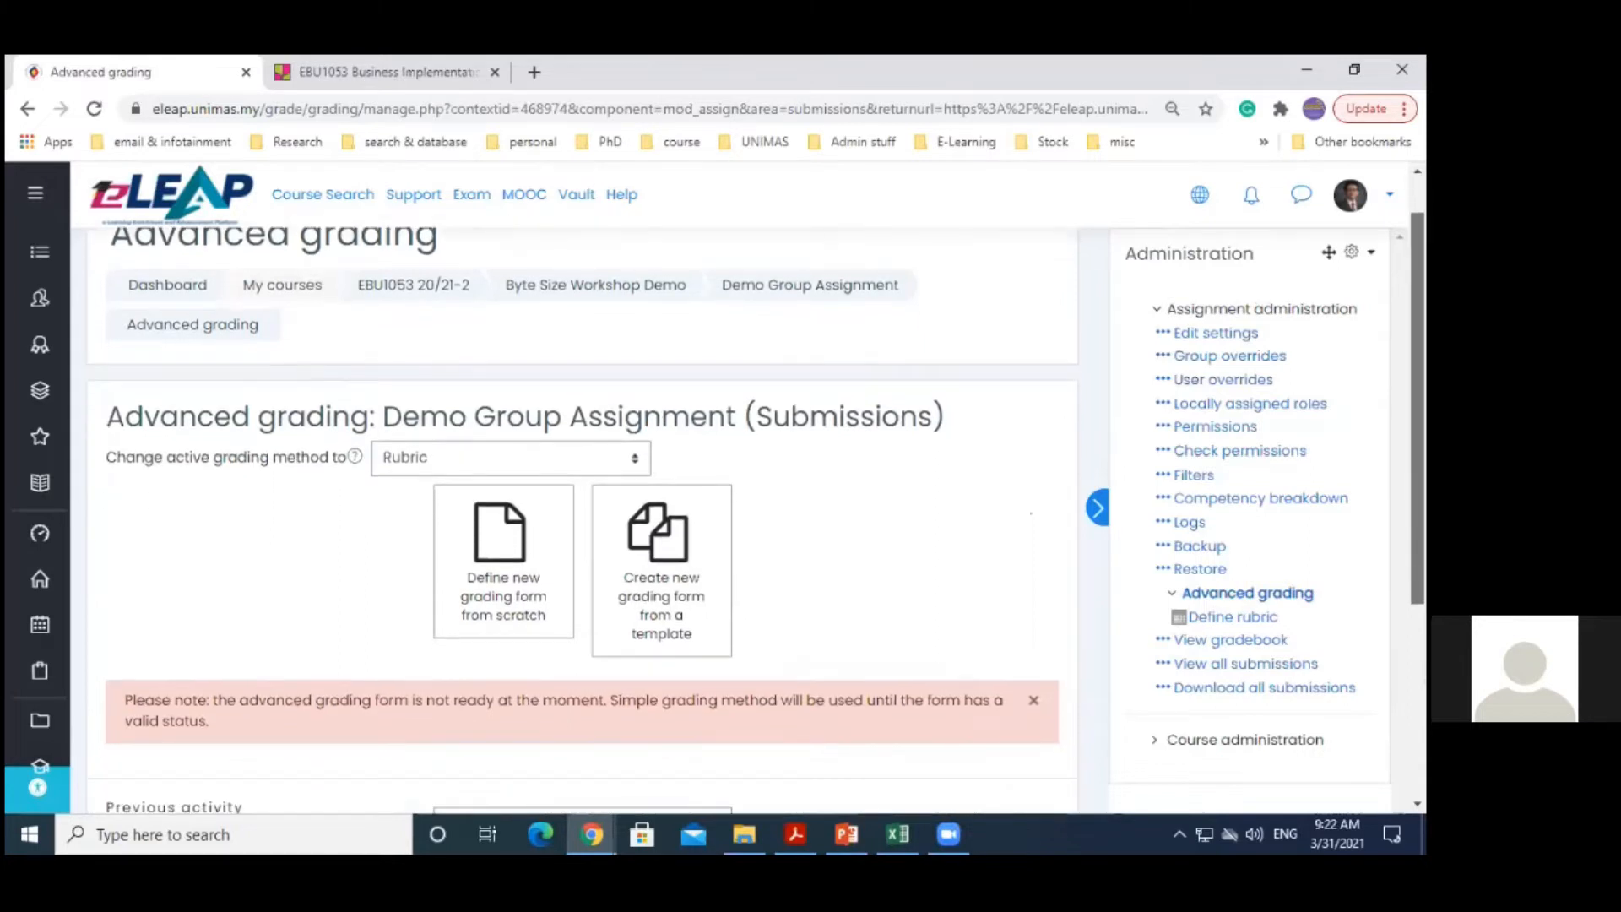
scroll(655, 478, down, 1)
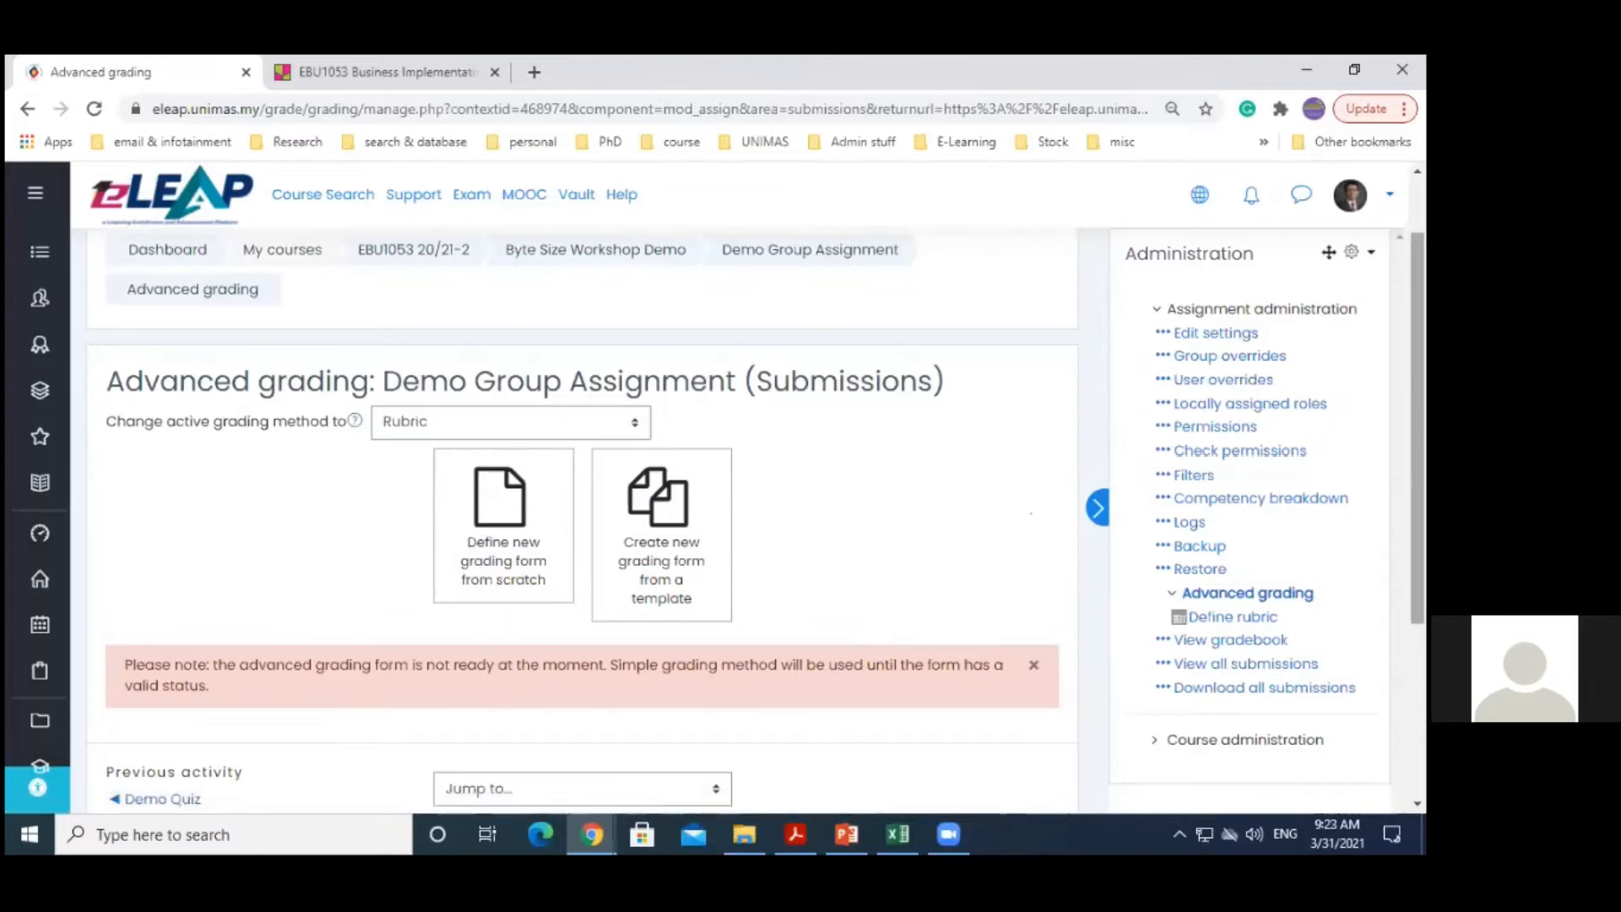
scroll(479, 691, down, 1)
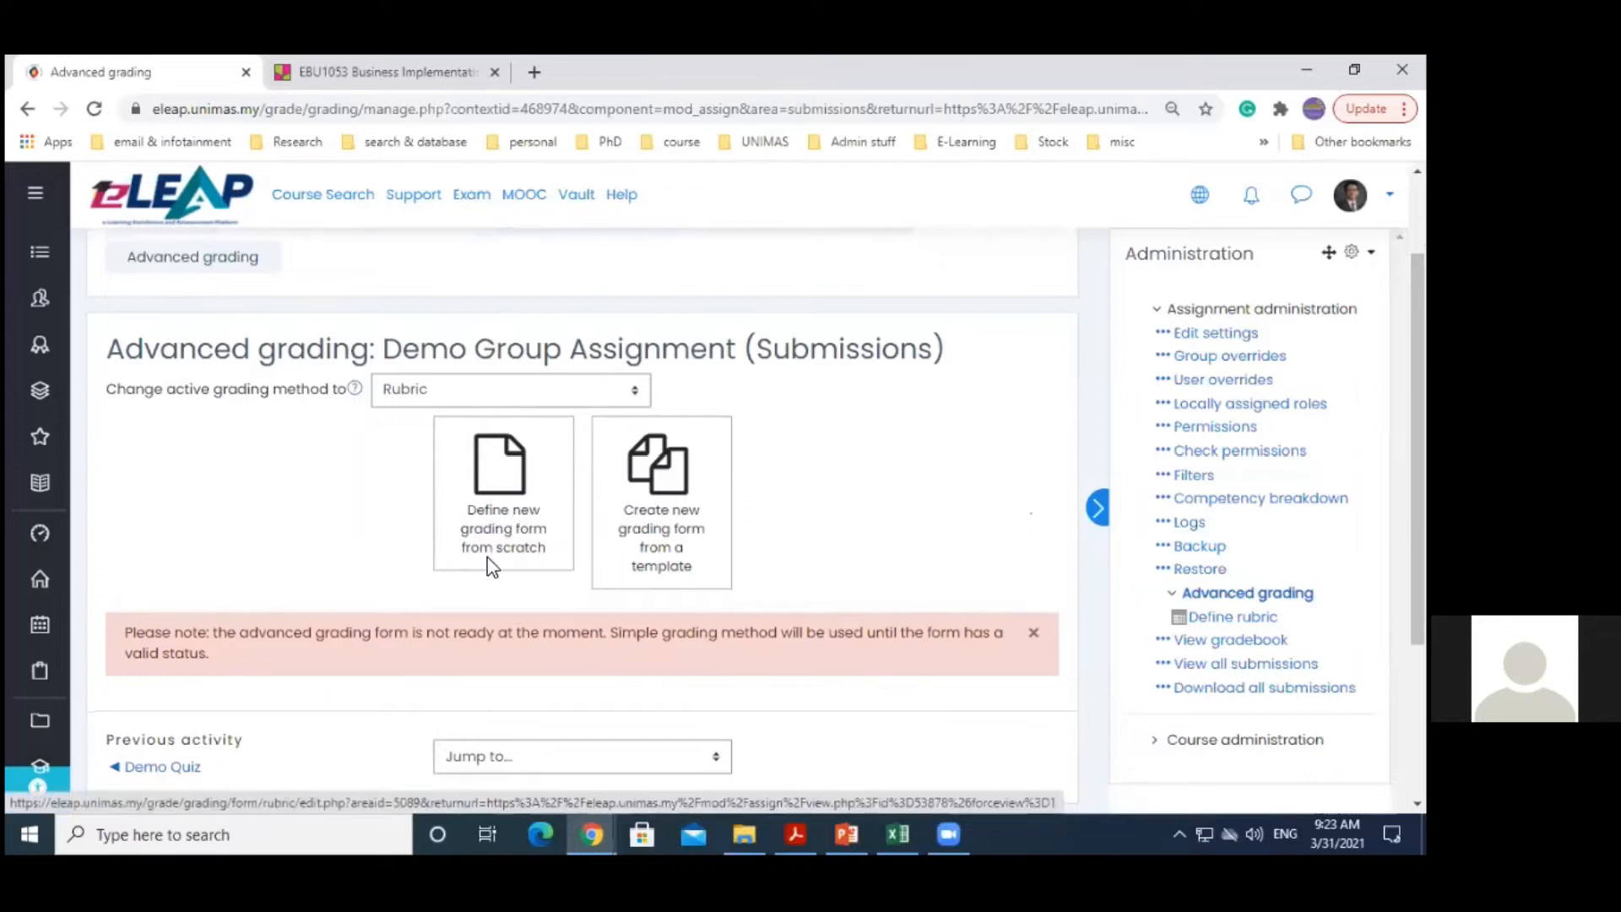
click(513, 479)
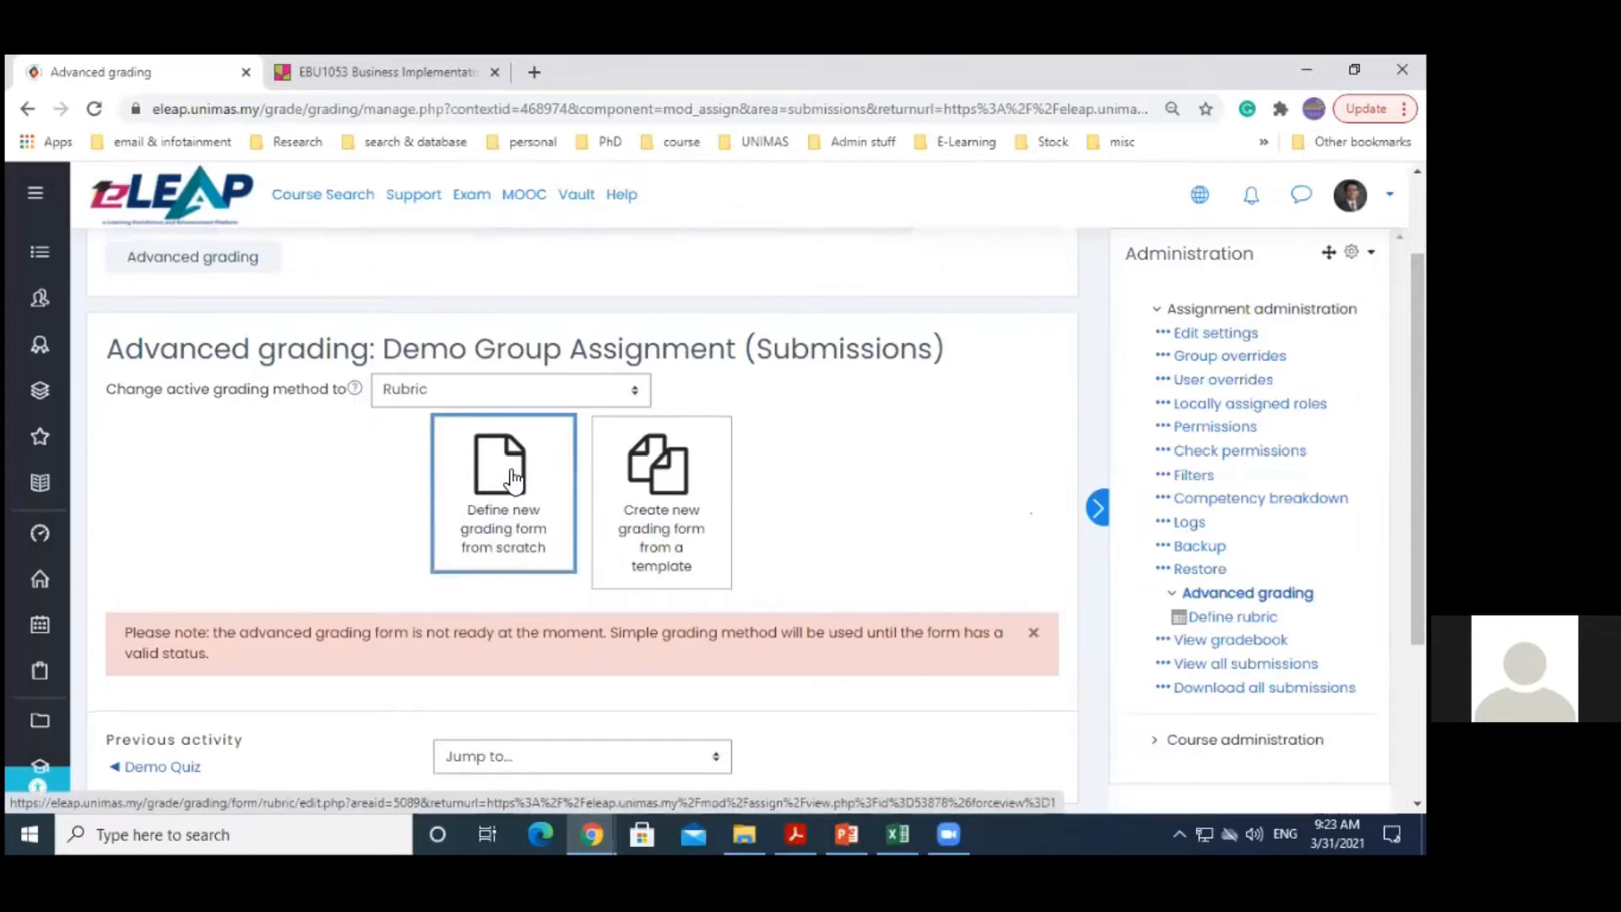
click(513, 473)
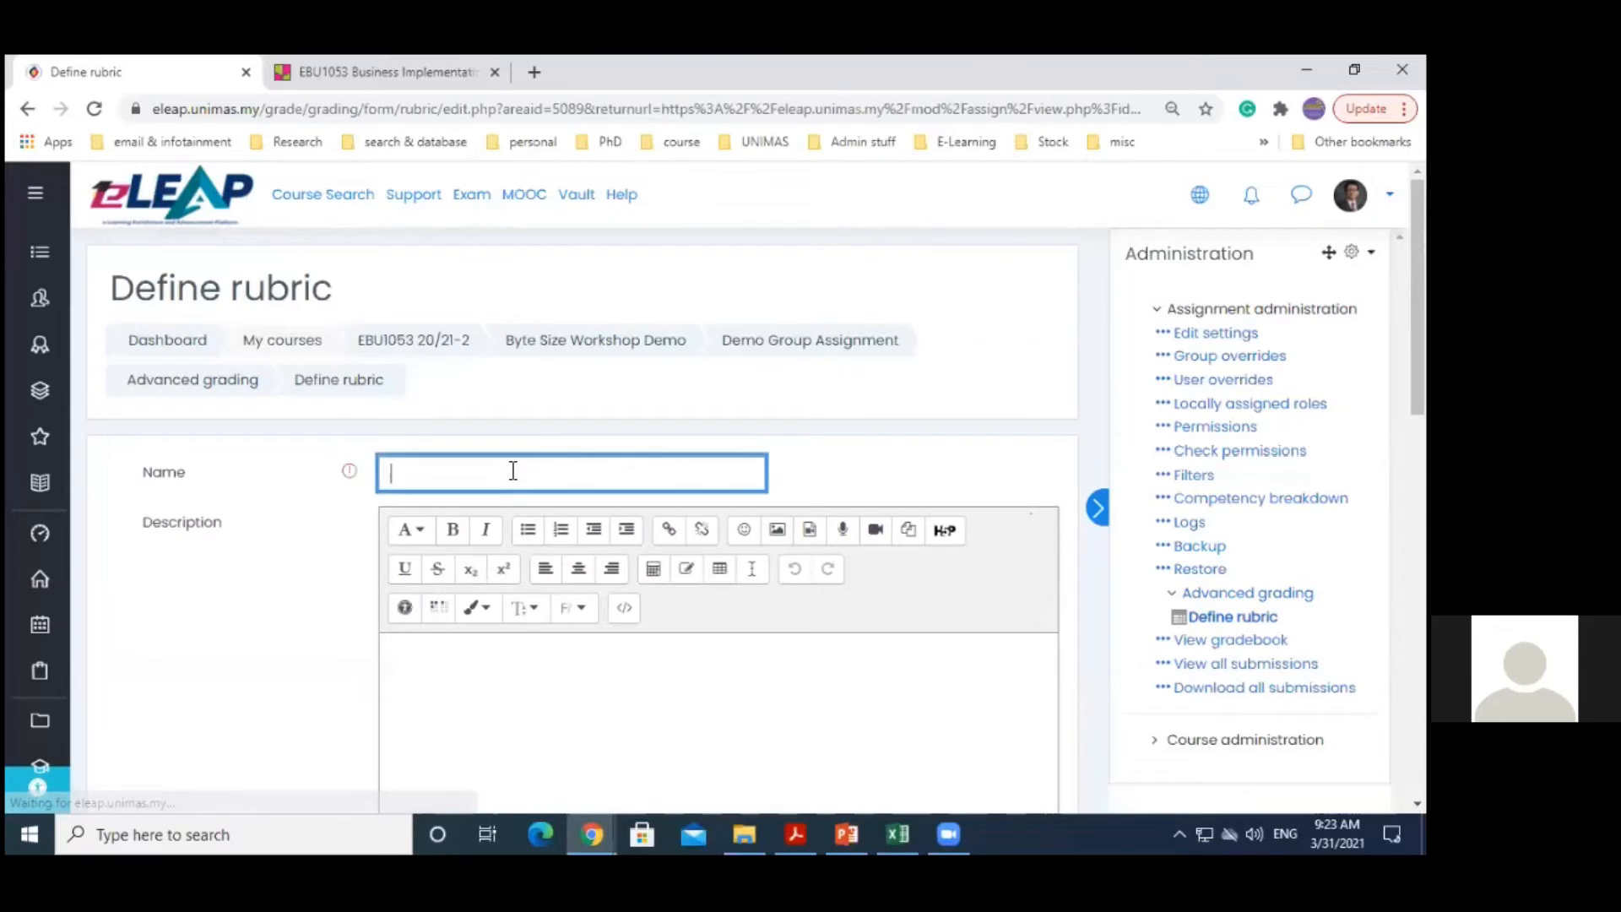
Name the rubric "Rubric for Demo Group Assignment"
text(De)
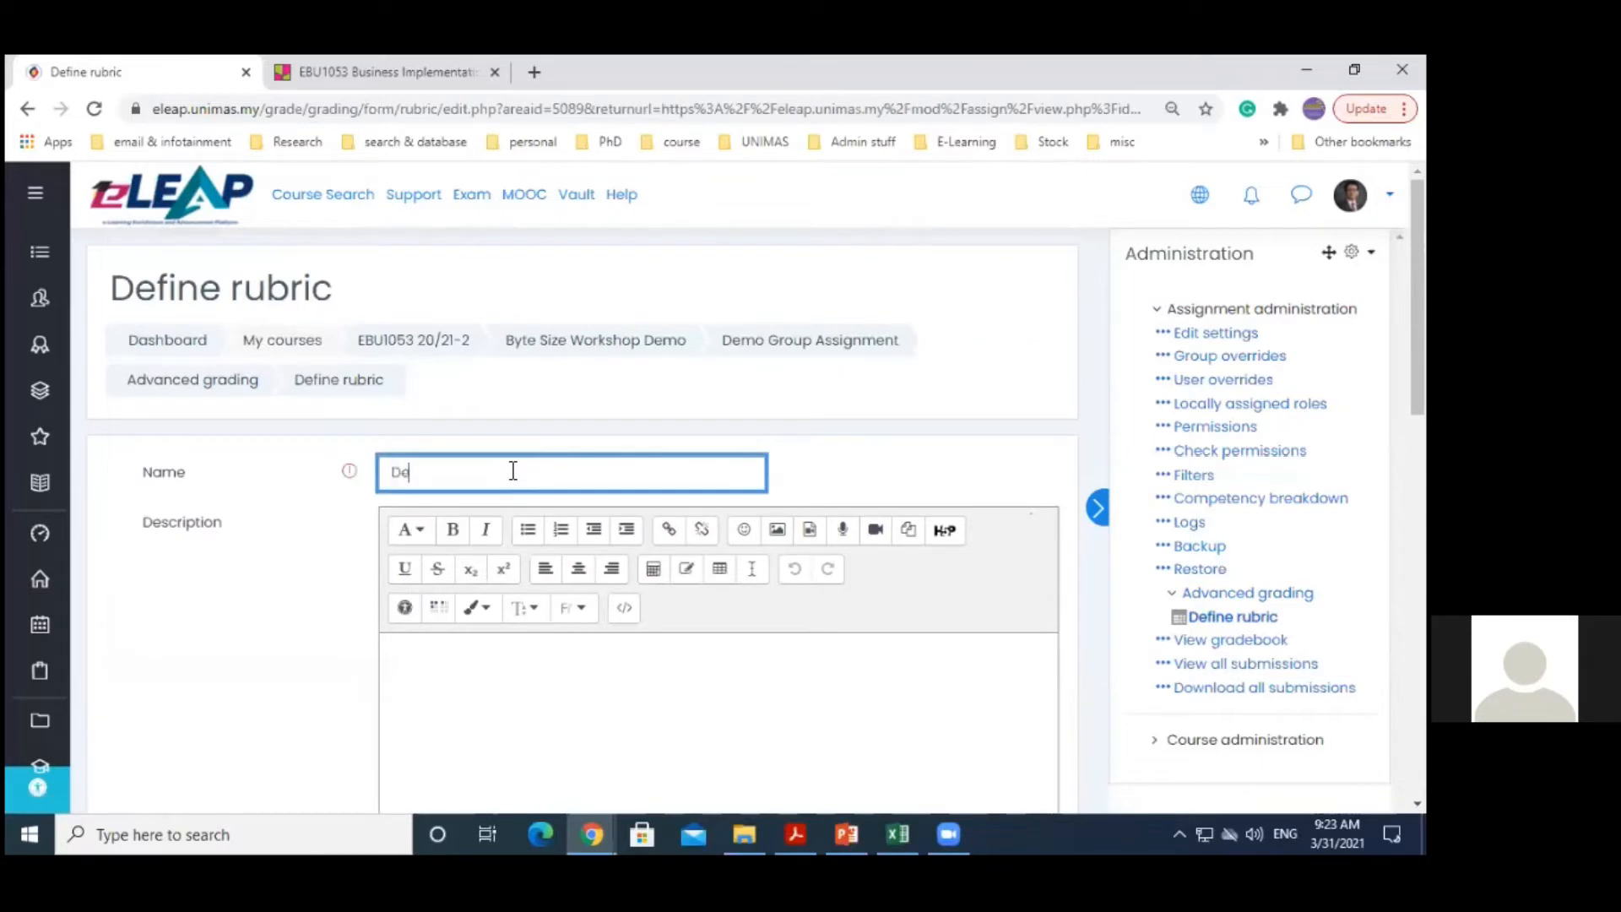
text(mo rebusri)
key(BackSpace)
key(BackSpace)
key(BackSpace)
key(BackSpace)
key(BackSpace)
key(BackSpace)
key(BackSpace)
key(BackSpace)
key(BackSpace)
key(BackSpace)
key(BackSpace)
key(BackSpace)
text(Rubric)
text(for Demo Group Assignment)
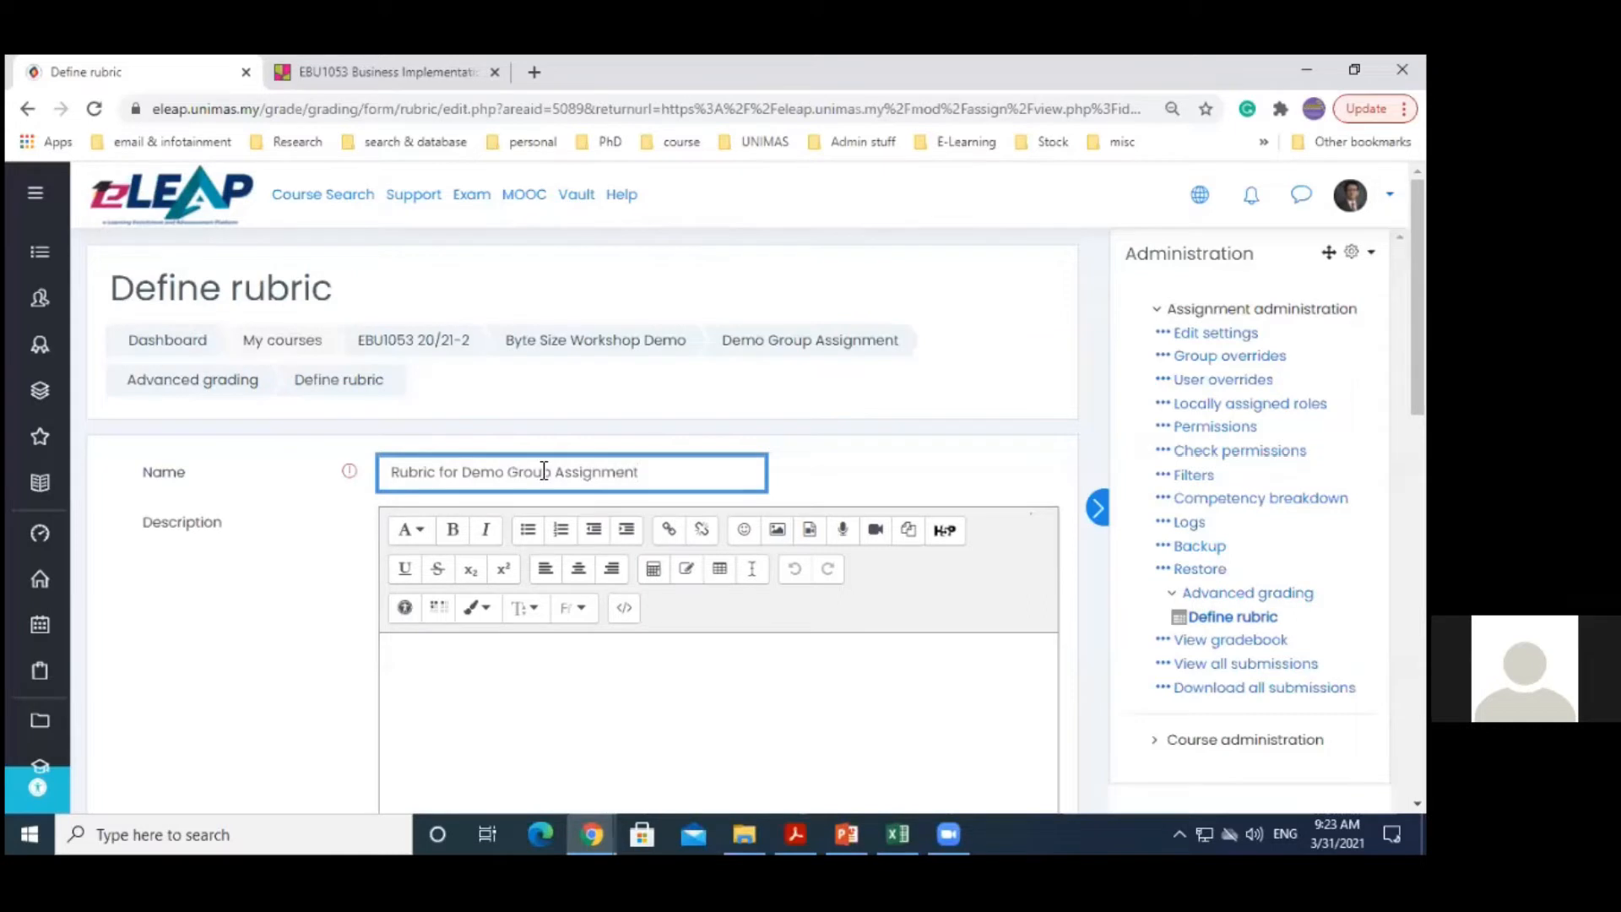
Name the rubric's first criterion "Introduction"
drag(1418, 316, 1417, 363)
scroll(591, 506, down, 5)
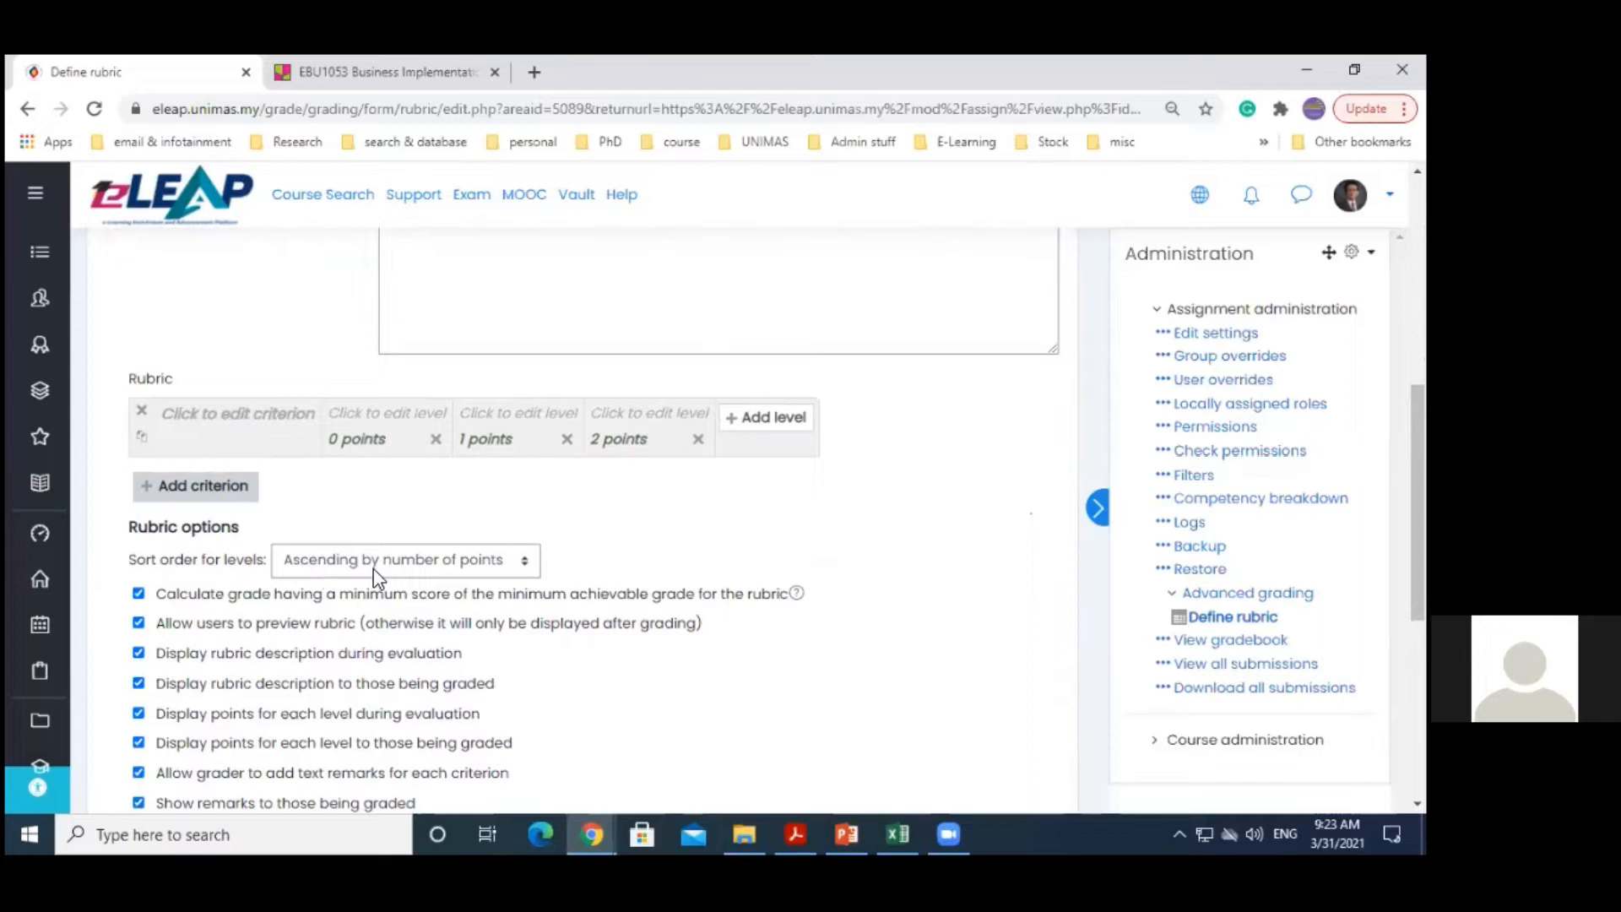
click(216, 415)
text(Introduction)
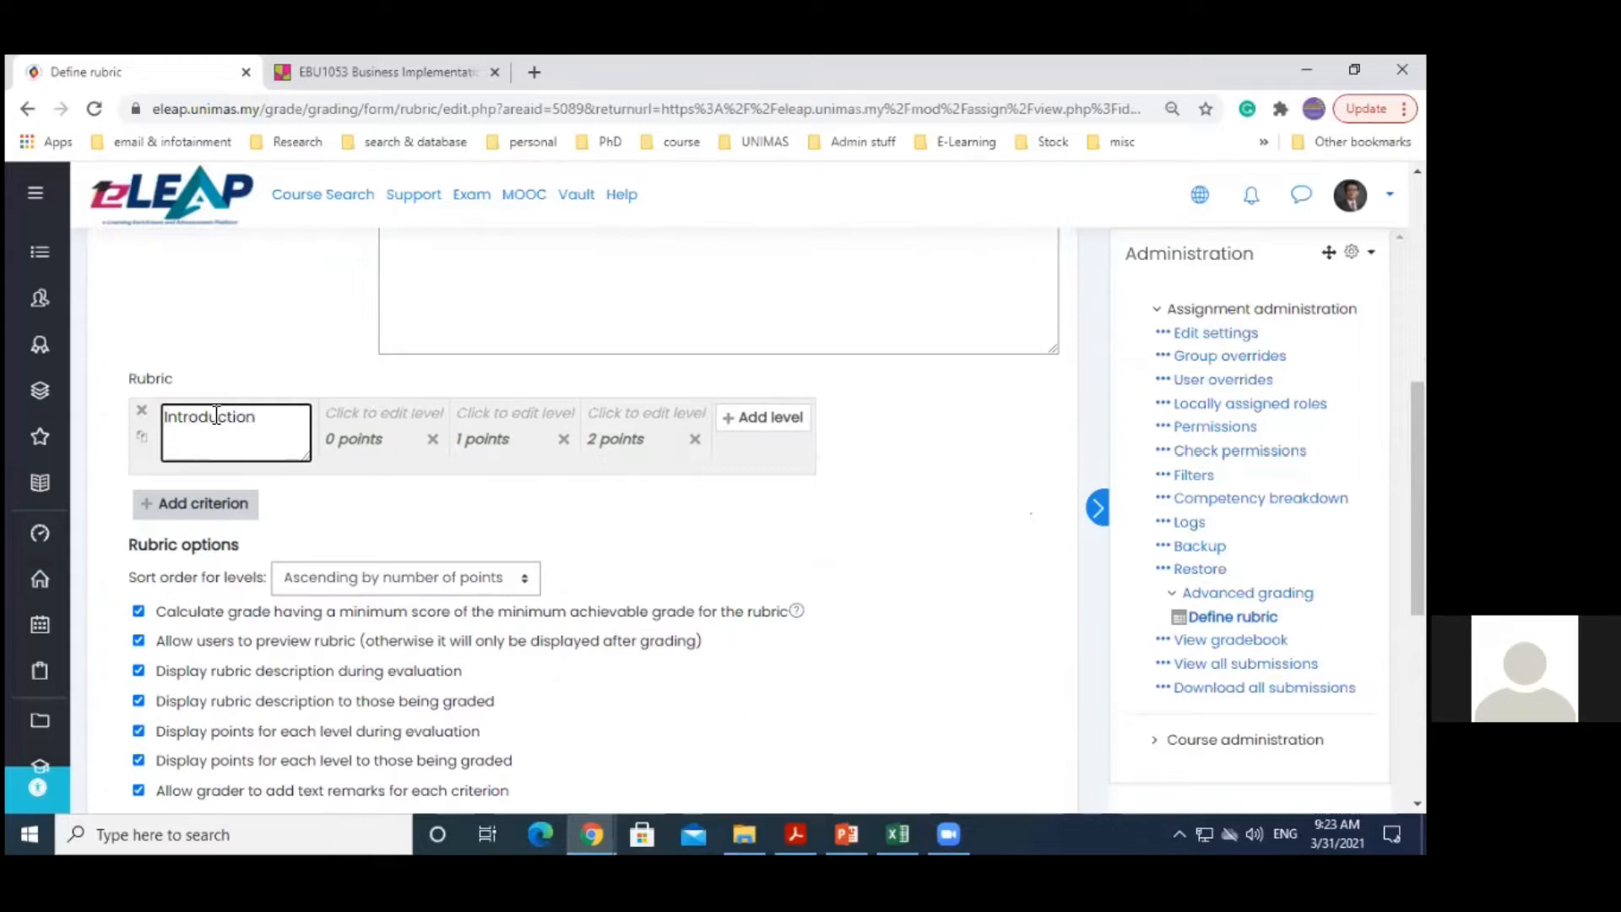
Label the Introduction criterion's three levels "Poor", "Average" and "Good" in ascending order of points
click(358, 410)
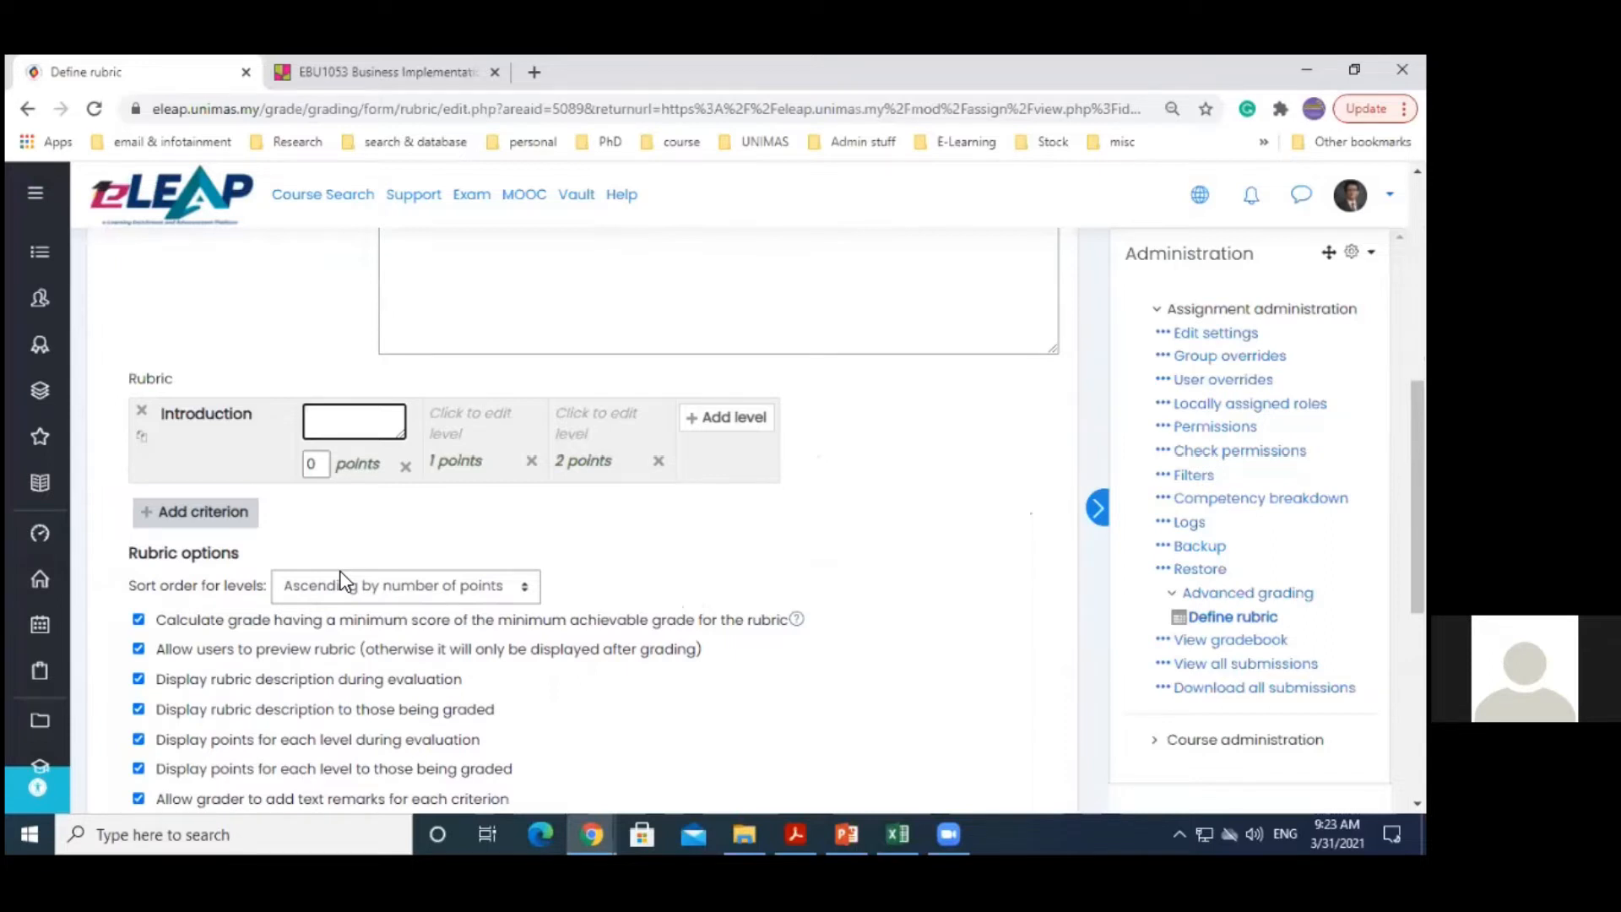
text(Poor)
click(456, 439)
text(Average)
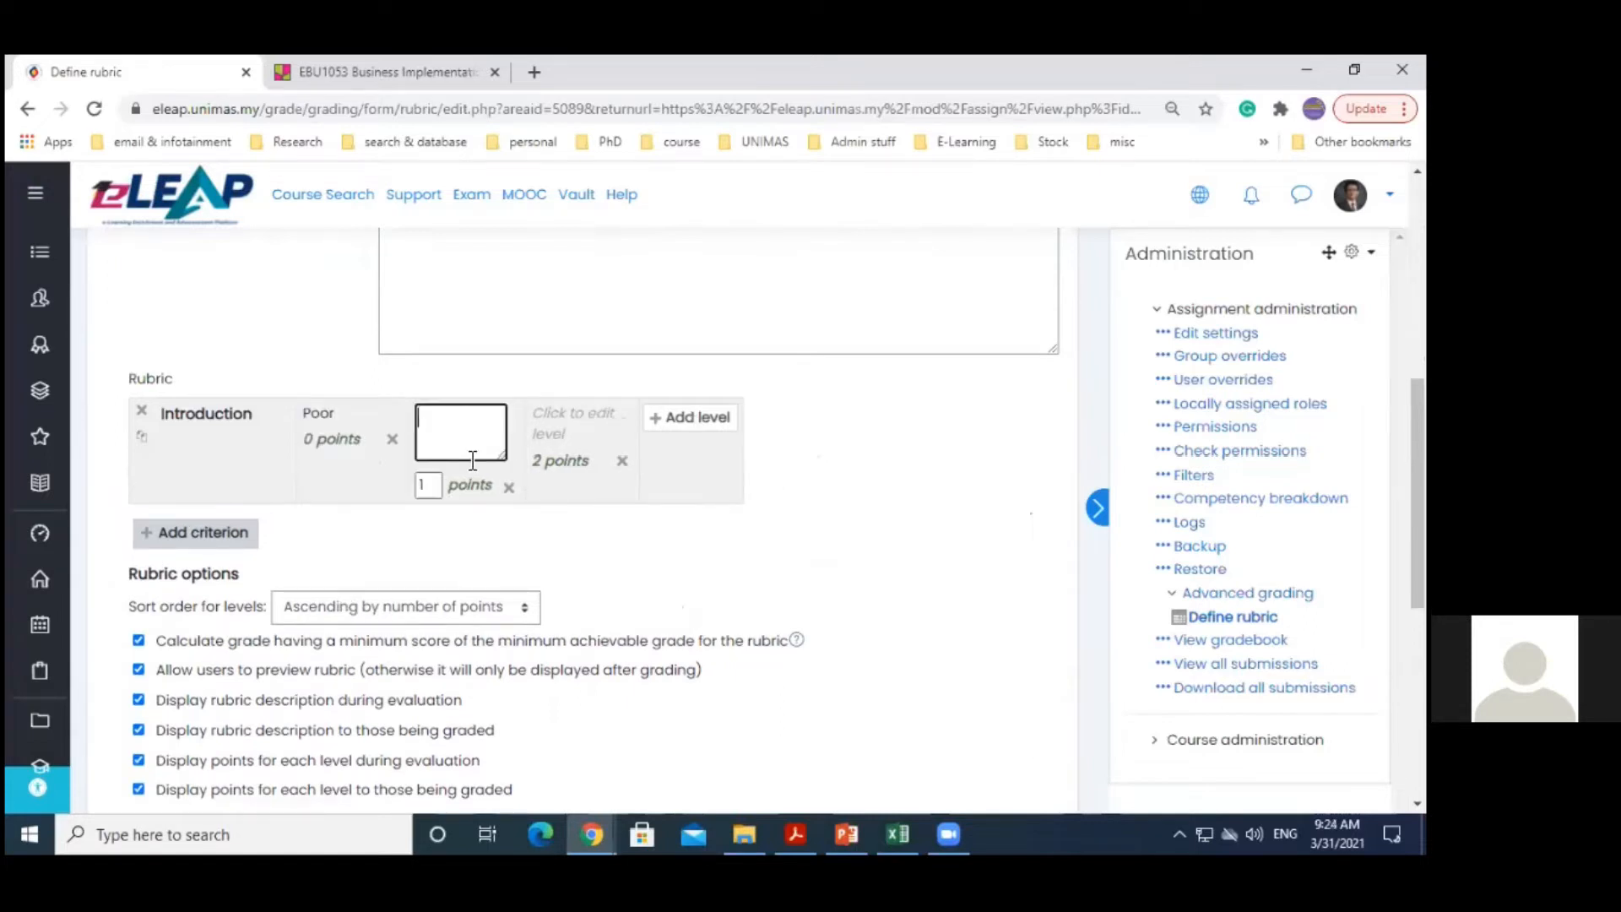
click(558, 430)
text(Good)
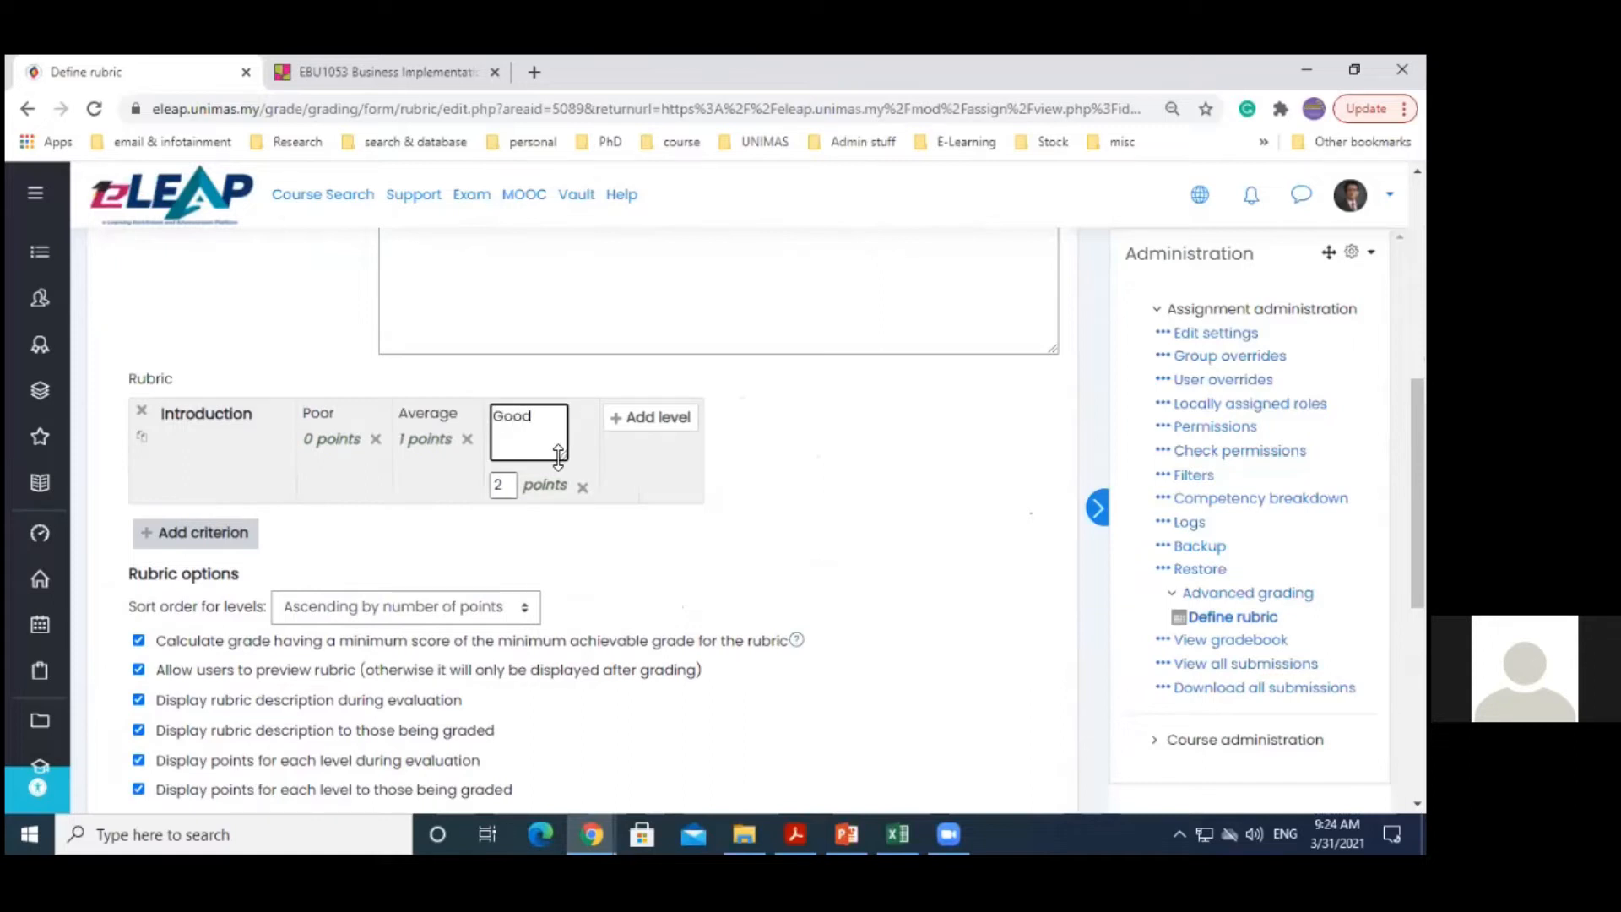
click(538, 530)
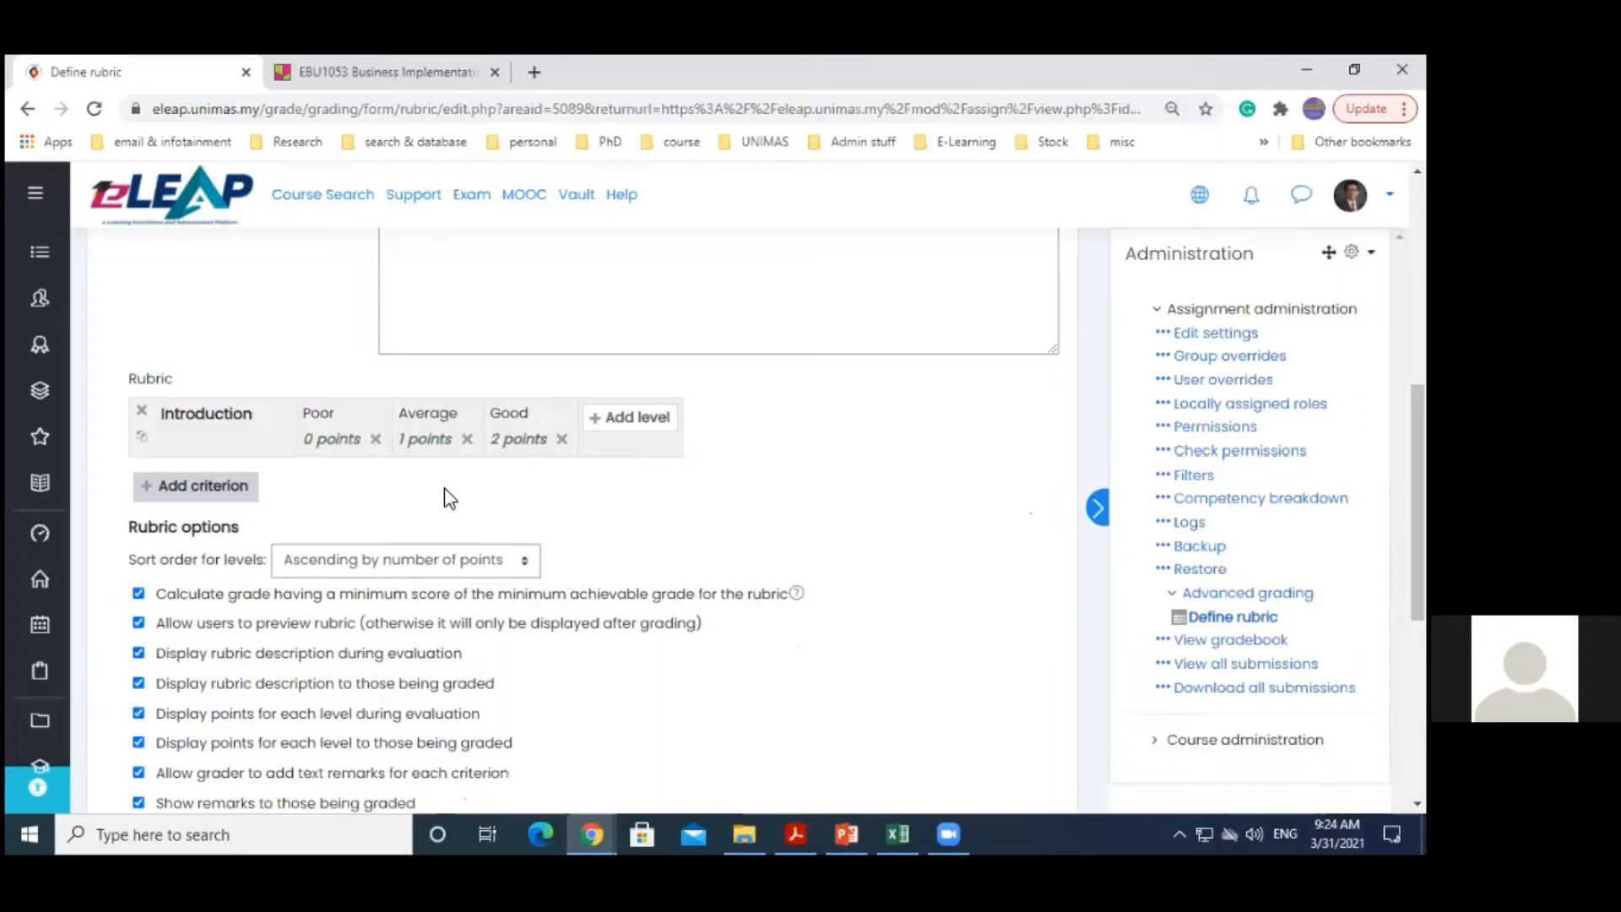
Extend the Introduction criterion's lower two levels to "Poor description of problem" and "Average description of problem"
click(342, 418)
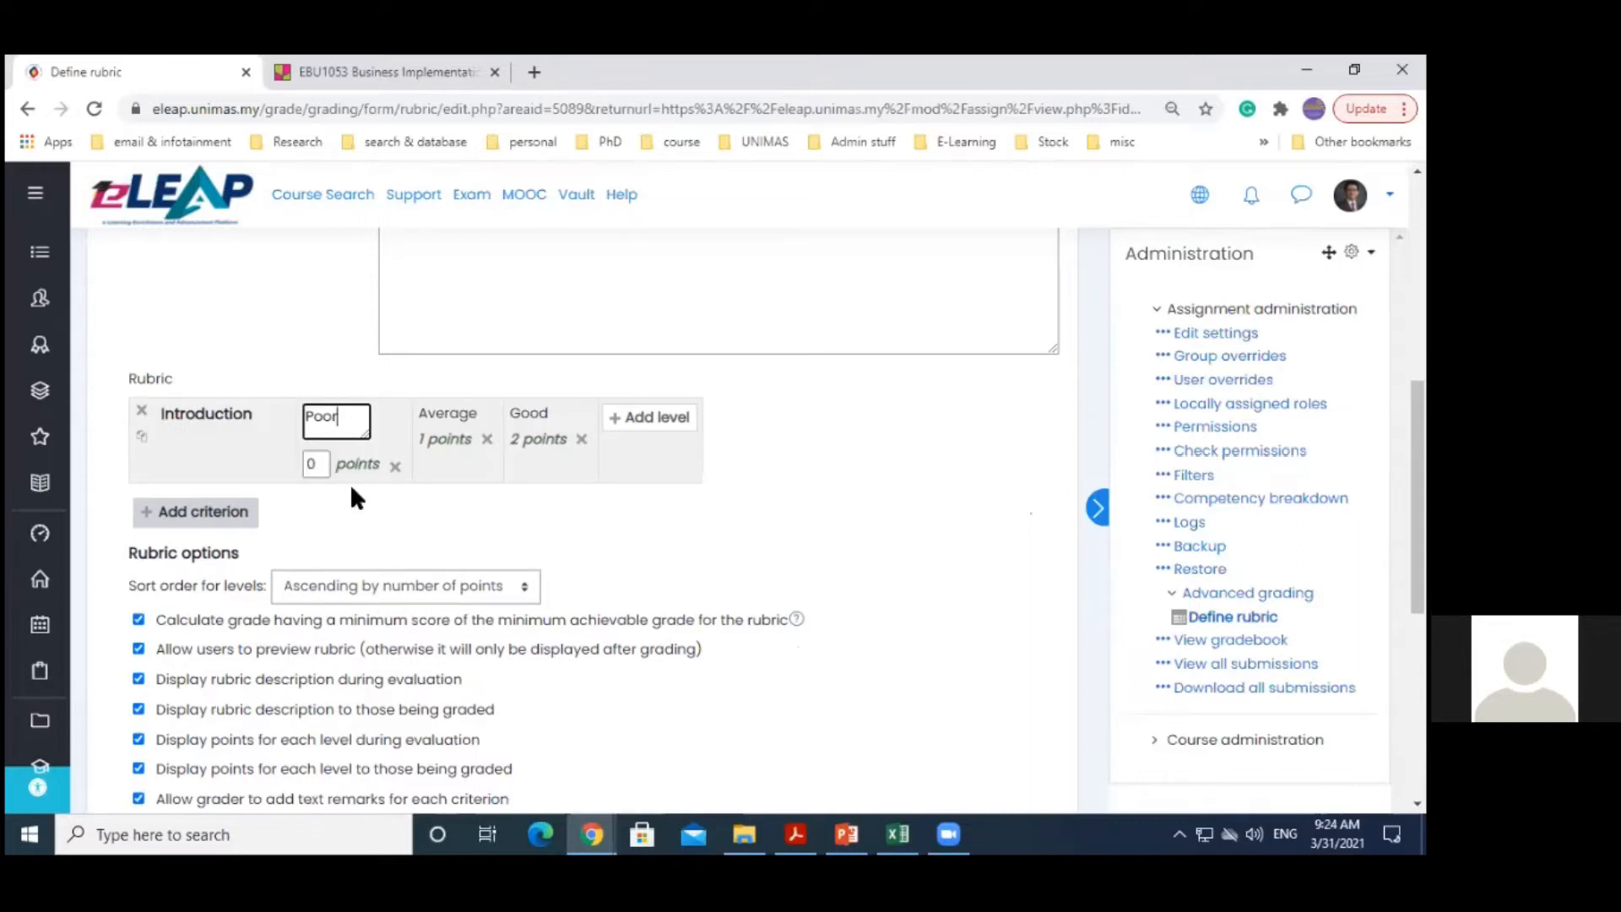
text(description of problem)
click(448, 440)
text(description of problem)
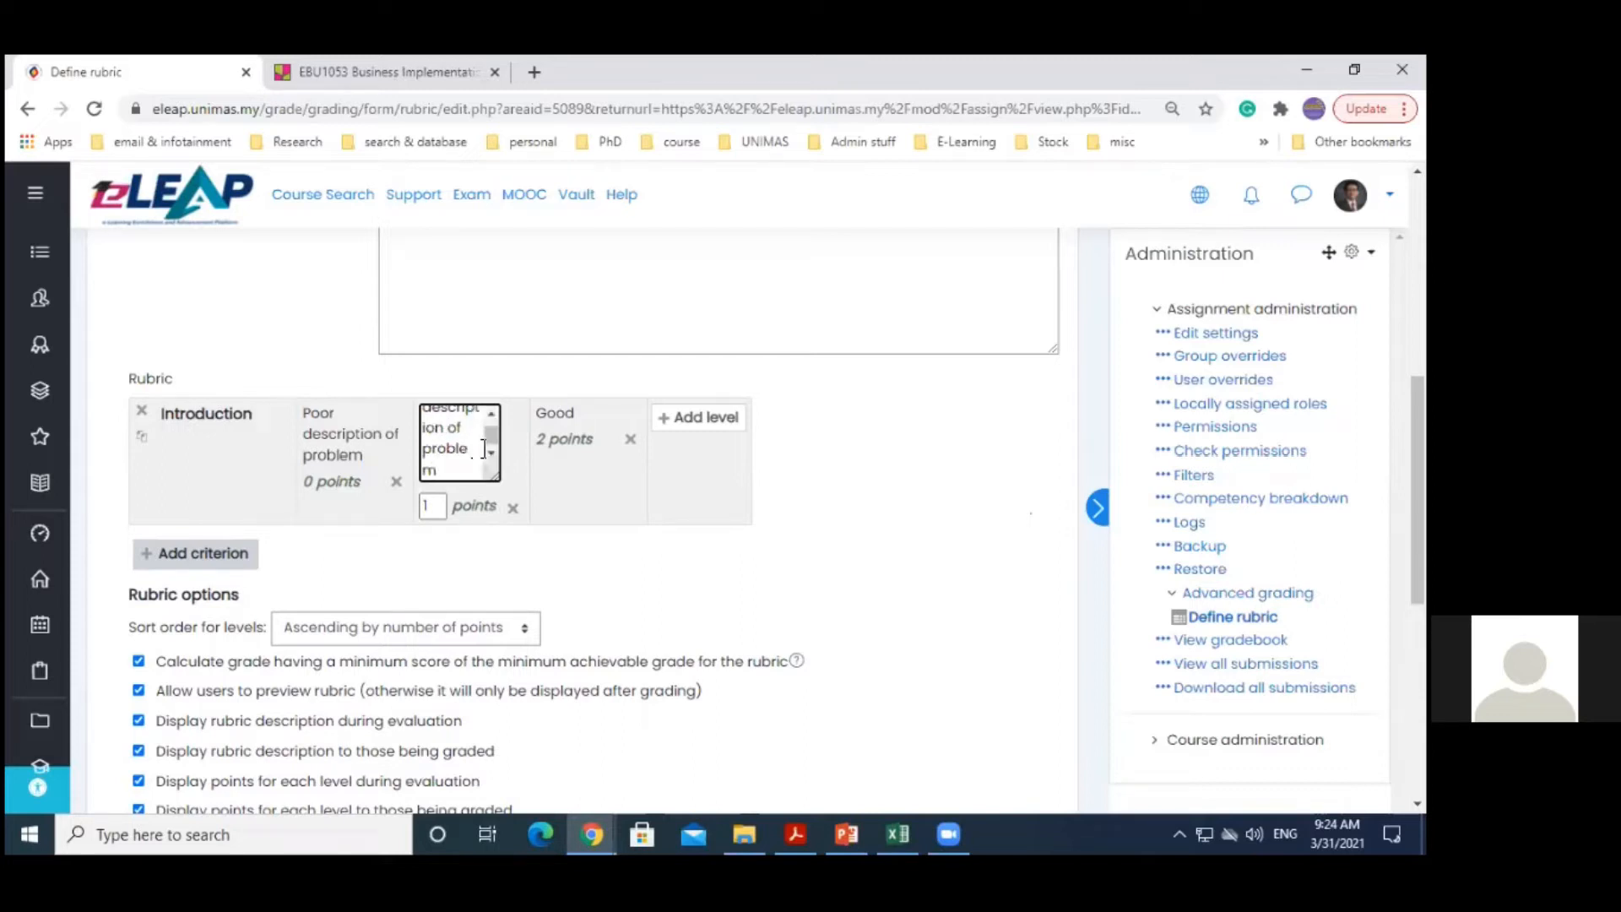
Replace the Introduction criterion's highest level text with "Very clear description of problem"
click(558, 422)
drag(629, 427, 570, 432)
text(G)
key(BackSpace)
text(Ve)
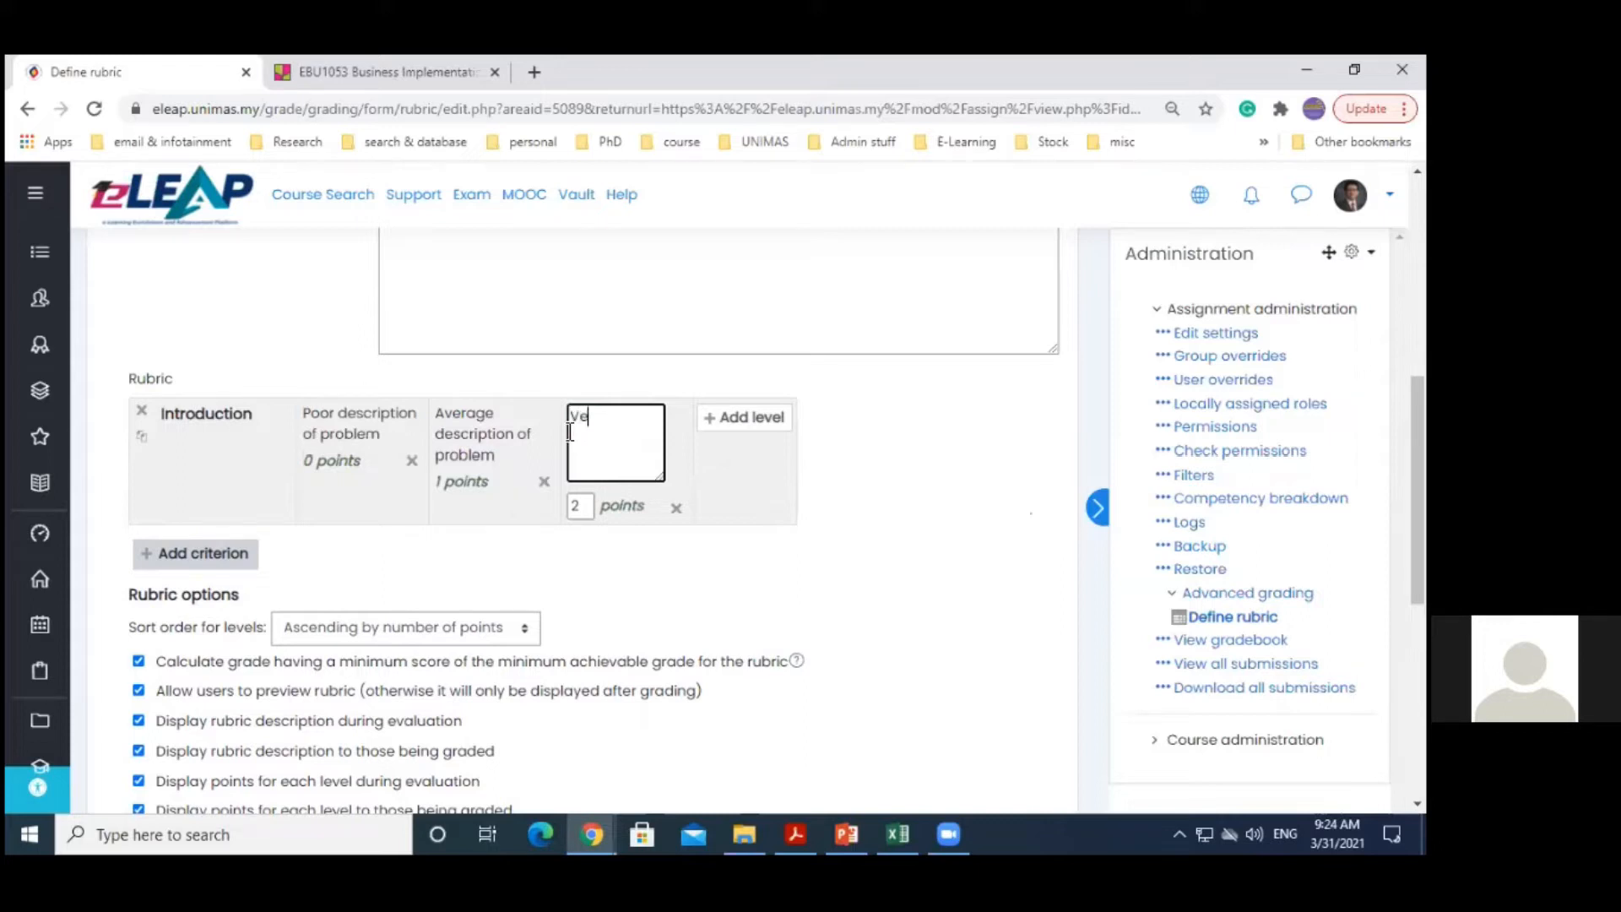
text(ry clear description)
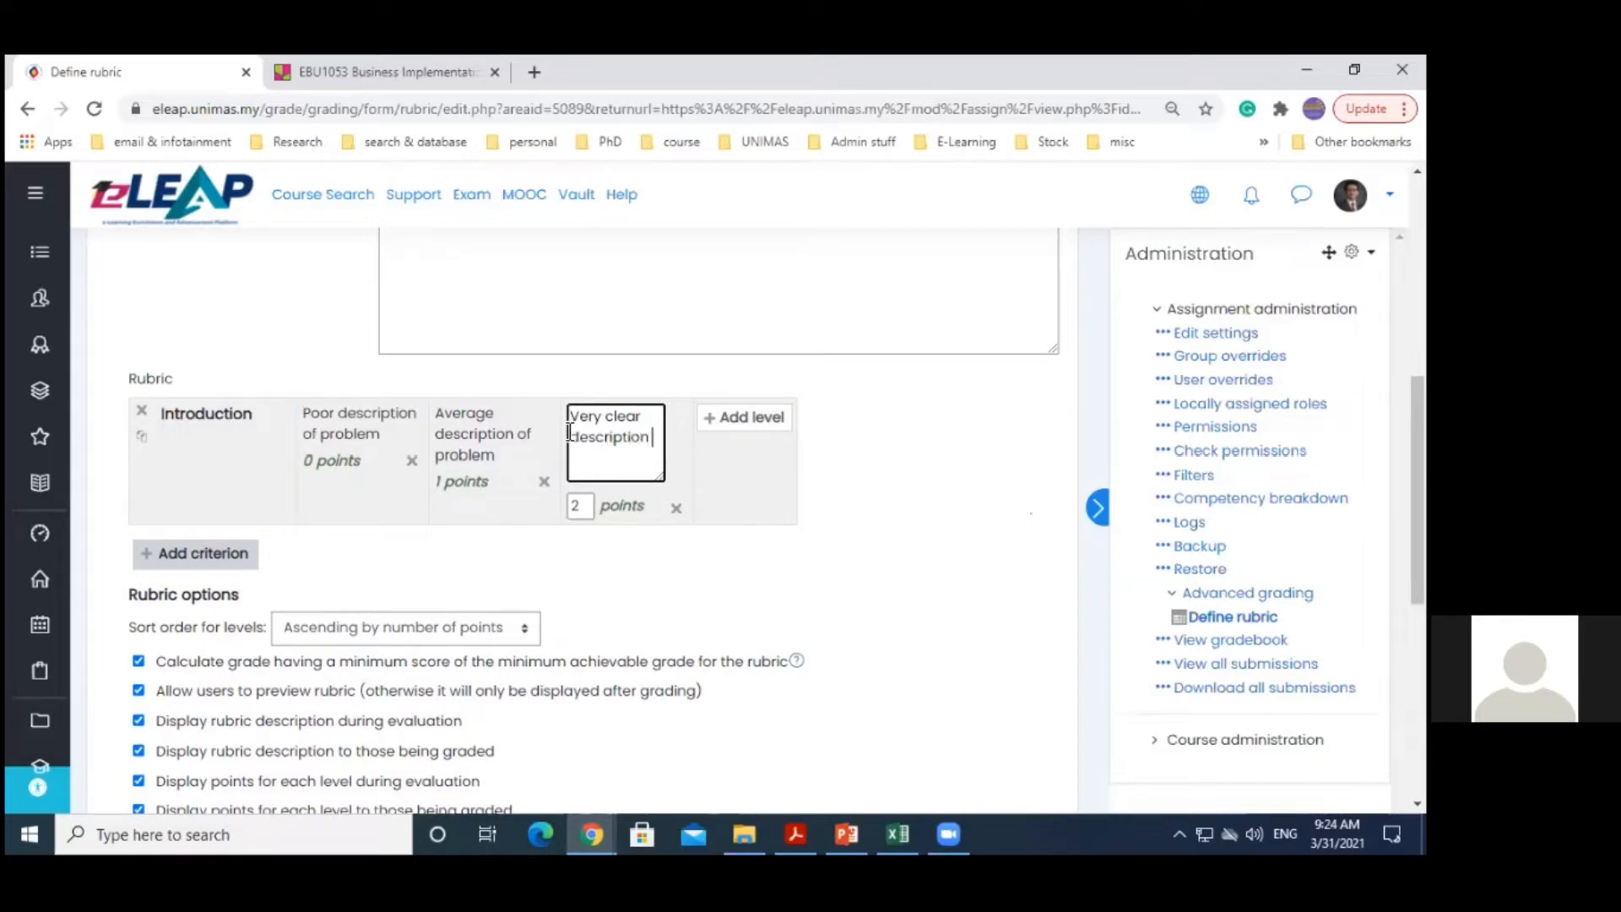
text( of problem)
Add a second criterion to the rubric below Introduction
click(171, 553)
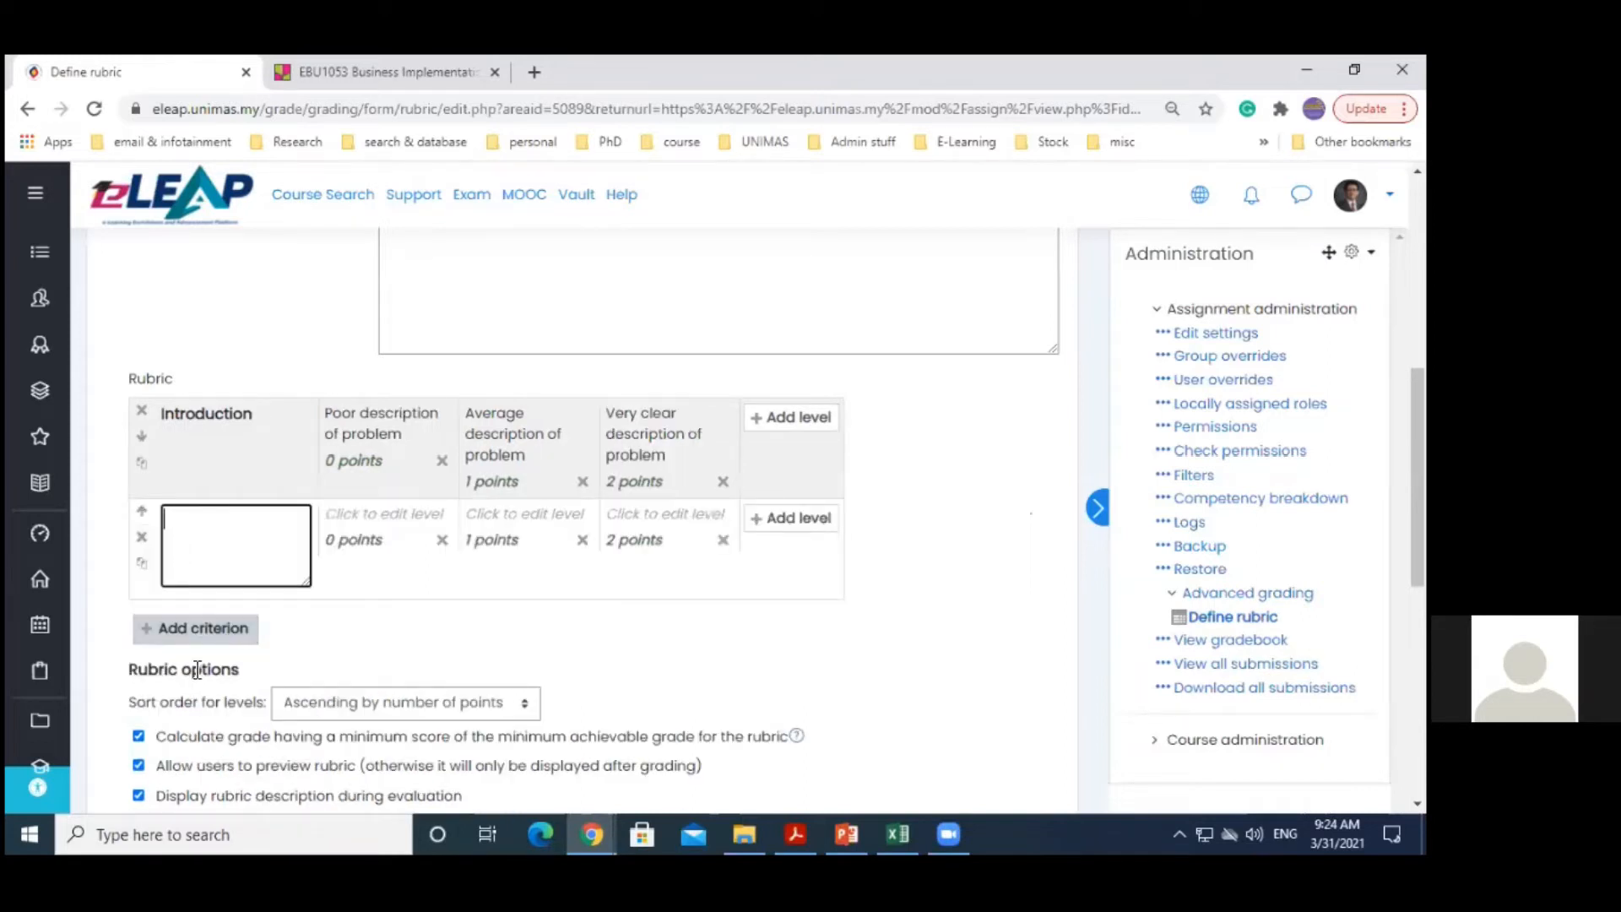
Name the new criterion "Analysis" and describe its 0-point level as "Incorrect use of analysis"
text(Analysis)
click(371, 517)
text(Inc)
text(rrect us)
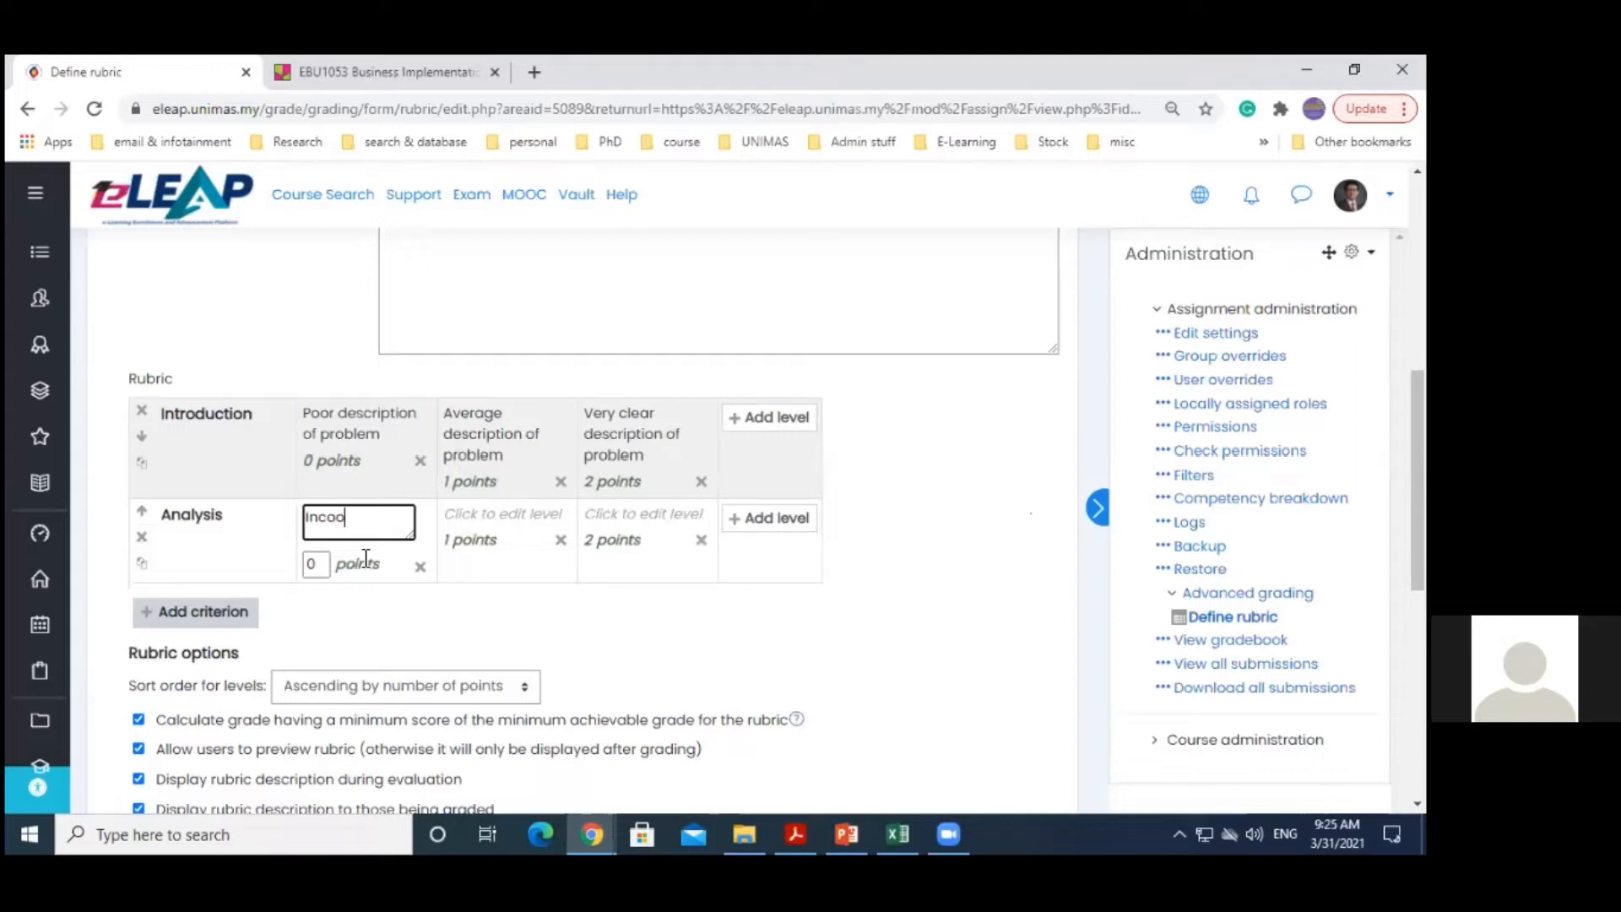
text(e of an)
text( analysu)
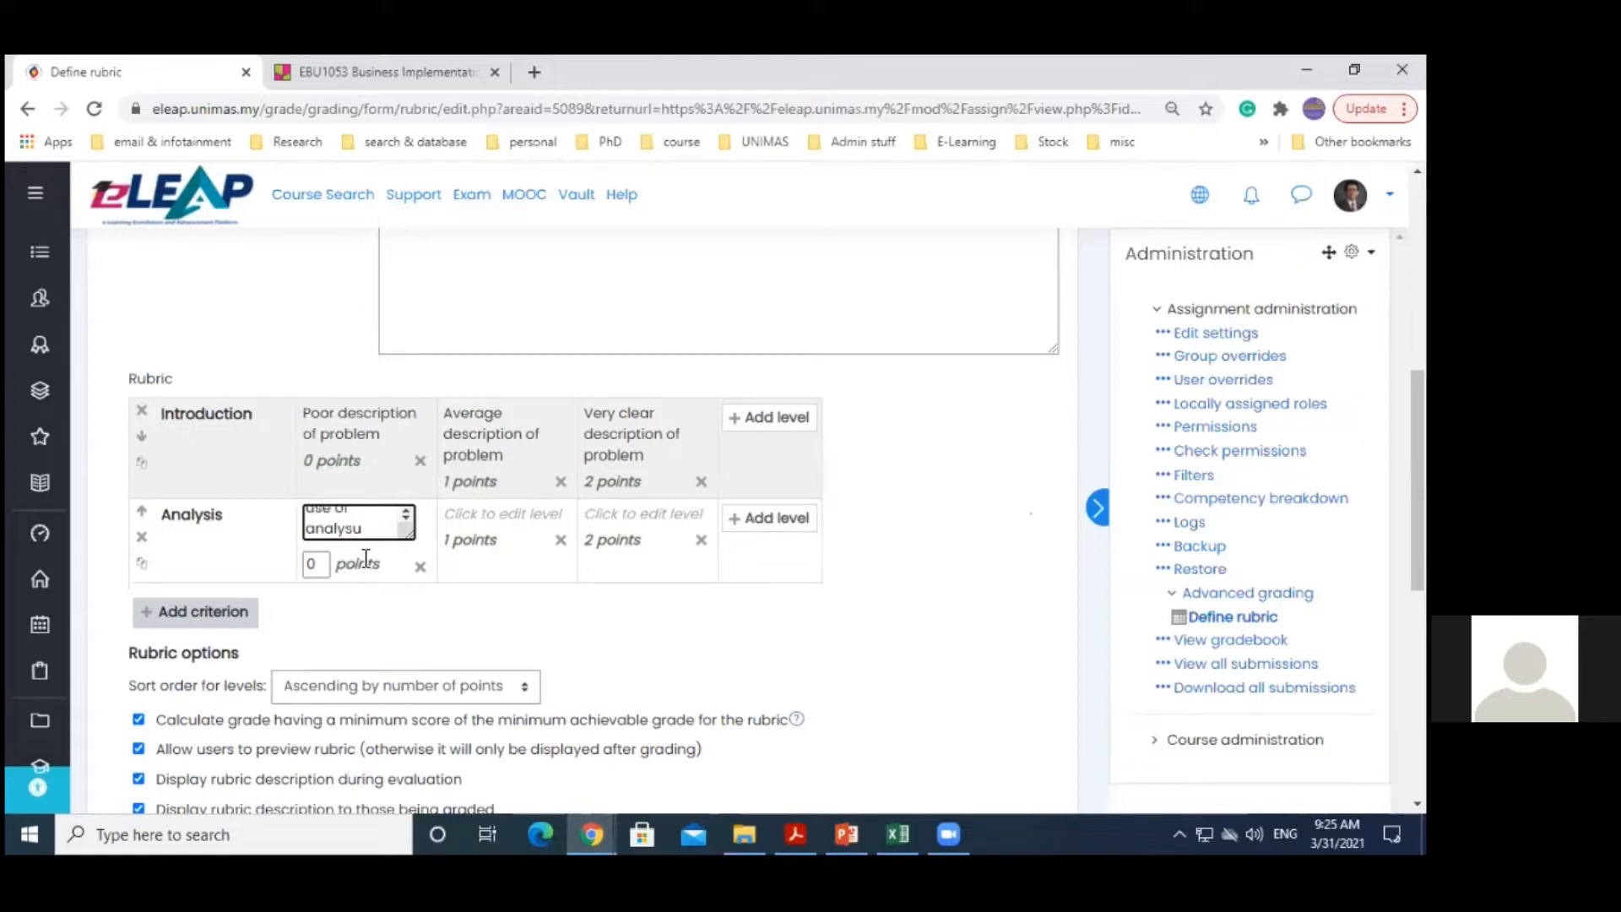
key(BackSpace)
text(is)
Describe the Analysis criterion's 1-point level as "Somewhat correct use of analysis" and its 2-point level as "Correct use of analysis"
click(489, 517)
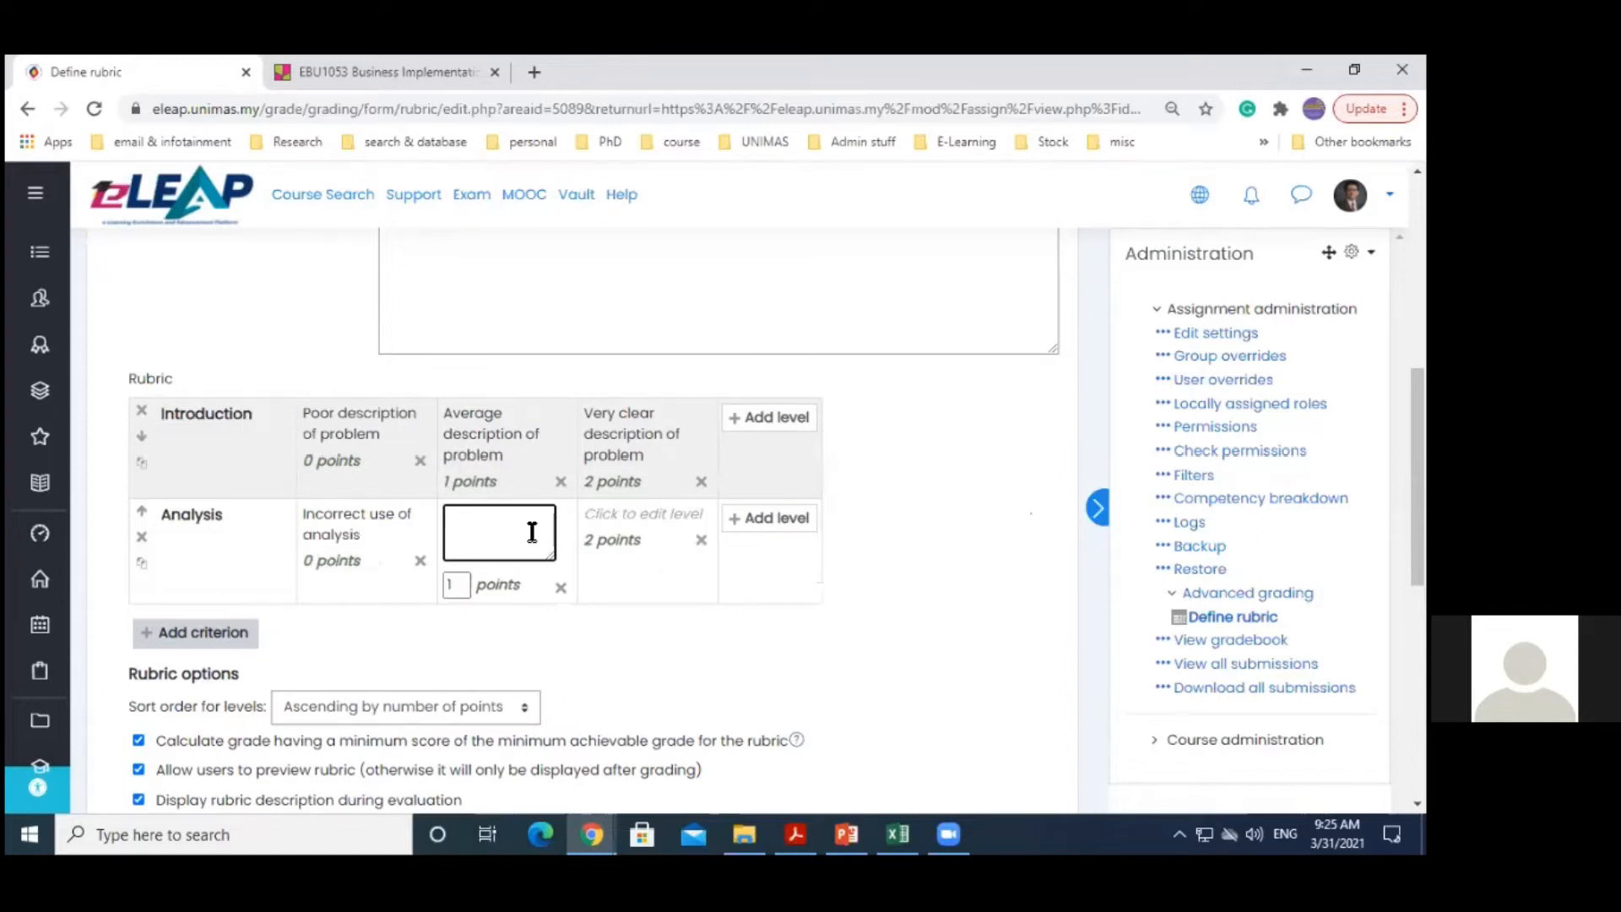
text(Somewhat correct use of)
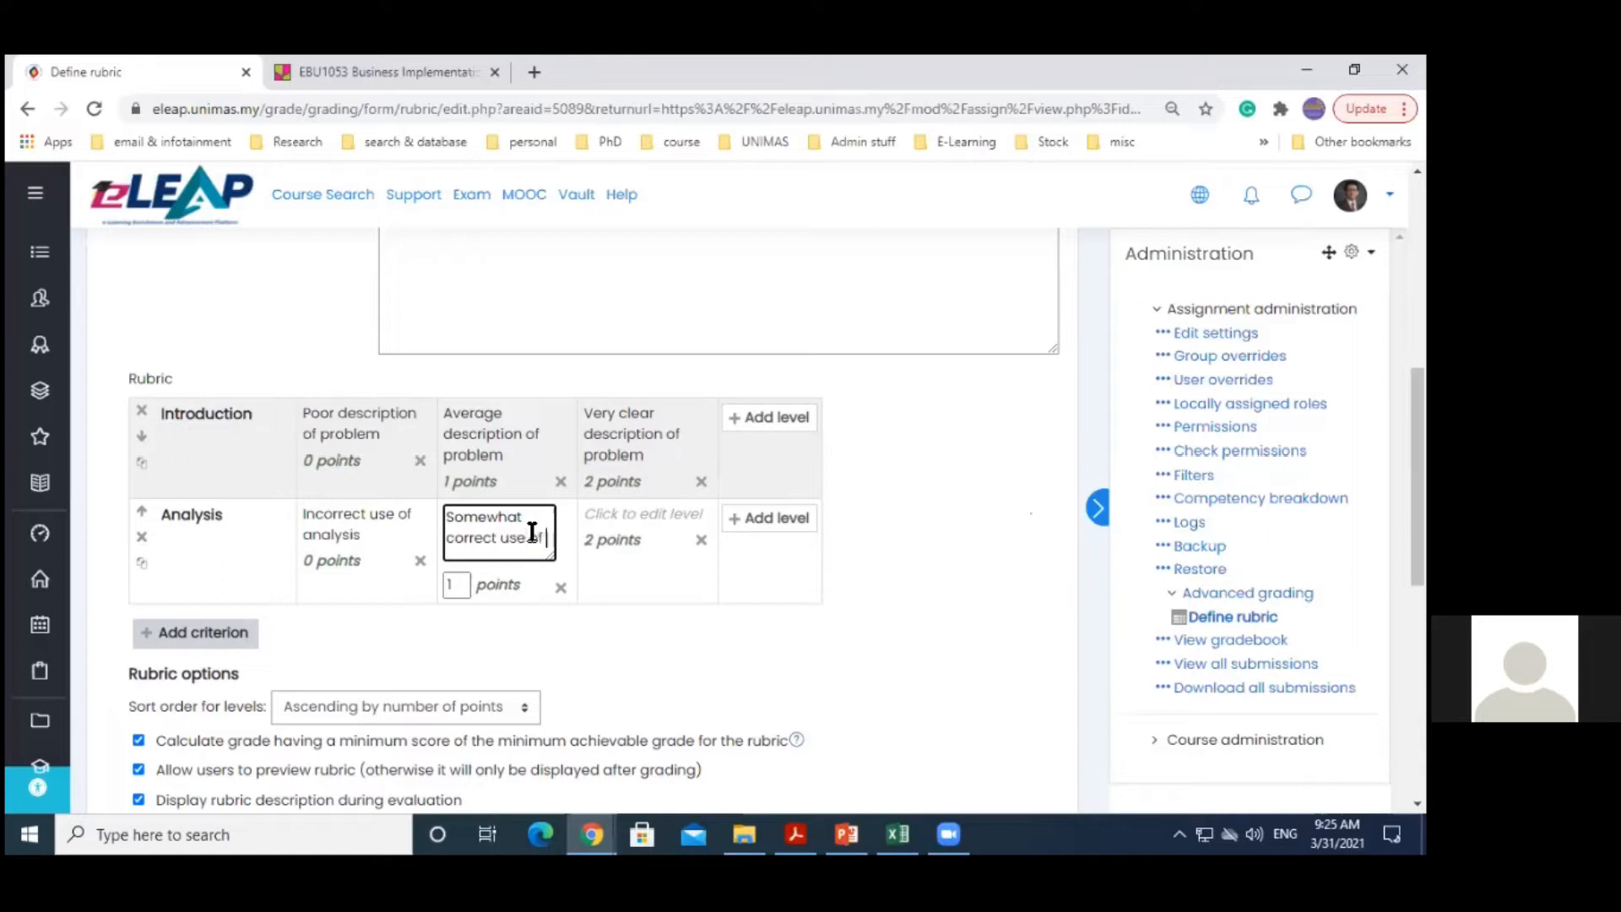
text( analysis)
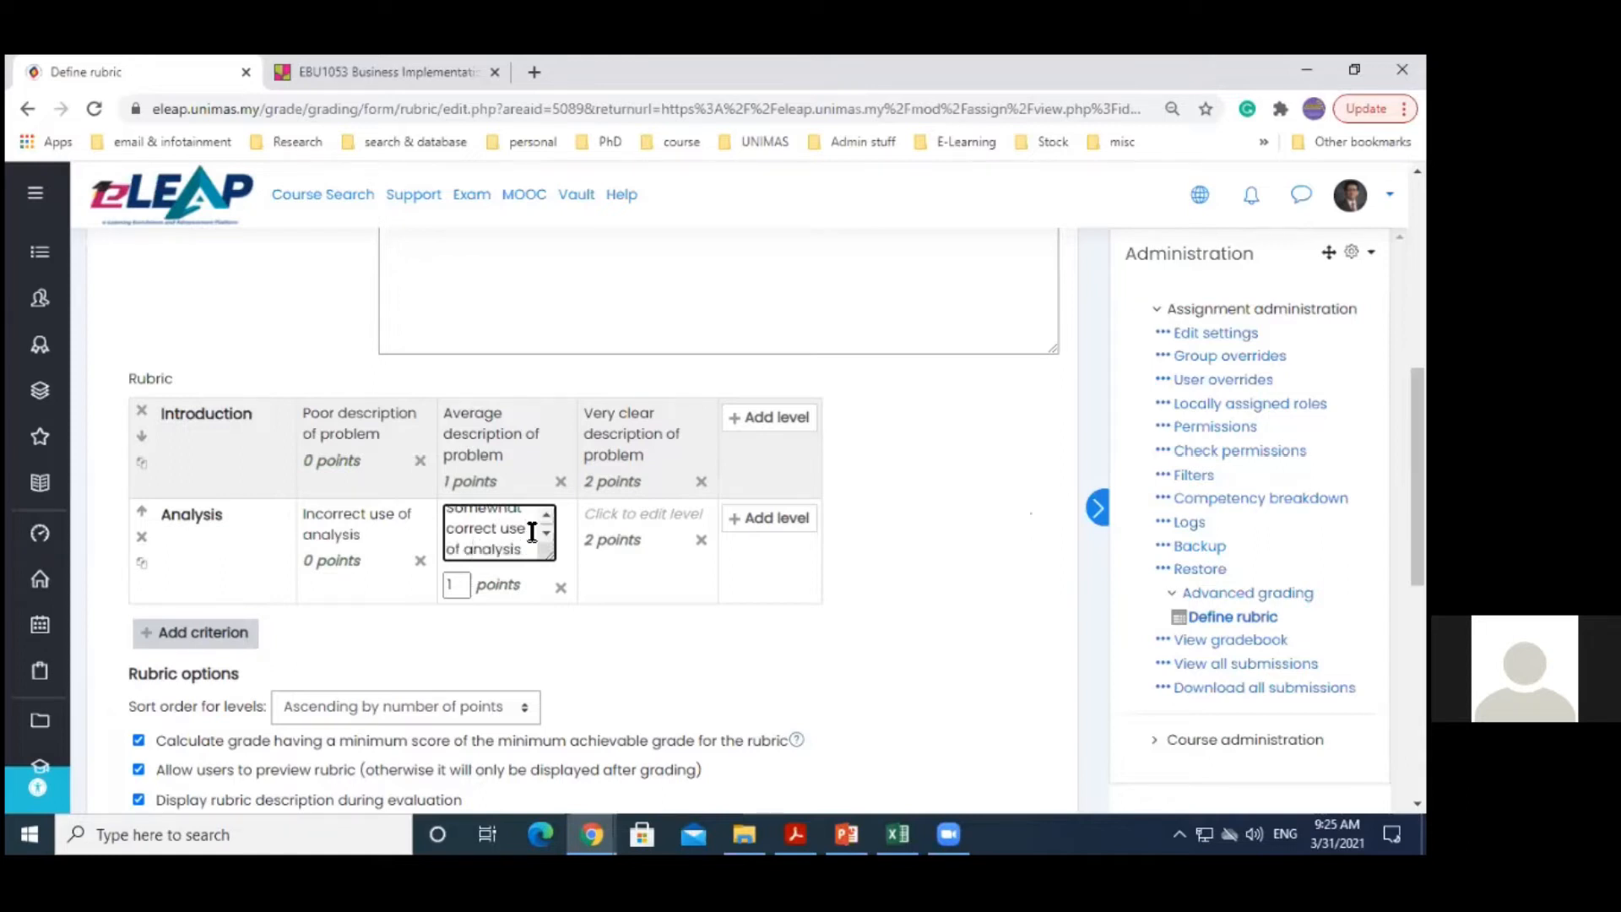
click(634, 516)
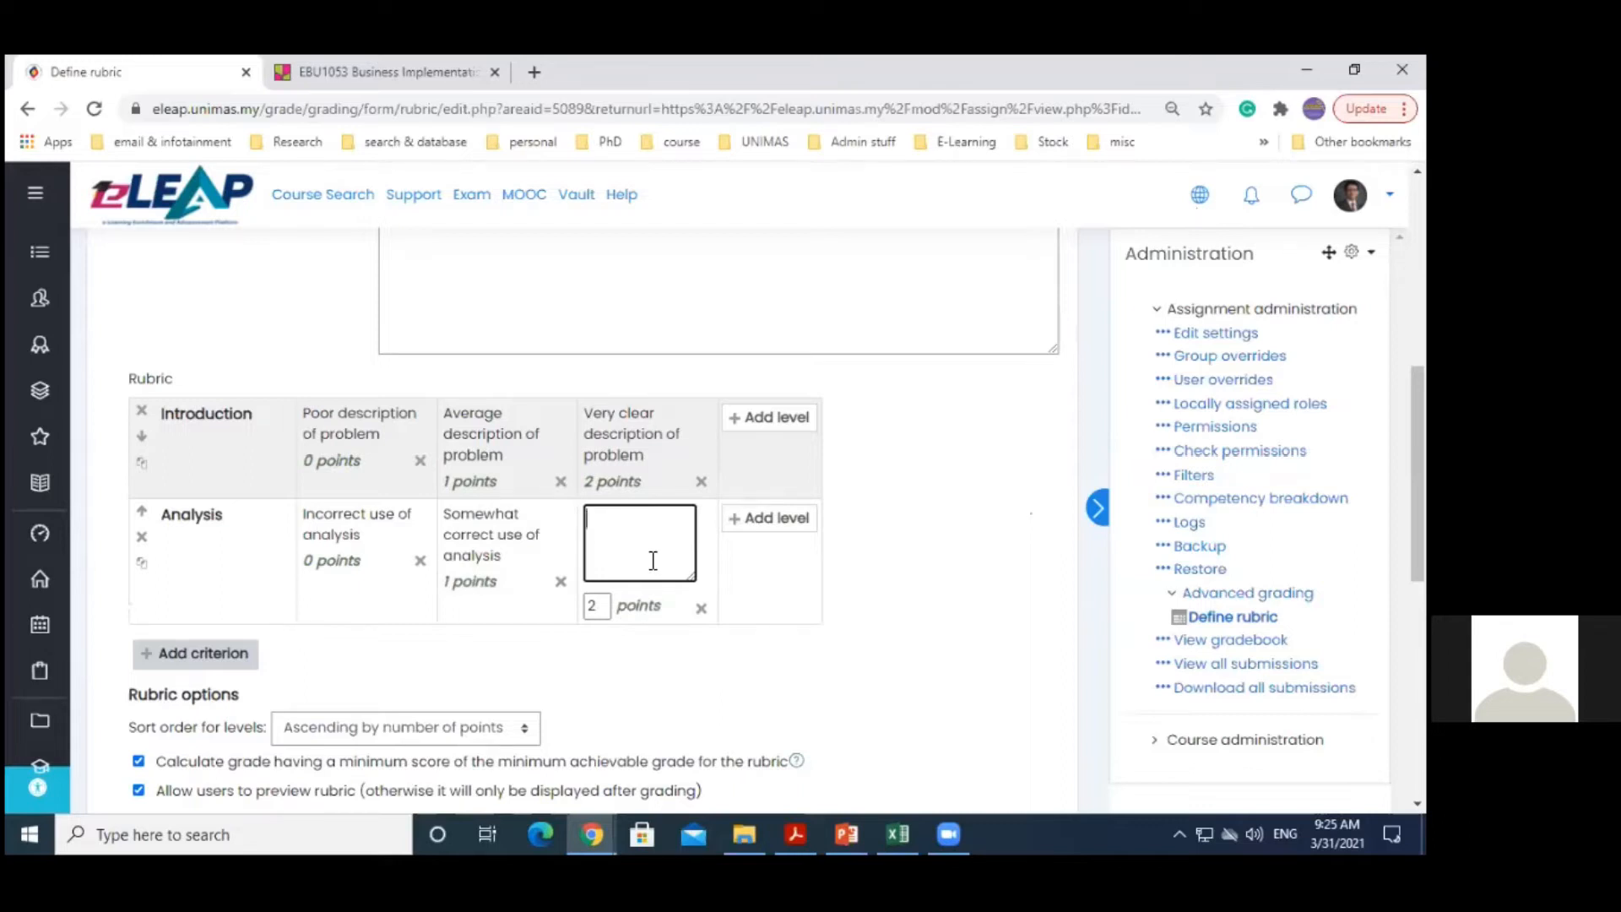
text(Correct use of analysis)
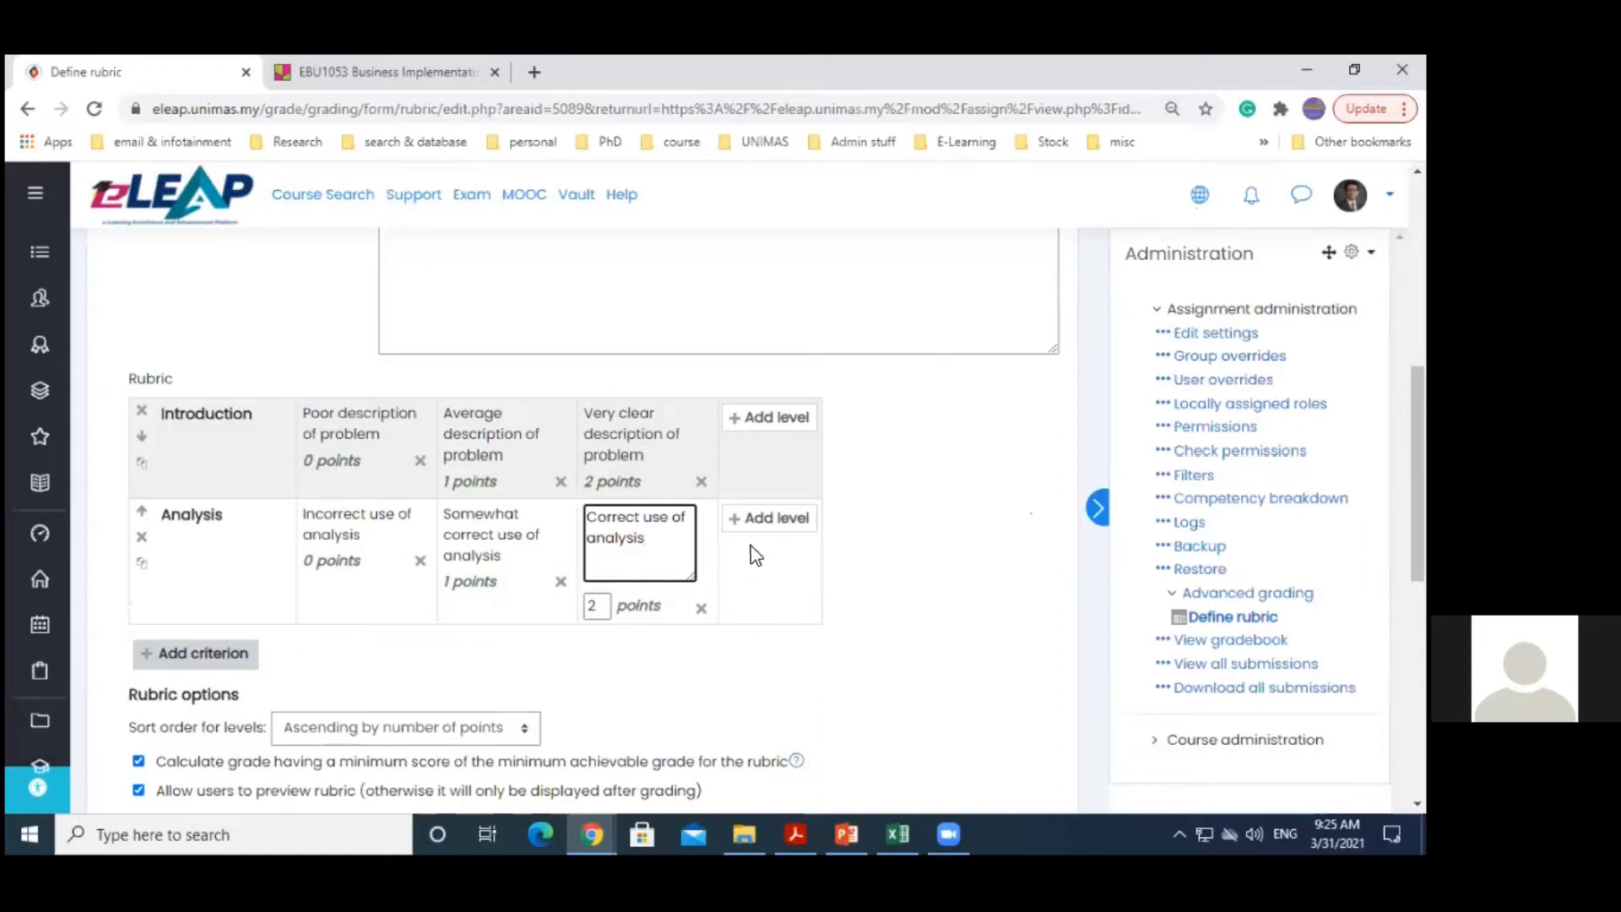
Add a fourth level to the Analysis criterion, described as "Correct use of analysis and very clear explanation of result"
click(754, 519)
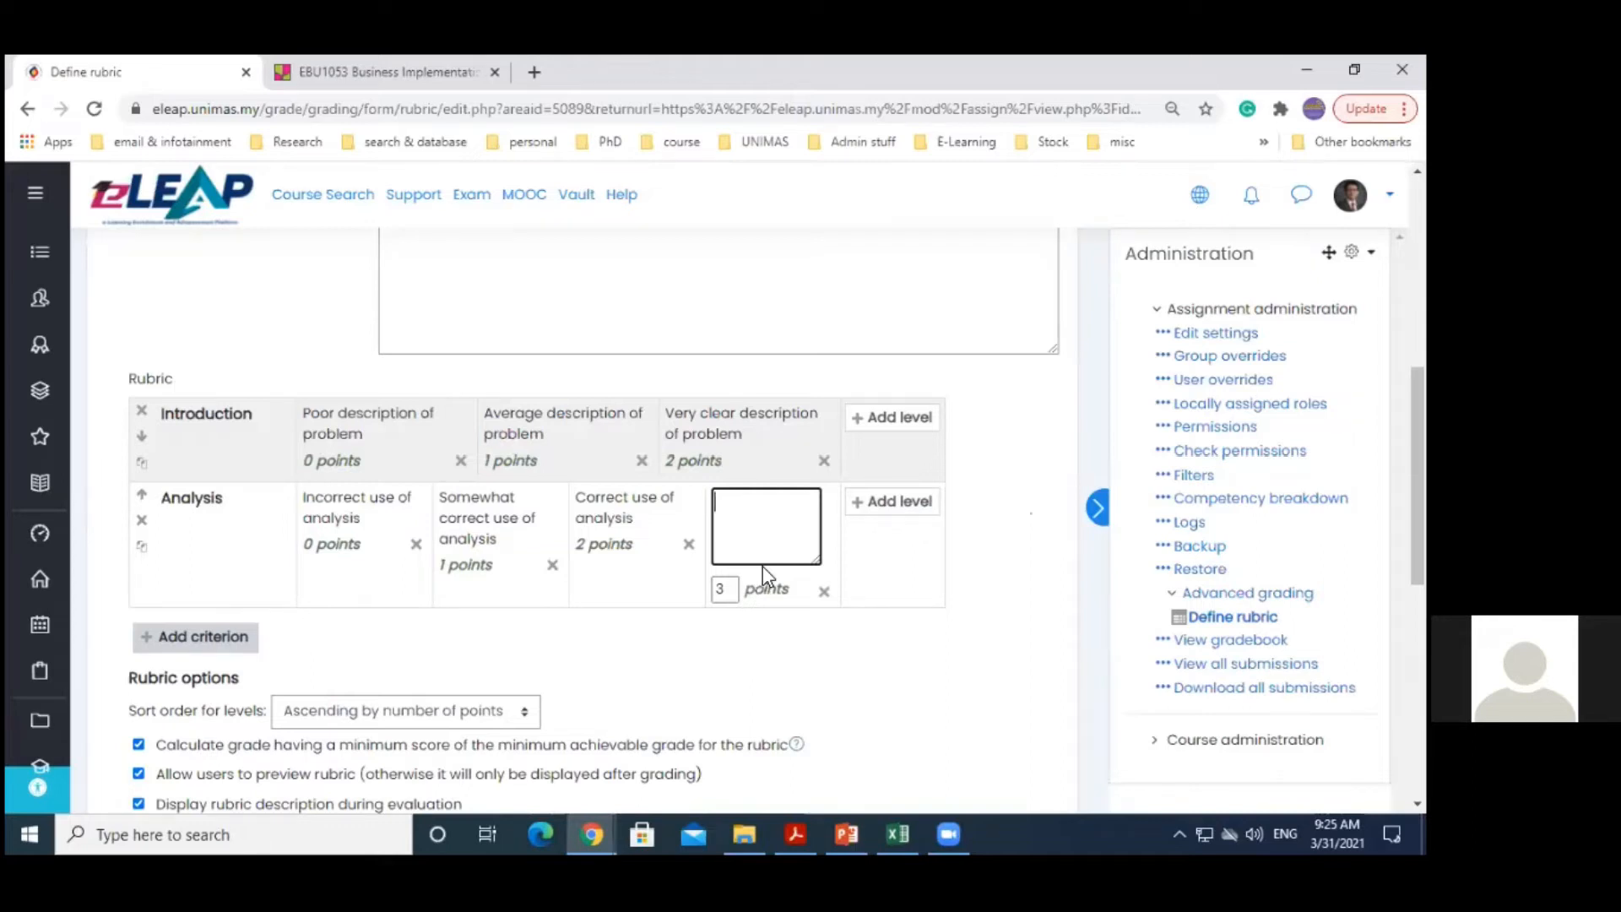
text(Correct use of)
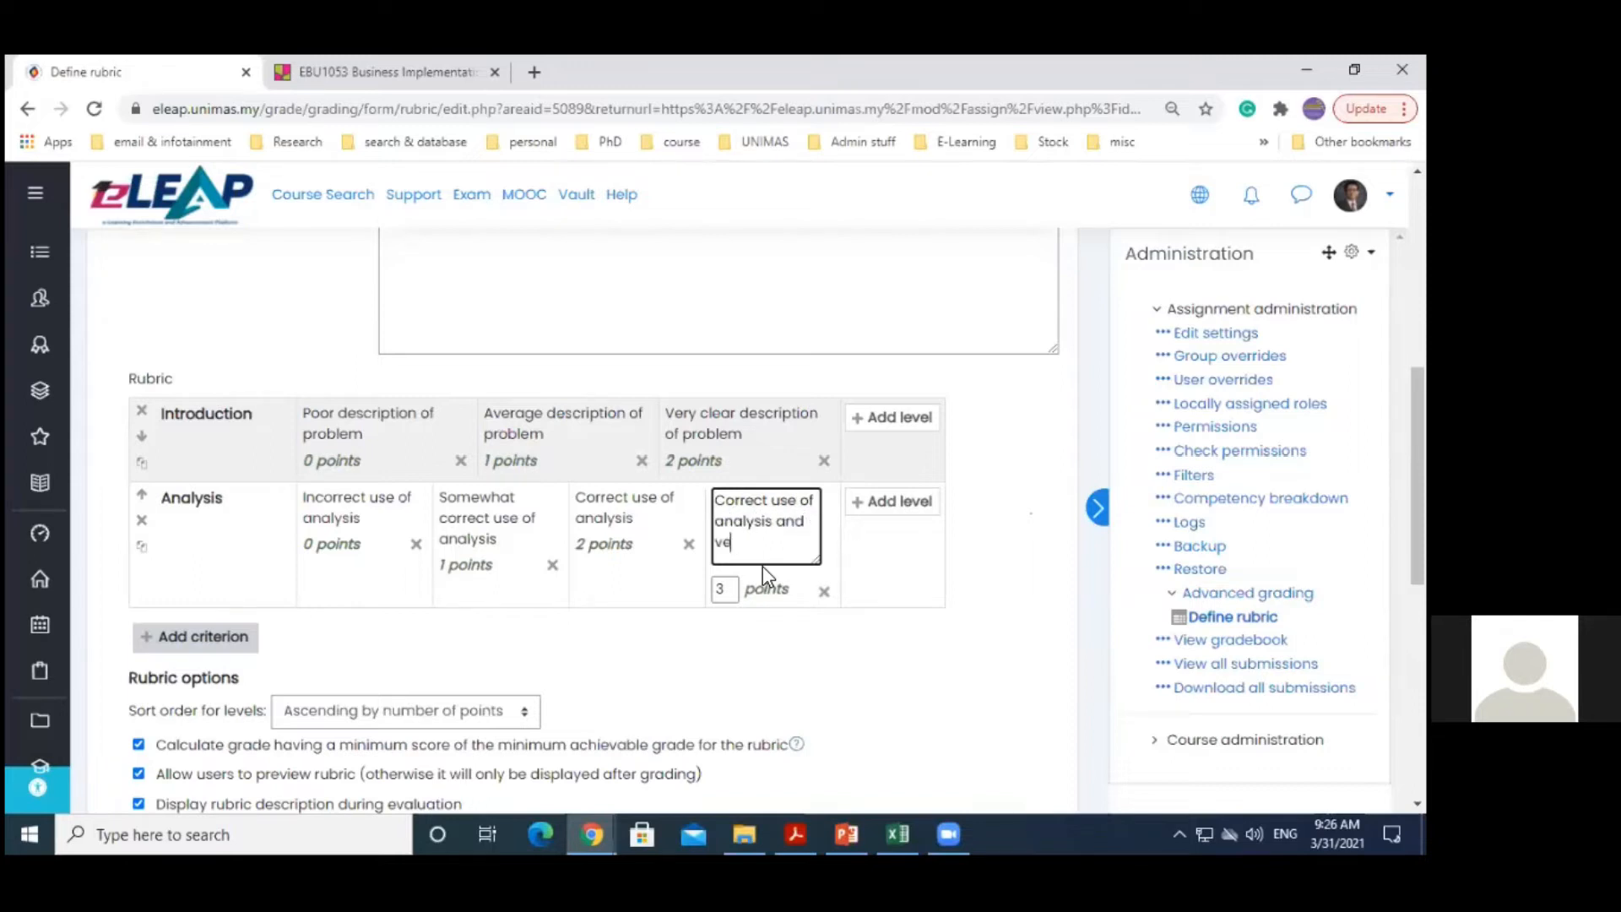
text(analysis and very clear explanation of result)
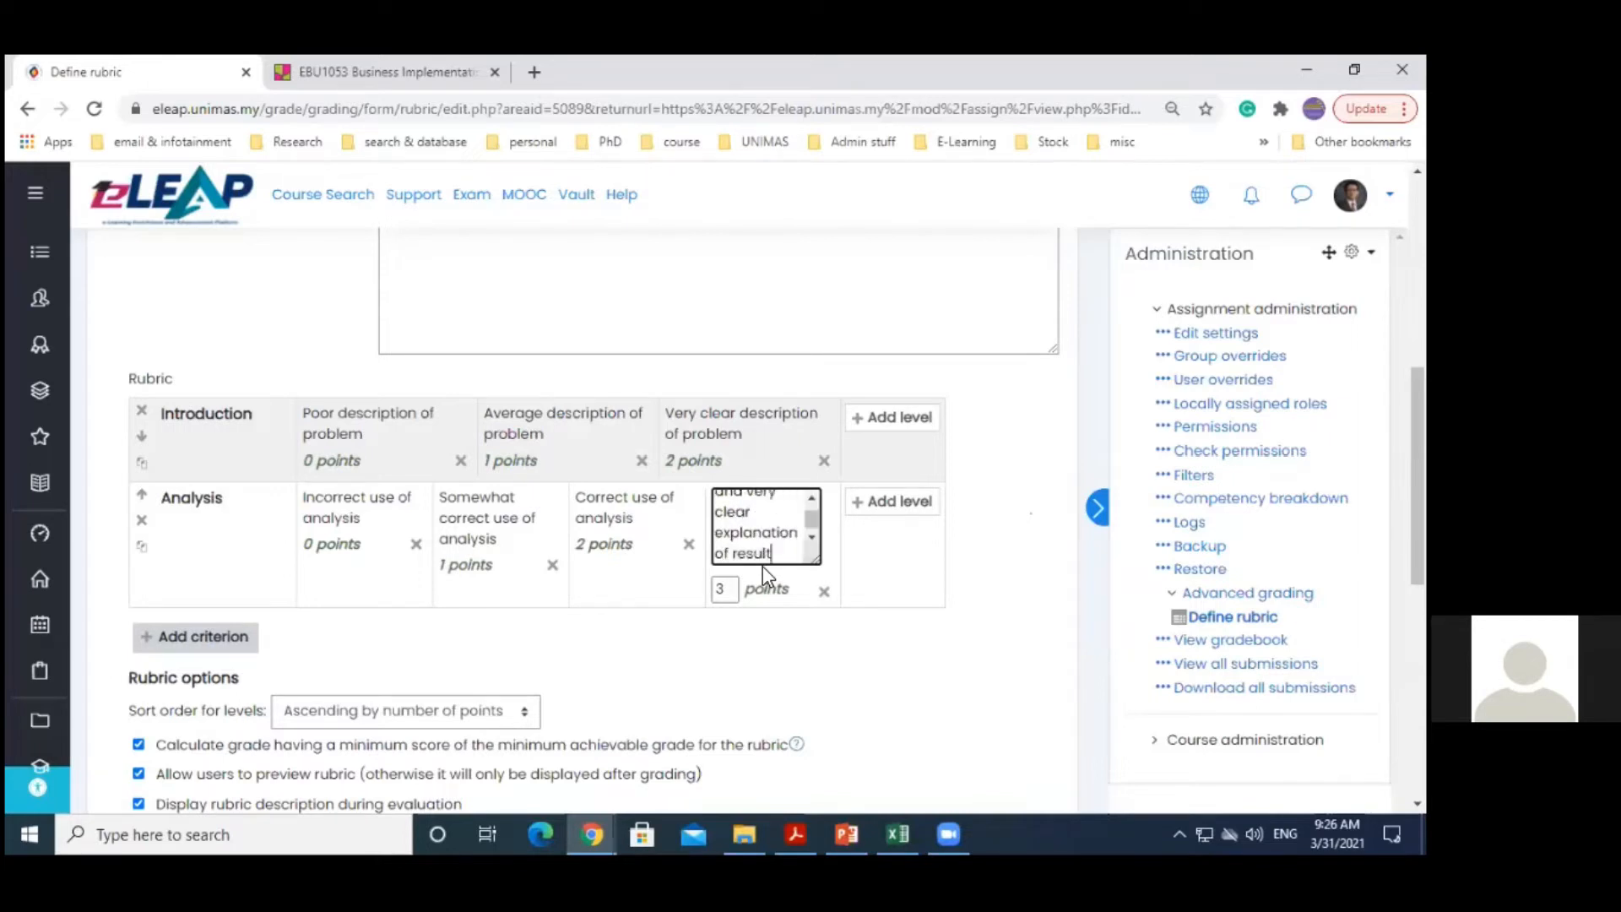
click(753, 638)
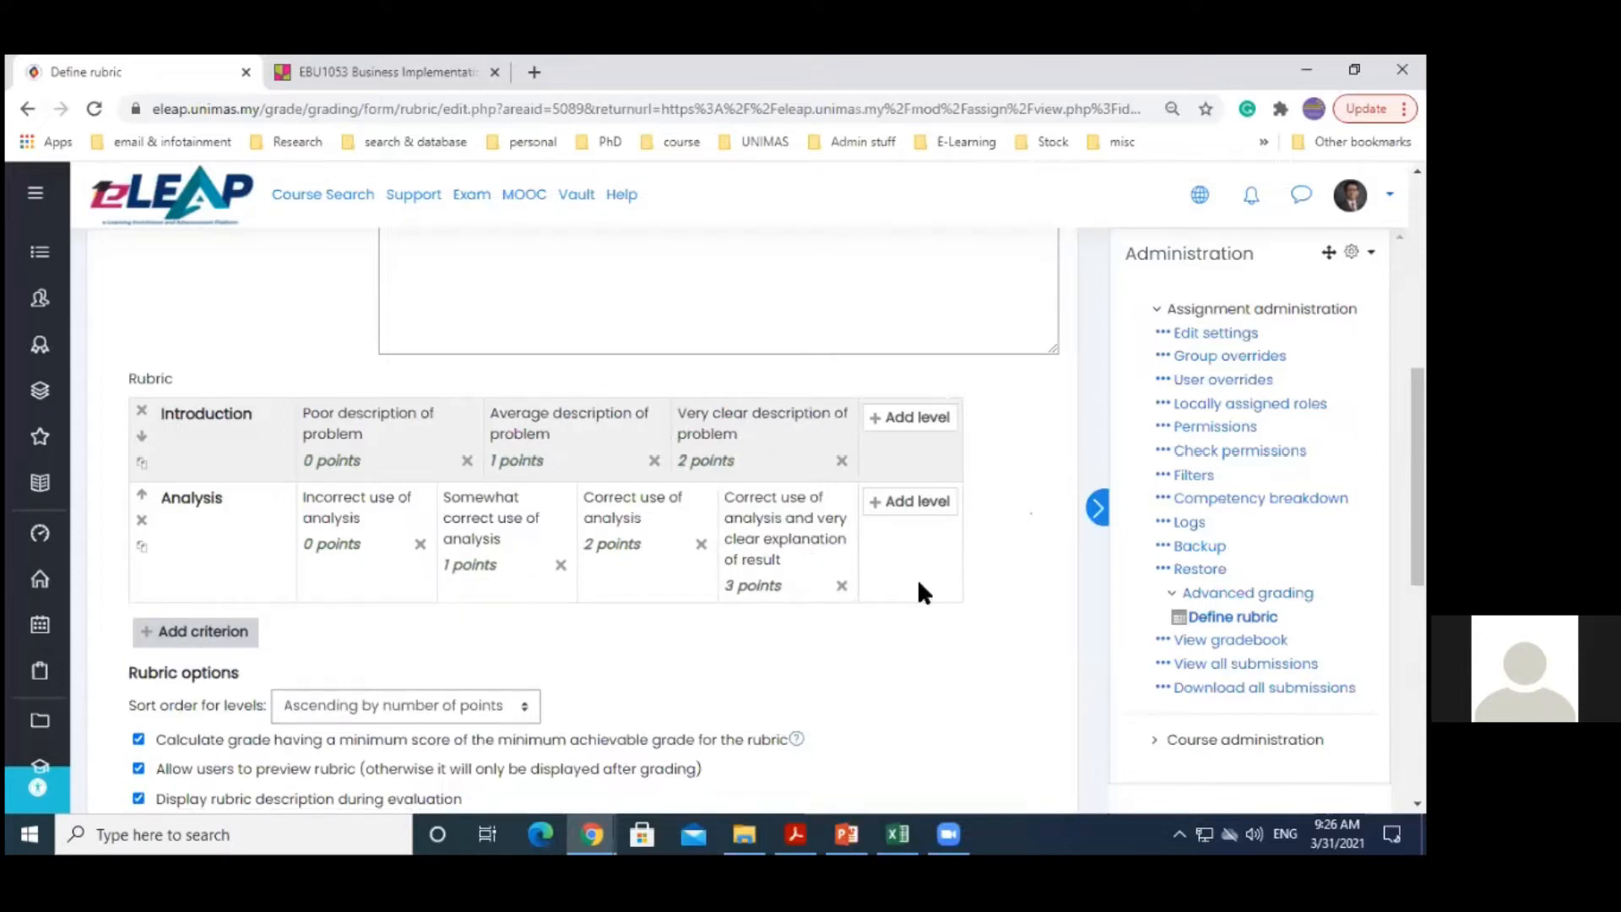
Add a third criterion named "Recommendation" and delete its 3-point and 2-point levels
click(224, 648)
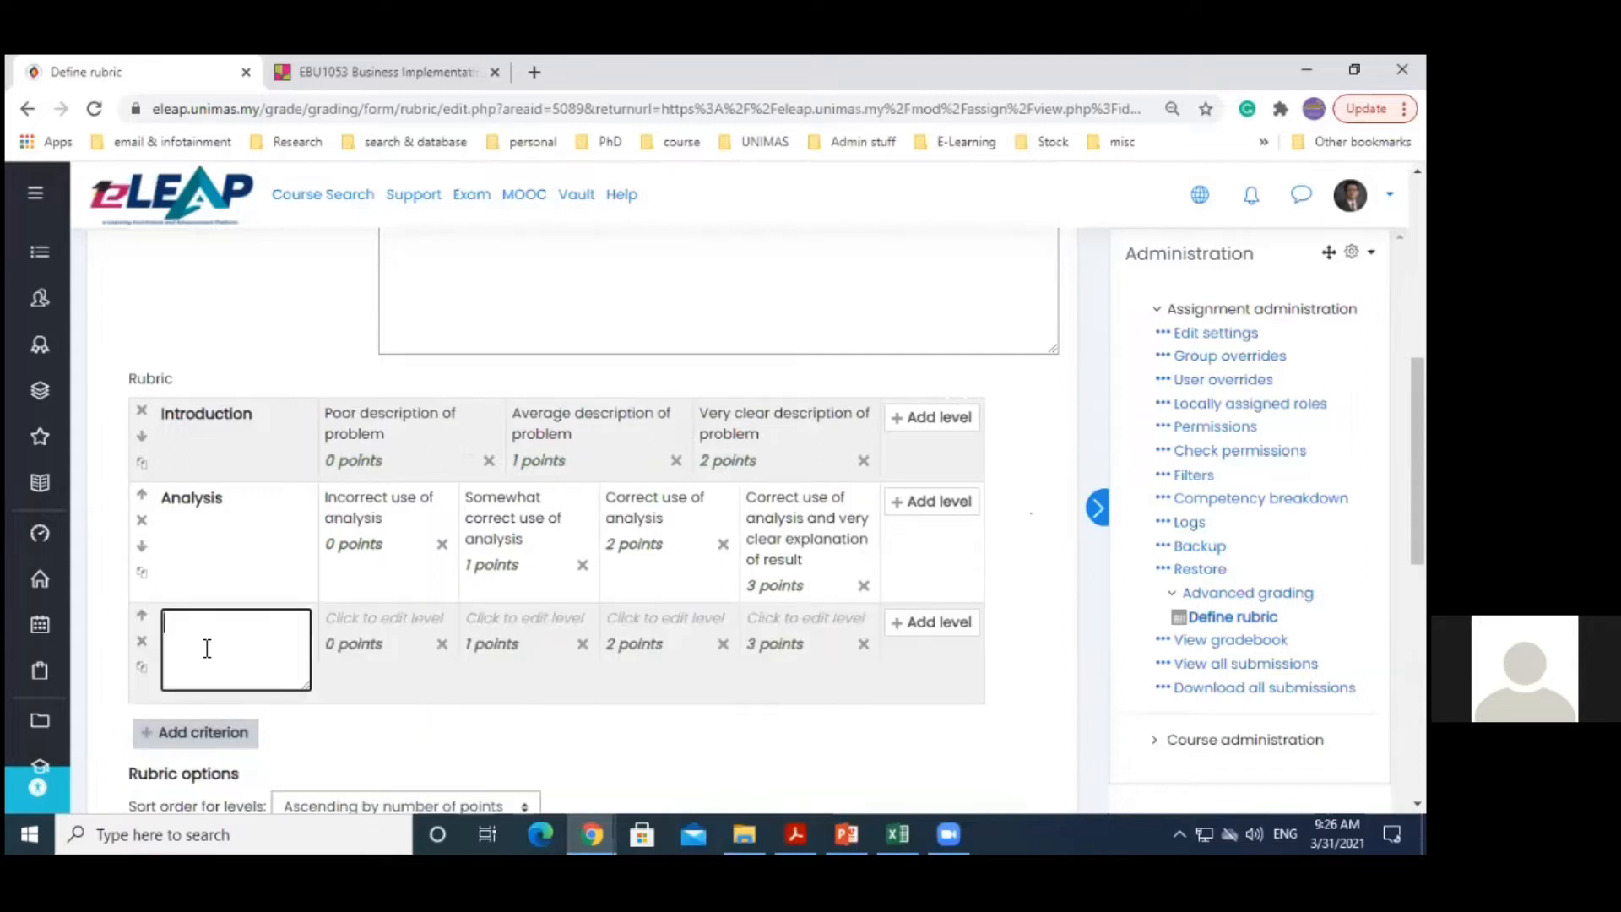
text(Recommendation)
click(863, 644)
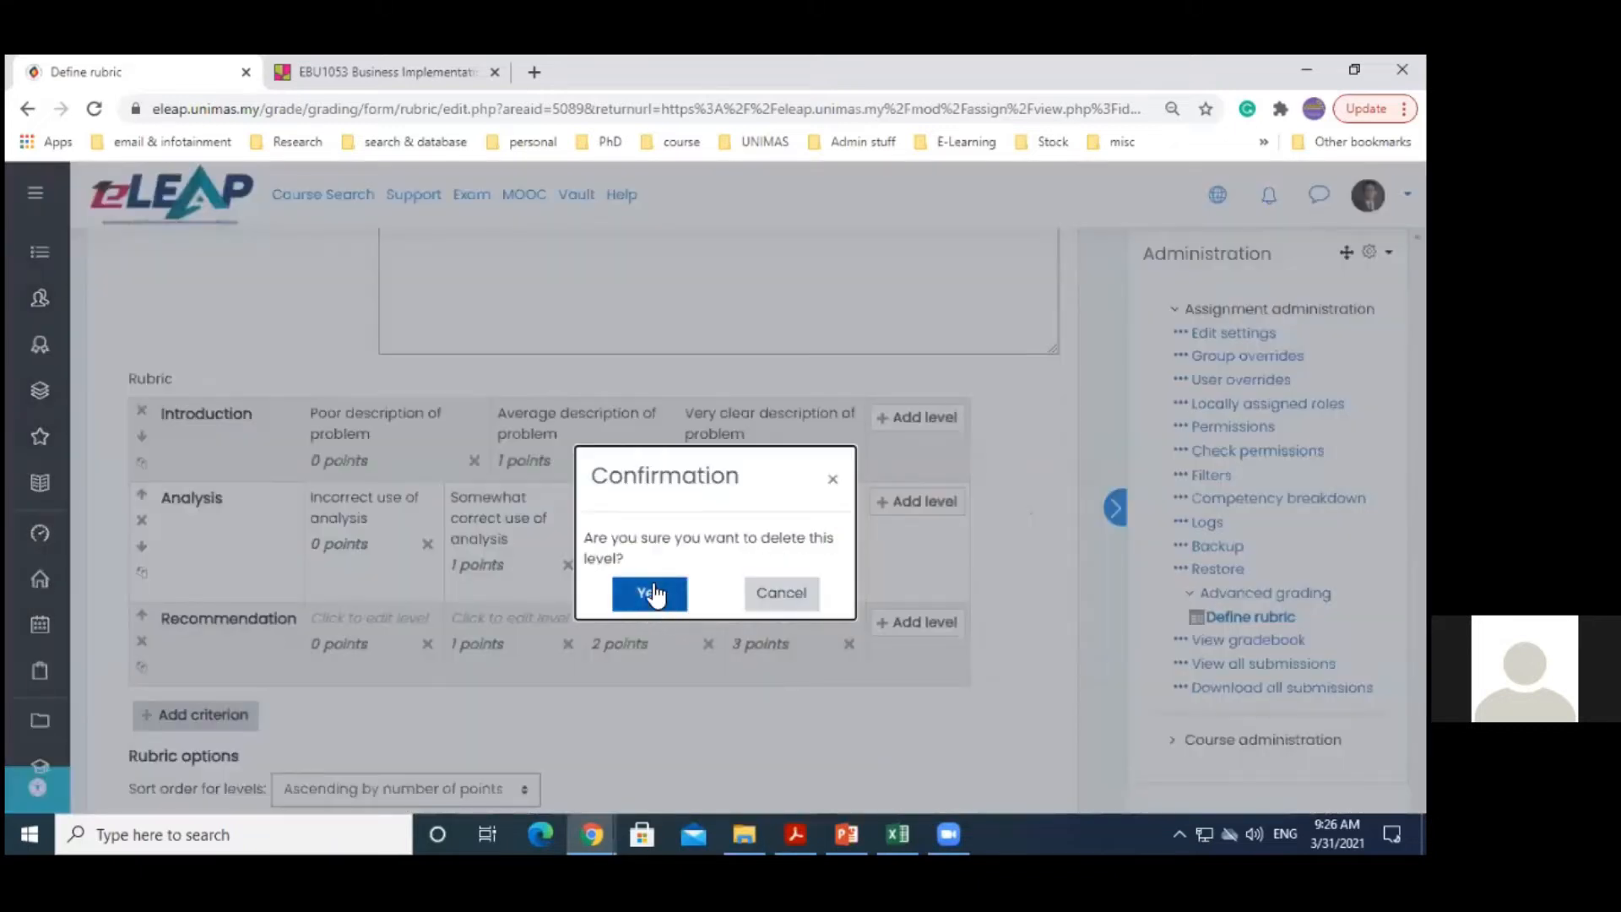
click(646, 595)
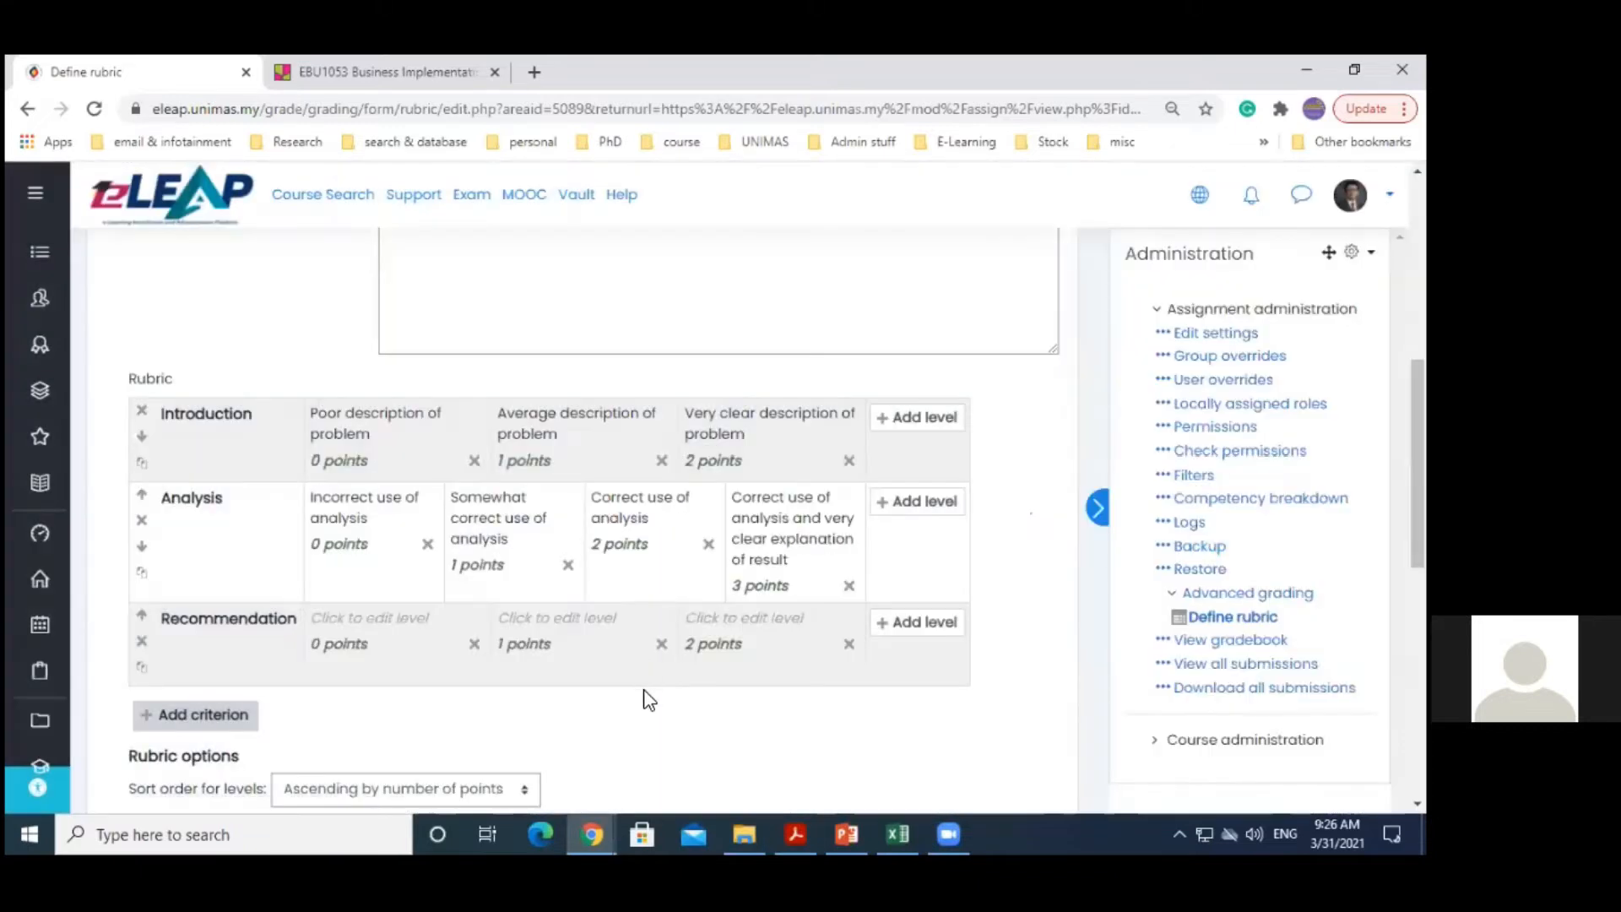
click(848, 644)
click(647, 593)
Describe the Recommendation criterion's 0-point level as "No recommendation" and its 1-point level as "Recommendations are provided"
click(398, 623)
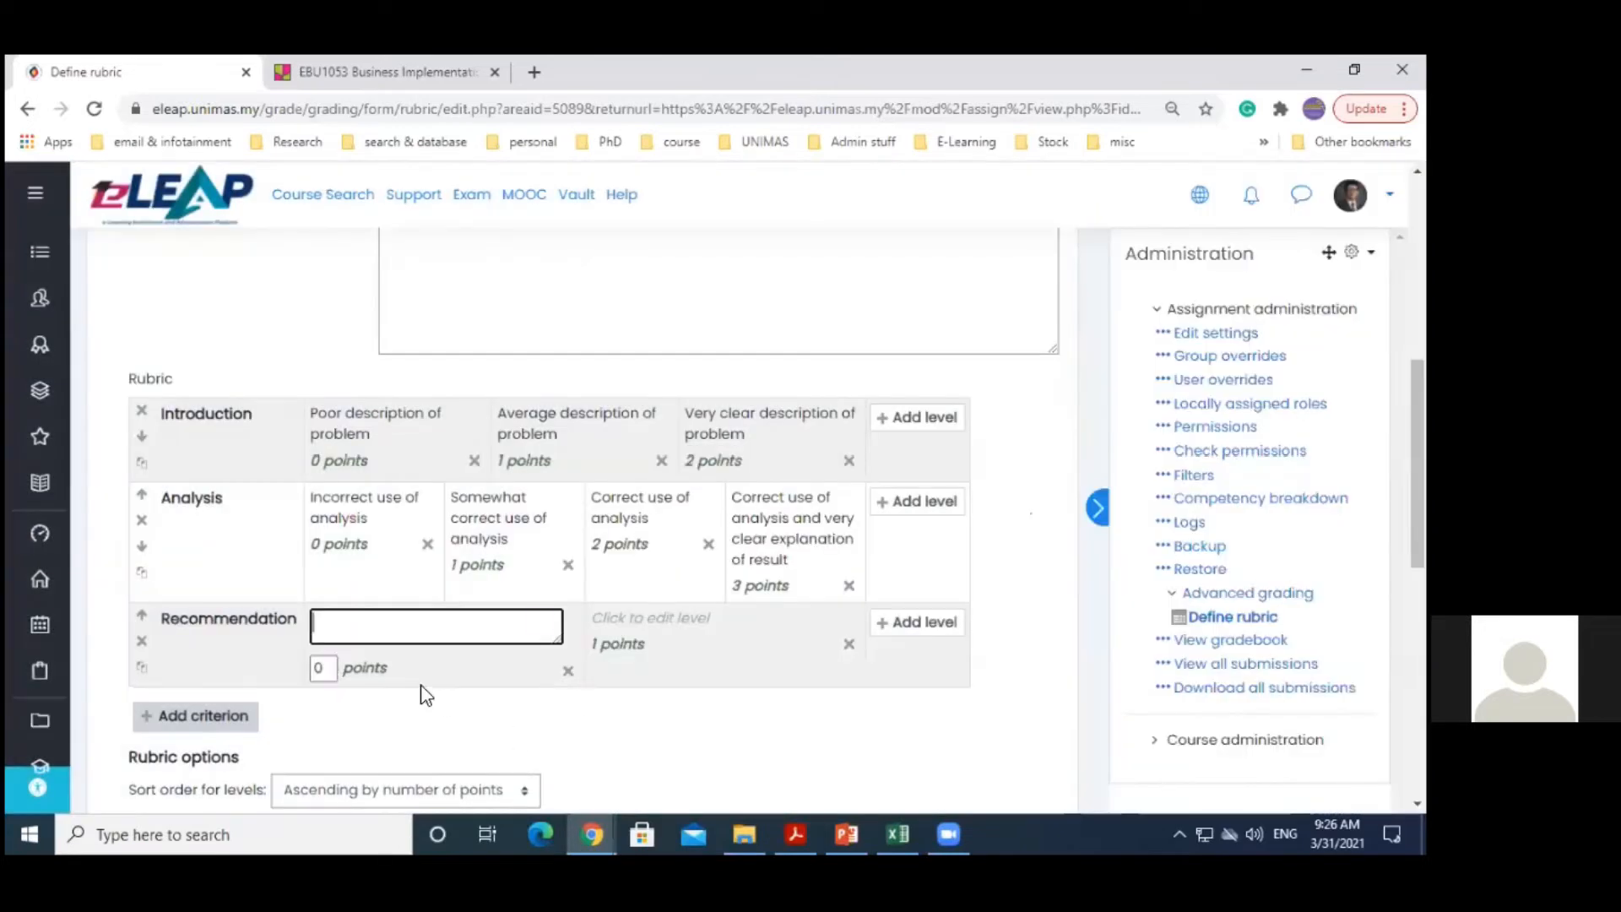
text(No recomm)
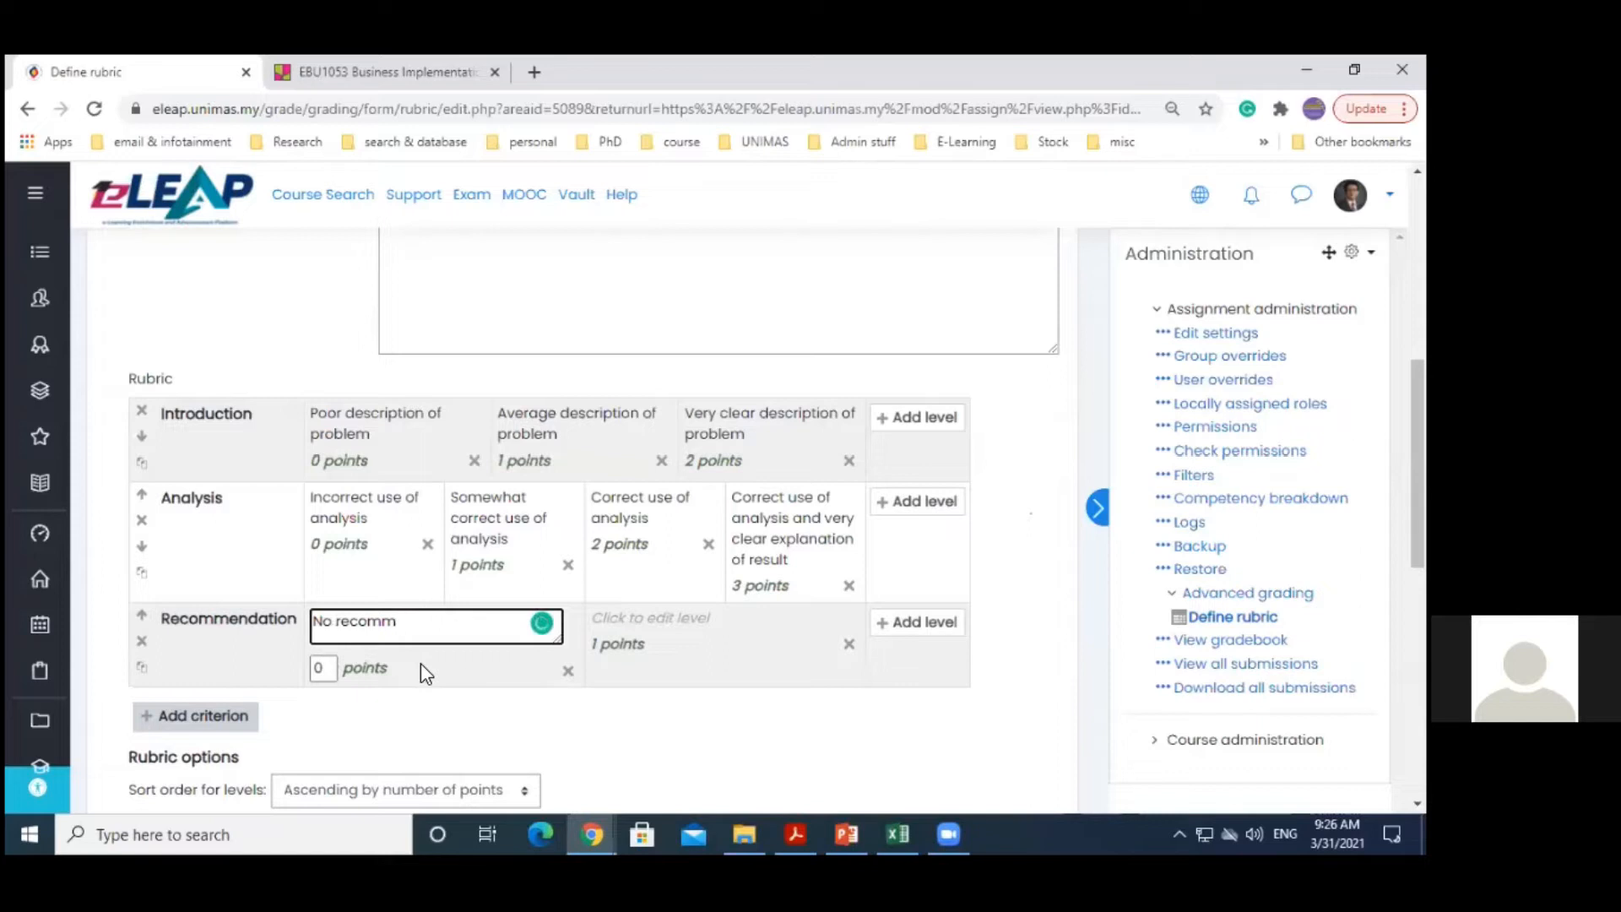
text(endation)
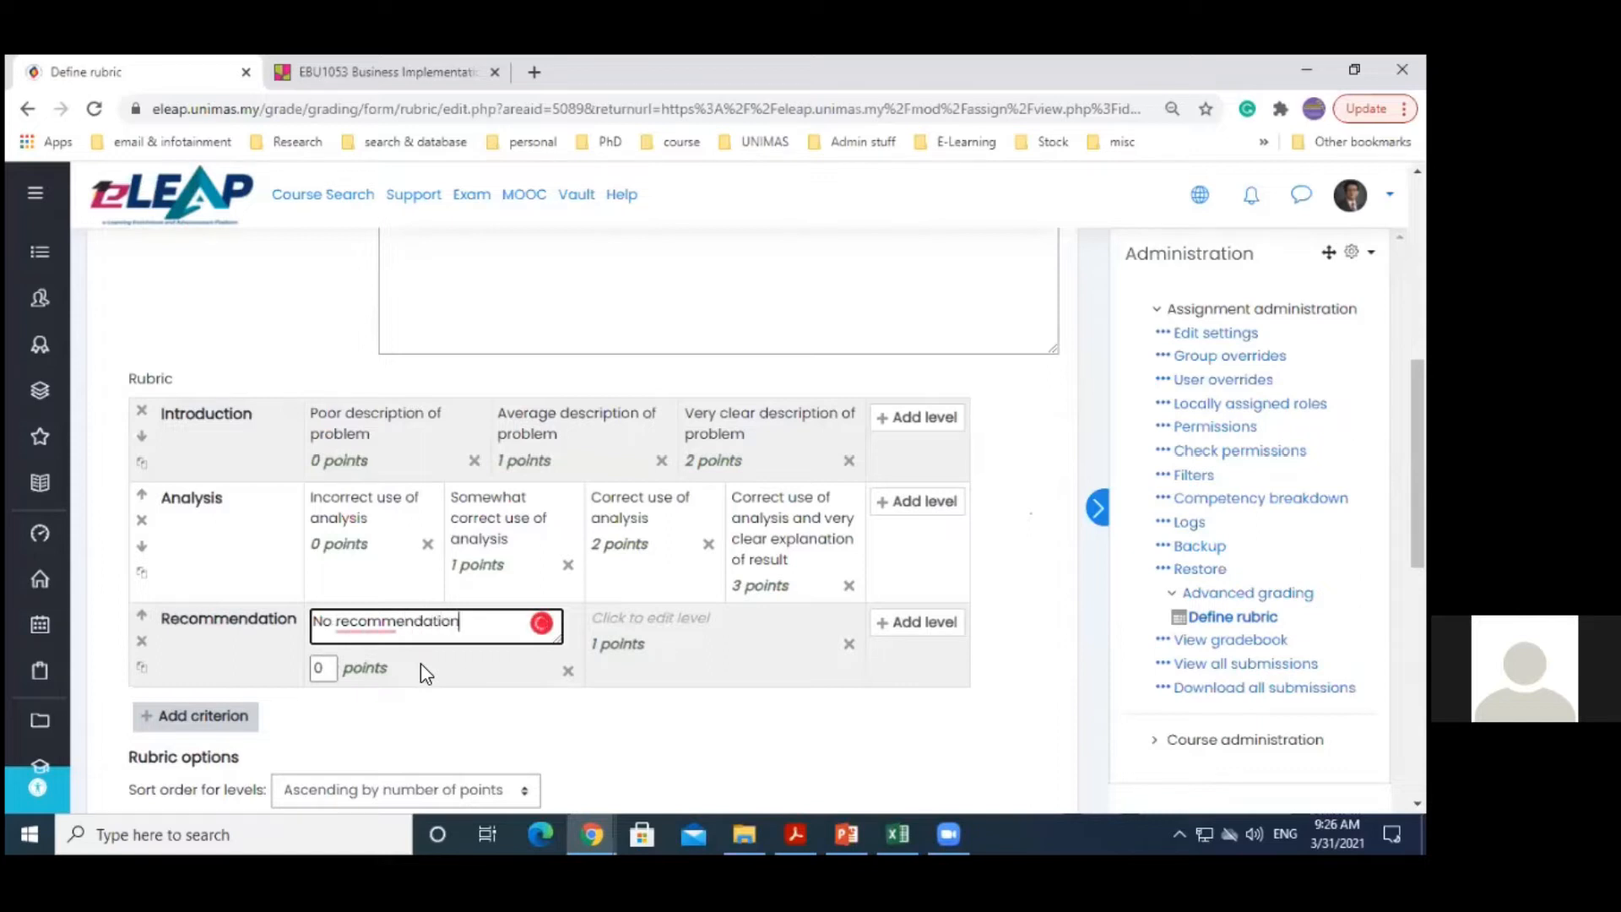
click(605, 625)
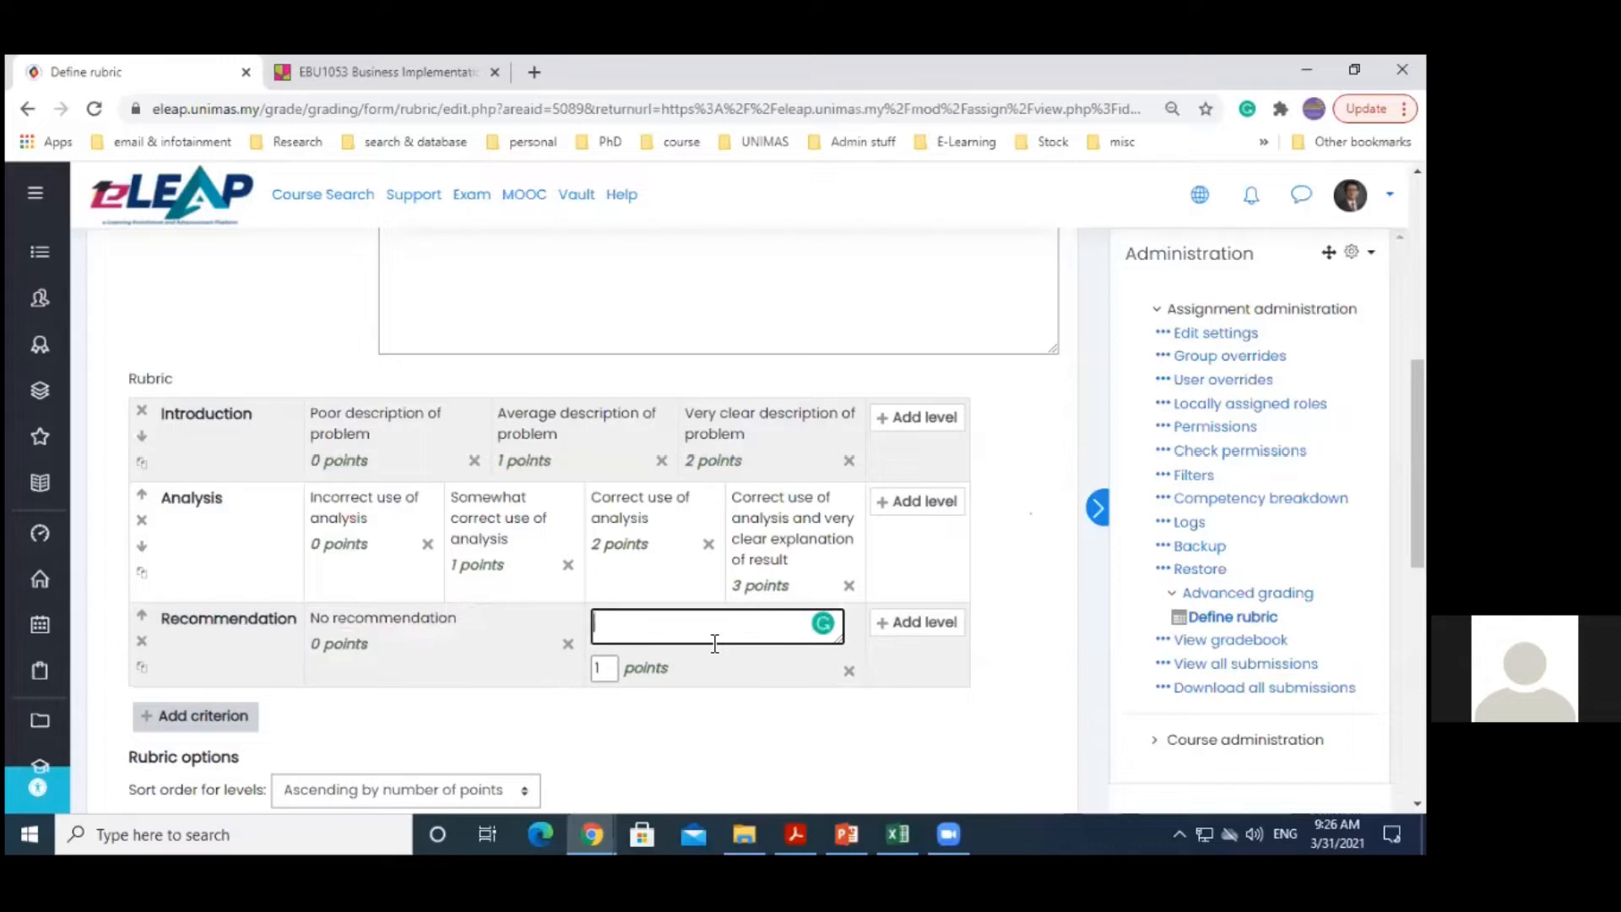
text(Recommendation)
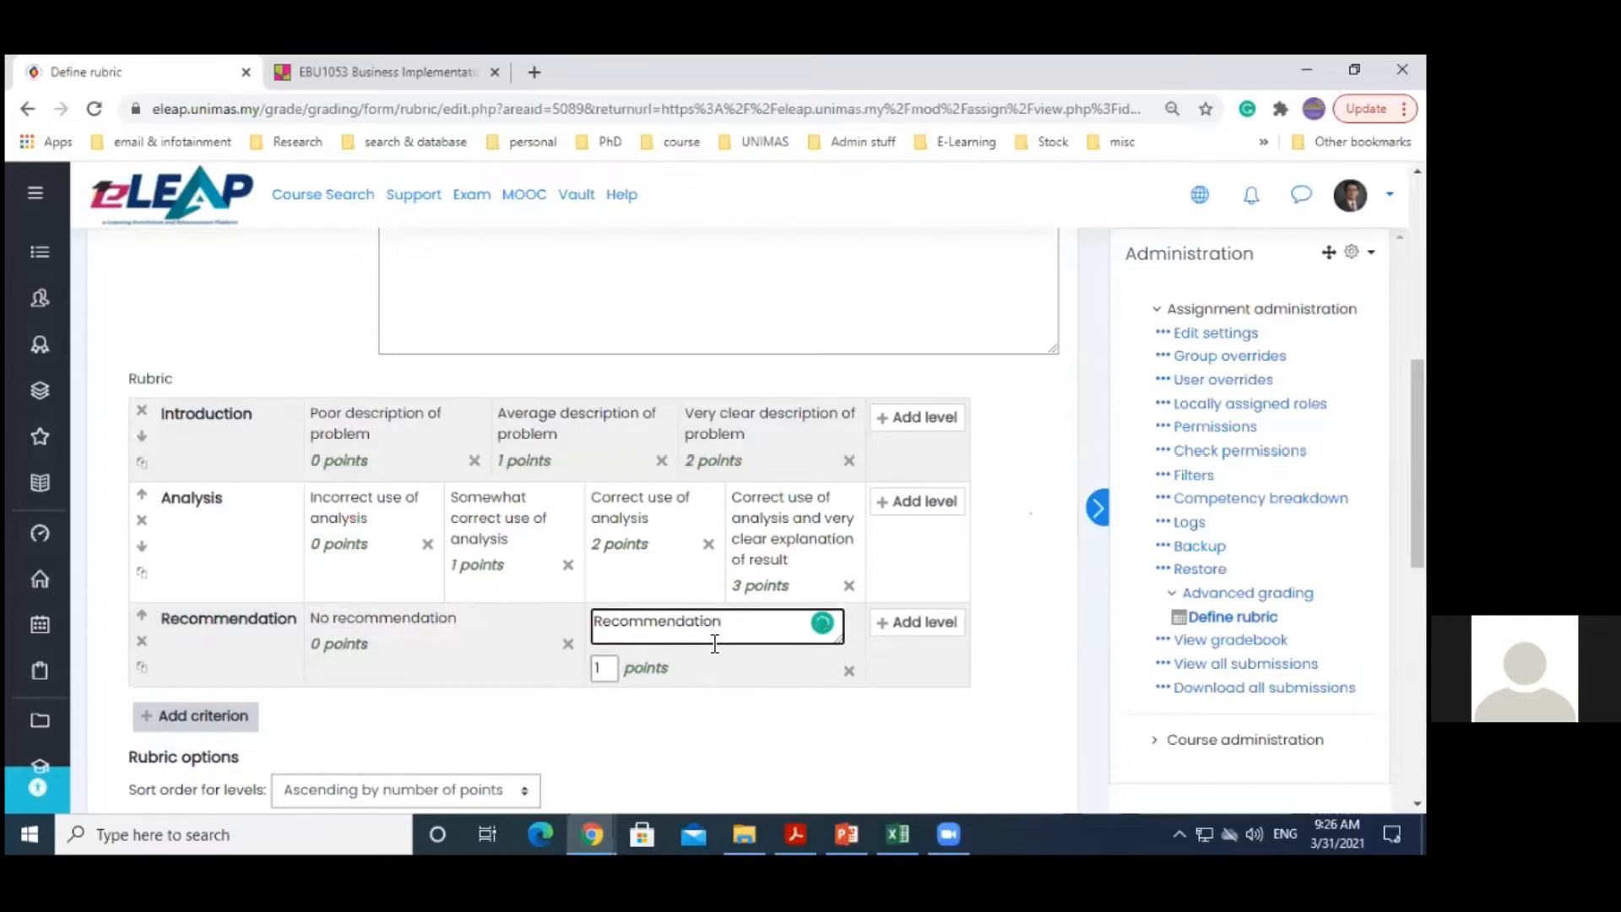
text(s are provided)
click(681, 760)
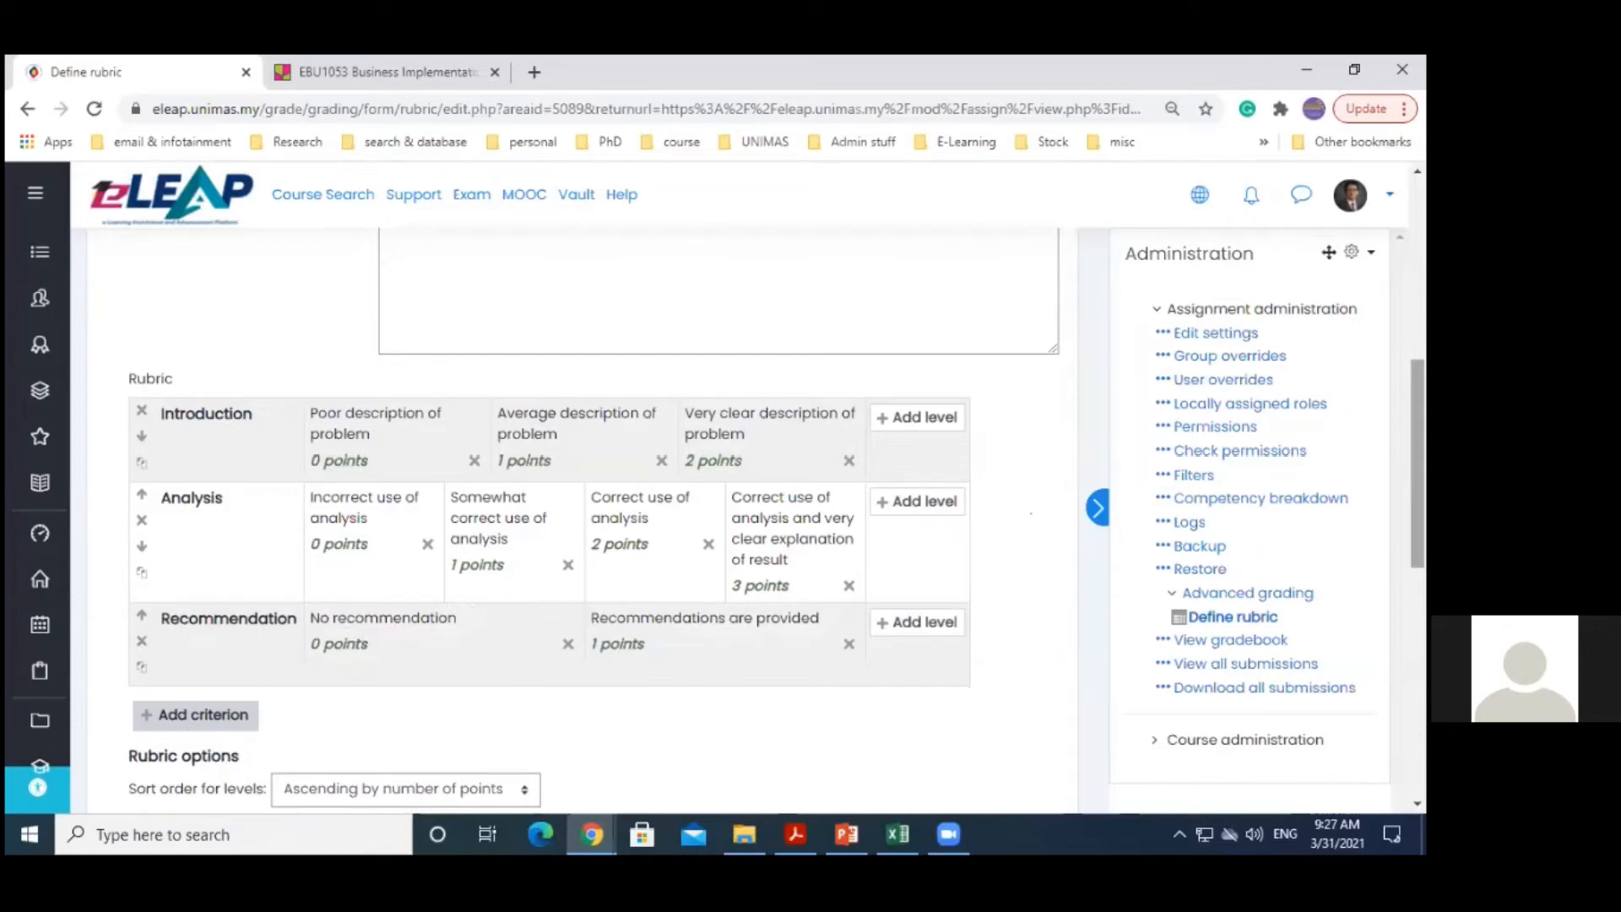
Delete the 3-point level from the Analysis criterion
scroll(777, 571, down, 1)
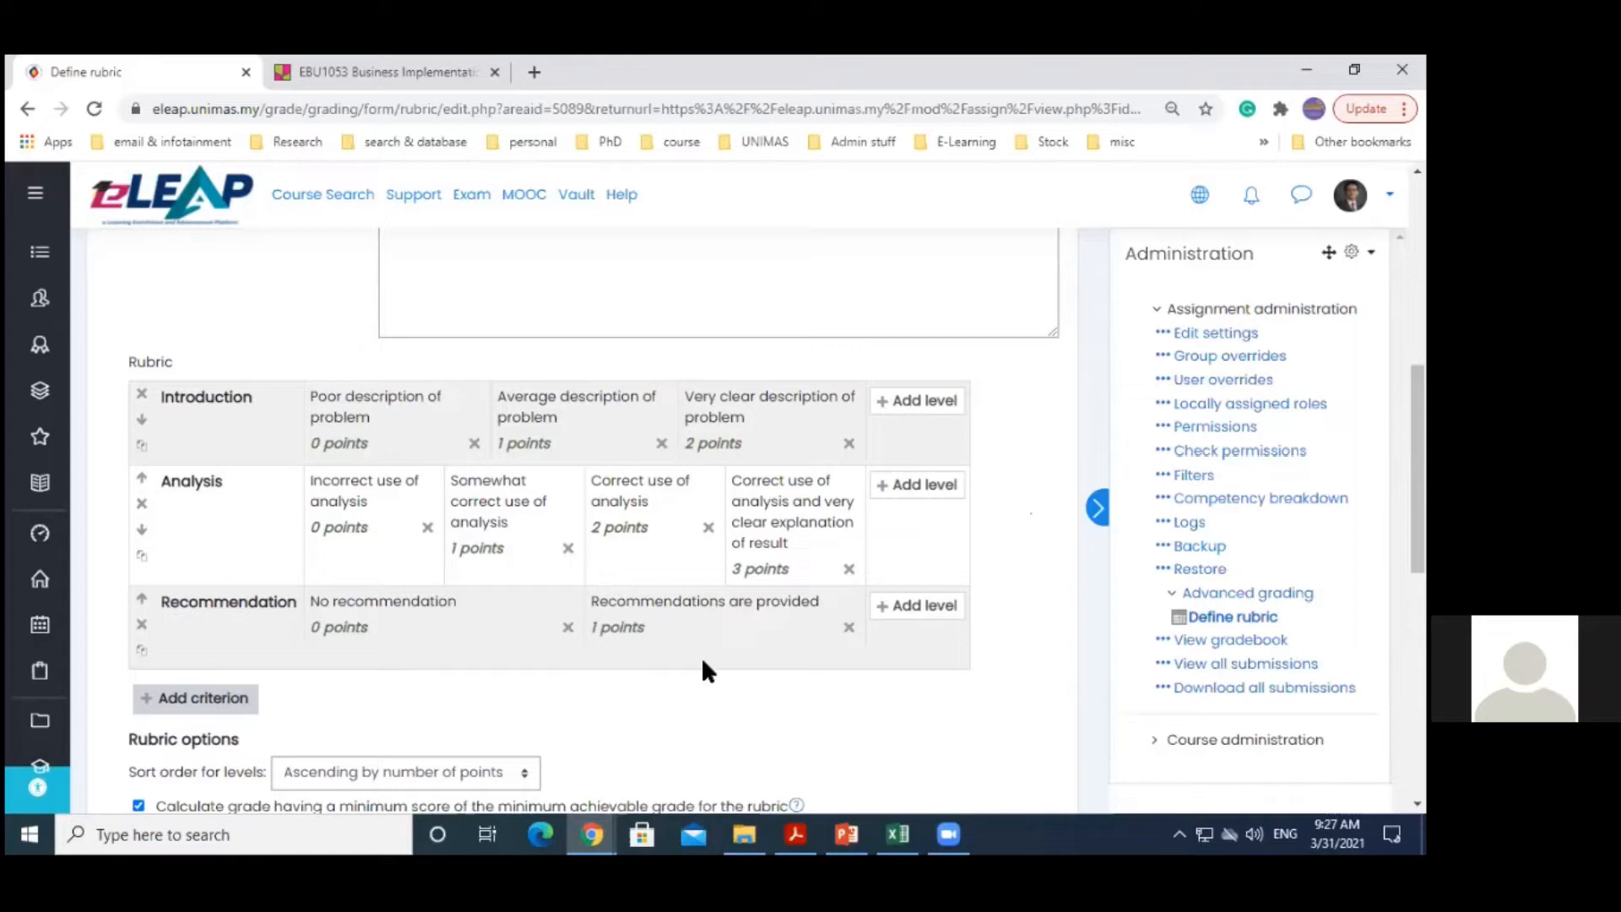
click(848, 568)
click(615, 603)
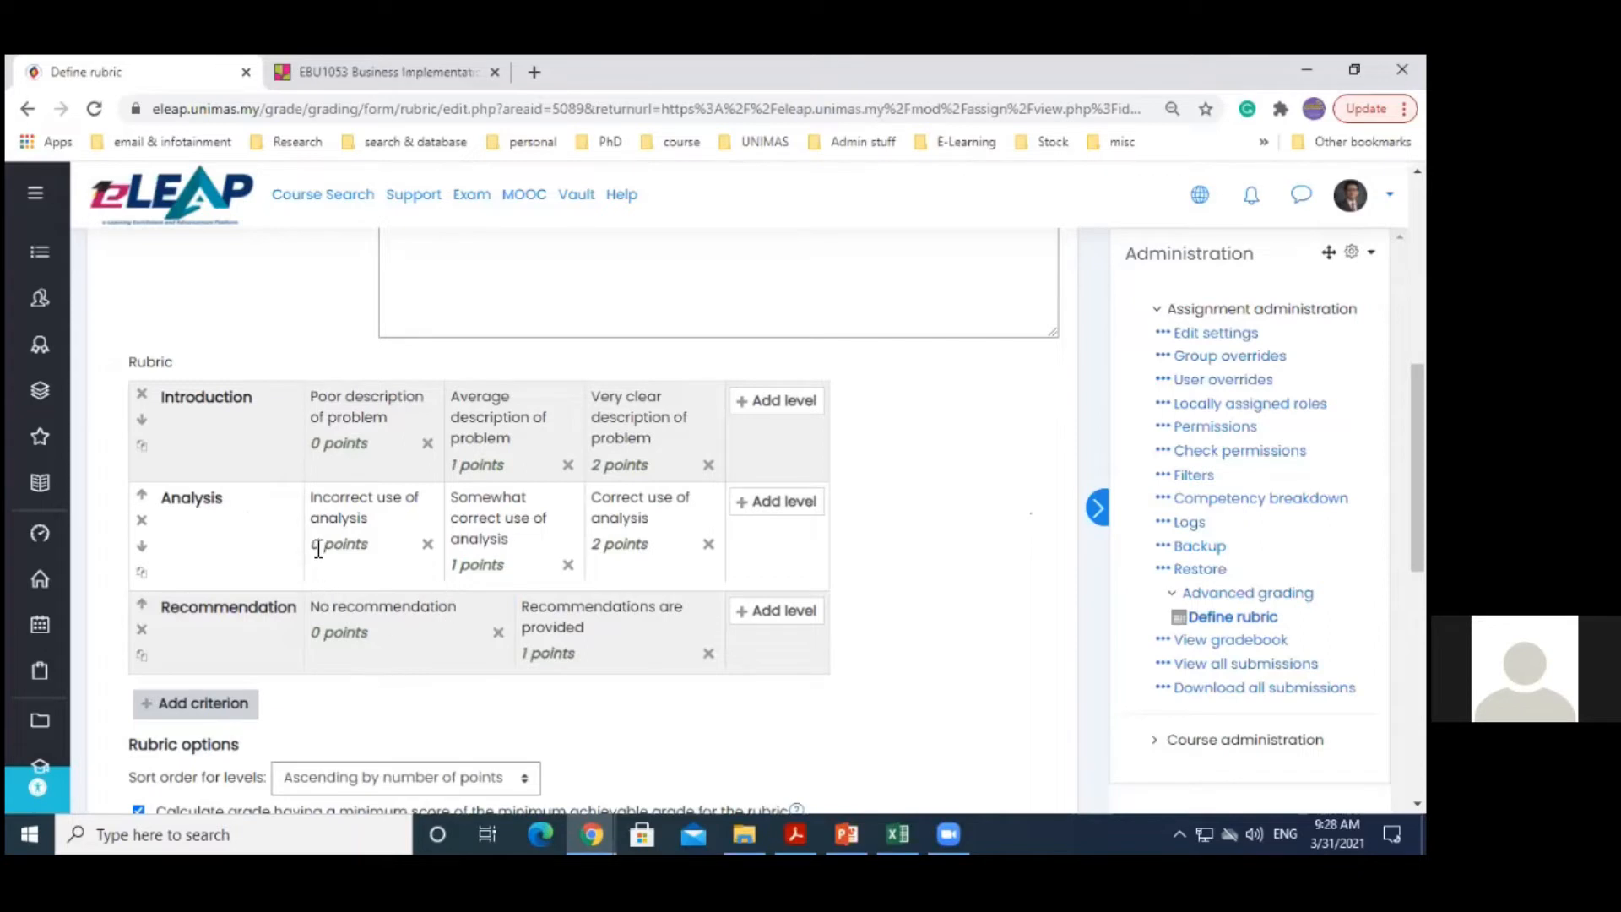
Set the Analysis criterion's "Somewhat correct use of analysis" level to 3 points and its "Correct use of analysis" level to 6 points
click(460, 563)
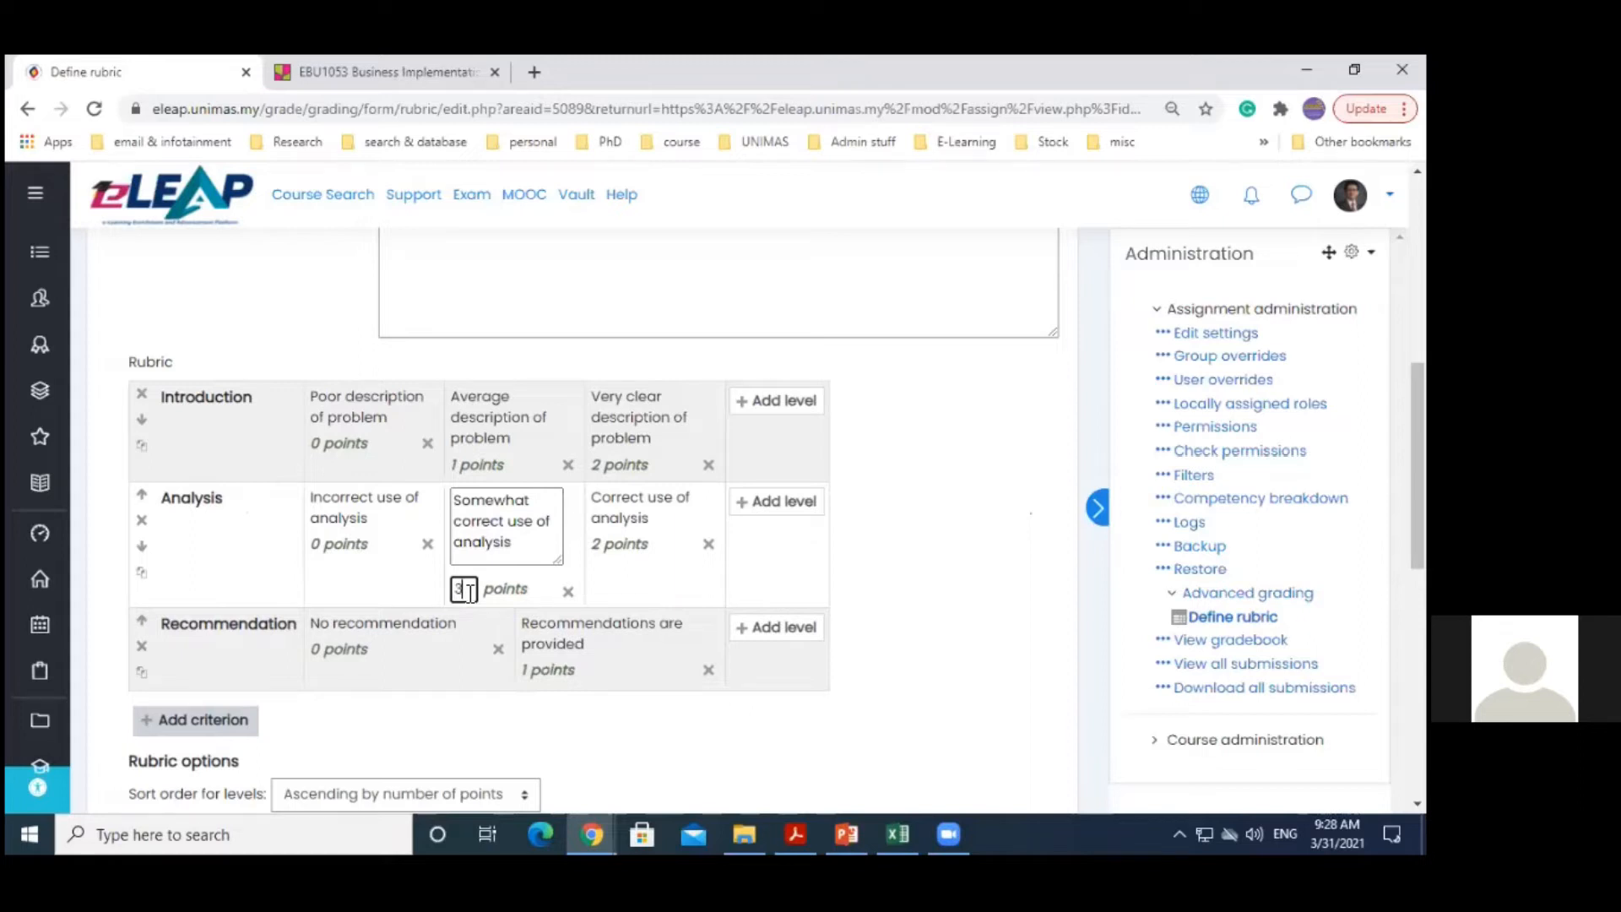
drag(471, 592, 415, 581)
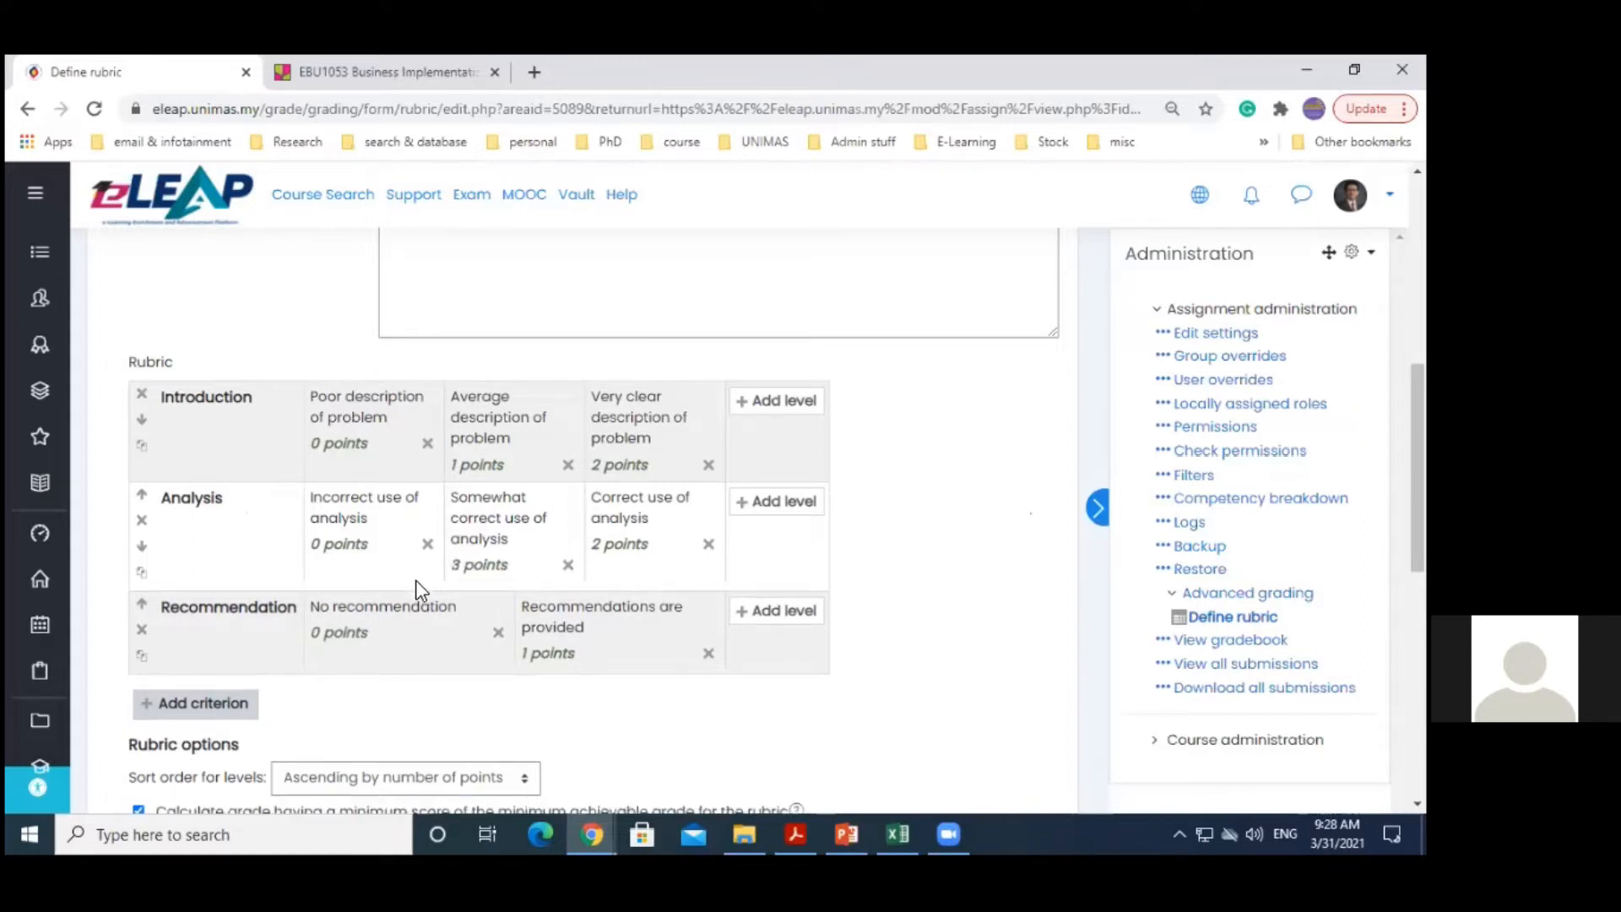
click(621, 577)
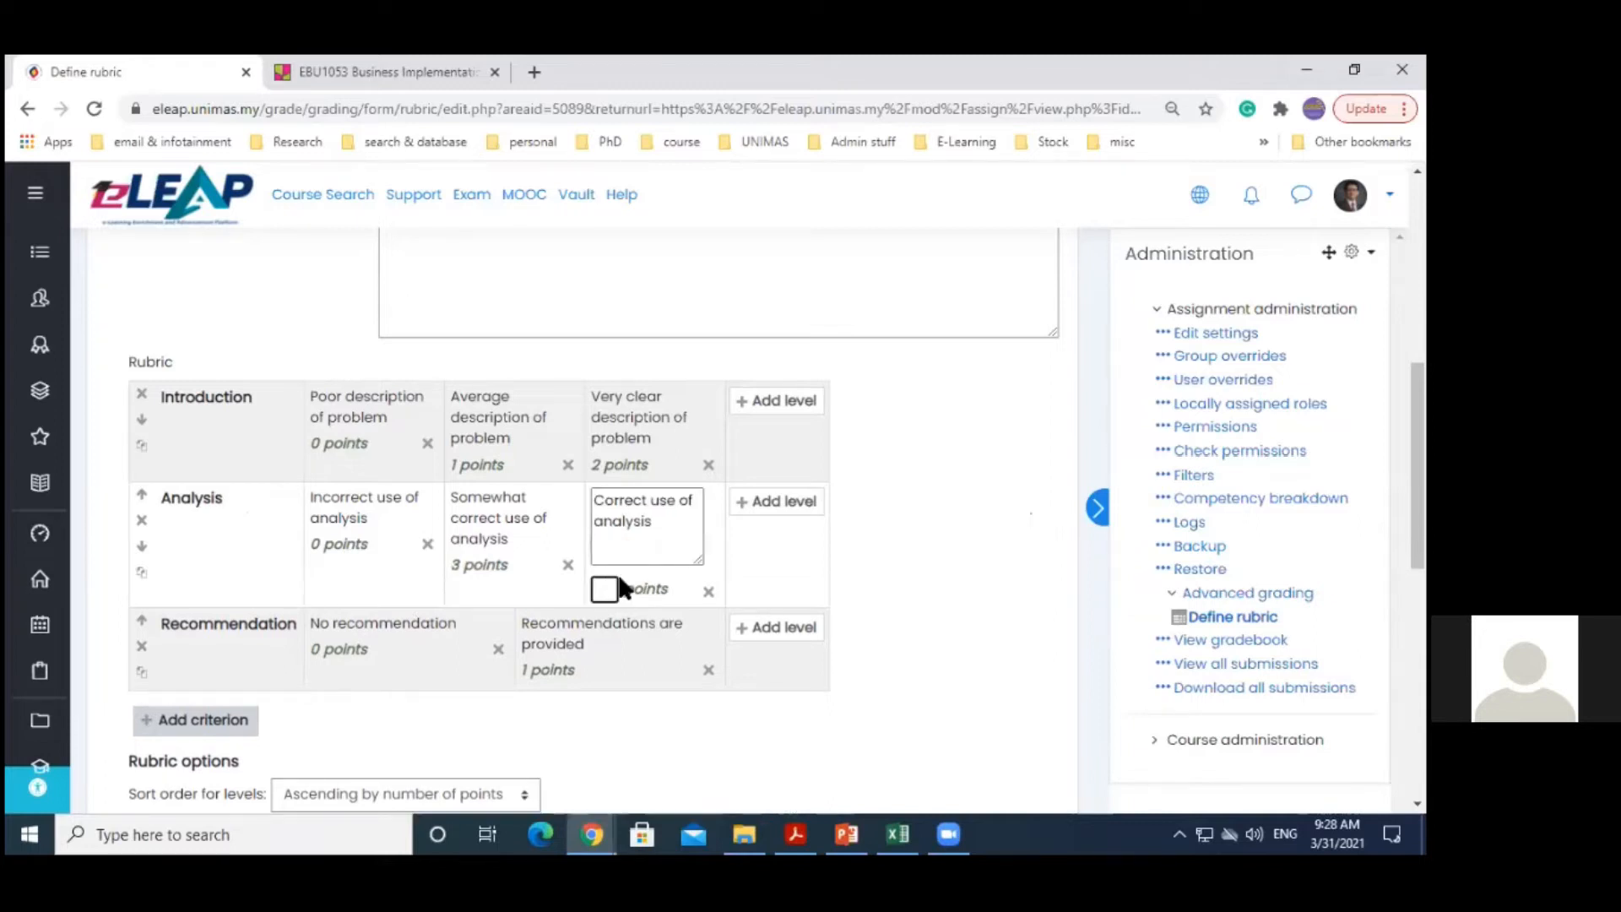
text(6)
click(621, 582)
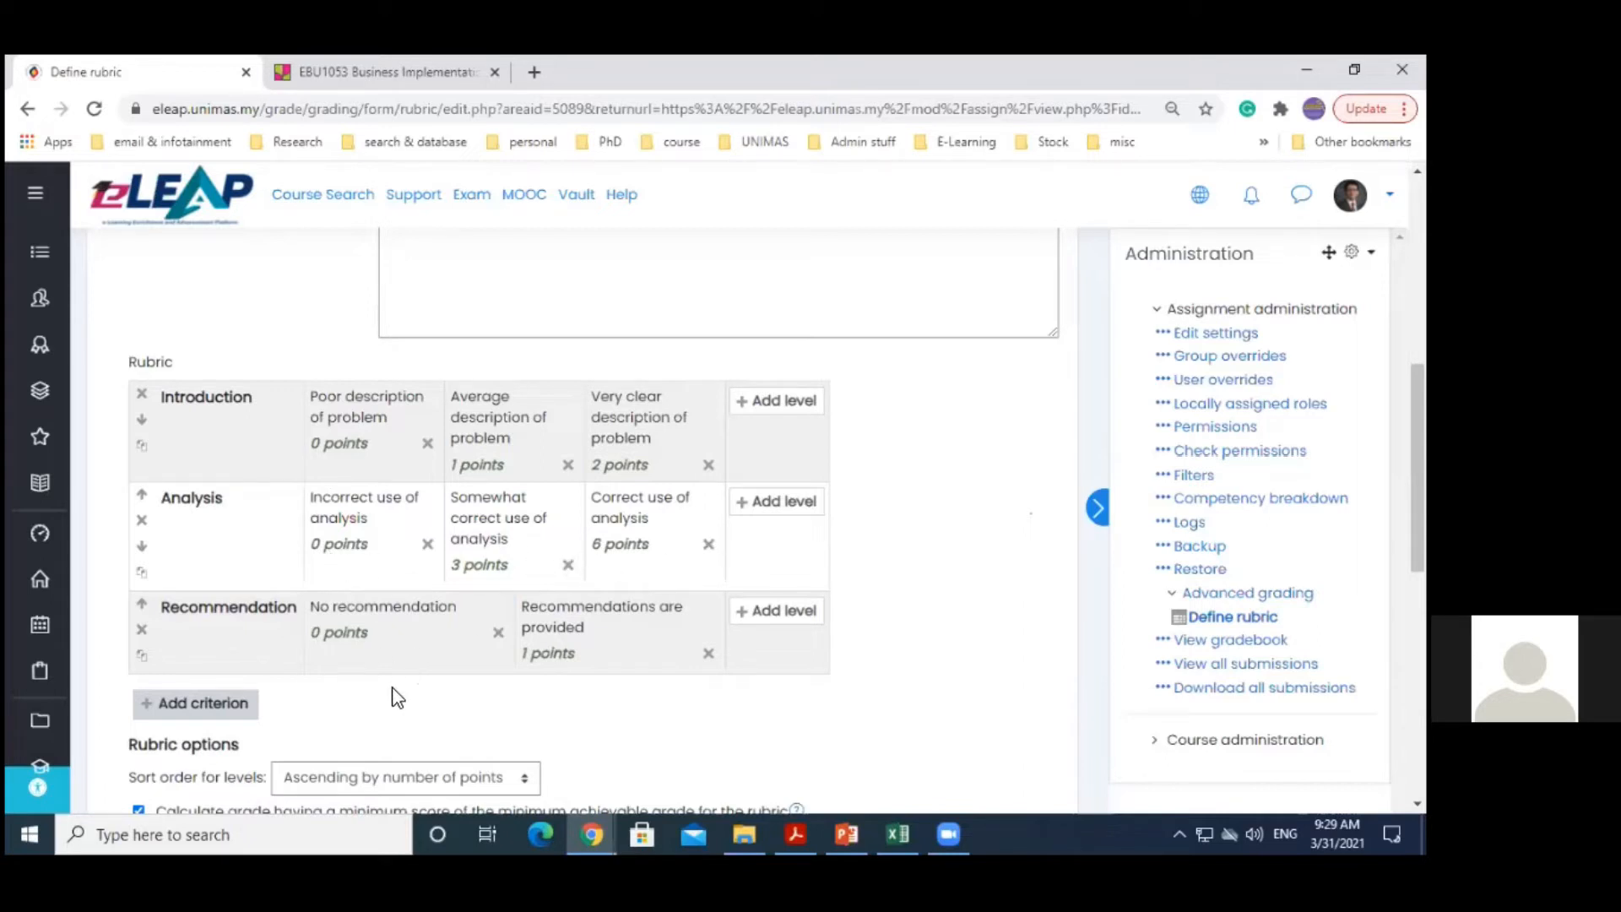
Set the Introduction criterion's "Poor description of problem" level to 1 point
scroll(1417, 469, down, 1)
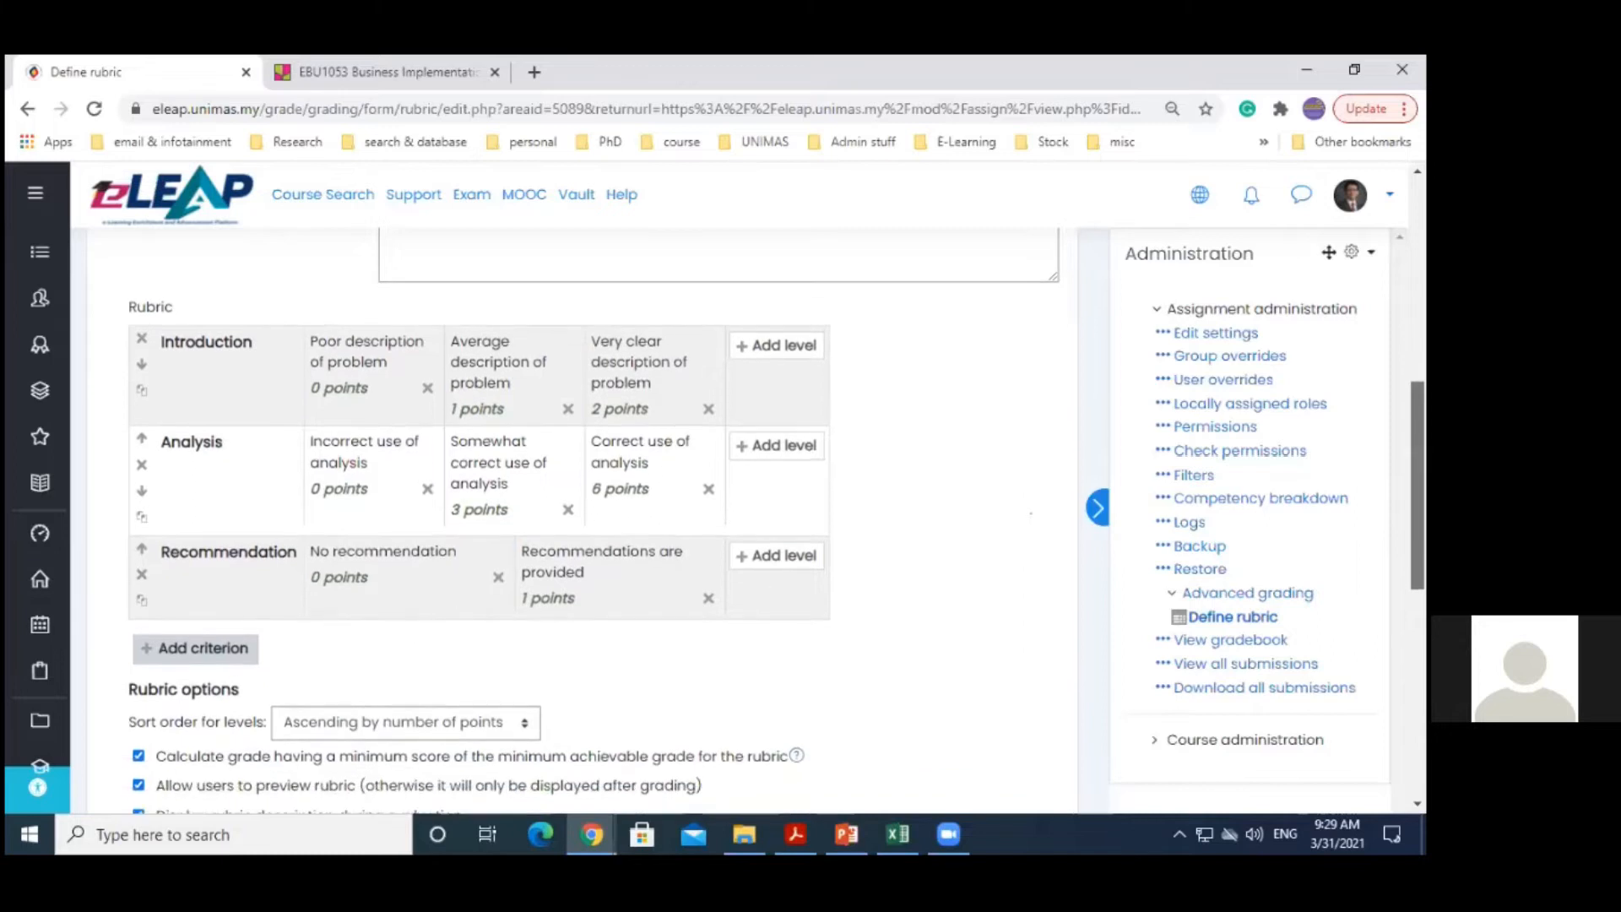
click(319, 388)
key(BackSpace)
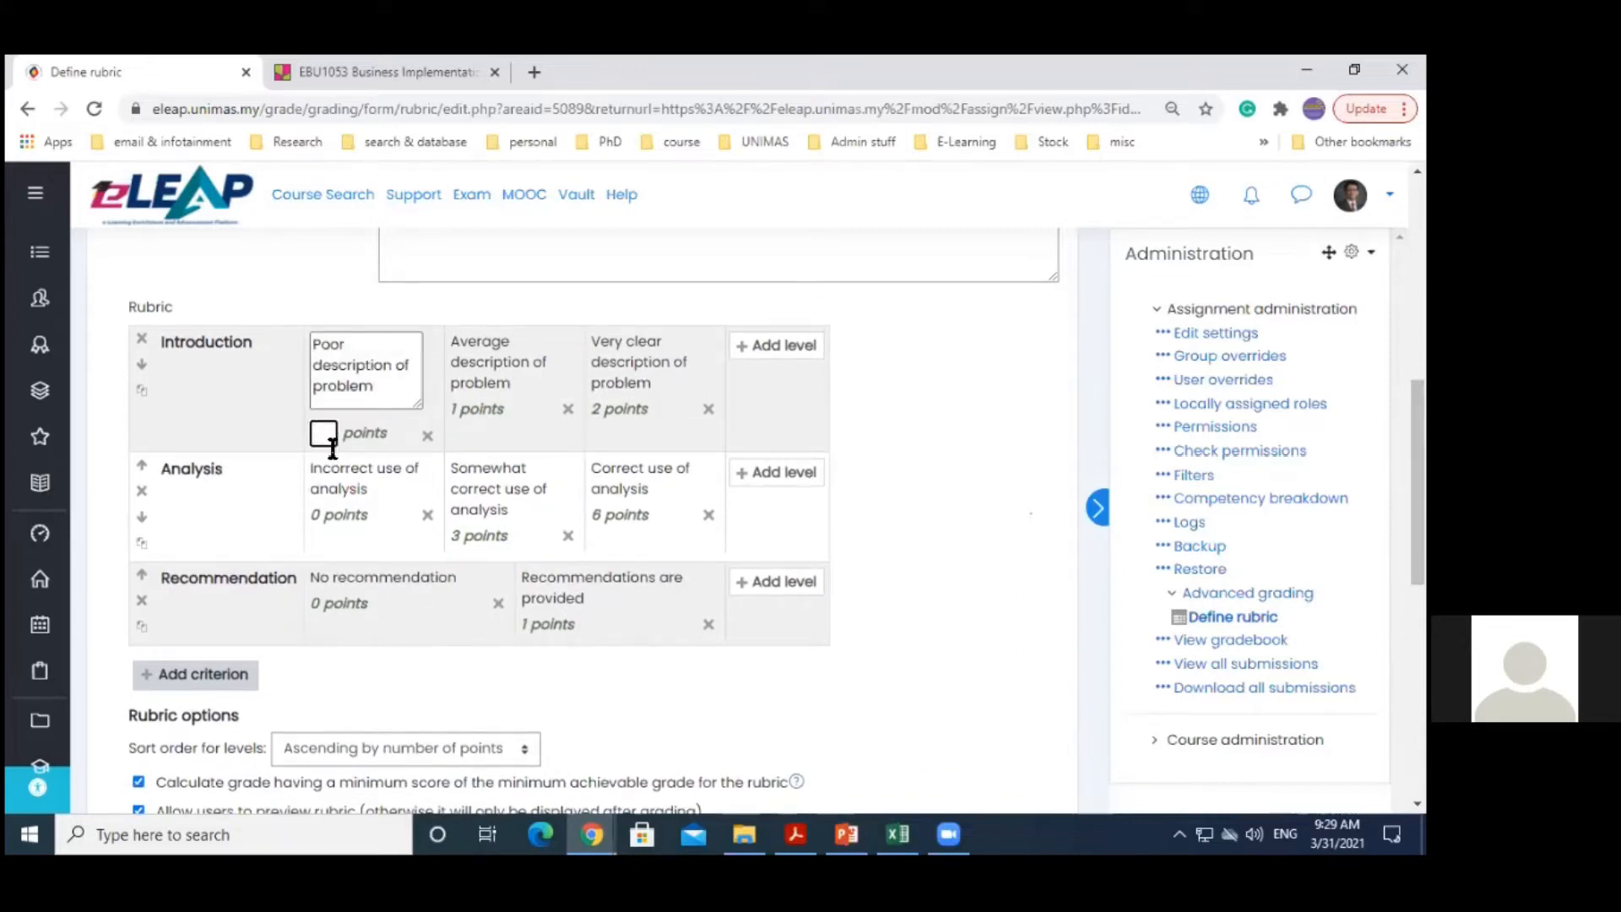
text(1)
Set the Introduction criterion's "Average description of problem" level to 1.5 points and clear the points of its "Very clear description of problem" level
click(466, 408)
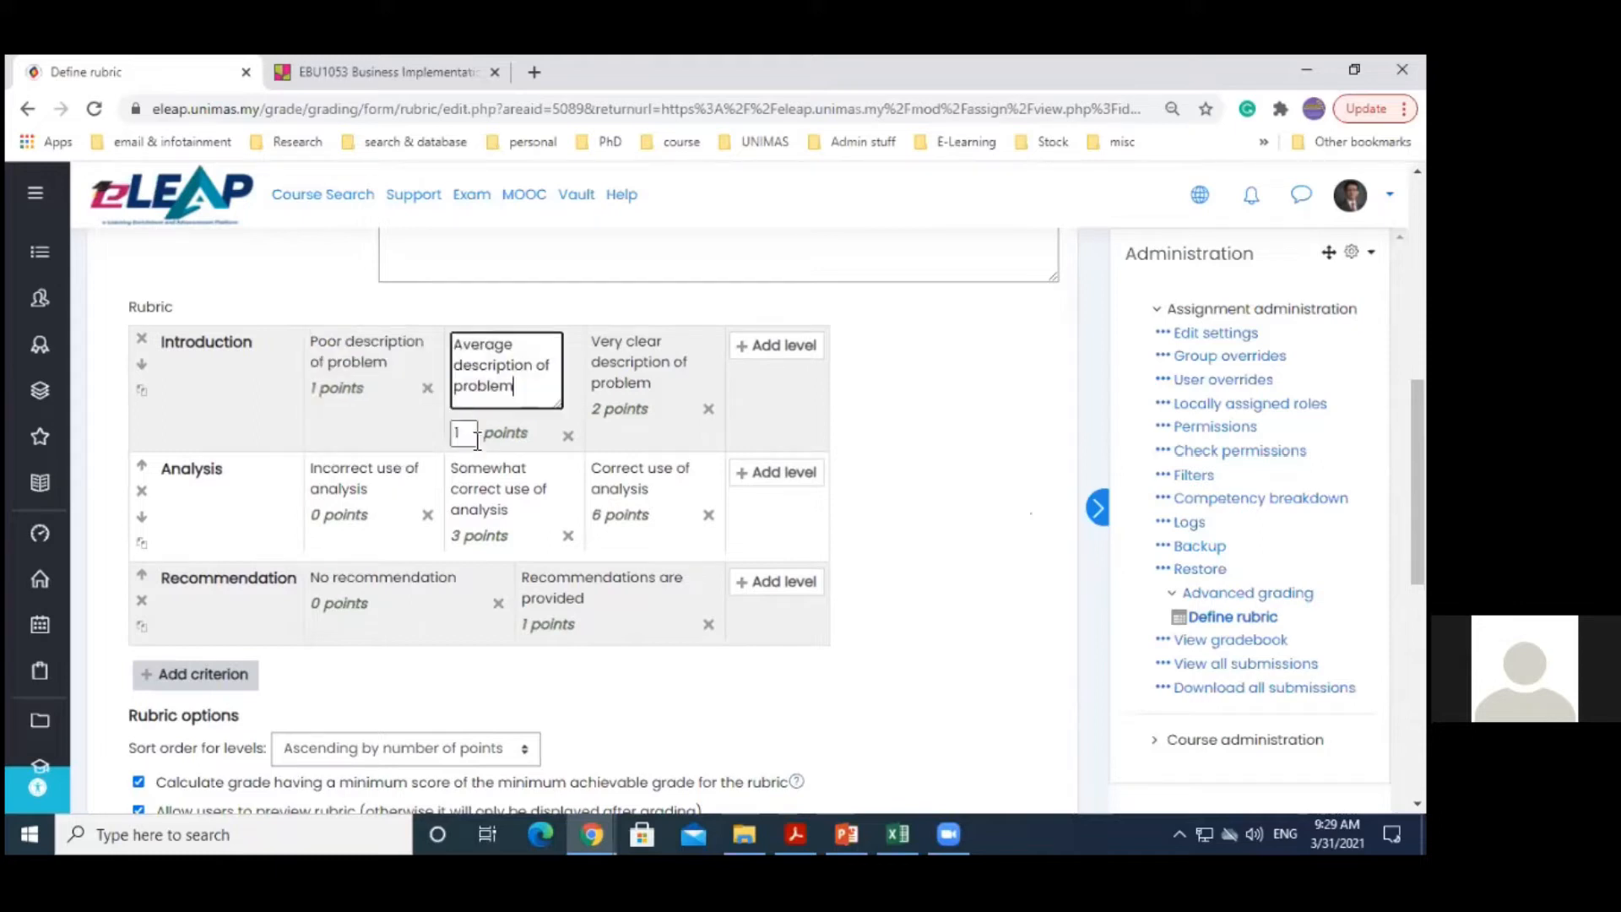
text(.5)
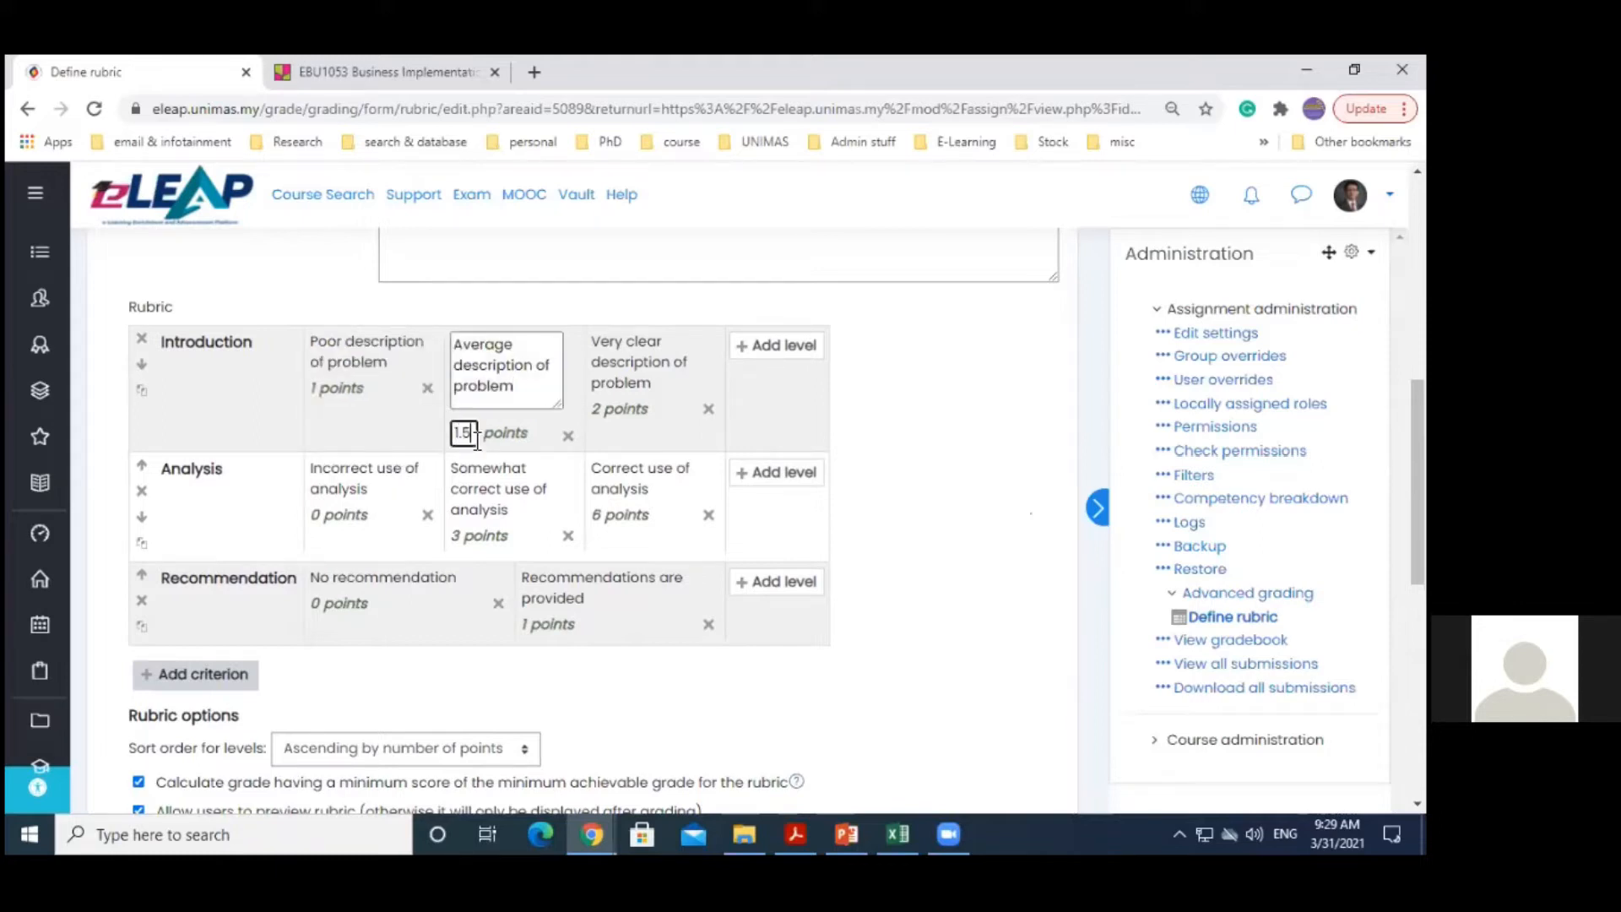
click(608, 410)
key(BackSpace)
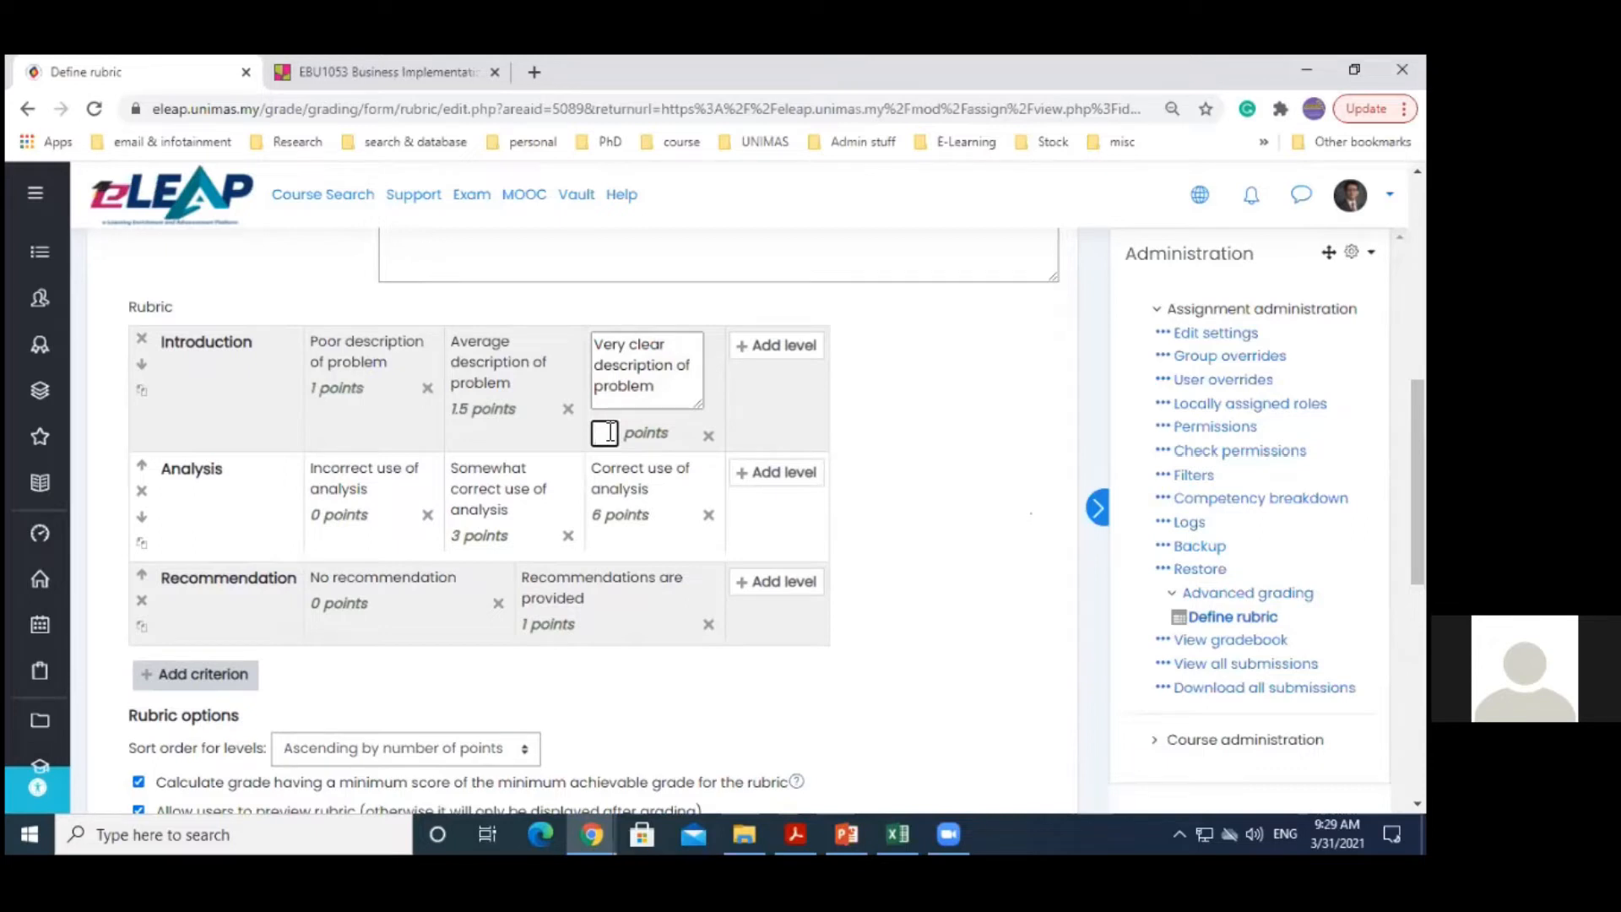
Set the Introduction criterion's "Average description of problem" level to 2 points and its "Very clear description of problem" level to 3 points
click(470, 409)
drag(474, 432, 439, 441)
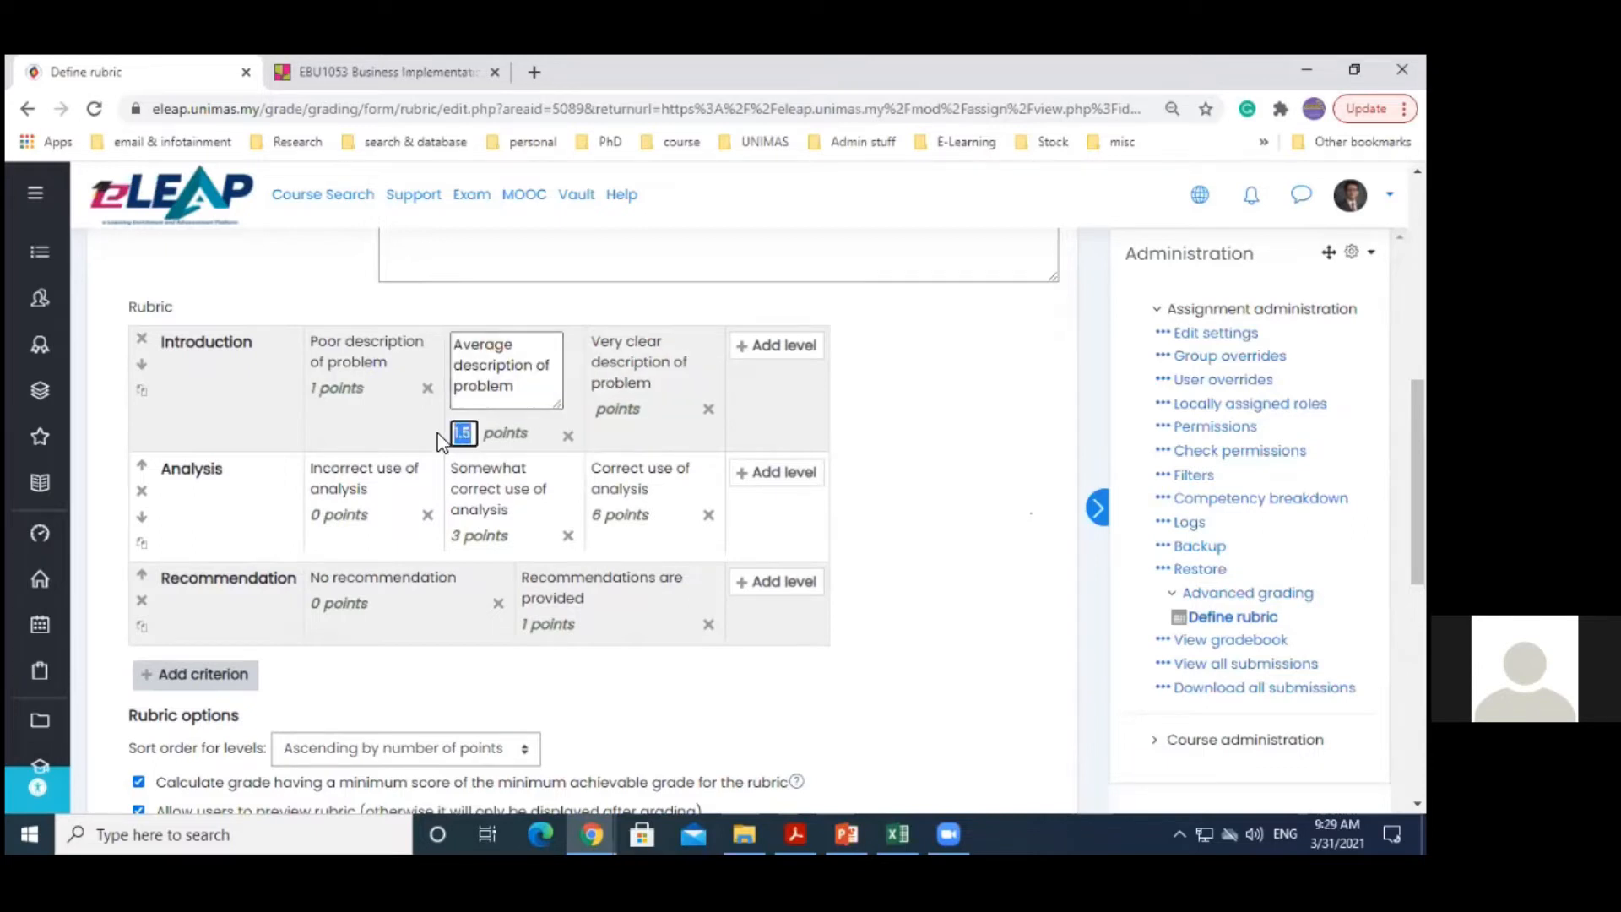
click(437, 440)
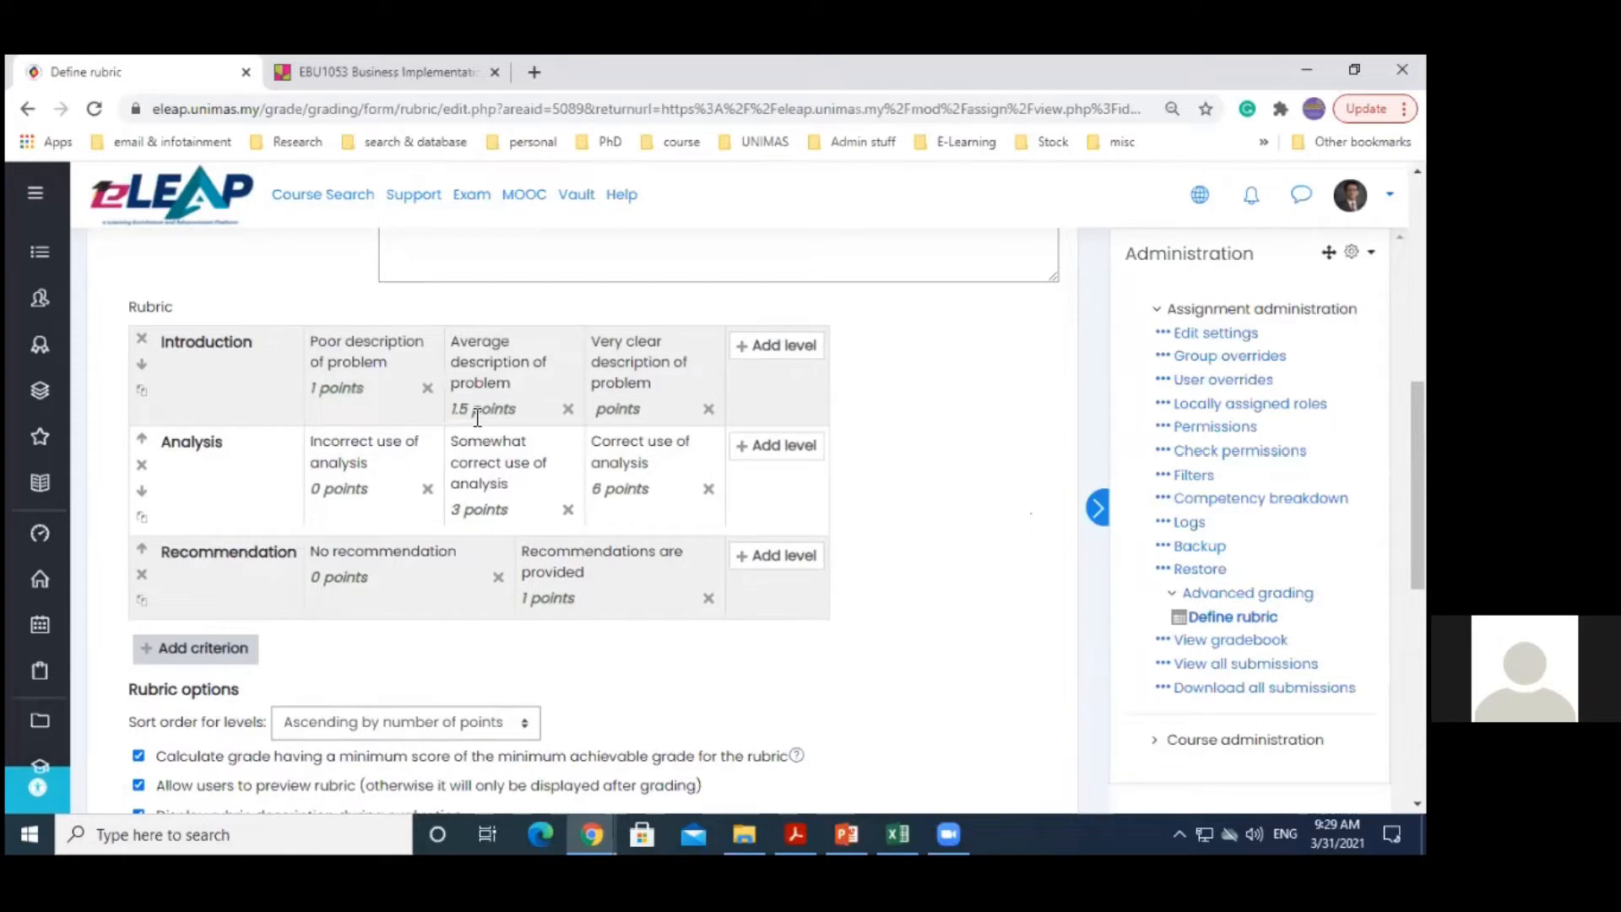
click(470, 408)
text(2)
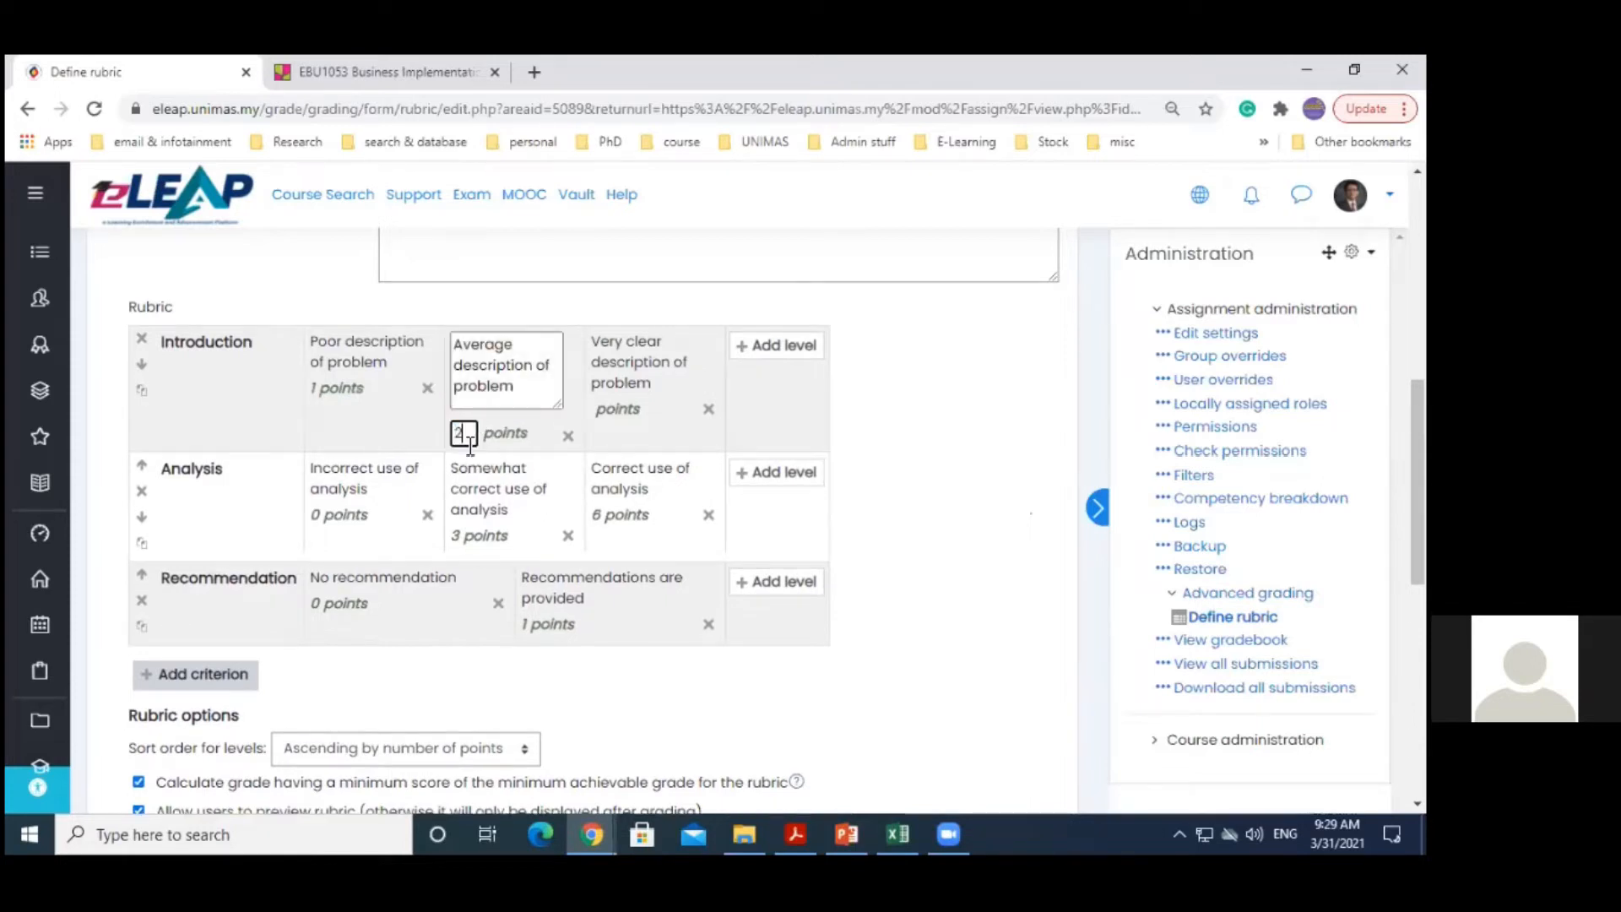
click(470, 444)
click(603, 417)
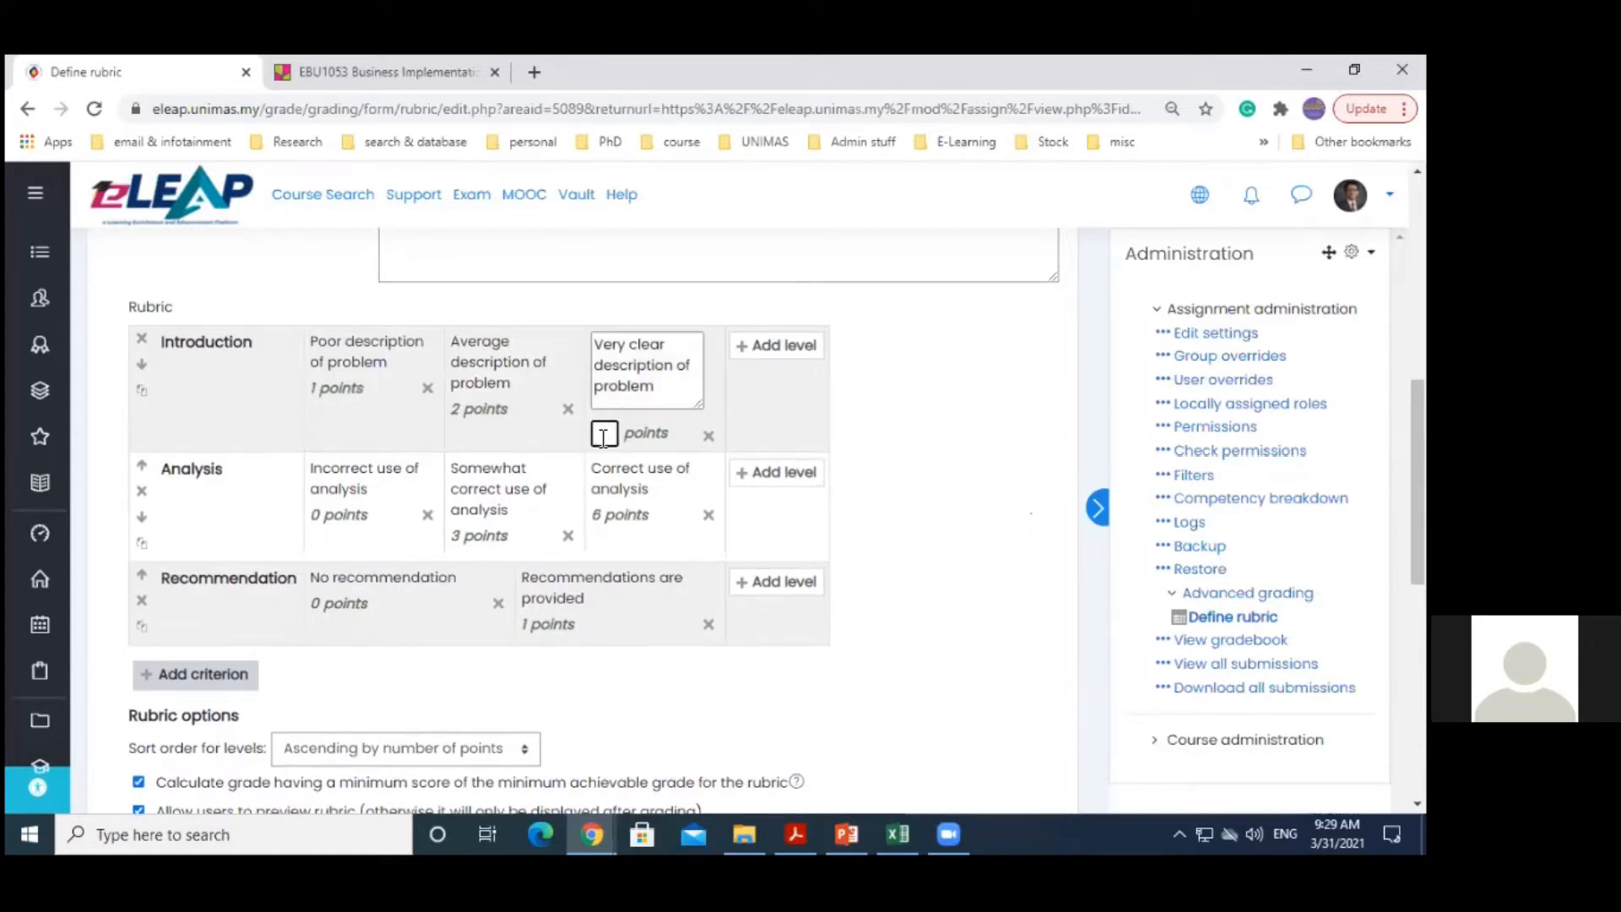
key(Return)
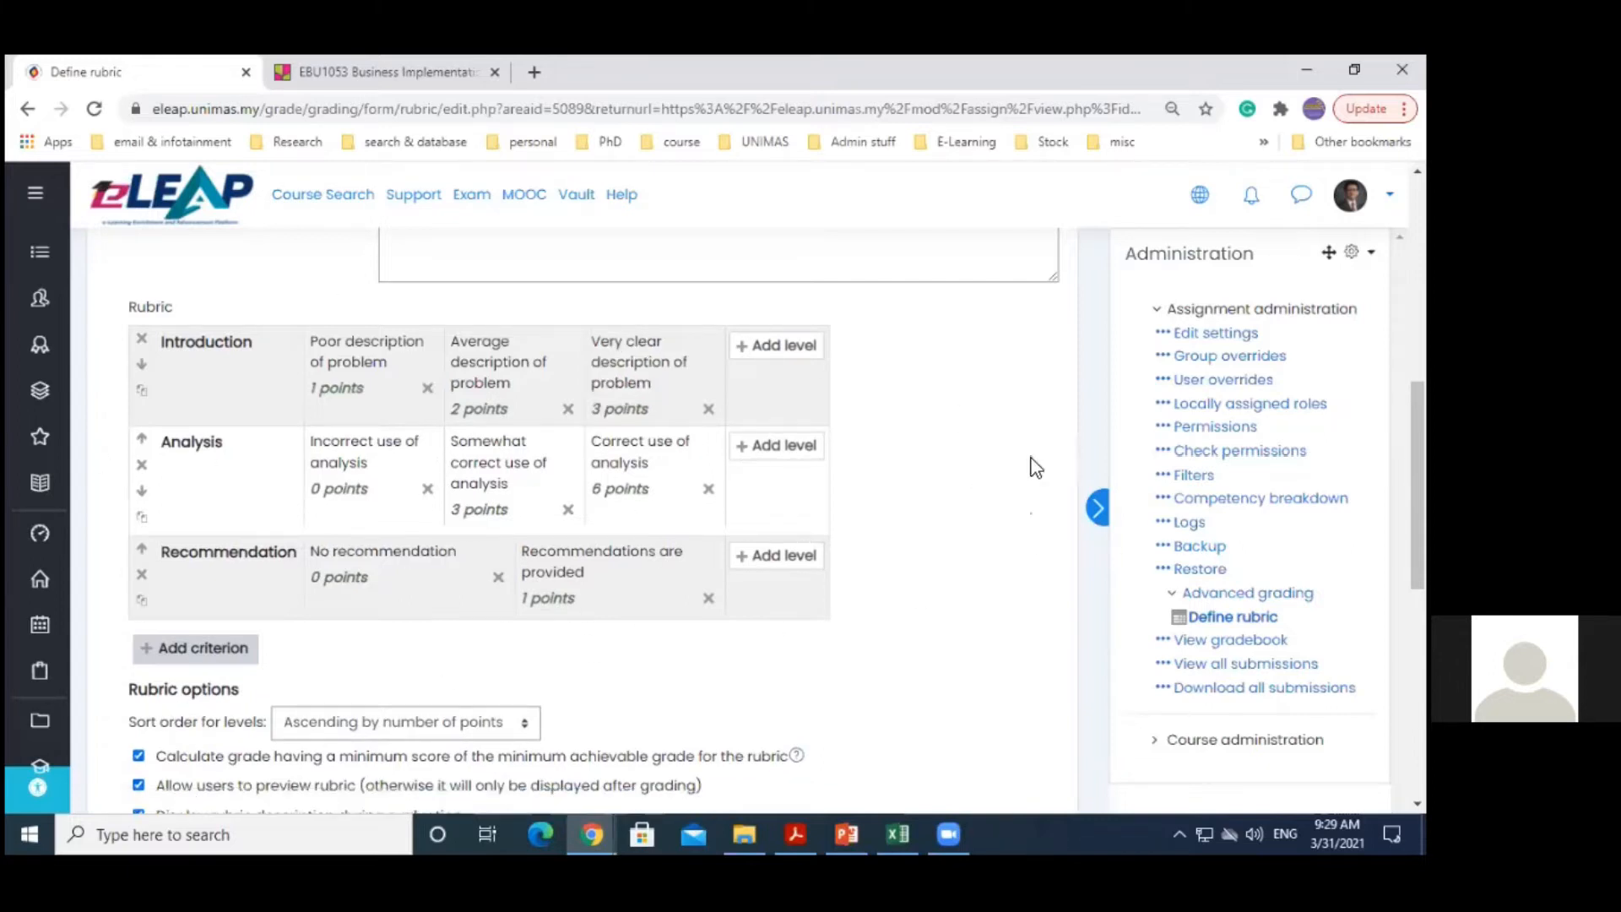
Look over the rubric criteria and options, and save the rubric as ready for use
scroll(1417, 486, down, 4)
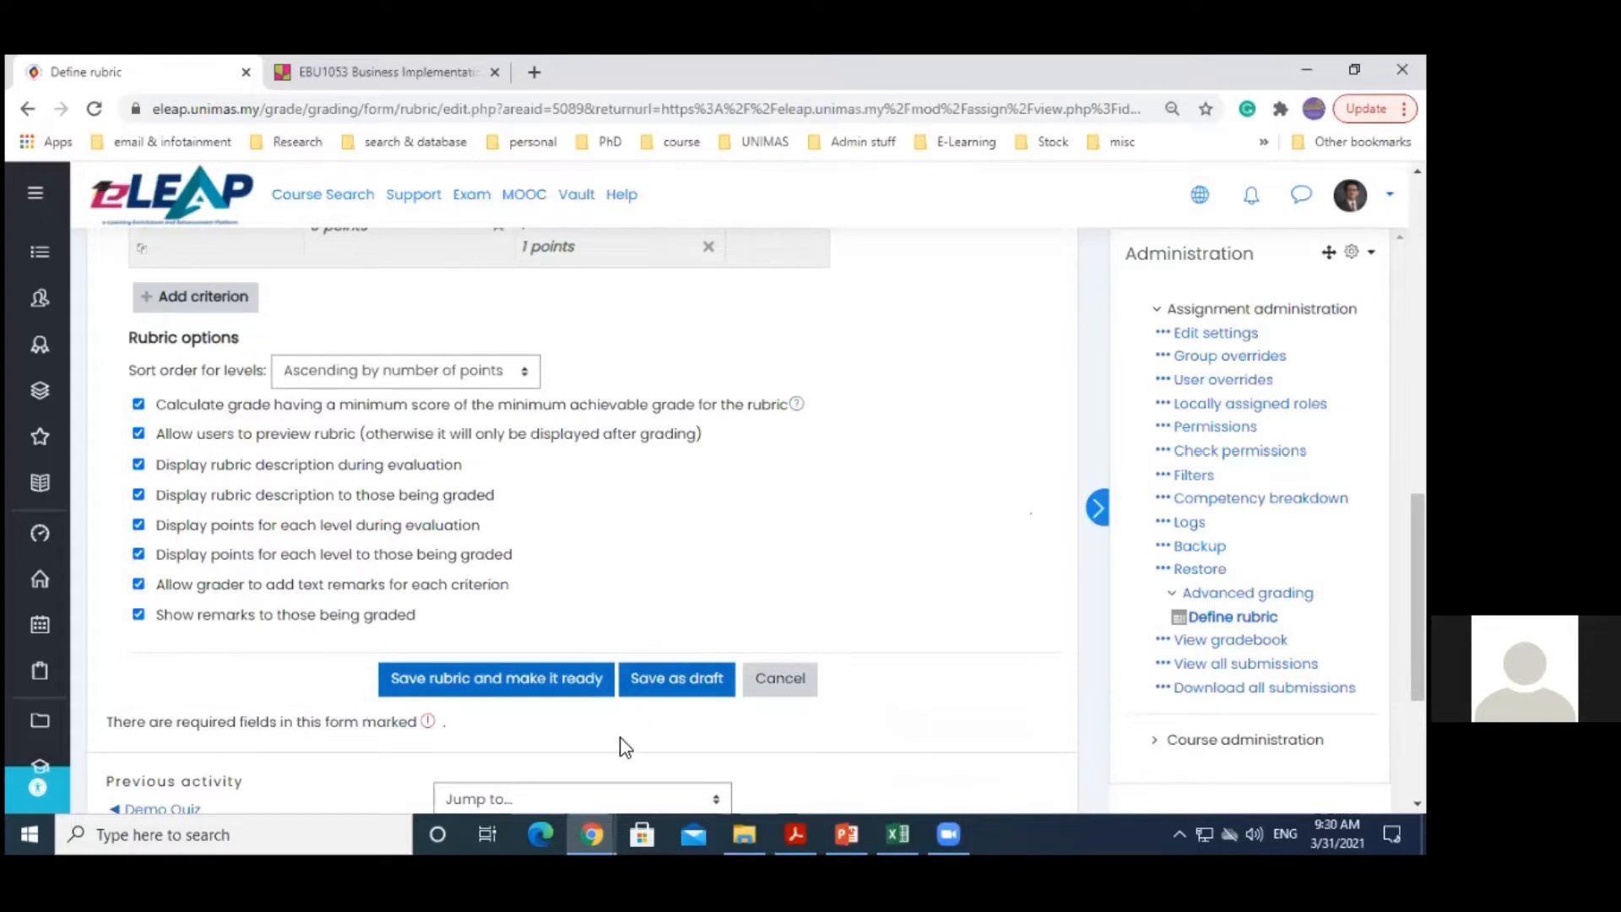
scroll(583, 506, up, 10)
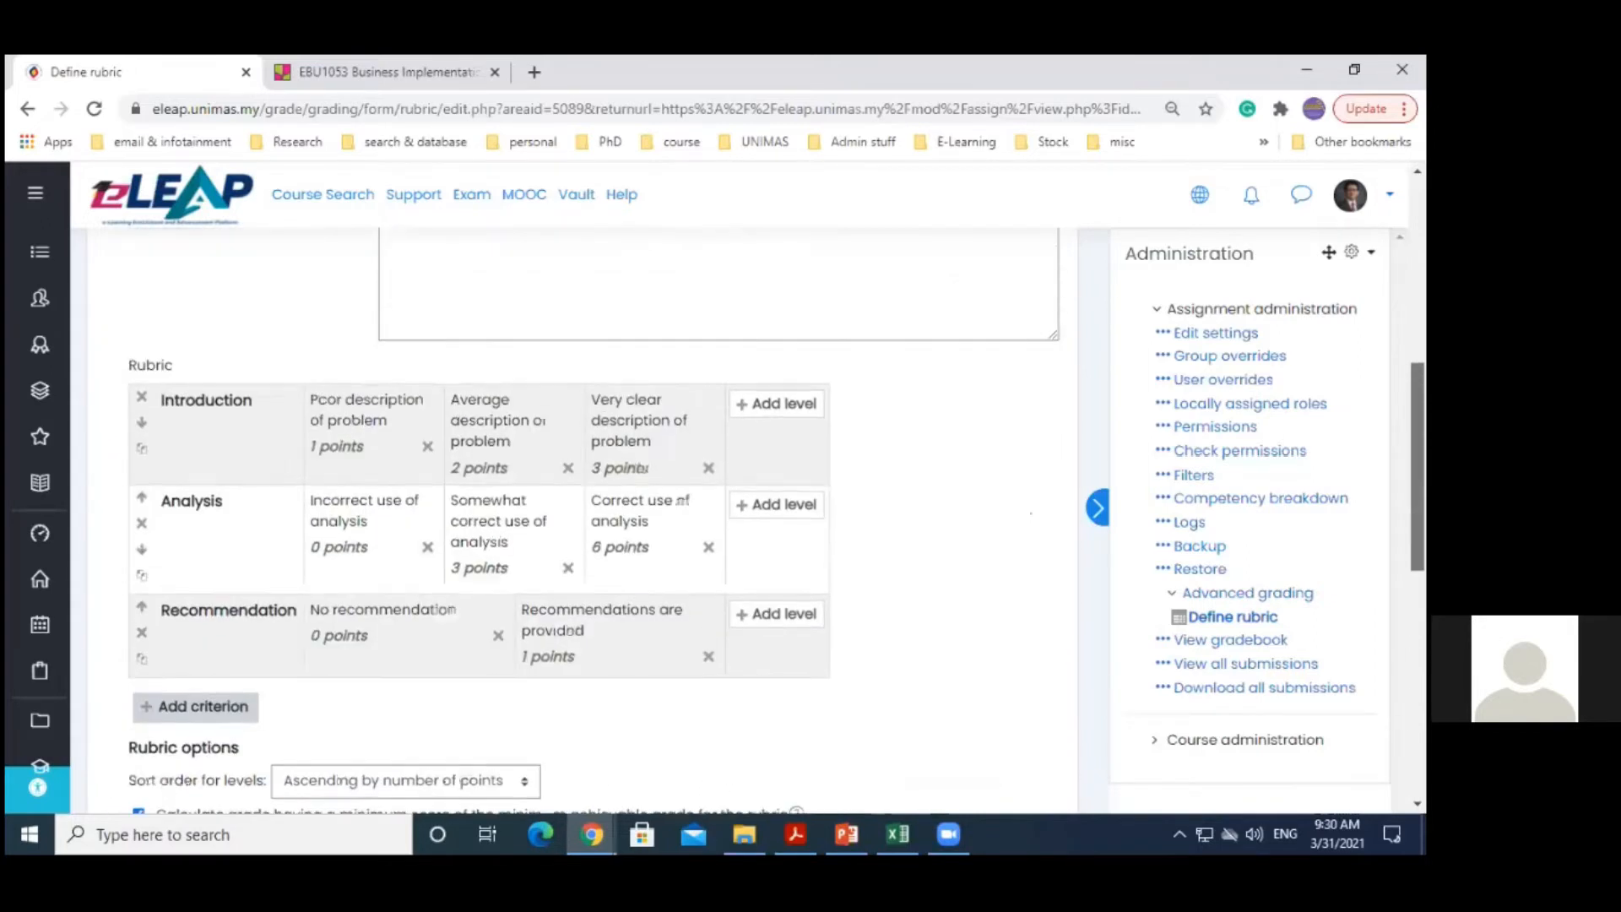
scroll(397, 601, down, 12)
scroll(396, 601, up, 2)
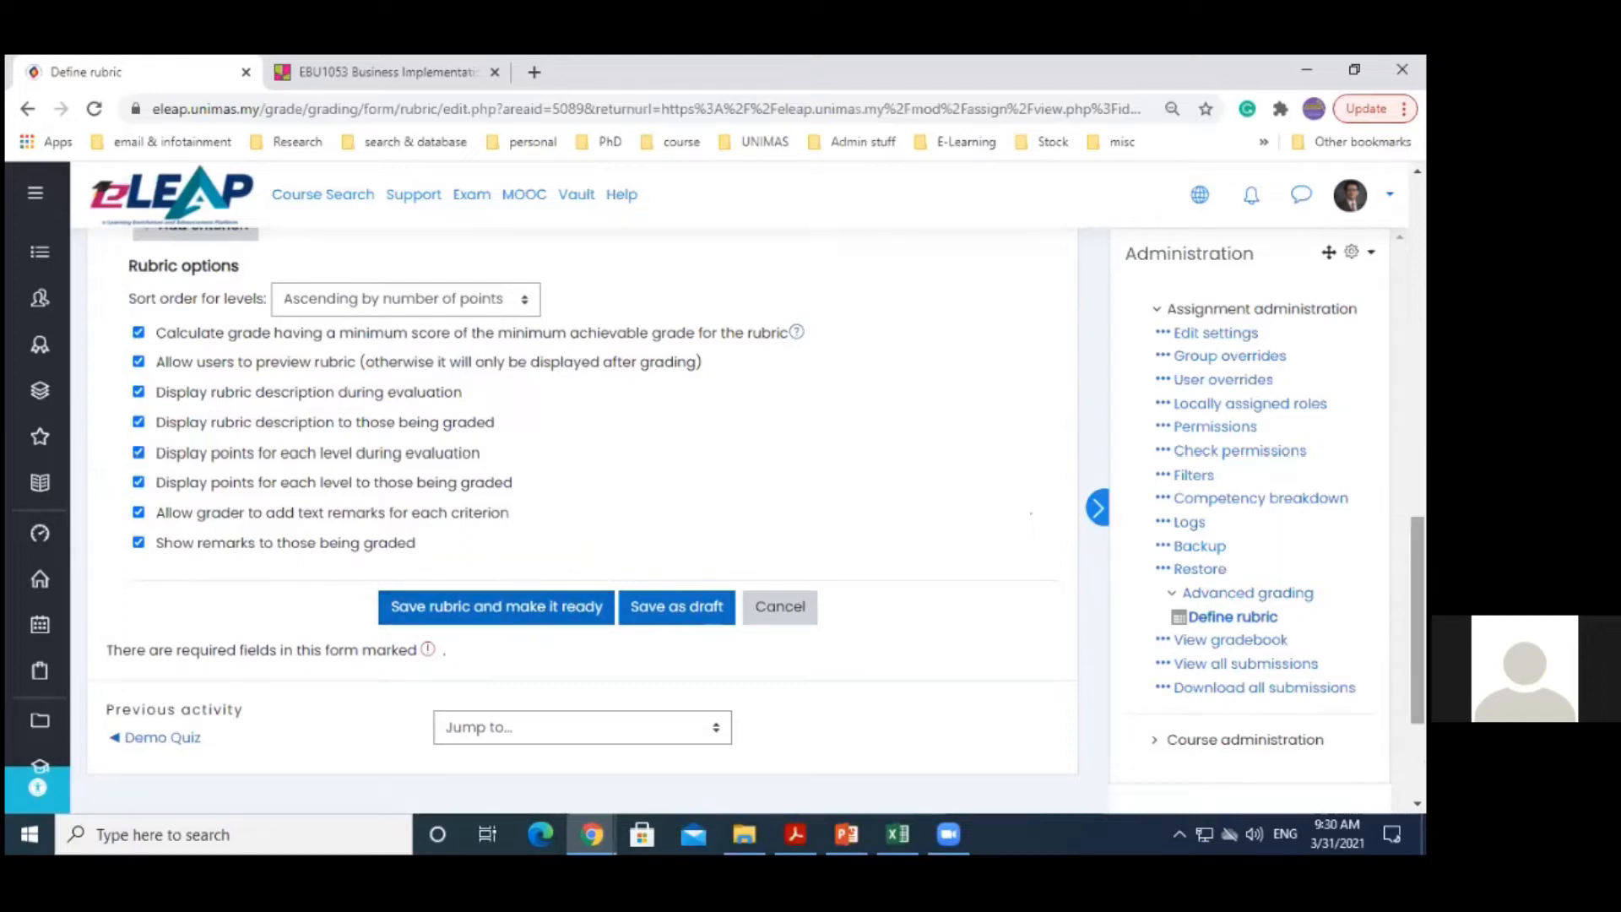
scroll(1416, 621, up, 3)
scroll(405, 540, up, 2)
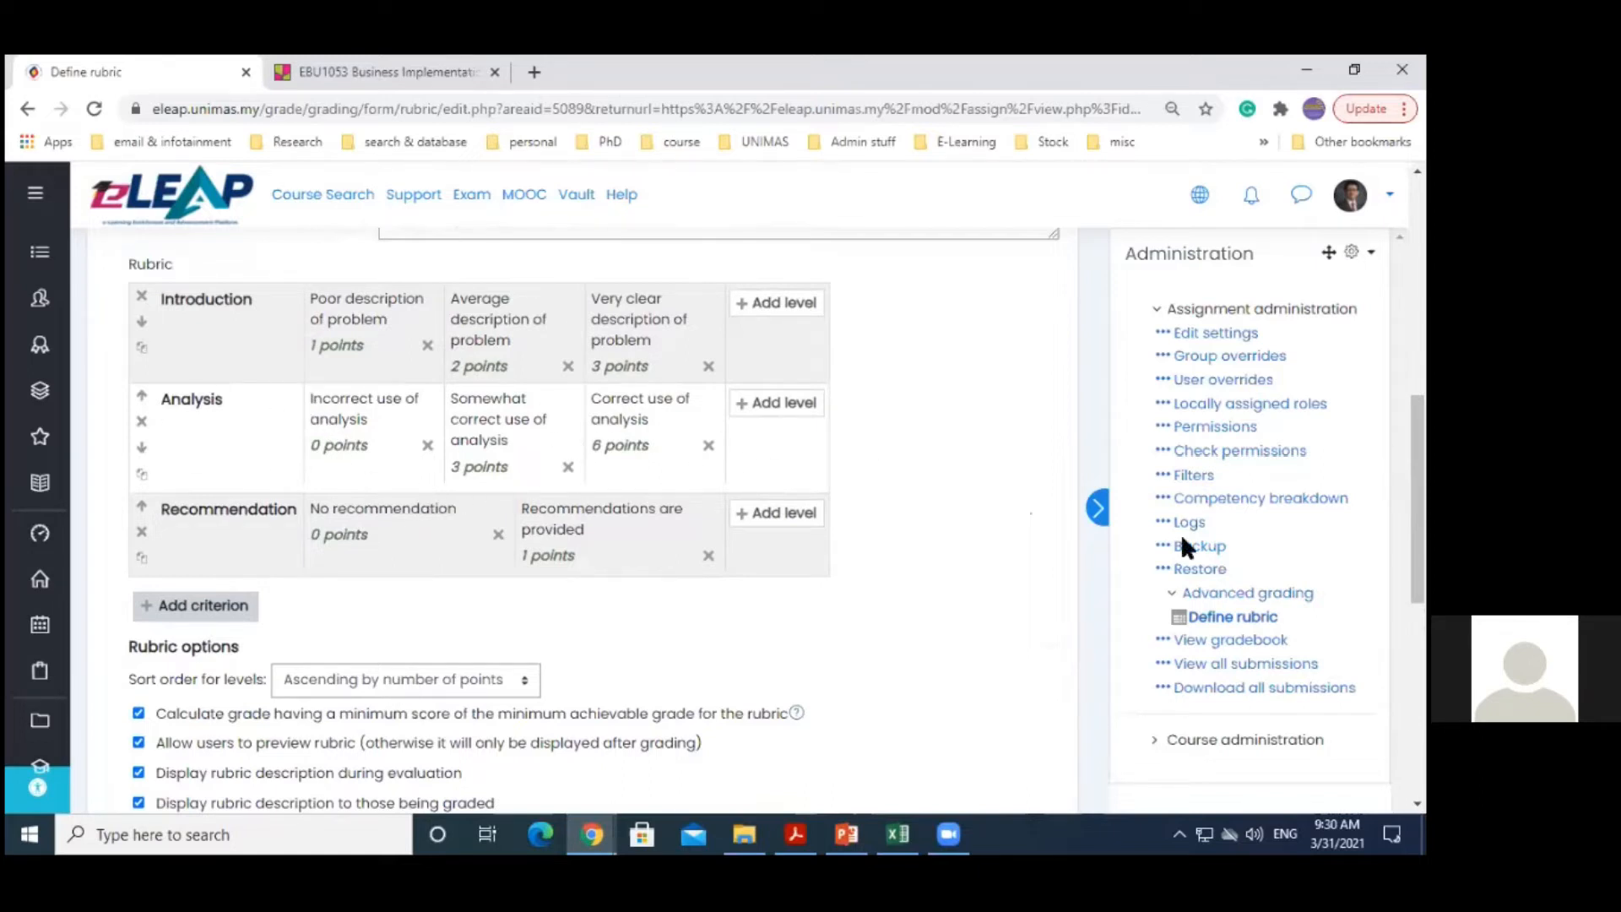
scroll(826, 512, down, 6)
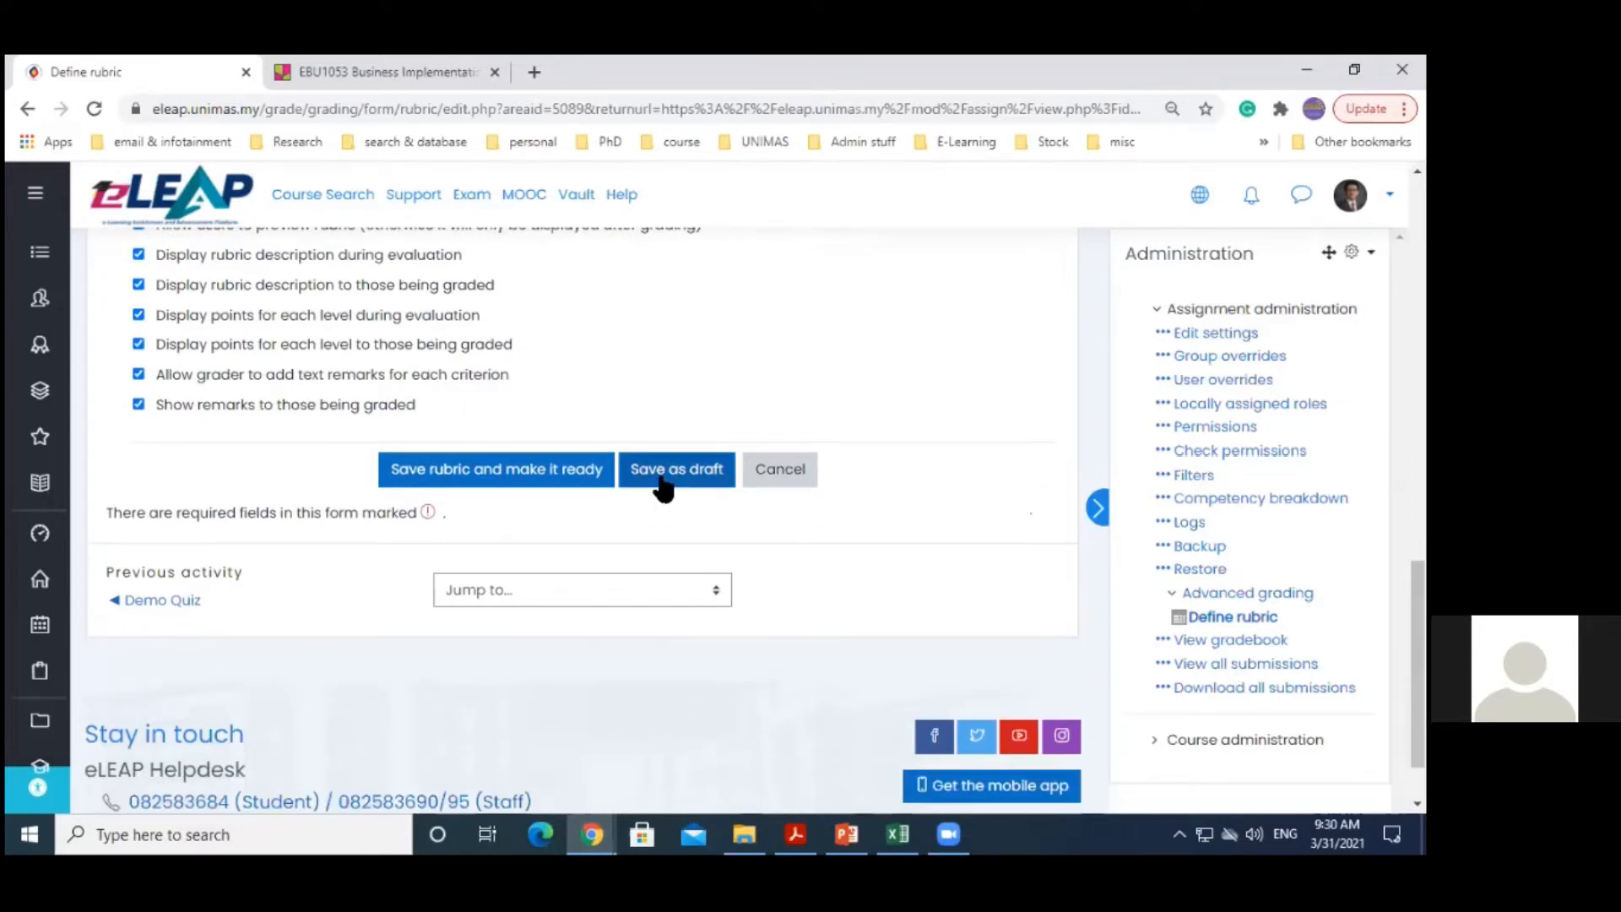
drag(1417, 603, 1417, 551)
click(523, 631)
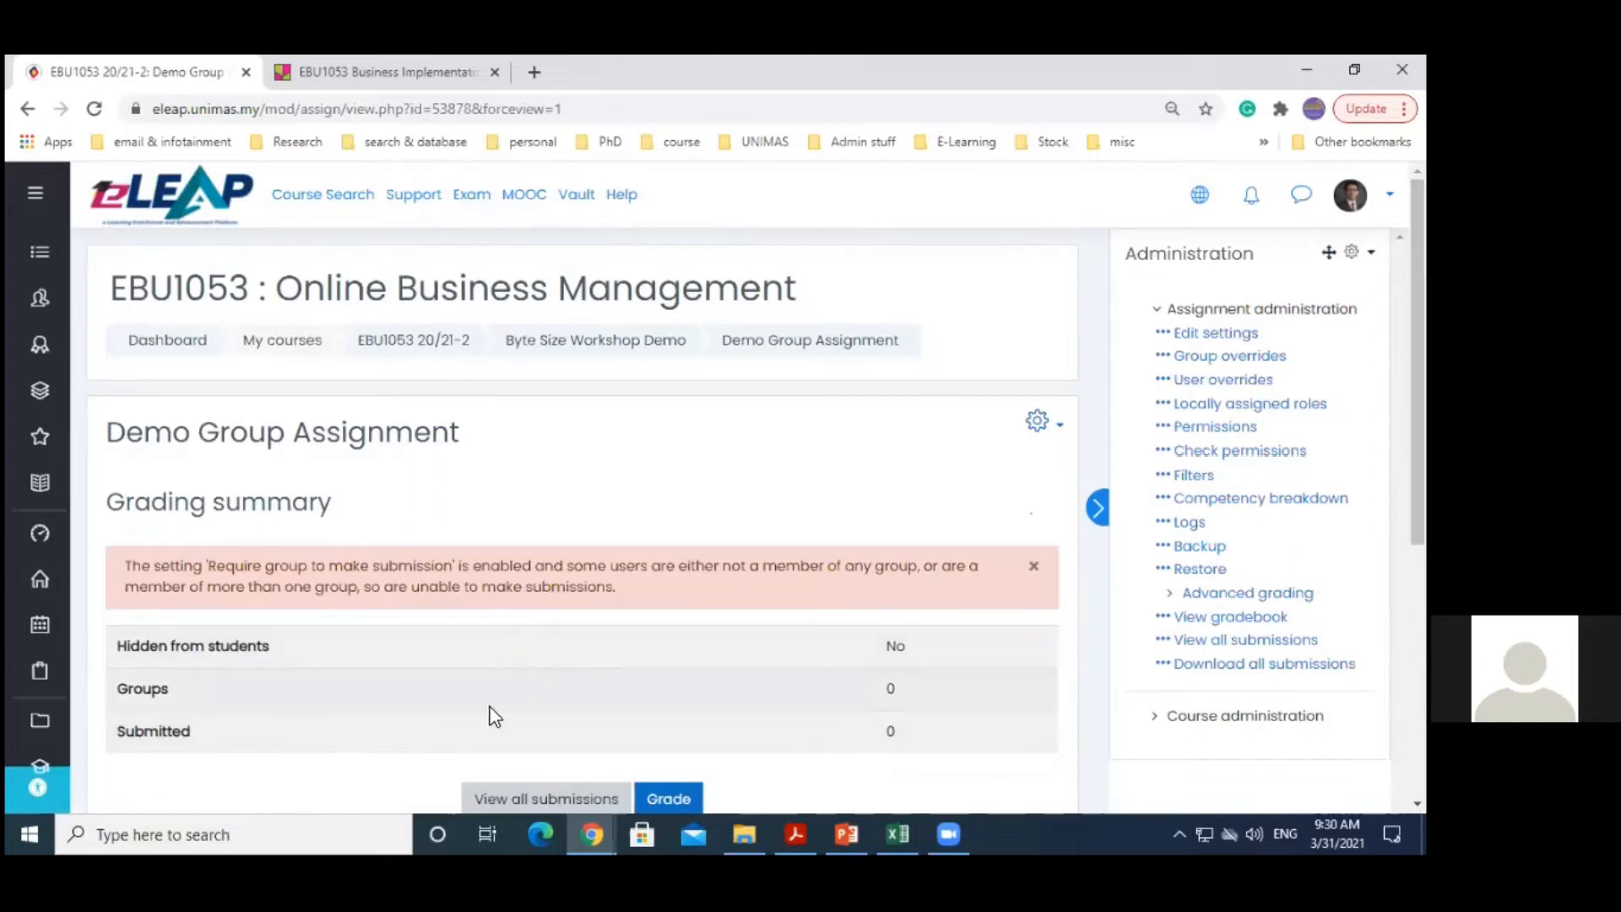
Open the Demo Group Assignment's settings and choose None as the grouping for student groups in its group submission settings
scroll(583, 519, down, 2)
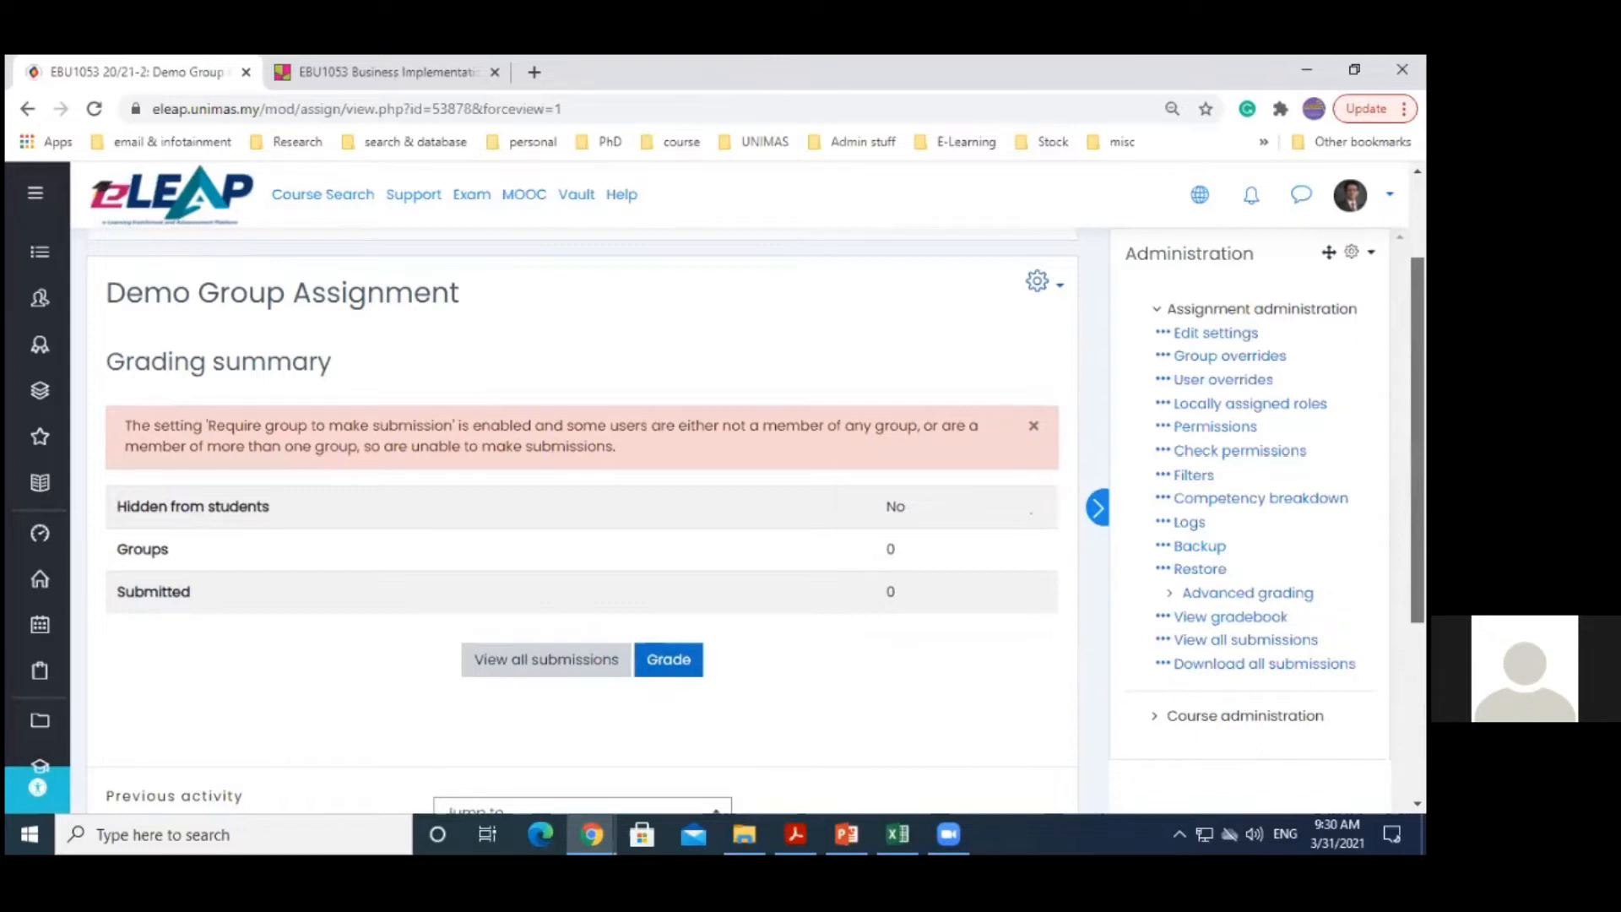
scroll(575, 584, down, 2)
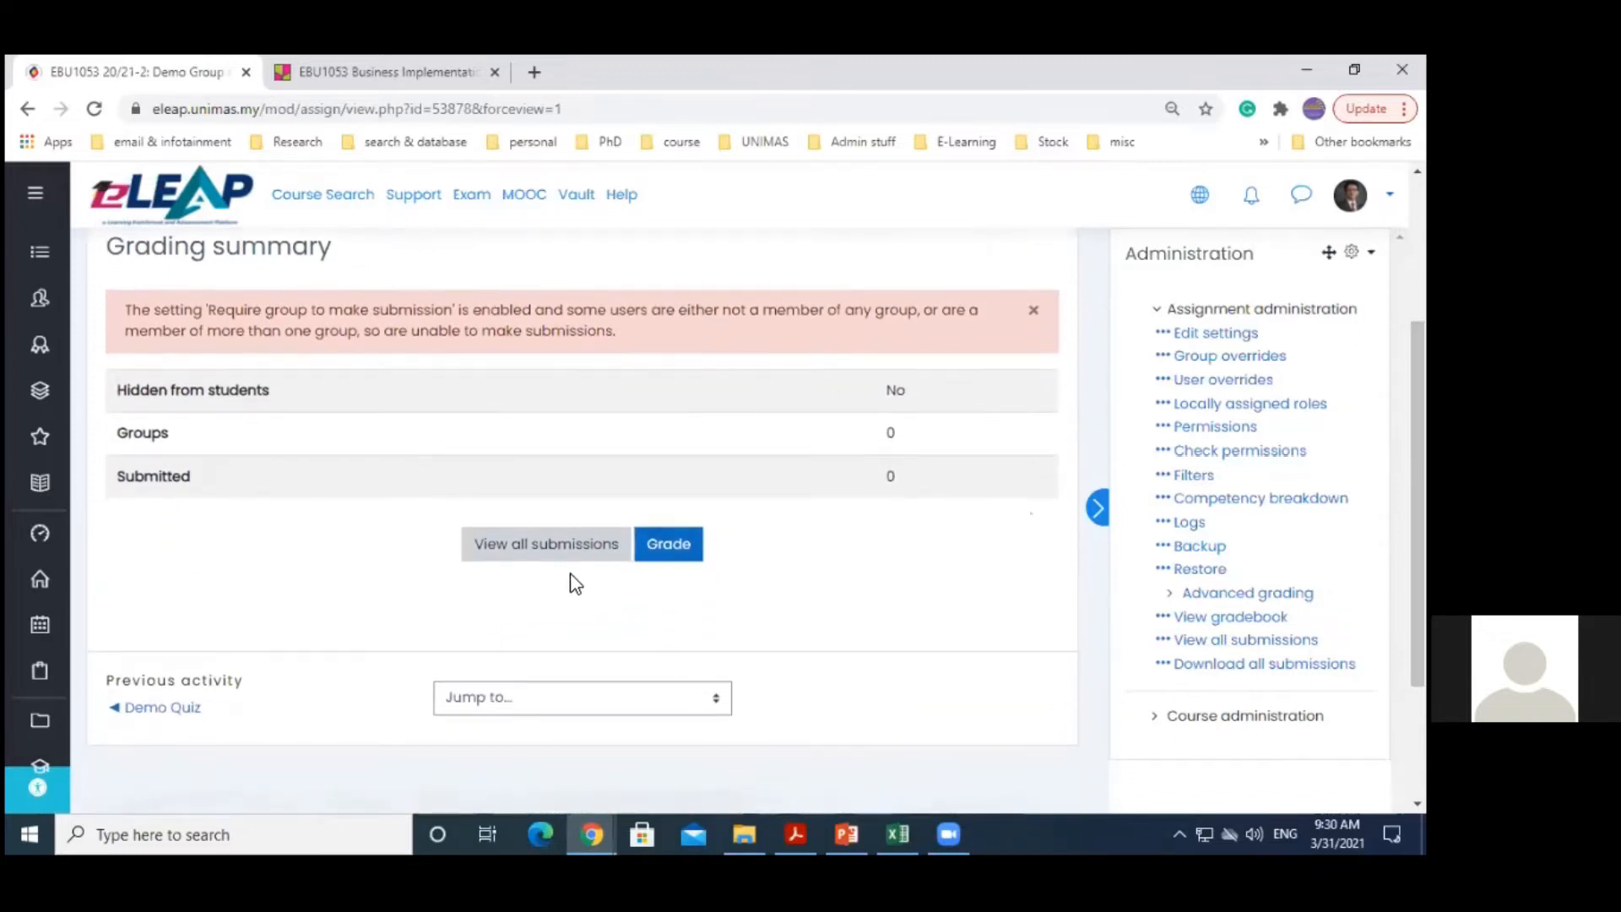
click(1203, 338)
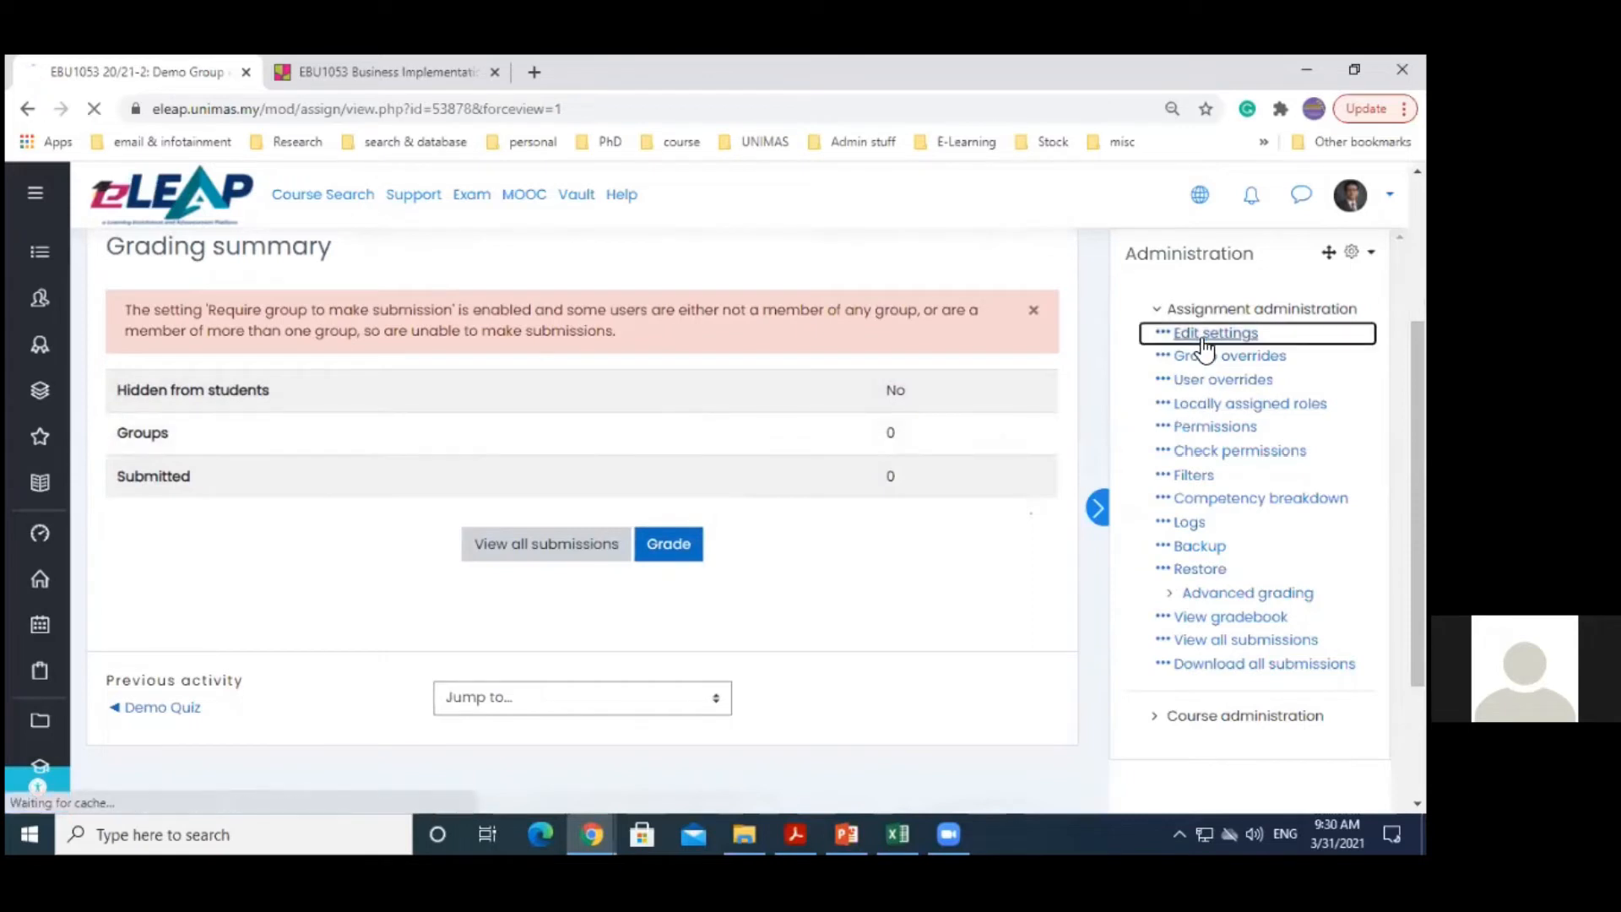
scroll(888, 607, down, 5)
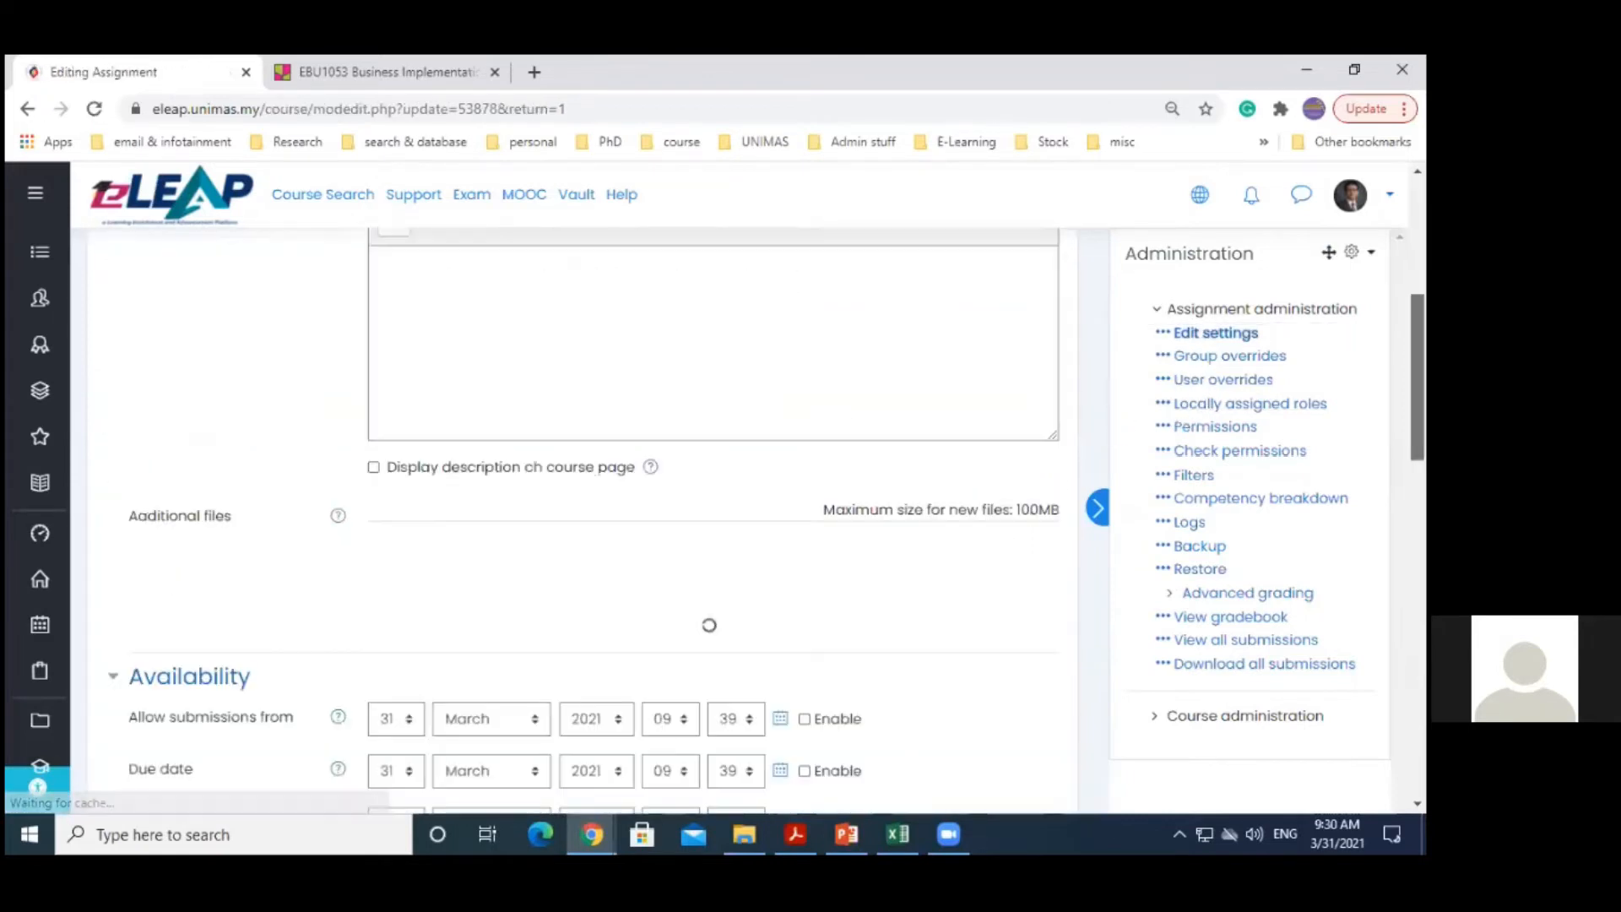
scroll(141, 483, down, 10)
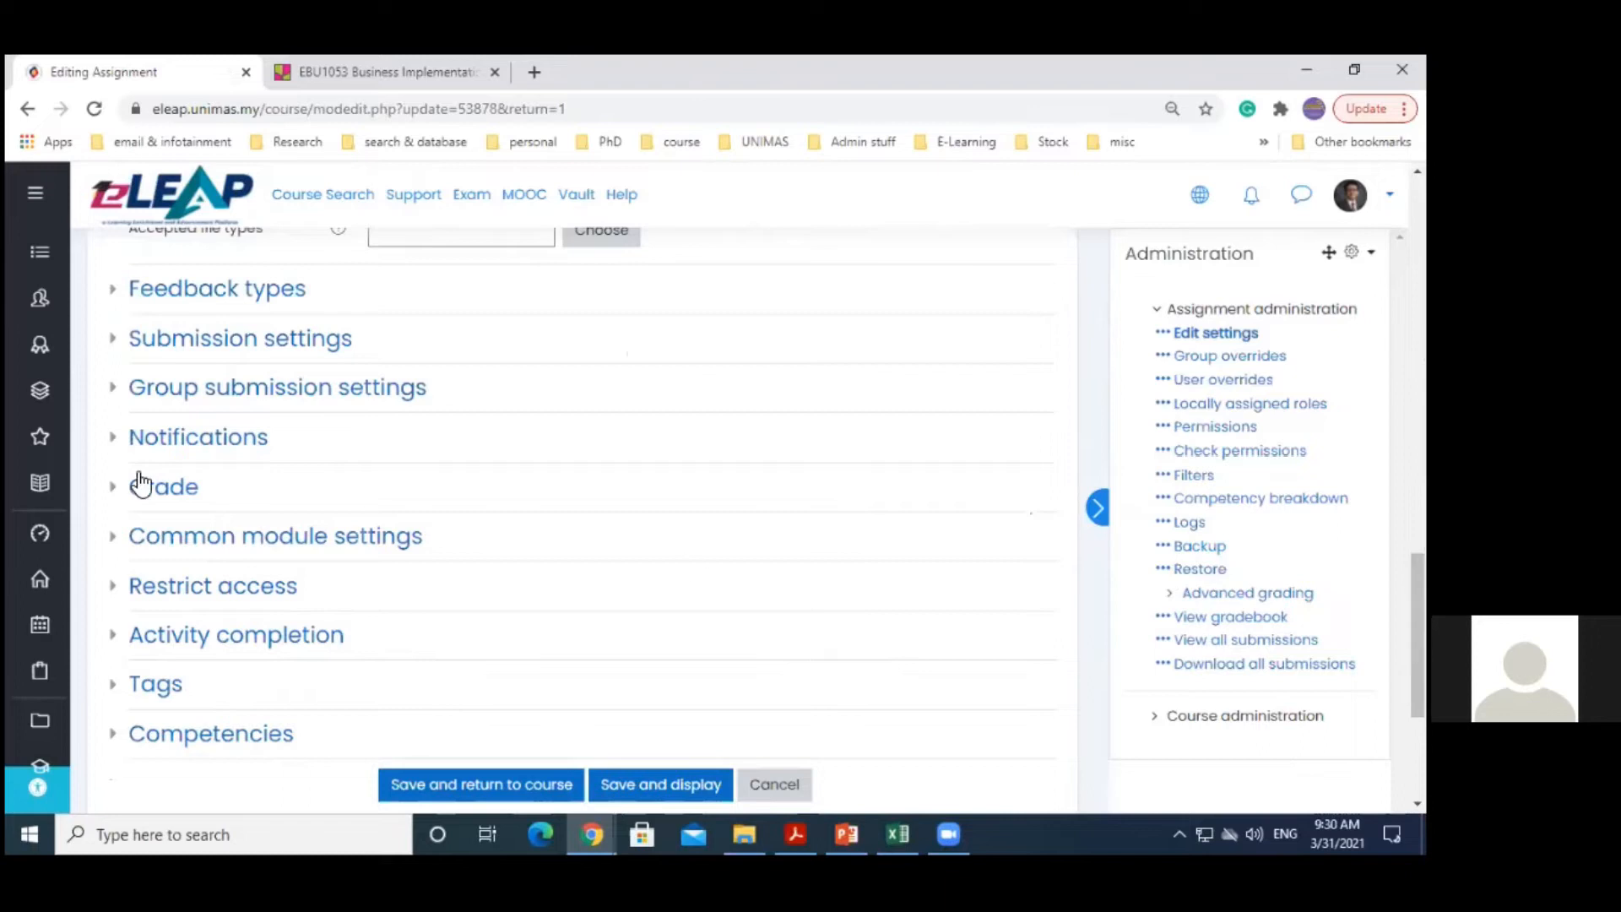
click(118, 387)
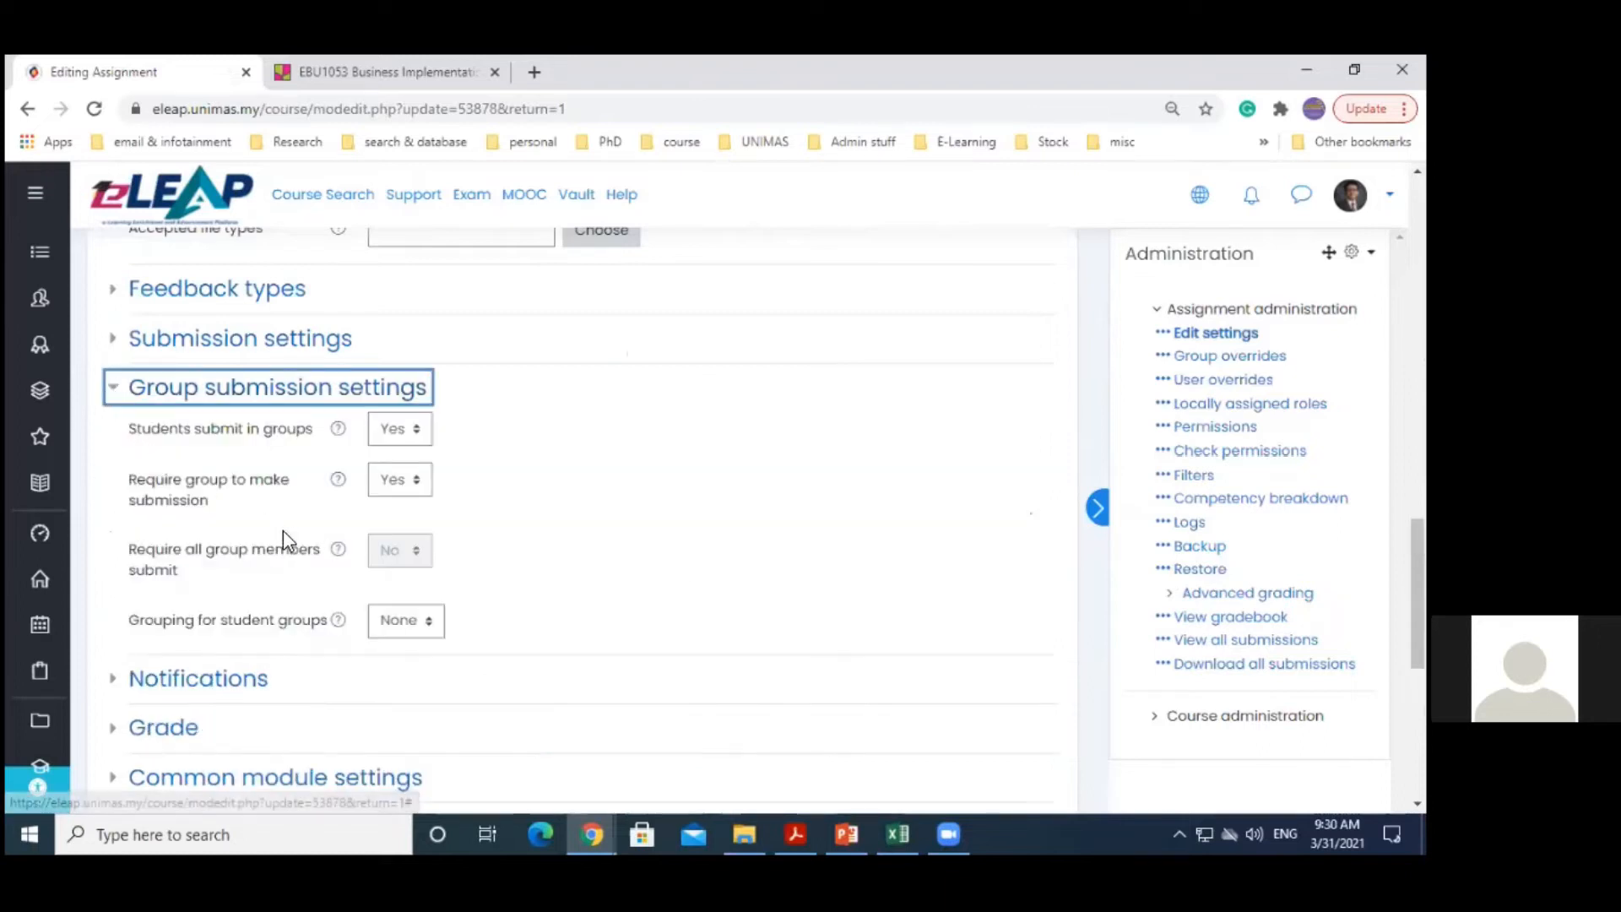
click(407, 619)
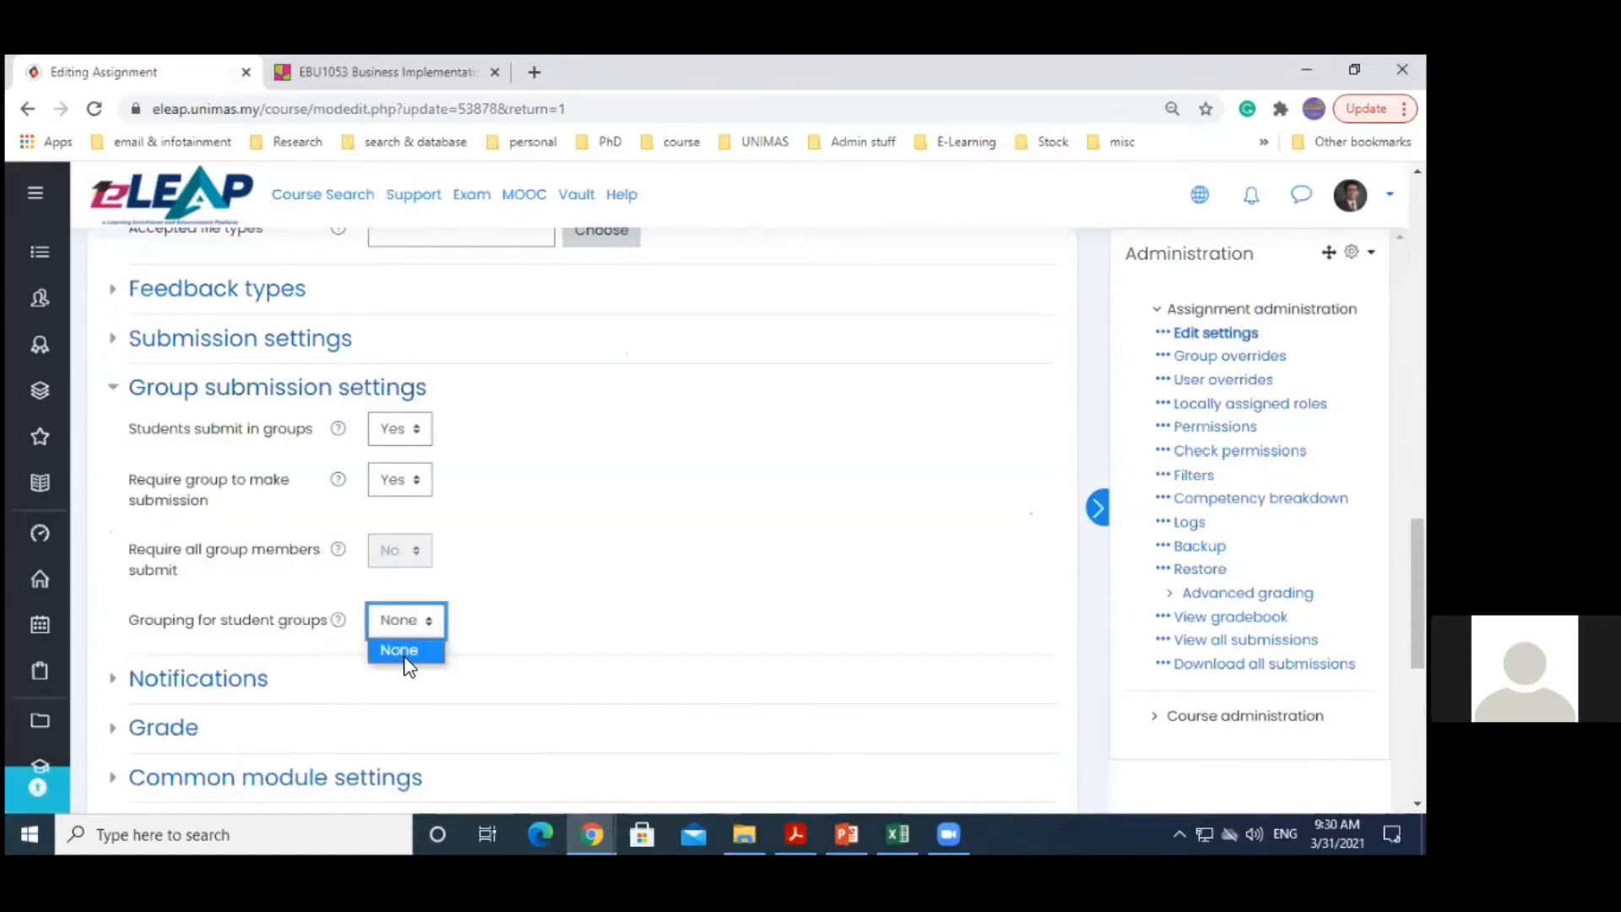
click(409, 658)
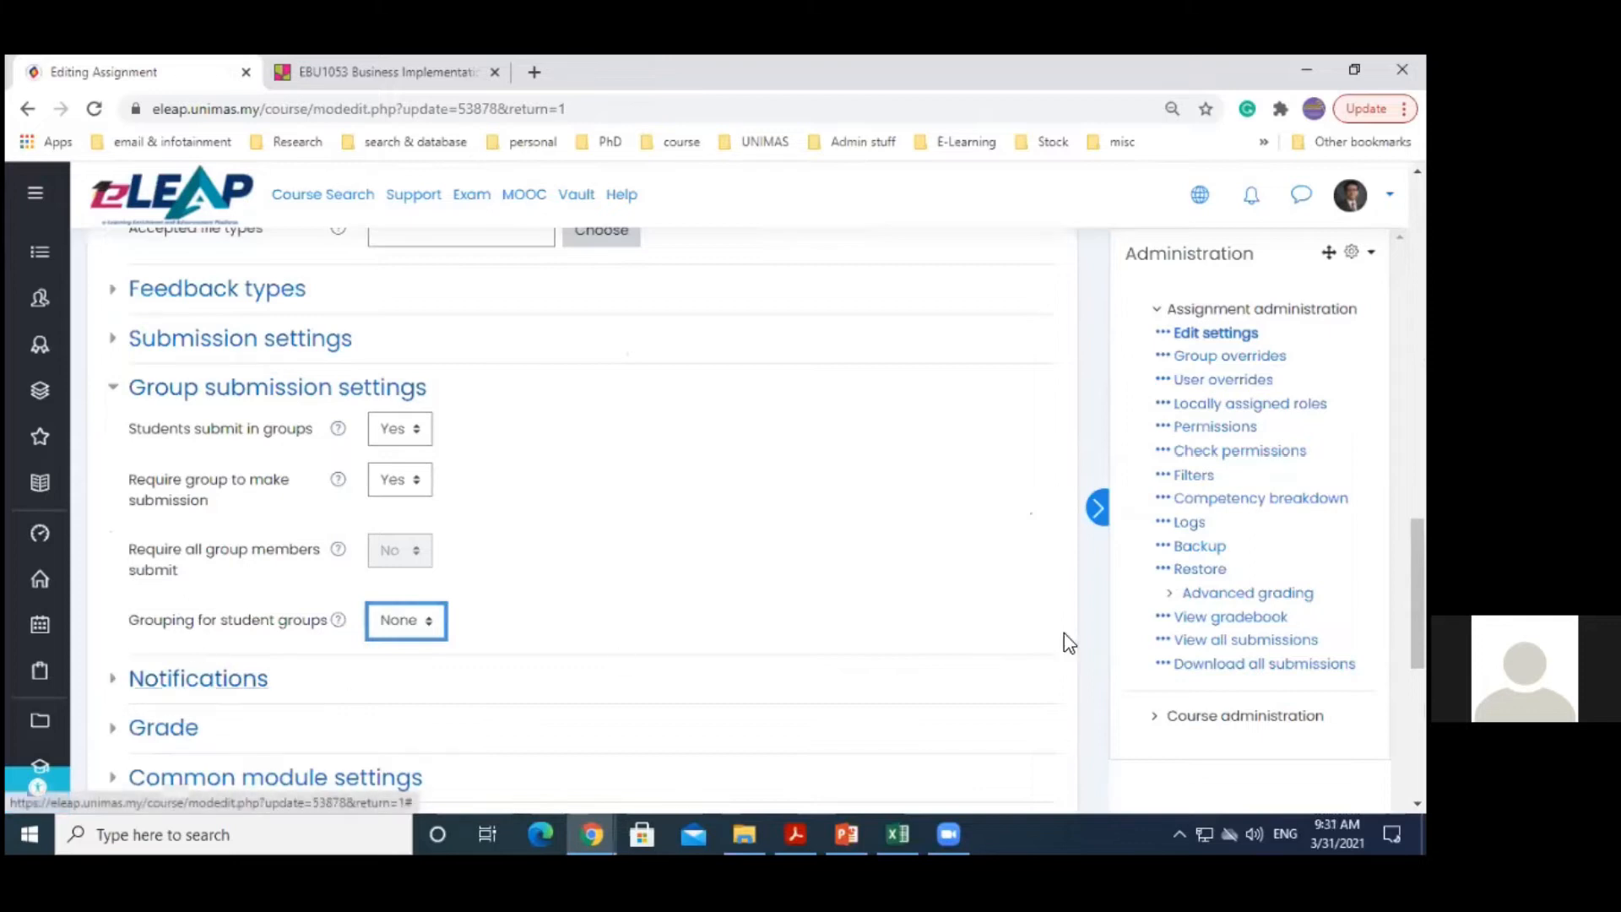
Check the assignment's grade settings and group mode choices, and save and display the assignment
scroll(1198, 574, up, 2)
scroll(112, 412, down, 6)
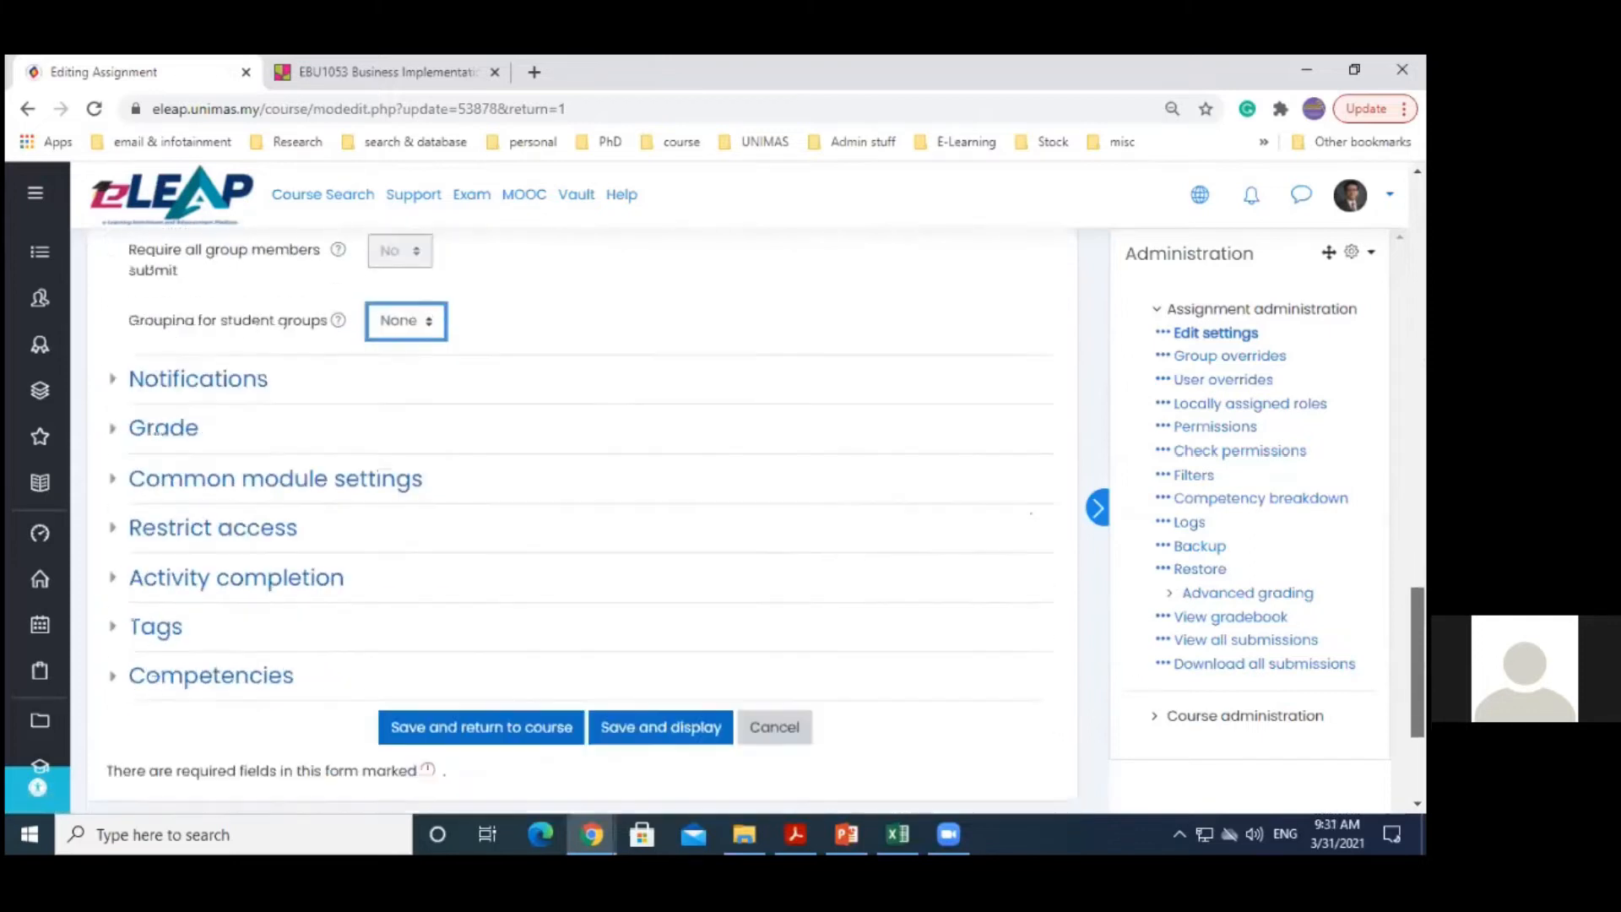
click(118, 364)
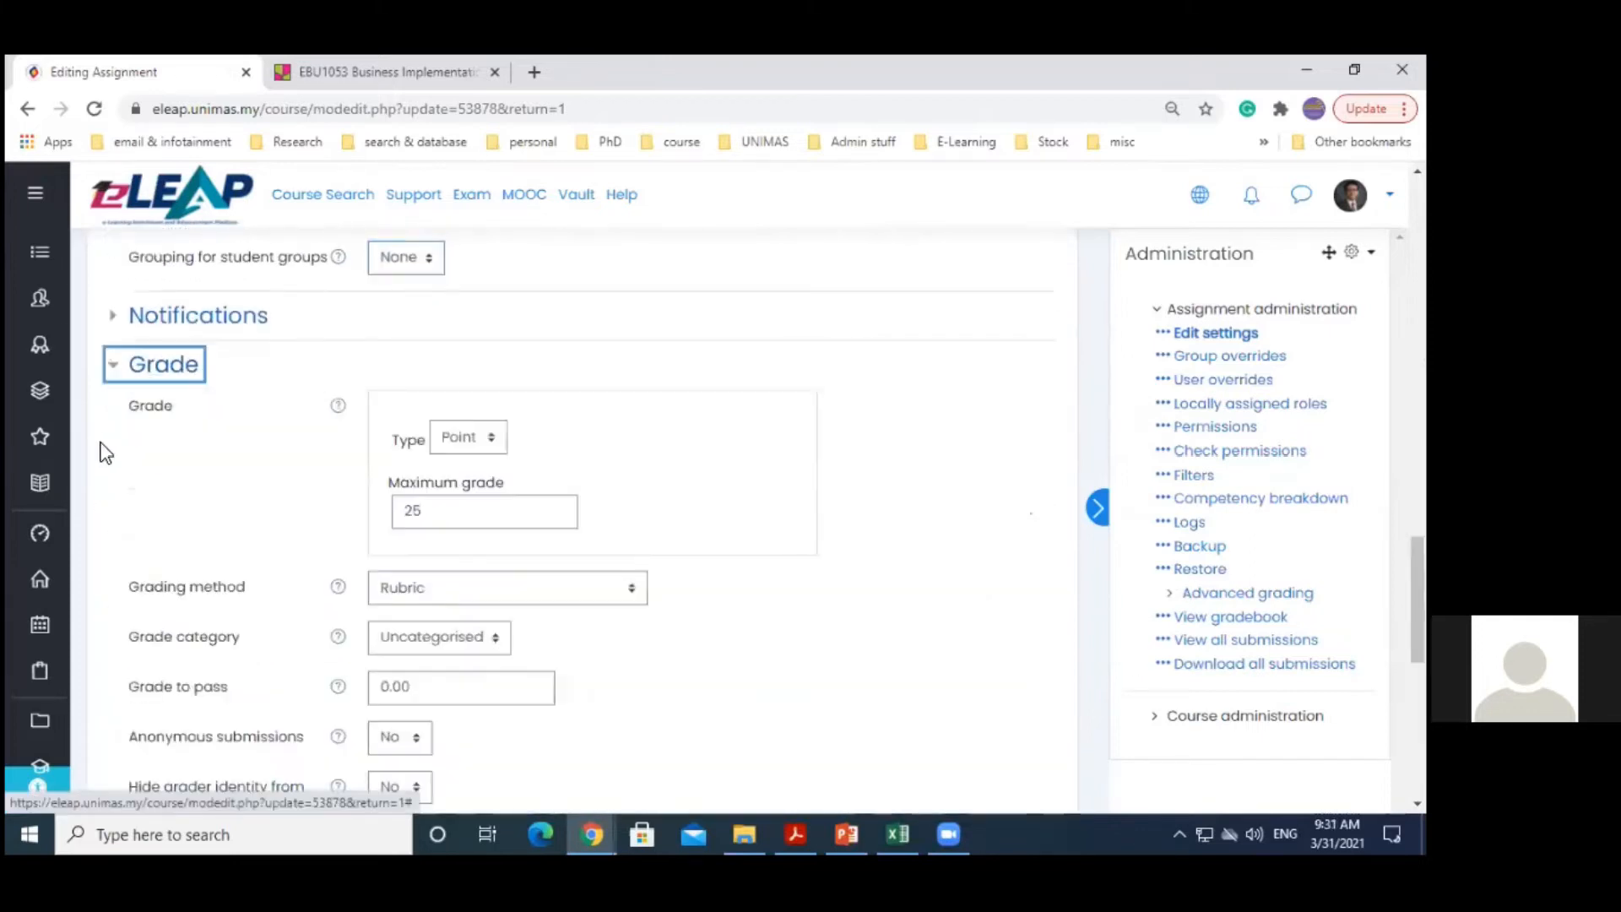
scroll(583, 519, down, 3)
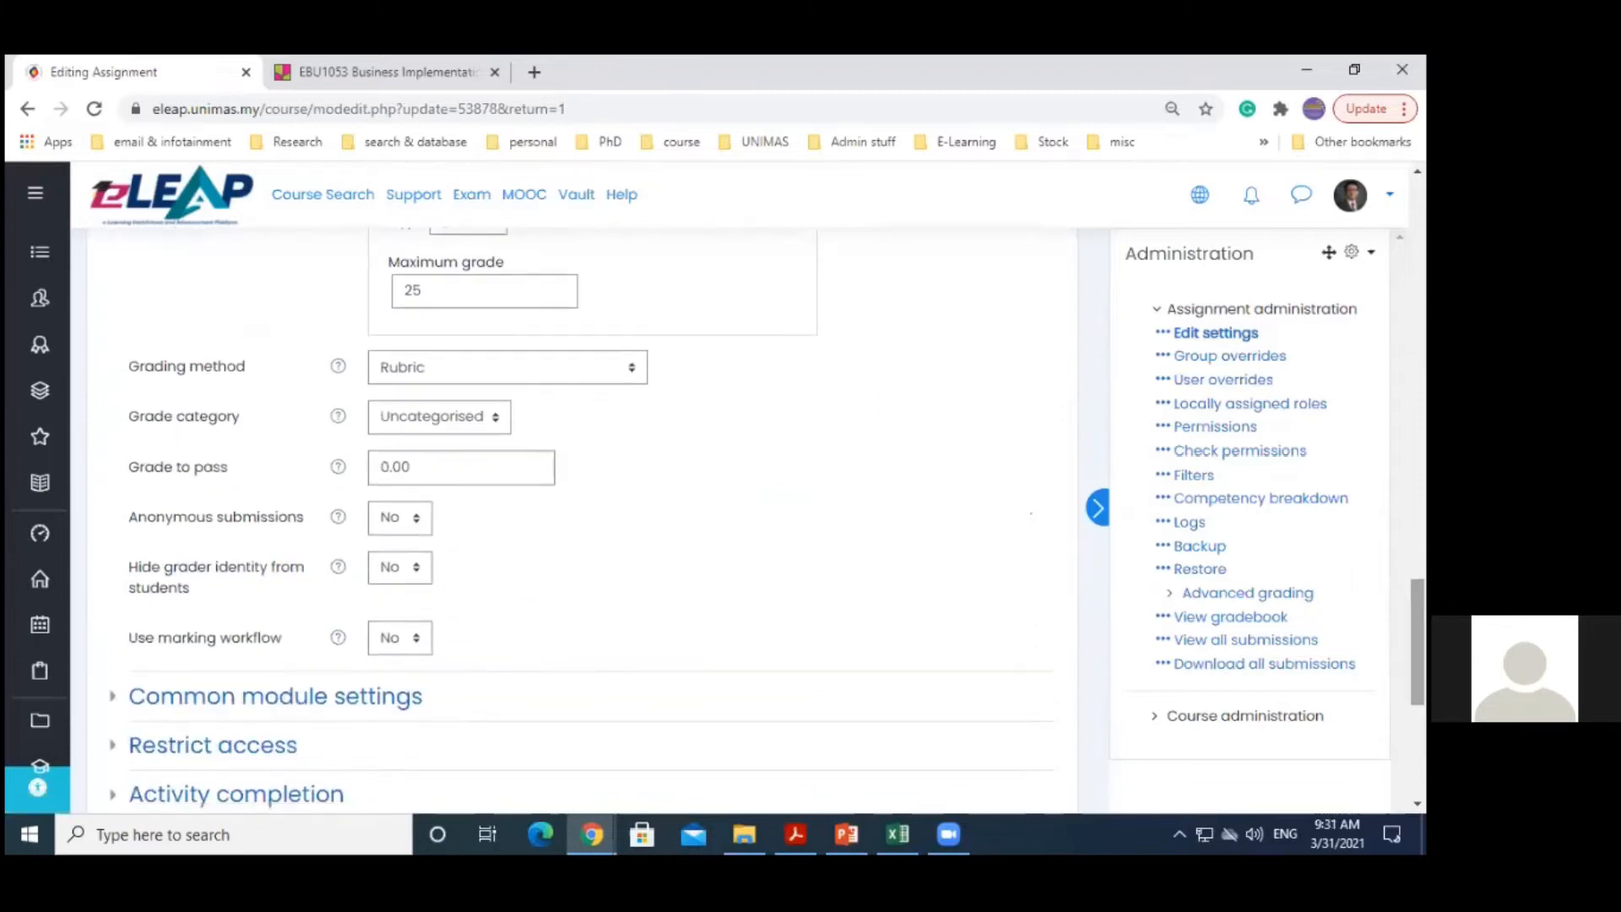
click(114, 700)
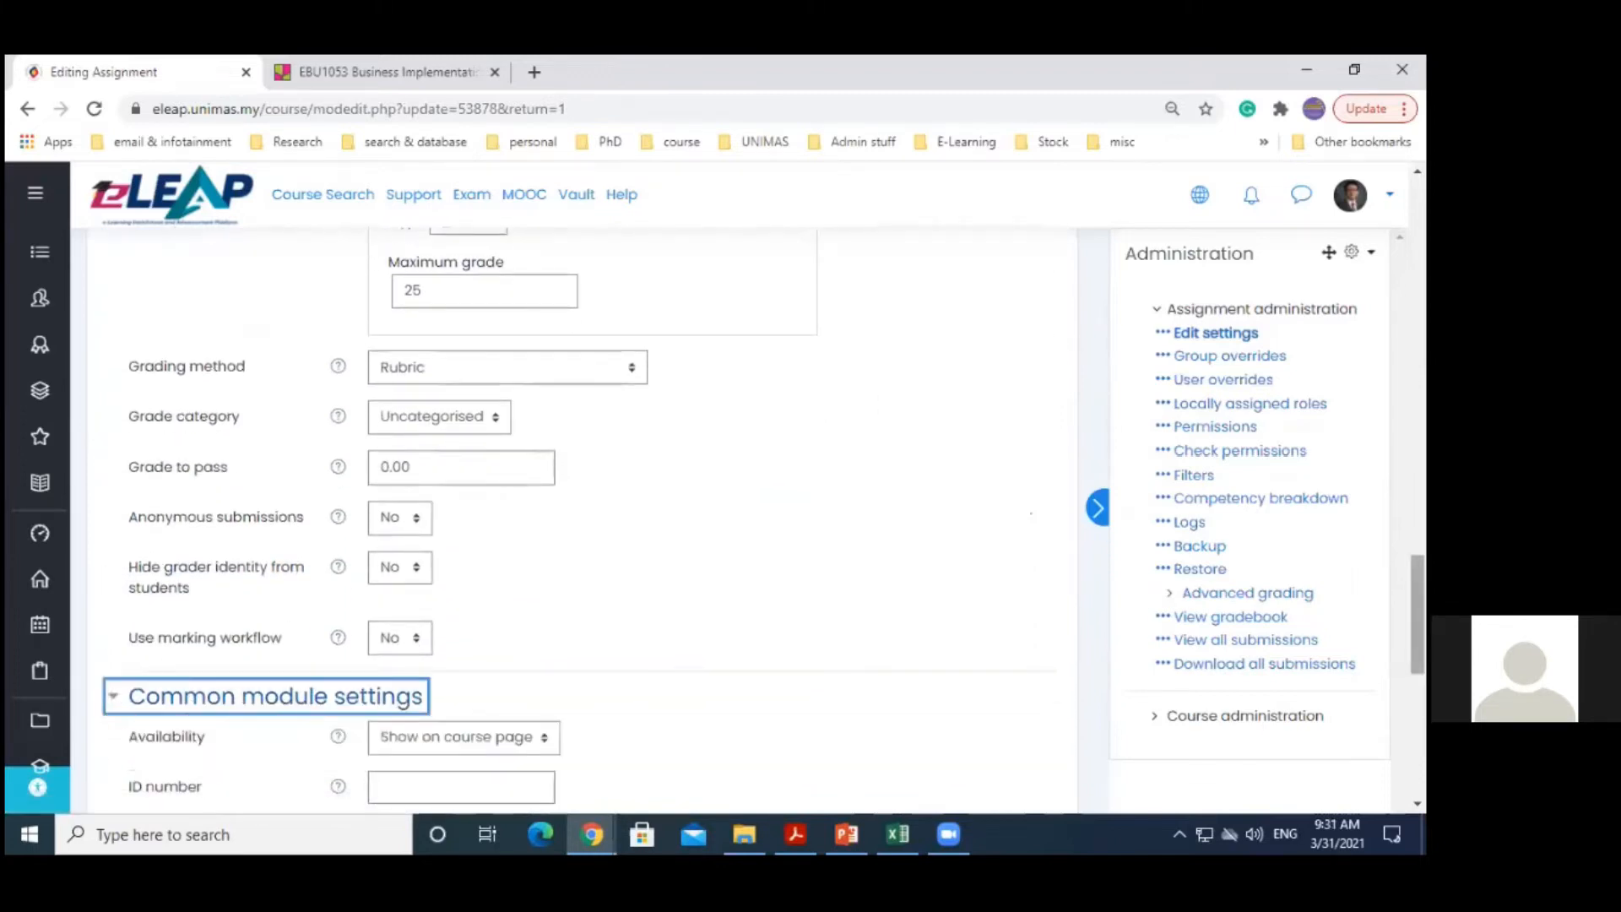
scroll(114, 712, down, 4)
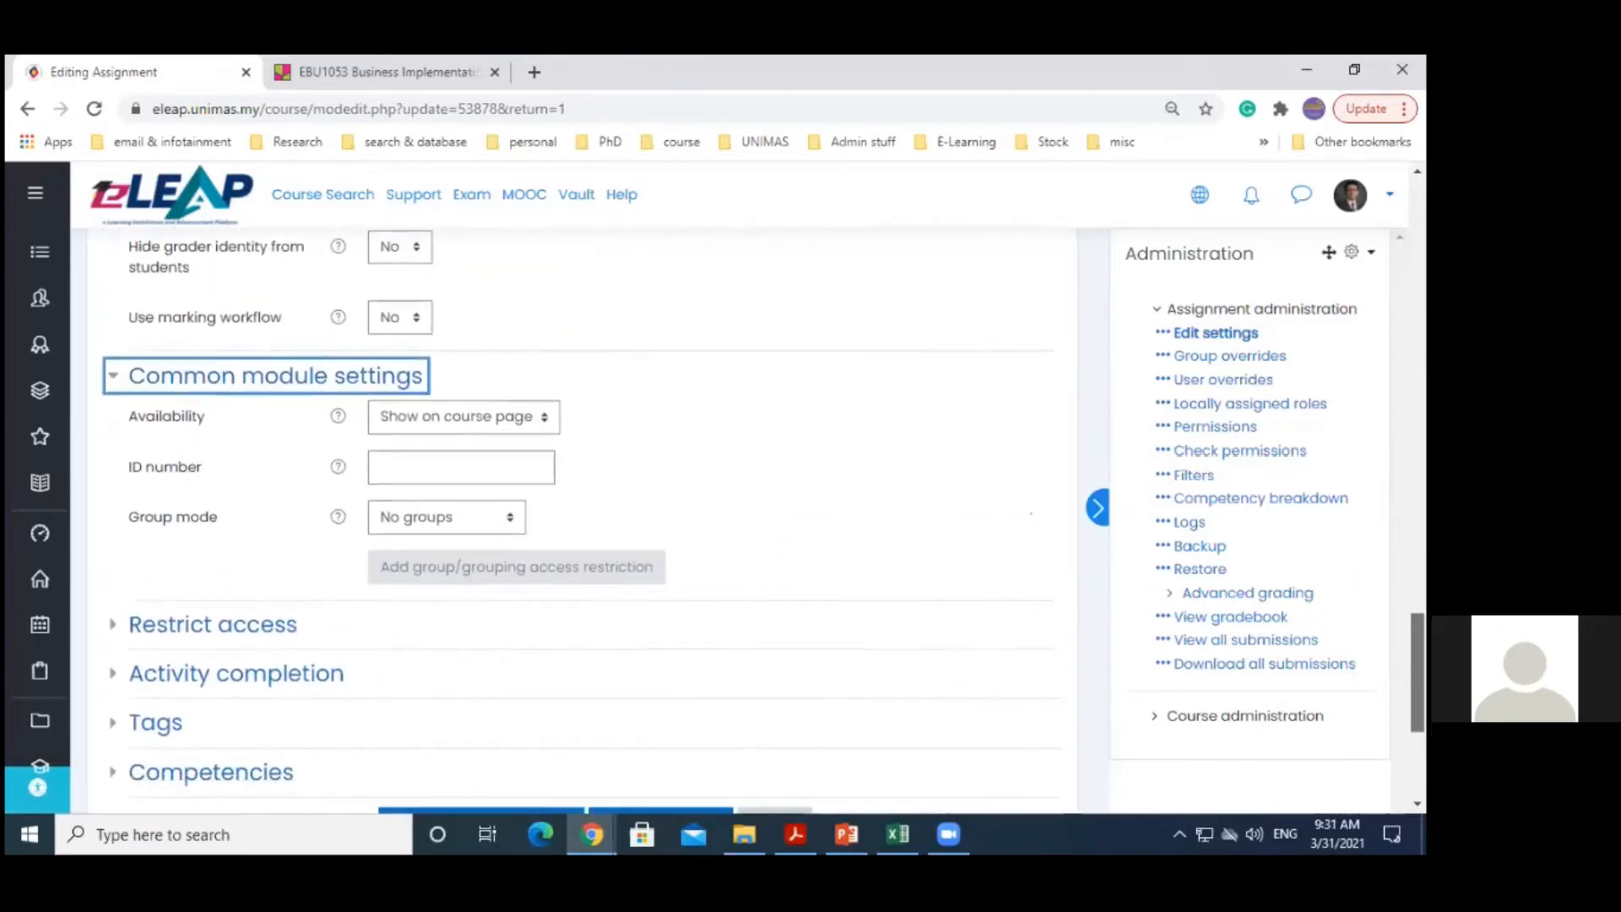
click(476, 517)
click(154, 572)
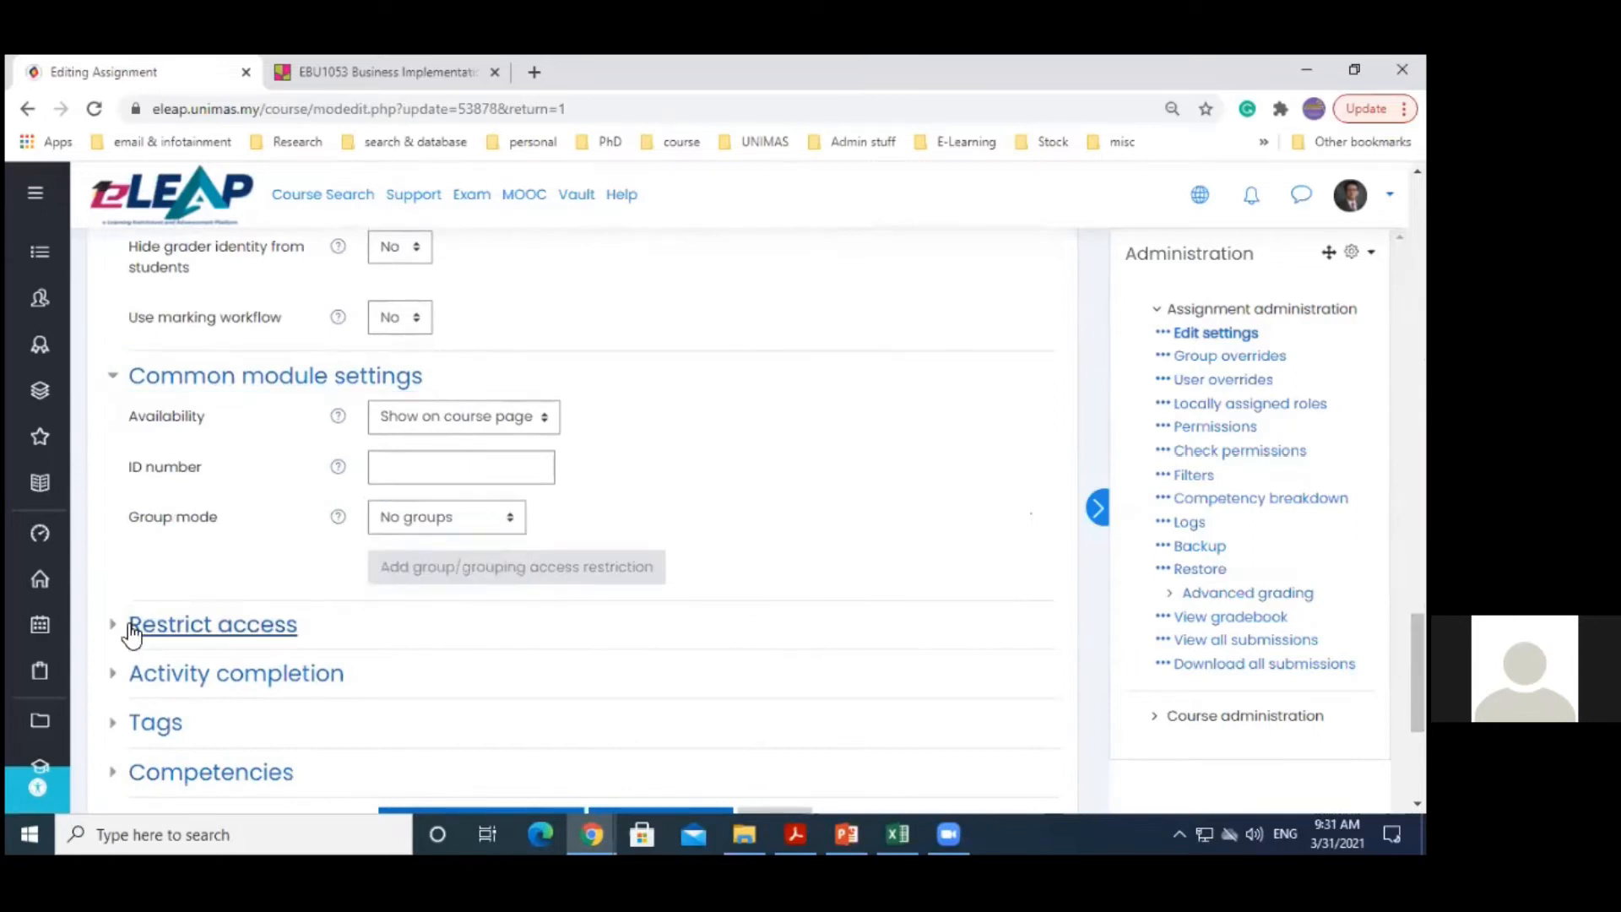
scroll(999, 709, down, 4)
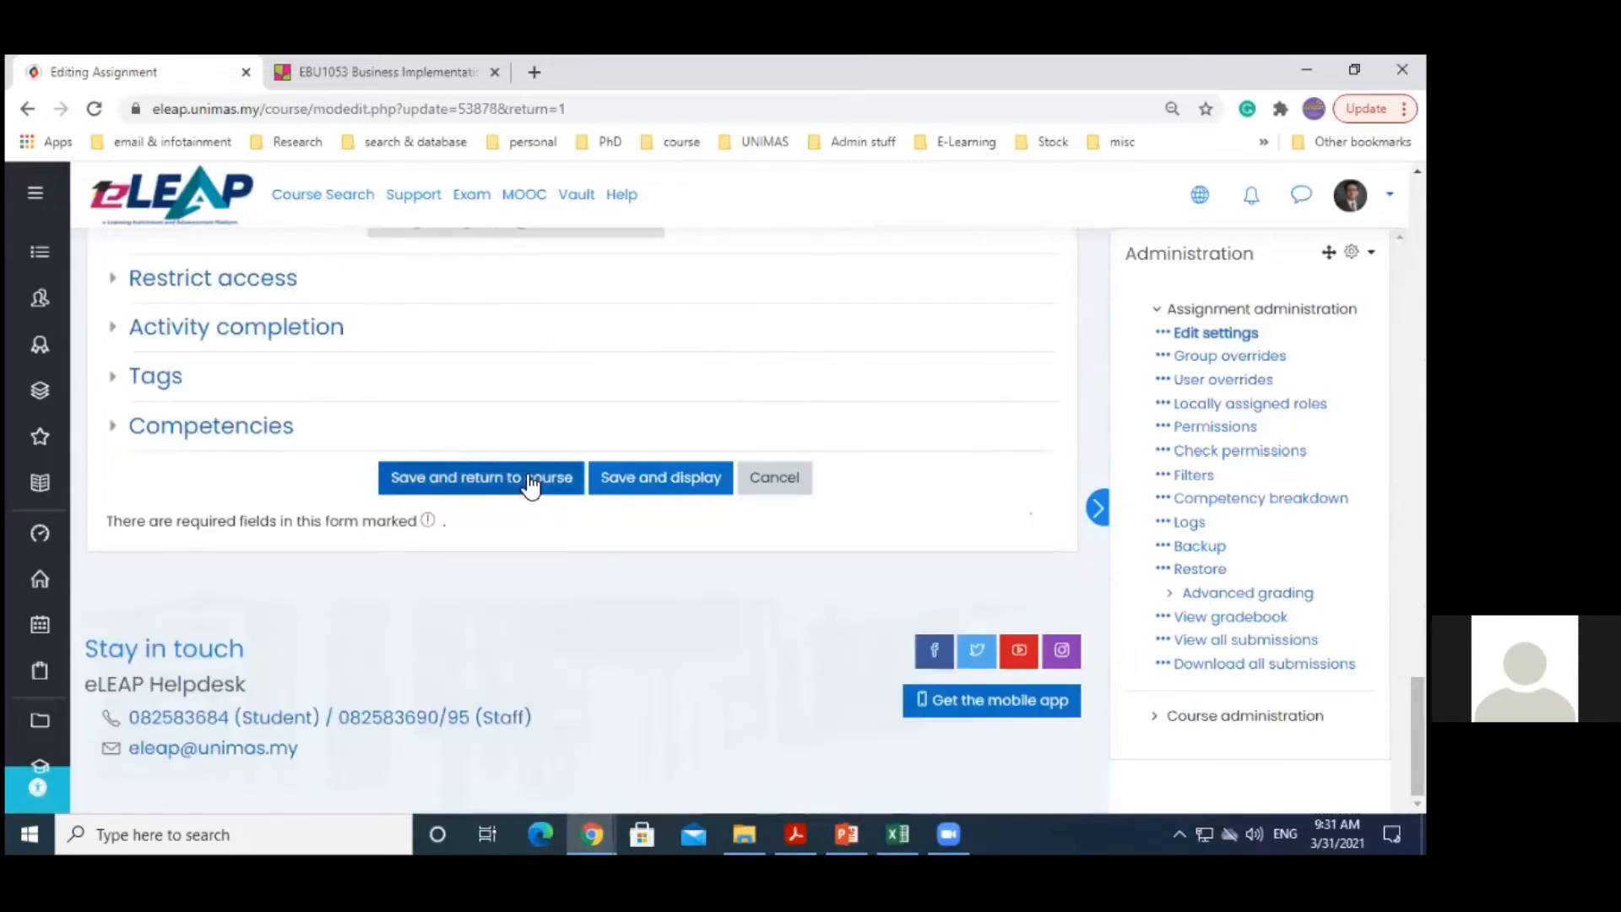
click(678, 478)
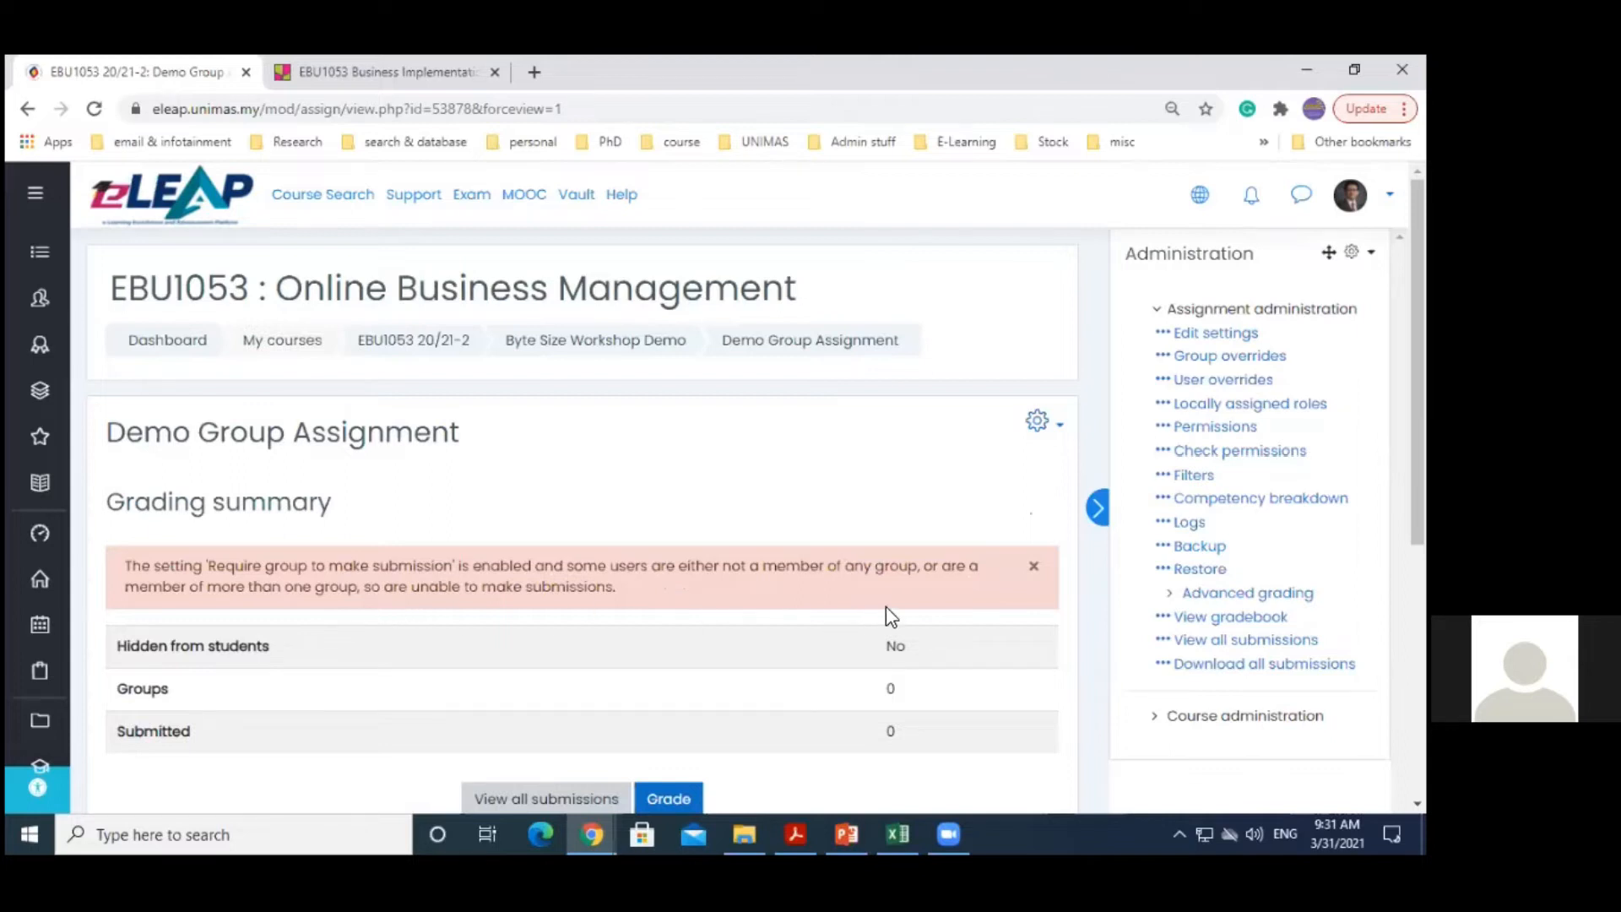
Return to the course's Byte Size Workshop Demo section and delete the Demo Group Assignment
drag(125, 586, 635, 586)
click(635, 588)
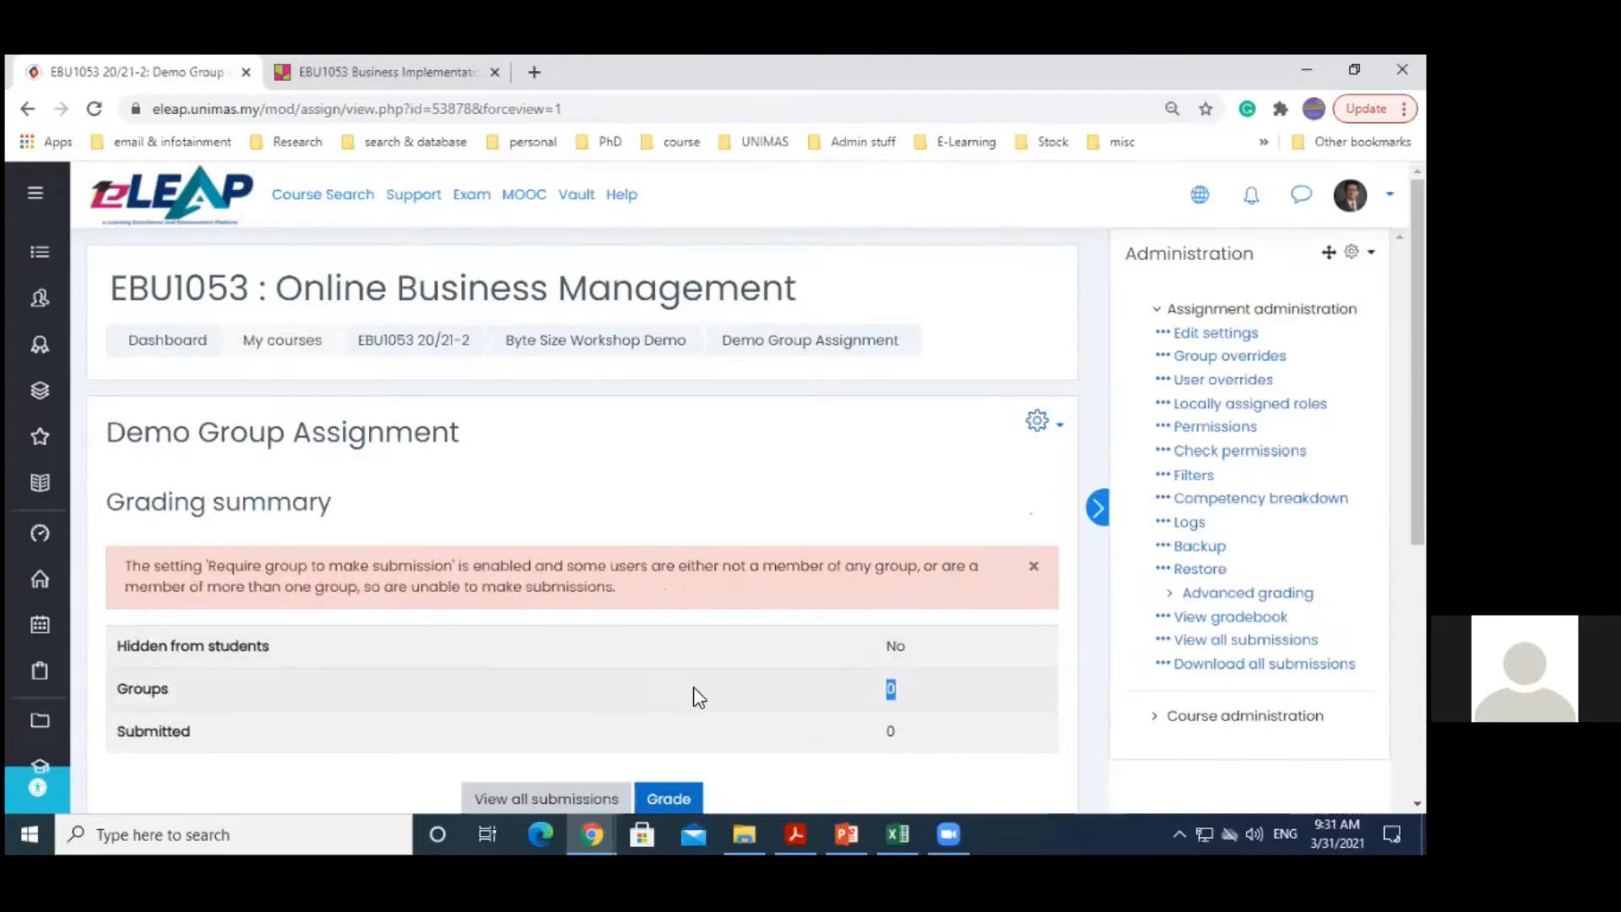
click(631, 346)
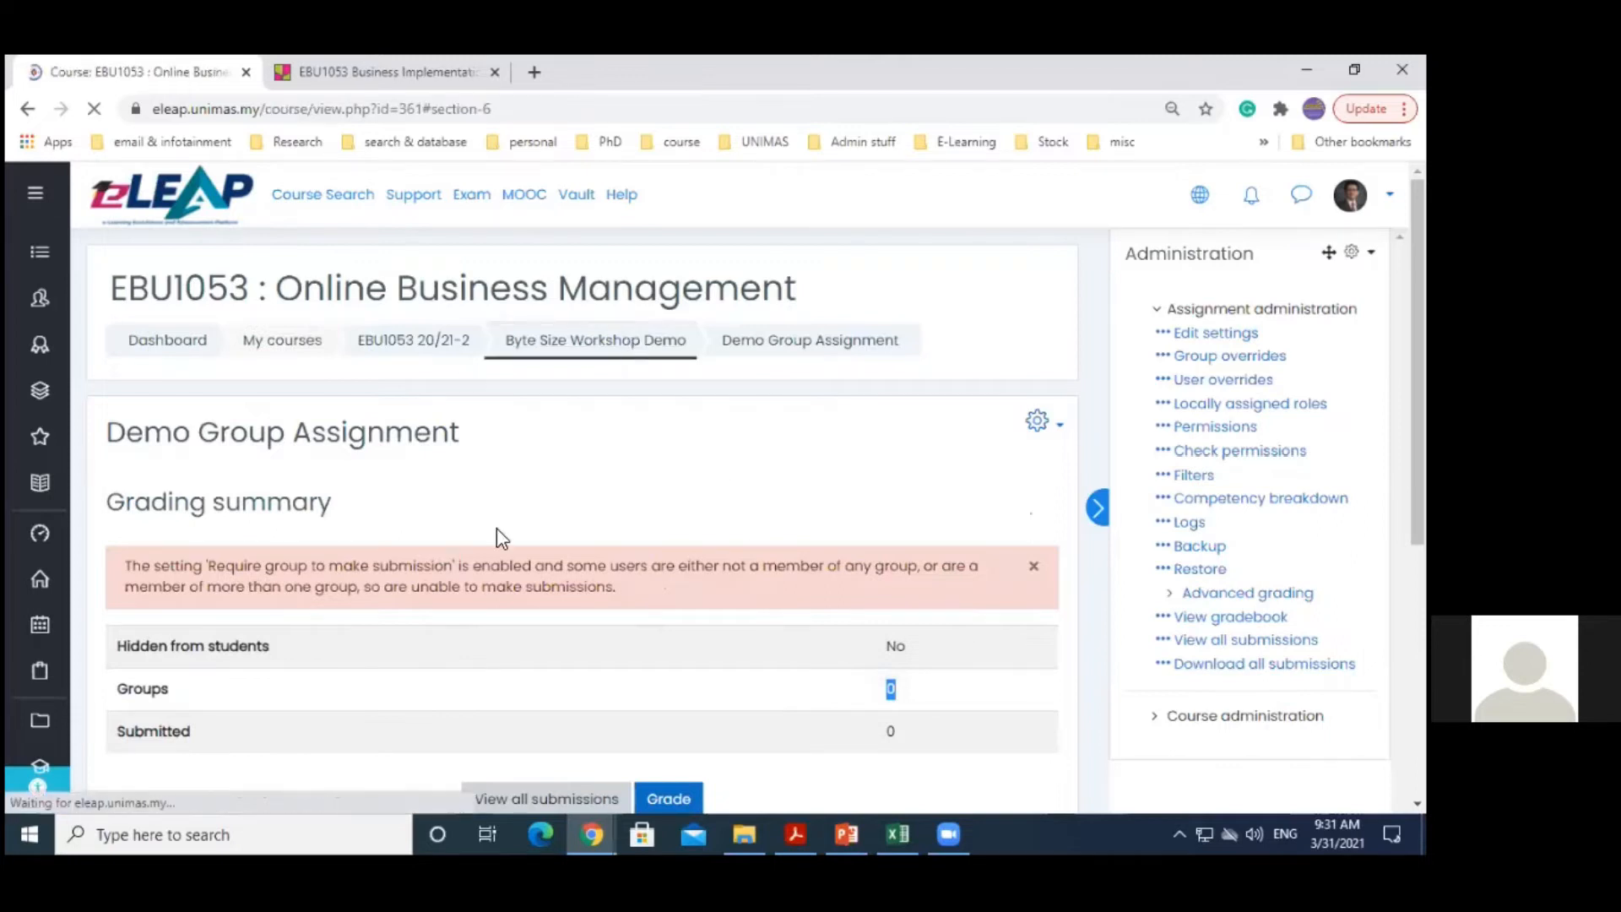
scroll(565, 520, down, 10)
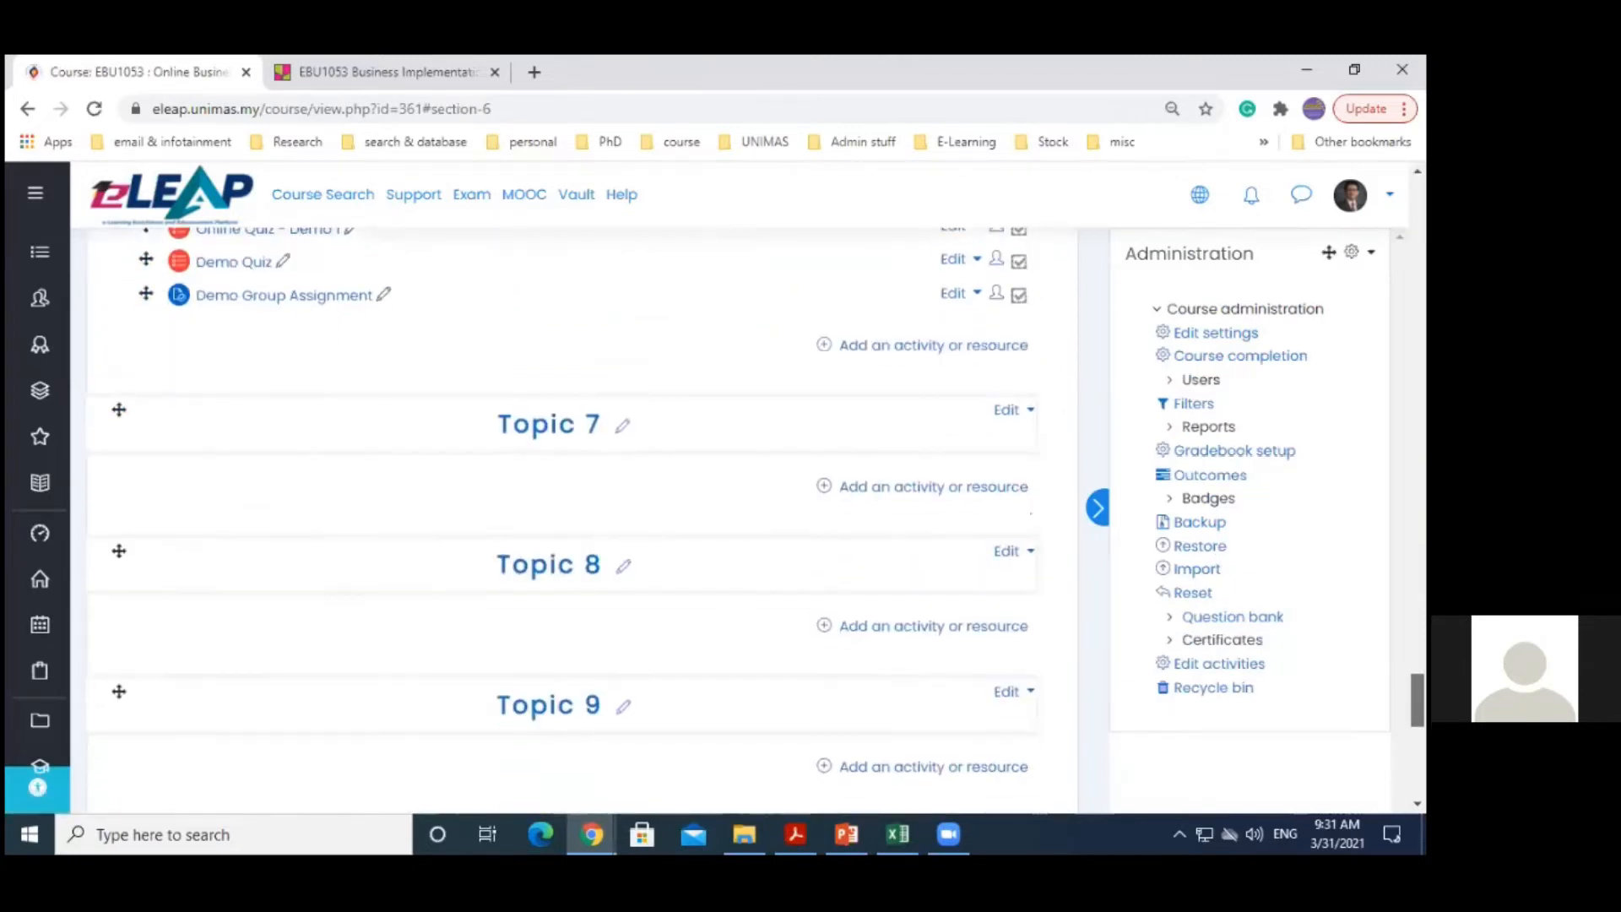
scroll(243, 586, up, 10)
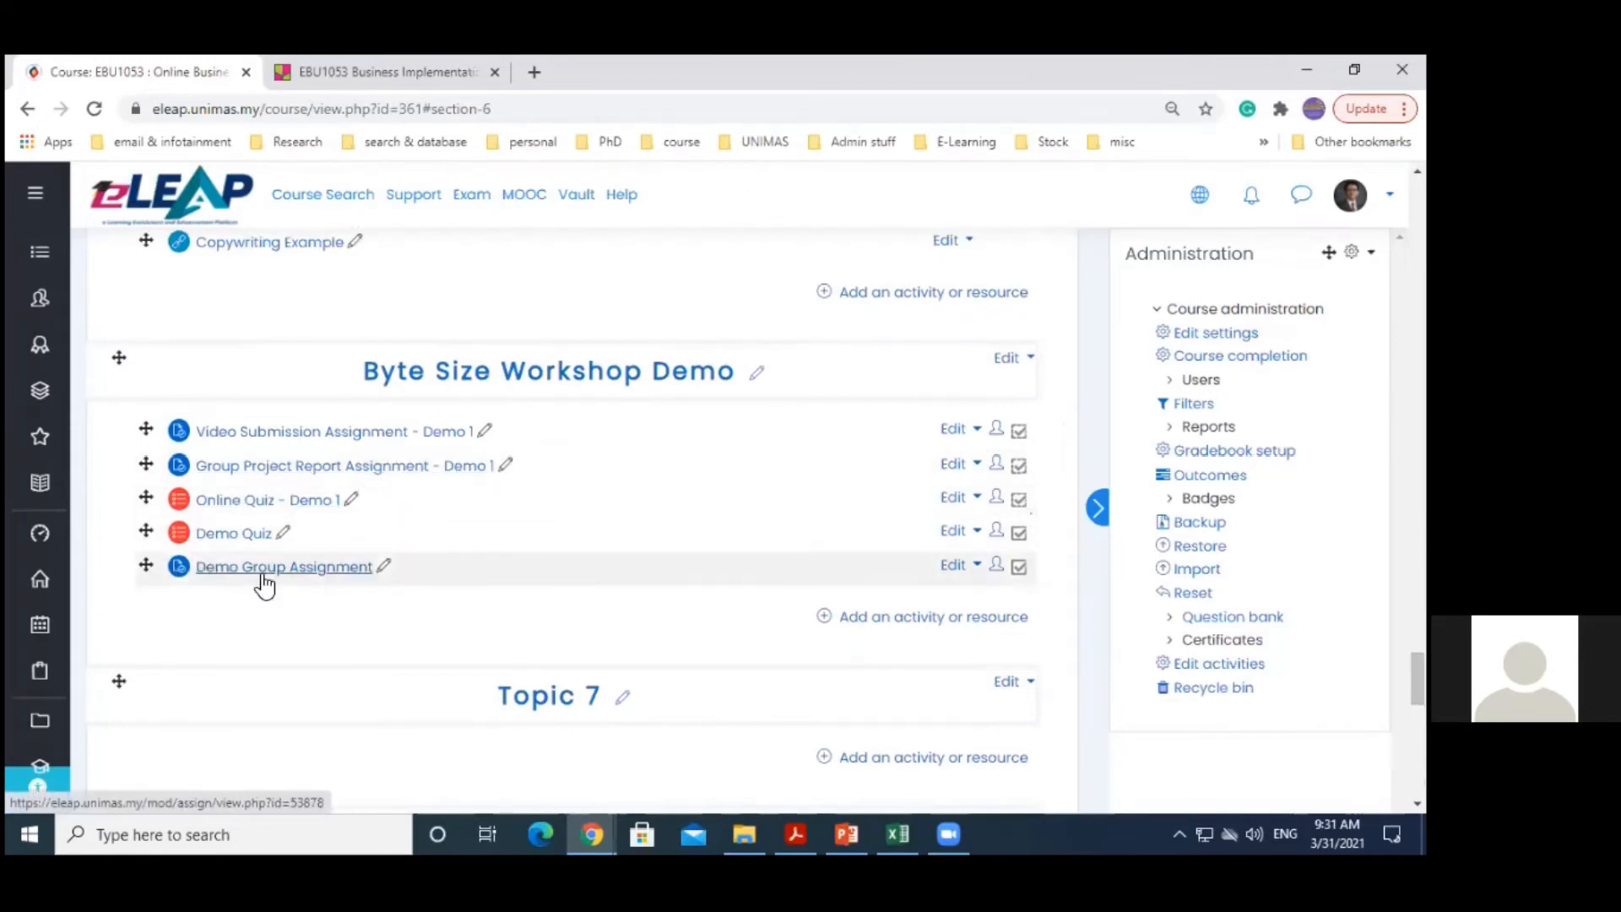
click(965, 567)
click(907, 737)
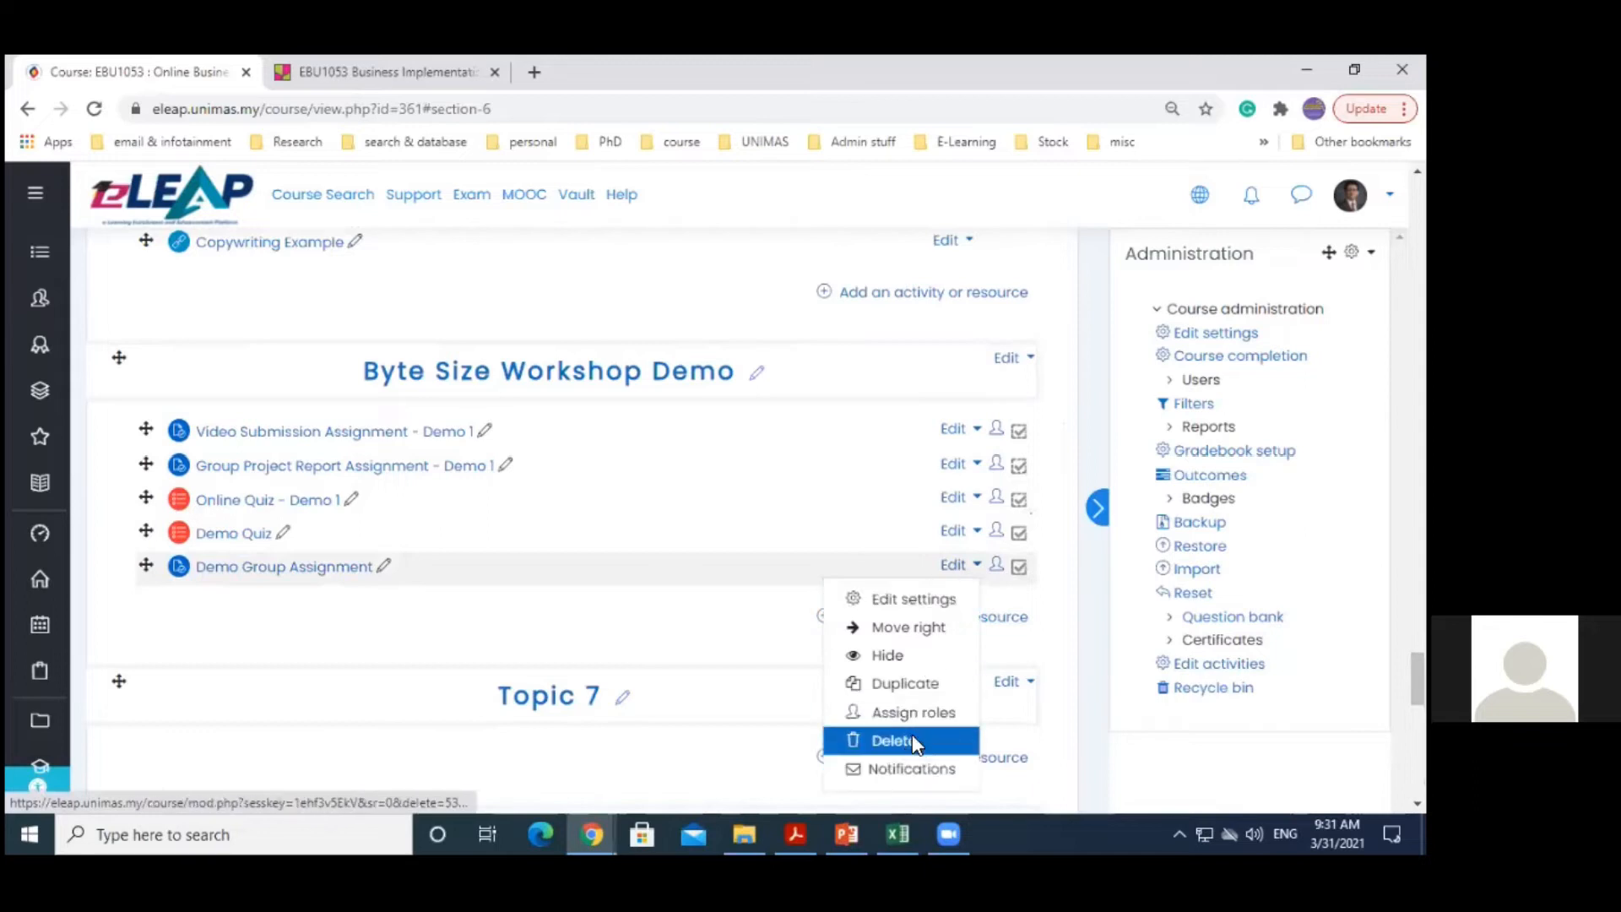
click(945, 327)
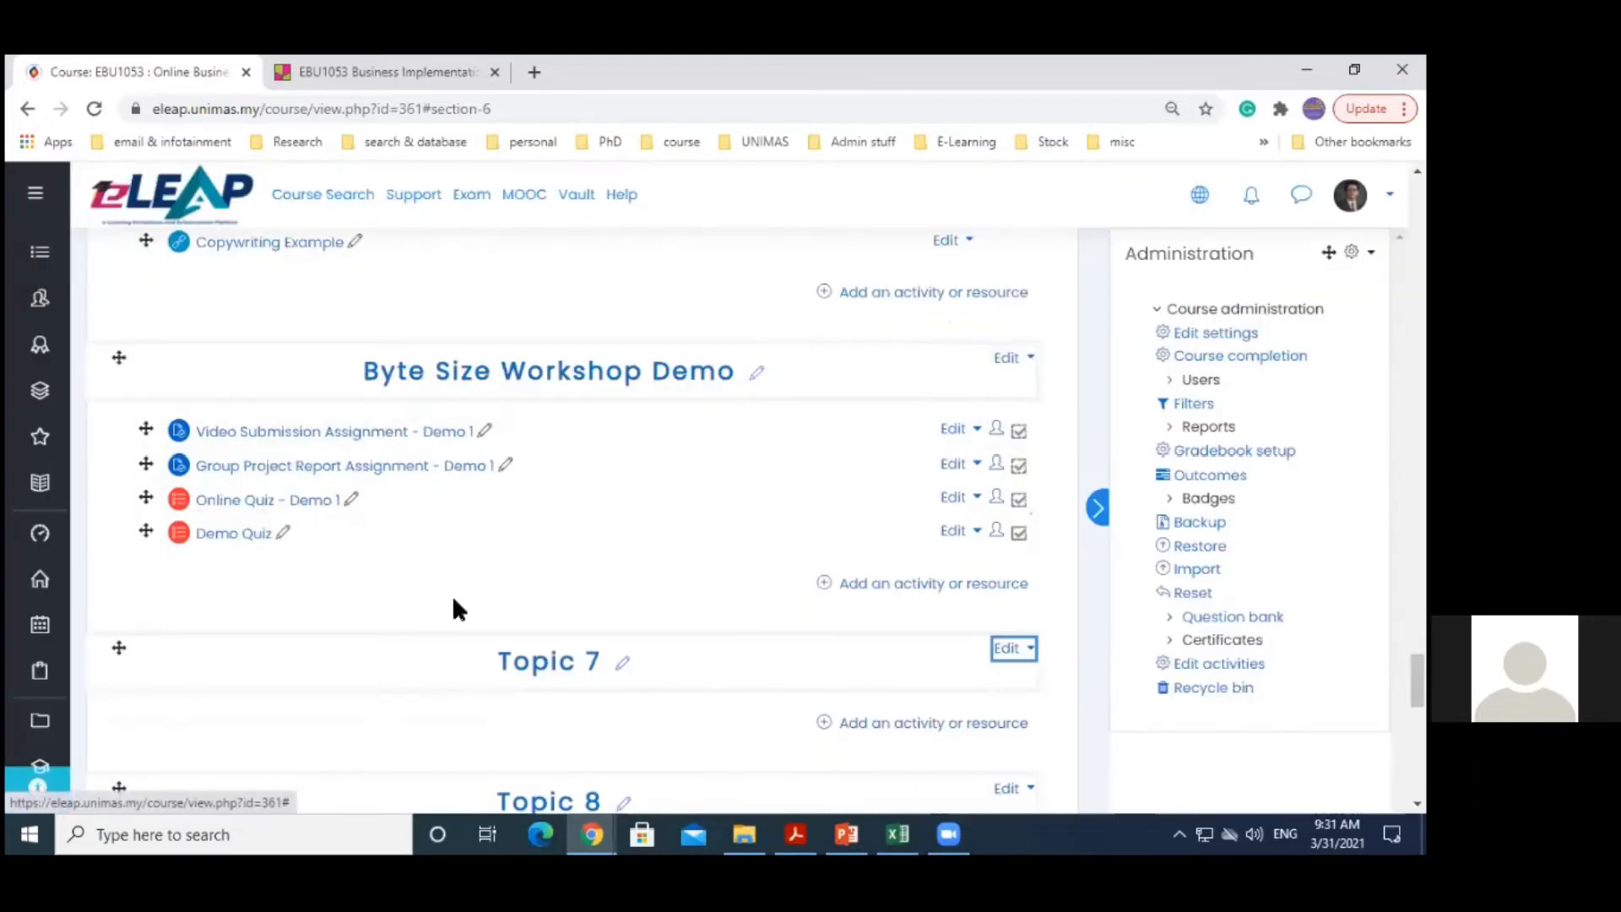
View the grading summary of Group Project Report Assignment - Demo 1 and return to the EBU1053 20/21-2 course page
click(427, 465)
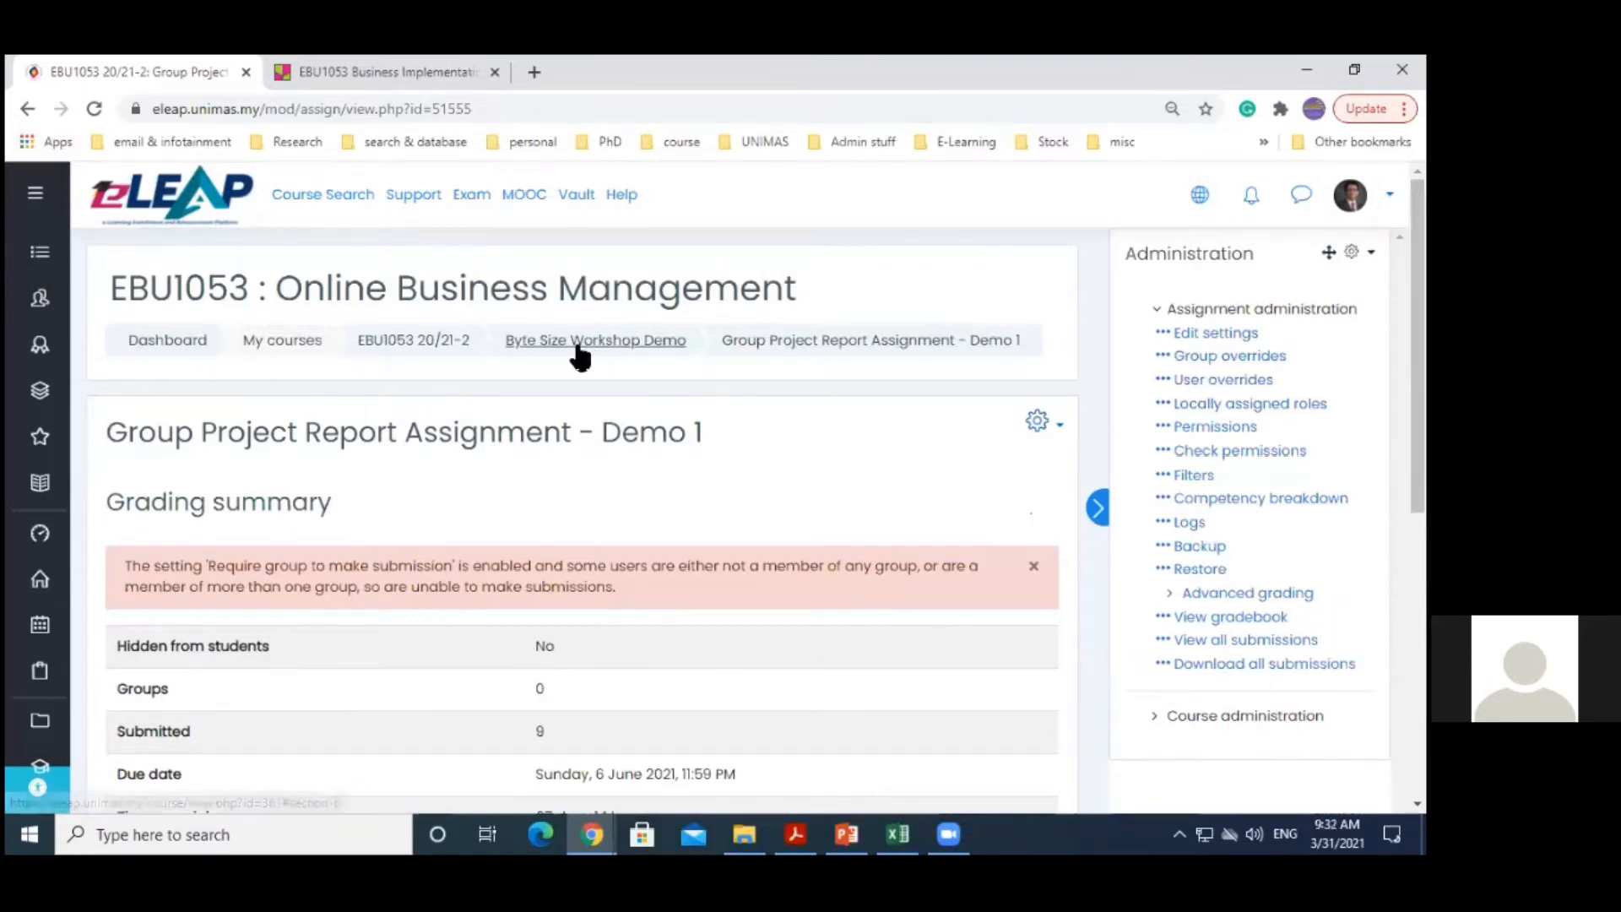
click(412, 340)
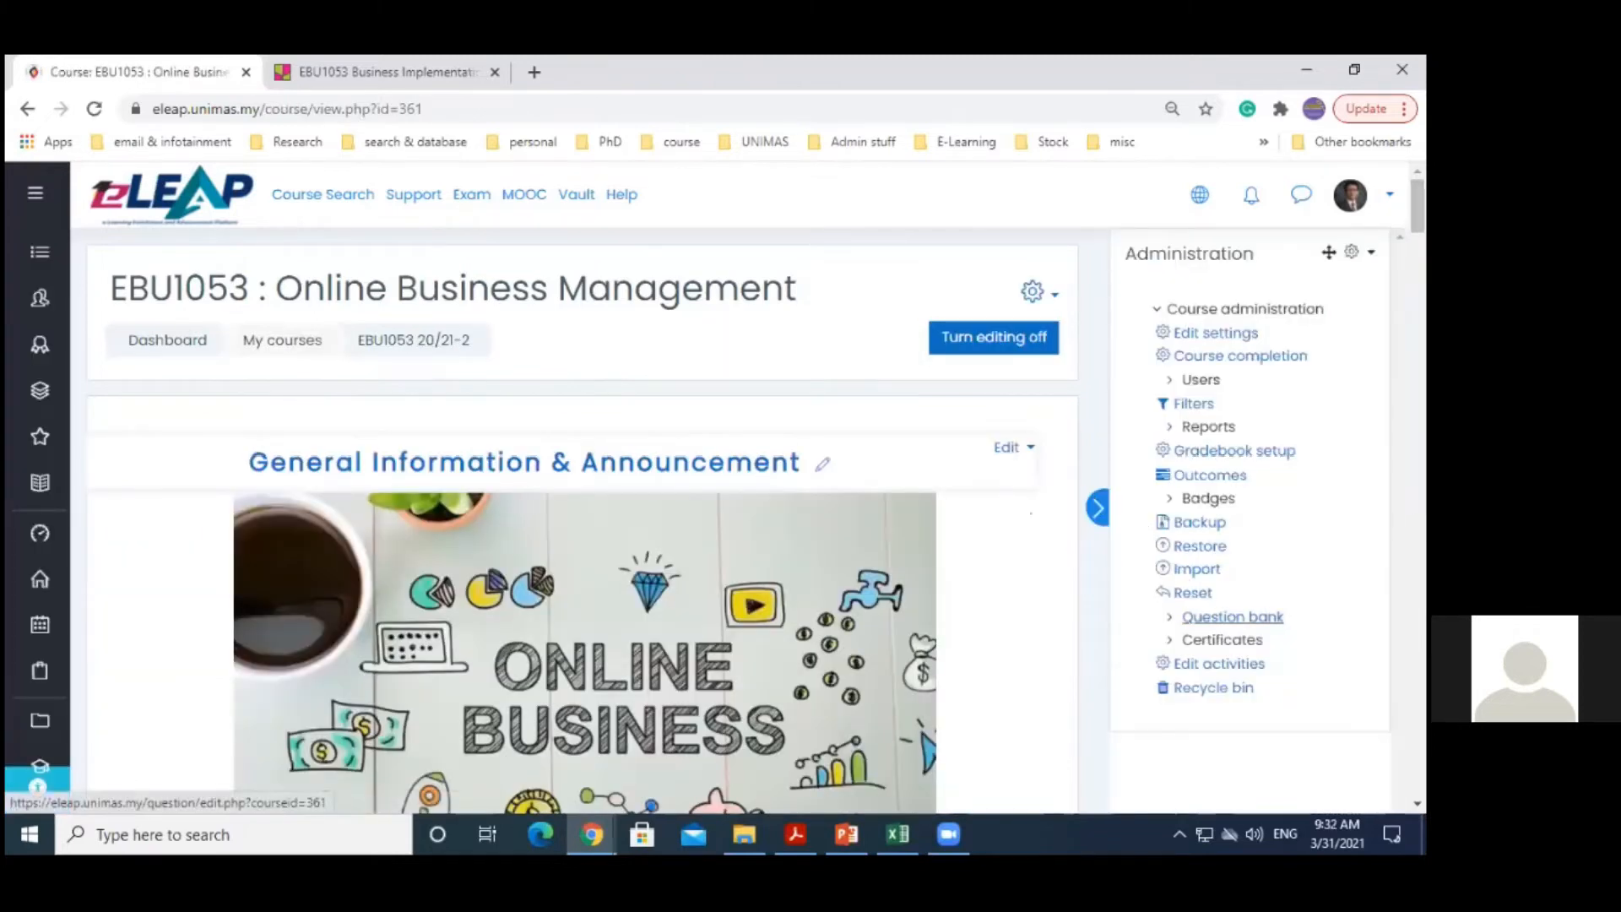
Delete Demo Group A through Demo Group E from the course's groups and confirm the deletion
click(1211, 384)
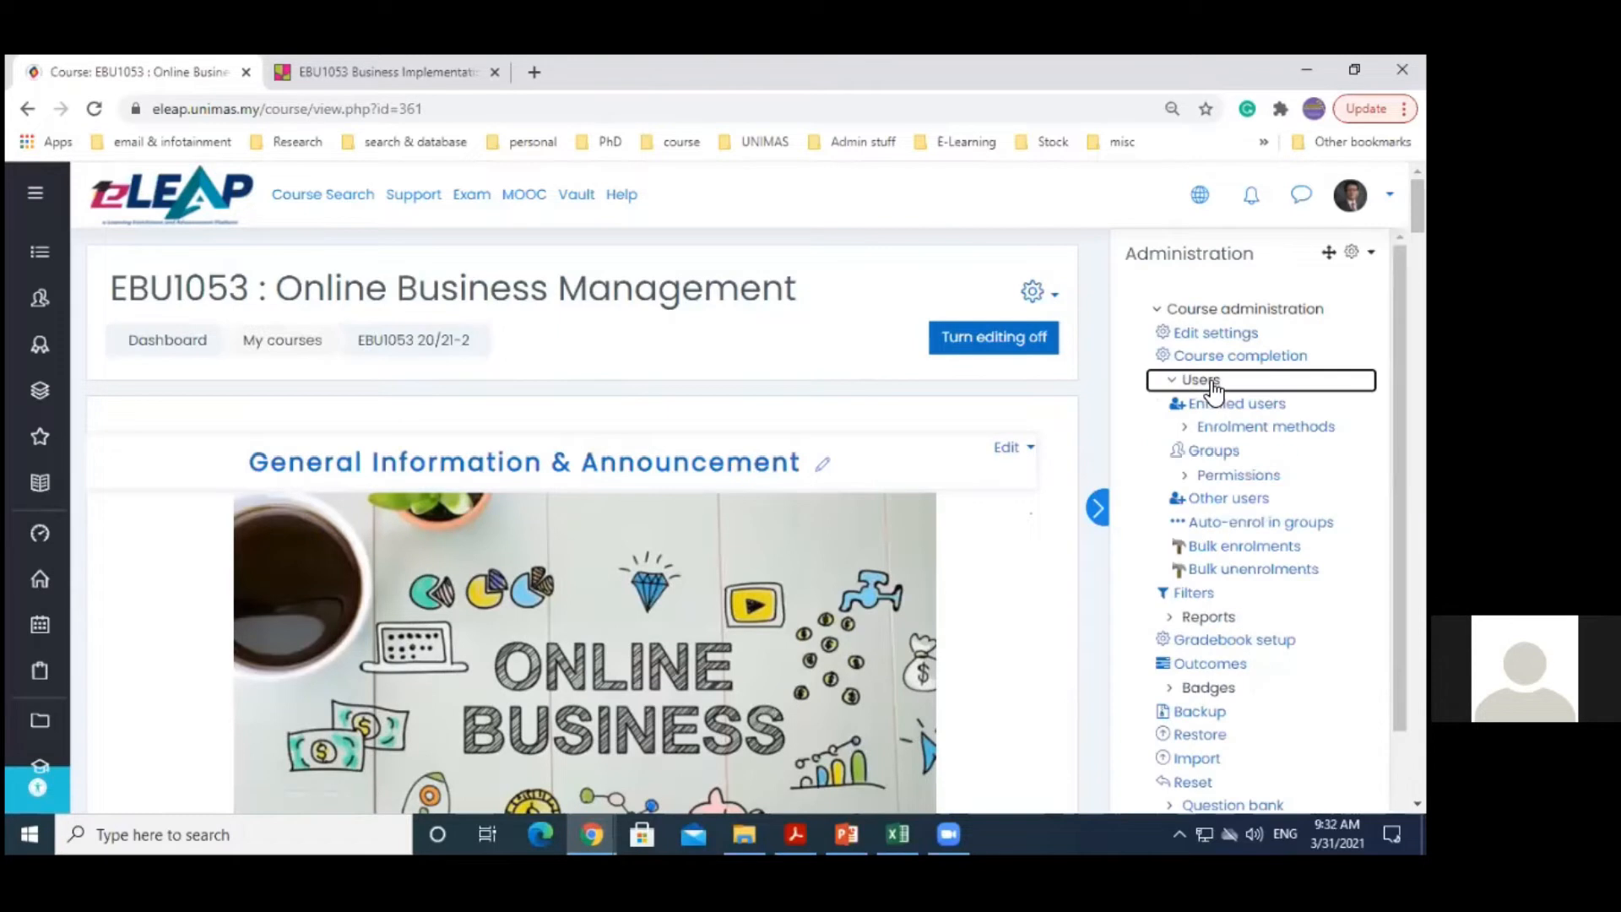
click(1213, 451)
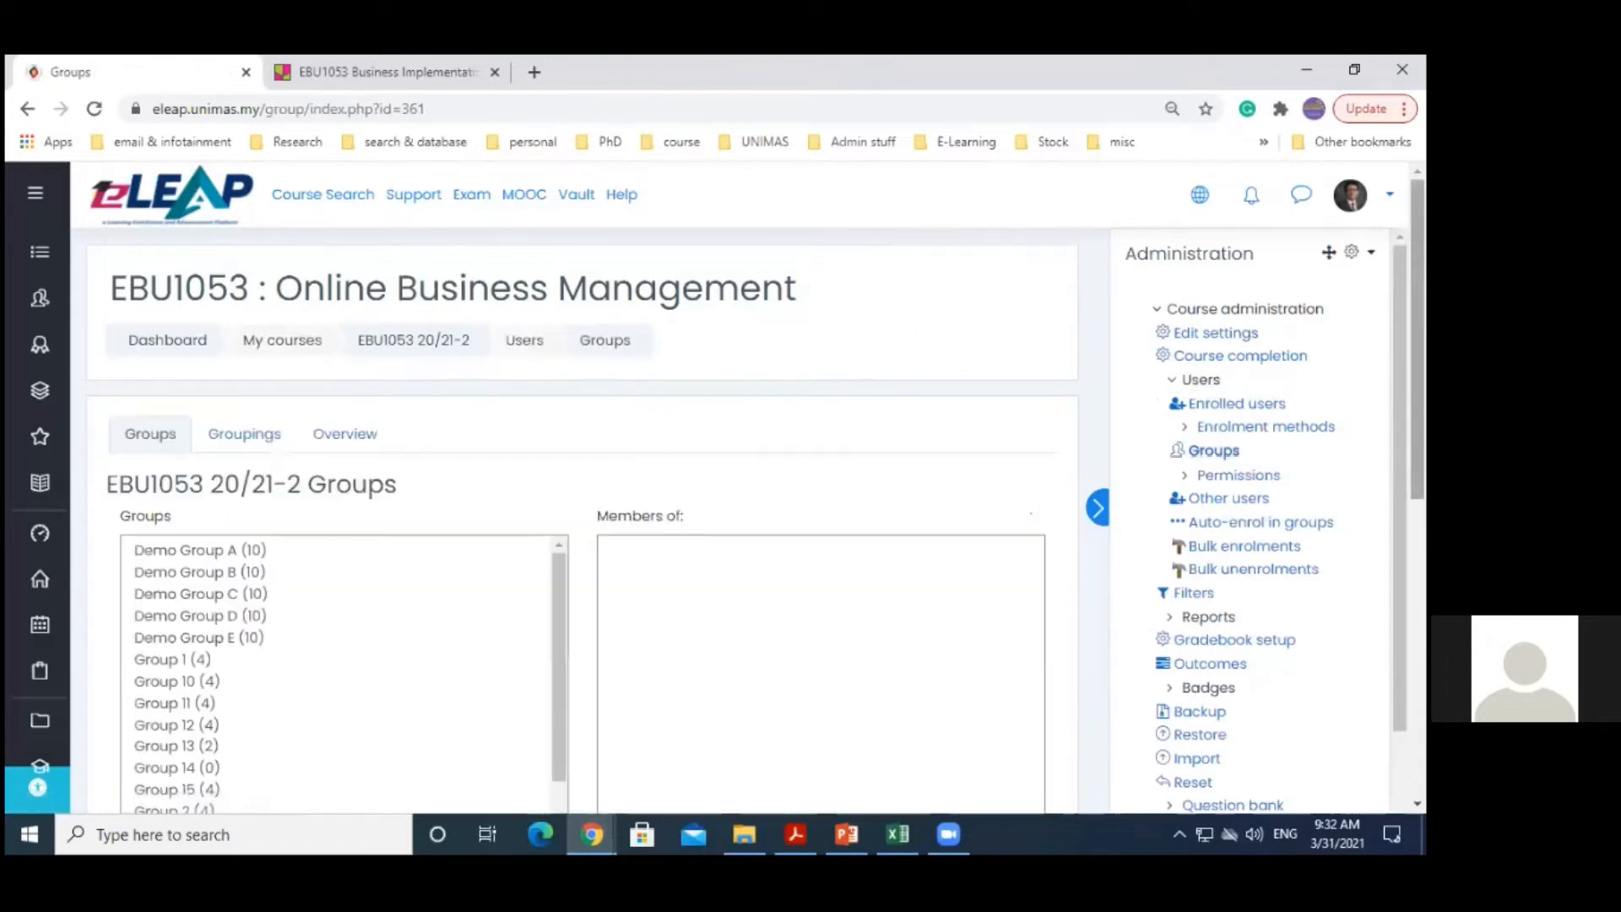
scroll(456, 498, down, 1)
click(246, 446)
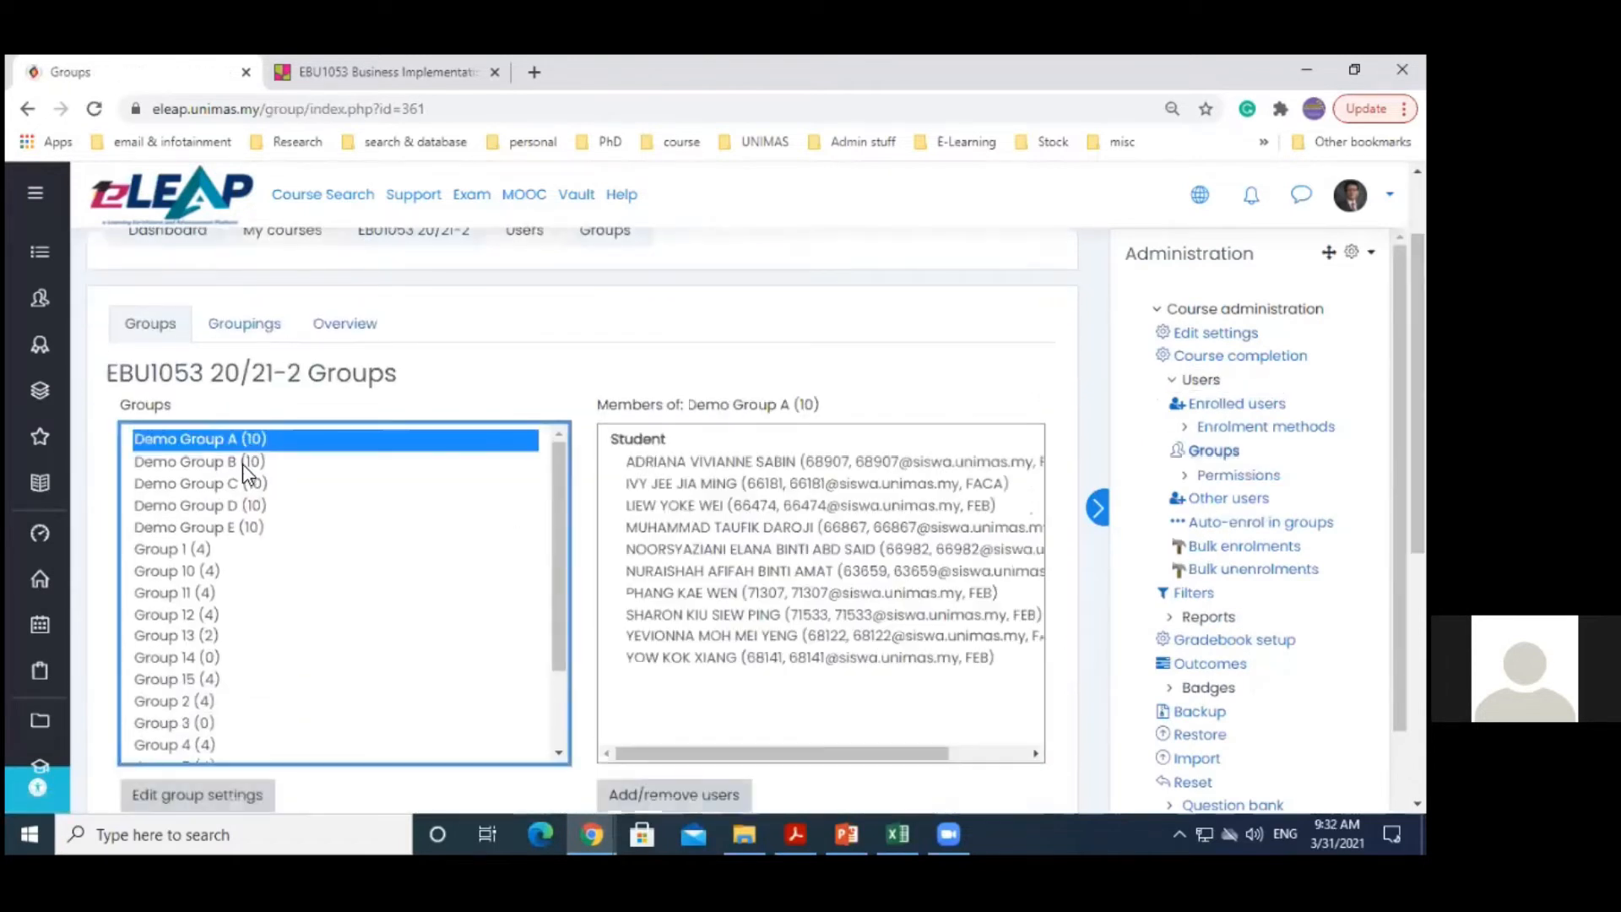
shift+click(245, 528)
scroll(366, 626, down, 5)
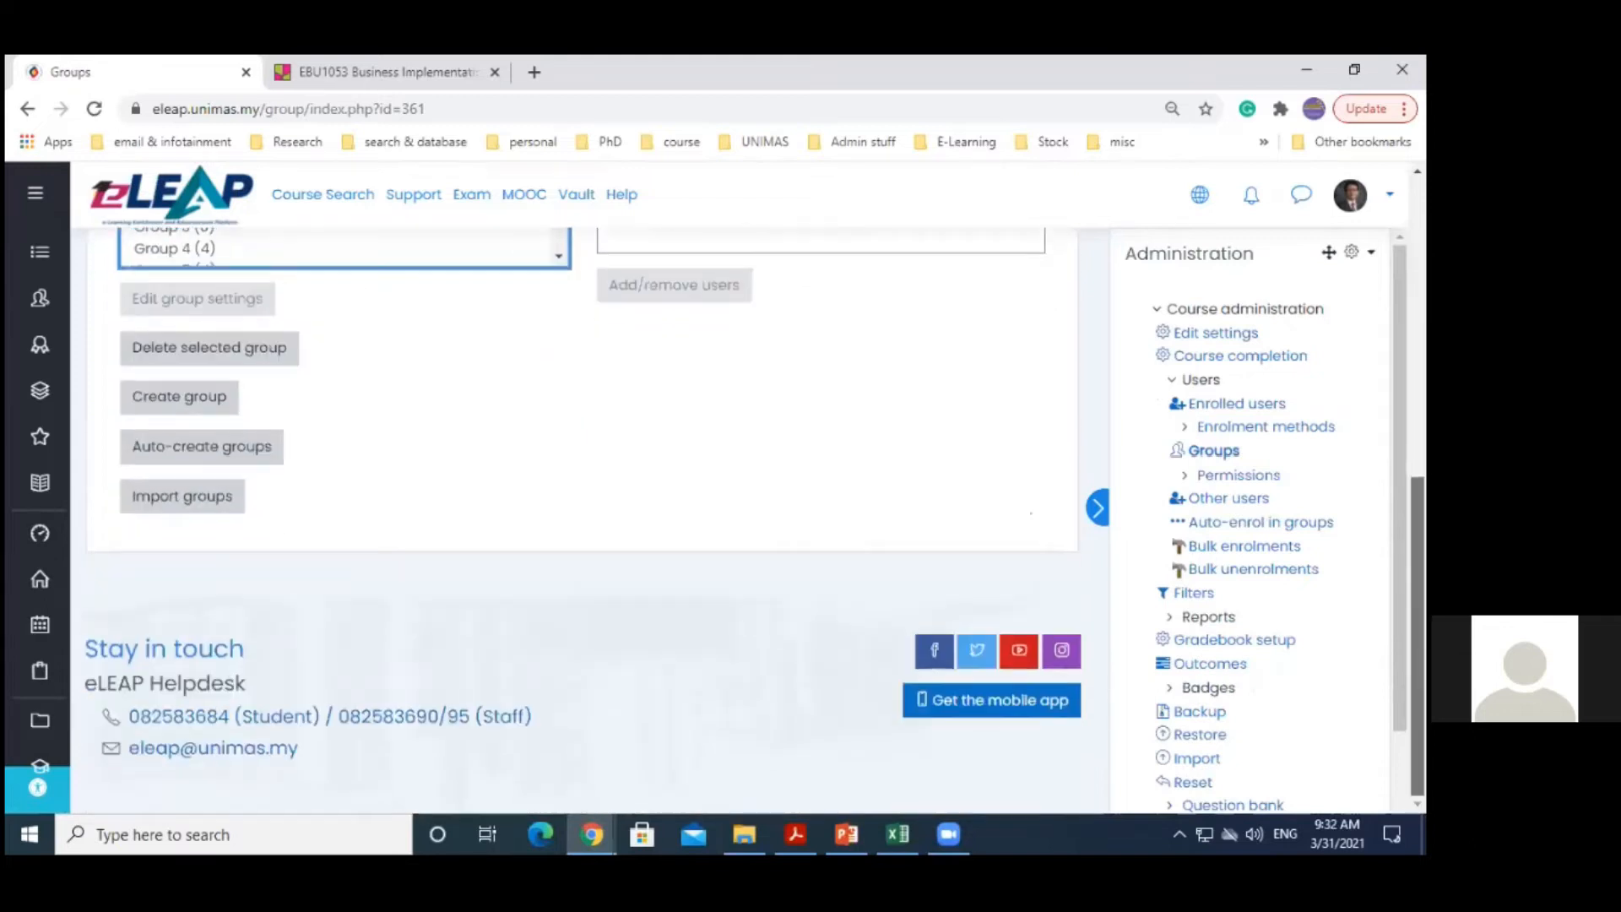
click(223, 355)
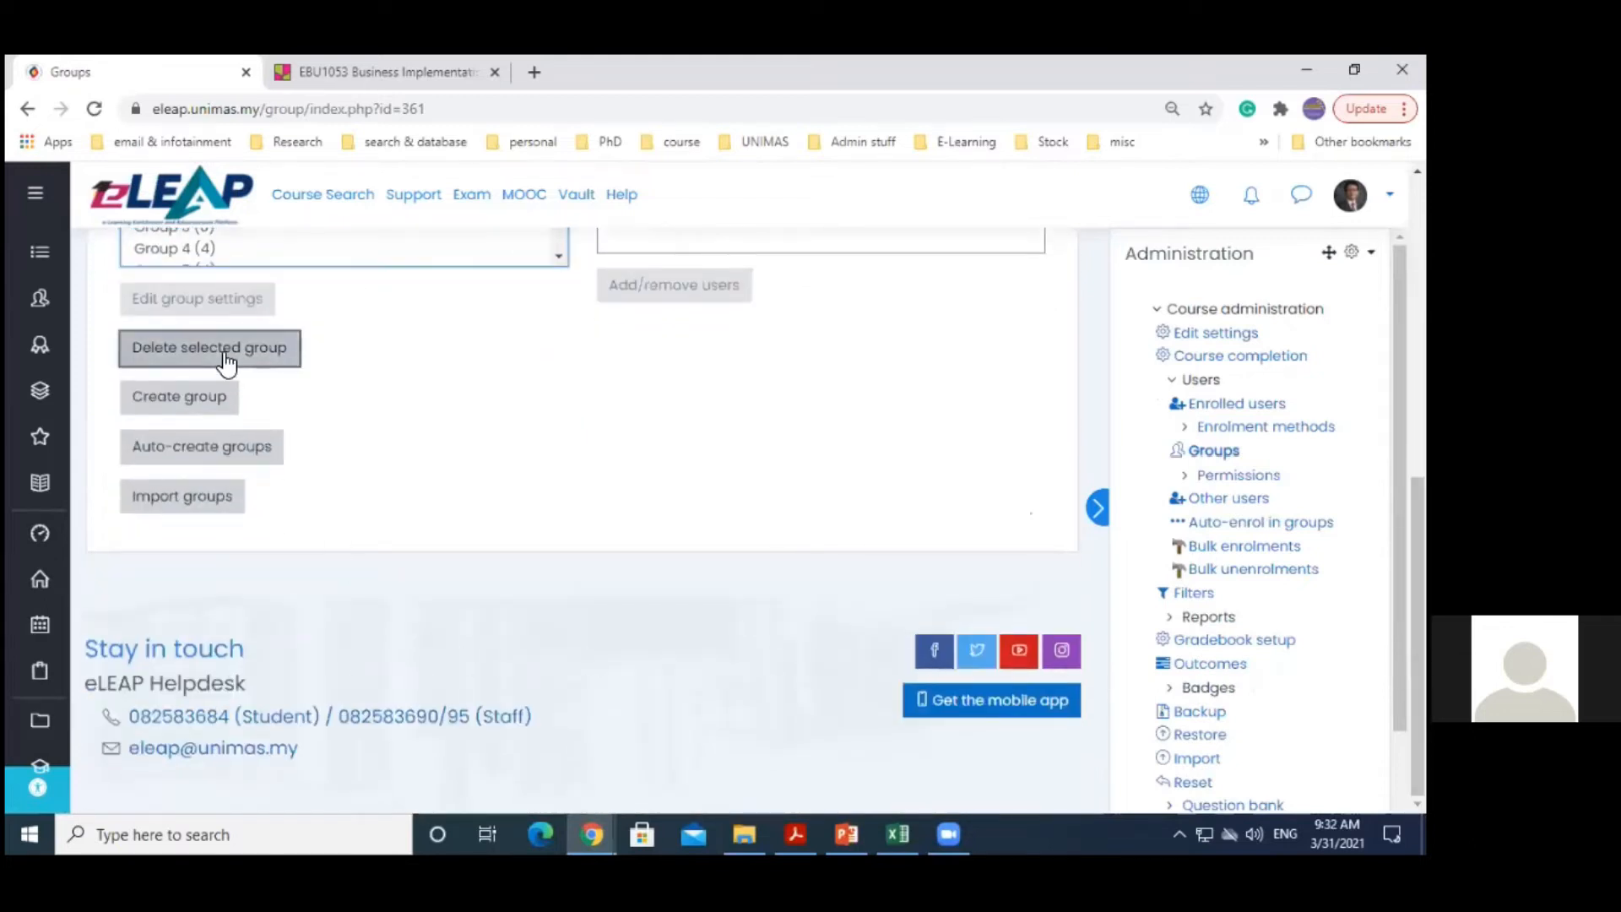
scroll(690, 640, down, 3)
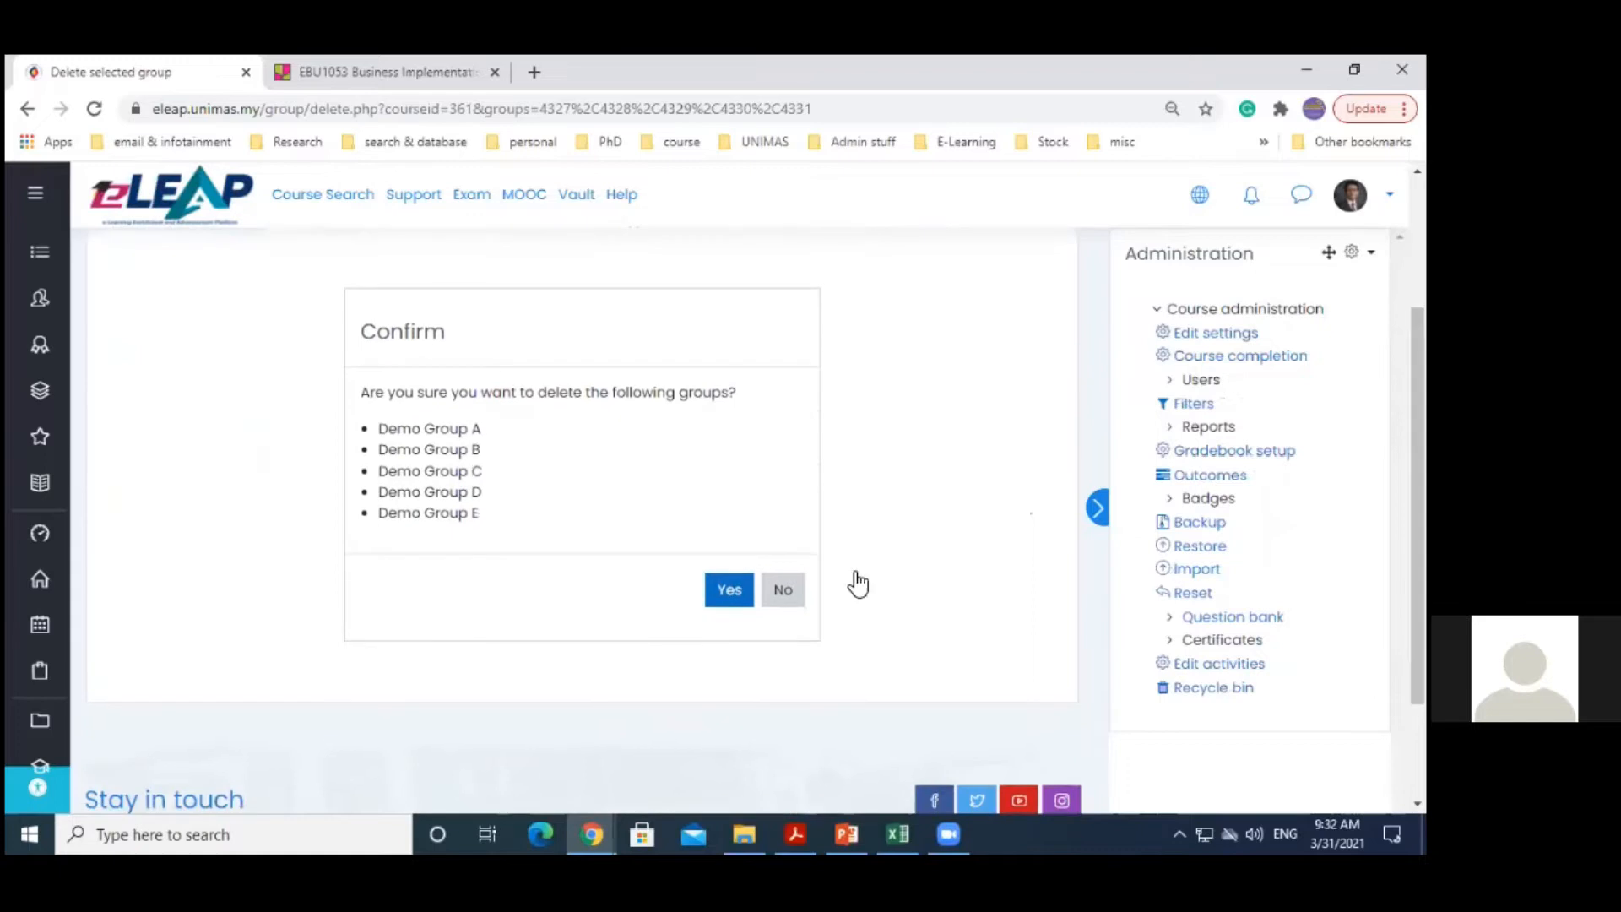
click(729, 591)
Return to the course page, open Group Project Report Assignment - Demo 1 in Byte Size Workshop Demo, and examine its grading summary
click(412, 346)
scroll(582, 523, down, 15)
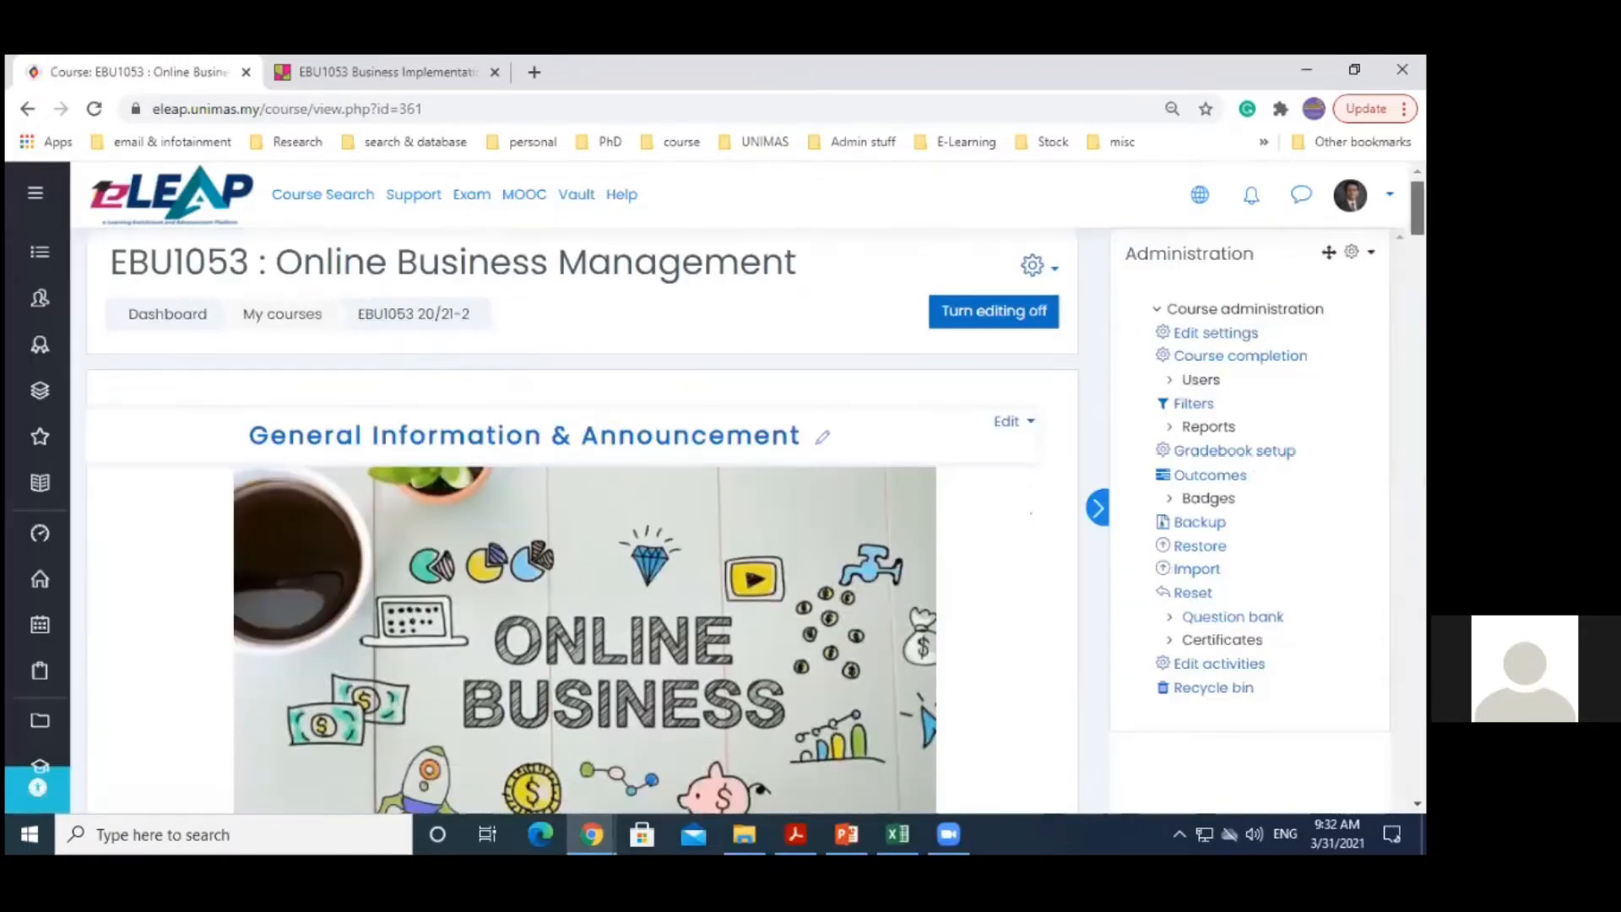
scroll(582, 523, down, 20)
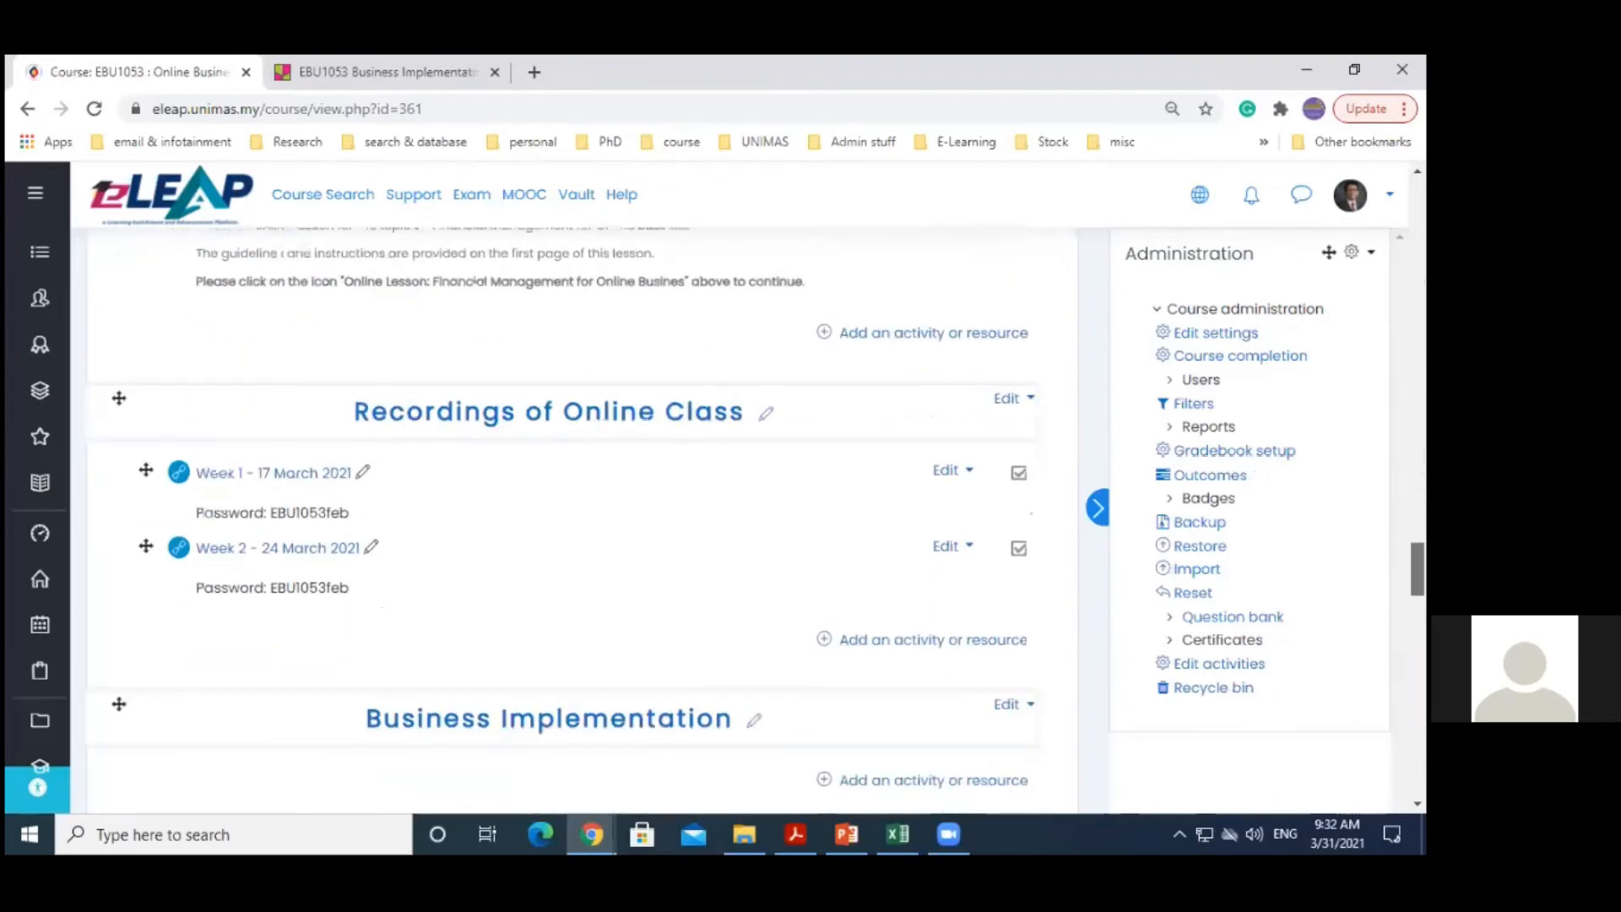
scroll(388, 498, down, 3)
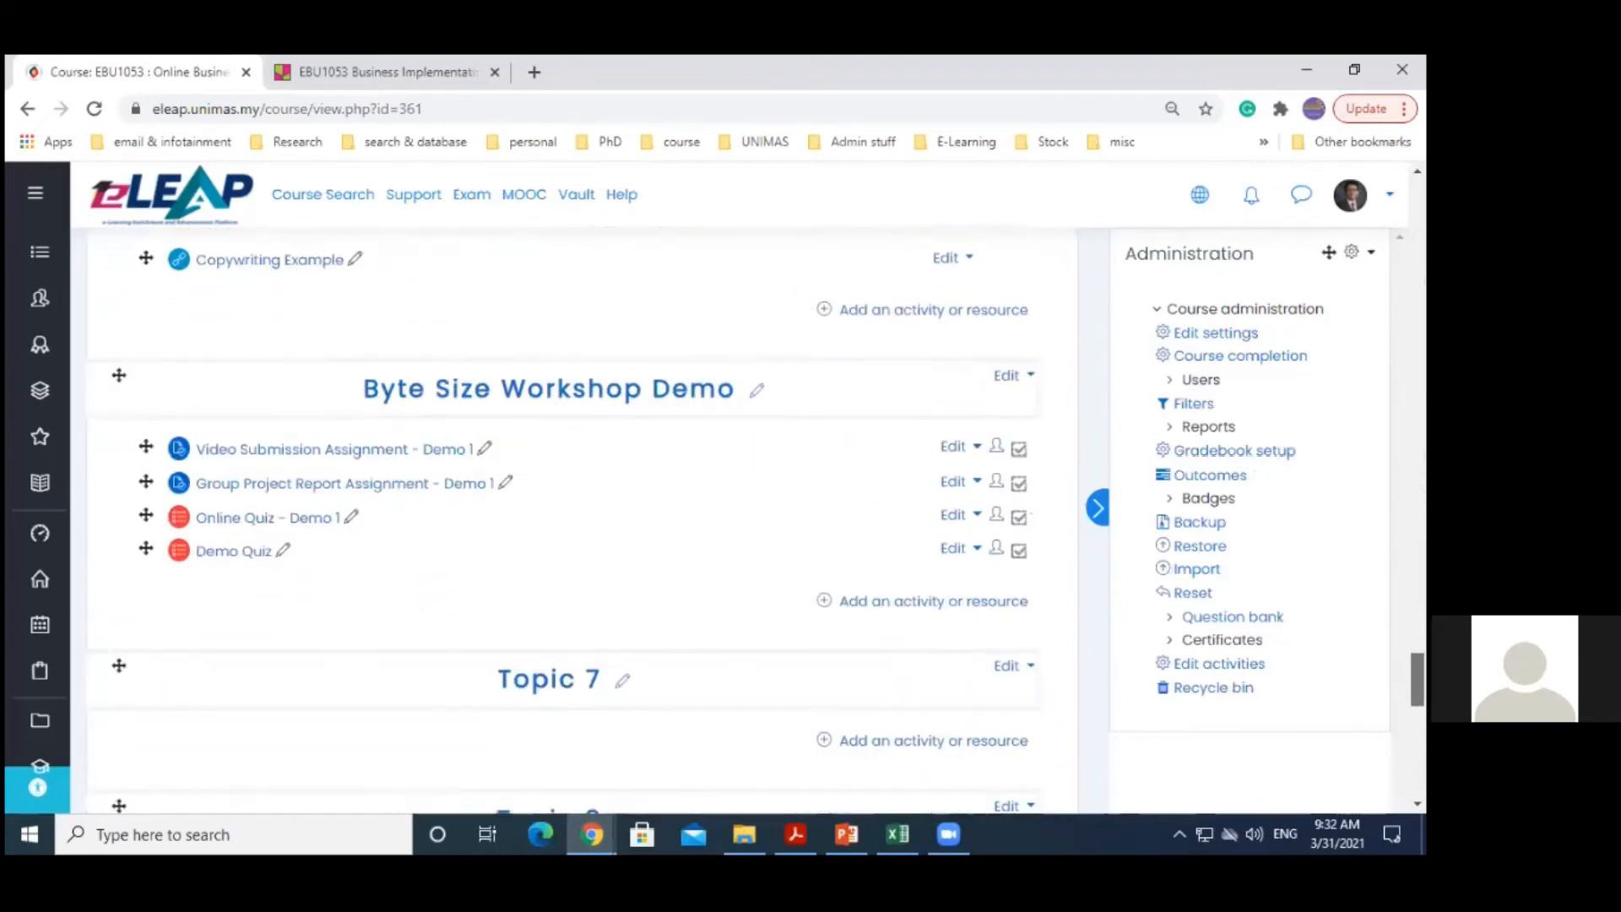
click(391, 502)
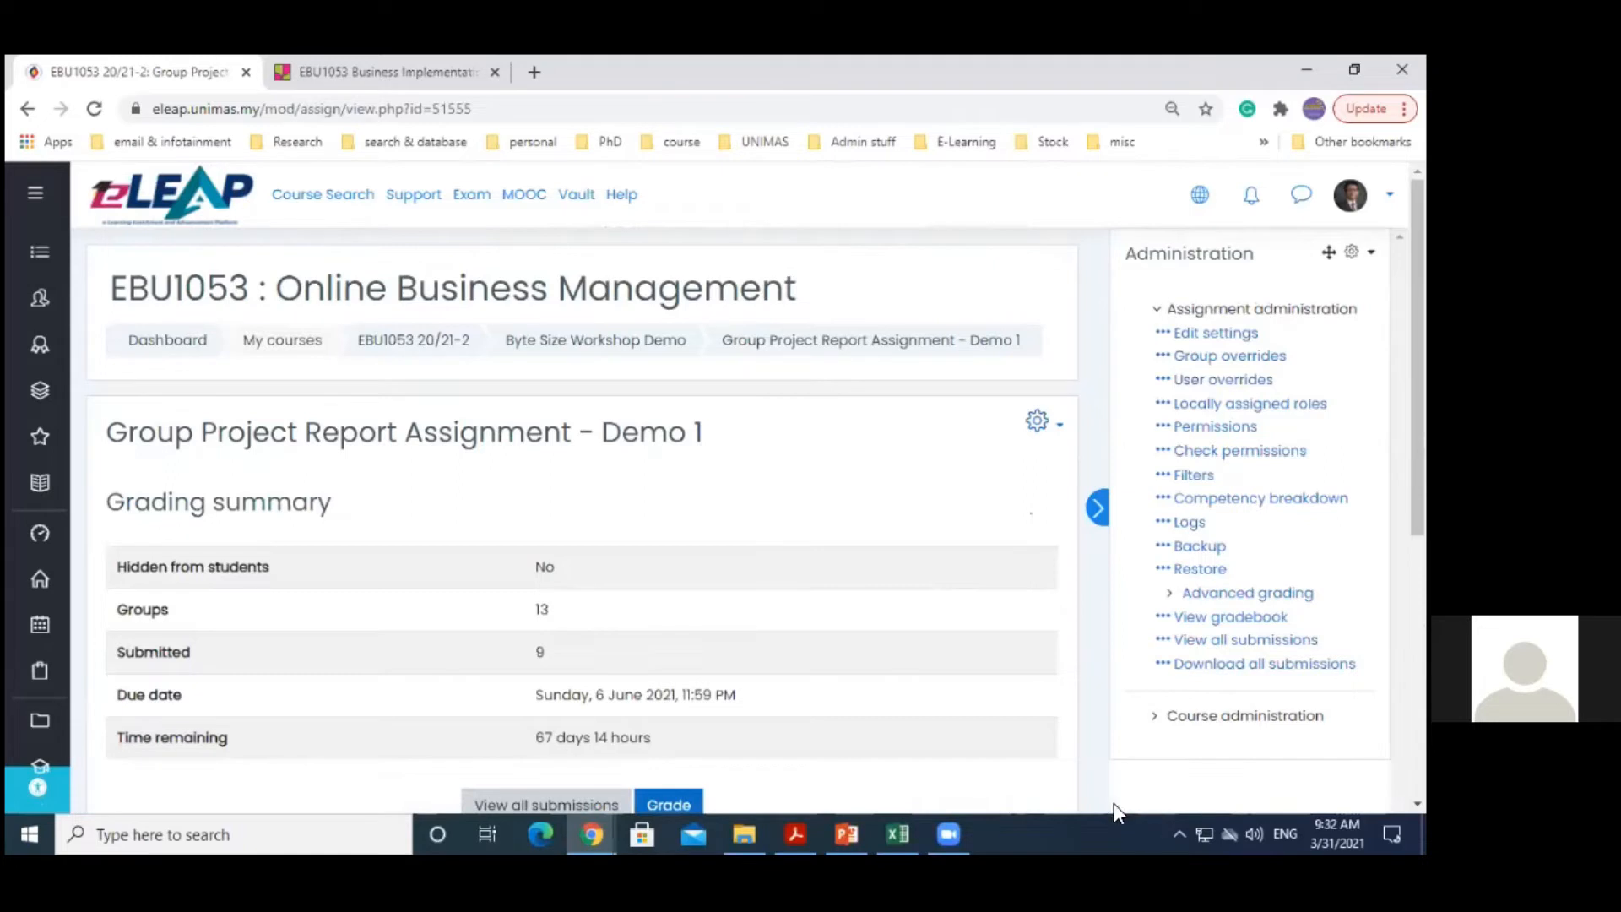
scroll(1112, 803, down, 1)
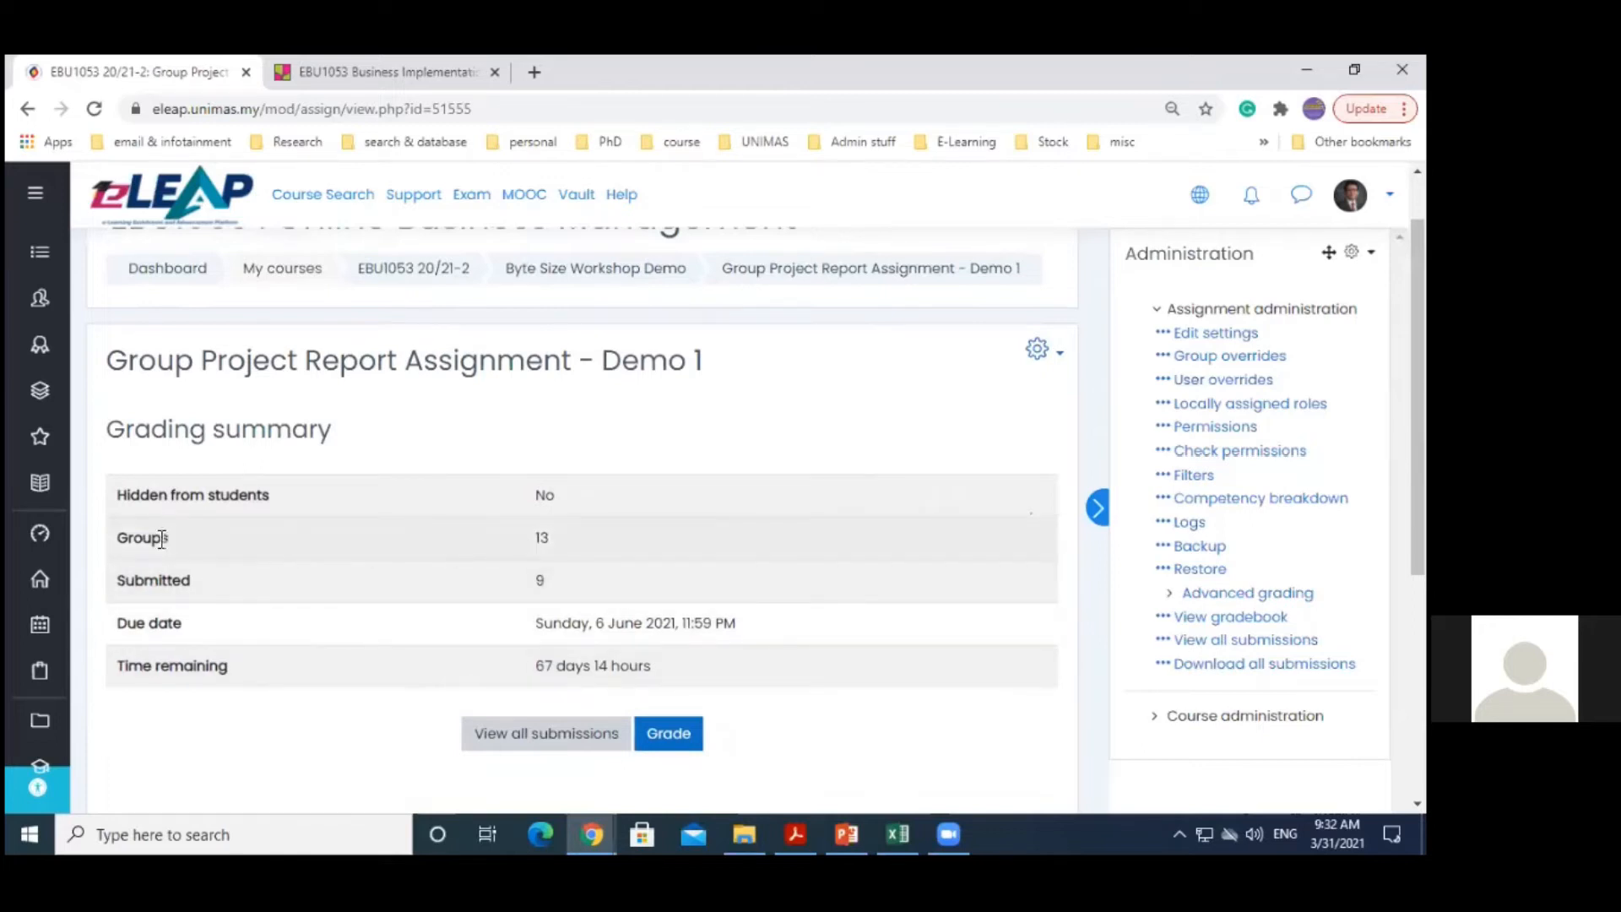
drag(541, 537, 549, 537)
double_click(540, 539)
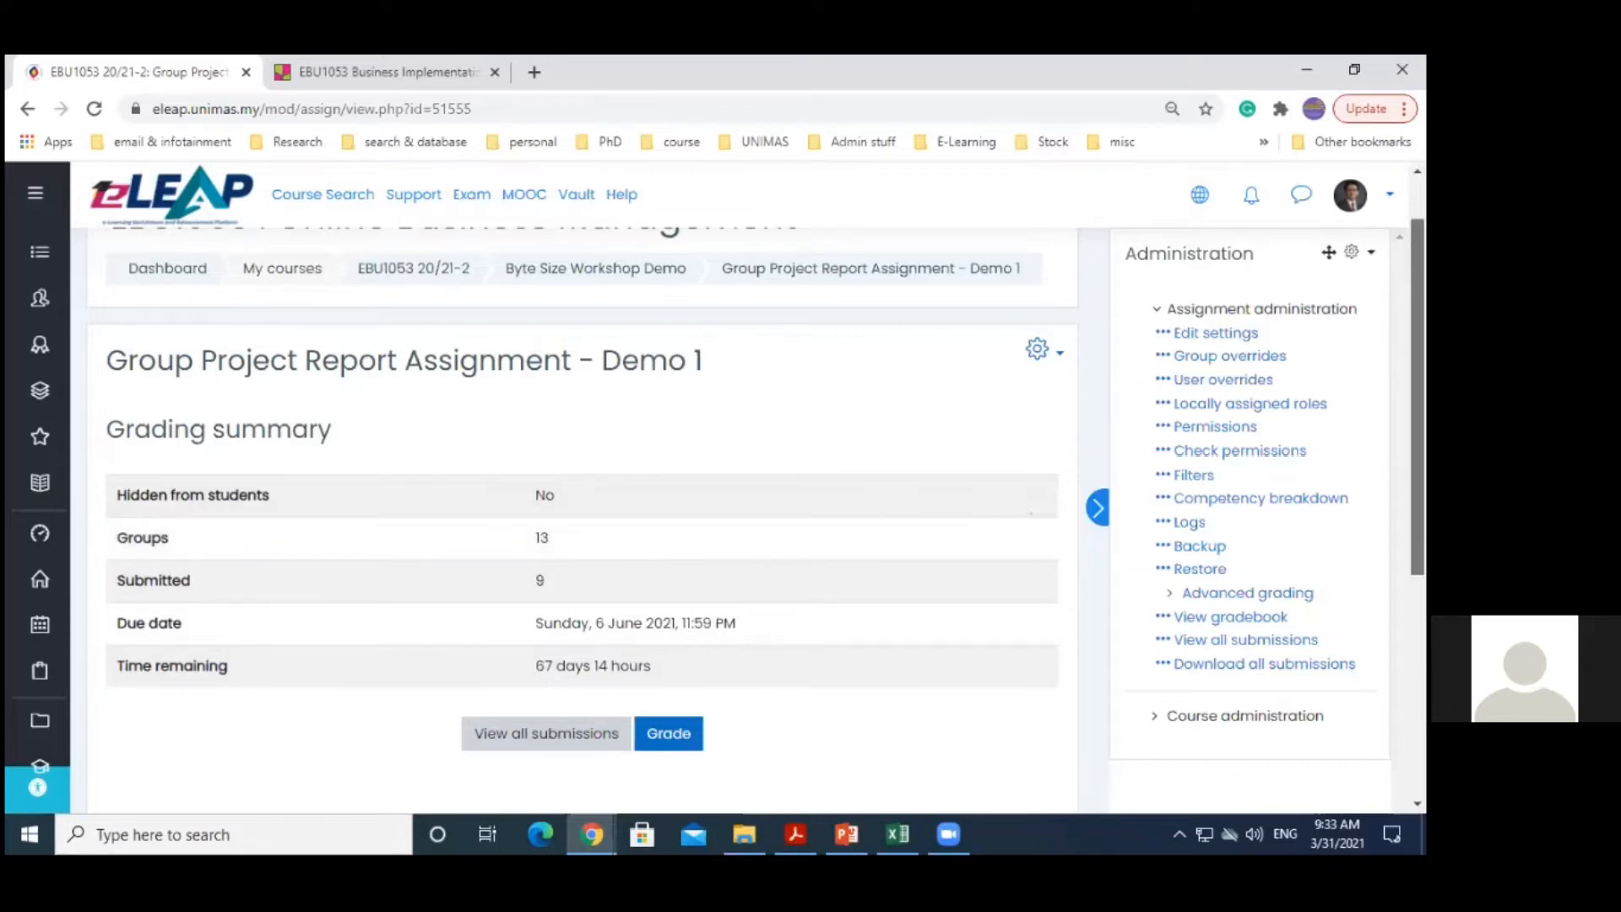
scroll(430, 789, down, 2)
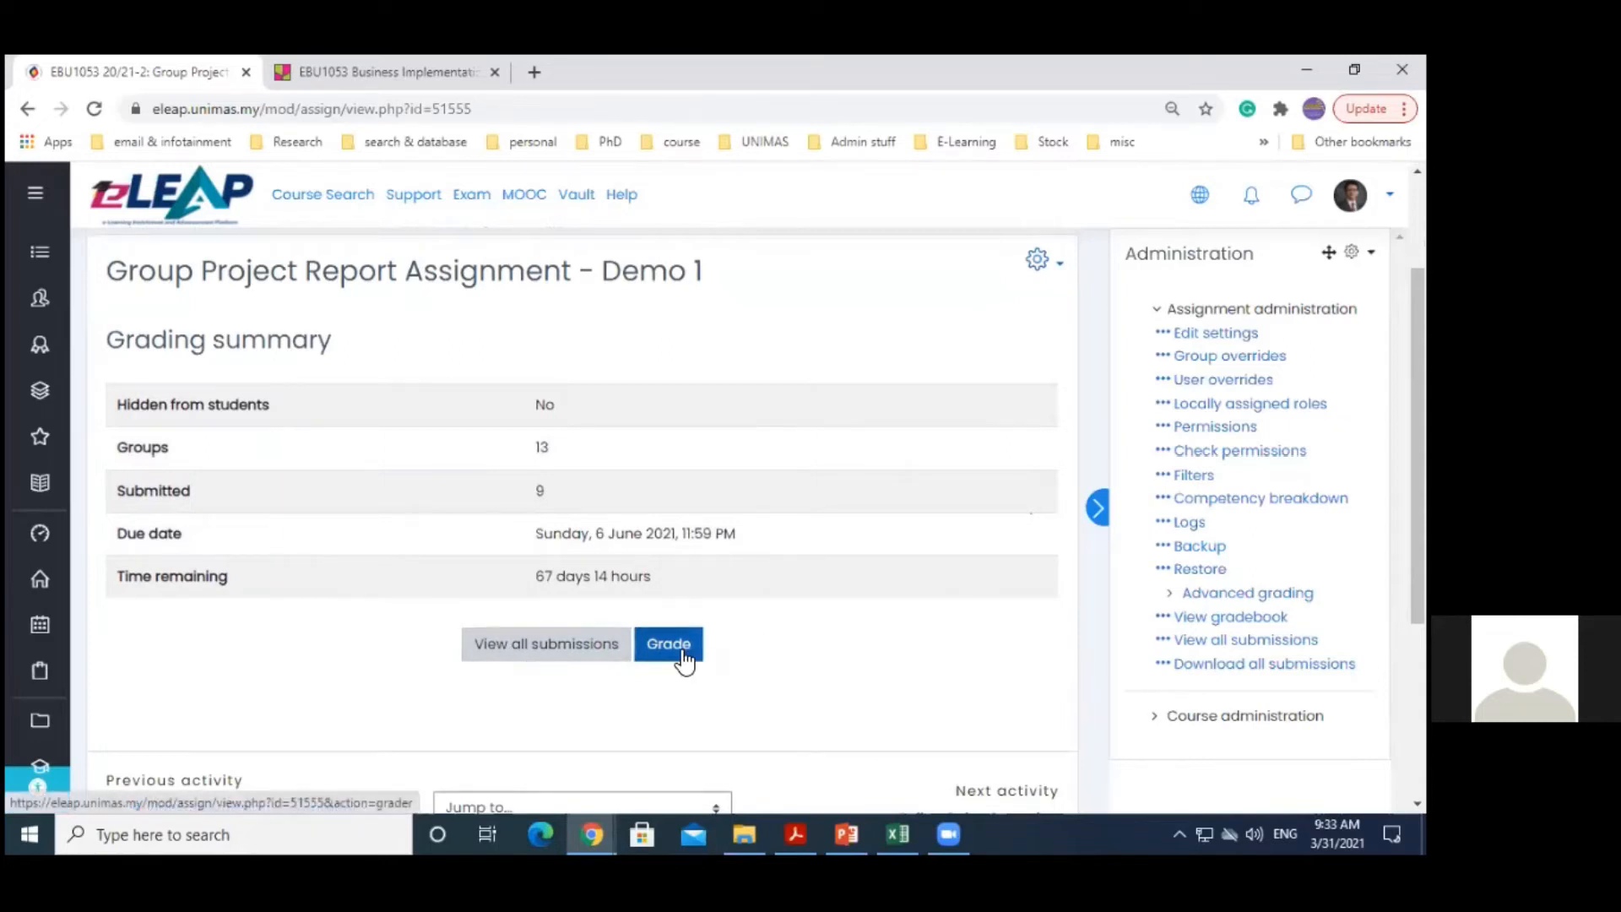
View all submissions of the assignment and open the first listed Group 1 submission for grading
click(549, 644)
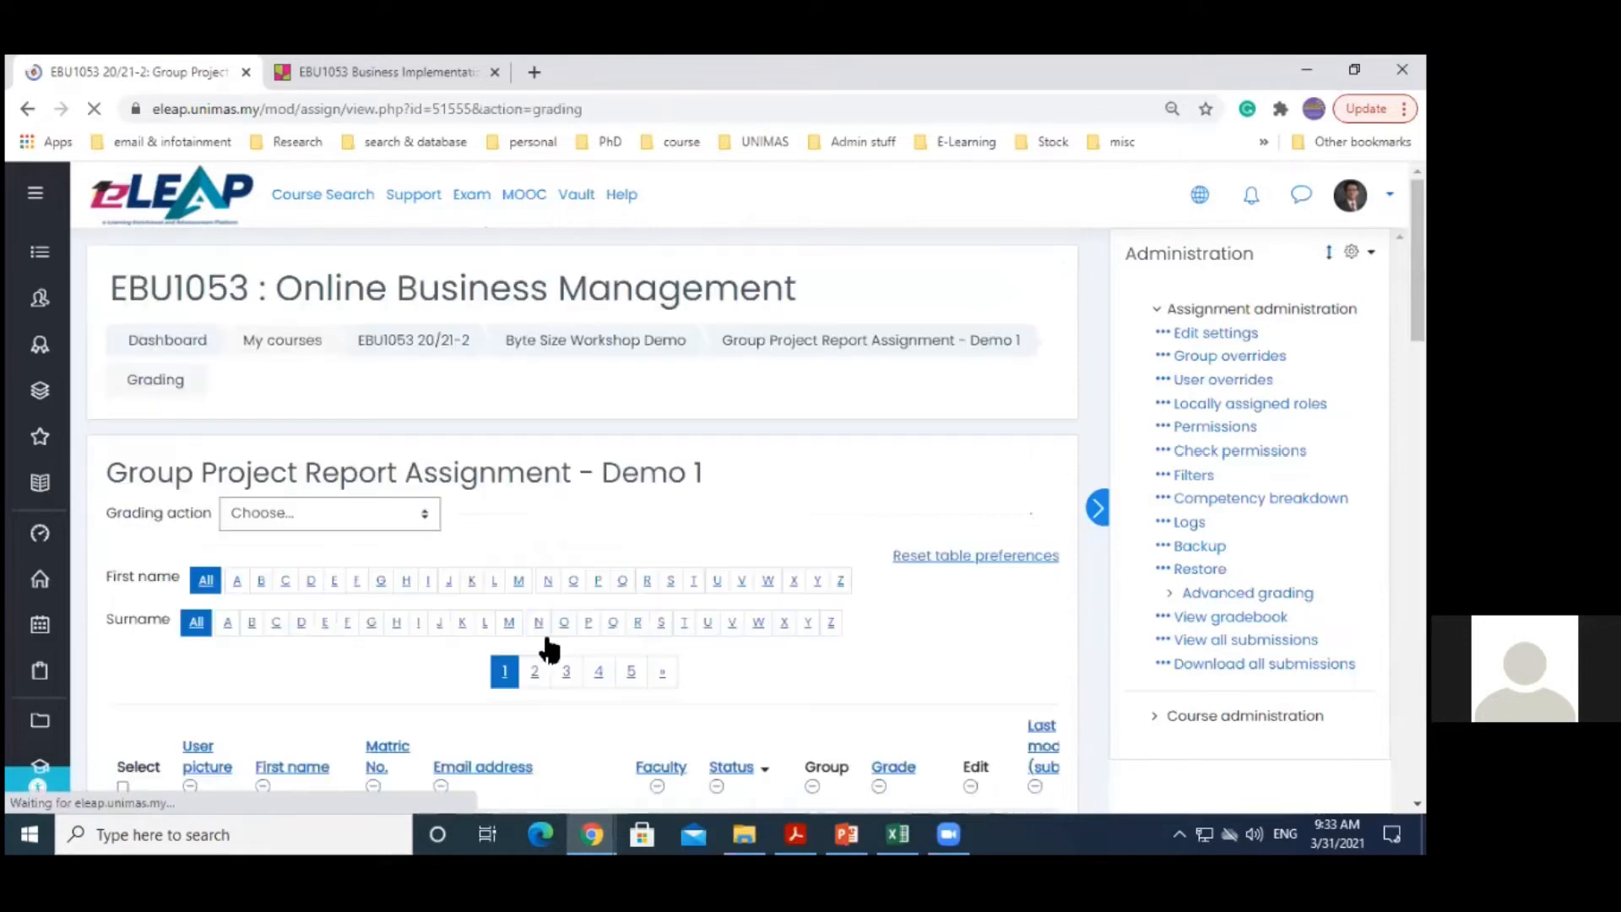
scroll(583, 523, down, 5)
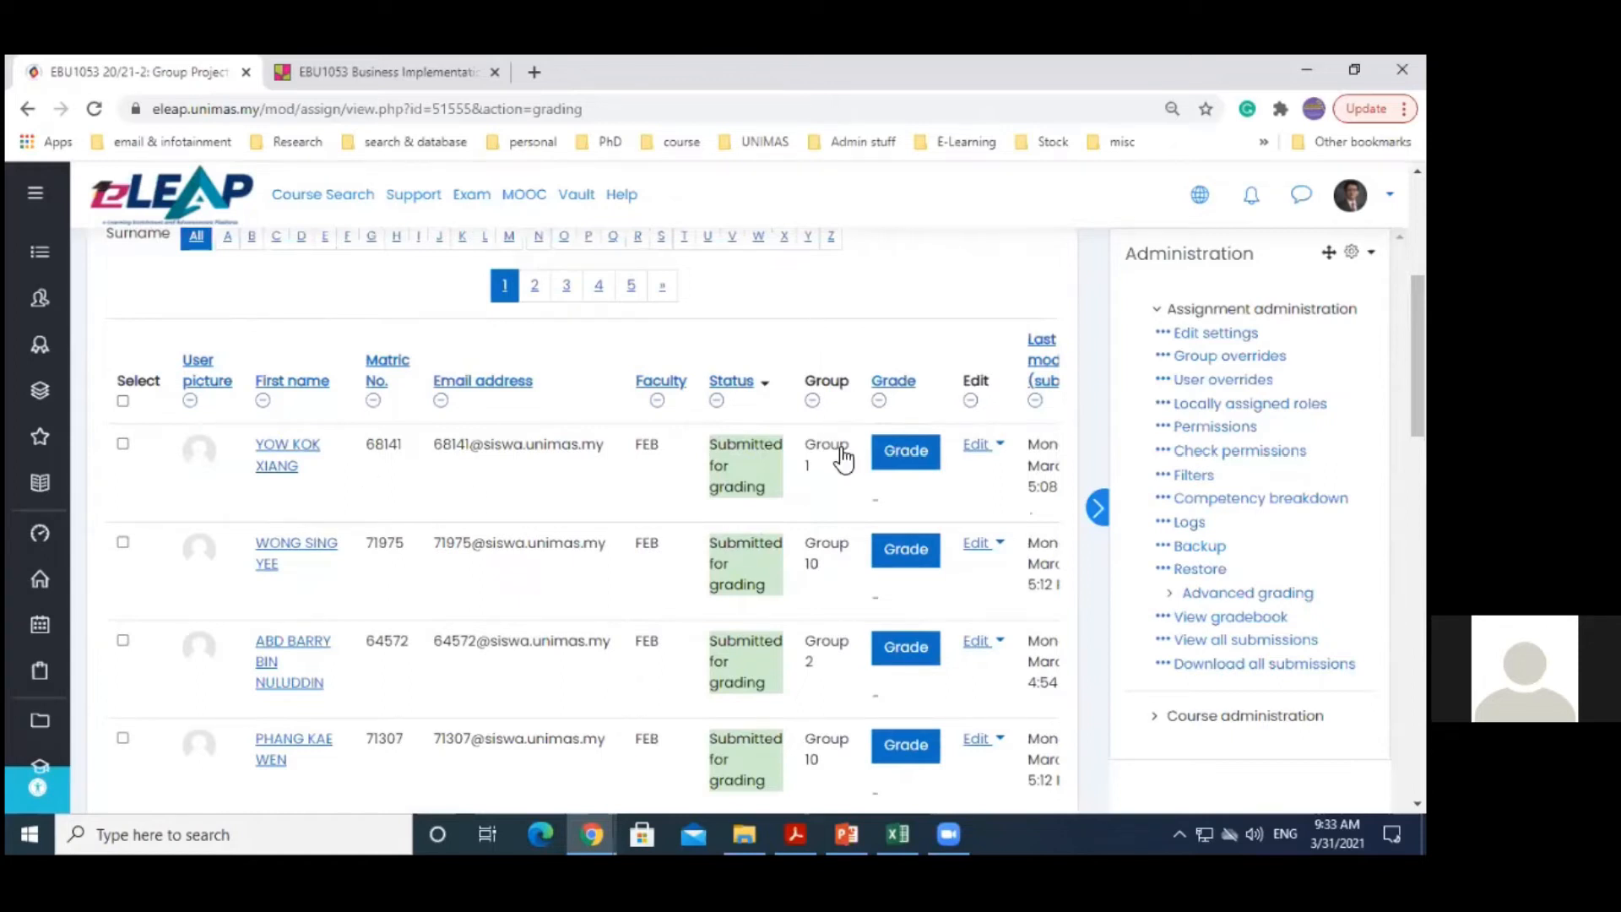
scroll(839, 456, up, 1)
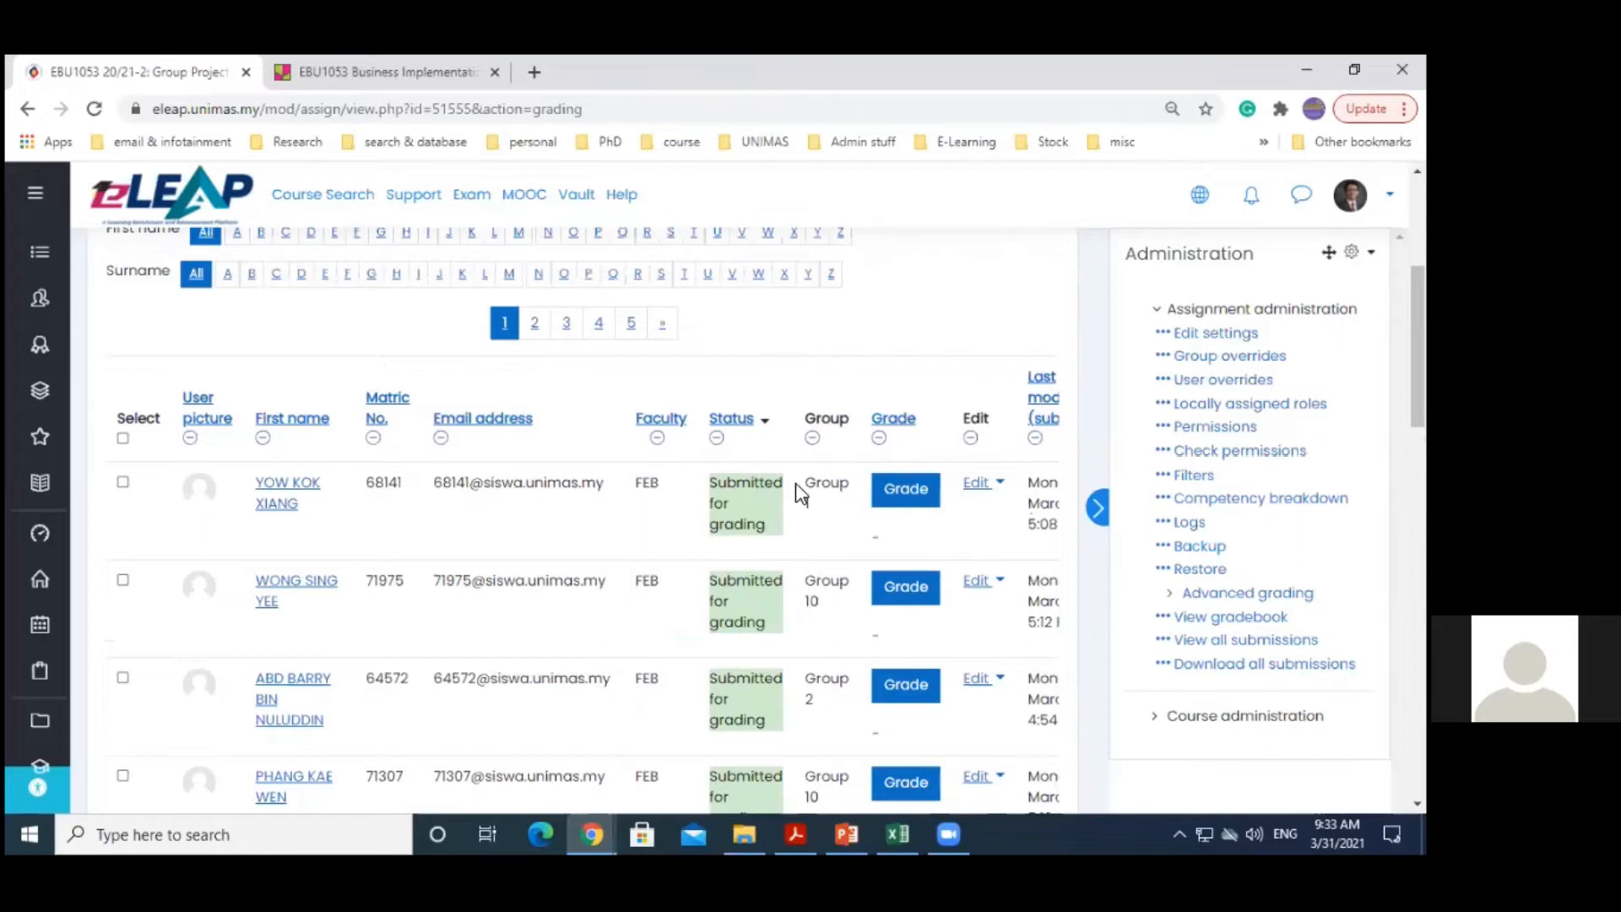
click(905, 489)
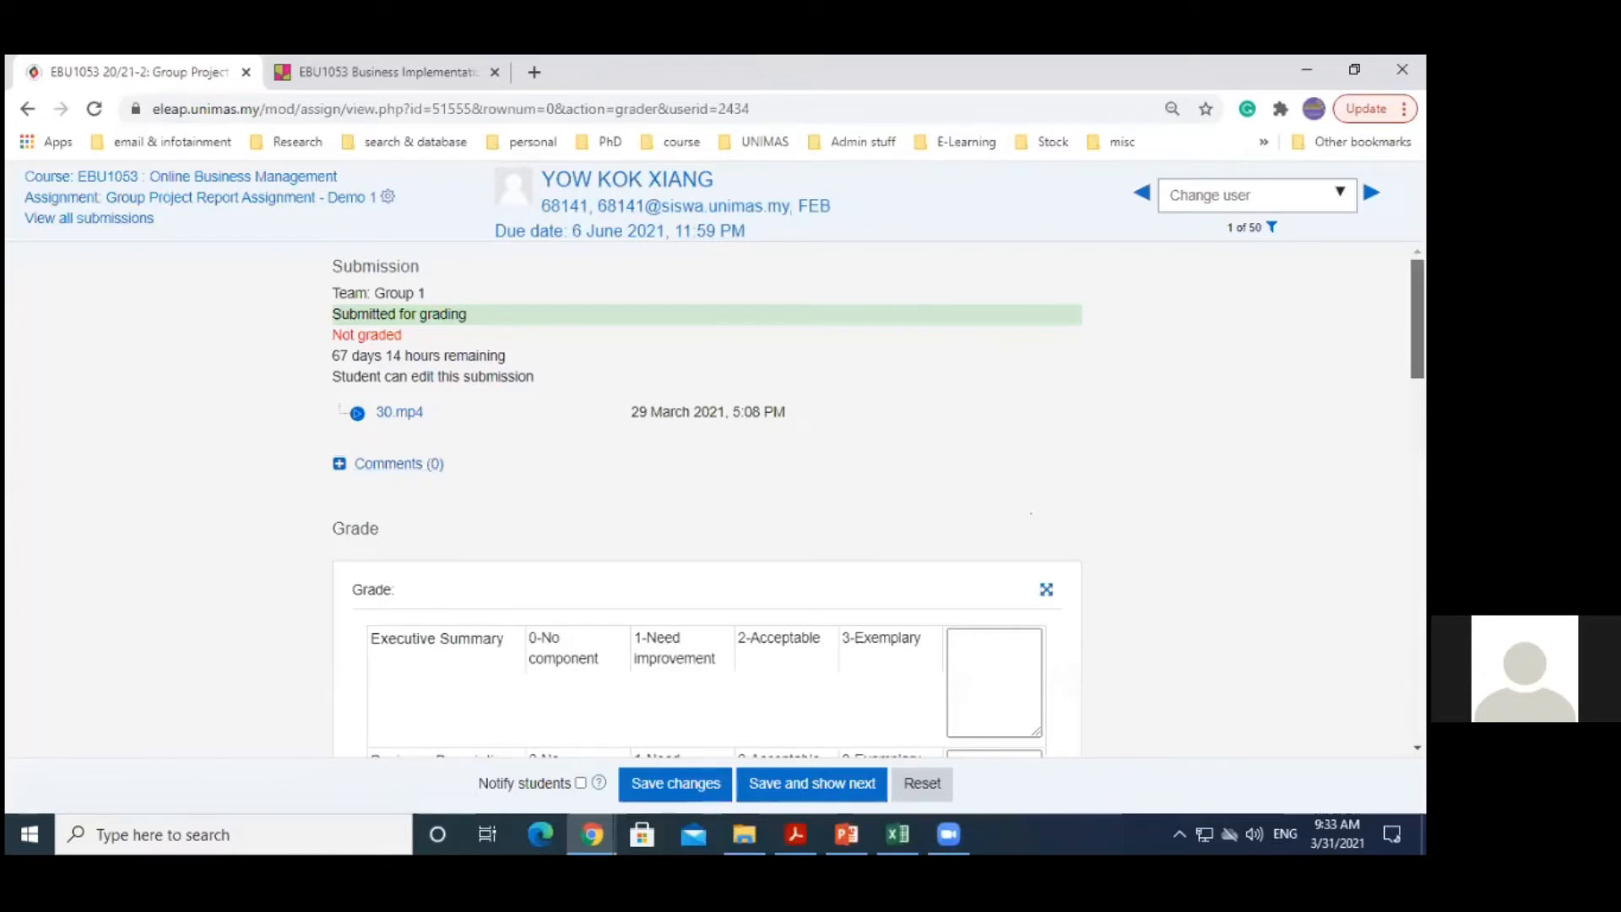
Rate Executive Summary as 0-No component and Business Description as 1-Need improvement in the submission's grading rubric
scroll(1103, 326, down, 1)
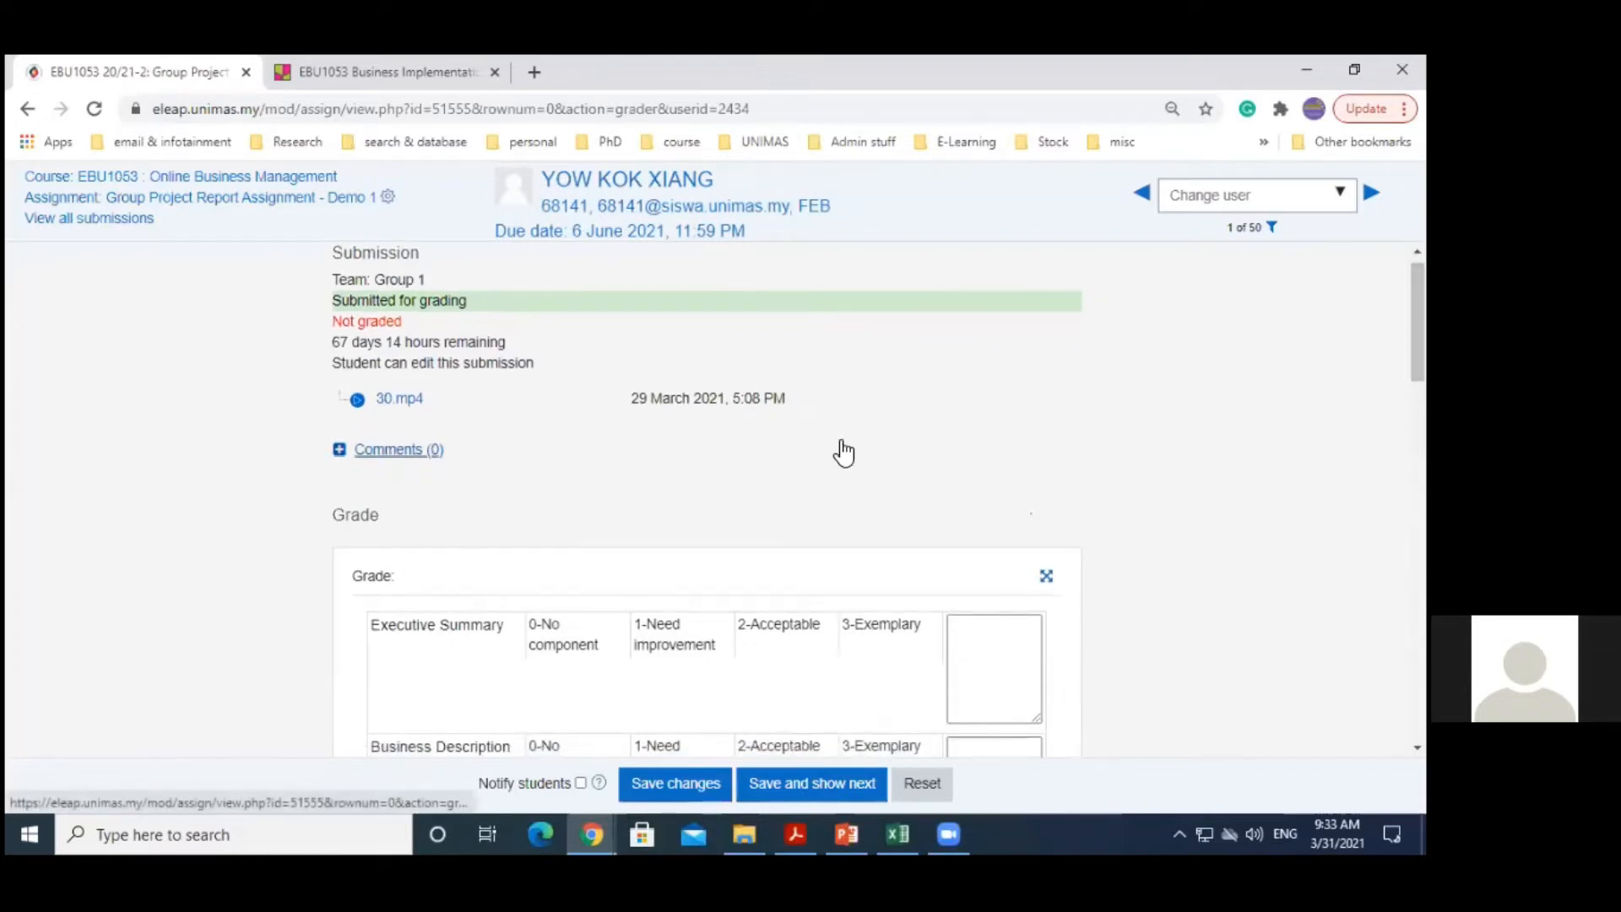
drag(1418, 332, 1417, 370)
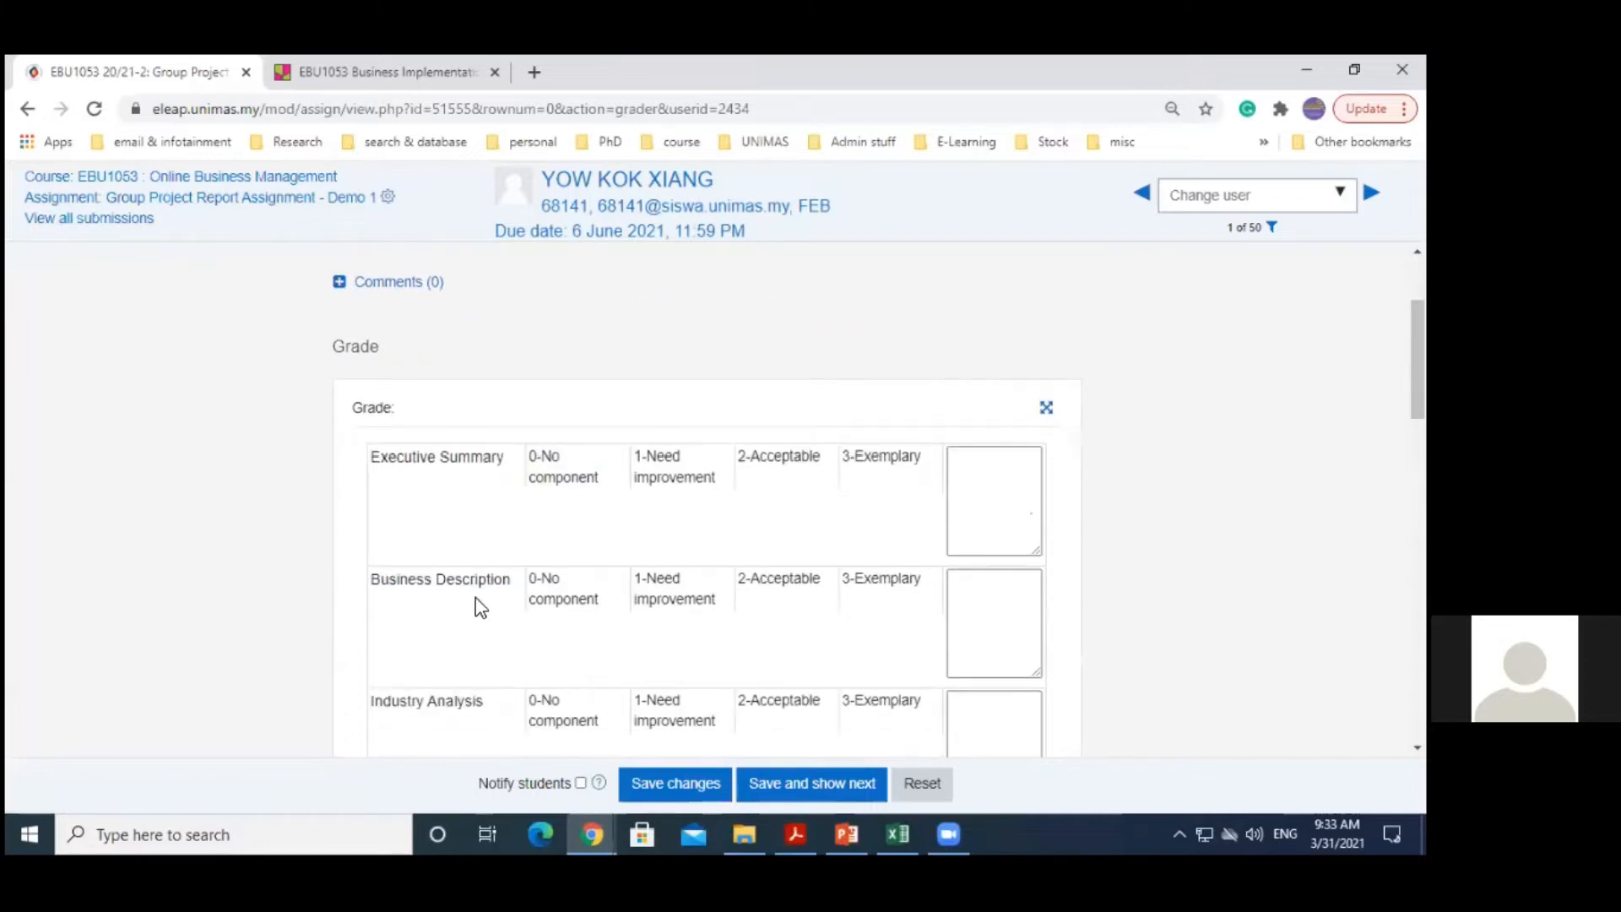
click(549, 475)
click(700, 611)
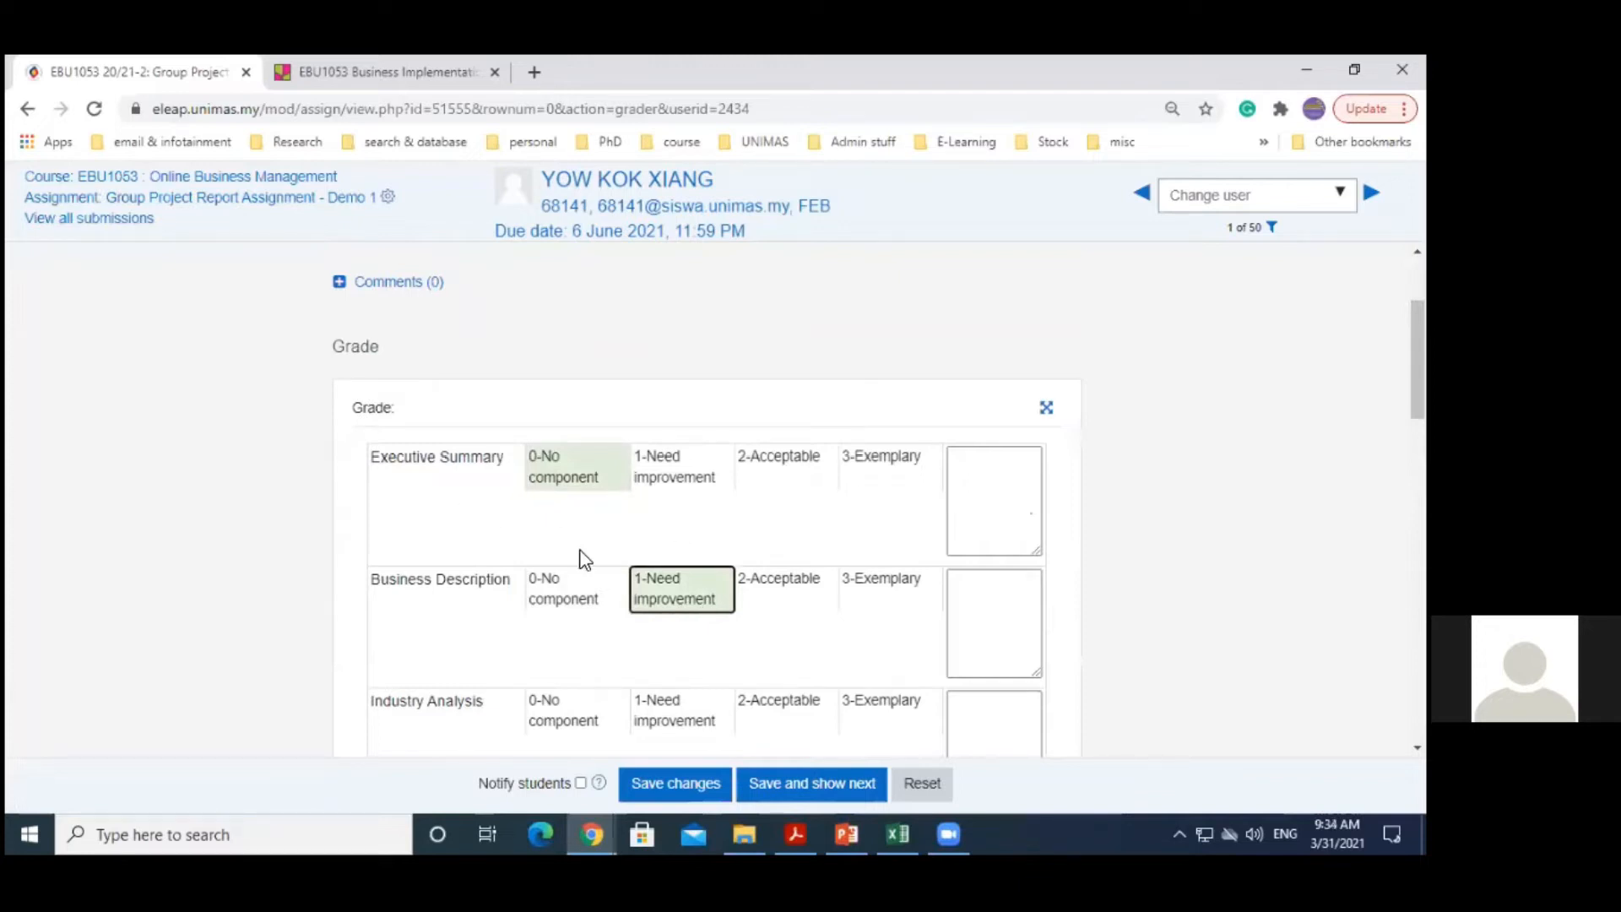
Look over the Group 1 submission details and the other rubric criteria on the grading page
drag(1417, 358, 1417, 387)
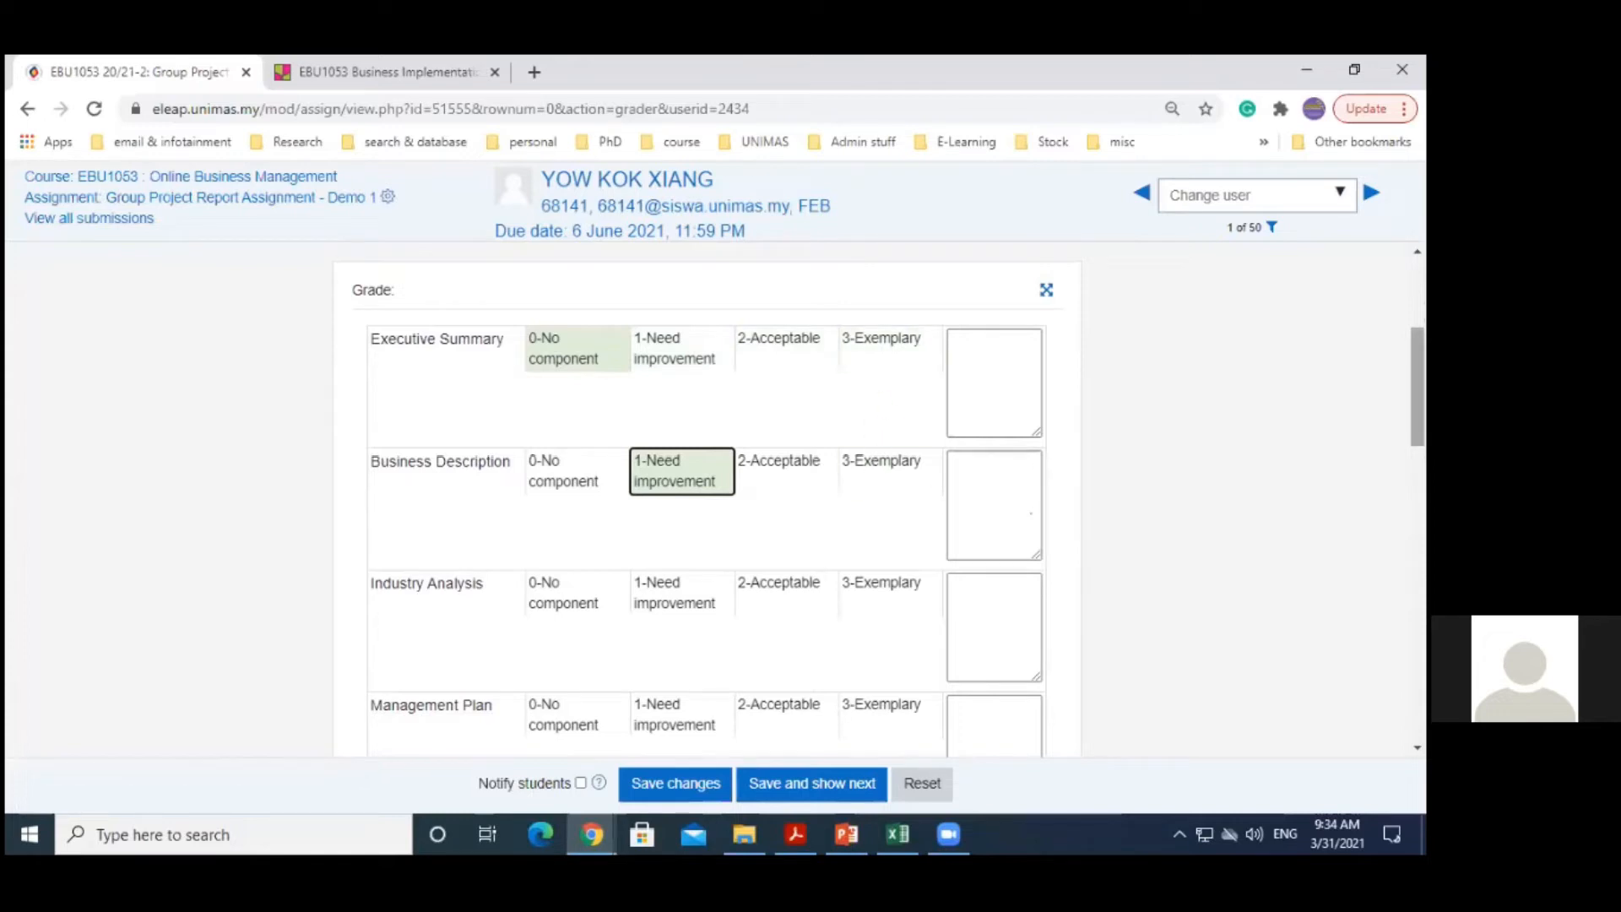
scroll(1030, 512, up, 3)
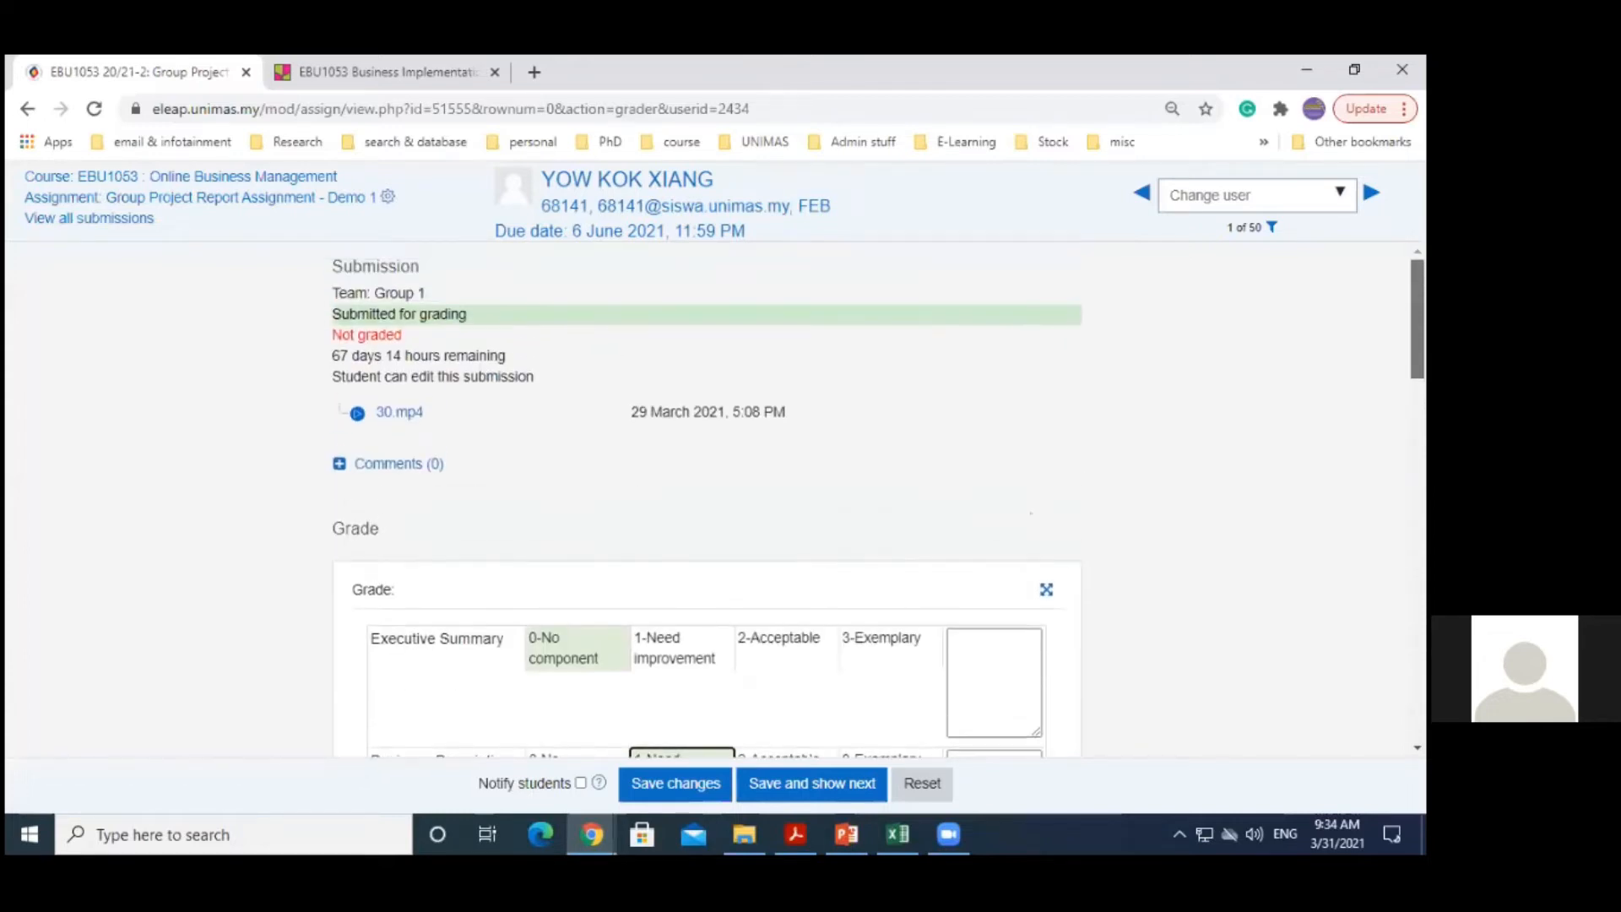
scroll(1030, 513, down, 2)
scroll(1030, 512, up, 1)
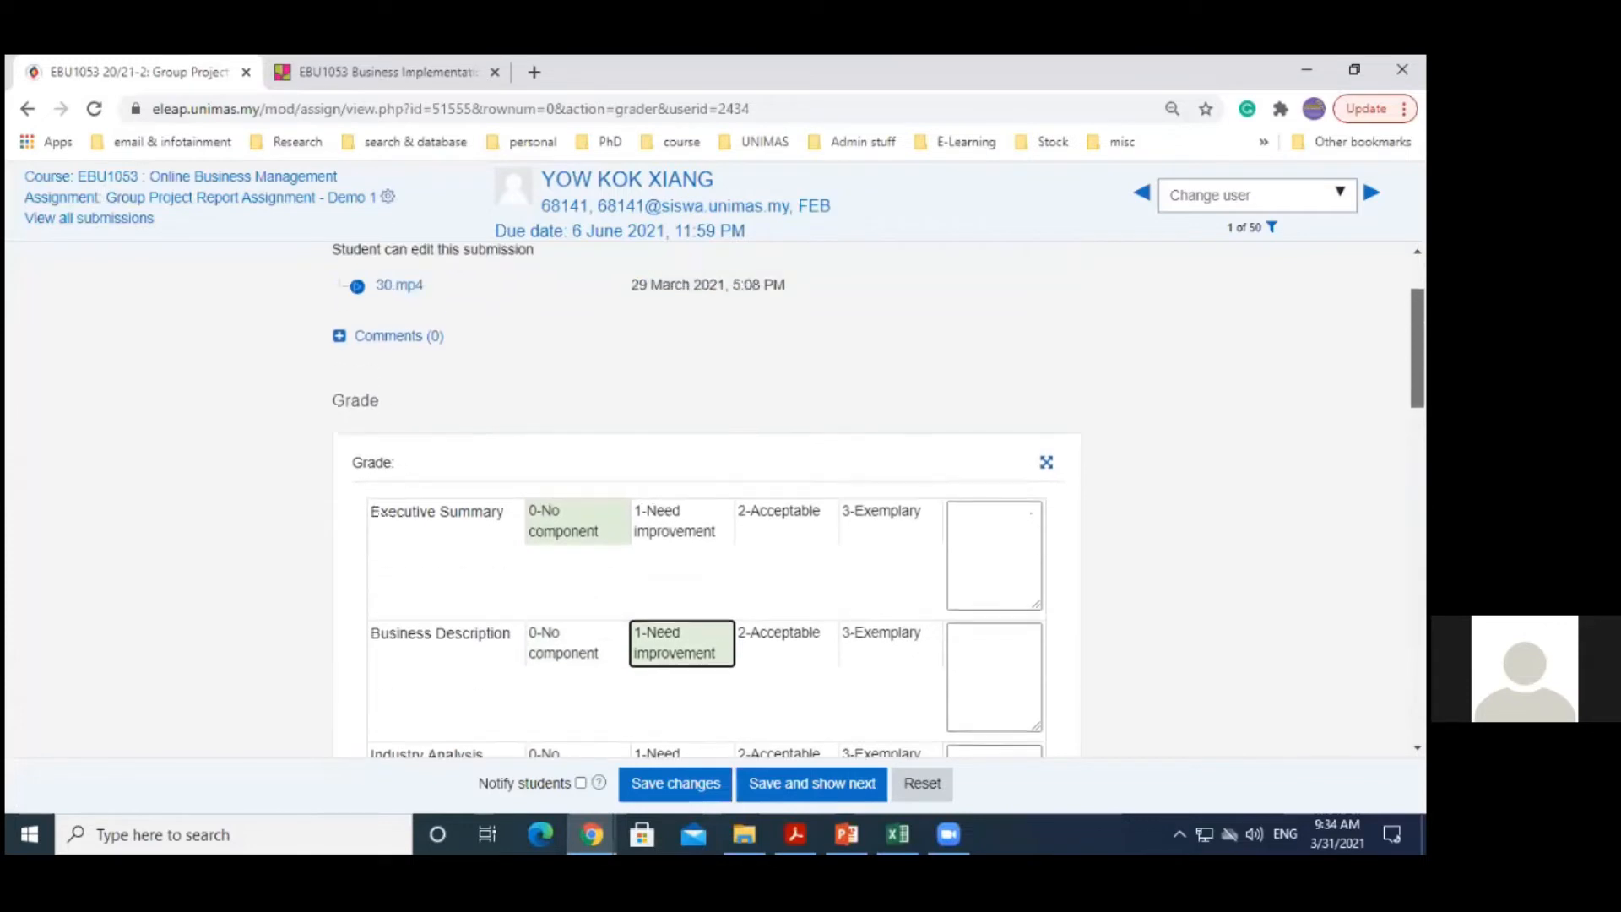
scroll(1031, 512, down, 2)
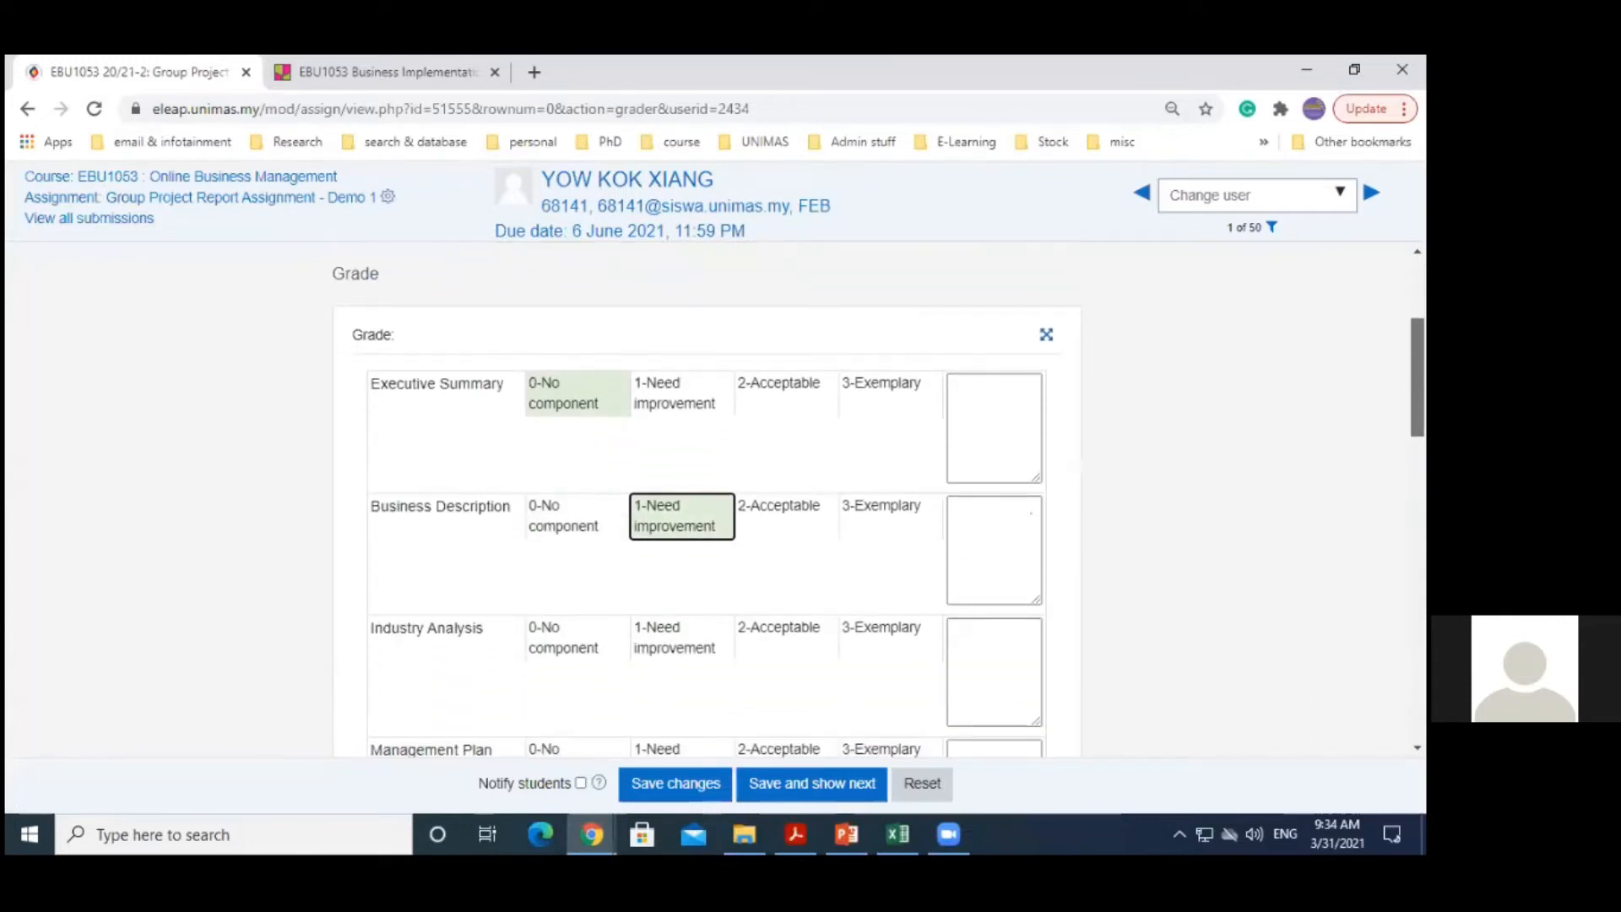
scroll(1030, 513, down, 3)
scroll(1031, 513, up, 2)
scroll(718, 506, up, 3)
scroll(717, 506, down, 1)
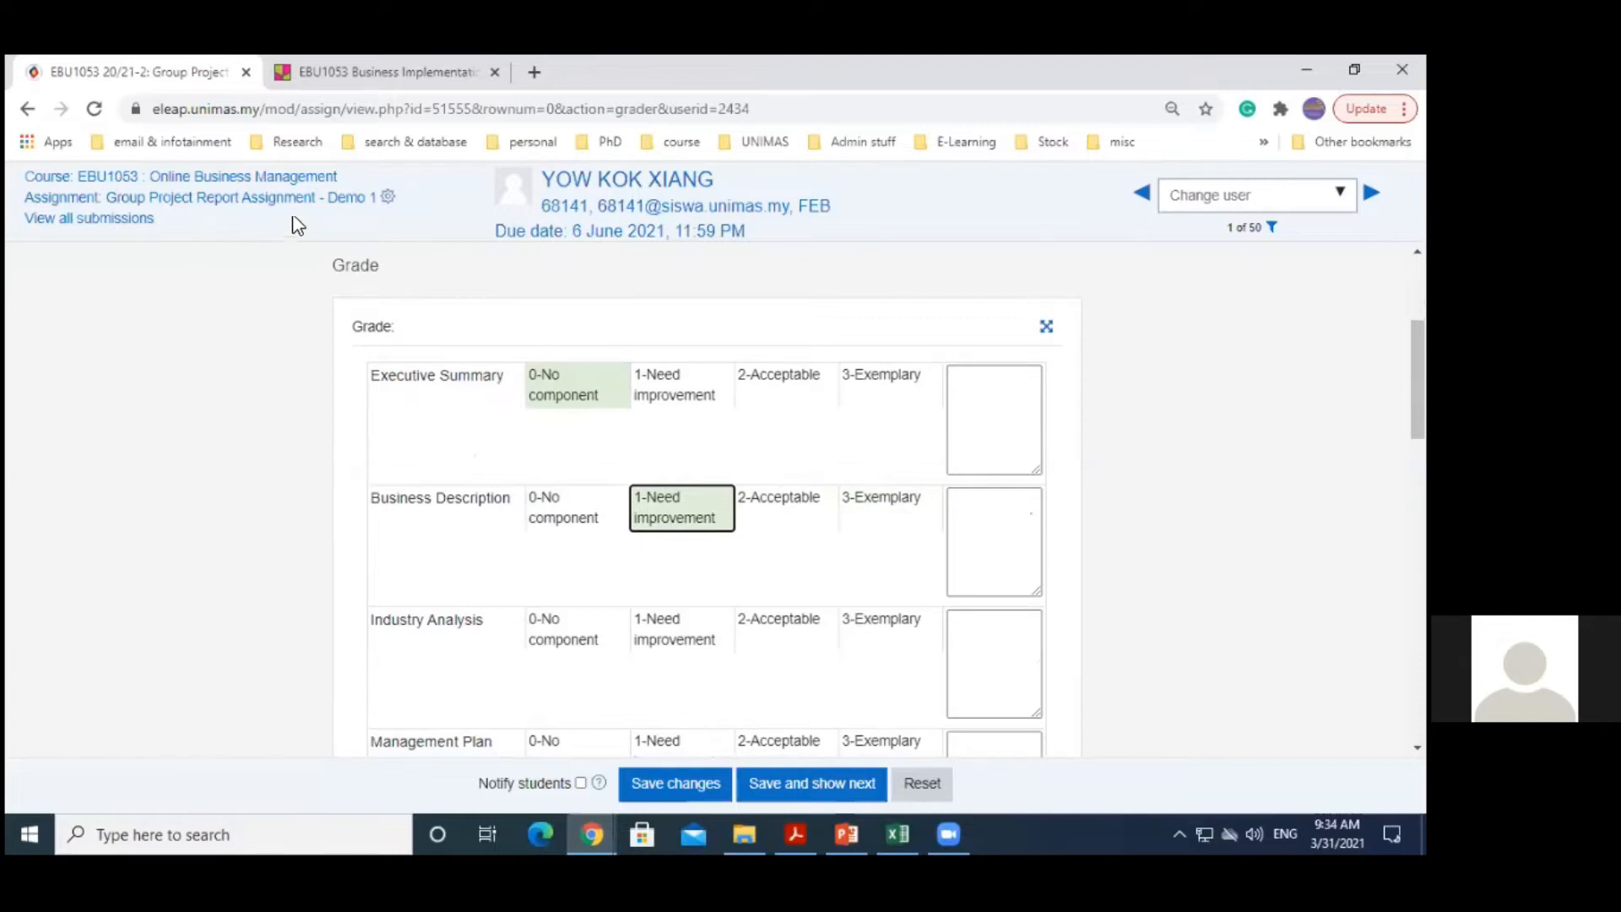
Try to edit the assignment's rubric to display level points during evaluation and to those being graded, show remarks to those being graded, and save
click(329, 200)
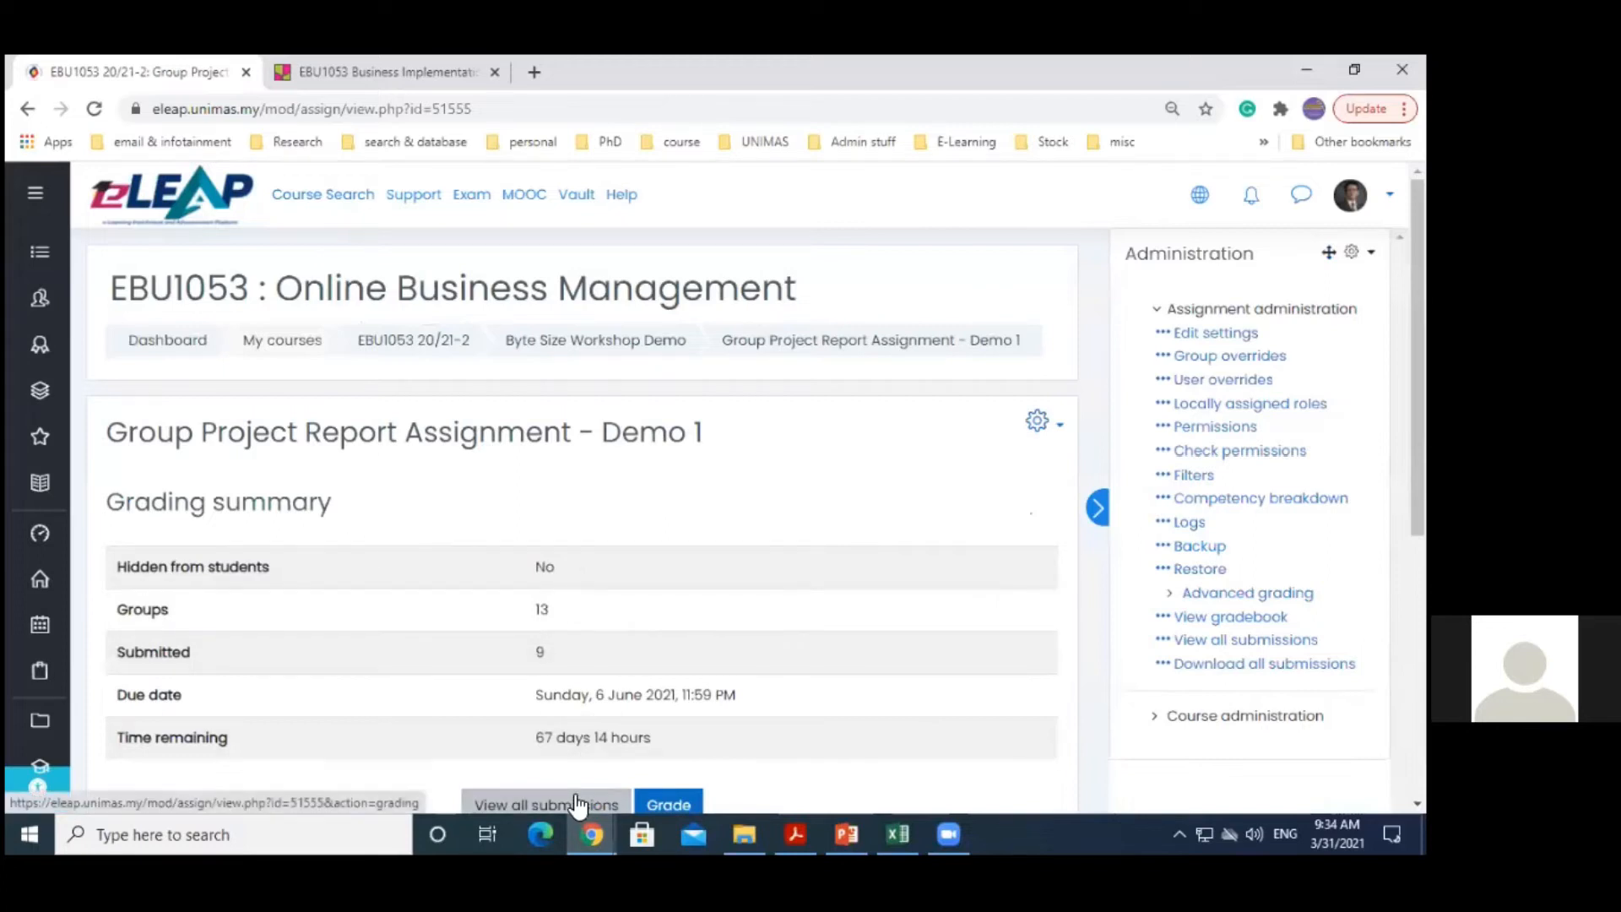
click(1247, 593)
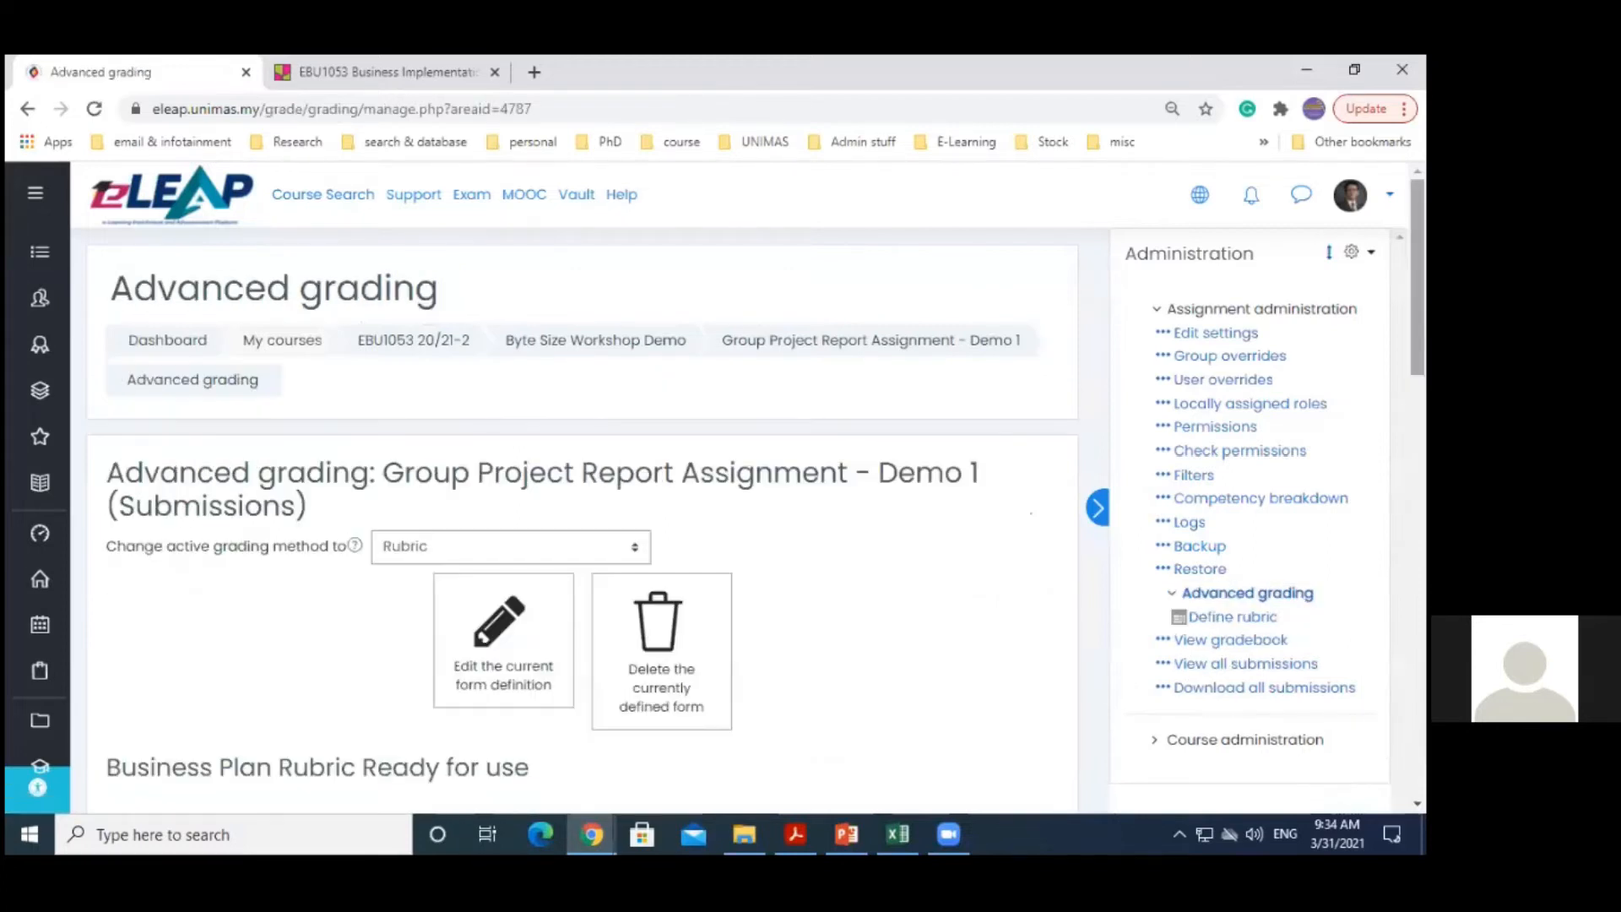
click(498, 477)
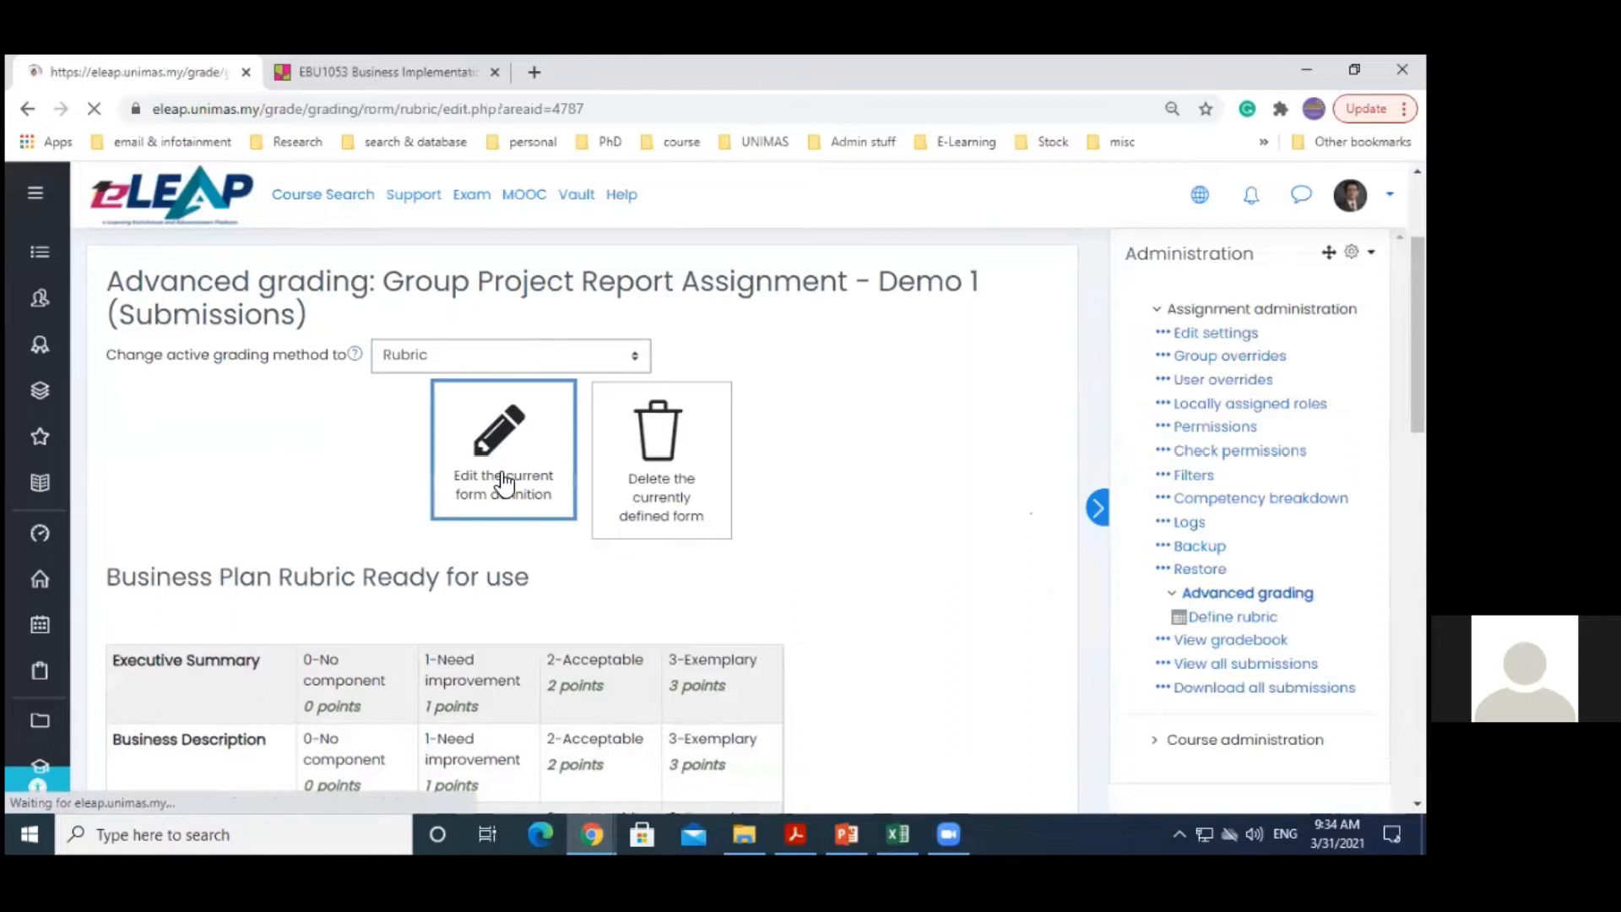
scroll(937, 503, down, 10)
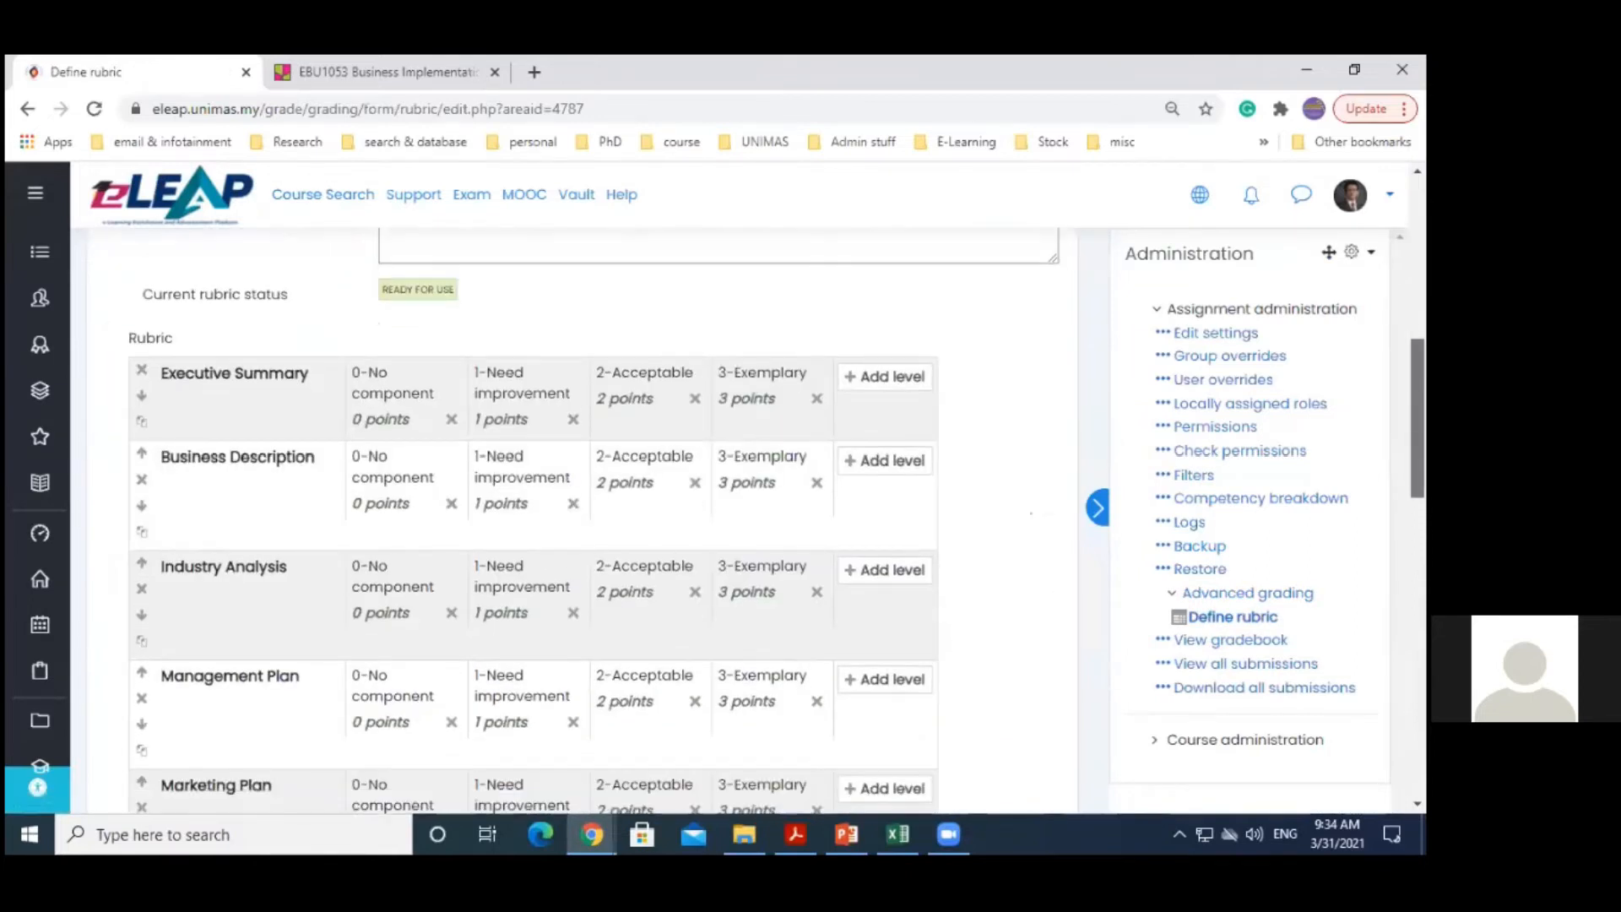
scroll(203, 571, down, 8)
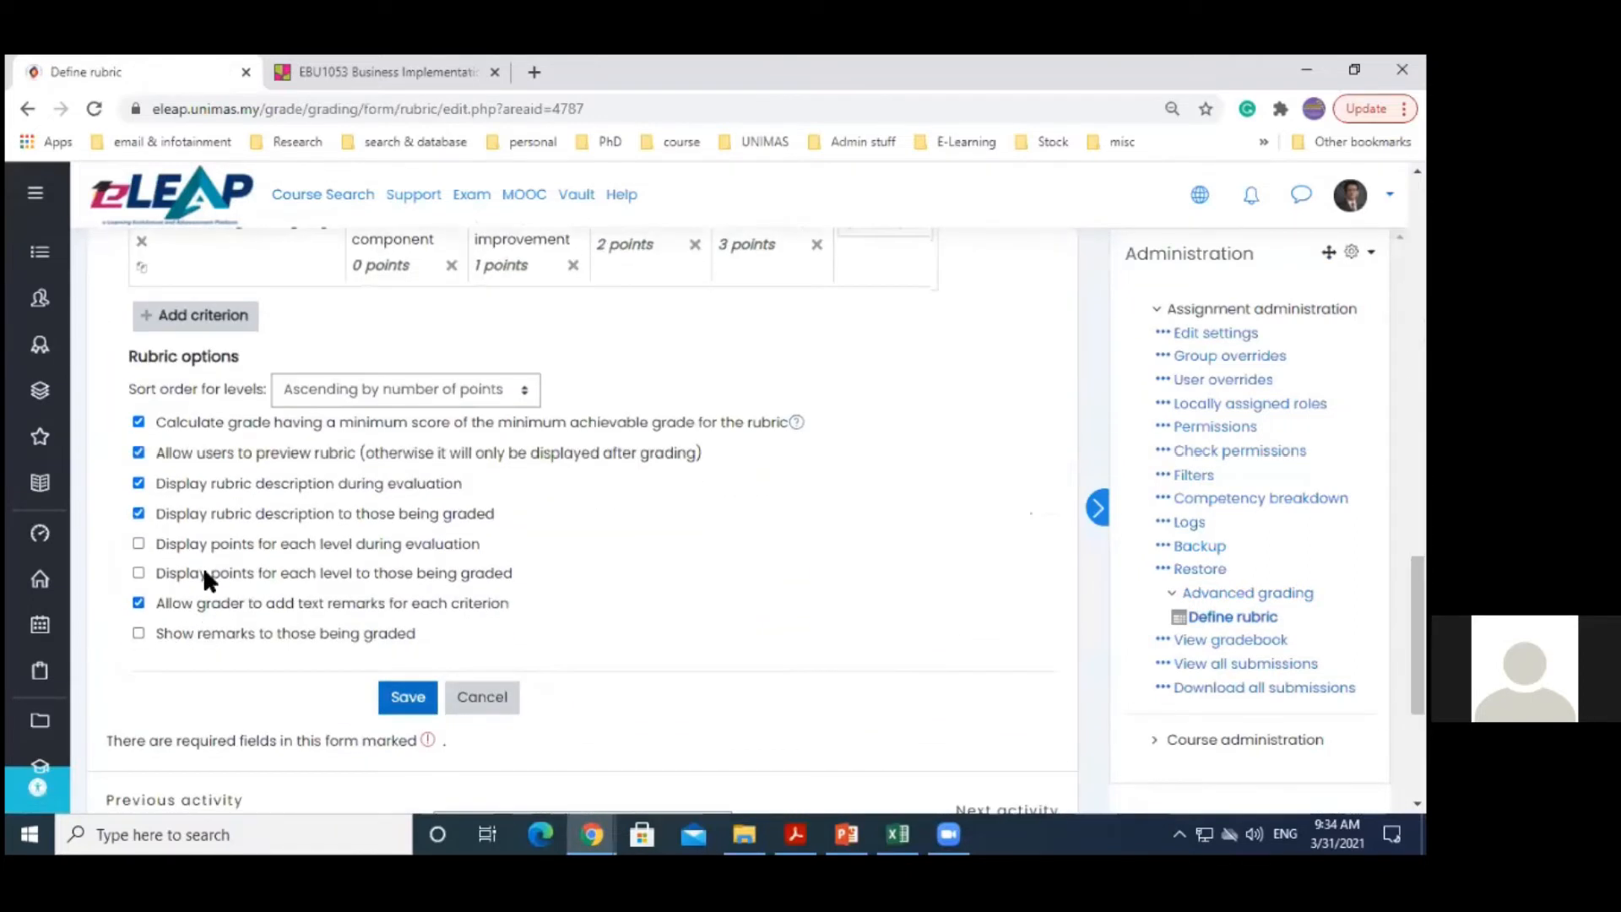
click(139, 544)
click(138, 573)
click(137, 632)
click(406, 704)
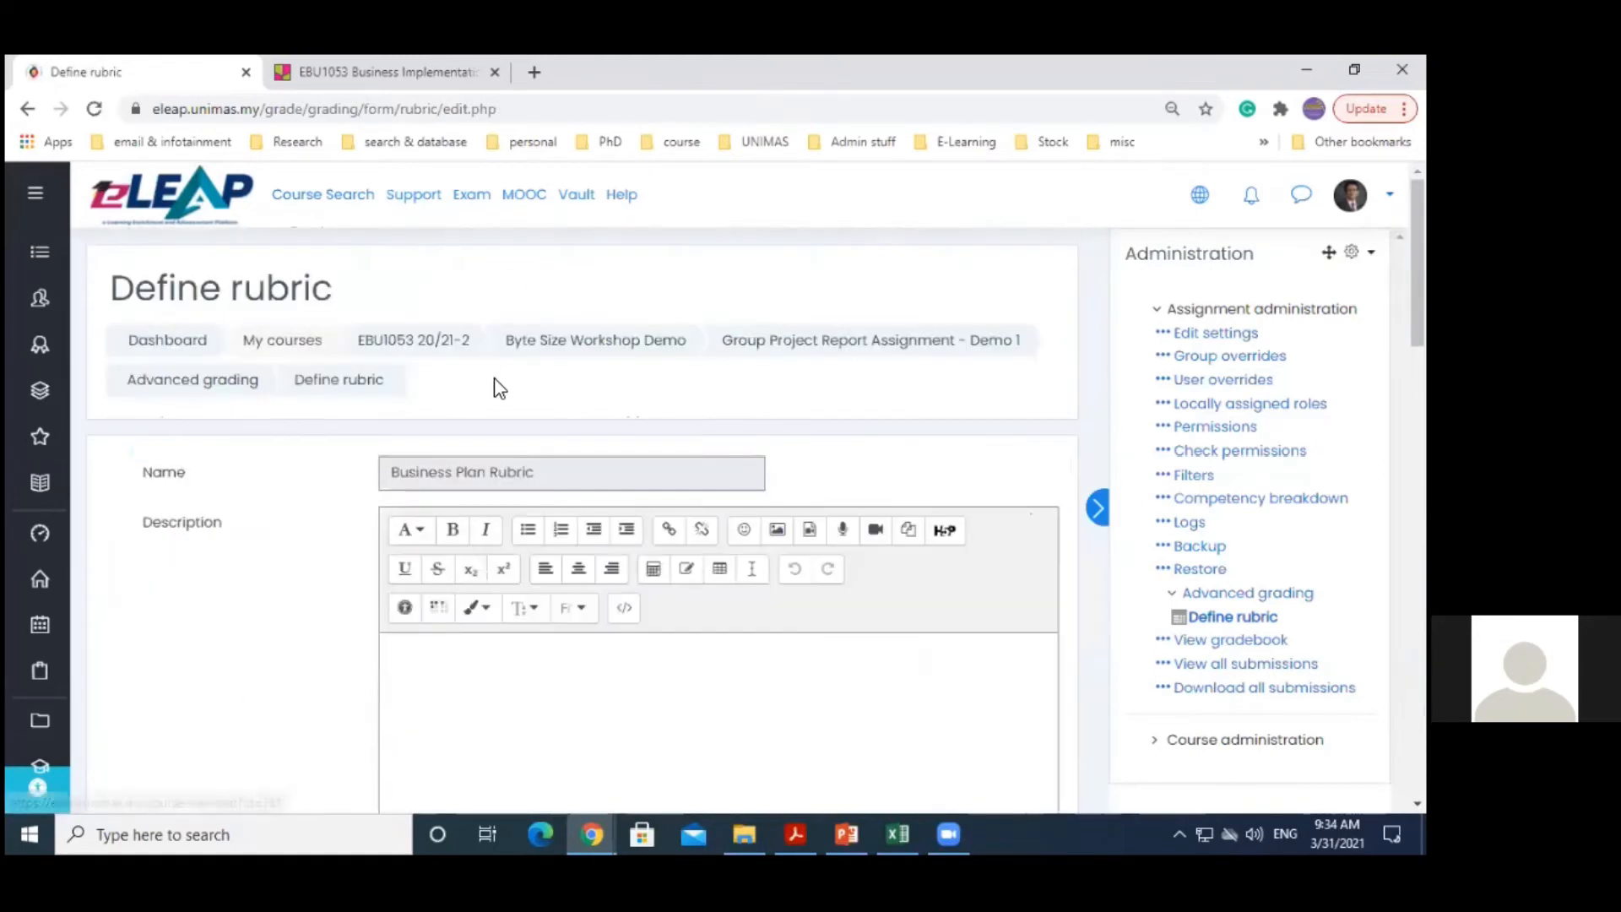
Return to the assignment's submissions list and reopen the first Group 1 submission to check its grading rubric
click(809, 351)
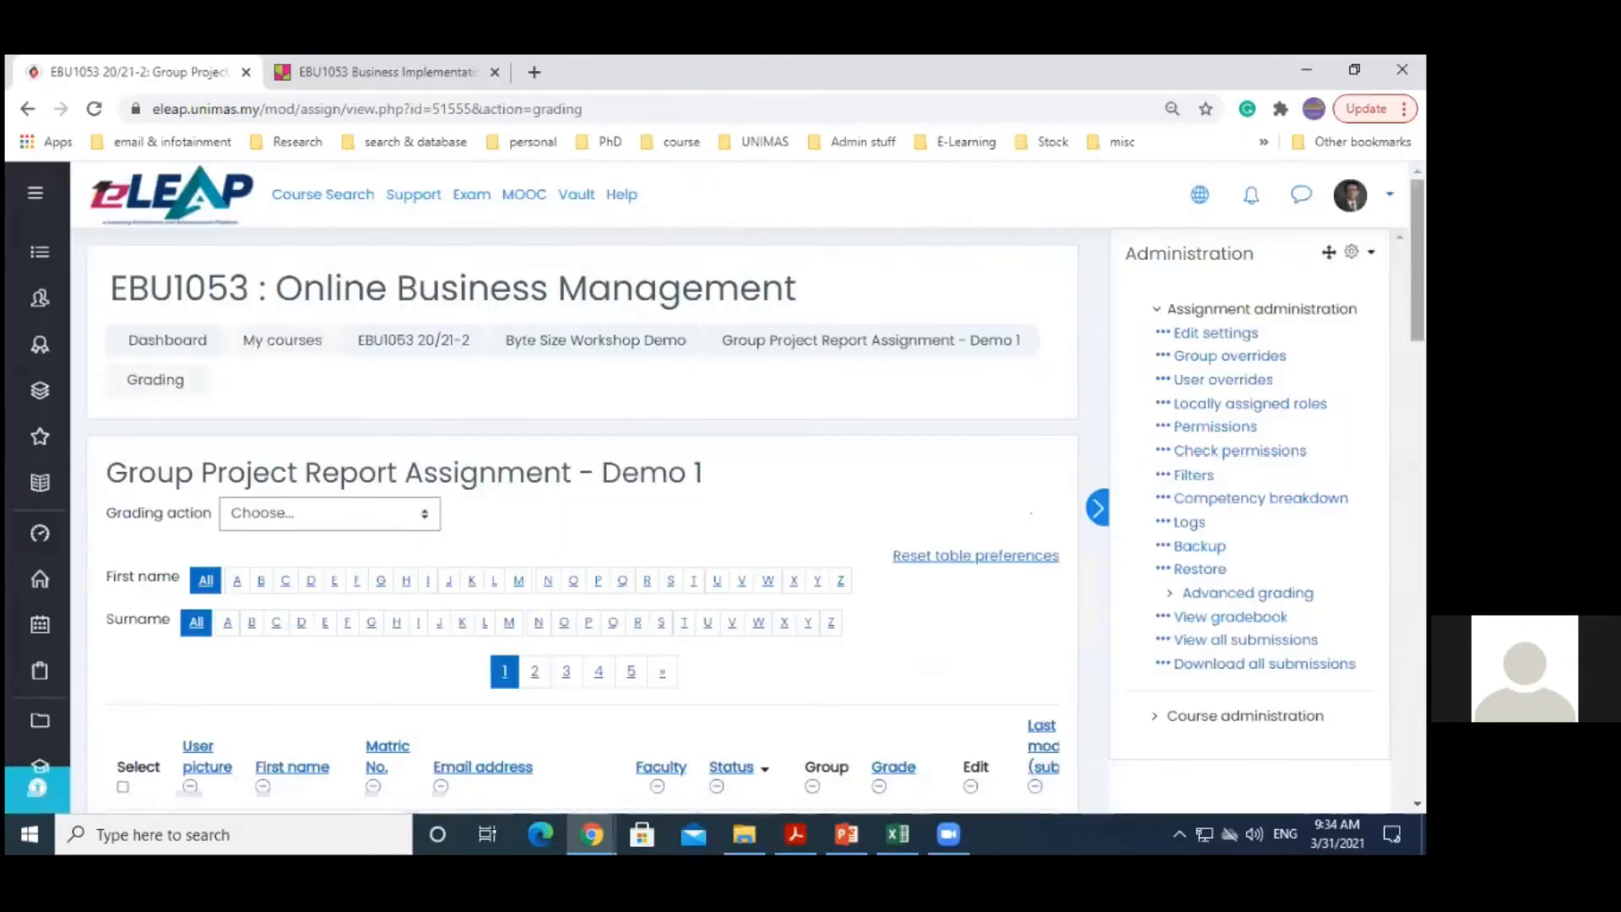
scroll(912, 456, down, 2)
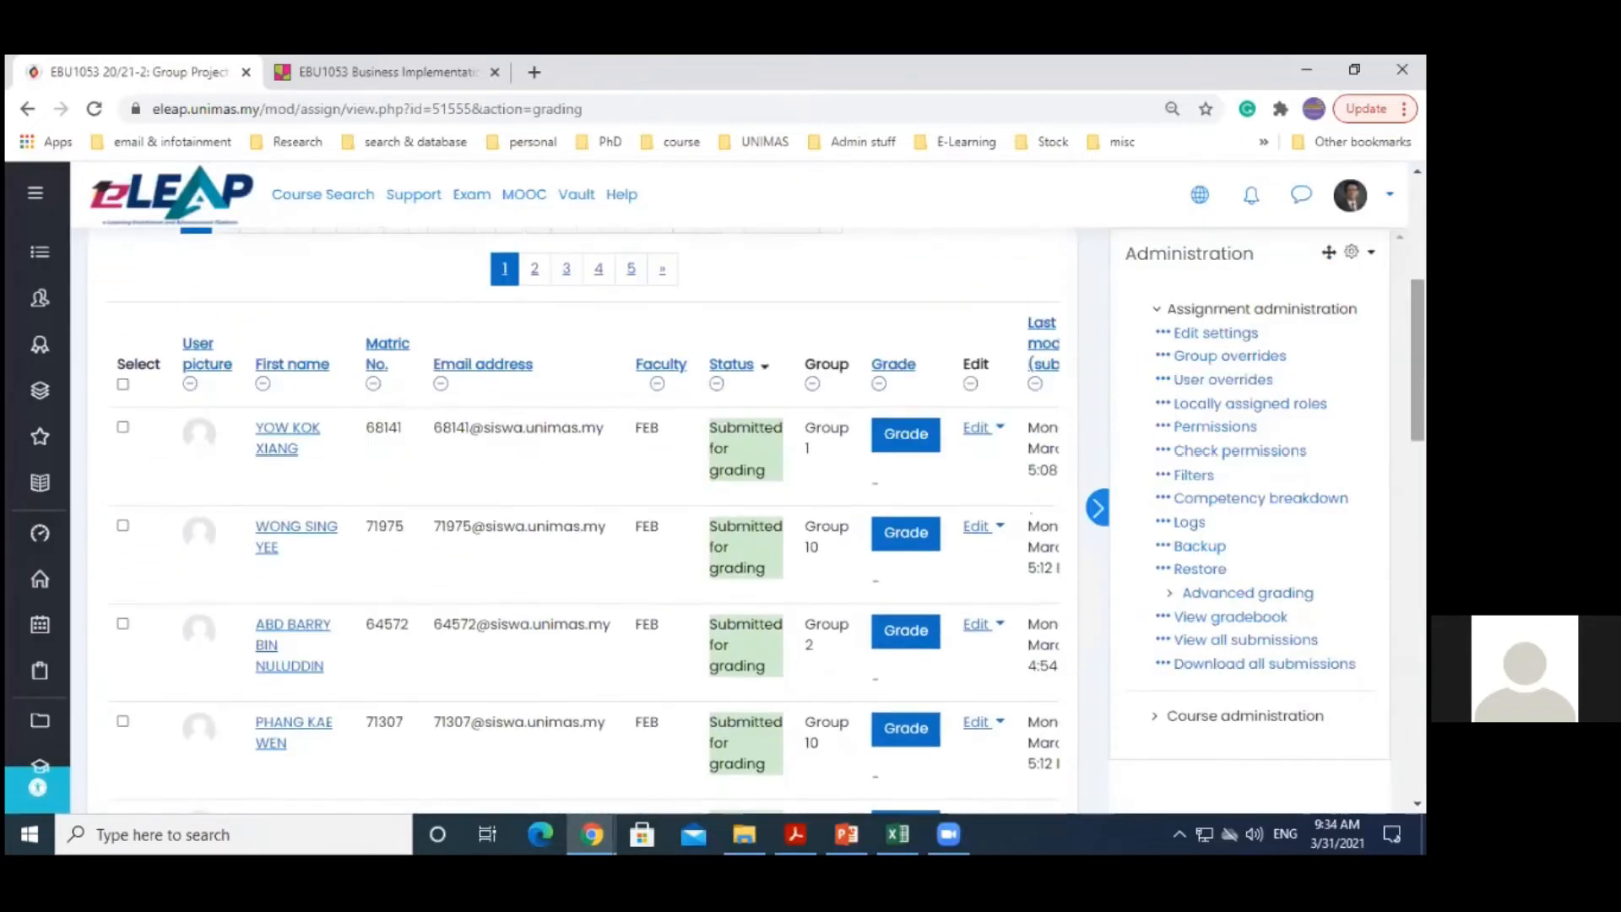
click(910, 443)
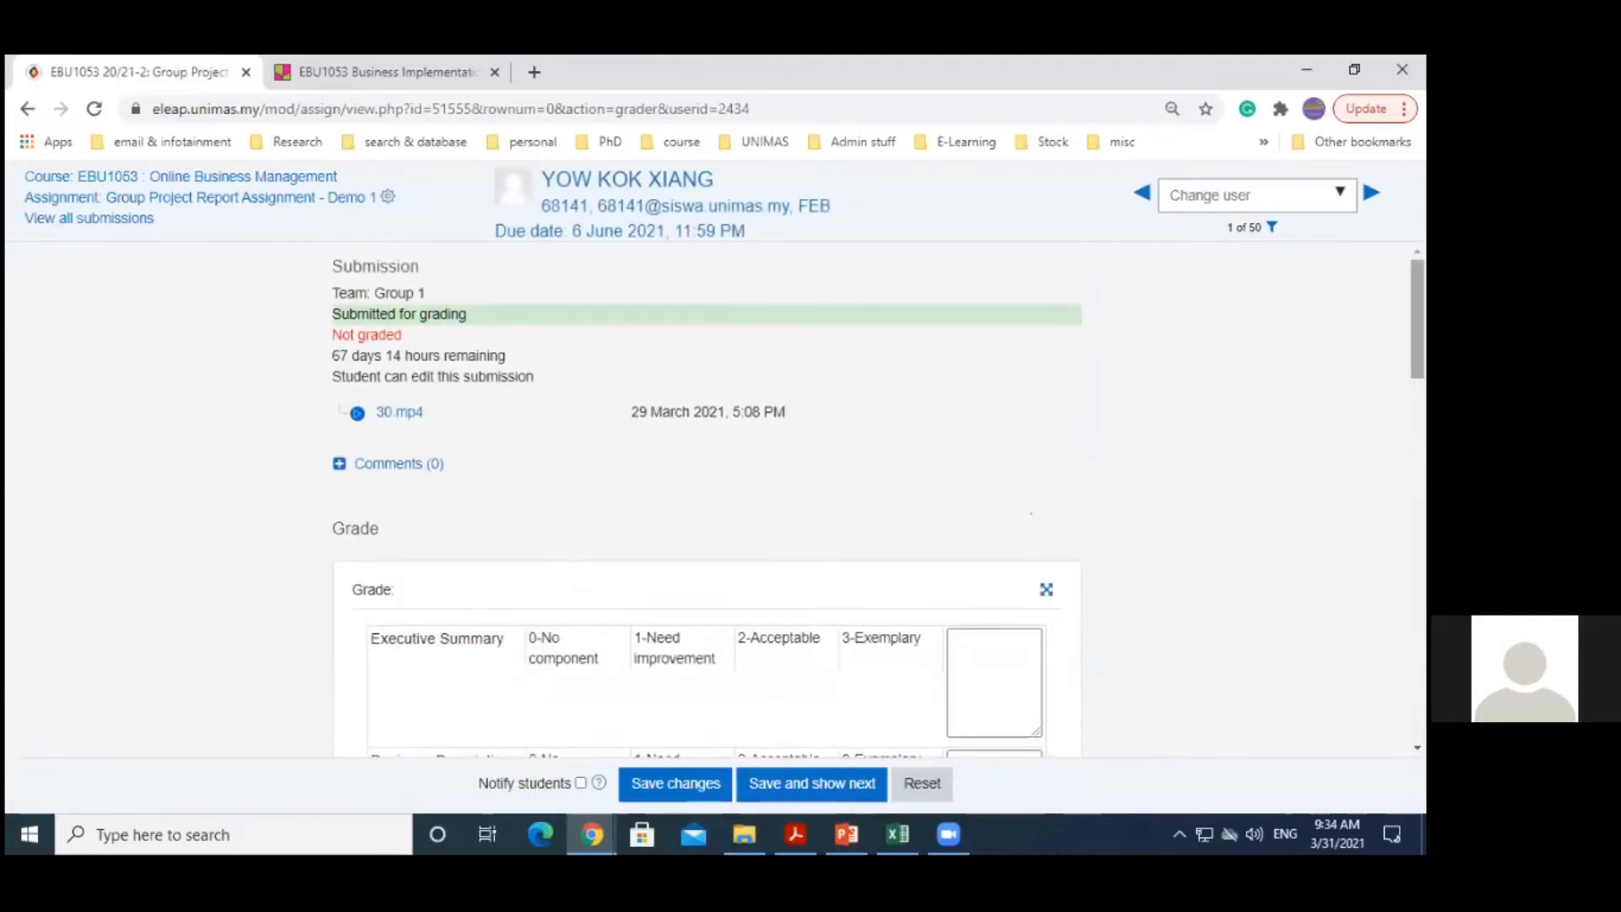
scroll(705, 498, down, 2)
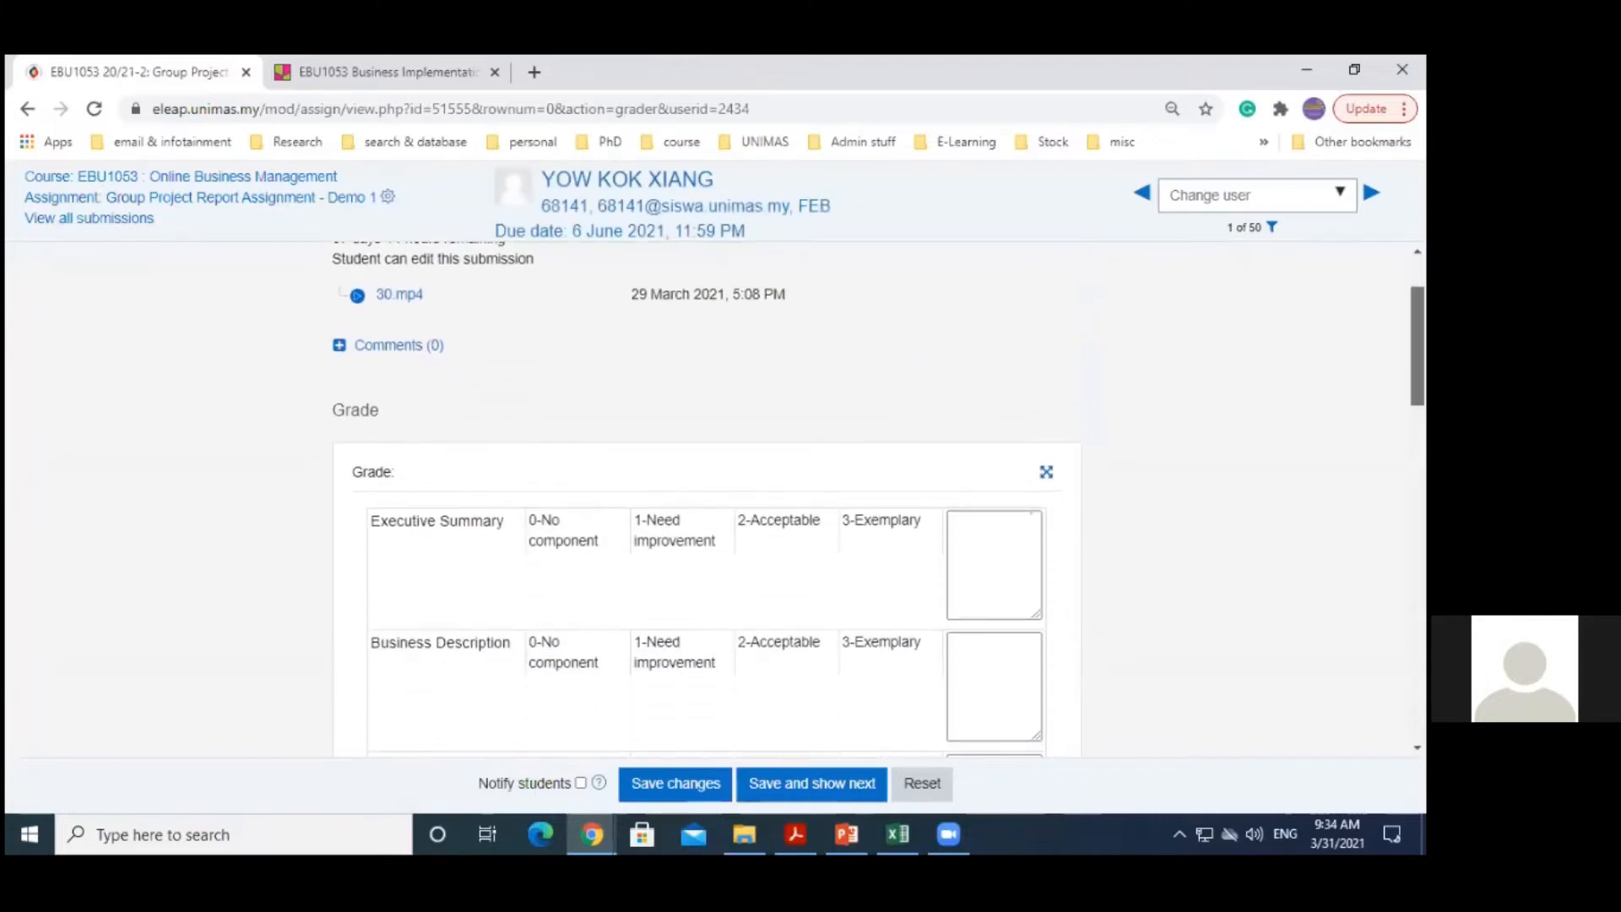
Rate Executive Summary as 0-No component in the grading rubric and add the remark "No executive summary in report"
scroll(706, 498, down, 1)
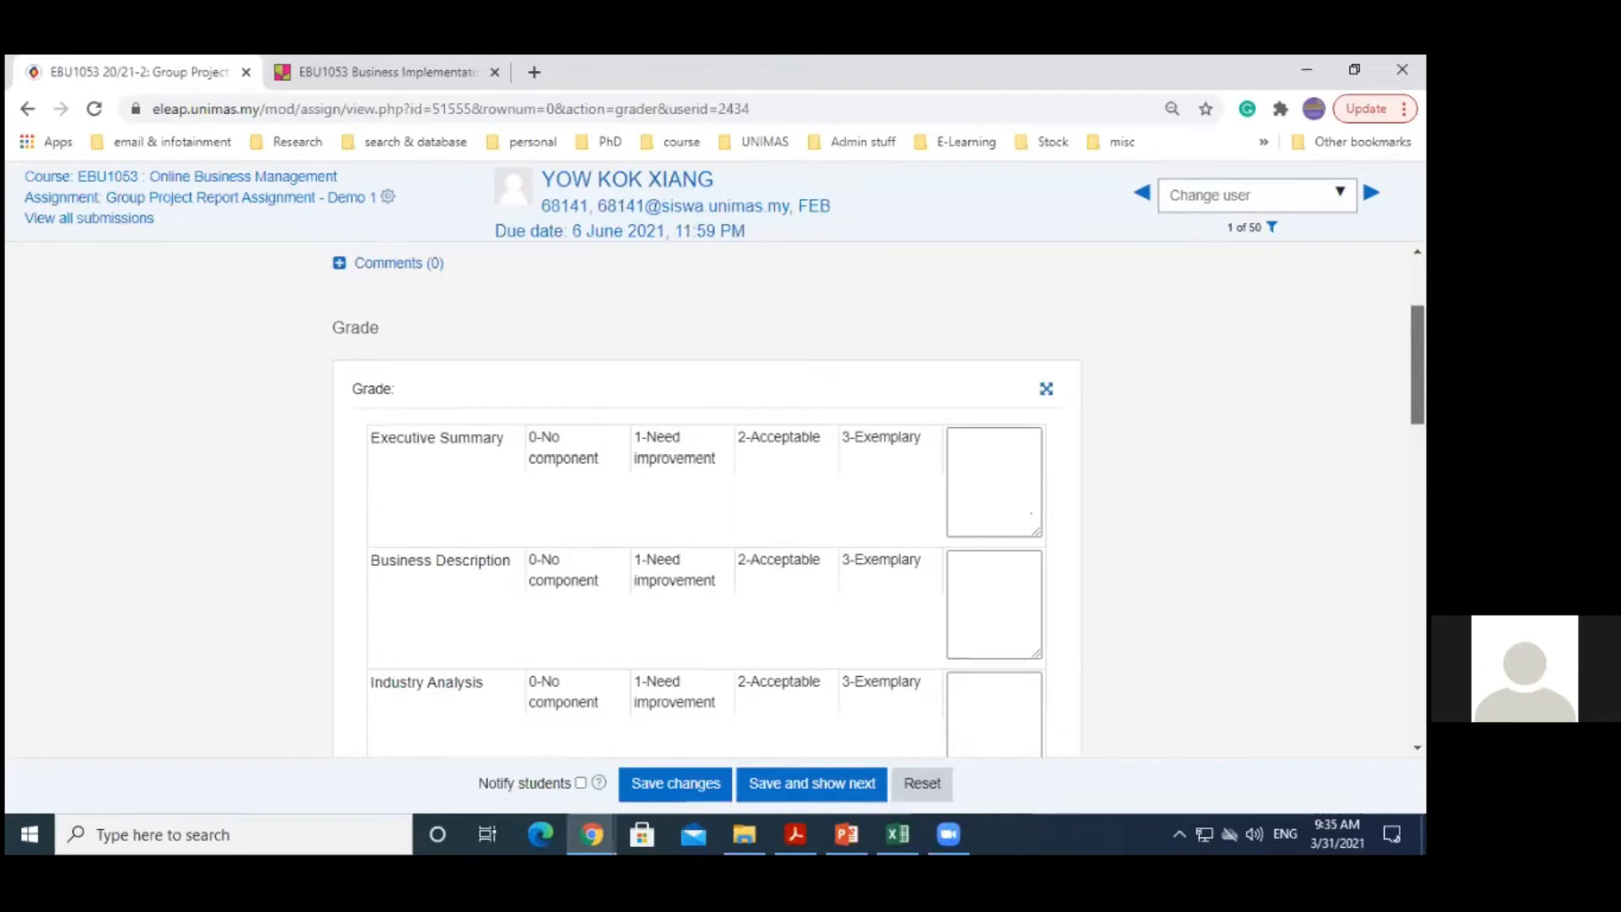
scroll(591, 464, down, 2)
scroll(591, 464, up, 3)
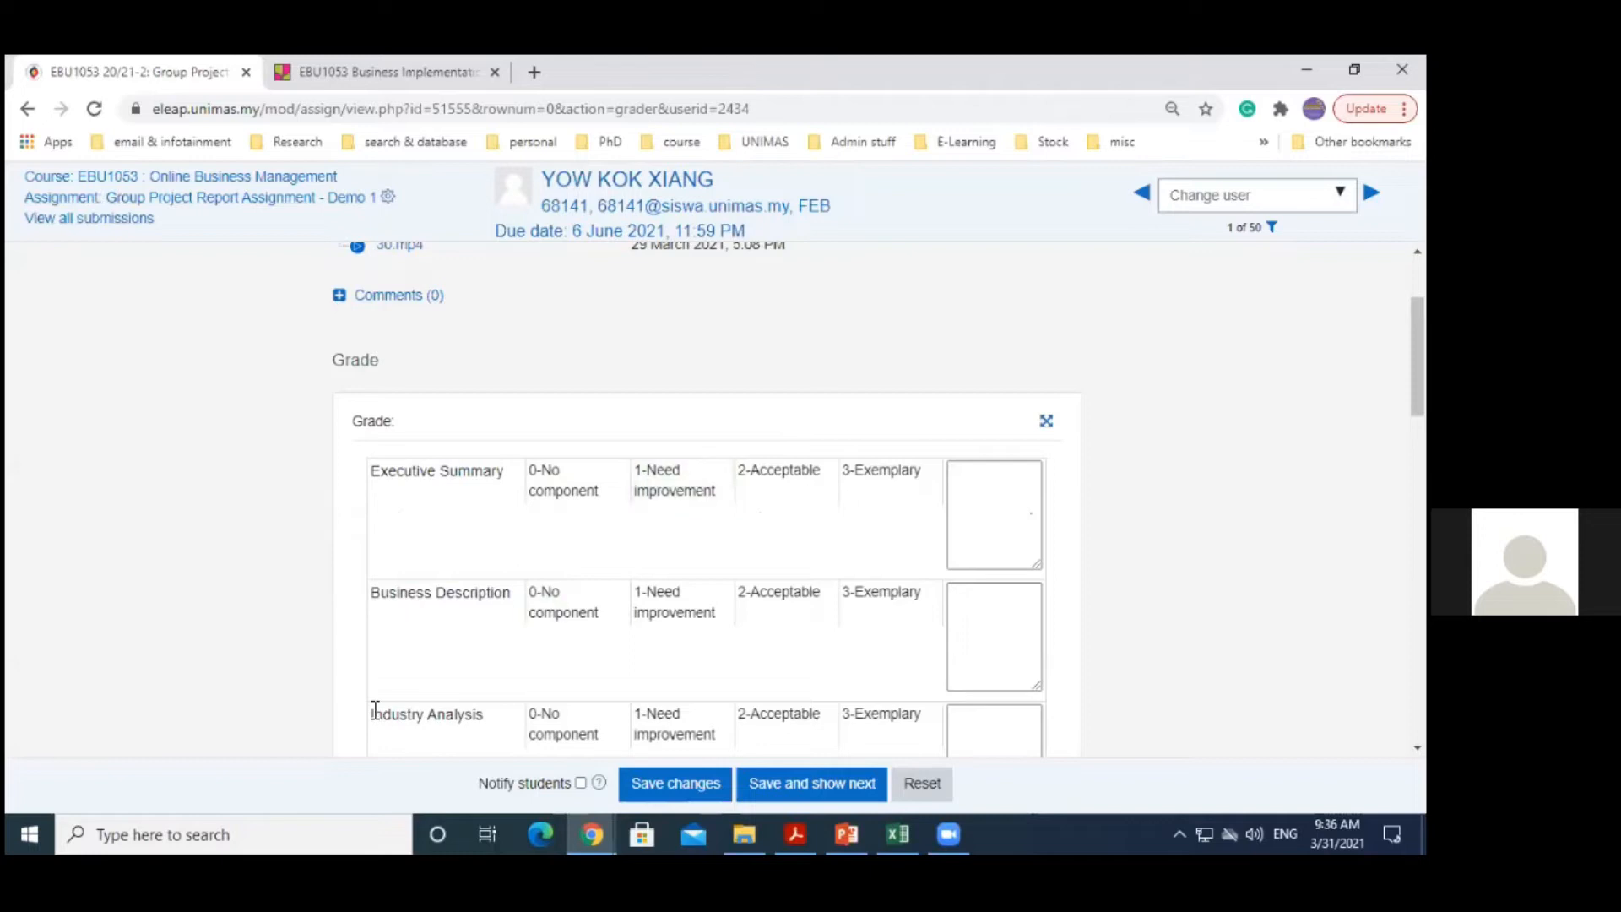
mouse_move(1418, 356)
mouse_down()
mouse_move(1418, 320)
mouse_move(1417, 368)
mouse_move(1417, 341)
mouse_move(1417, 354)
mouse_up()
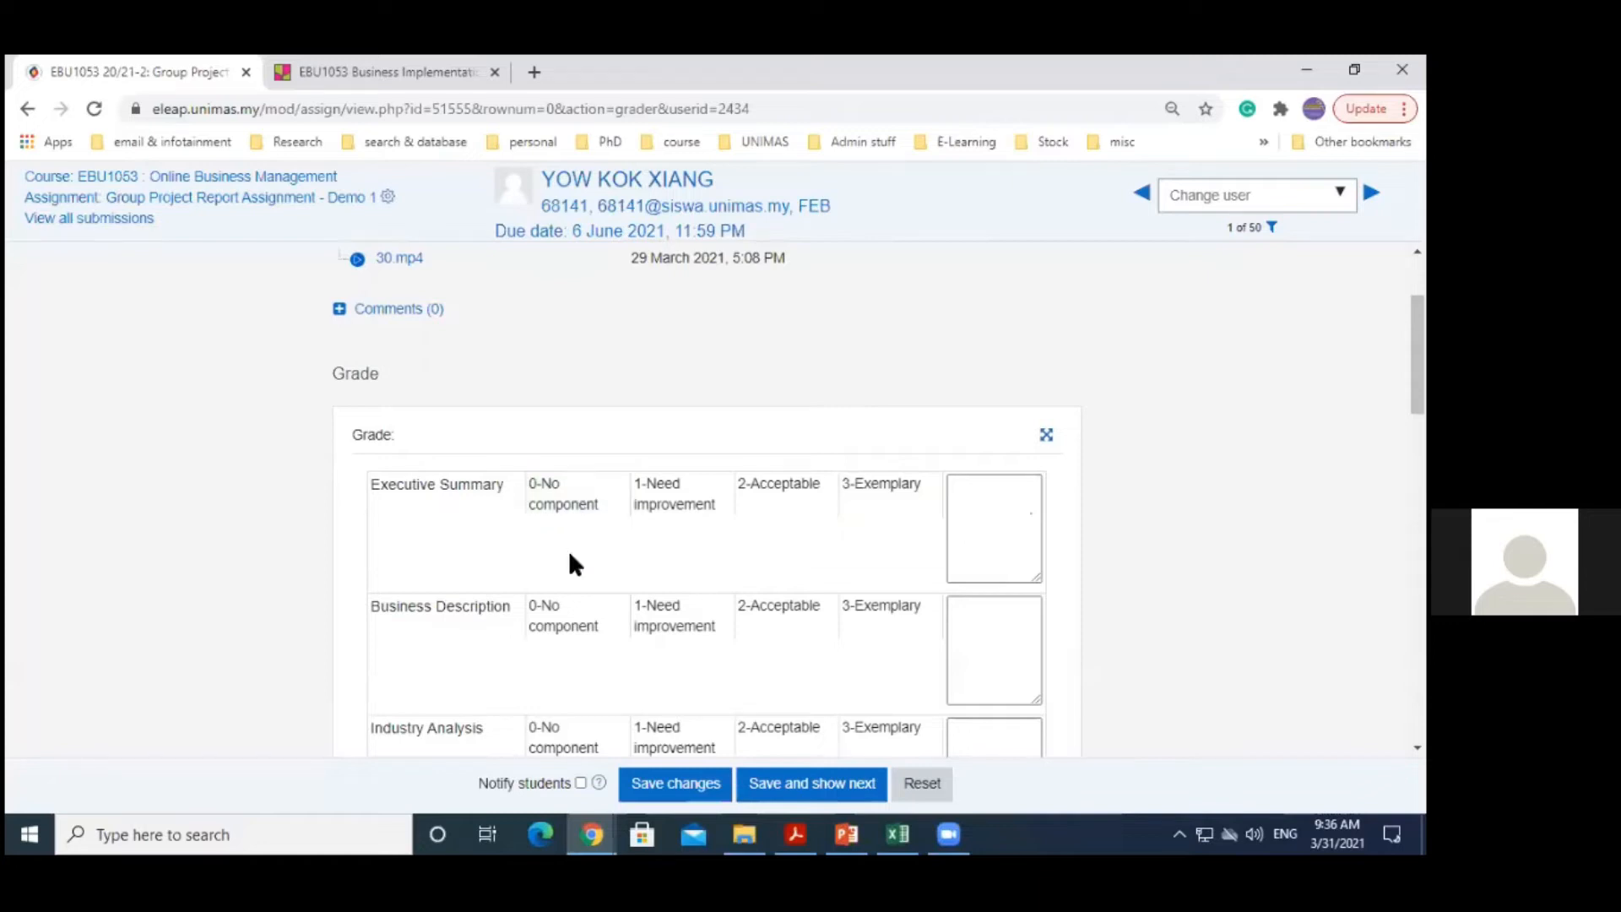
click(579, 485)
click(997, 526)
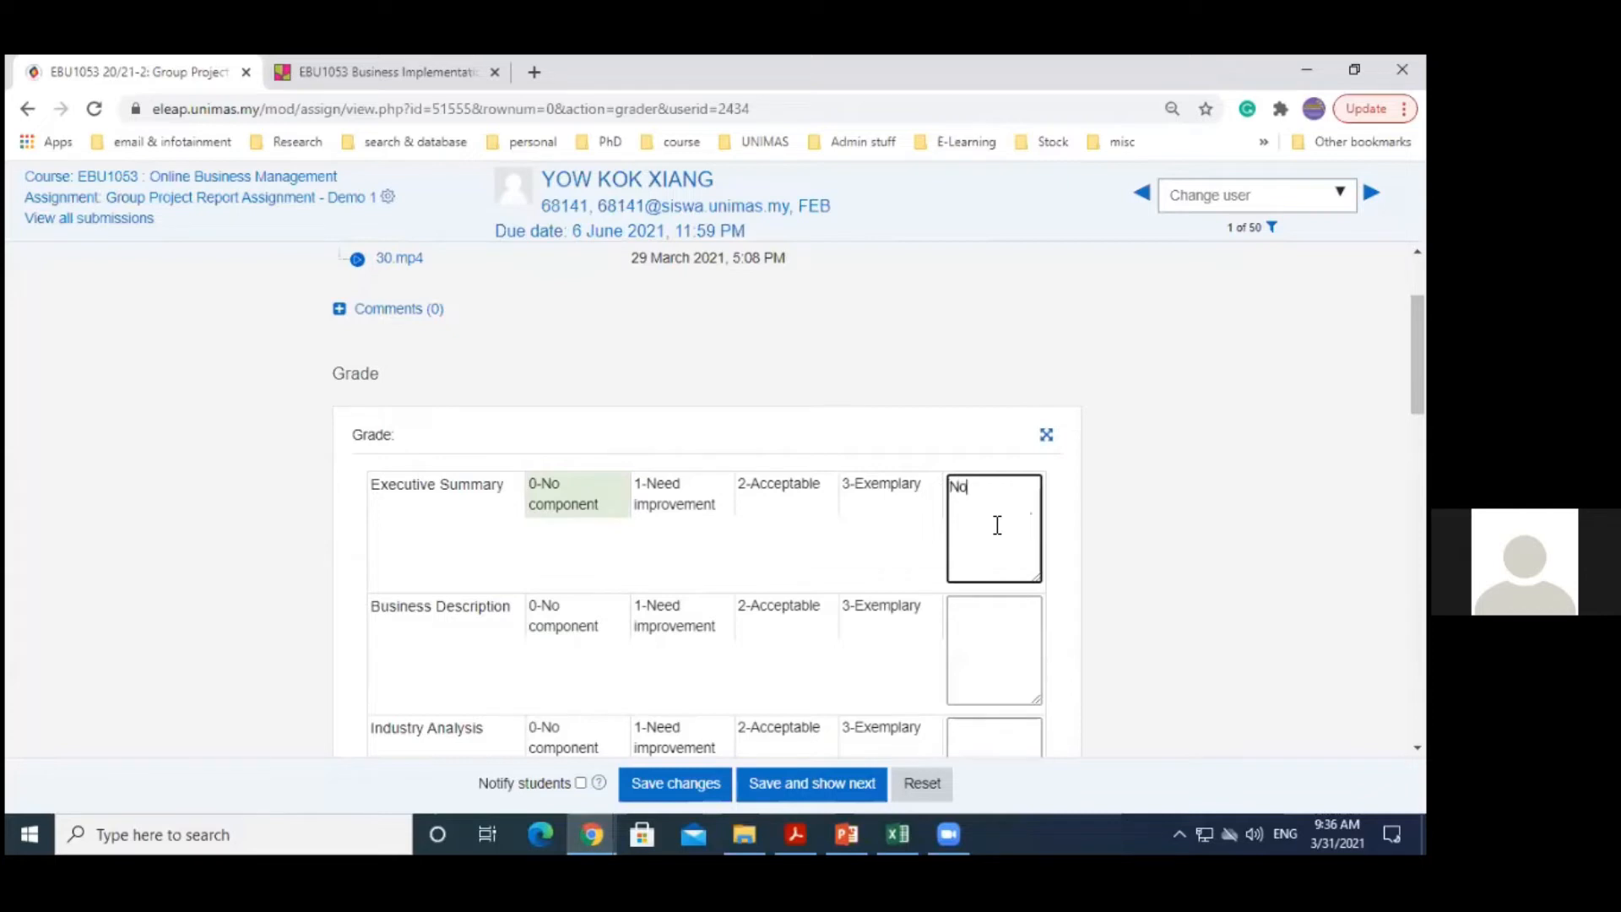
text(No executive summary in report)
scroll(349, 688, down, 2)
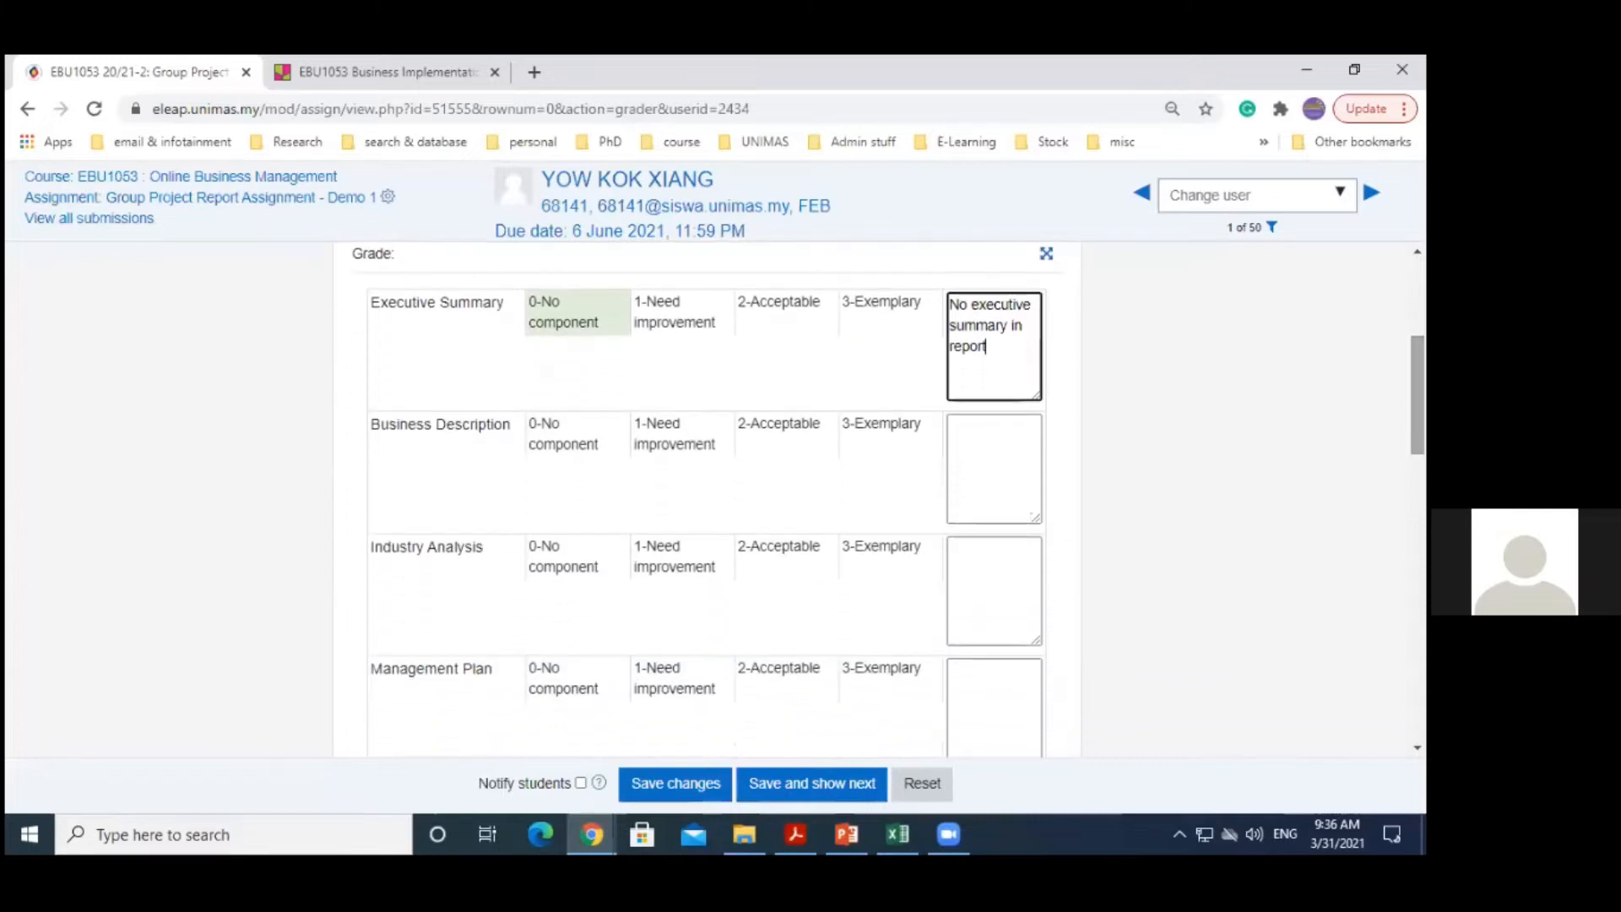
Rate Business Description as 3-Exemplary, Industry Analysis as 1-Need improvement, Management Plan as 0-No component and Marketing Plan as 3-Exemplary
click(895, 431)
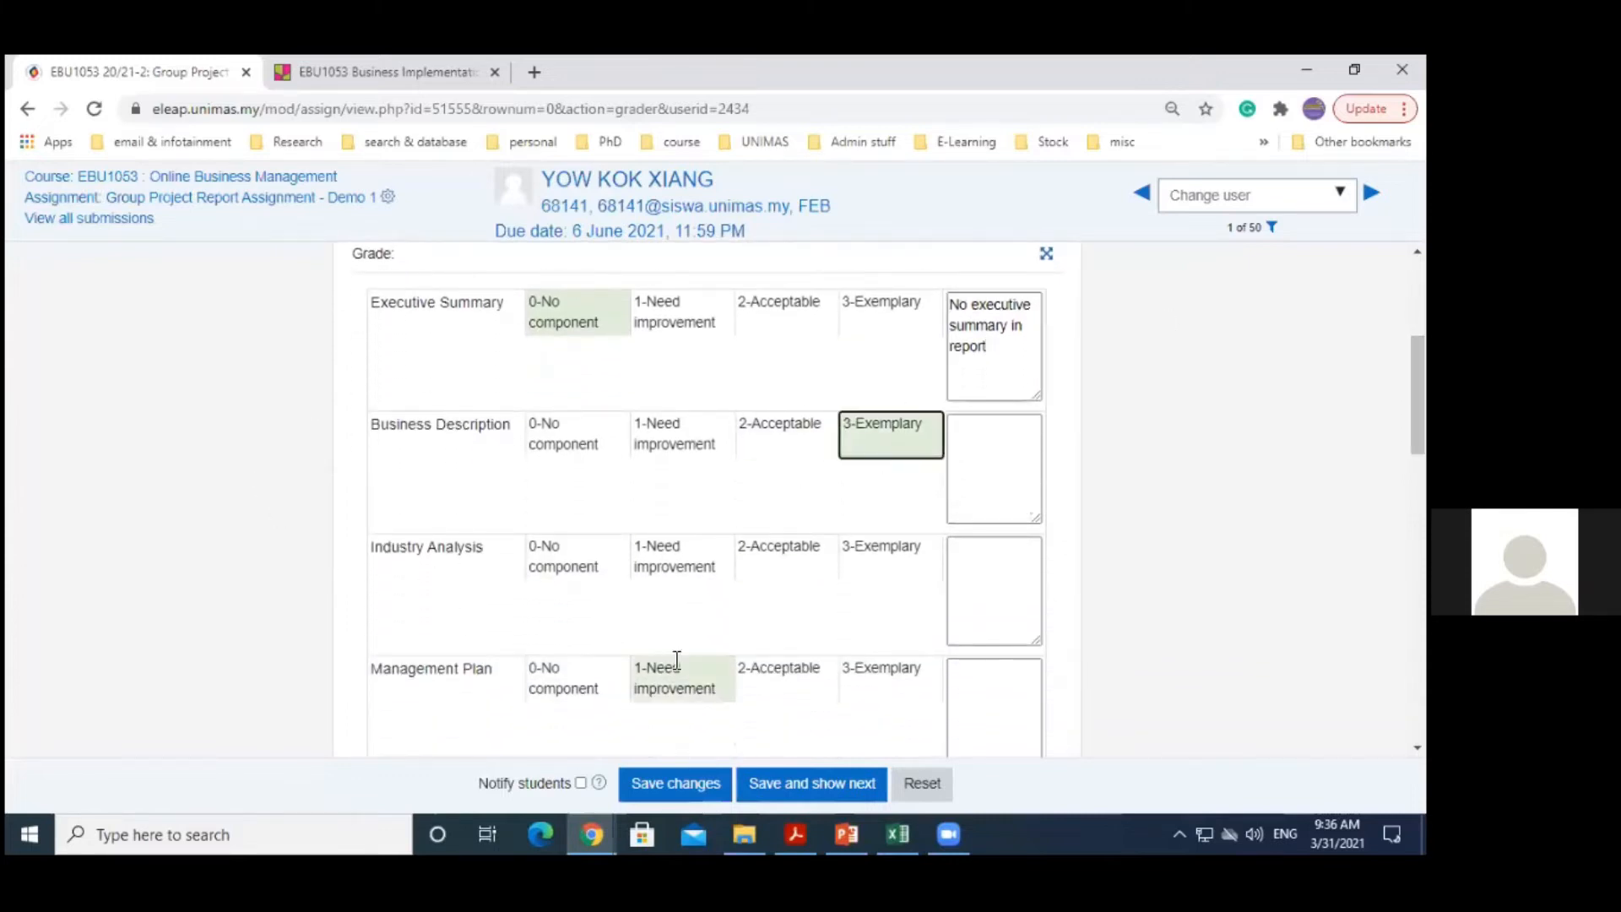
click(969, 454)
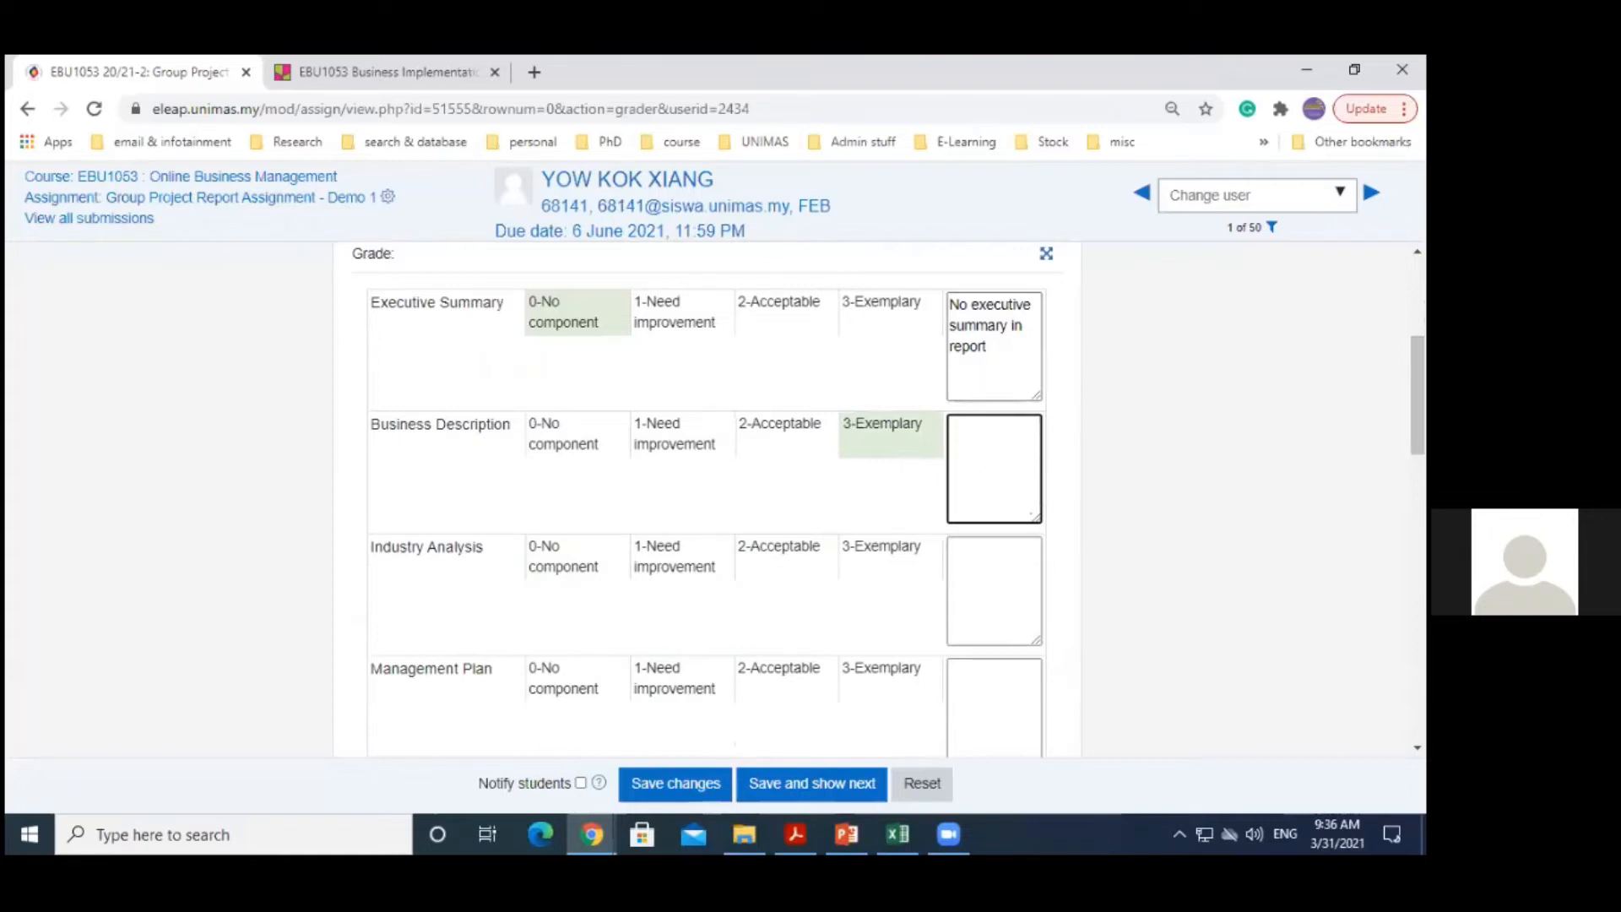
scroll(736, 533, down, 1)
click(717, 502)
click(785, 726)
click(881, 726)
click(575, 604)
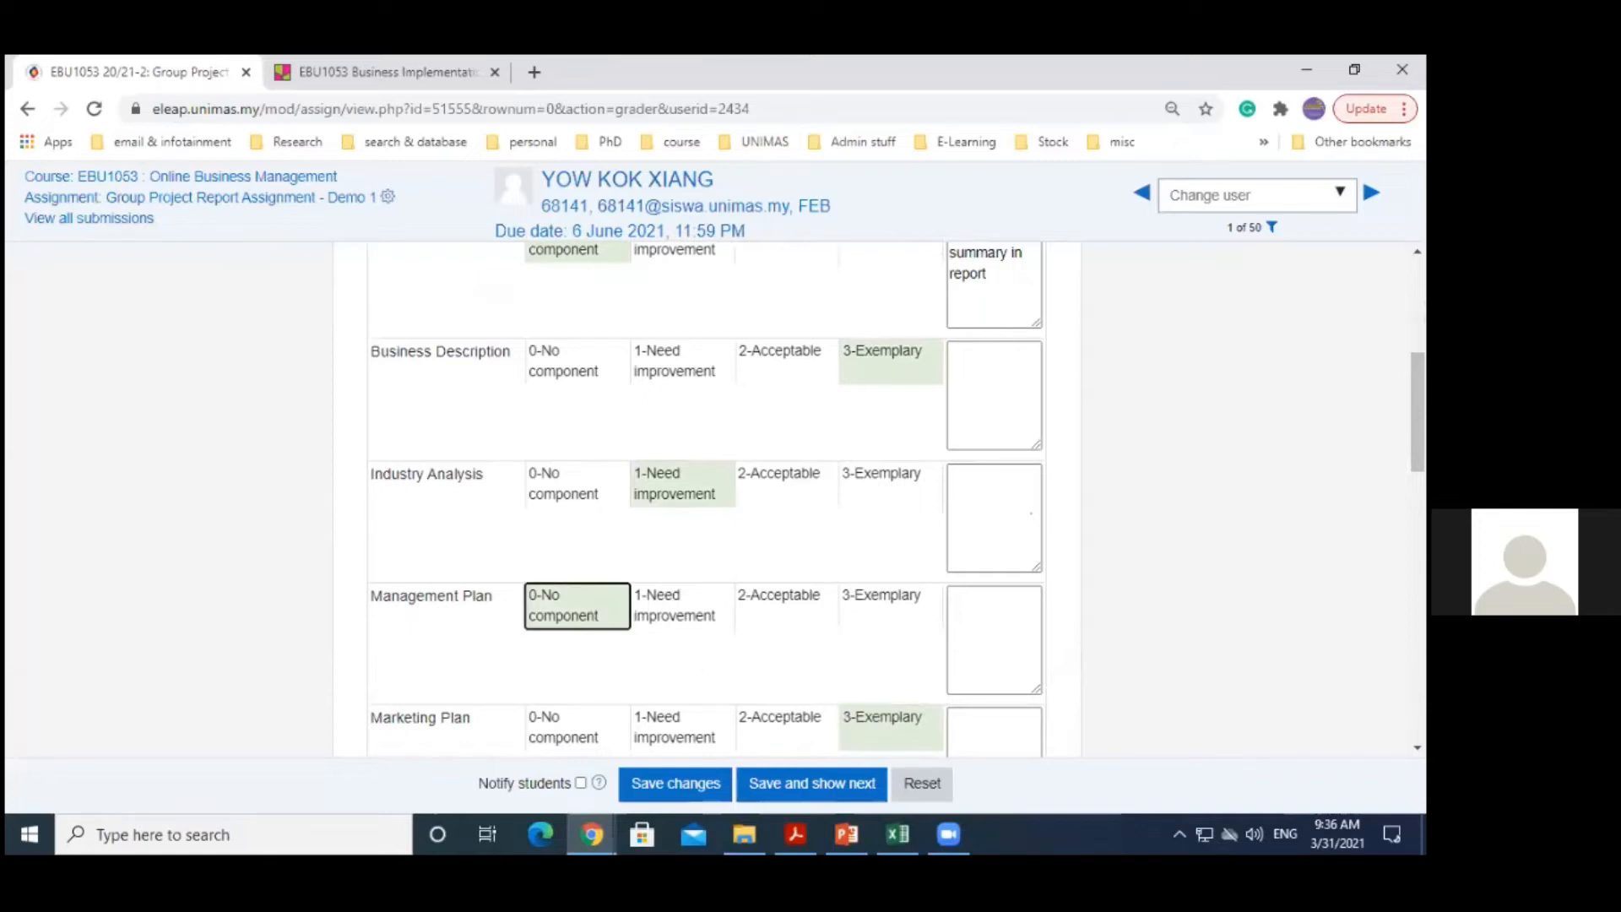
Rate Operational Plan as 0-No component, Financial Plan as 3-Exemplary, and Formatting & Language as 1-Need improvement
scroll(597, 709, down, 3)
click(593, 676)
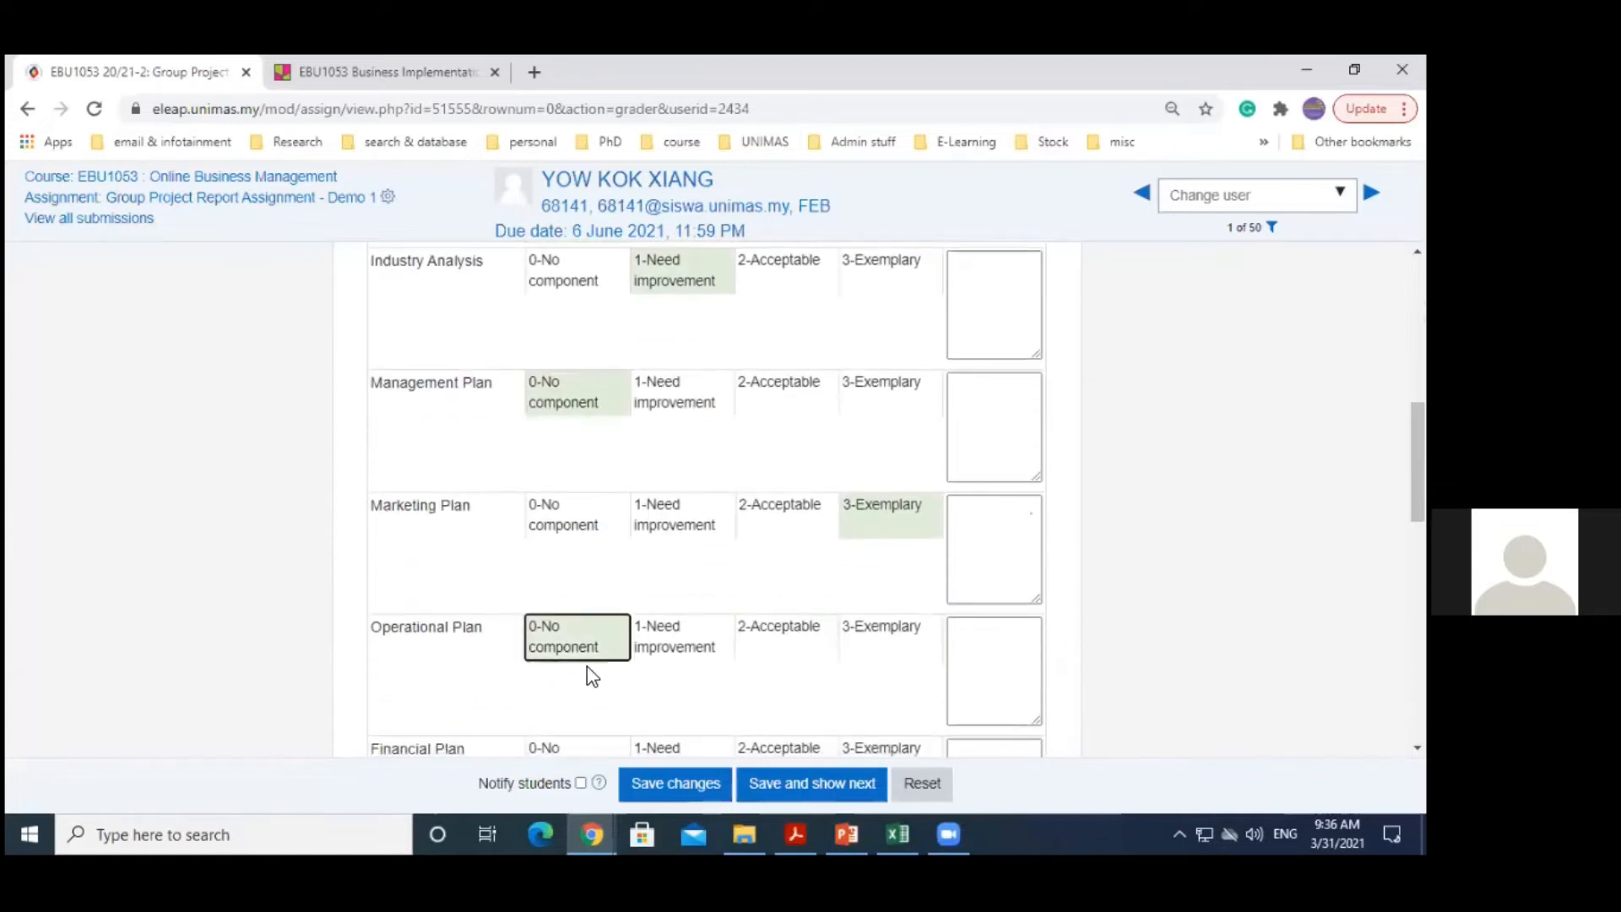
click(880, 748)
scroll(1046, 614, down, 4)
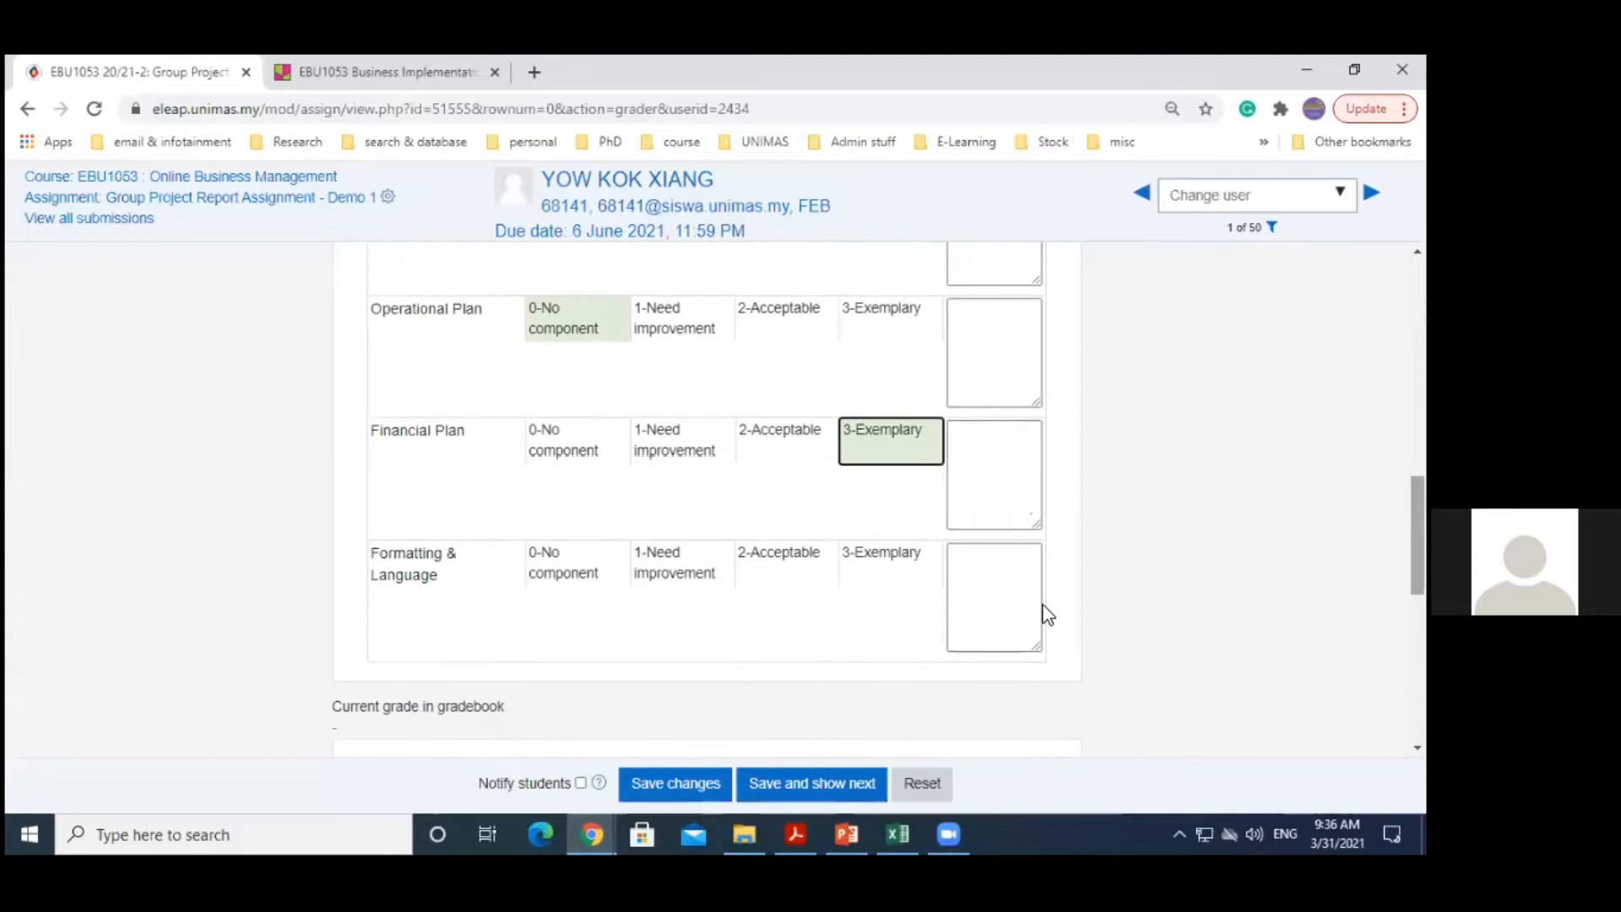
click(648, 554)
scroll(648, 554, down, 3)
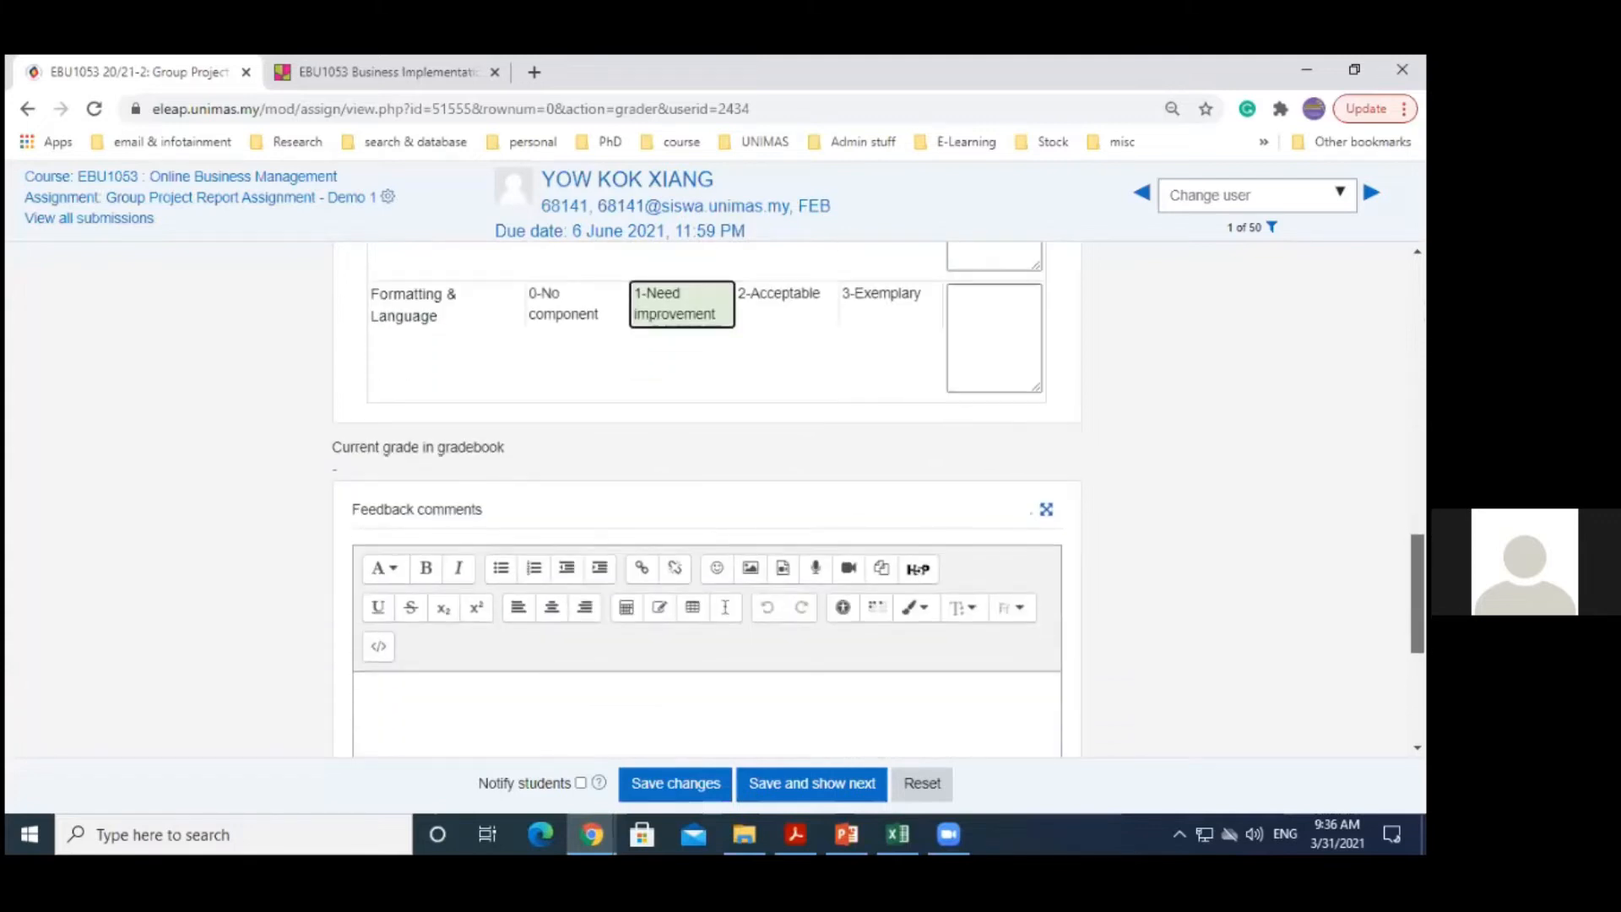
Enter the feedback comment "Good report. Bu pls check grammar." for the Group 1 submission and save the grading
scroll(706, 506, down, 2)
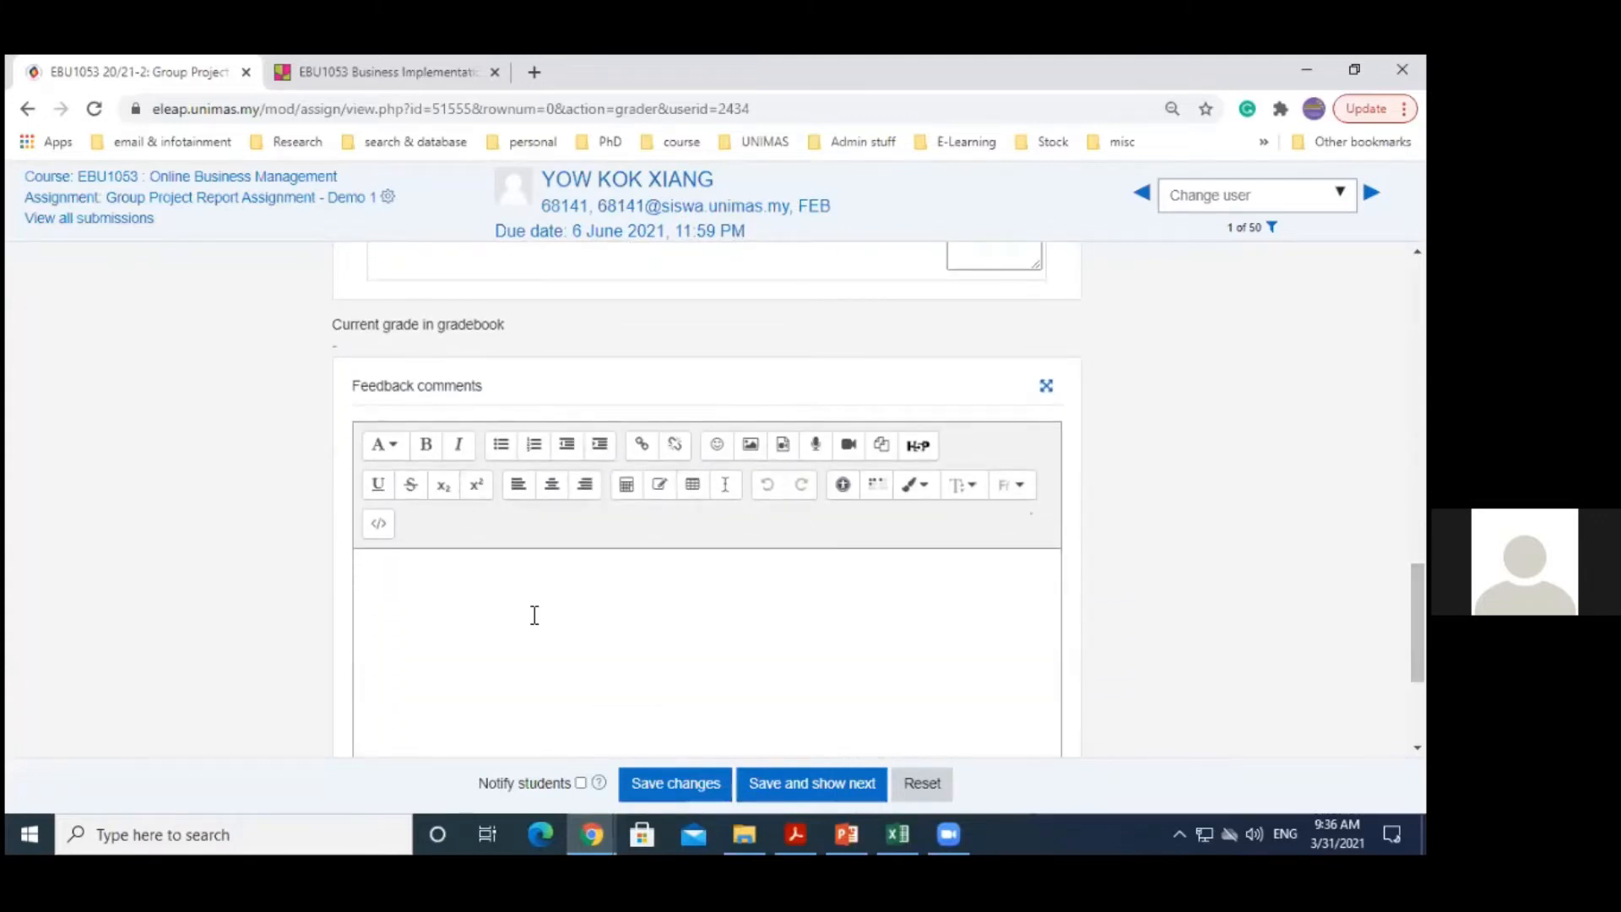
click(416, 599)
text(Good )
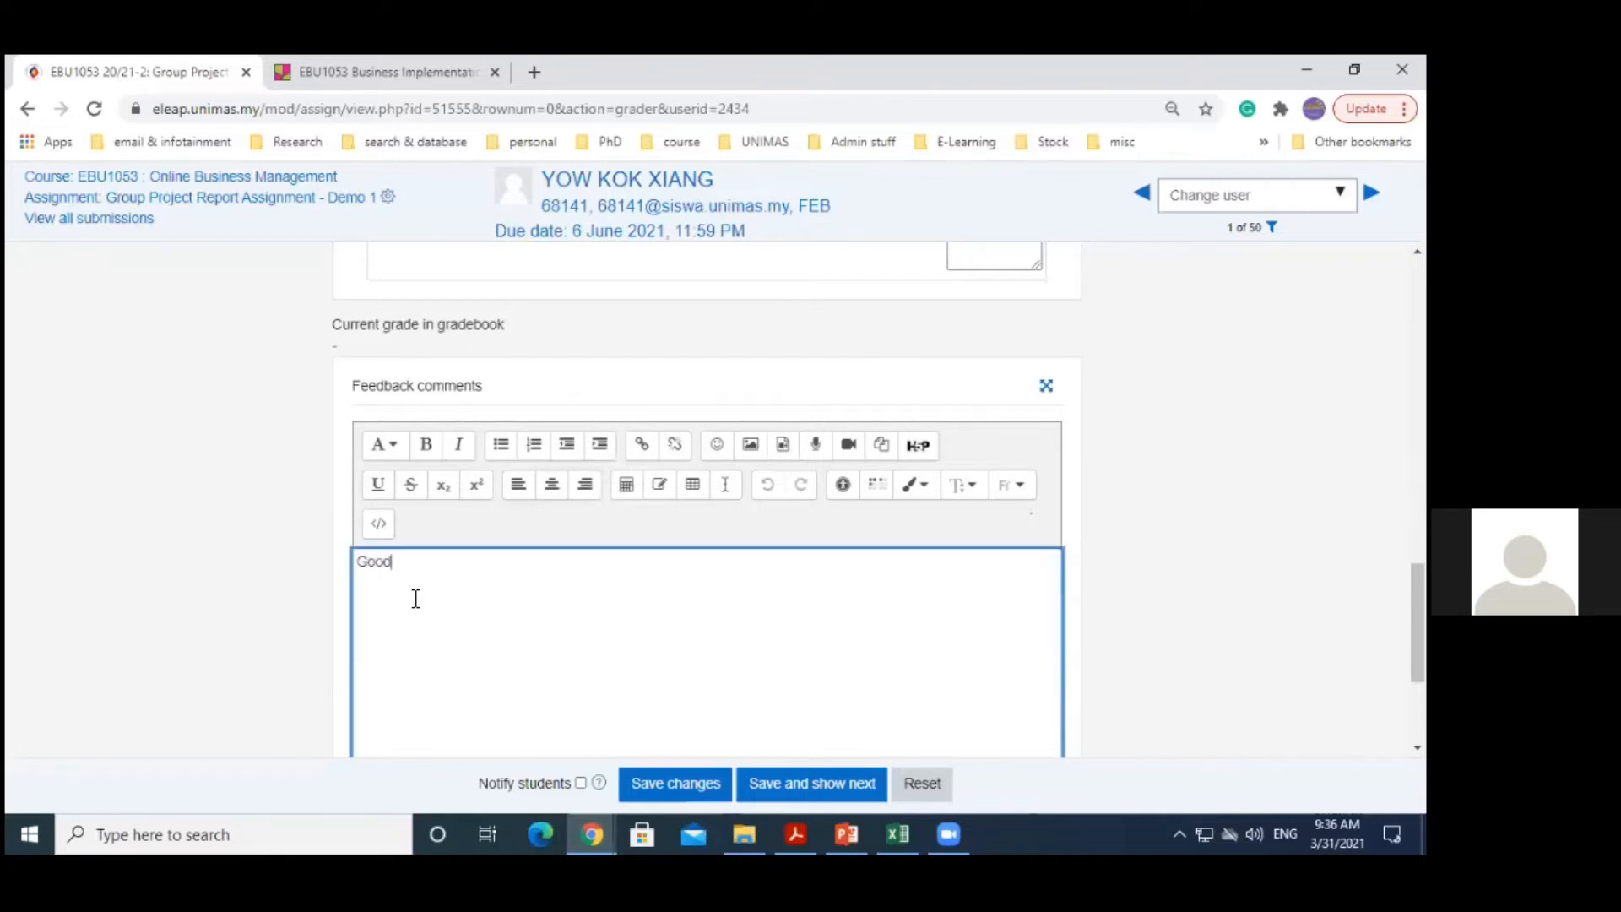
text(report.)
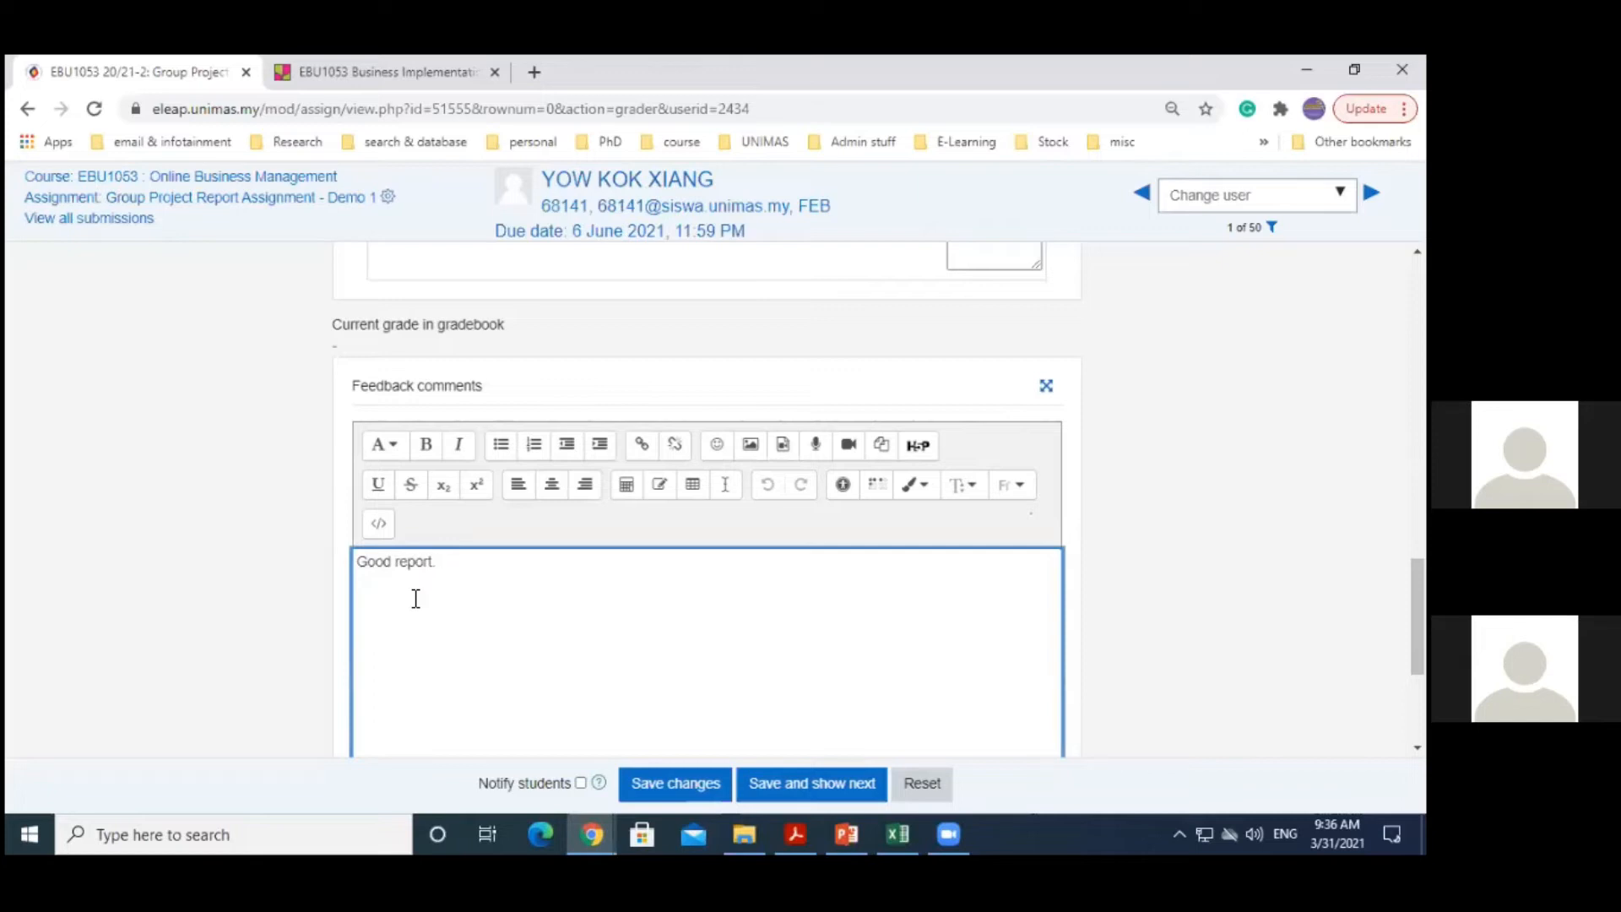
key(BackSpace)
key(BackSpace)
text(heck gi)
text(amma)
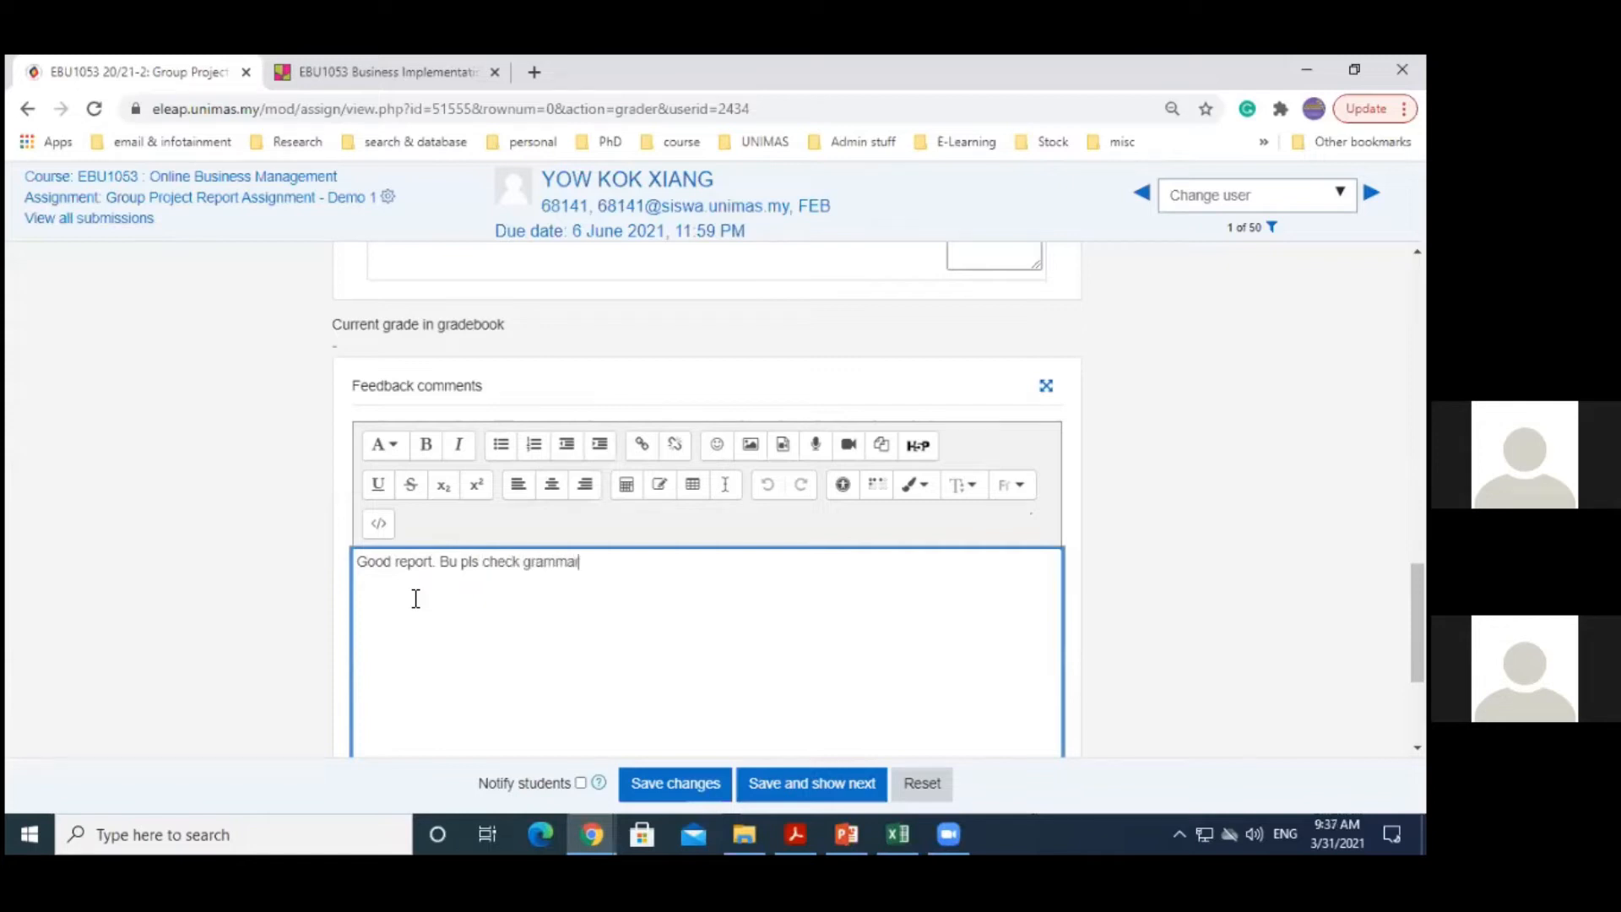
text(r)
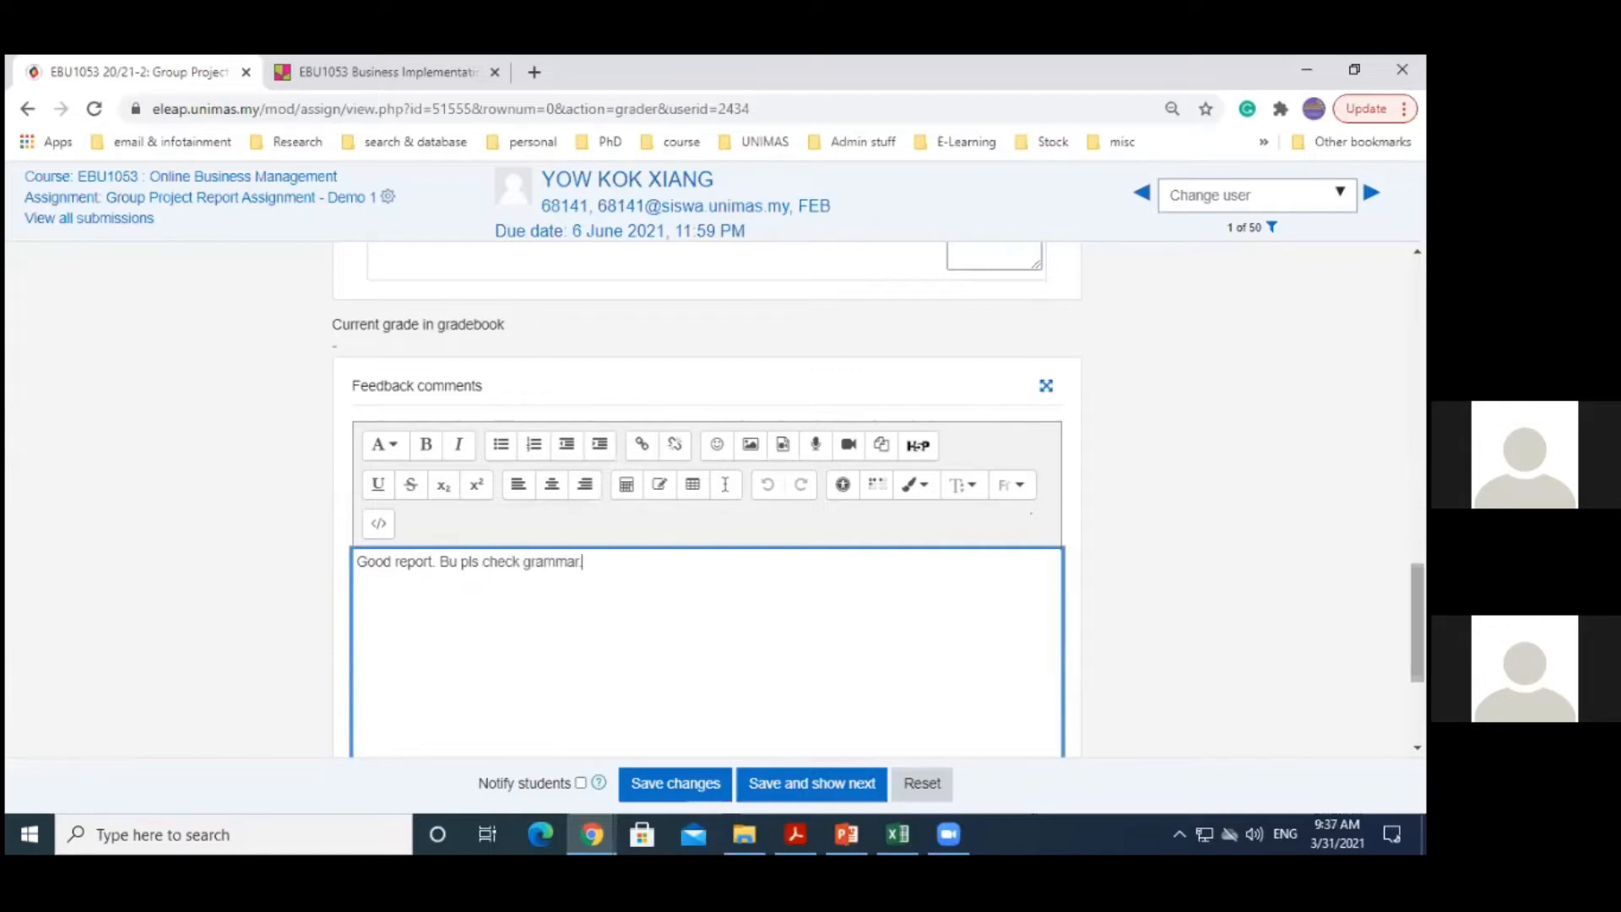
scroll(1416, 625, down, 2)
text(.)
scroll(814, 676, down, 1)
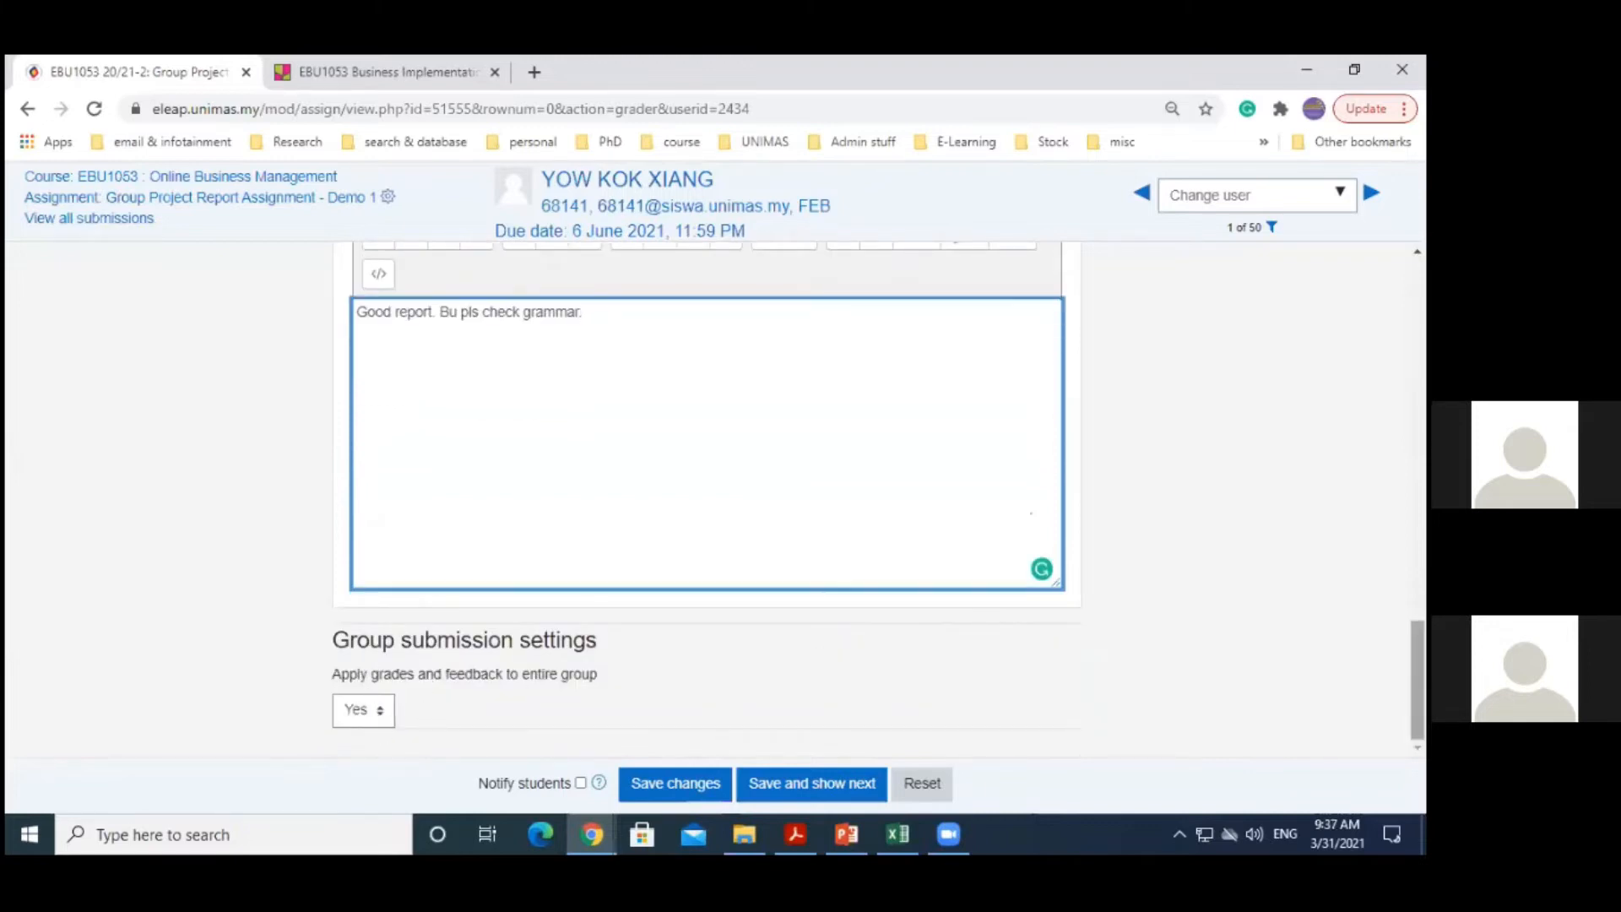
key(BackSpace)
scroll(404, 616, down, 4)
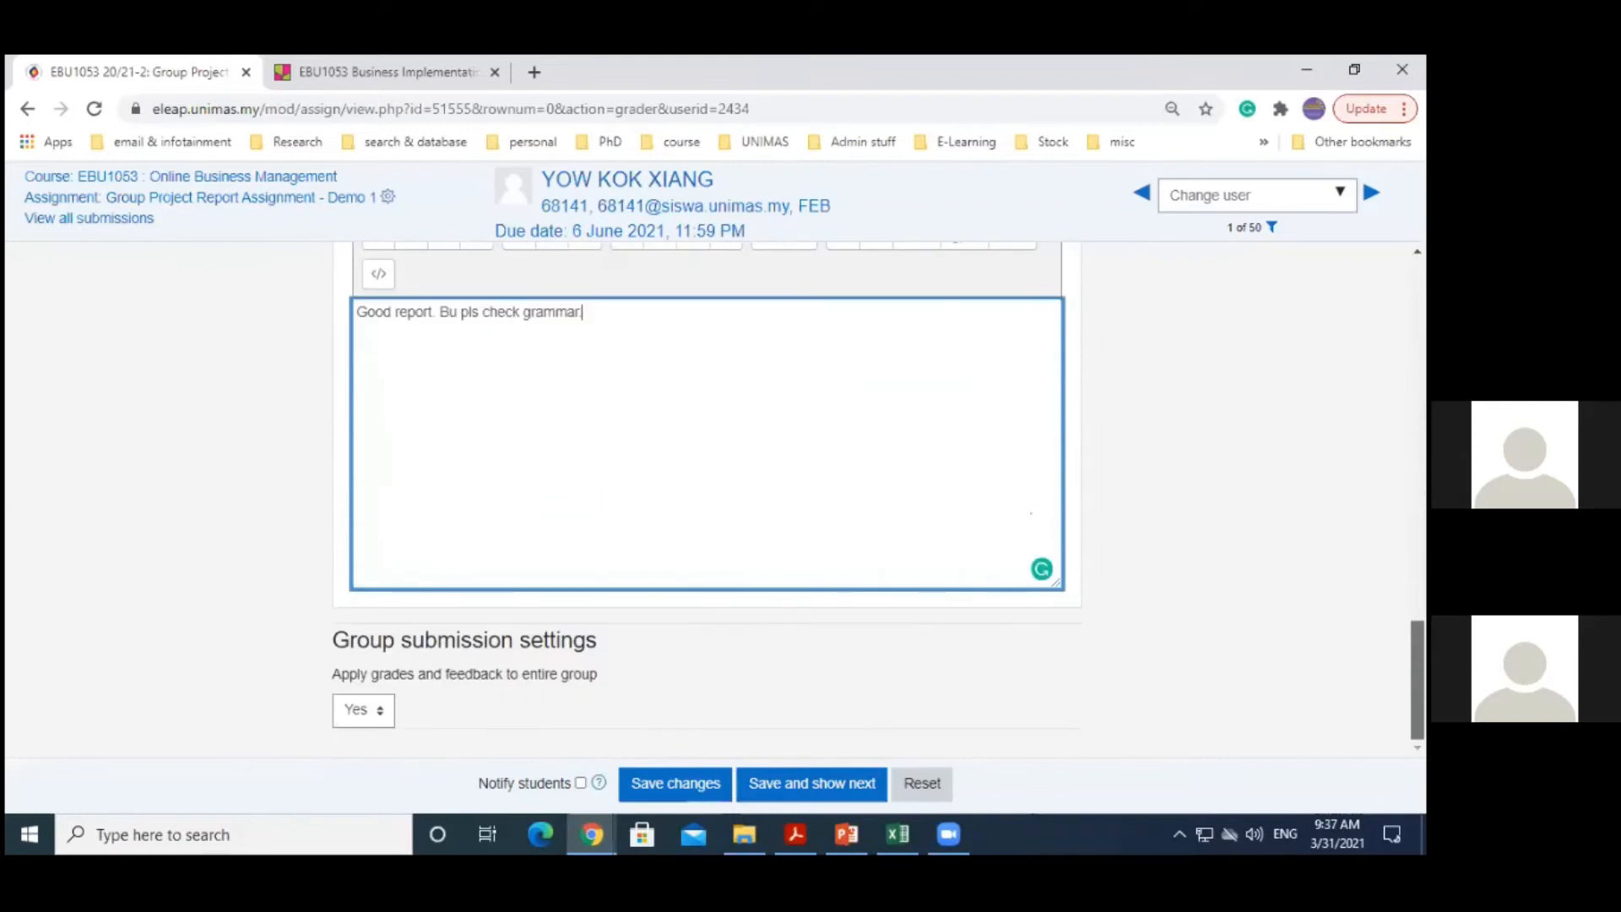
text(.)
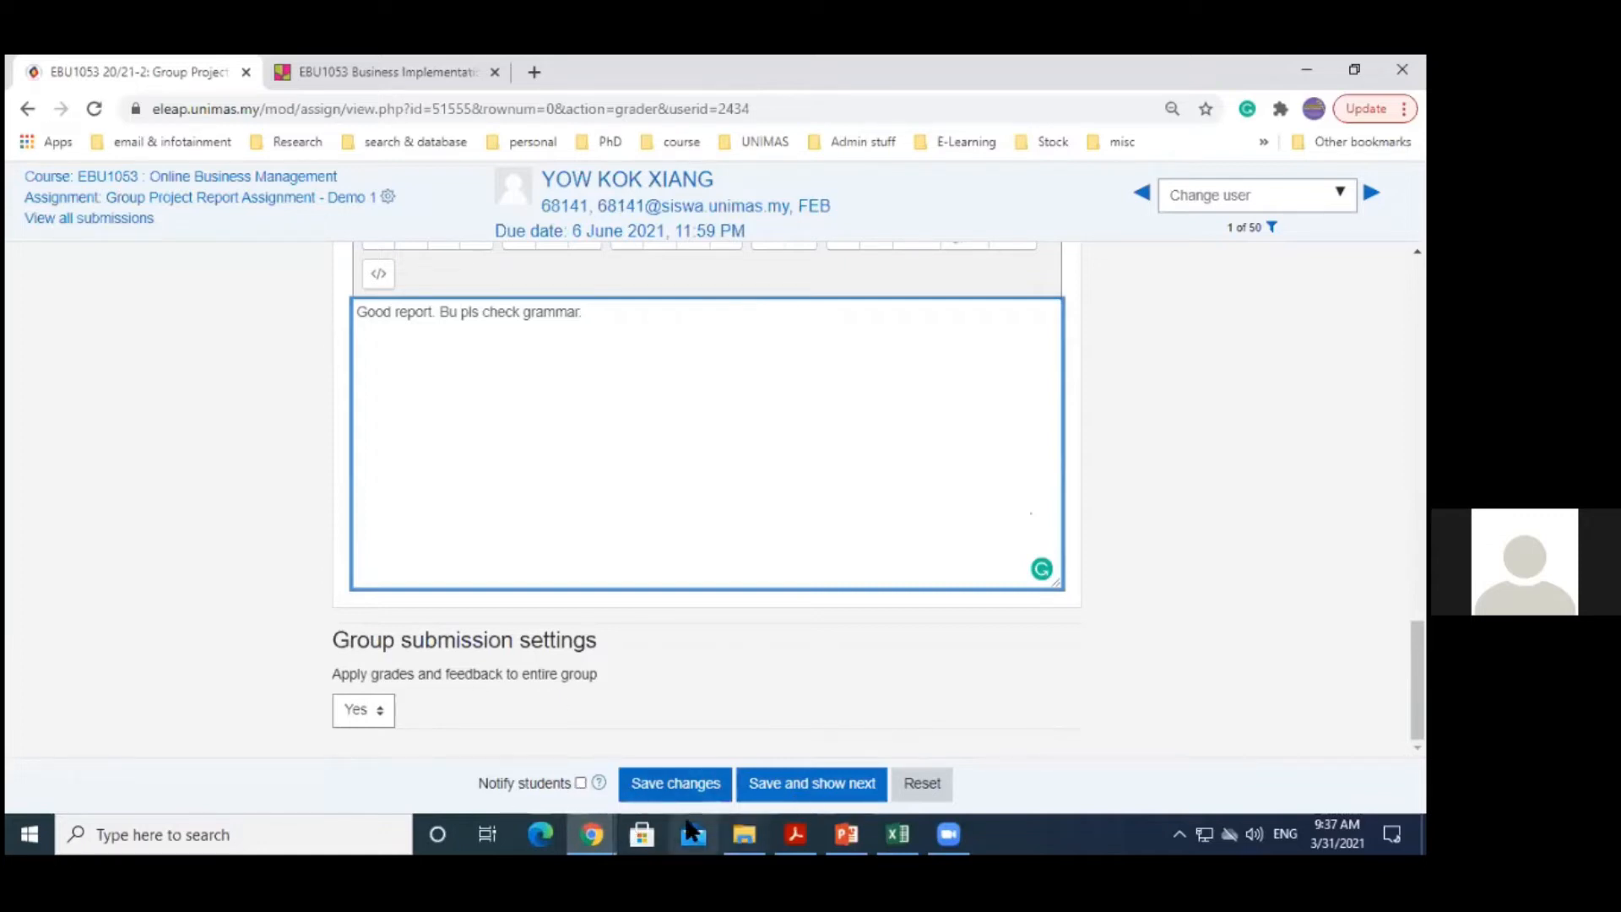
click(706, 785)
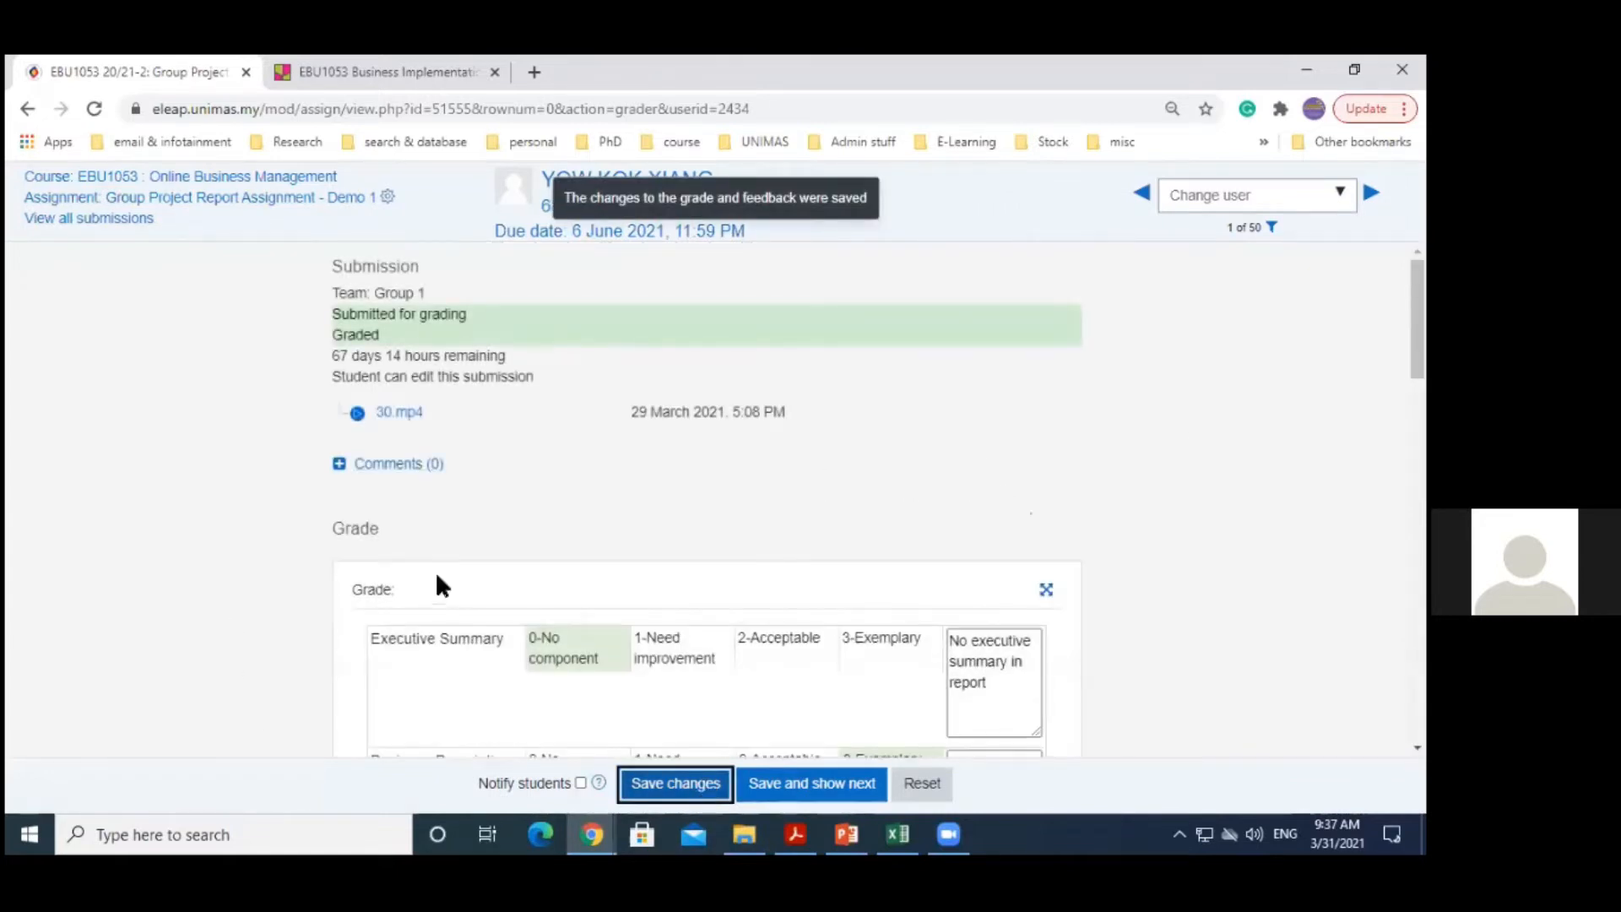
Return to the assignment's submissions list and check the grades recorded for the Group 1 members
click(91, 220)
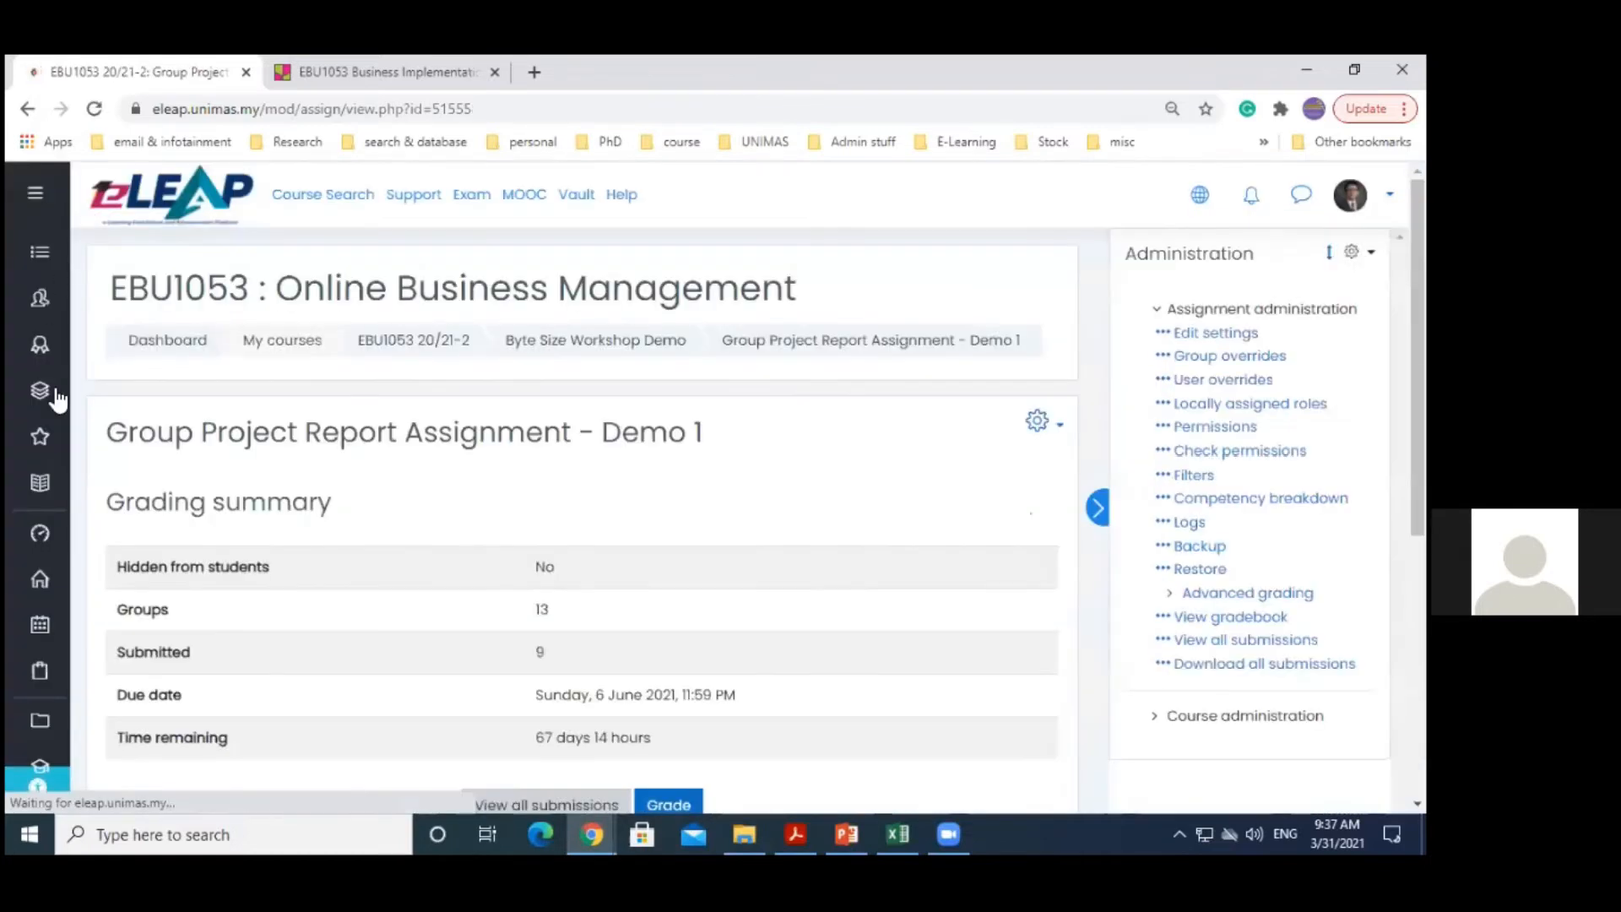
scroll(591, 507, down, 3)
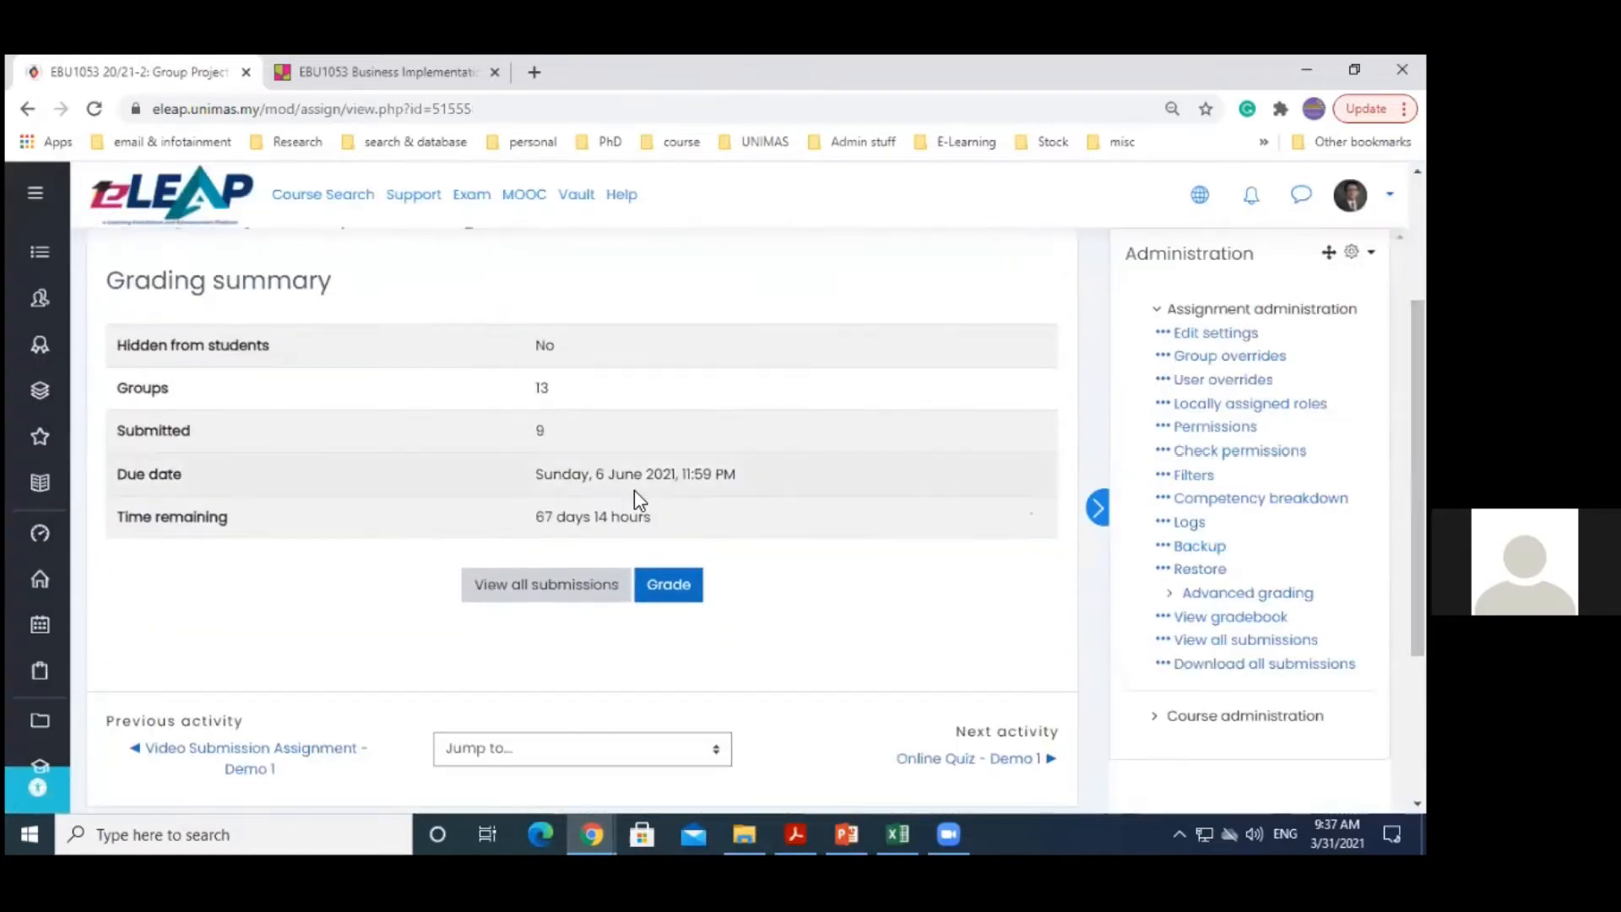
click(563, 594)
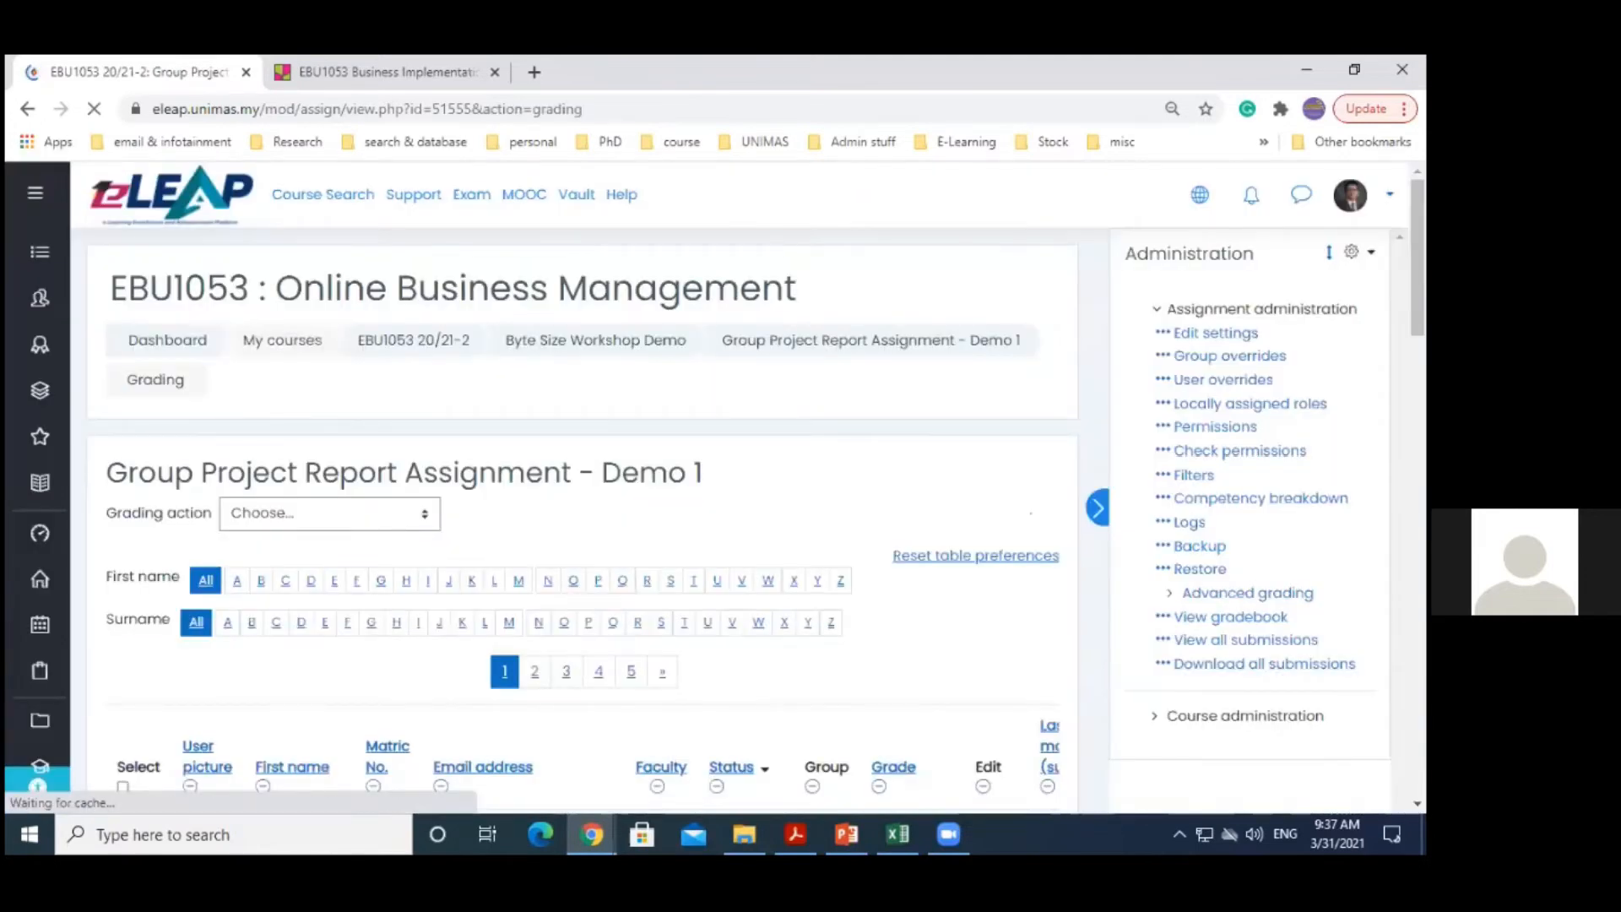
scroll(894, 534, down, 4)
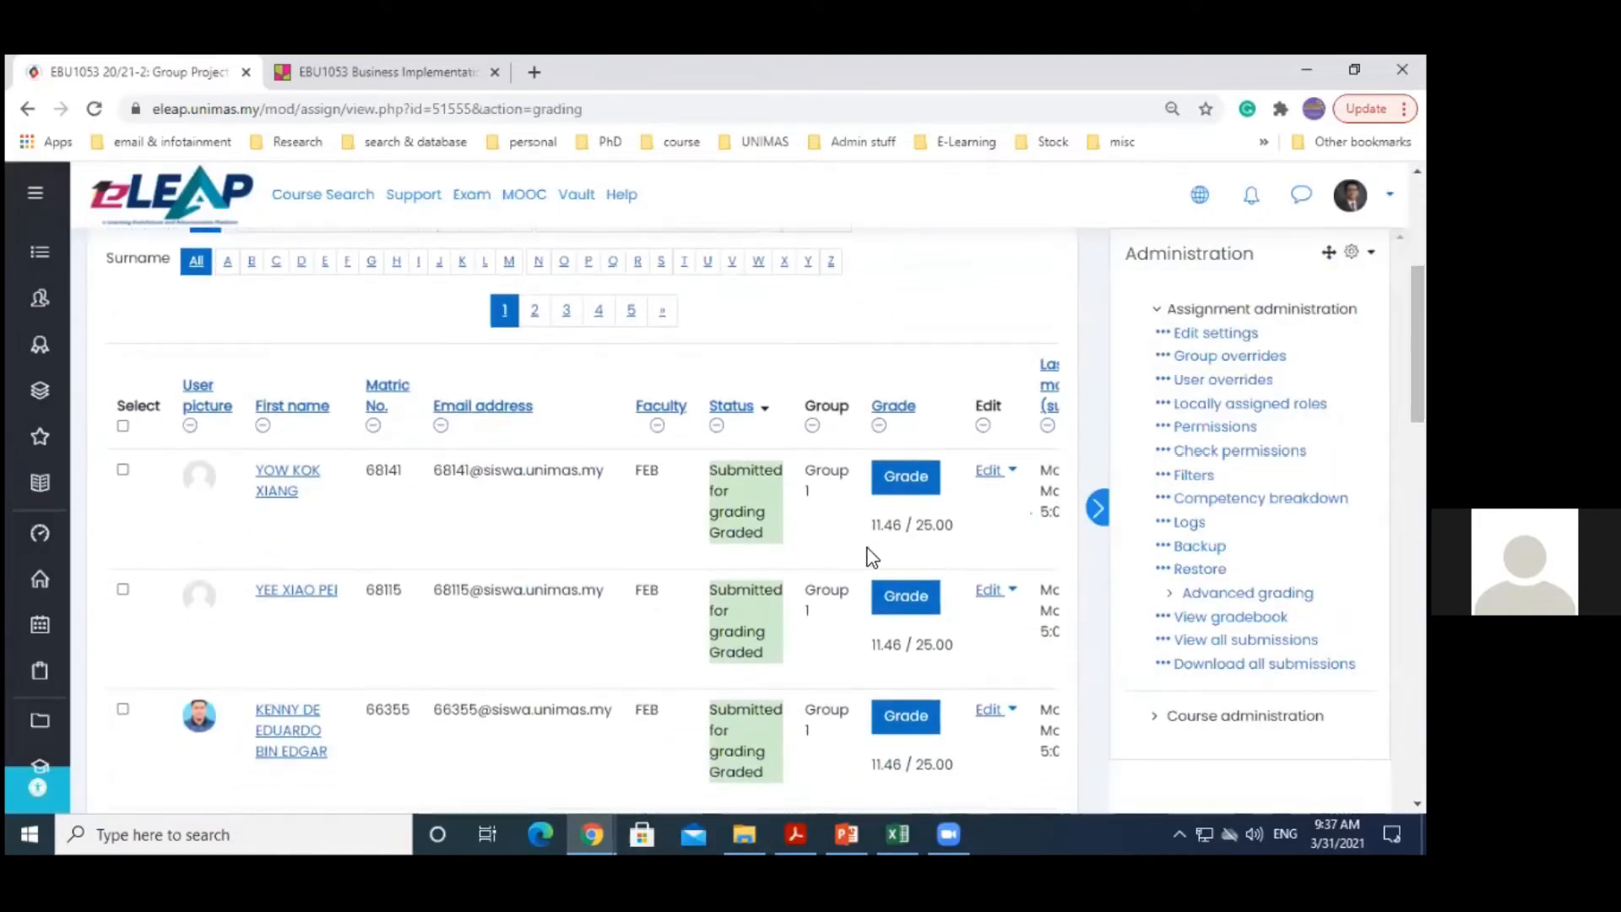
drag(871, 526, 954, 525)
click(854, 543)
scroll(591, 519, down, 5)
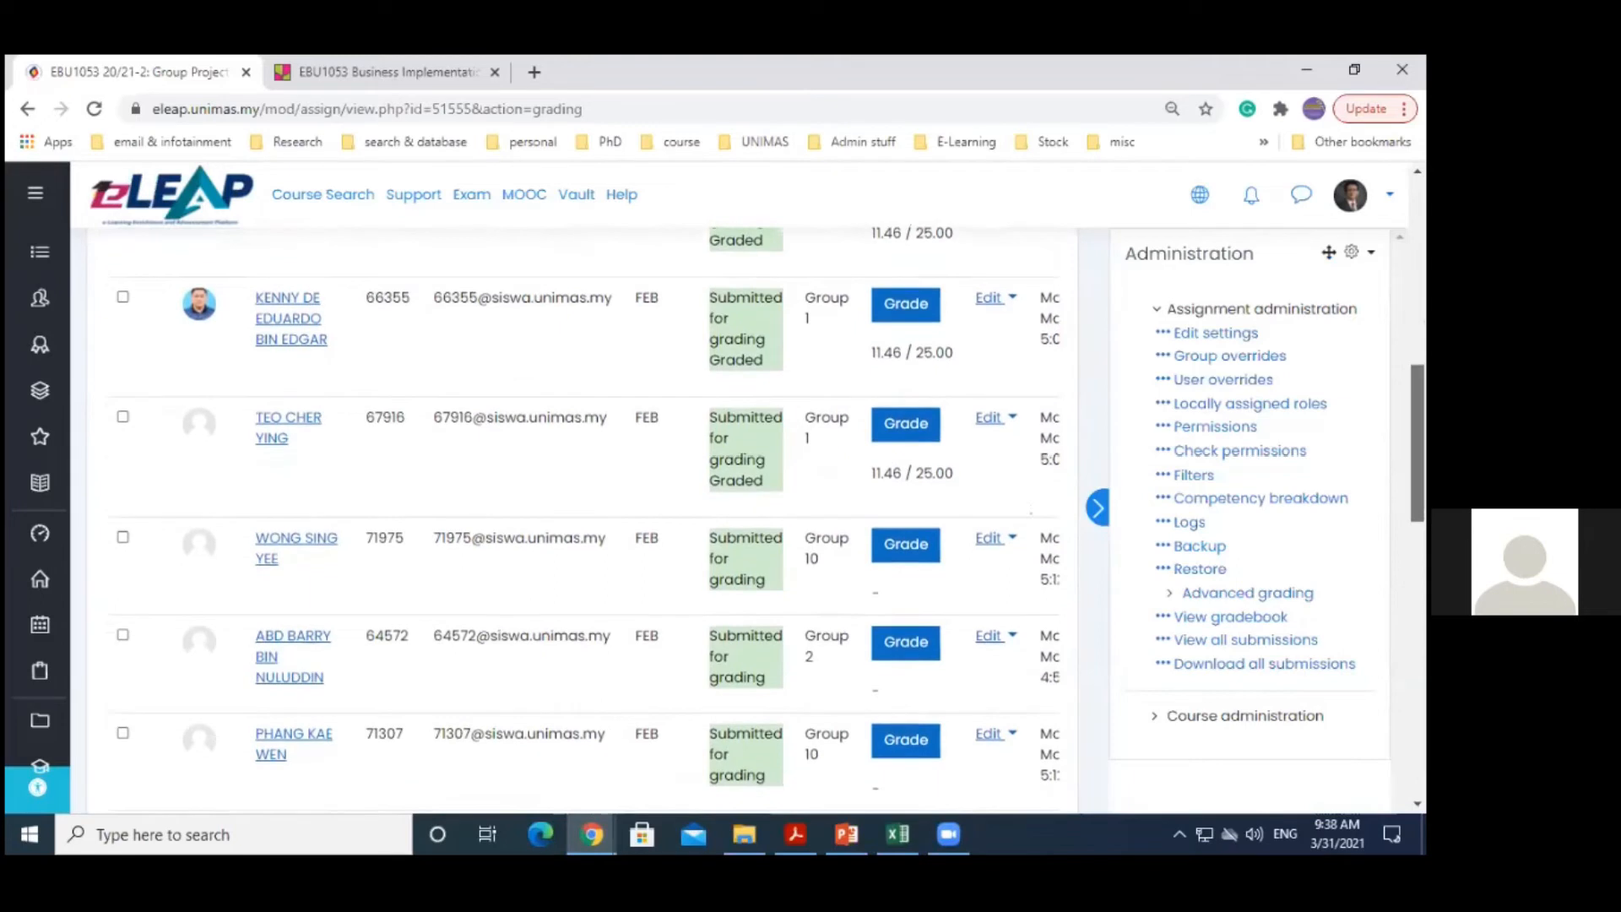
Open the first Group 2 submission and rate Executive Summary 1-Need improvement, Business Description 0-No component, Industry Analysis 3-Exemplary and Management Plan 1-Need improvement
scroll(996, 553, down, 1)
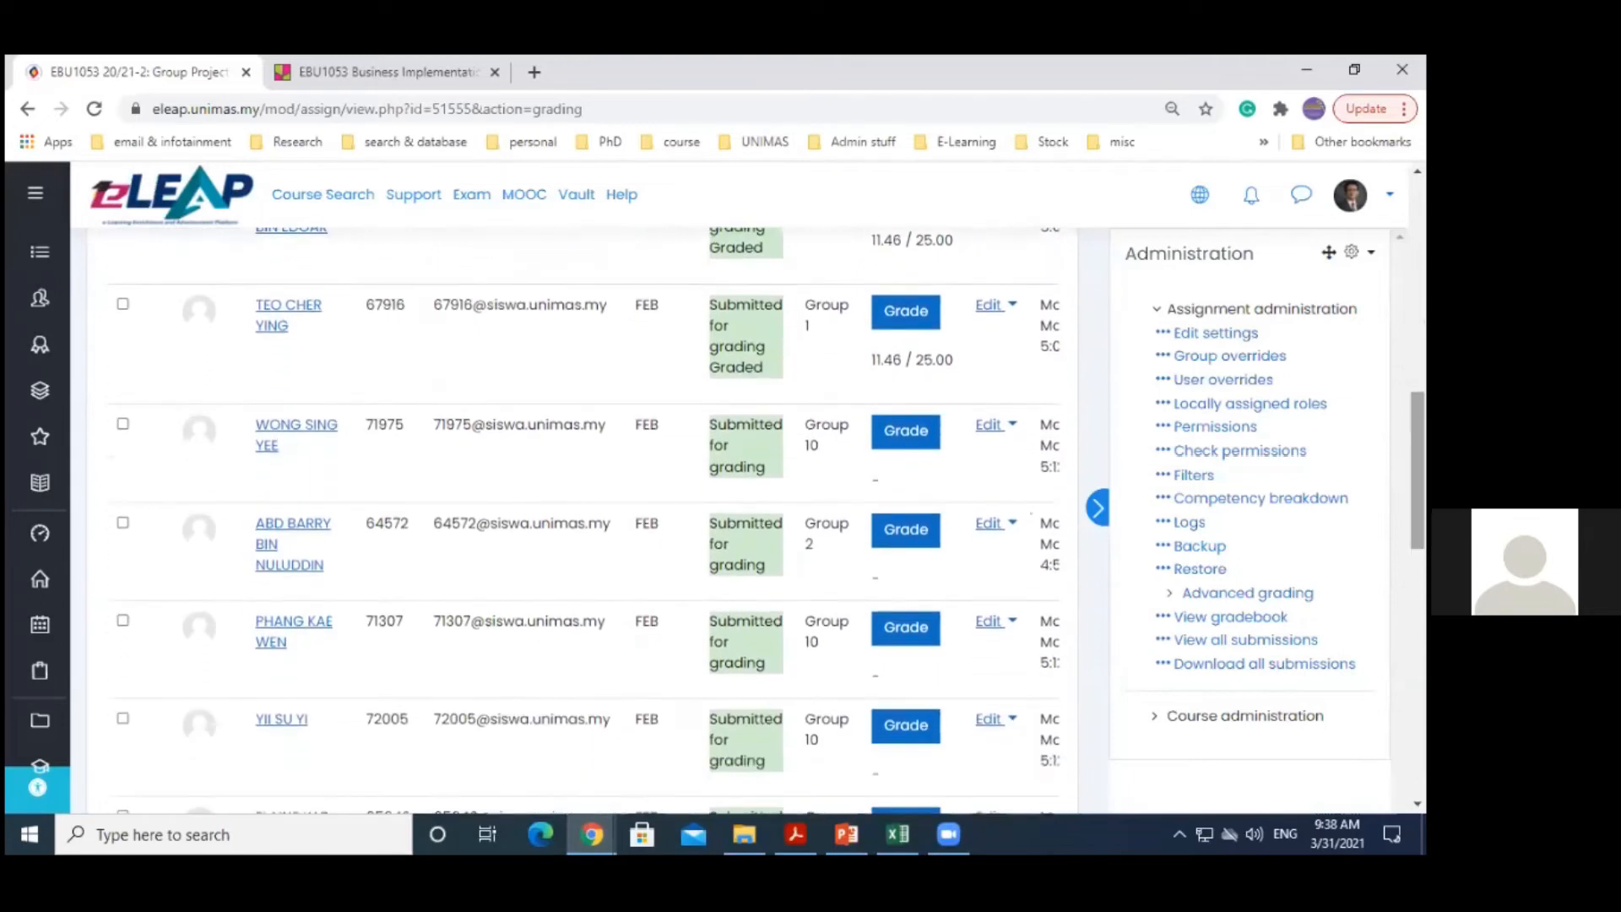
click(905, 530)
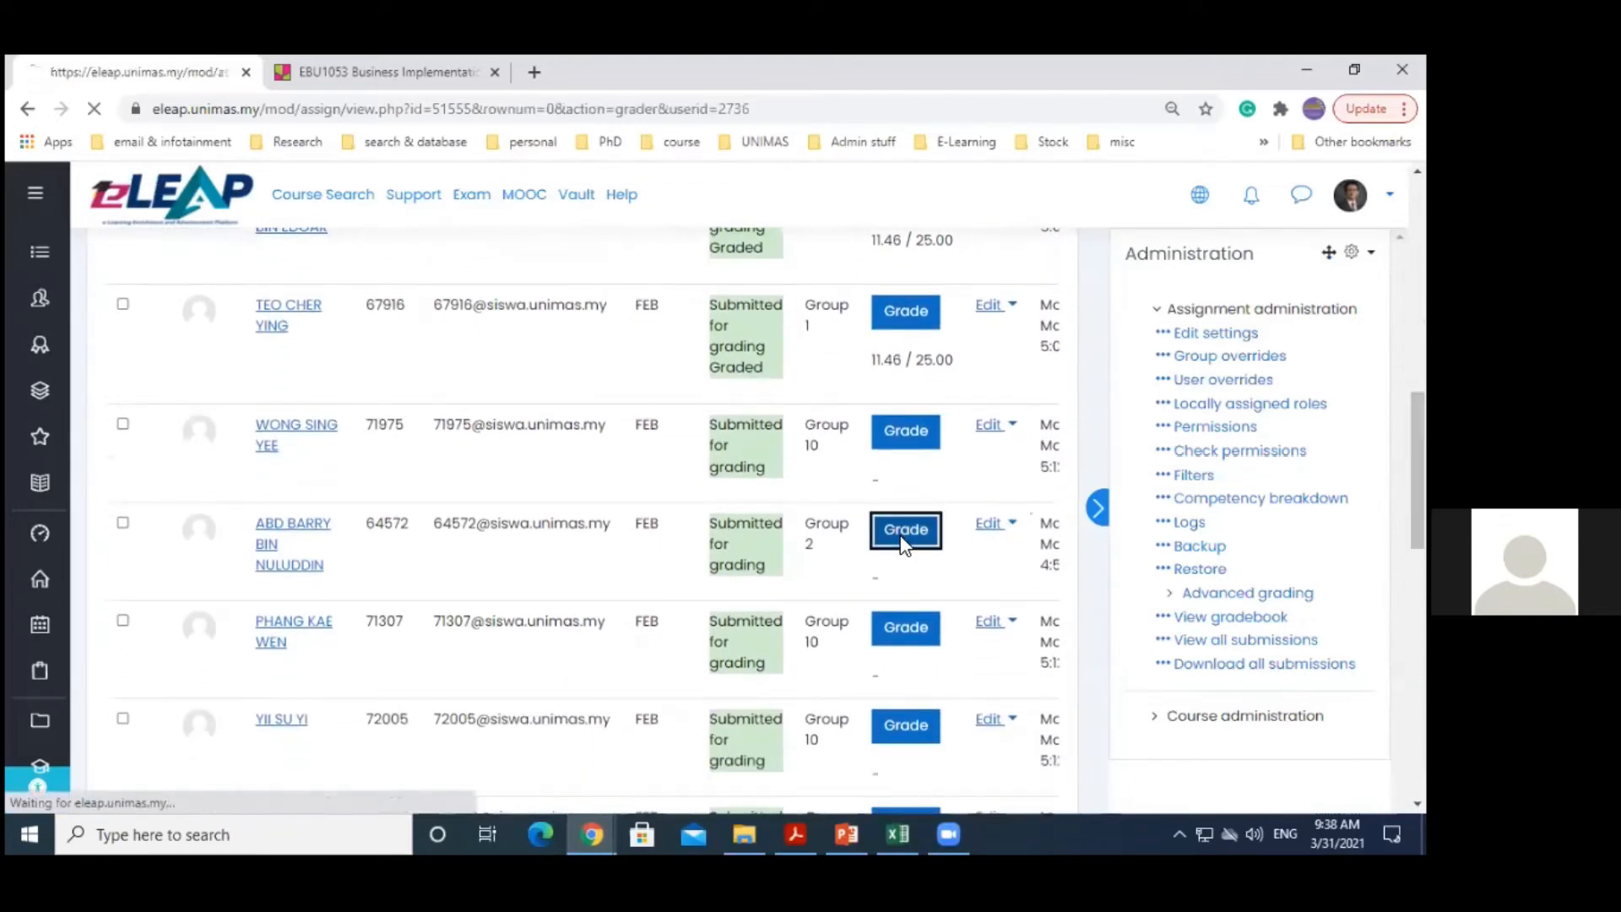
scroll(759, 422, down, 4)
click(614, 395)
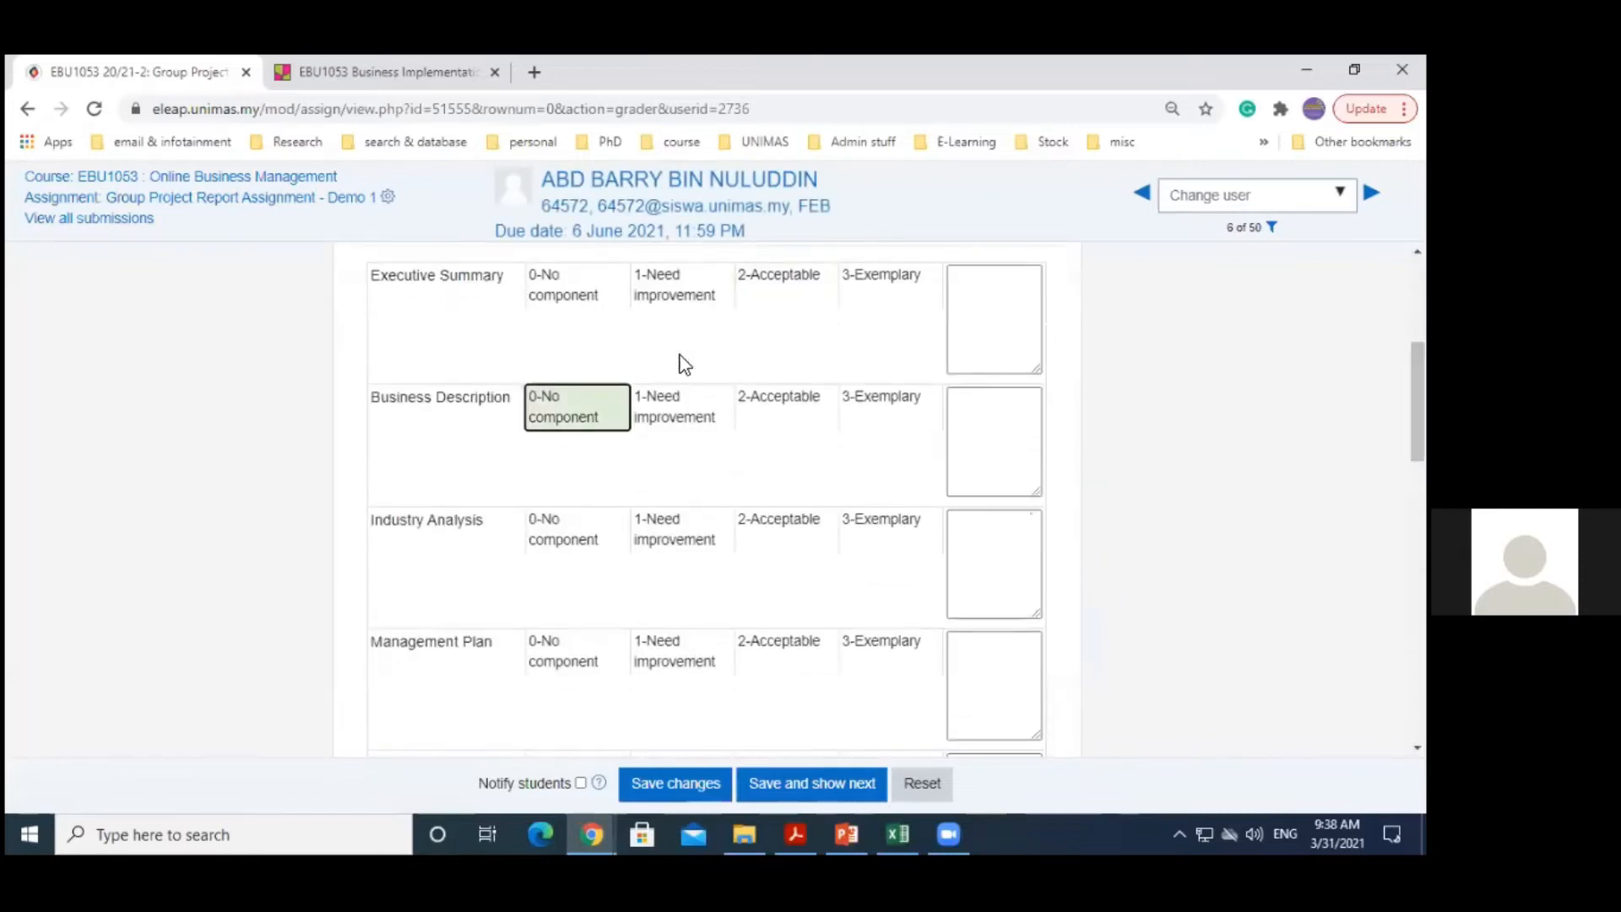
click(683, 285)
click(848, 538)
click(676, 661)
scroll(1055, 500, down, 4)
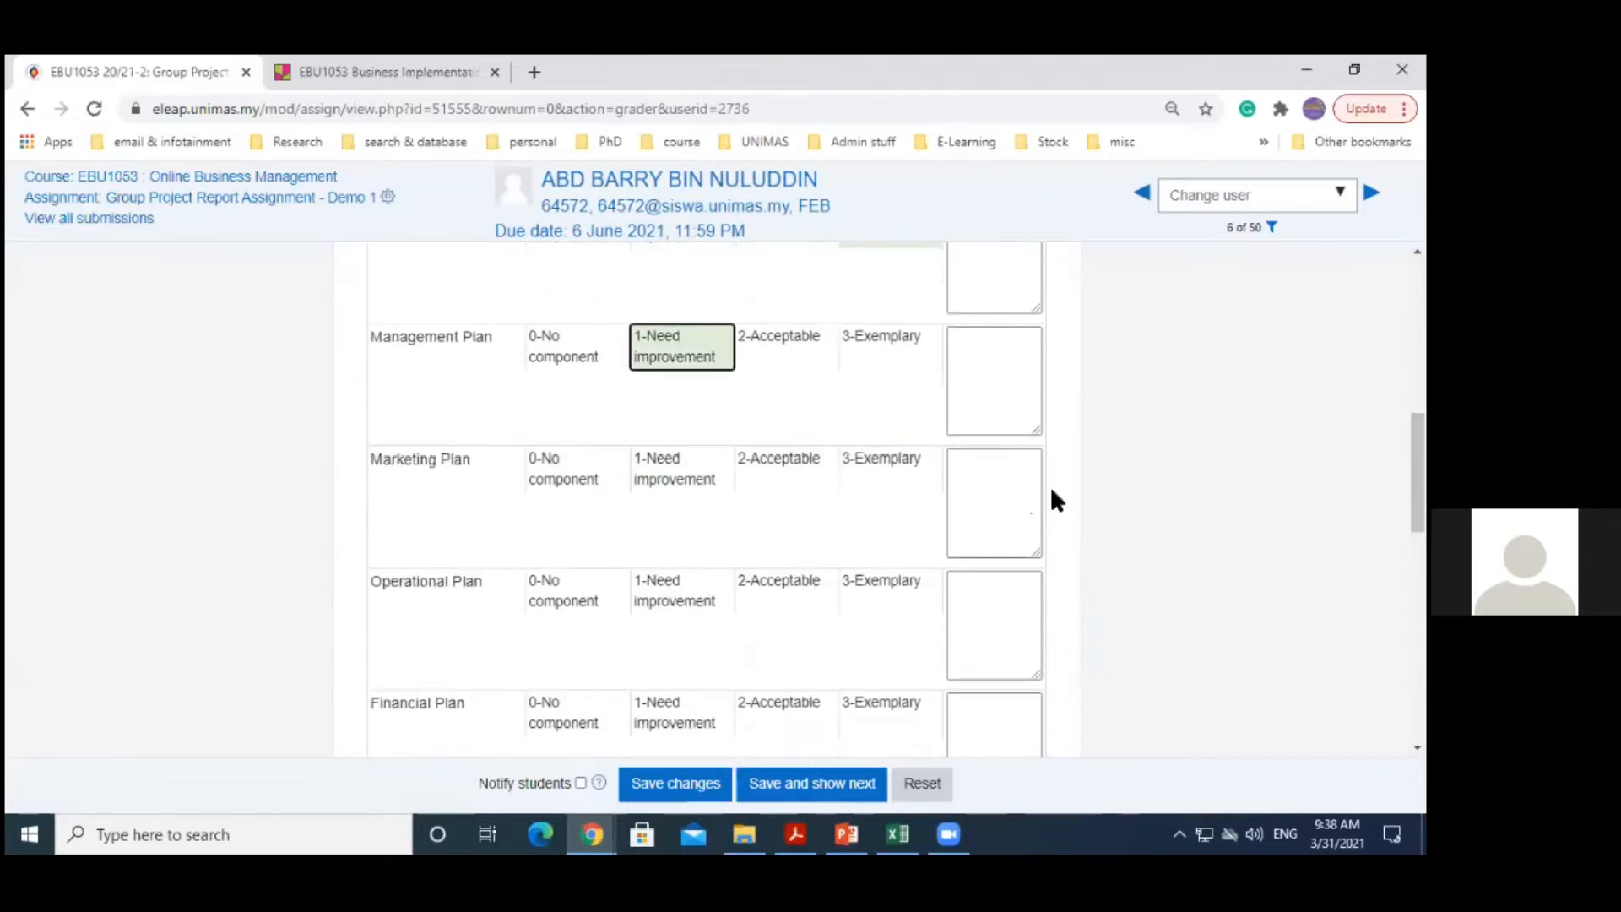
Rate Marketing Plan as 2-Acceptable, Operational Plan as 0-No component, Financial Plan as 1-Need improvement, and Formatting & Language as 2-Acceptable
click(787, 468)
click(557, 591)
scroll(557, 591, down, 1)
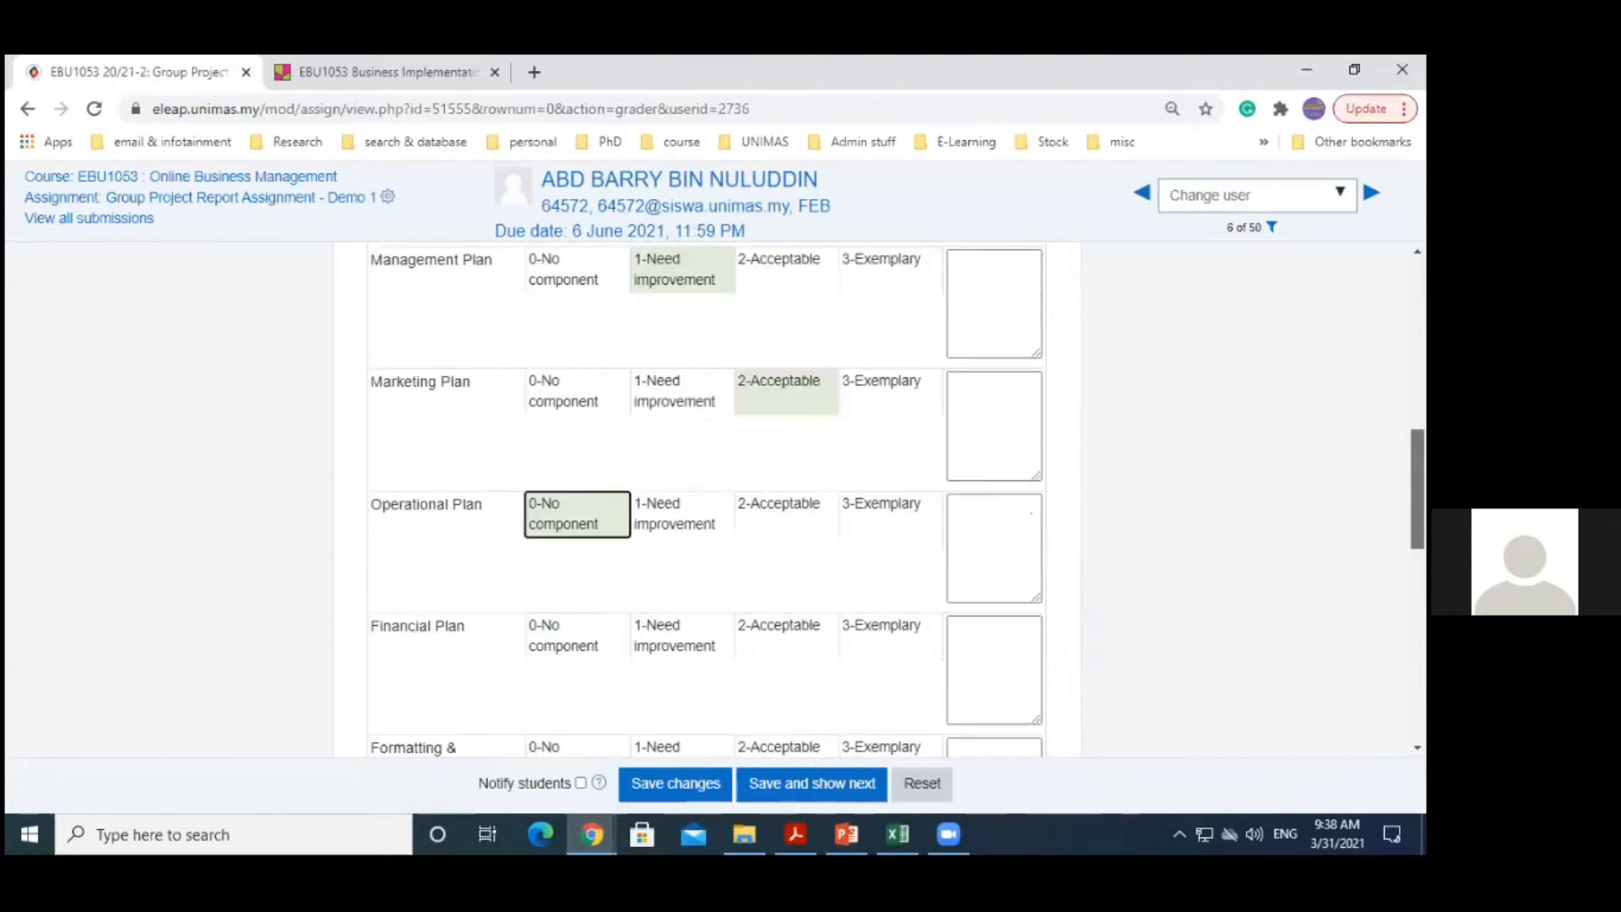
scroll(846, 449, down, 3)
click(781, 448)
click(675, 325)
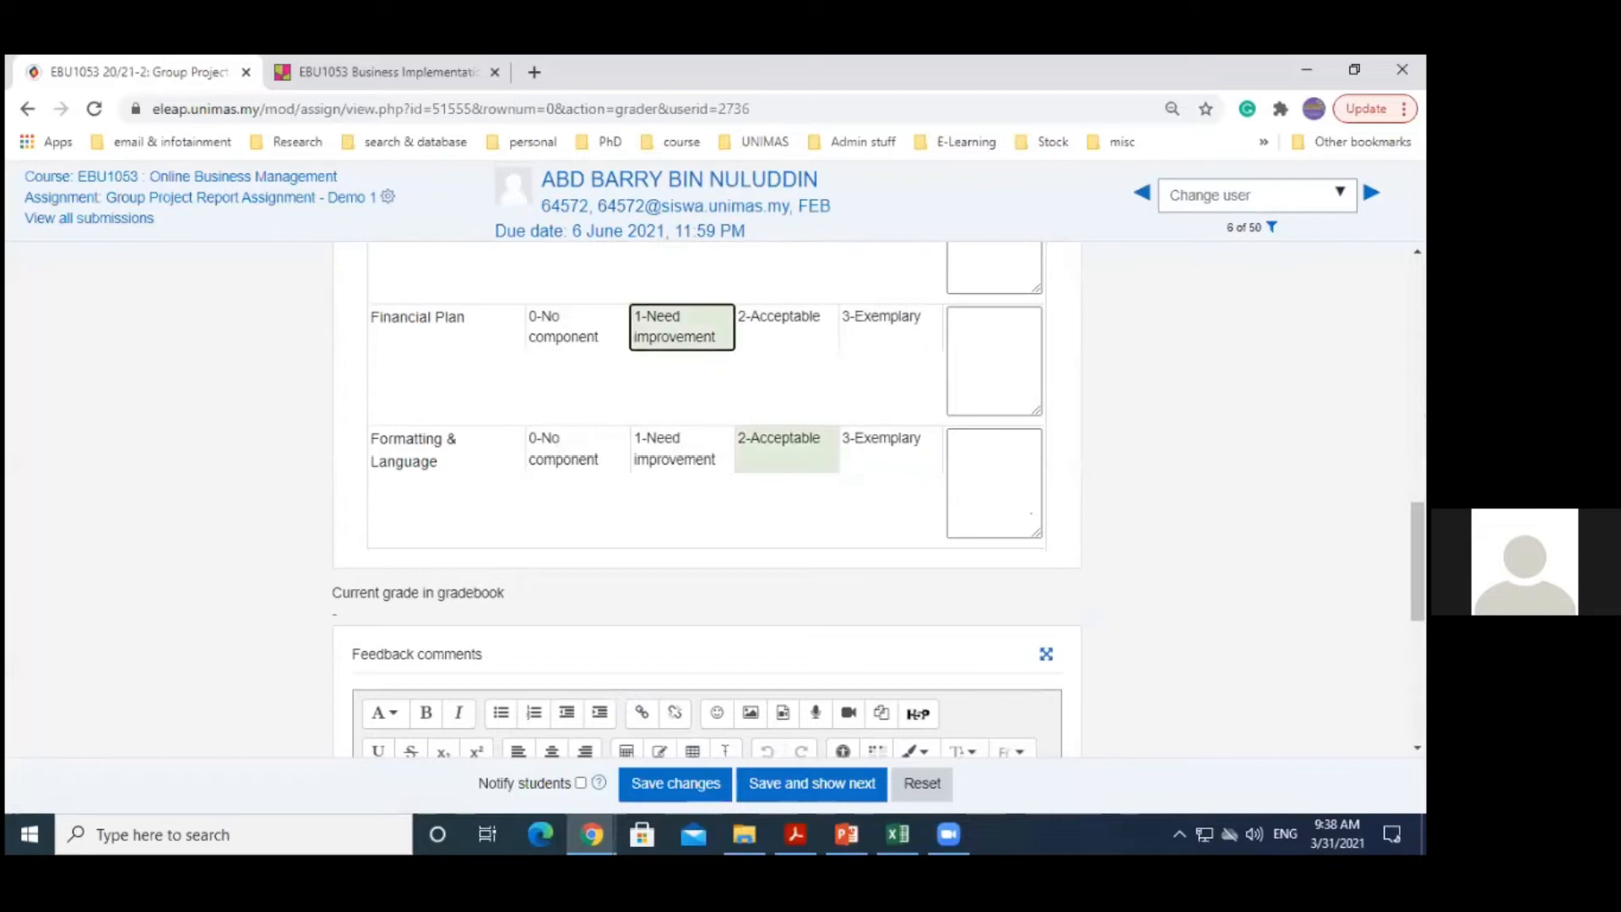
Save the Group 2 grading with the feedback comment "Good" and return to the submissions list
scroll(706, 498, down, 4)
click(476, 386)
text(Good)
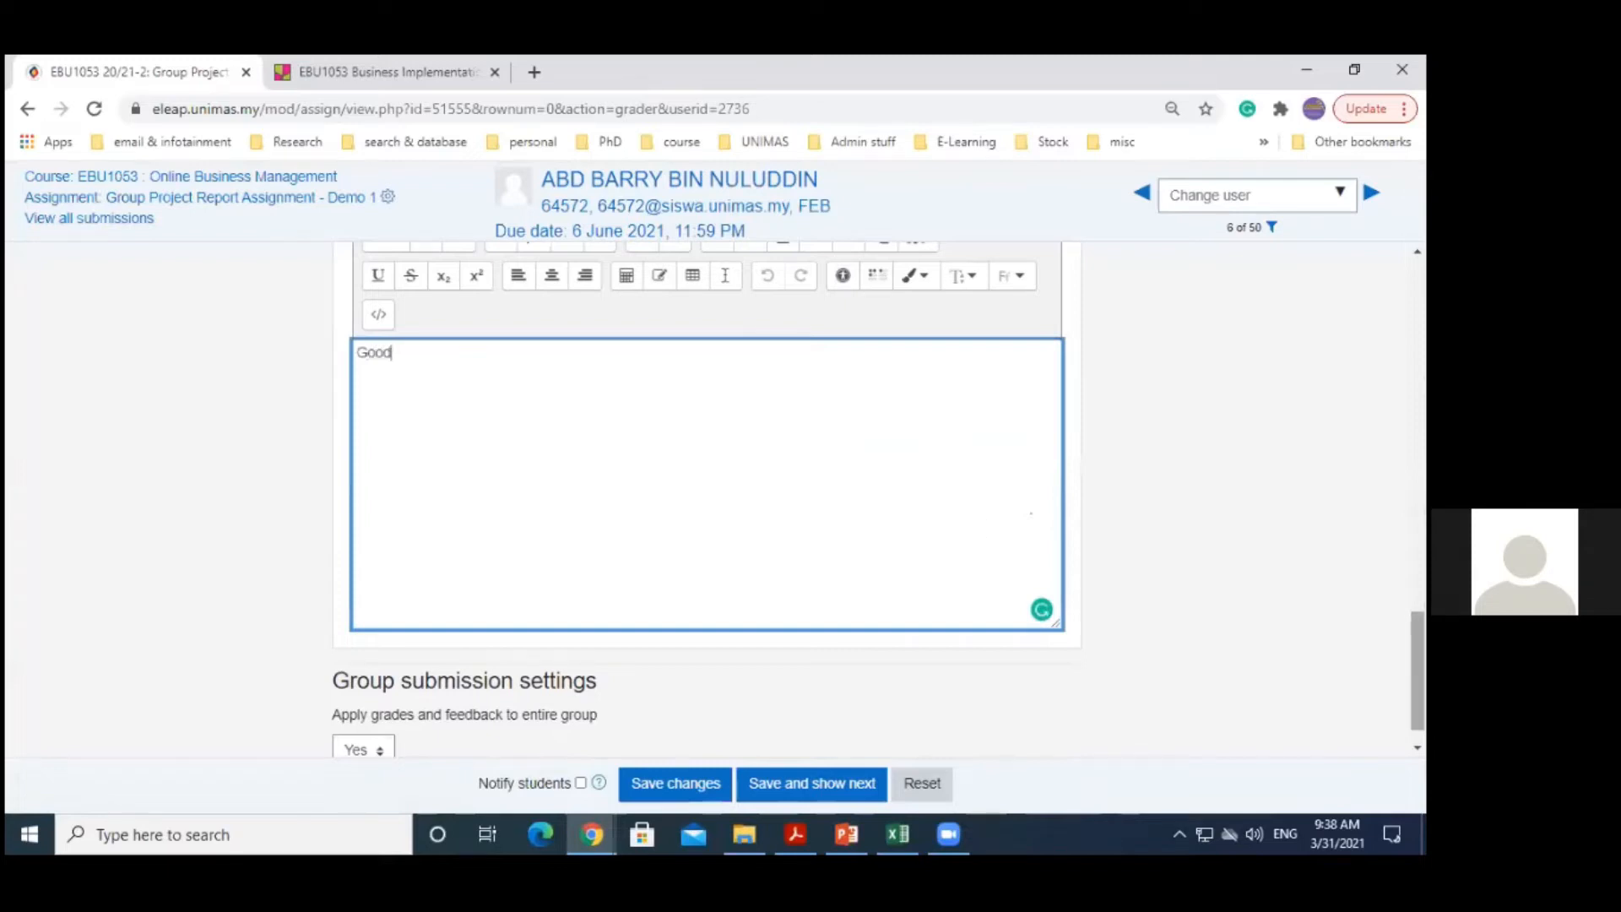
scroll(705, 507, down, 1)
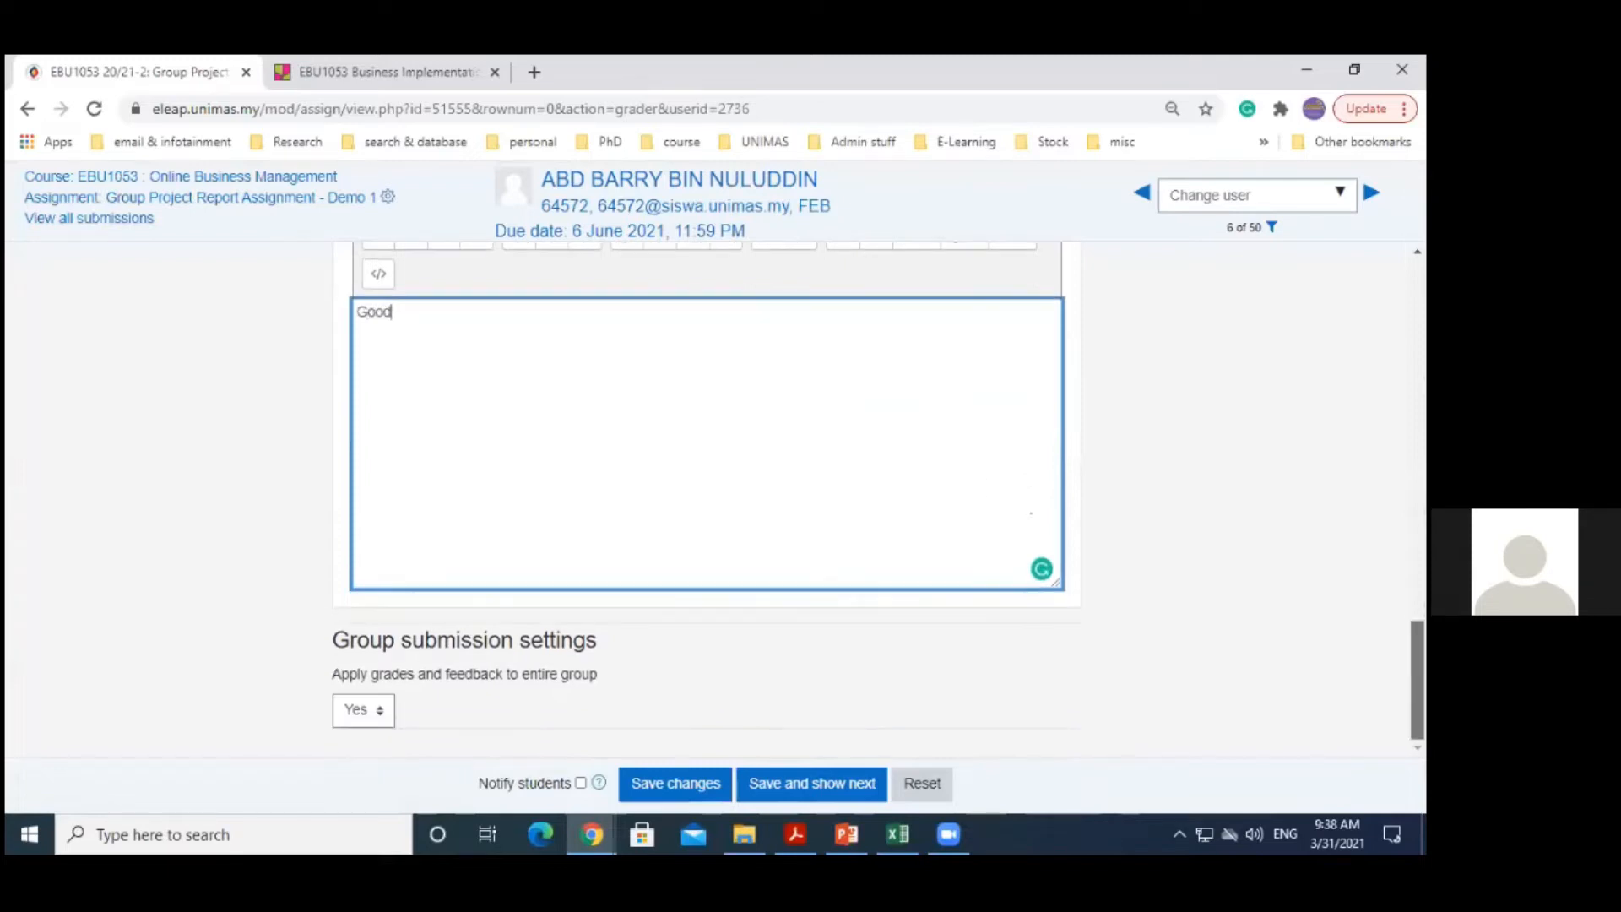
click(692, 794)
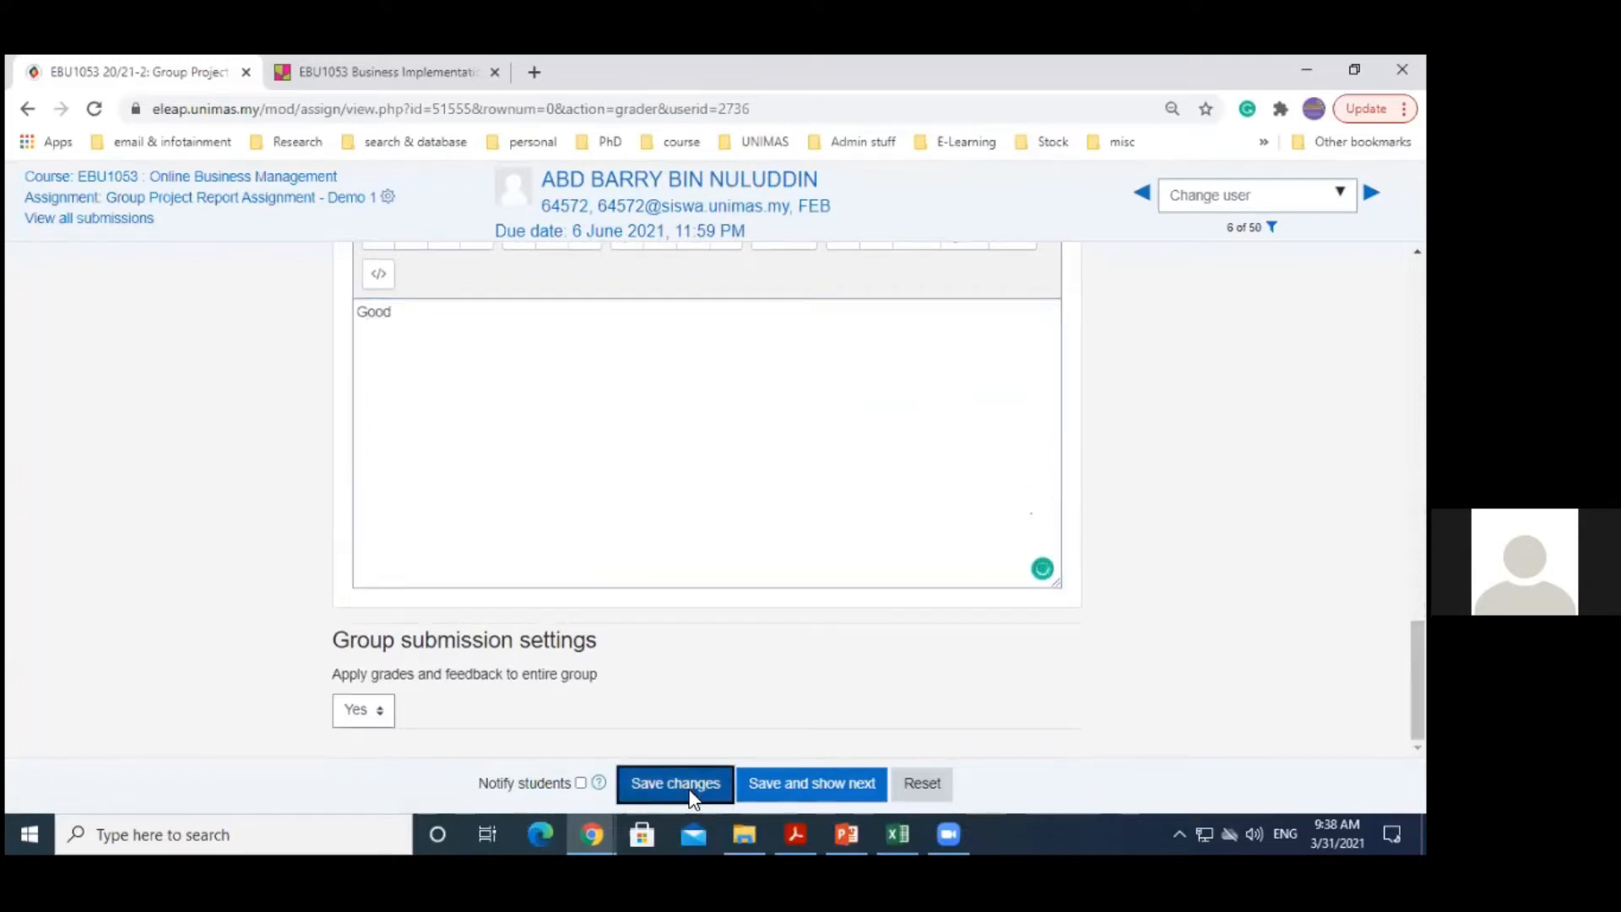
click(112, 221)
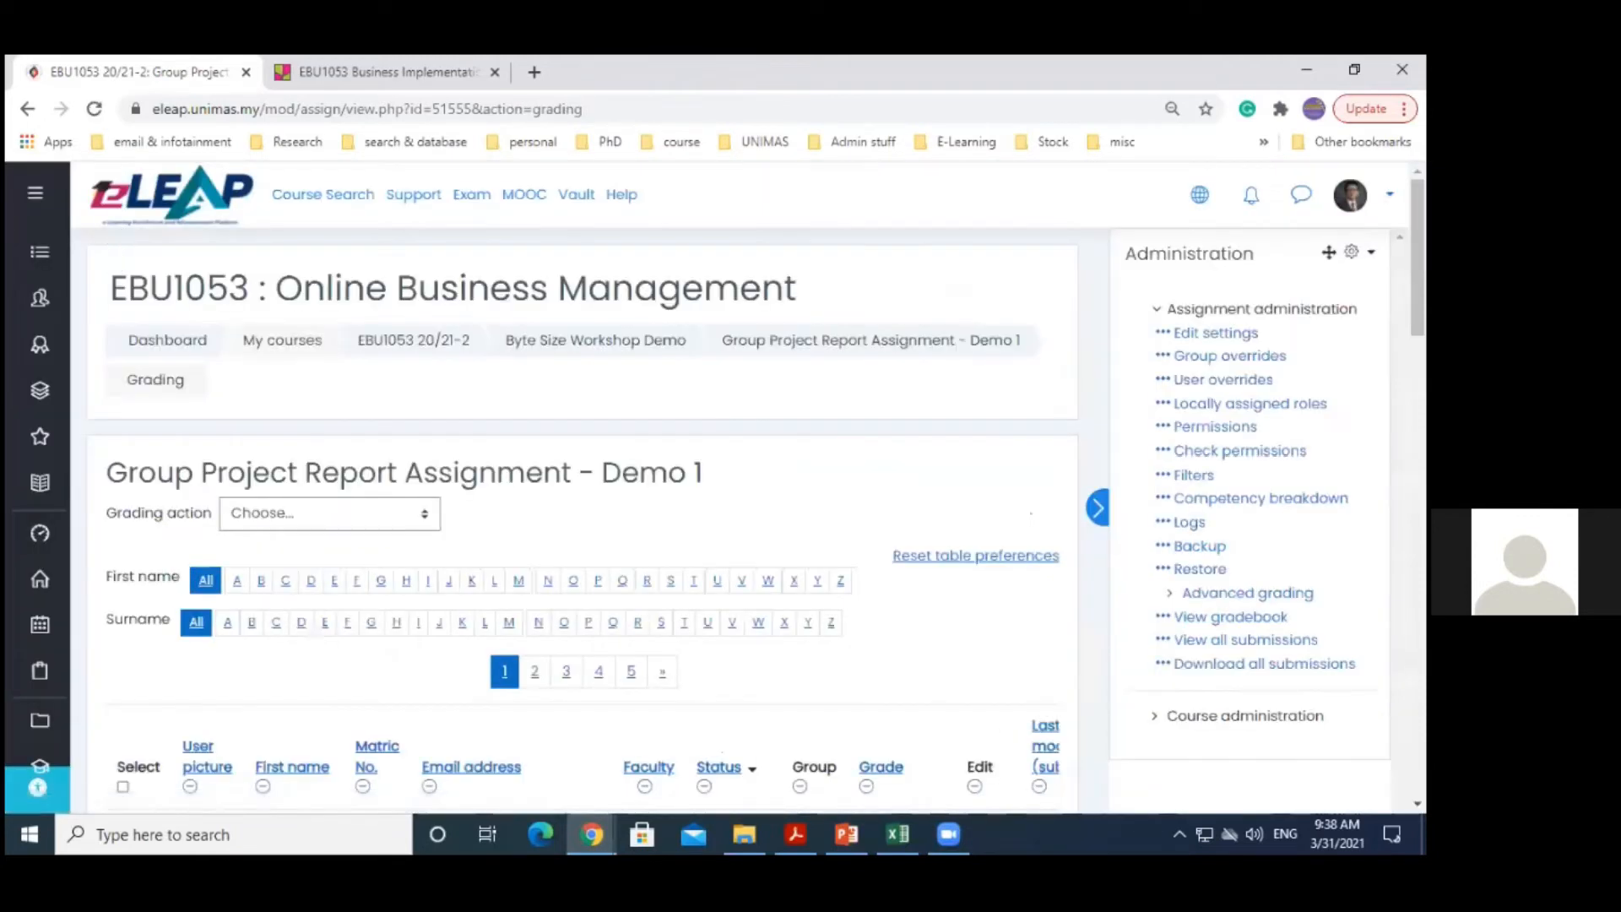
Check the grades recorded for the Group 2 members in the submissions list
scroll(116, 255, down, 6)
scroll(736, 478, down, 4)
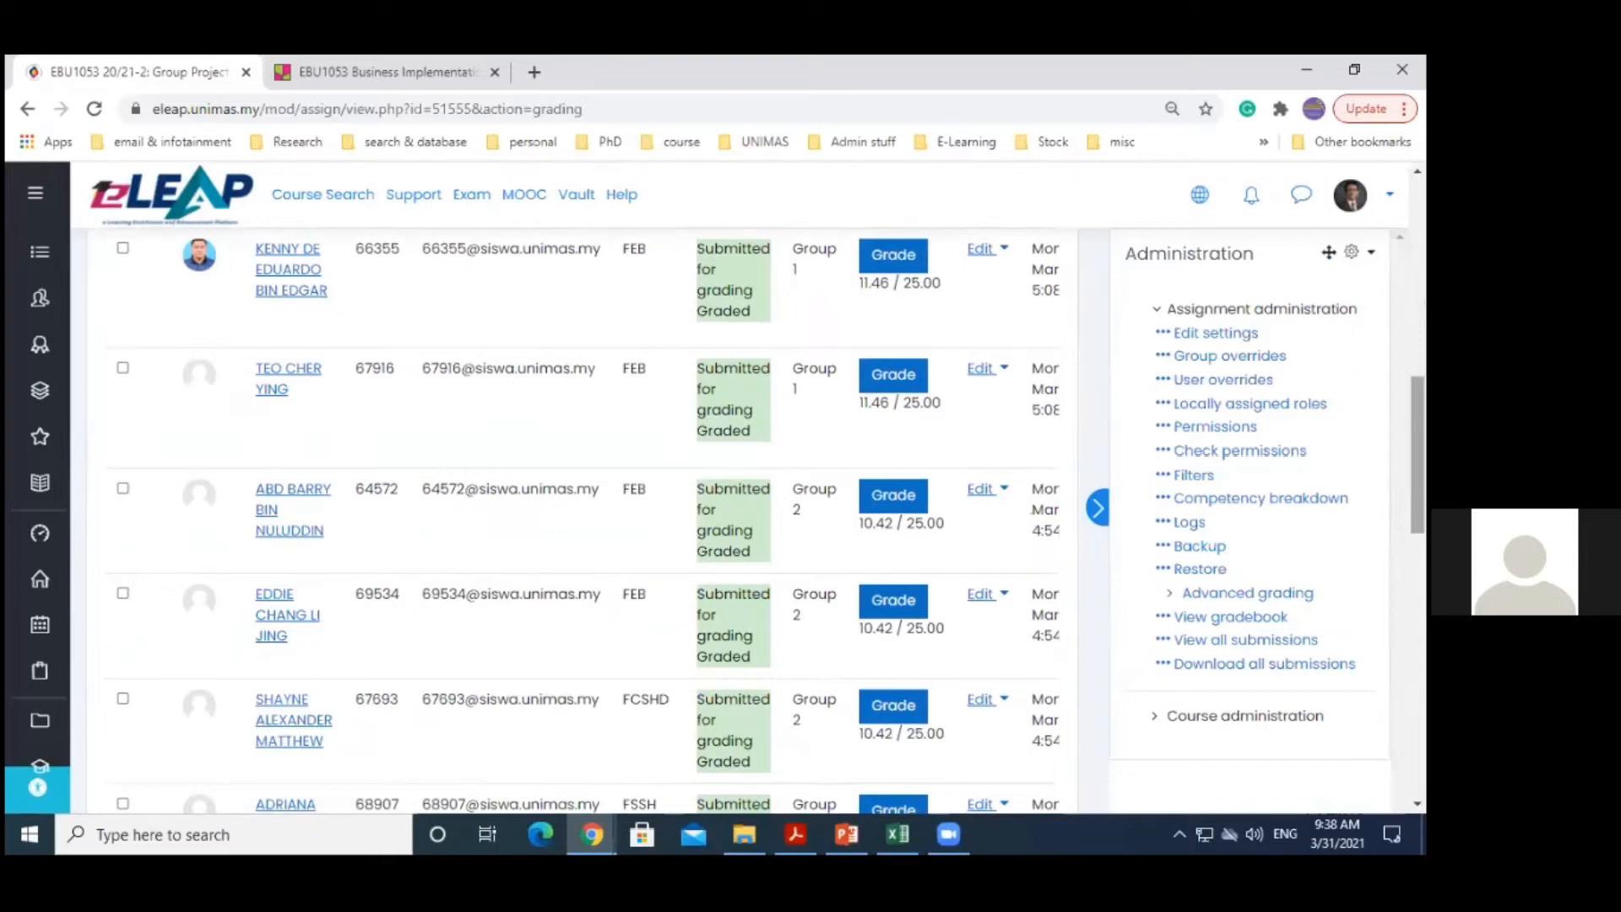
scroll(1417, 472, down, 2)
scroll(574, 507, down, 1)
scroll(574, 507, up, 8)
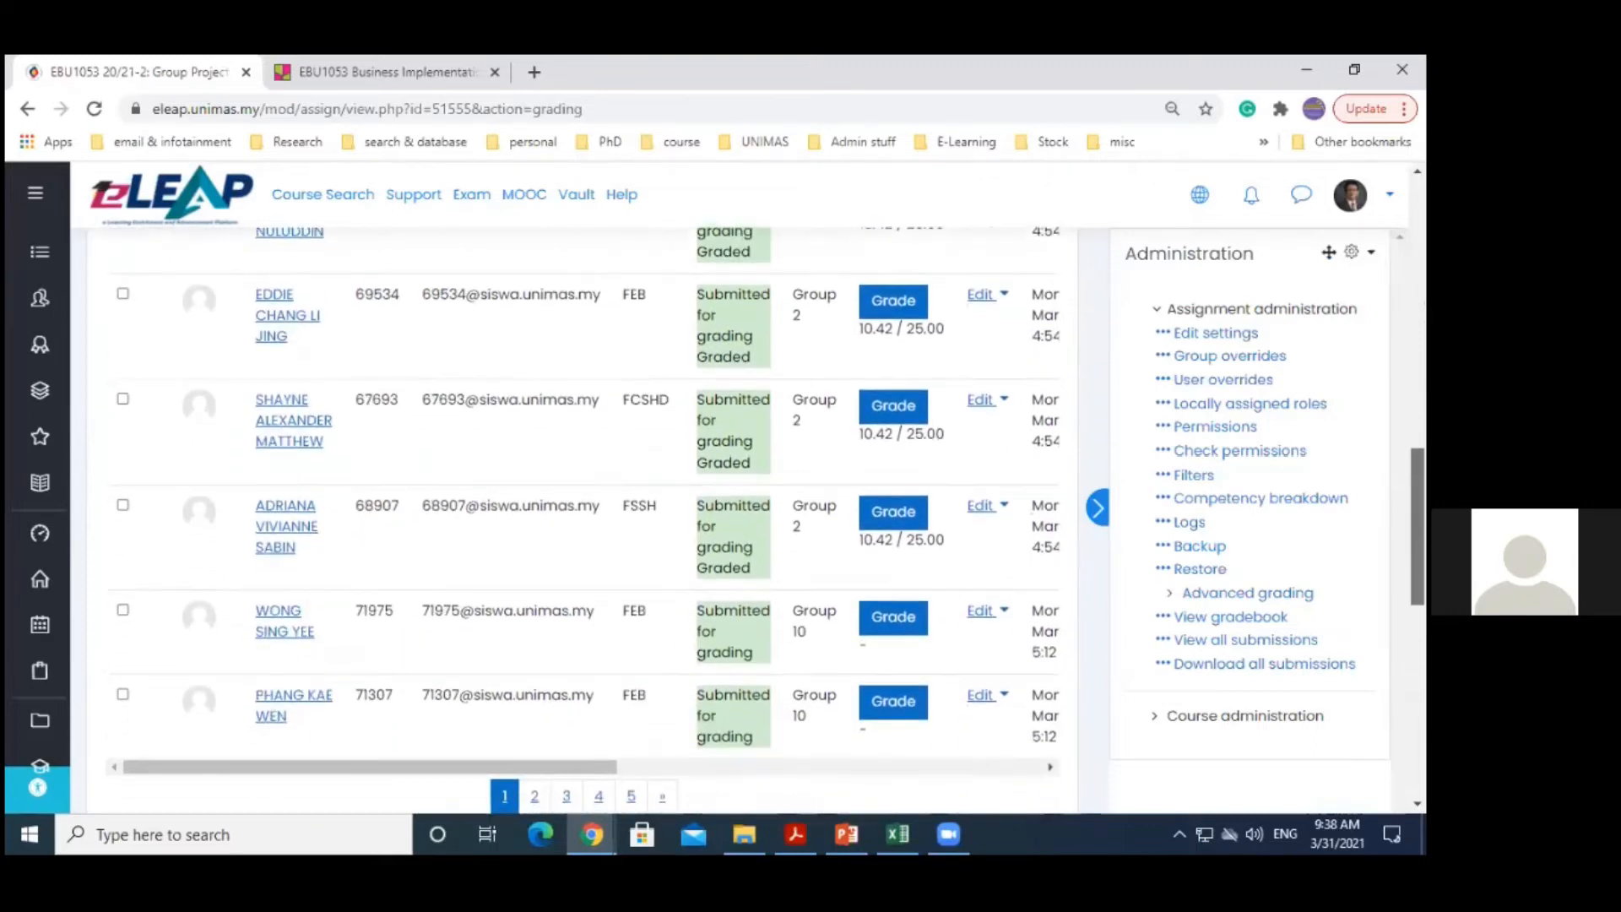
scroll(574, 507, up, 2)
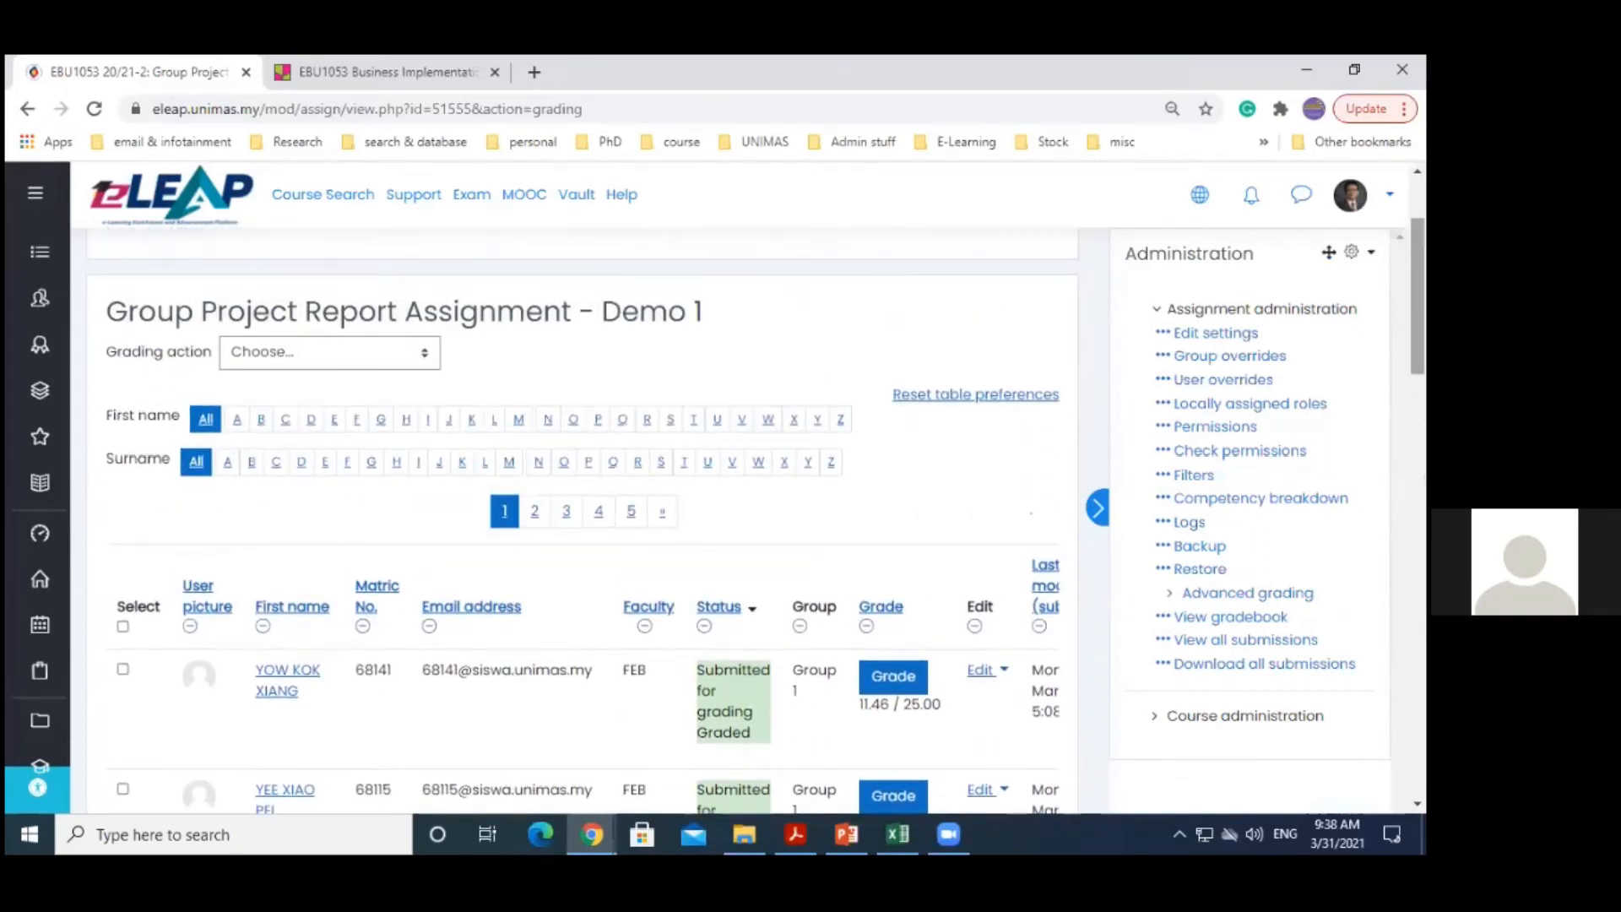
scroll(574, 507, up, 2)
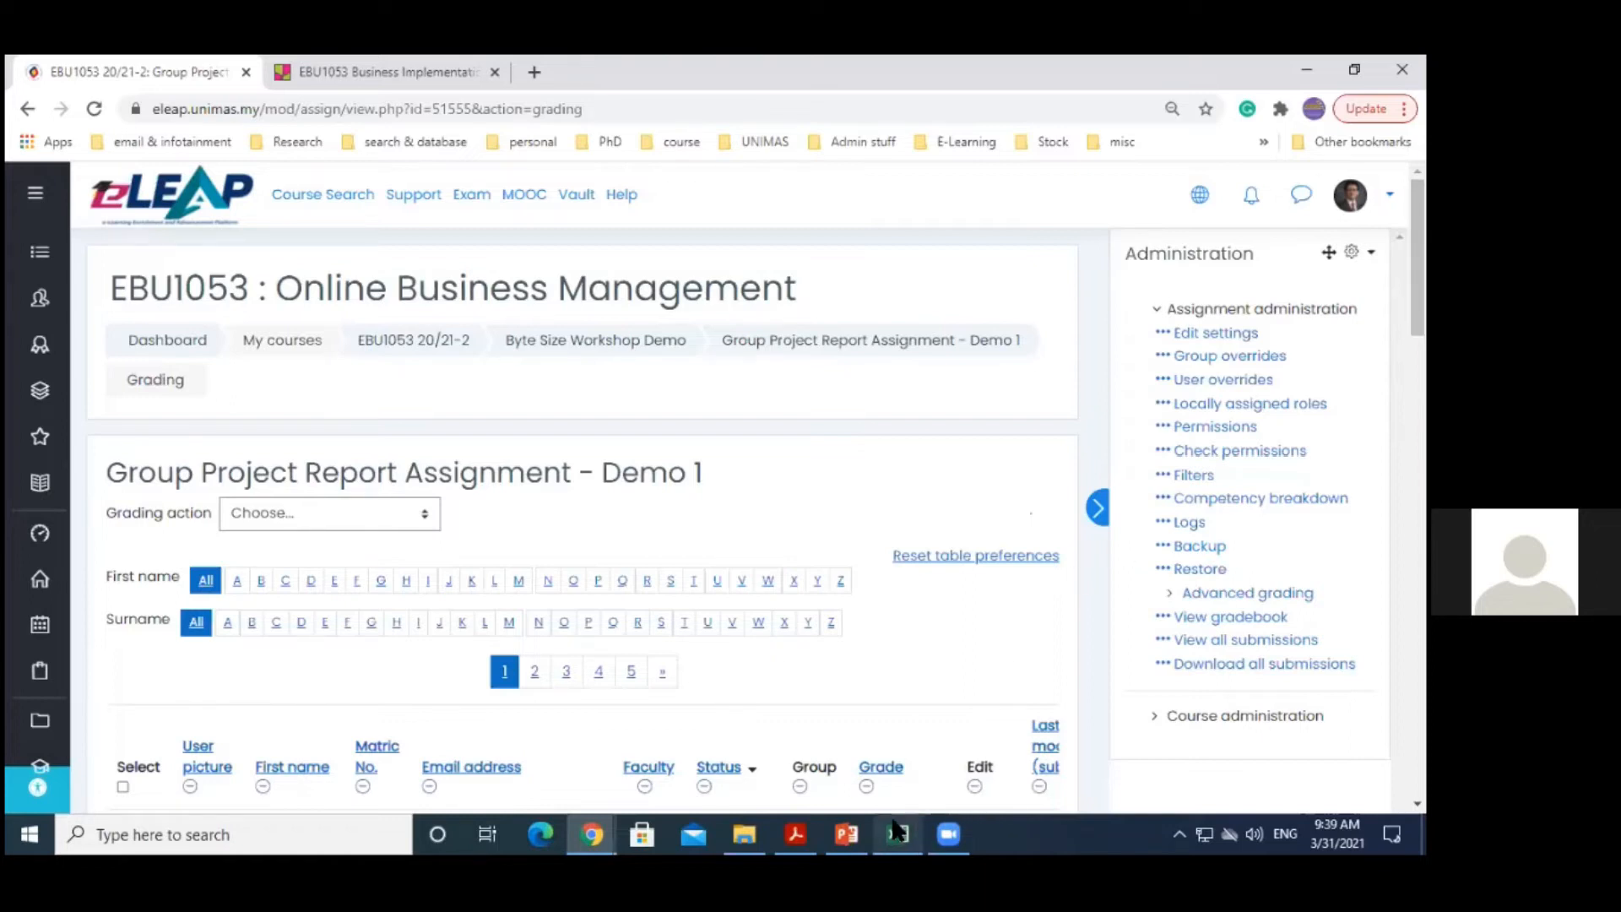
Switch to the "Template from MyMark" workbook in Excel and examine the assessment columns on each sheet, including Online Quiz 1 and 2
mouse_move(897, 831)
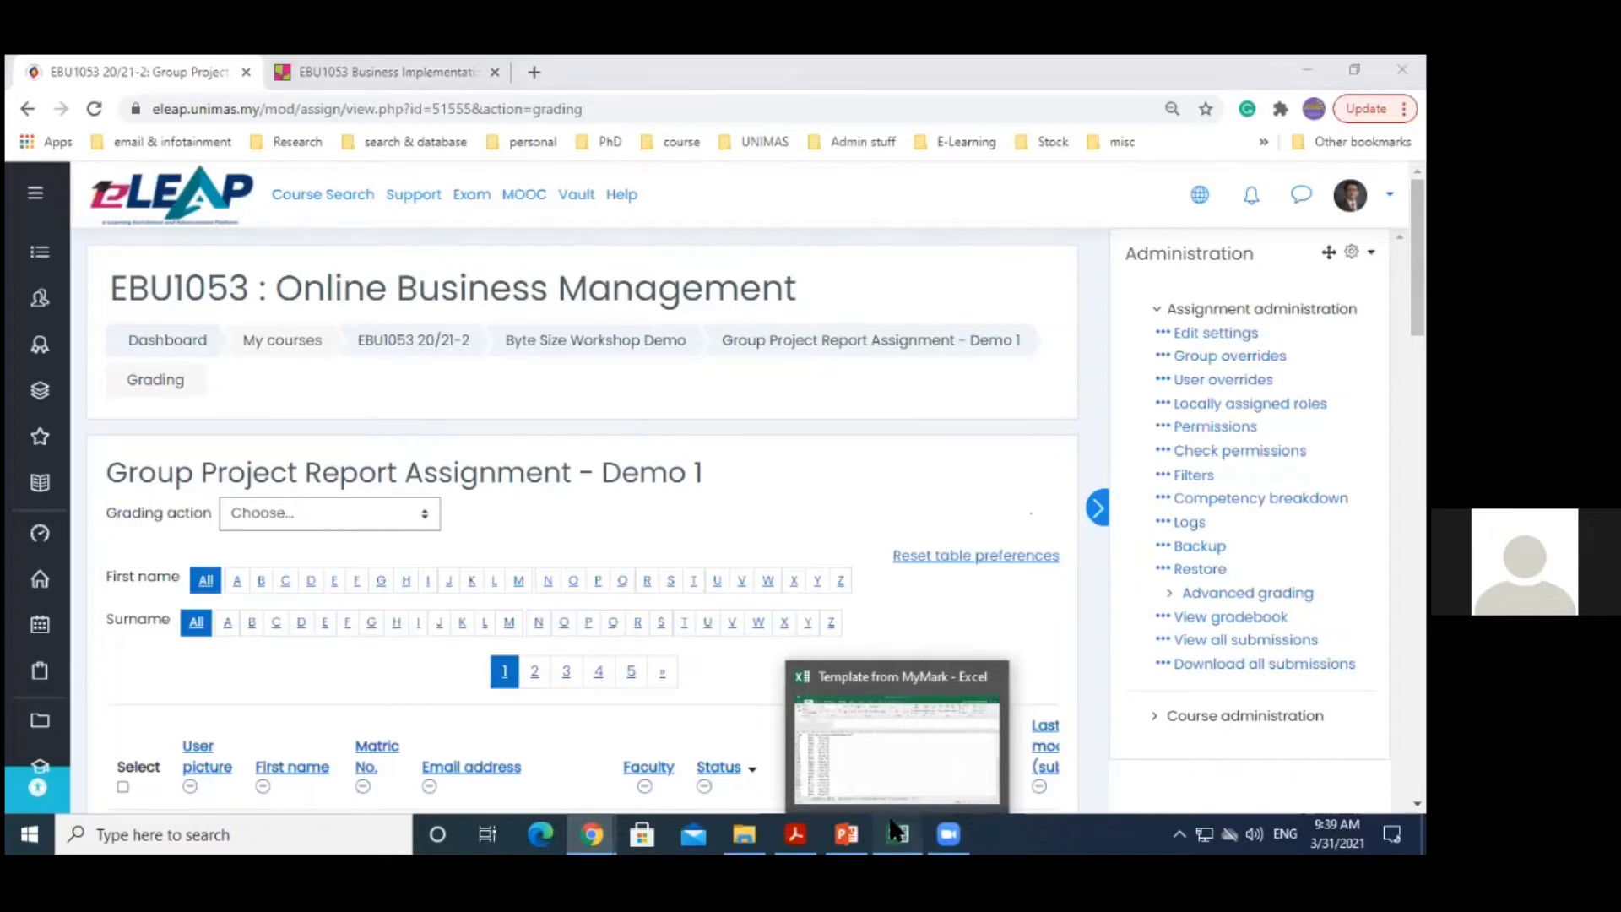
click(893, 832)
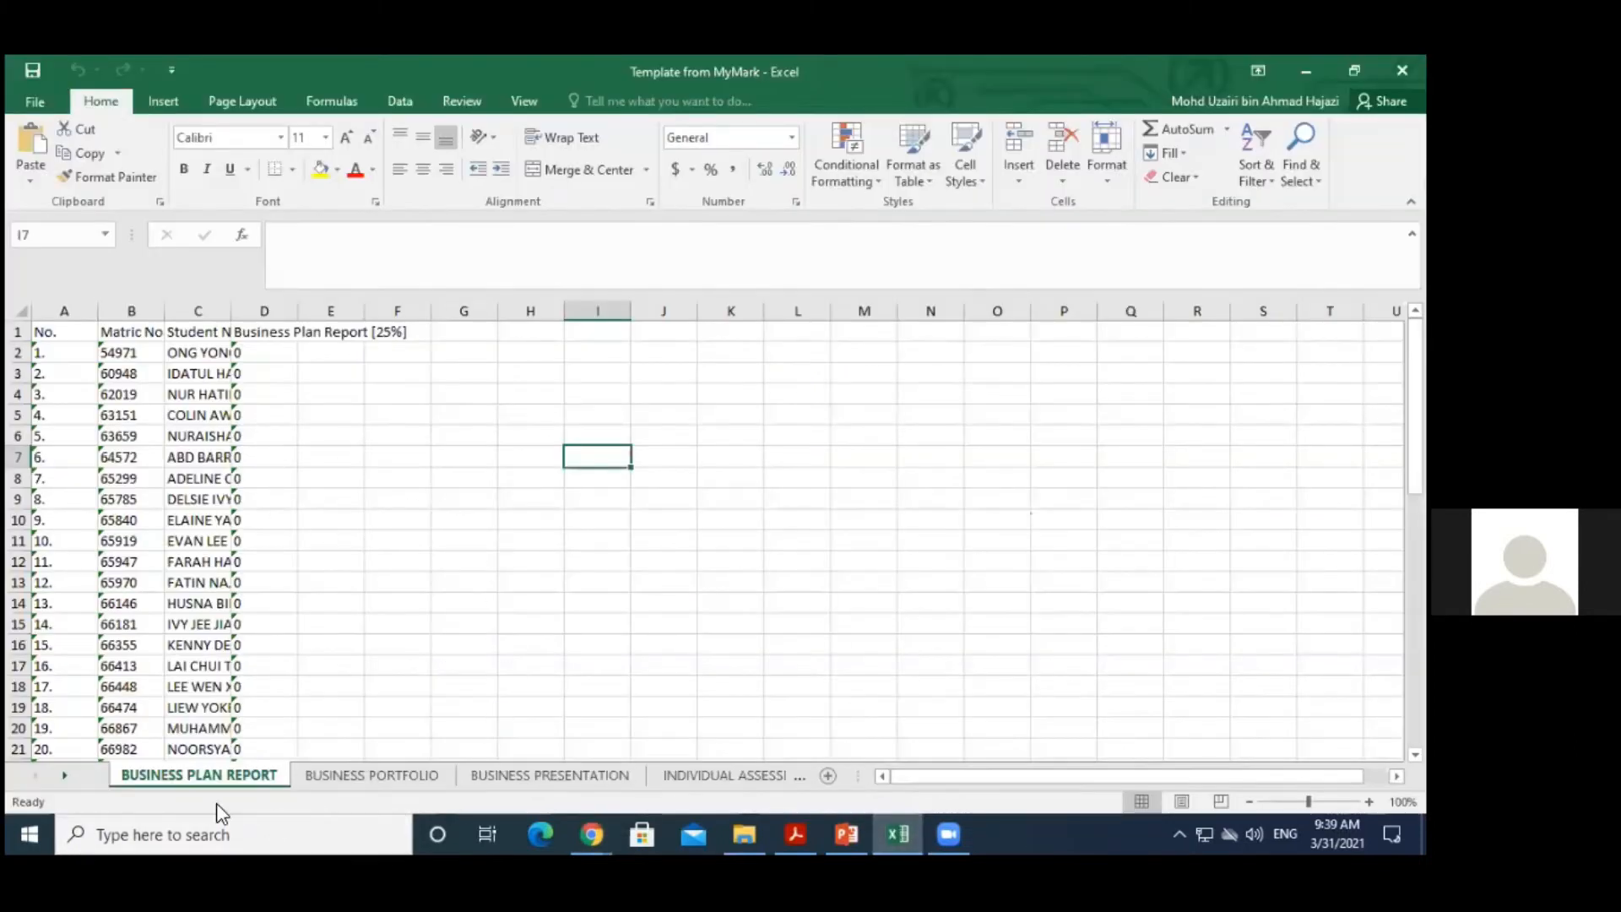
click(265, 337)
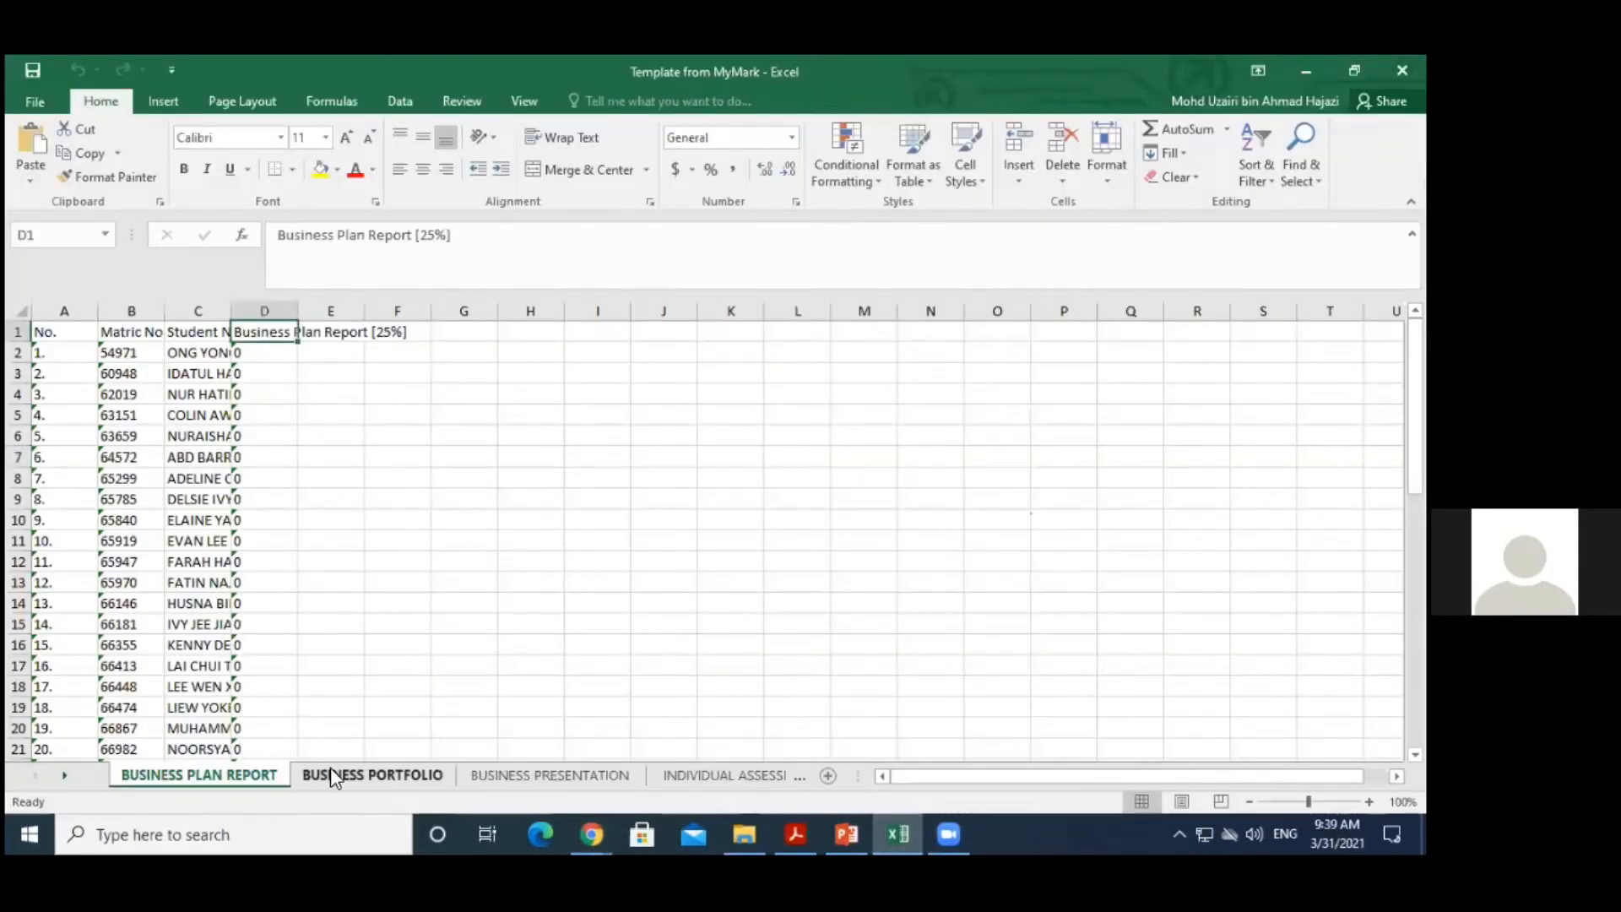
click(351, 778)
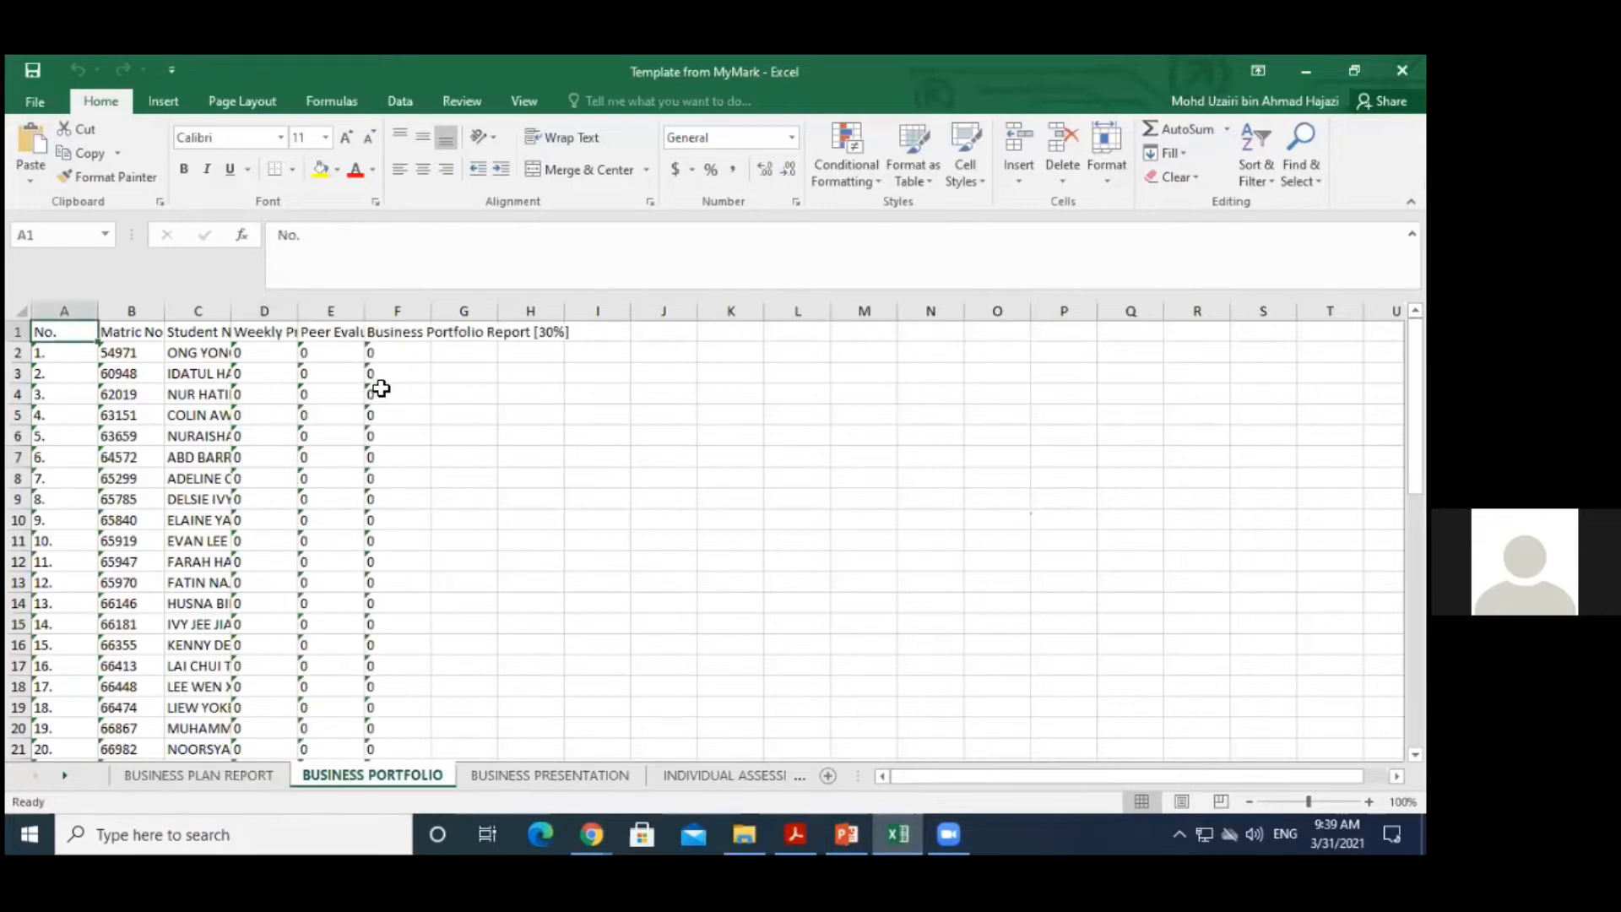
click(524, 778)
click(709, 775)
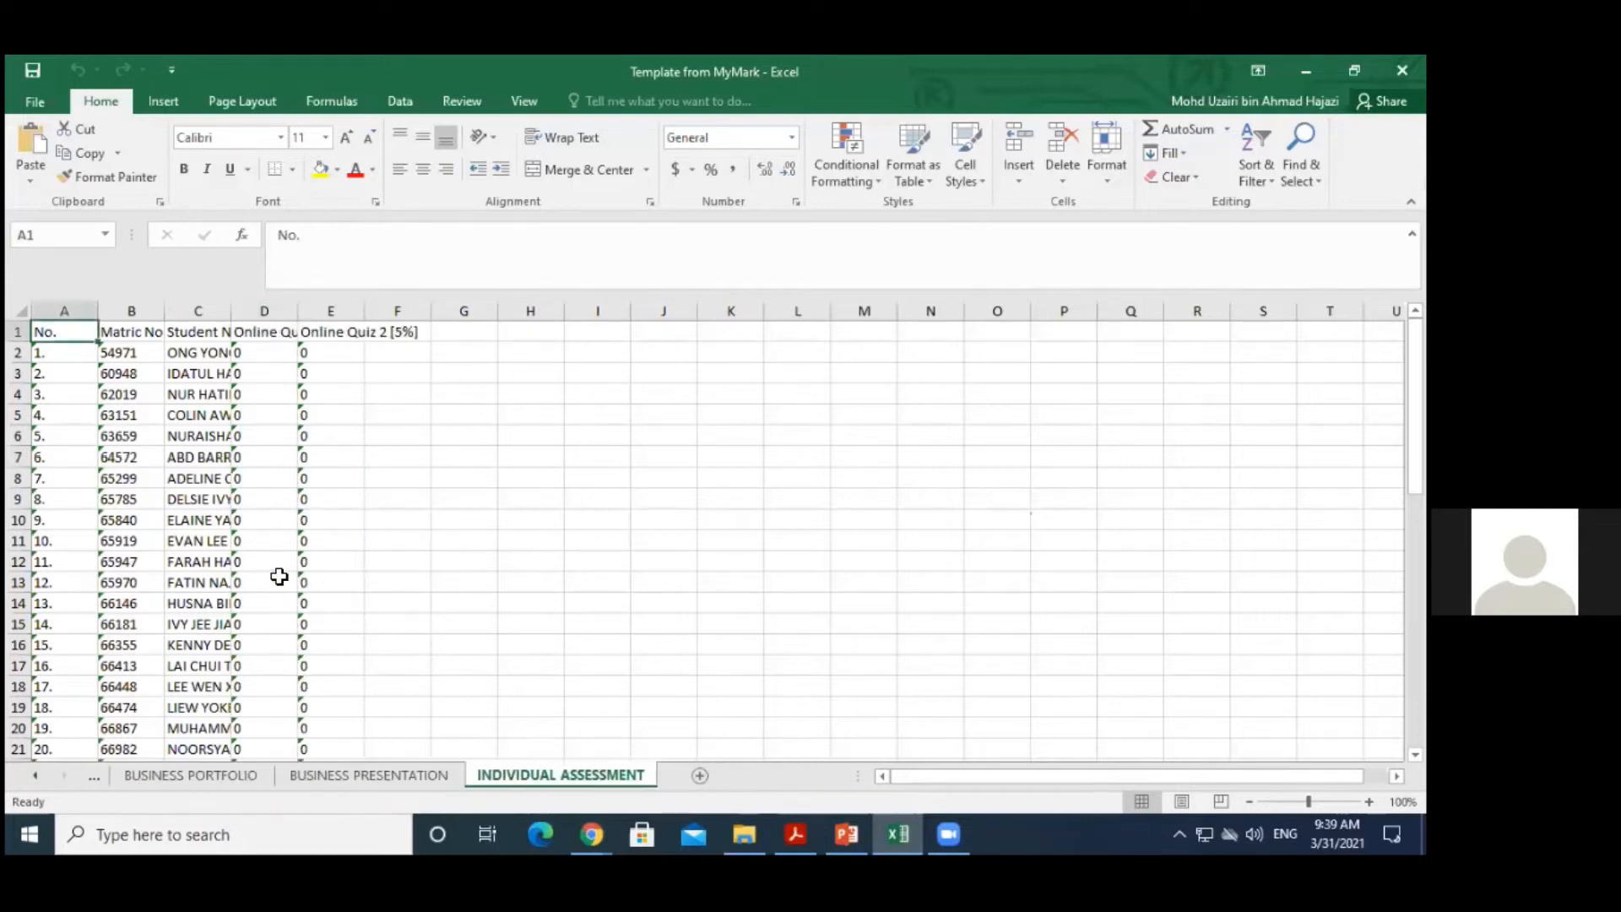
click(261, 333)
click(331, 334)
click(268, 332)
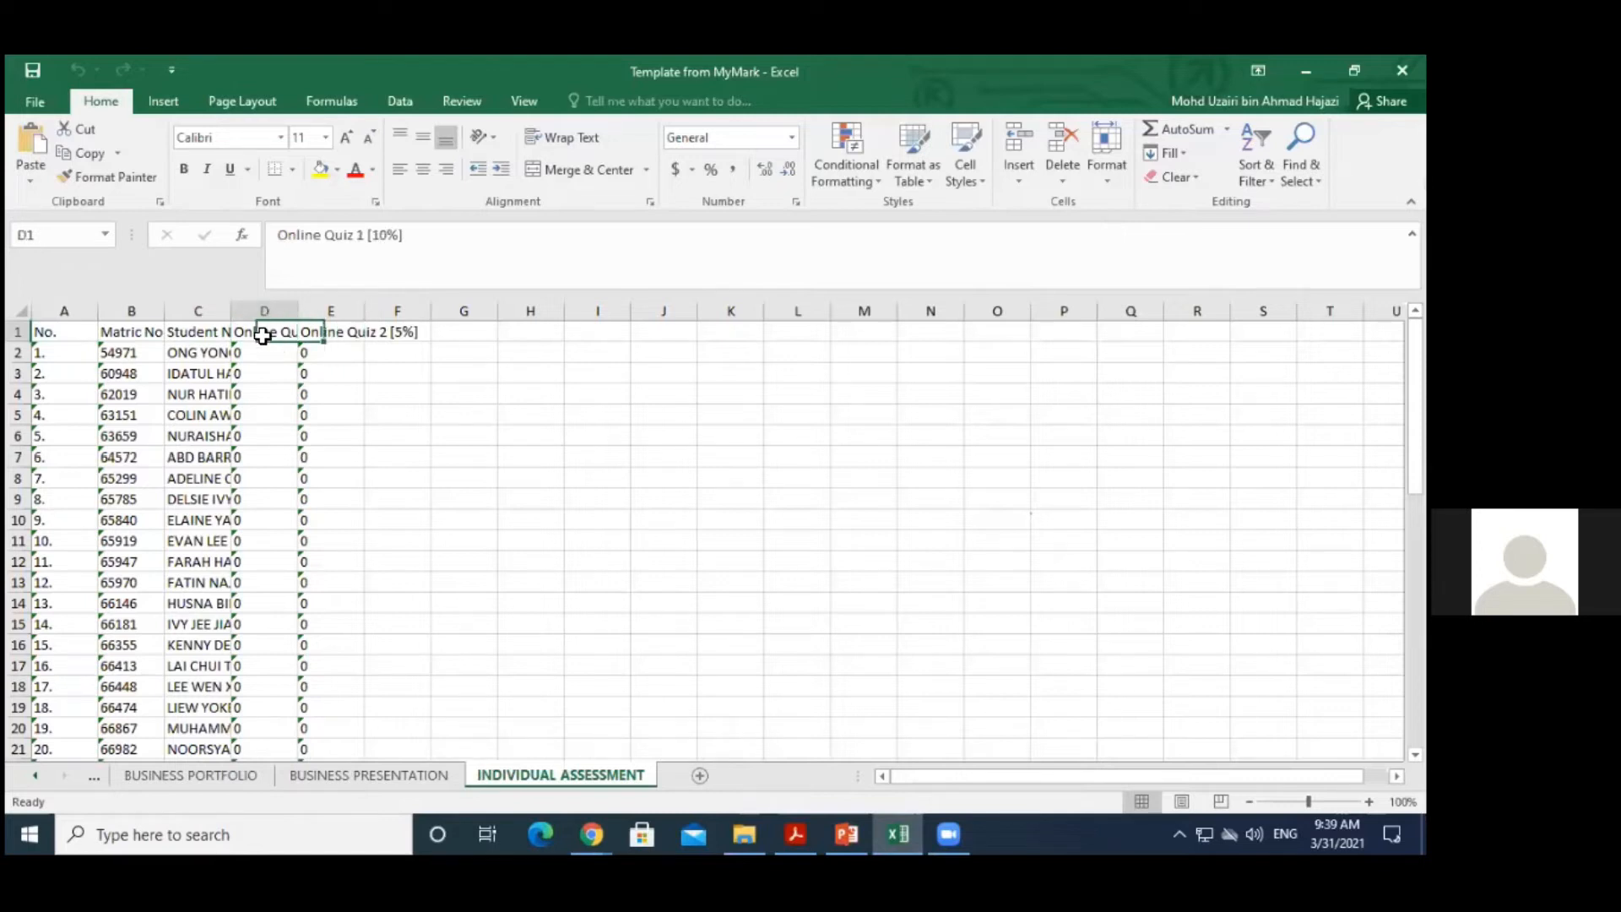
Review the workbook's sheets once more in order, from BUSINESS PLAN REPORT through INDIVIDUAL ASSESSMENT
click(34, 776)
click(34, 779)
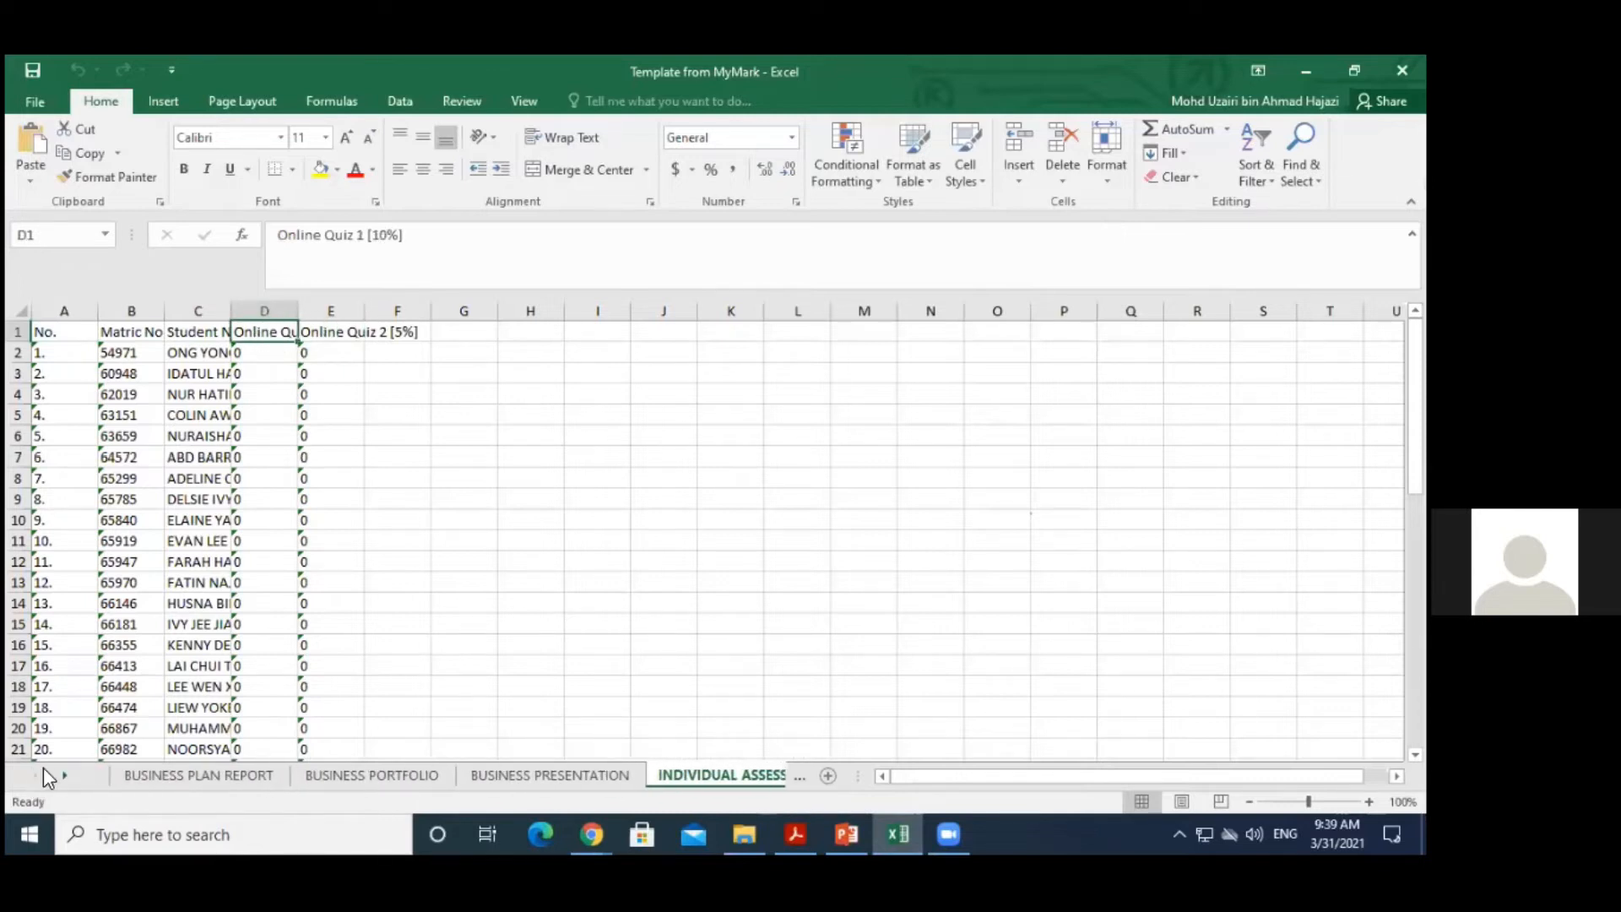
click(207, 777)
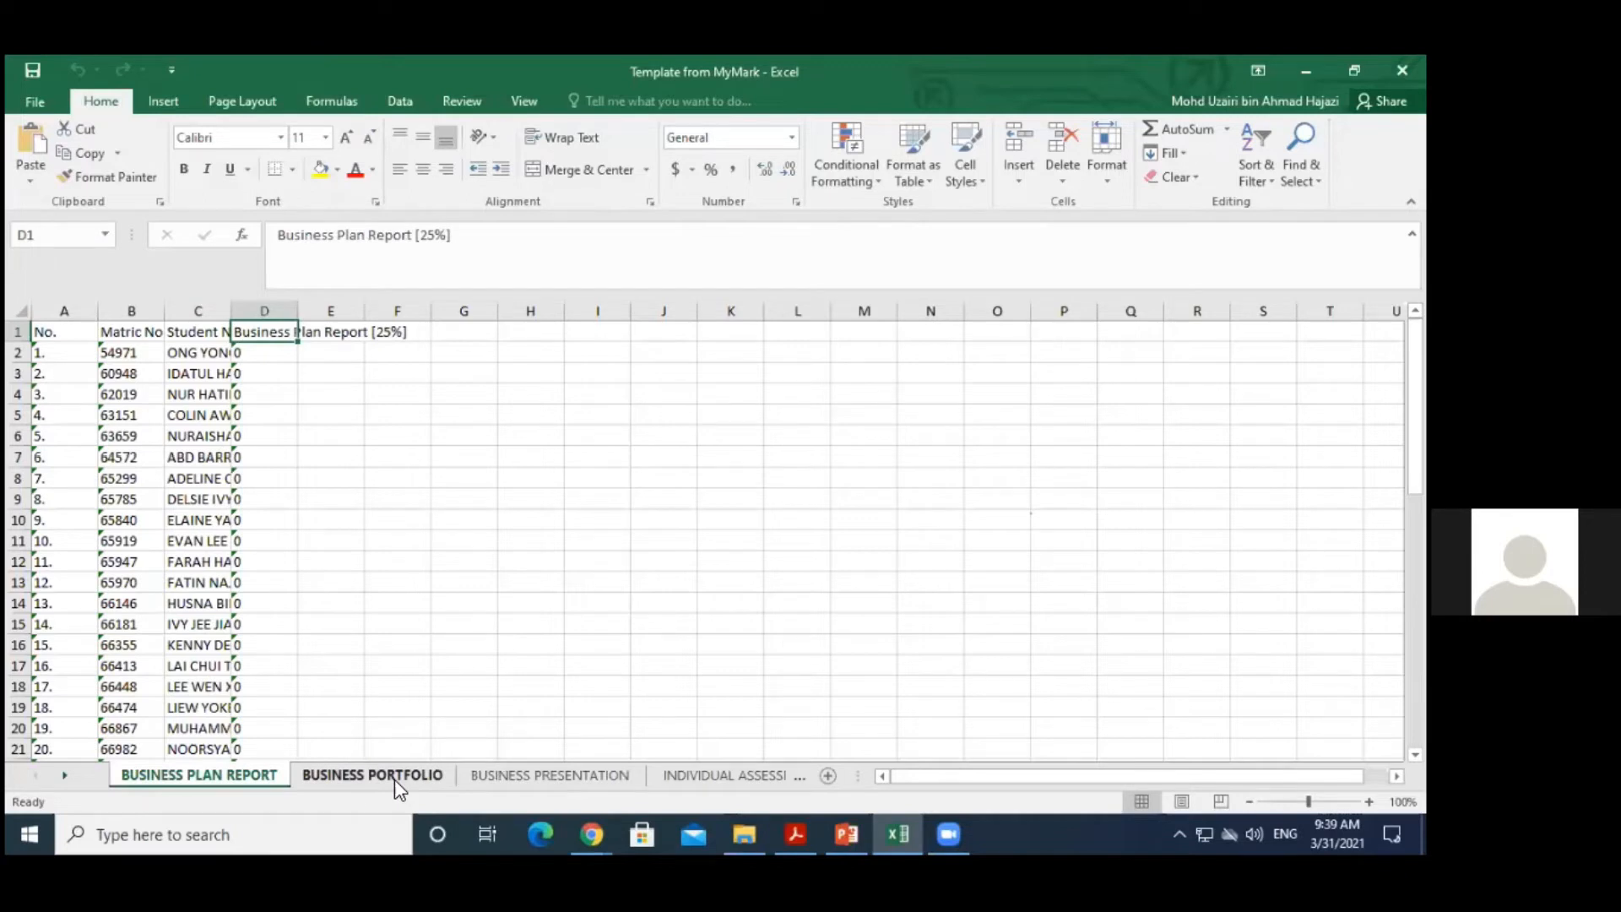
click(395, 778)
click(544, 776)
click(705, 775)
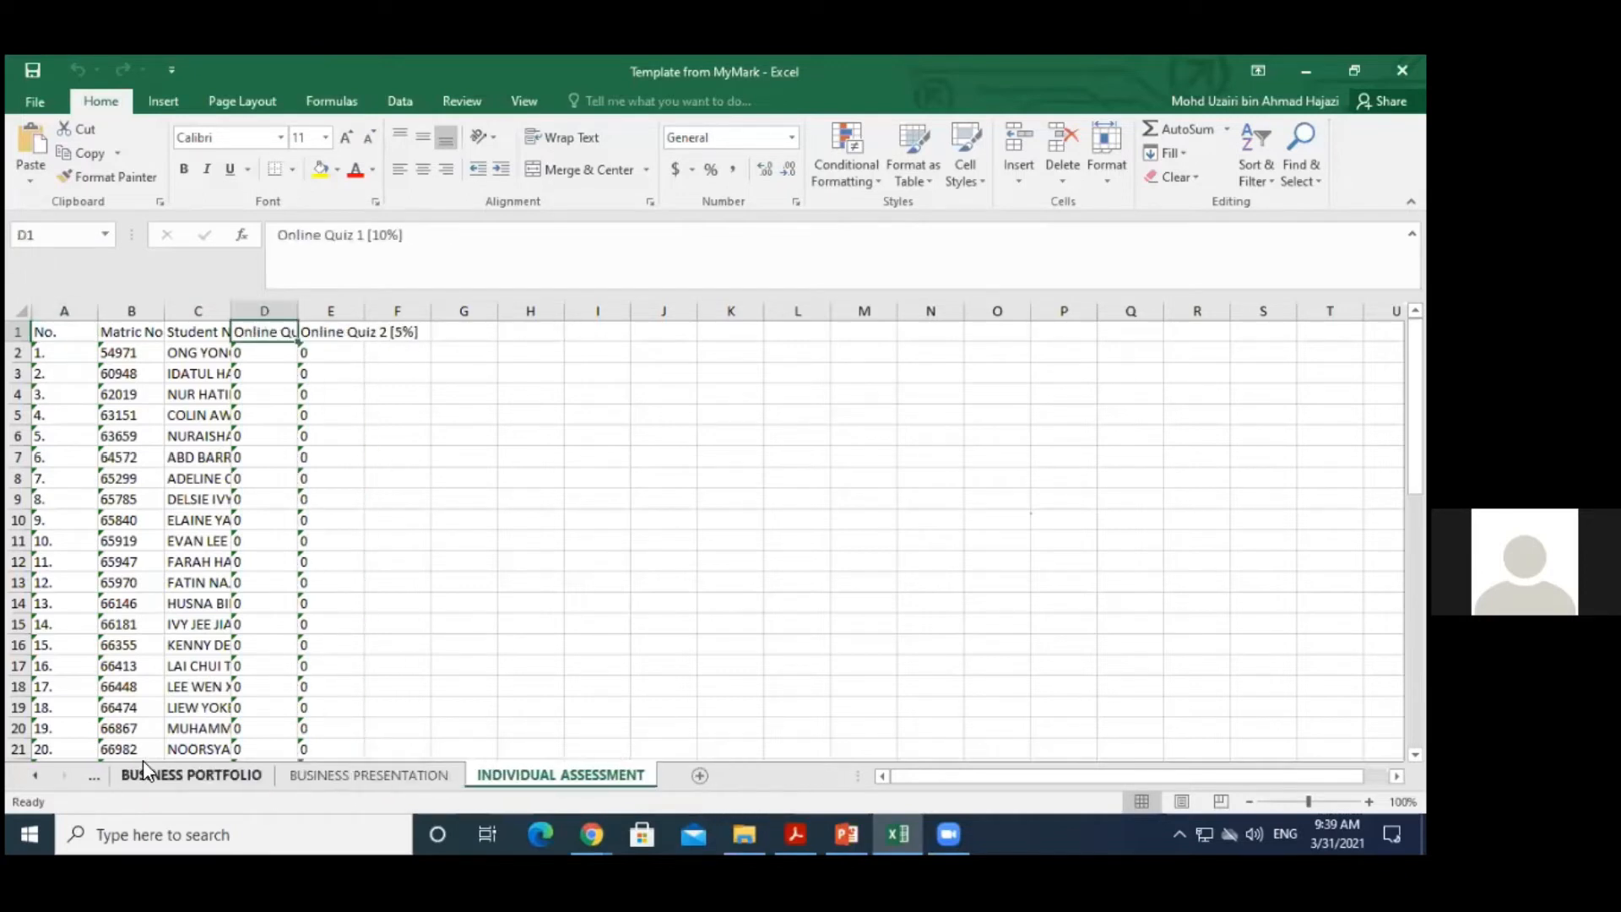
click(31, 774)
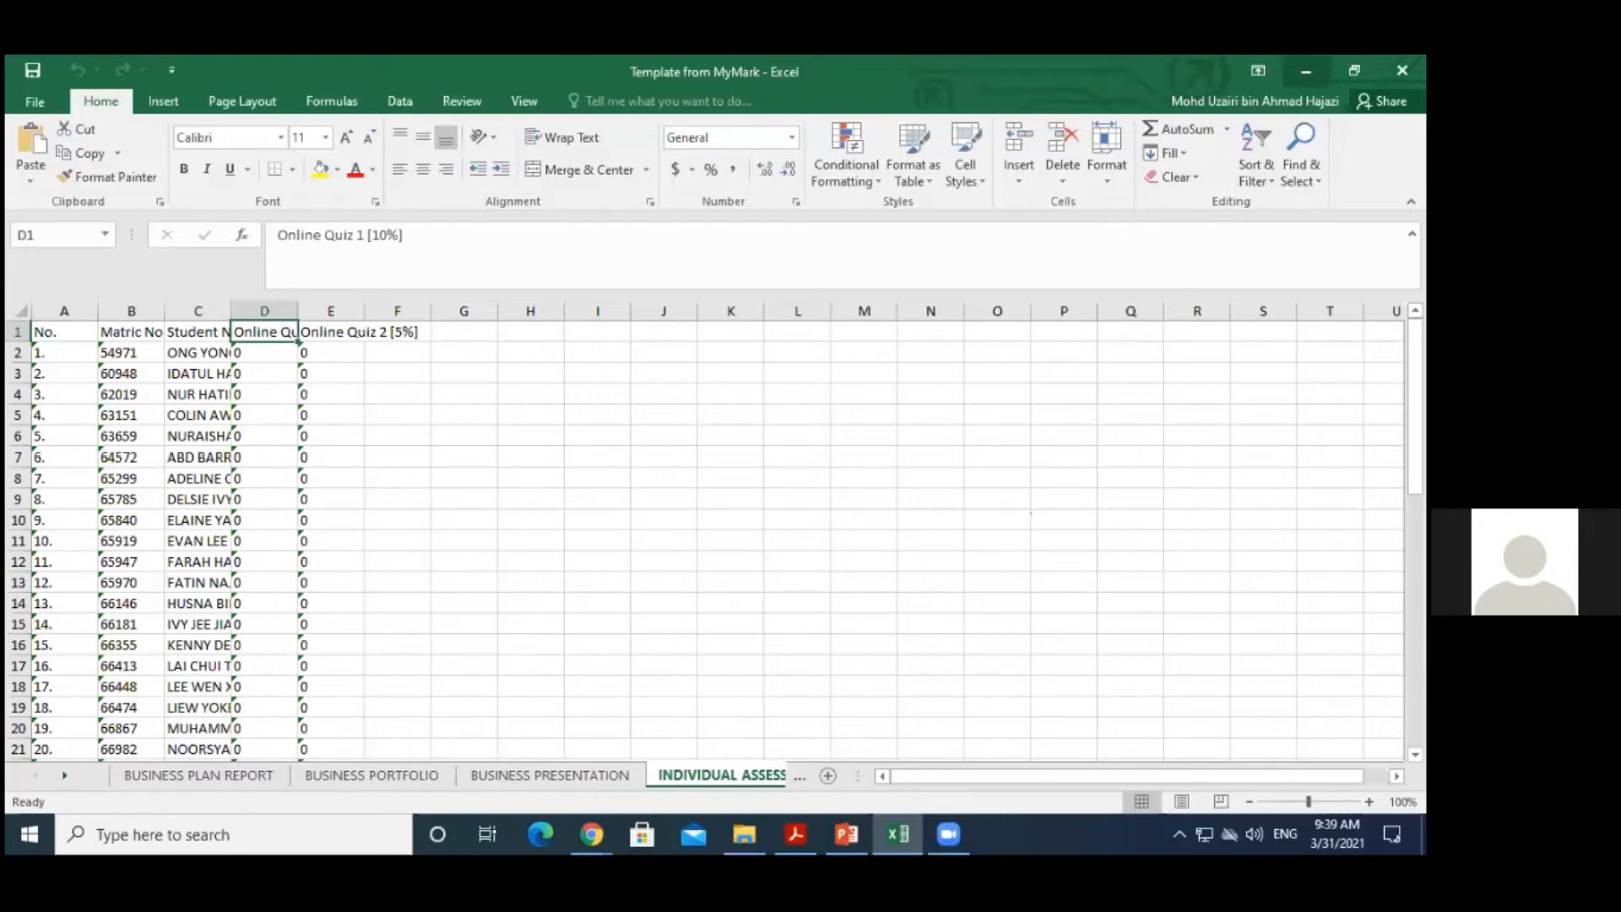
Switch back to eLEAP in the browser and return to the EBU1053 20/21-2 course page
click(1305, 71)
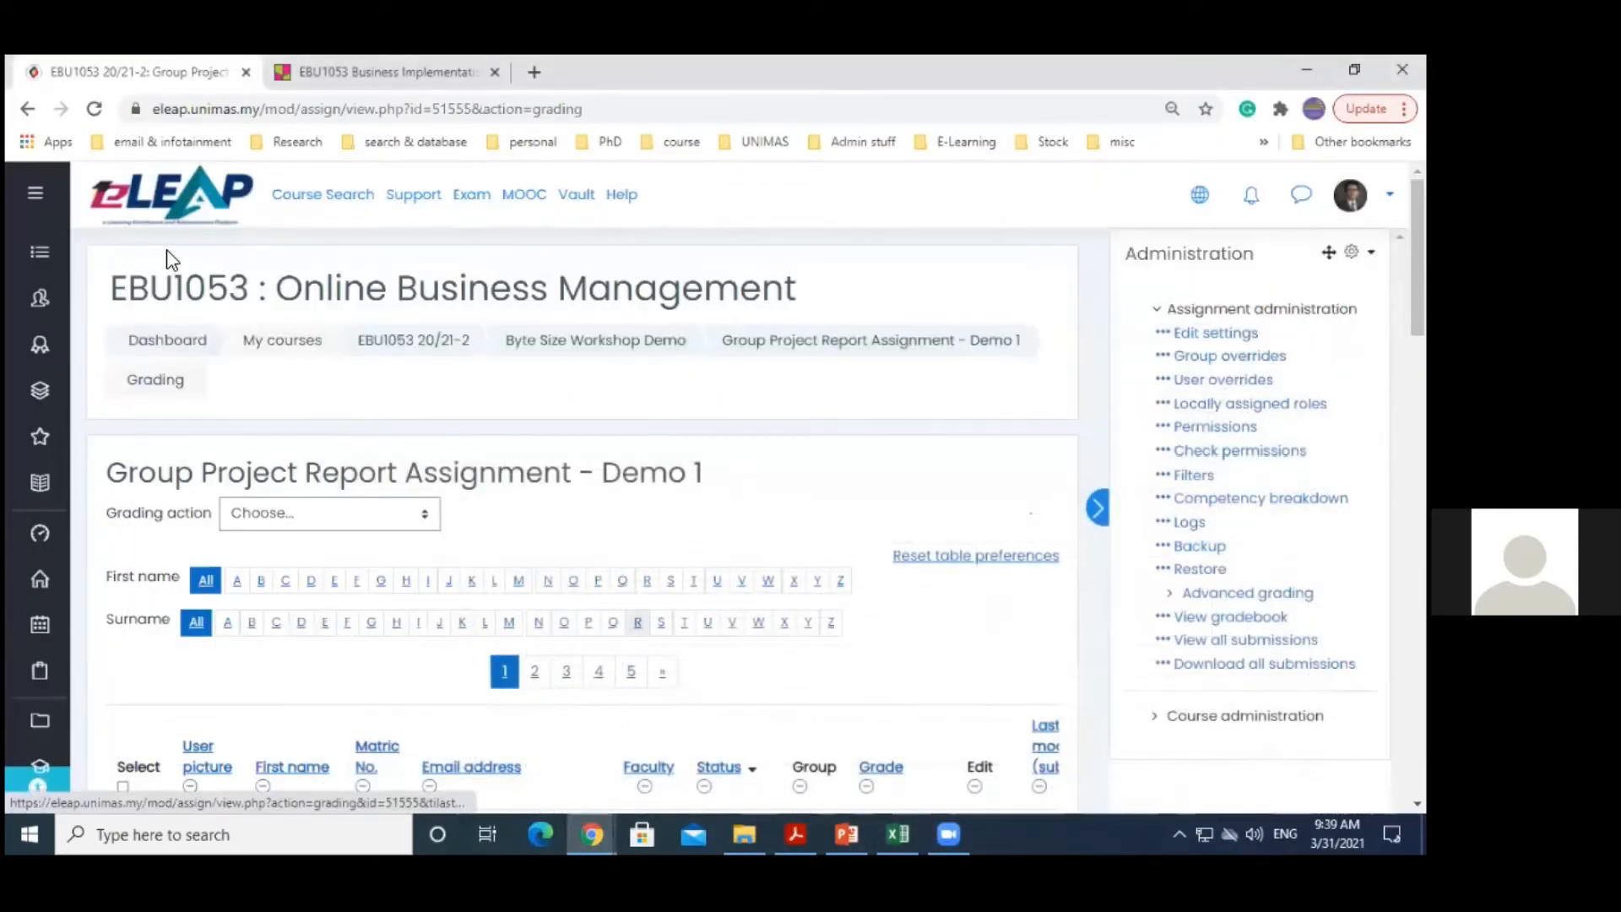
scroll(1418, 262, down, 1)
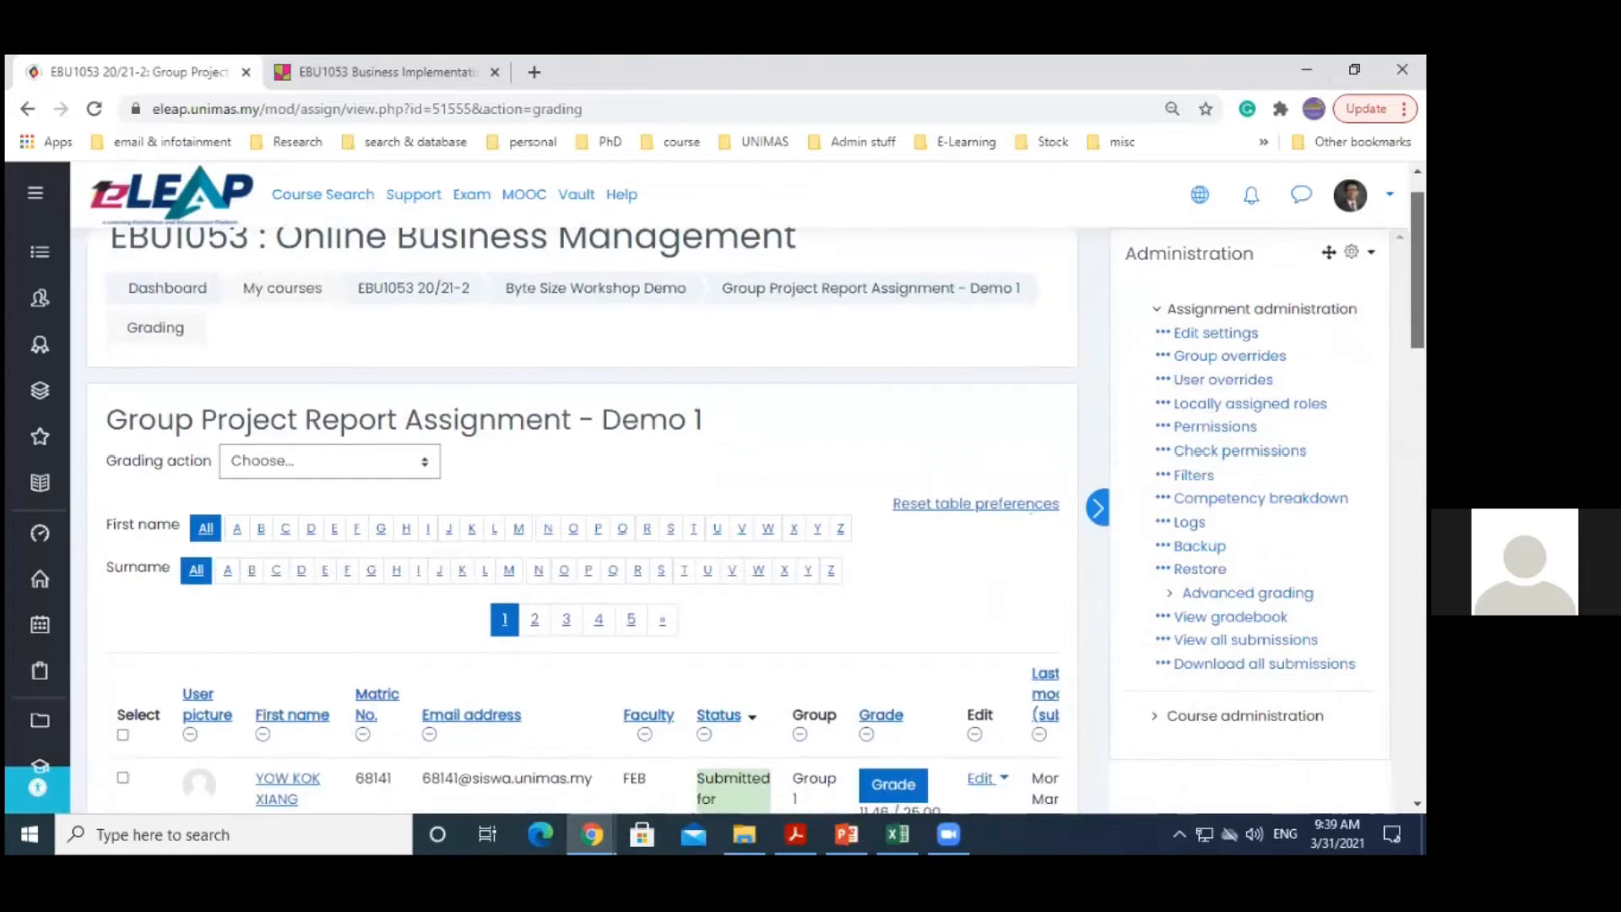
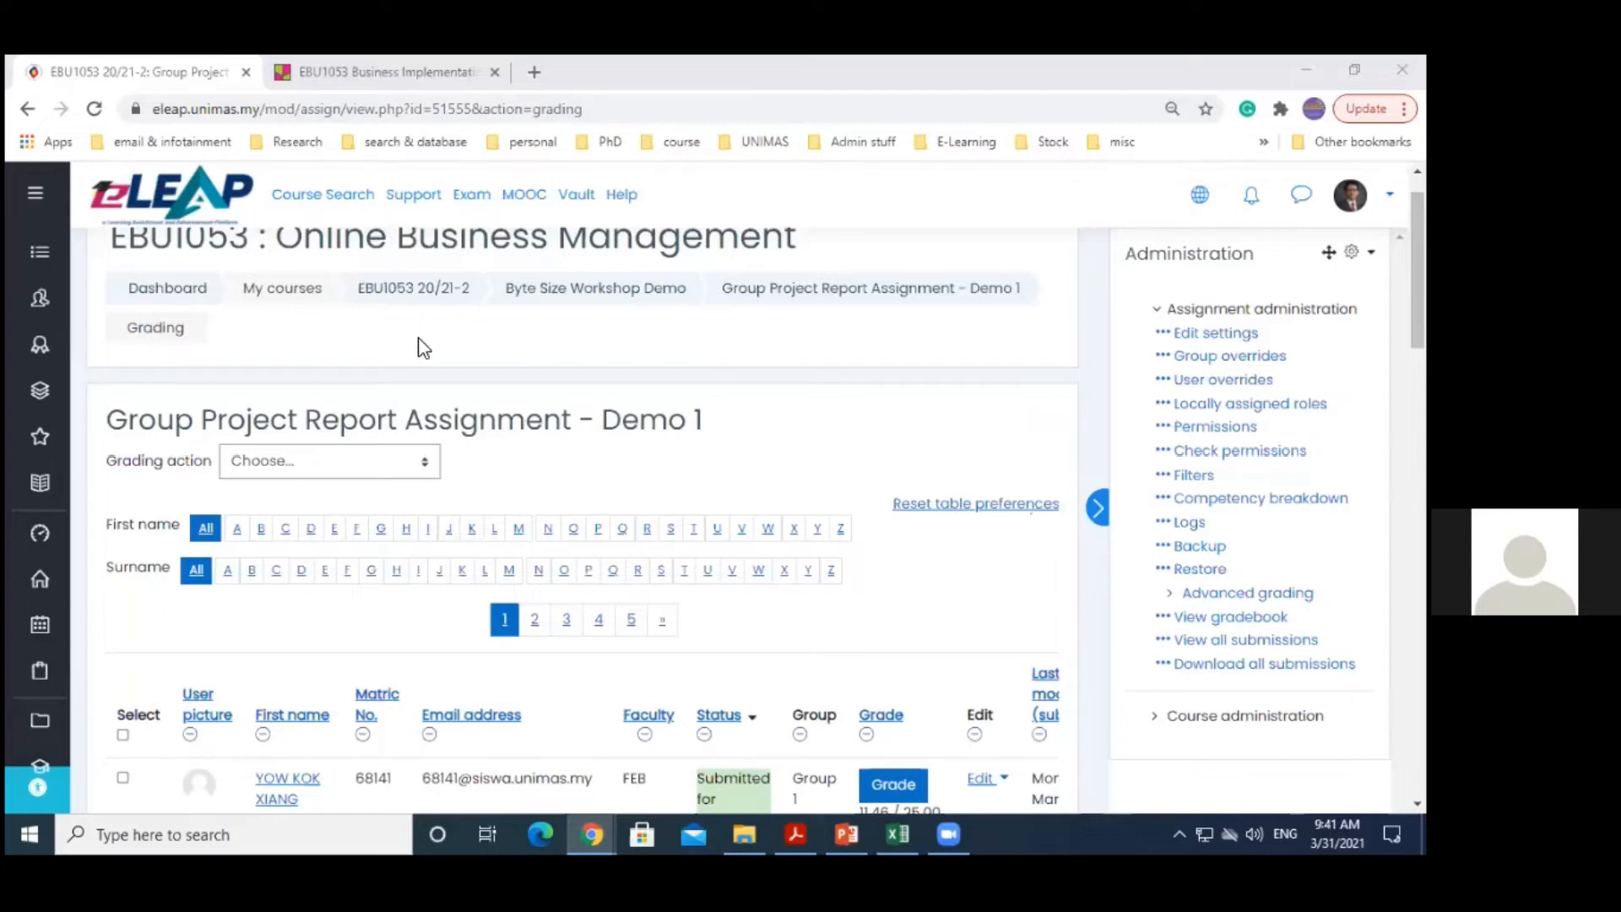
mouse_move(1418, 270)
mouse_down()
mouse_move(1418, 338)
mouse_move(1417, 258)
mouse_up()
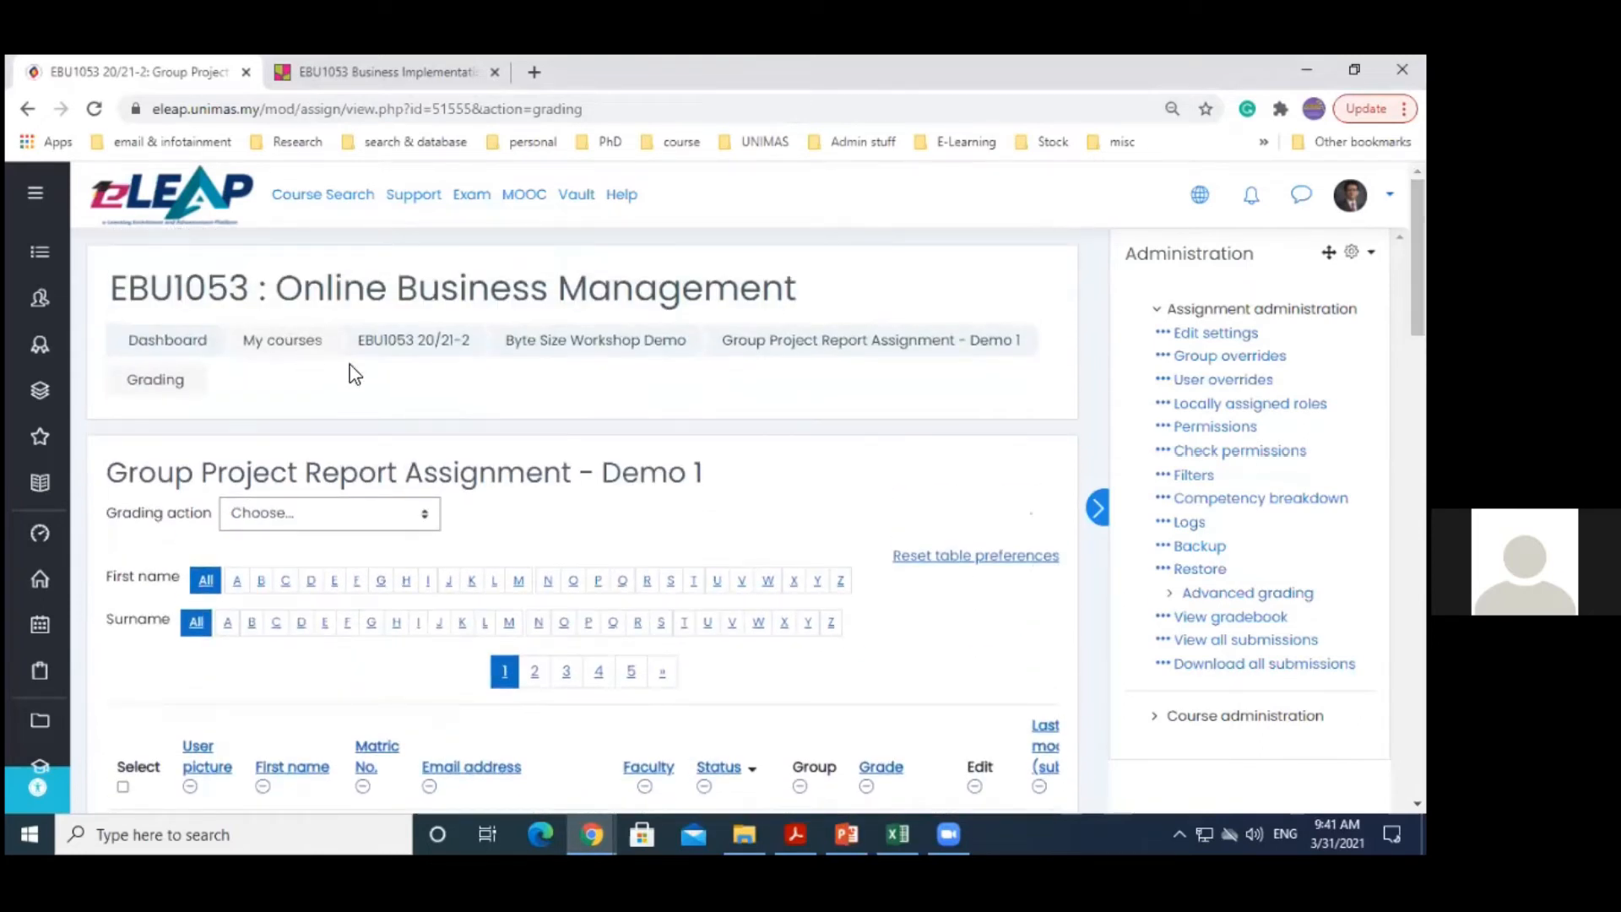
click(447, 346)
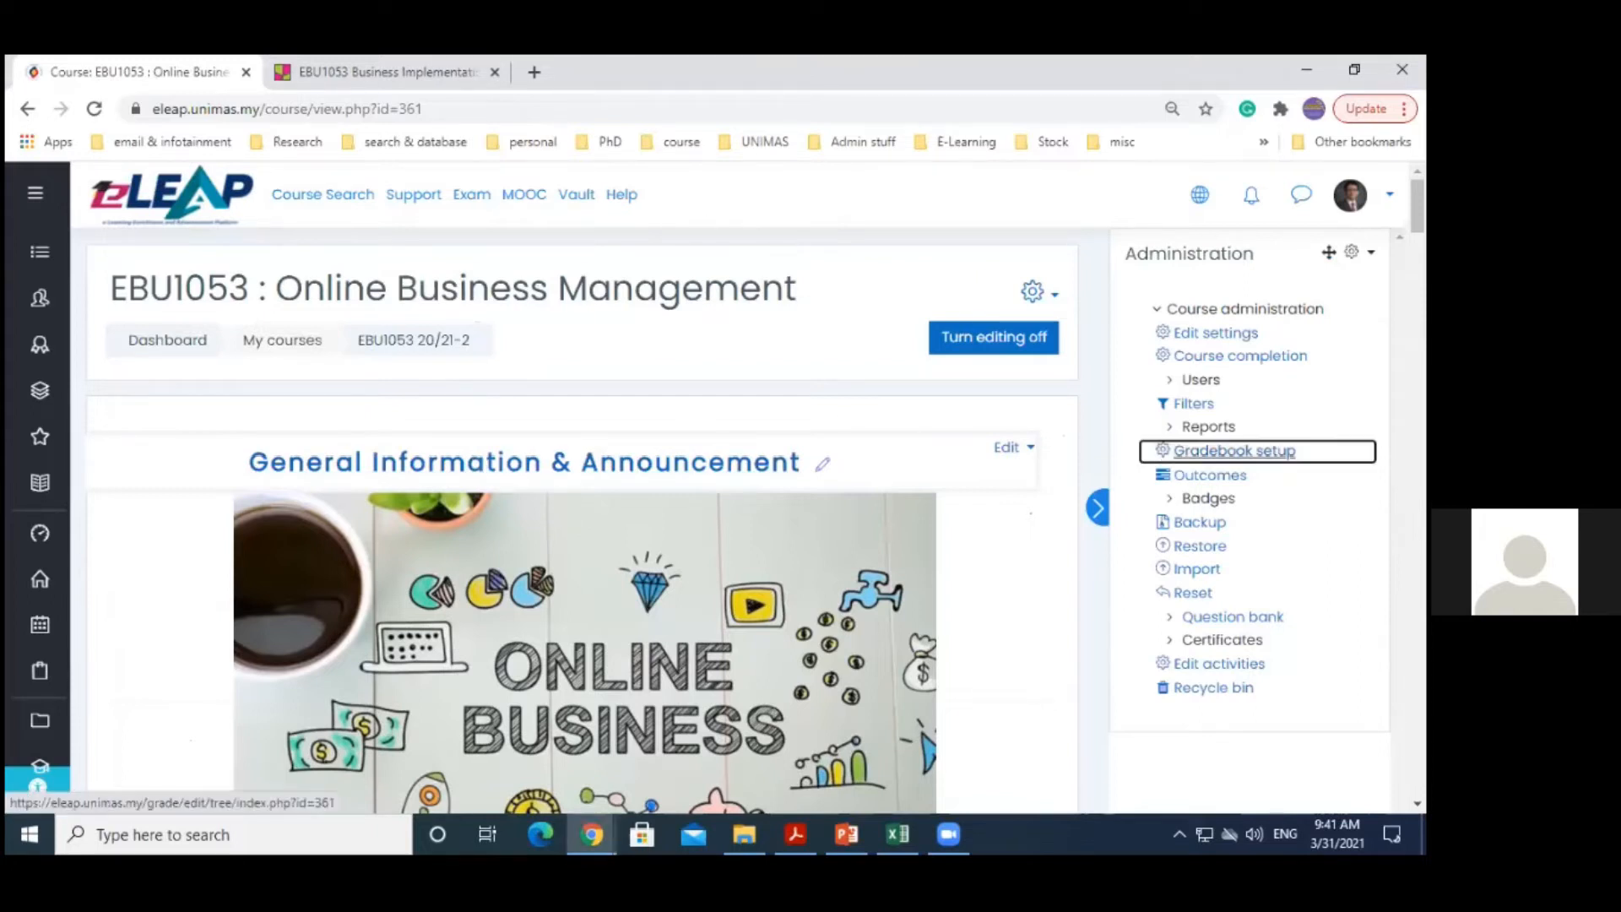
Open the course's gradebook setup, review its grade items, and go to the grade export page
click(1233, 450)
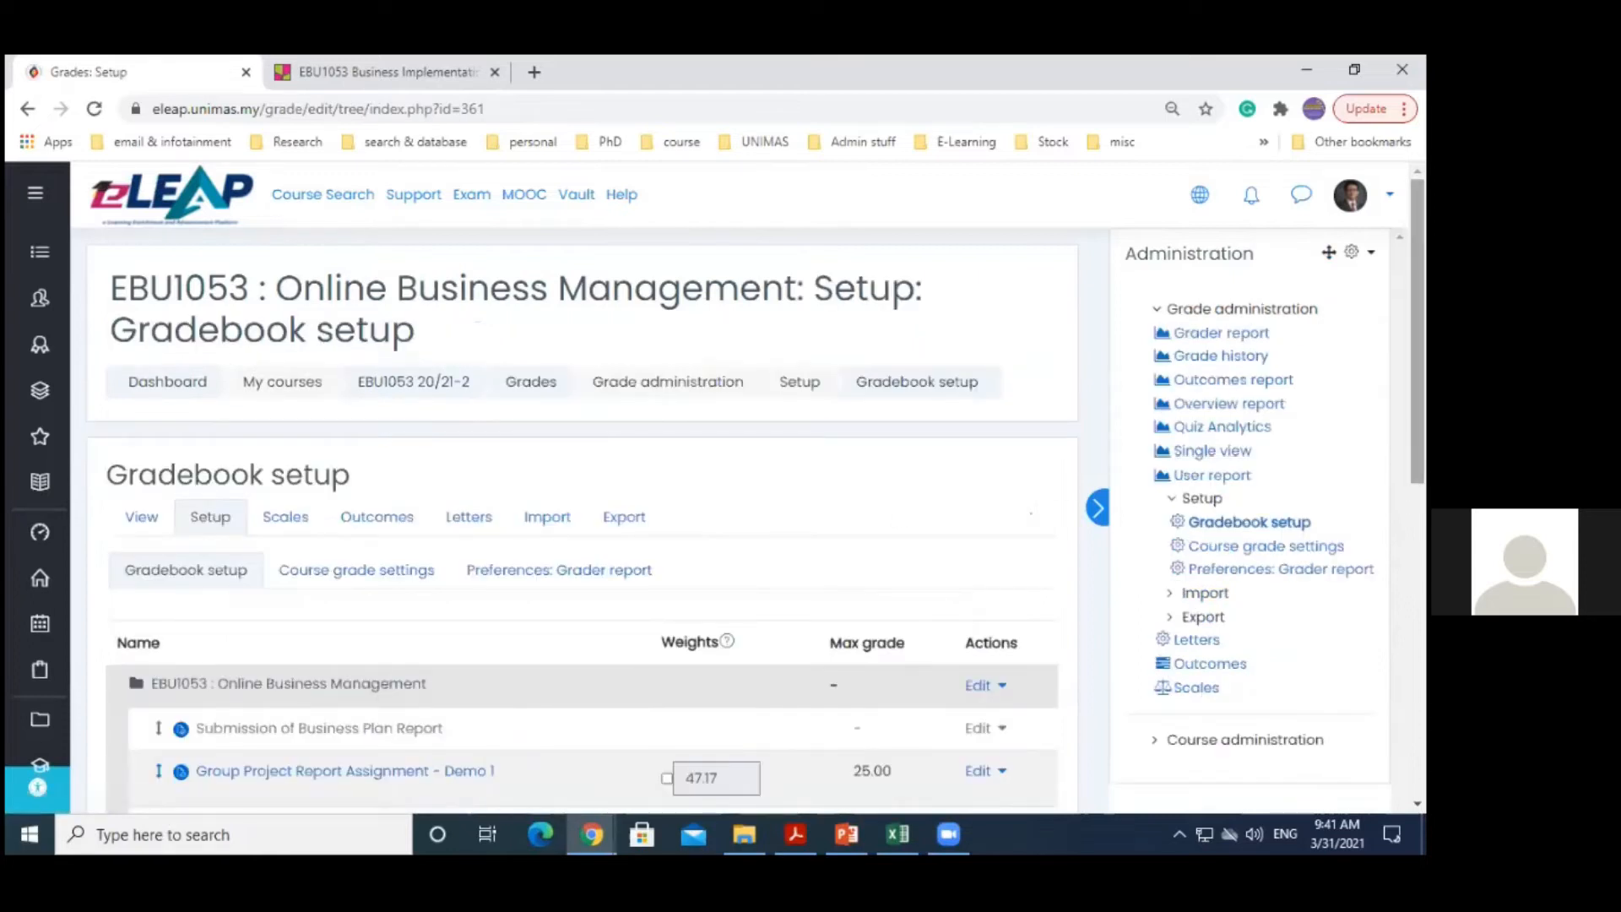
scroll(583, 506, down, 3)
scroll(1000, 680, down, 1)
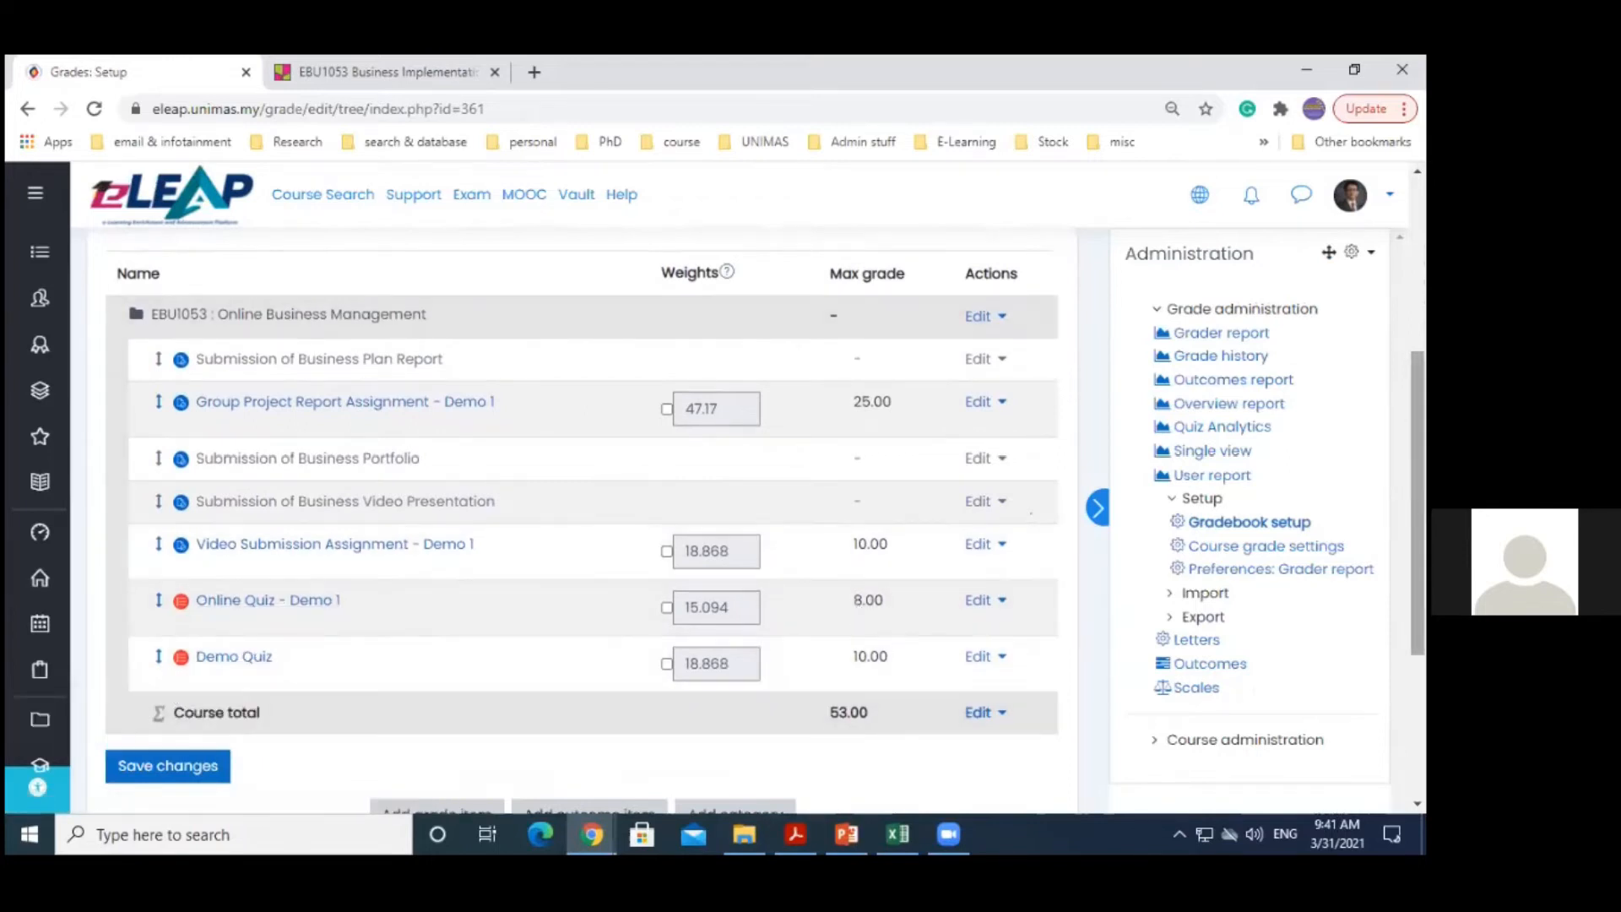
scroll(583, 519, up, 4)
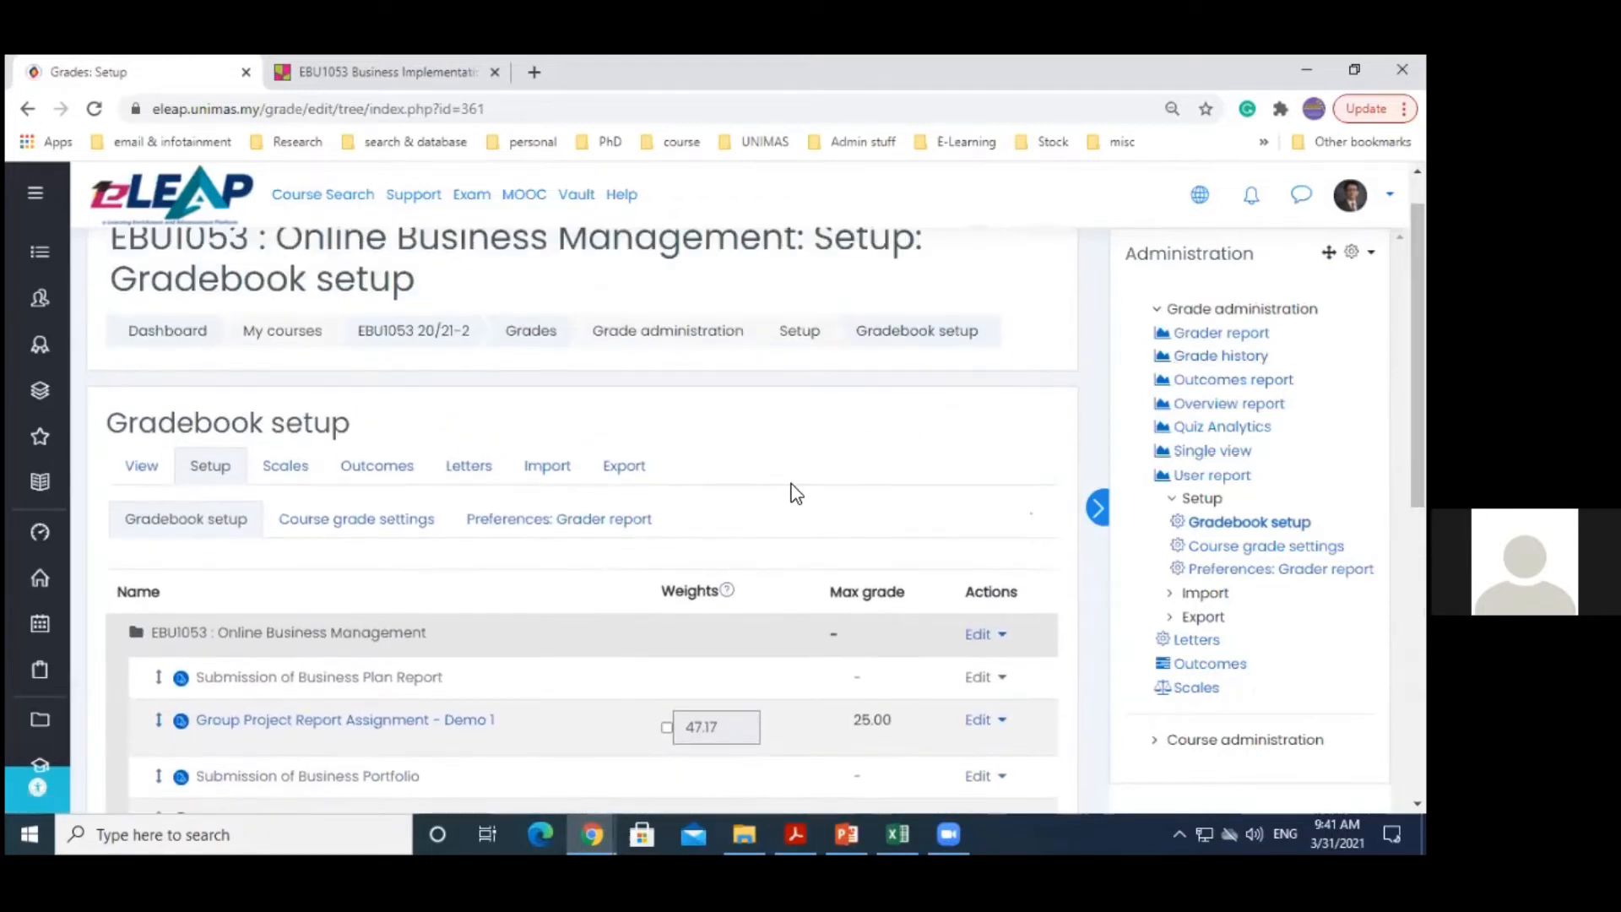
click(622, 475)
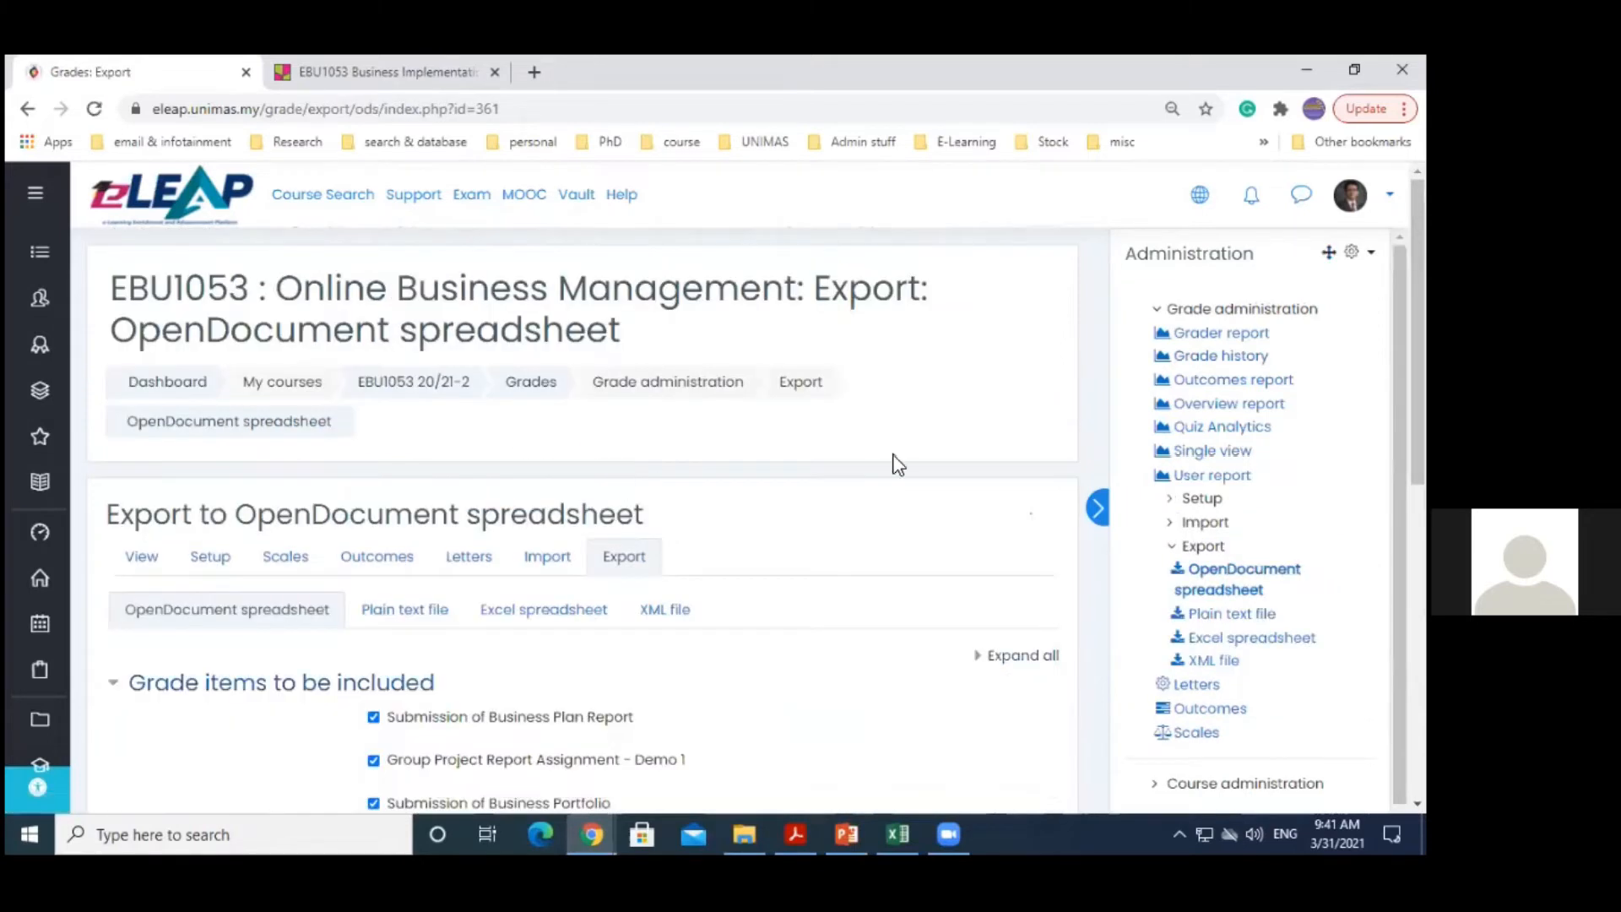
scroll(582, 519, down, 4)
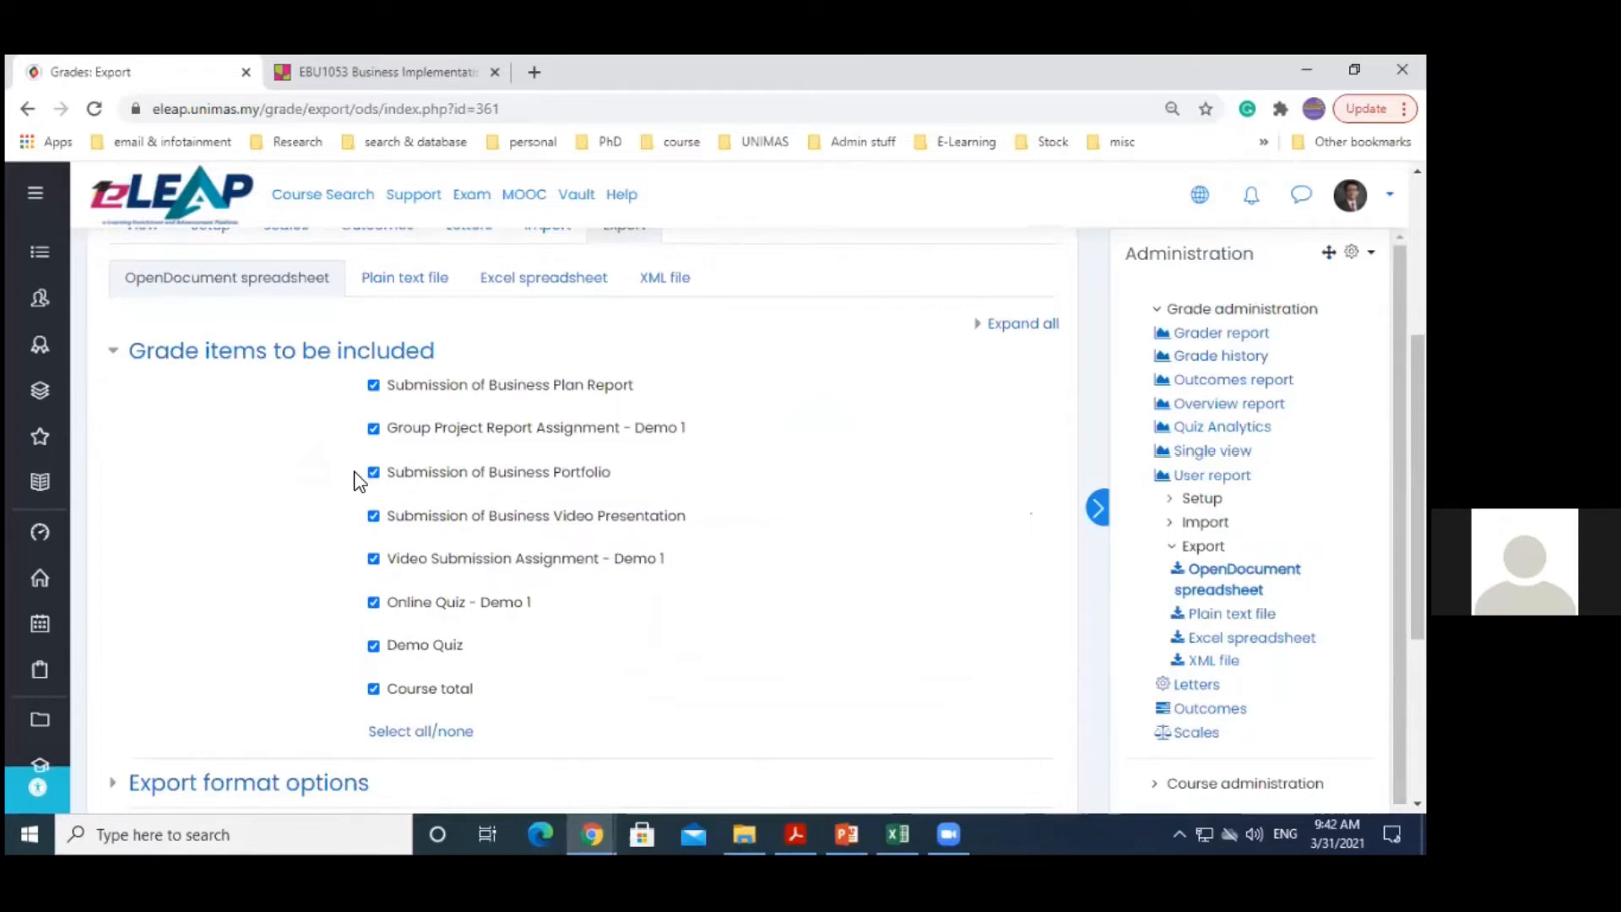
click(373, 646)
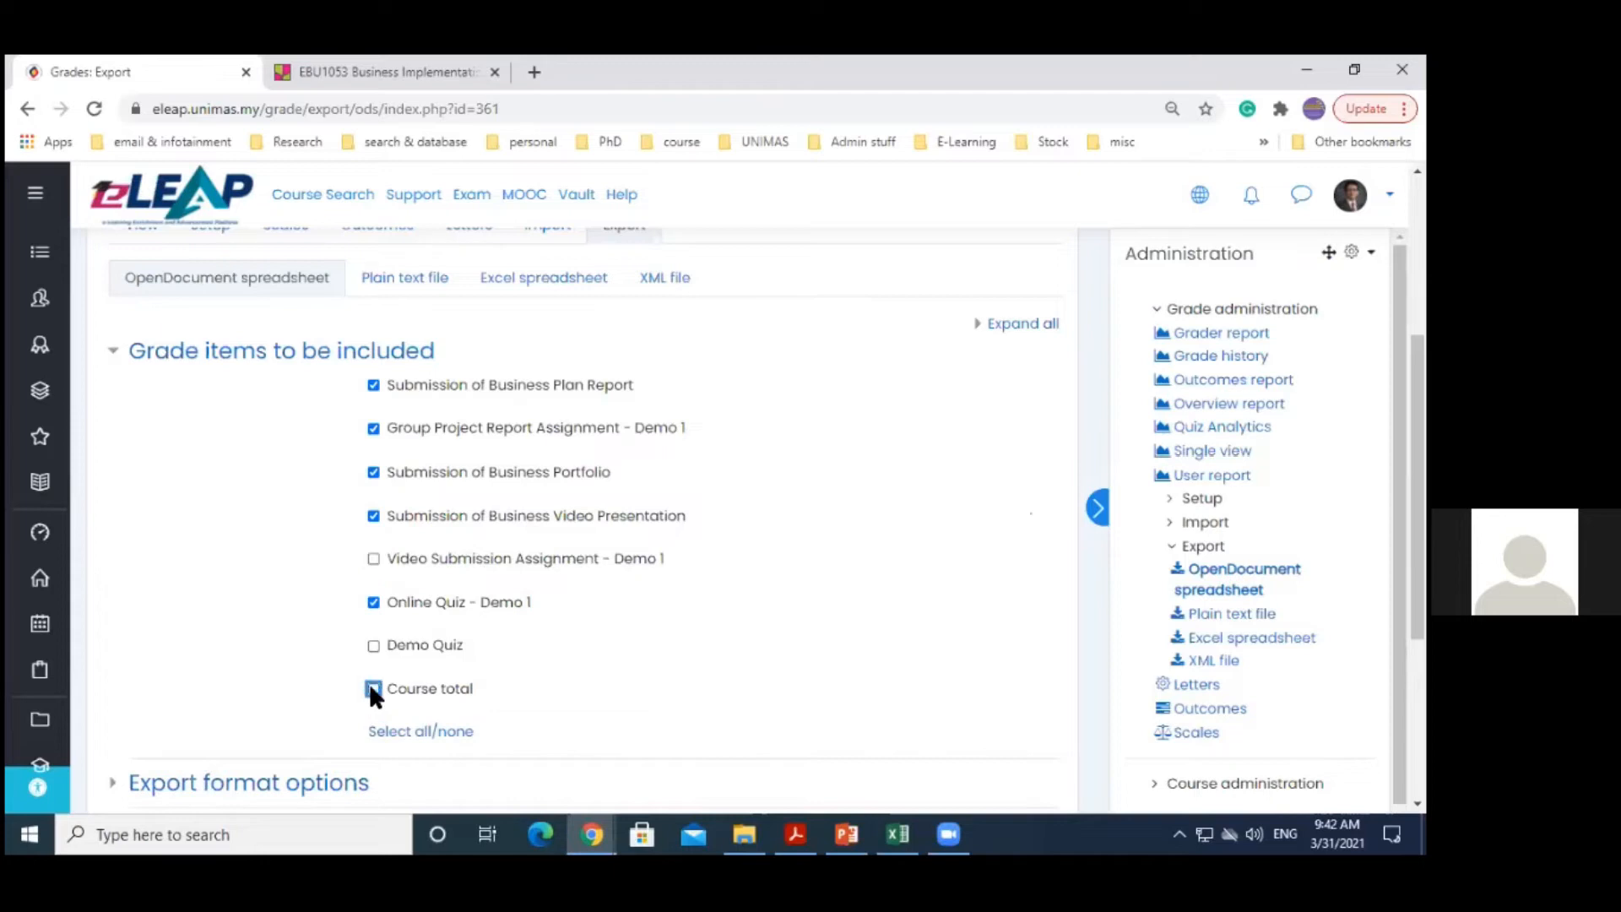
click(374, 388)
click(373, 517)
mouse_move(1418, 494)
mouse_down()
mouse_move(1417, 527)
mouse_move(1417, 469)
mouse_up()
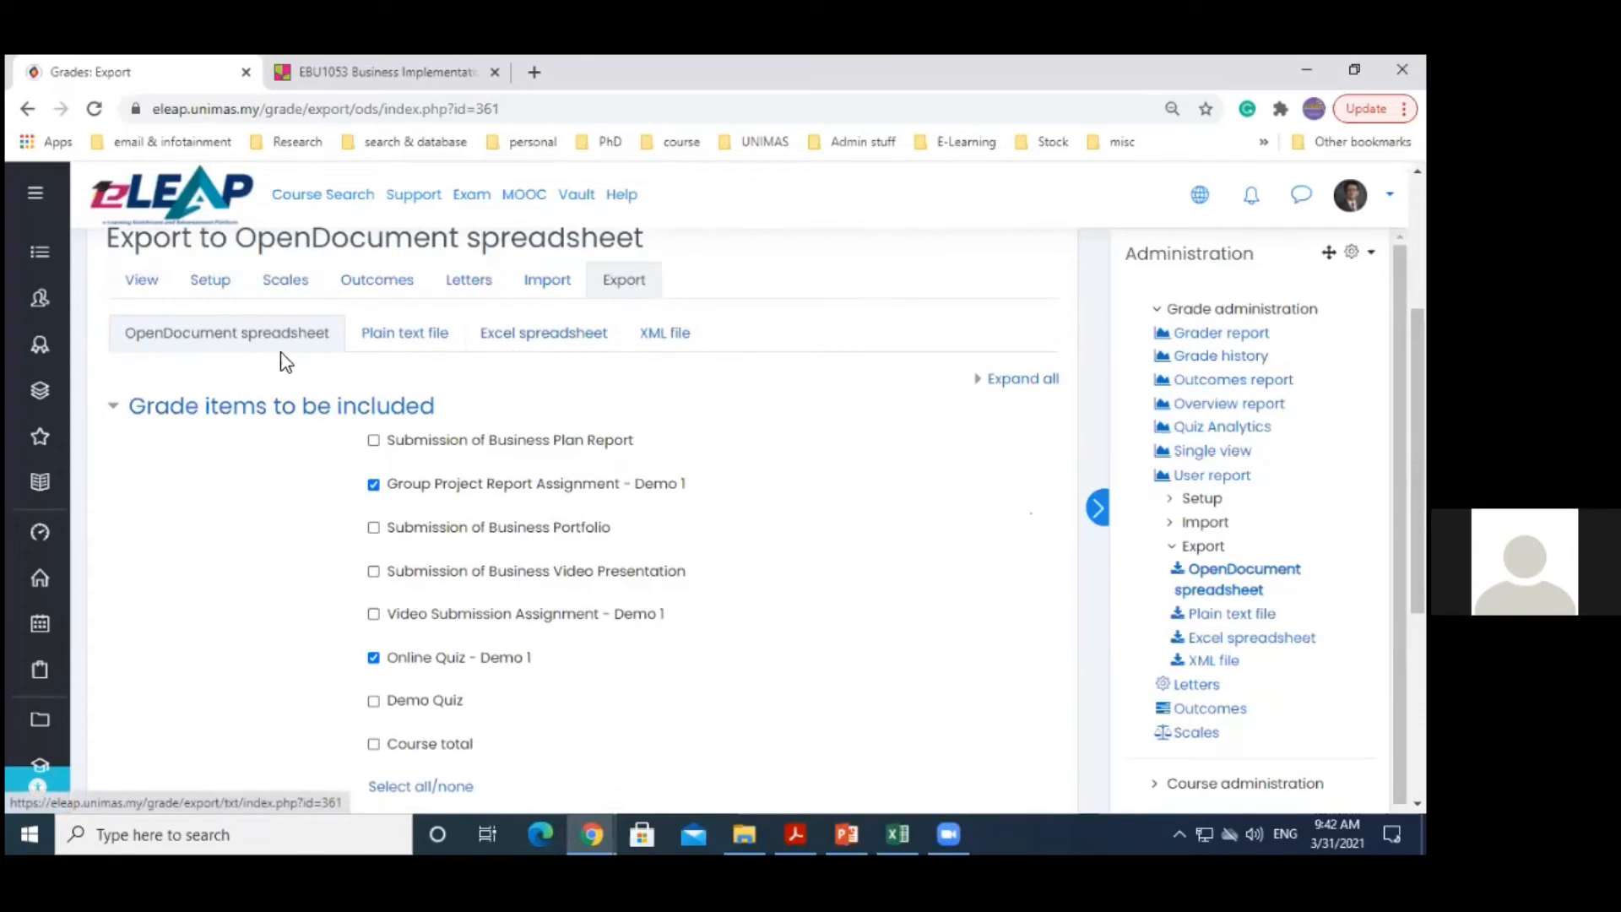
scroll(591, 380, up, 1)
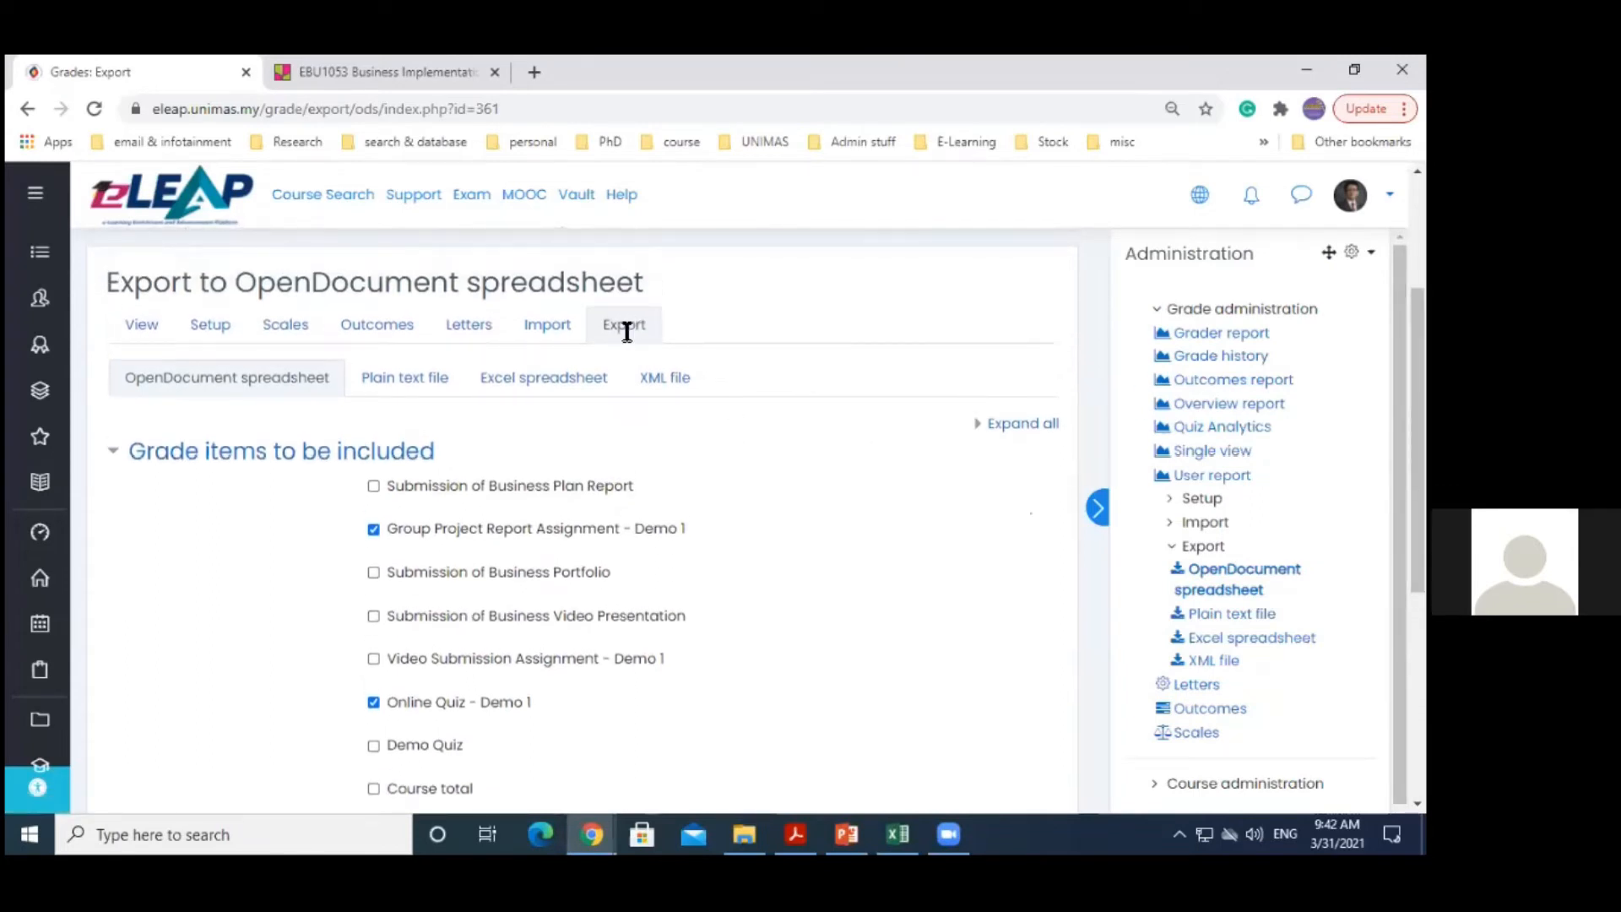
Choose the Excel spreadsheet export, discarding the unsaved selection, and include only Group Project Report Assignment - Demo 1 and Online Quiz - Demo 1
click(532, 393)
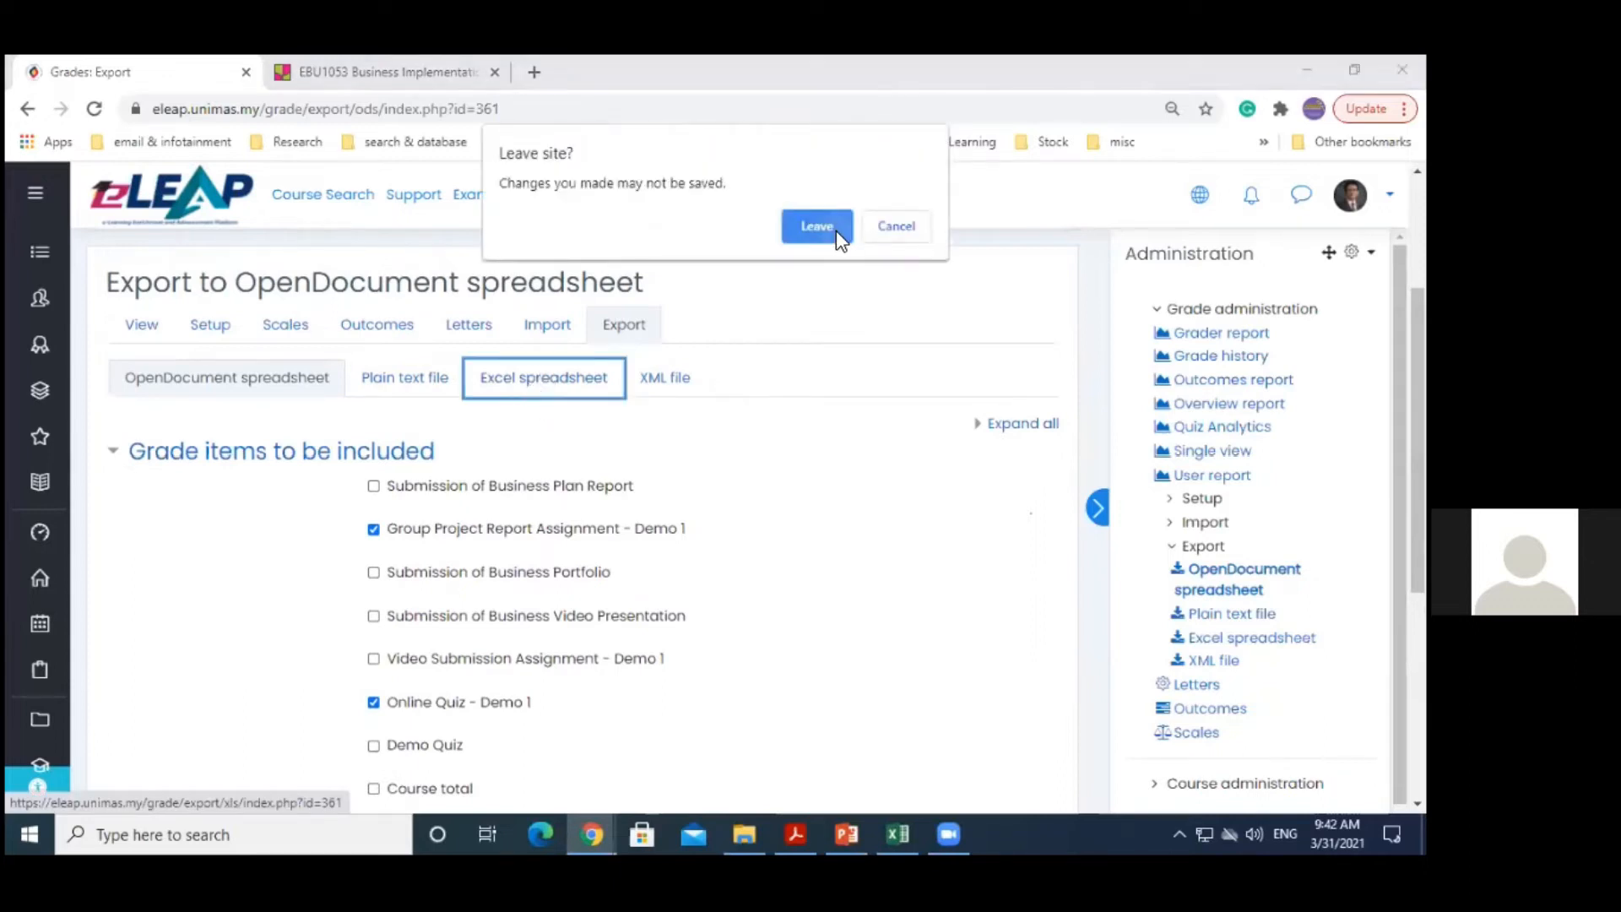
click(823, 228)
scroll(544, 462, down, 1)
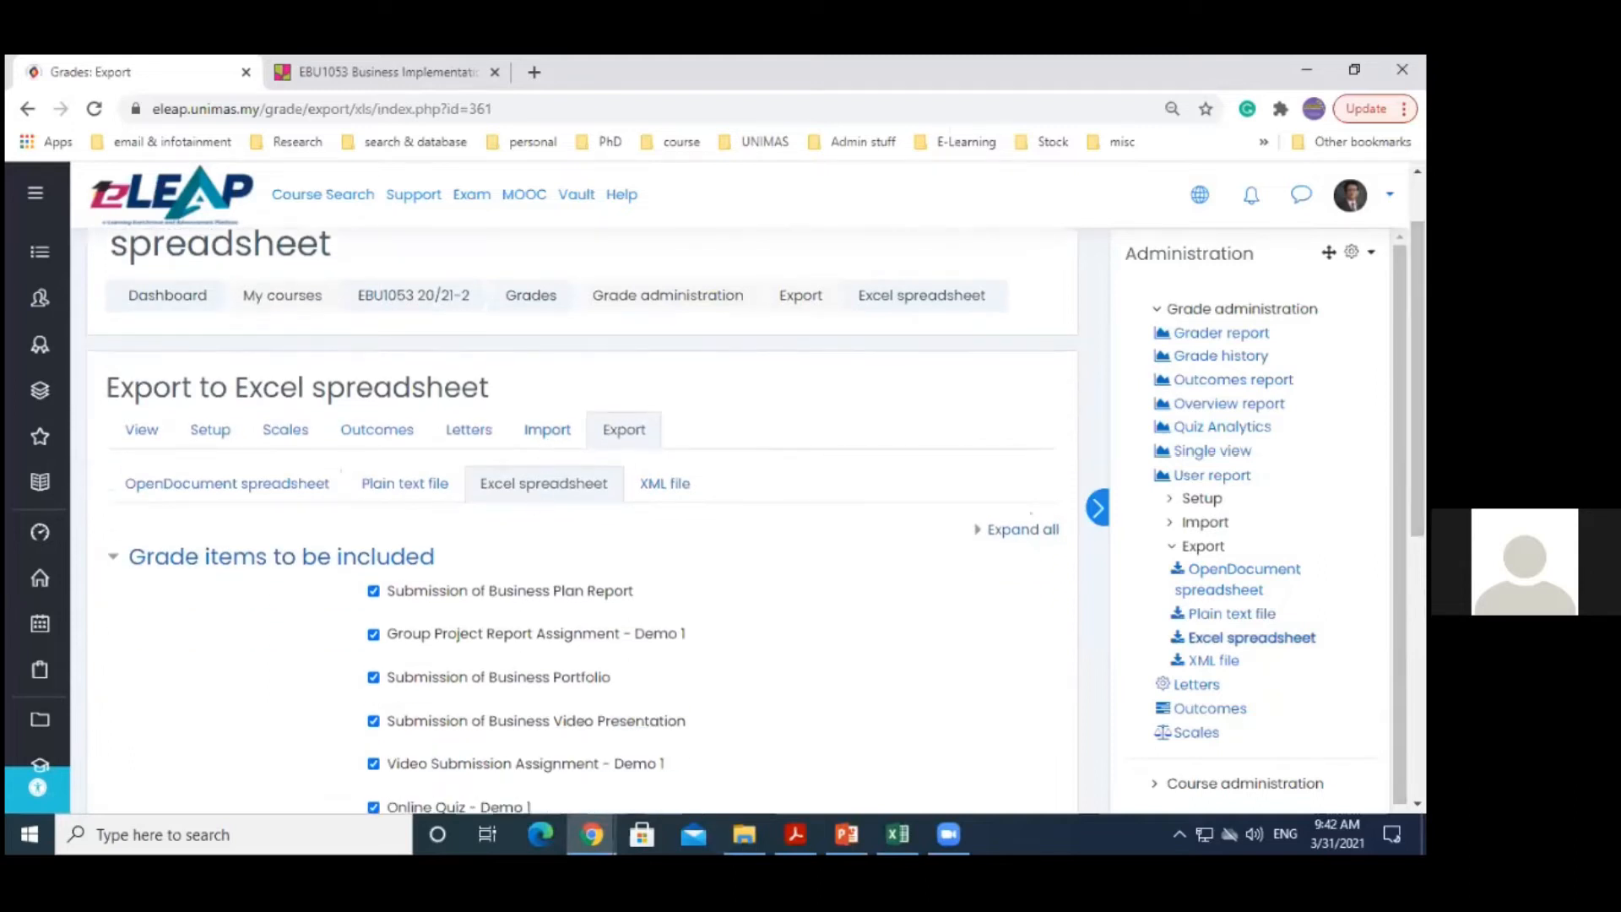
scroll(318, 445, down, 2)
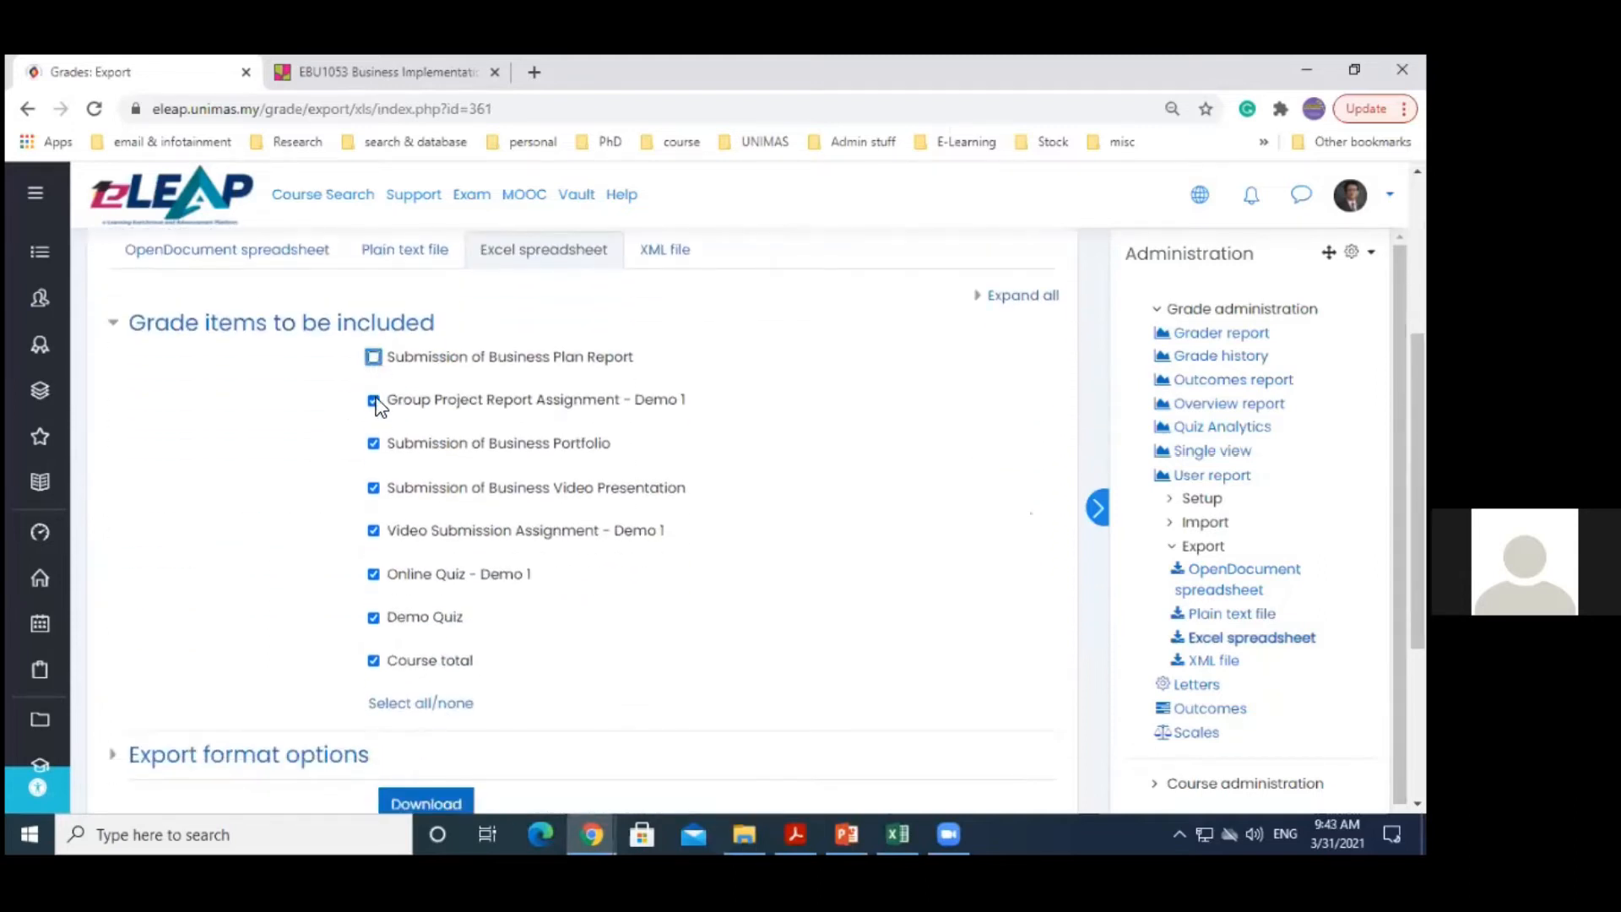
click(420, 702)
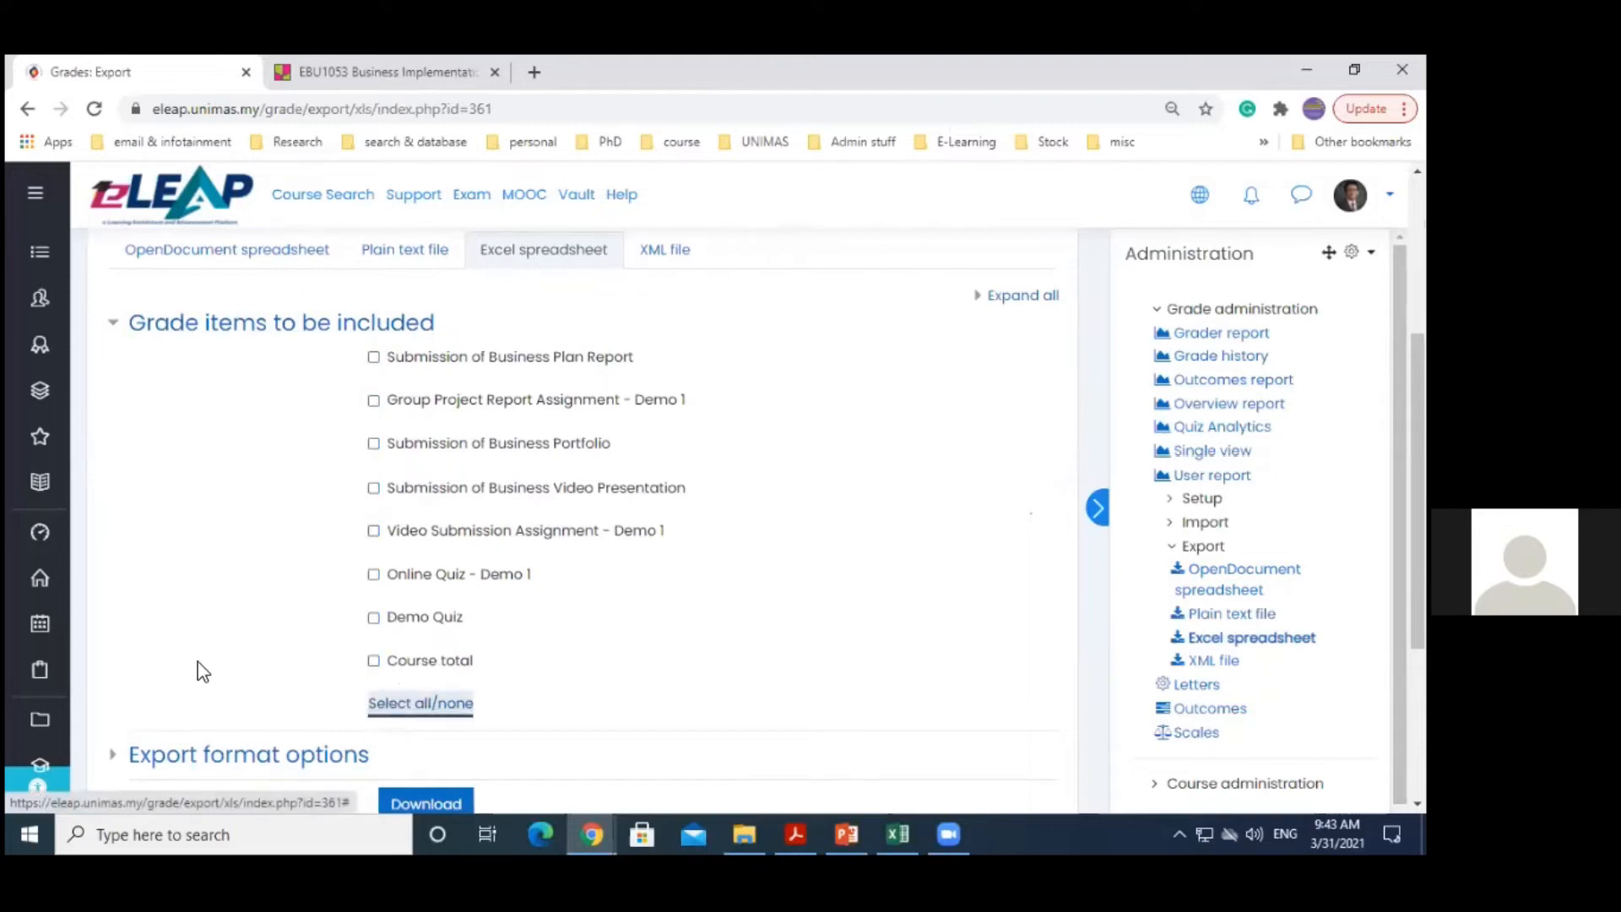
click(373, 575)
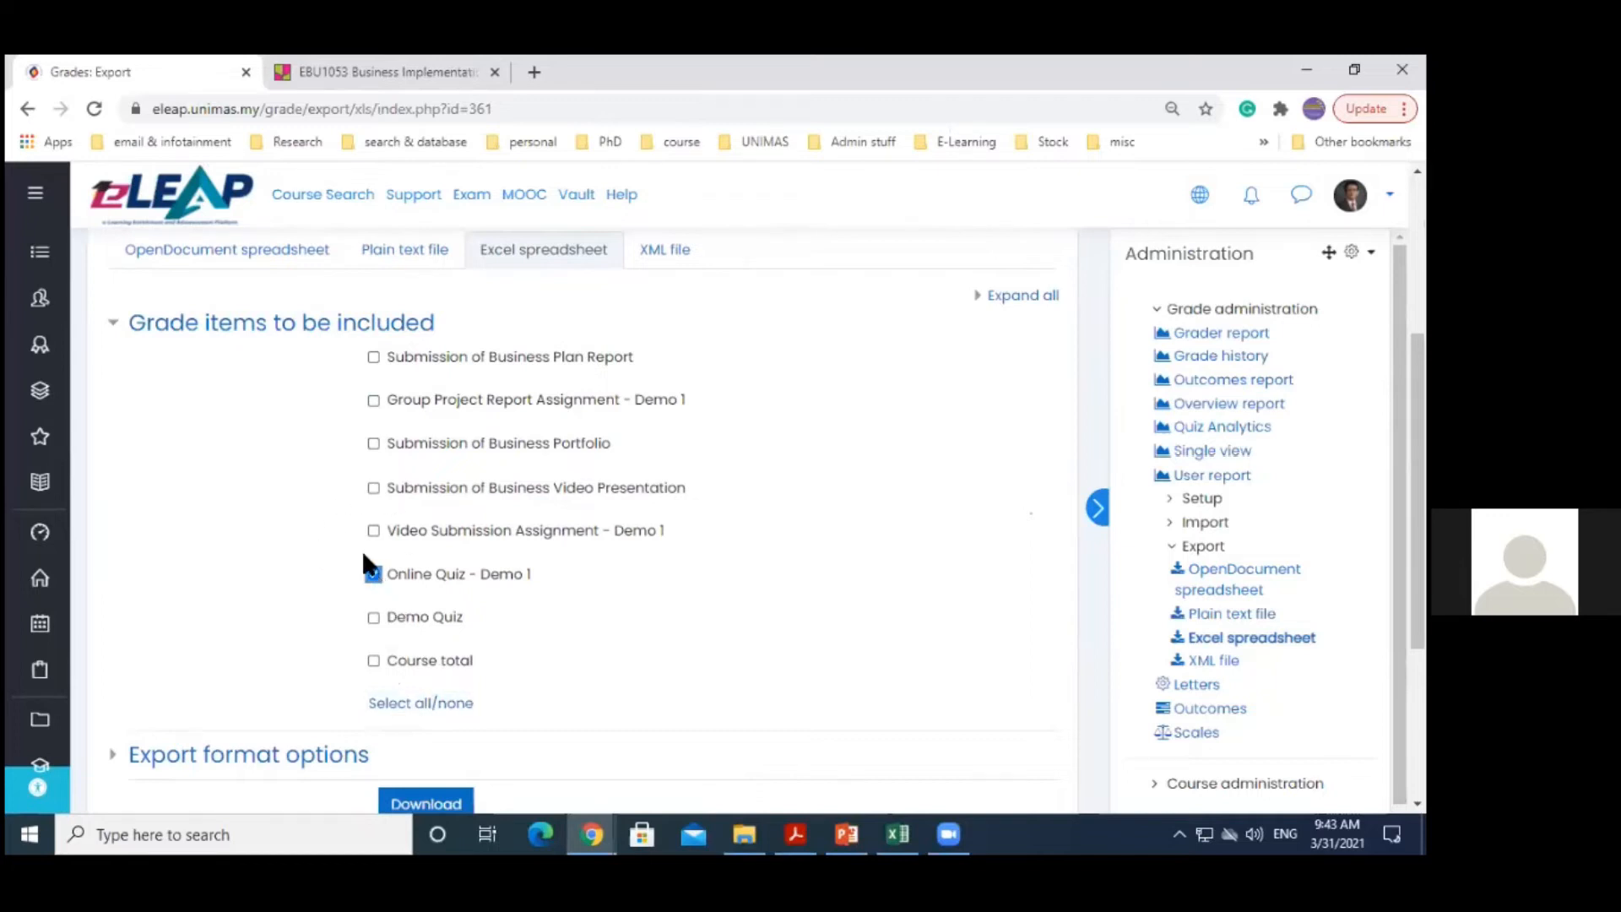
click(374, 402)
Expand the export format options and check the decimal places choices, keeping real grades with 2 decimal places
scroll(591, 507, down, 3)
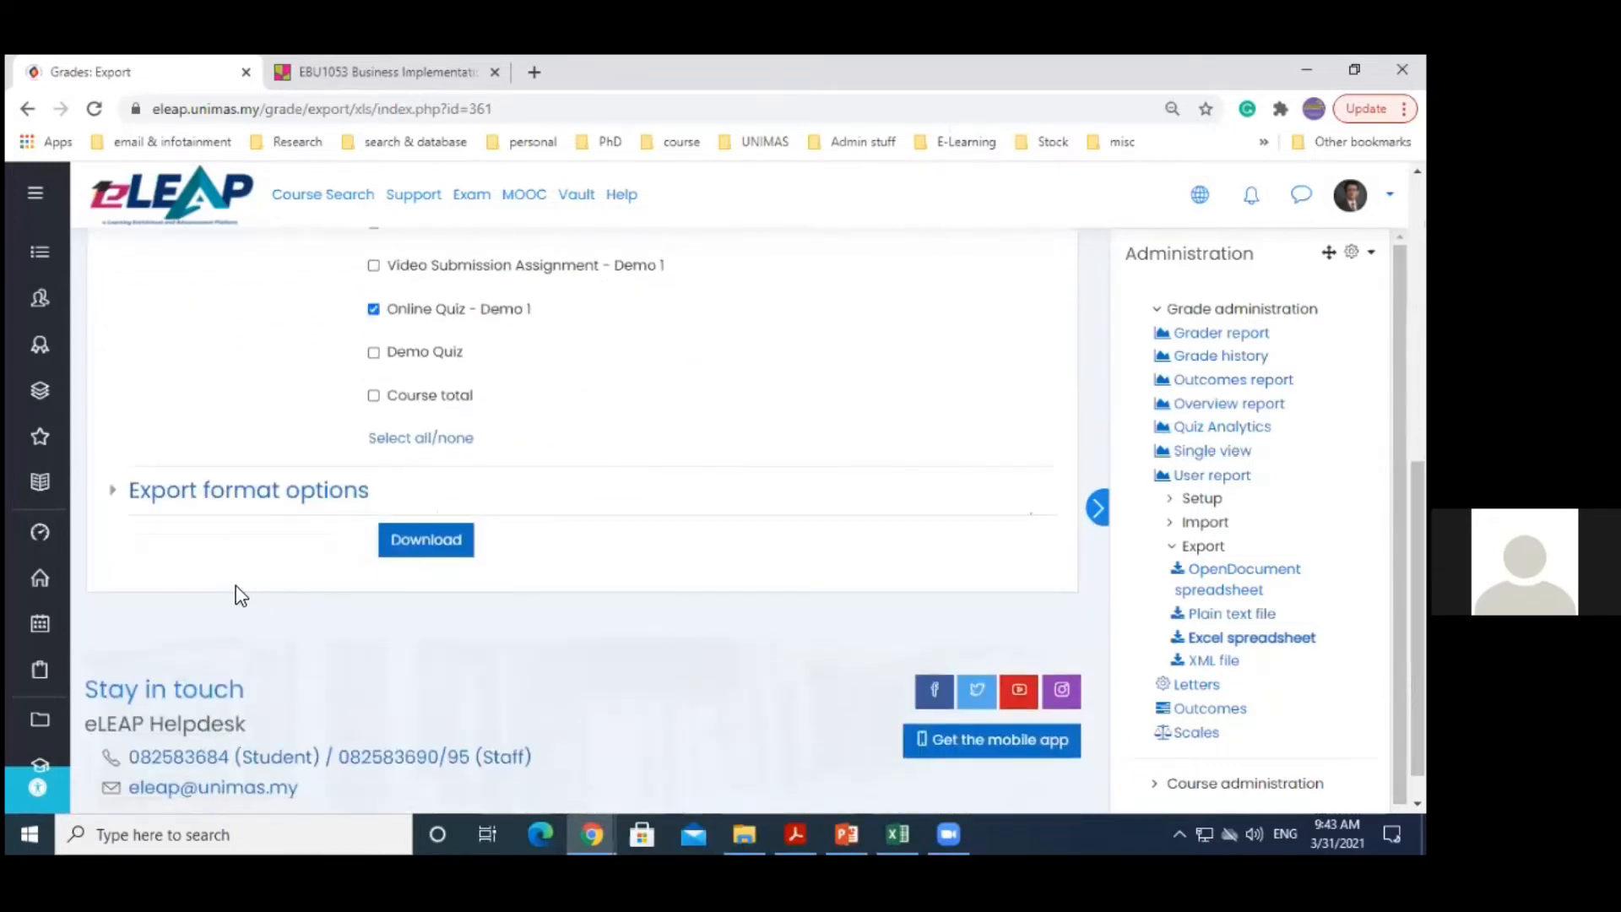
click(116, 498)
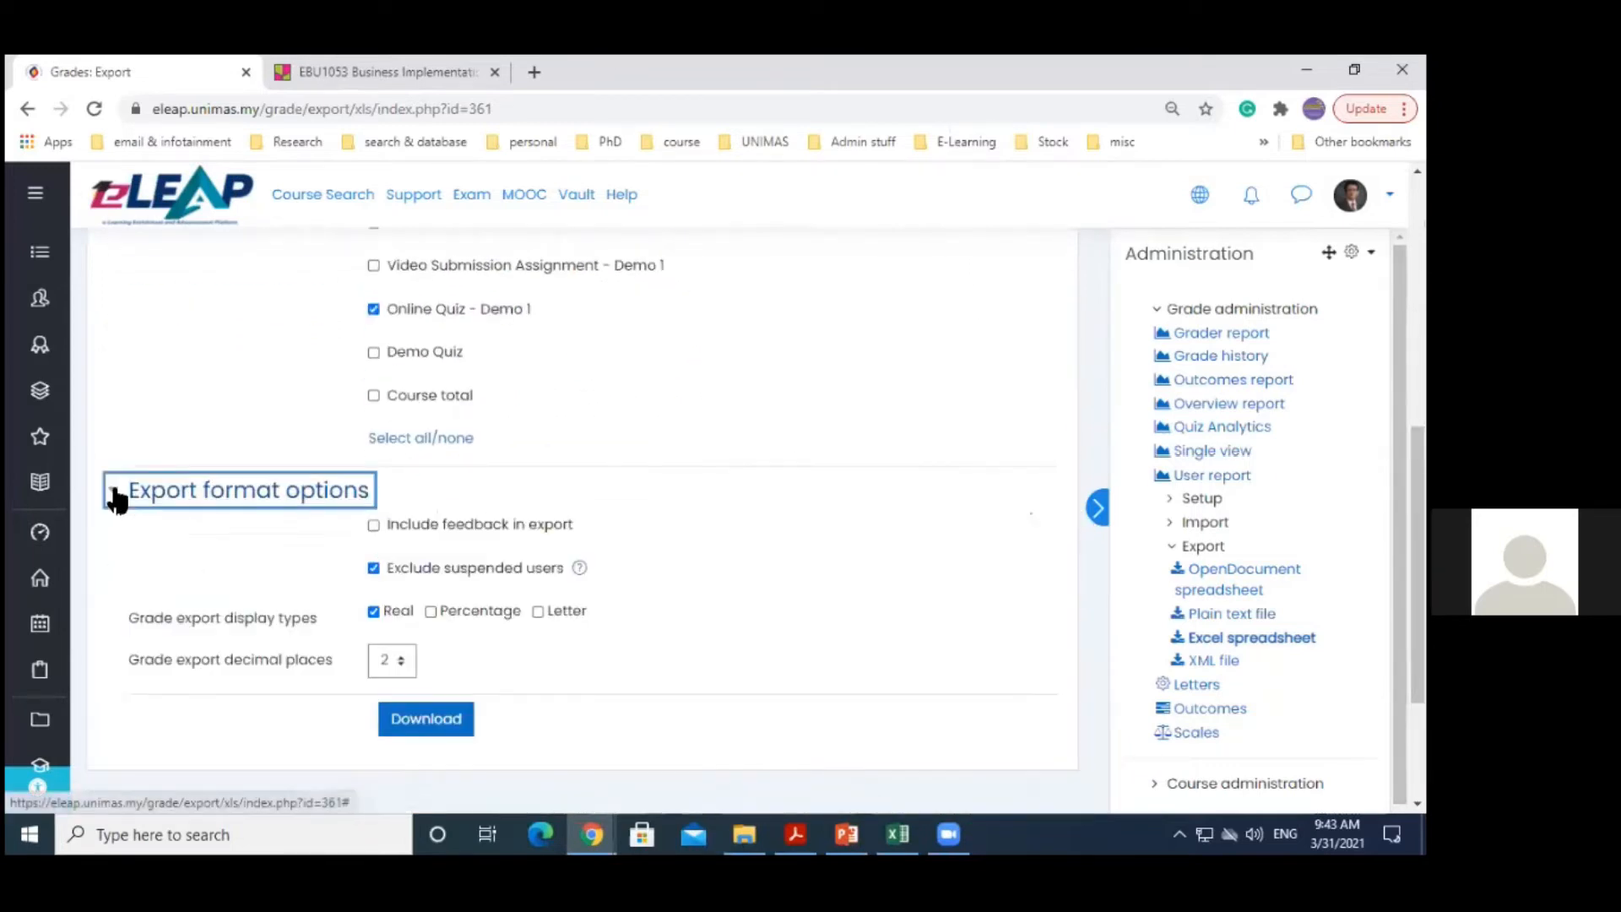
click(406, 663)
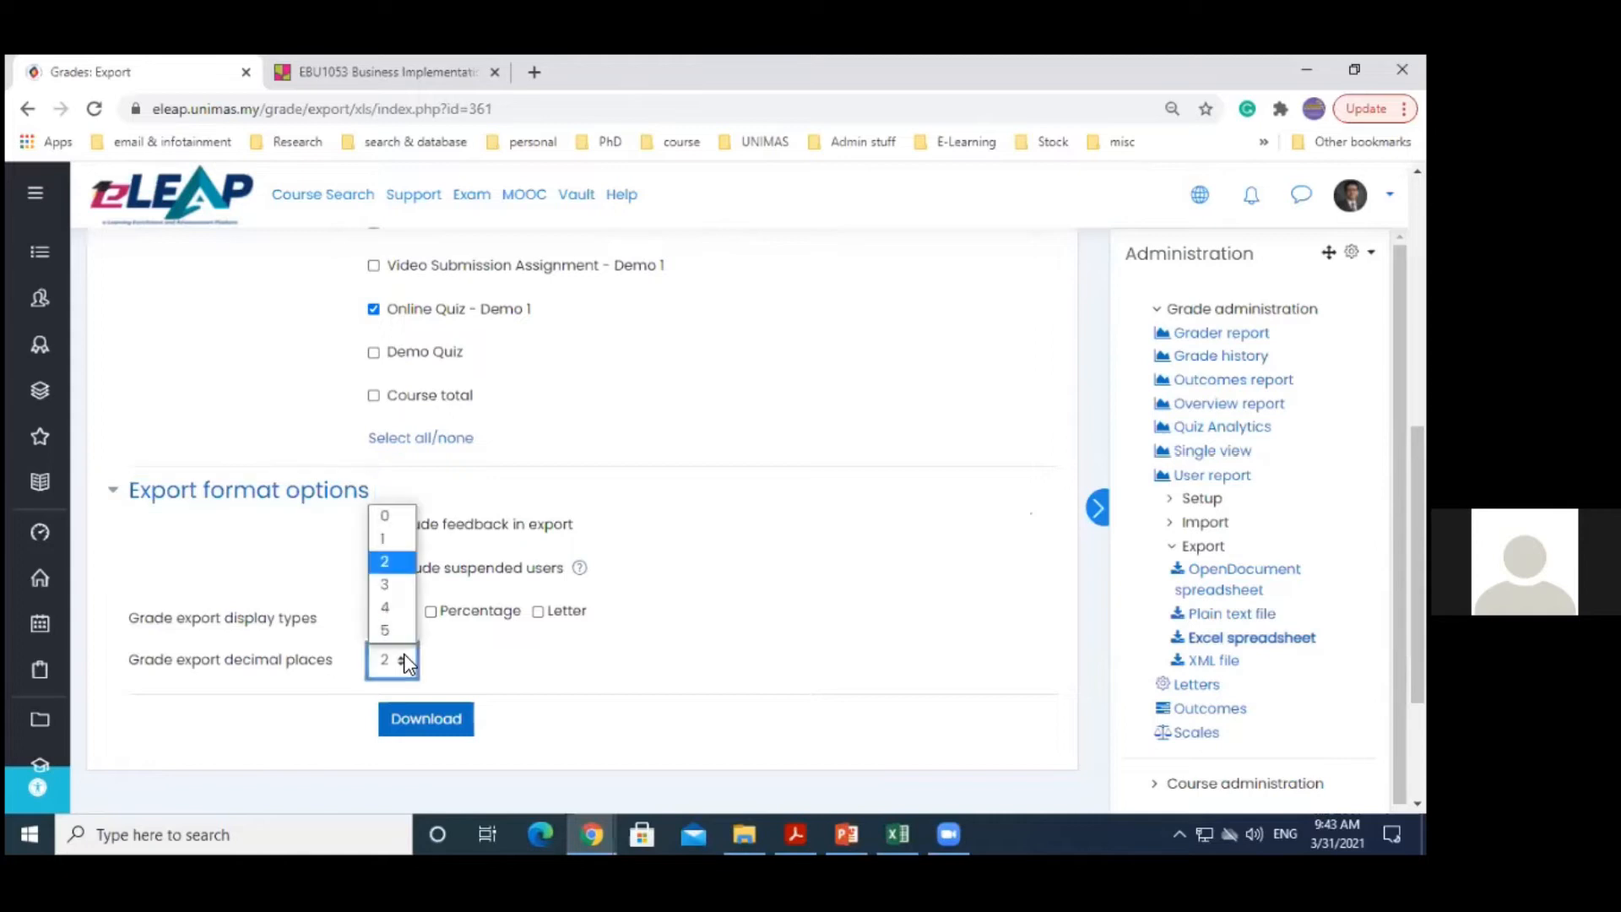
click(342, 709)
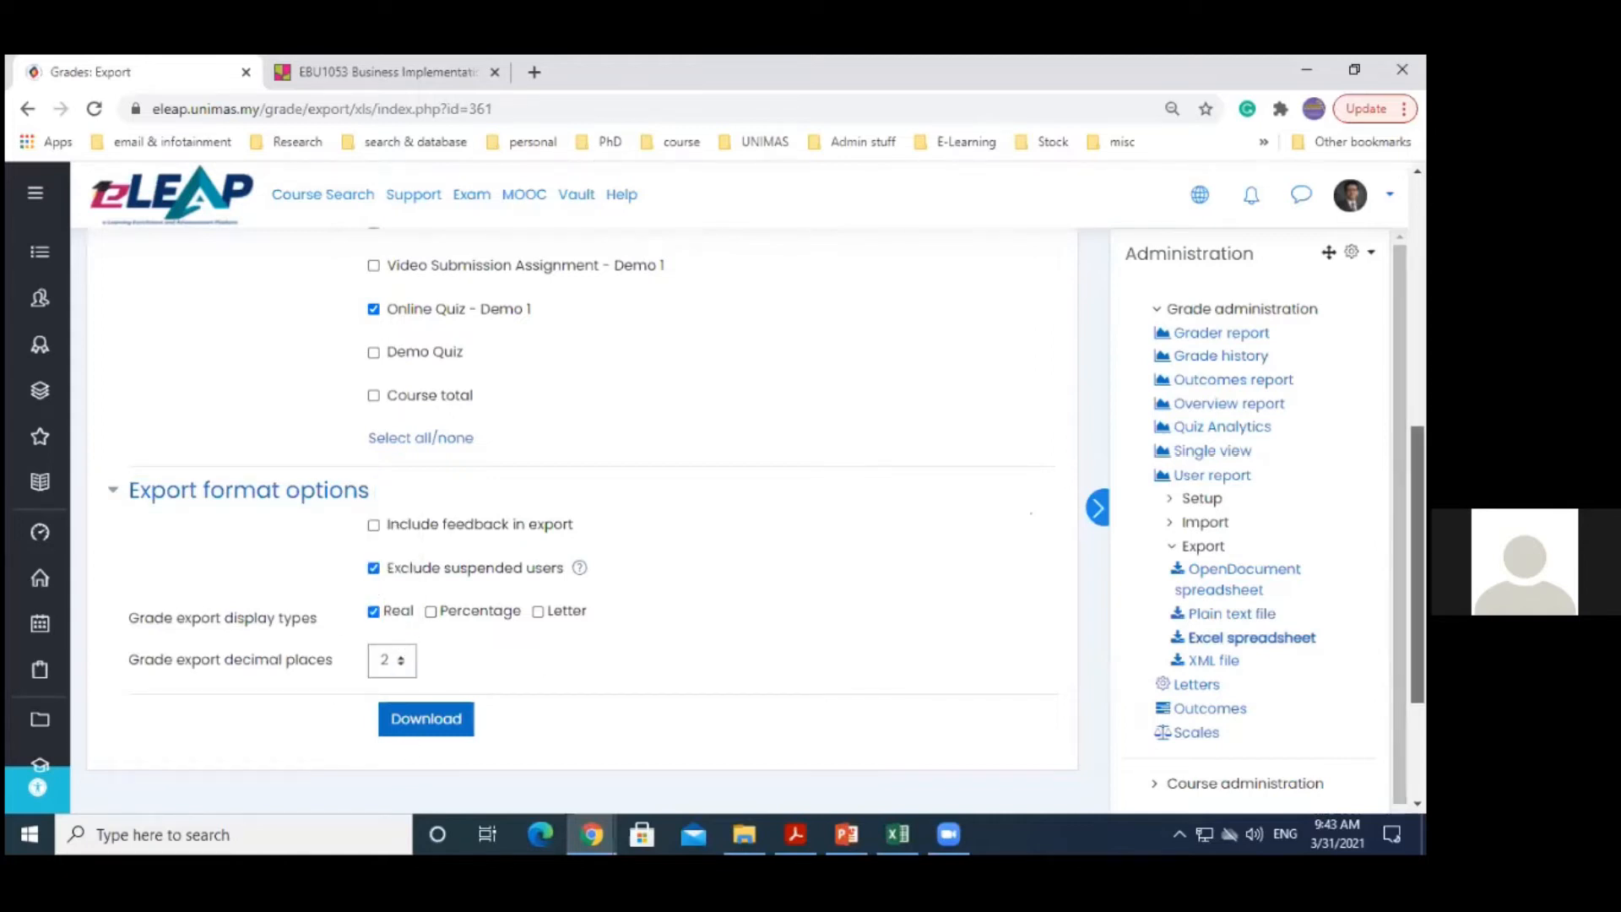
Download the Excel grade export and enable editing in the opened workbook
scroll(590, 701, down, 1)
click(435, 674)
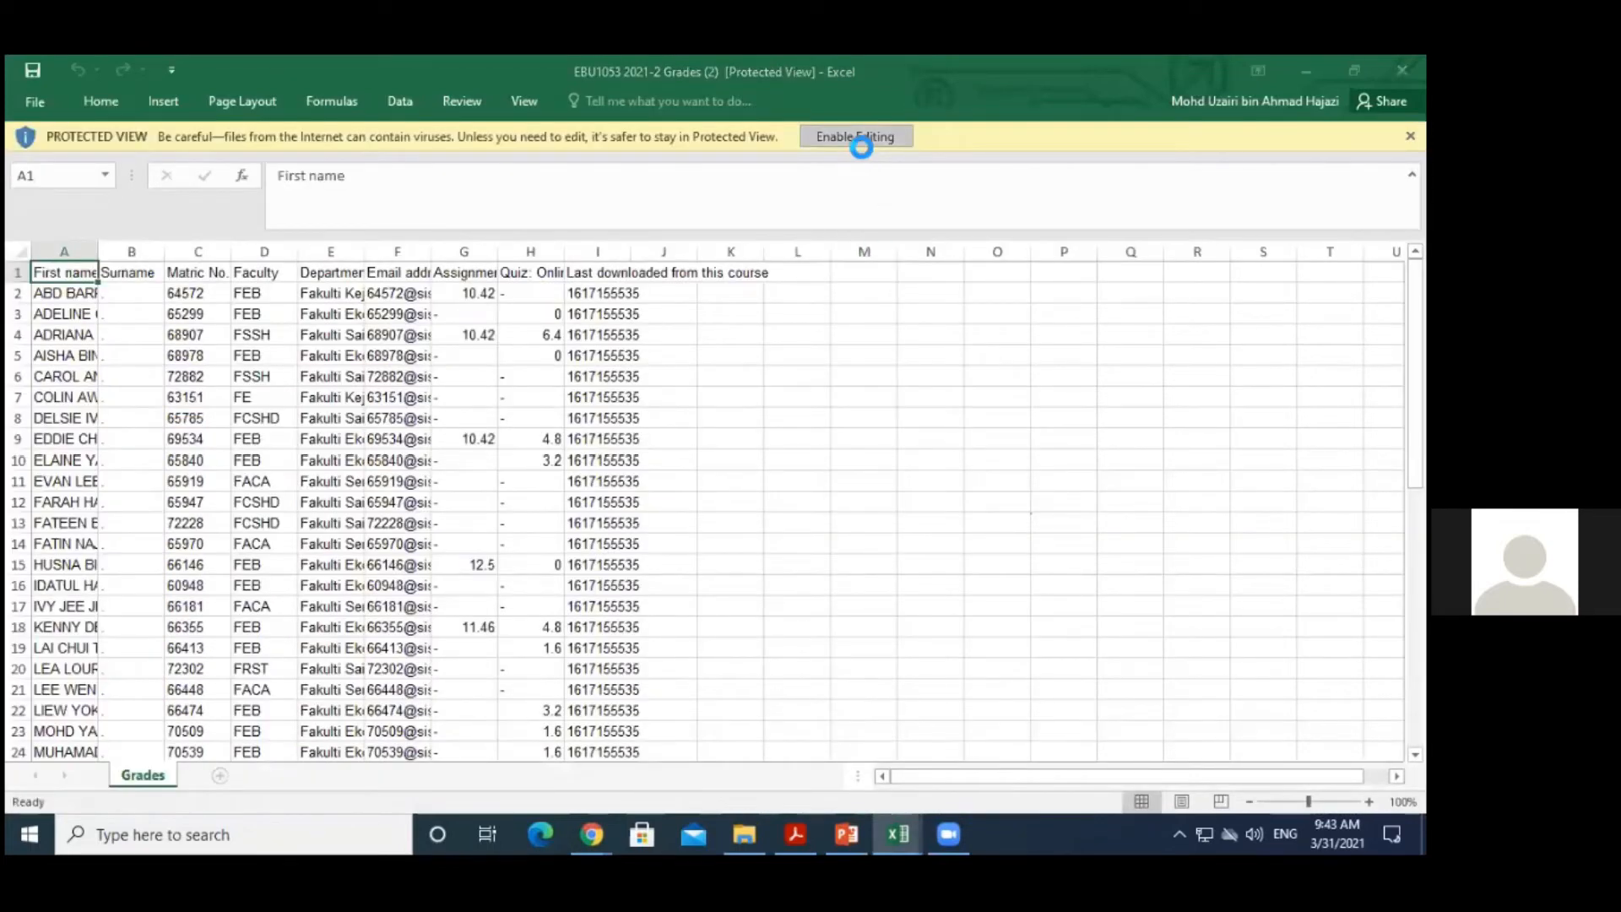
click(853, 138)
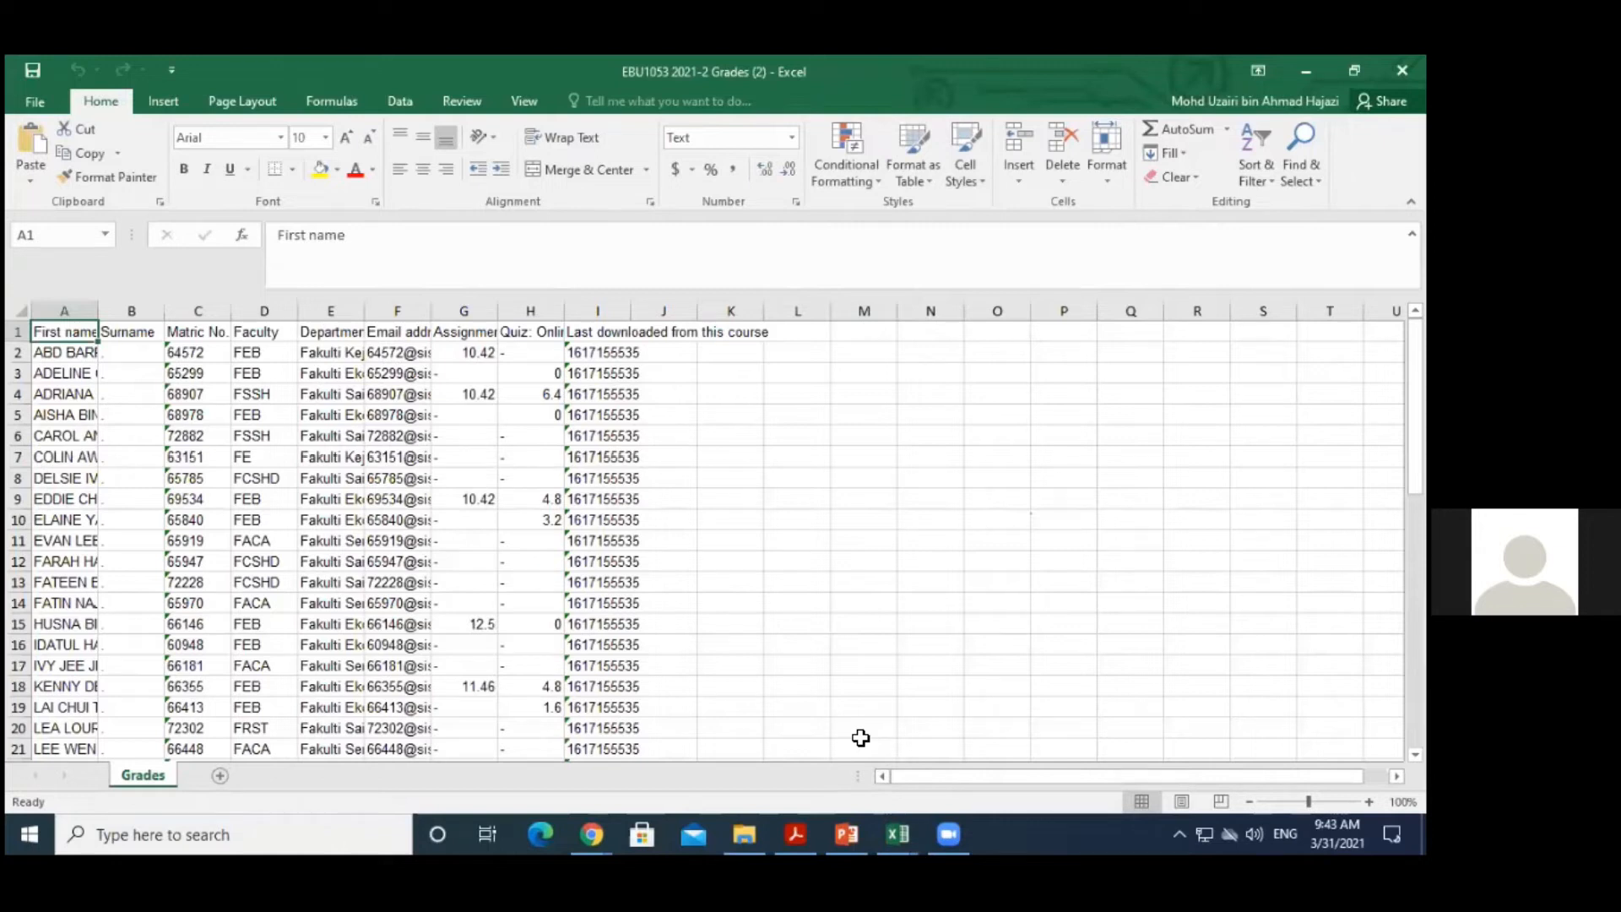
Examine the headers and marks in the Group Project Report Assignment and Online Quiz columns of the exported Grades sheet
click(463, 333)
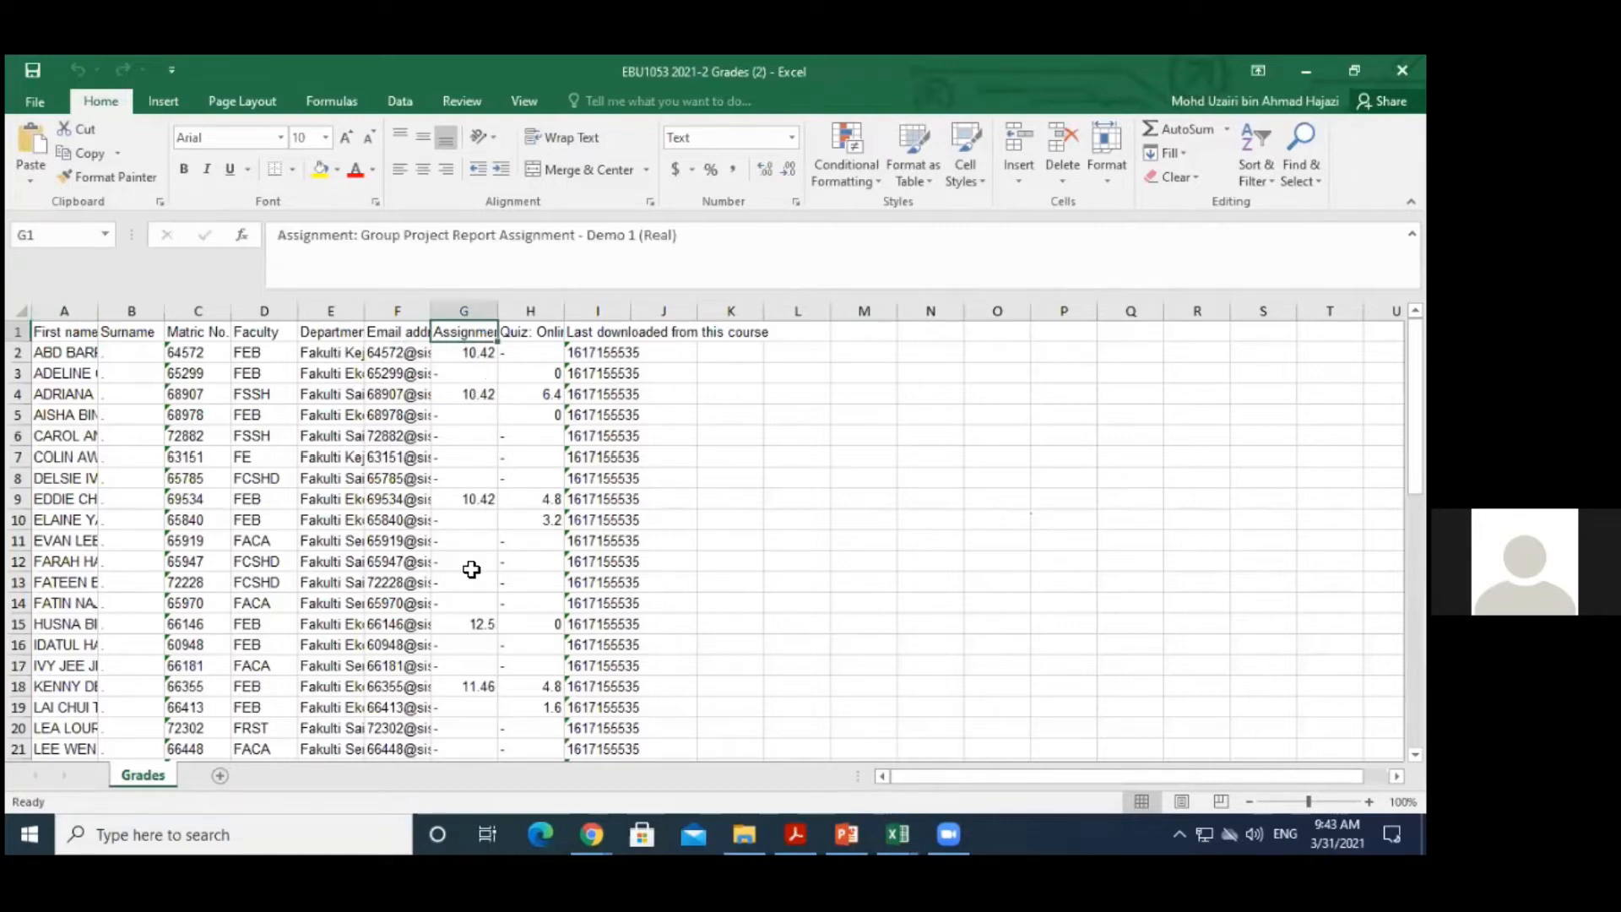
click(543, 329)
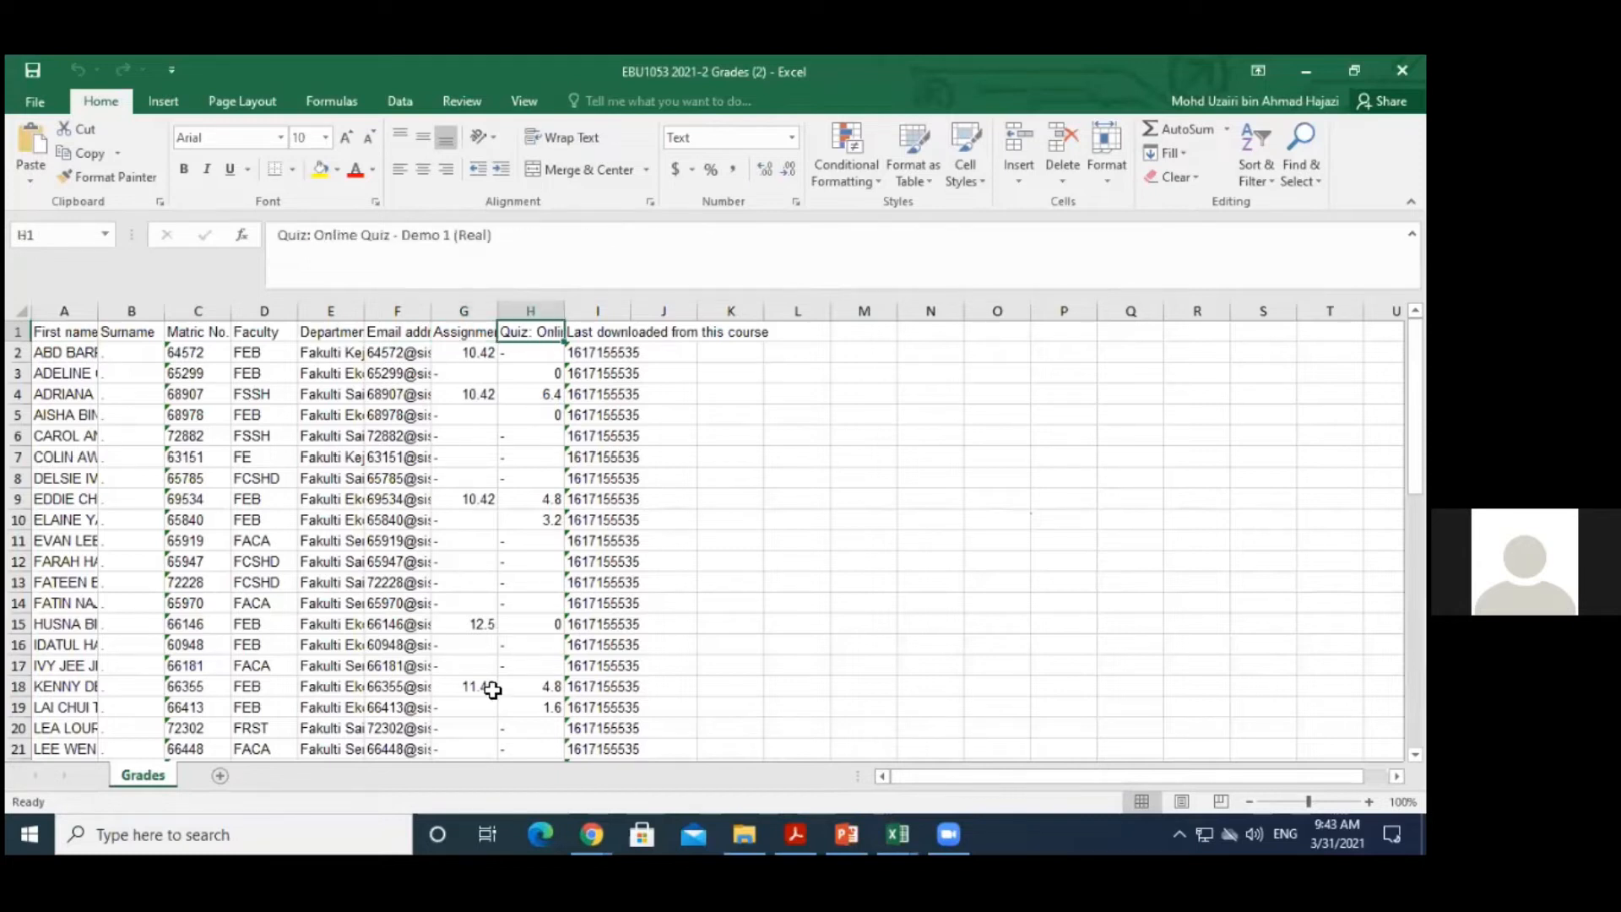
click(493, 690)
click(869, 605)
drag(470, 352, 534, 574)
click(920, 519)
drag(462, 359, 506, 727)
click(465, 374)
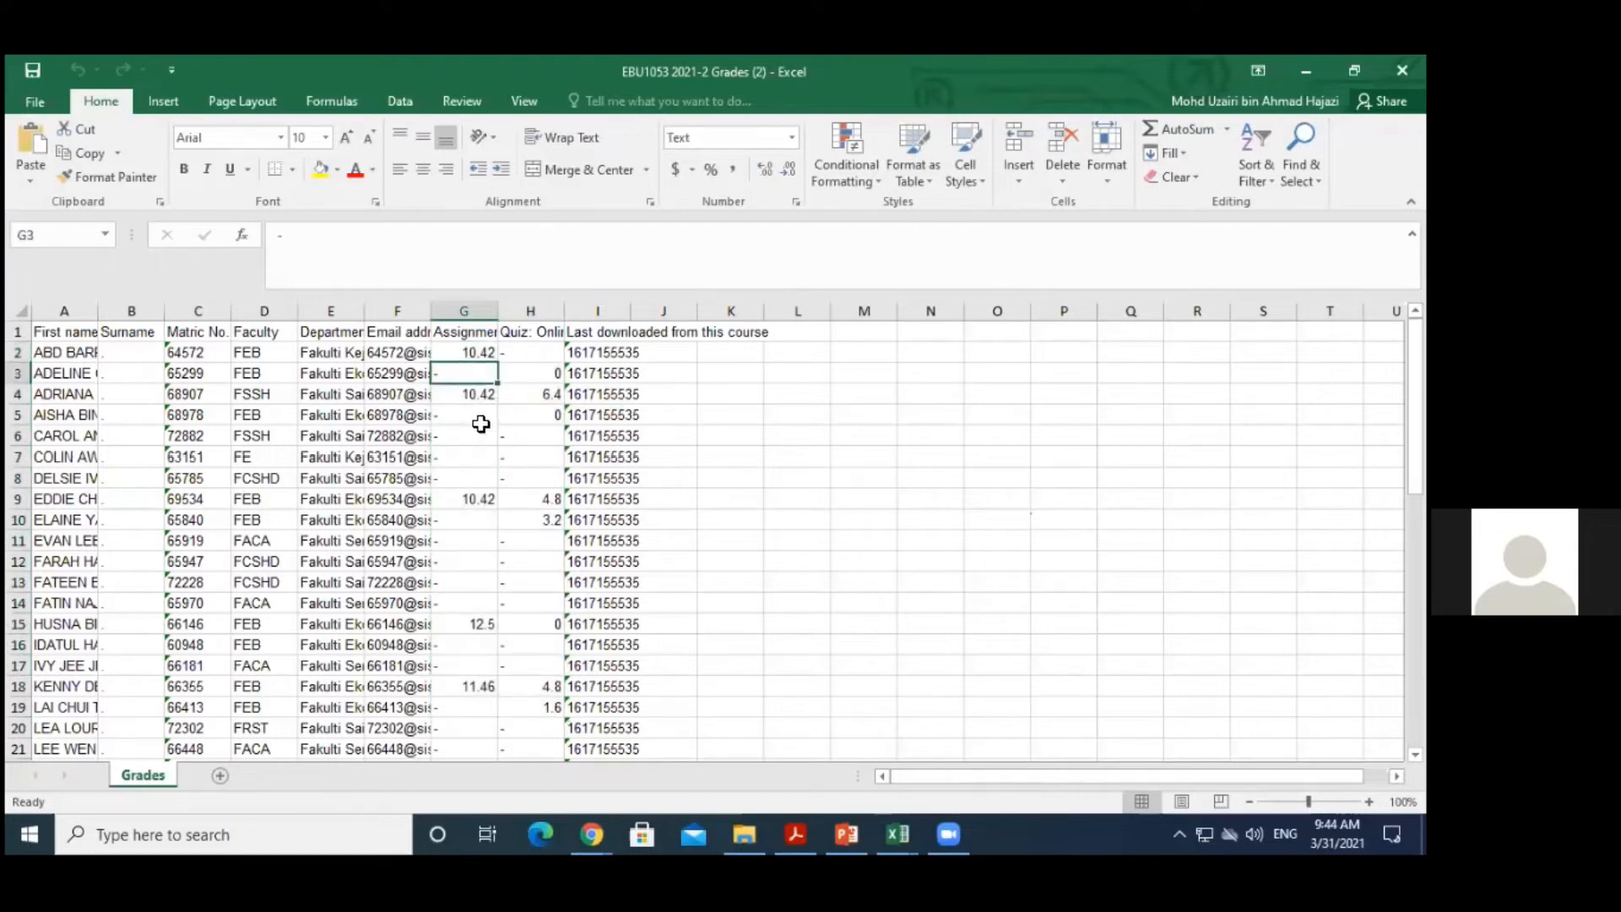
click(517, 353)
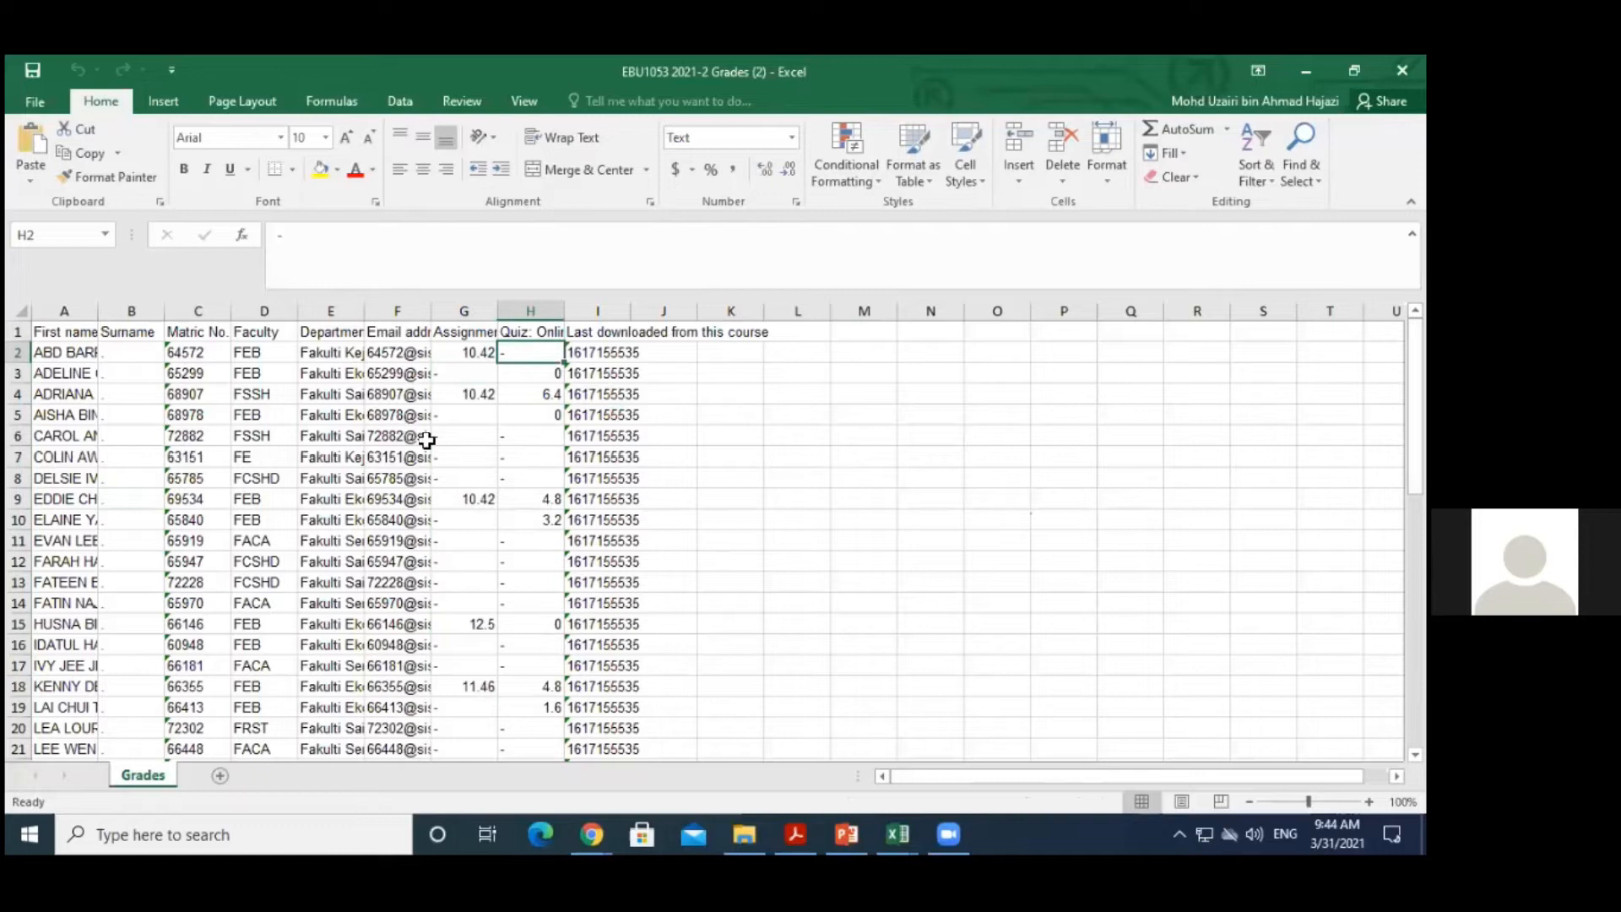
mouse_move(1414, 367)
mouse_down()
mouse_move(1415, 566)
mouse_move(1415, 368)
mouse_up()
click(980, 505)
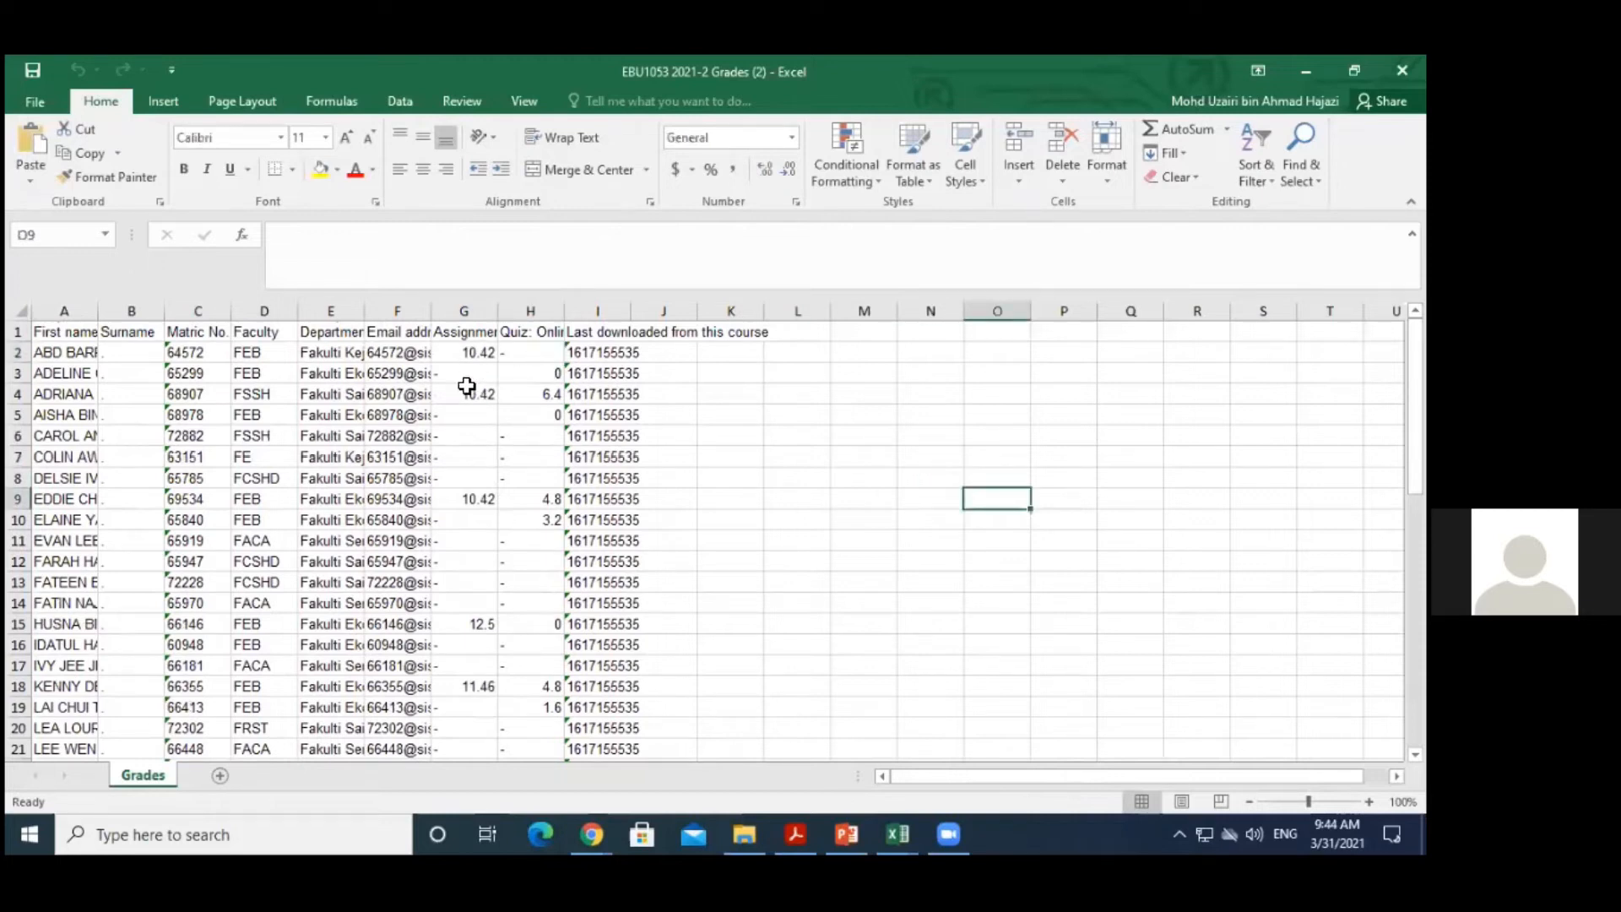
Inspect the cells holding a dash instead of a mark in the assignment column
click(469, 394)
click(466, 375)
click(463, 561)
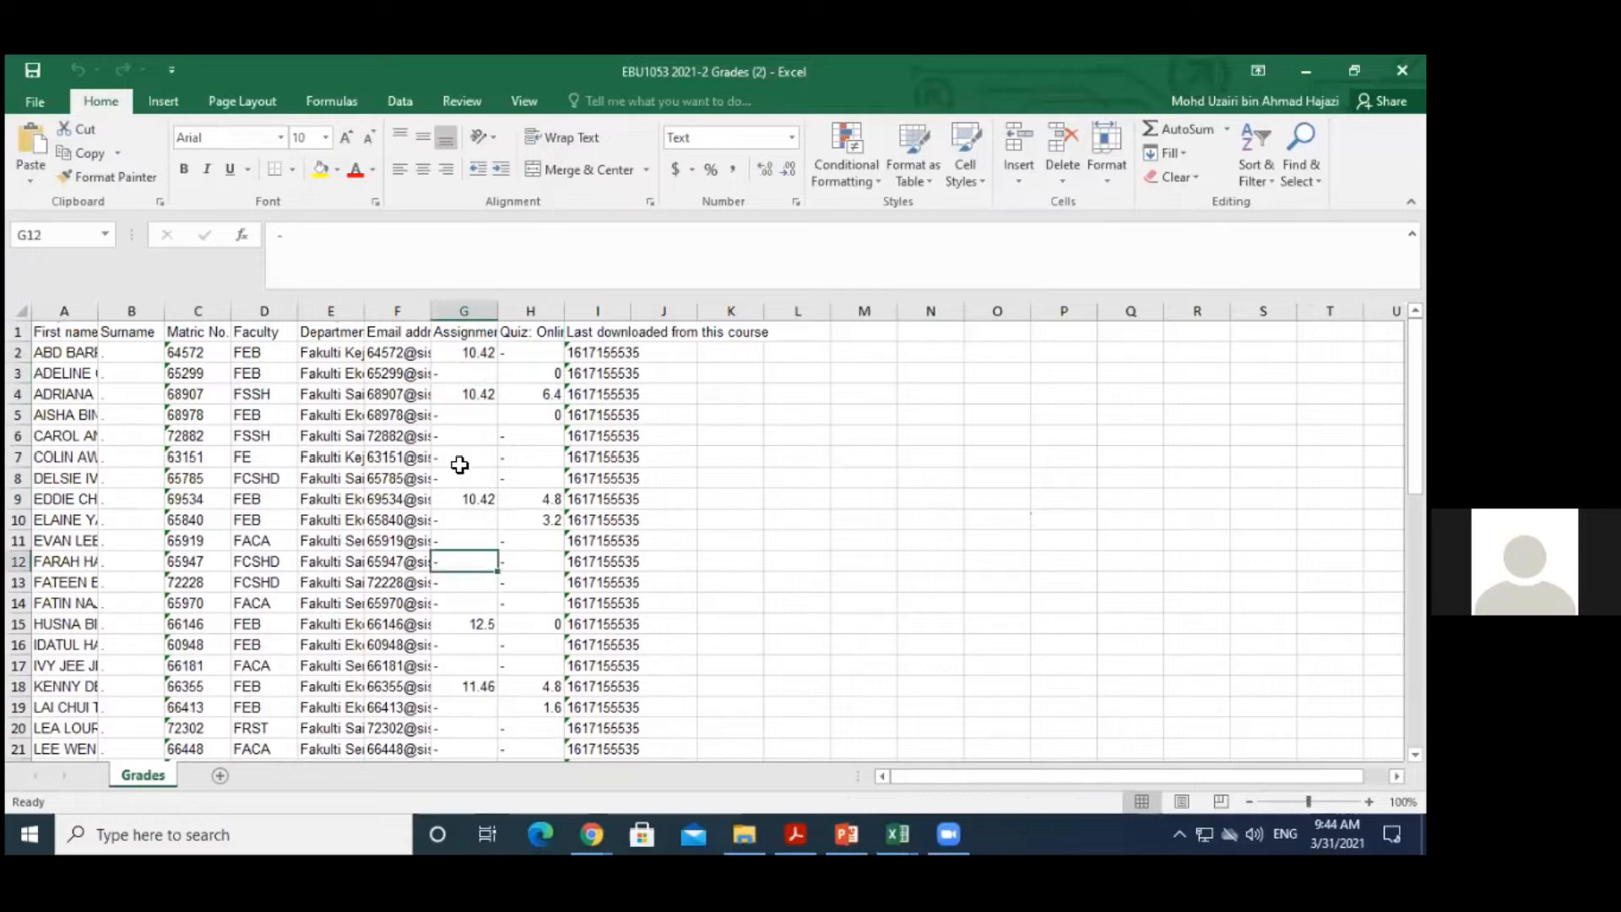
click(460, 379)
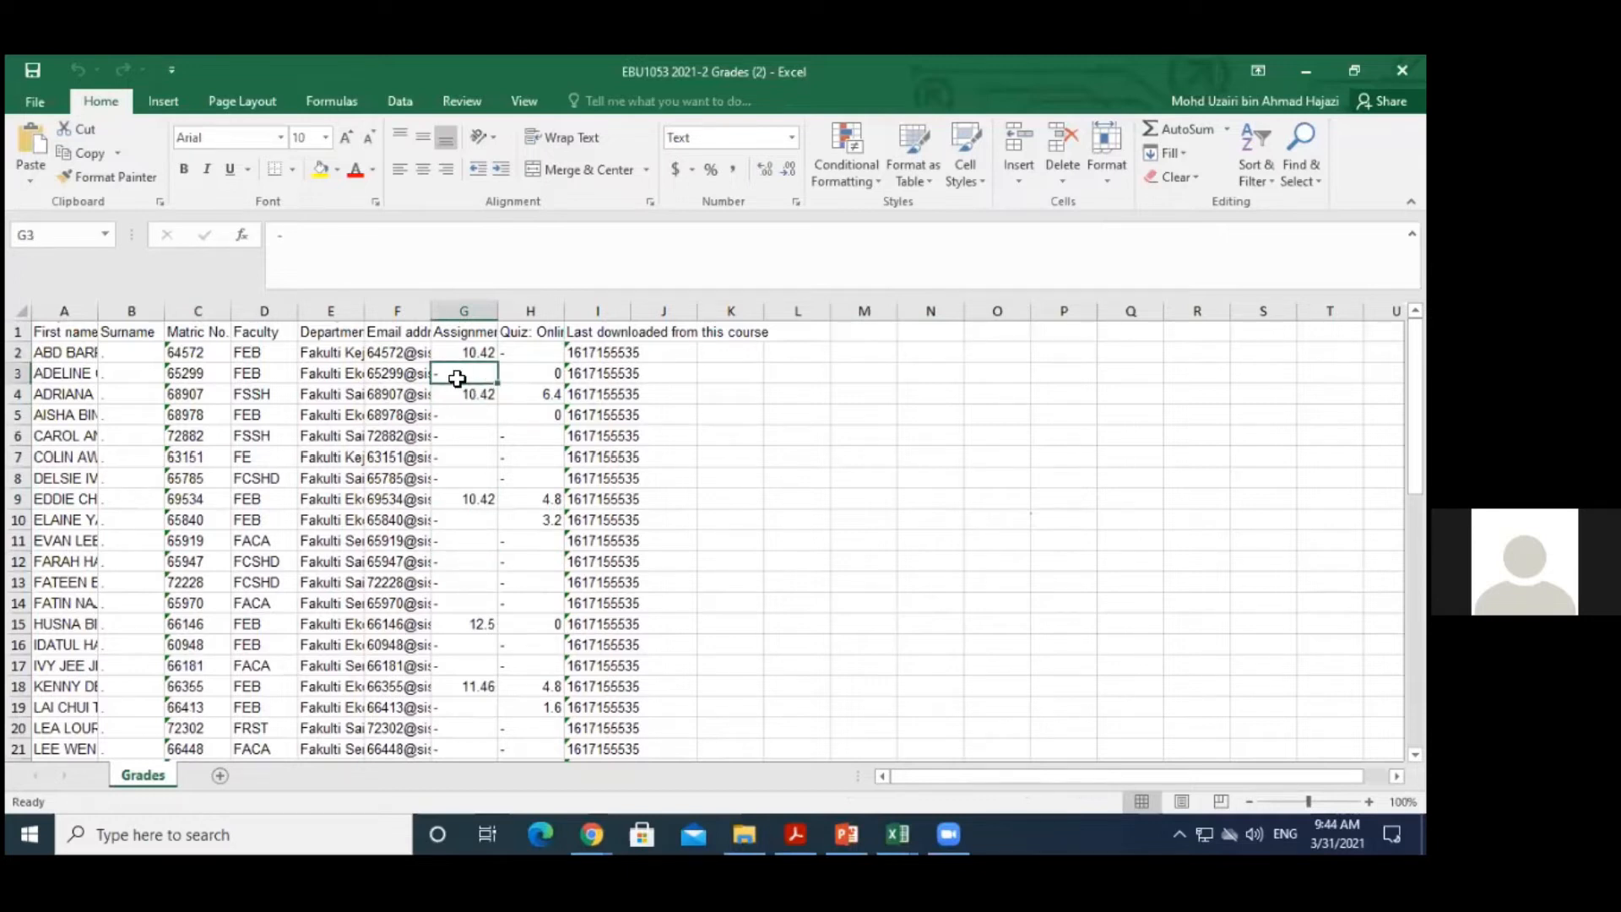
click(462, 475)
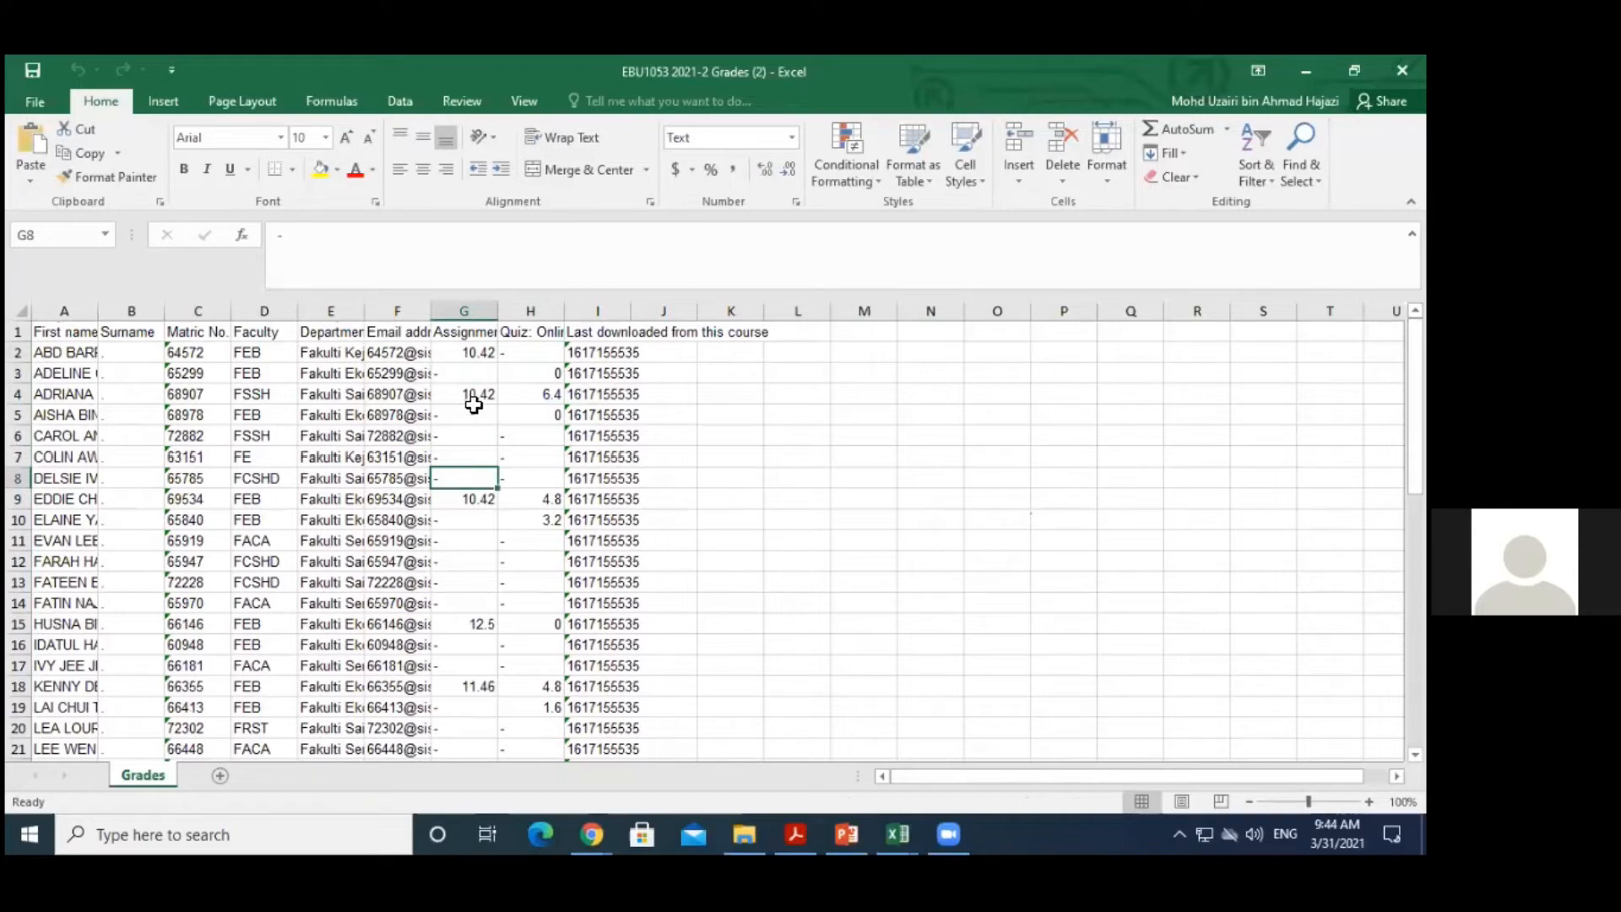
click(473, 377)
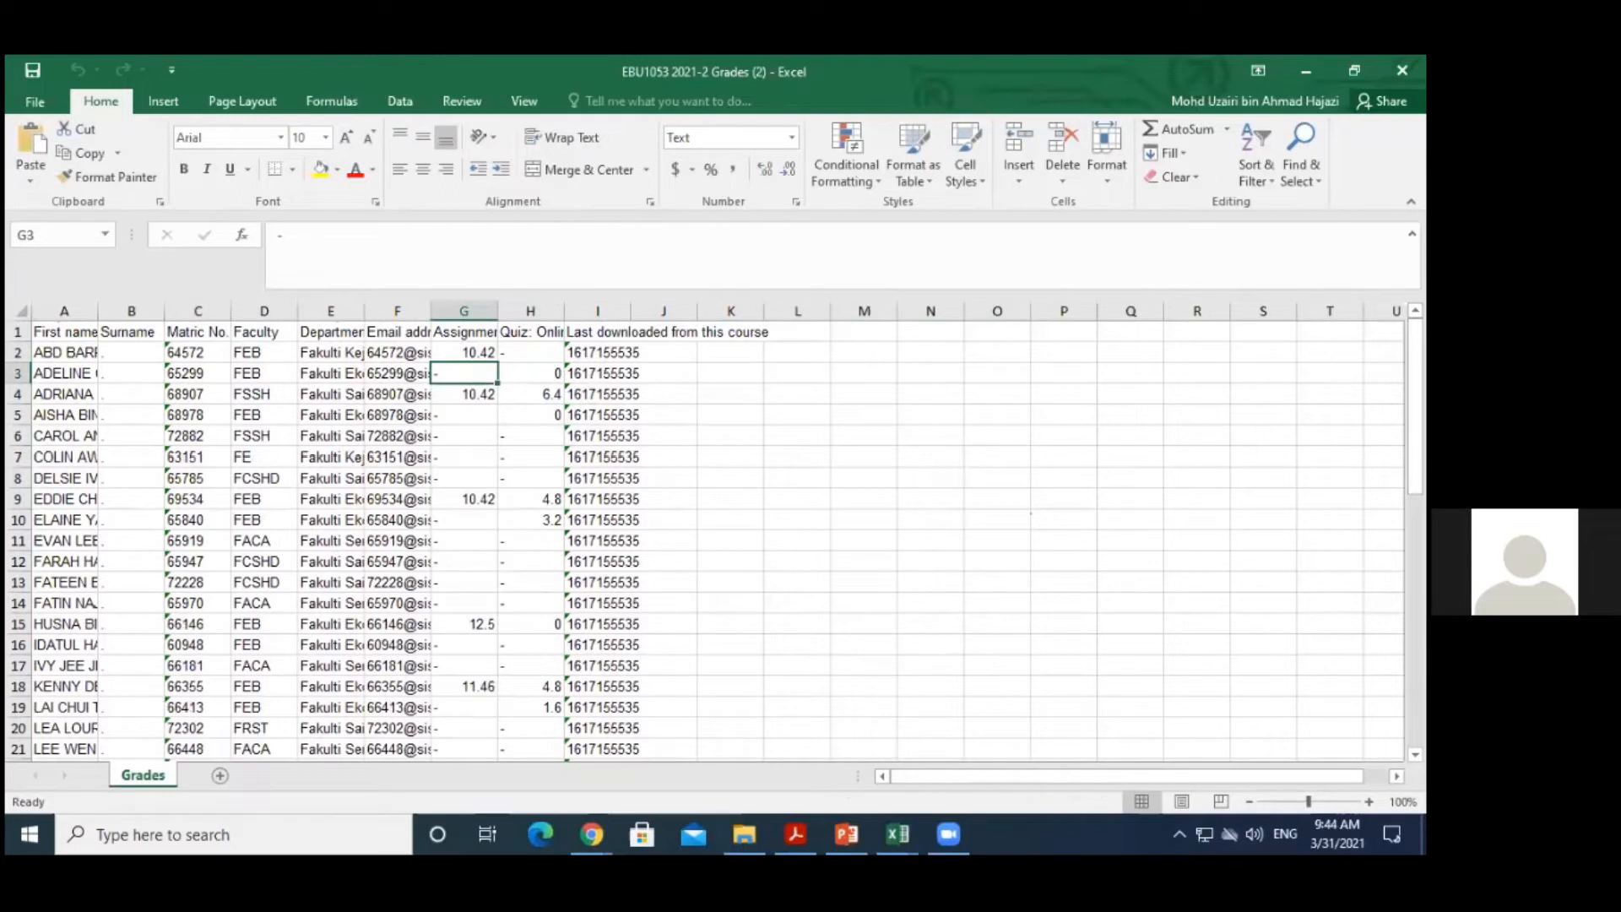
Replace every "-" in the Grades sheet with 0 and close the Find and Replace dialog
click(1301, 148)
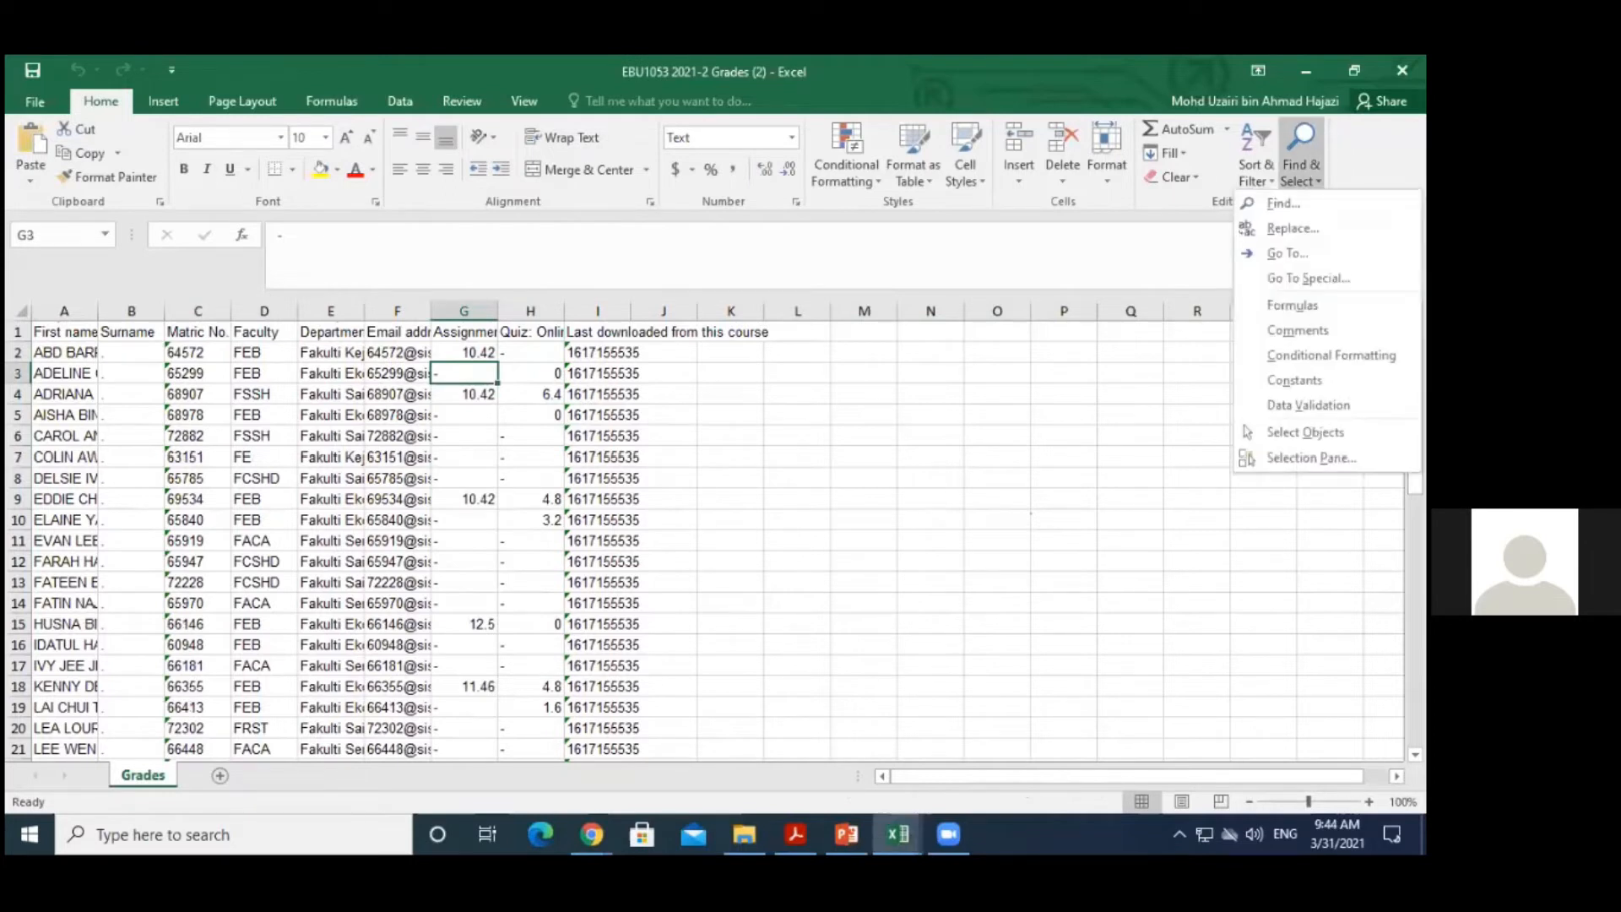
click(1287, 228)
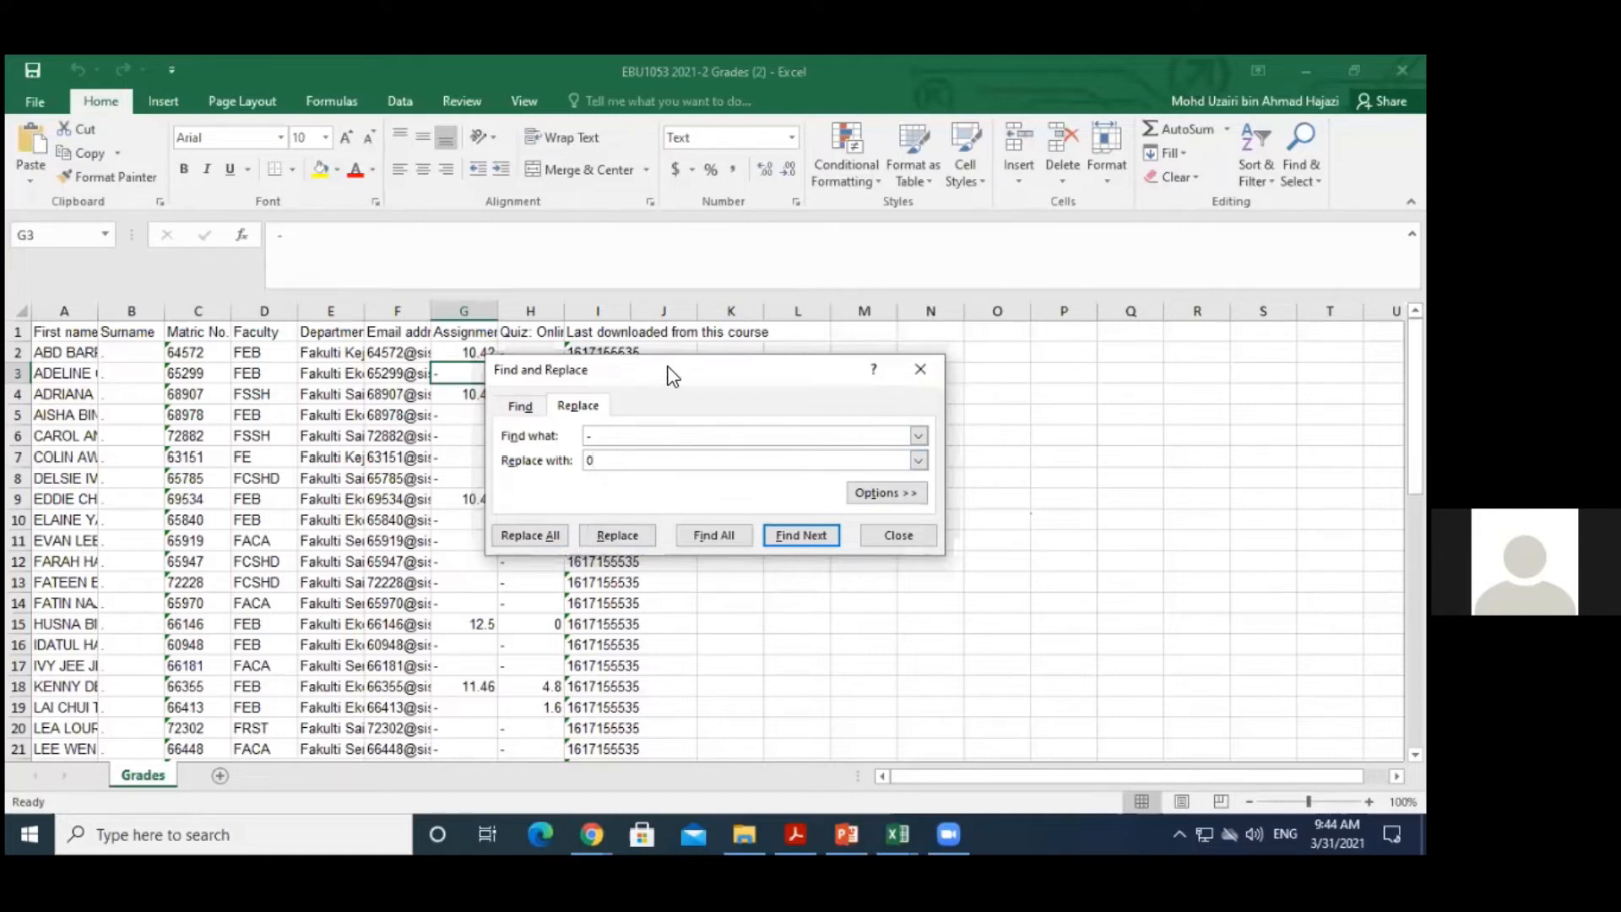
drag(669, 372, 933, 372)
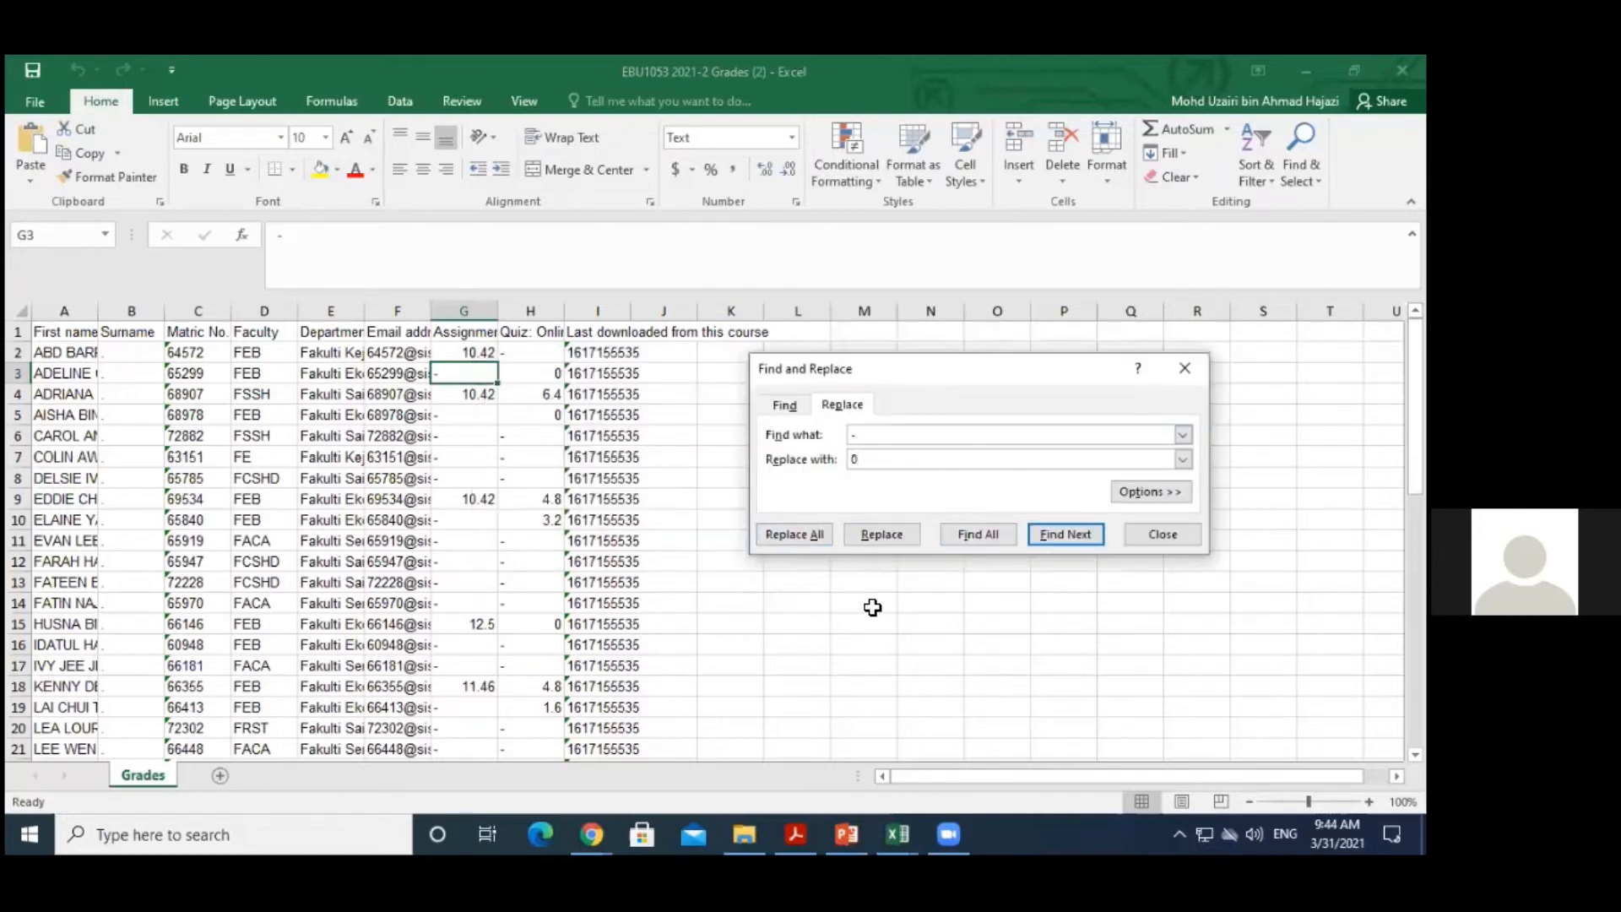
click(817, 542)
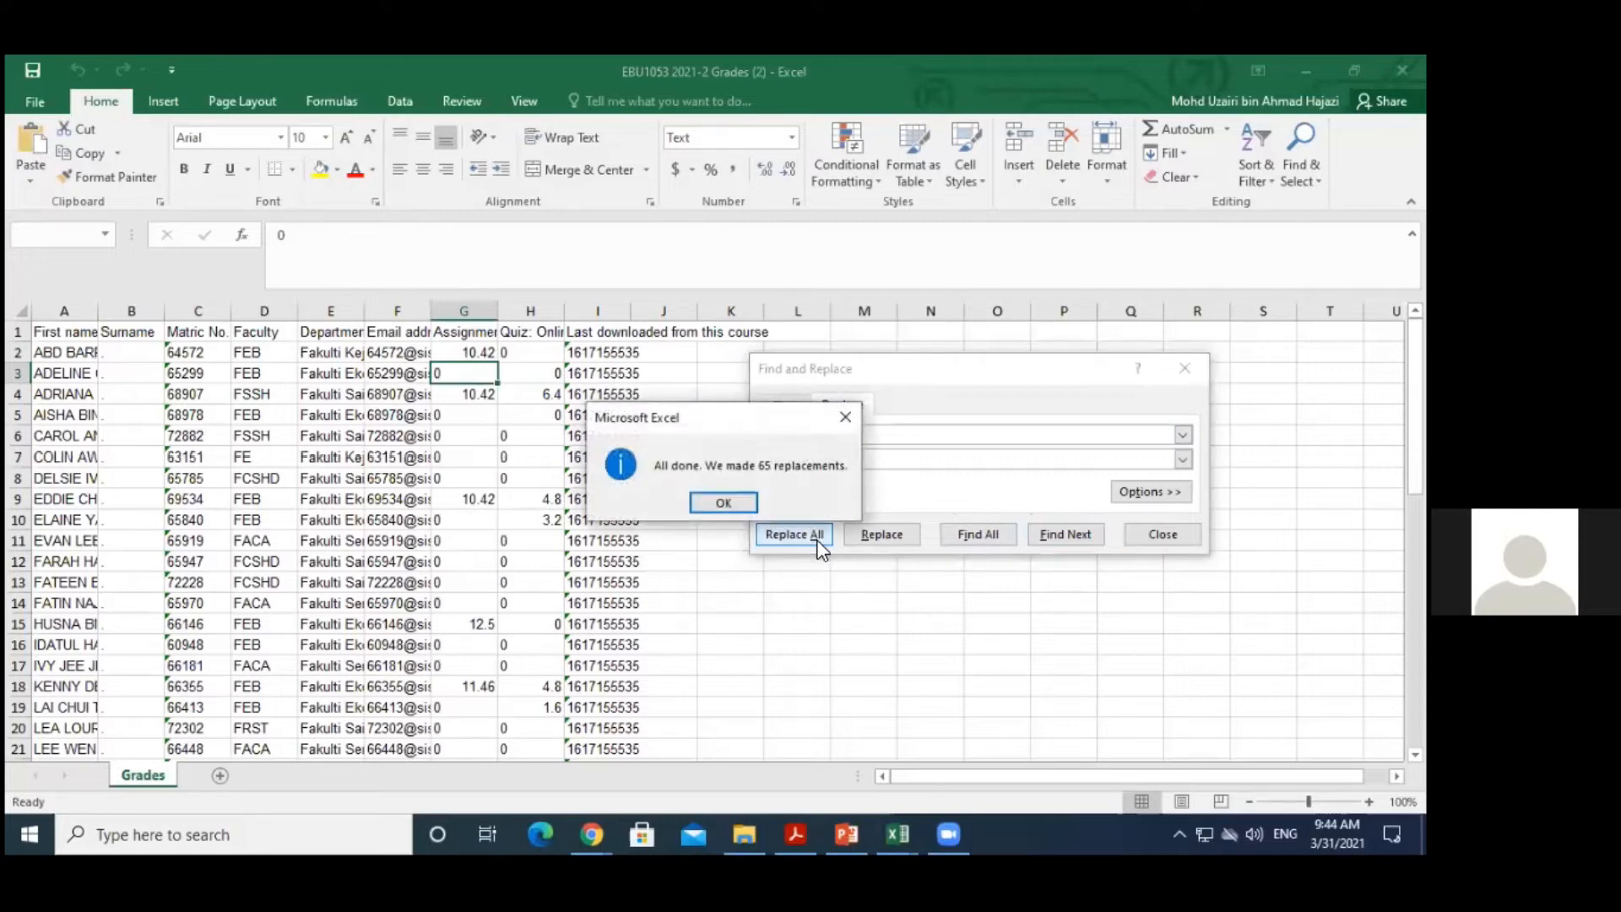
click(724, 502)
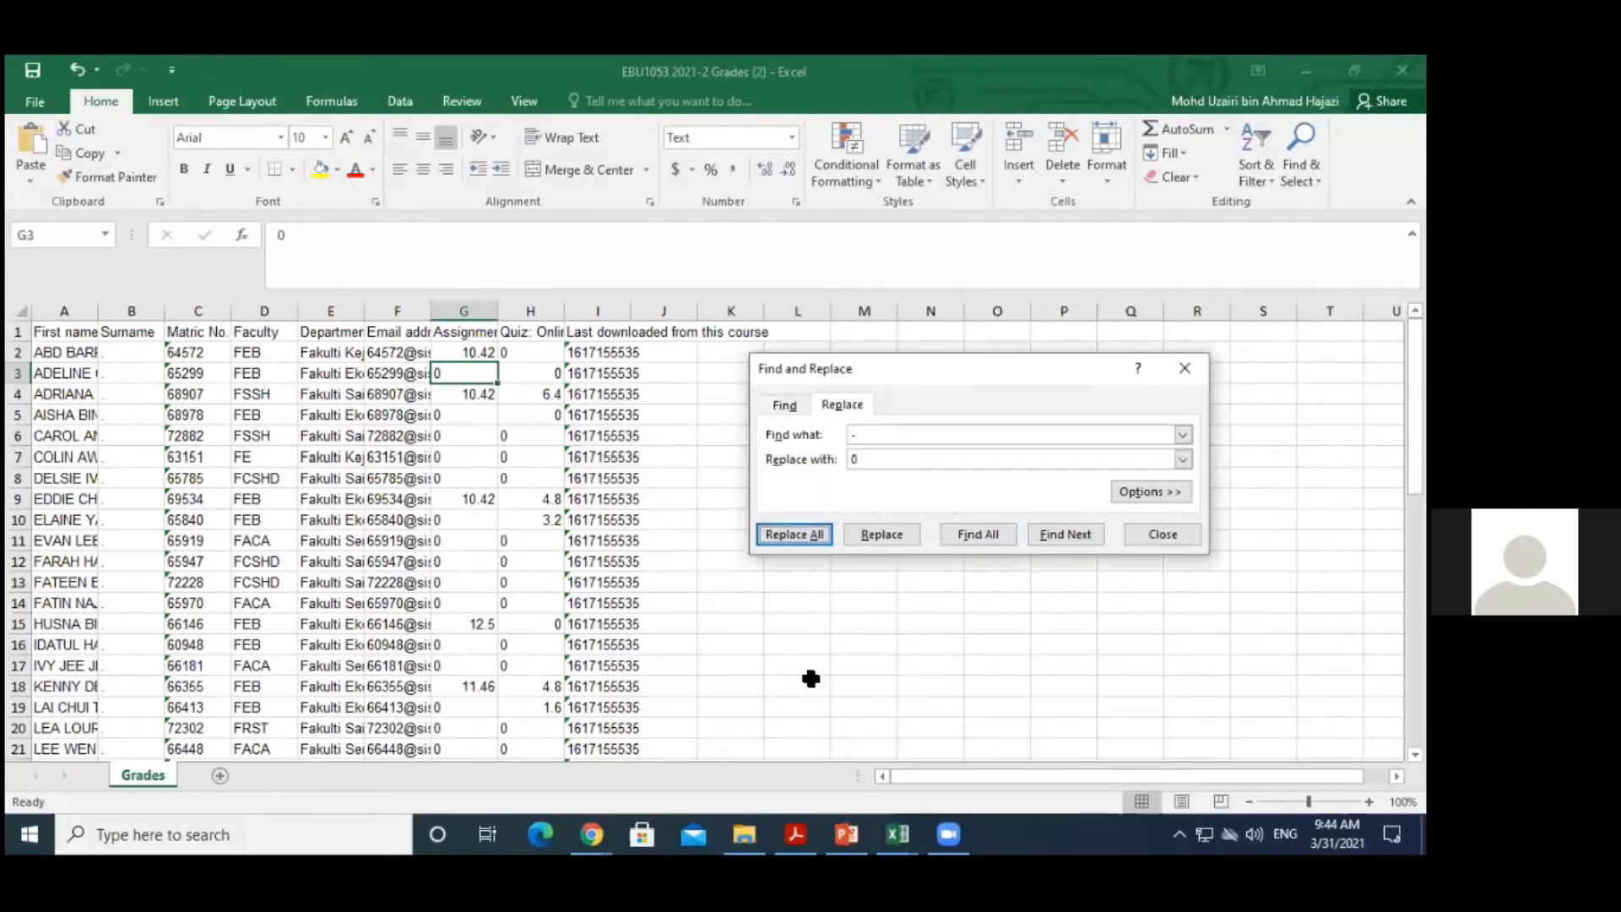
click(1190, 377)
click(1005, 540)
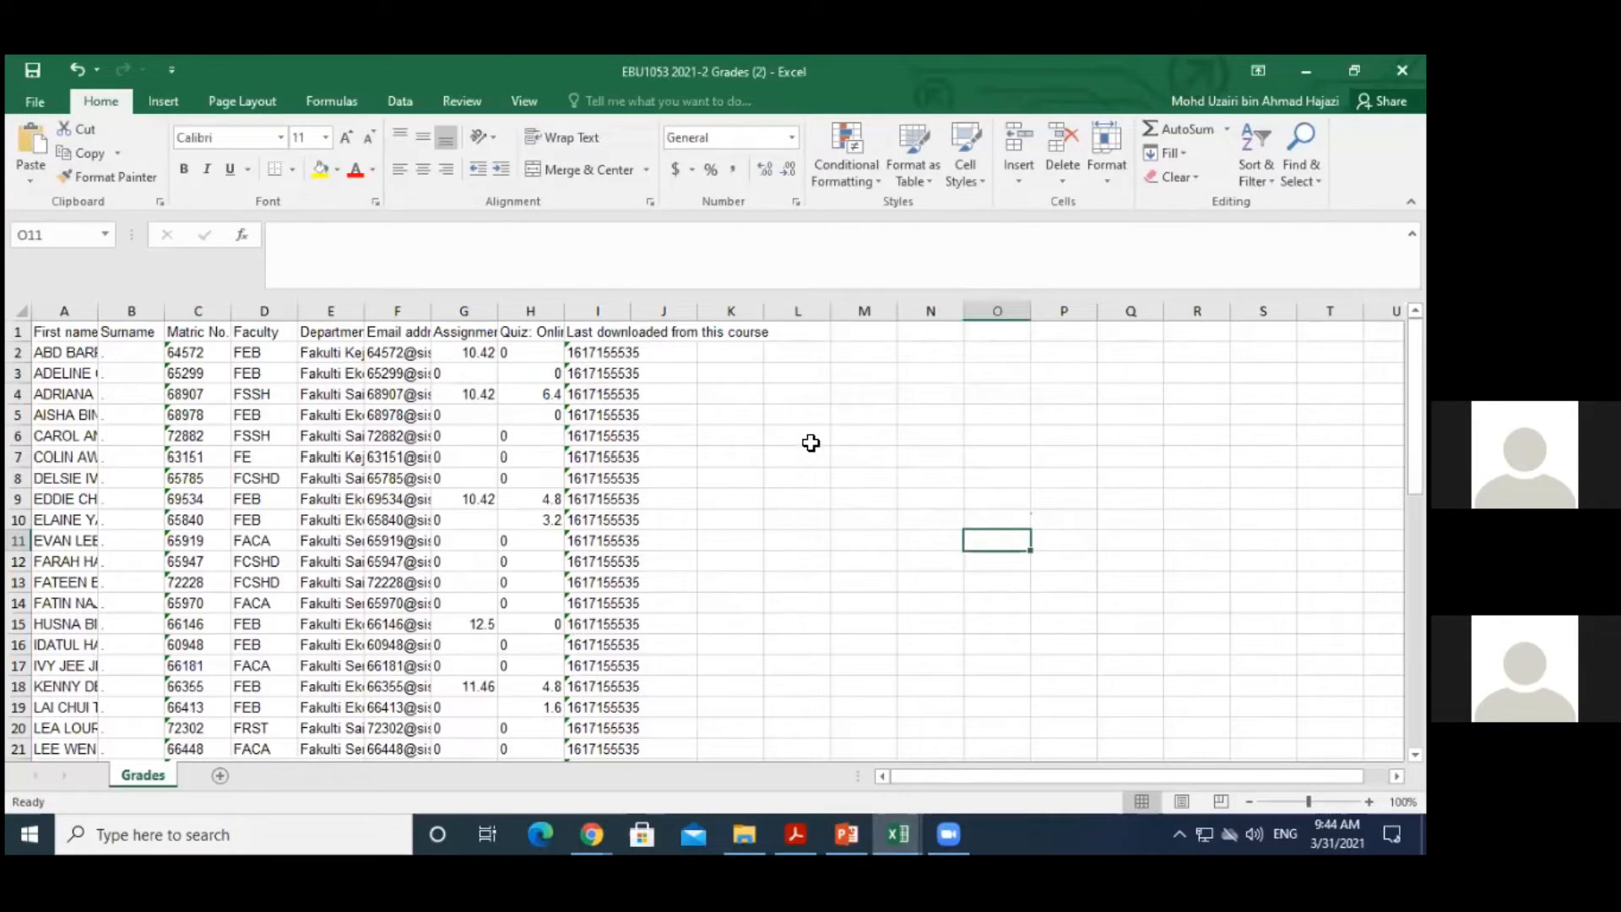
Look at the Template from MyMark workbook and return to the exported EBU1053 grades workbook
click(897, 834)
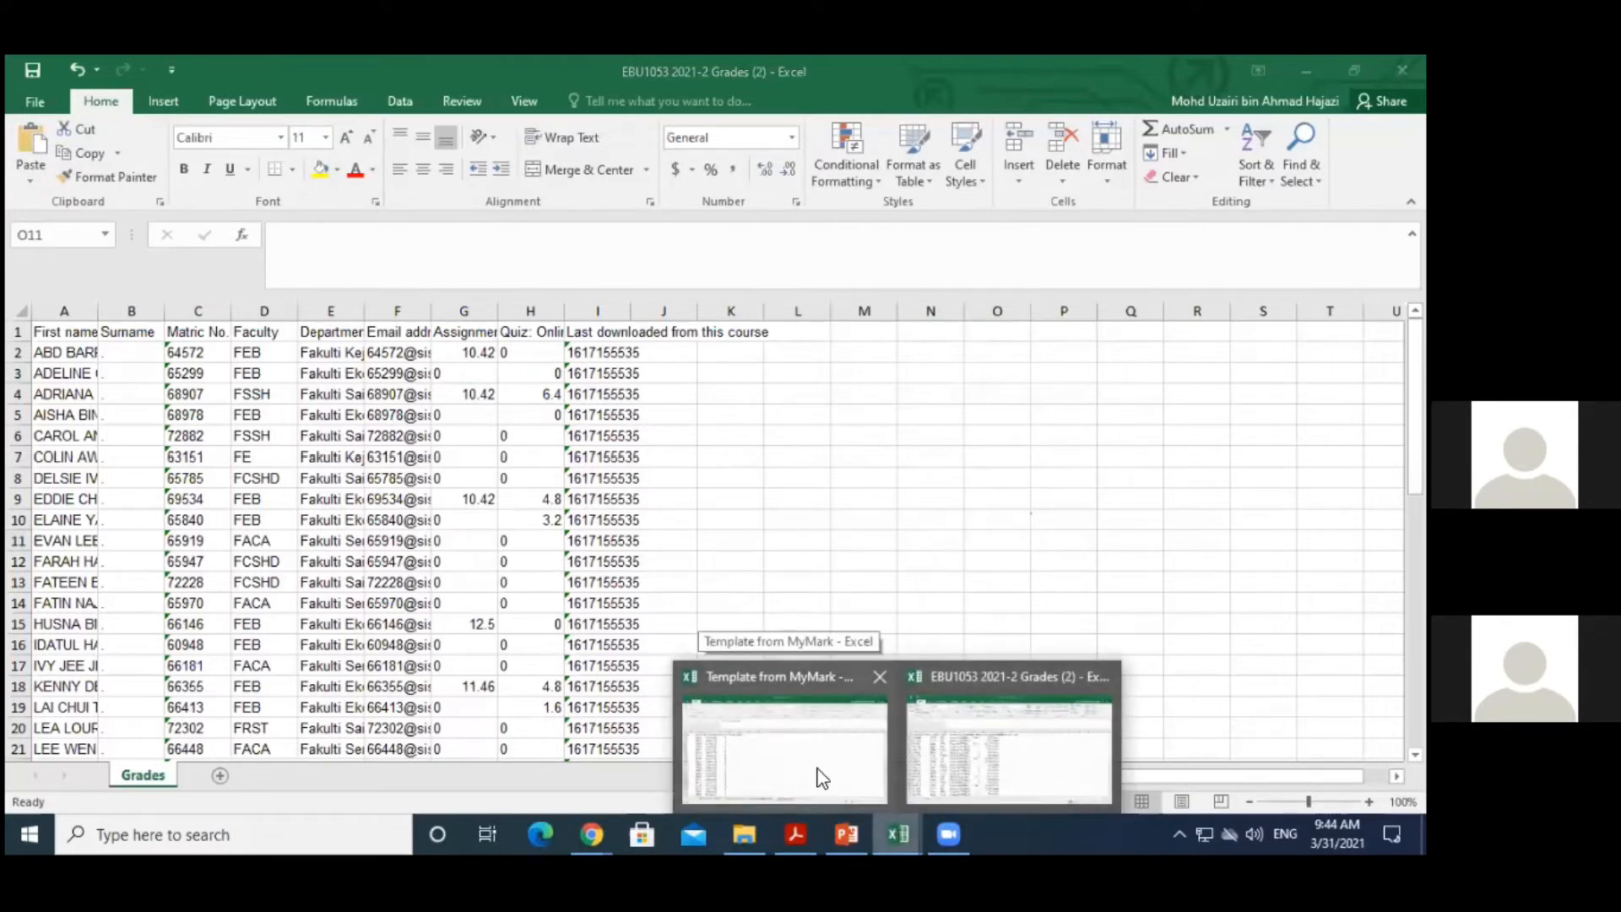
click(819, 775)
click(897, 834)
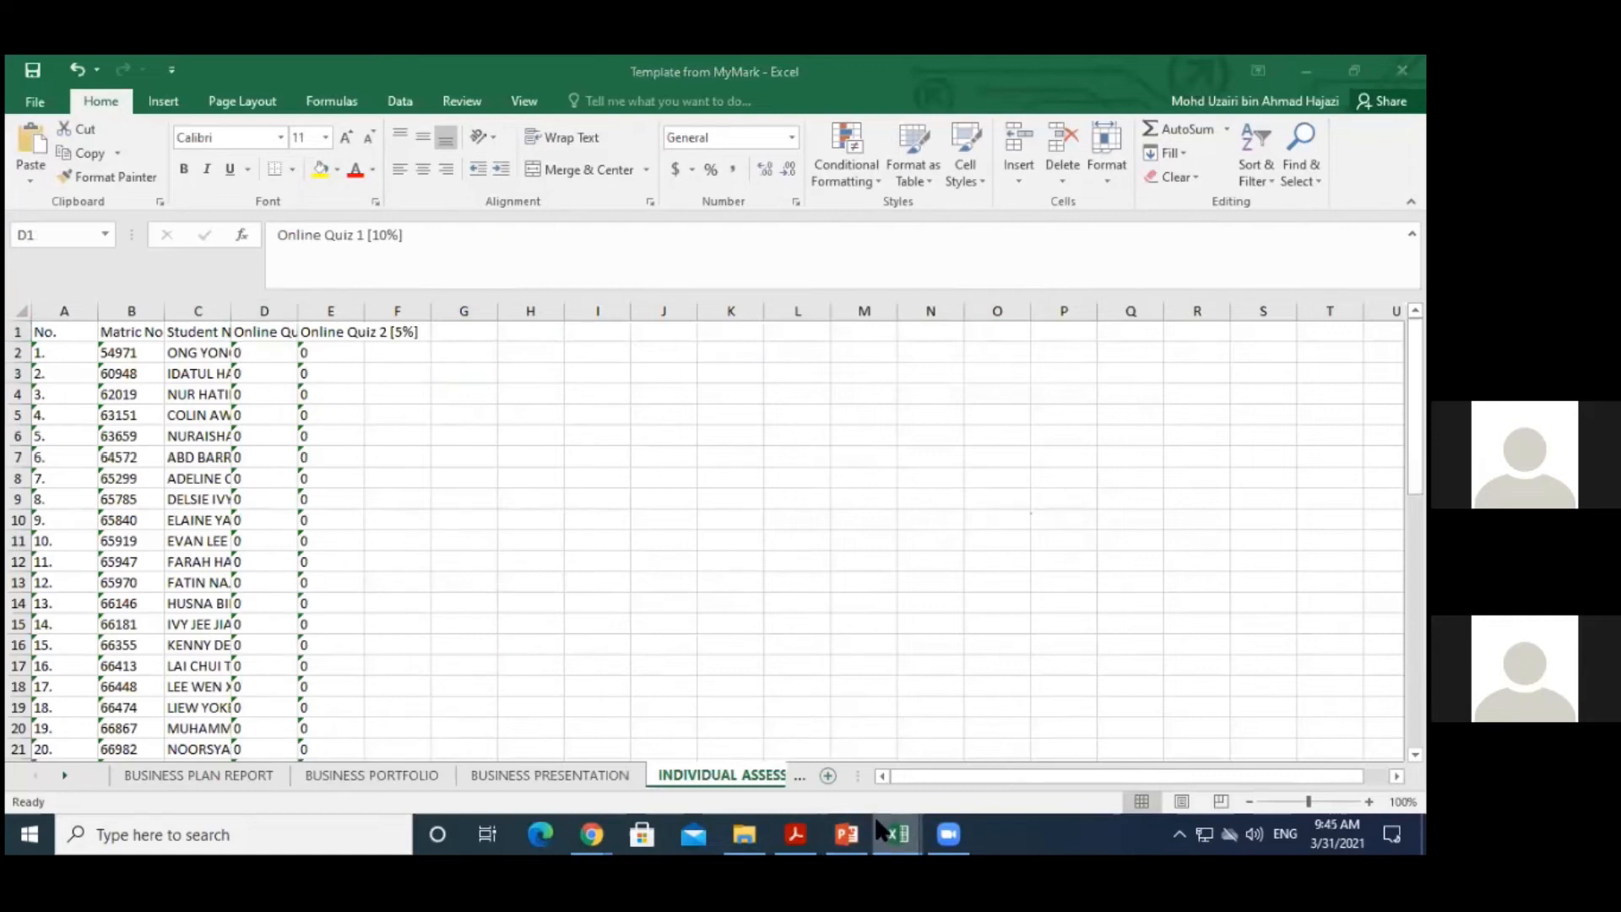
click(1005, 764)
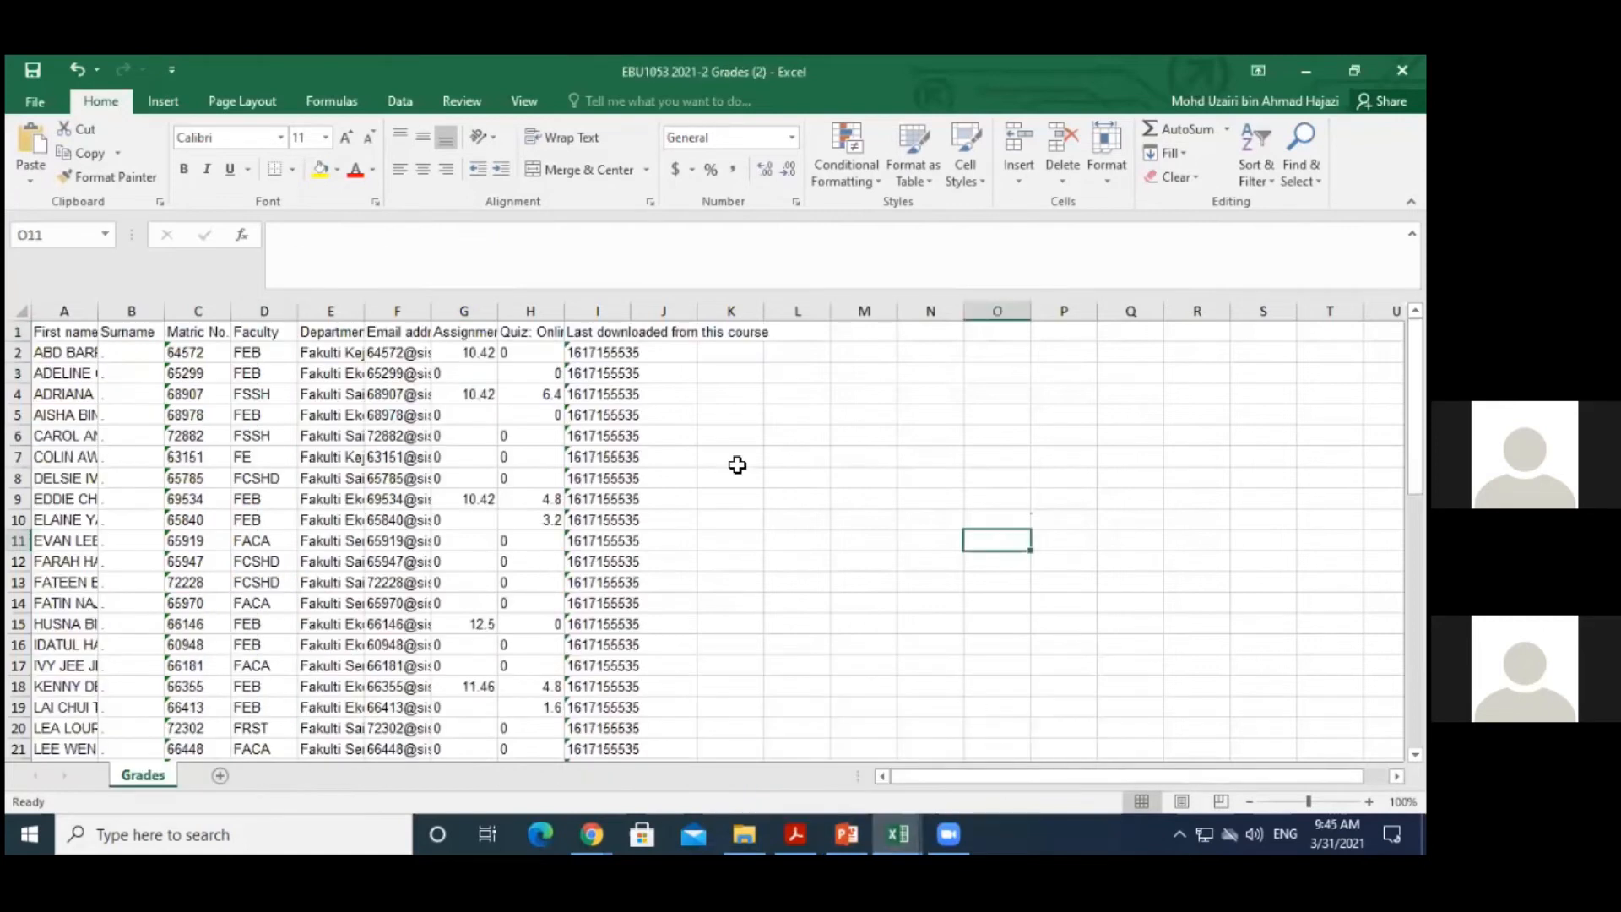
Copy the Grades sheet into the Template from MyMark workbook, placing the copy after the last sheet
right_click(139, 781)
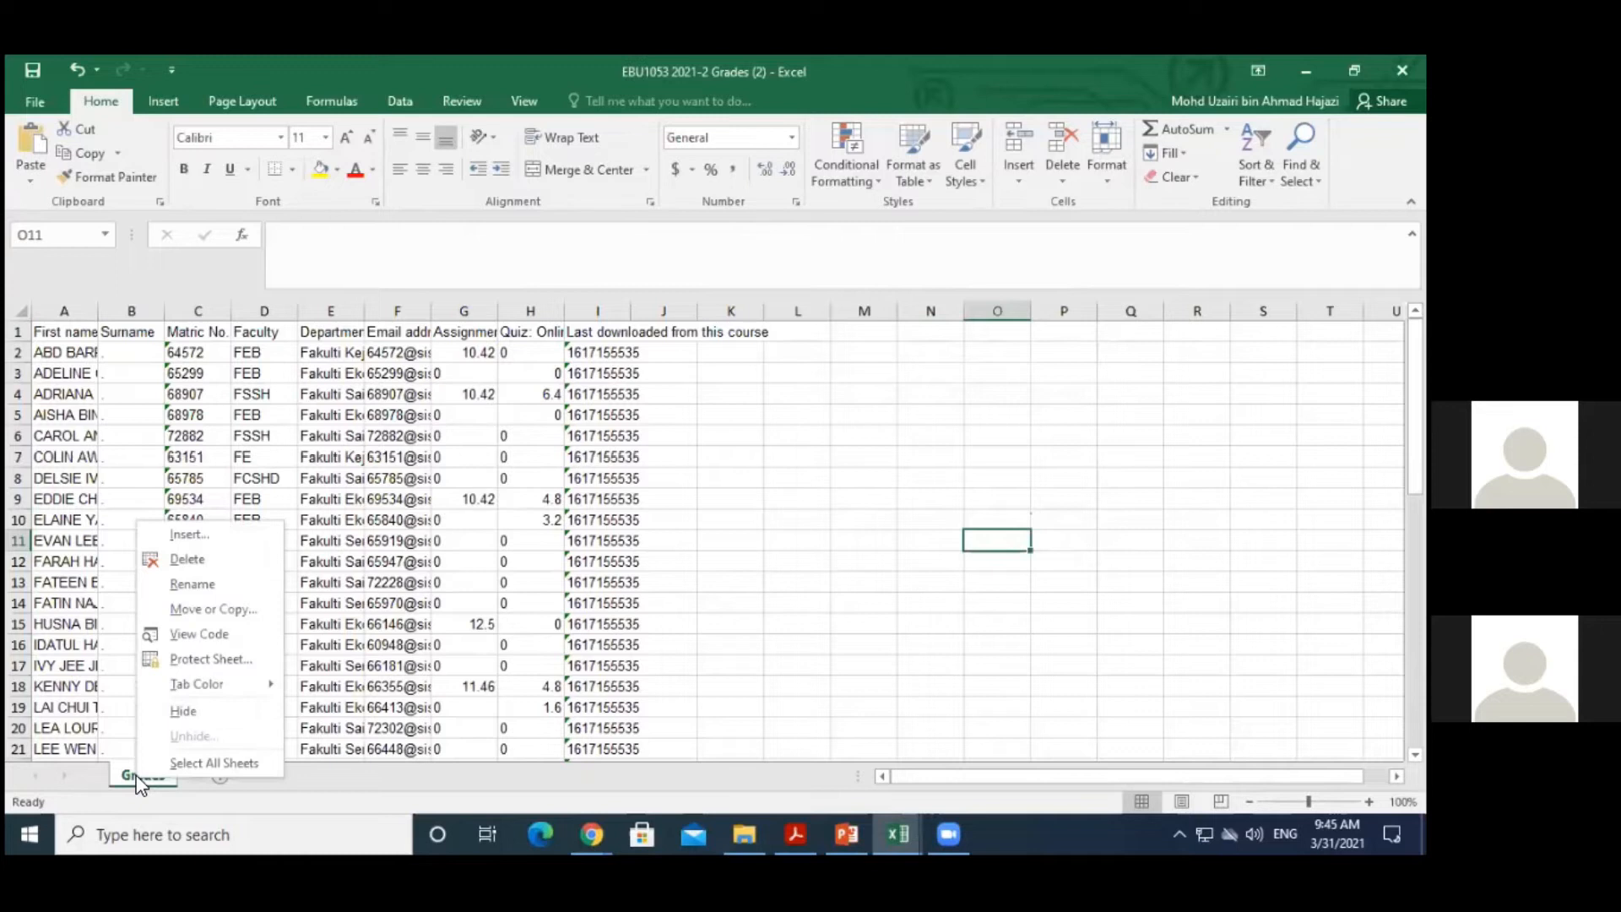
click(222, 609)
click(101, 695)
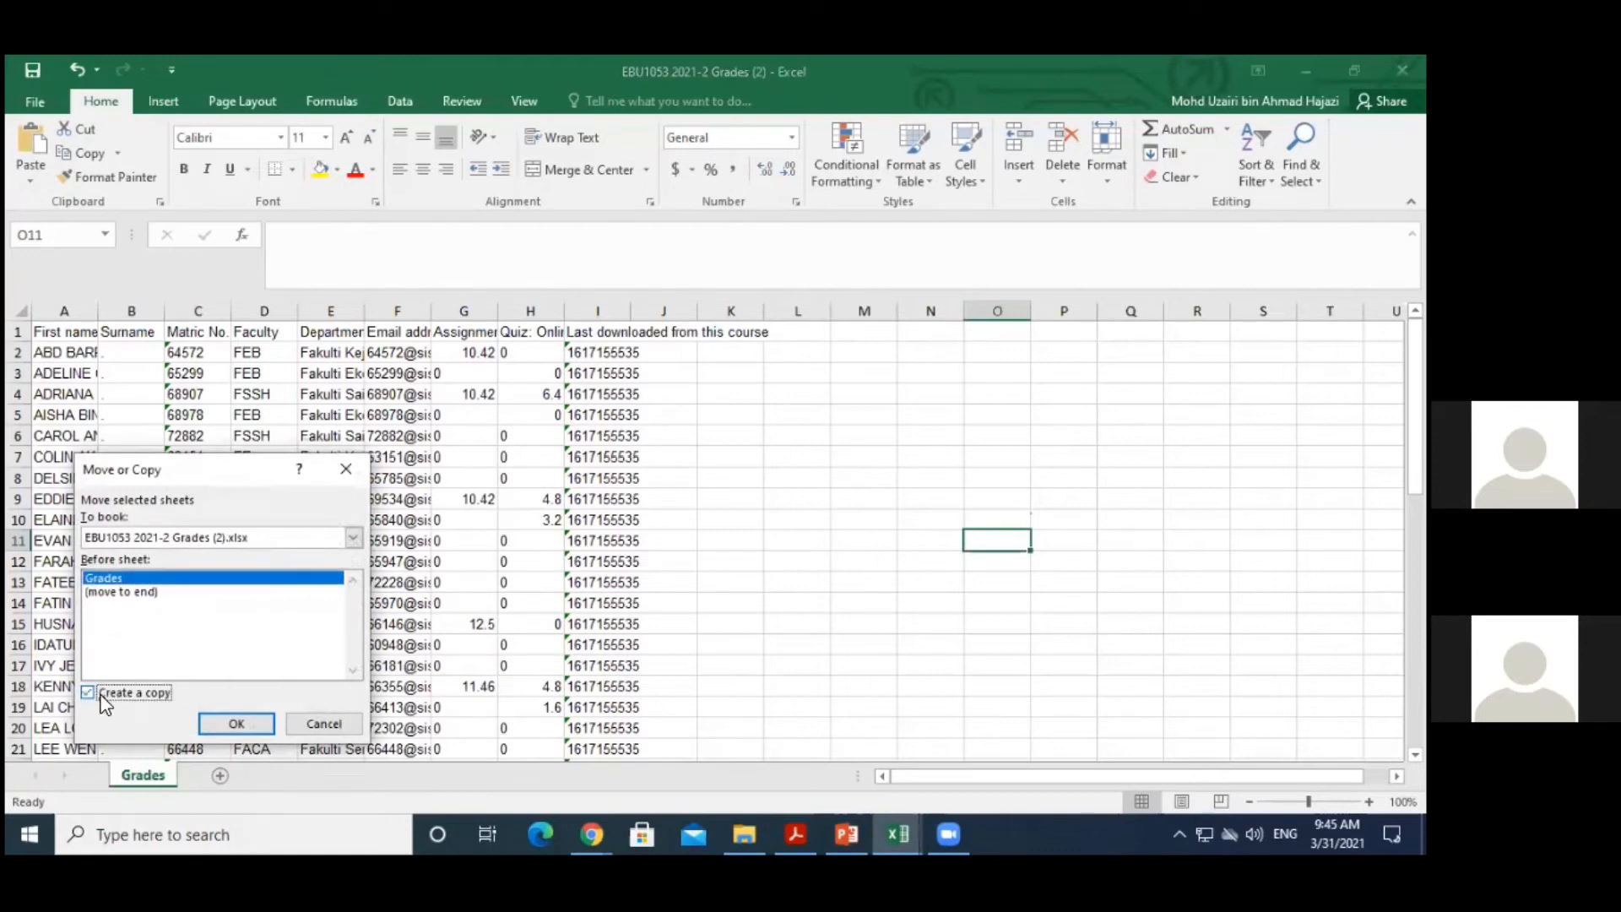
click(352, 535)
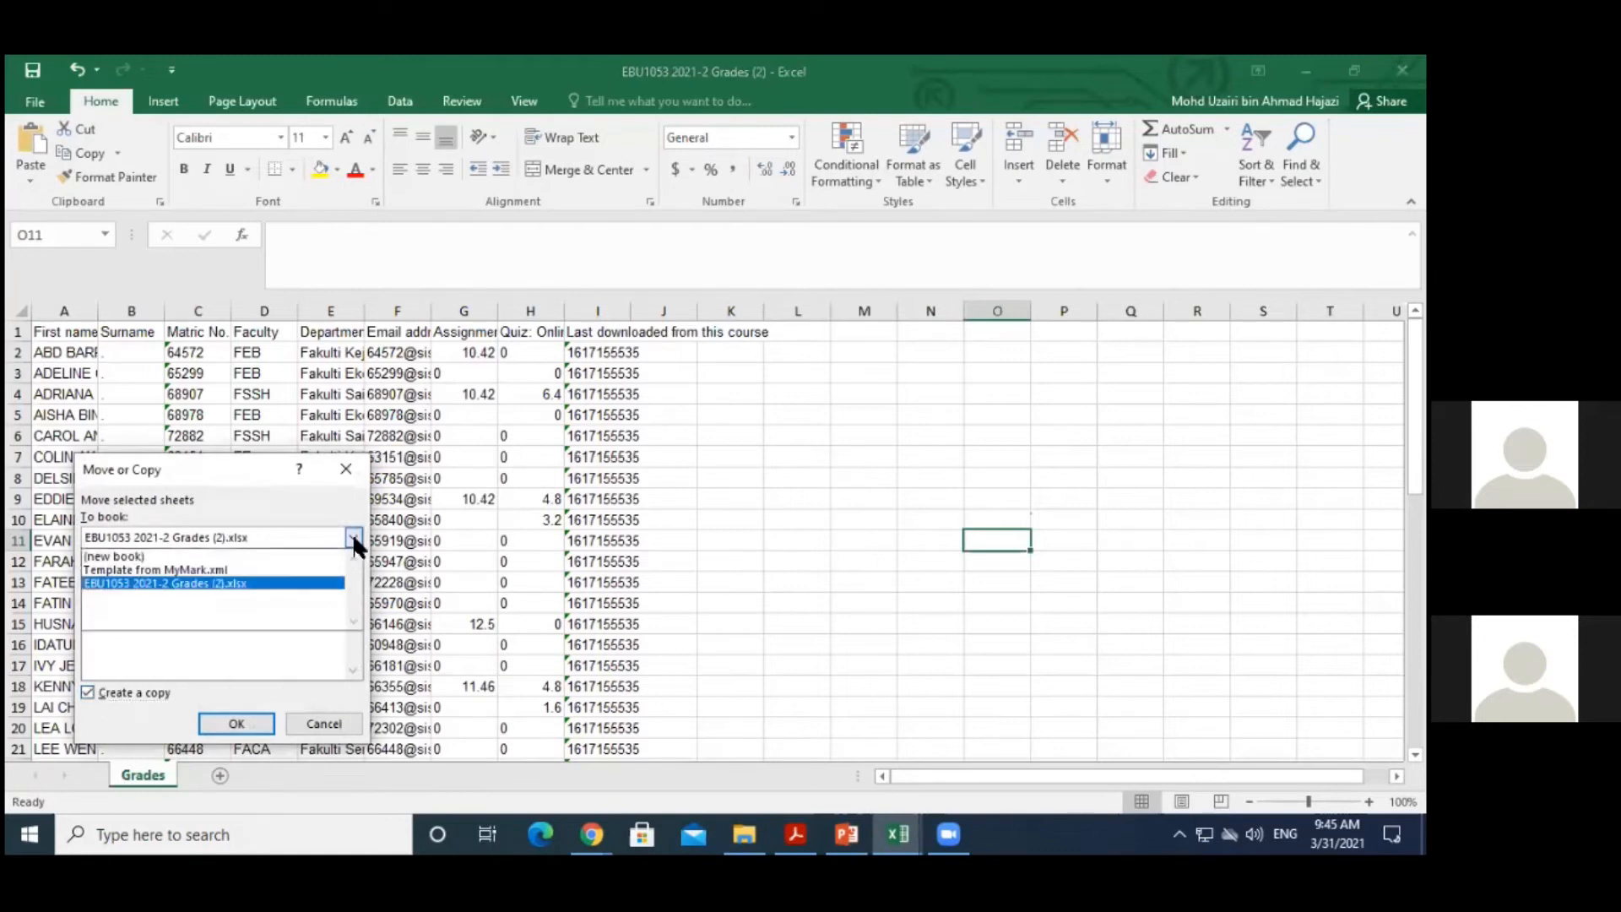
click(135, 571)
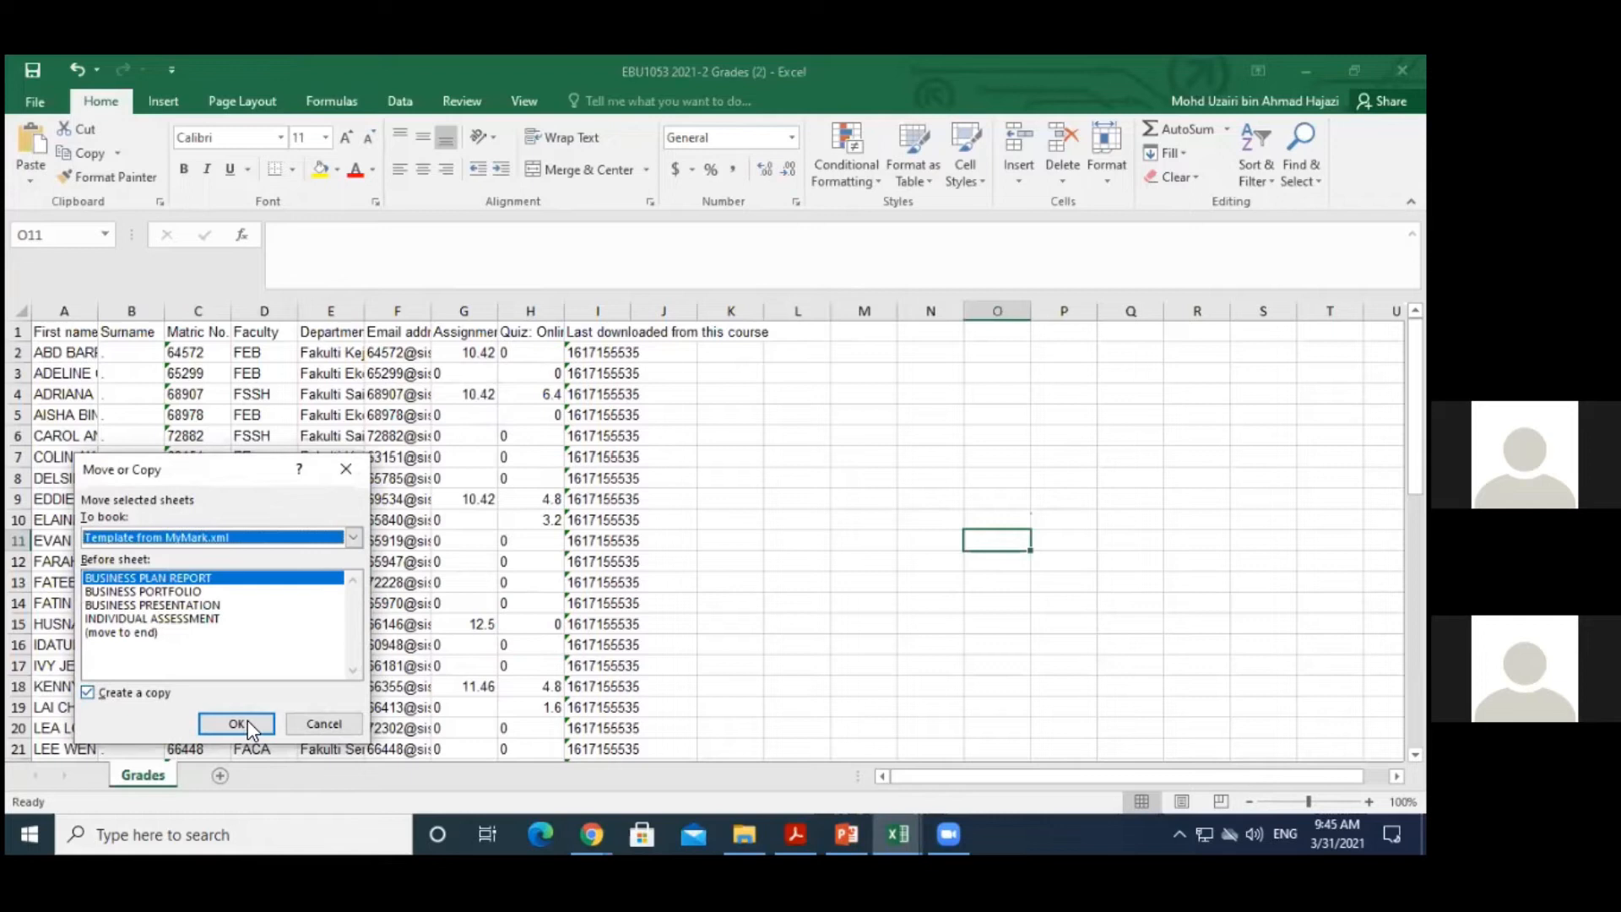
click(123, 633)
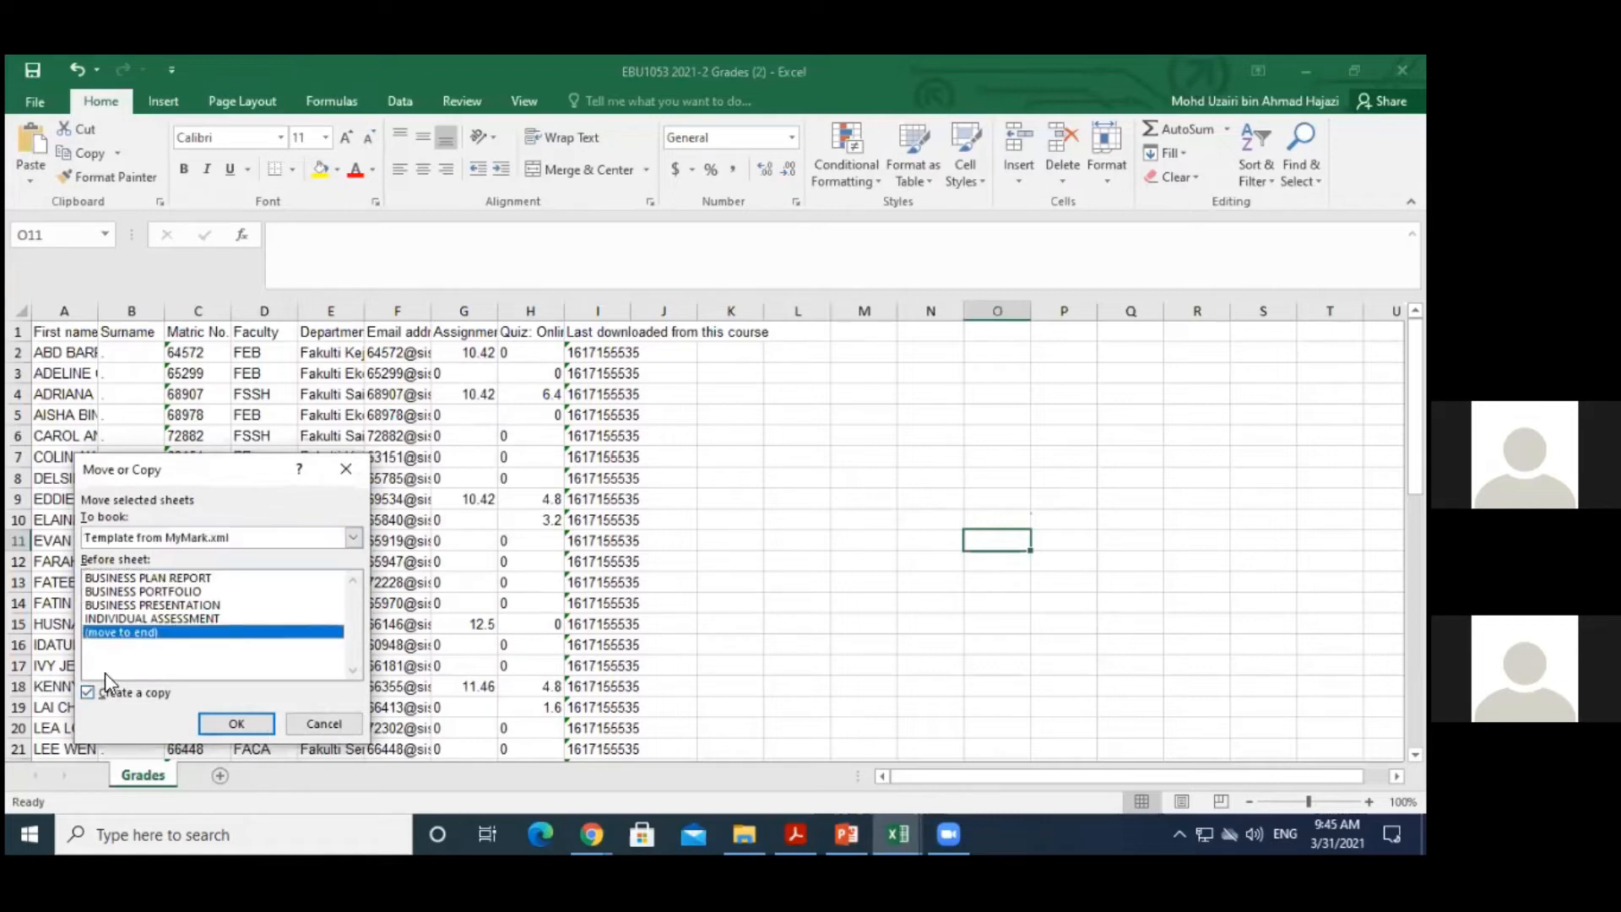
click(236, 724)
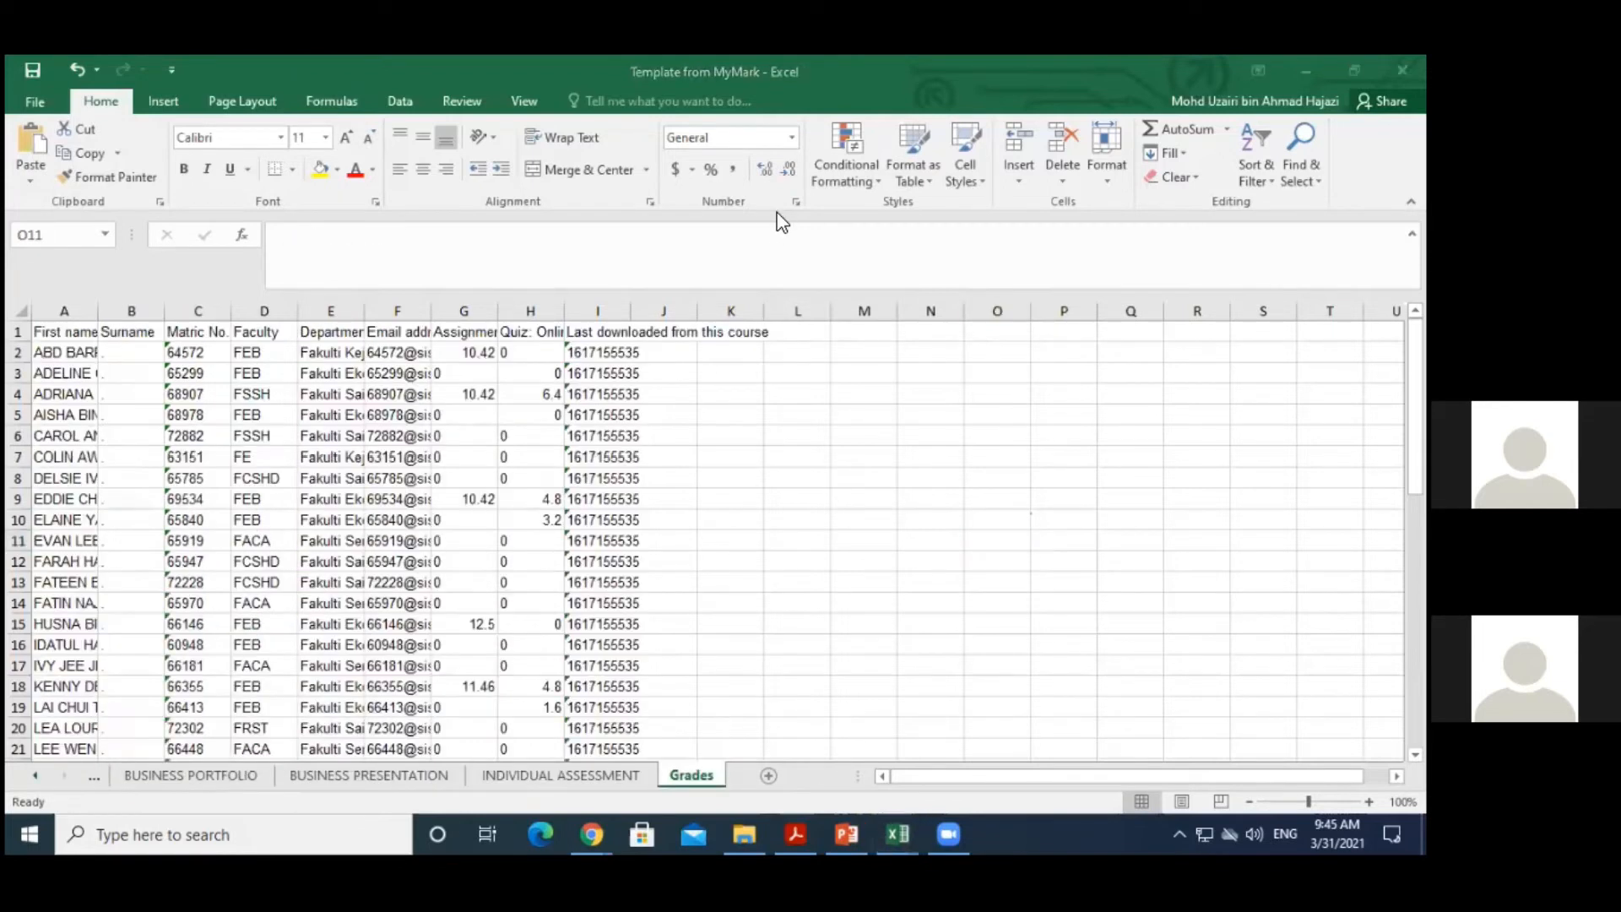
click(878, 560)
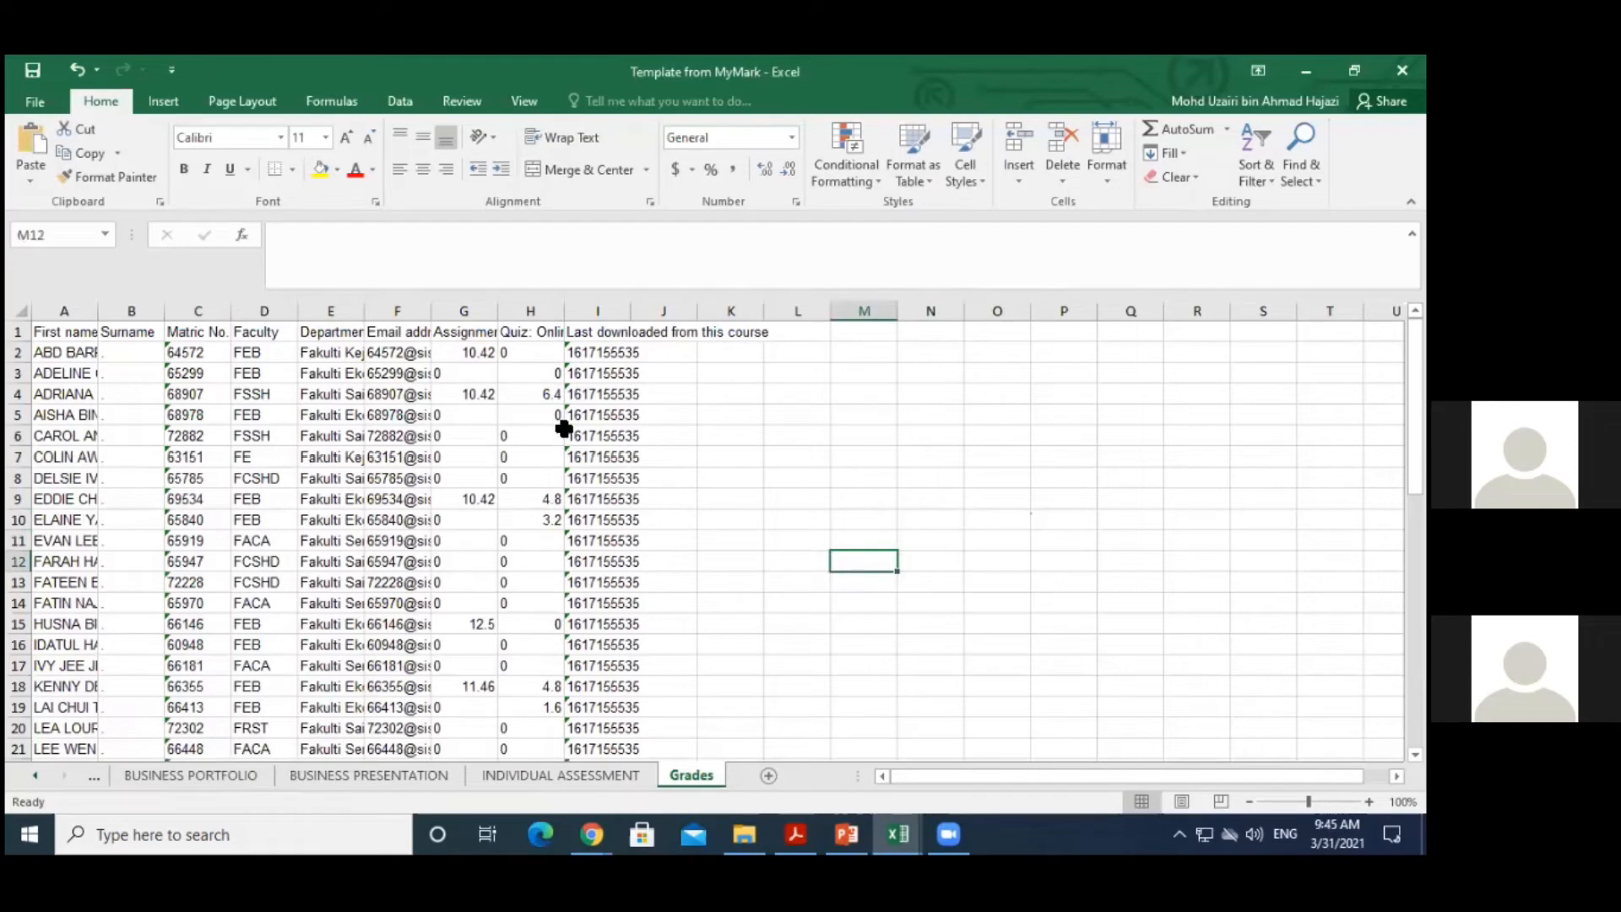
Review the template workbook's sheets in order from BUSINESS PLAN REPORT to INDIVIDUAL ASSESSMENT, ending on the copied Grades sheet
click(36, 773)
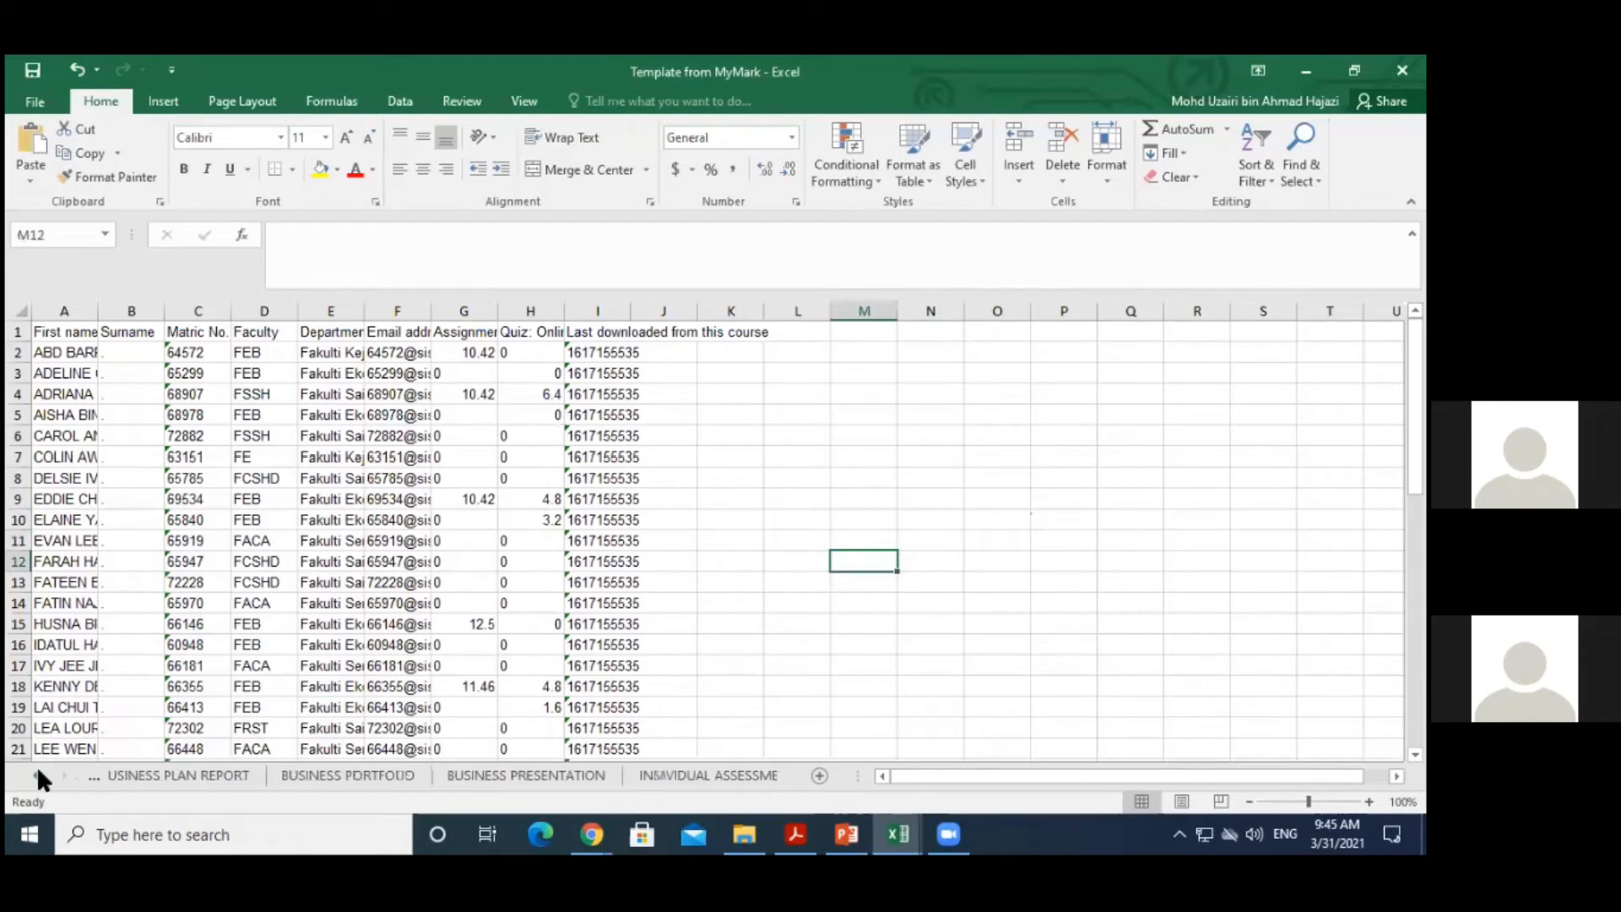
click(156, 777)
click(344, 776)
click(520, 777)
click(707, 773)
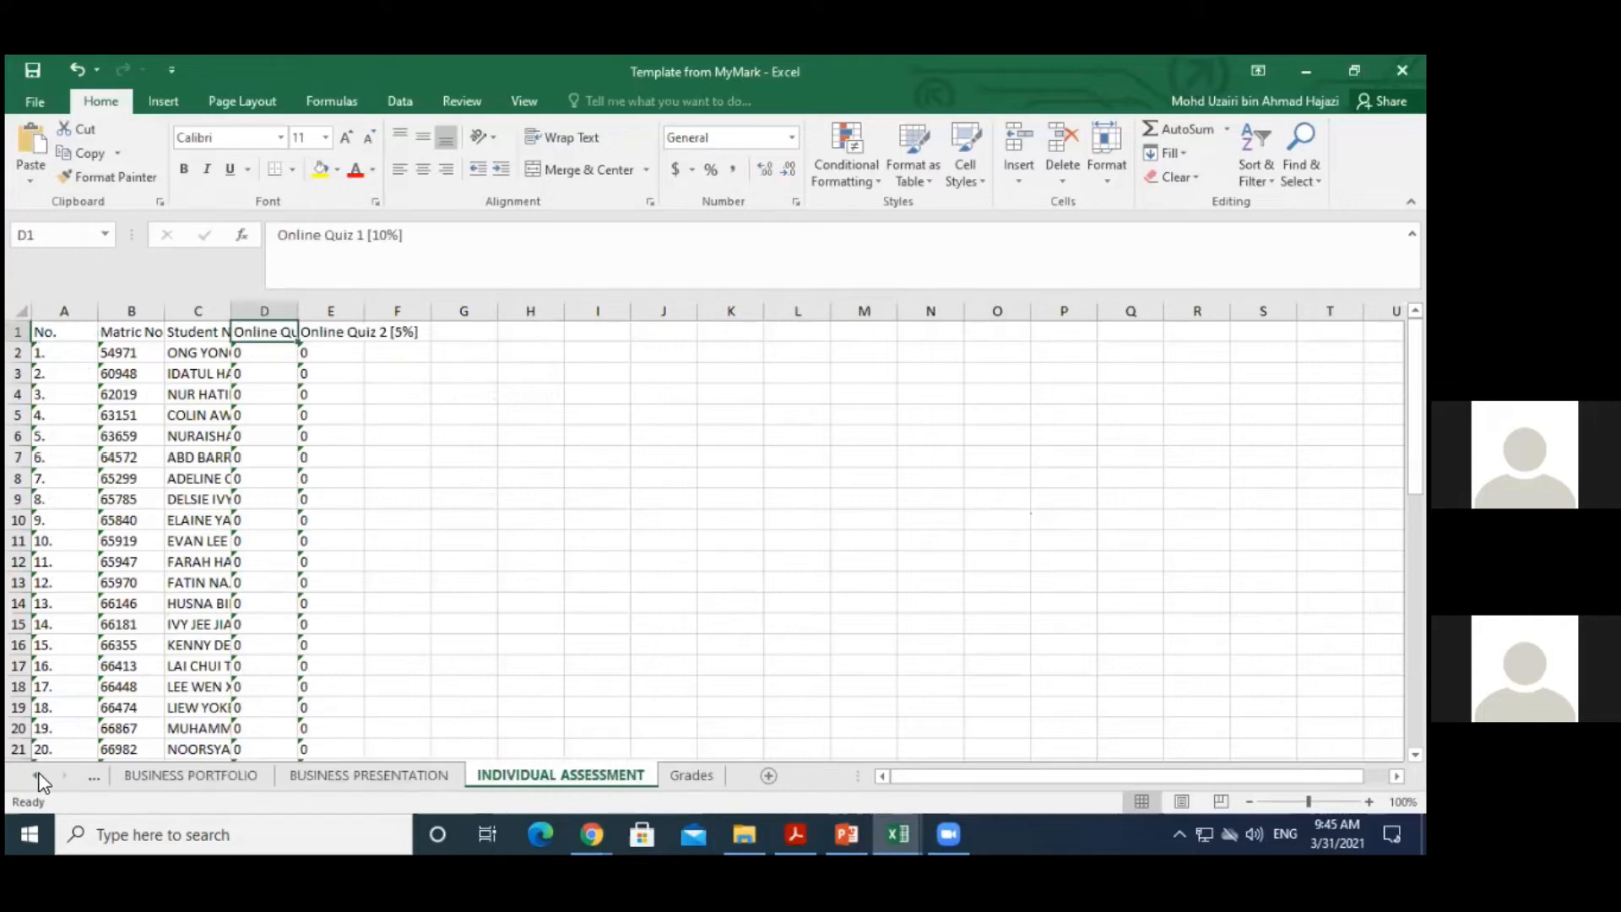
click(36, 775)
click(65, 775)
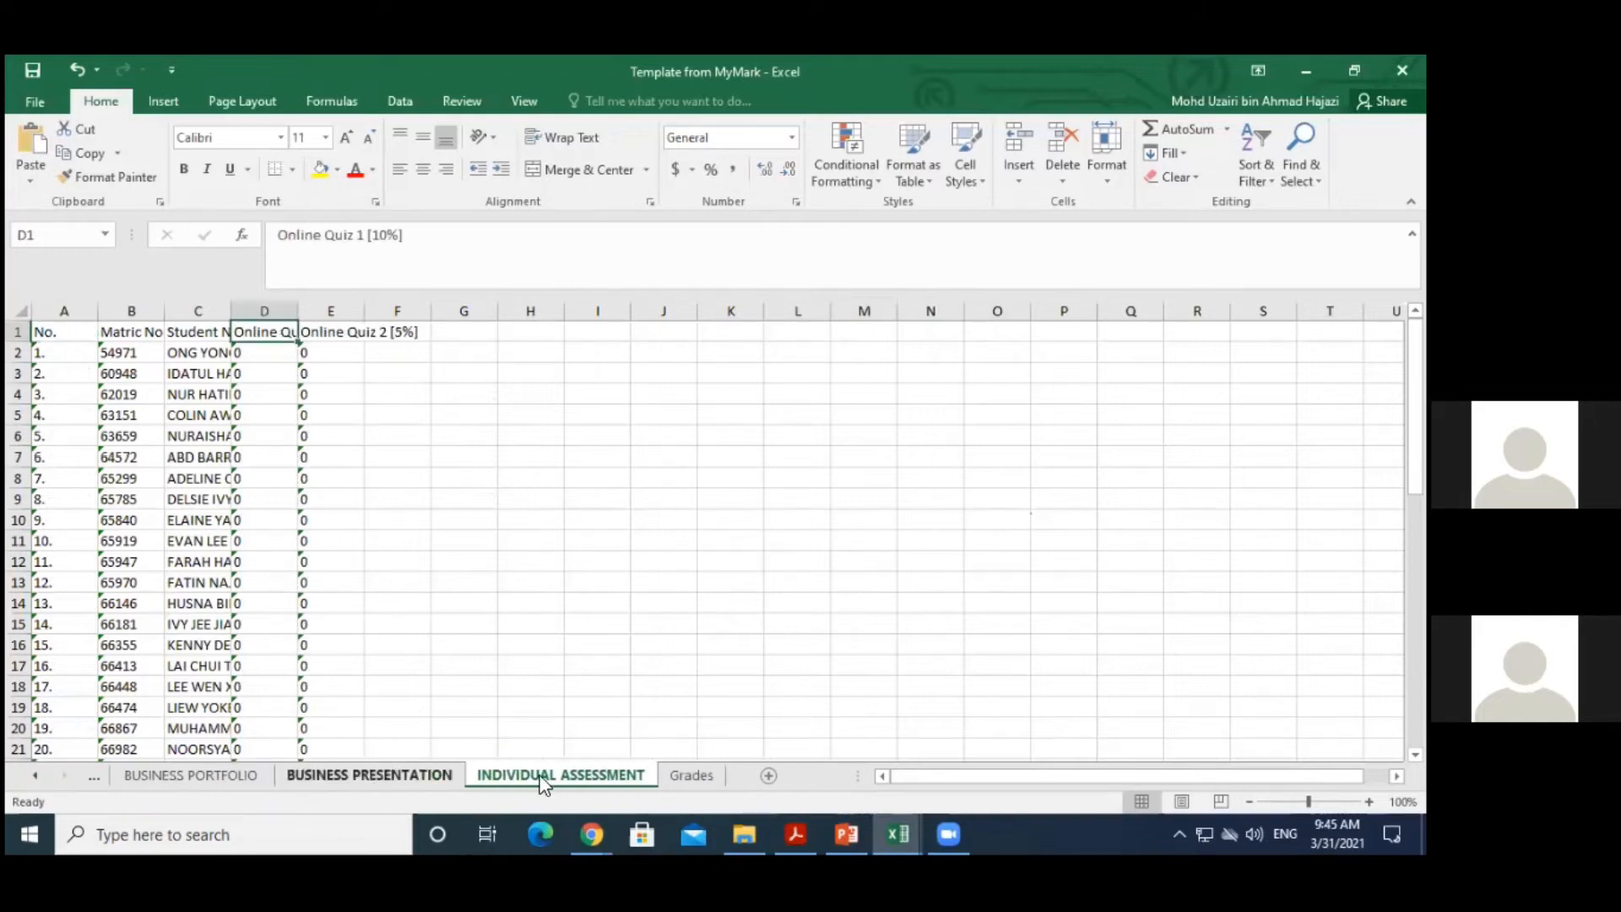
click(691, 775)
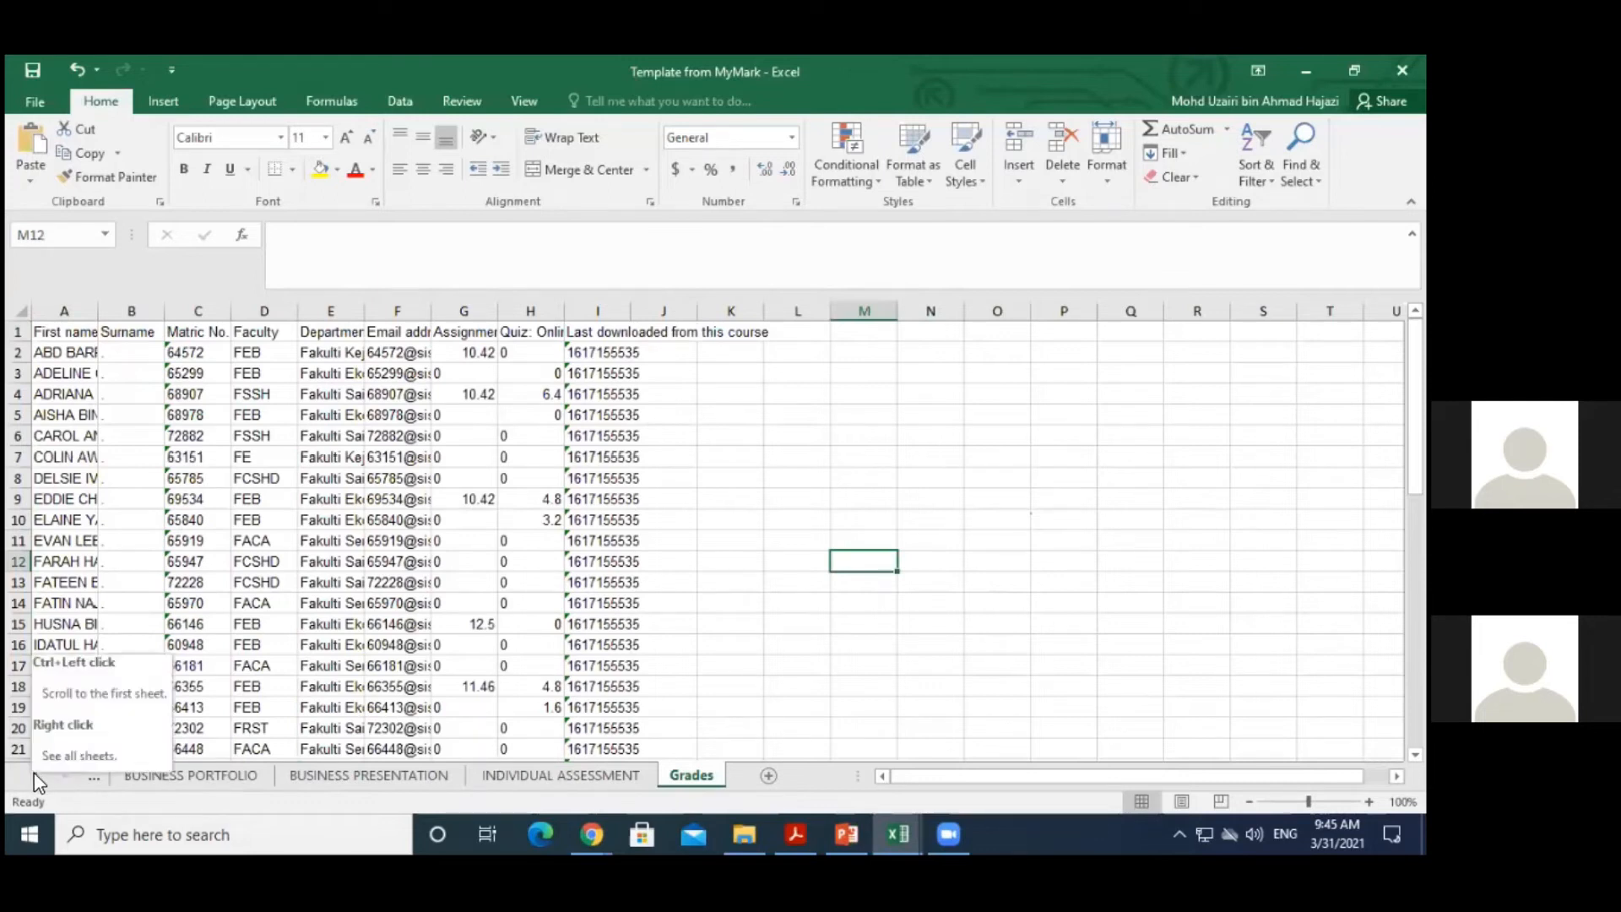
Check the Assignment column on the Grades sheet and widen the Student Name column on the BUSINESS PLAN REPORT sheet to show the names
click(470, 335)
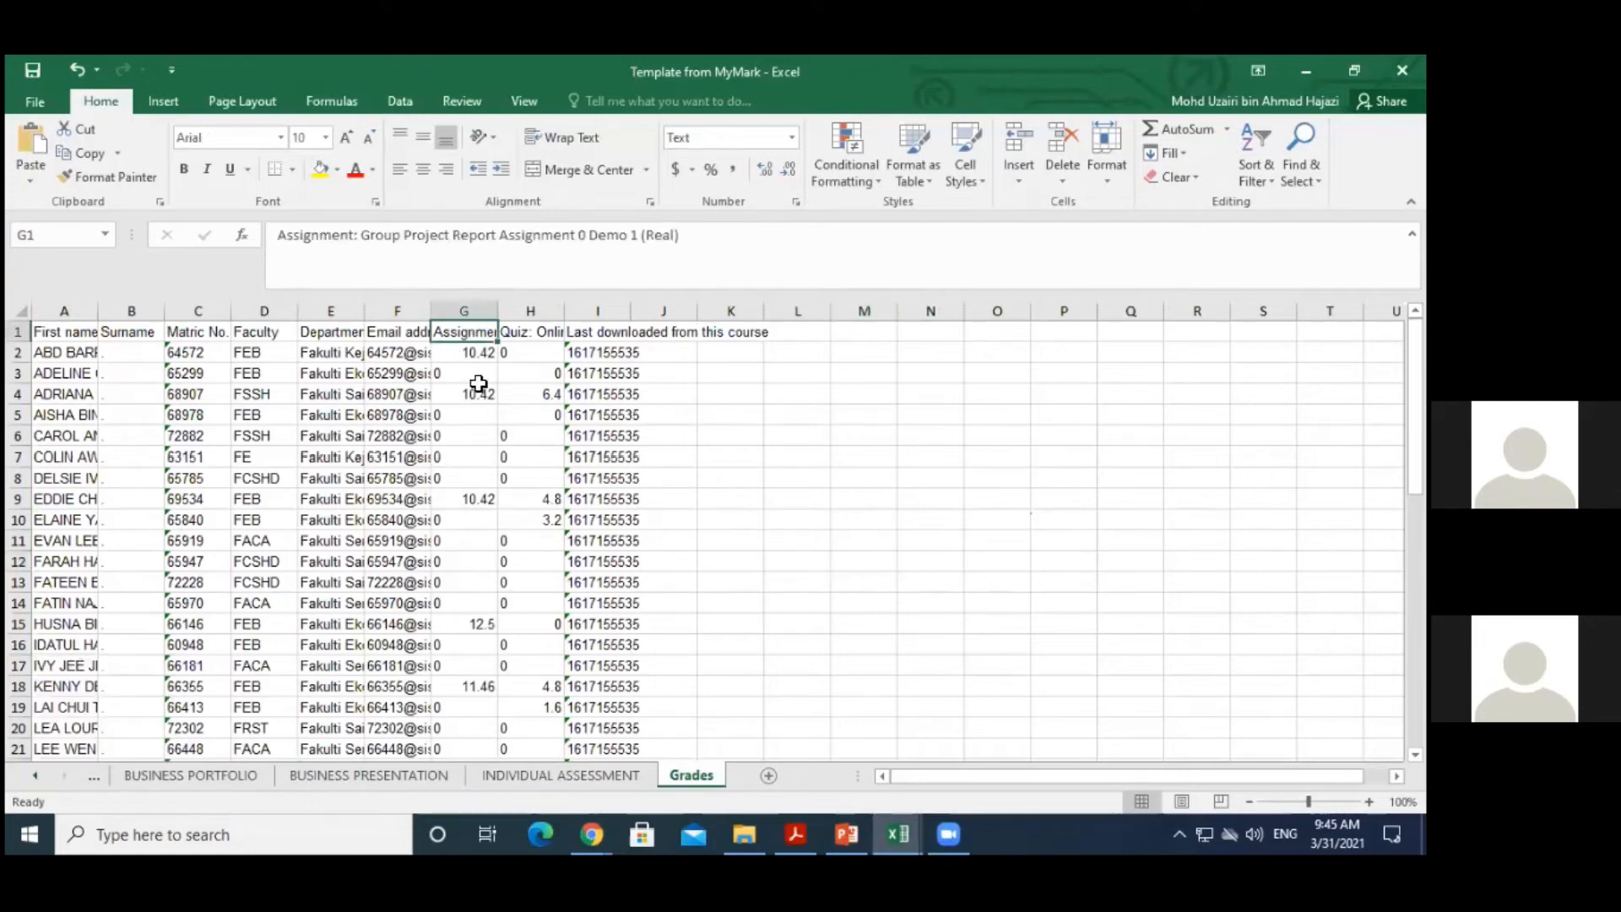
click(477, 353)
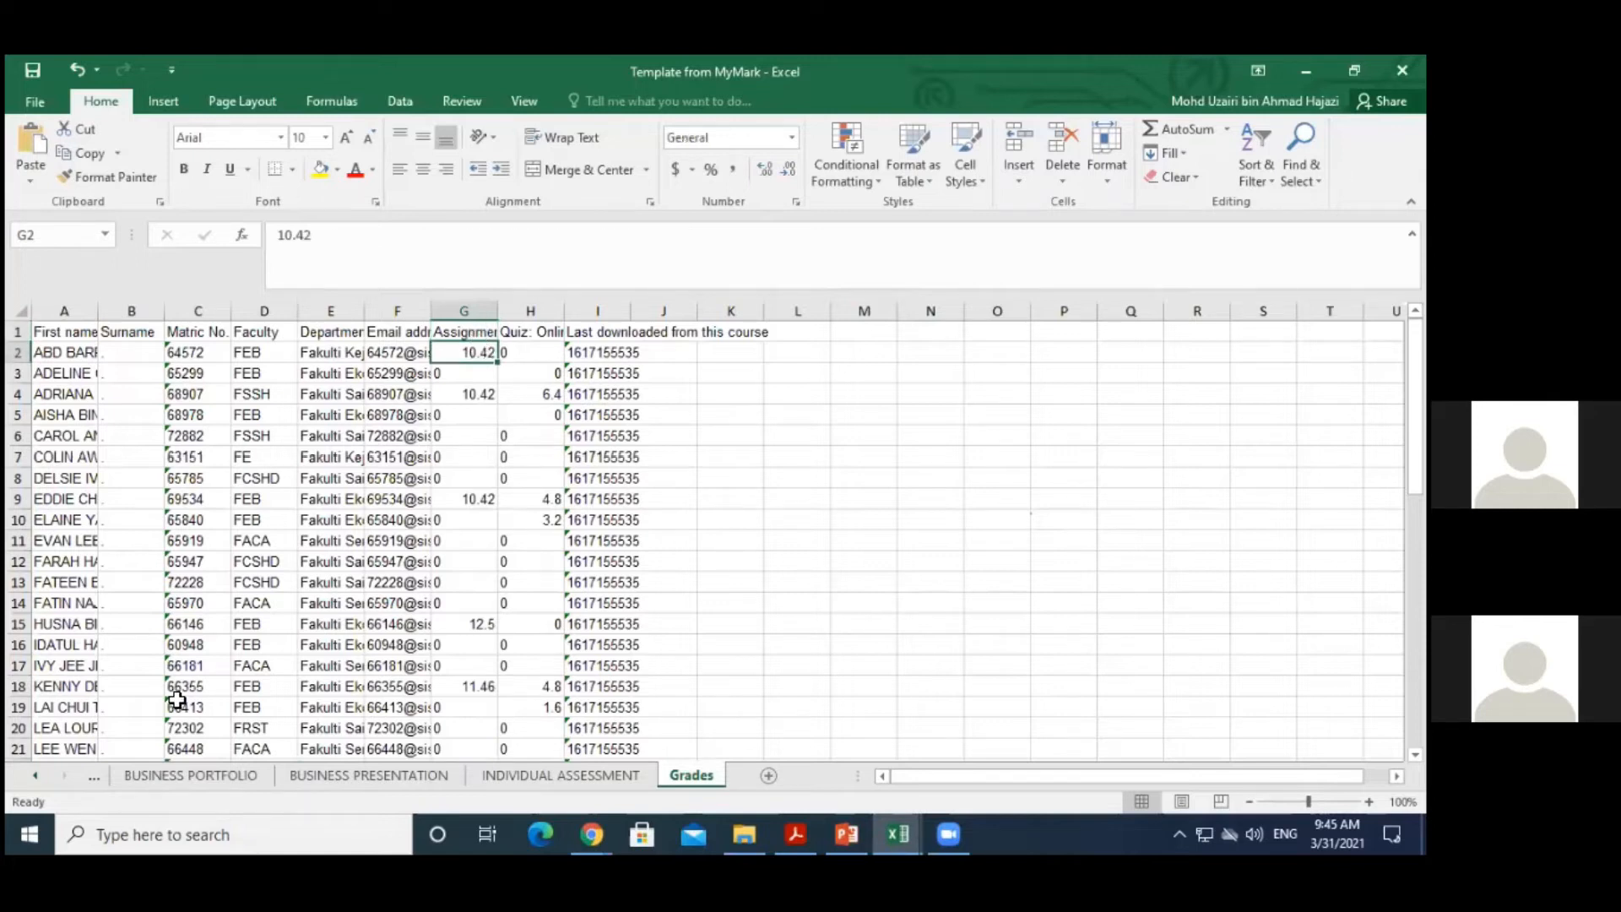
click(36, 776)
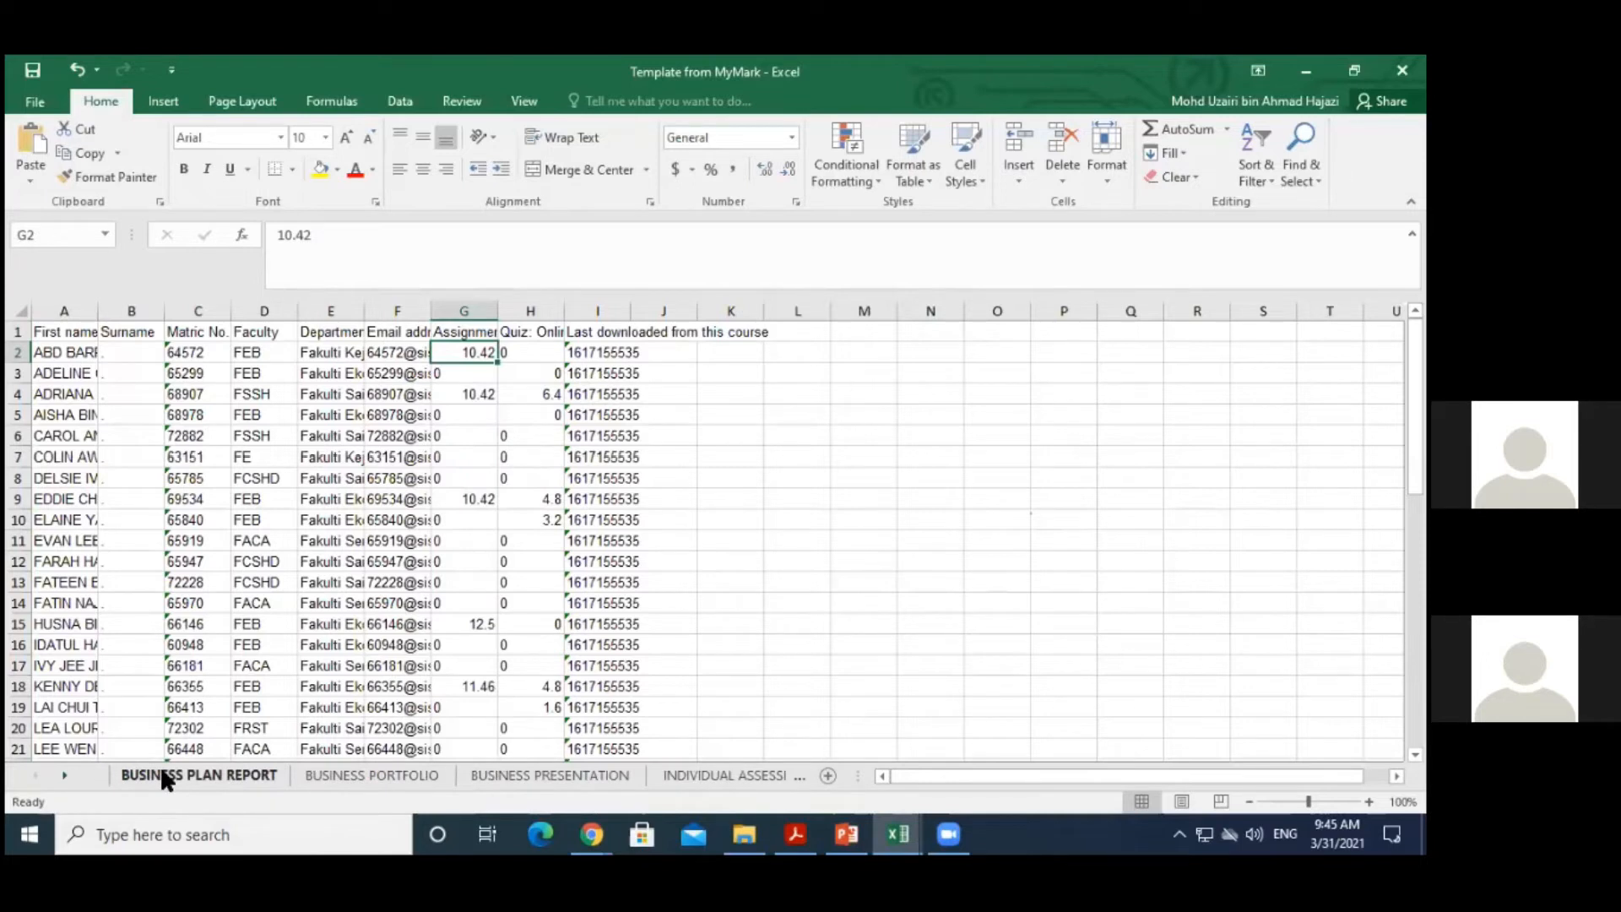
click(163, 774)
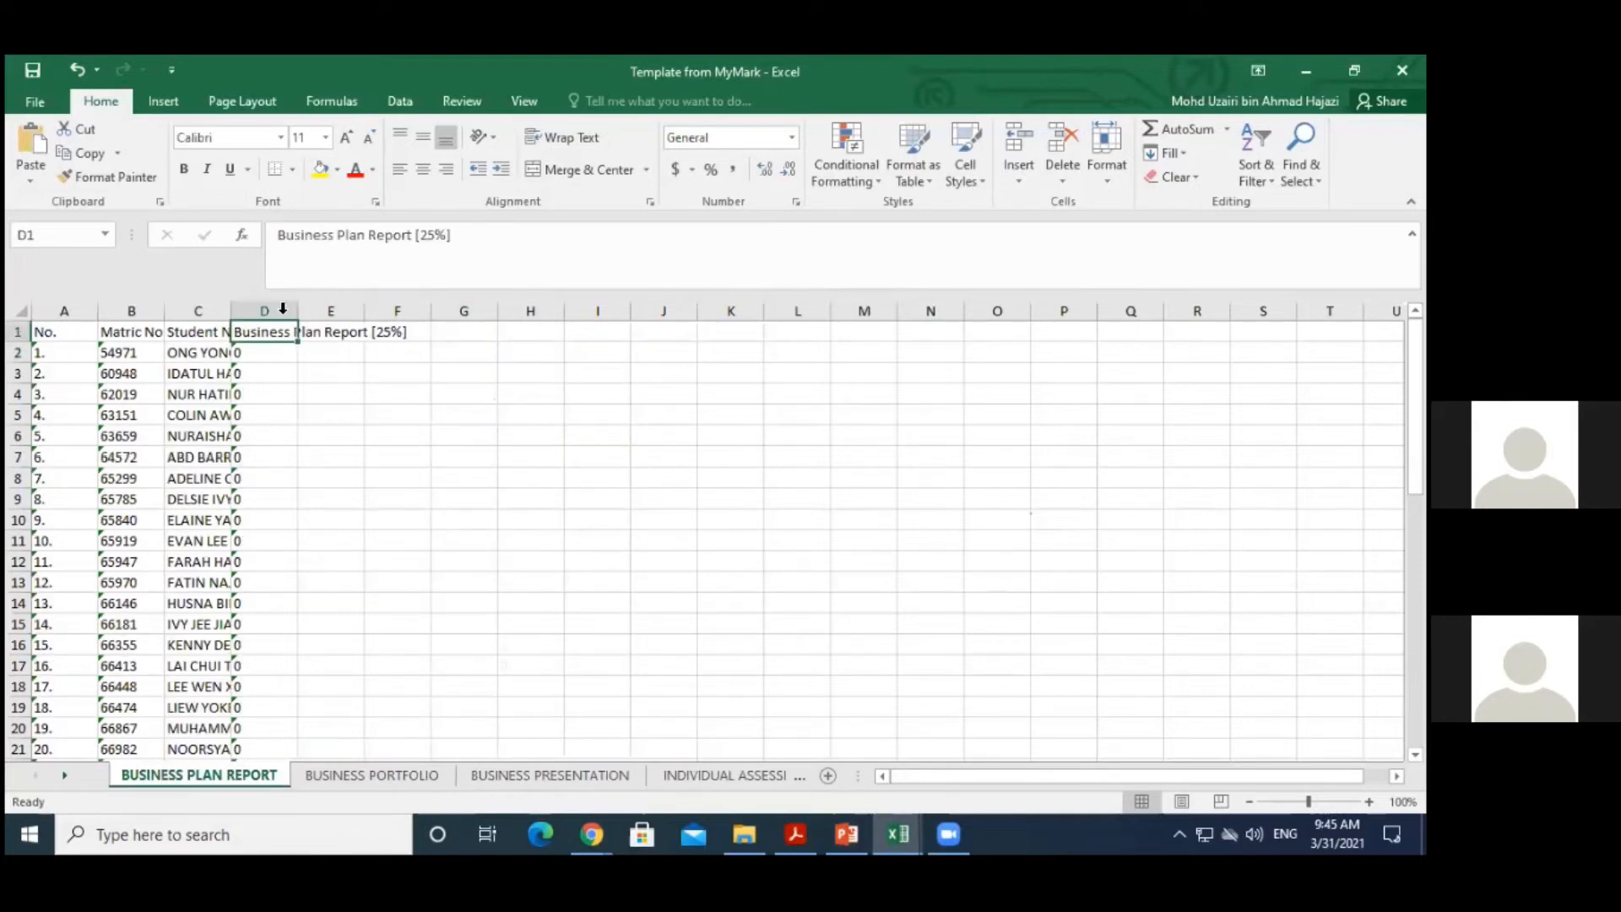
drag(228, 310, 390, 311)
click(661, 540)
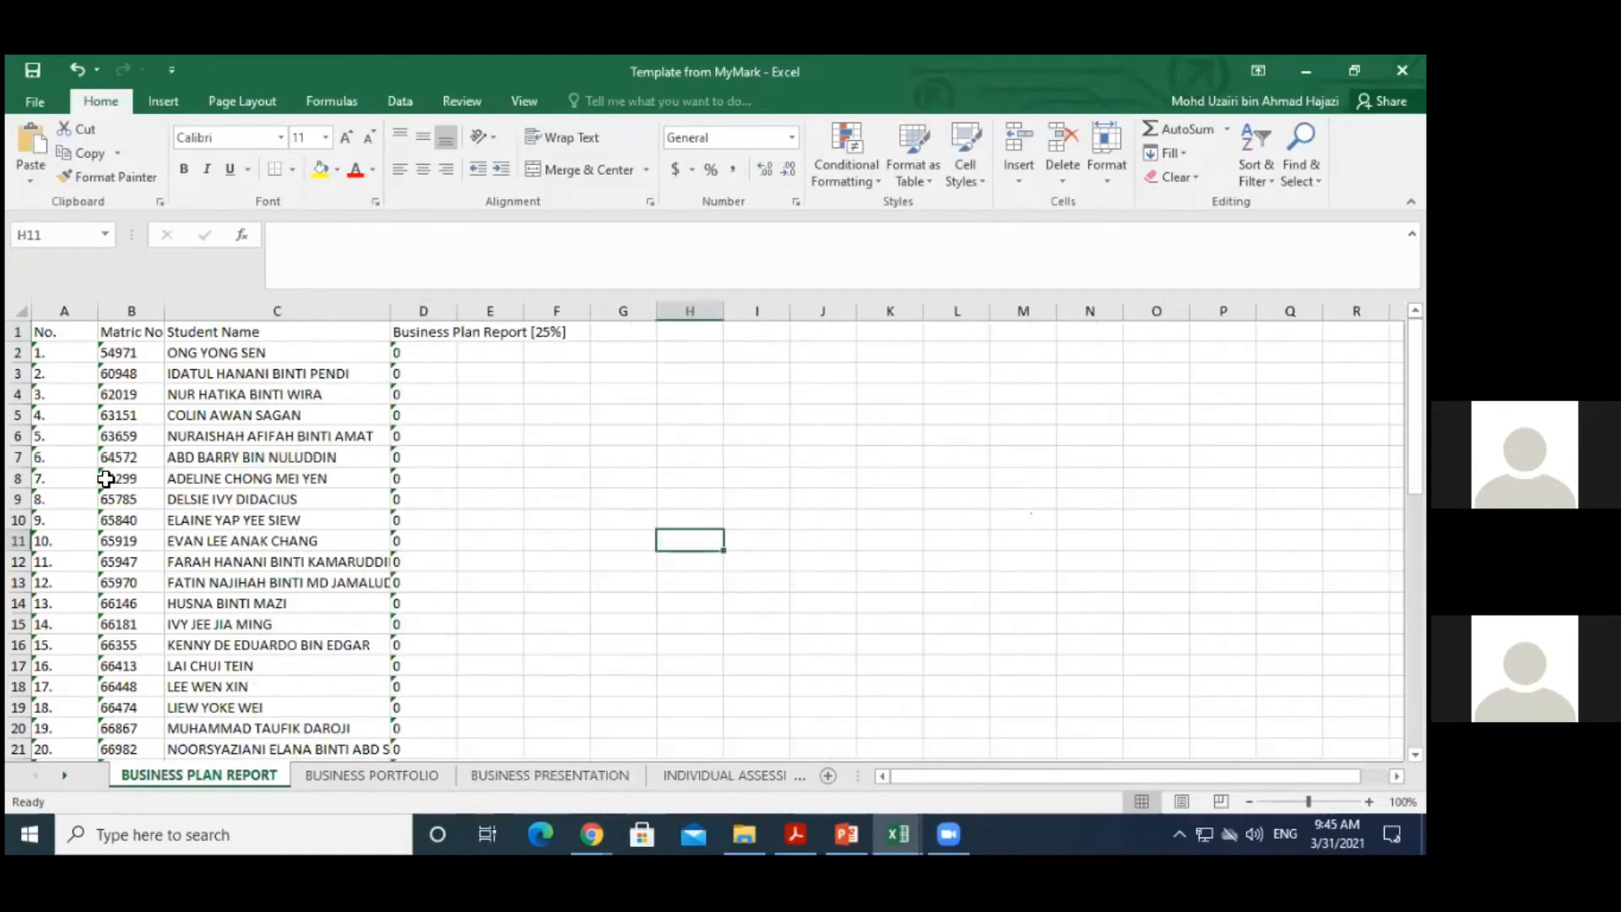
Look at the first student's entry on the Grades sheet and return to the BUSINESS PLAN REPORT sheet
click(66, 777)
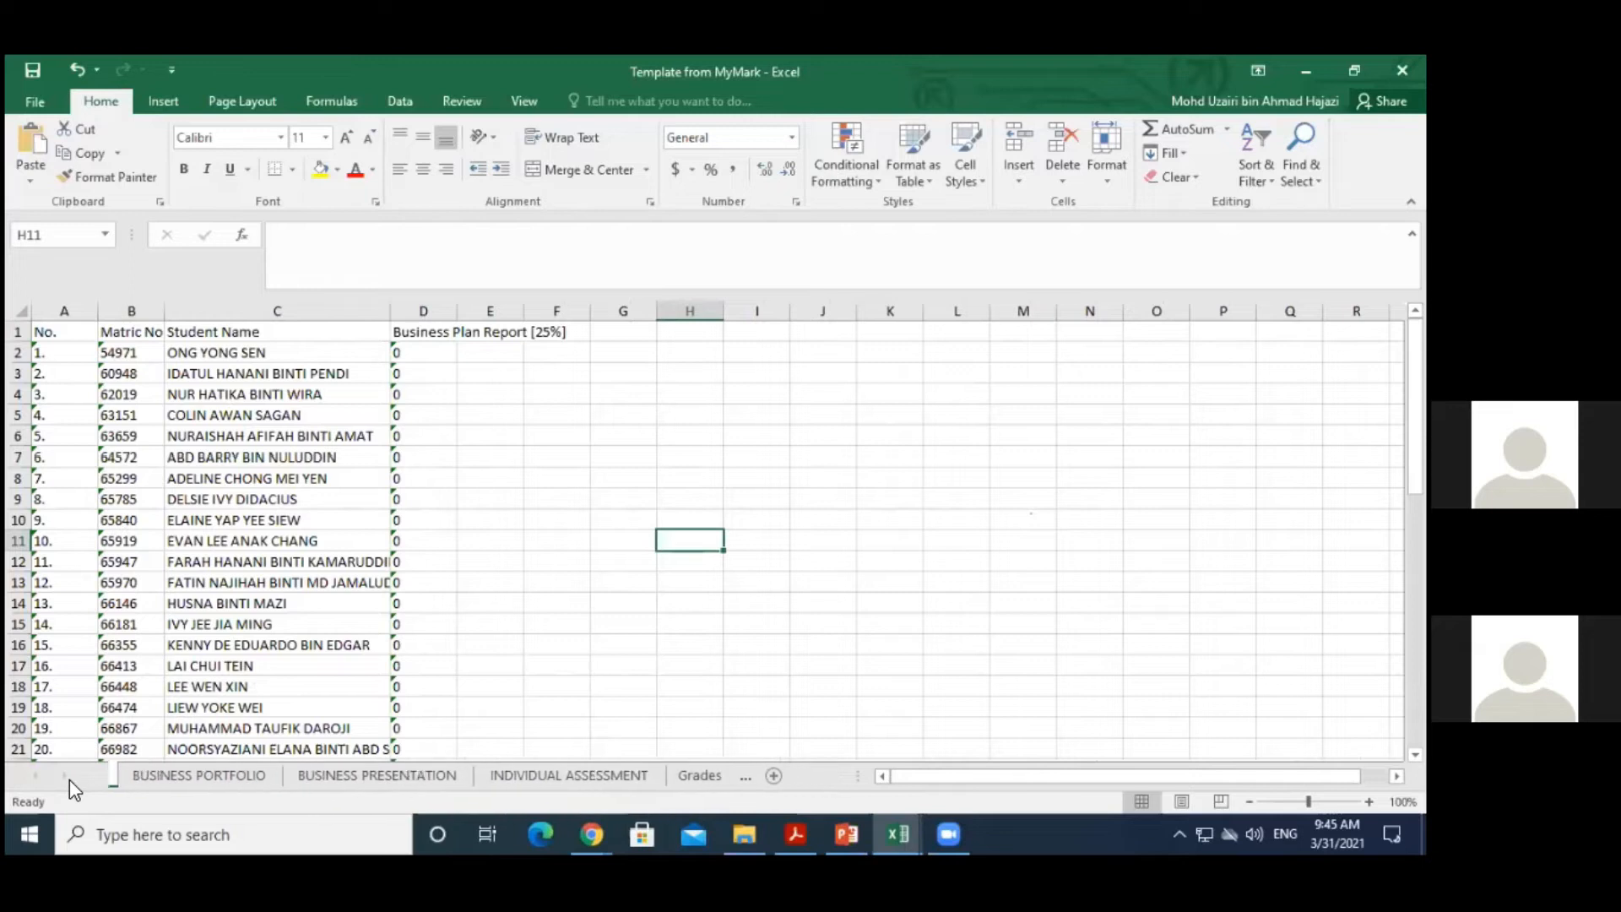
click(671, 774)
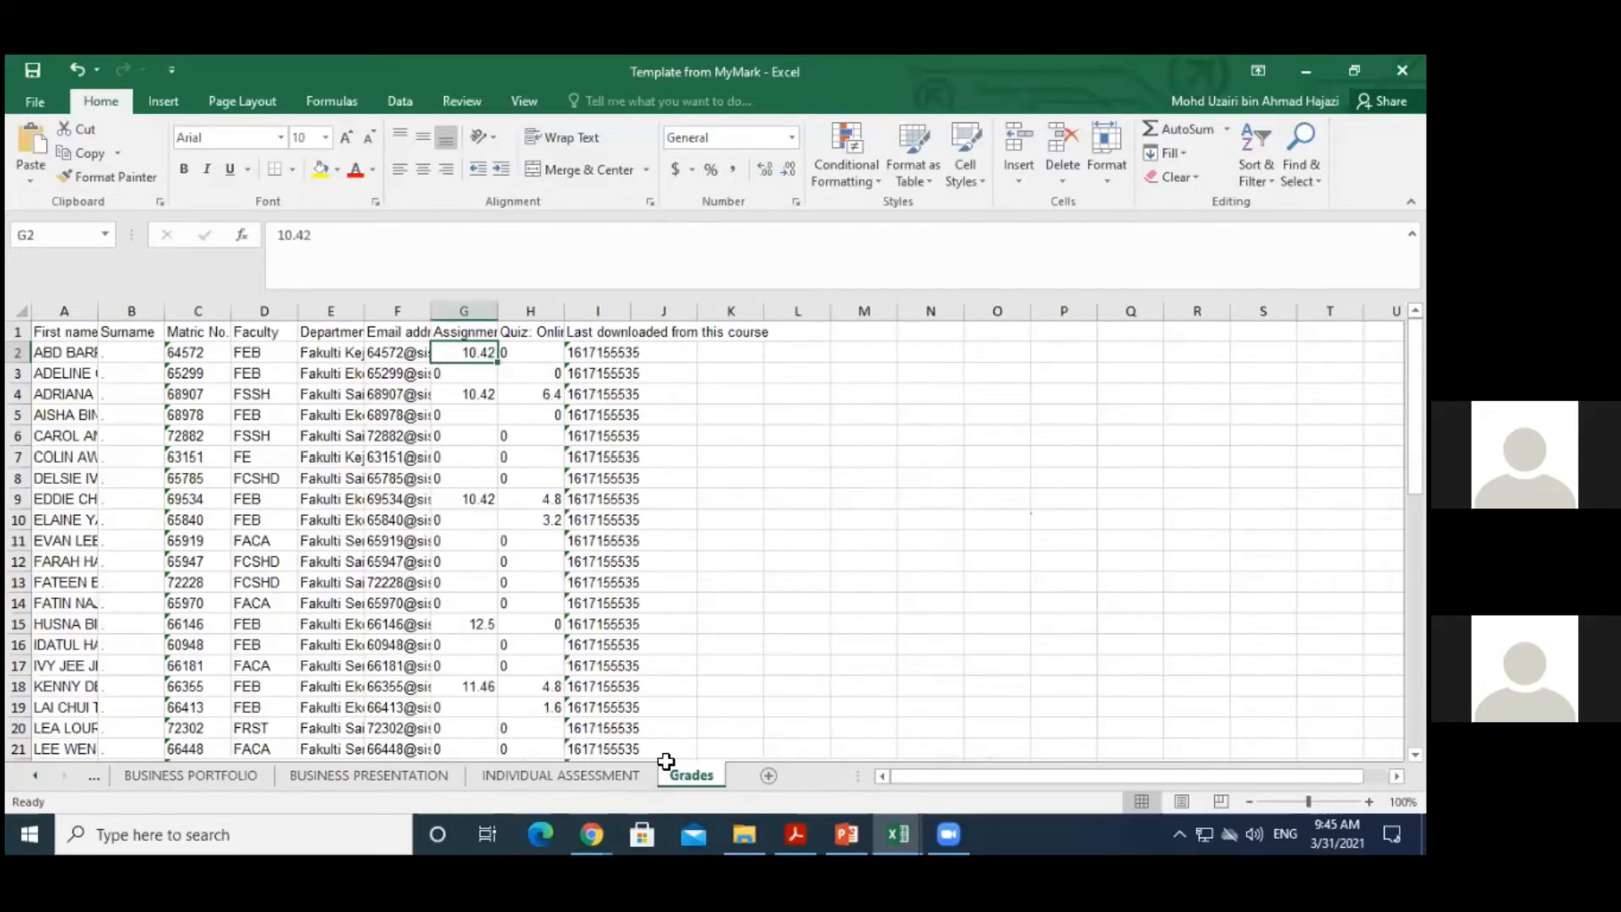
click(68, 350)
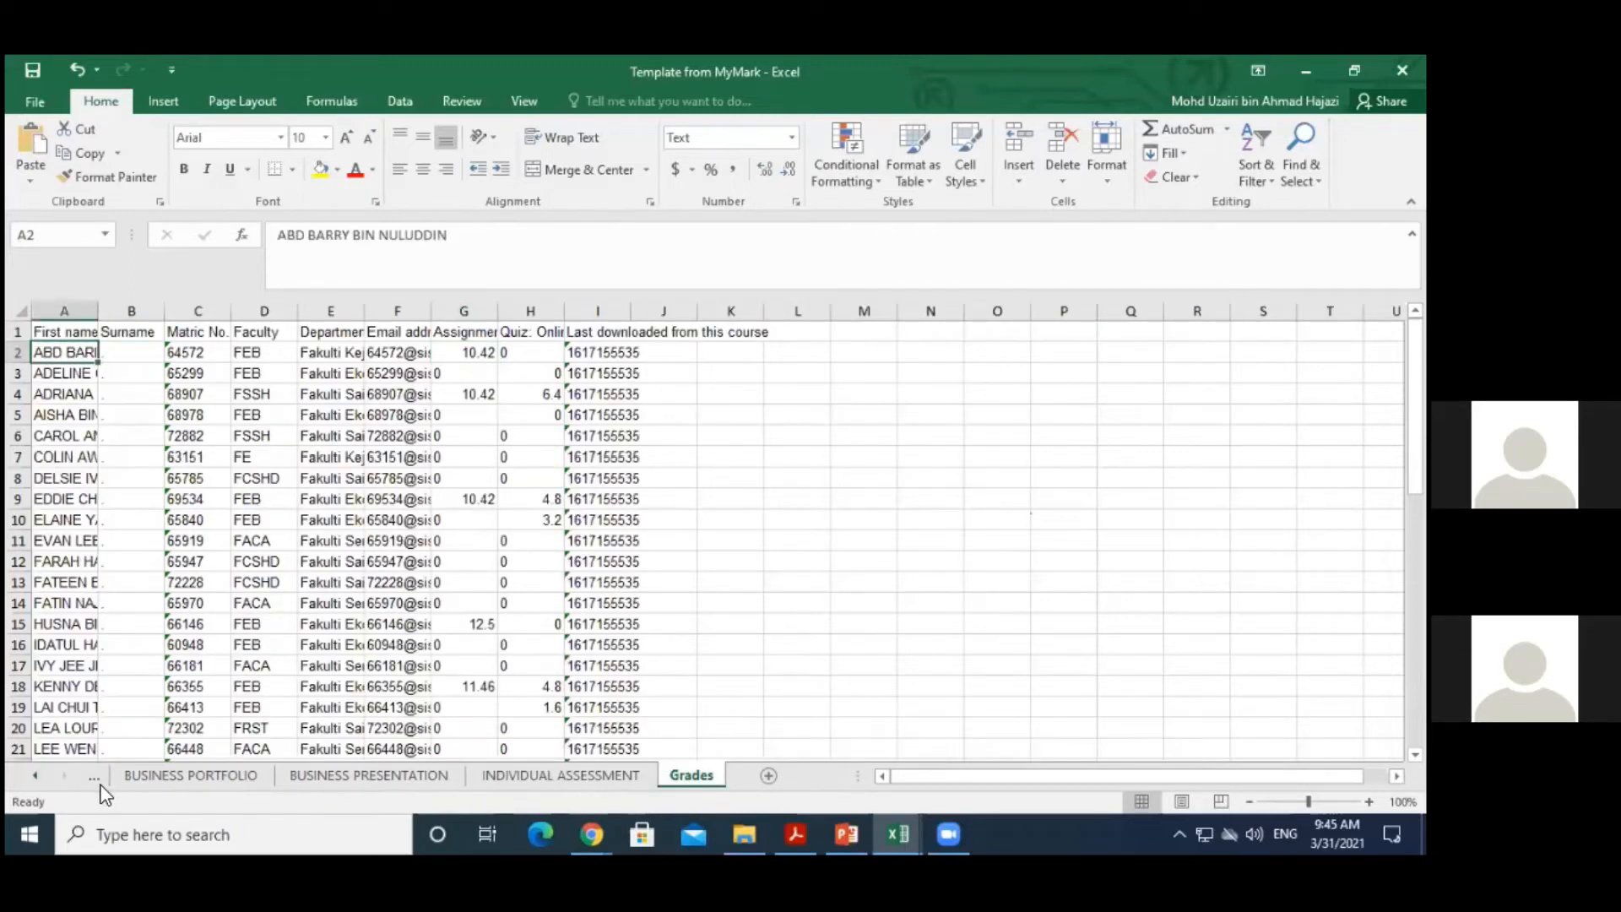
click(37, 775)
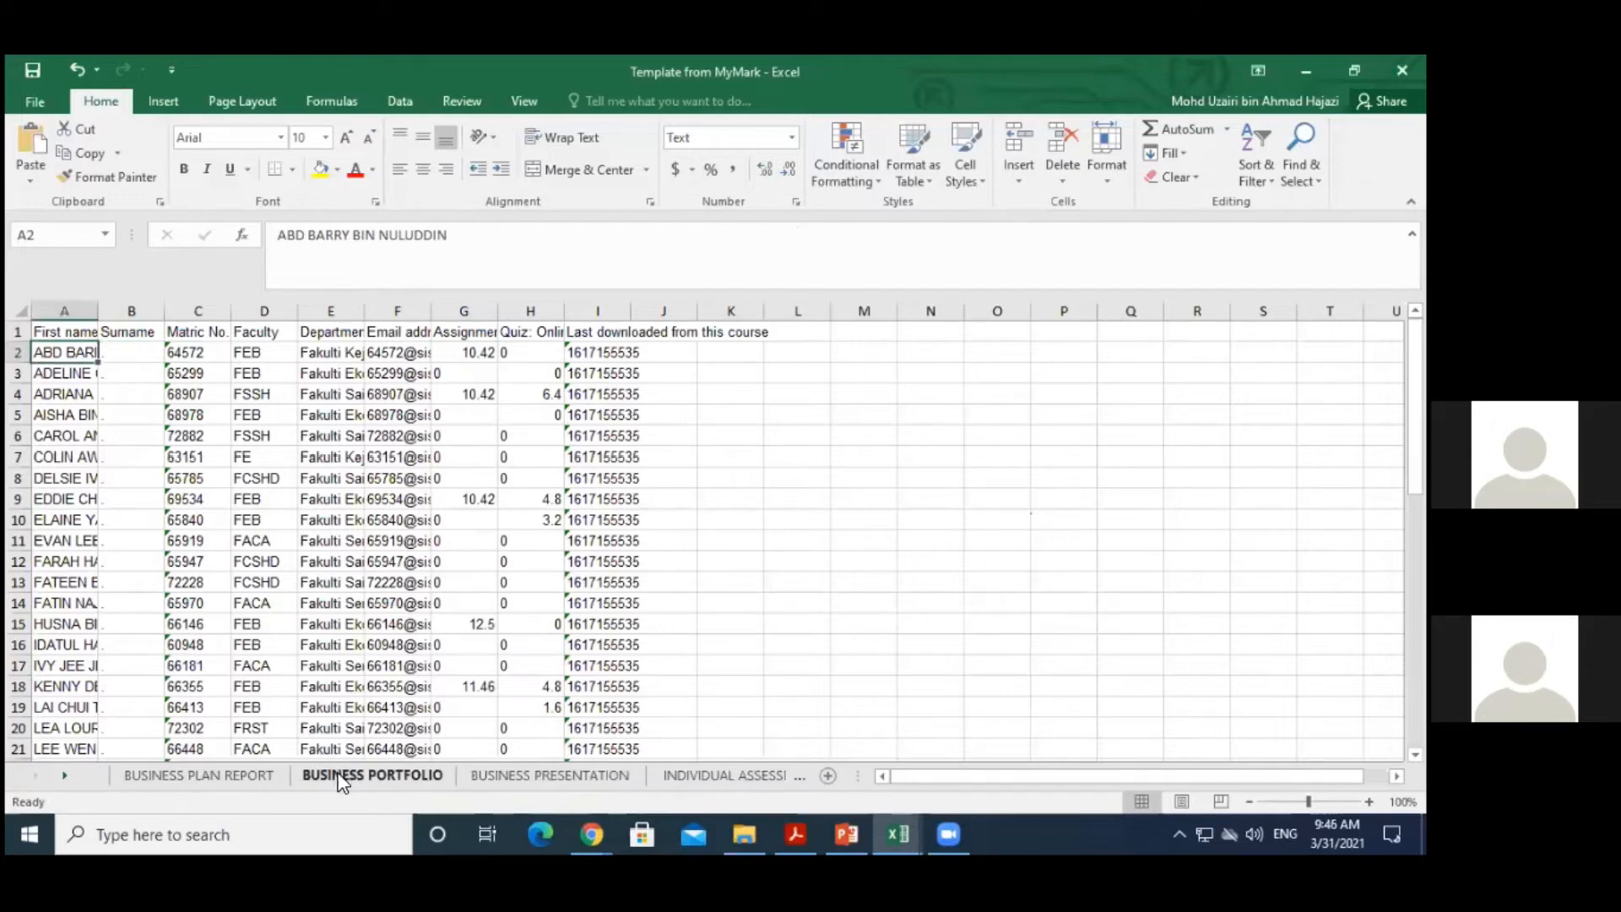
click(253, 775)
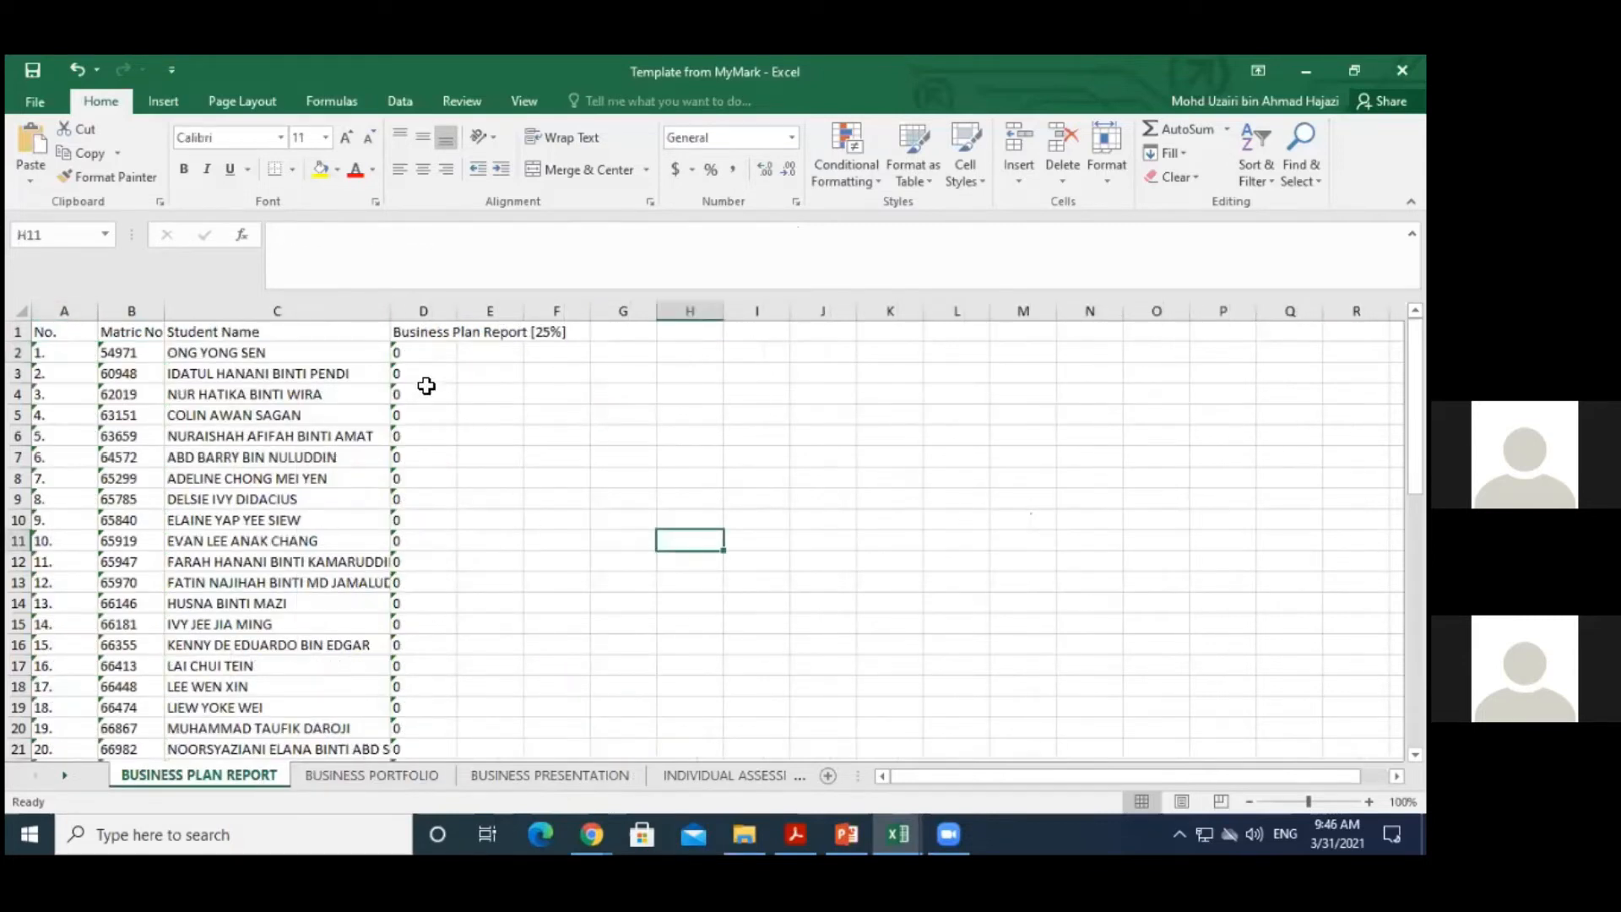
Start a VLOOKUP formula in D2 of the BUSINESS PLAN REPORT sheet with the matric number in B2 as lookup value
click(429, 357)
click(558, 503)
click(435, 358)
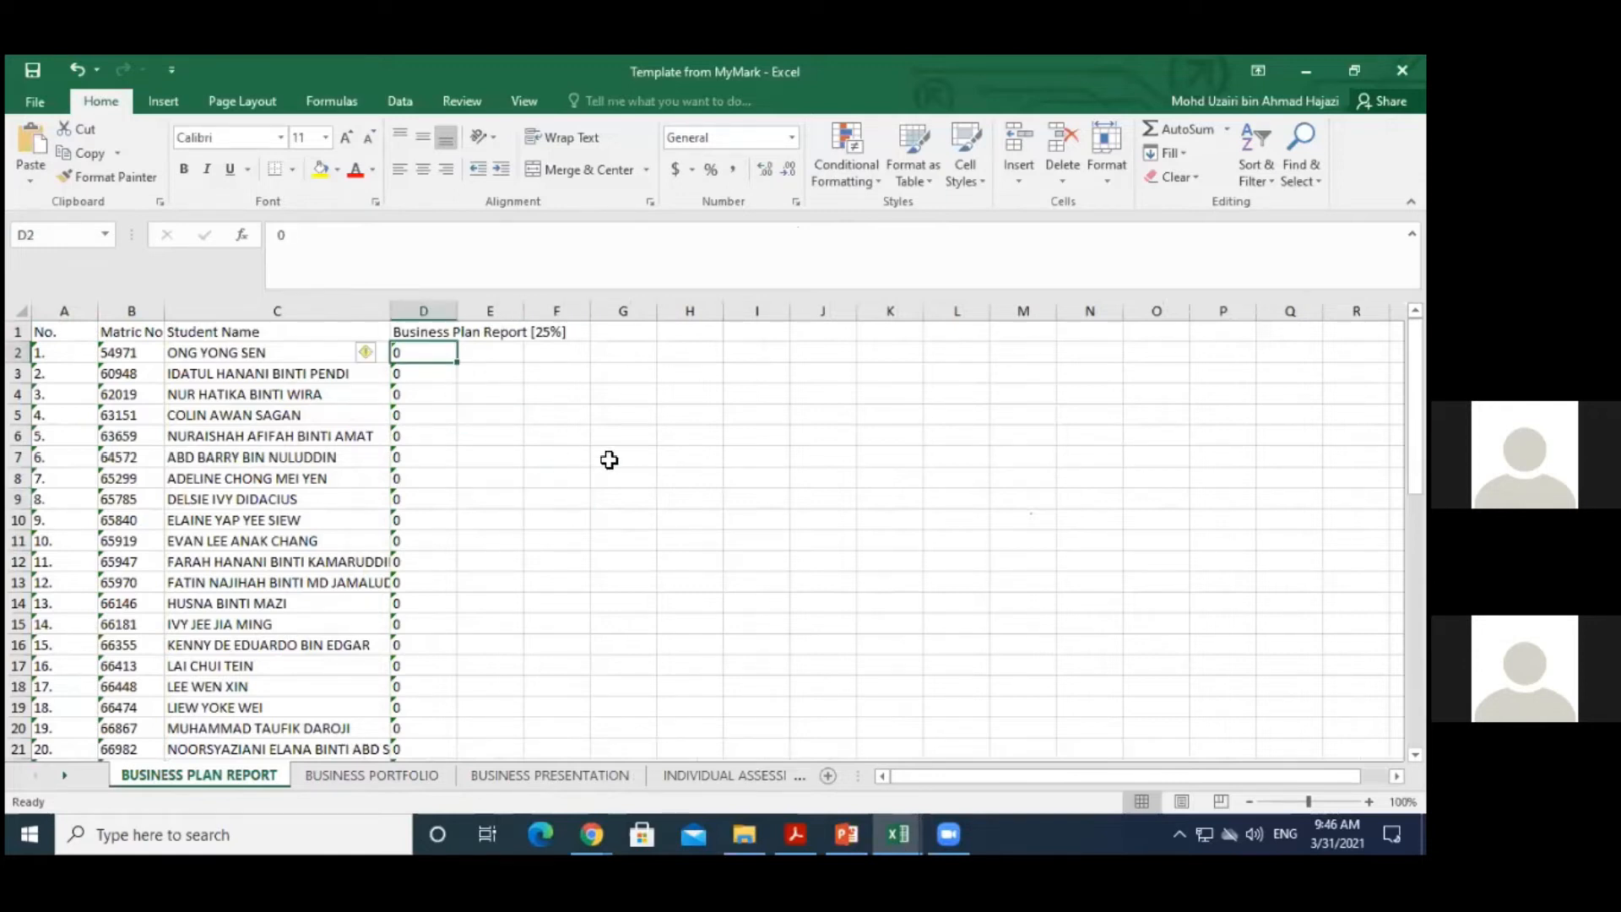
text(=vol)
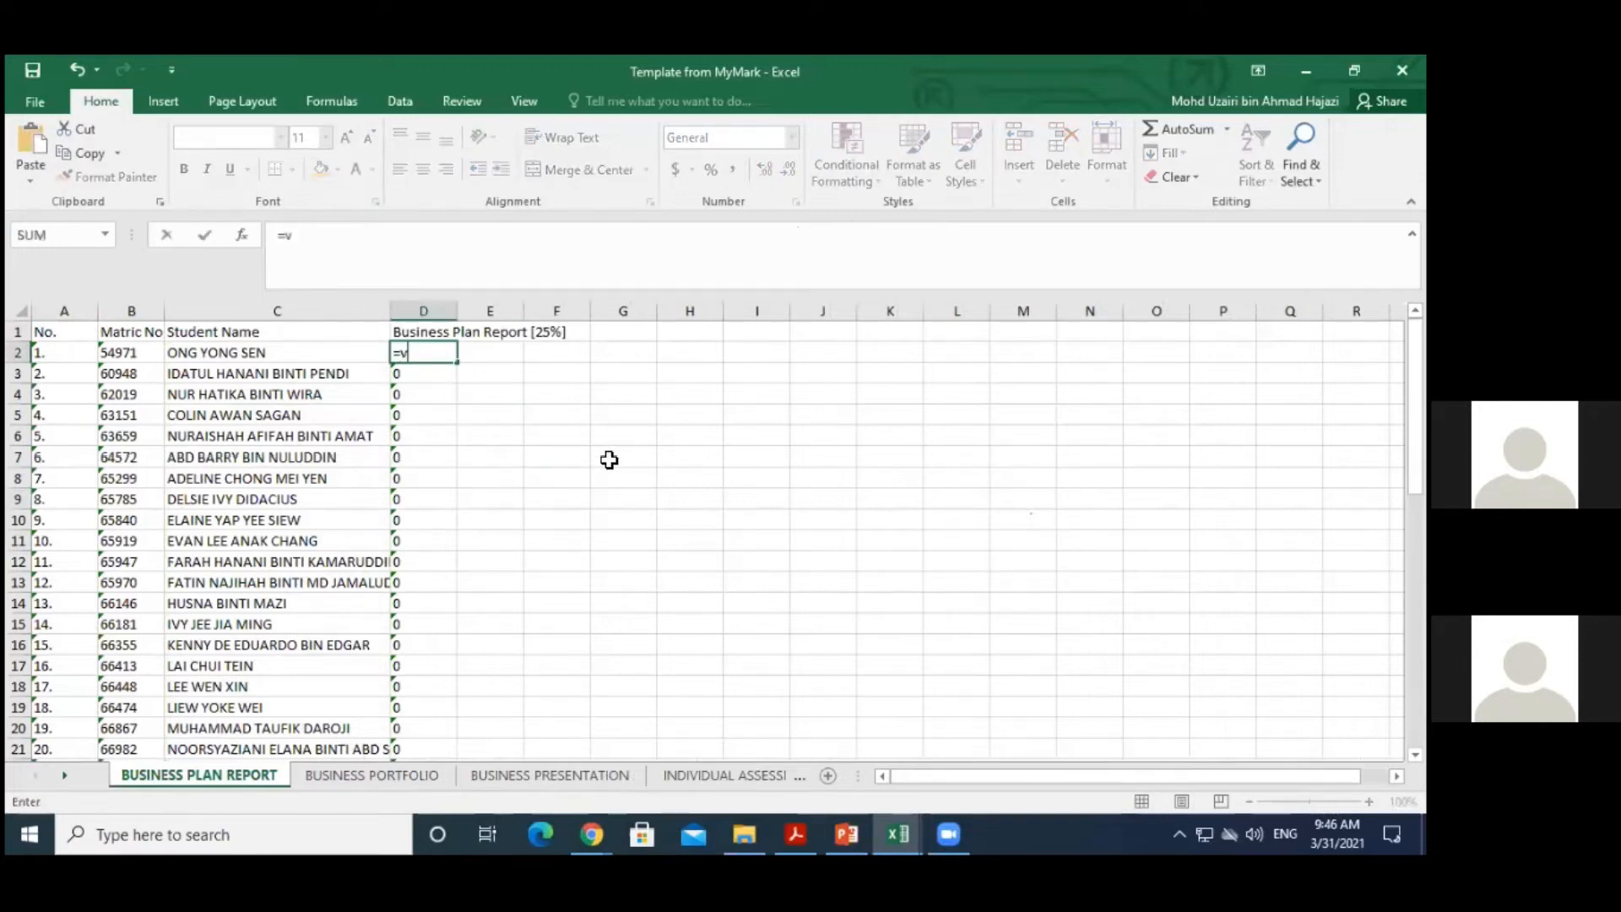
key(BackSpace)
key(BackSpace)
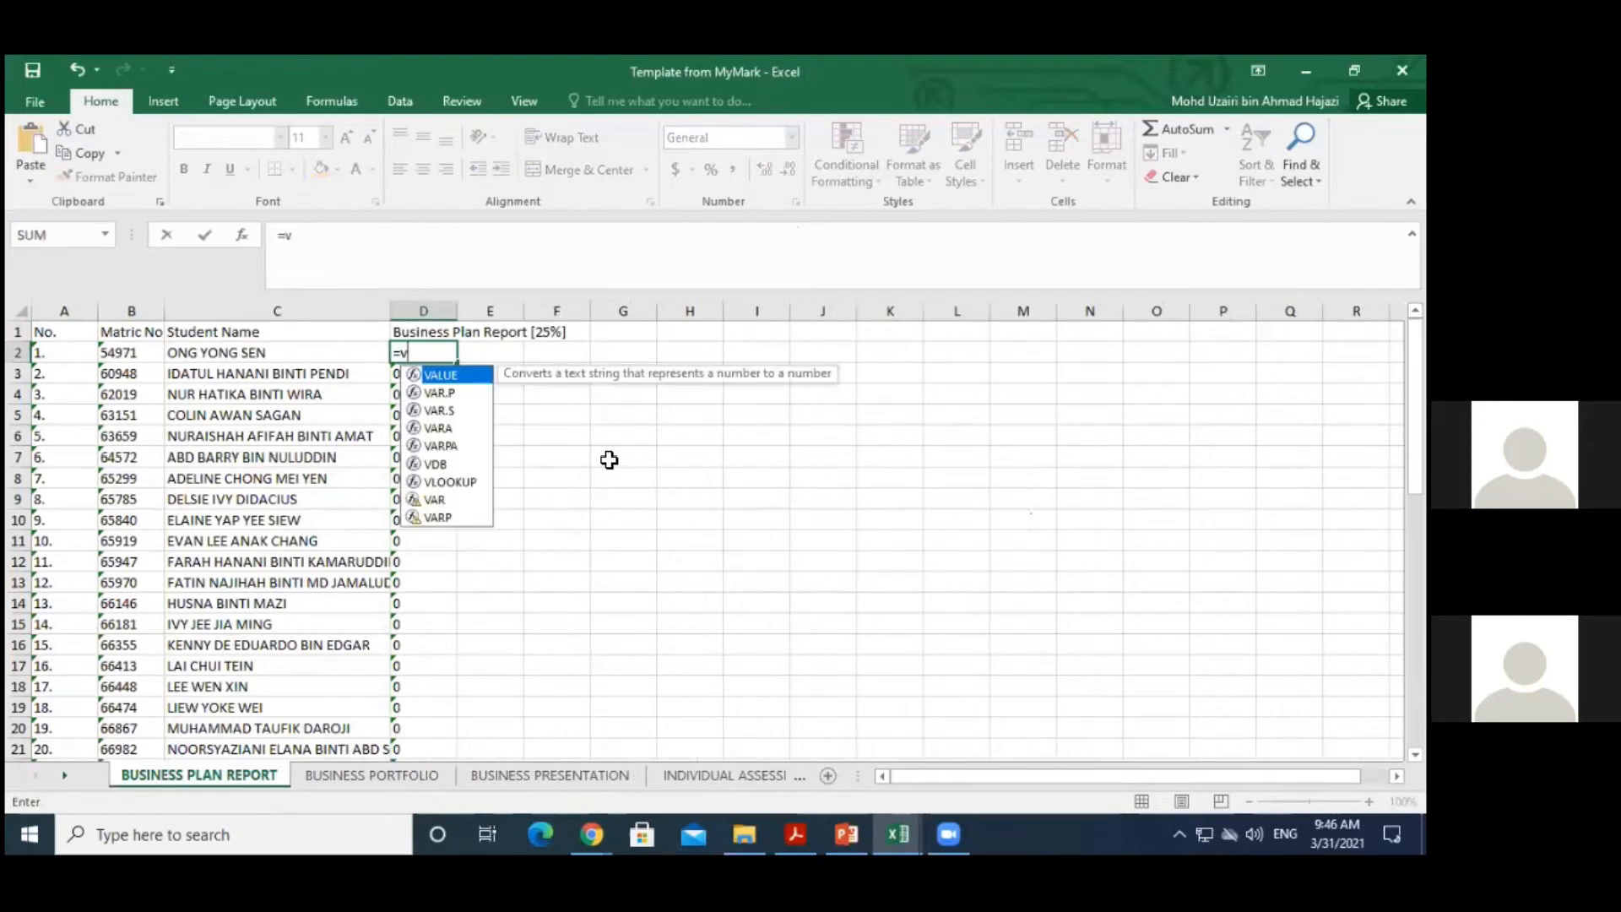
text(lo)
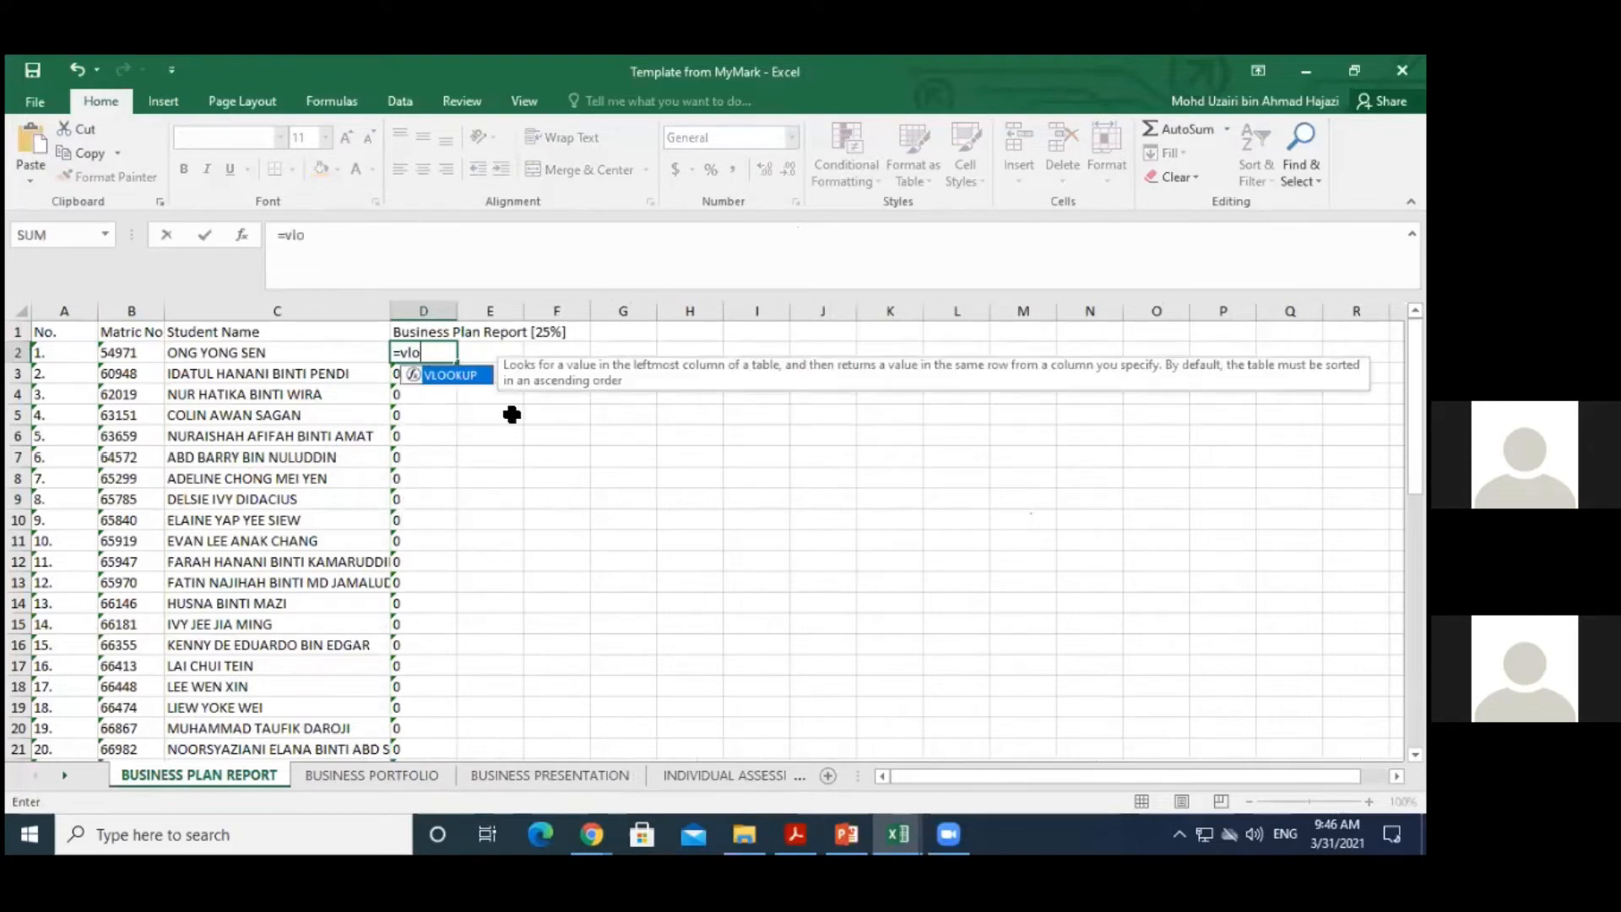
double_click(446, 376)
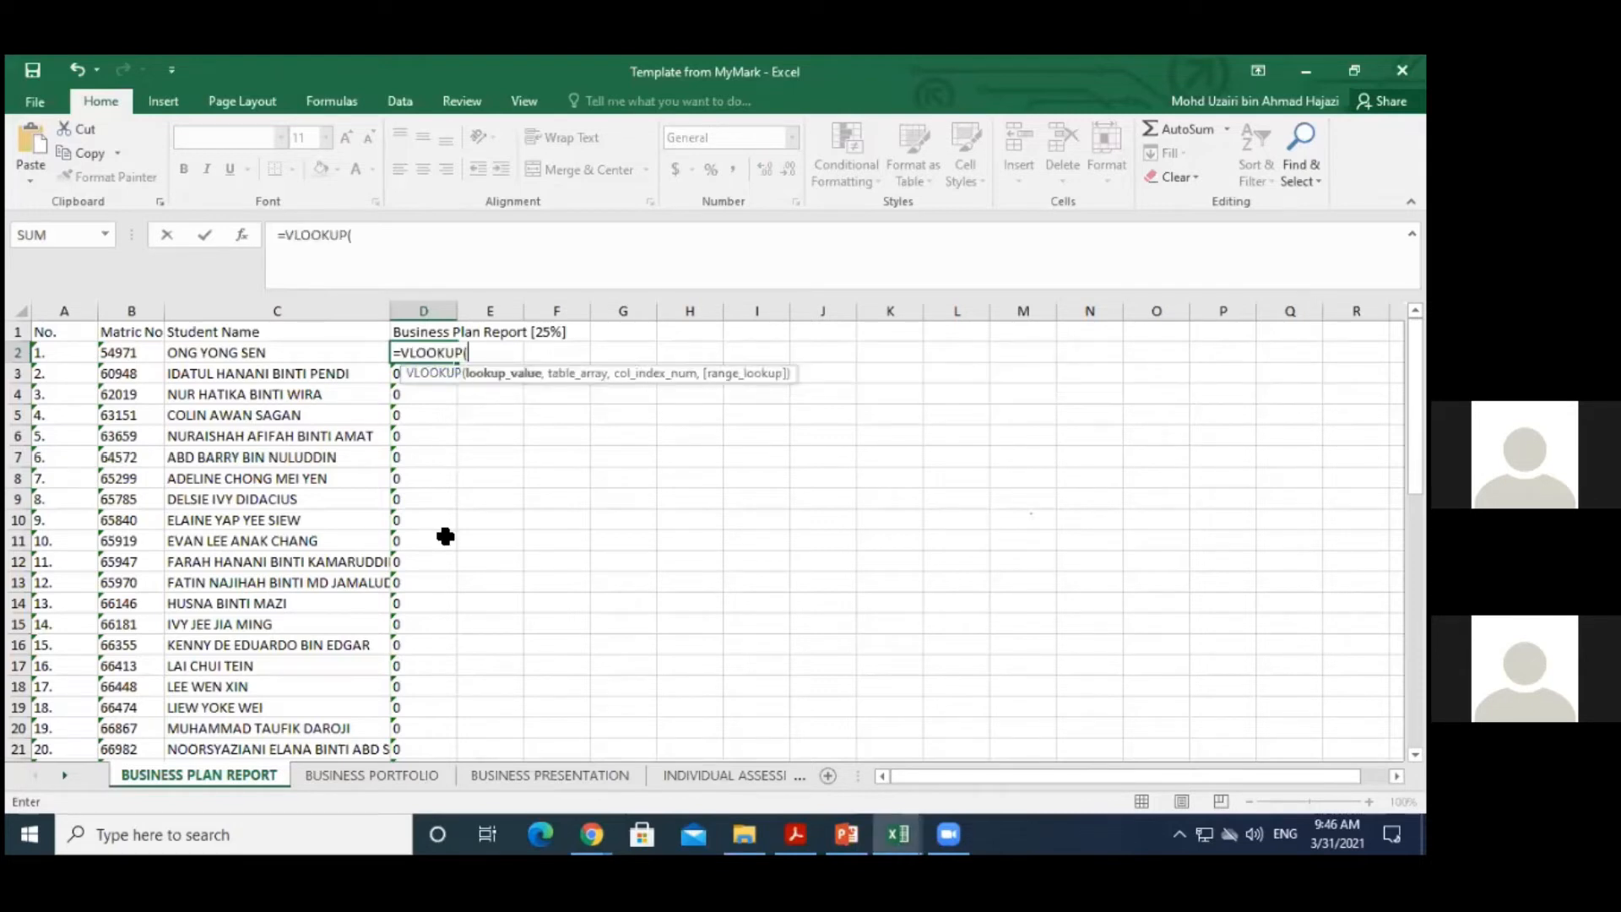
click(146, 357)
text(,)
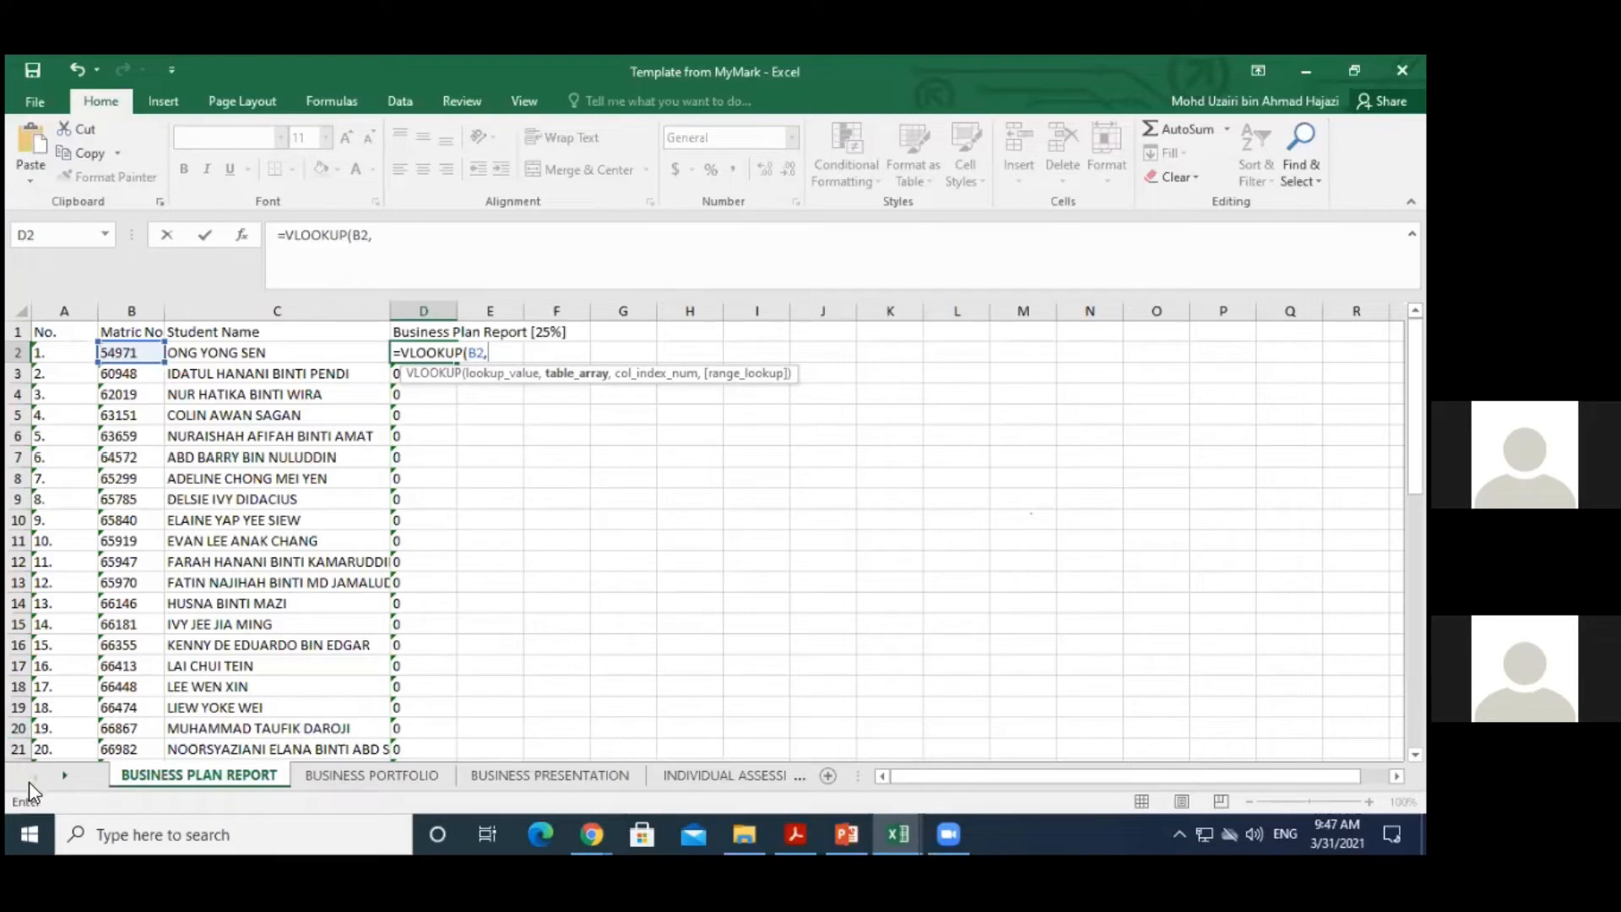
Set the VLOOKUP table array to C2:H51 on the Grades sheet, from the matric numbers through the quiz column
click(63, 775)
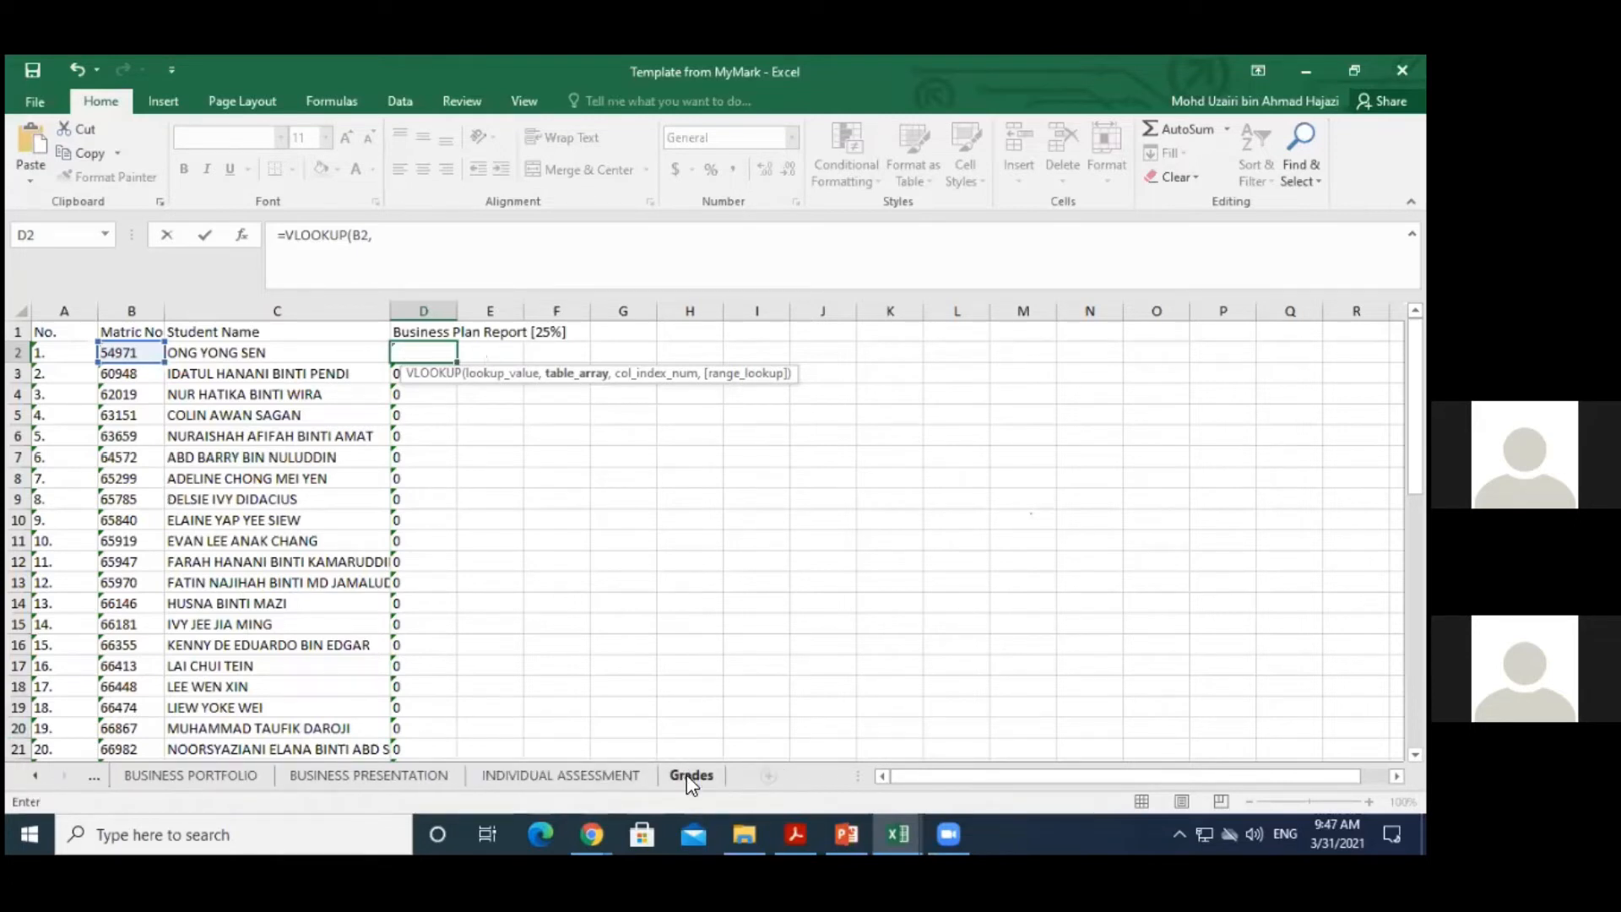
click(688, 778)
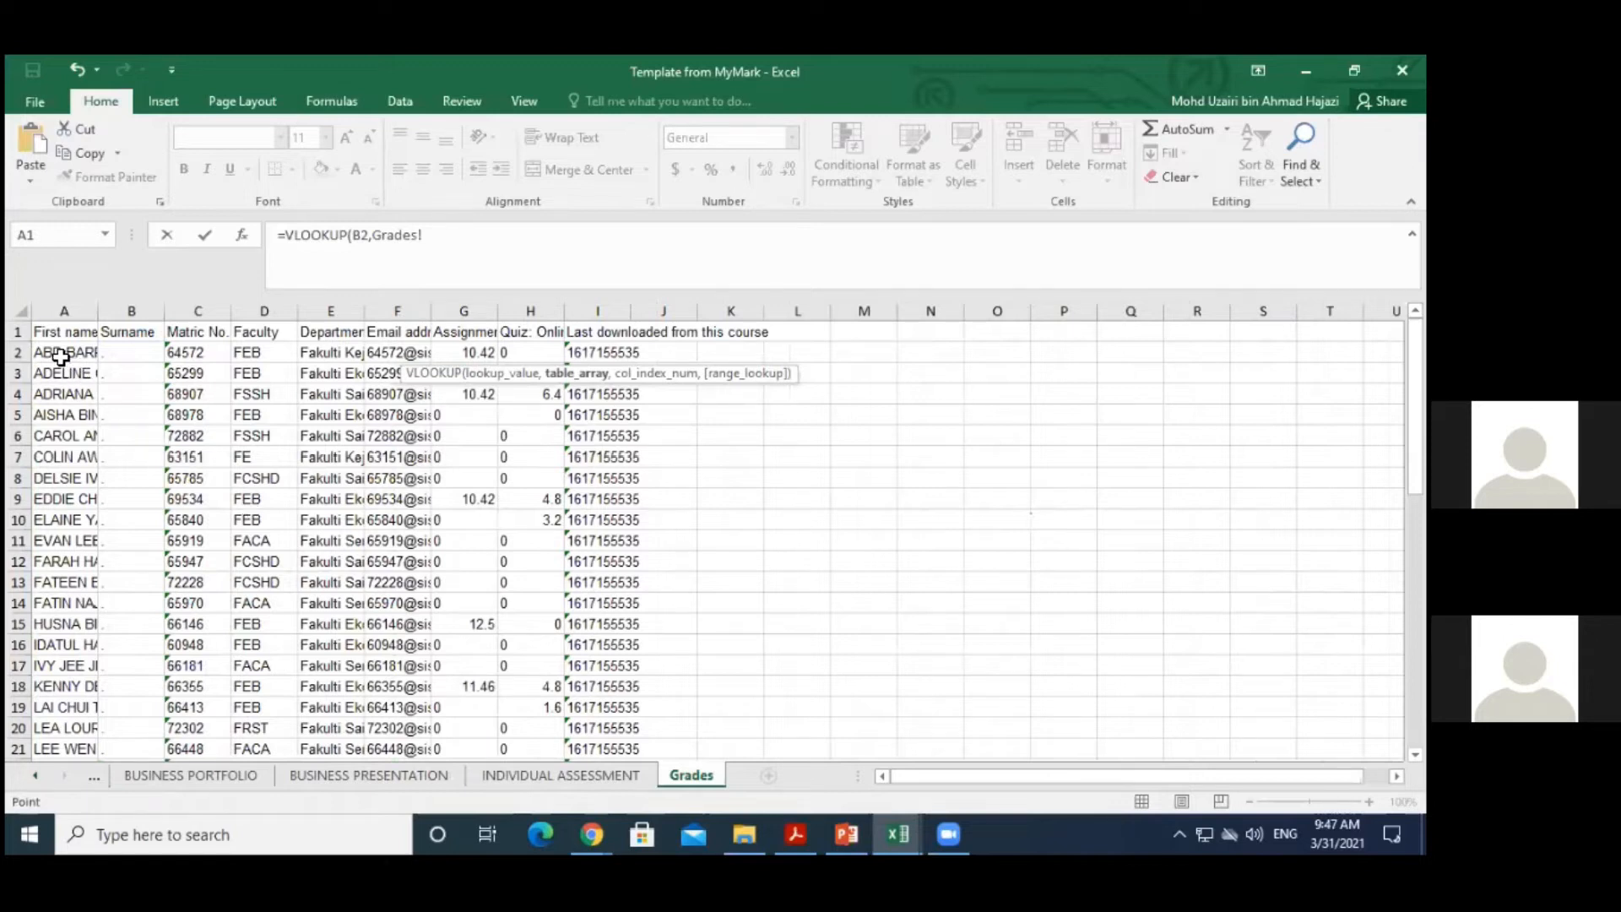
drag(60, 357, 357, 491)
click(196, 355)
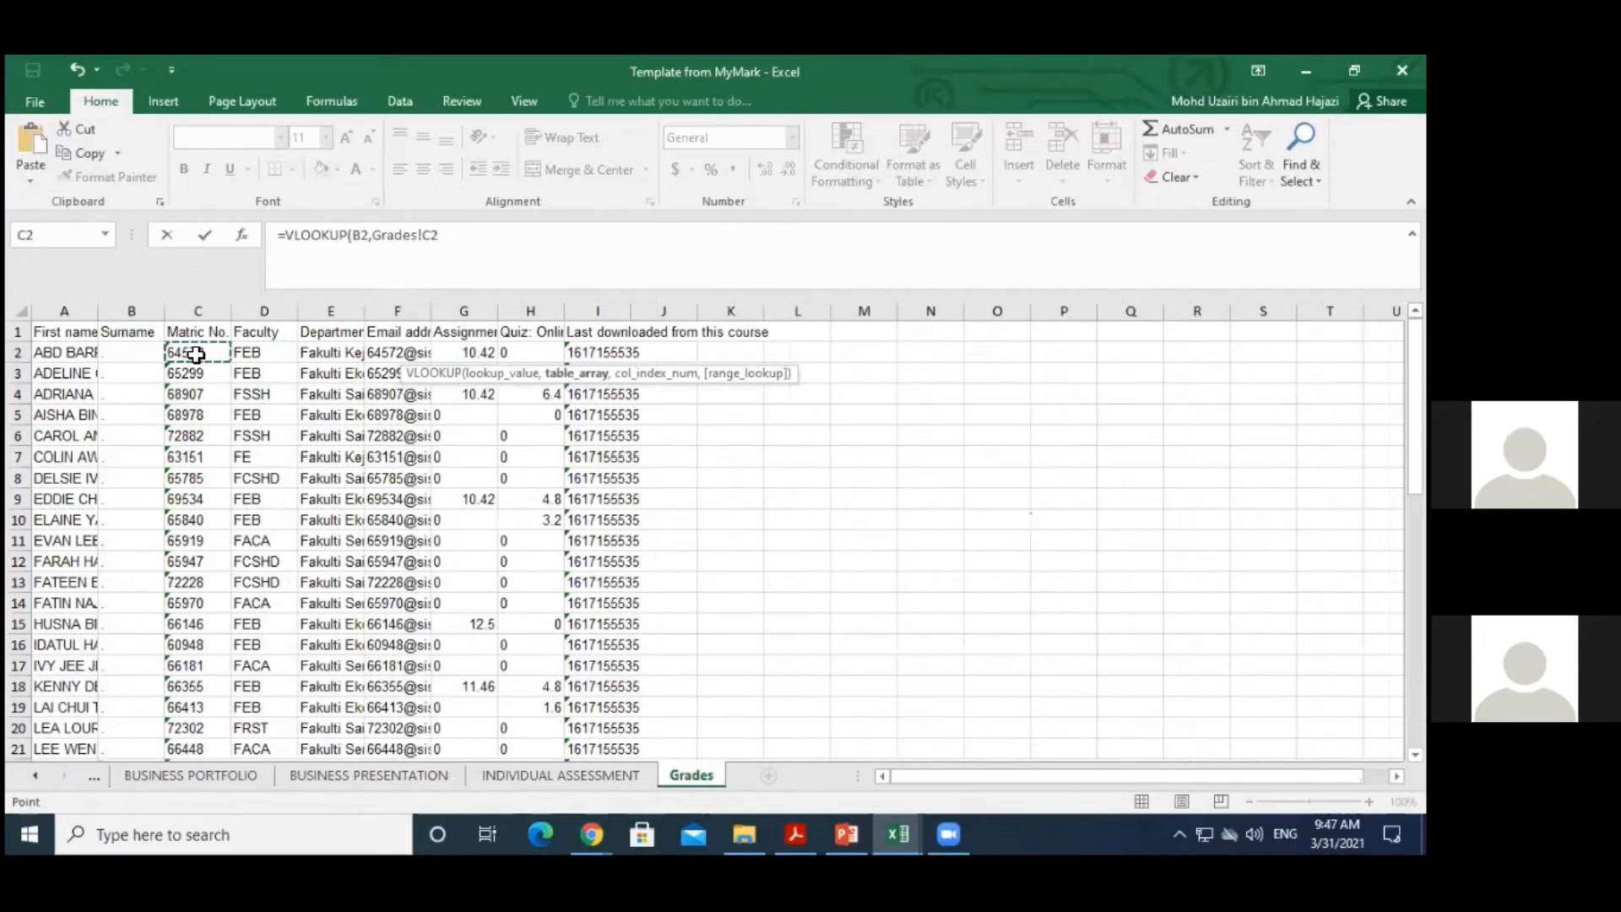
drag(200, 355, 514, 725)
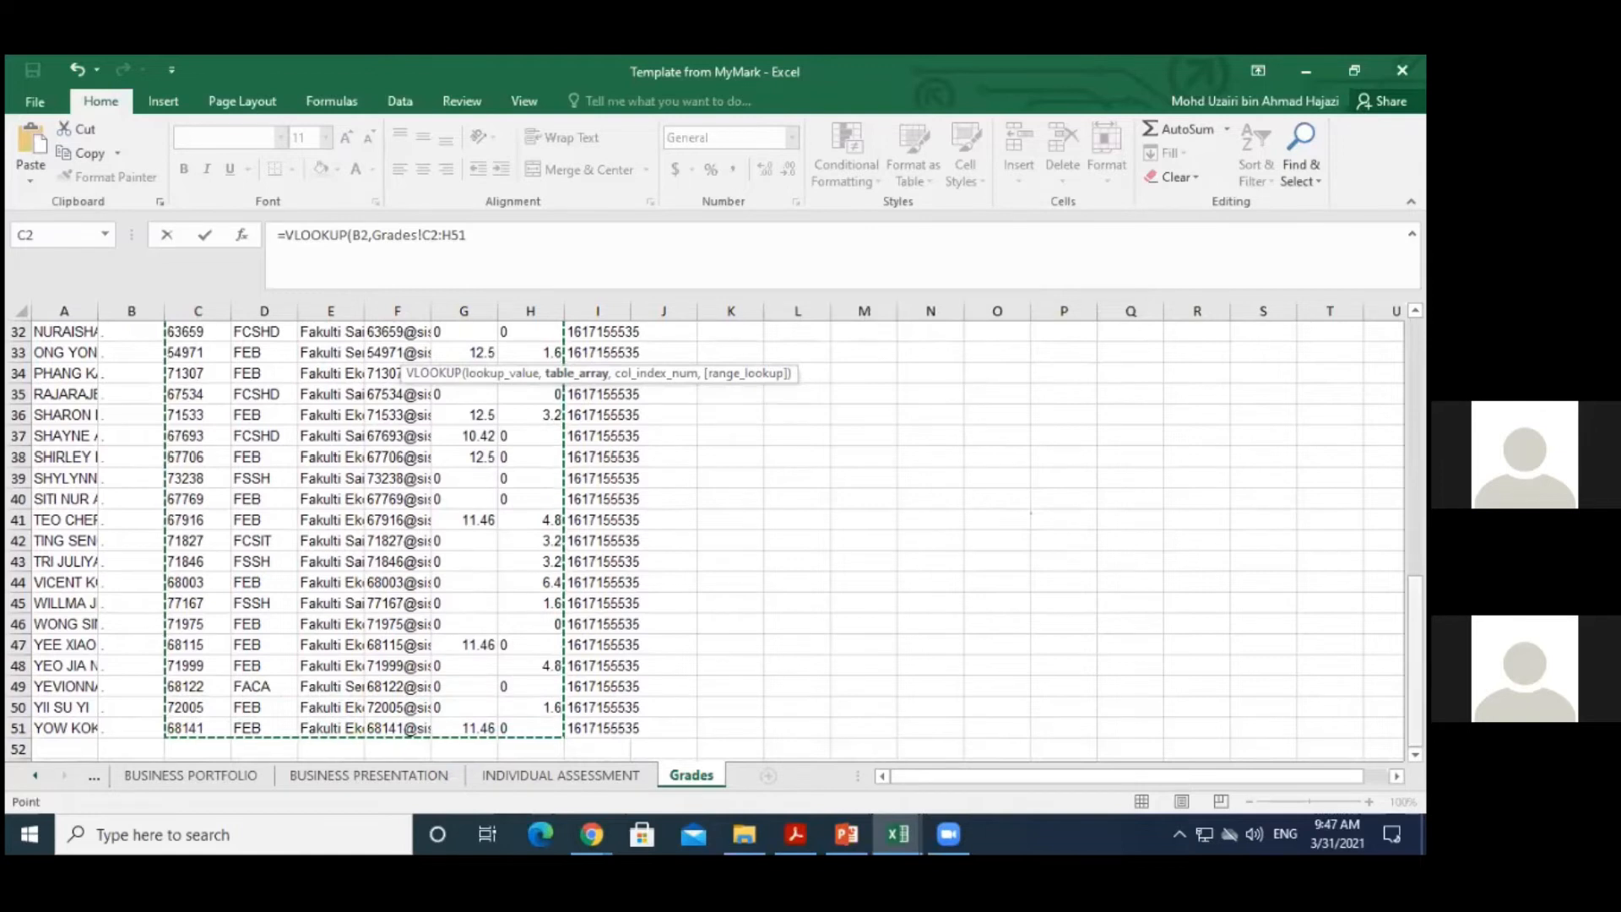
scroll(1162, 518, up, 4)
scroll(1162, 517, up, 7)
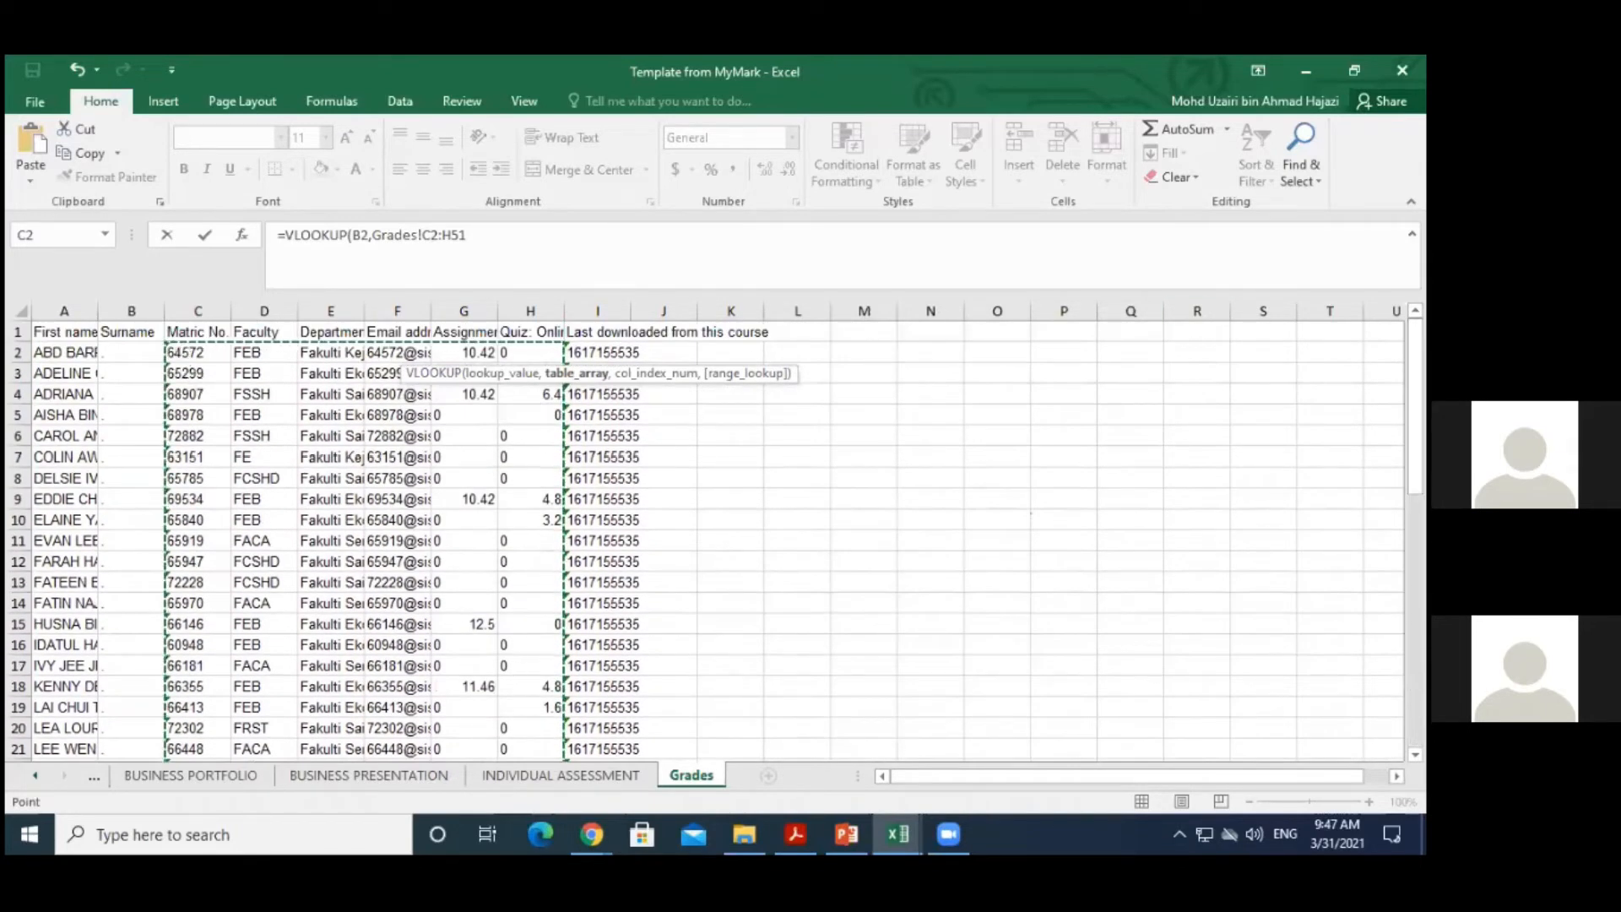
scroll(345, 742, down, 10)
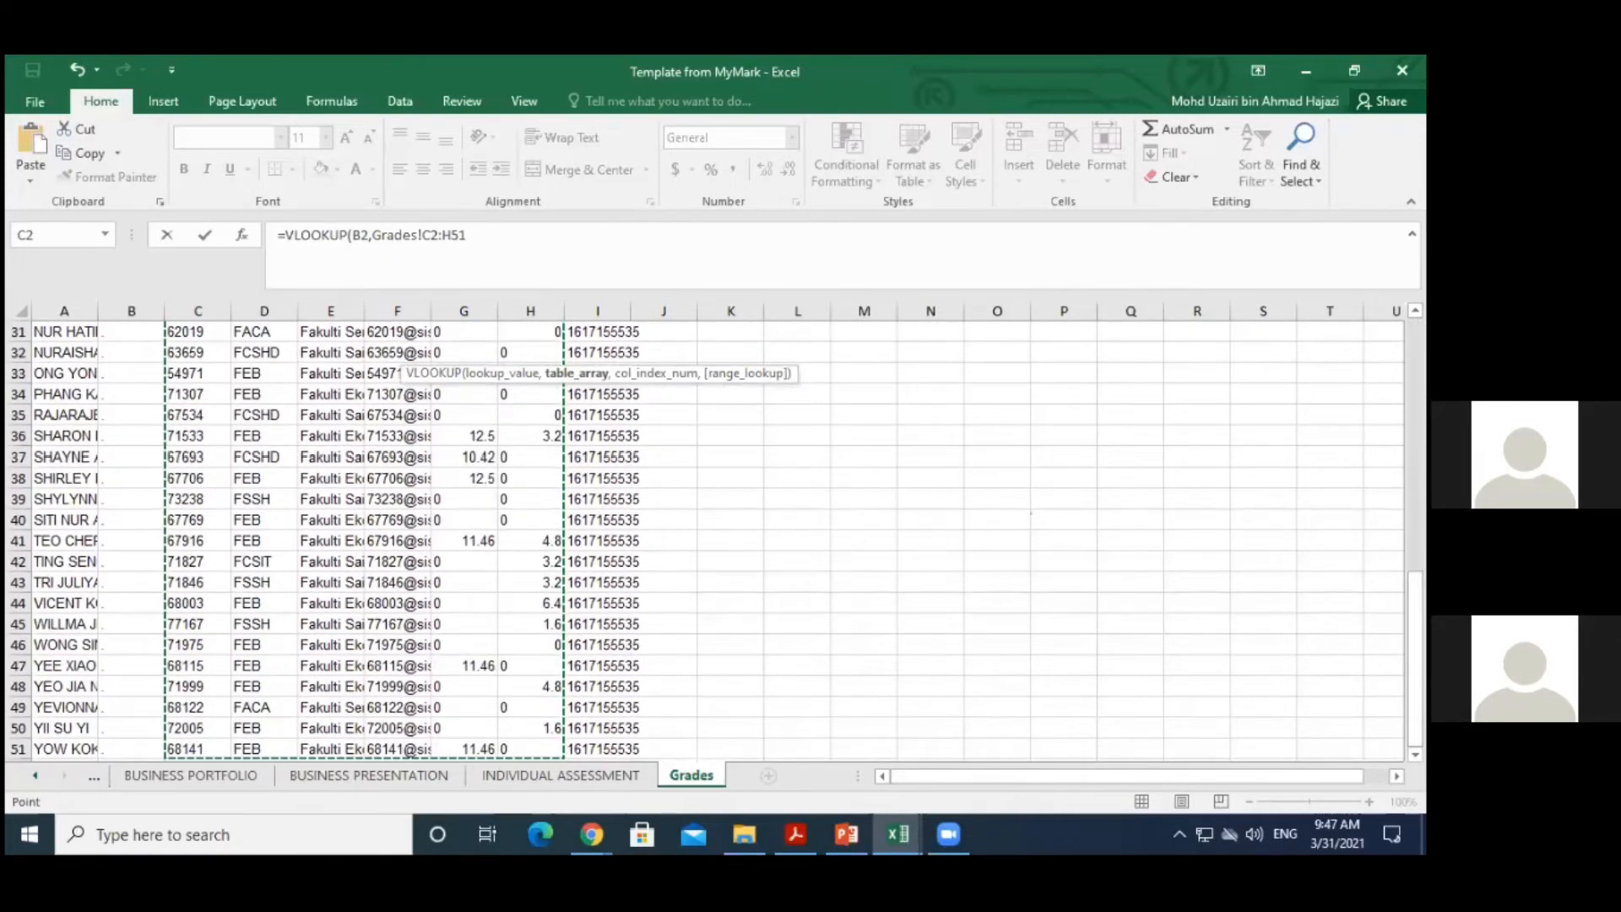
scroll(345, 541, up, 10)
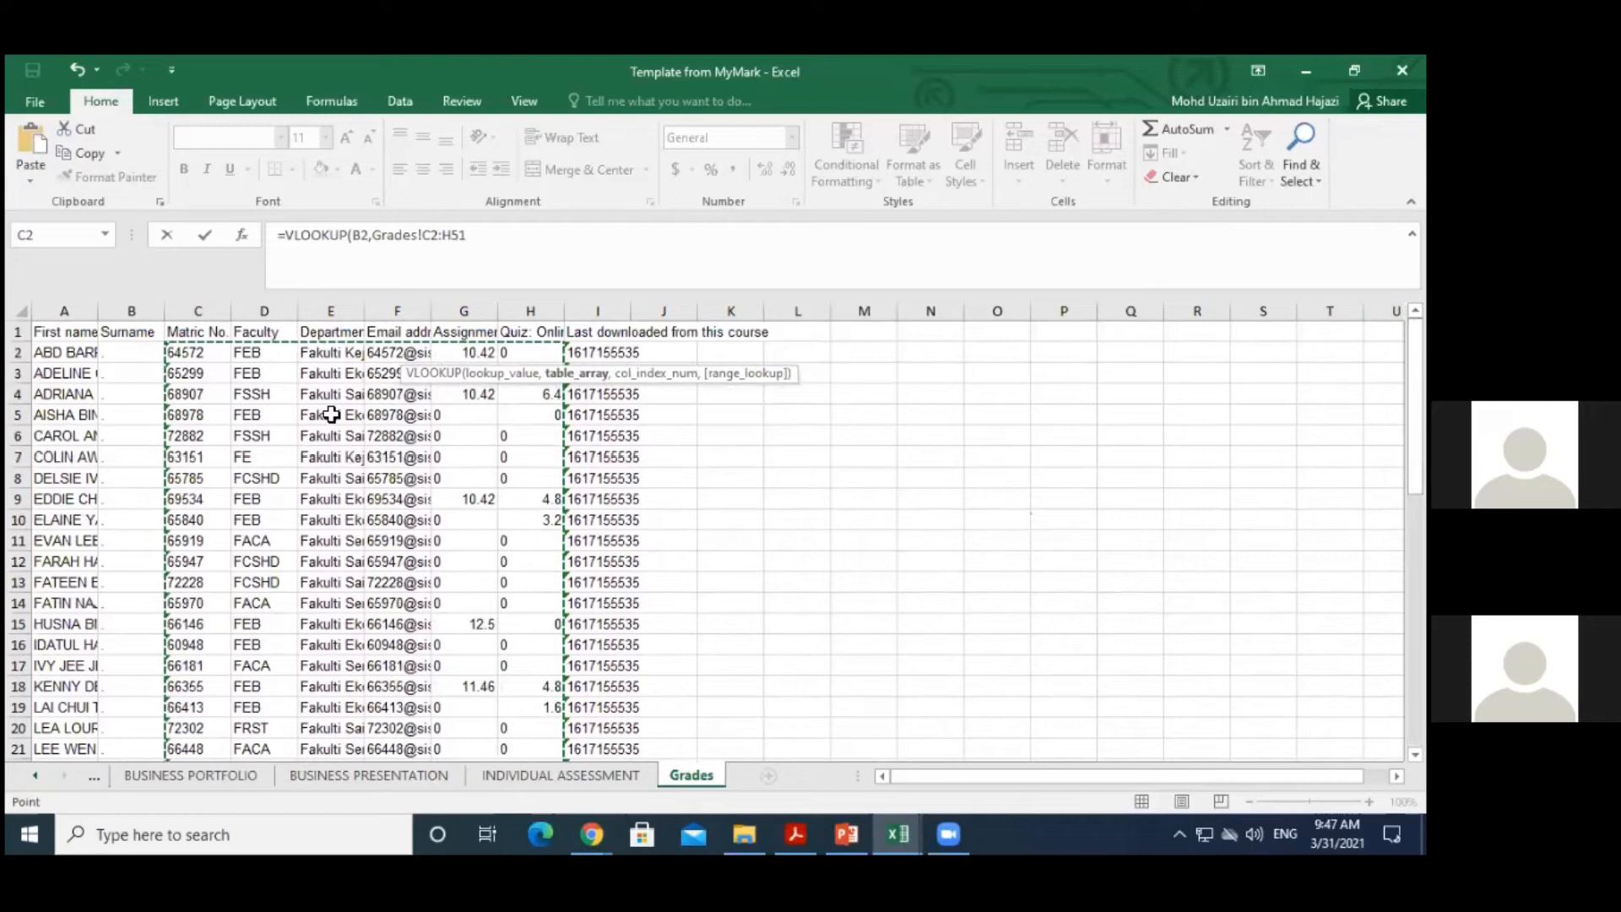
Make the table array absolute as Grades!$C$2:$H$51 and continue to the column index argument
click(422, 235)
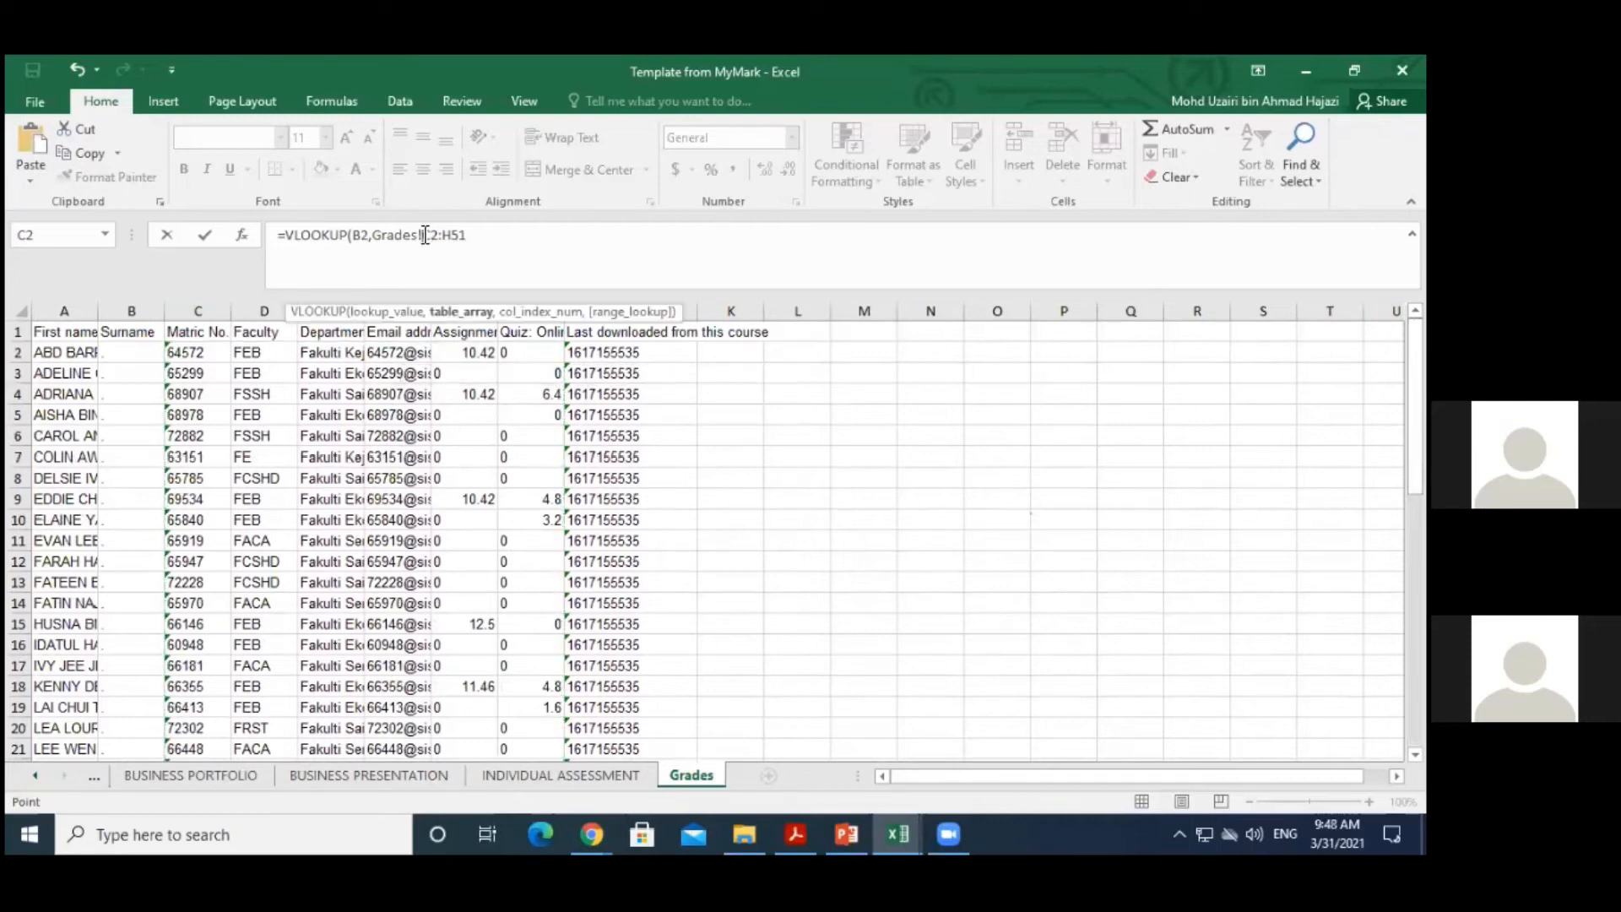
text($)
key(Right)
text($)
key(Right)
key(Right)
text($C$)
text(,)
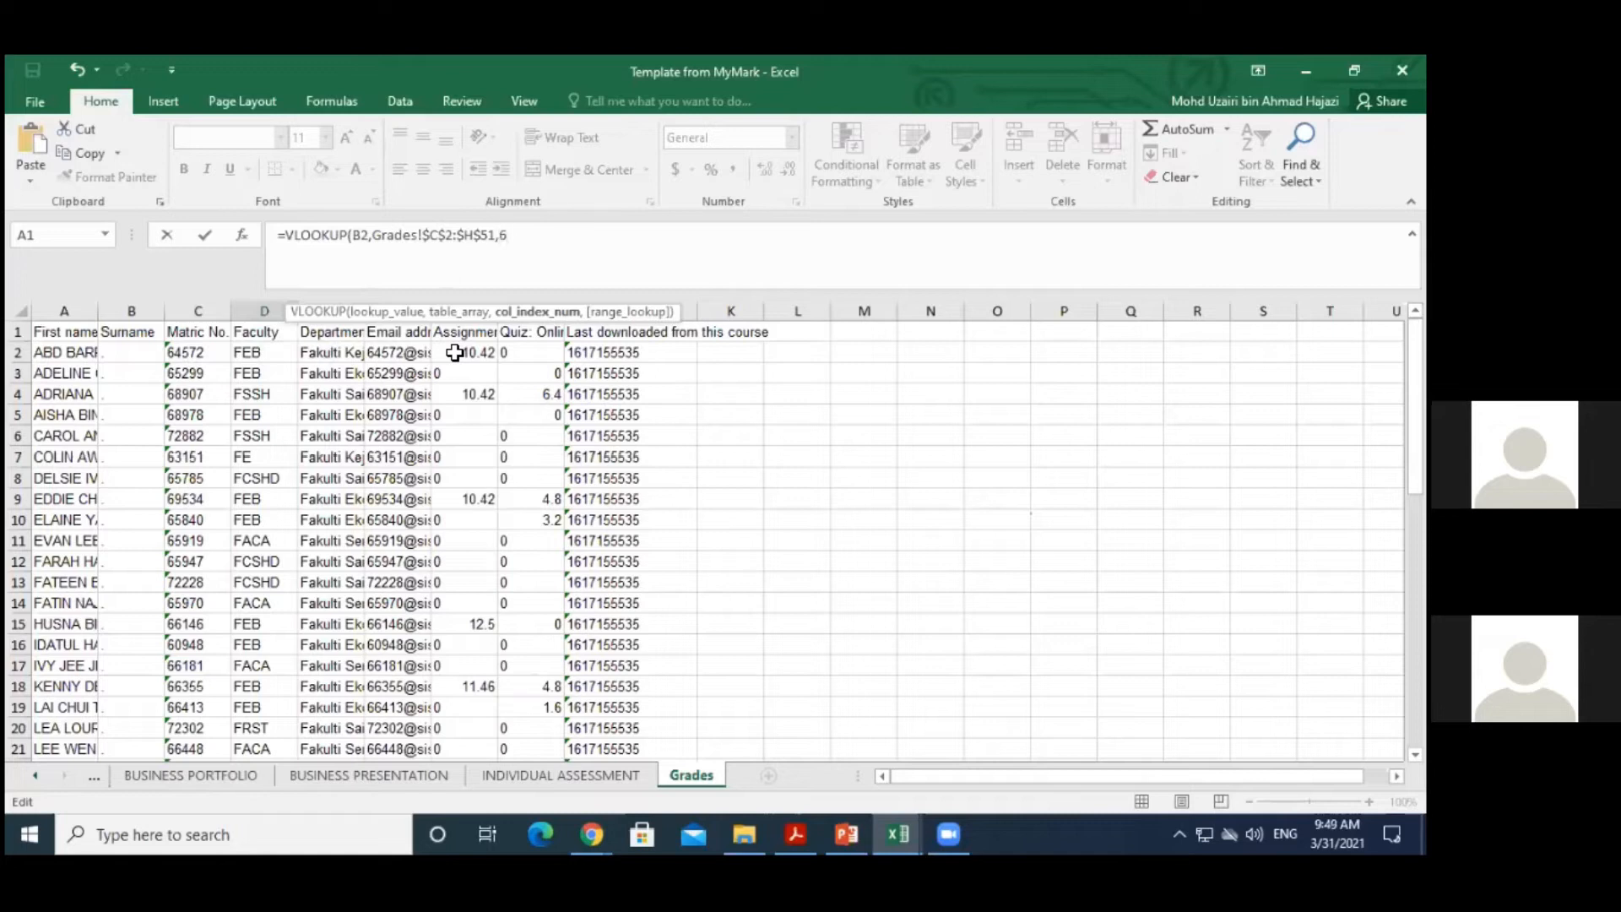
Complete the VLOOKUP formula with column index 5 and FALSE for an exact match, and enter it in D2
key(BackSpace)
text(5,)
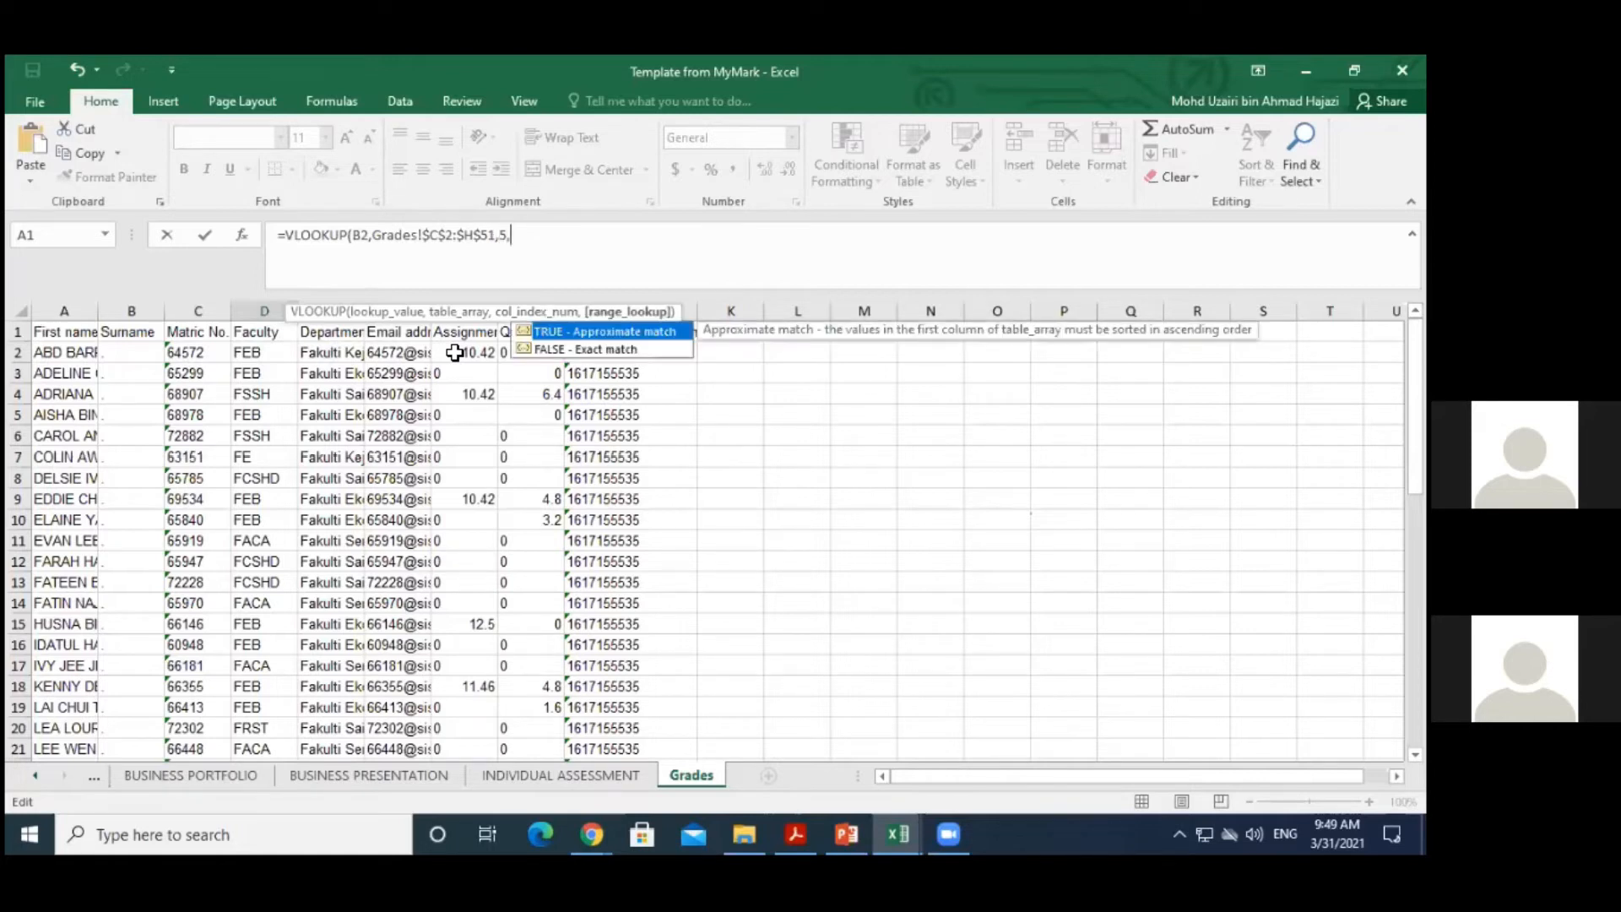
click(570, 348)
double_click(570, 347)
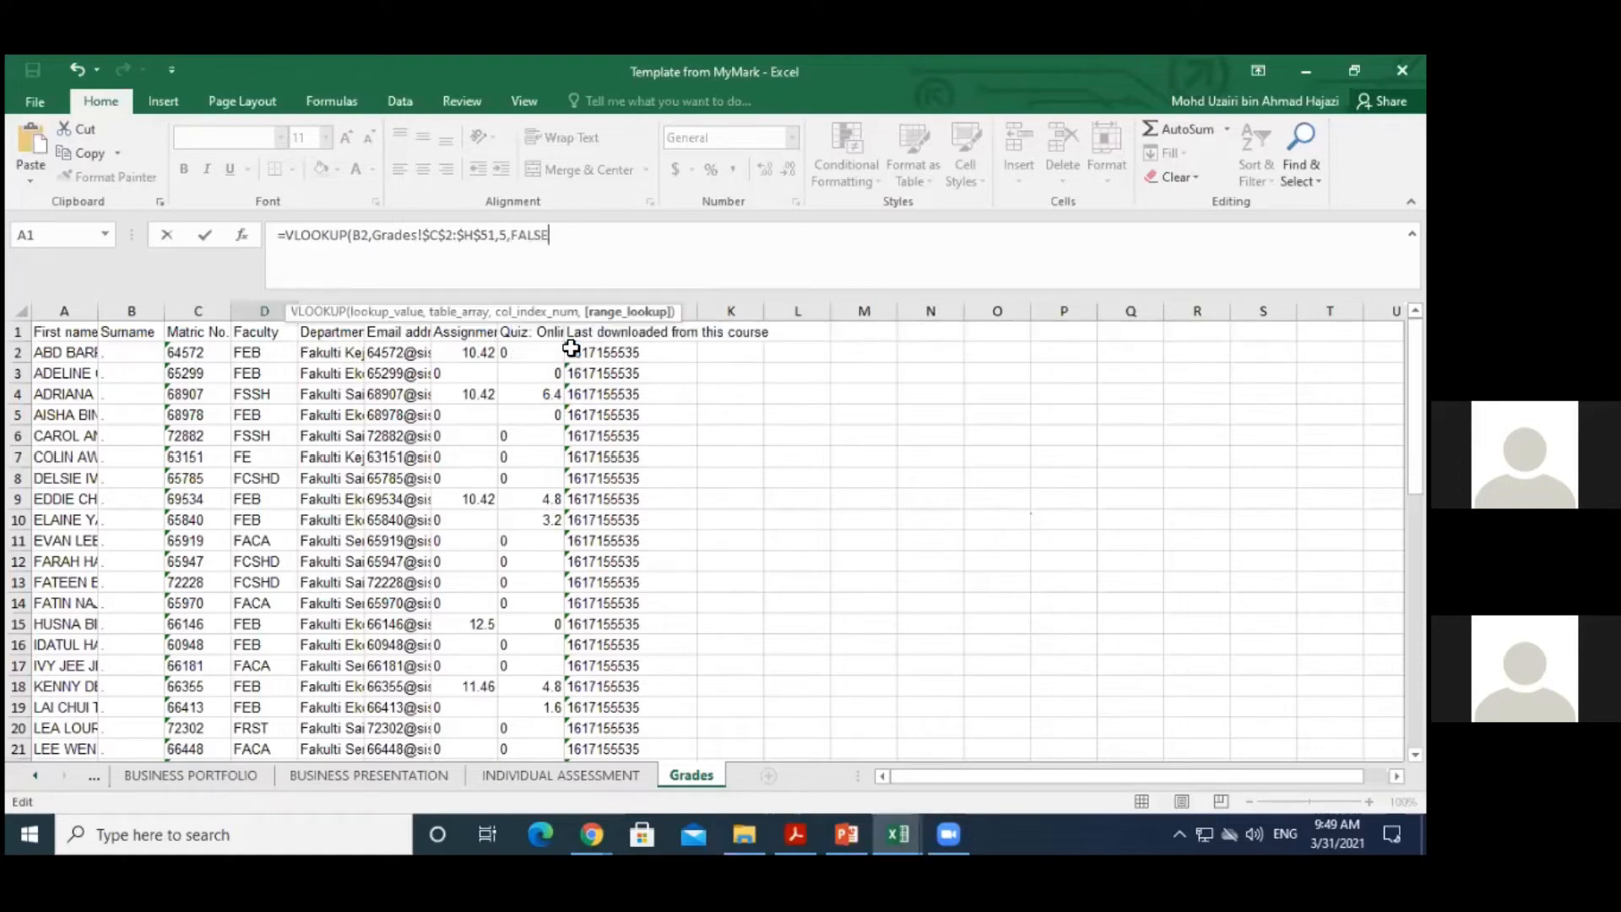
text())
key(Return)
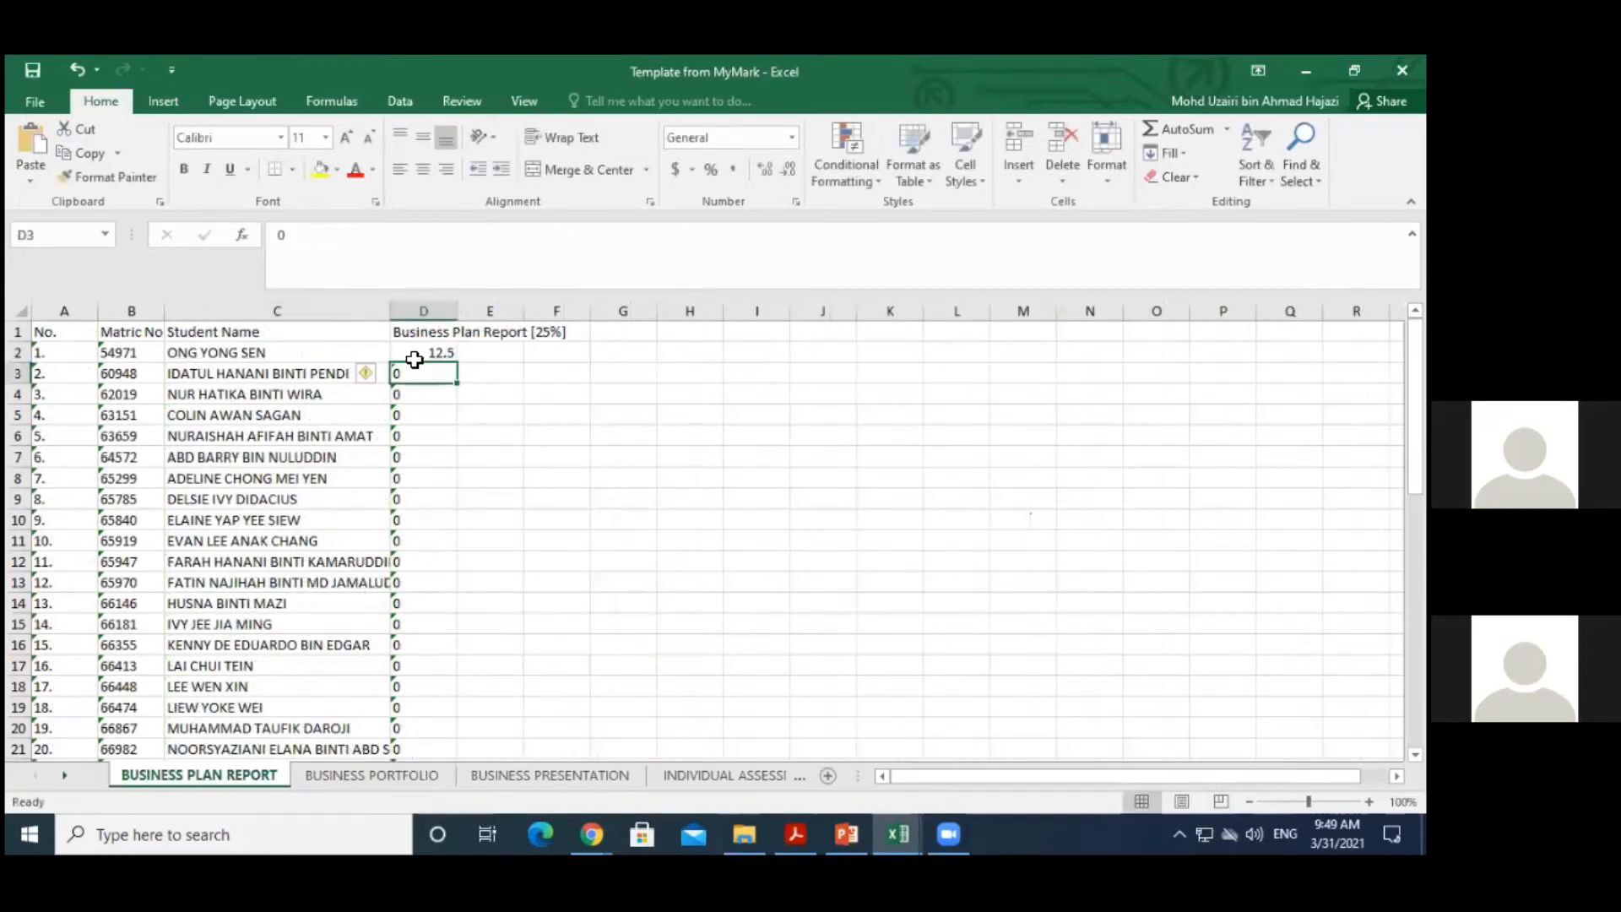
Check the D2 lookup result against the same student's assignment mark on the Grades sheet, then leave for the BUSINESS PORTFOLIO sheet
click(414, 357)
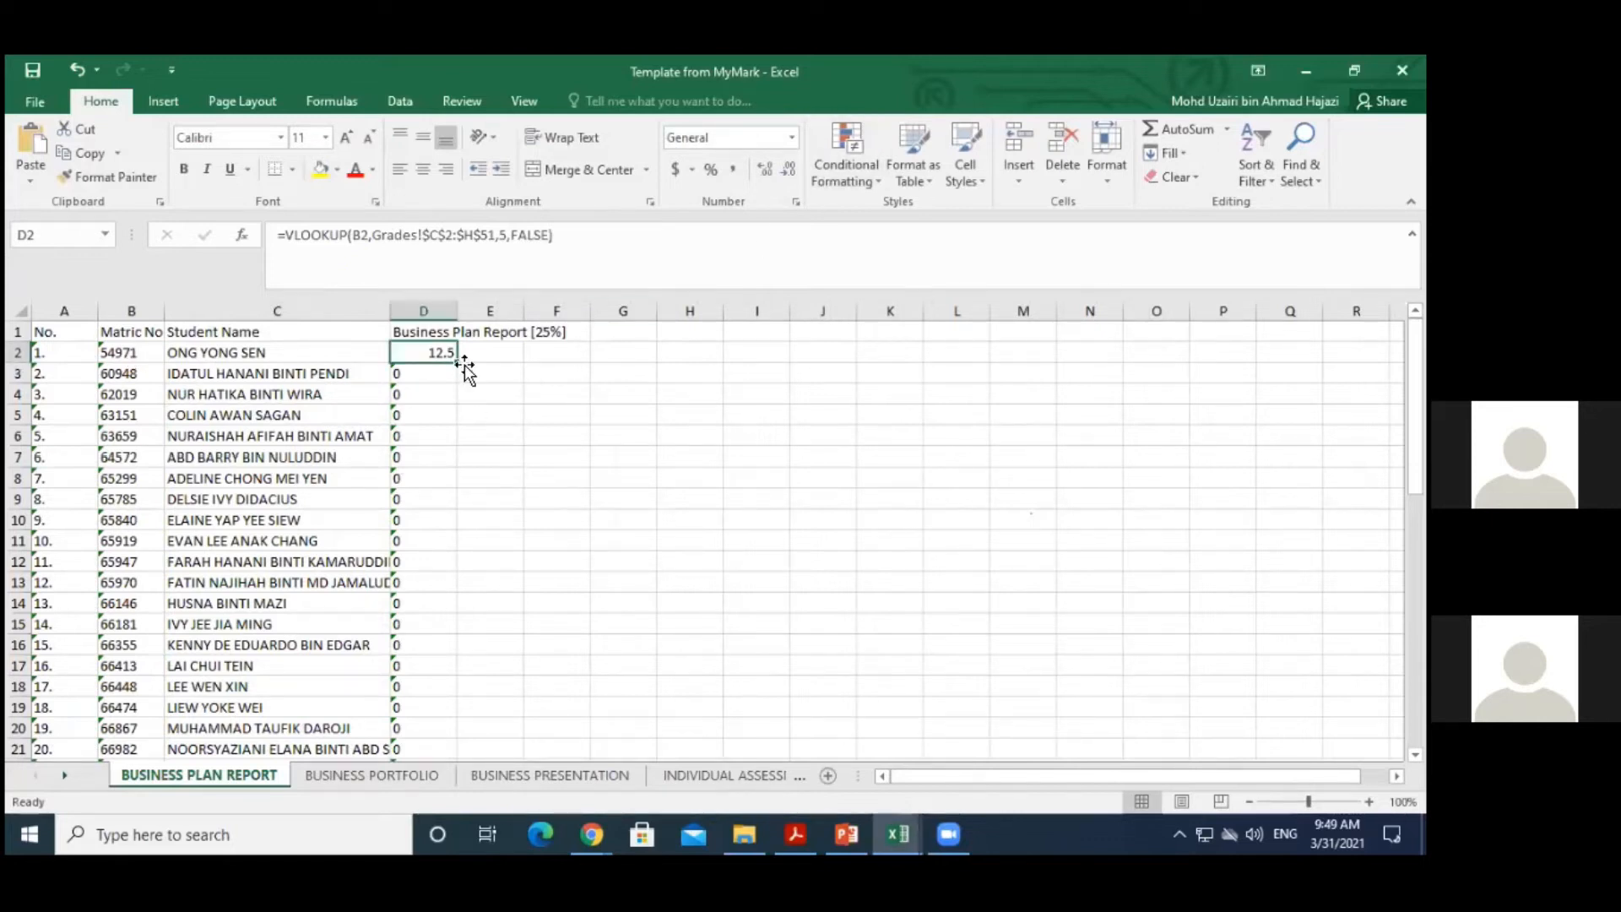
click(61, 773)
click(701, 775)
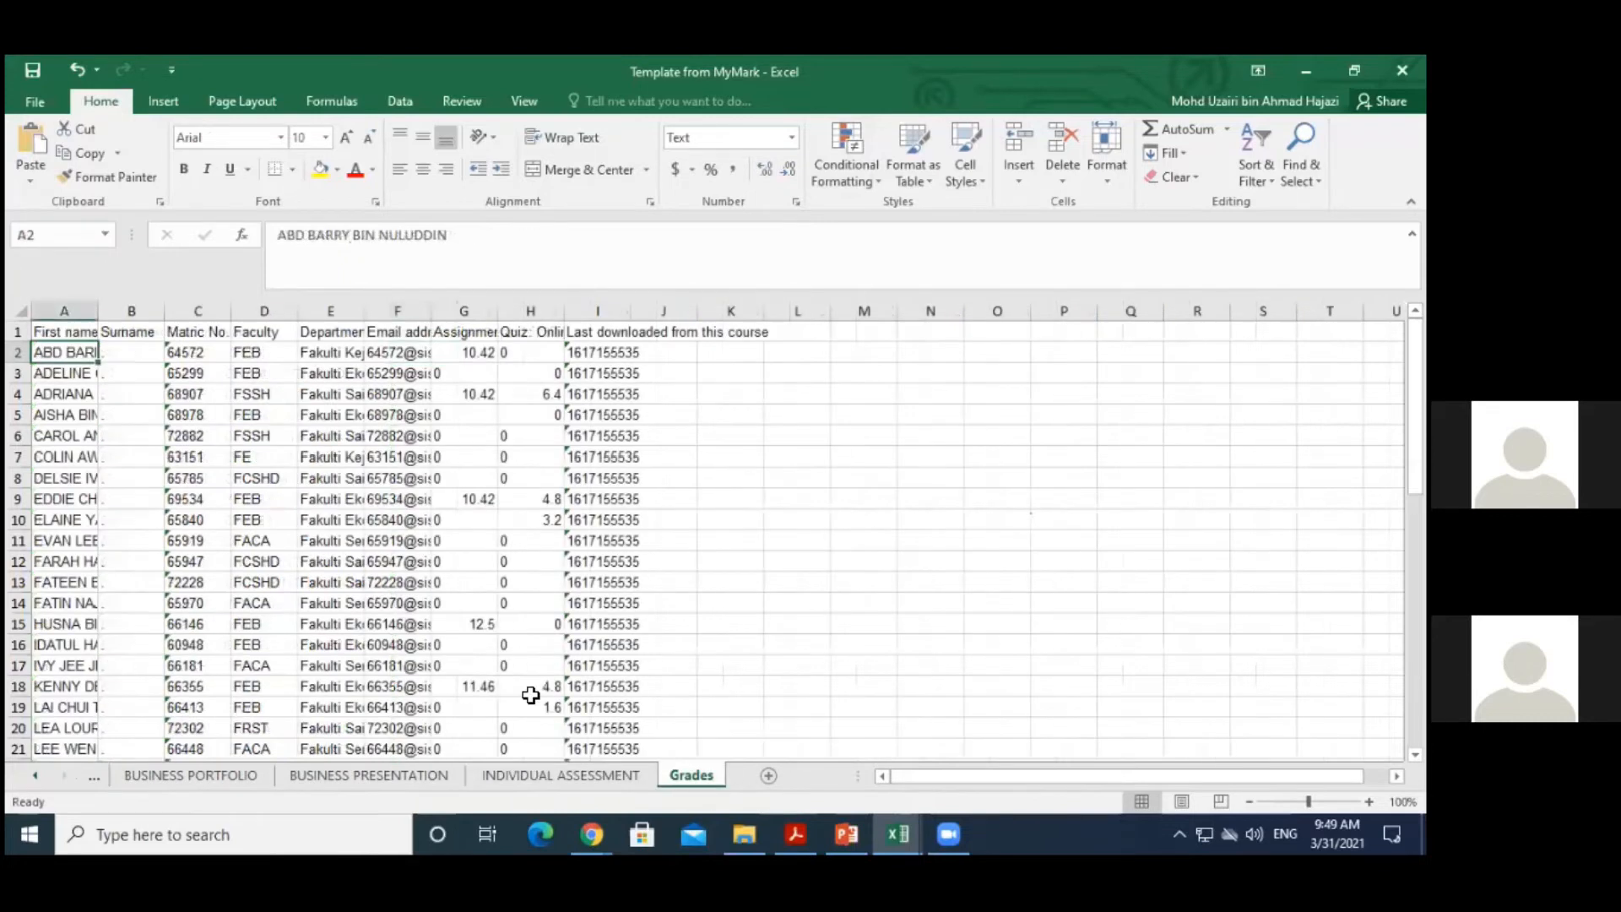
drag(1414, 407, 1415, 407)
scroll(709, 540, down, 2)
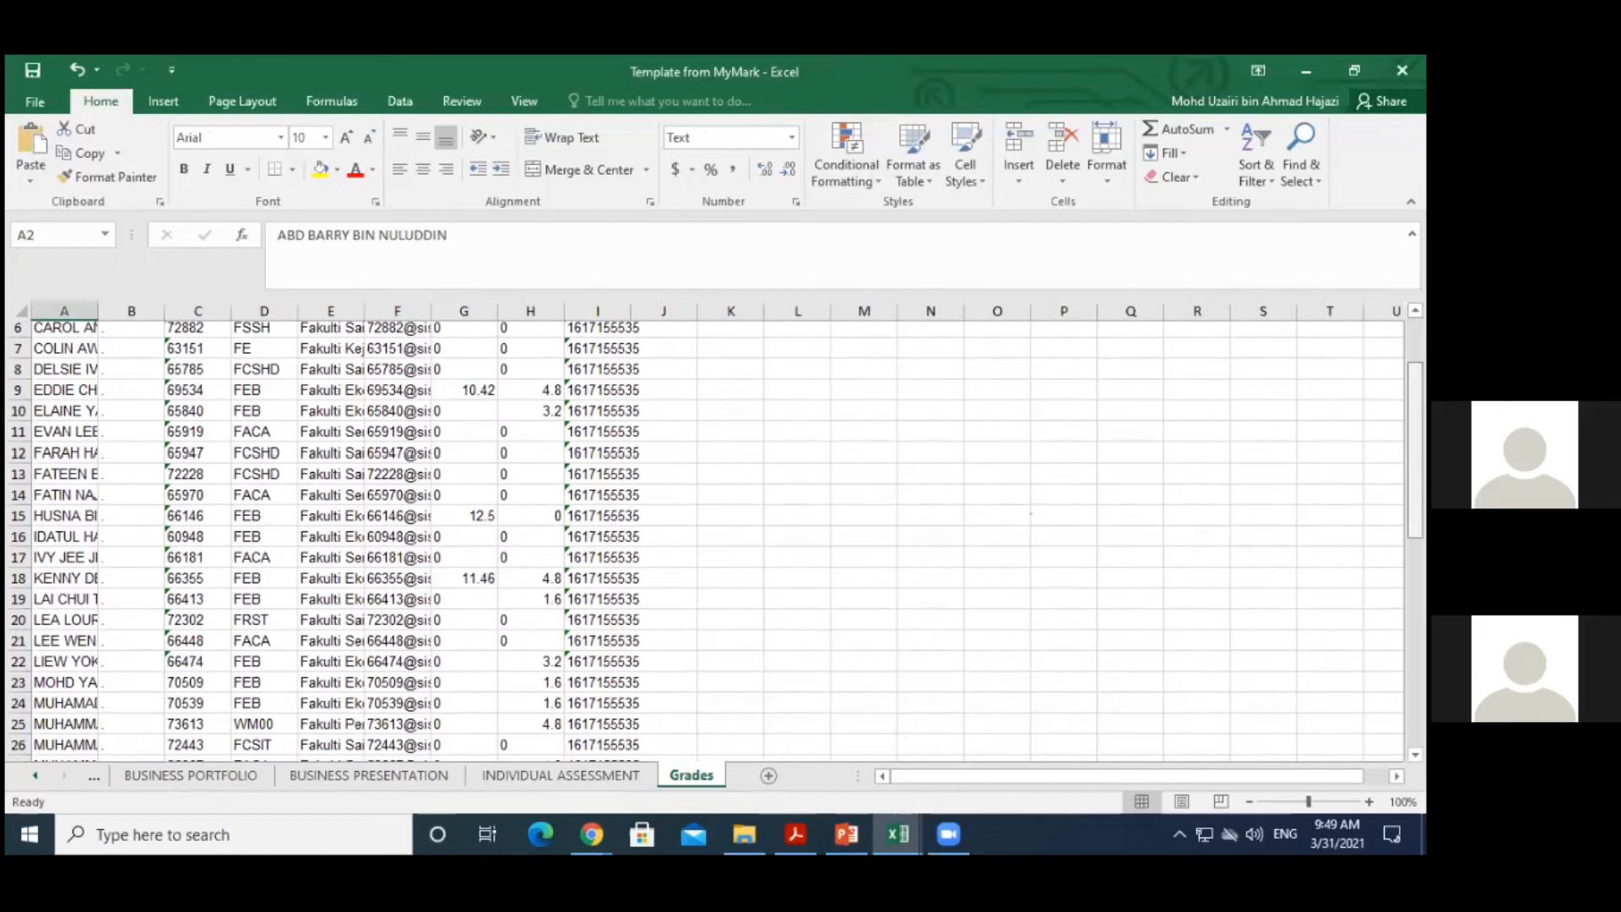
scroll(1176, 506, down, 4)
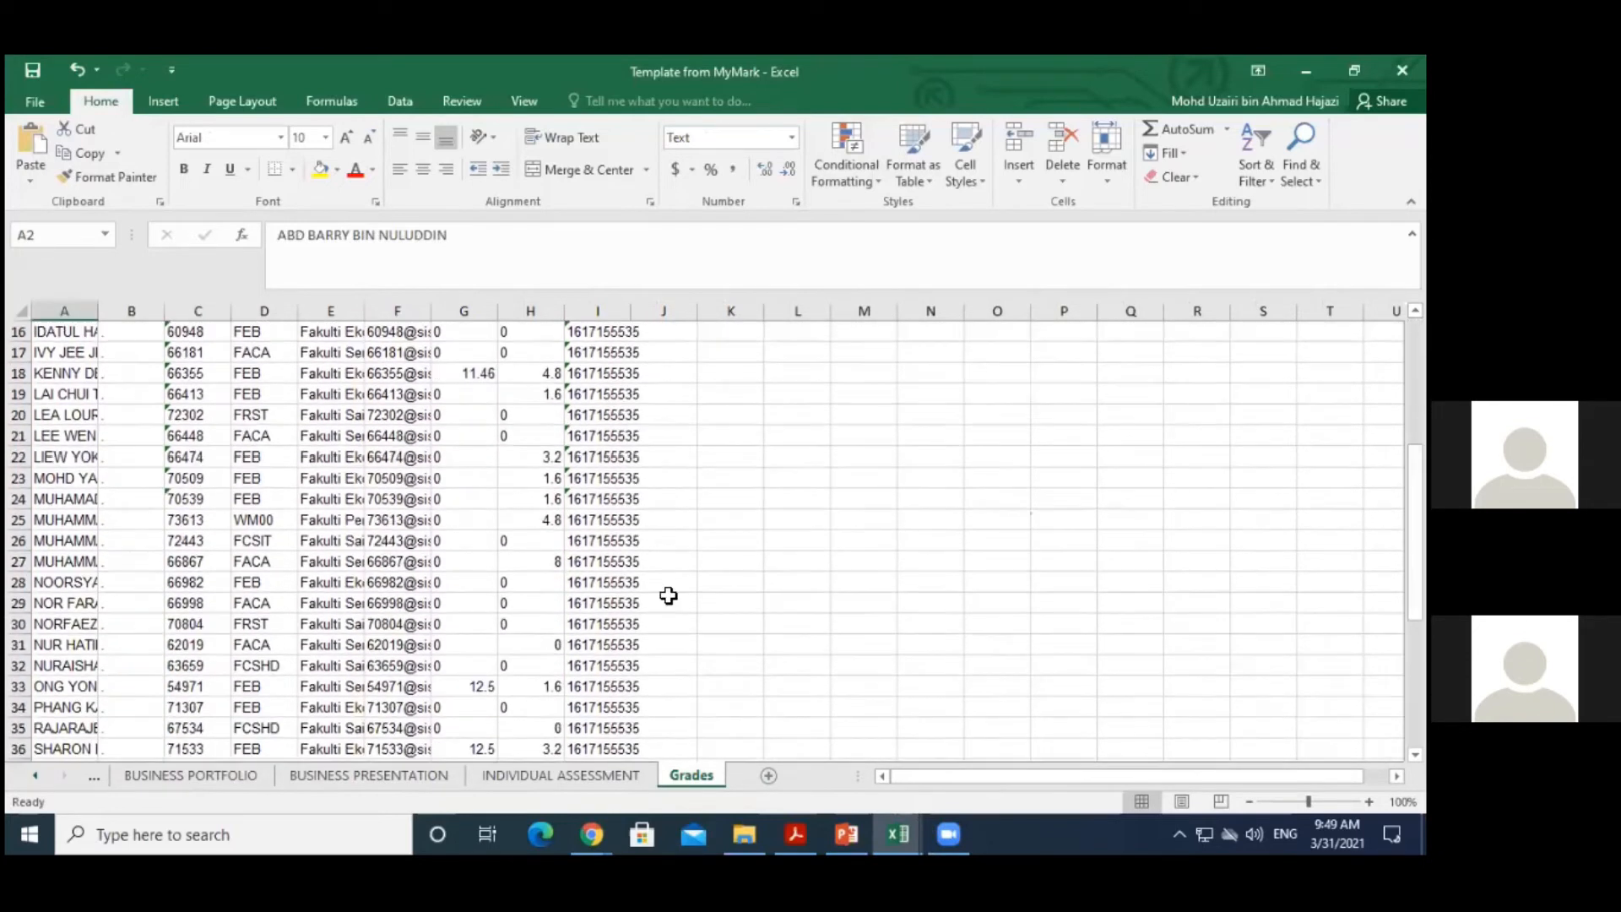
click(52, 685)
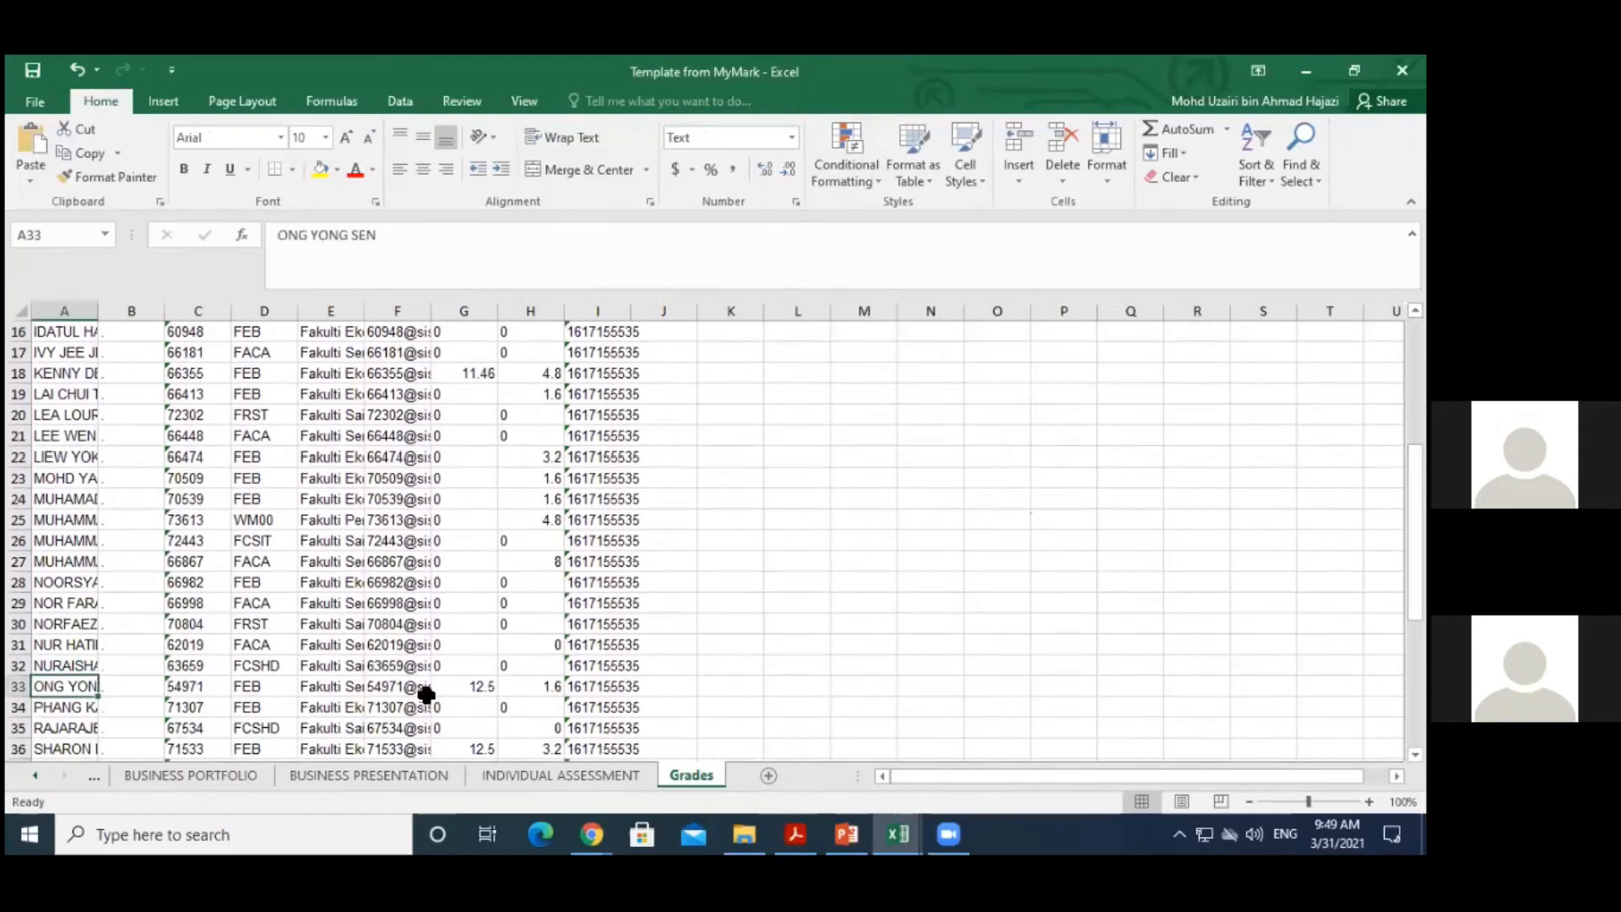
click(448, 685)
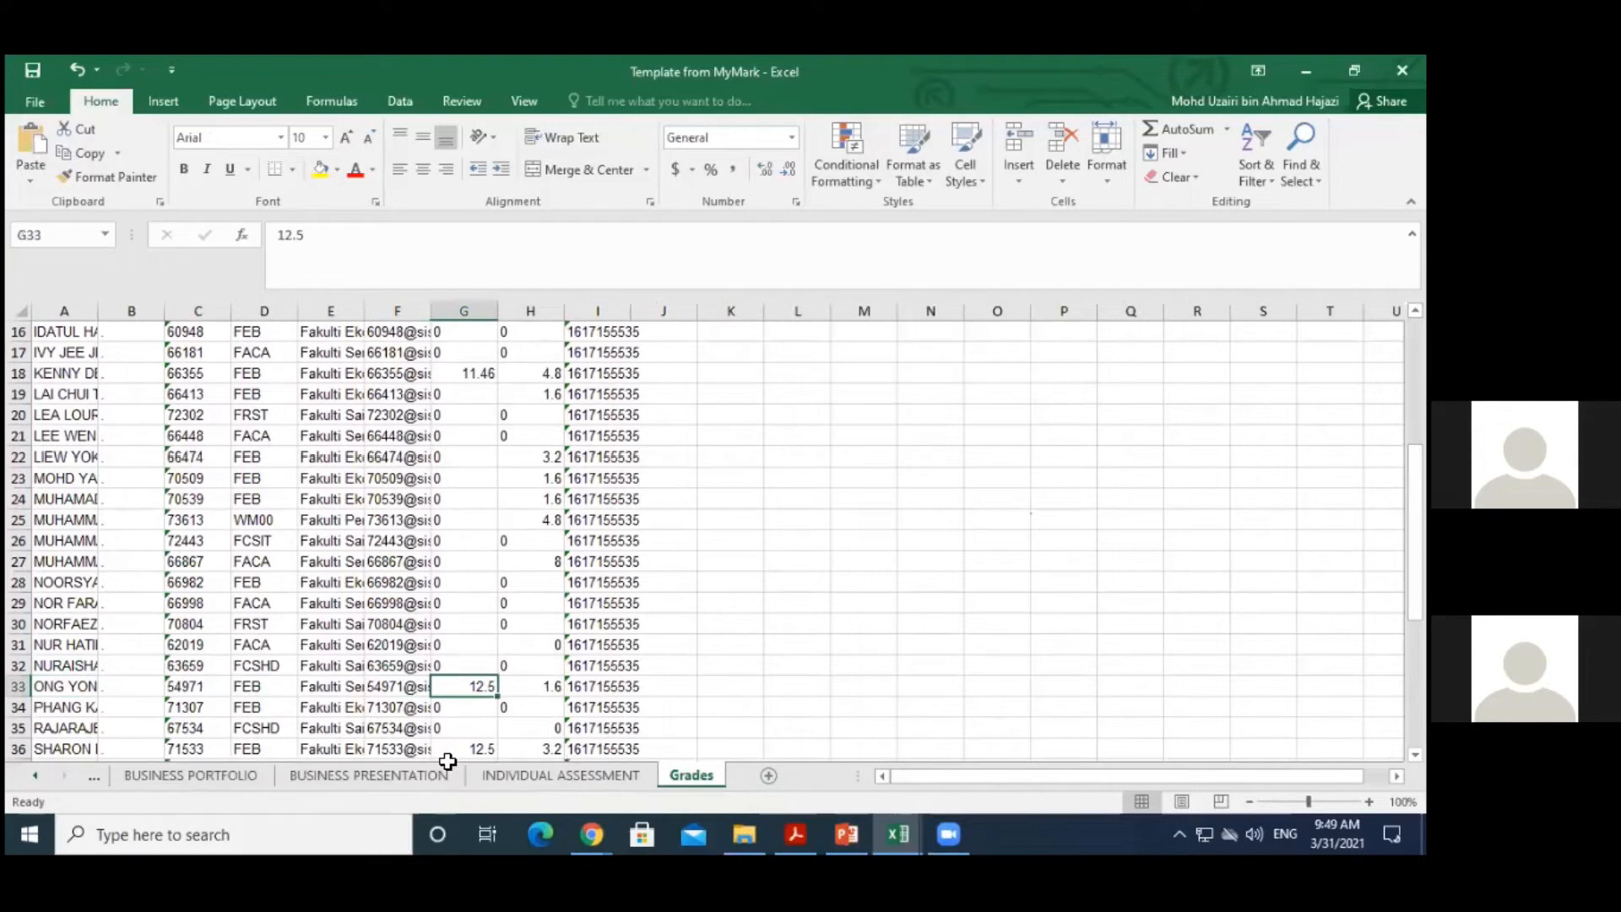
click(233, 777)
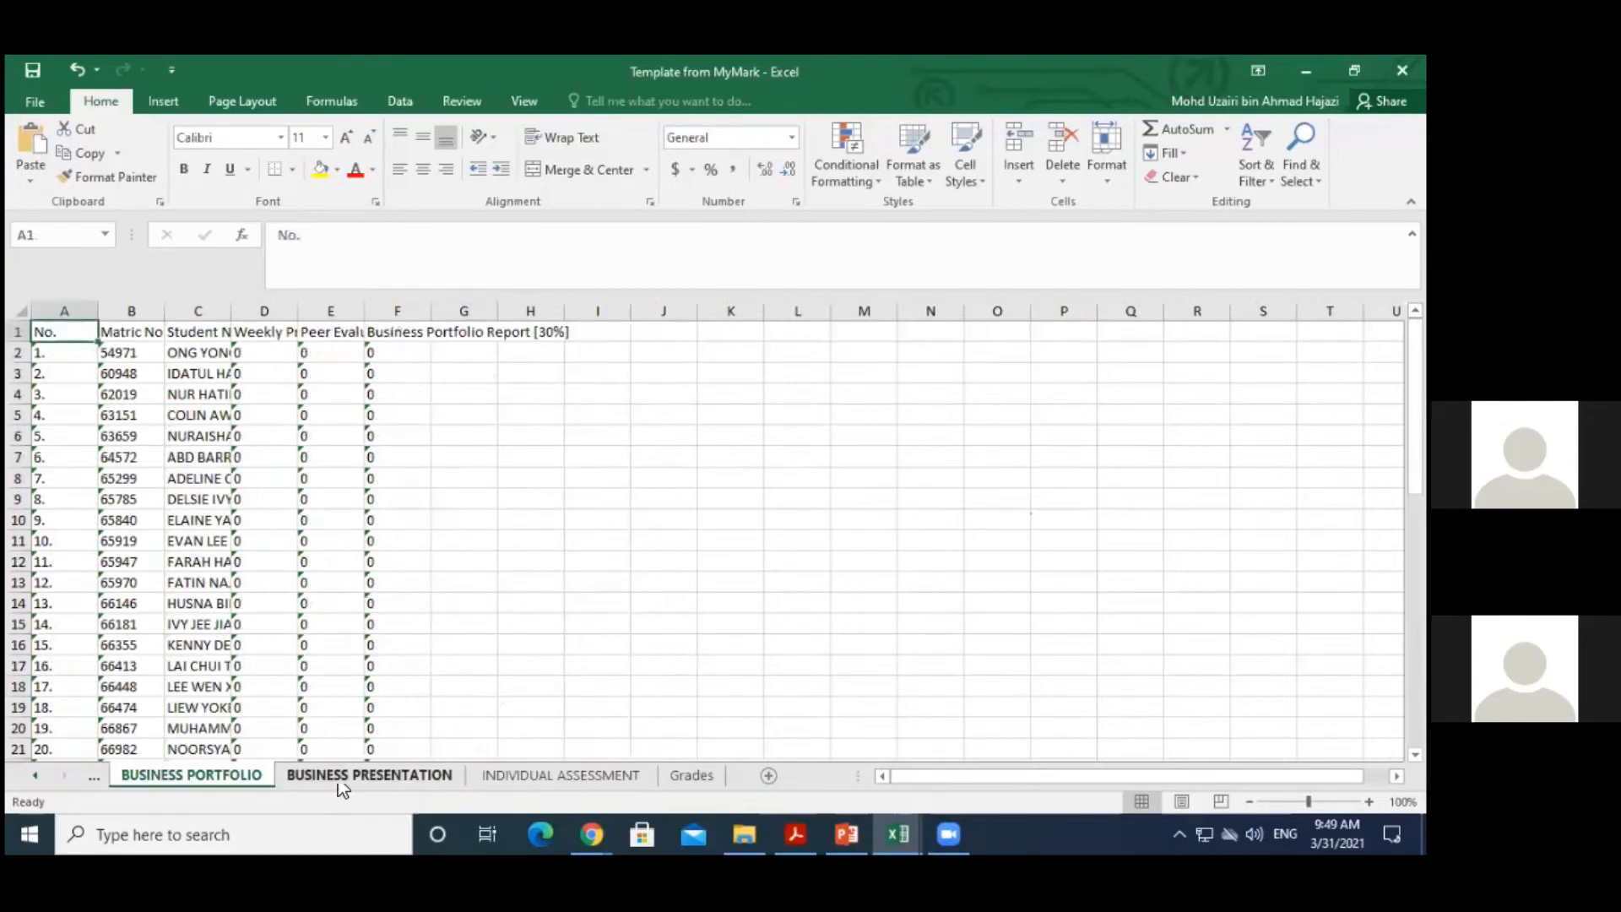
Return to the BUSINESS PLAN REPORT sheet and fill the D2 VLOOKUP formula down column D for all students
click(34, 779)
click(33, 778)
click(207, 777)
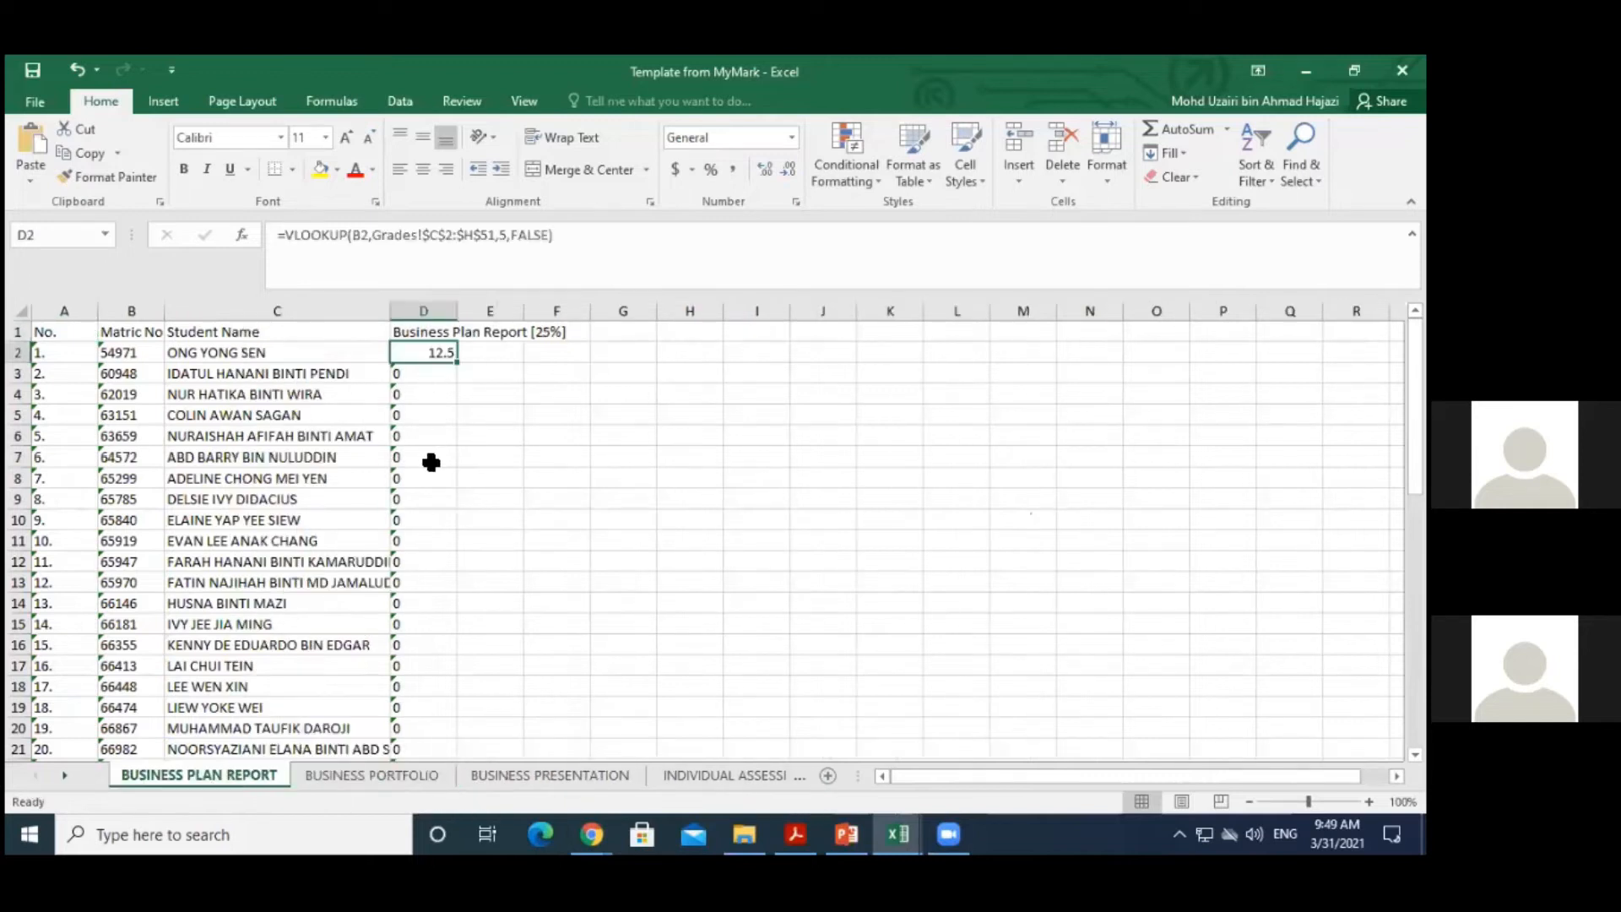
click(424, 458)
click(432, 352)
double_click(459, 365)
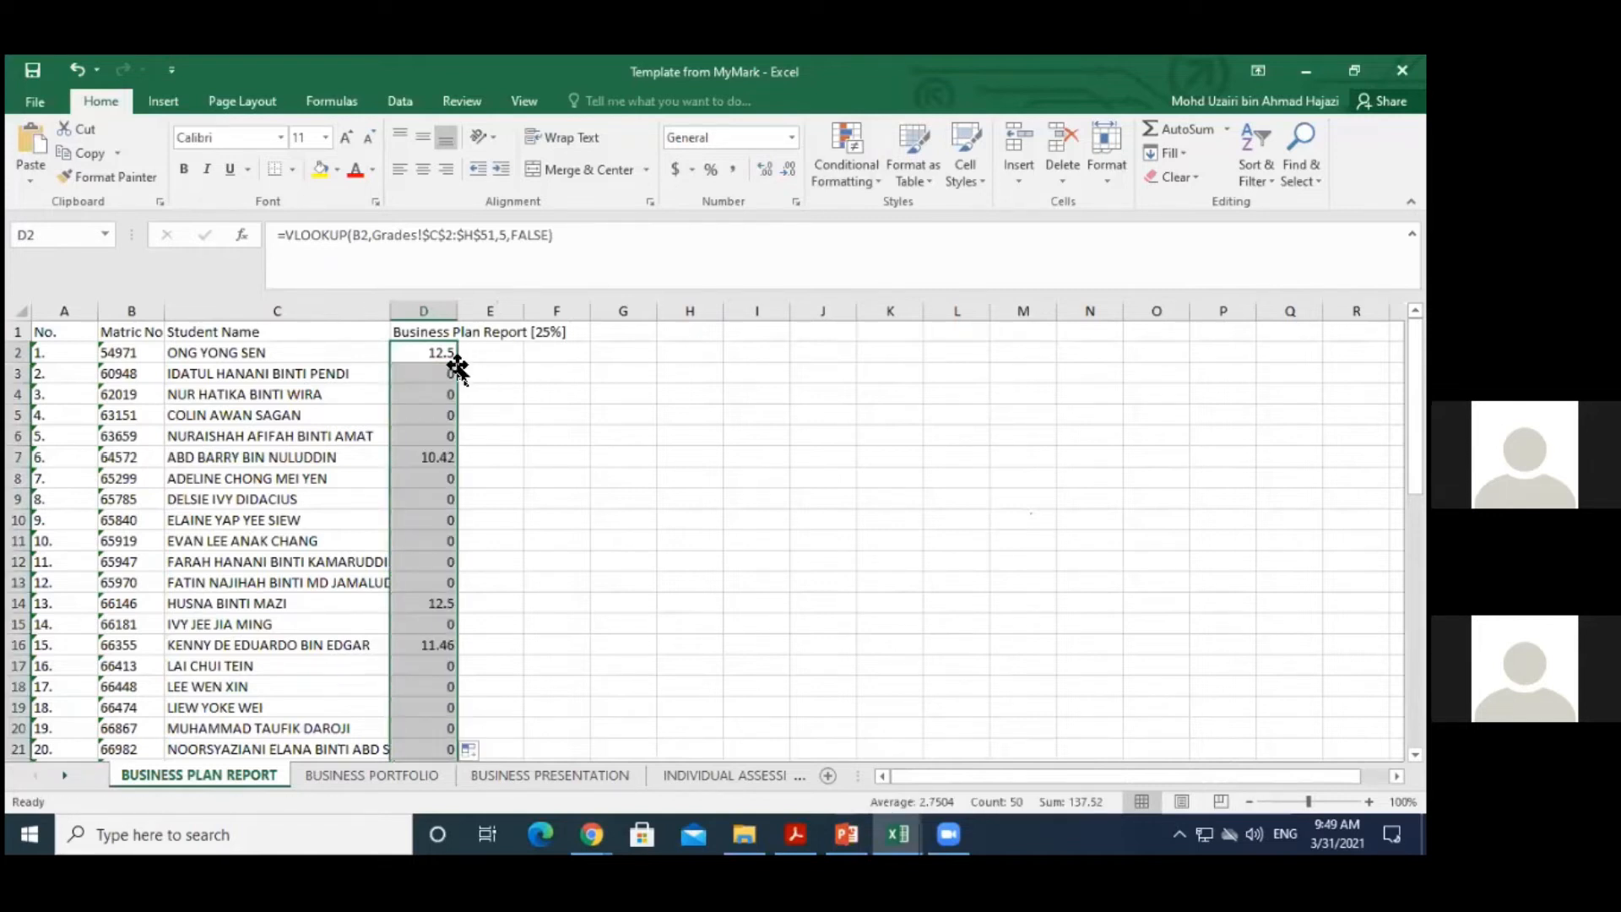
scroll(1035, 423, down, 2)
scroll(1035, 423, up, 2)
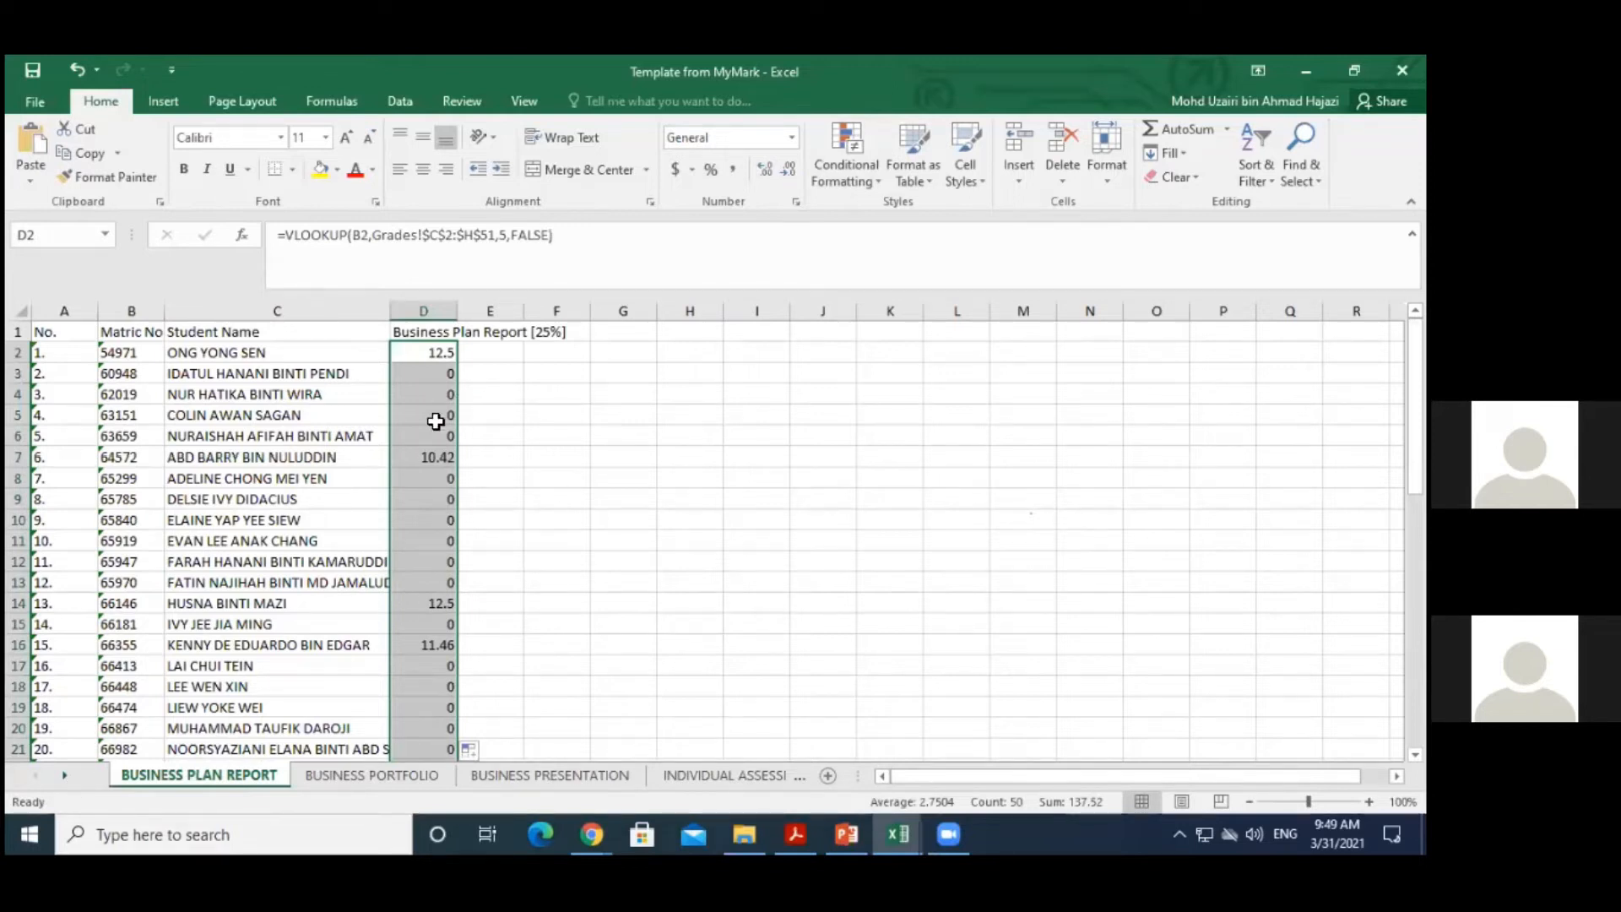
click(659, 561)
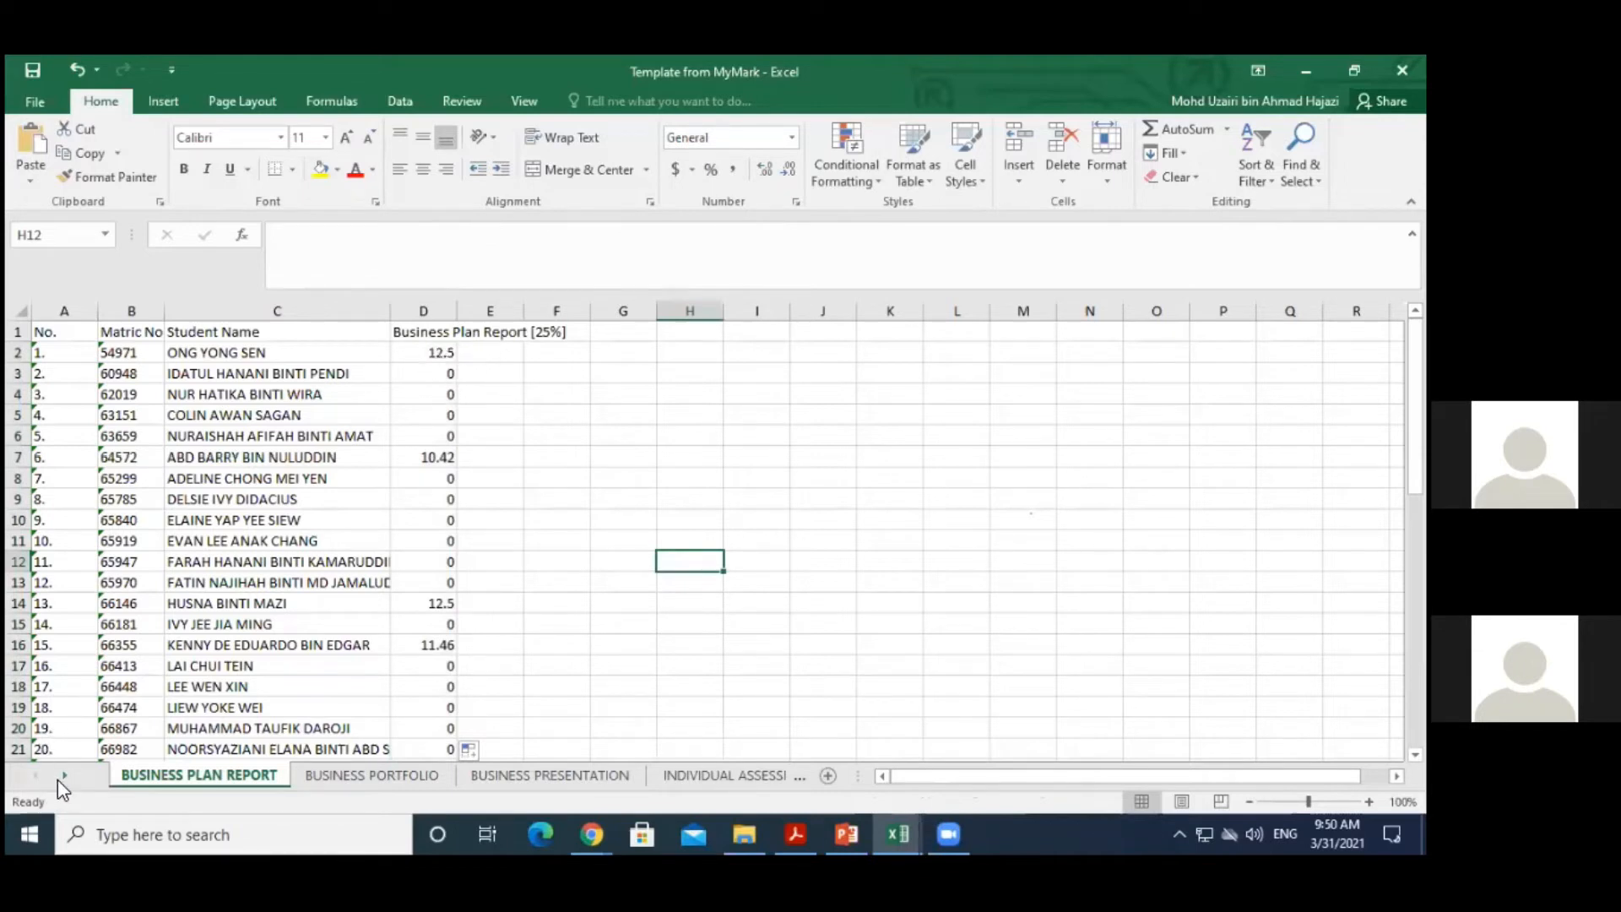
Compare the Online Quiz columns on the INDIVIDUAL ASSESSMENT sheet with the quiz column on the Grades sheet
click(720, 776)
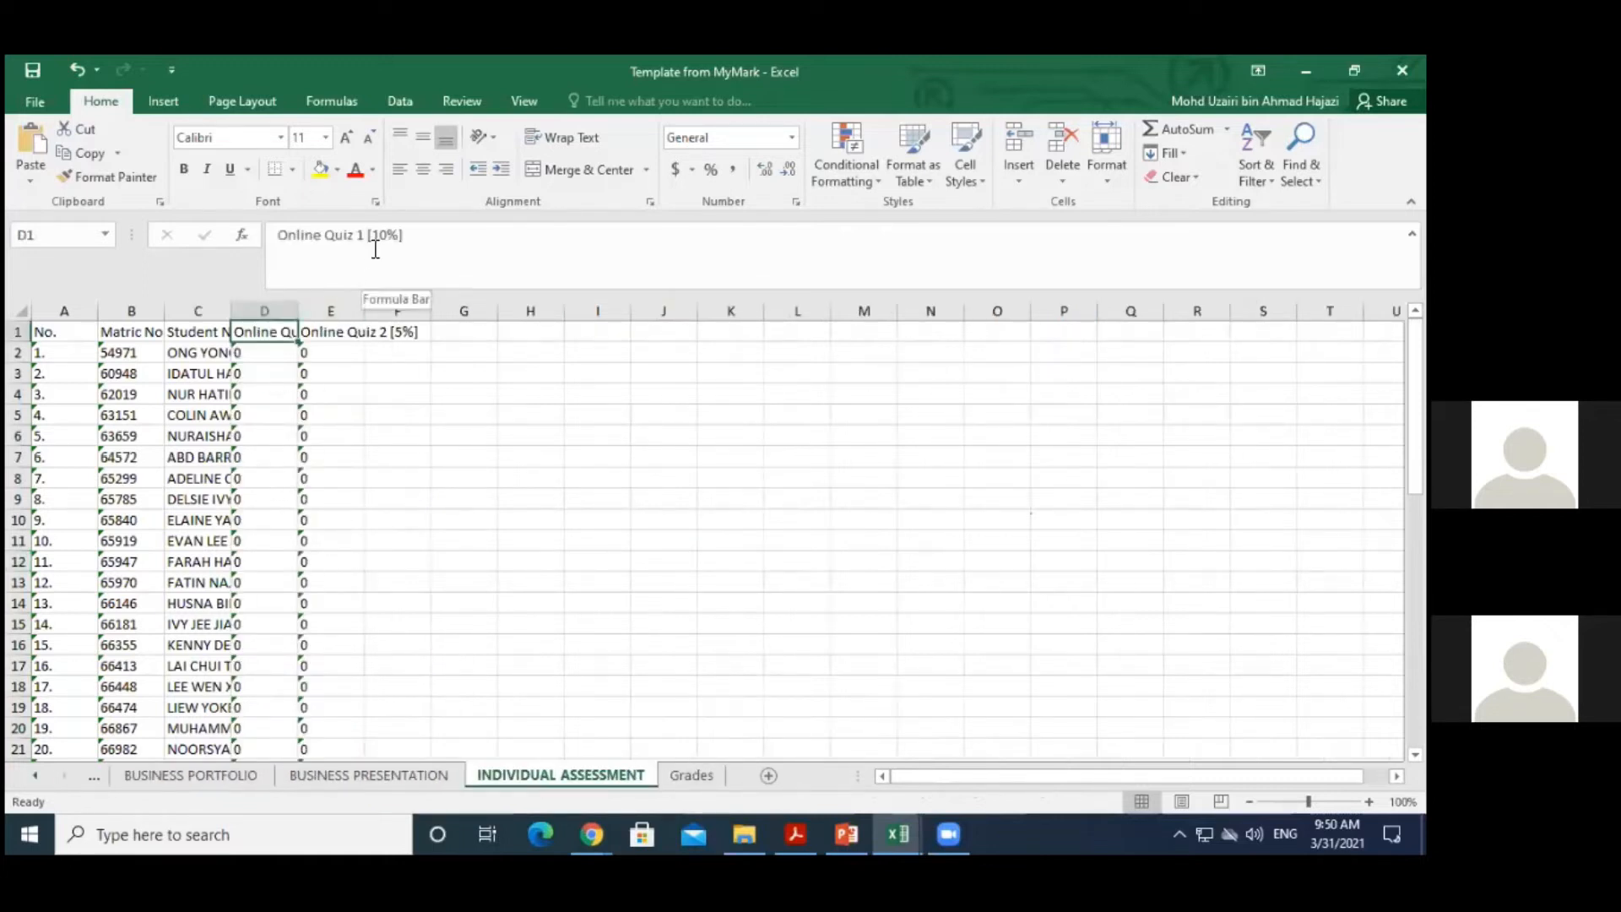
click(673, 778)
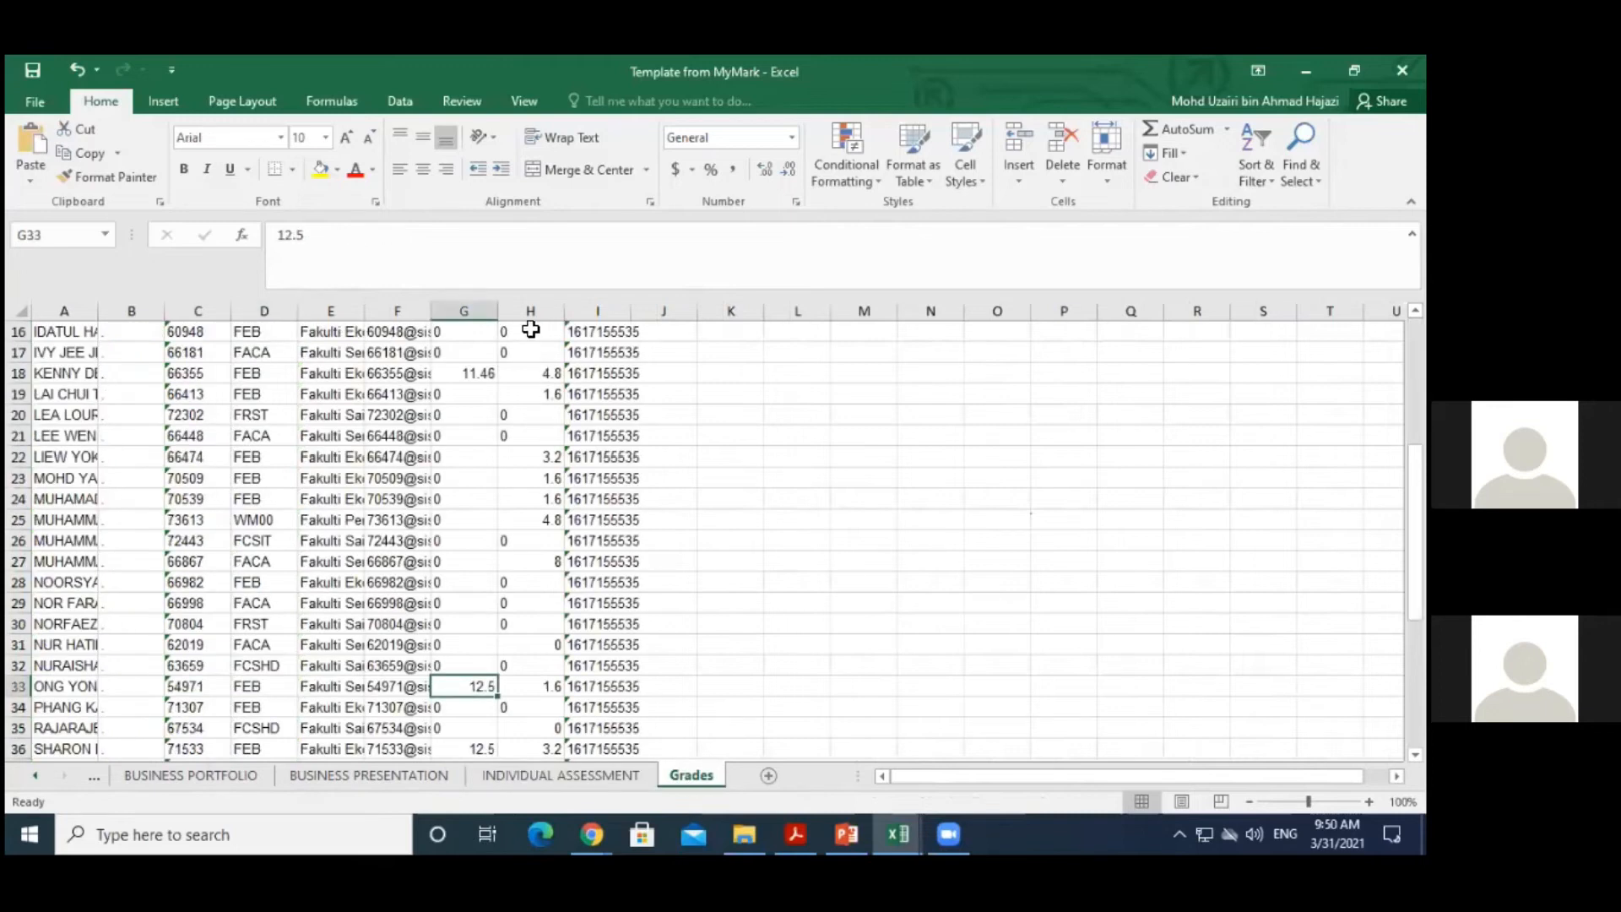
drag(1415, 559, 1415, 428)
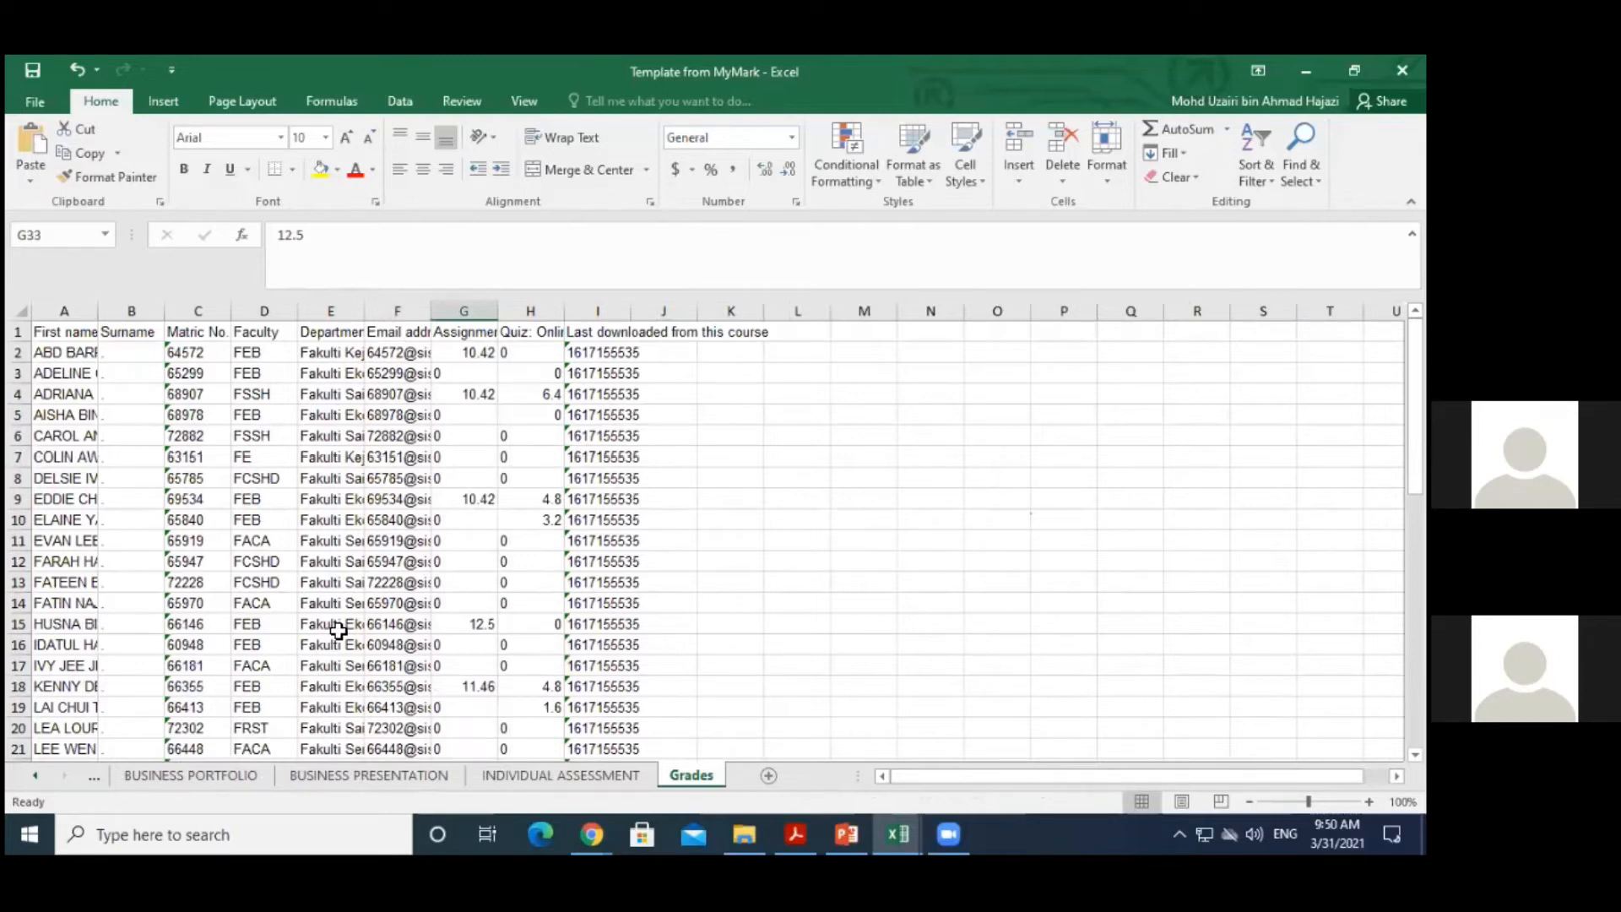
click(494, 773)
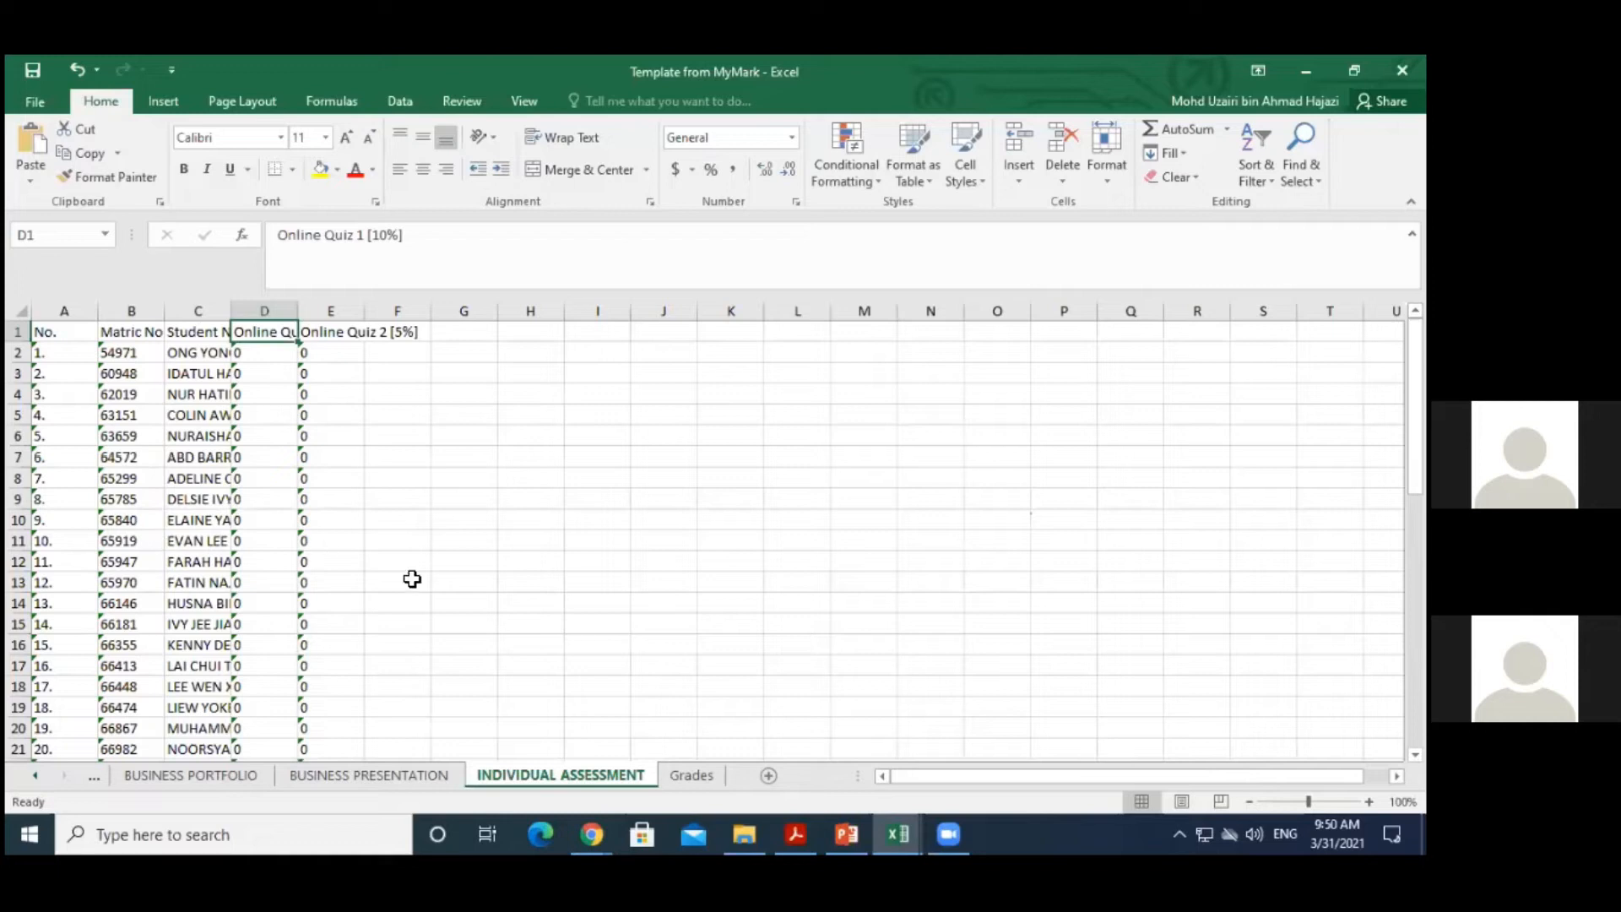
Review the Online Quiz 1 [10%] and Online Quiz 2 [5%] column headers on the INDIVIDUAL ASSESSMENT sheet
click(464, 603)
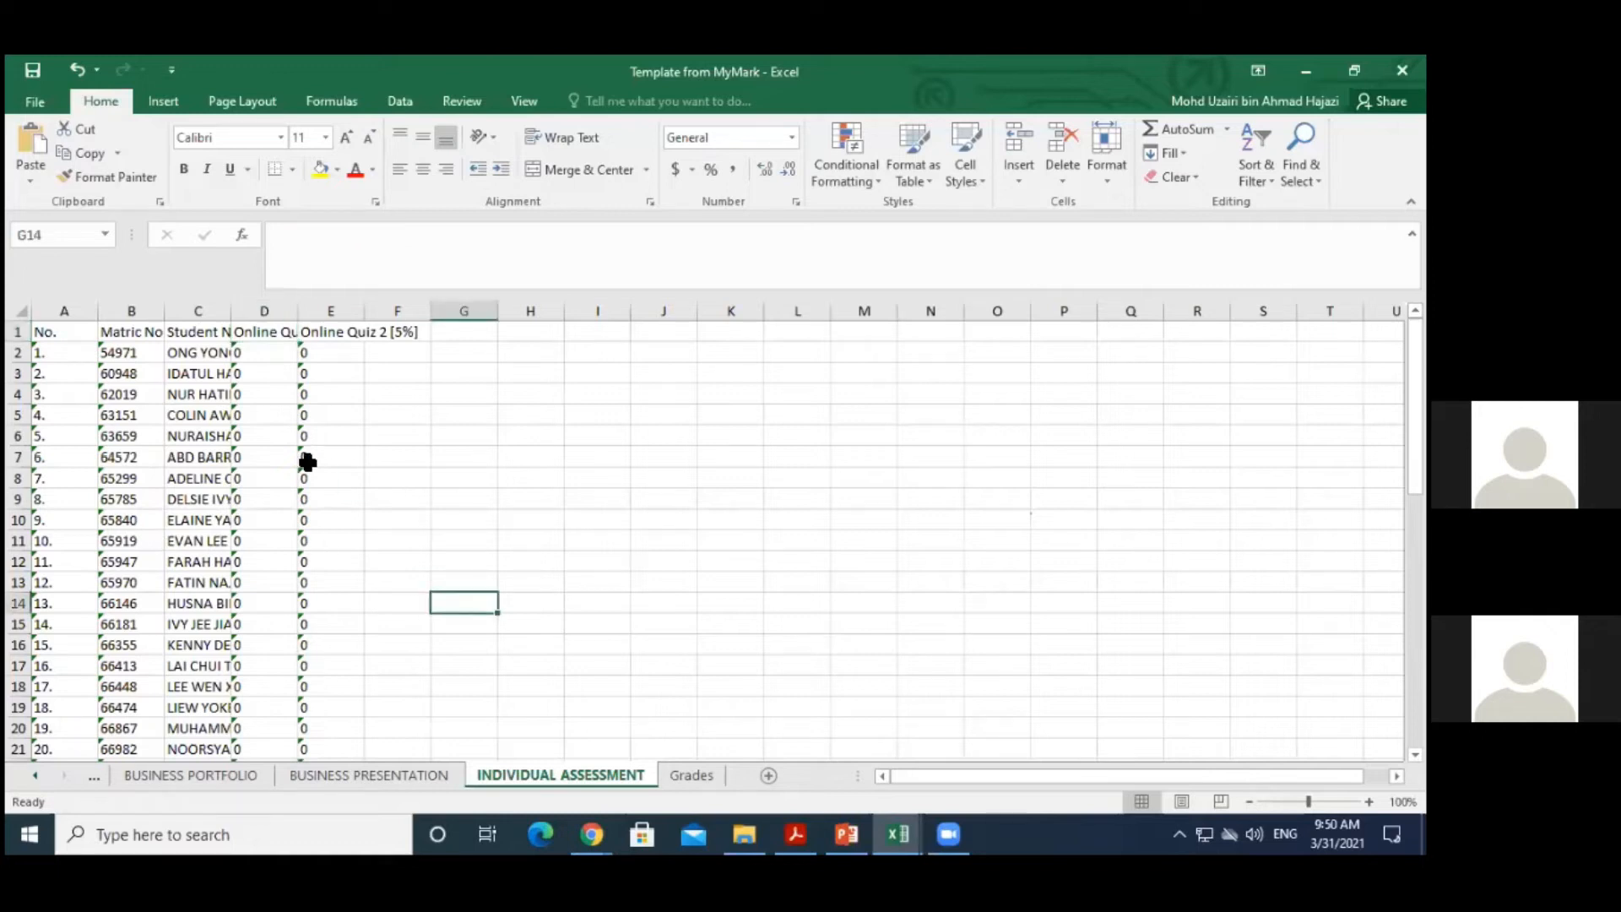
click(263, 332)
click(292, 420)
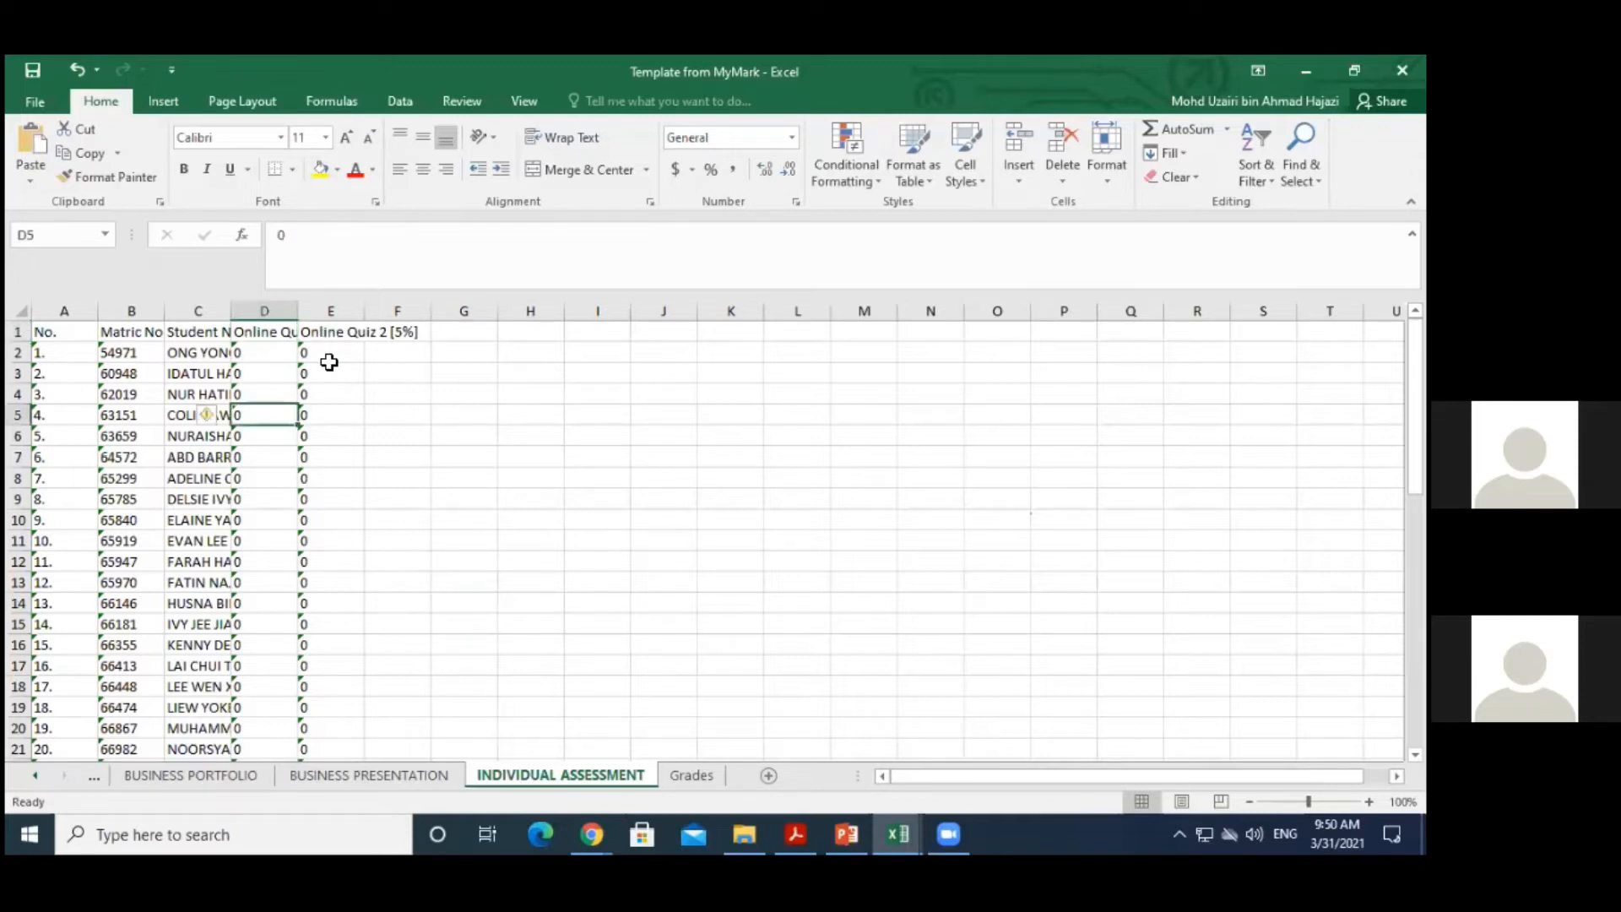
click(329, 365)
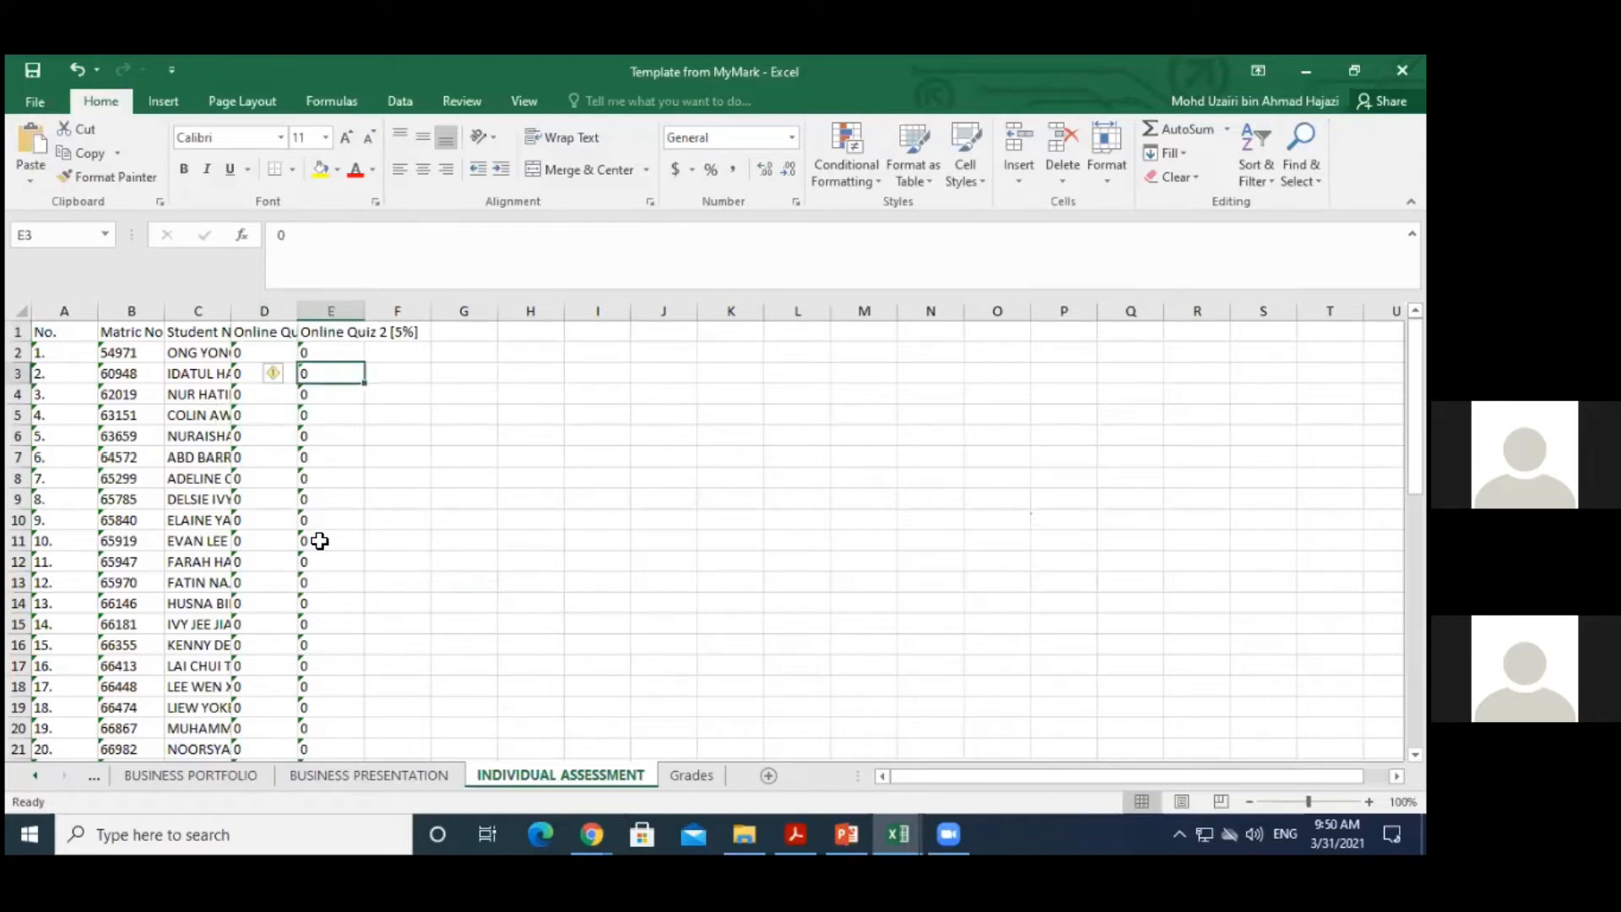
click(250, 336)
click(322, 336)
click(257, 337)
click(319, 331)
click(278, 331)
click(319, 333)
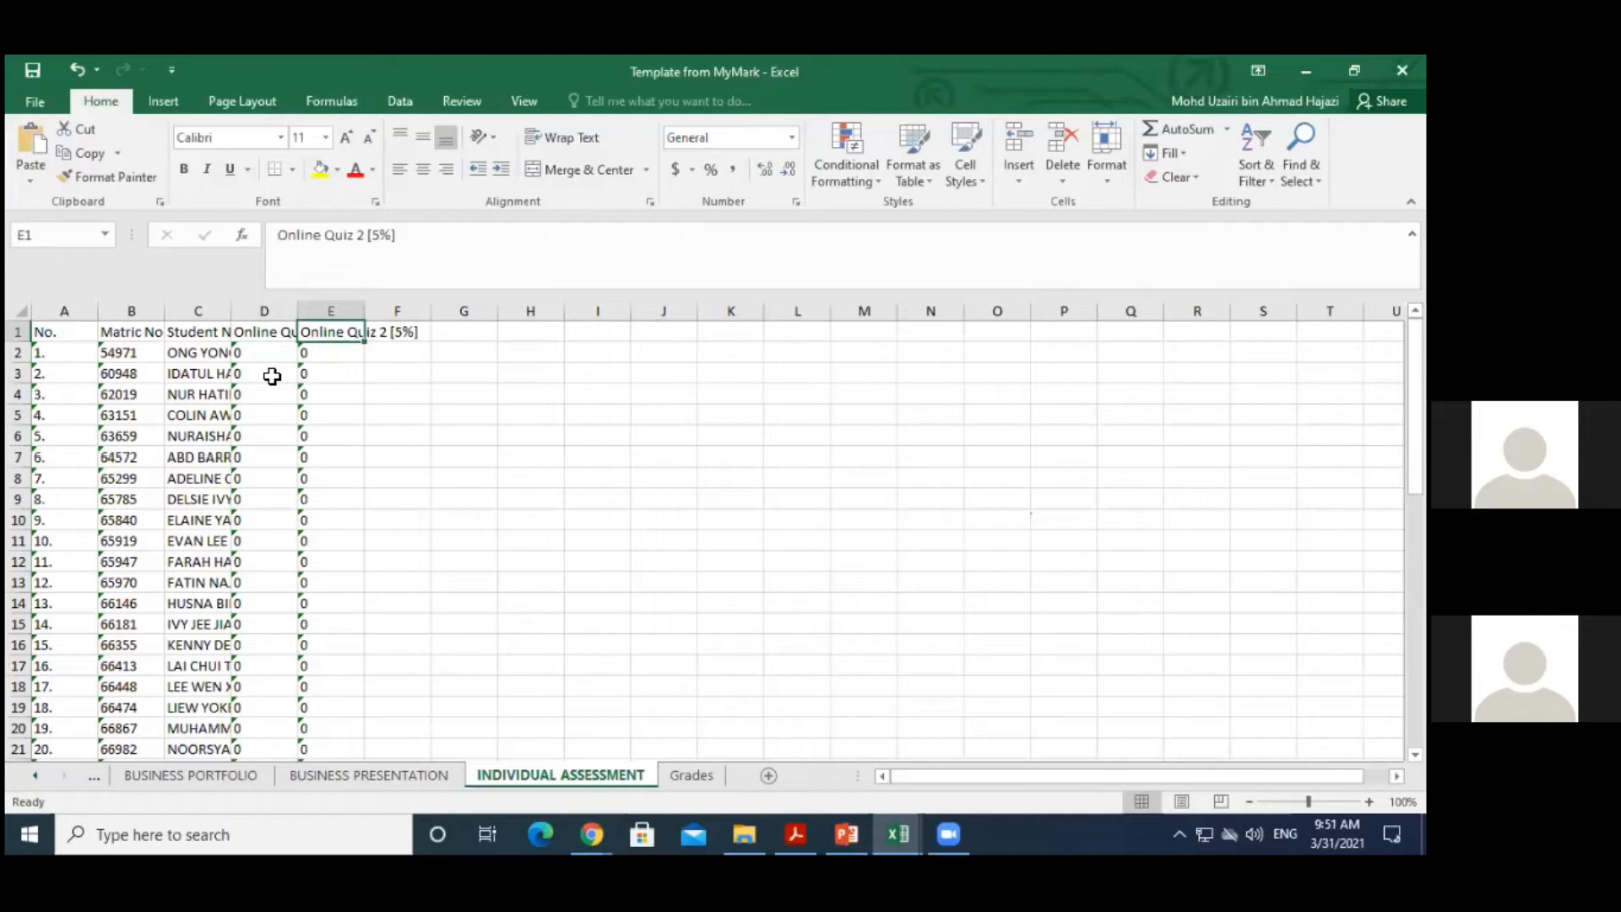
click(268, 332)
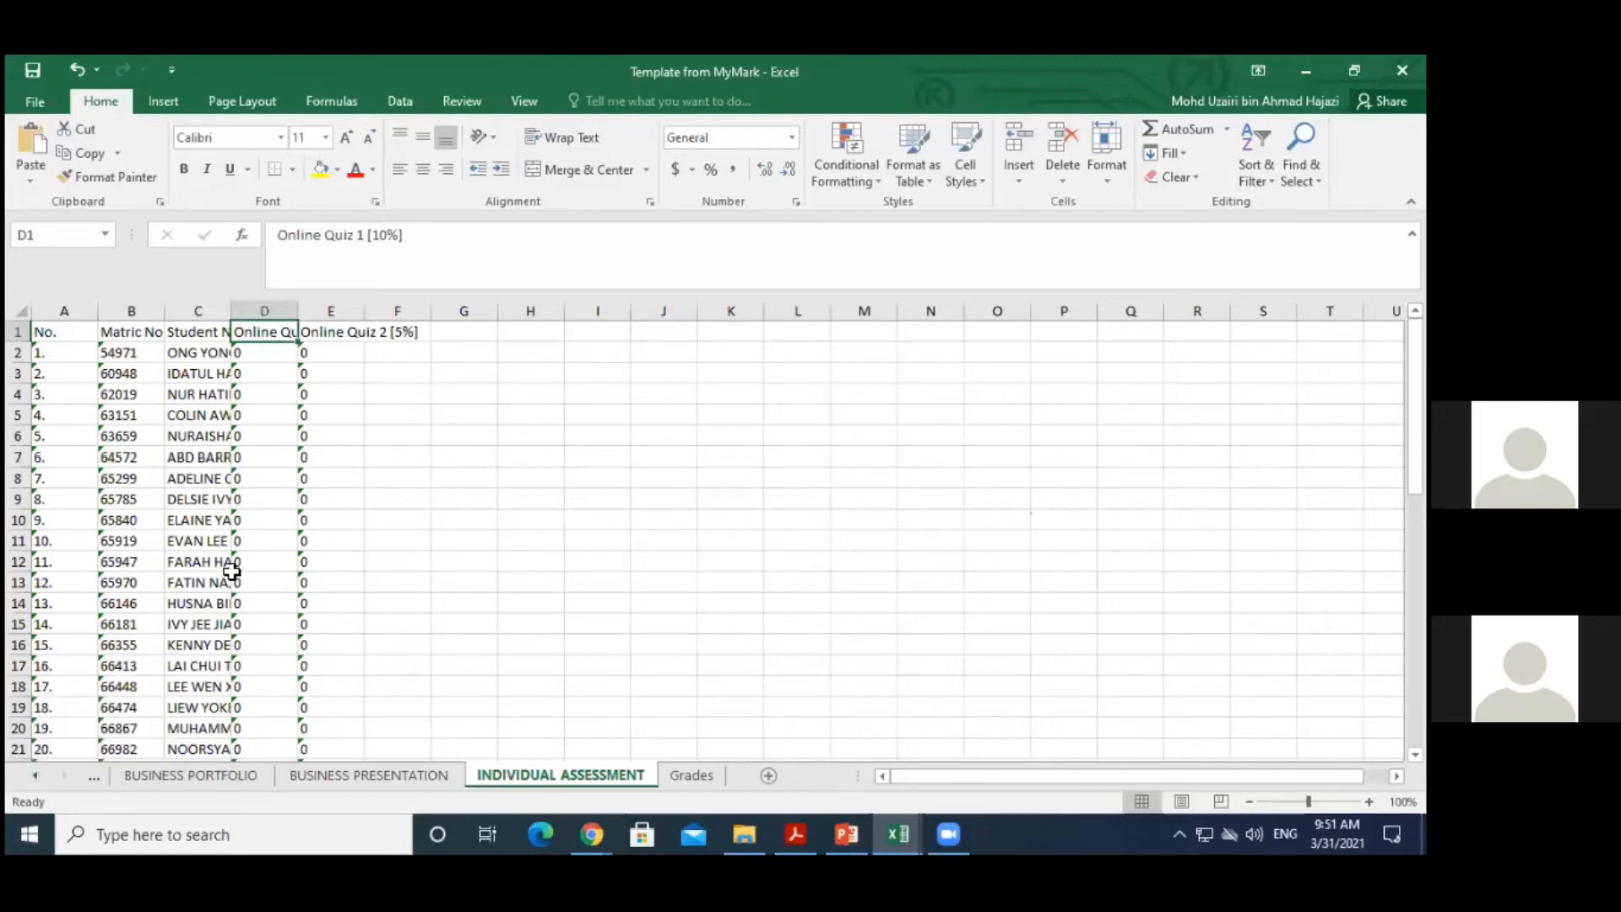
Copy the full VLOOKUP formula text from cell D2 of the BUSINESS PLAN REPORT sheet
click(278, 352)
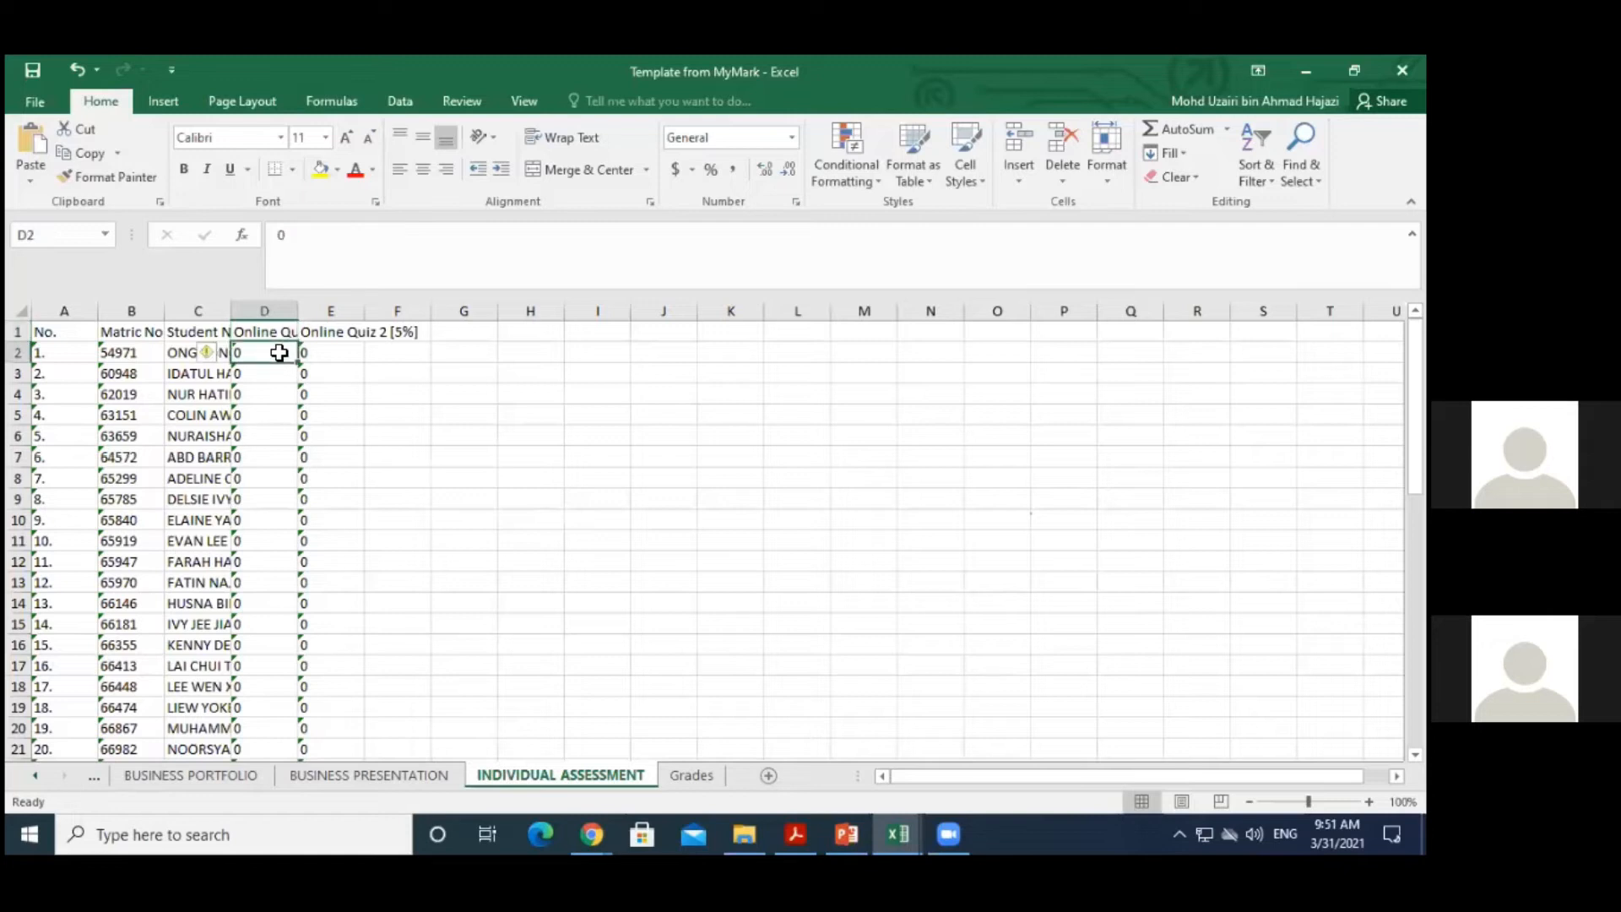
click(38, 774)
click(41, 773)
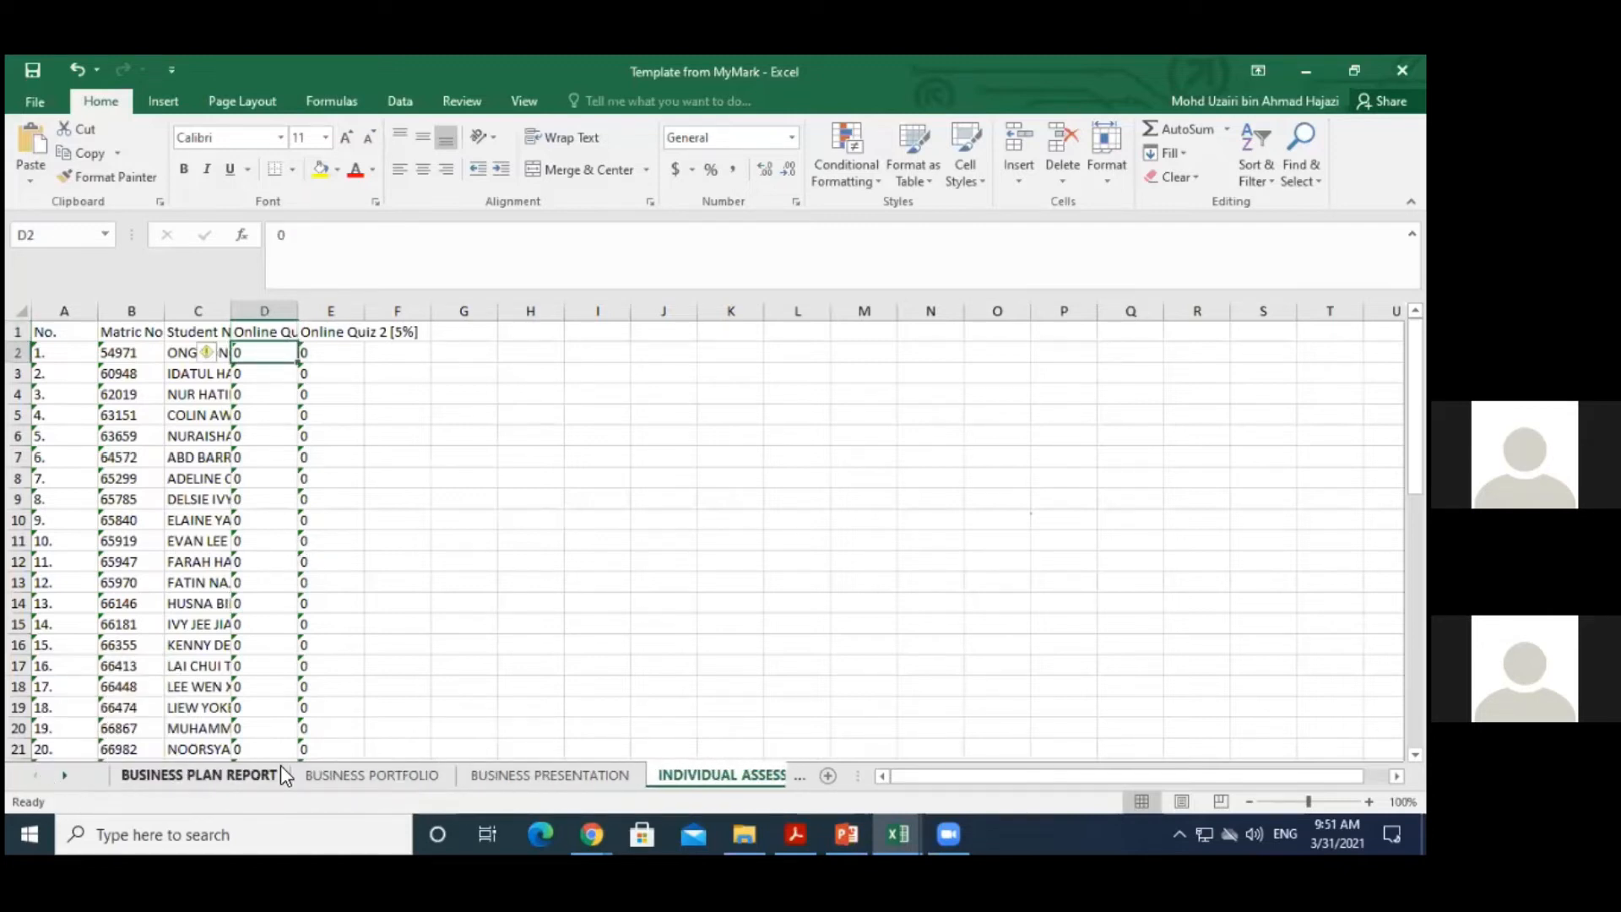
click(325, 773)
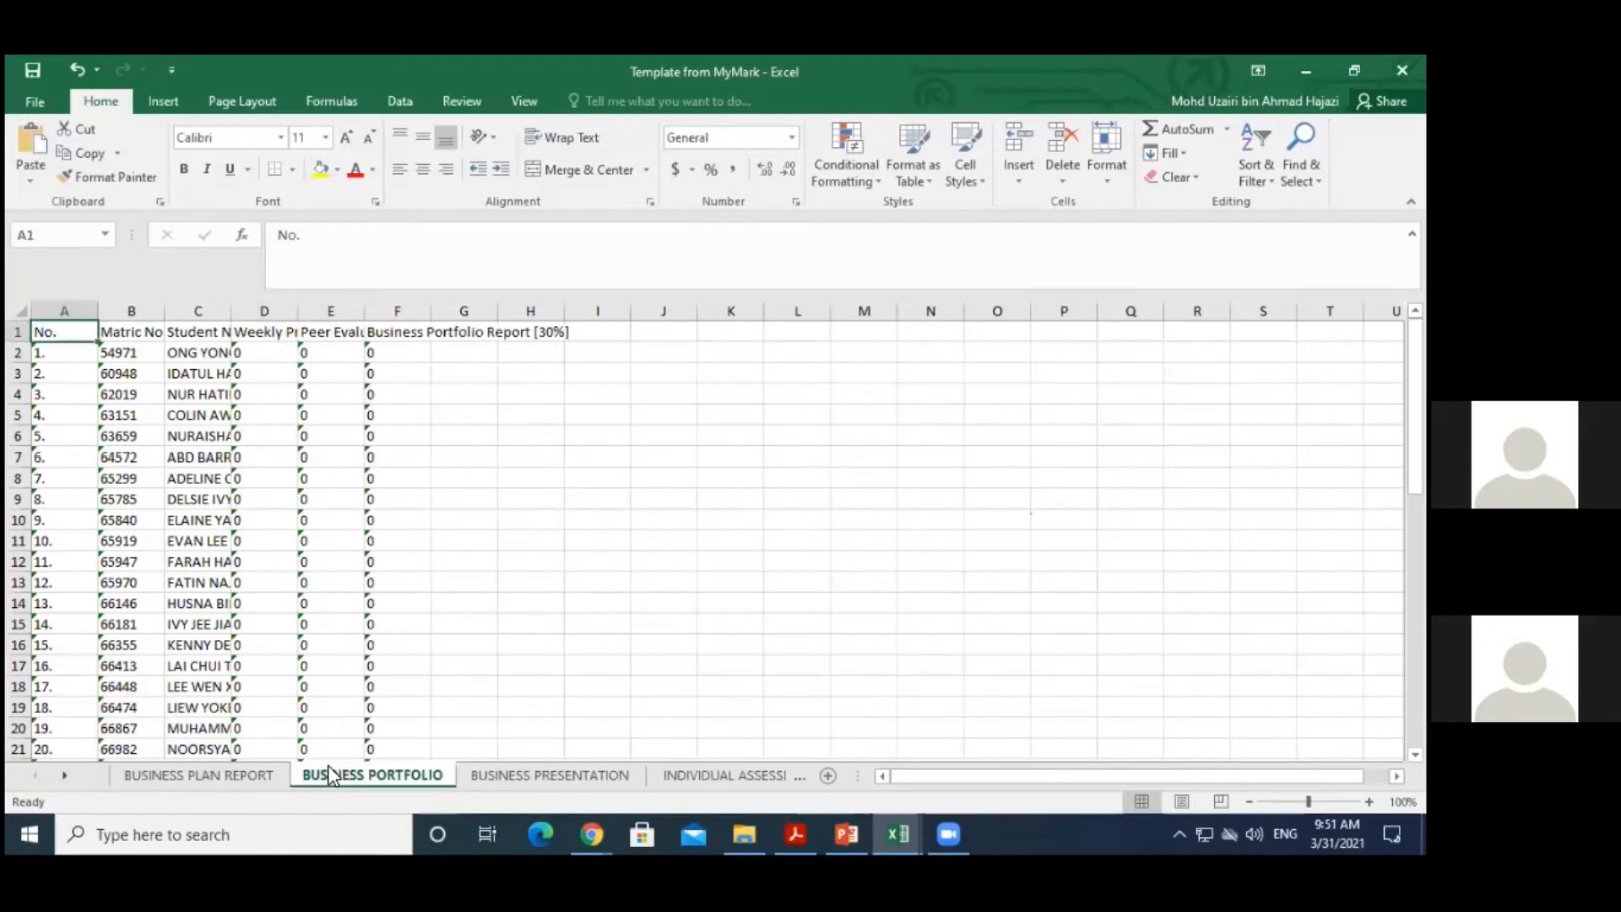
click(207, 777)
click(417, 360)
drag(279, 234, 555, 234)
right_click(534, 232)
click(567, 265)
click(570, 265)
key(Return)
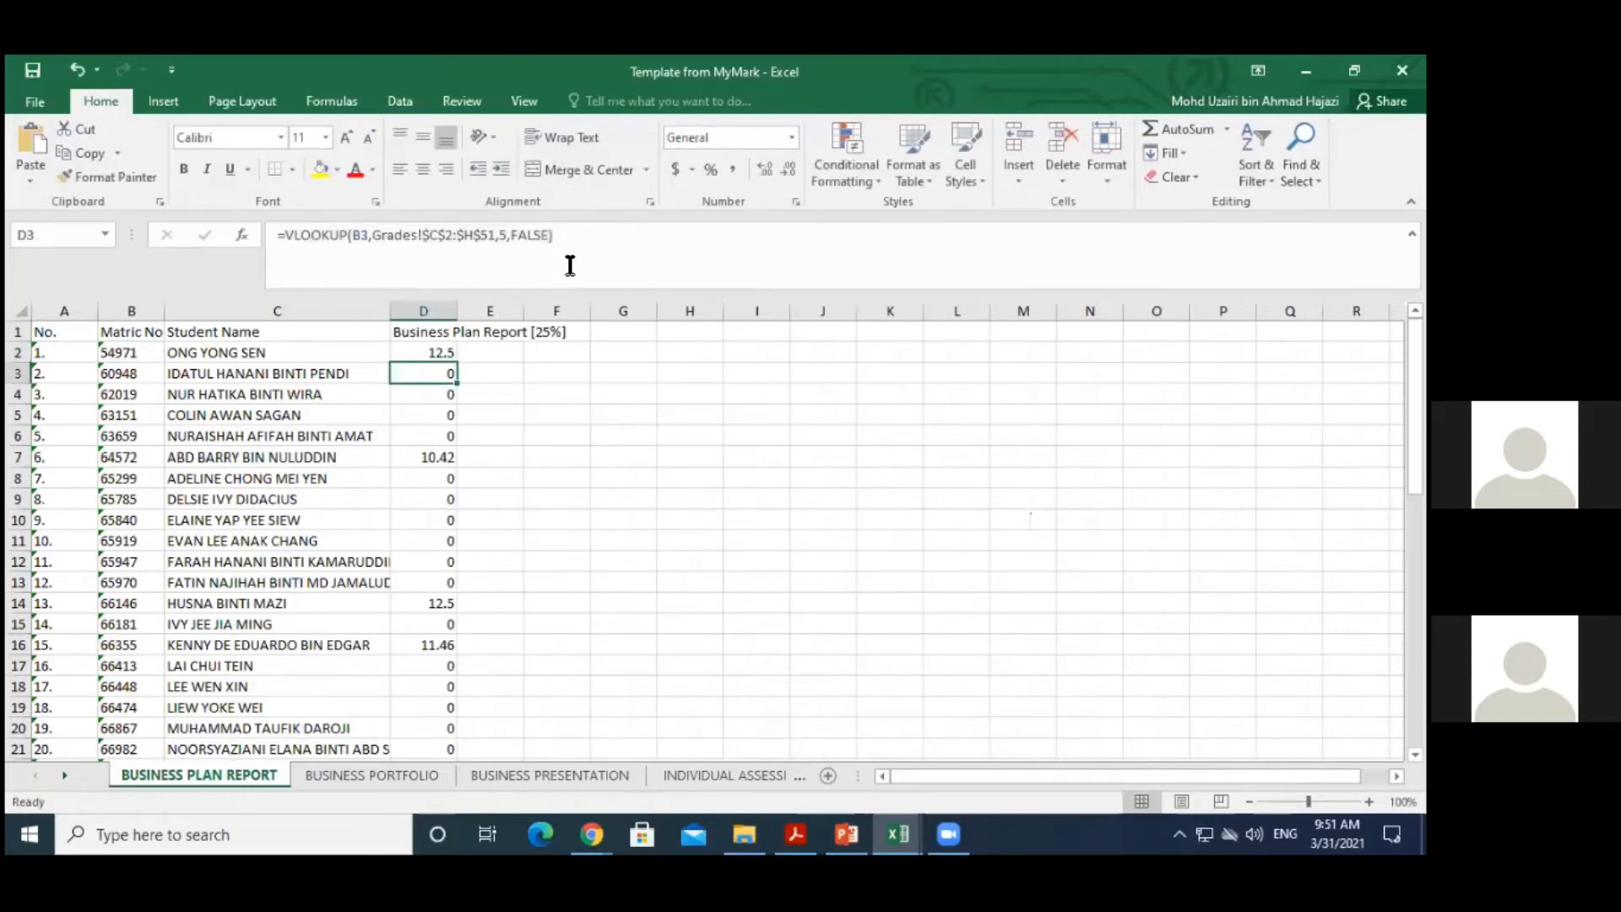
Paste the VLOOKUP formula into D2 of INDIVIDUAL ASSESSMENT and change its column index to 6
click(722, 773)
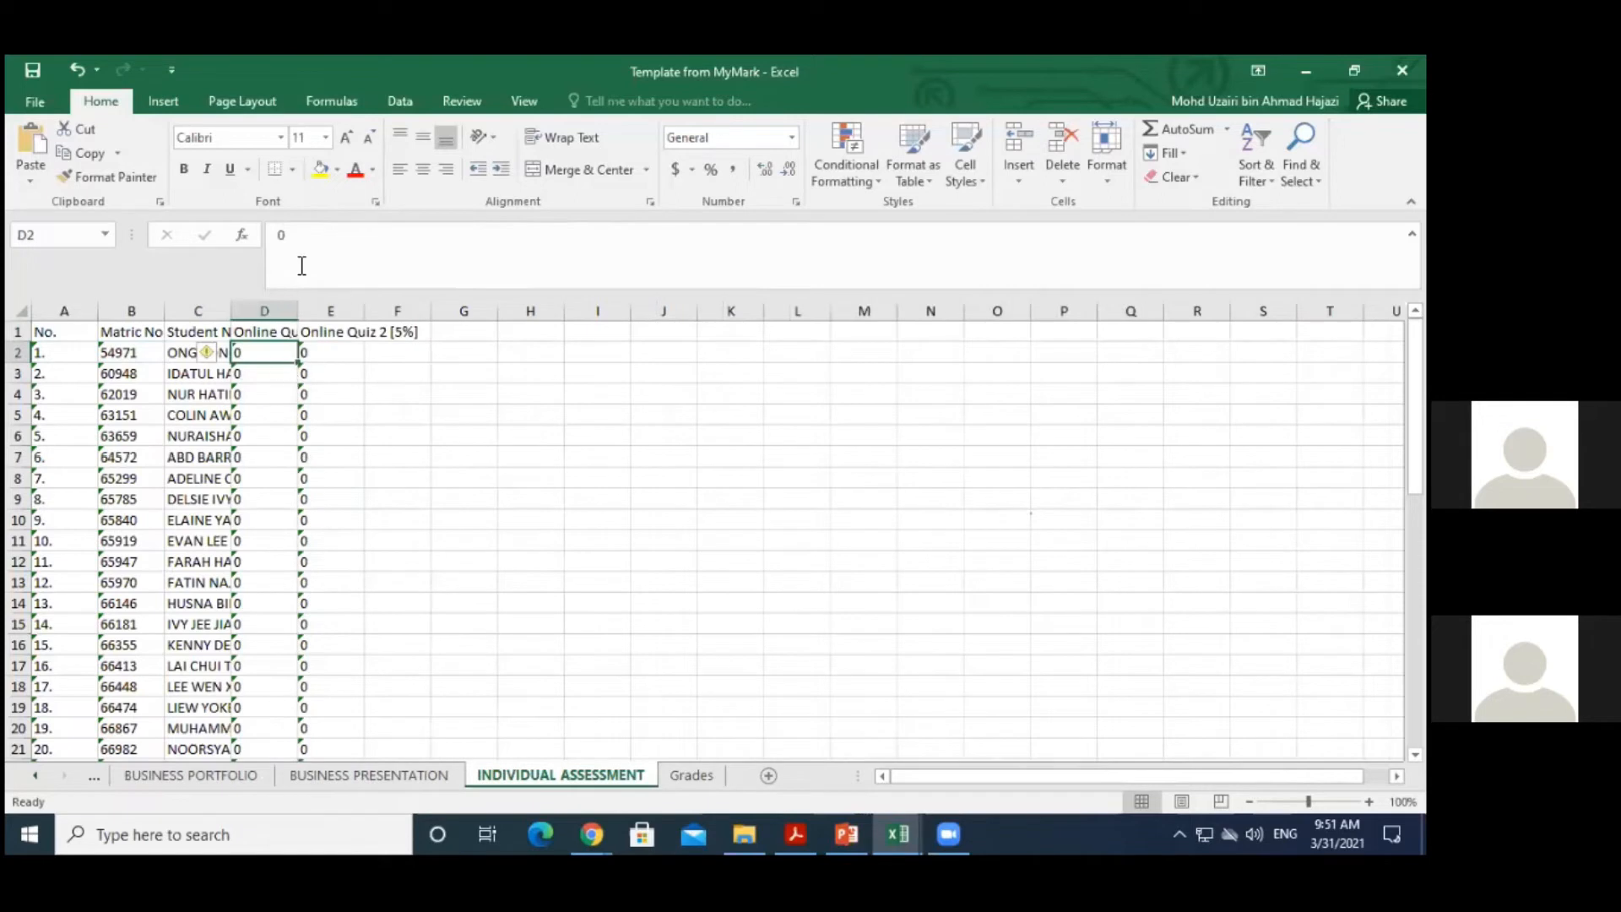
drag(284, 235, 268, 237)
key(ctrl+v)
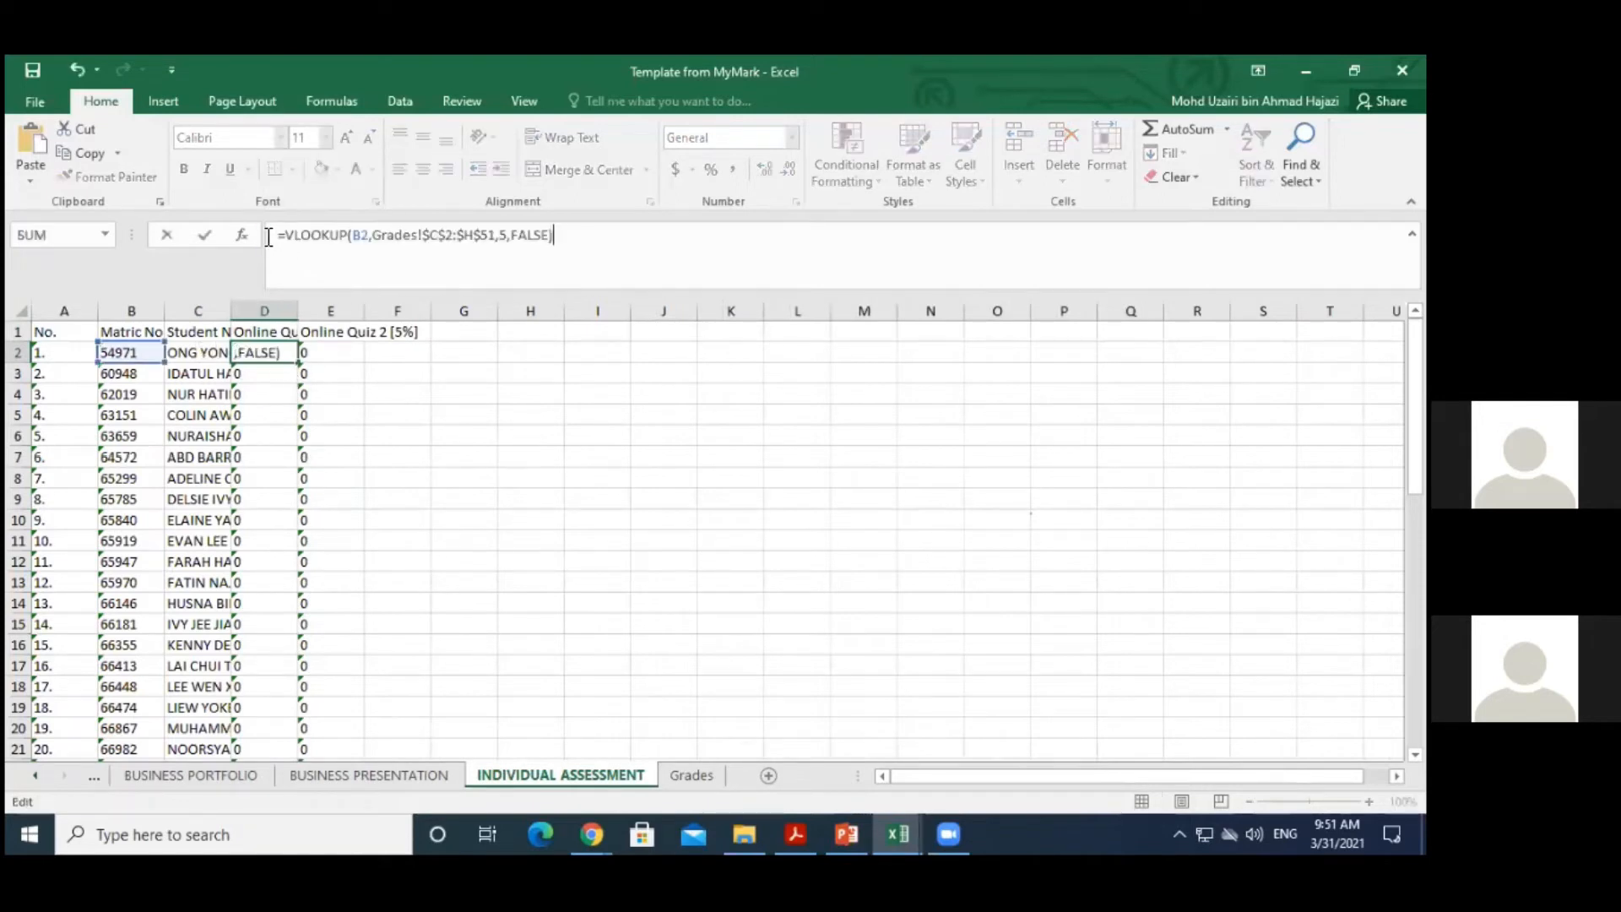
click(508, 236)
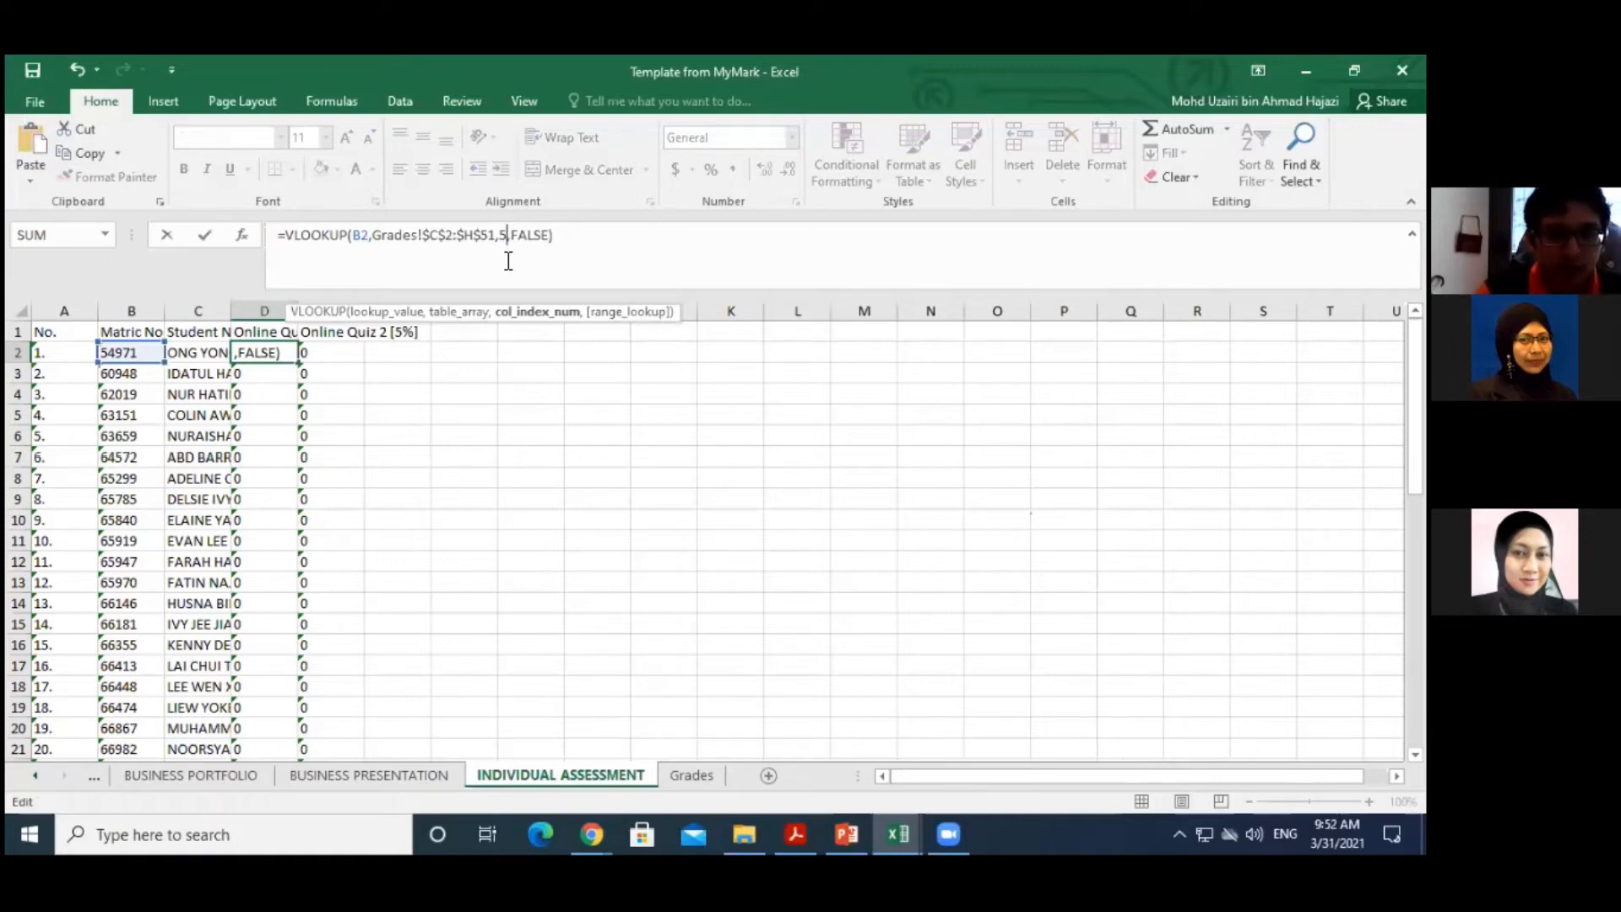
key(BackSpace)
text(6)
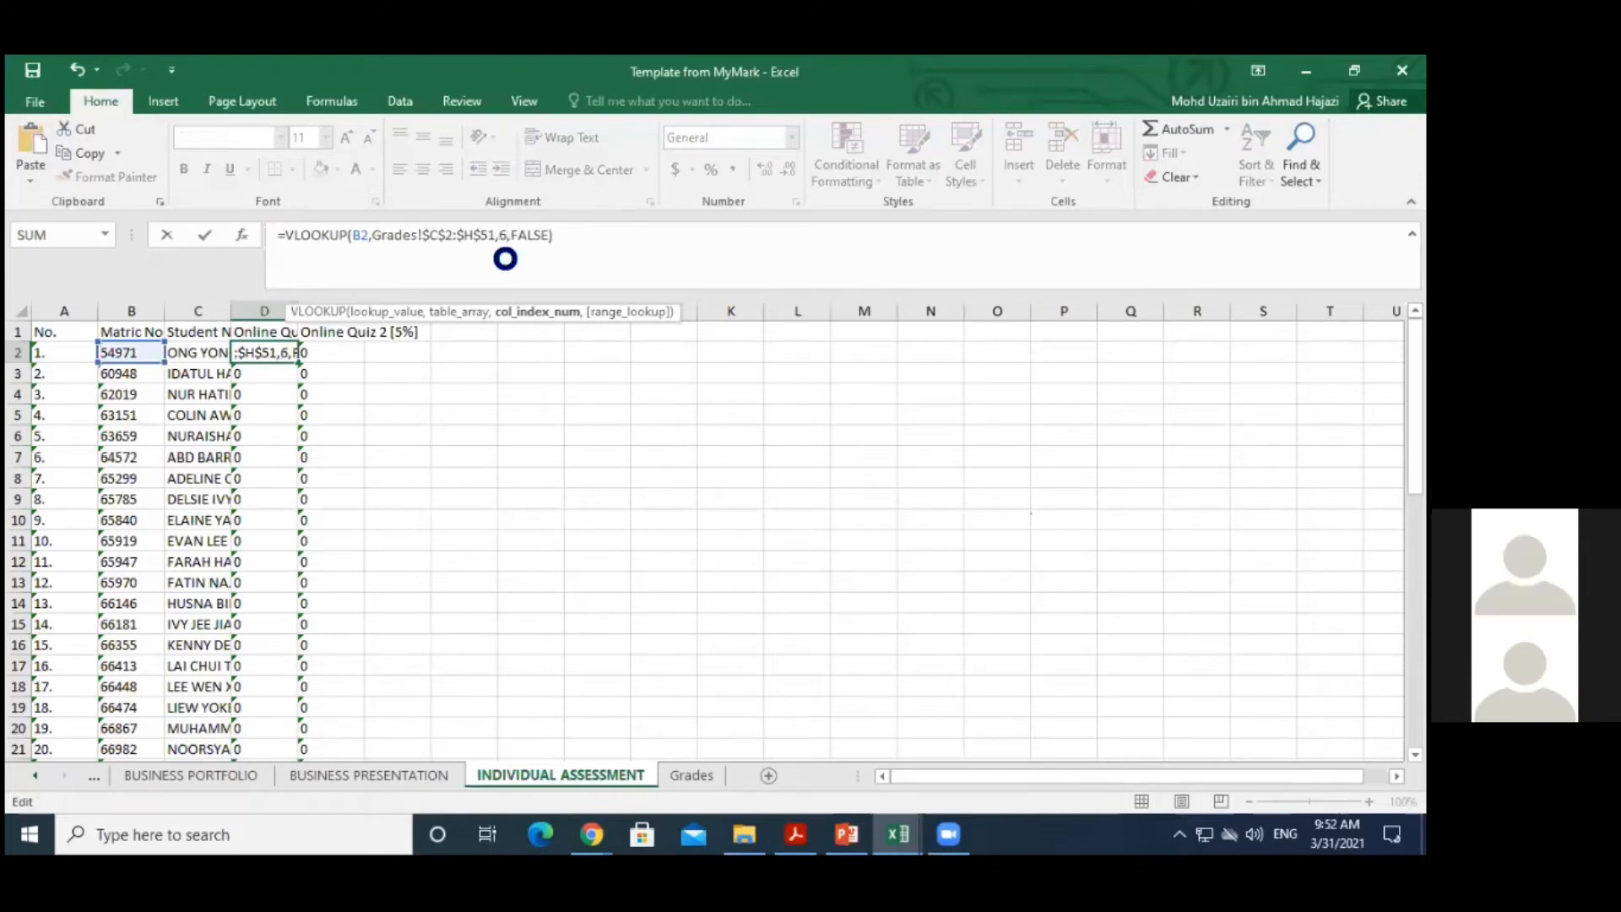
key(Return)
Fill the Online Quiz 1 formula from D2 down column D for all students
click(272, 350)
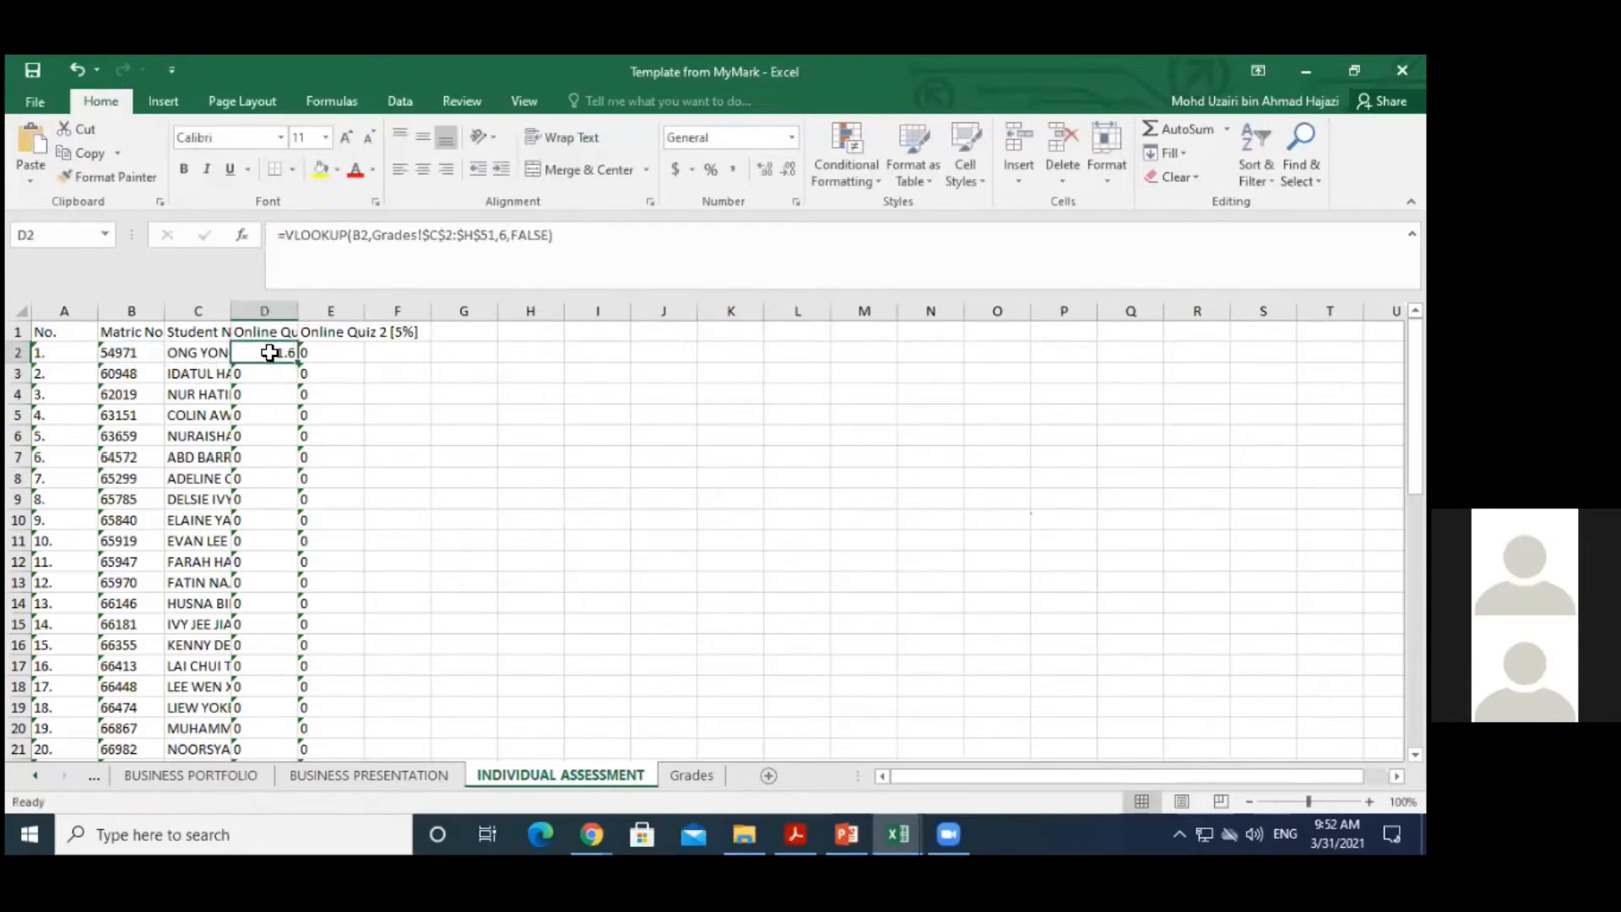
double_click(300, 363)
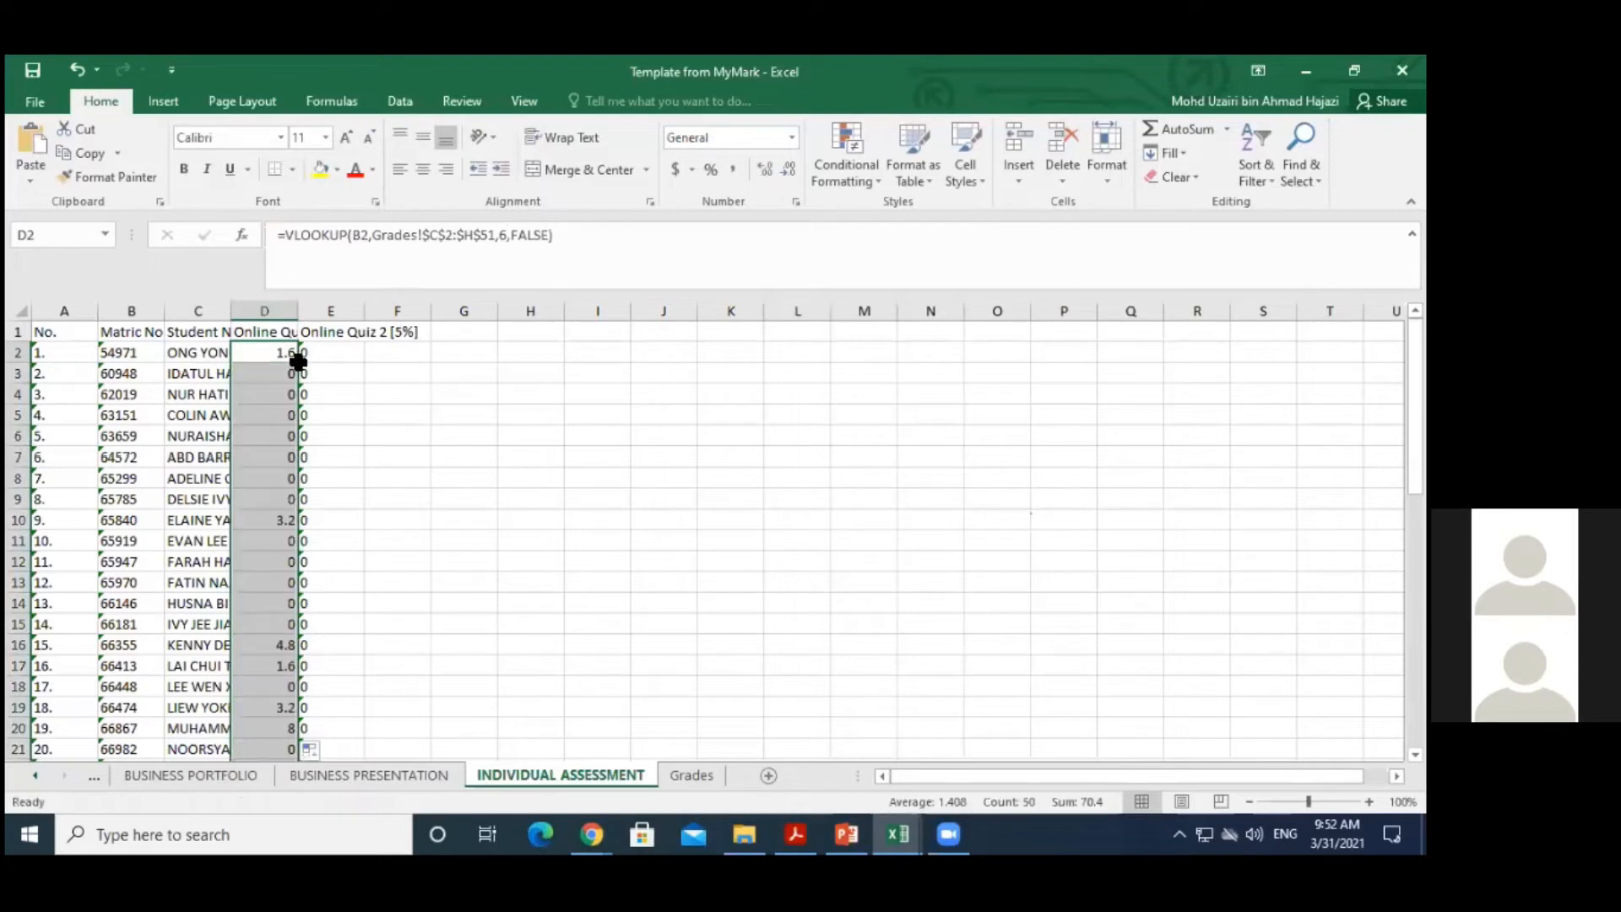
click(260, 357)
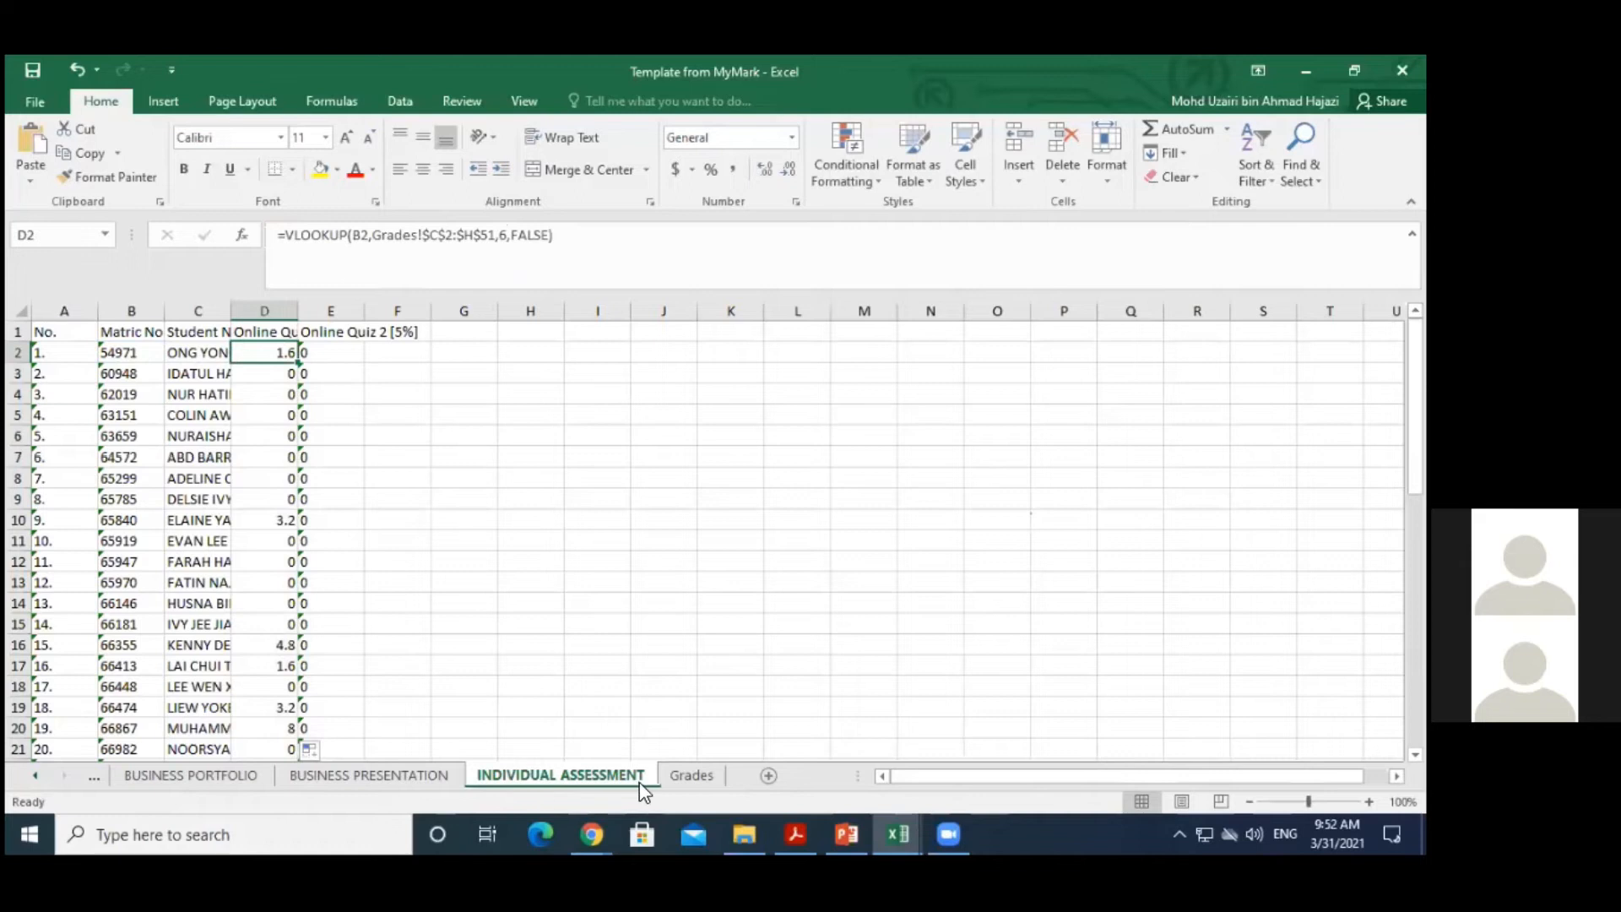
Check the first student's Online Quiz 1 mark against the quiz column on the Grades sheet, then return to INDIVIDUAL ASSESSMENT
click(709, 775)
drag(1415, 405, 1415, 615)
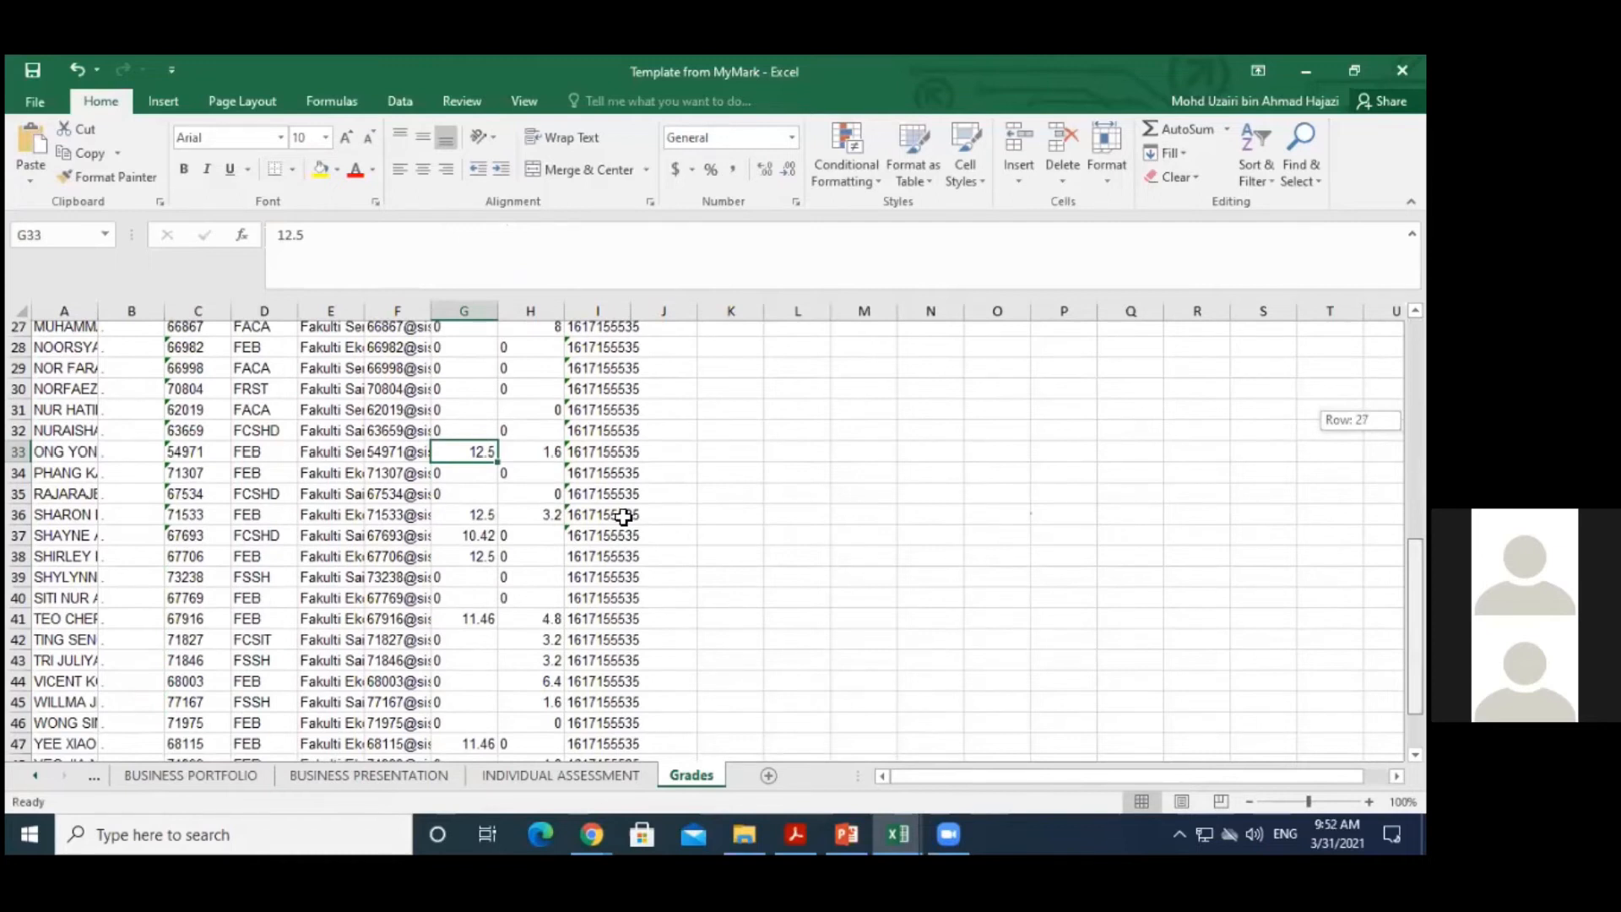
click(50, 475)
click(528, 479)
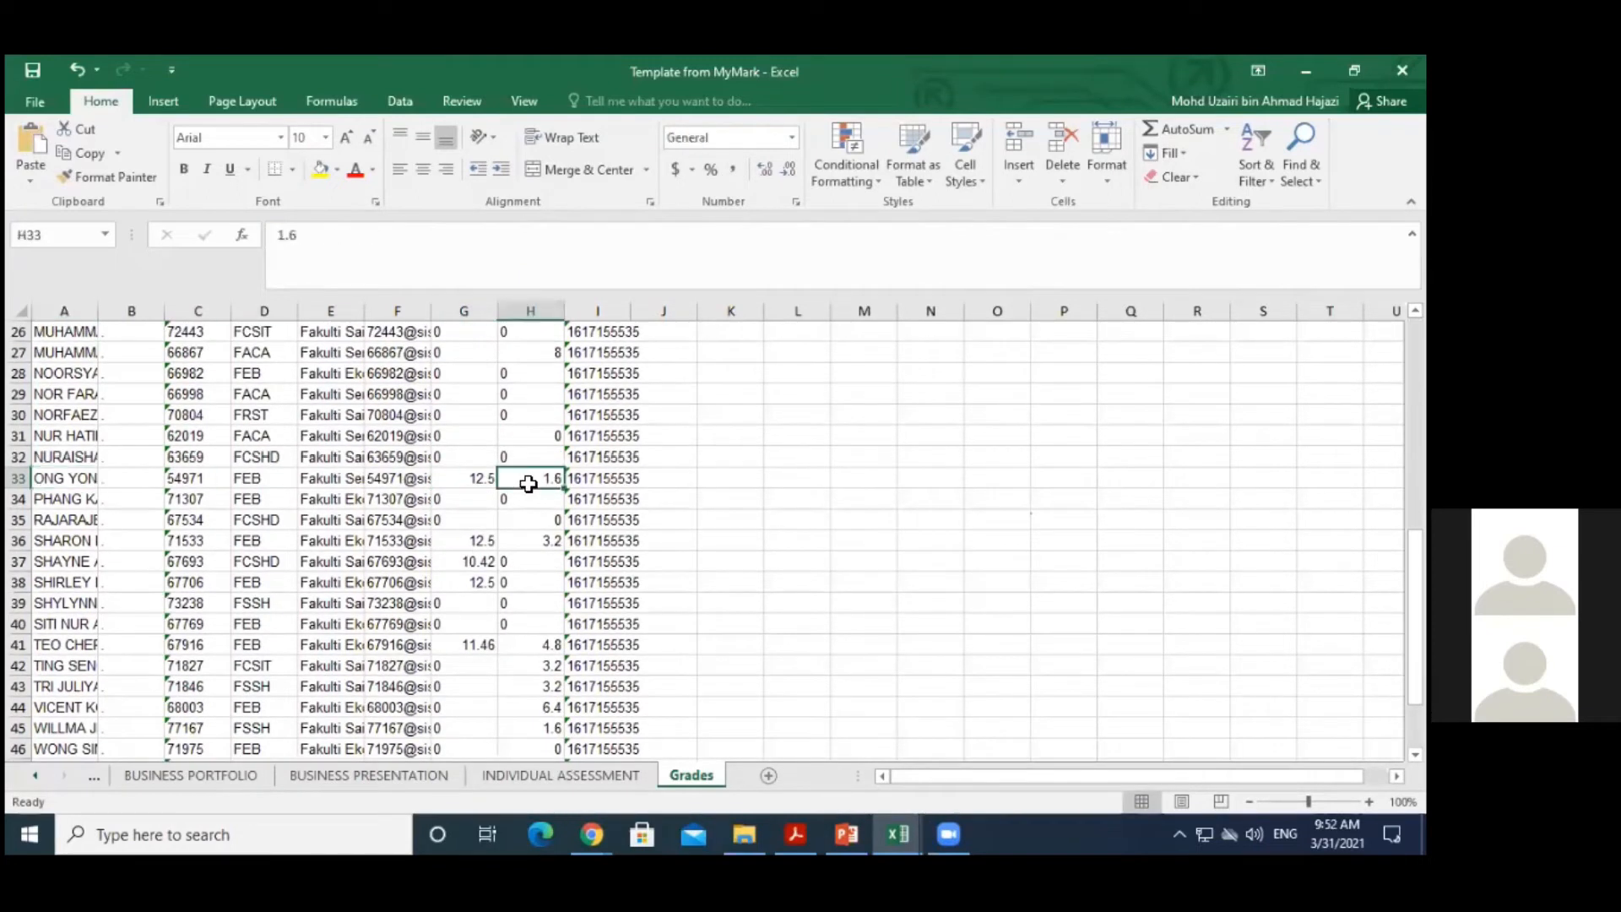
click(487, 783)
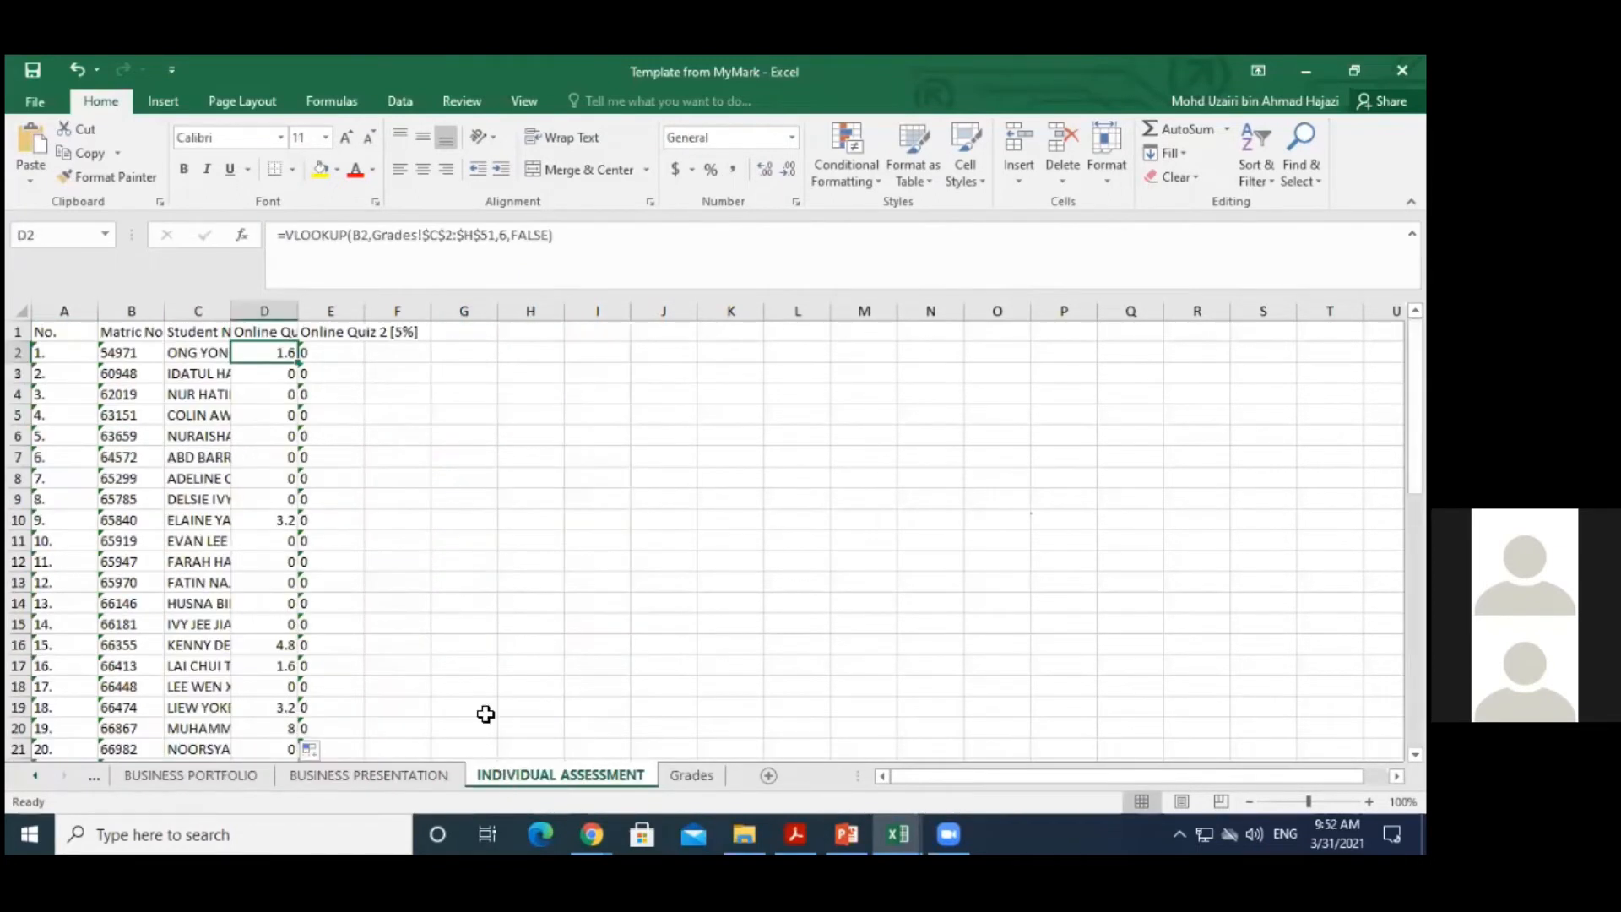
click(457, 497)
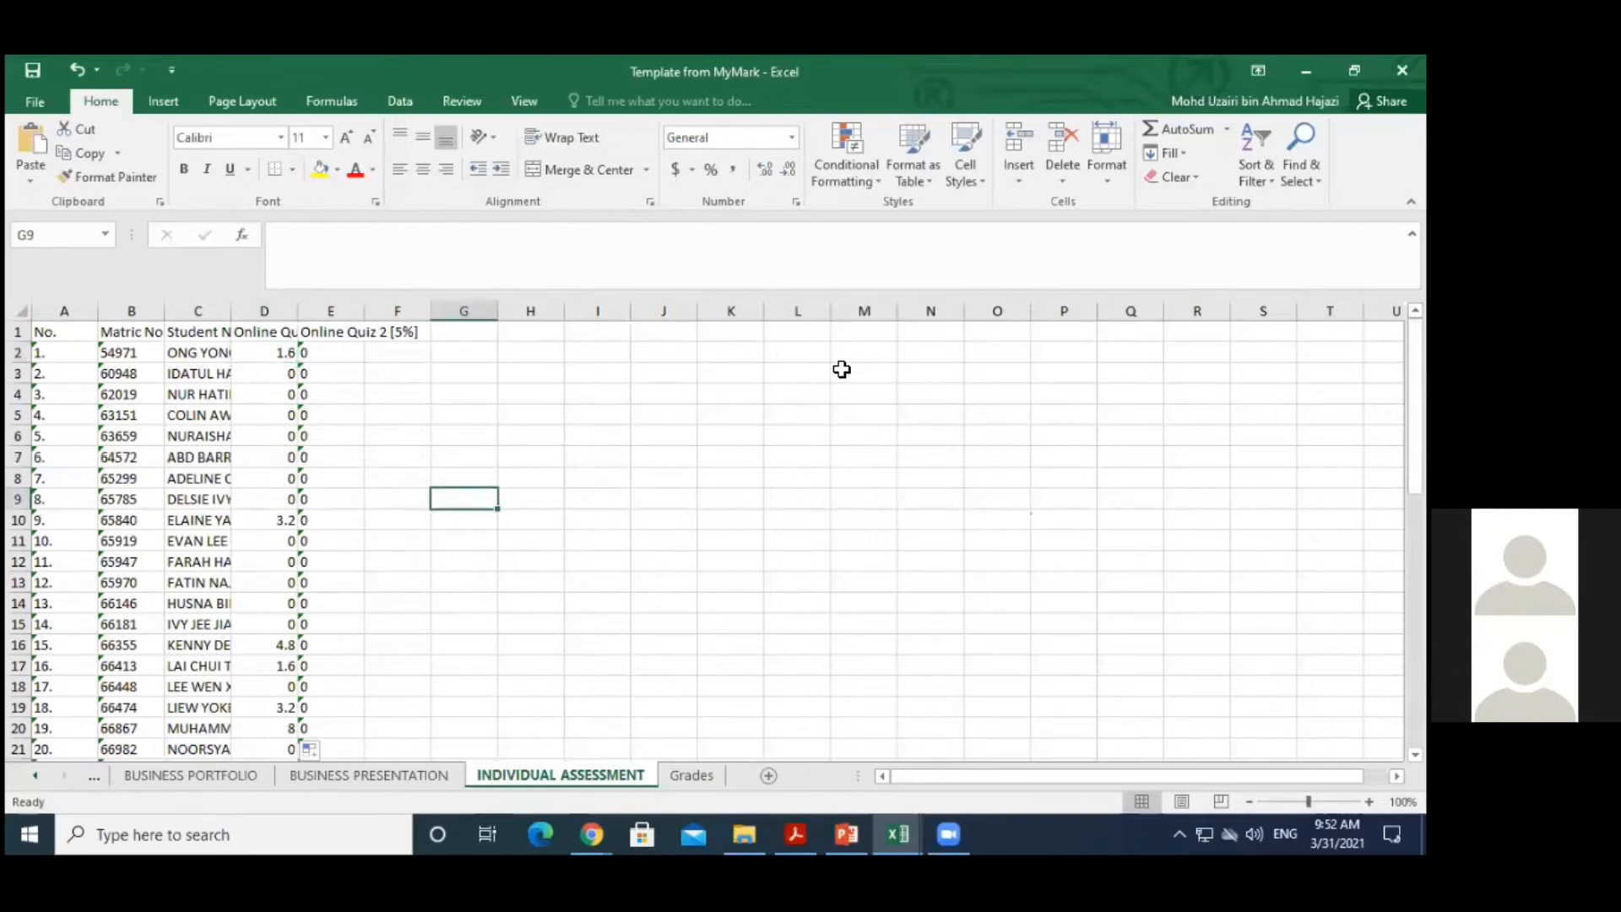
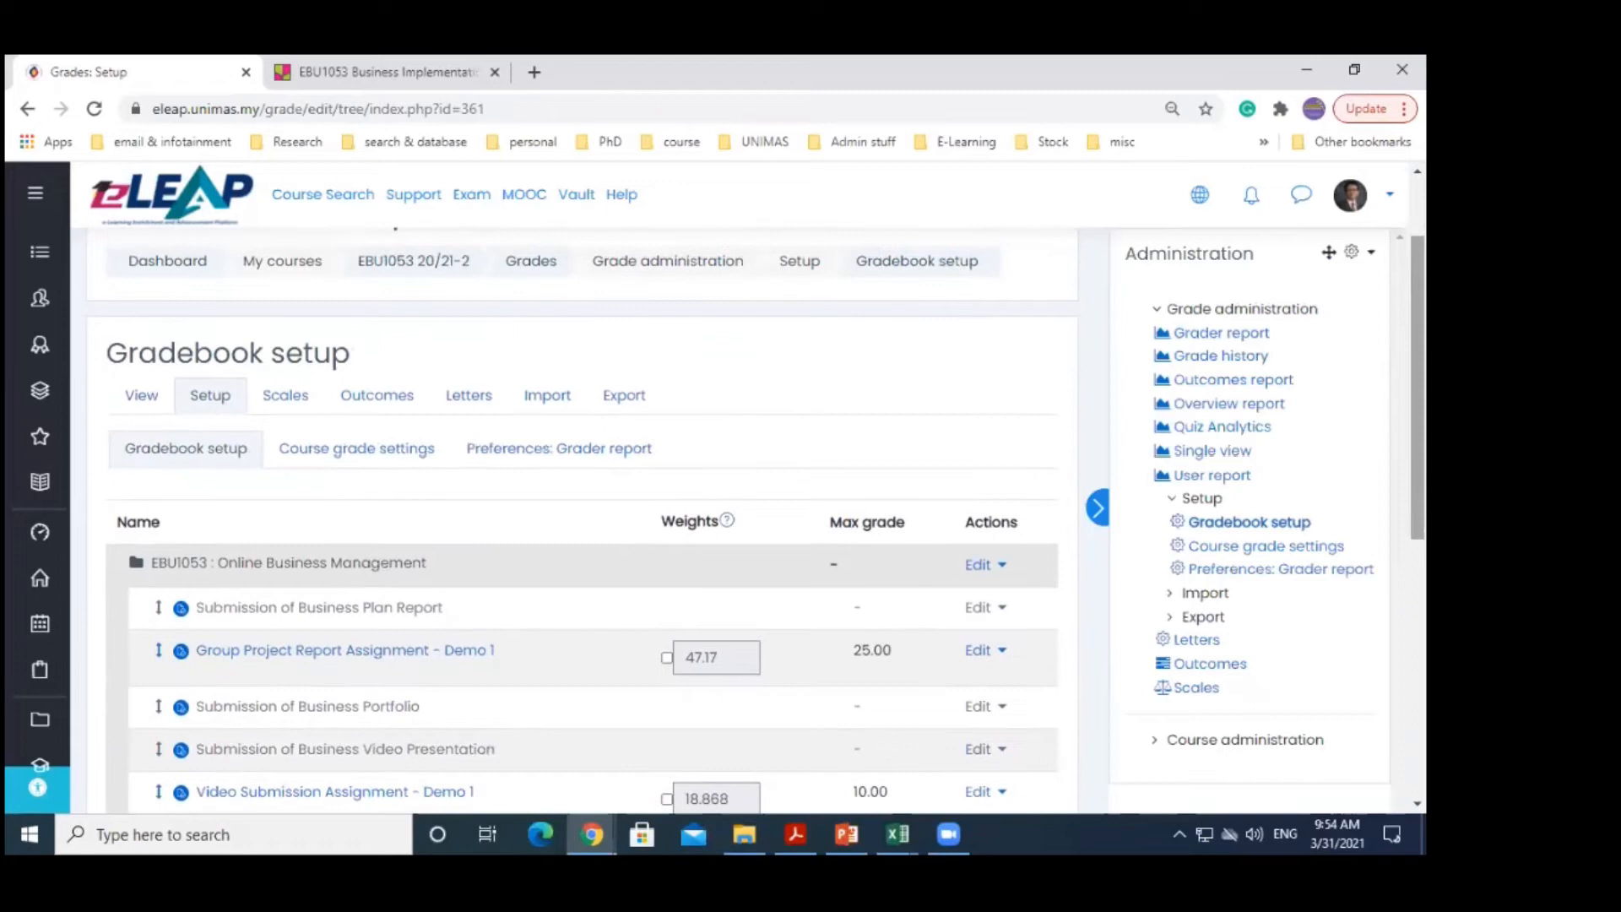
Hide the Group Project Report Assignment - Demo 1 grade item in the eLEAP gradebook setup
scroll(448, 326, down, 2)
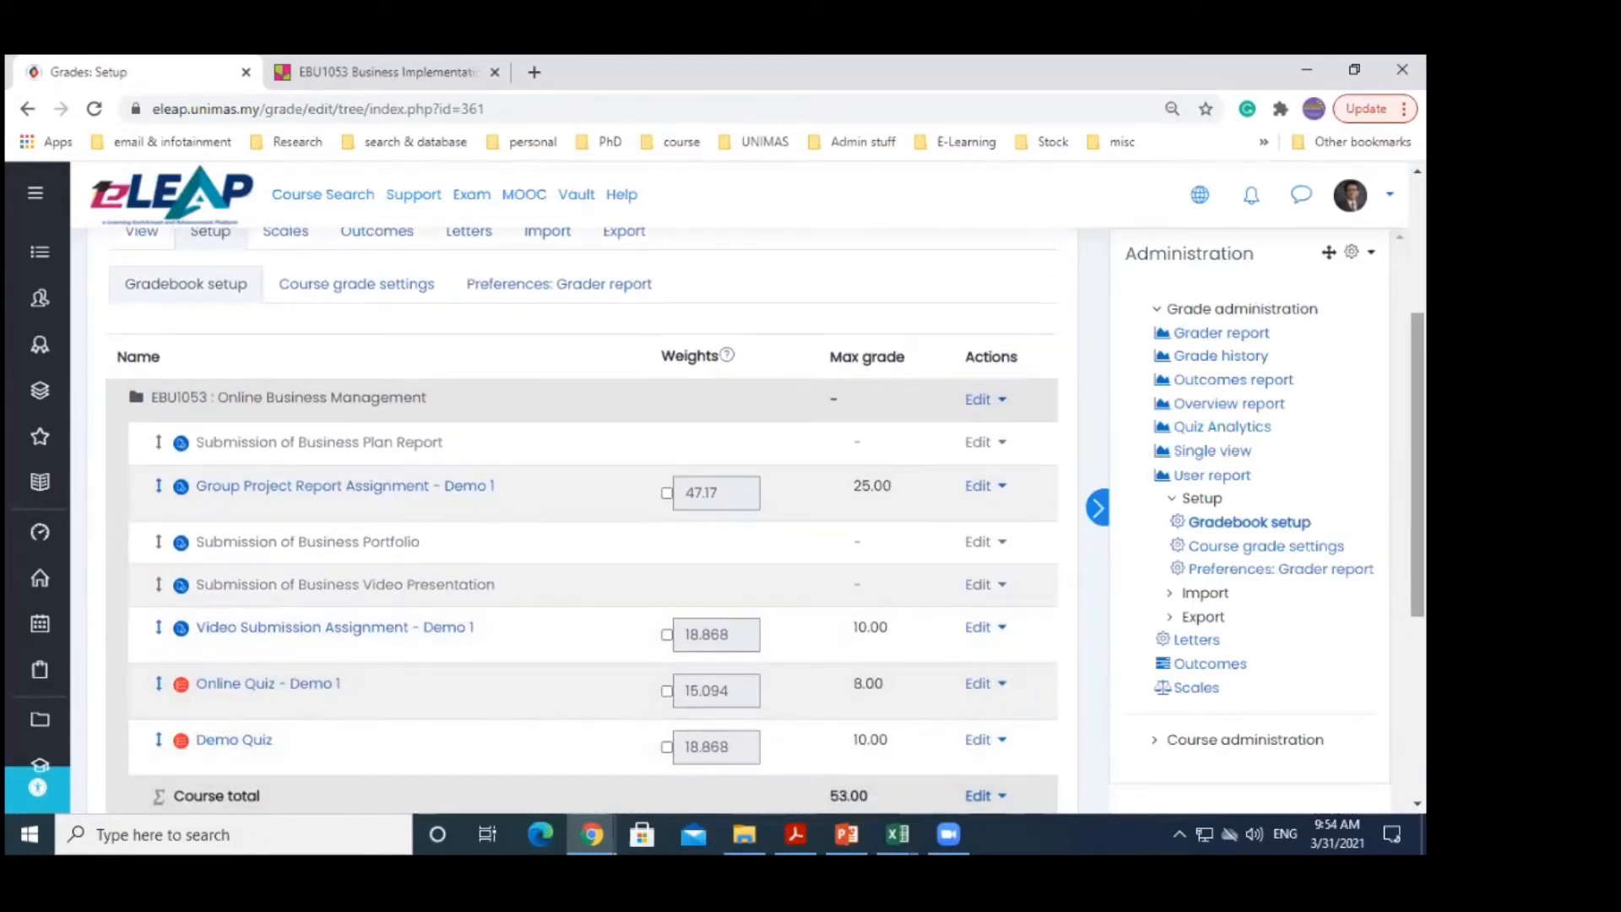
scroll(774, 768, down, 1)
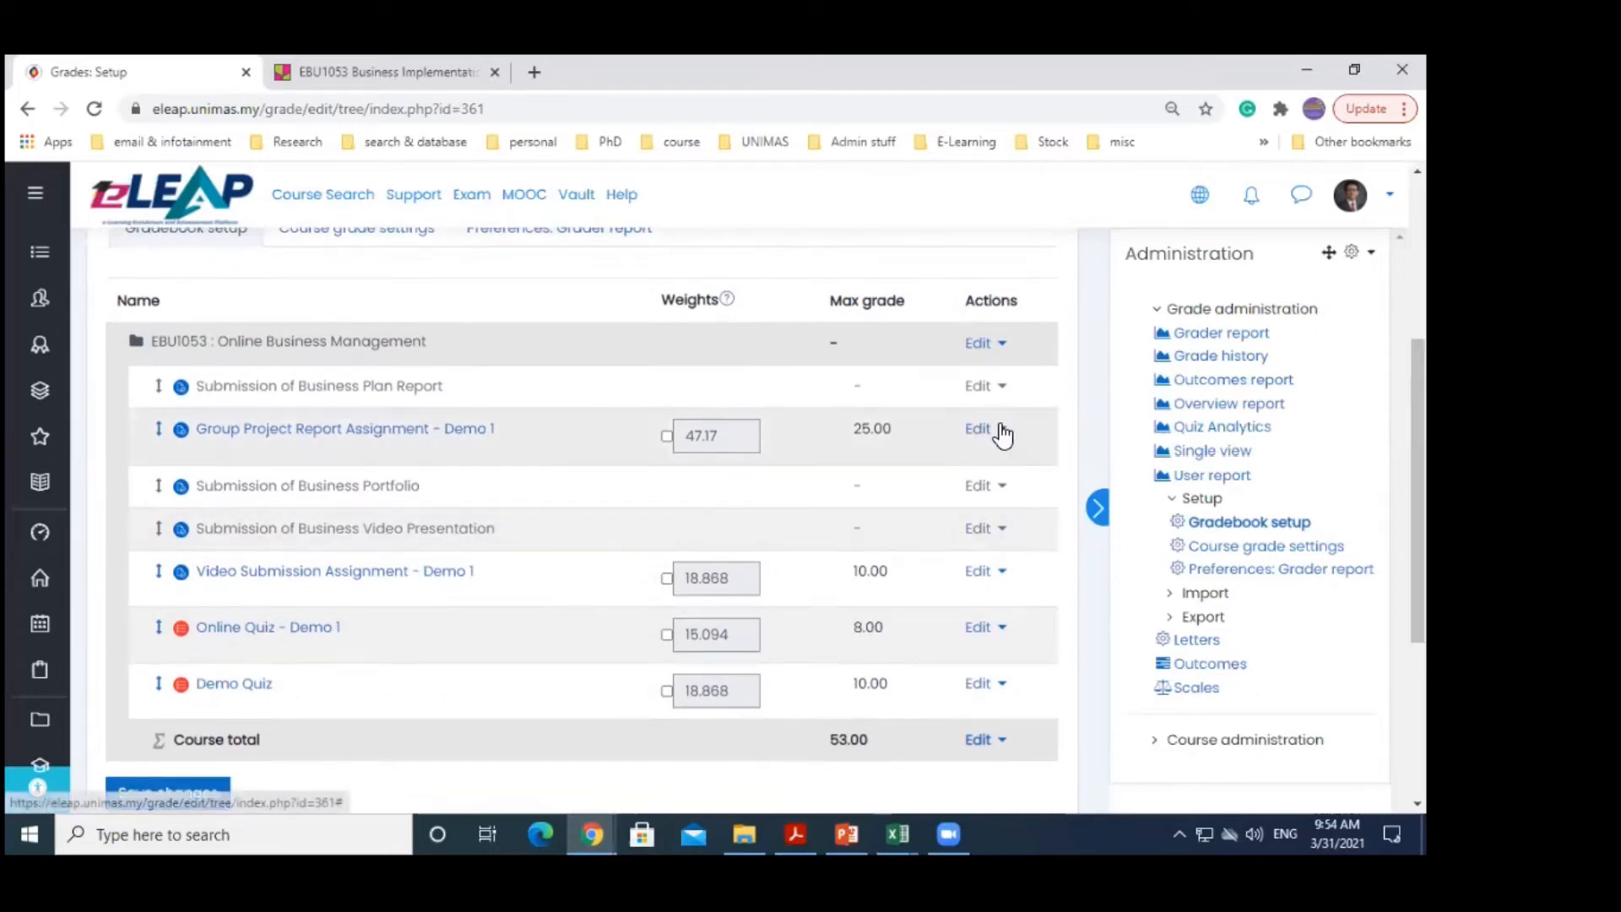
click(980, 430)
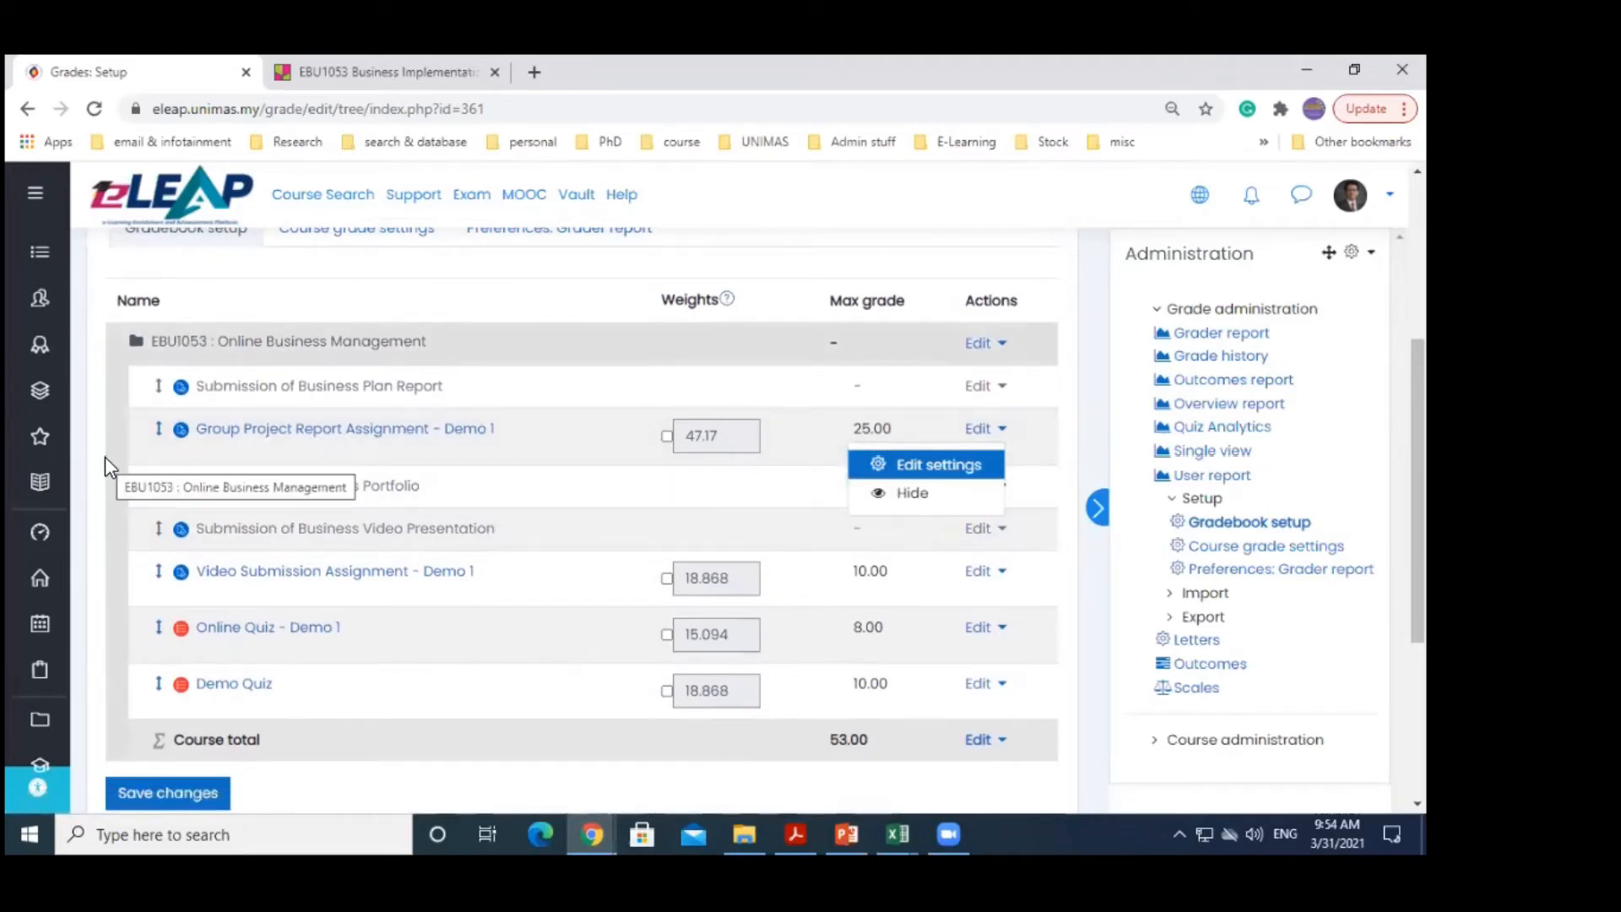
click(912, 501)
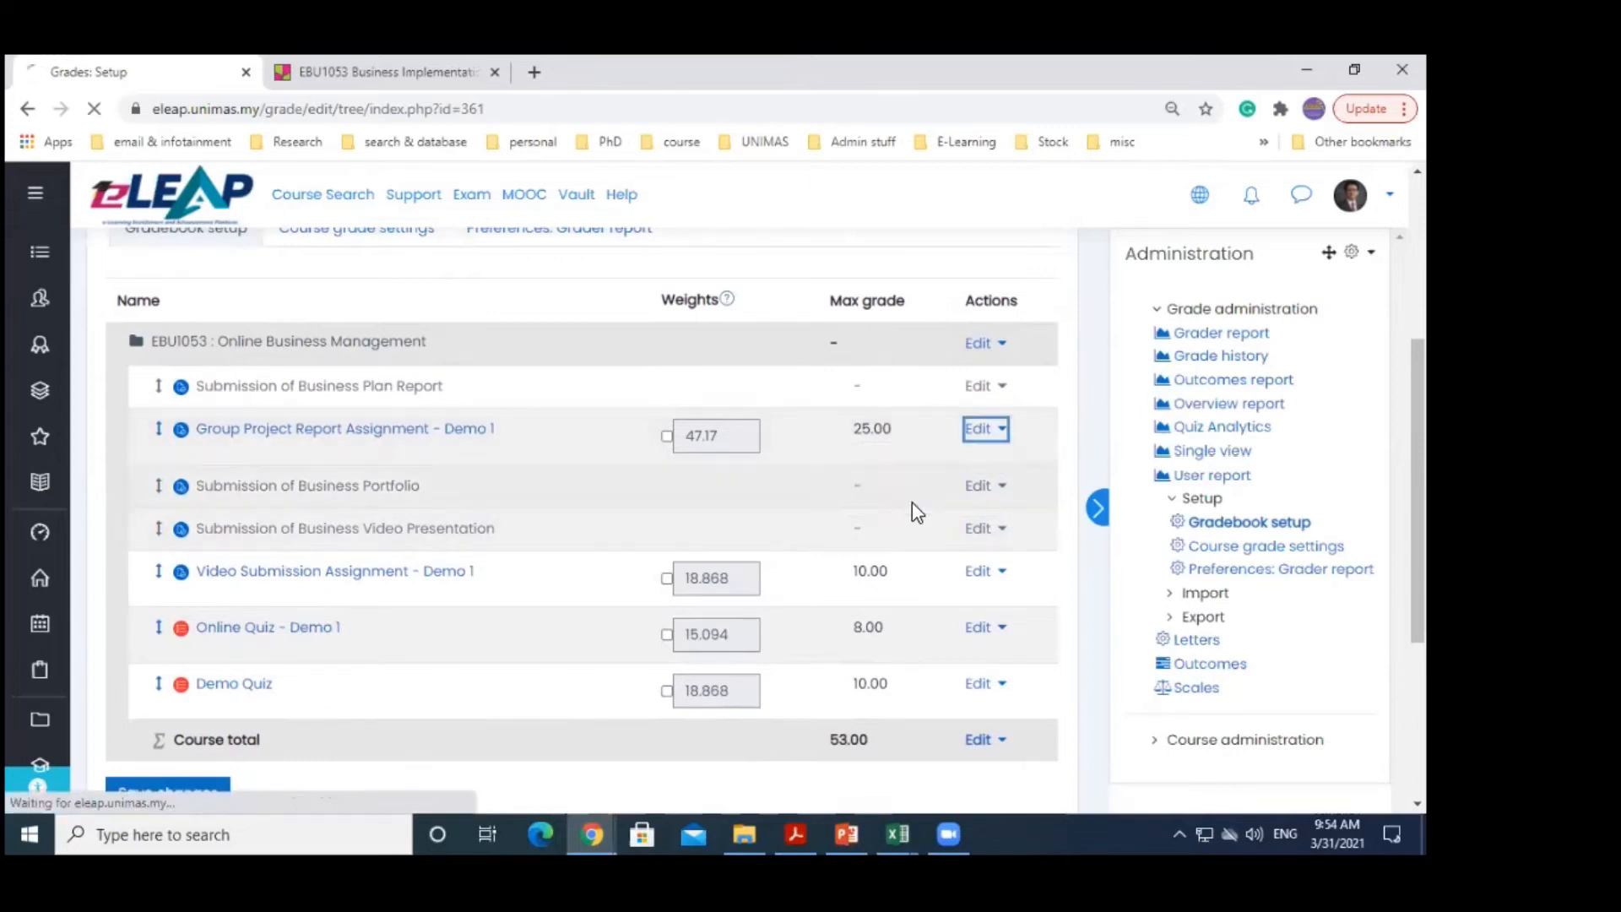
Hide the Video Submission Assignment - Demo 1 grade item in the eLEAP gradebook setup
scroll(859, 571, down, 3)
scroll(996, 513, down, 2)
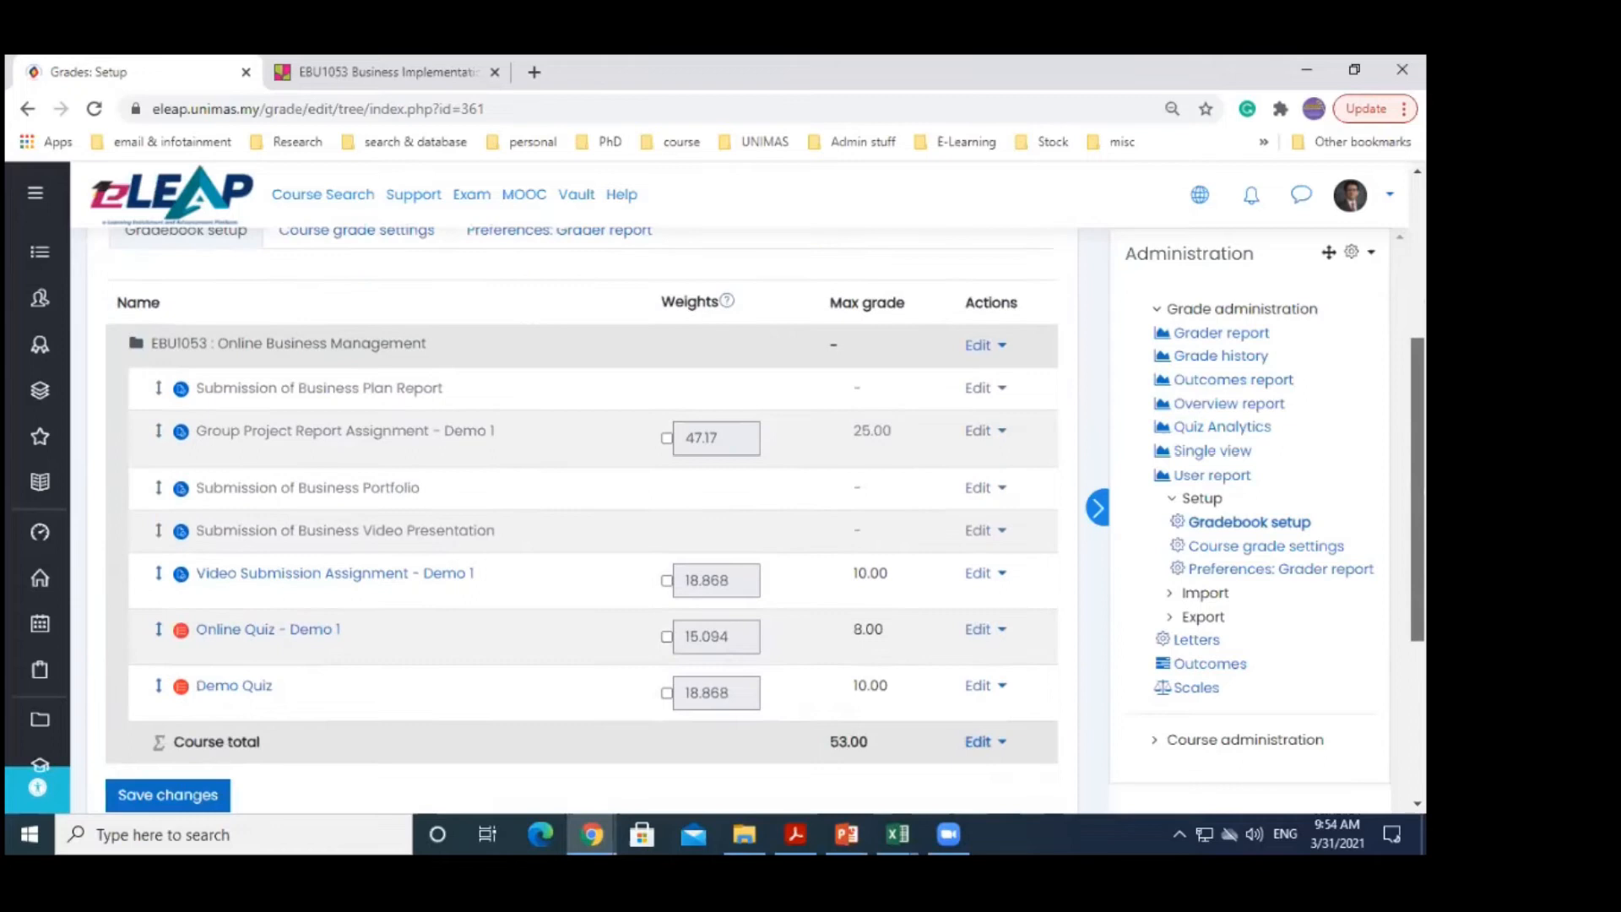
click(984, 530)
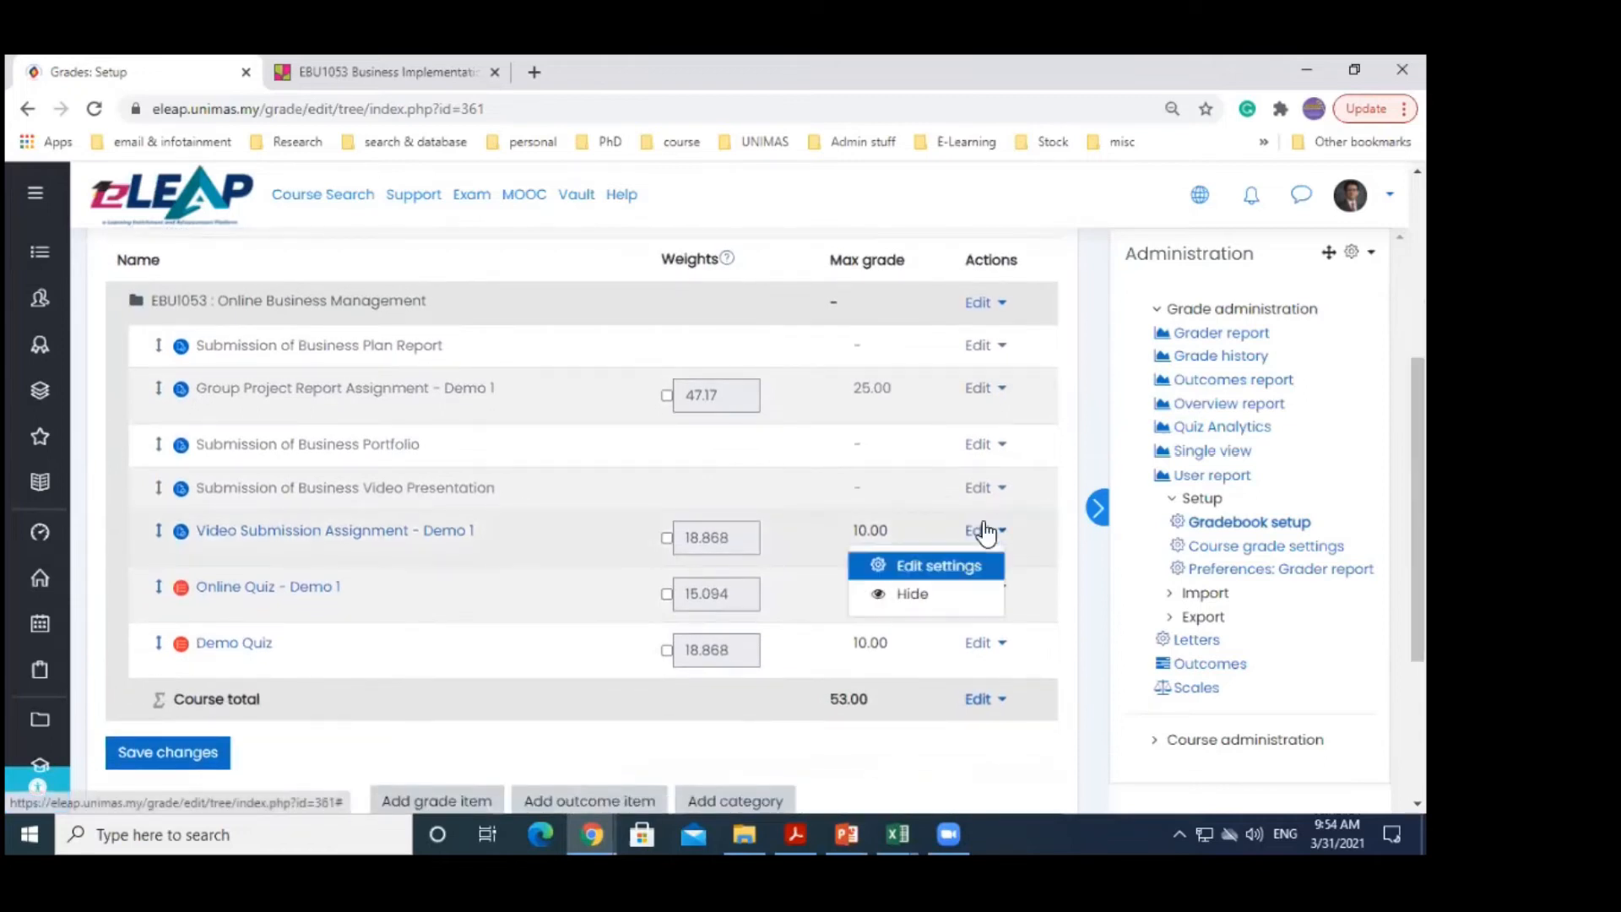
click(952, 592)
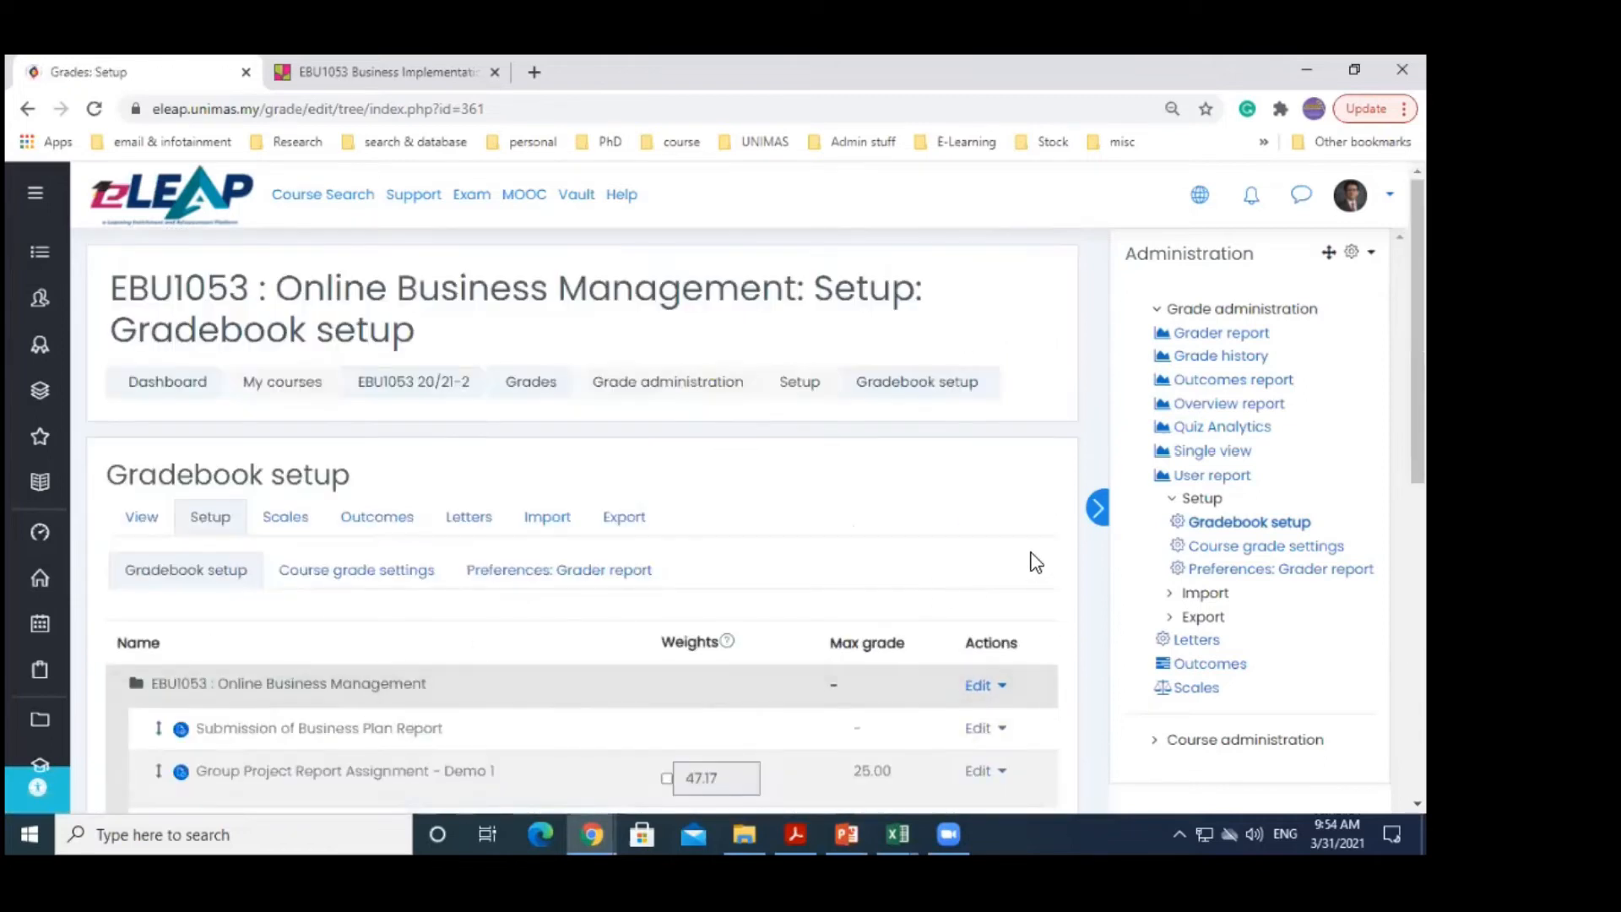
Open the third listed student's user report from the grader report and examine which grade items it shows
click(148, 518)
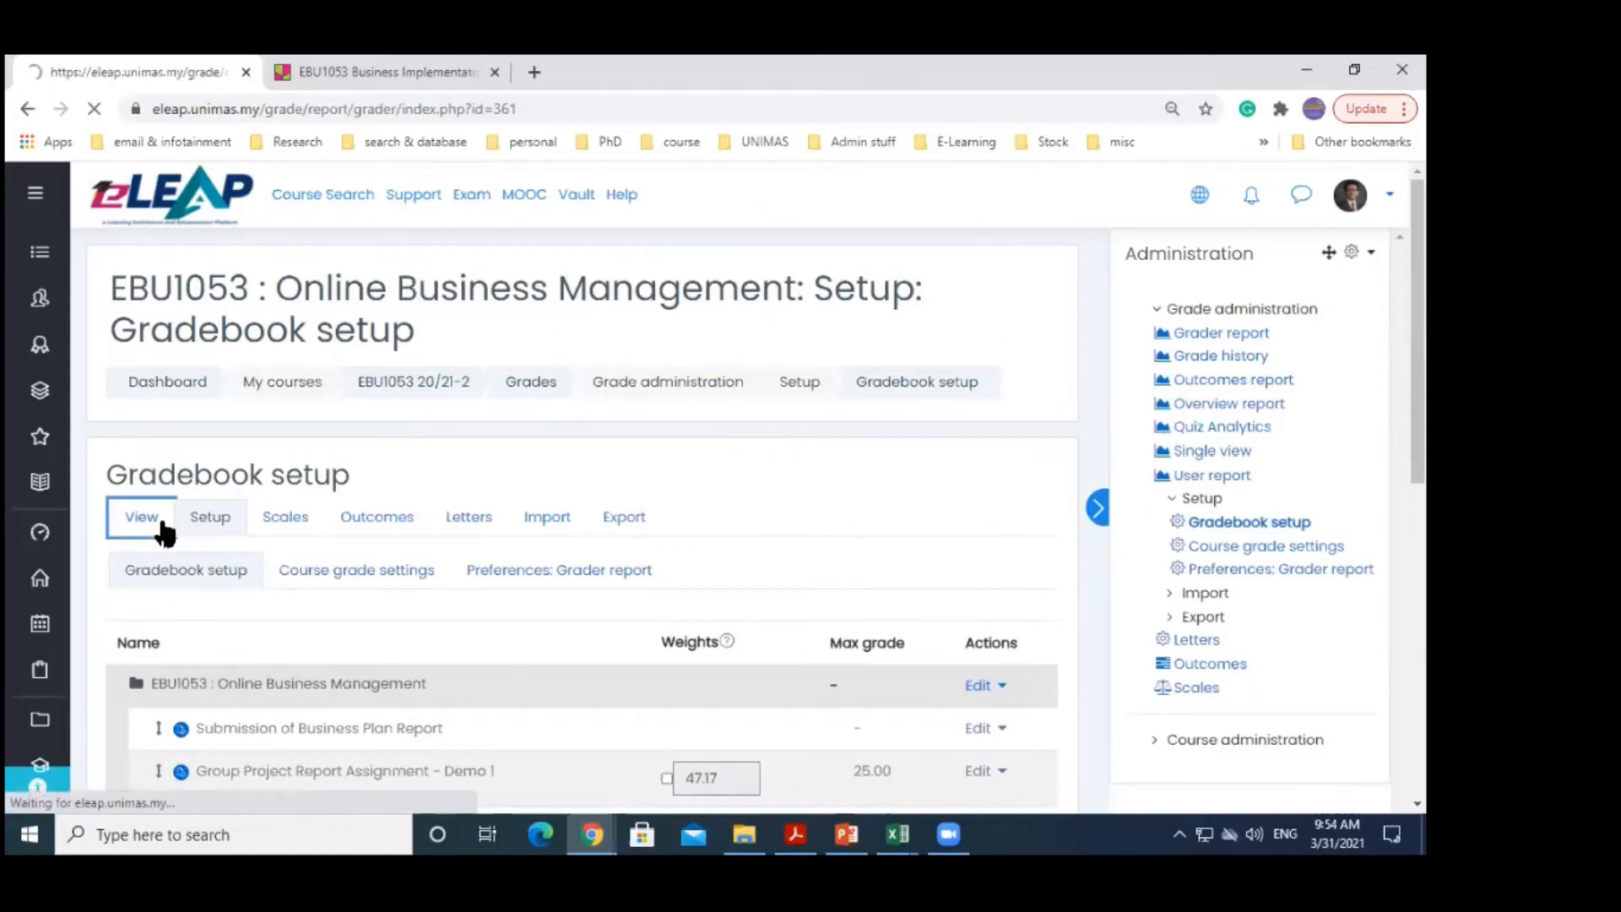
scroll(380, 397, down, 6)
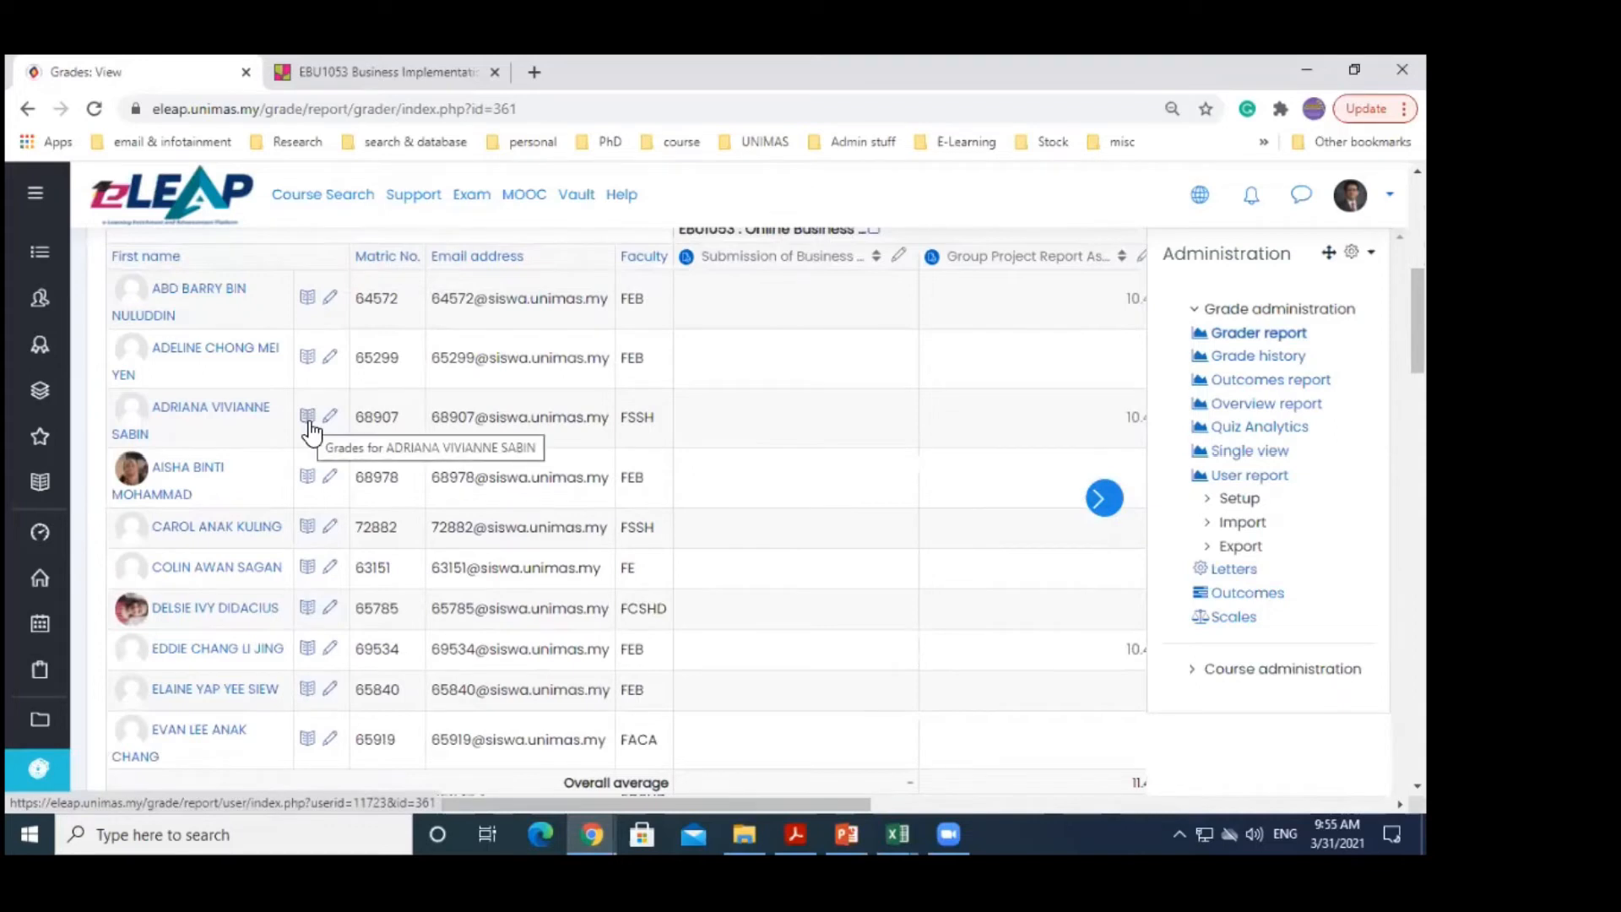
click(308, 418)
scroll(308, 427, down, 3)
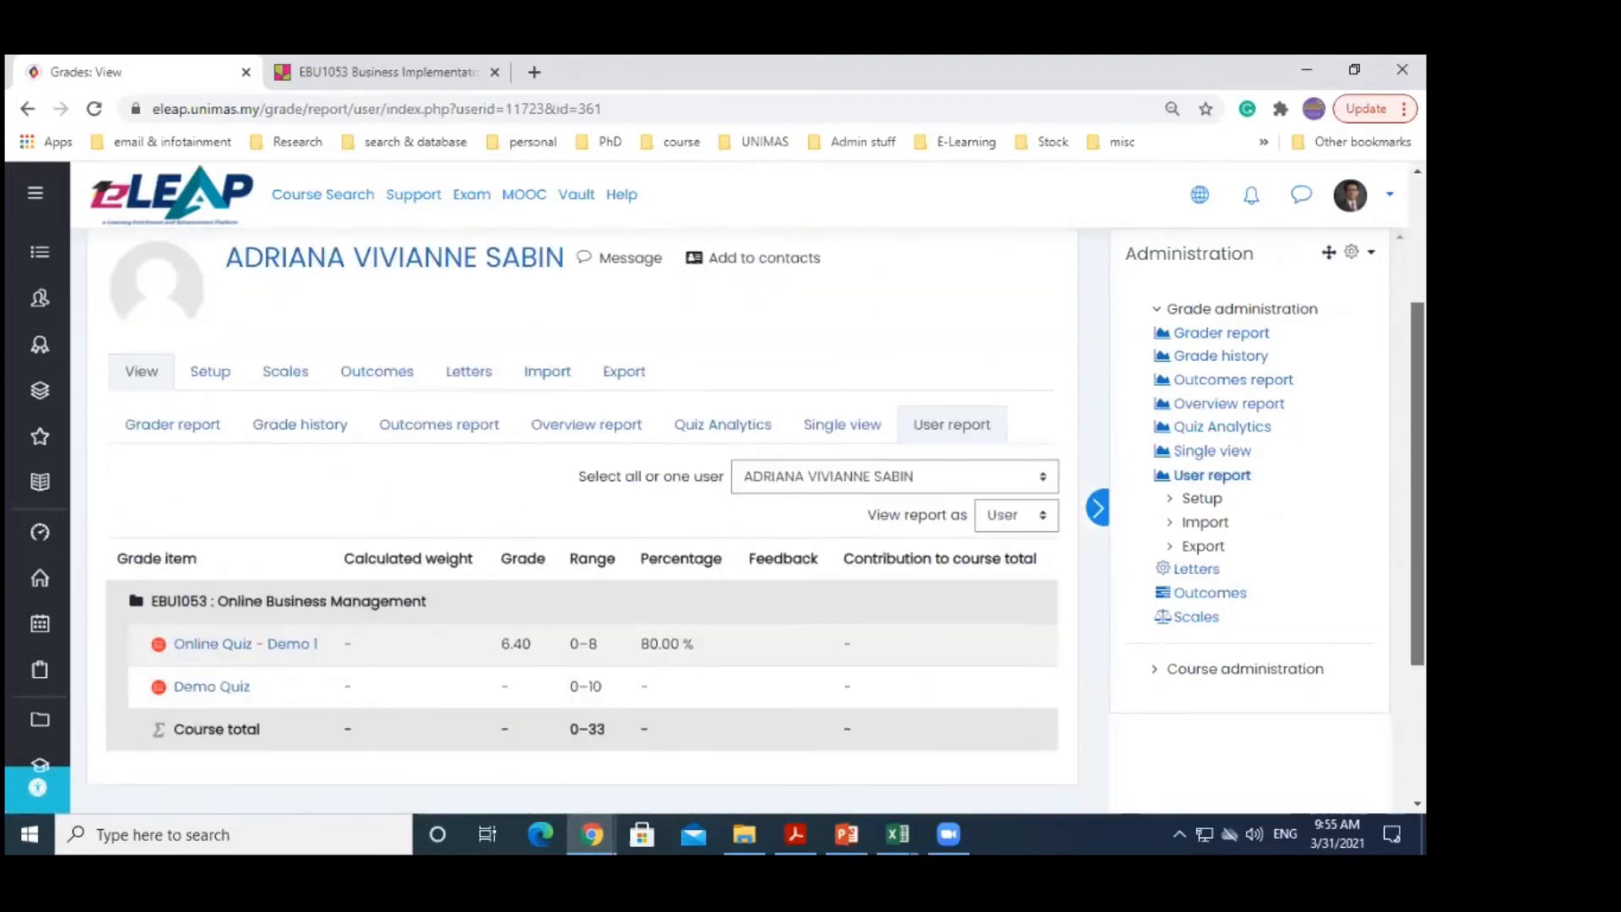
scroll(369, 650, down, 2)
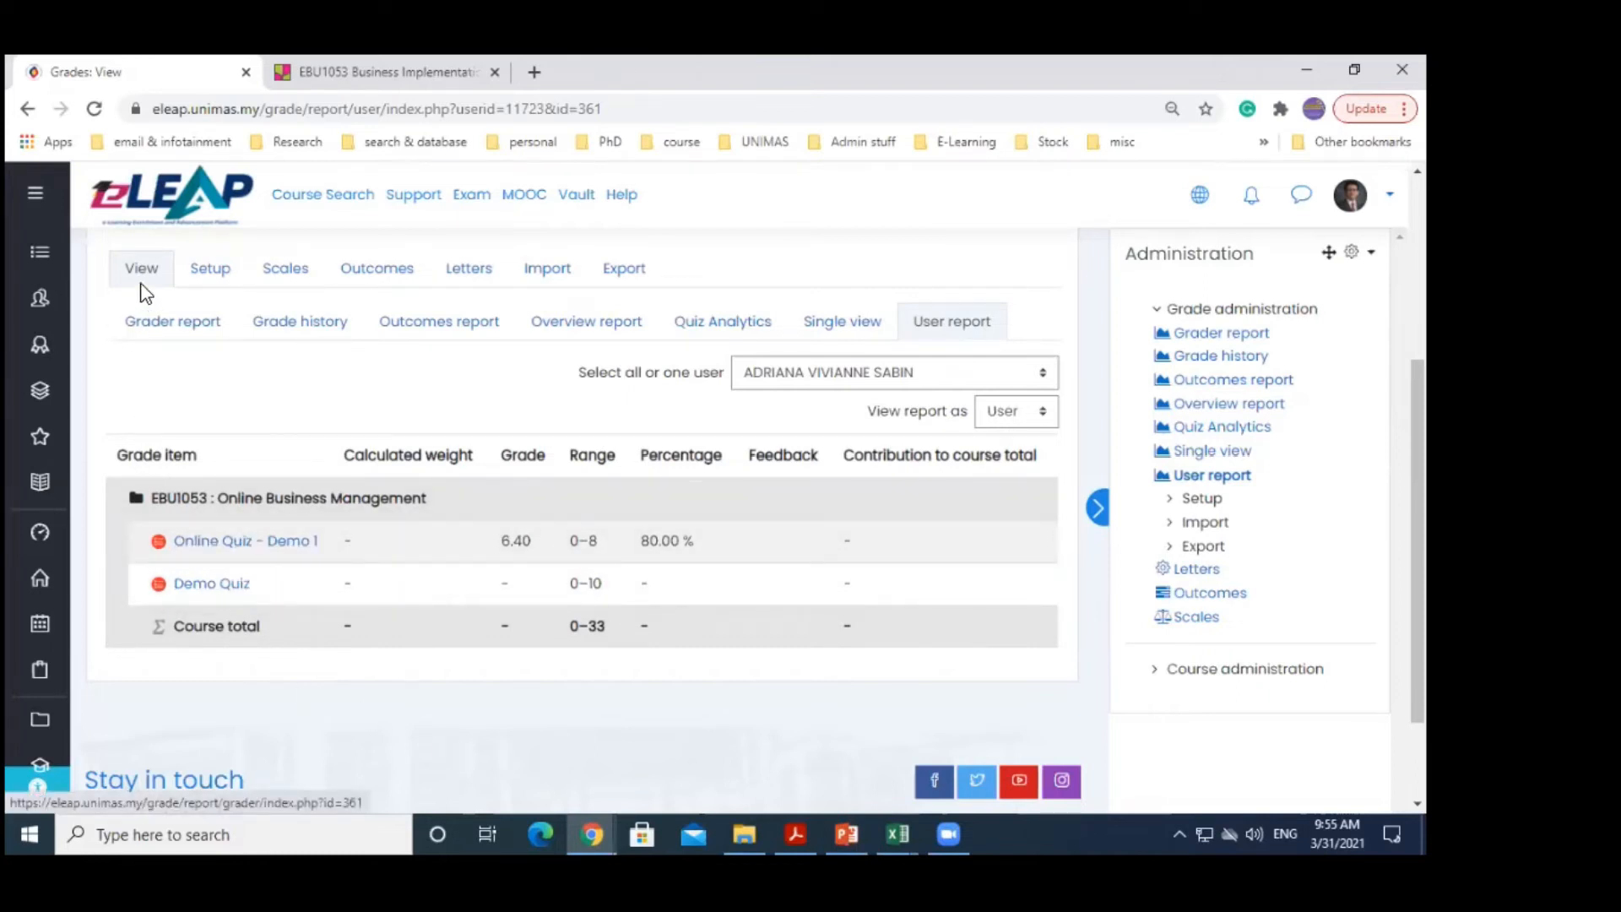
Return to the gradebook setup, and from the EBU1053 20/21-2 course page open the course's question bank
click(197, 279)
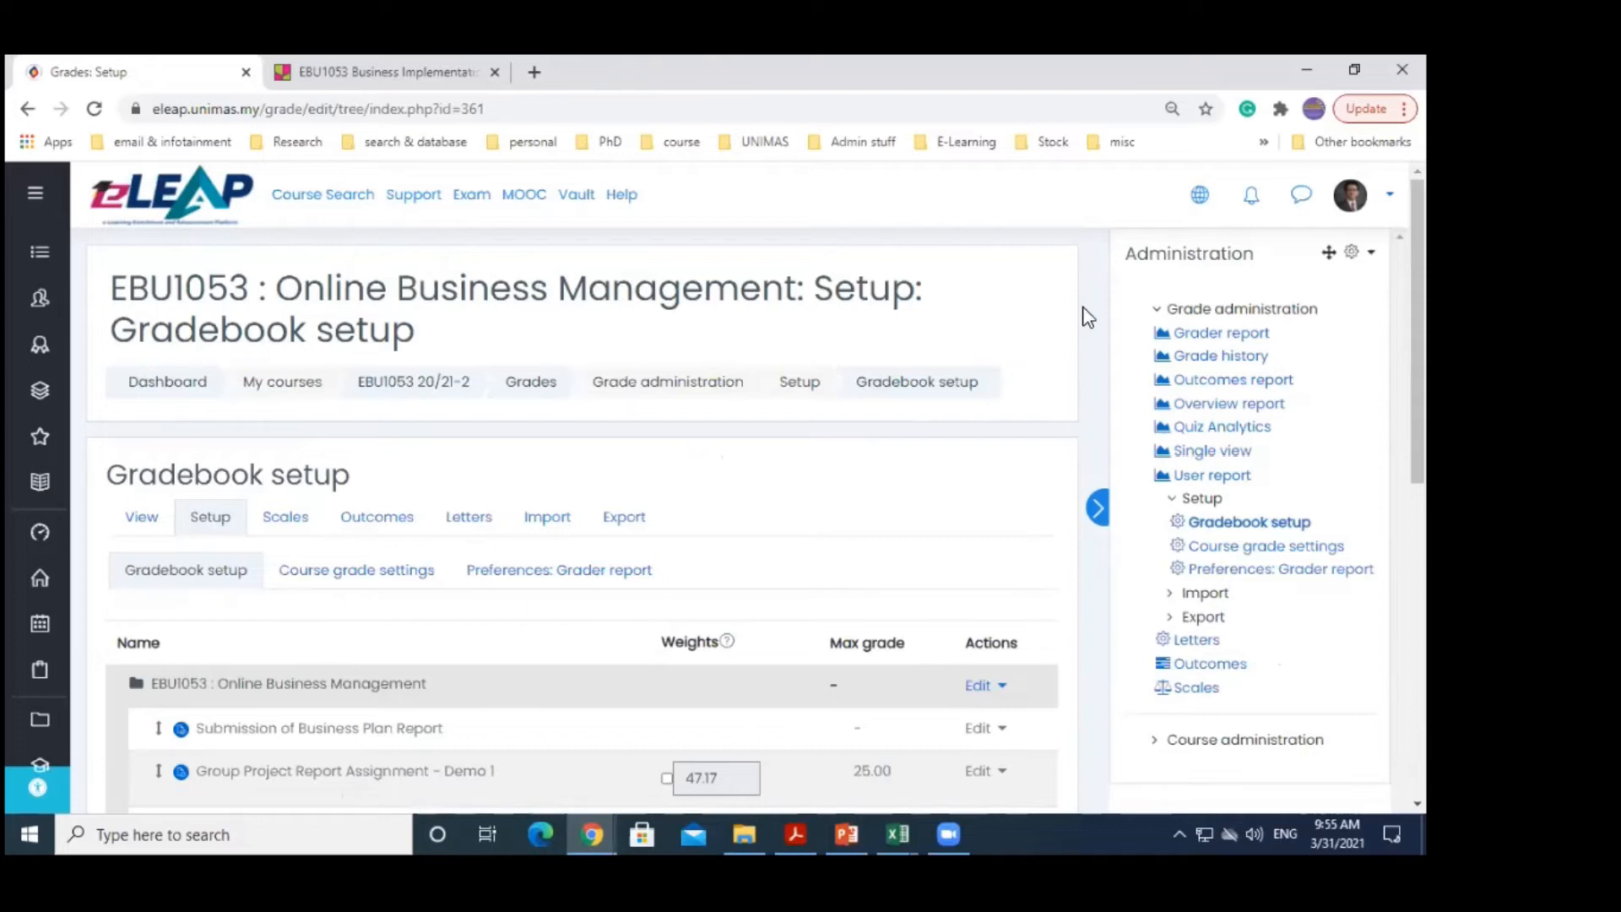
scroll(1051, 486, down, 1)
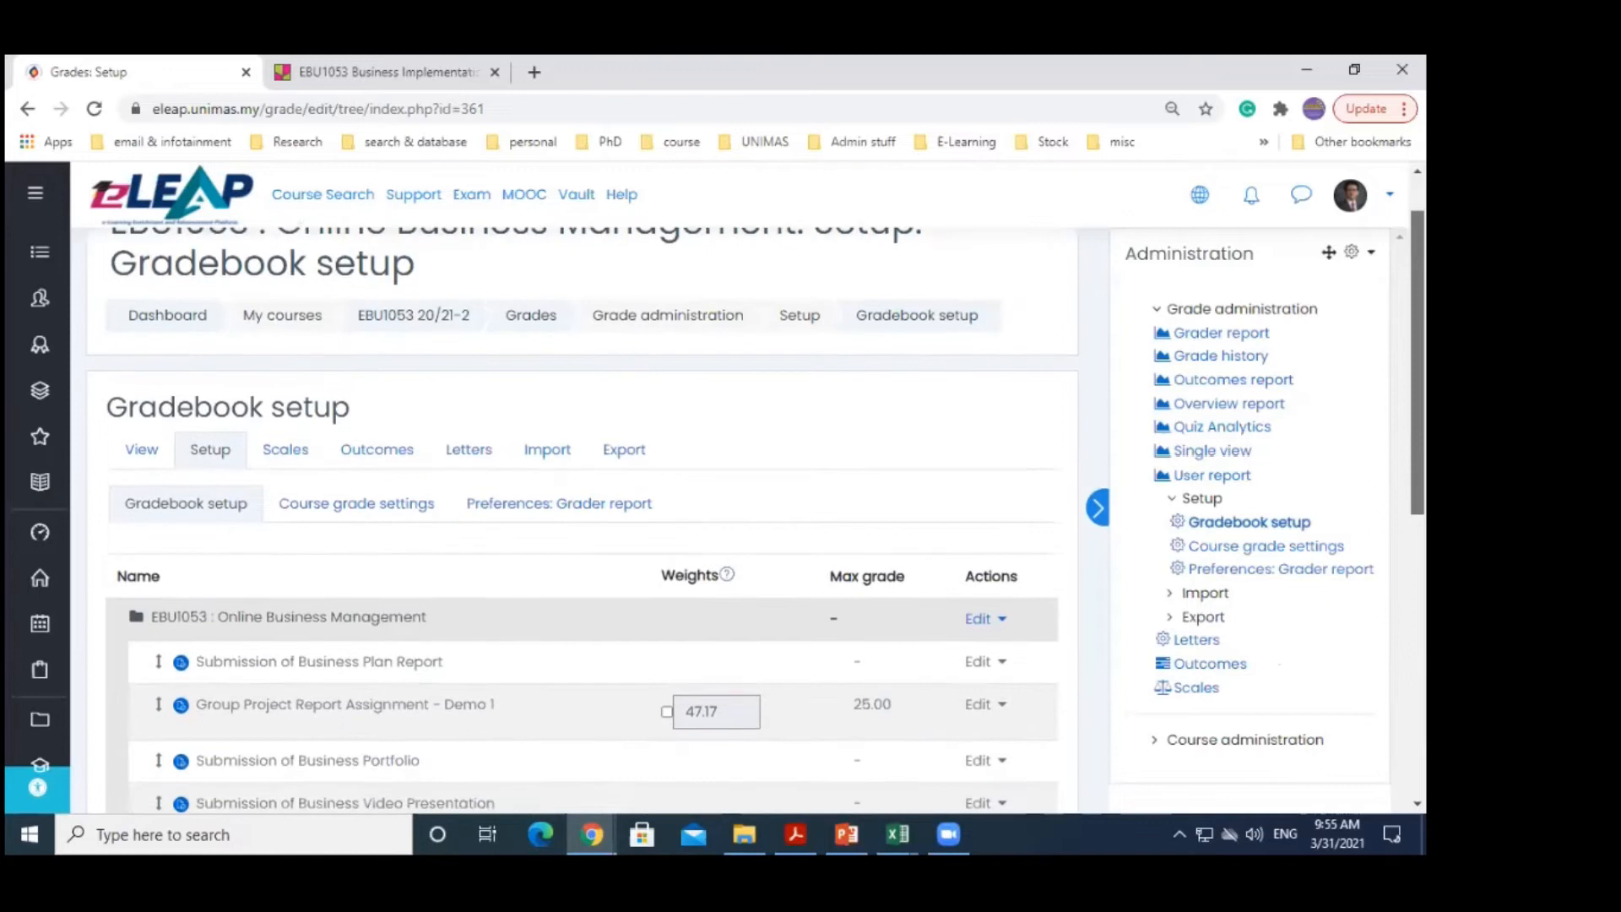
scroll(582, 523, up, 1)
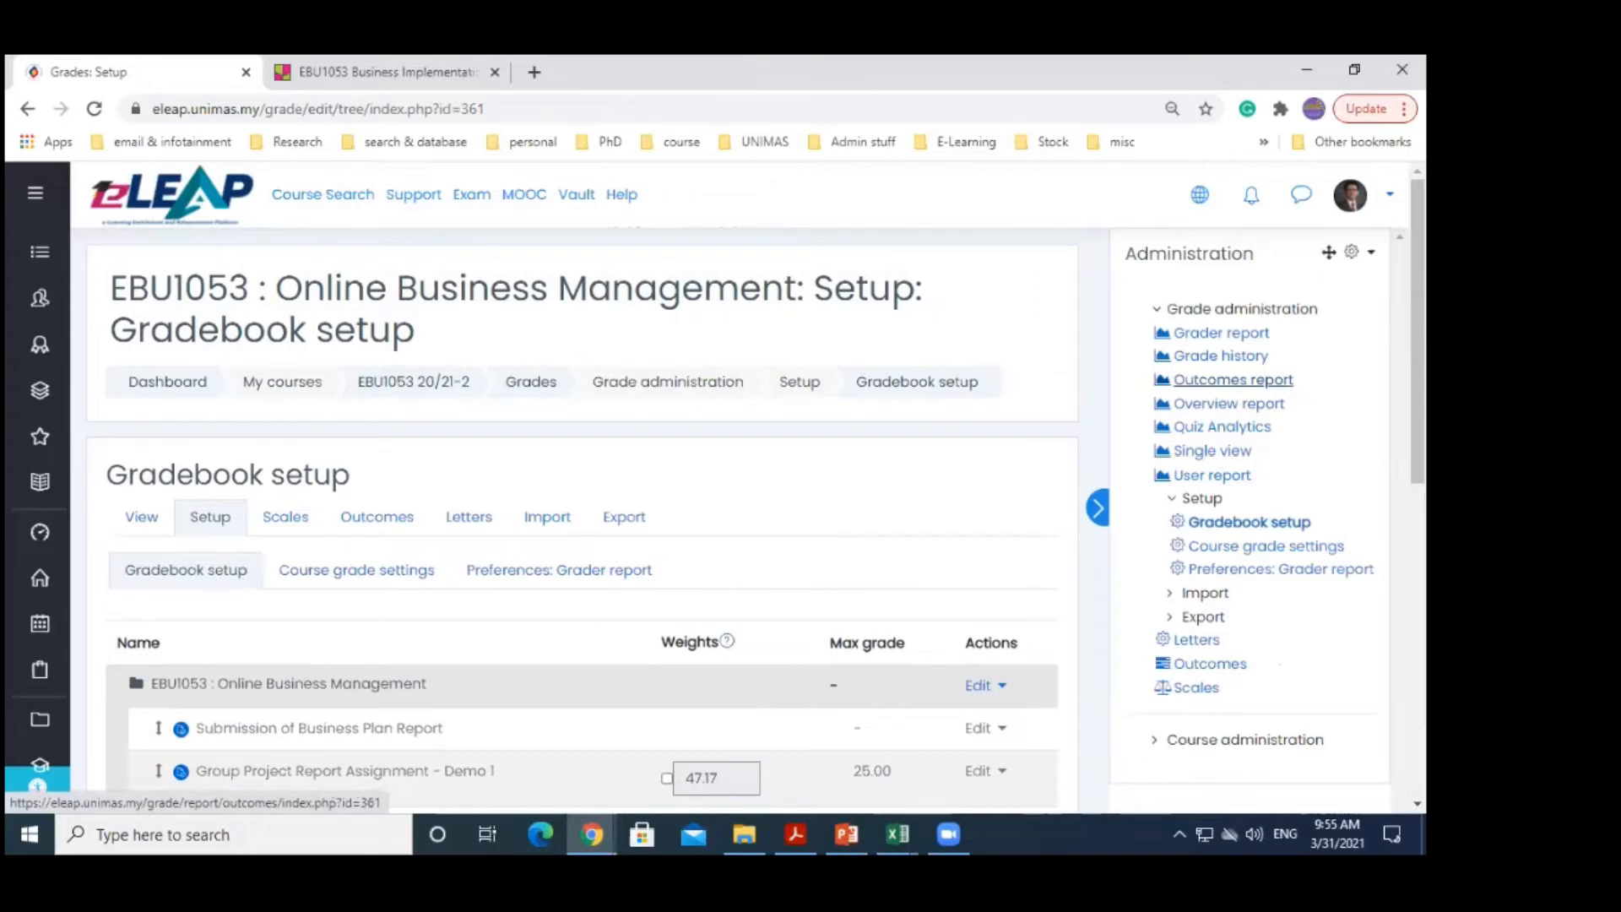
click(388, 384)
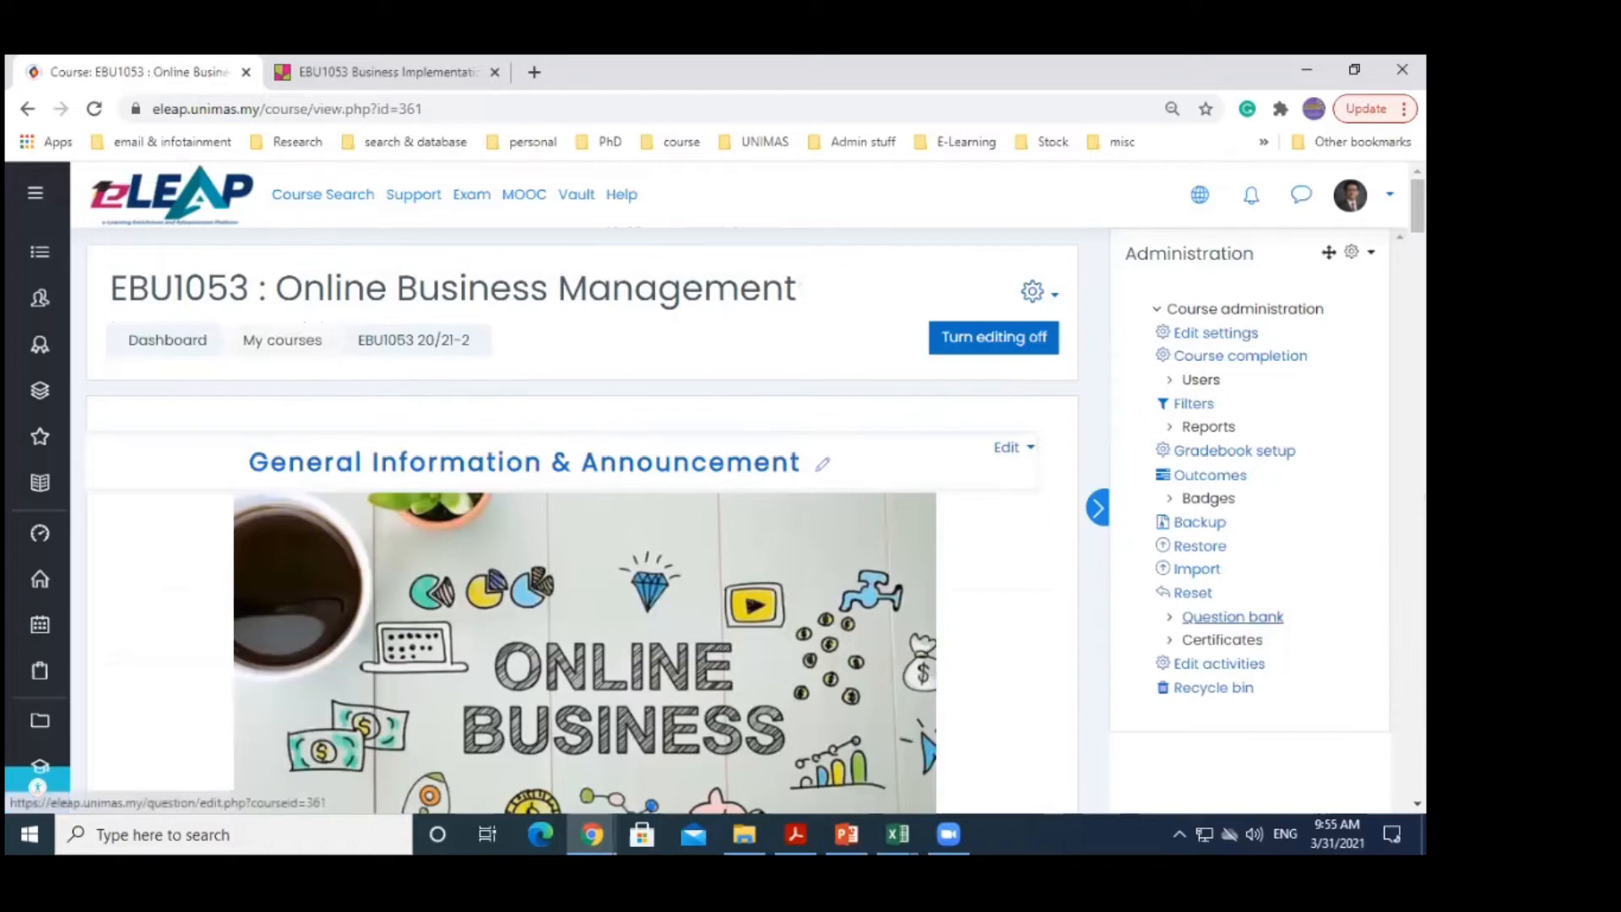
click(1233, 616)
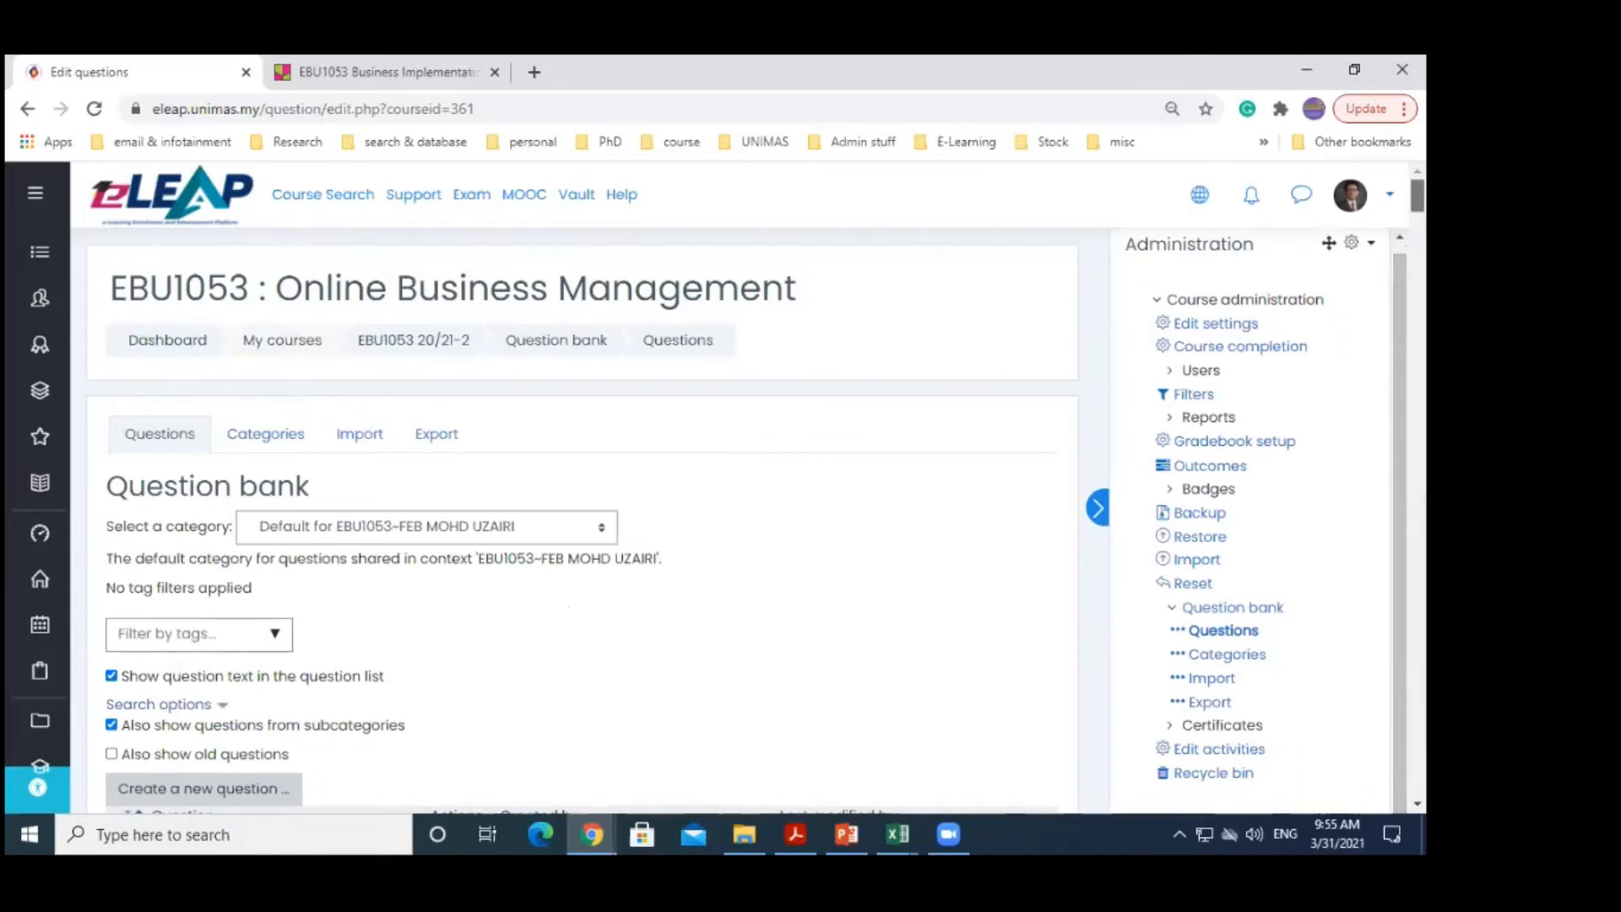
Open the question bank's export page for EBU1053 and select Moodle XML as the file format
scroll(1418, 199, down, 3)
drag(1418, 207, 1417, 195)
click(438, 437)
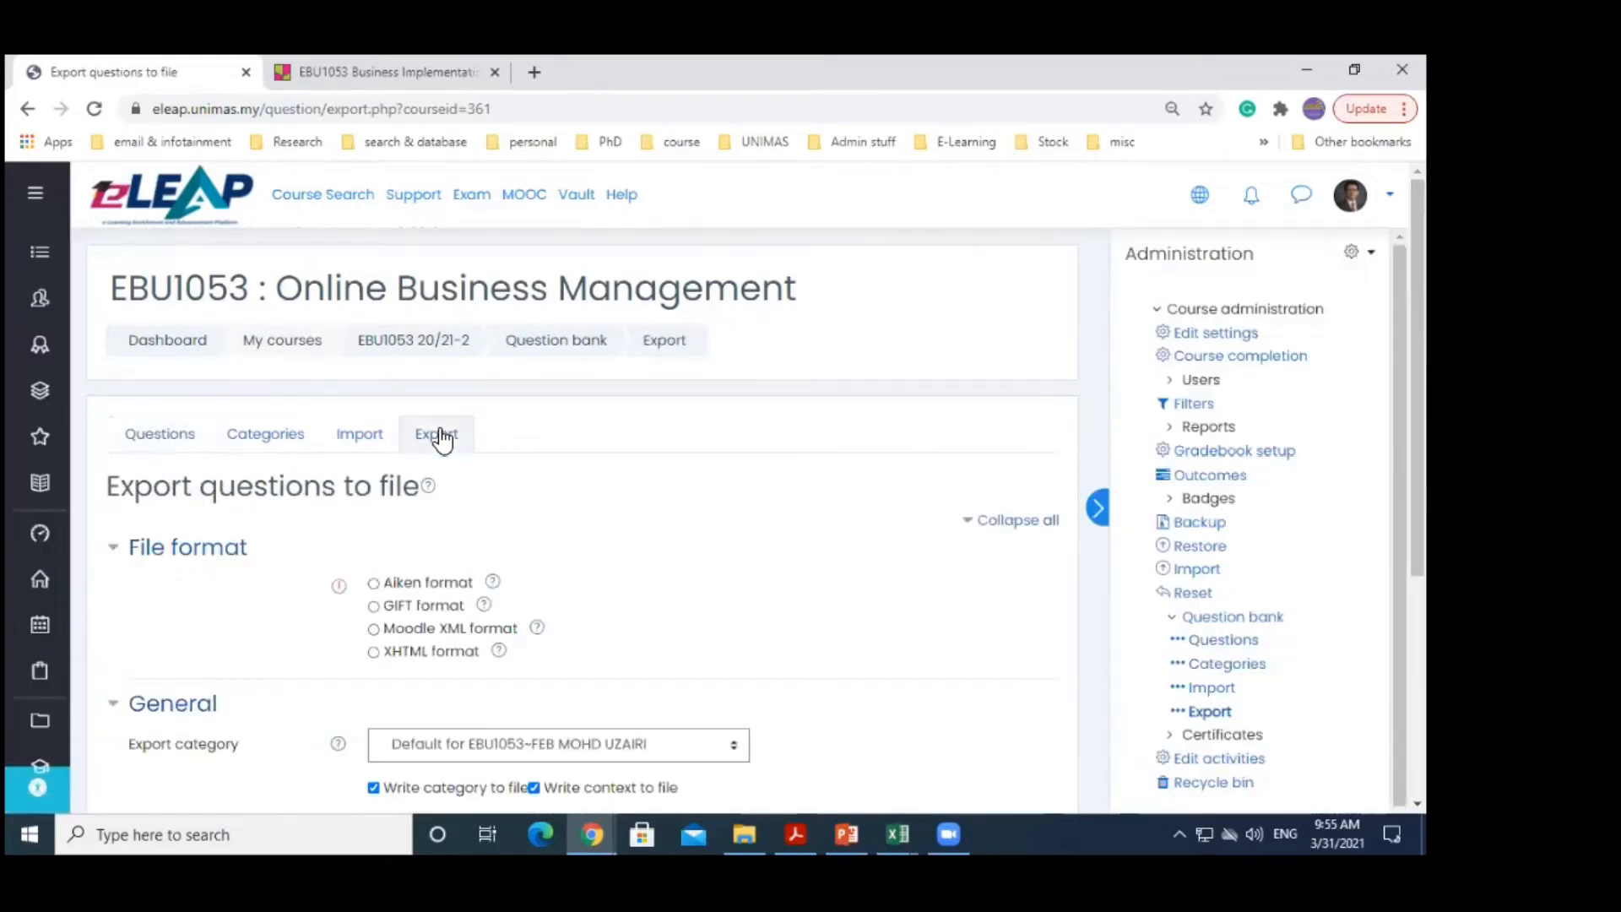
scroll(1418, 422, down, 2)
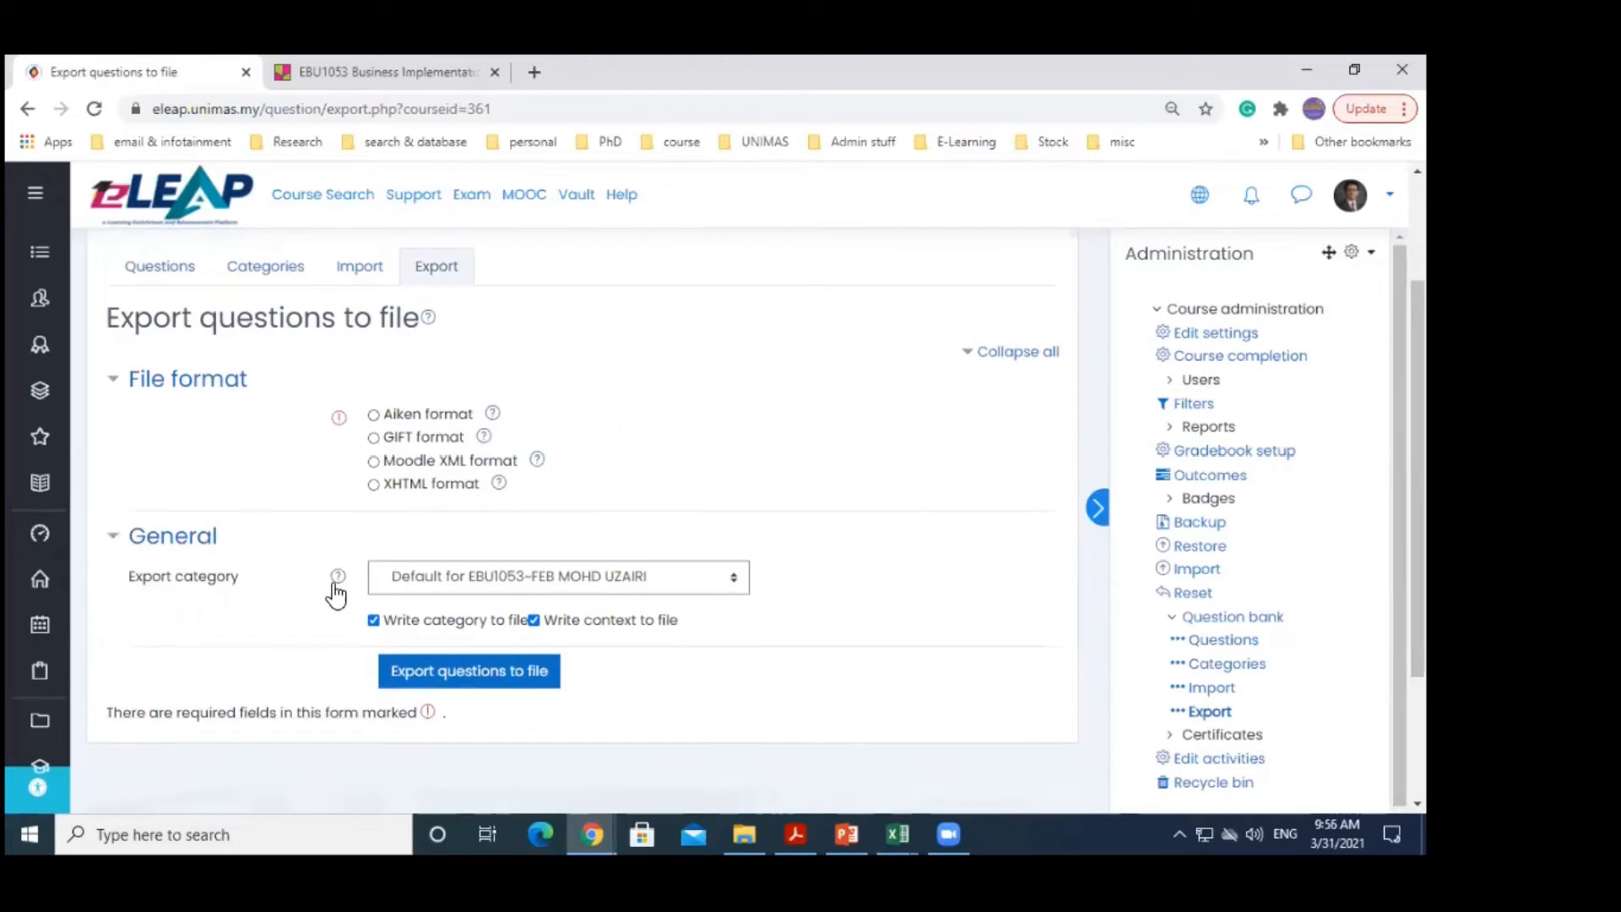
click(373, 462)
Export the questions of the From MPU (59) category to a file, cancelling the save dialog
click(709, 584)
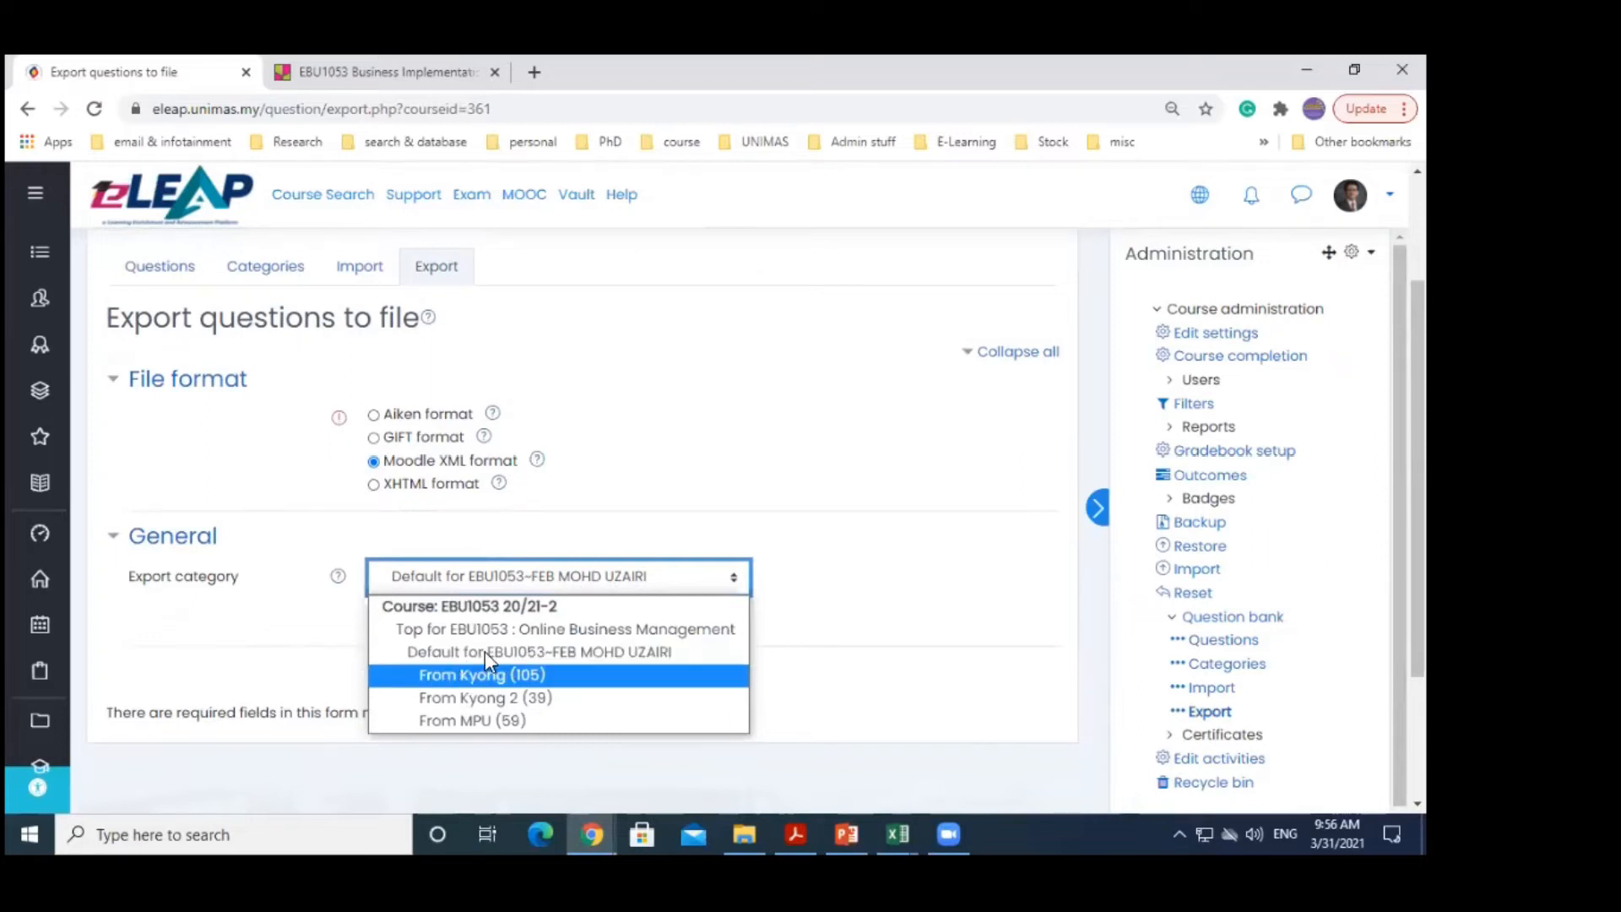
click(779, 470)
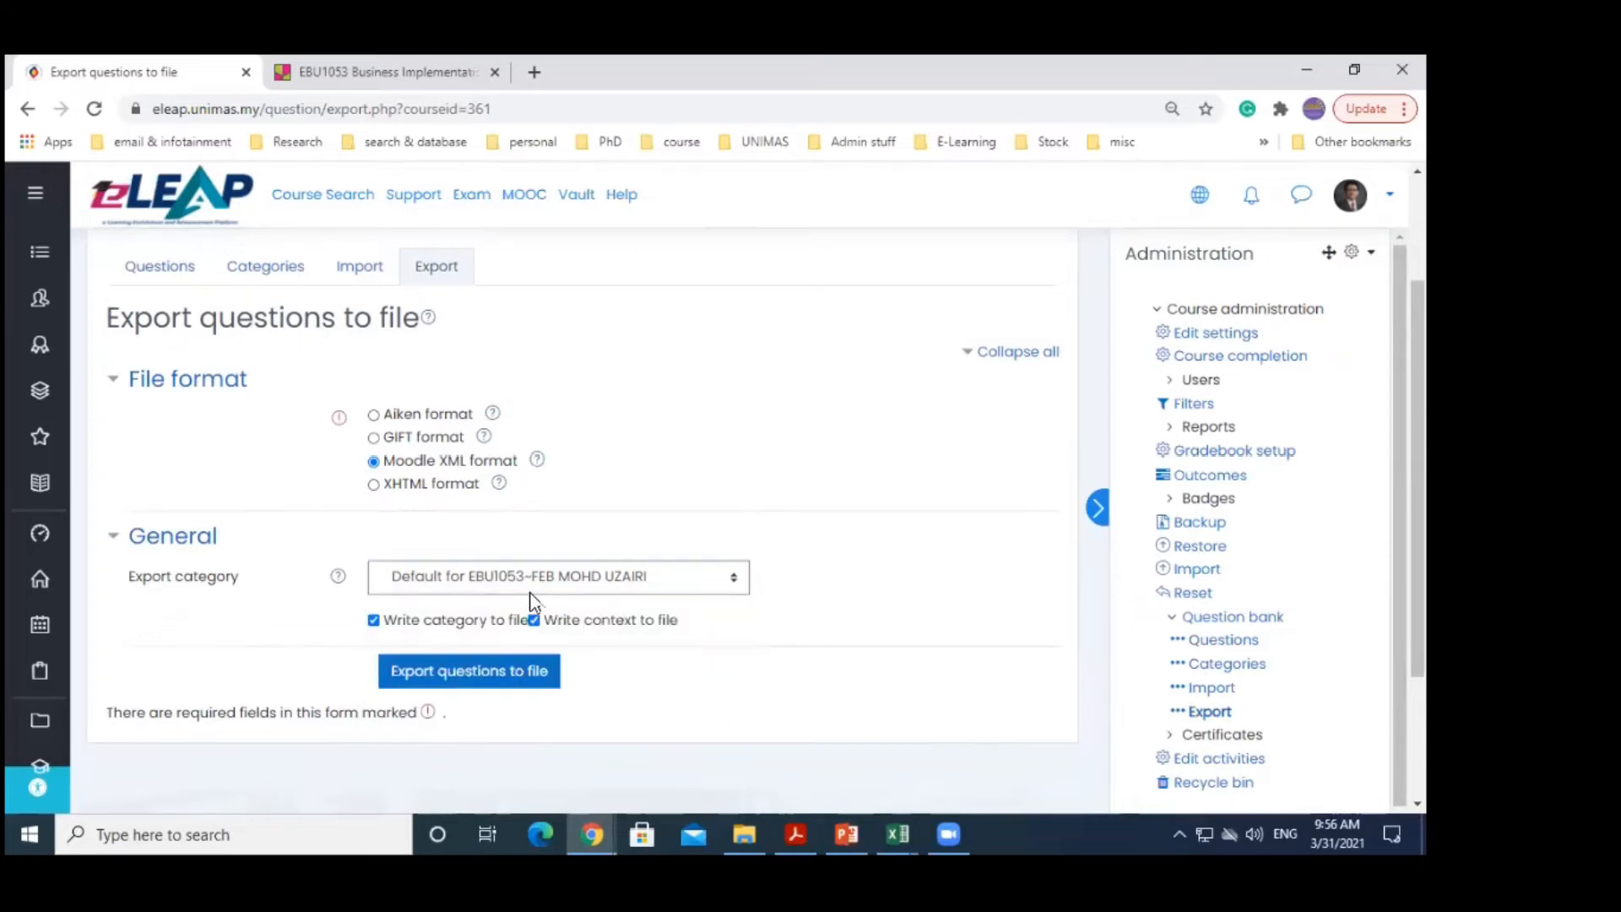
click(606, 574)
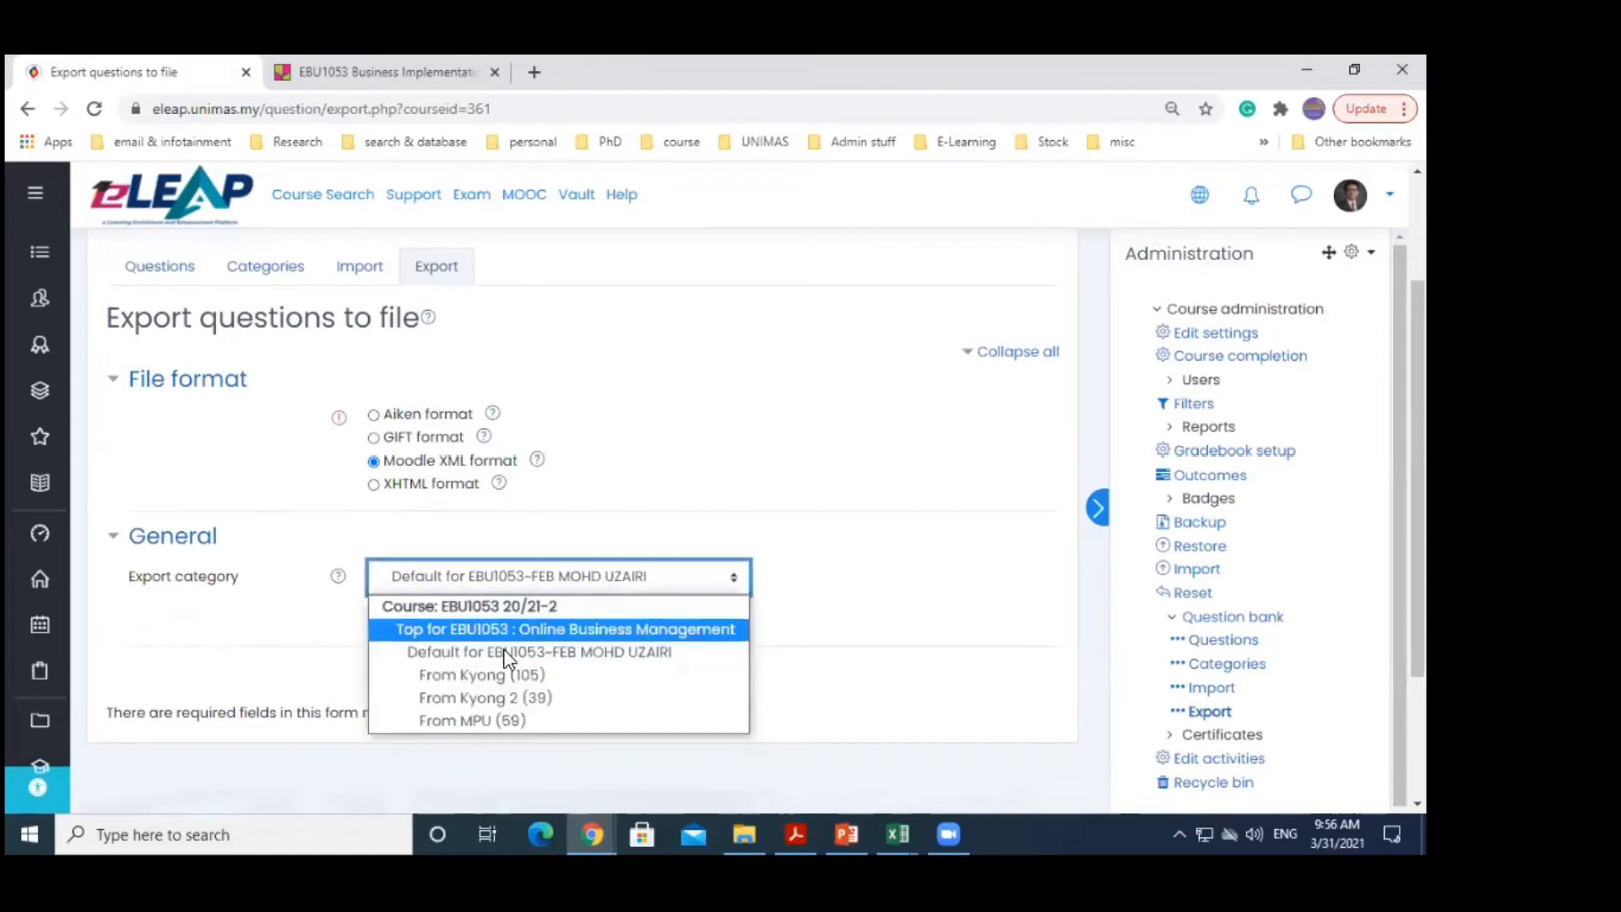
click(511, 720)
scroll(524, 616, down, 1)
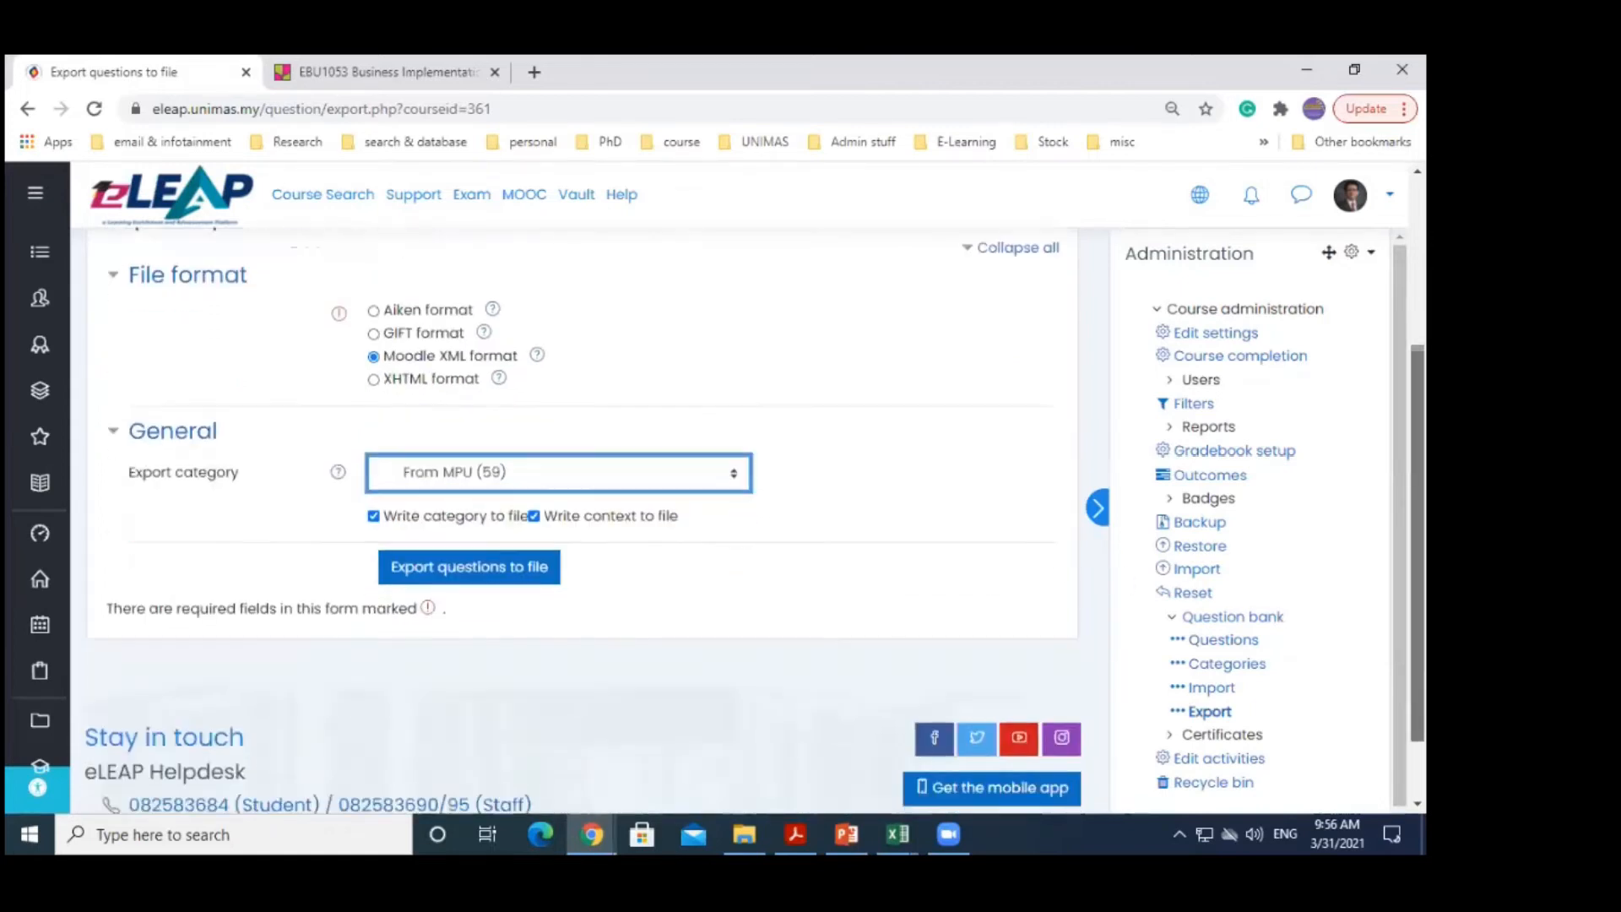
click(531, 574)
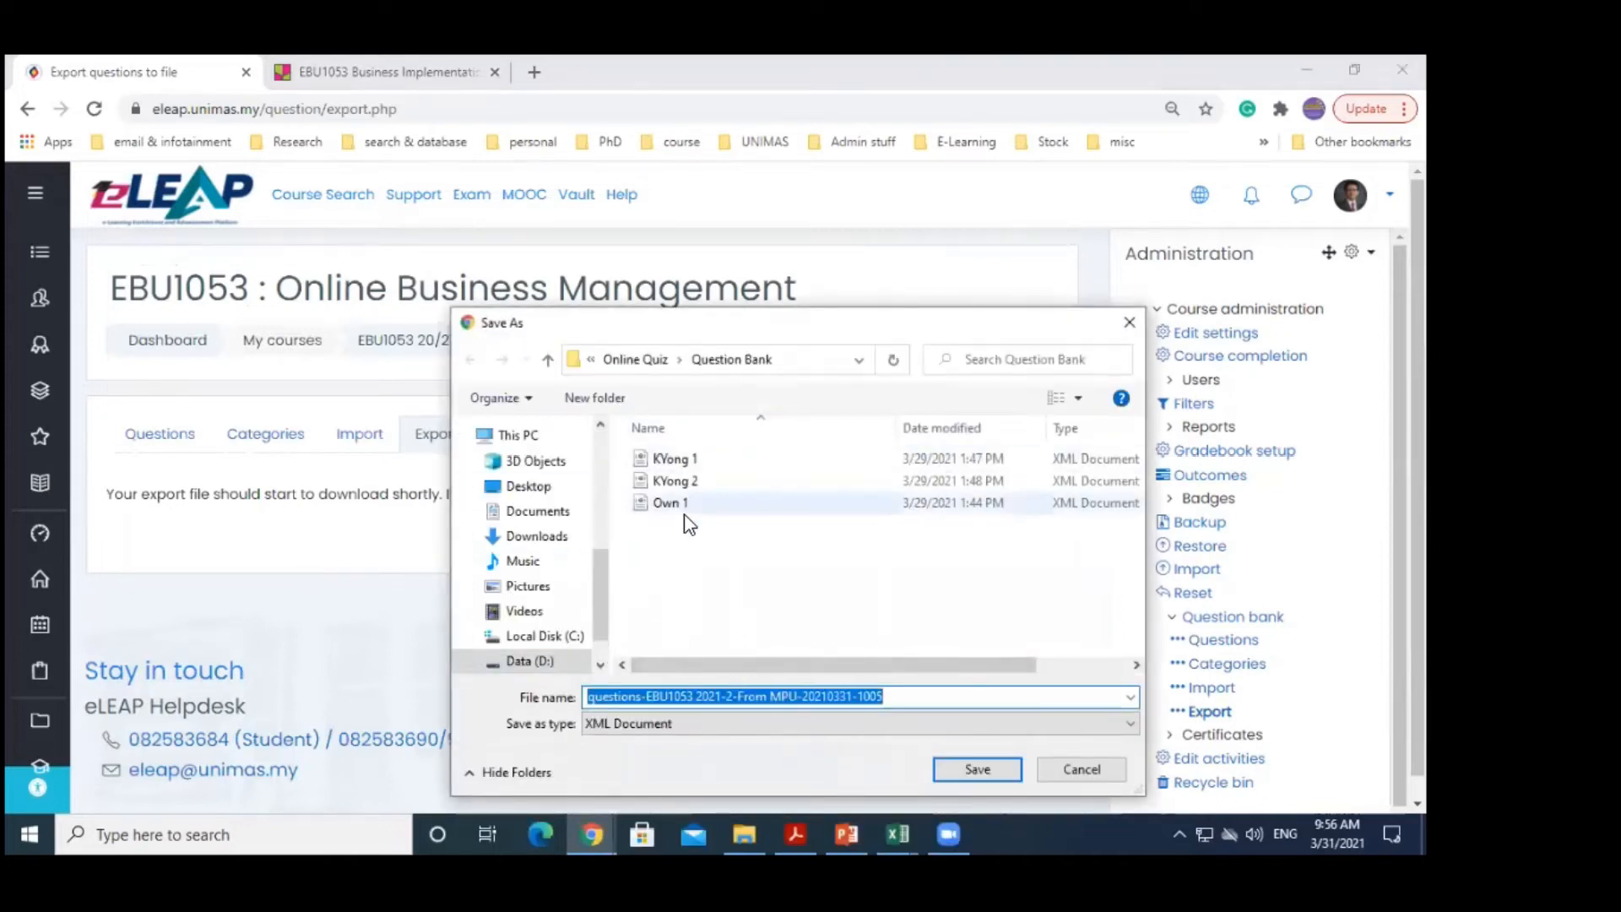
click(1111, 764)
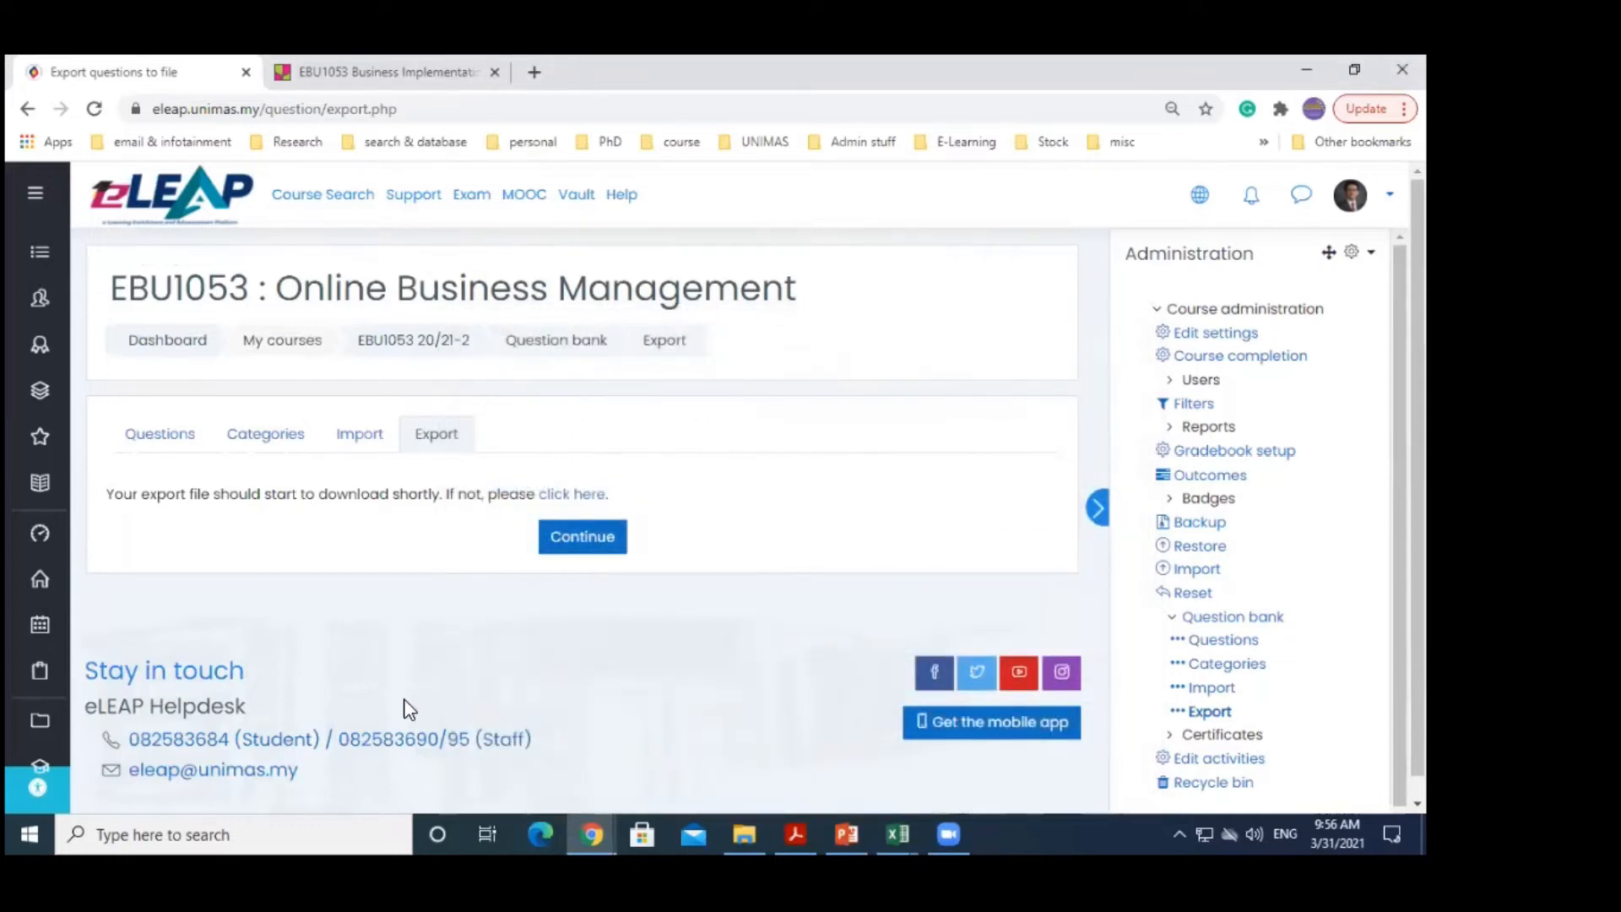
Open the question import page and select Moodle XML as the import file format
drag(1417, 508, 1418, 534)
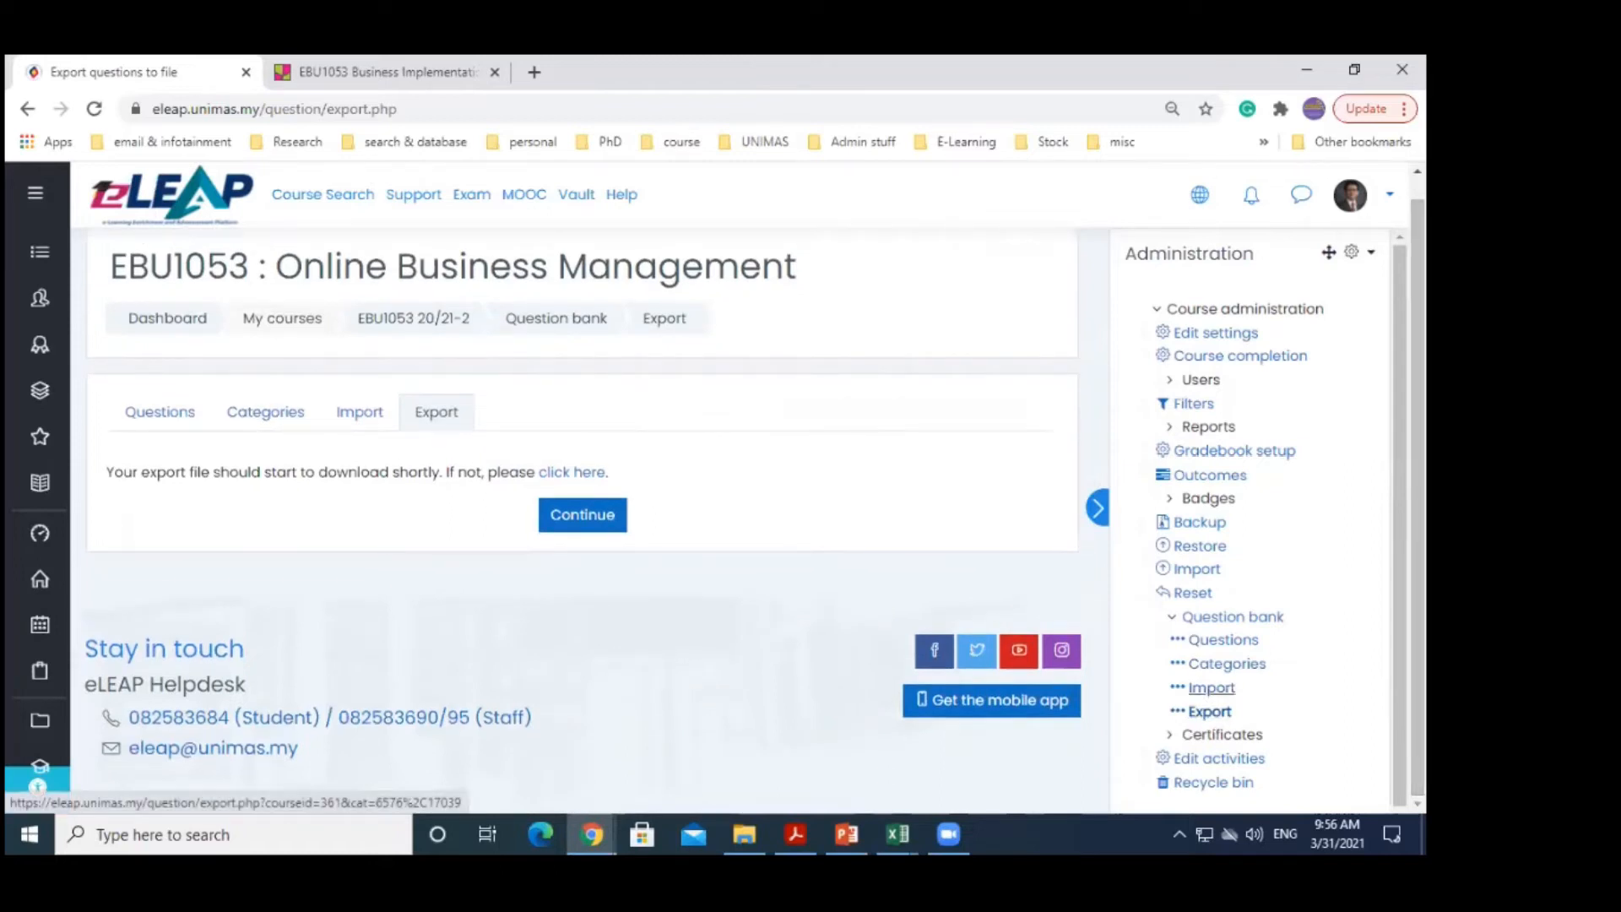
click(1211, 688)
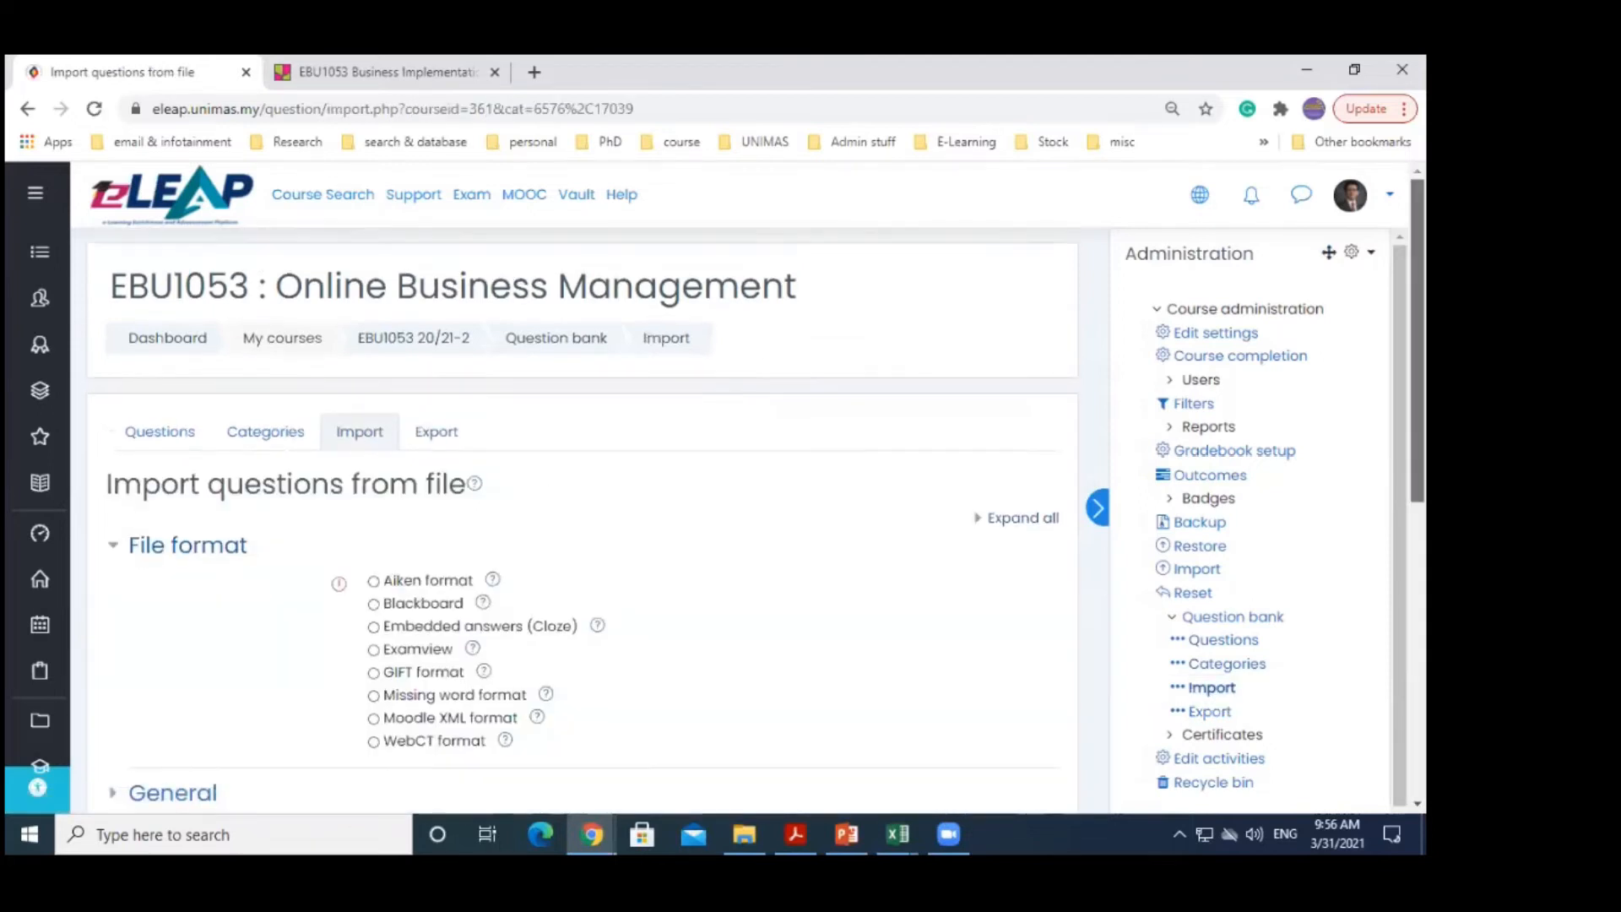
scroll(382, 553, down, 2)
click(374, 541)
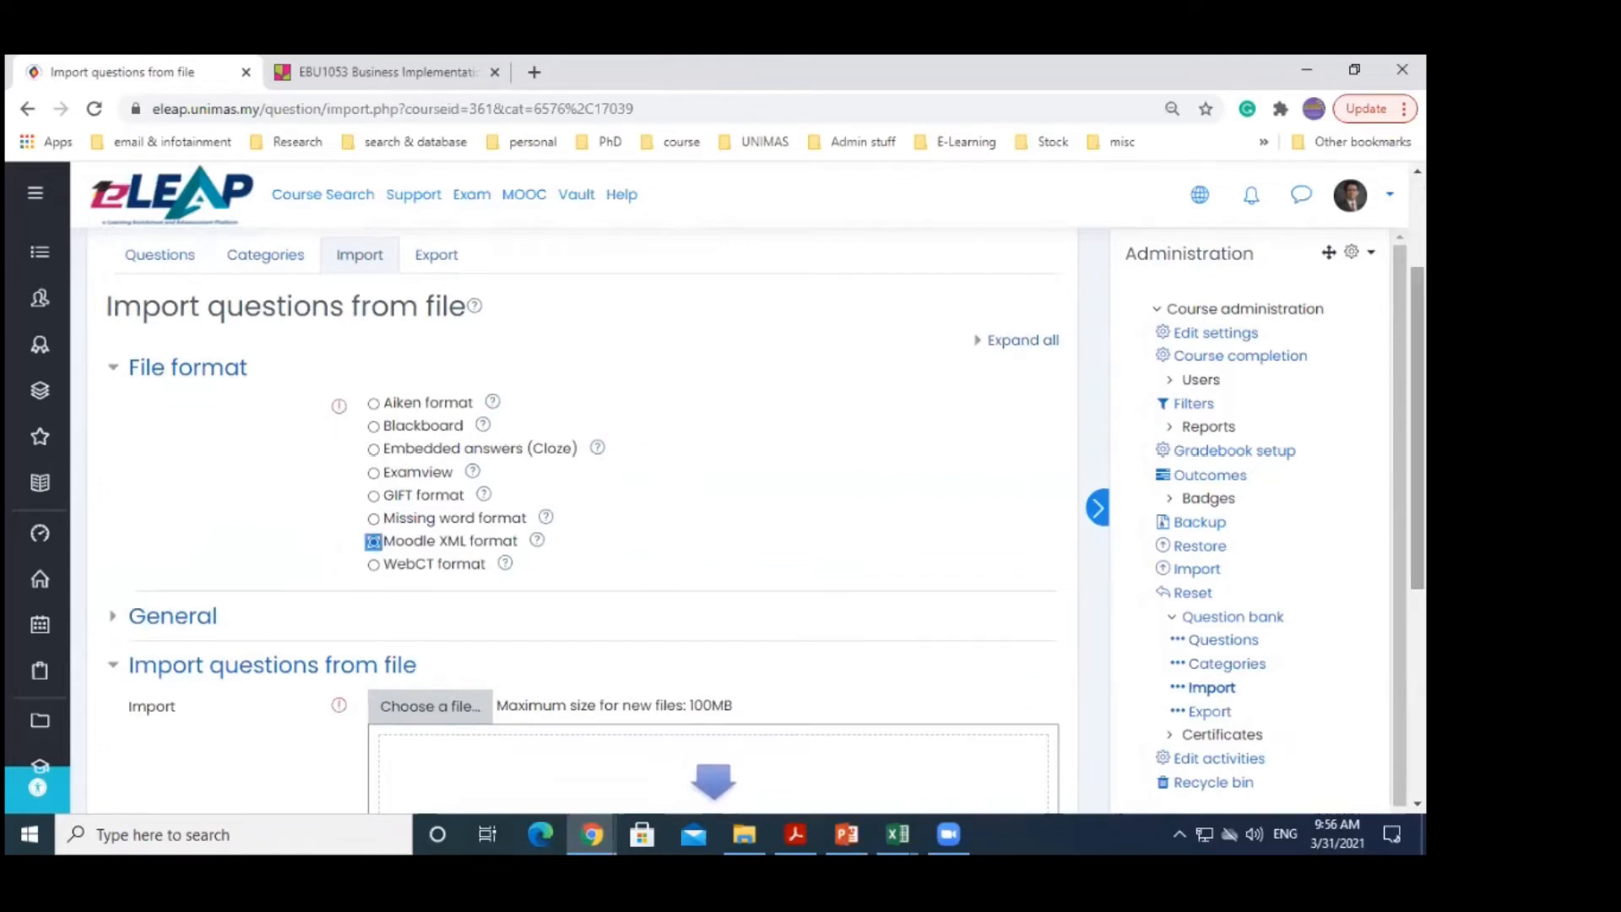
scroll(774, 547, down, 3)
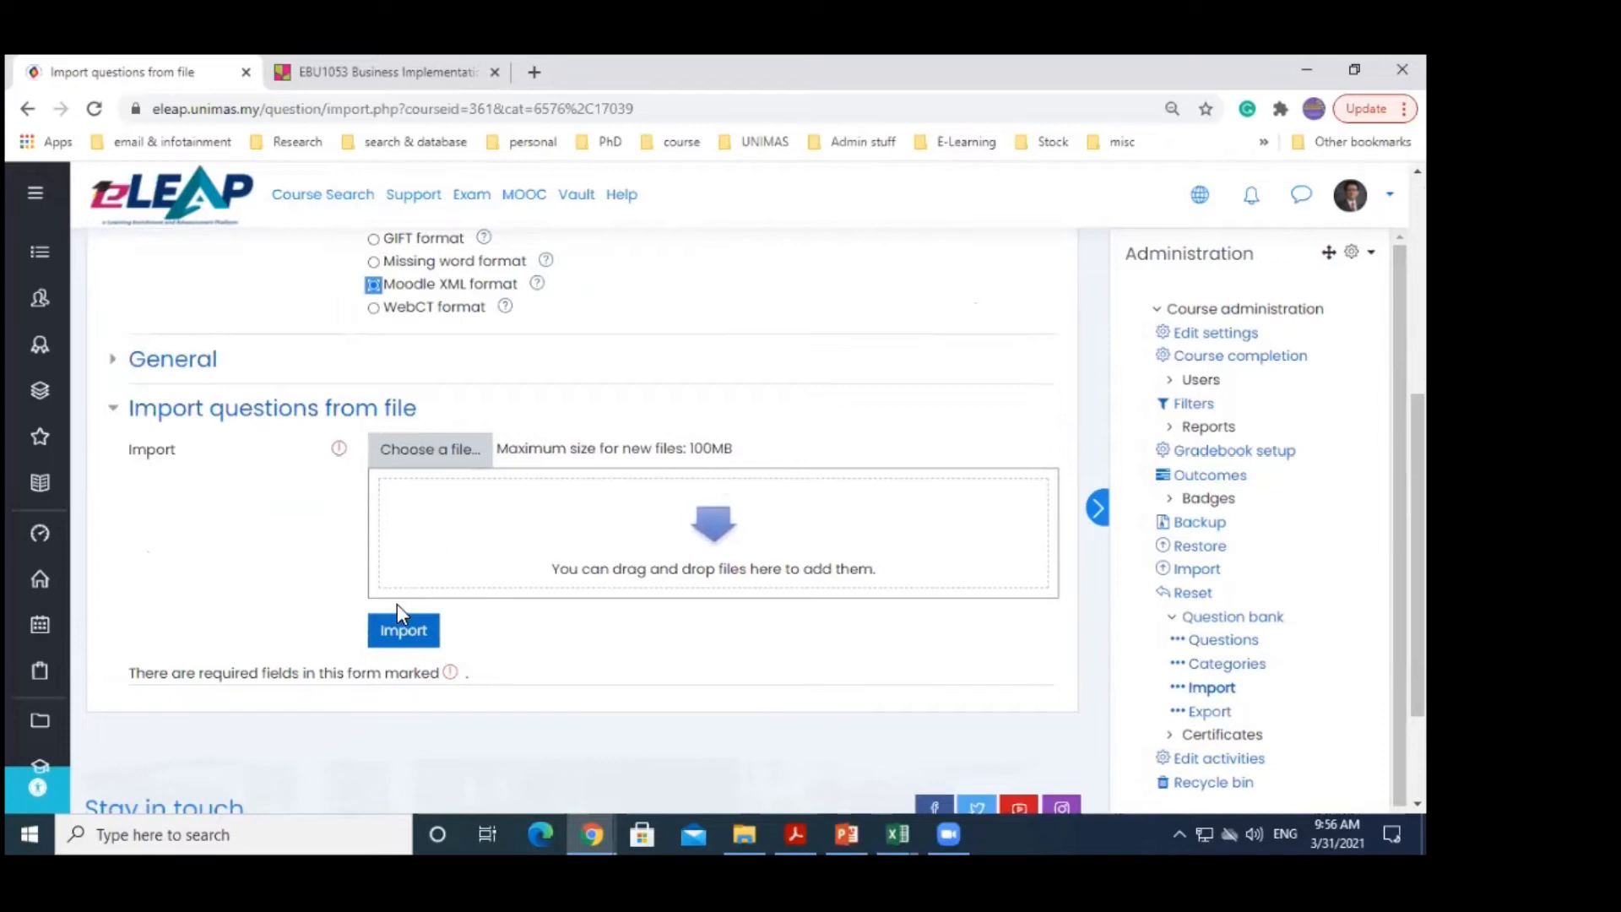
click(395, 633)
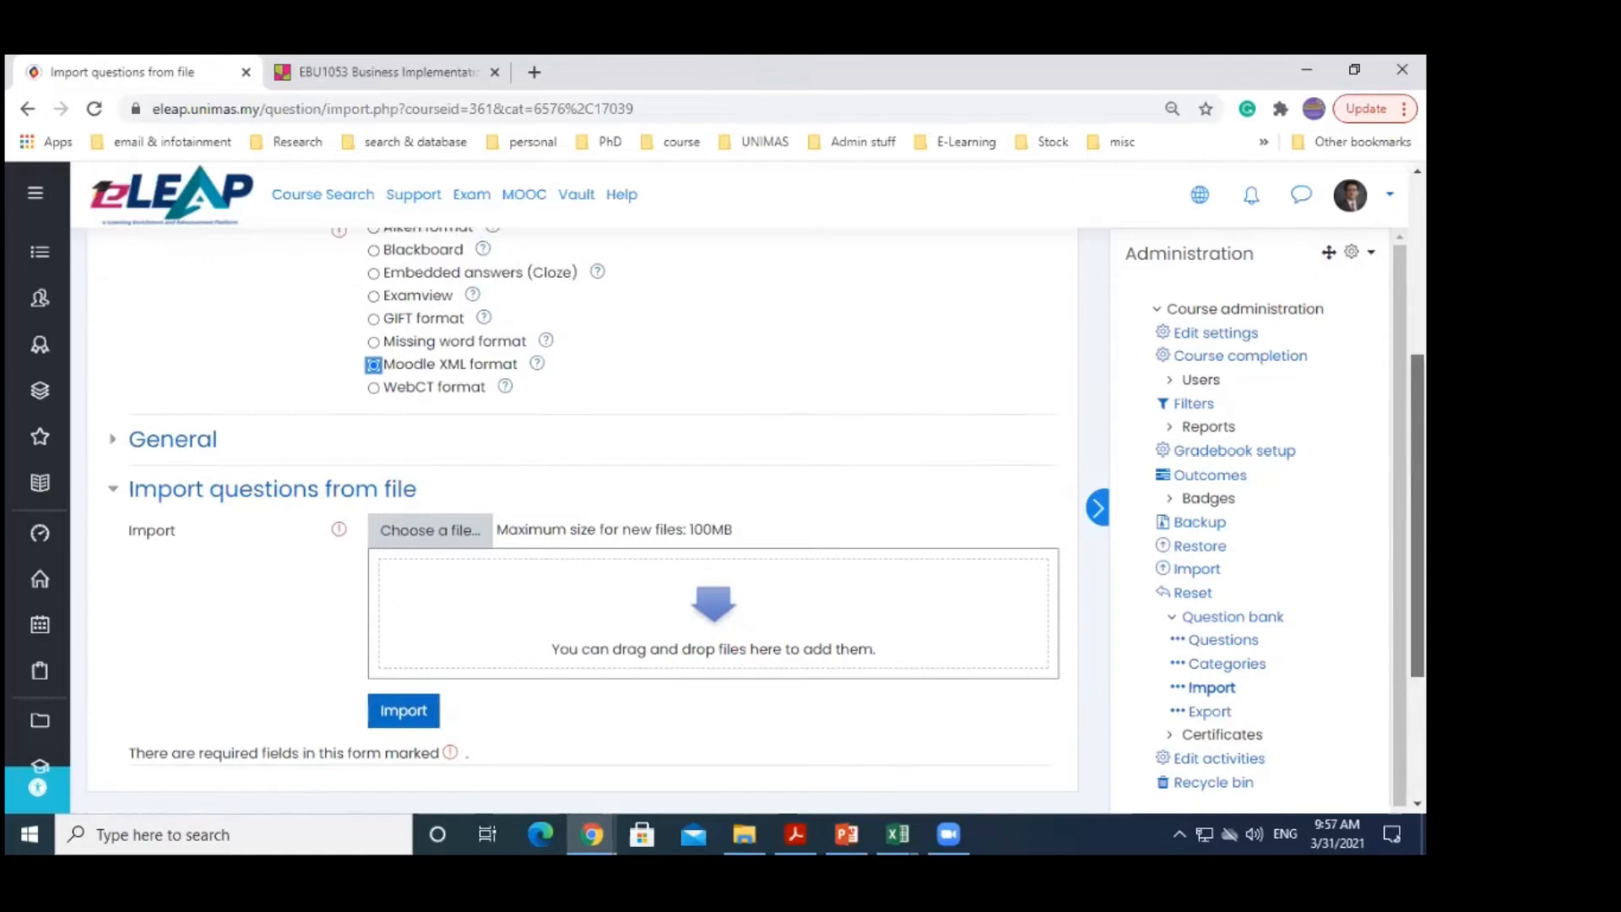
Leave the import form without saving and return to the EBU1053 20/21-2 course page
click(140, 407)
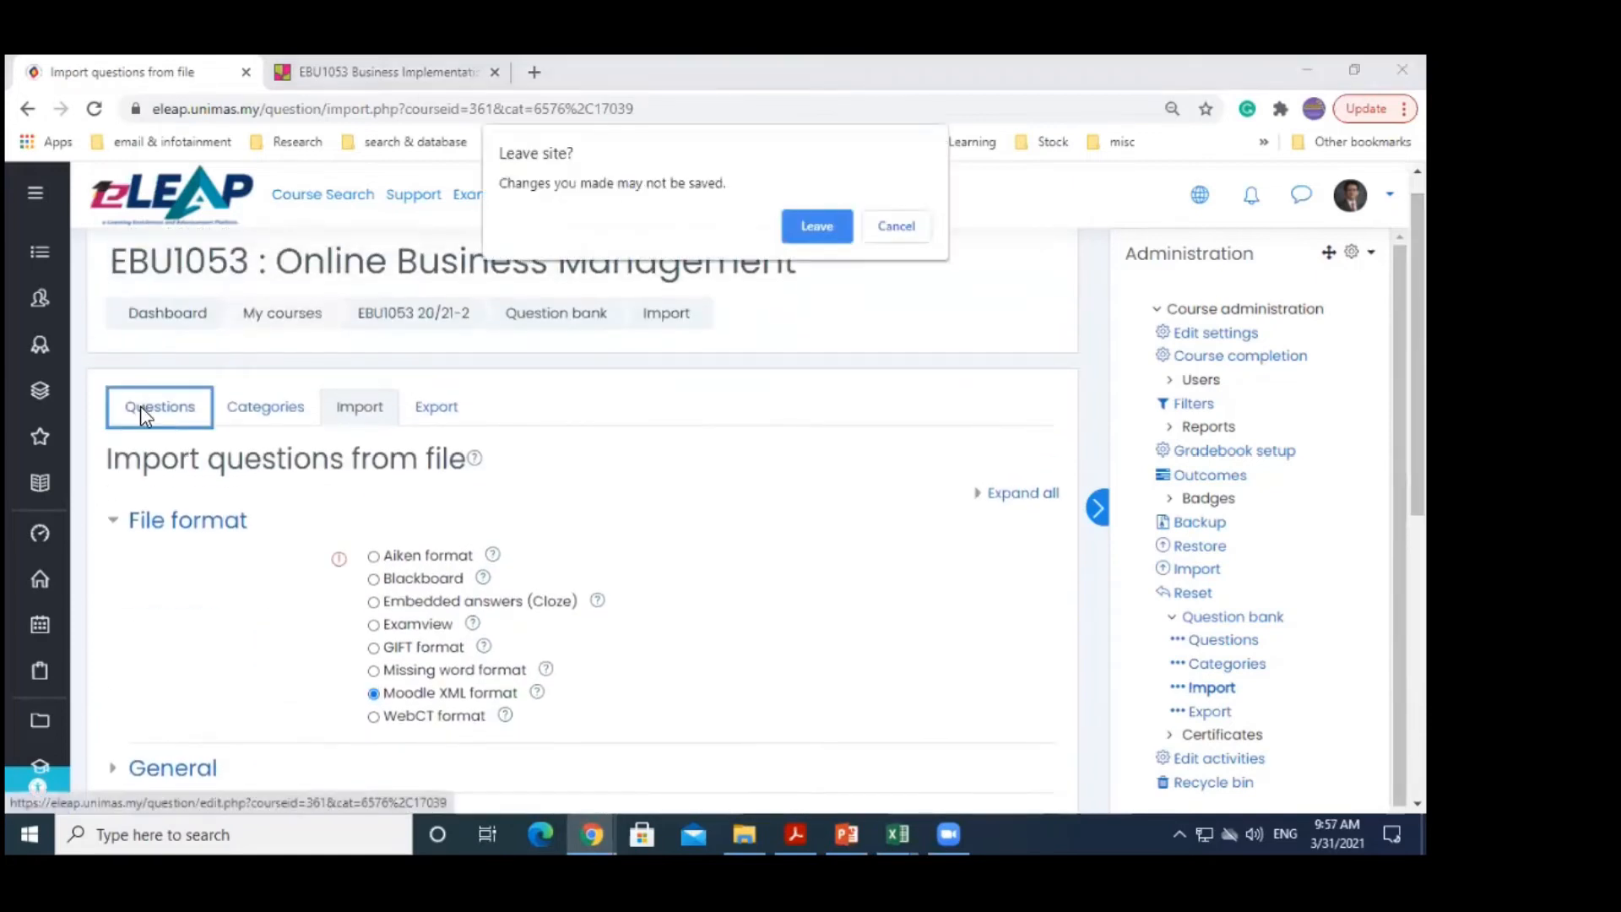
click(834, 230)
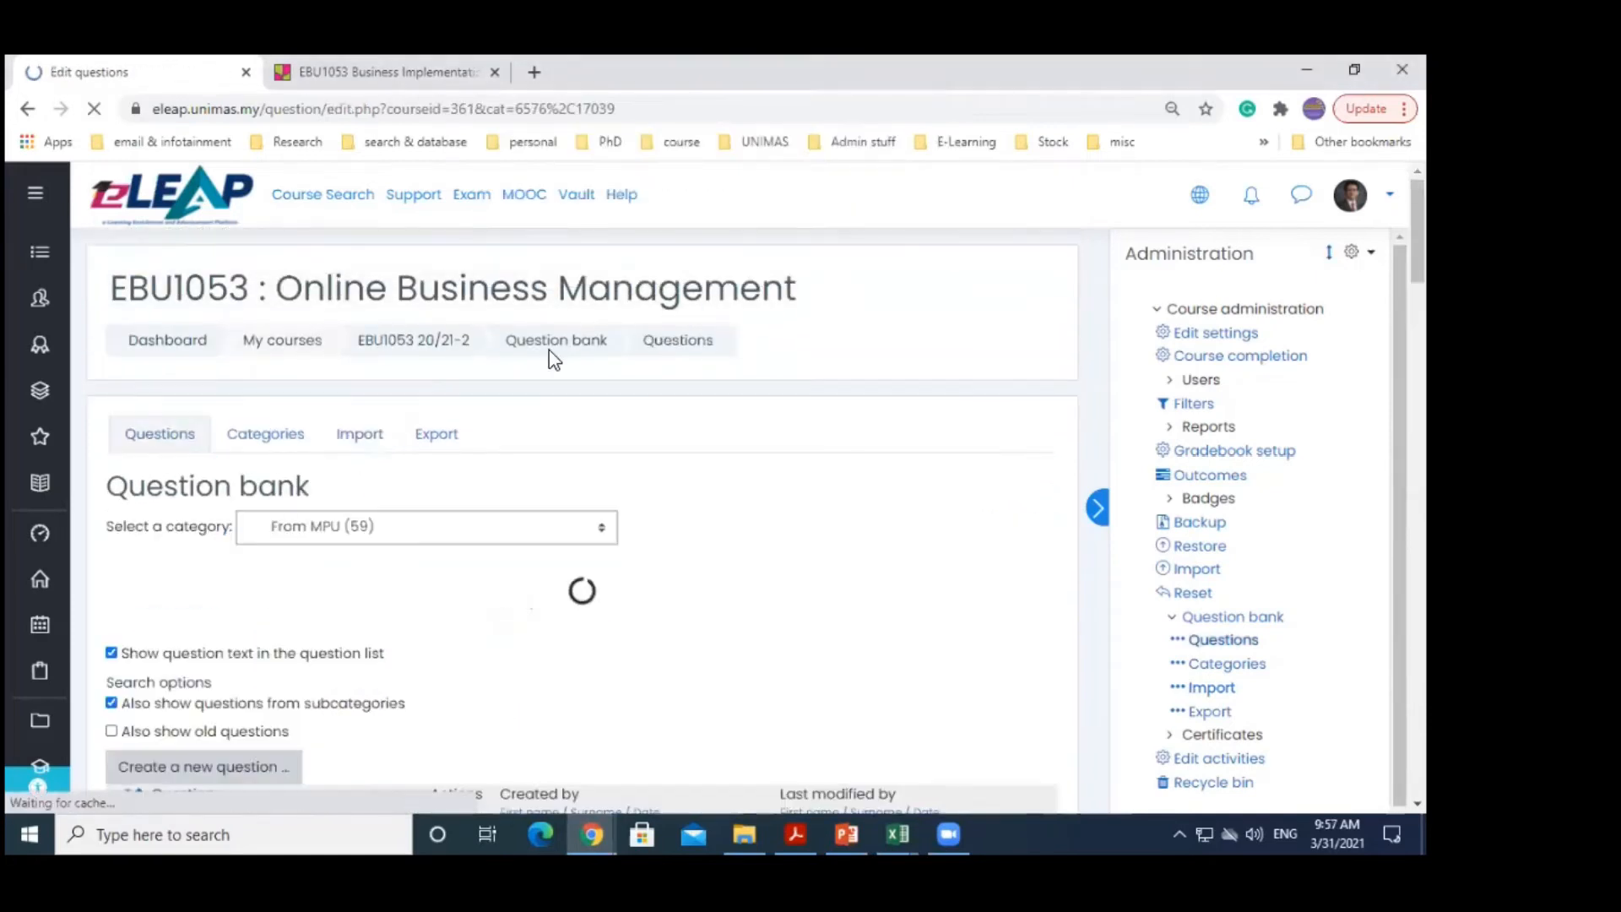
click(407, 345)
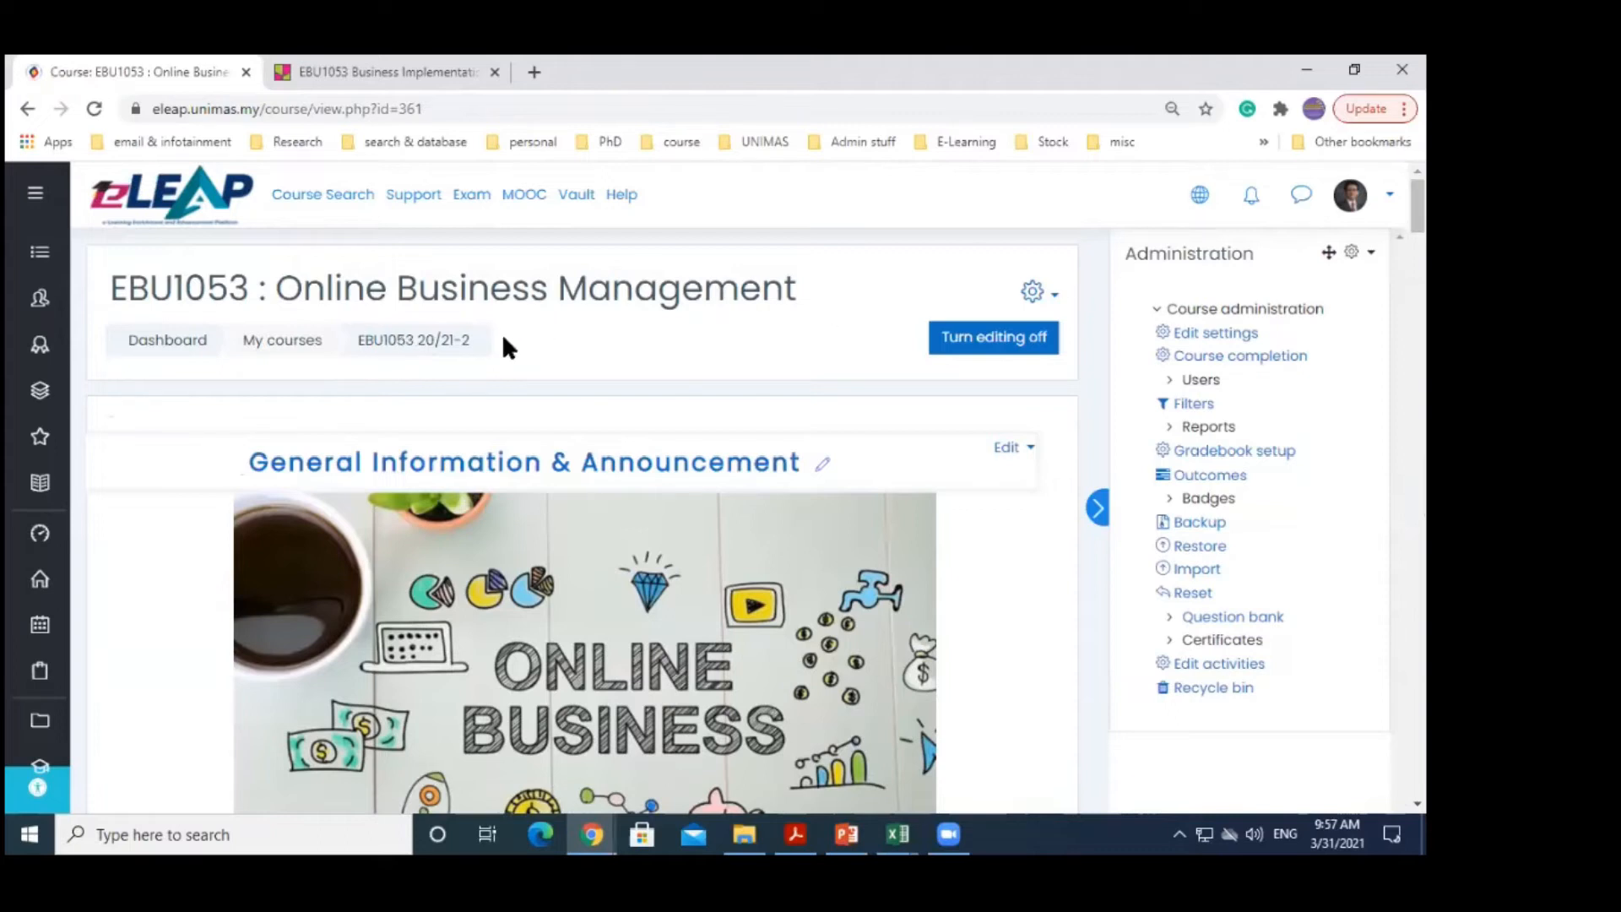
Open the EBM2123 Management Science course from the dashboard's course overview
click(188, 346)
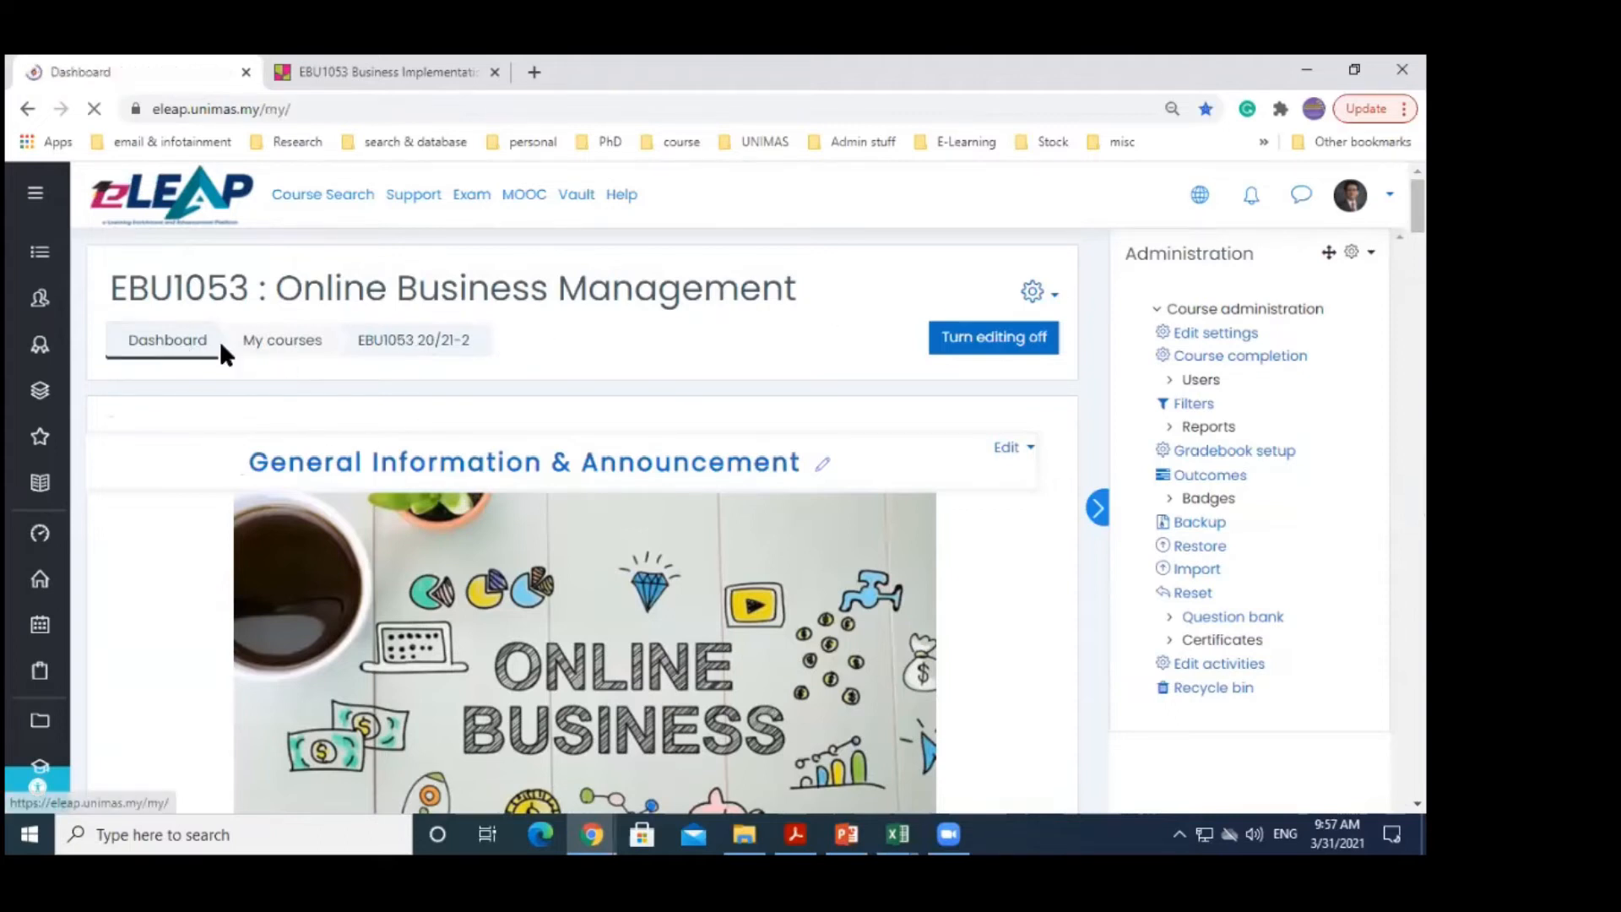
scroll(295, 557, down, 2)
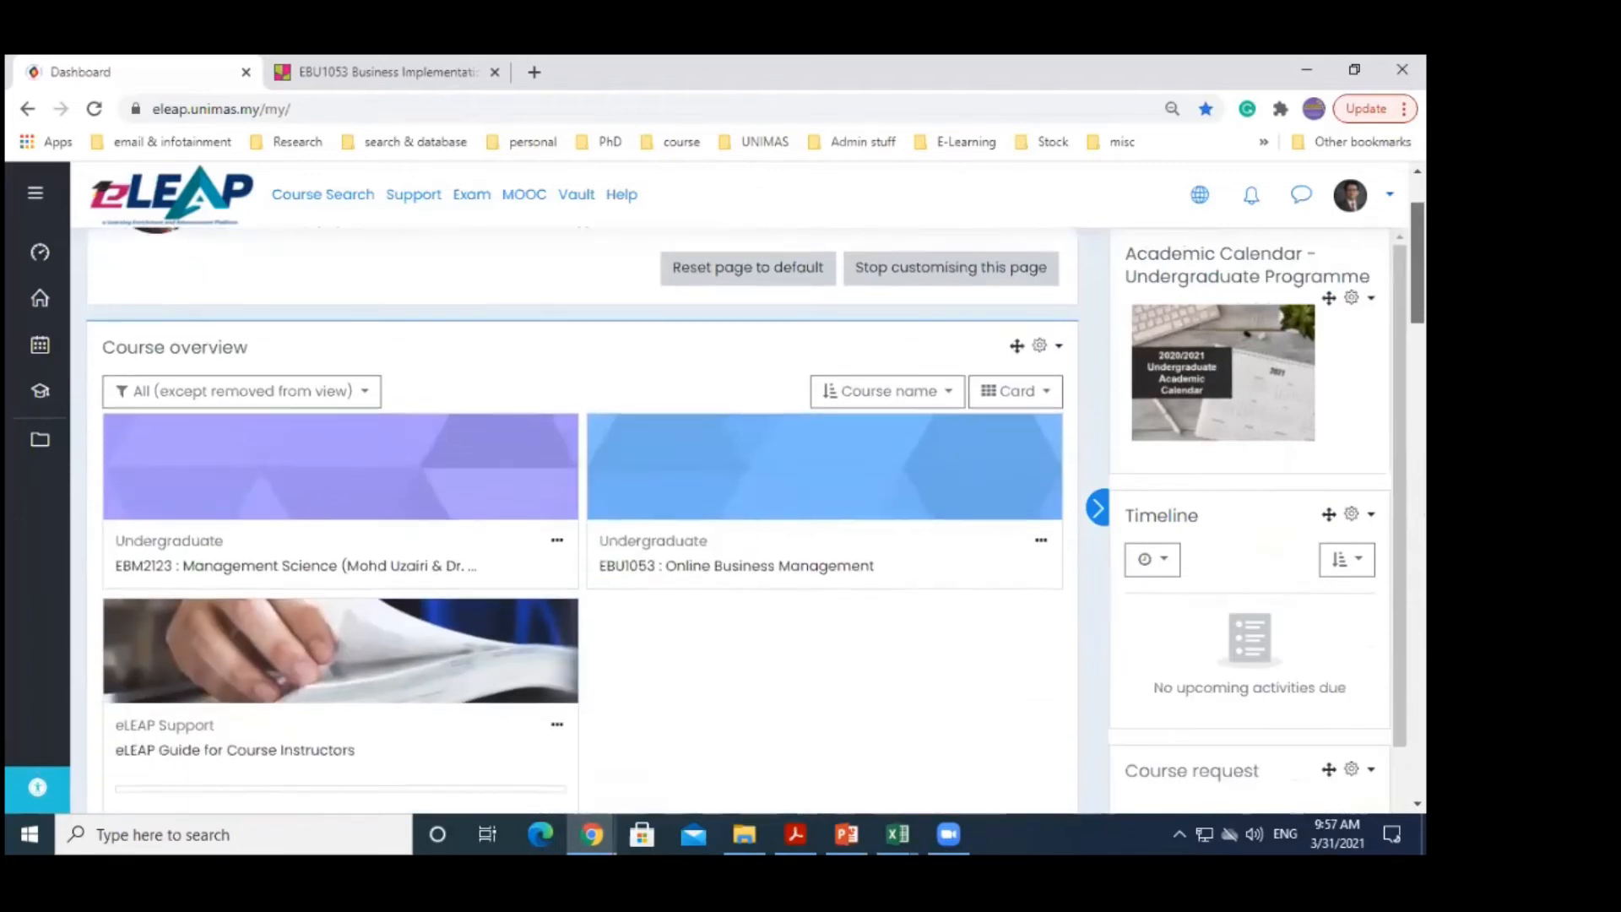
click(311, 556)
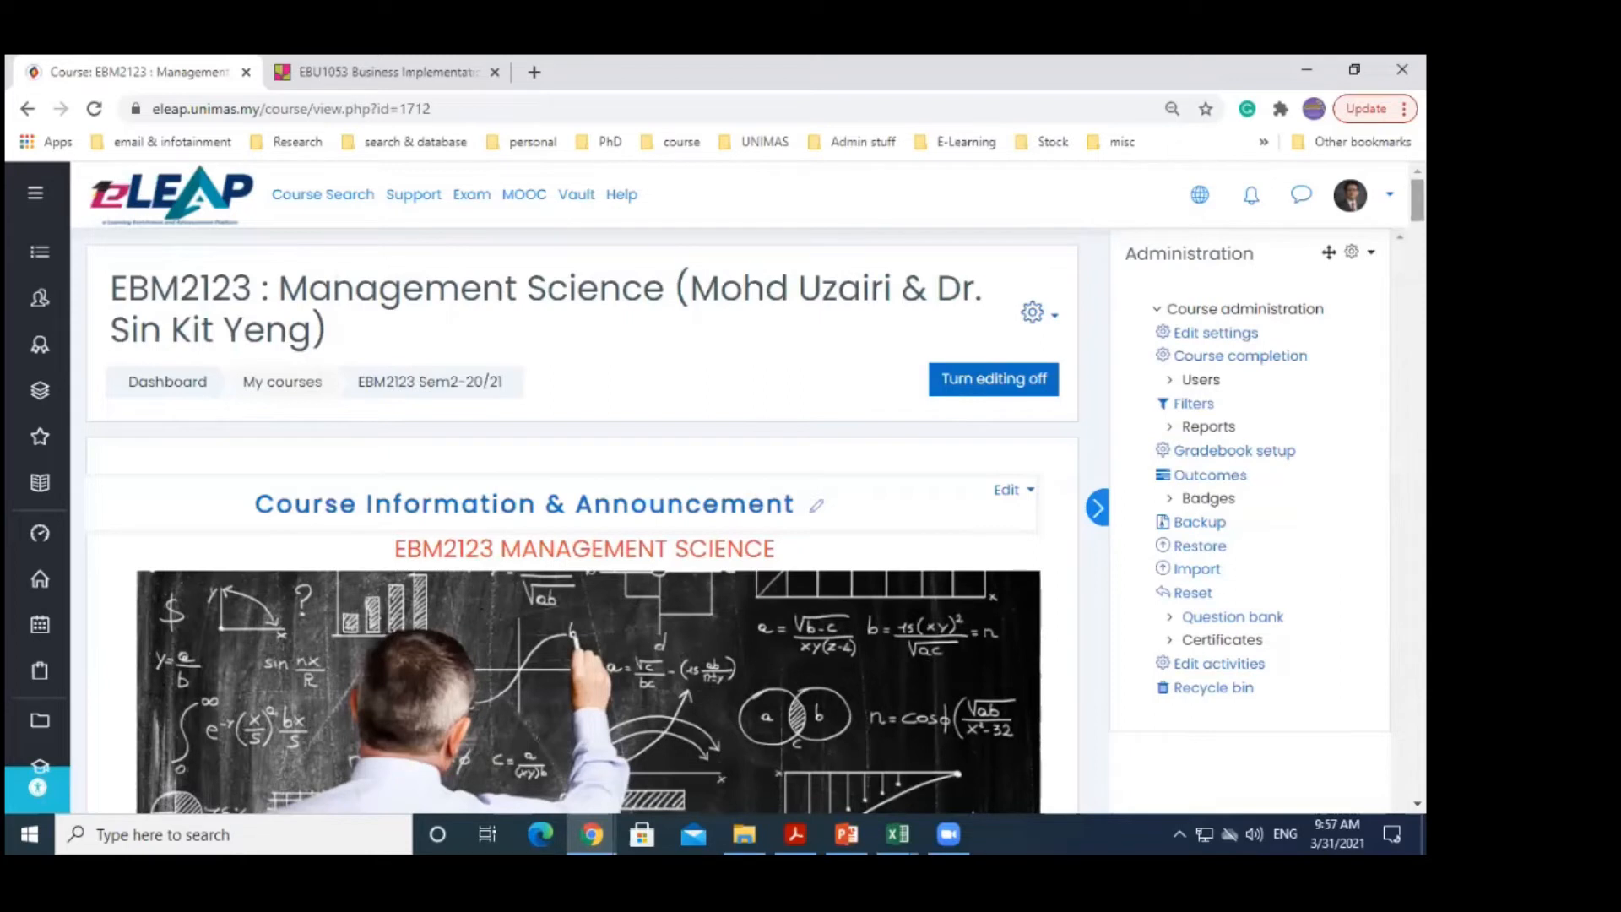
Examine how the EBM2123 course page is laid out, from the announcements through the assessment and lesson sections
scroll(581, 524, down, 3)
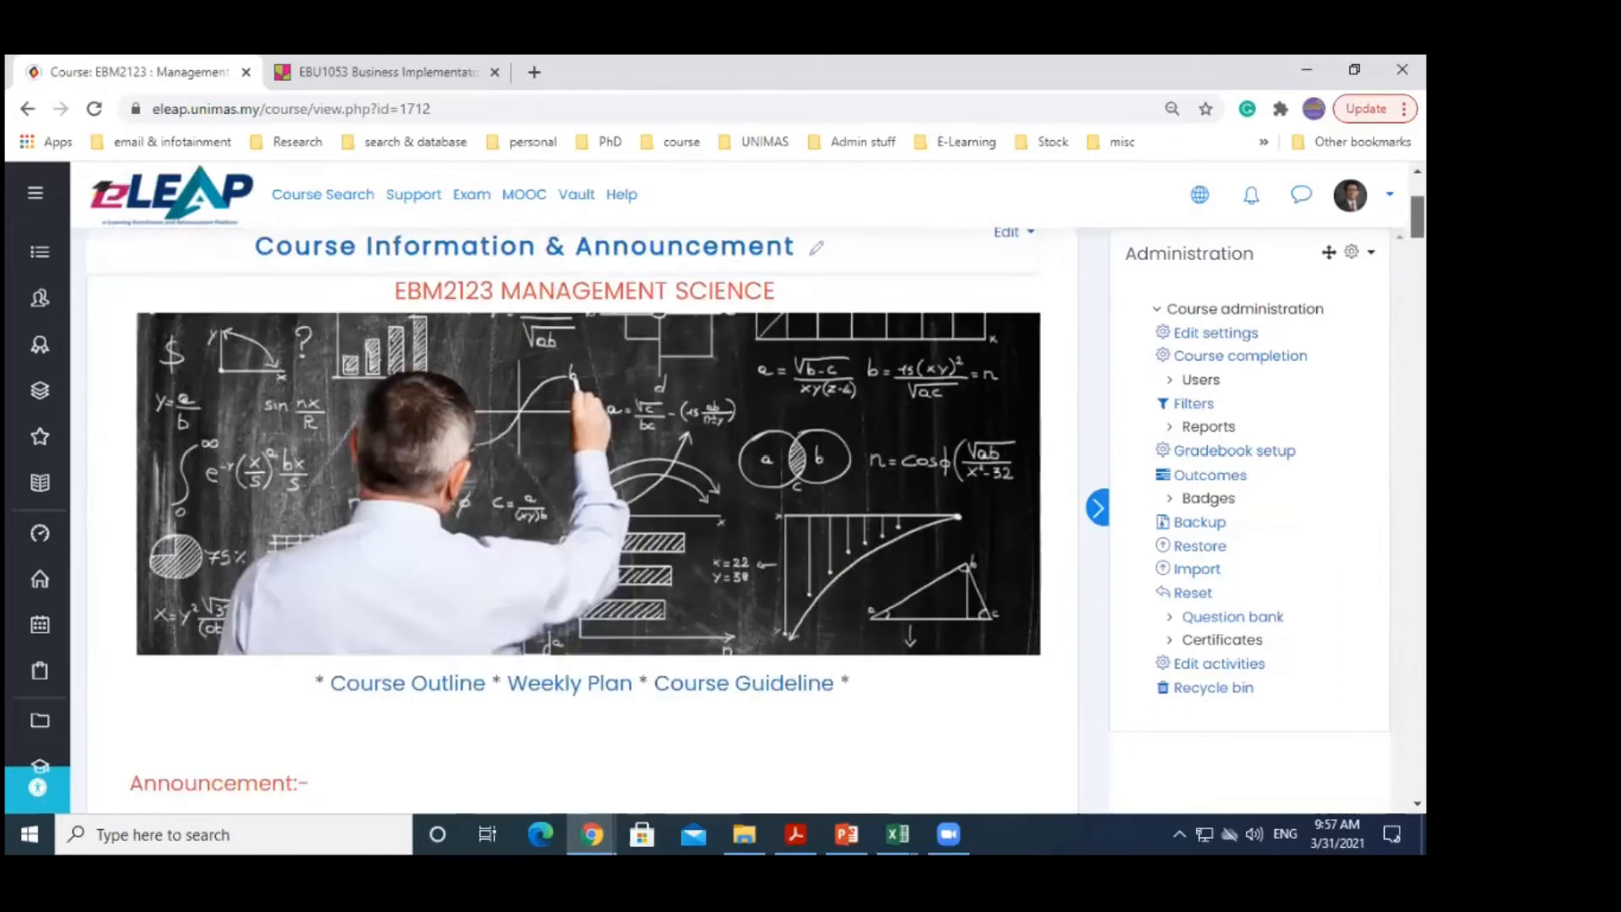
scroll(581, 523, up, 3)
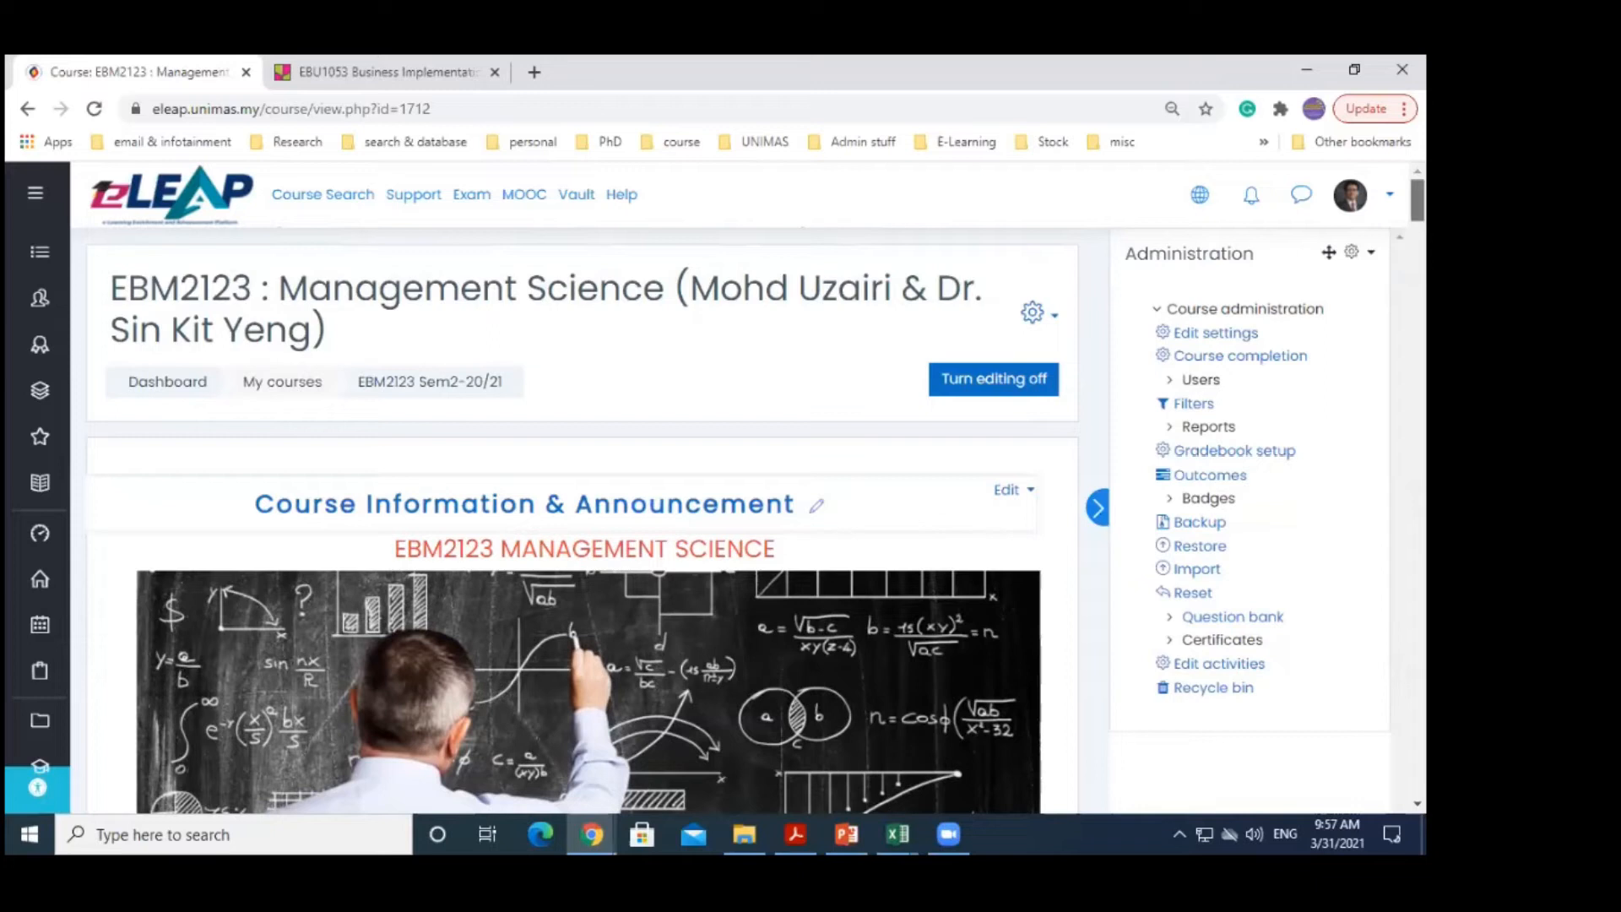
scroll(582, 524, down, 9)
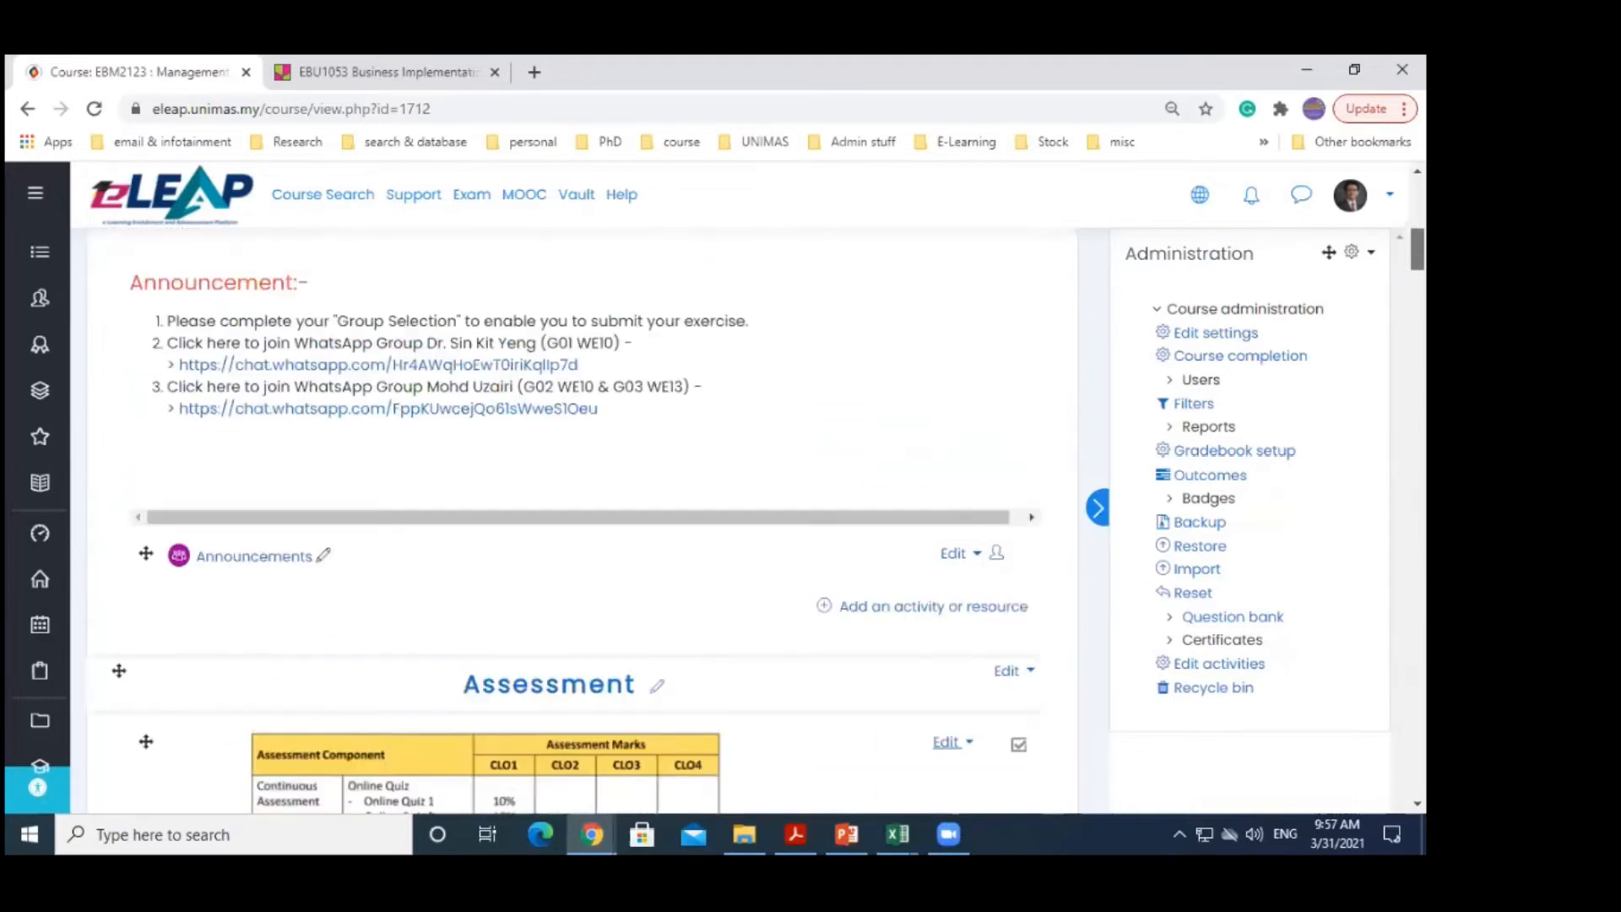
scroll(582, 523, up, 10)
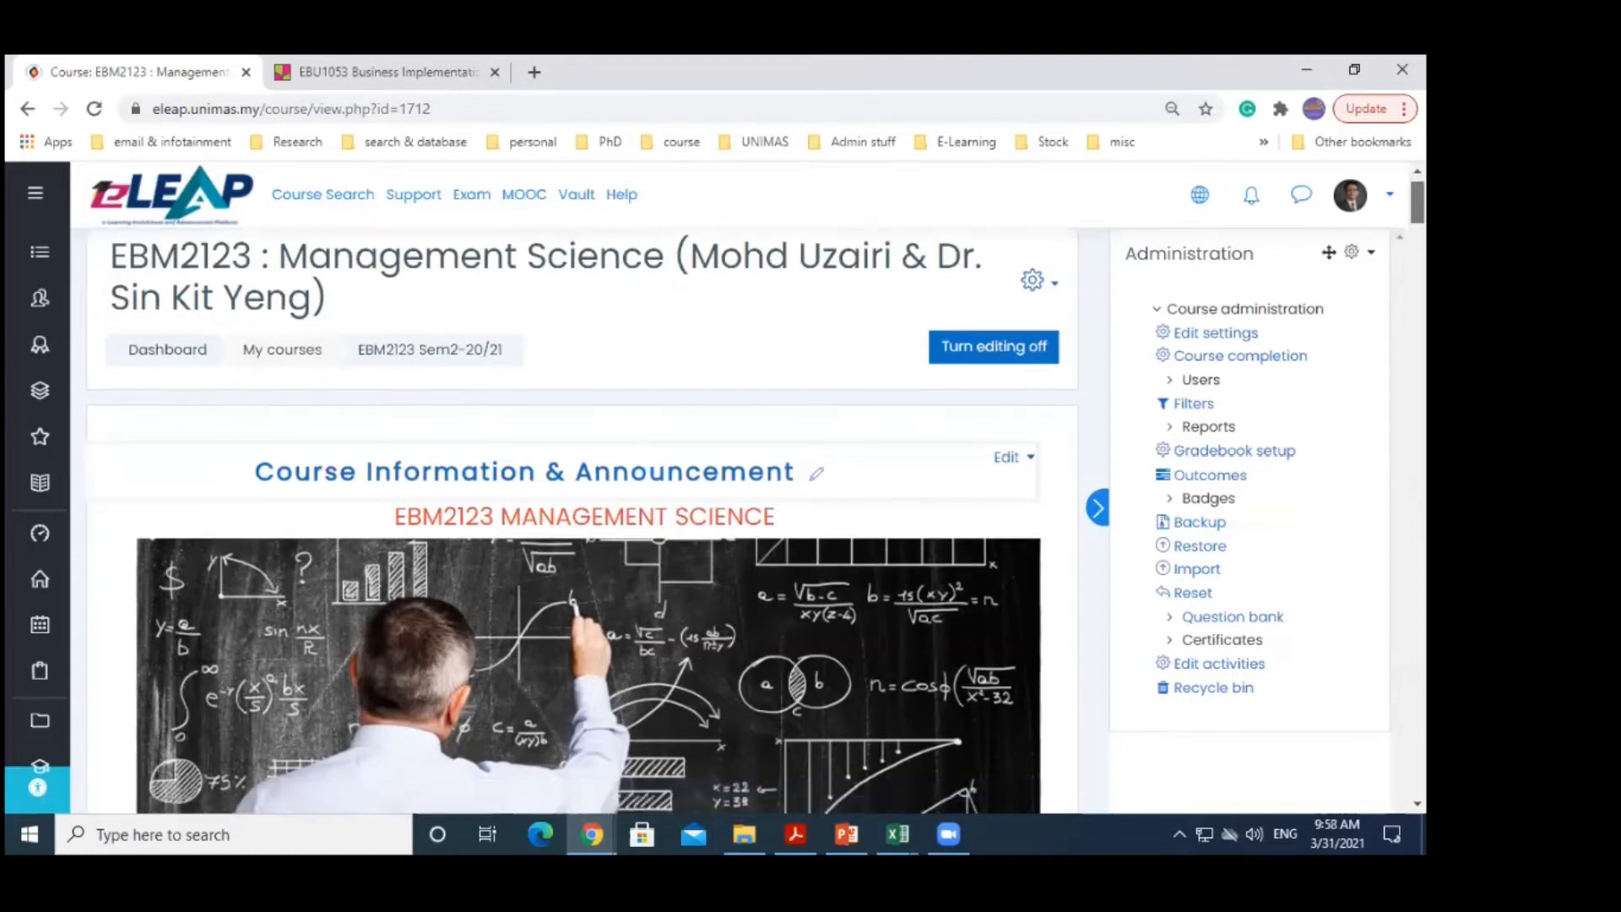
scroll(583, 522, down, 5)
scroll(583, 521, up, 6)
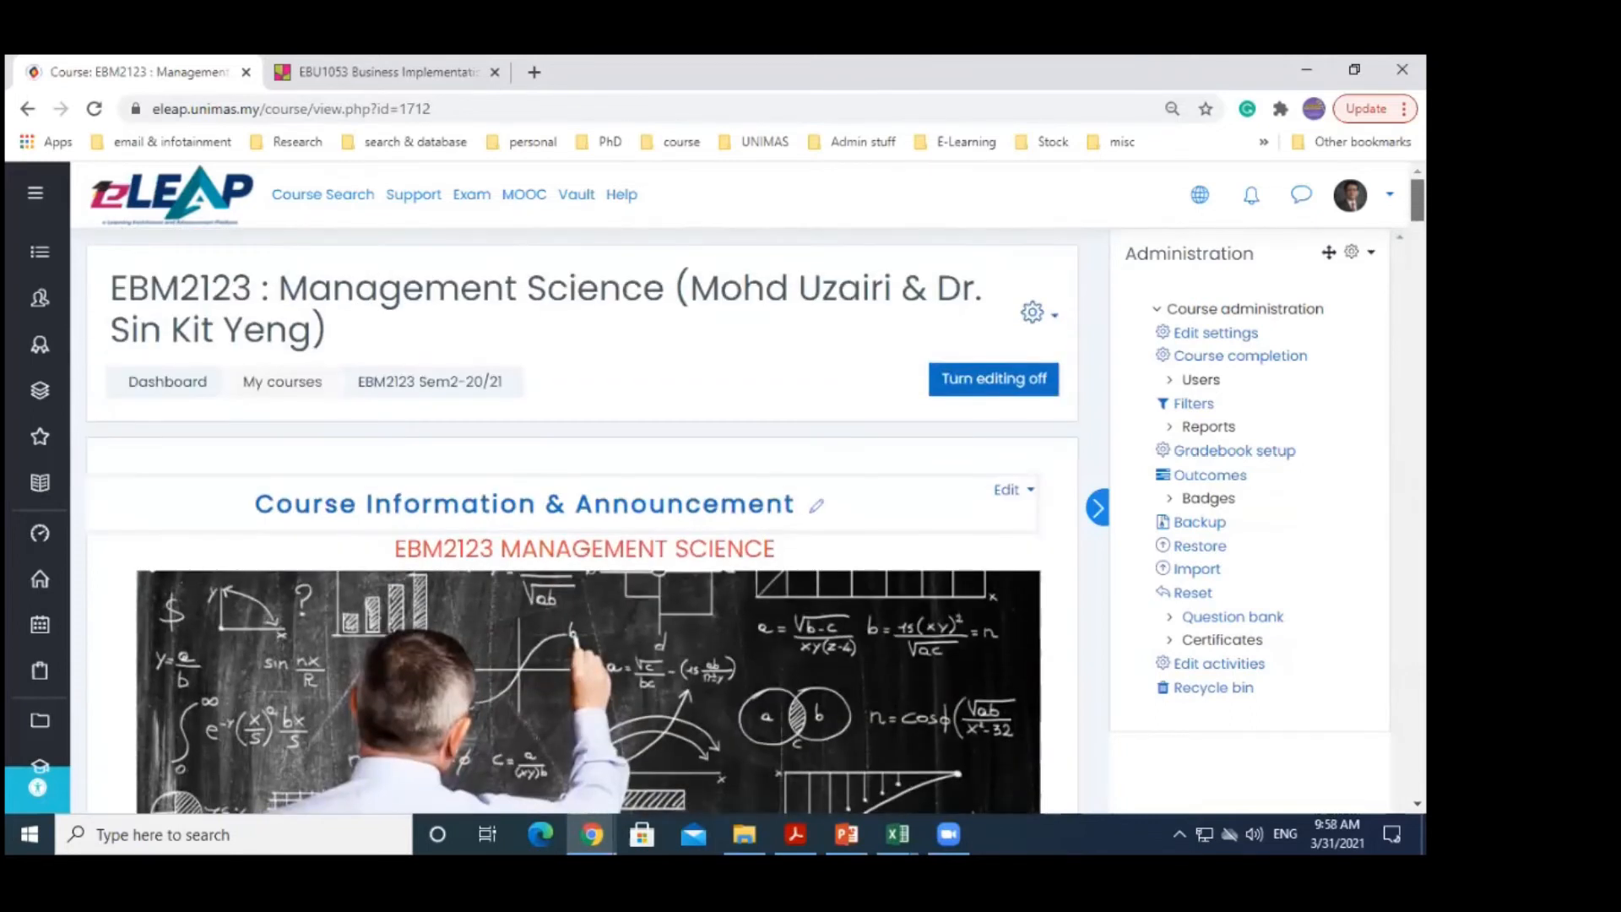
scroll(395, 515, down, 8)
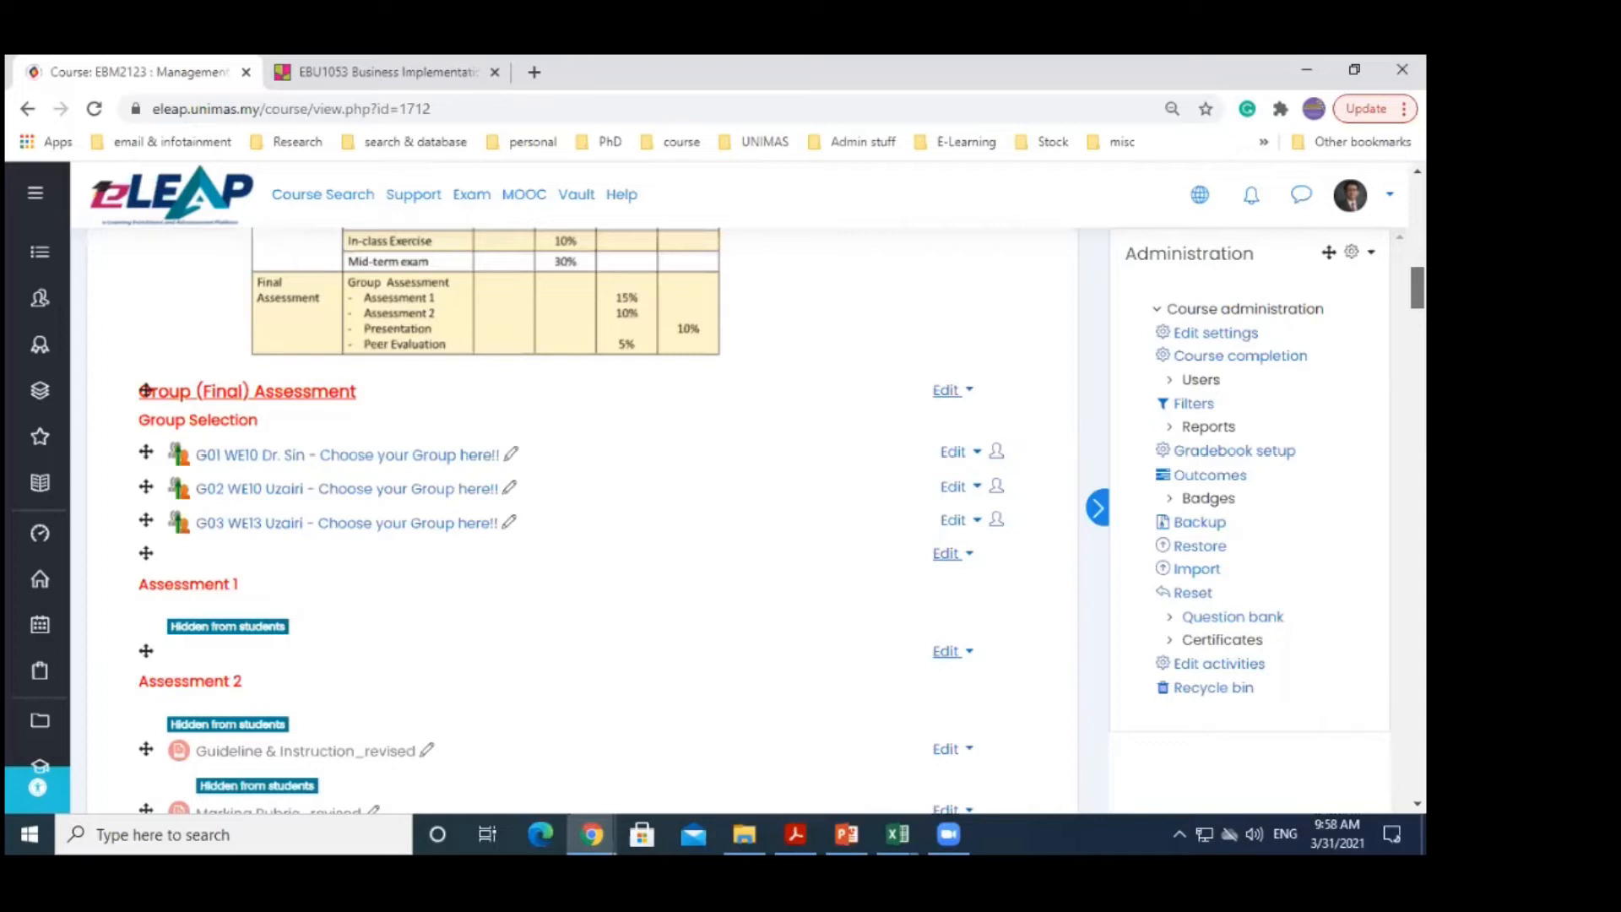
scroll(145, 390, down, 20)
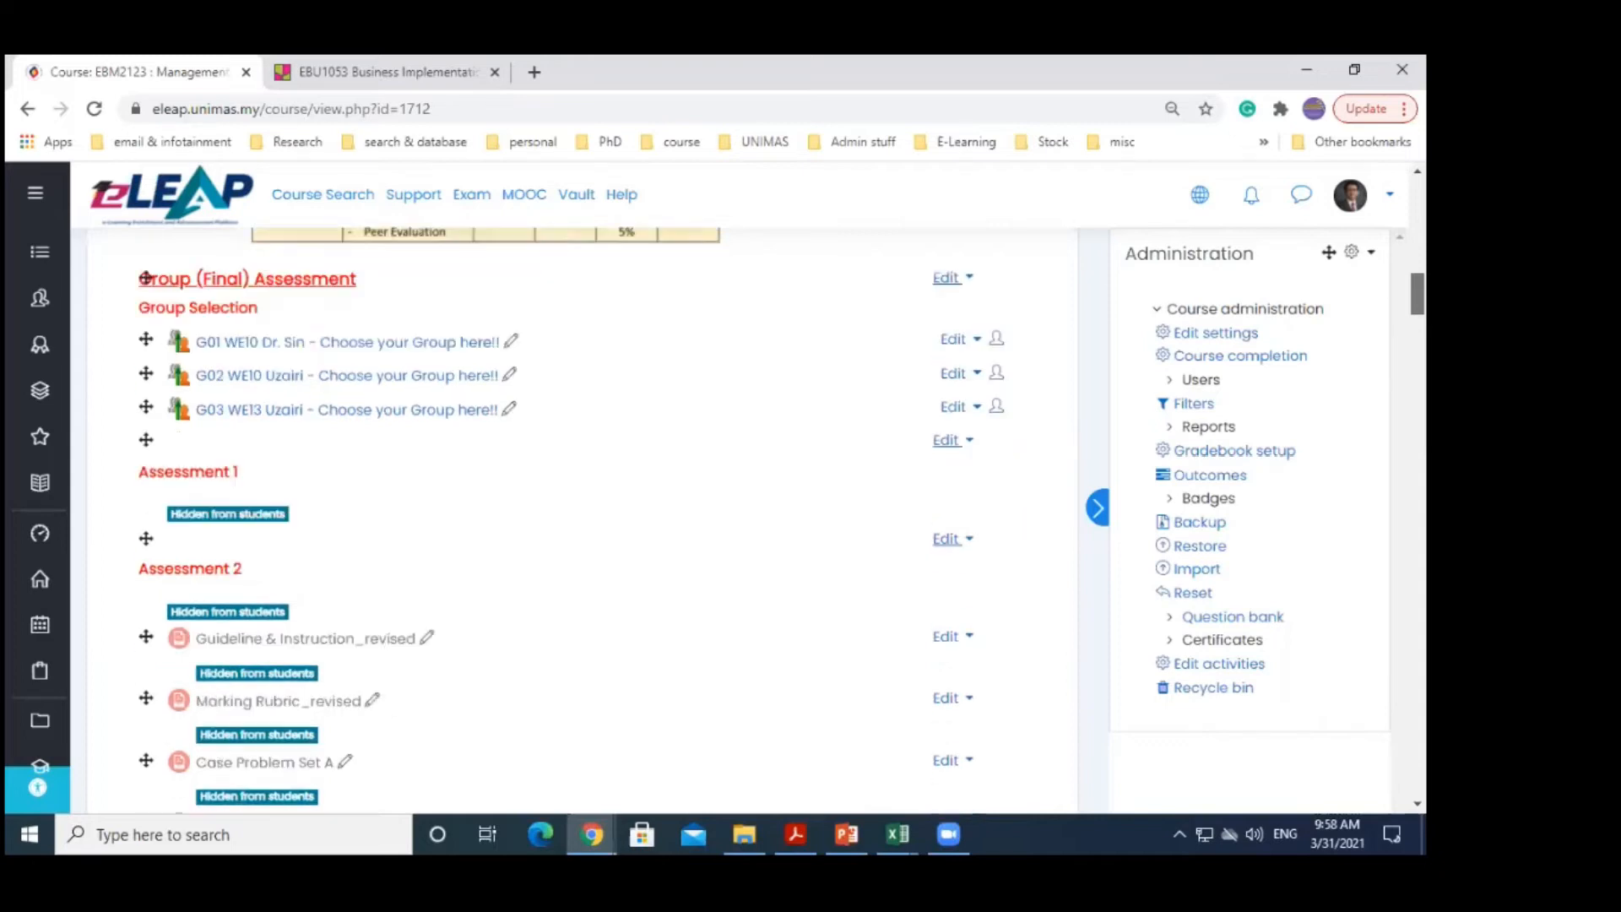
scroll(146, 405, down, 2)
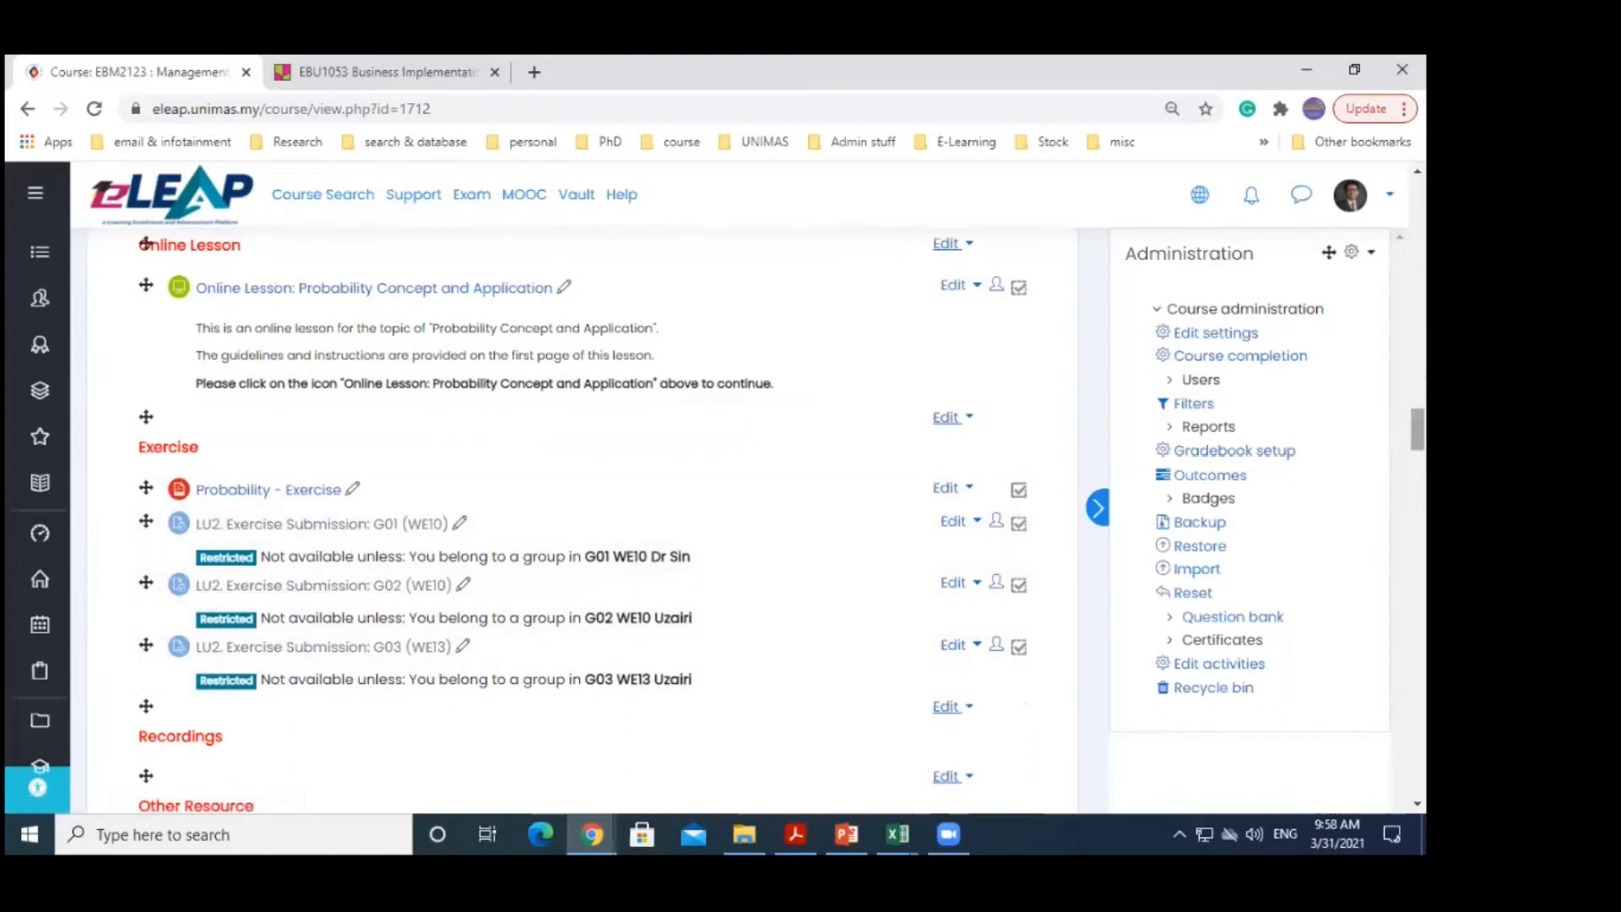
scroll(427, 540, up, 15)
scroll(601, 298, up, 4)
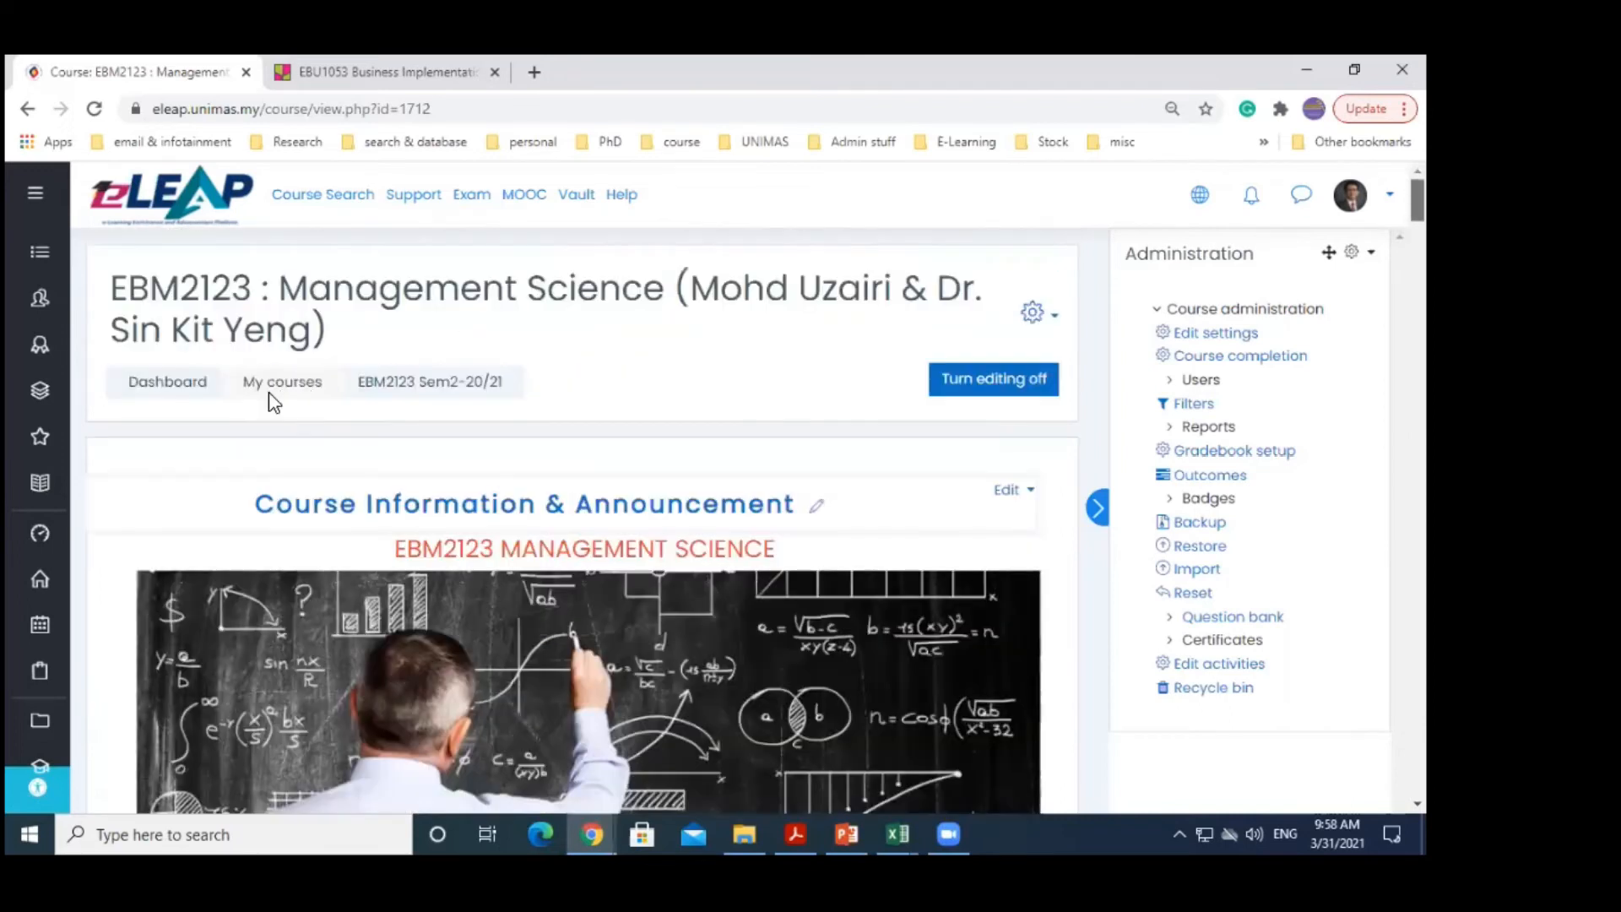
Hide the side blocks to widen the EBM2123 course page, and show them again
click(386, 390)
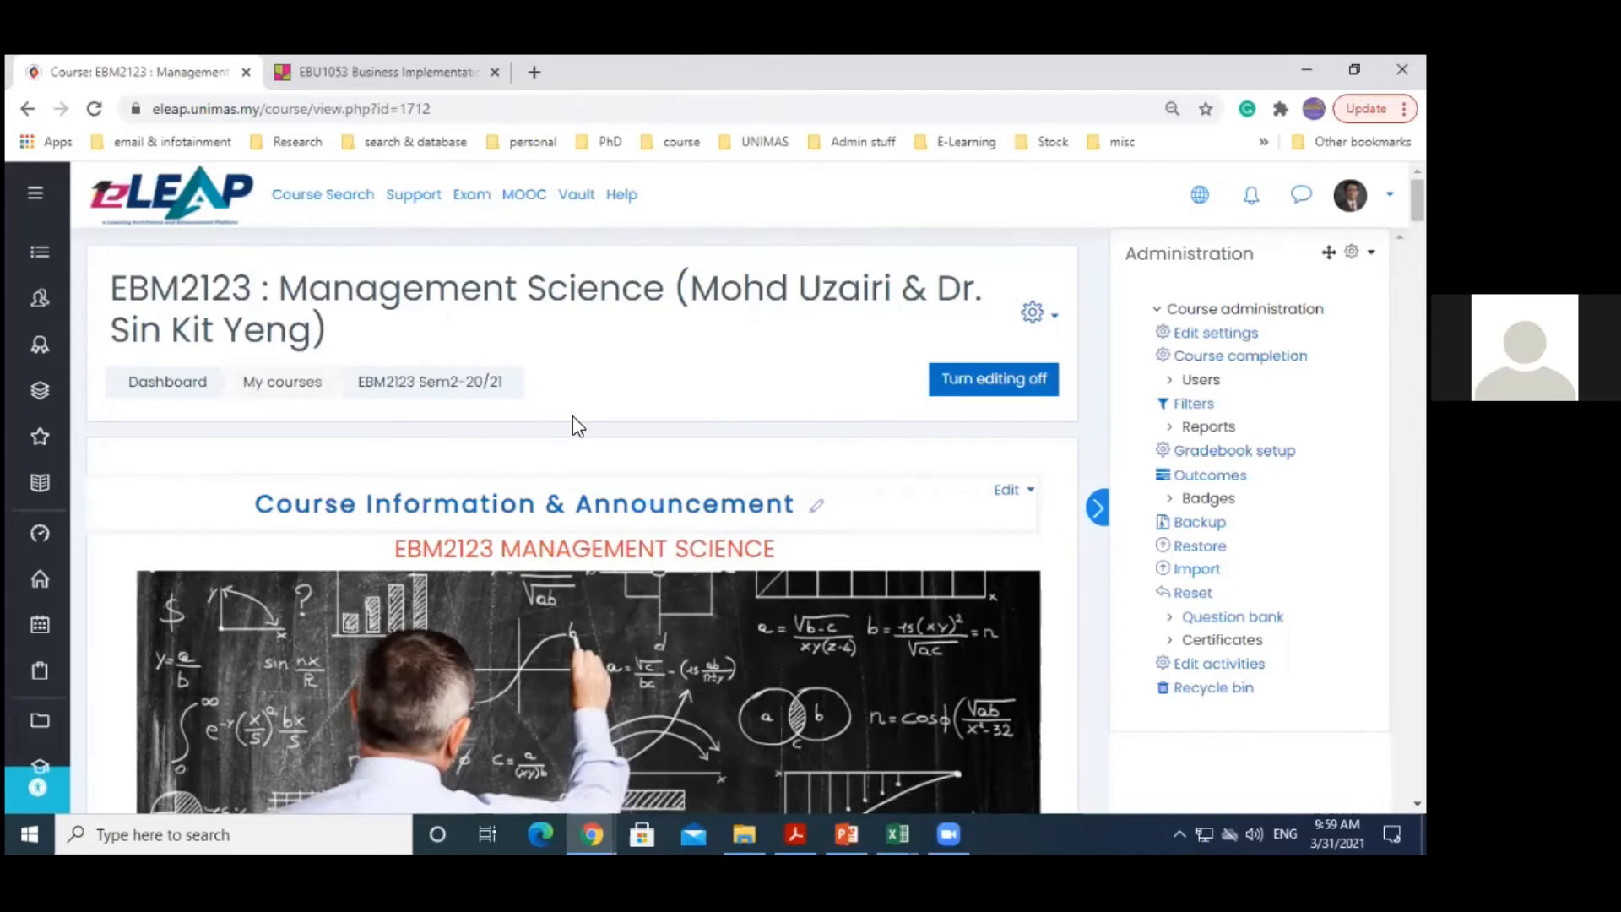
click(1100, 514)
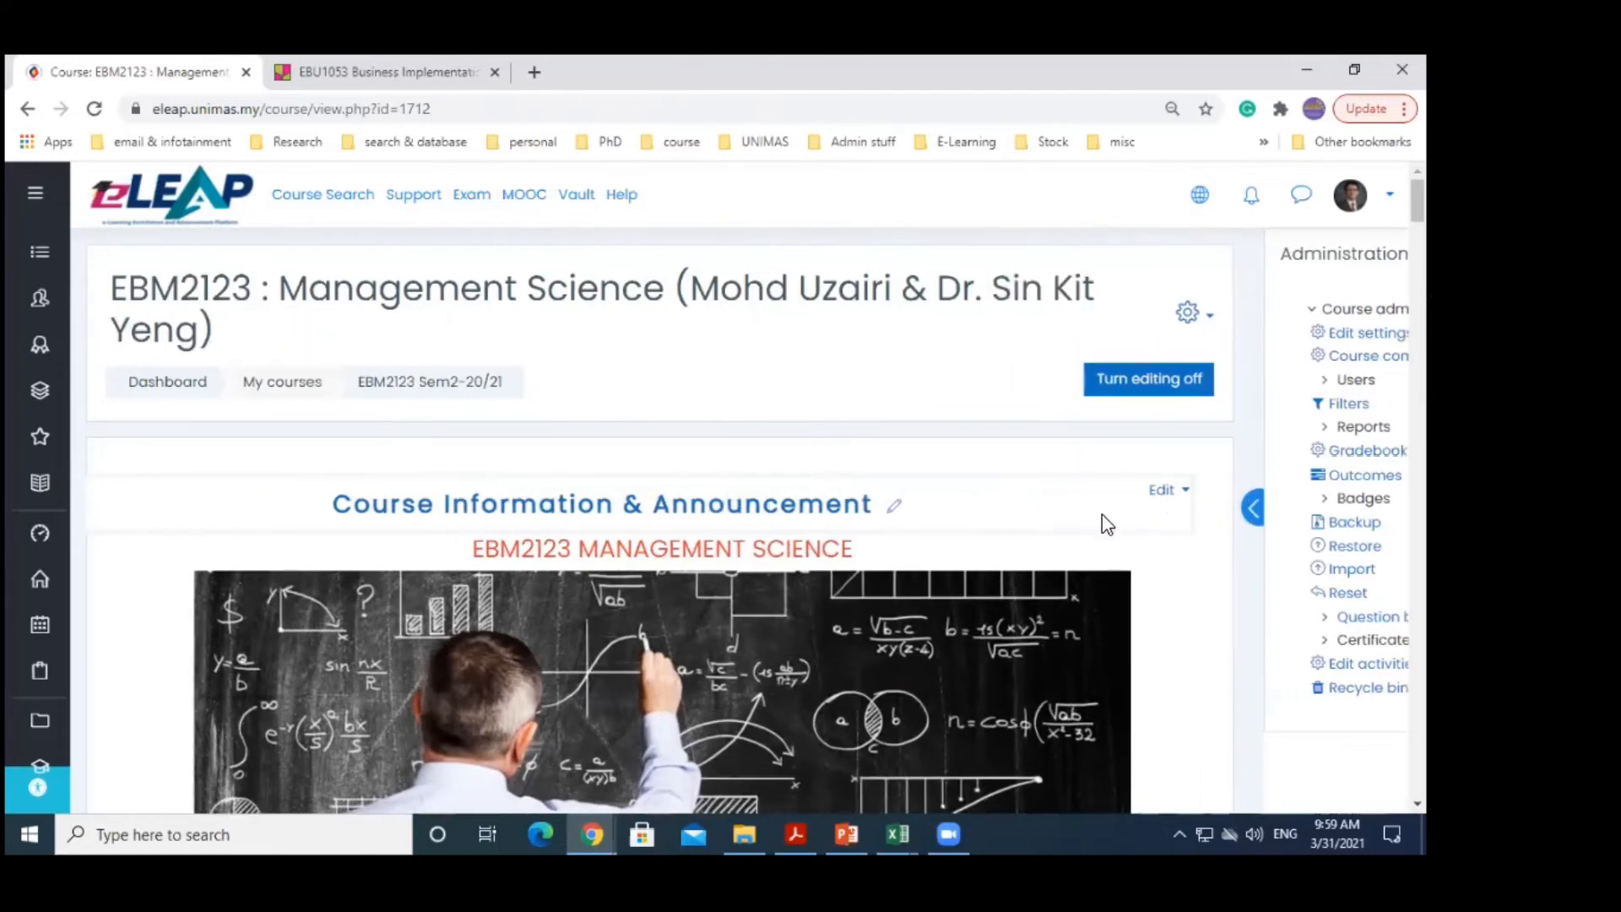
scroll(1114, 481, down, 1)
scroll(756, 498, up, 1)
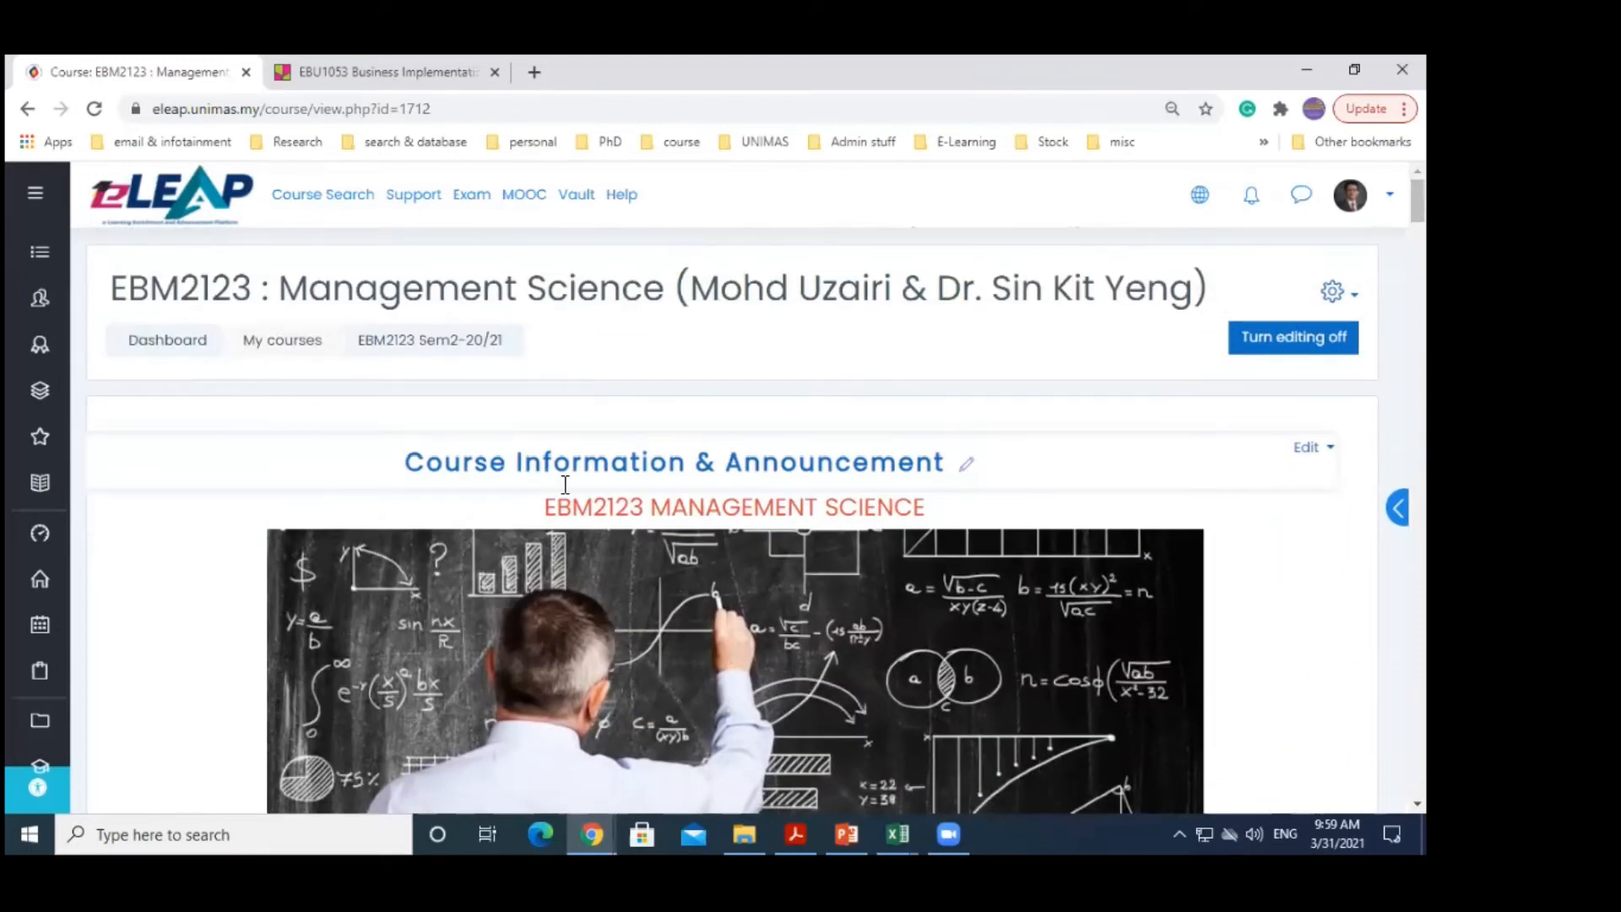
mouse_move(25, 278)
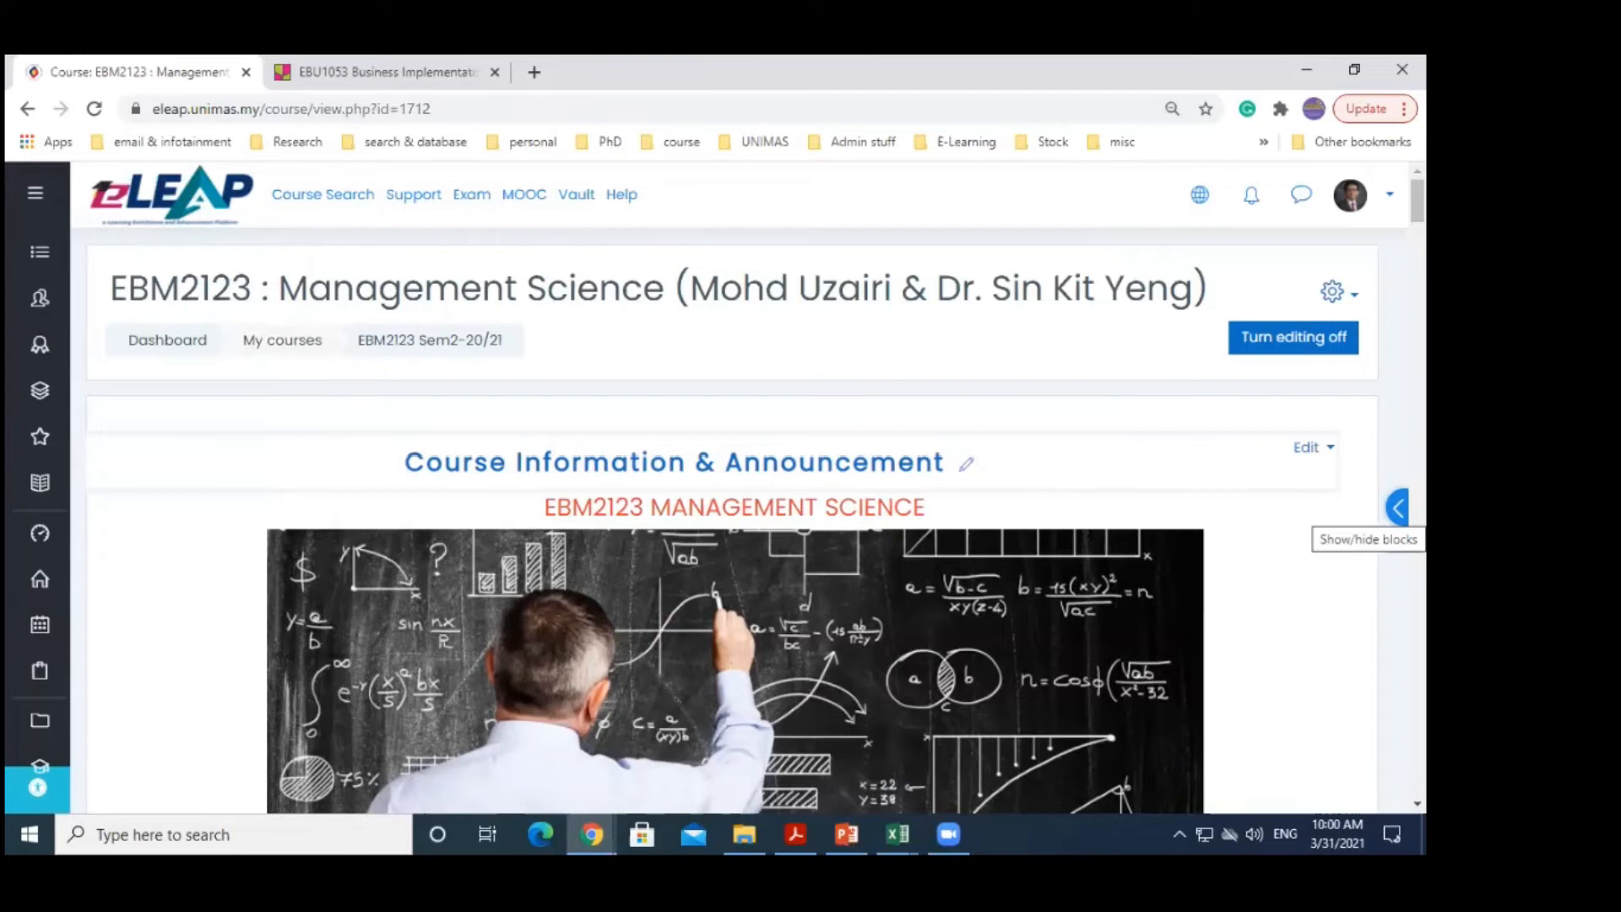
click(1397, 509)
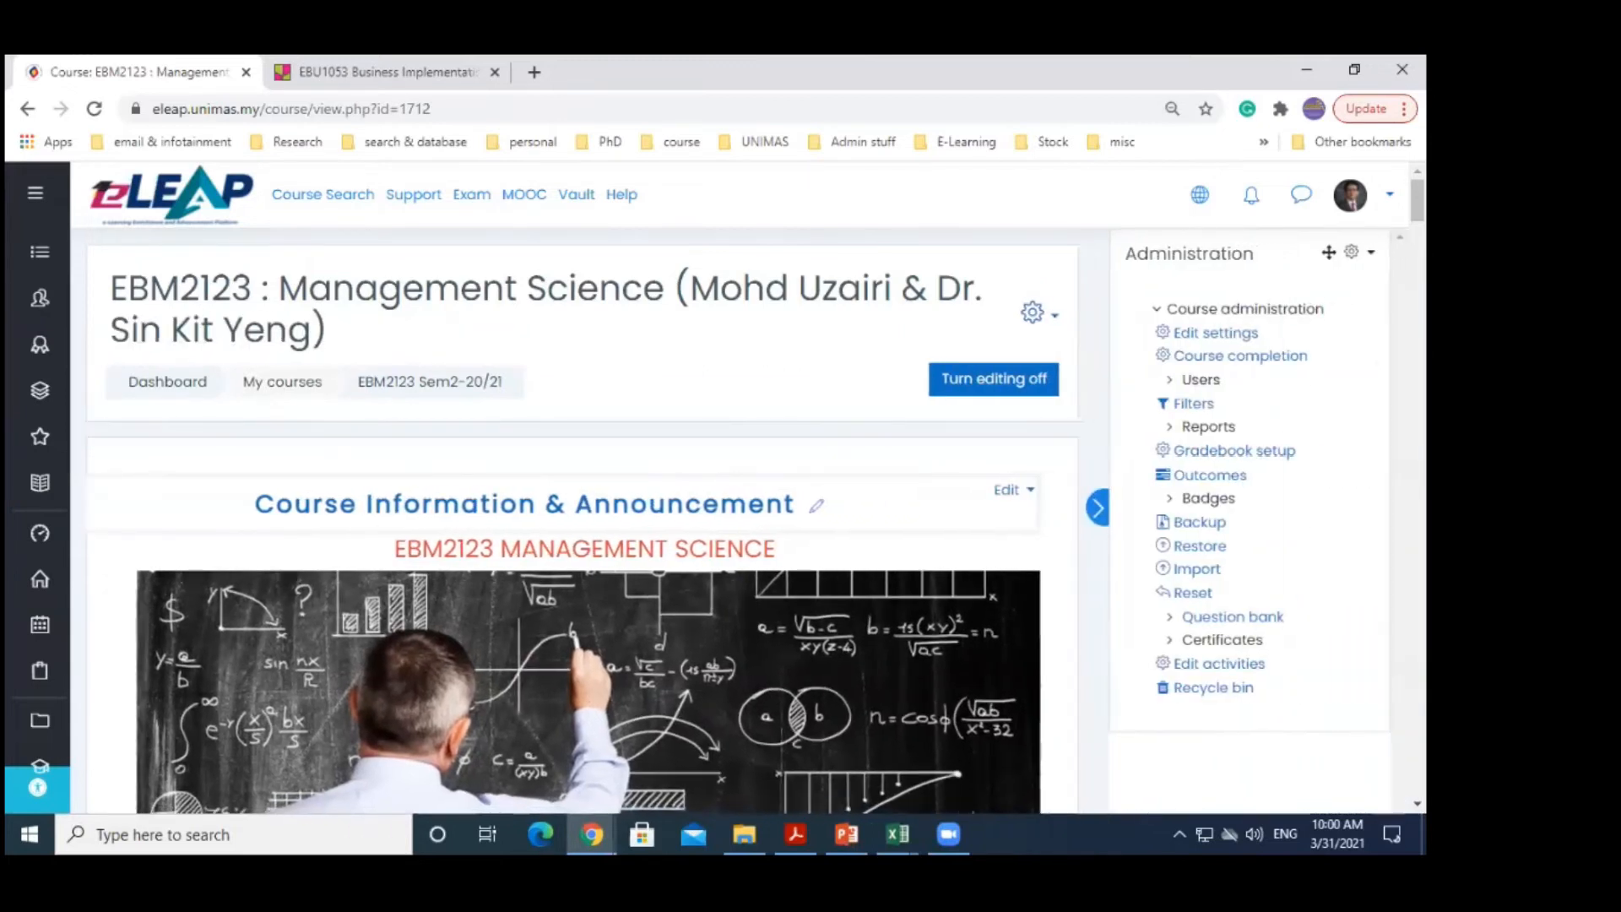
View the activities and resources that can be added to the Assessment section, and close the chooser without adding any
scroll(583, 506, down, 8)
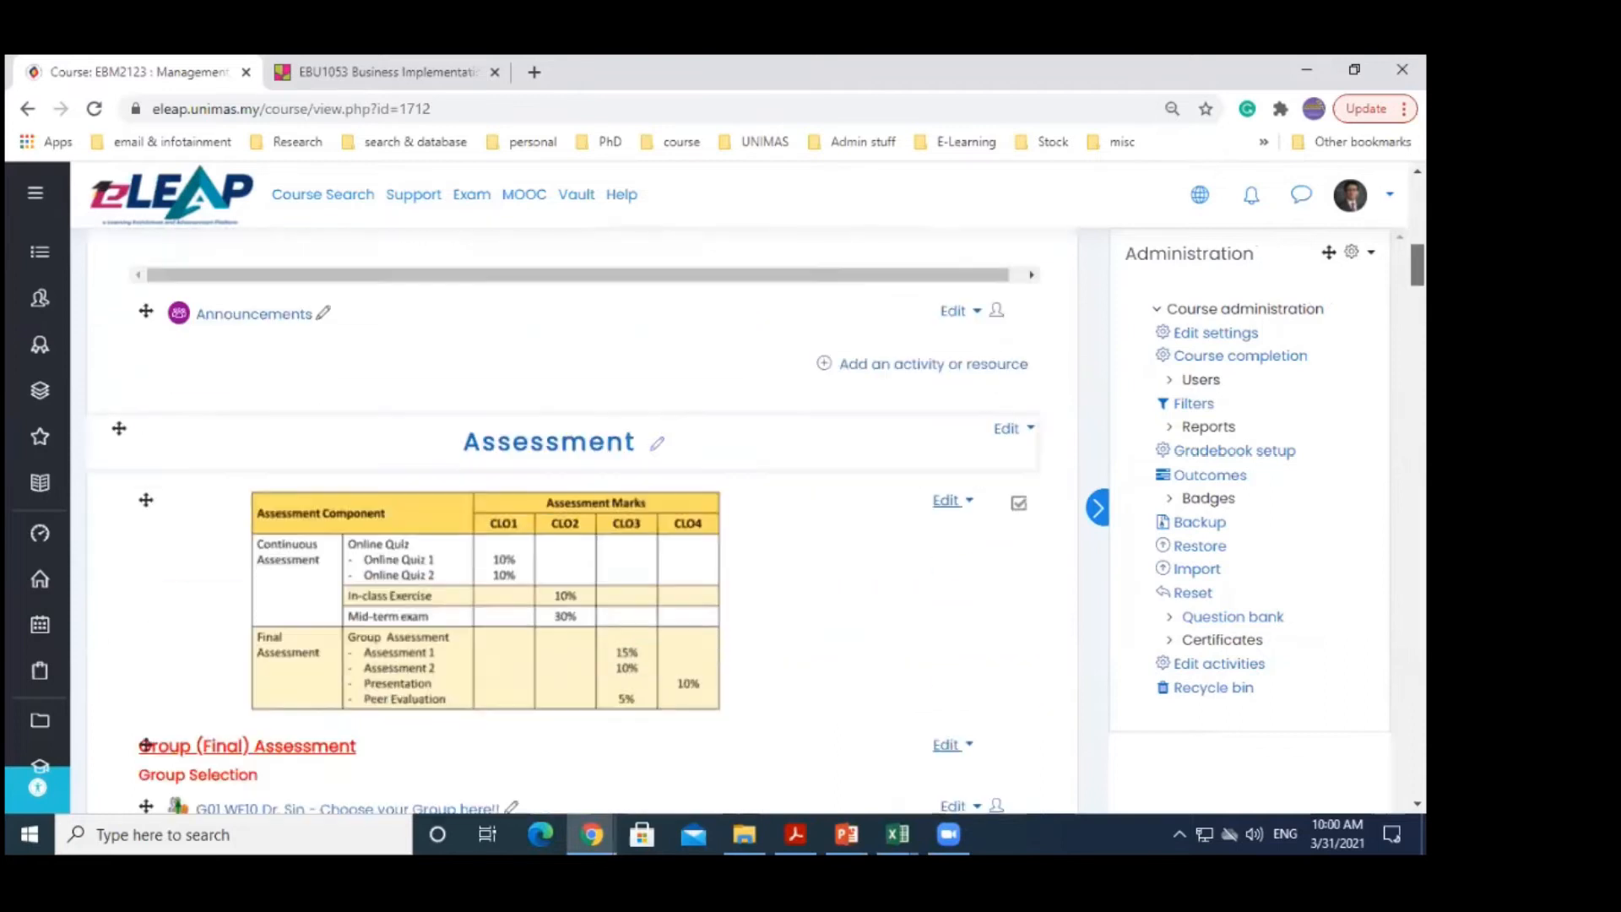
scroll(583, 507, down, 15)
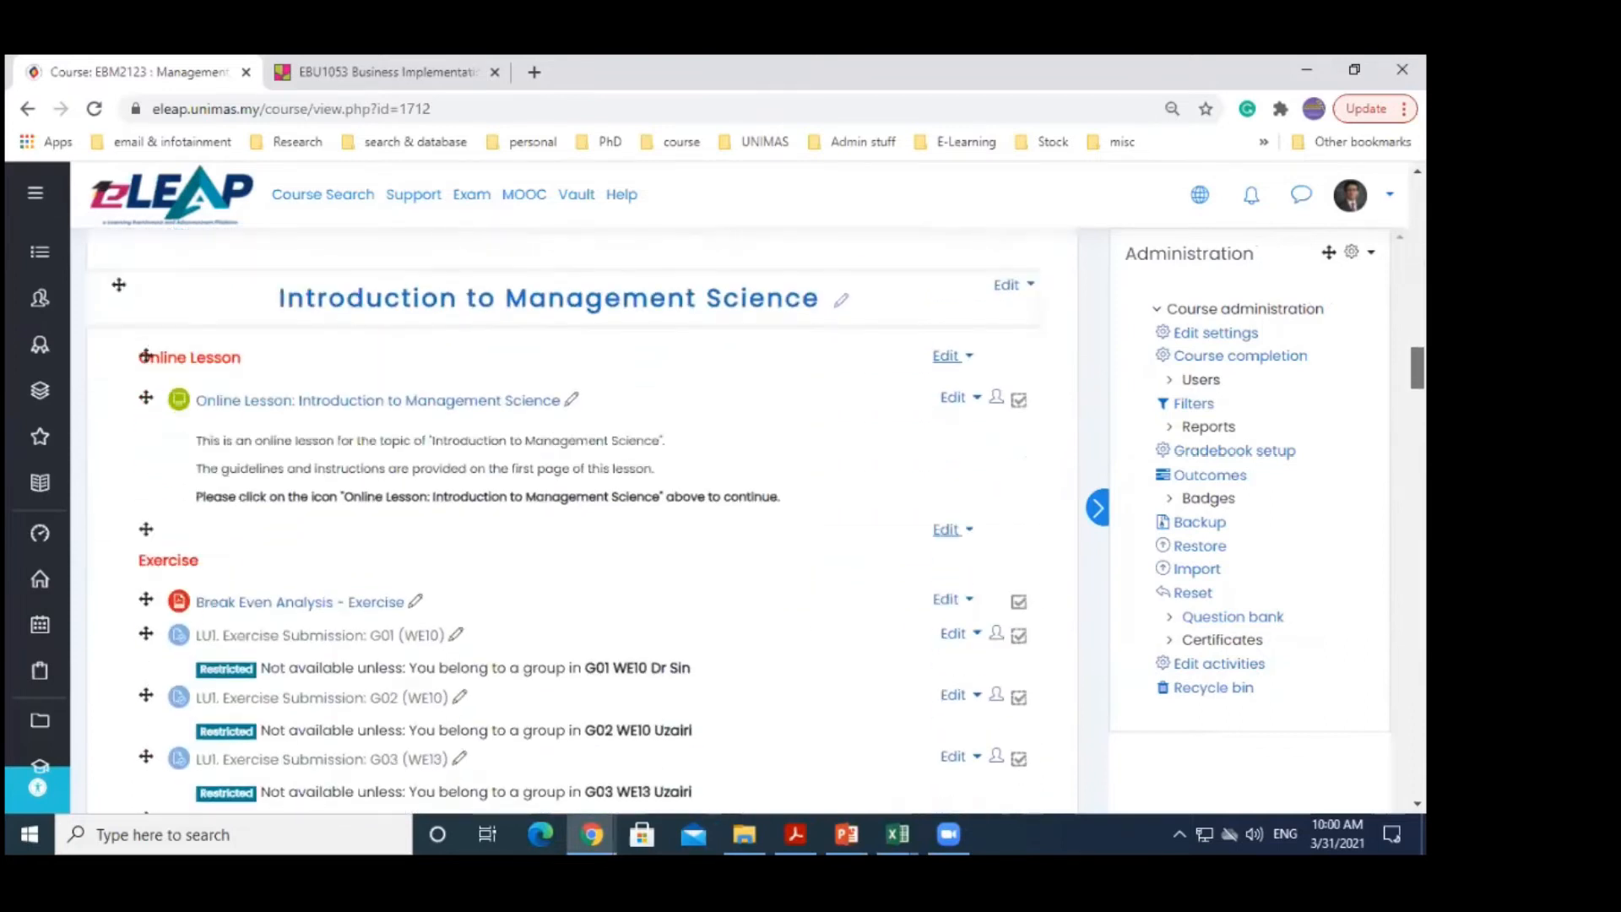
scroll(901, 448, up, 2)
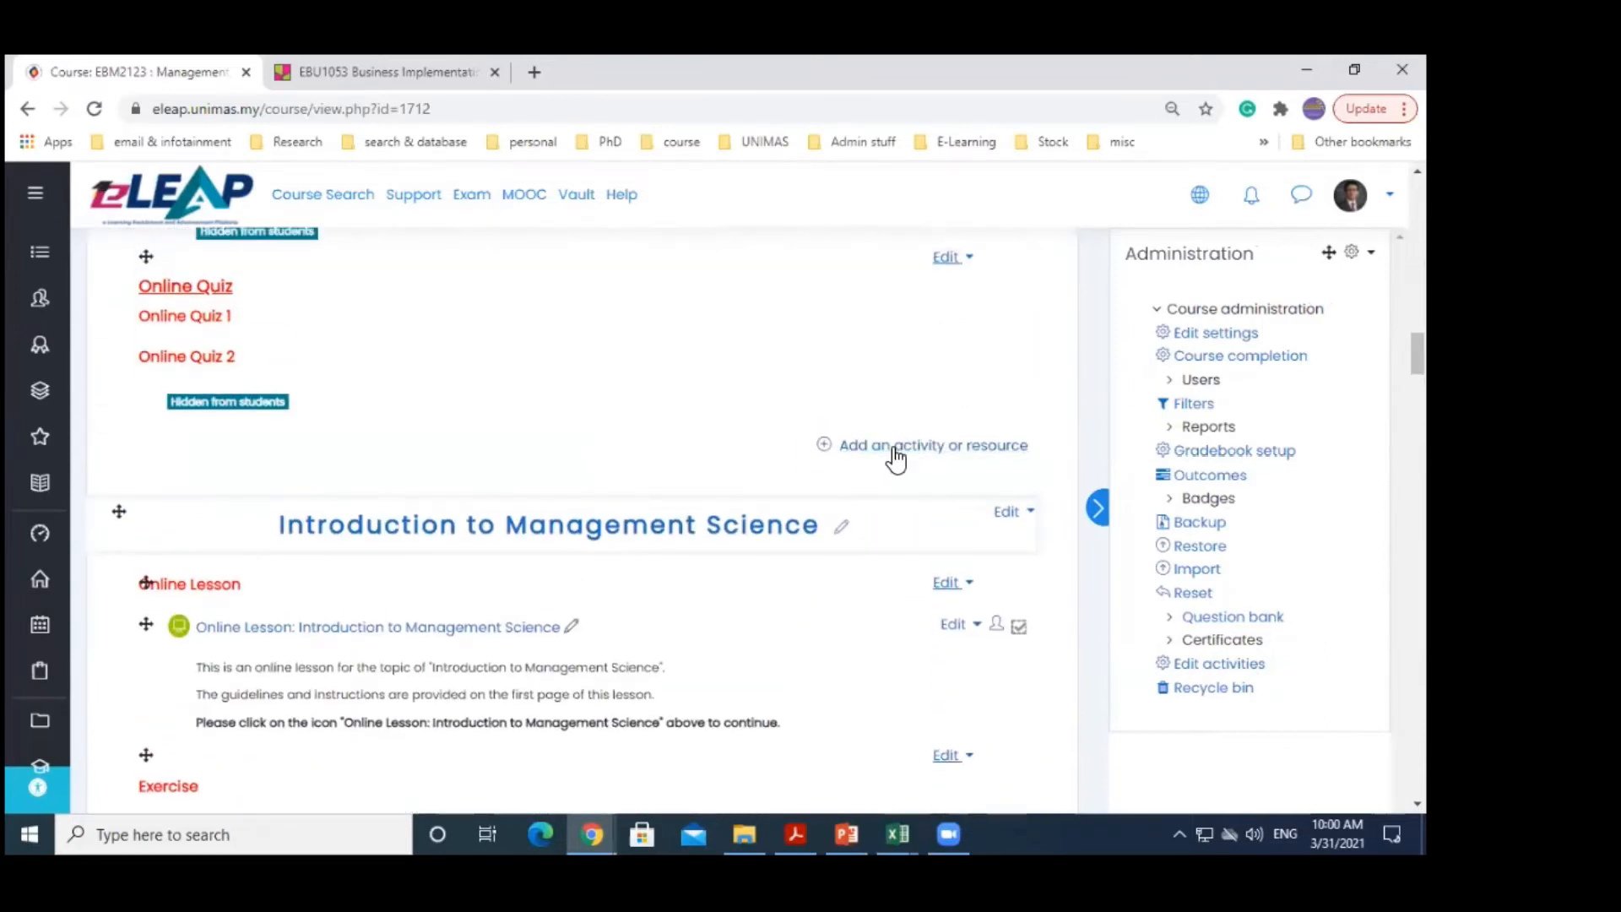
click(898, 452)
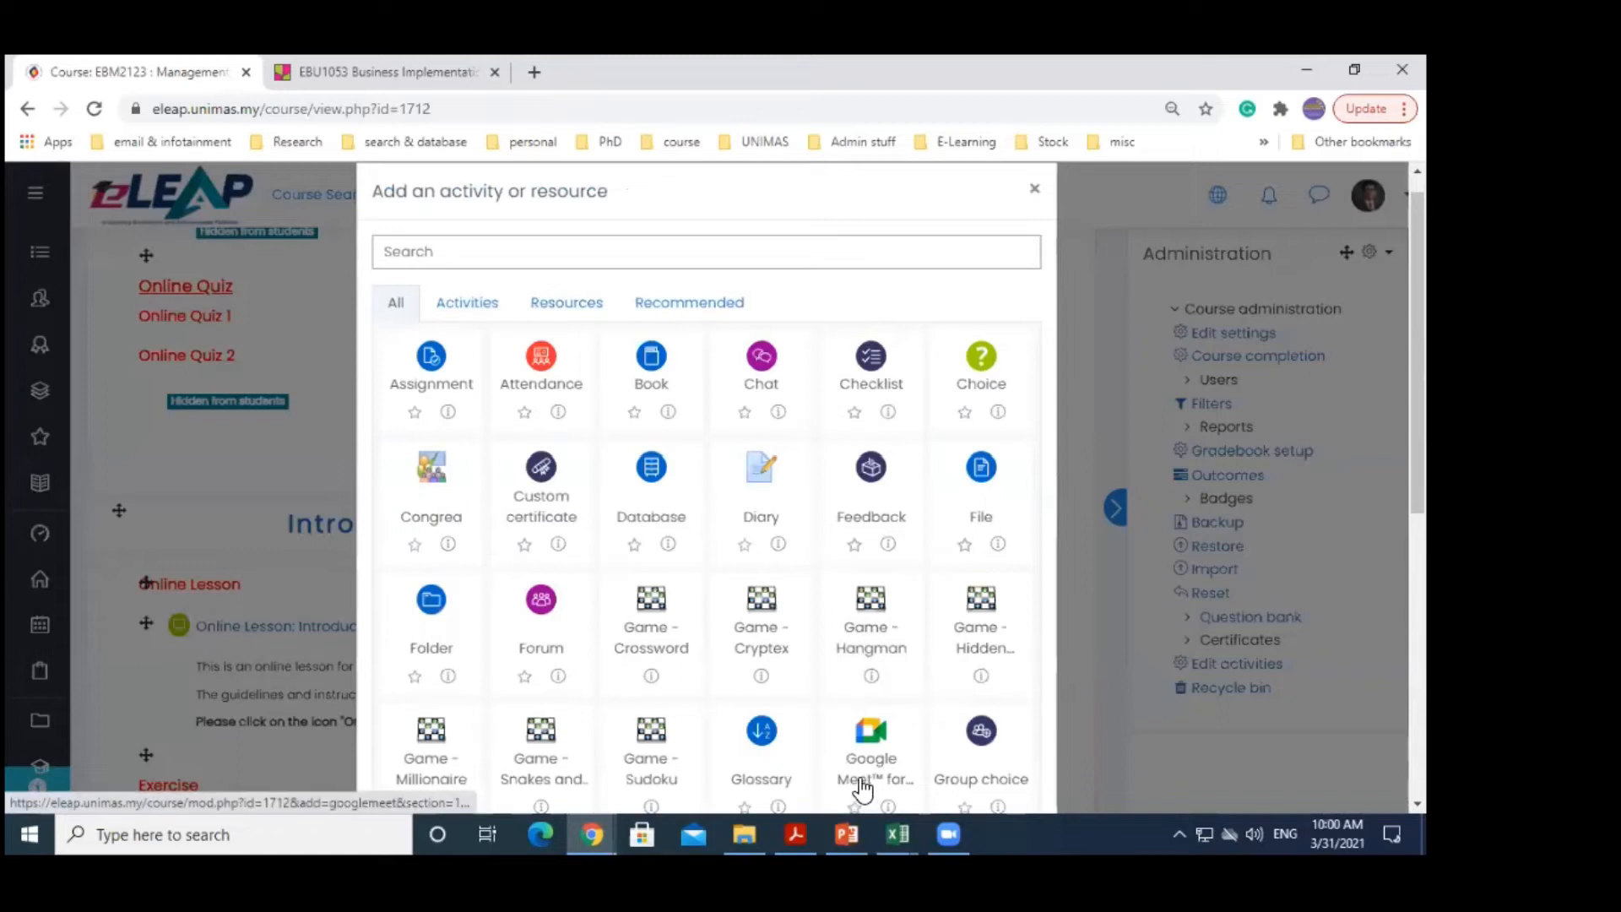
scroll(1418, 380, down, 1)
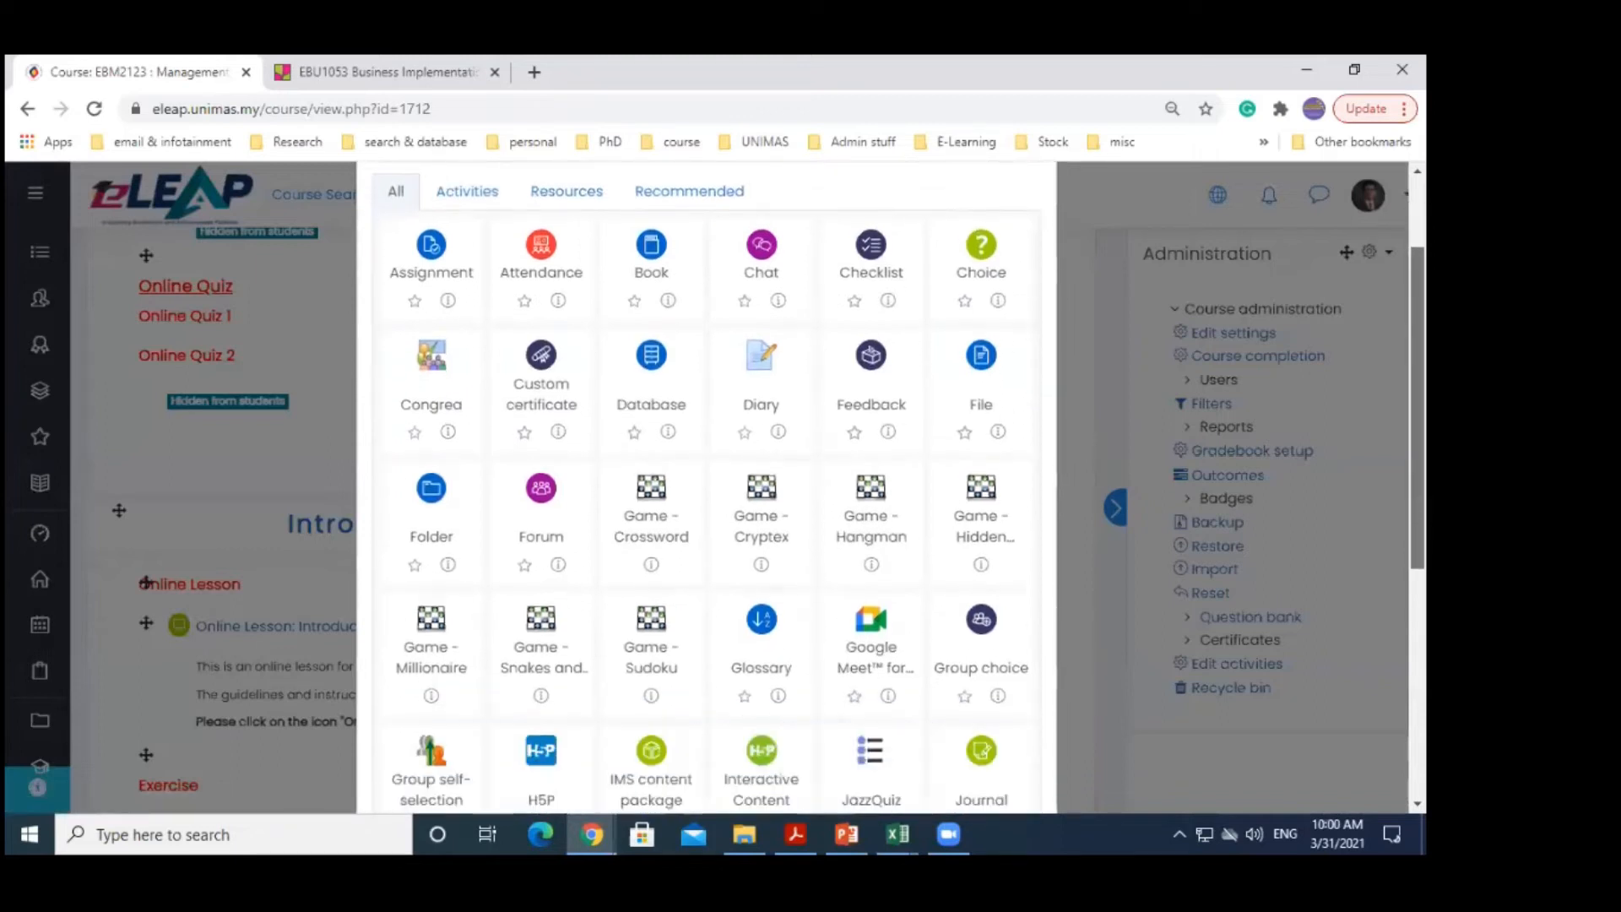
scroll(1418, 380, up, 2)
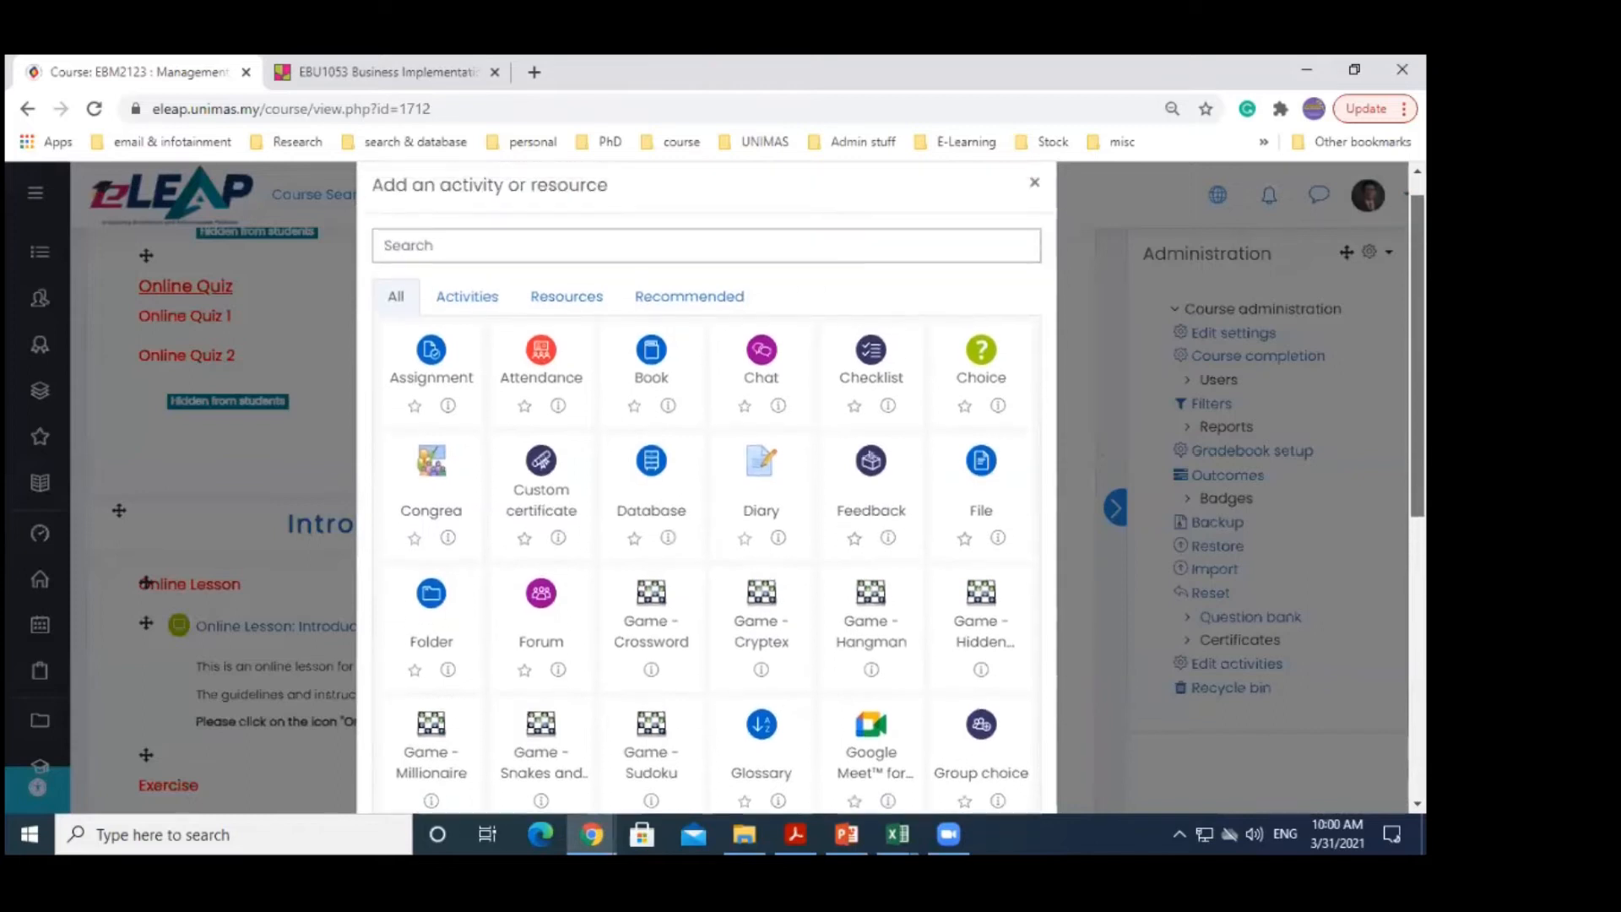
click(1034, 217)
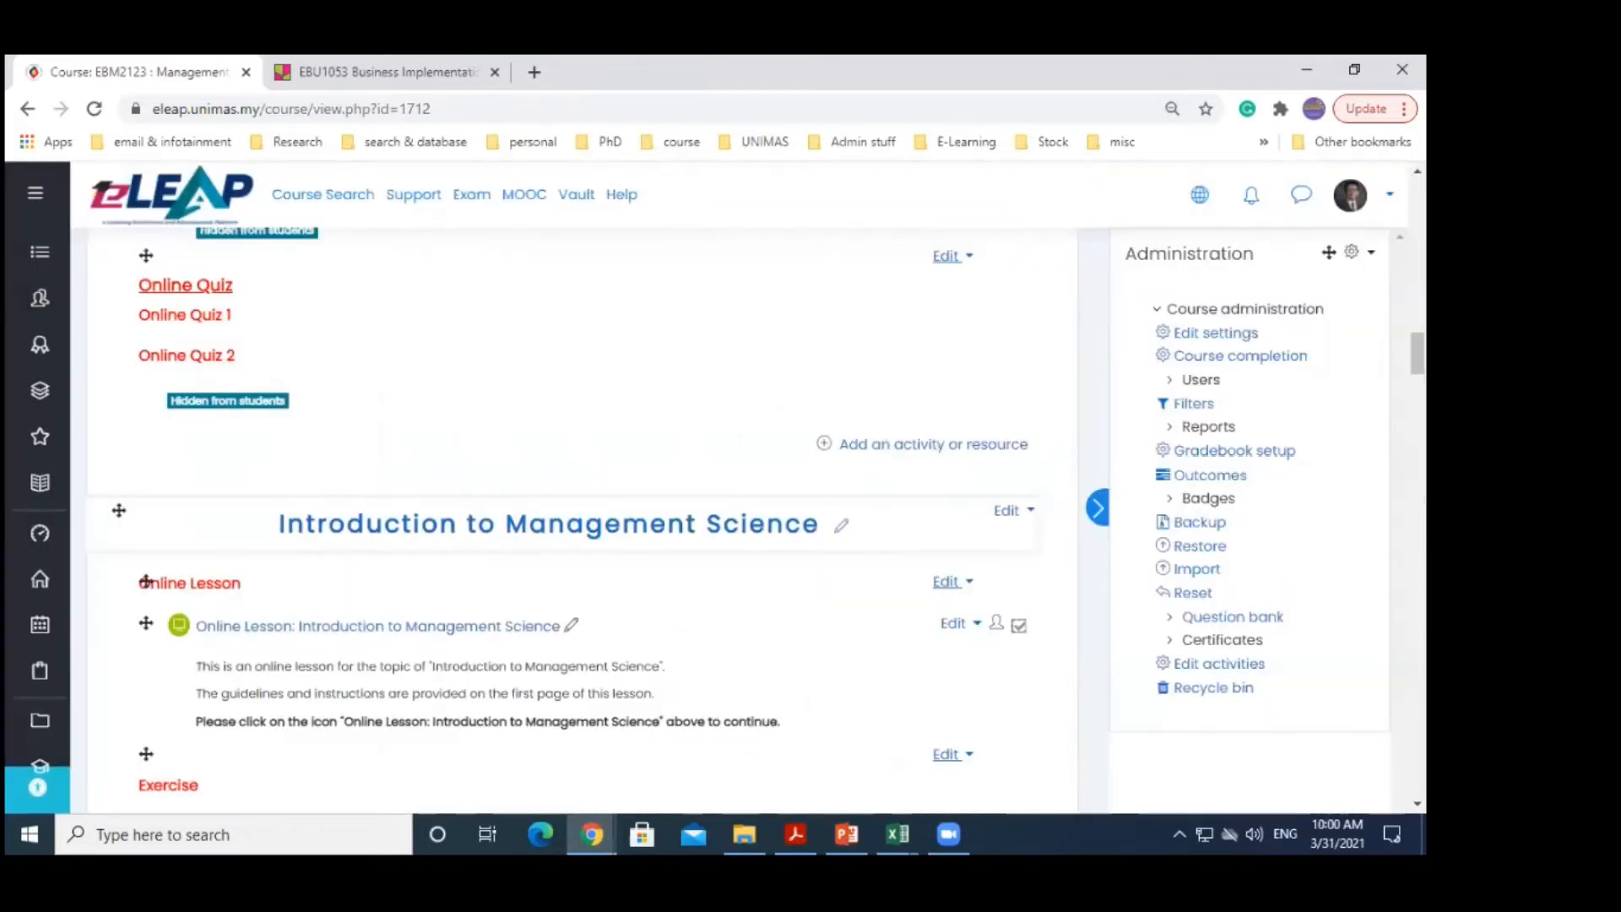
Hide the side blocks and examine the EBM2123 course information, outline links, announcements and assessment heading at full width
drag(1417, 353, 1417, 198)
click(1100, 510)
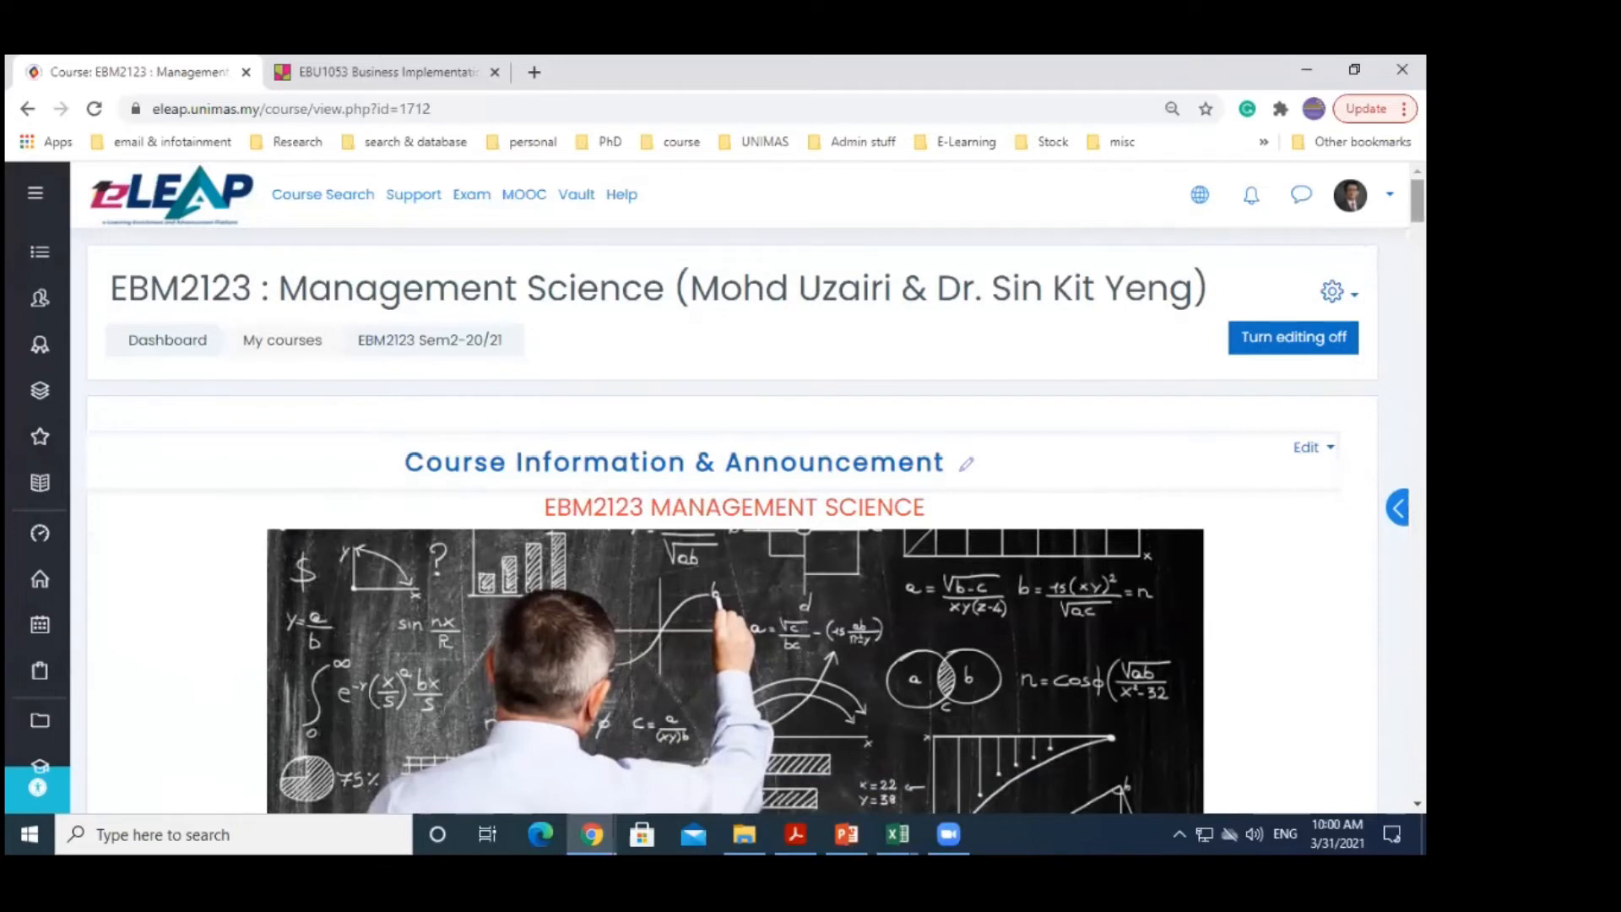
scroll(1417, 203, down, 3)
scroll(600, 444, down, 4)
scroll(599, 444, up, 7)
scroll(733, 523, down, 2)
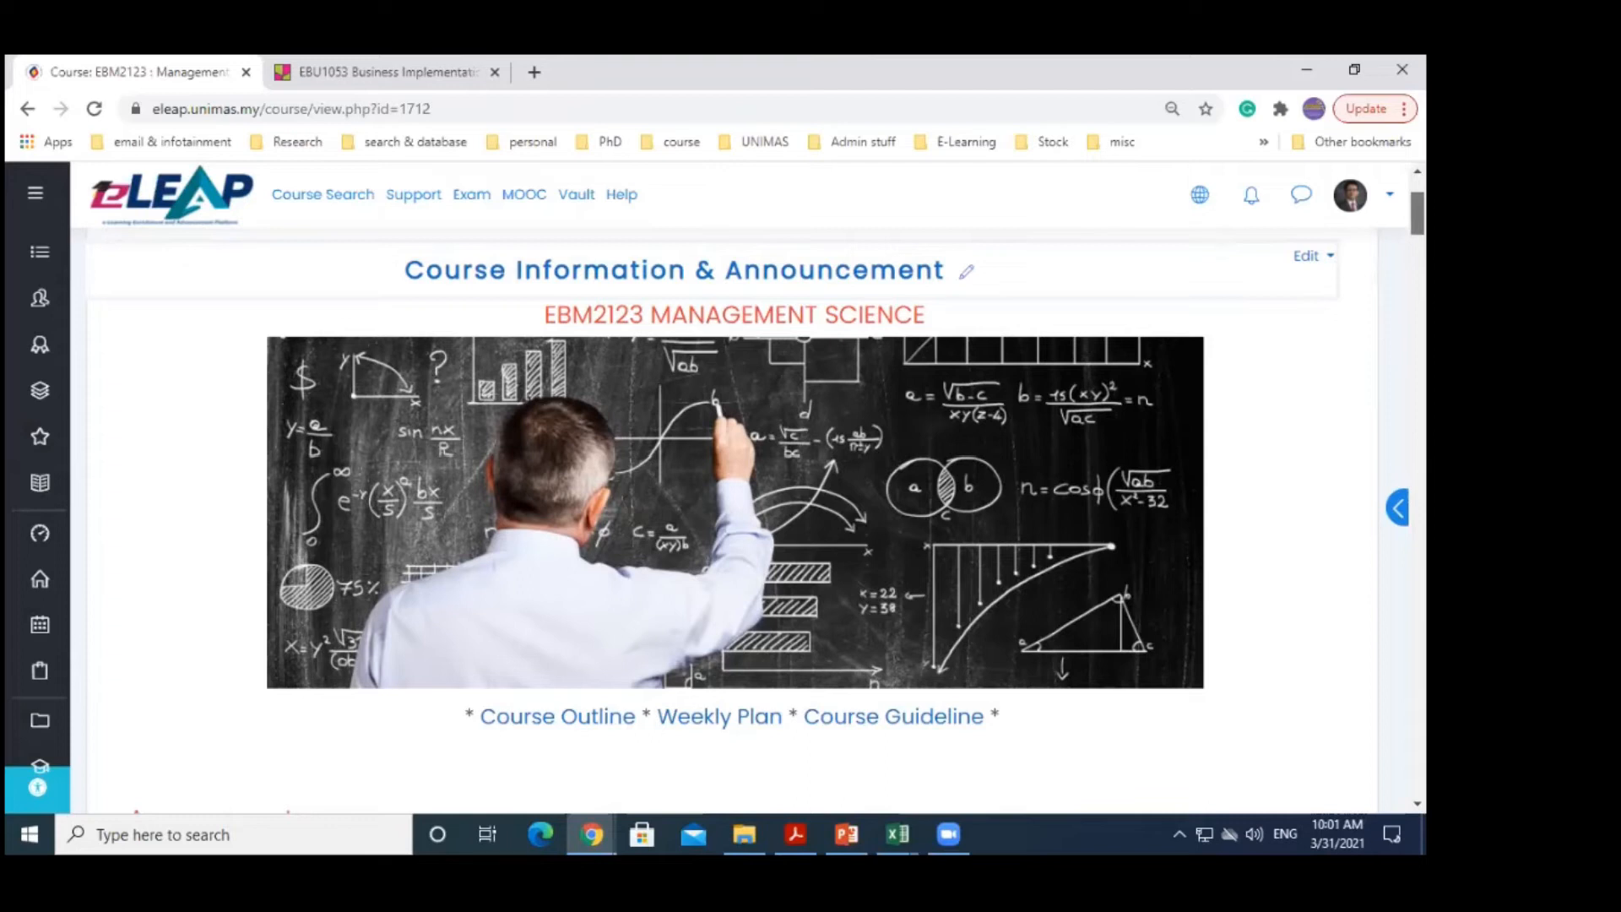
scroll(735, 506, down, 5)
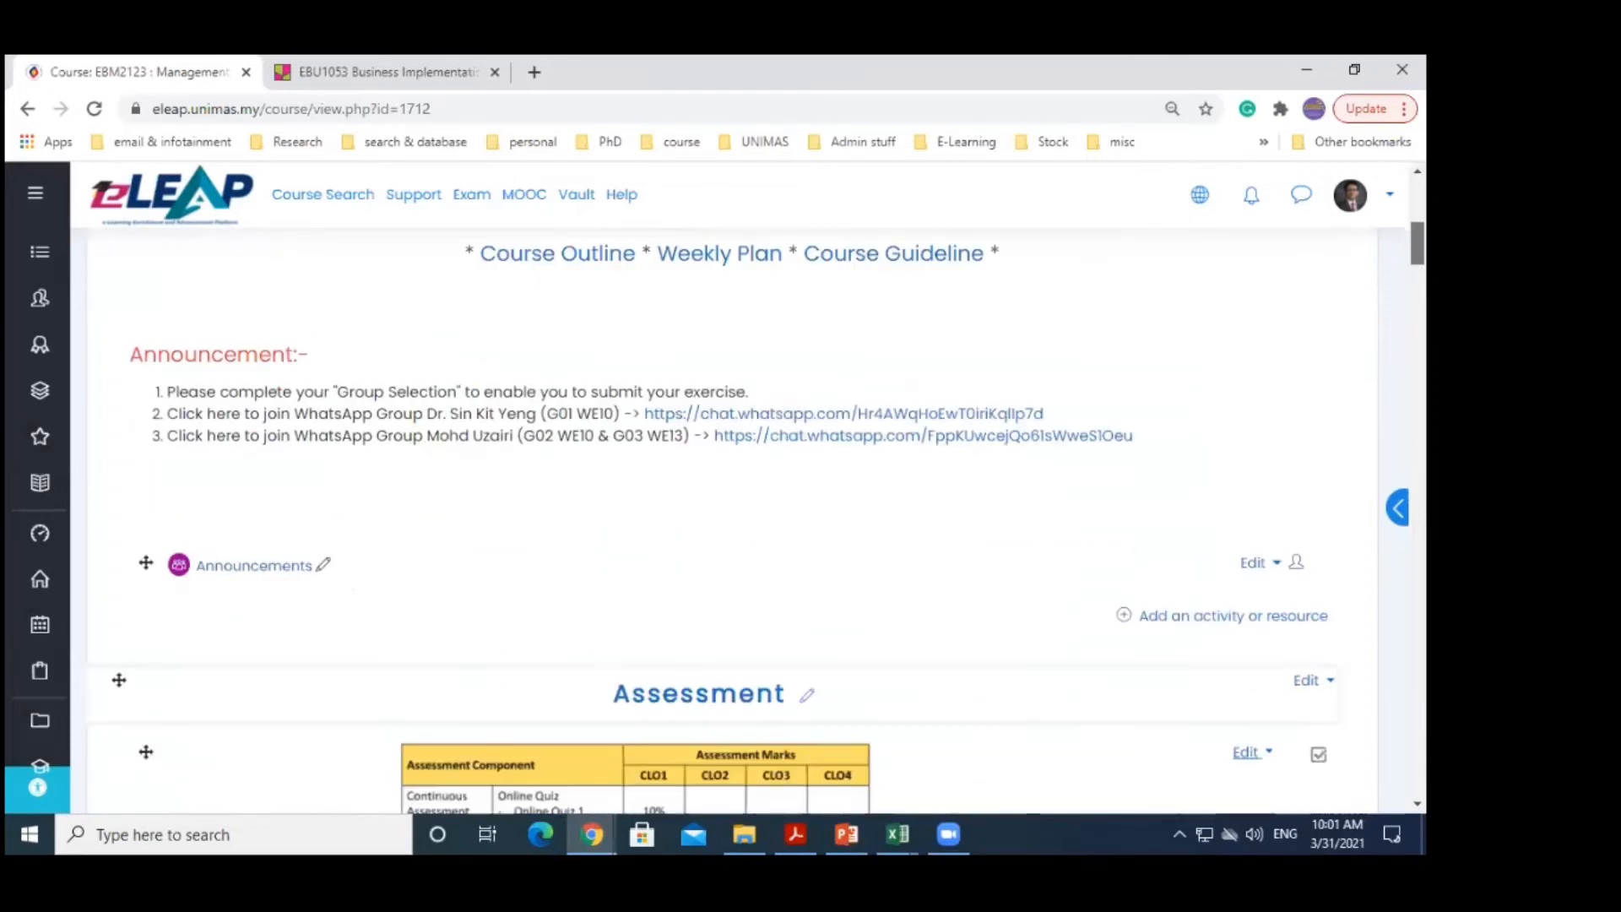
scroll(734, 507, up, 3)
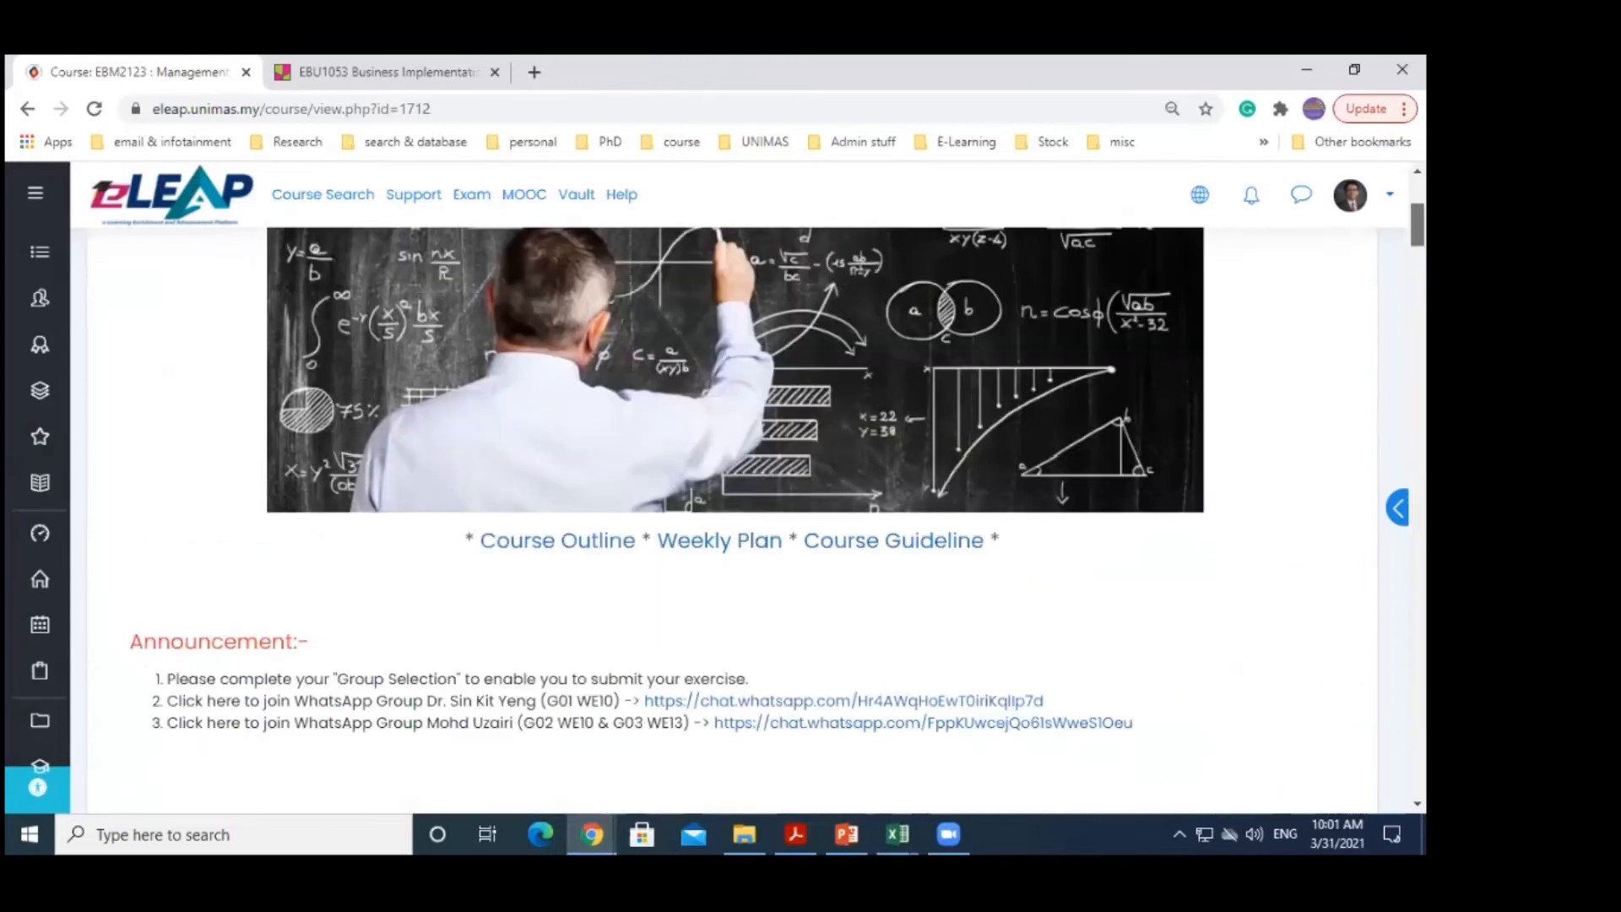
scroll(735, 506, up, 4)
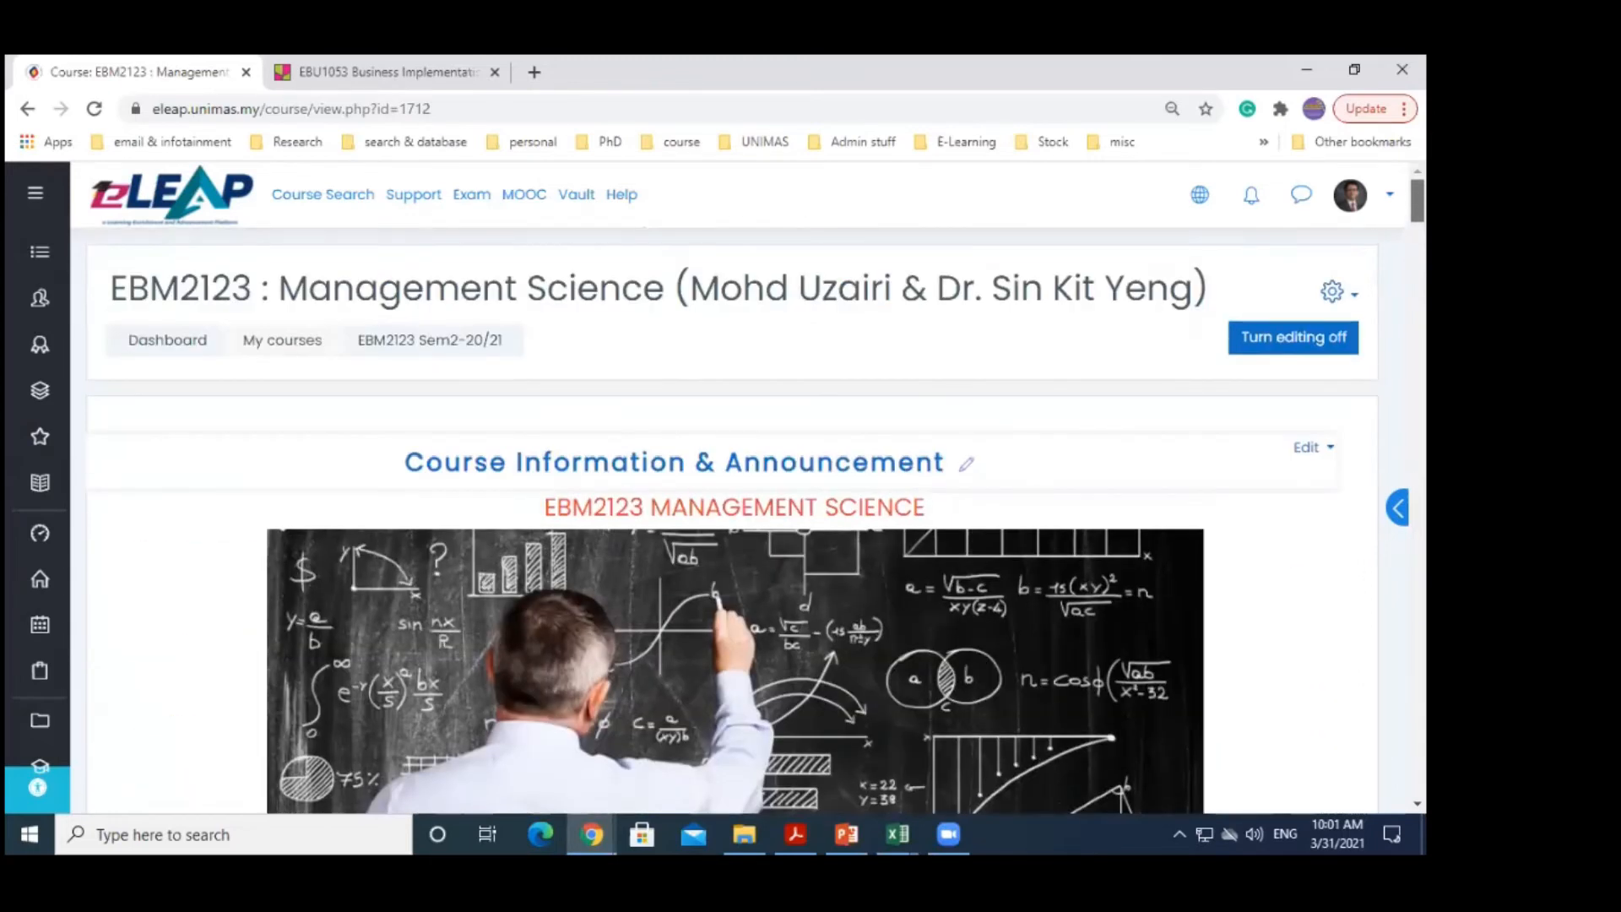
scroll(734, 507, down, 10)
scroll(918, 414, up, 10)
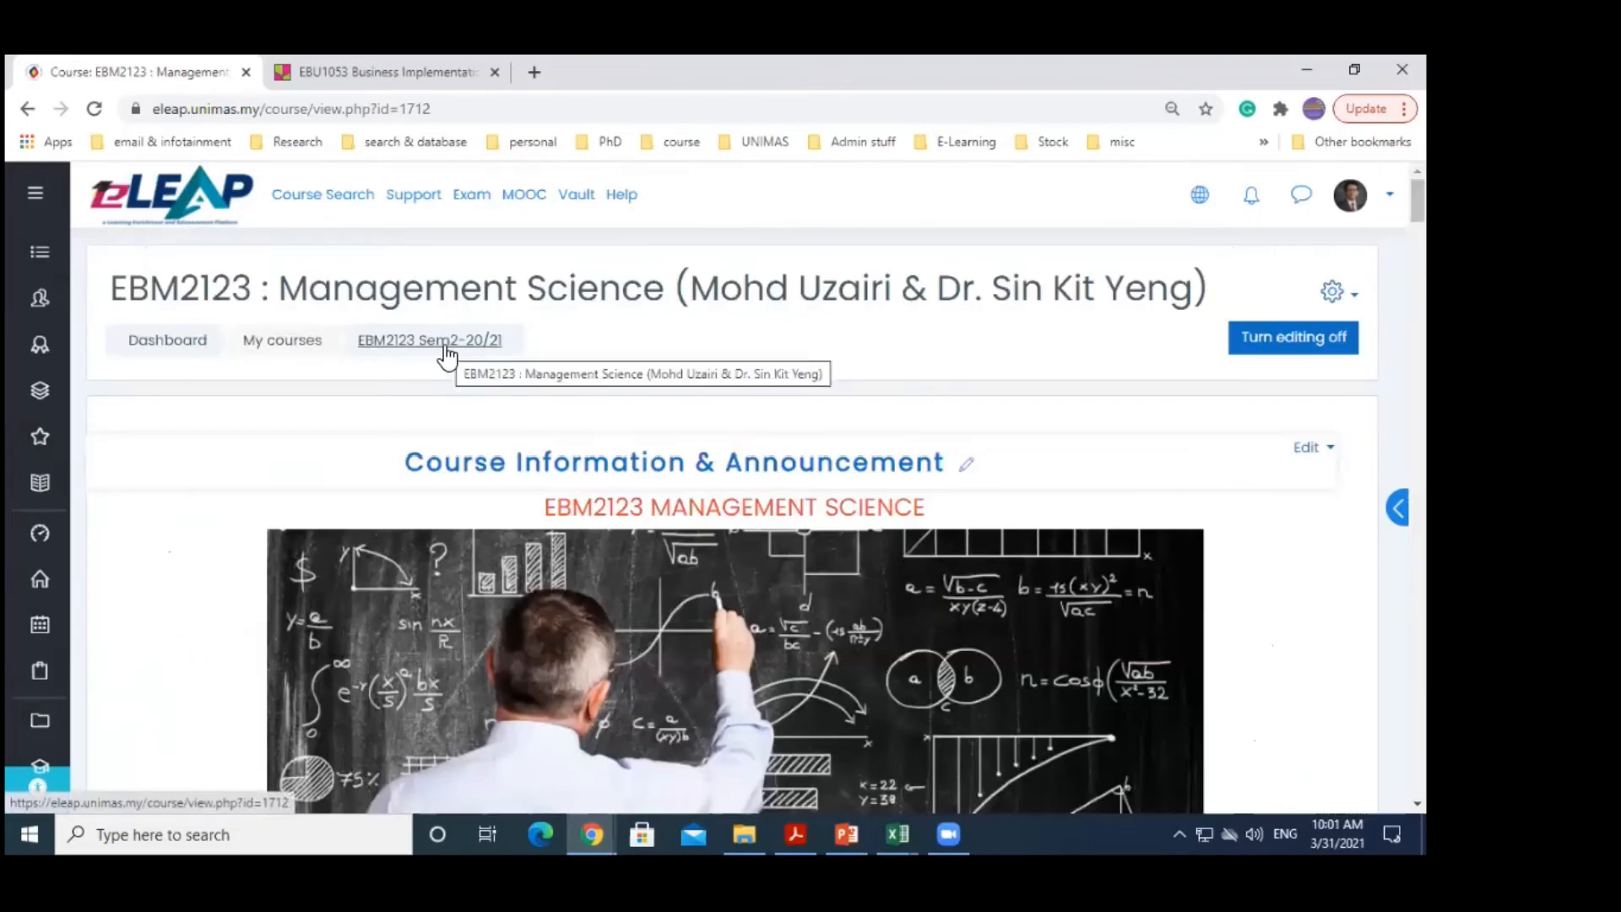
Open the EBU1053 Online Business Management course from the dashboard and show its side blocks
click(155, 346)
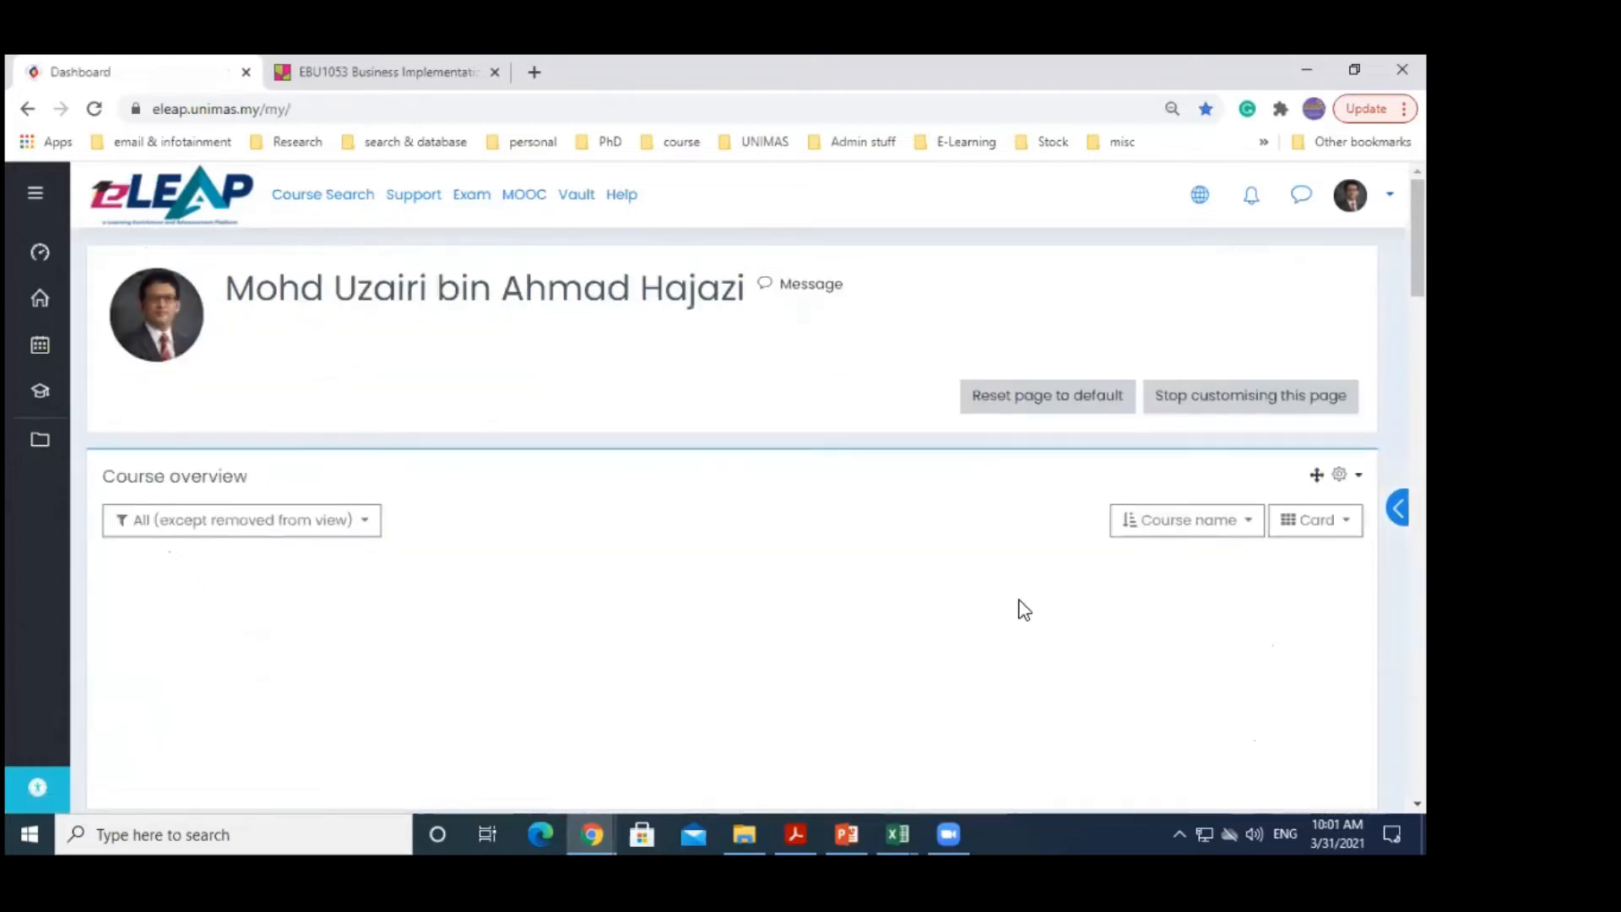
scroll(170, 504, down, 3)
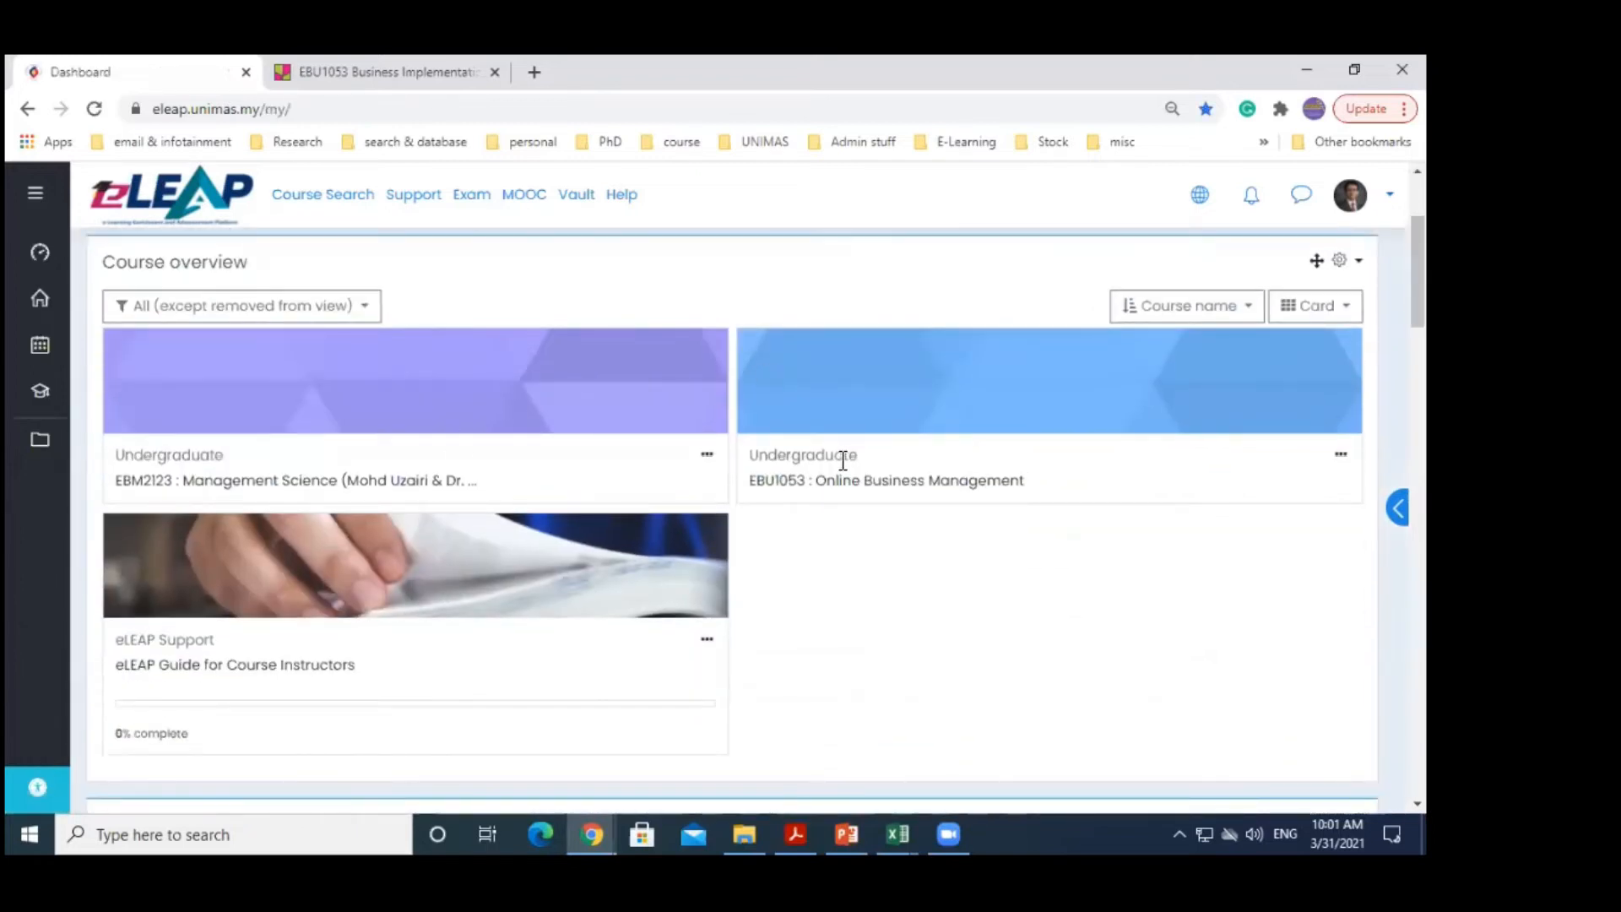
click(808, 481)
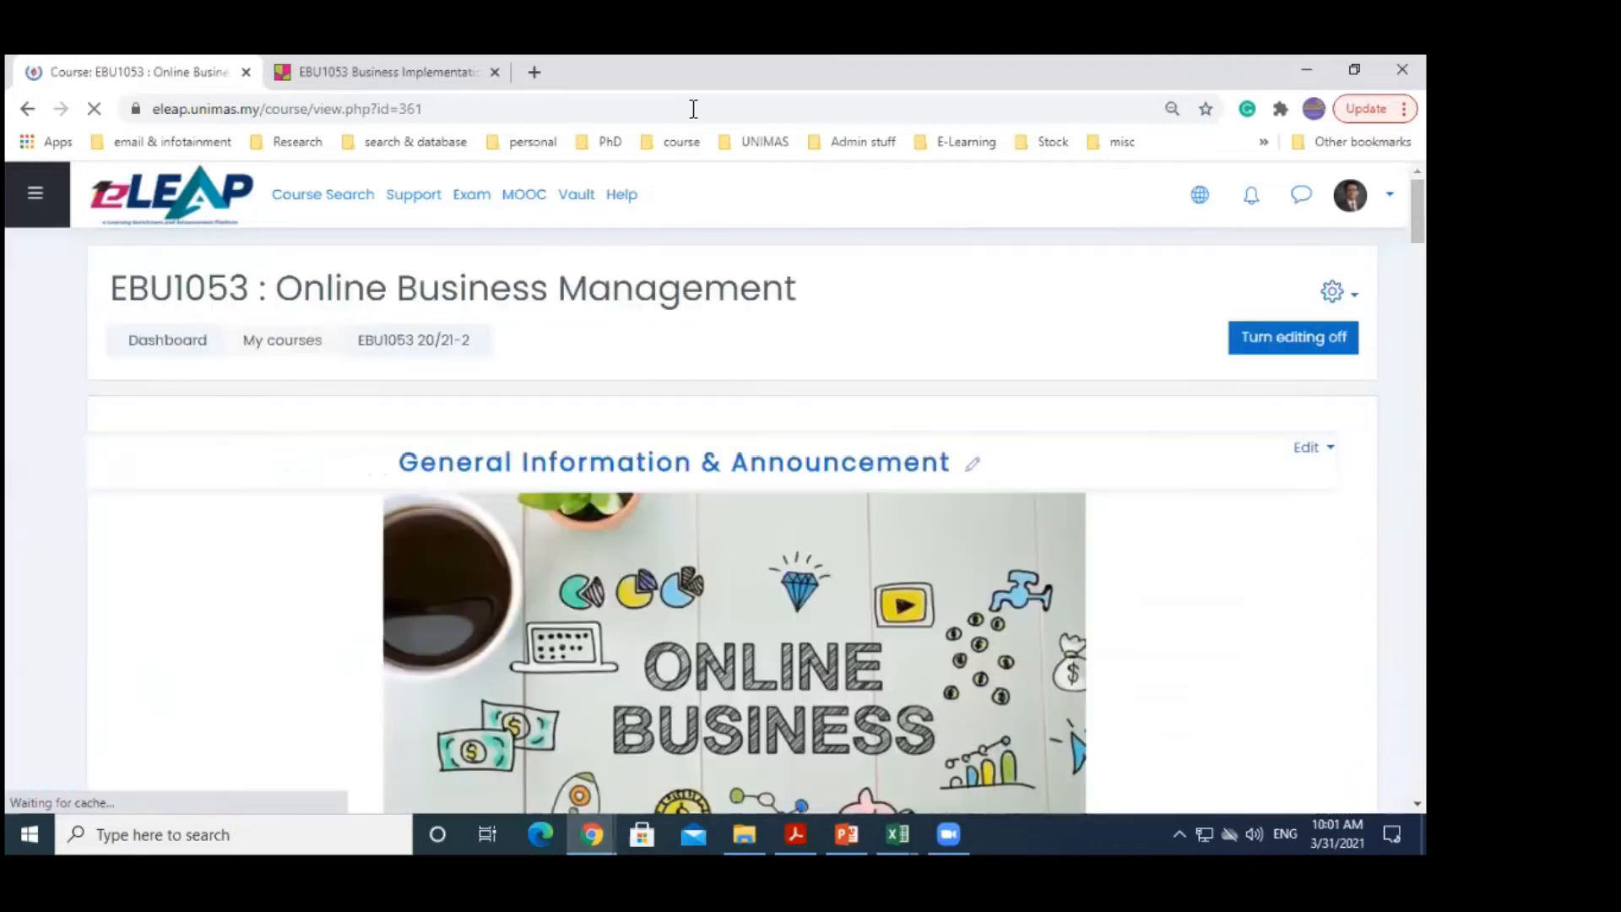
drag(1417, 206, 1417, 234)
click(1398, 507)
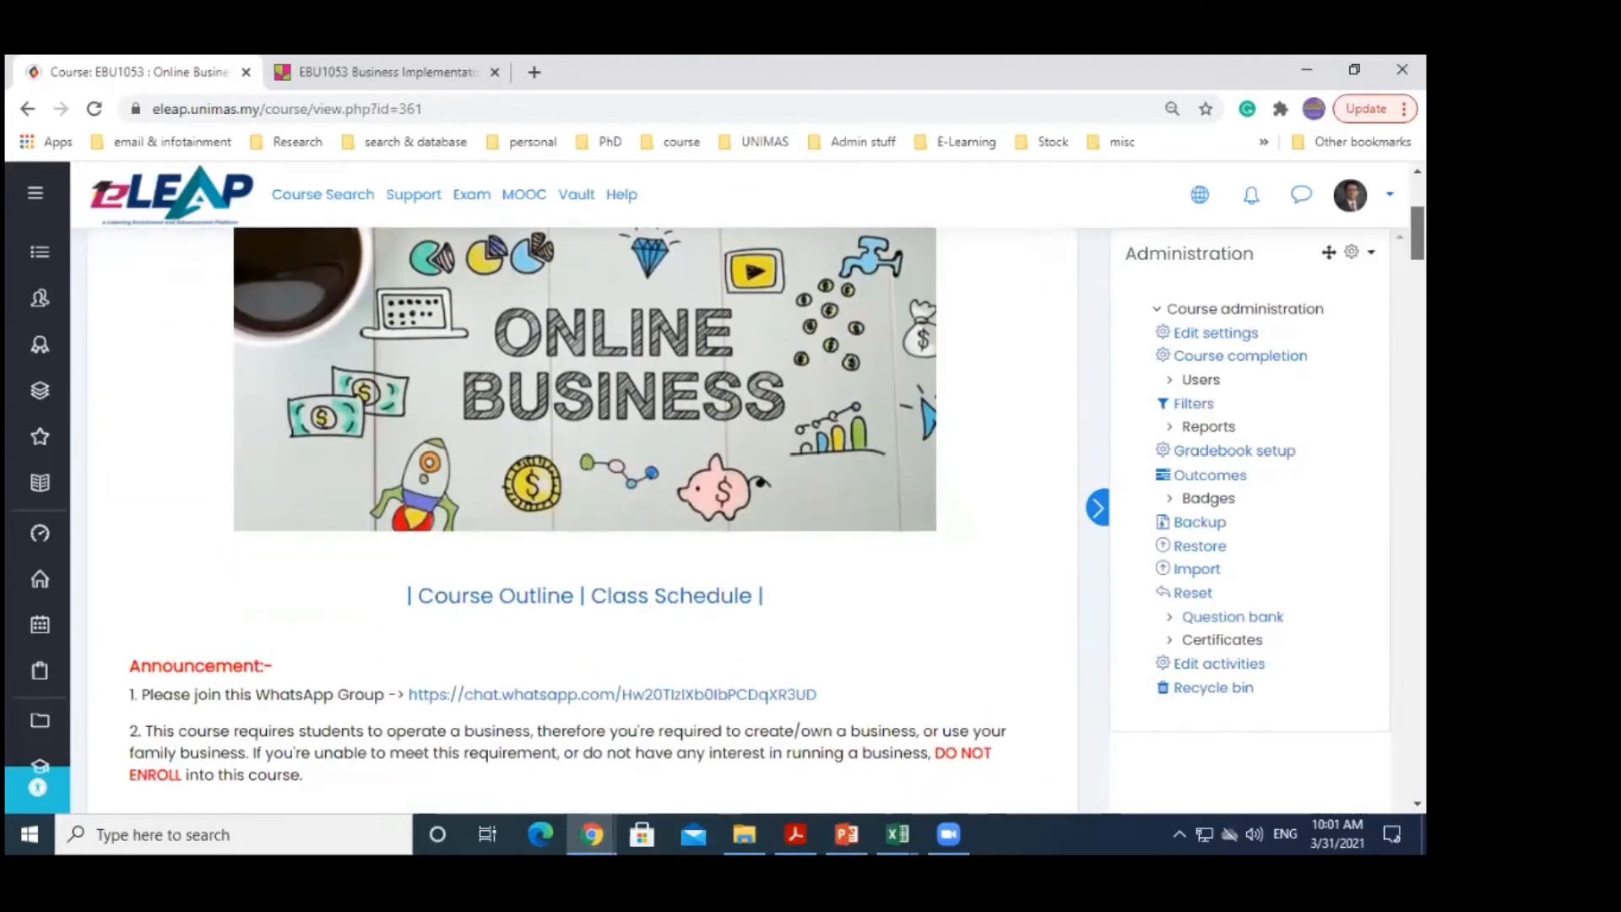
mouse_move(1418, 234)
mouse_down()
mouse_move(1417, 276)
mouse_move(1417, 212)
mouse_up()
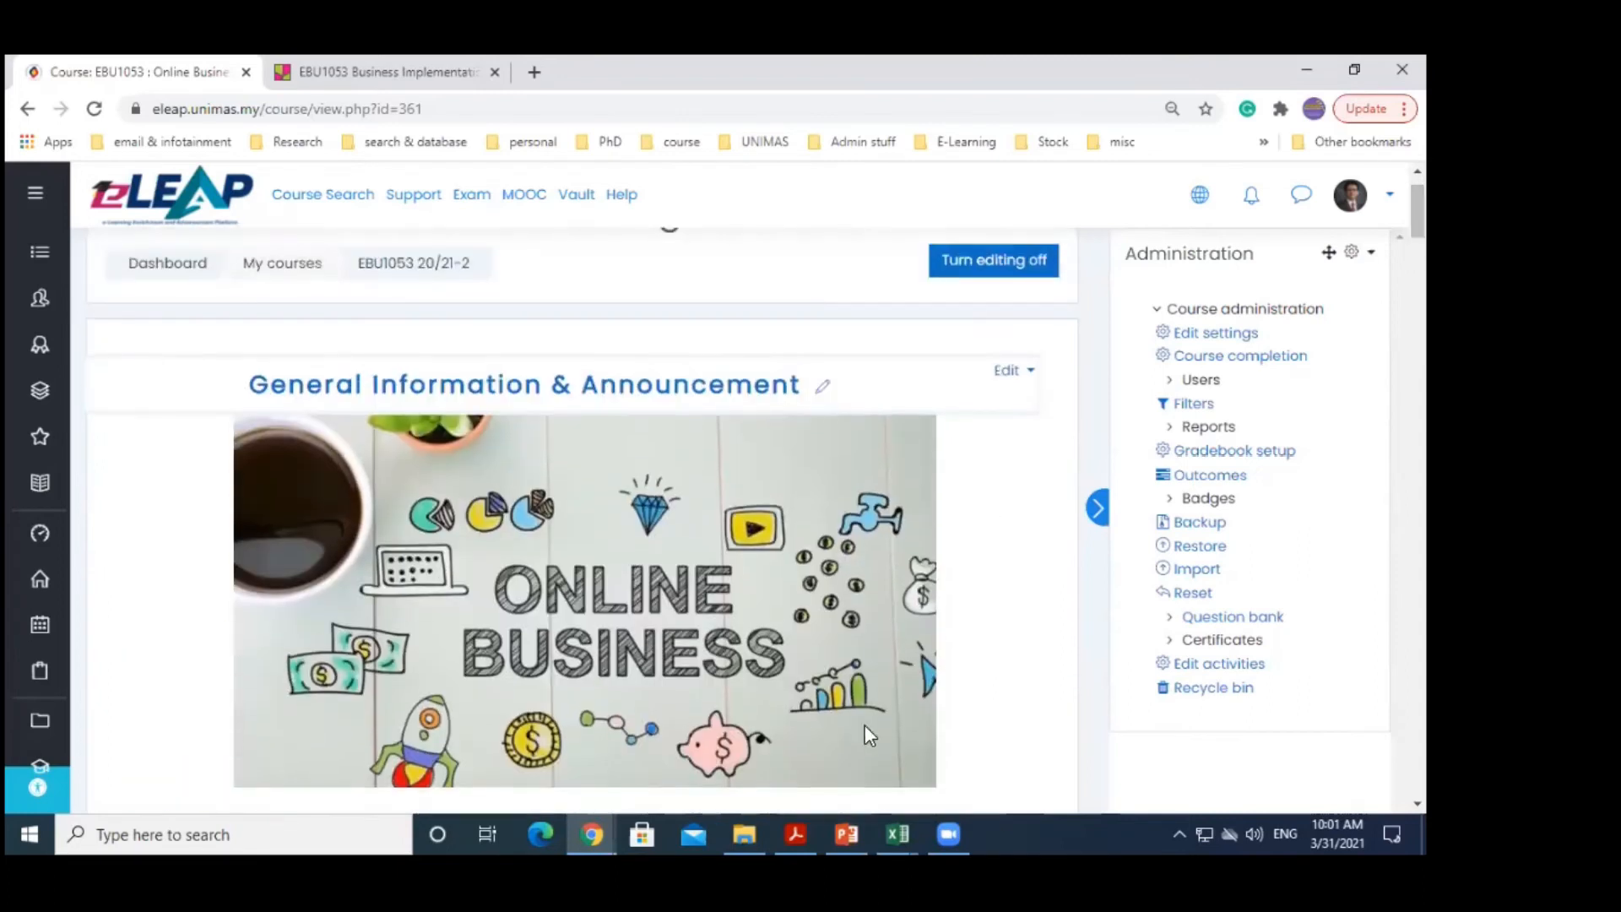
Look at the group work rubric slide of the Grading presentation in PowerPoint, and return to the course page in the browser
click(843, 833)
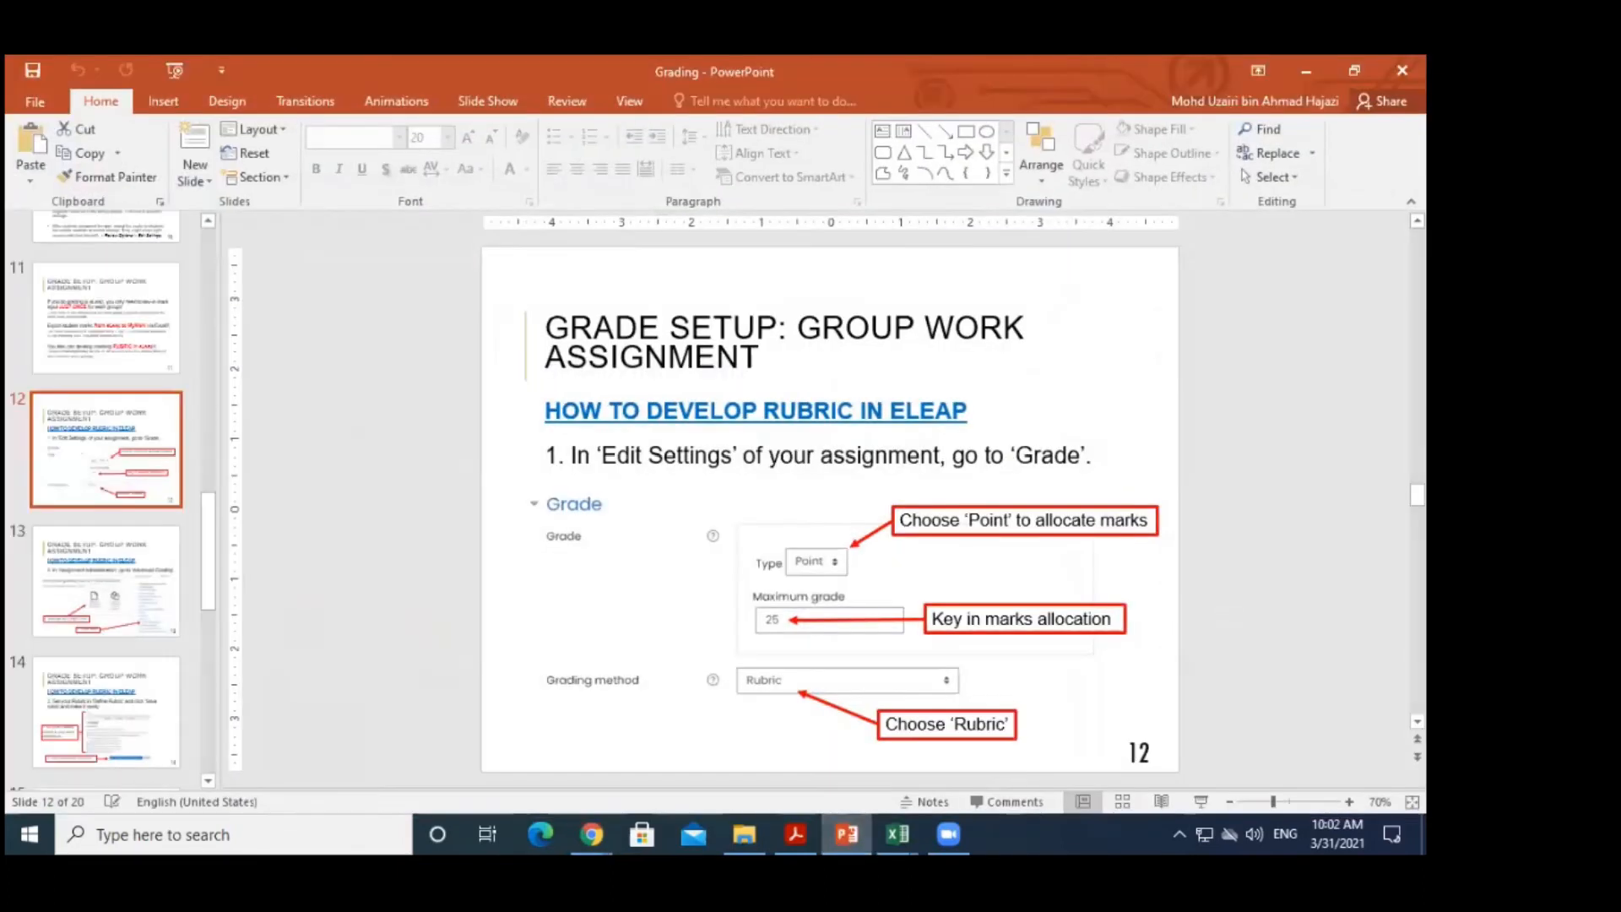
click(1306, 71)
Examine the EBU1053 Assessment section, including the component table, group selection, and the business presentation and business plan items
drag(1417, 212, 1417, 245)
scroll(582, 507, down, 5)
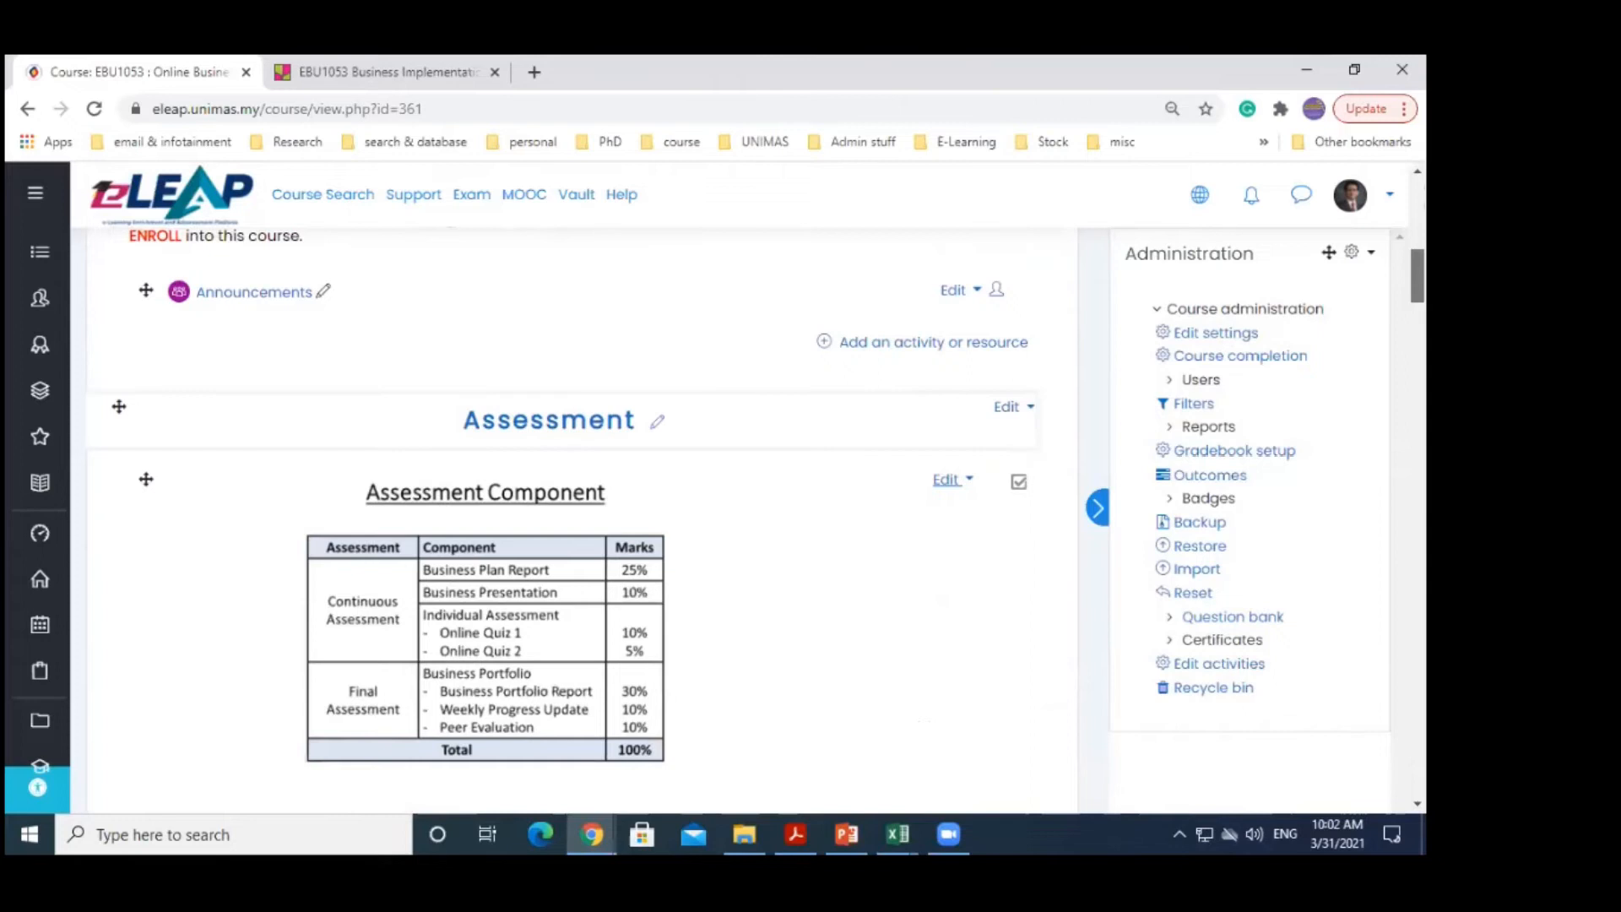
scroll(582, 507, down, 1)
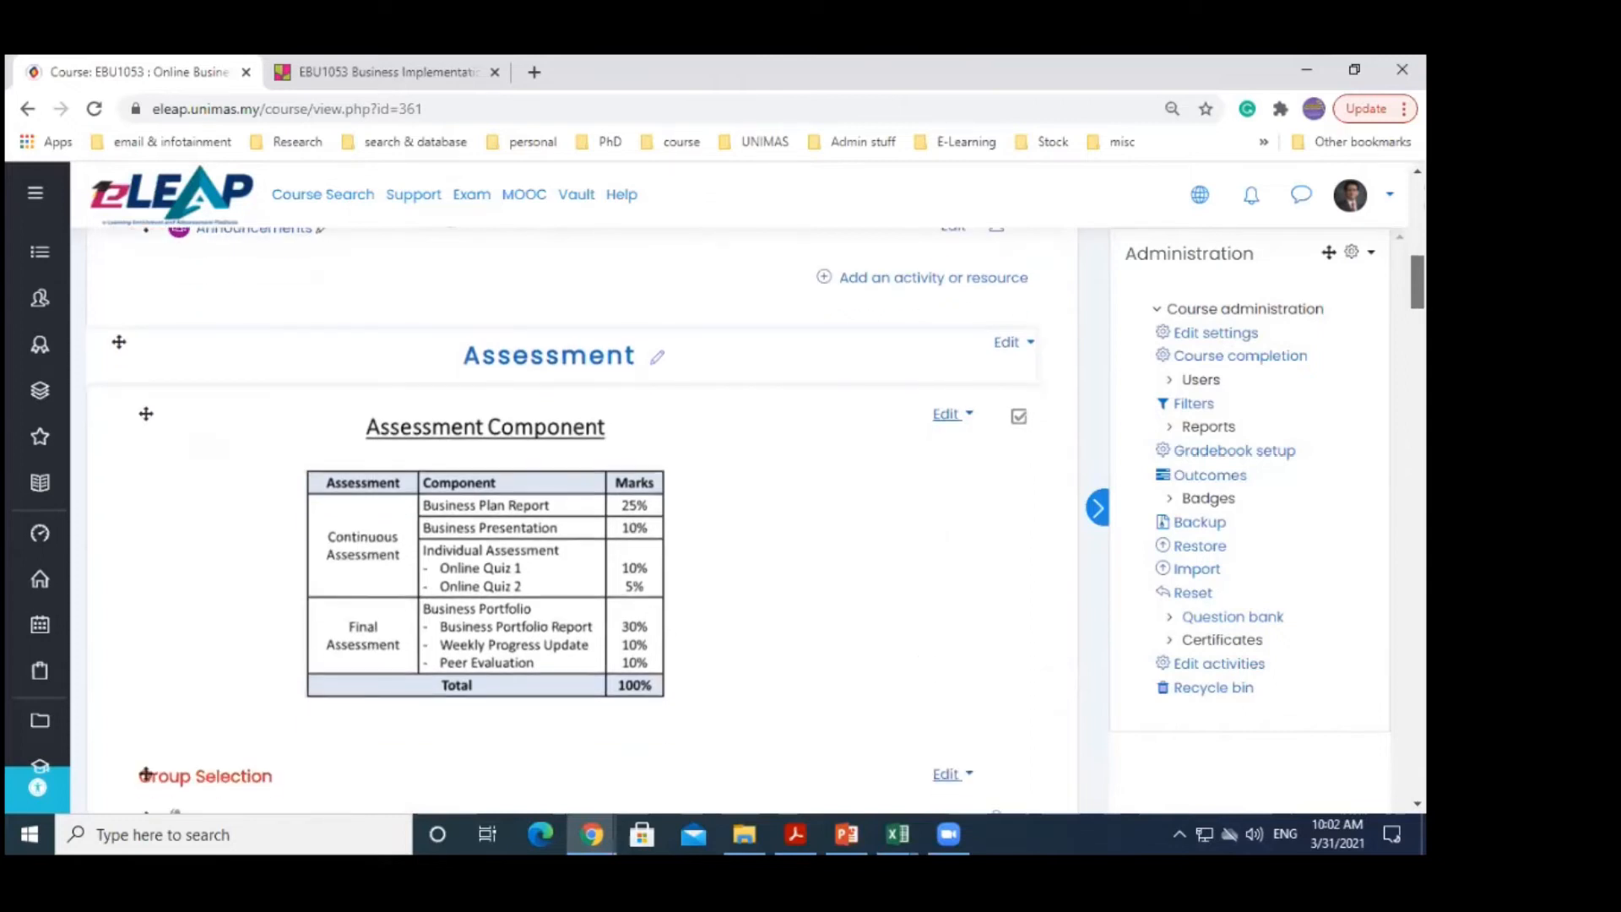
scroll(582, 506, down, 3)
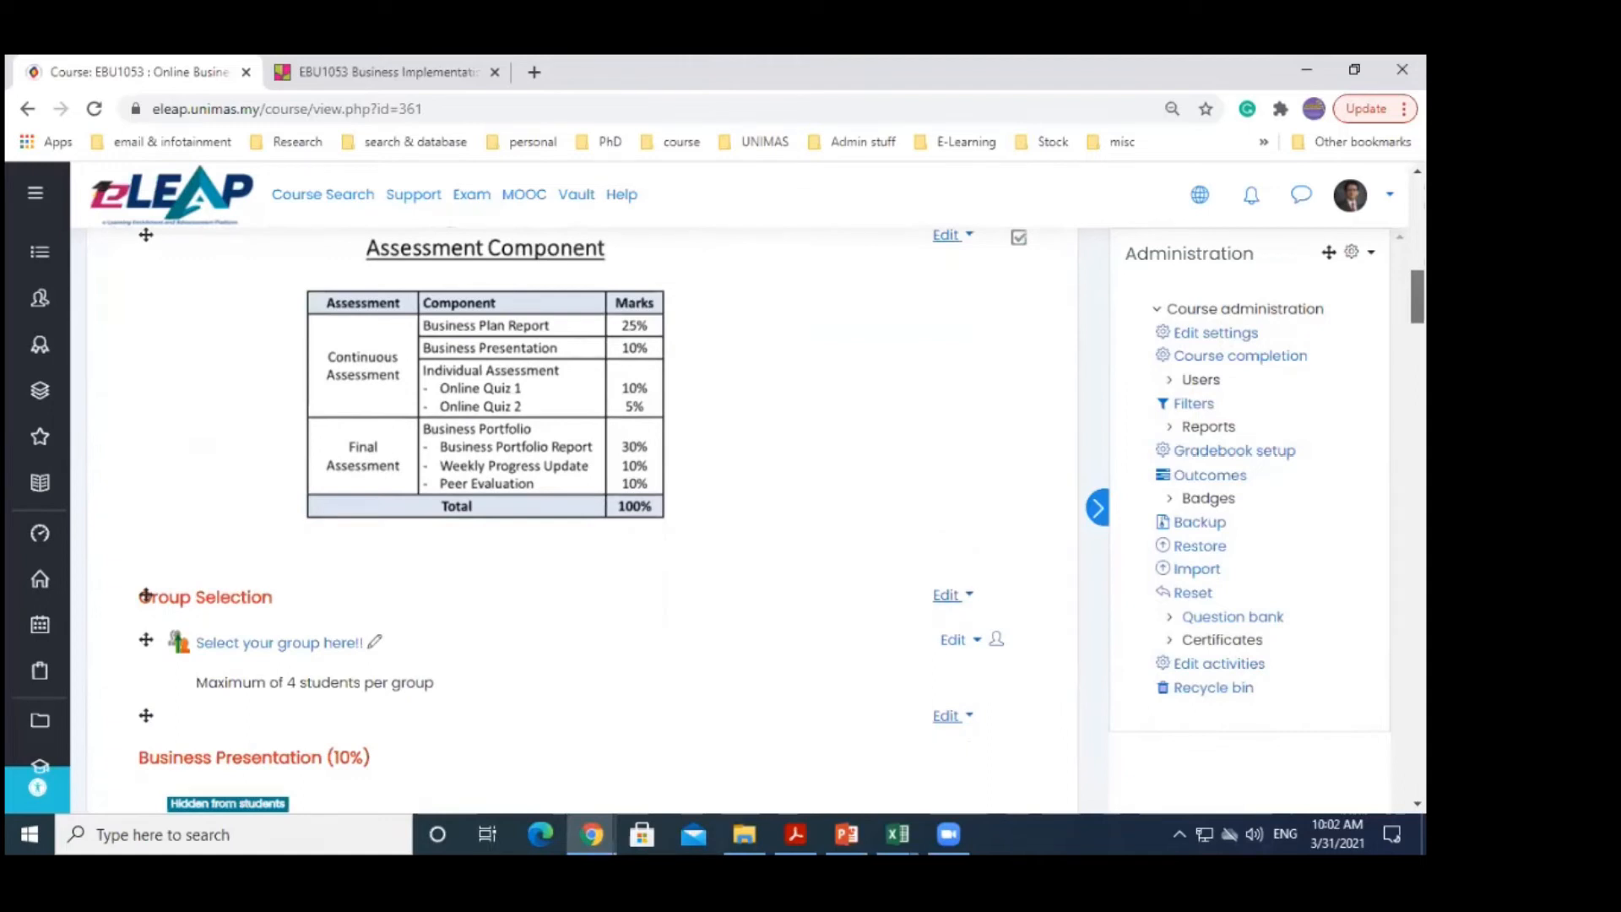
scroll(582, 507, down, 1)
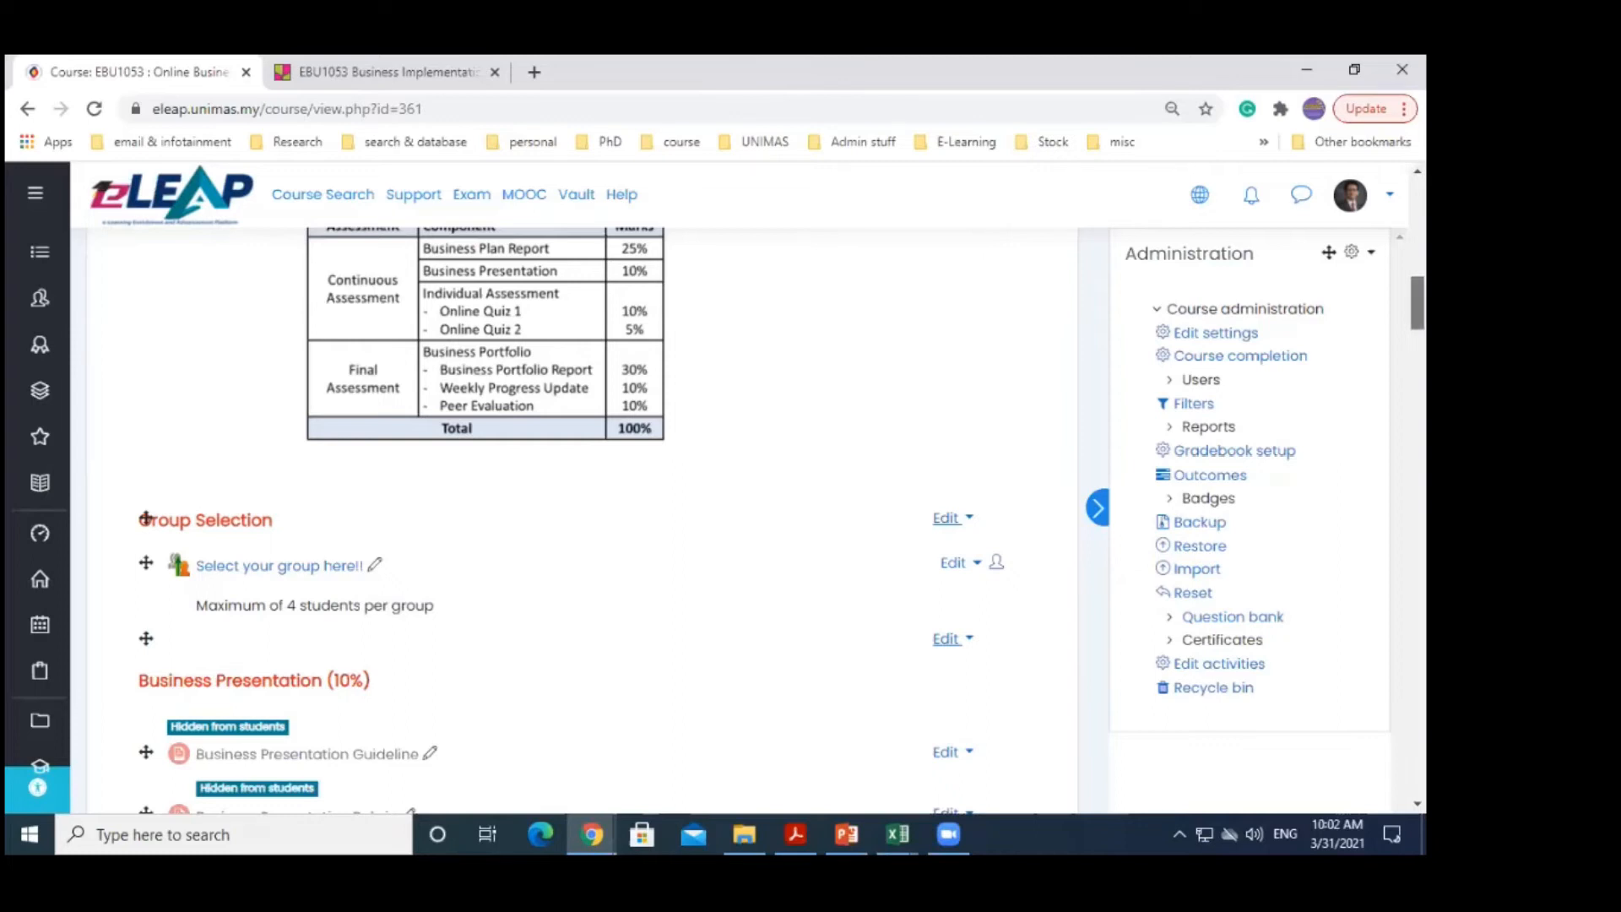
scroll(582, 519, up, 2)
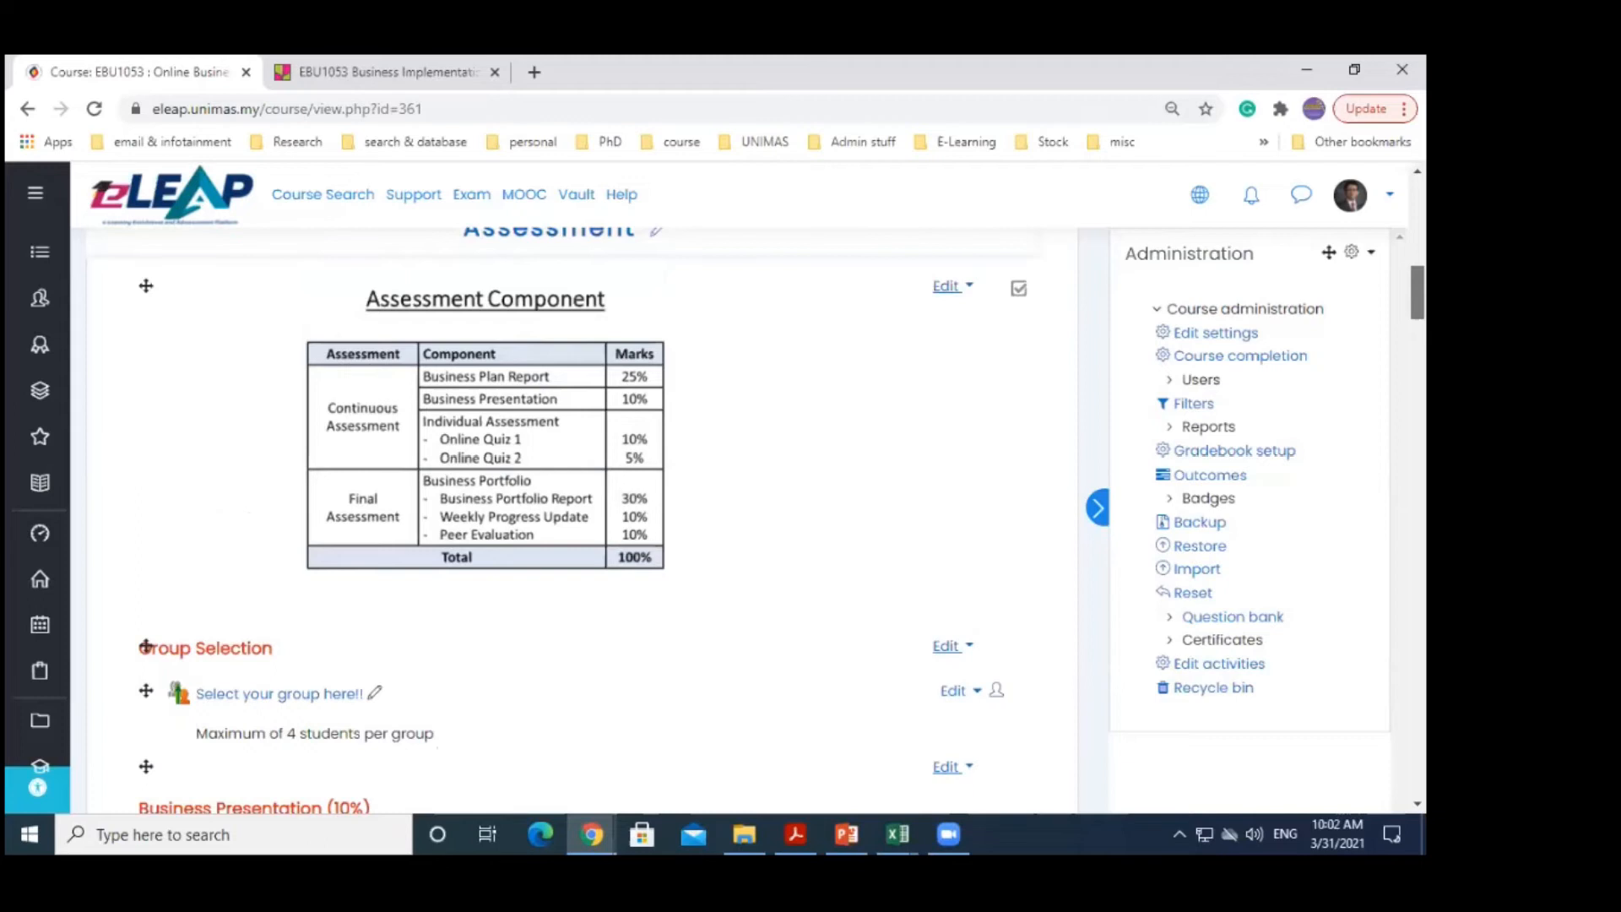
scroll(583, 519, down, 3)
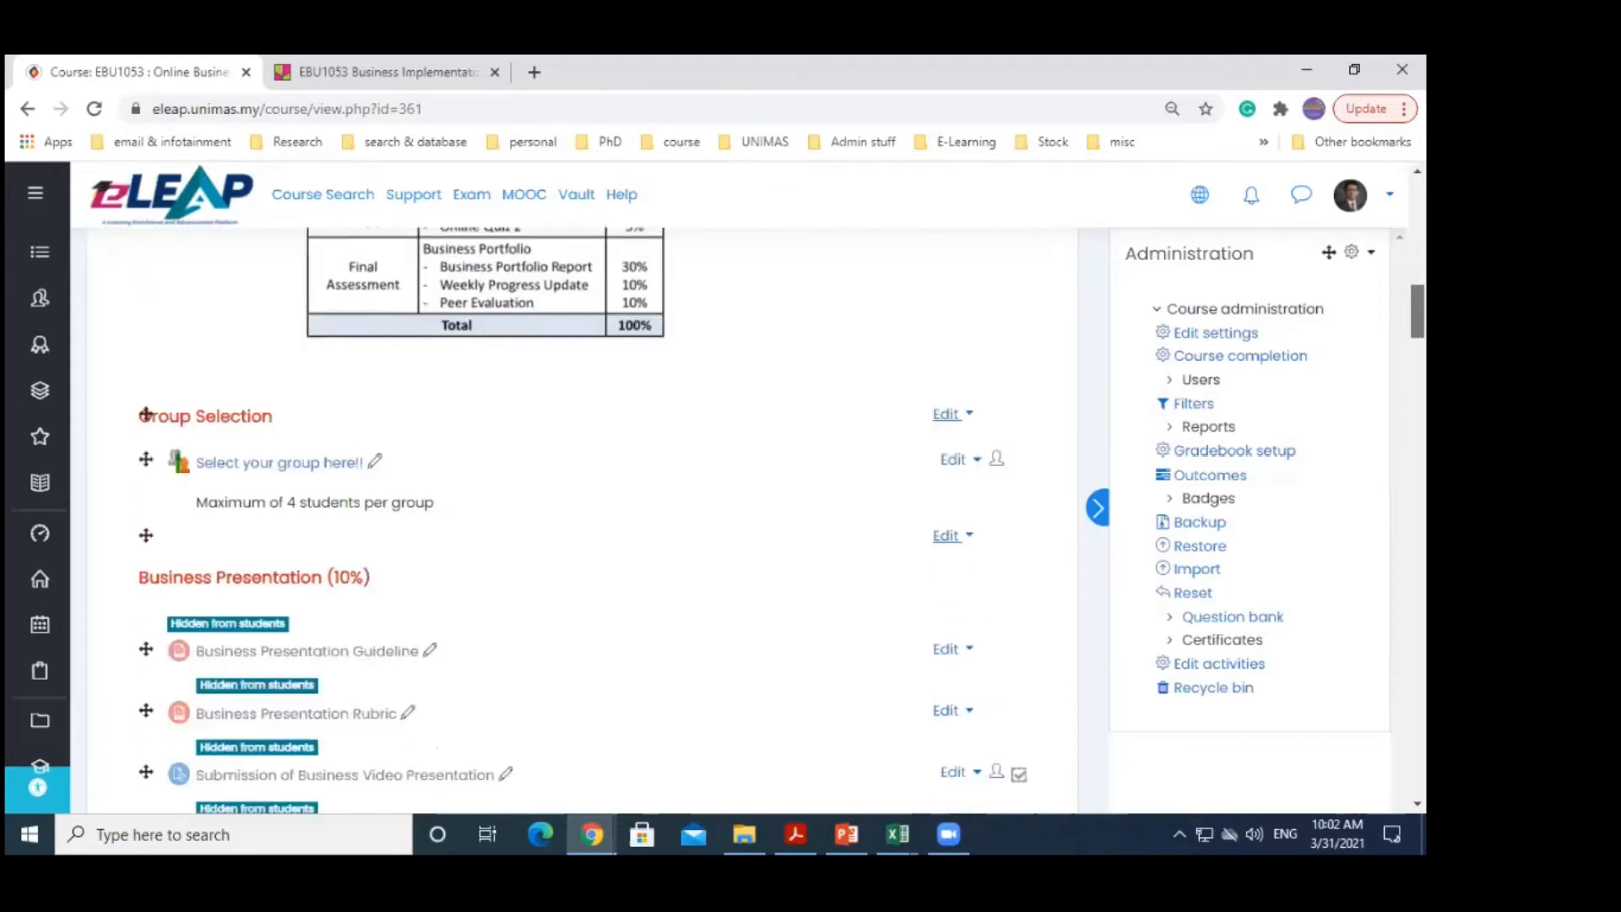
scroll(582, 519, down, 1)
scroll(145, 338, down, 5)
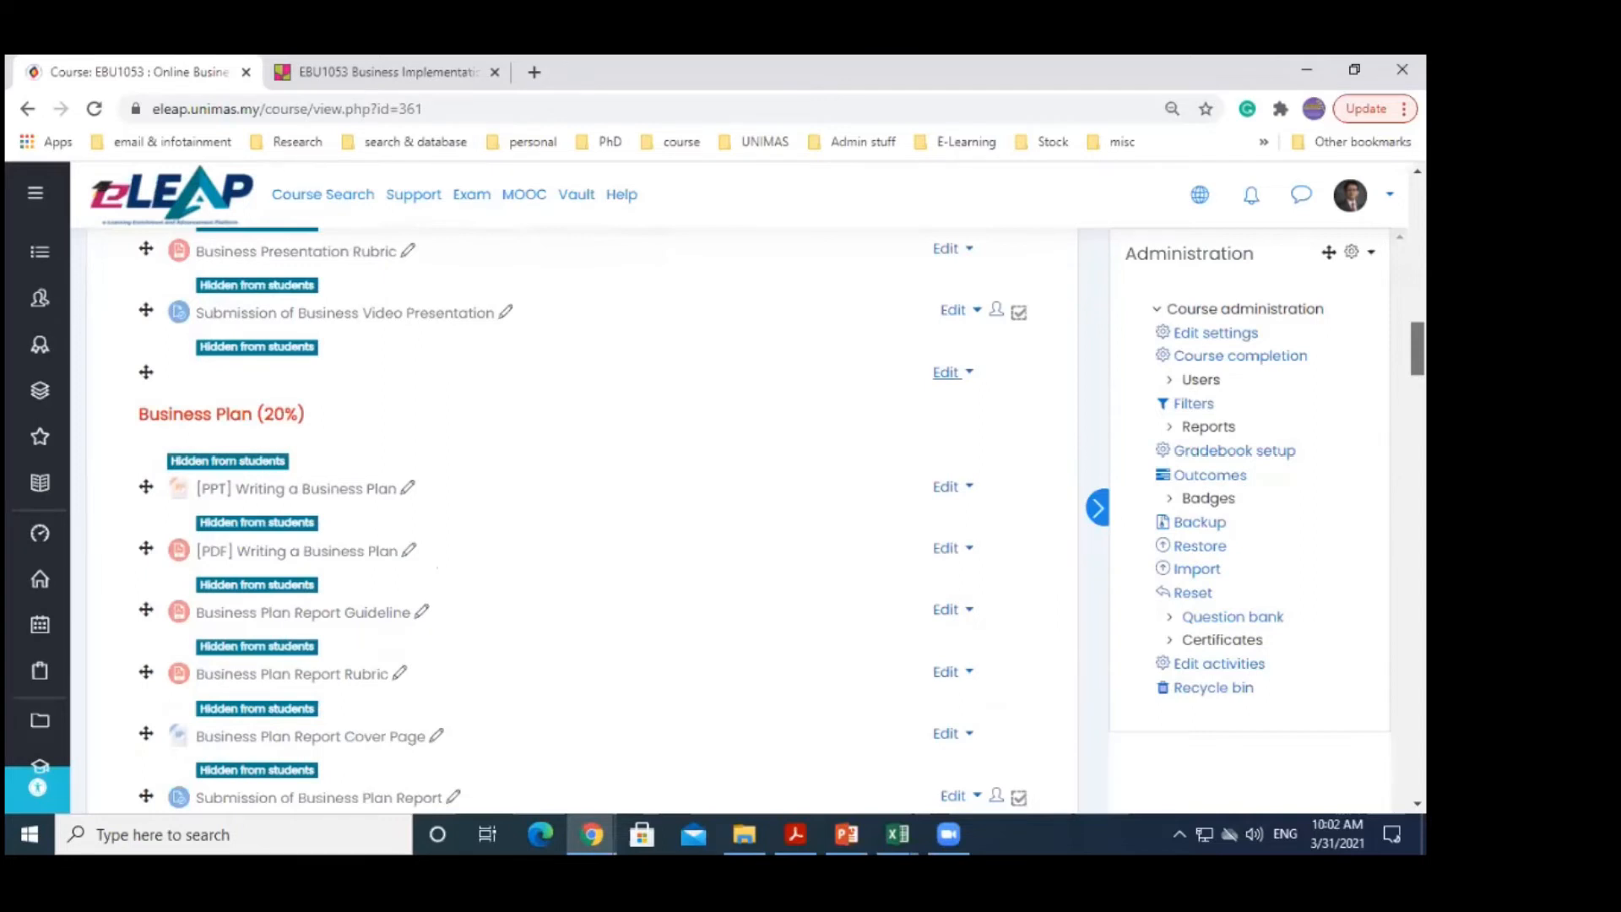
Examine the EBU1053 online lessons, class recordings, business implementation and eUsahawan & Go-eCommerce sections
scroll(583, 519, down, 10)
scroll(582, 519, down, 6)
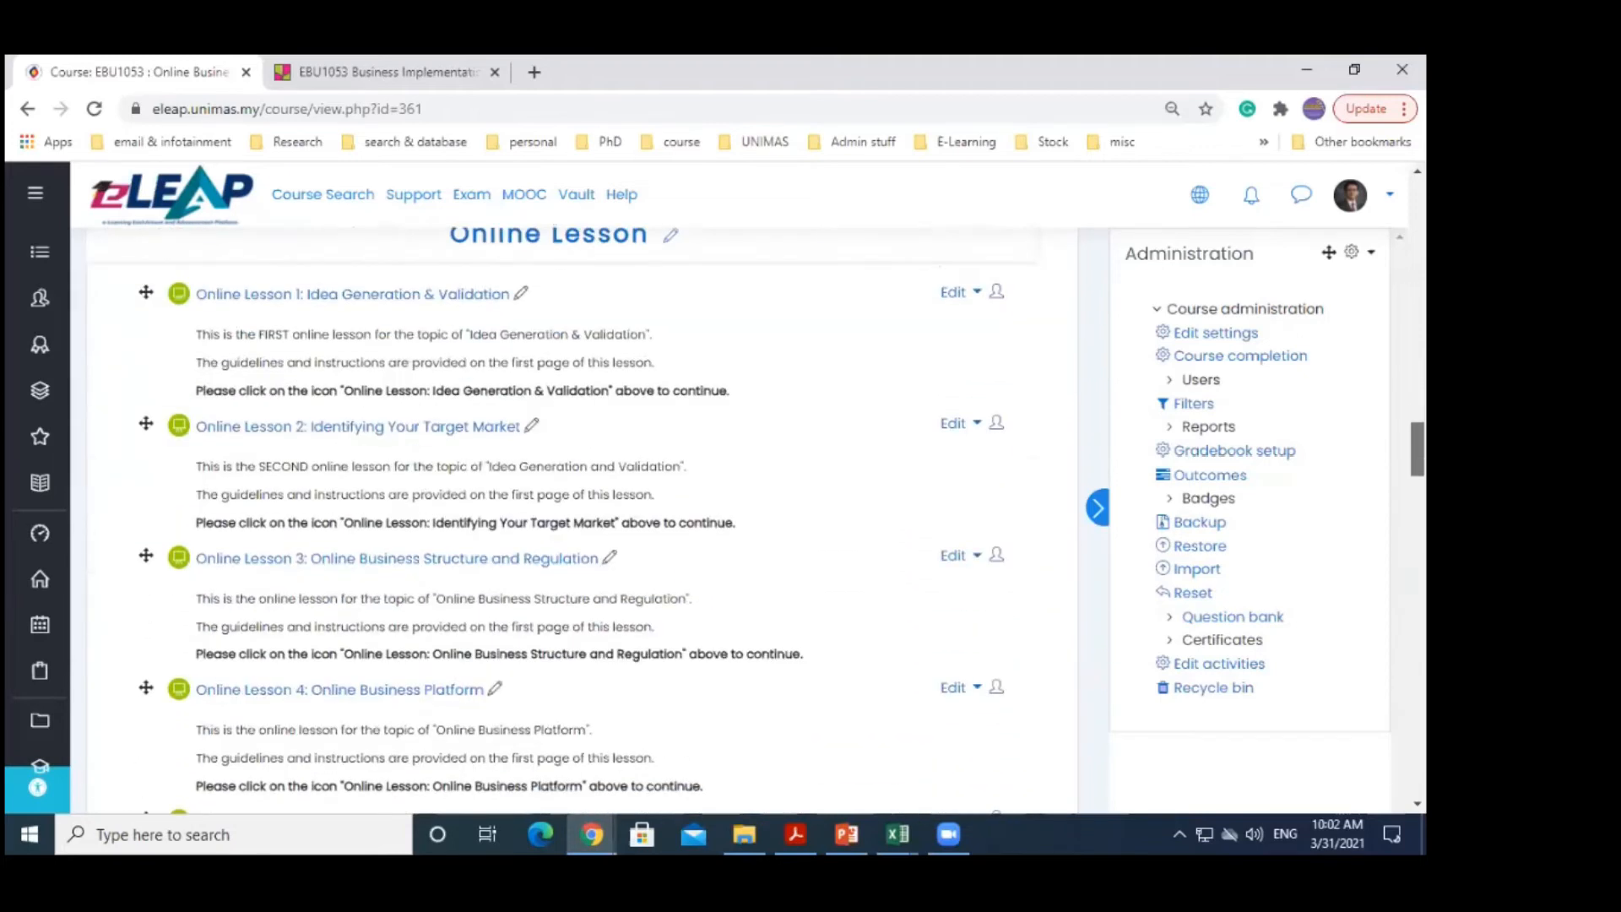
scroll(582, 519, down, 5)
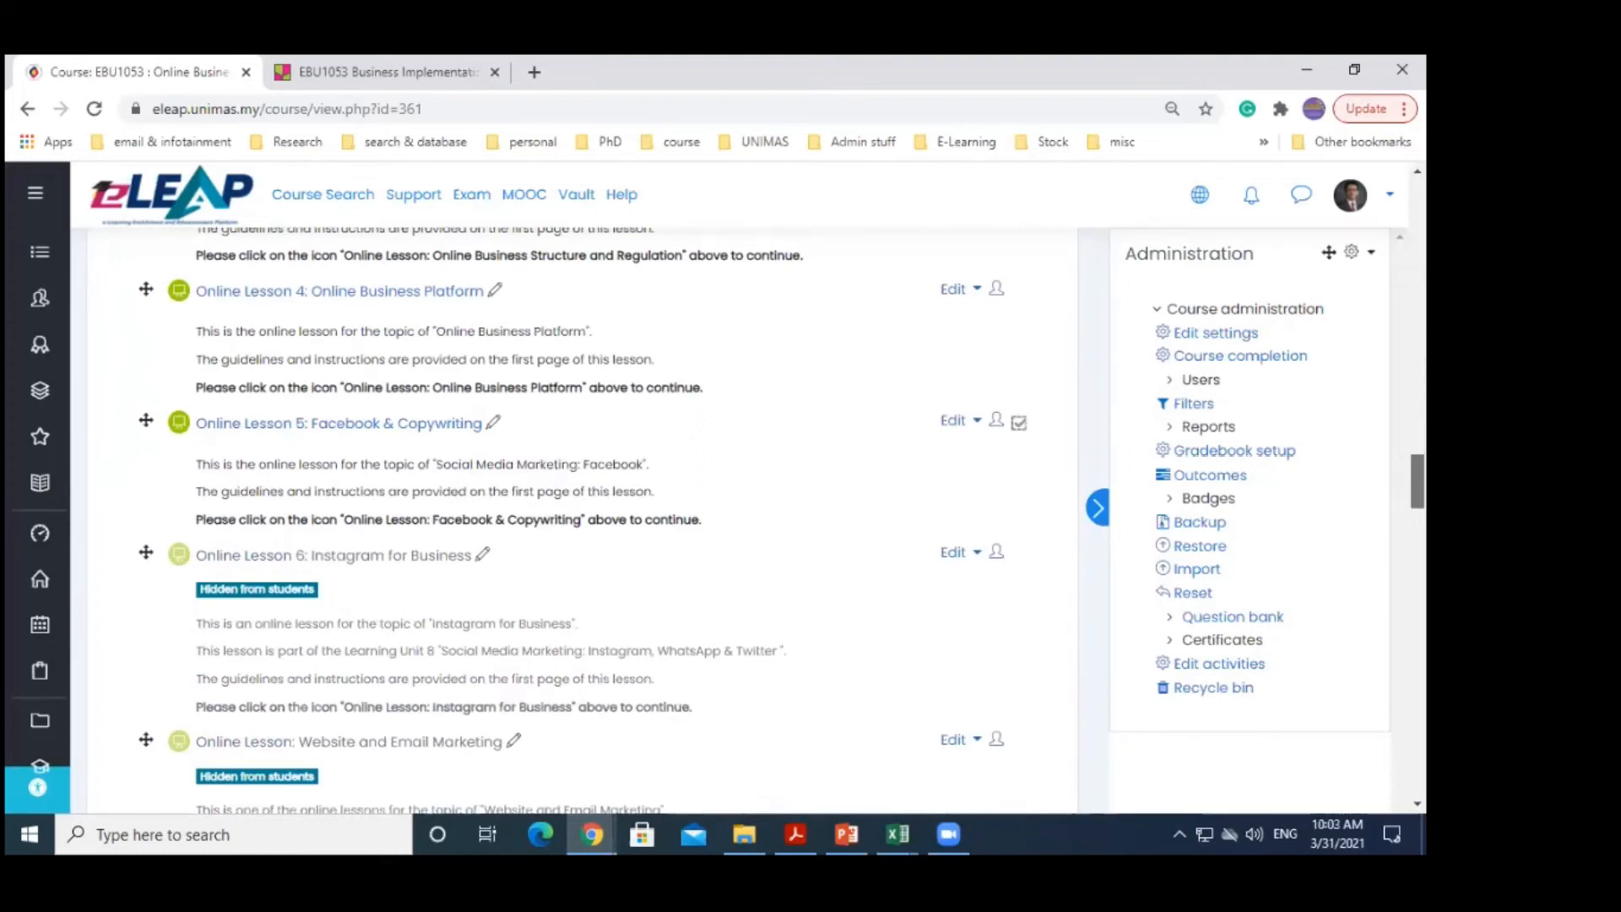
scroll(582, 519, down, 5)
scroll(583, 520, down, 9)
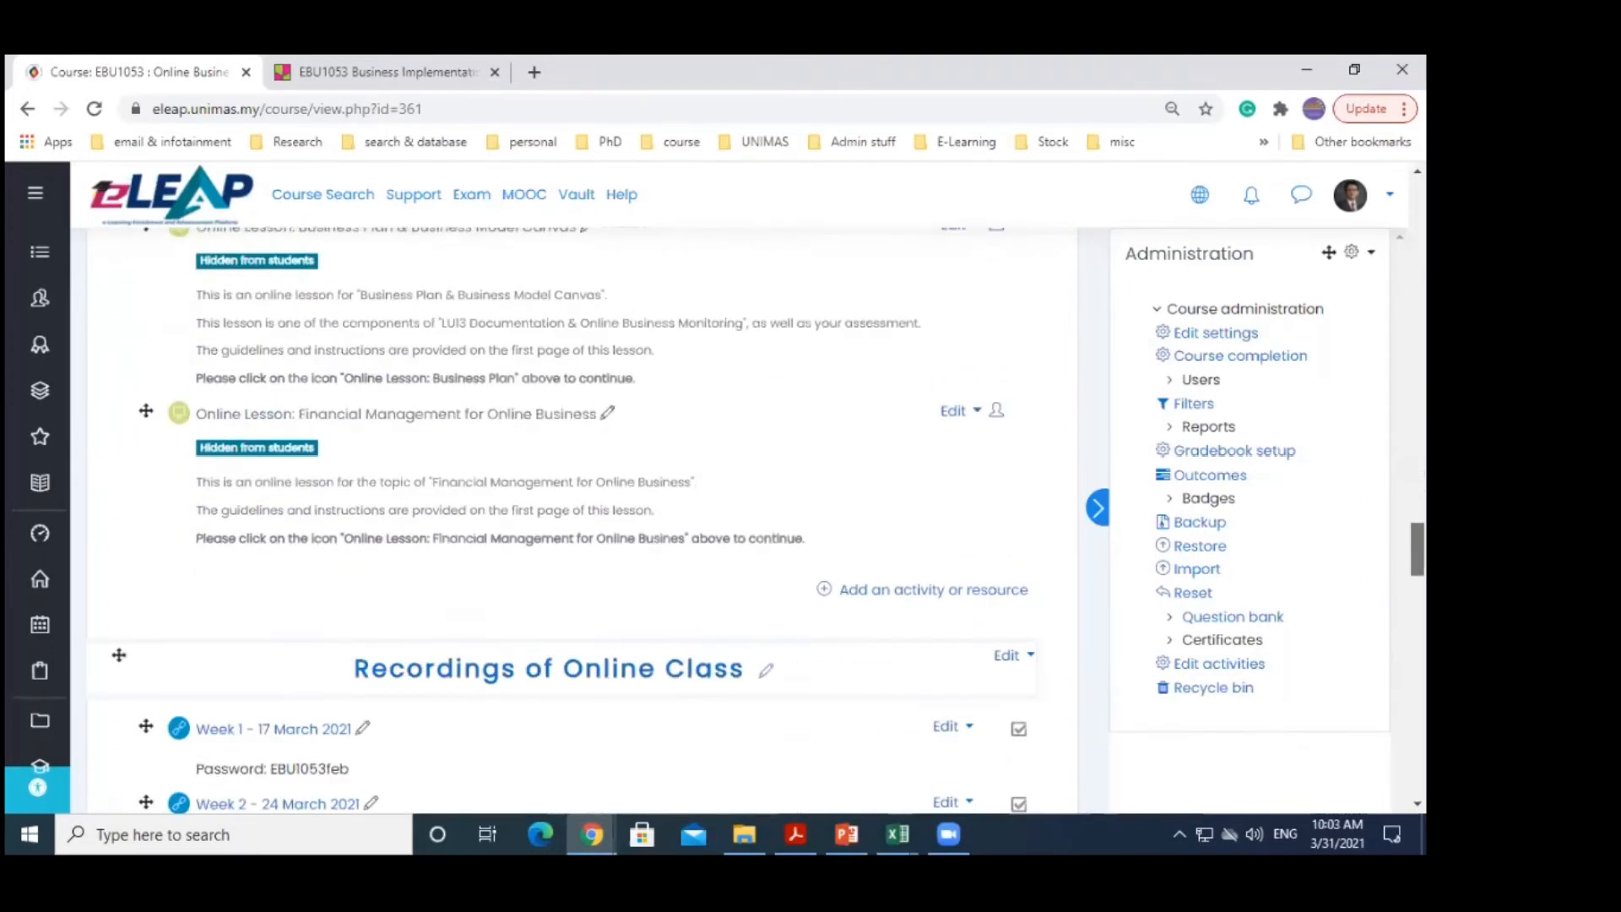
scroll(583, 519, down, 2)
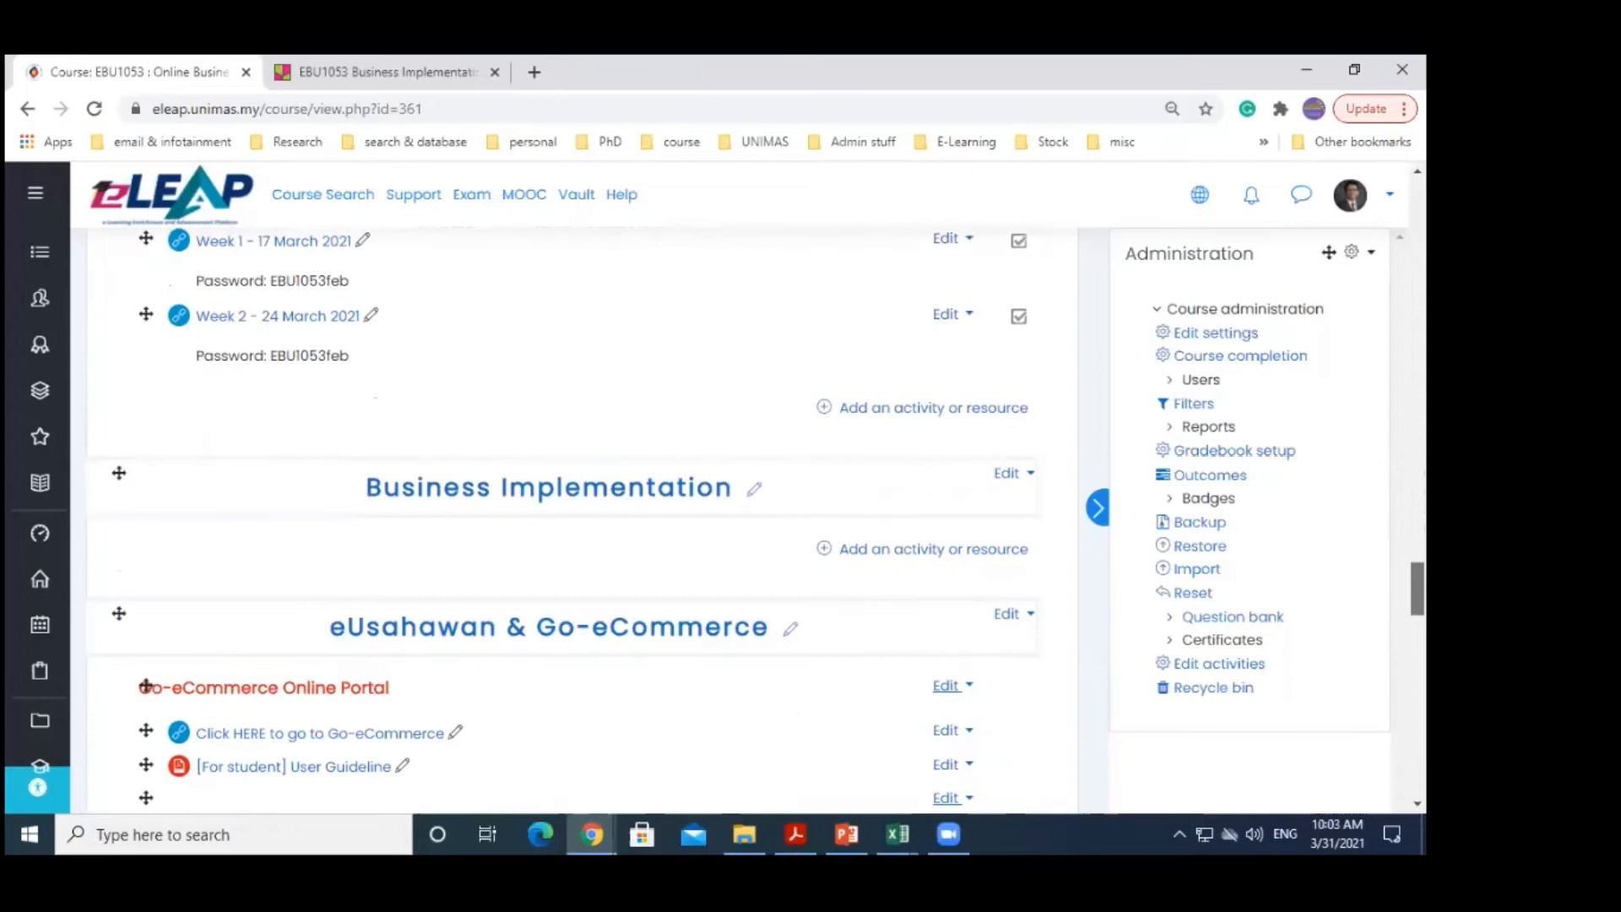
scroll(145, 686, down, 6)
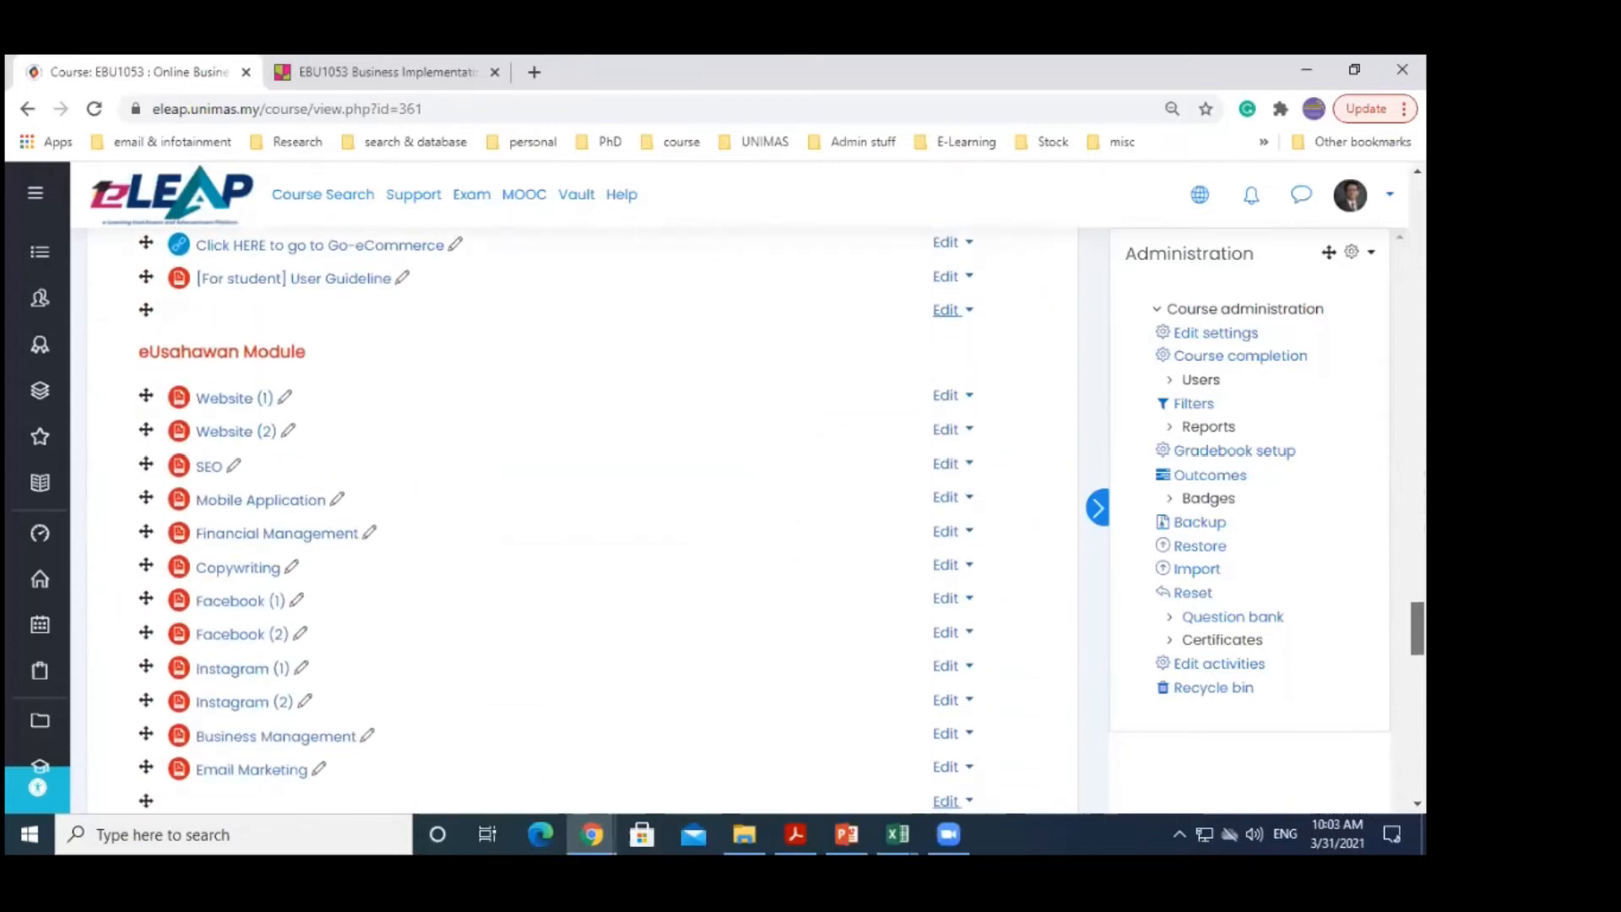
Open the Video Submission Assignment - Demo 1 from the Byte Size Workshop Demo section and bring up its settings for editing
scroll(582, 519, down, 8)
scroll(582, 519, down, 13)
scroll(583, 519, up, 6)
scroll(447, 409, up, 7)
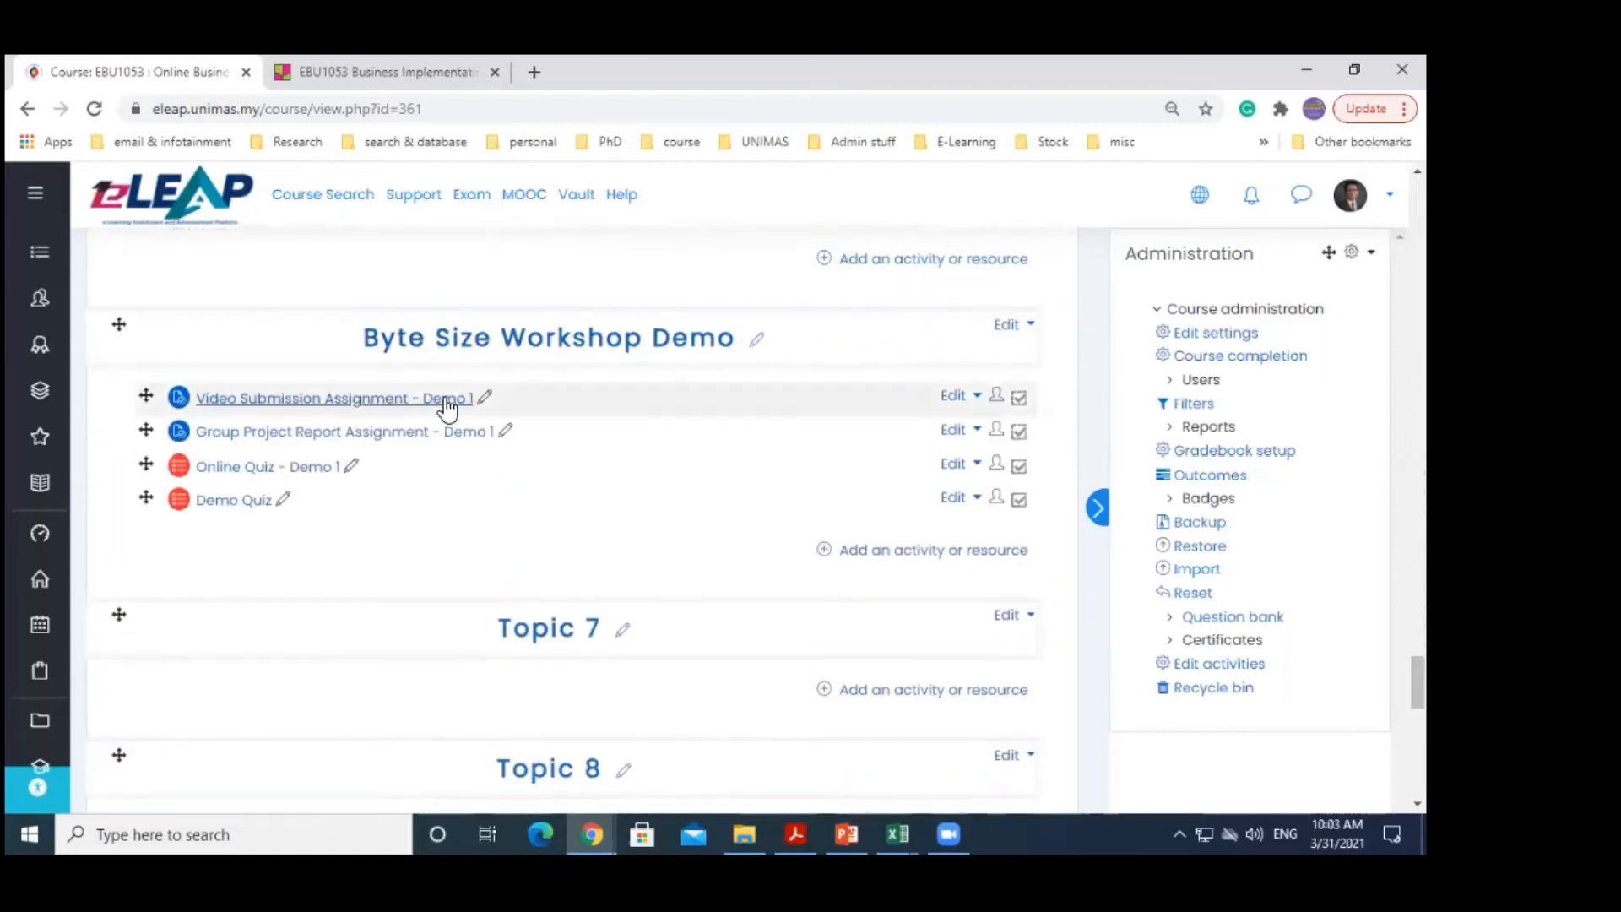
click(352, 398)
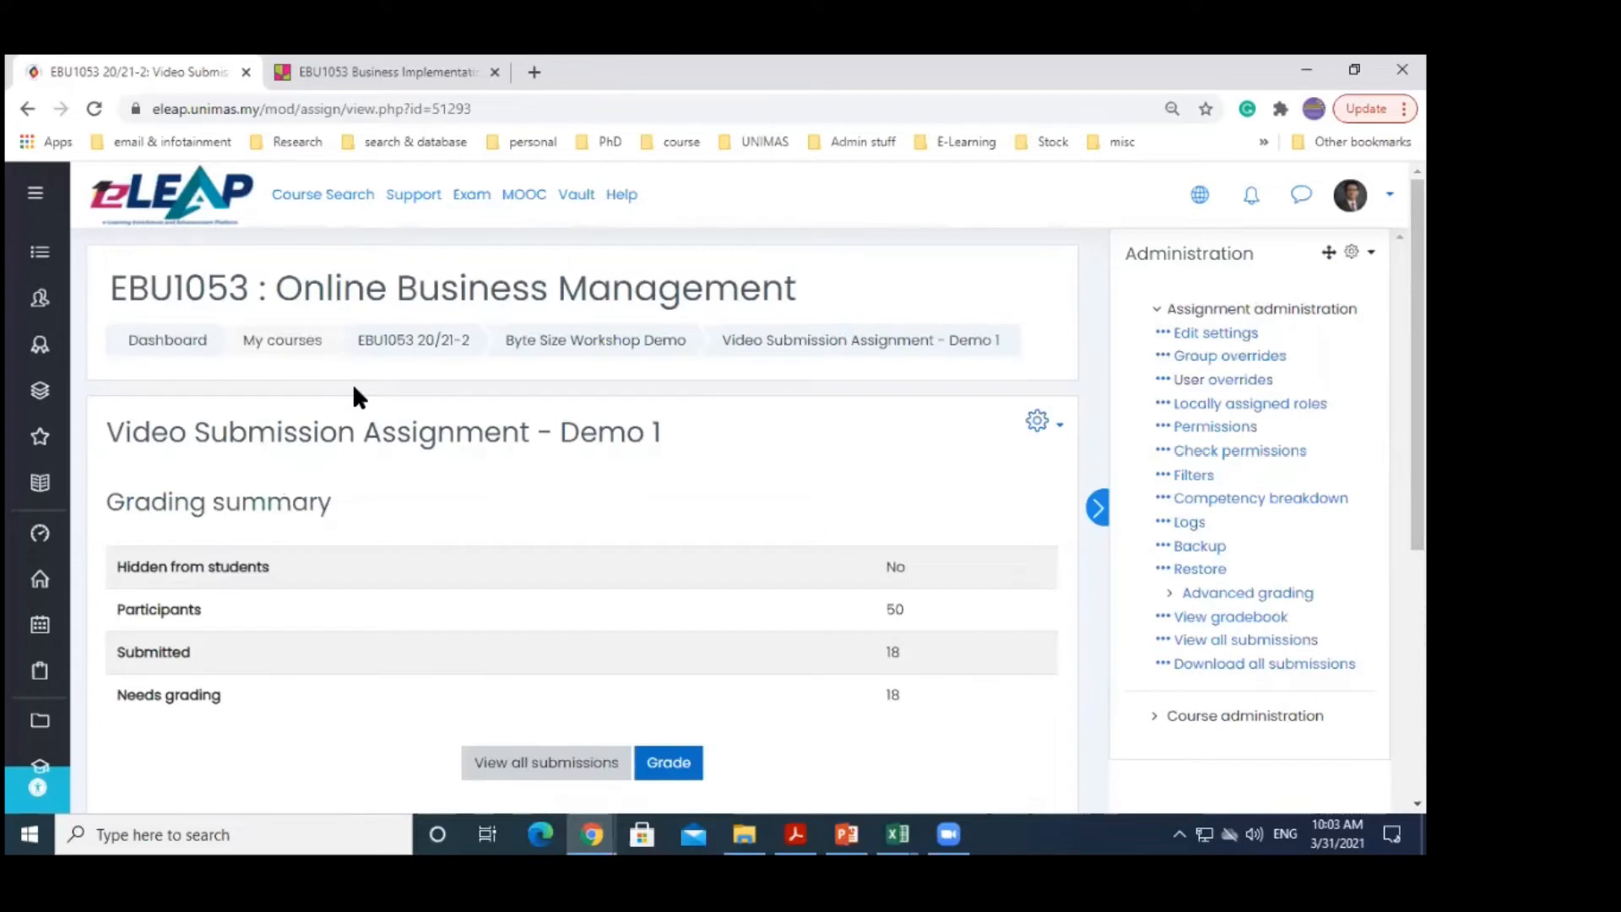
click(1048, 434)
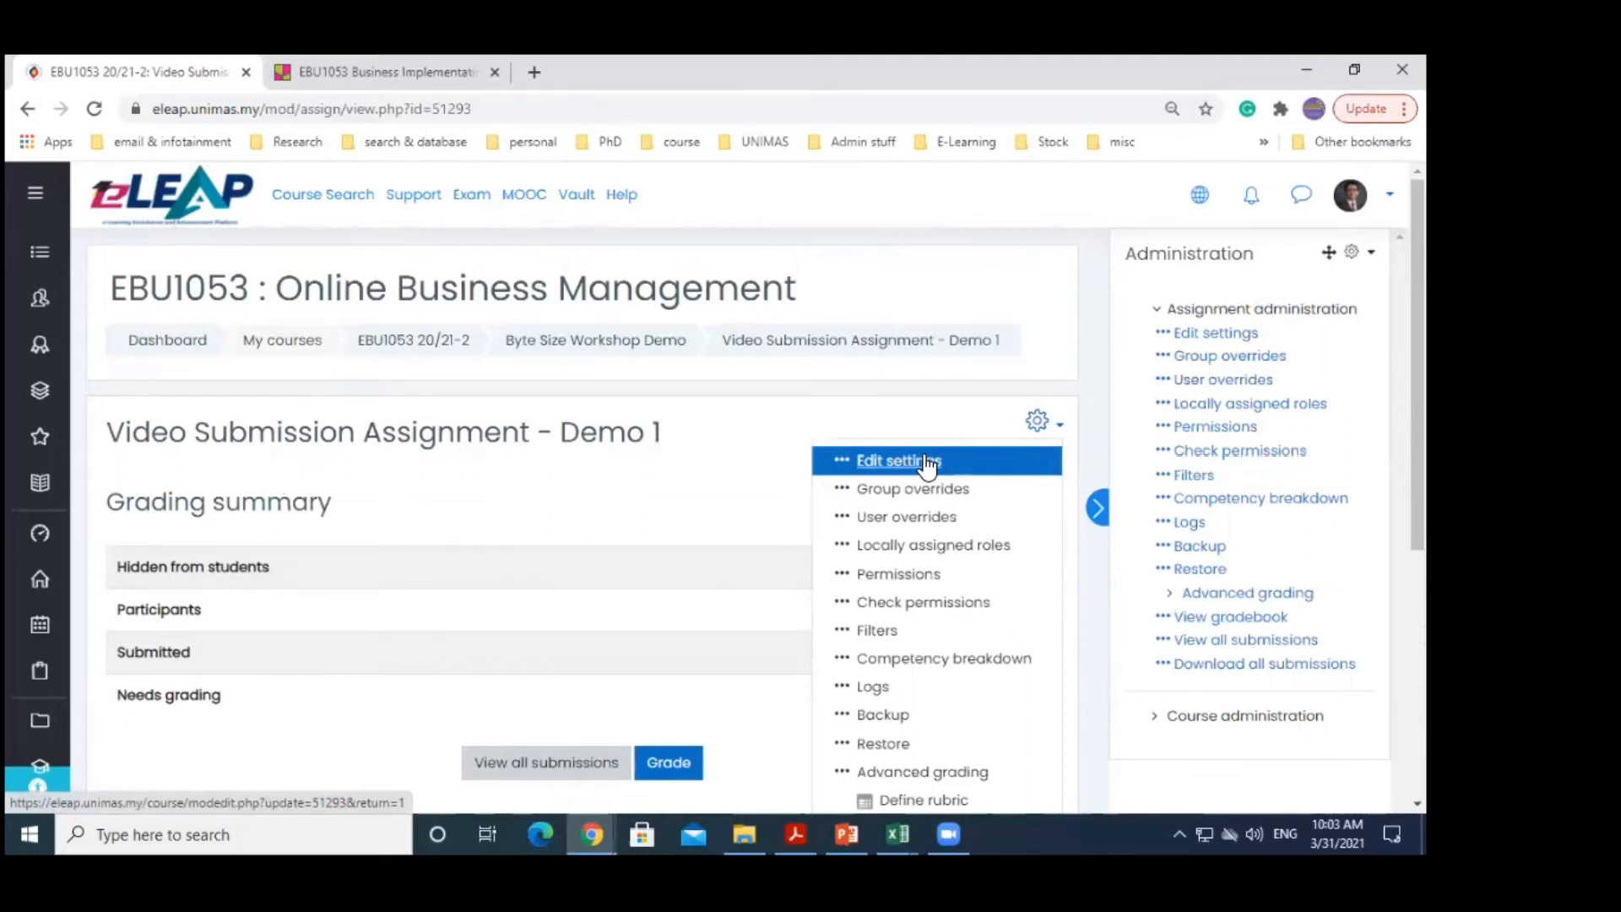
click(929, 464)
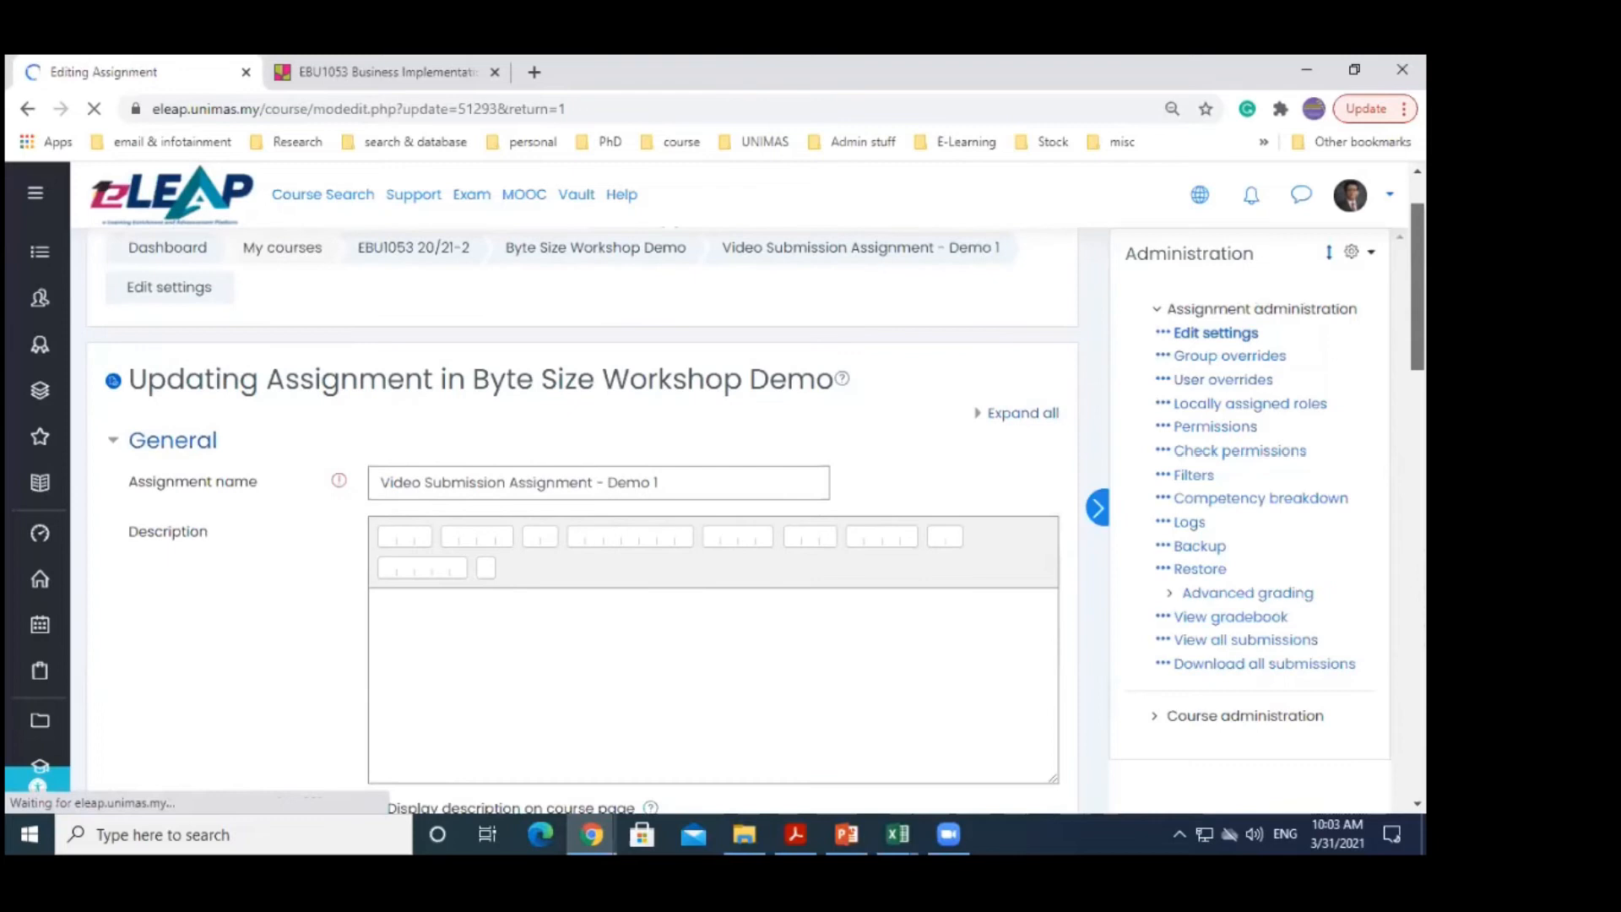
Review the availability, submission types and remaining settings of the assignment, and save and display it
scroll(582, 506, down, 5)
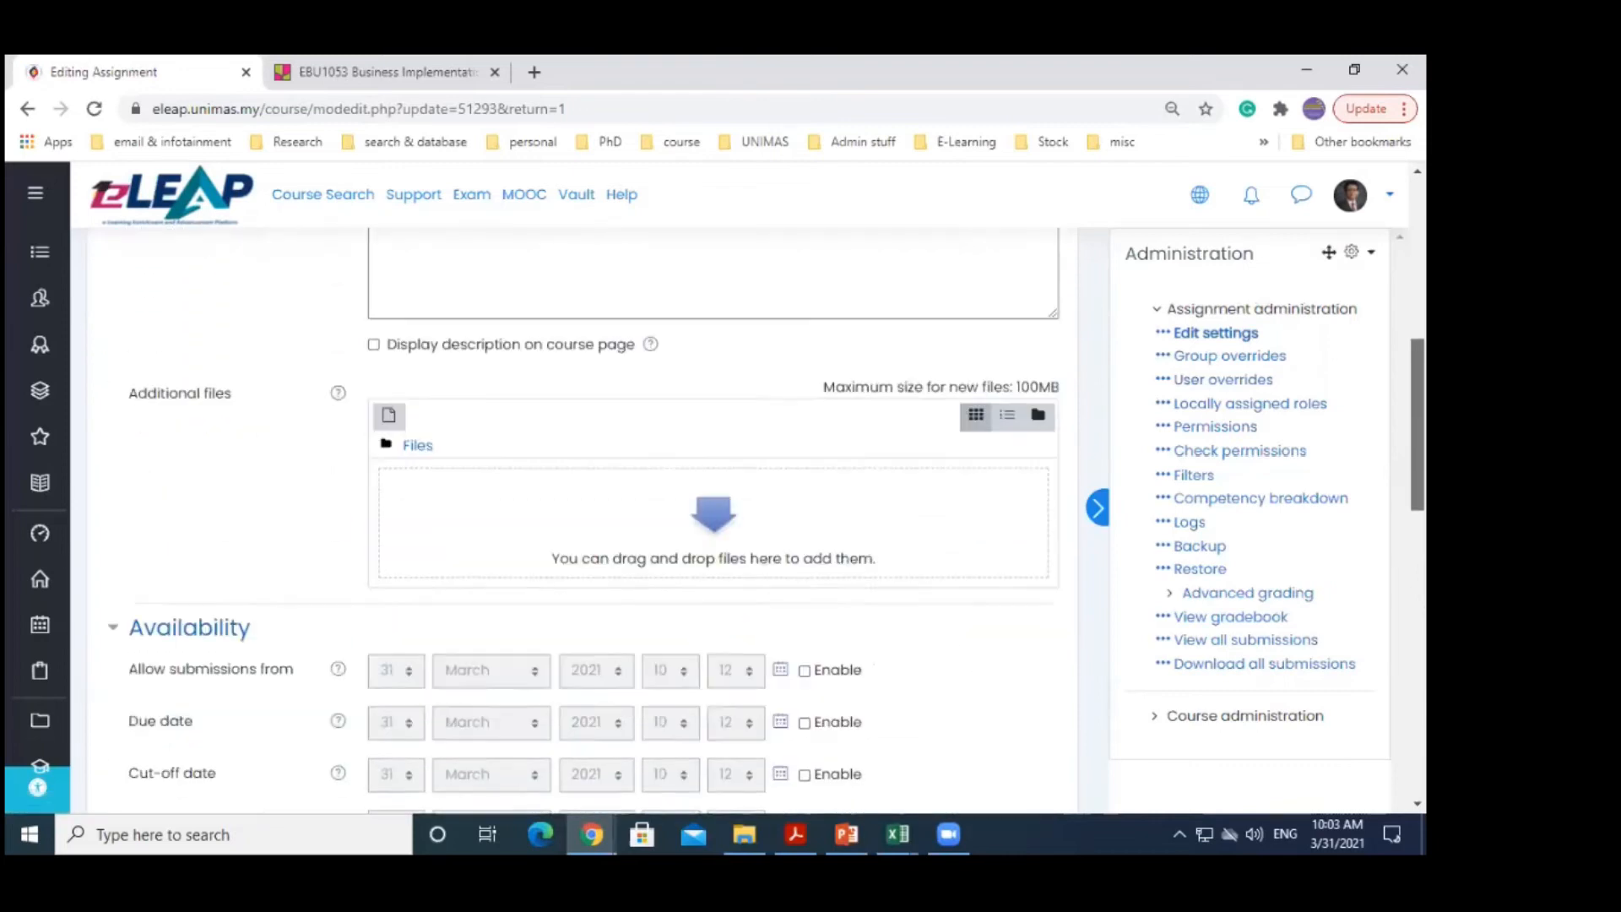
scroll(557, 452, down, 6)
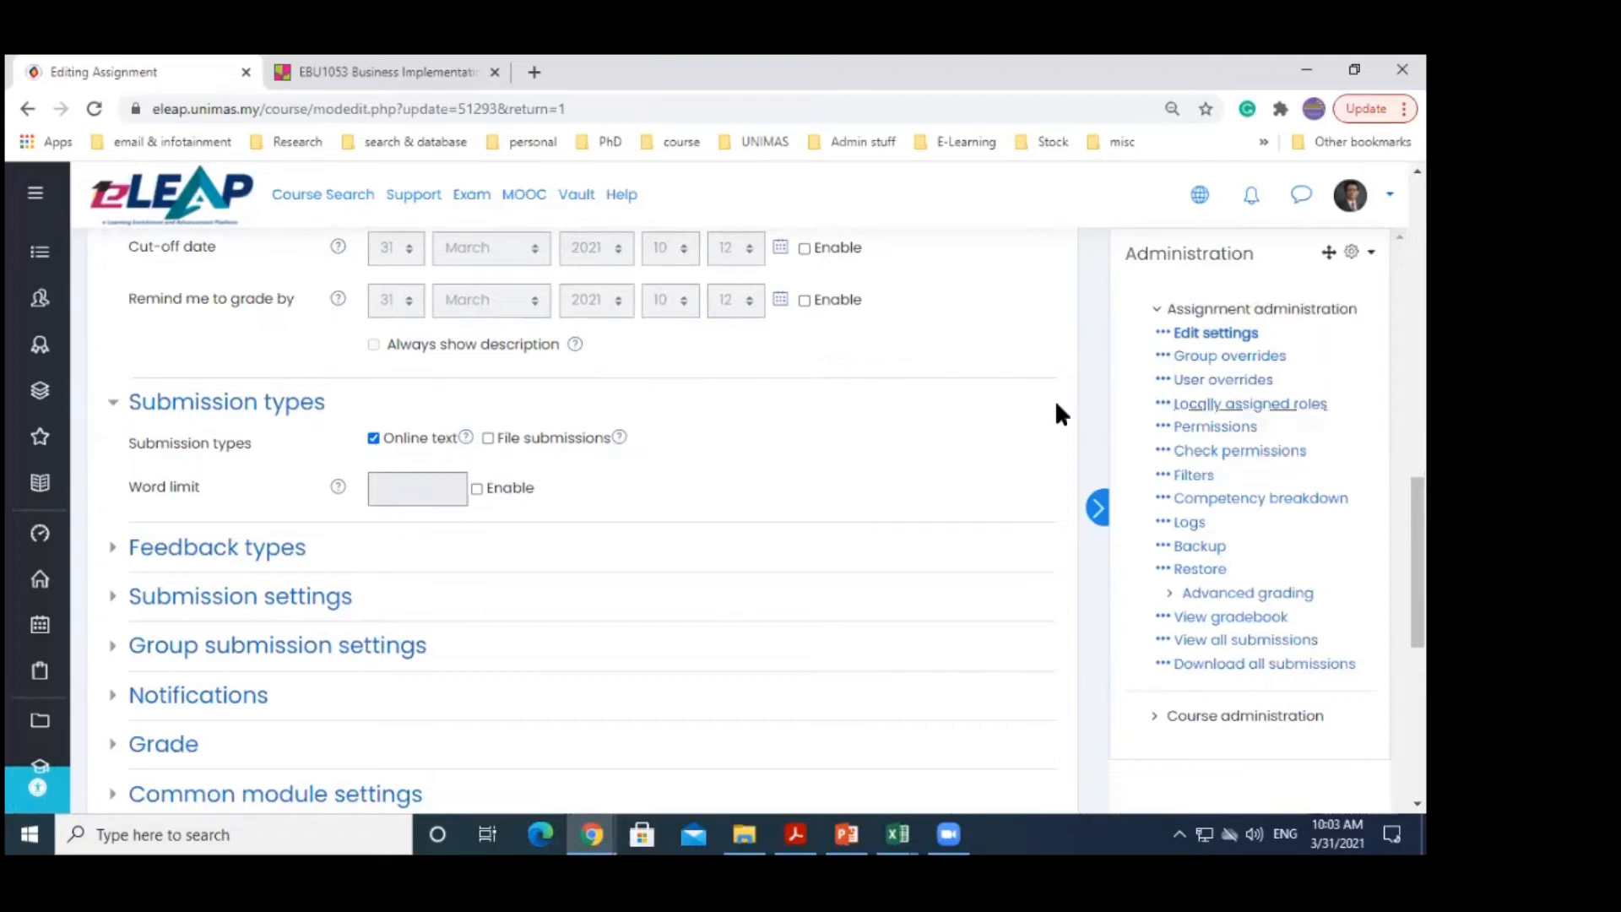
drag(1417, 562, 1417, 709)
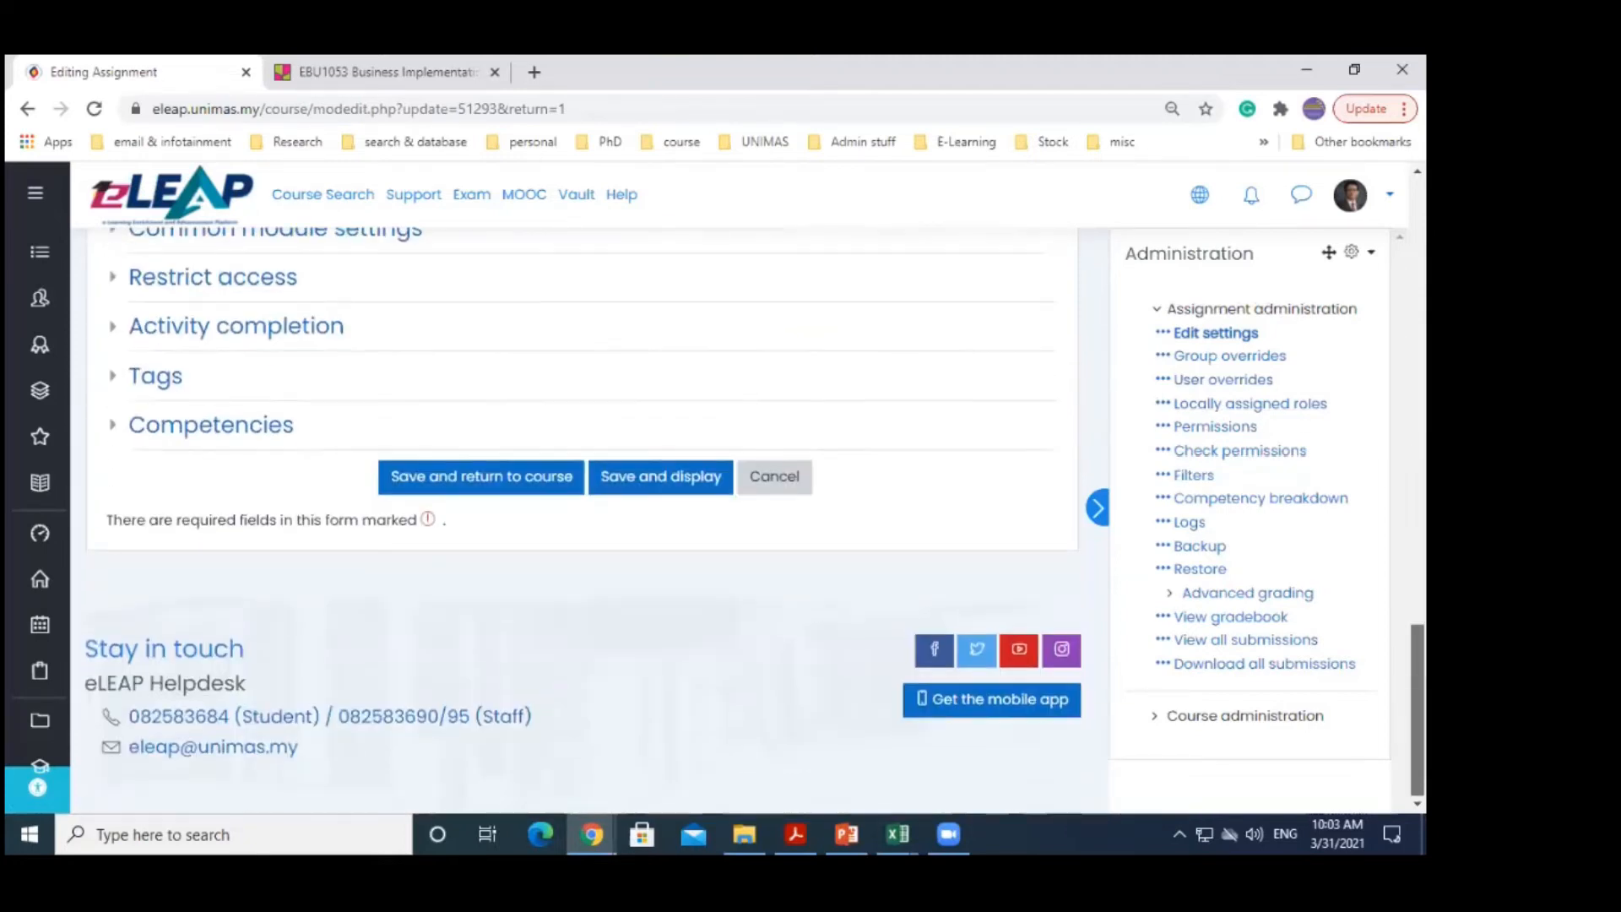
click(672, 474)
mouse_move(1417, 506)
mouse_down()
mouse_move(1417, 525)
mouse_move(1418, 506)
mouse_up()
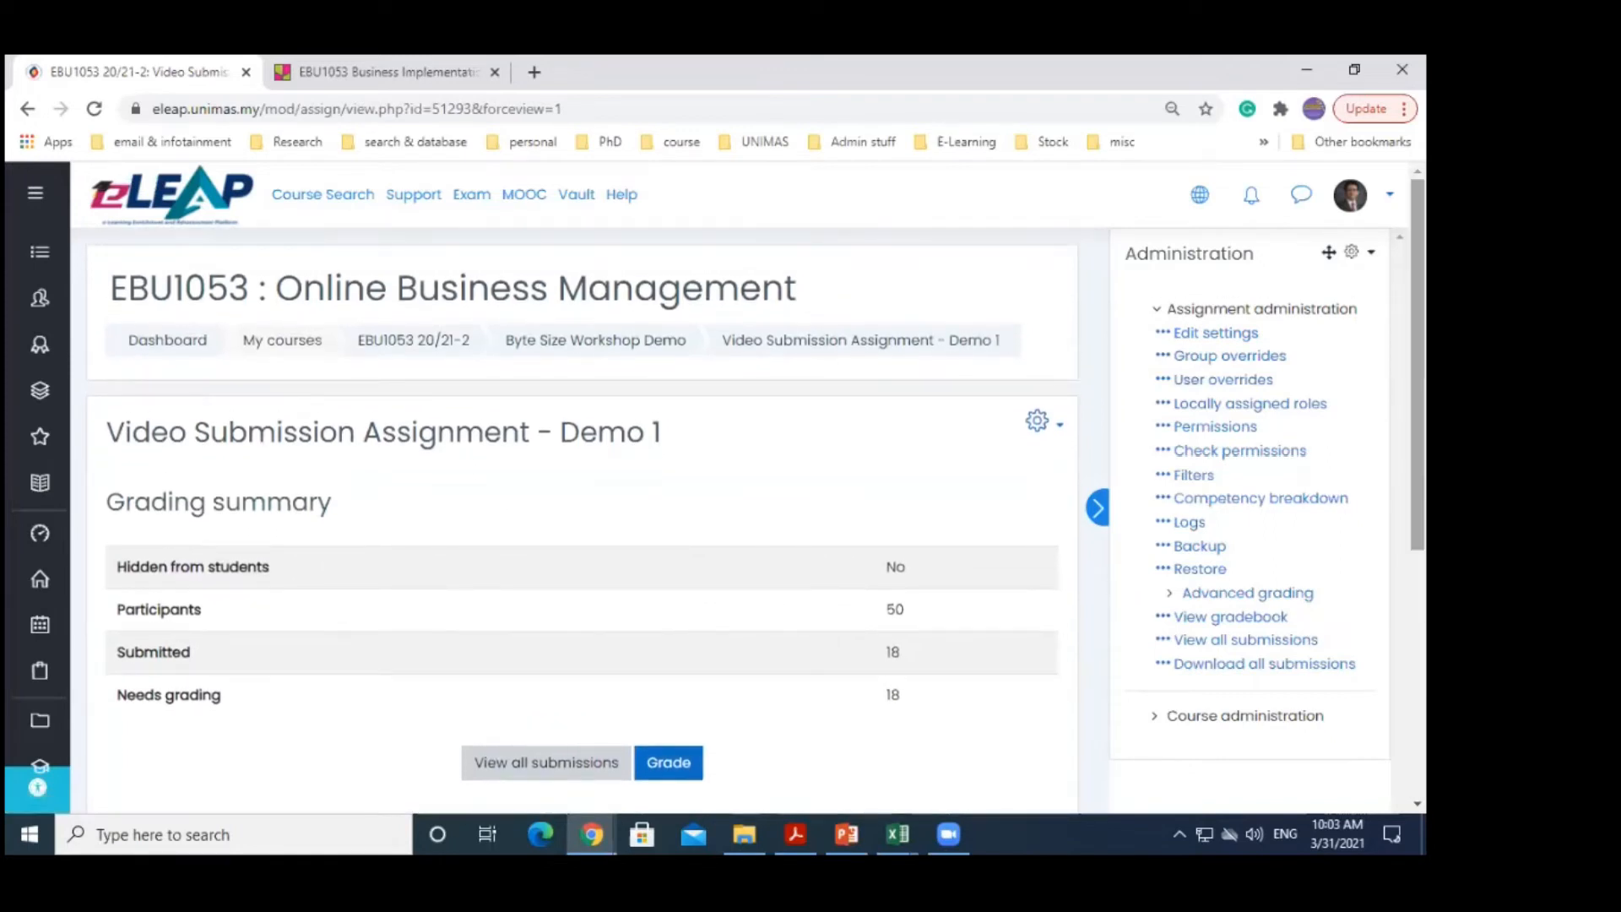
Switch the role to Student to view the Video Submission Assignment - Demo 1 from a student's perspective
click(1367, 194)
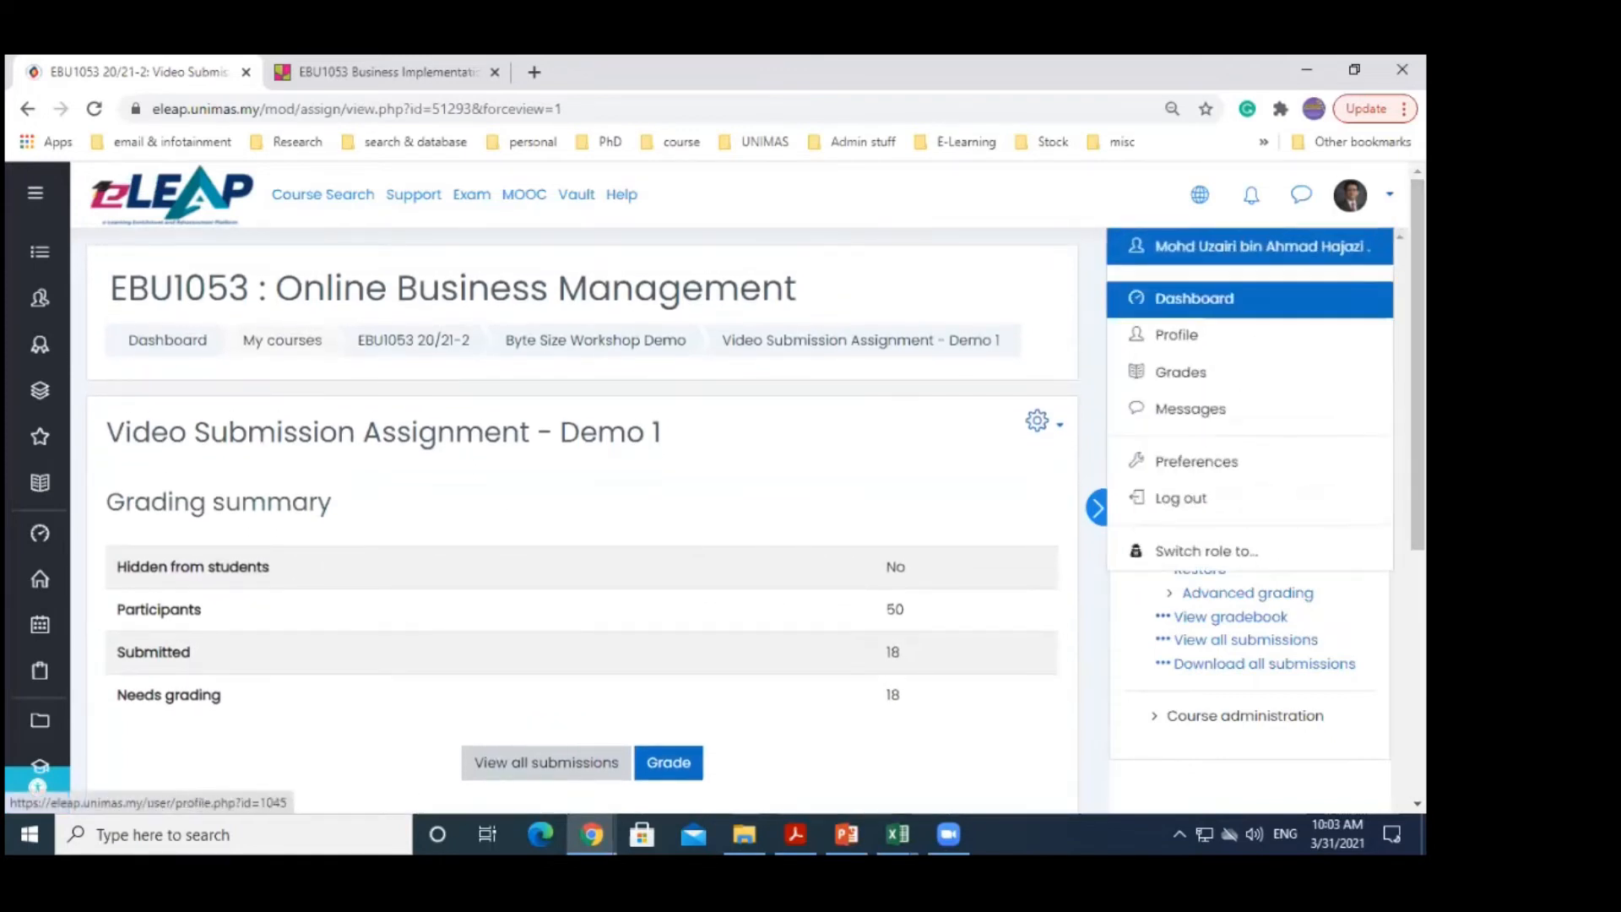
click(1198, 553)
click(140, 621)
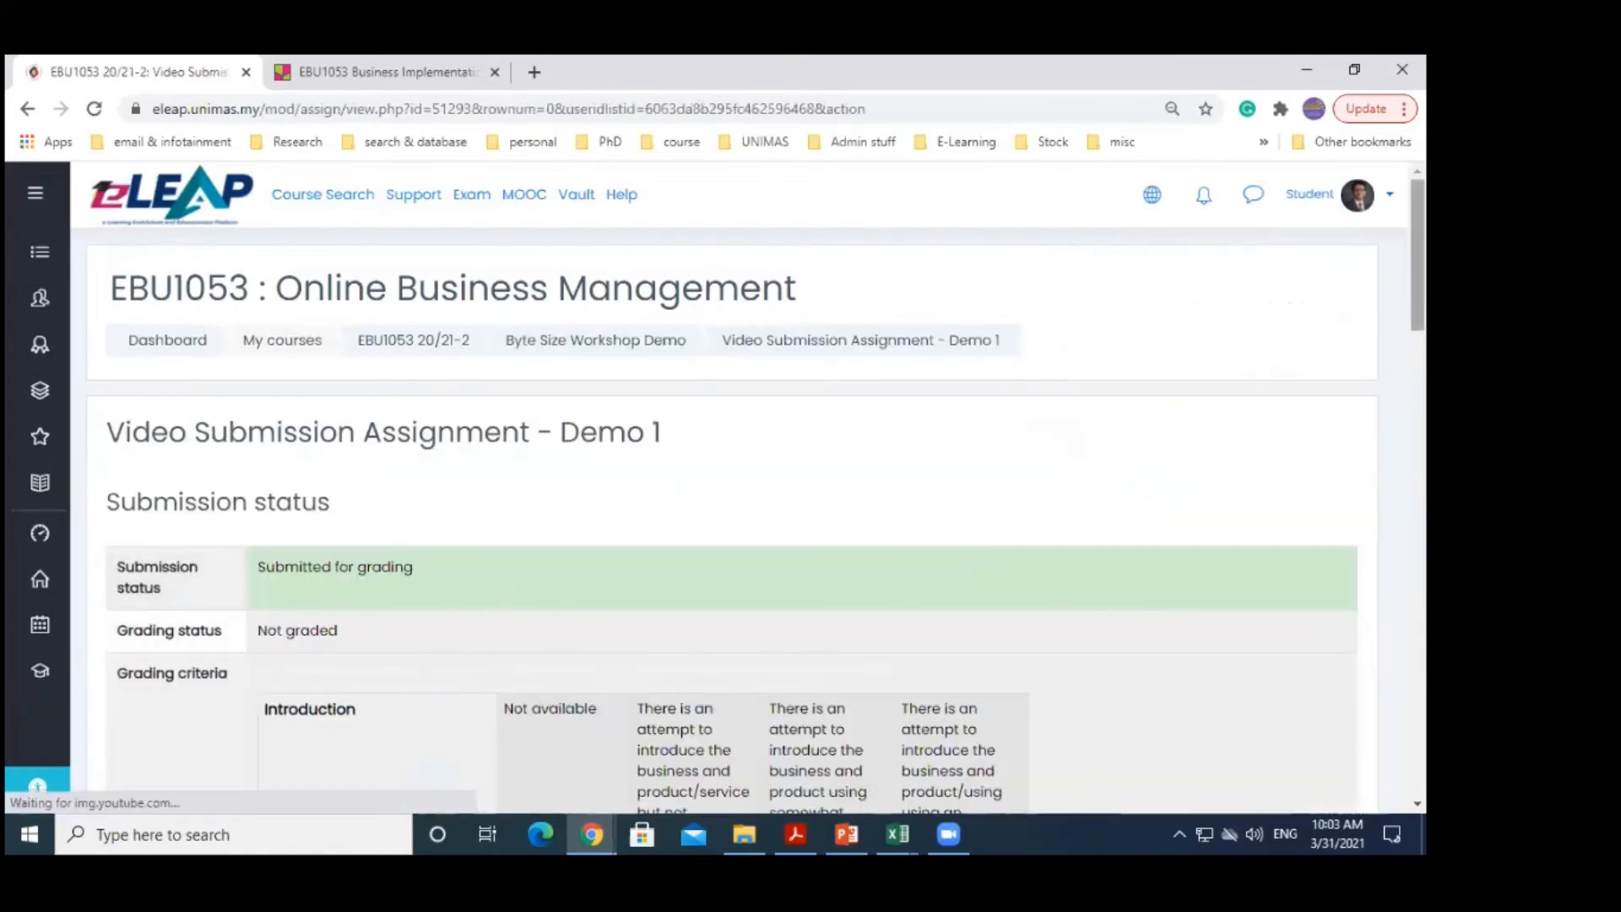
Examine the student's submission page, including the grading criteria rubric, the submitted online text video and the submission options
scroll(726, 523, down, 15)
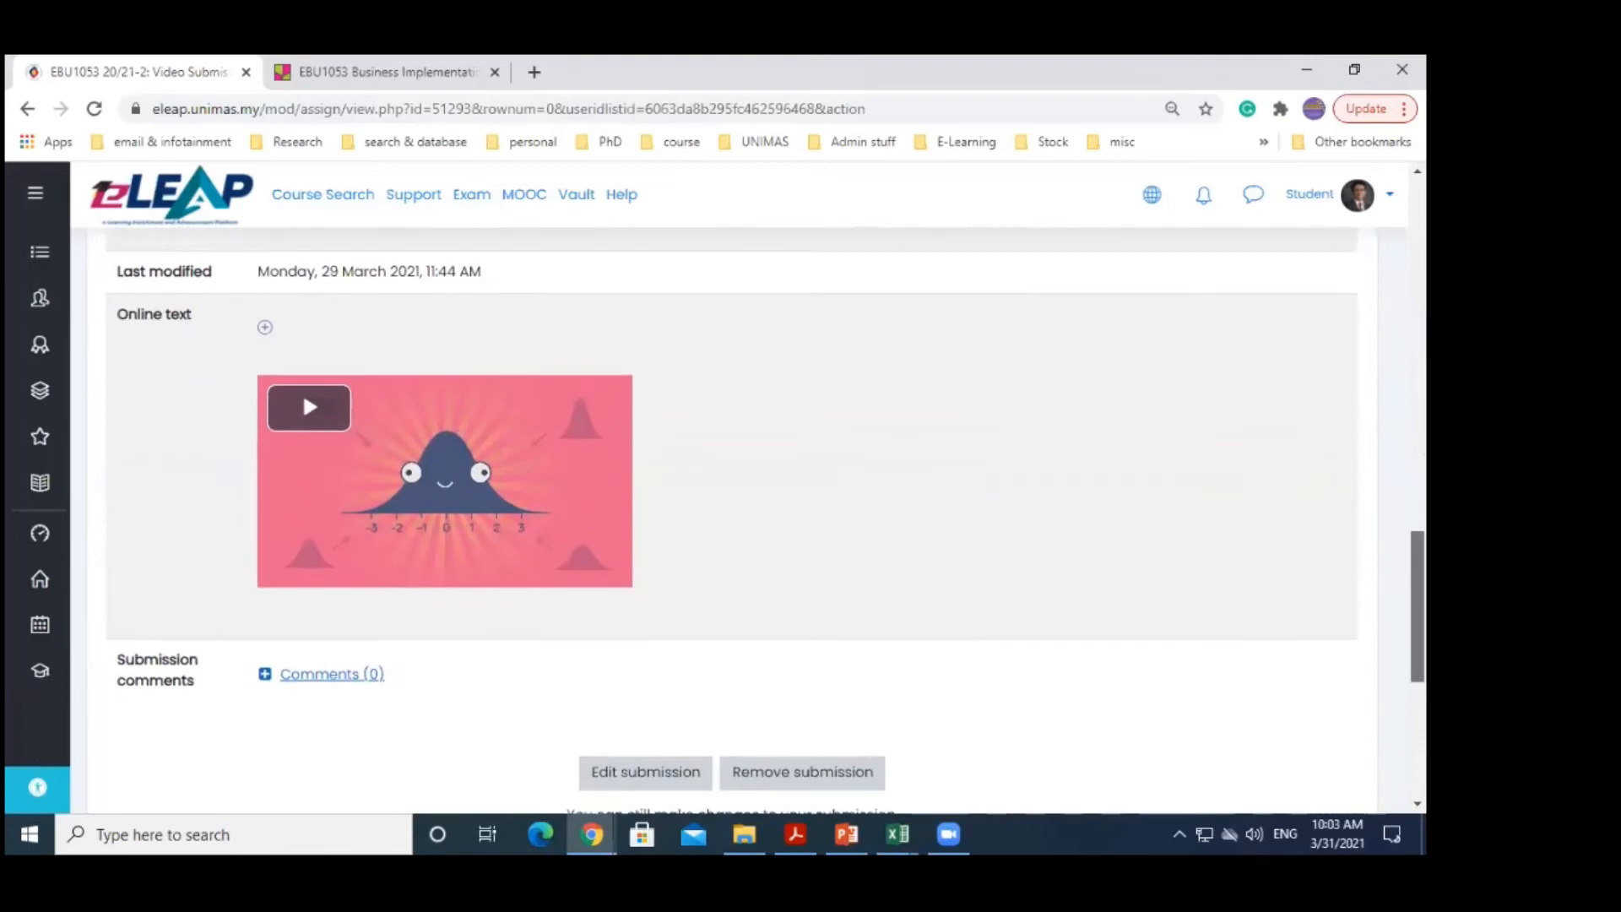
scroll(707, 507, up, 1)
scroll(708, 622, down, 3)
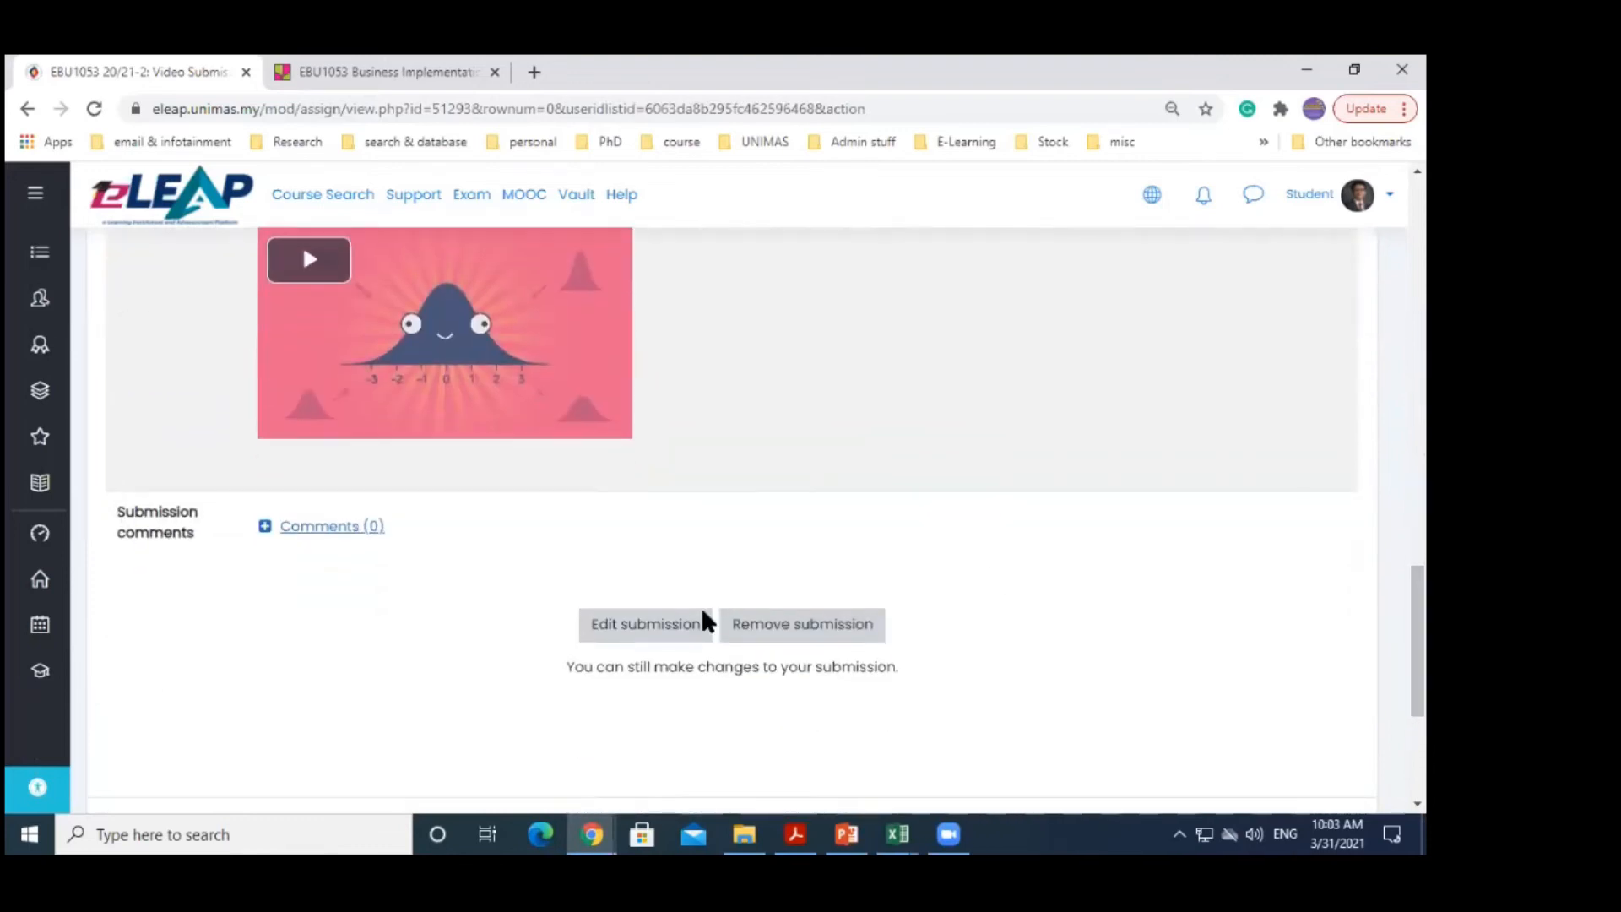
scroll(912, 416, up, 1)
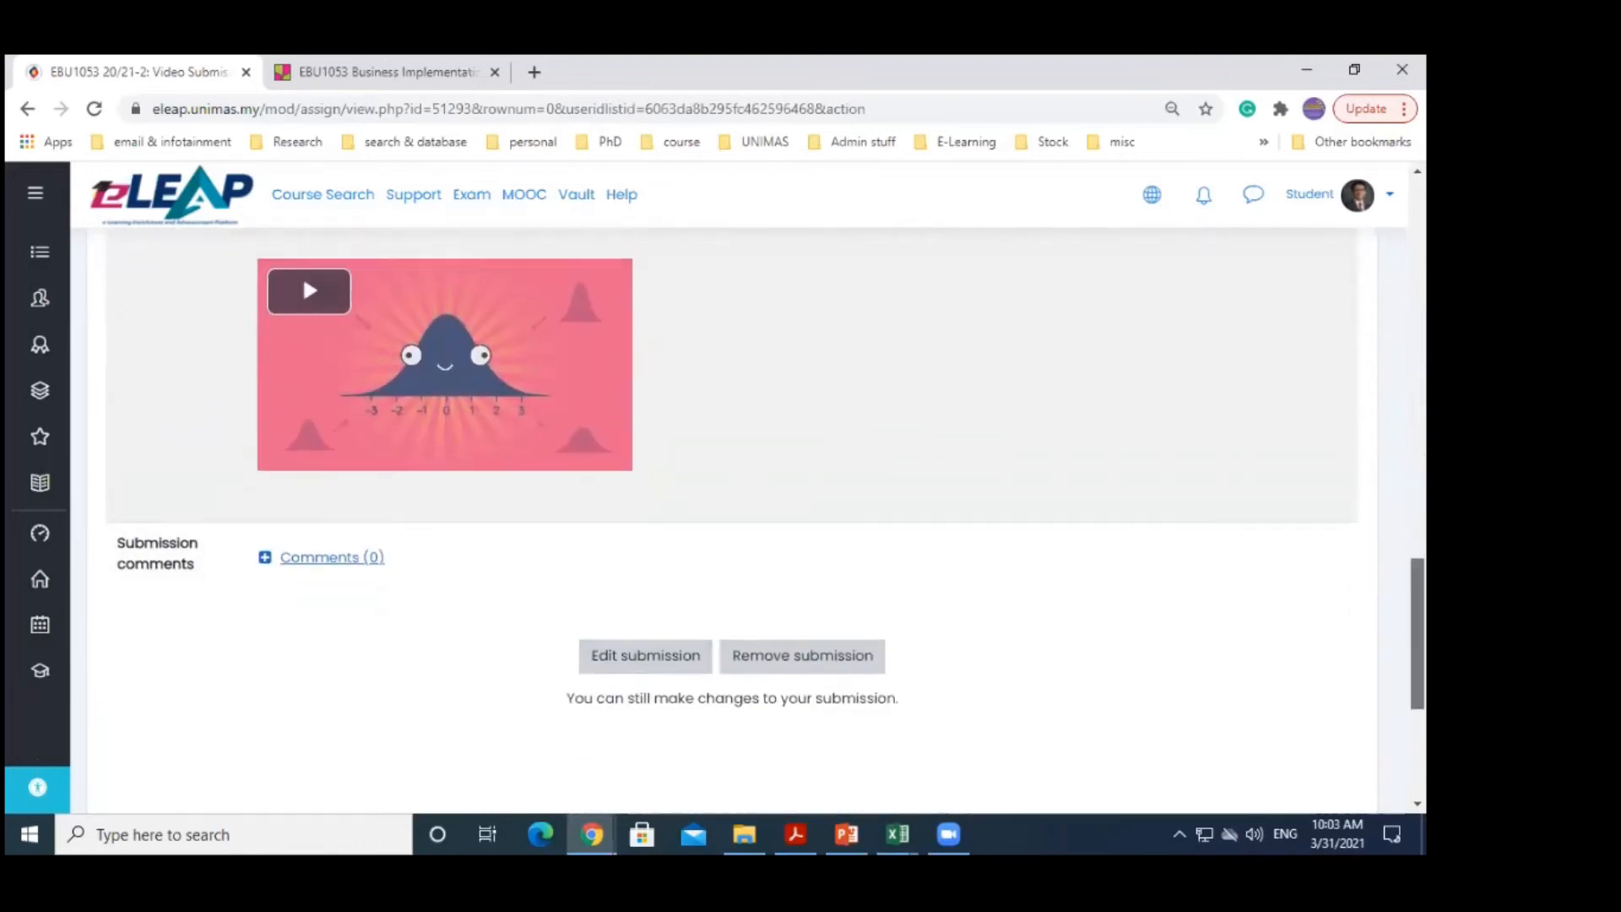
scroll(726, 523, up, 10)
scroll(726, 523, down, 4)
scroll(726, 524, up, 1)
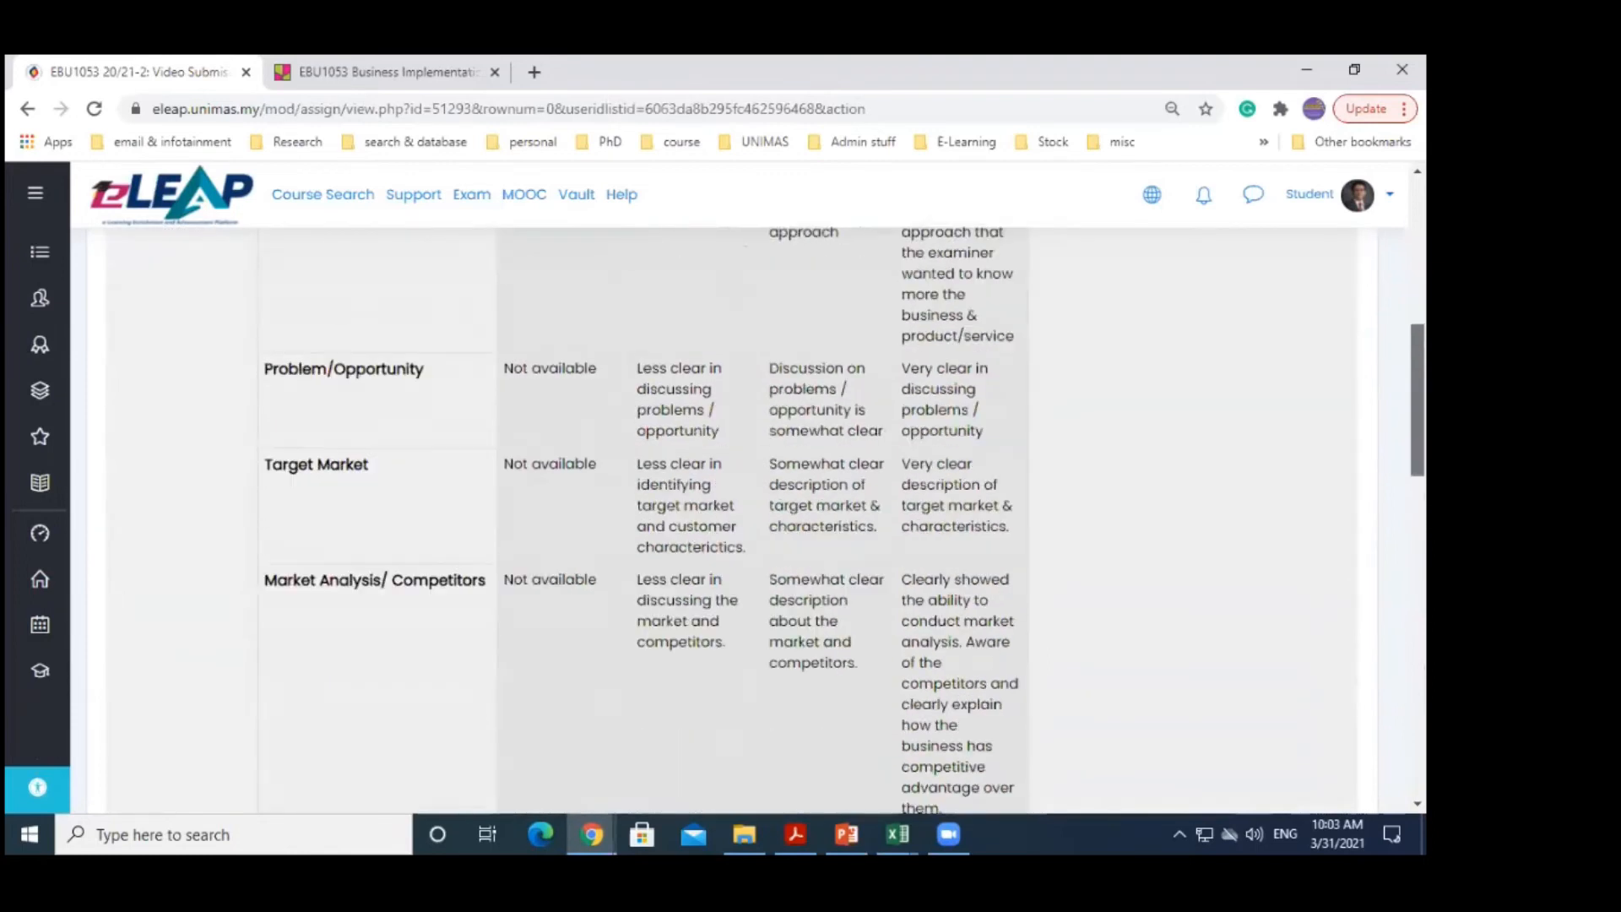
scroll(726, 523, up, 4)
scroll(726, 523, down, 2)
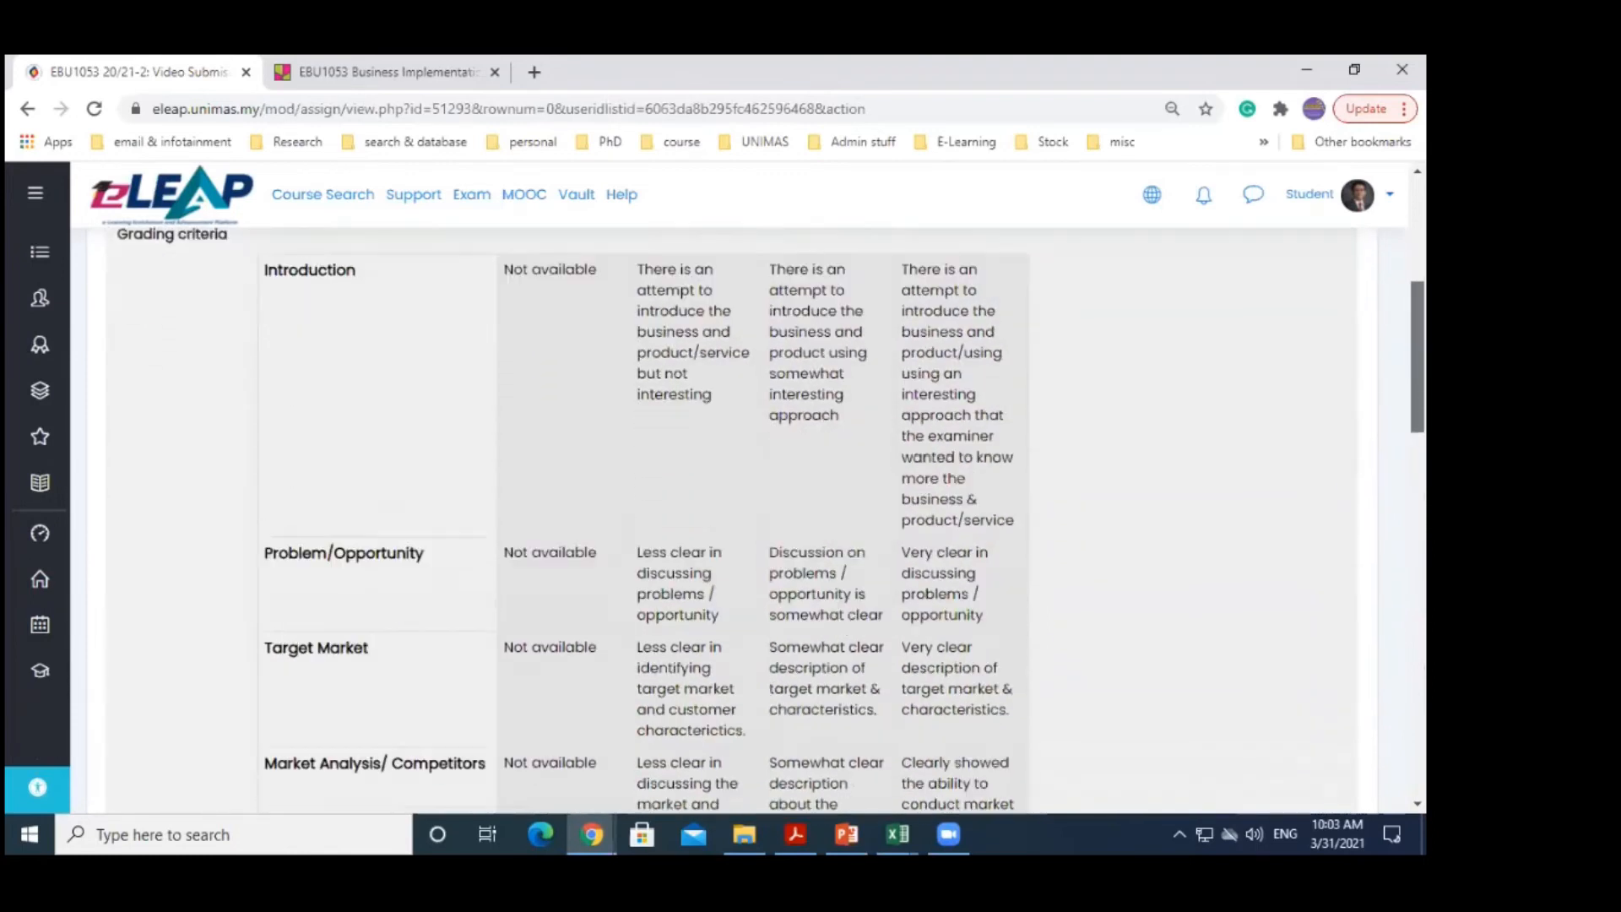
scroll(726, 523, down, 1)
scroll(726, 523, down, 12)
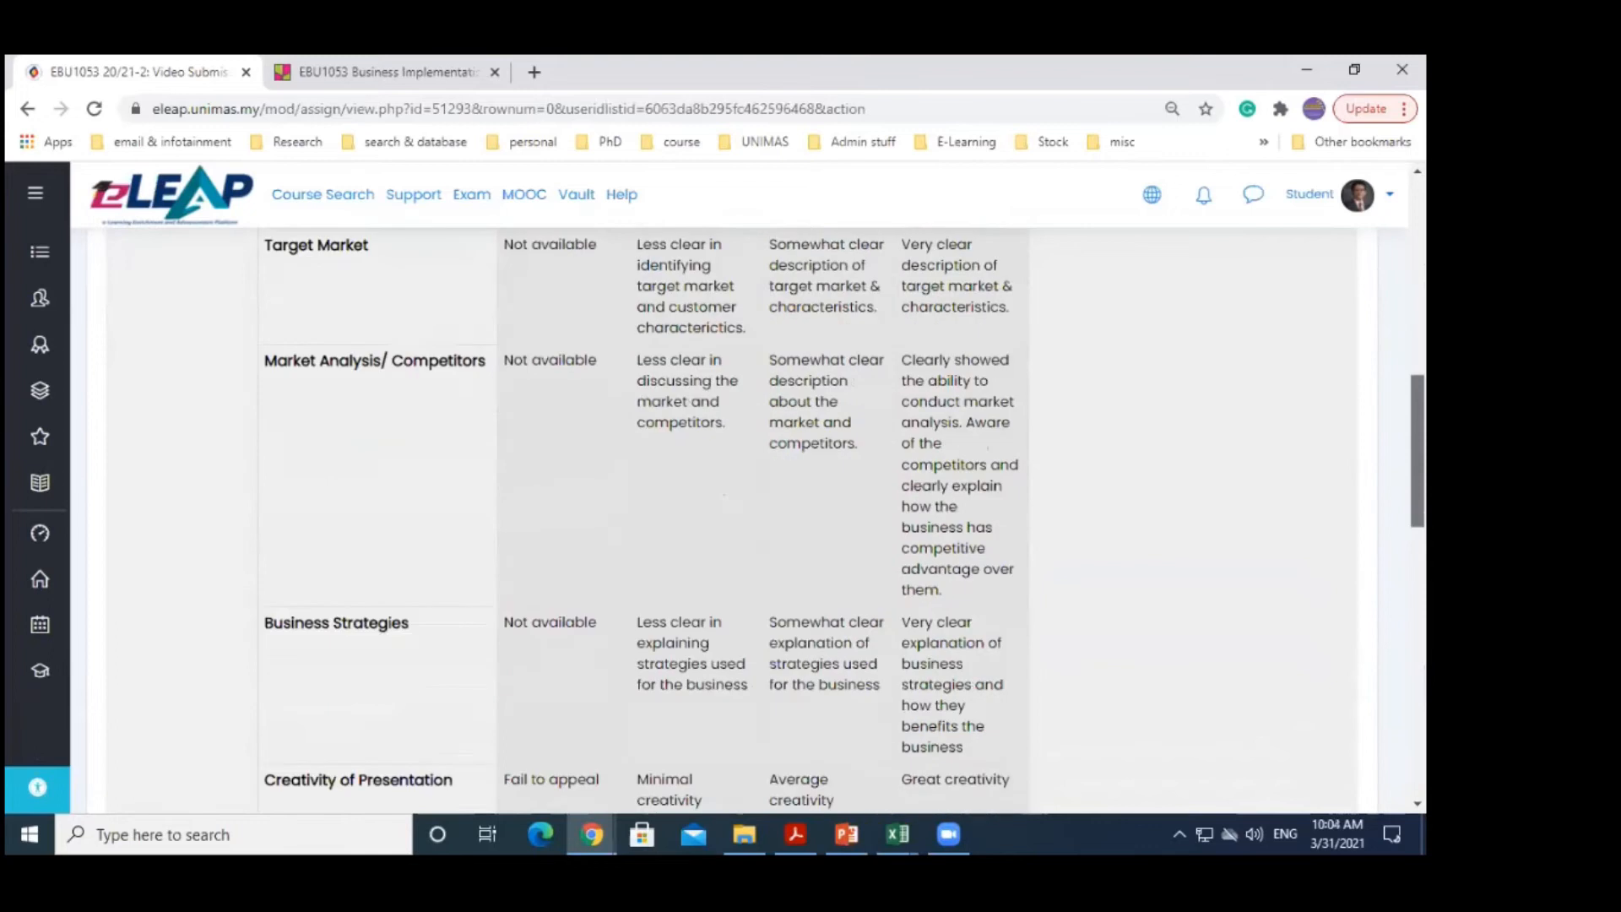
scroll(998, 434, down, 9)
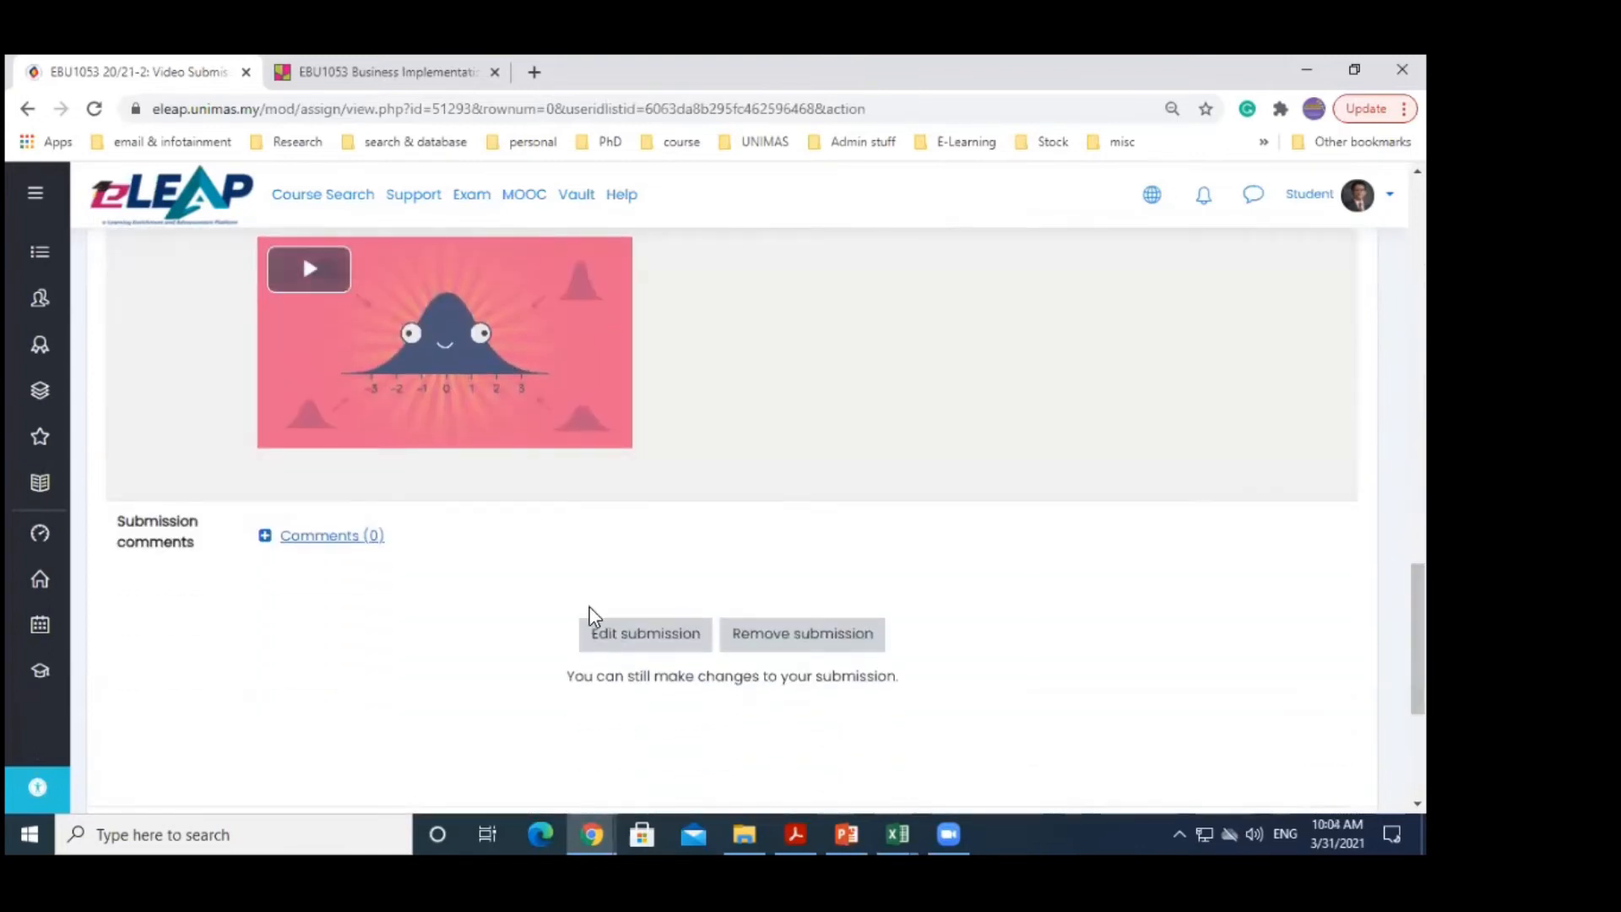
Open the existing submission for editing and look over its online text editor
click(620, 650)
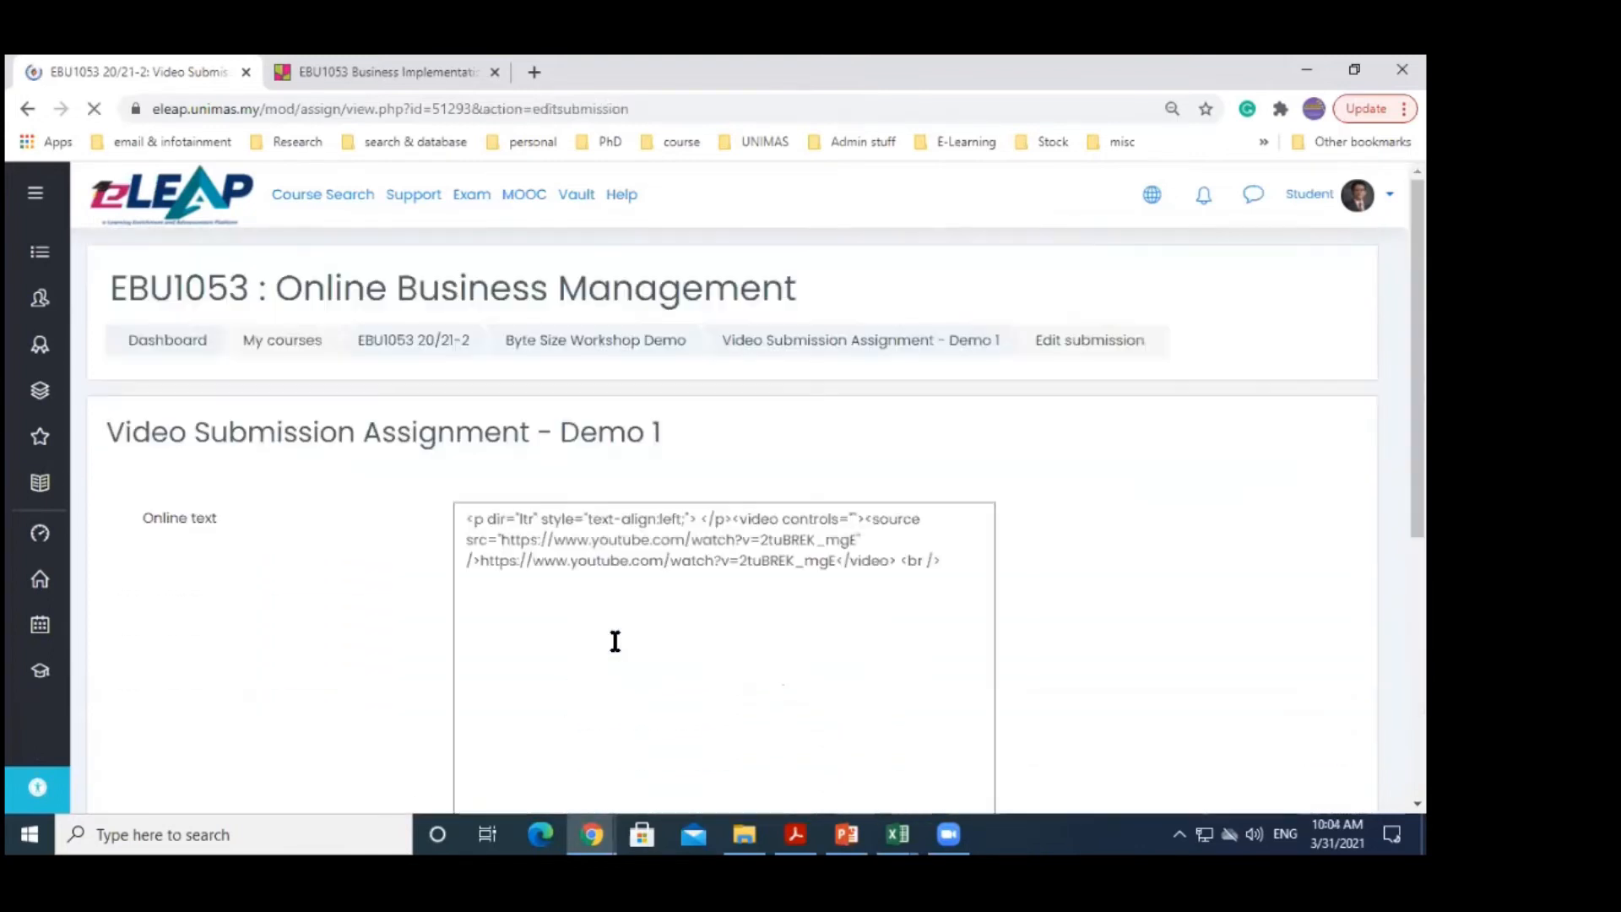
drag(1417, 345, 1417, 428)
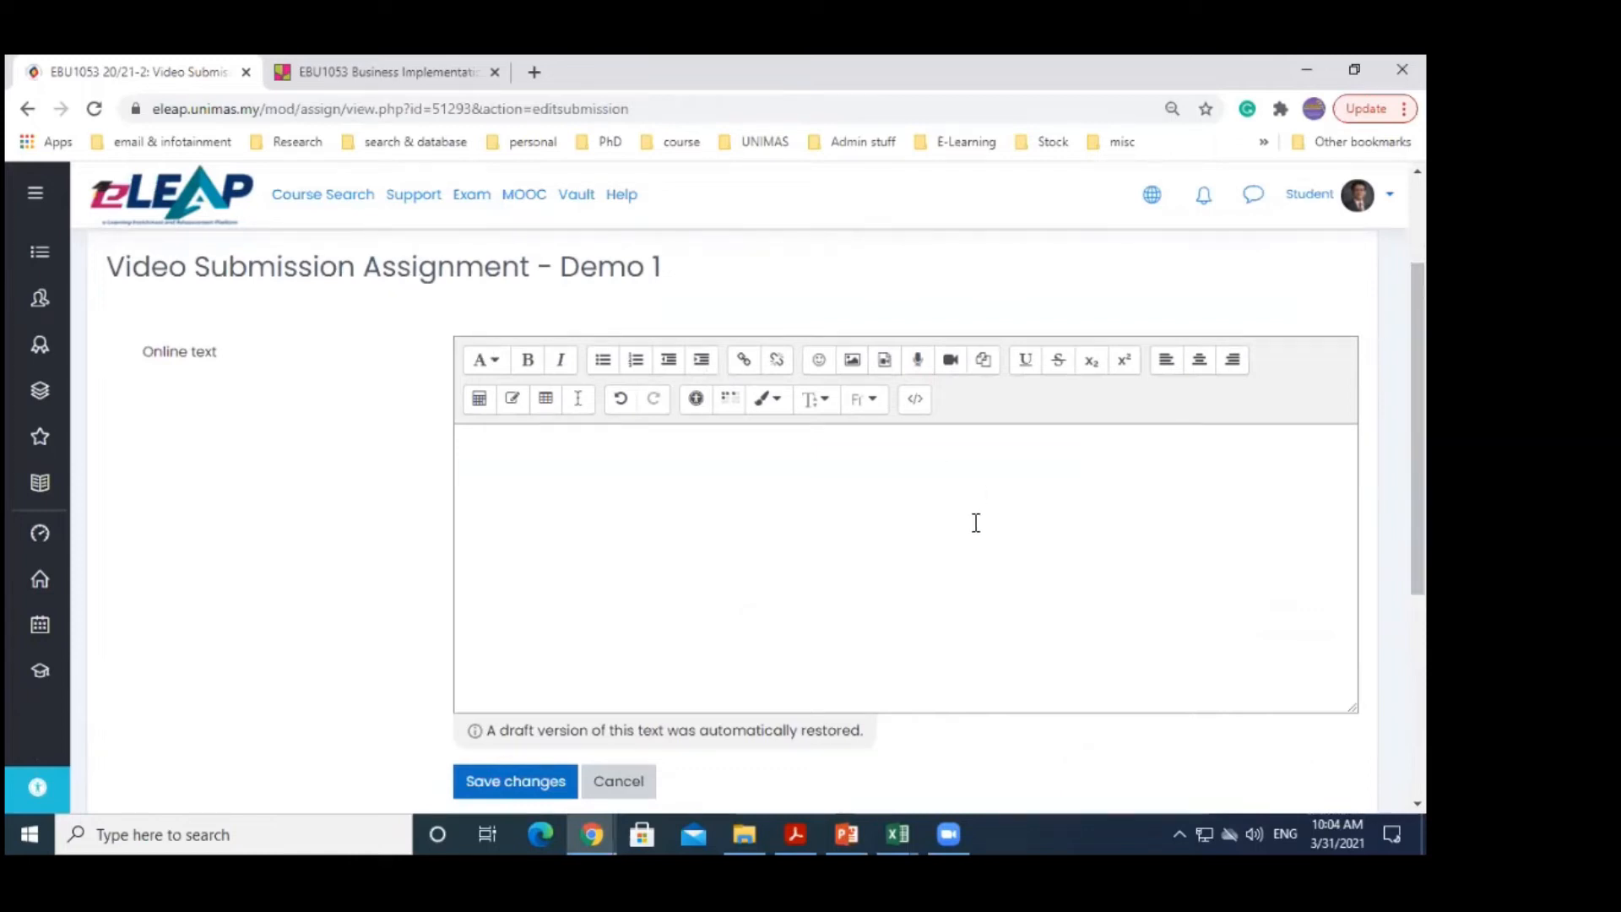
drag(1418, 422, 1417, 376)
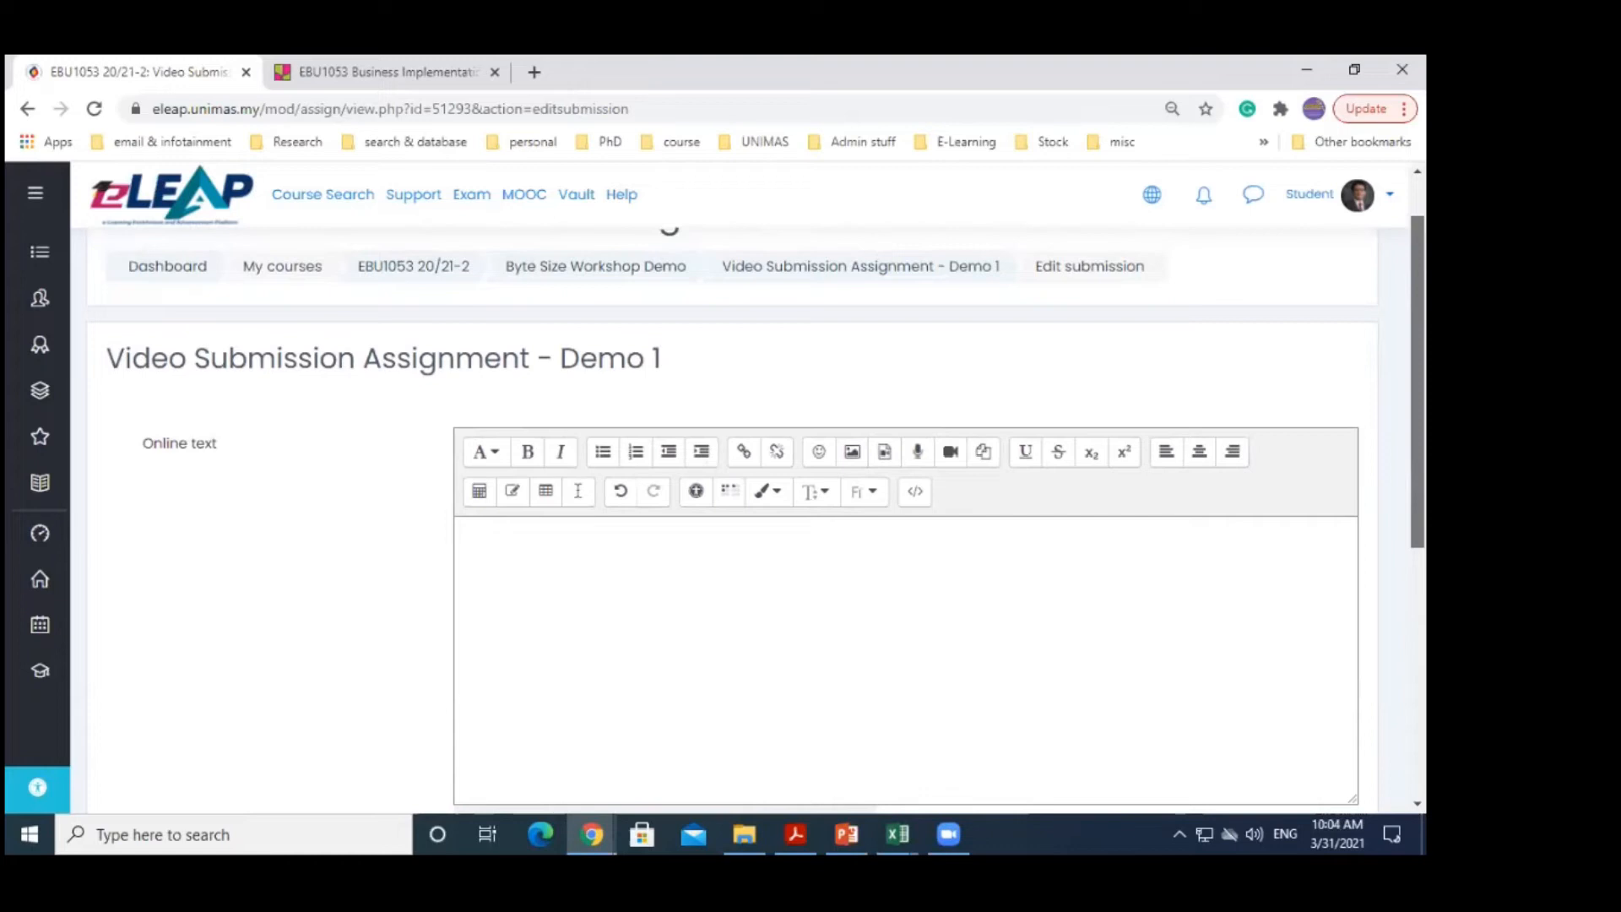
scroll(1206, 427, down, 1)
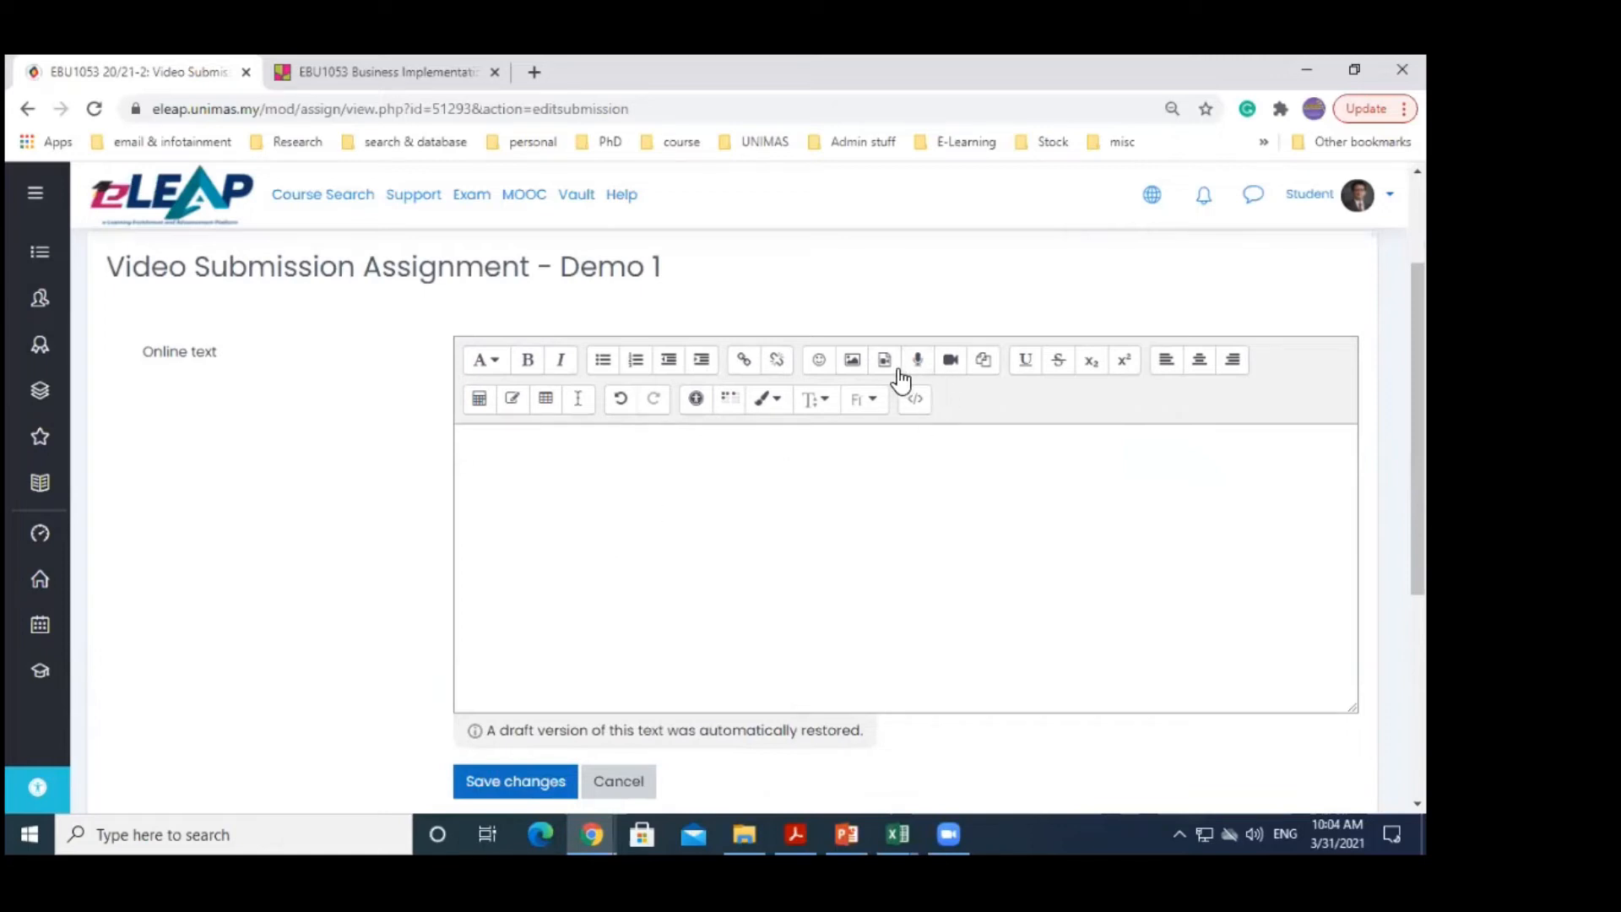
Start inserting media into the online text, choosing Video as the media type
click(479, 443)
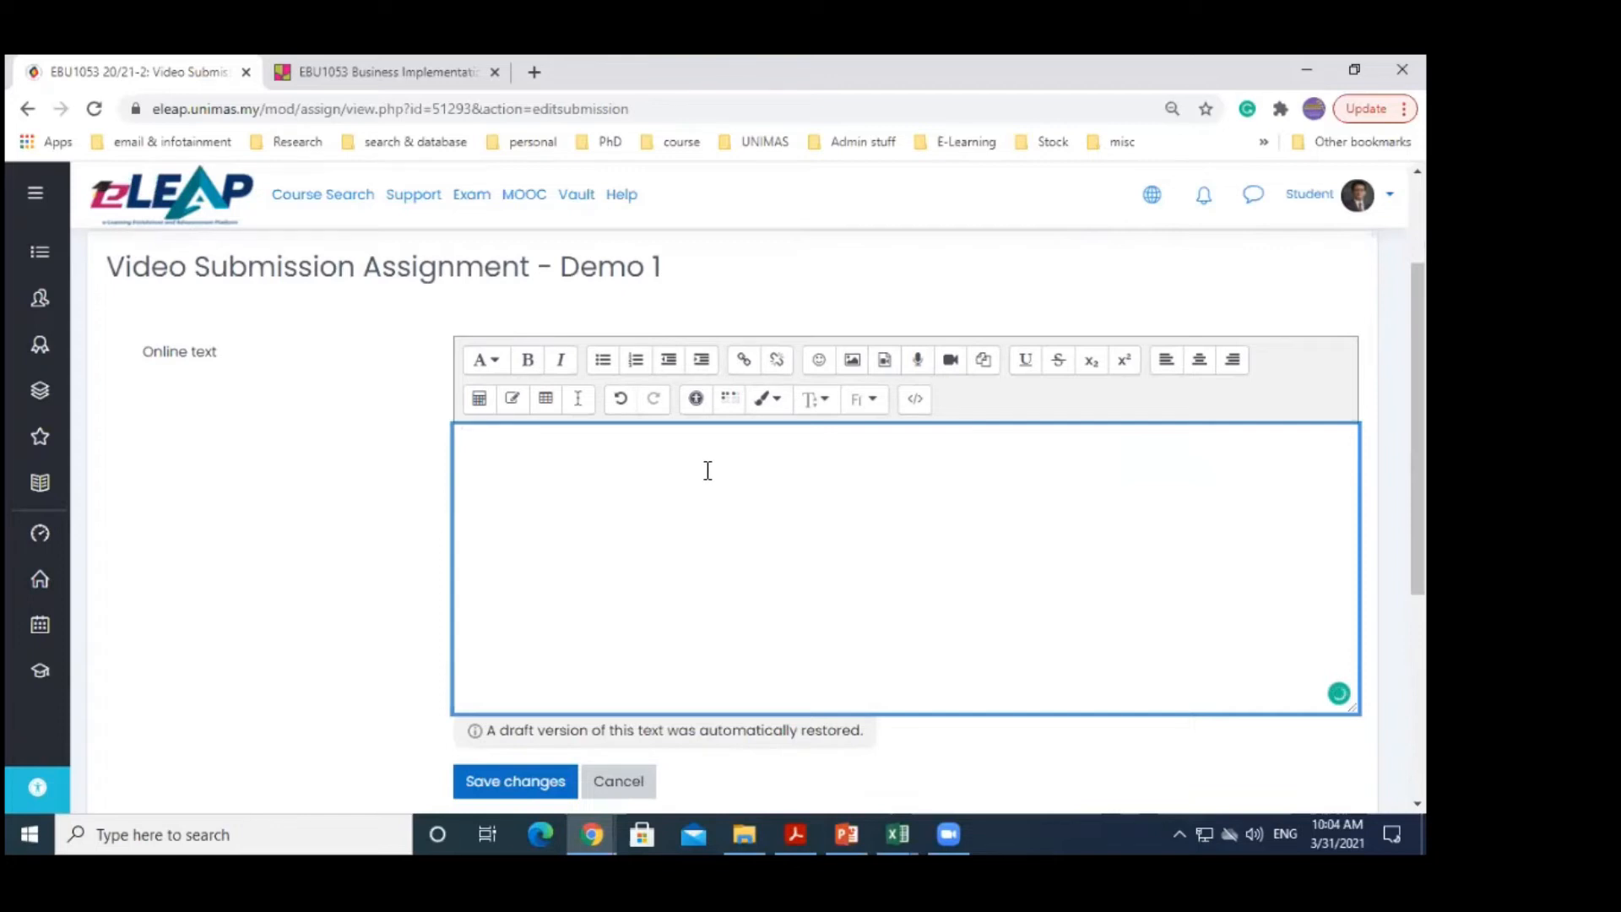
click(884, 363)
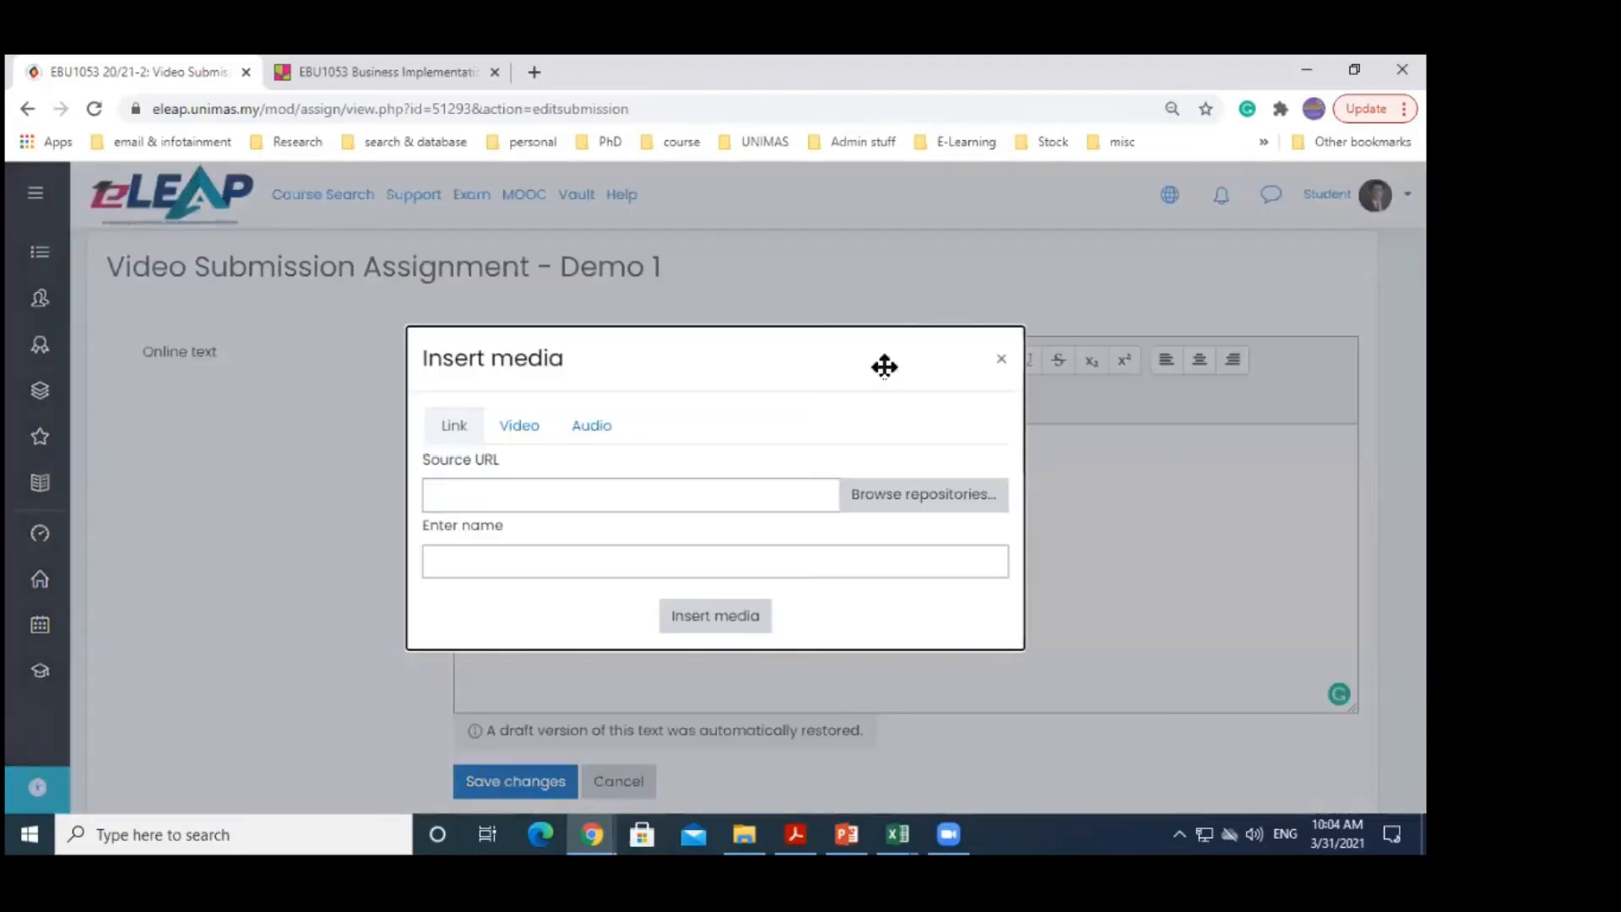
click(448, 498)
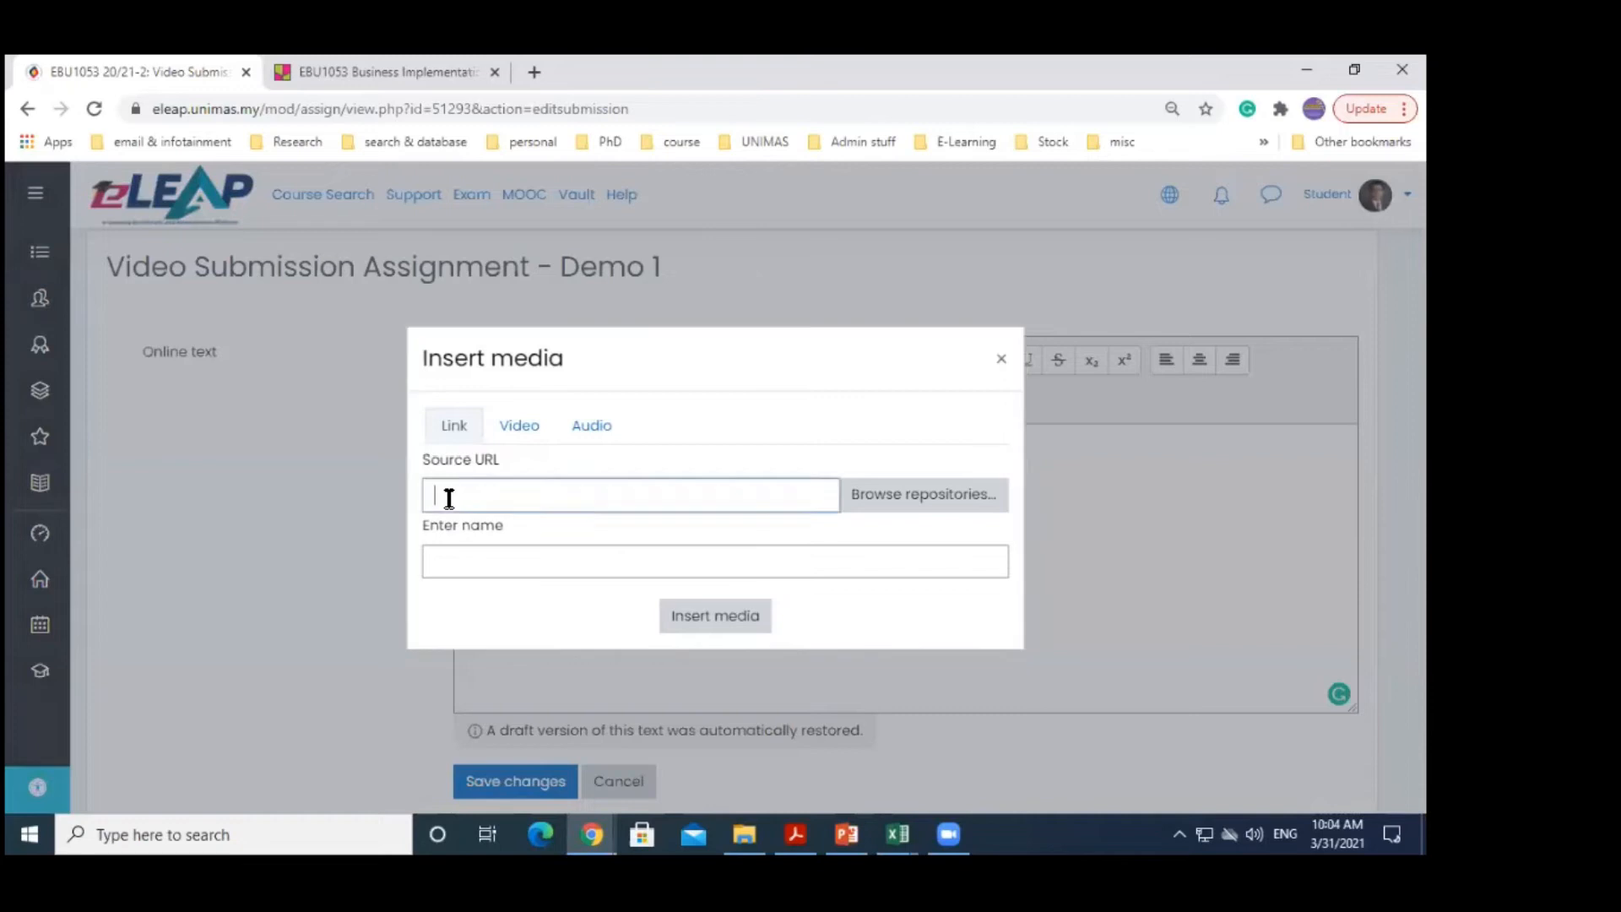
click(517, 429)
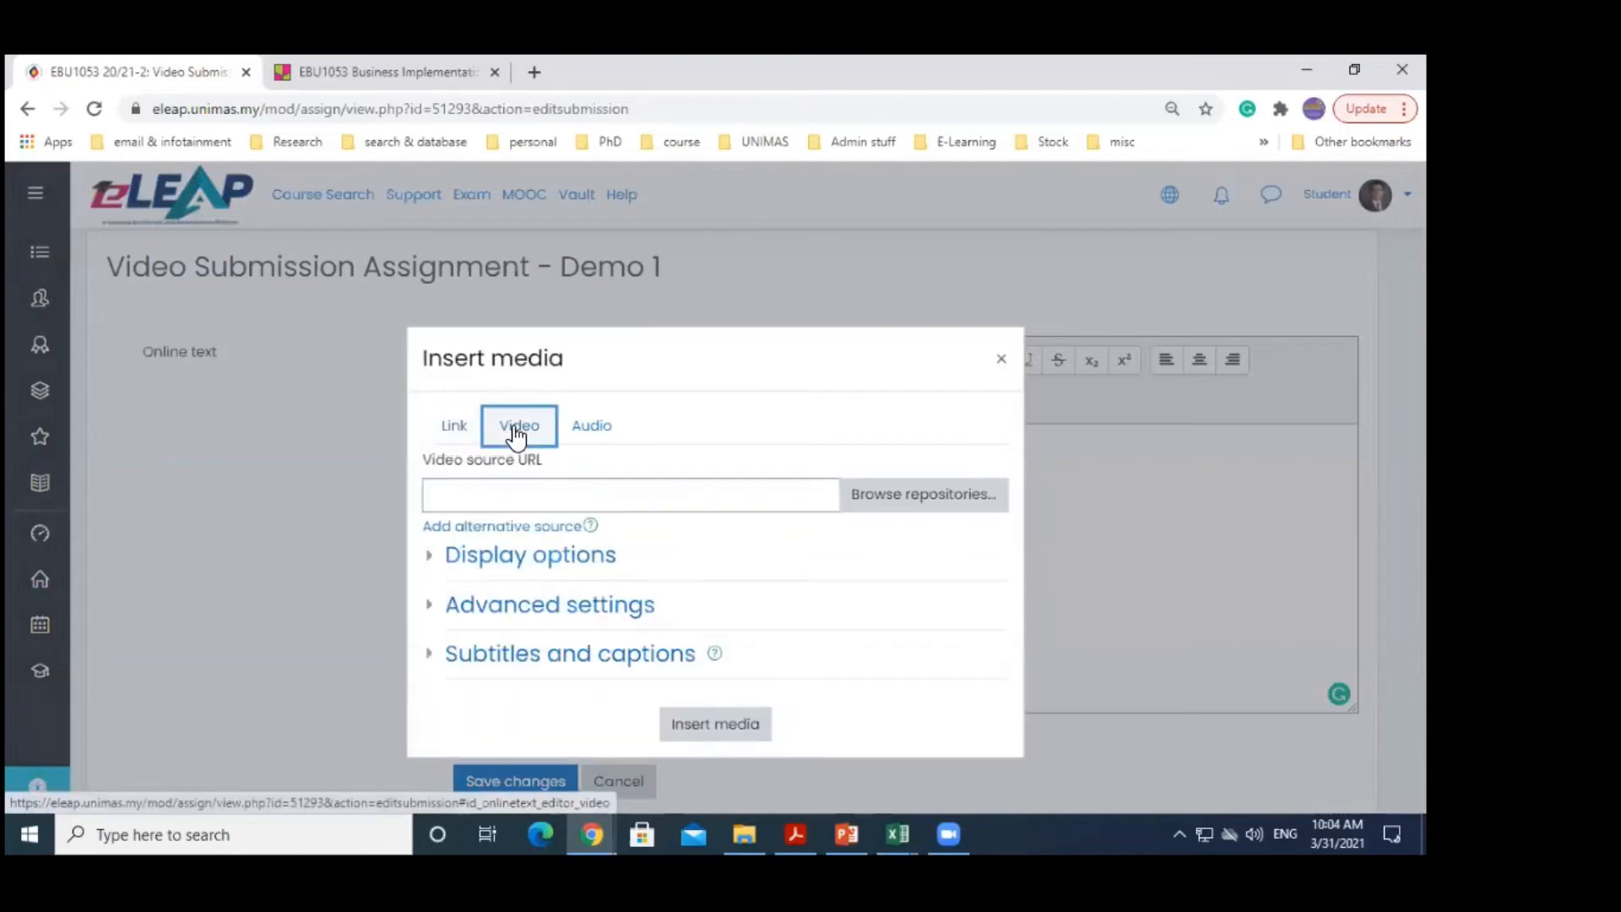
Open youtube.com in a new browser tab and browse the home page for a sample video
click(534, 72)
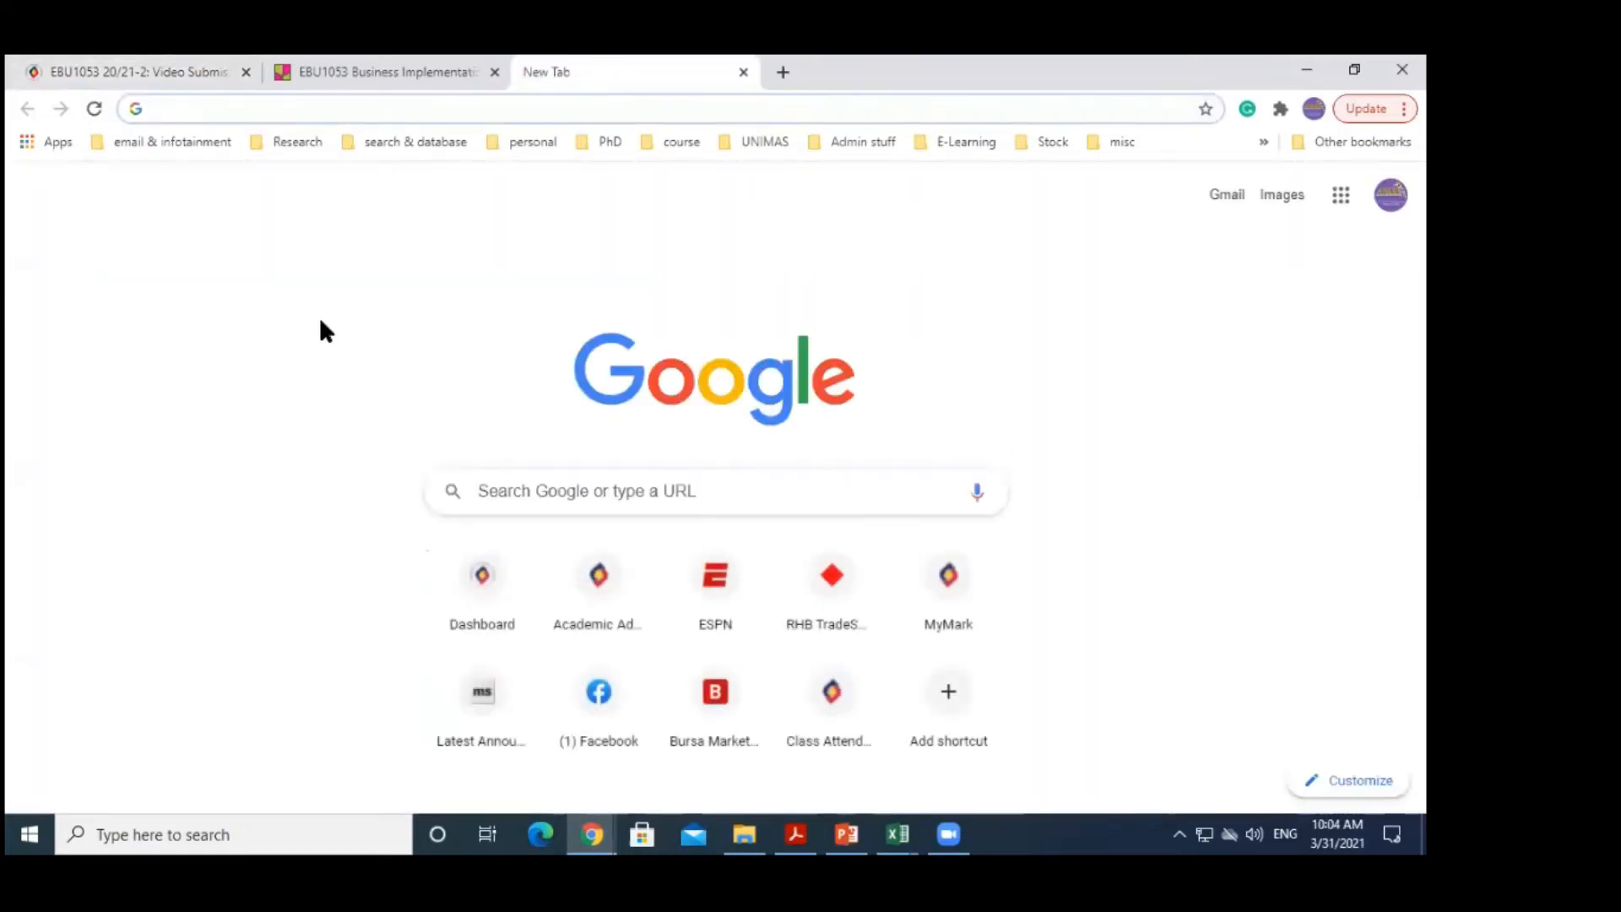
text(youtube.com)
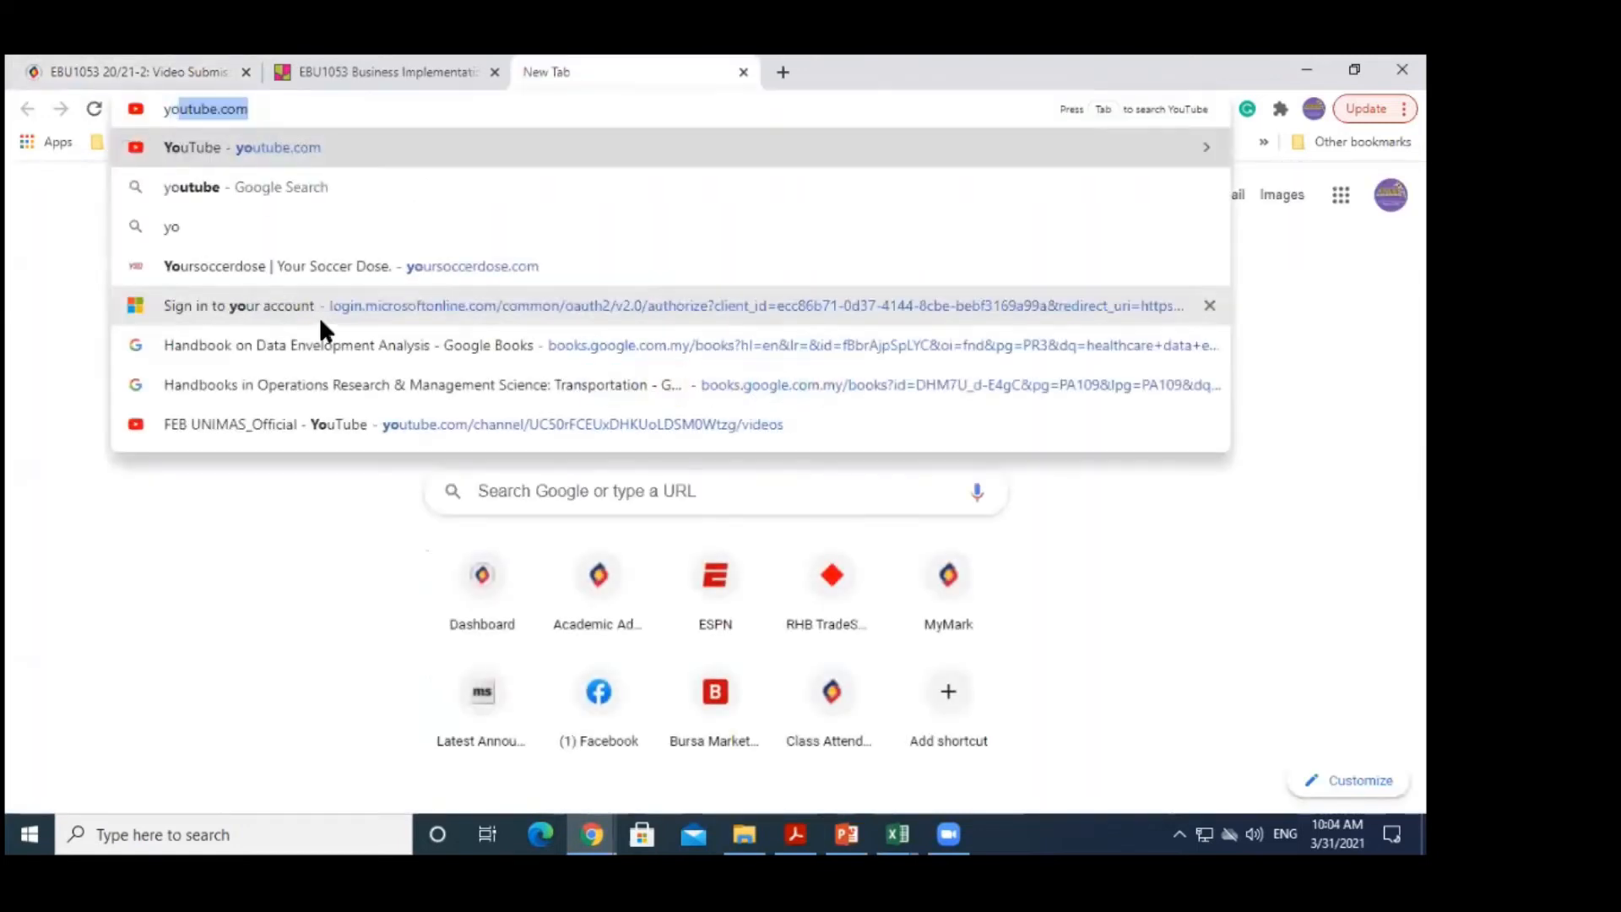
key(Return)
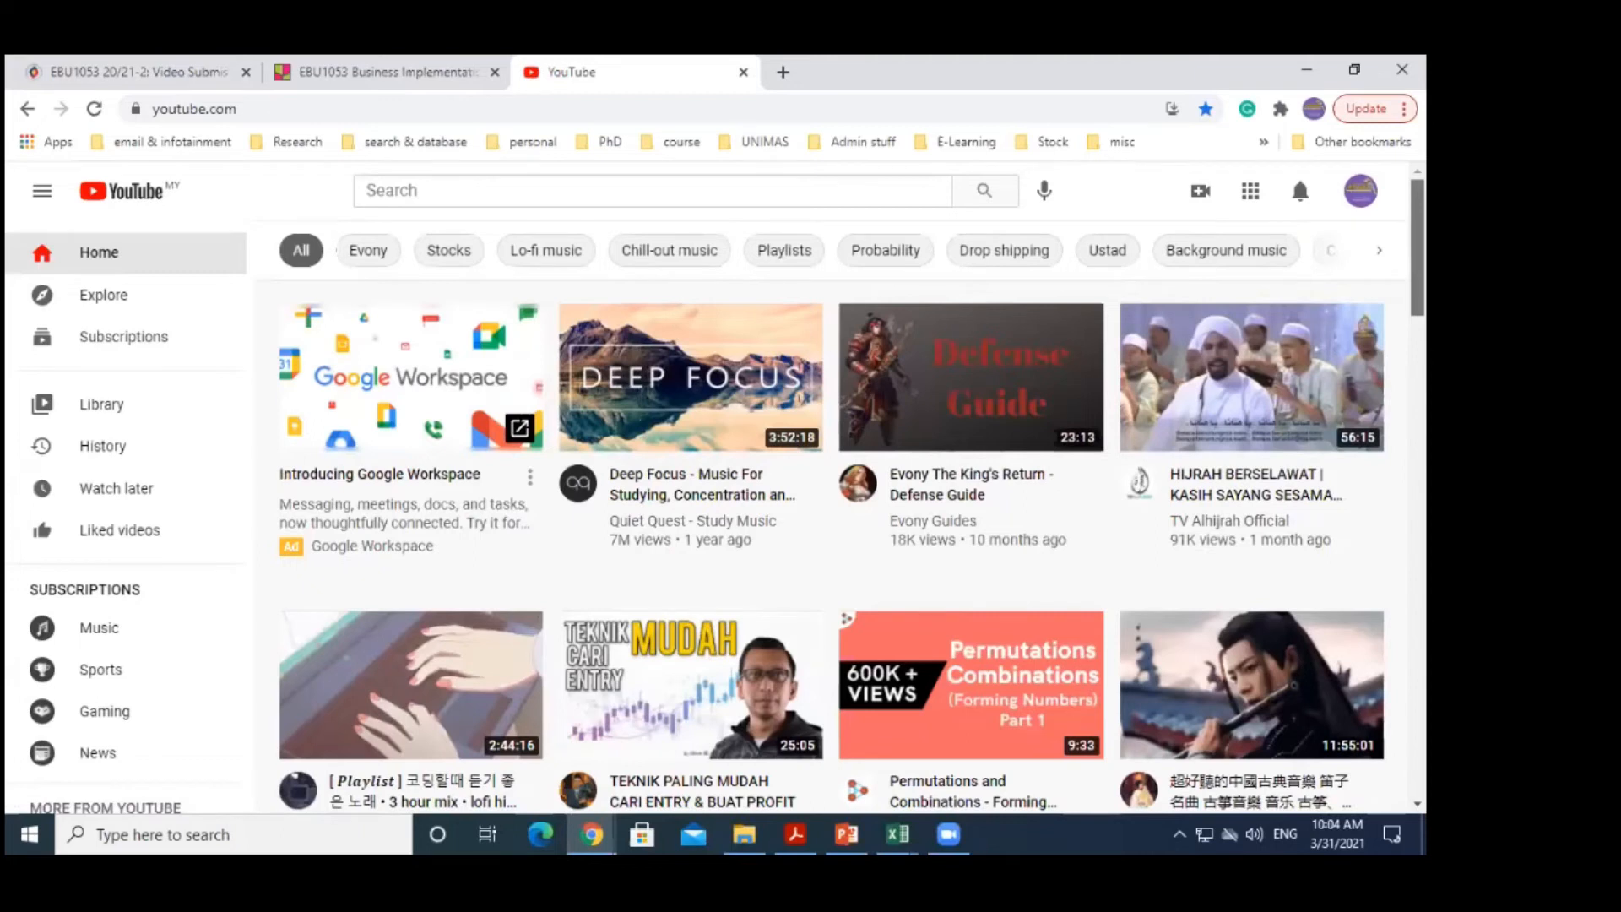
scroll(831, 496, down, 1)
scroll(832, 496, down, 4)
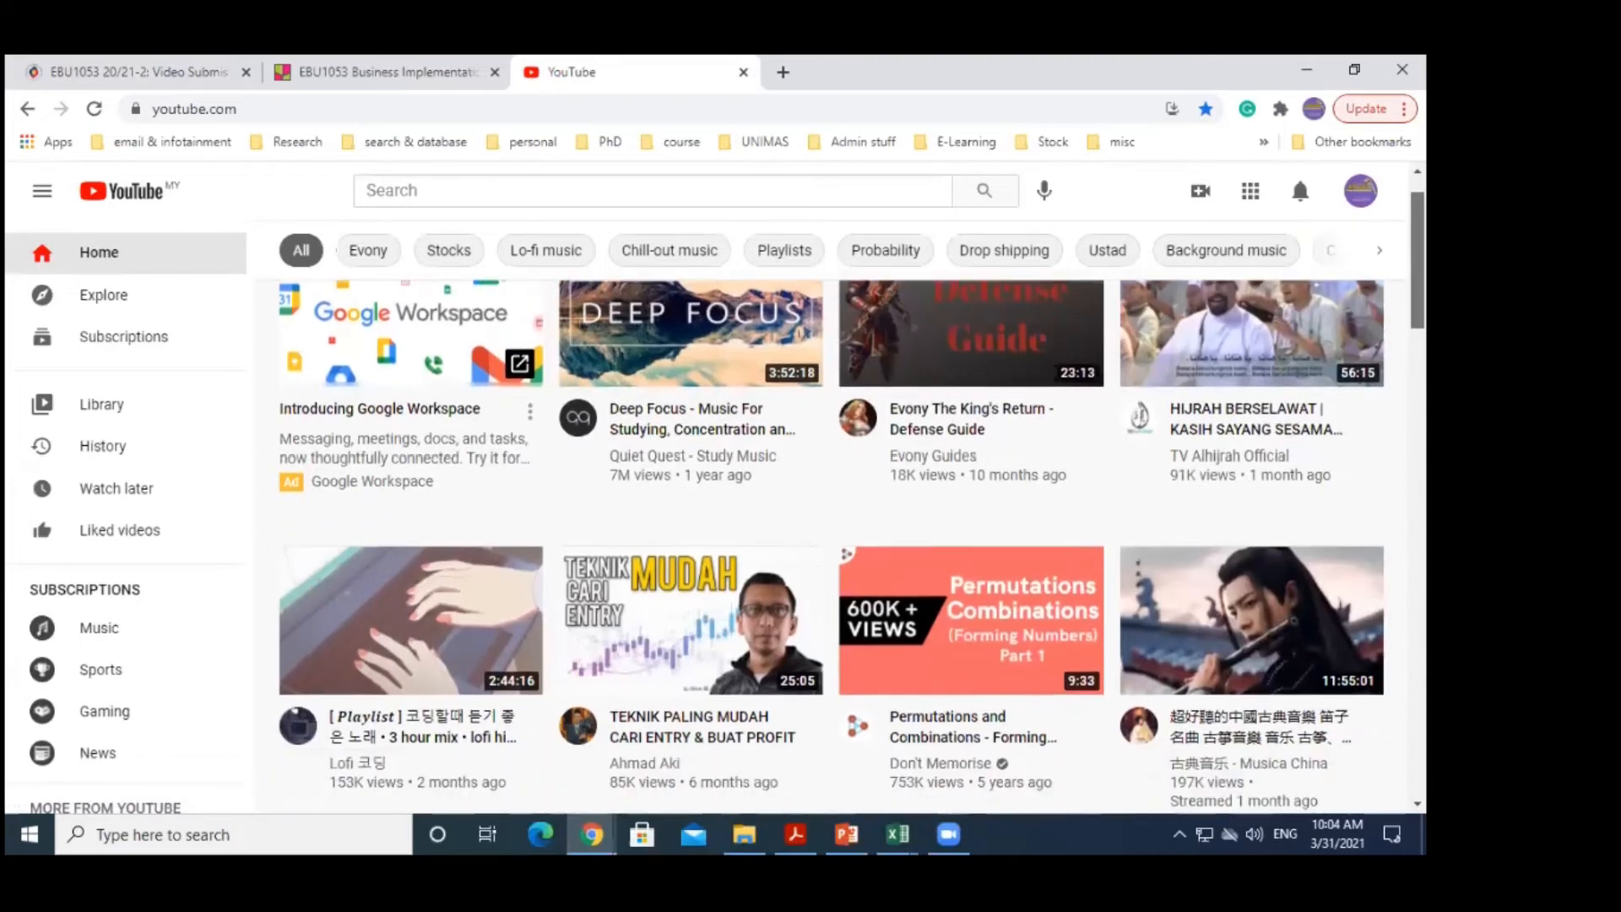
scroll(646, 580, down, 3)
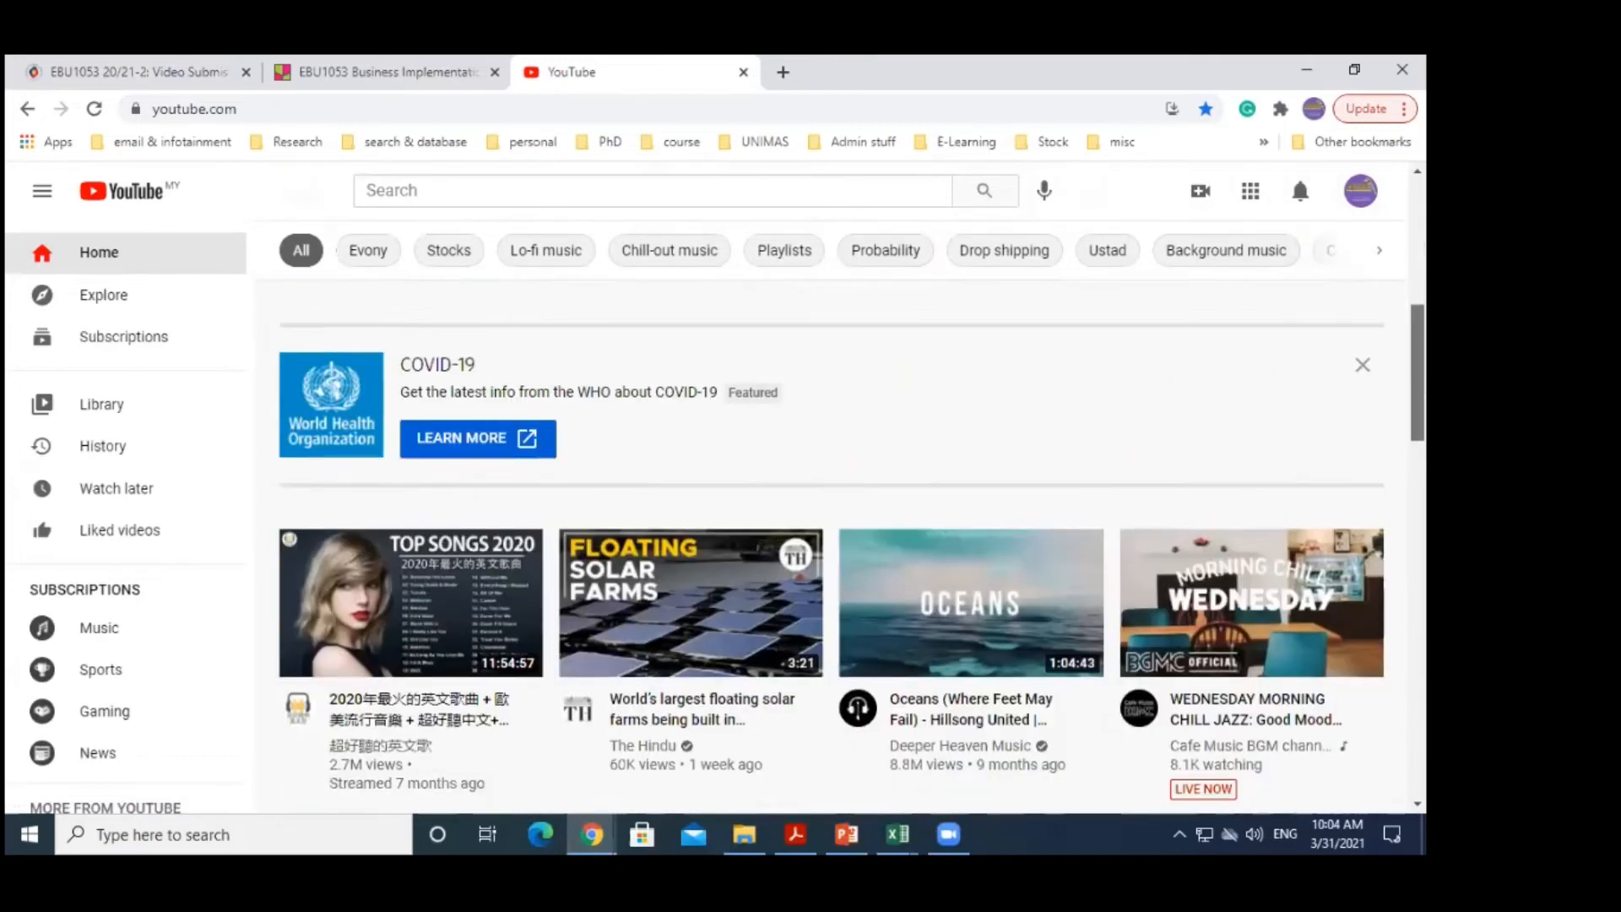
scroll(645, 581, up, 6)
scroll(645, 581, up, 1)
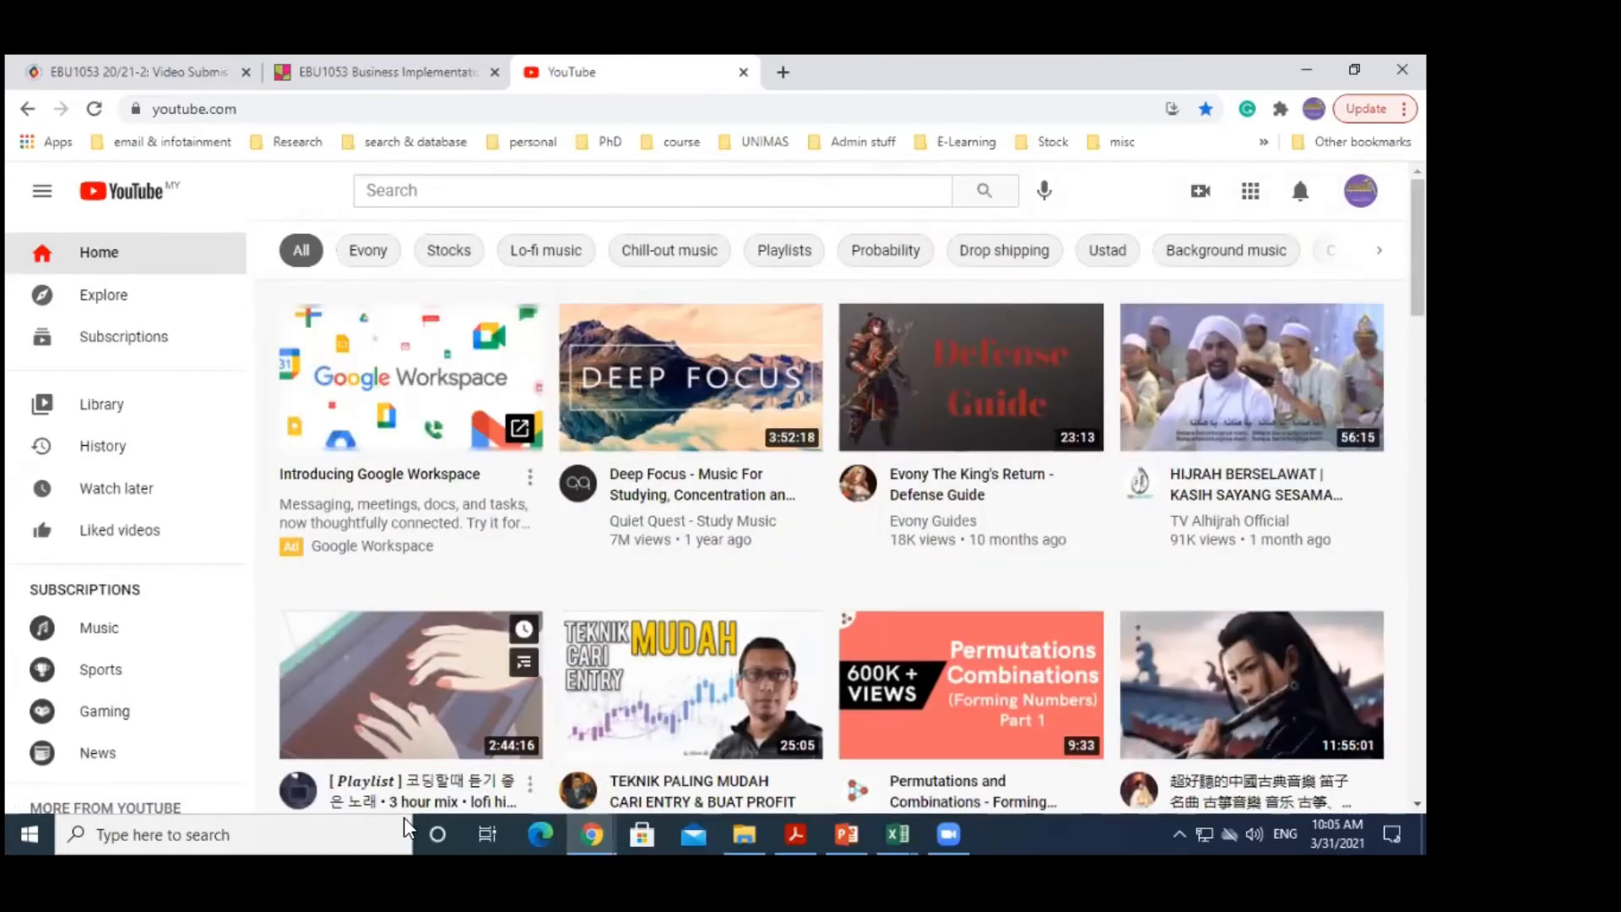
Open the 3 hour lofi hip hop mix playlist video, pause playback and copy the video's web address
click(410, 674)
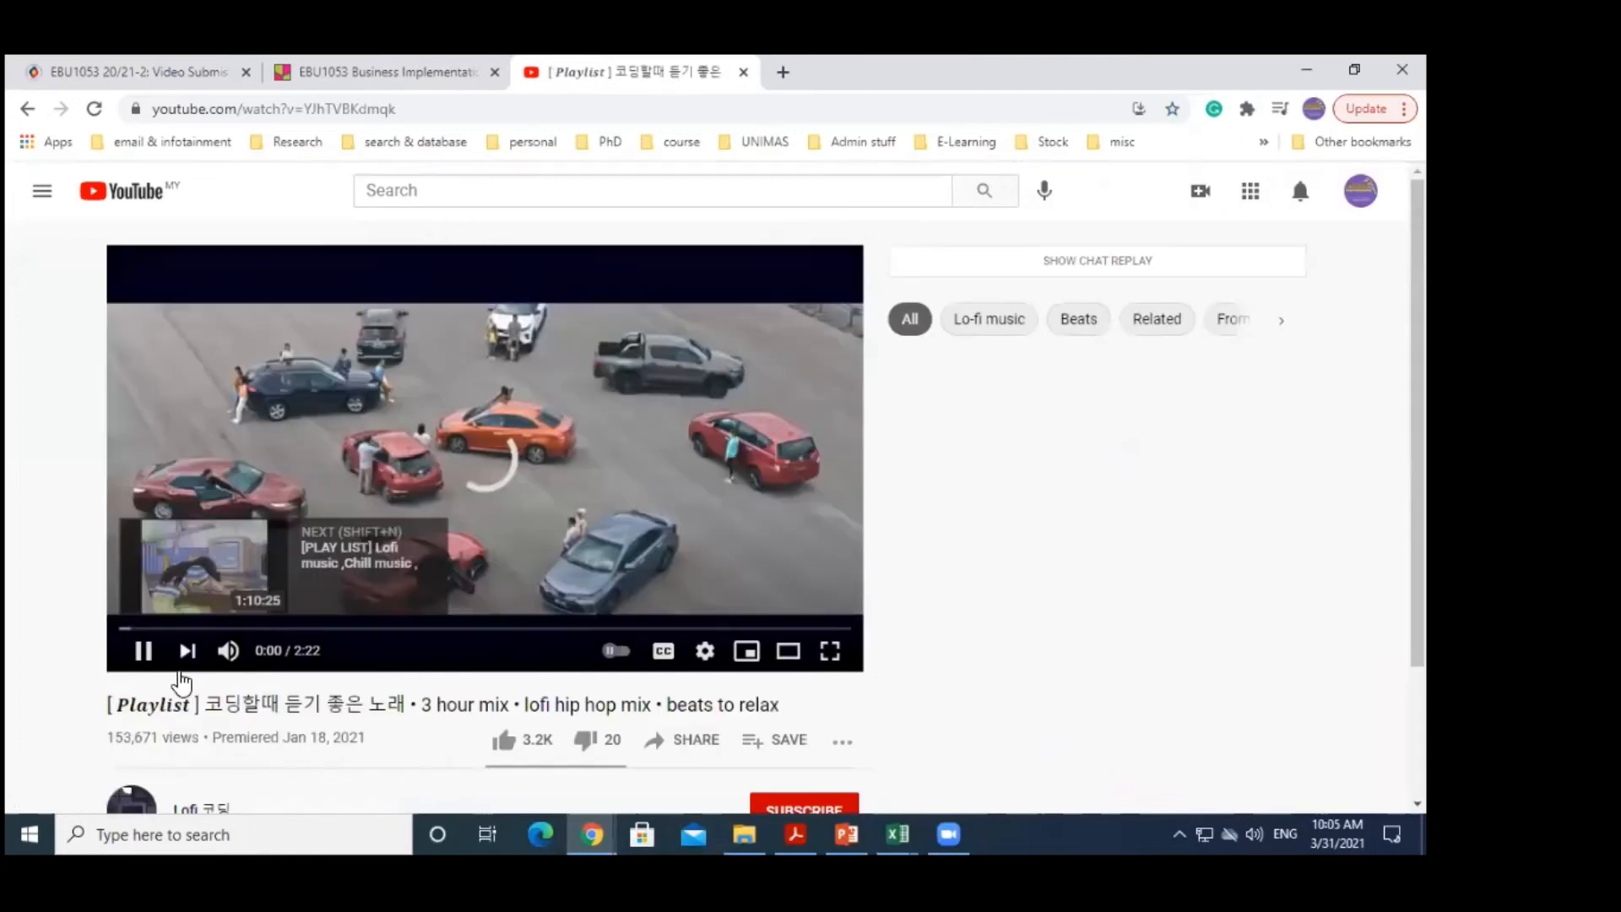
click(135, 648)
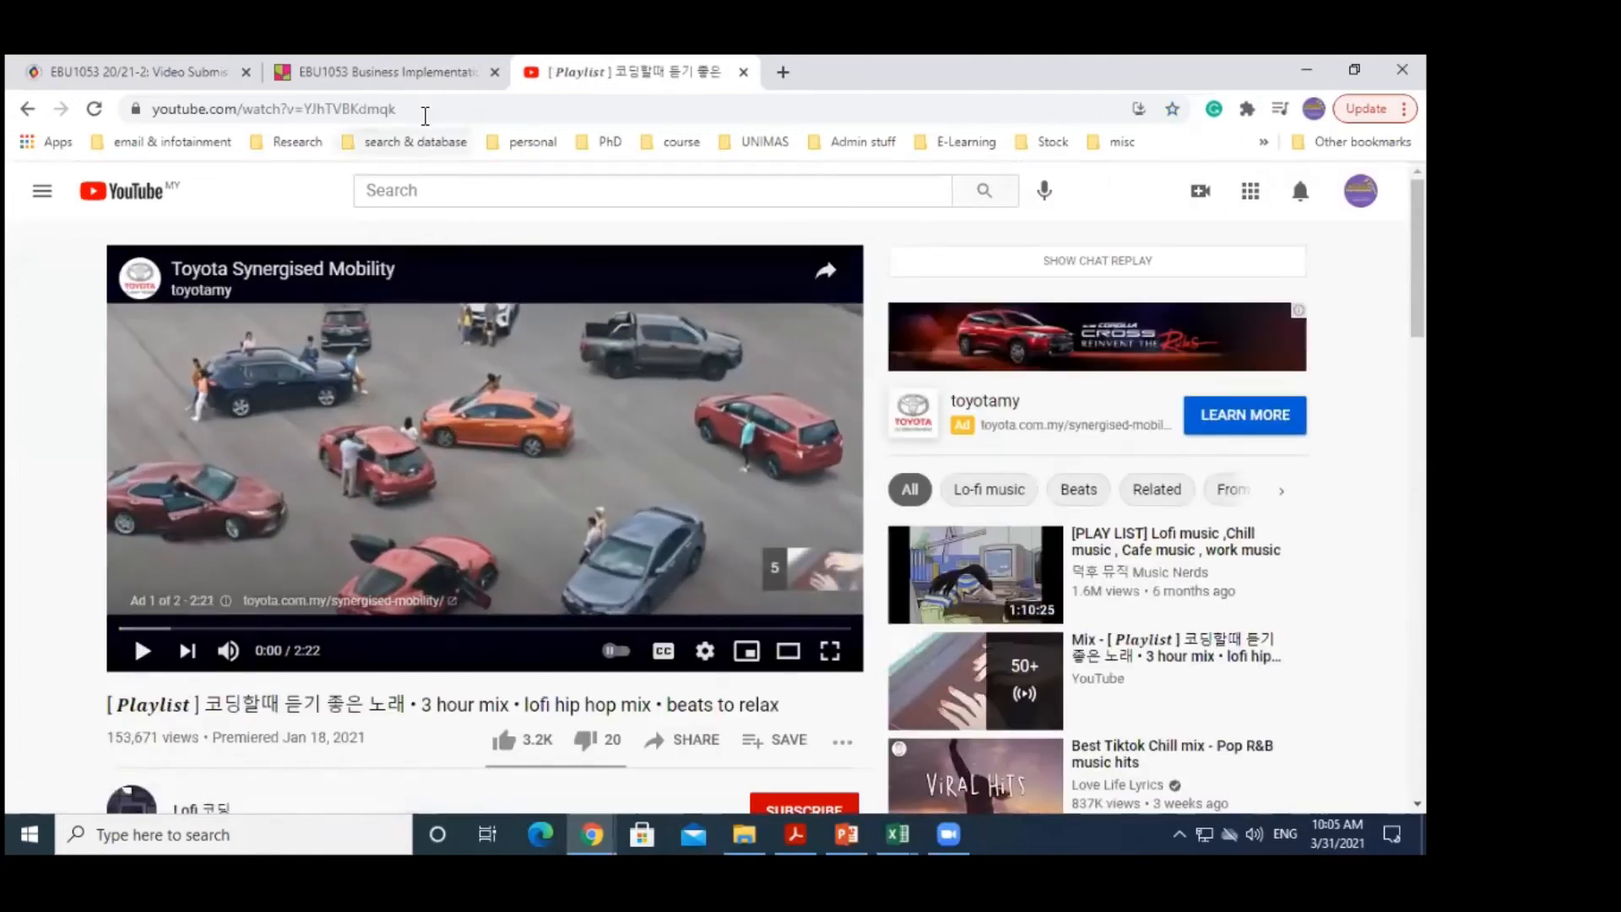
click(422, 109)
right_click(421, 111)
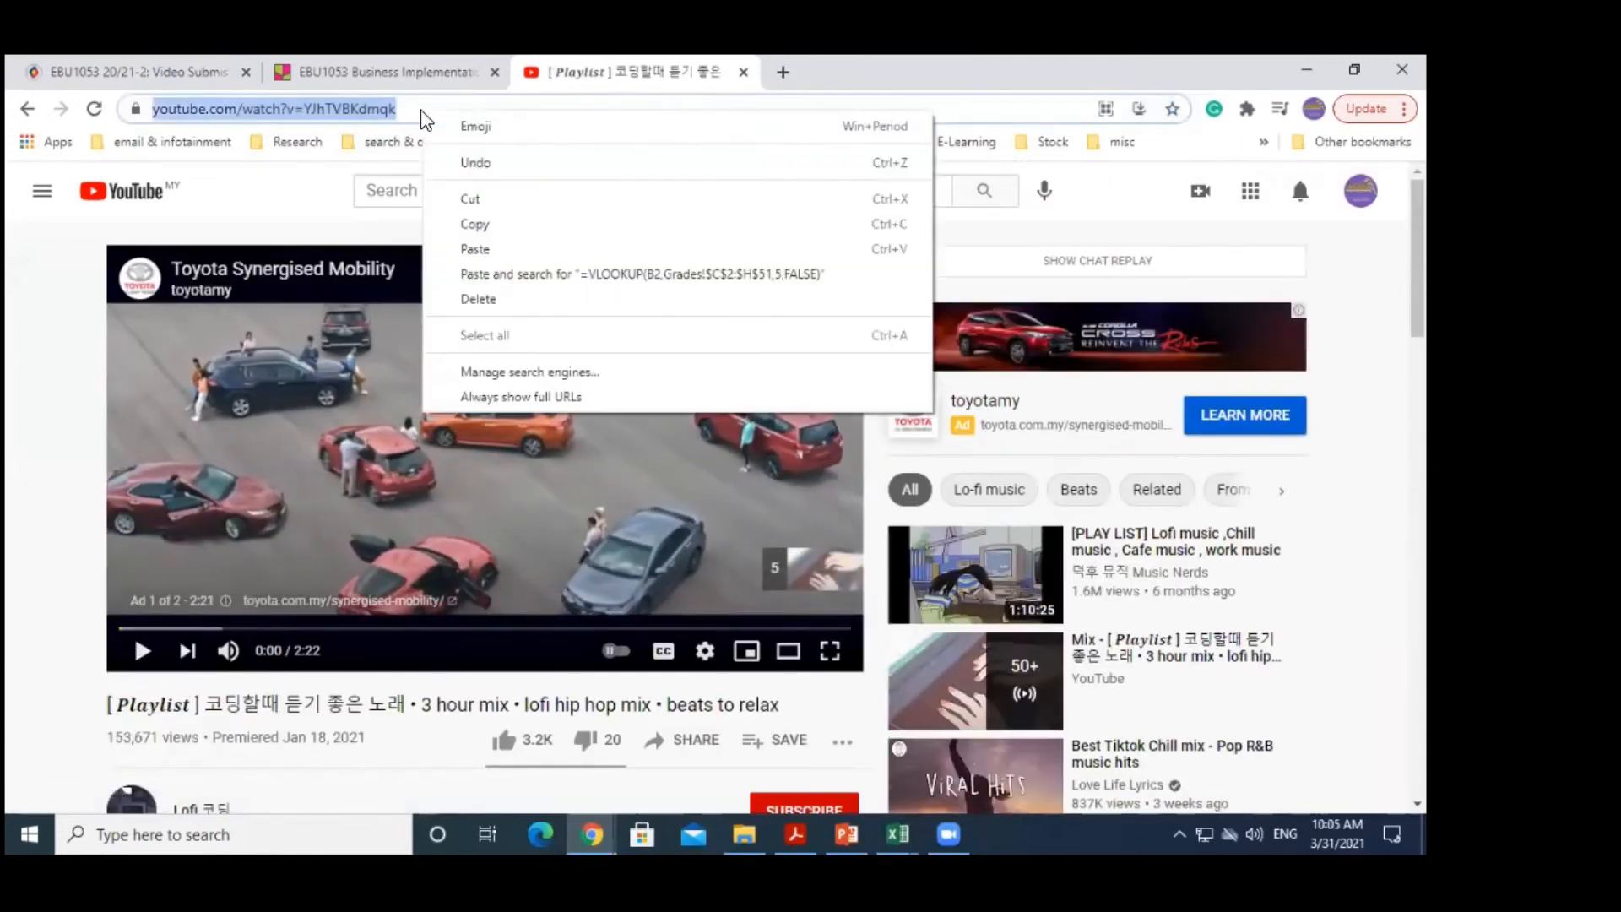
click(478, 226)
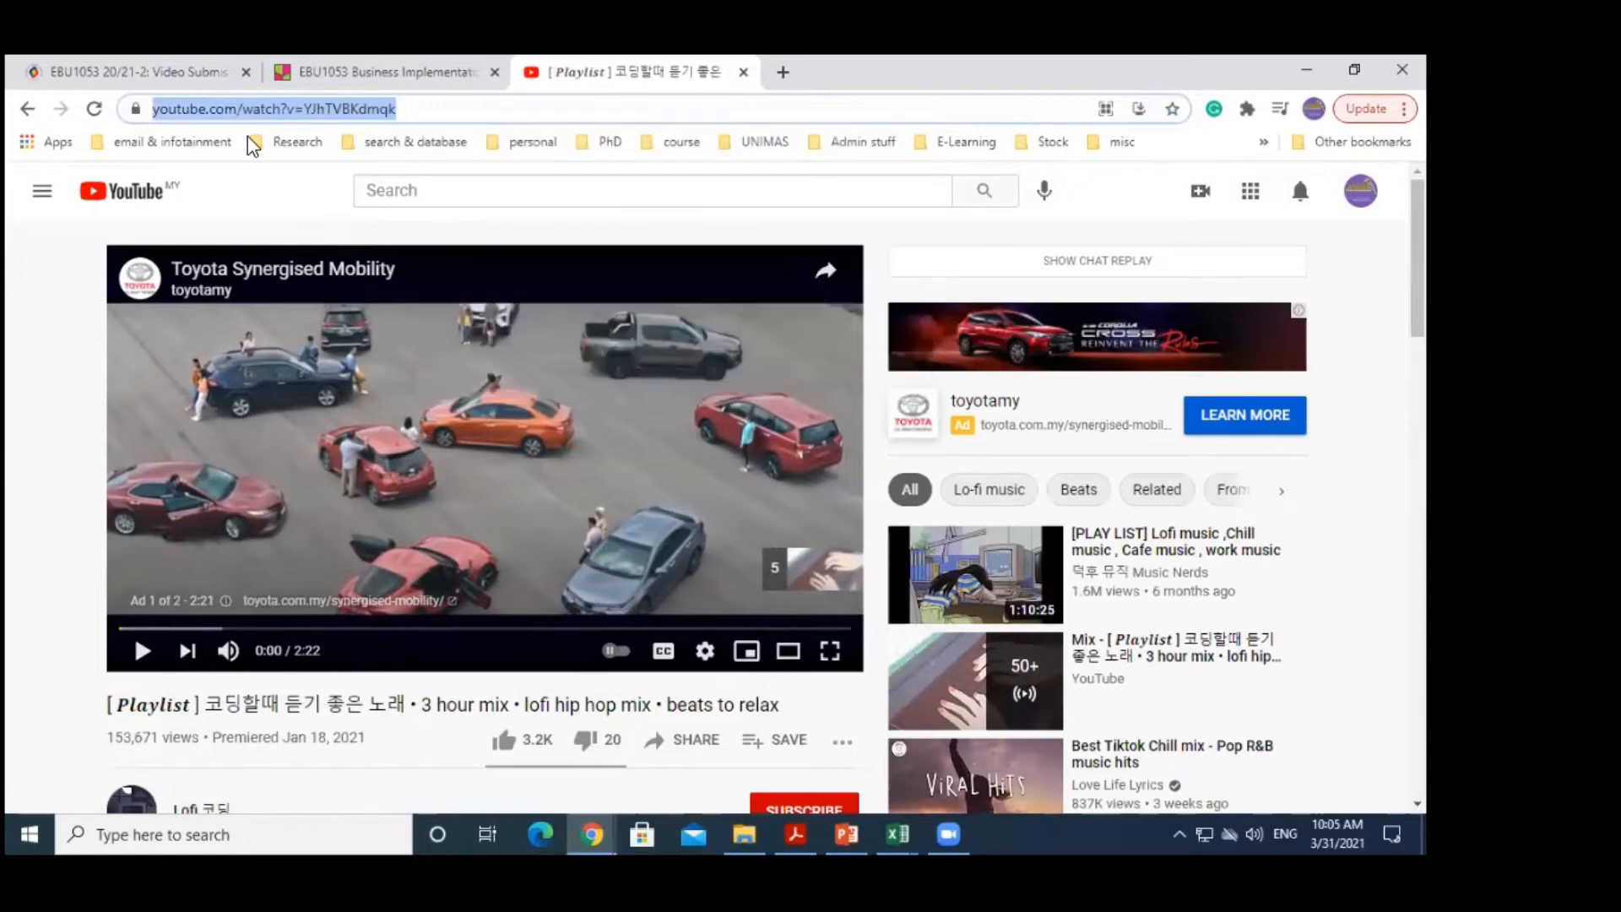
click(174, 73)
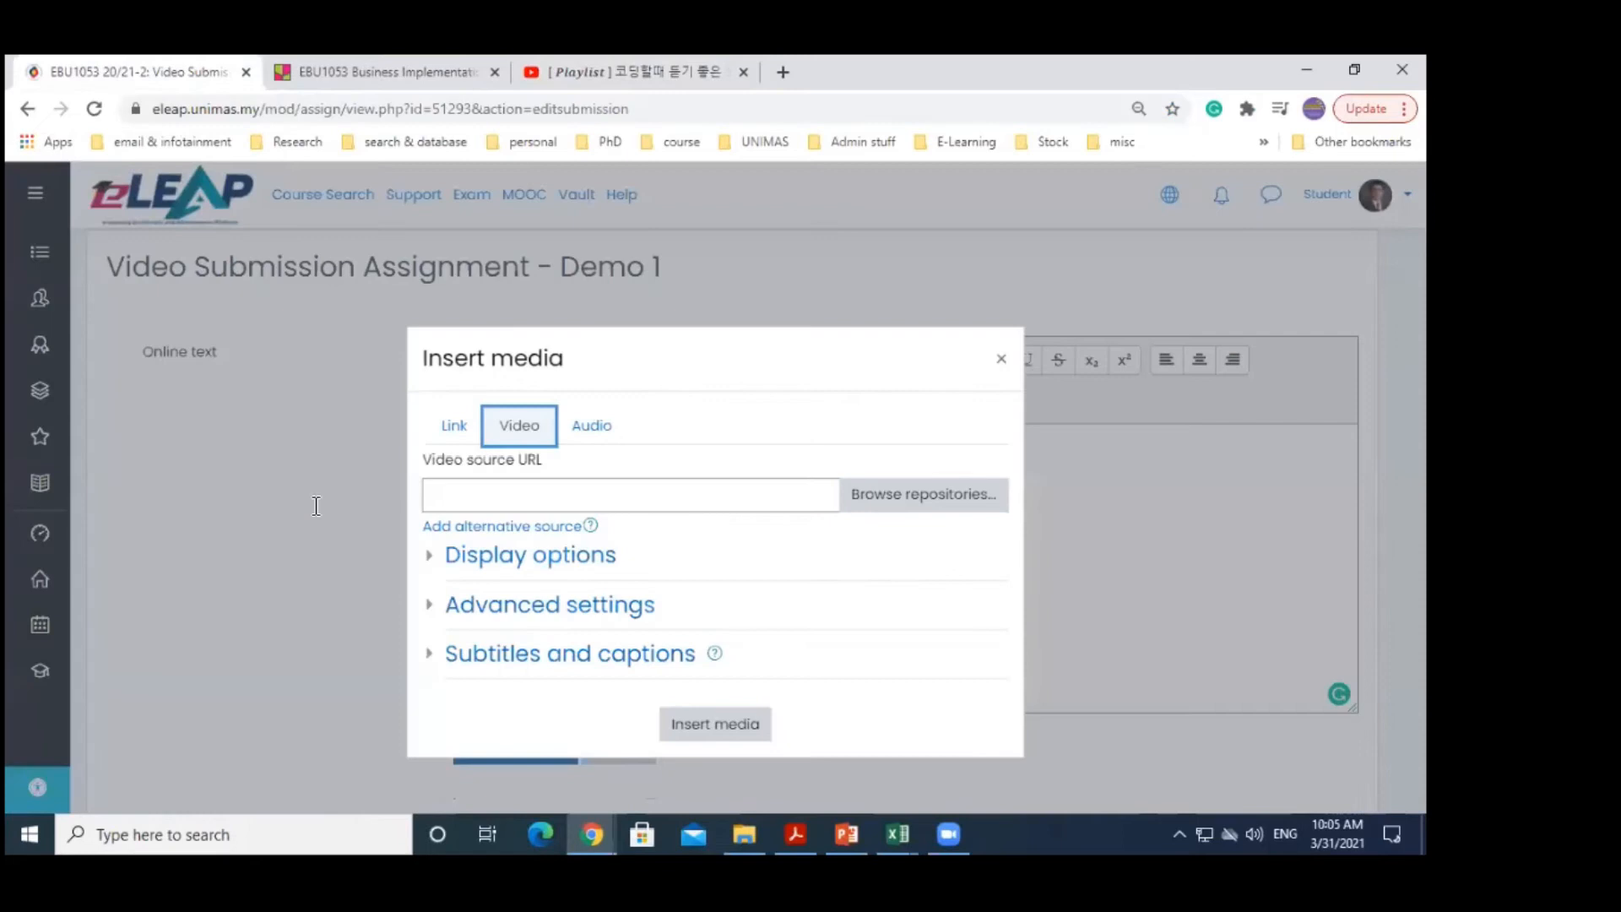
key(Tab)
key(ctrl+v)
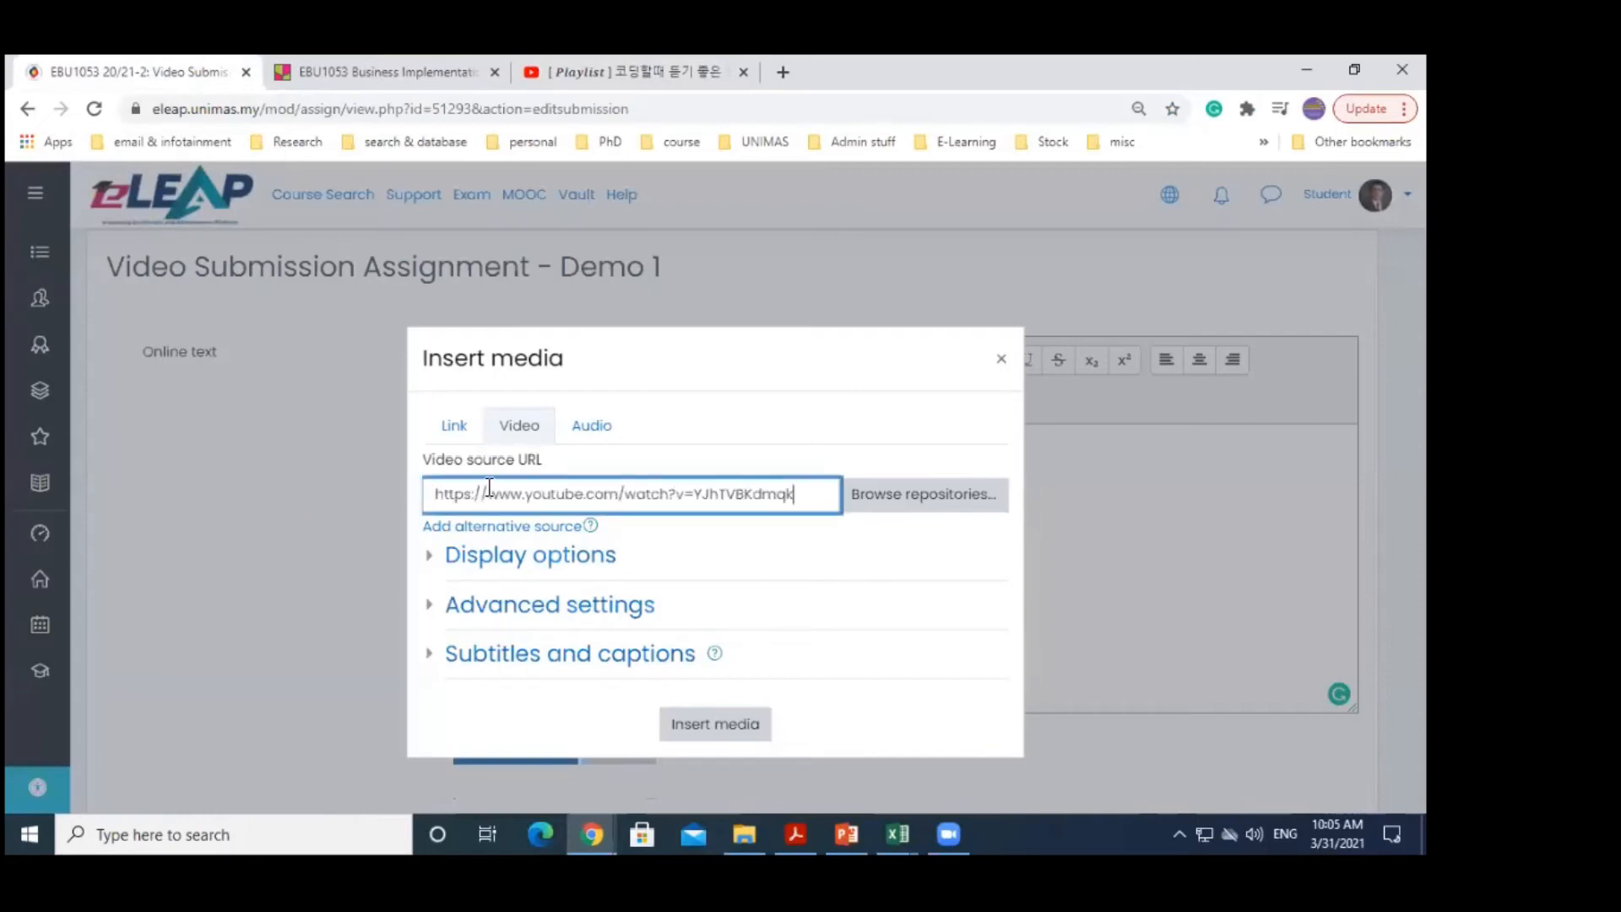
click(705, 726)
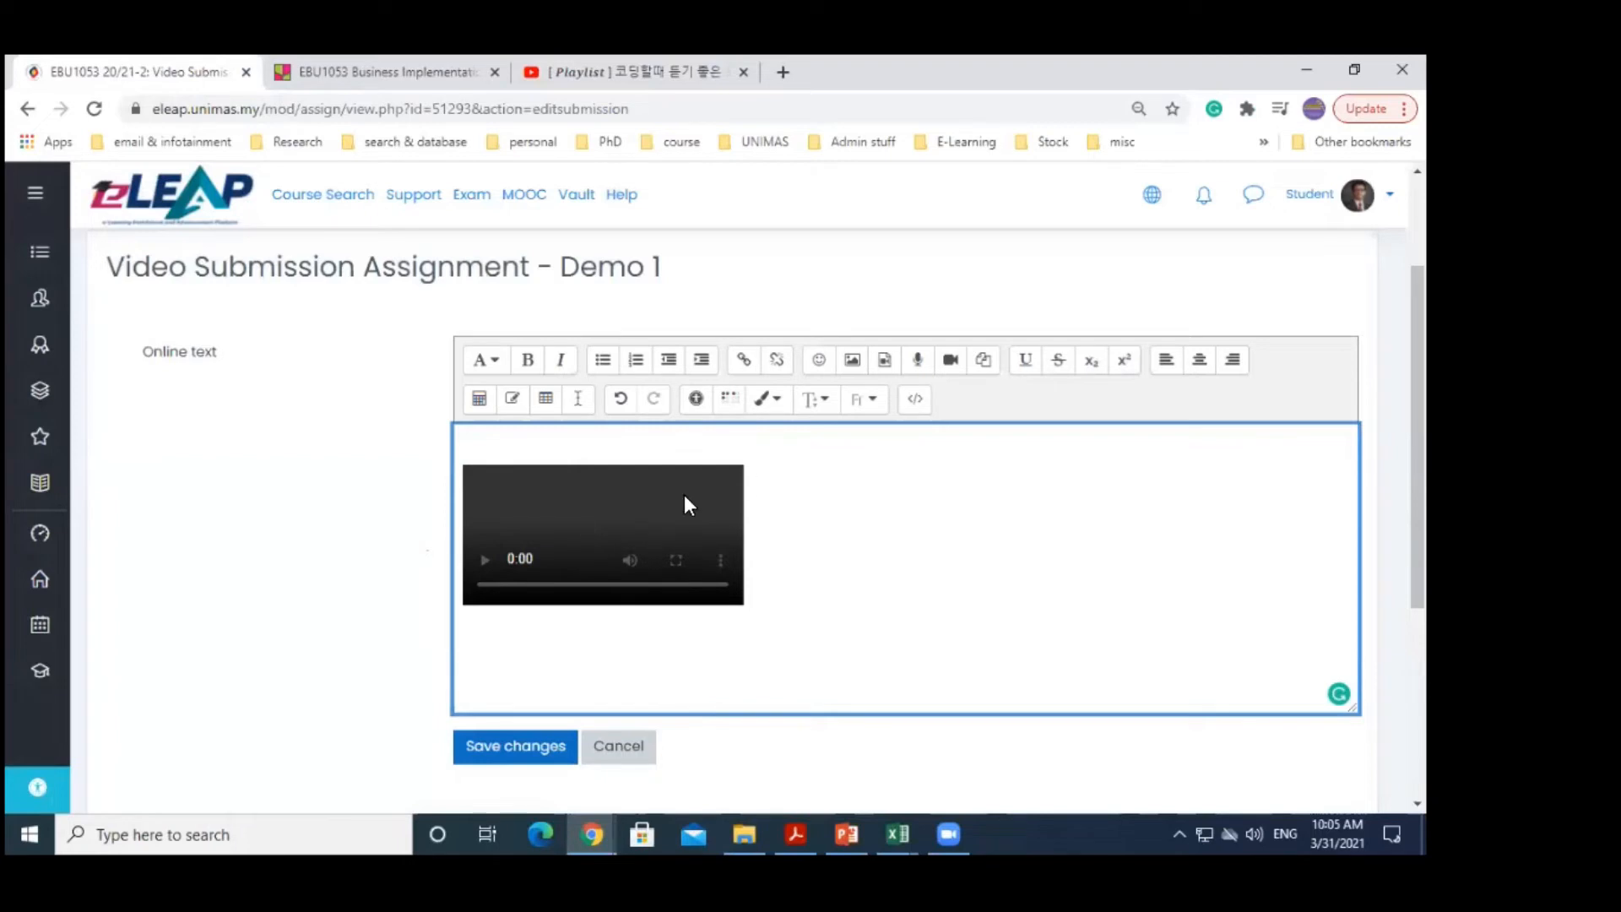
click(536, 751)
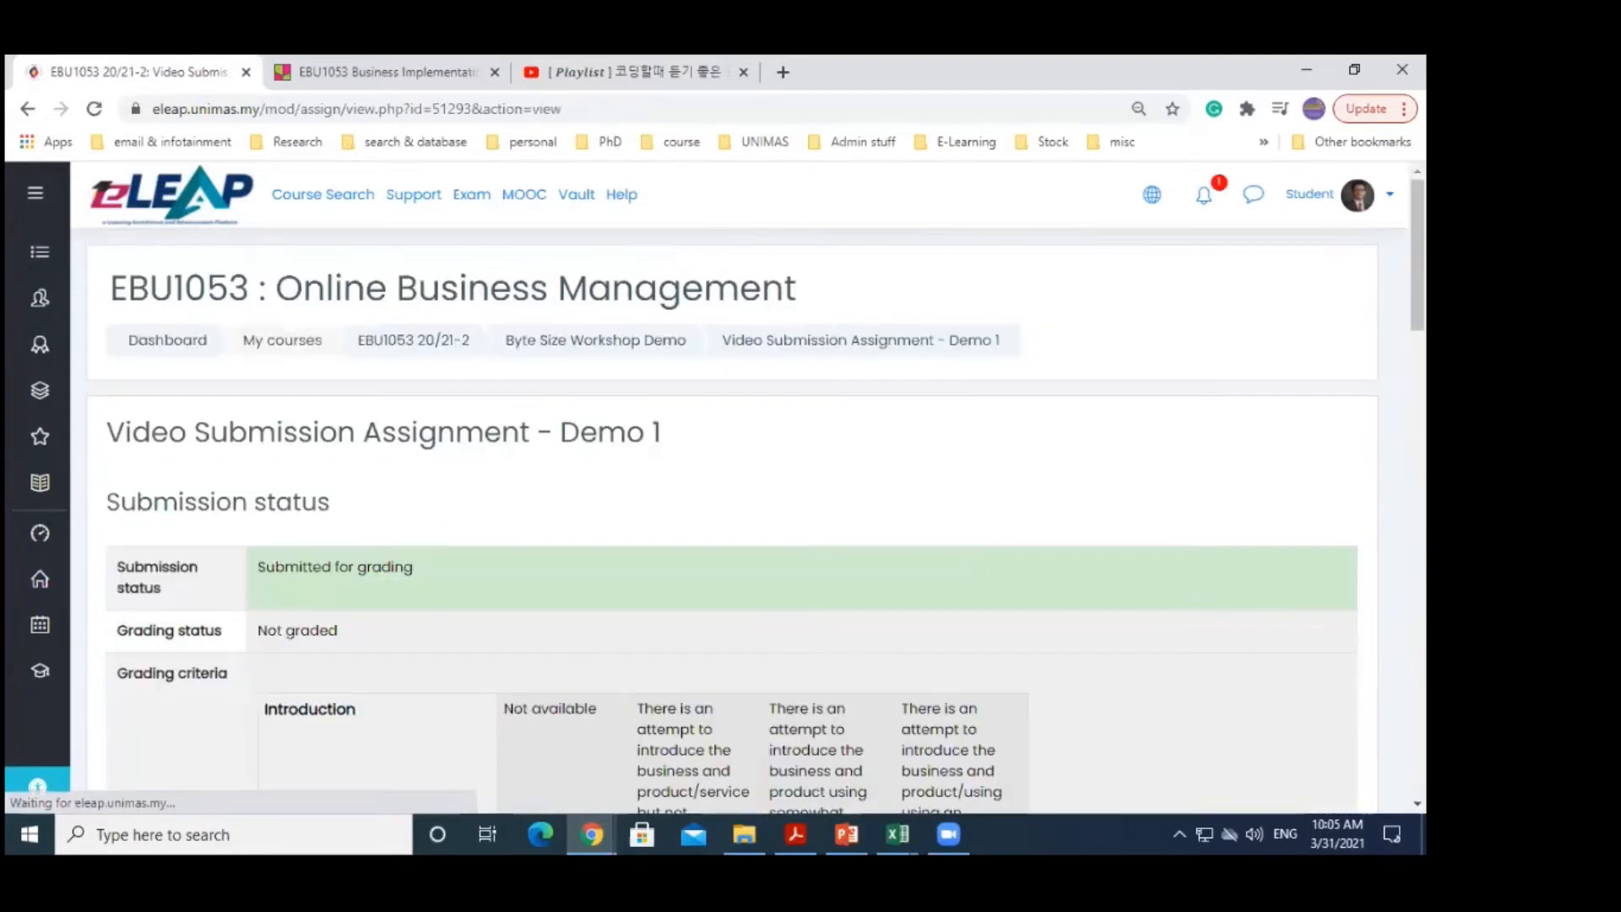
Review the submitted assignment page, checking the grading criteria and the embedded video in the online text
scroll(303, 574, down, 15)
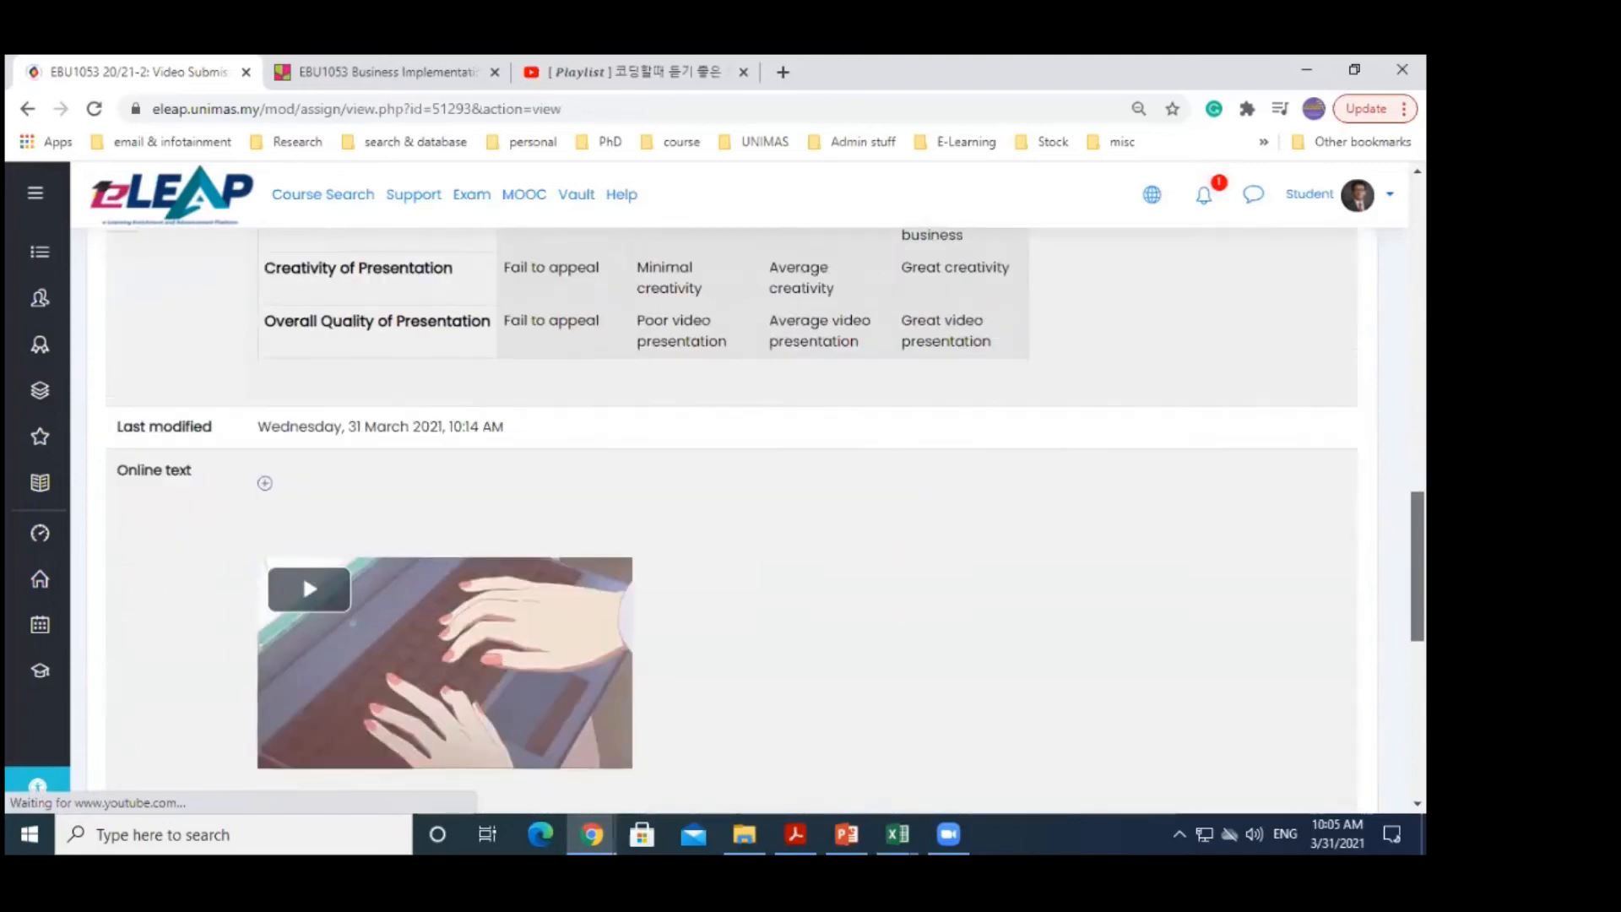
scroll(731, 506, up, 1)
scroll(731, 507, down, 4)
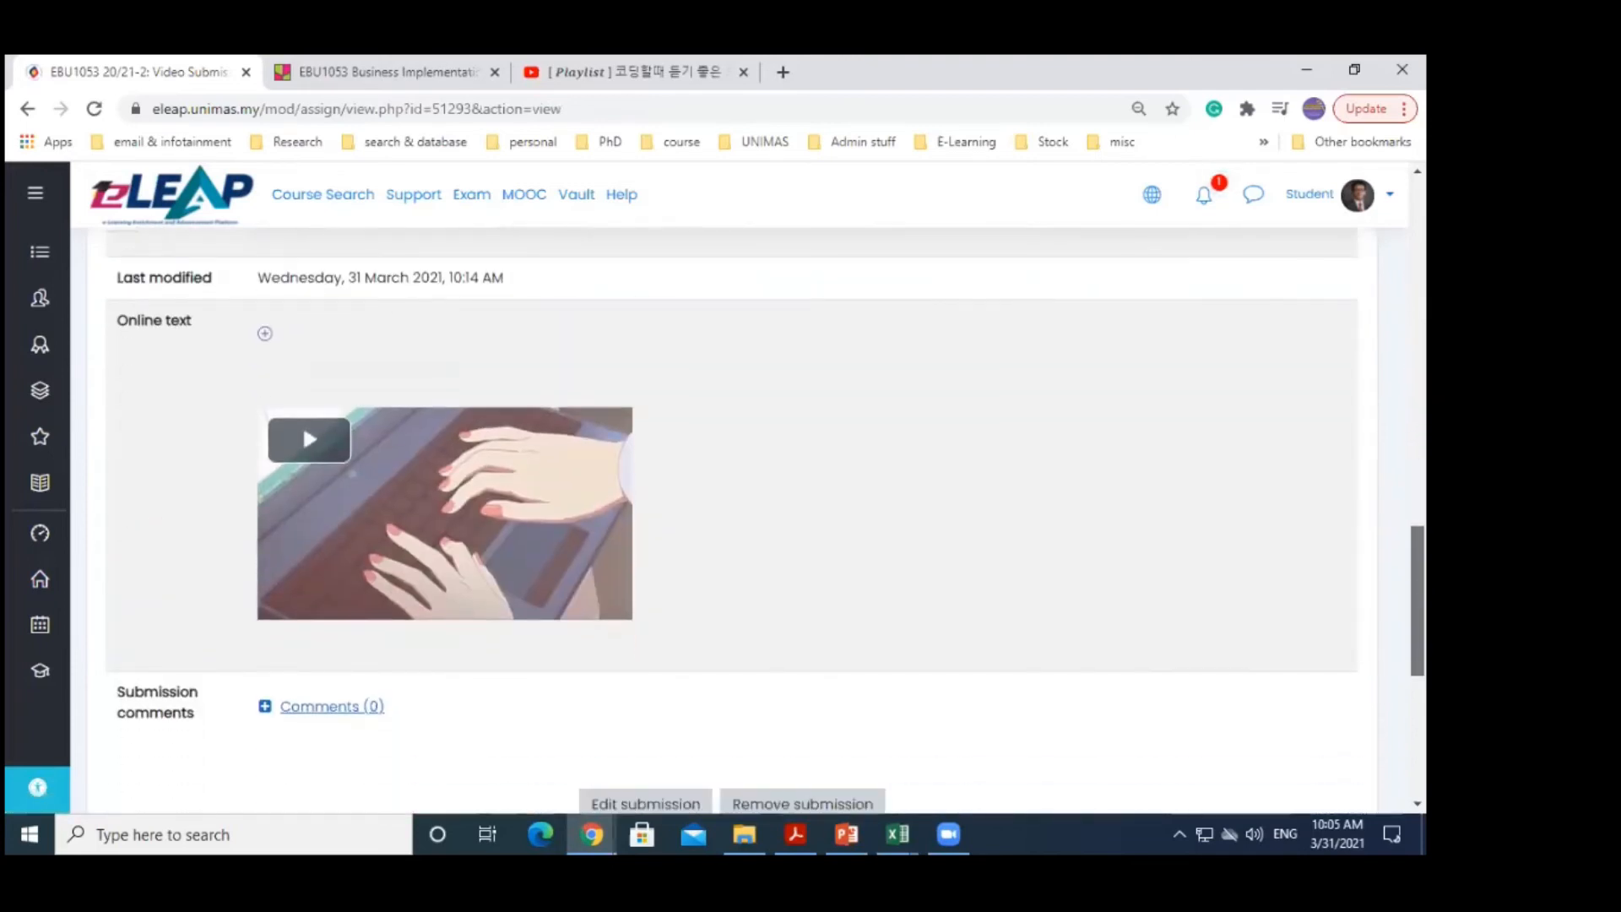
scroll(1121, 283, up, 15)
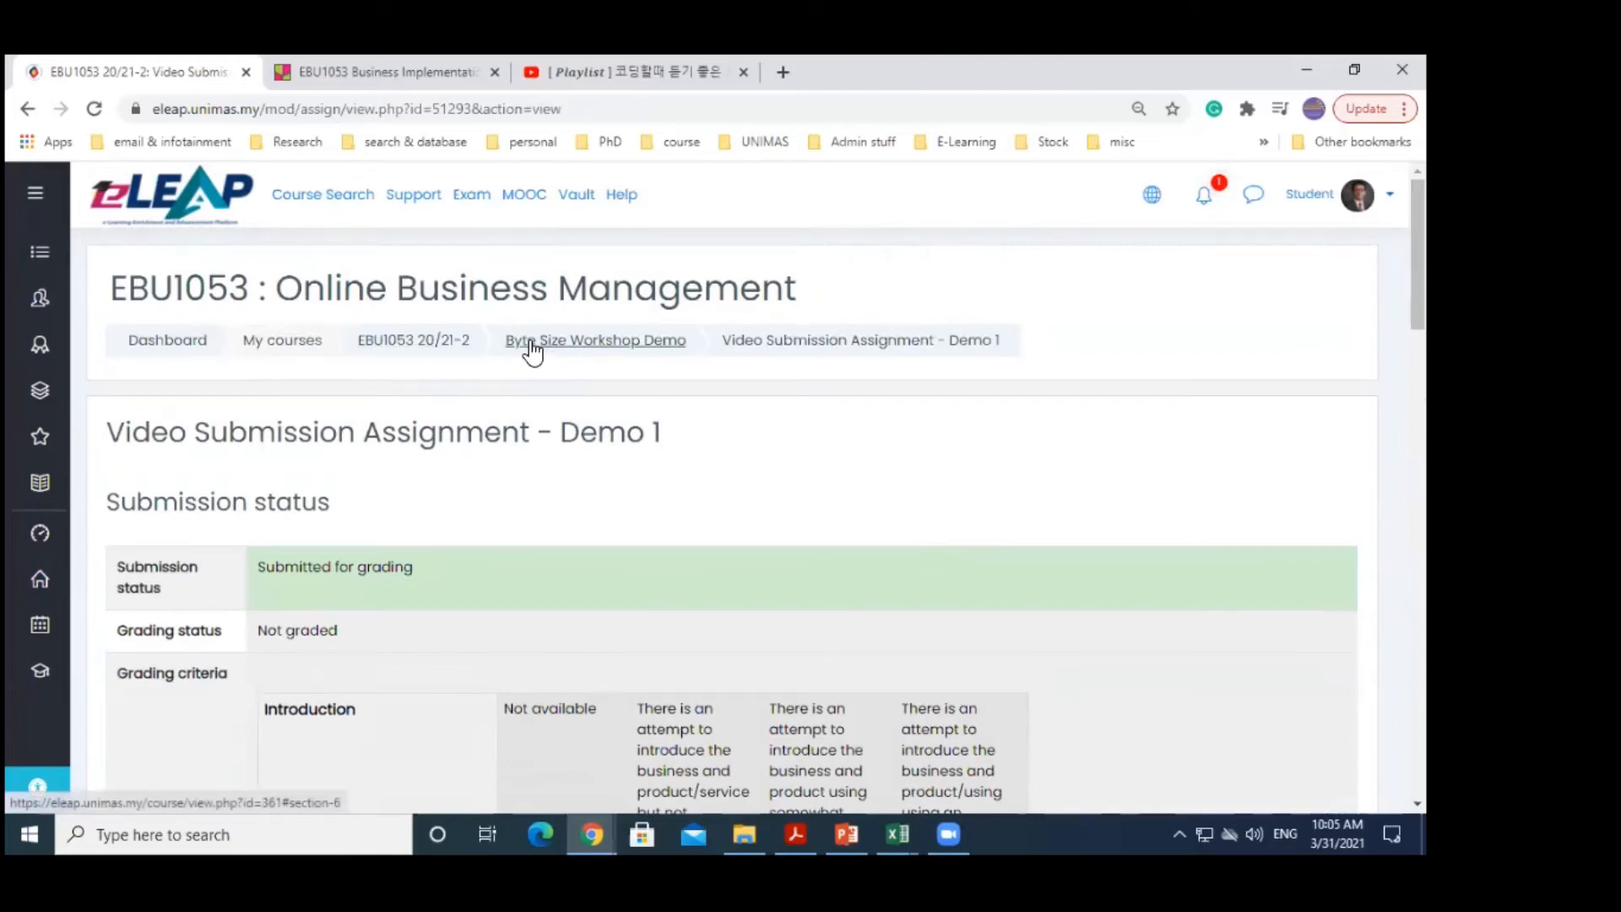
Reopen the Video Submission Assignment - Demo 1 page and return from the student view to the normal role
click(854, 347)
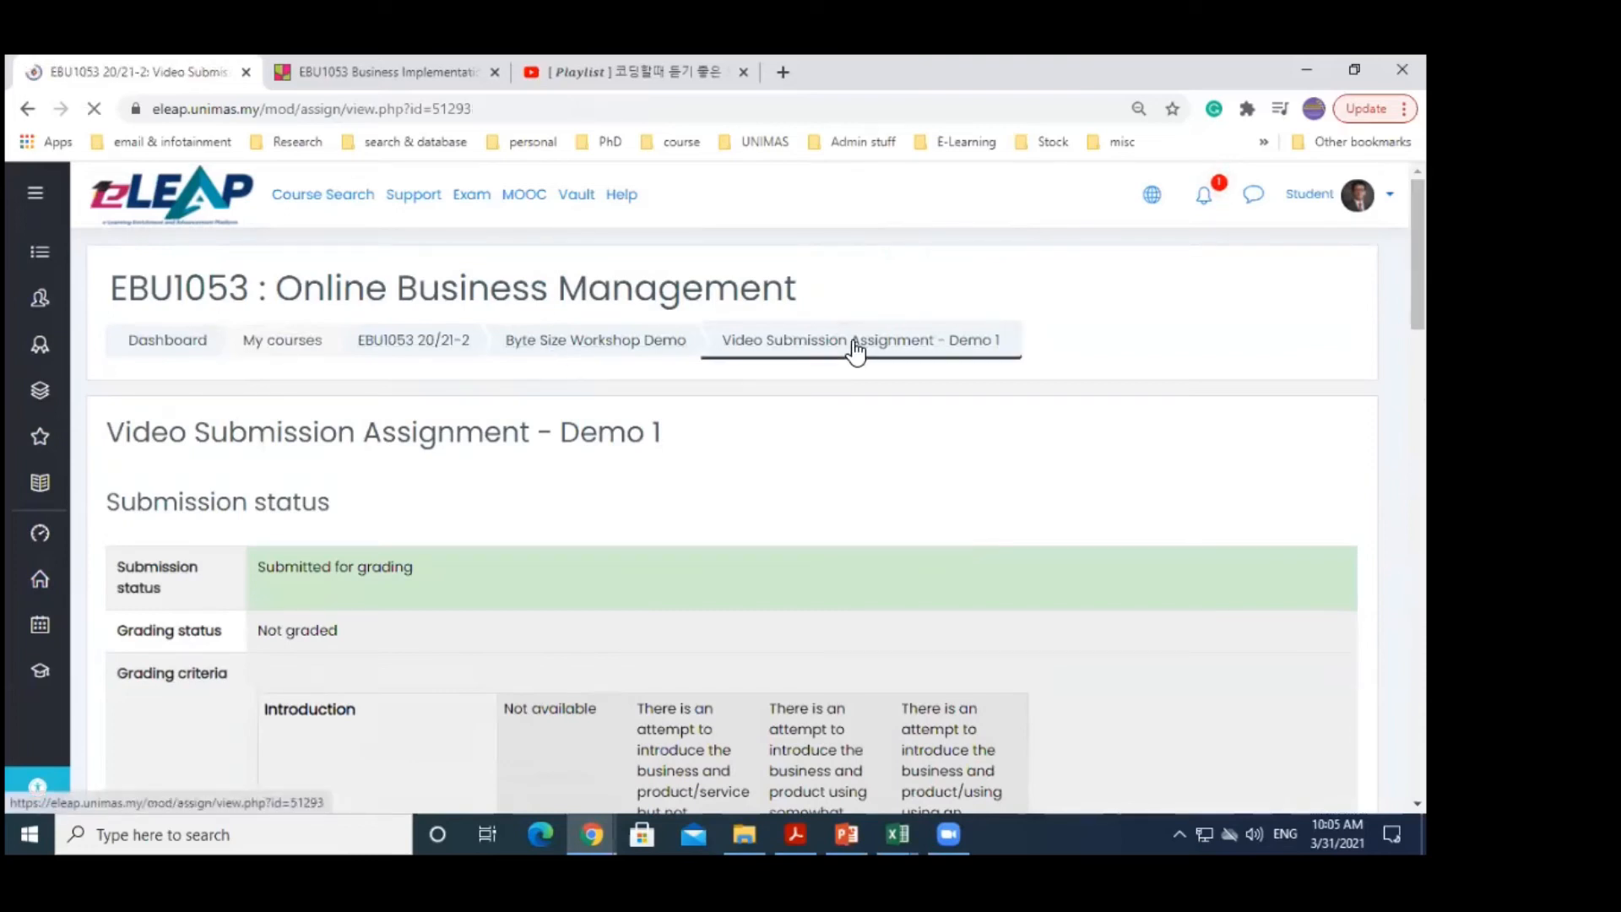
click(1359, 195)
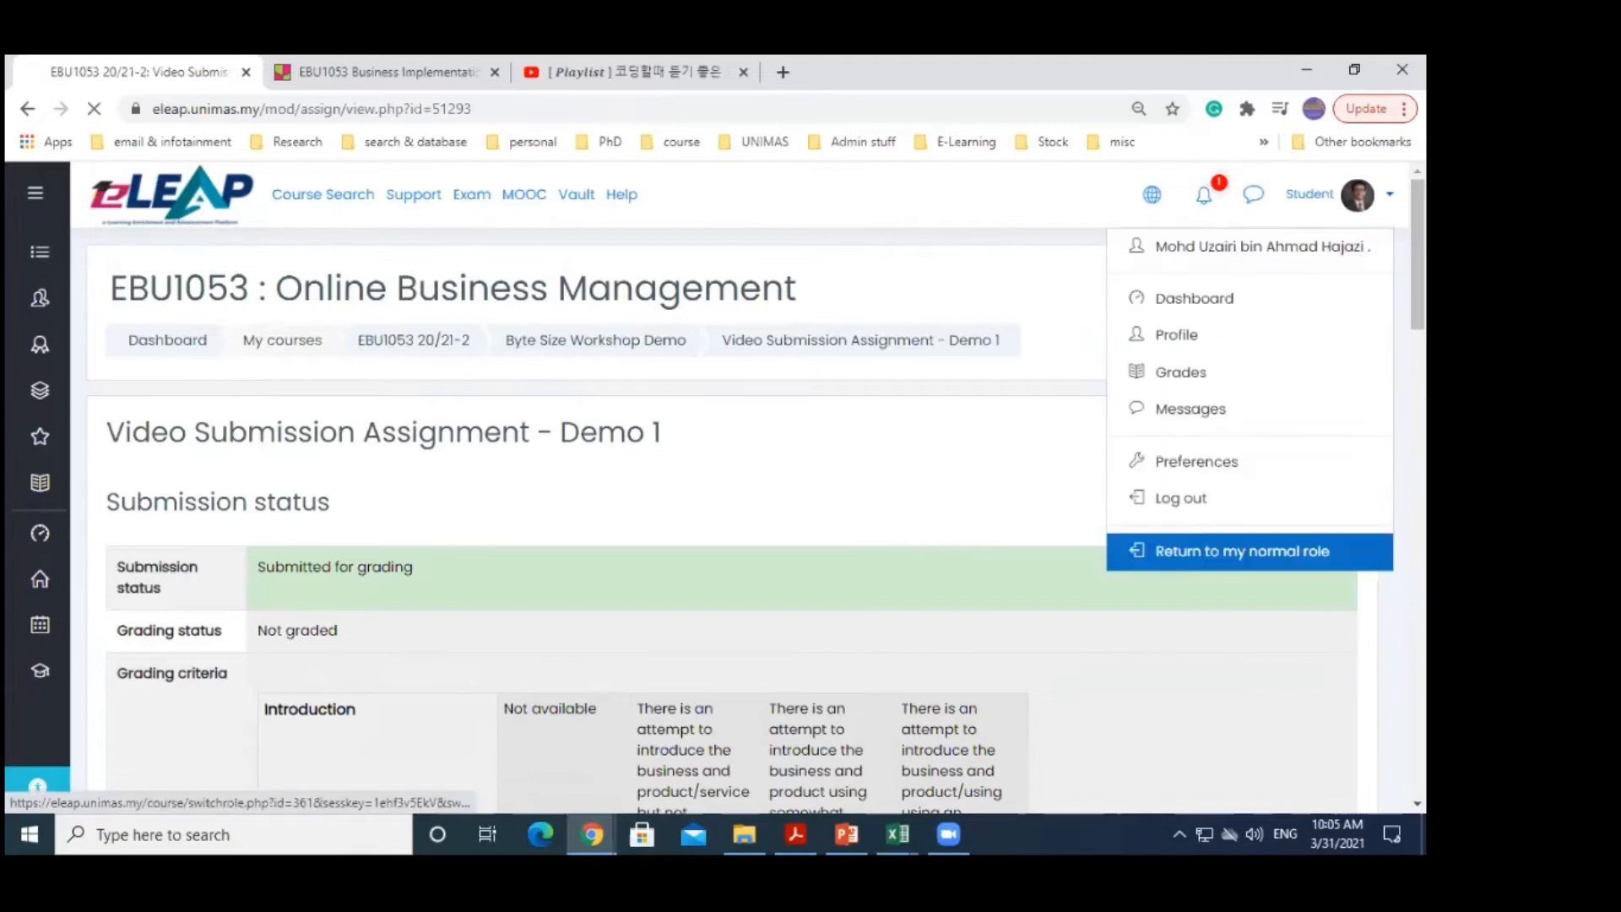
click(1192, 552)
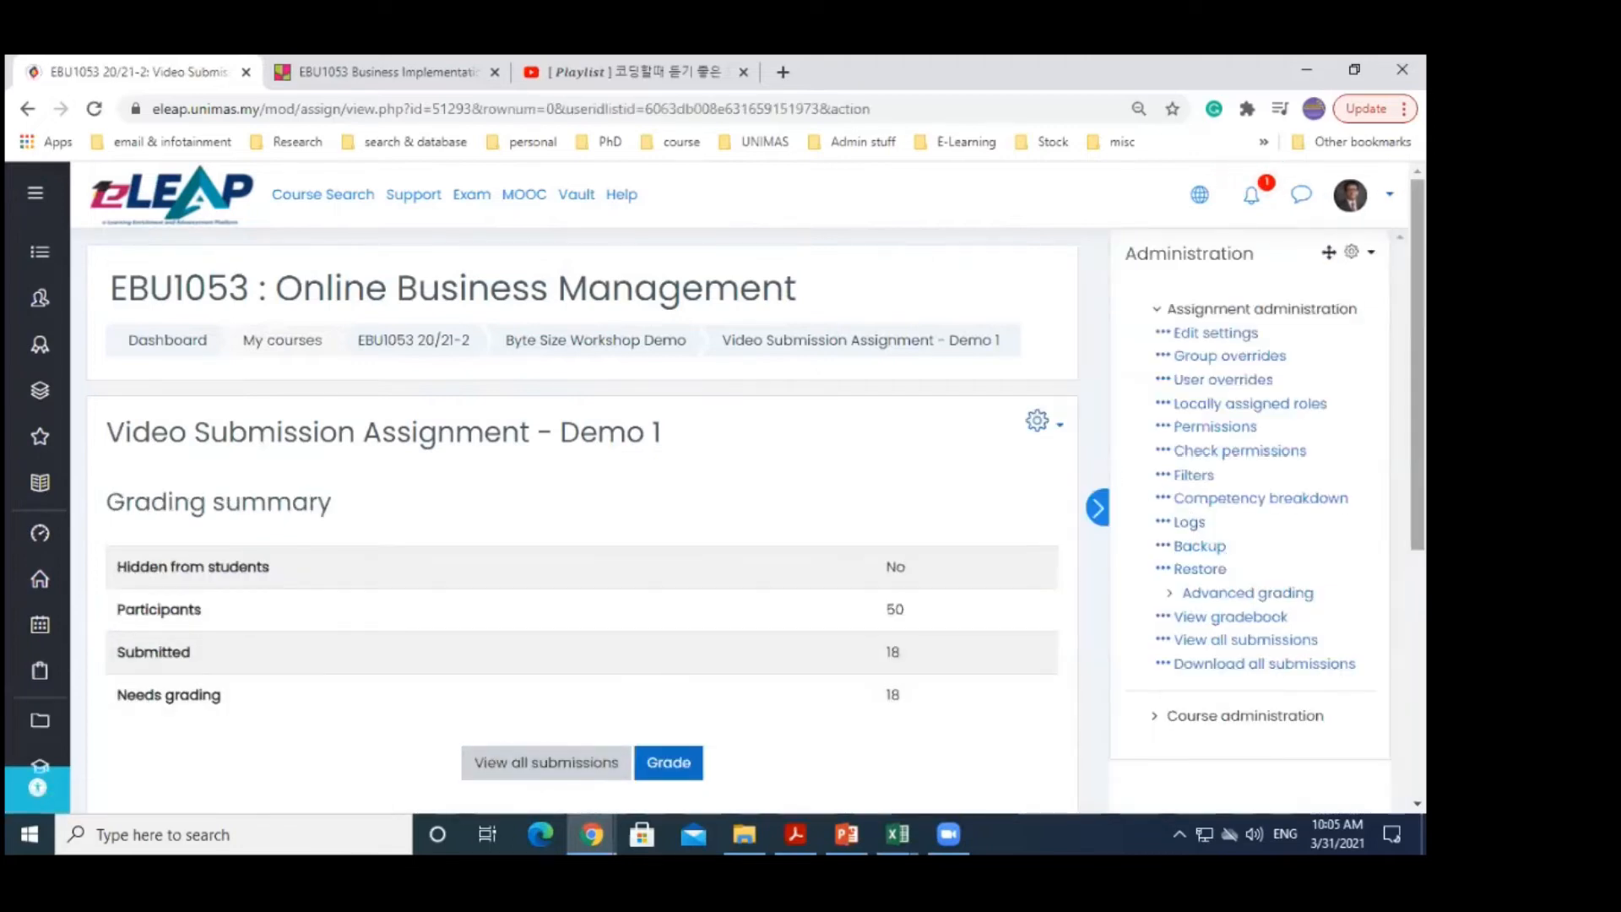
View all submissions for the assignment and open the first listed student's submission for grading
scroll(464, 616, down, 1)
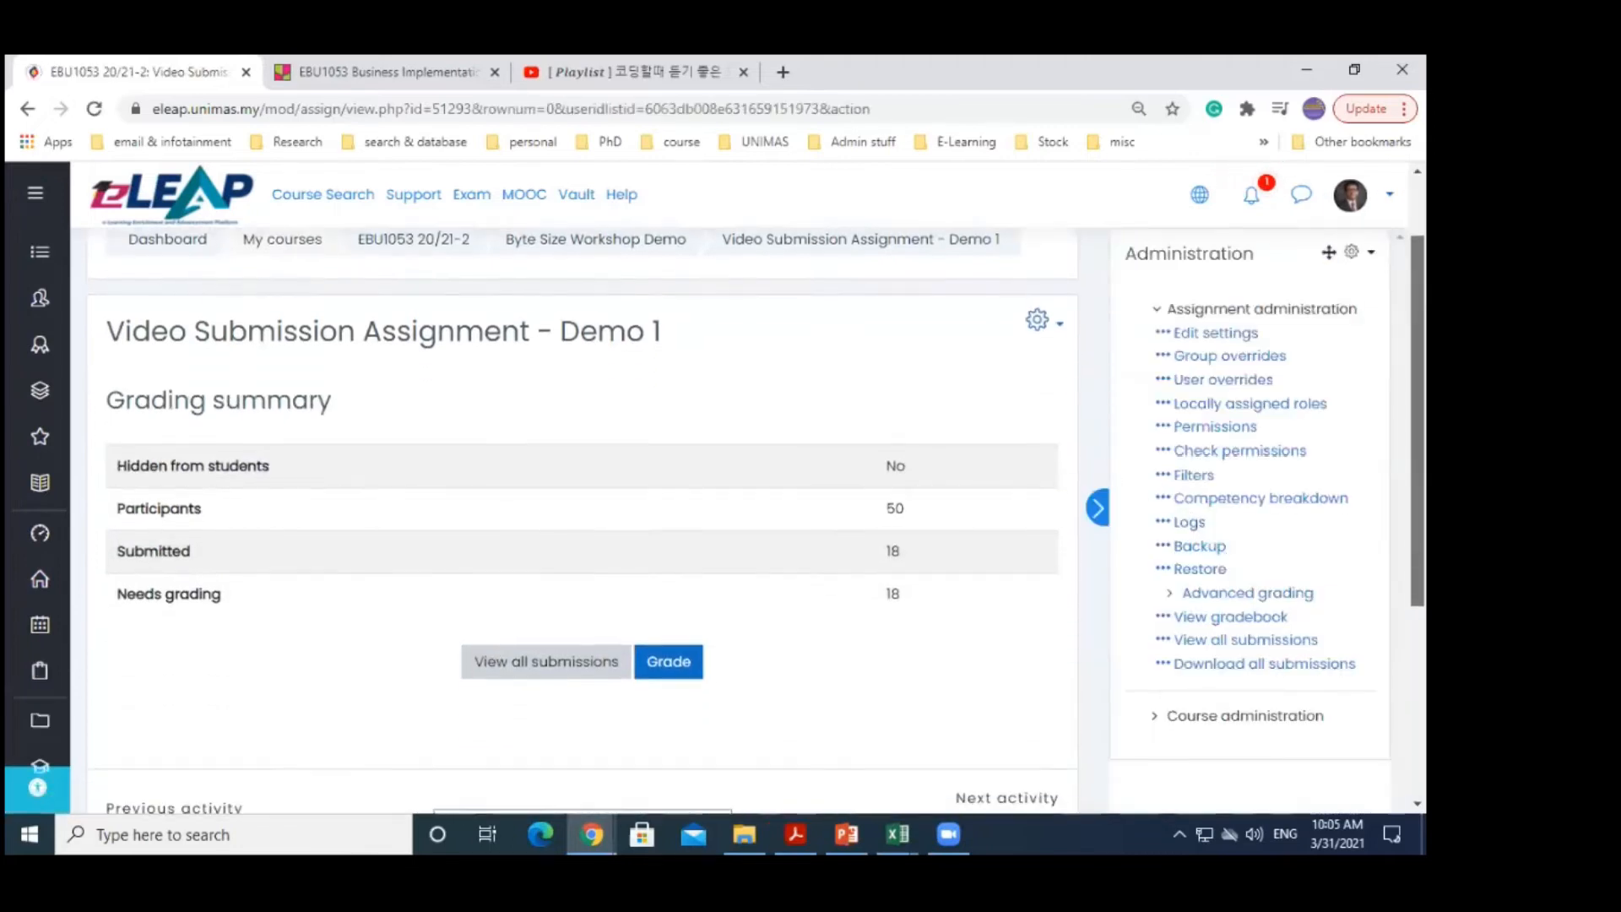
click(578, 680)
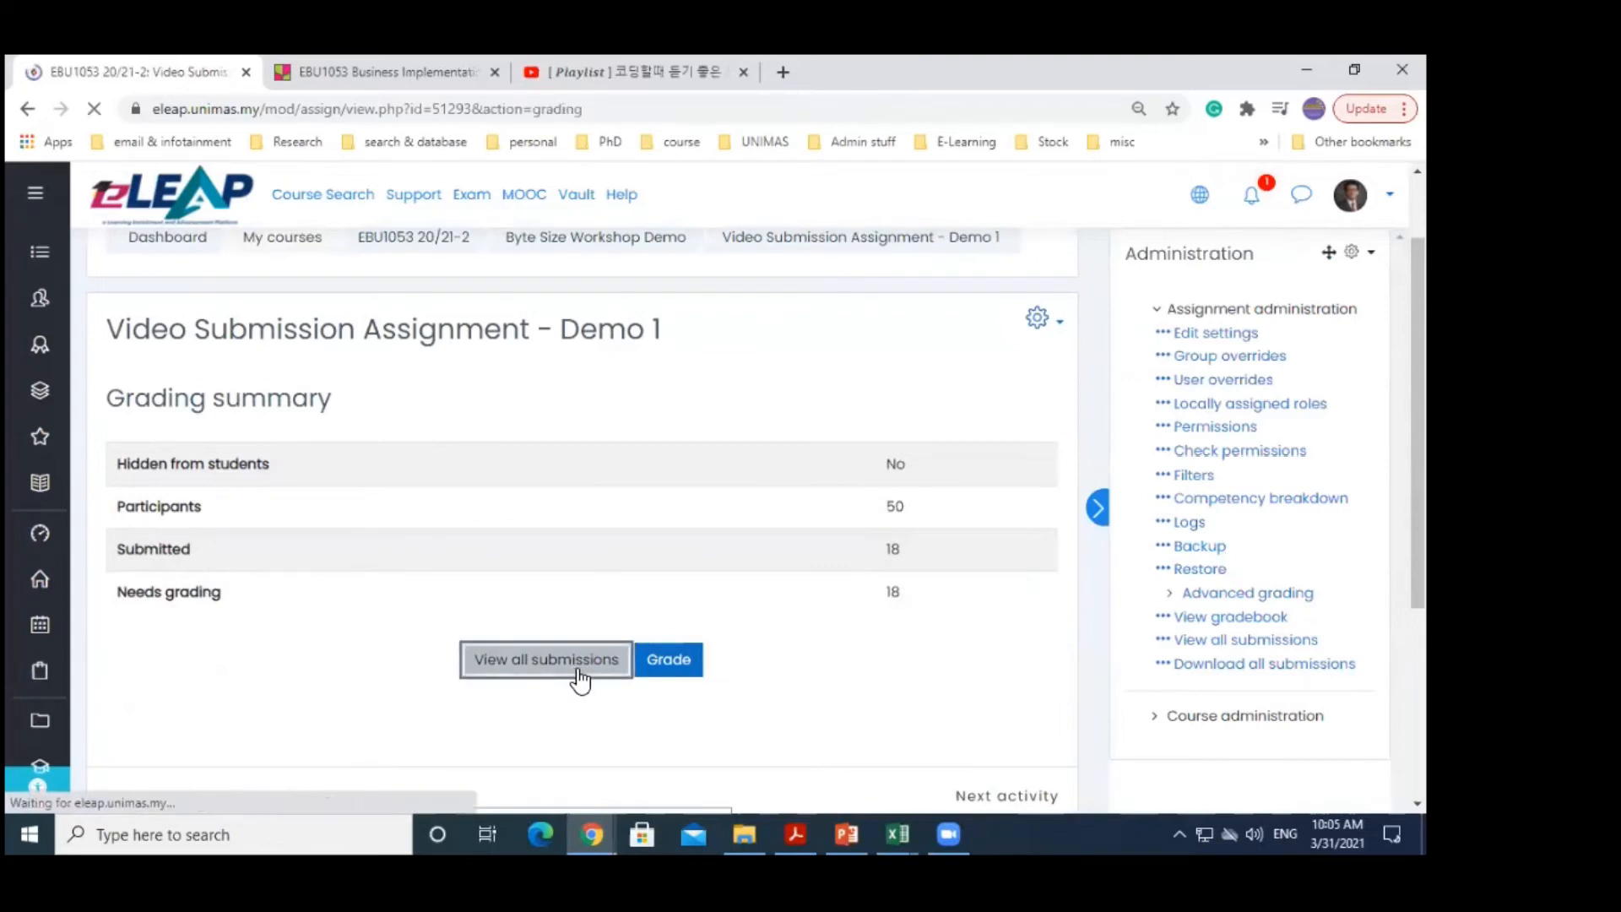
scroll(582, 519, down, 4)
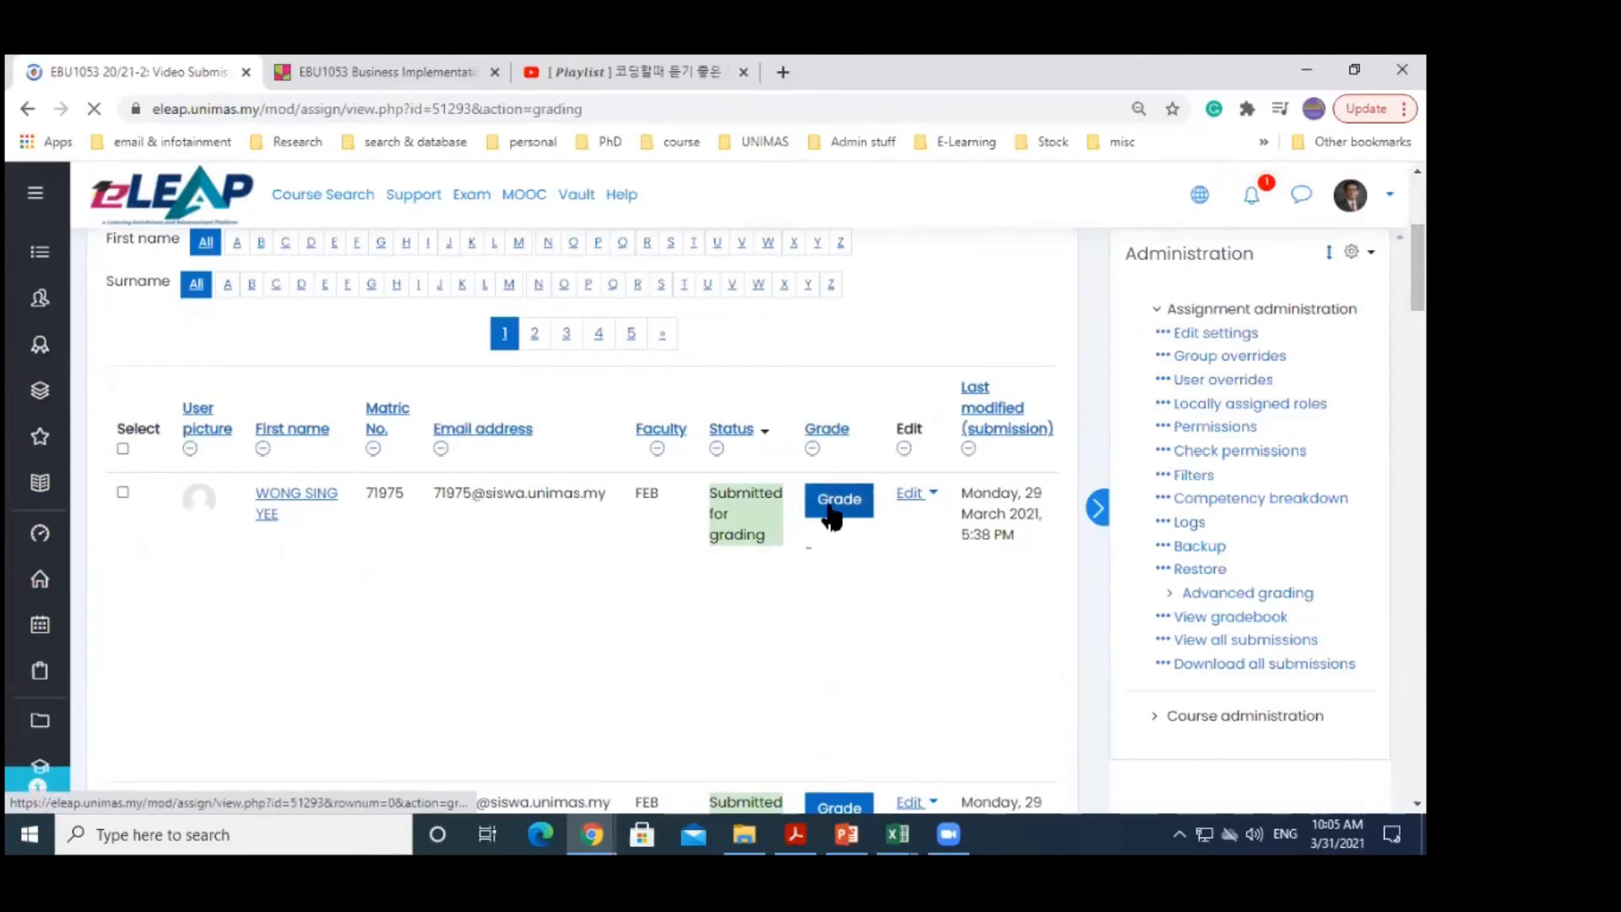
click(836, 507)
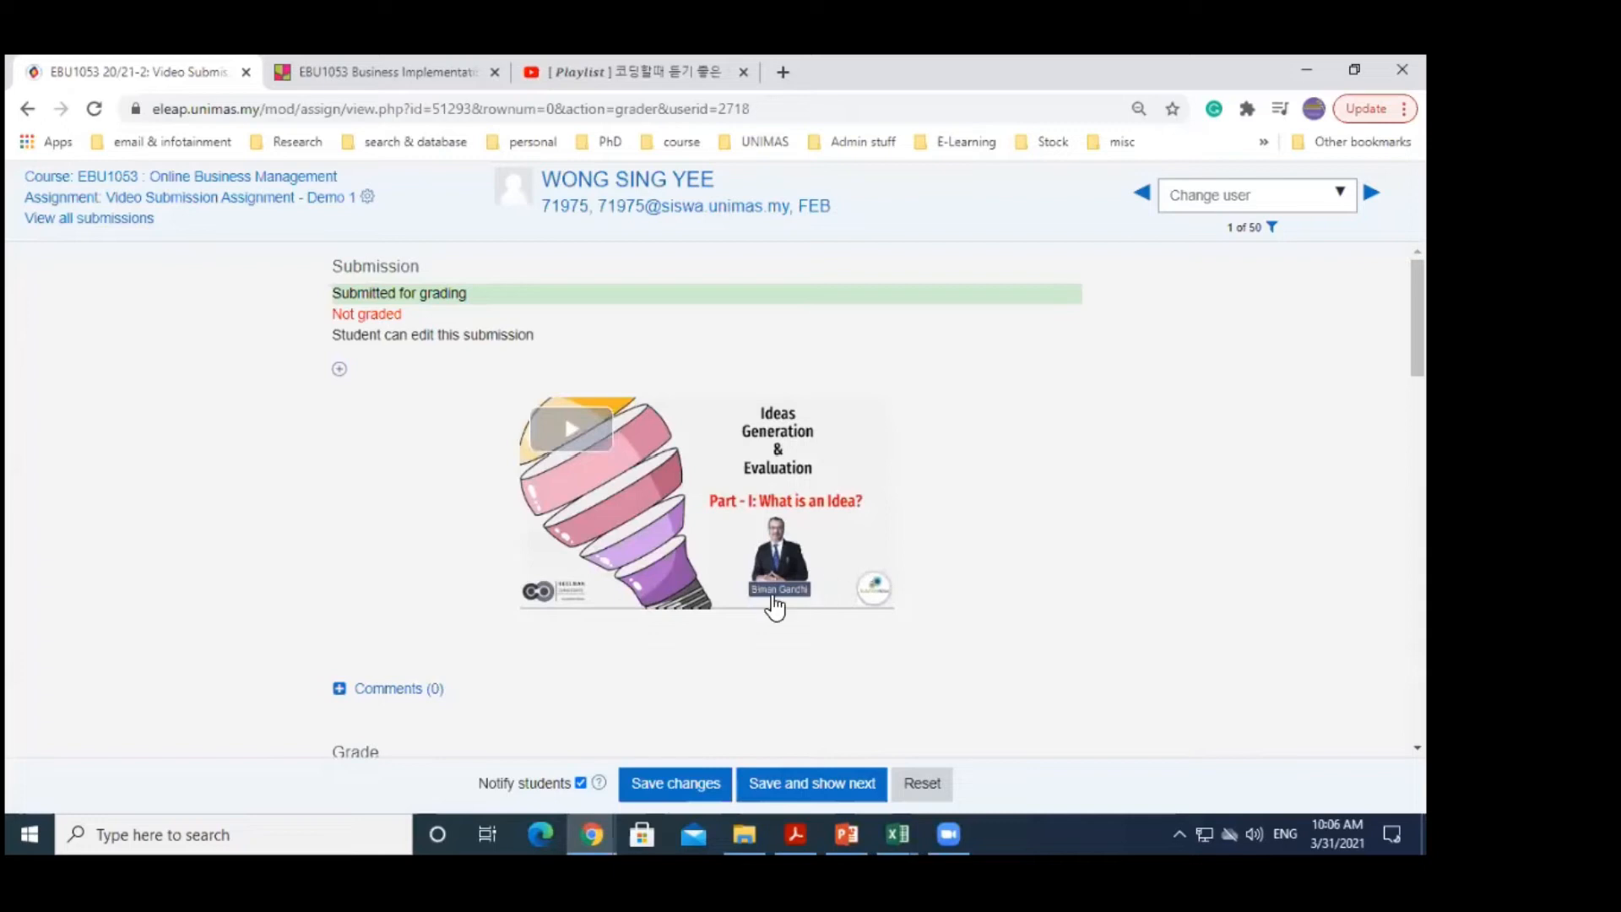
Play the submitted video and rate Introduction as attempted but not interesting and Problem/Opportunity as very clear in the rubric
click(572, 429)
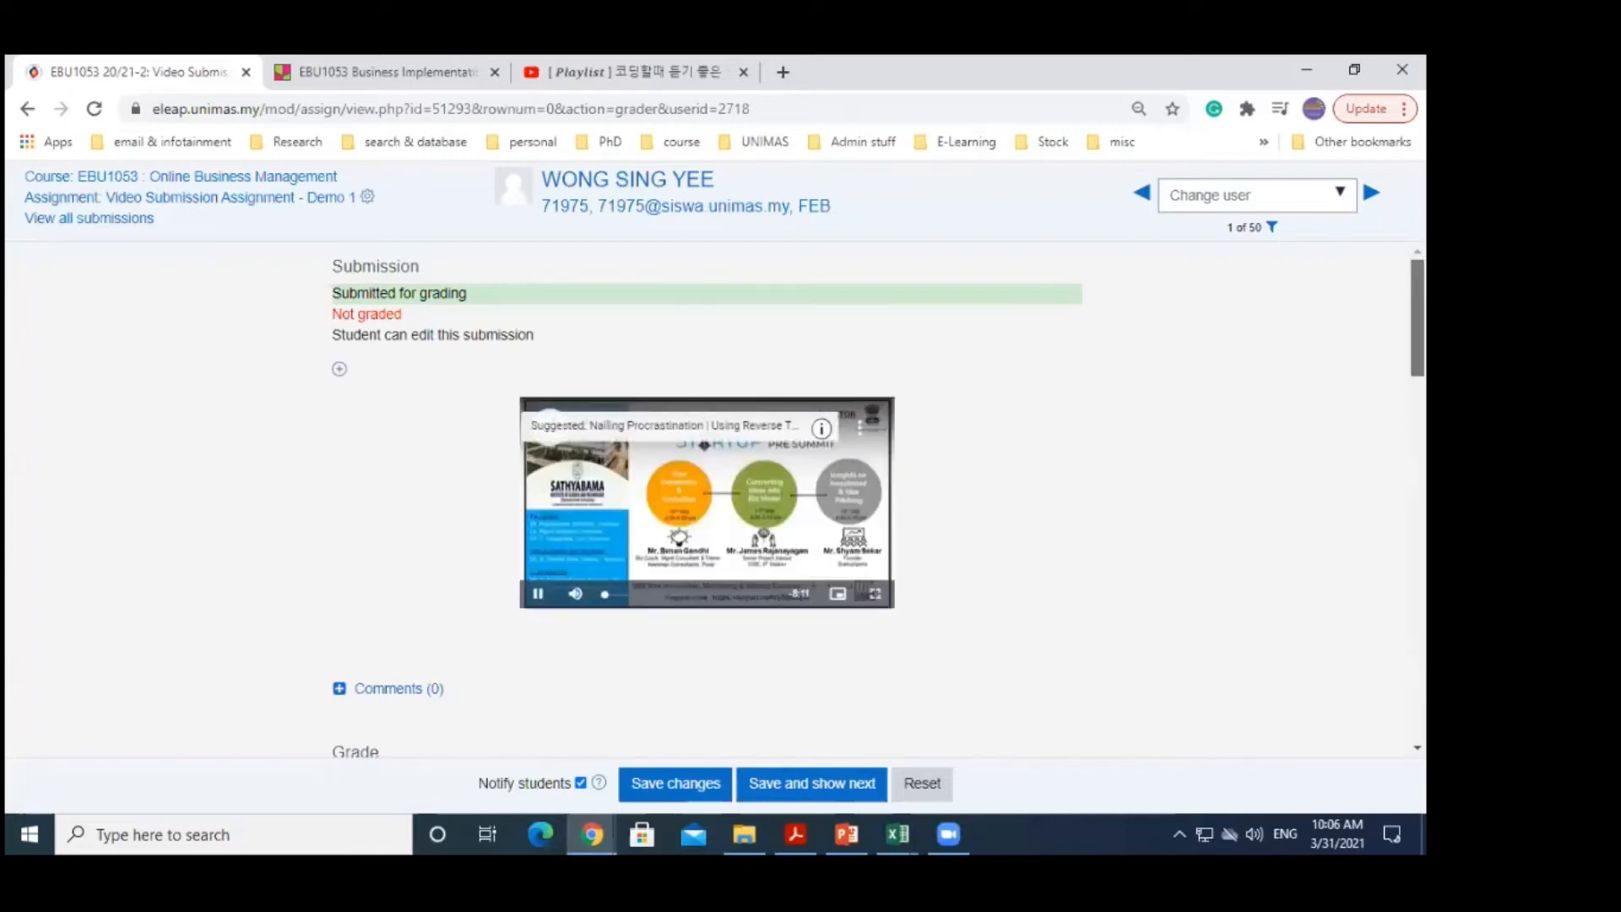
scroll(706, 530, down, 1)
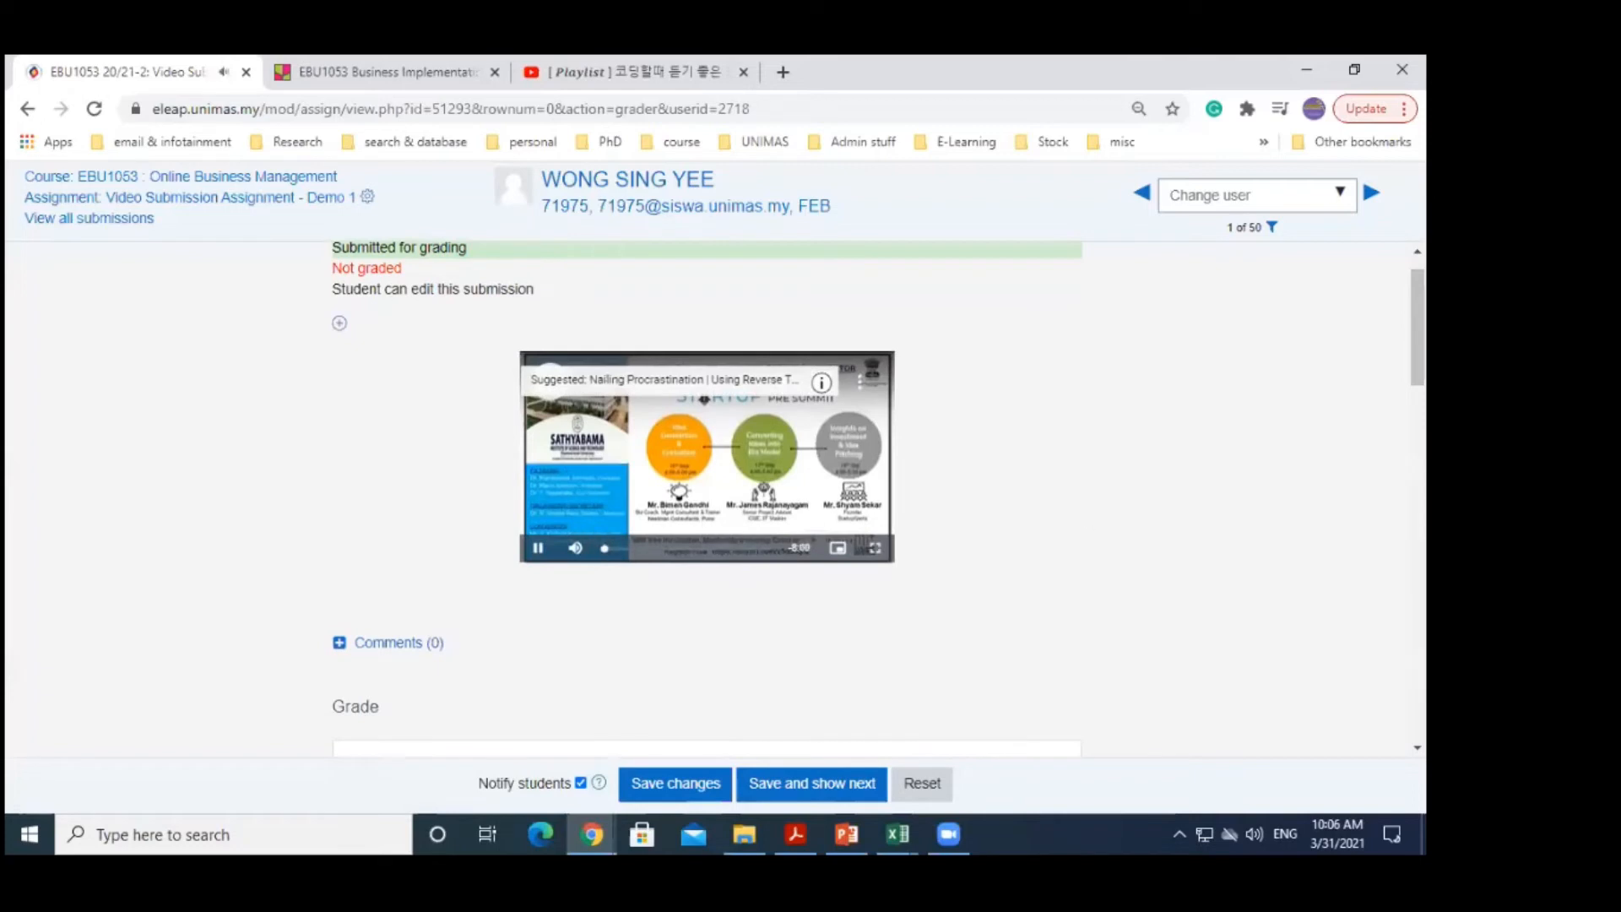
scroll(704, 398, down, 5)
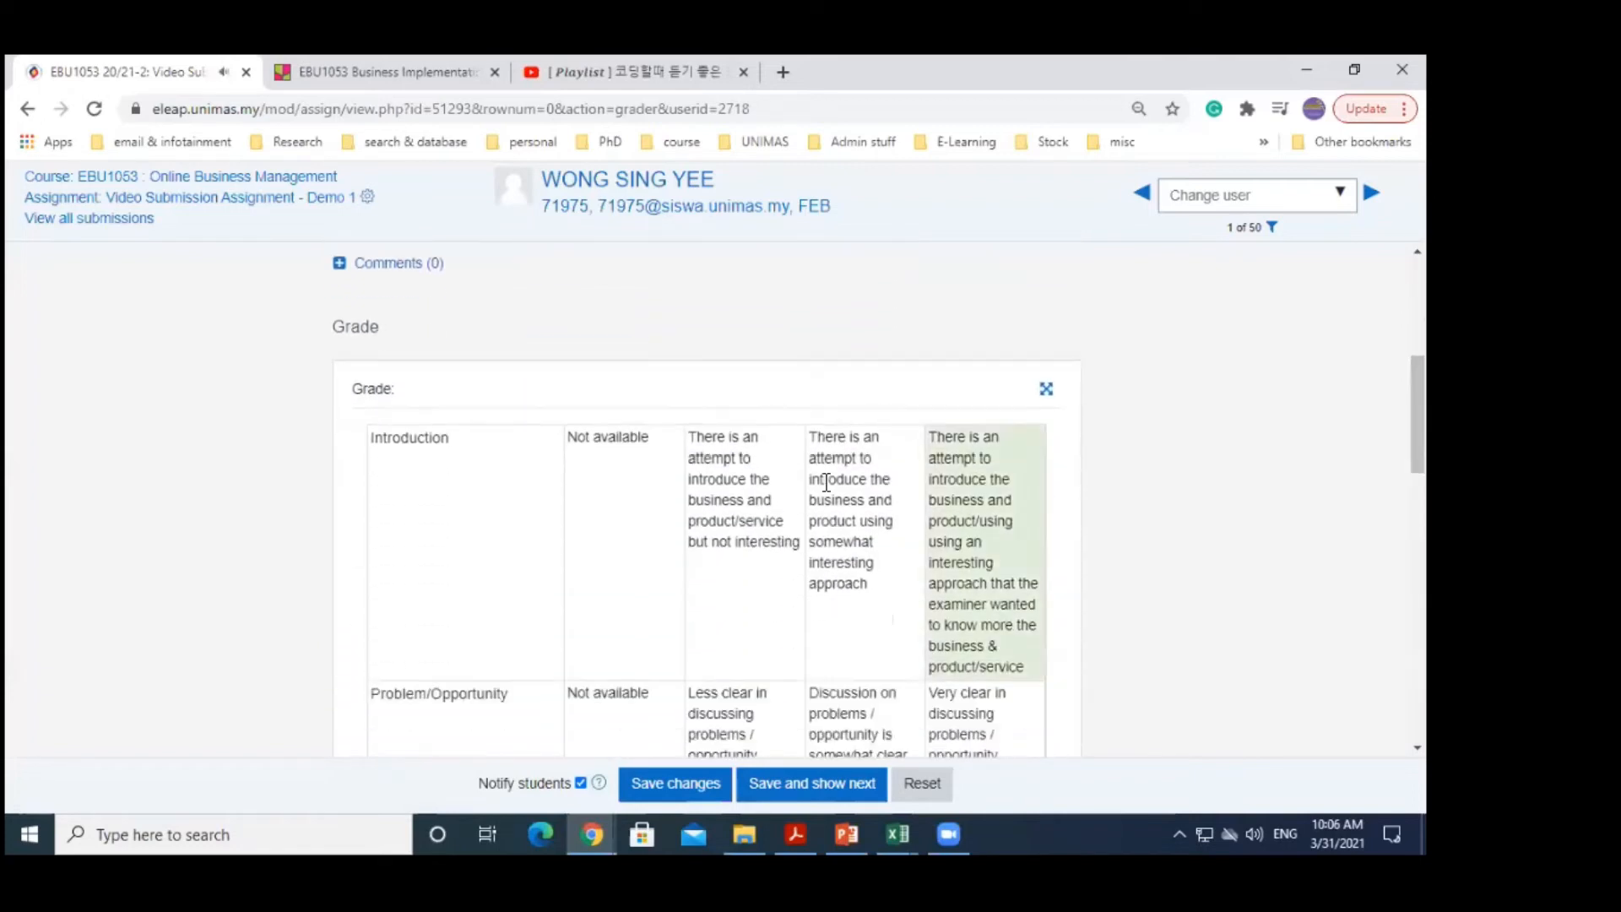
click(726, 498)
click(979, 713)
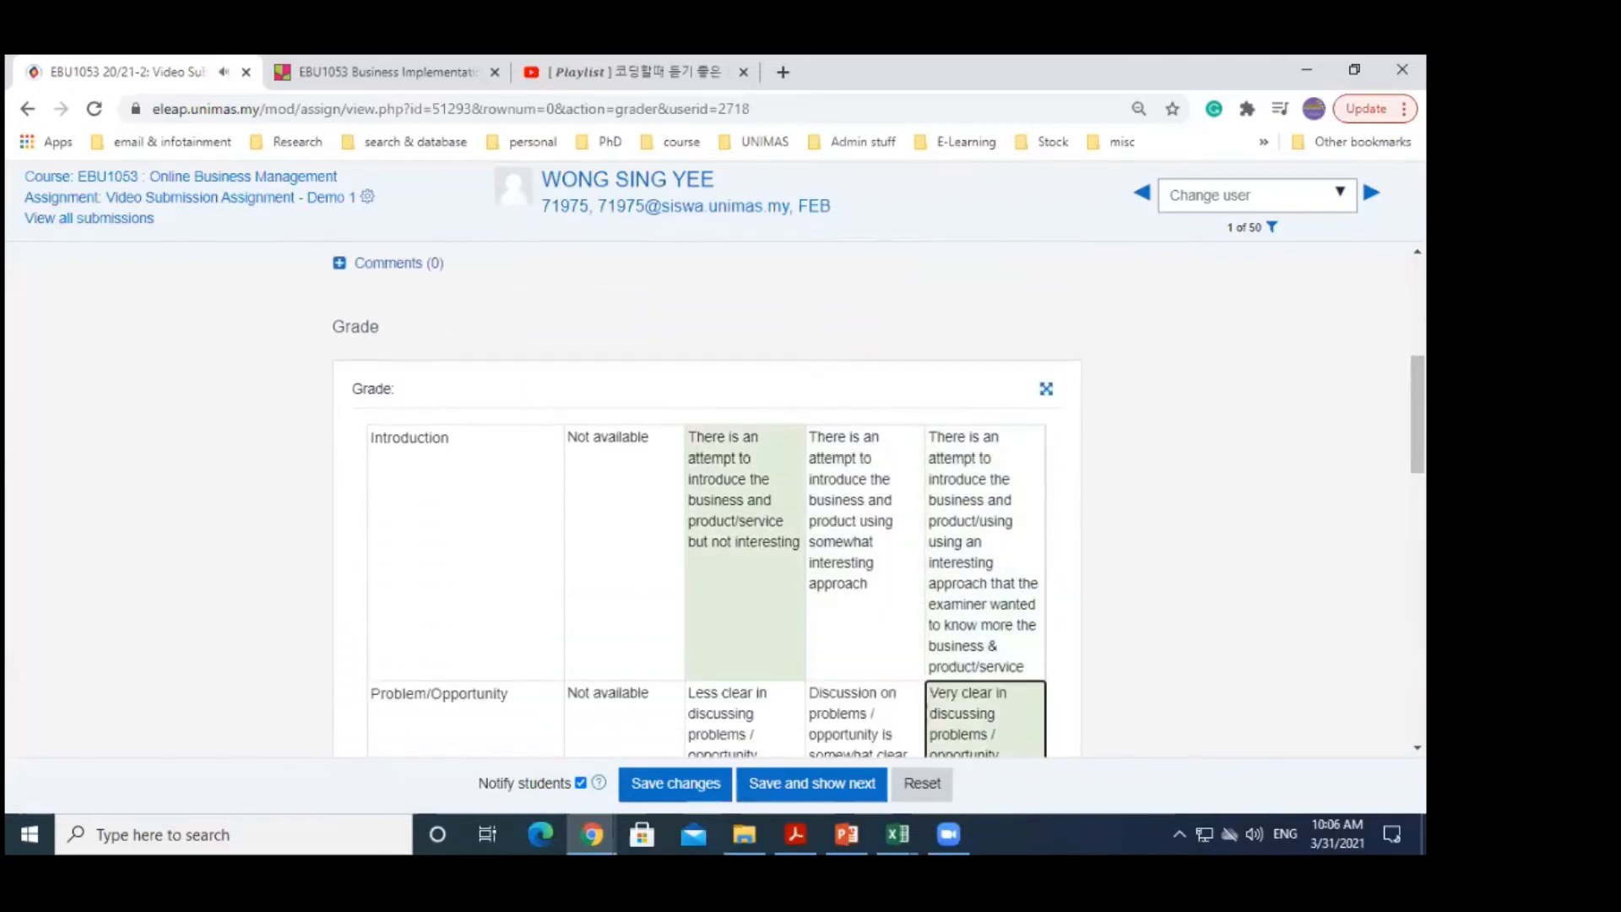
Rate Target Market as somewhat clear, Market Analysis/Competitors as not available, Business Strategies as very clear and Overall Quality of Presentation as poor
scroll(704, 498, down, 3)
click(857, 603)
click(635, 689)
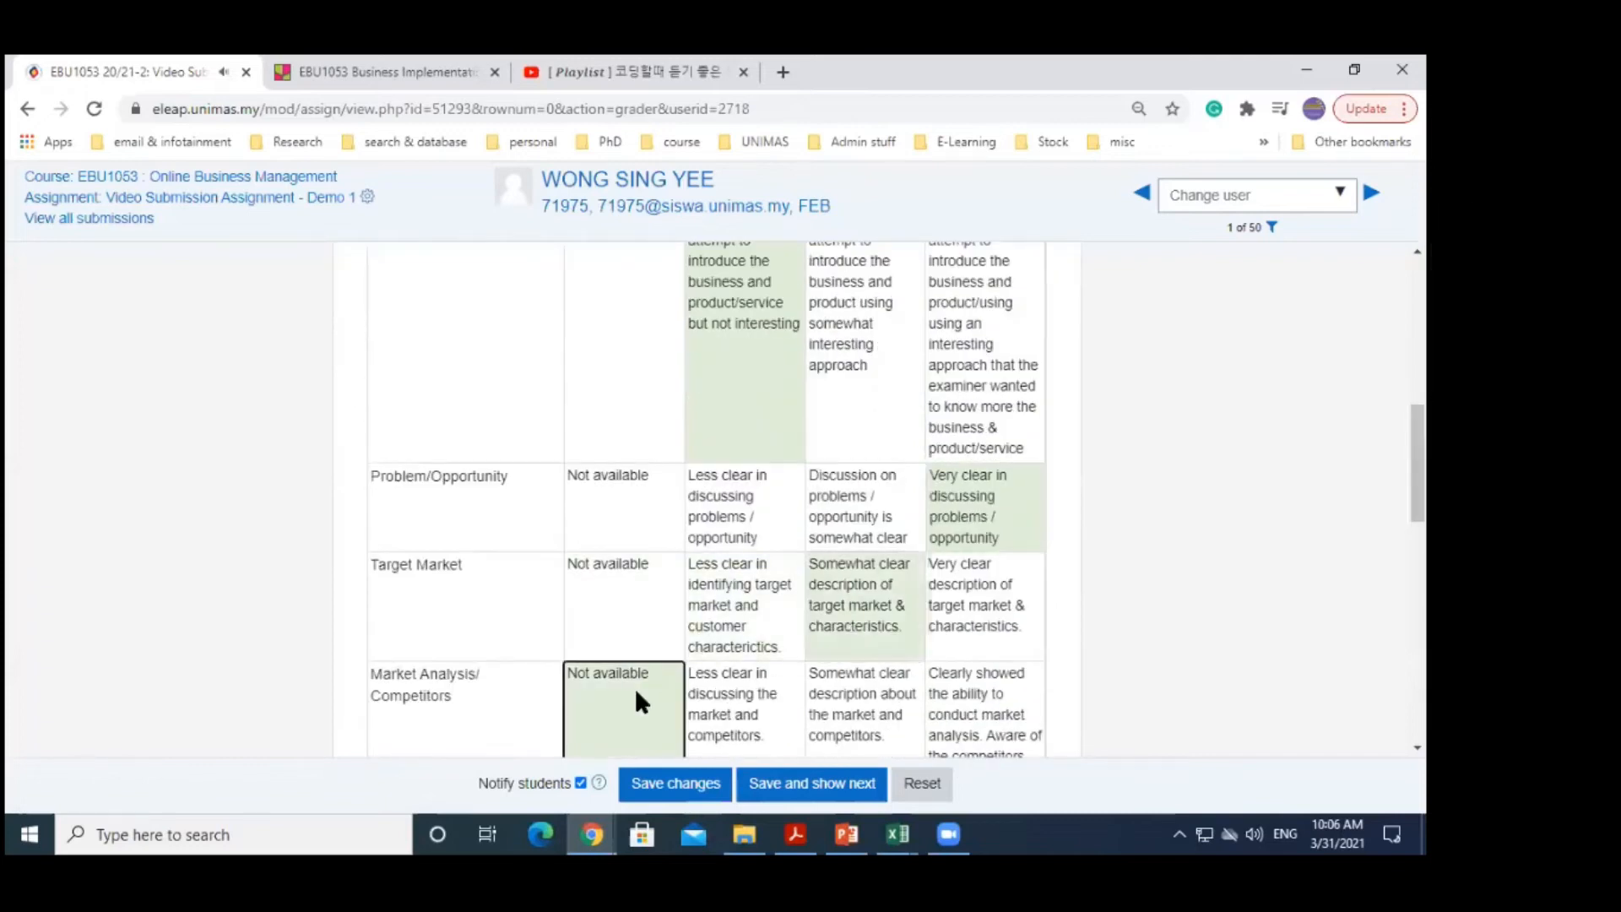
scroll(704, 498, down, 5)
click(979, 532)
click(743, 650)
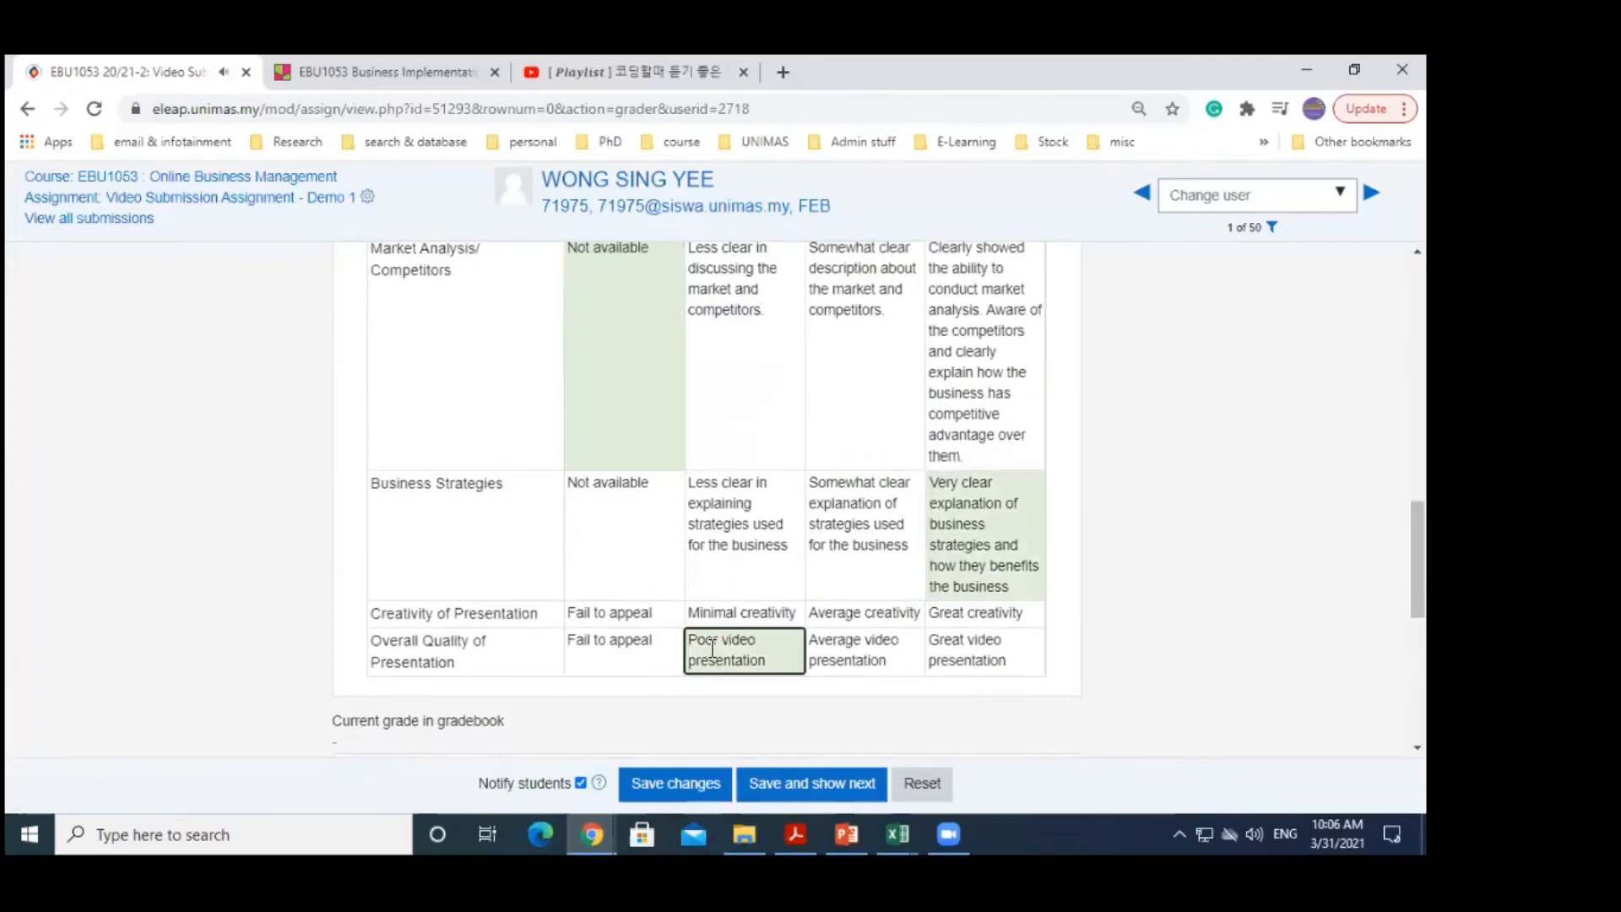
Turn off student notification for this grade and look over the selected rubric levels
scroll(581, 759, down, 1)
scroll(580, 760, up, 6)
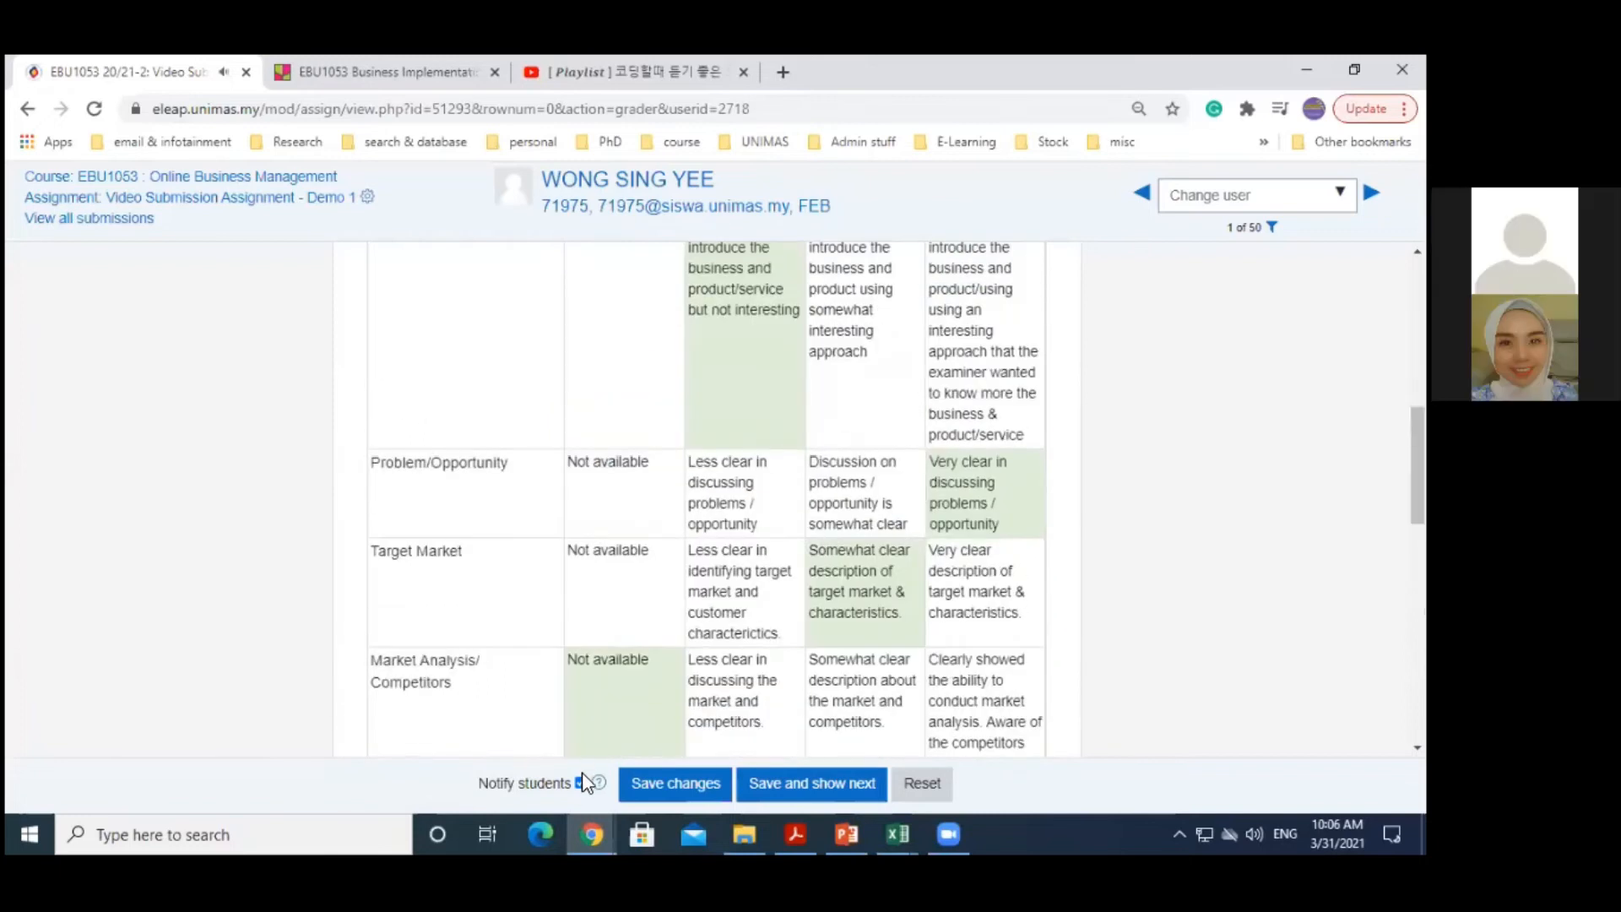
scroll(704, 498, down, 2)
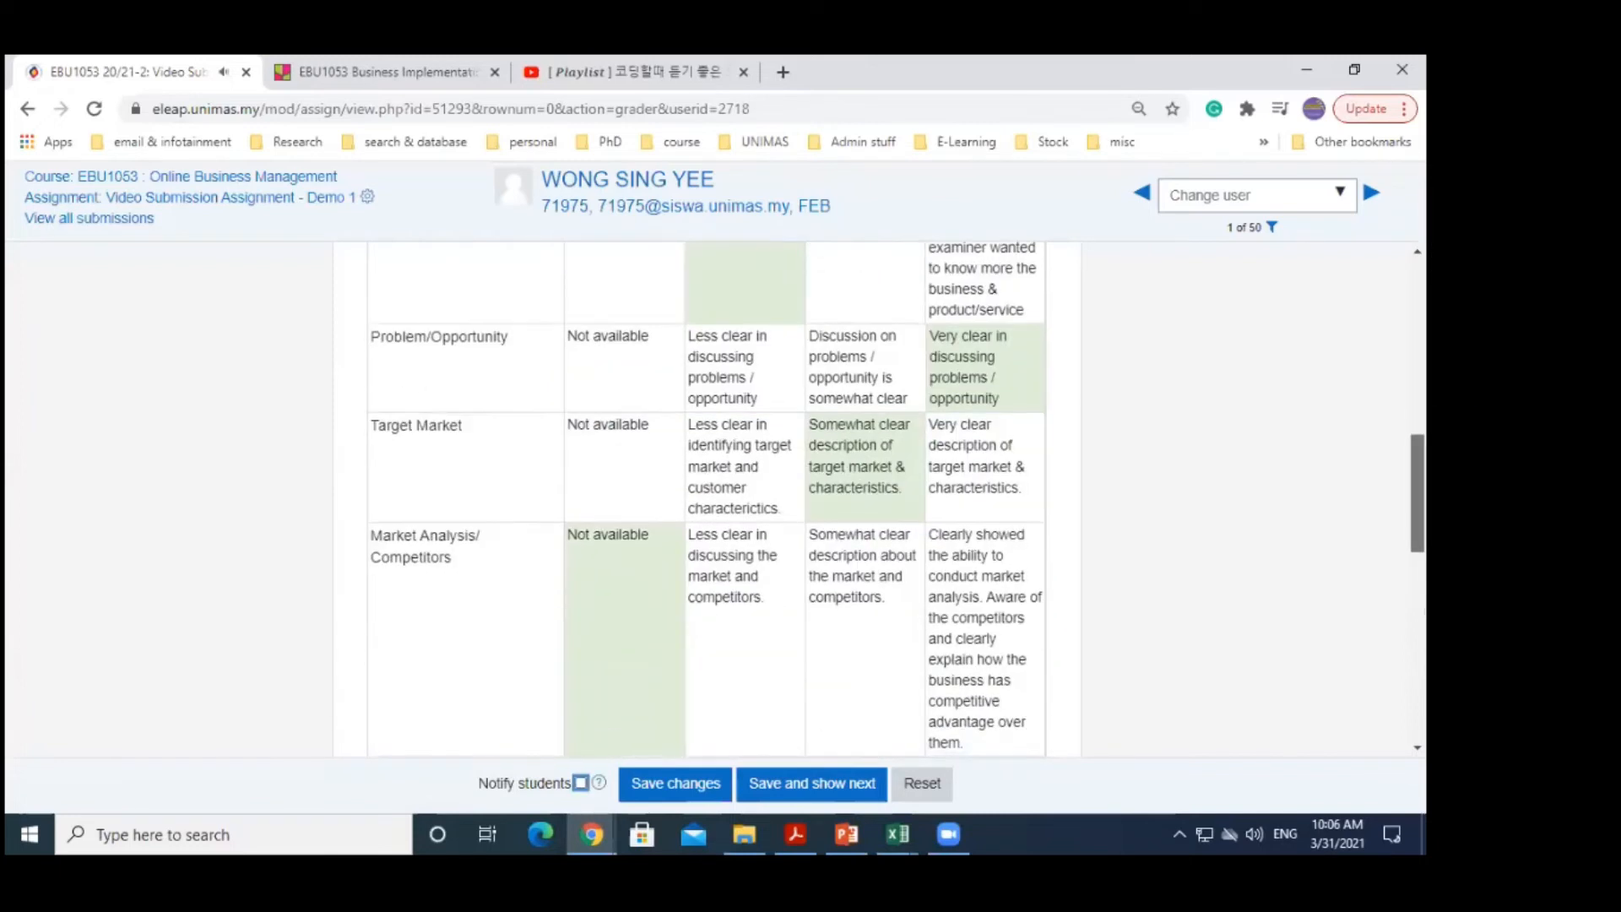
scroll(704, 499, up, 3)
scroll(704, 498, down, 4)
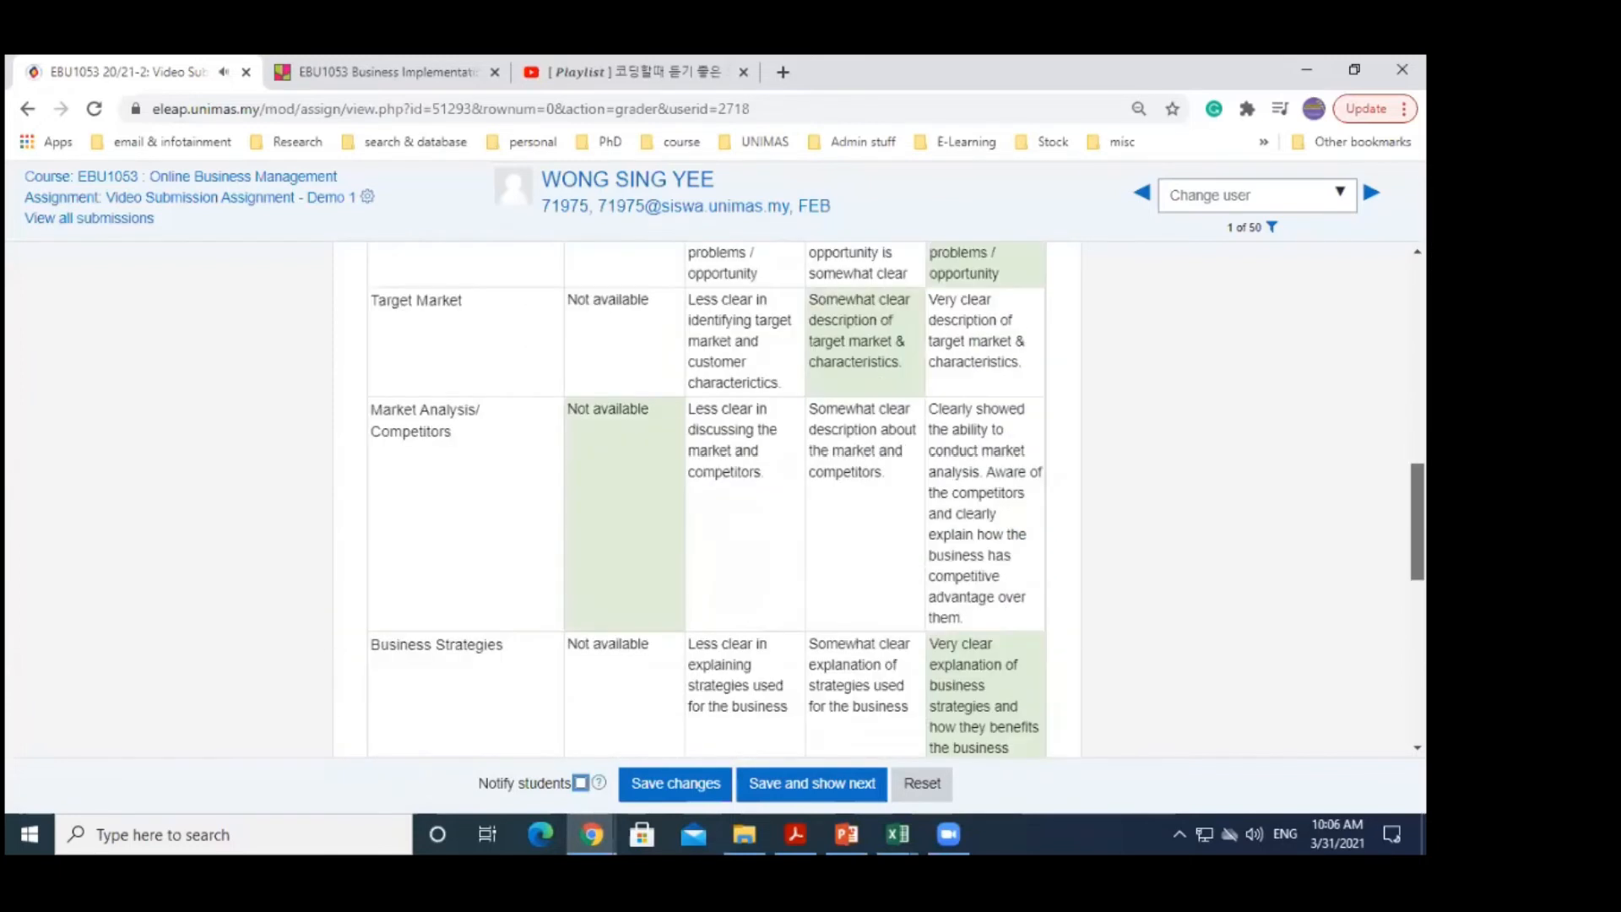
Pause the submitted video above the rubric and resume its playback
scroll(738, 443, up, 10)
click(537, 594)
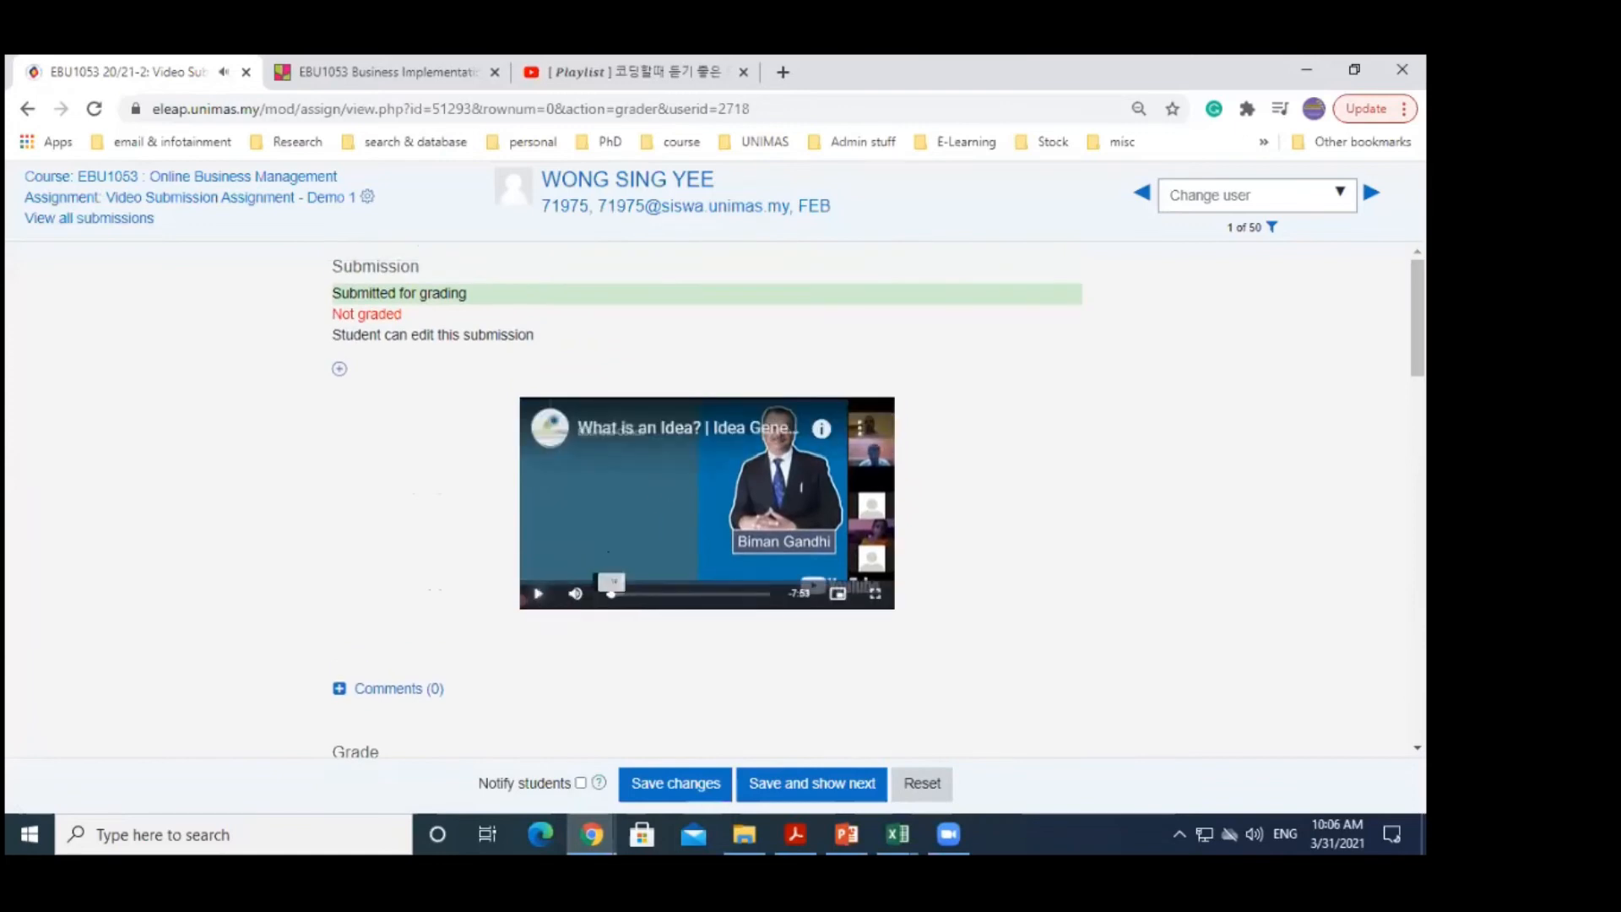
scroll(540, 591, down, 2)
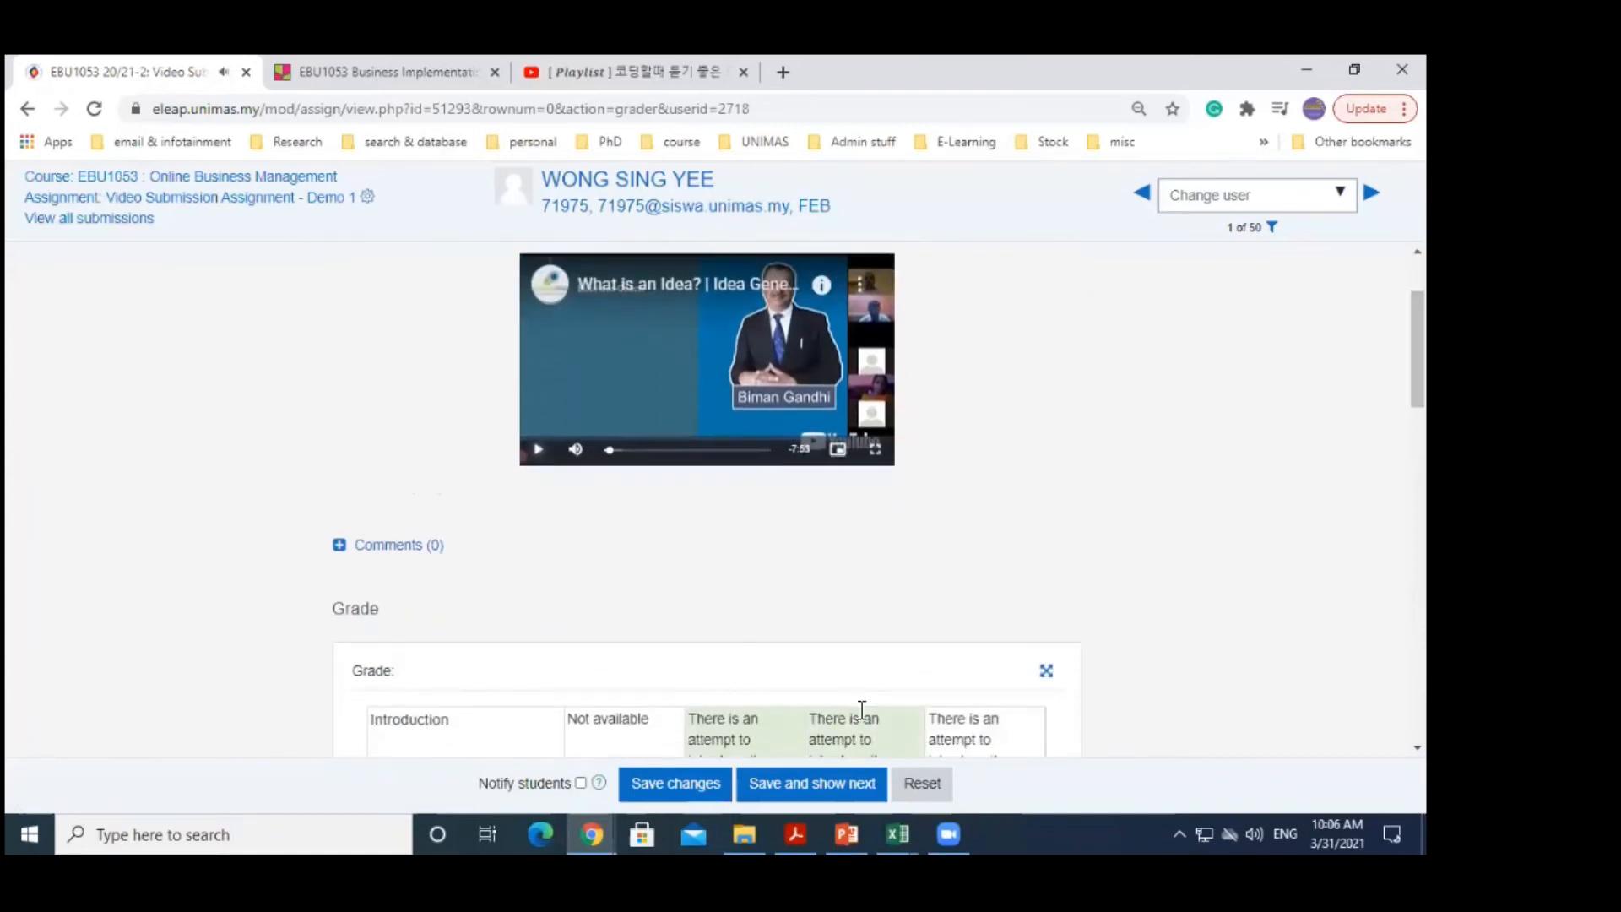
click(536, 451)
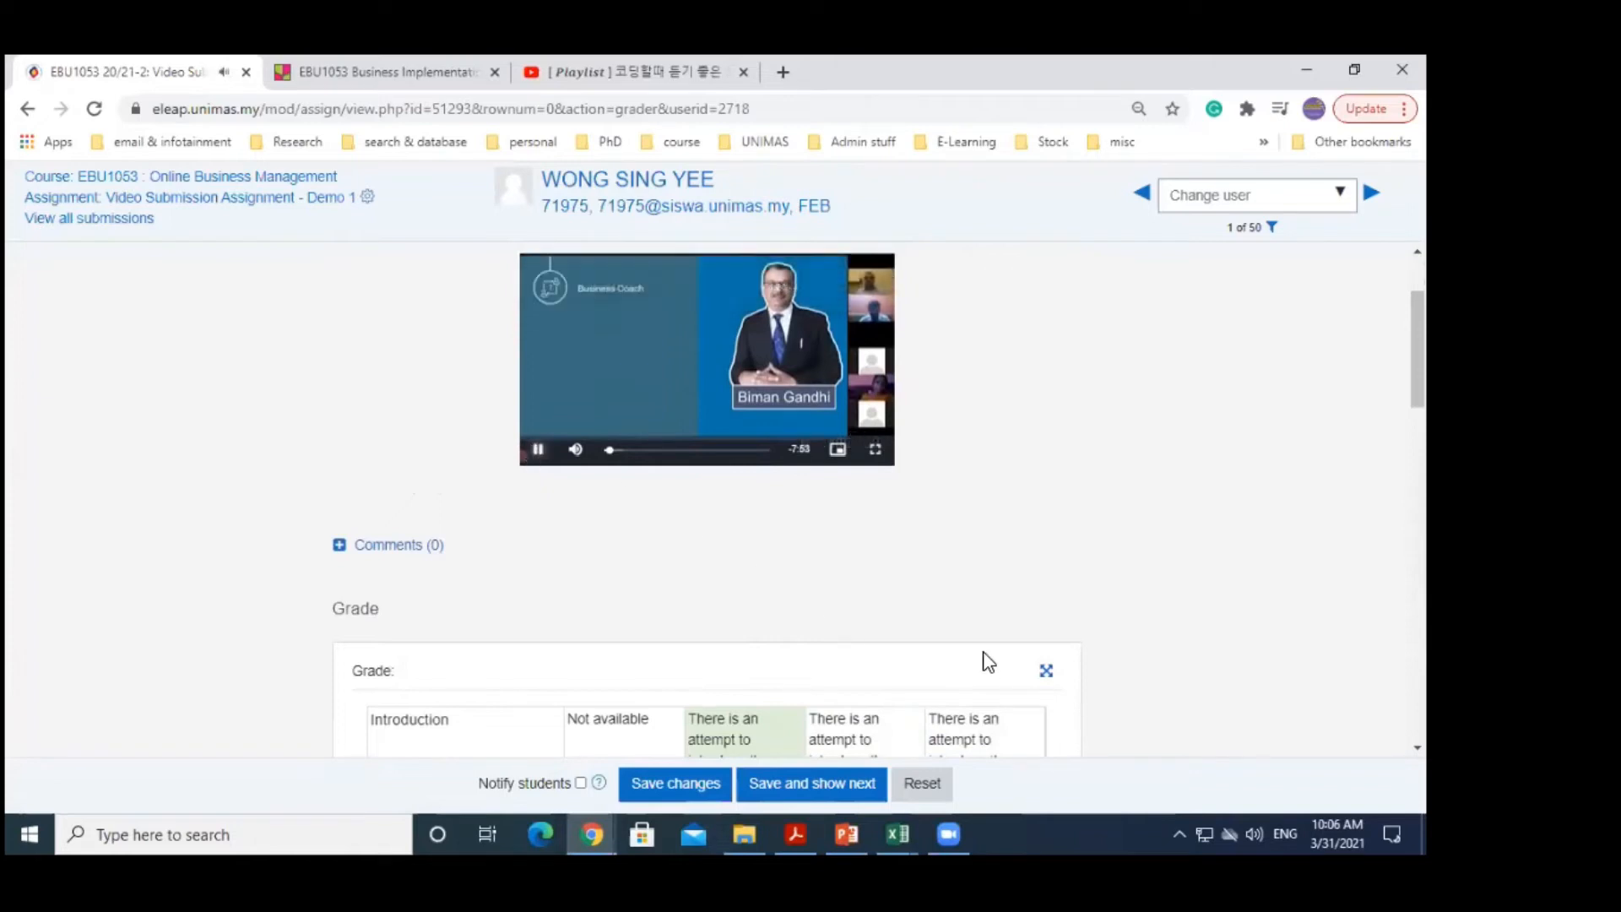
Expand the grading rubric into its enlarged view, try to reposition it over the submission, and collapse it again
click(1046, 670)
drag(718, 314, 514, 377)
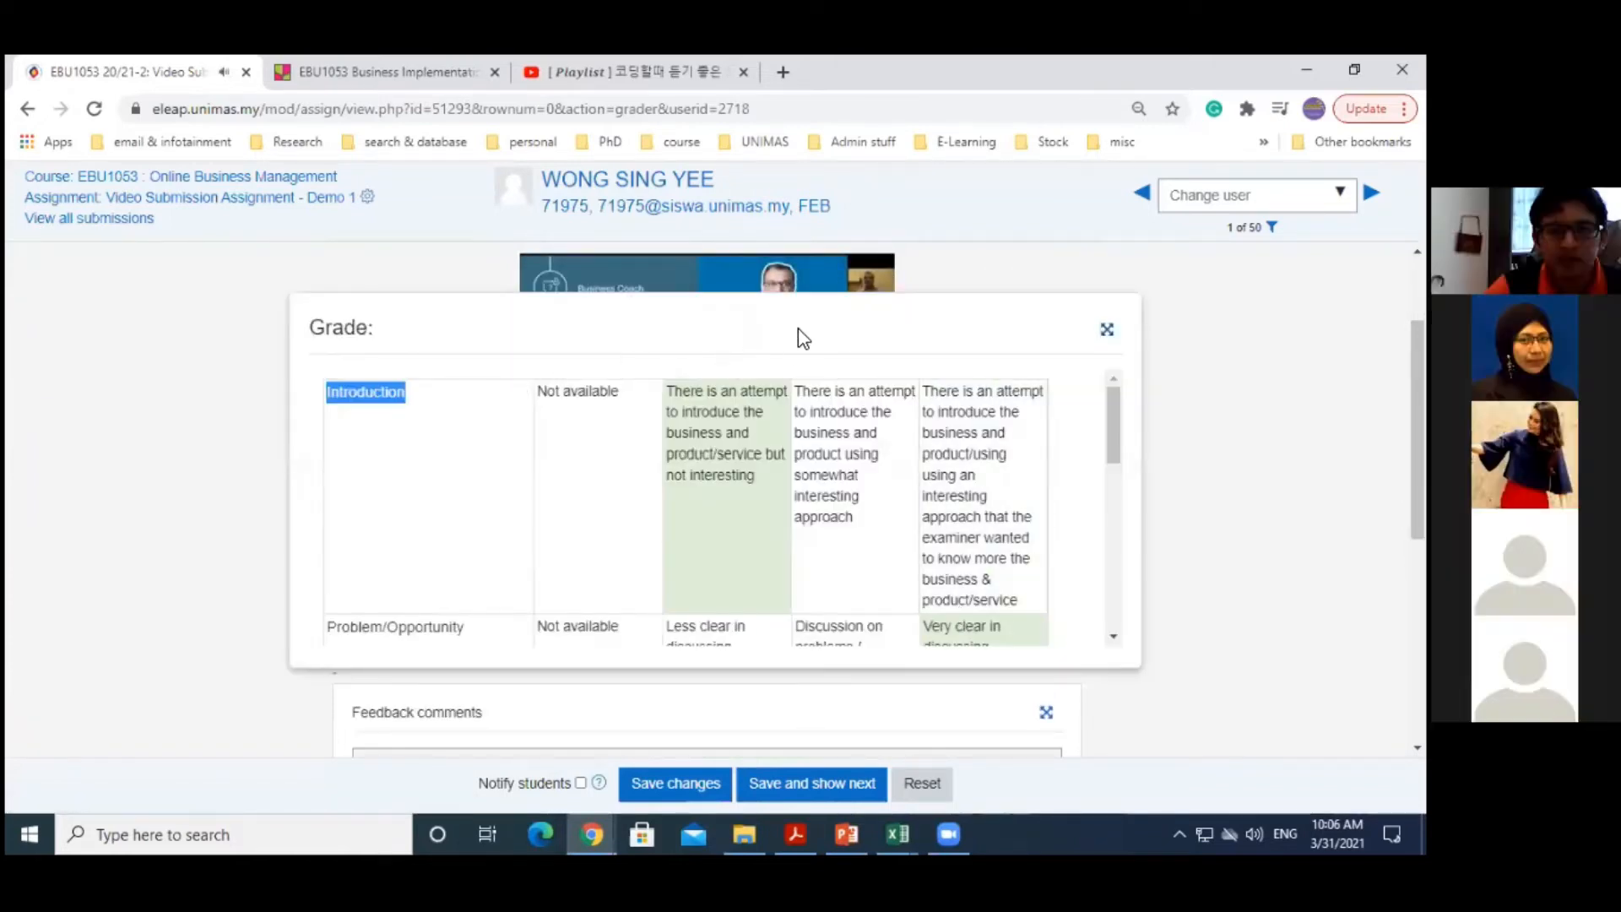
drag(796, 318, 1148, 291)
scroll(1150, 293, up, 3)
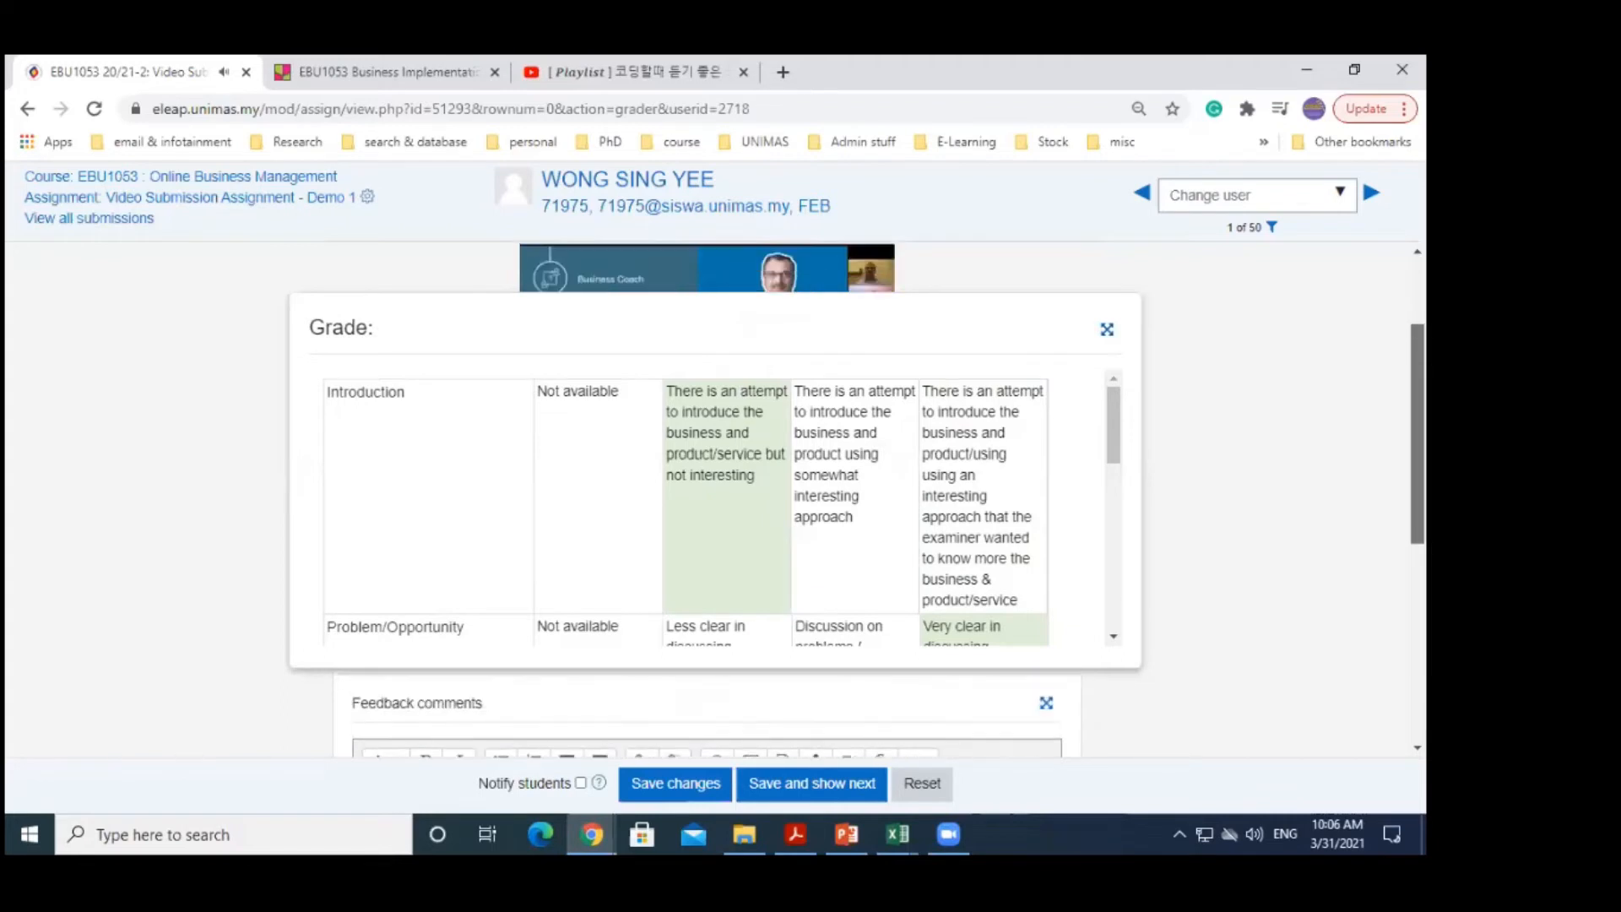
drag(1109, 397, 1133, 563)
click(1106, 329)
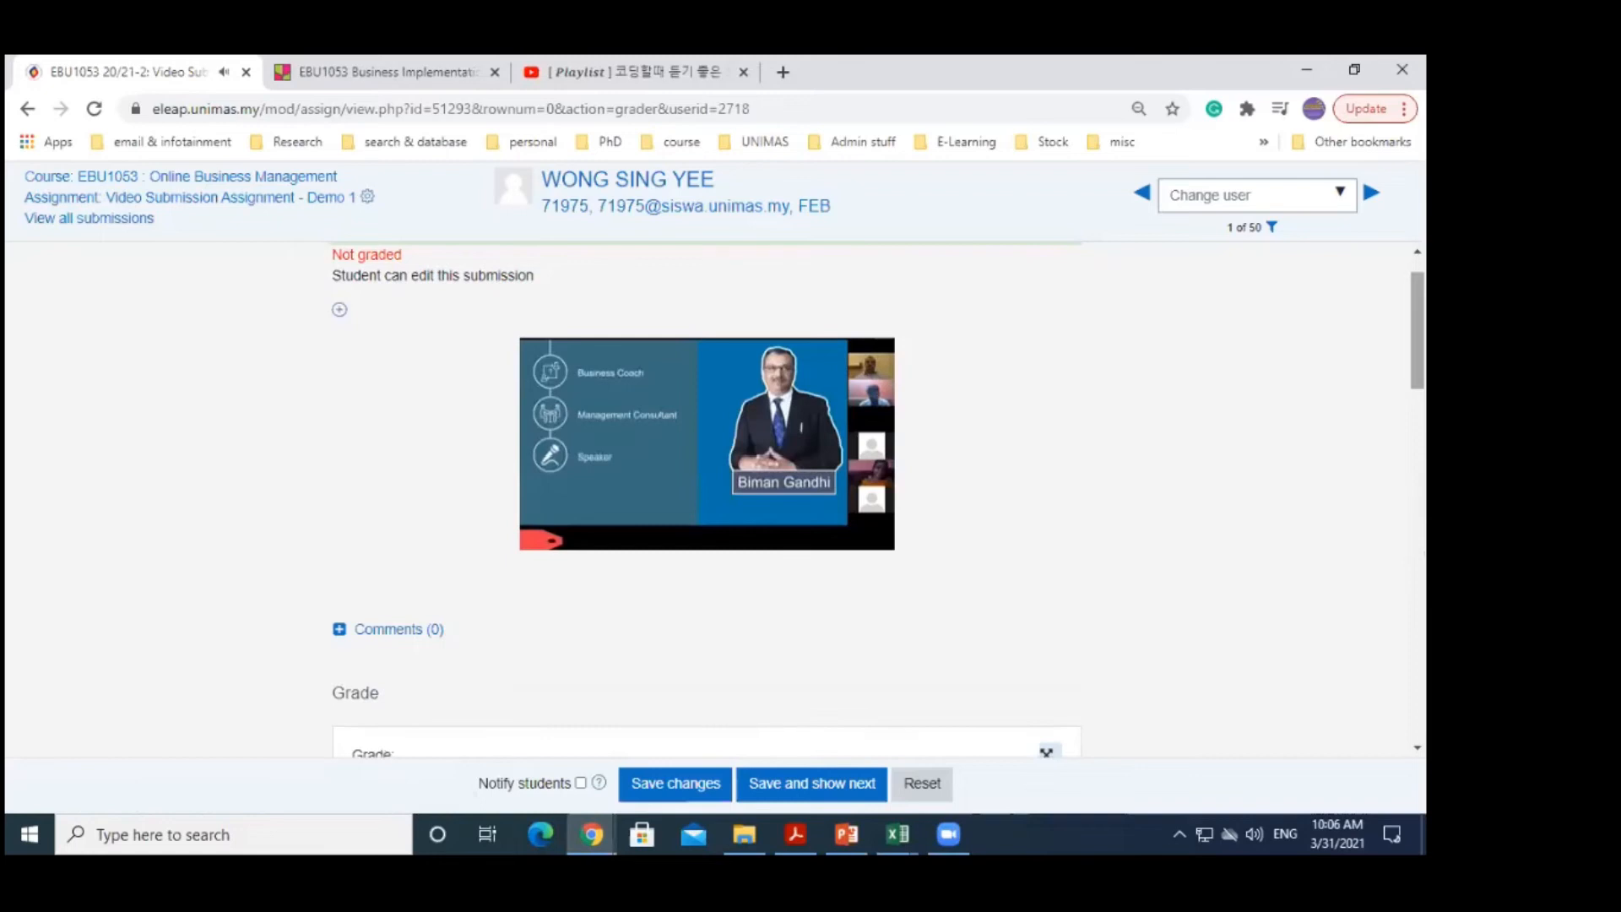
Go to the empty feedback comments field and try to save the rubric grade without entering a comment
scroll(1150, 696, down, 15)
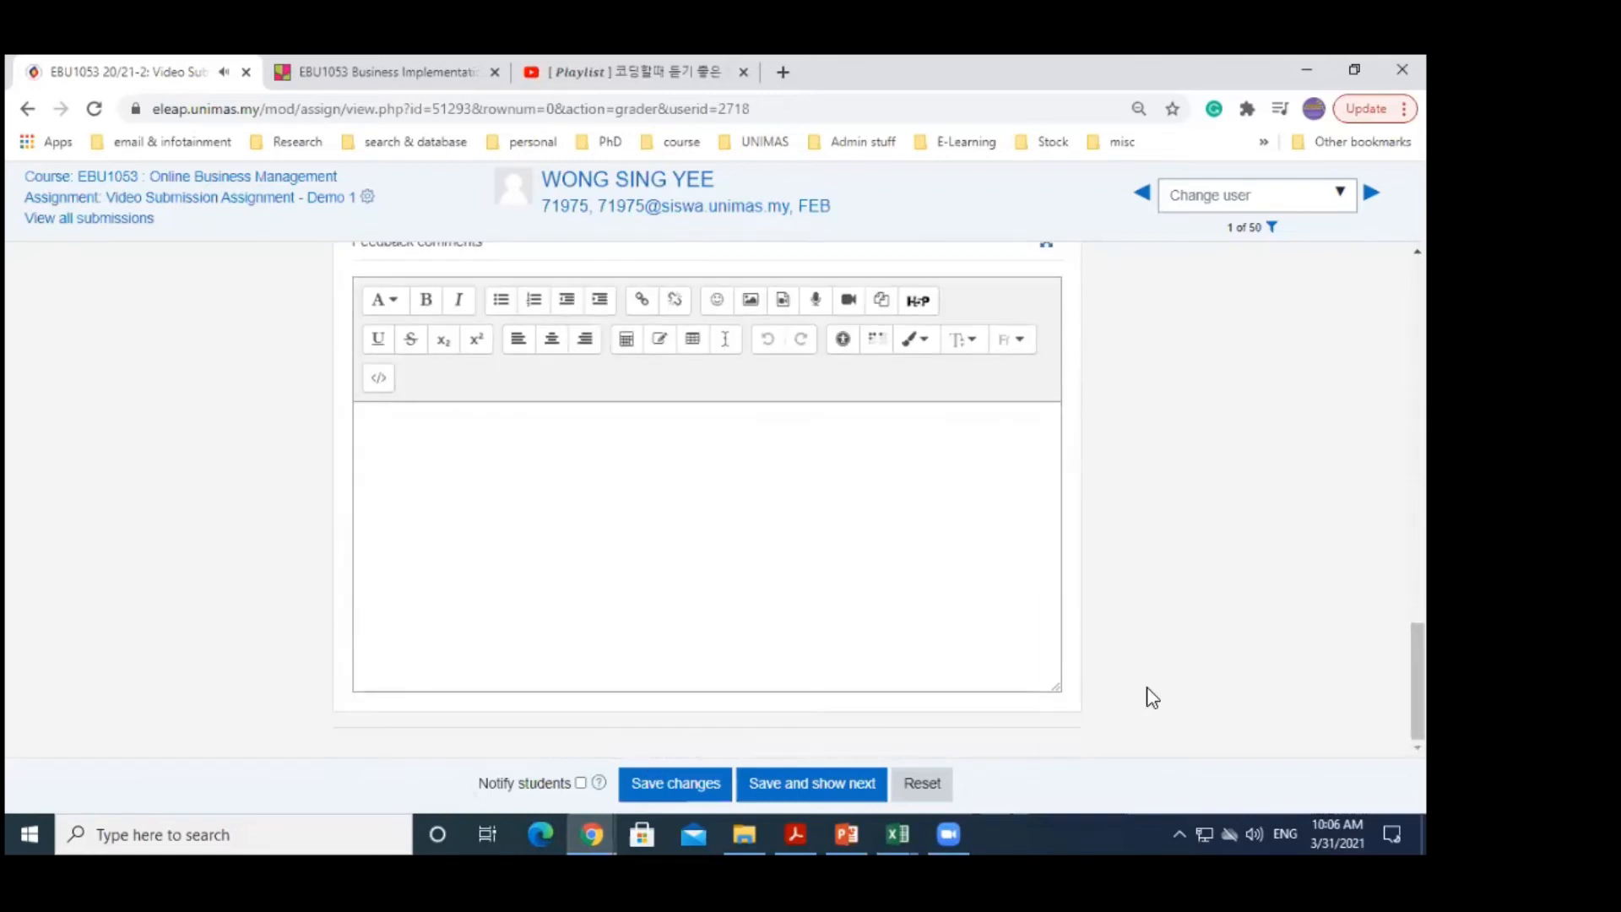
click(523, 518)
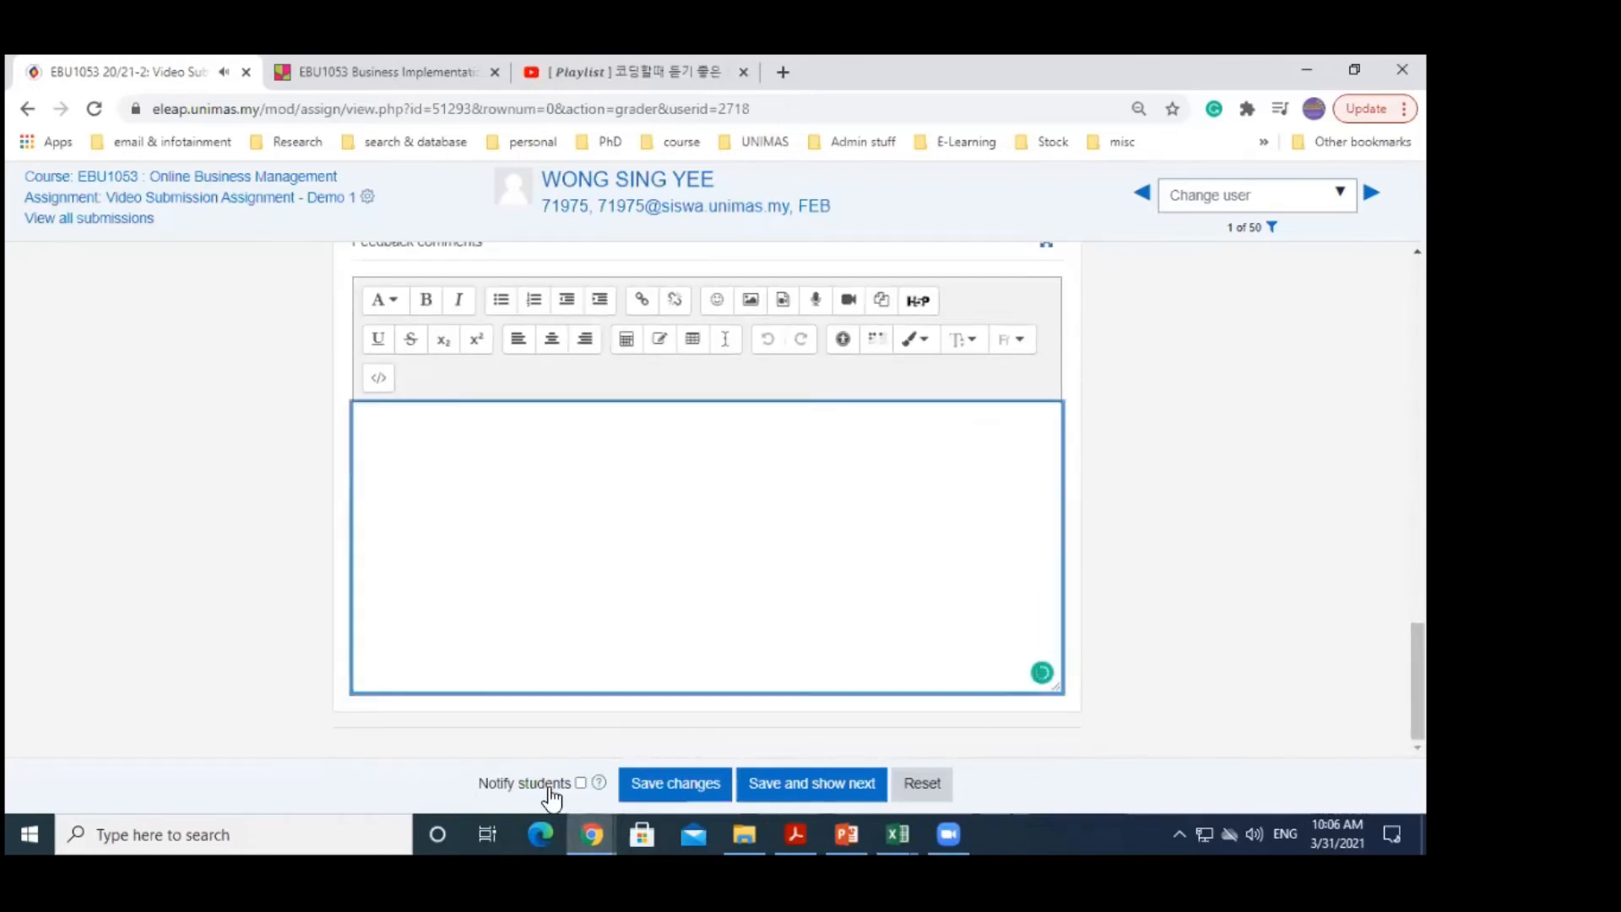
mouse_move(1422, 654)
mouse_down()
mouse_move(1422, 568)
mouse_move(1421, 655)
mouse_up()
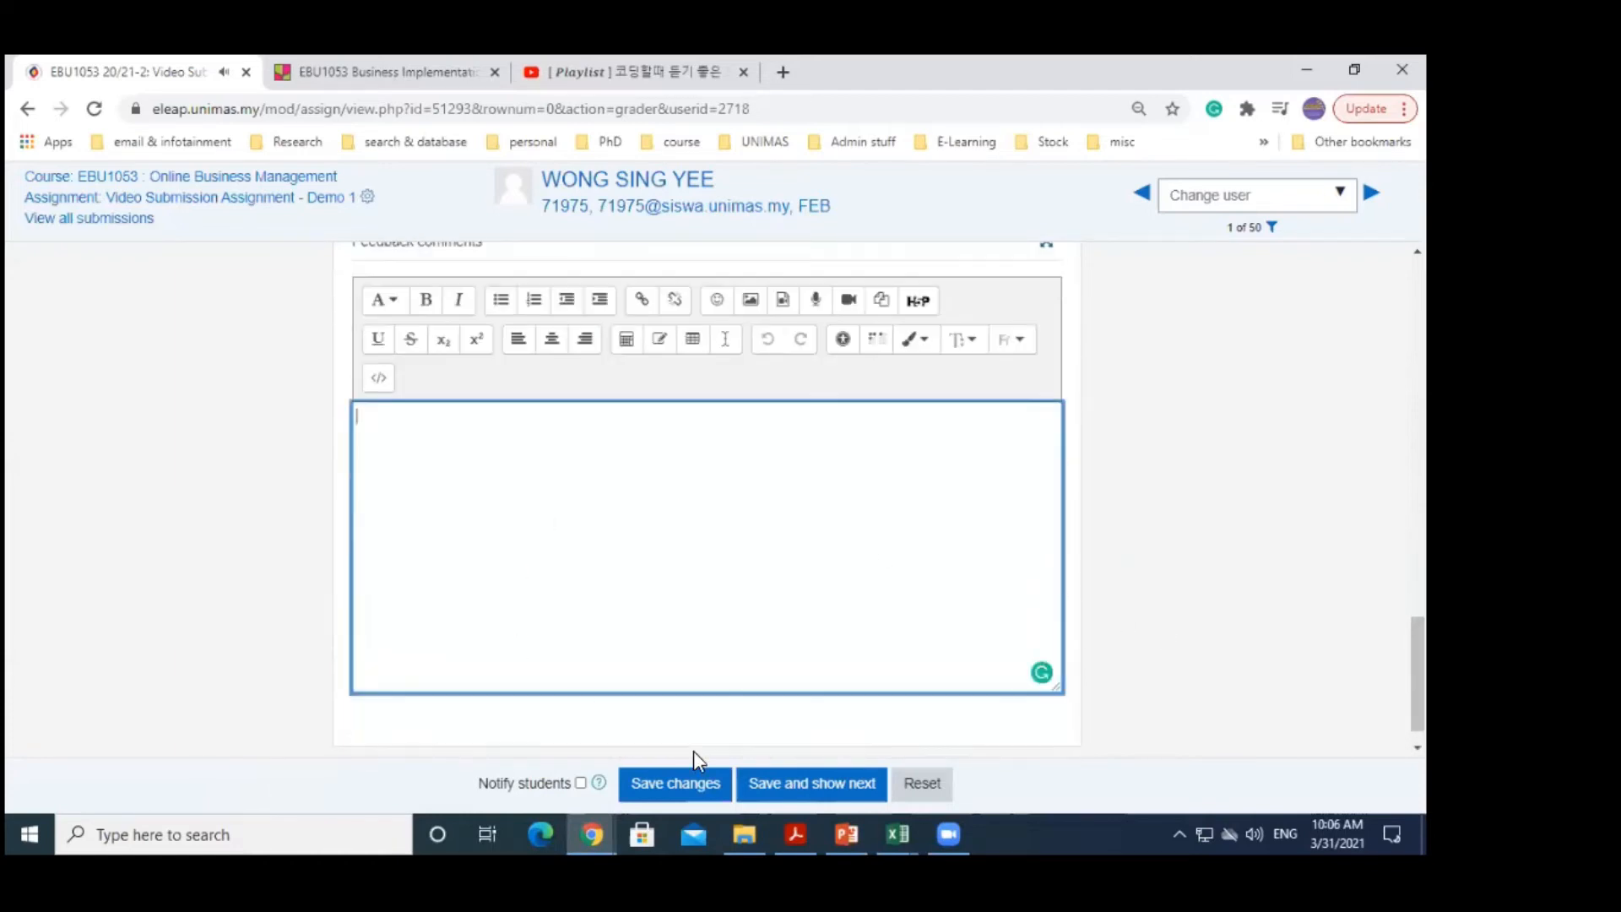
click(687, 782)
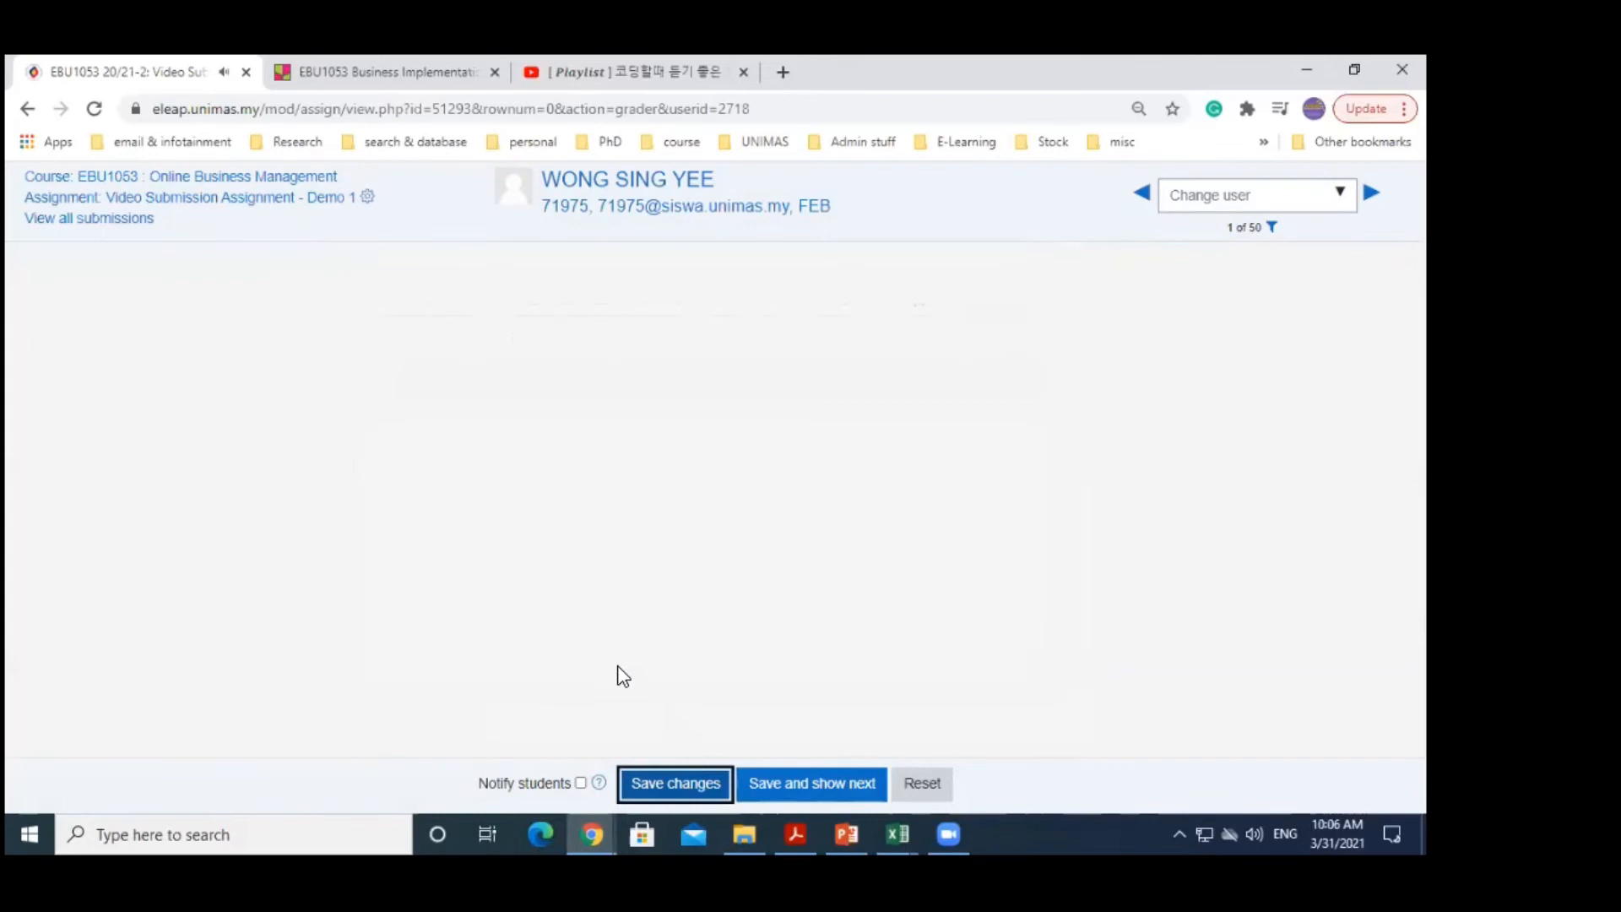
Check the grading page after the save attempt, looking over the rubric criteria and the submission status
scroll(1096, 589, down, 5)
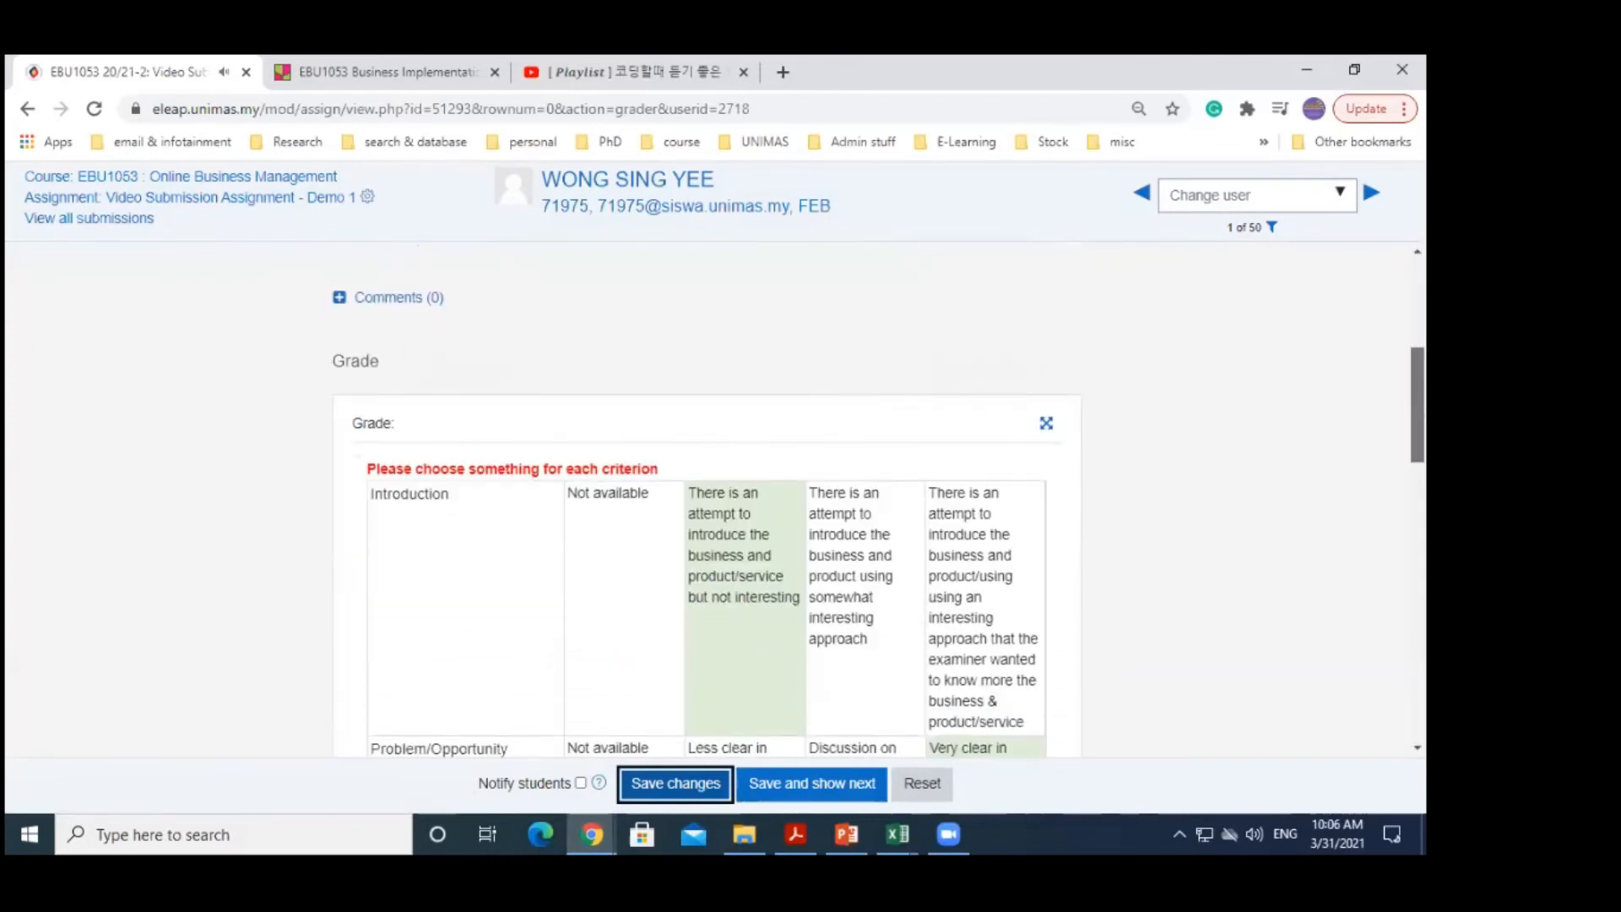
scroll(707, 506, down, 2)
scroll(287, 464, up, 6)
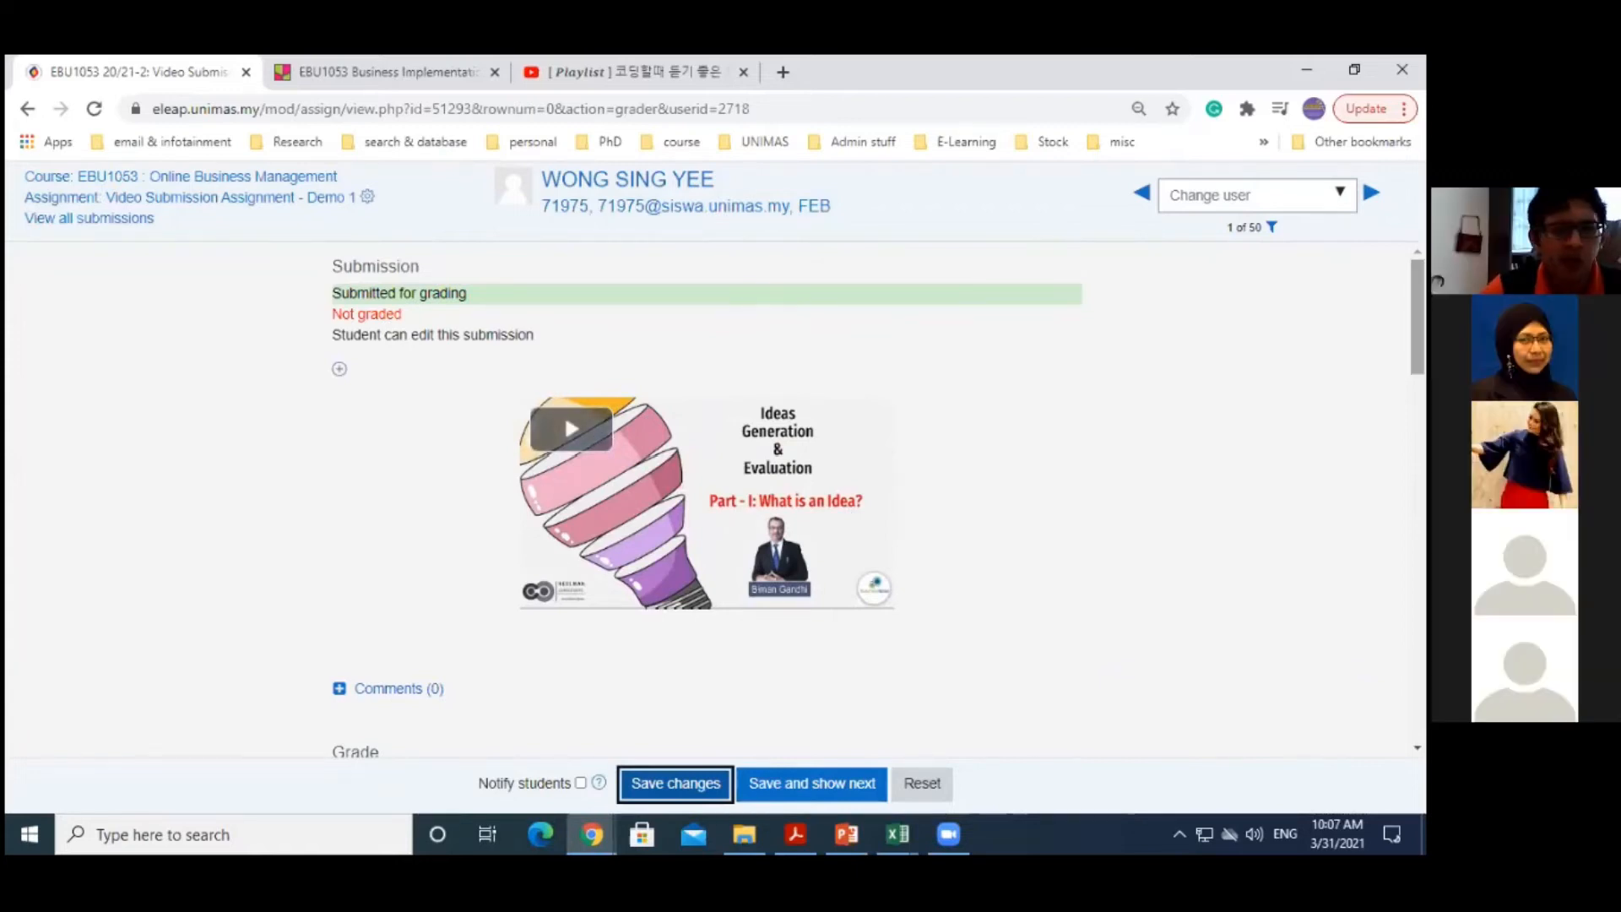
scroll(704, 498, down, 3)
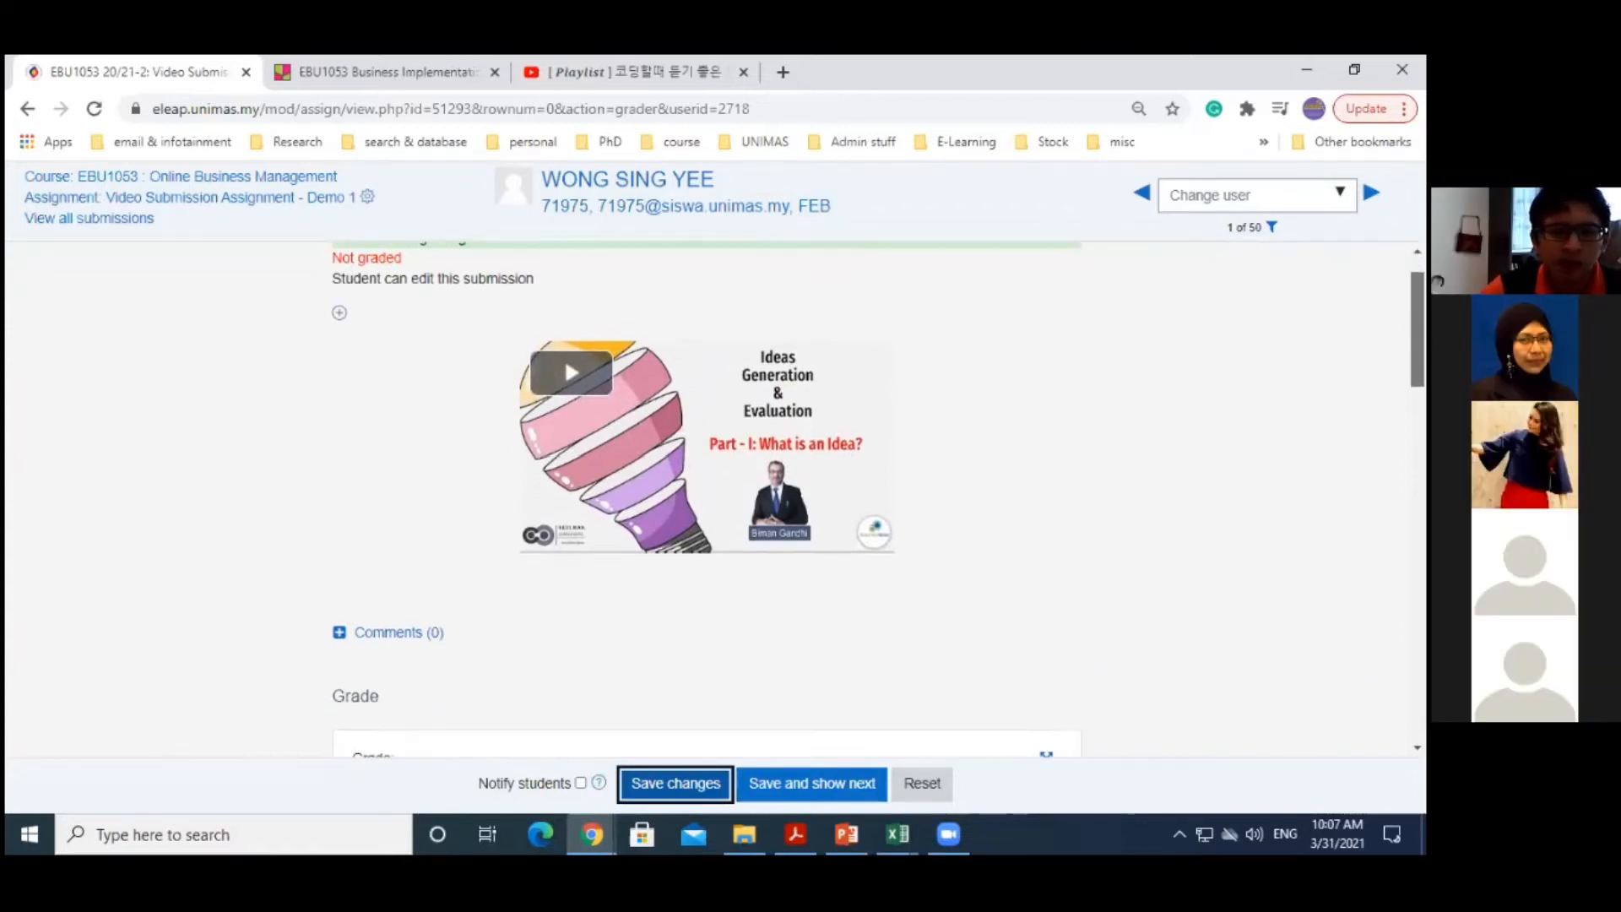
scroll(615, 589, up, 1)
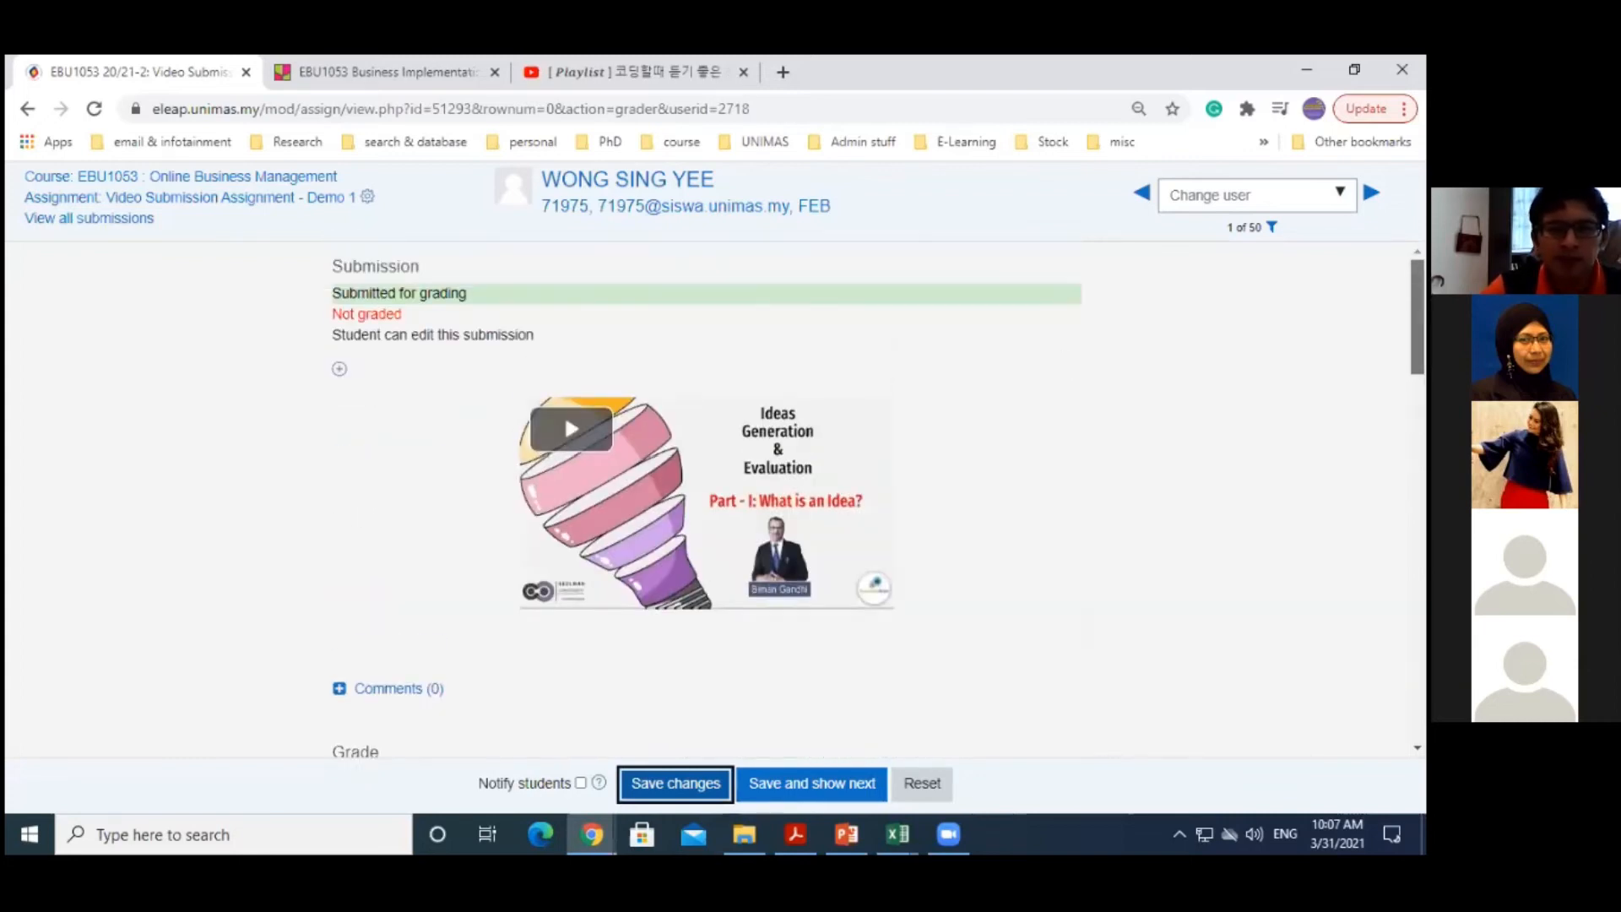
Glance at the EBU1053 Business Implementation Padlet board and return to the assignment grading page
click(353, 75)
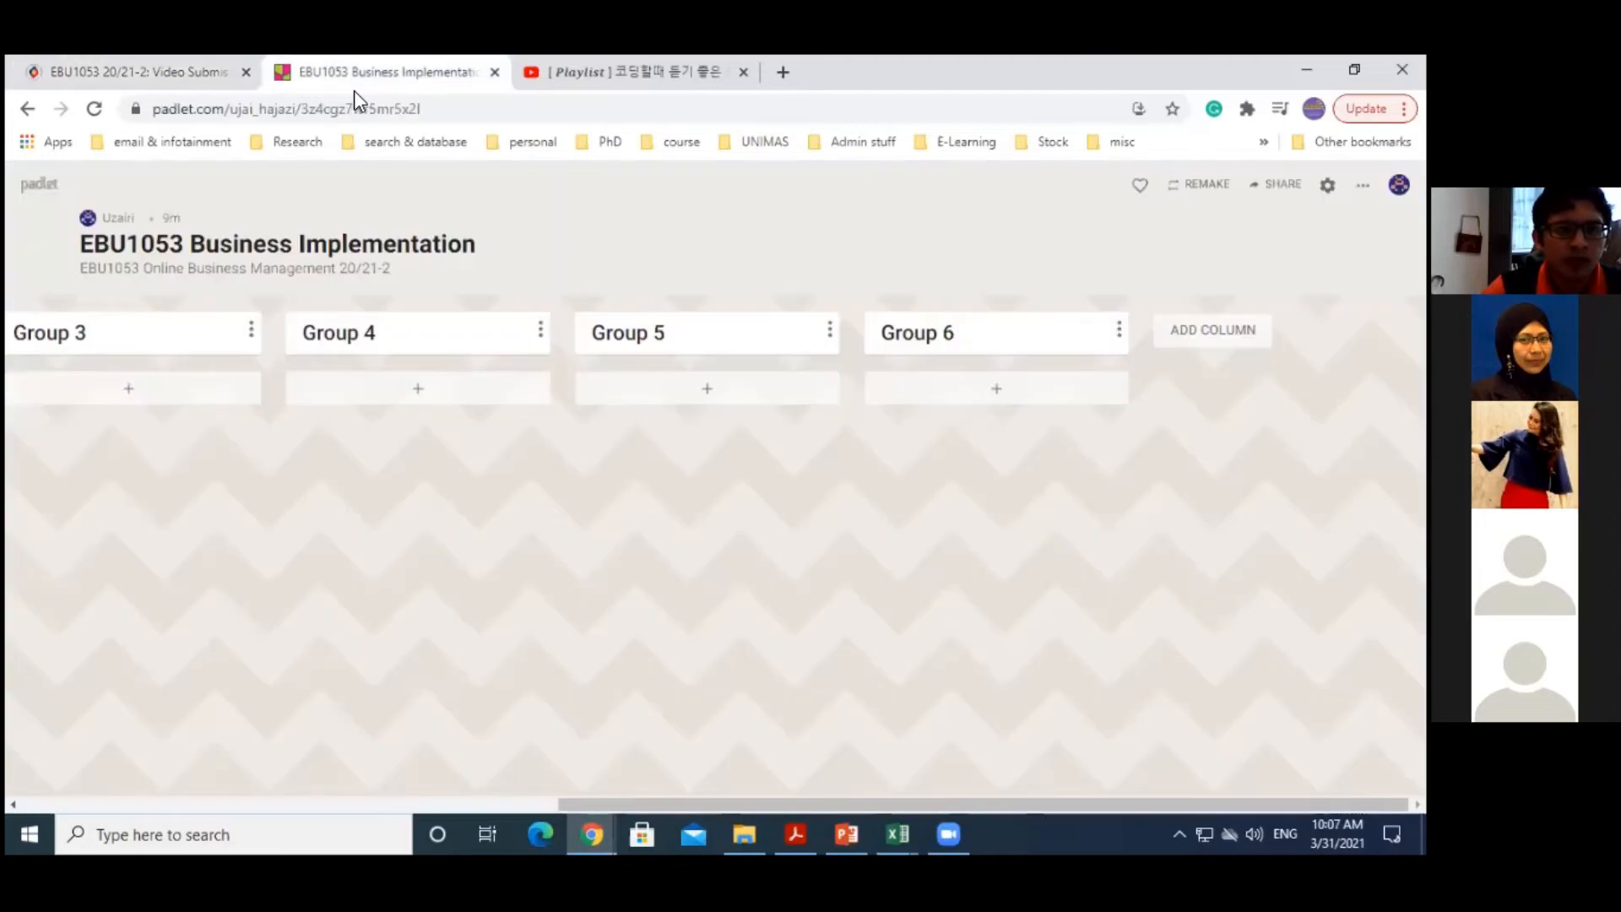
click(188, 70)
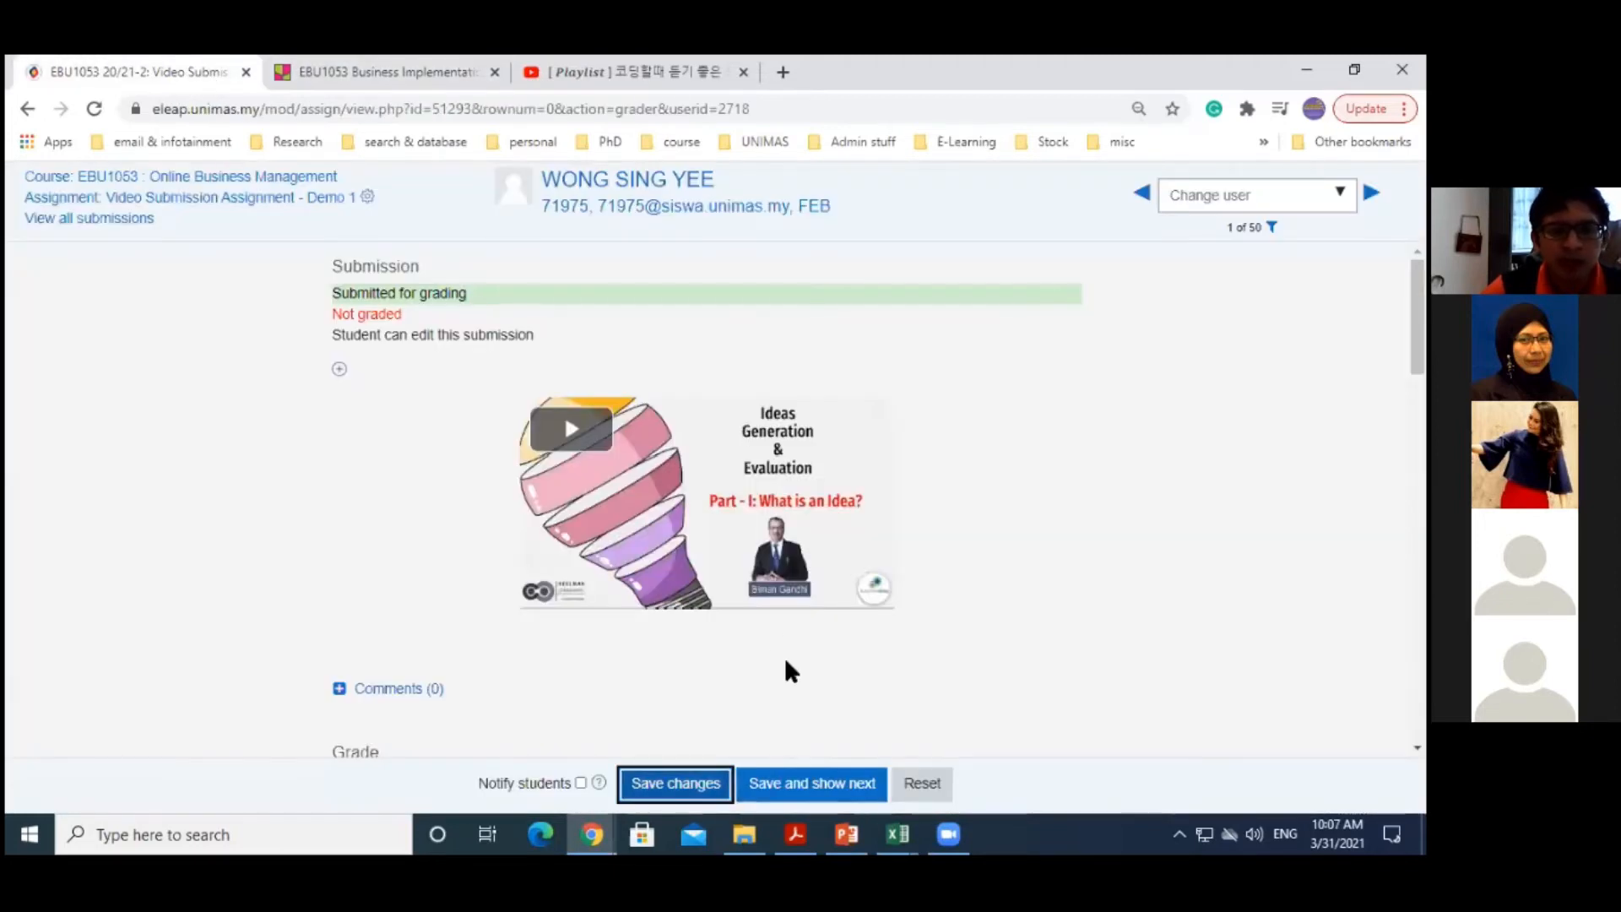
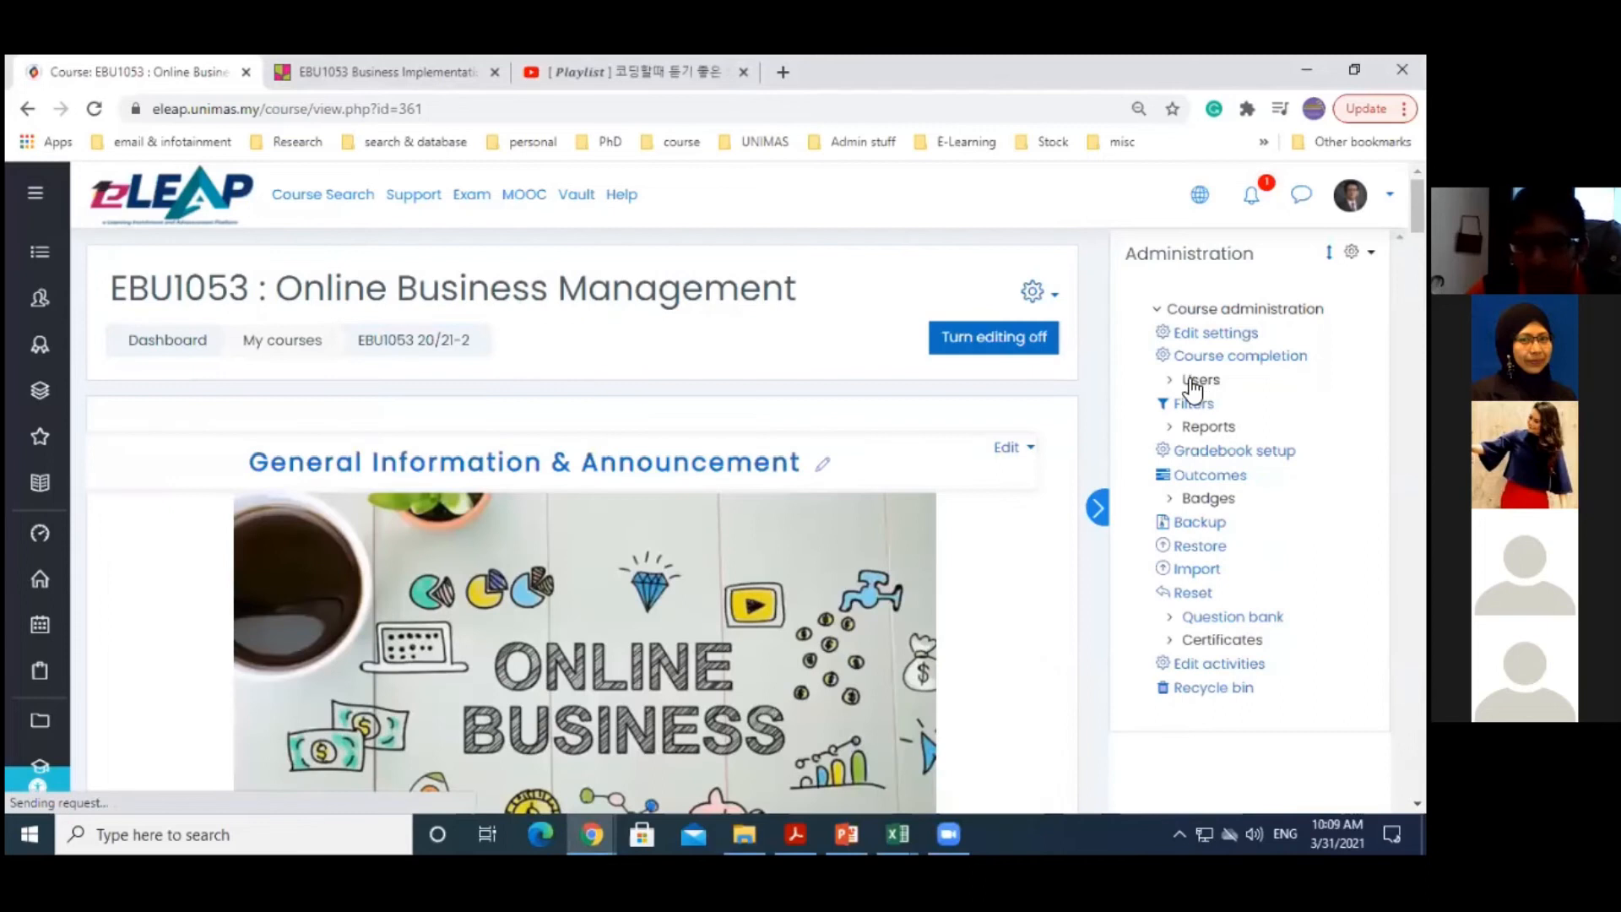
Go to the course's group management page and start auto-creating groups
click(1202, 385)
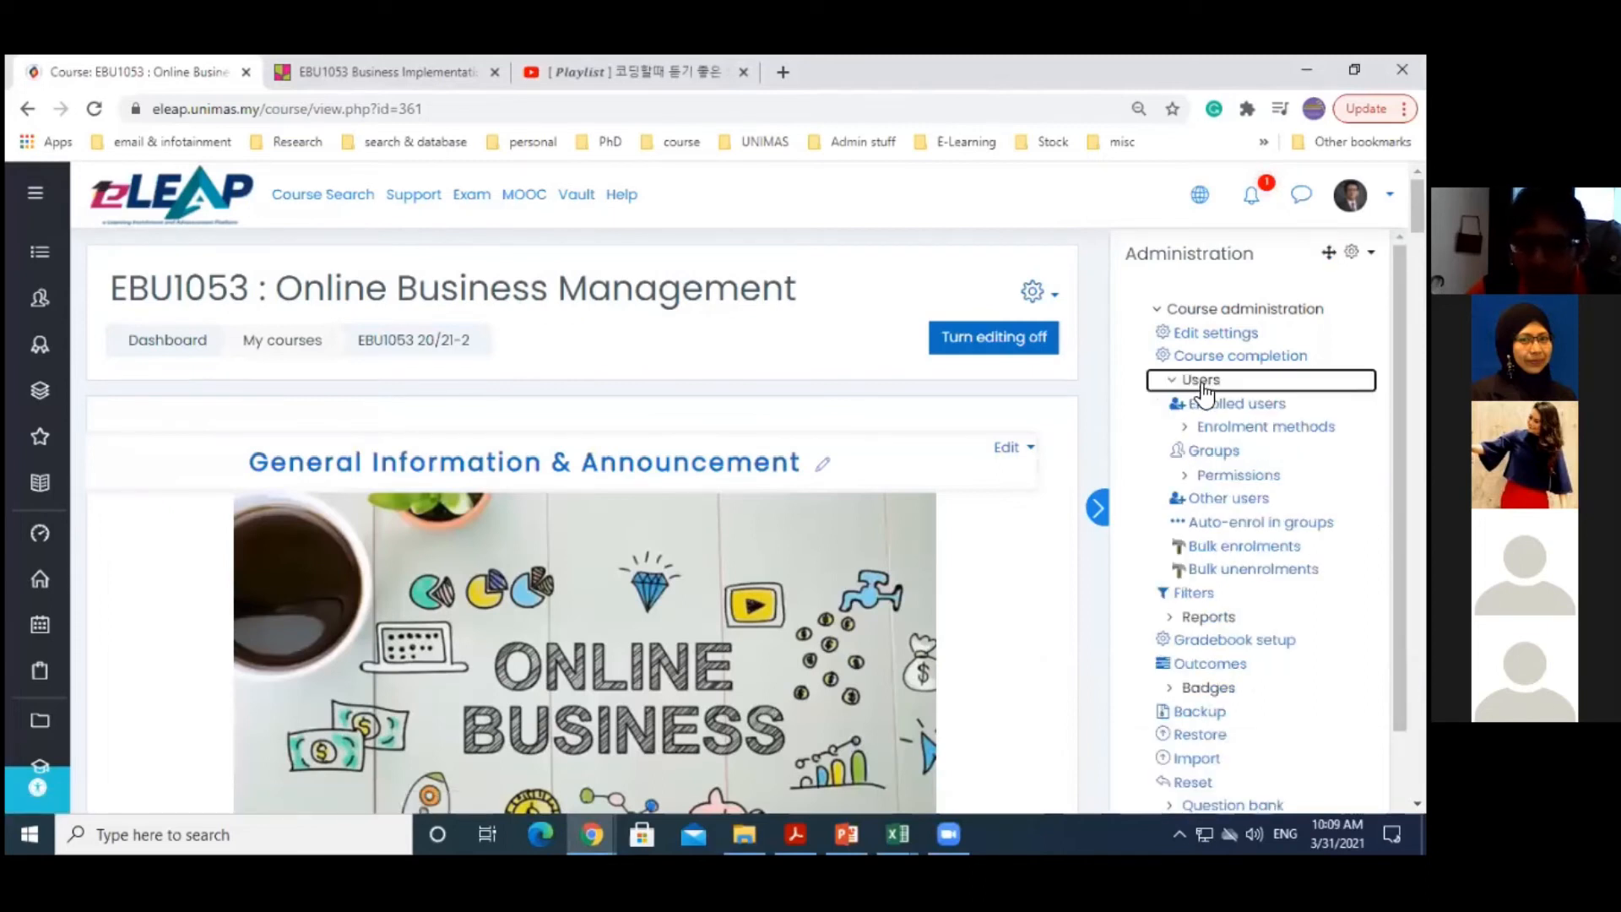
click(1213, 451)
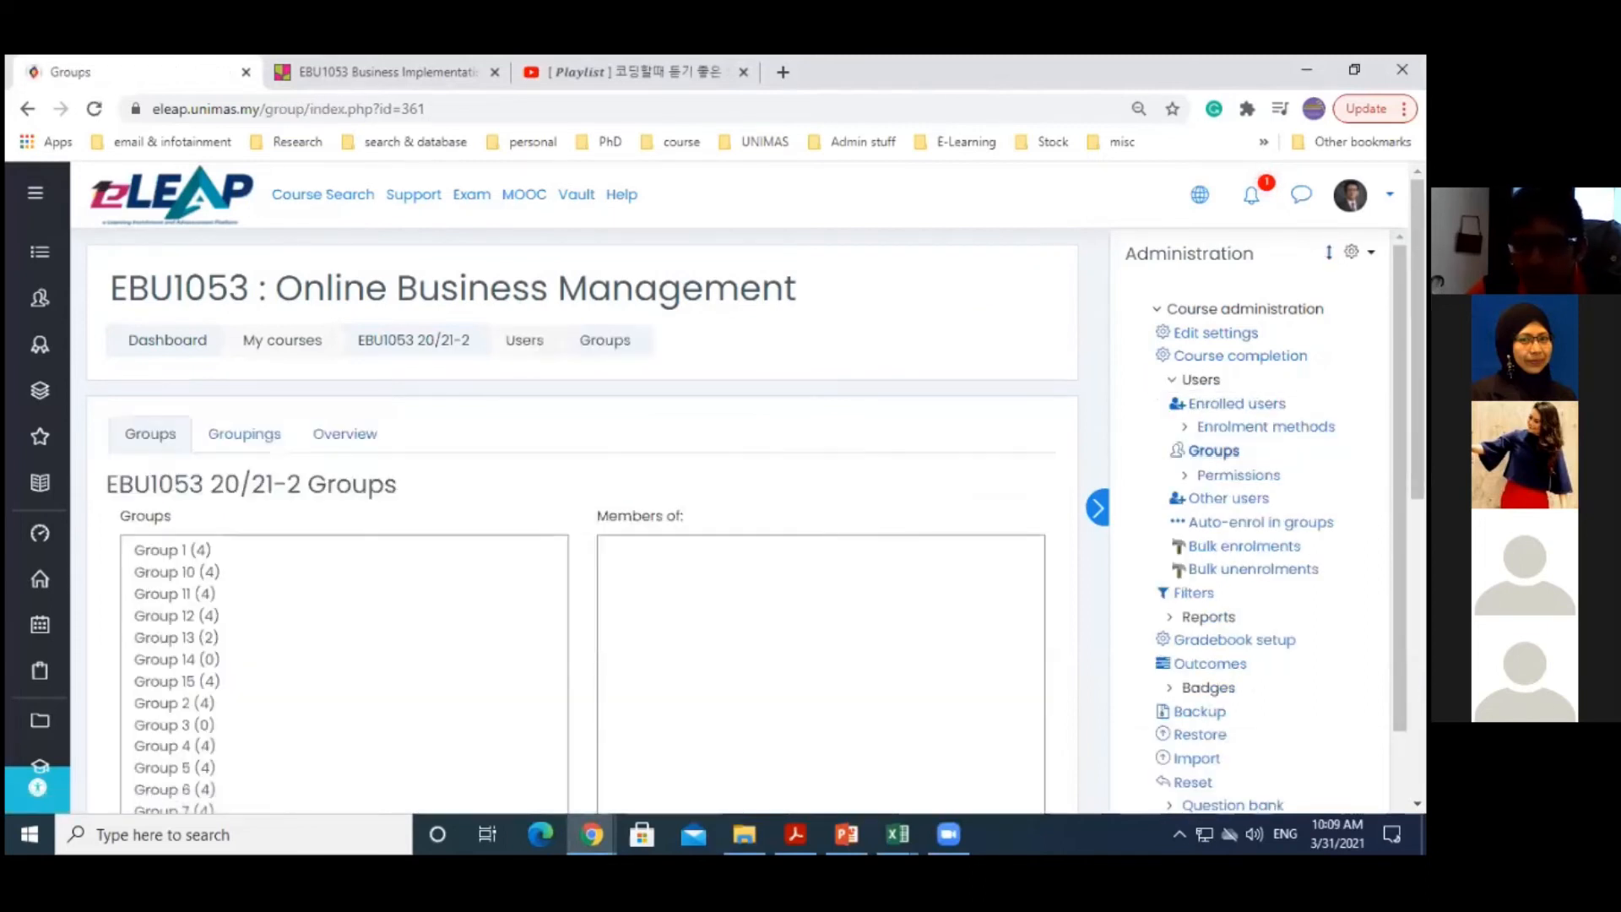
scroll(582, 523, down, 2)
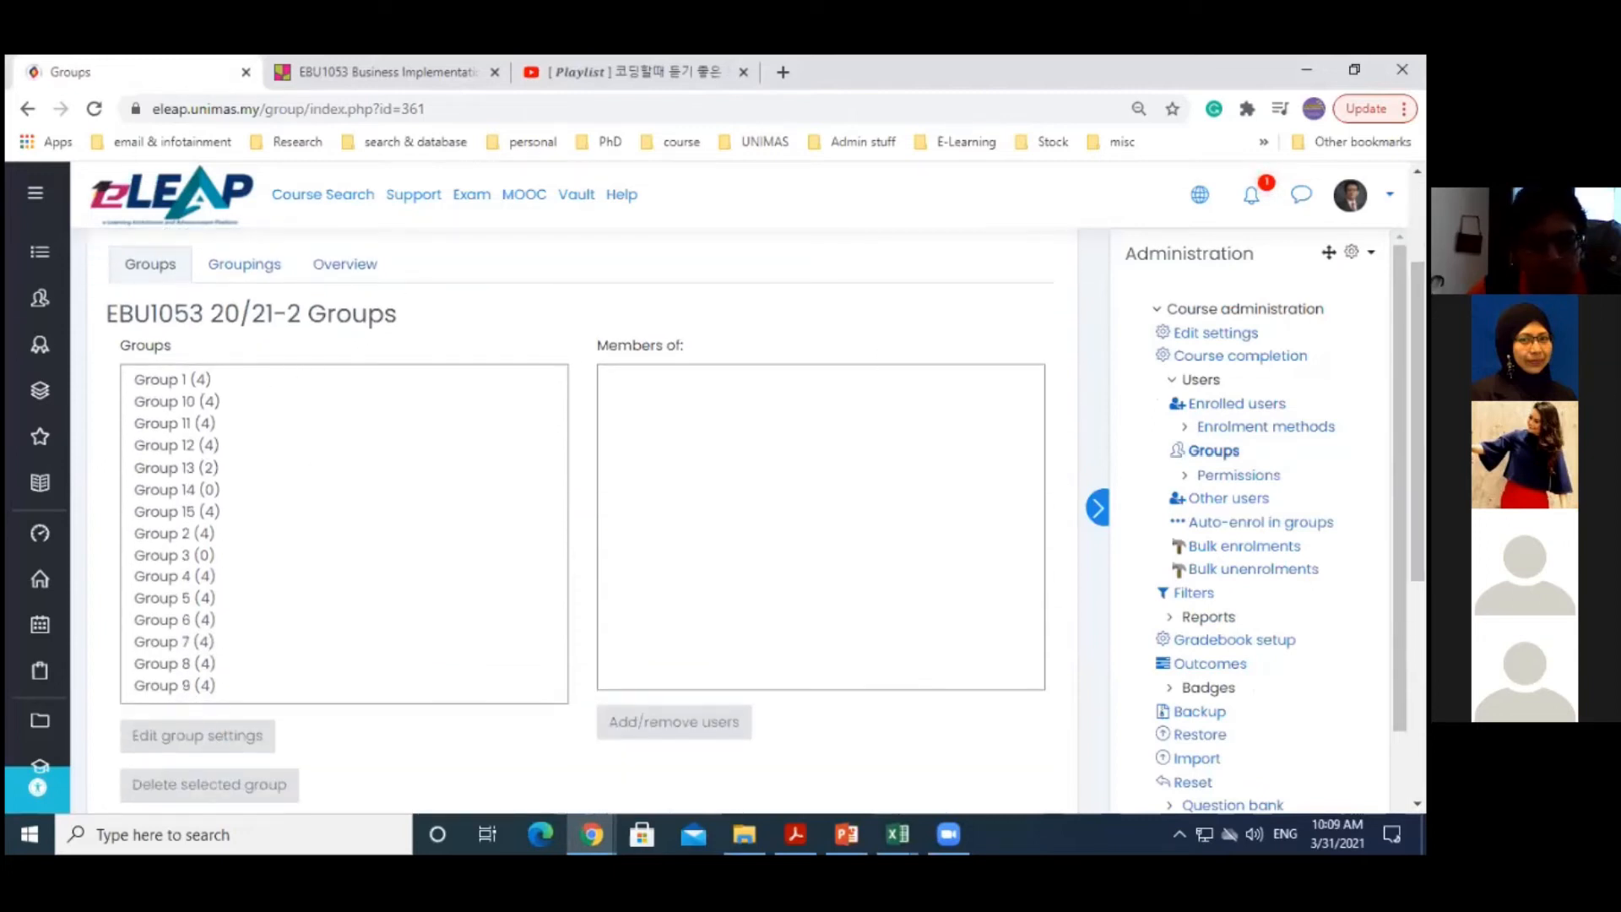
scroll(583, 524, down, 3)
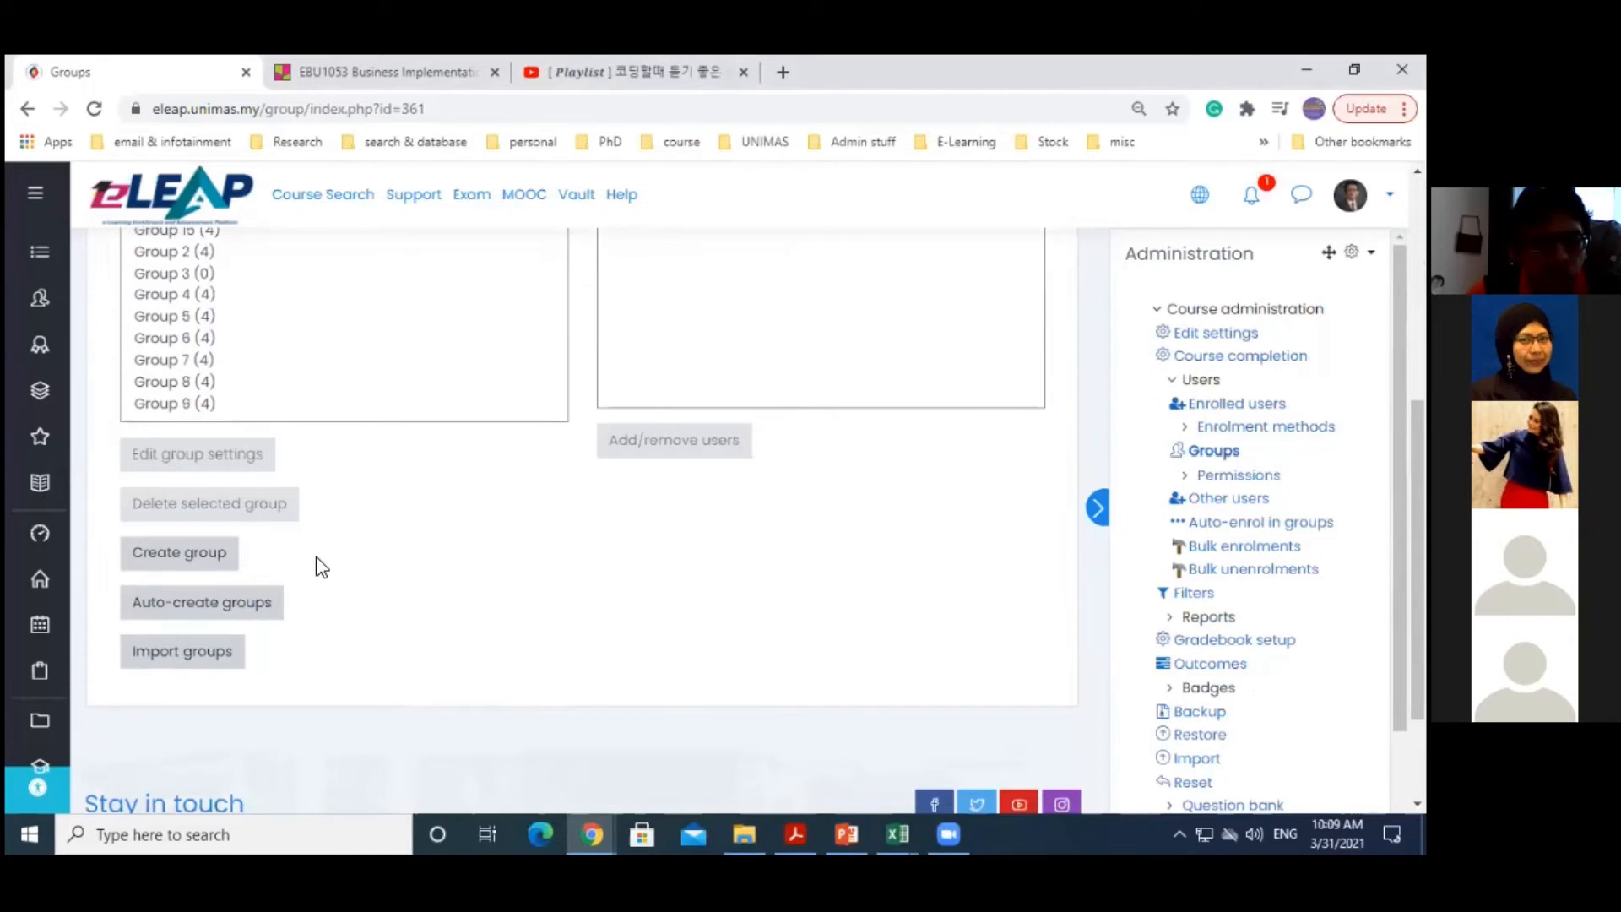
click(174, 606)
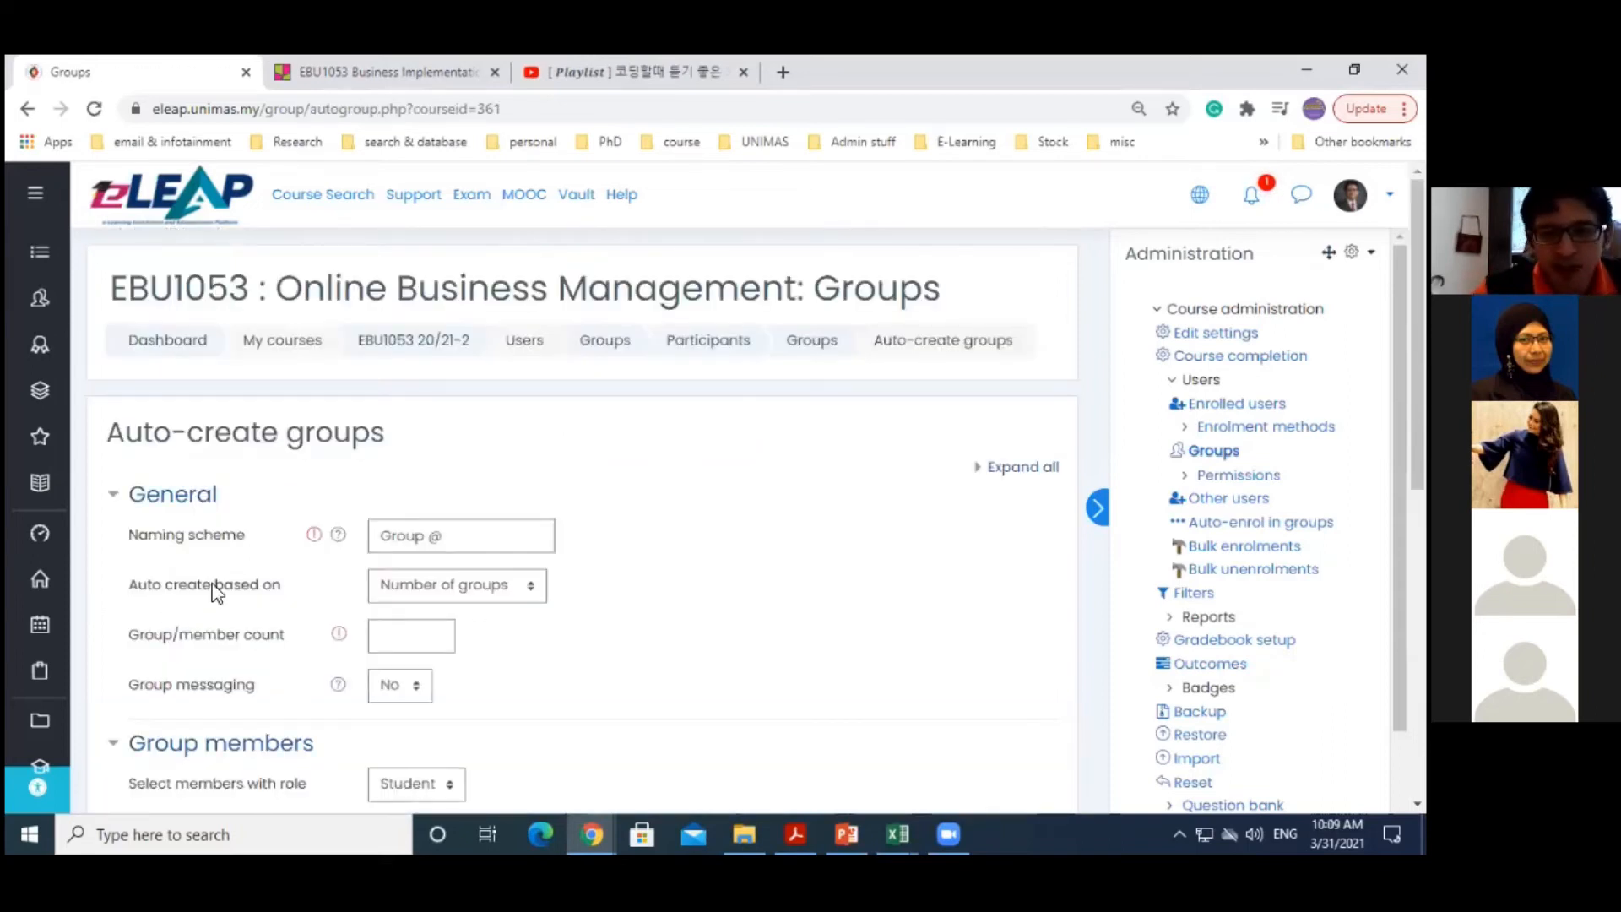
scroll(1415, 380, down, 1)
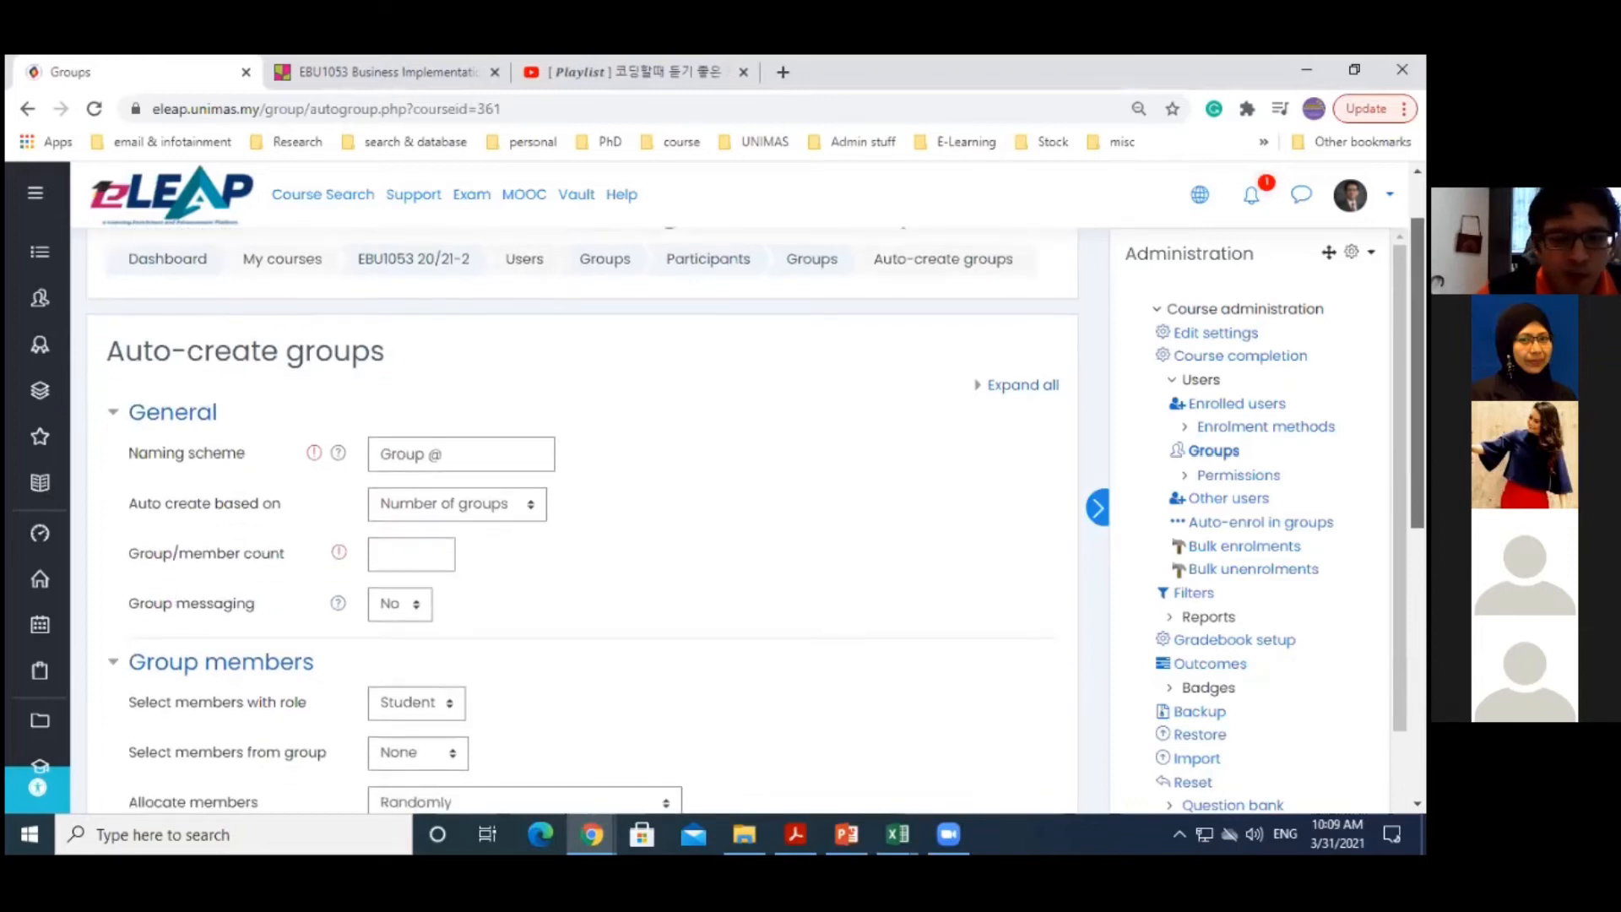
scroll(583, 517, down, 1)
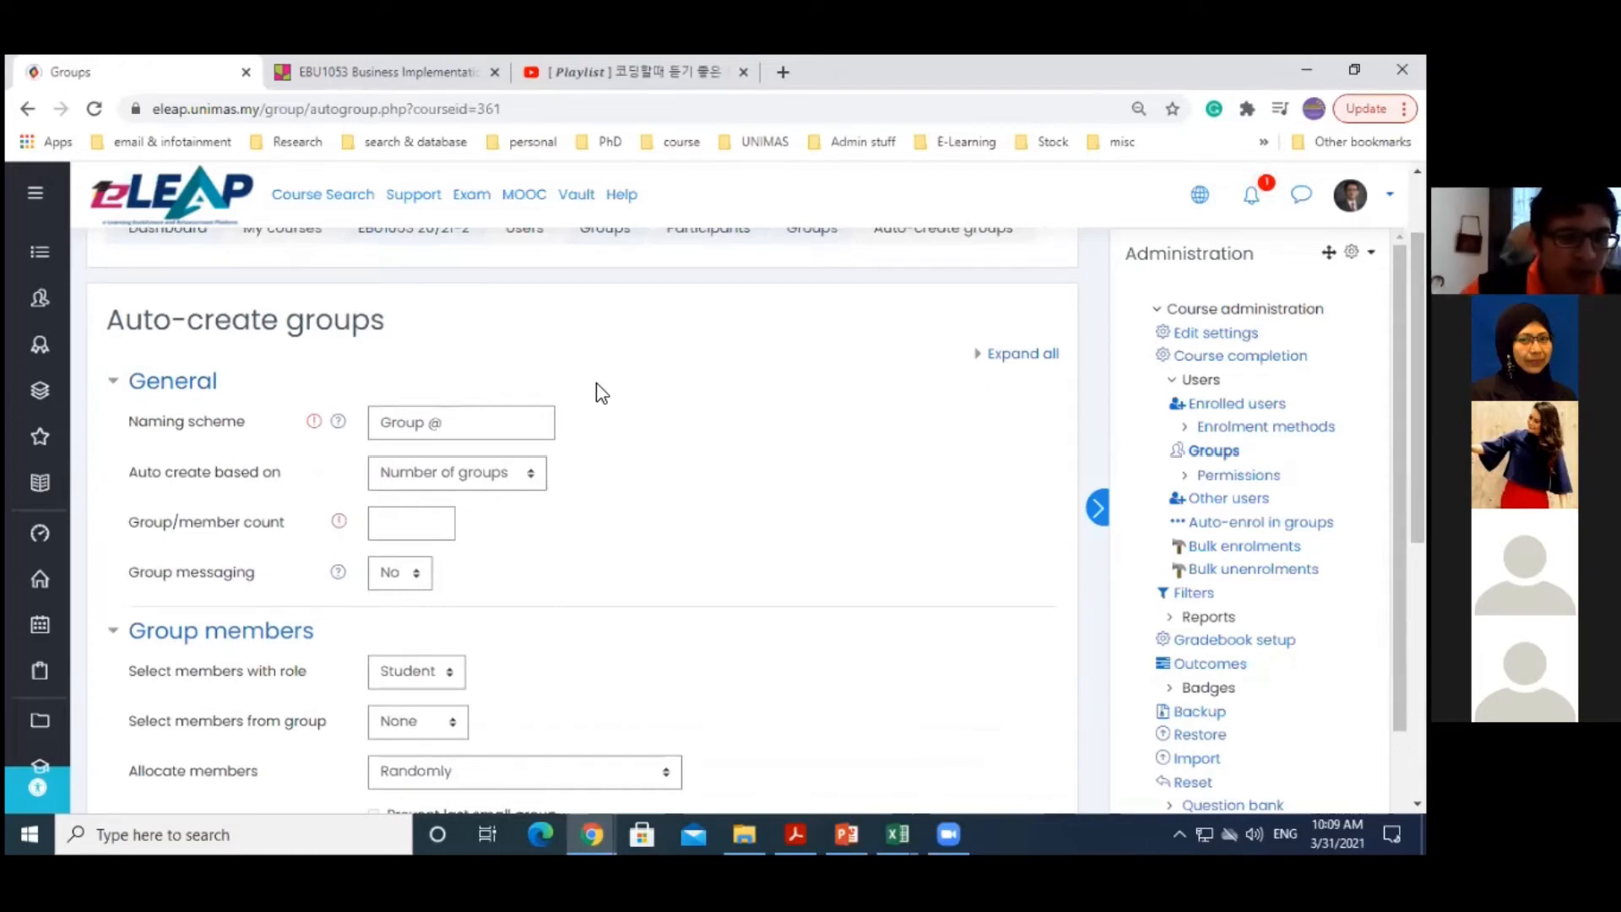
Set the naming scheme for the auto-created groups to "Monday Group @", trying # in place of @ along the way
click(374, 422)
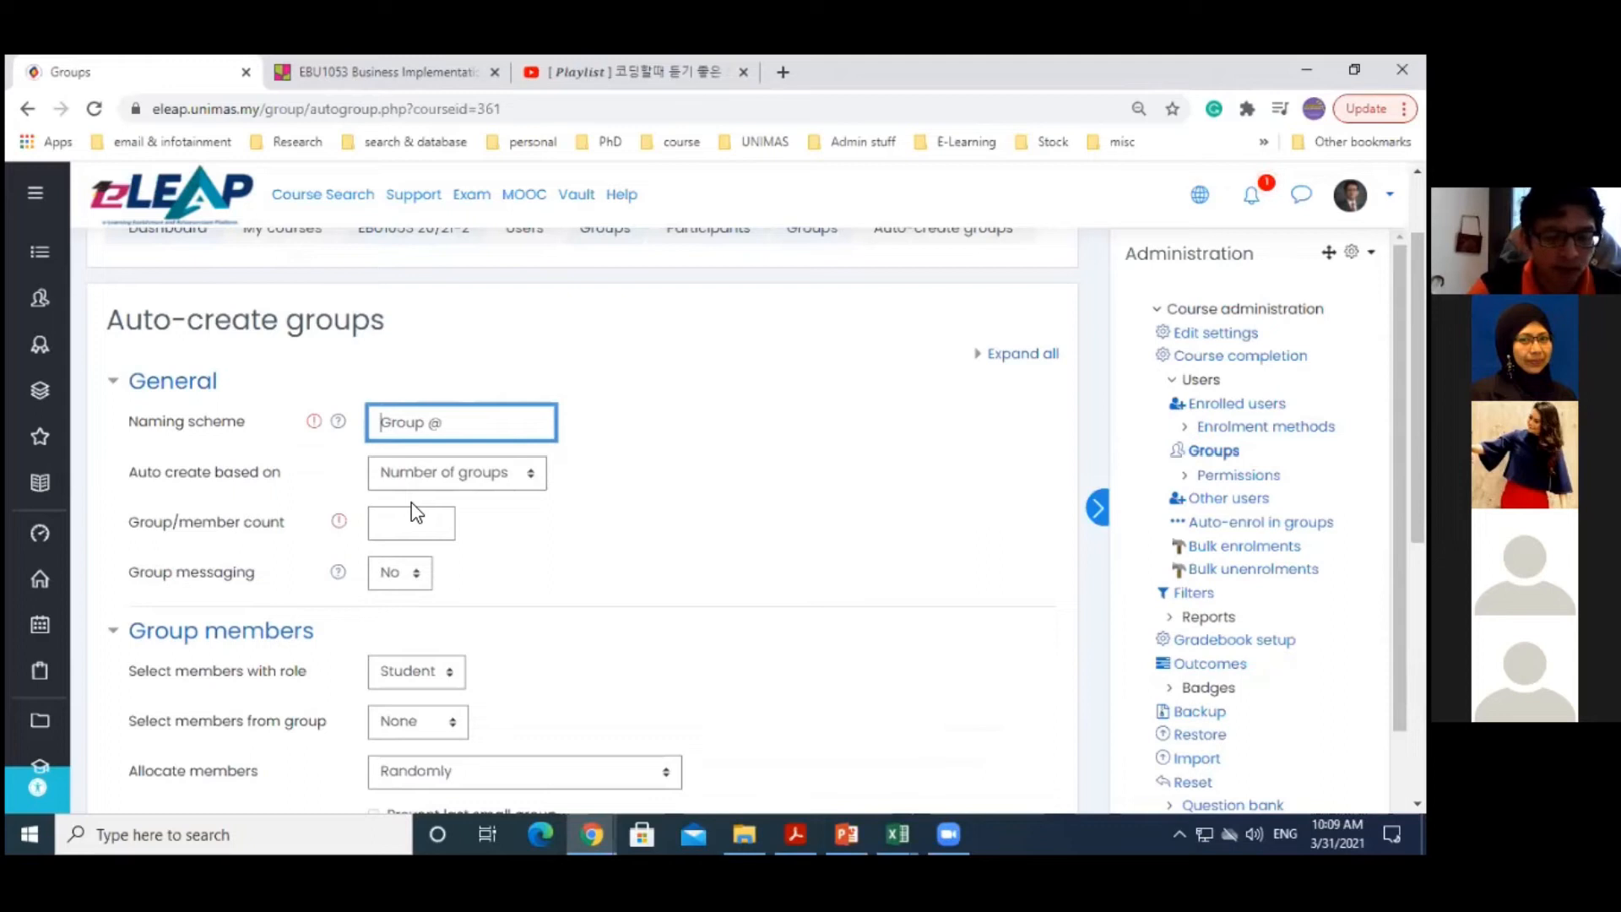
text(Monday)
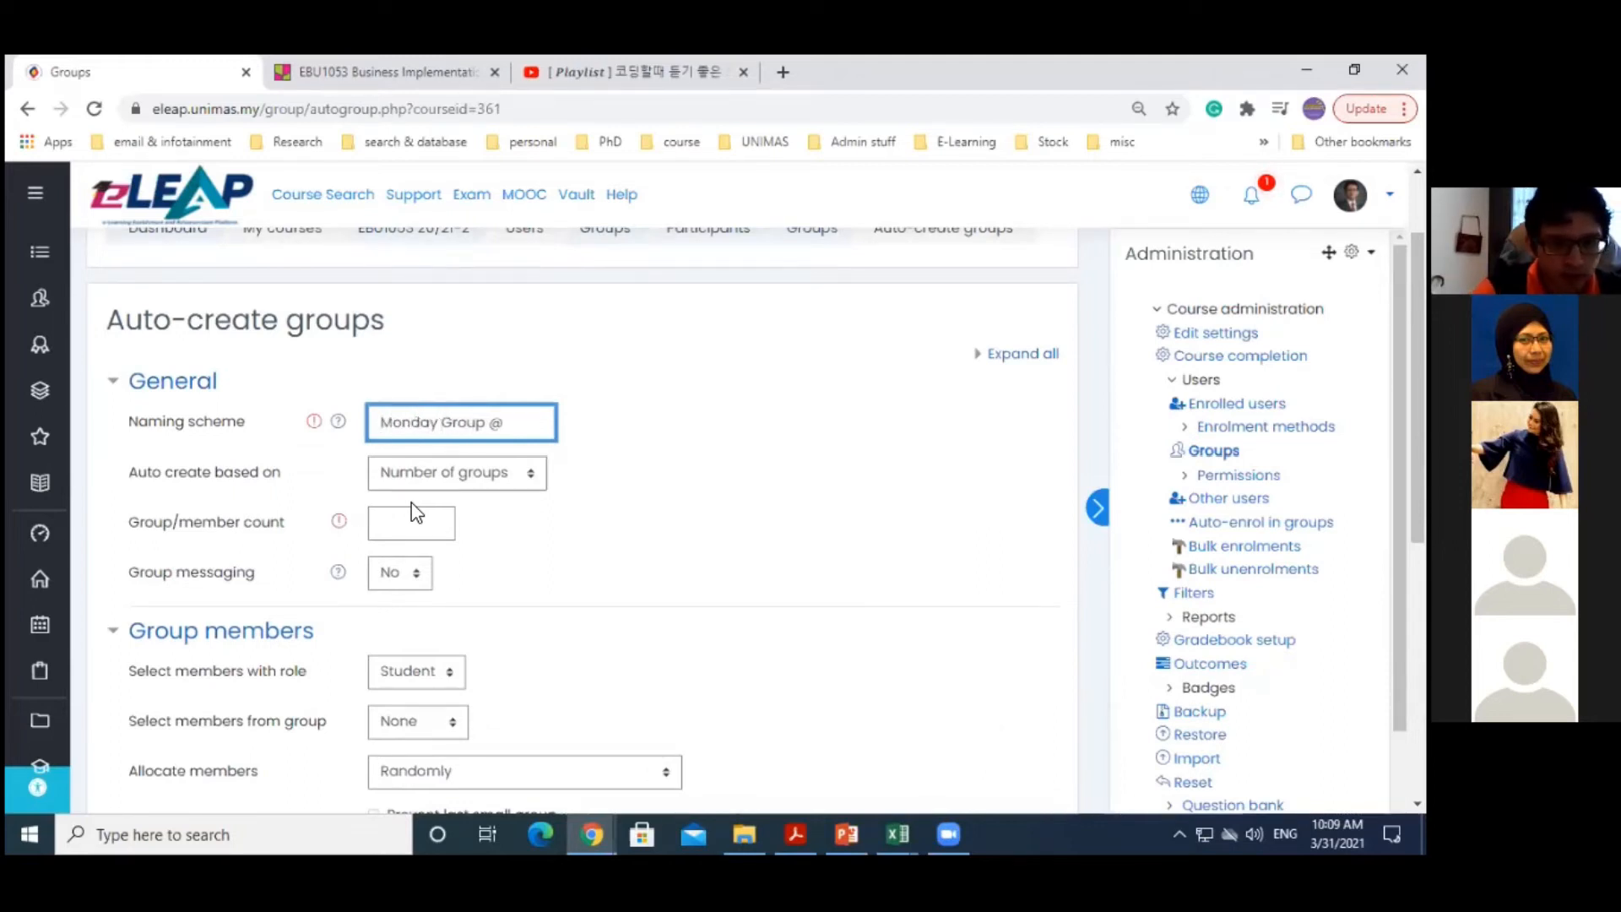
key(Right)
key(Right)
key(Right)
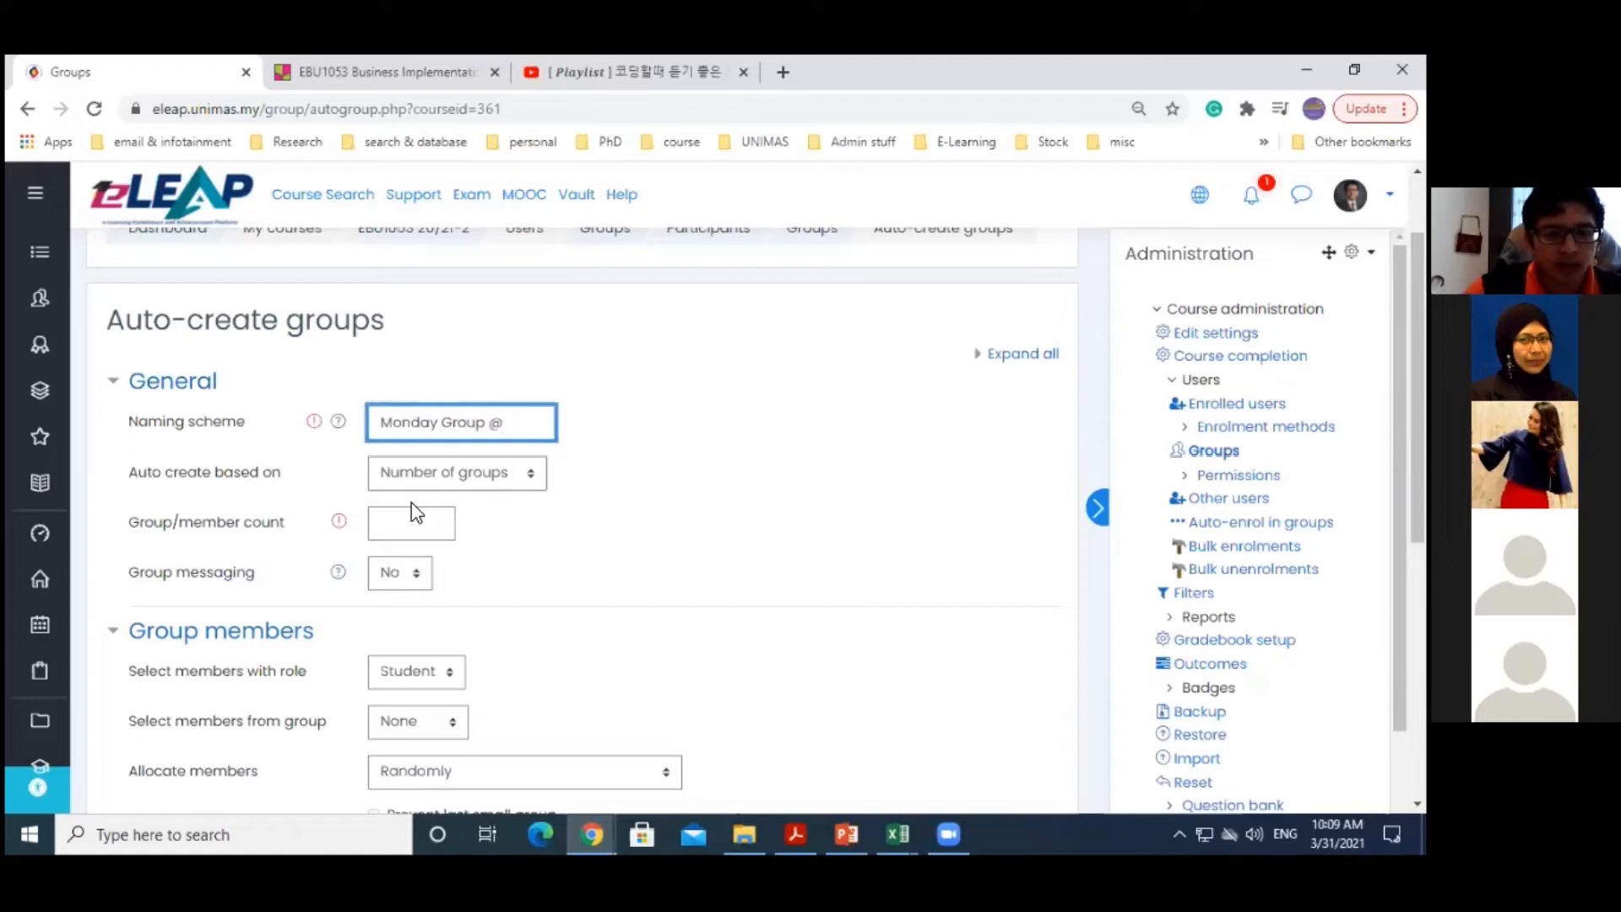
drag(504, 424, 492, 426)
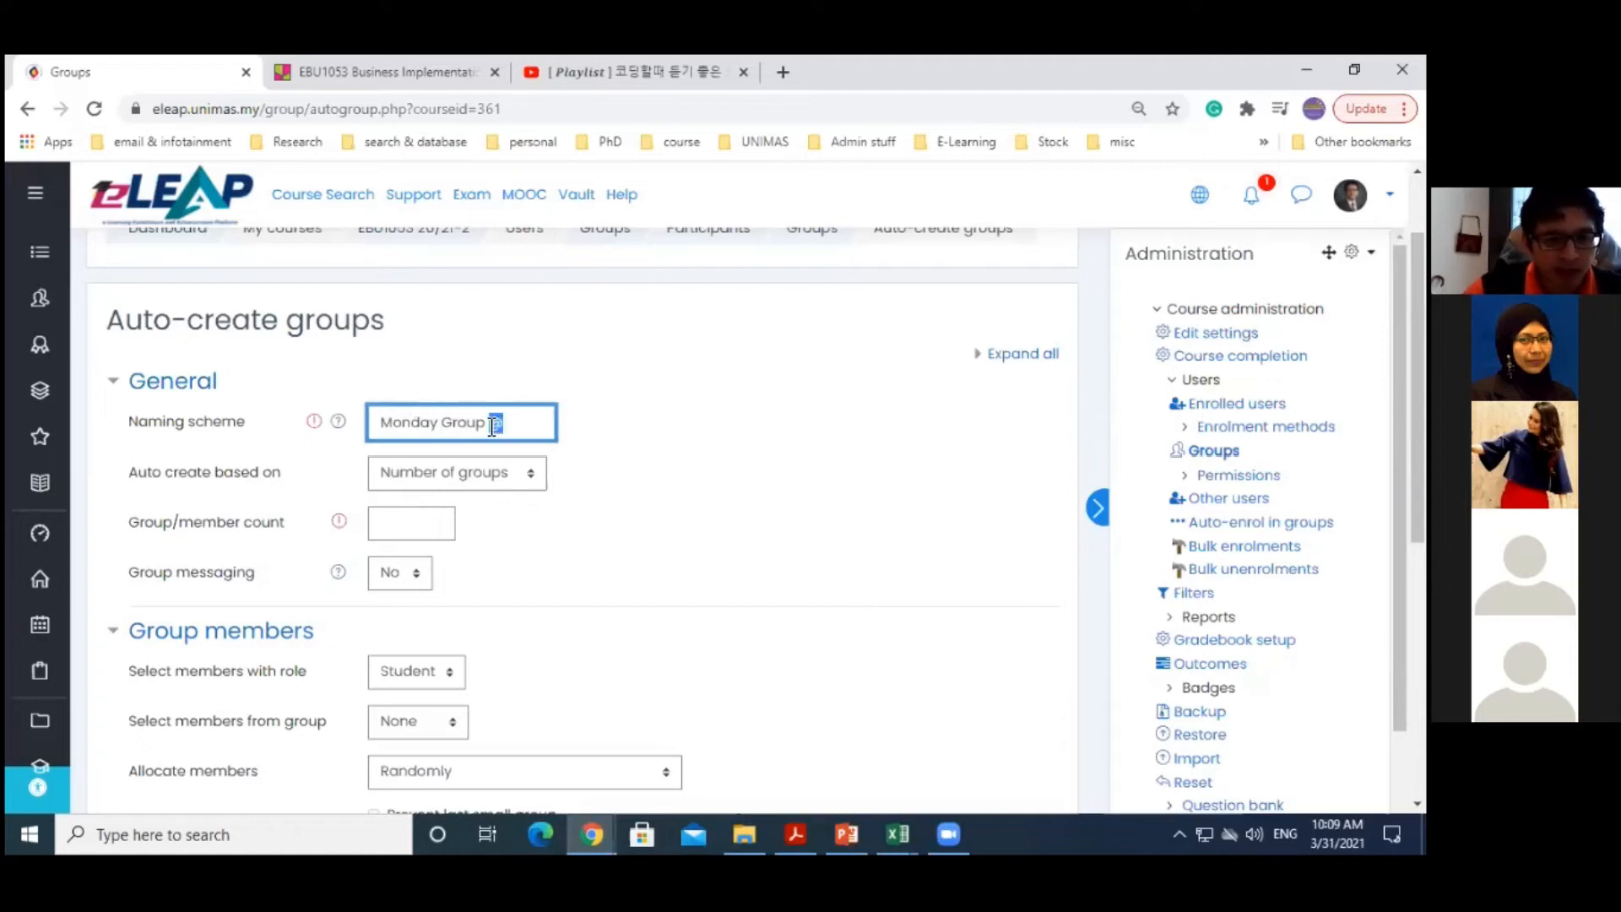
click(508, 430)
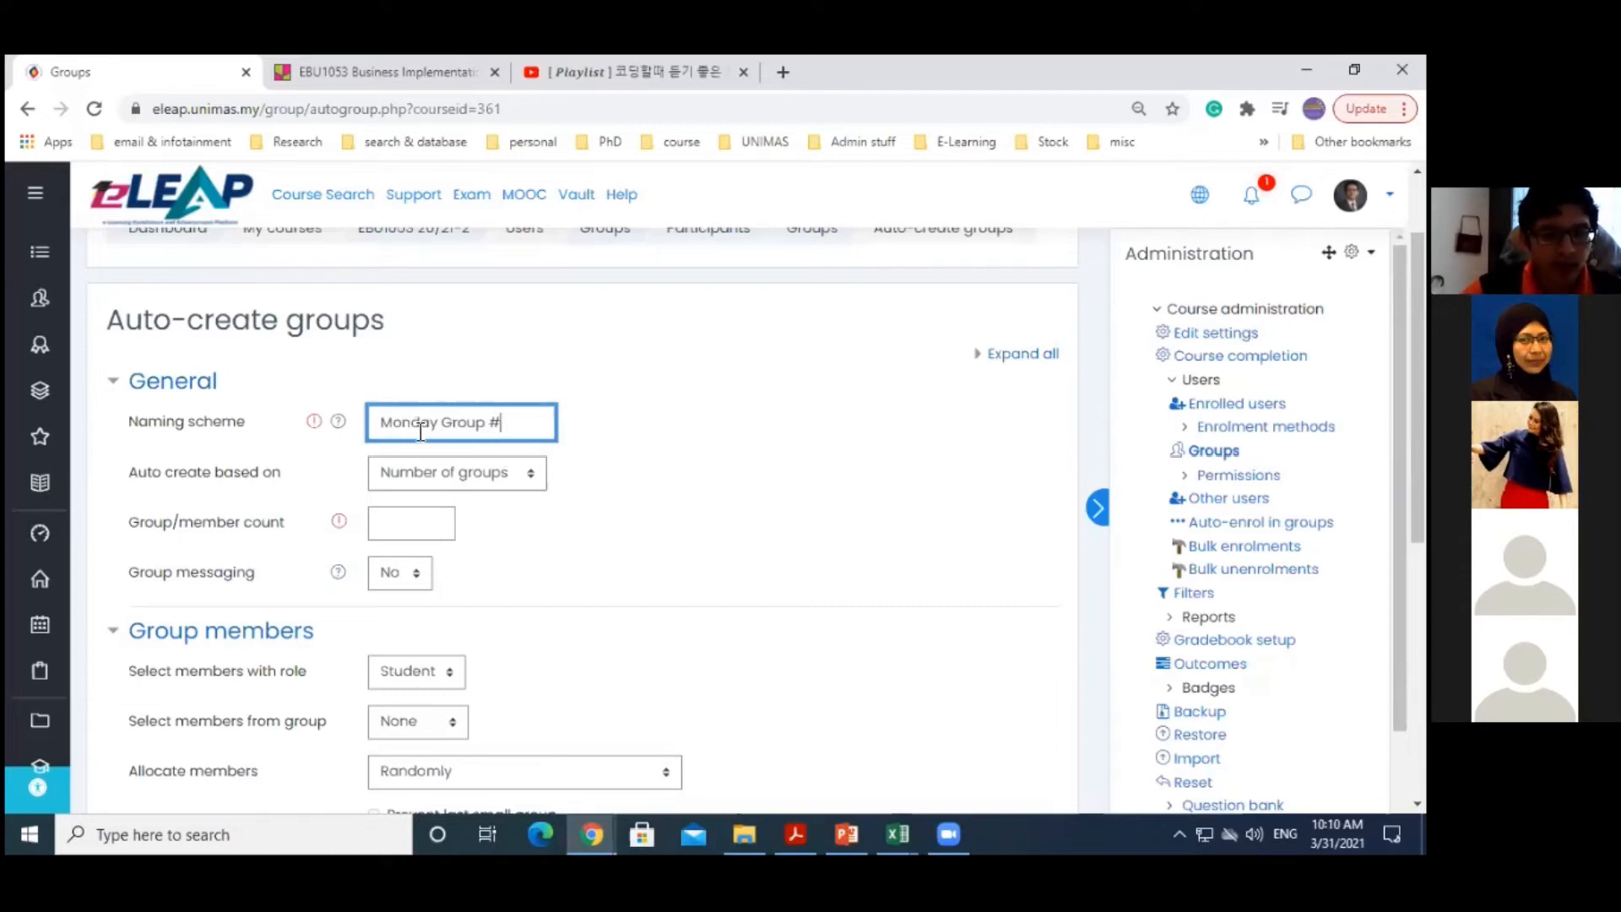
key(BackSpace)
text(@)
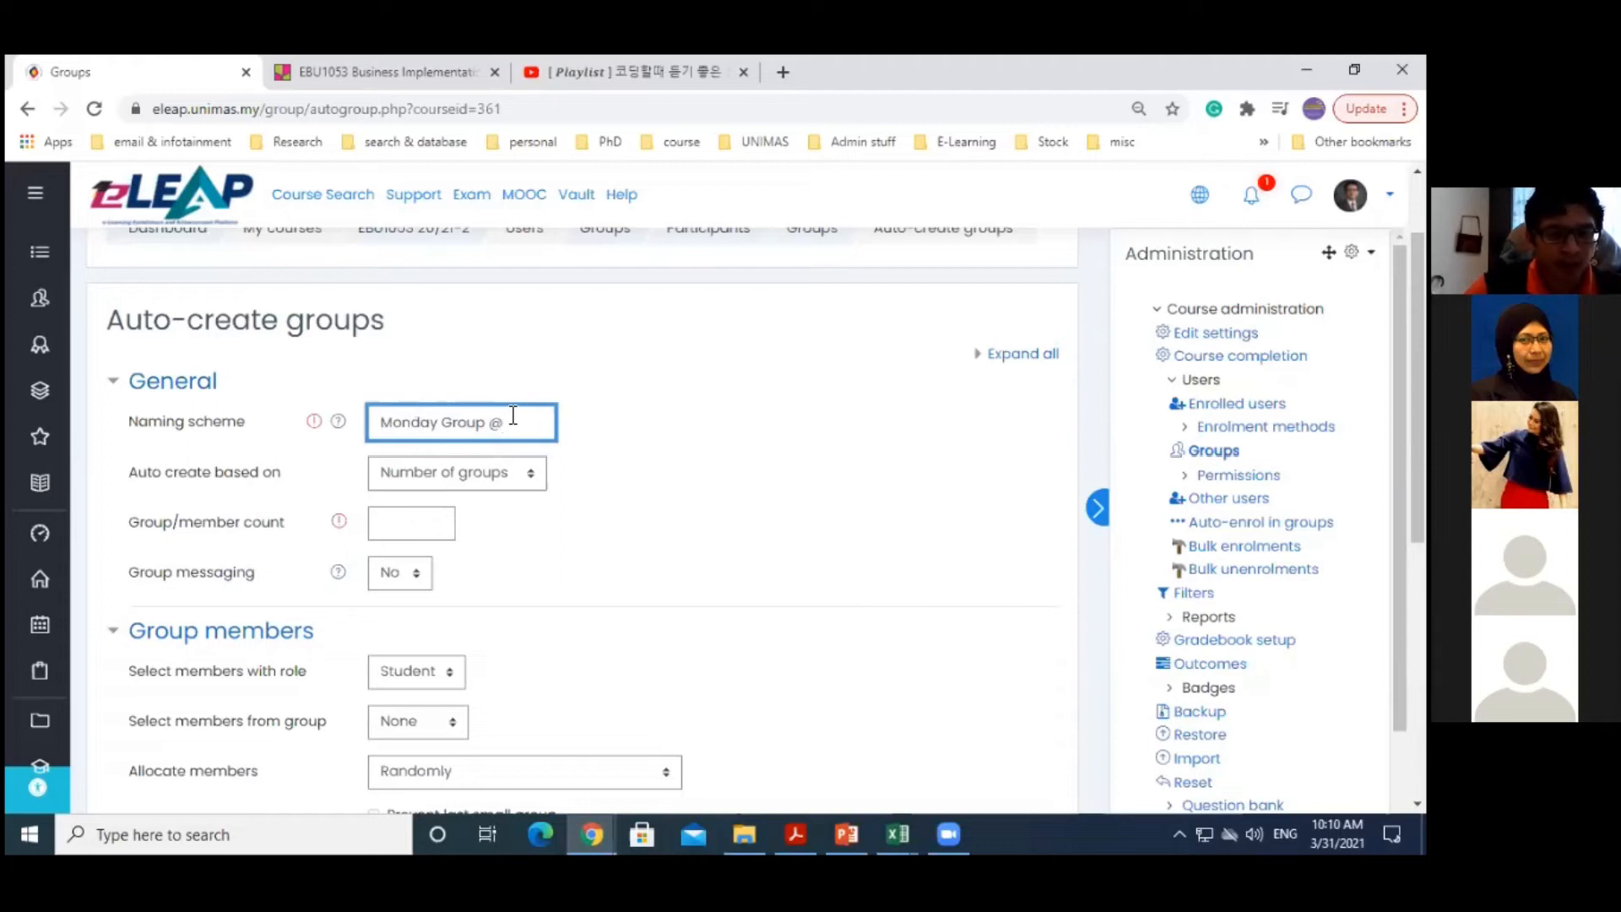
Set the group/member count to 5 for the Monday groups
scroll(1419, 388, down, 1)
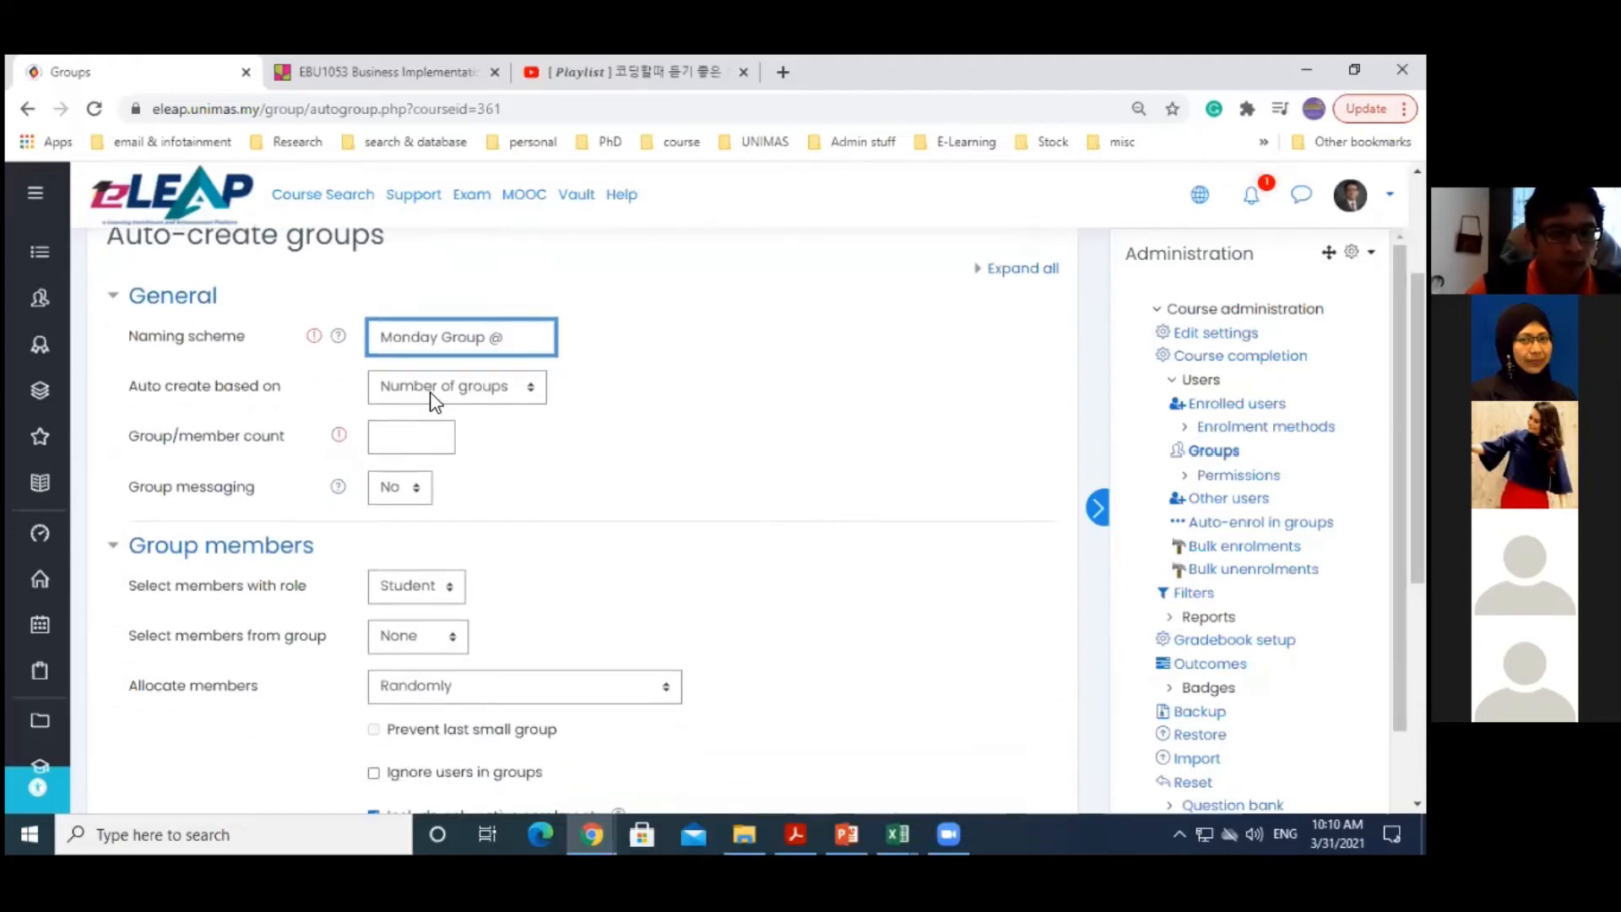
click(399, 453)
text(5)
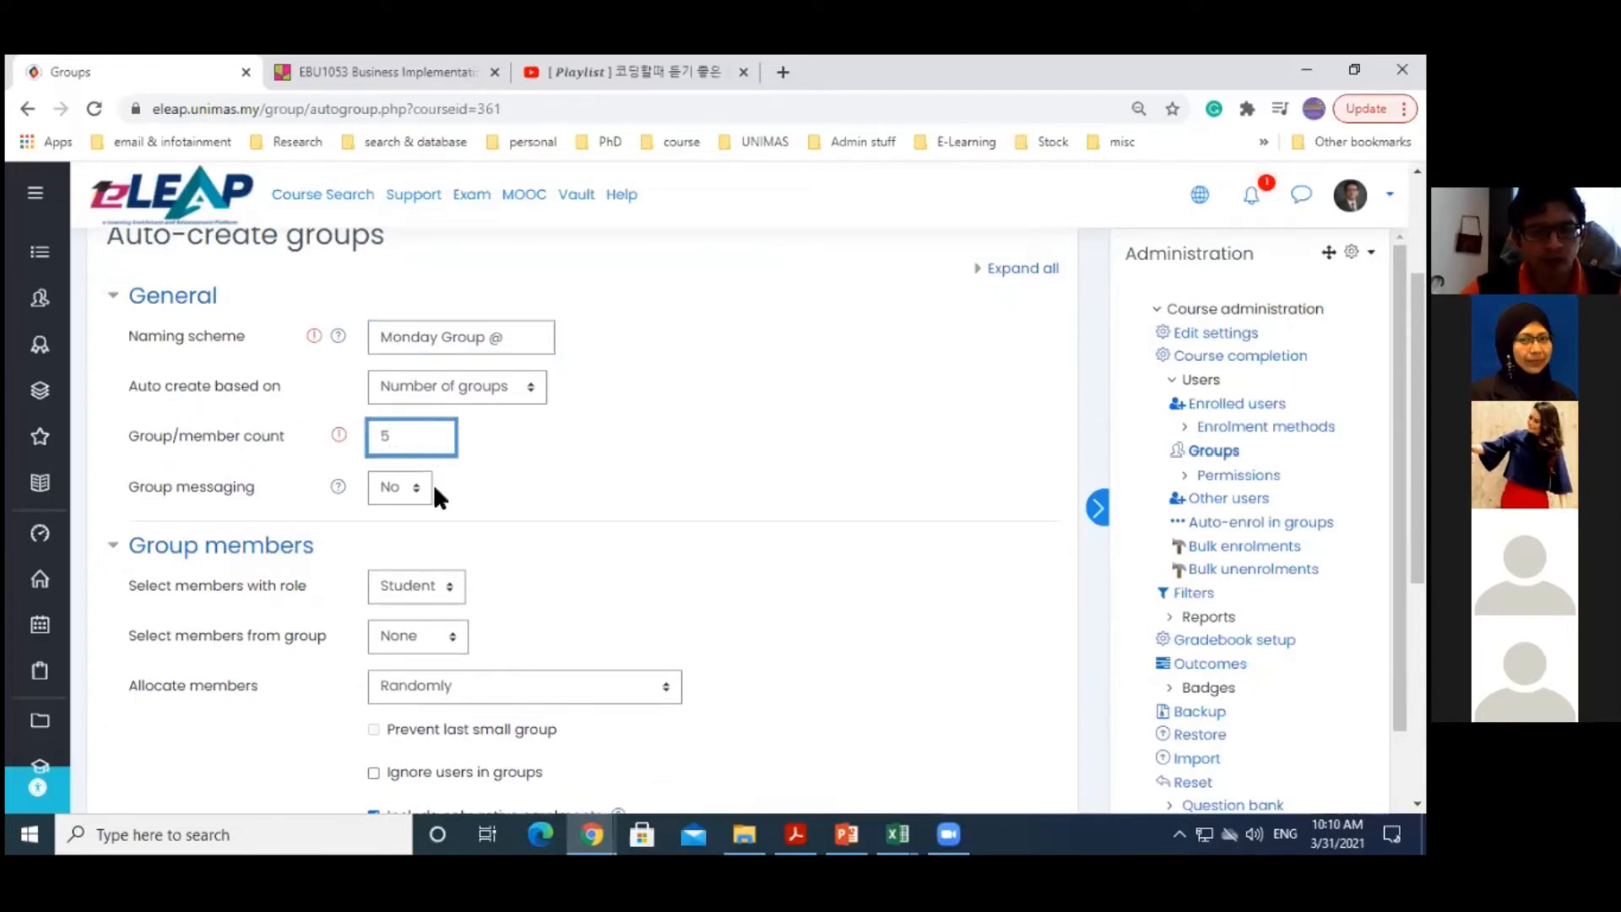
click(509, 341)
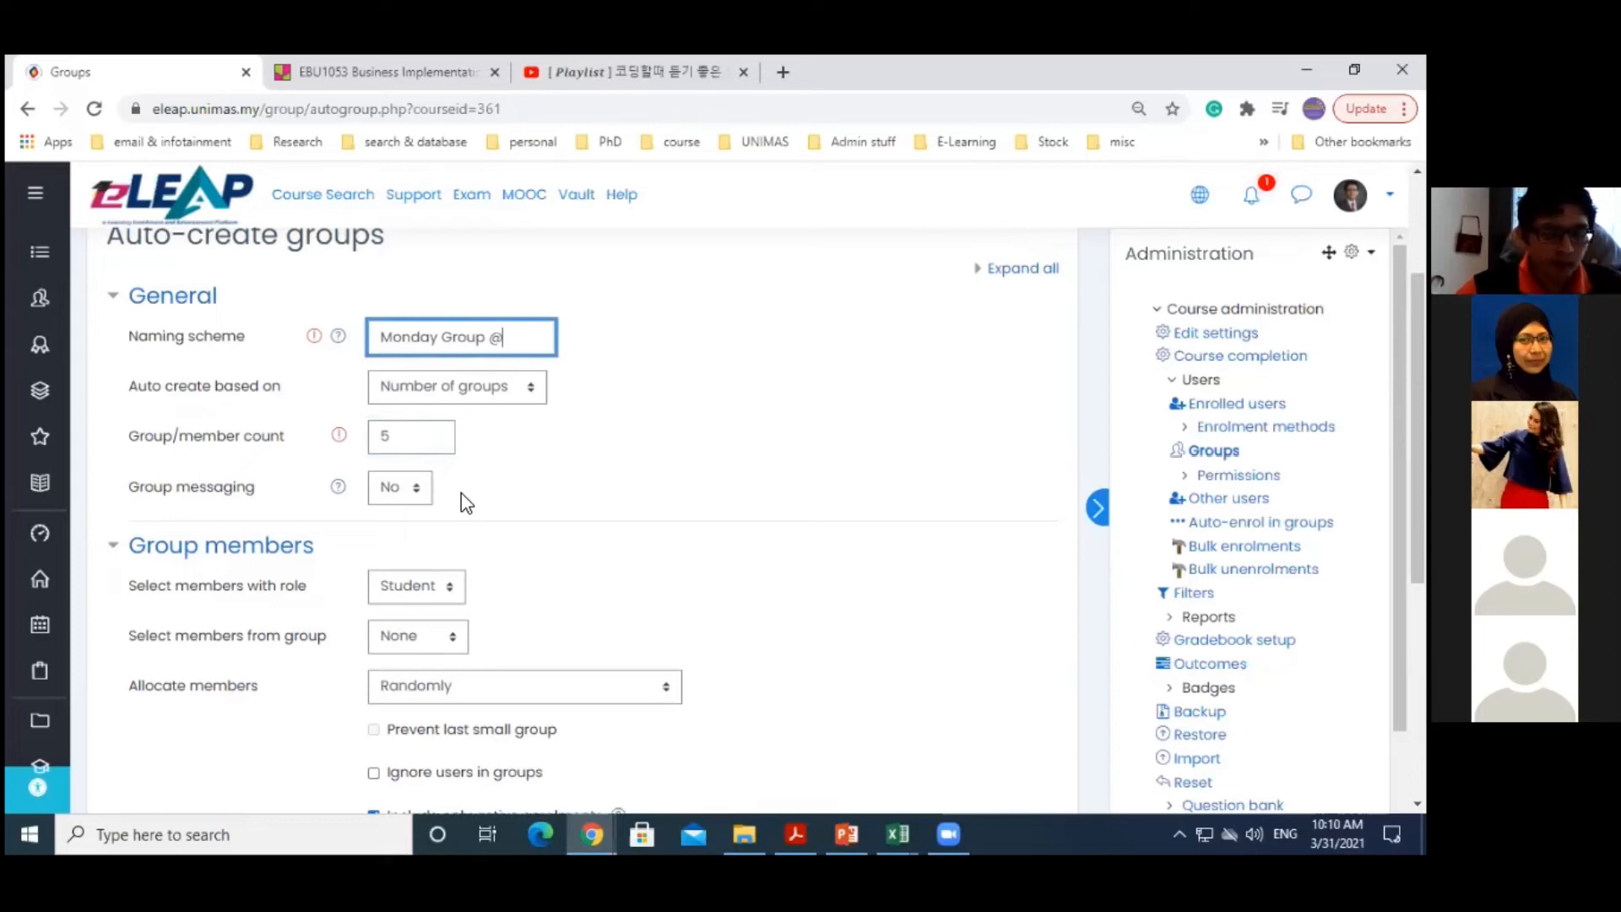
Set member allocation for the Monday groups to No allocation and look over the alternative allocation methods
drag(1417, 473, 1417, 540)
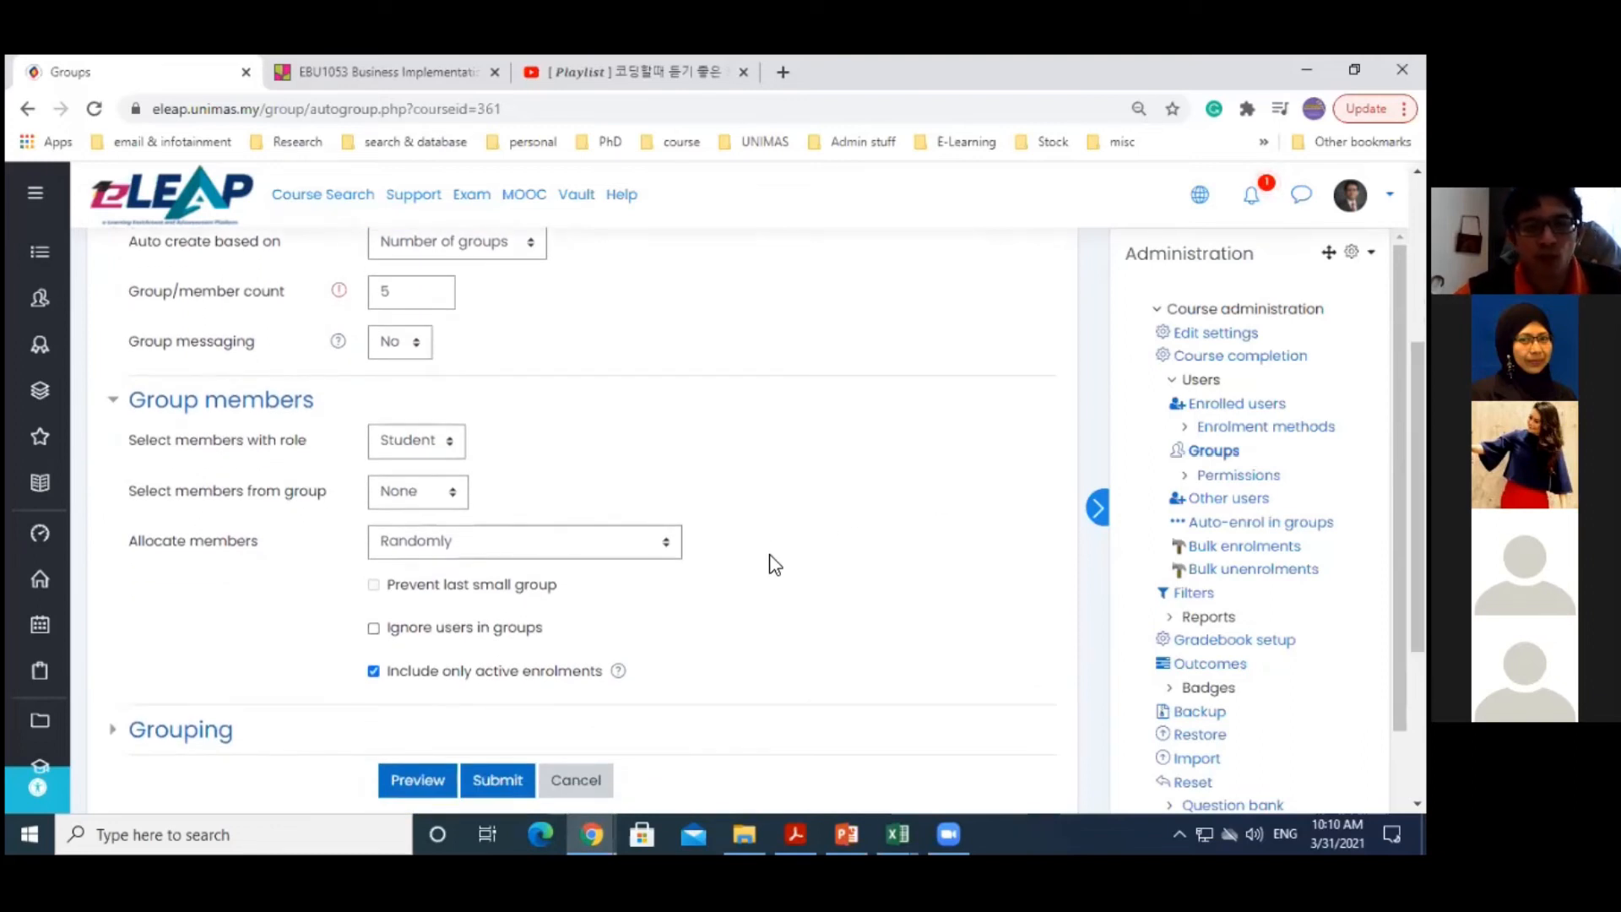
click(494, 550)
click(442, 573)
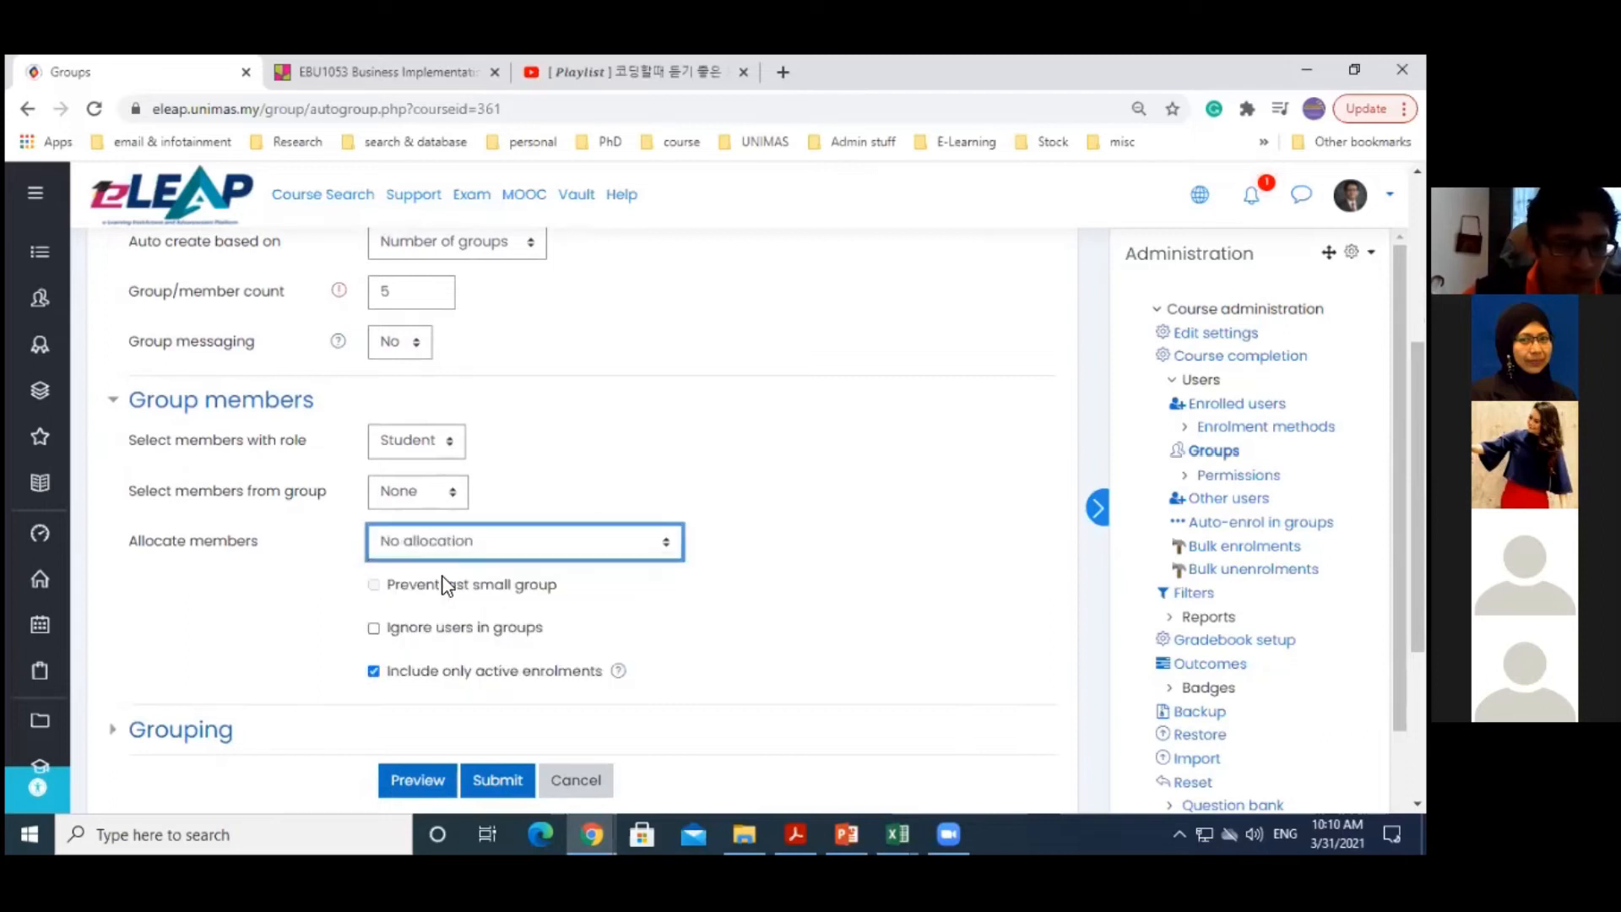
click(620, 540)
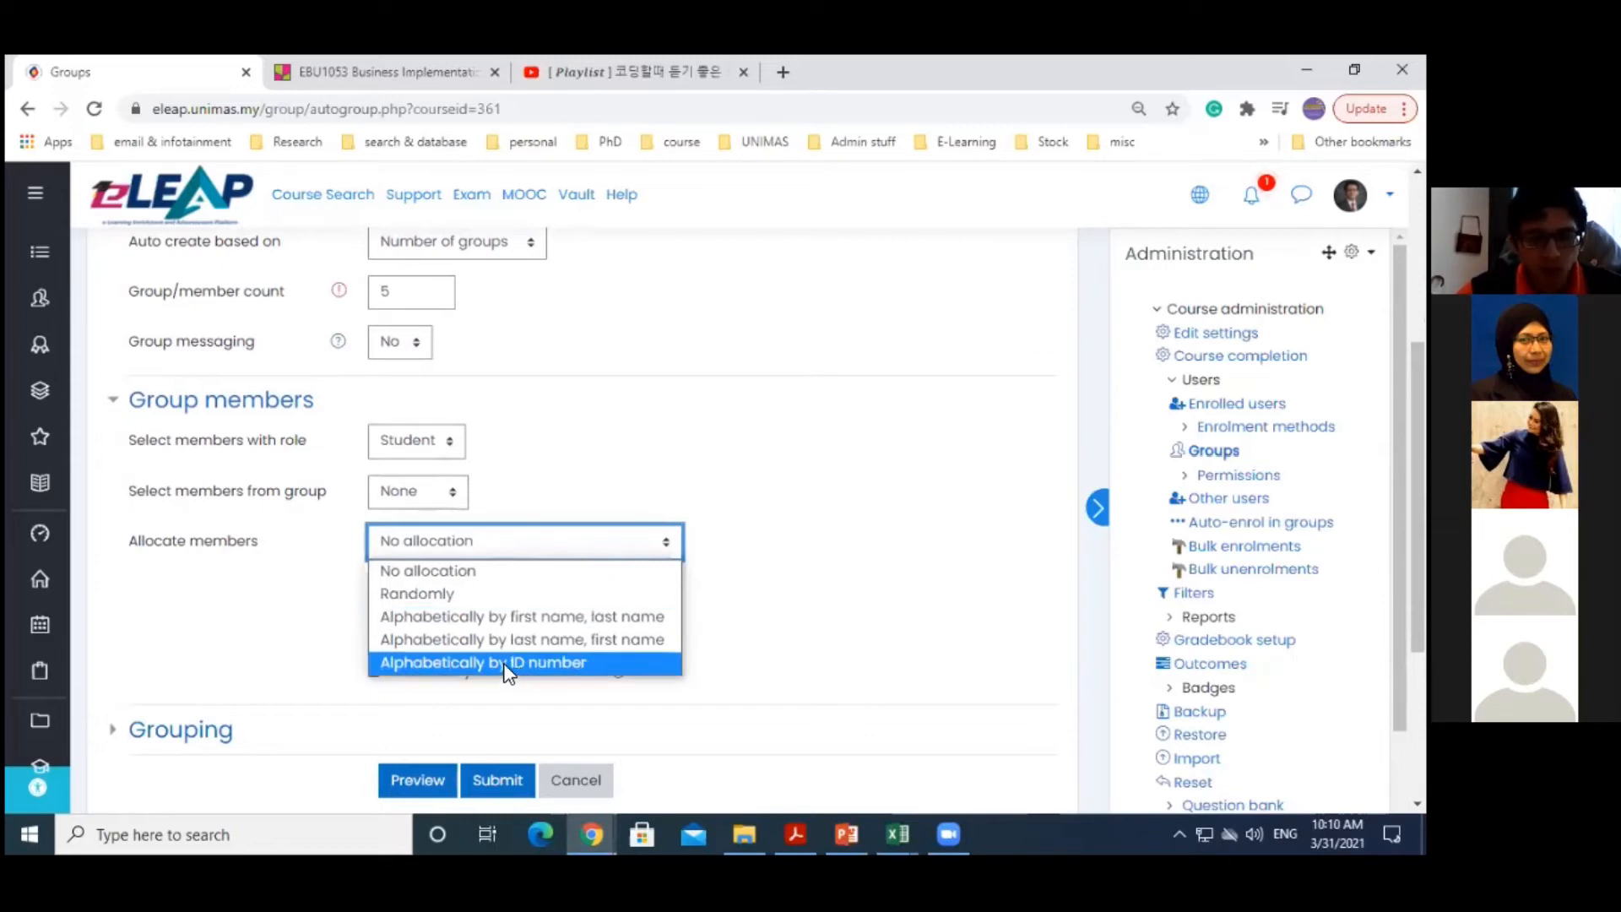
click(249, 685)
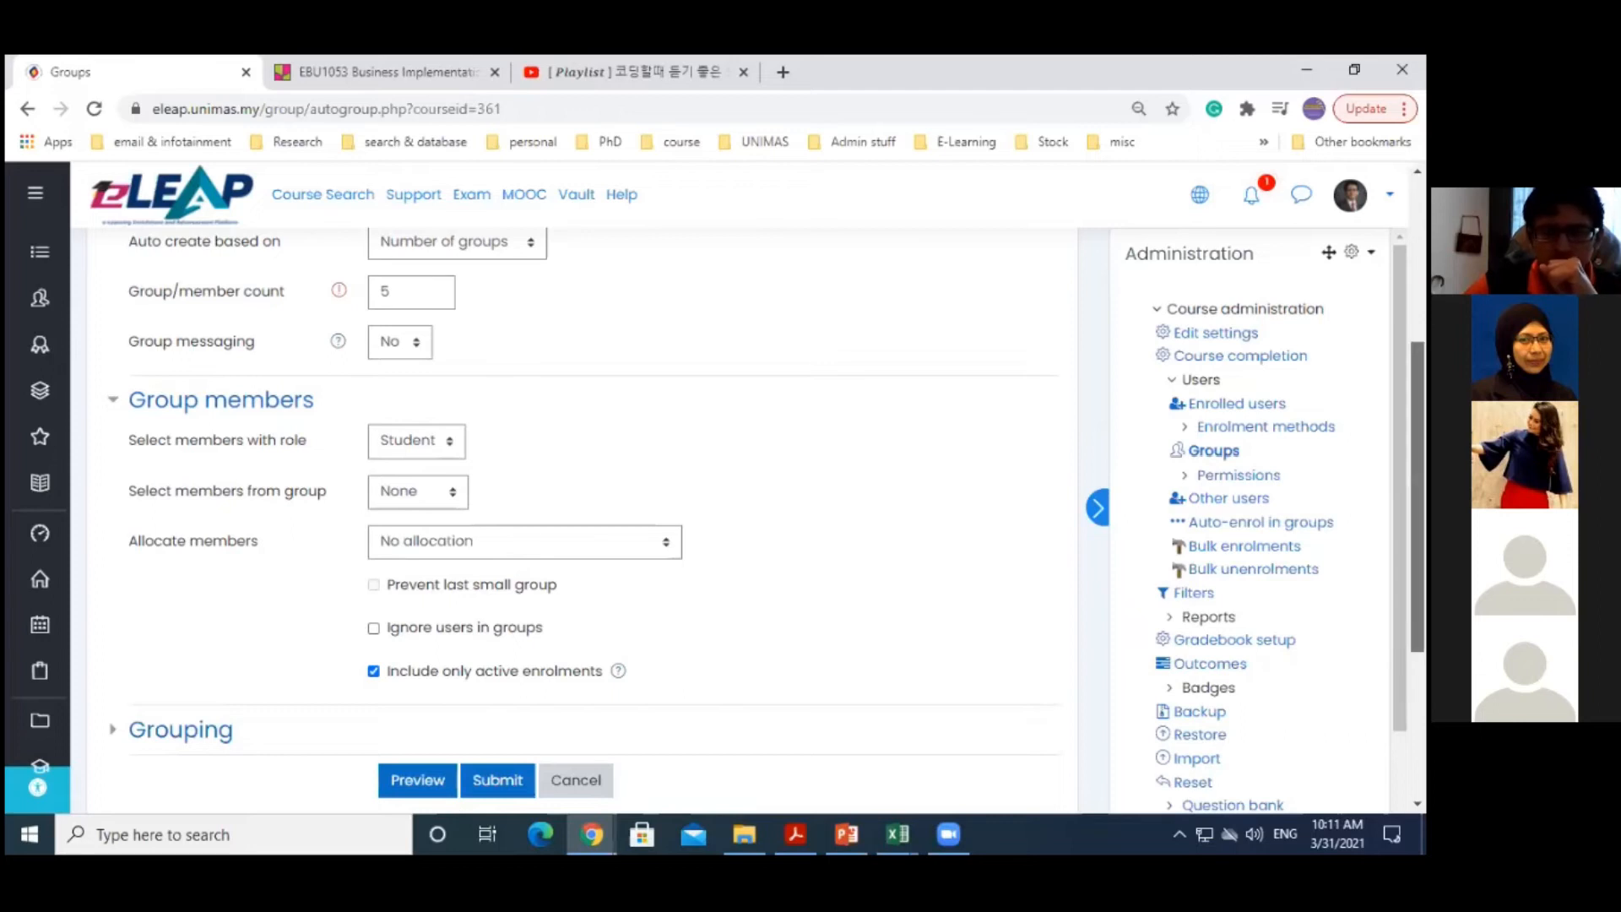
Assign the auto-created groups to a new grouping named "Monday class", submit the form, and check the Monday groups in the group list
scroll(582, 506, down, 1)
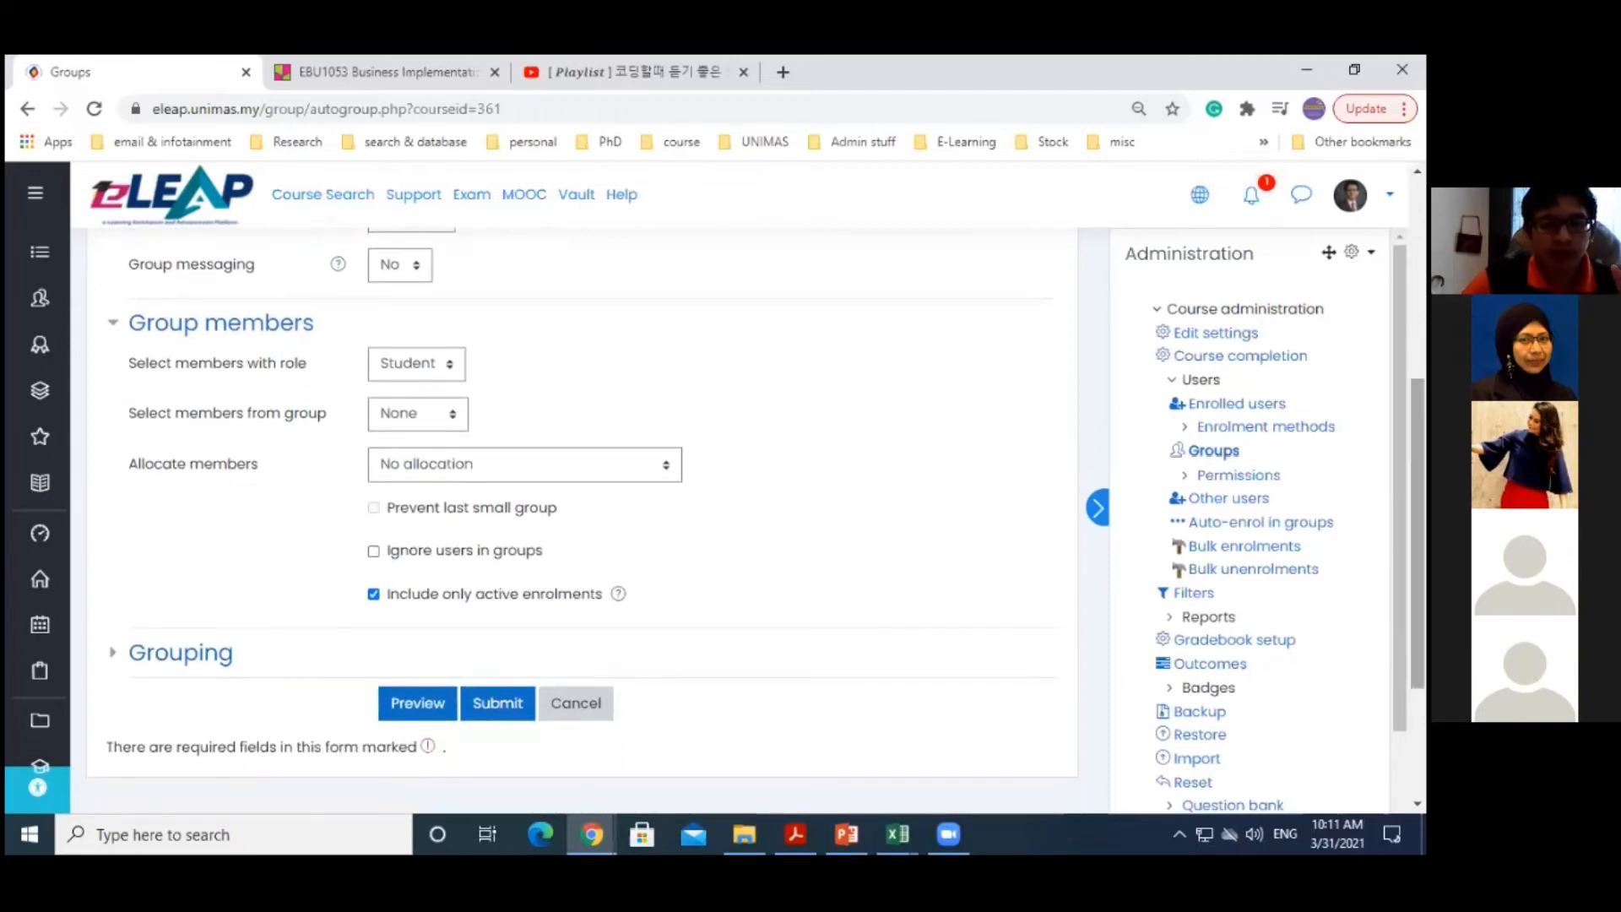
scroll(582, 507, down, 1)
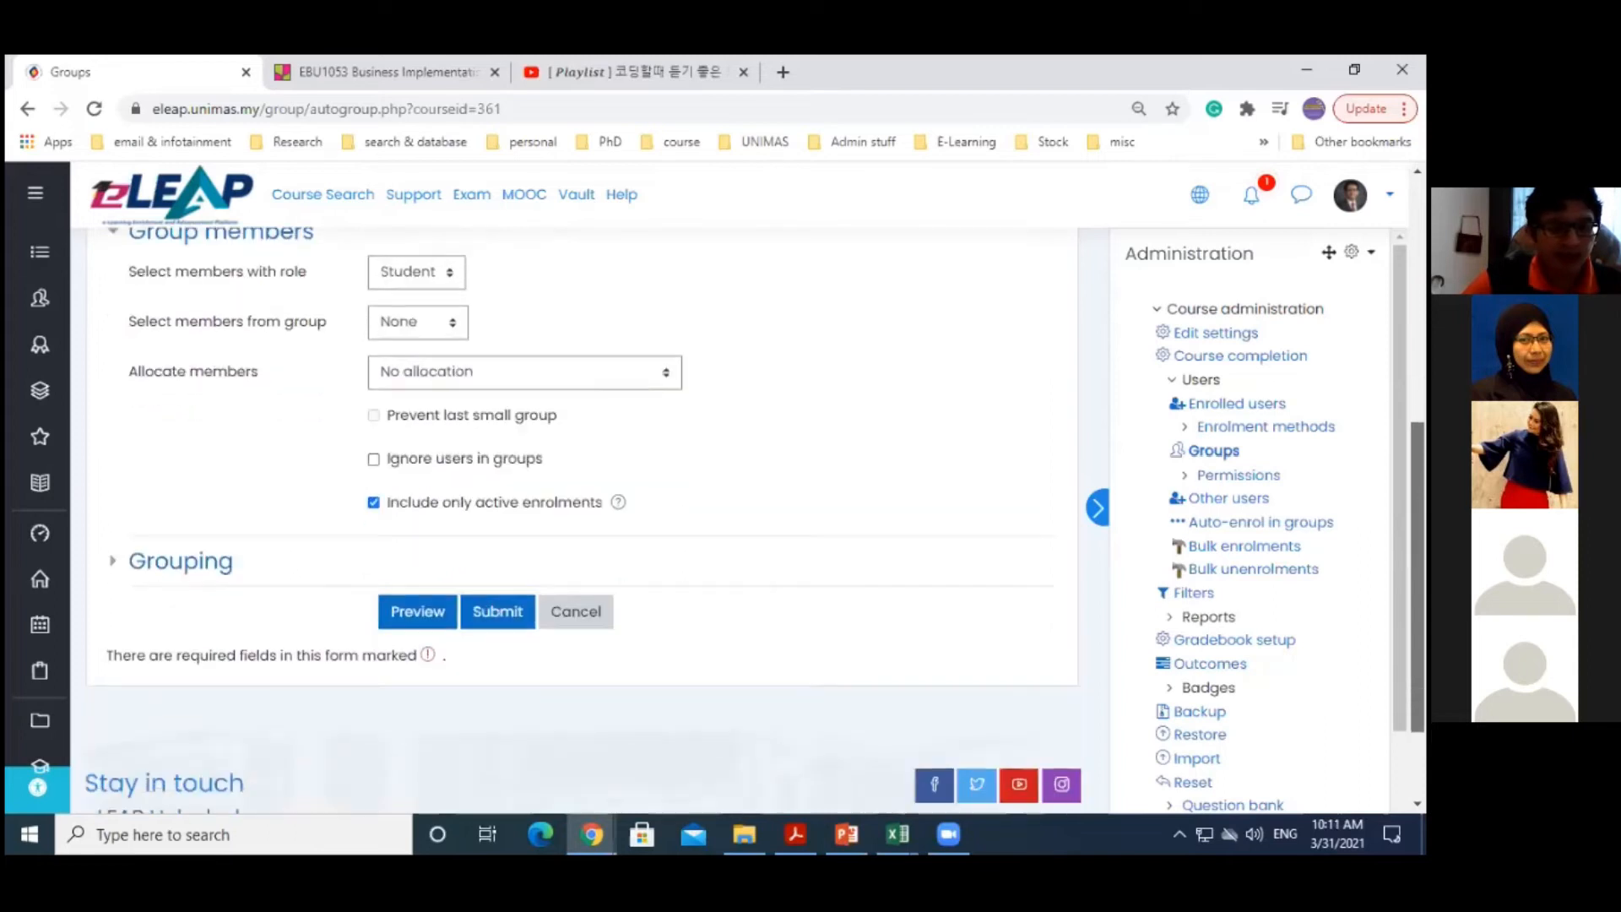
click(115, 564)
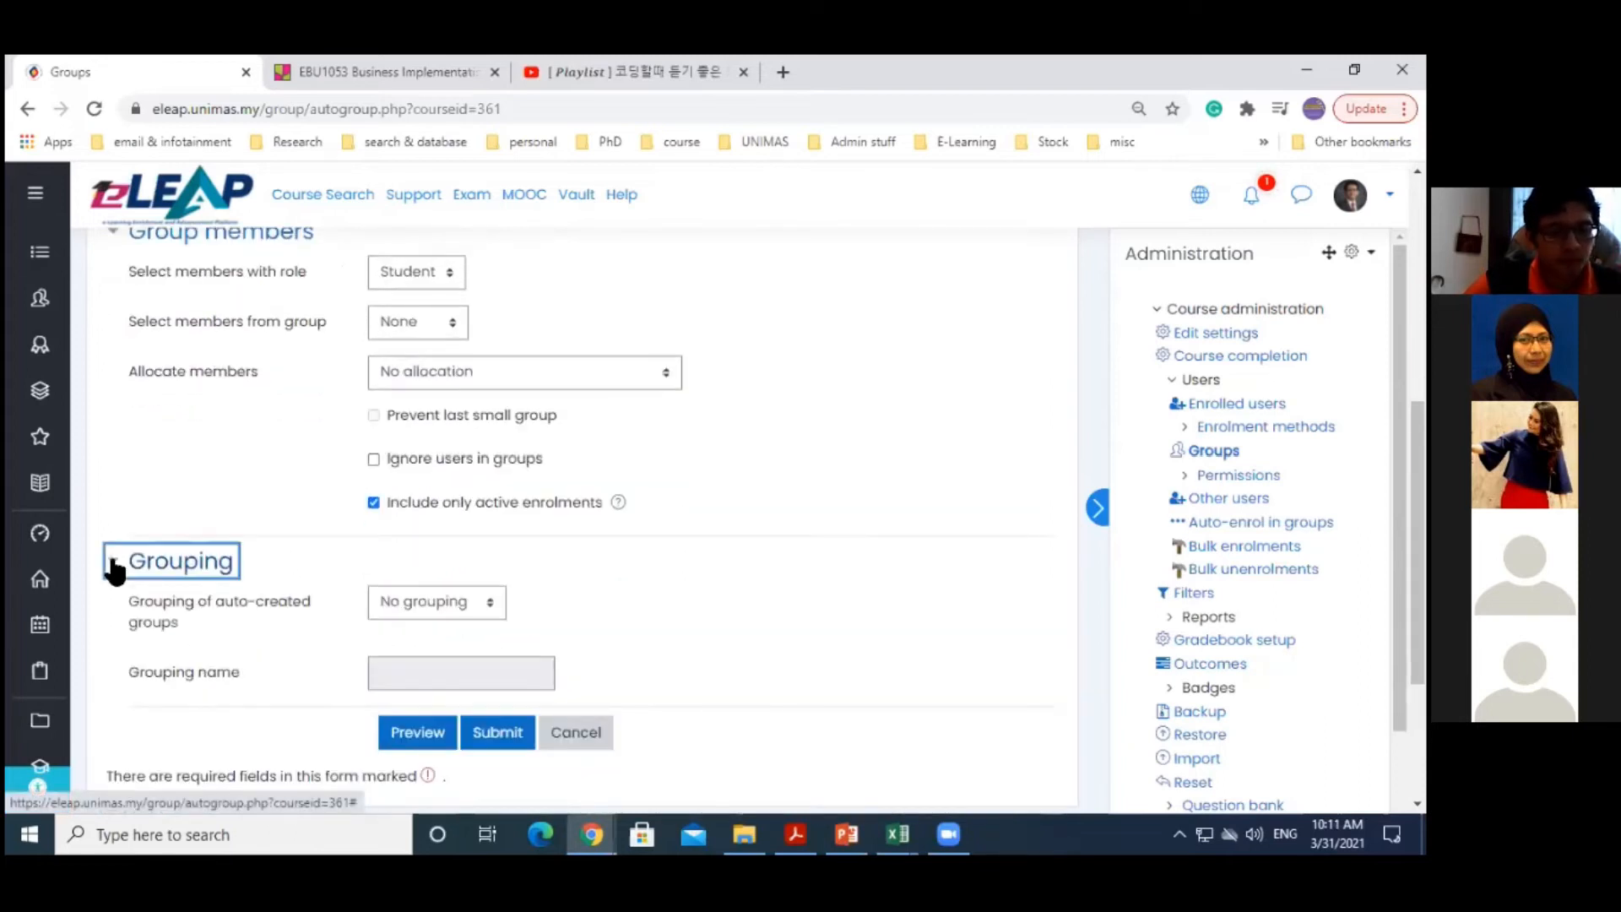
click(426, 604)
click(418, 654)
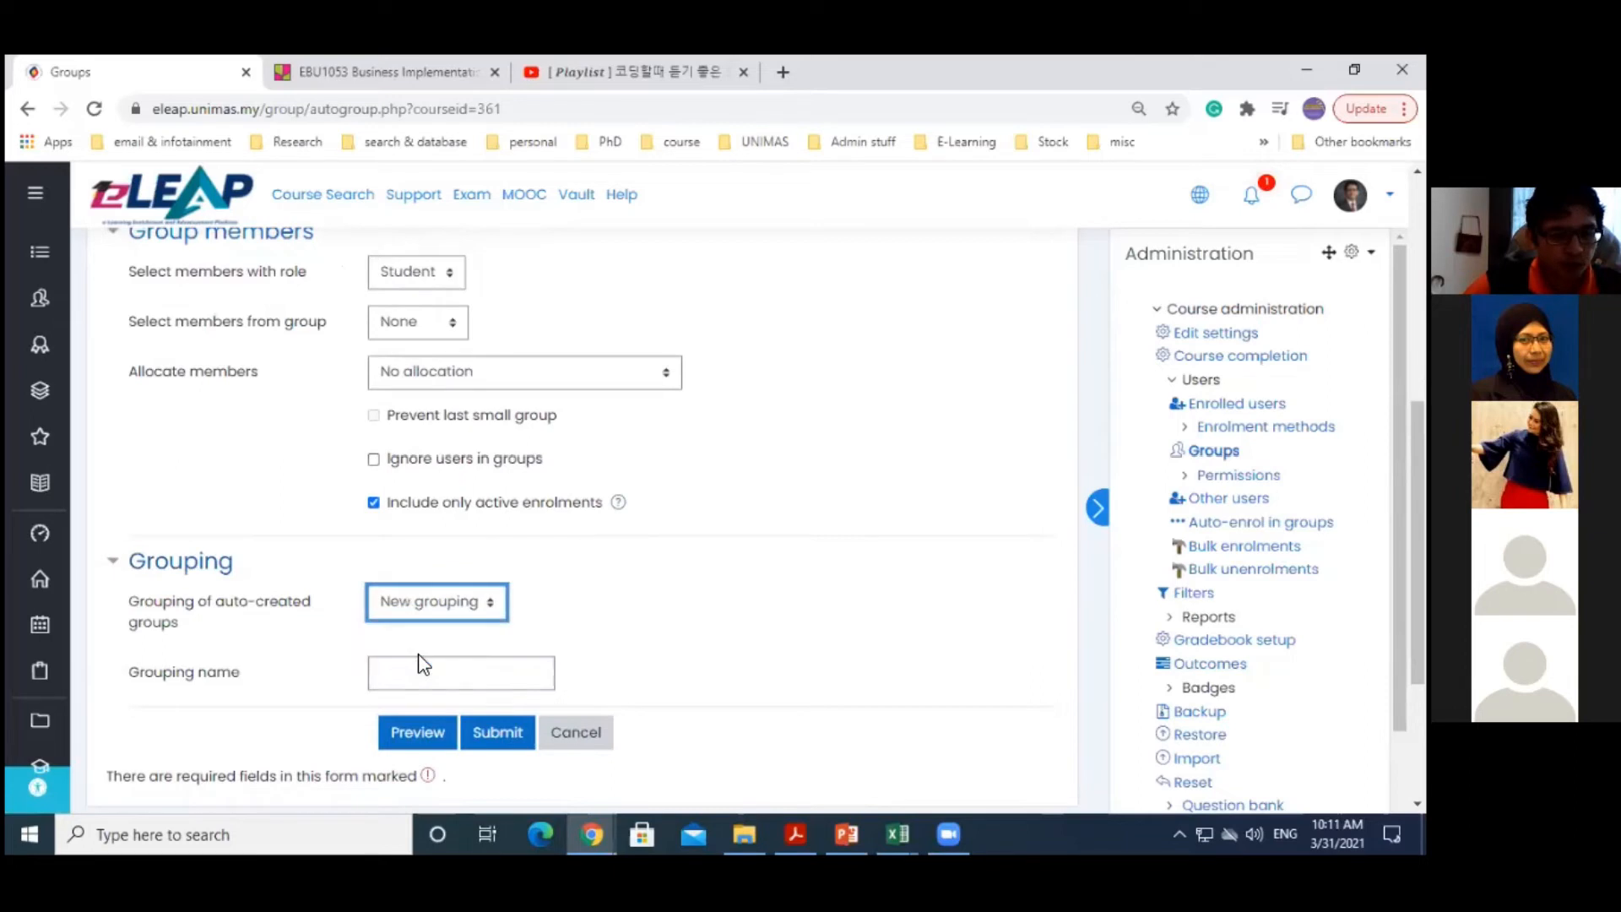
click(411, 676)
text(Monday class)
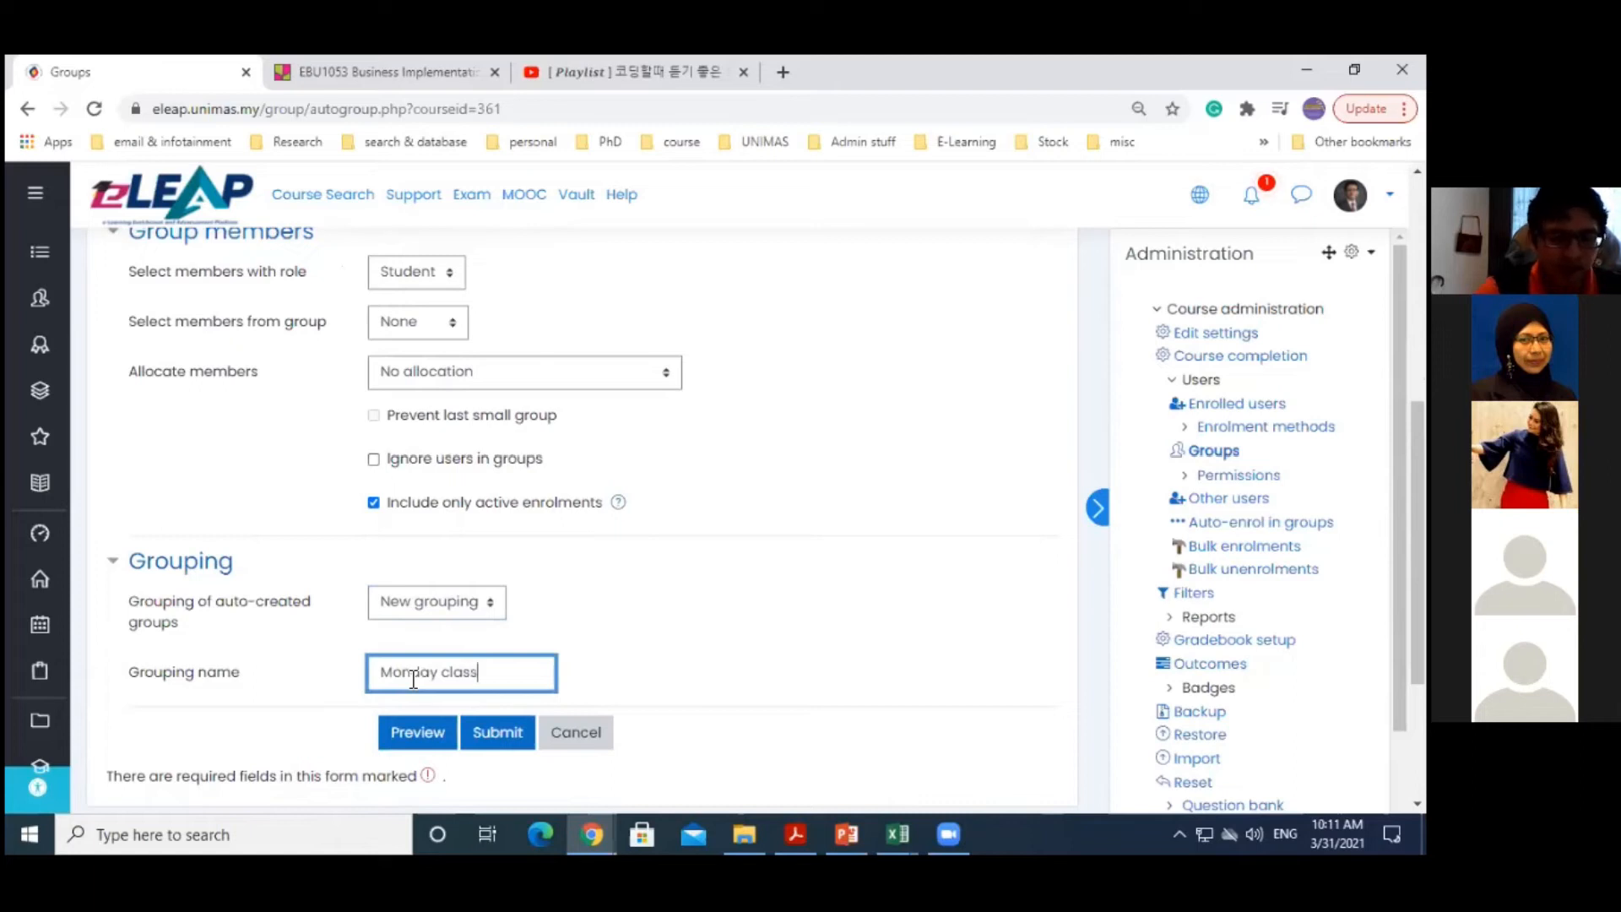
click(487, 736)
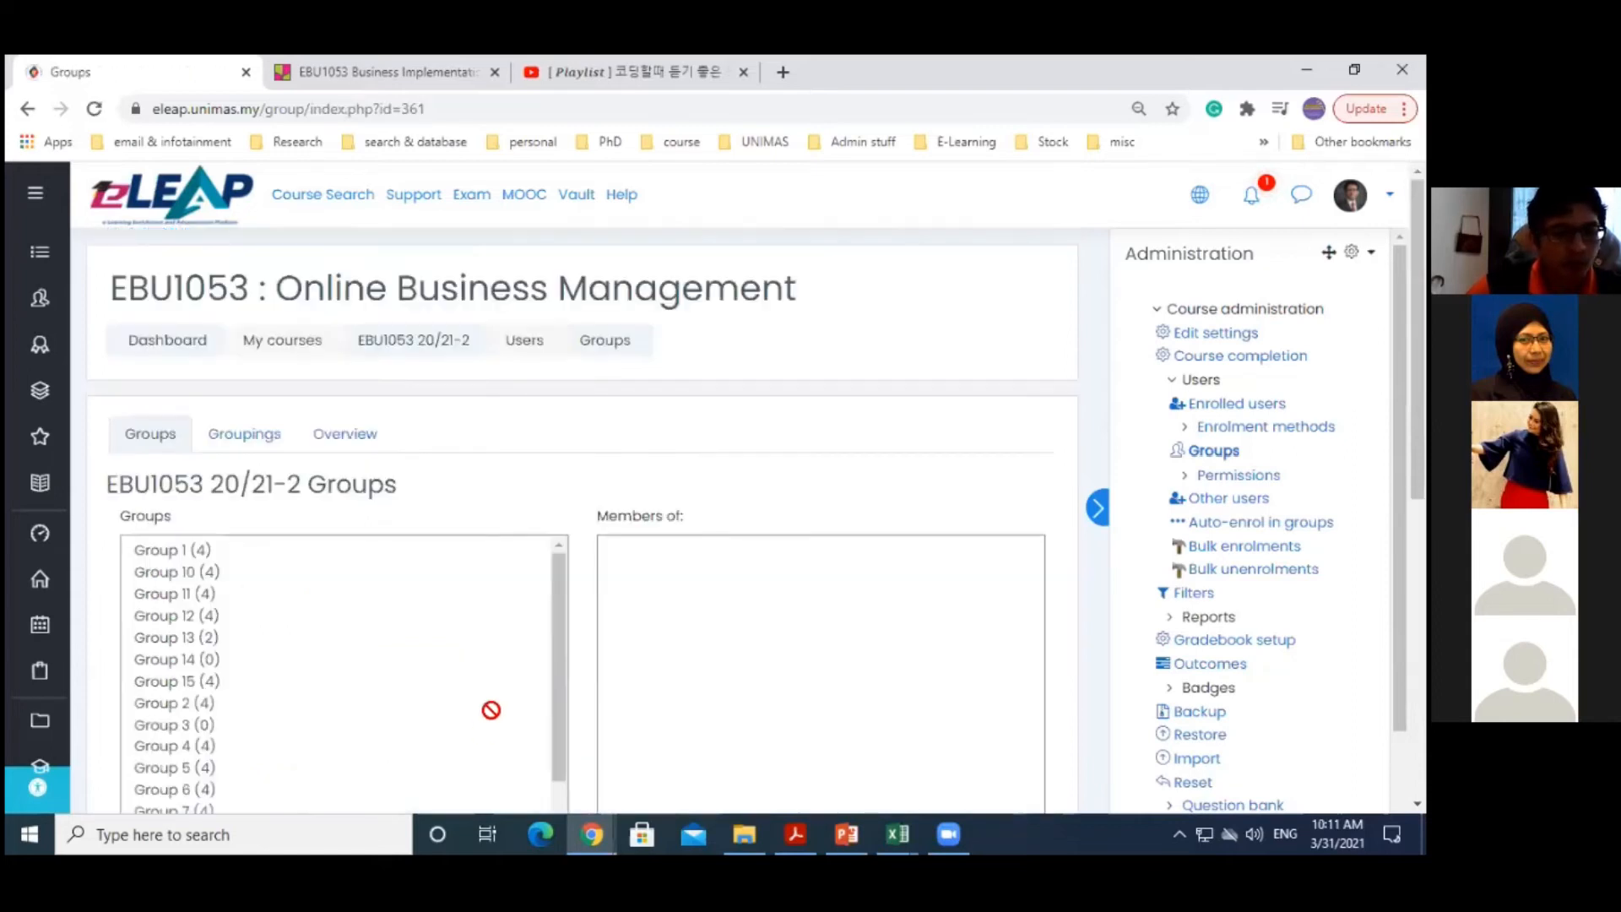
scroll(574, 447, down, 2)
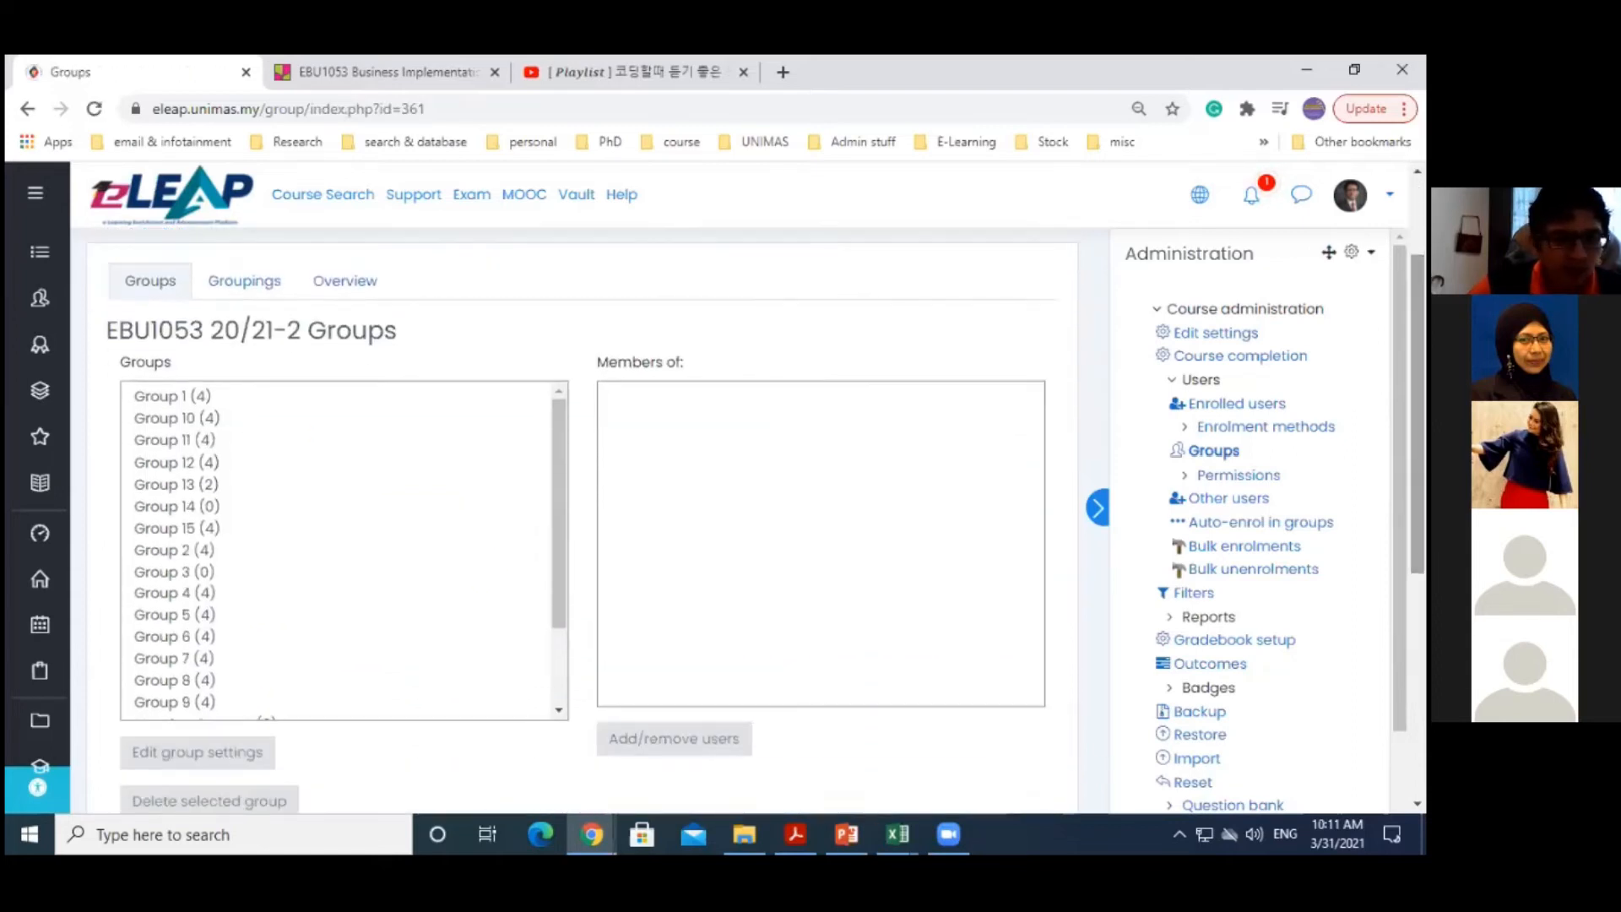
drag(557, 447, 318, 608)
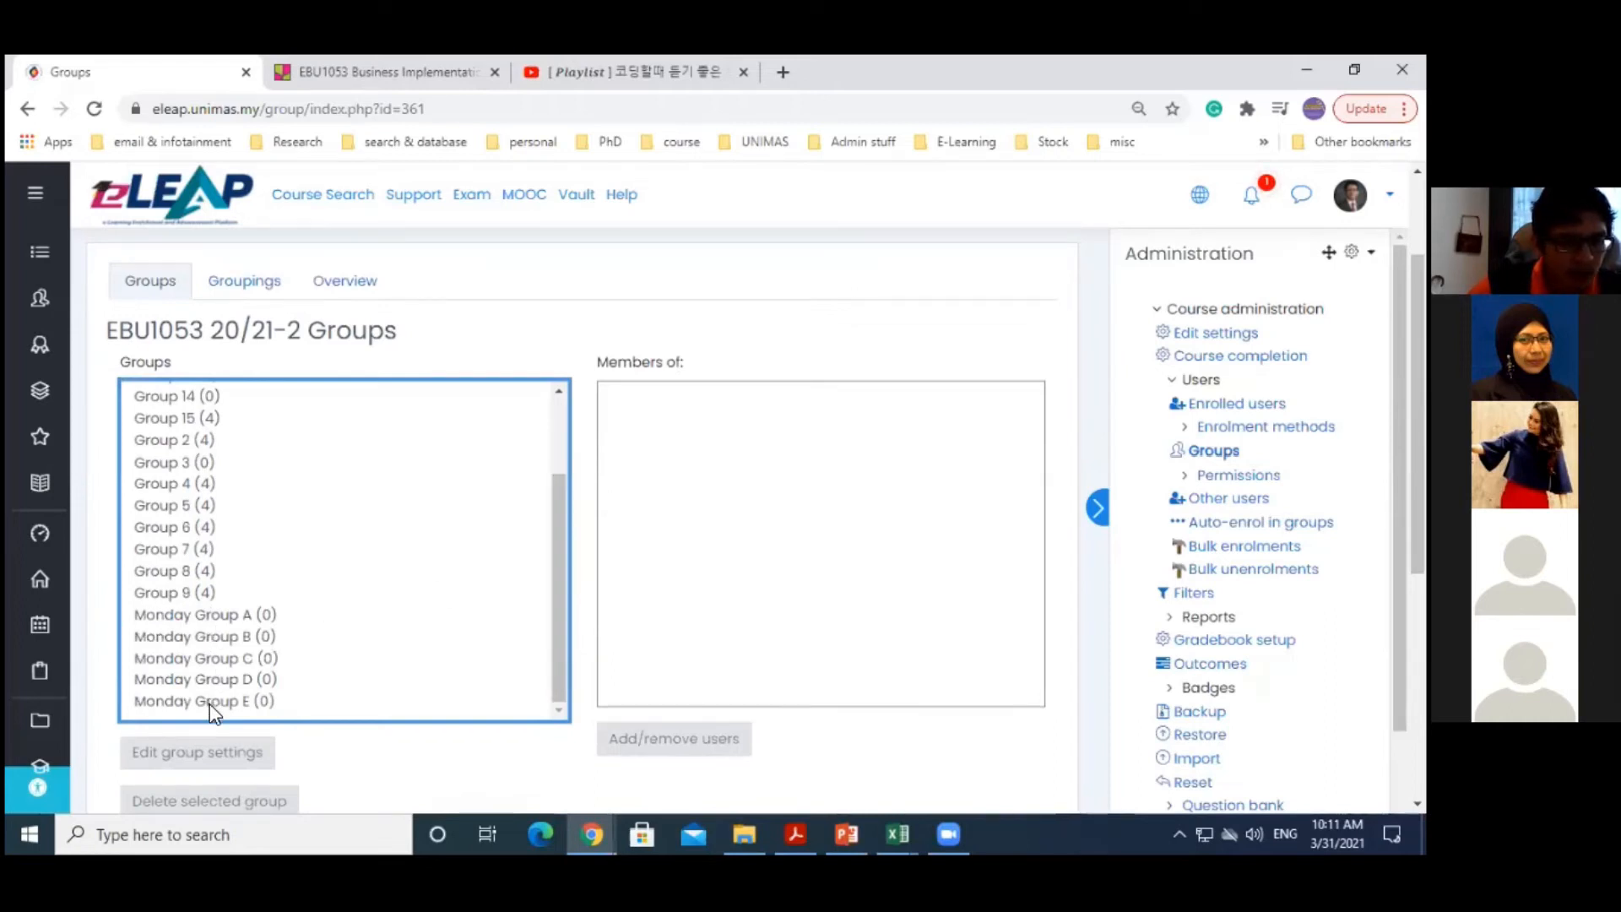
Start another set of auto-created groups with the naming scheme "Friday Group @" and a group/member count of 6
scroll(211, 713, down, 3)
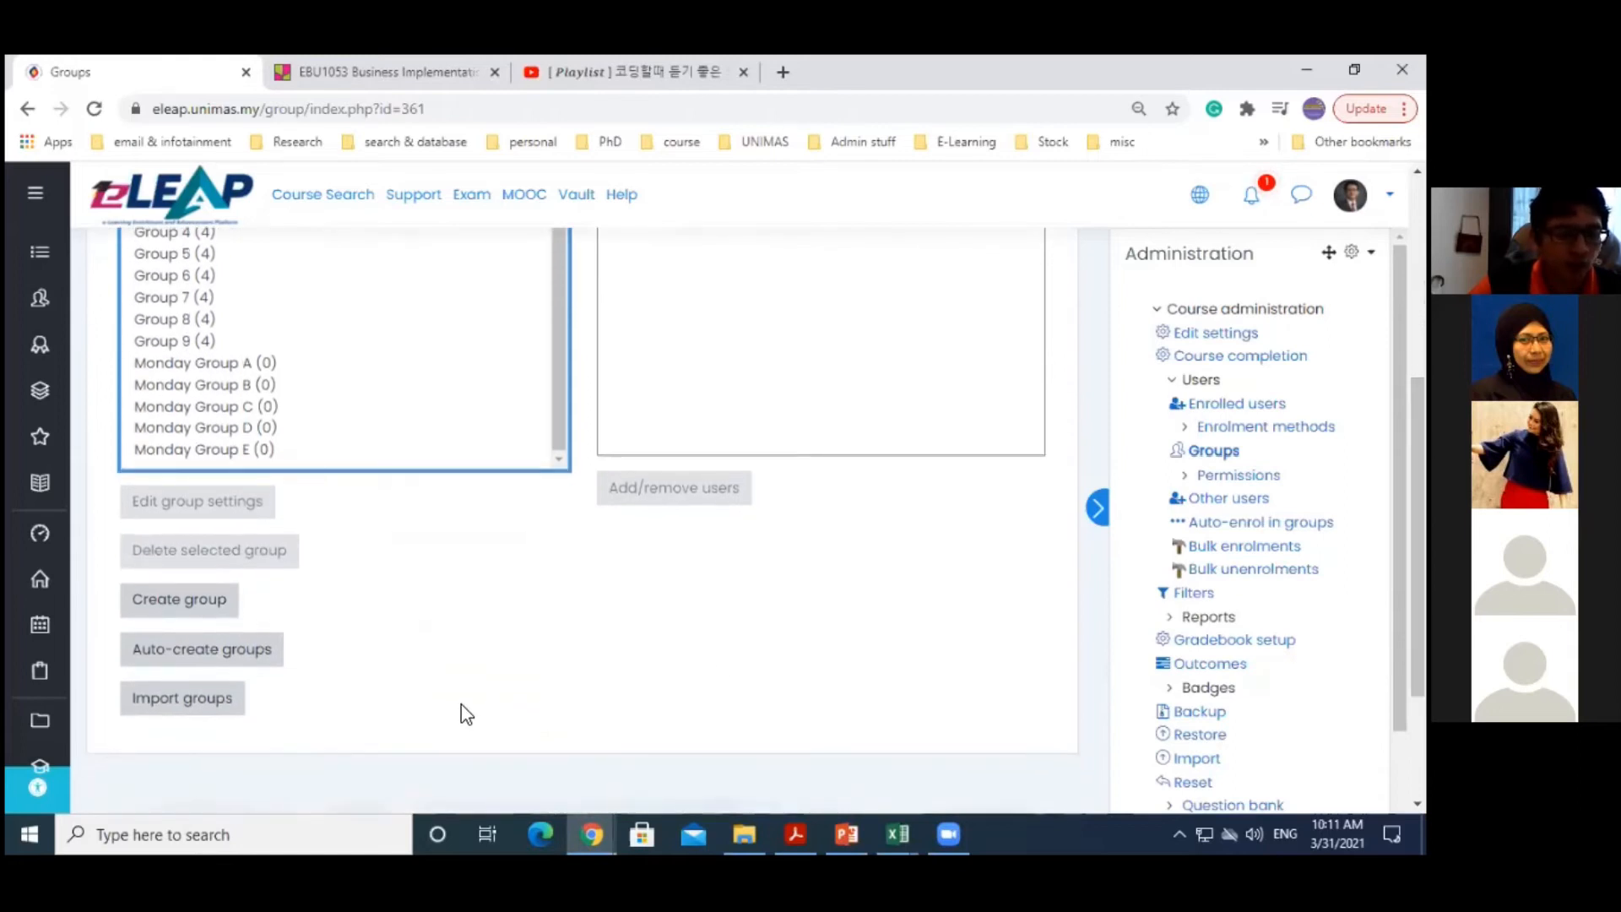
click(215, 658)
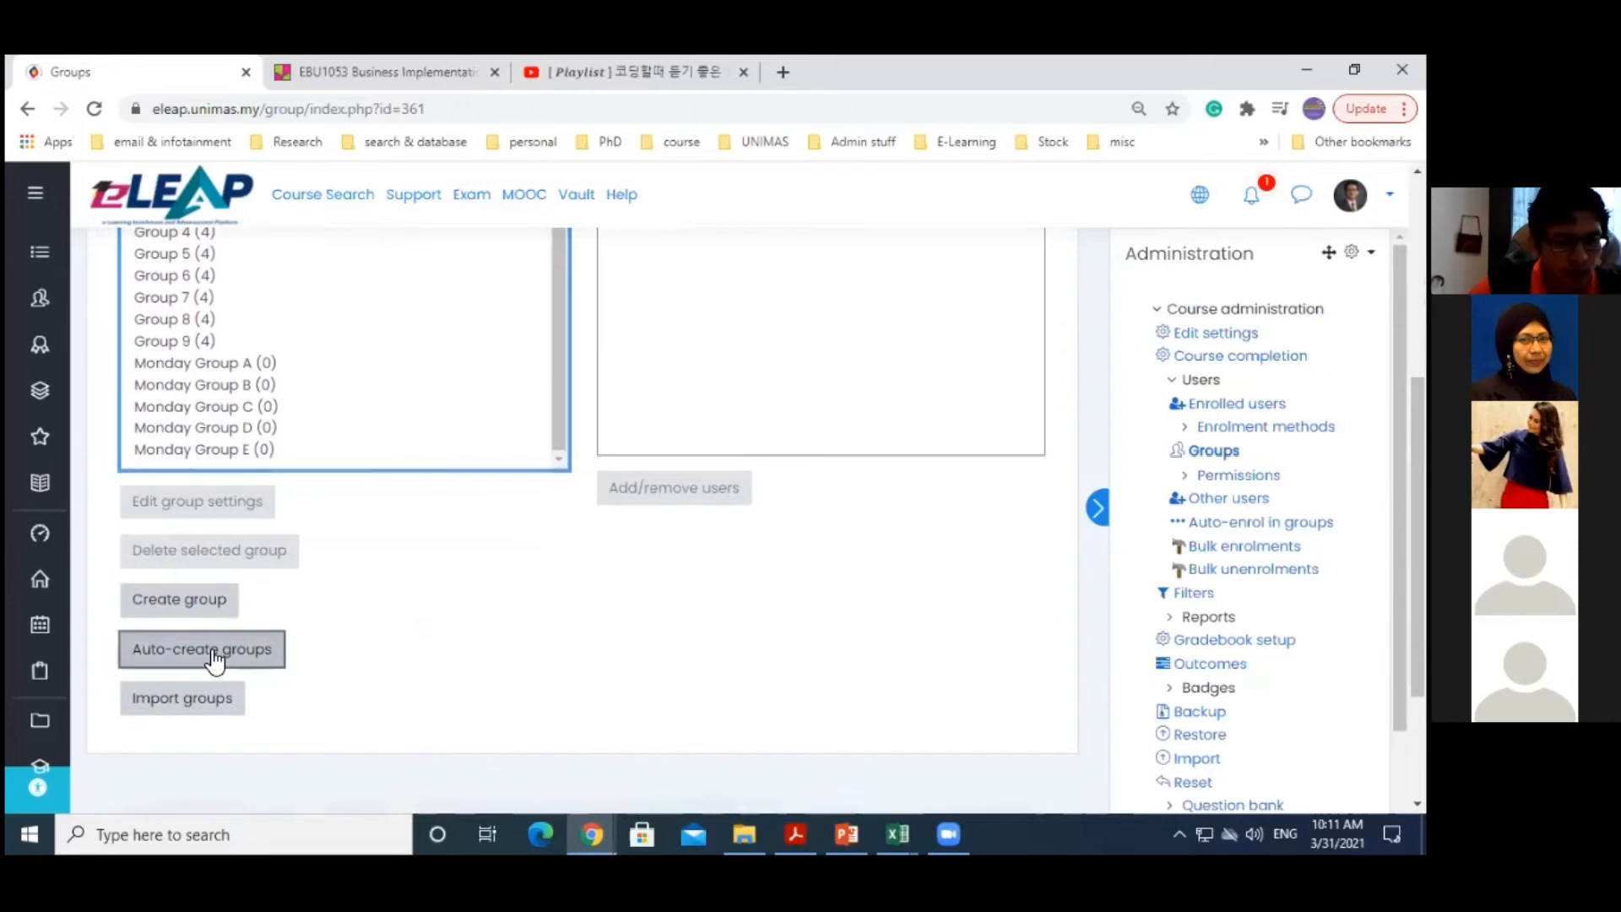
click(384, 540)
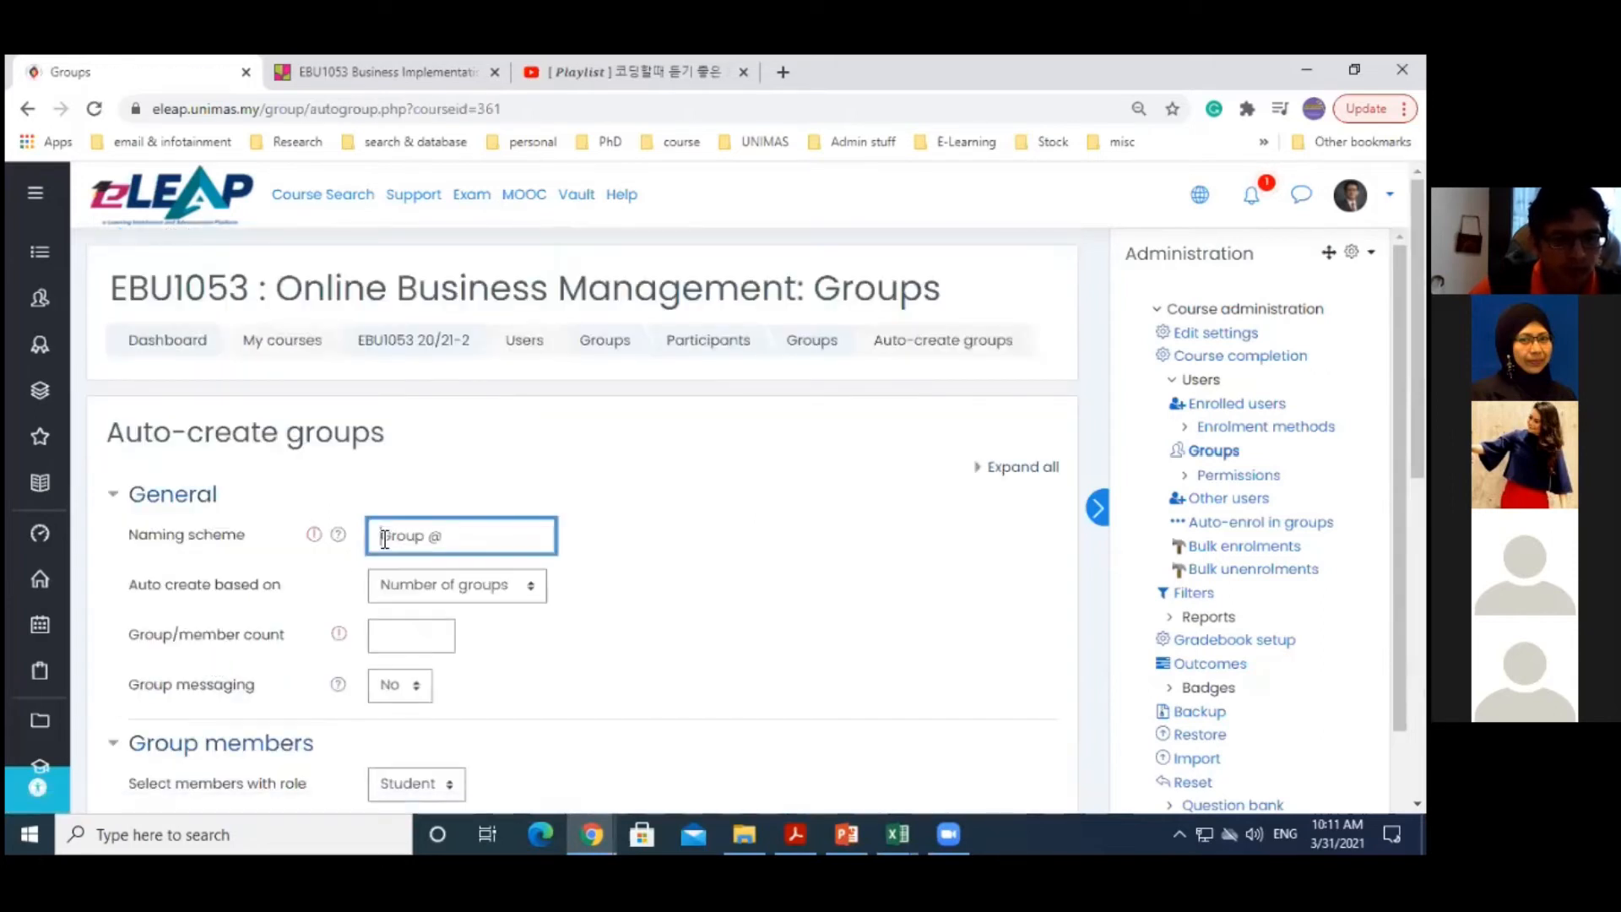
text(T)
key(BackSpace)
text(riday)
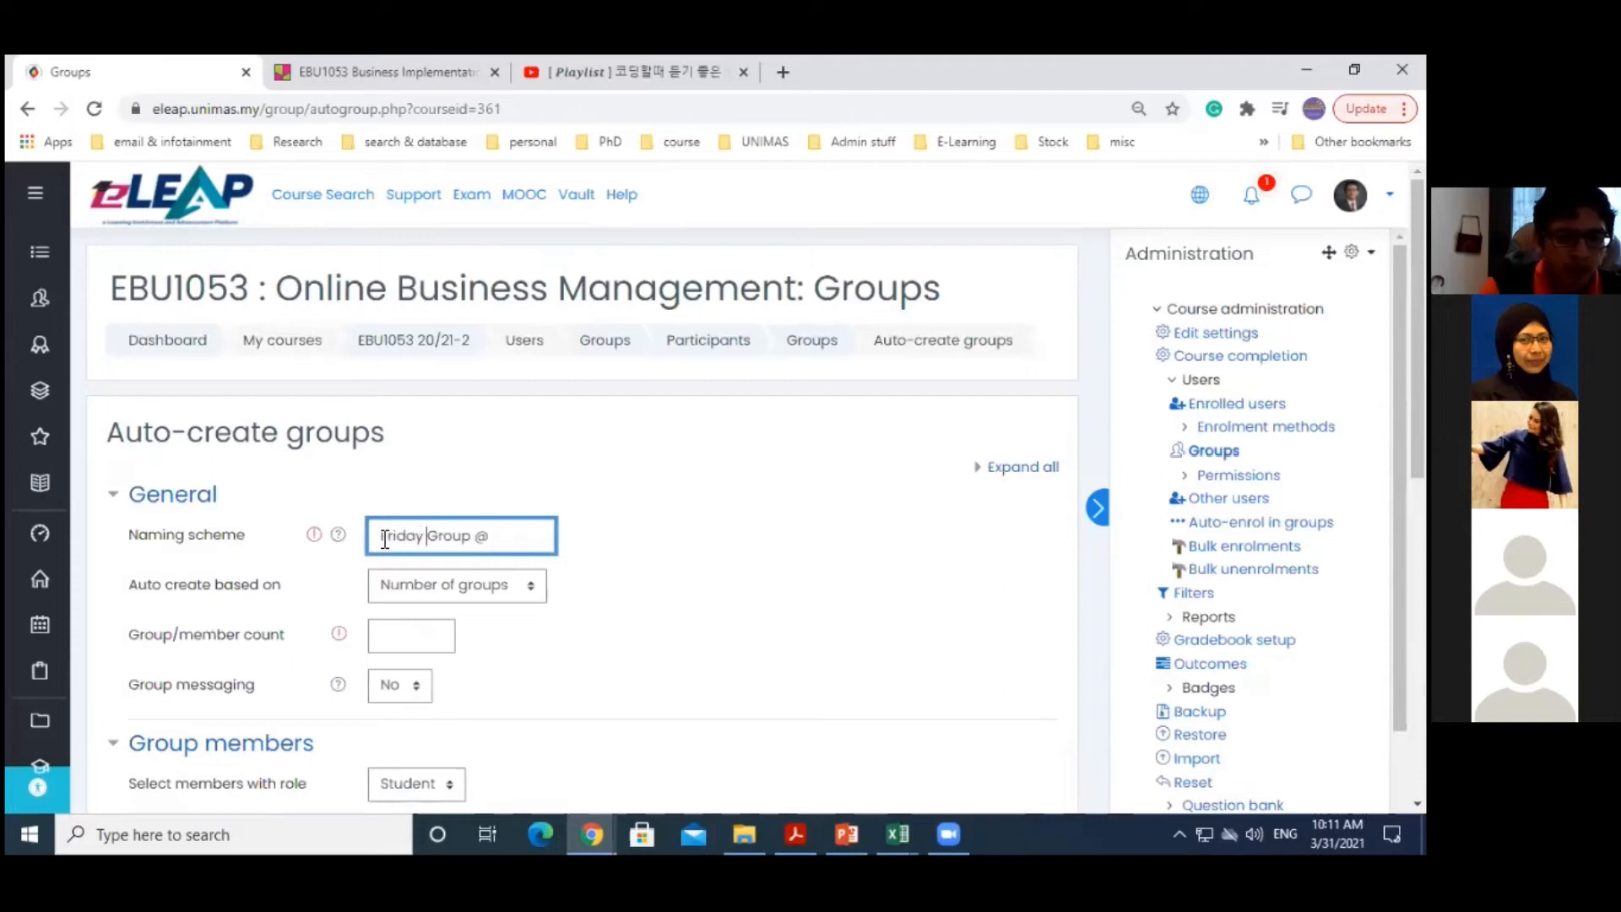
click(388, 633)
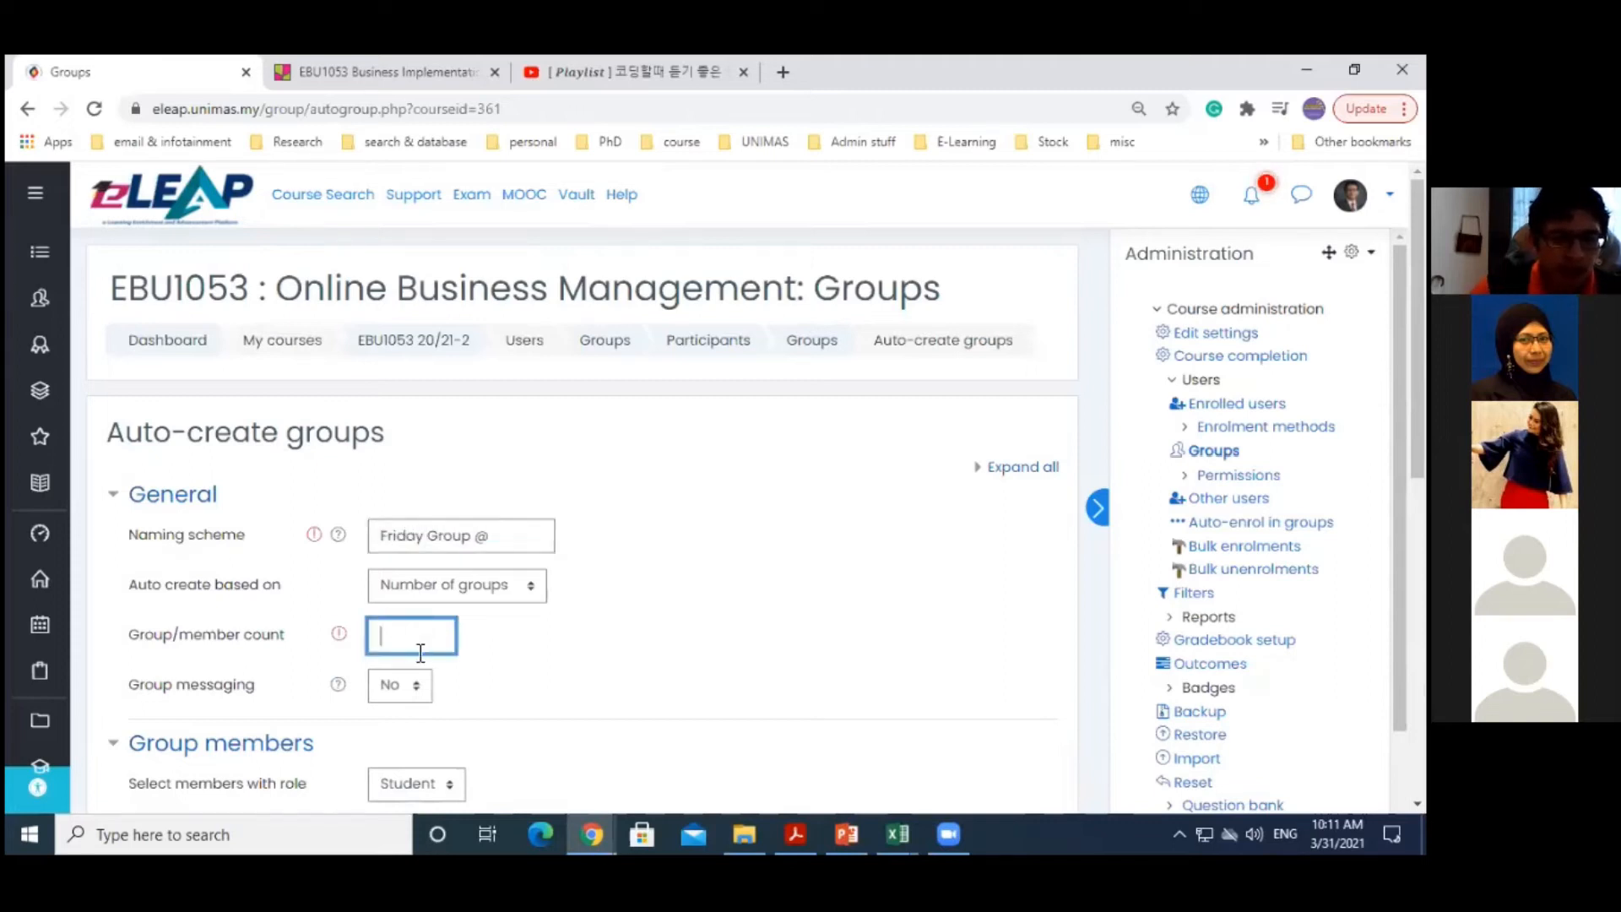
text(6)
click(595, 650)
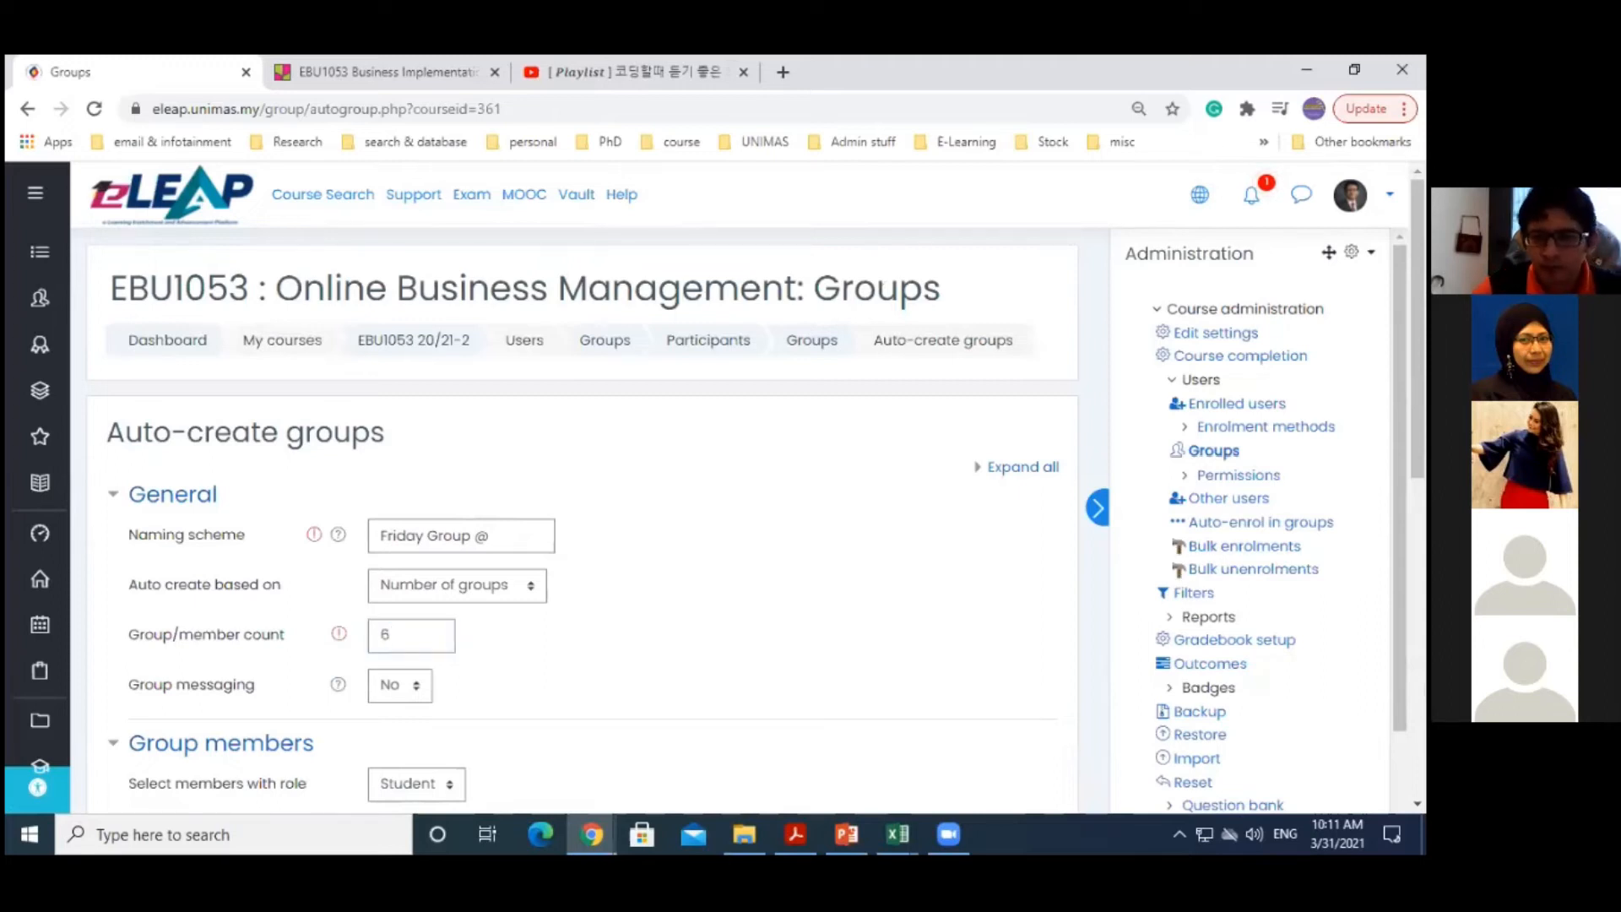
Set member allocation for the Friday groups to No allocation
scroll(583, 523, down, 4)
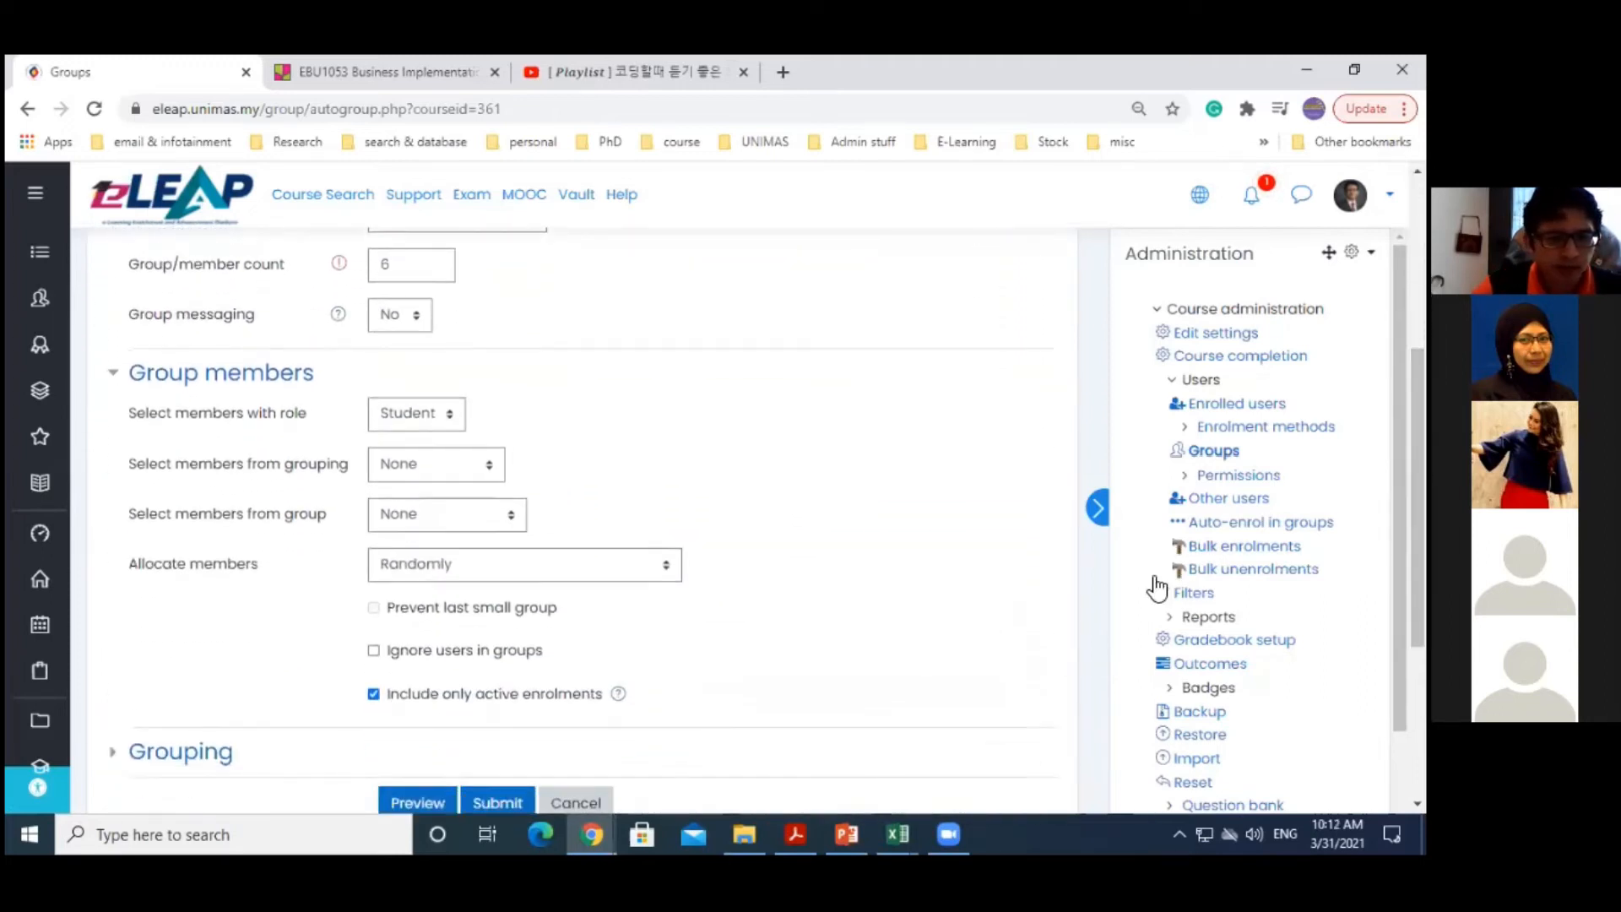
click(567, 577)
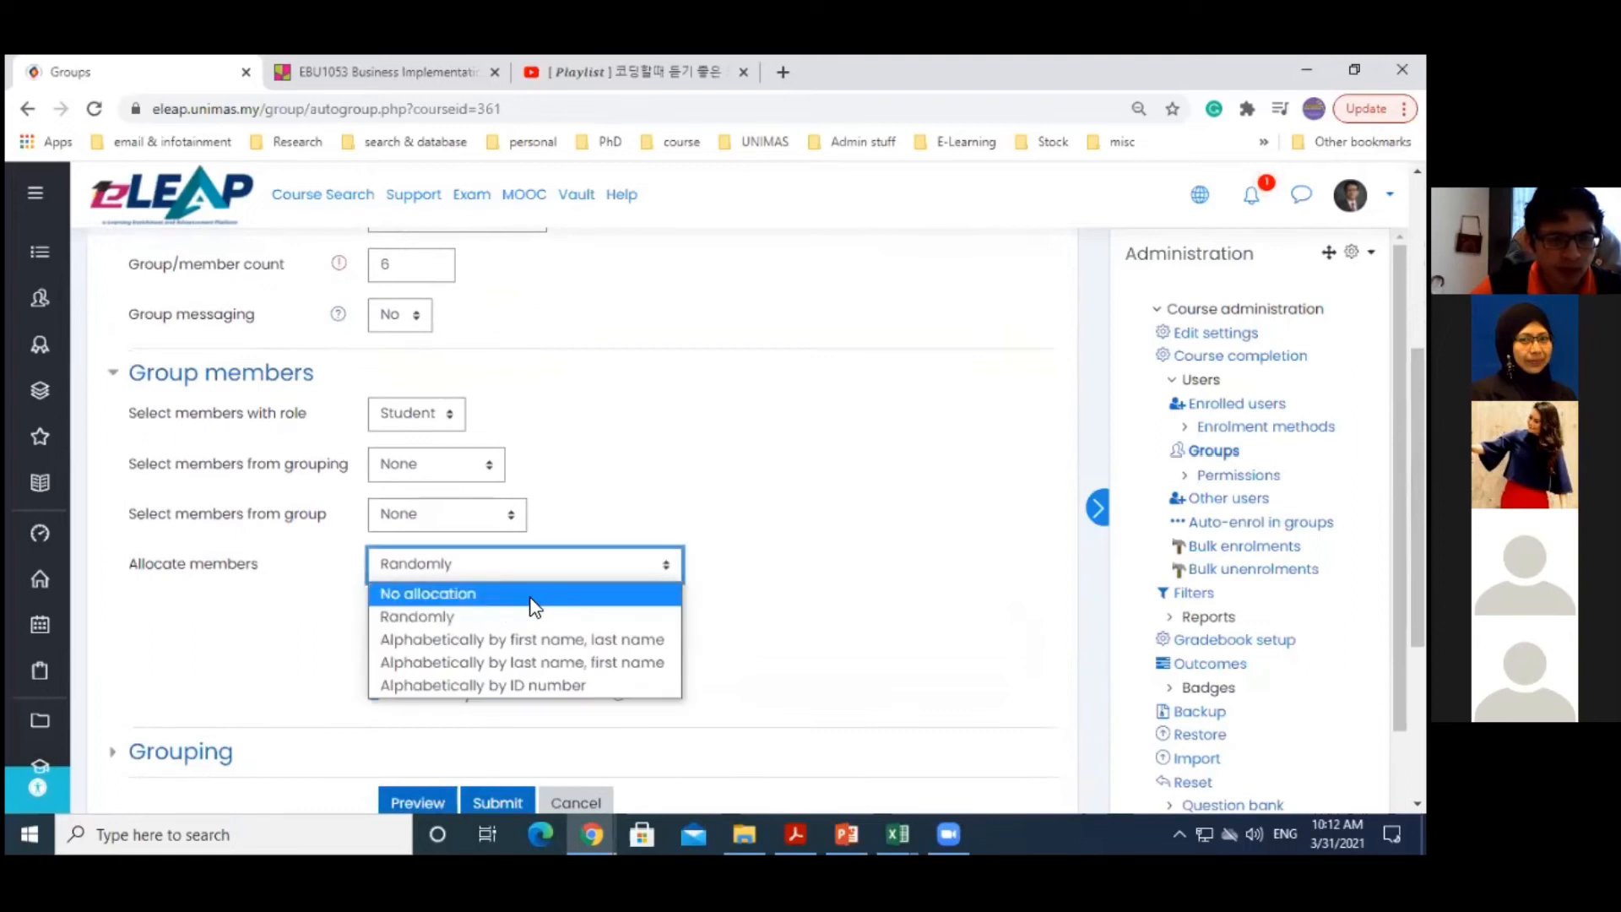
click(533, 596)
click(808, 689)
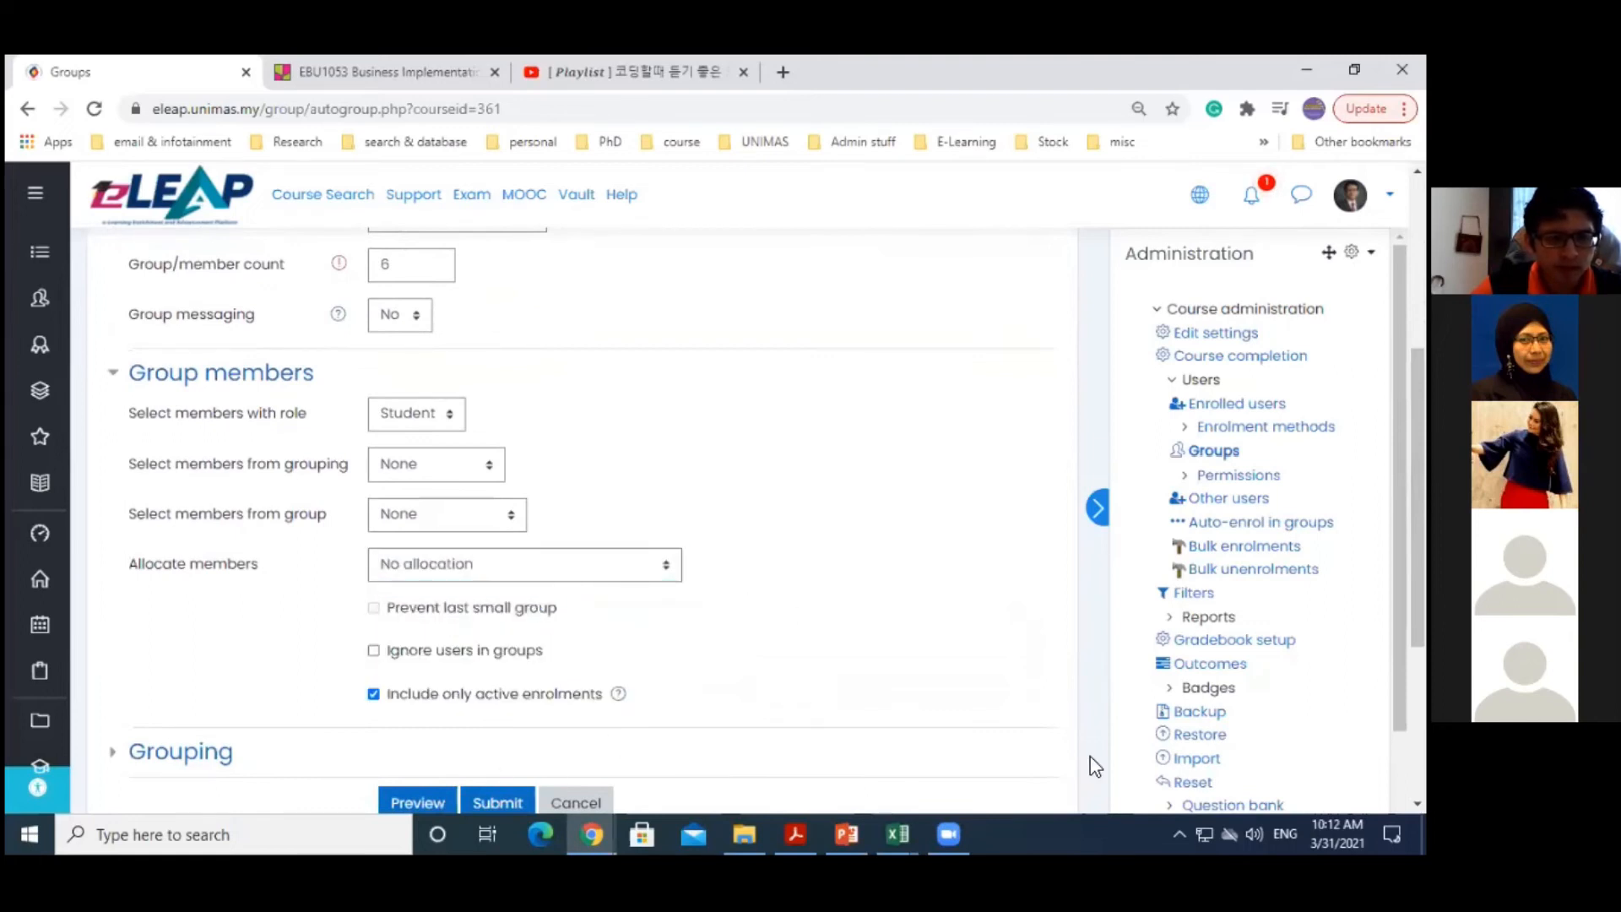
Assign the auto-created Friday groups to a new grouping named "Friday Class" and submit the form
scroll(859, 785, down, 2)
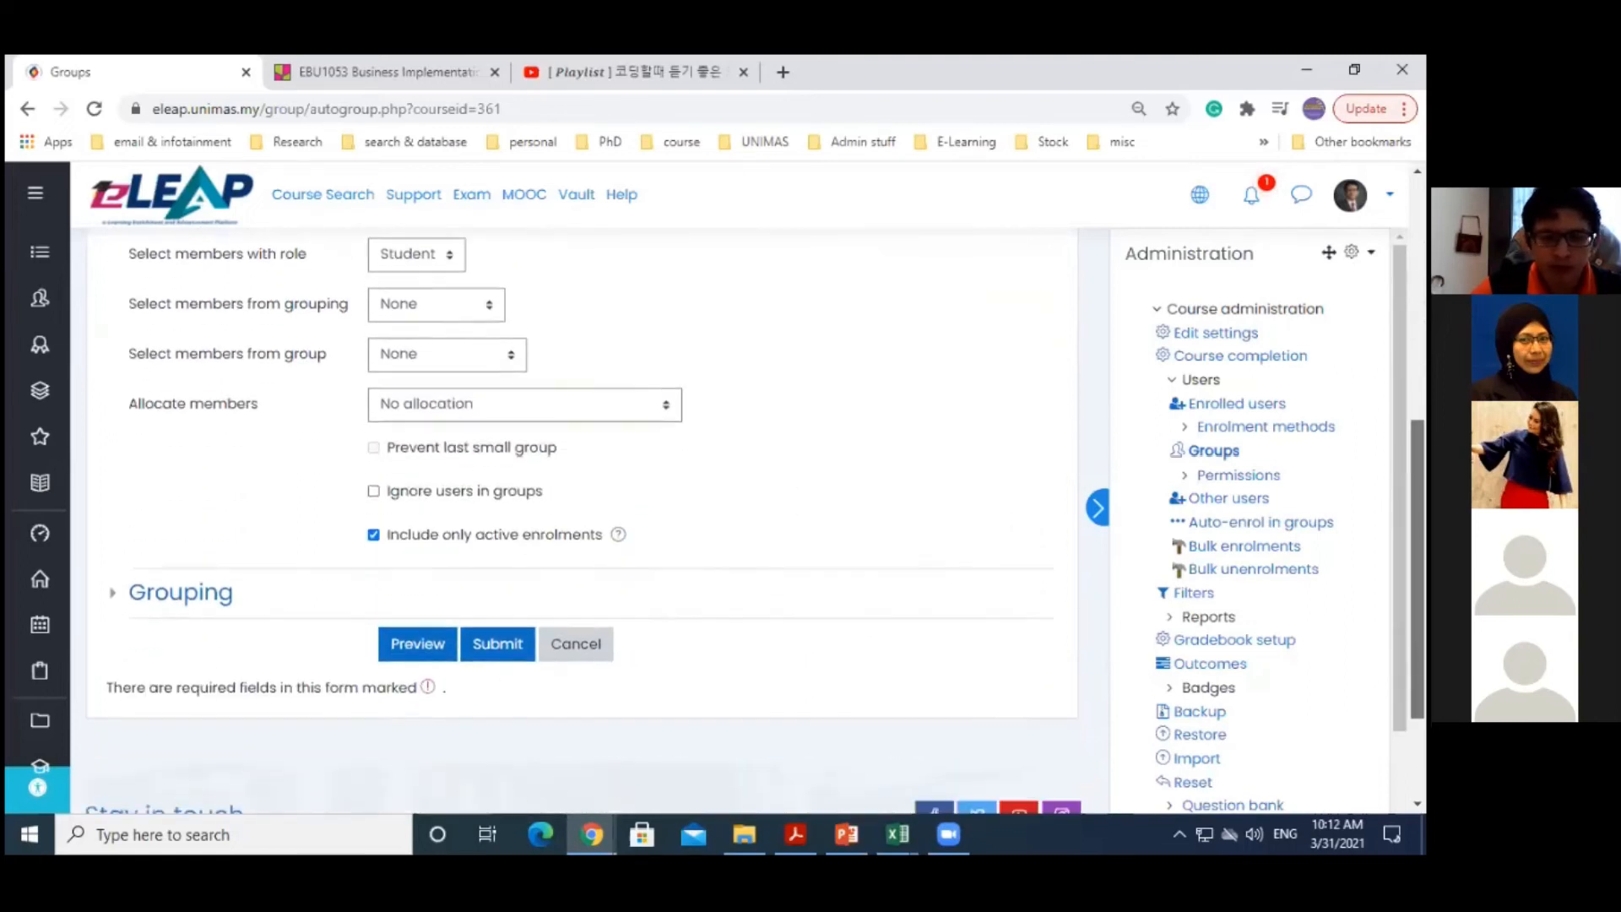
click(114, 601)
click(390, 711)
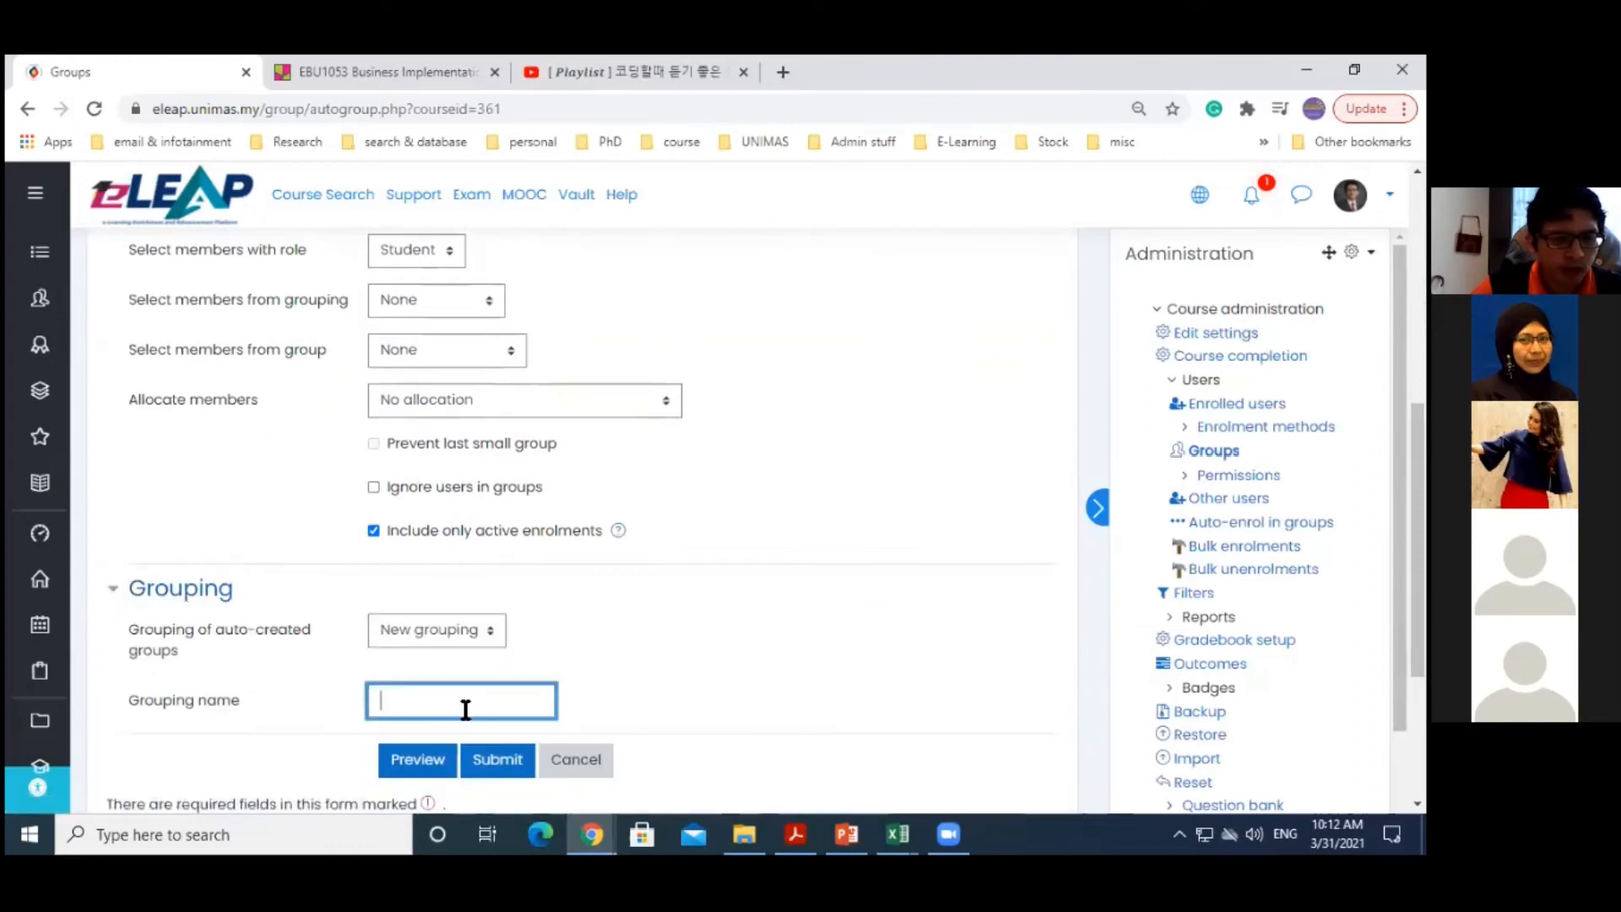
text(Fr)
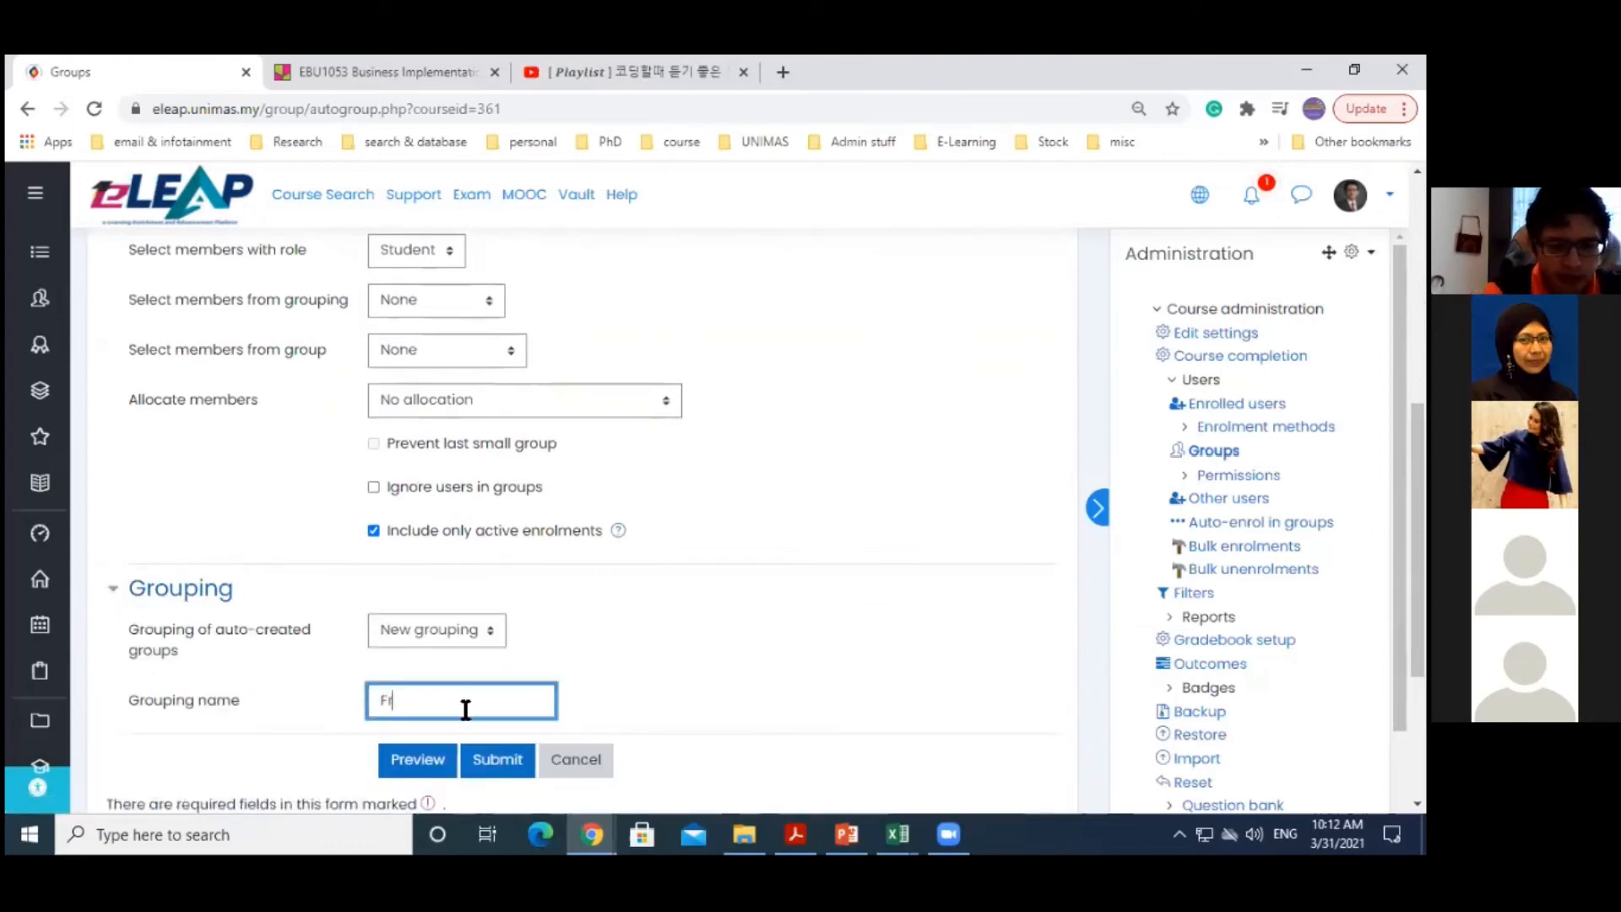
text(iday Class)
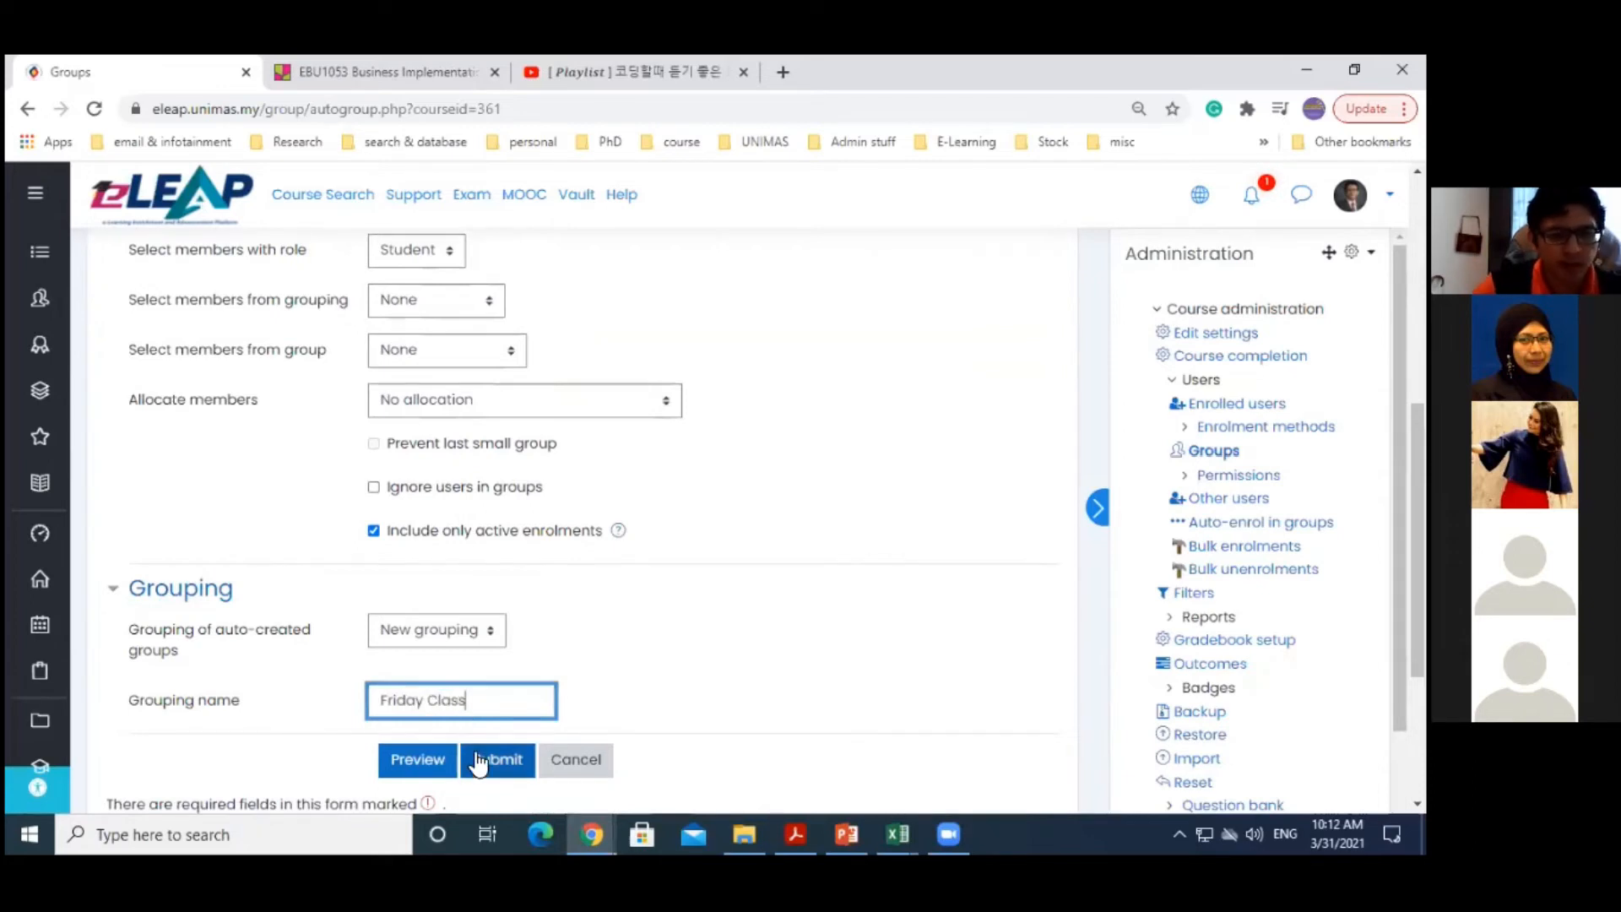
click(504, 772)
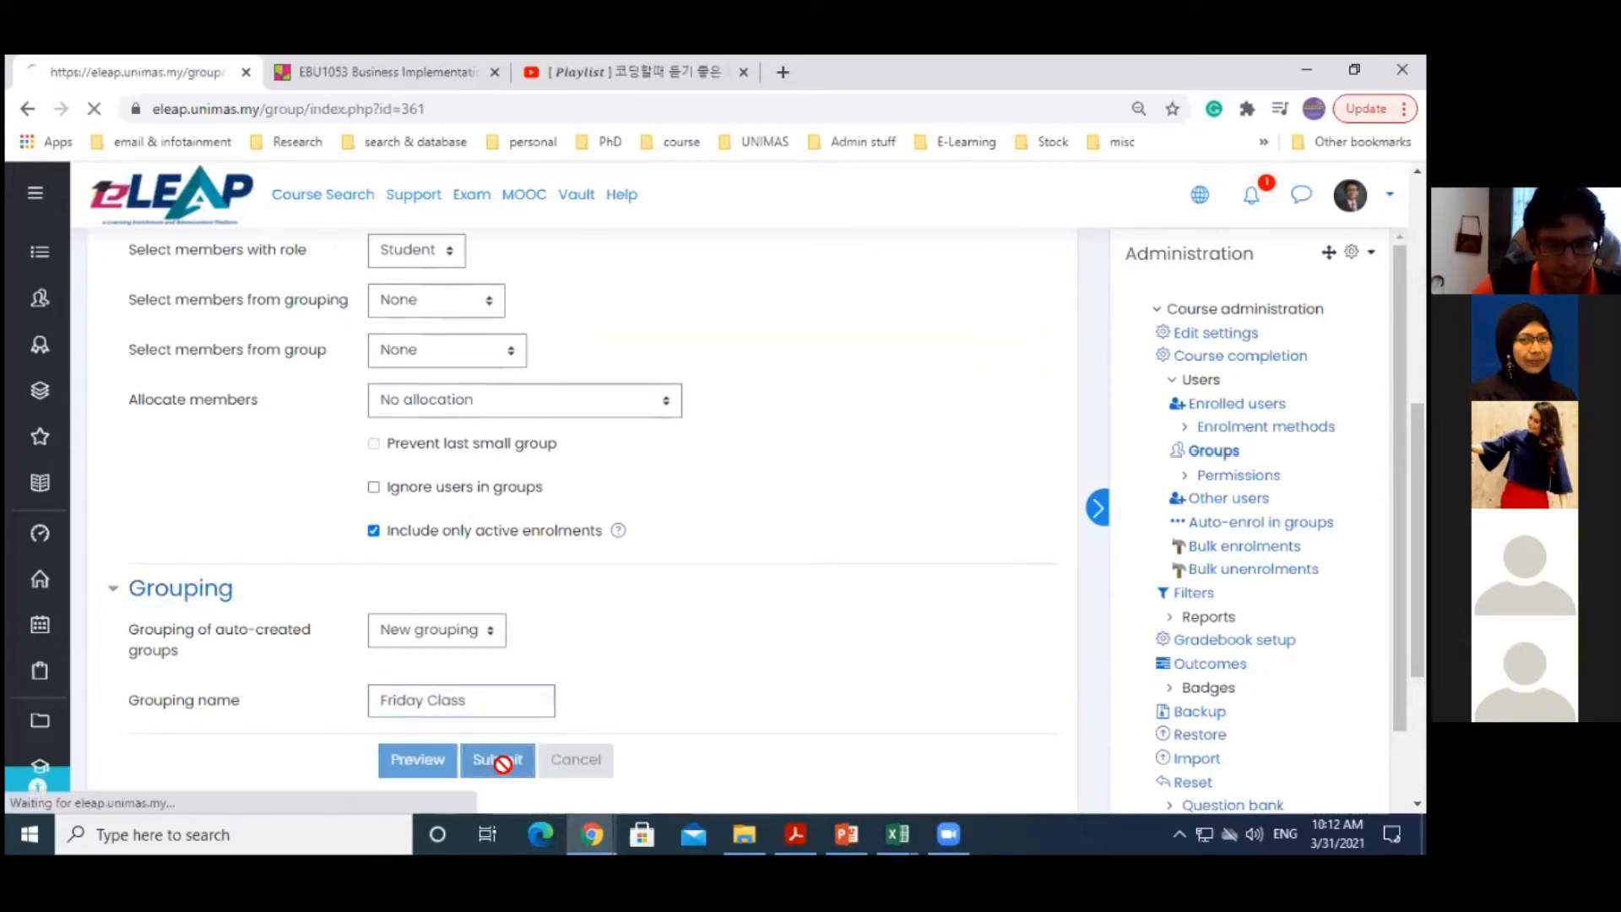
Look through the course's group list to check the Friday and Monday groups
scroll(582, 507, down, 3)
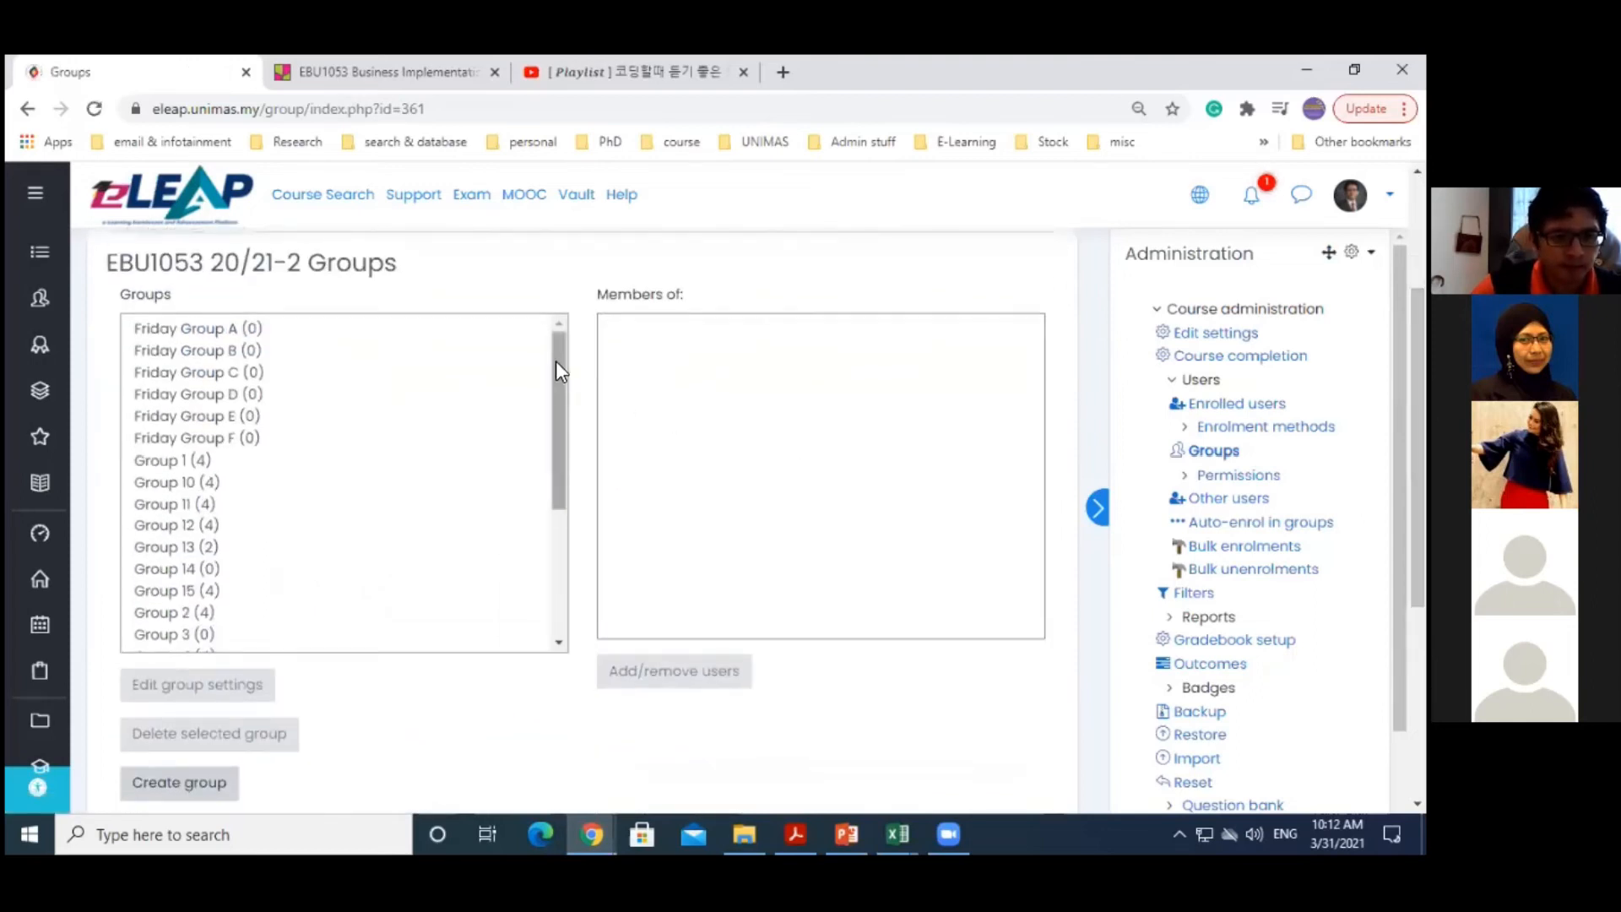
drag(561, 351, 561, 478)
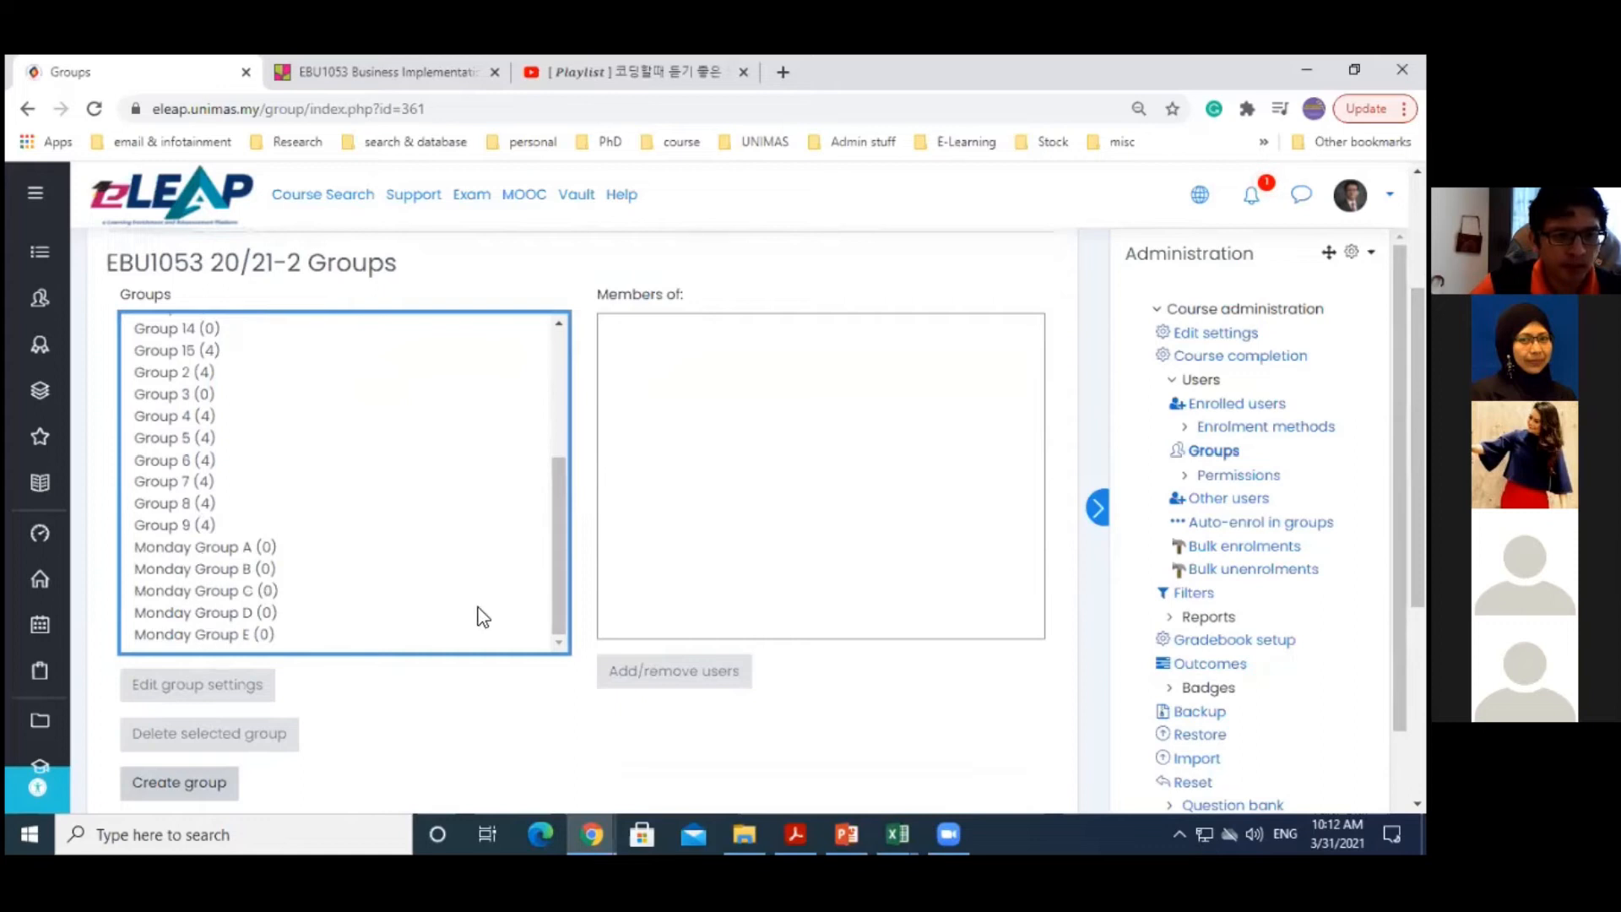
scroll(544, 584, up, 5)
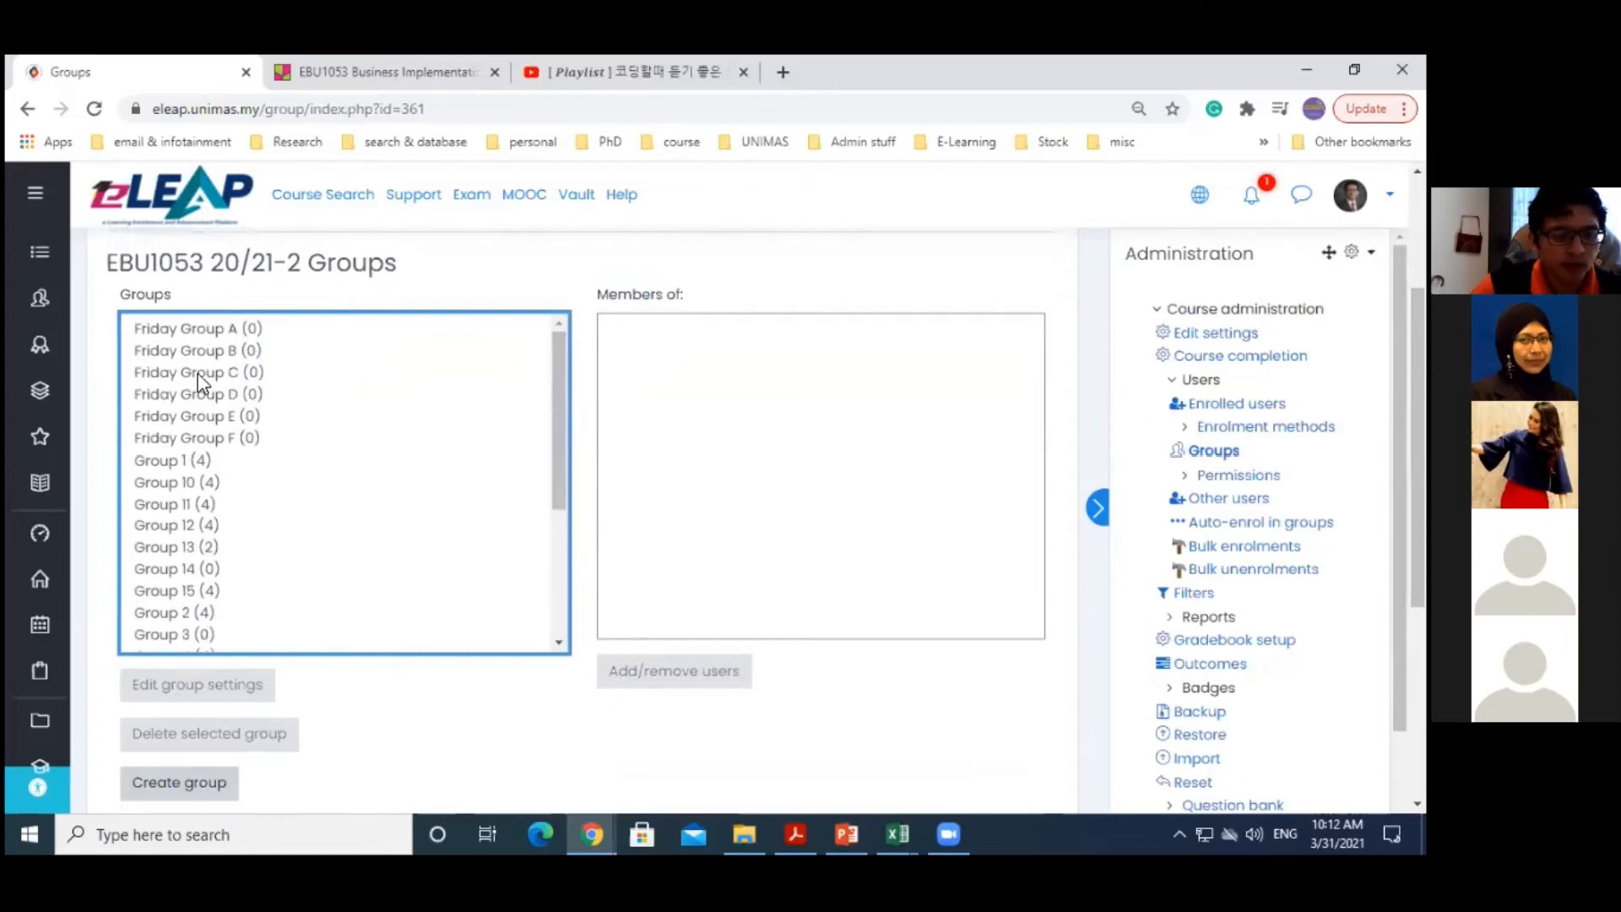
drag(556, 349, 571, 544)
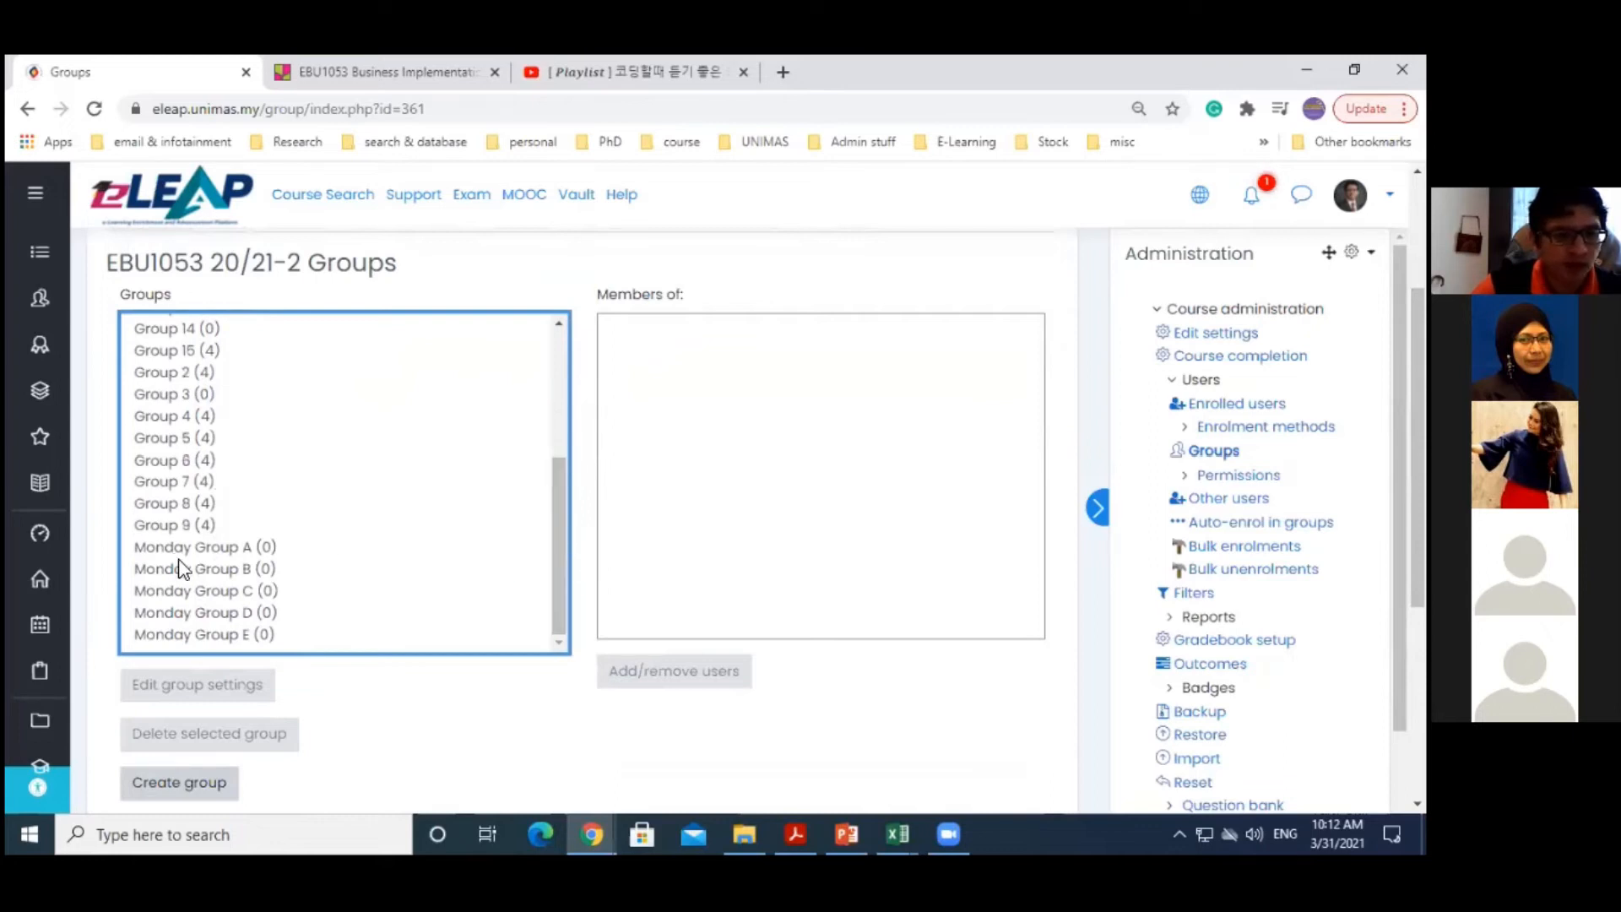
drag(561, 568, 560, 409)
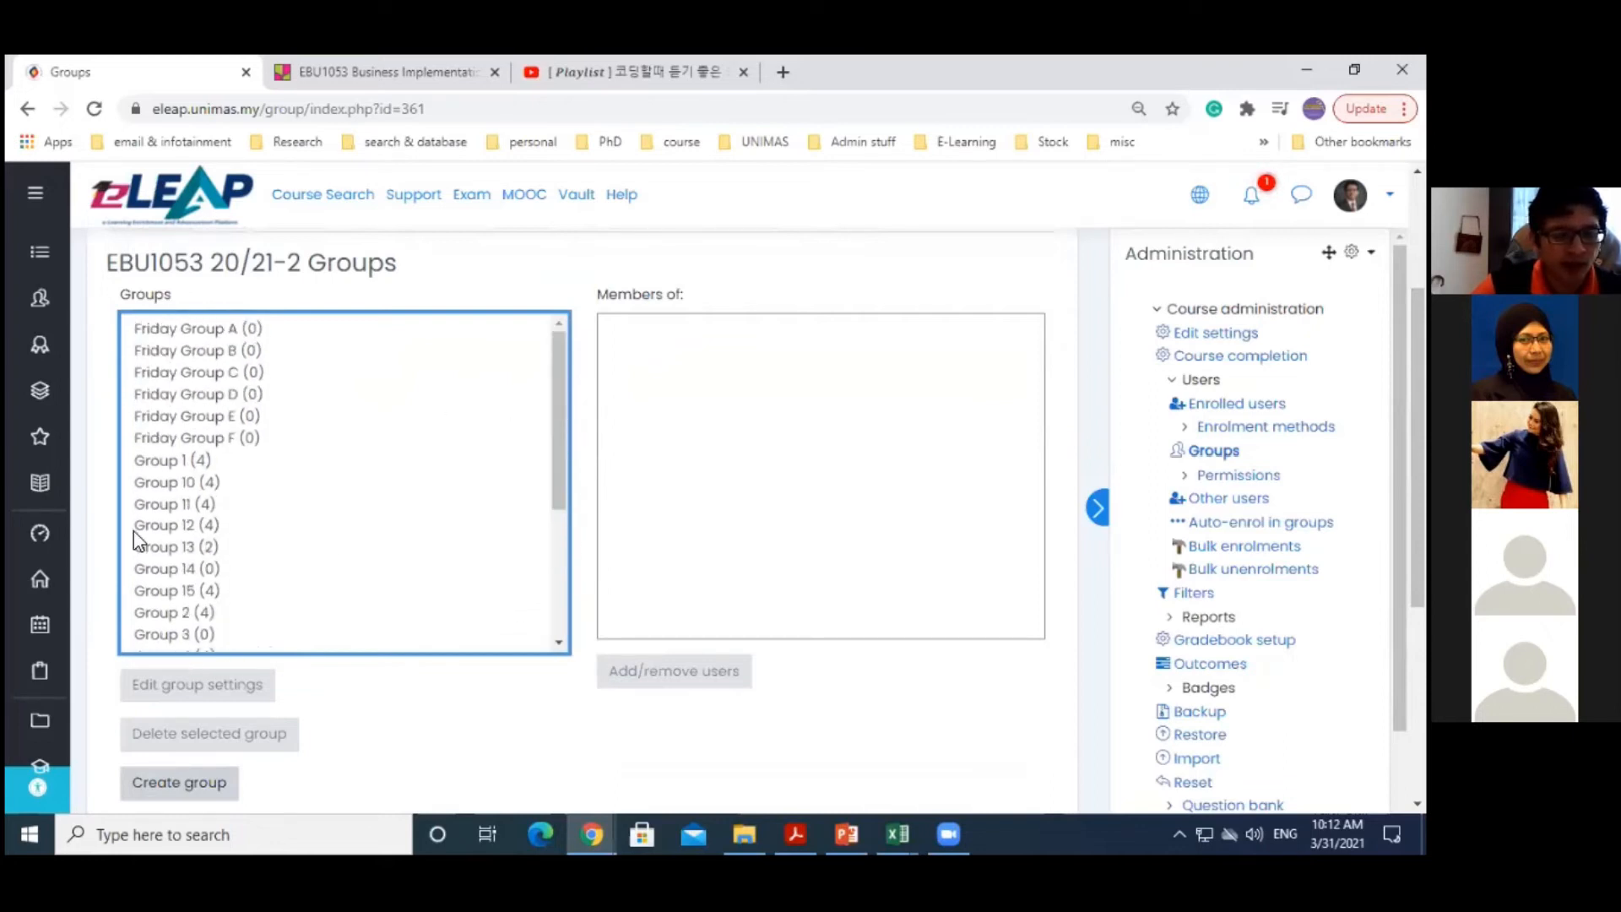
Return to the EBU1053 20/21-2 course page and start adding an activity to the Byte Size Workshop Demo section
scroll(456, 372, up, 3)
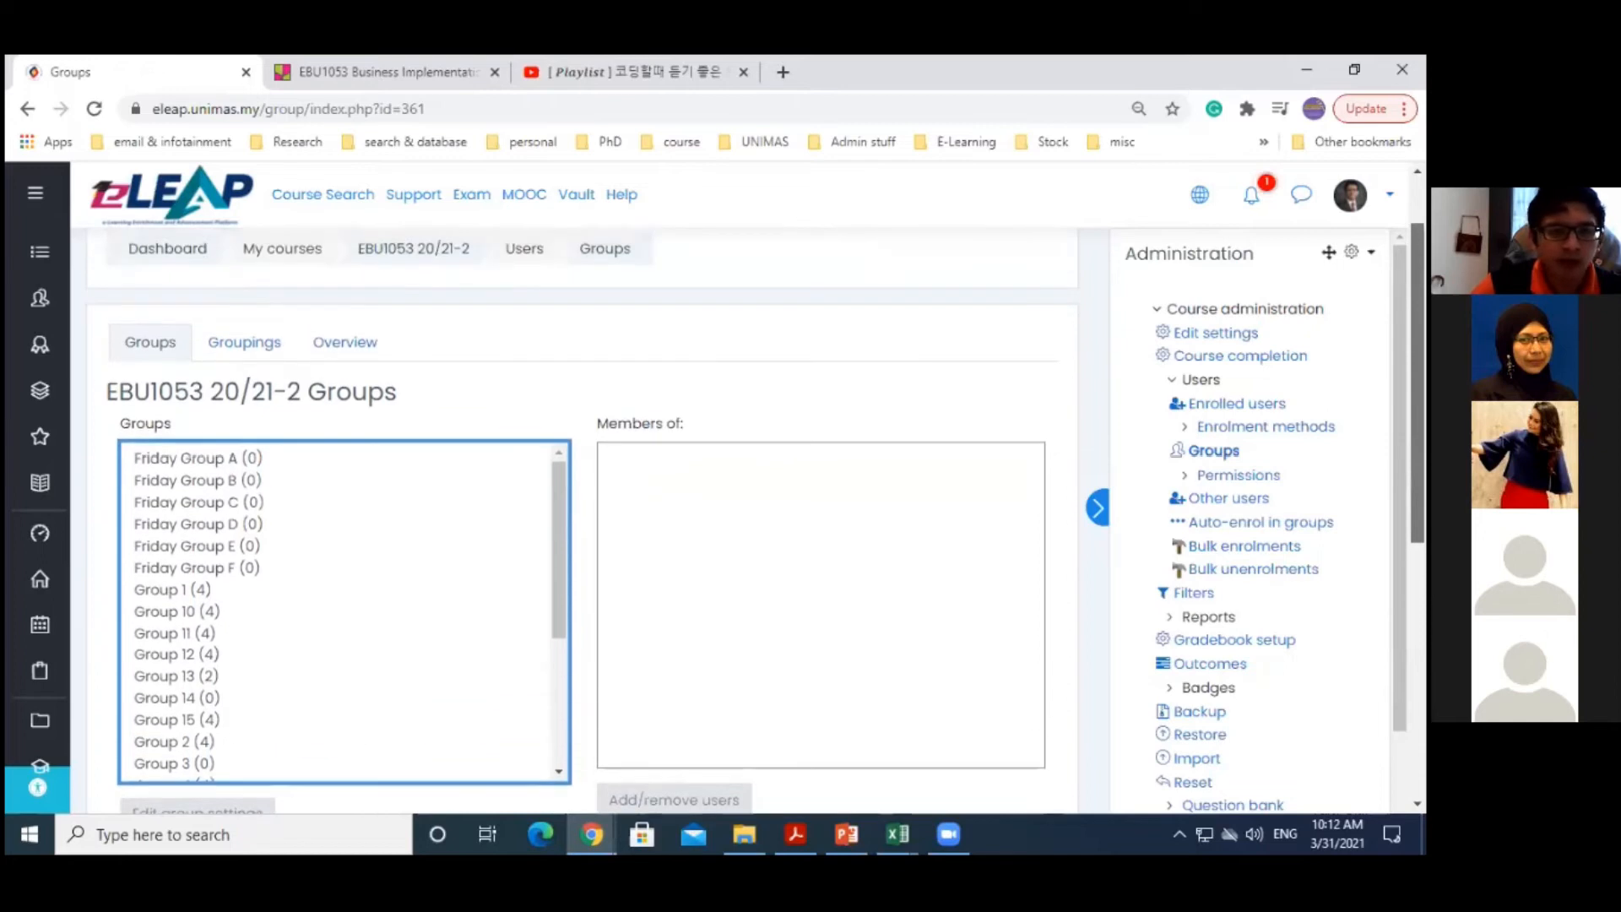
click(420, 319)
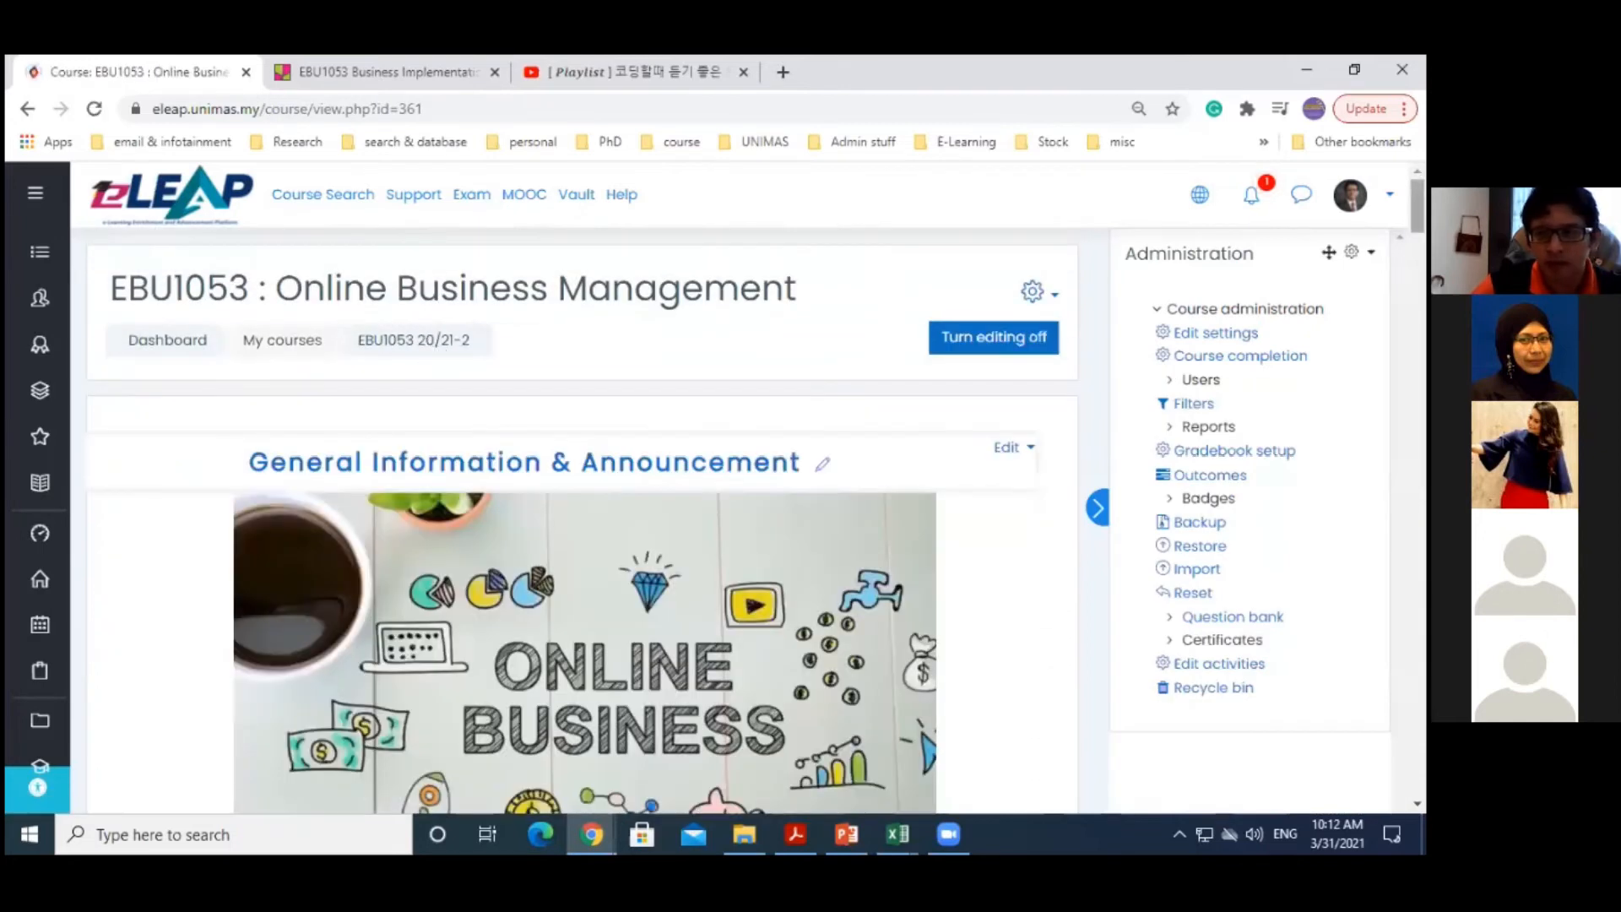
scroll(422, 321, down, 8)
scroll(574, 506, down, 20)
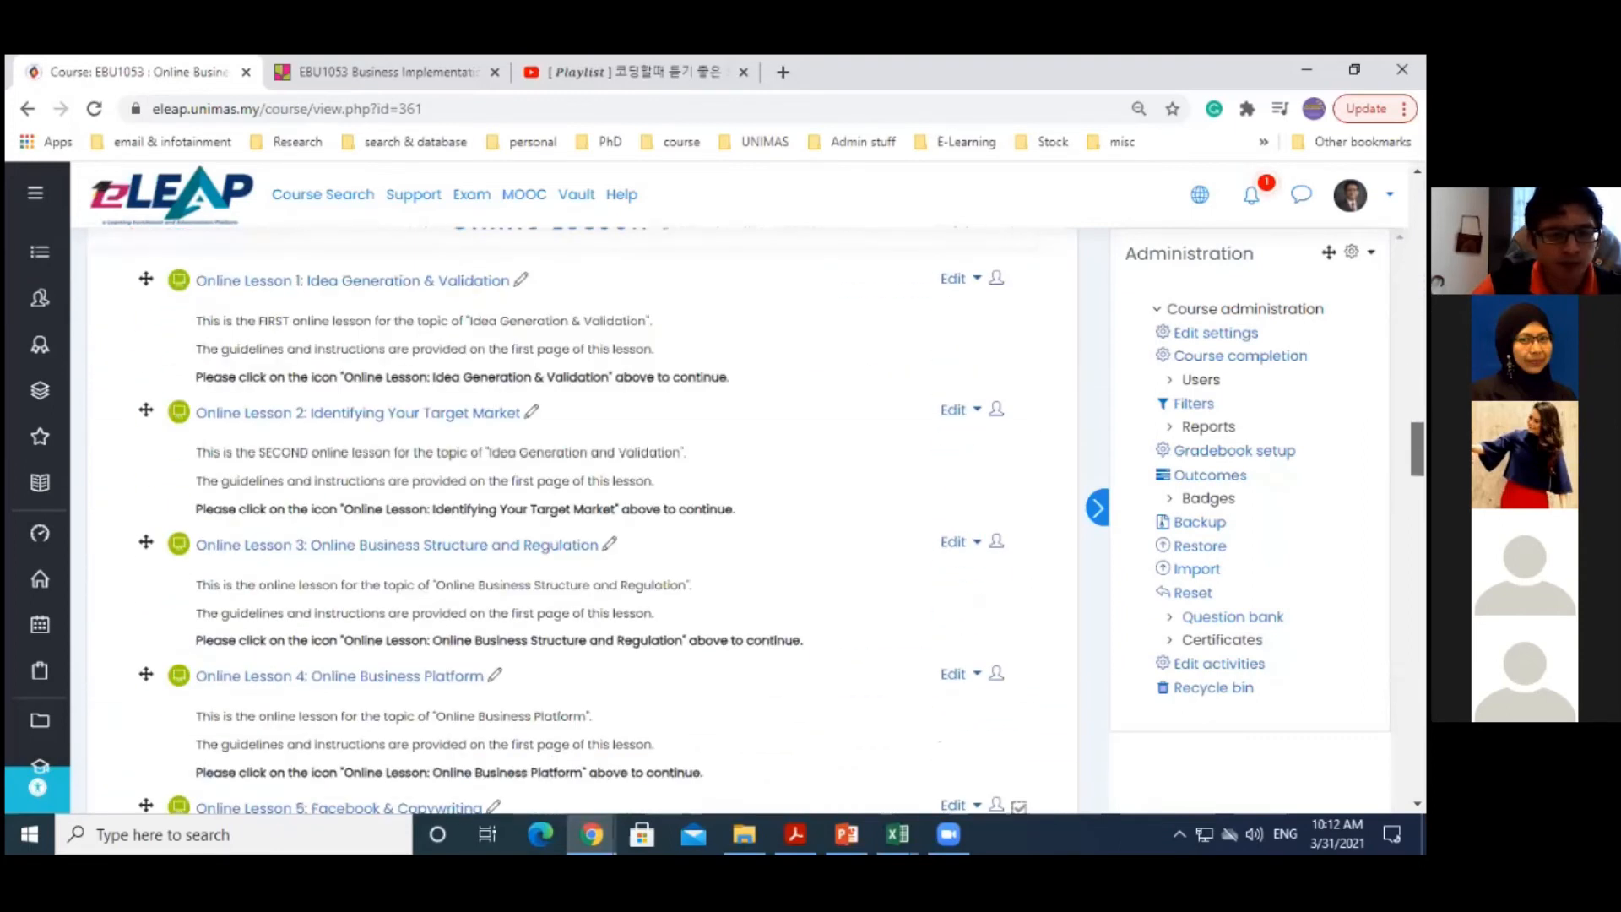
scroll(574, 507, down, 20)
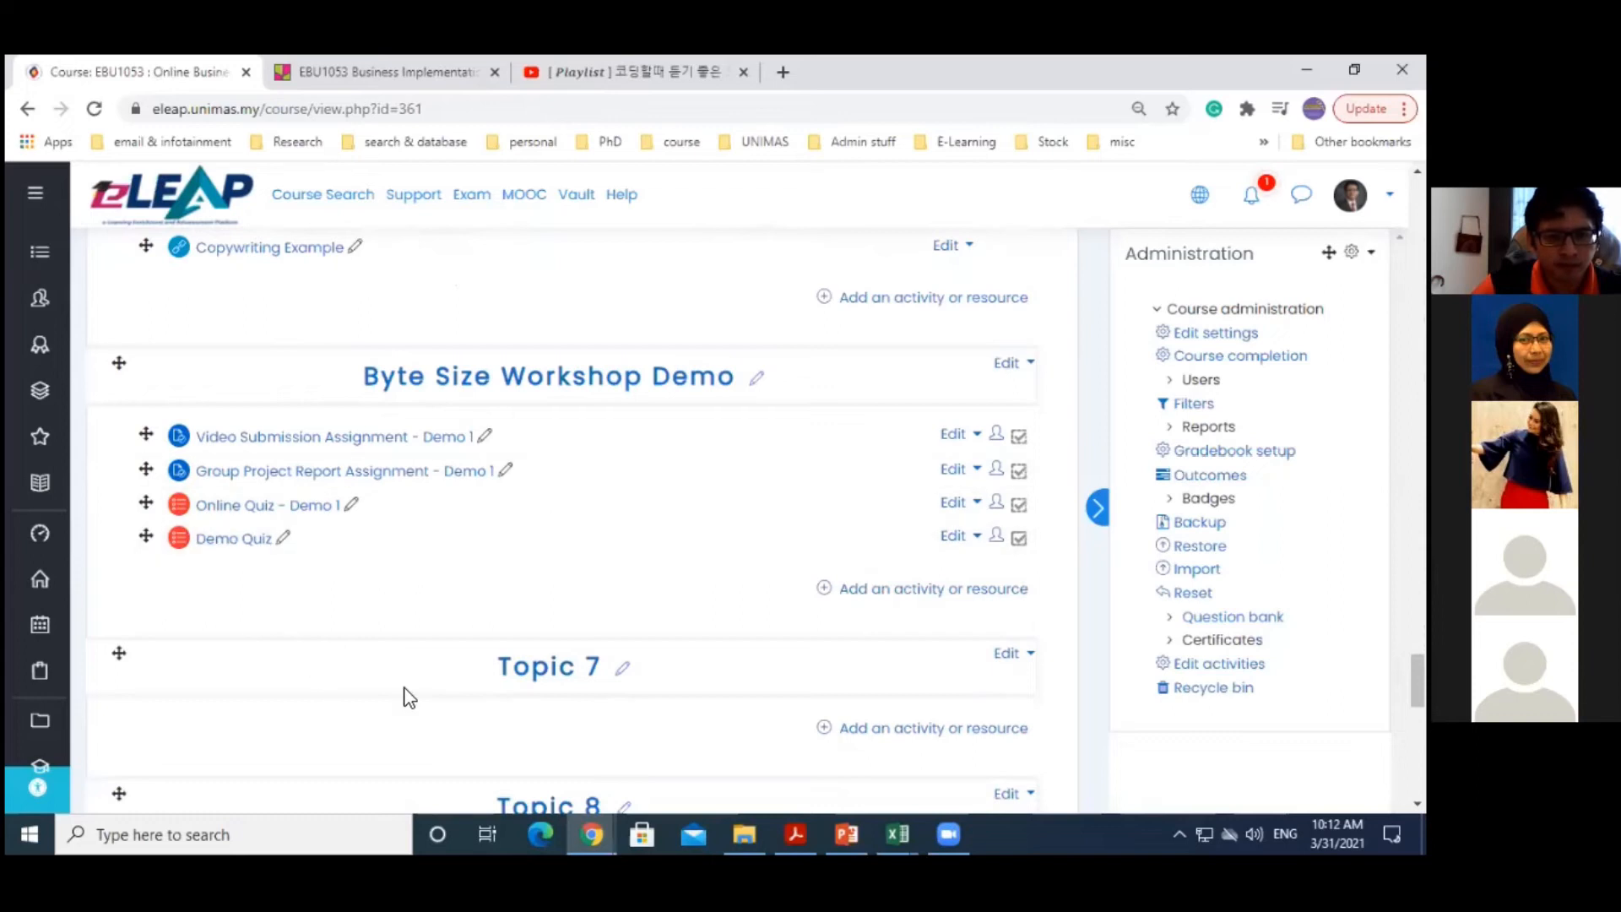
click(827, 590)
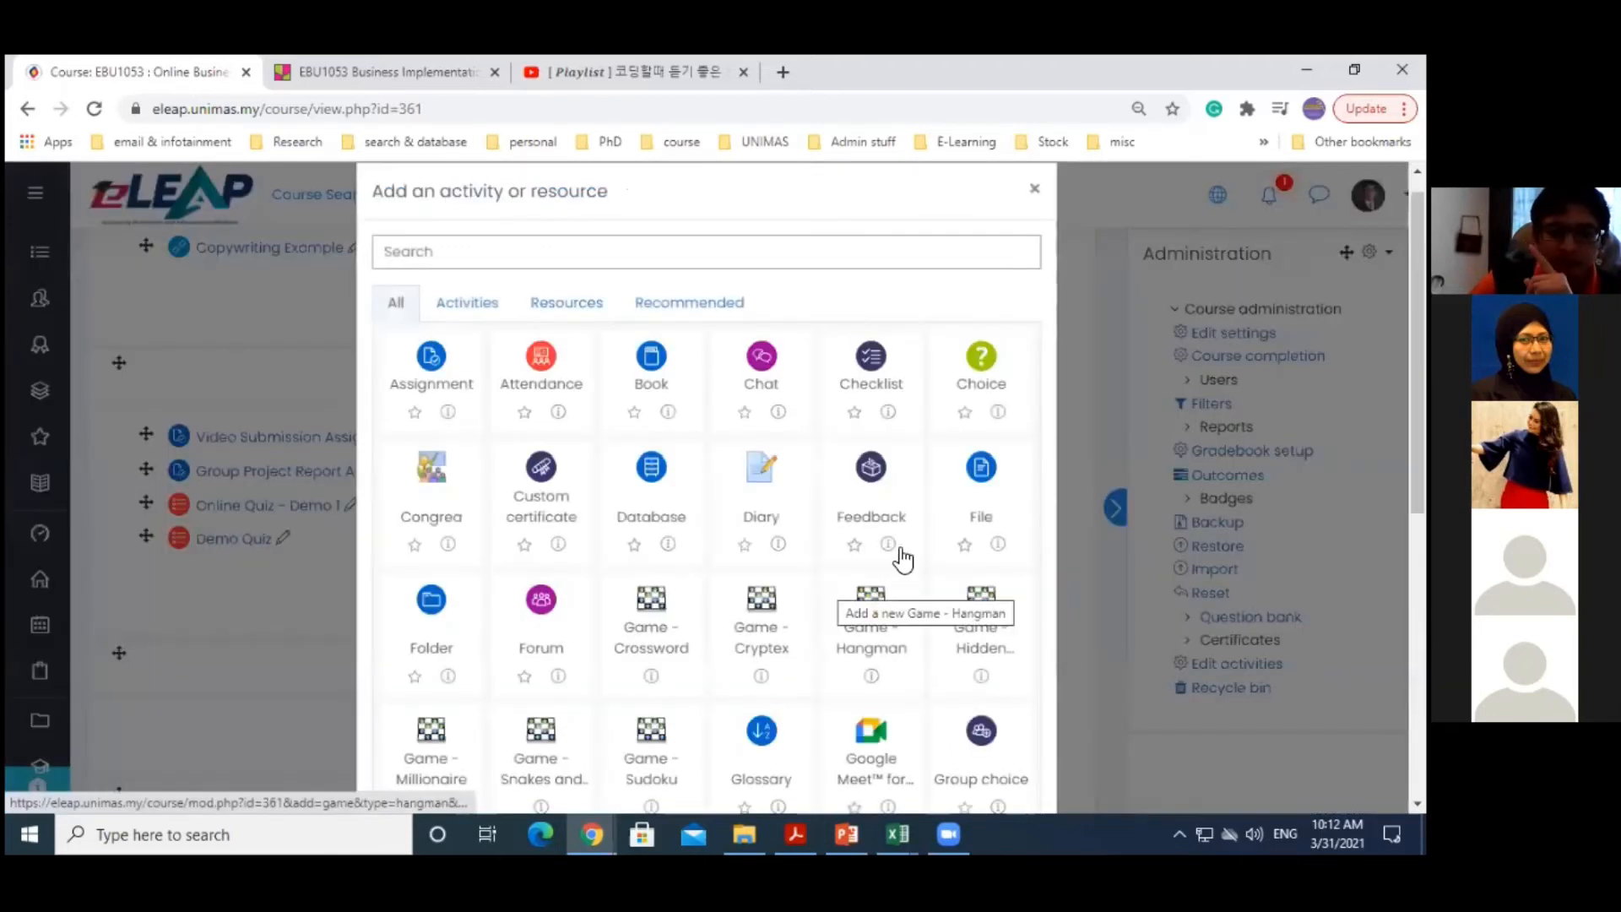
Look over the available activity types and choose Group self-selection as the new activity
scroll(706, 486, down, 7)
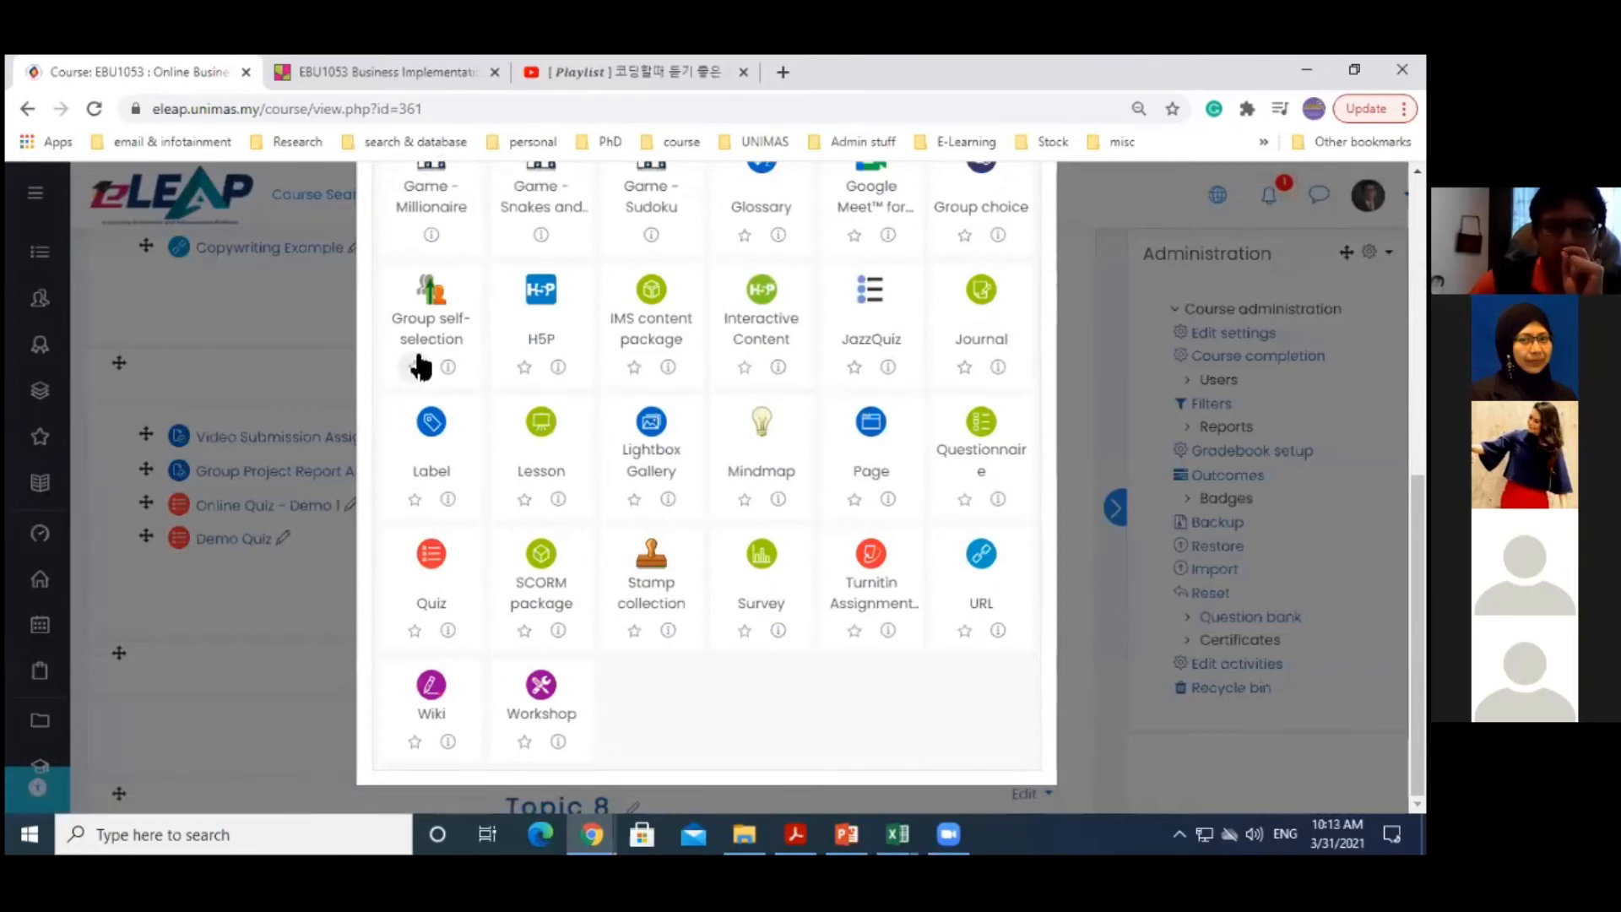
scroll(962, 532, up, 4)
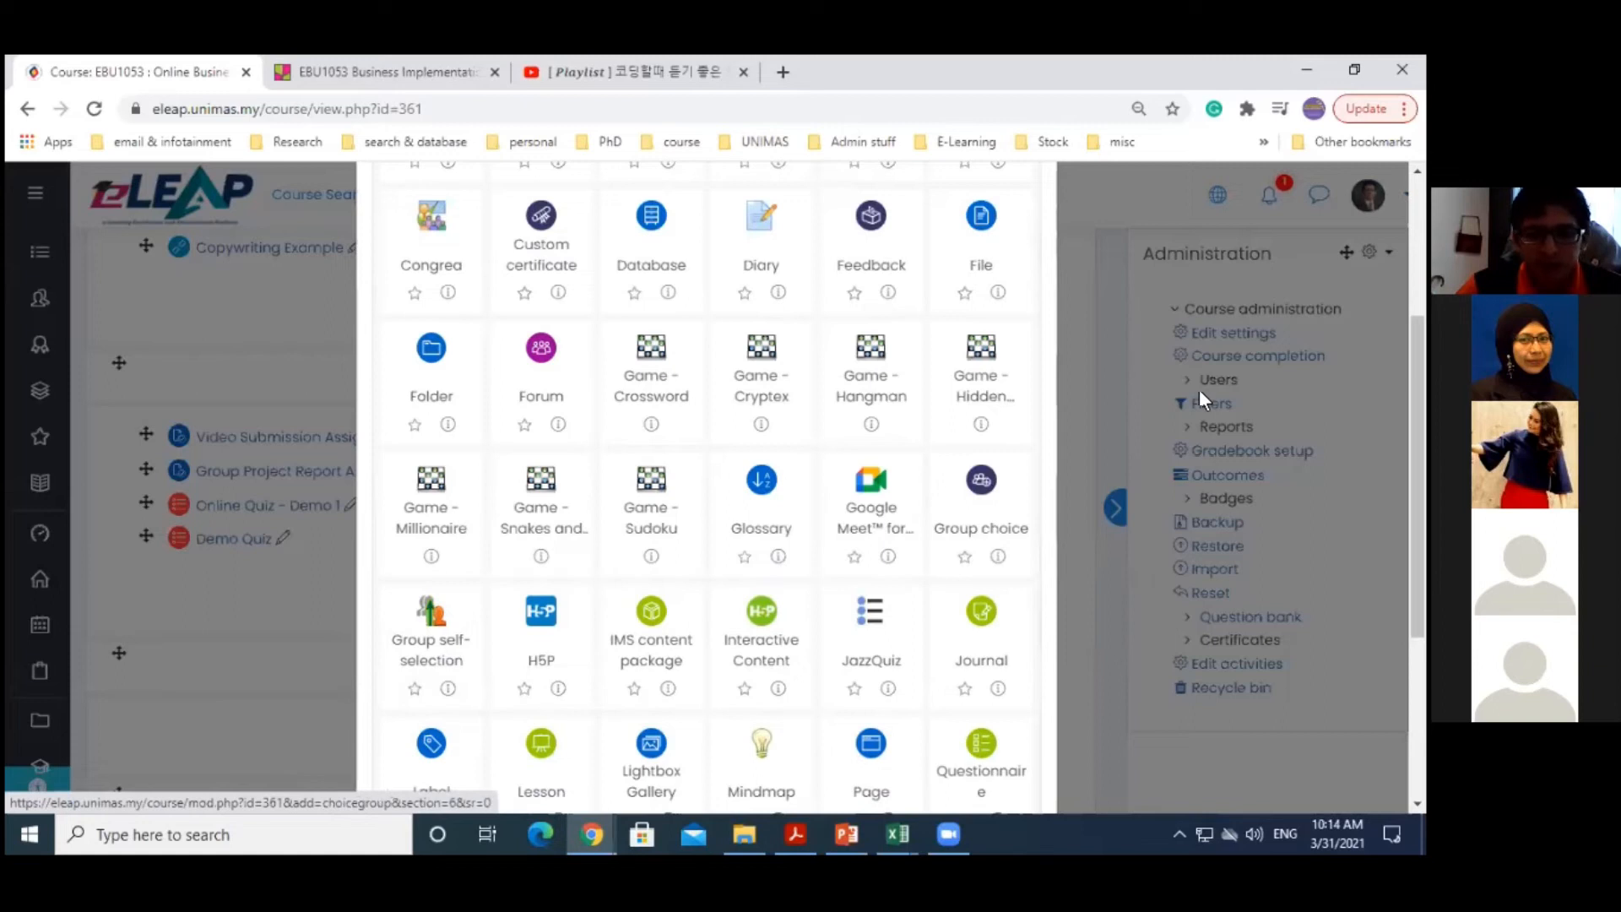
drag(1417, 384, 1417, 400)
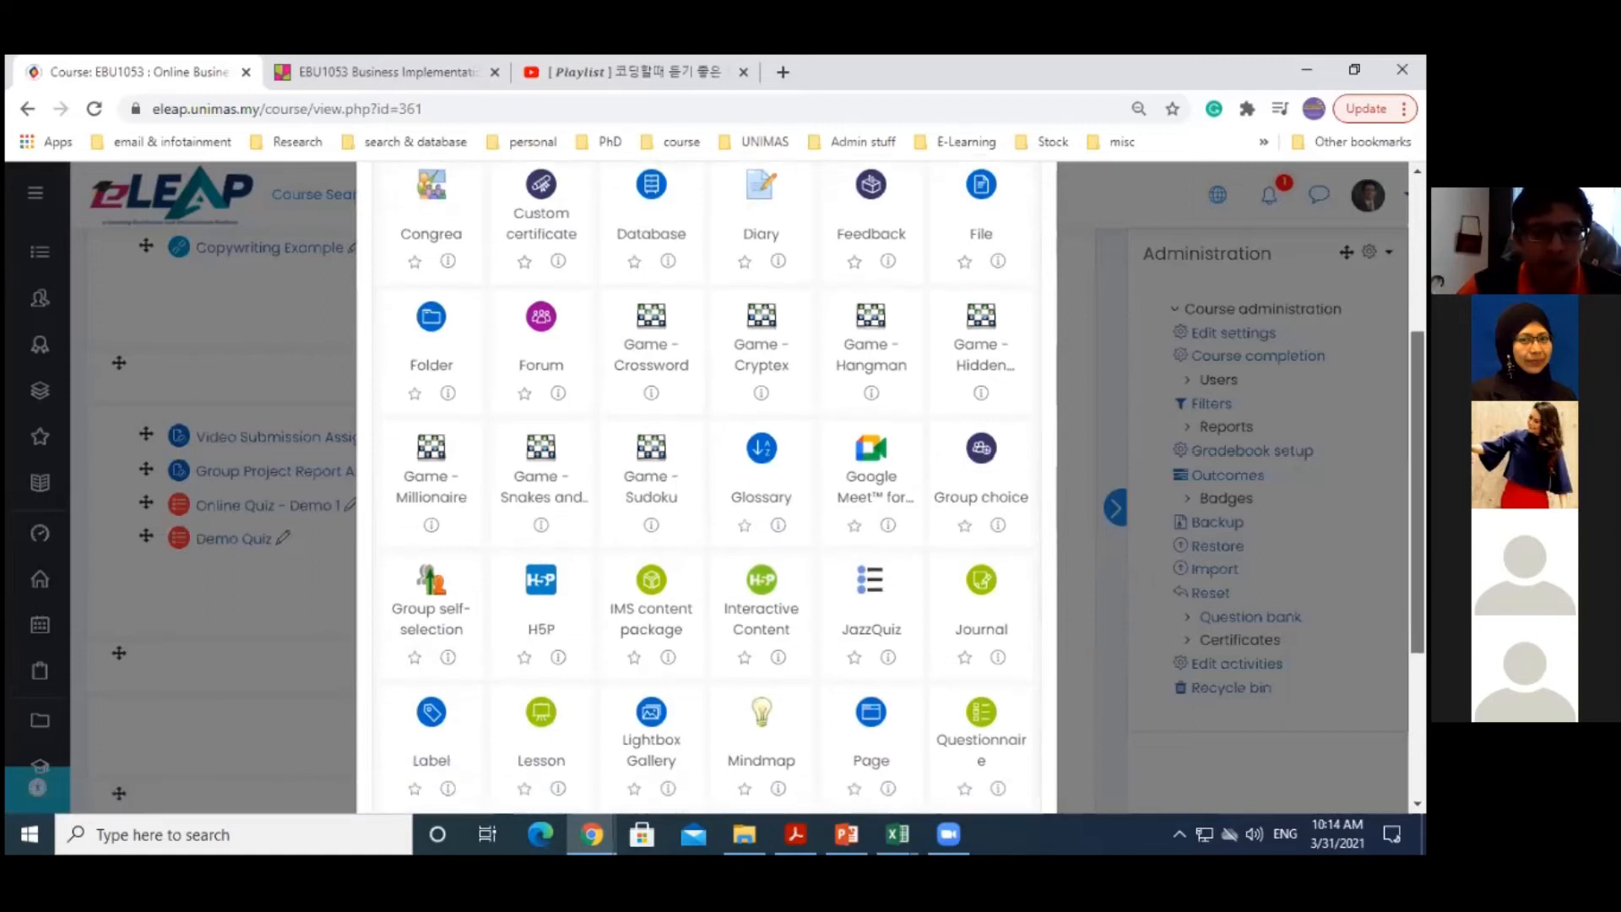
click(428, 595)
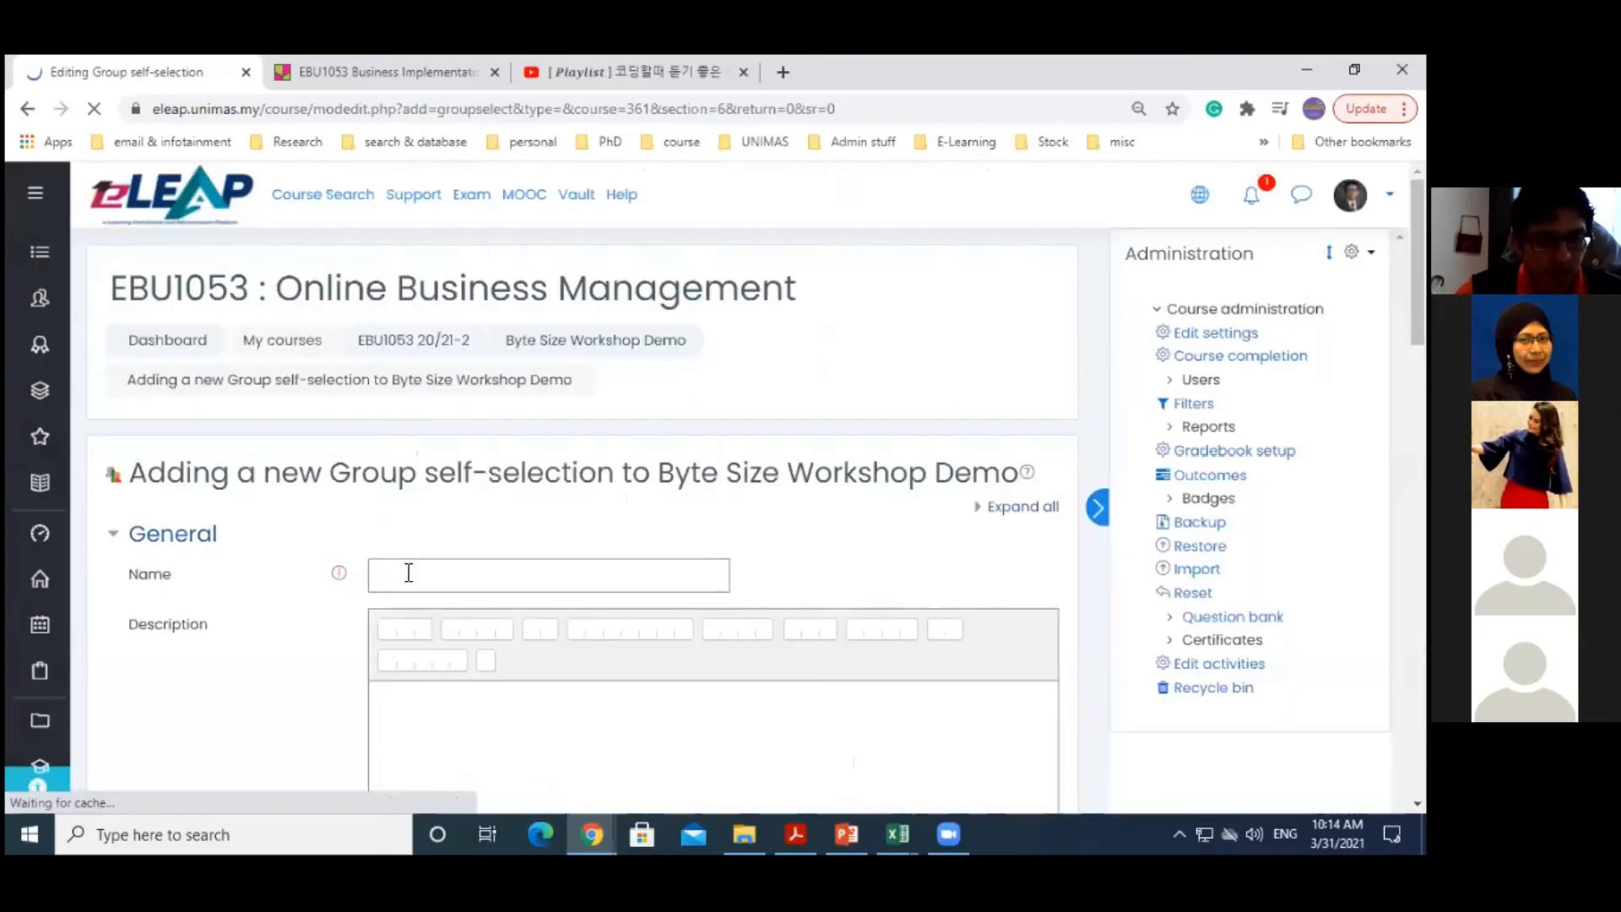
Name the group self-selection activity "Monday class - Select your group member here"
scroll(813, 510, down, 1)
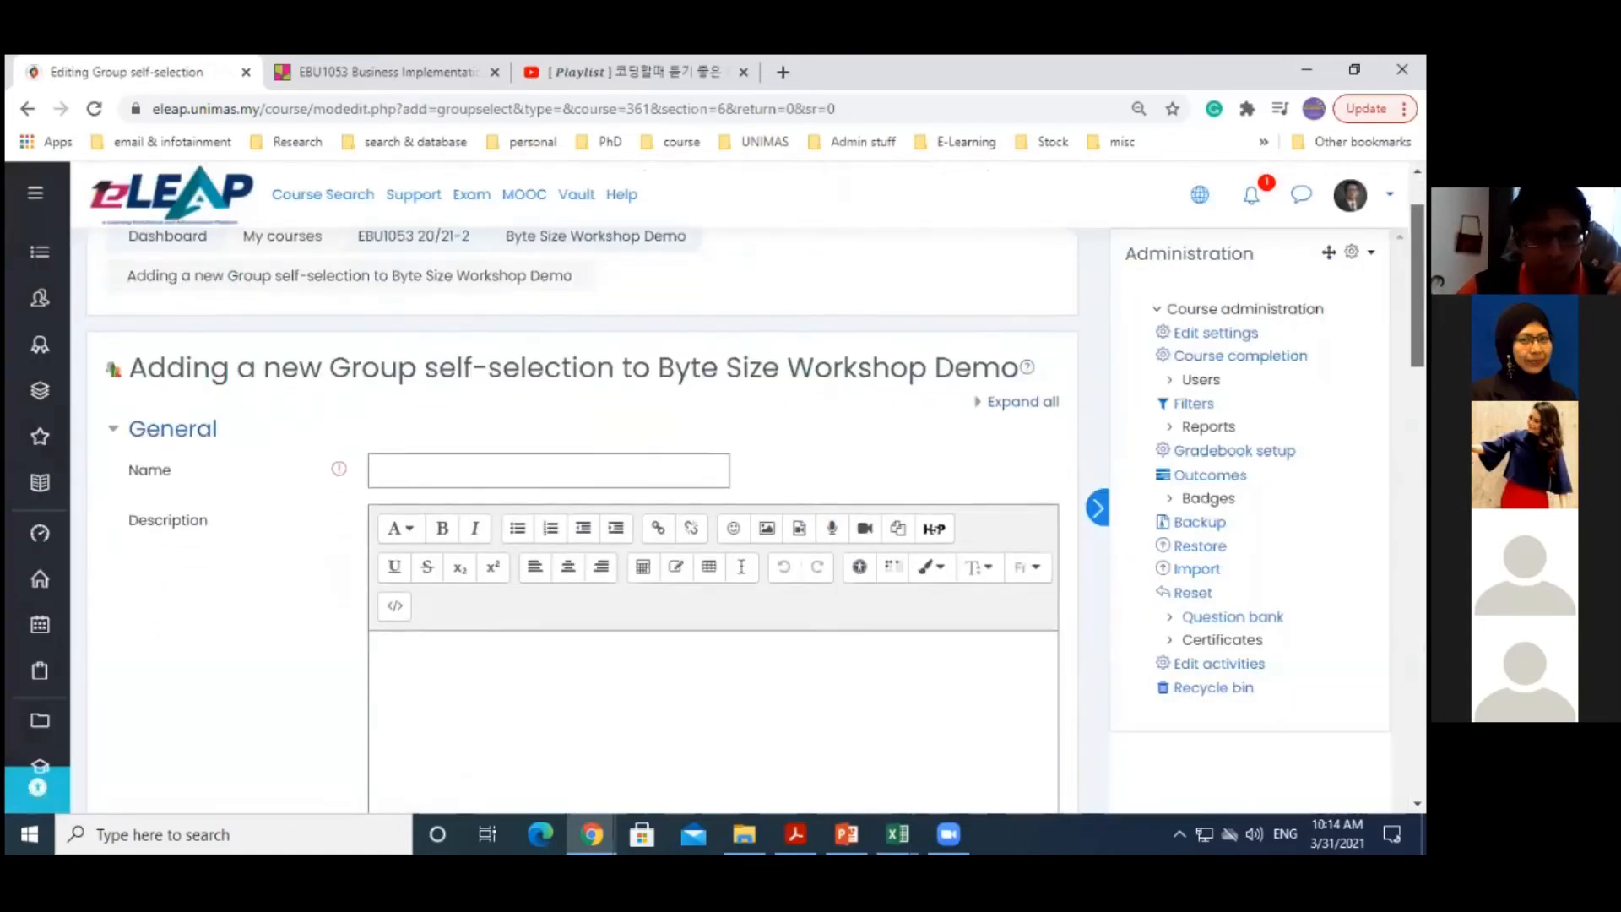
scroll(814, 510, down, 1)
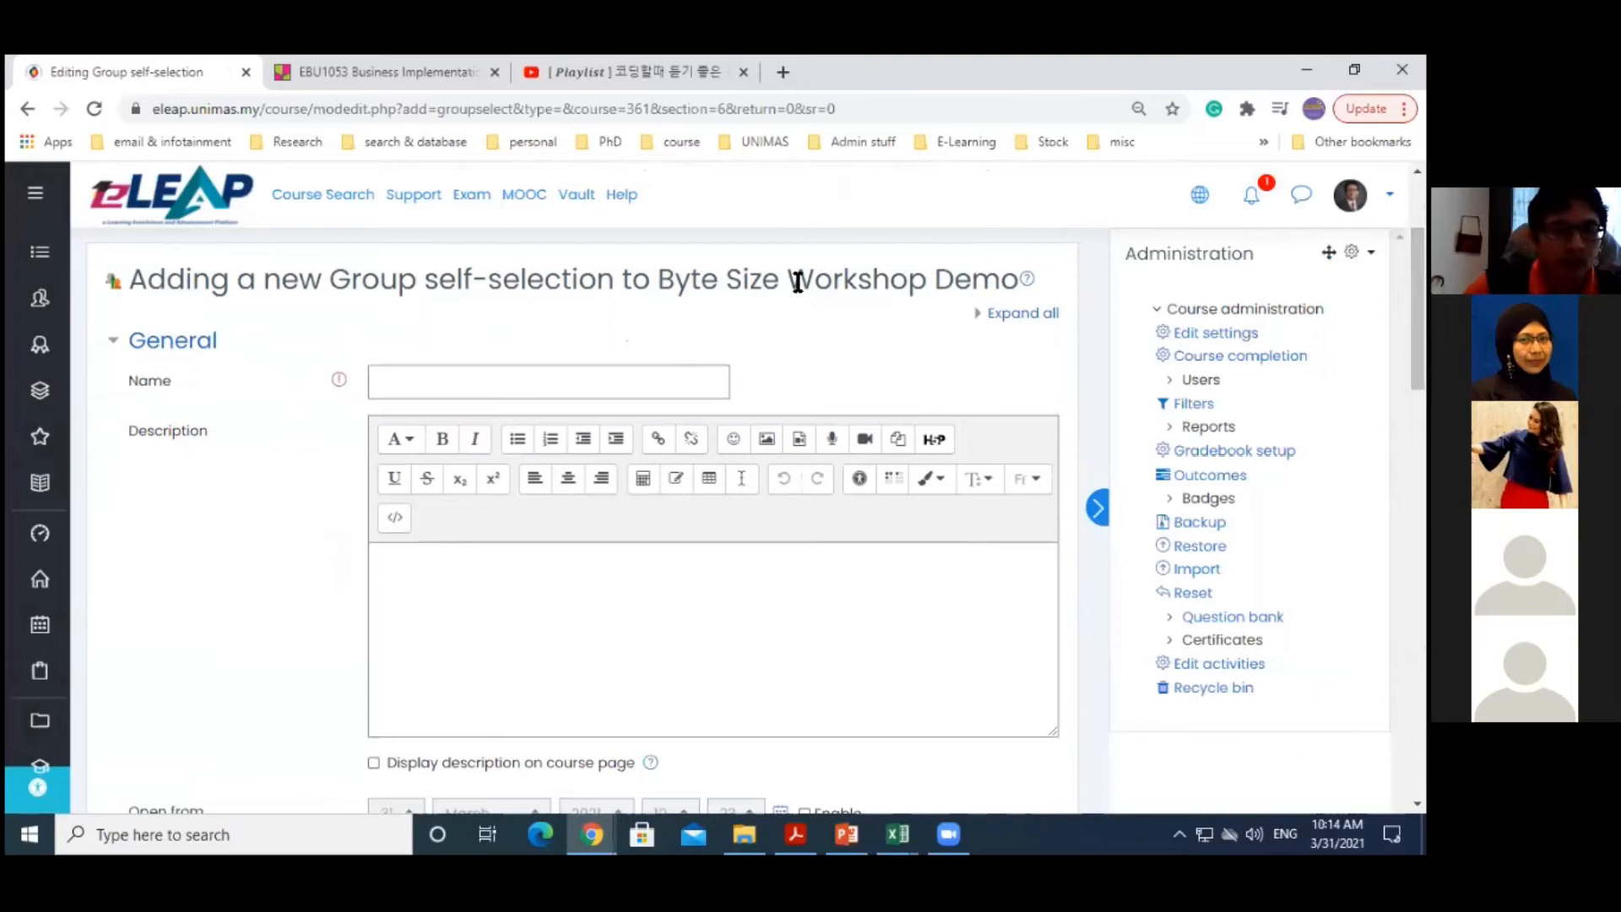
click(565, 381)
text(M)
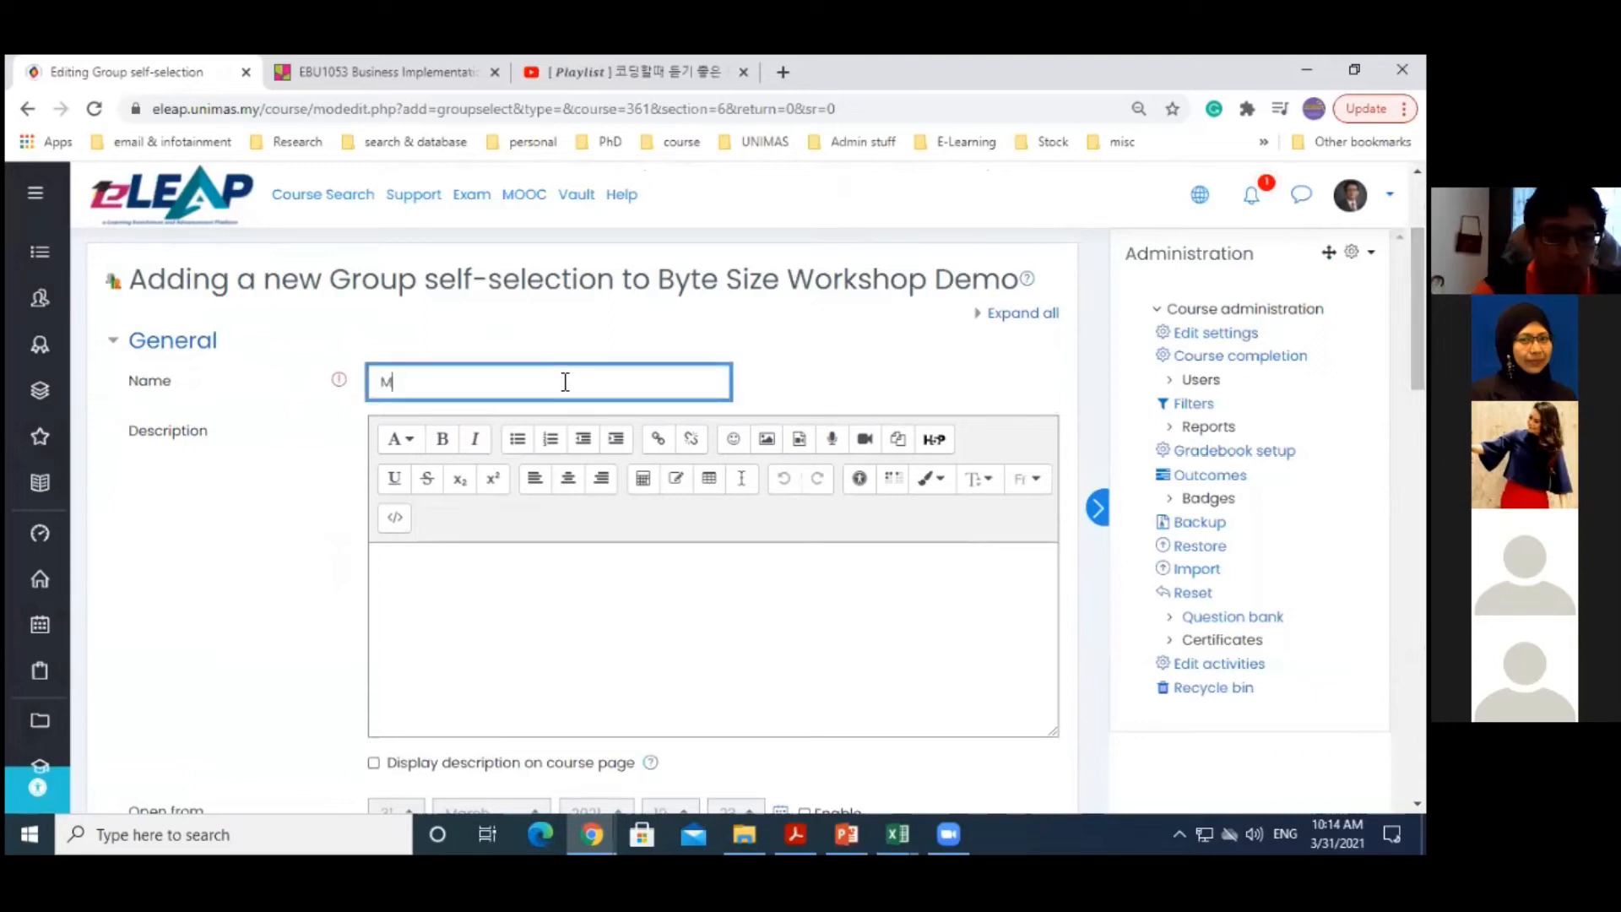
text(onday cla)
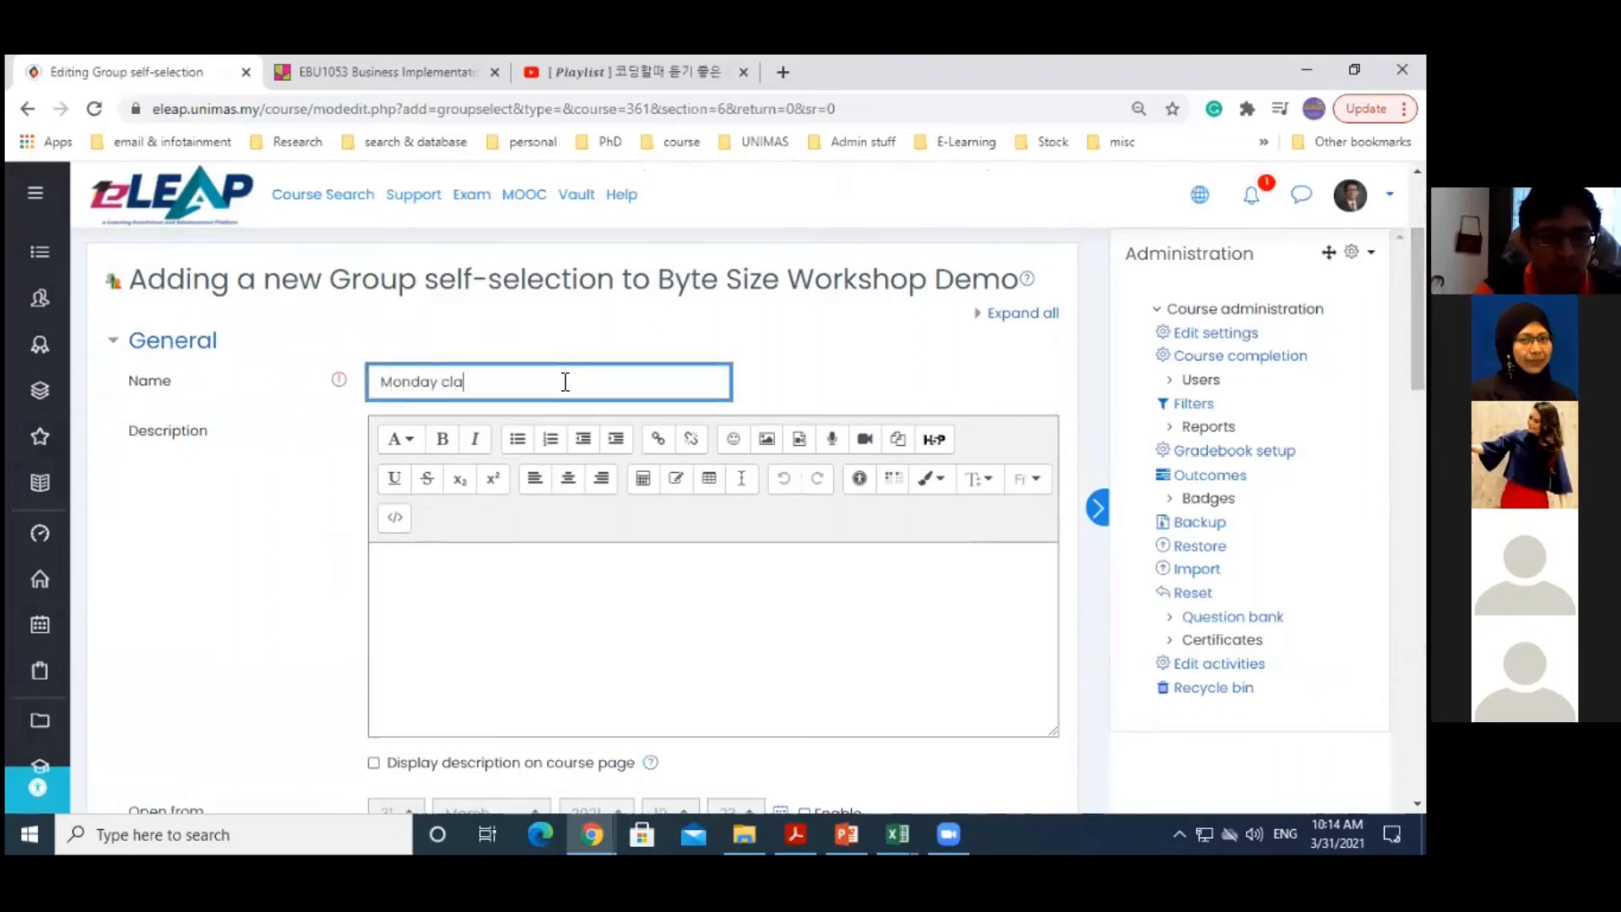
text(ss - Select your group me)
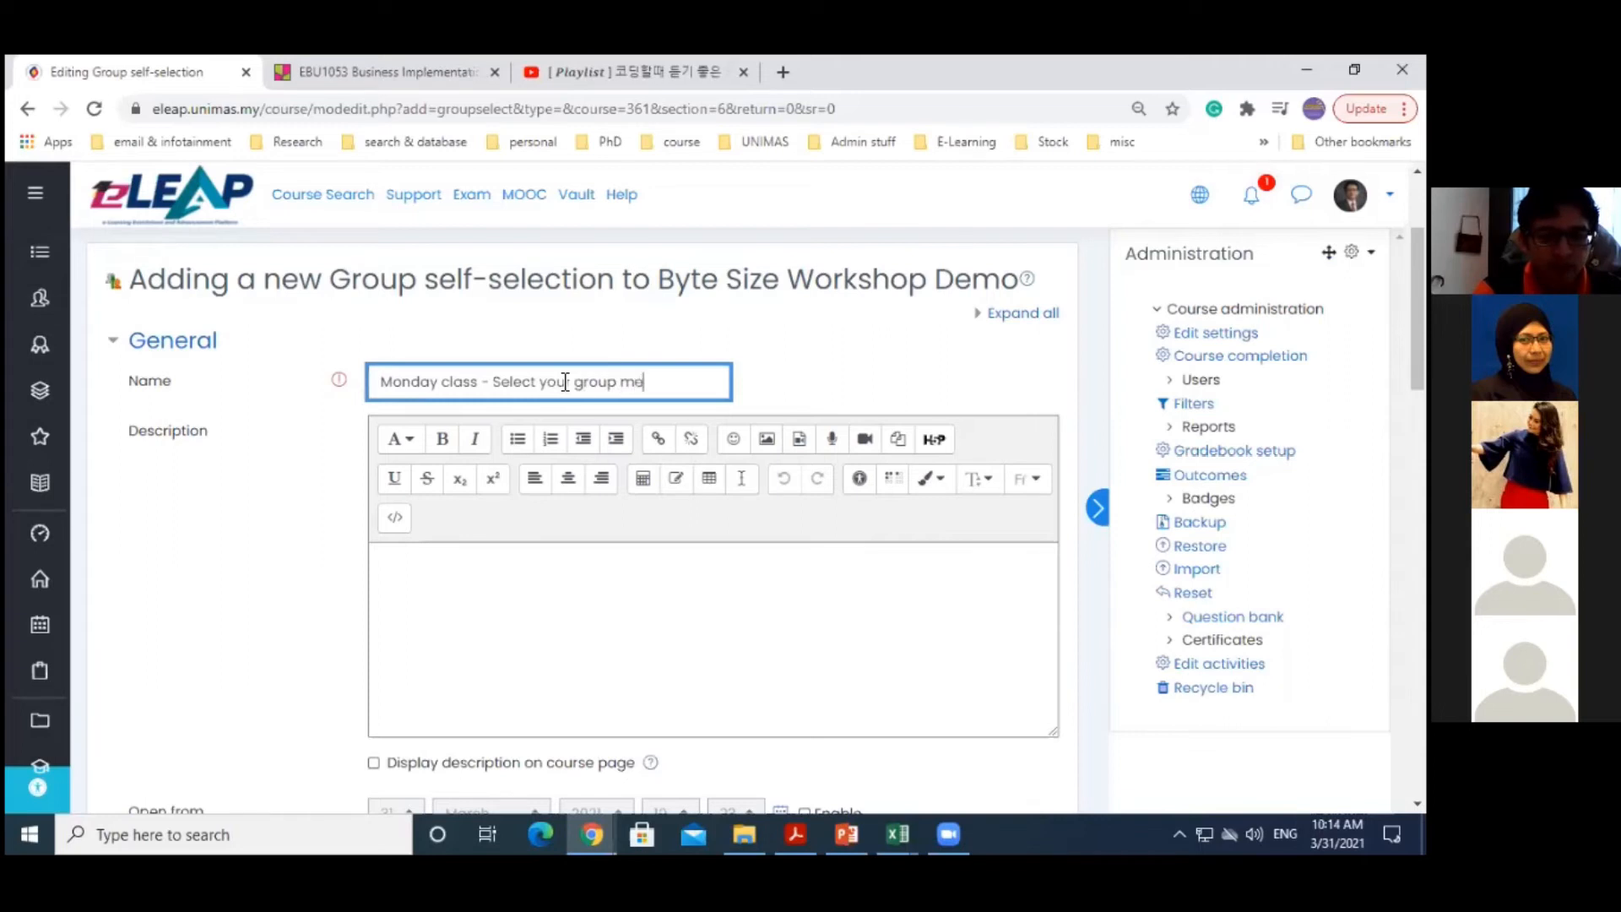
text(mber herer)
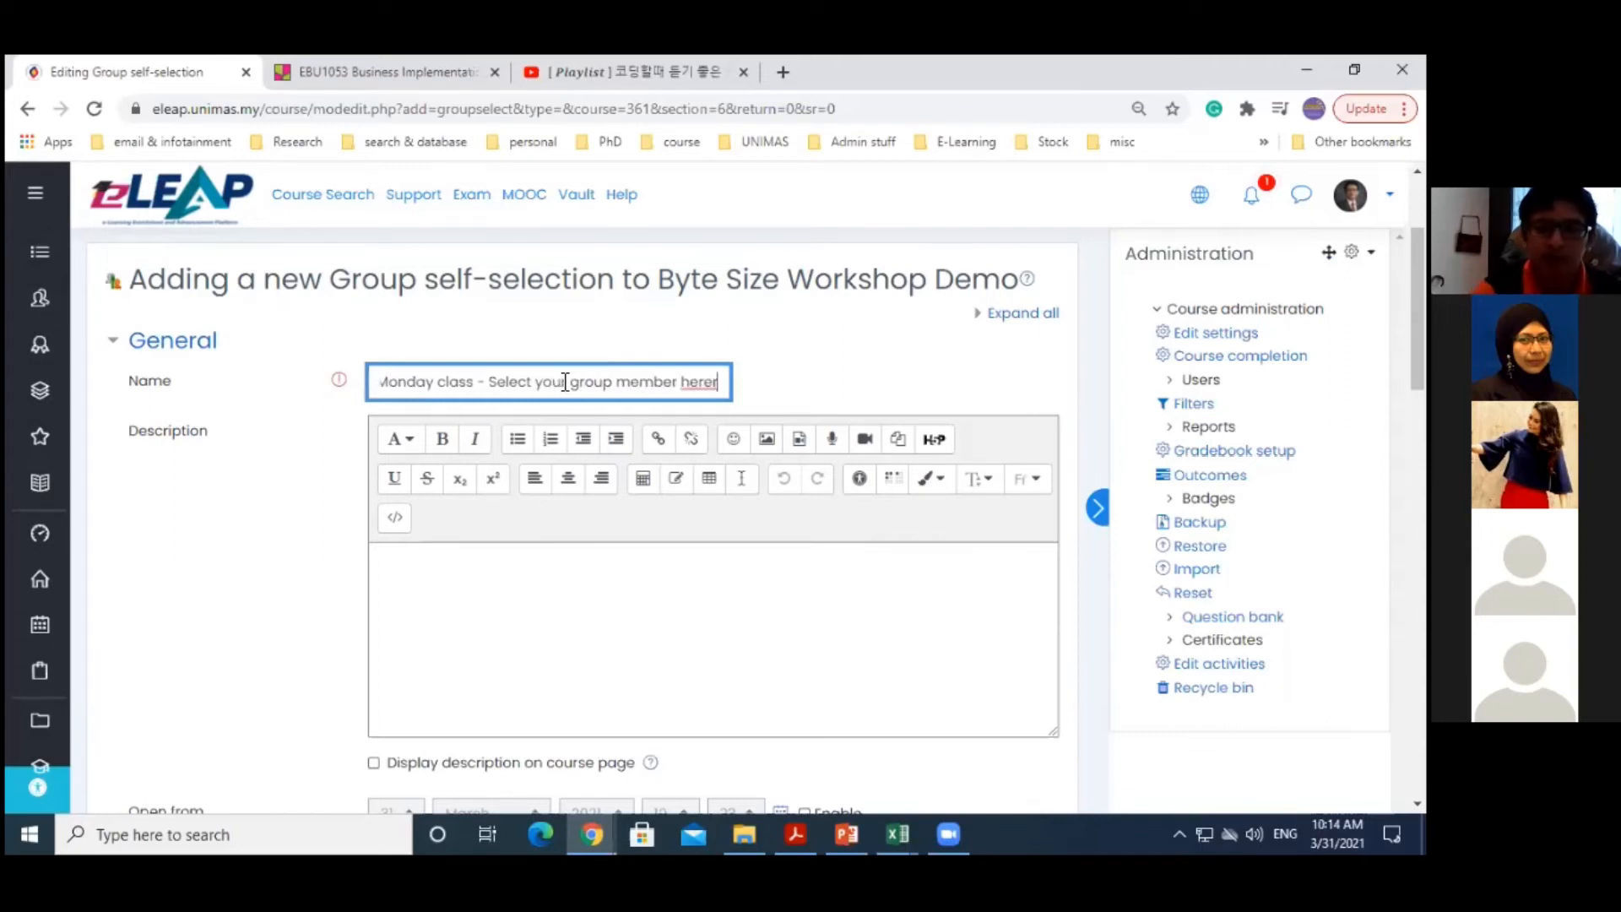
key(BackSpace)
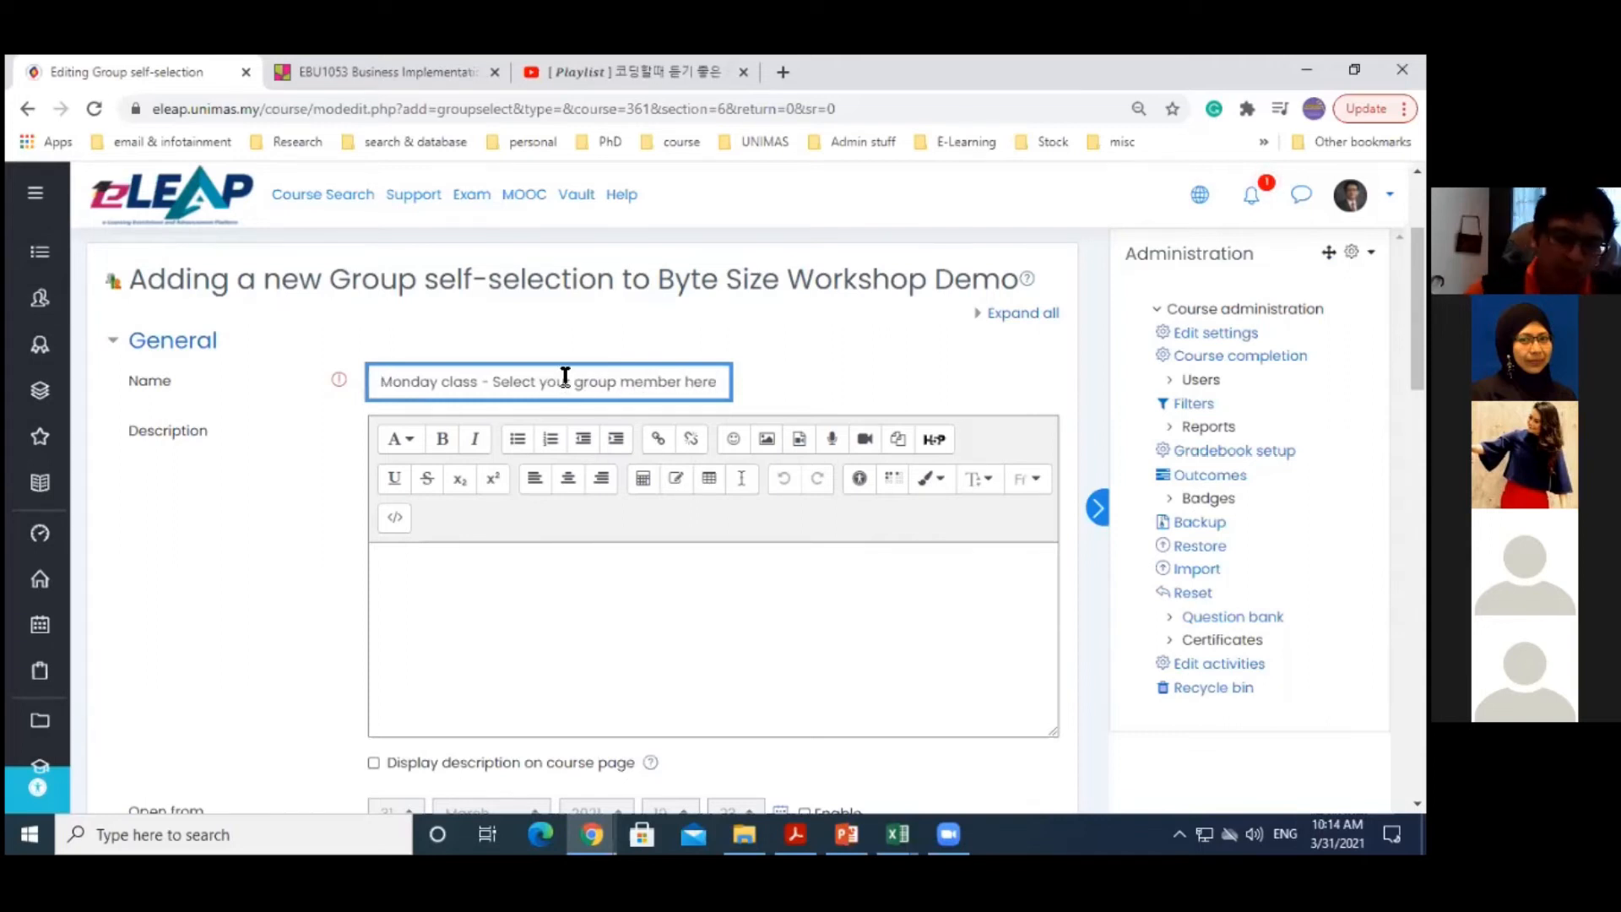
Limit the selectable groups to the "Monday class" grouping and set the maximum members per group to 5
scroll(582, 506, down, 3)
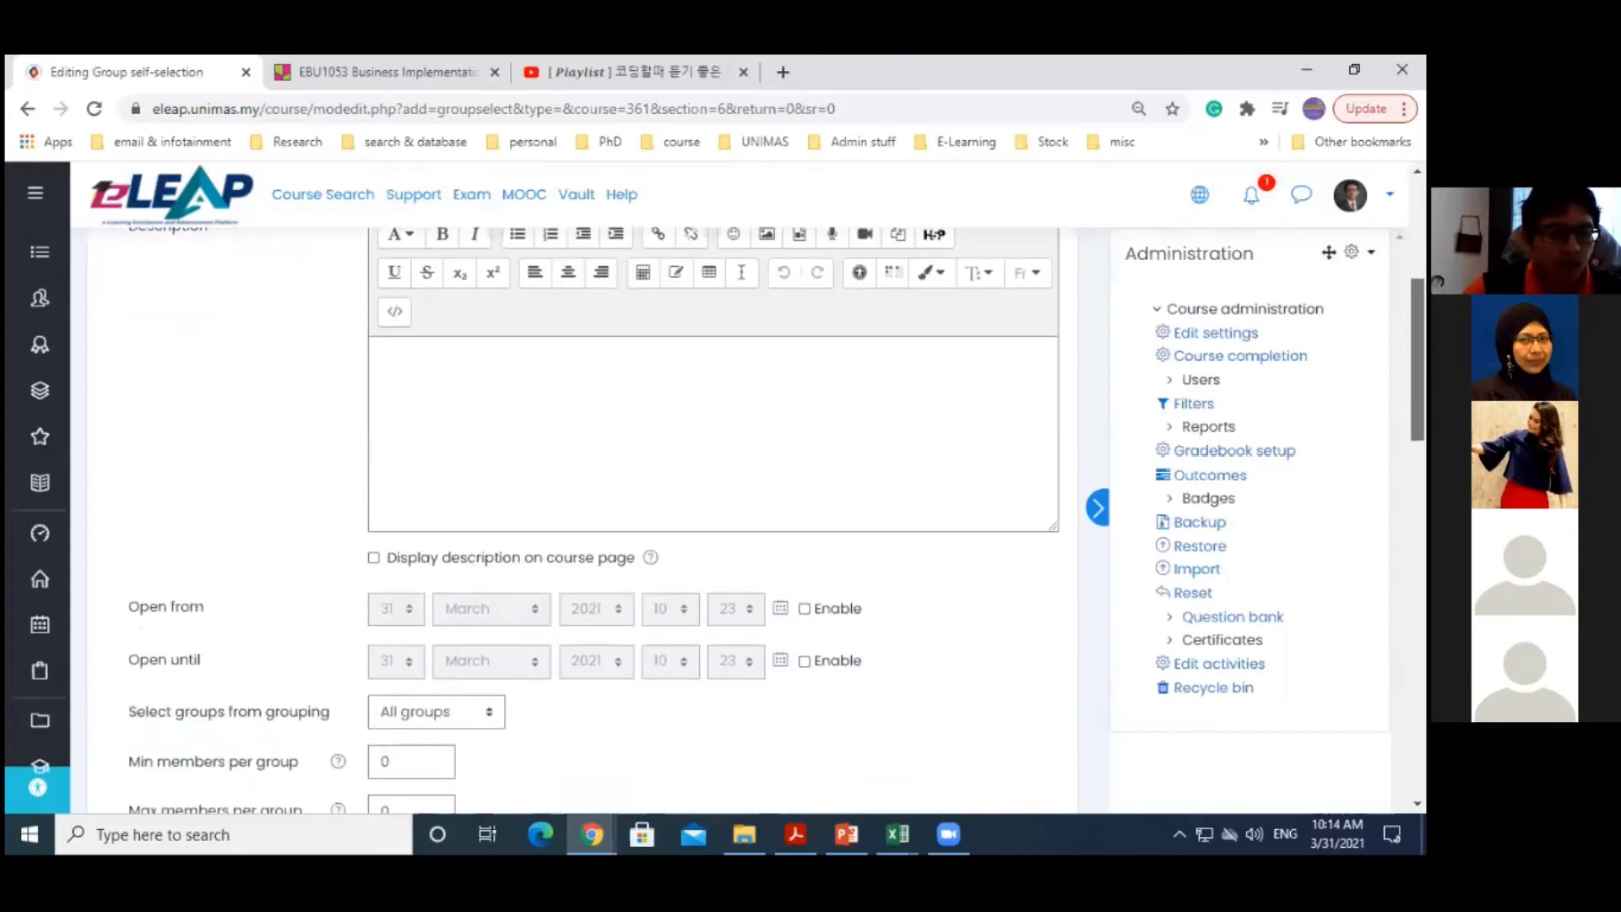
scroll(582, 507, down, 1)
scroll(583, 506, down, 1)
scroll(544, 422, up, 6)
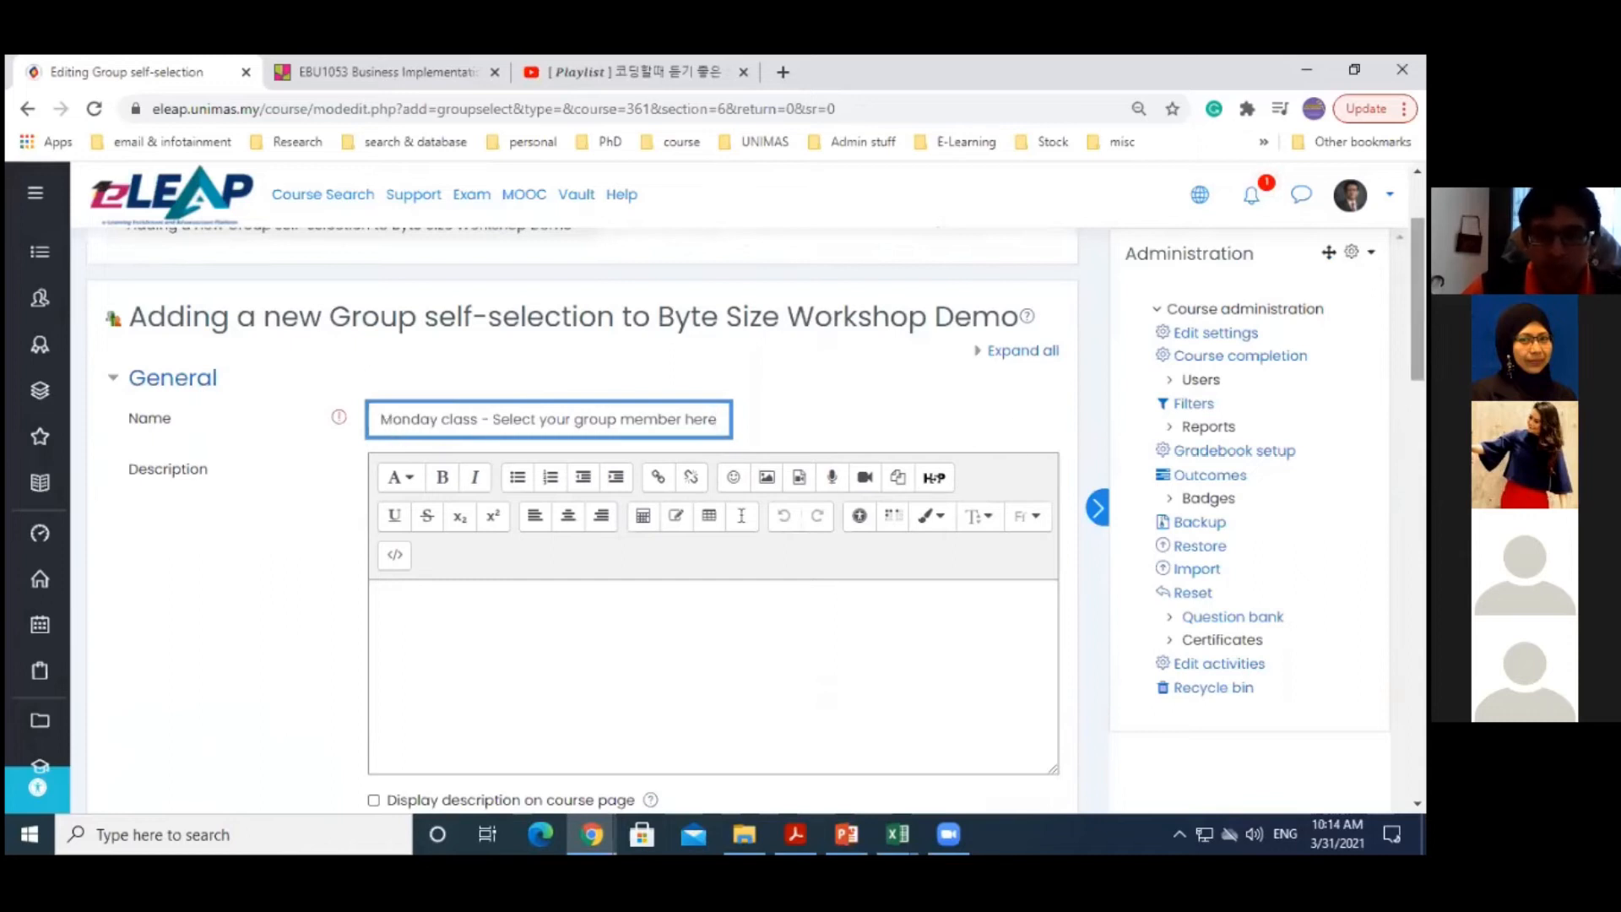
scroll(421, 358, down, 10)
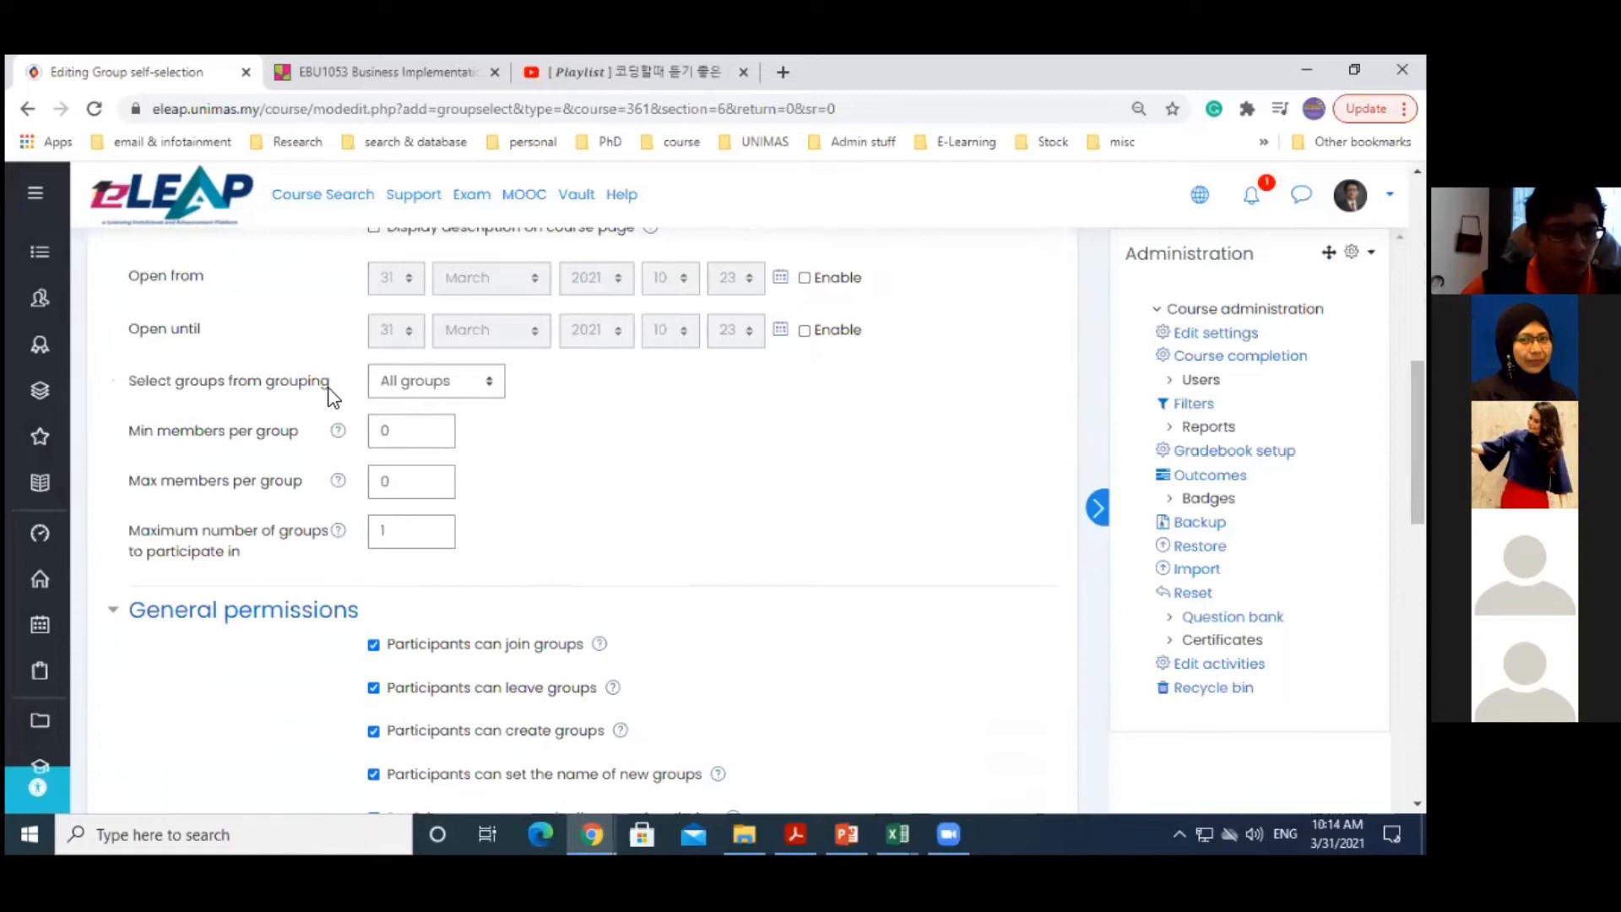
click(434, 385)
click(419, 454)
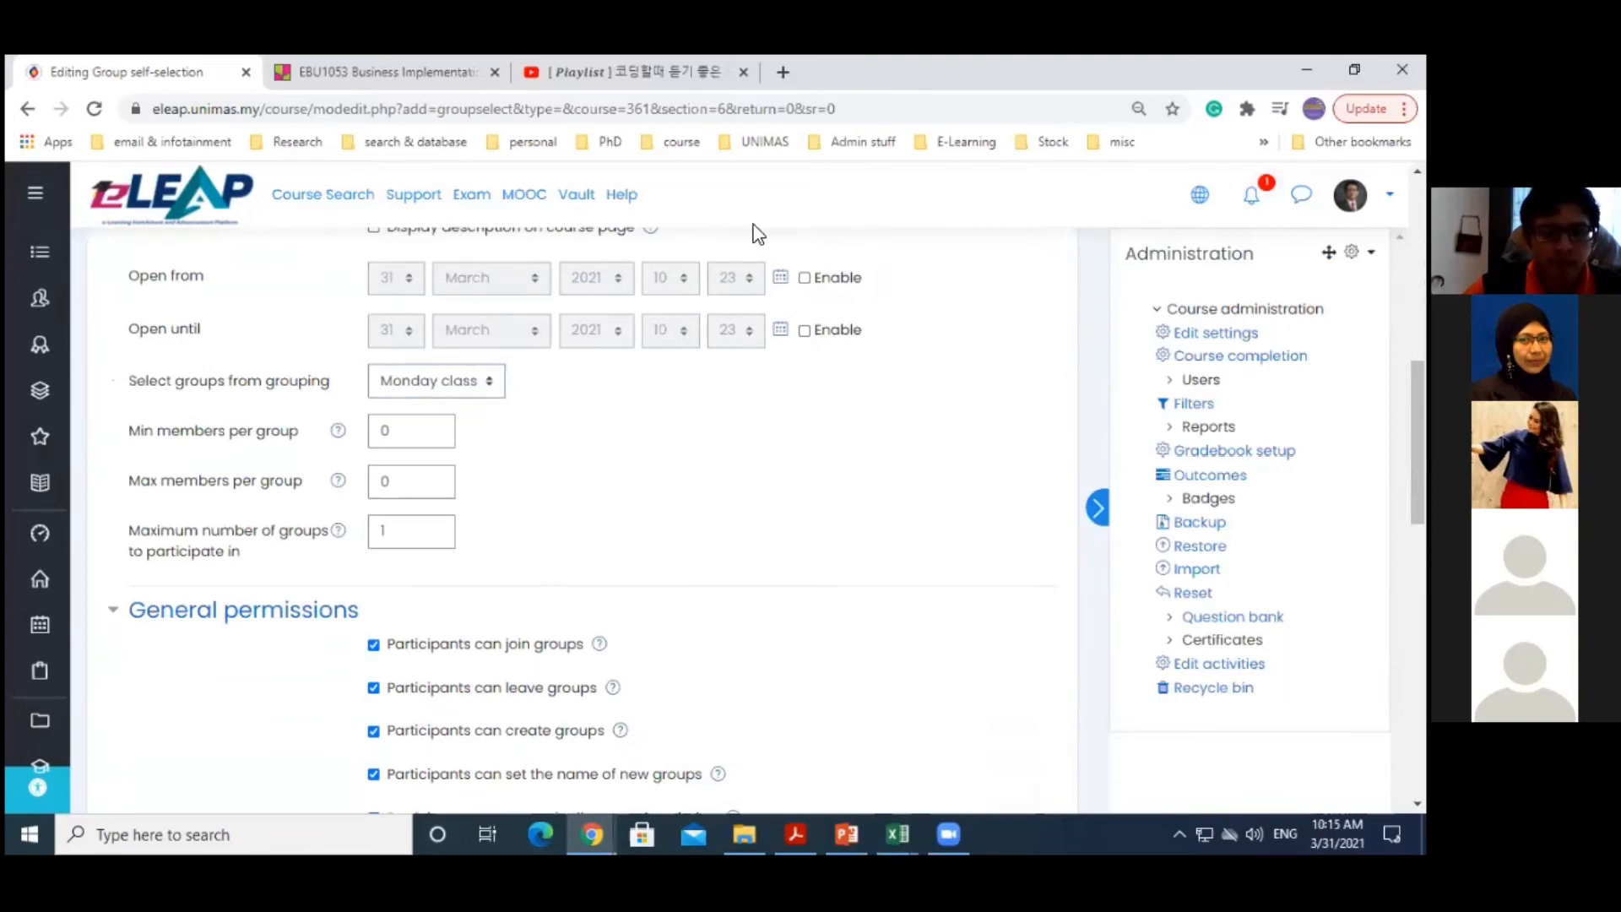
double_click(413, 482)
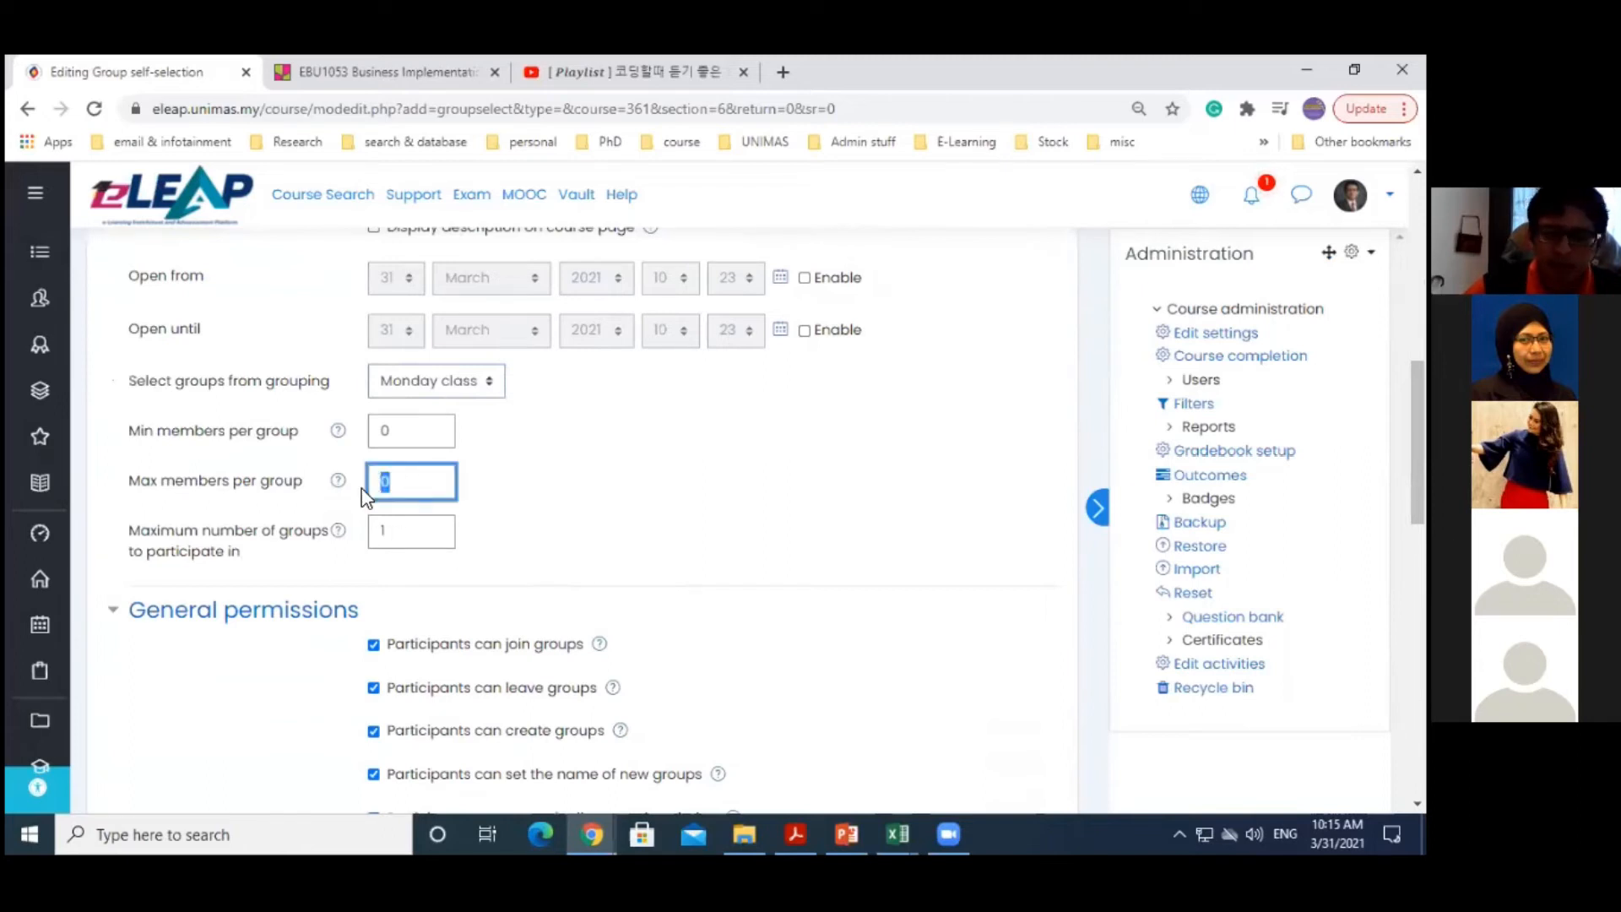
text(5)
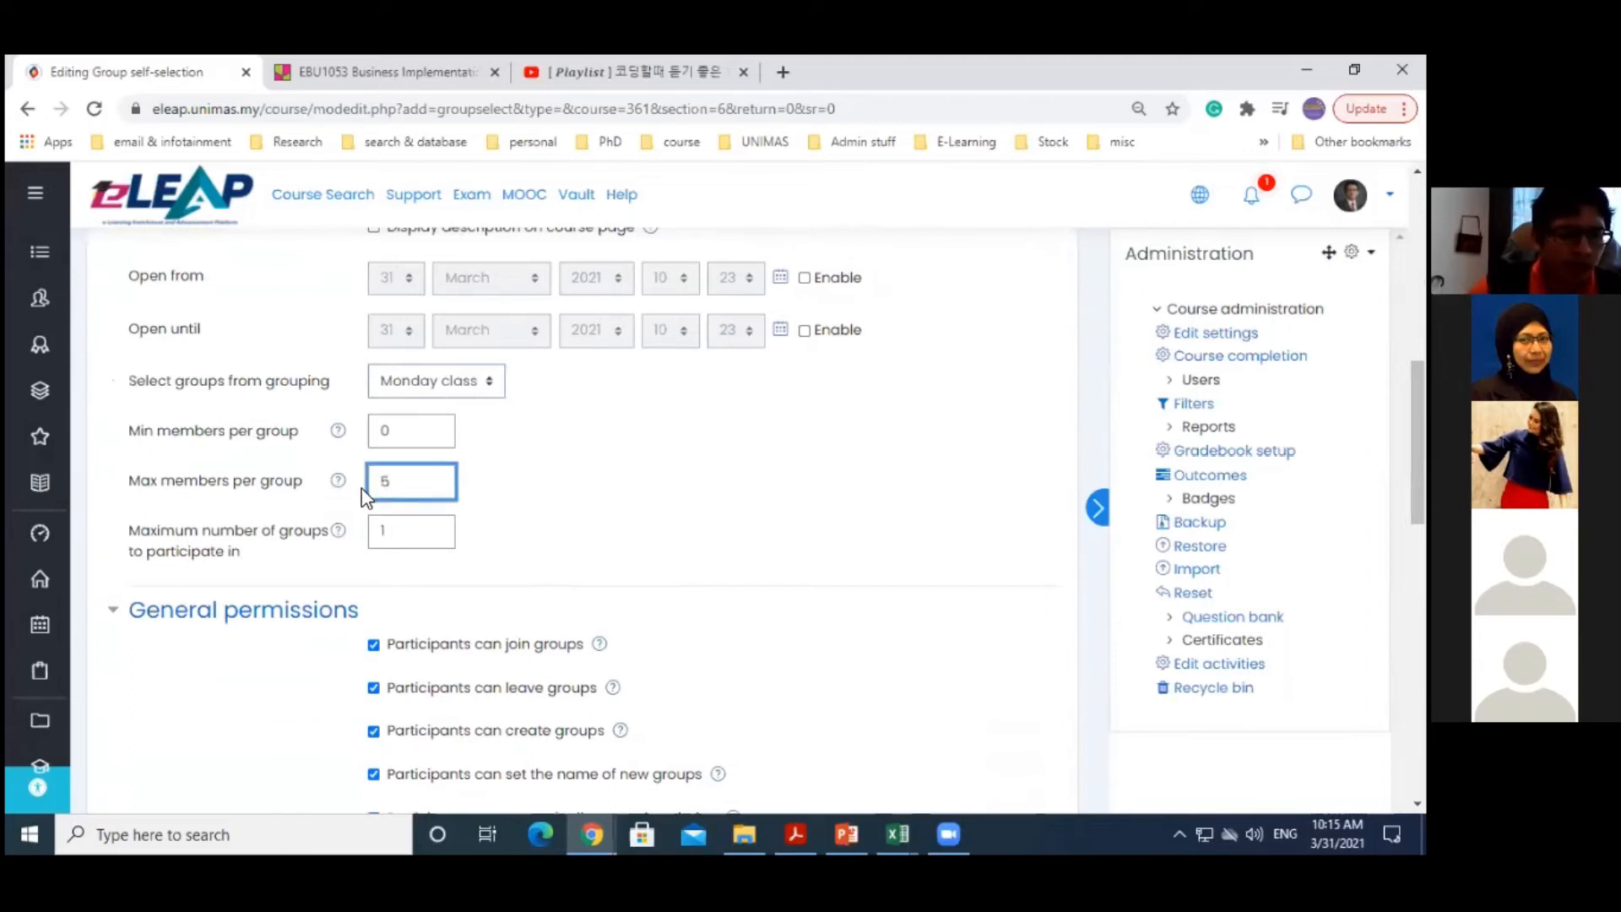
Disallow participants from creating groups in the Monday class self-selection activity's general permissions
click(583, 540)
scroll(735, 553, down, 1)
scroll(531, 545, down, 1)
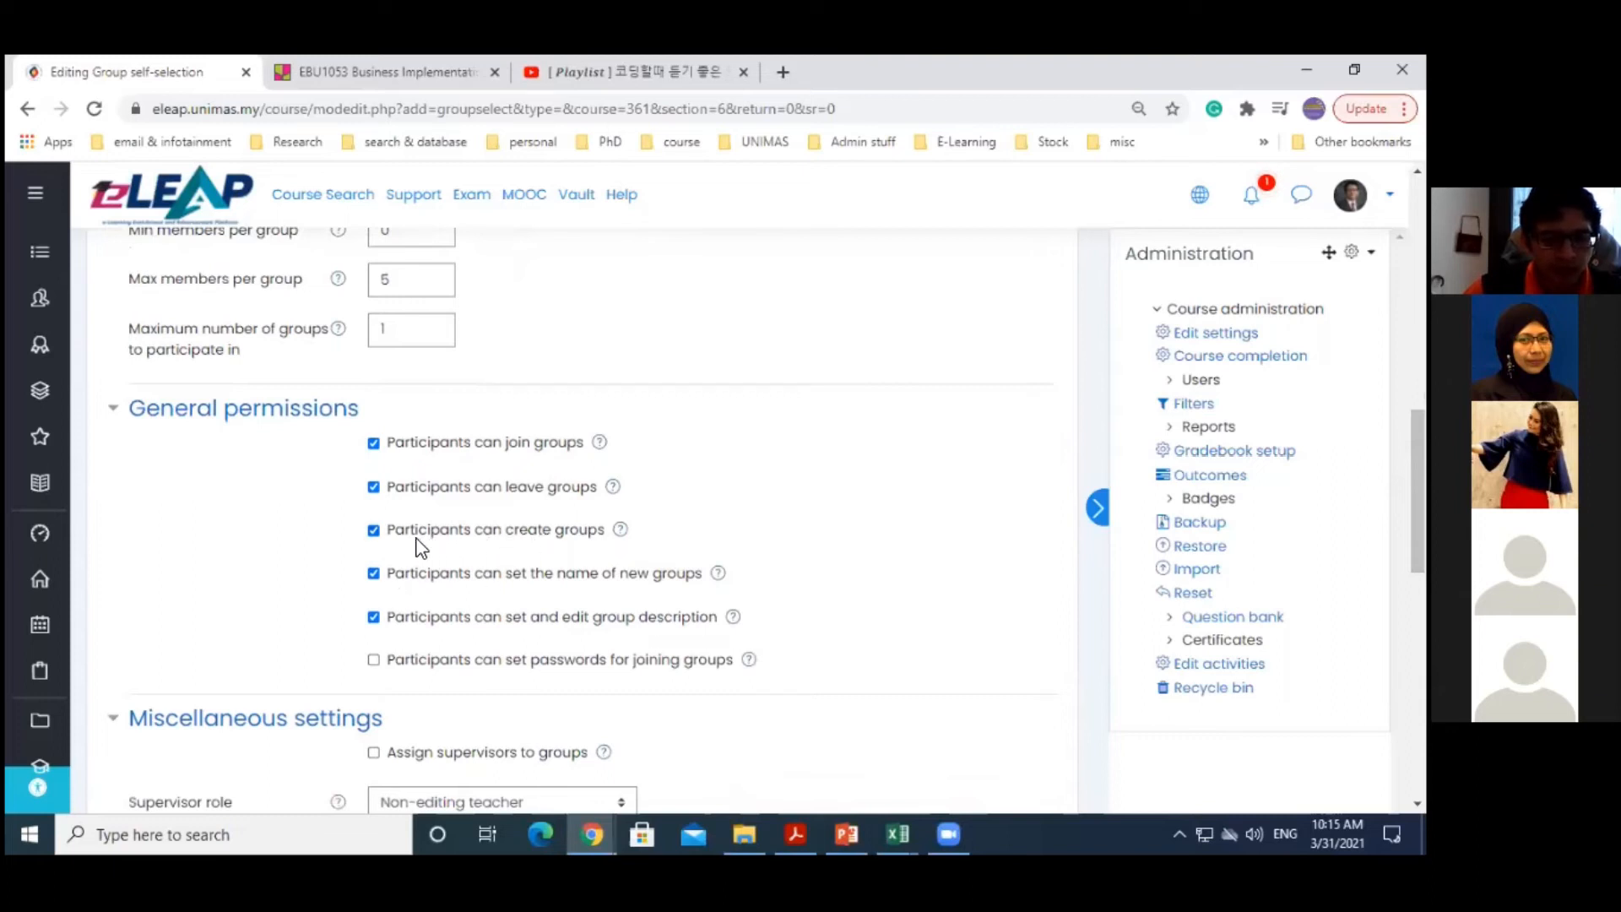
click(369, 533)
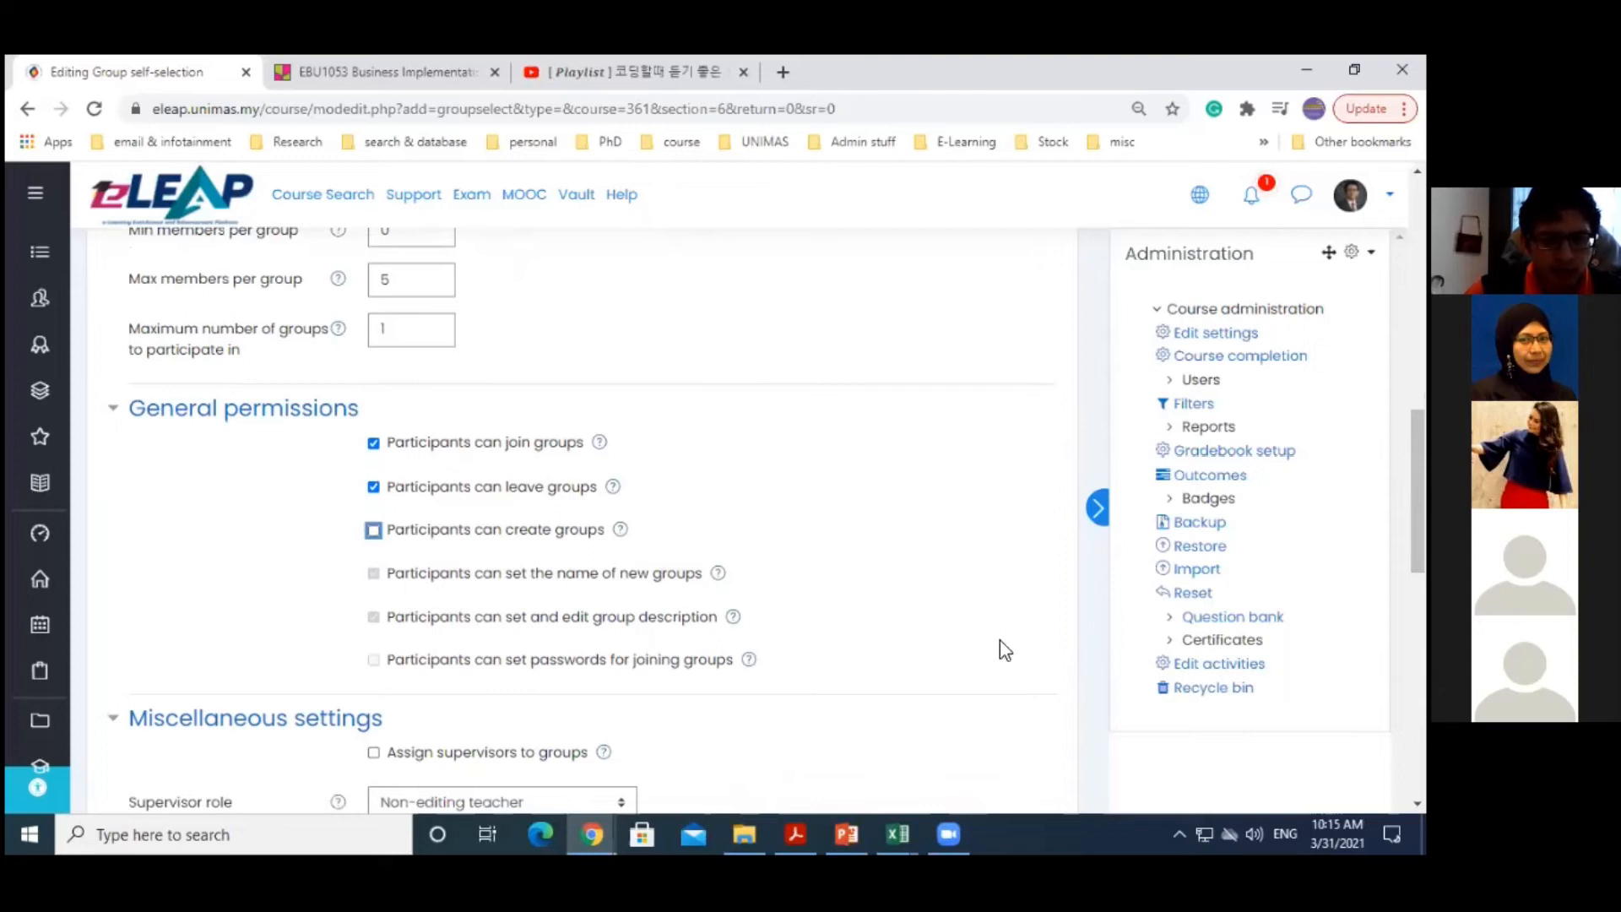
Turn off deleting a group when its last participant leaves, save the activity and display its list of Monday groups
scroll(786, 641, down, 2)
scroll(591, 515, down, 1)
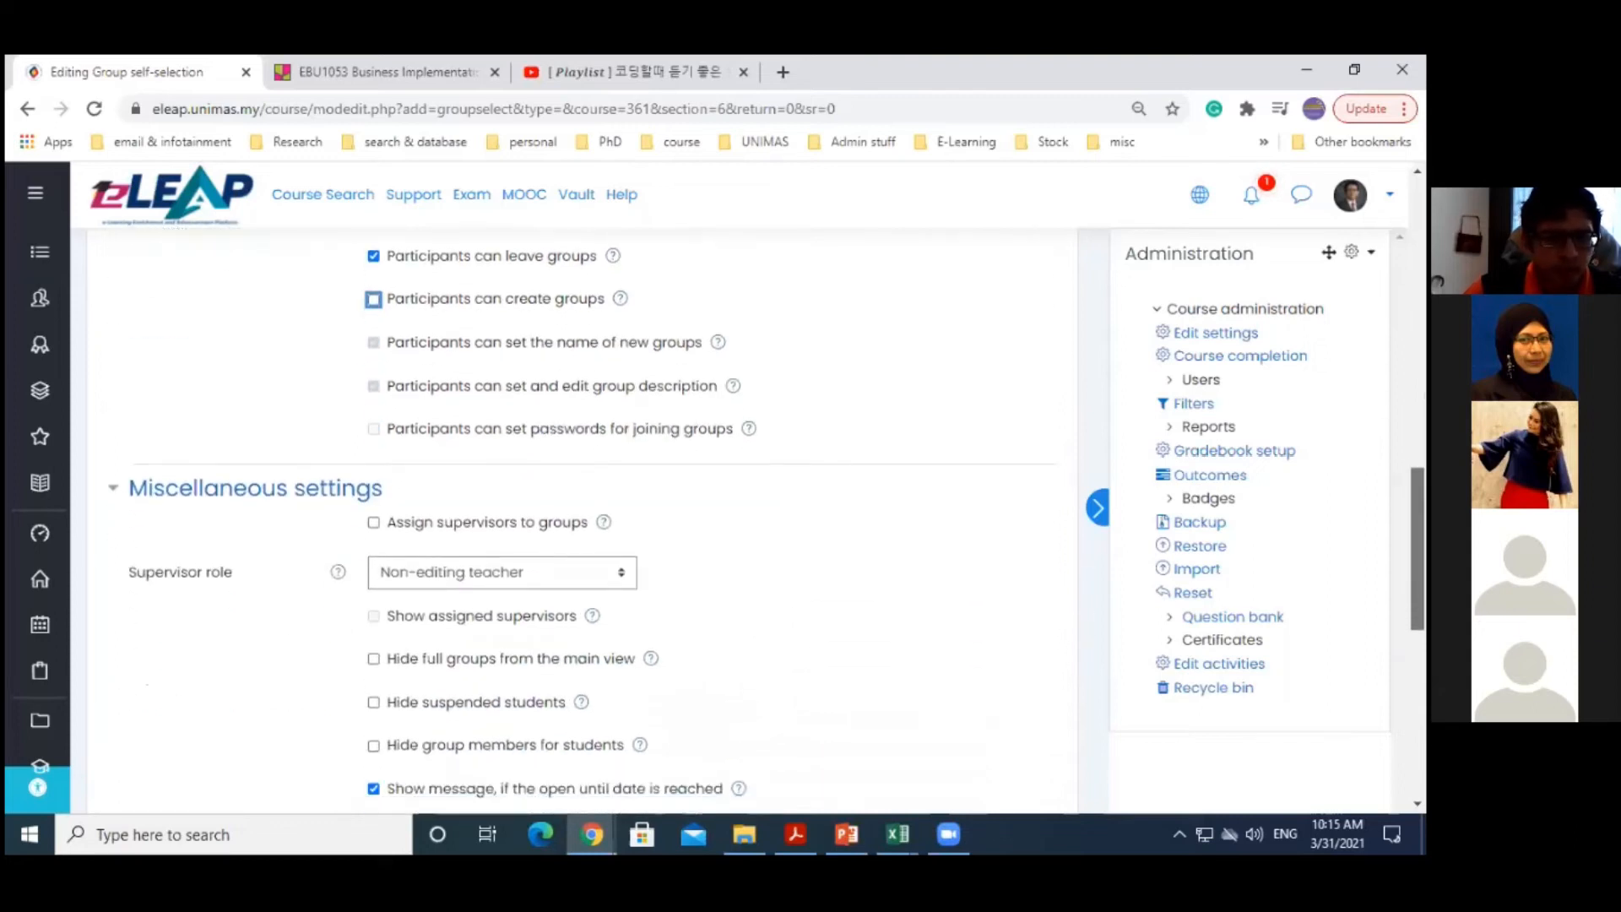
scroll(470, 613, down, 4)
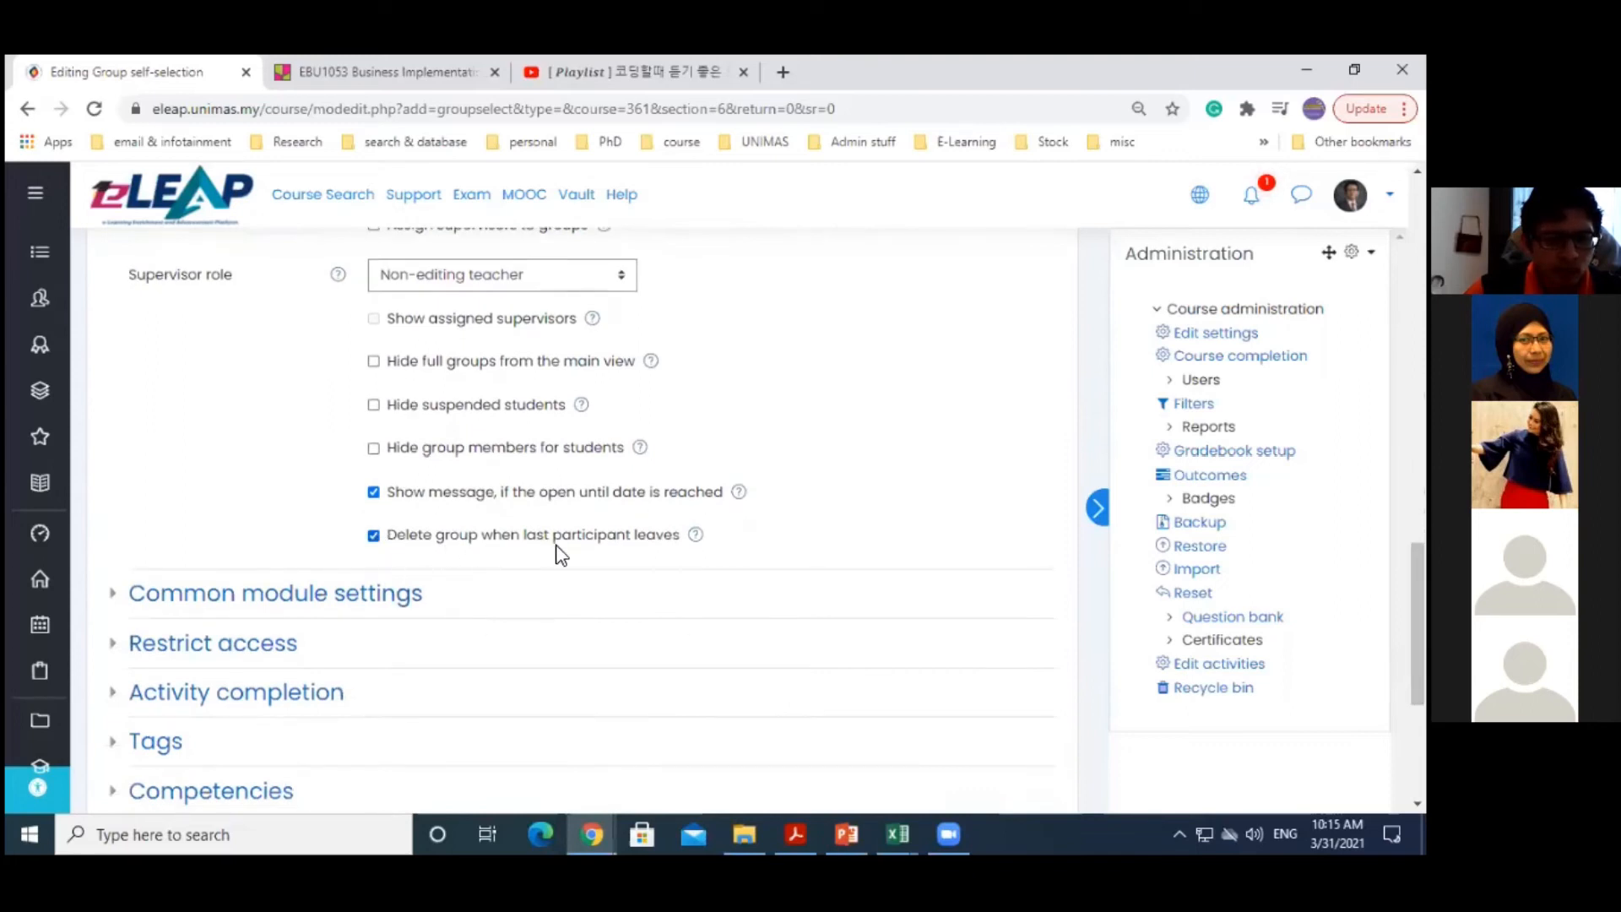
click(373, 535)
scroll(582, 507, down, 2)
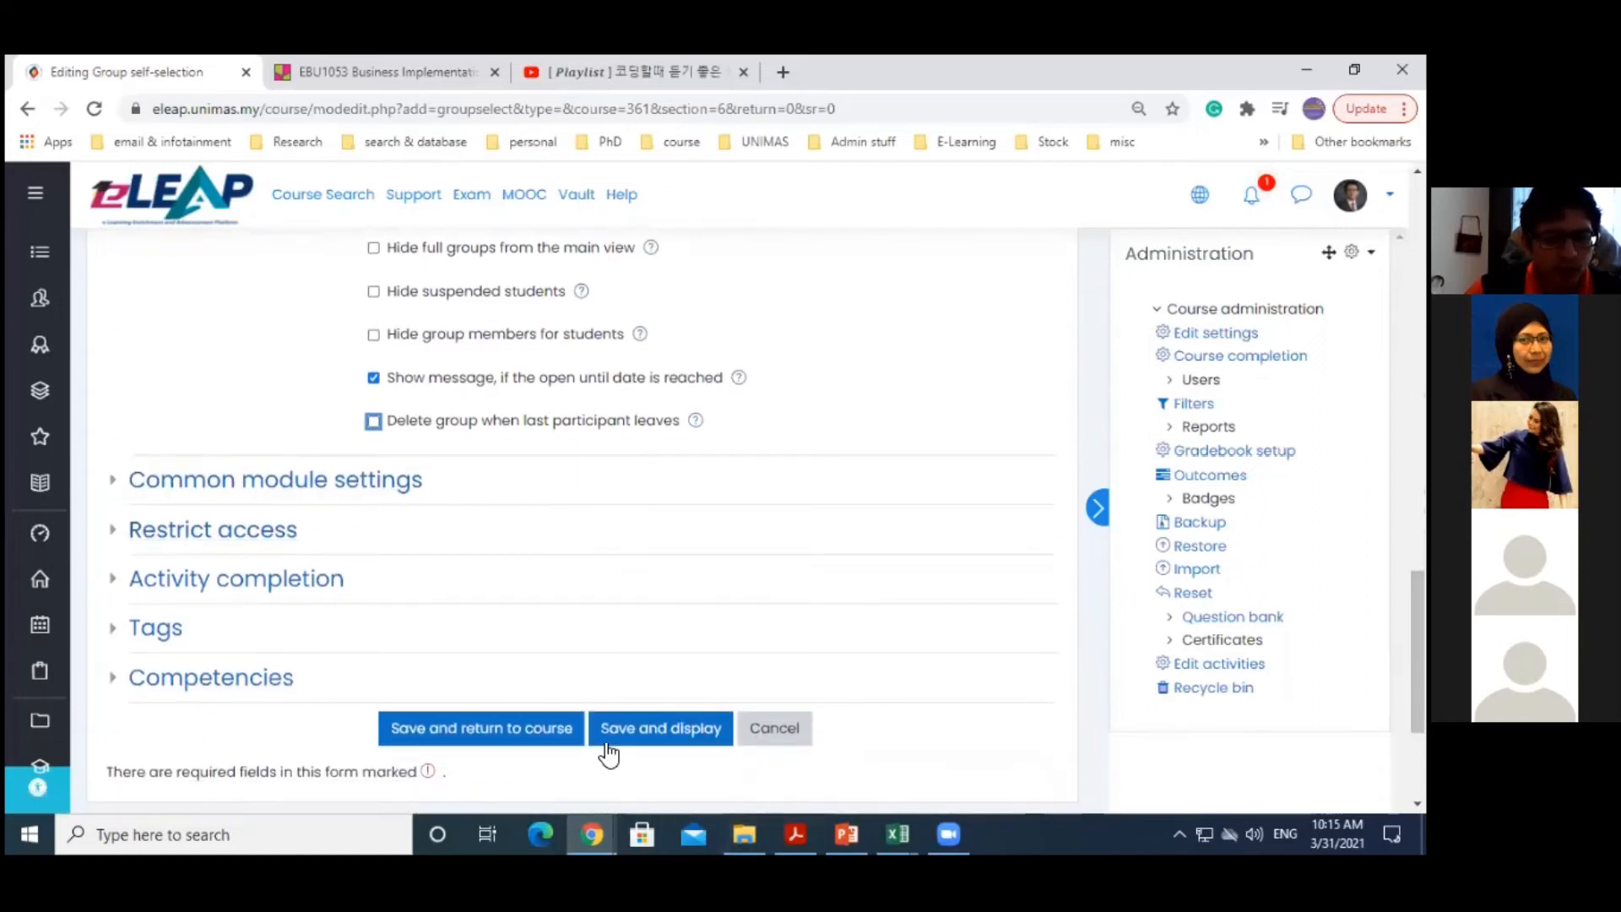
click(647, 731)
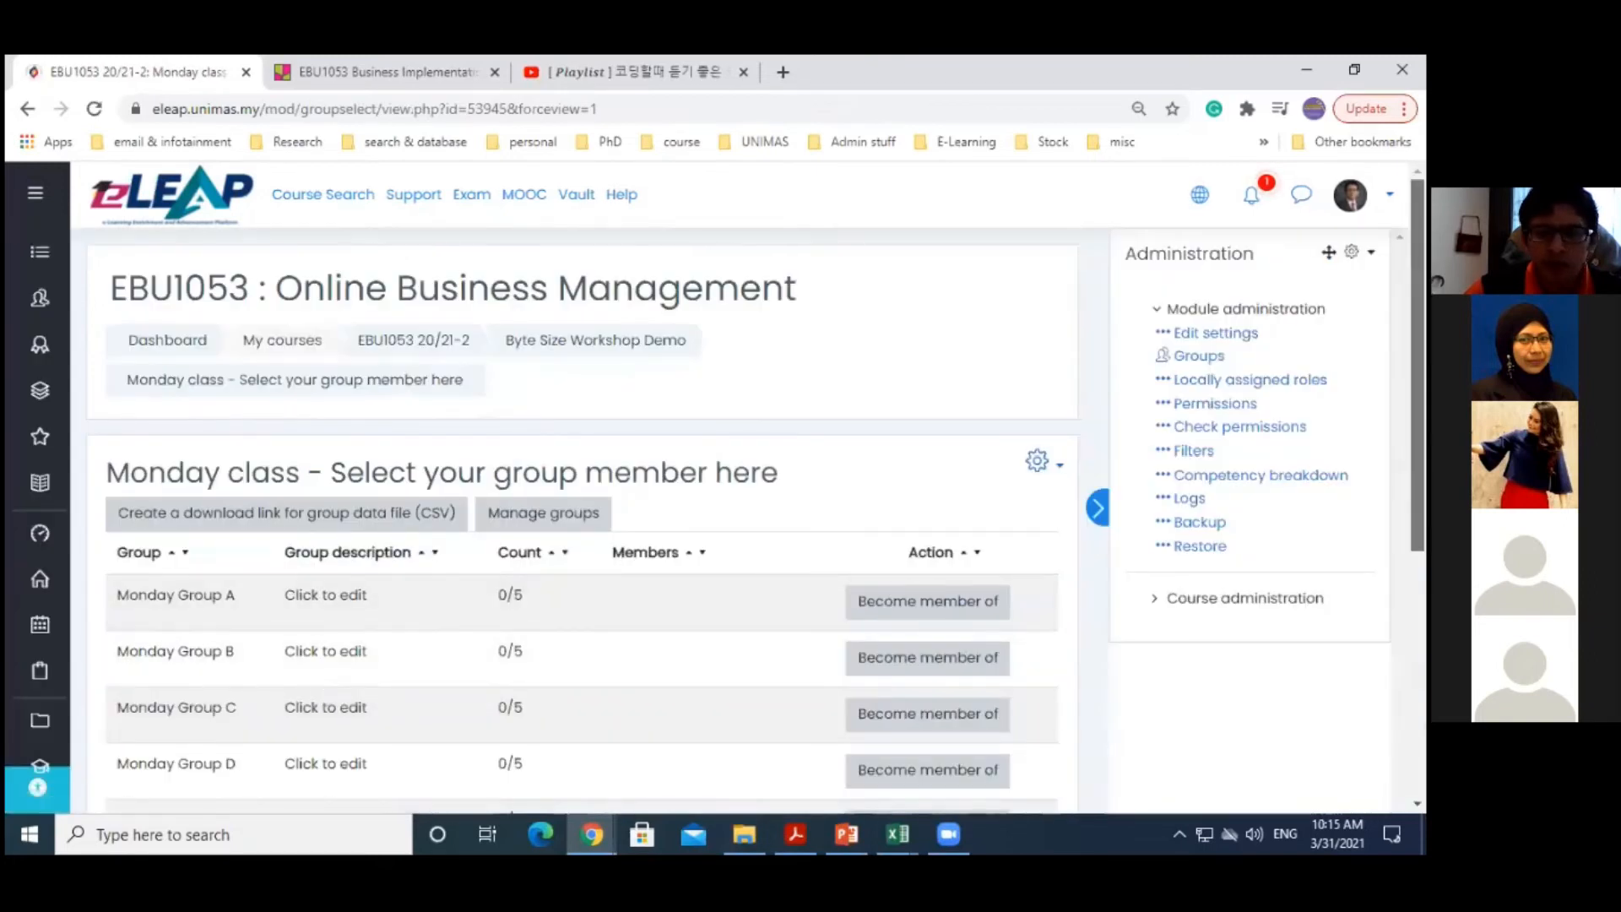
scroll(309, 612, down, 3)
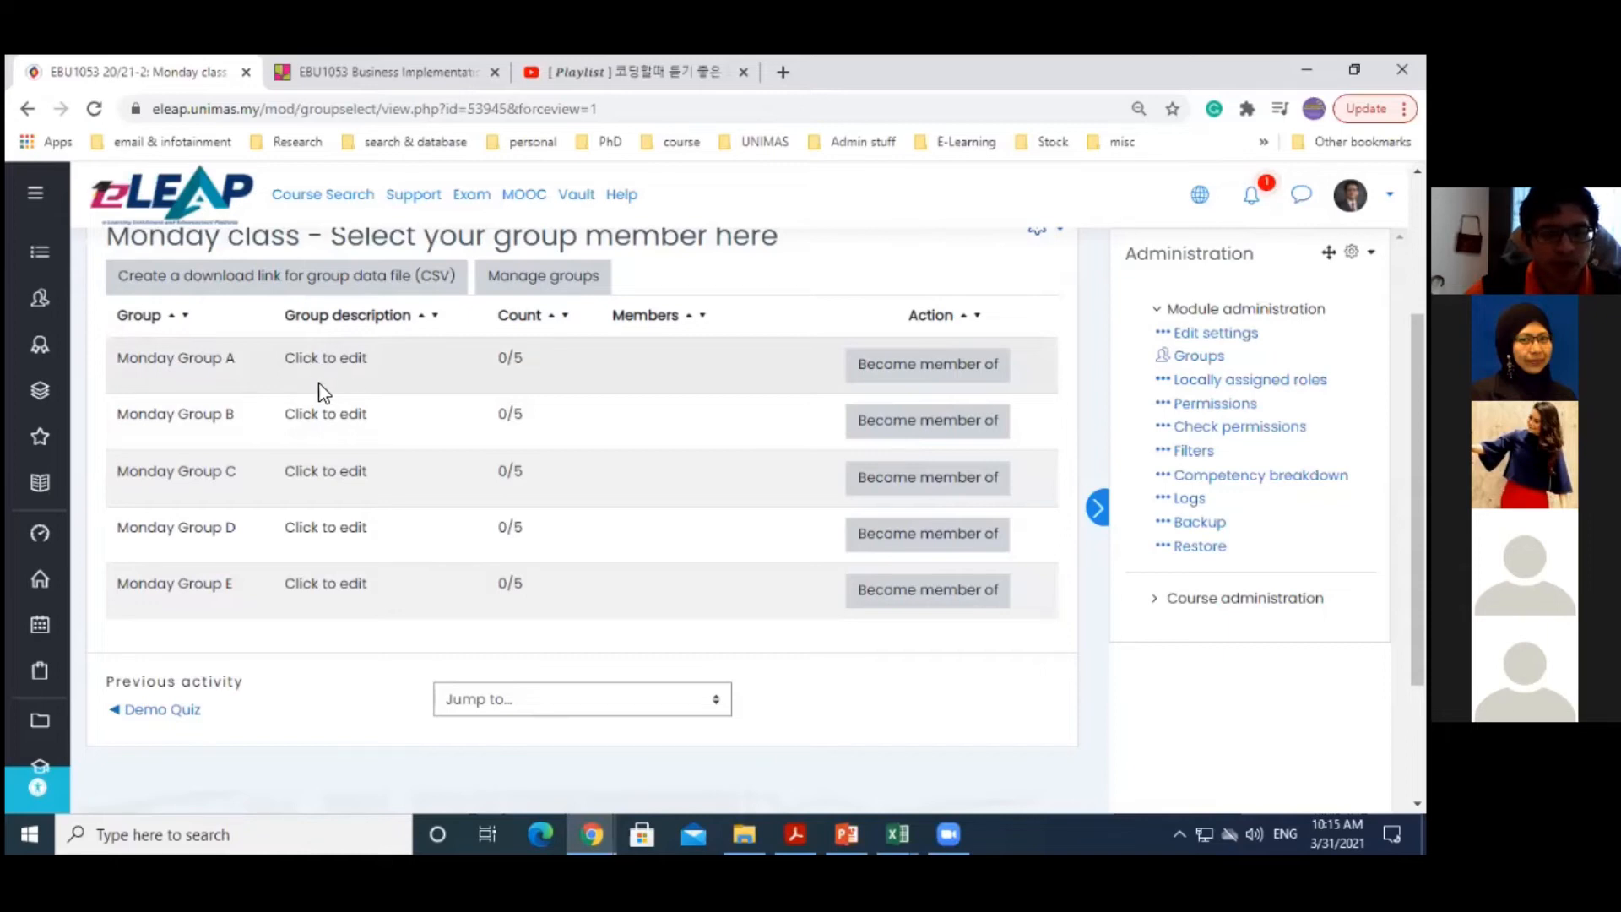
scroll(302, 380, up, 3)
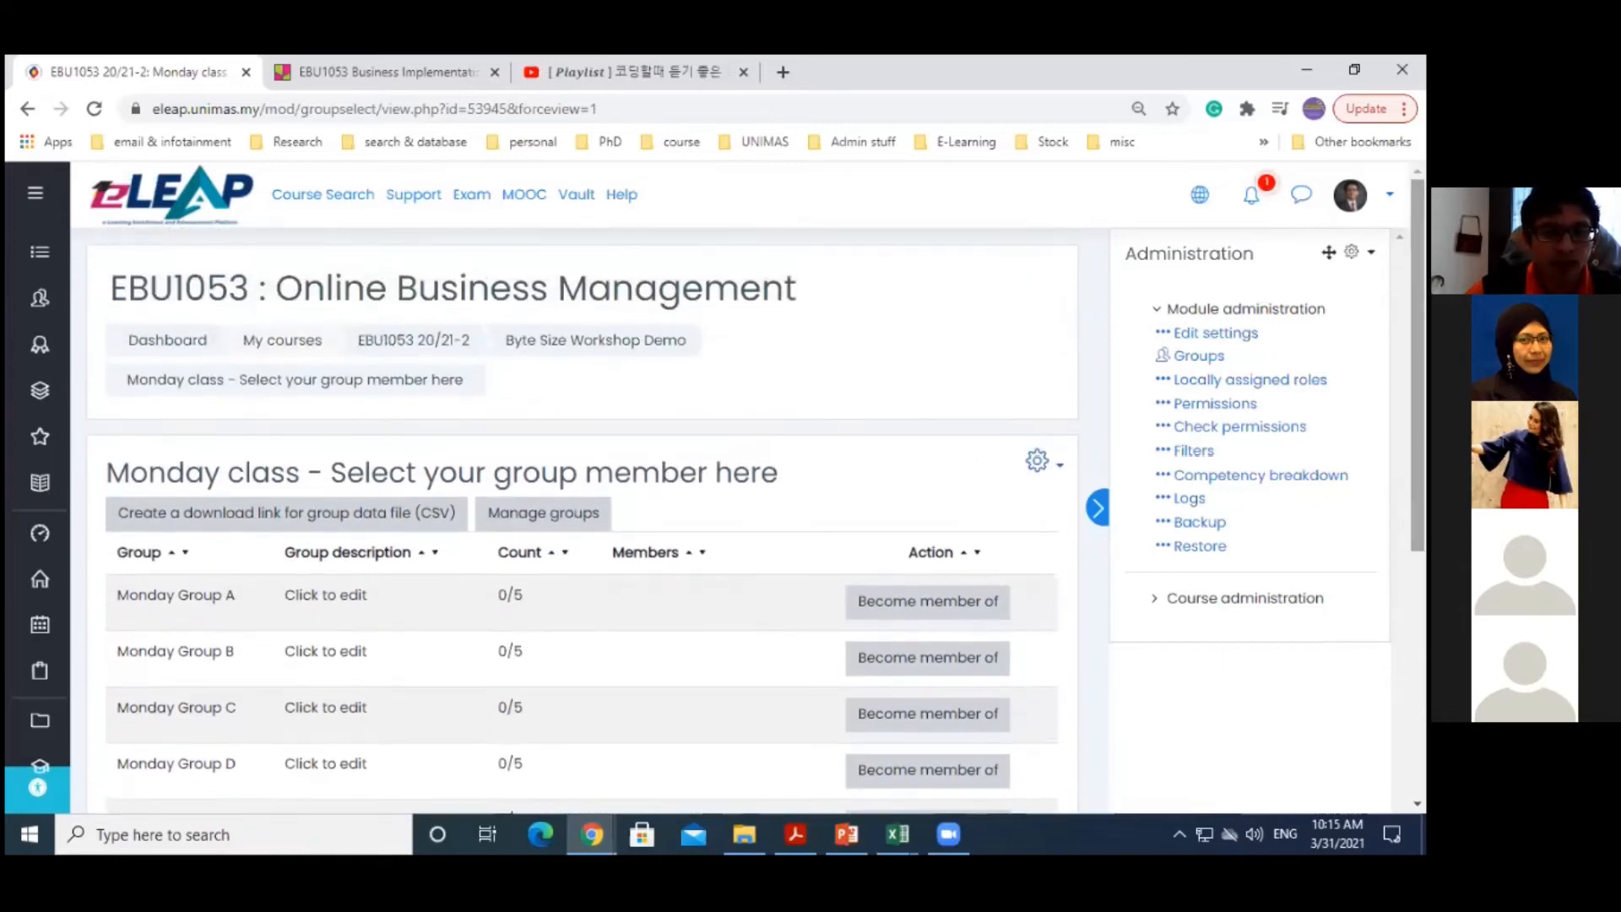
Return to the EBU1053 20/21-2 course page and duplicate the "Monday class - Select your group member here" activity
click(445, 341)
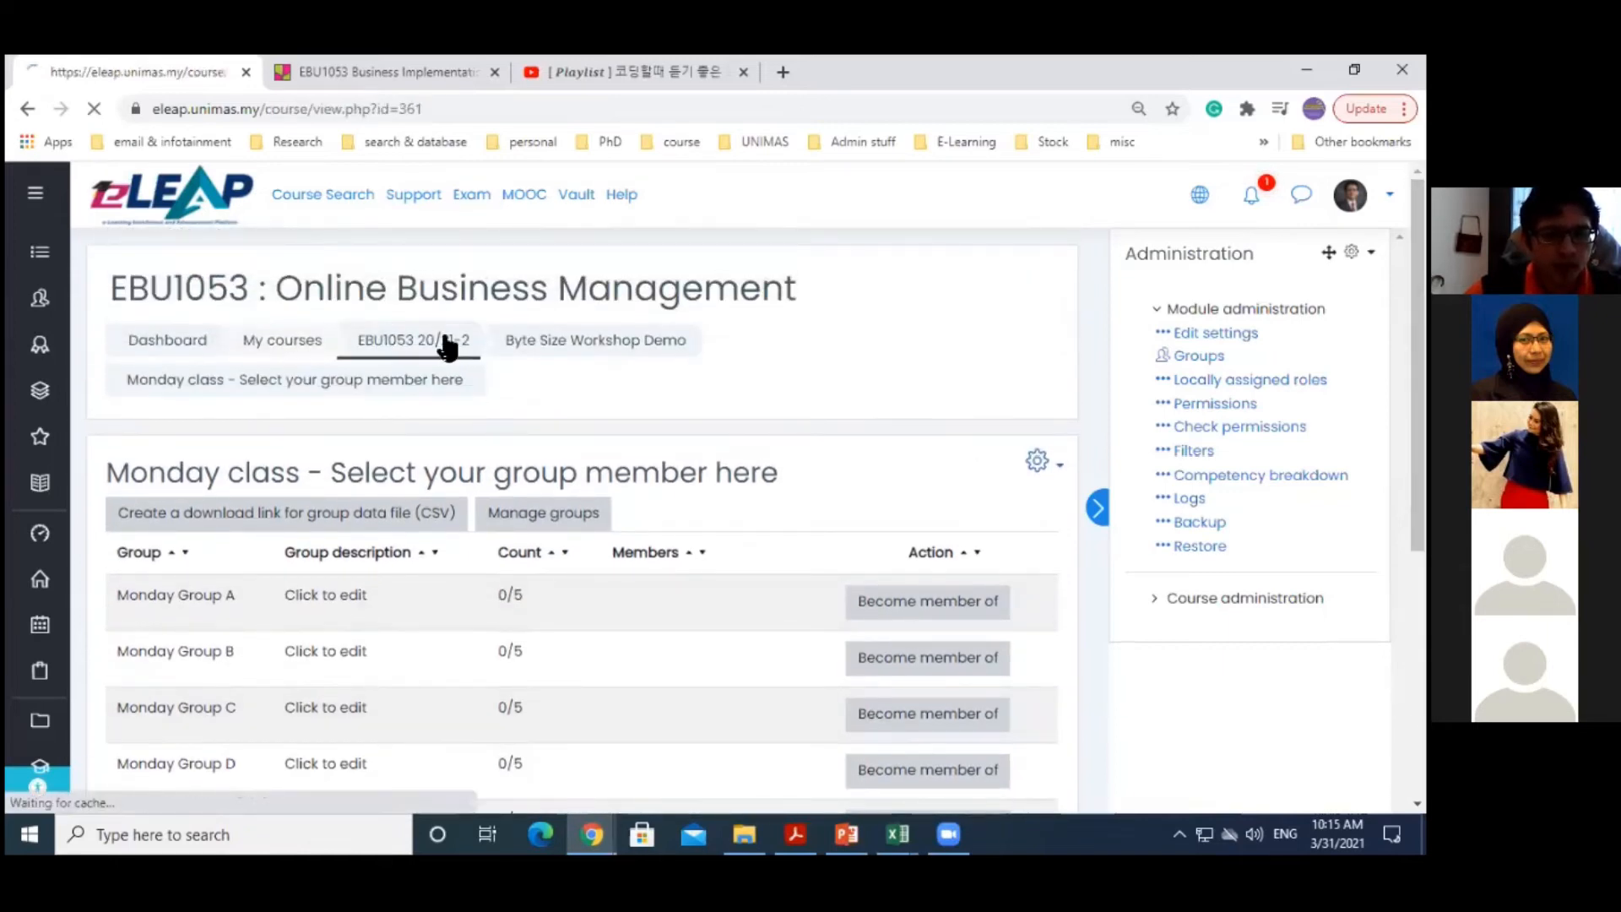
scroll(583, 520, down, 20)
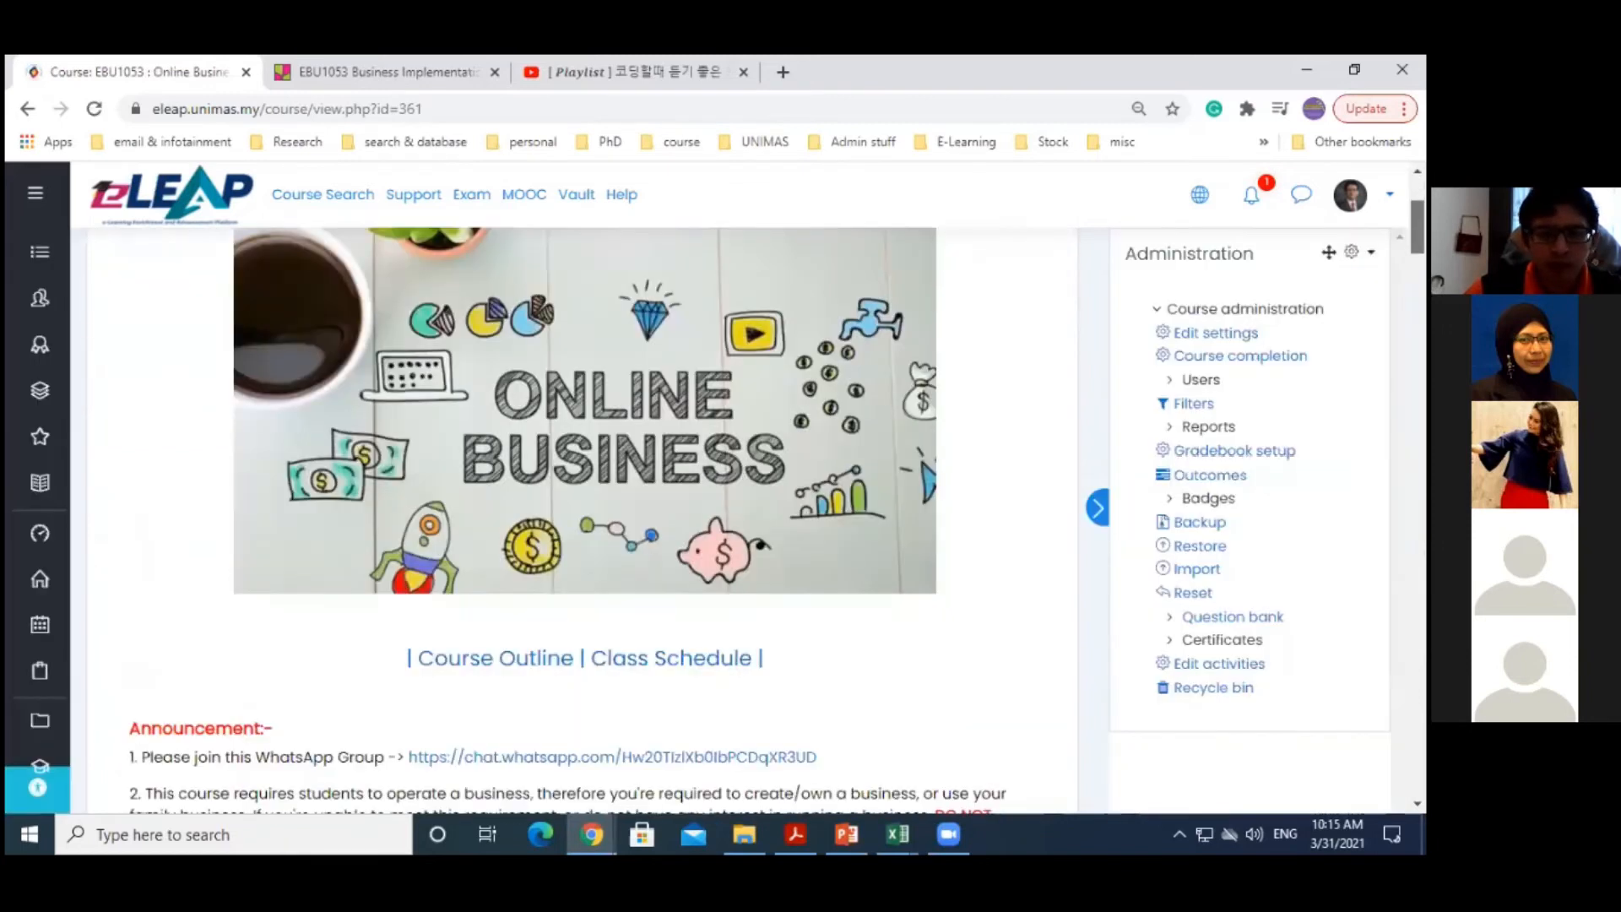
scroll(582, 520, down, 15)
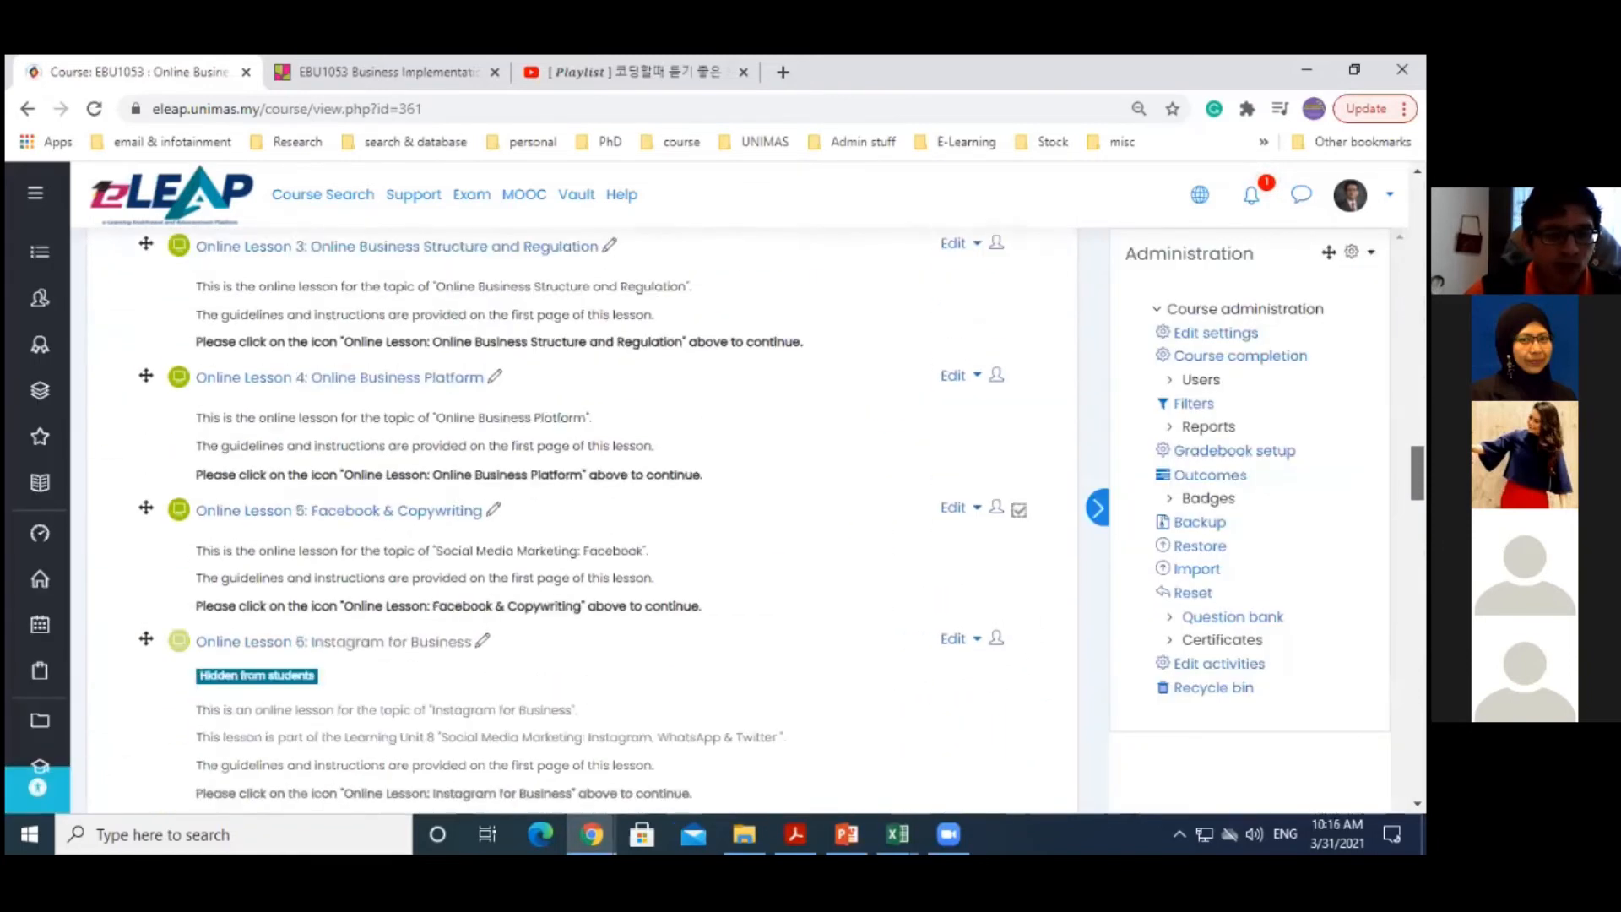
scroll(426, 541, down, 10)
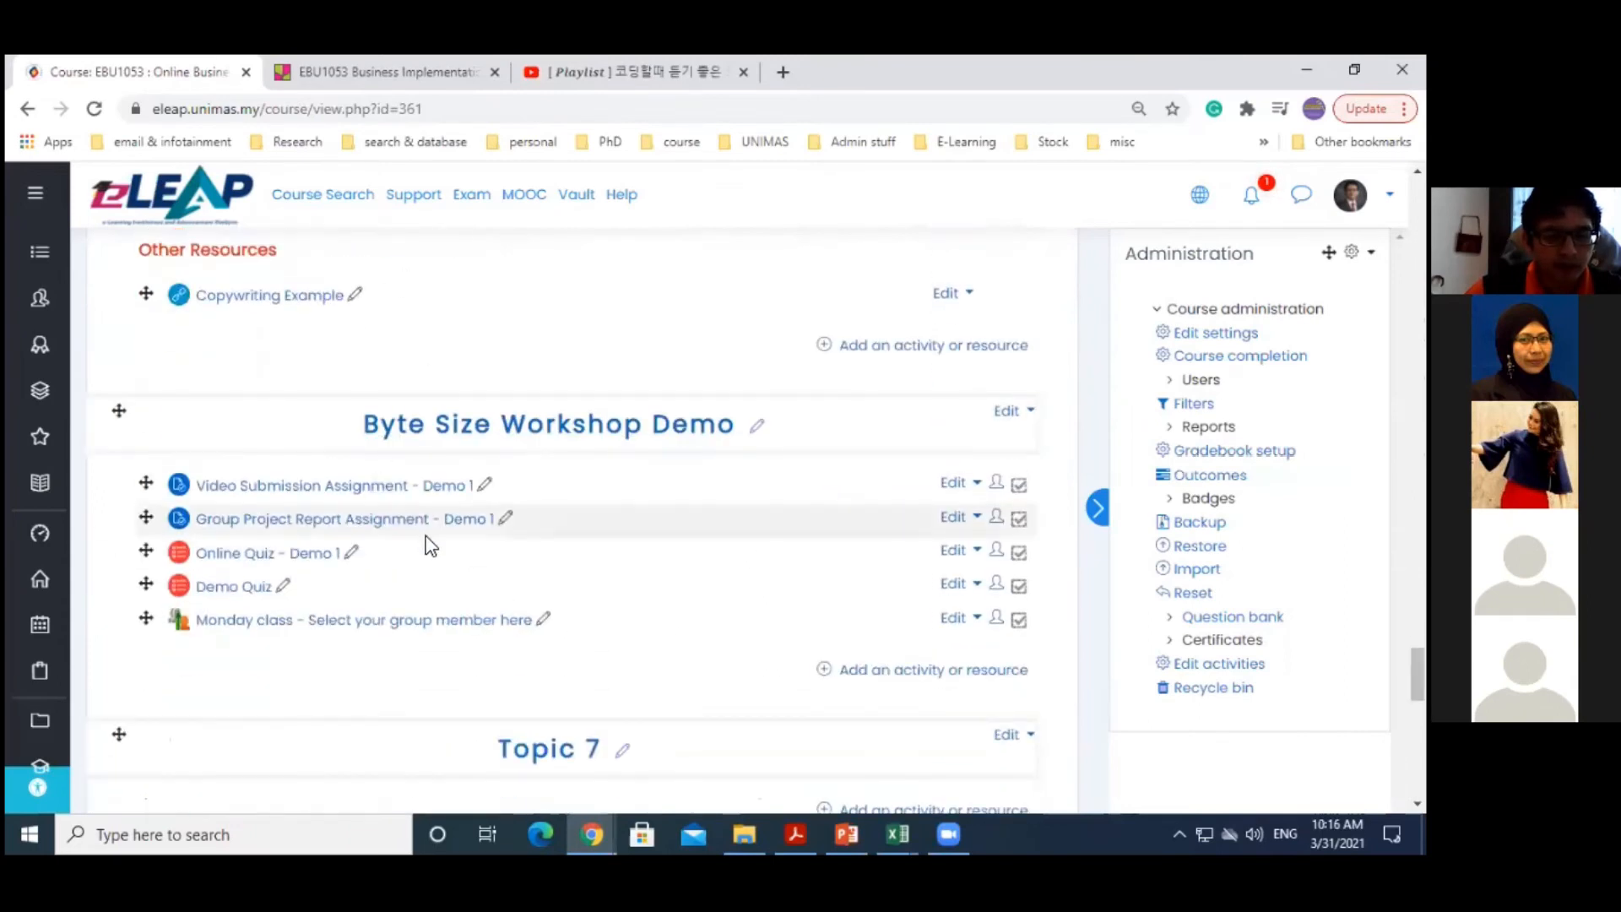
click(960, 617)
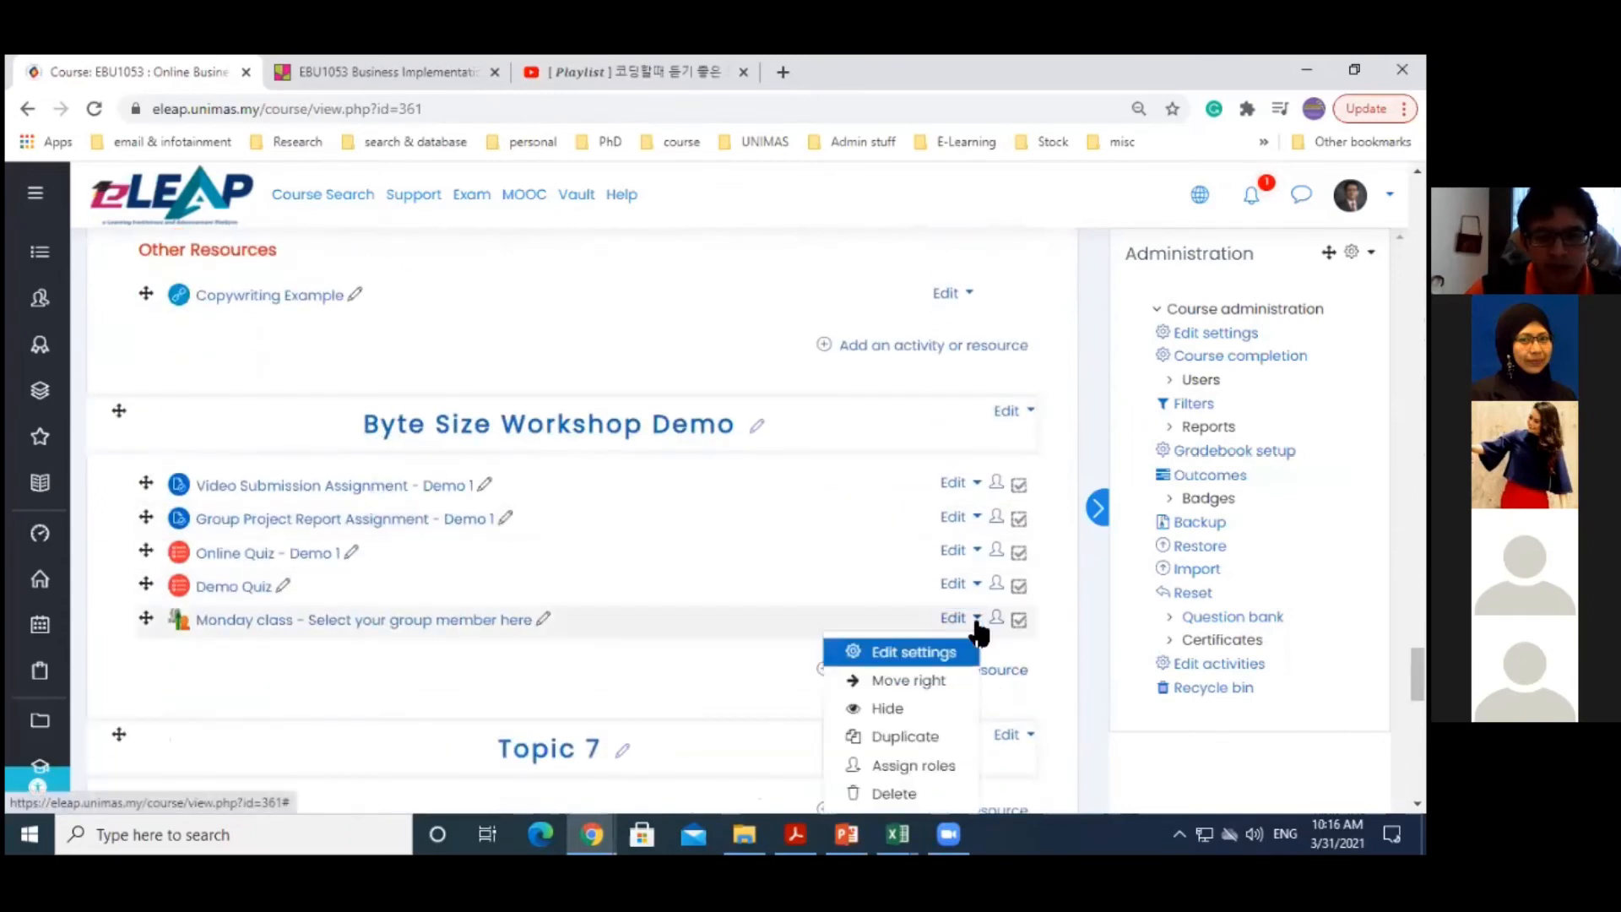
click(903, 737)
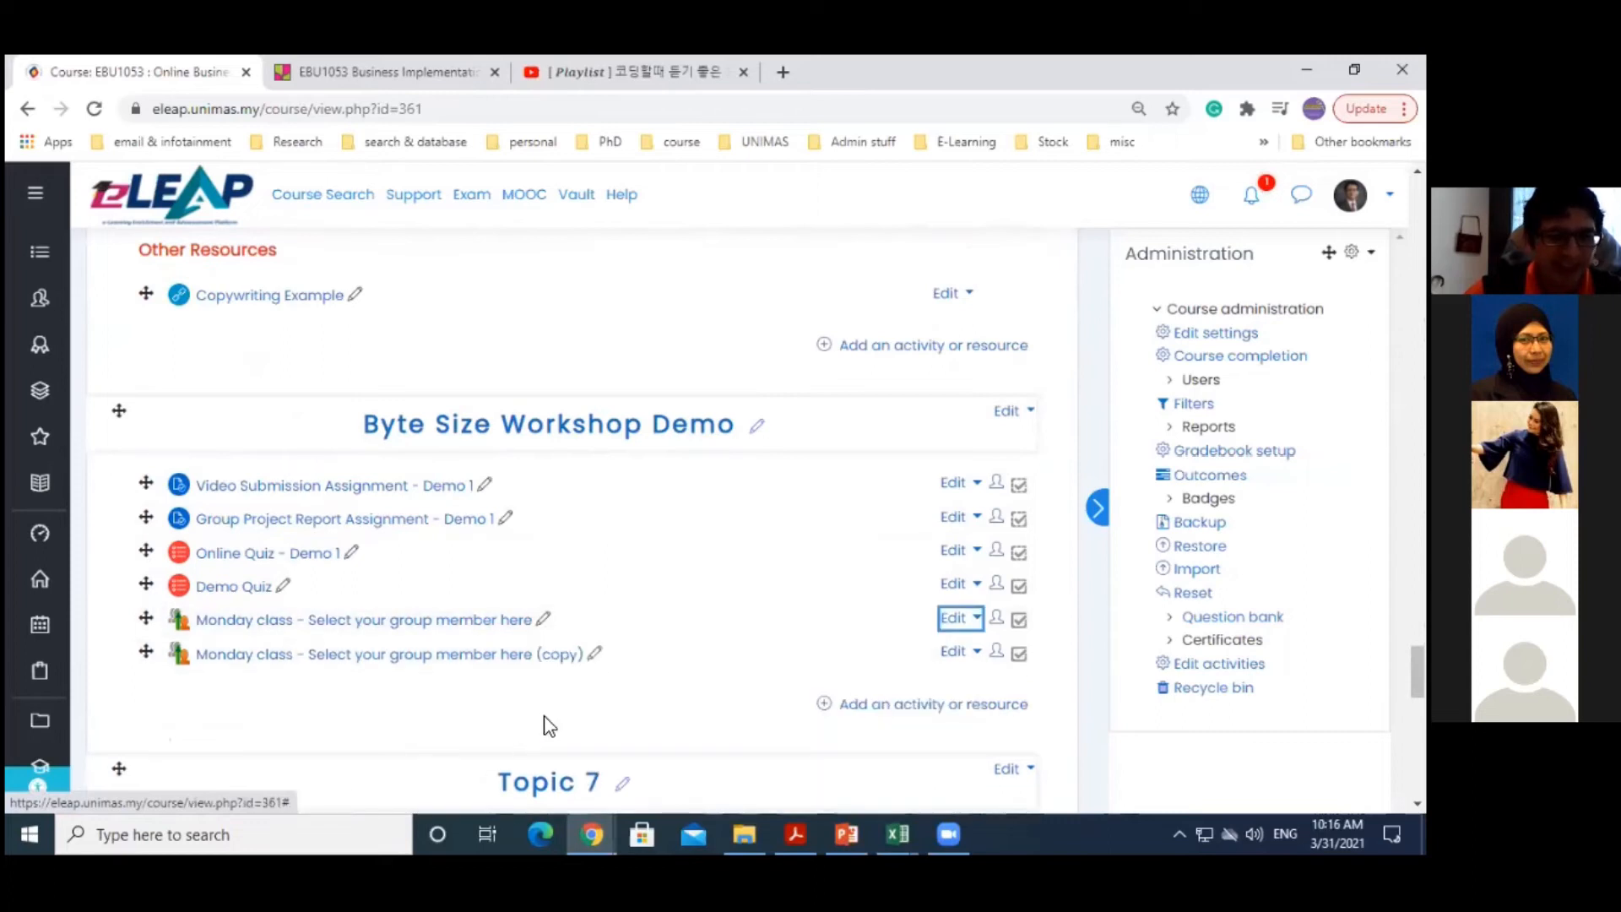
Rename the duplicated group self-selection activity "Friday class - Select your group member here"
click(596, 655)
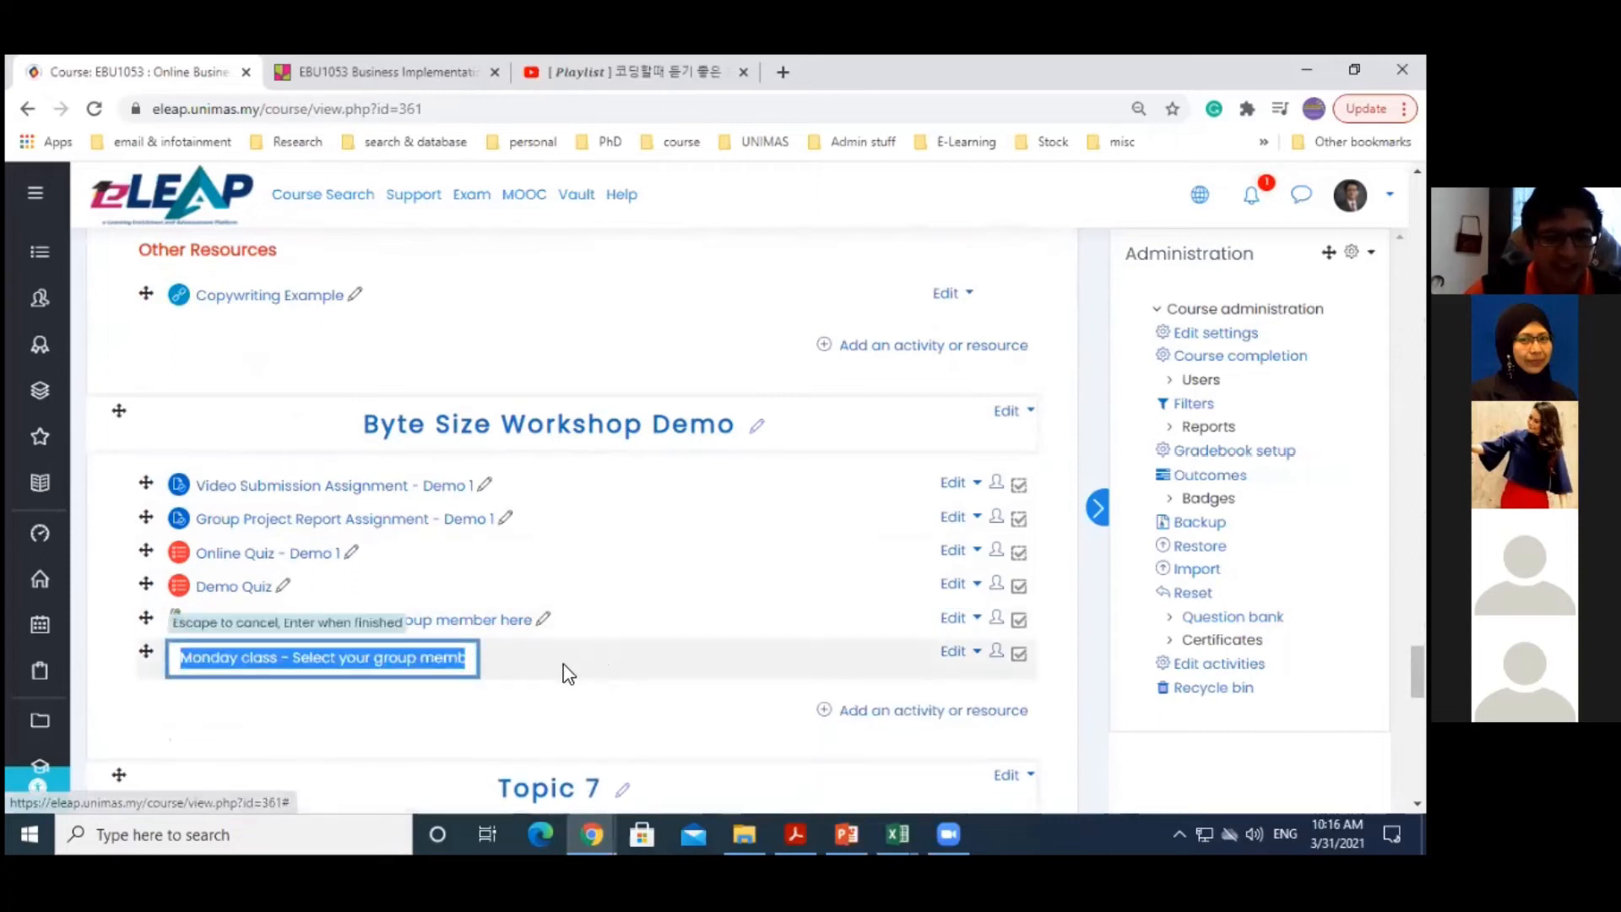
click(470, 657)
key(BackSpace)
key(BackSpace)
key(BackSpace)
key(BackSpace)
key(BackSpace)
key(BackSpace)
key(BackSpace)
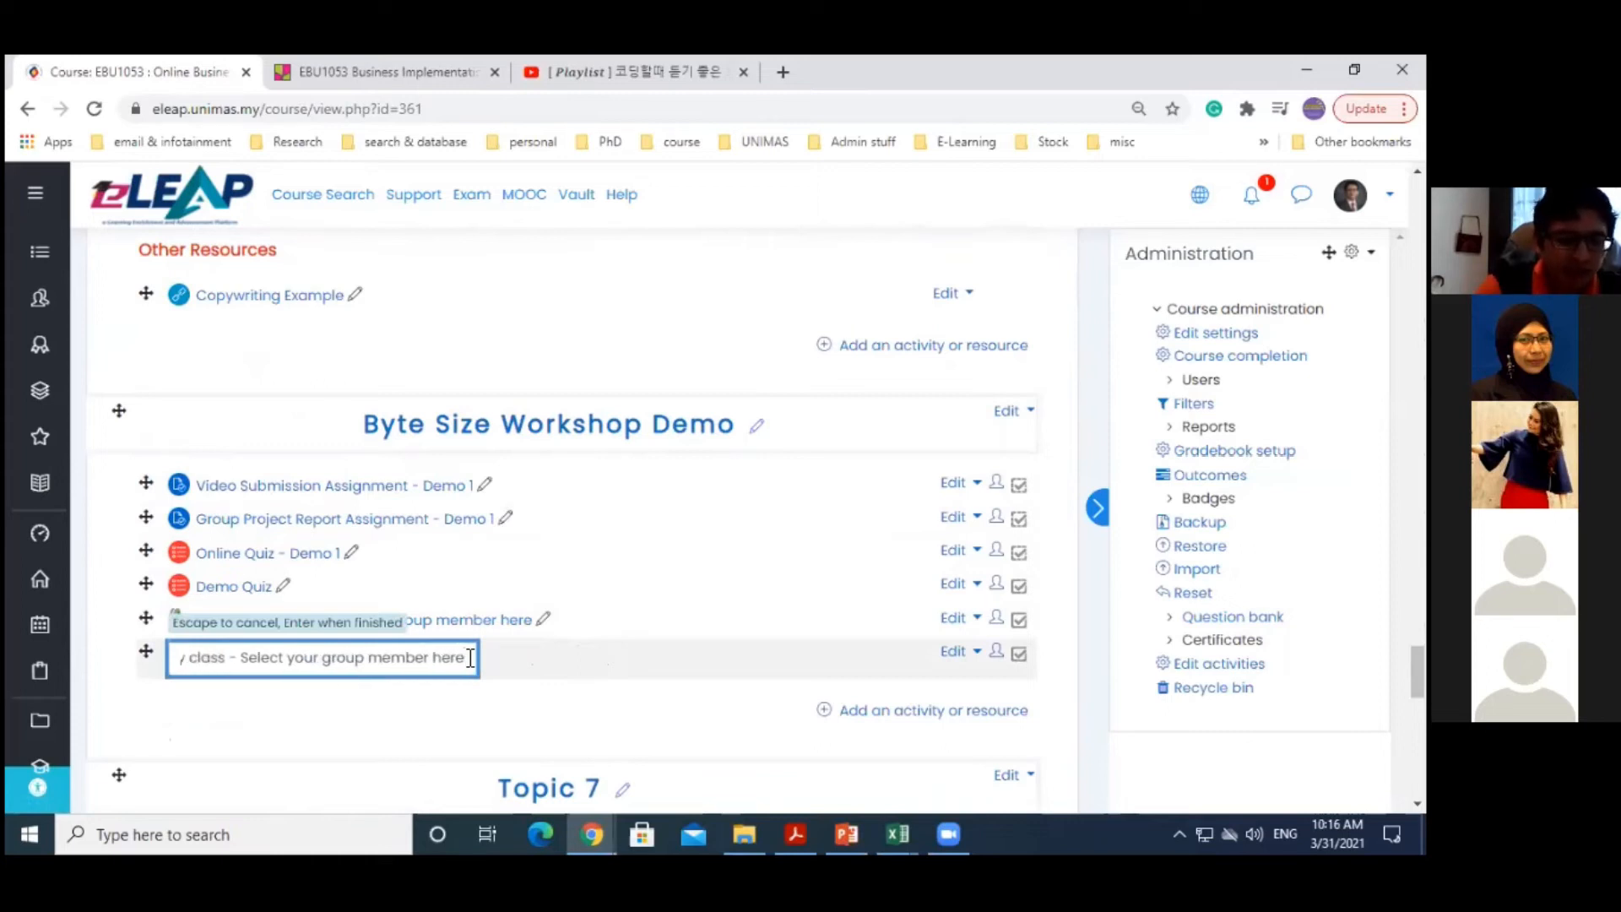
key(Home)
key(BackSpace)
key(BackSpace)
key(BackSpace)
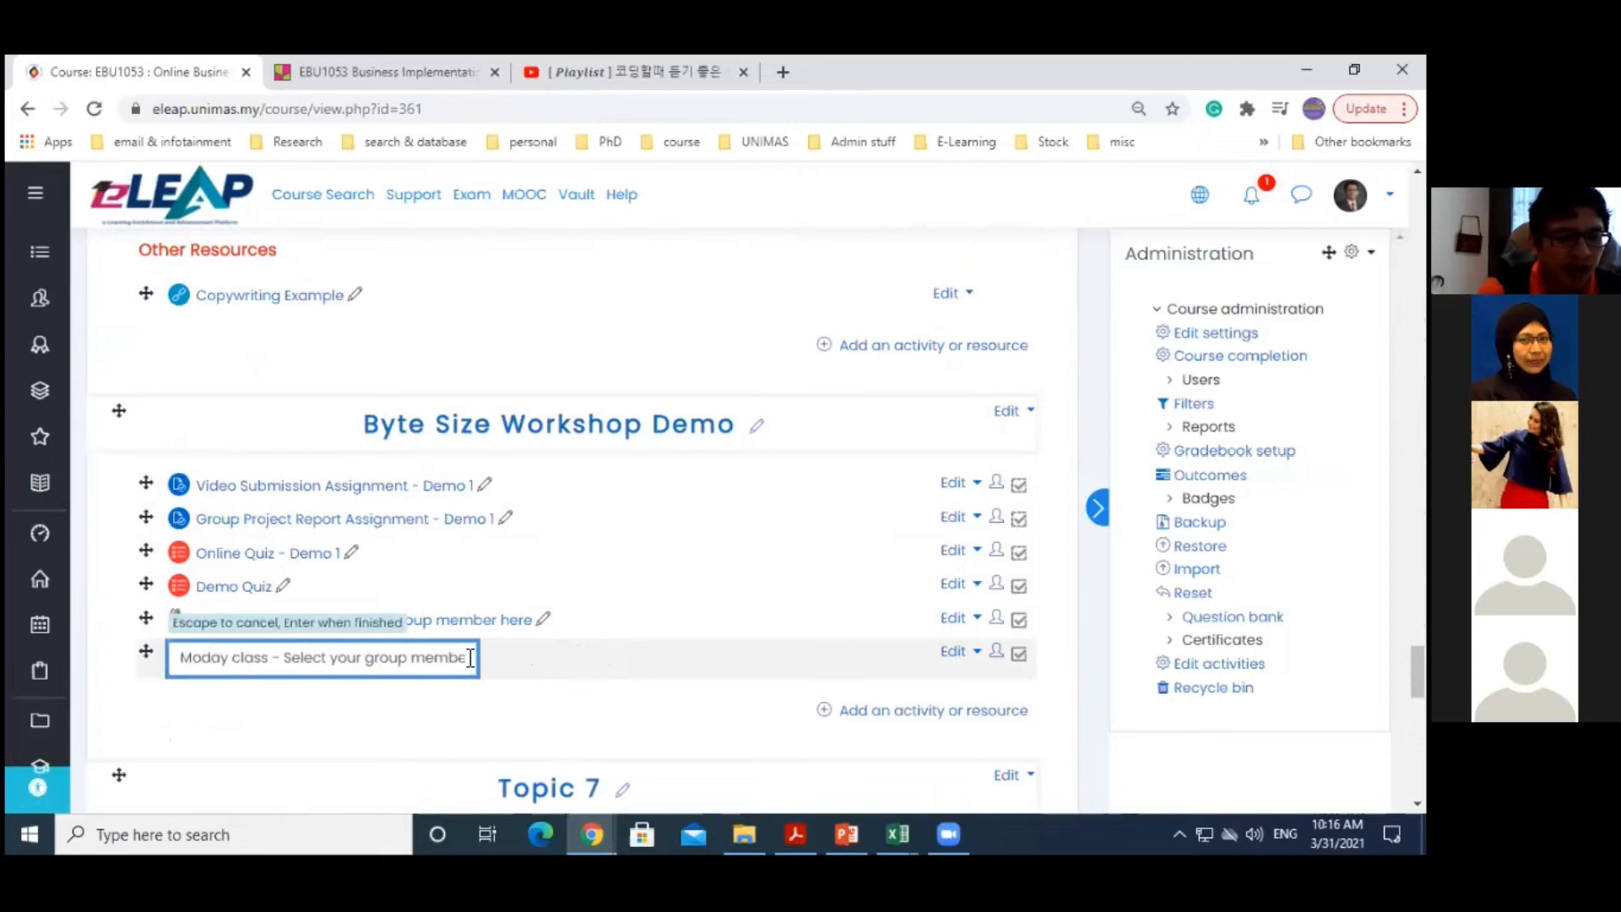
text(Fri)
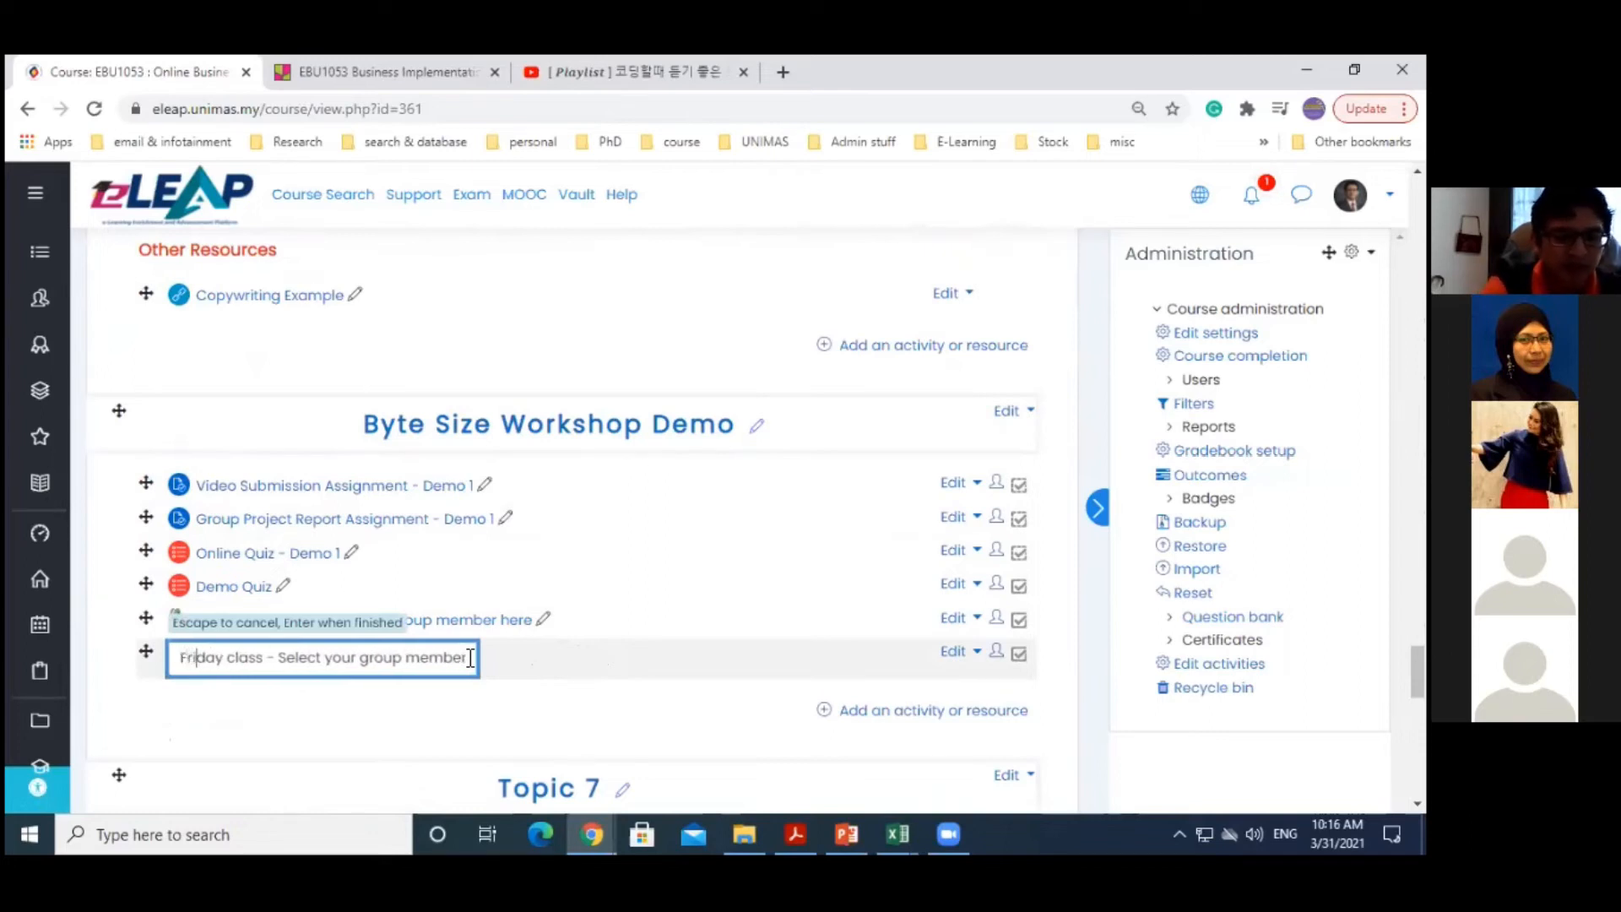
key(Return)
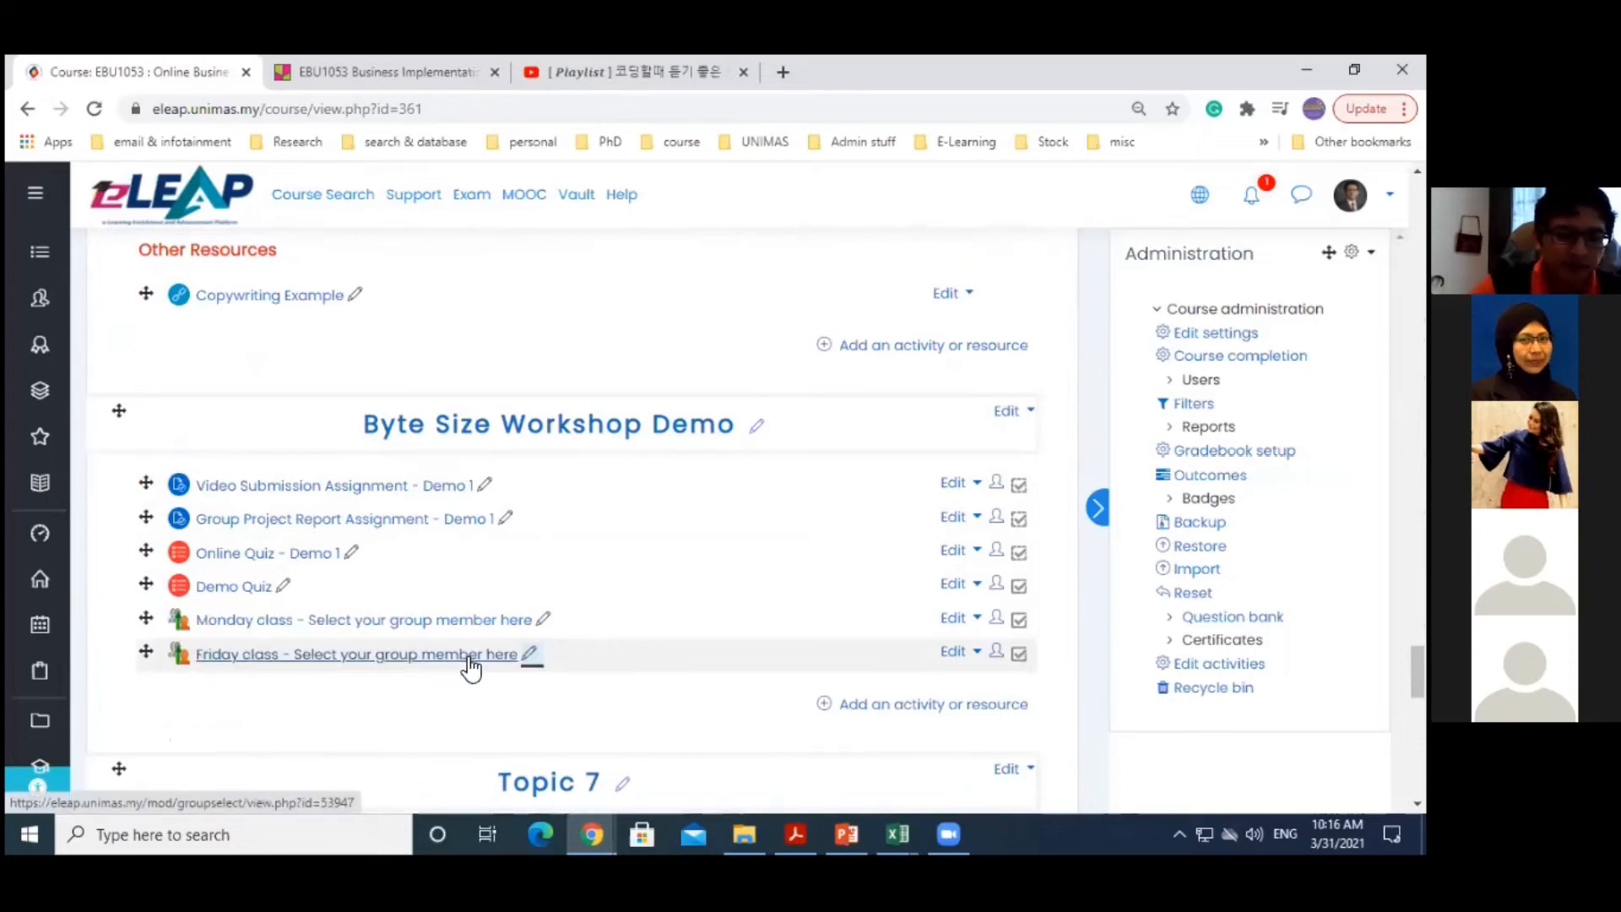
Limit the Friday class activity's selectable groups to the "Friday Class" grouping, and save and display the activity
click(957, 652)
click(934, 688)
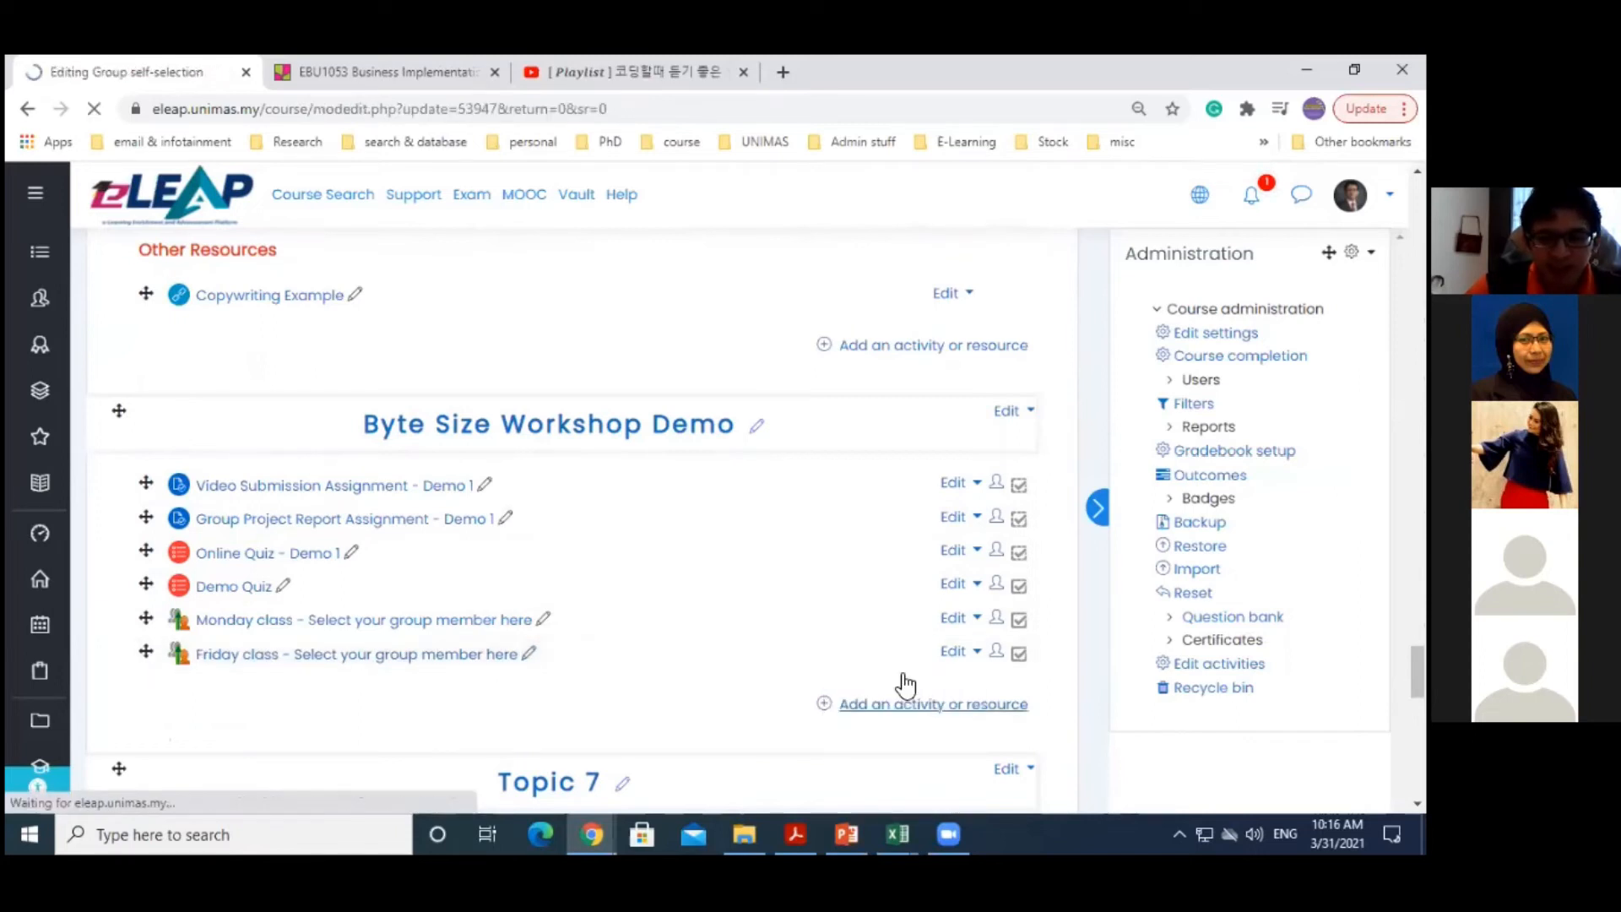
scroll(411, 594, down, 5)
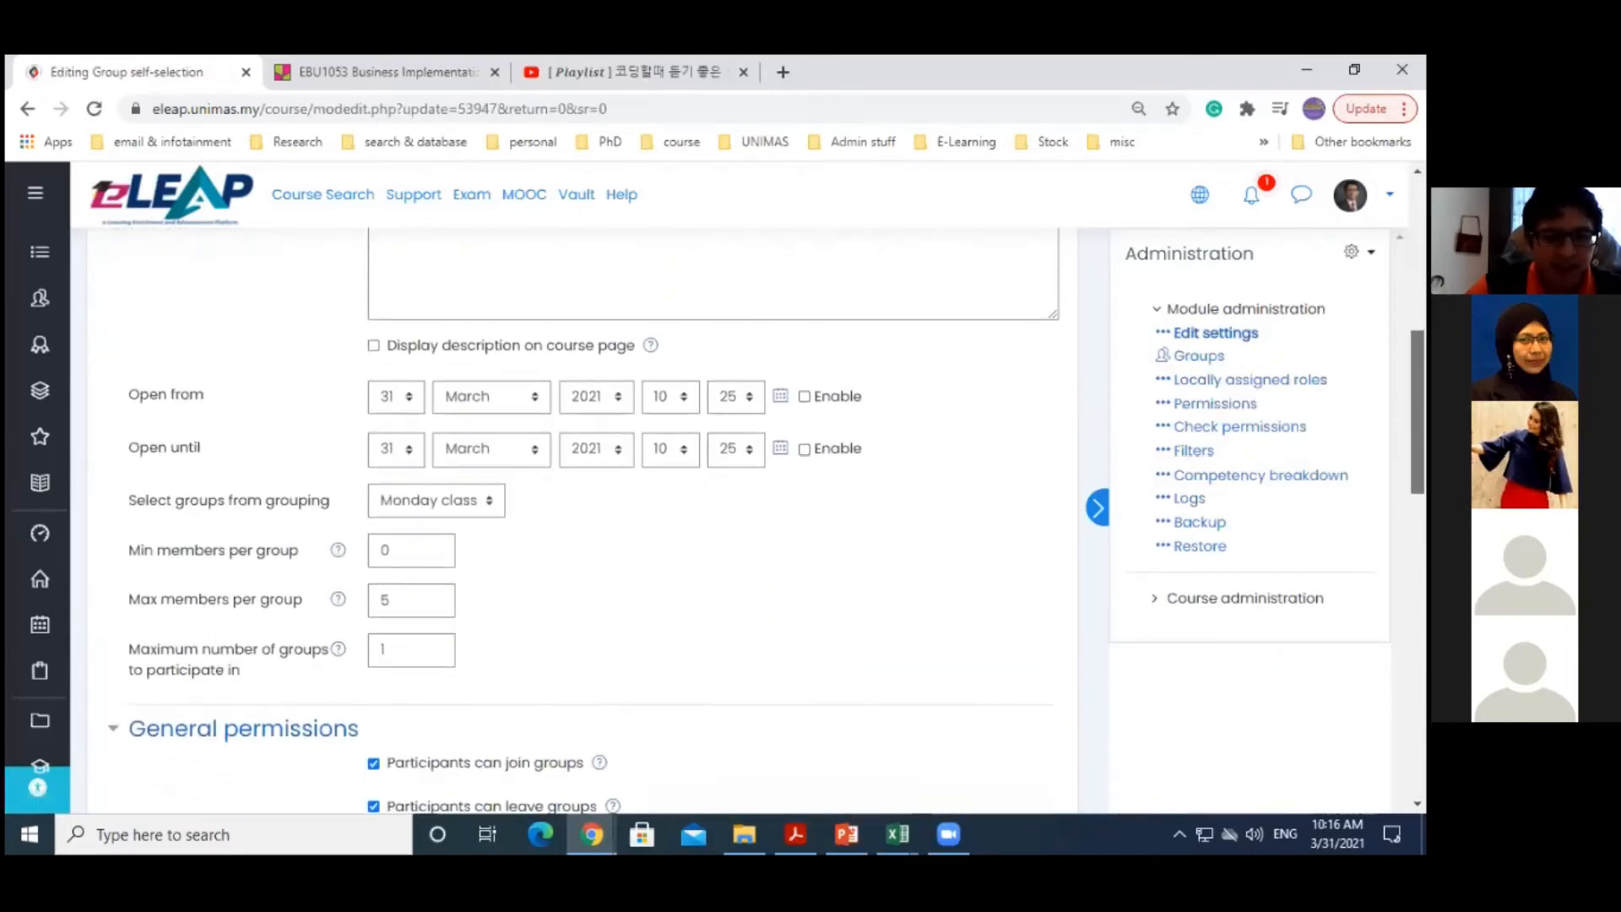
click(428, 507)
click(412, 554)
click(752, 591)
scroll(475, 600, down, 1)
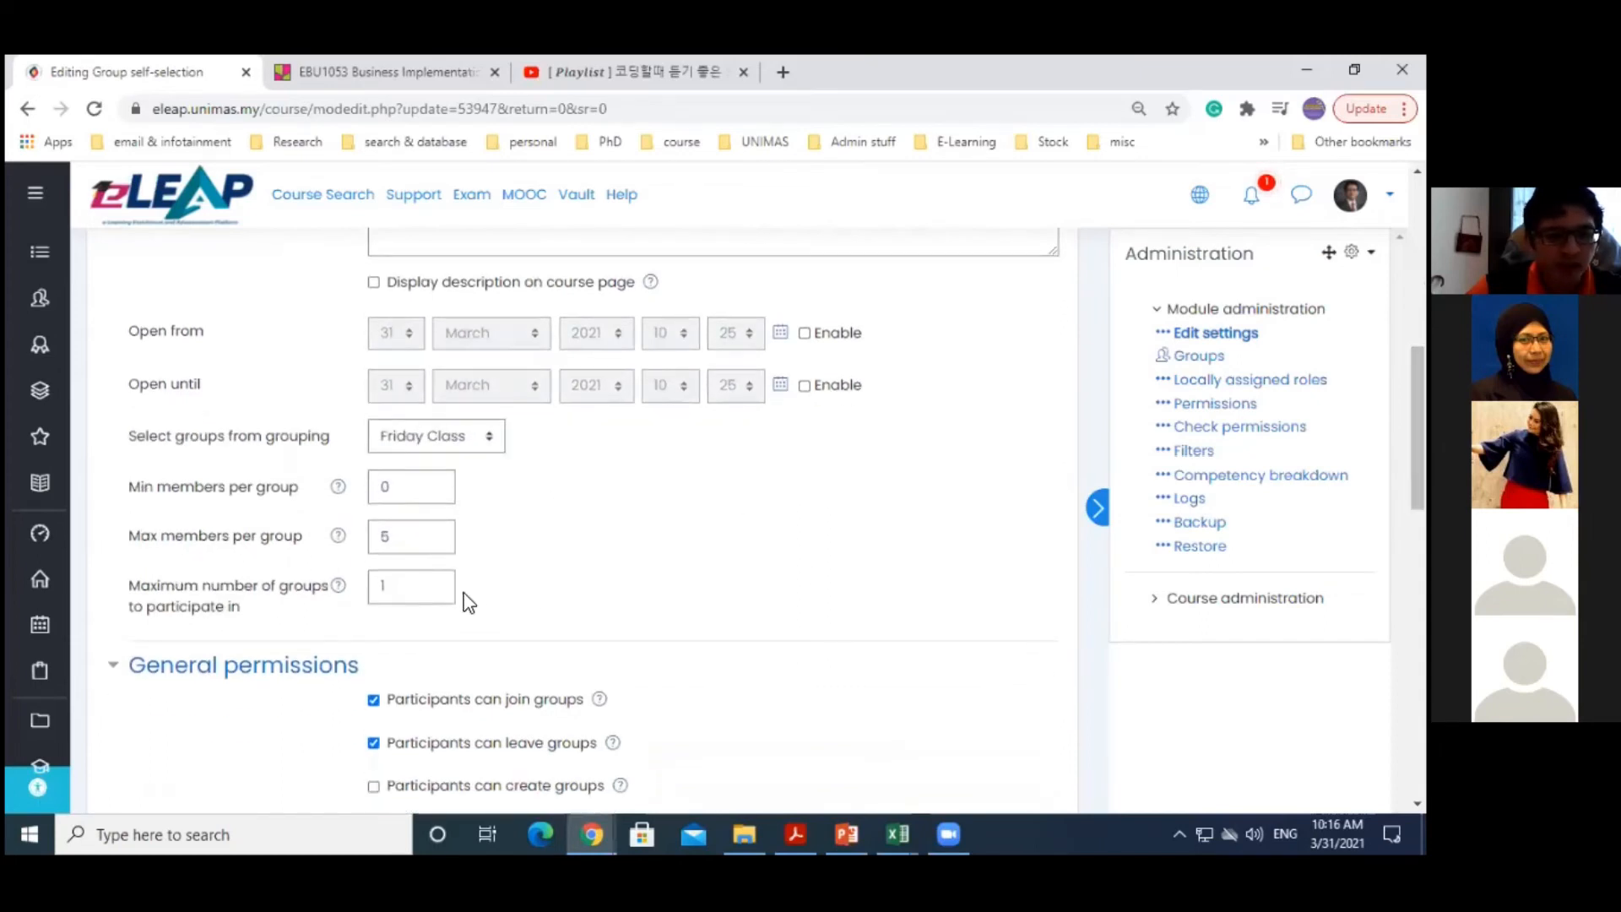
scroll(557, 585, up, 1)
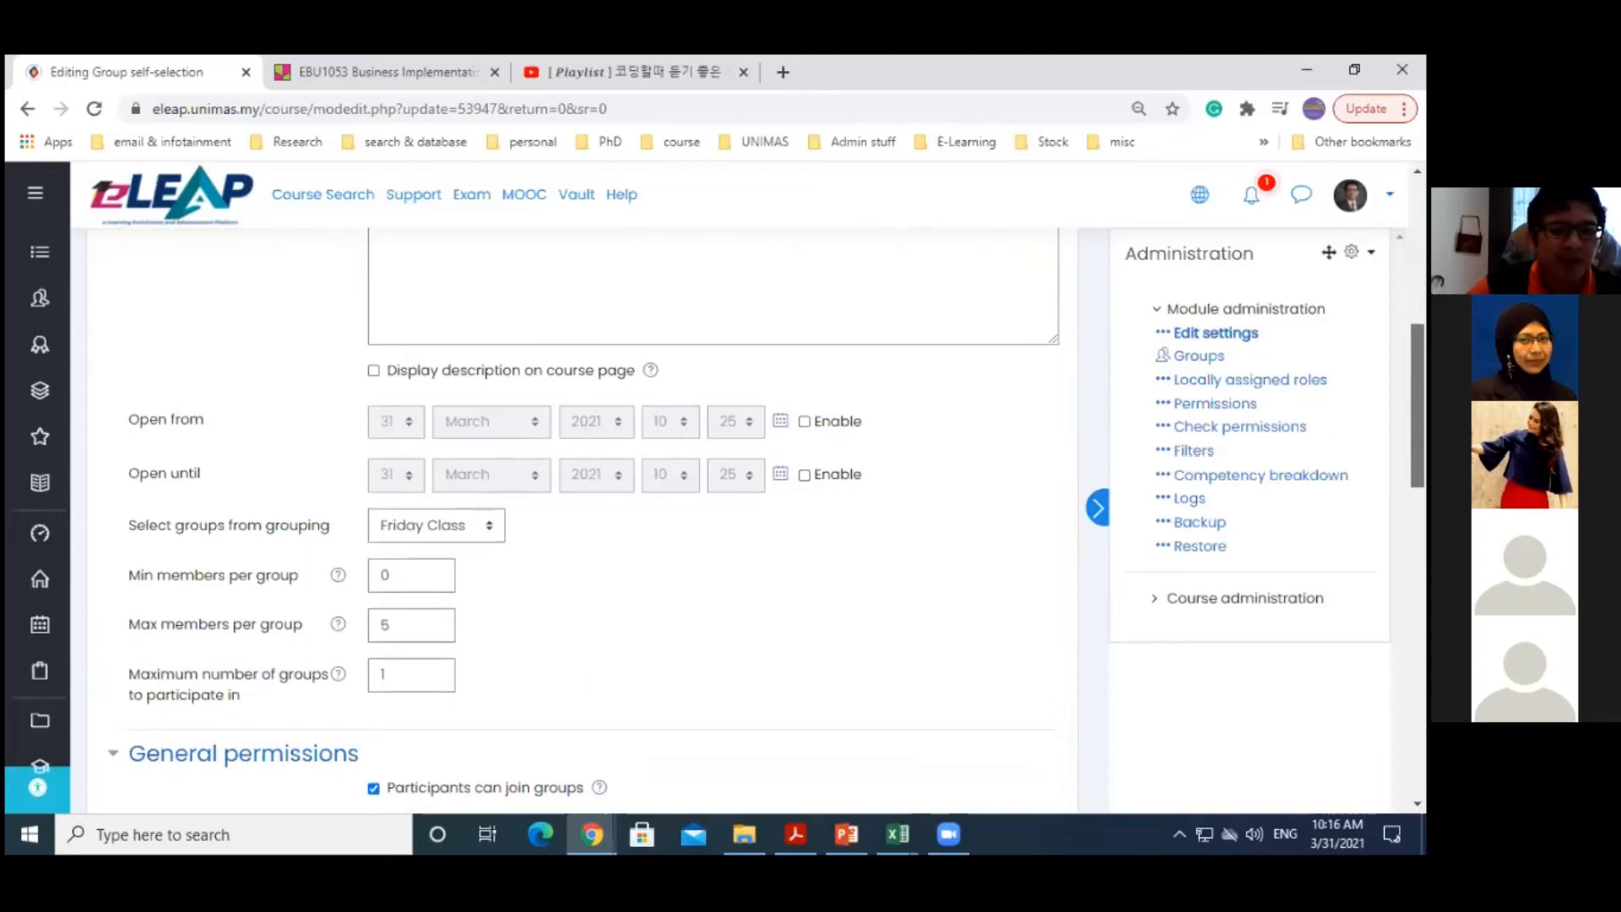
scroll(582, 519, down, 12)
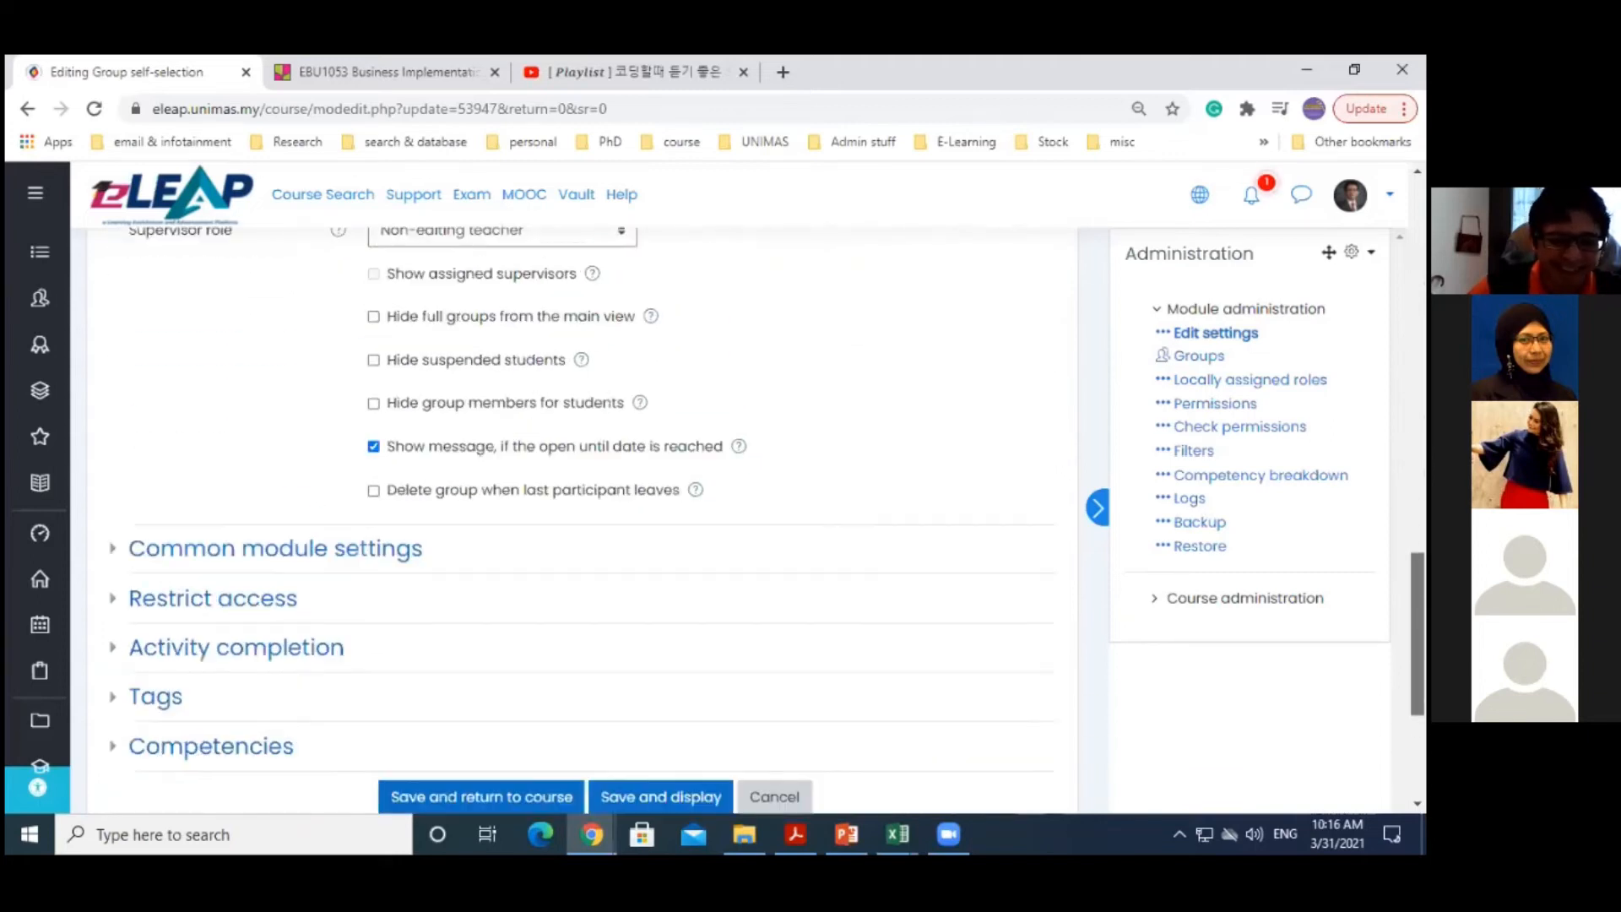
scroll(642, 715, down, 3)
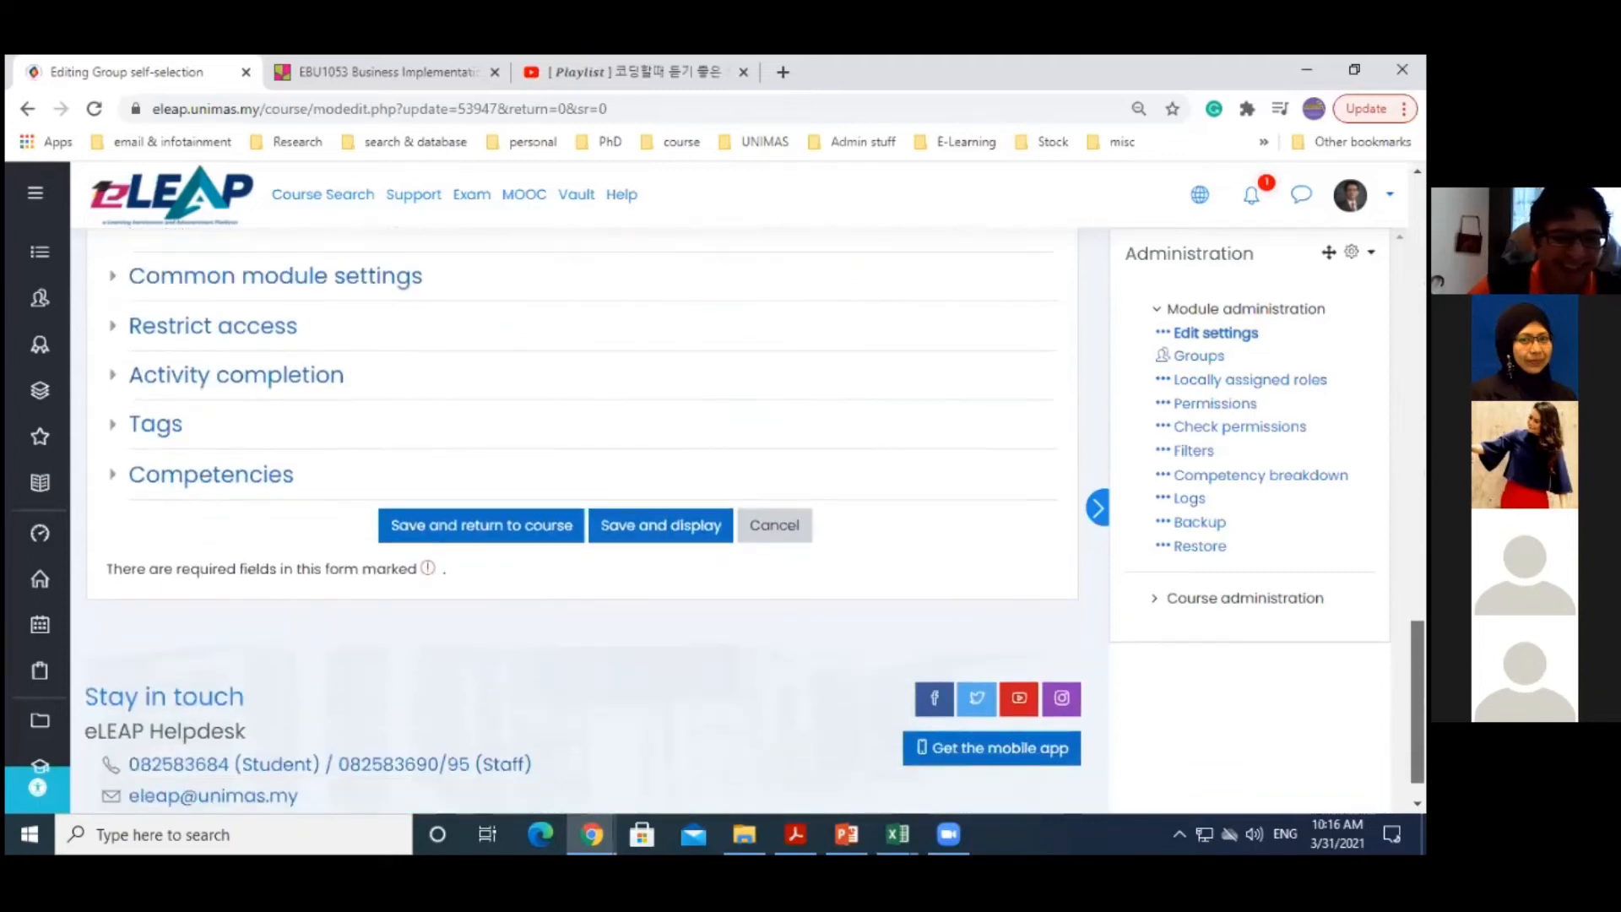
click(667, 529)
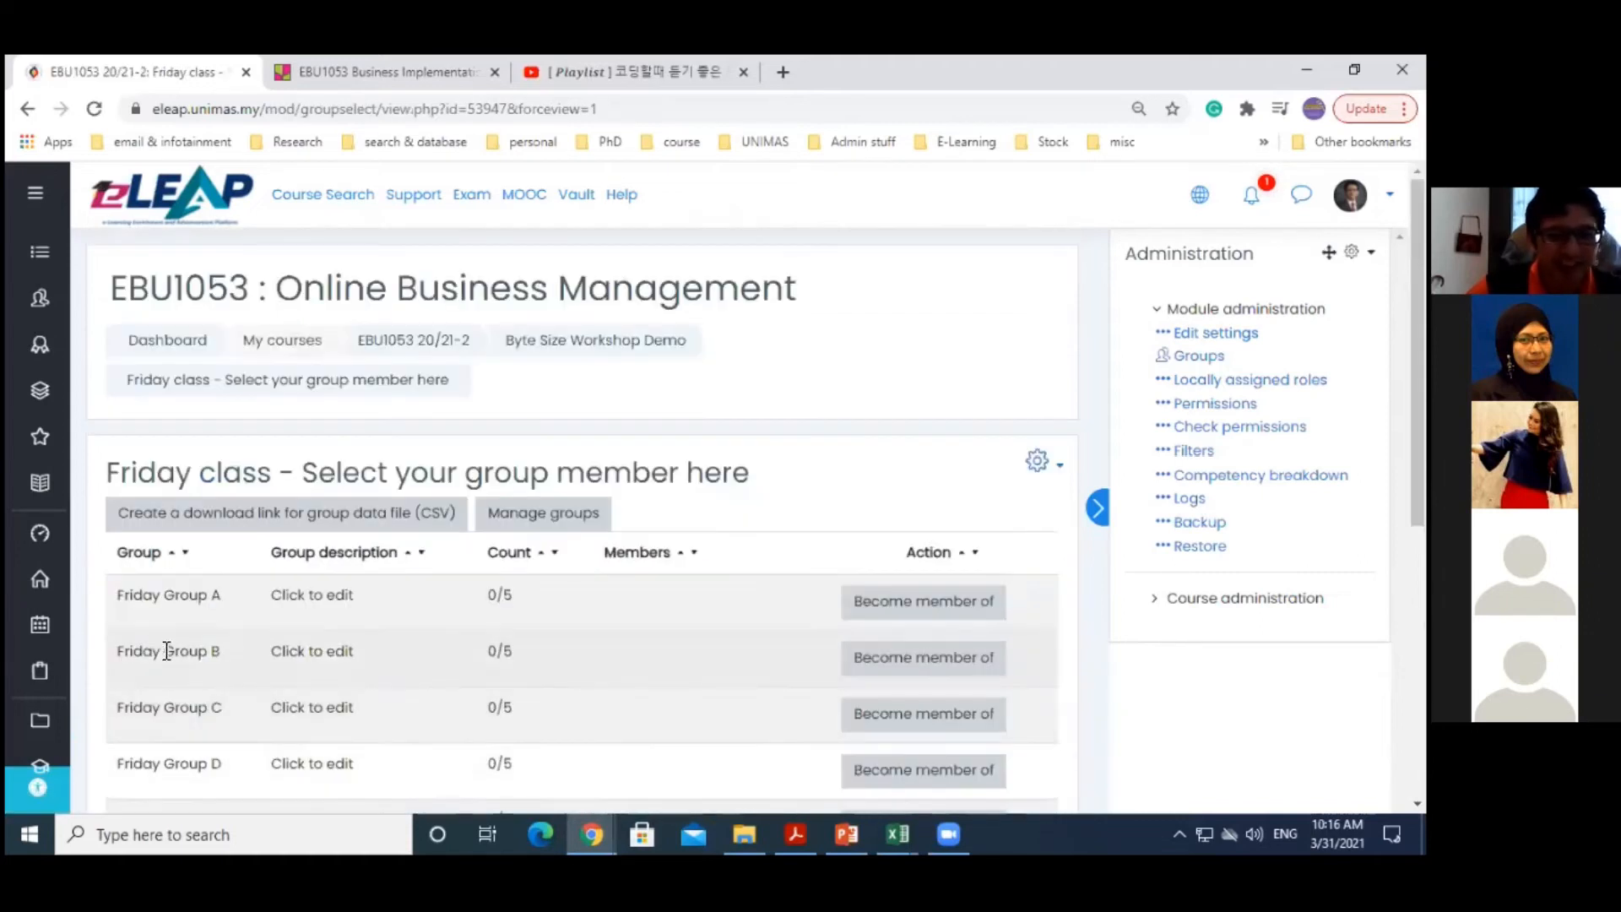
Return to the EBU1053 20/21-2 course page and view the activities in the Byte Size Workshop Demo section
click(400, 342)
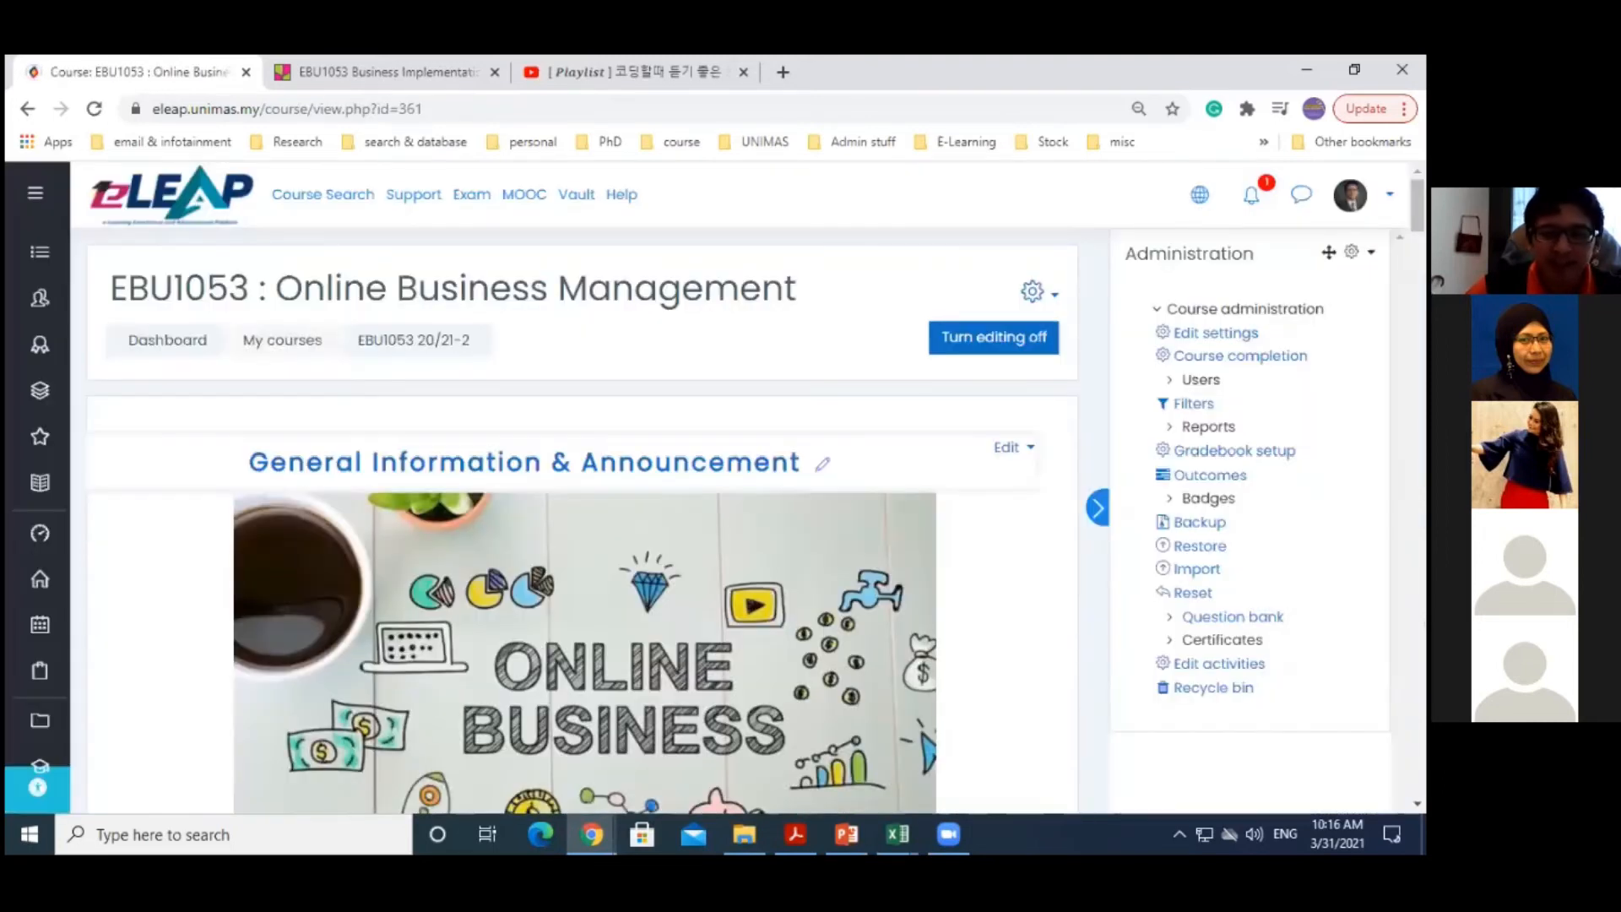
scroll(390, 655, down, 10)
scroll(145, 287, down, 20)
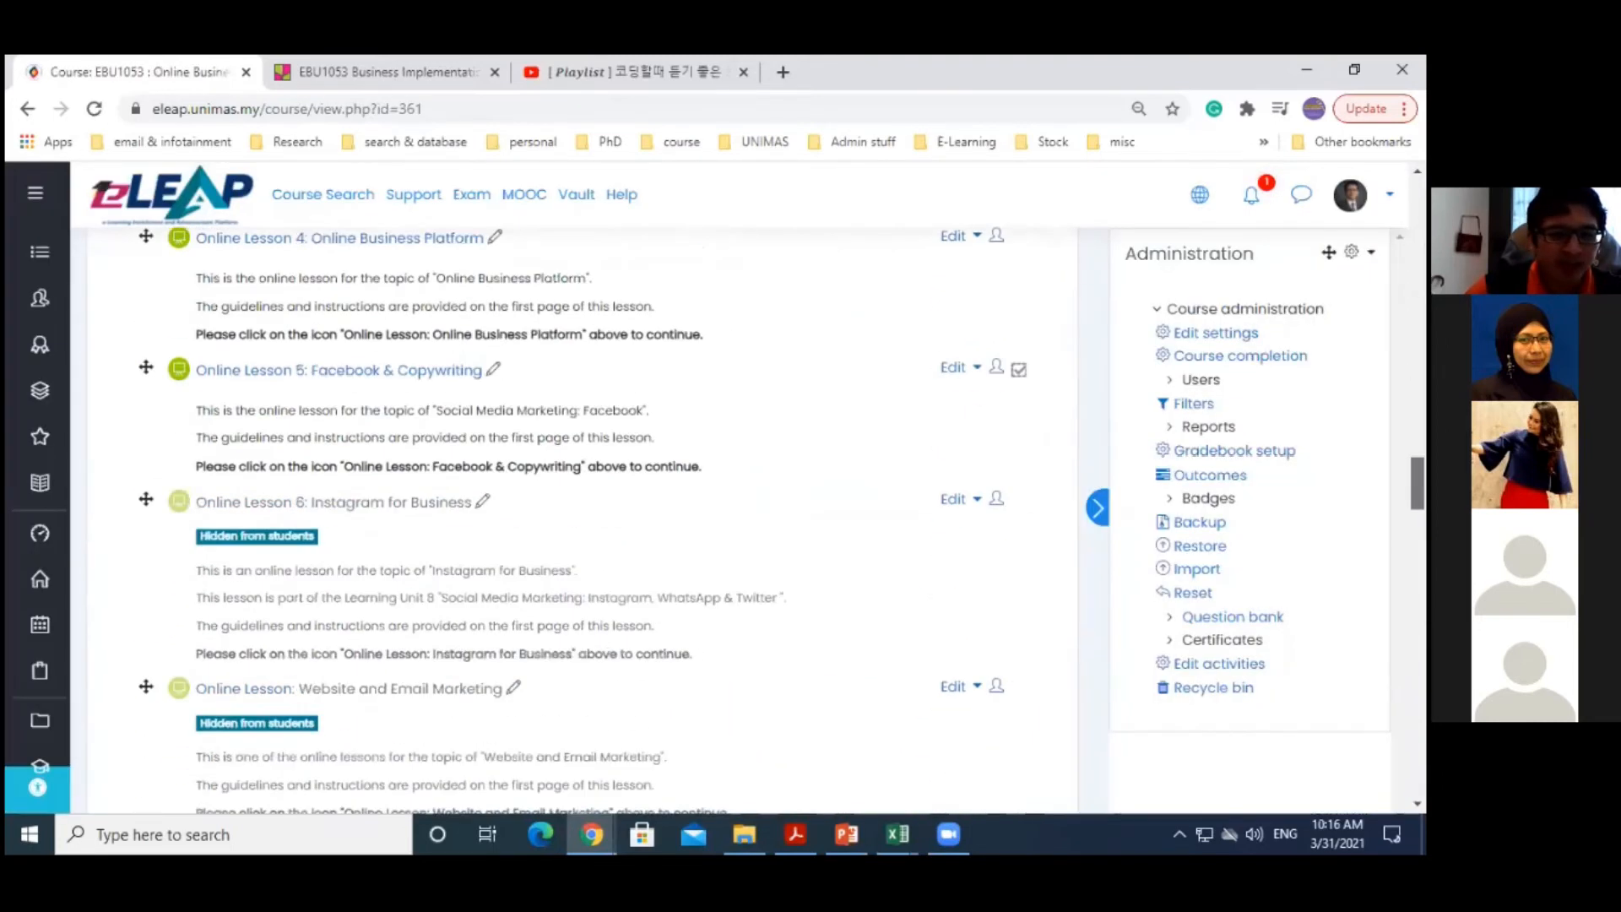
scroll(145, 287, down, 15)
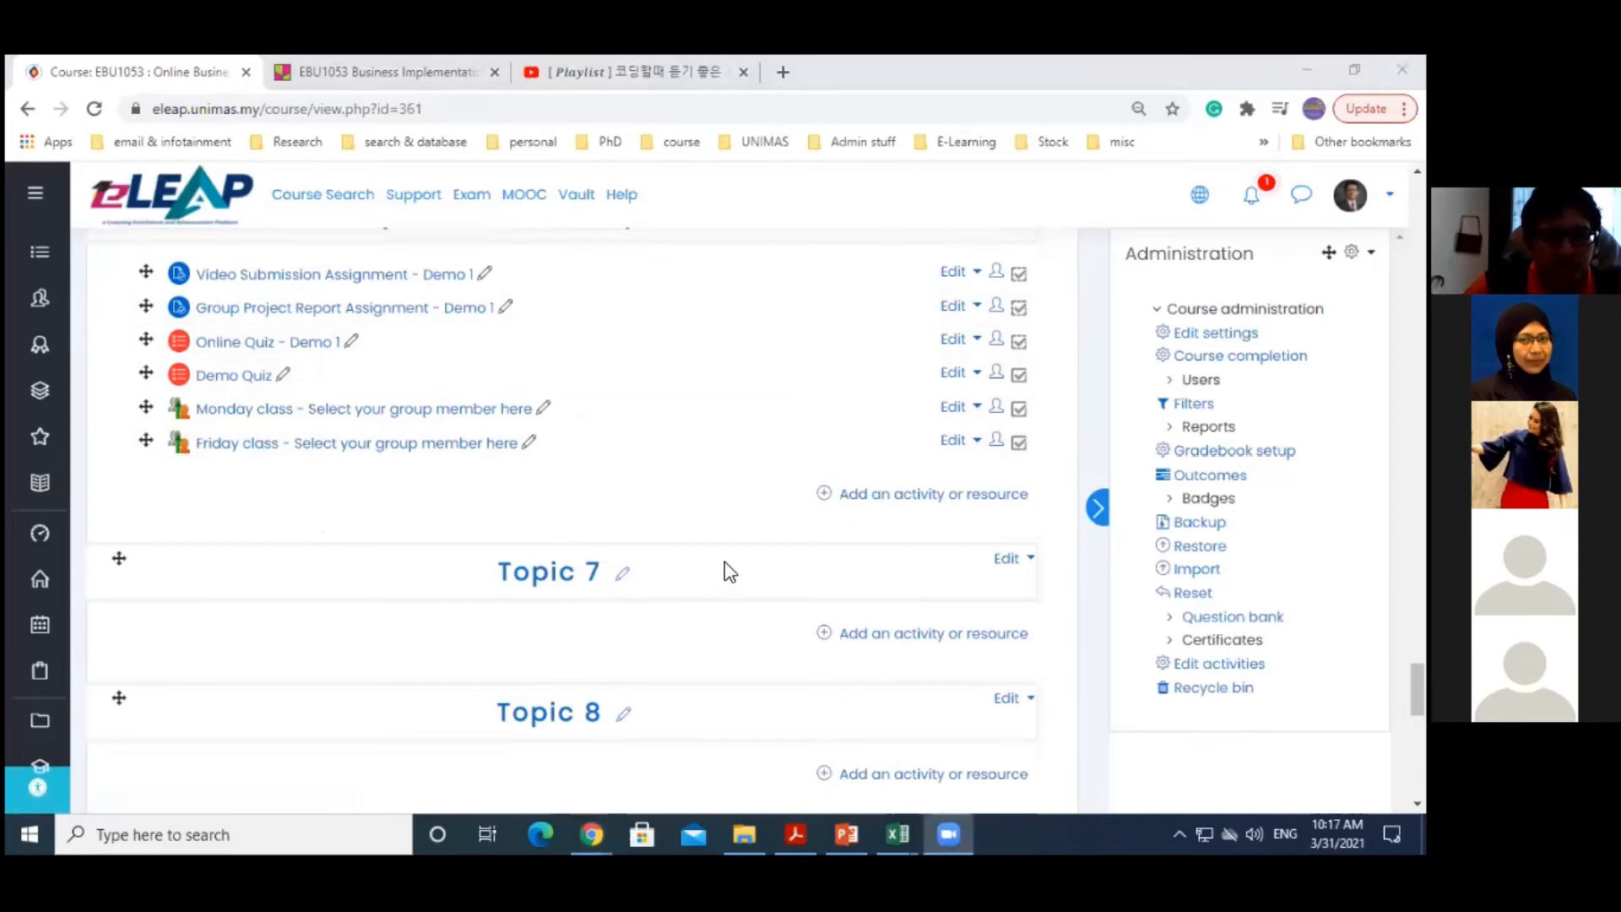
click(308, 550)
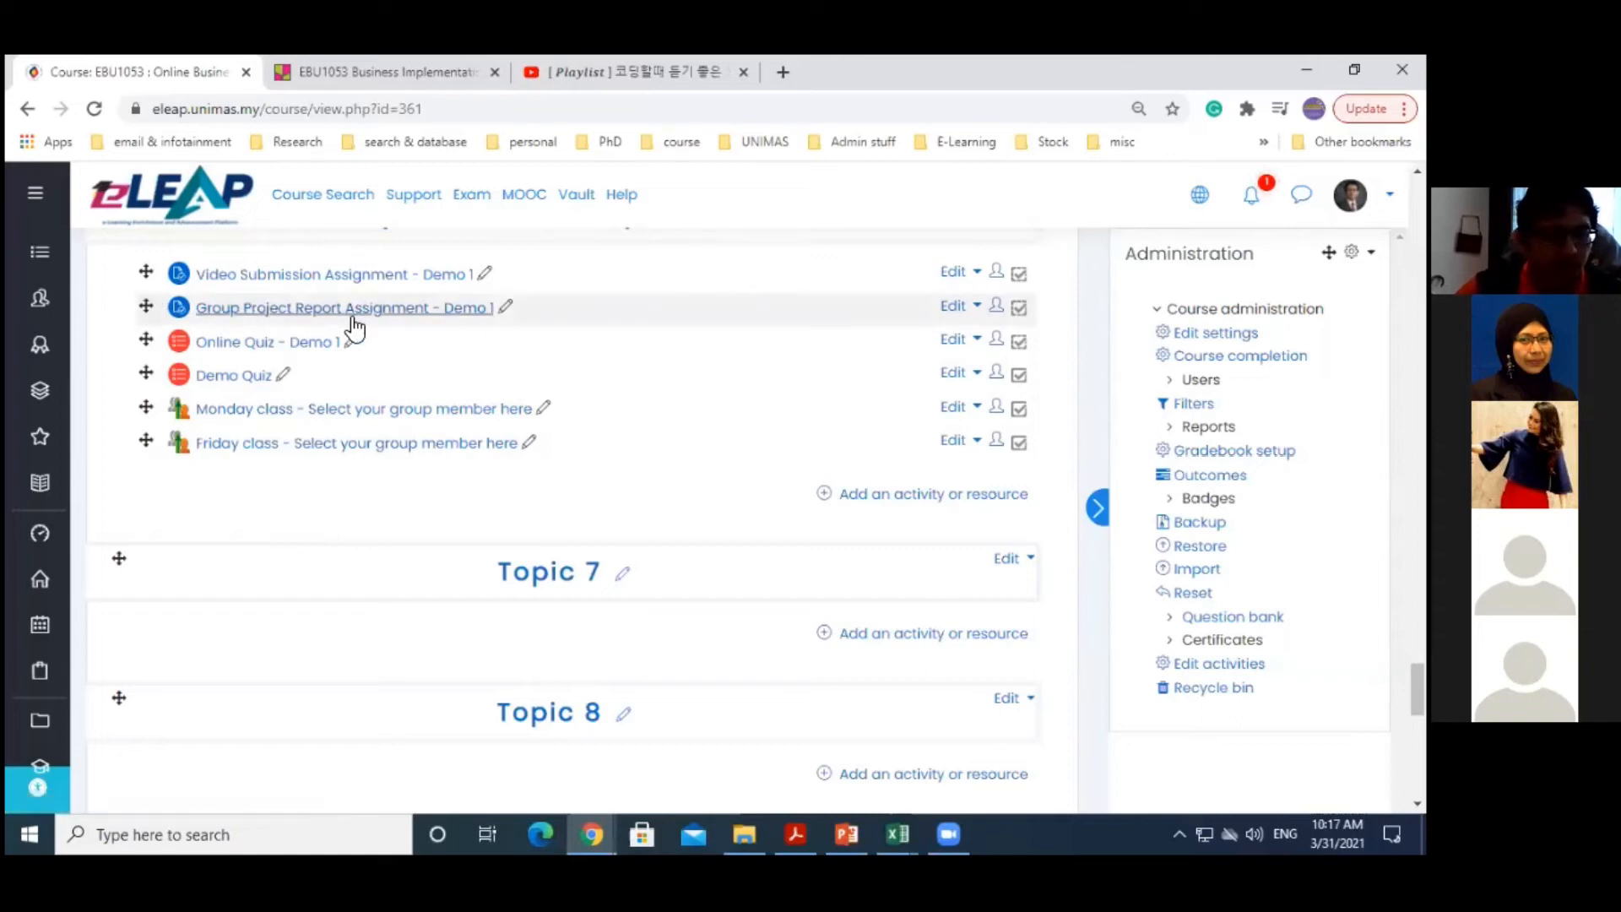
Open the settings of "Group Project Report Assignment - Demo 1" and show its group submission settings
click(976, 309)
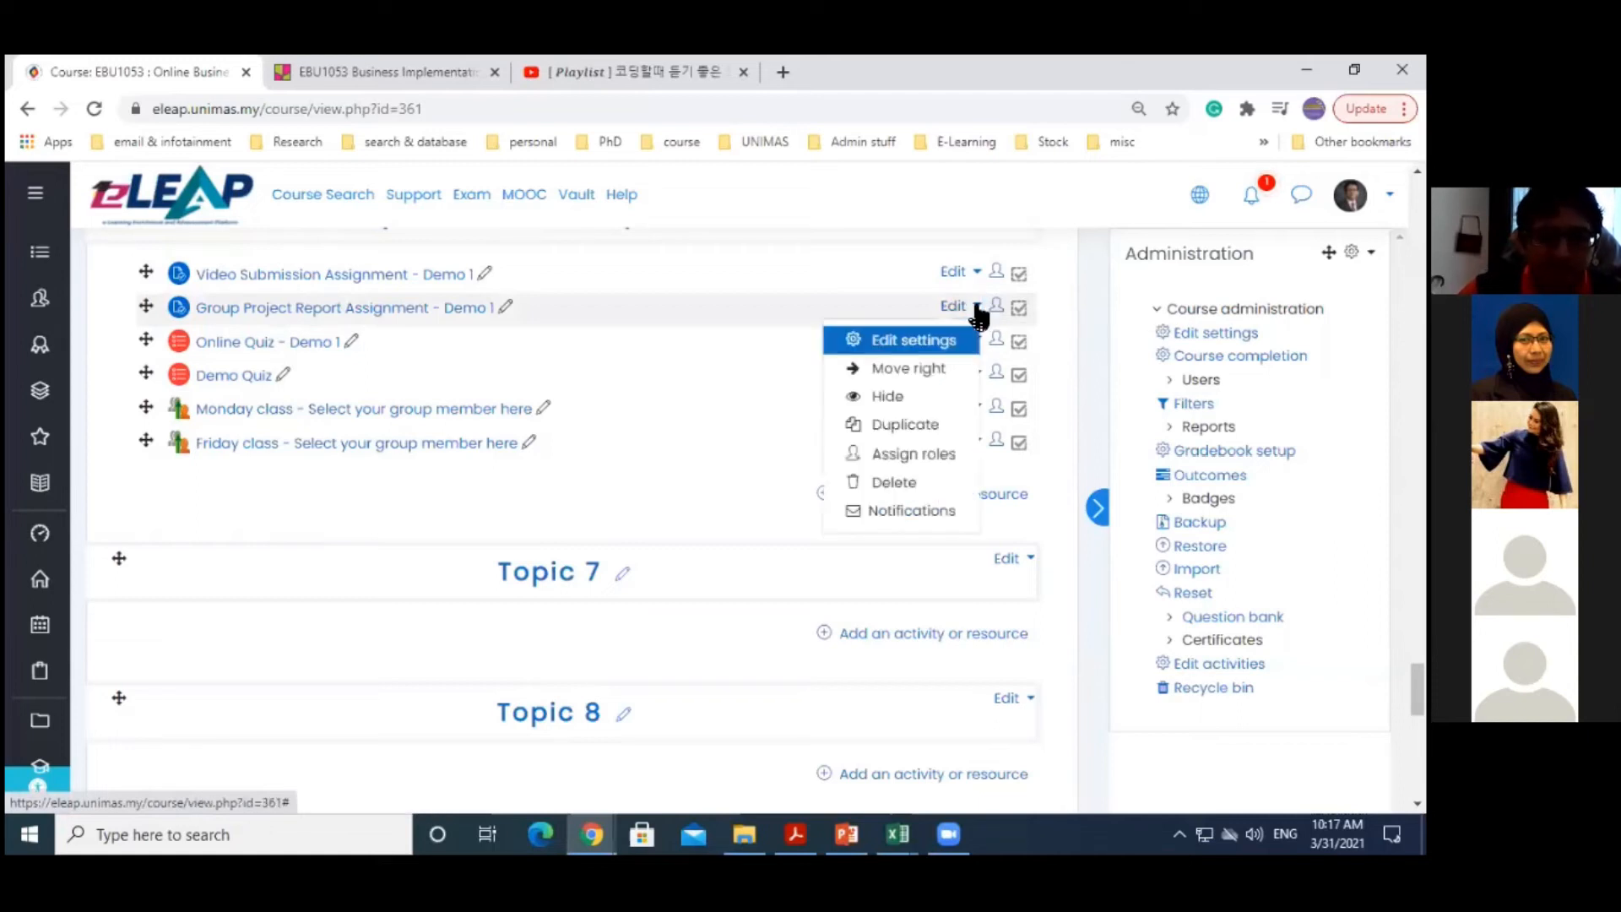
click(920, 338)
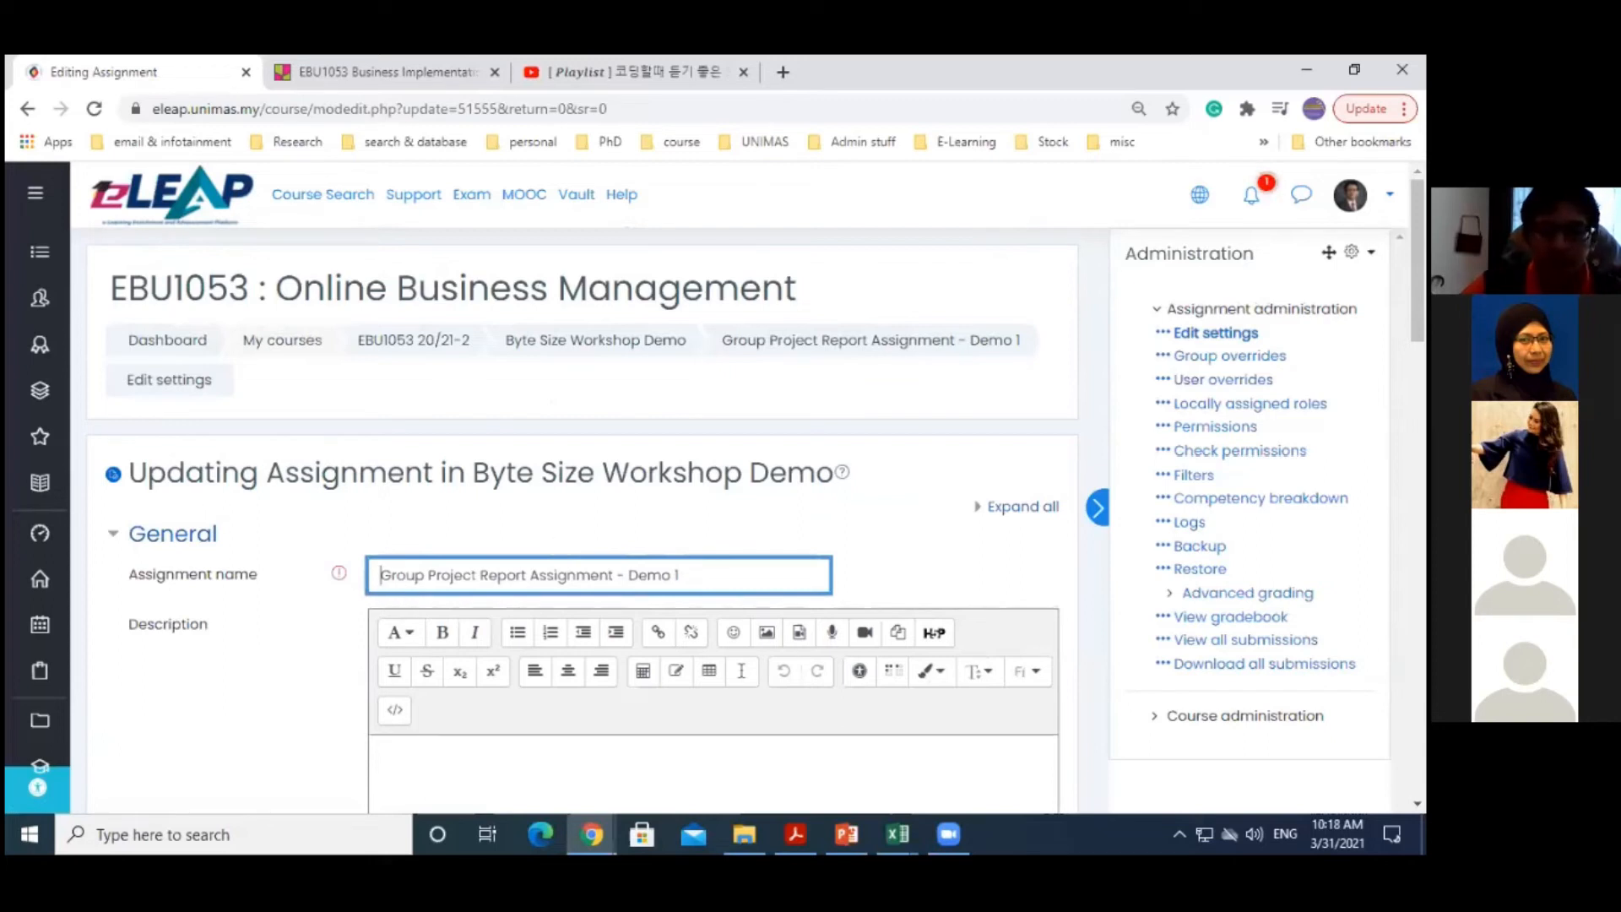
scroll(359, 571, down, 10)
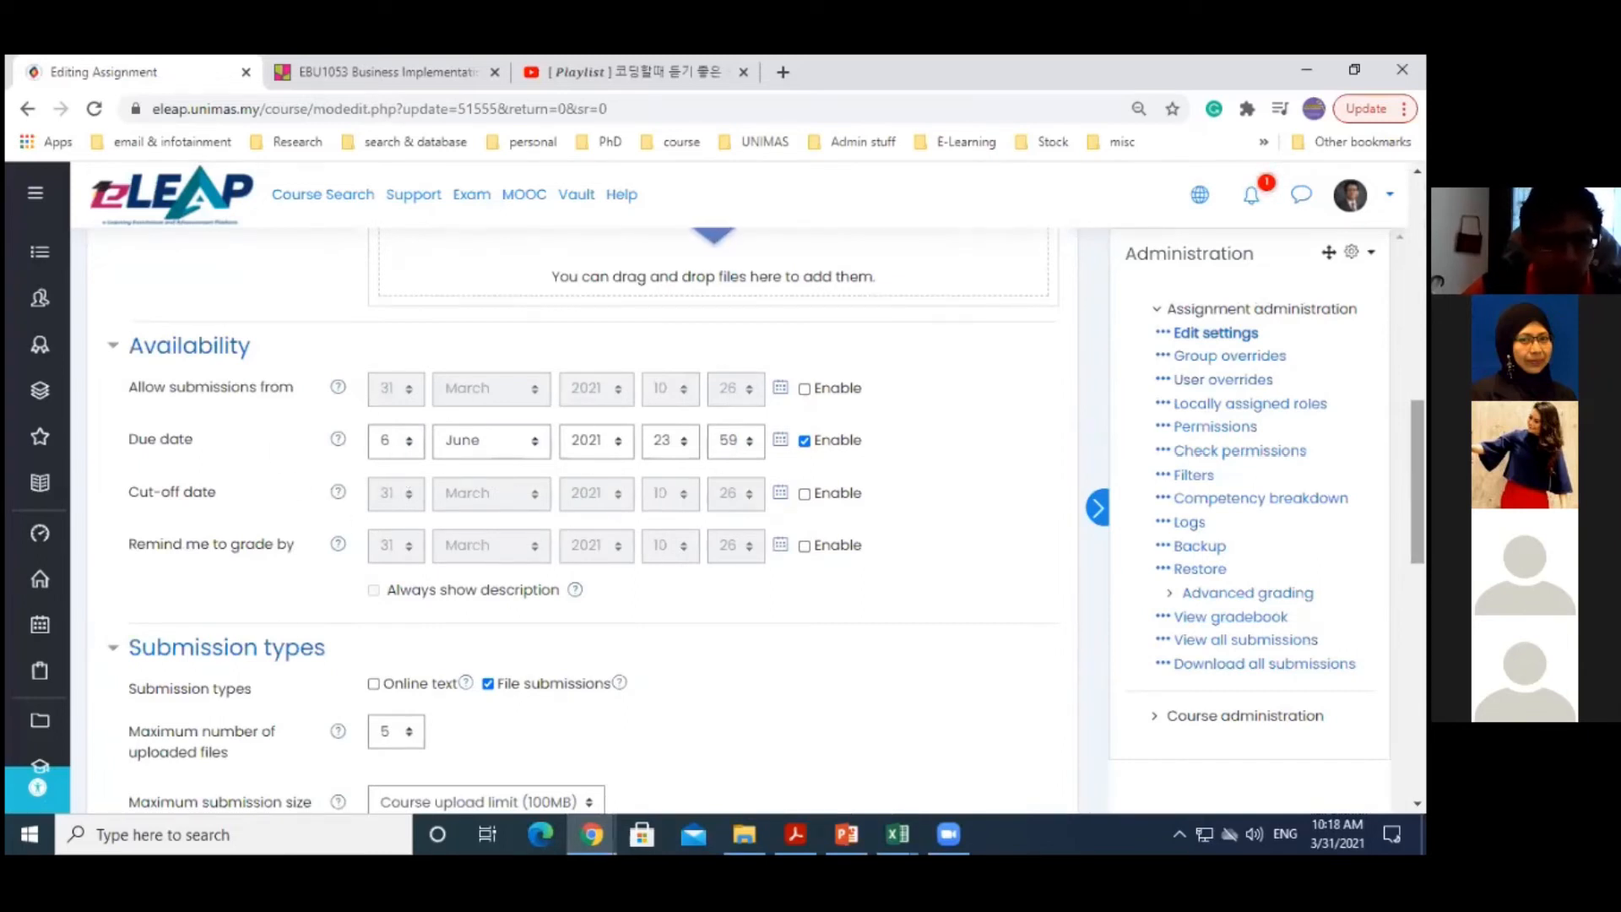
scroll(583, 519, down, 3)
scroll(583, 519, down, 3)
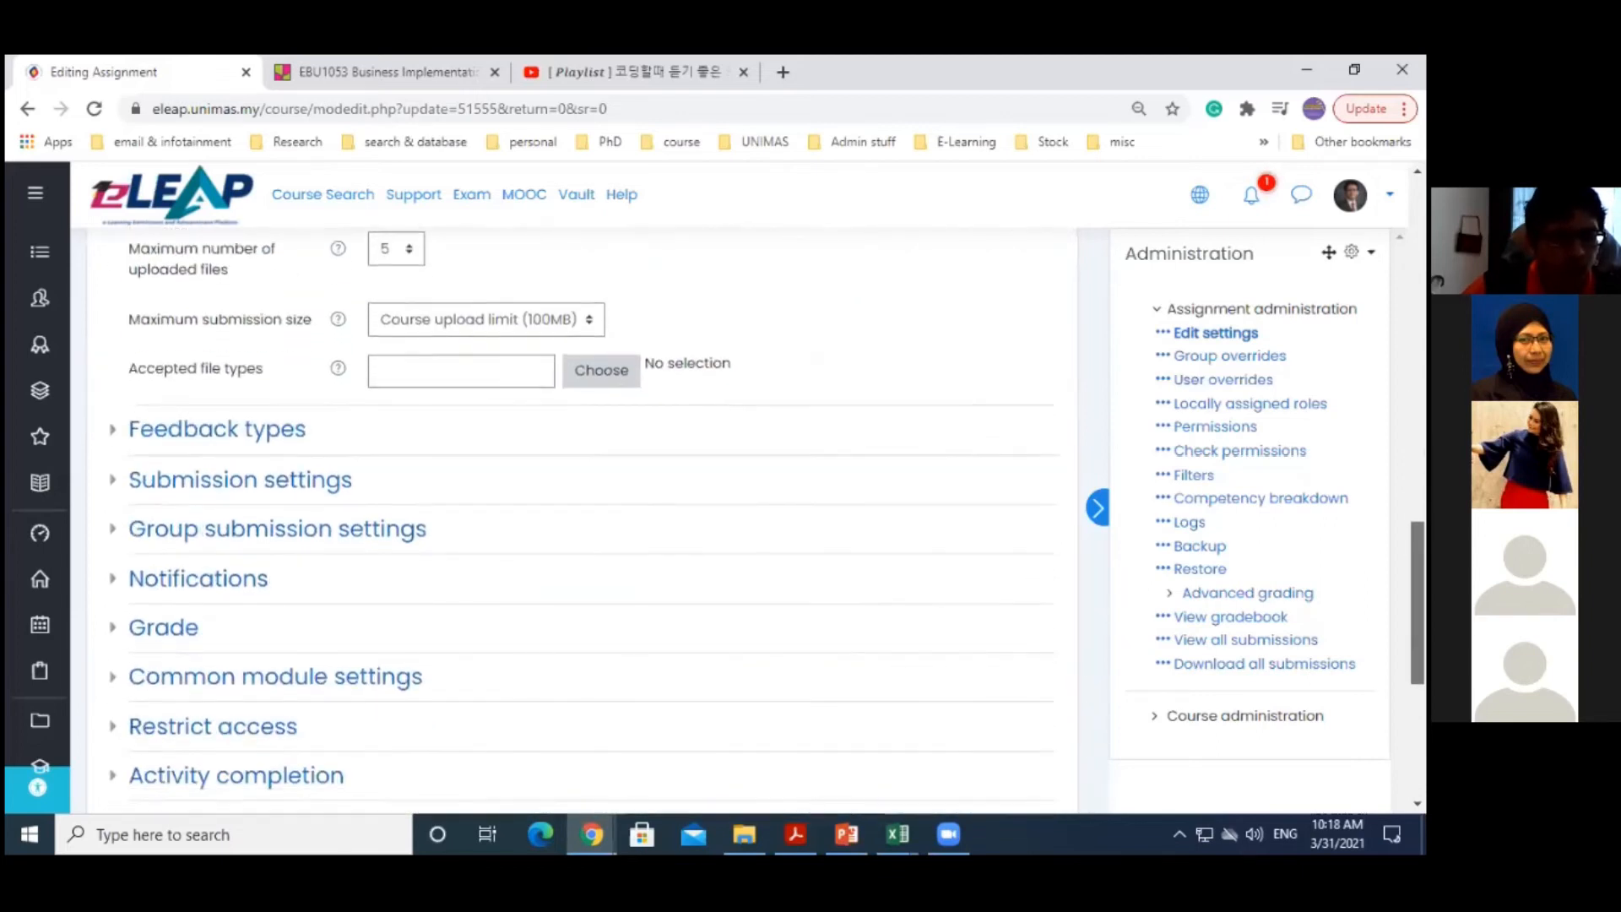
click(115, 486)
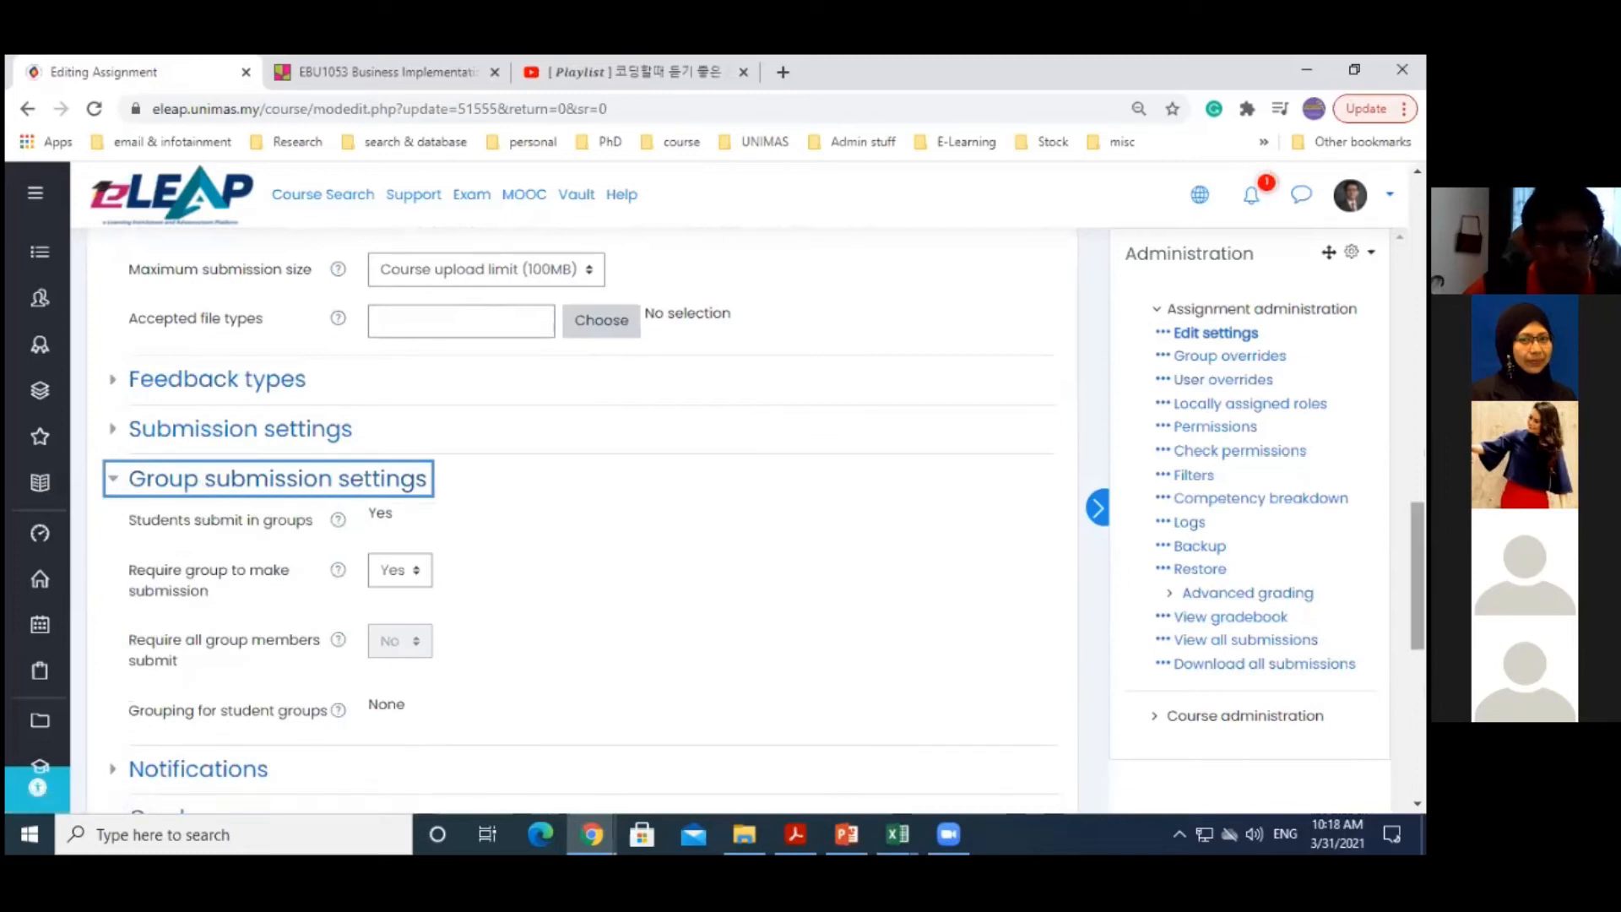
Restrict access to the group project report assignment to students in the "Monday class" grouping
scroll(582, 519, down, 1)
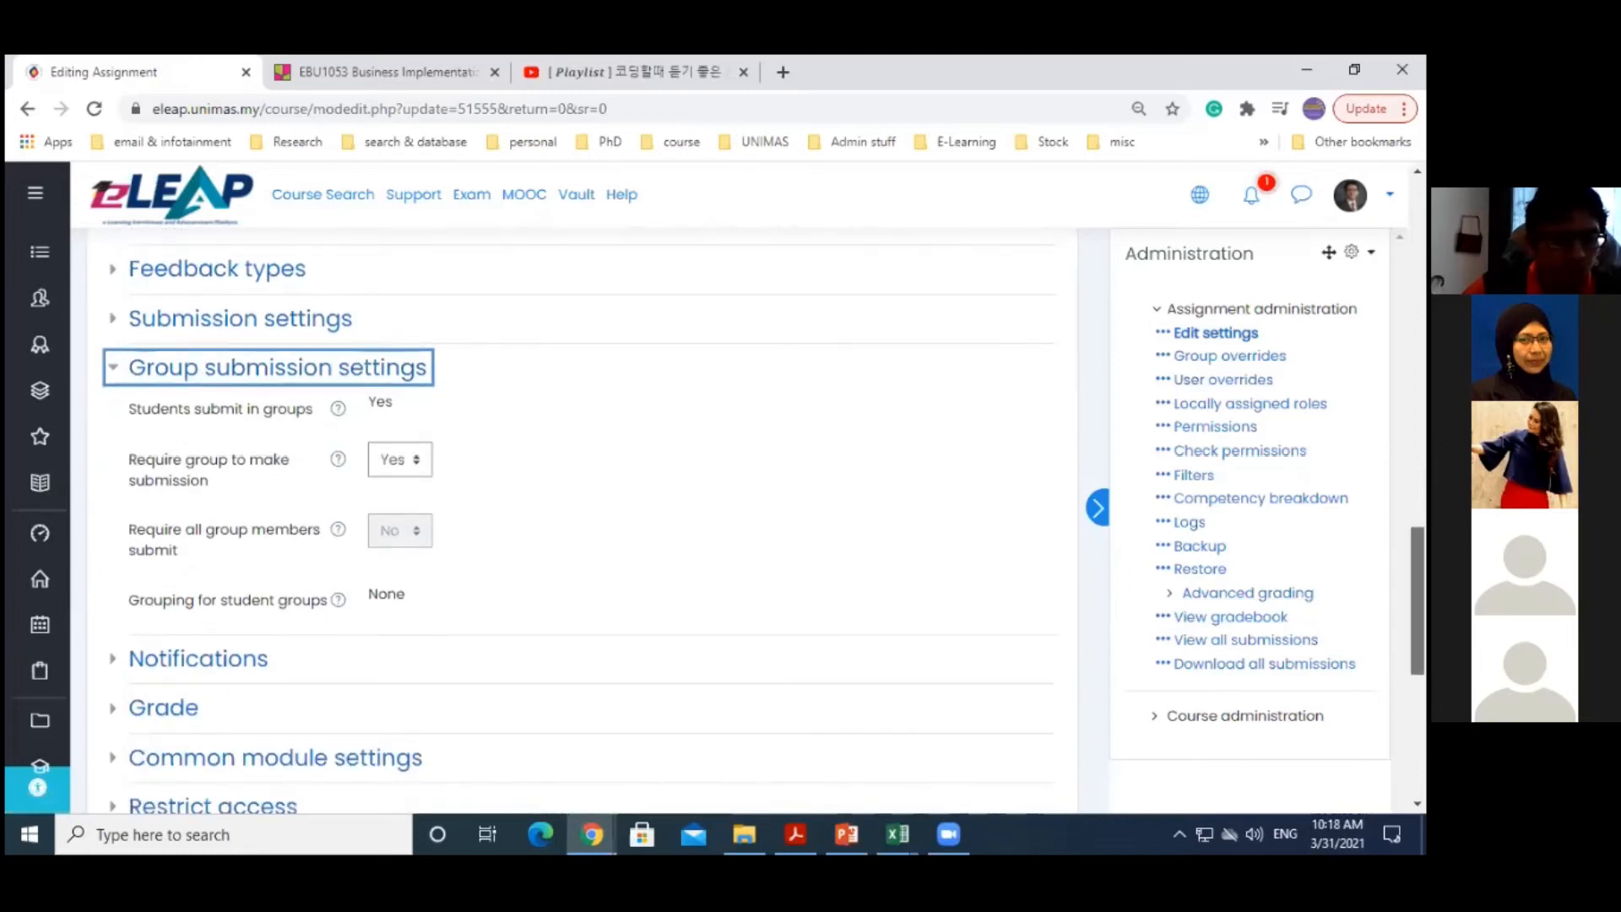
scroll(582, 519, down, 2)
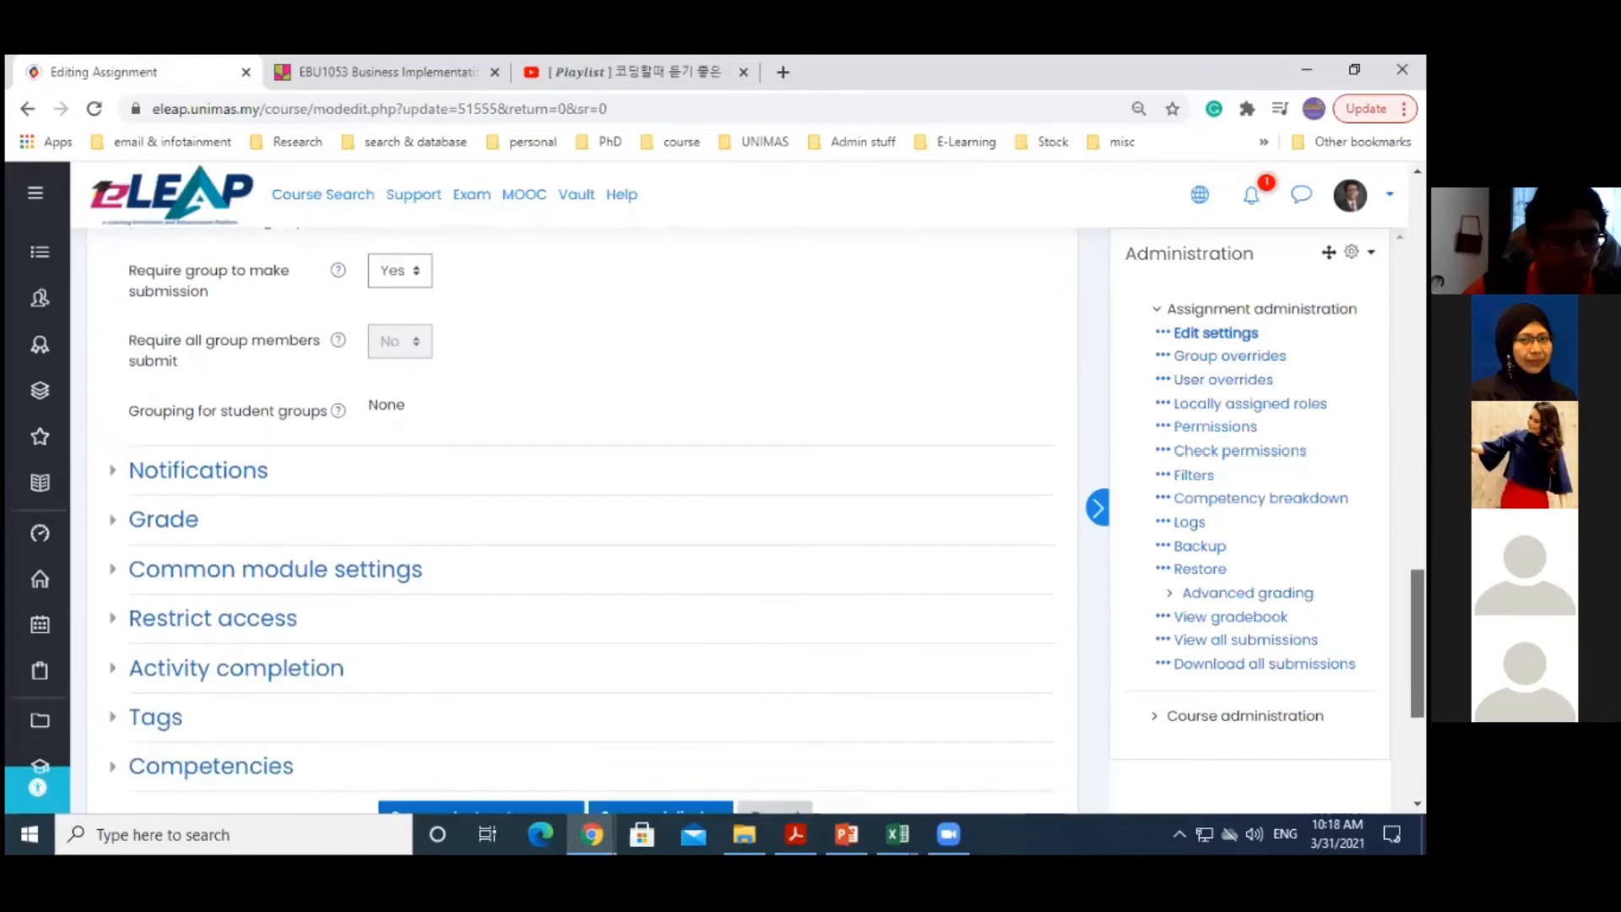
scroll(582, 520, up, 5)
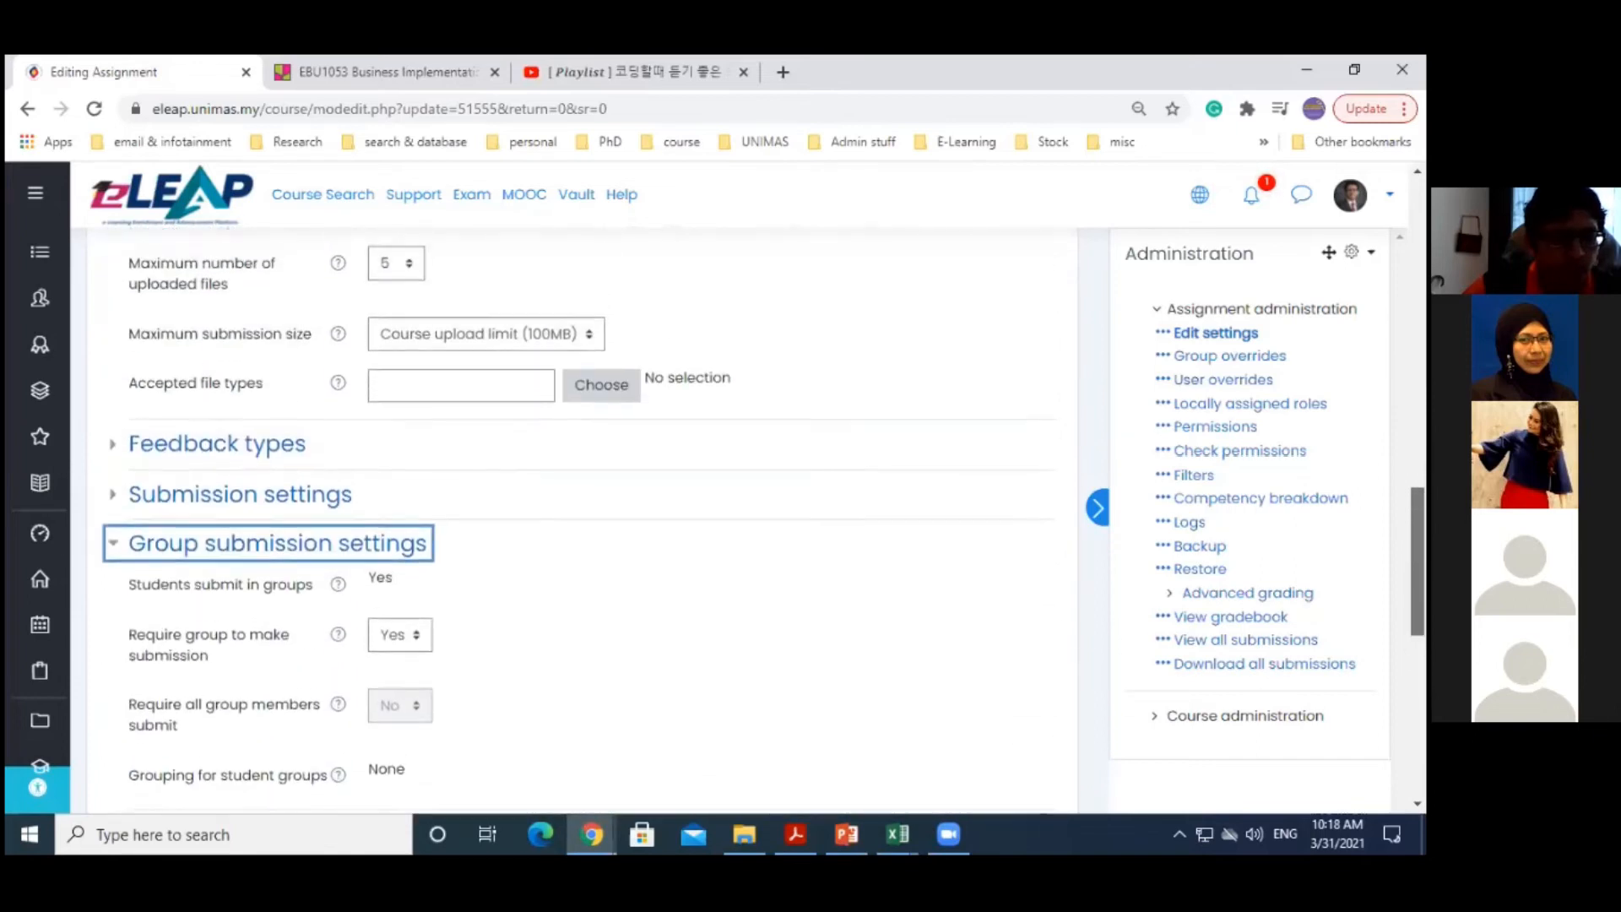
scroll(582, 519, down, 7)
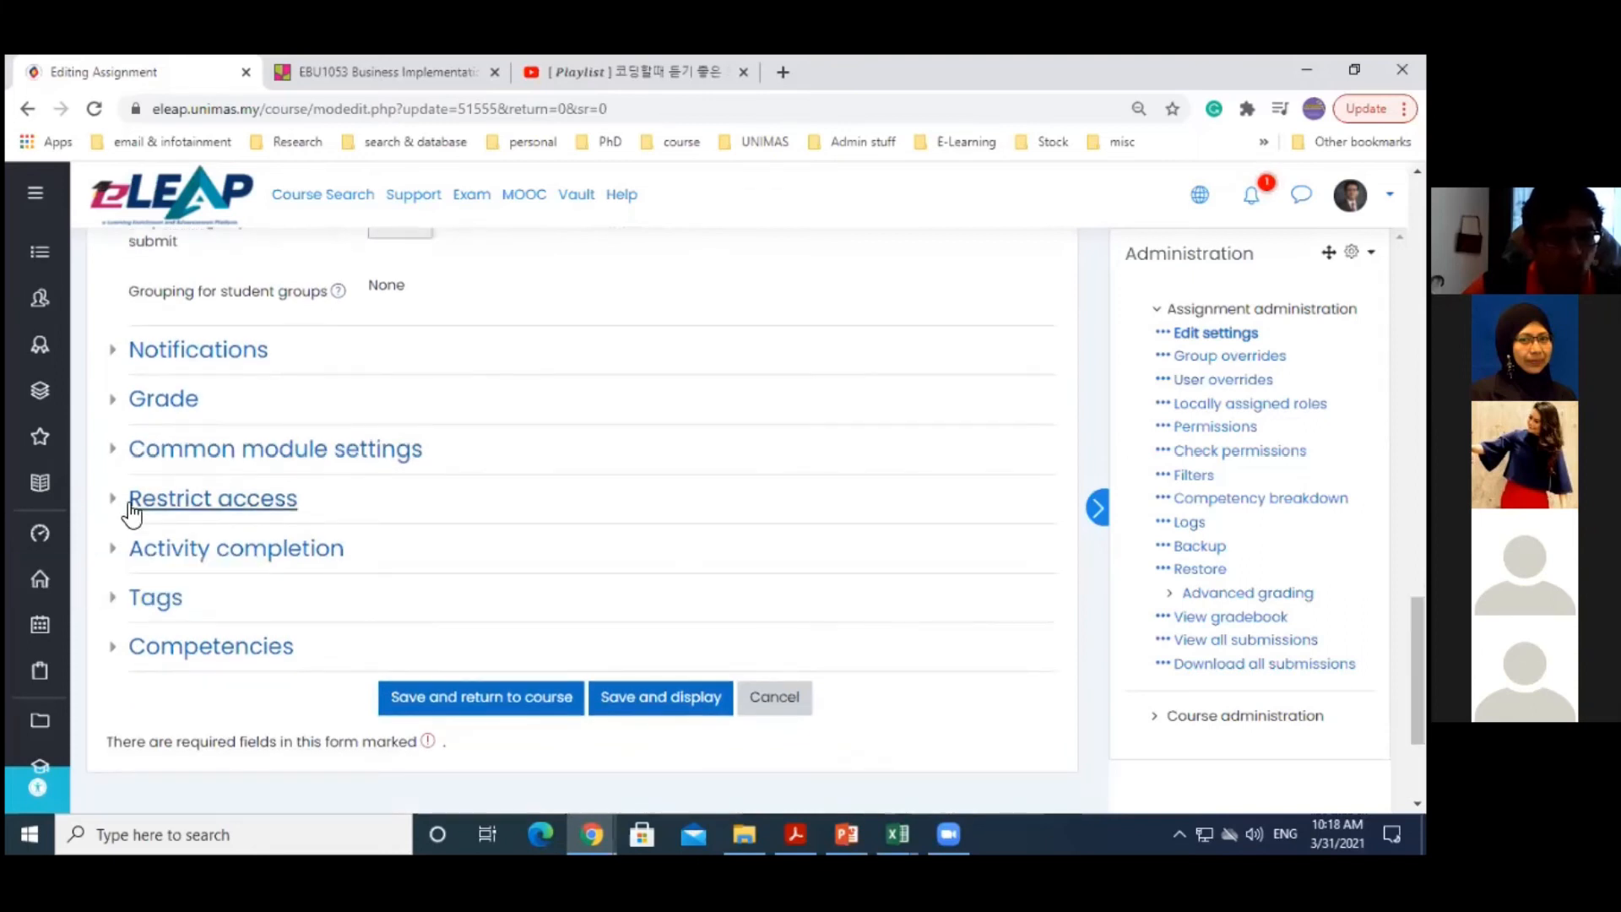
click(116, 507)
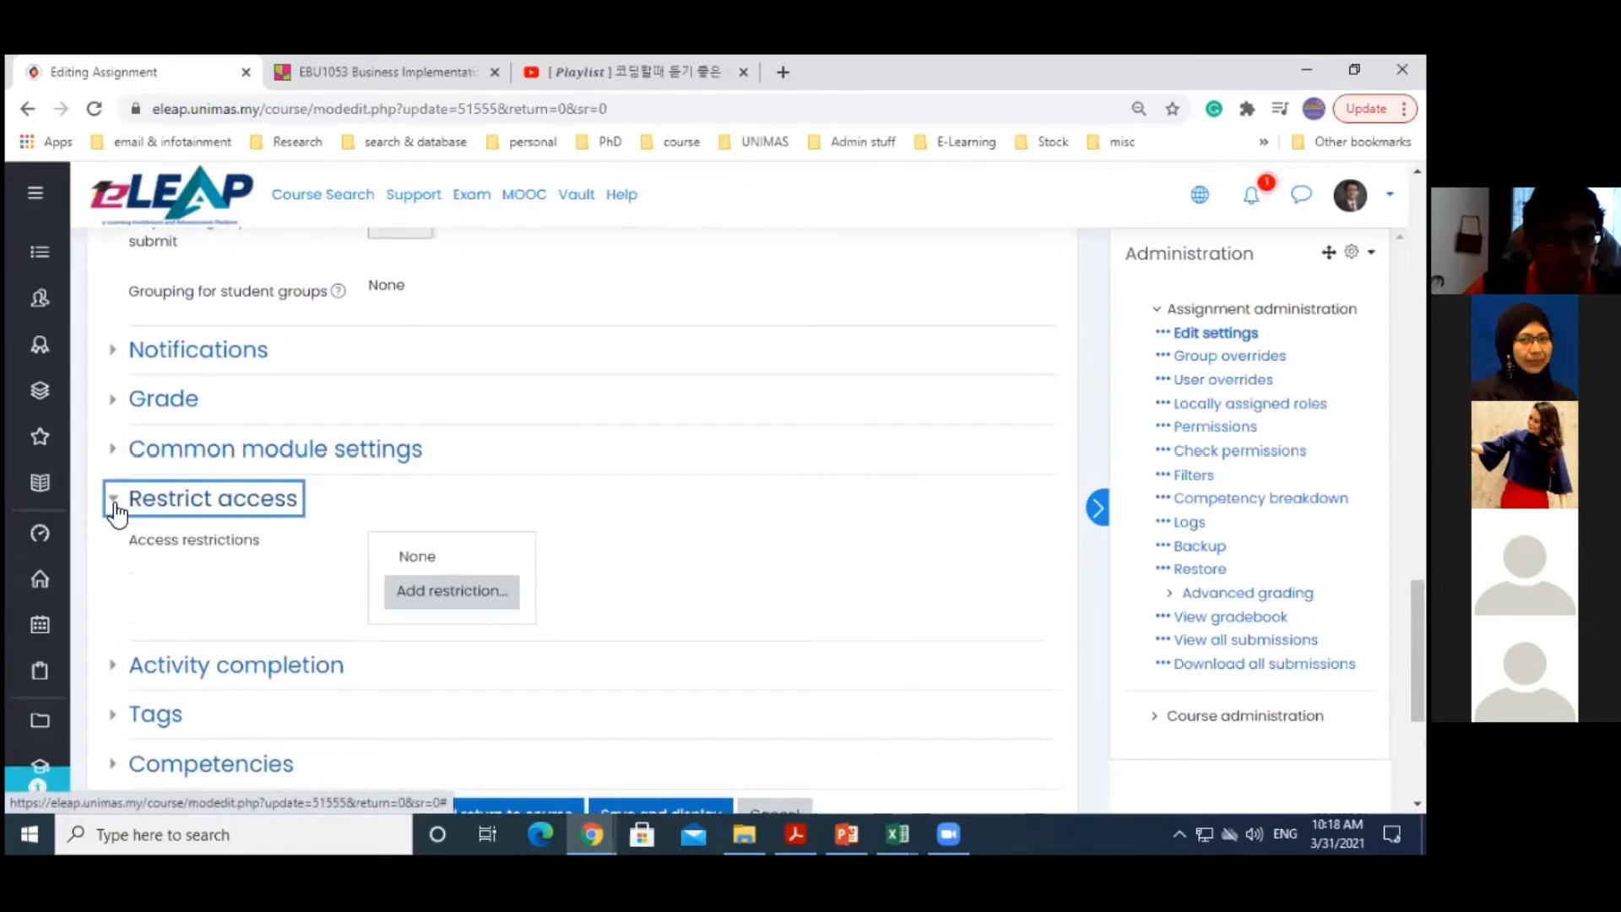
click(461, 594)
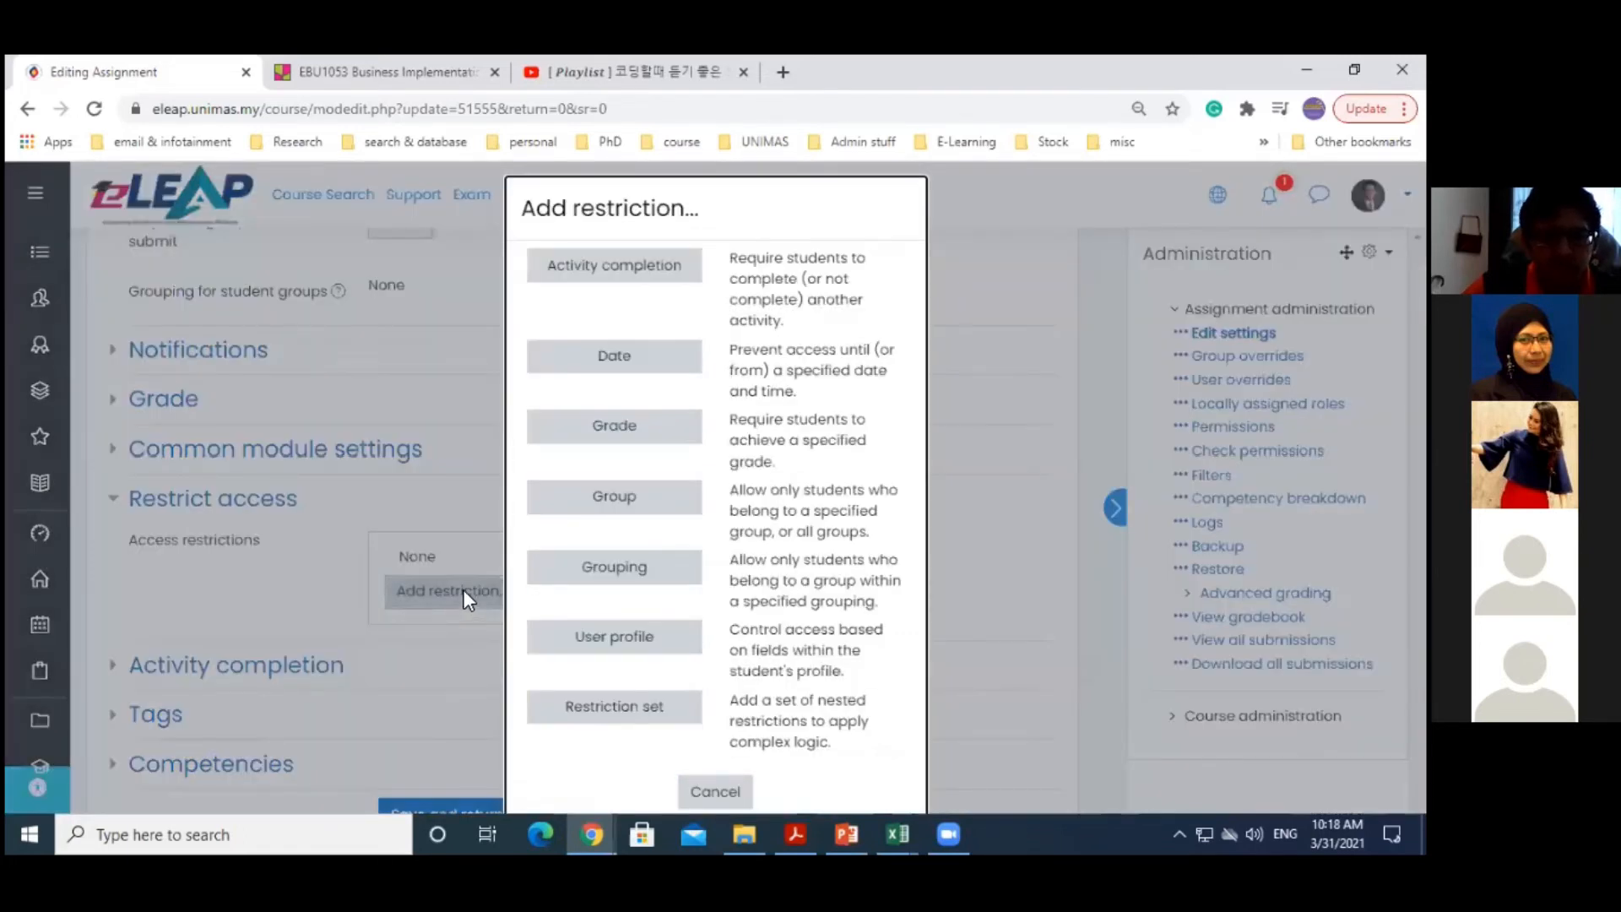
click(608, 571)
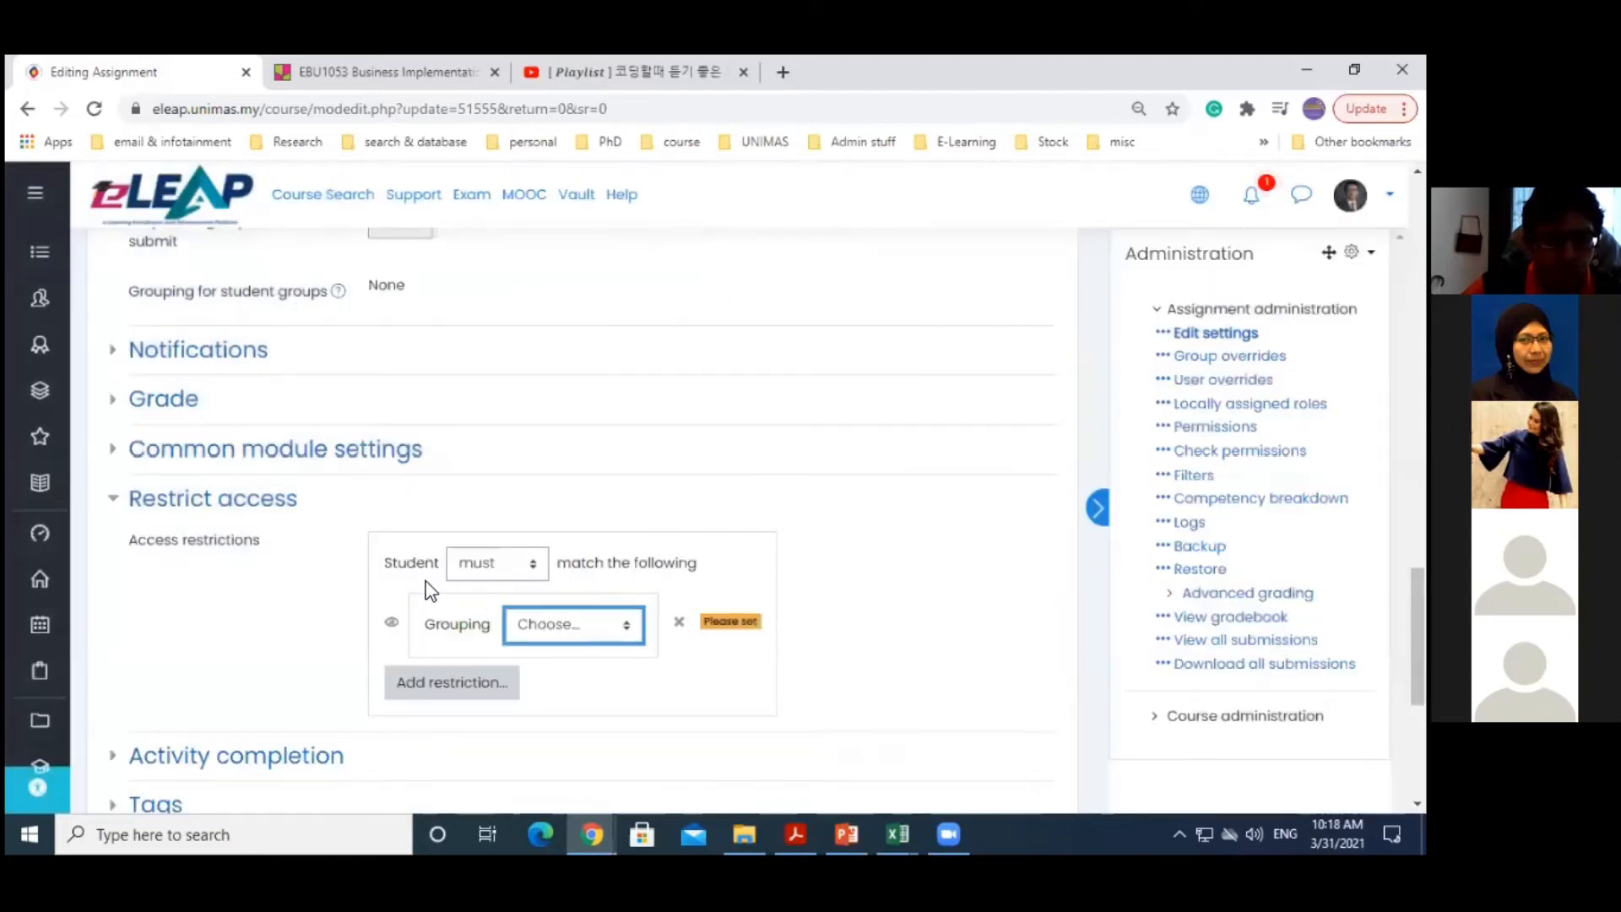
click(577, 634)
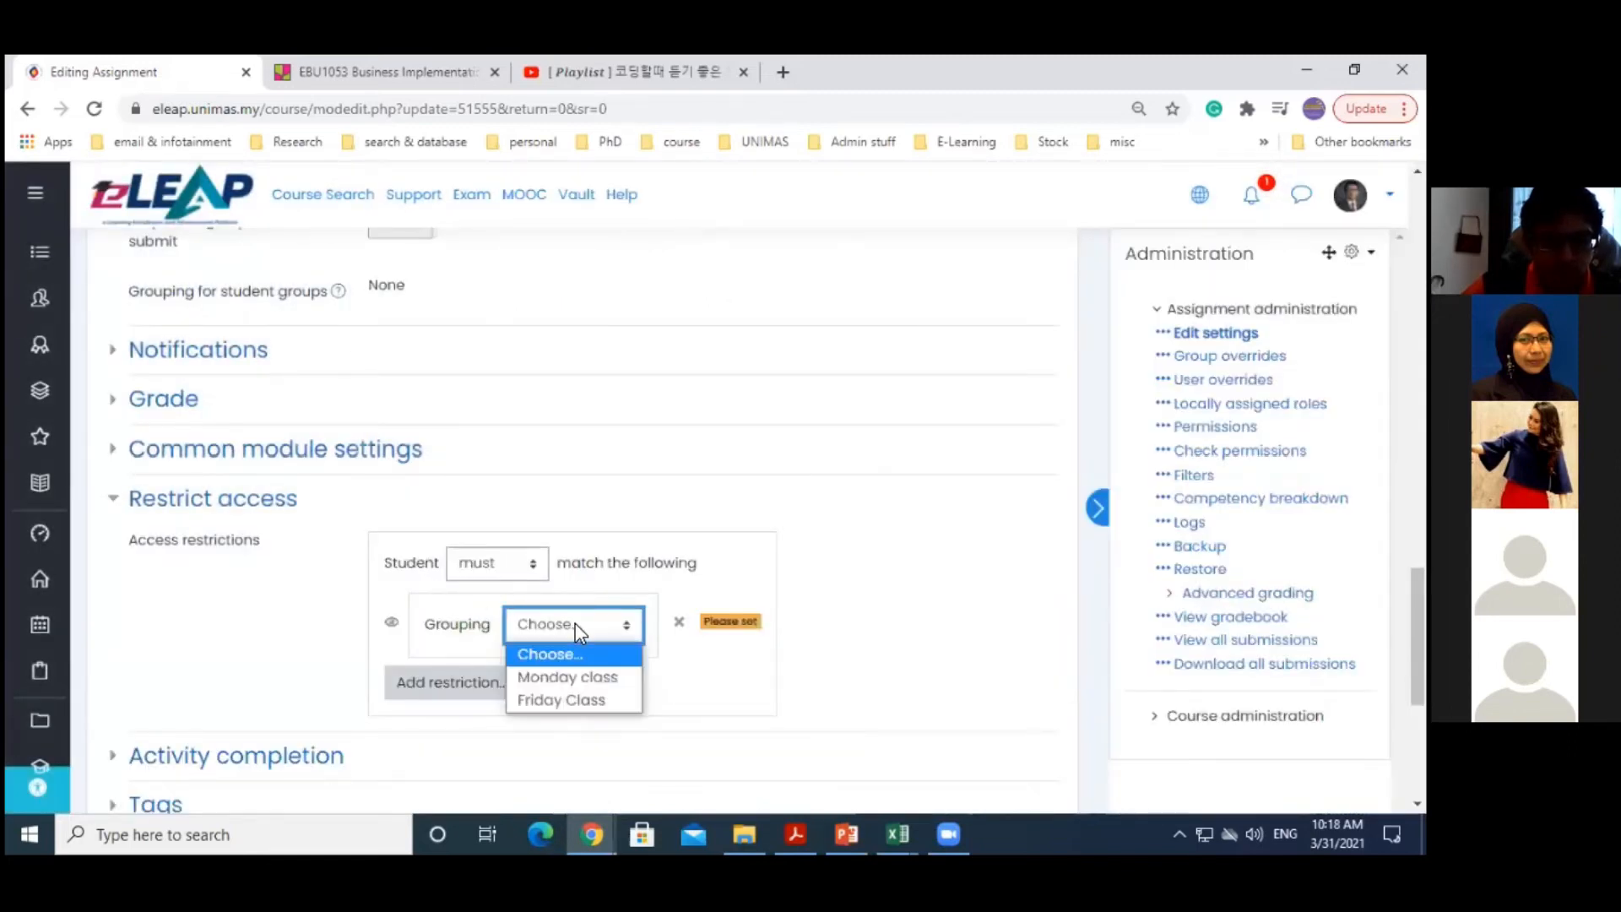
click(561, 675)
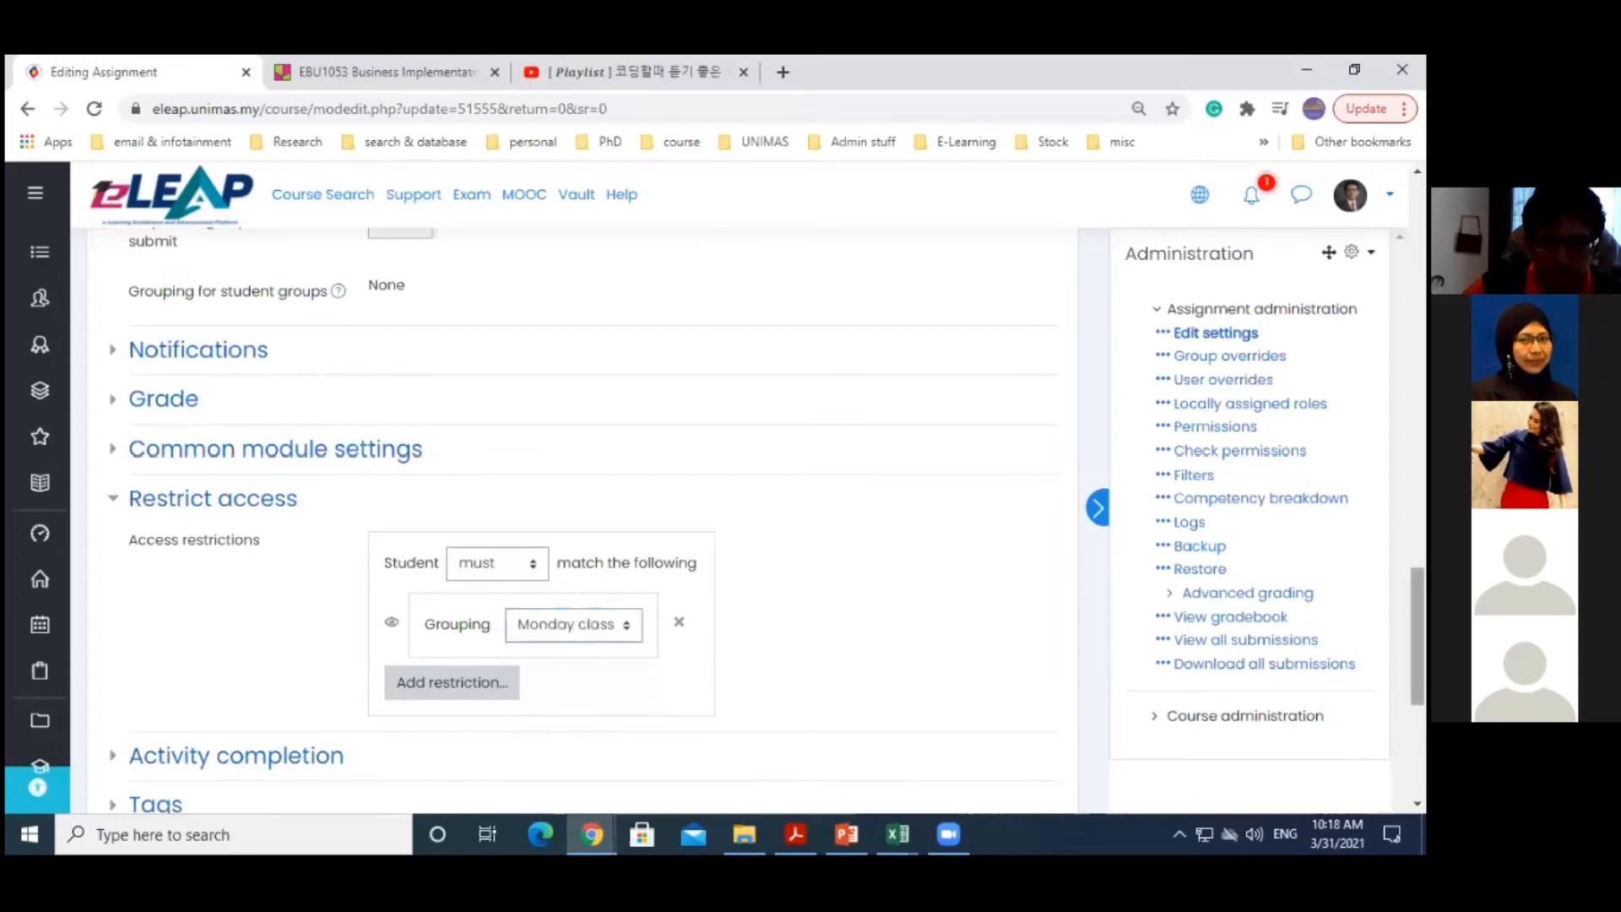
Save and display the assignment, and view its grading summary
scroll(452, 645, down, 5)
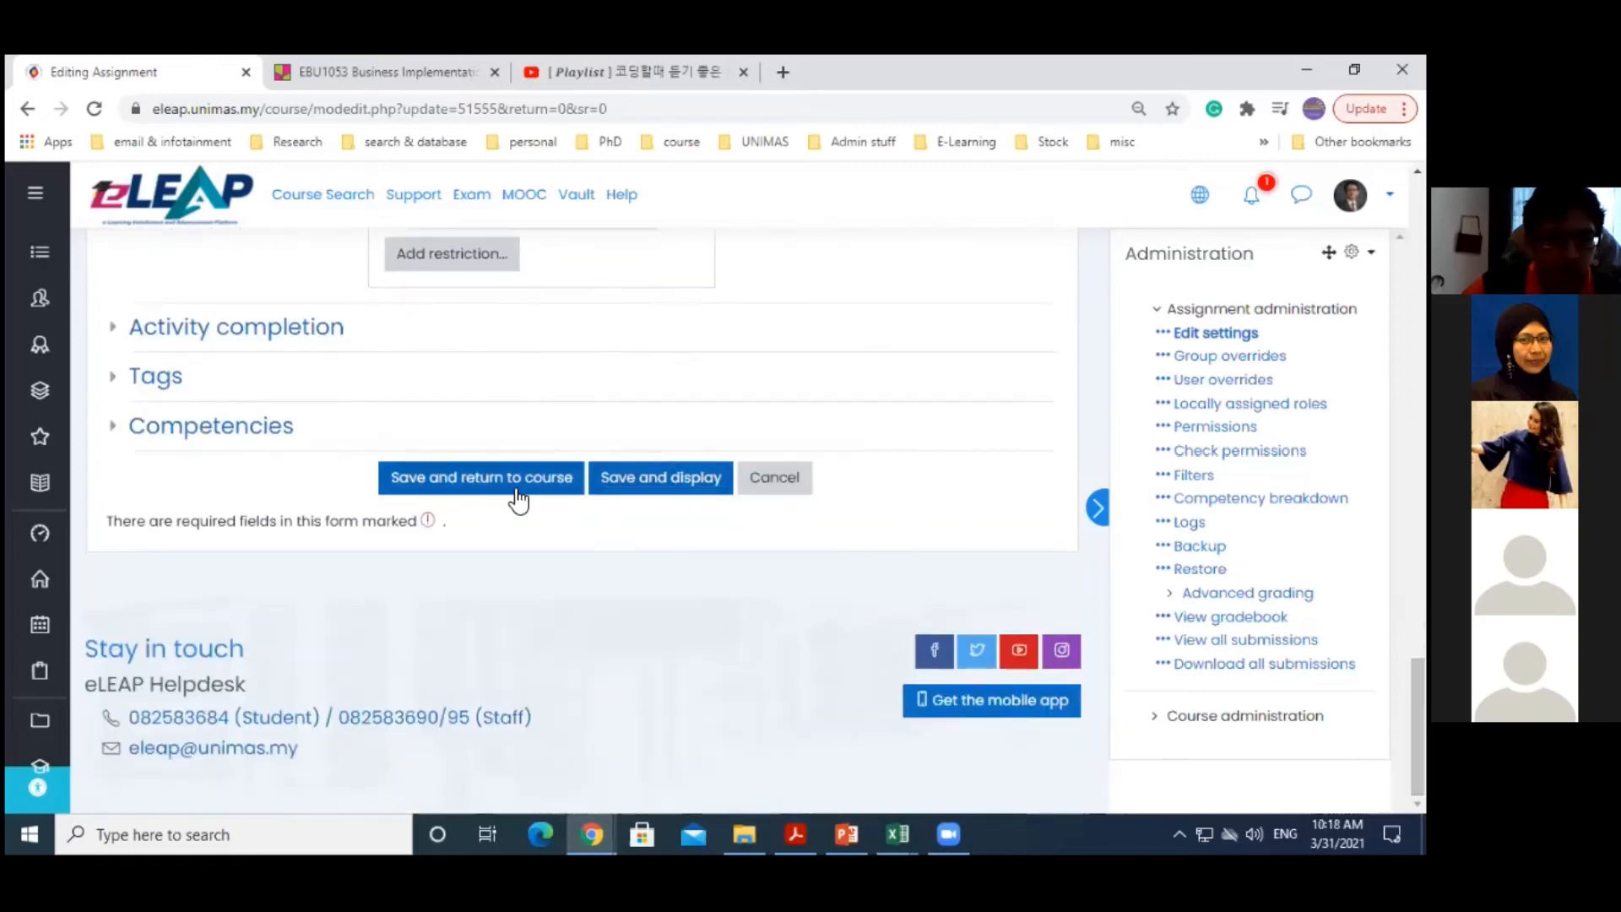
click(644, 491)
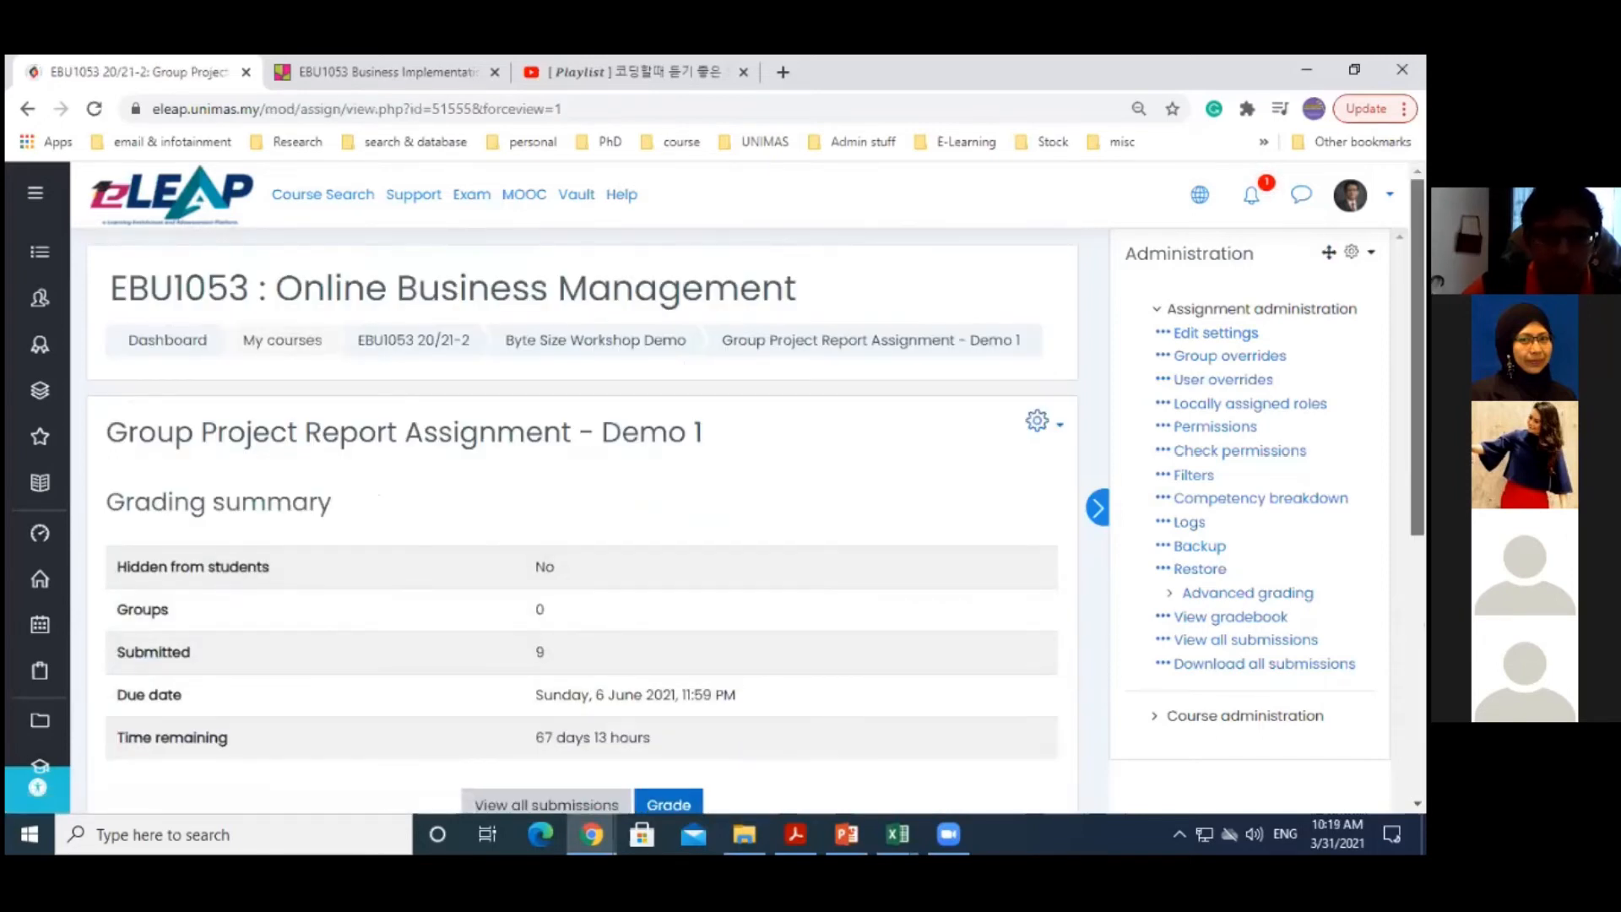
scroll(583, 506, down, 2)
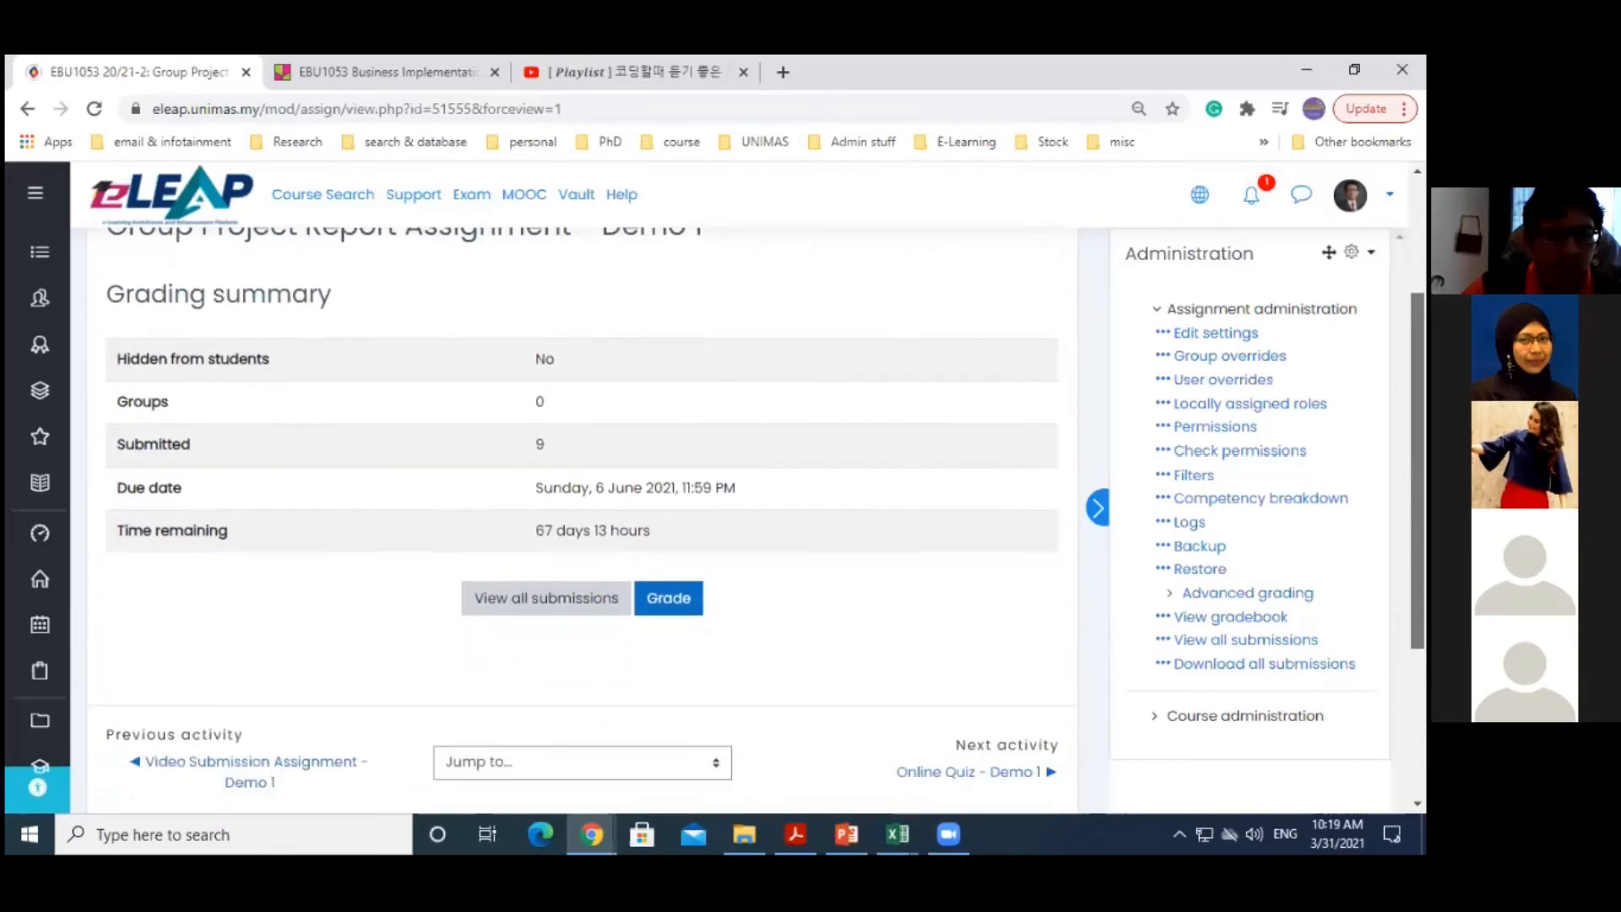
scroll(454, 473, up, 2)
scroll(340, 346, up, 1)
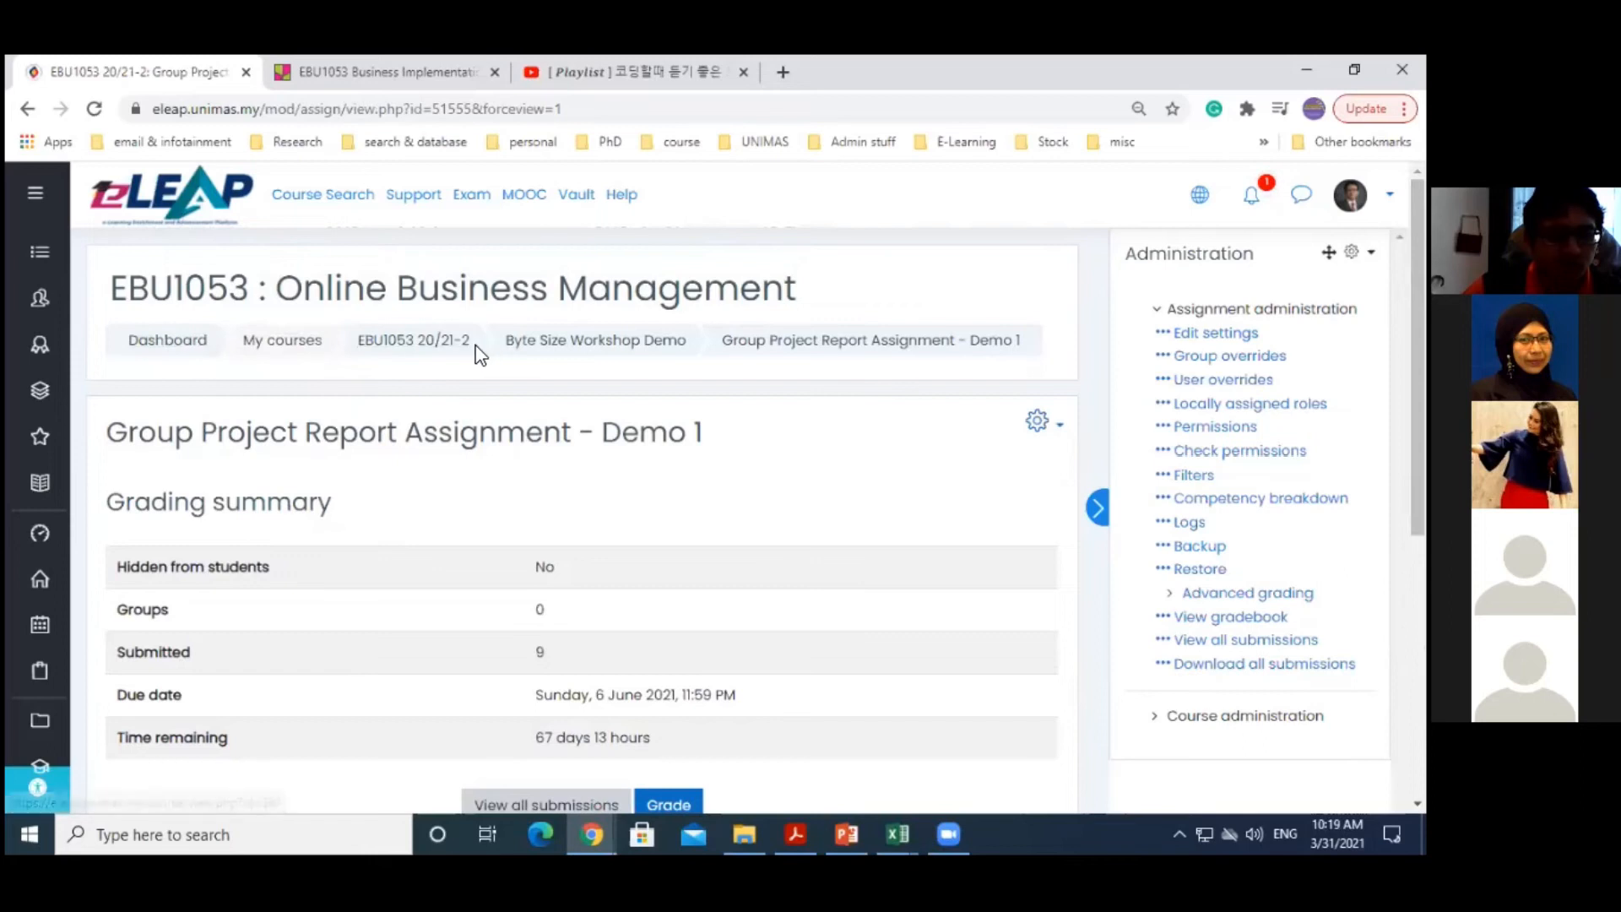
Go back through the EBU1053 20/21-2 course page to the dashboard and open the EBM2123 Management Science course
click(413, 346)
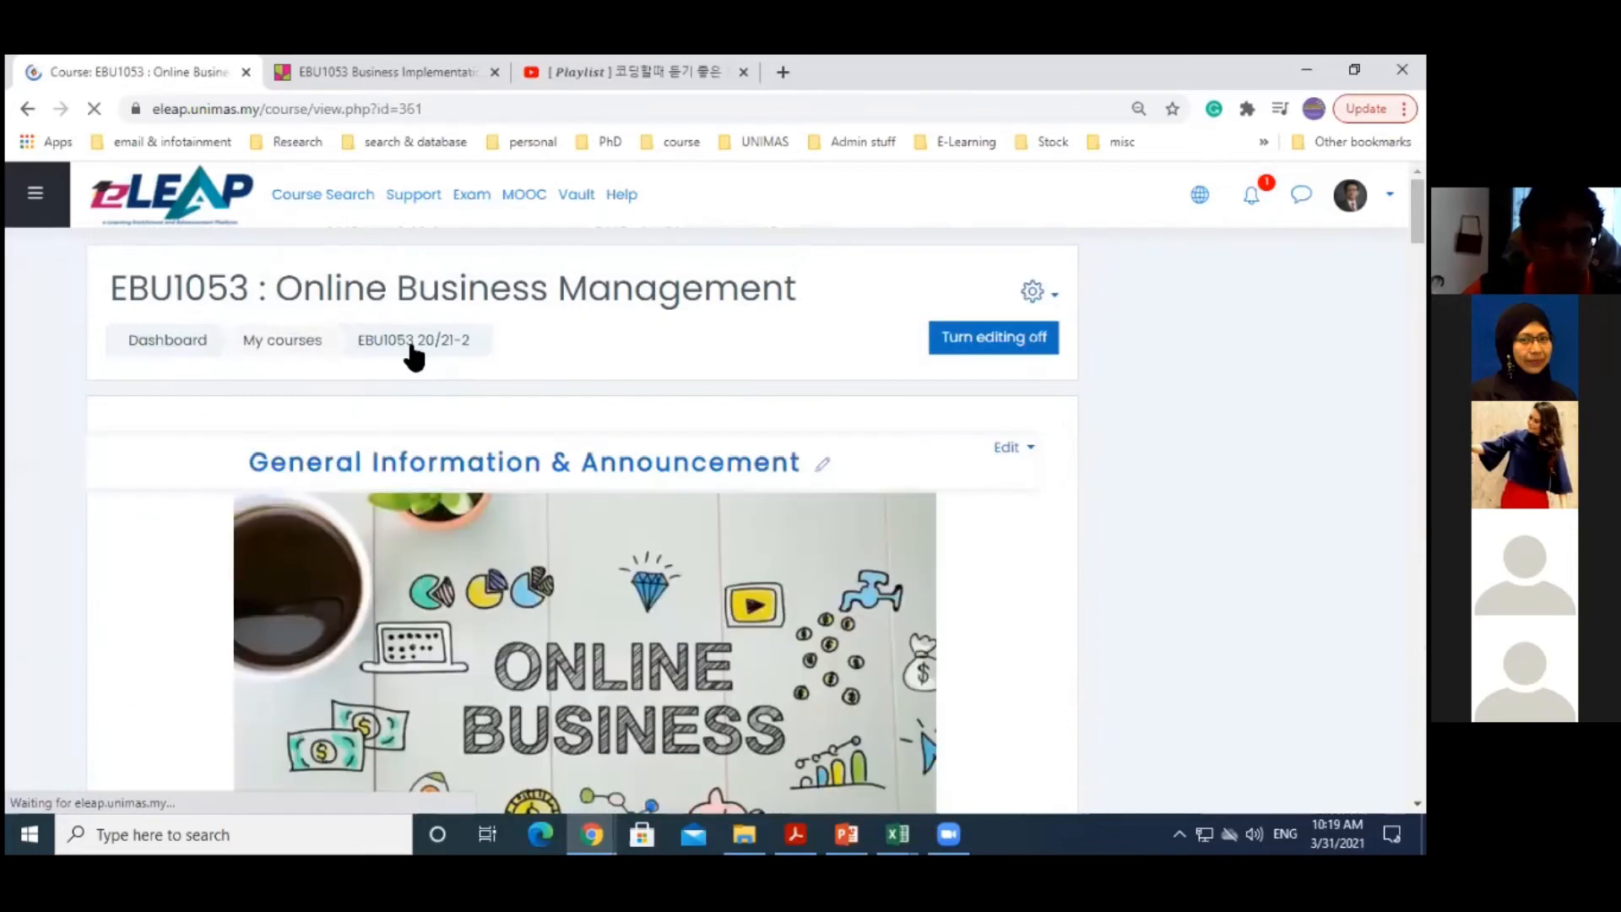
click(189, 353)
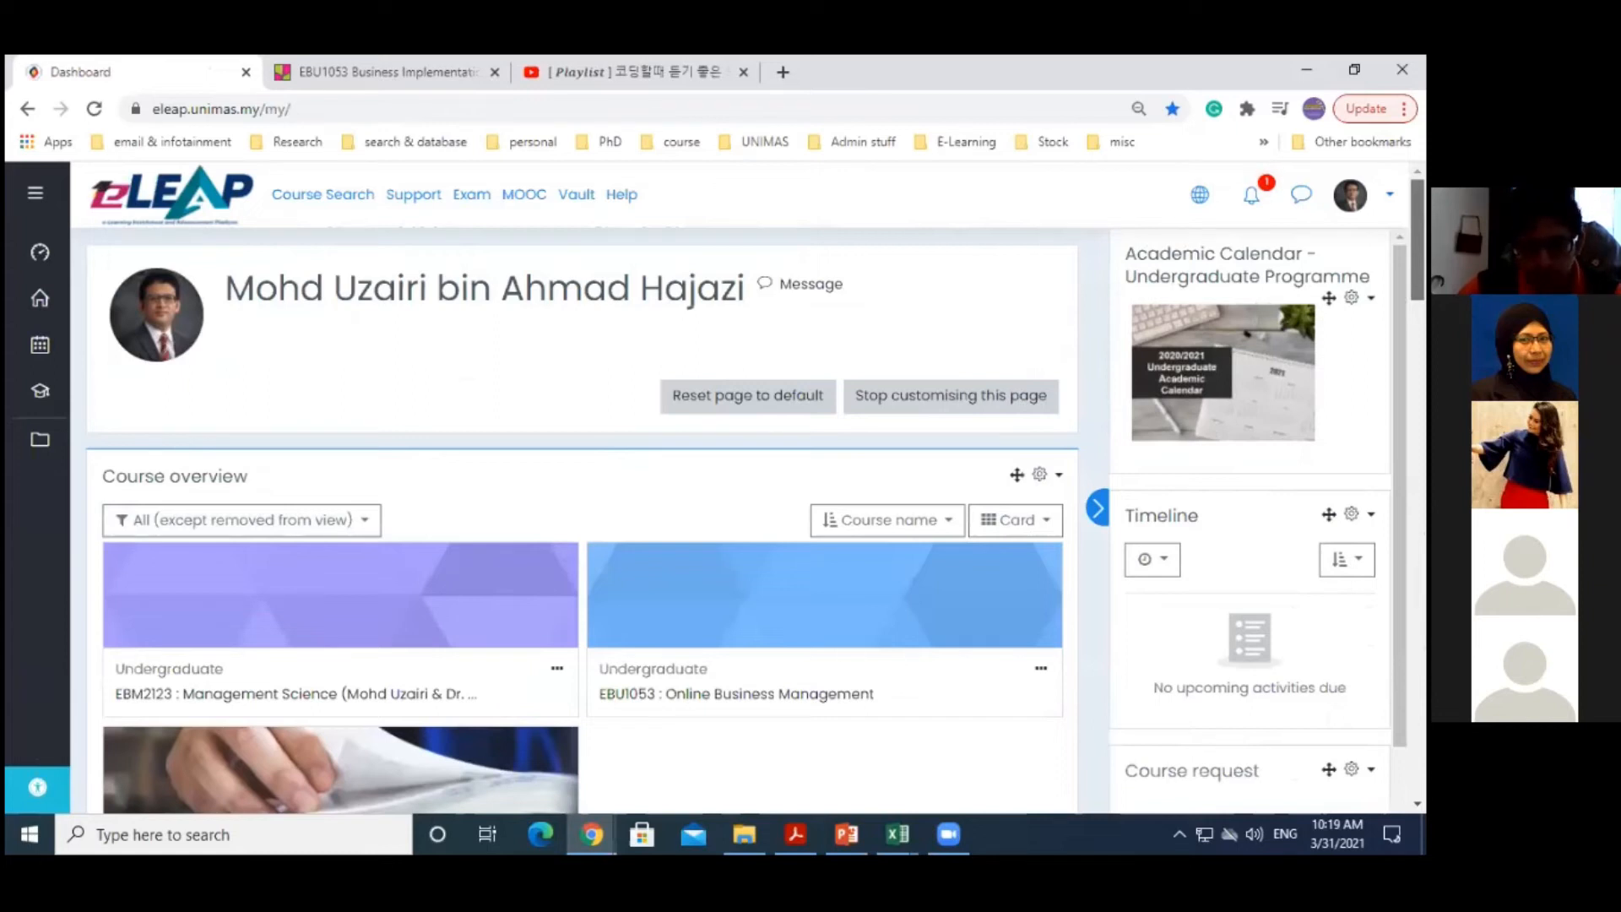
scroll(583, 523, down, 2)
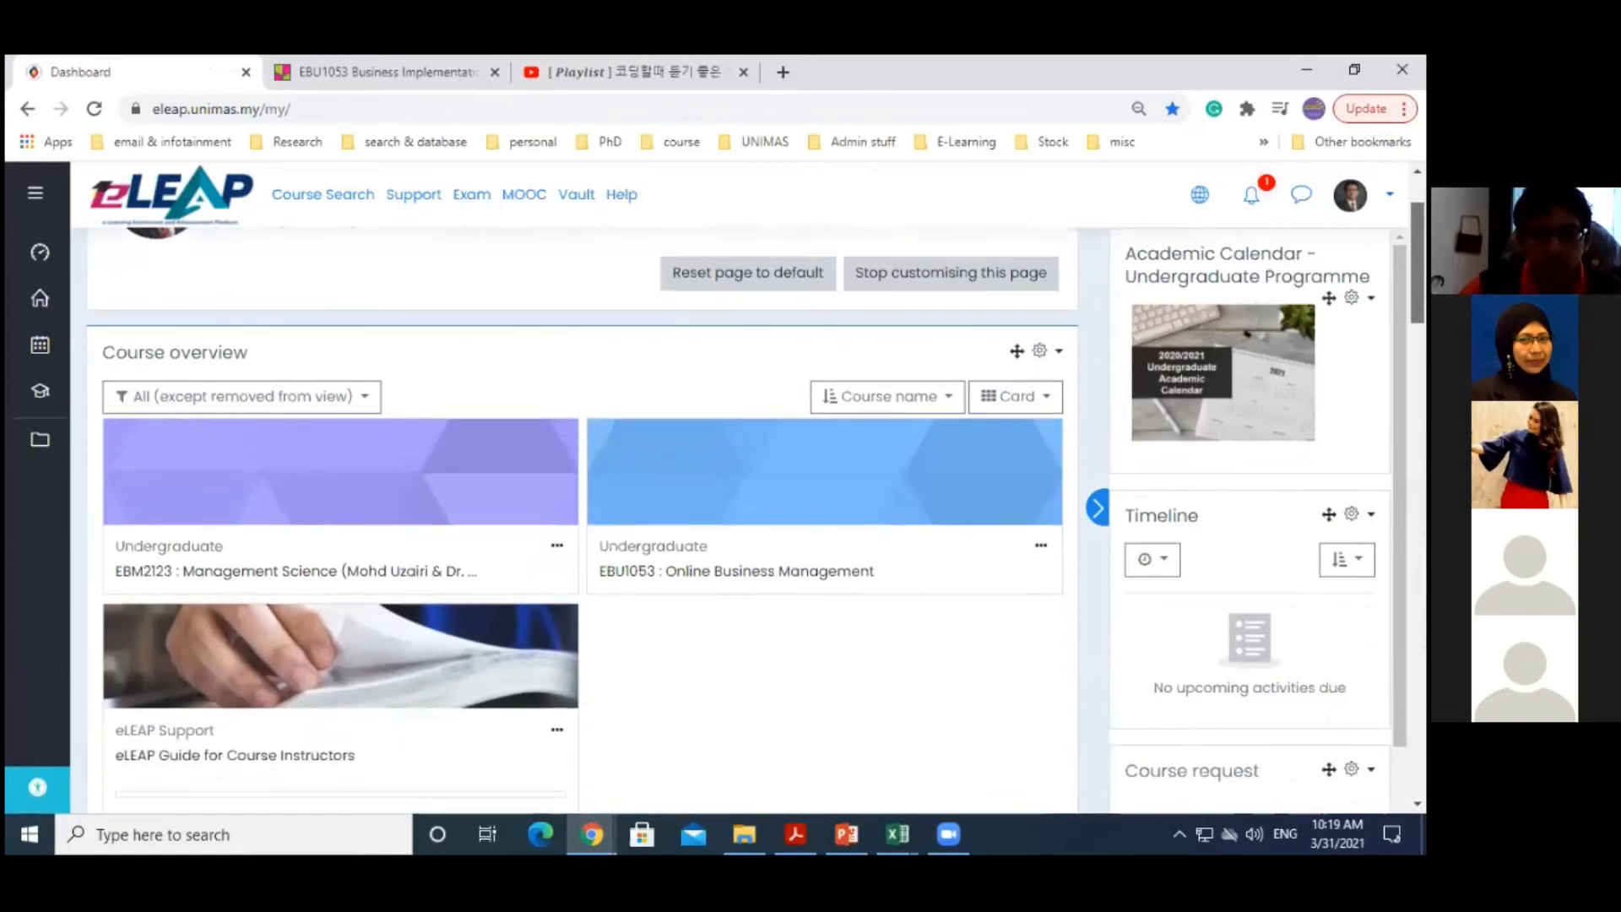
scroll(759, 390, down, 1)
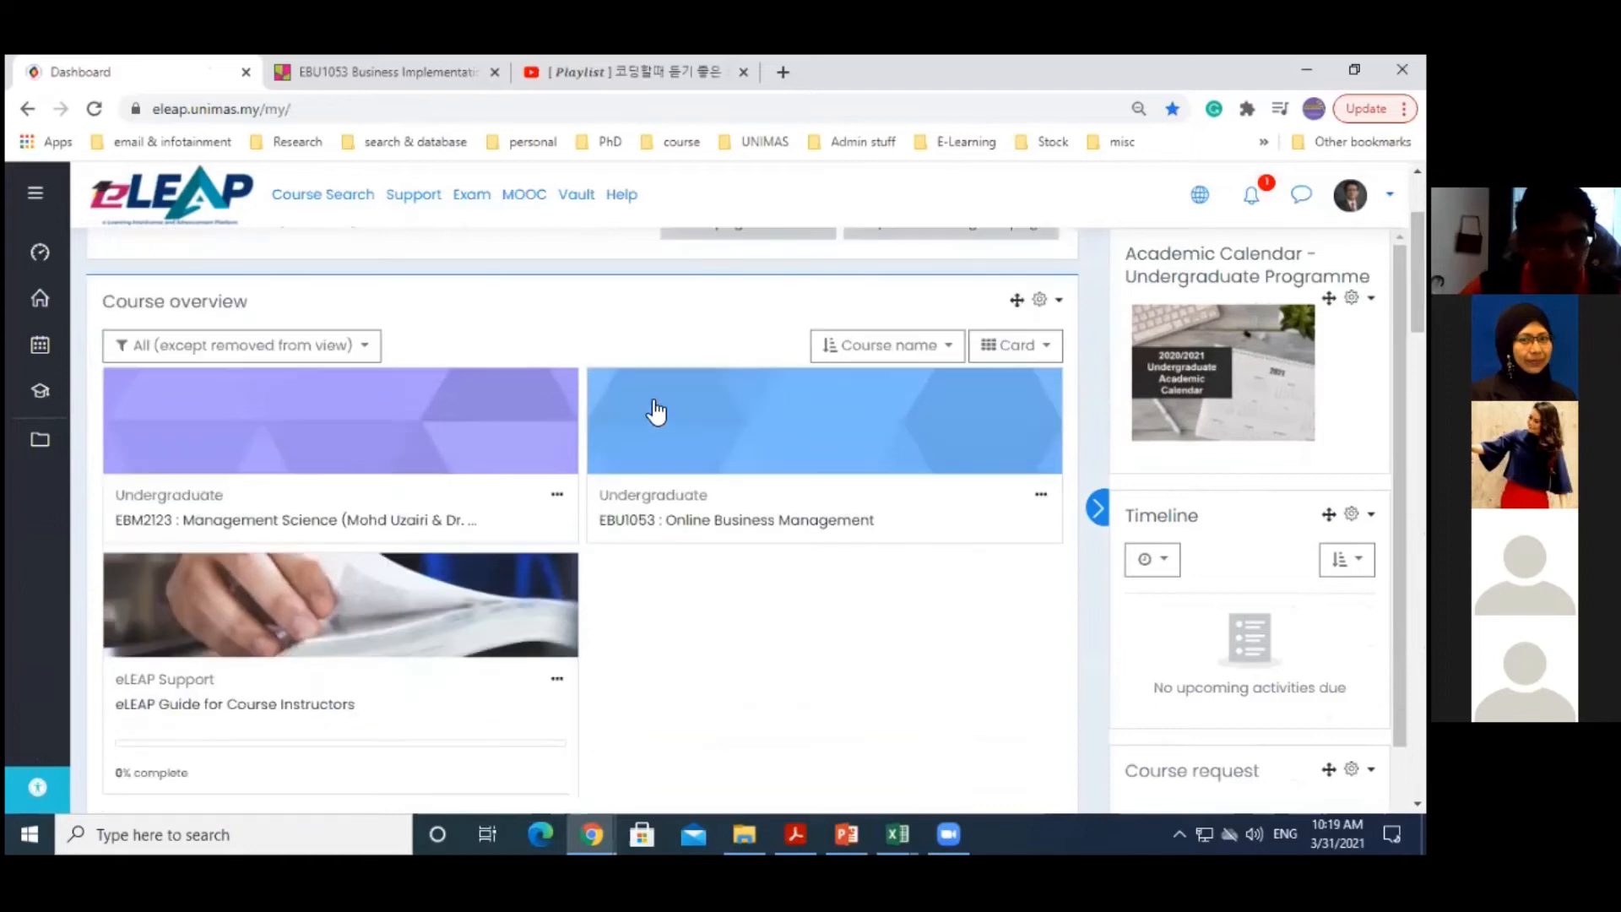
click(261, 532)
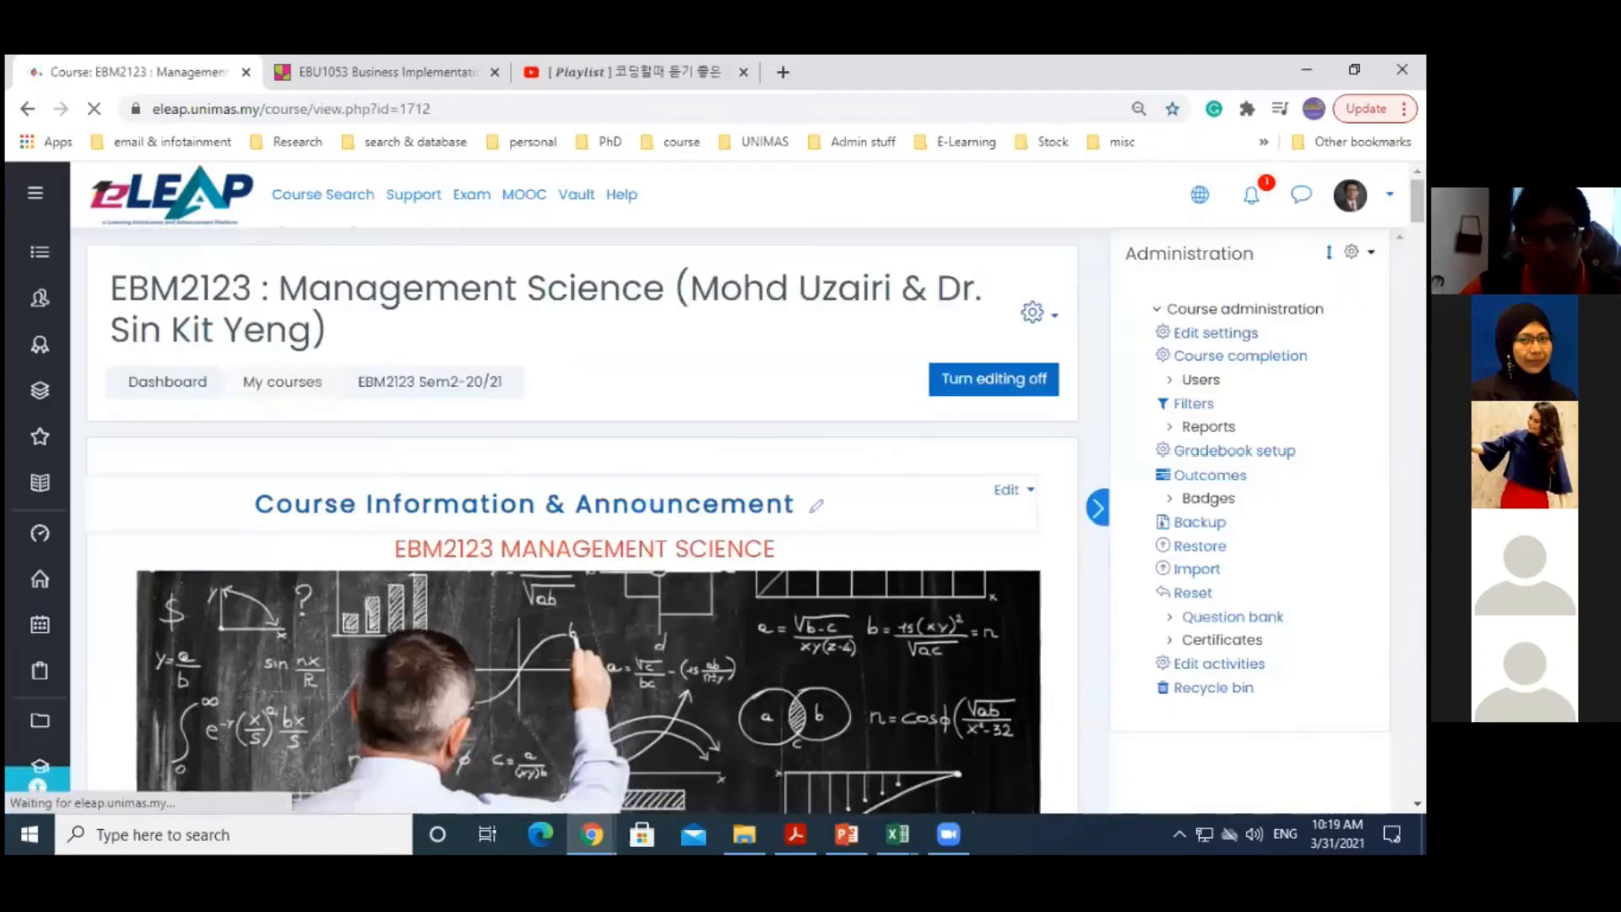
Examine the grouping restrictions on the LU1 exercise submissions for G01, G02 and G03, and the group selection activities under Assessment
scroll(261, 532, down, 10)
scroll(145, 697, down, 10)
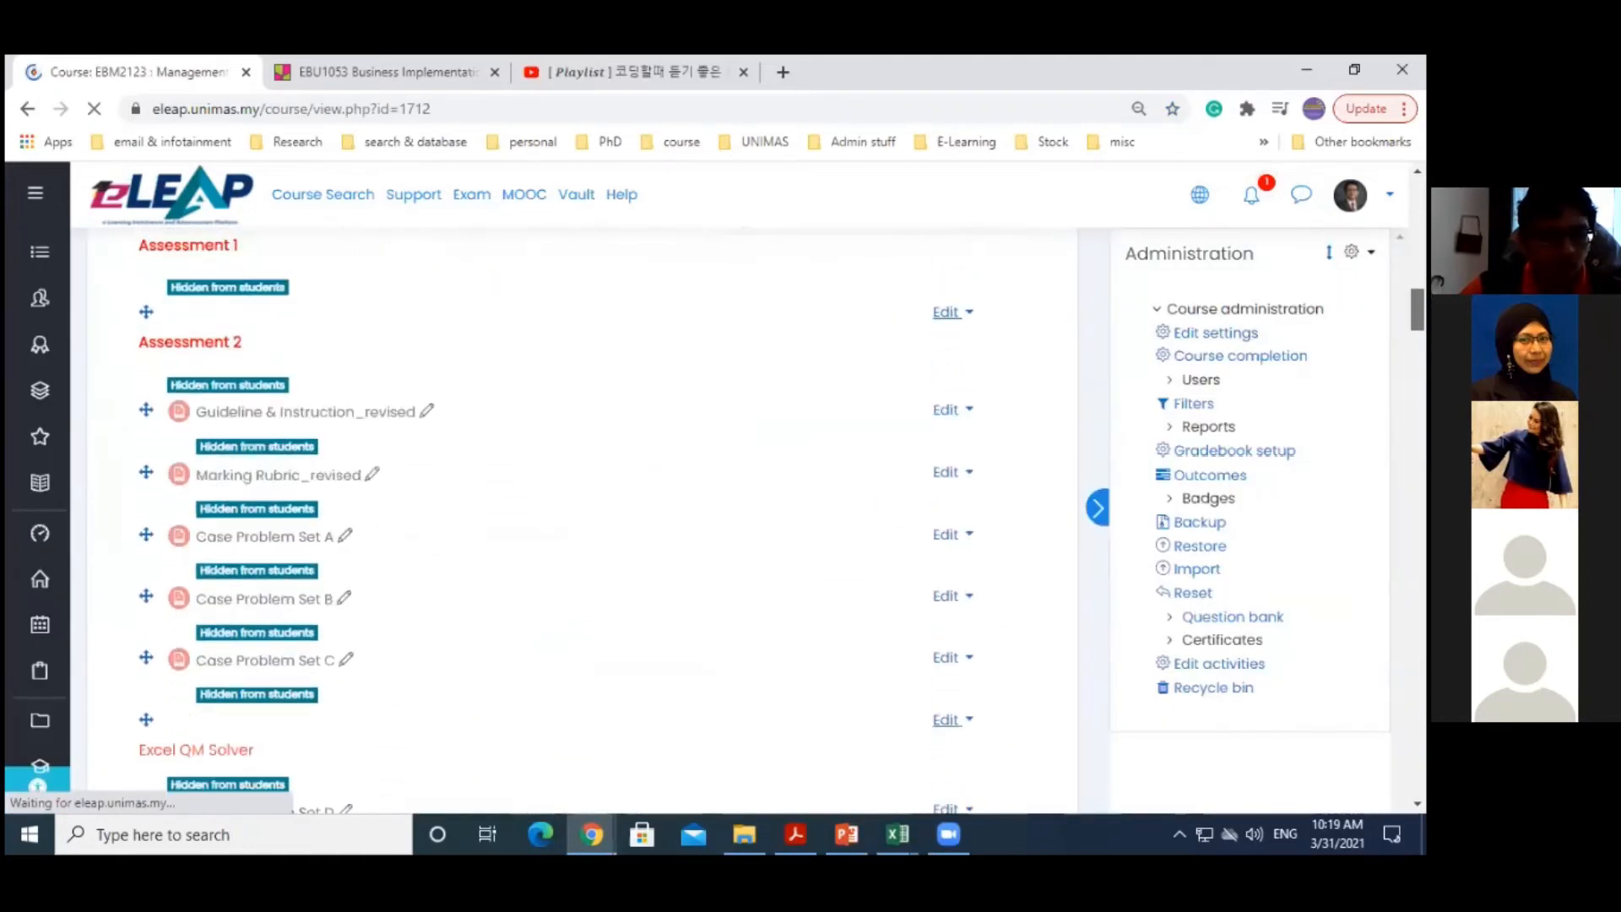
scroll(145, 244, down, 7)
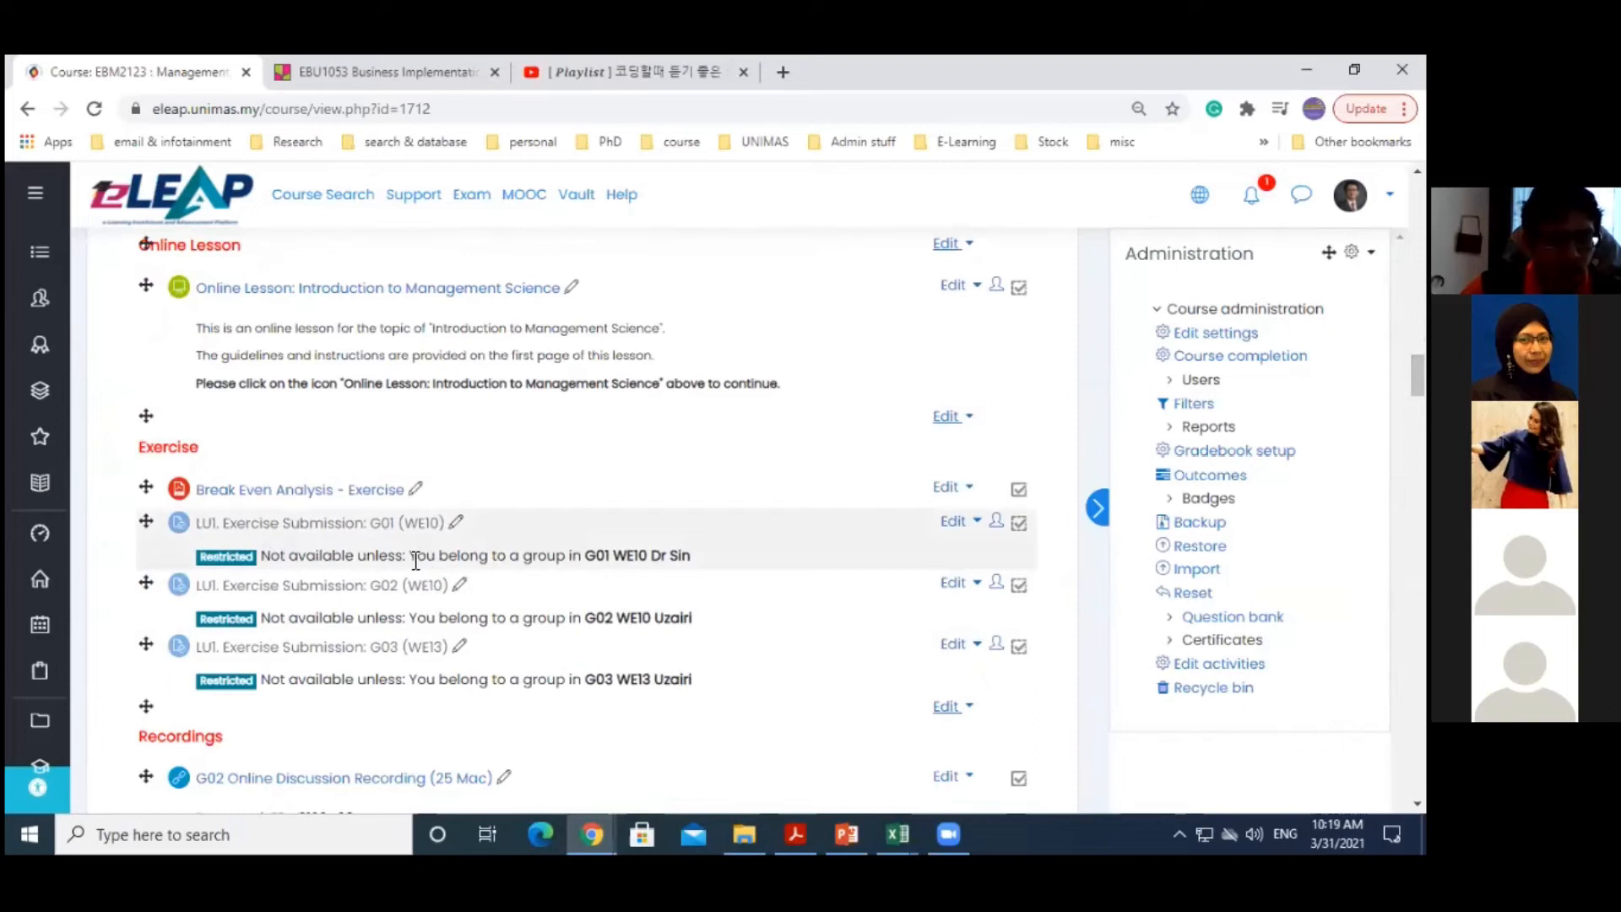
drag(432, 558, 681, 553)
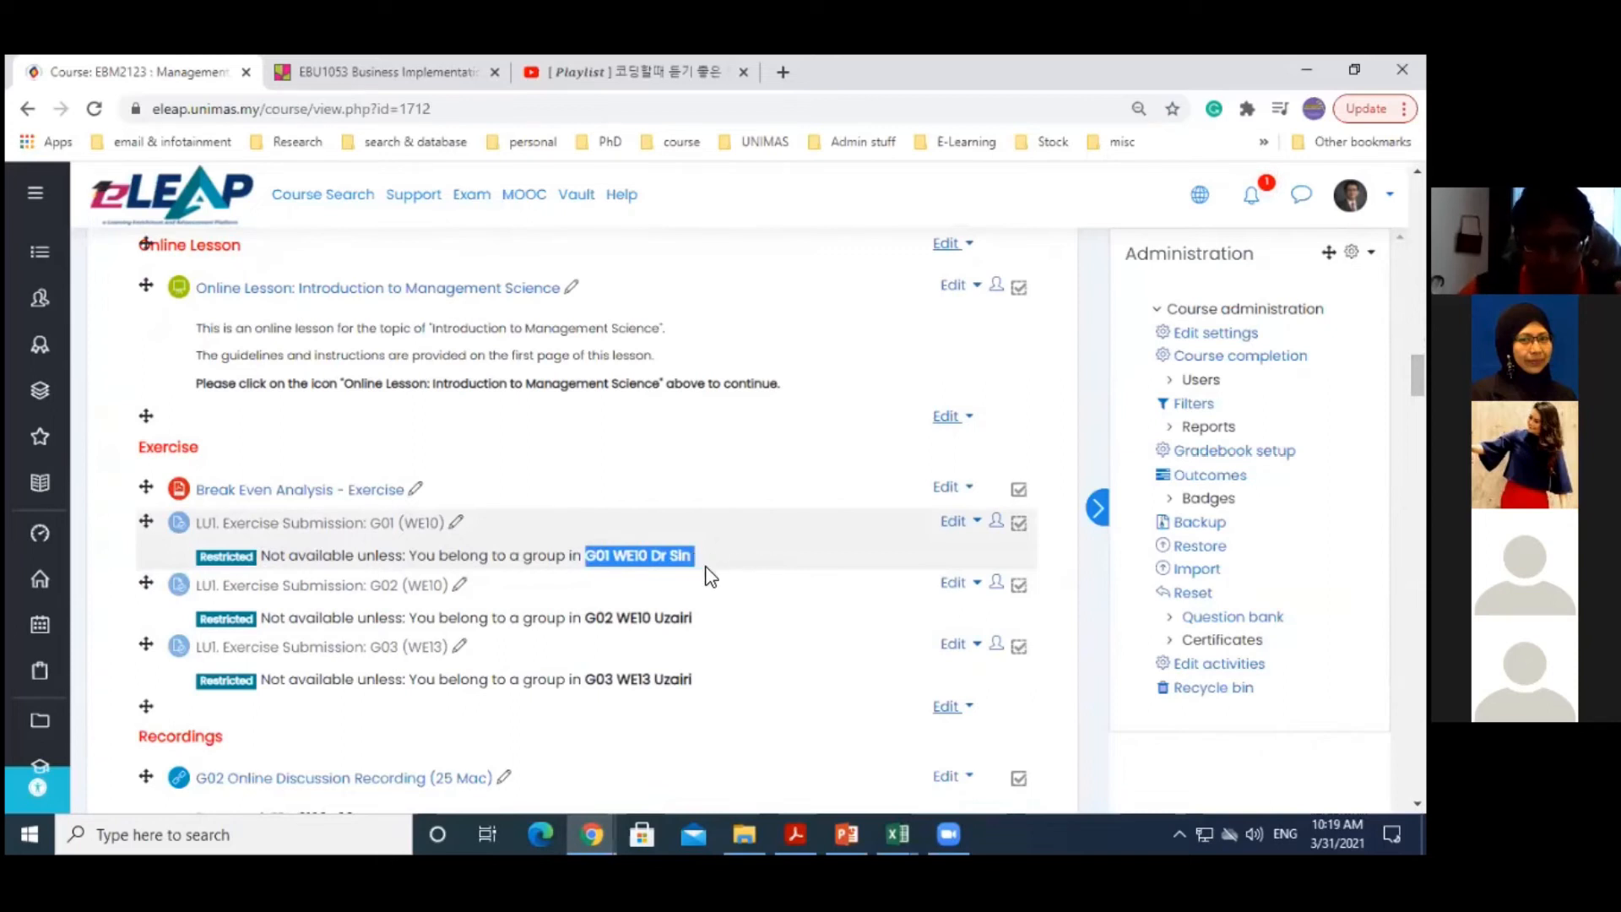
click(600, 681)
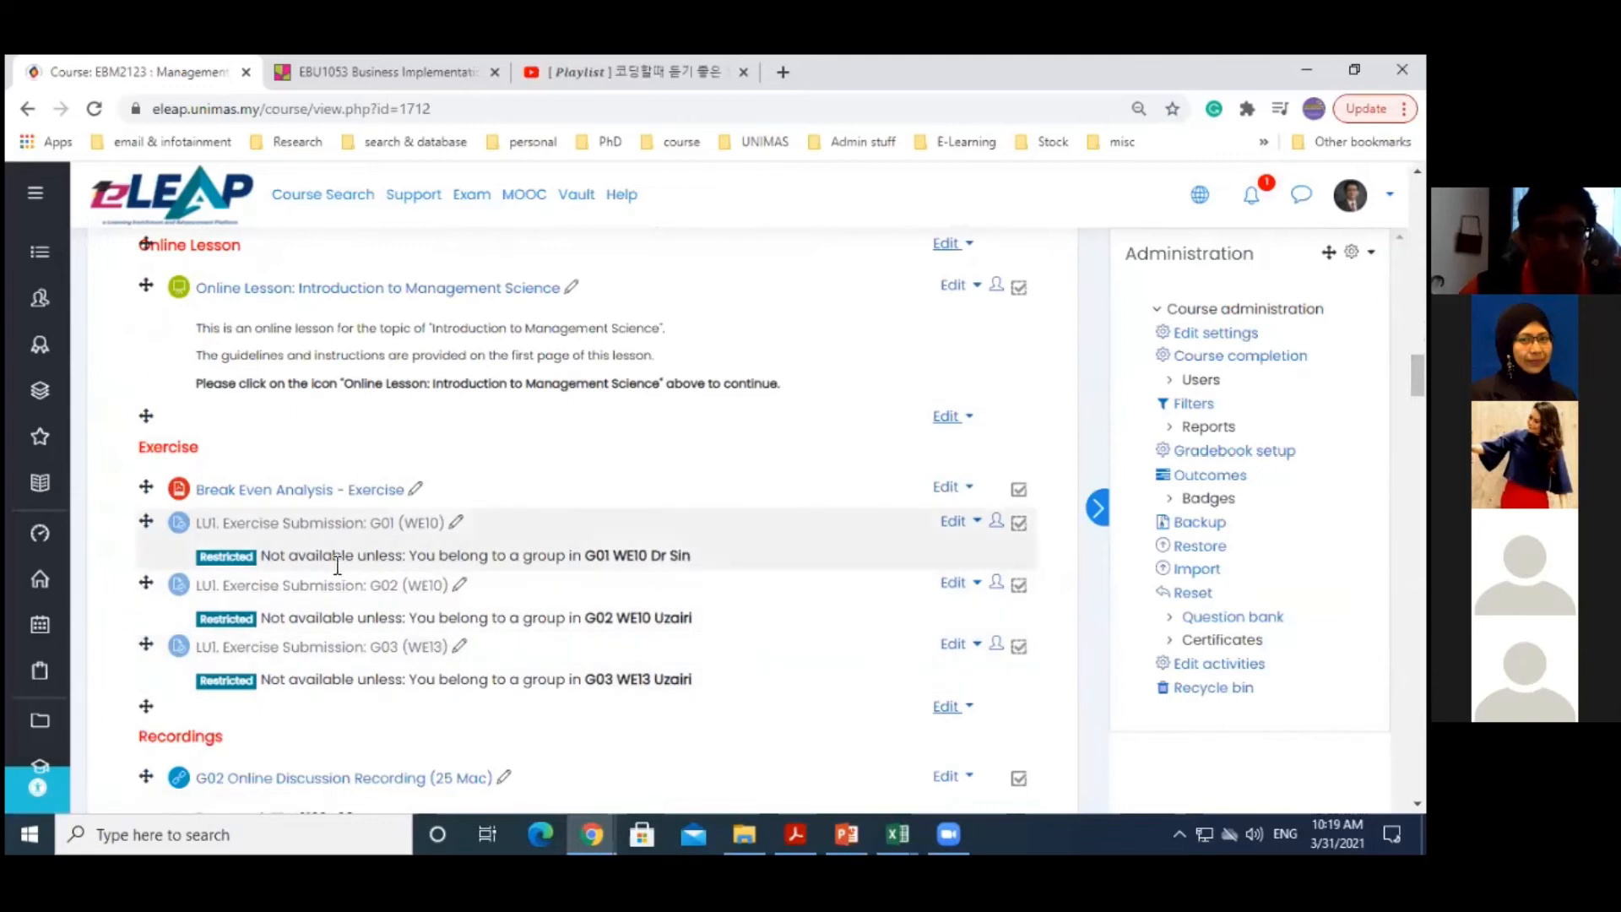
scroll(577, 464, up, 15)
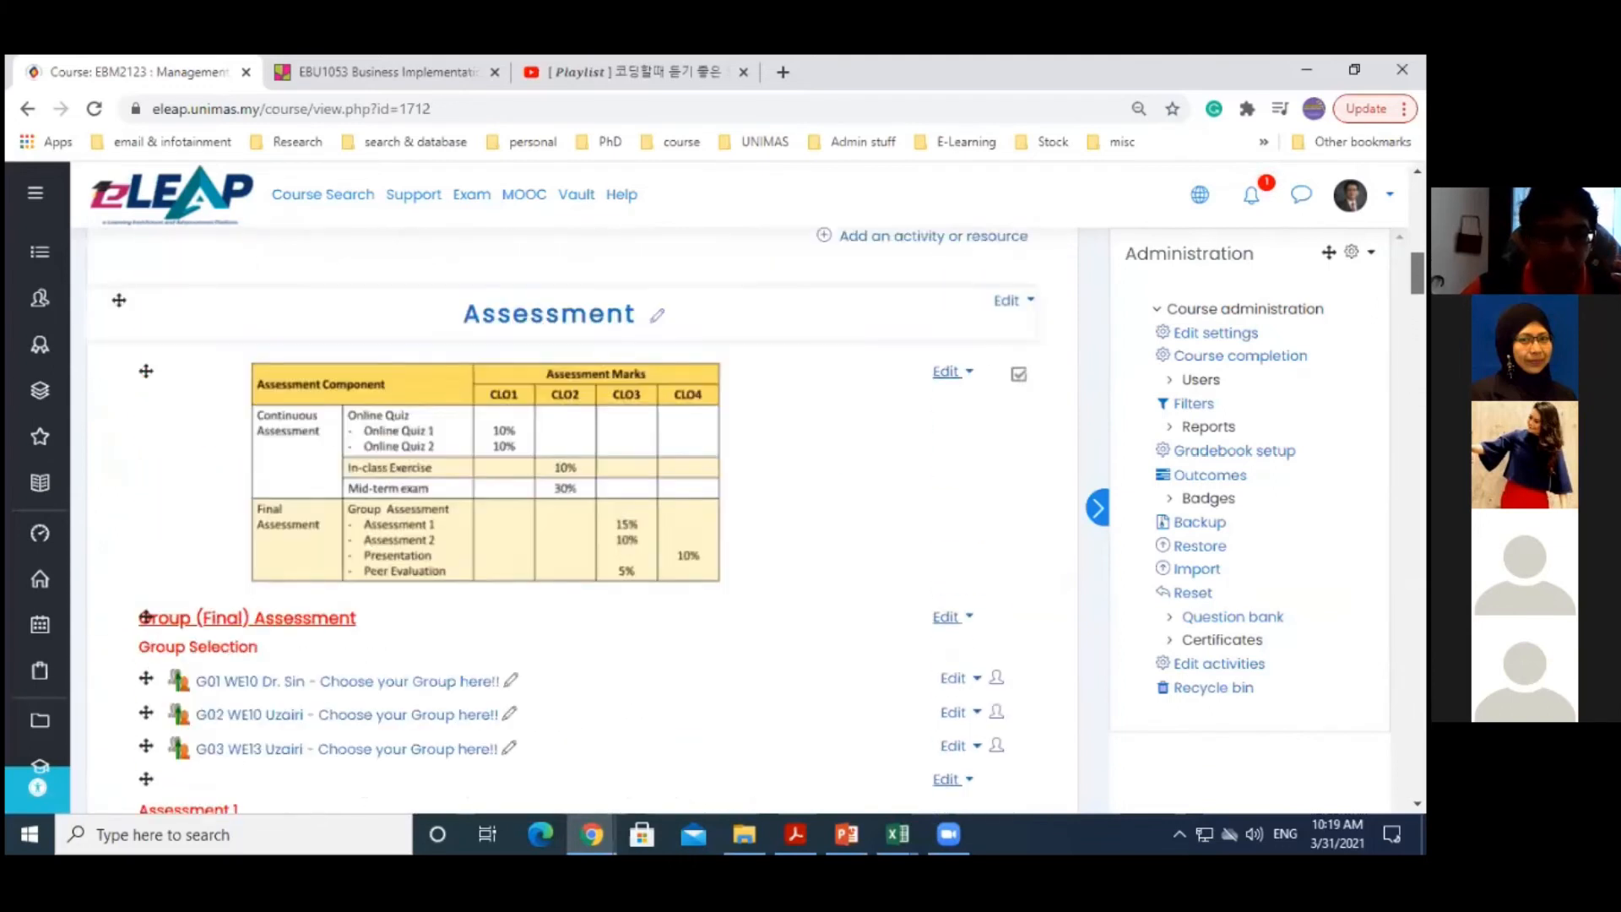
drag(1417, 291, 1418, 388)
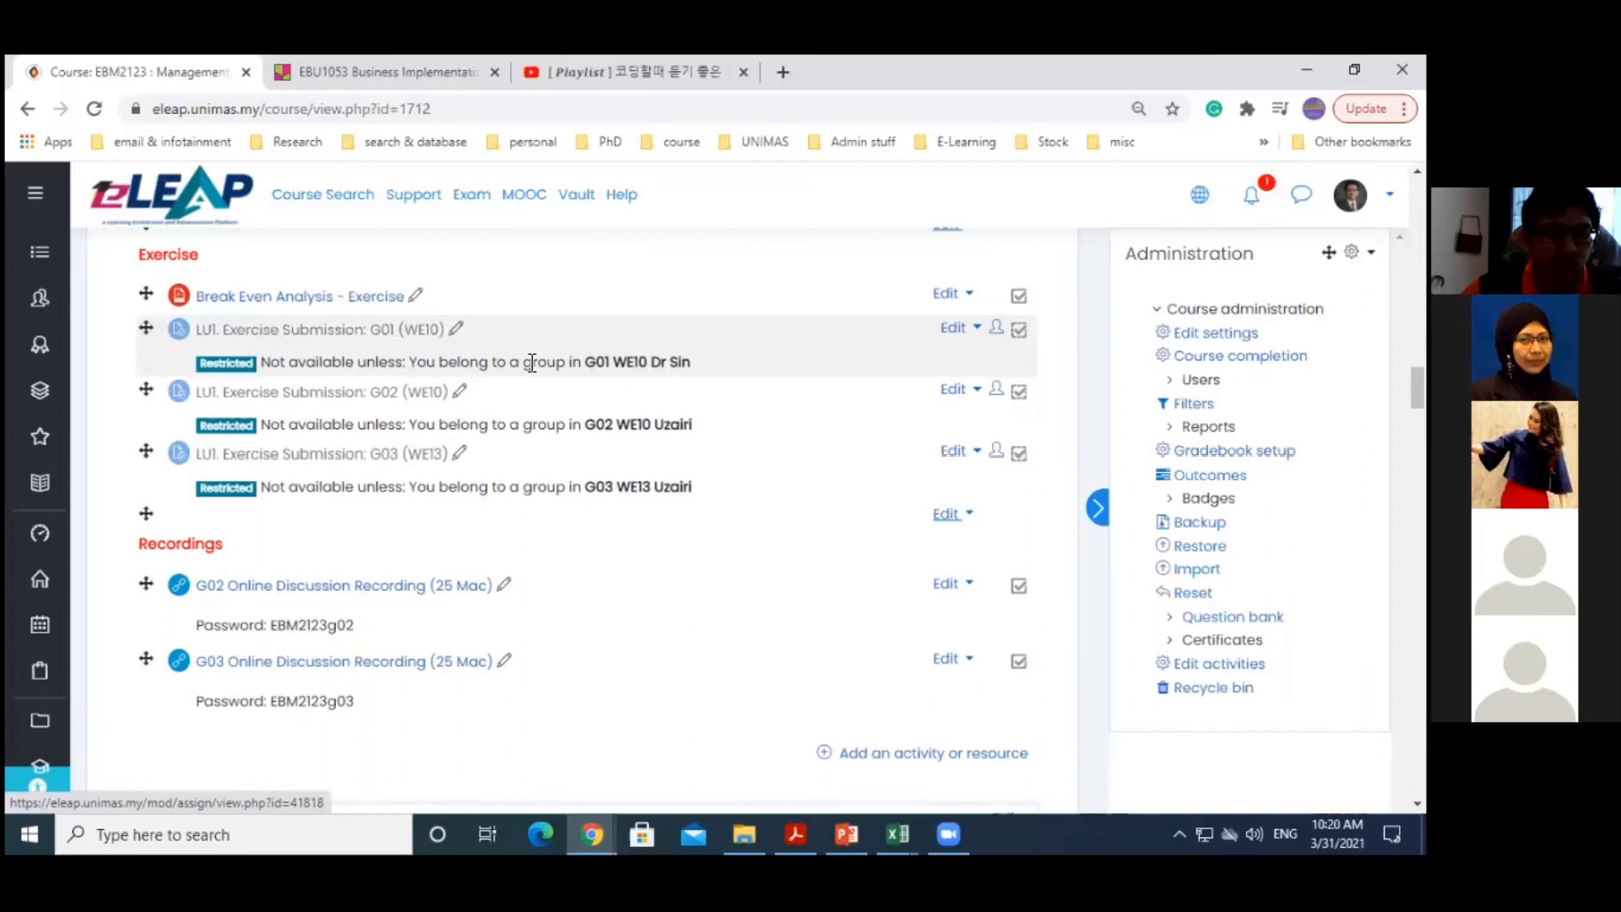
drag(584, 363, 688, 368)
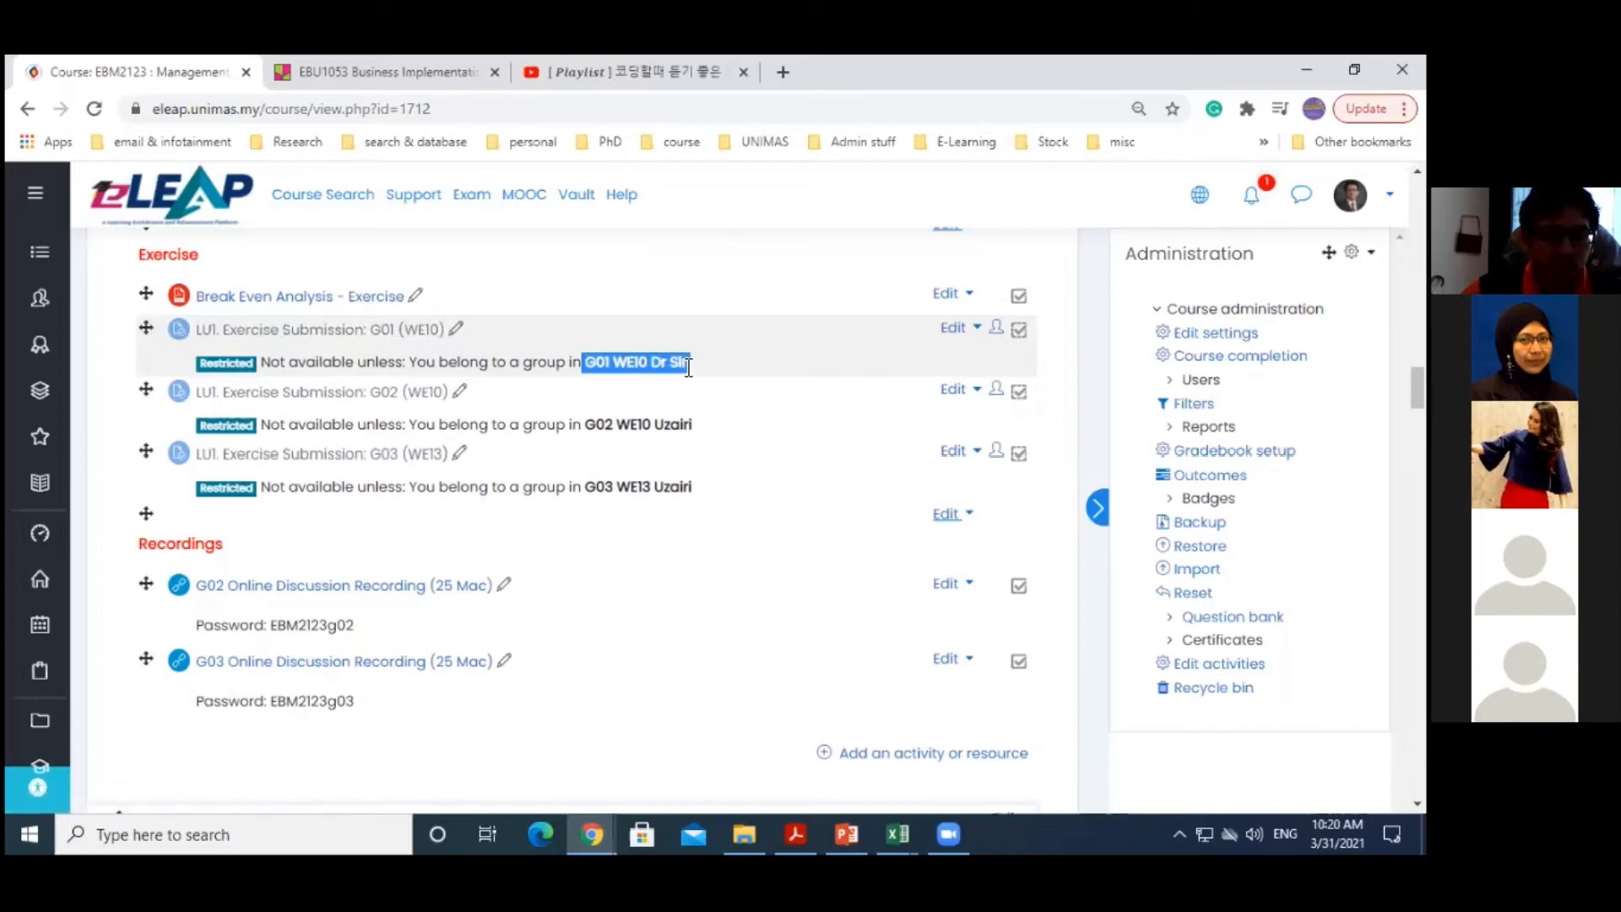
Open "LU1. Exercise Submission: G01 (WE10)" and check the participants in its grading summary
click(330, 336)
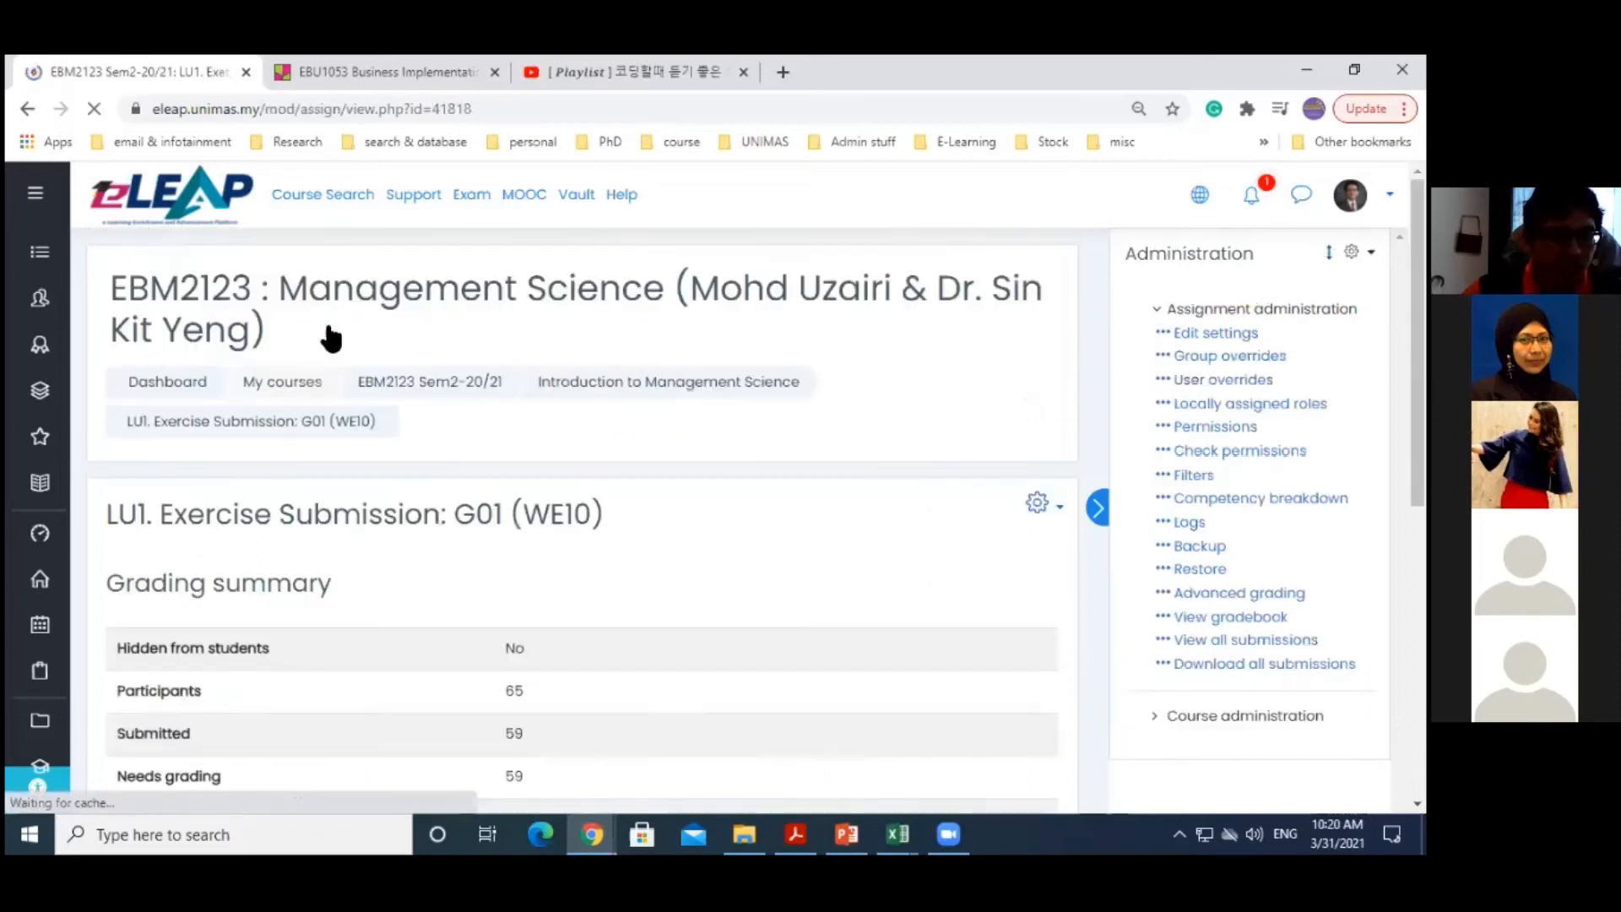
scroll(506, 591, down, 3)
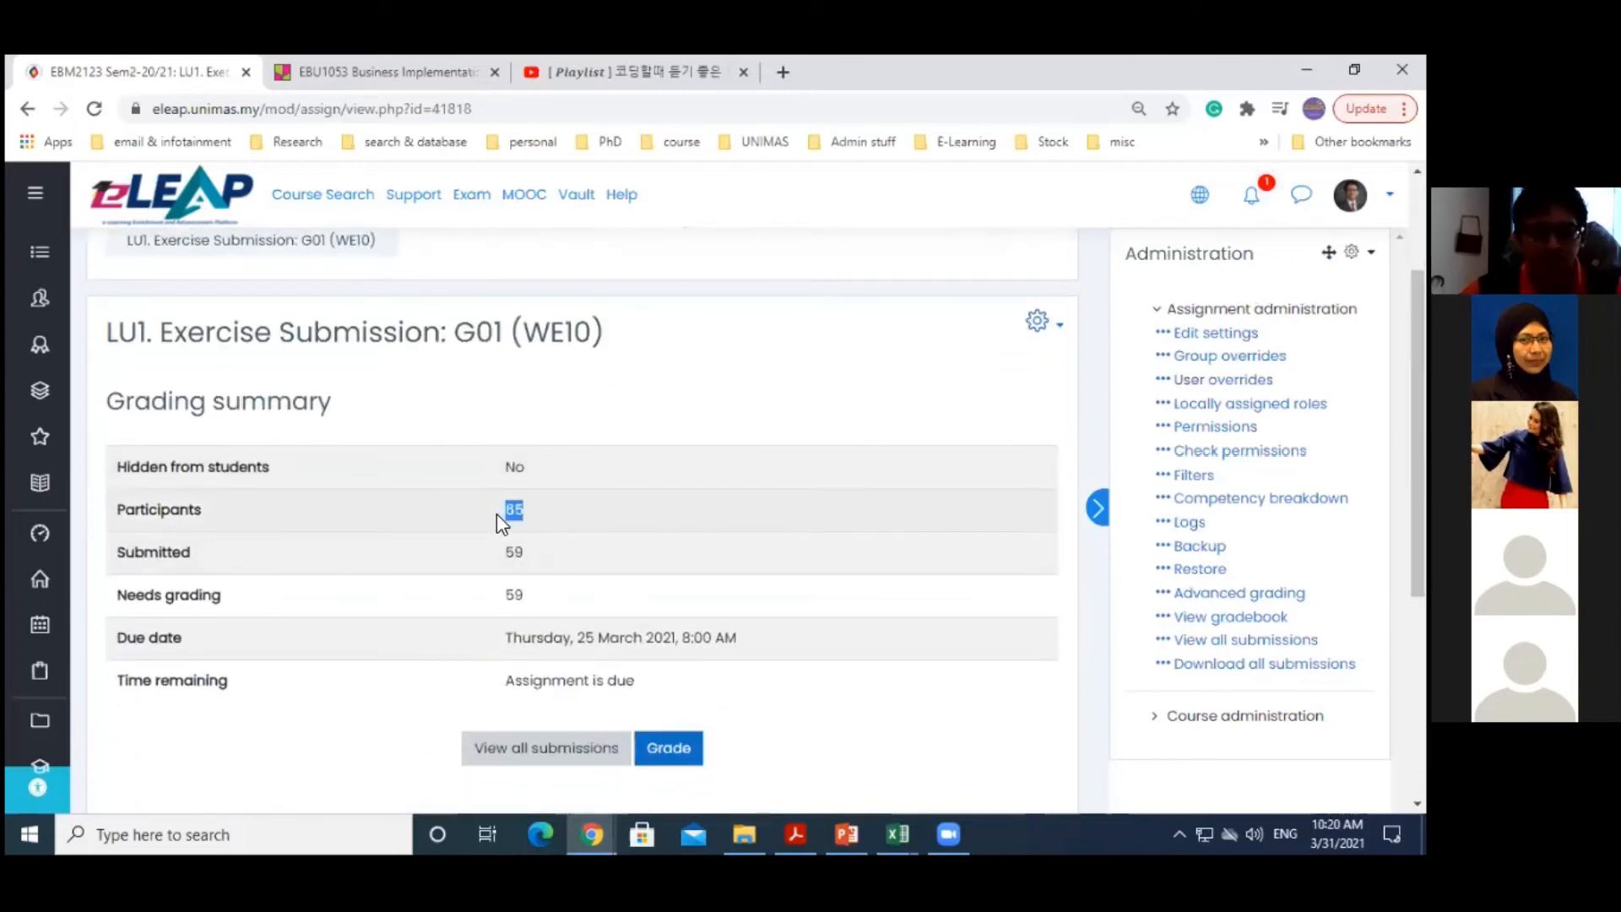
click(492, 447)
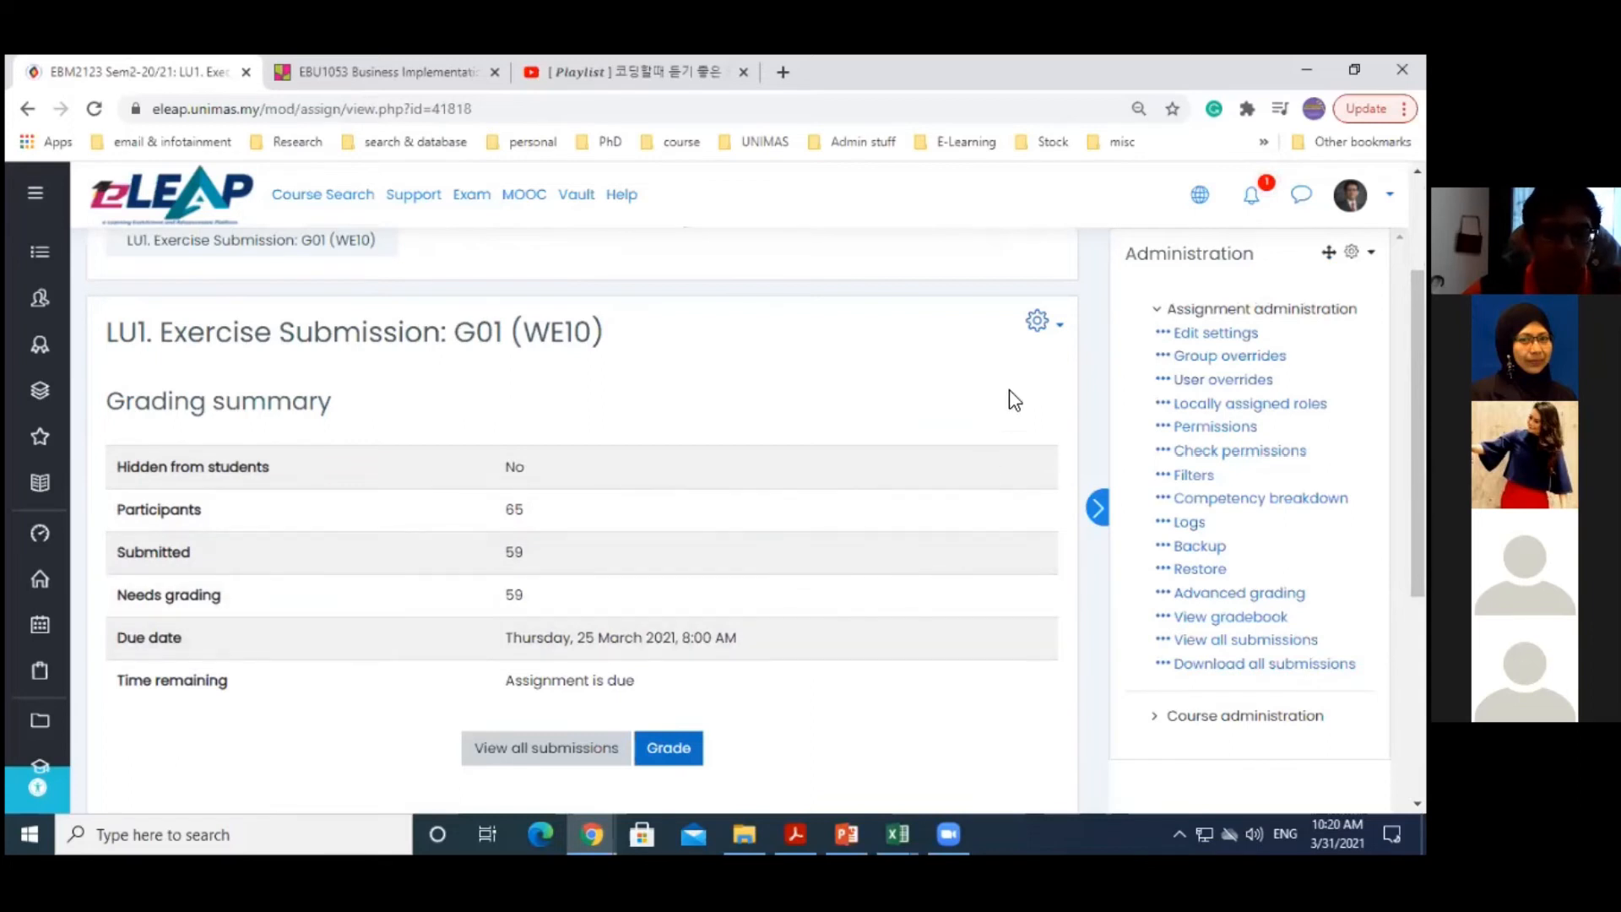
Open the G01 exercise submission's settings and show its access restrictions
click(1038, 320)
click(900, 360)
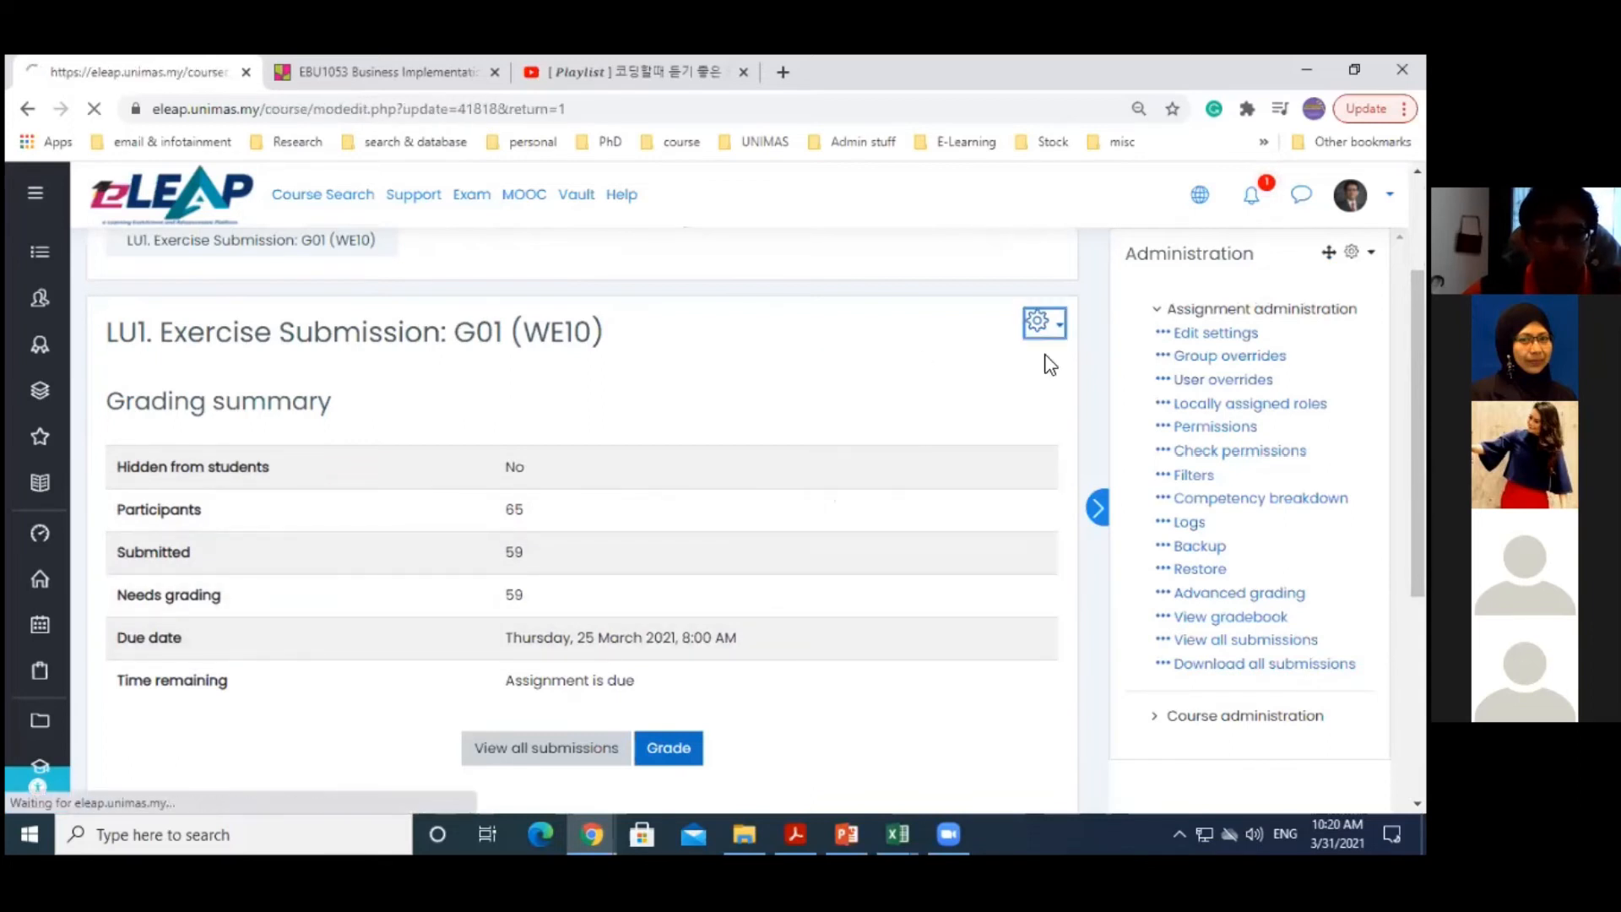
scroll(973, 639, down, 20)
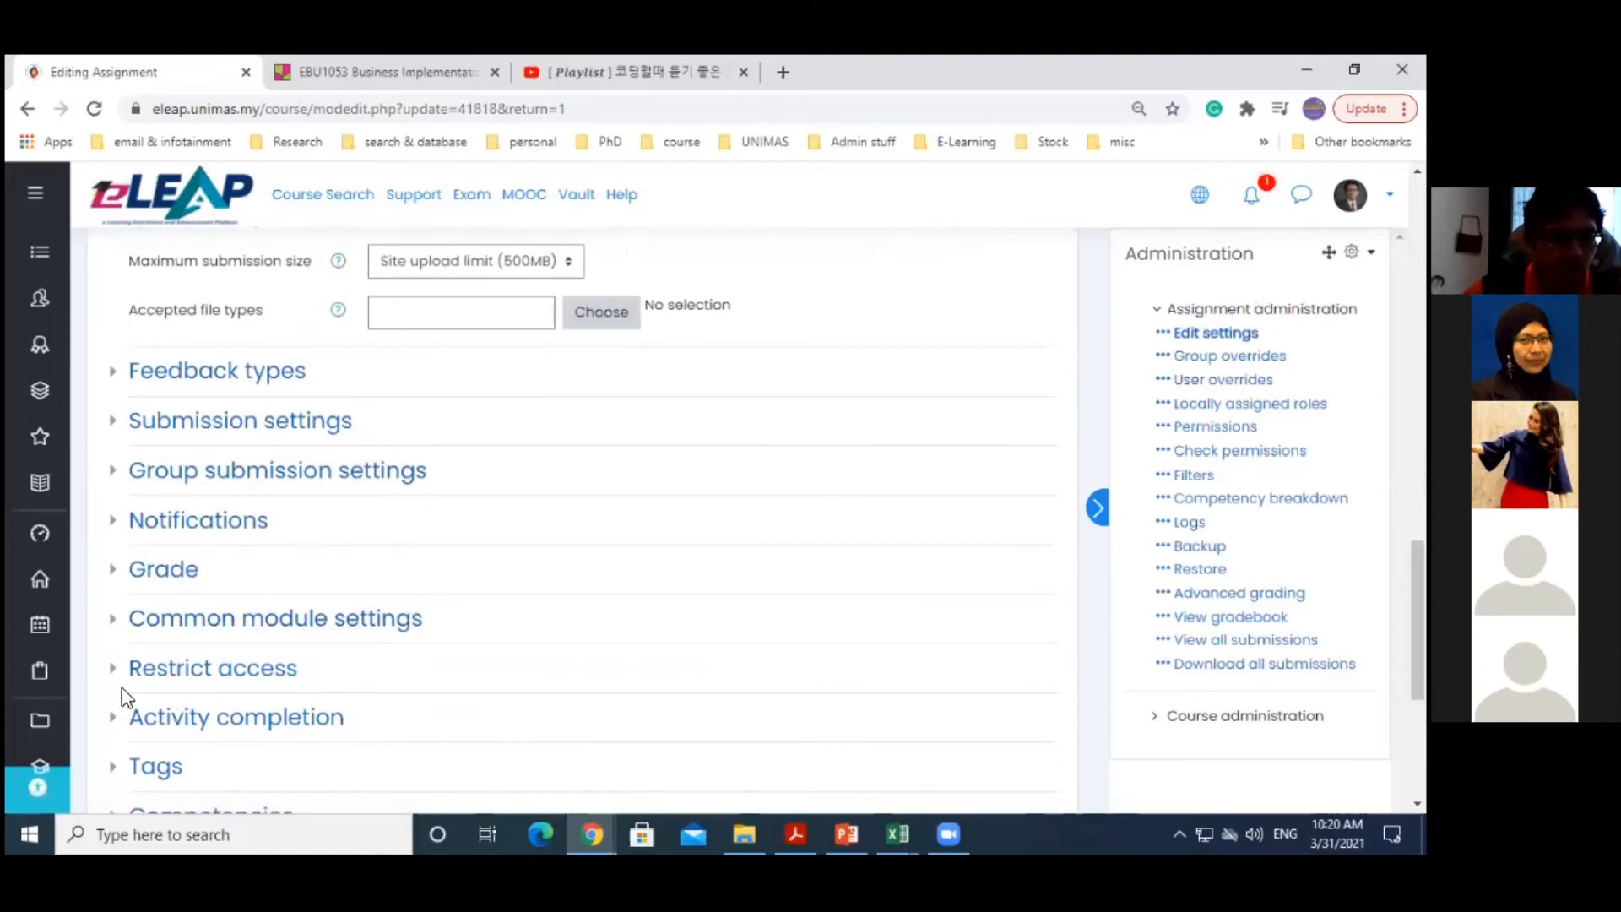
click(113, 678)
scroll(697, 604, down, 3)
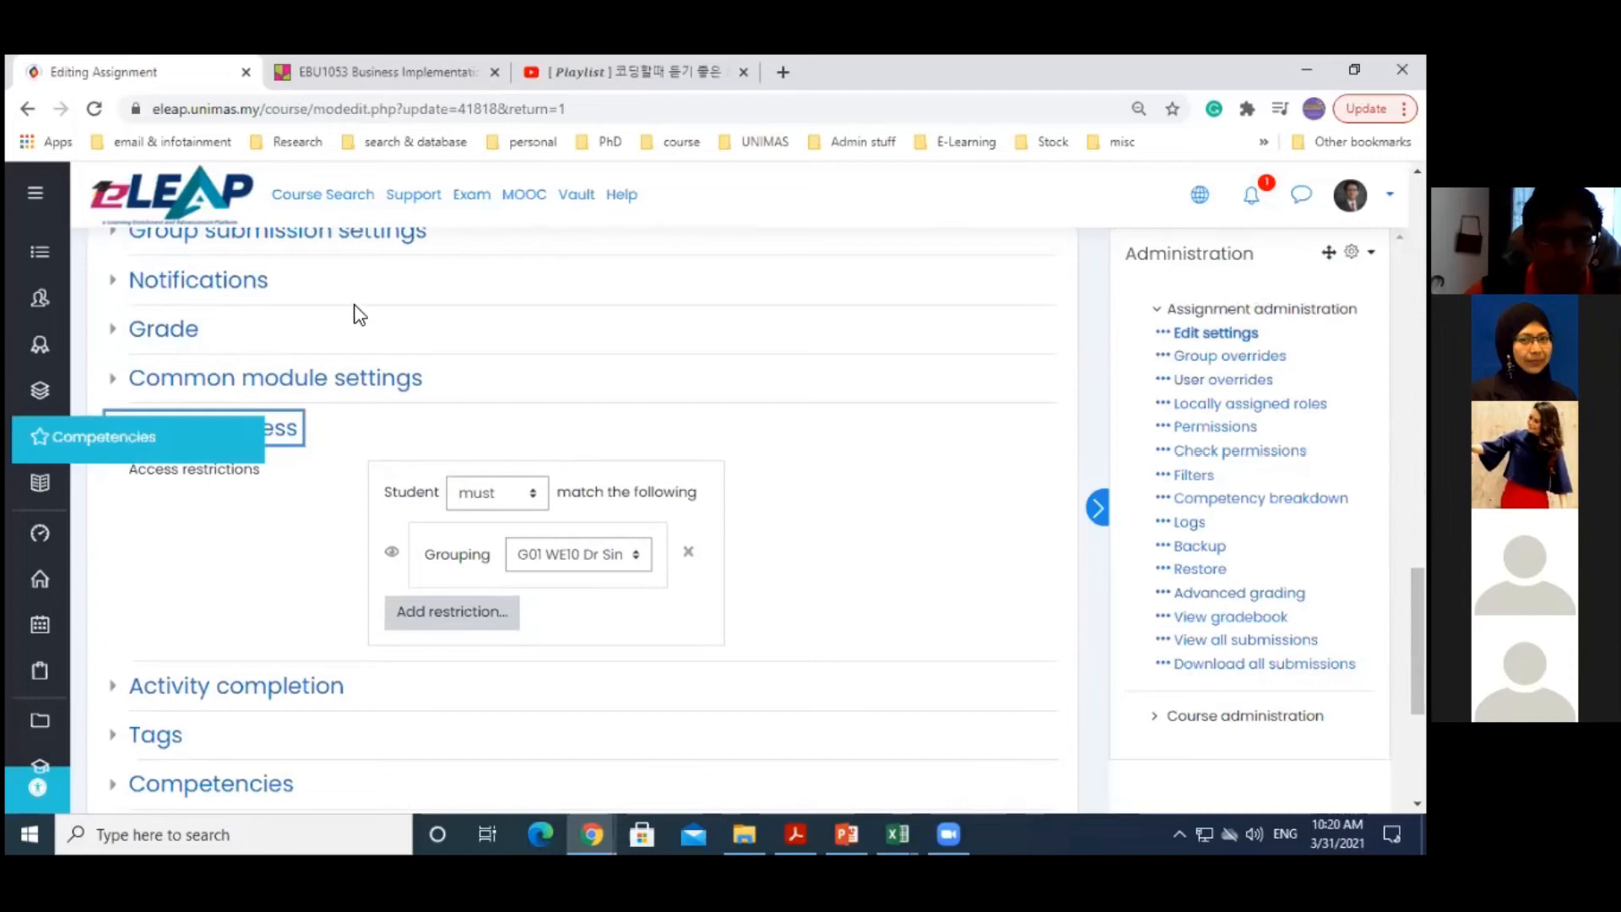
Return to the EBM2123 Sem2-20/21 course page without saving and view the restricted exercise submissions for each class group
scroll(574, 507, up, 5)
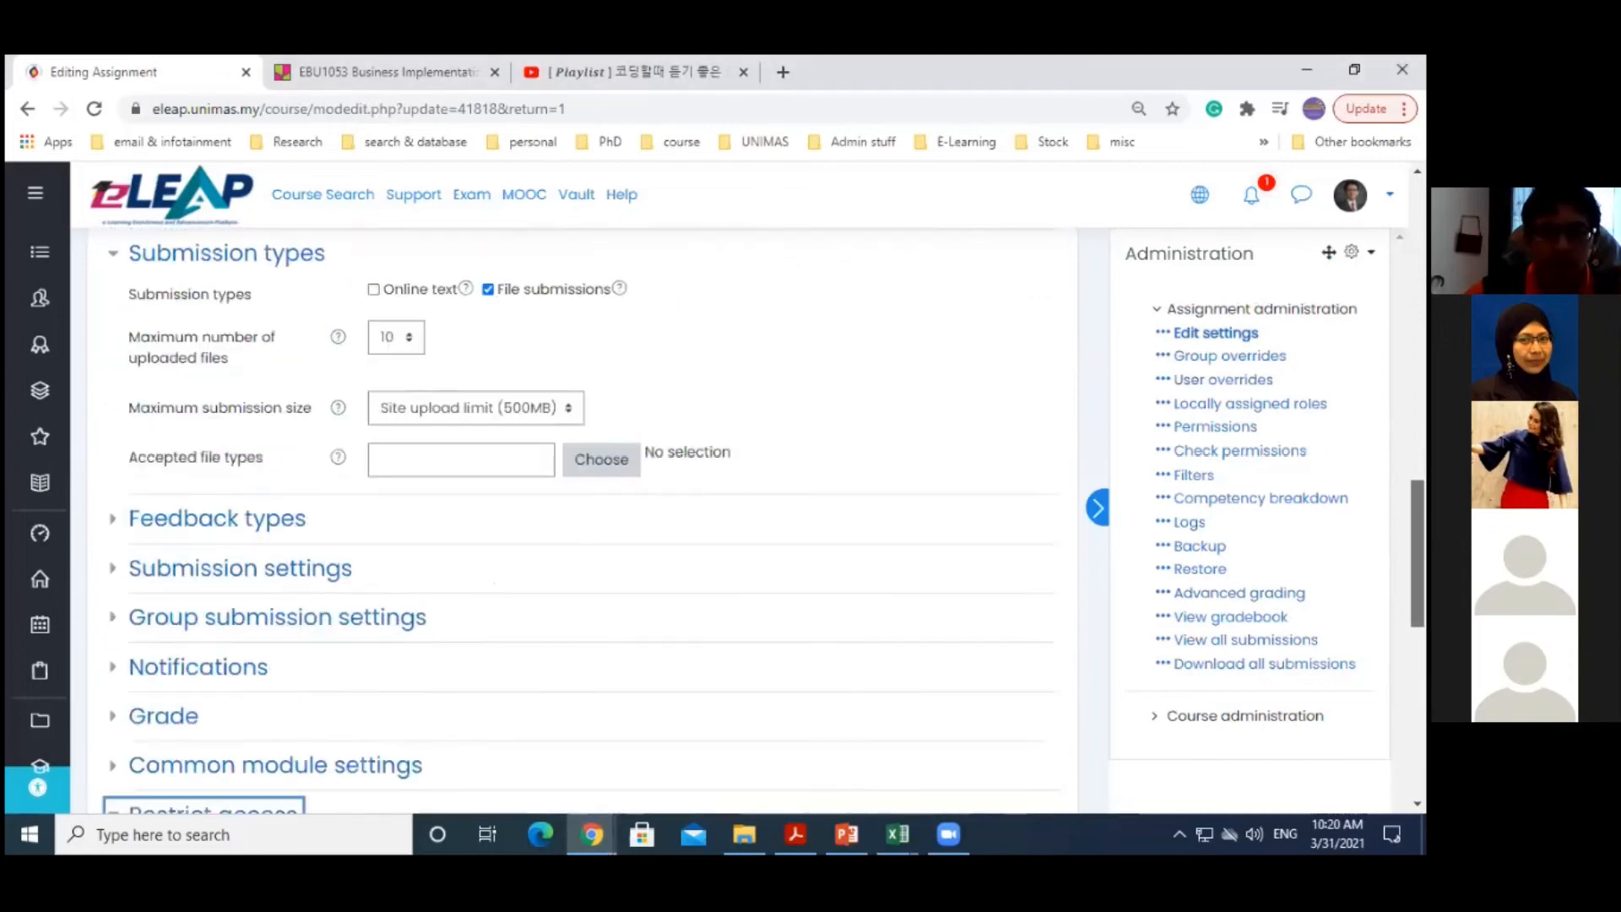
scroll(385, 397, up, 10)
click(405, 384)
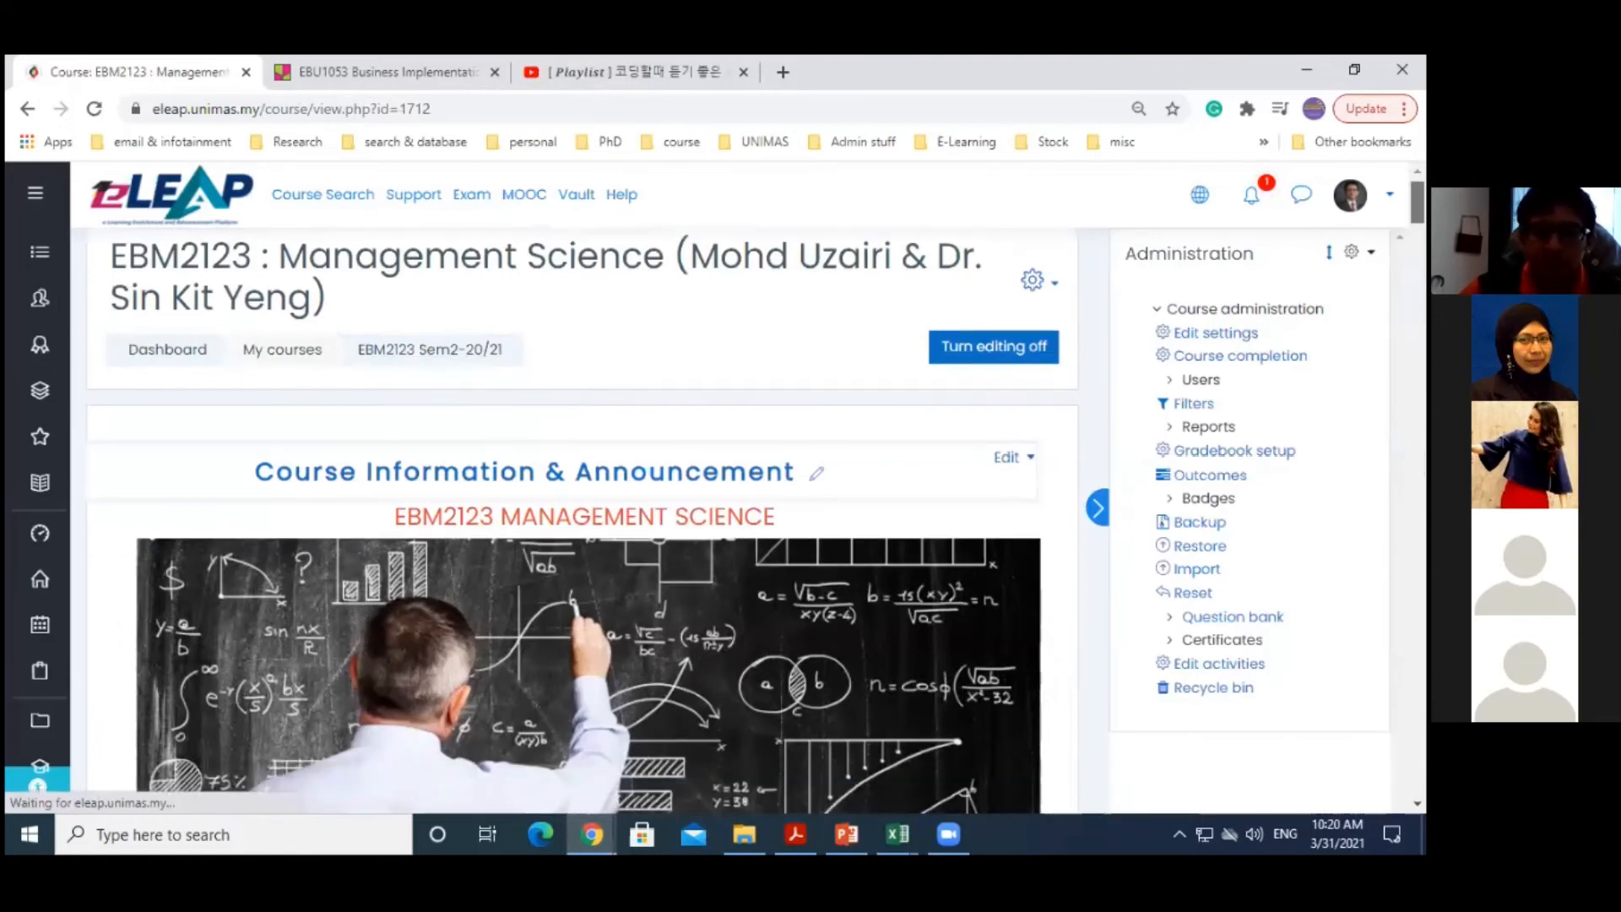
scroll(582, 519, down, 15)
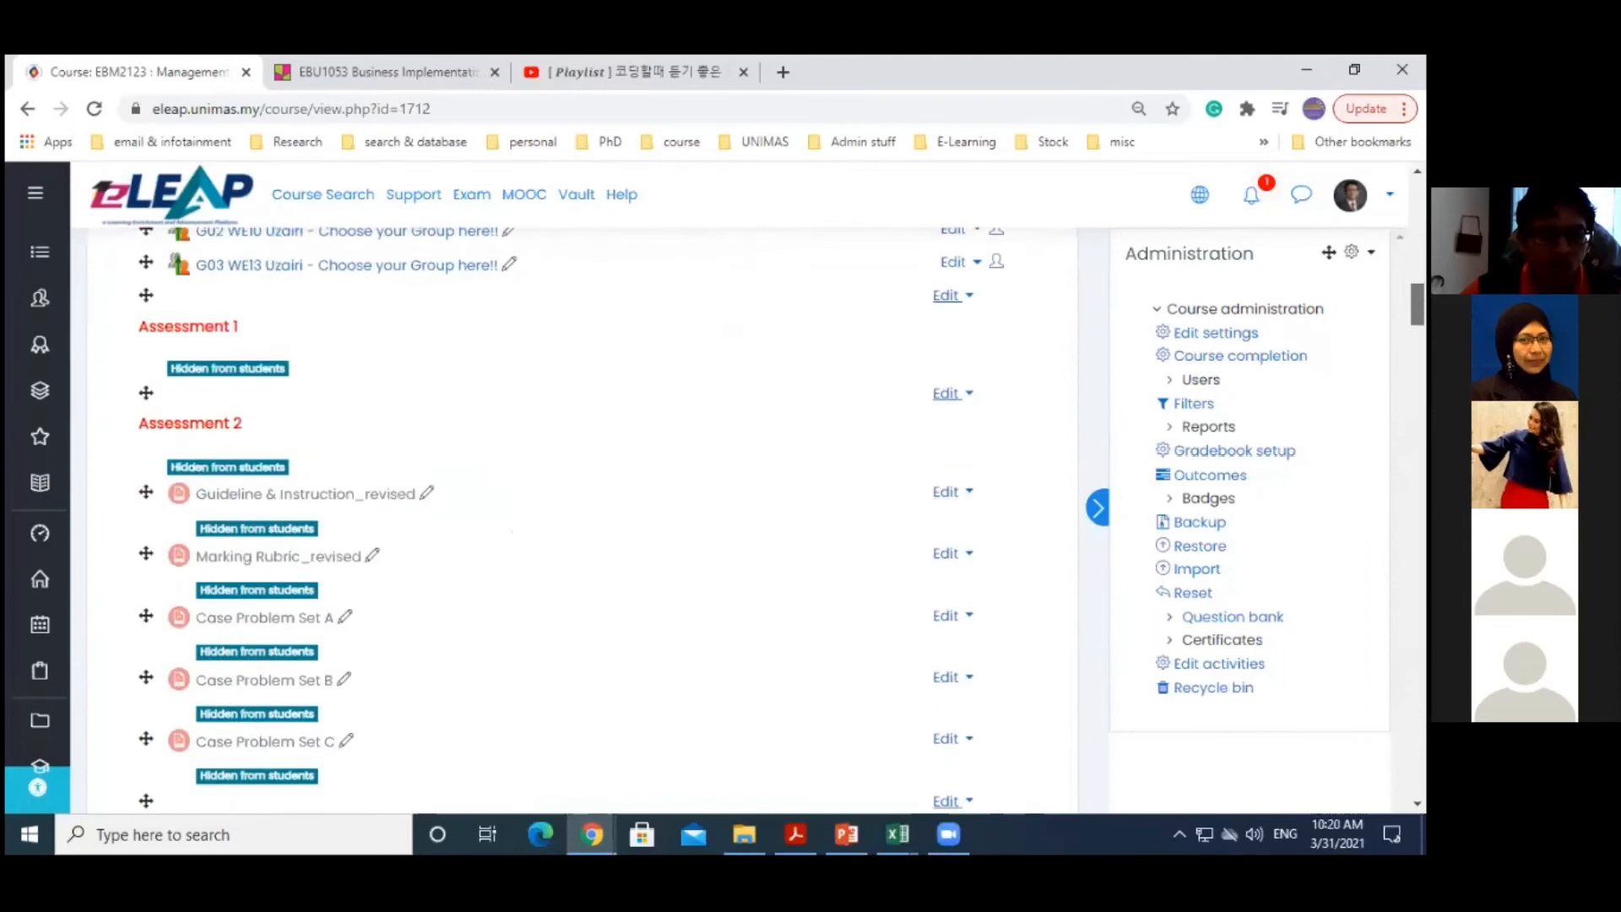
scroll(583, 520, up, 3)
scroll(582, 520, down, 10)
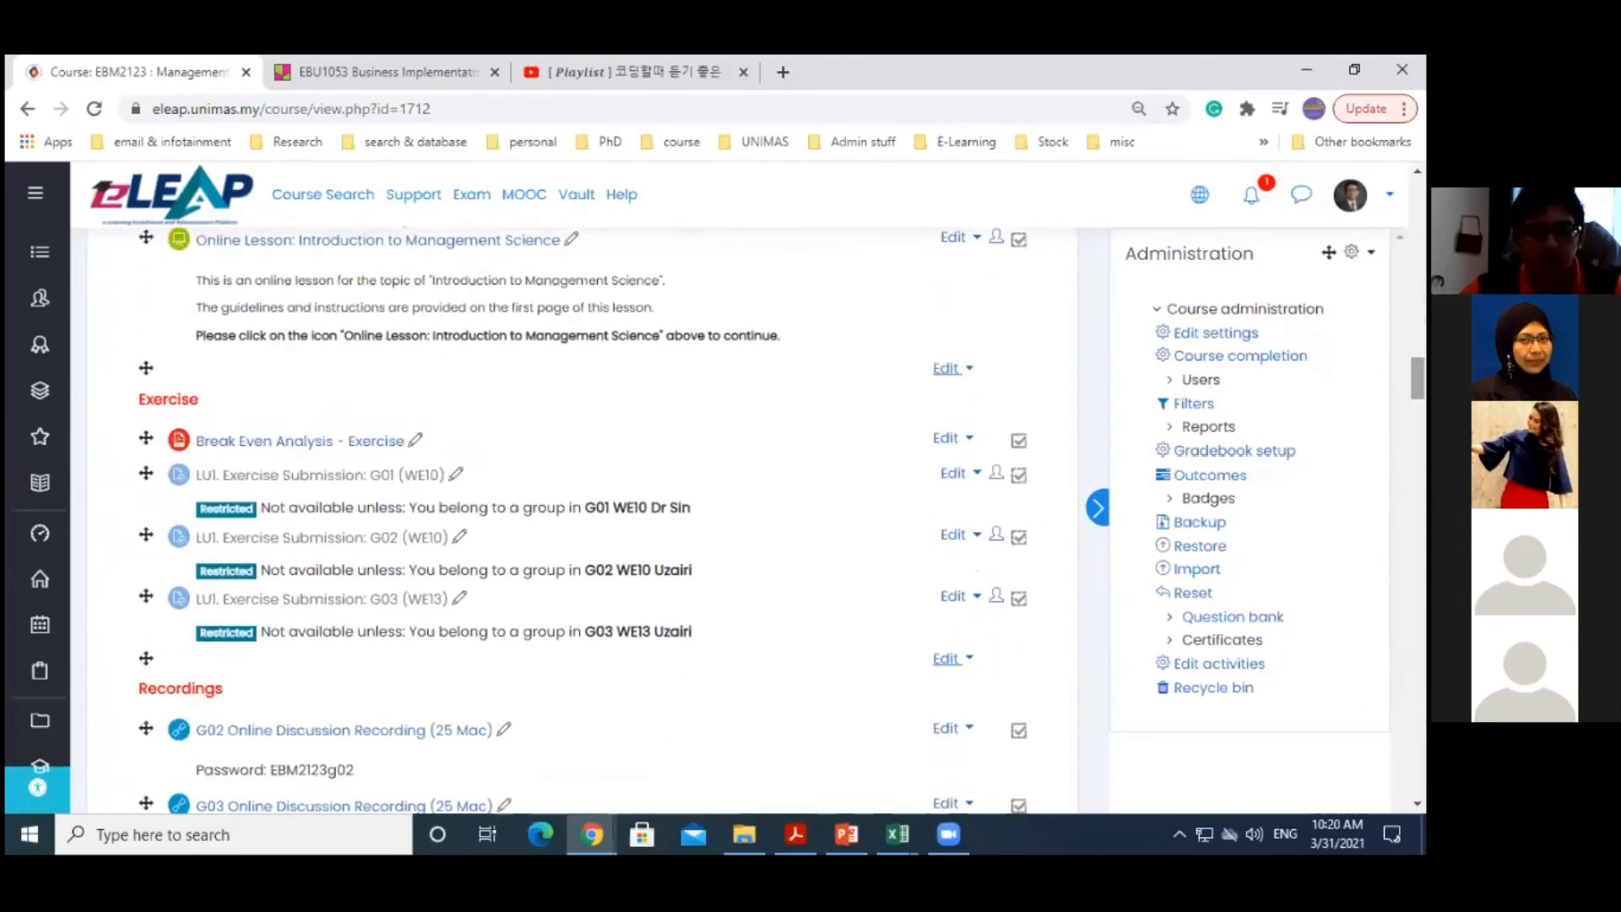
Open "LU1. Exercise Submission: G03 (WE13)" and check its grading summary
click(255, 601)
scroll(434, 550, down, 3)
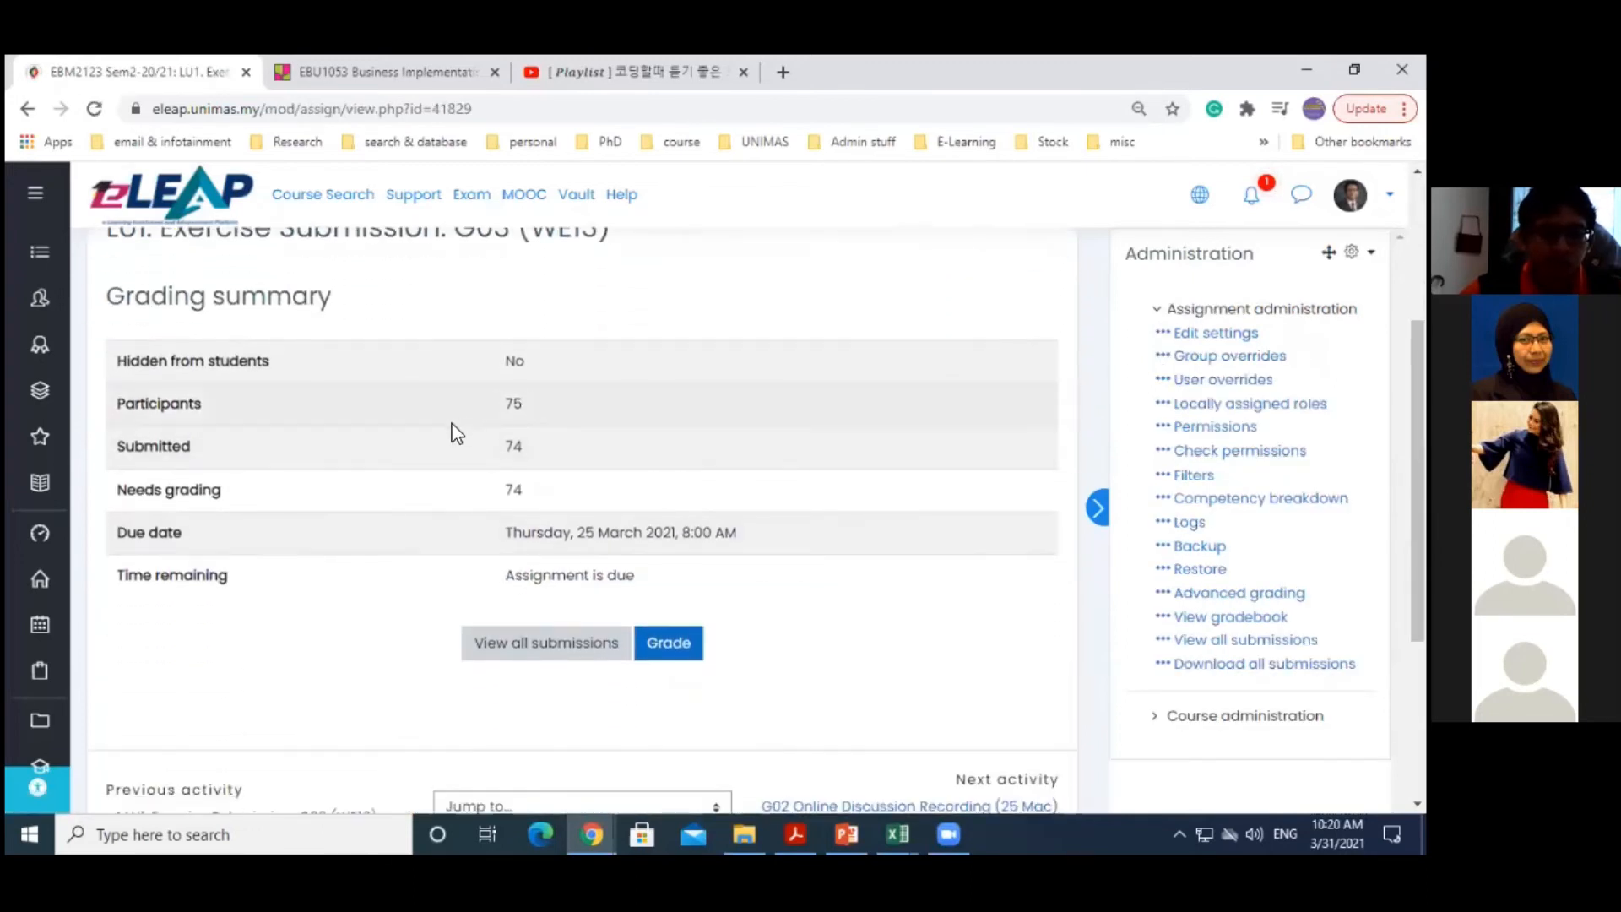
scroll(514, 478, up, 1)
scroll(434, 318, up, 1)
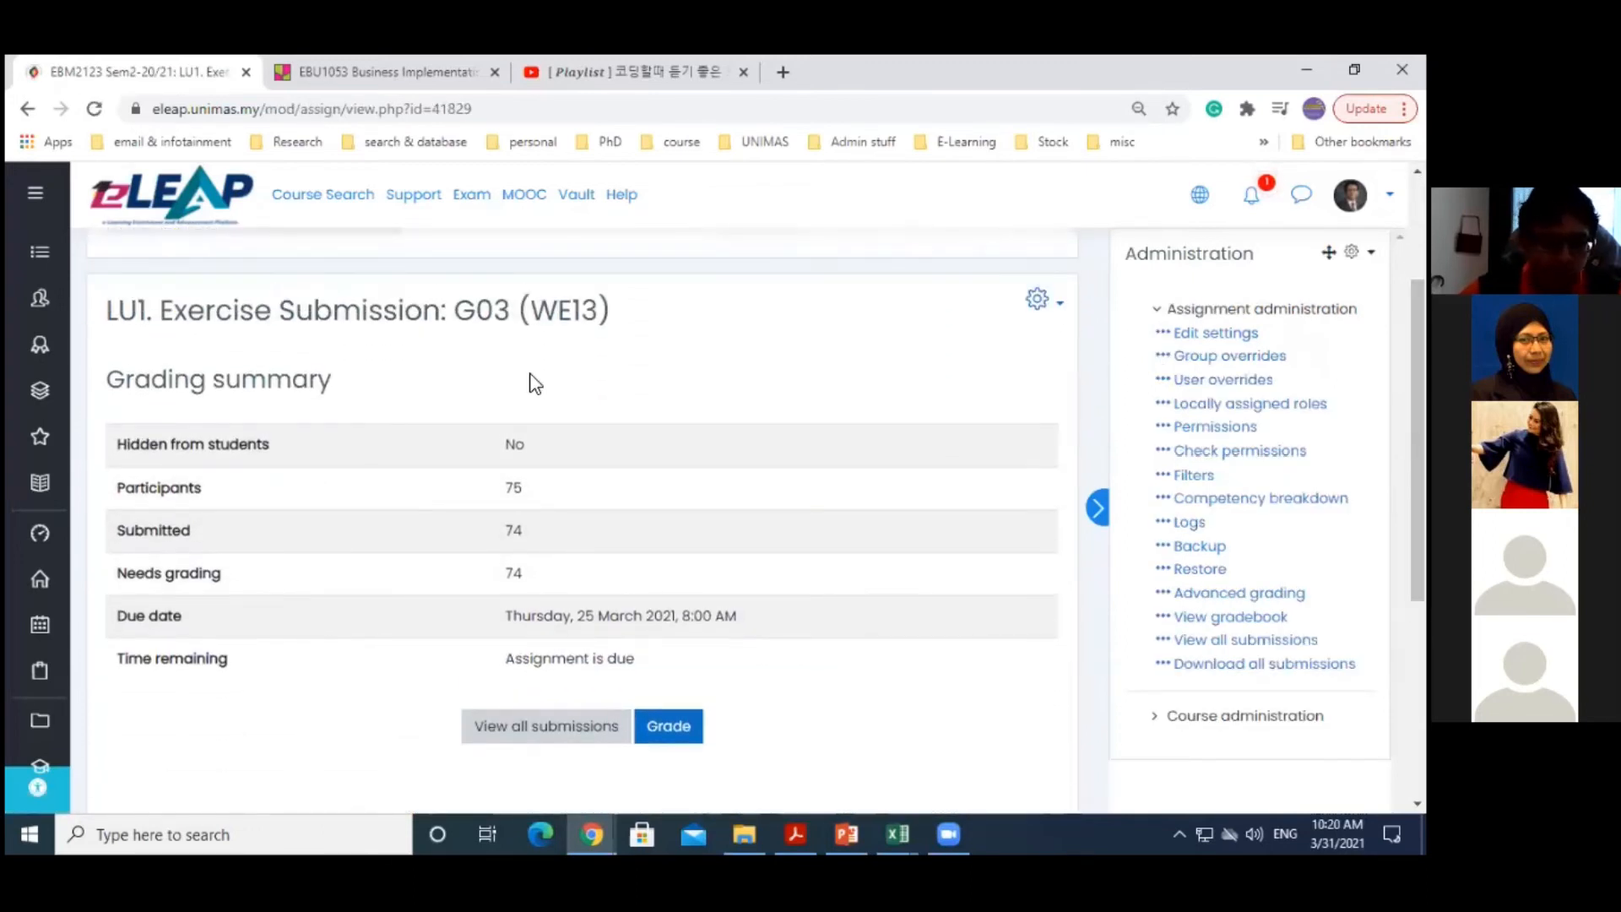
View all submissions for the G03 exercise, look through the list, and return to the EBM2123 Sem2-20/21 course page
click(539, 729)
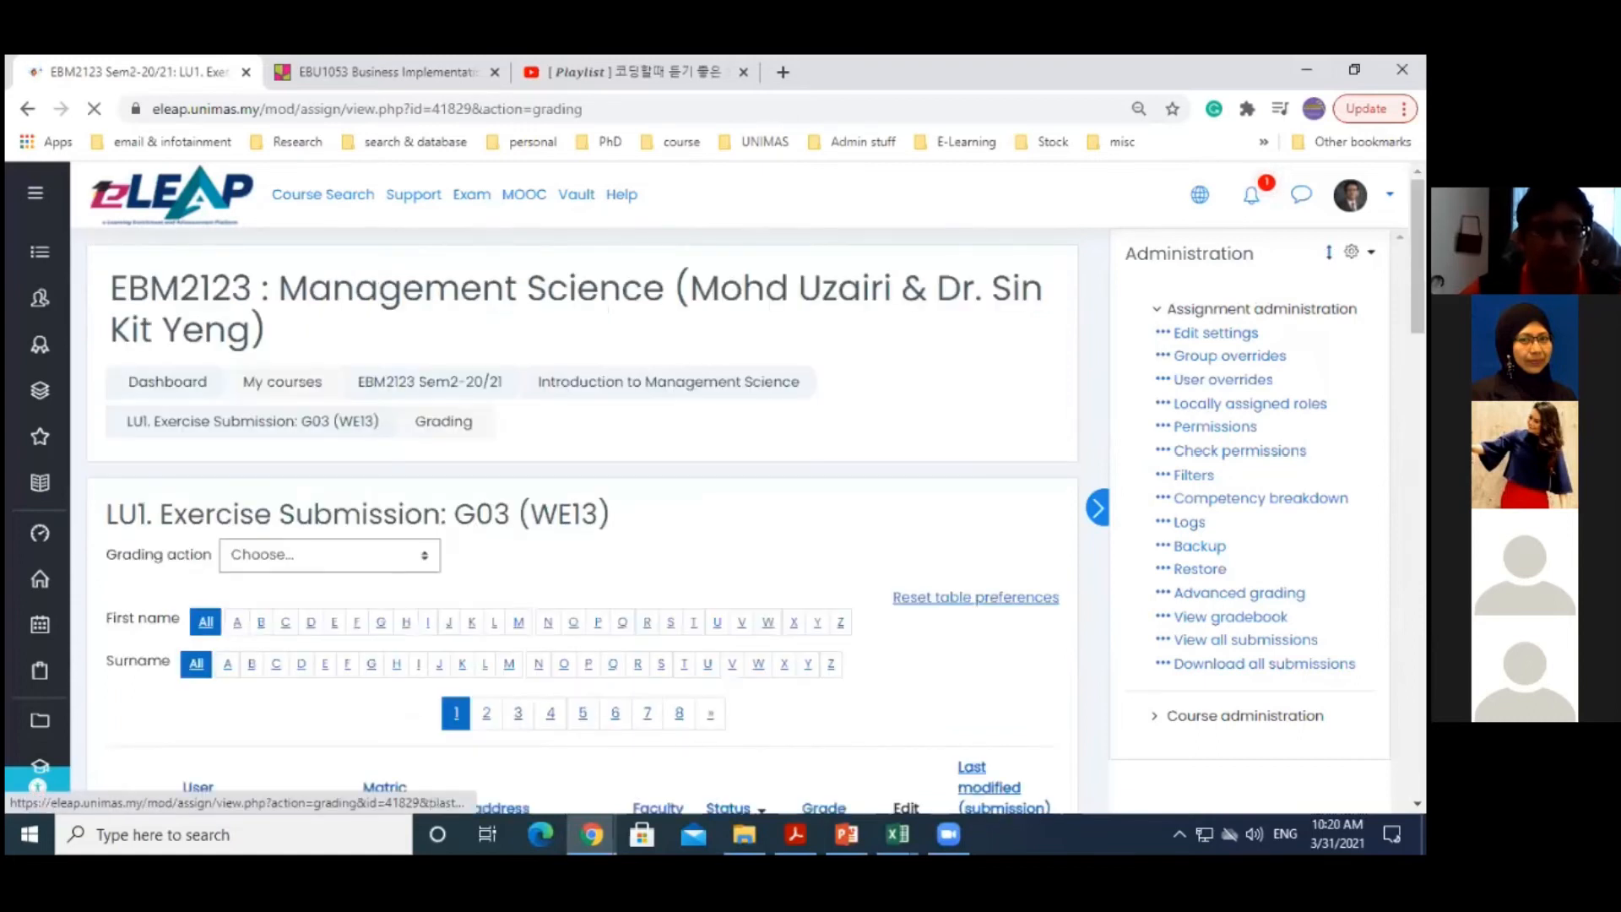
scroll(253, 549, down, 5)
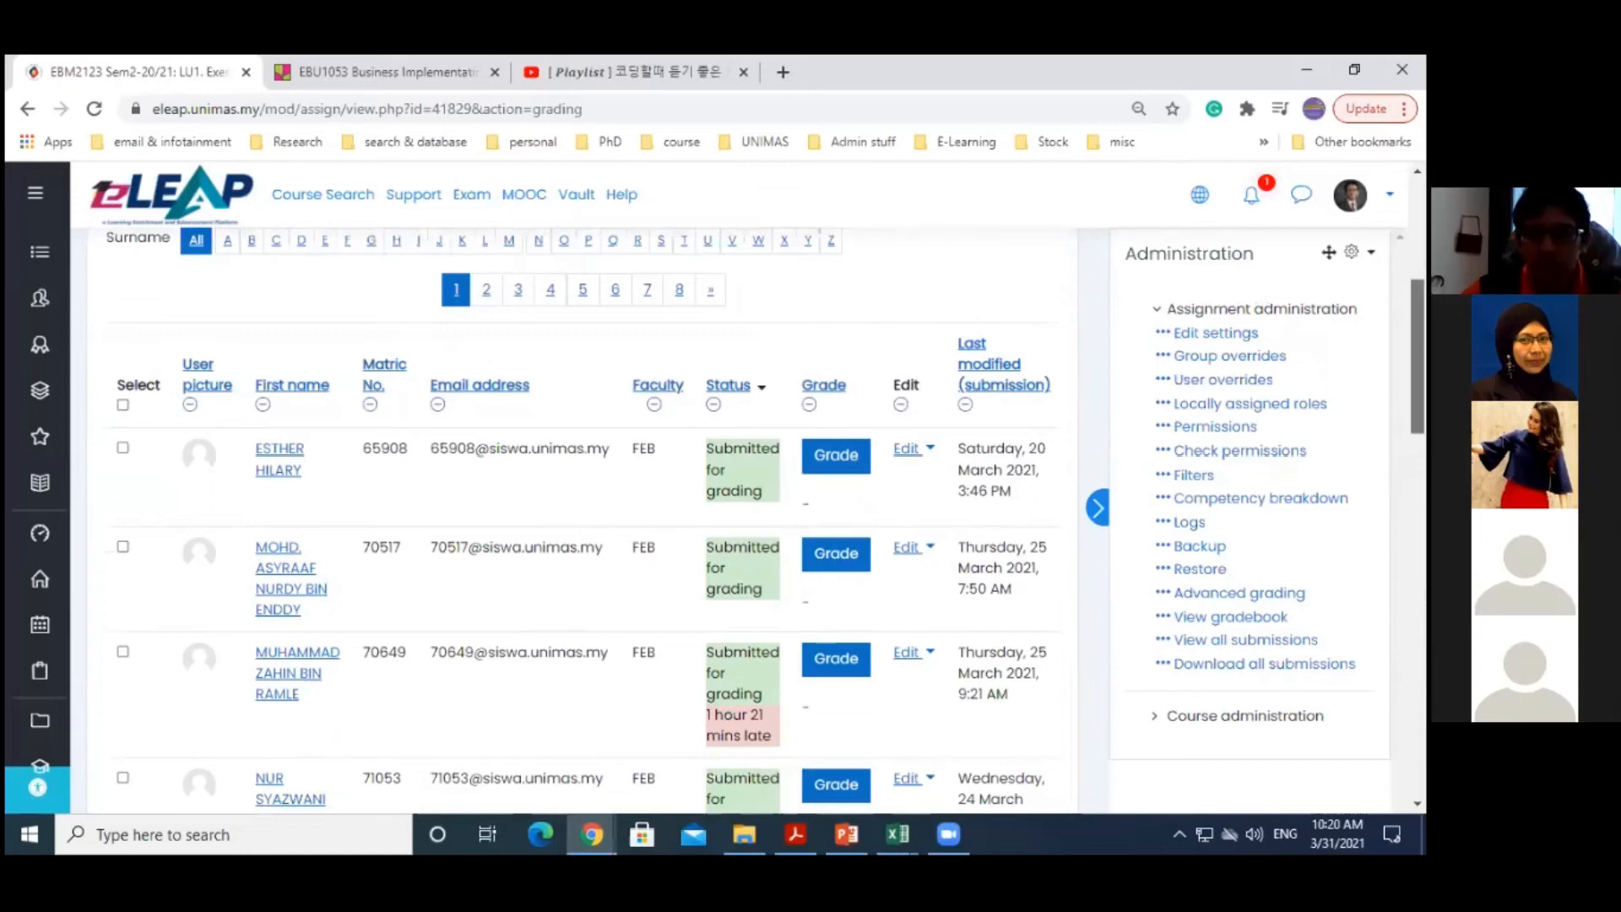
scroll(481, 363, up, 5)
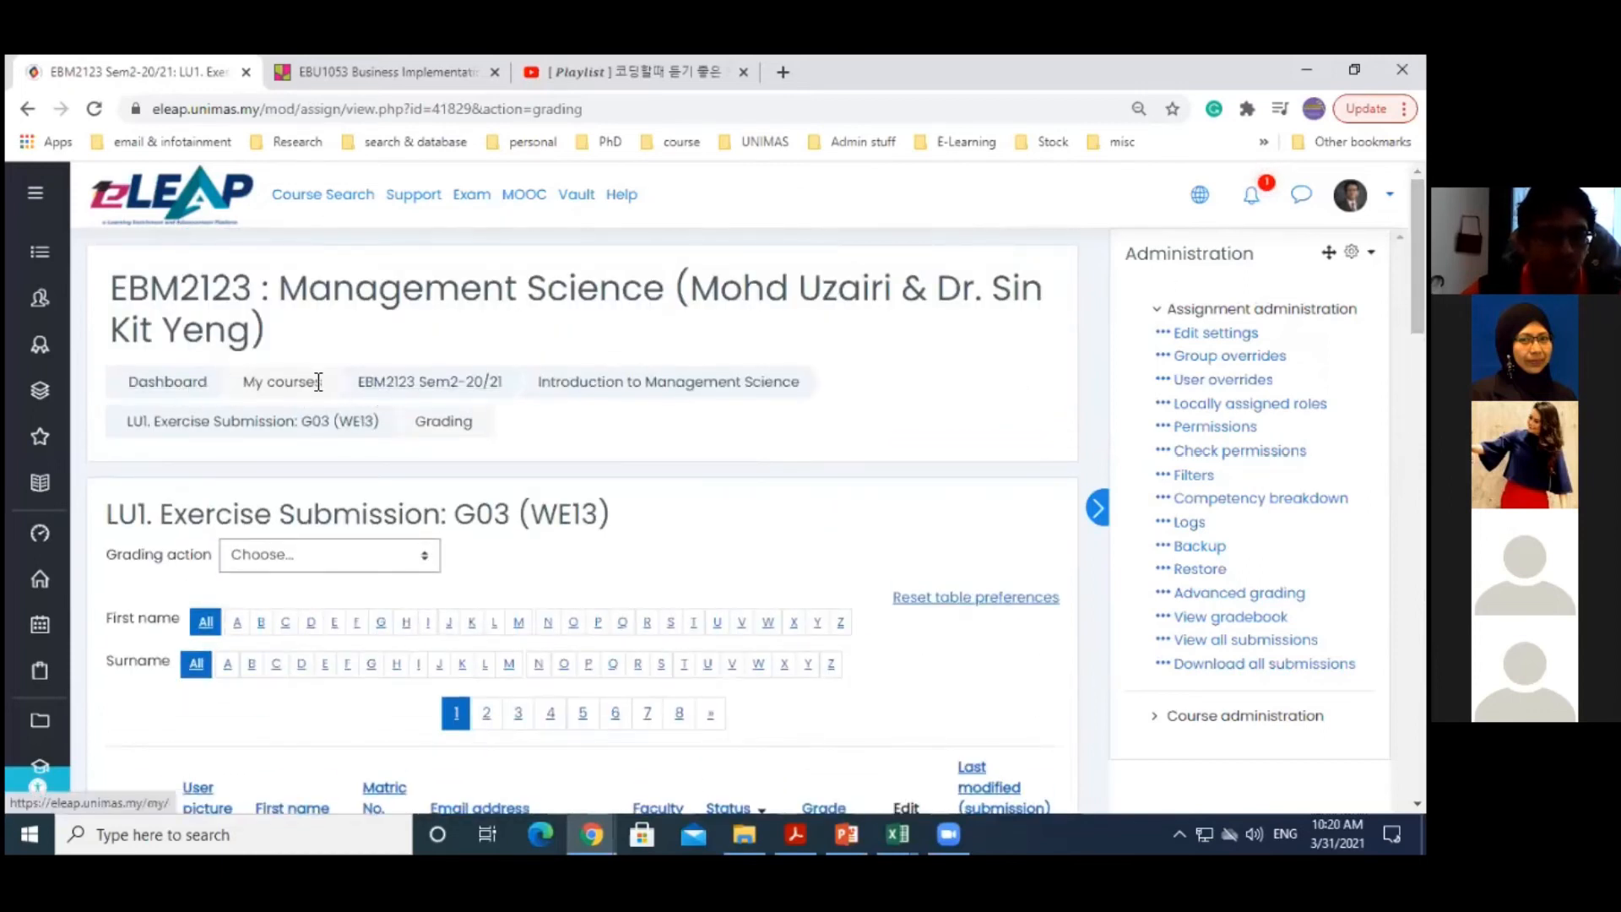
click(391, 388)
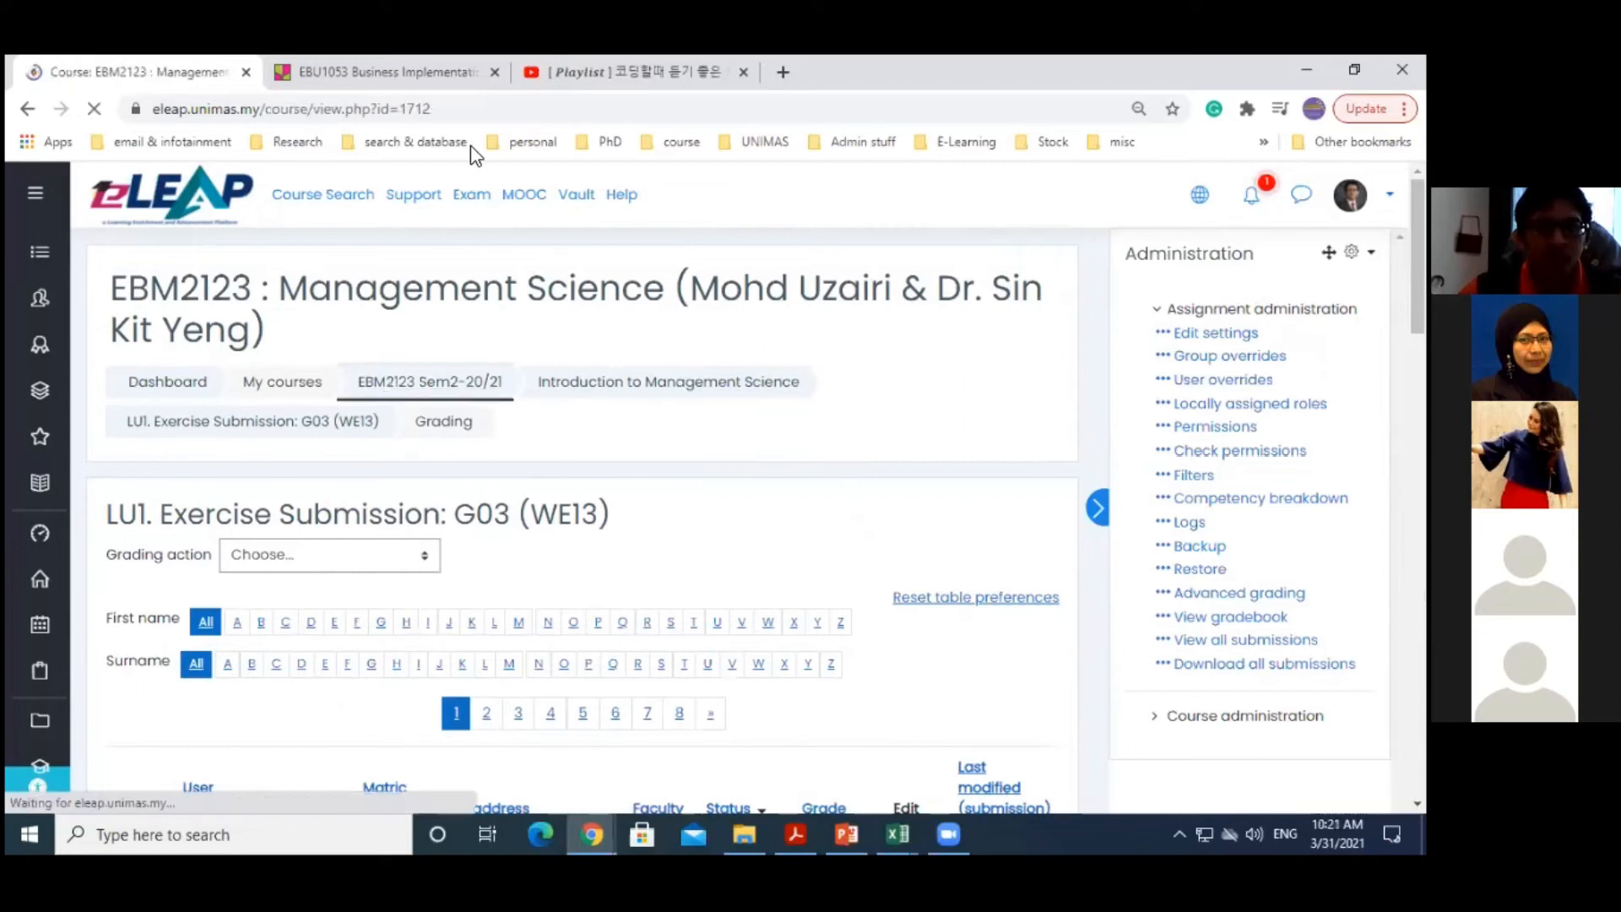